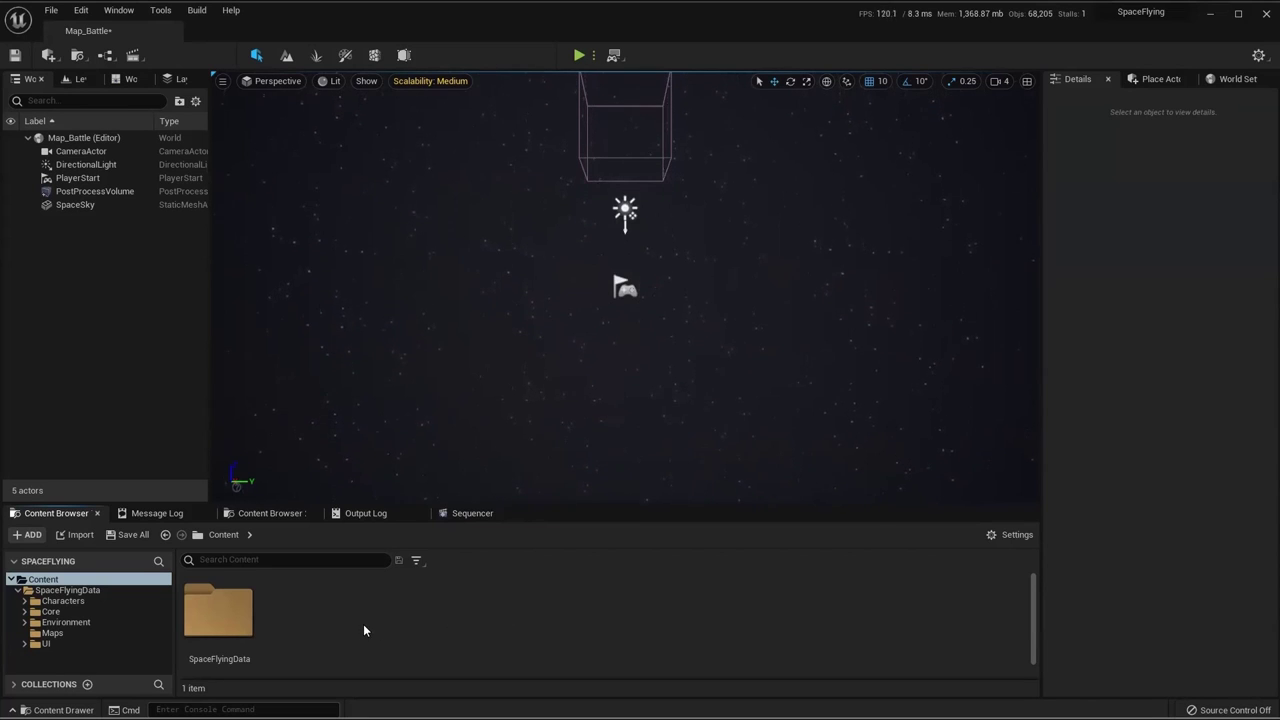
Open BP_LaserBullet from SpaceFlyingData > Characters > Blueprints > Hero.
{"action": "double_click", "coordinate": [247, 626]}
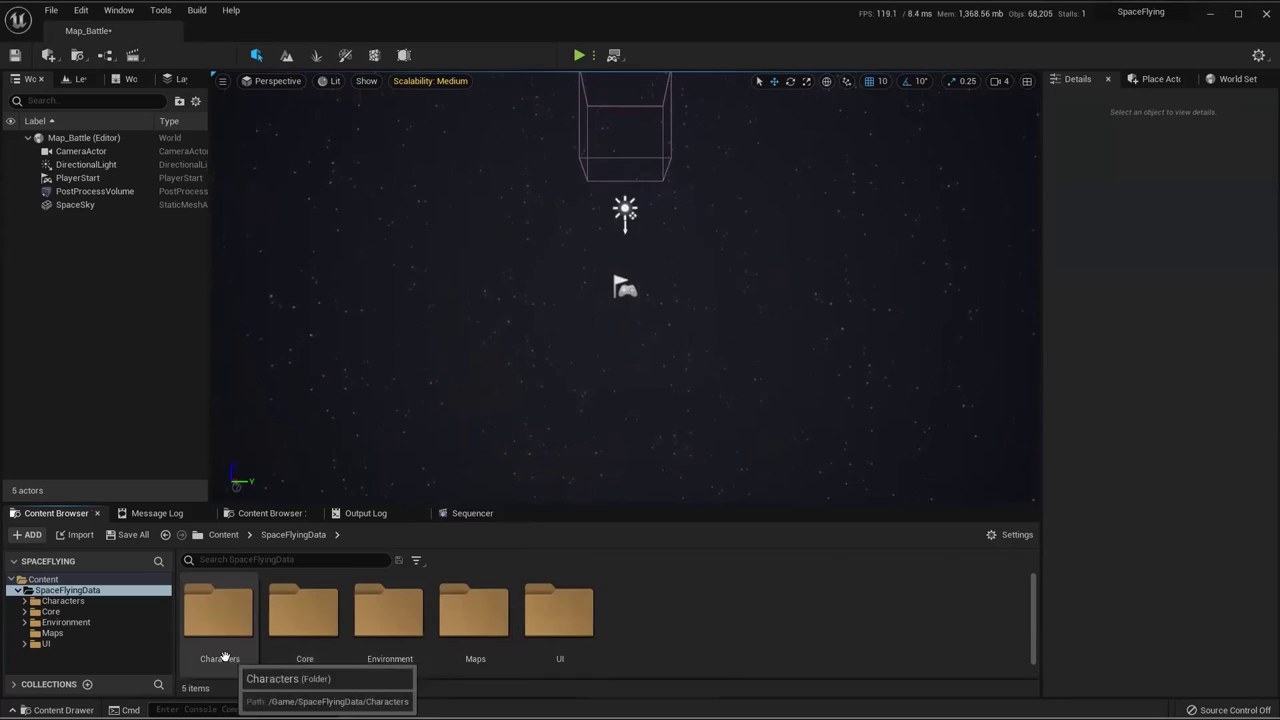
{"action": "double_click", "coordinate": [240, 625]}
{"action": "double_click", "coordinate": [240, 620]}
{"action": "double_click", "coordinate": [320, 635]}
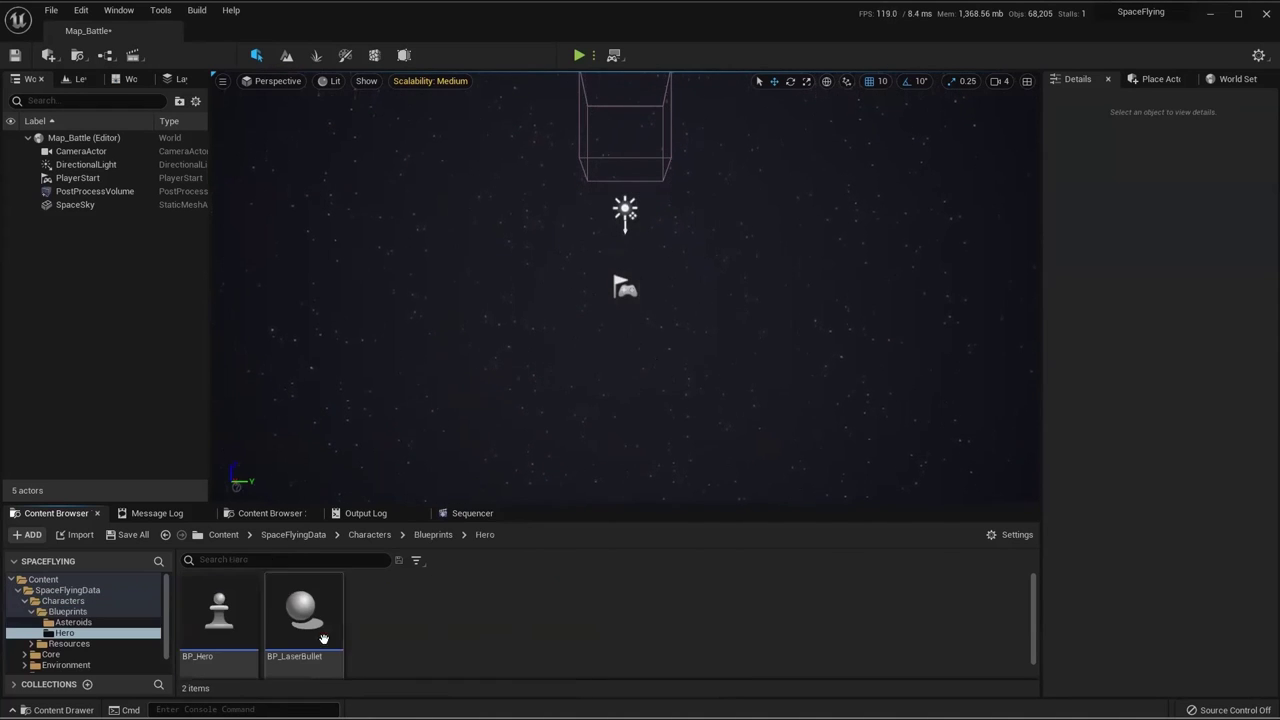
{"action": "double_click", "coordinate": [323, 638]}
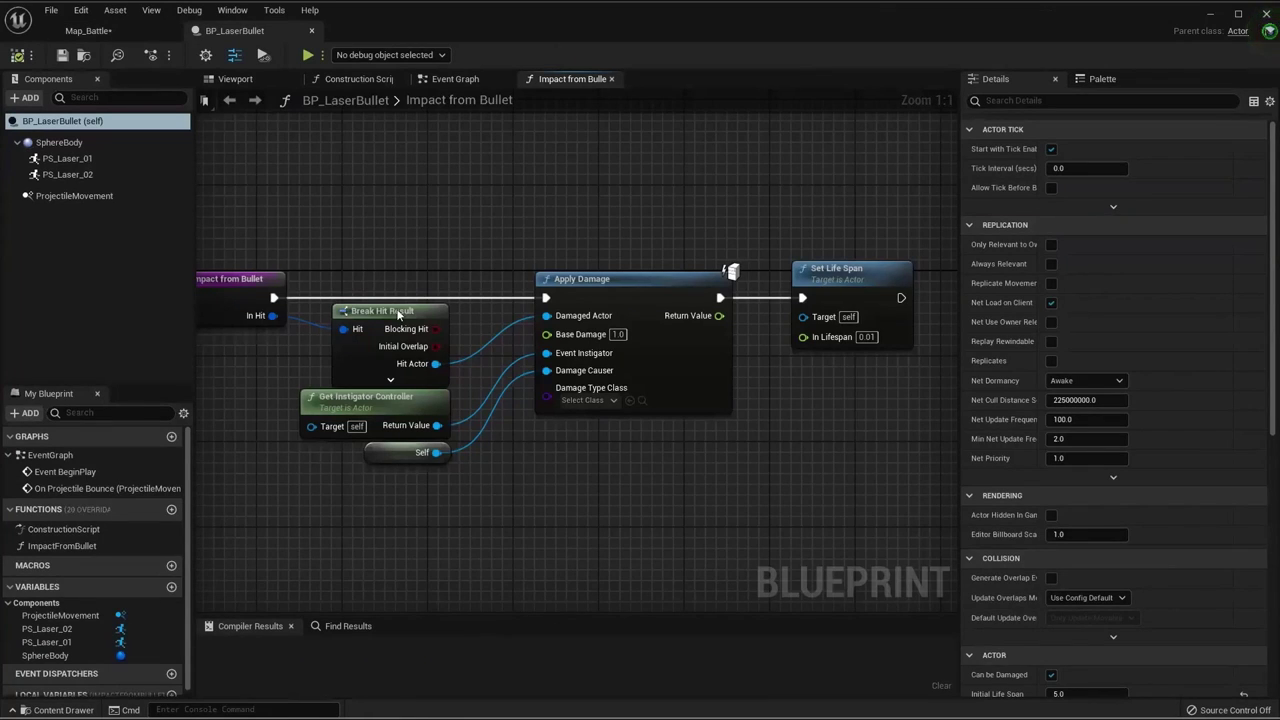
In the viewport, select the SphereBody component and scroll through its details.
{"action": "left_click", "coordinate": [240, 79]}
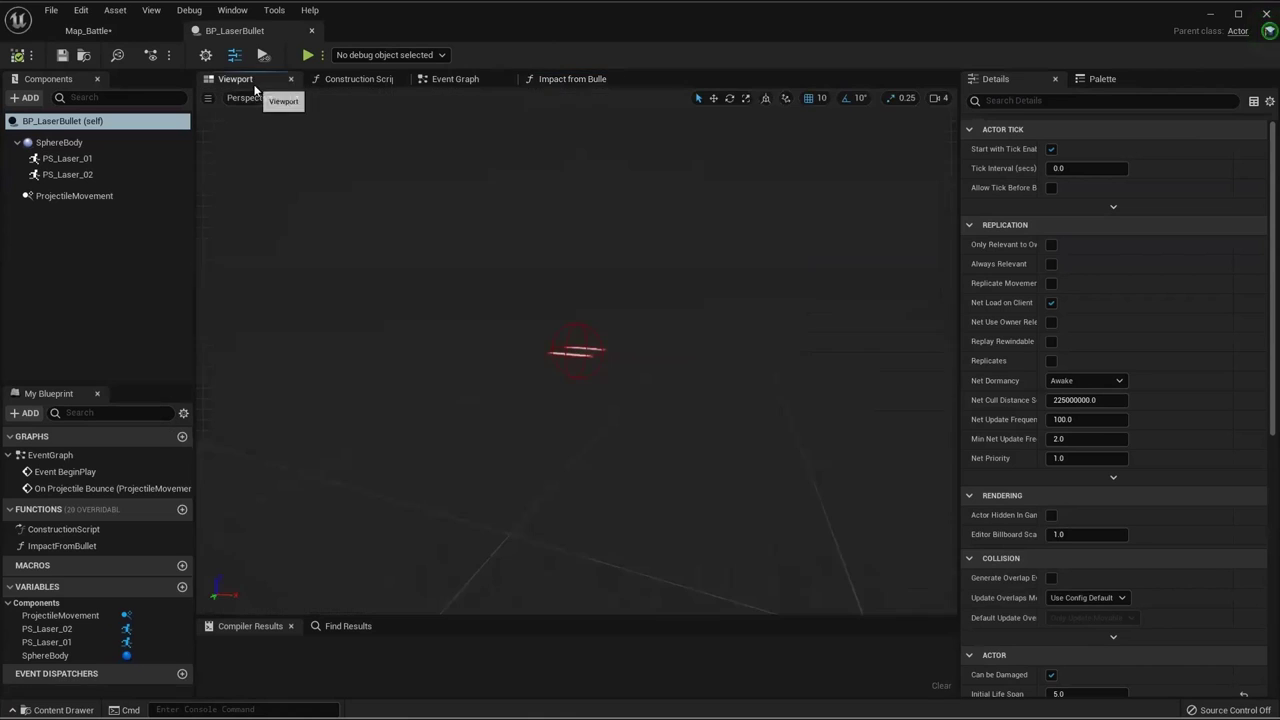
{"action": "left_click", "coordinate": [60, 143]}
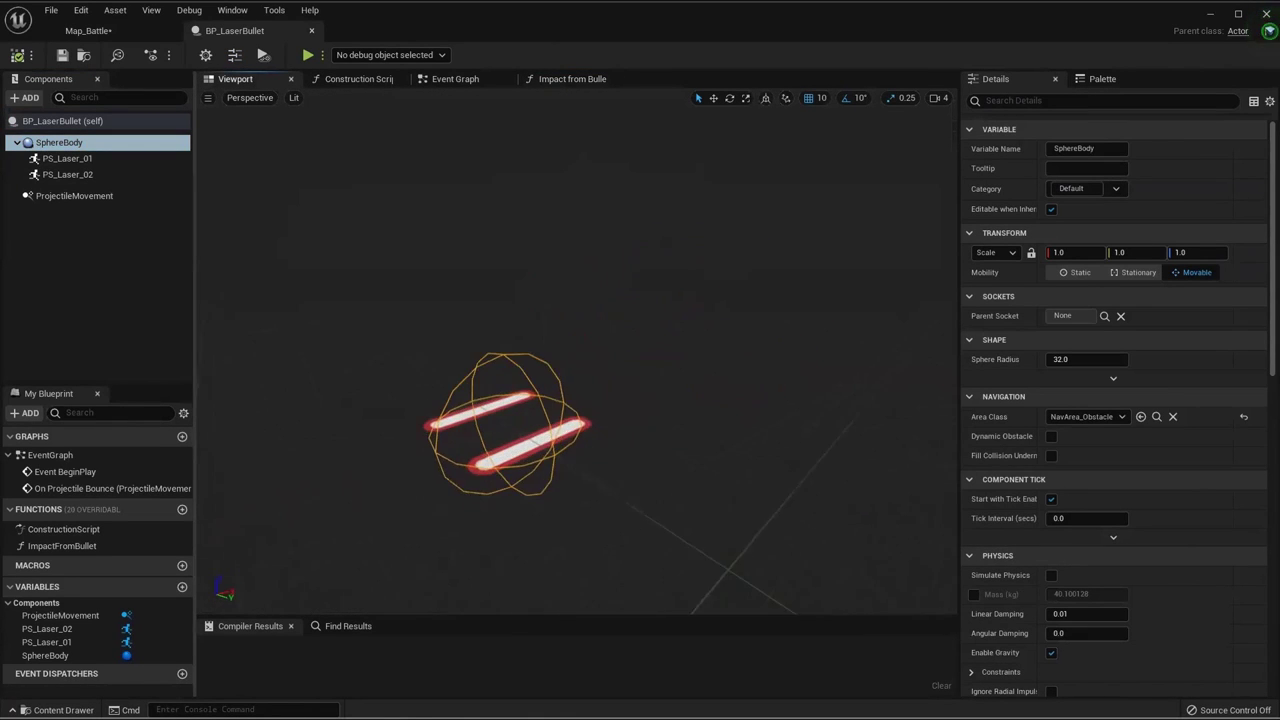
{"action": "scroll", "coordinate": [1102, 443], "scroll_direction": "down", "scroll_amount": 3}
{"action": "scroll", "coordinate": [1098, 445], "scroll_direction": "down", "scroll_amount": 4}
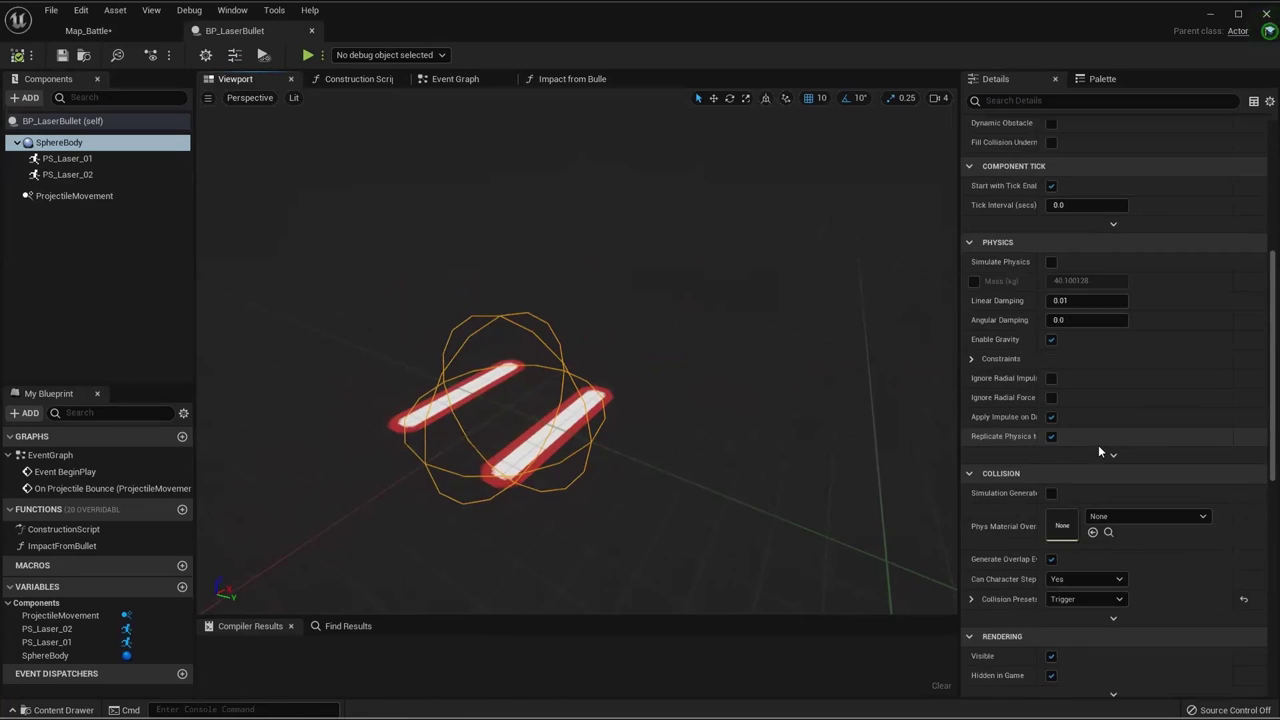
{"action": "scroll", "coordinate": [1098, 447], "scroll_direction": "down", "scroll_amount": 2}
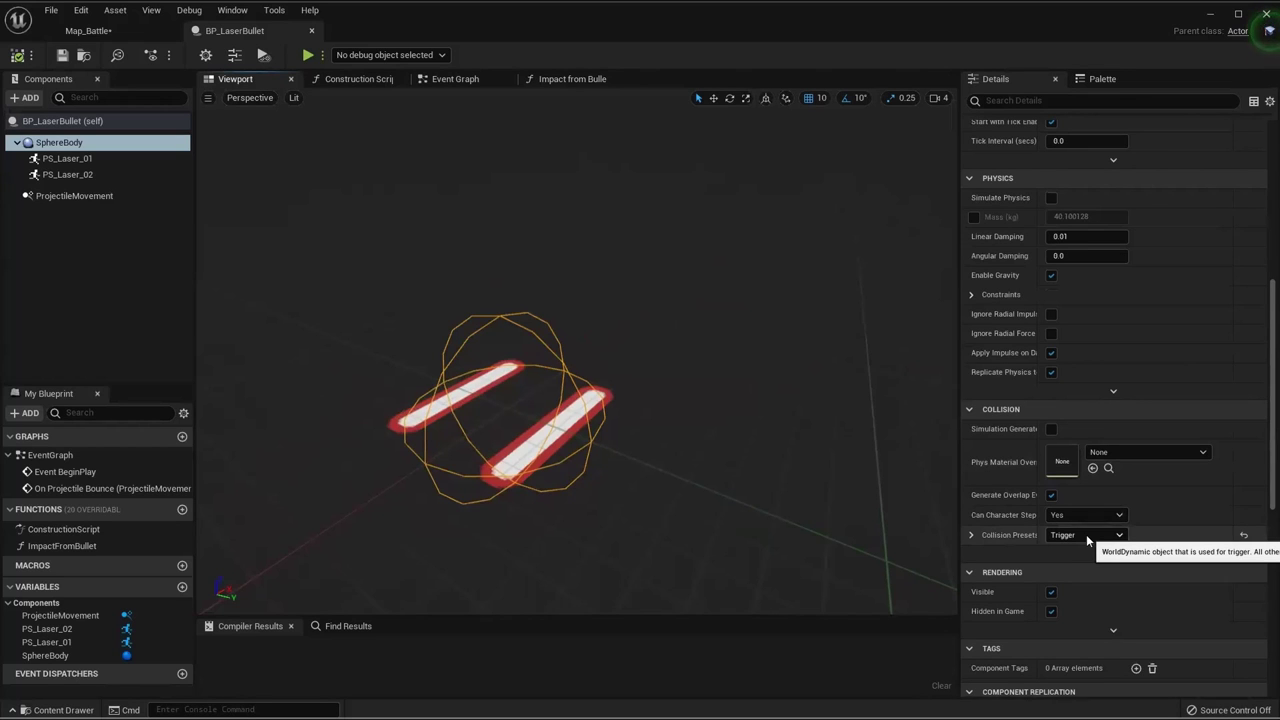
Look over the bullet's event graph, undoing an accidental move of the On Projectile Bounce node.
{"action": "left_click", "coordinate": [455, 79]}
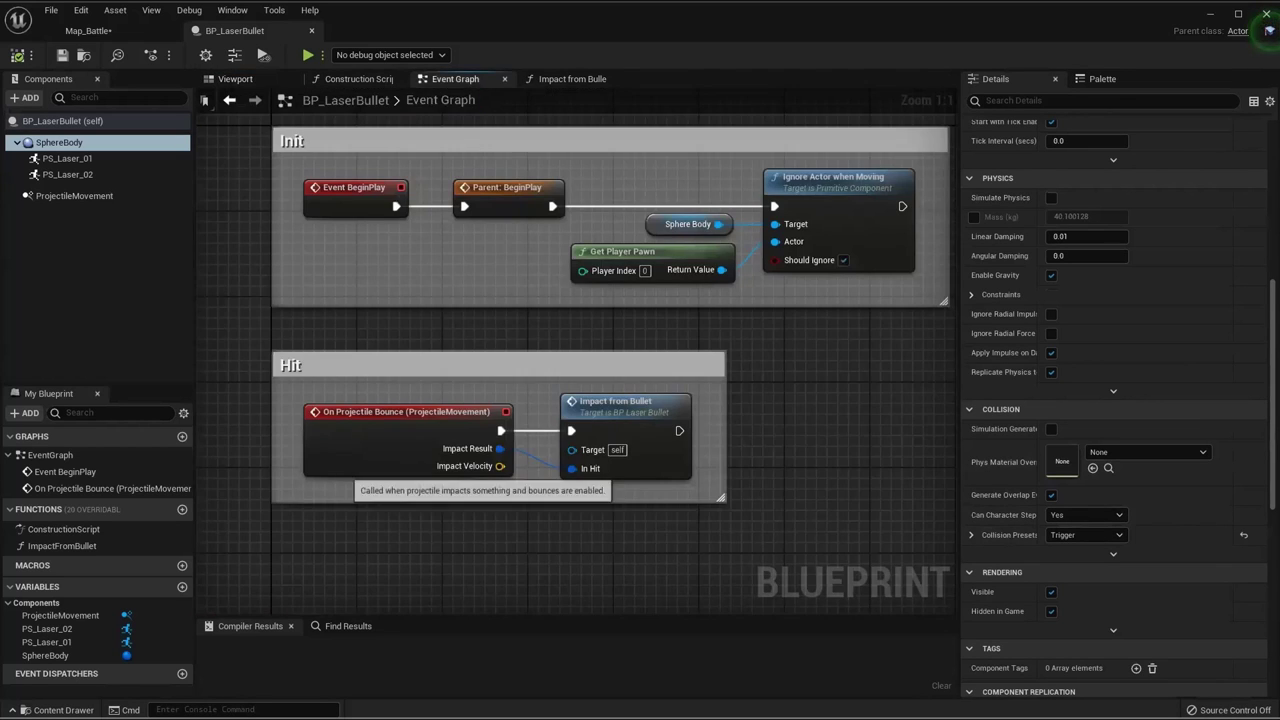
{"action": "scroll", "coordinate": [491, 419], "scroll_direction": "down", "scroll_amount": 2}
{"action": "left_click", "coordinate": [491, 419]}
{"action": "left_click_drag", "start_coordinate": [491, 419], "coordinate": [431, 474]}
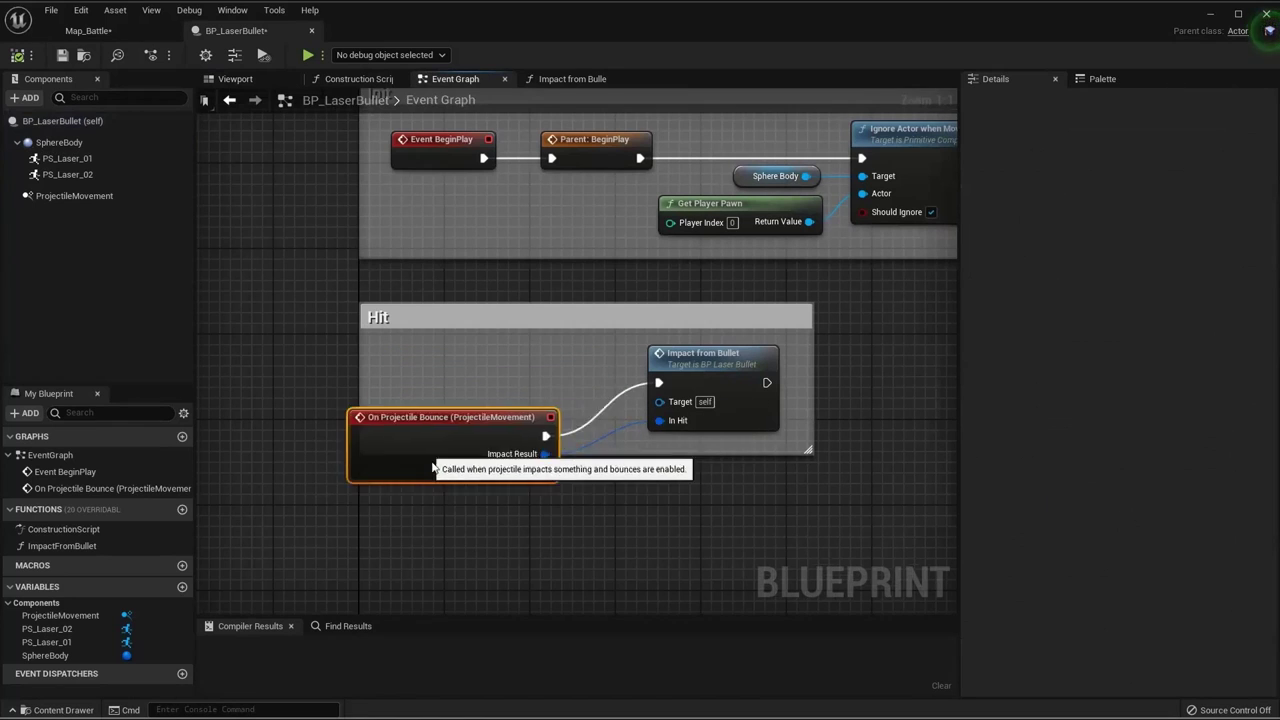
{"action": "key", "text": "ctrl+z"}
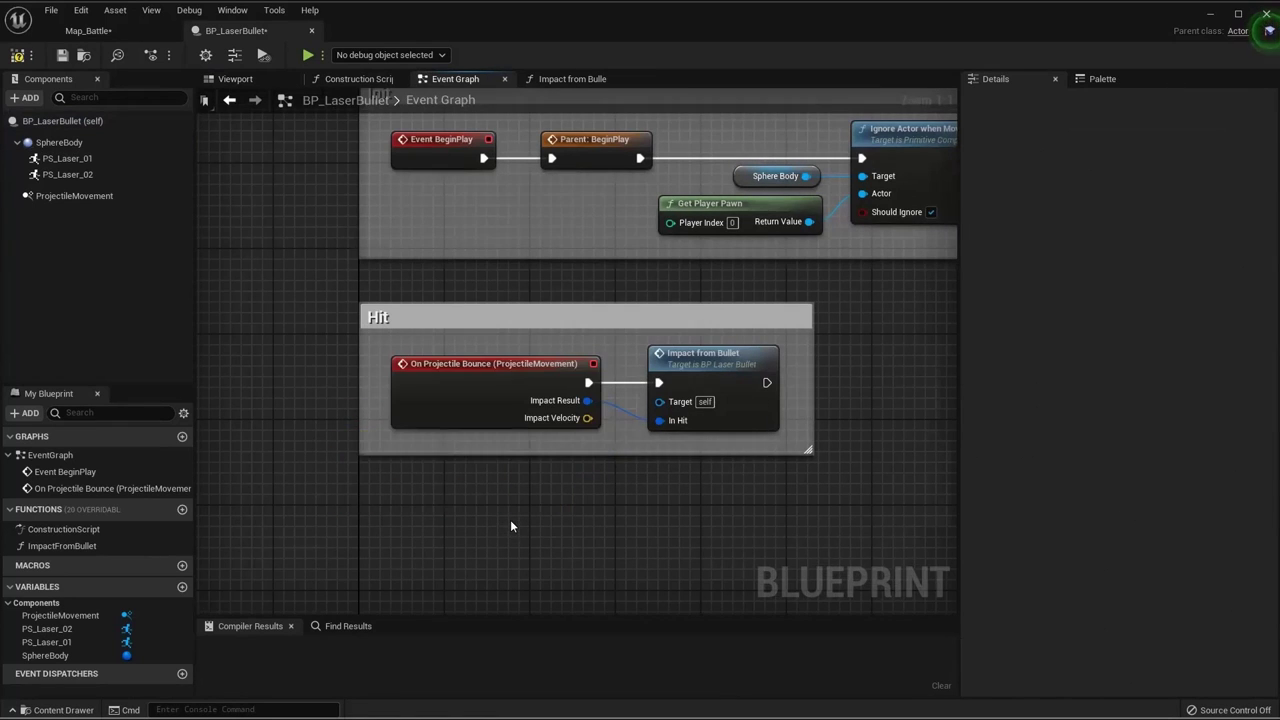
Set SphereBody's collision preset to BlockAllDynamic, then compile and save BP_LaserBullet.
{"action": "left_click", "coordinate": [75, 144]}
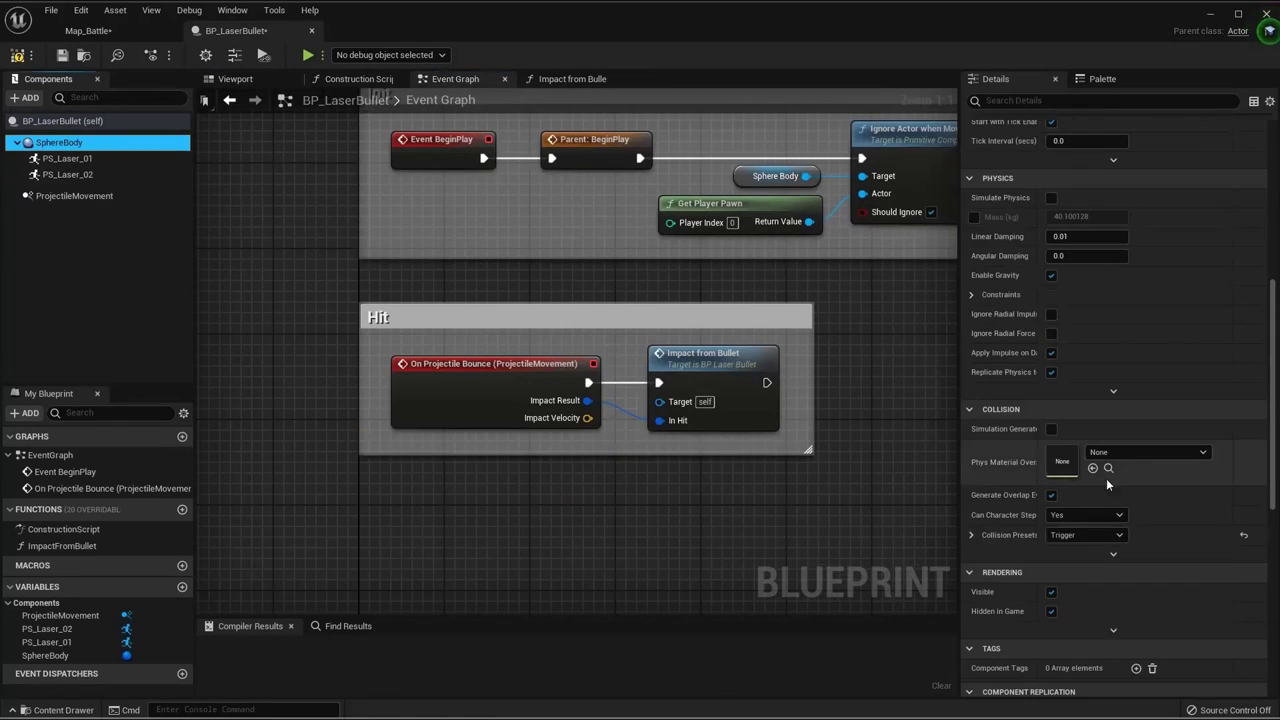
{"action": "left_click", "coordinate": [1085, 535]}
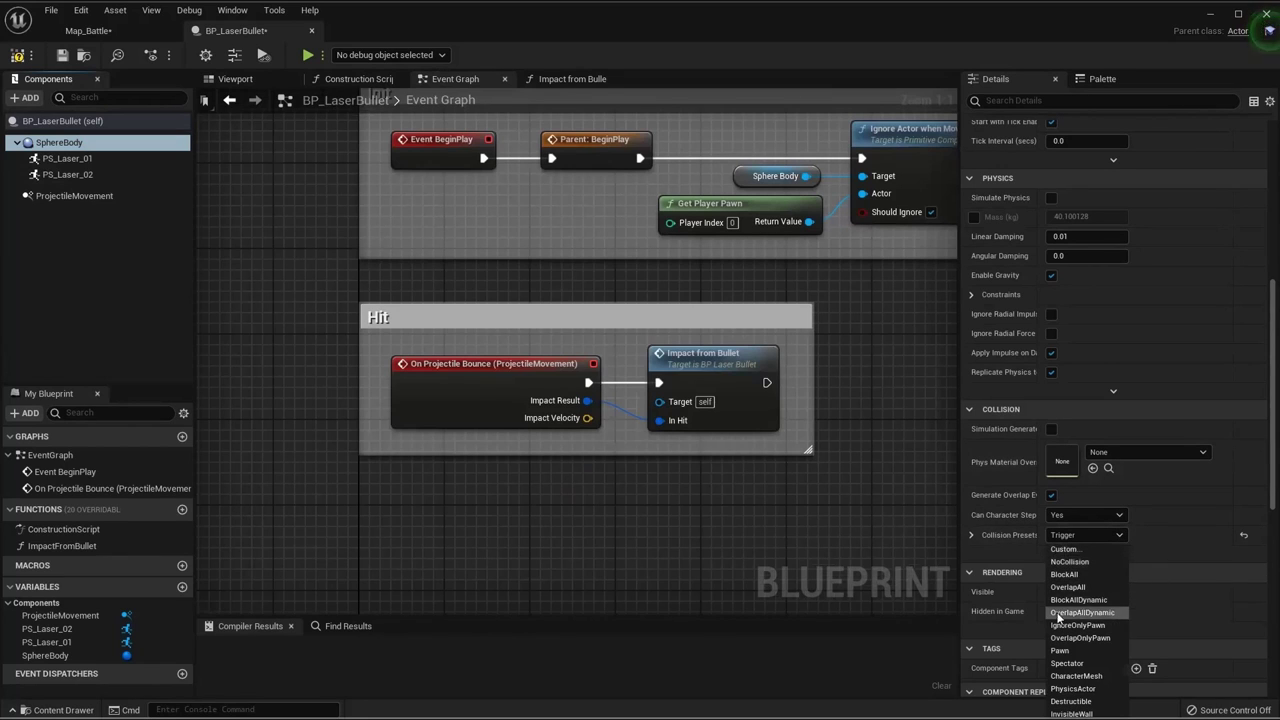
{"action": "left_click", "coordinate": [1096, 601]}
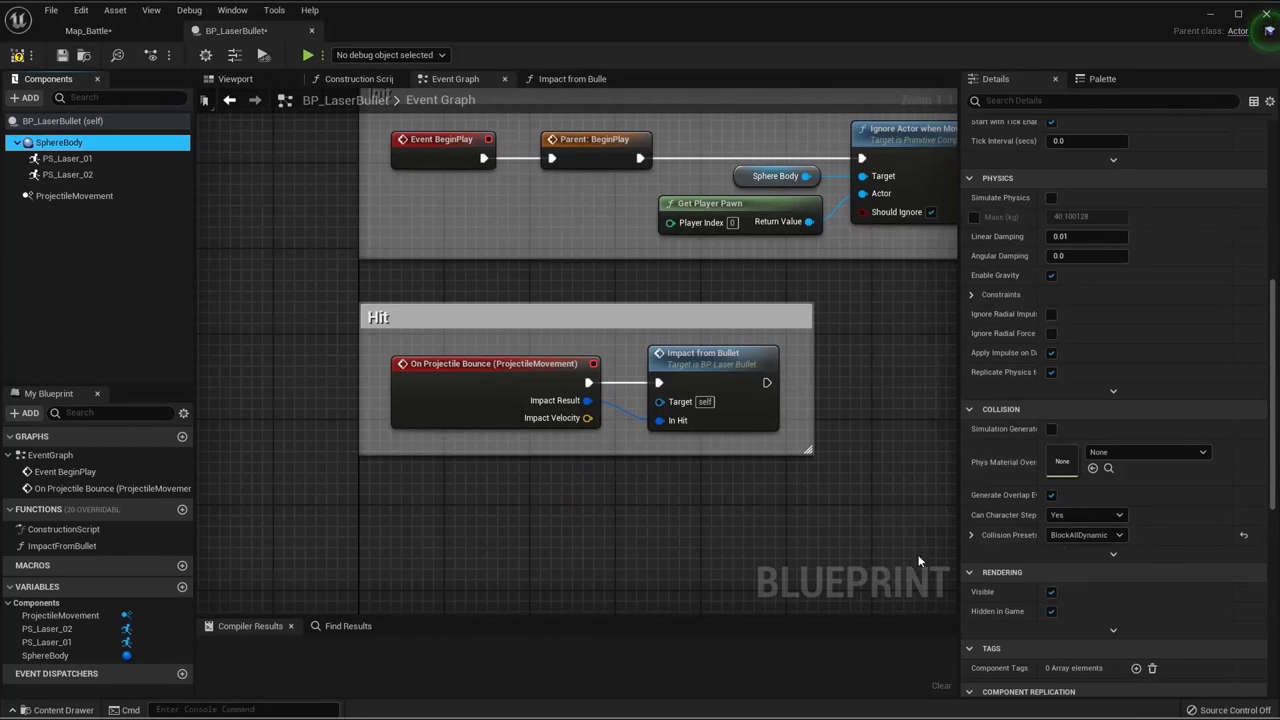
{"action": "left_click", "coordinate": [17, 57]}
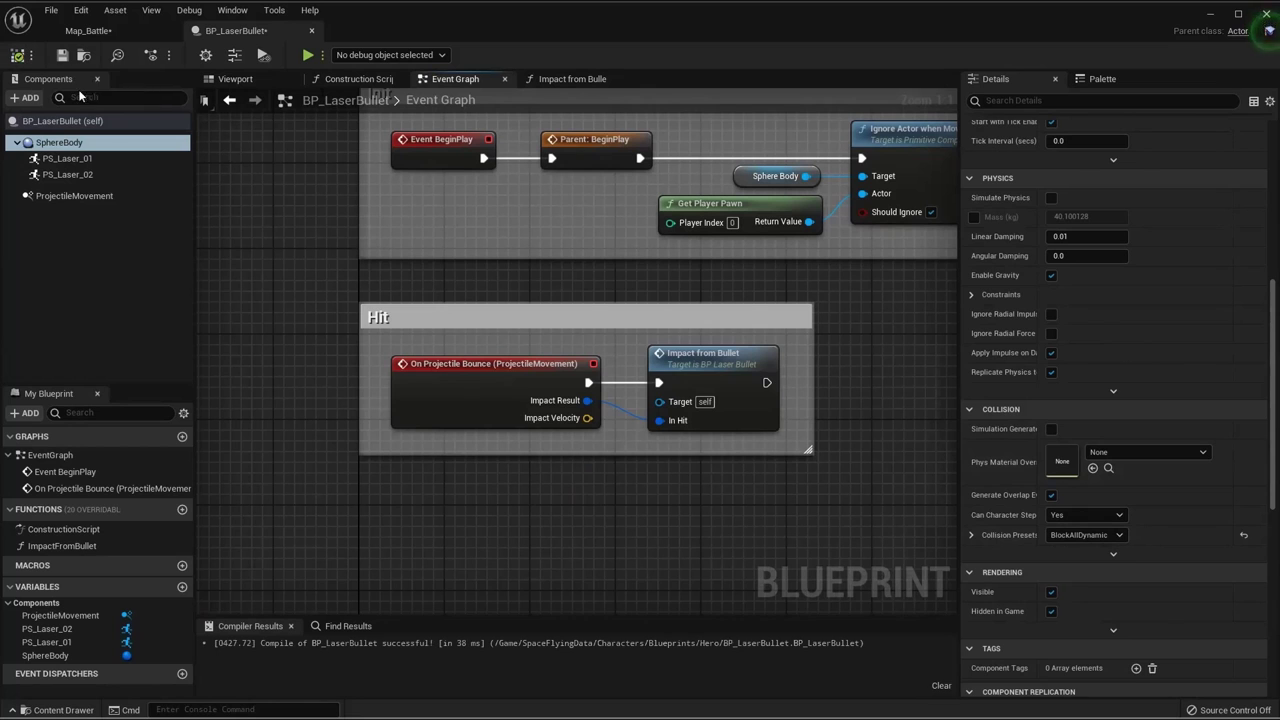
{"action": "left_click", "coordinate": [60, 59]}
Close the BP_LaserBullet editor, save Map_Battle with Ctrl+S, and open BP_Asteroid from Asteroids.
{"action": "left_click", "coordinate": [312, 35]}
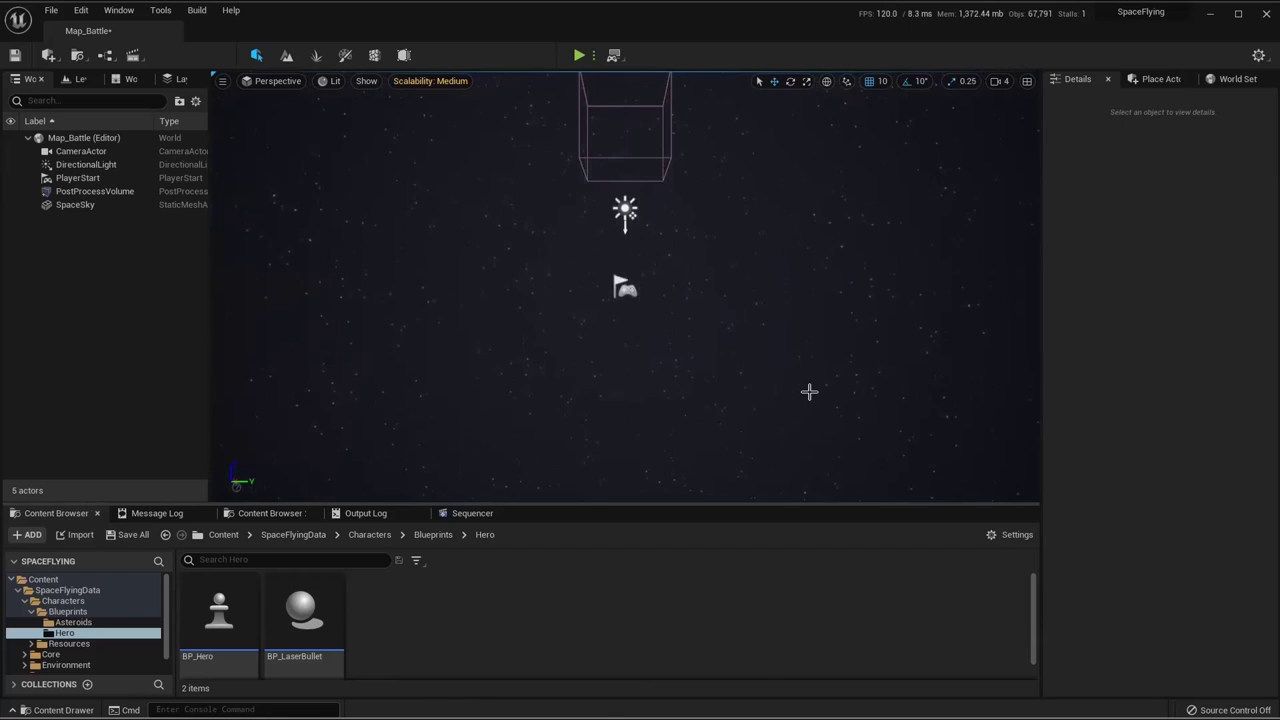
{"action": "key", "text": "ctrl+s"}
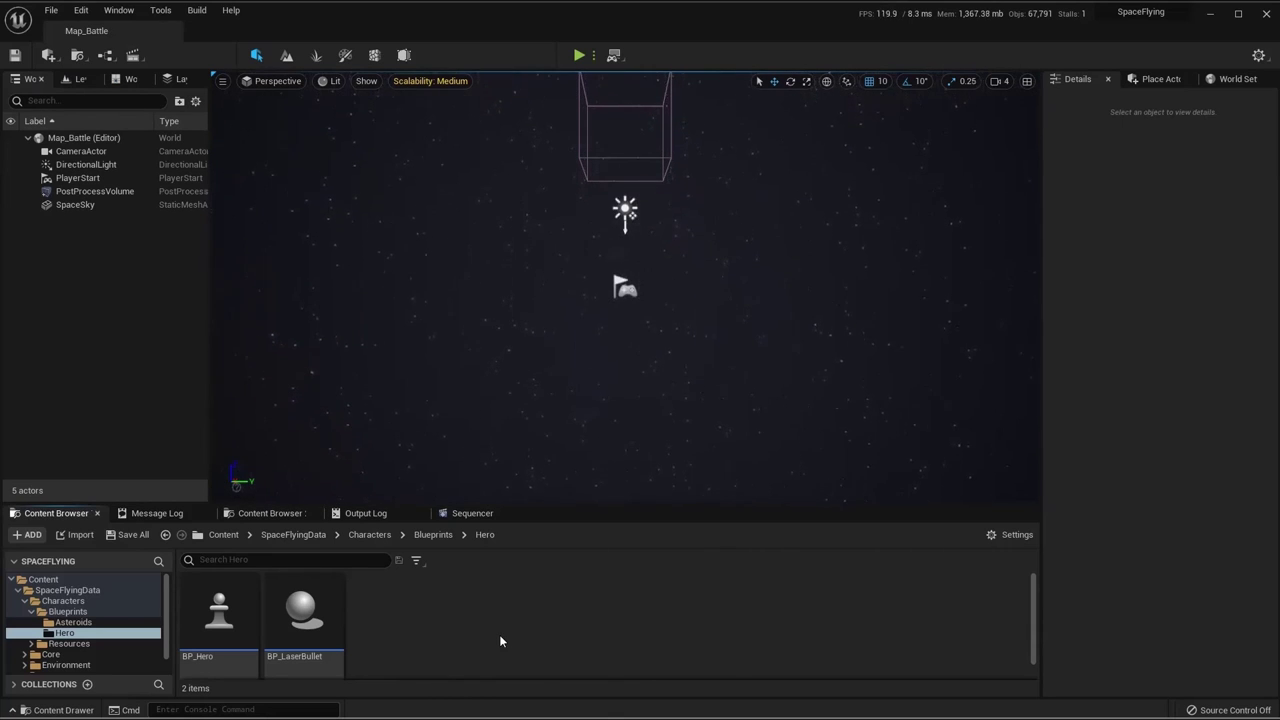
{"action": "left_click", "coordinate": [100, 622]}
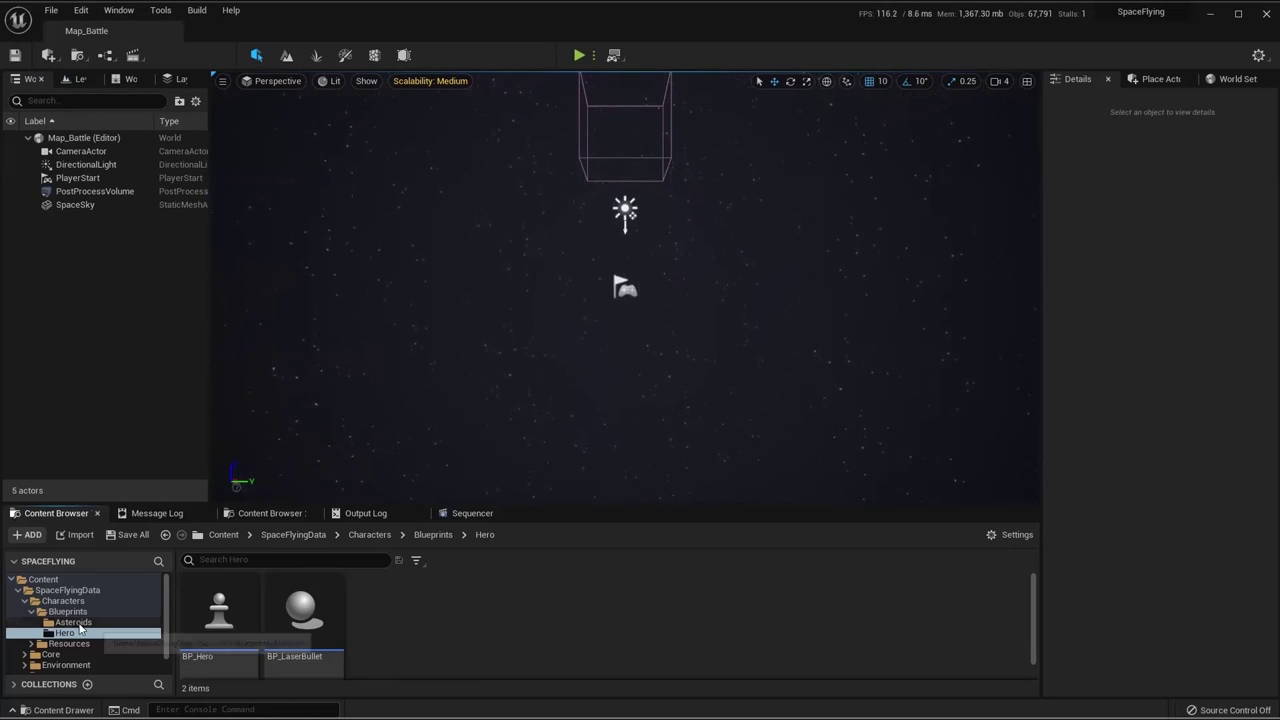
{"action": "left_click", "coordinate": [218, 610]}
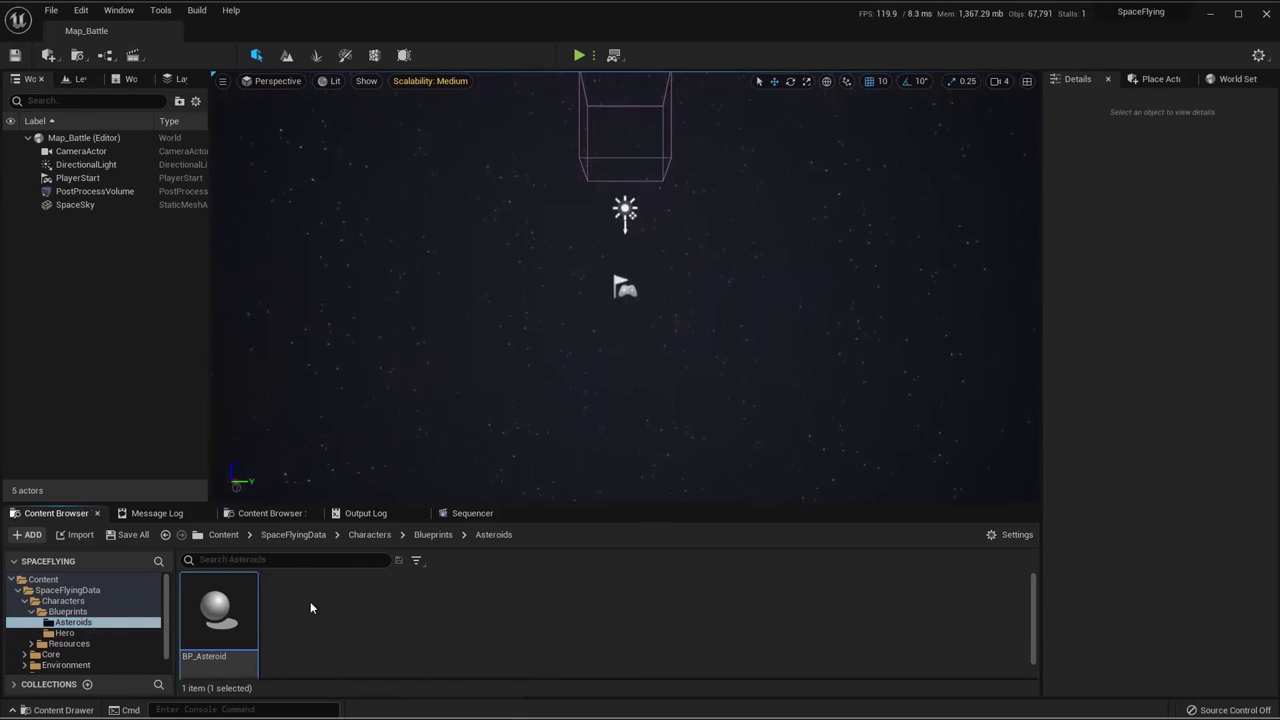
{"action": "double_click", "coordinate": [240, 616]}
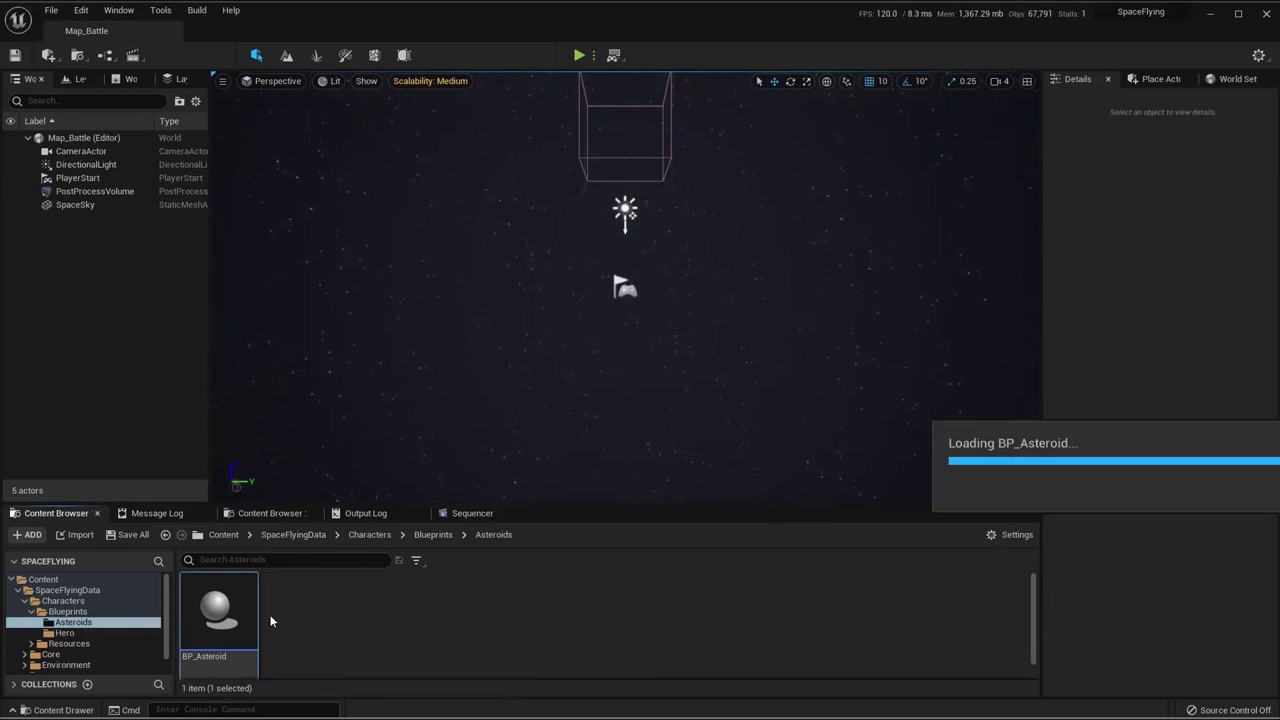
Open BP_Asteroid in the full Blueprint Editor and delete all its default event nodes.
{"action": "left_click", "coordinate": [590, 80]}
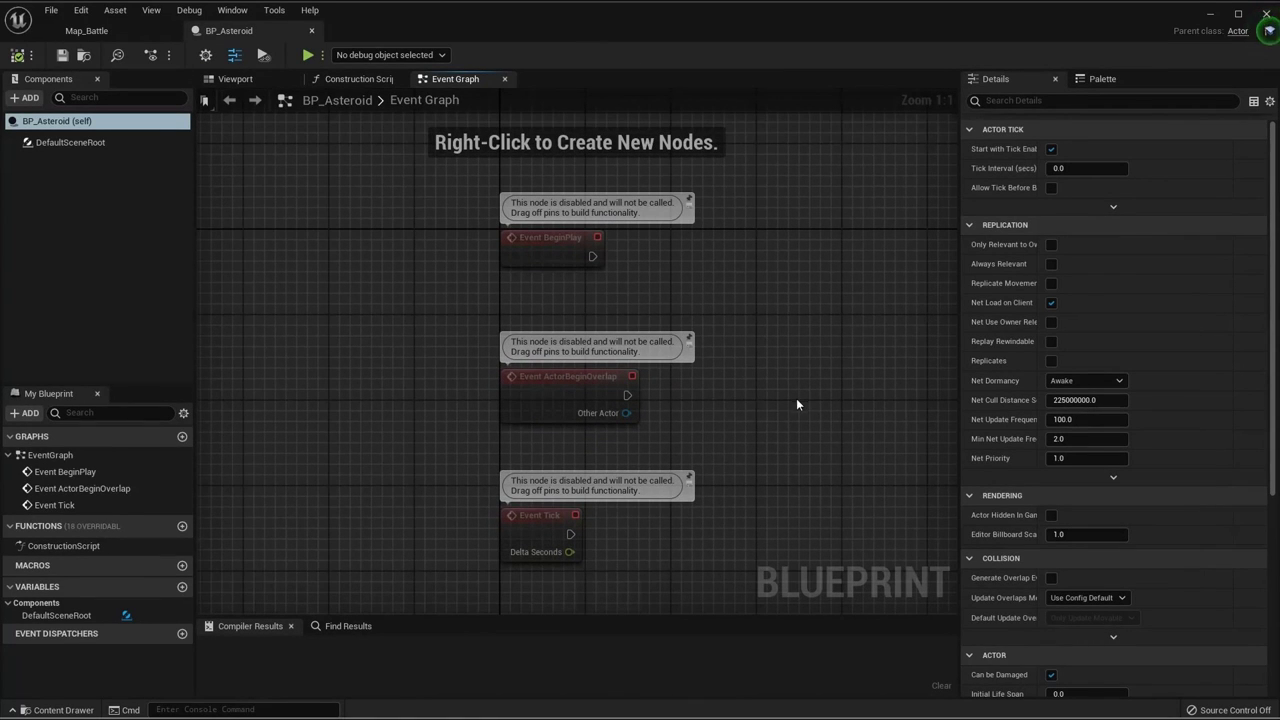
{"action": "key", "text": "ctrl+a"}
{"action": "key", "text": "Delete"}
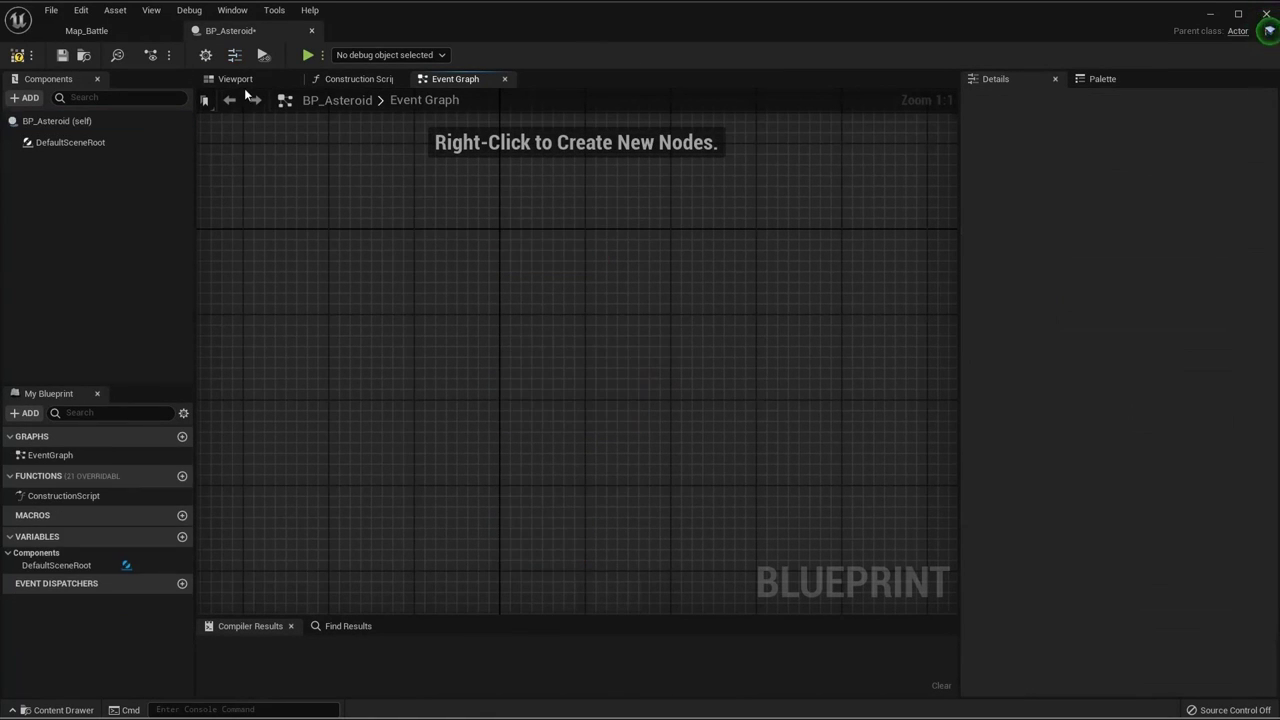
Add a Sphere Collision component under DefaultSceneRoot in the viewport.
{"action": "left_click", "coordinate": [238, 79]}
{"action": "left_click", "coordinate": [68, 144]}
{"action": "left_click", "coordinate": [36, 99]}
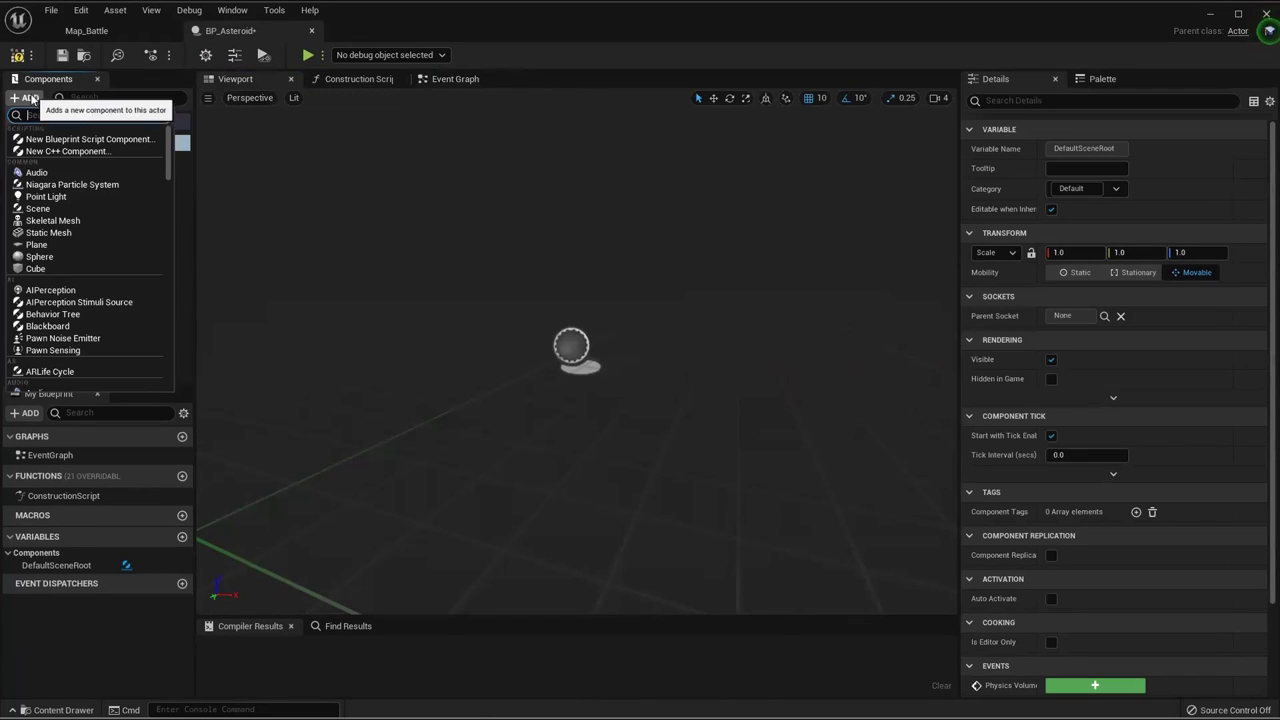
{"action": "type", "text": "sphe"}
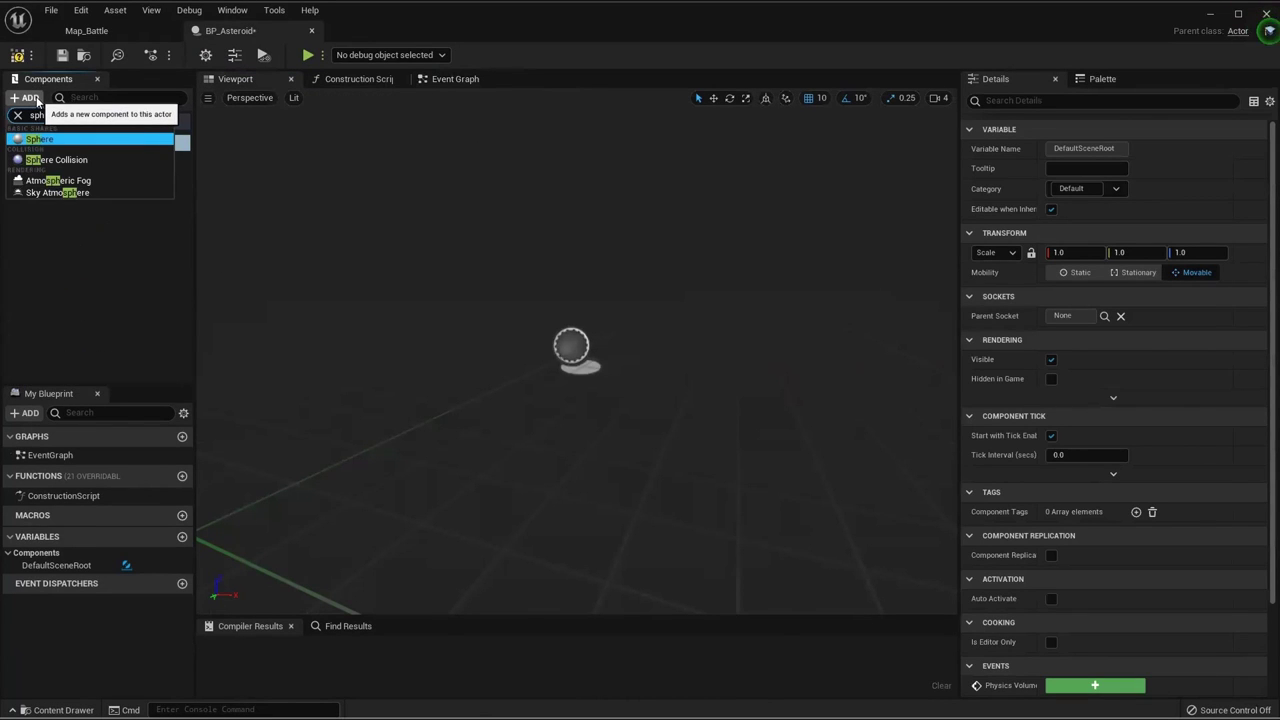
{"action": "type", "text": "r"}
{"action": "left_click", "coordinate": [72, 159]}
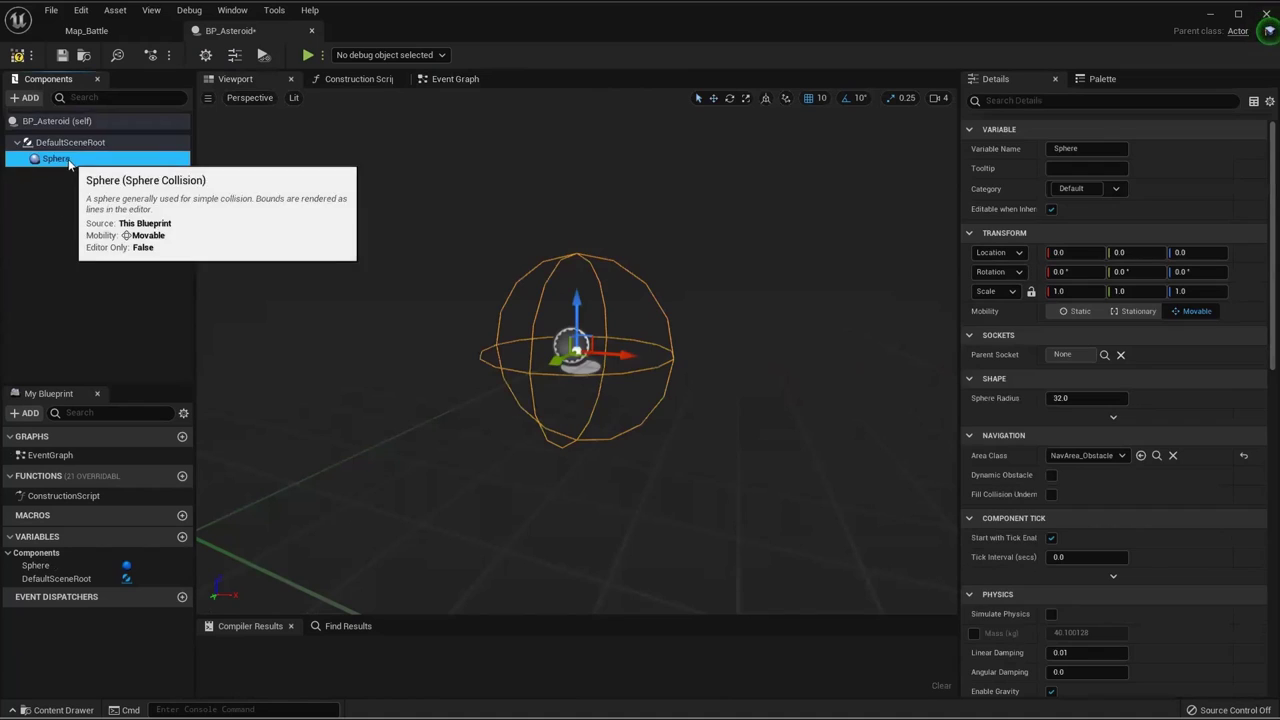
Add a Paper Sprite named PS_Body and drag Sphere onto DefaultSceneRoot to make it root.
{"action": "left_click", "coordinate": [24, 99]}
{"action": "type", "text": "s"}
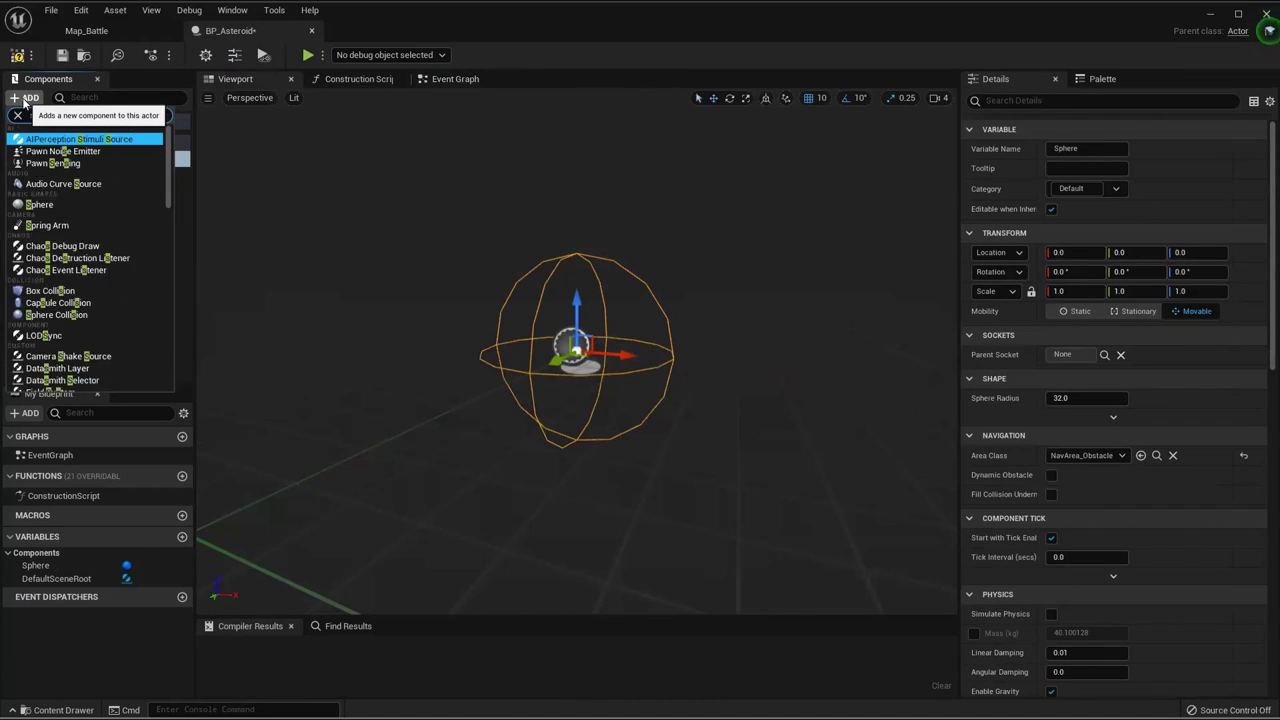
{"action": "type", "text": "pri"}
{"action": "left_click", "coordinate": [72, 172]}
{"action": "type", "text": "PS_Body"}
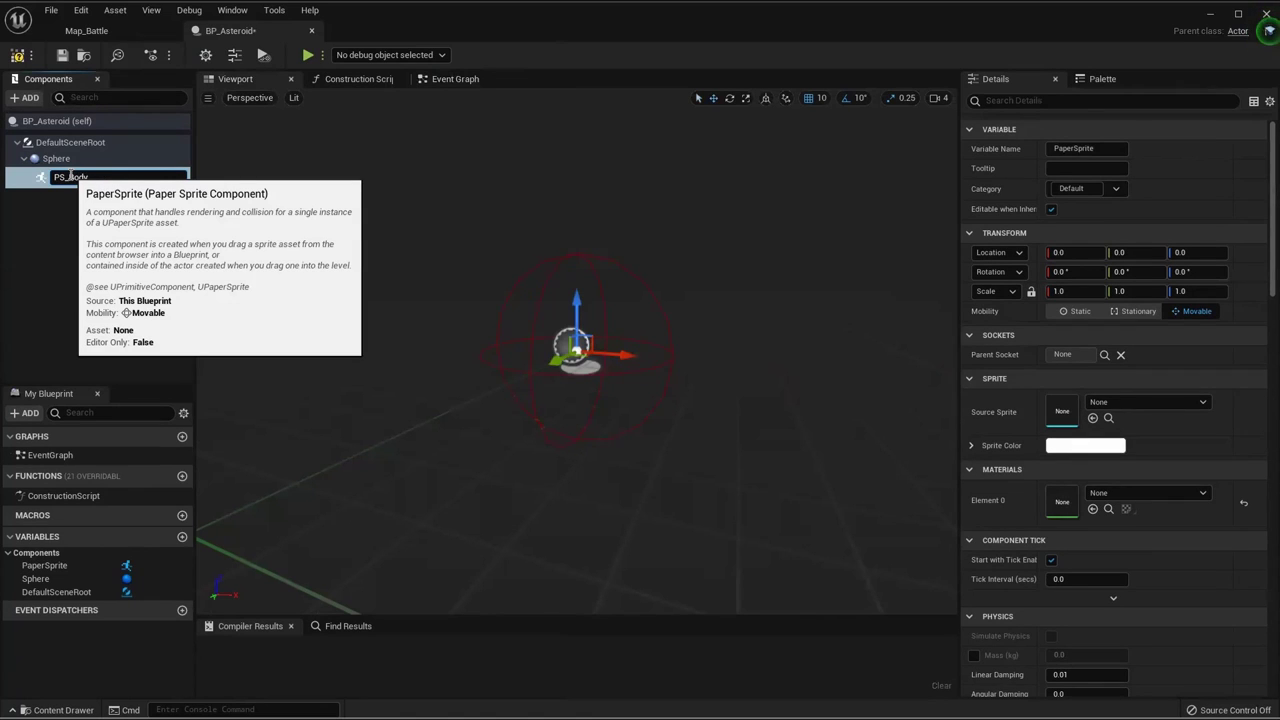
{"action": "key", "text": "Return"}
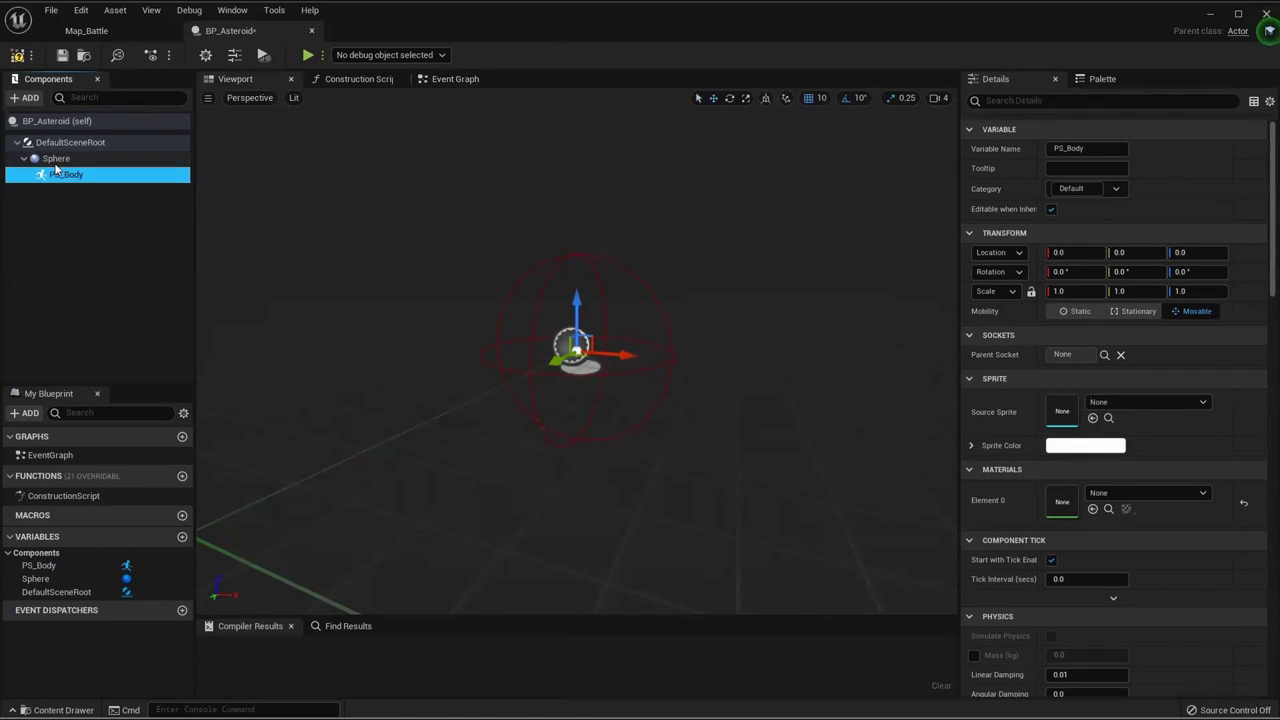
{"action": "left_click", "coordinate": [56, 159]}
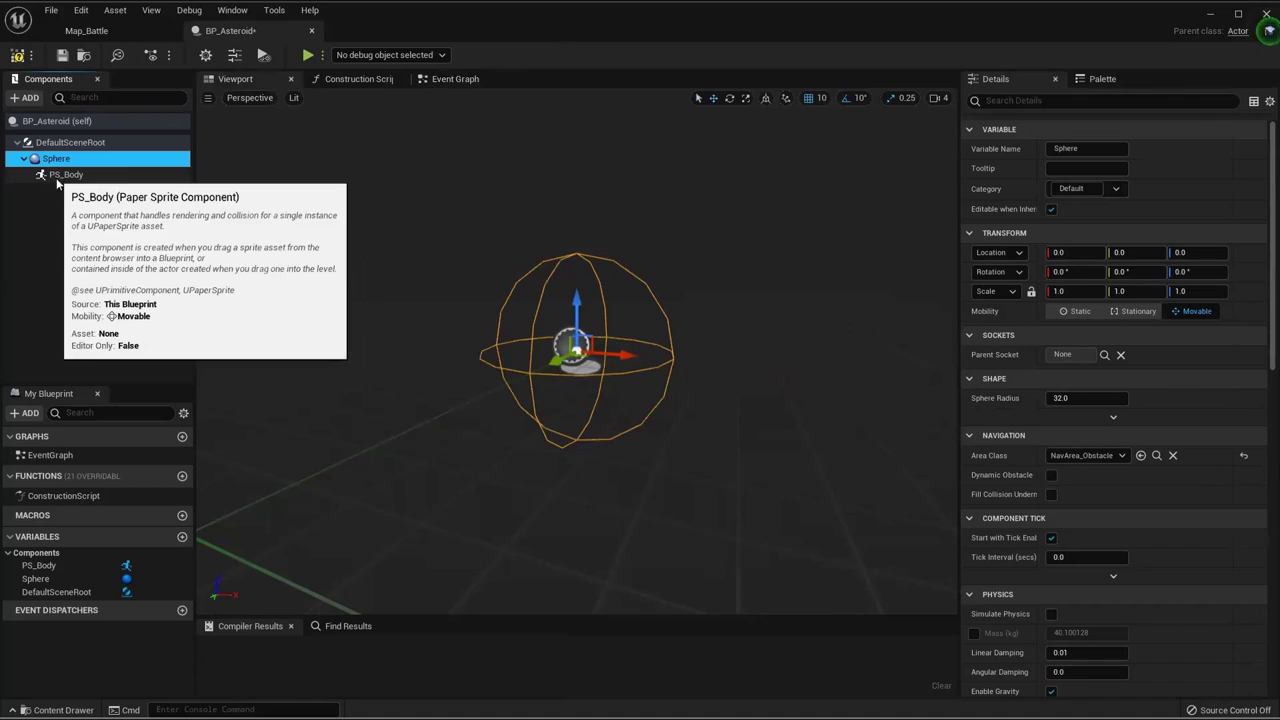
{"action": "left_click_drag", "start_coordinate": [57, 160], "coordinate": [60, 142]}
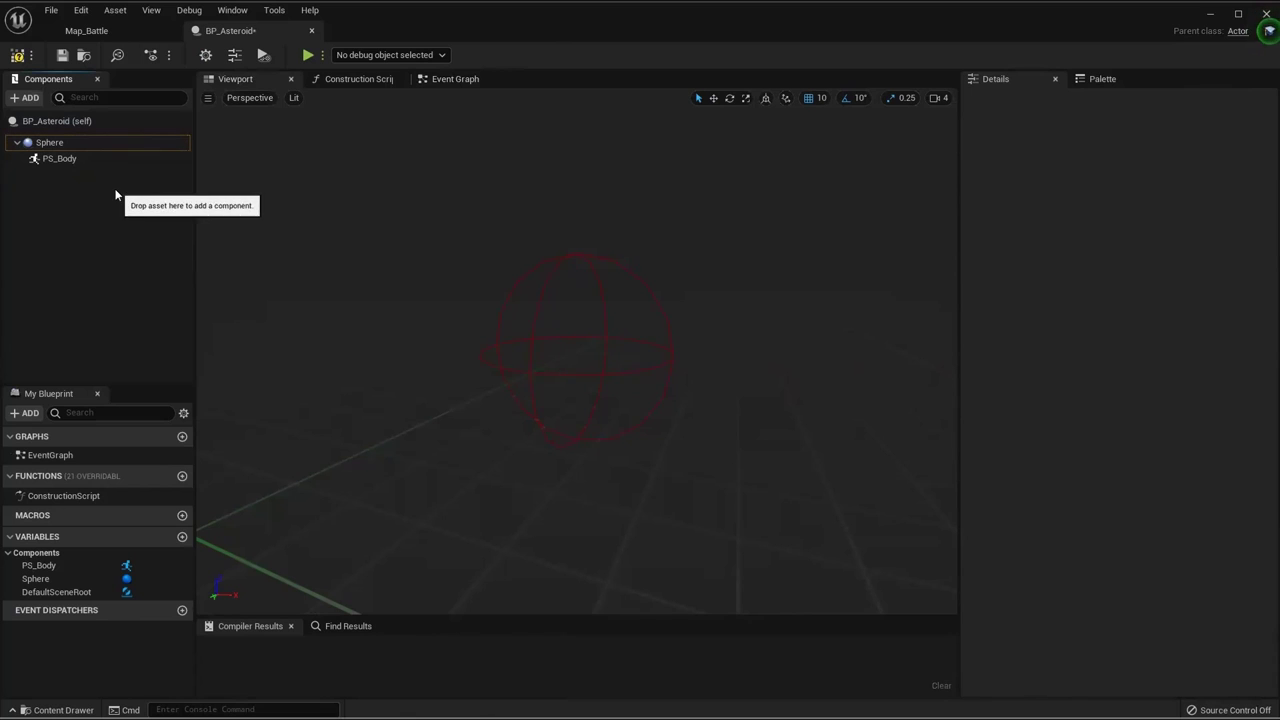
Assign meteorBrown_big1_Sprite as PS_Body's Source Sprite.
{"action": "left_click", "coordinate": [70, 160]}
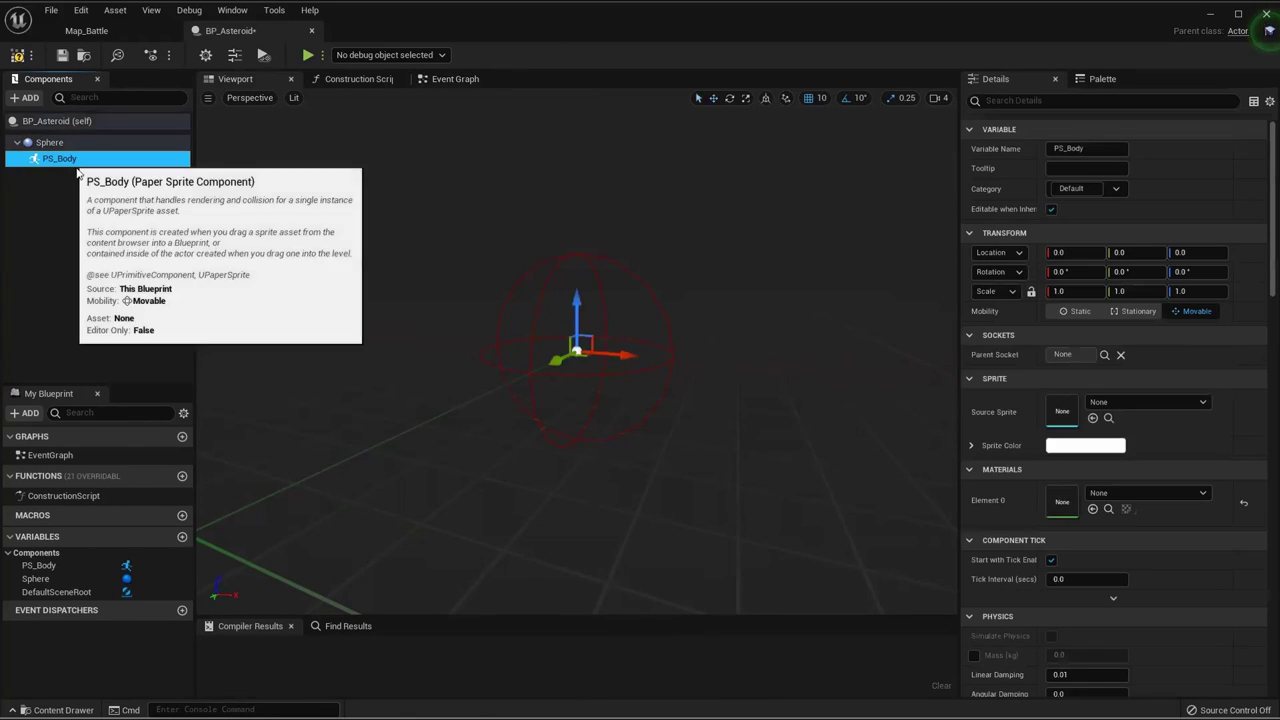
{"action": "left_click", "coordinate": [1198, 402]}
{"action": "type", "text": "et"}
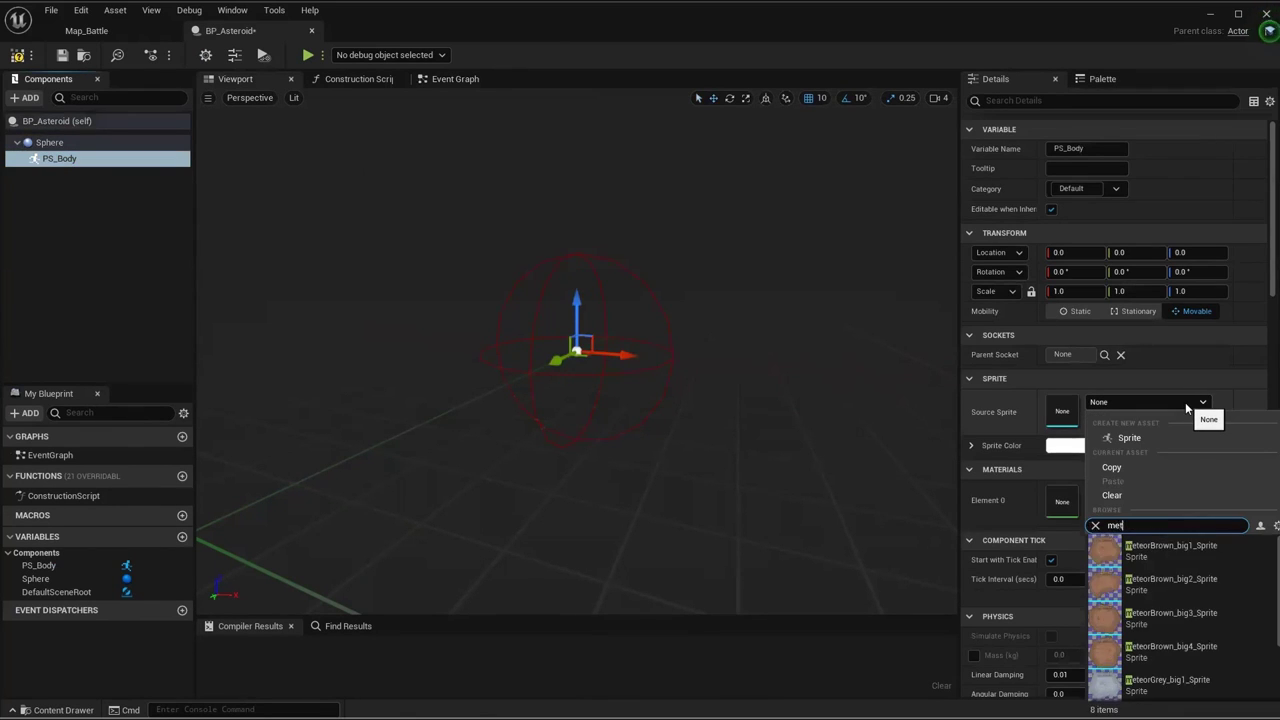
{"action": "type", "text": "eor"}
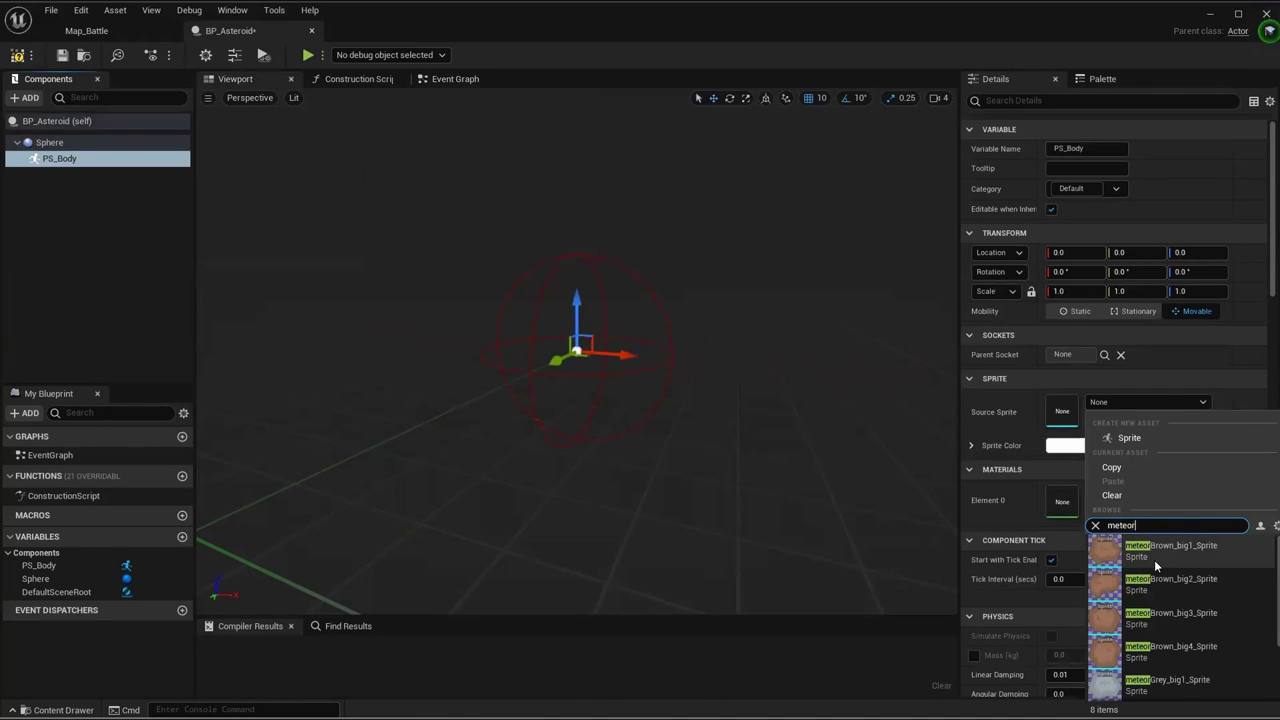
{"action": "left_click", "coordinate": [1154, 558]}
Set the collision Sphere's radius to 48.
{"action": "right_click_drag", "start_coordinate": [705, 381], "coordinate": [760, 381]}
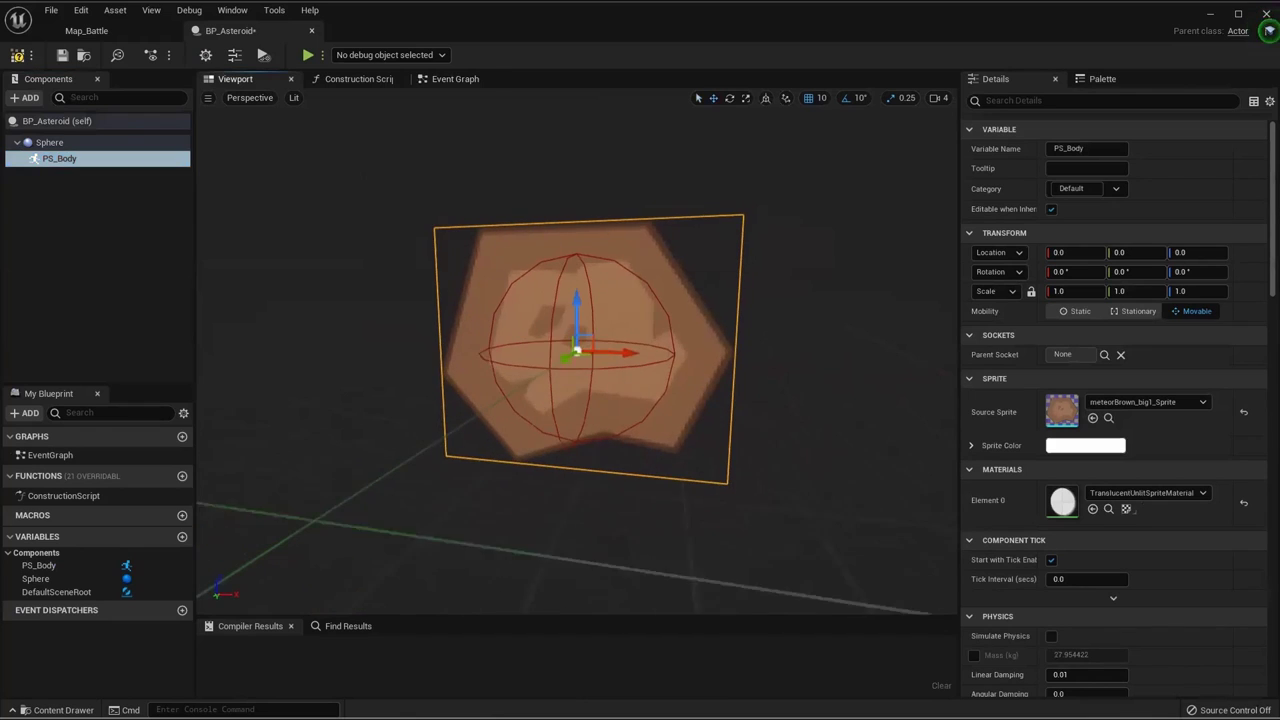
{"action": "left_click", "coordinate": [50, 142]}
{"action": "left_click", "coordinate": [1076, 359]}
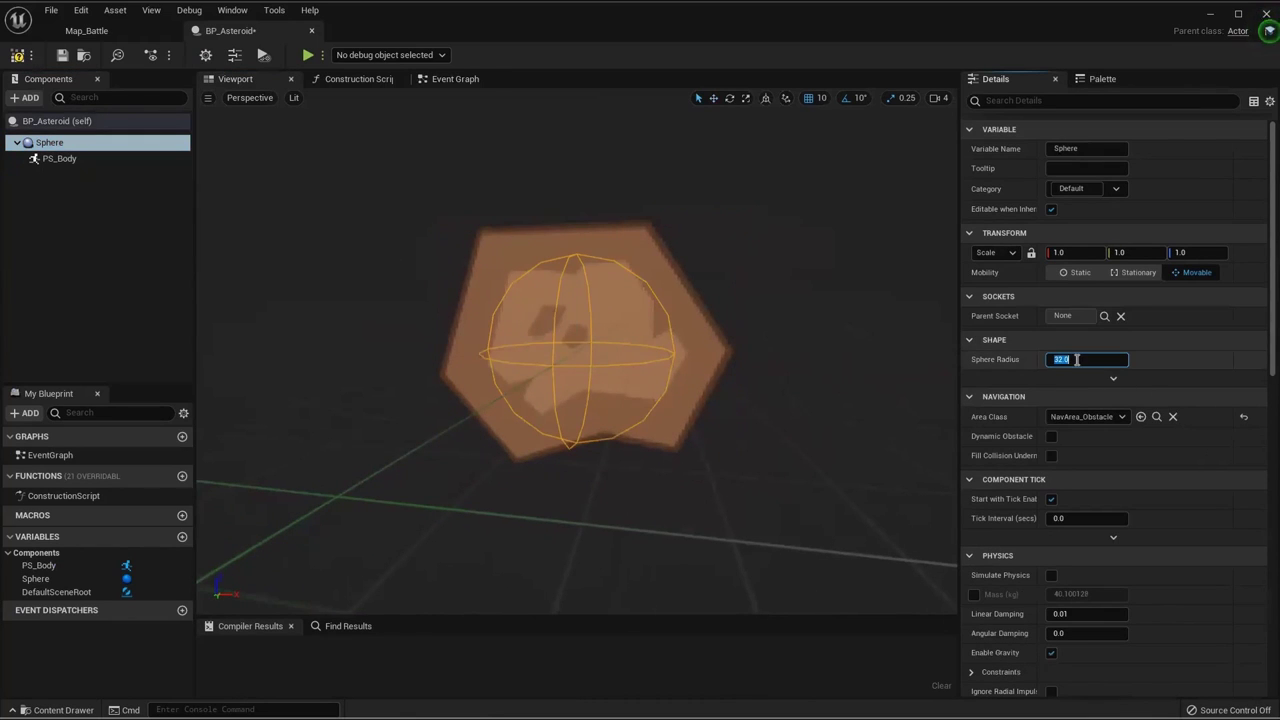
{"action": "key", "text": "Return"}
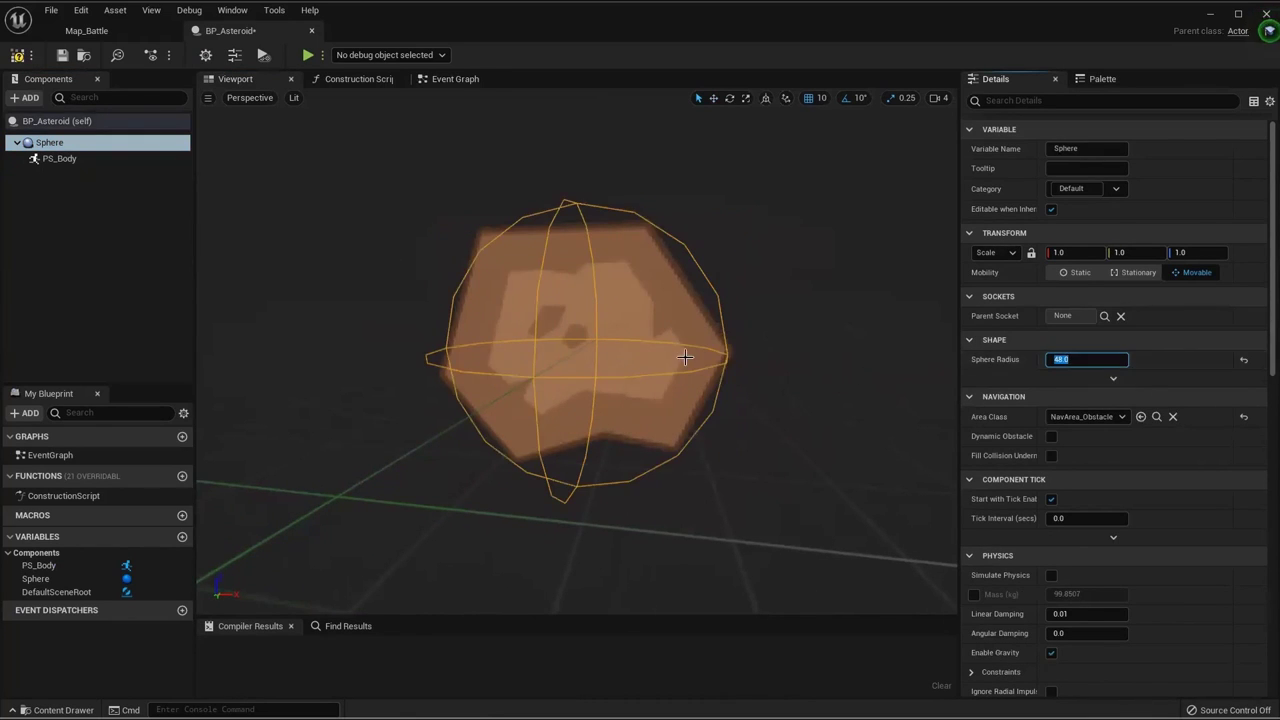
{"action": "right_click_drag", "start_coordinate": [700, 380], "coordinate": [760, 380]}
{"action": "right_click_drag", "start_coordinate": [700, 340], "coordinate": [652, 340]}
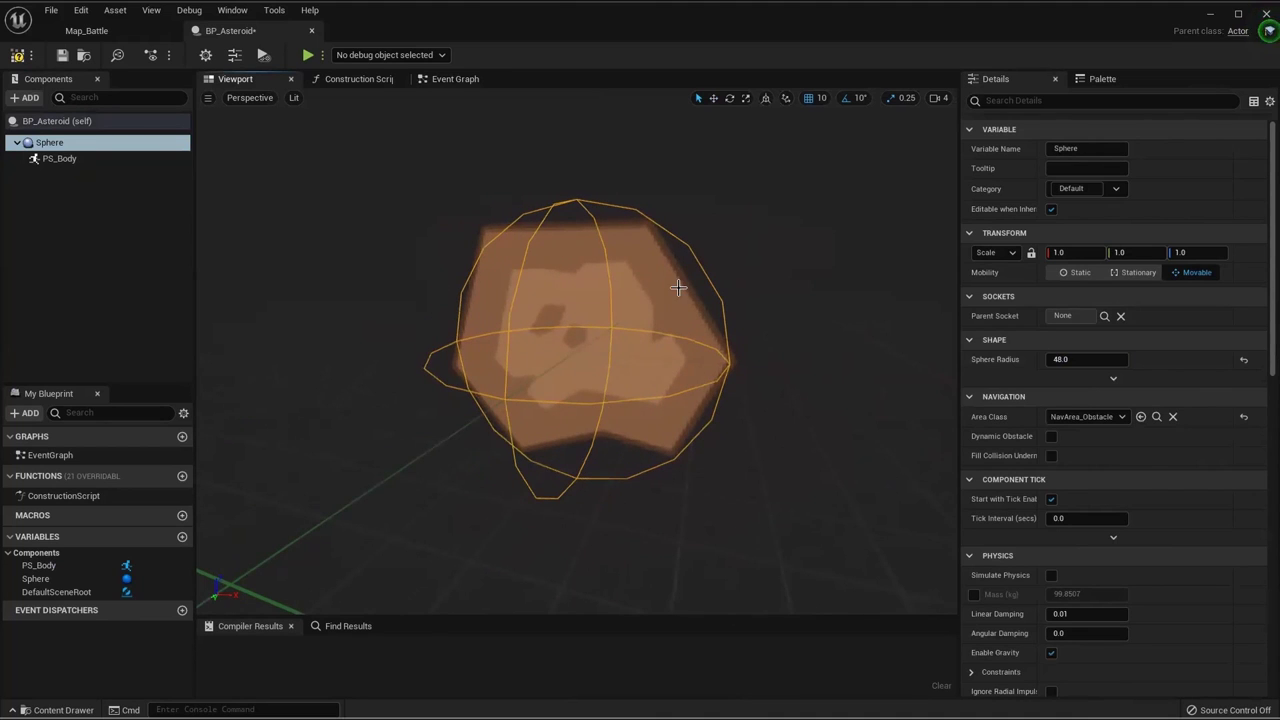
Set PS_Body's Collision Presets to NoCollision.
{"action": "left_click", "coordinate": [60, 159]}
{"action": "scroll", "coordinate": [1209, 491], "scroll_direction": "down", "scroll_amount": 2}
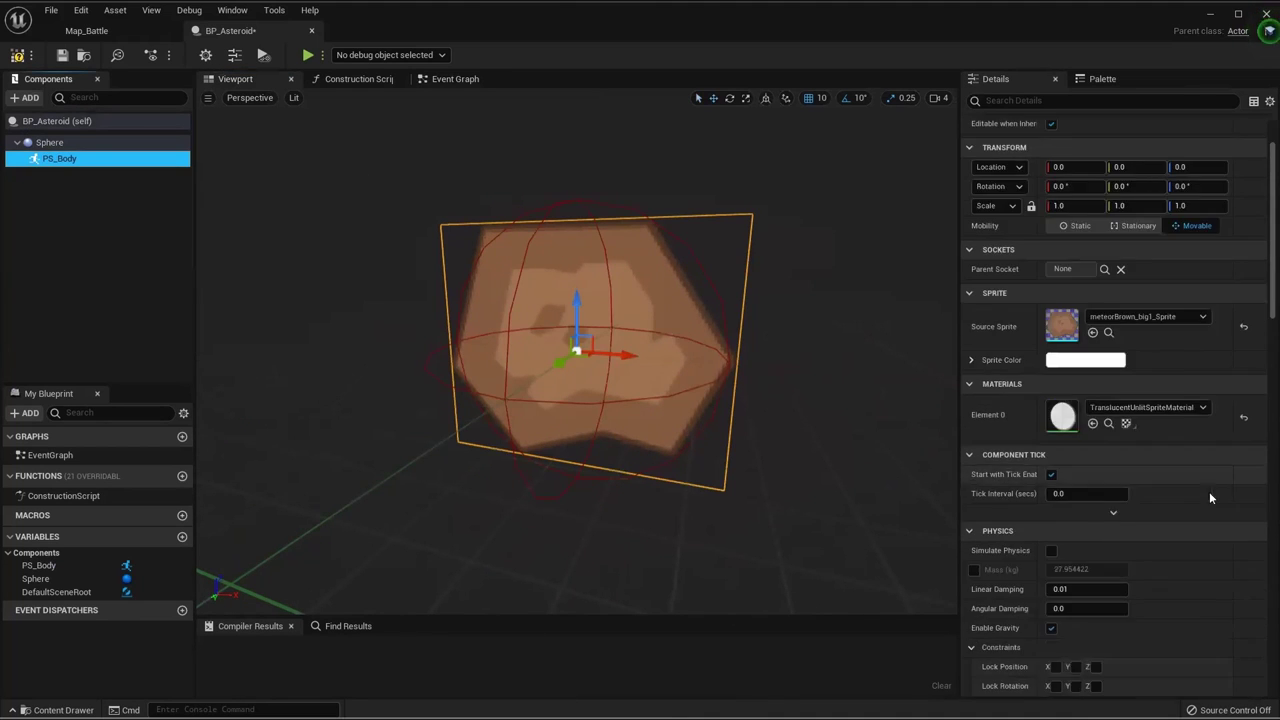
{"action": "scroll", "coordinate": [1209, 491], "scroll_direction": "down", "scroll_amount": 2}
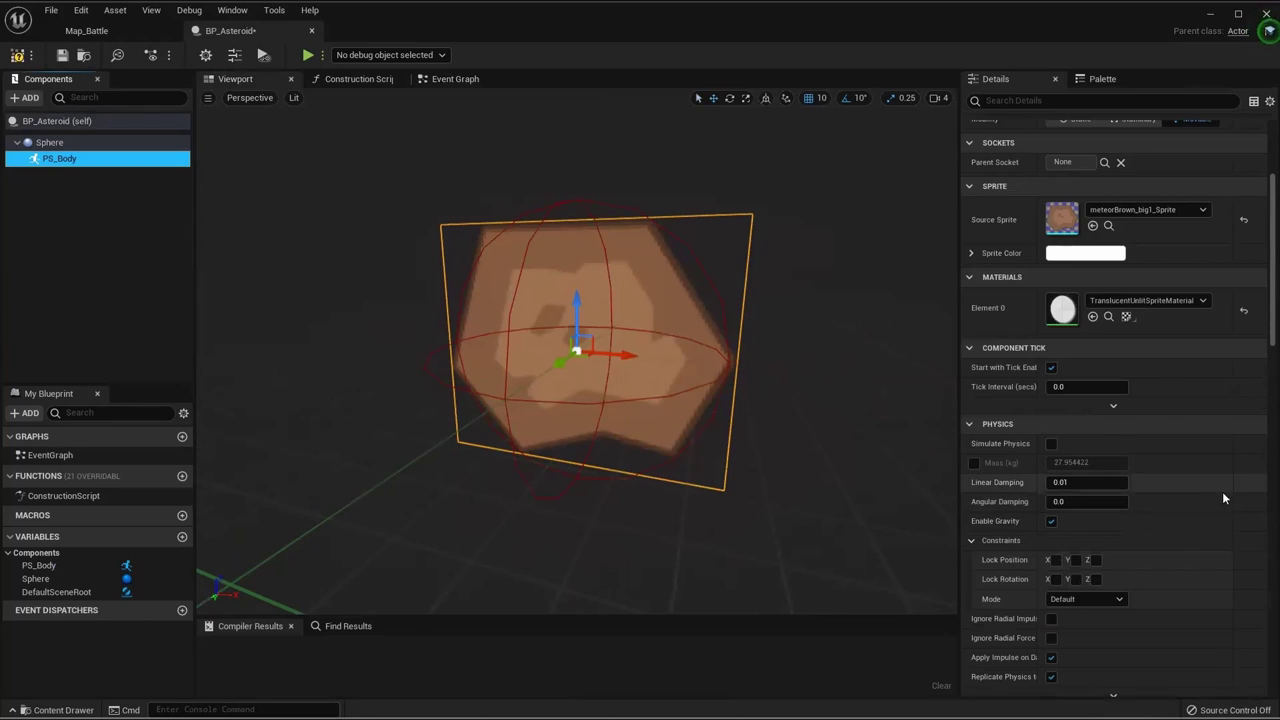
{"action": "scroll", "coordinate": [1222, 491], "scroll_direction": "down", "scroll_amount": 2}
{"action": "scroll", "coordinate": [1130, 575], "scroll_direction": "down", "scroll_amount": 1}
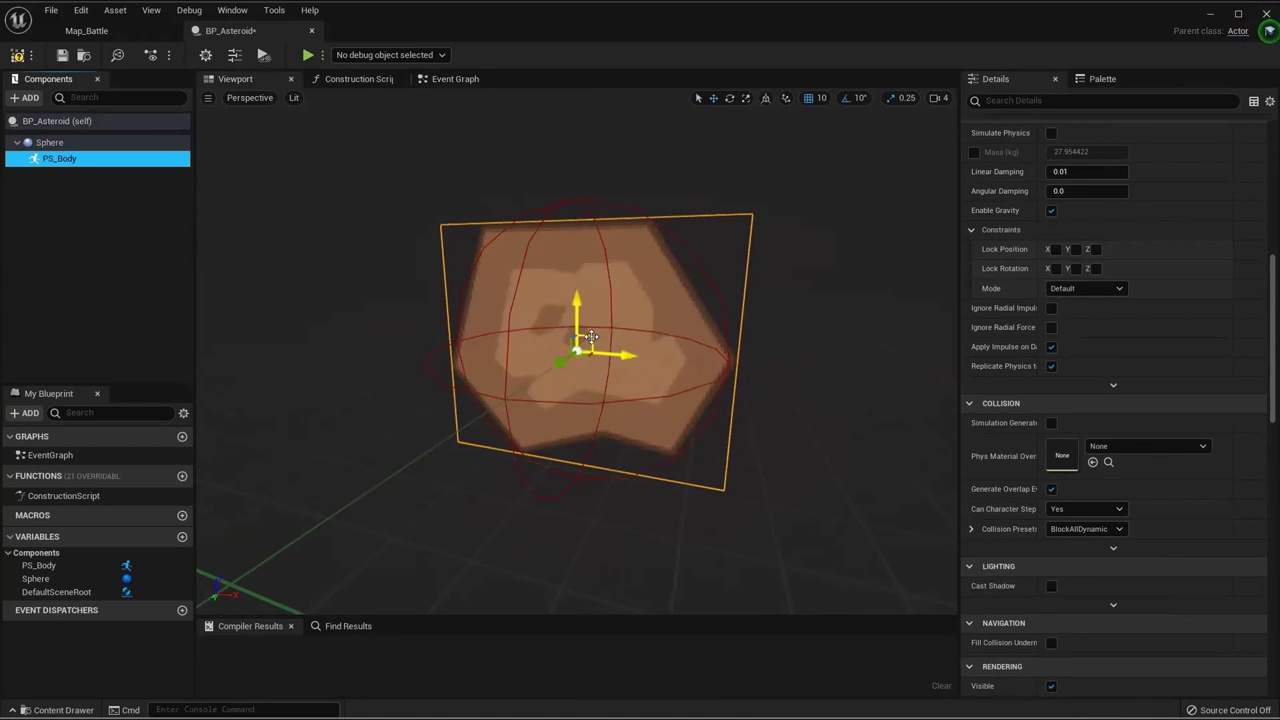
{"action": "left_click_drag", "start_coordinate": [558, 331], "coordinate": [725, 336]}
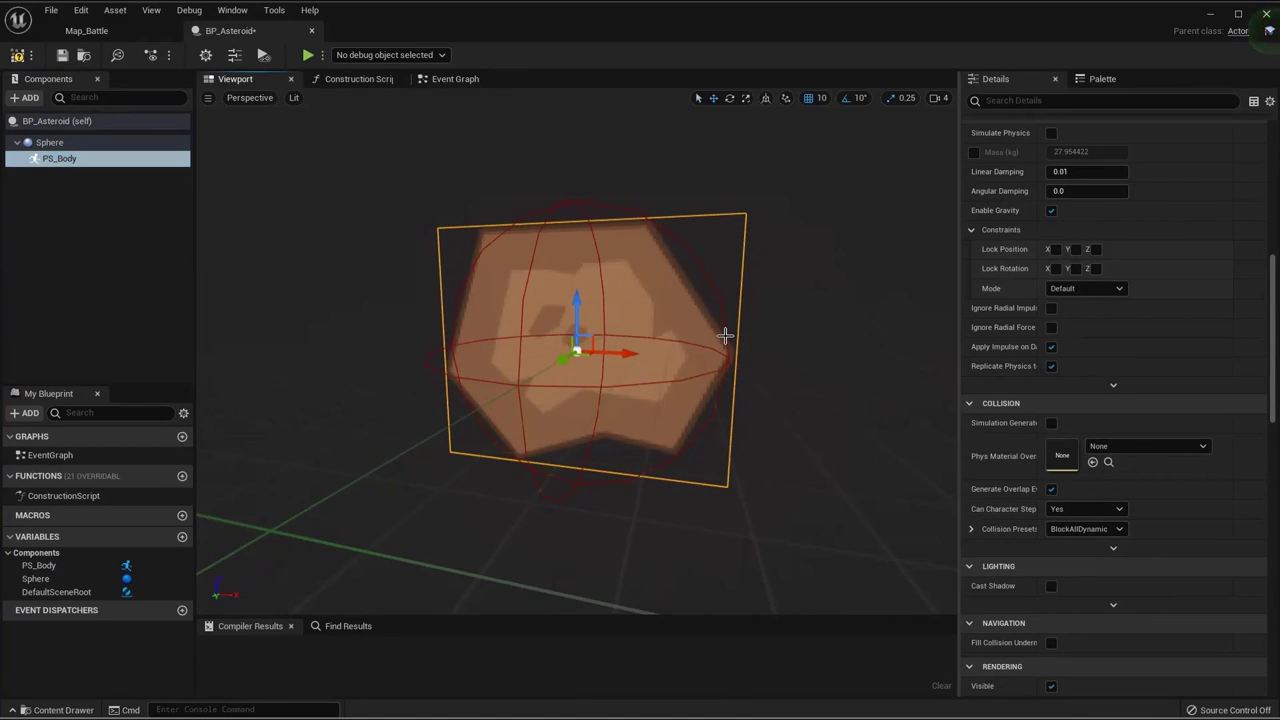
{"action": "left_click", "coordinate": [1068, 528]}
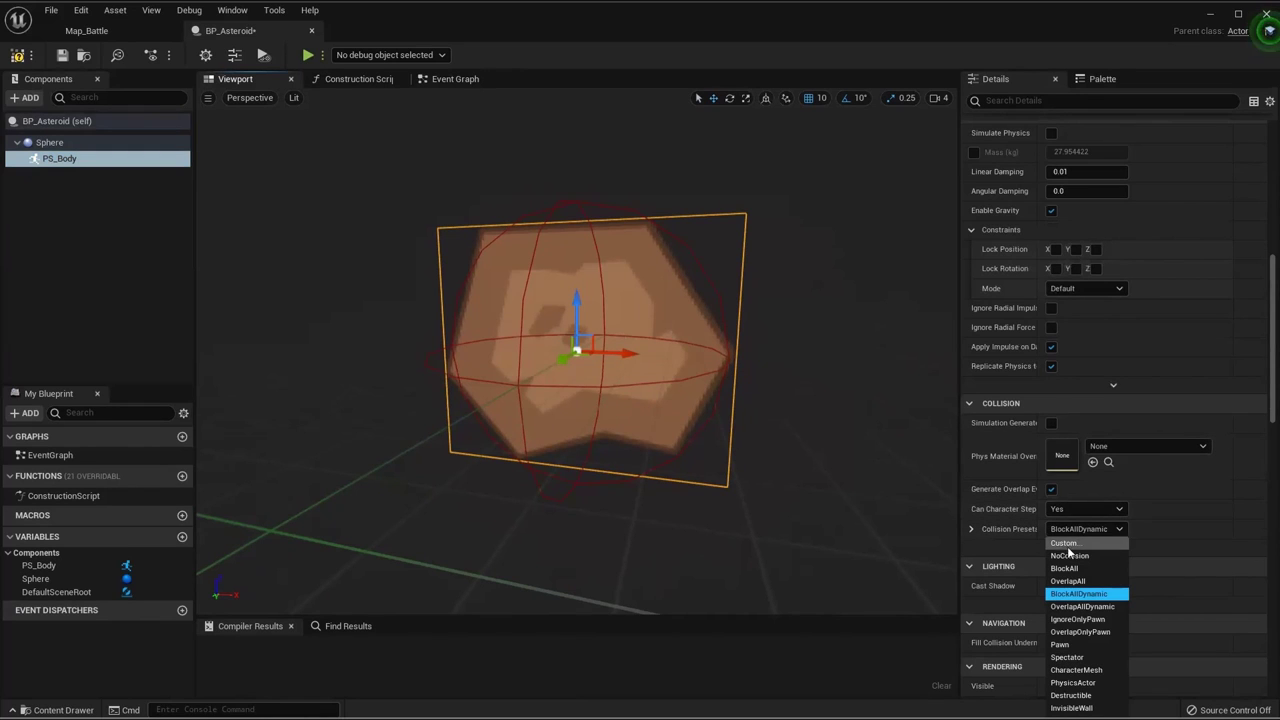
{"action": "left_click", "coordinate": [1070, 555]}
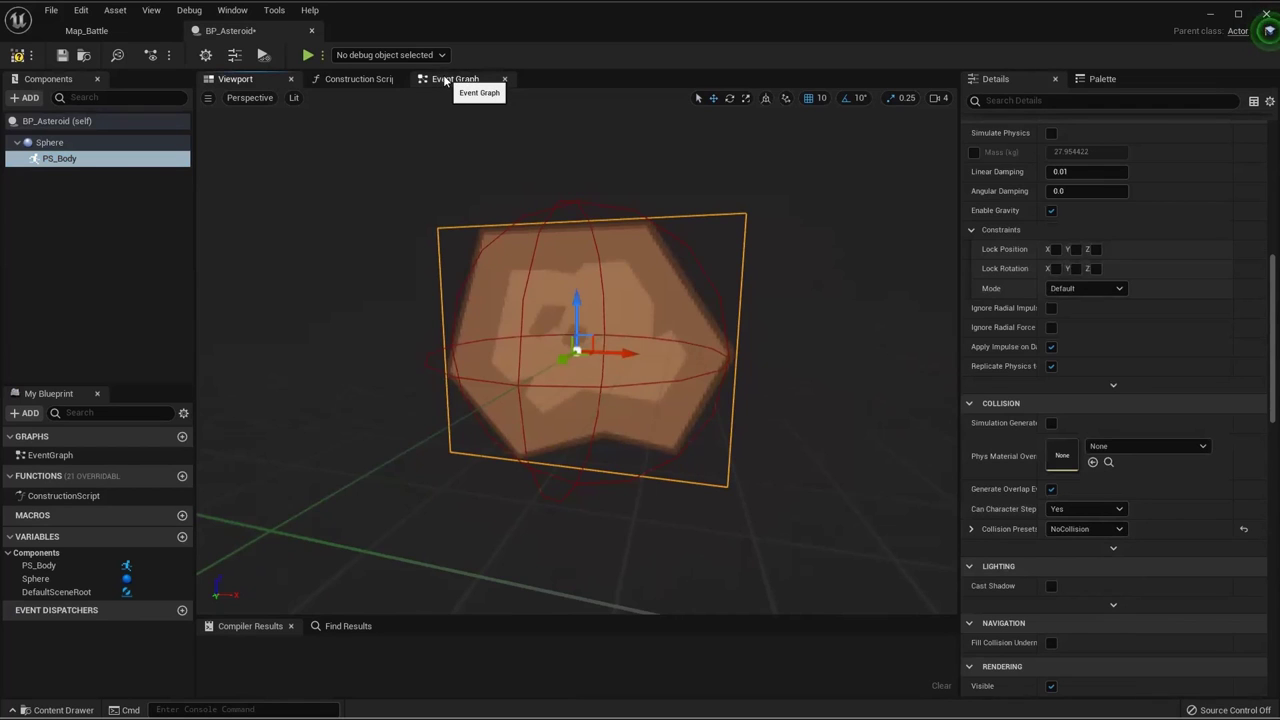
In the Event Graph, add an Event BeginPlay node and move it up-left.
{"action": "left_click", "coordinate": [459, 80]}
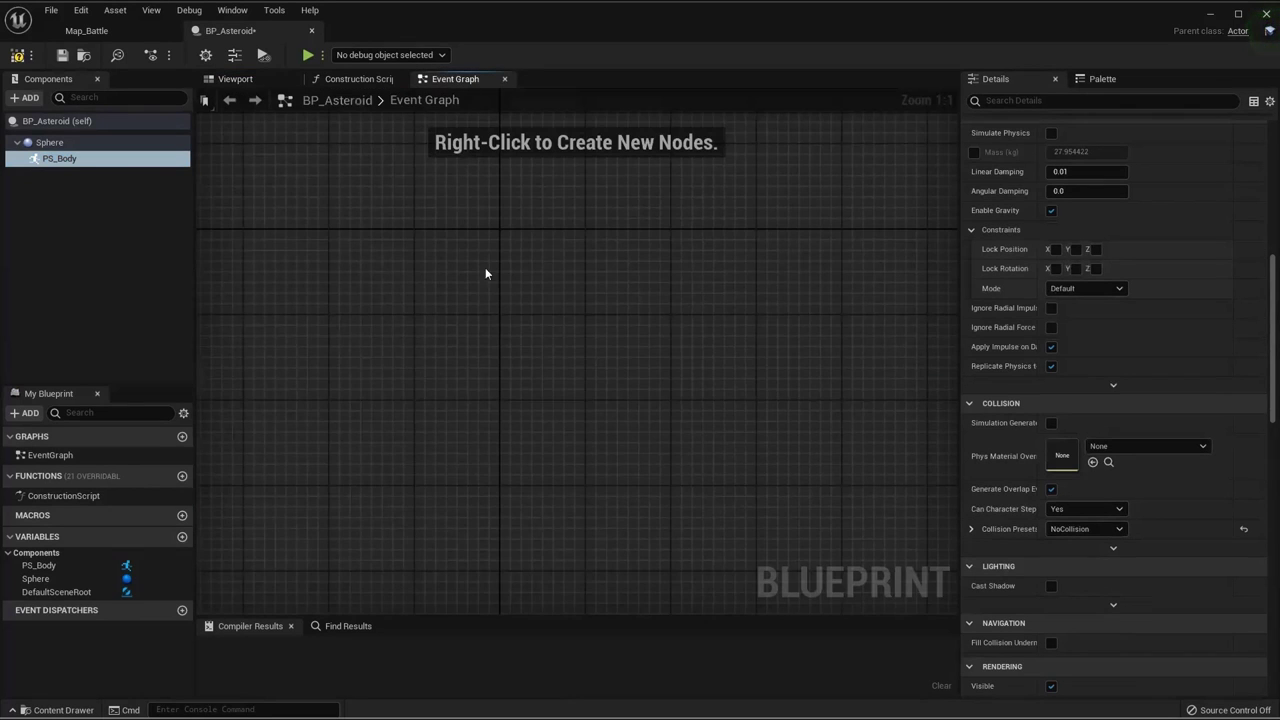
{"action": "right_click", "coordinate": [501, 316]}
{"action": "type", "text": "begin pla"}
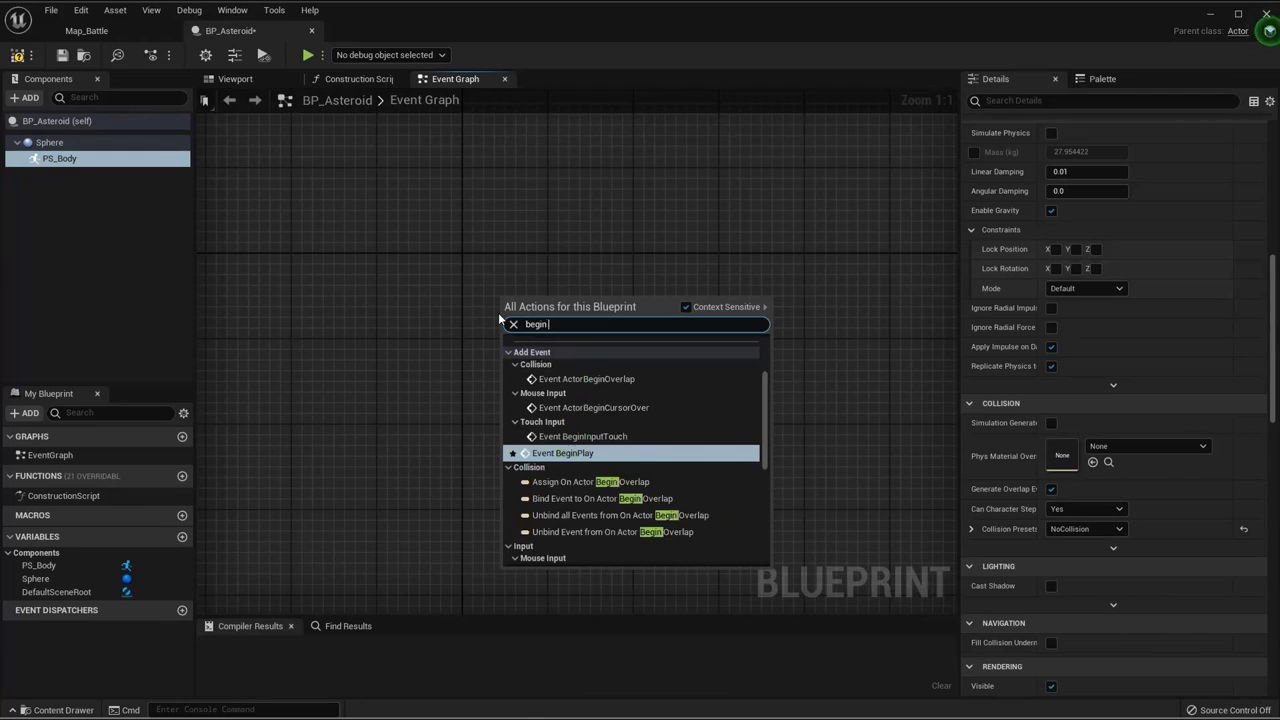
{"action": "key", "text": "Return"}
{"action": "left_click_drag", "start_coordinate": [543, 314], "coordinate": [503, 266]}
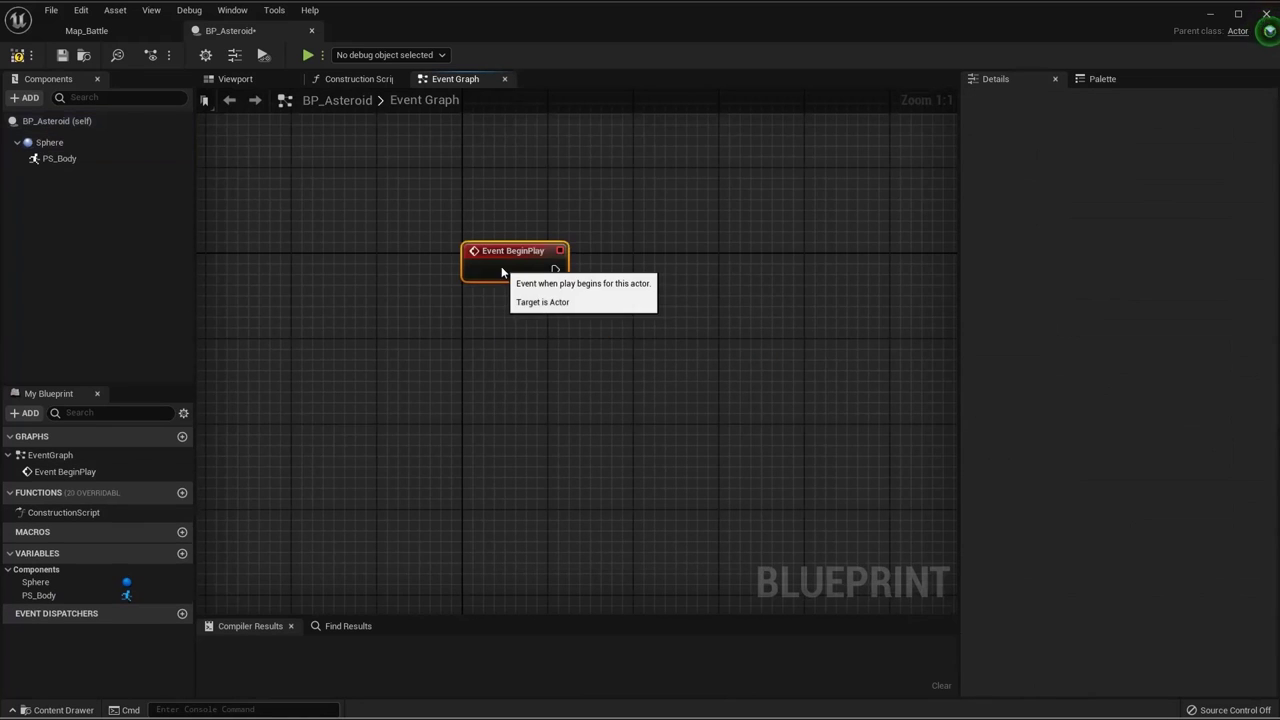
Add an Event Tick node lined up beneath BeginPlay.
{"action": "right_click", "coordinate": [487, 388]}
{"action": "type", "text": "tick"}
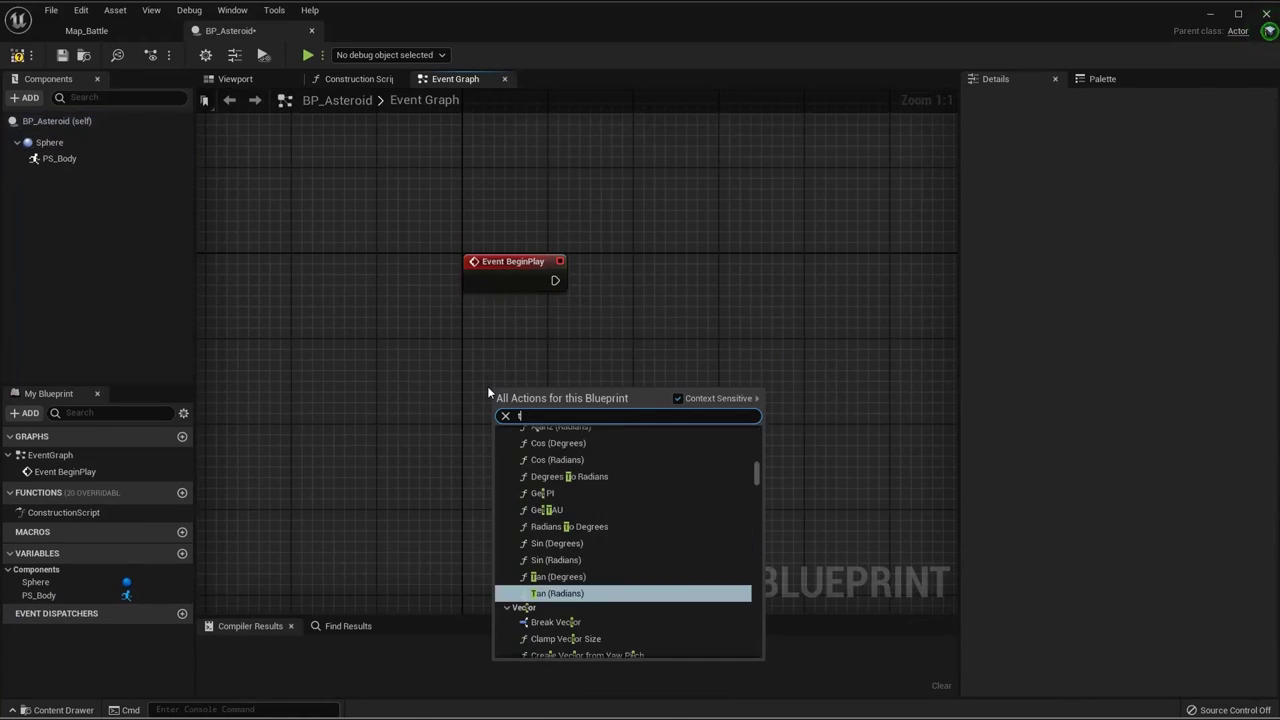
{"action": "key", "text": "Return"}
{"action": "left_click_drag", "start_coordinate": [507, 414], "coordinate": [481, 443]}
{"action": "left_click", "coordinate": [616, 457]}
{"action": "mouse_move", "coordinate": [616, 457]}
{"action": "right_mouse_down"}
{"action": "mouse_move", "coordinate": [620, 399]}
{"action": "mouse_move", "coordinate": [516, 428]}
{"action": "right_mouse_up"}
{"action": "right_click", "coordinate": [521, 417]}
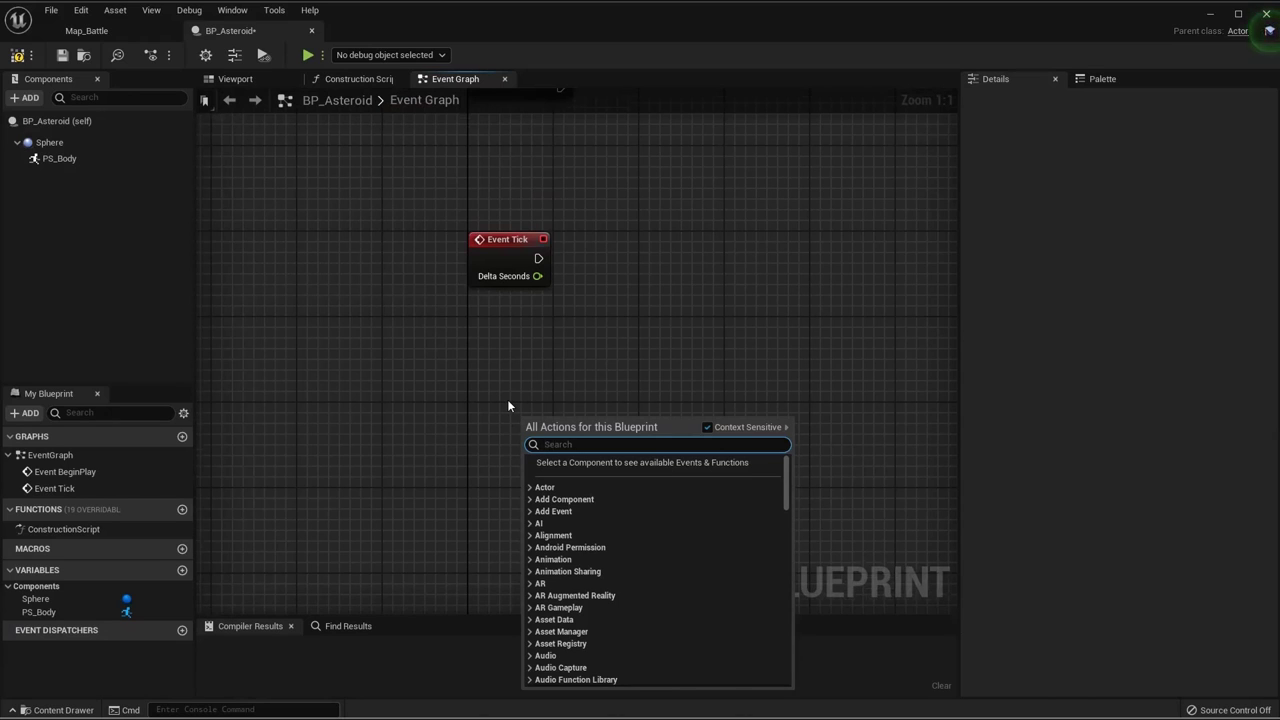
Search 'damag' and add an Event AnyDamage node to the graph.
{"action": "type", "text": "damag"}
{"action": "scroll", "coordinate": [614, 539], "scroll_direction": "up", "scroll_amount": 3}
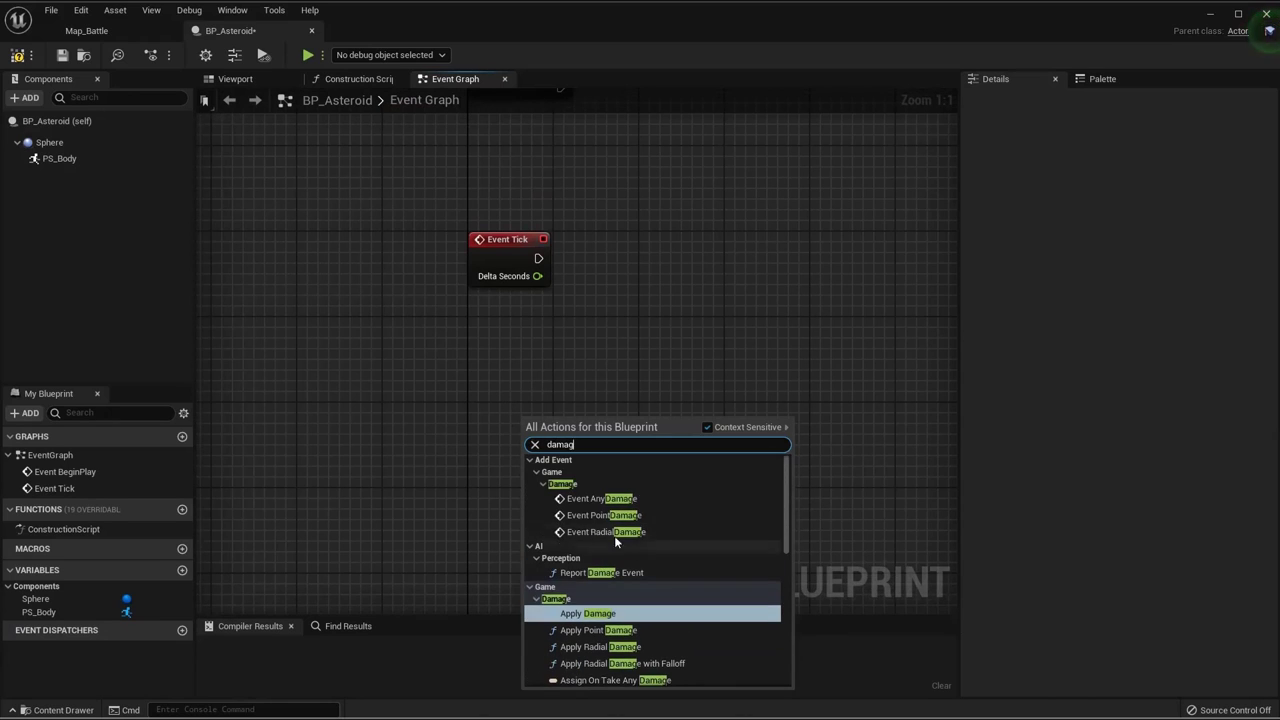
{"action": "left_click", "coordinate": [600, 498]}
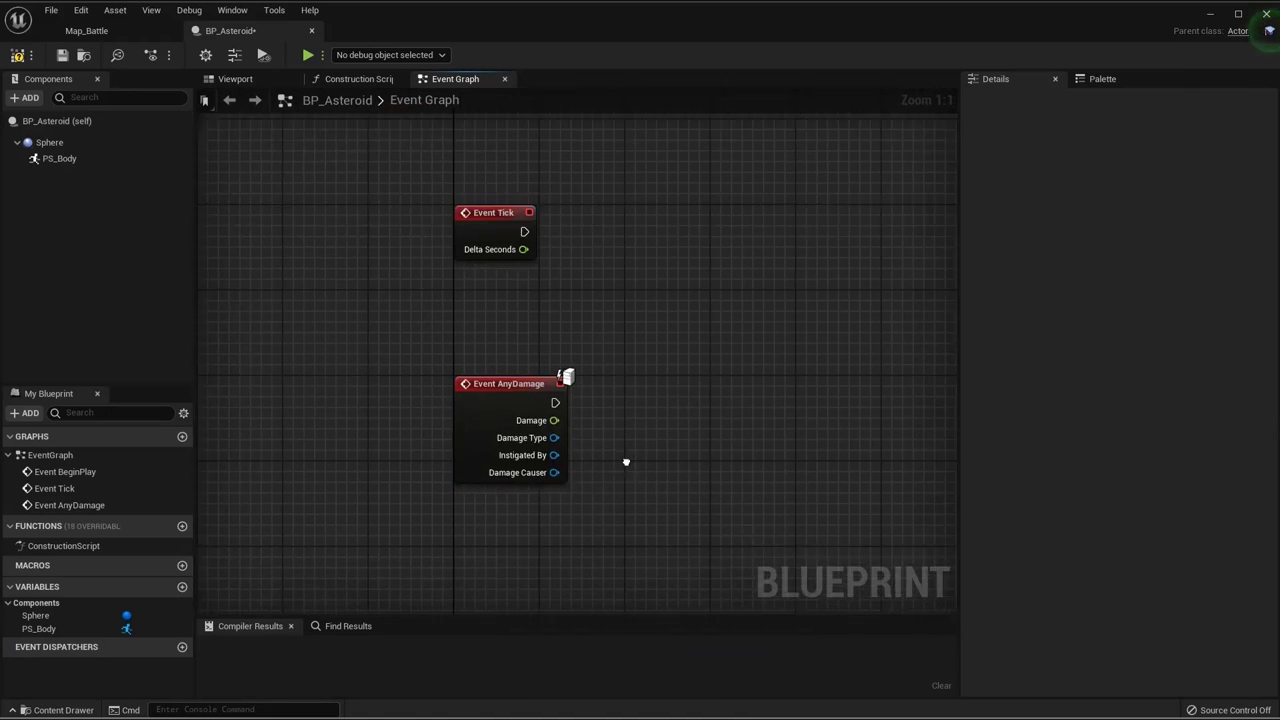
{"action": "right_click_drag", "start_coordinate": [626, 462], "coordinate": [551, 455]}
{"action": "left_click_drag", "start_coordinate": [394, 220], "coordinate": [700, 447]}
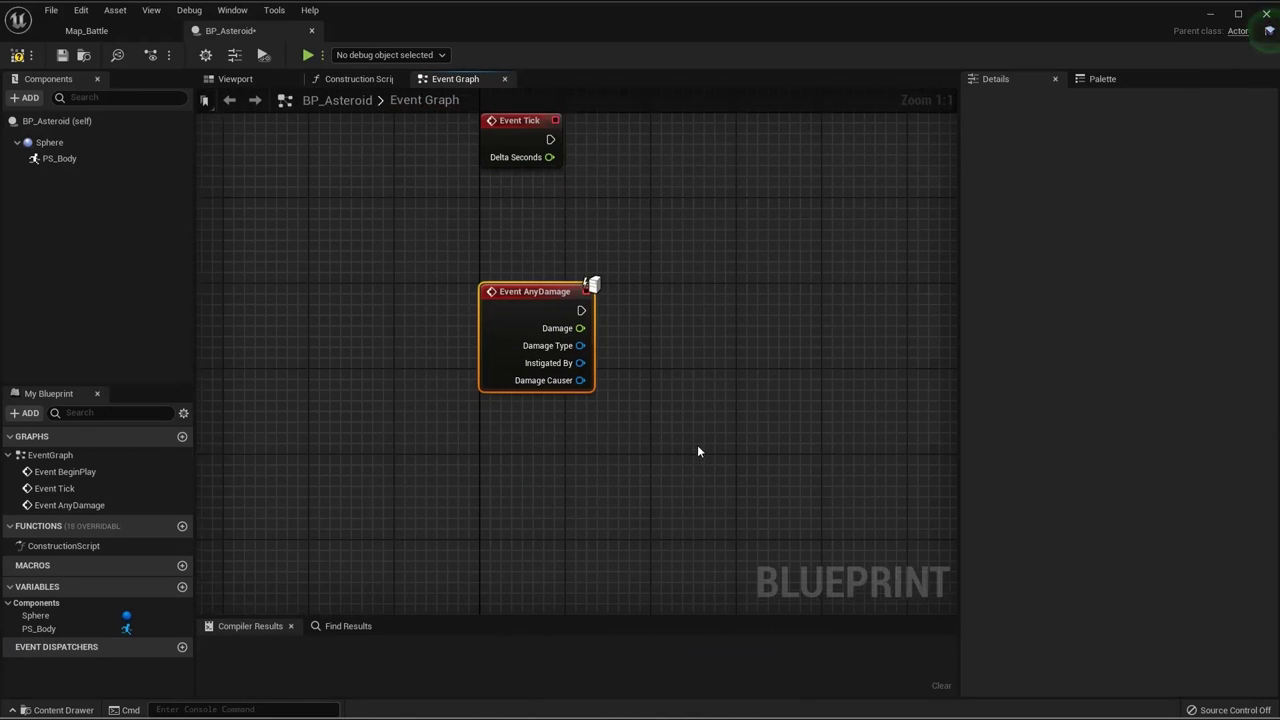
{"action": "left_click", "coordinate": [693, 439]}
{"action": "mouse_move", "coordinate": [693, 439]}
{"action": "right_mouse_down"}
{"action": "mouse_move", "coordinate": [648, 437]}
{"action": "mouse_move", "coordinate": [578, 403]}
{"action": "right_mouse_up"}
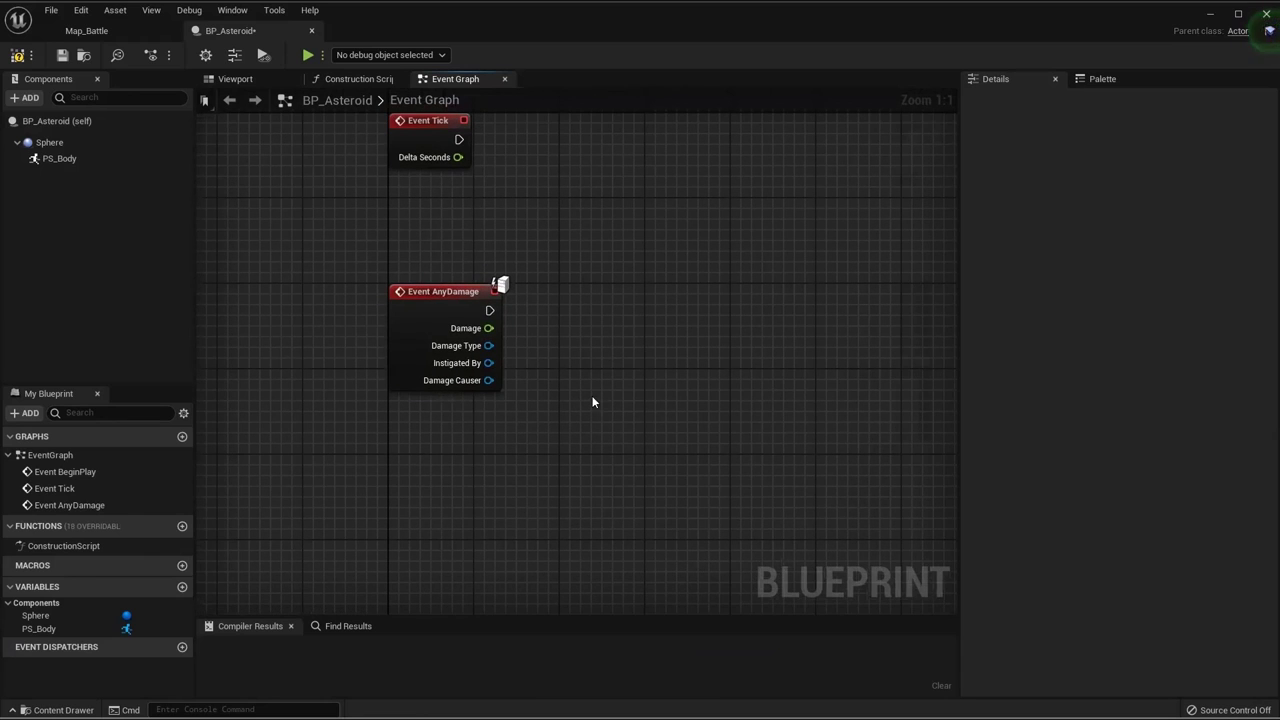
Add an Apply Damage node via the action search and move it up-left.
{"action": "right_click", "coordinate": [592, 400]}
{"action": "type", "text": "applay"}
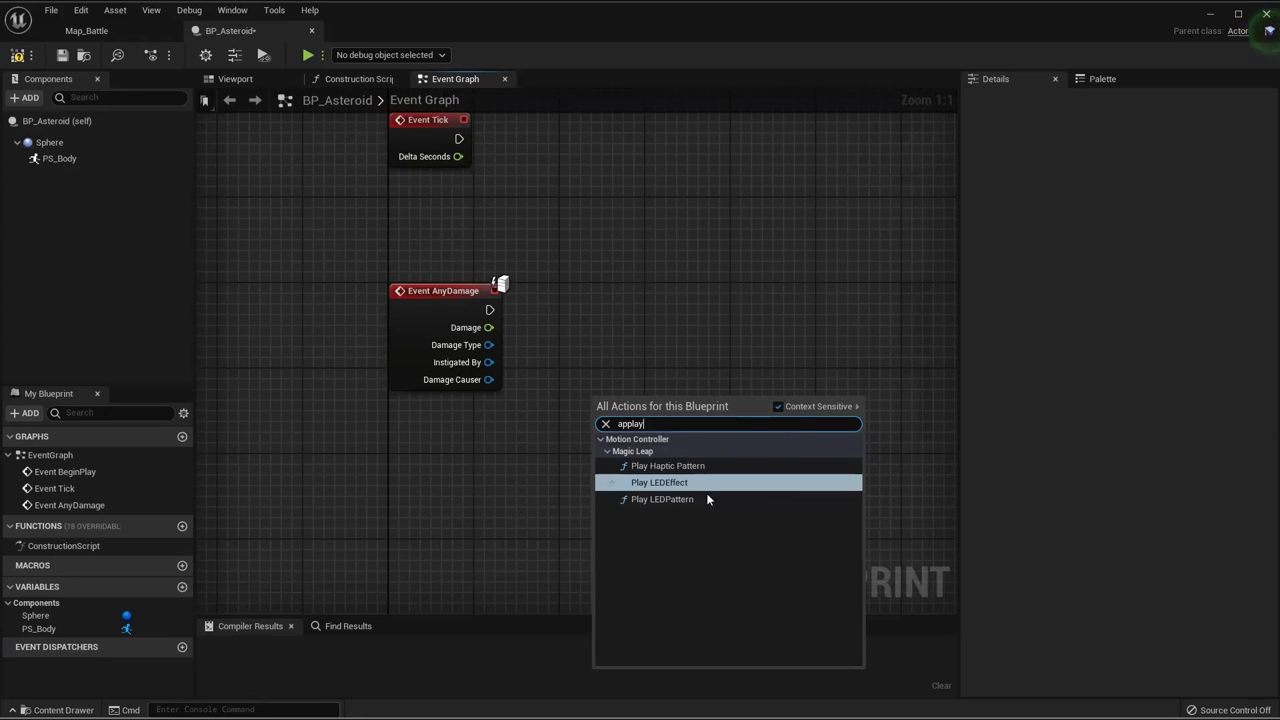
{"action": "key", "text": "BackSpace"}
{"action": "key", "text": "BackSpace"}
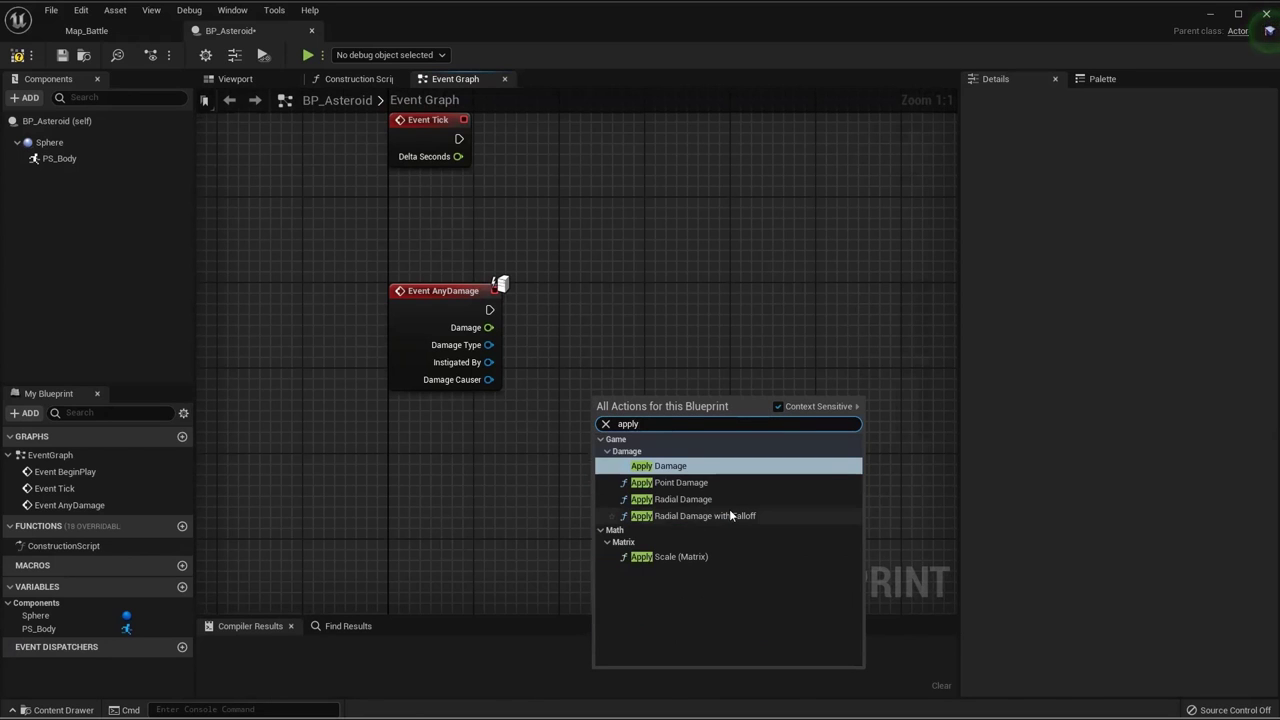
{"action": "key", "text": "Return"}
{"action": "right_click_drag", "start_coordinate": [389, 415], "coordinate": [746, 446]}
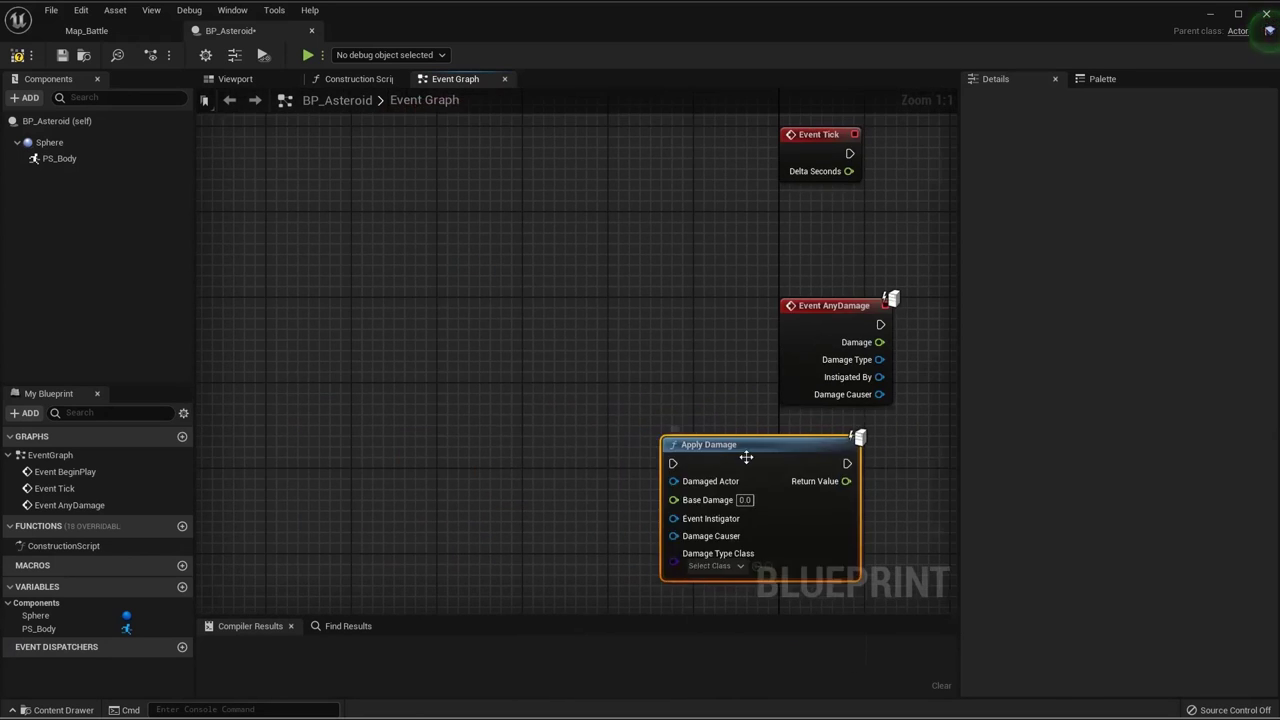
{"action": "left_click_drag", "start_coordinate": [746, 446], "coordinate": [514, 308]}
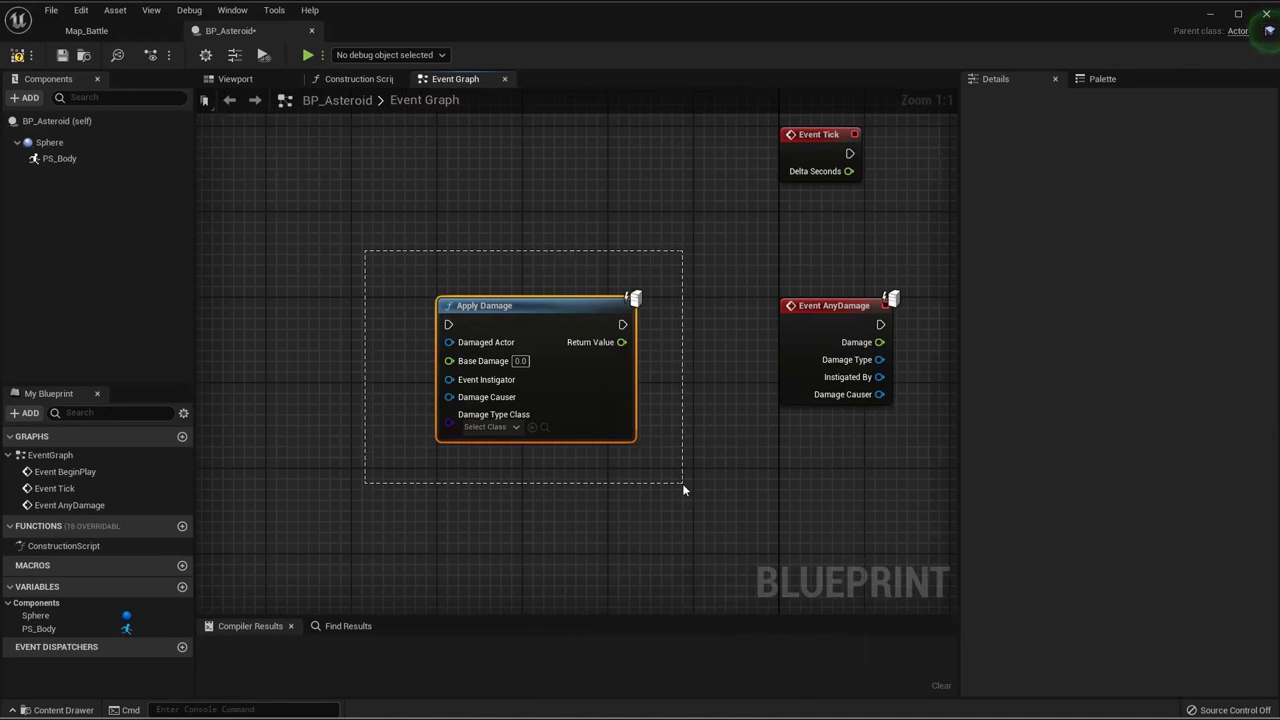
{"action": "right_click_drag", "start_coordinate": [684, 483], "coordinate": [595, 464]}
{"action": "left_click", "coordinate": [595, 464]}
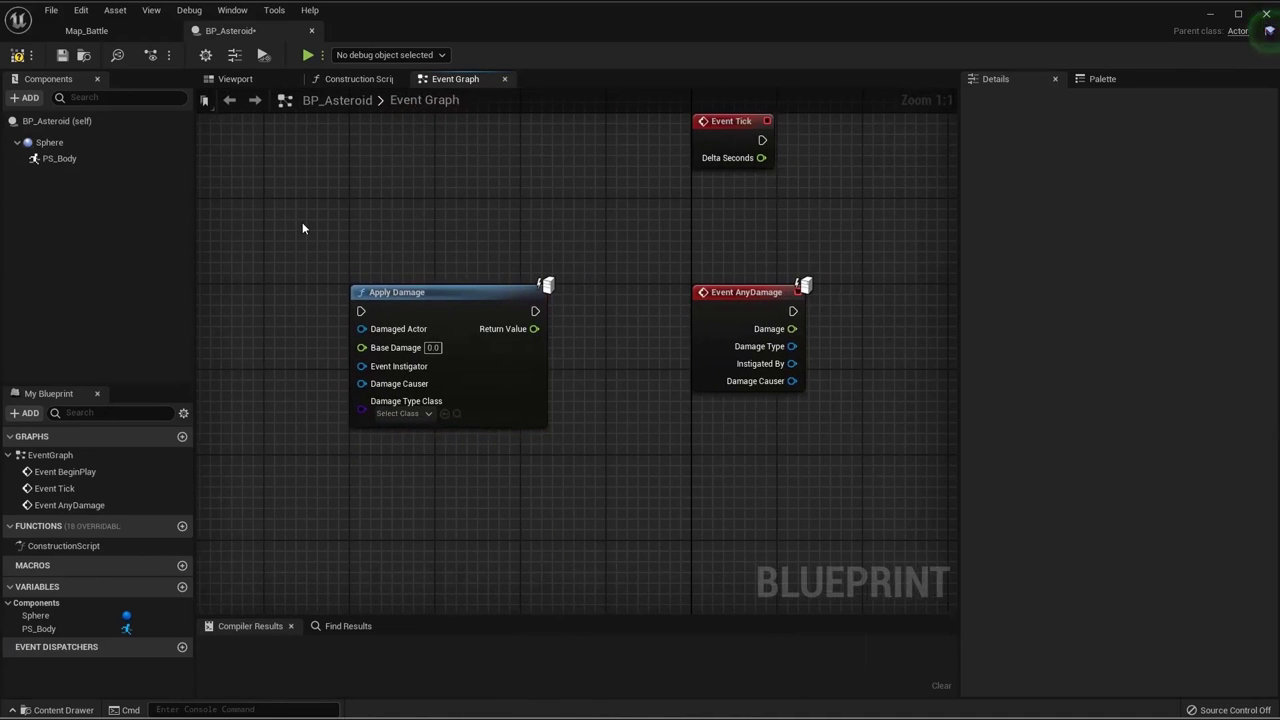
Rearrange the Apply Damage and AnyDamage nodes and drag a wire from AnyDamage's exec pin.
{"action": "left_click_drag", "start_coordinate": [303, 225], "coordinate": [595, 489]}
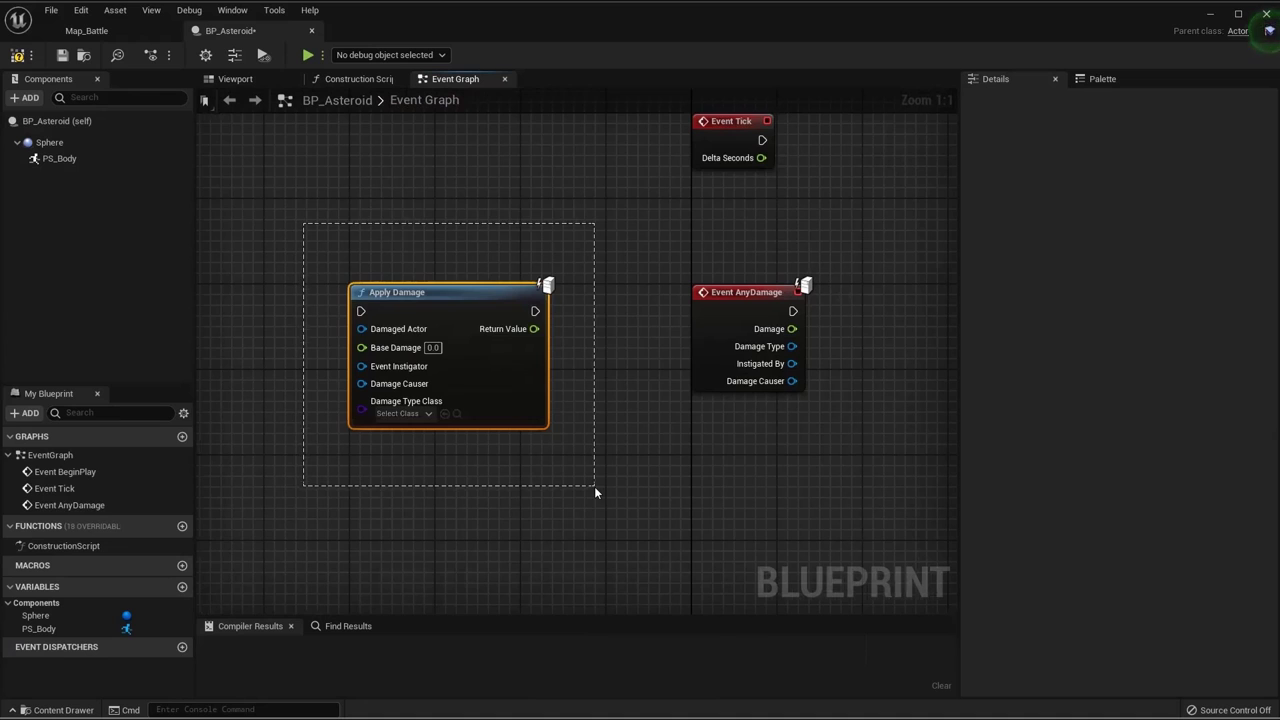
{"action": "right_click_drag", "start_coordinate": [595, 489], "coordinate": [497, 471]}
{"action": "left_click_drag", "start_coordinate": [468, 244], "coordinate": [726, 456]}
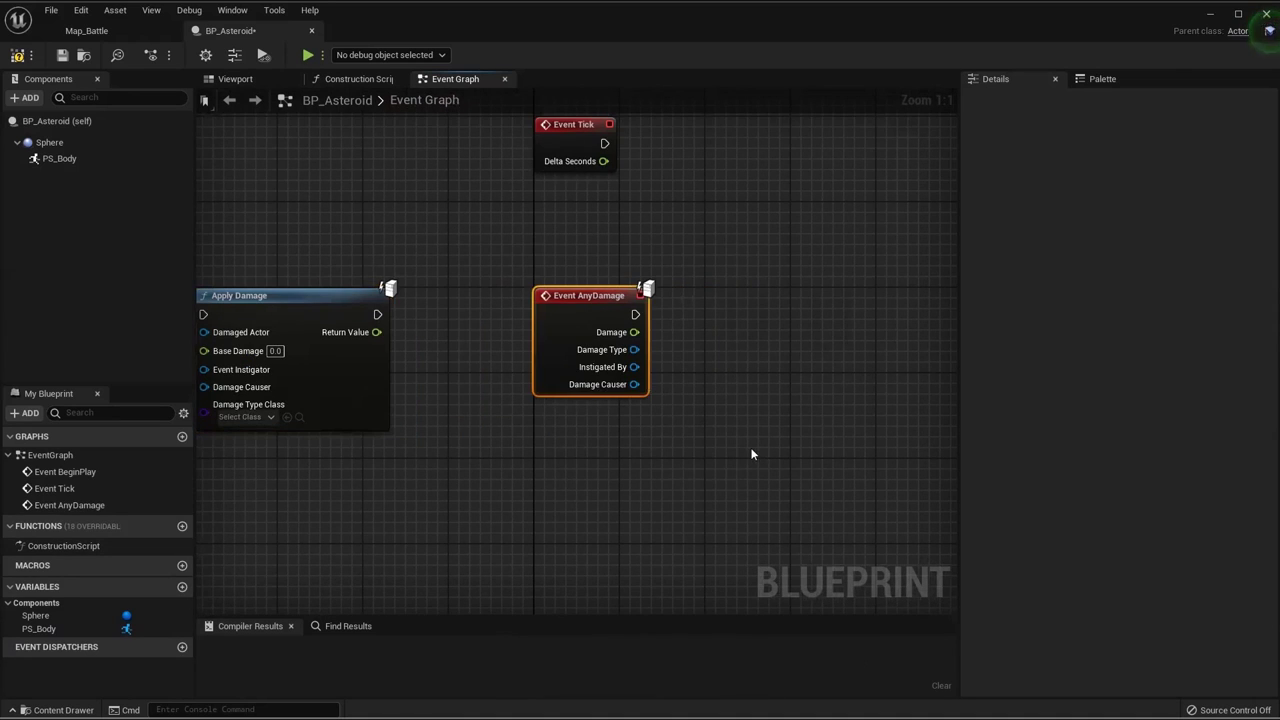
{"action": "right_click_drag", "start_coordinate": [752, 454], "coordinate": [693, 467]}
{"action": "left_click_drag", "start_coordinate": [434, 252], "coordinate": [657, 454]}
{"action": "right_click_drag", "start_coordinate": [657, 454], "coordinate": [545, 459]}
{"action": "mouse_move", "coordinate": [477, 339]}
{"action": "left_mouse_down"}
{"action": "mouse_move", "coordinate": [707, 357]}
{"action": "mouse_move", "coordinate": [724, 275]}
{"action": "left_mouse_up"}
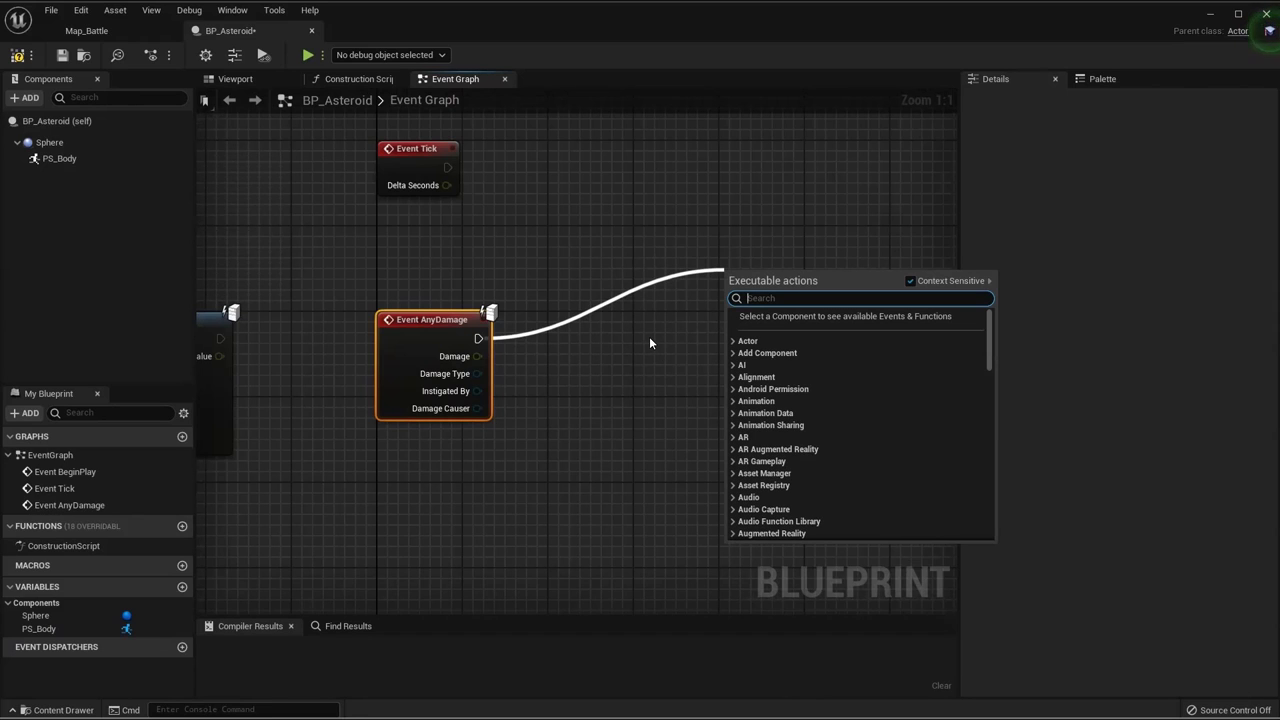
Try pulling wires from AnyDamage's exec and Damage outputs, cancelling each attempt.
{"action": "left_click_drag", "start_coordinate": [474, 337], "coordinate": [588, 273]}
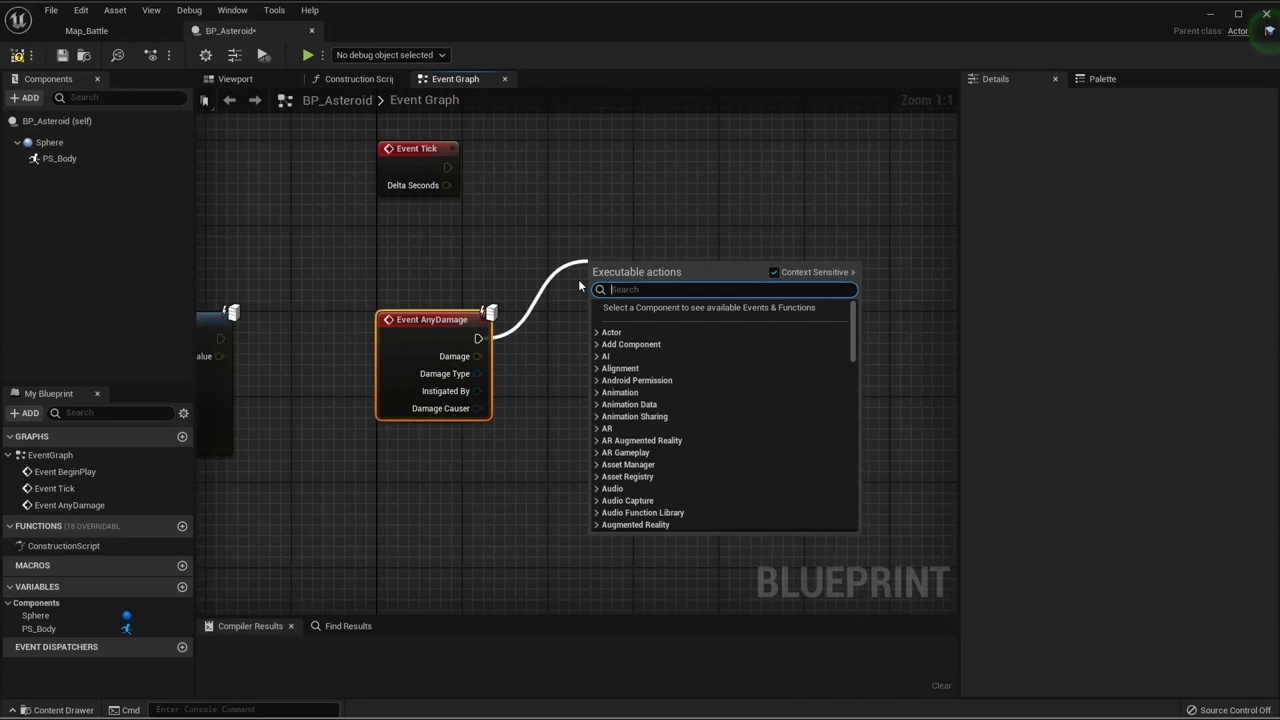
{"action": "left_click", "coordinate": [534, 357]}
{"action": "right_click_drag", "start_coordinate": [534, 357], "coordinate": [567, 338]}
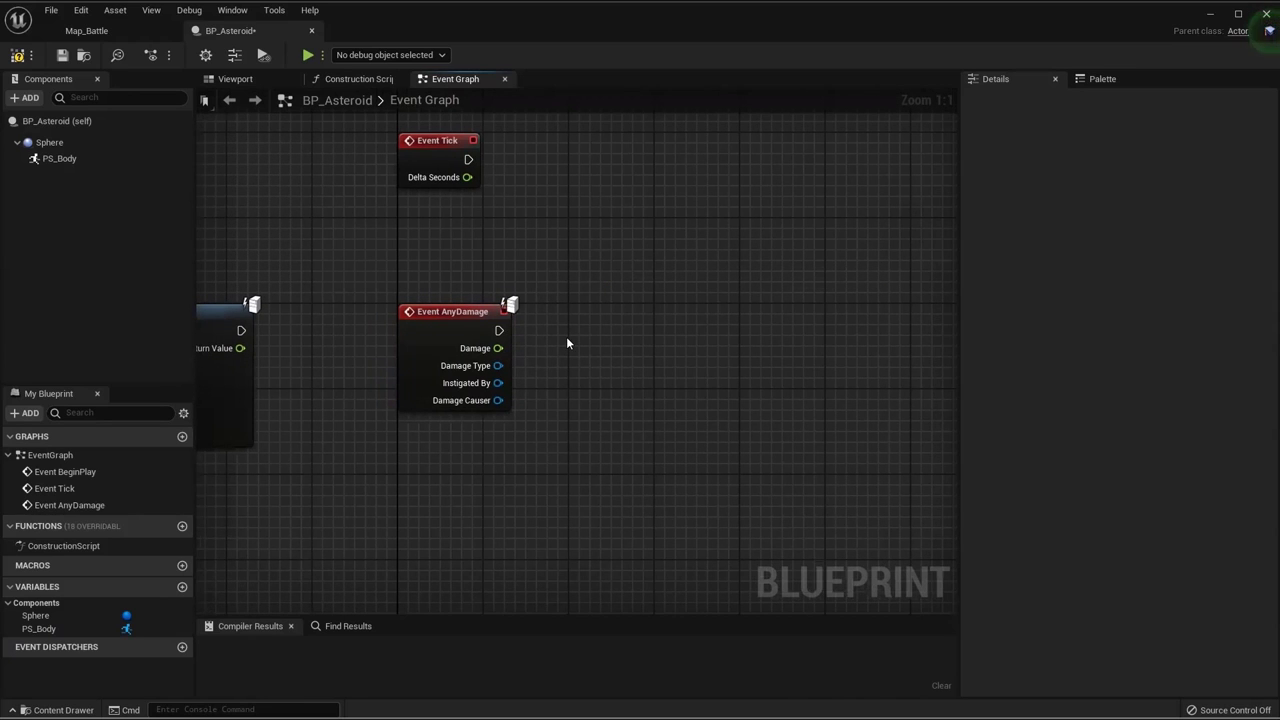
{"action": "left_click_drag", "start_coordinate": [499, 330], "coordinate": [648, 234]}
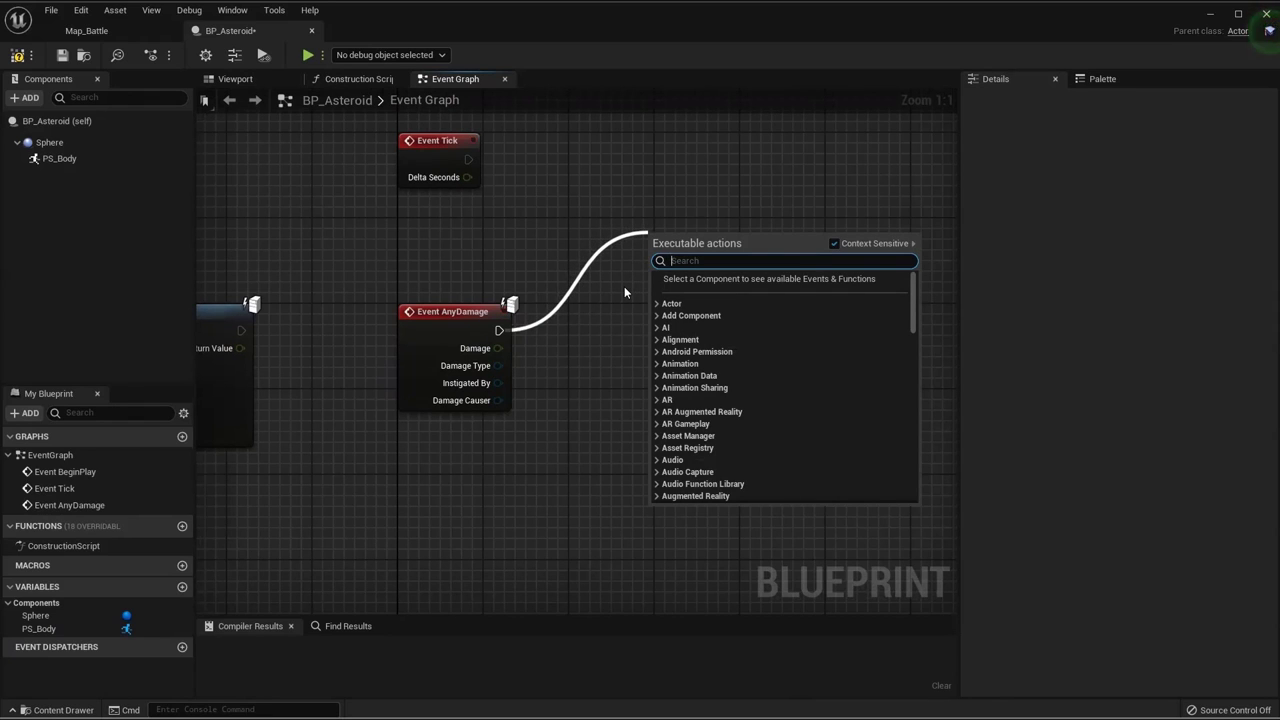
{"action": "left_click", "coordinate": [575, 385]}
{"action": "mouse_move", "coordinate": [498, 348]}
{"action": "left_mouse_down"}
{"action": "mouse_move", "coordinate": [591, 368]}
{"action": "mouse_move", "coordinate": [626, 413]}
{"action": "mouse_move", "coordinate": [661, 374]}
{"action": "mouse_move", "coordinate": [505, 348]}
{"action": "mouse_move", "coordinate": [641, 267]}
{"action": "left_mouse_up"}
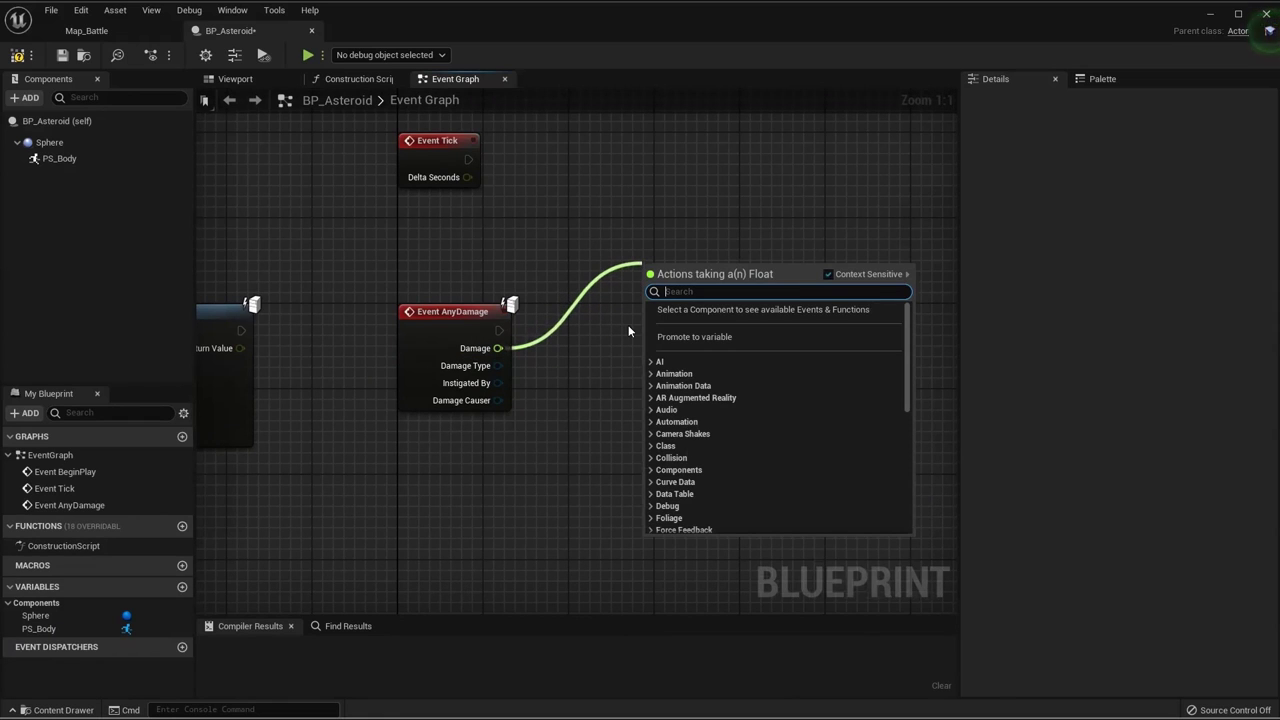
{"action": "left_click", "coordinate": [606, 340]}
{"action": "right_click_drag", "start_coordinate": [606, 340], "coordinate": [546, 346]}
Pan the graph right until the stray damage node left of AnyDamage is visible.
{"action": "mouse_move", "coordinate": [437, 354]}
{"action": "left_mouse_down"}
{"action": "mouse_move", "coordinate": [777, 335]}
{"action": "mouse_move", "coordinate": [870, 350]}
{"action": "left_mouse_up"}
{"action": "right_click_drag", "start_coordinate": [759, 385], "coordinate": [640, 385]}
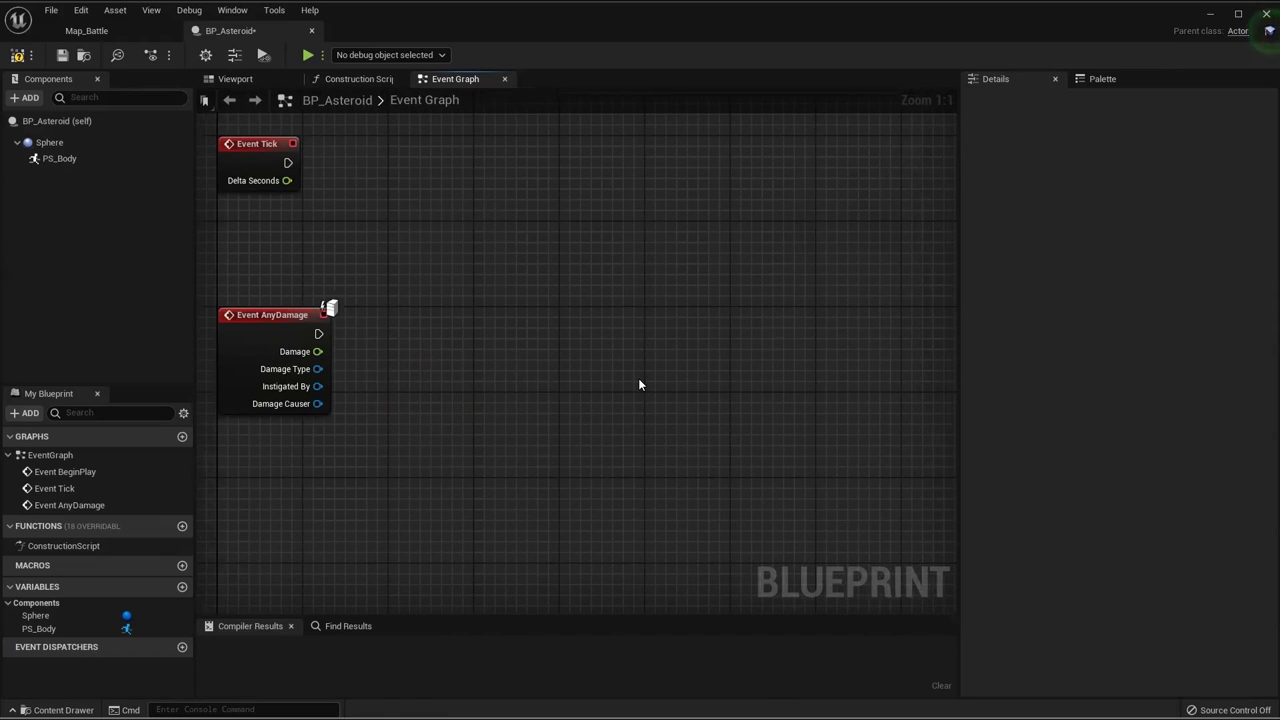
{"action": "right_click_drag", "start_coordinate": [633, 378], "coordinate": [630, 381]}
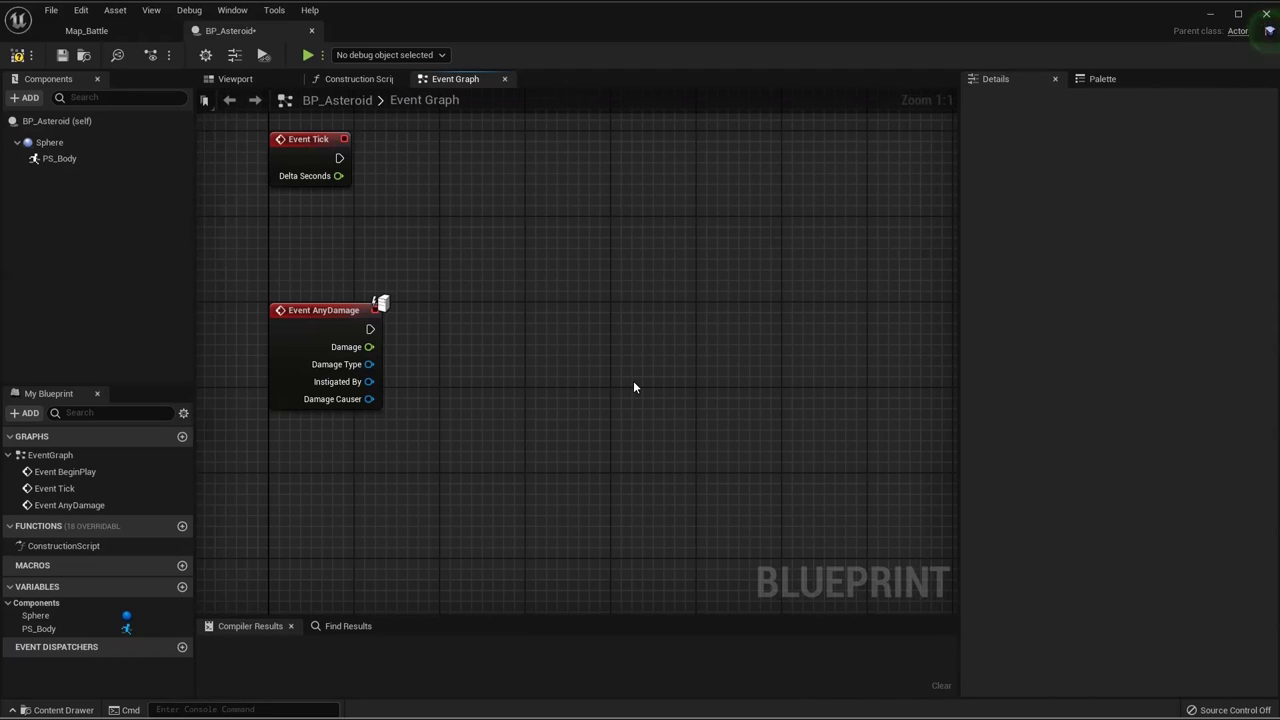
{"action": "right_click_drag", "start_coordinate": [633, 387], "coordinate": [743, 371]}
Delete the stray damage node and wire Event BeginPlay into a Parent: BeginPlay call.
{"action": "left_click", "coordinate": [337, 400]}
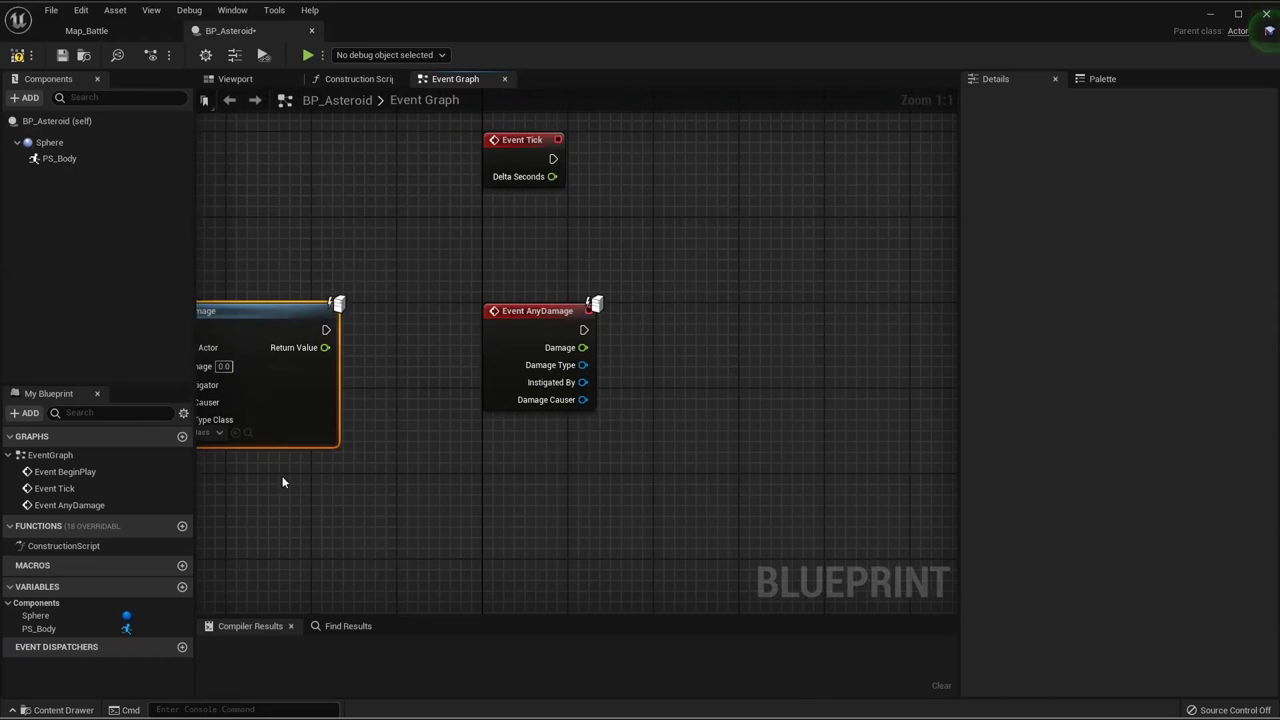
{"action": "key", "text": "Delete"}
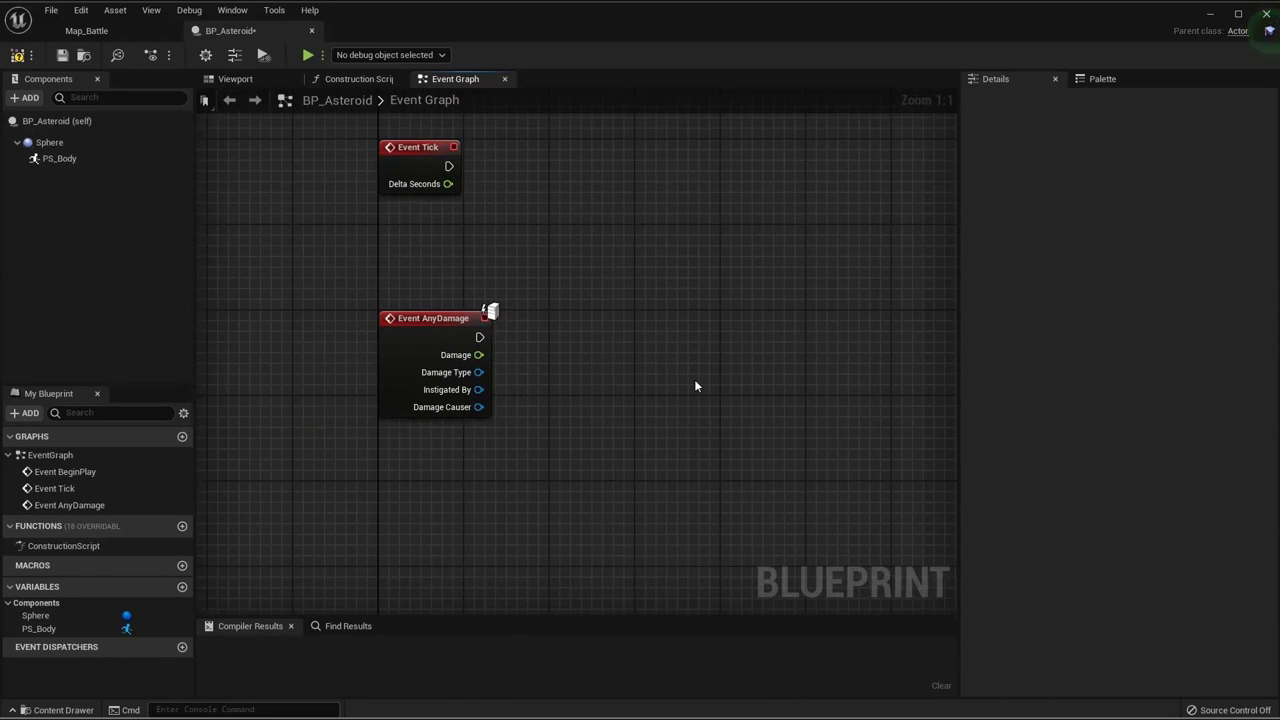
{"action": "right_click_drag", "start_coordinate": [694, 379], "coordinate": [734, 610]}
{"action": "right_click", "coordinate": [480, 336]}
{"action": "left_click", "coordinate": [543, 439]}
{"action": "left_click_drag", "start_coordinate": [486, 376], "coordinate": [642, 339]}
{"action": "left_click_drag", "start_coordinate": [522, 345], "coordinate": [613, 358]}
Add a Parent: Tick call wired to Event Tick, passing Delta Seconds.
{"action": "right_click_drag", "start_coordinate": [633, 420], "coordinate": [587, 325]}
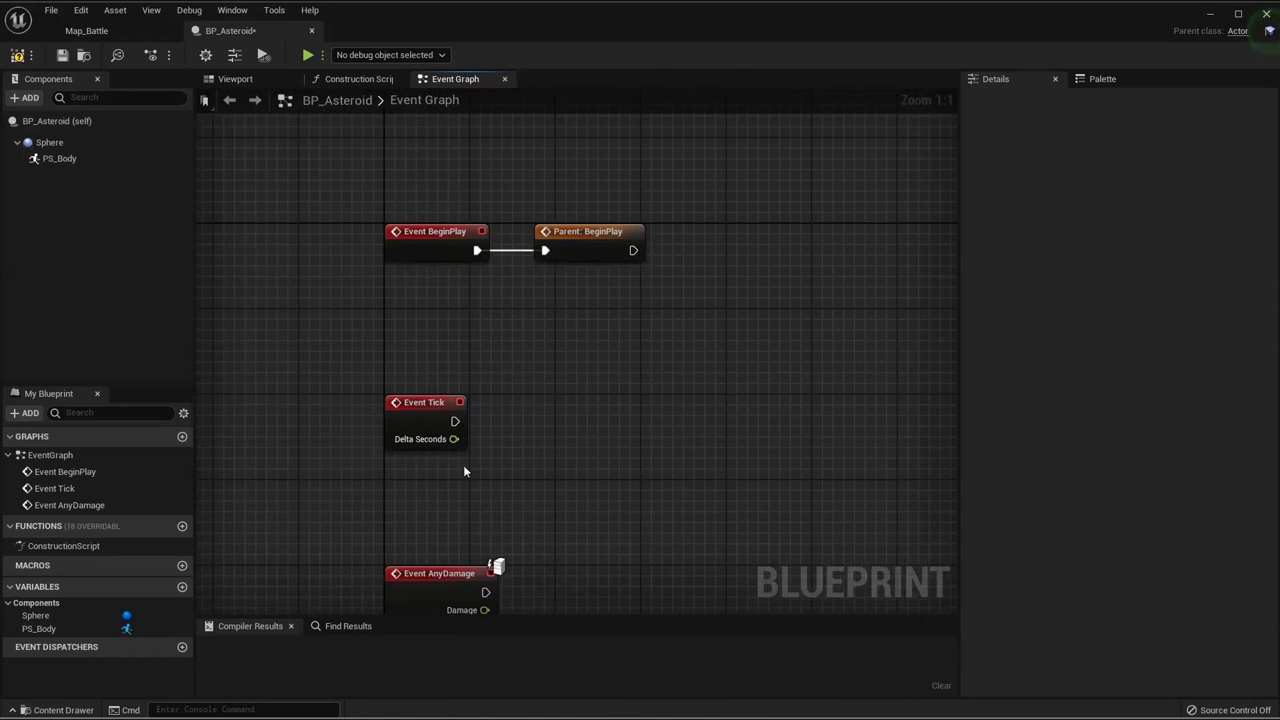
{"action": "right_click", "coordinate": [425, 413]}
{"action": "left_click", "coordinate": [490, 522]}
{"action": "left_click_drag", "start_coordinate": [400, 484], "coordinate": [600, 430]}
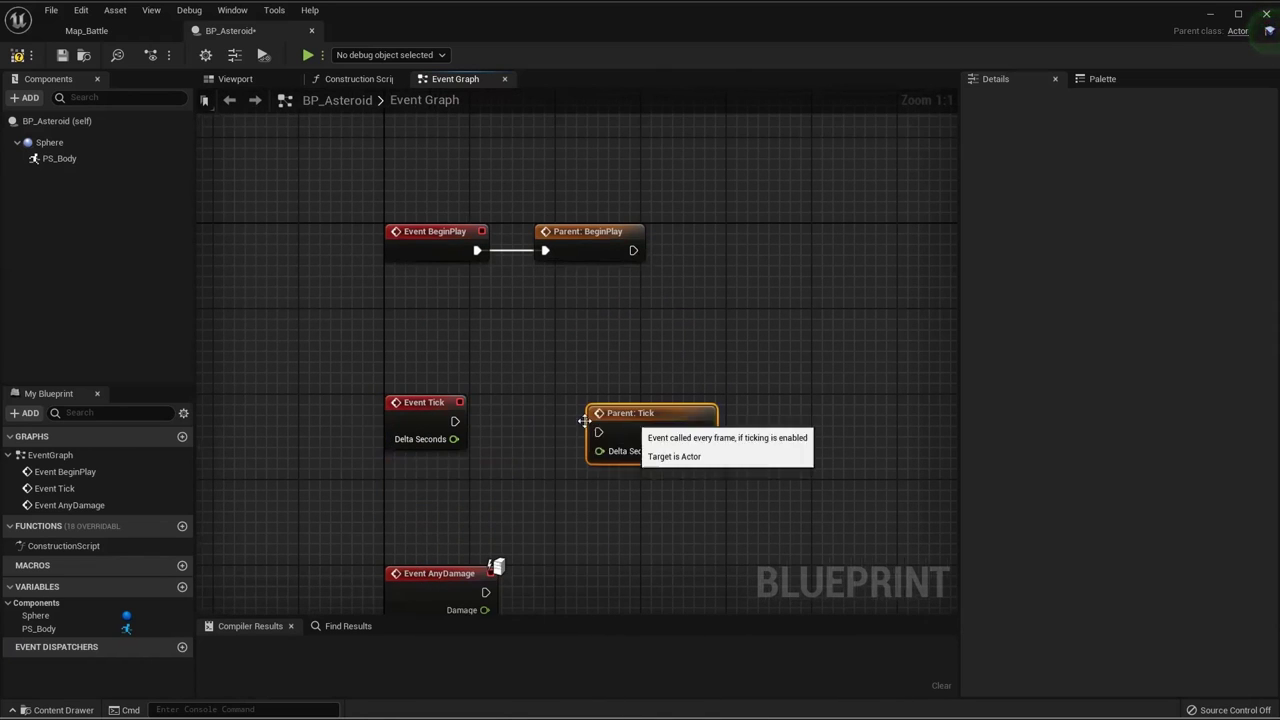
{"action": "left_click_drag", "start_coordinate": [455, 421], "coordinate": [598, 432]}
{"action": "mouse_move", "coordinate": [454, 439]}
{"action": "left_mouse_down"}
{"action": "mouse_move", "coordinate": [599, 450]}
{"action": "mouse_move", "coordinate": [562, 403]}
{"action": "left_mouse_up"}
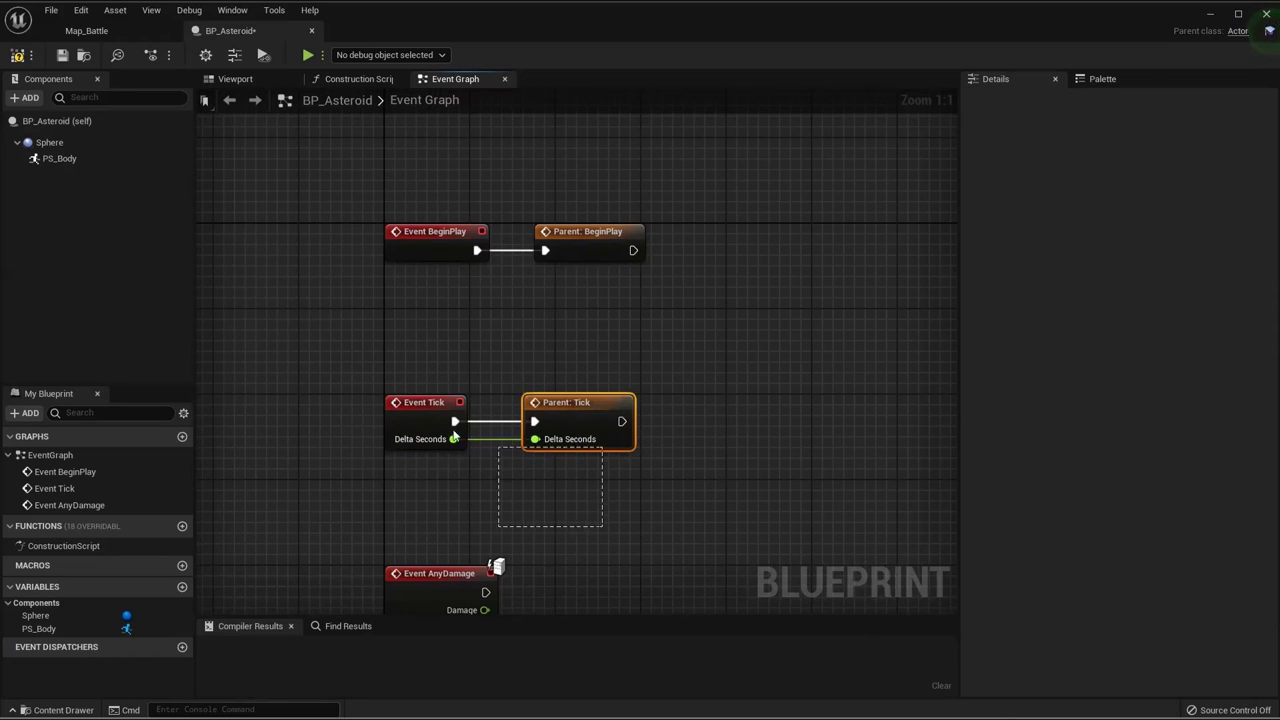
{"action": "left_click_drag", "start_coordinate": [440, 424], "coordinate": [425, 338]}
{"action": "left_click", "coordinate": [594, 386]}
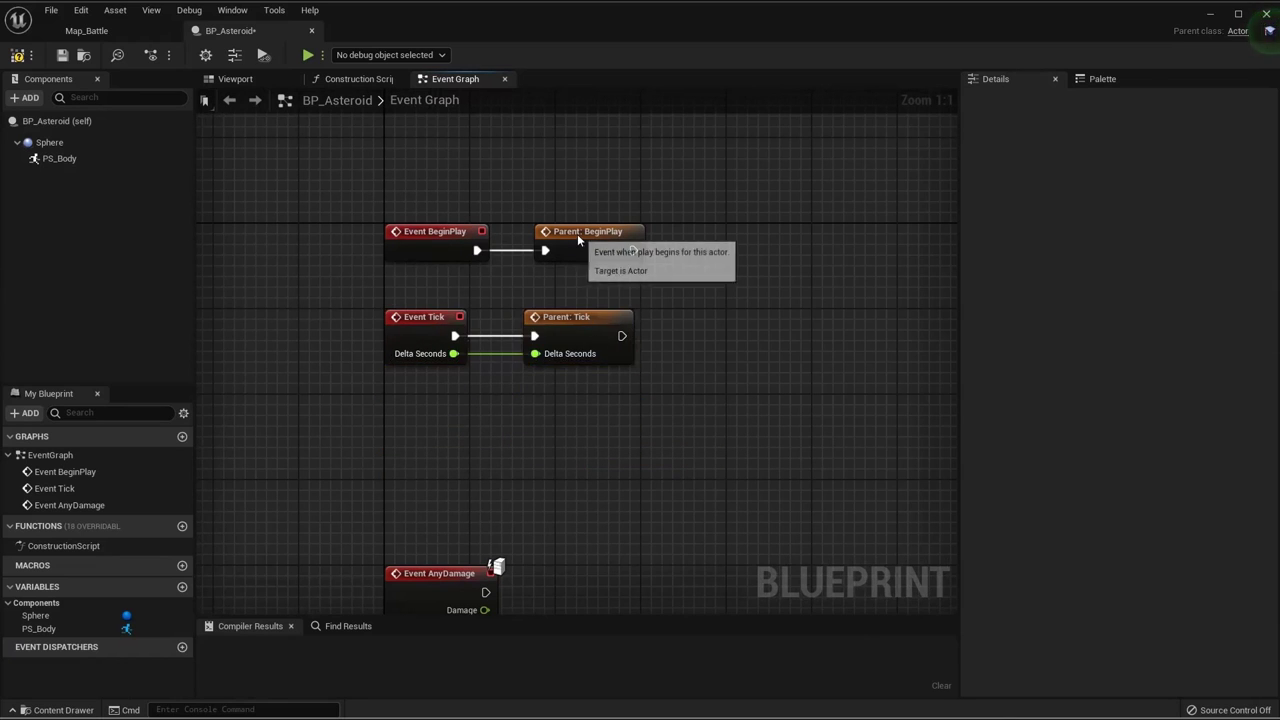
Add a Parent: AnyDamage call, wiring exec, Damage, Damage Type, Instigated By and Damage Causer.
{"action": "right_click_drag", "start_coordinate": [600, 500], "coordinate": [614, 351]}
{"action": "left_click_drag", "start_coordinate": [445, 443], "coordinate": [445, 358]}
{"action": "right_click", "coordinate": [445, 358]}
{"action": "left_click", "coordinate": [490, 467]}
{"action": "left_click_drag", "start_coordinate": [474, 452], "coordinate": [621, 387]}
{"action": "mouse_move", "coordinate": [498, 358]}
{"action": "left_mouse_down"}
{"action": "mouse_move", "coordinate": [559, 411]}
{"action": "mouse_move", "coordinate": [616, 339]}
{"action": "left_mouse_up"}
{"action": "left_click_drag", "start_coordinate": [578, 378], "coordinate": [498, 375]}
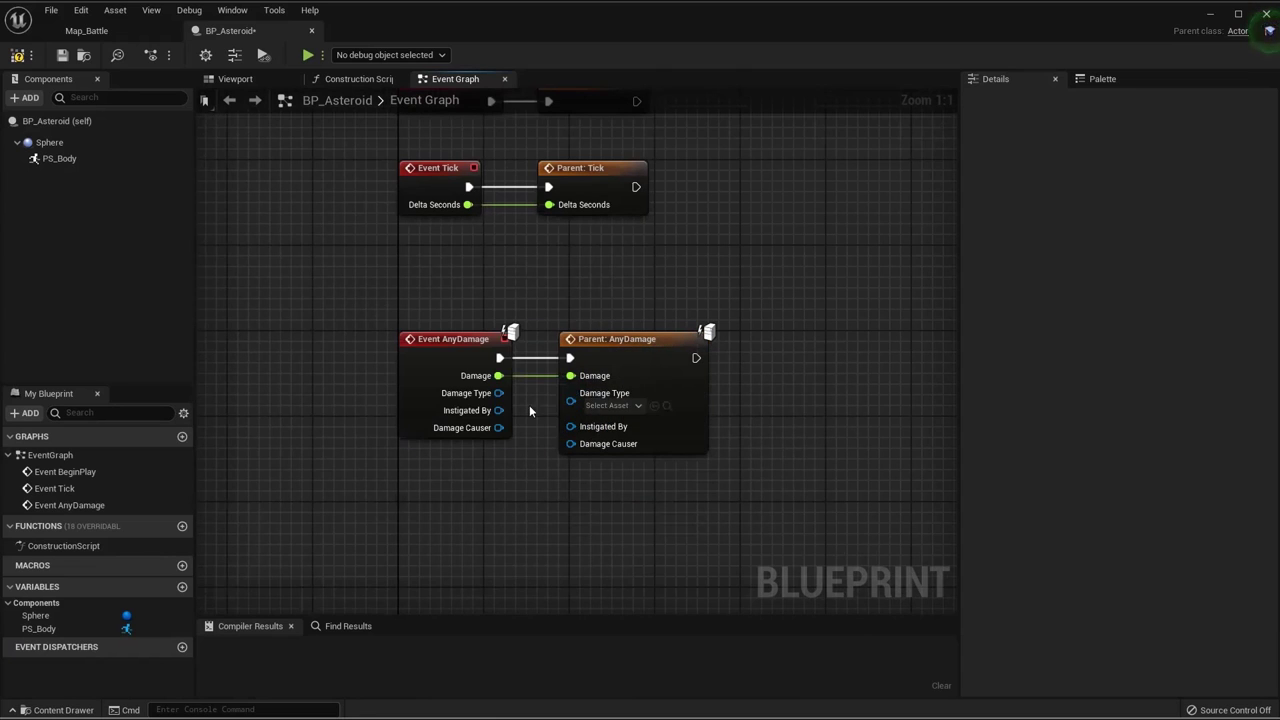
{"action": "mouse_move", "coordinate": [571, 400]}
{"action": "left_mouse_down"}
{"action": "mouse_move", "coordinate": [498, 393]}
{"action": "mouse_move", "coordinate": [578, 418]}
{"action": "mouse_move", "coordinate": [489, 428]}
{"action": "left_mouse_up"}
{"action": "right_click_drag", "start_coordinate": [623, 351], "coordinate": [563, 403]}
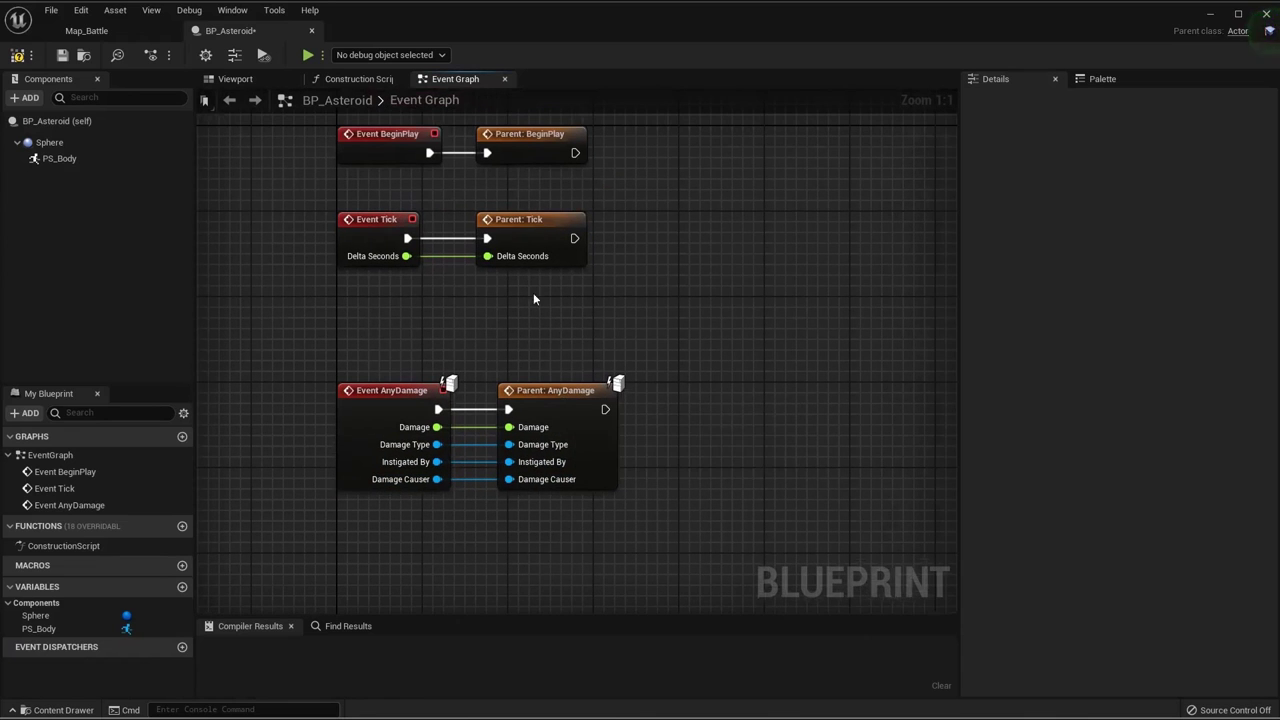
Move the two AnyDamage nodes lower, with BeginPlay and Tick back in view.
{"action": "right_click_drag", "start_coordinate": [577, 295], "coordinate": [667, 219]}
{"action": "right_click_drag", "start_coordinate": [782, 265], "coordinate": [808, 176]}
{"action": "left_click_drag", "start_coordinate": [745, 340], "coordinate": [546, 303]}
{"action": "left_click_drag", "start_coordinate": [489, 228], "coordinate": [489, 411]}
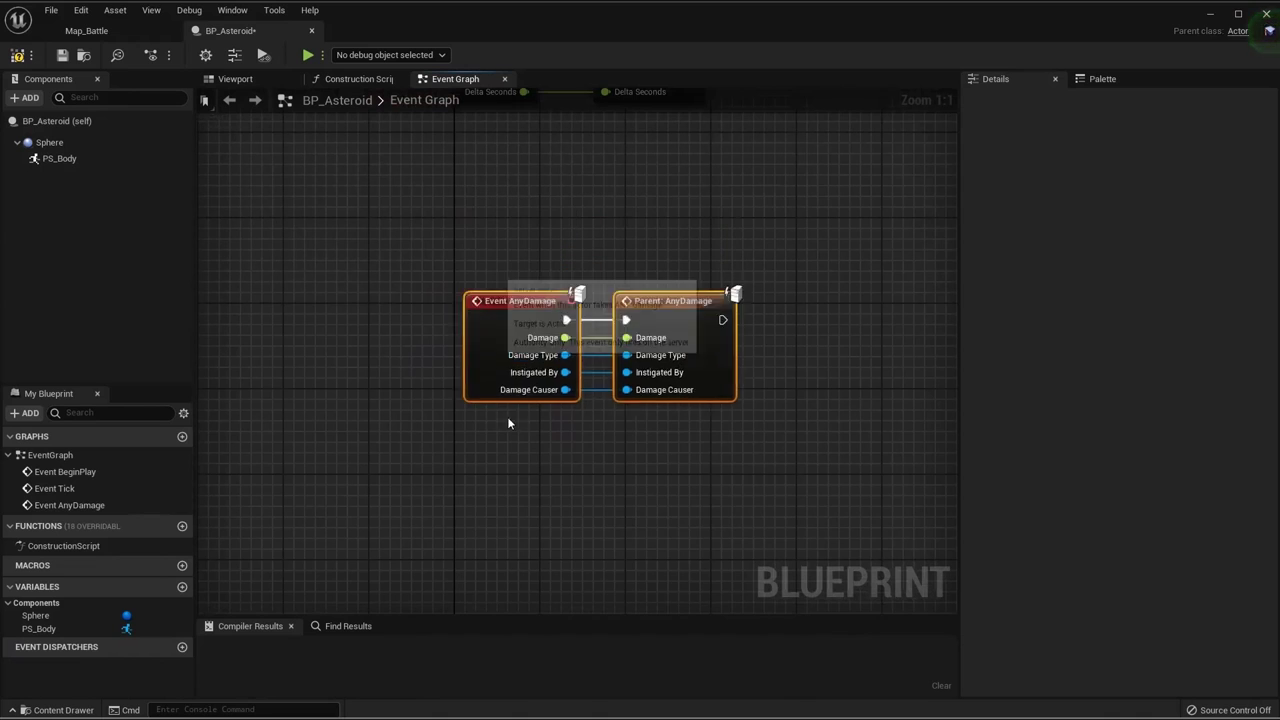
{"action": "left_click", "coordinate": [508, 331]}
{"action": "right_click_drag", "start_coordinate": [715, 128], "coordinate": [609, 405]}
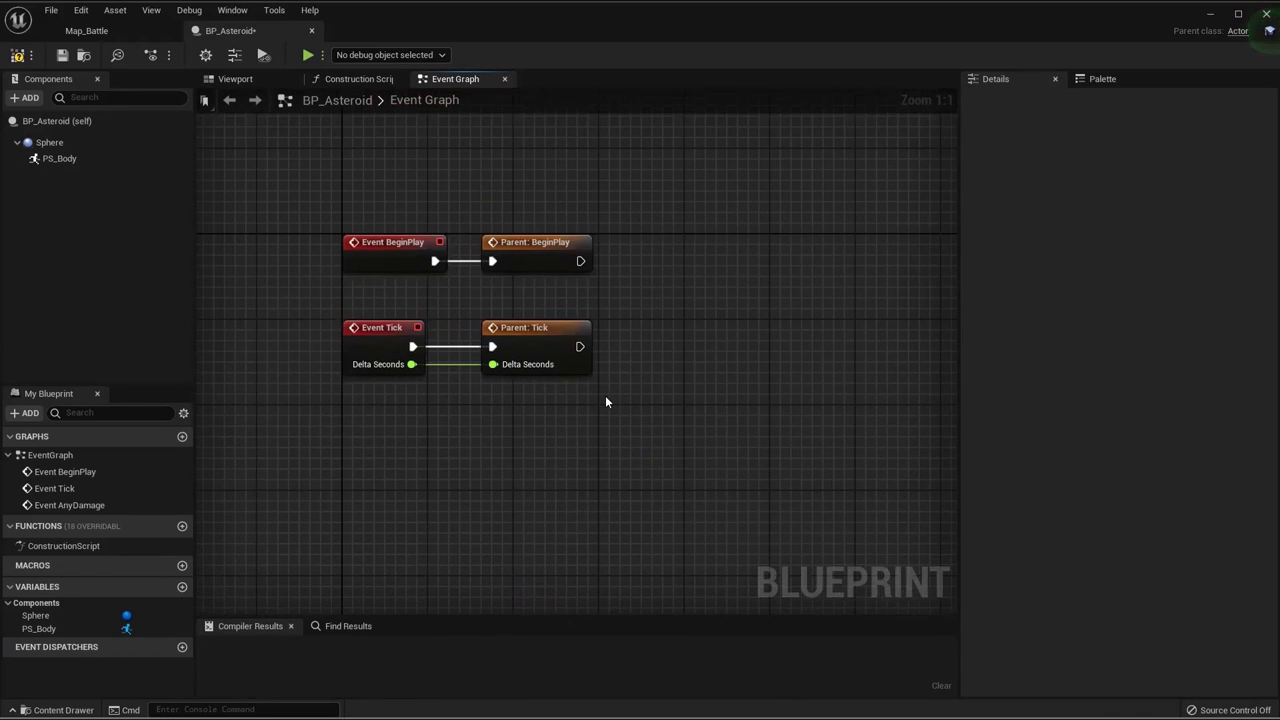
Create an InitAsteroid function and place its call after Parent: BeginPlay in the Event Graph.
{"action": "left_click", "coordinate": [182, 527]}
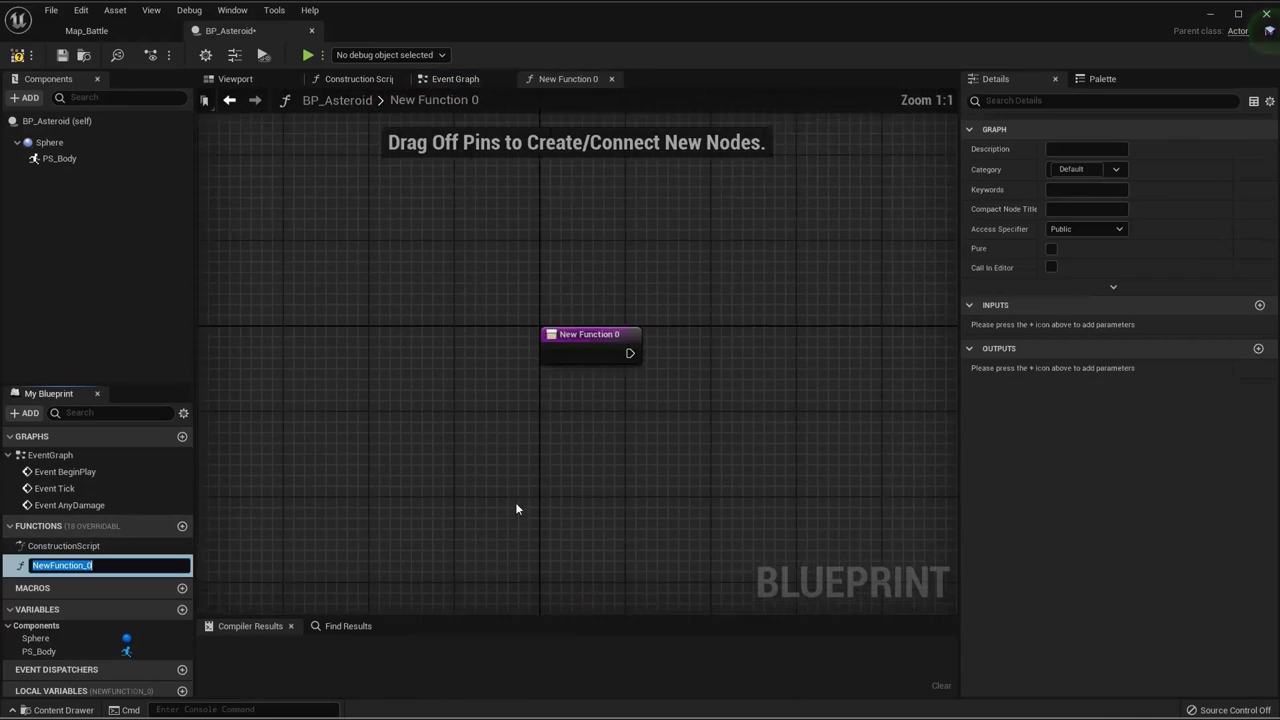
{"action": "type", "text": "InitAs"}
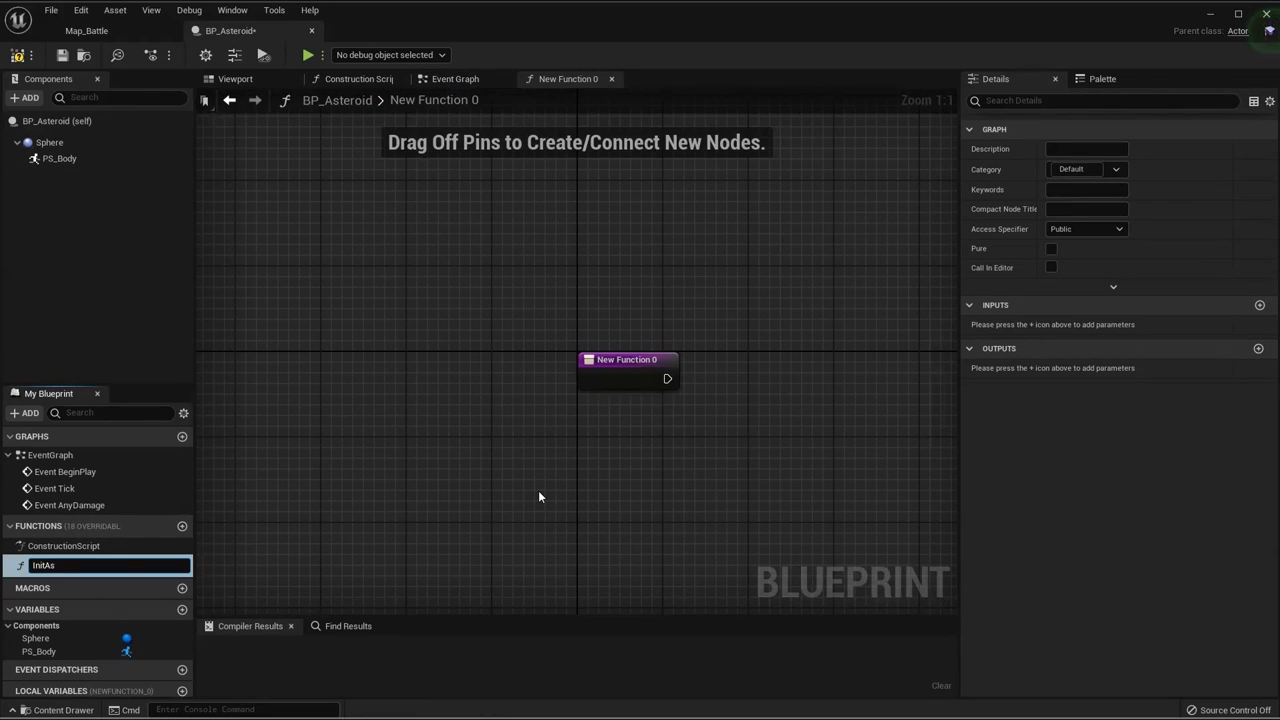
{"action": "type", "text": "d"}
{"action": "key", "text": "Return"}
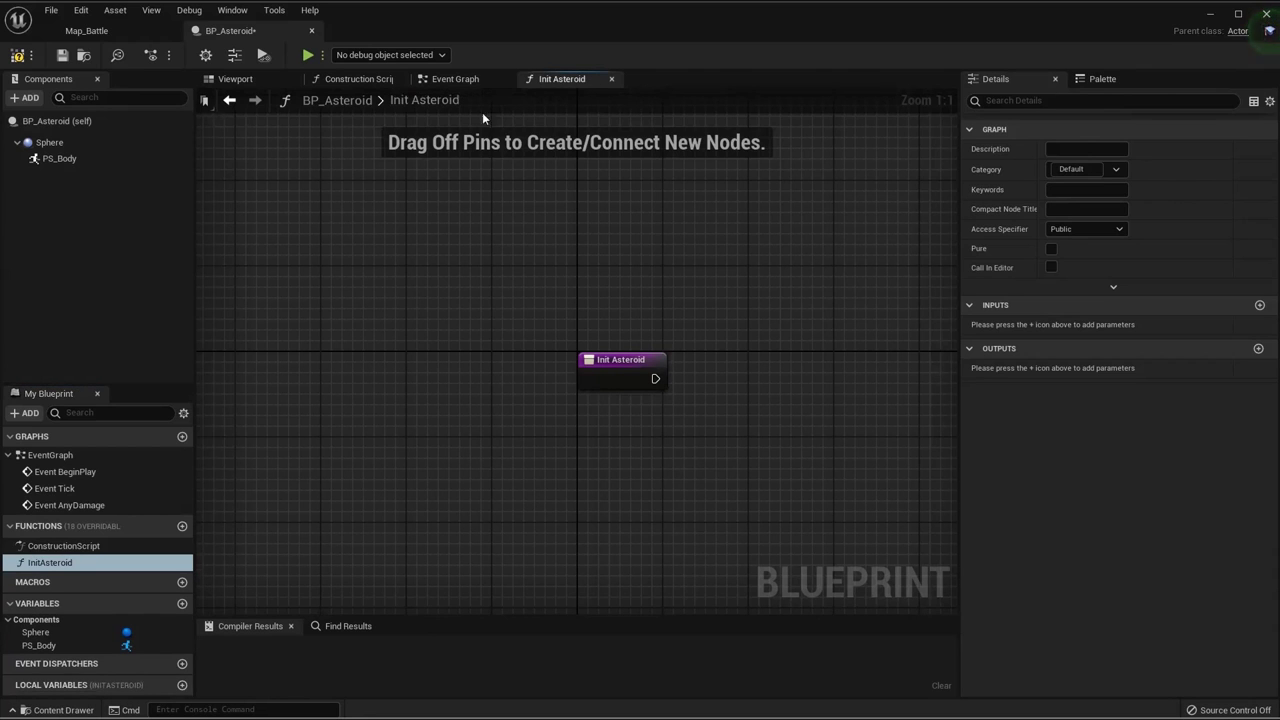
{"action": "left_click", "coordinate": [455, 78]}
{"action": "mouse_move", "coordinate": [50, 562]}
{"action": "left_mouse_down"}
{"action": "mouse_move", "coordinate": [640, 292]}
{"action": "mouse_move", "coordinate": [652, 318]}
{"action": "mouse_move", "coordinate": [683, 277]}
{"action": "mouse_move", "coordinate": [695, 289]}
{"action": "left_mouse_up"}
Wrap the three BeginPlay chain nodes in an 'Init' comment and move the Tick nodes below it.
{"action": "left_click_drag", "start_coordinate": [320, 240], "coordinate": [755, 299]}
{"action": "type", "text": "c"}
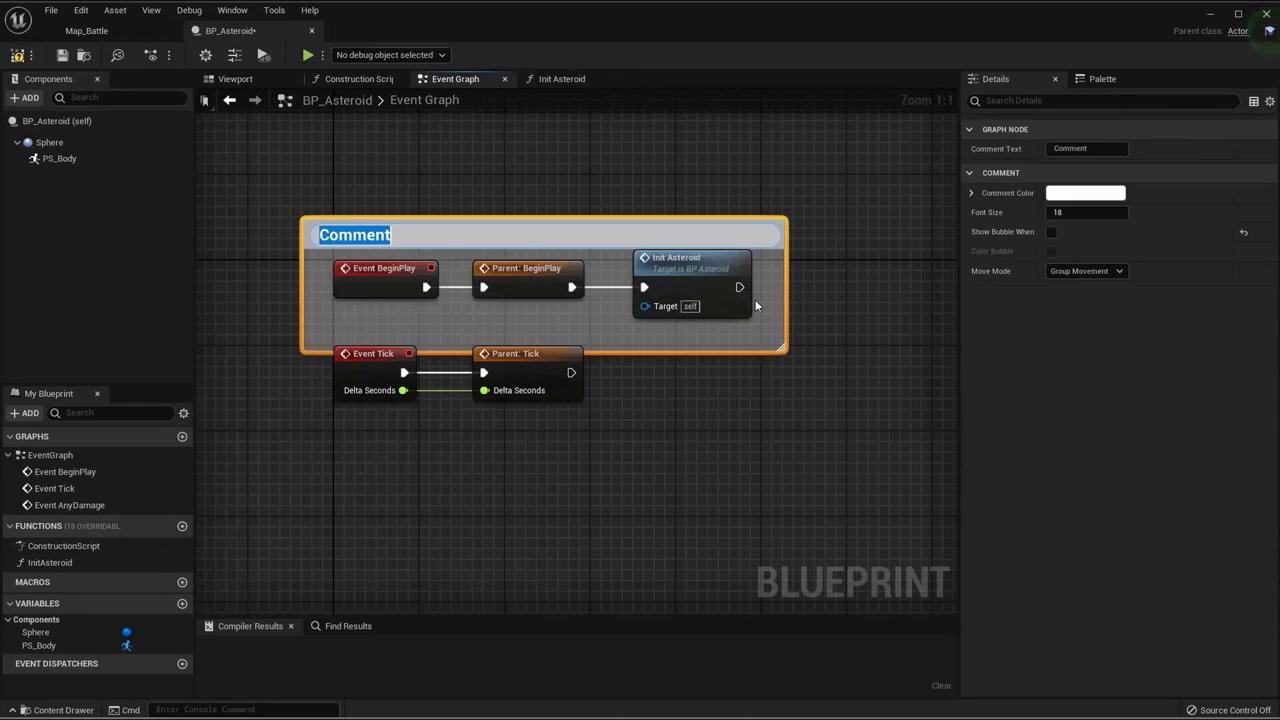
{"action": "type", "text": "Init"}
{"action": "key", "text": "Return"}
{"action": "mouse_move", "coordinate": [671, 471]}
{"action": "left_mouse_down"}
{"action": "mouse_move", "coordinate": [400, 395]}
{"action": "mouse_move", "coordinate": [353, 527]}
{"action": "mouse_move", "coordinate": [366, 580]}
{"action": "left_mouse_up"}
{"action": "left_click_drag", "start_coordinate": [215, 195], "coordinate": [757, 429]}
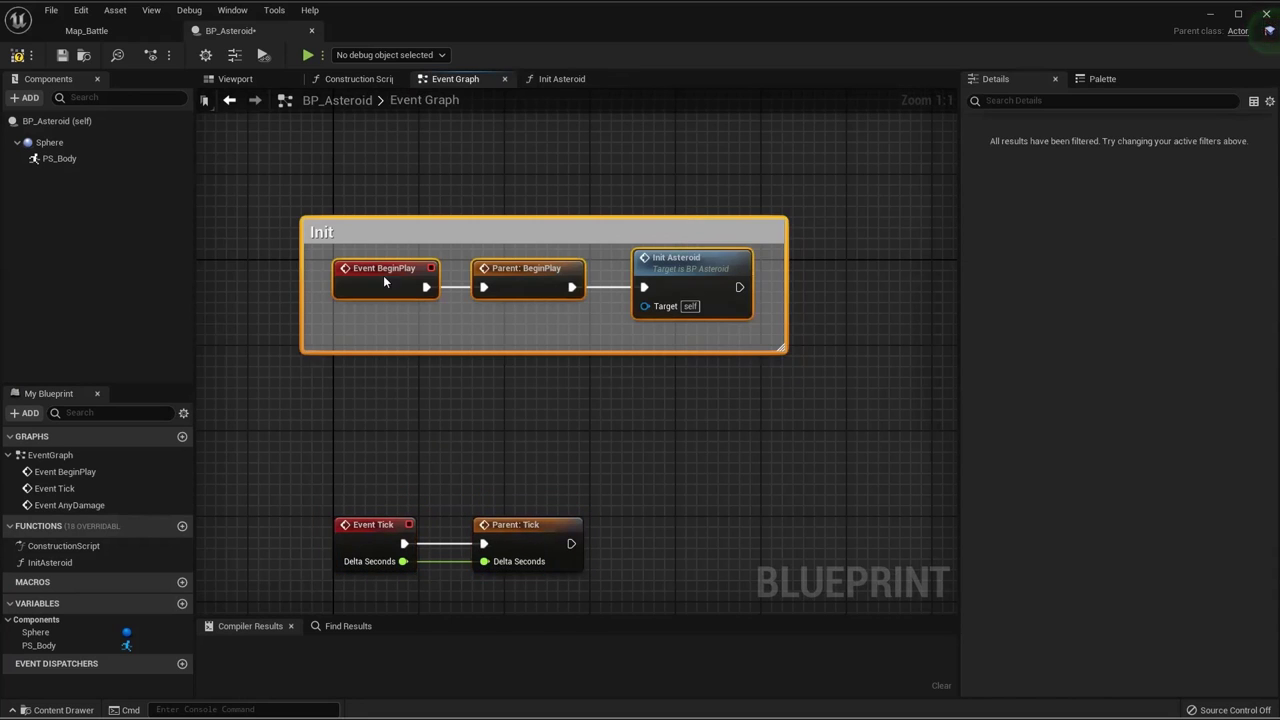
{"action": "left_click_drag", "start_coordinate": [383, 282], "coordinate": [415, 335]}
Tidy the Init nodes and bring the Tick and AnyDamage nodes into view.
{"action": "left_click_drag", "start_coordinate": [685, 449], "coordinate": [443, 371]}
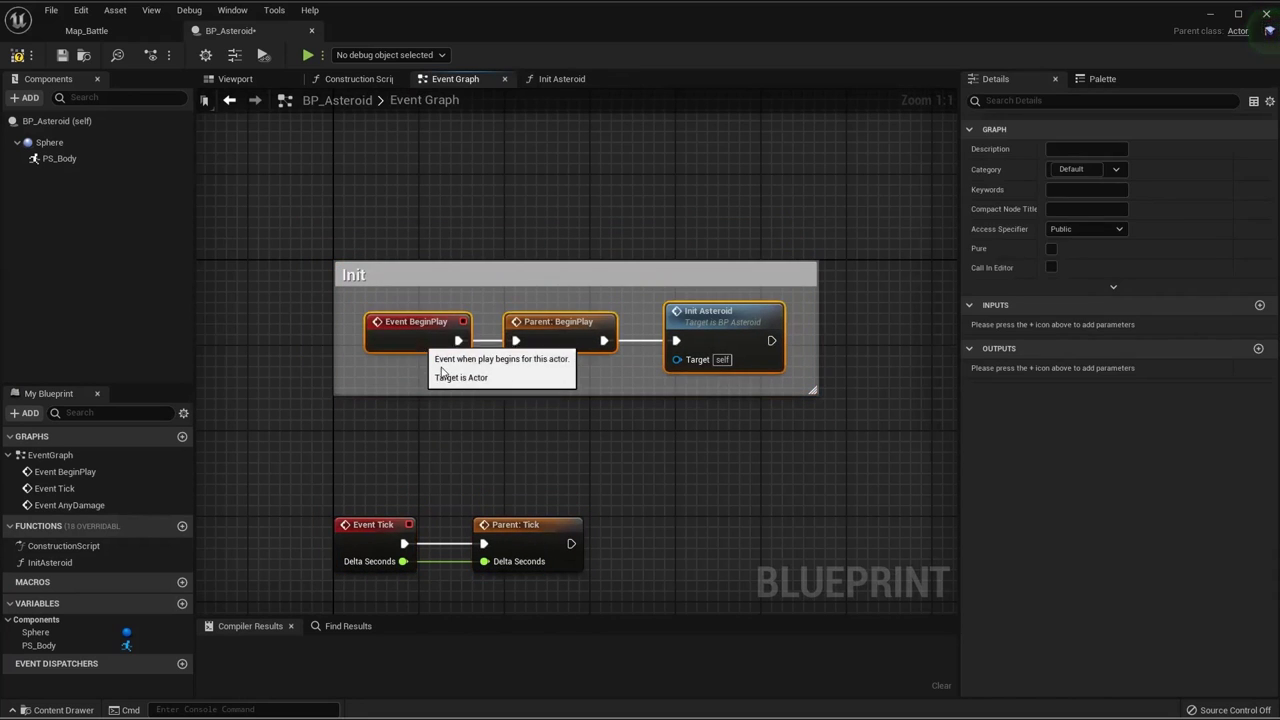
{"action": "right_click_drag", "start_coordinate": [648, 428], "coordinate": [610, 426]}
{"action": "left_click", "coordinate": [532, 338]}
{"action": "left_click", "coordinate": [699, 336]}
{"action": "left_click", "coordinate": [701, 450]}
{"action": "mouse_move", "coordinate": [701, 450]}
{"action": "right_mouse_down"}
{"action": "mouse_move", "coordinate": [728, 384]}
{"action": "mouse_move", "coordinate": [712, 321]}
{"action": "right_mouse_up"}
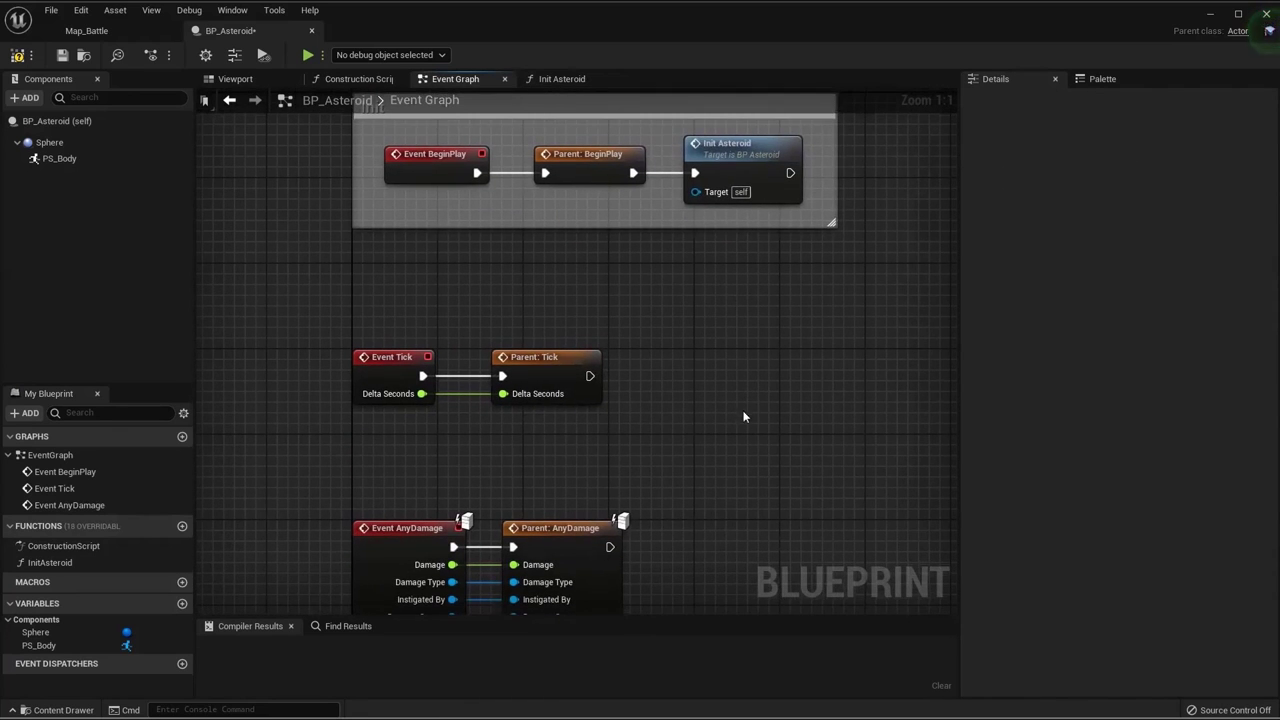
Create a Moving function and wire its call after Parent: Tick.
{"action": "left_click", "coordinate": [182, 526]}
{"action": "type", "text": "Moving"}
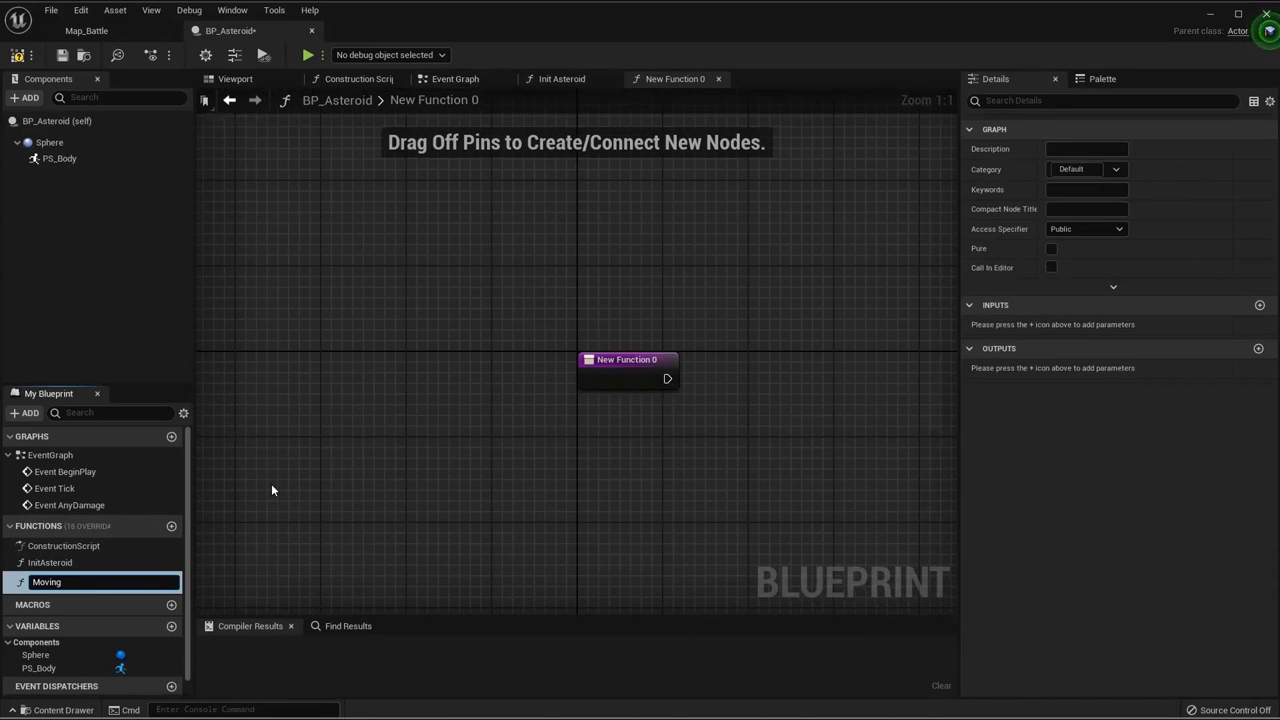
{"action": "key", "text": "Return"}
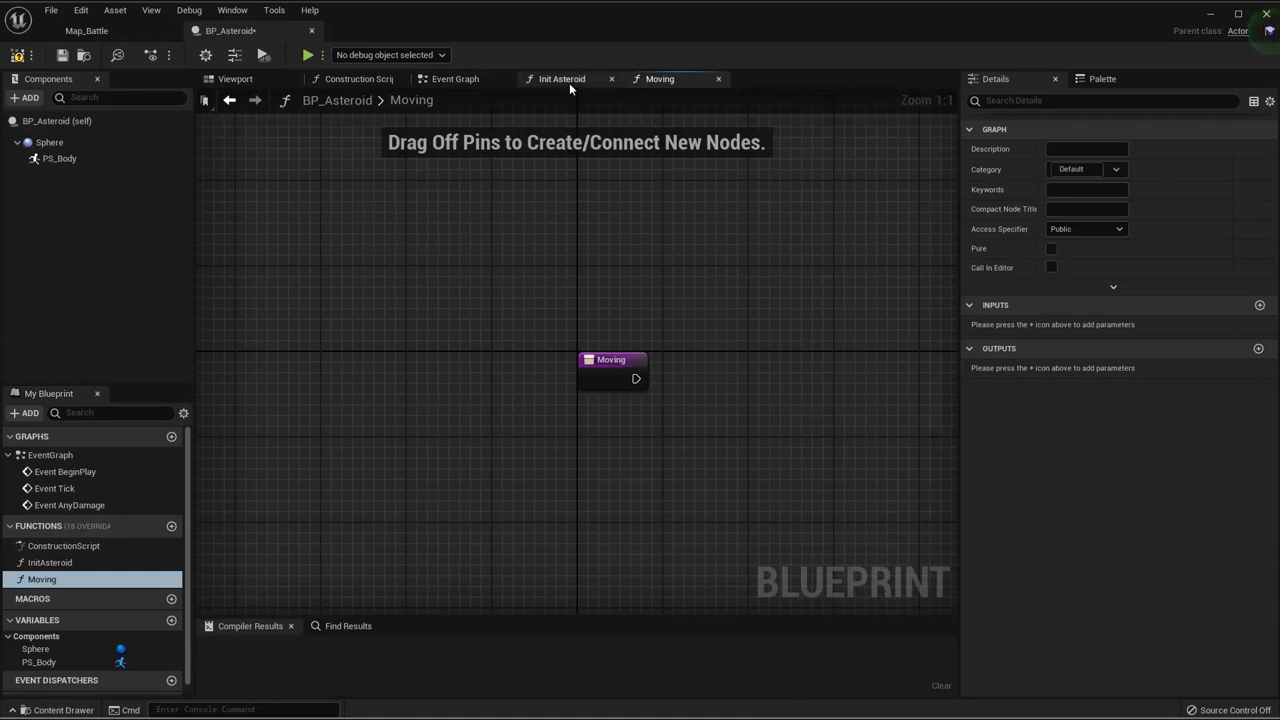
{"action": "left_click", "coordinate": [455, 79]}
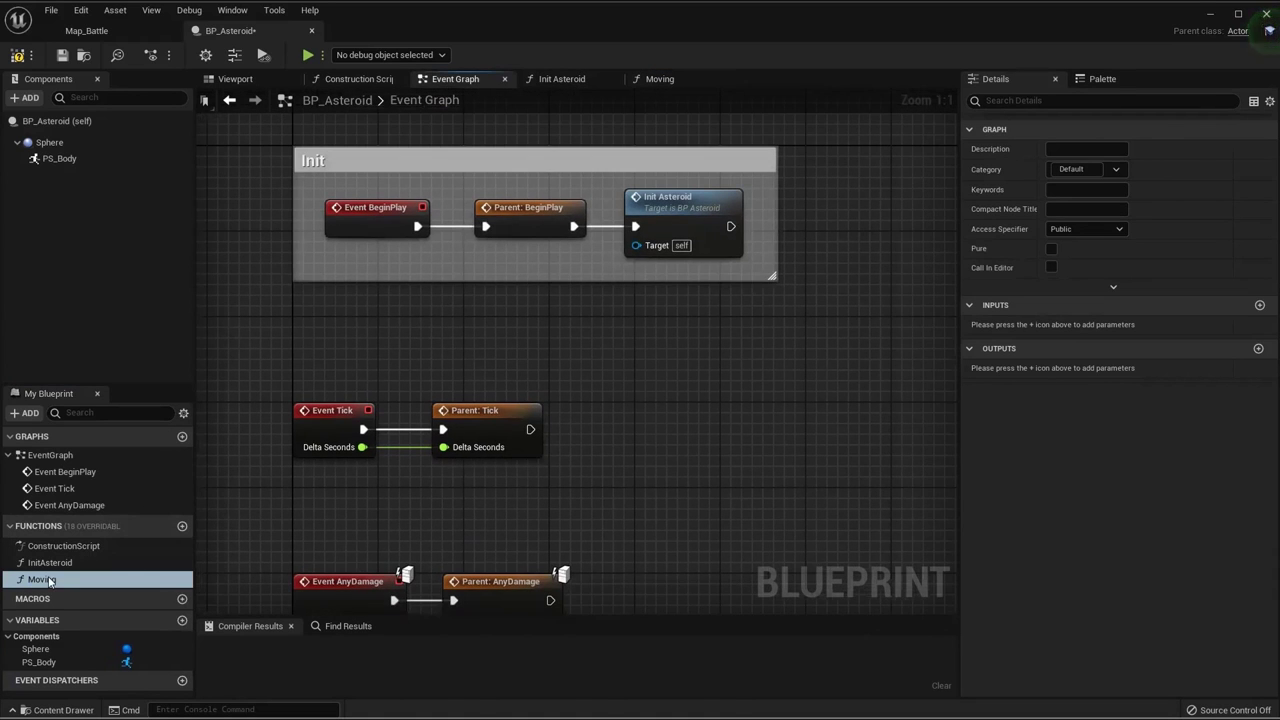
{"action": "left_click_drag", "start_coordinate": [41, 580], "coordinate": [657, 421]}
{"action": "mouse_move", "coordinate": [530, 429]}
{"action": "left_mouse_down"}
{"action": "mouse_move", "coordinate": [640, 430]}
{"action": "mouse_move", "coordinate": [609, 427]}
{"action": "left_mouse_up"}
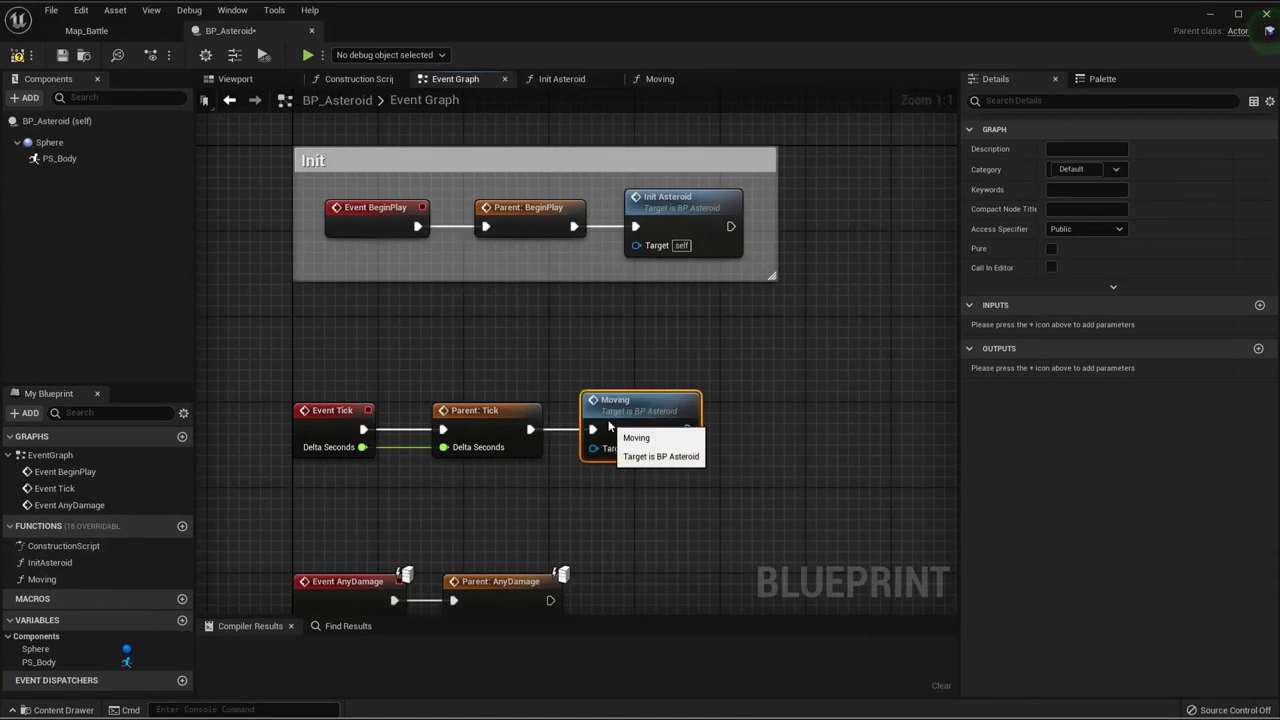
{"action": "left_click_drag", "start_coordinate": [485, 422], "coordinate": [471, 422]}
Group Event Tick, Parent: Tick and Moving in a 'Tick' comment and compile with F7.
{"action": "left_click_drag", "start_coordinate": [285, 392], "coordinate": [706, 489]}
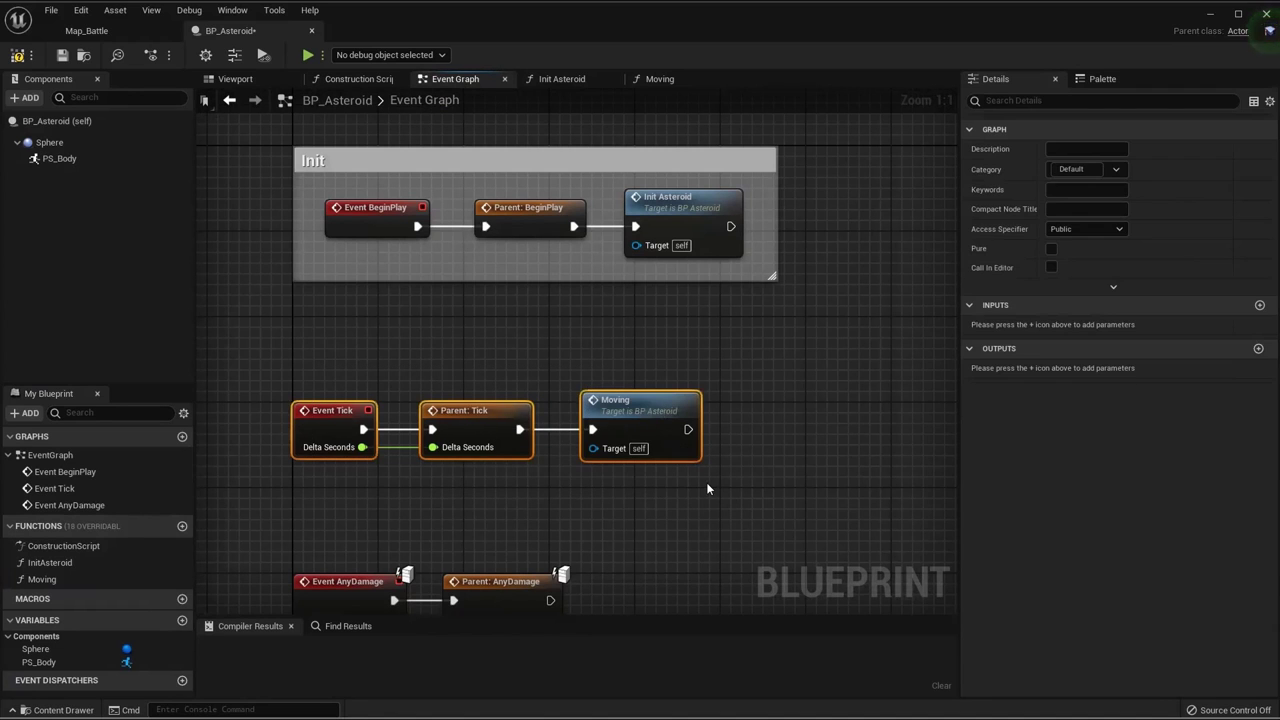
{"action": "type", "text": "cTi"}
{"action": "key", "text": "Return"}
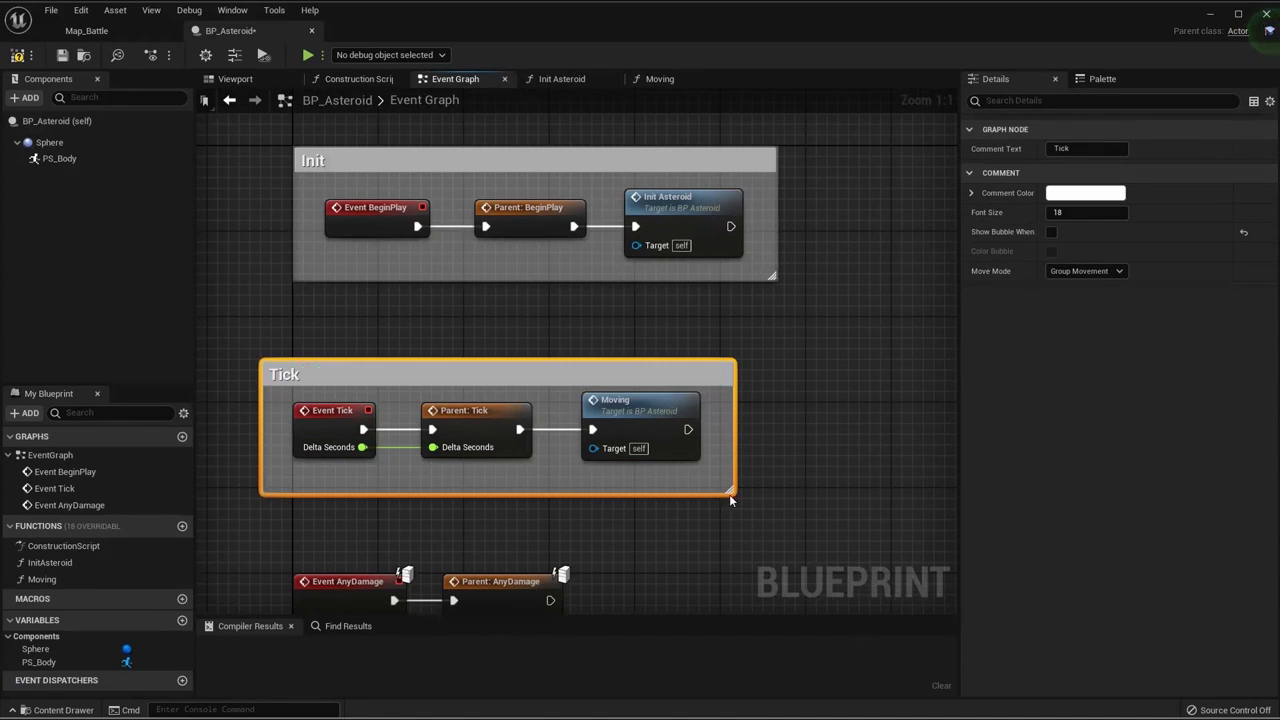
{"action": "left_click_drag", "start_coordinate": [371, 377], "coordinate": [403, 330]}
{"action": "left_click", "coordinate": [467, 440]}
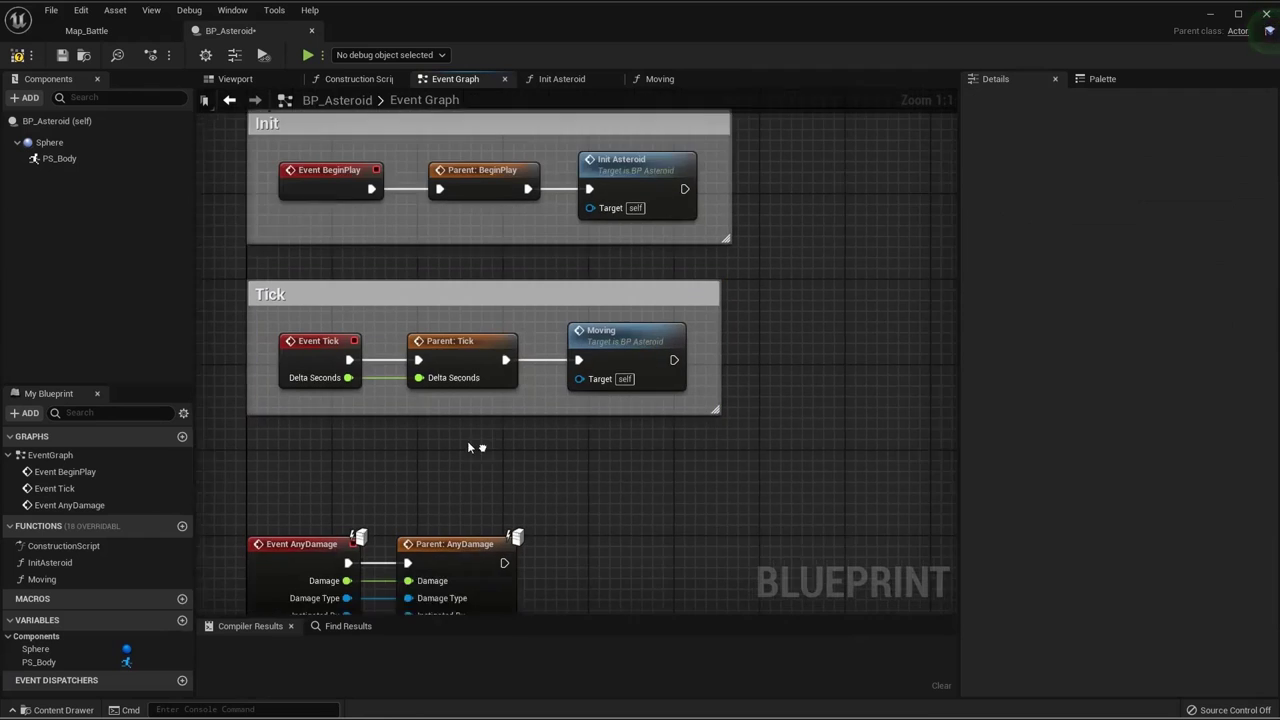
{"action": "key", "text": "F7"}
{"action": "right_click_drag", "start_coordinate": [726, 483], "coordinate": [704, 437]}
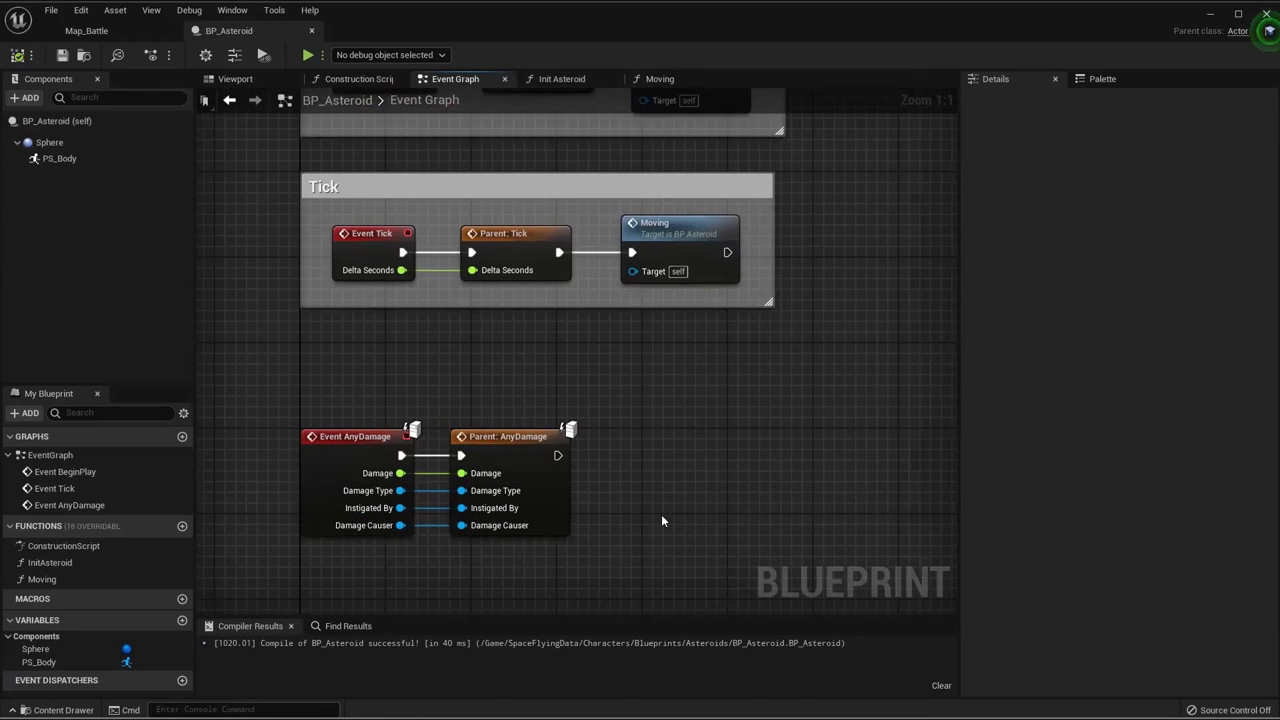
{"action": "right_click_drag", "start_coordinate": [661, 515], "coordinate": [681, 458]}
{"action": "left_click_drag", "start_coordinate": [574, 398], "coordinate": [709, 420]}
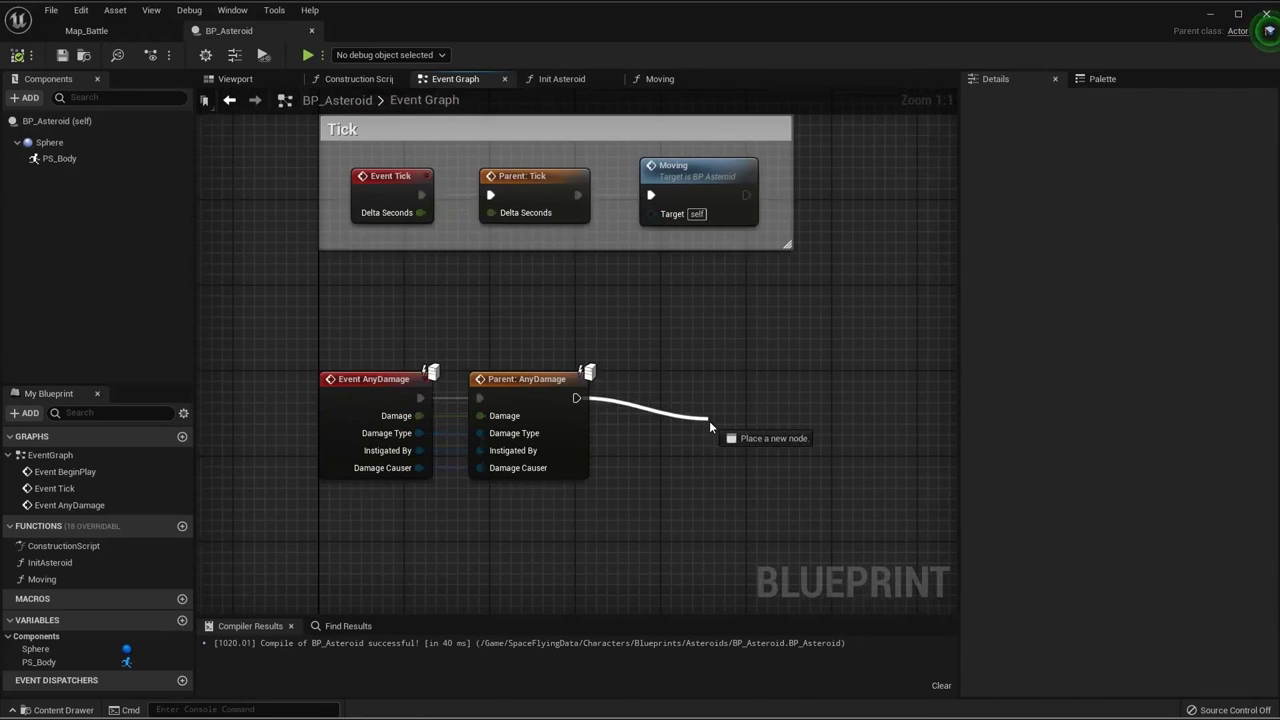
{"action": "type", "text": "destro"}
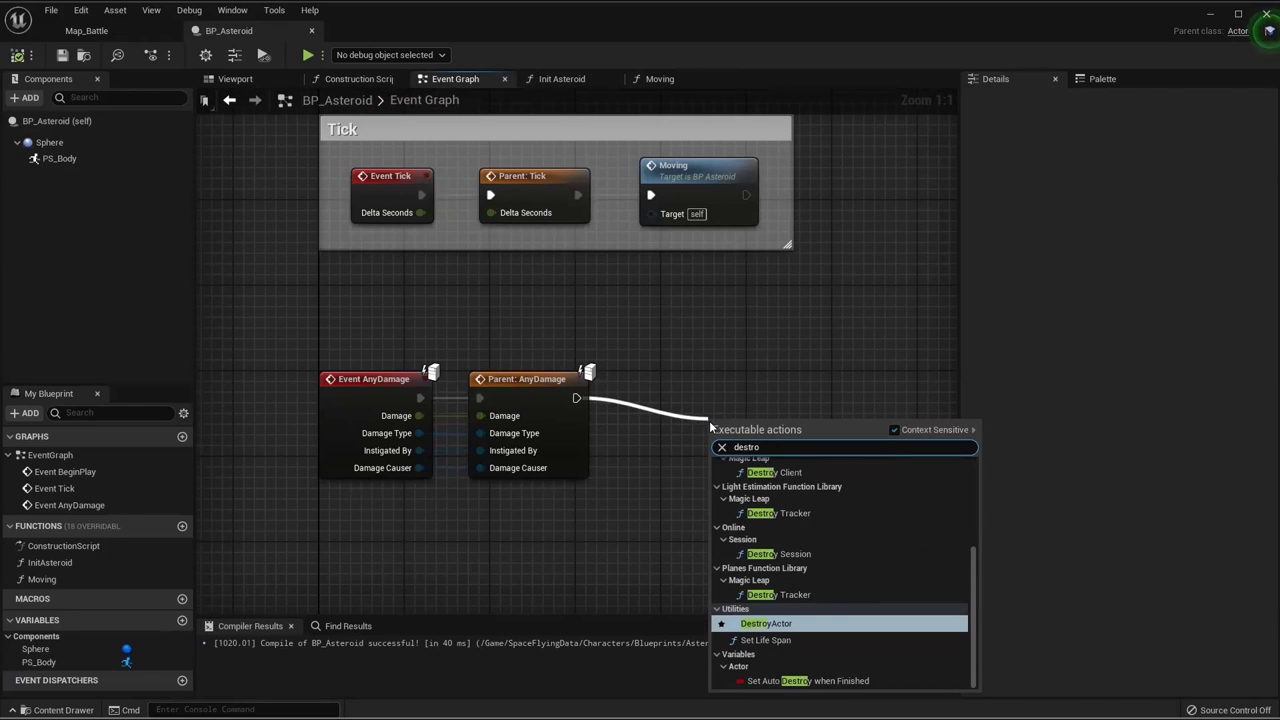
{"action": "left_click", "coordinate": [790, 623]}
{"action": "left_click_drag", "start_coordinate": [741, 445], "coordinate": [697, 381]}
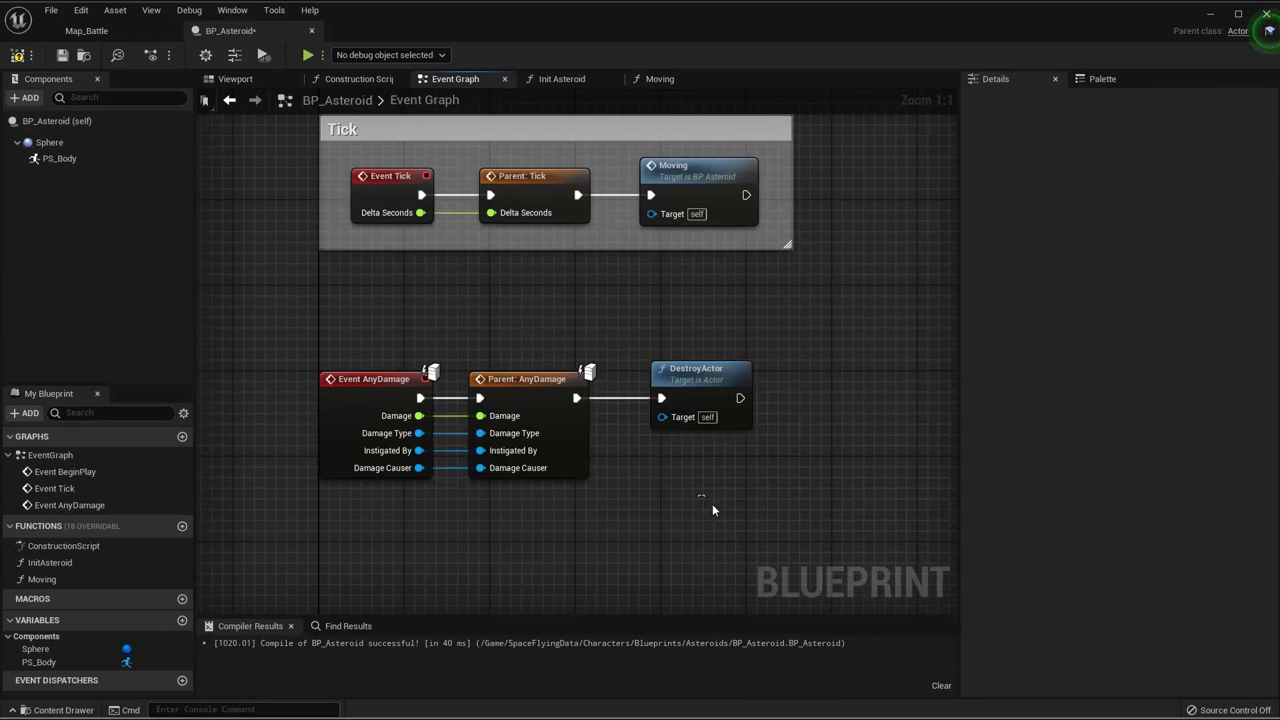
{"action": "left_click_drag", "start_coordinate": [712, 503], "coordinate": [339, 334]}
{"action": "key", "text": "c"}
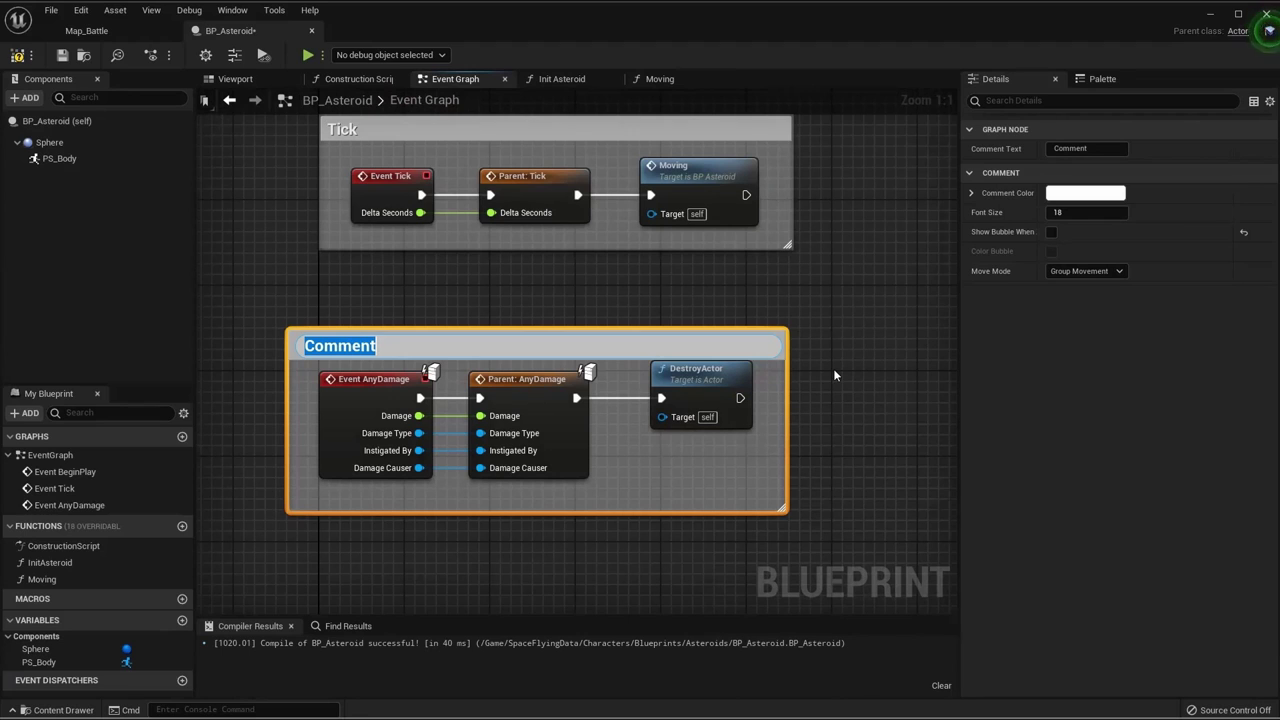
{"action": "type", "text": "Damage"}
{"action": "key", "text": "Return"}
{"action": "mouse_move", "coordinate": [352, 338]}
{"action": "left_mouse_down"}
{"action": "mouse_move", "coordinate": [352, 349]}
{"action": "mouse_move", "coordinate": [384, 296]}
{"action": "left_mouse_up"}
{"action": "mouse_move", "coordinate": [847, 535]}
{"action": "left_mouse_down"}
{"action": "mouse_move", "coordinate": [424, 352]}
{"action": "mouse_move", "coordinate": [400, 351]}
{"action": "mouse_move", "coordinate": [400, 363]}
{"action": "left_mouse_up"}
{"action": "left_click", "coordinate": [713, 356]}
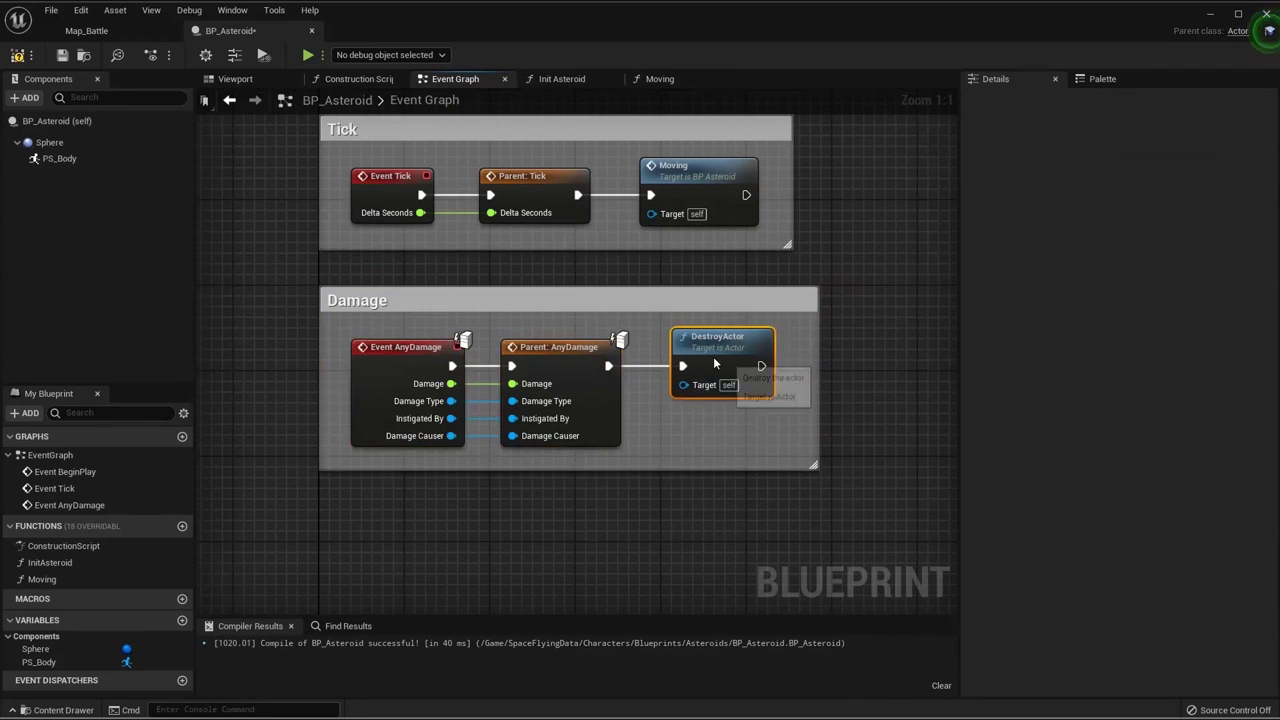
{"action": "left_click", "coordinate": [681, 489]}
{"action": "right_click_drag", "start_coordinate": [681, 489], "coordinate": [608, 541]}
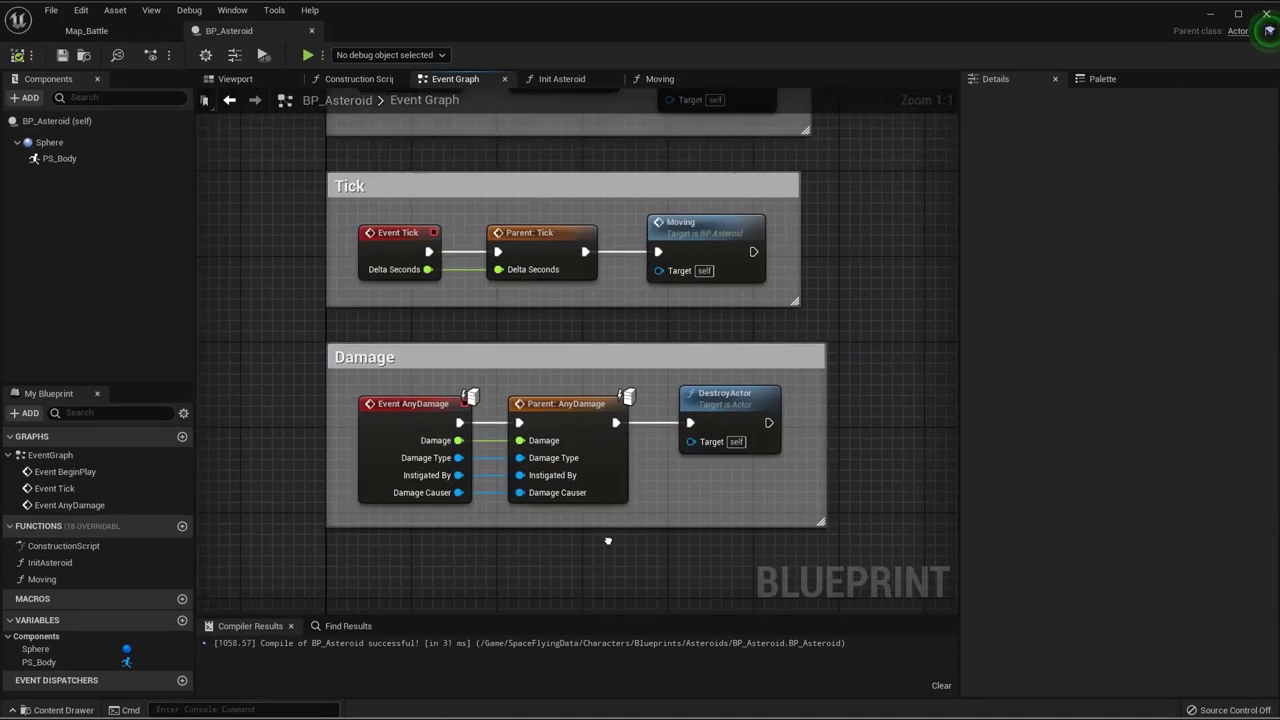
{"action": "scroll", "coordinate": [608, 541], "scroll_direction": "down", "scroll_amount": 2}
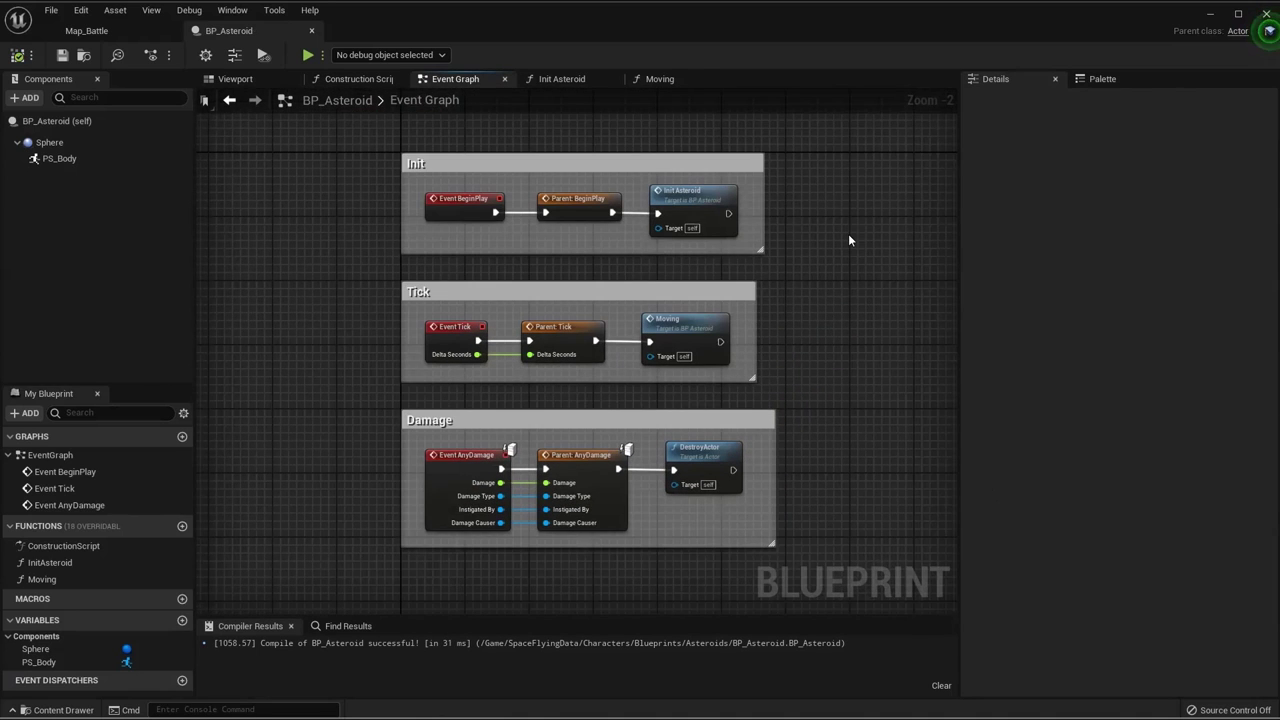
{"action": "left_click", "coordinate": [708, 214]}
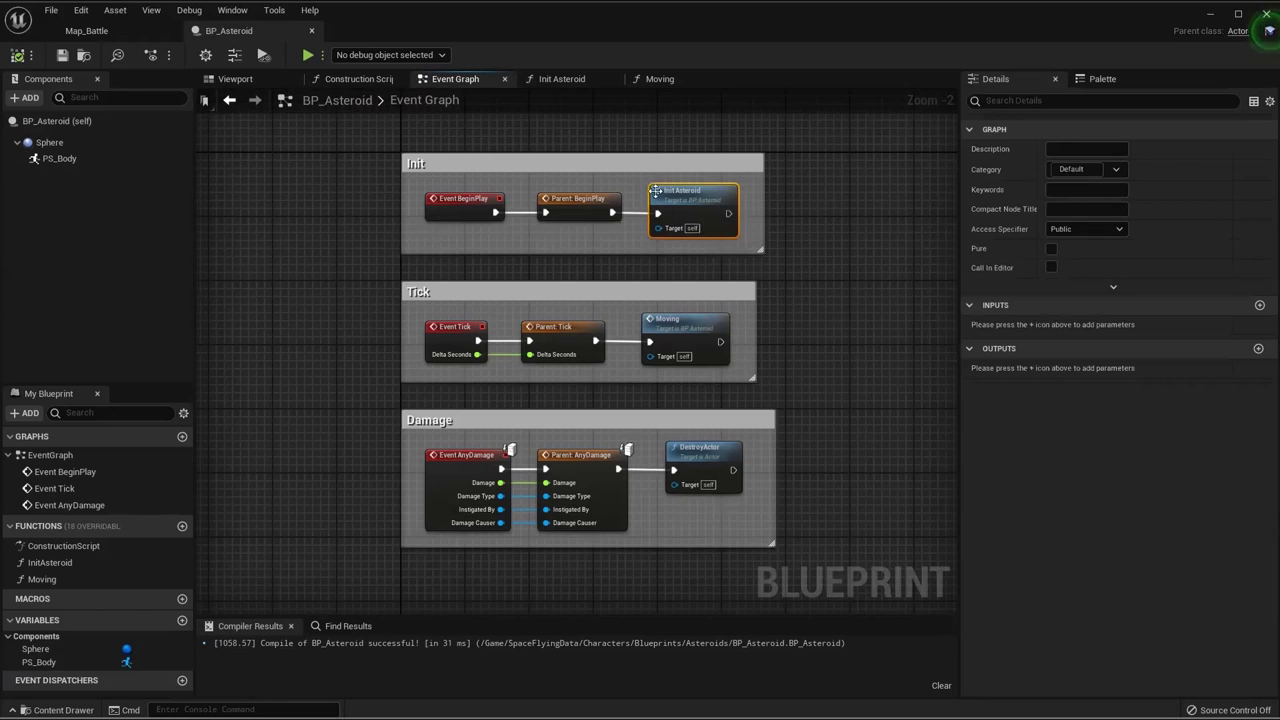
In the Init Asteroid graph, add Set Sprite on PS_Body, driven by the function entry.
{"action": "double_click", "coordinate": [708, 214]}
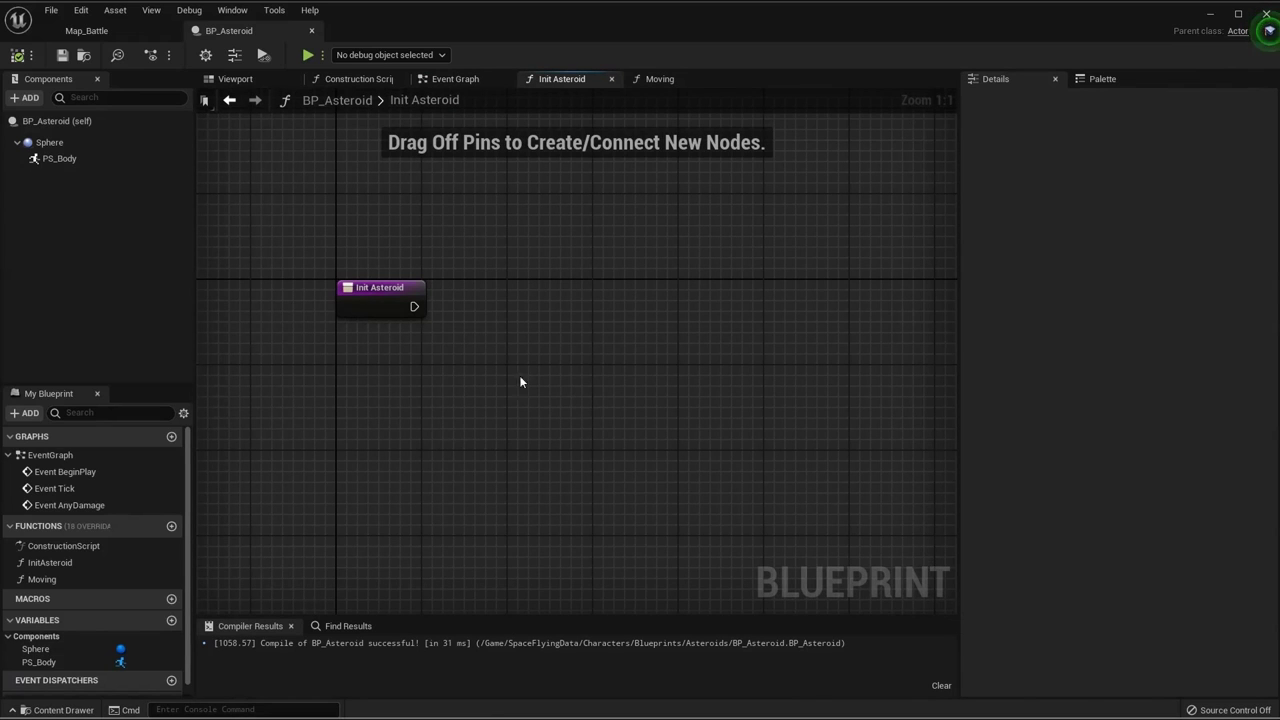
{"action": "mouse_move", "coordinate": [60, 158]}
{"action": "left_mouse_down"}
{"action": "mouse_move", "coordinate": [512, 384]}
{"action": "mouse_move", "coordinate": [646, 394]}
{"action": "left_mouse_up"}
{"action": "type", "text": "set"}
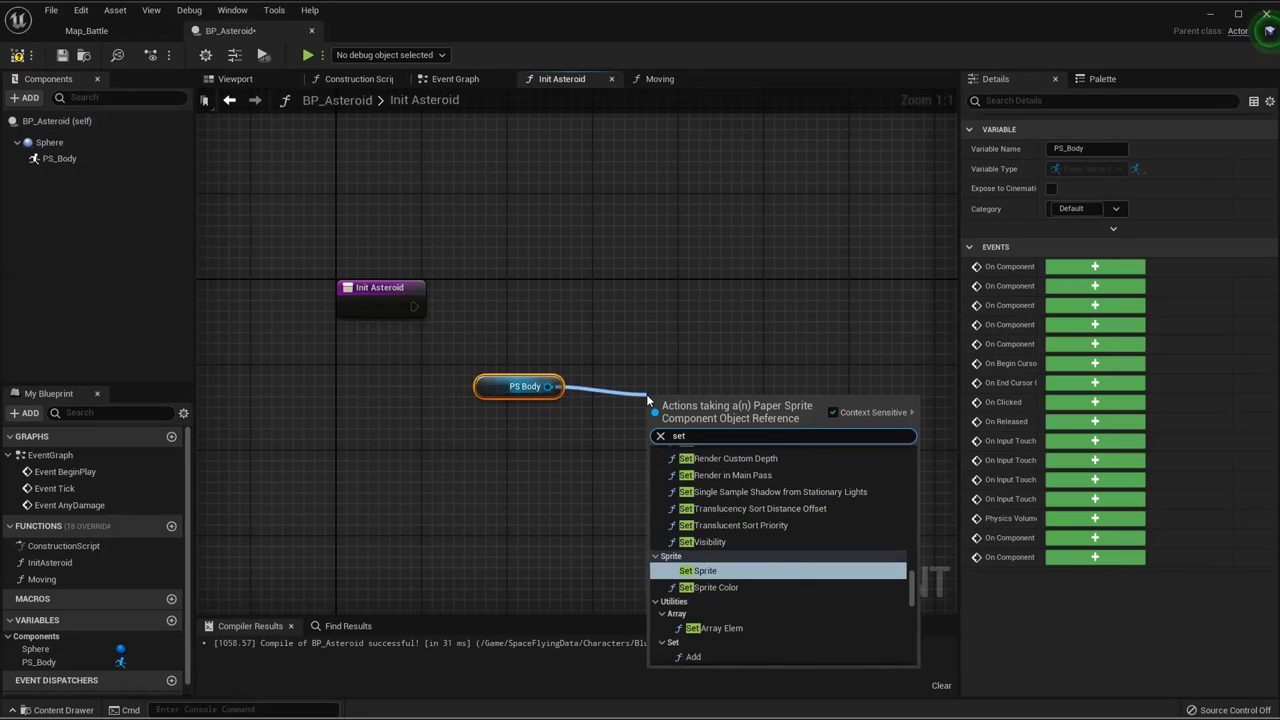
{"action": "type", "text": " spri"}
{"action": "key", "text": "Return"}
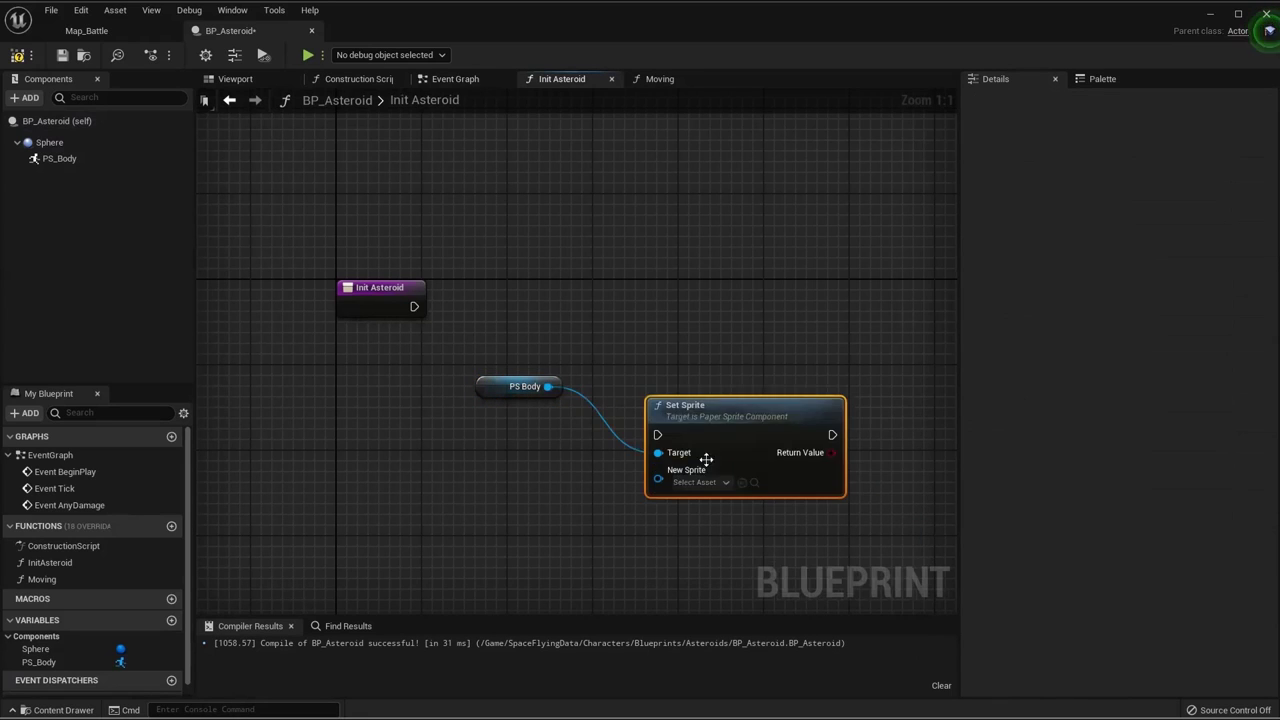
{"action": "left_click_drag", "start_coordinate": [614, 371], "coordinate": [415, 306]}
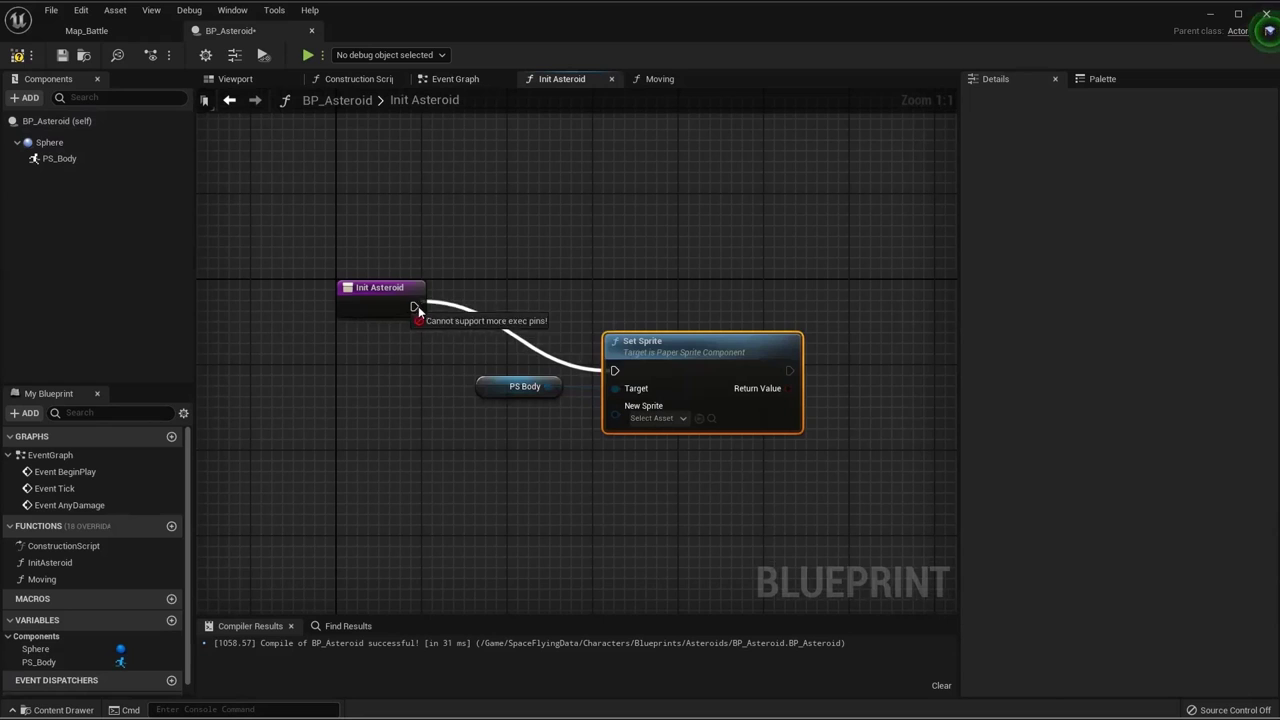
Straighten the PS Body and Set Sprite nodes and promote New Sprite to a variable.
{"action": "left_click_drag", "start_coordinate": [492, 313], "coordinate": [677, 434]}
{"action": "left_click_drag", "start_coordinate": [645, 342], "coordinate": [680, 280]}
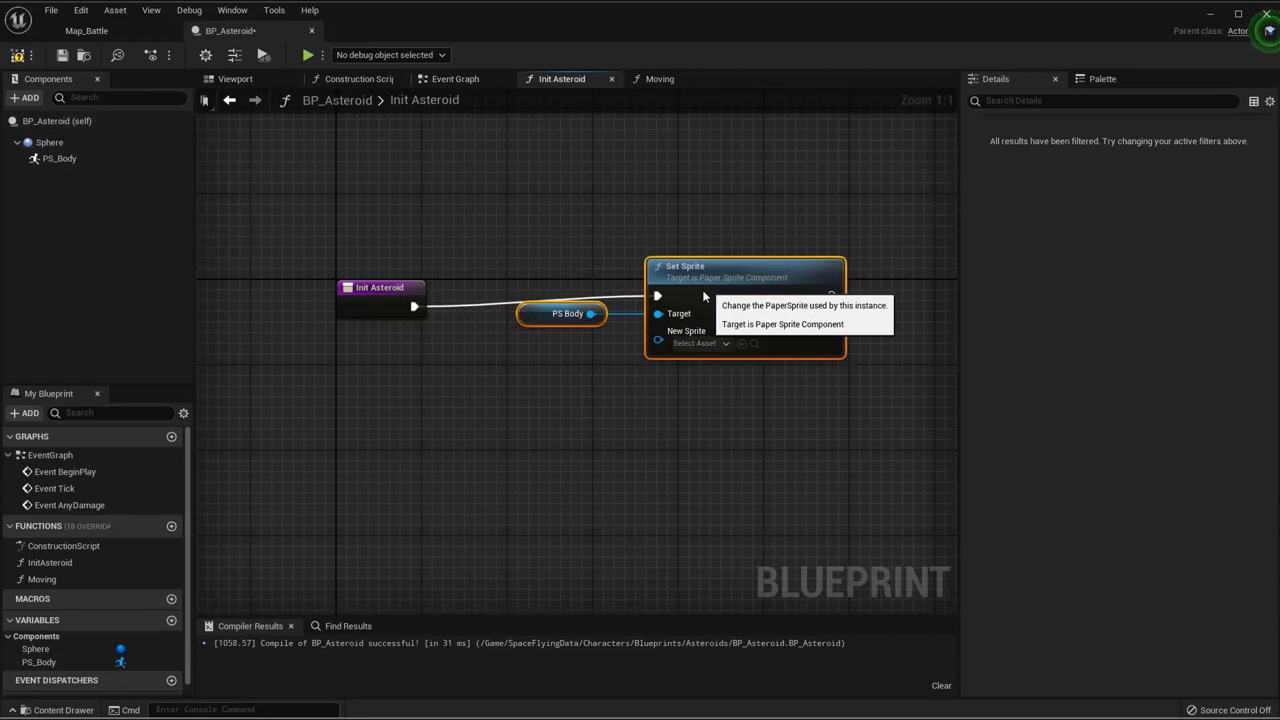
{"action": "left_click_drag", "start_coordinate": [647, 350], "coordinate": [540, 414]}
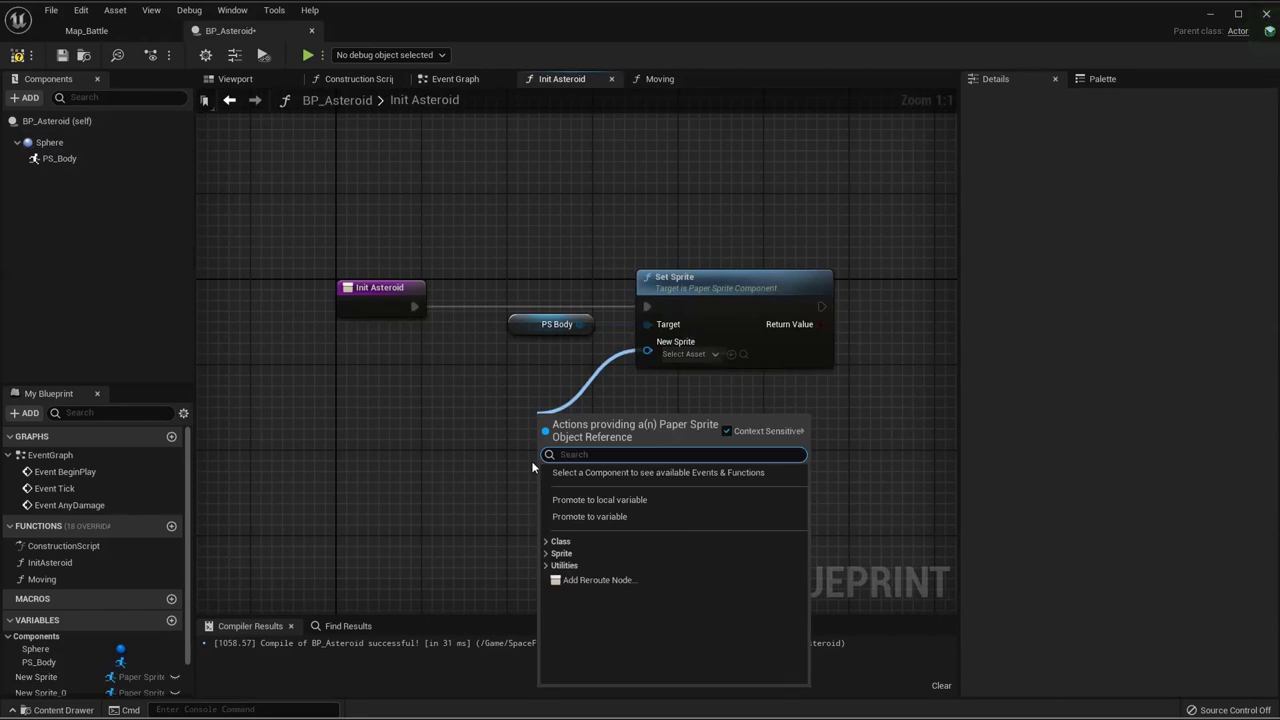
{"action": "left_click", "coordinate": [586, 517]}
Disconnect the promoted sprite variable, rename it 'Sprites', and make it an array.
{"action": "left_click_drag", "start_coordinate": [545, 278], "coordinate": [550, 366]}
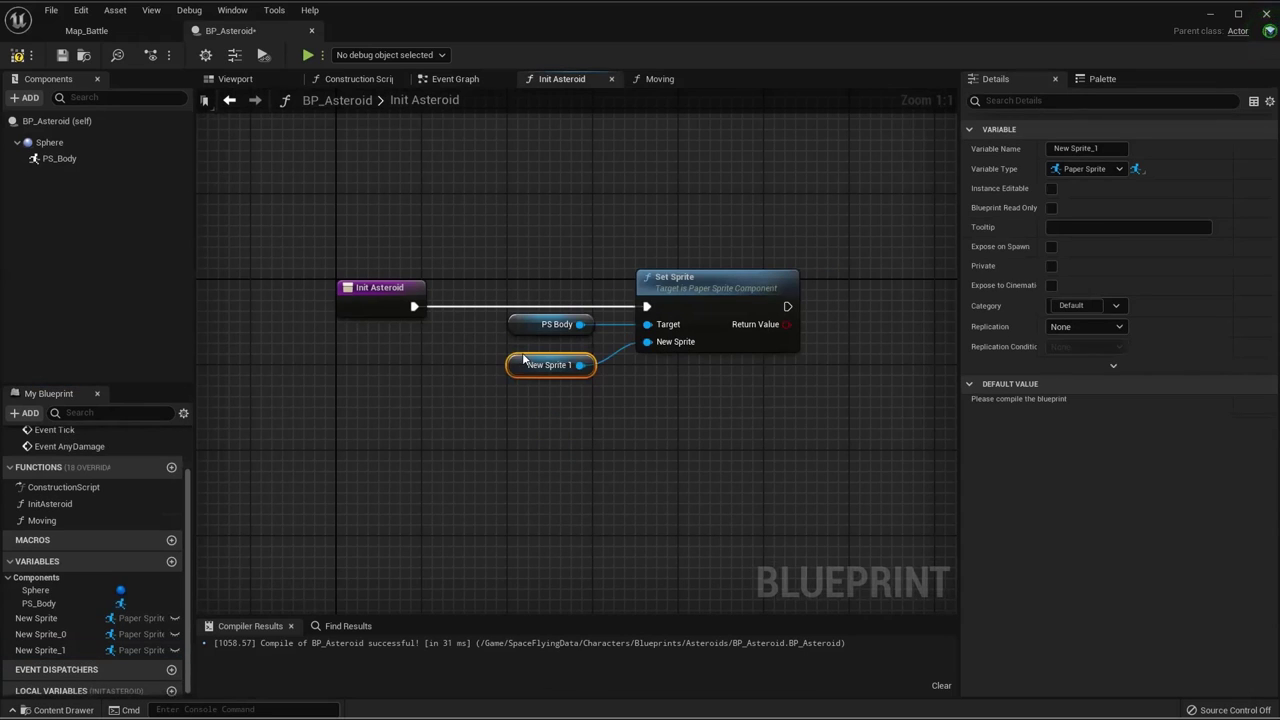
{"action": "left_click", "coordinate": [484, 398]}
{"action": "left_click", "coordinate": [580, 365], "text": "alt"}
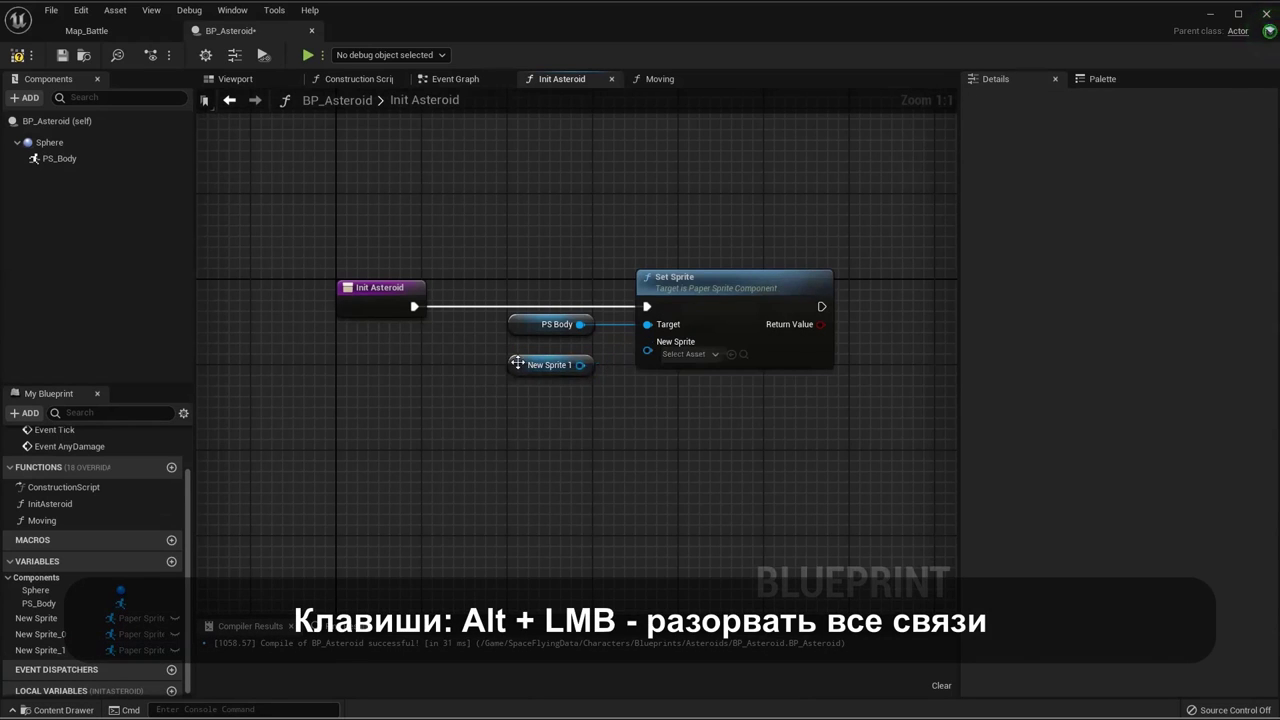
{"action": "left_click", "coordinate": [545, 365]}
{"action": "left_click", "coordinate": [1104, 149]}
{"action": "type", "text": "Sprites"}
{"action": "key", "text": "Return"}
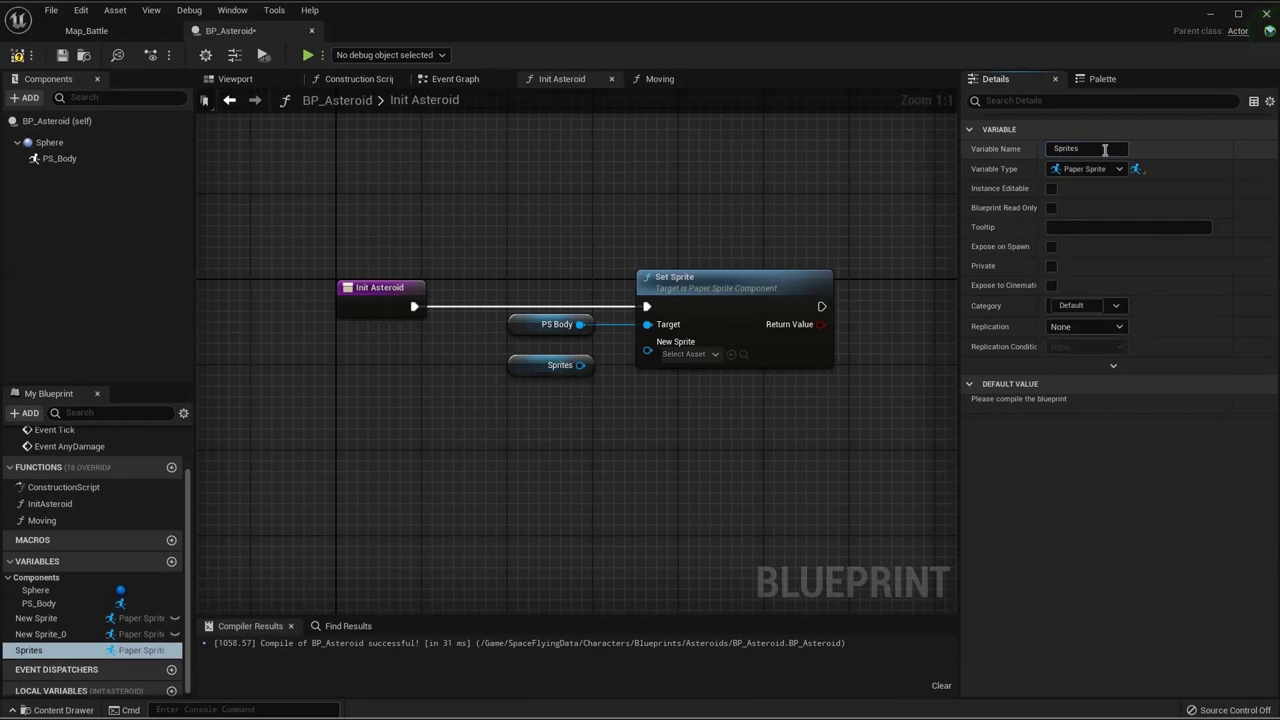
{"action": "left_click", "coordinate": [1136, 168]}
{"action": "left_click", "coordinate": [694, 418]}
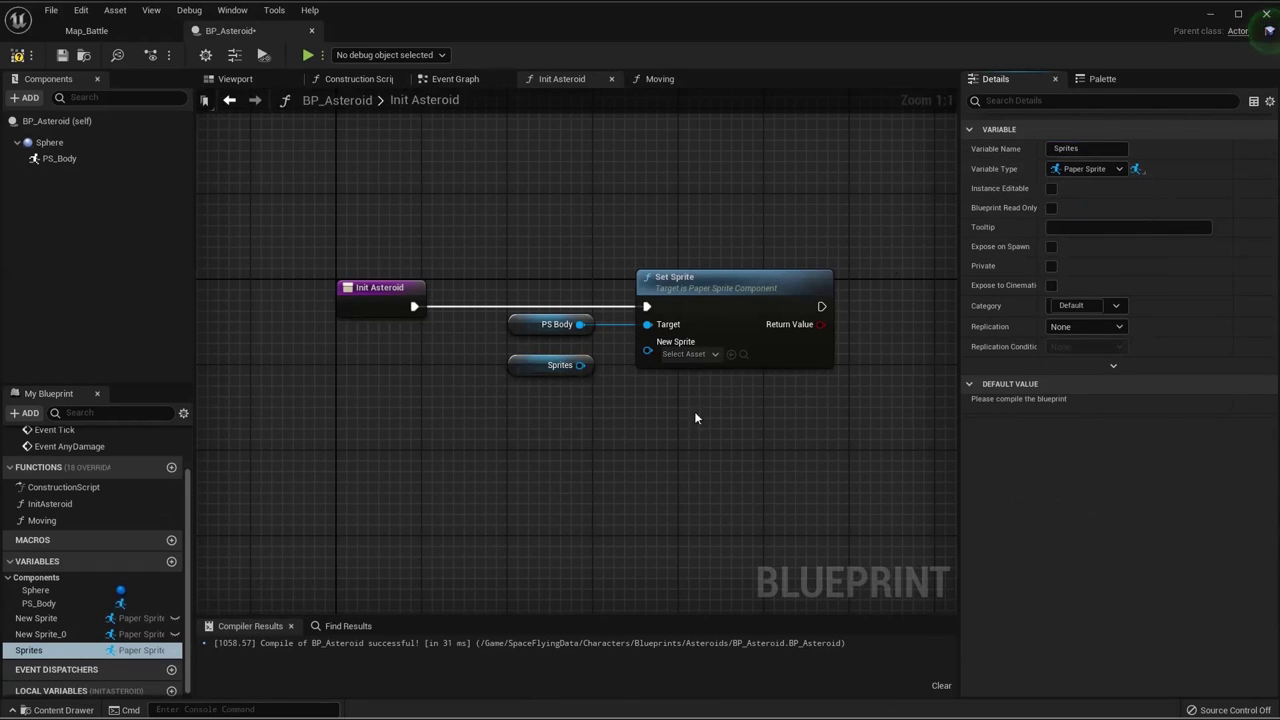
{"action": "left_click", "coordinate": [1110, 506]}
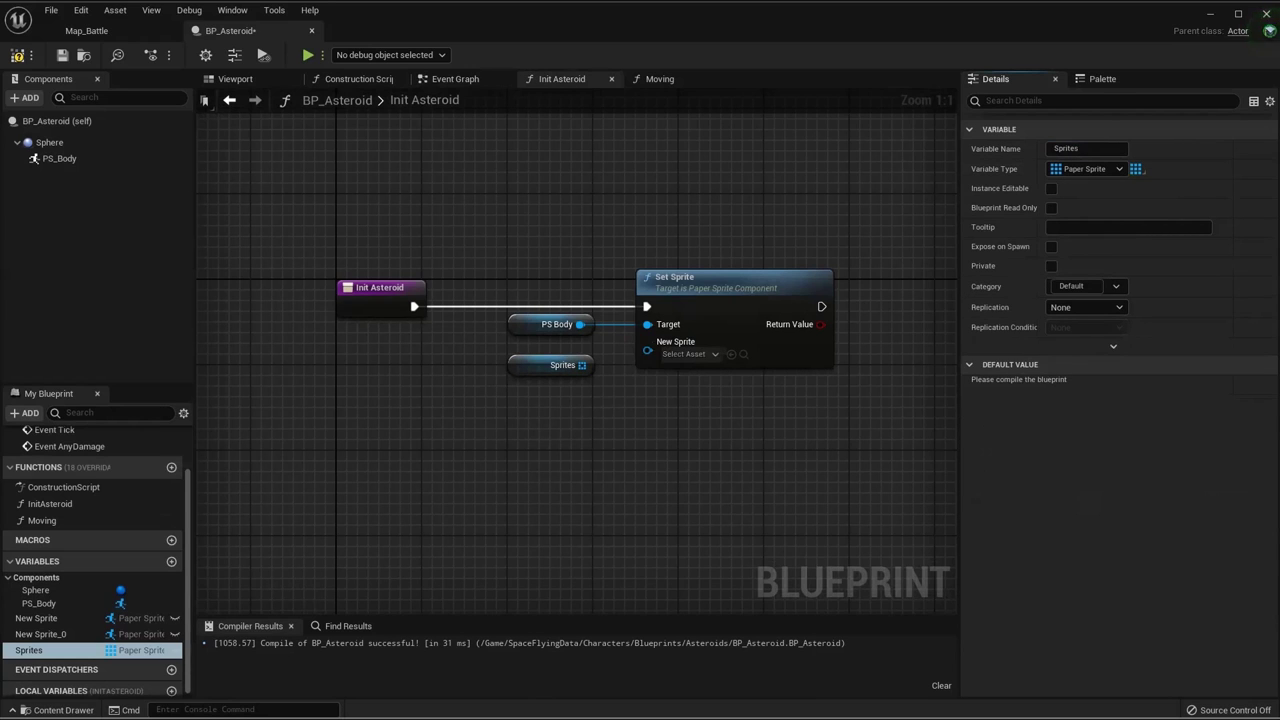
Feed a Random Array Item from Sprites into Set Sprite's New Sprite and compile.
{"action": "mouse_move", "coordinate": [550, 366]}
{"action": "left_mouse_down"}
{"action": "mouse_move", "coordinate": [455, 398]}
{"action": "mouse_move", "coordinate": [539, 445]}
{"action": "left_mouse_up"}
{"action": "type", "text": "random"}
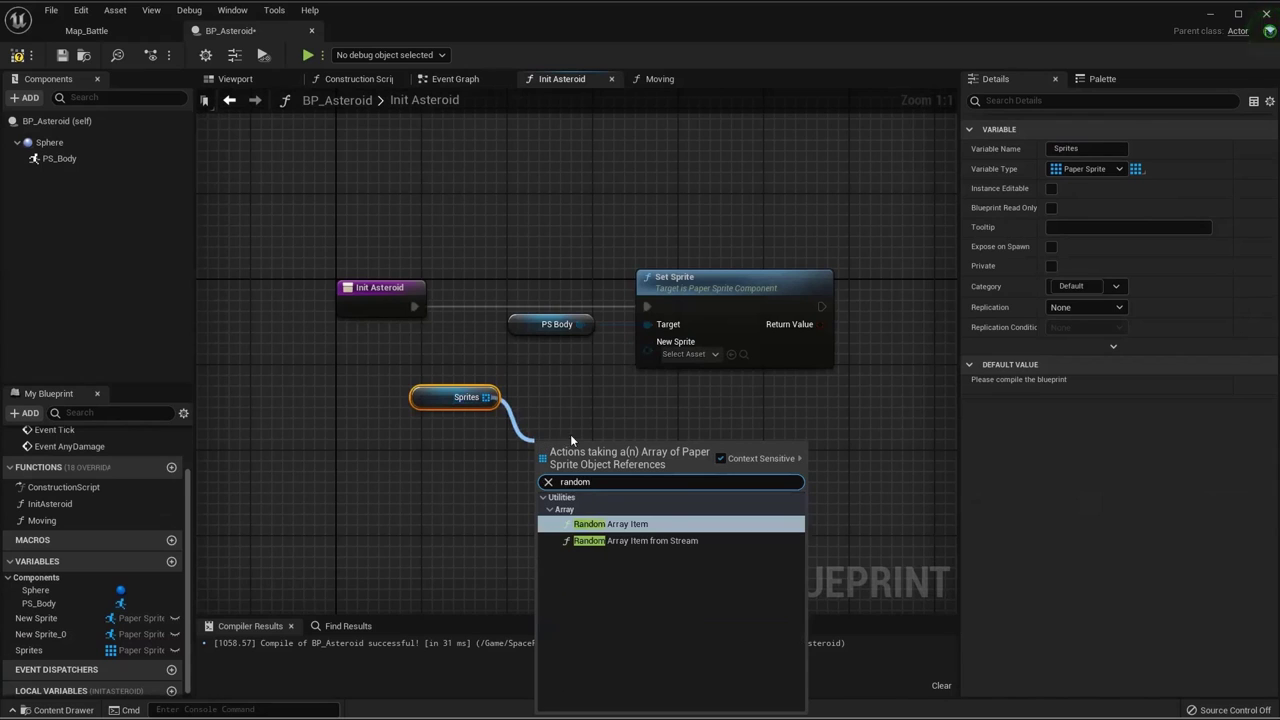
{"action": "key", "text": "Return"}
{"action": "left_click_drag", "start_coordinate": [455, 398], "coordinate": [440, 462]}
{"action": "mouse_move", "coordinate": [449, 512]}
{"action": "left_mouse_down"}
{"action": "mouse_move", "coordinate": [577, 455]}
{"action": "mouse_move", "coordinate": [497, 369]}
{"action": "left_mouse_up"}
{"action": "left_click_drag", "start_coordinate": [597, 361], "coordinate": [647, 342]}
{"action": "right_click_drag", "start_coordinate": [597, 454], "coordinate": [544, 448]}
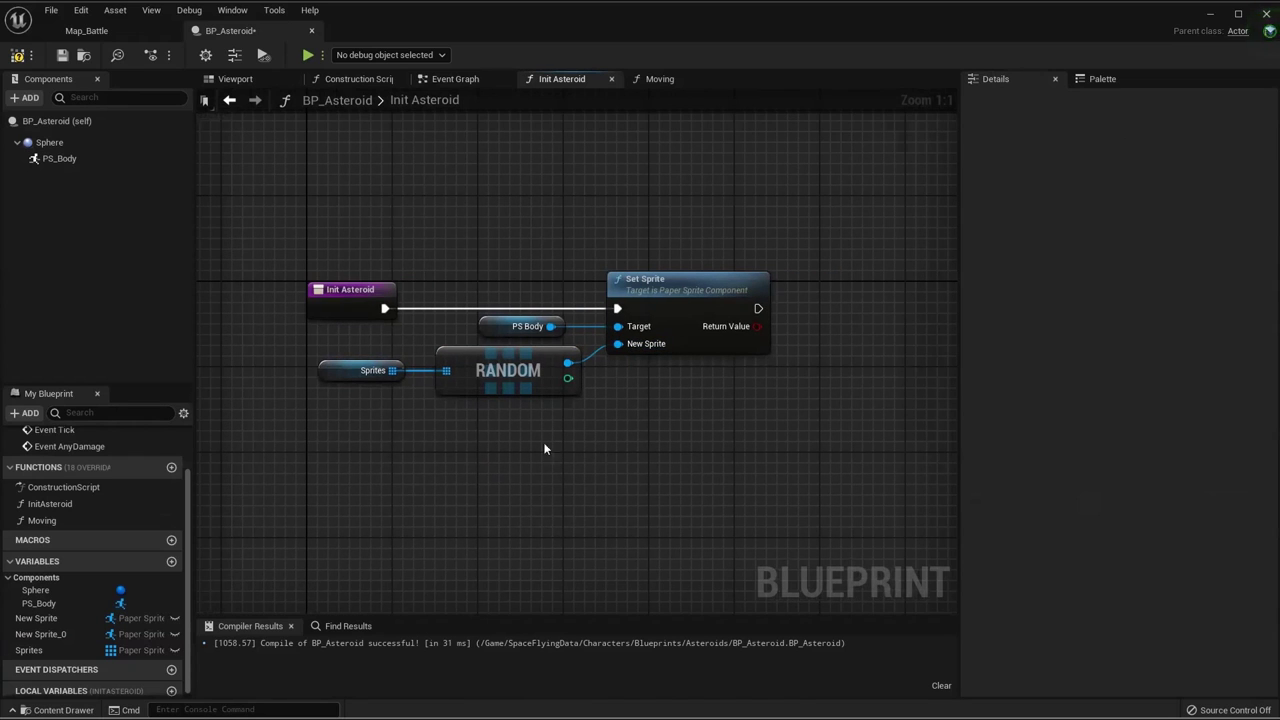
{"action": "left_click_drag", "start_coordinate": [319, 431], "coordinate": [415, 350]}
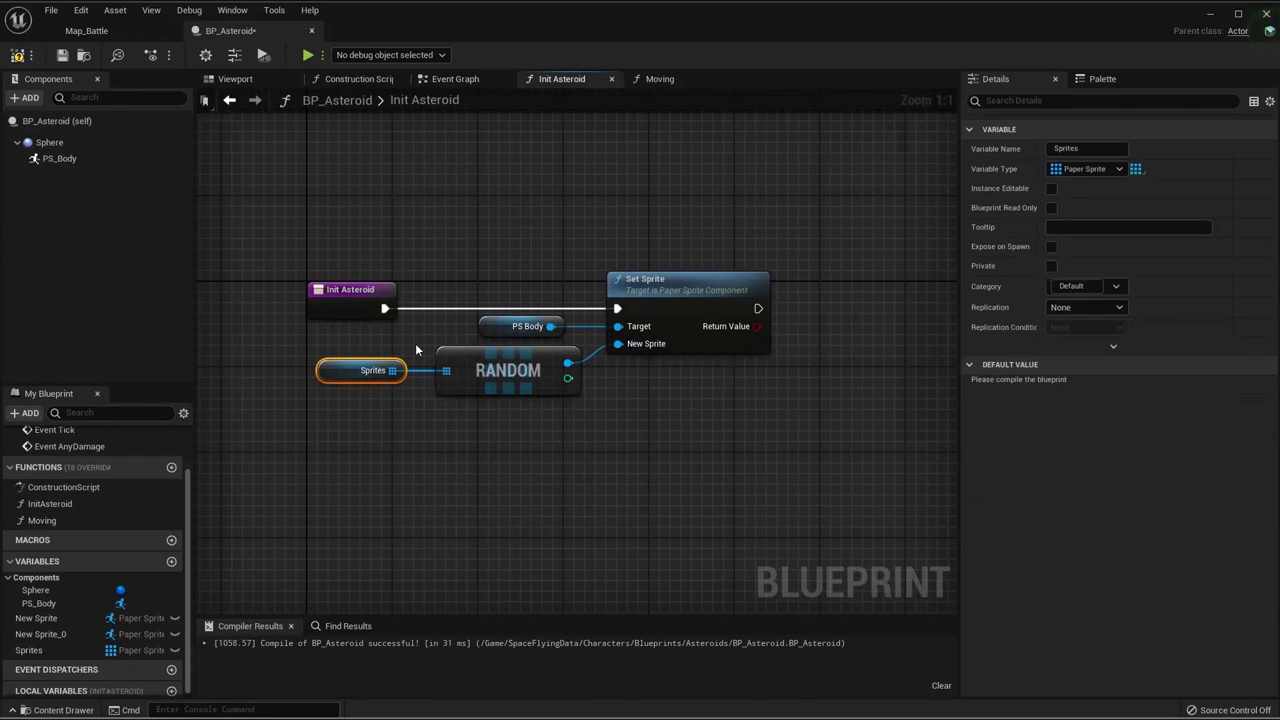
{"action": "key", "text": "F7"}
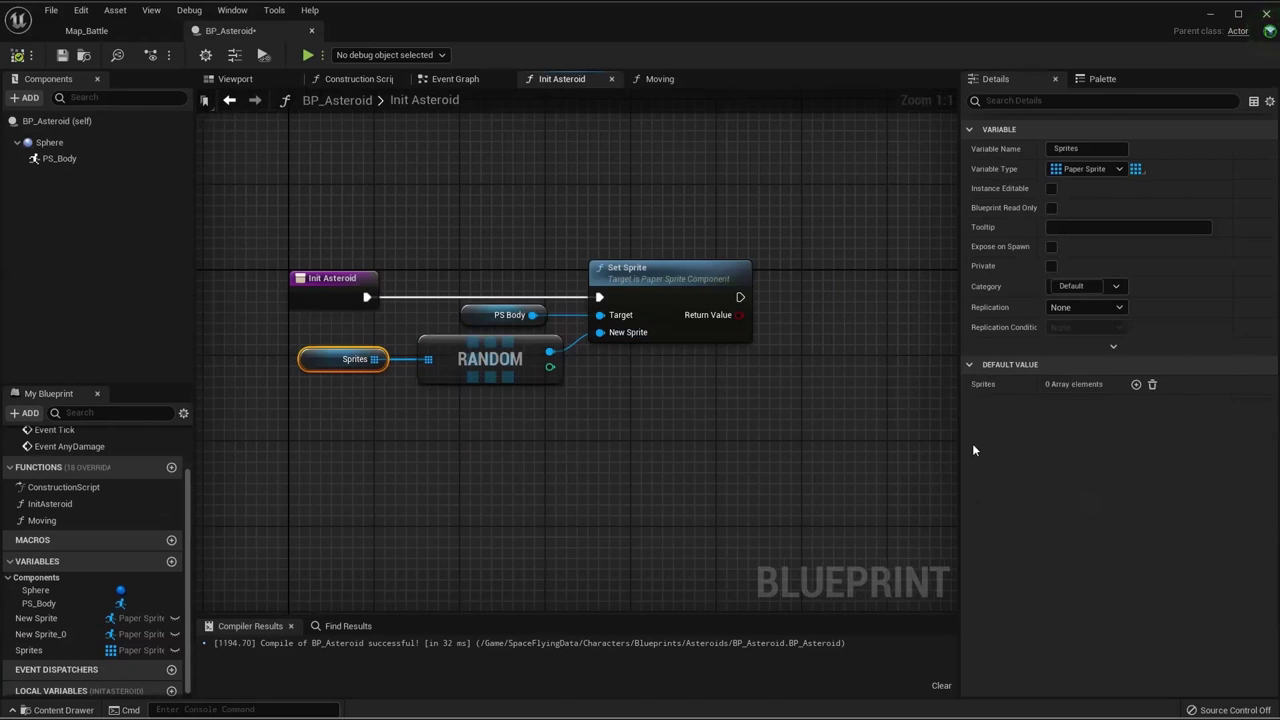
Grow the Sprites array default to eight elements.
{"action": "left_click", "coordinate": [1136, 385]}
{"action": "left_click", "coordinate": [1136, 385]}
{"action": "left_click", "coordinate": [1136, 385]}
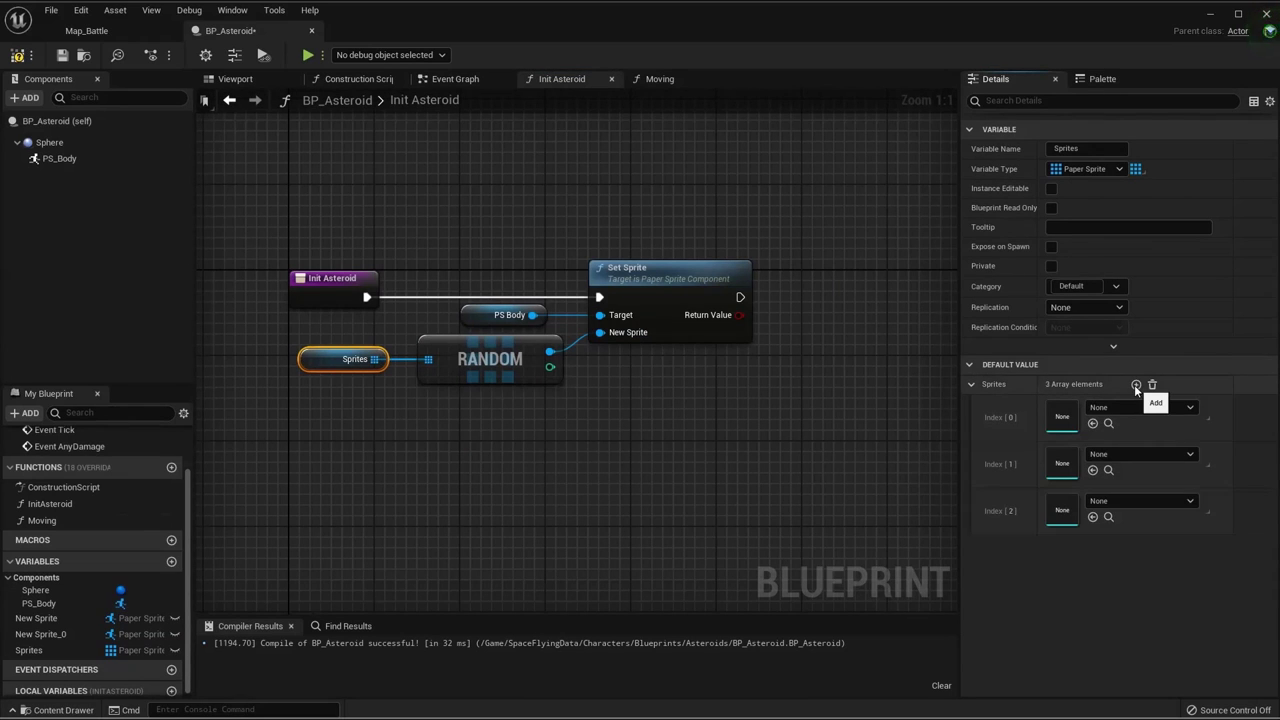
{"action": "left_click", "coordinate": [1136, 385]}
{"action": "left_click", "coordinate": [1136, 385]}
{"action": "left_click", "coordinate": [1136, 386]}
{"action": "left_click", "coordinate": [1136, 386]}
{"action": "left_click", "coordinate": [1136, 386]}
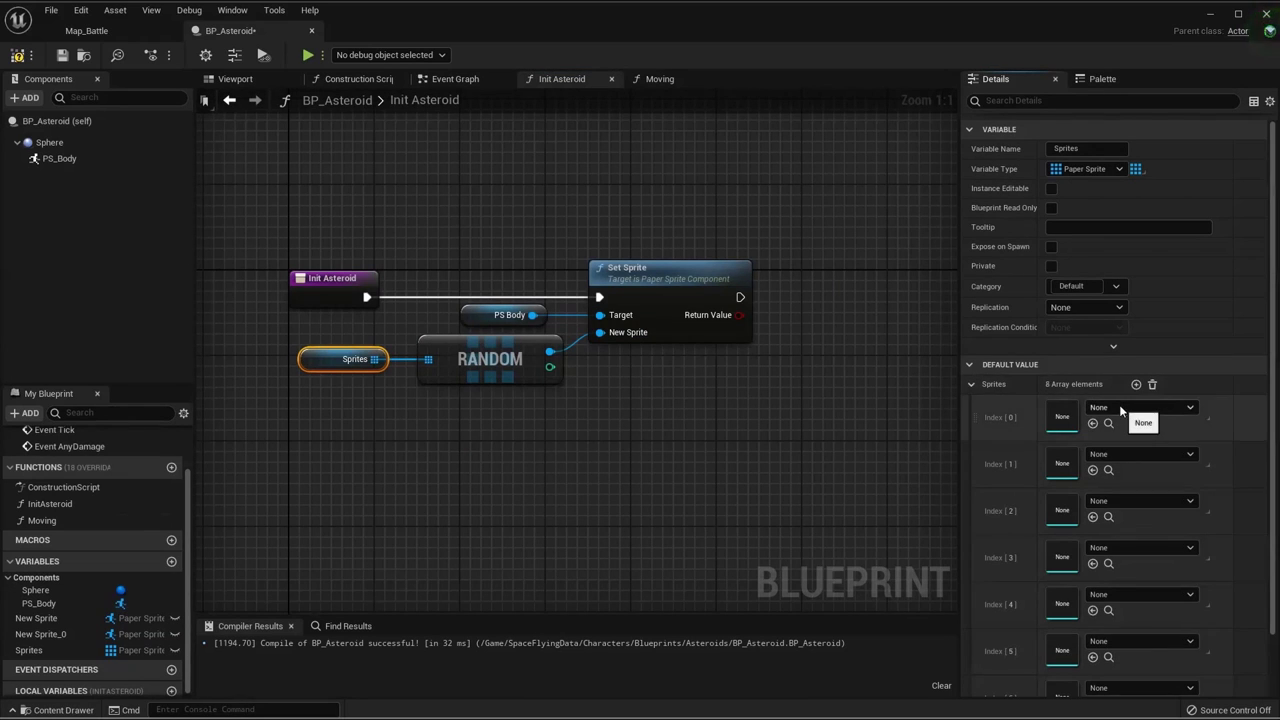
Set Sprites indices 0–3 to meteorBrown_big1 through meteorBrown_big4 sprites.
{"action": "left_click", "coordinate": [1119, 404]}
{"action": "type", "text": "me"}
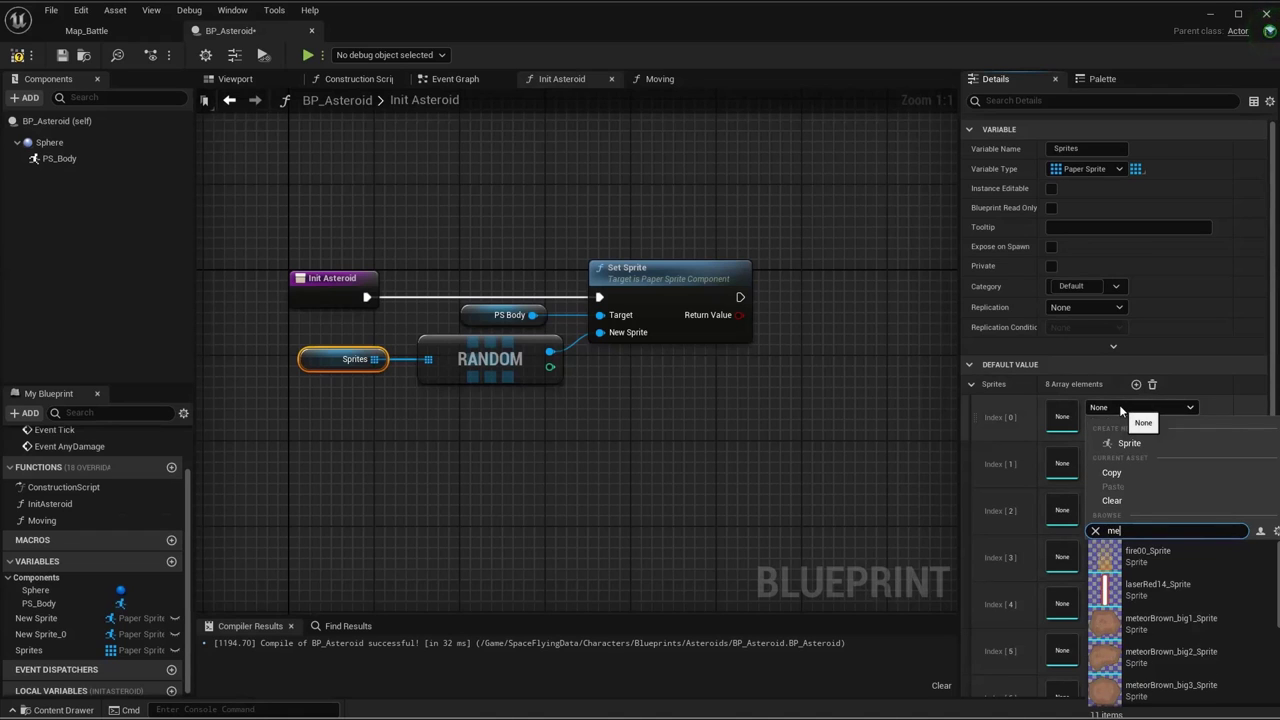
{"action": "type", "text": "teor"}
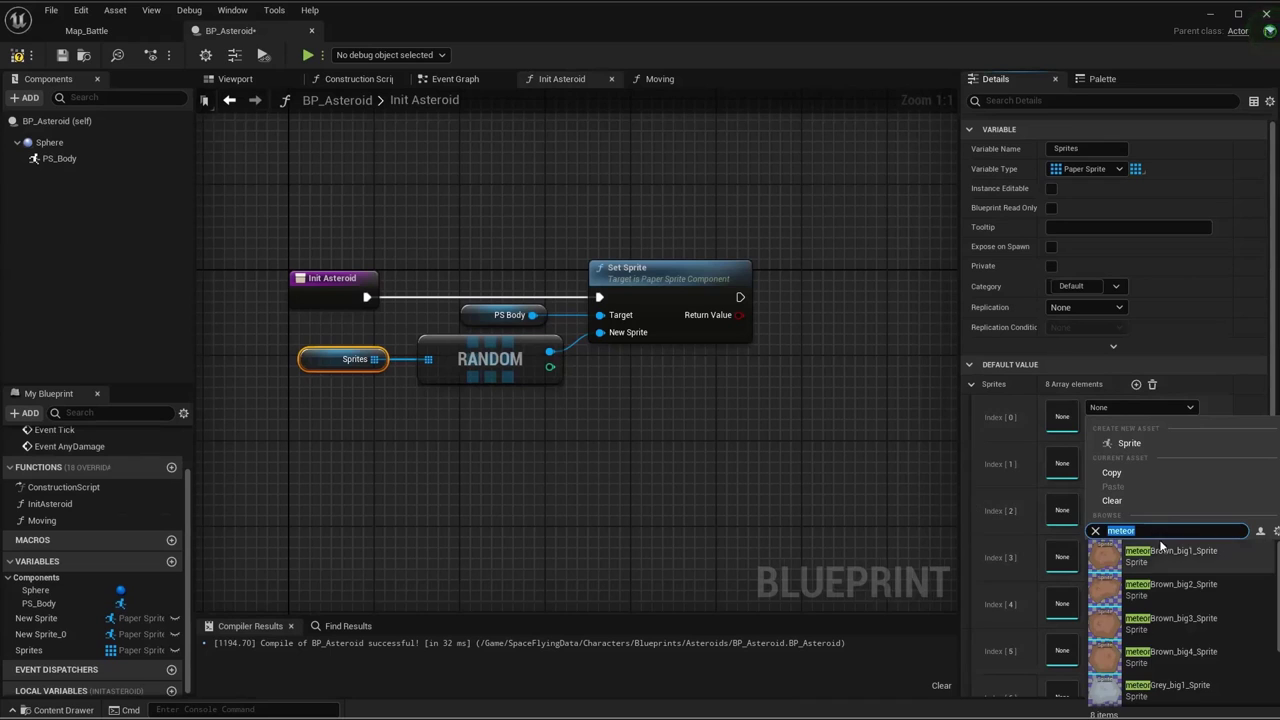
{"action": "left_click", "coordinate": [1170, 556]}
{"action": "left_click", "coordinate": [1130, 455]}
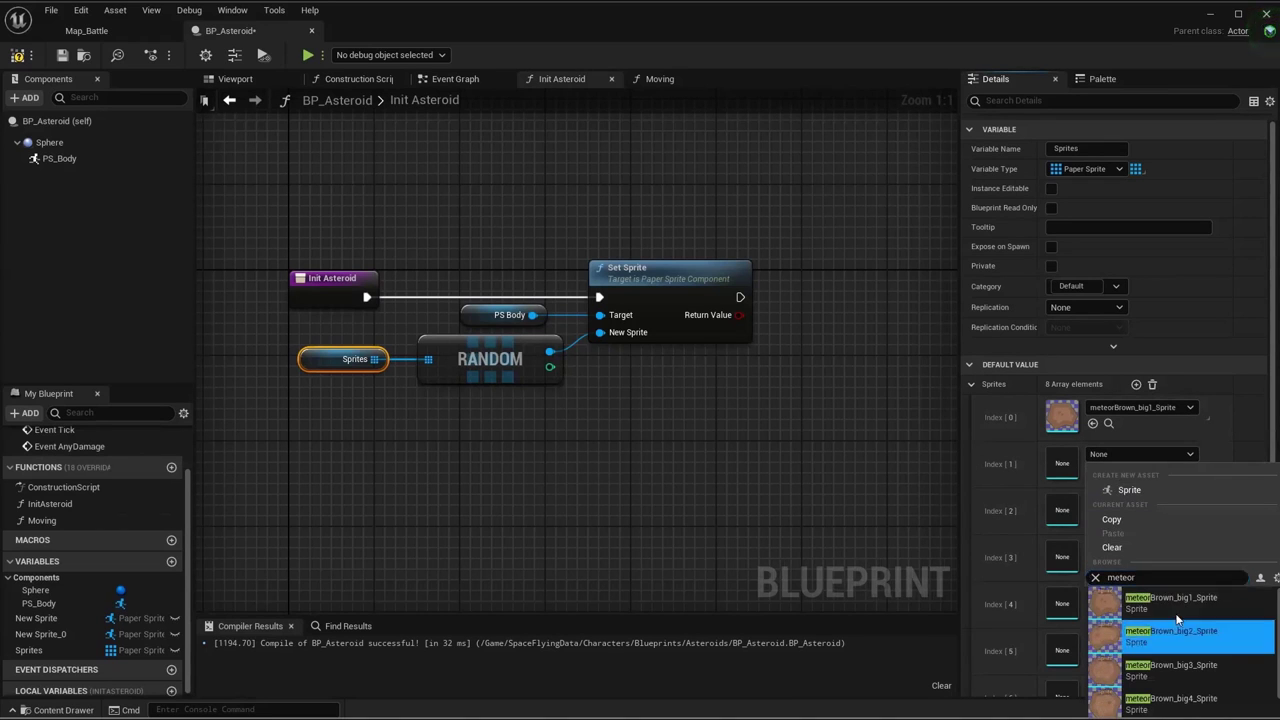
{"action": "left_click", "coordinate": [1170, 614]}
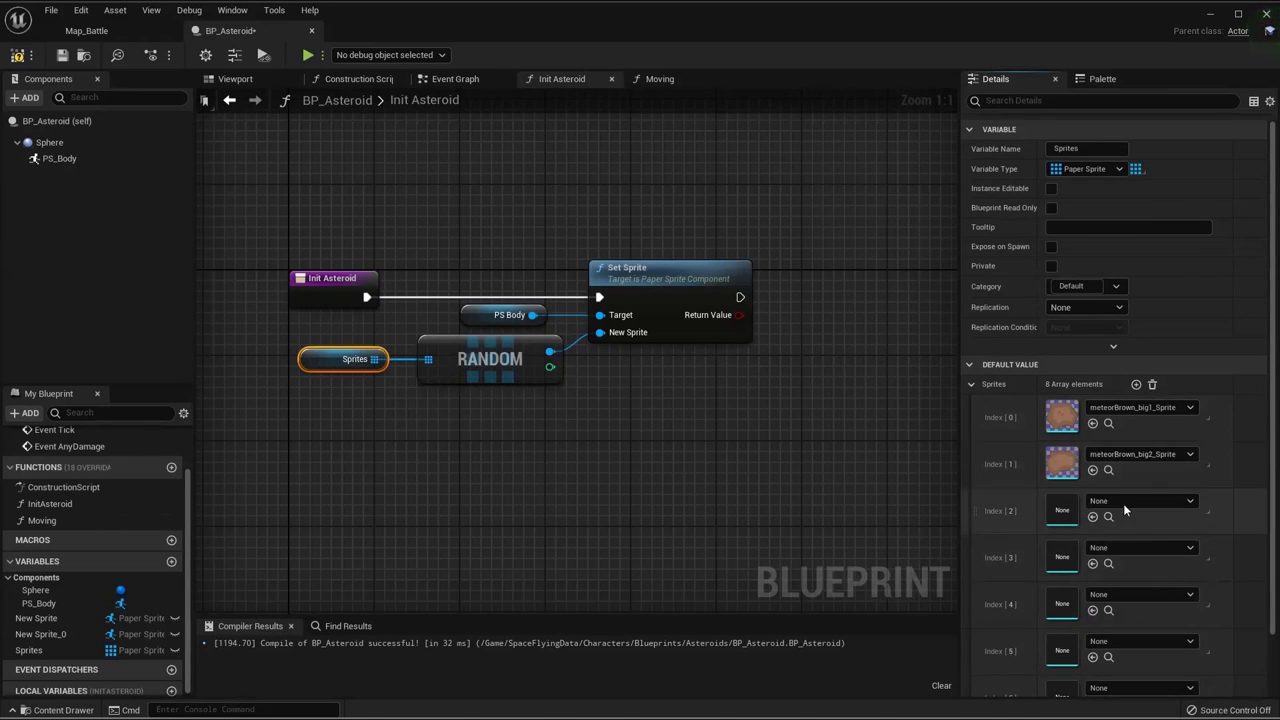
{"action": "left_click", "coordinate": [1123, 502]}
{"action": "scroll", "coordinate": [1165, 670], "scroll_direction": "down", "scroll_amount": 2}
{"action": "scroll", "coordinate": [1180, 685], "scroll_direction": "down", "scroll_amount": 2}
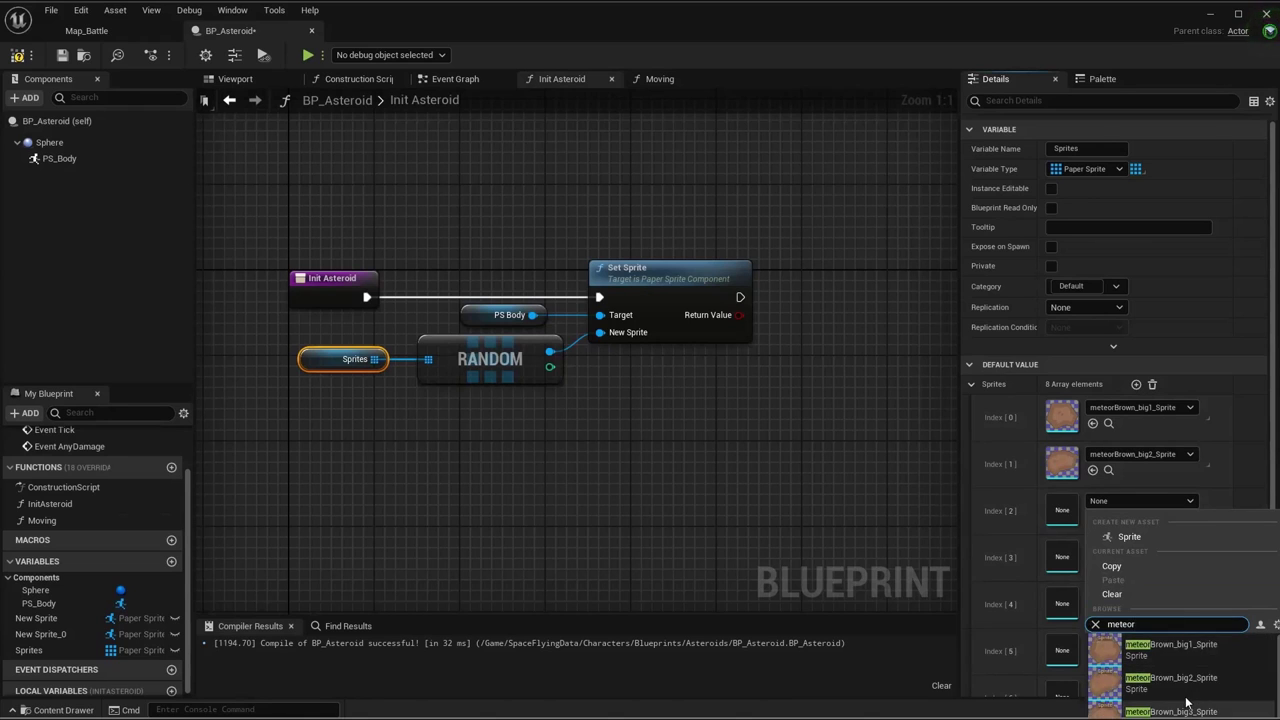
{"action": "left_click", "coordinate": [1190, 690]}
{"action": "scroll", "coordinate": [1160, 560], "scroll_direction": "down", "scroll_amount": 2}
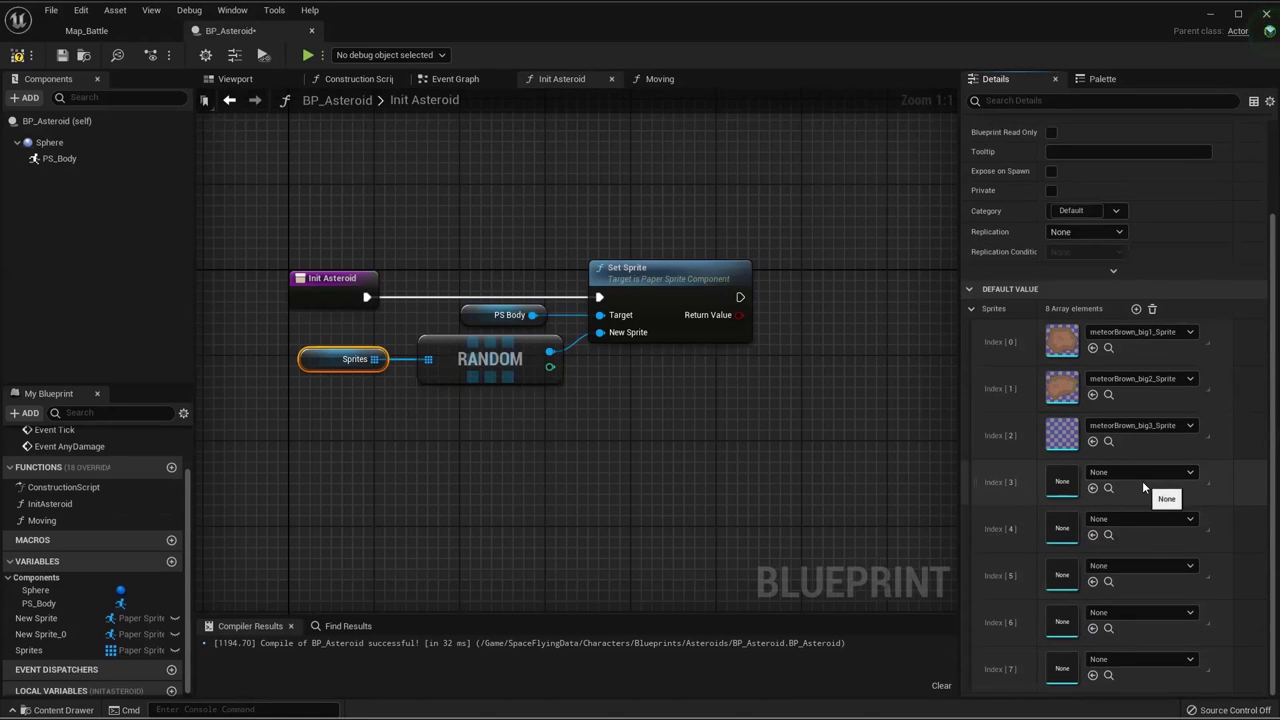
{"action": "left_click", "coordinate": [1142, 474]}
{"action": "type", "text": "meteorbrown_big4"}
{"action": "key", "text": "ctrl+a"}
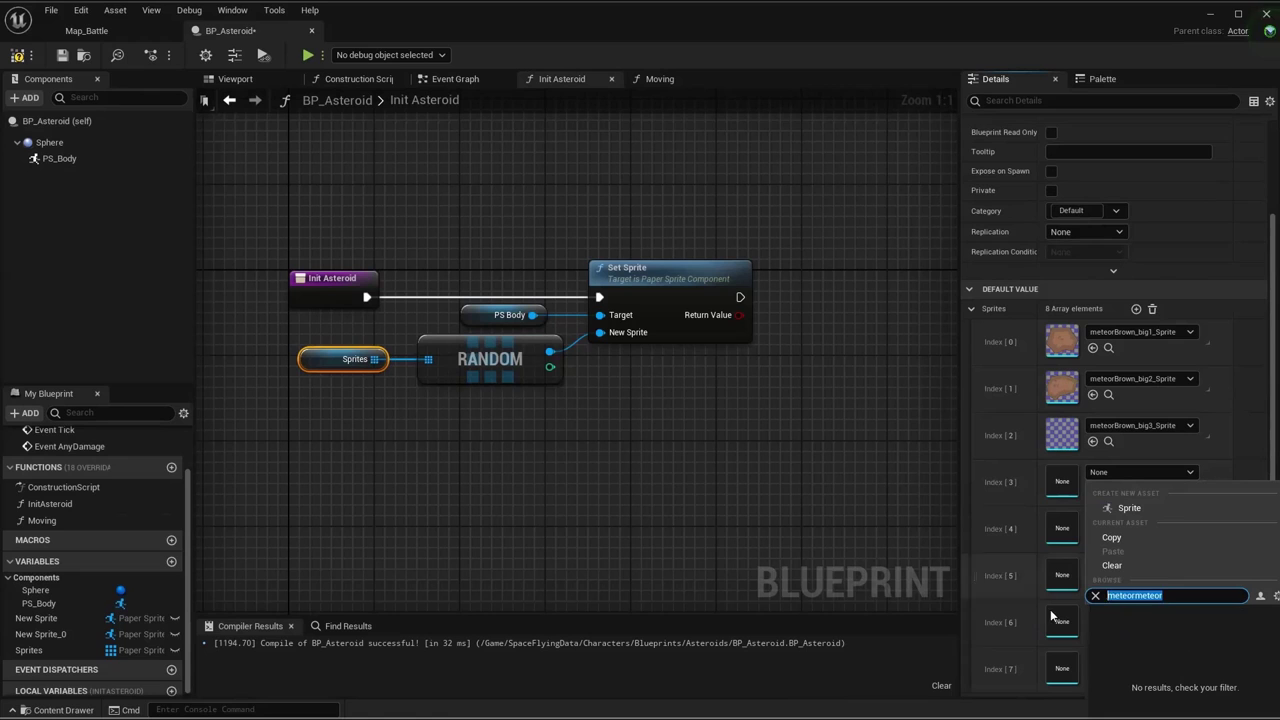
{"action": "type", "text": "meteor"}
{"action": "scroll", "coordinate": [1166, 607], "scroll_direction": "down", "scroll_amount": 1}
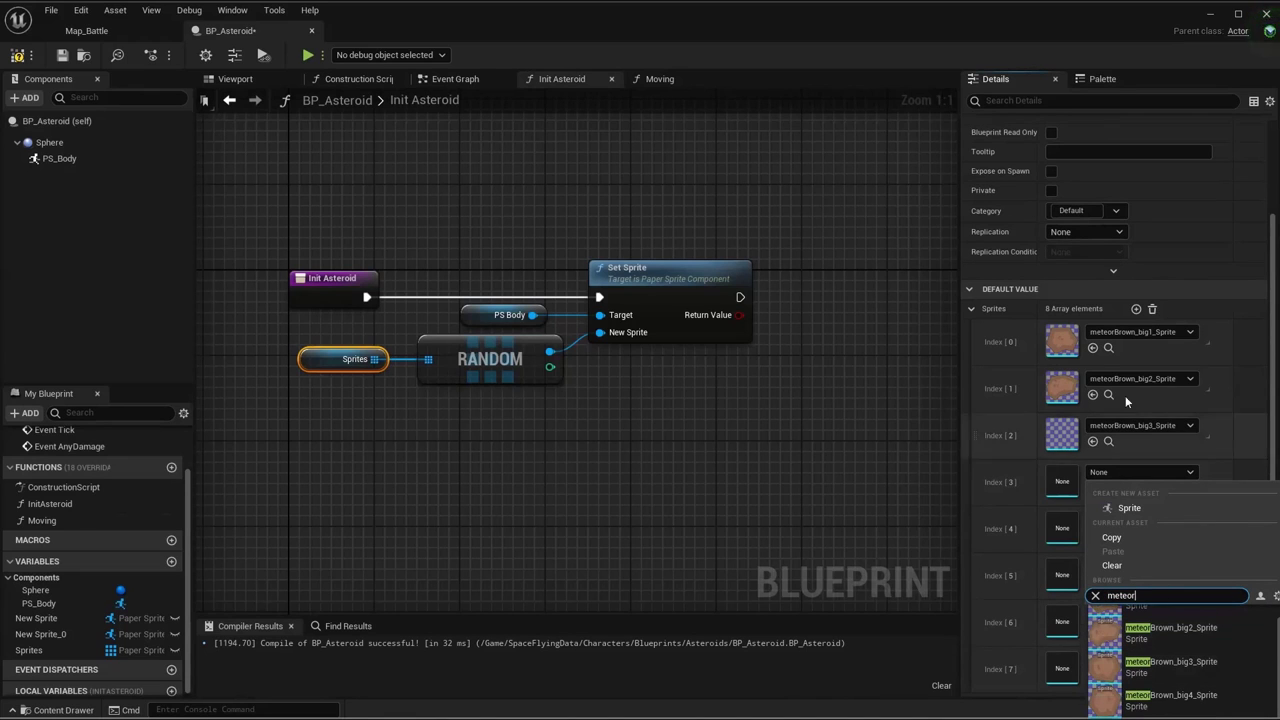
{"action": "scroll", "coordinate": [1176, 680], "scroll_direction": "down", "scroll_amount": 1}
{"action": "left_click", "coordinate": [1176, 687]}
Set Sprites indices 4–7 to meteorGrey_big1 through meteorGrey_big4 sprites.
{"action": "left_click", "coordinate": [1134, 517]}
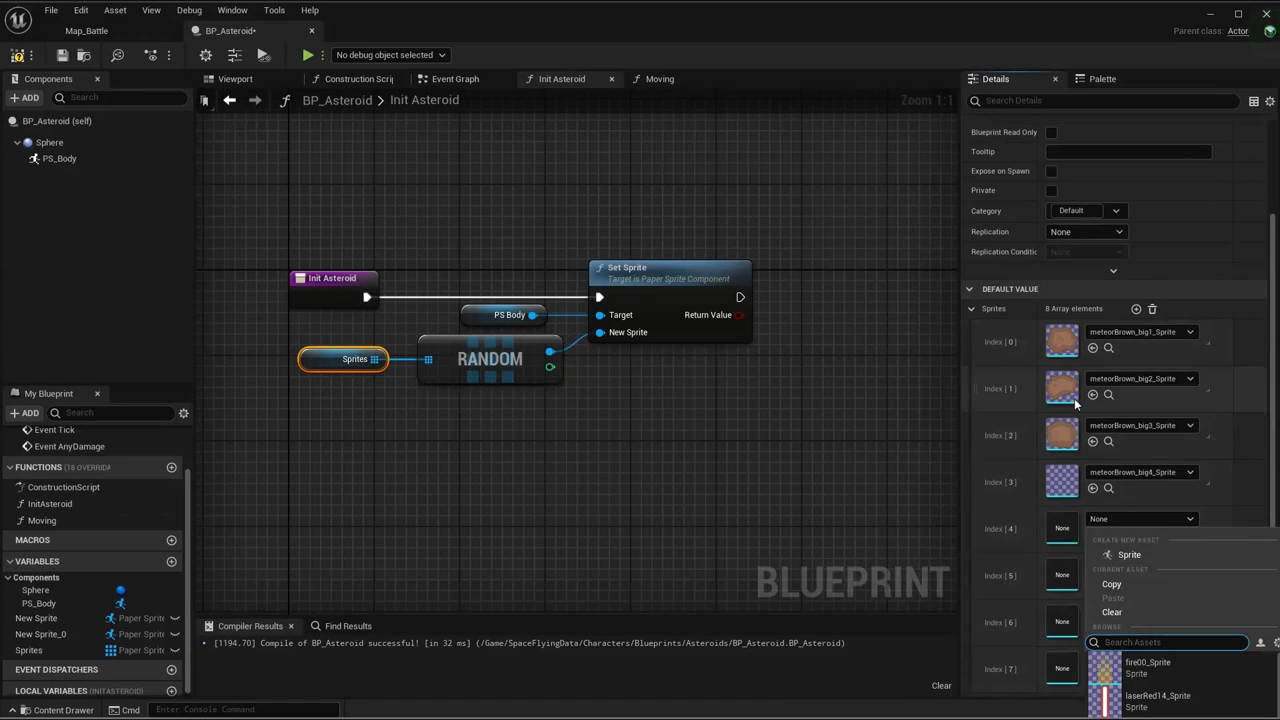
{"action": "type", "text": "meteor"}
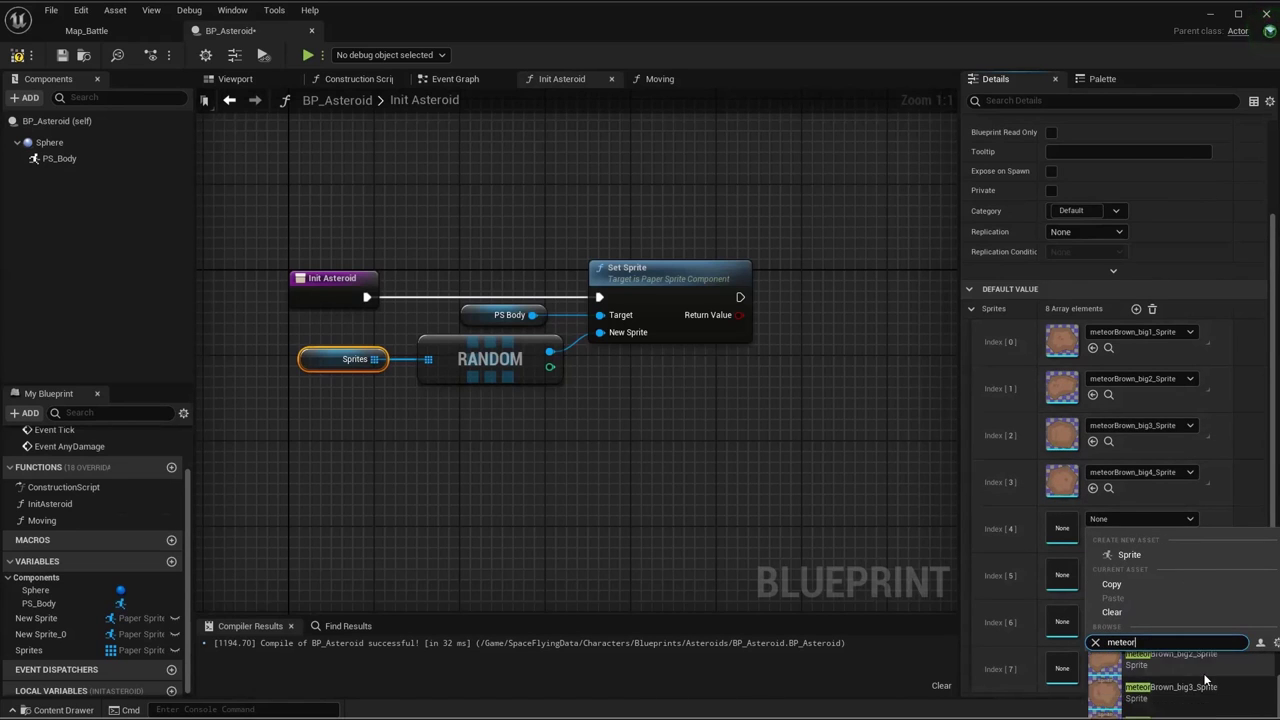
{"action": "scroll", "coordinate": [1208, 680], "scroll_direction": "down", "scroll_amount": 1}
{"action": "scroll", "coordinate": [1180, 700], "scroll_direction": "down", "scroll_amount": 1}
{"action": "left_click", "coordinate": [1179, 703]}
{"action": "left_click", "coordinate": [1140, 566]}
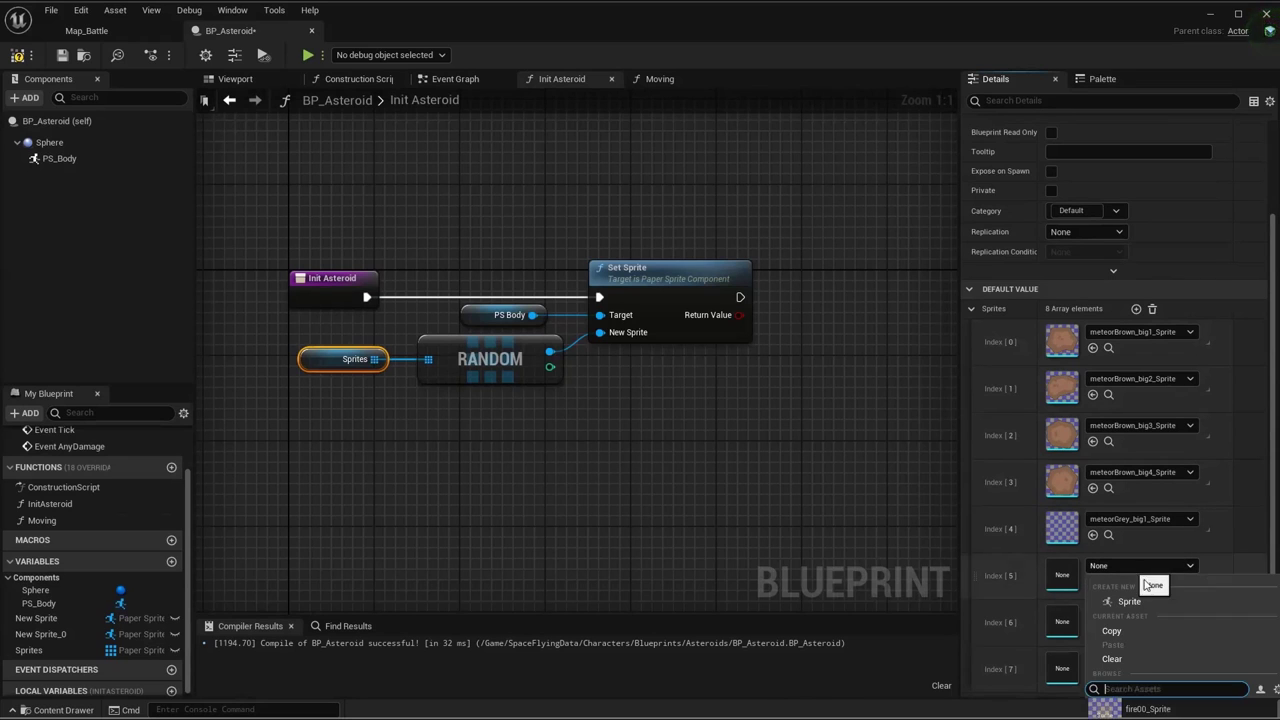
{"action": "type", "text": "meteor"}
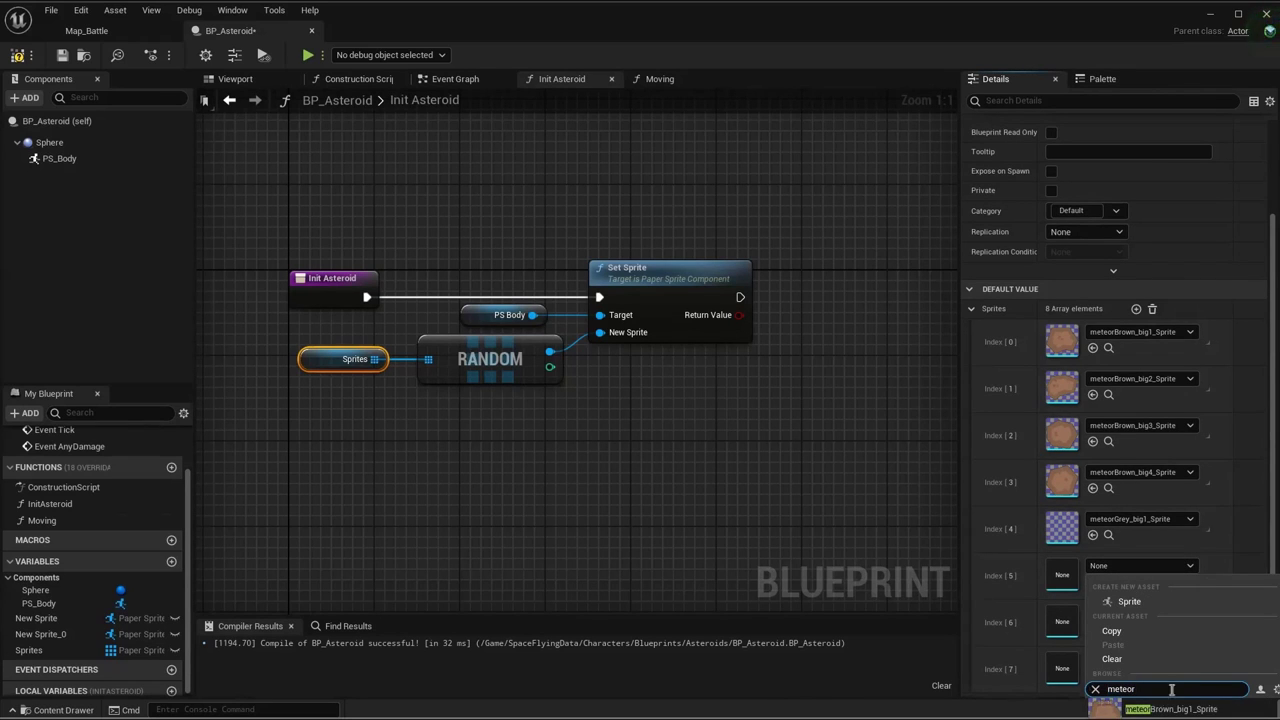
{"action": "scroll", "coordinate": [1170, 706], "scroll_direction": "down", "scroll_amount": 1}
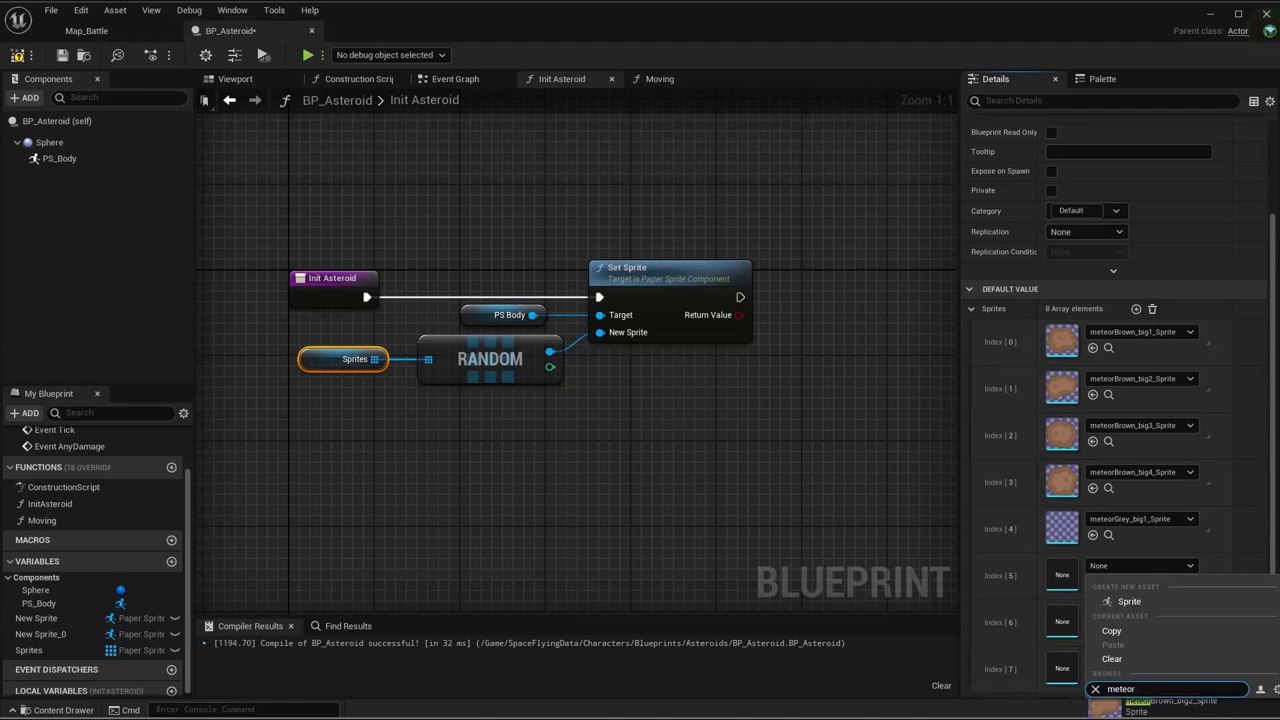
{"action": "left_click", "coordinate": [1165, 705]}
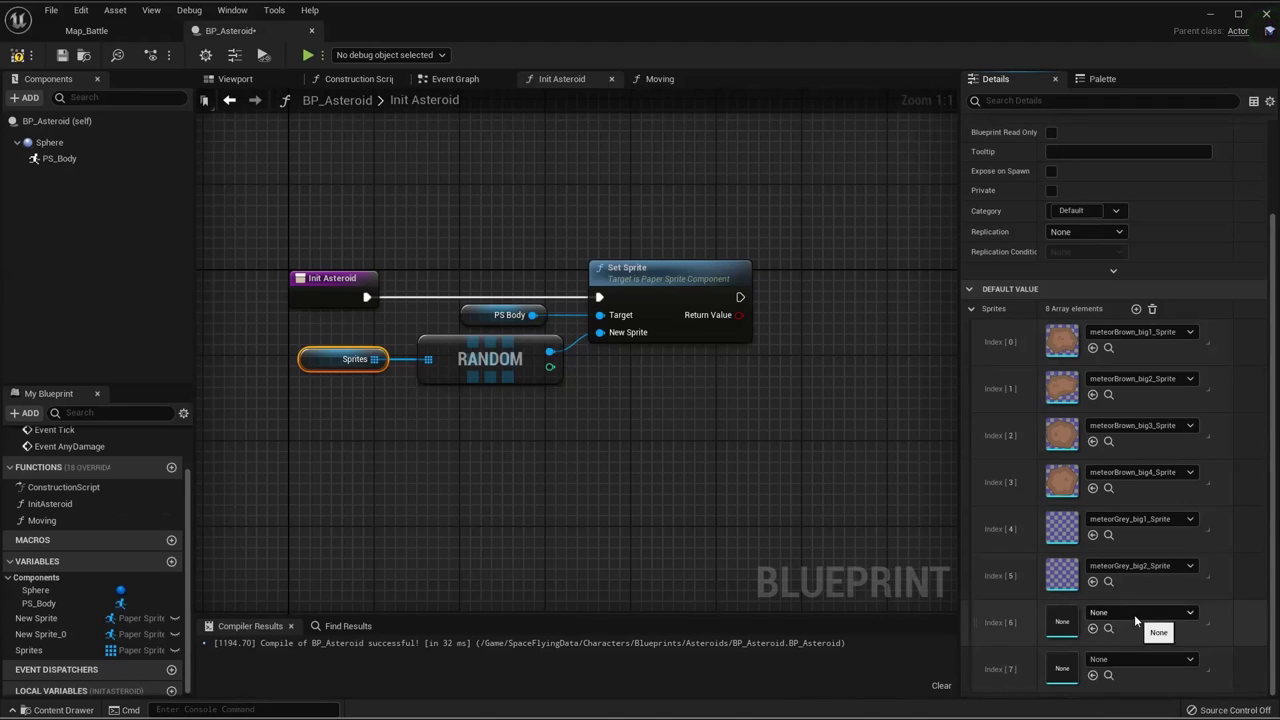
{"action": "left_click", "coordinate": [1134, 613]}
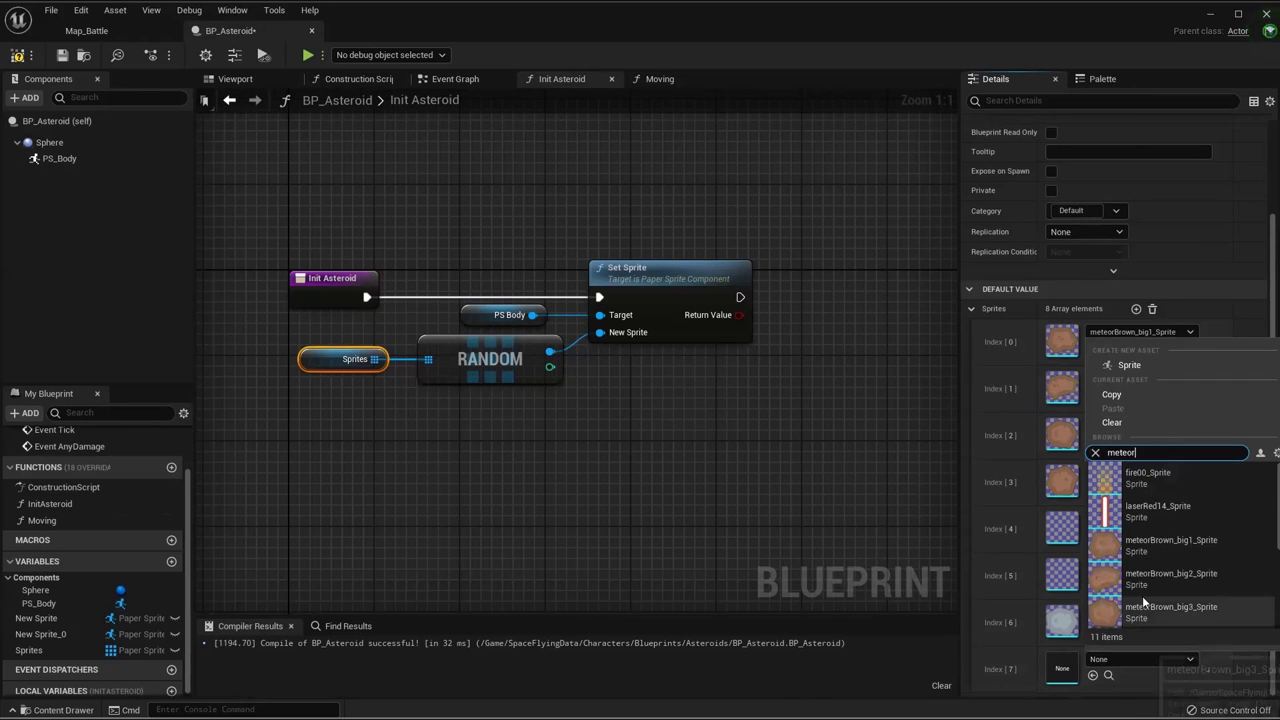
{"action": "scroll", "coordinate": [1150, 585], "scroll_direction": "down", "scroll_amount": 2}
{"action": "scroll", "coordinate": [1159, 570], "scroll_direction": "down", "scroll_amount": 1}
{"action": "left_click", "coordinate": [1175, 618]}
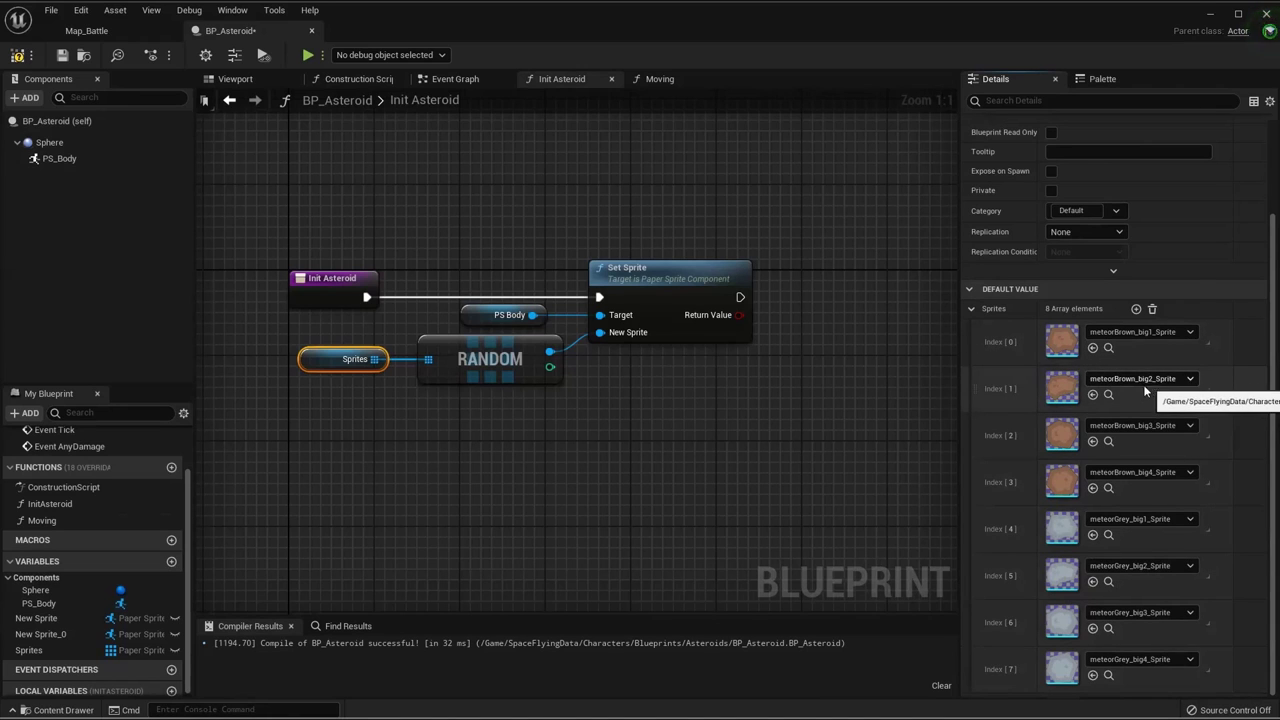
{"action": "left_click_drag", "start_coordinate": [252, 340], "coordinate": [534, 440]}
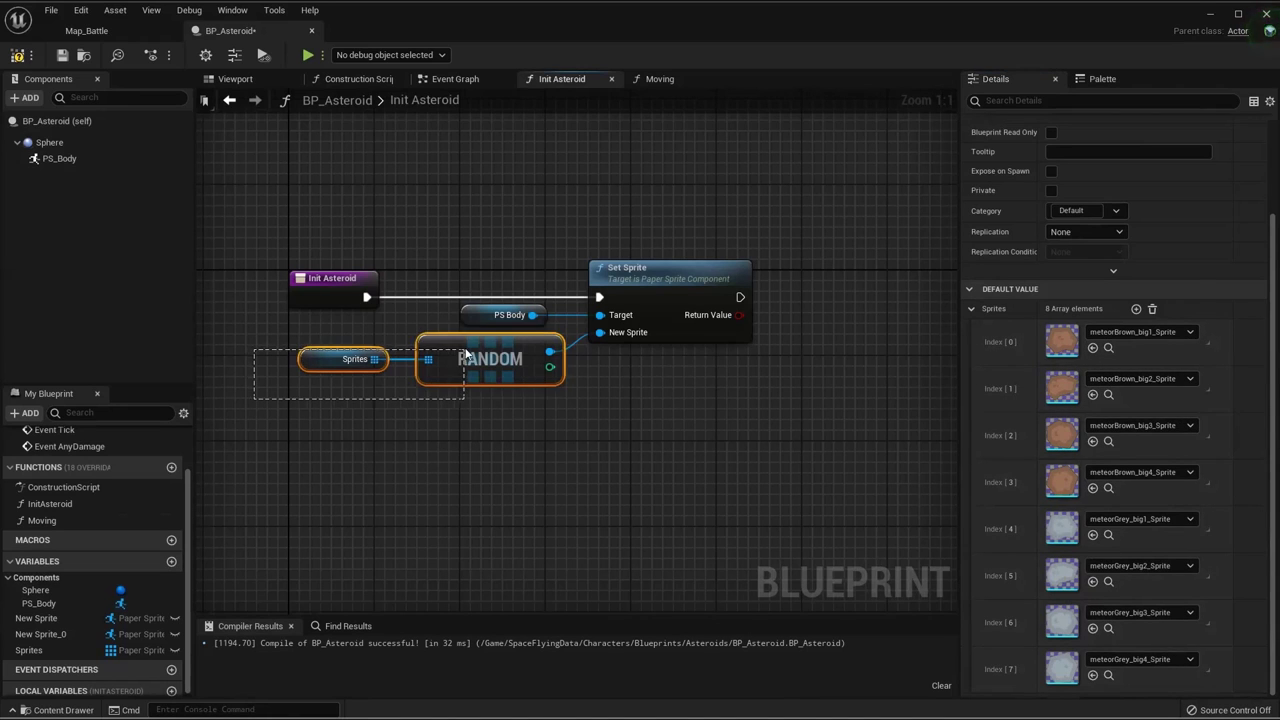
Tick Instance Editable and Blueprint Read Only on Sprites, then recompile BP_Asteroid.
{"action": "left_click", "coordinate": [535, 441]}
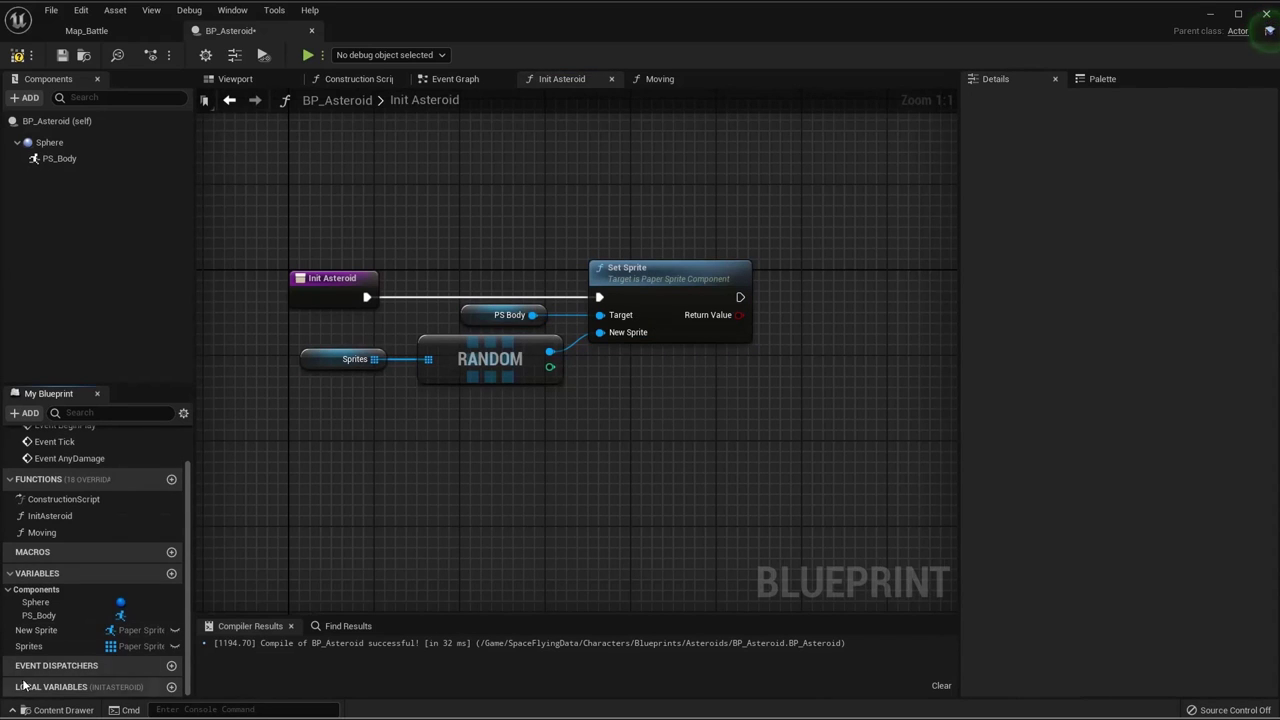
{"action": "left_click", "coordinate": [40, 646]}
{"action": "left_click", "coordinate": [1051, 188]}
{"action": "left_click", "coordinate": [1051, 207]}
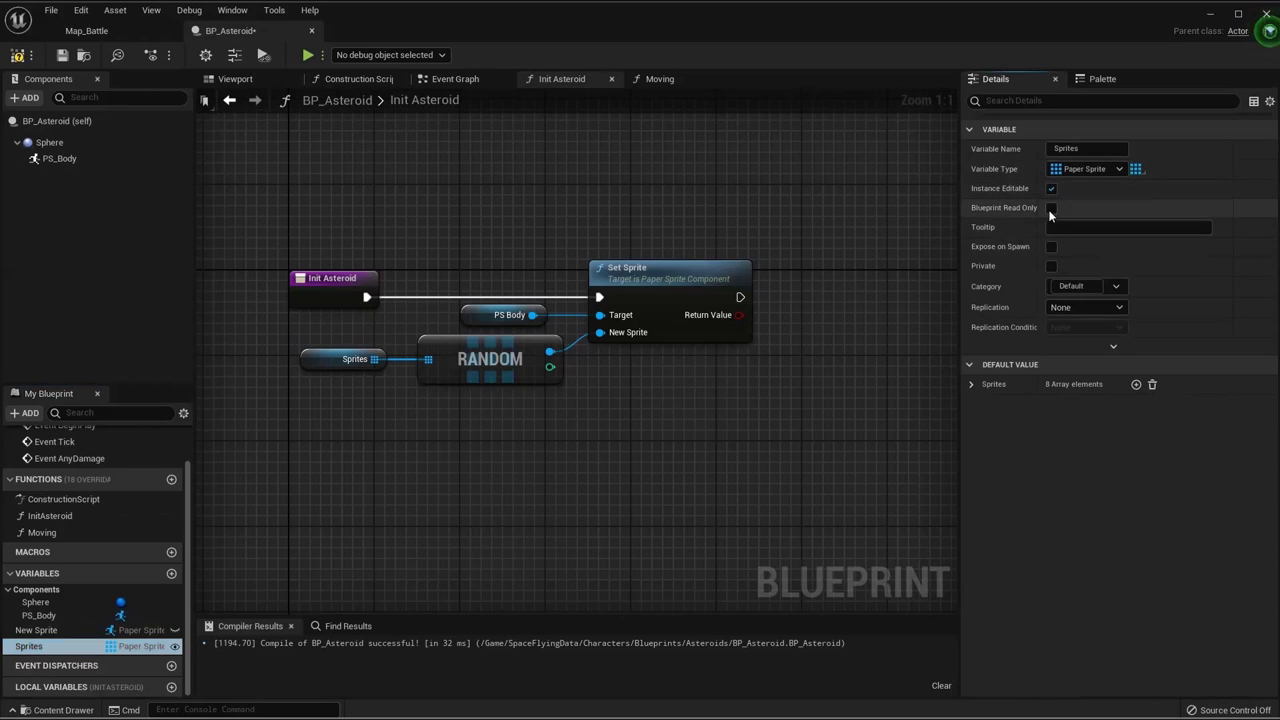
{"action": "left_click", "coordinate": [31, 55]}
{"action": "left_click", "coordinate": [17, 55]}
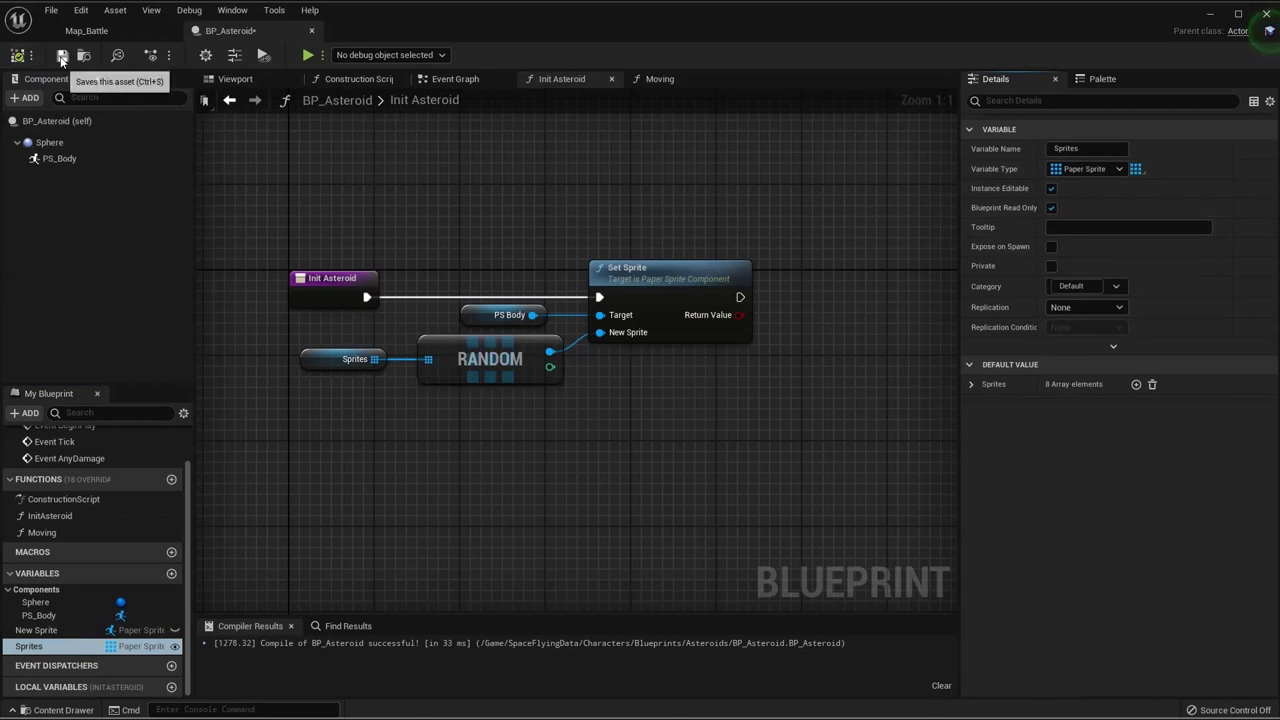
{"action": "right_click_drag", "start_coordinate": [636, 442], "coordinate": [613, 439]}
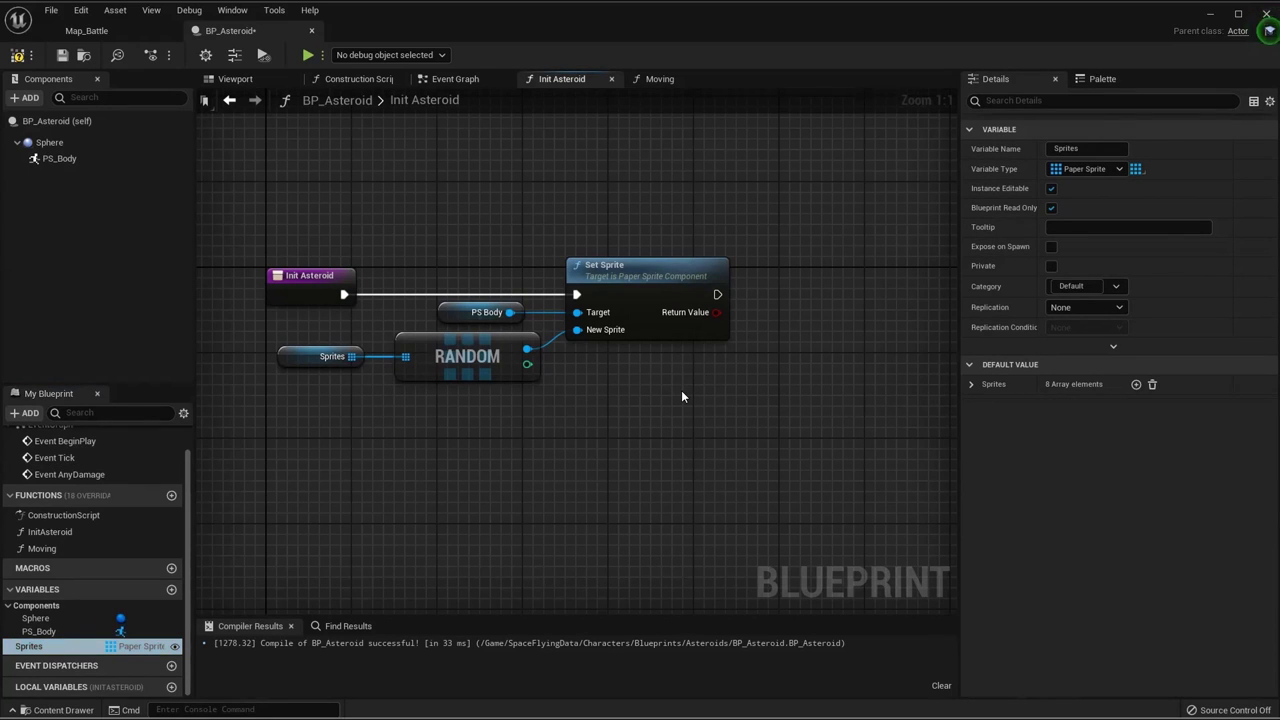
{"action": "left_click", "coordinate": [482, 312]}
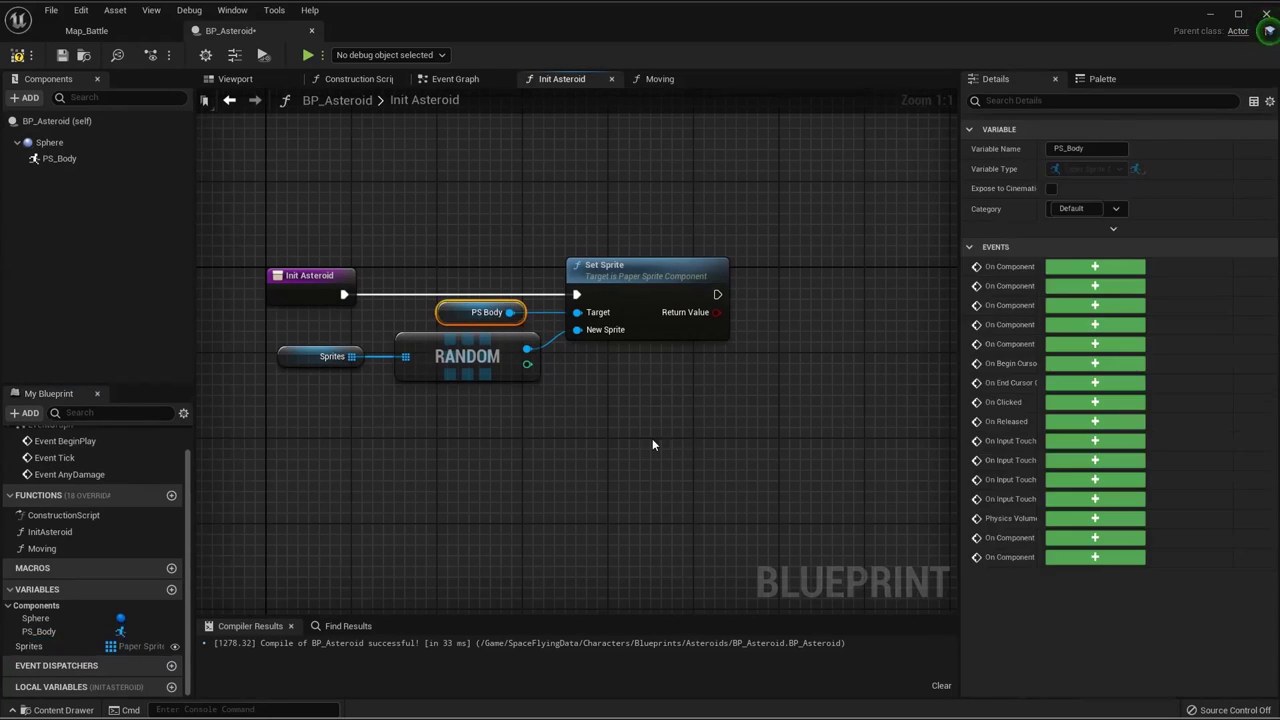
Paste a second PS Body node and chain a Set Sprite Color node after Set Sprite.
{"action": "right_click_drag", "start_coordinate": [652, 438], "coordinate": [527, 440]}
{"action": "key", "text": "ctrl+c"}
{"action": "key", "text": "ctrl+v"}
{"action": "left_click_drag", "start_coordinate": [631, 417], "coordinate": [706, 434]}
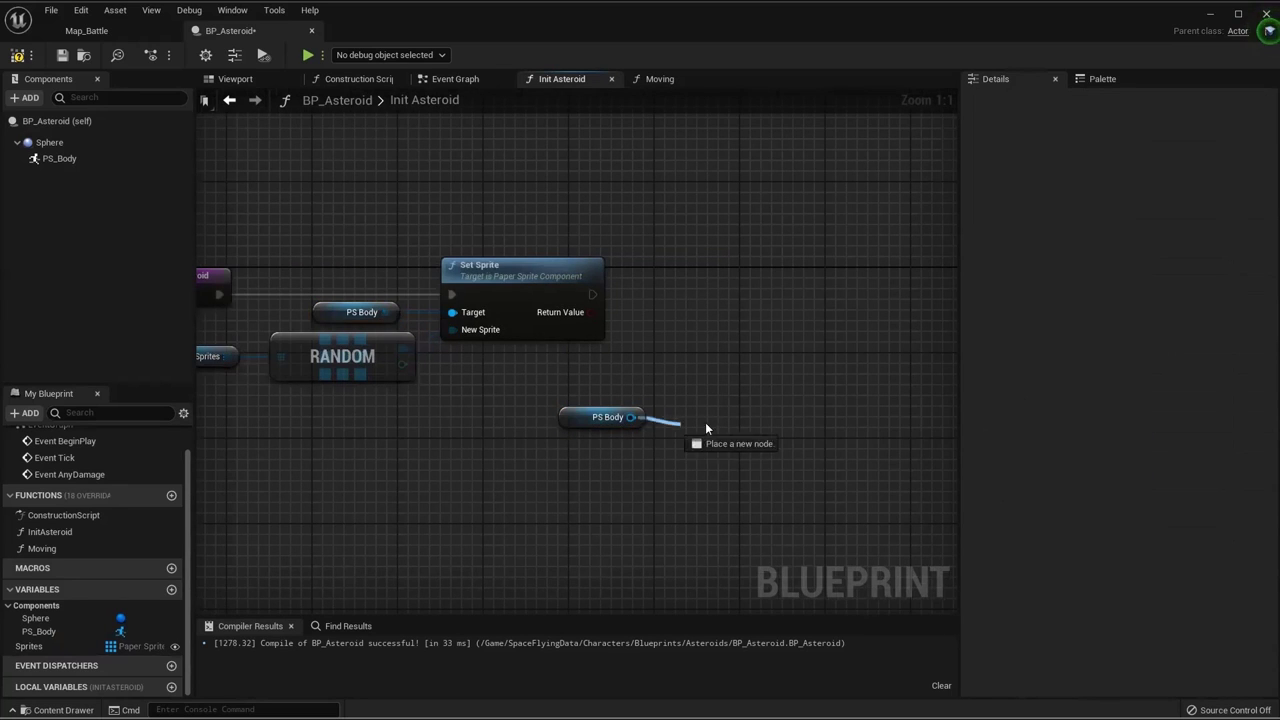
{"action": "type", "text": "set"}
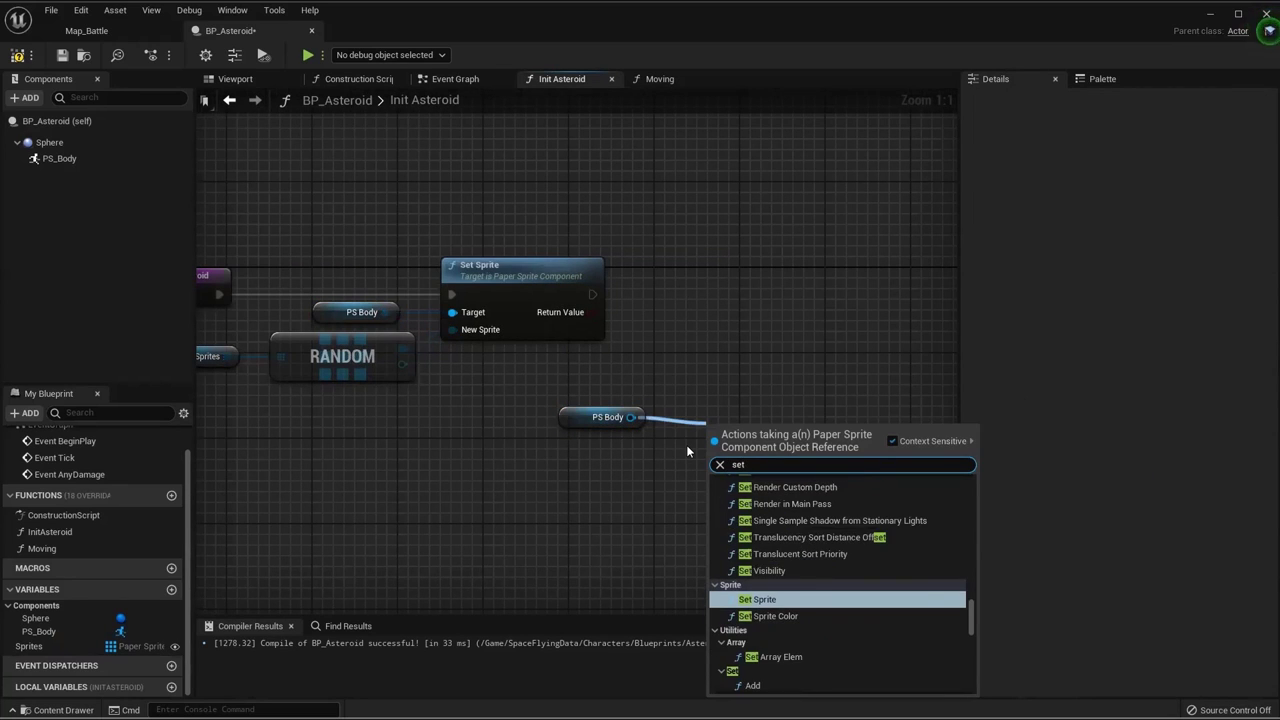
{"action": "type", "text": " color"}
{"action": "left_click", "coordinate": [800, 523]}
{"action": "mouse_move", "coordinate": [770, 459]}
{"action": "left_mouse_down"}
{"action": "mouse_move", "coordinate": [748, 402]}
{"action": "mouse_move", "coordinate": [593, 294]}
{"action": "left_mouse_up"}
{"action": "left_click", "coordinate": [749, 475]}
{"action": "right_click_drag", "start_coordinate": [593, 294], "coordinate": [542, 375]}
{"action": "mouse_move", "coordinate": [804, 534]}
{"action": "left_mouse_down"}
{"action": "mouse_move", "coordinate": [632, 440]}
{"action": "mouse_move", "coordinate": [795, 351]}
{"action": "left_mouse_up"}
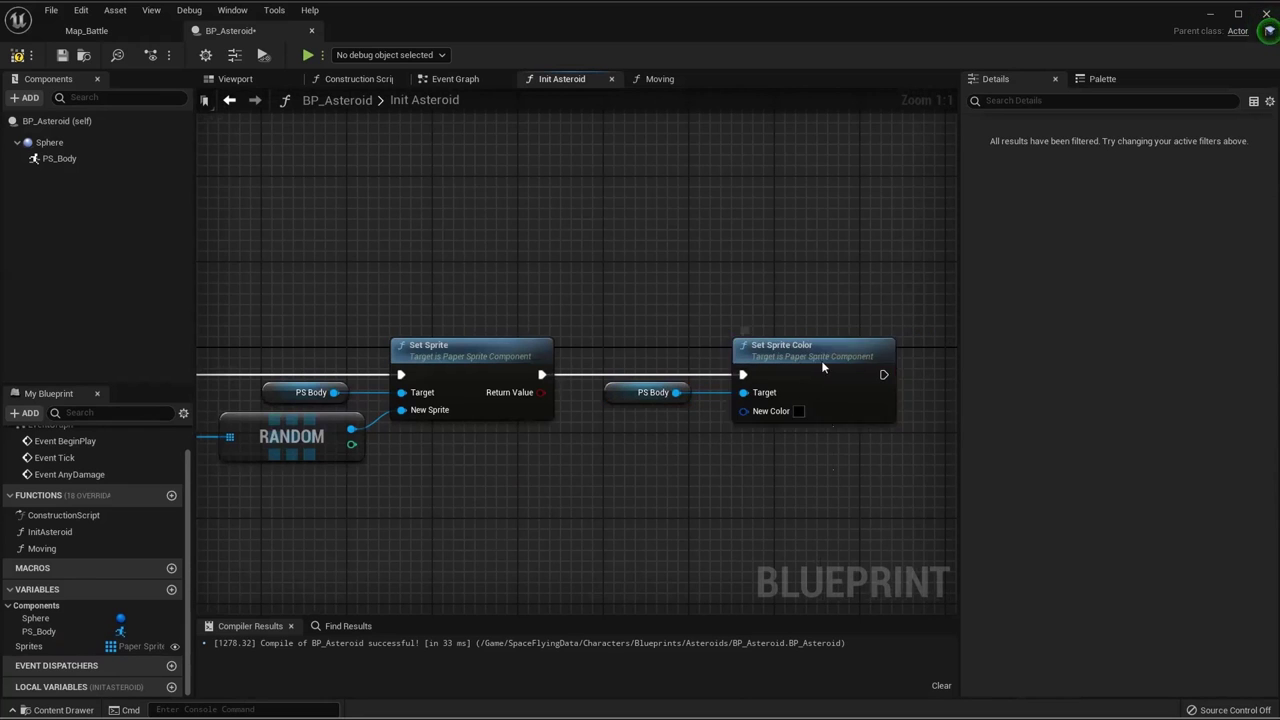
{"action": "left_click", "coordinate": [783, 502]}
{"action": "right_click_drag", "start_coordinate": [783, 502], "coordinate": [774, 340]}
Add a Make LinearColor node for New Color and tidy the colour nodes' layout.
{"action": "left_click_drag", "start_coordinate": [767, 328], "coordinate": [682, 420]}
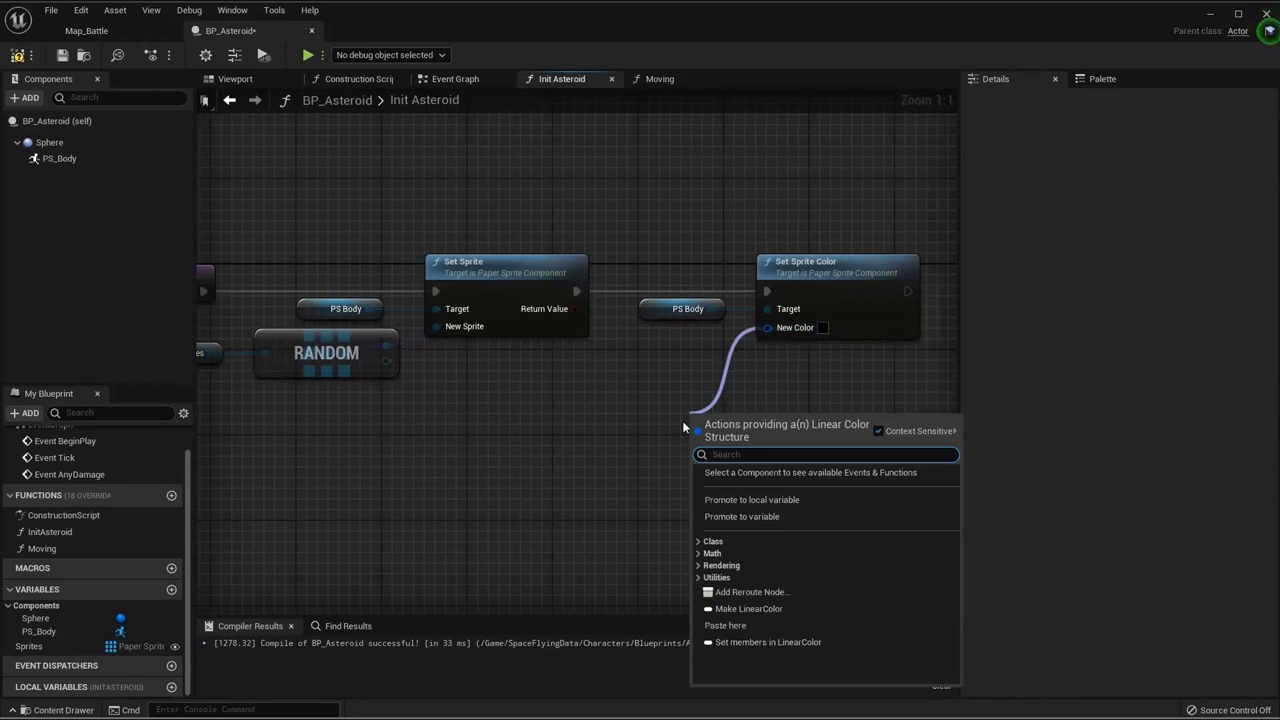
{"action": "type", "text": "make"}
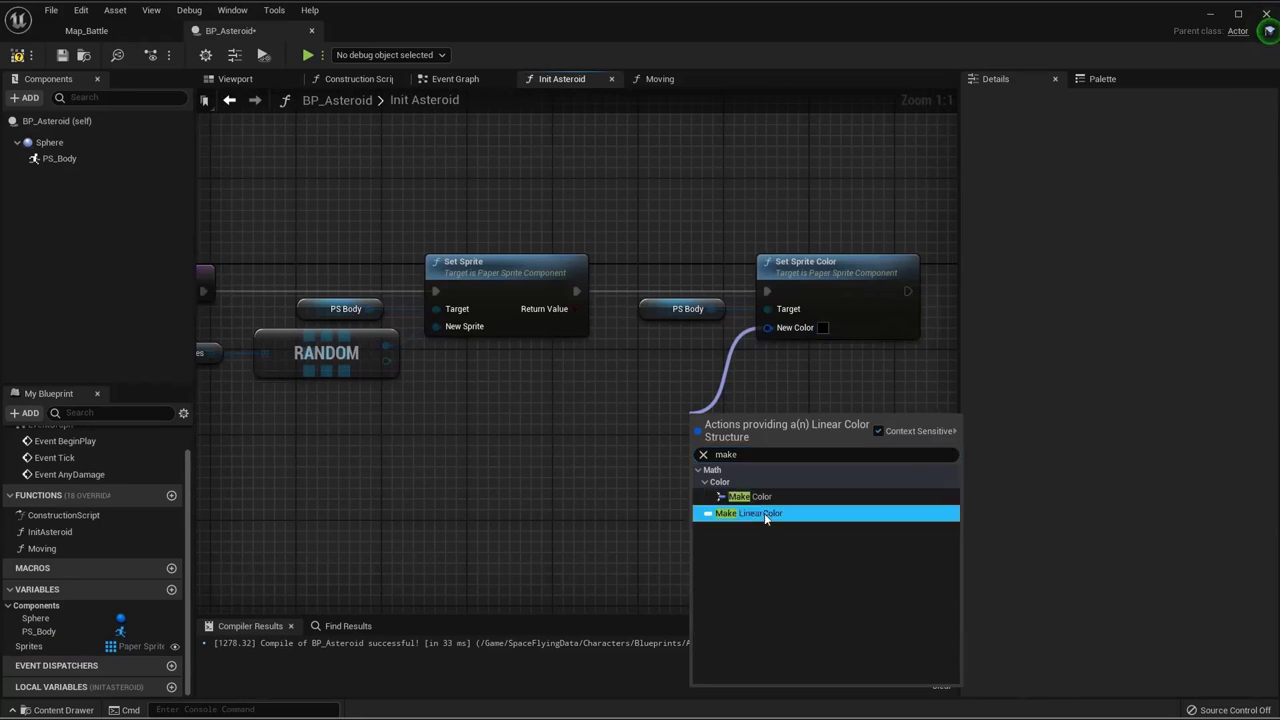
{"action": "left_click", "coordinate": [764, 513]}
{"action": "left_click_drag", "start_coordinate": [734, 393], "coordinate": [682, 335]}
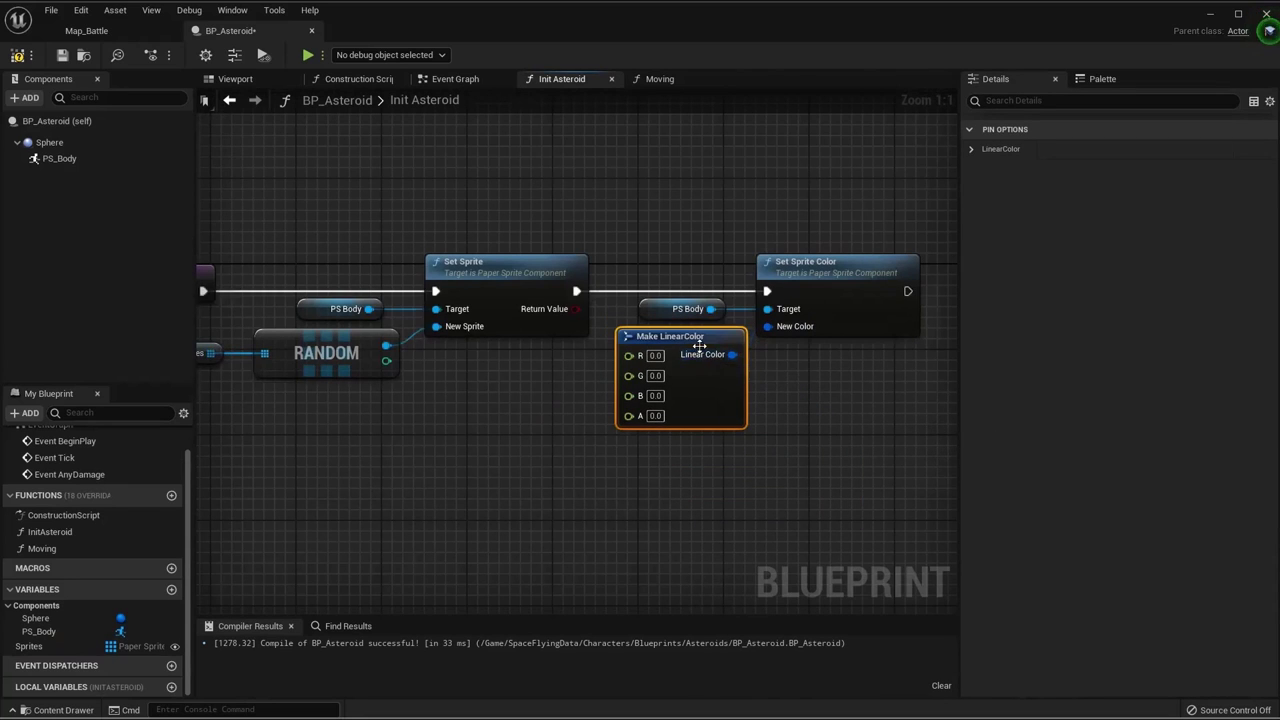
{"action": "left_click_drag", "start_coordinate": [910, 472], "coordinate": [598, 284]}
{"action": "key", "text": "f"}
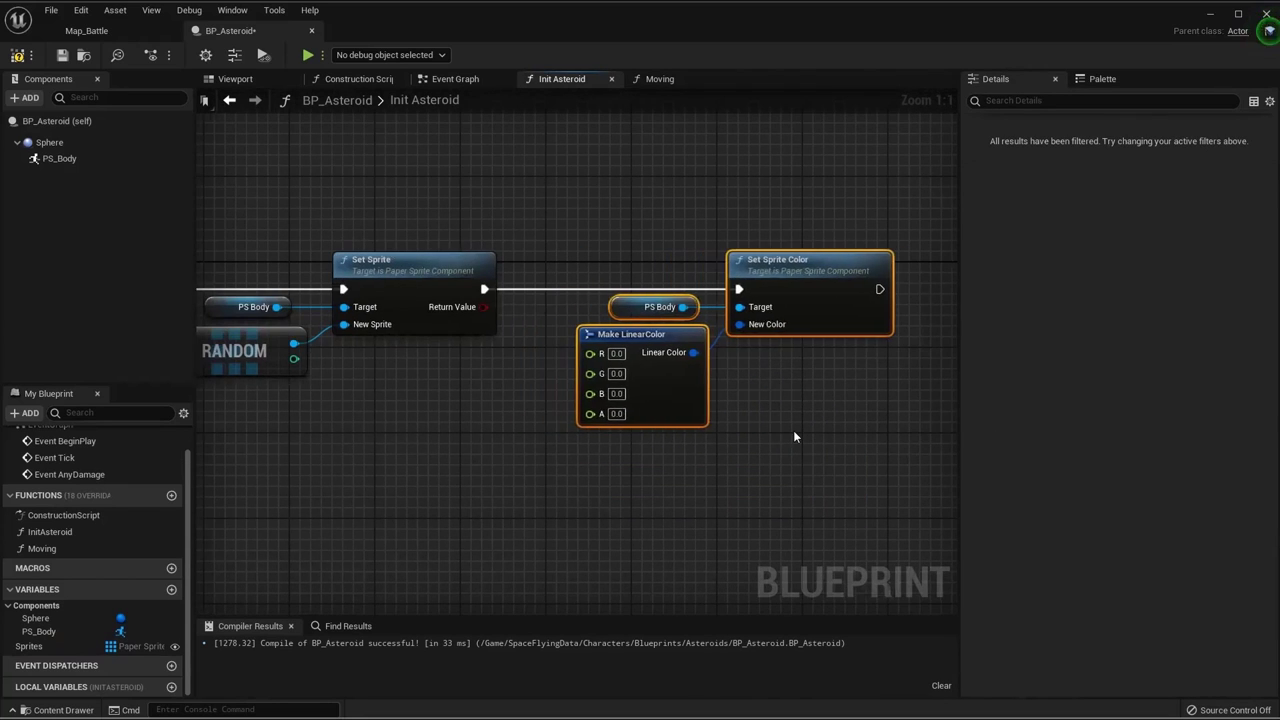
{"action": "left_click", "coordinate": [823, 437]}
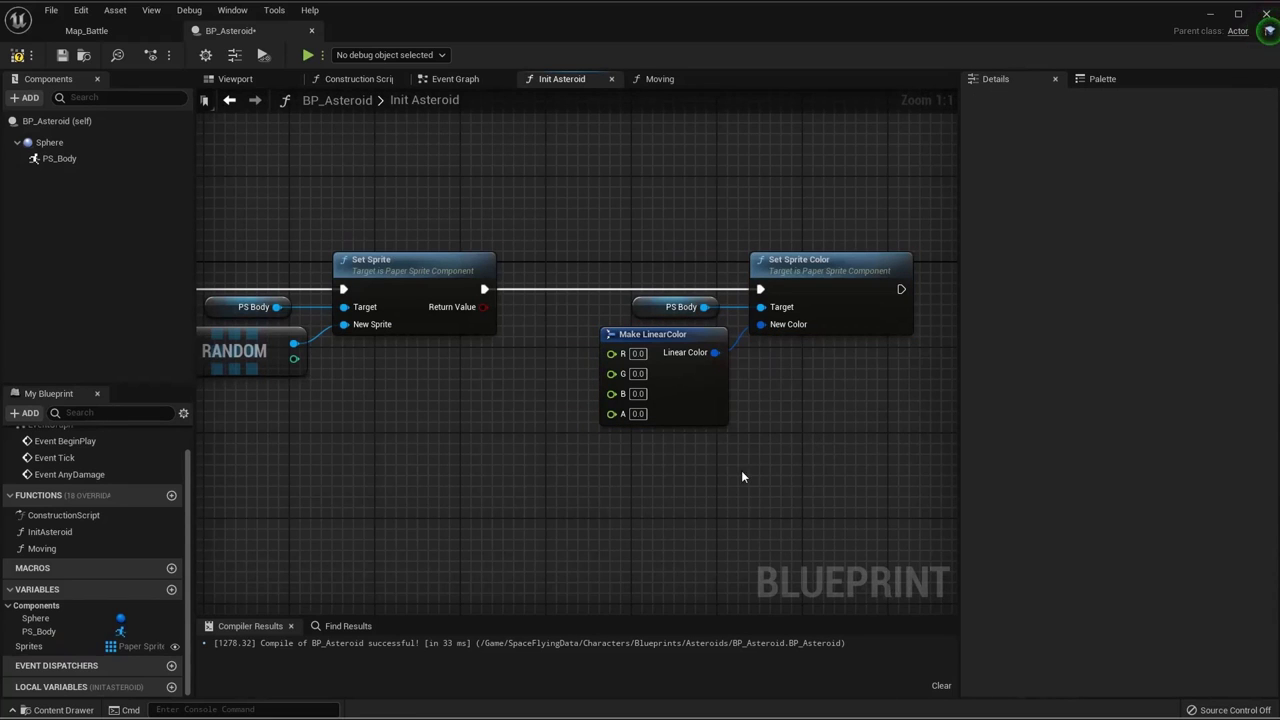
{"action": "right_click_drag", "start_coordinate": [741, 470], "coordinate": [760, 451]}
{"action": "left_click_drag", "start_coordinate": [843, 467], "coordinate": [655, 248]}
{"action": "left_click_drag", "start_coordinate": [706, 386], "coordinate": [836, 386]}
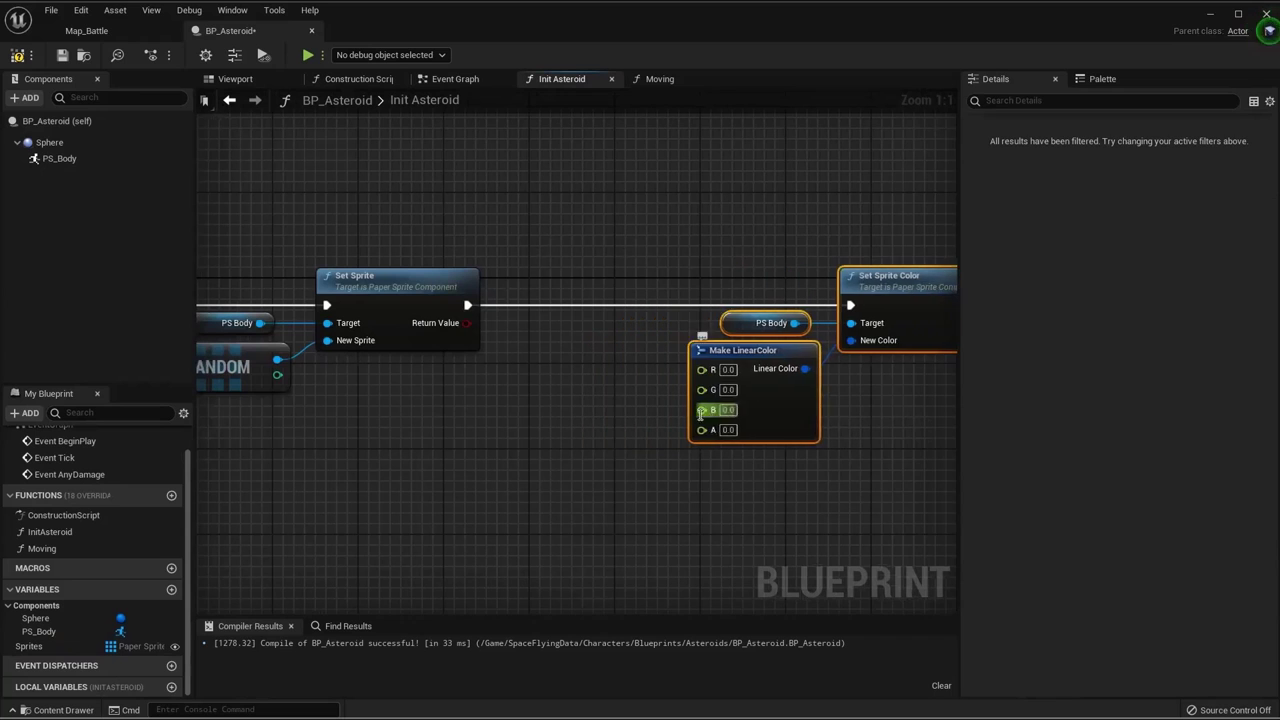
{"action": "left_click", "coordinate": [660, 423]}
Feed the R channel from a Random Float in Range set to 0.8–1.0.
{"action": "right_click", "coordinate": [657, 419]}
{"action": "type", "text": "literal"}
{"action": "key", "text": "BackSpace"}
{"action": "key", "text": "BackSpace"}
{"action": "key", "text": "BackSpace"}
{"action": "key", "text": "BackSpace"}
{"action": "key", "text": "BackSpace"}
{"action": "key", "text": "BackSpace"}
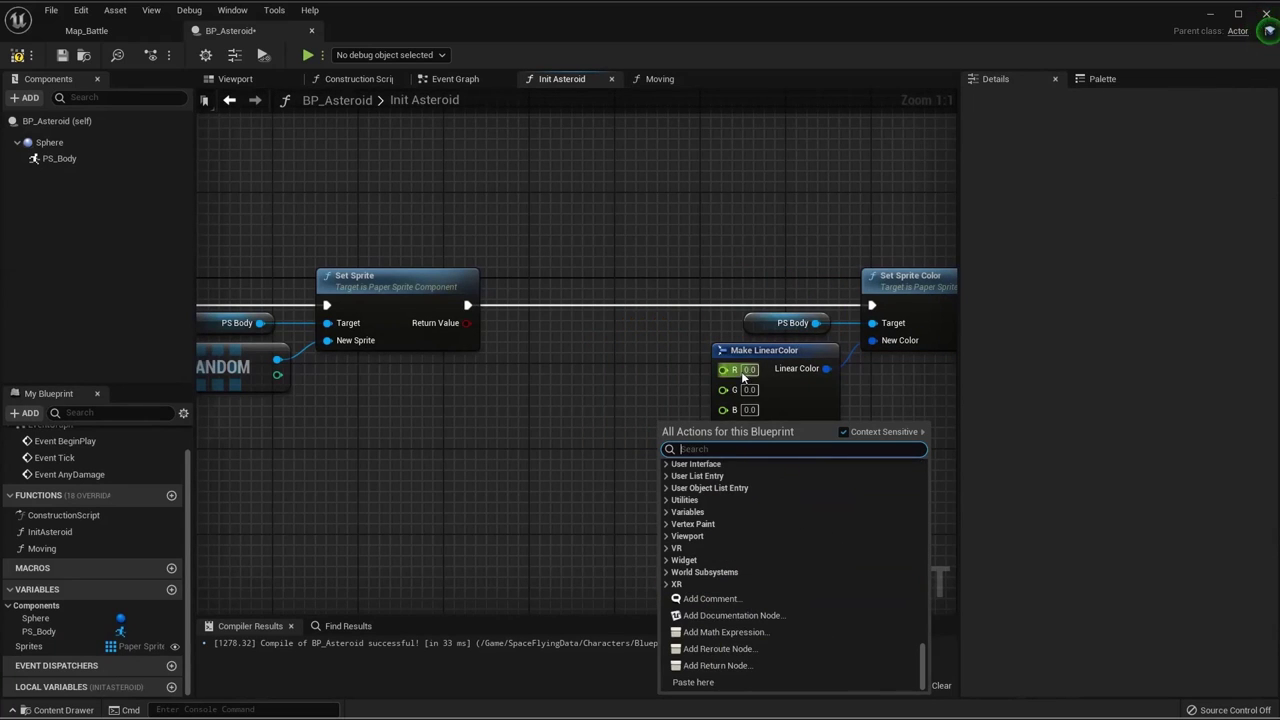
{"action": "left_click_drag", "start_coordinate": [723, 369], "coordinate": [590, 400]}
{"action": "type", "text": "random flo"}
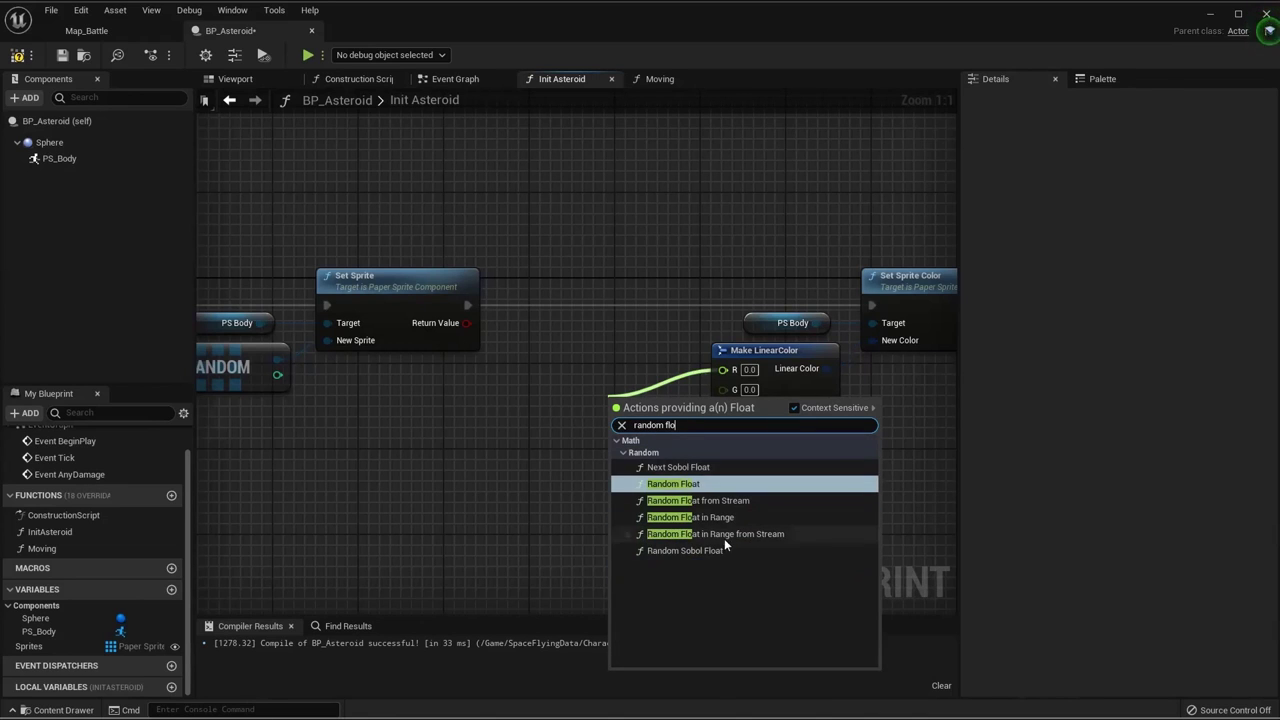
{"action": "left_click", "coordinate": [700, 517]}
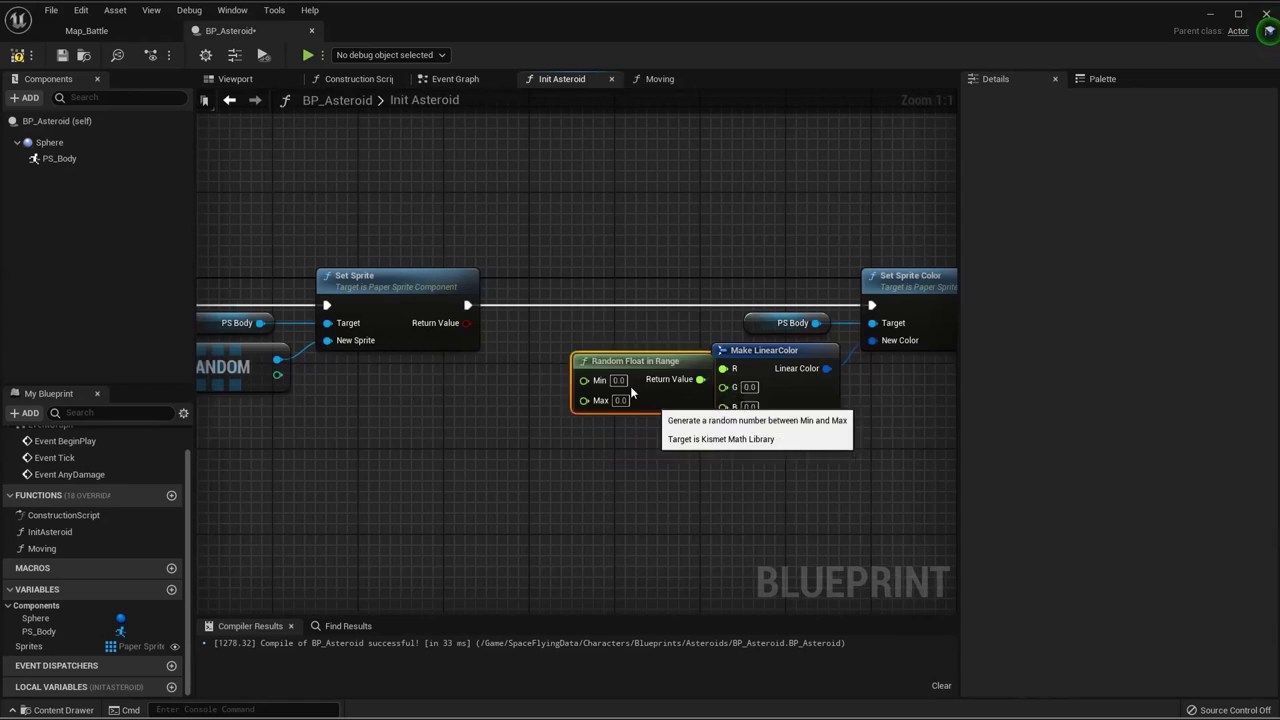
{"action": "left_click_drag", "start_coordinate": [617, 478], "coordinate": [661, 372]}
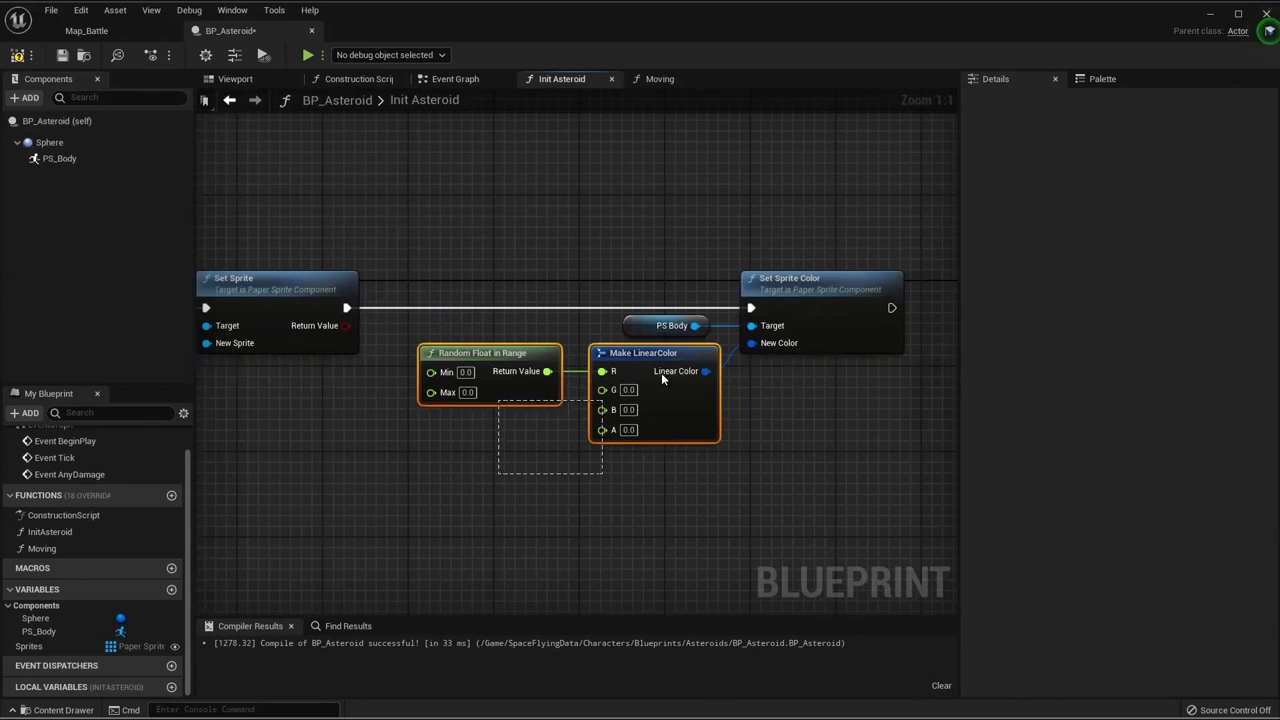
{"action": "left_click", "coordinate": [501, 439]}
{"action": "left_click", "coordinate": [489, 343]}
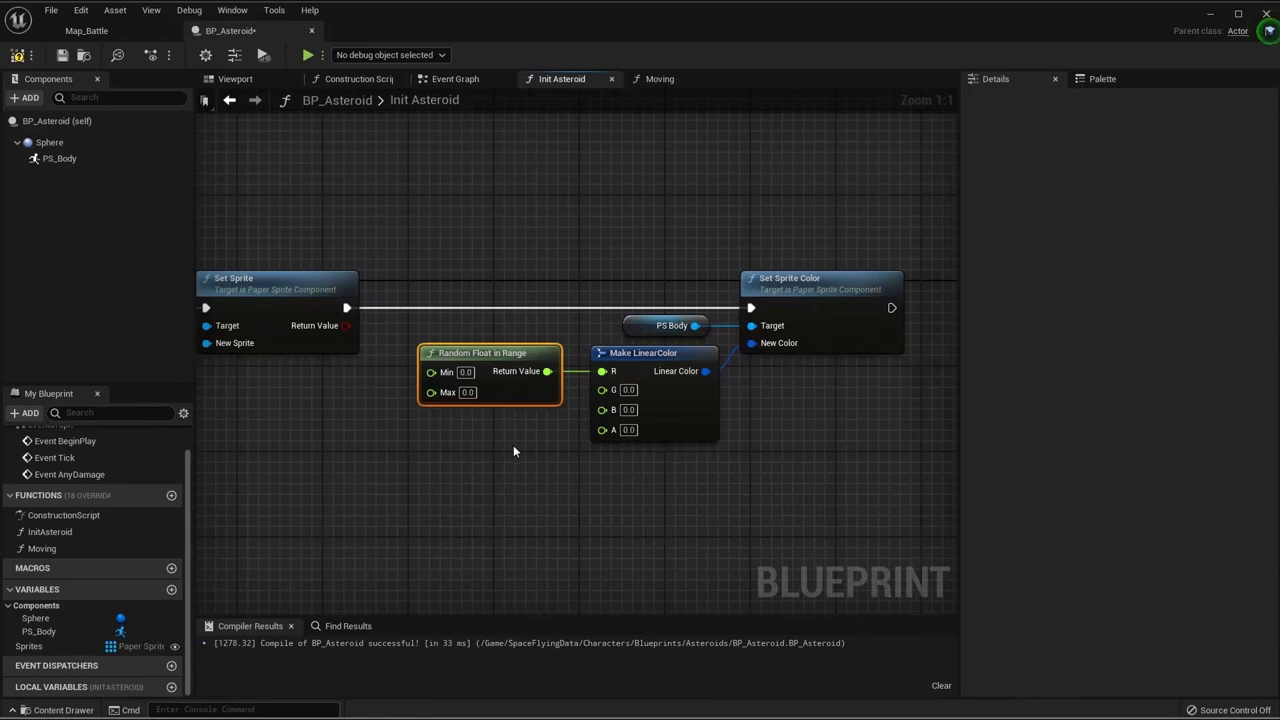
{"action": "left_click", "coordinate": [465, 372]}
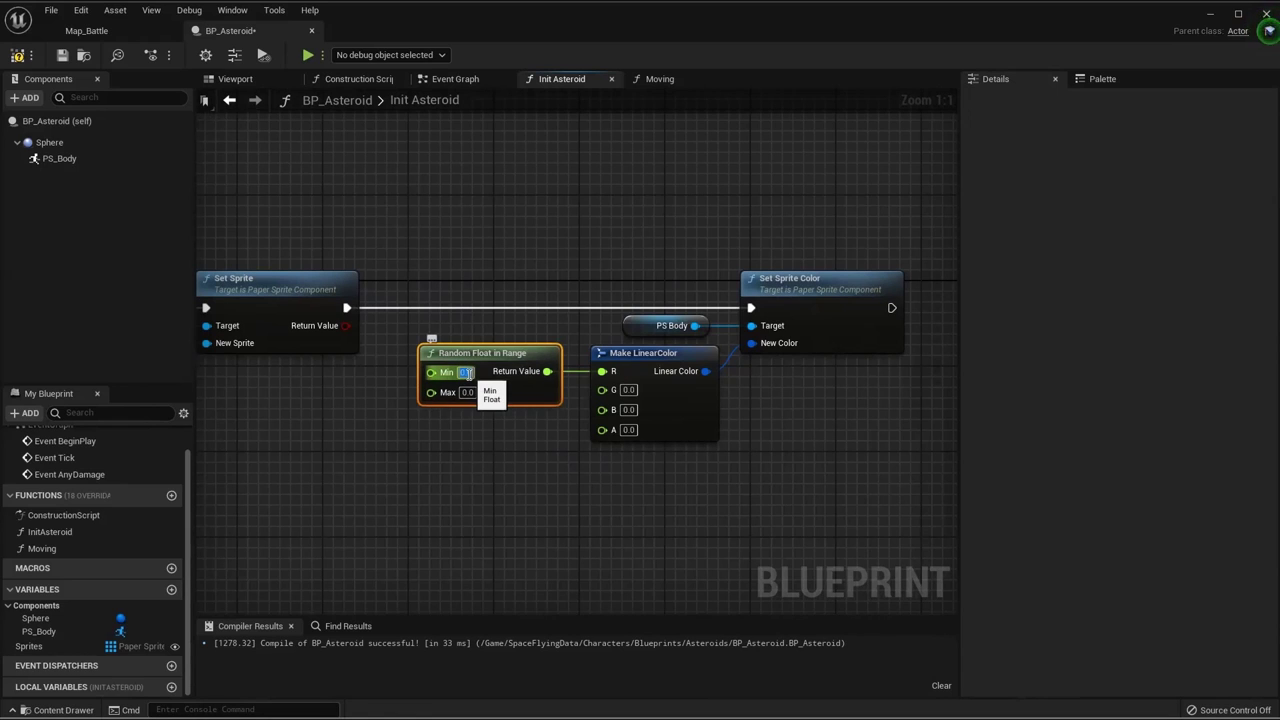
{"action": "type", "text": "0.8"}
{"action": "left_click", "coordinate": [467, 392]}
{"action": "type", "text": "1"}
{"action": "key", "text": "Return"}
Duplicate the 0.8–1.0 random node to drive the G and B channels.
{"action": "left_click", "coordinate": [494, 398]}
{"action": "key", "text": "ctrl+w"}
{"action": "mouse_move", "coordinate": [523, 424]}
{"action": "left_mouse_down"}
{"action": "mouse_move", "coordinate": [540, 441]}
{"action": "mouse_move", "coordinate": [601, 390]}
{"action": "left_mouse_up"}
{"action": "left_click", "coordinate": [490, 385], "text": "ctrl"}
{"action": "left_click_drag", "start_coordinate": [537, 470], "coordinate": [517, 448]}
{"action": "left_click", "coordinate": [477, 440]}
{"action": "key", "text": "ctrl+w"}
{"action": "mouse_move", "coordinate": [593, 577]}
{"action": "left_mouse_down"}
{"action": "mouse_move", "coordinate": [503, 501]}
{"action": "mouse_move", "coordinate": [516, 503]}
{"action": "mouse_move", "coordinate": [602, 406]}
{"action": "left_mouse_up"}
Set Make LinearColor's alpha to 1, arrange the colour nodes, and save BP_Asteroid.
{"action": "left_click", "coordinate": [628, 423]}
{"action": "type", "text": "1"}
{"action": "key", "text": "Return"}
{"action": "right_click_drag", "start_coordinate": [650, 513], "coordinate": [594, 527]}
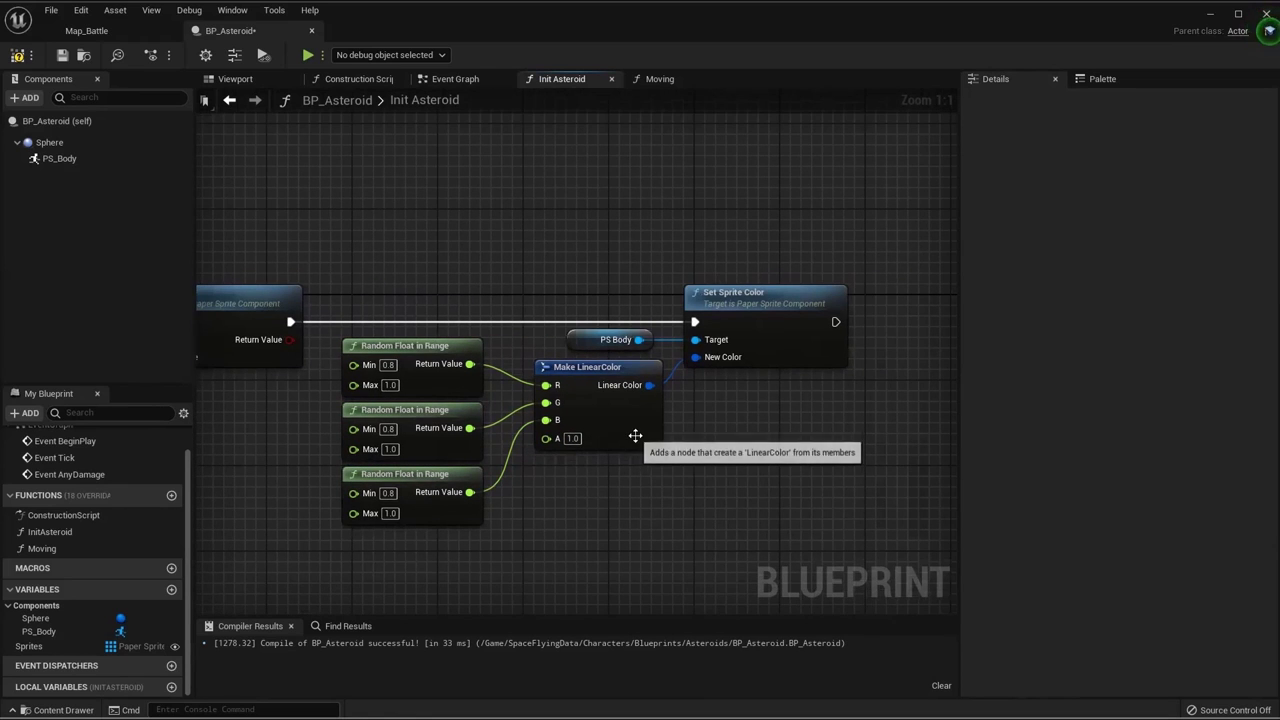
{"action": "left_click_drag", "start_coordinate": [640, 446], "coordinate": [638, 466]}
{"action": "left_click_drag", "start_coordinate": [658, 519], "coordinate": [380, 392]}
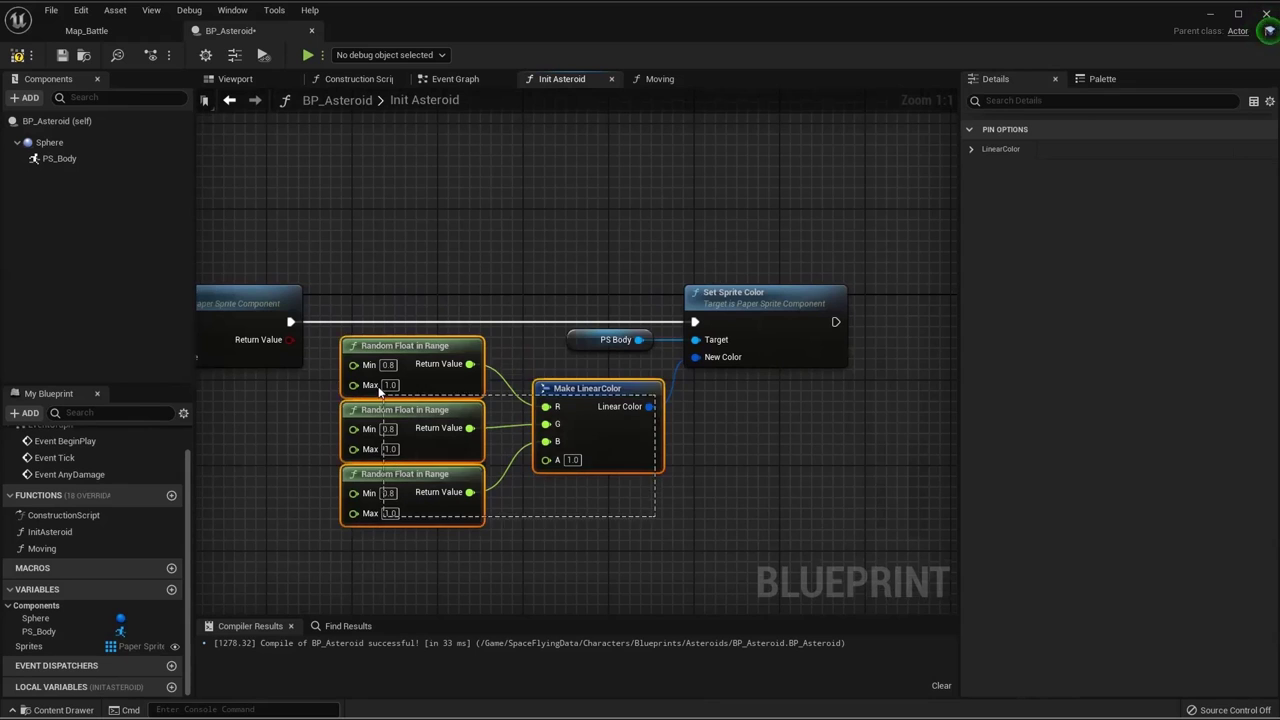
{"action": "left_click_drag", "start_coordinate": [630, 447], "coordinate": [630, 426]}
{"action": "right_click_drag", "start_coordinate": [738, 464], "coordinate": [700, 471]}
{"action": "left_click", "coordinate": [712, 370]}
{"action": "left_click_drag", "start_coordinate": [789, 511], "coordinate": [300, 290]}
{"action": "left_click_drag", "start_coordinate": [400, 331], "coordinate": [432, 331]}
{"action": "left_click_drag", "start_coordinate": [672, 570], "coordinate": [362, 372]}
{"action": "left_click", "coordinate": [665, 470]}
{"action": "right_click_drag", "start_coordinate": [671, 538], "coordinate": [606, 528]}
{"action": "key", "text": "ctrl+s"}
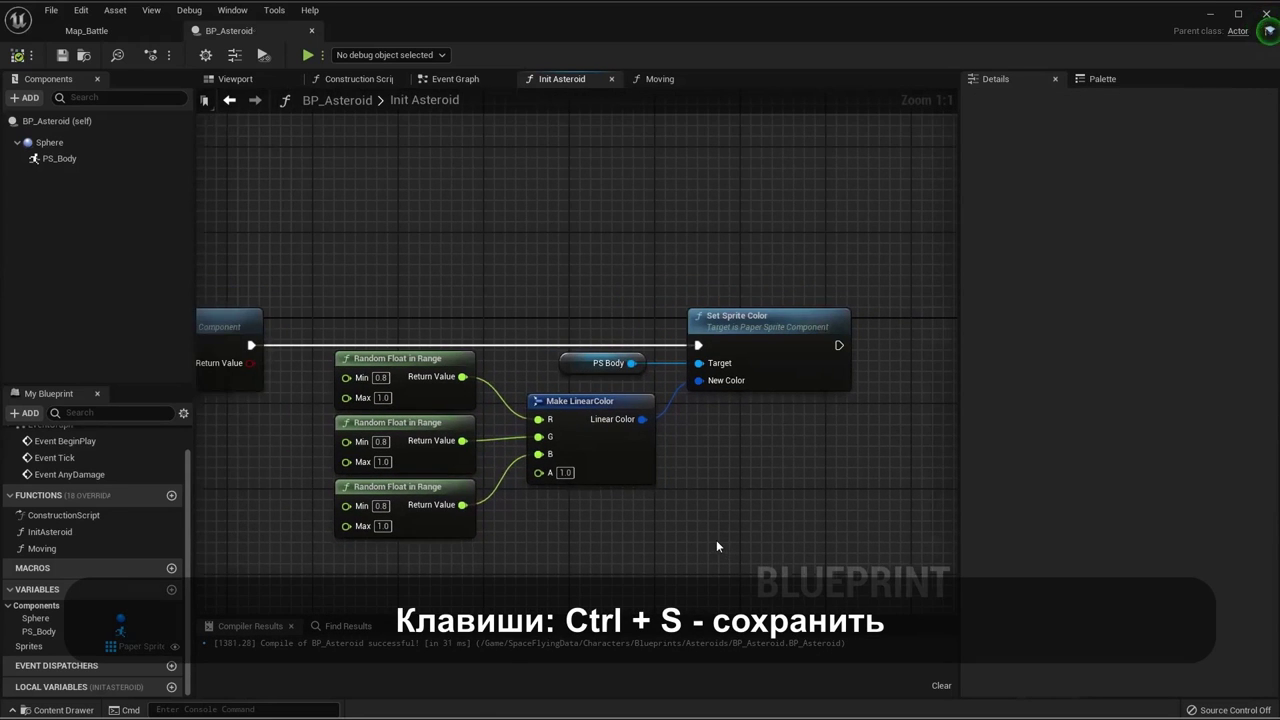
Place a Set Actor Scale 3D node and wire it after Set Sprite Color's exec output.
{"action": "scroll", "coordinate": [600, 377], "scroll_direction": "down", "scroll_amount": 2}
{"action": "mouse_move", "coordinate": [701, 447]}
{"action": "right_mouse_down"}
{"action": "mouse_move", "coordinate": [838, 485]}
{"action": "mouse_move", "coordinate": [645, 459]}
{"action": "right_mouse_up"}
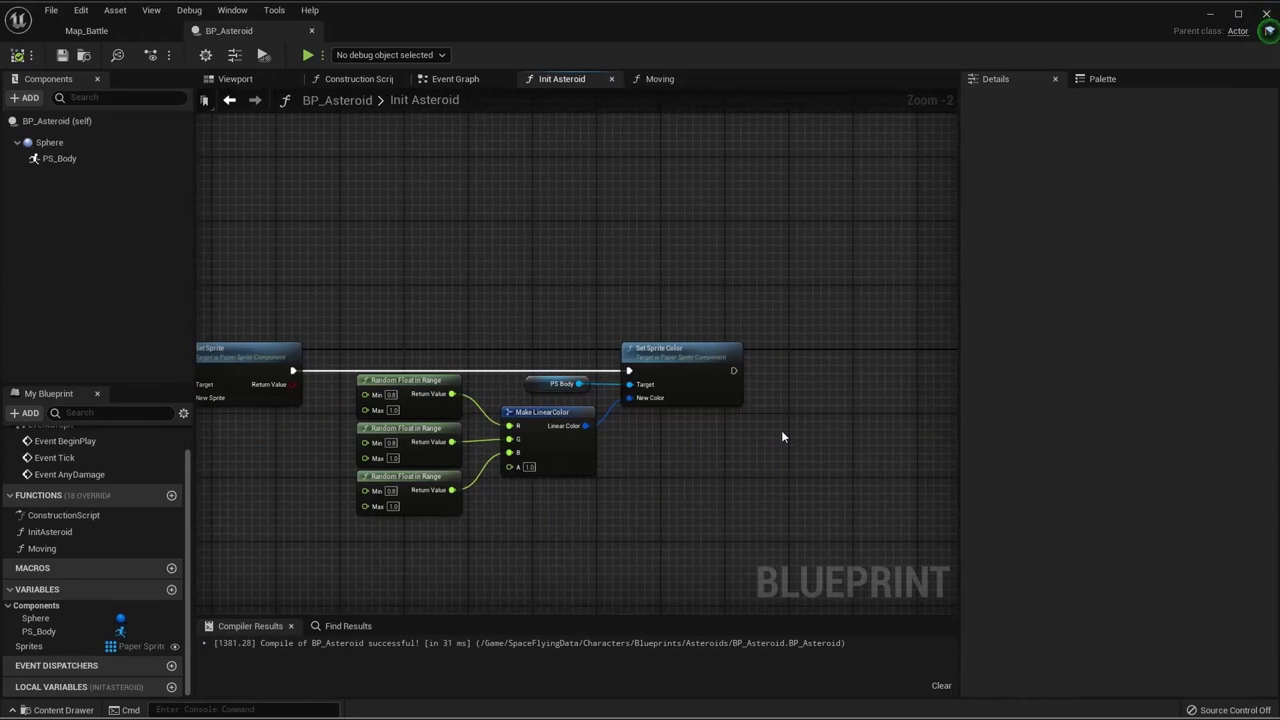
{"action": "right_click_drag", "start_coordinate": [783, 434], "coordinate": [639, 425]}
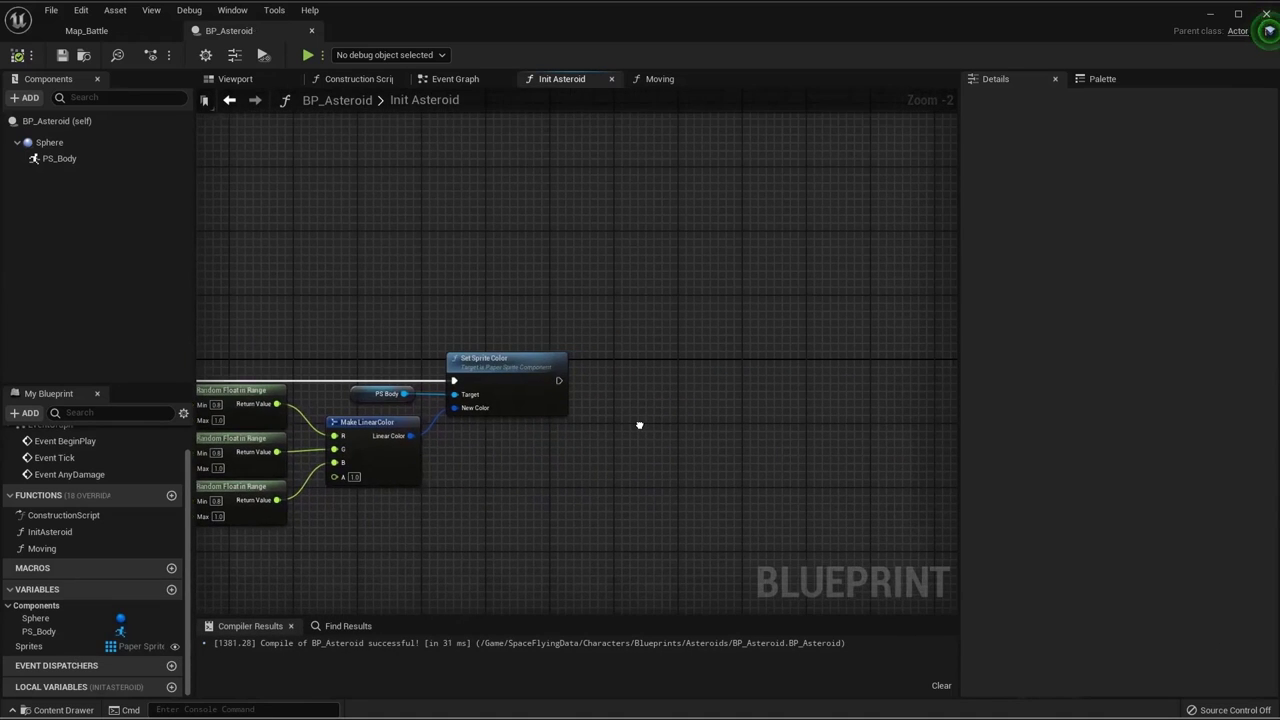
{"action": "right_click", "coordinate": [657, 407]}
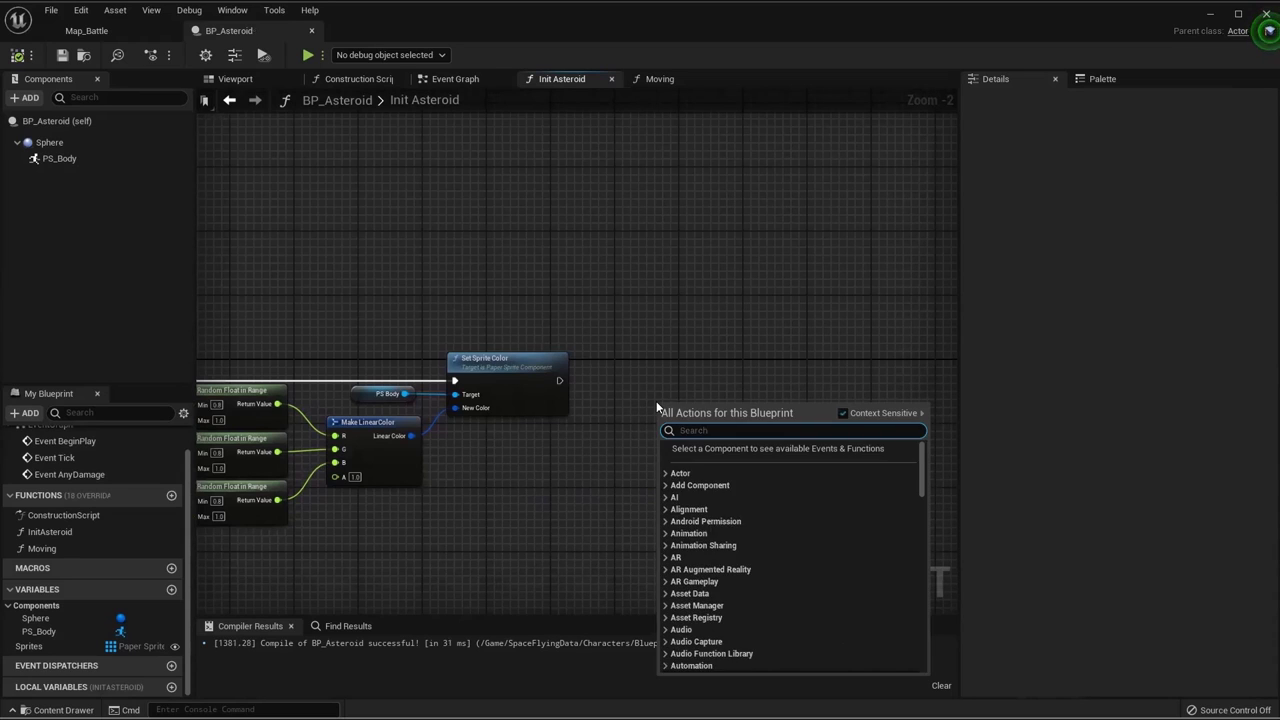
{"action": "type", "text": "set scale "}
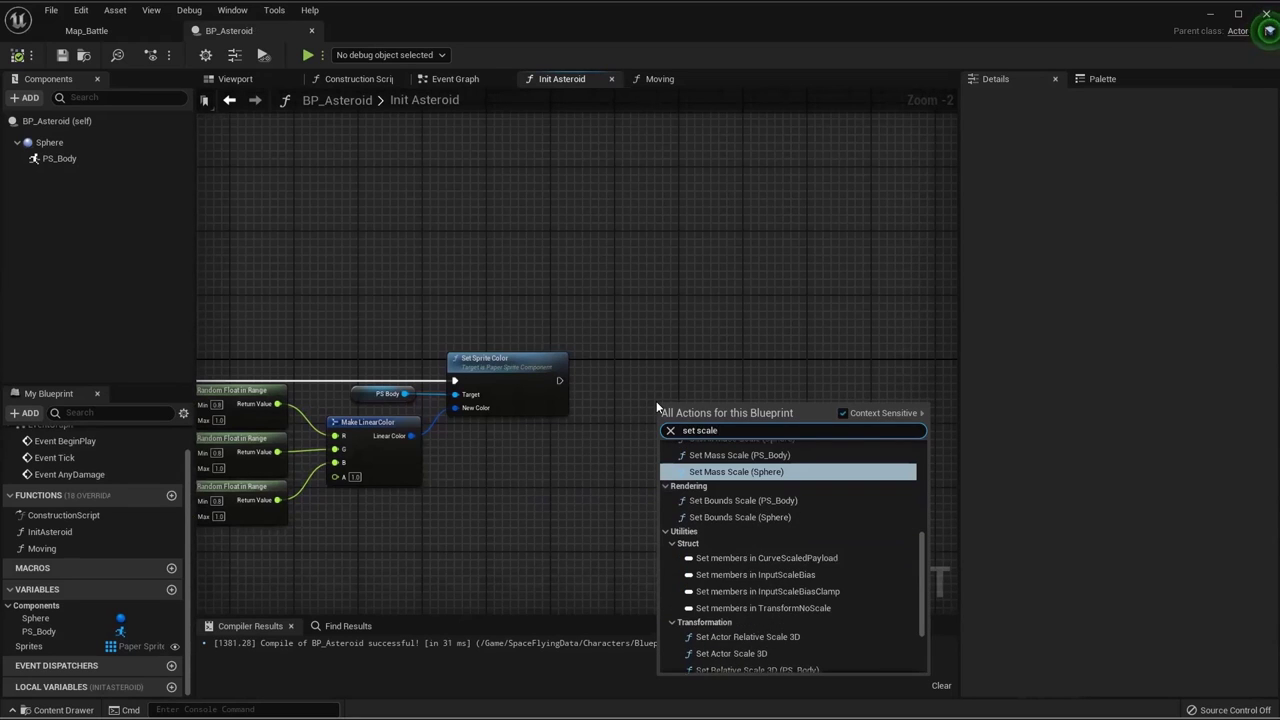
{"action": "type", "text": "3d"}
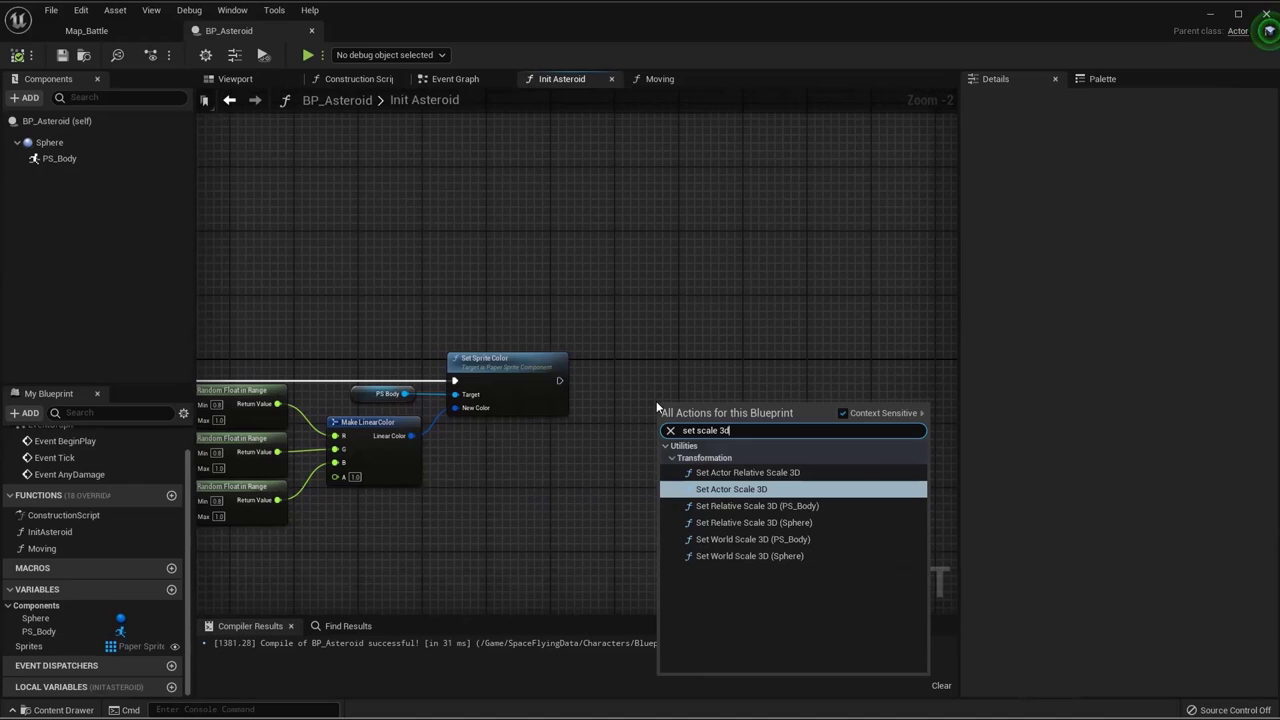
{"action": "left_click", "coordinate": [751, 493]}
{"action": "left_click_drag", "start_coordinate": [735, 473], "coordinate": [787, 445]}
{"action": "mouse_move", "coordinate": [559, 380]}
{"action": "left_mouse_down"}
{"action": "mouse_move", "coordinate": [570, 400]}
{"action": "mouse_move", "coordinate": [725, 400]}
{"action": "mouse_move", "coordinate": [883, 374]}
{"action": "left_mouse_up"}
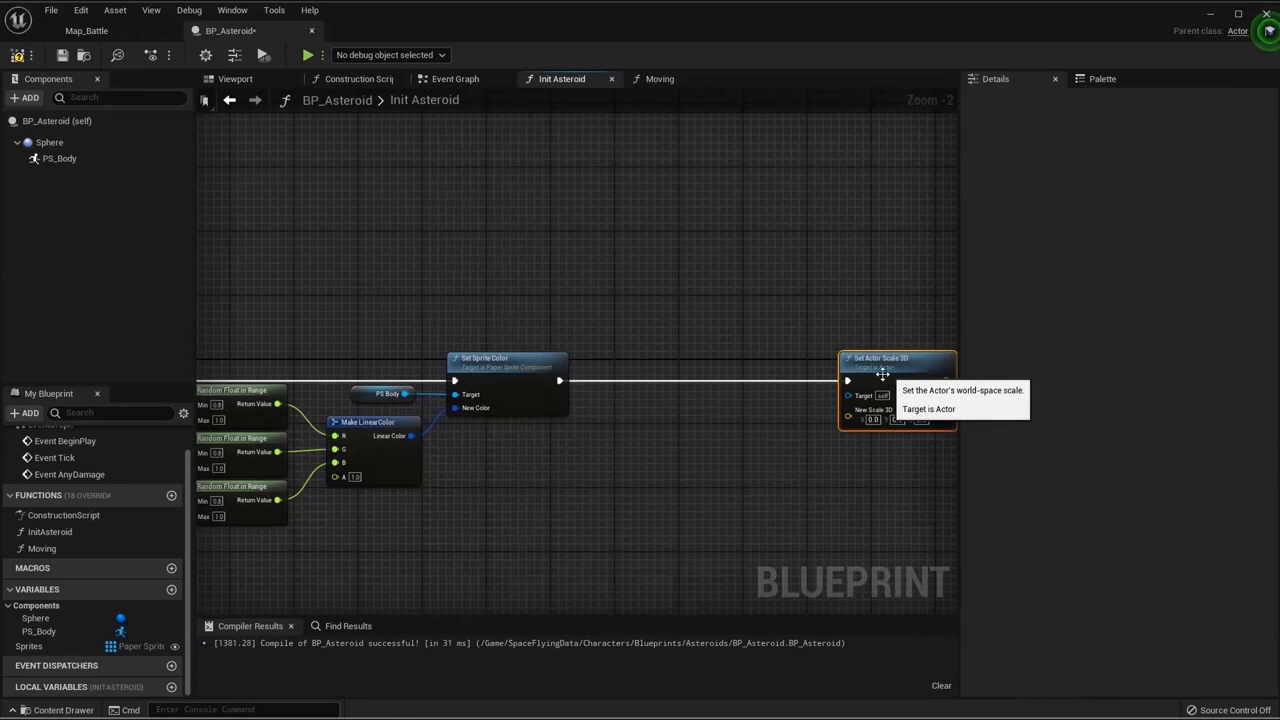
{"action": "right_click_drag", "start_coordinate": [883, 374], "coordinate": [783, 371]}
{"action": "scroll", "coordinate": [706, 458], "scroll_direction": "up", "scroll_amount": 2}
{"action": "right_click_drag", "start_coordinate": [624, 466], "coordinate": [712, 473]}
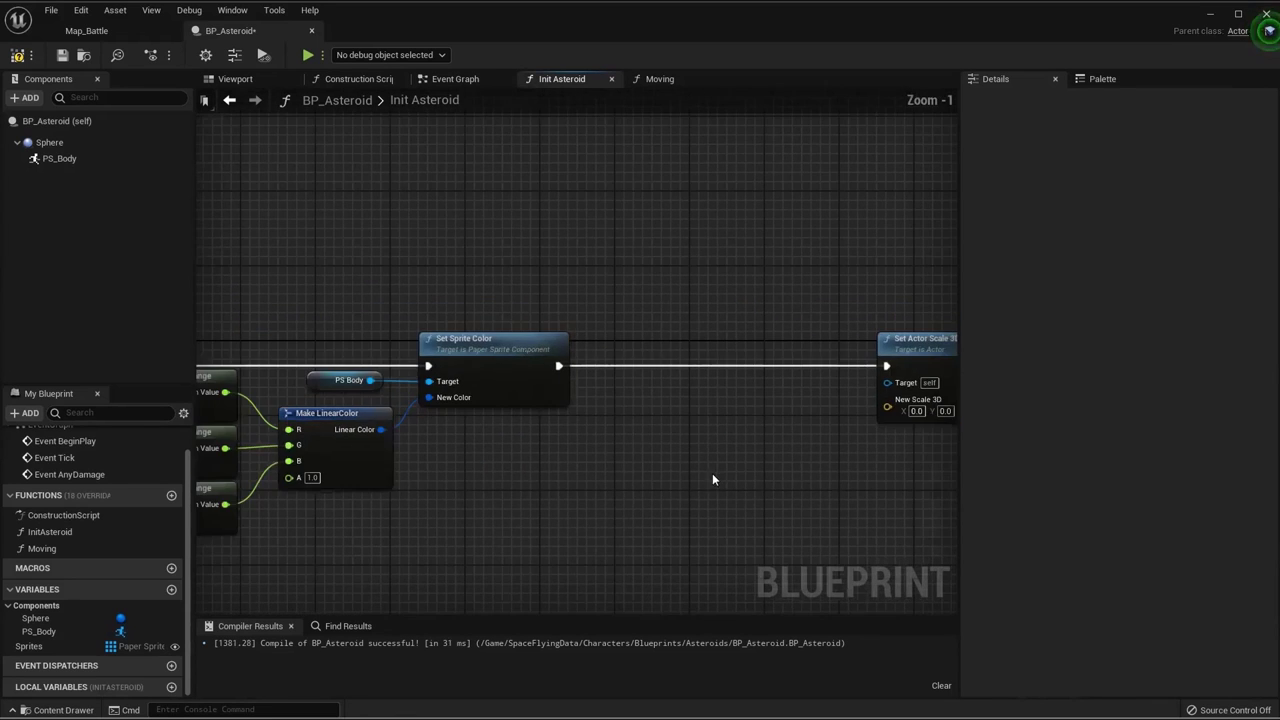
{"action": "right_click_drag", "start_coordinate": [574, 514], "coordinate": [416, 495]}
{"action": "left_click", "coordinate": [530, 500]}
Paste a copy of the Random Float in Range node and wire it into New Scale 3D.
{"action": "key", "text": "ctrl+c"}
{"action": "right_click_drag", "start_coordinate": [792, 556], "coordinate": [252, 521]}
{"action": "mouse_move", "coordinate": [630, 474]}
{"action": "right_mouse_down"}
{"action": "mouse_move", "coordinate": [480, 474]}
{"action": "mouse_move", "coordinate": [645, 490]}
{"action": "right_mouse_up"}
{"action": "key", "text": "ctrl+v"}
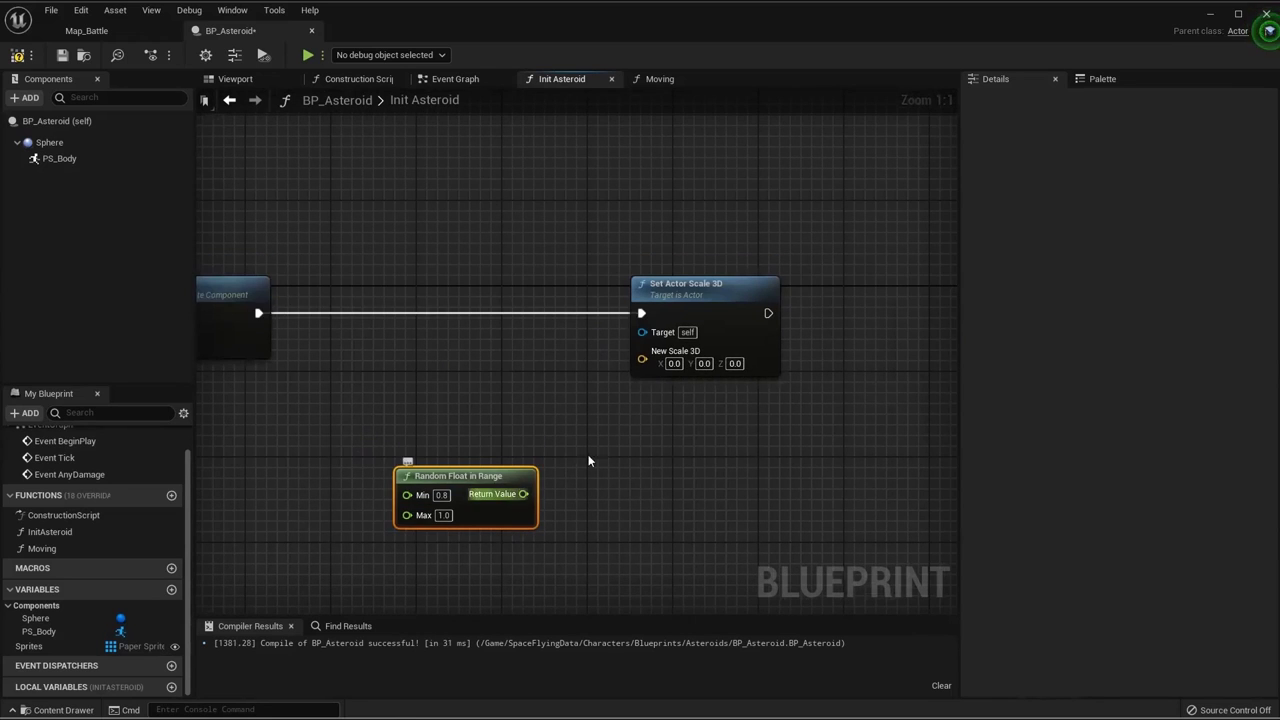
{"action": "left_click_drag", "start_coordinate": [523, 494], "coordinate": [642, 359]}
{"action": "left_click_drag", "start_coordinate": [493, 476], "coordinate": [467, 383]}
{"action": "left_click", "coordinate": [562, 374], "text": "shift"}
{"action": "left_click_drag", "start_coordinate": [564, 374], "coordinate": [579, 364]}
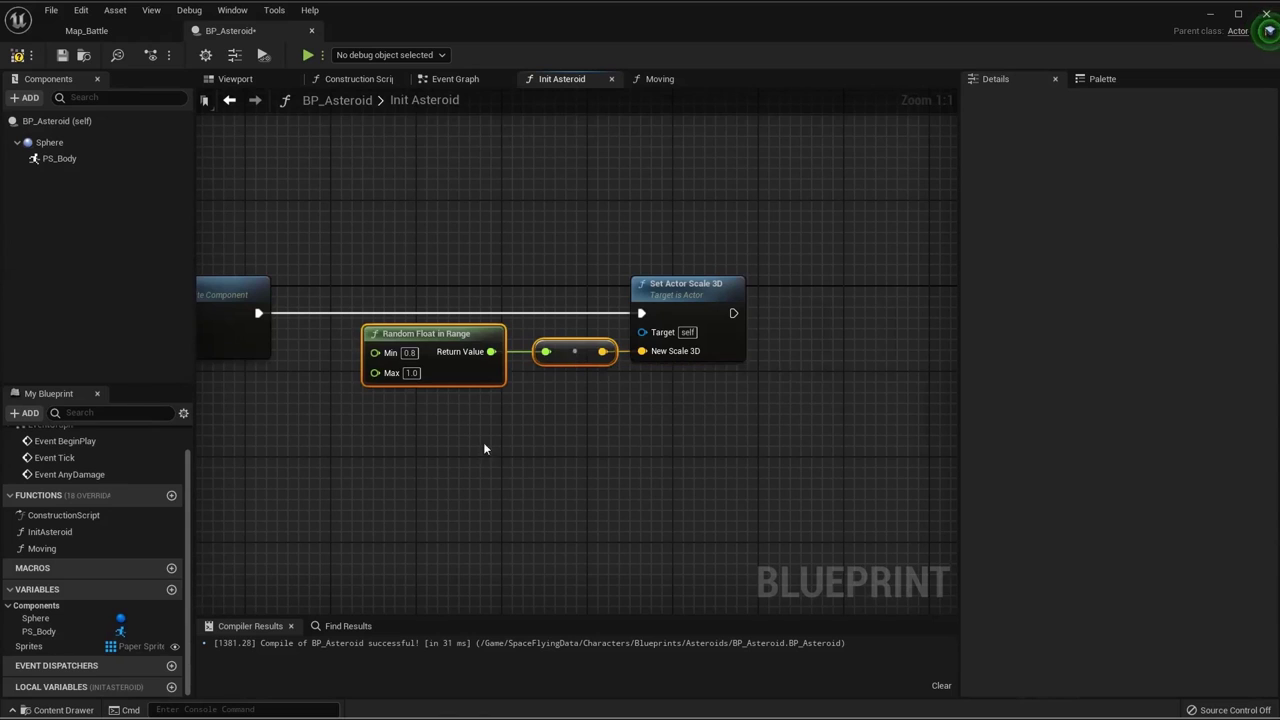
{"action": "left_click", "coordinate": [570, 423]}
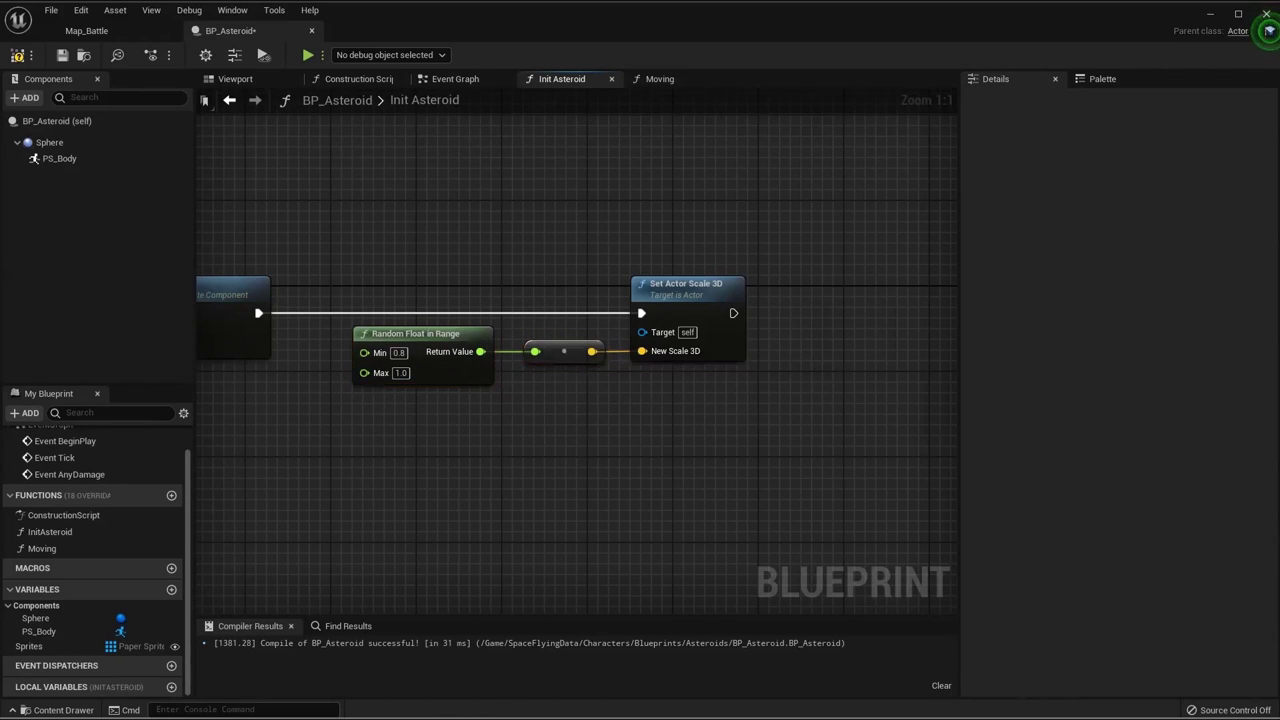
{"action": "right_click_drag", "start_coordinate": [431, 364], "coordinate": [467, 362]}
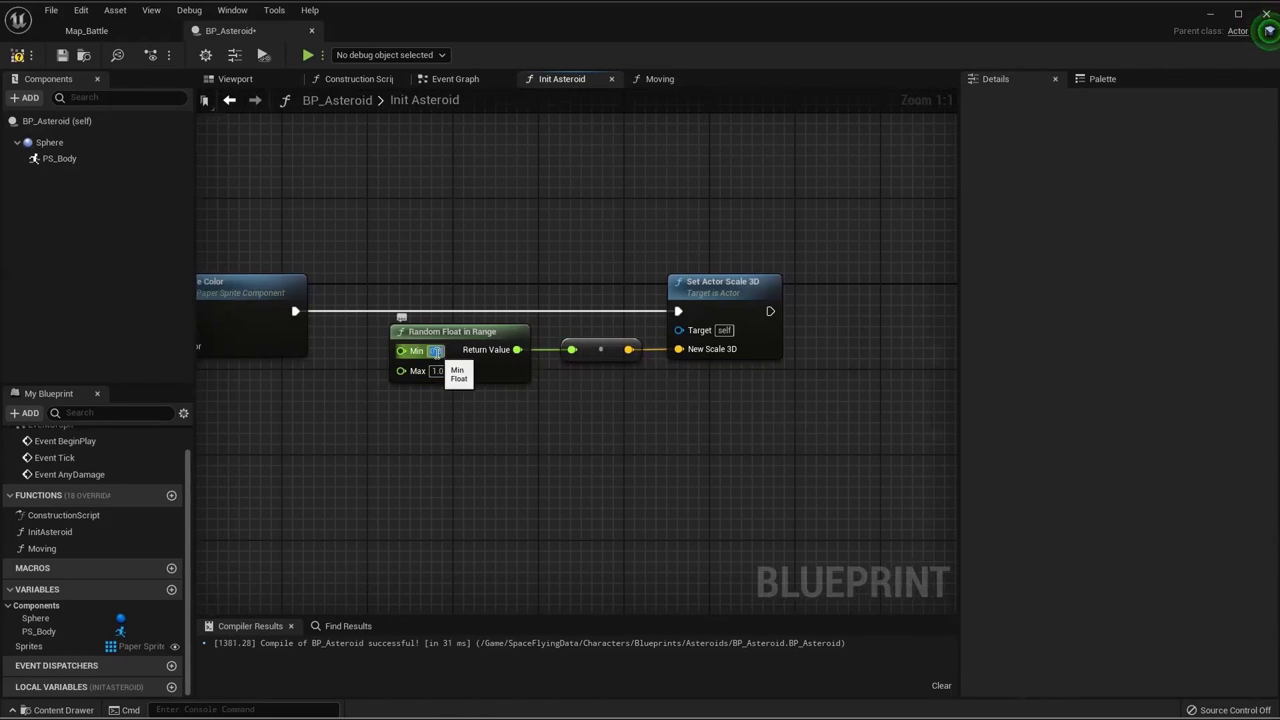
{"action": "type", "text": "10"}
Set the scale random range to Min 1.0 and Max 3.2.
{"action": "left_click", "coordinate": [434, 350]}
{"action": "key", "text": "BackSpace"}
{"action": "type", "text": "0"}
{"action": "key", "text": "Tab"}
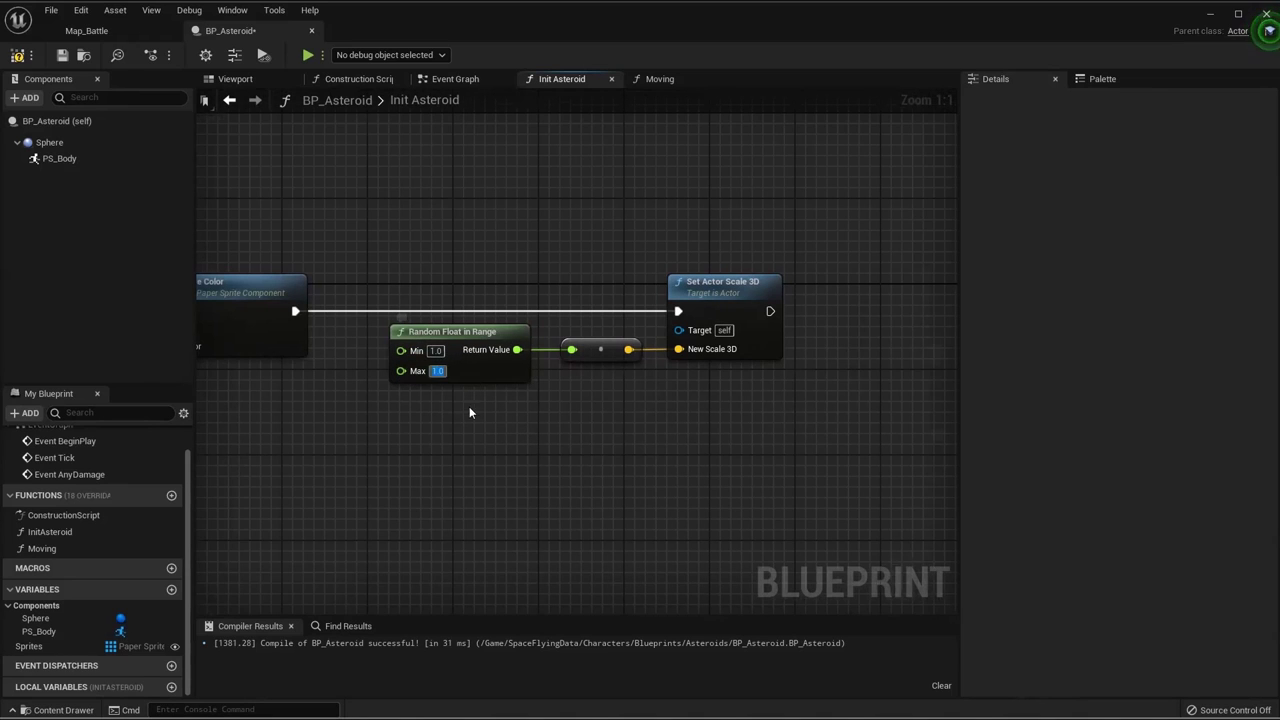
{"action": "type", "text": "3.2"}
{"action": "key", "text": "Return"}
{"action": "right_click_drag", "start_coordinate": [522, 311], "coordinate": [474, 303]}
{"action": "left_click_drag", "start_coordinate": [760, 395], "coordinate": [453, 252]}
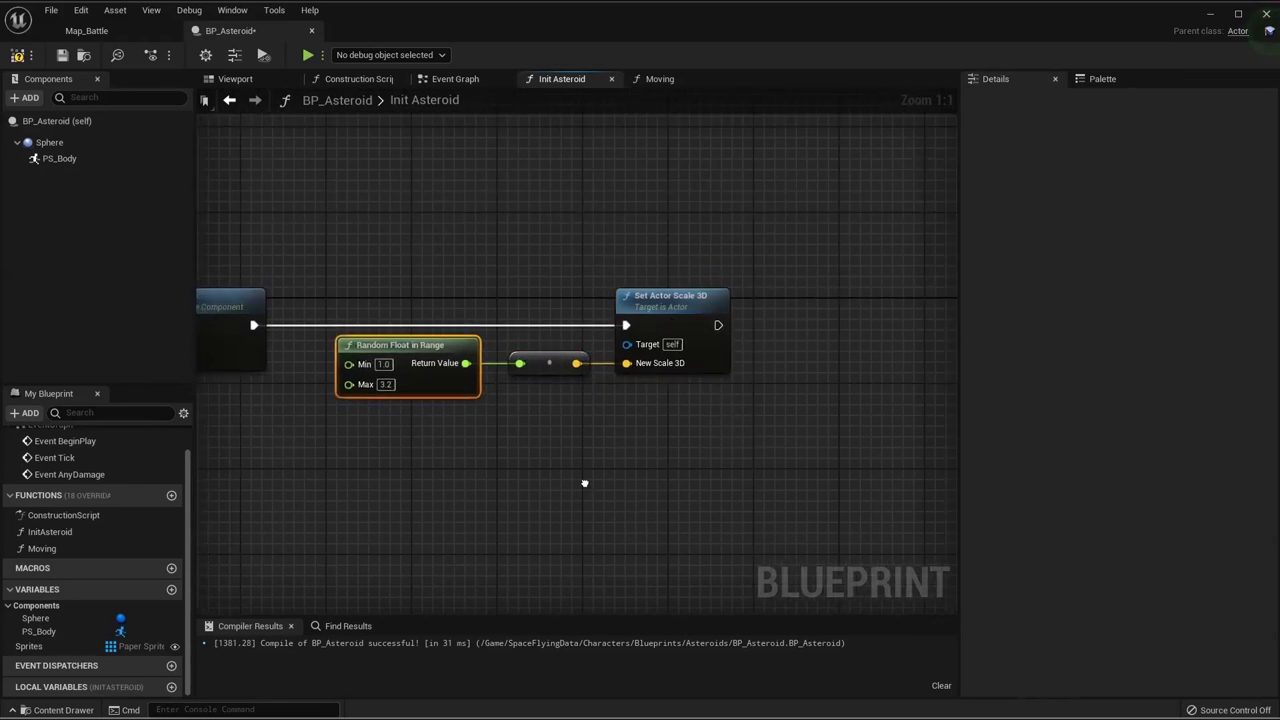
{"action": "right_click_drag", "start_coordinate": [706, 393], "coordinate": [466, 353]}
{"action": "key", "text": "ctrl+v"}
Promote the pasted random node's Return Value to an instance-editable Speed variable.
{"action": "left_click", "coordinate": [595, 360]}
{"action": "right_click_drag", "start_coordinate": [560, 373], "coordinate": [623, 433]}
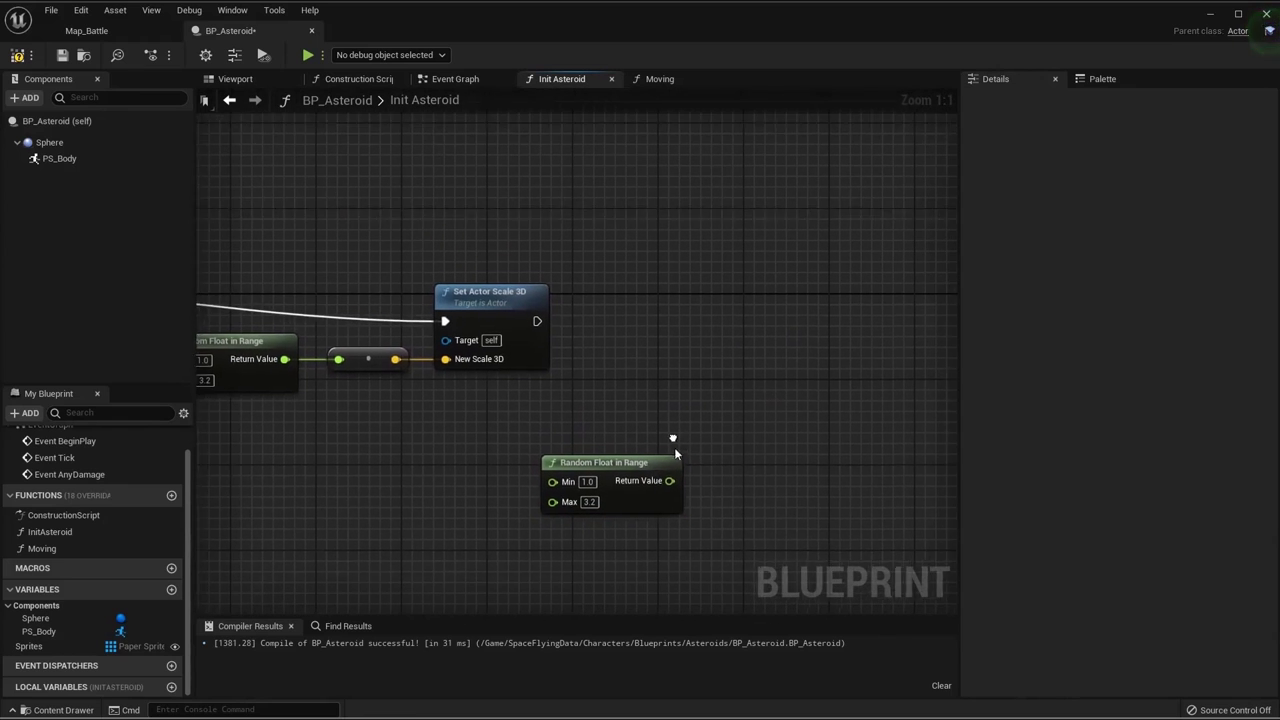
{"action": "left_click_drag", "start_coordinate": [672, 491], "coordinate": [848, 384]}
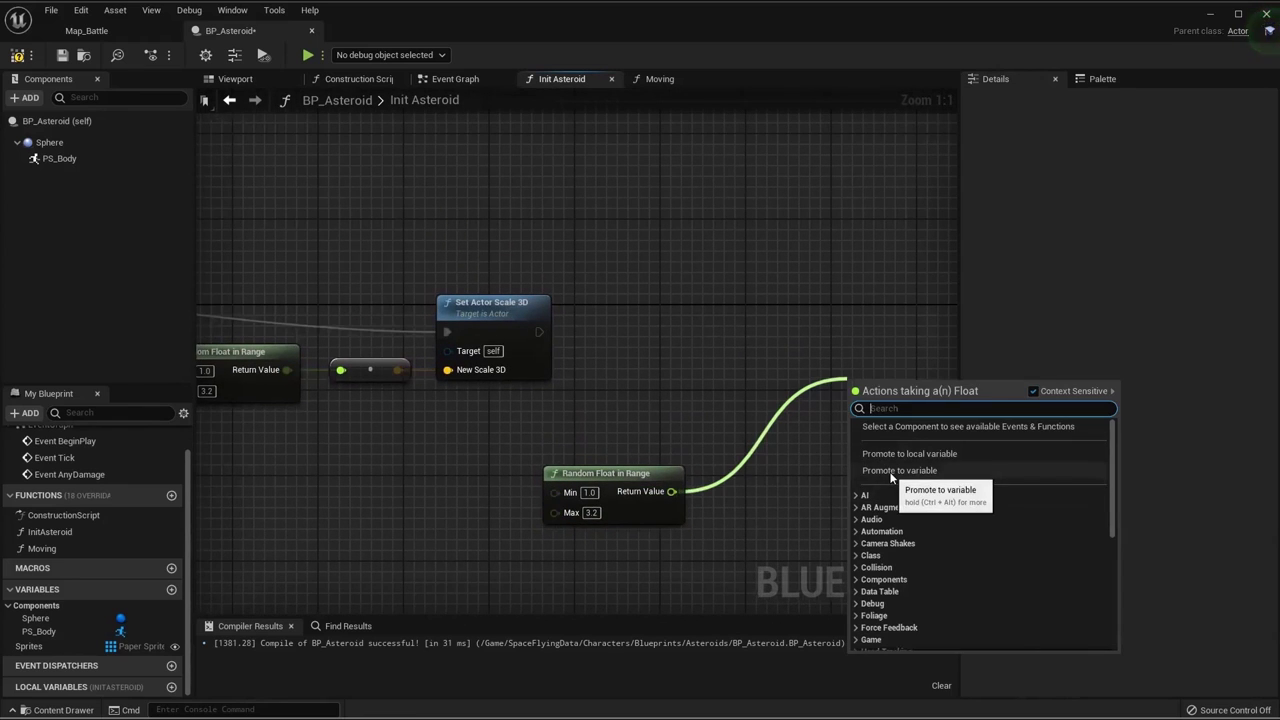
{"action": "left_click", "coordinate": [897, 470]}
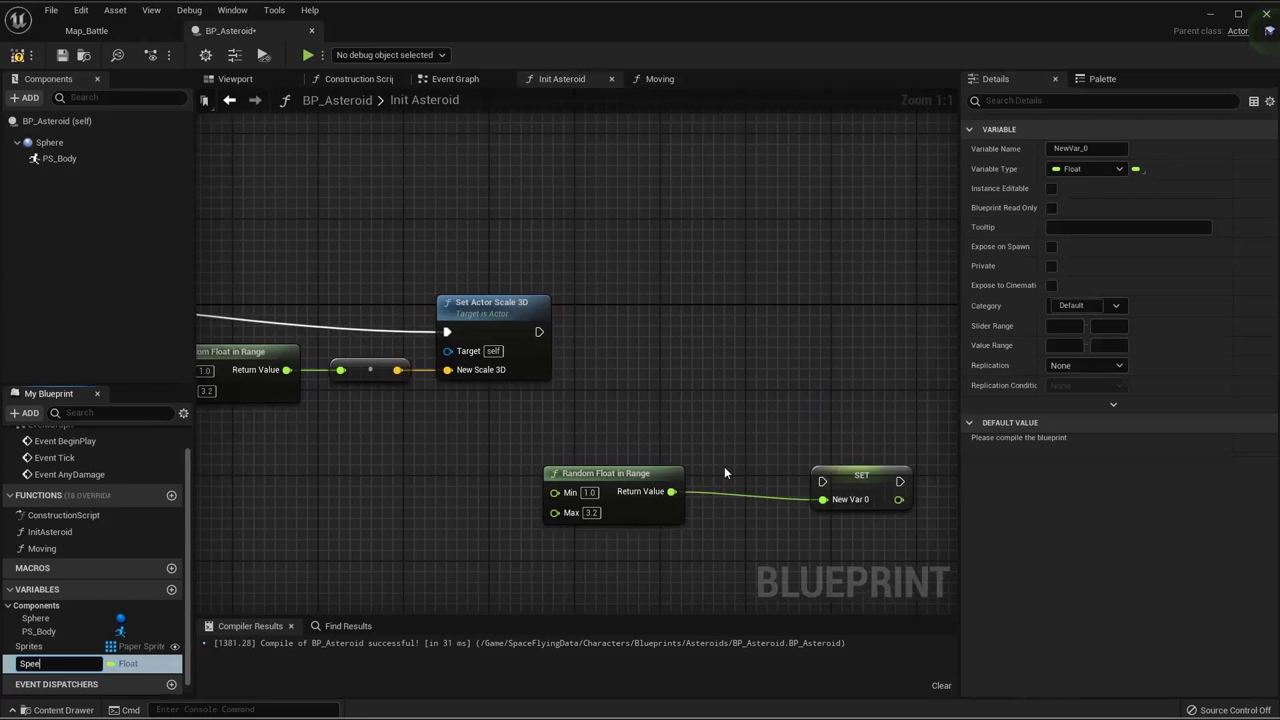
{"action": "type", "text": "d"}
{"action": "key", "text": "Return"}
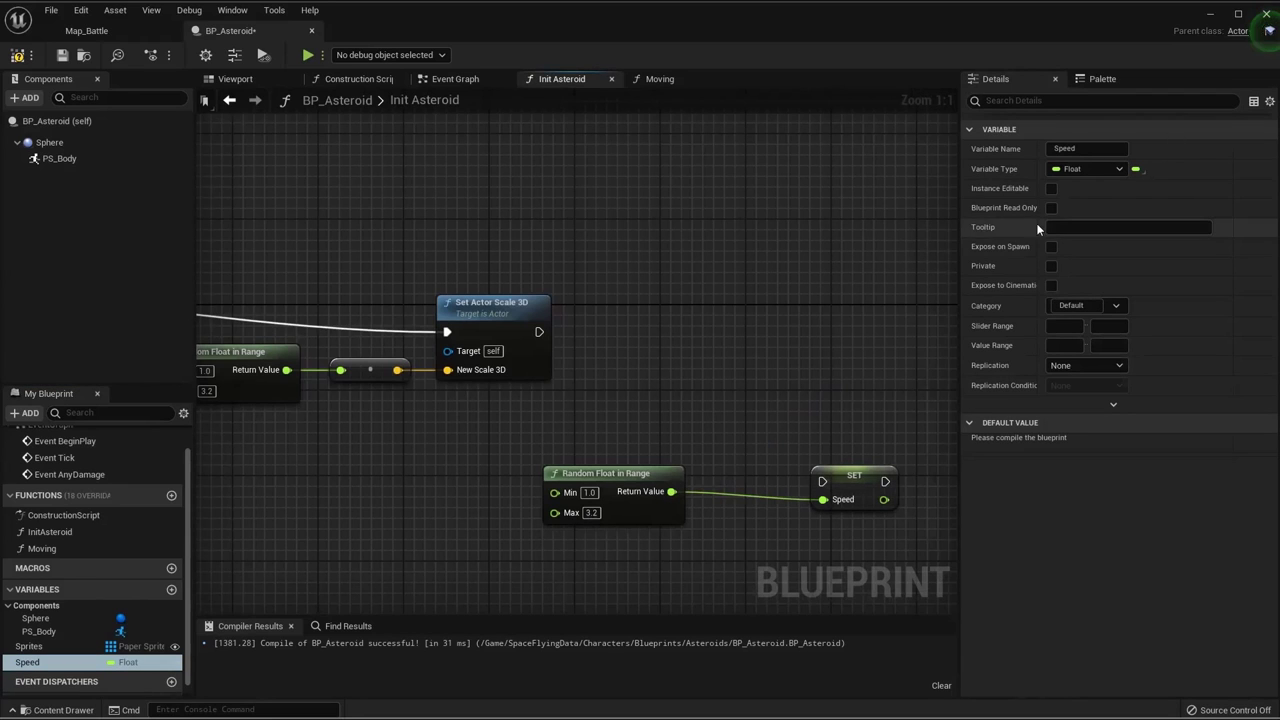
{"action": "left_click", "coordinate": [1051, 188]}
Chain SET Speed after Set Actor Scale 3D and line it up with its random node.
{"action": "right_click_drag", "start_coordinate": [891, 499], "coordinate": [843, 523]}
{"action": "left_click_drag", "start_coordinate": [806, 500], "coordinate": [848, 393]}
{"action": "mouse_move", "coordinate": [491, 356]}
{"action": "left_mouse_down"}
{"action": "mouse_move", "coordinate": [817, 398]}
{"action": "mouse_move", "coordinate": [880, 347]}
{"action": "left_mouse_up"}
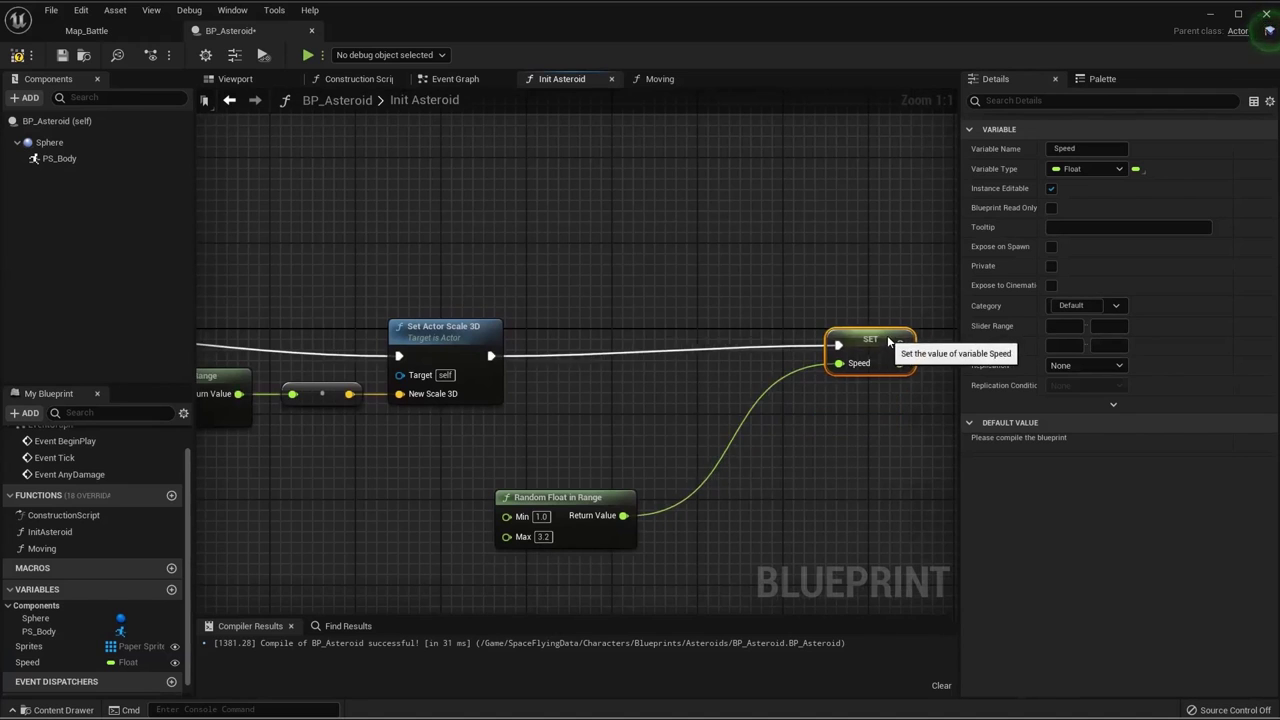
{"action": "left_click_drag", "start_coordinate": [586, 545], "coordinate": [746, 417]}
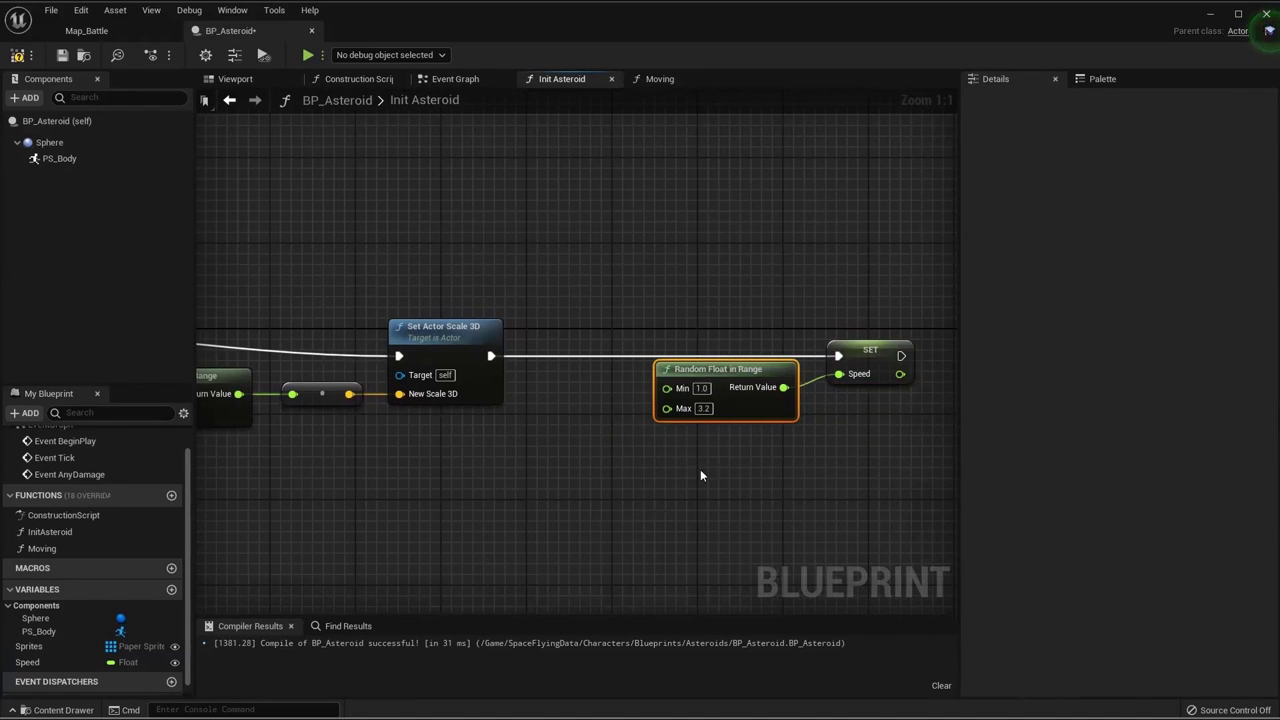
{"action": "left_click", "coordinate": [868, 352], "text": "shift"}
{"action": "left_click_drag", "start_coordinate": [868, 352], "coordinate": [759, 353]}
{"action": "left_click", "coordinate": [608, 485]}
{"action": "scroll", "coordinate": [608, 485], "scroll_direction": "down", "scroll_amount": 3}
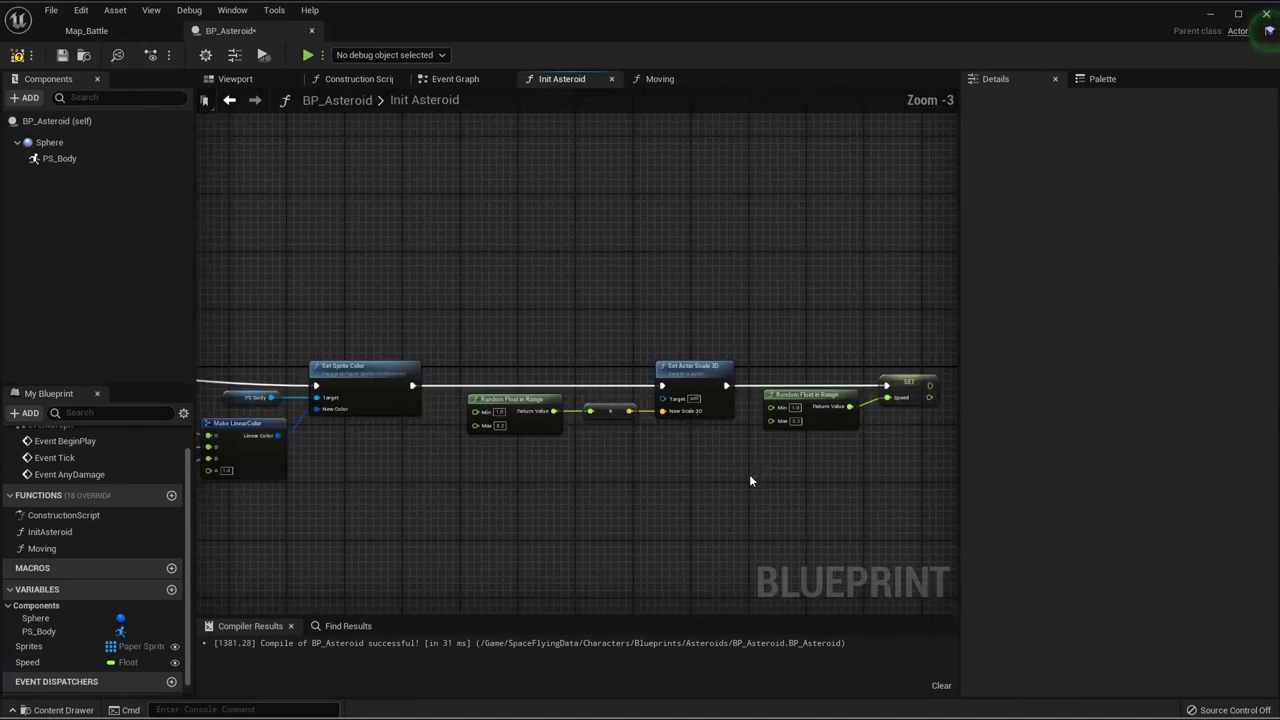
{"action": "scroll", "coordinate": [682, 484], "scroll_direction": "up", "scroll_amount": 3}
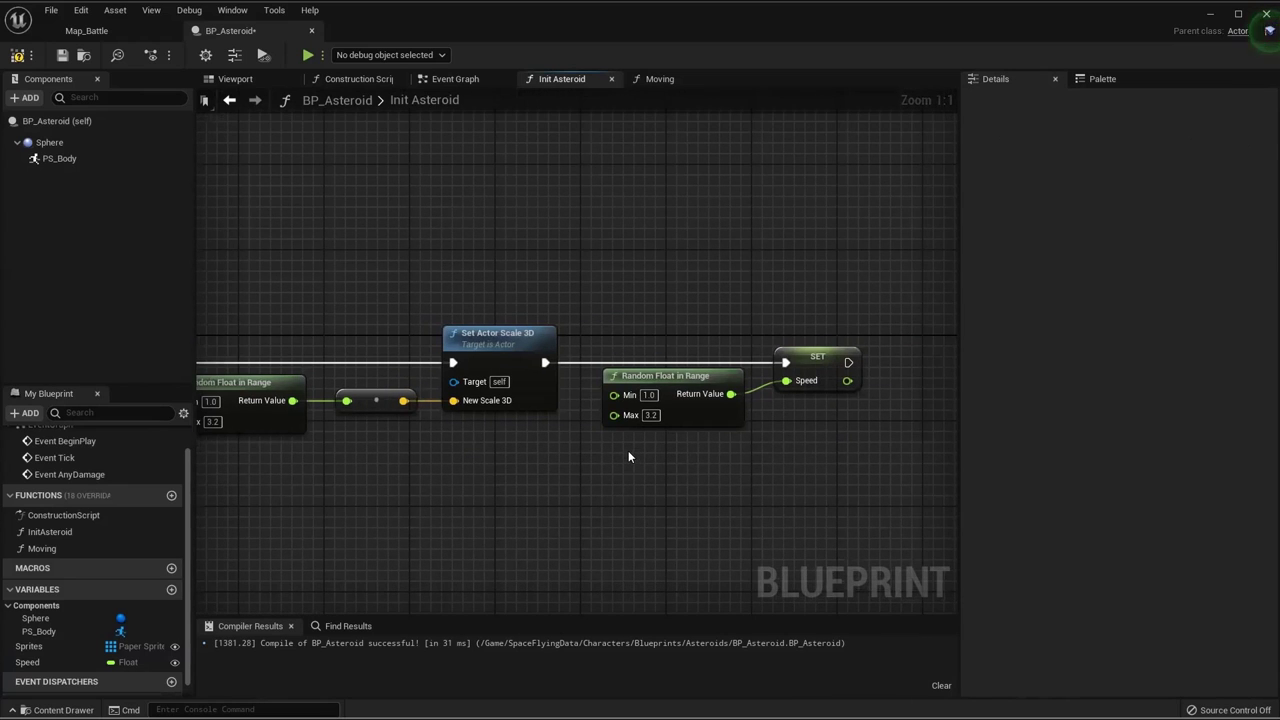
{"action": "left_click_drag", "start_coordinate": [614, 395], "coordinate": [505, 468]}
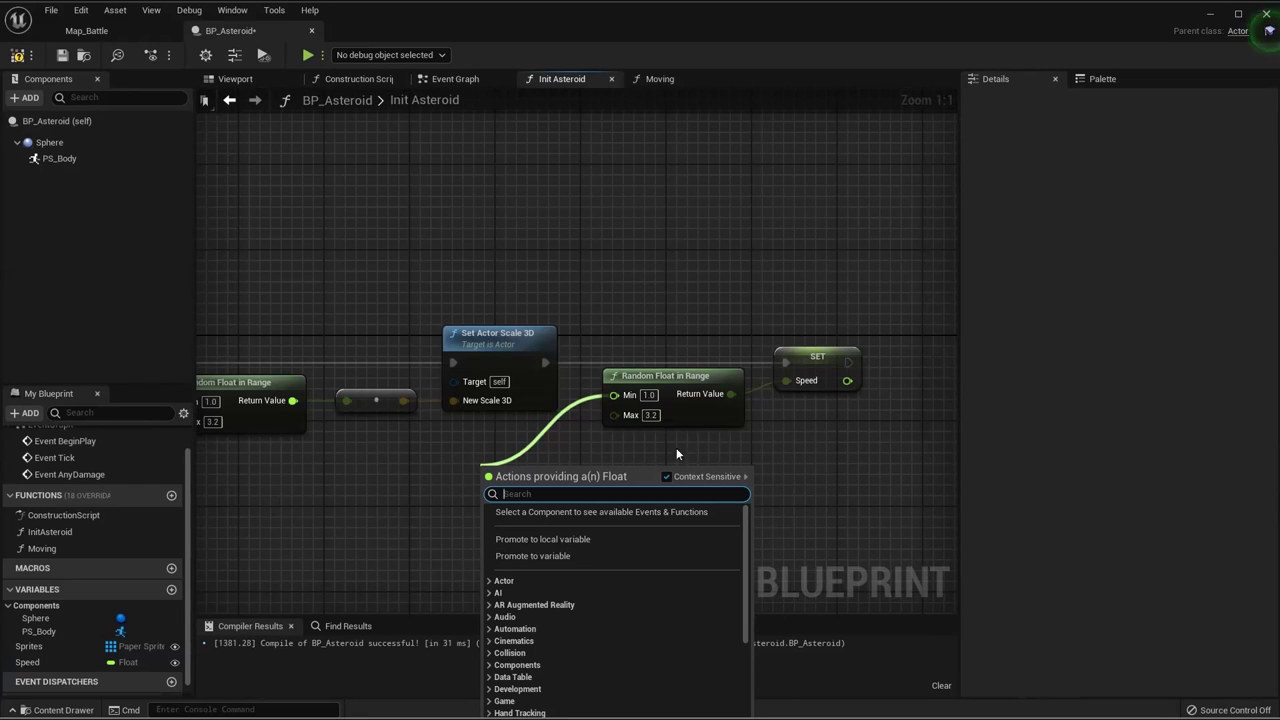
Set the Random Float feeding SET Speed to Min 400 and Max 2200.
{"action": "right_click_drag", "start_coordinate": [676, 447], "coordinate": [749, 325]}
{"action": "left_click", "coordinate": [755, 350]}
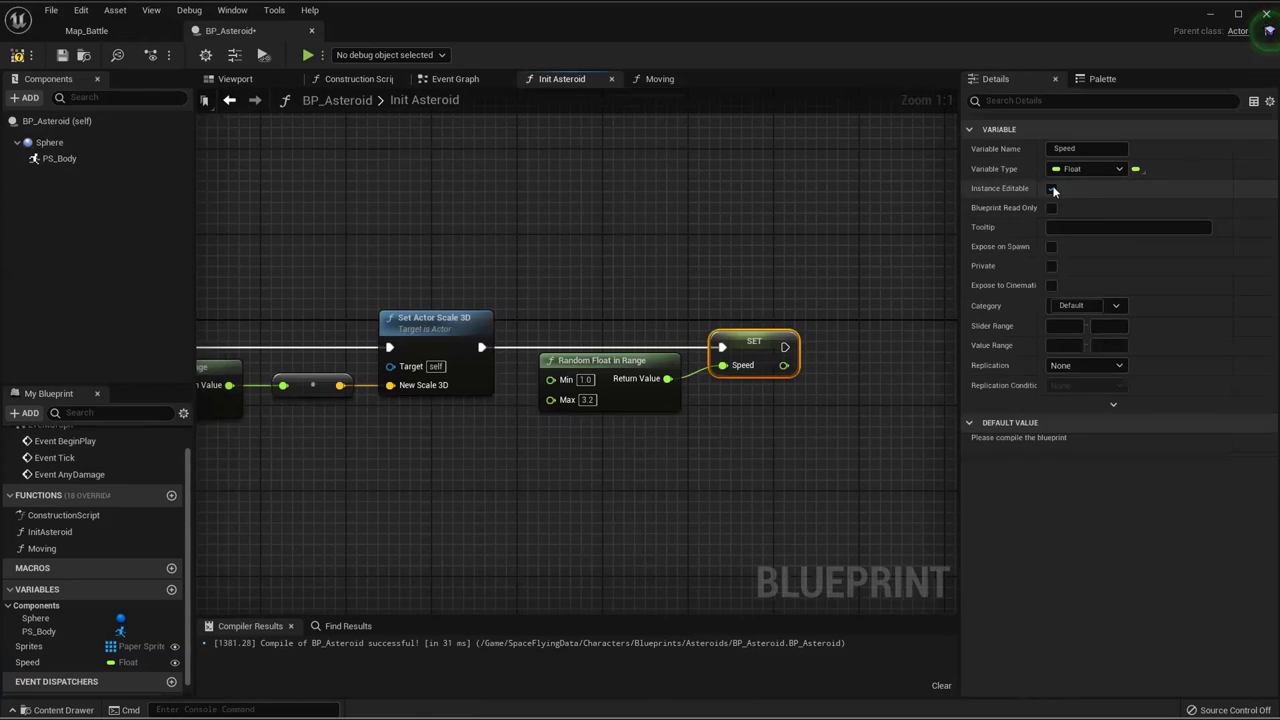
{"action": "left_click_drag", "start_coordinate": [770, 378], "coordinate": [617, 462]}
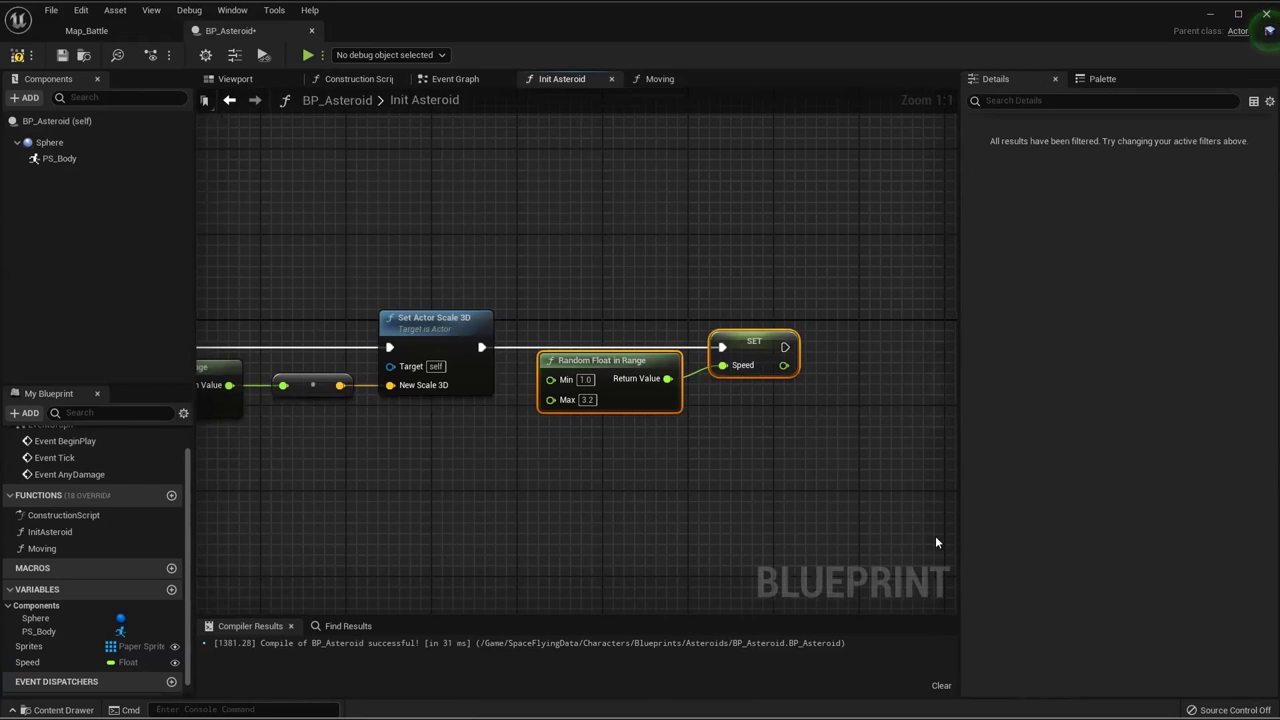
{"action": "left_click", "coordinate": [696, 485]}
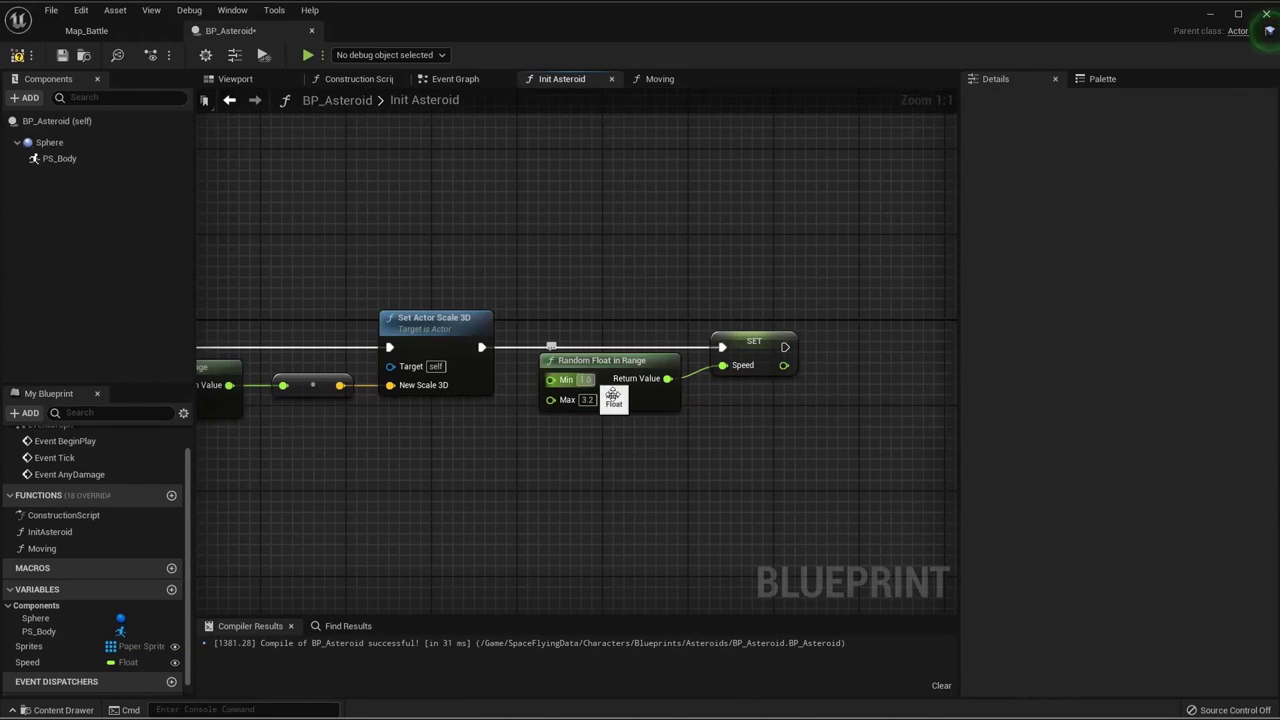
{"action": "left_click", "coordinate": [587, 380]}
{"action": "type", "text": "400"}
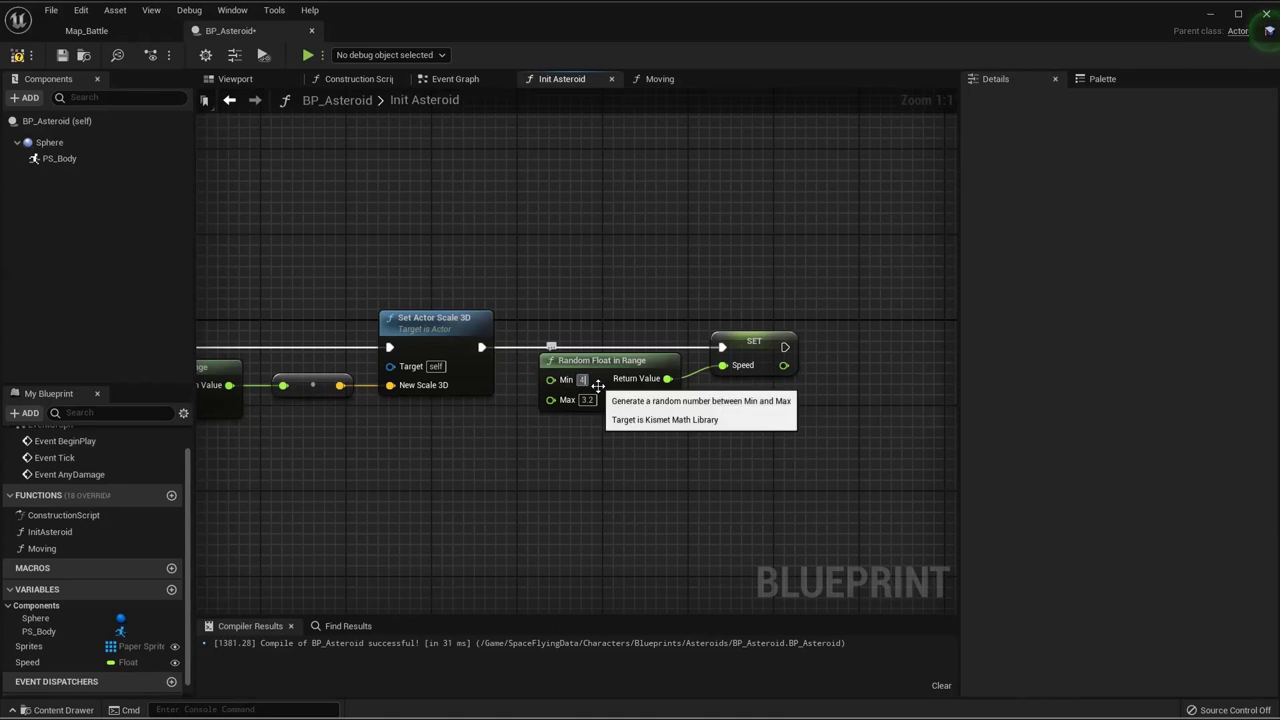
{"action": "key", "text": "Return"}
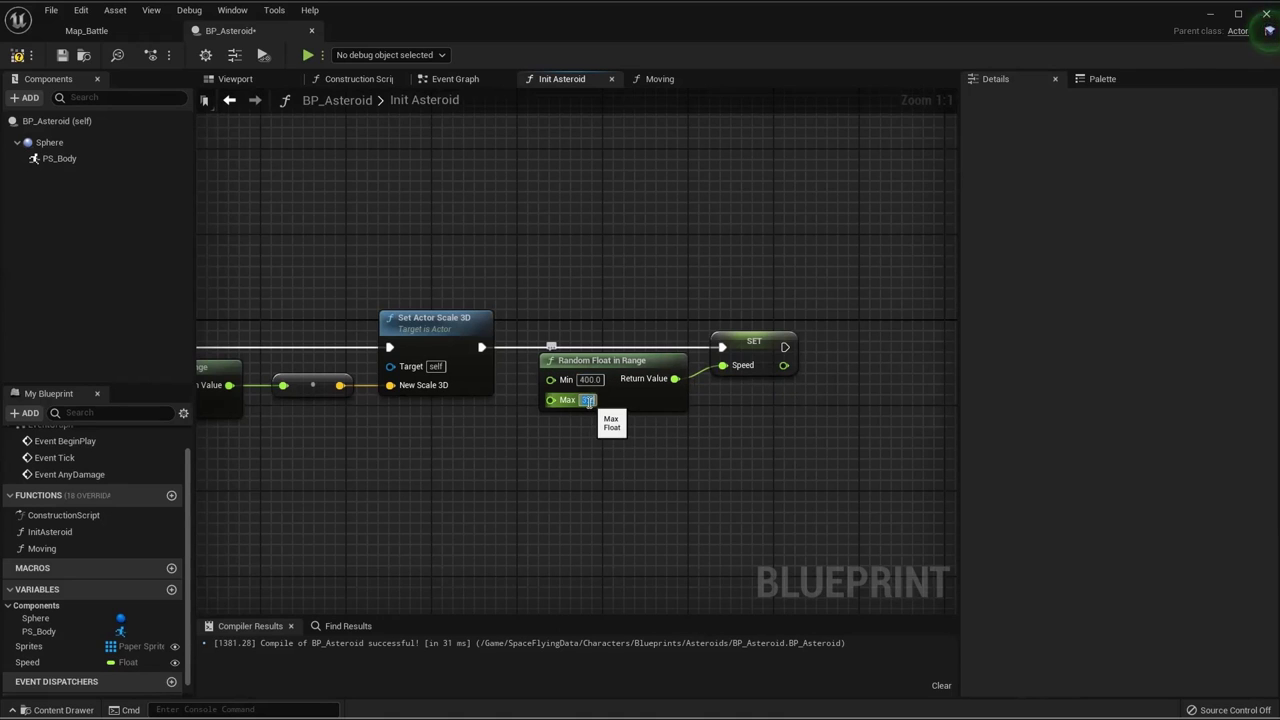
{"action": "left_click", "coordinate": [587, 400]}
{"action": "type", "text": "2200"}
{"action": "key", "text": "Return"}
{"action": "left_click", "coordinate": [641, 404]}
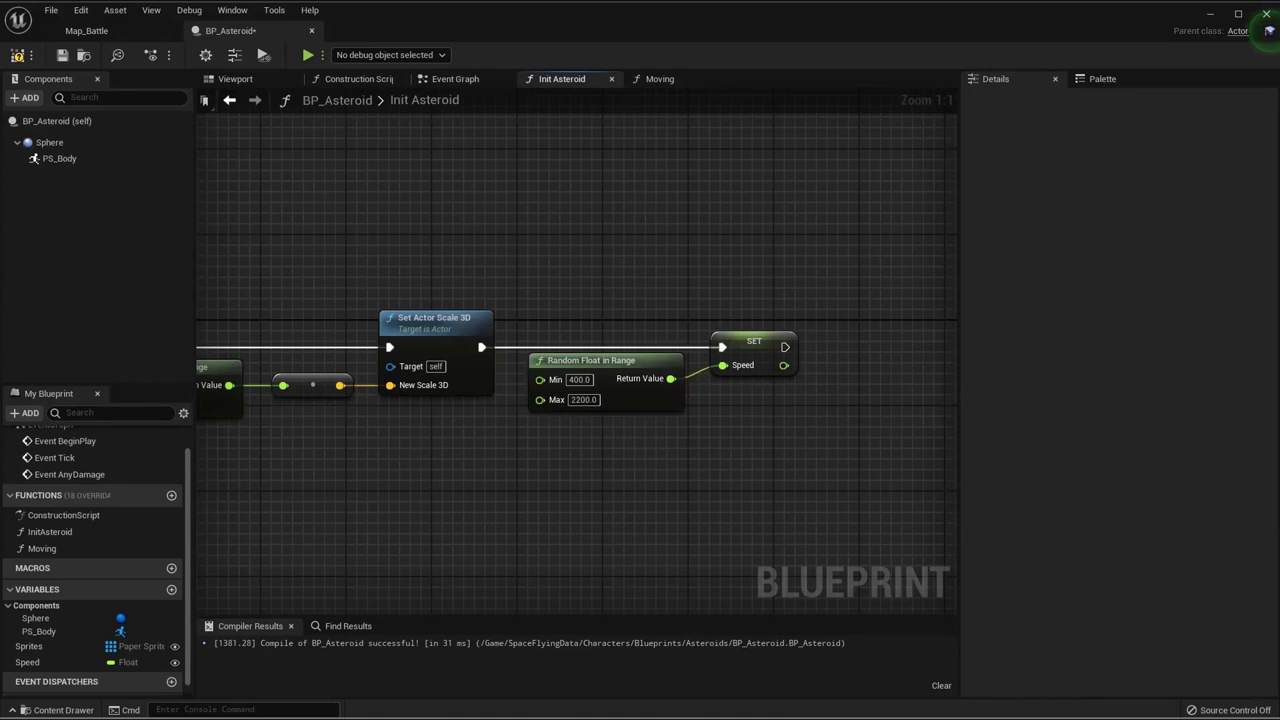
{"action": "right_click_drag", "start_coordinate": [593, 347], "coordinate": [522, 362]}
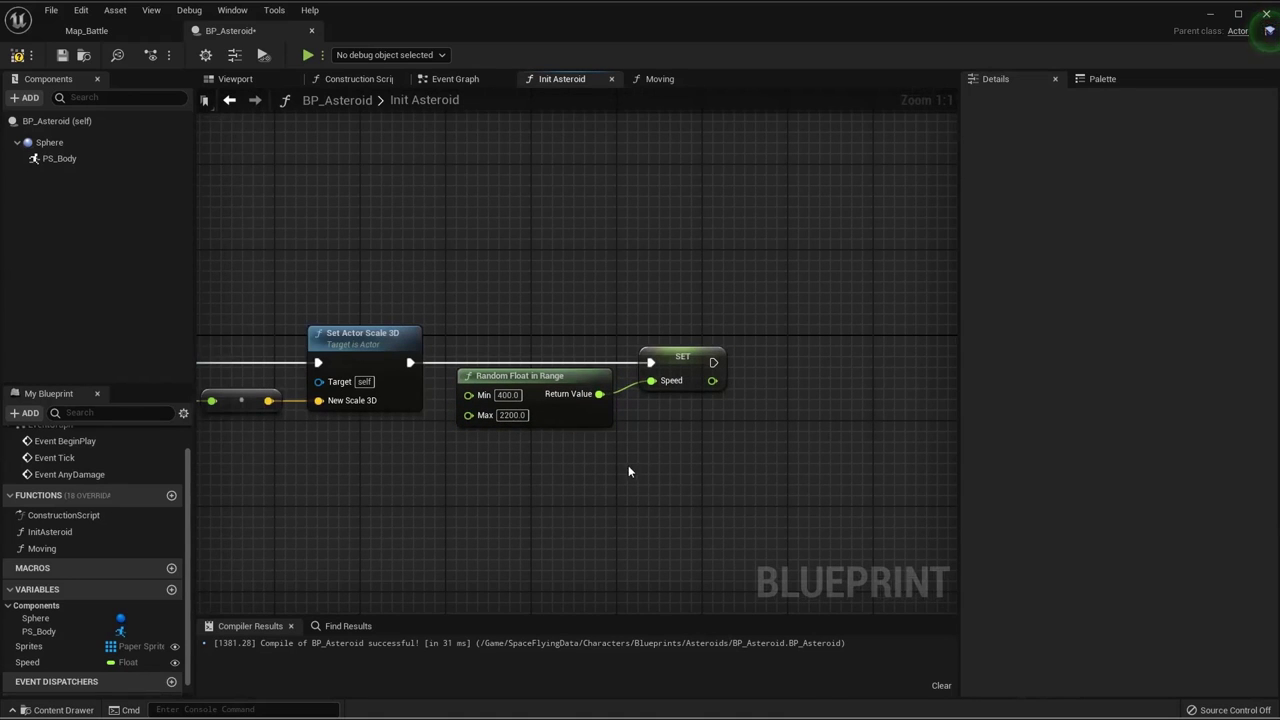
{"action": "right_click_drag", "start_coordinate": [599, 474], "coordinate": [661, 484]}
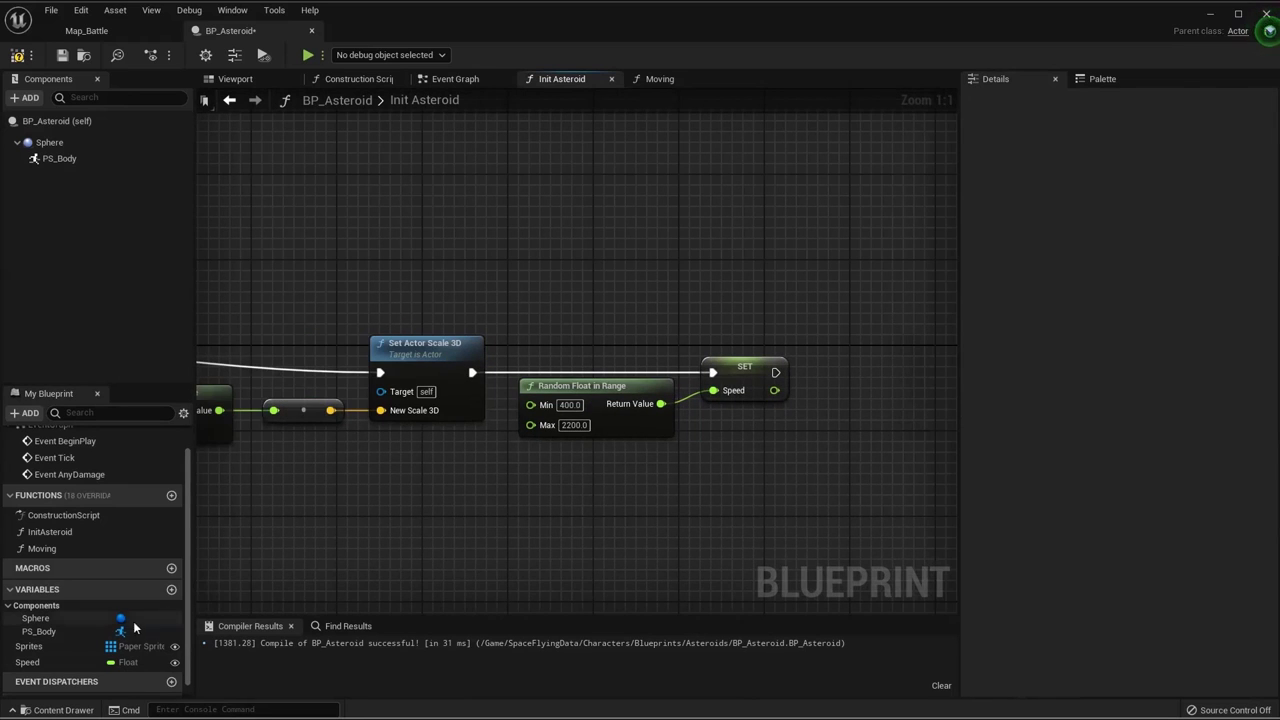
Add a new Float Range variable named SpeedRange.
{"action": "left_click", "coordinate": [171, 590]}
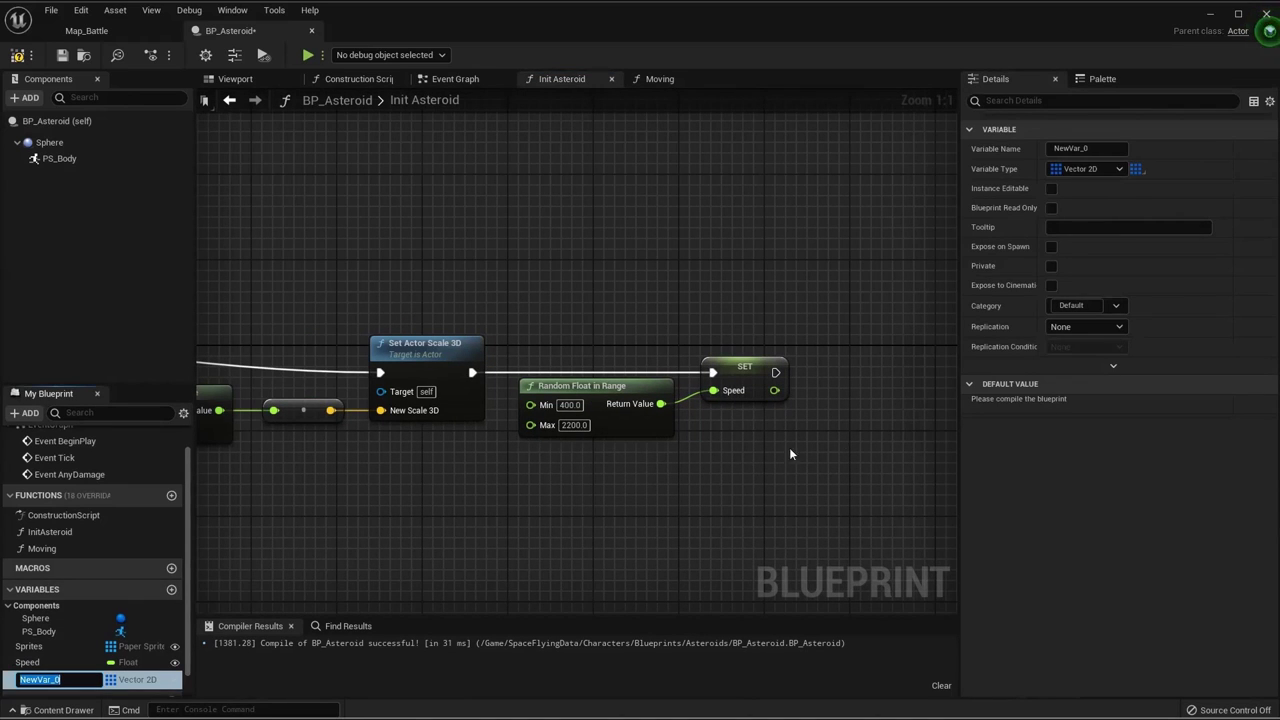
{"action": "left_click", "coordinate": [1090, 169]}
{"action": "type", "text": "range"}
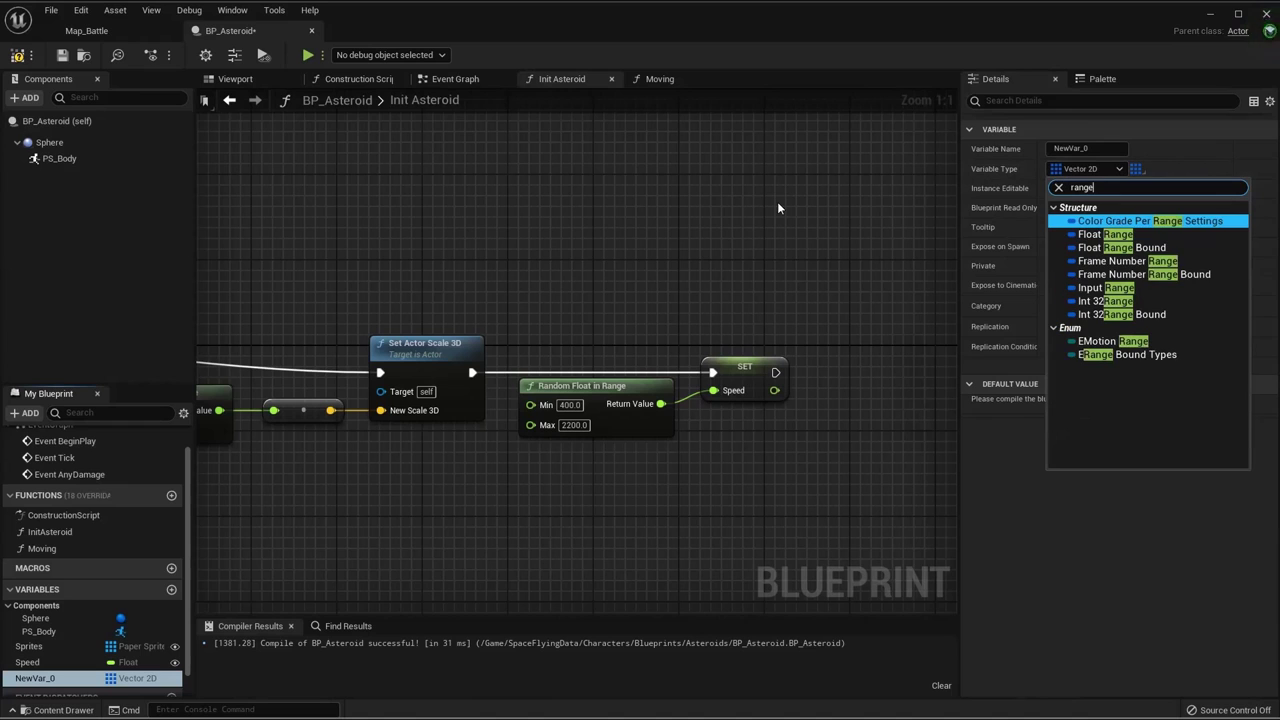
{"action": "left_click", "coordinate": [1105, 234]}
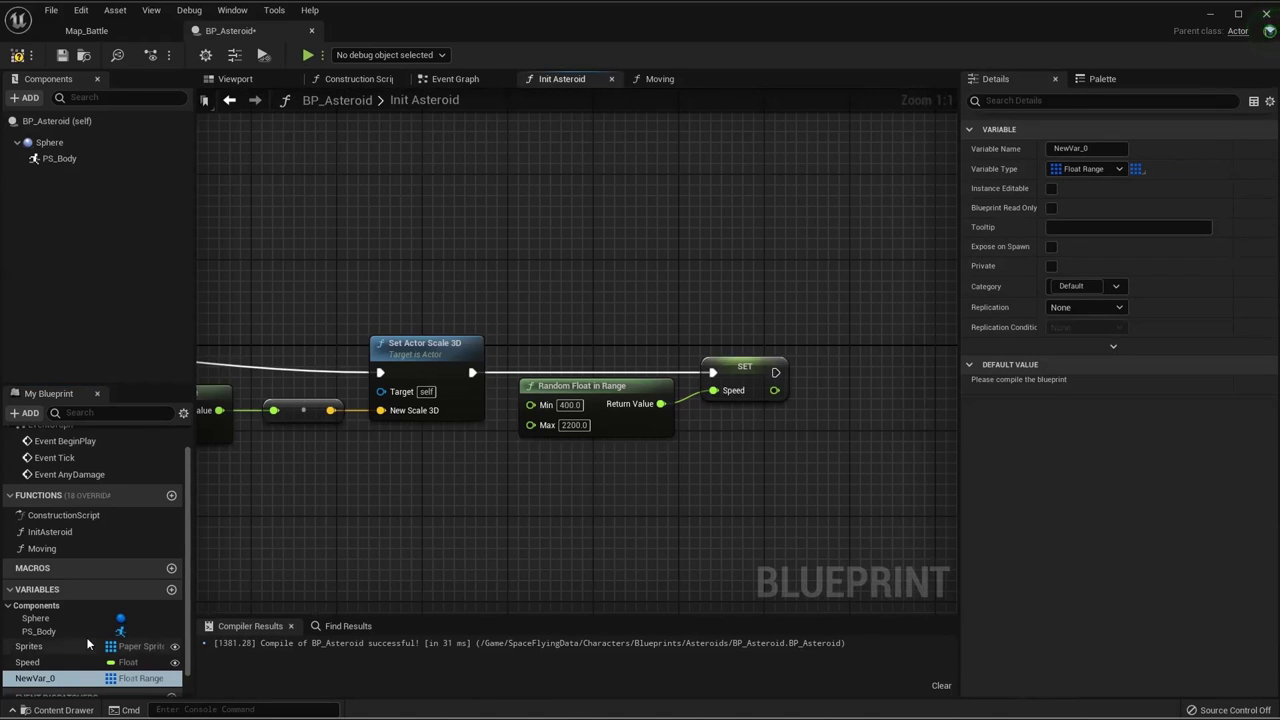
{"action": "double_click", "coordinate": [80, 677]}
{"action": "type", "text": "SpeedRange"}
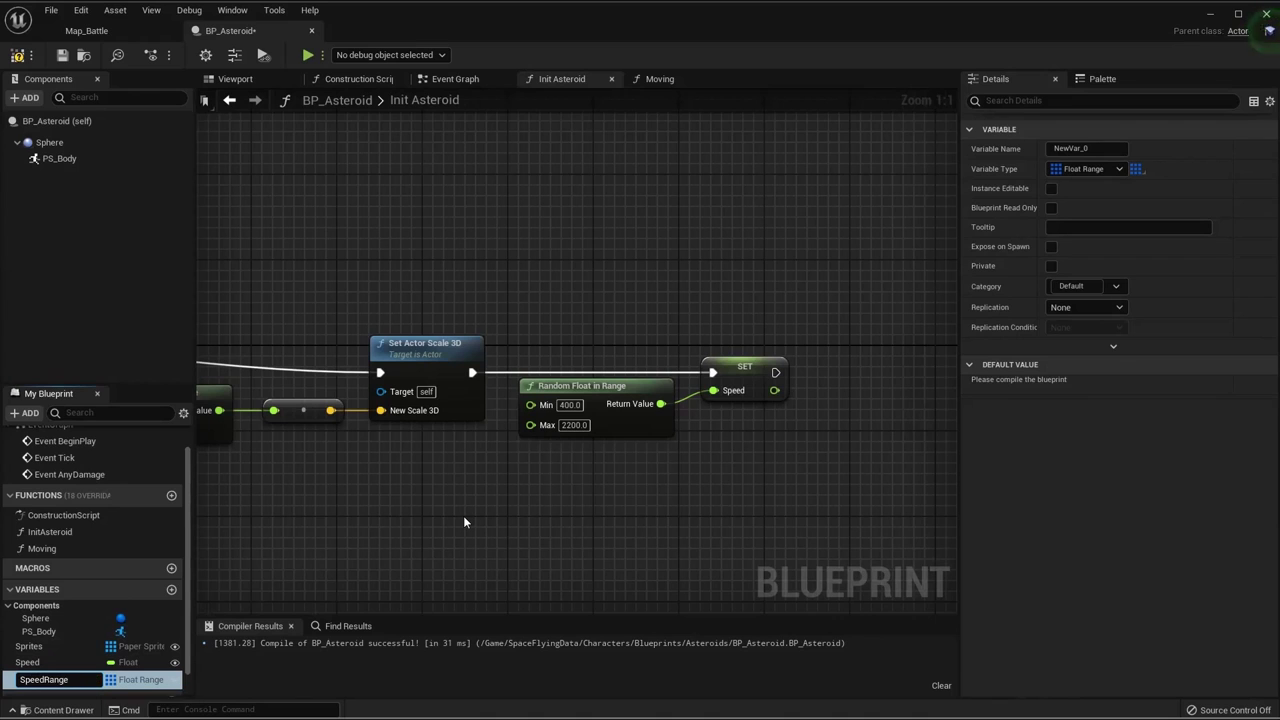
{"action": "key", "text": "Return"}
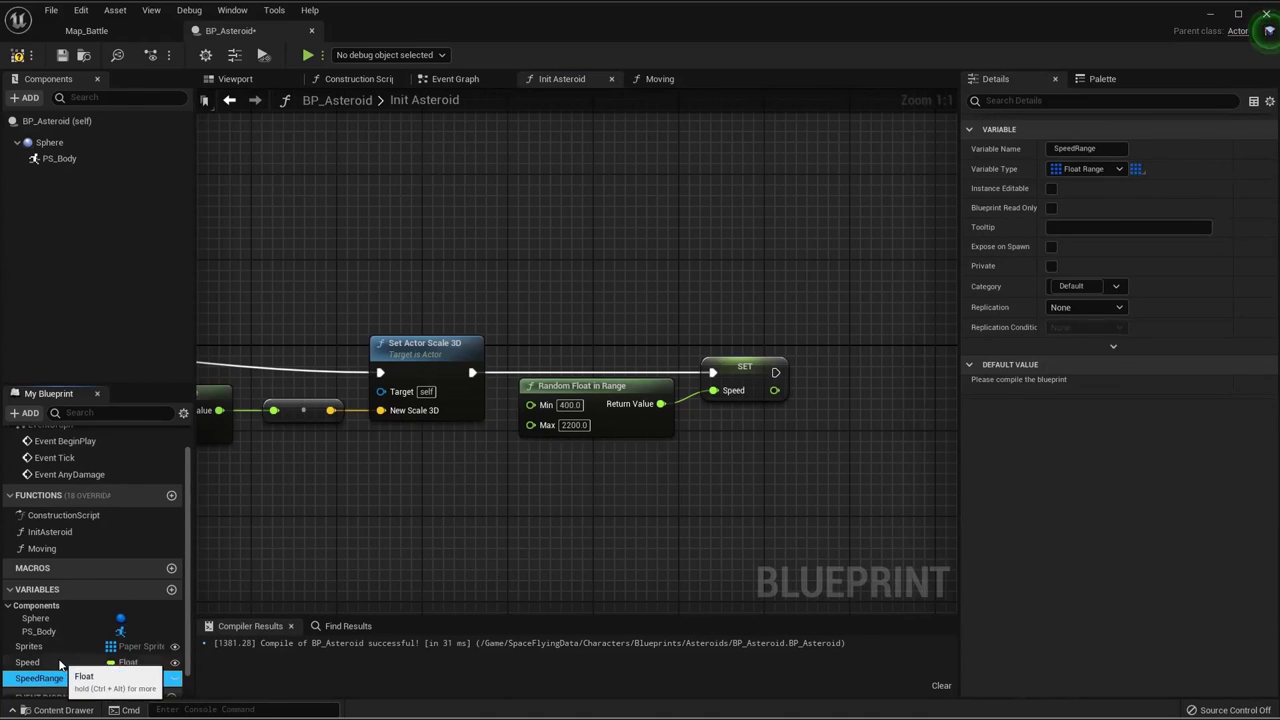
Make the Speed variable private.
{"action": "left_click", "coordinate": [130, 663]}
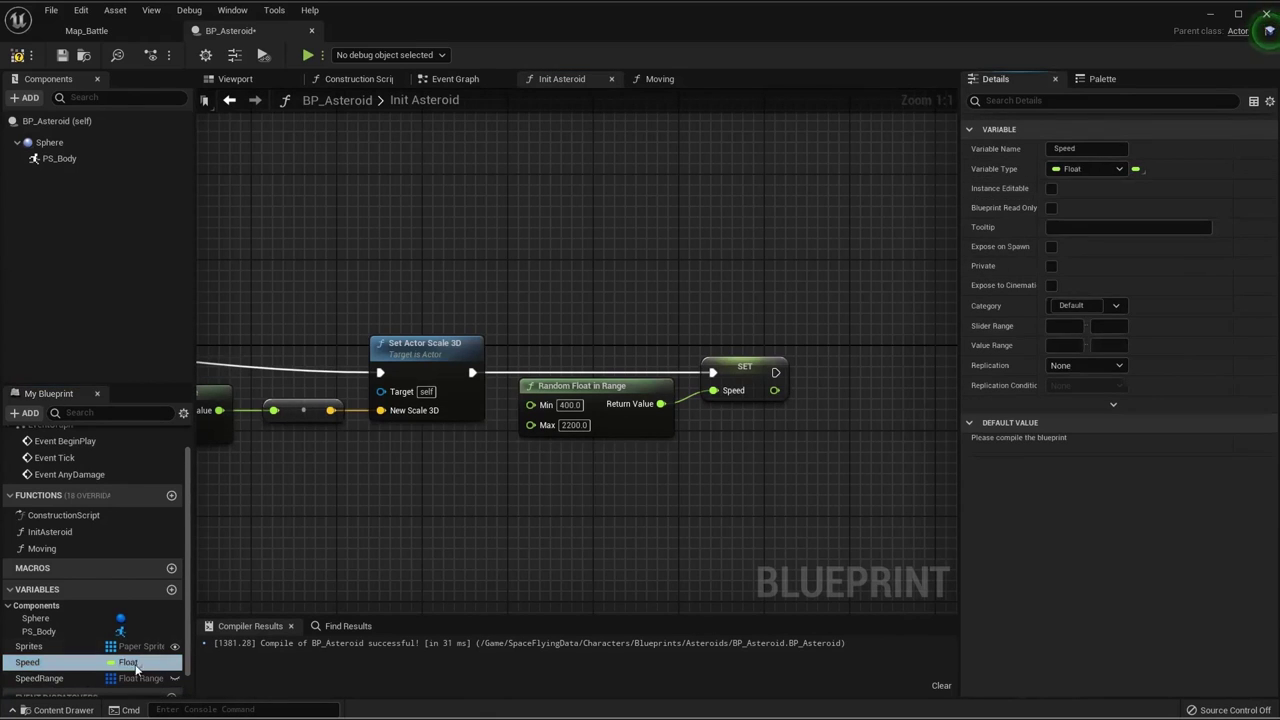
{"action": "left_click", "coordinate": [1075, 306]}
{"action": "key", "text": "Return"}
{"action": "left_click", "coordinate": [1050, 266]}
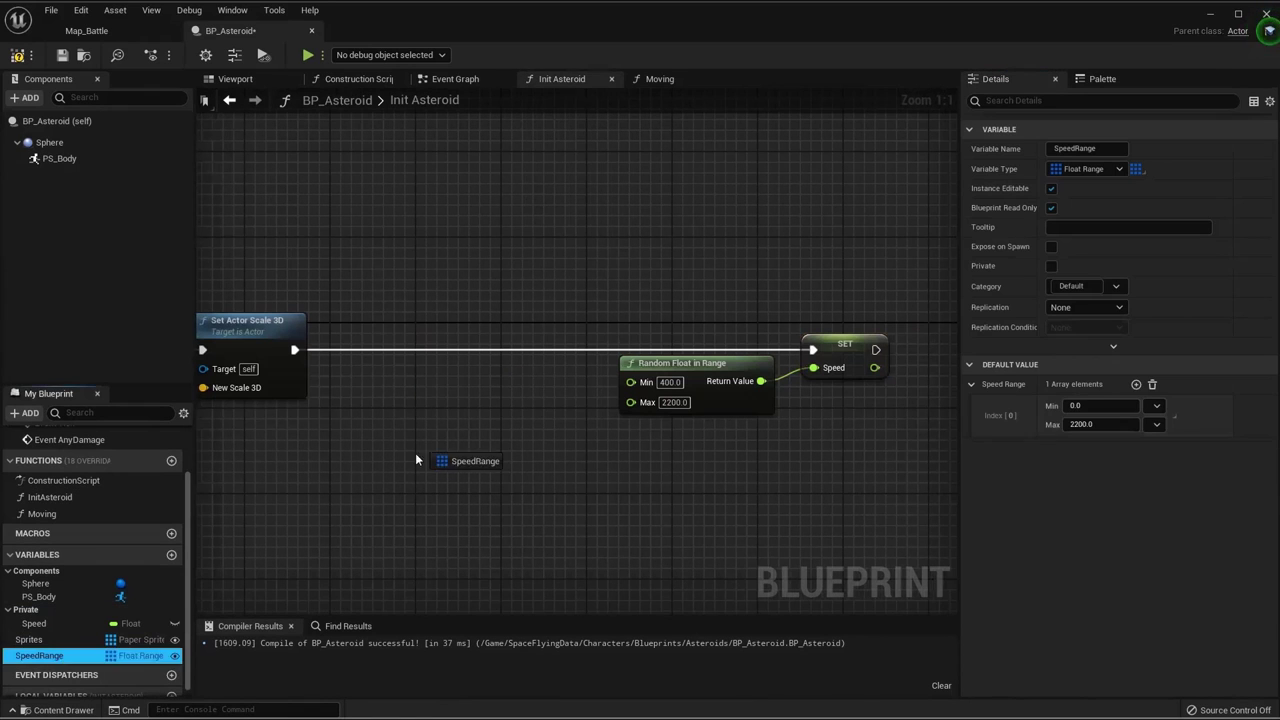
Place a SpeedRange getter in the graph and change it from an array to a single value.
{"action": "left_click_drag", "start_coordinate": [39, 655], "coordinate": [415, 452], "text": "ctrl"}
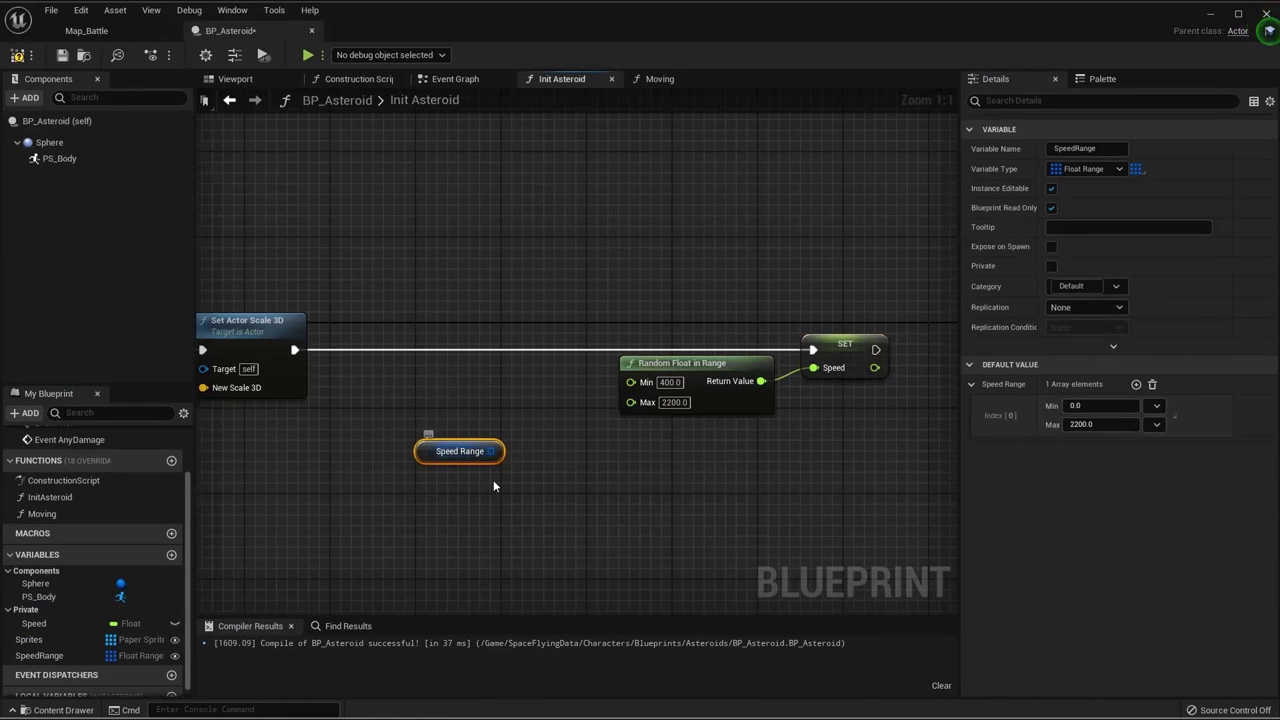
{"action": "left_click", "coordinate": [1136, 169]}
{"action": "left_click", "coordinate": [1115, 189]}
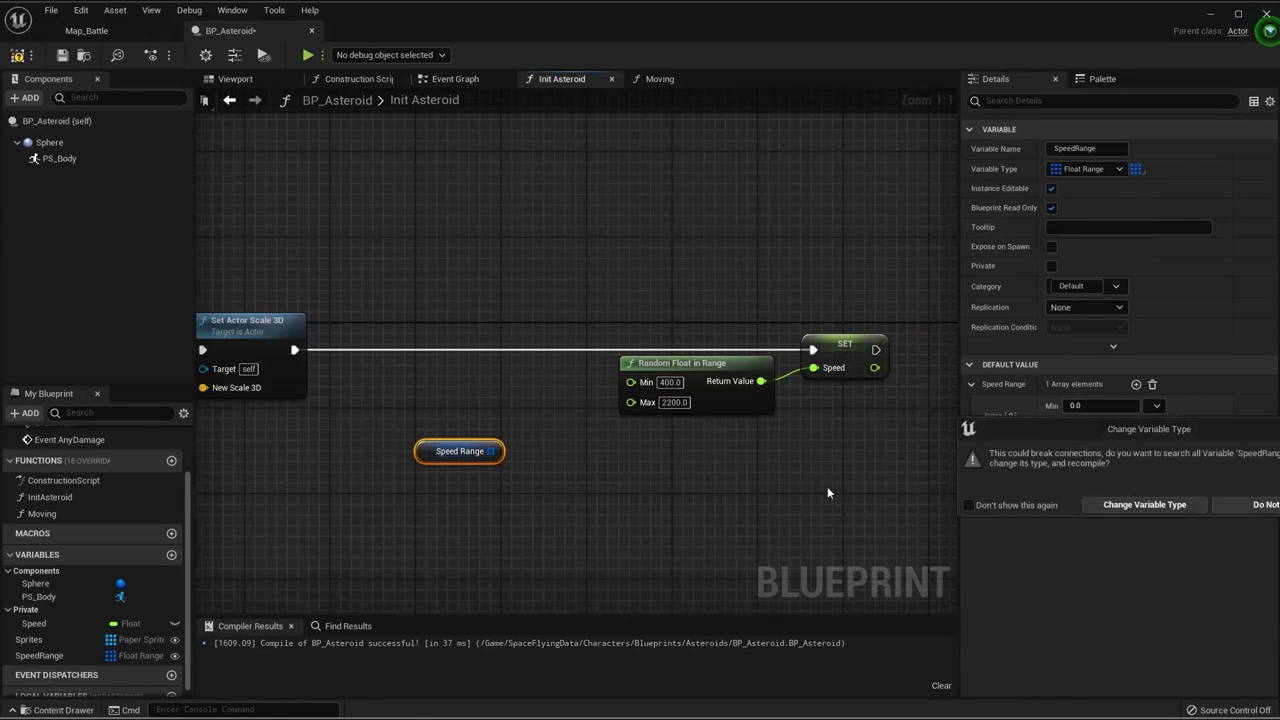
{"action": "left_click", "coordinate": [1133, 503]}
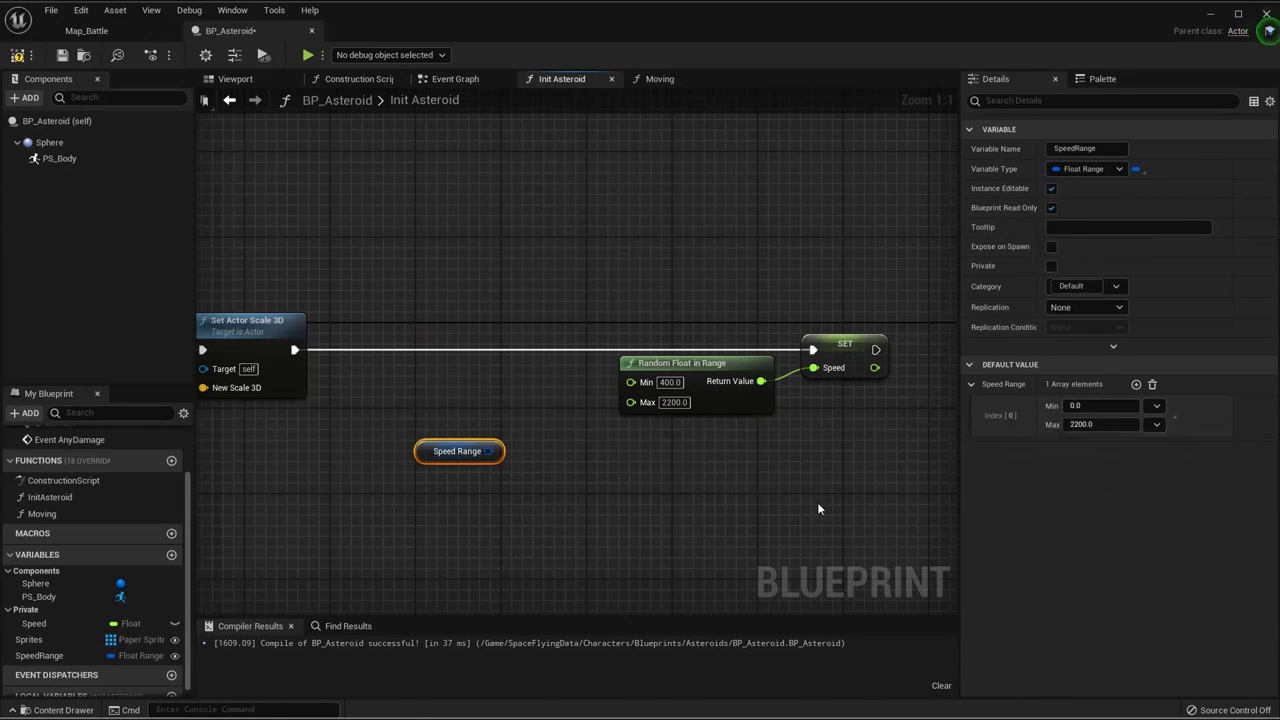
{"action": "right_click_drag", "start_coordinate": [481, 510], "coordinate": [503, 526]}
{"action": "left_click", "coordinate": [560, 525]}
{"action": "left_click", "coordinate": [461, 479]}
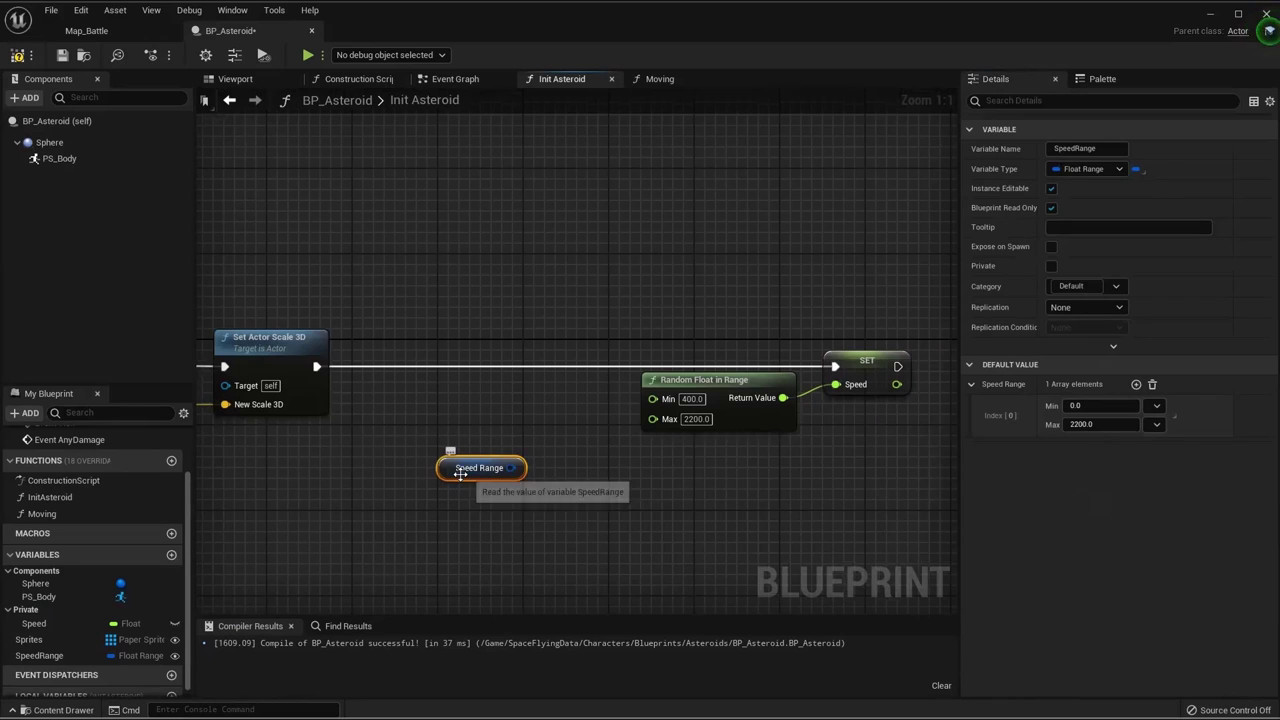
{"action": "right_click_drag", "start_coordinate": [474, 481], "coordinate": [588, 438]}
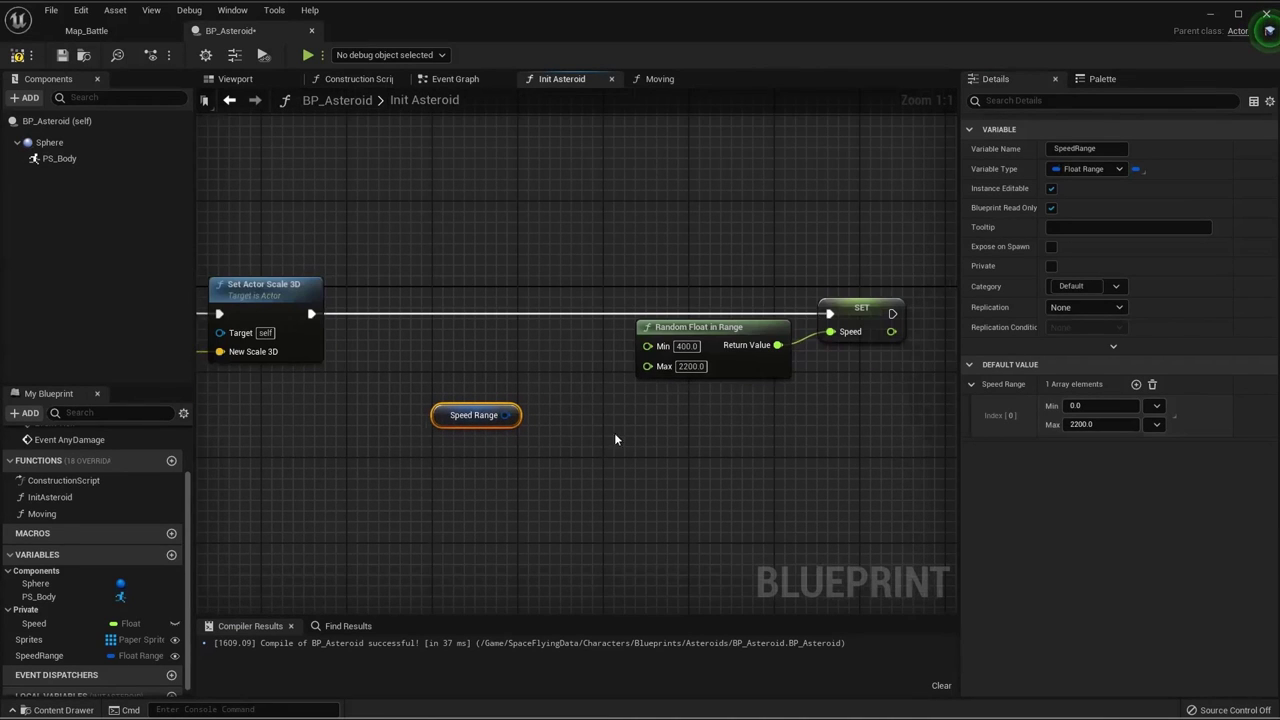
Give SpeedRange a default Max value of 2200.
{"action": "right_click", "coordinate": [645, 425]}
{"action": "right_click_drag", "start_coordinate": [497, 507], "coordinate": [531, 491]}
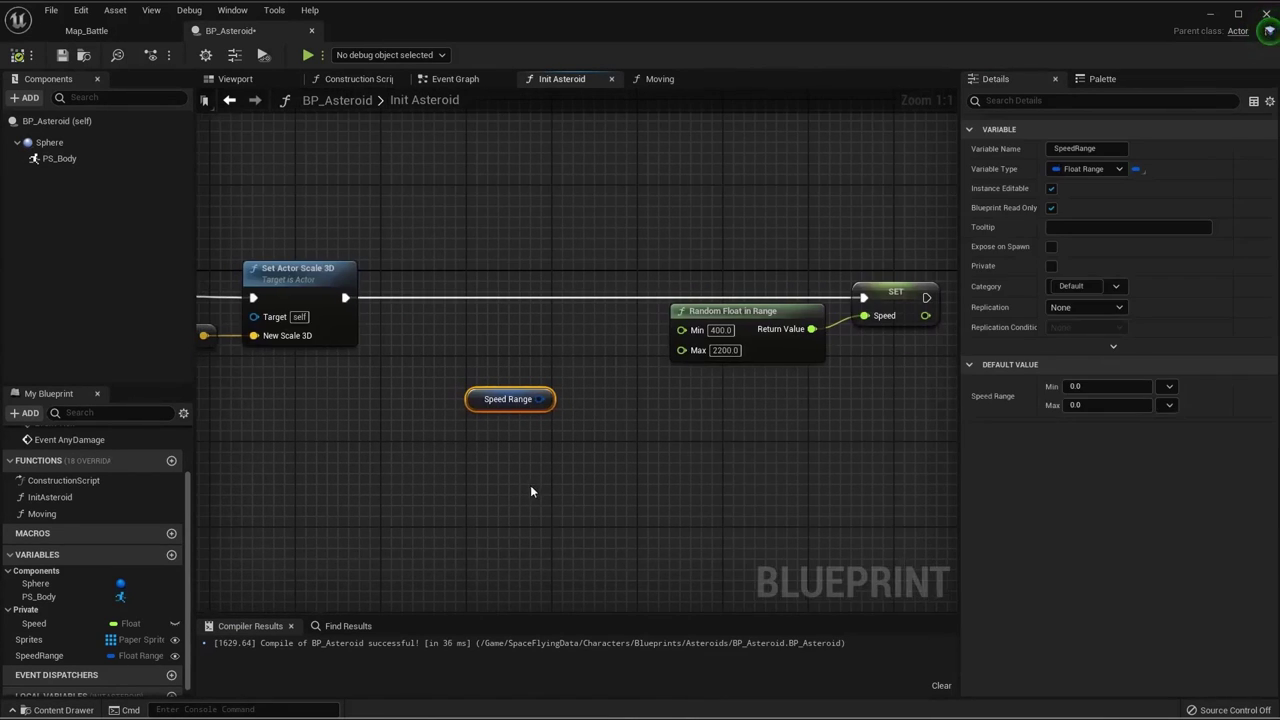
{"action": "left_click", "coordinate": [531, 491]}
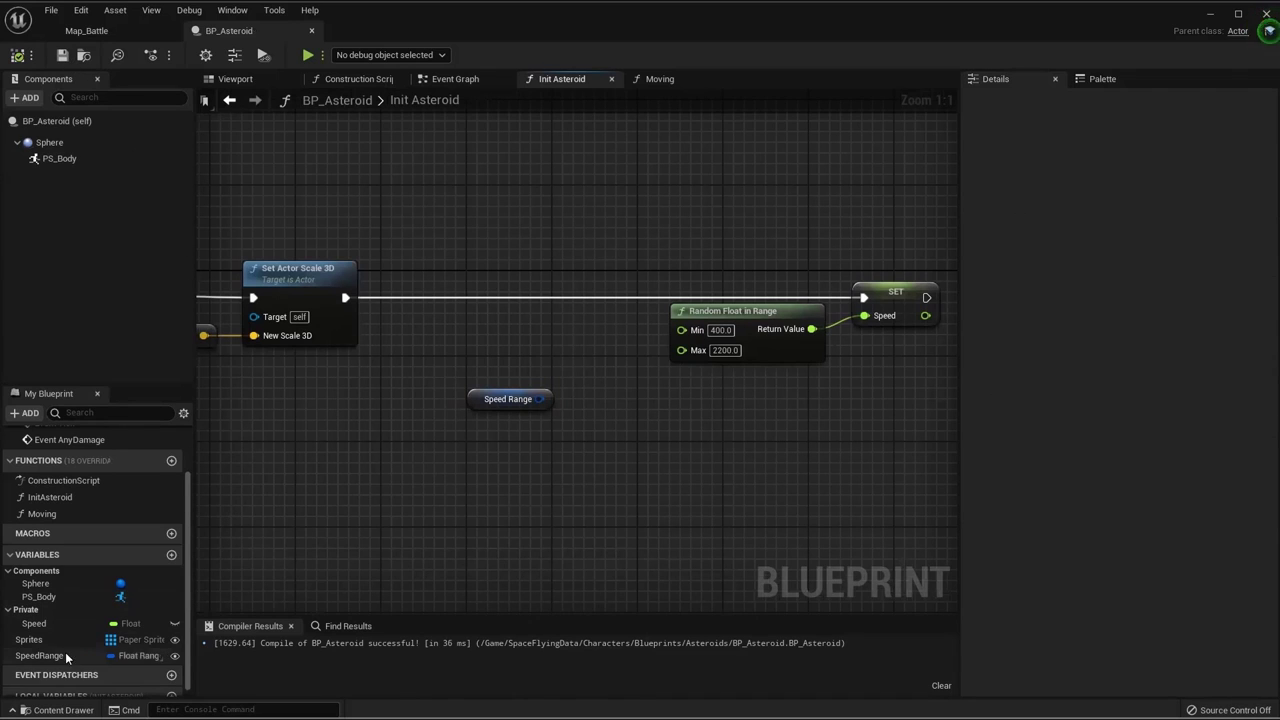
{"action": "left_click", "coordinate": [495, 402]}
{"action": "left_click", "coordinate": [1090, 387]}
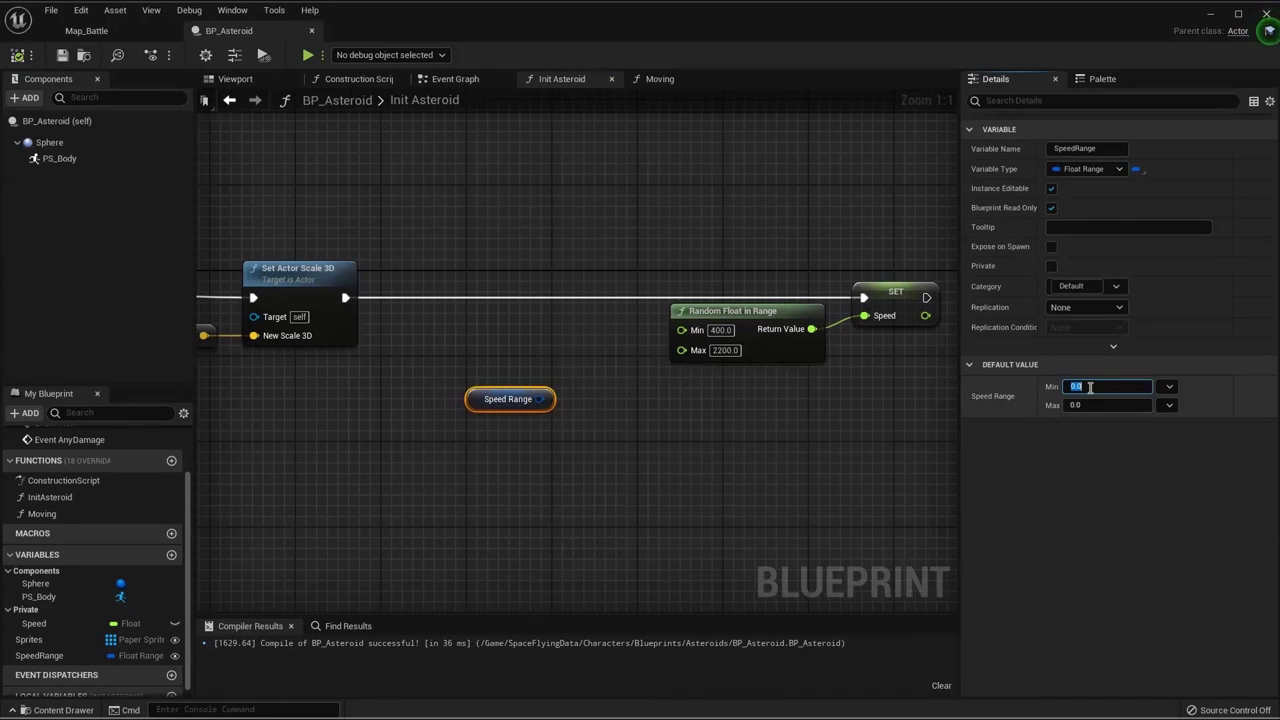
{"action": "key", "text": "Tab"}
{"action": "type", "text": "2200"}
{"action": "left_click", "coordinate": [708, 495]}
{"action": "right_click_drag", "start_coordinate": [708, 495], "coordinate": [696, 509]}
{"action": "left_click", "coordinate": [455, 423]}
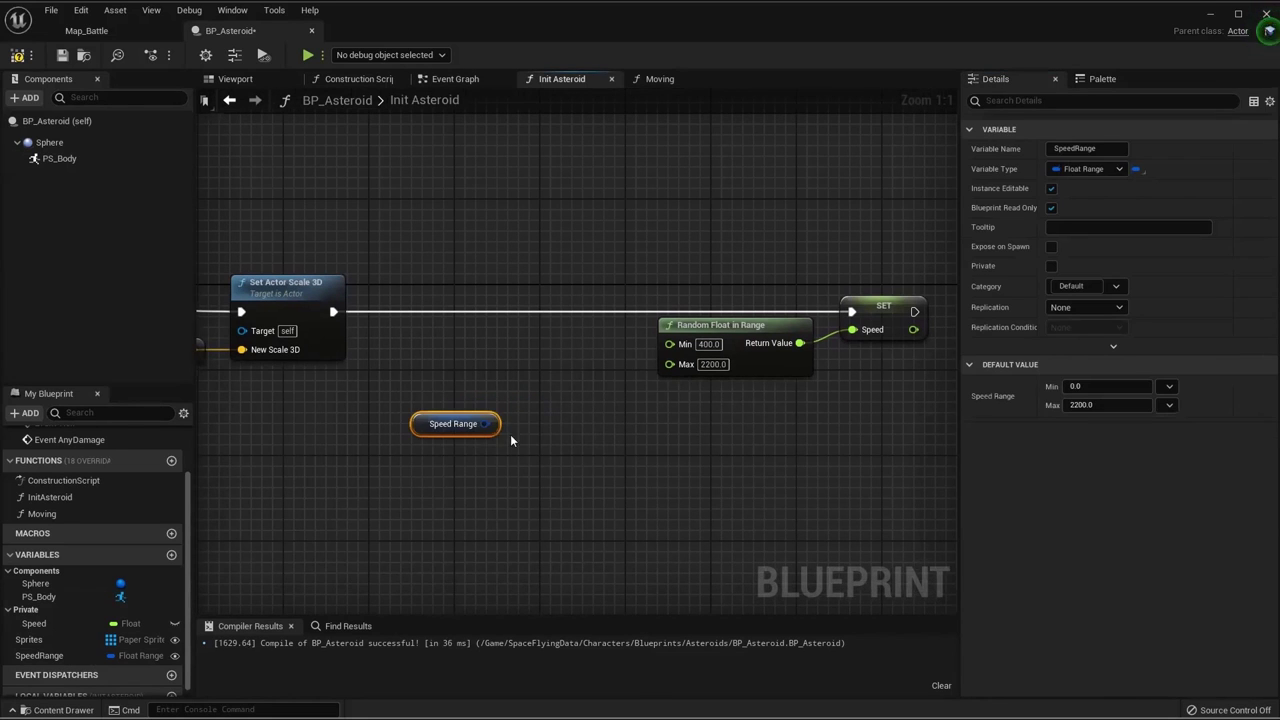
{"action": "right_click", "coordinate": [484, 424]}
Split SpeedRange's bounds and wire Lower/Upper Bound Value into Random Float in Range's Min and Max.
{"action": "left_click", "coordinate": [527, 480]}
{"action": "right_click", "coordinate": [516, 416]}
{"action": "right_click", "coordinate": [528, 425]}
{"action": "left_click", "coordinate": [592, 480]}
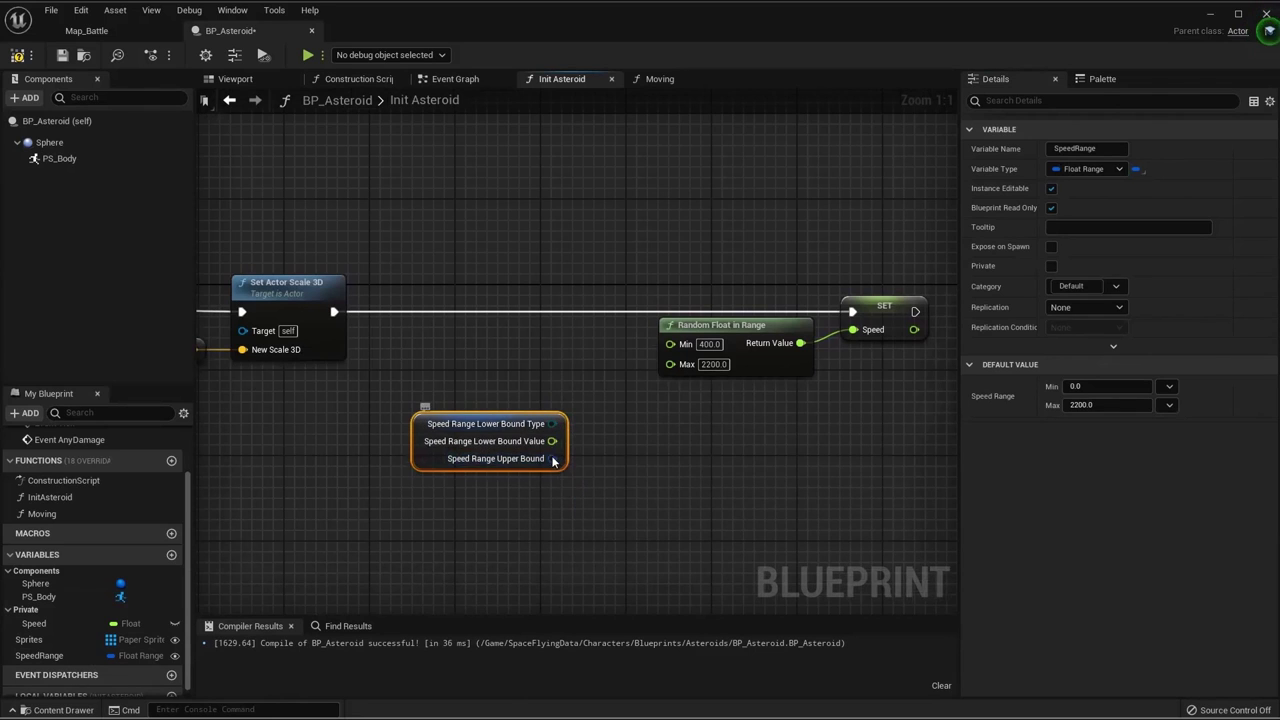
{"action": "right_click", "coordinate": [552, 460]}
{"action": "left_click", "coordinate": [604, 516]}
{"action": "mouse_move", "coordinate": [552, 441]}
{"action": "left_mouse_down"}
{"action": "mouse_move", "coordinate": [616, 460]}
{"action": "mouse_move", "coordinate": [551, 476]}
{"action": "left_mouse_up"}
{"action": "left_click_drag", "start_coordinate": [460, 487], "coordinate": [514, 391]}
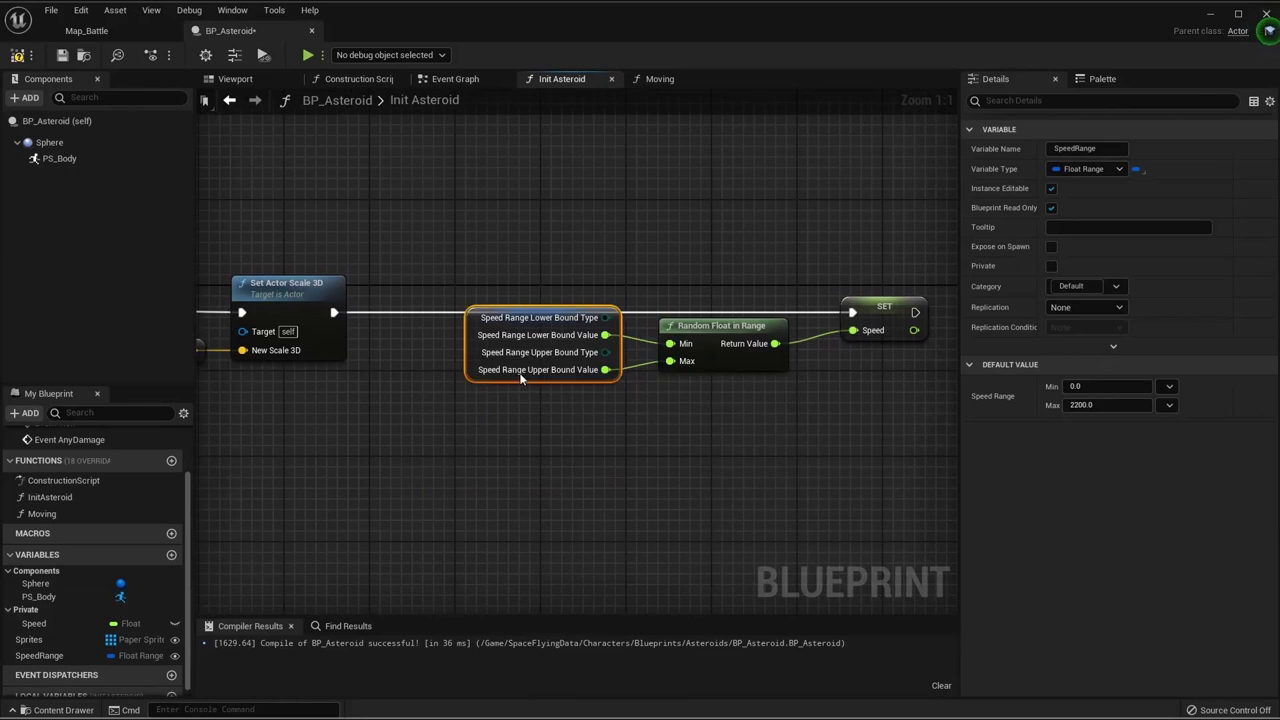
Set SpeedRange's default Min to 400.
{"action": "mouse_move", "coordinate": [729, 360]}
{"action": "left_mouse_down"}
{"action": "mouse_move", "coordinate": [726, 371]}
{"action": "mouse_move", "coordinate": [767, 379]}
{"action": "left_mouse_up"}
{"action": "left_click", "coordinate": [743, 449]}
{"action": "right_click_drag", "start_coordinate": [580, 496], "coordinate": [560, 517]}
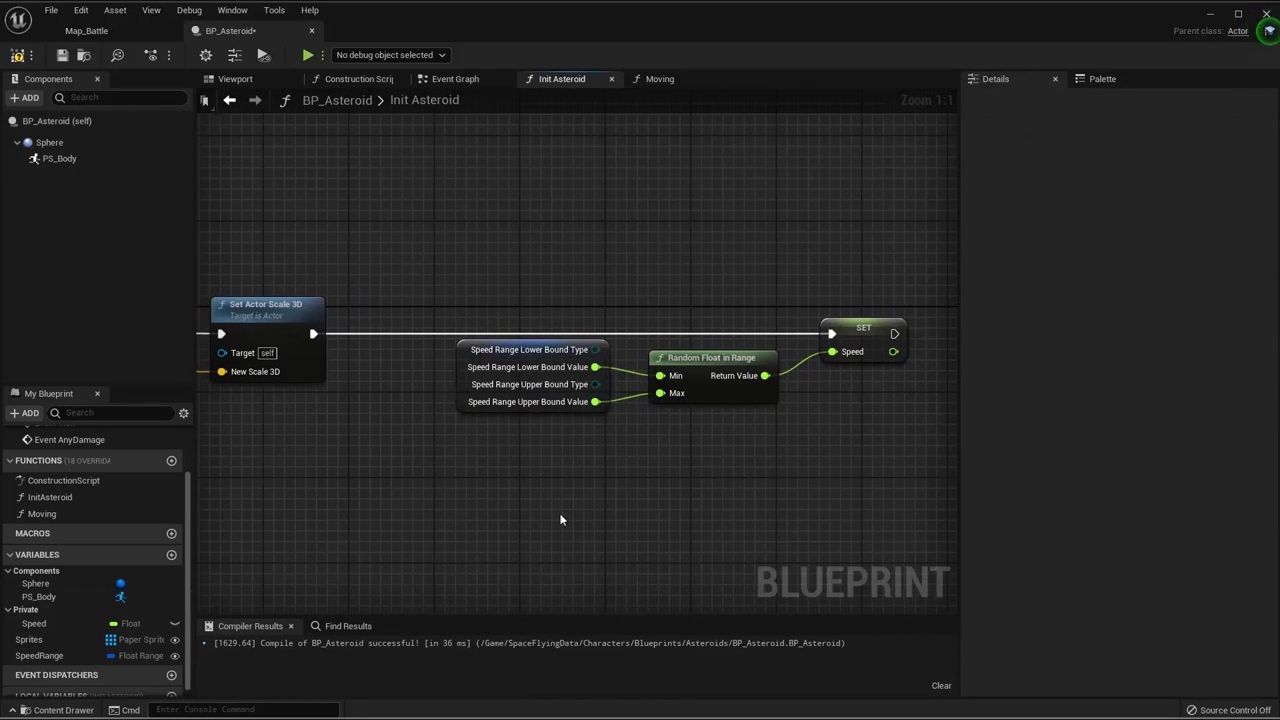
{"action": "left_click", "coordinate": [530, 390]}
{"action": "right_click_drag", "start_coordinate": [518, 296], "coordinate": [490, 299]}
{"action": "left_click", "coordinate": [1087, 386]}
{"action": "type", "text": "00"}
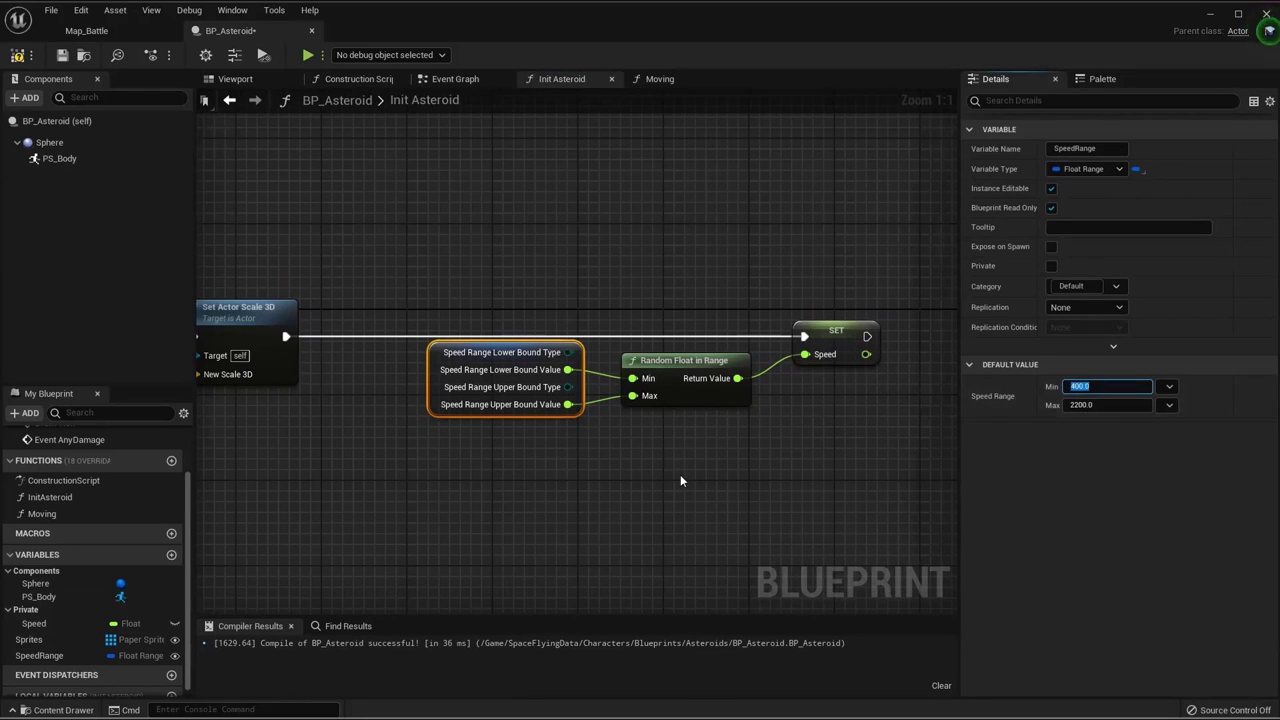
Move the split, Random Float and SET nodes left, closer to the scale node.
{"action": "left_click_drag", "start_coordinate": [453, 300], "coordinate": [674, 463]}
{"action": "left_click", "coordinate": [823, 330], "text": "ctrl"}
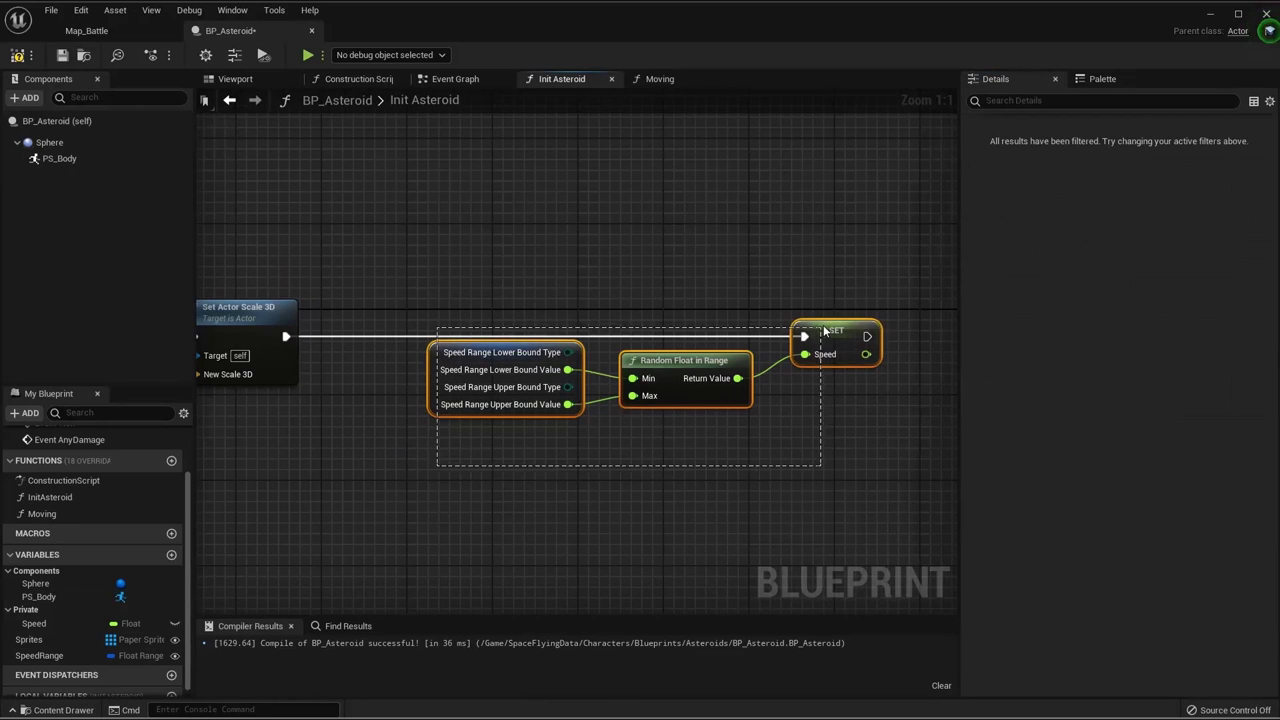
{"action": "left_click_drag", "start_coordinate": [823, 330], "coordinate": [725, 330]}
{"action": "left_click_drag", "start_coordinate": [775, 428], "coordinate": [713, 290]}
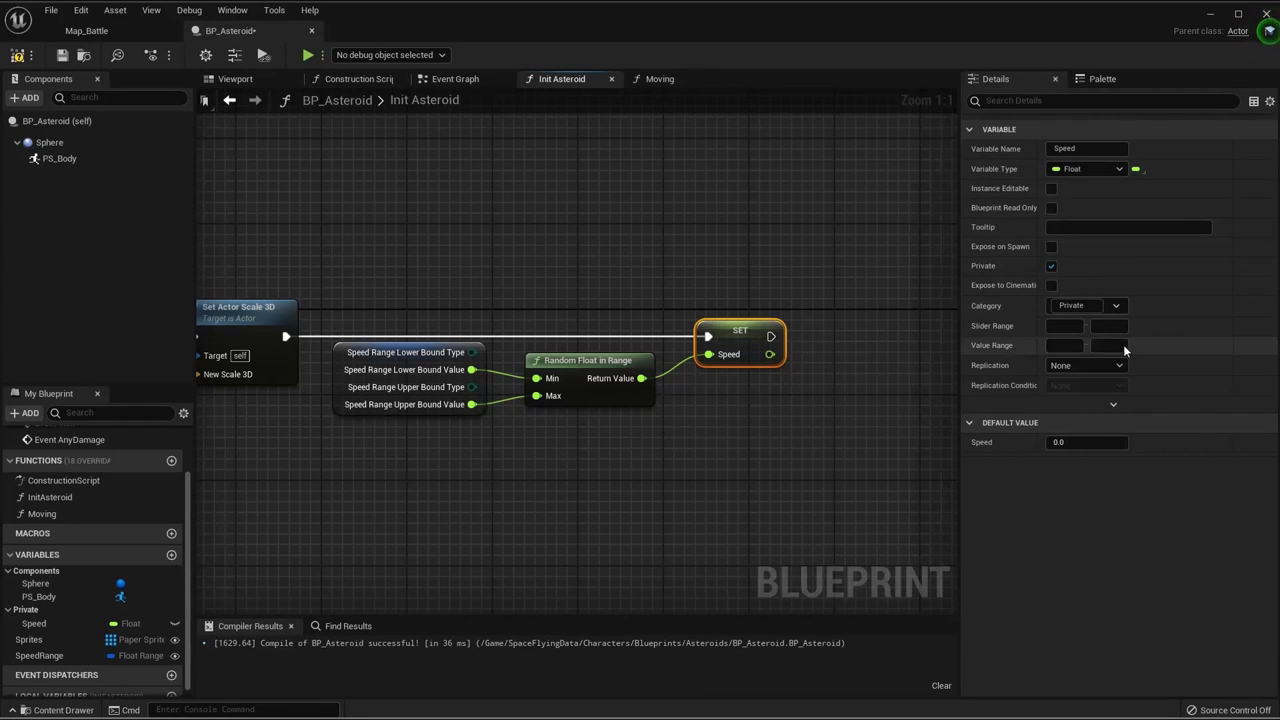
{"action": "left_click", "coordinate": [550, 480]}
{"action": "right_click_drag", "start_coordinate": [550, 480], "coordinate": [704, 489]}
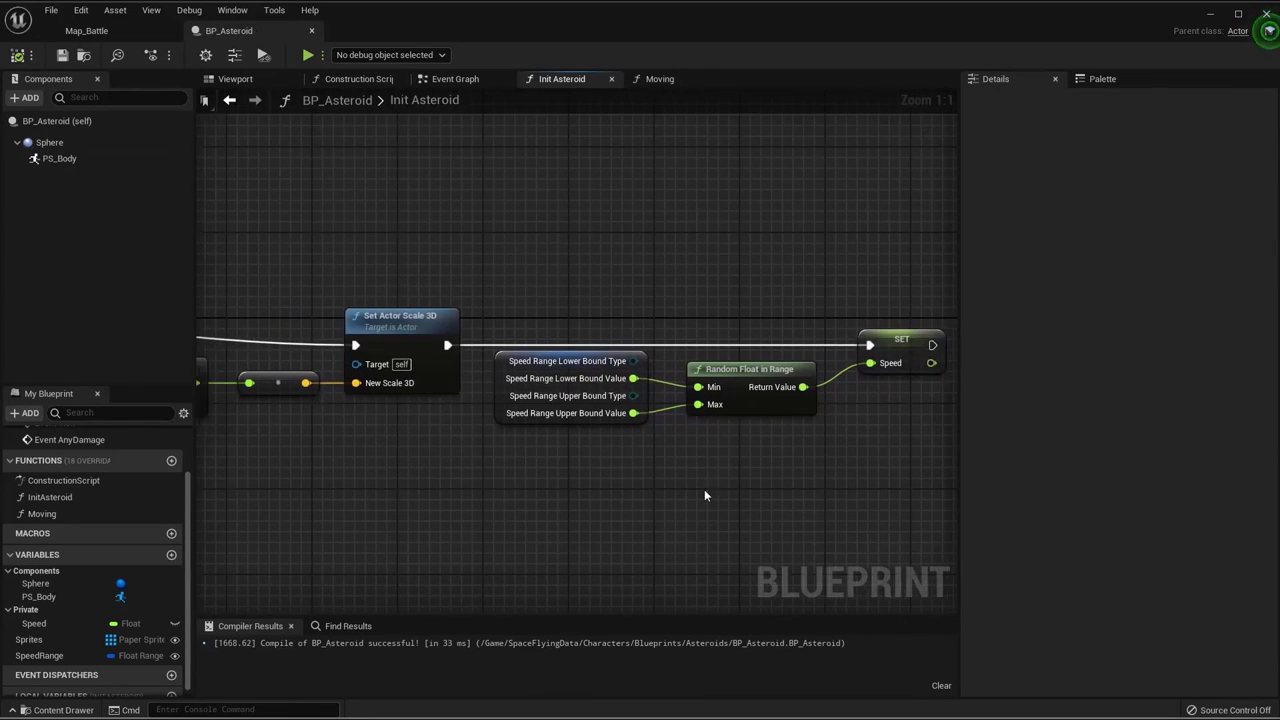
Close the Init Asteroid graph, open the Moving graph, and compile BP_Asteroid.
{"action": "left_click", "coordinate": [612, 79]}
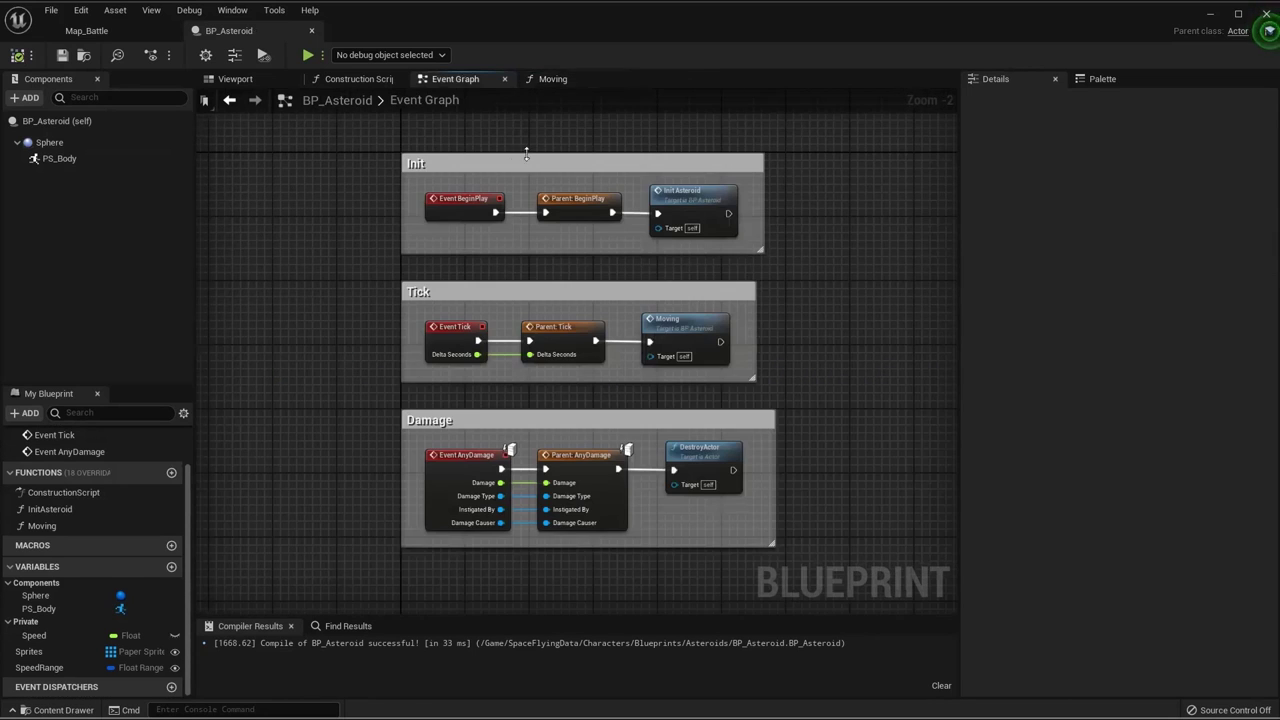
{"action": "left_click", "coordinate": [546, 80]}
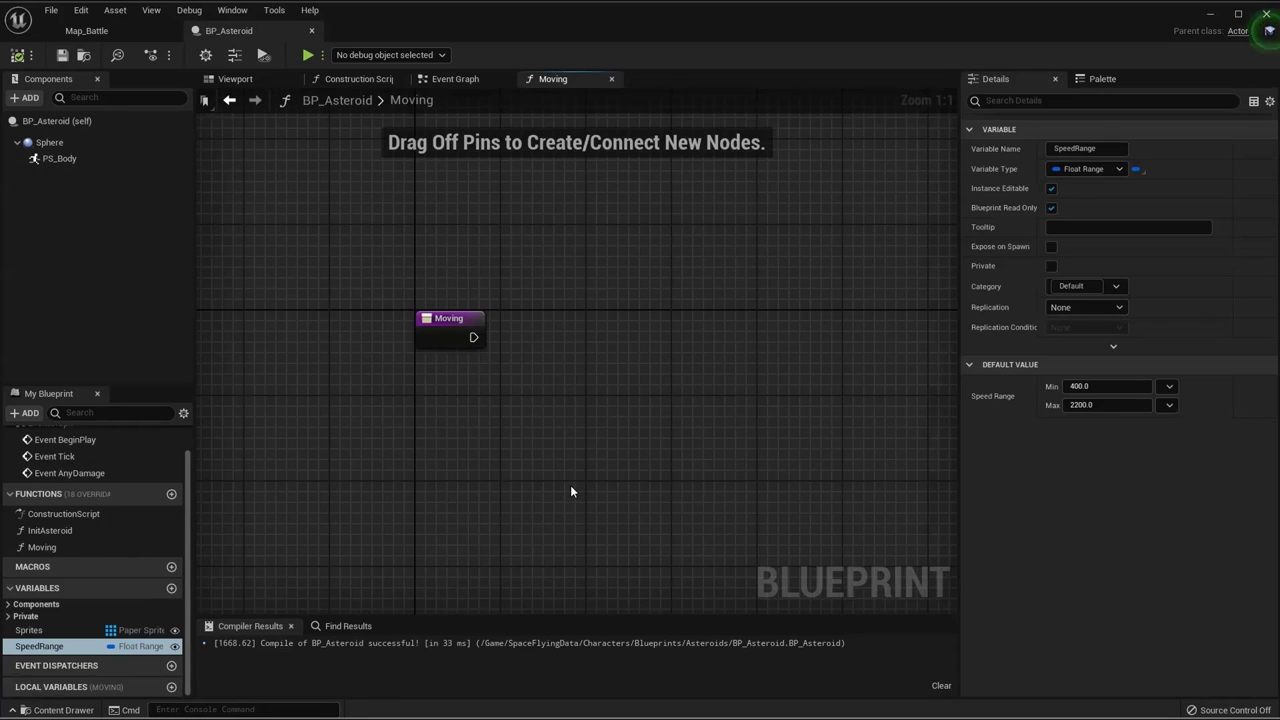
{"action": "left_click", "coordinate": [17, 55]}
Drag a BP_Asteroid actor from the Content Browser into the Map_Battle viewport.
{"action": "left_click", "coordinate": [86, 31]}
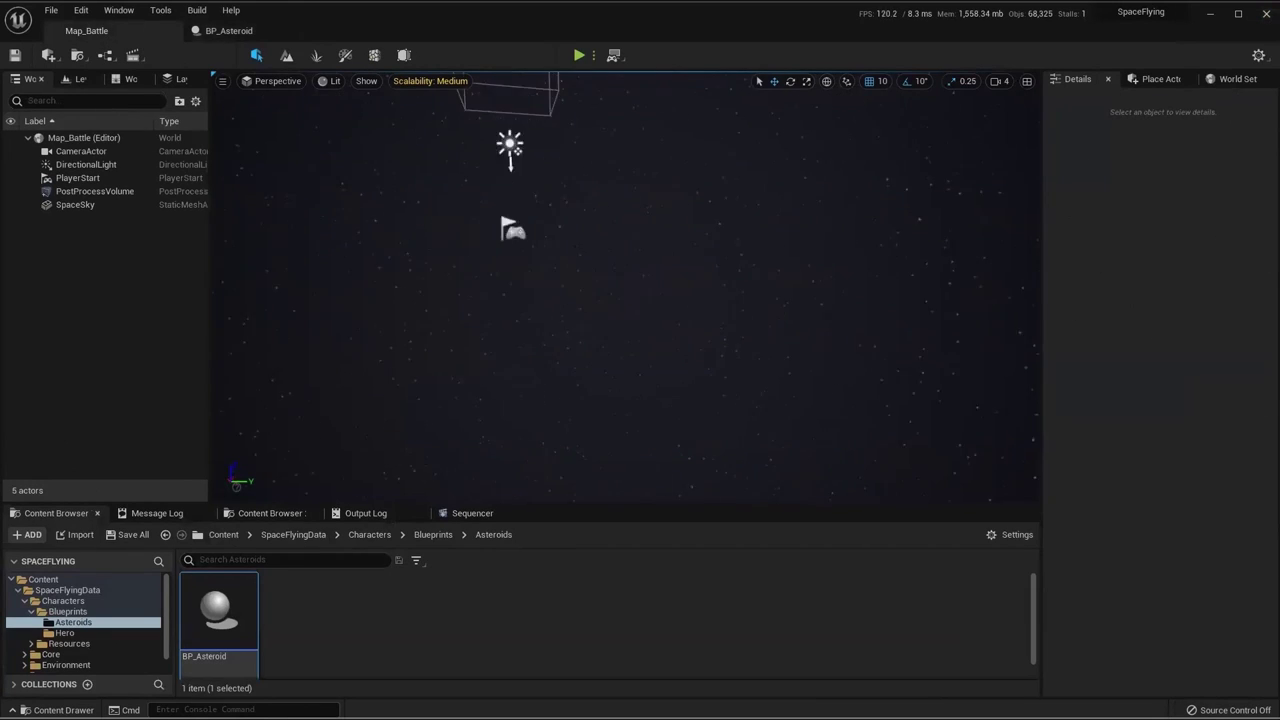
{"action": "right_click_drag", "start_coordinate": [643, 357], "coordinate": [643, 357]}
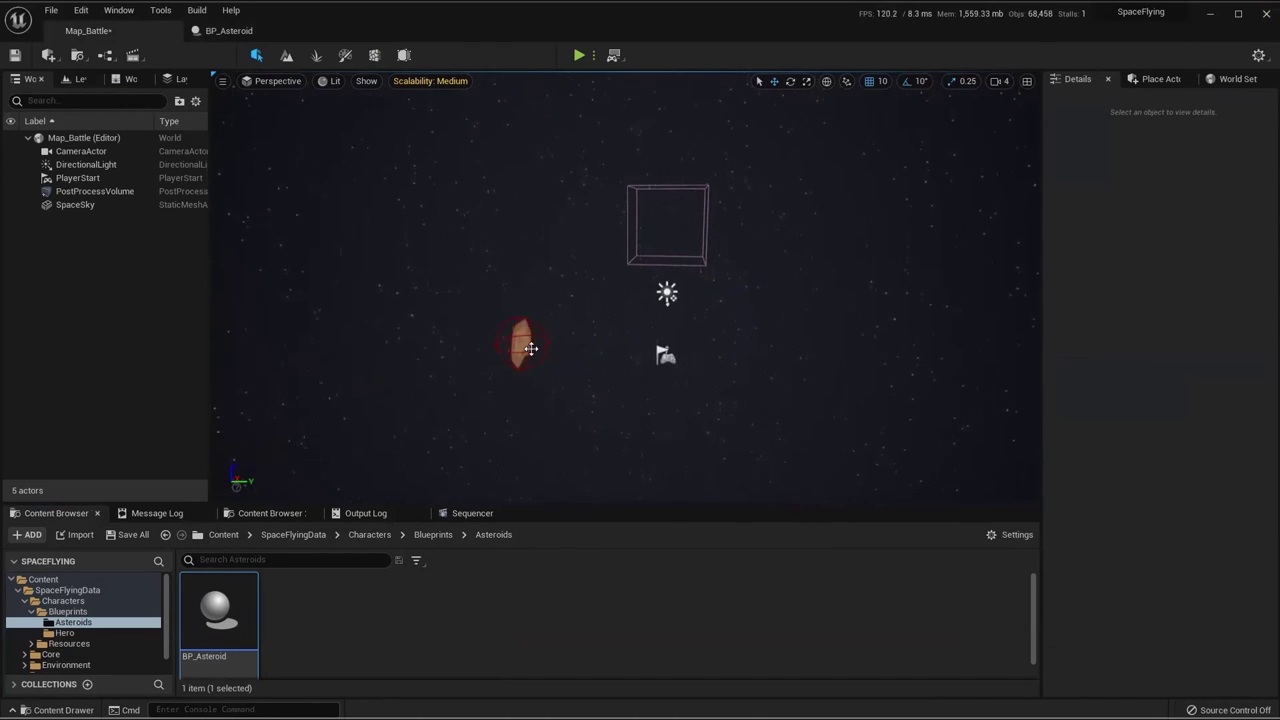
{"action": "left_click_drag", "start_coordinate": [220, 612], "coordinate": [518, 343]}
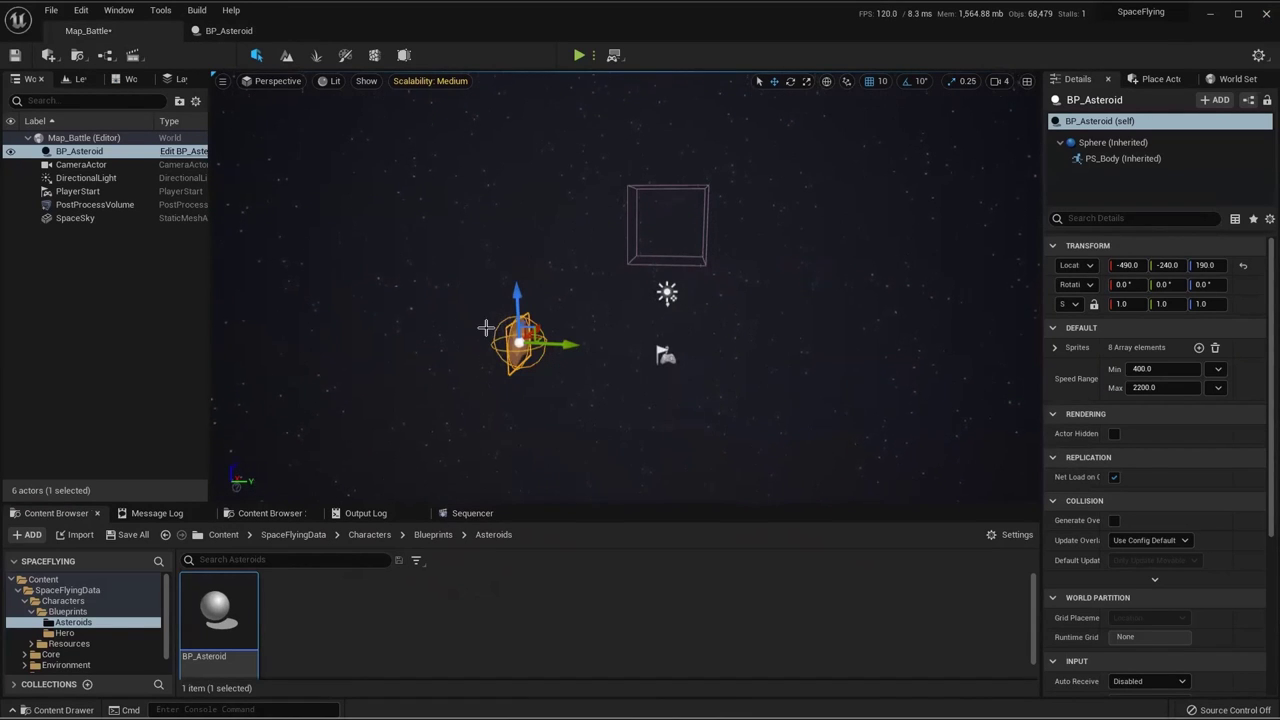
Rotate BP_Asteroid's PS_Body sprite to a 90° yaw.
{"action": "left_click", "coordinate": [225, 31]}
{"action": "left_click", "coordinate": [62, 159]}
{"action": "key", "text": "e"}
{"action": "mouse_move", "coordinate": [600, 372]}
{"action": "left_mouse_down"}
{"action": "mouse_move", "coordinate": [630, 358]}
{"action": "mouse_move", "coordinate": [615, 368]}
{"action": "left_mouse_up"}
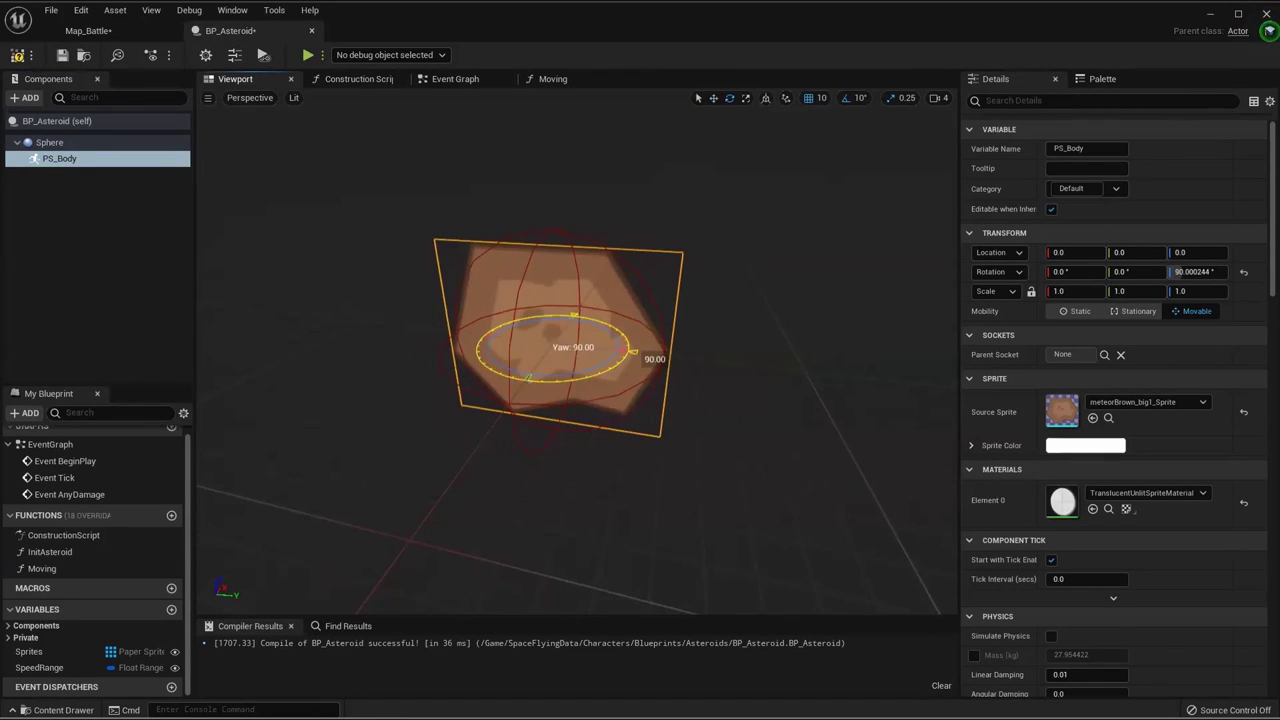
{"action": "left_click", "coordinate": [1200, 272]}
{"action": "type", "text": "90"}
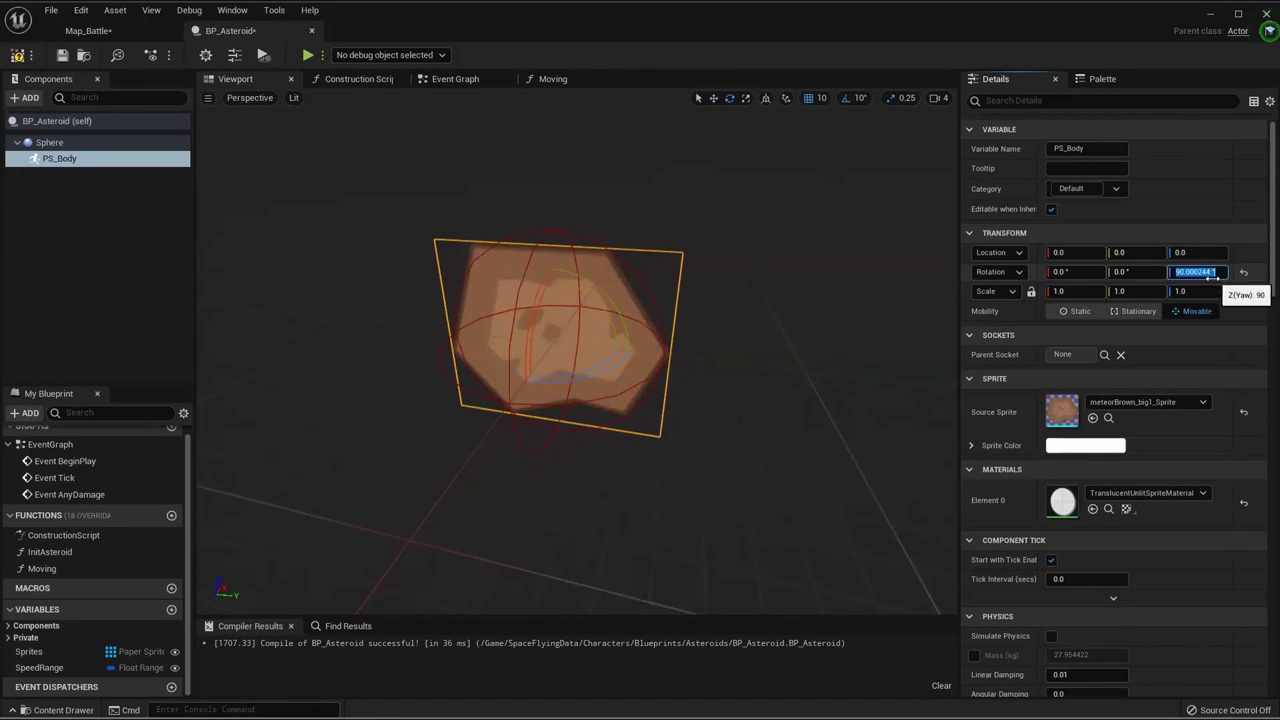
{"action": "key", "text": "Return"}
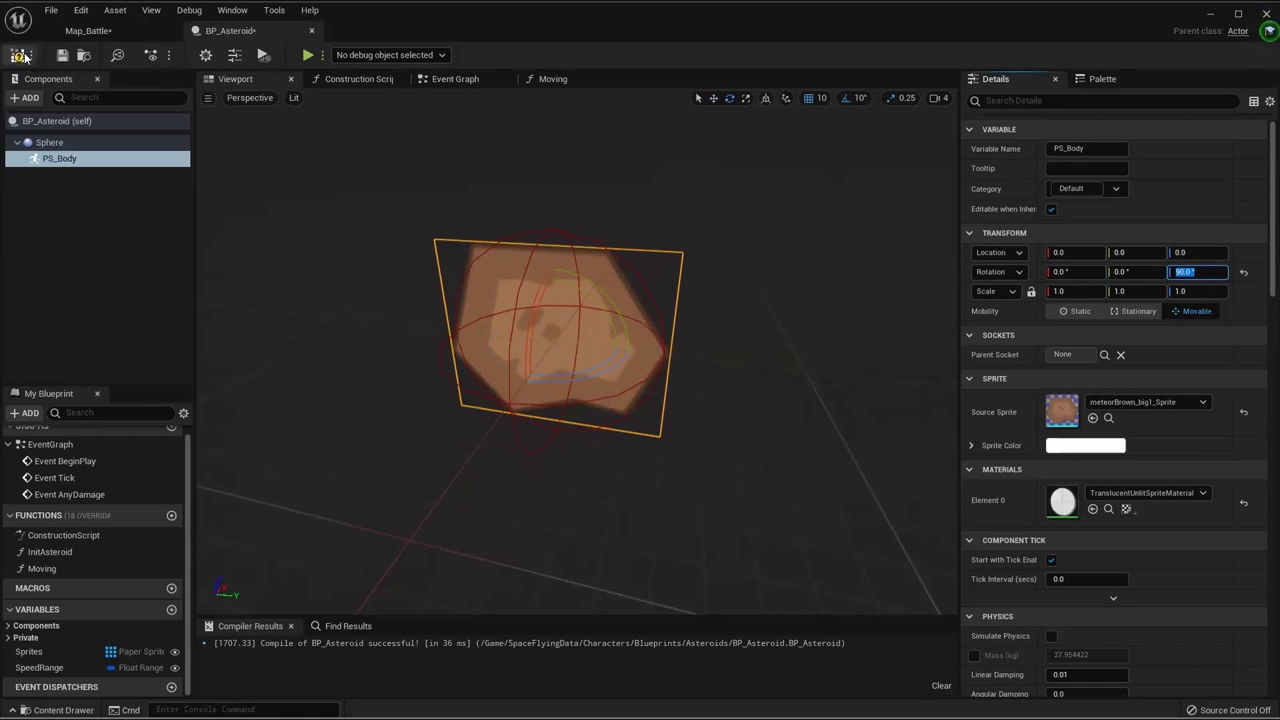
Reset the placed asteroid's location, then move it along Y and Z in Map_Battle.
{"action": "left_click", "coordinate": [108, 33]}
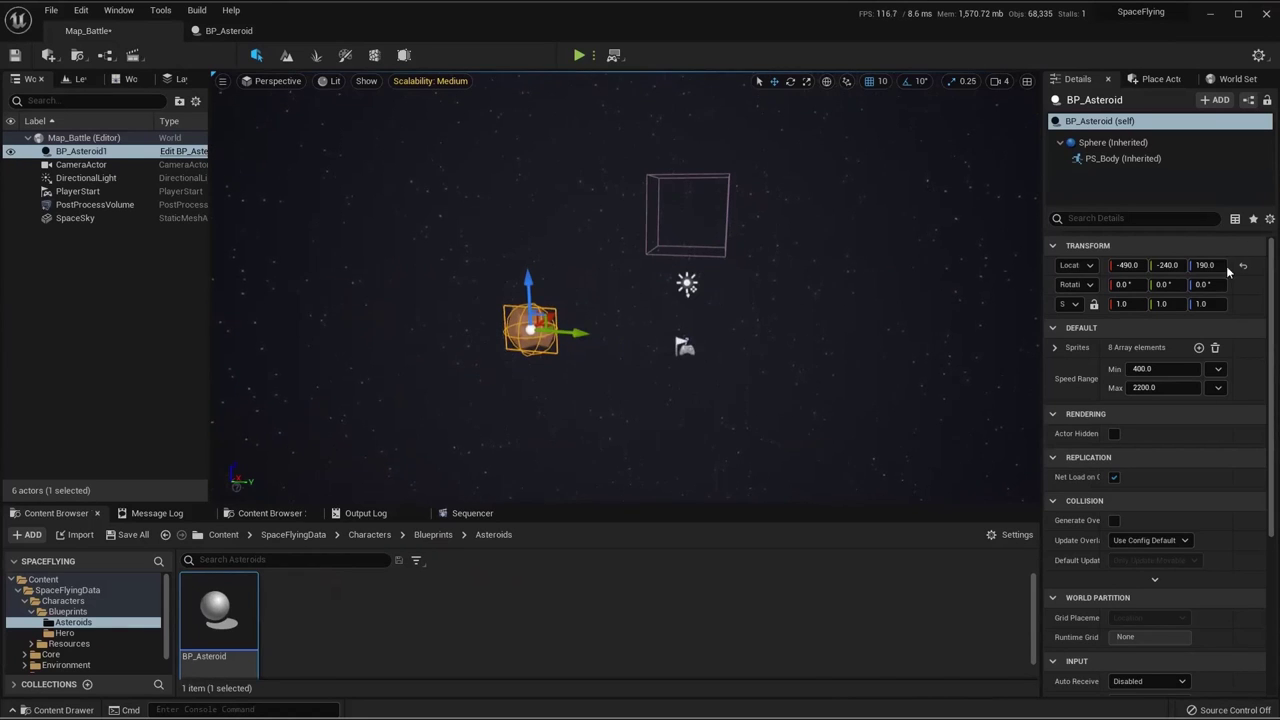
{"action": "left_click", "coordinate": [1243, 265]}
{"action": "left_click_drag", "start_coordinate": [743, 354], "coordinate": [652, 352]}
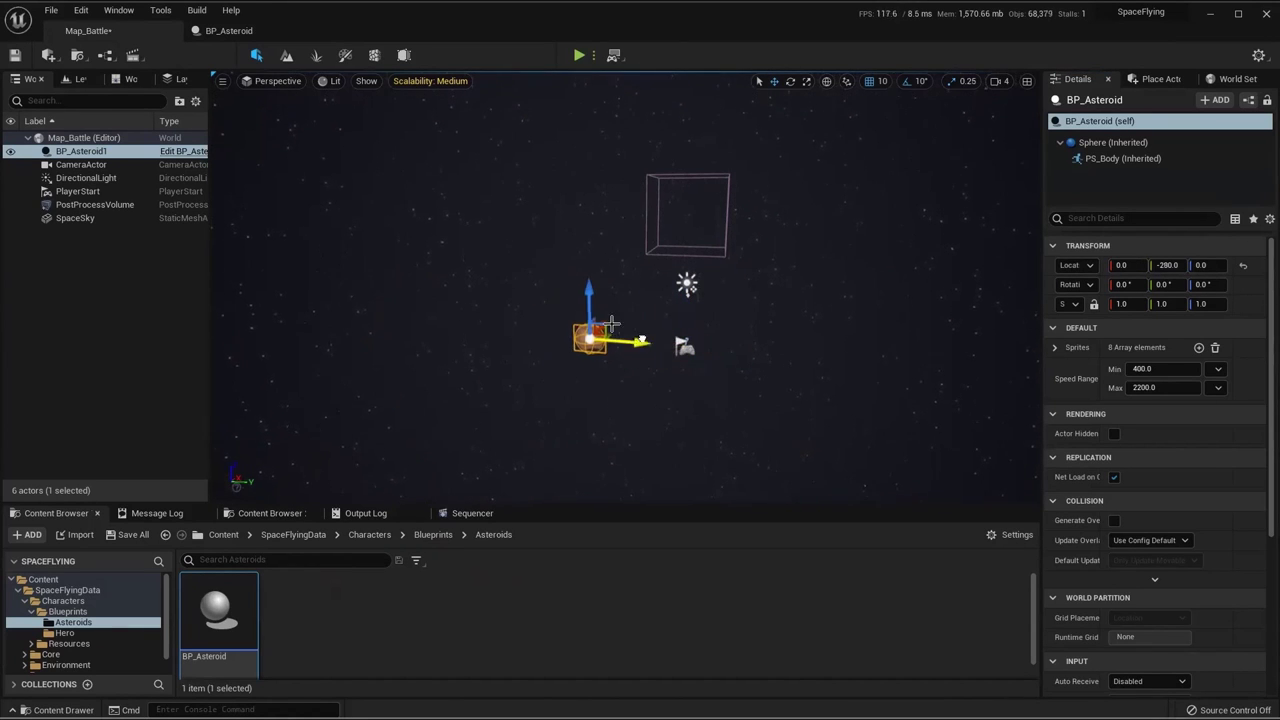
{"action": "left_click_drag", "start_coordinate": [586, 287], "coordinate": [586, 210]}
{"action": "left_click_drag", "start_coordinate": [640, 264], "coordinate": [630, 262]}
{"action": "left_click_drag", "start_coordinate": [578, 224], "coordinate": [578, 251]}
{"action": "left_click", "coordinate": [580, 56]}
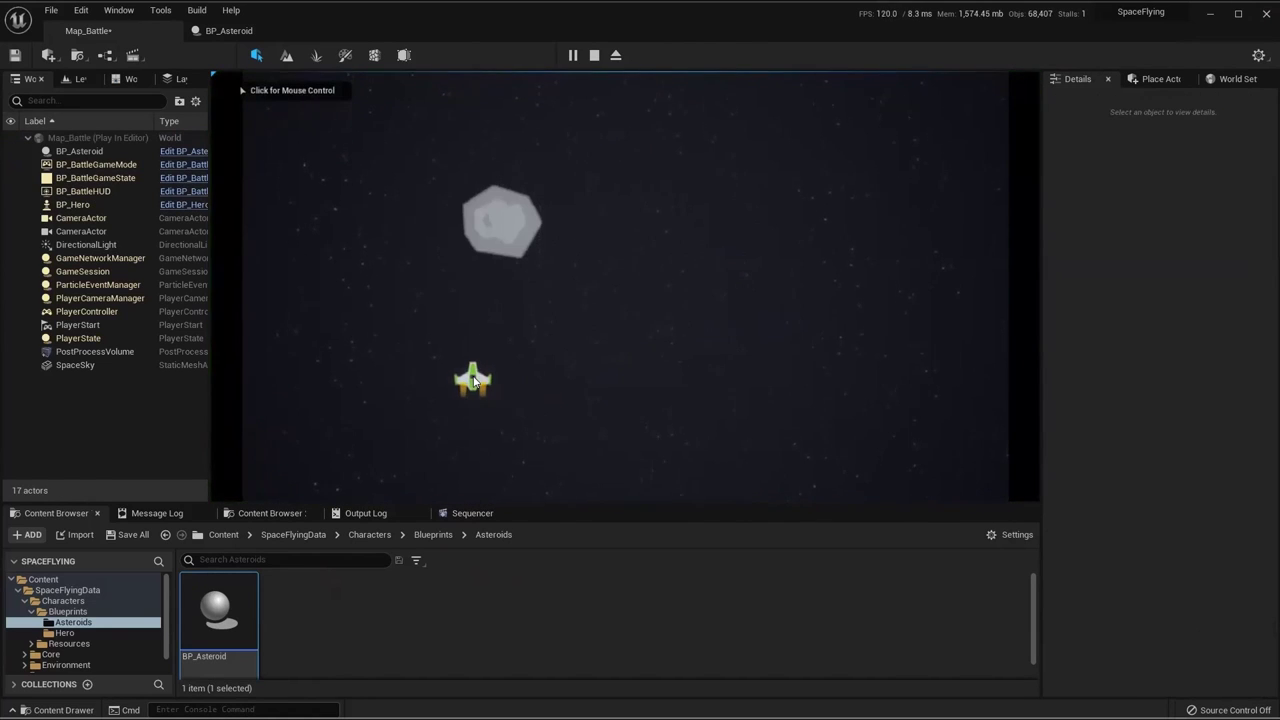
{"action": "left_click", "coordinate": [478, 310]}
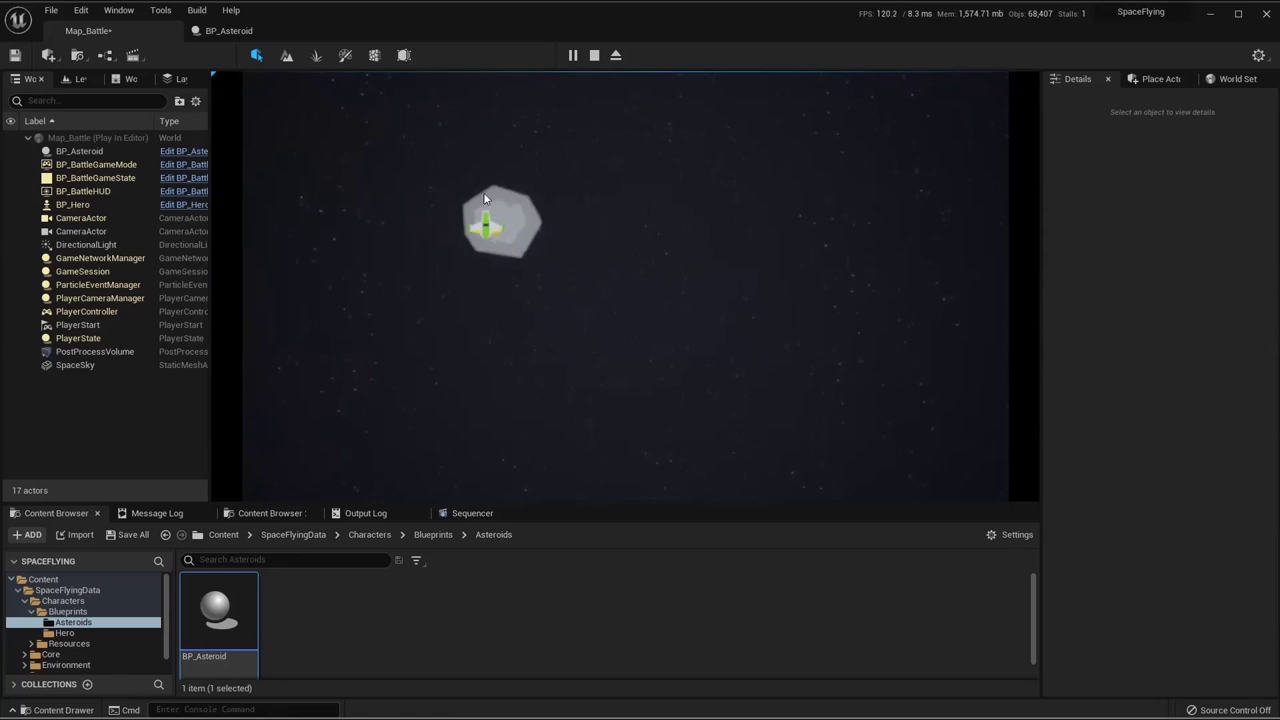
{"action": "key", "text": "Escape"}
{"action": "left_click", "coordinate": [578, 55]}
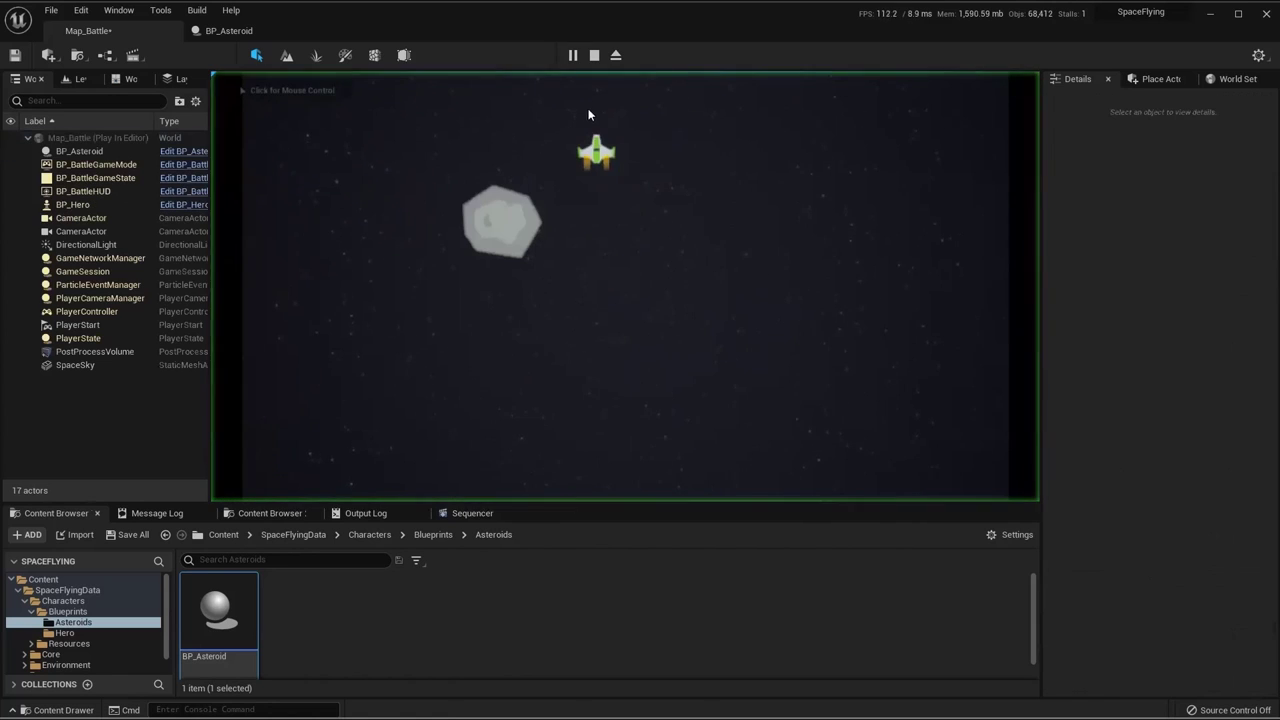
{"action": "key", "text": "Escape"}
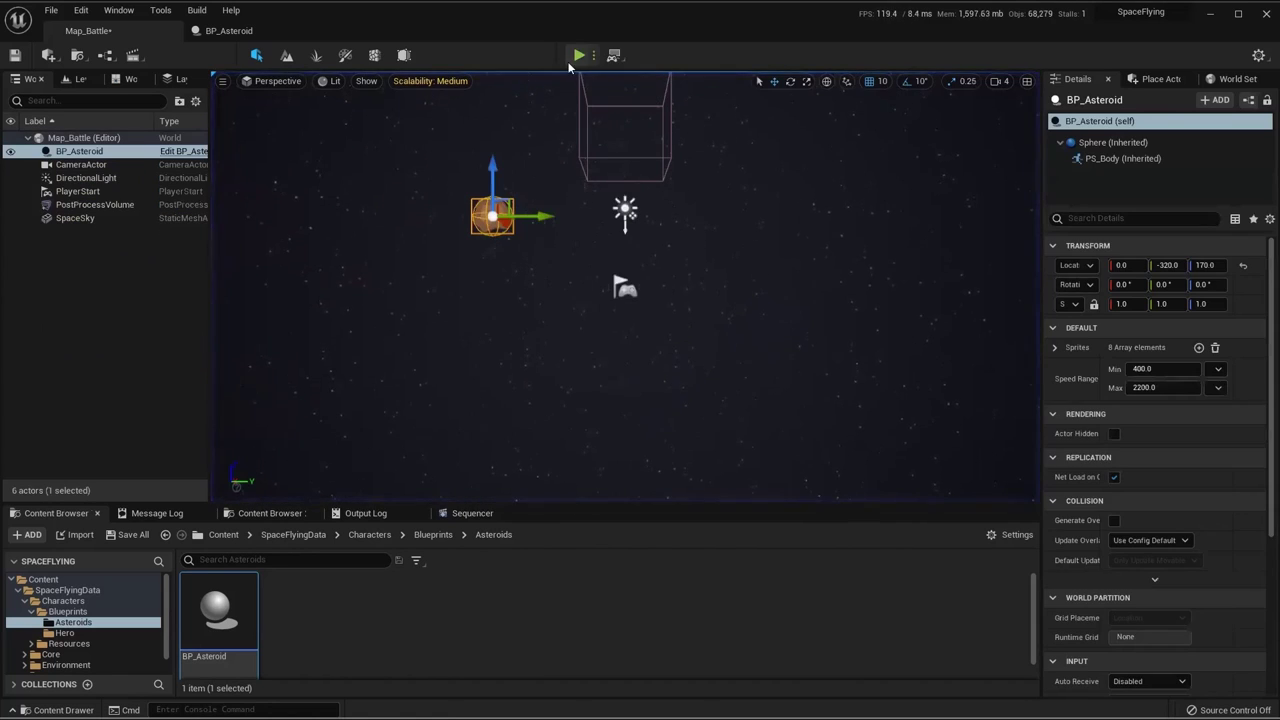
{"action": "left_click", "coordinate": [578, 55]}
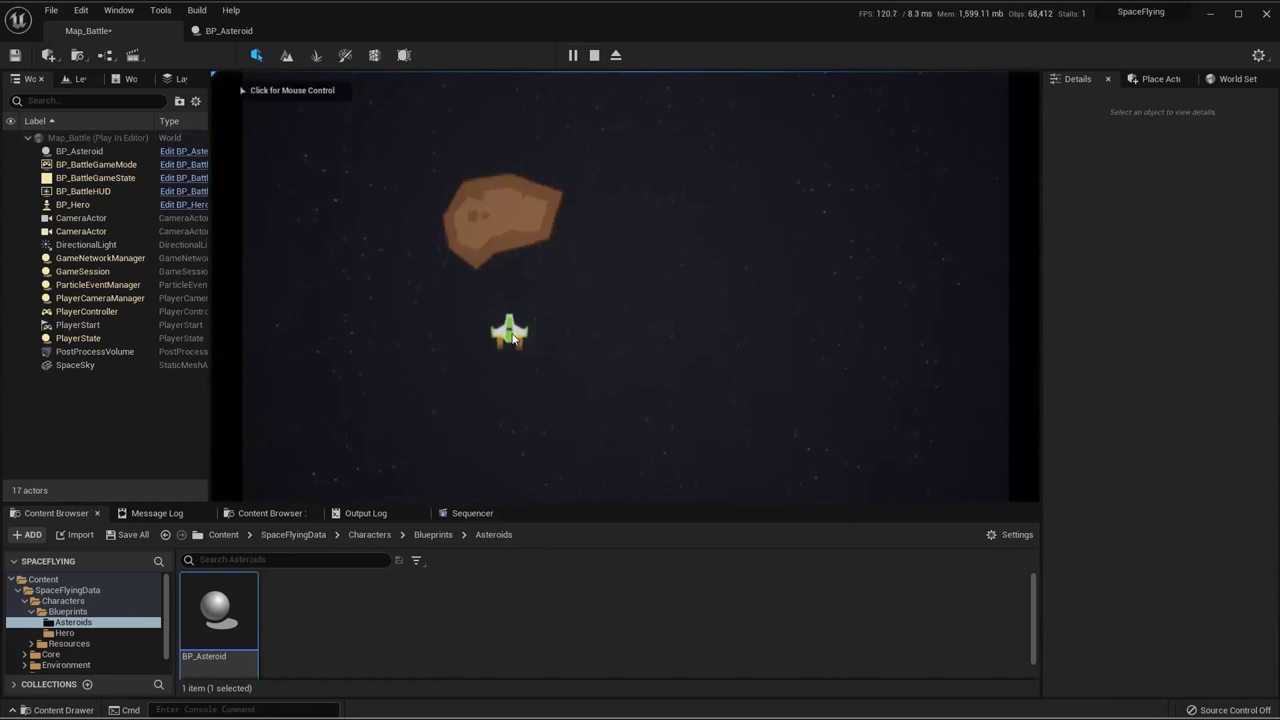
{"action": "key", "text": "Escape"}
{"action": "left_click", "coordinate": [579, 55]}
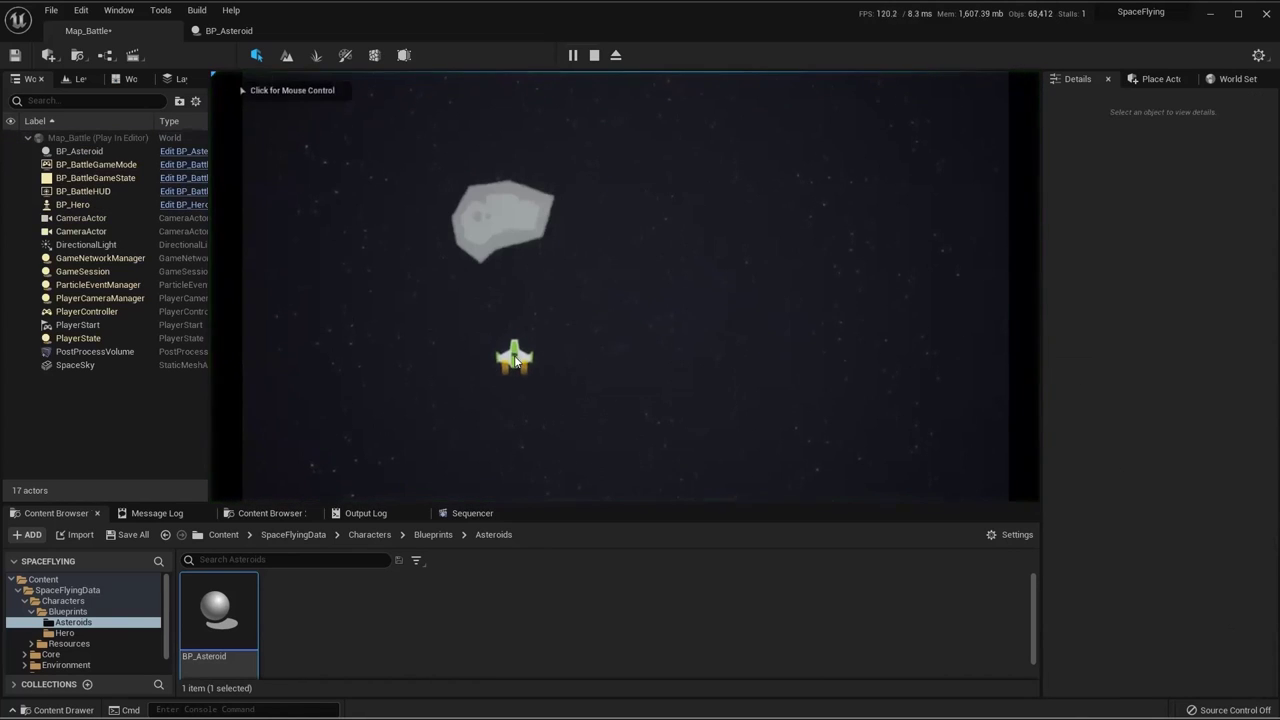
{"action": "key", "text": "Escape"}
{"action": "left_click", "coordinate": [578, 55]}
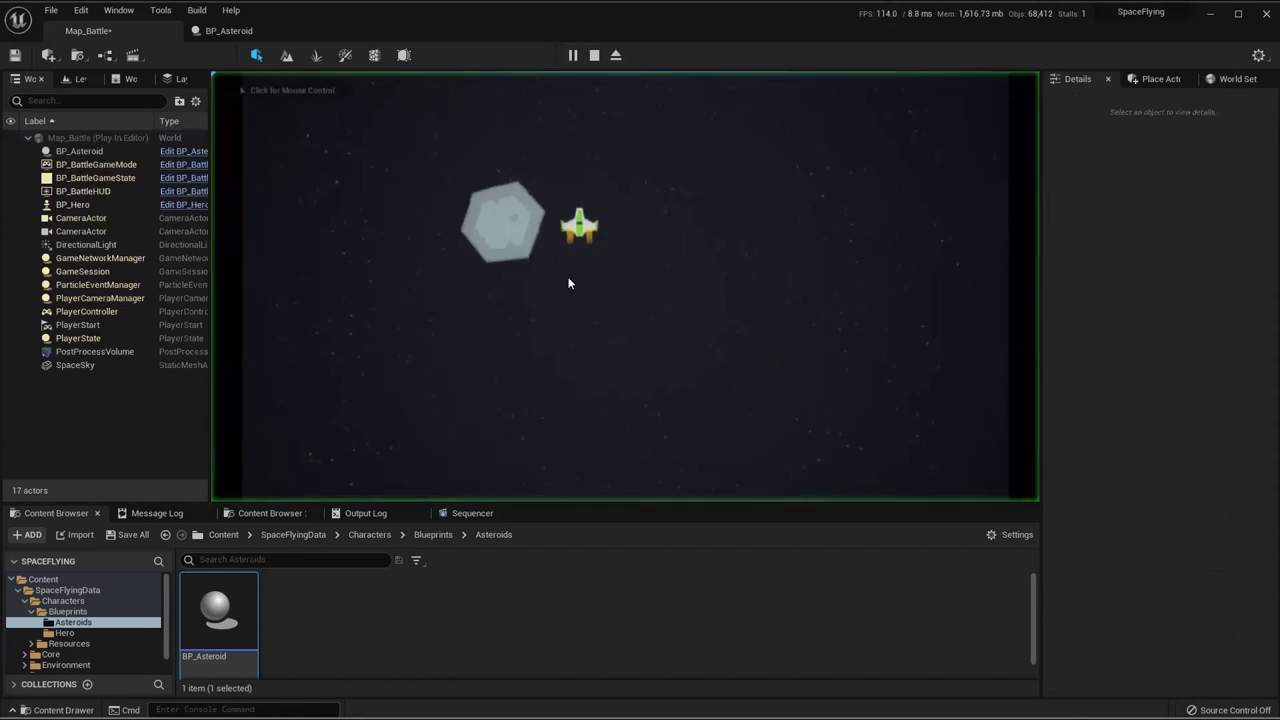
{"action": "key", "text": "Escape"}
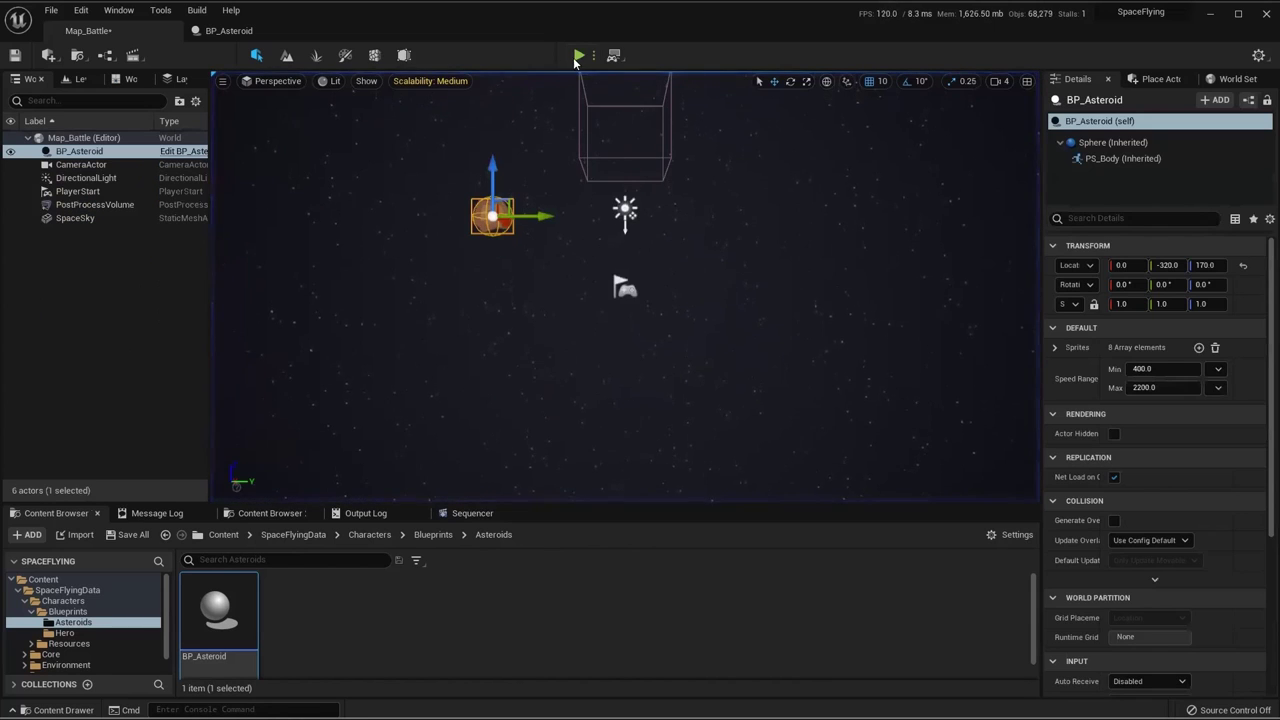
{"action": "left_click", "coordinate": [579, 55]}
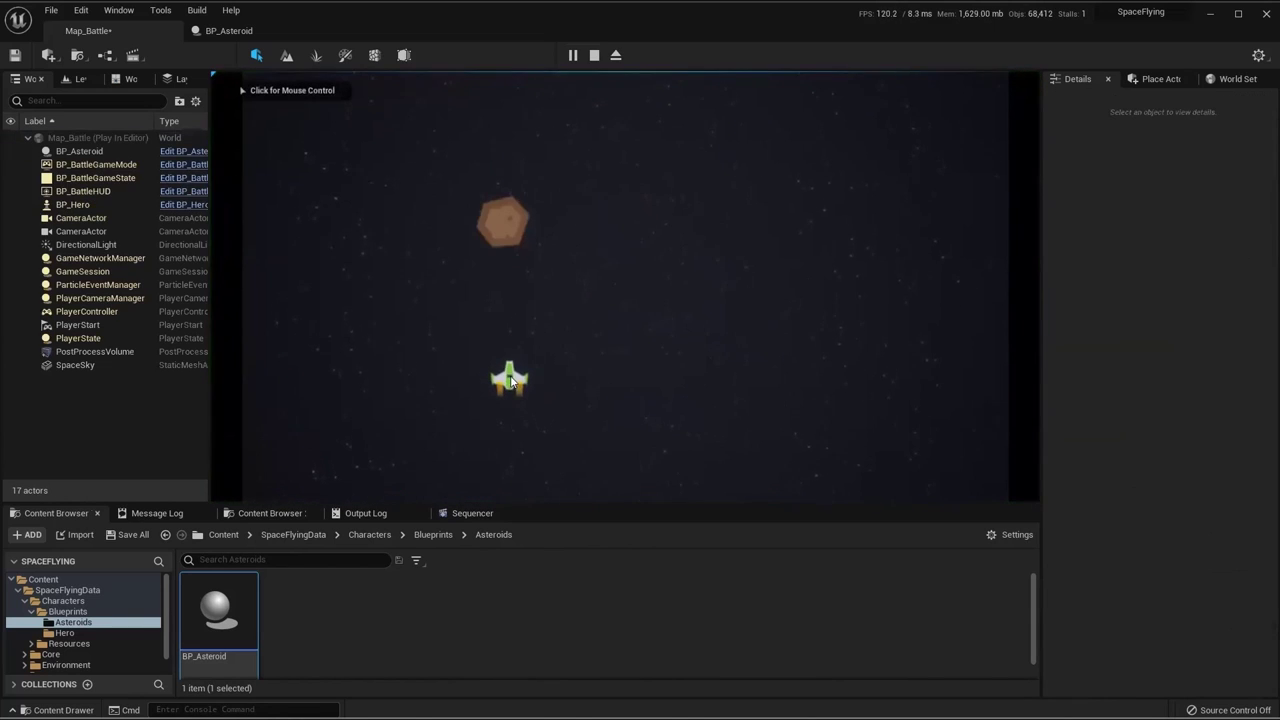
{"action": "key", "text": "Escape"}
{"action": "left_click", "coordinate": [579, 55]}
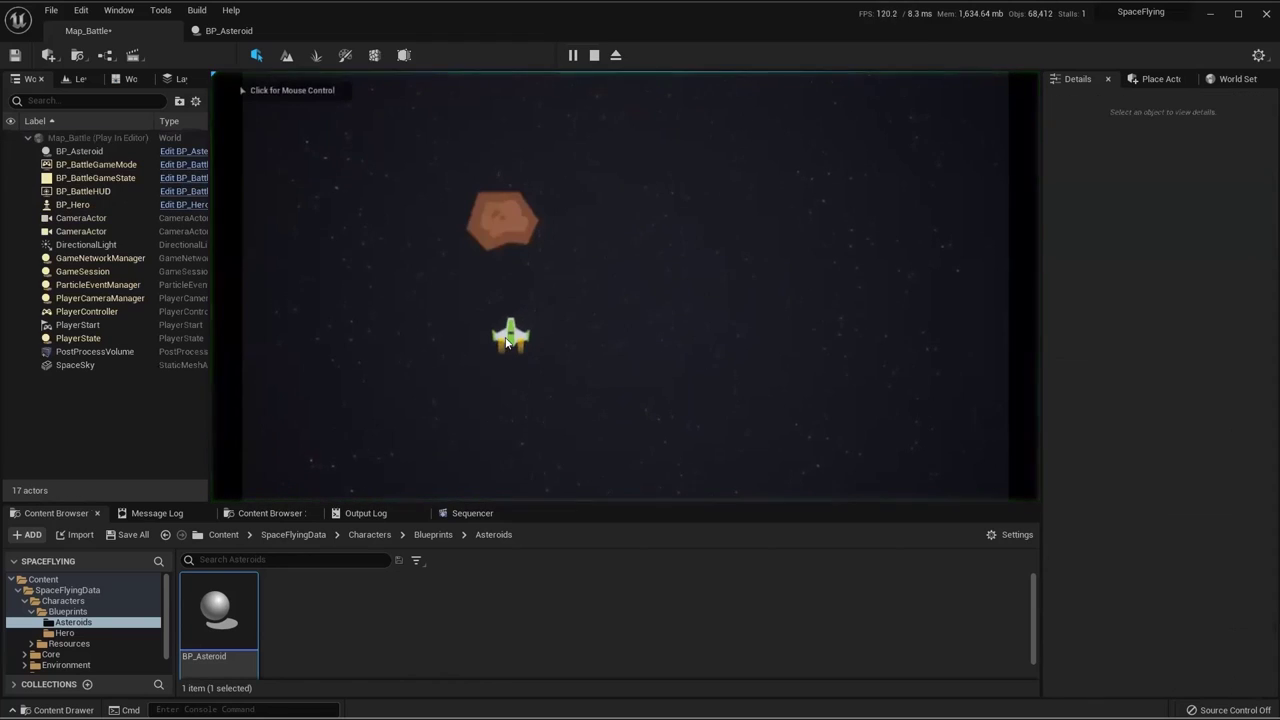
{"action": "key", "text": "Escape"}
{"action": "left_click", "coordinate": [579, 55]}
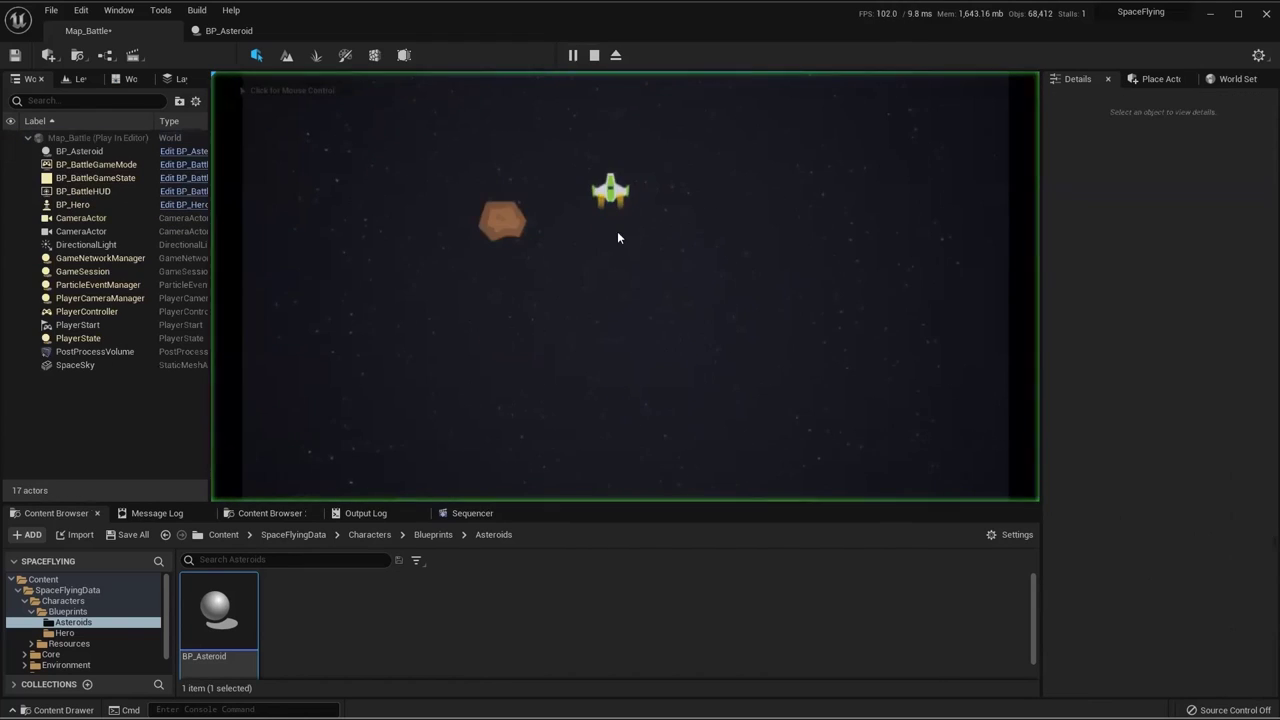
{"action": "key", "text": "Escape"}
{"action": "left_click", "coordinate": [579, 55]}
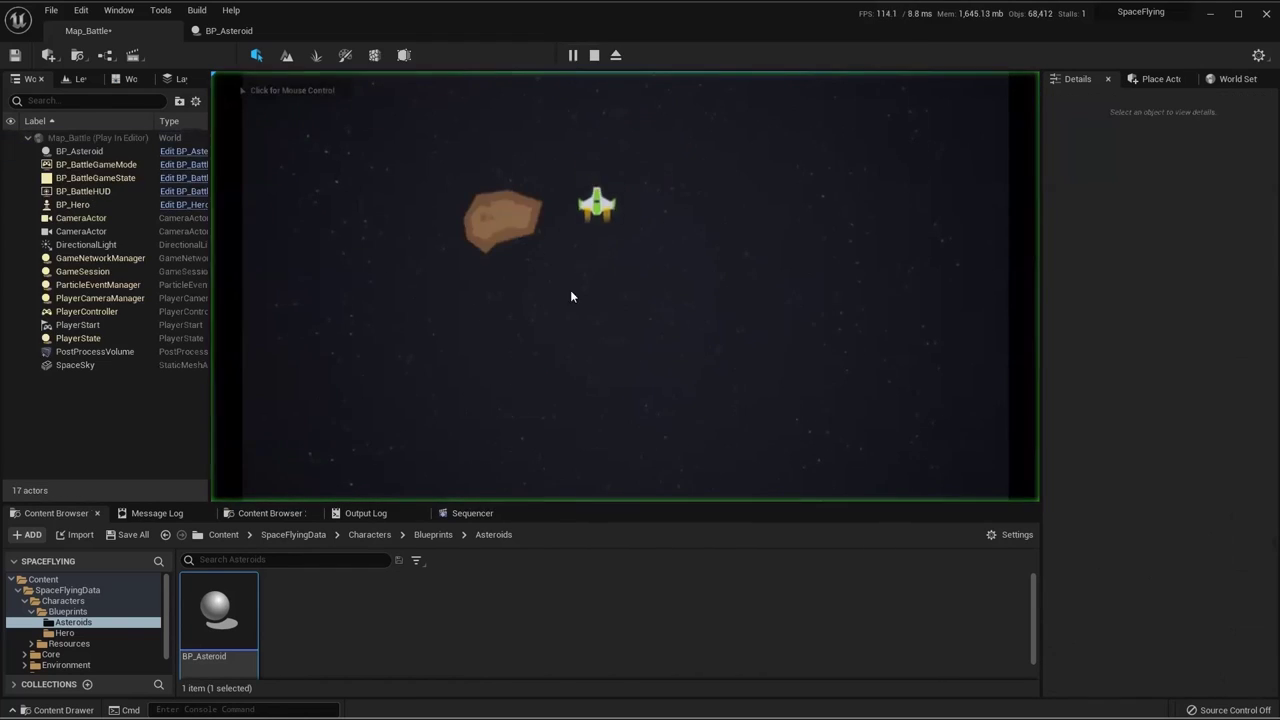
{"action": "key", "text": "Escape"}
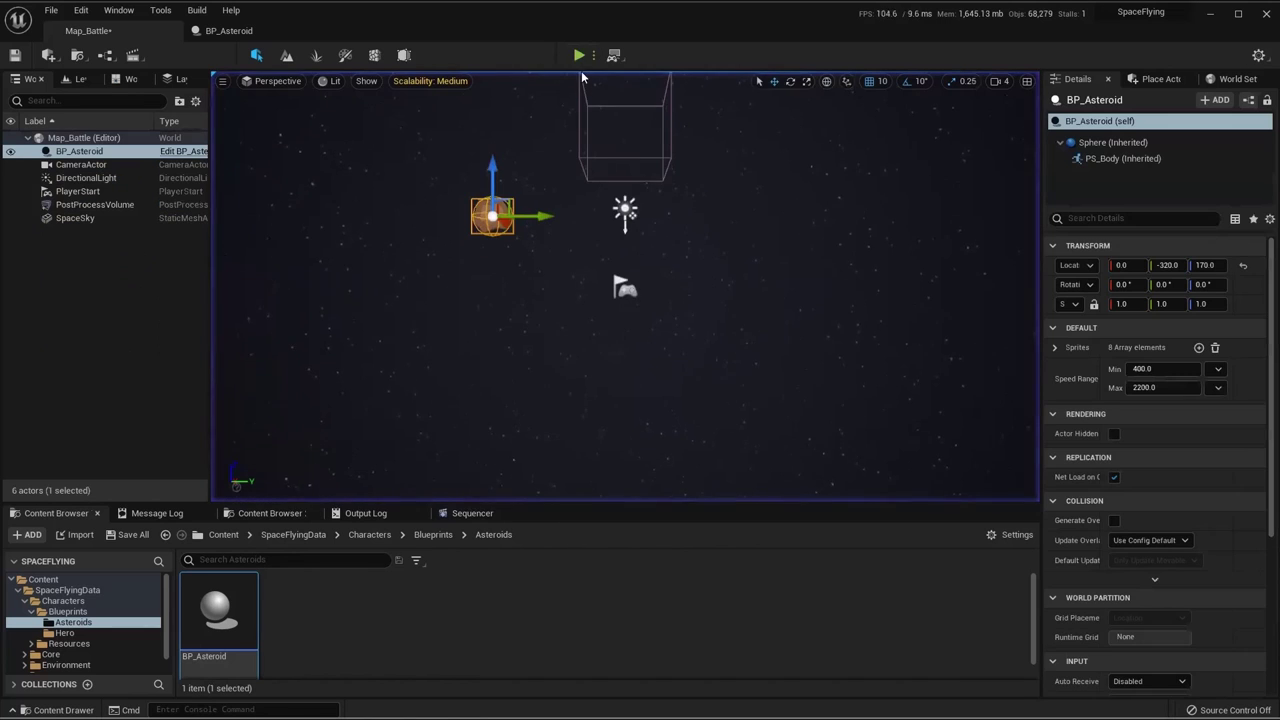
Alt-drag a copy of the asteroid to the right, then play-test the level twice.
{"action": "mouse_move", "coordinate": [540, 219]}
{"action": "left_mouse_down", "text": "alt"}
{"action": "mouse_move", "coordinate": [706, 231]}
{"action": "mouse_move", "coordinate": [874, 222]}
{"action": "left_mouse_up", "text": "alt"}
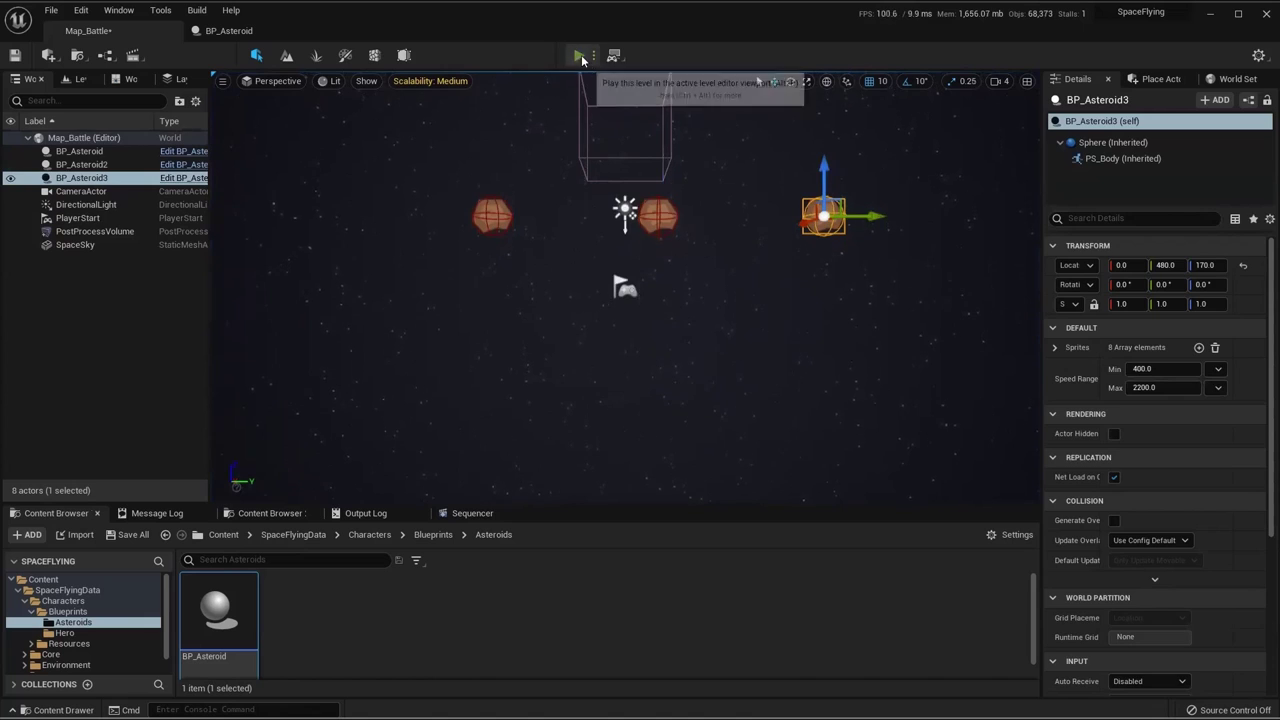
{"action": "left_click", "coordinate": [579, 55]}
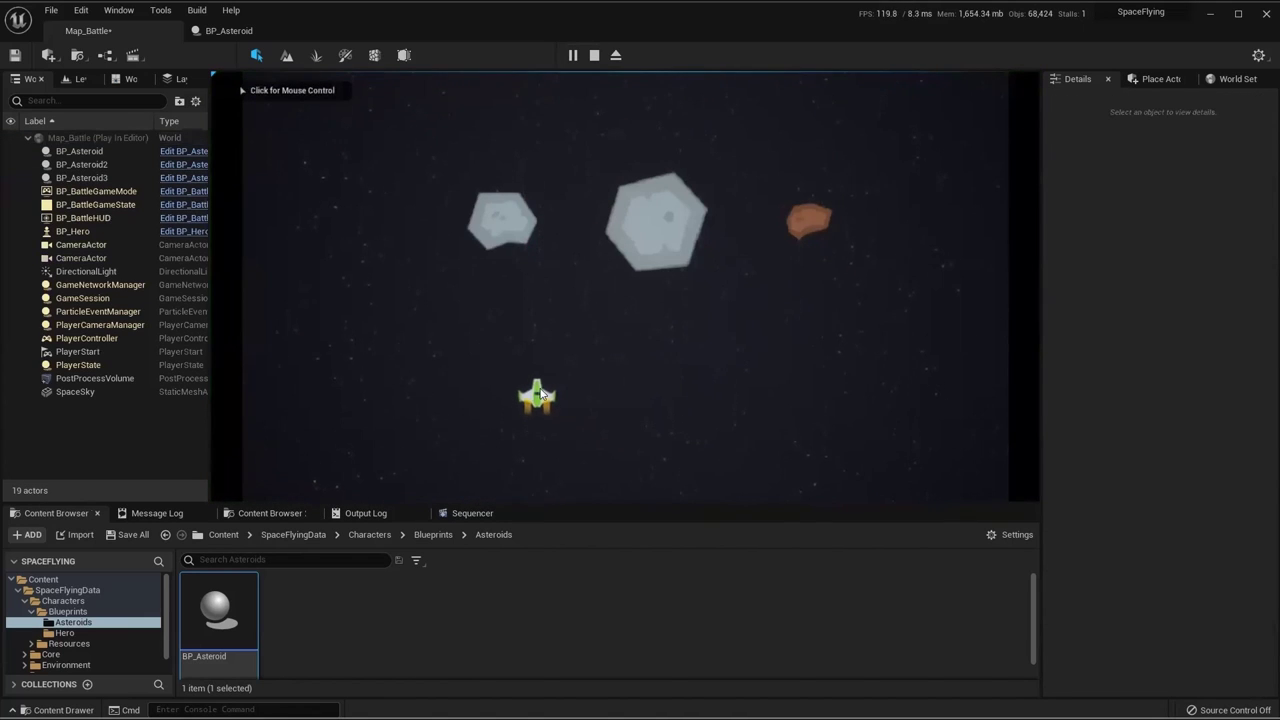
{"action": "key", "text": "Escape"}
{"action": "left_click", "coordinate": [578, 55]}
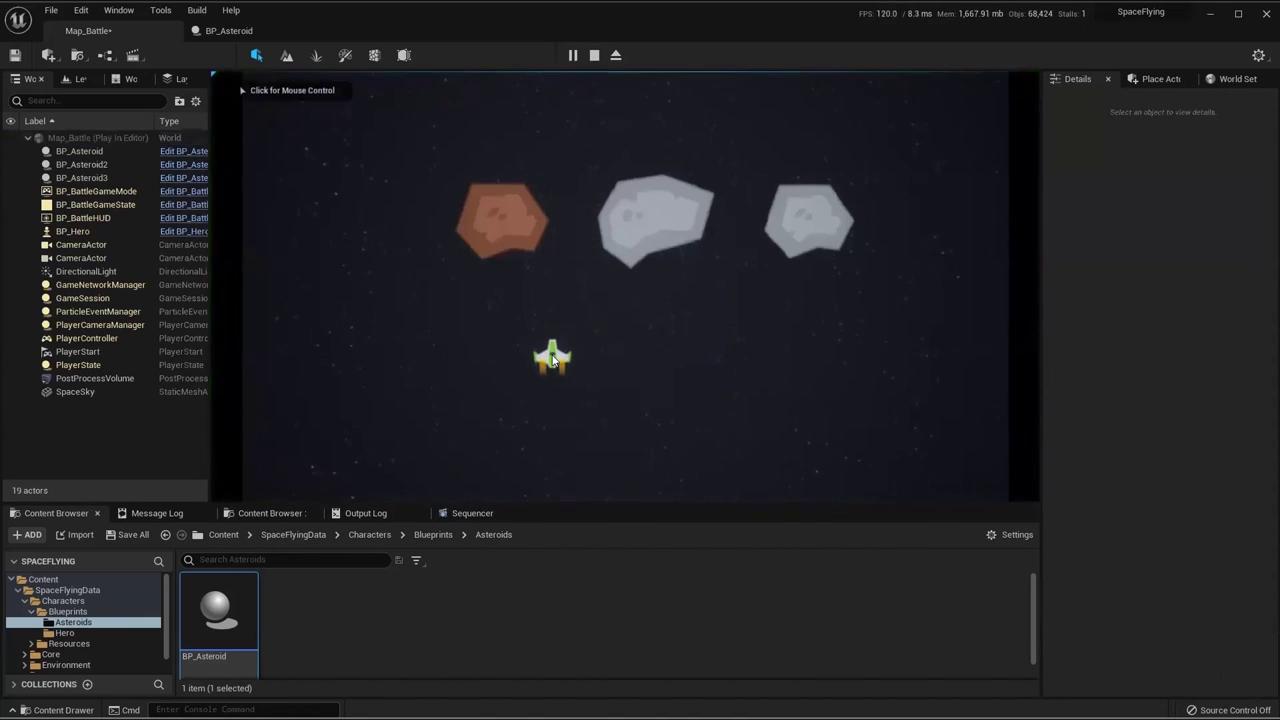
{"action": "key", "text": "Escape"}
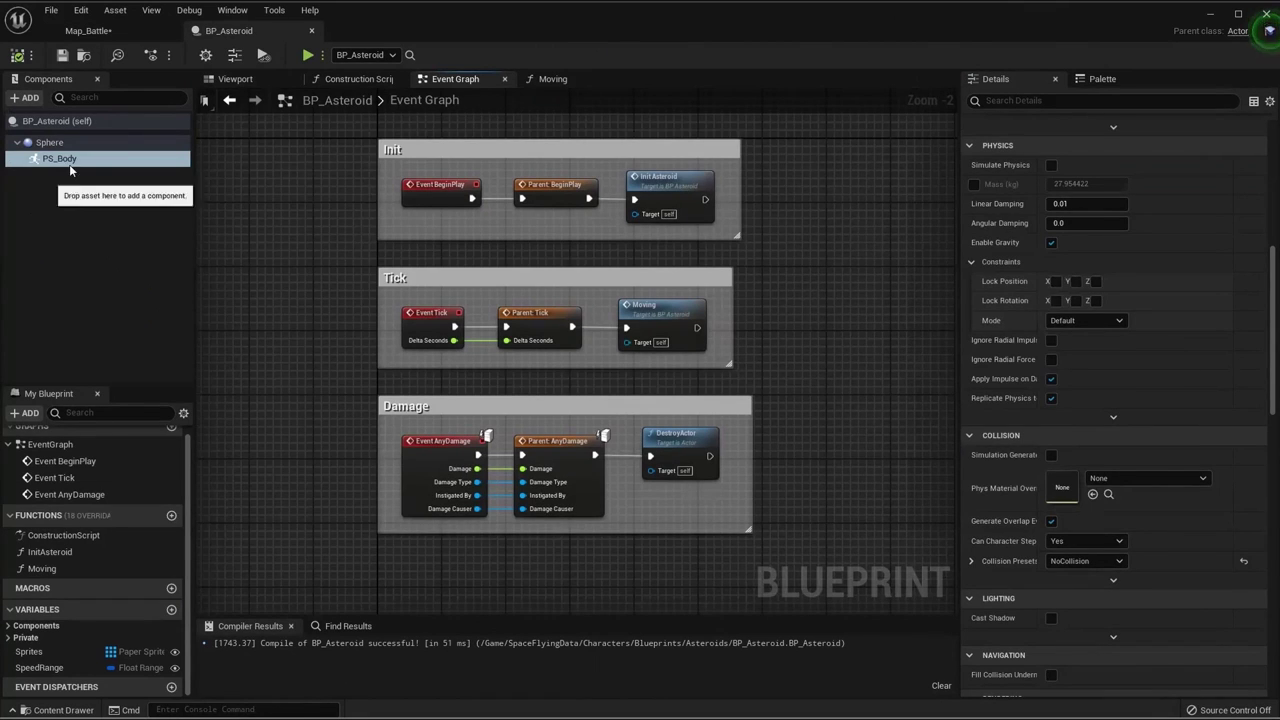
Set the Sphere's collision to BlockAllDynamic, compile, return to the level and play-test.
{"action": "left_click", "coordinate": [55, 143]}
{"action": "scroll", "coordinate": [1090, 450], "scroll_direction": "down", "scroll_amount": 2}
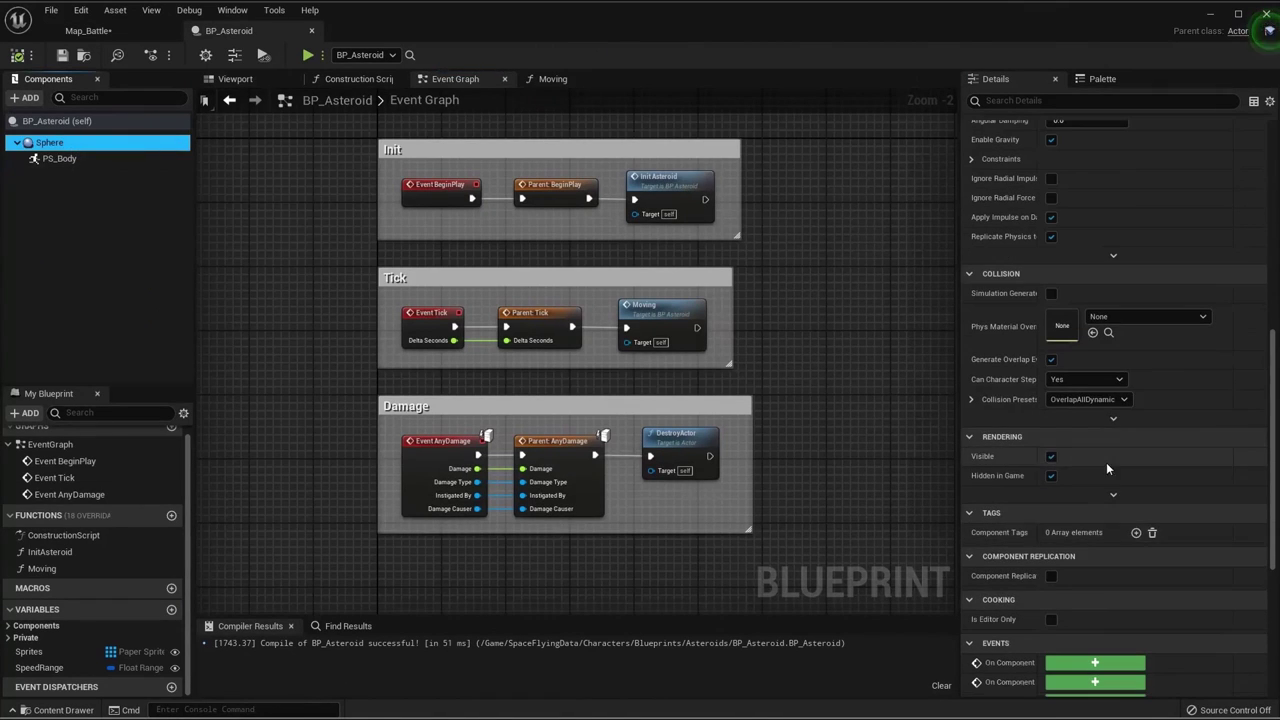
{"action": "left_click", "coordinate": [1088, 399]}
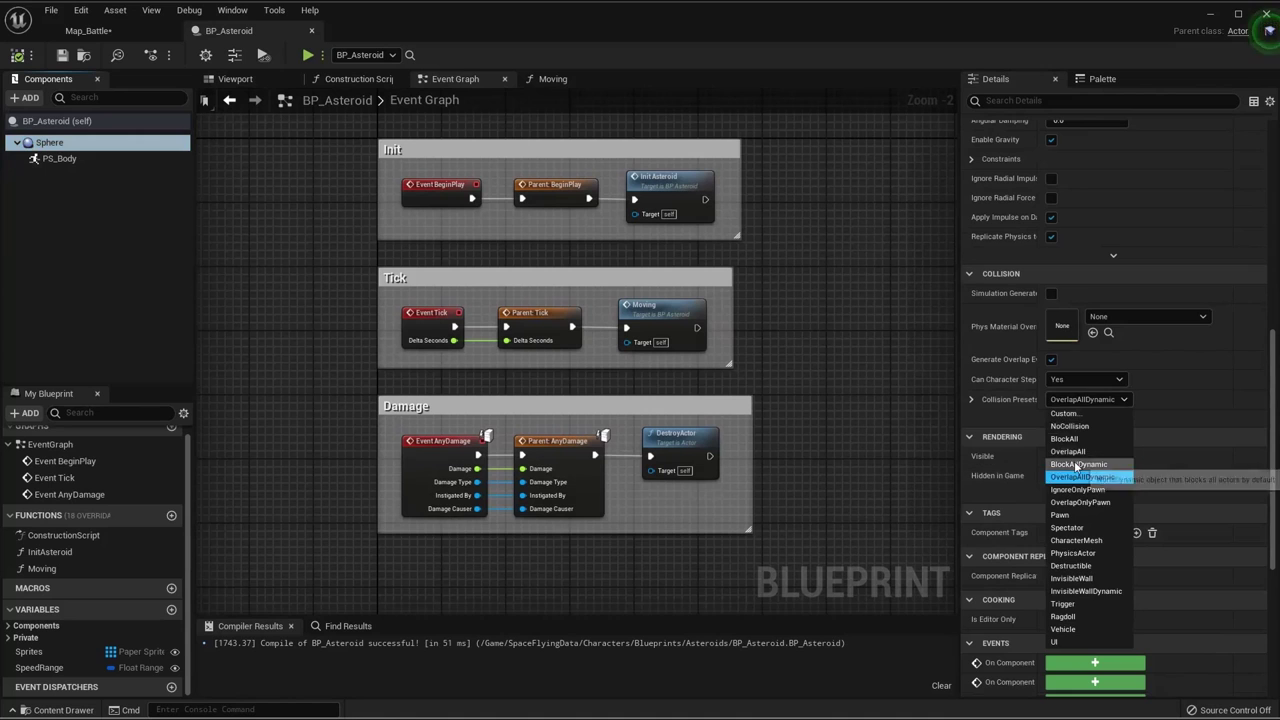
{"action": "left_click", "coordinate": [1110, 464]}
{"action": "left_click", "coordinate": [17, 55]}
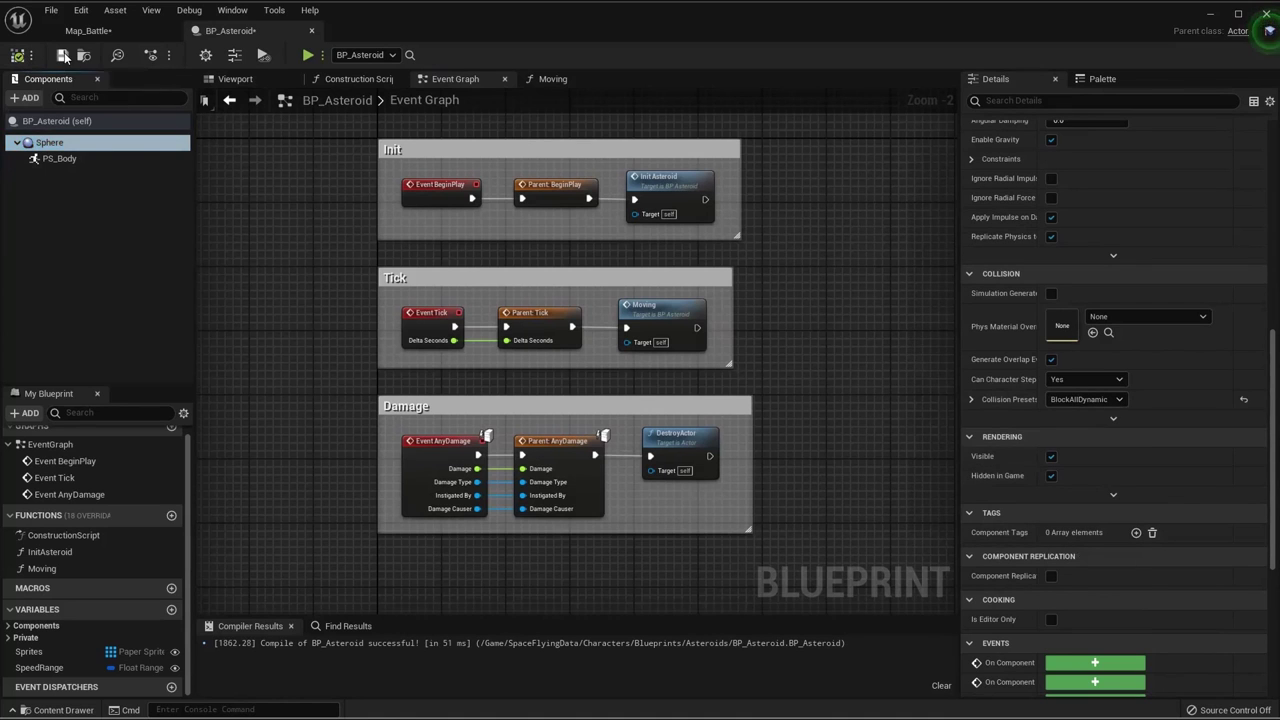
{"action": "left_click", "coordinate": [311, 30]}
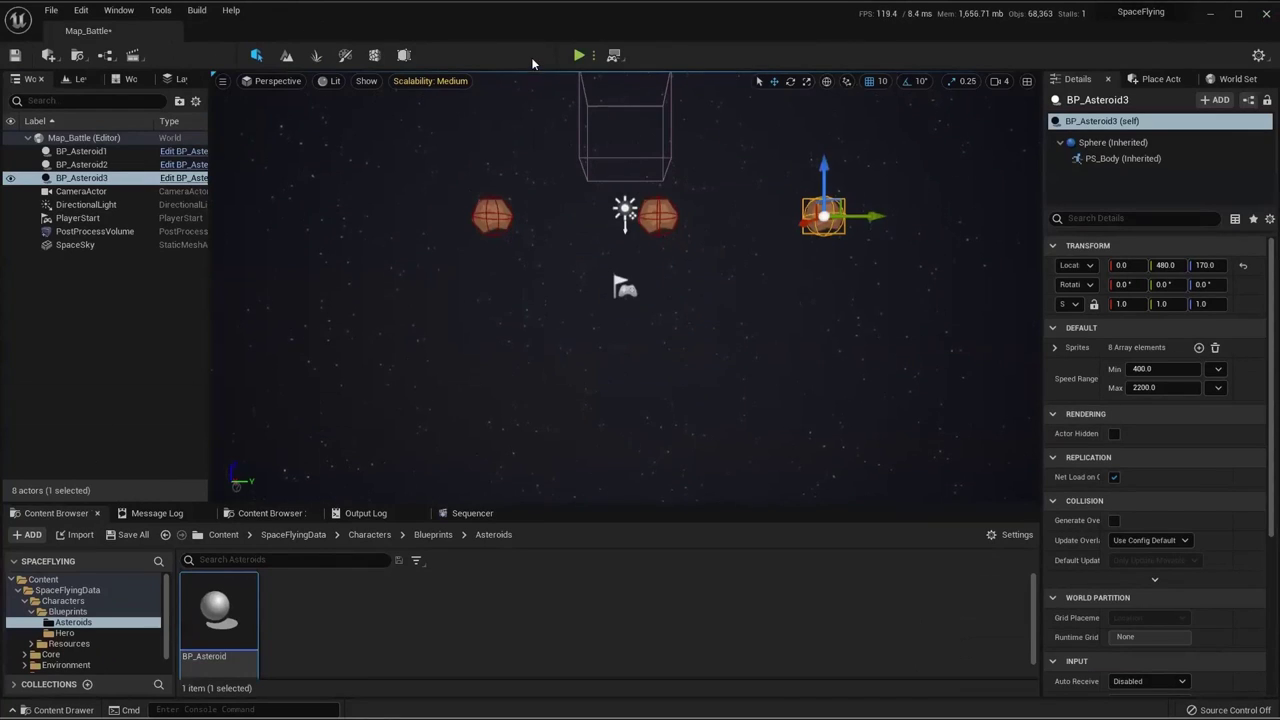
{"action": "left_click", "coordinate": [579, 55]}
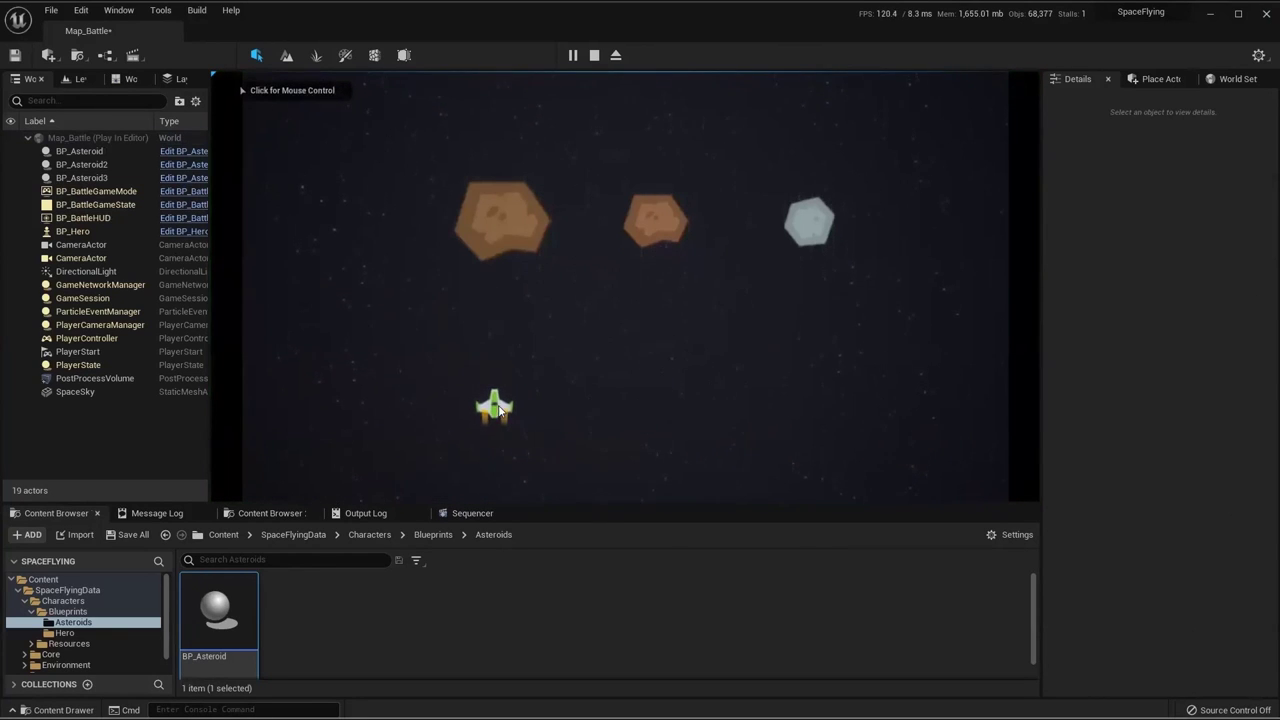
{"action": "left_click", "coordinate": [500, 395]}
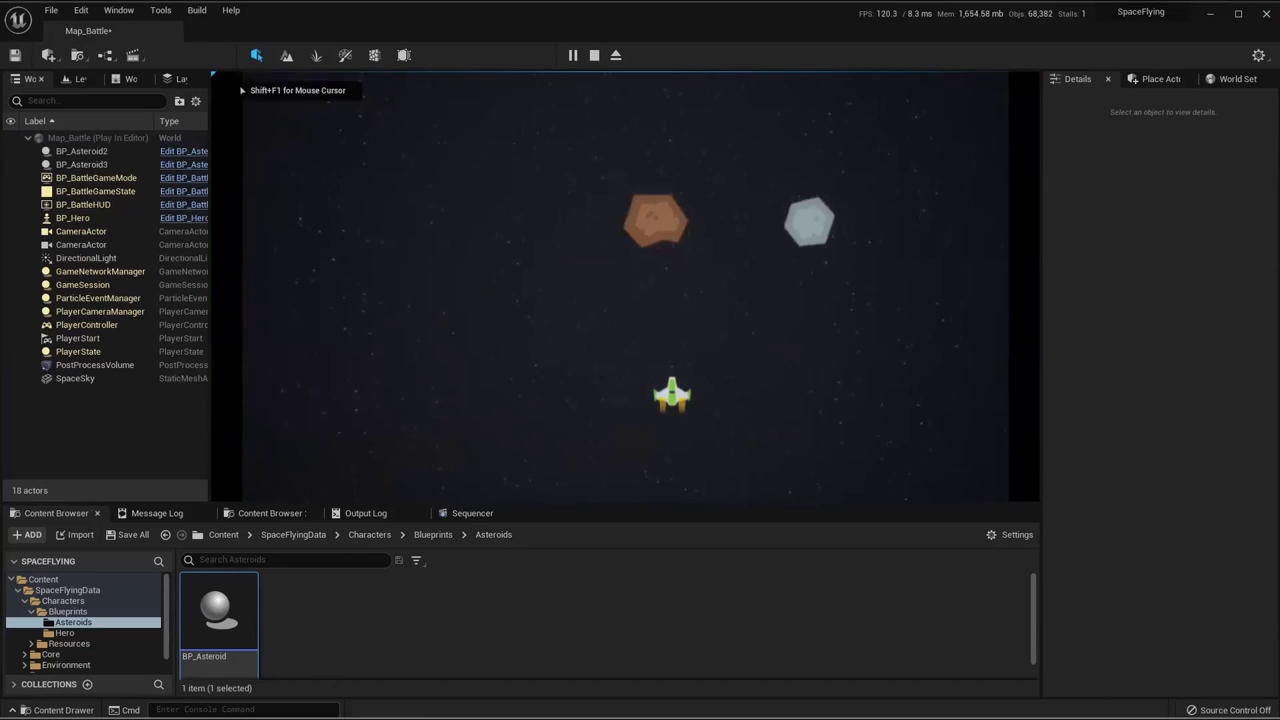
{"action": "left_click", "coordinate": [664, 414]}
{"action": "left_click", "coordinate": [820, 425]}
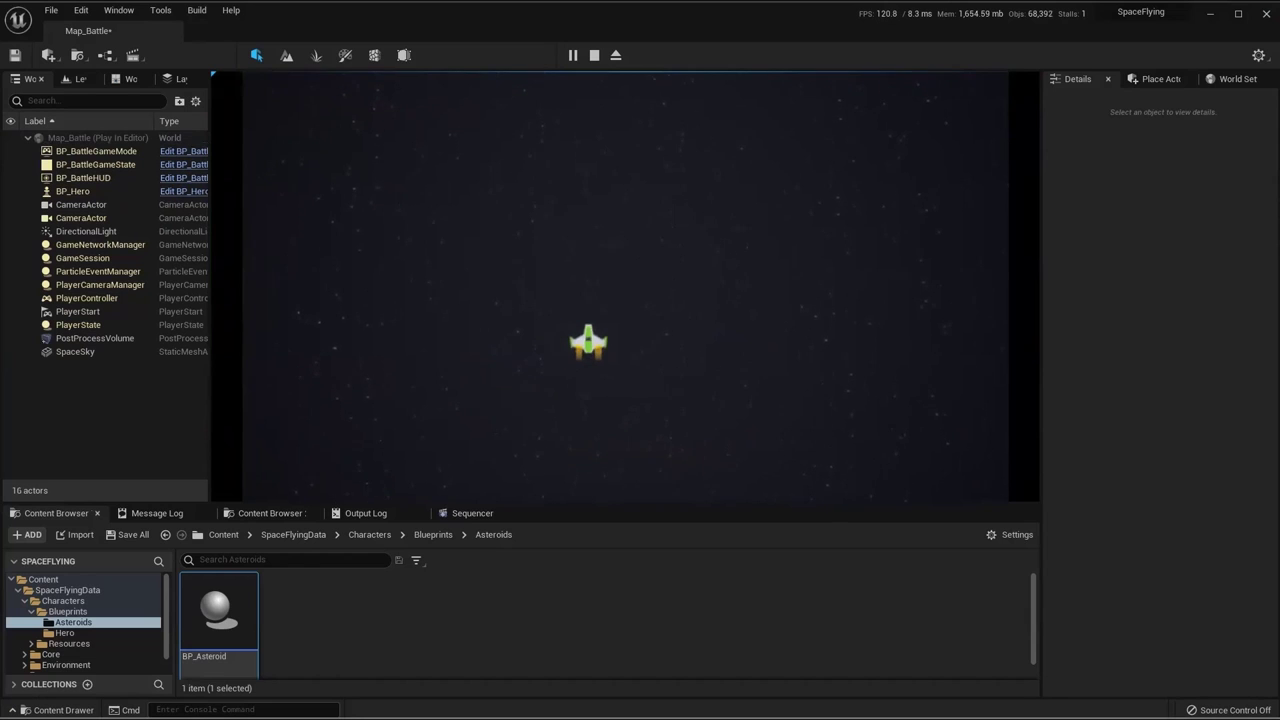
{"action": "key", "text": "Escape"}
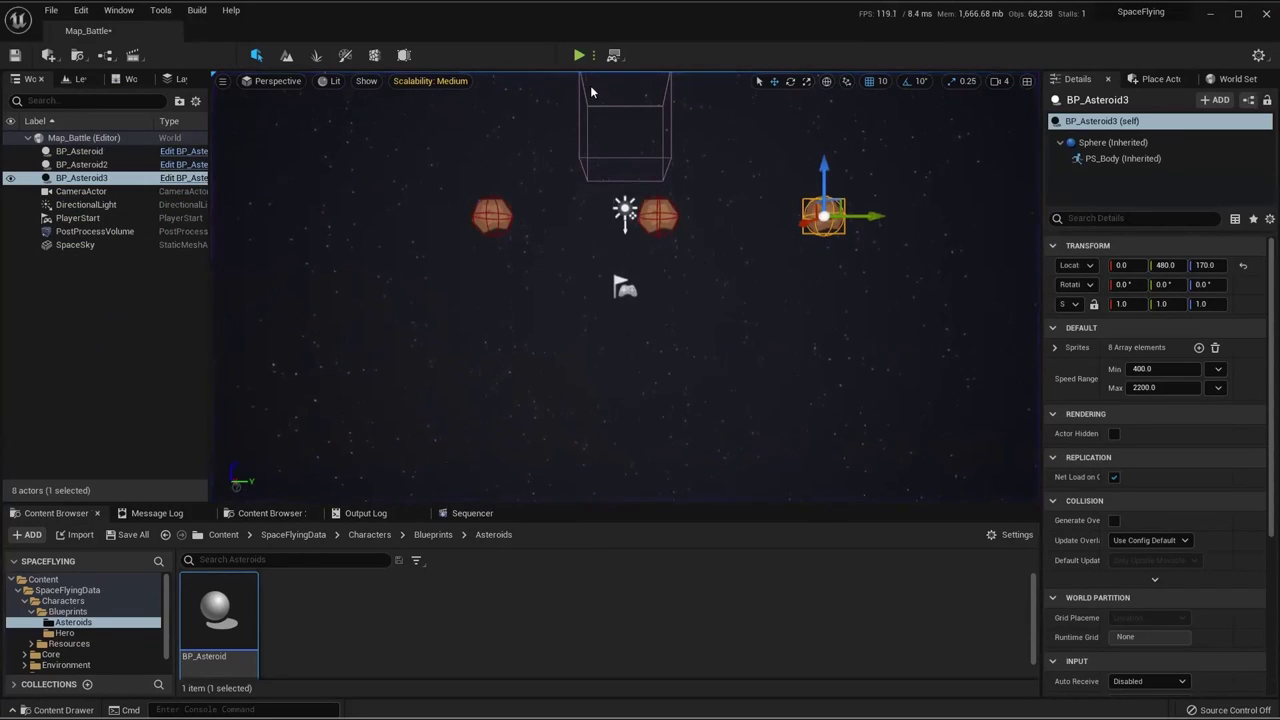
In BP_Asteroid's Moving function, add an AddActorWorldOffset node wired after the entry.
{"action": "double_click", "coordinate": [244, 592]}
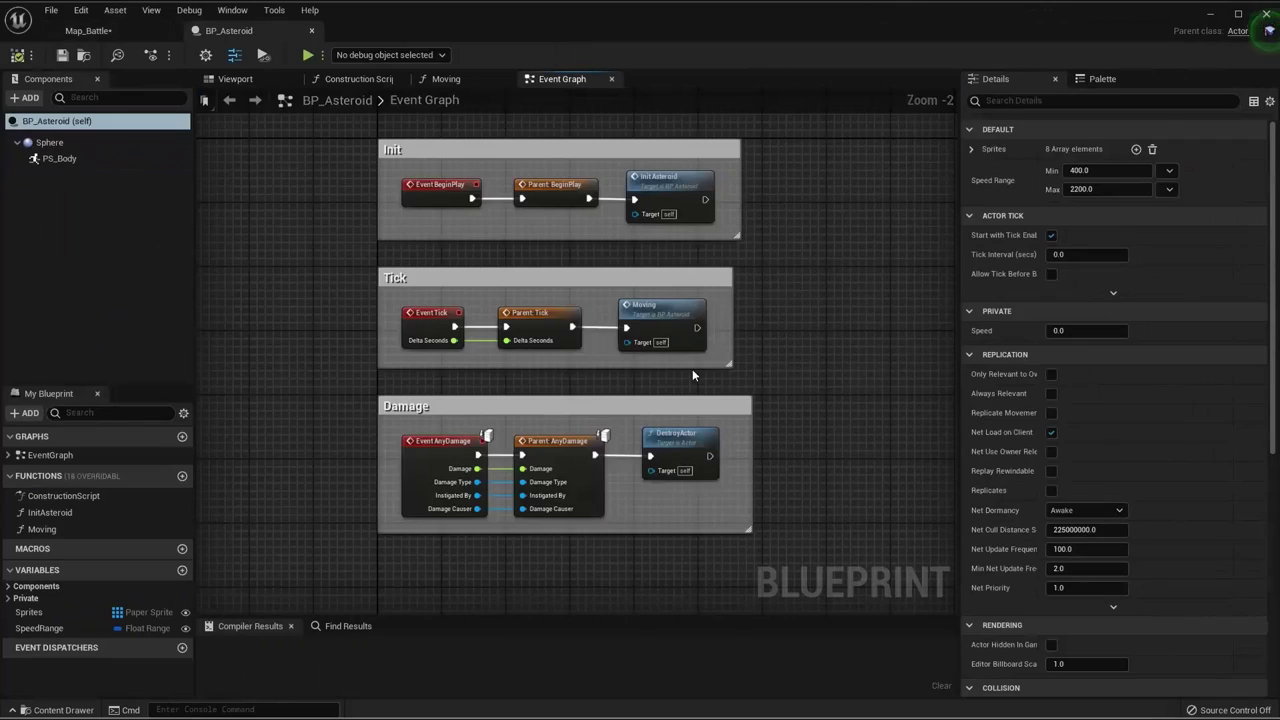
{"action": "double_click", "coordinate": [612, 329]}
{"action": "left_click_drag", "start_coordinate": [451, 337], "coordinate": [589, 343]}
{"action": "type", "text": "add"}
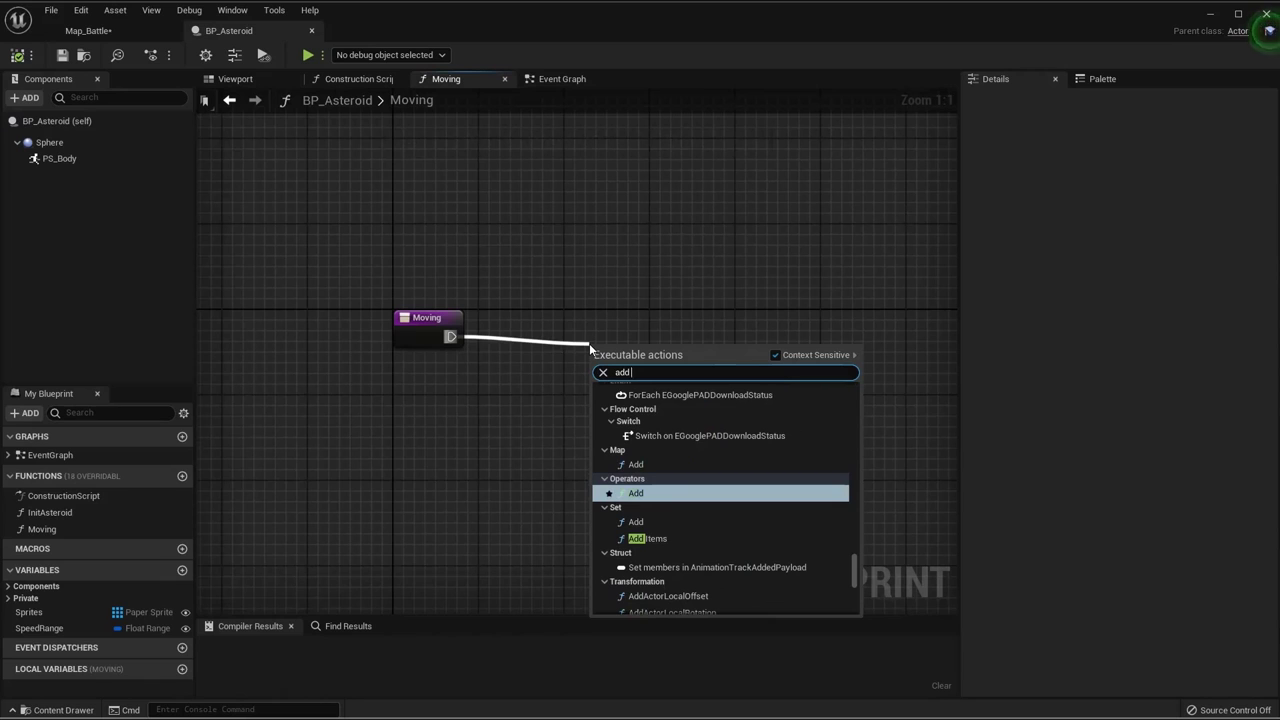
{"action": "type", "text": " actor"}
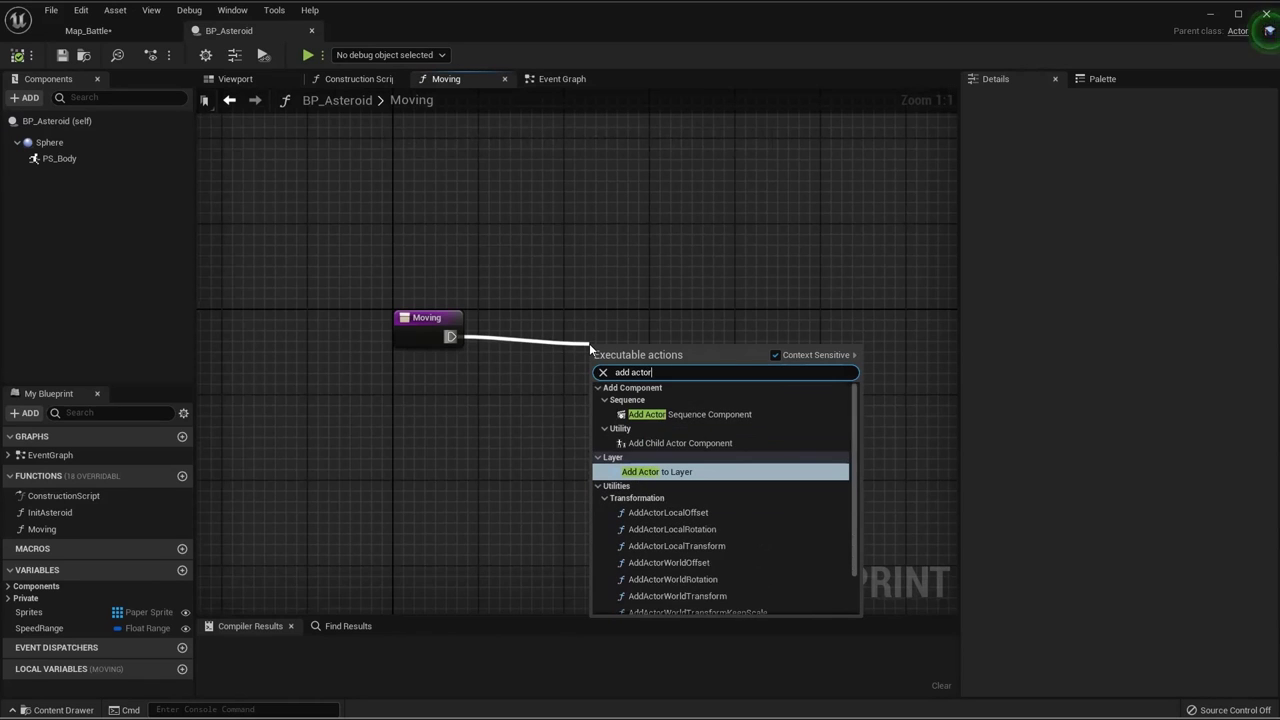
{"action": "type", "text": " wor"}
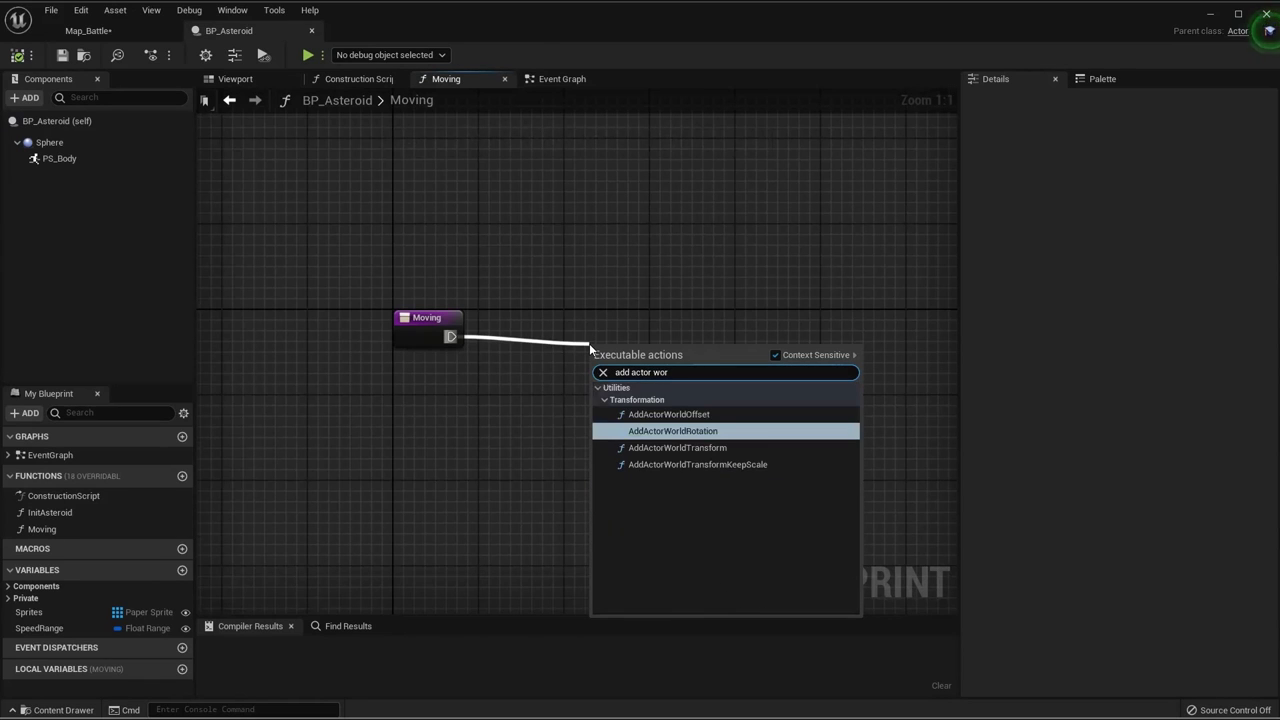
{"action": "left_click", "coordinate": [682, 416]}
Move the AddActorWorldOffset node further right and frame both nodes in view.
{"action": "left_click_drag", "start_coordinate": [660, 355], "coordinate": [808, 318]}
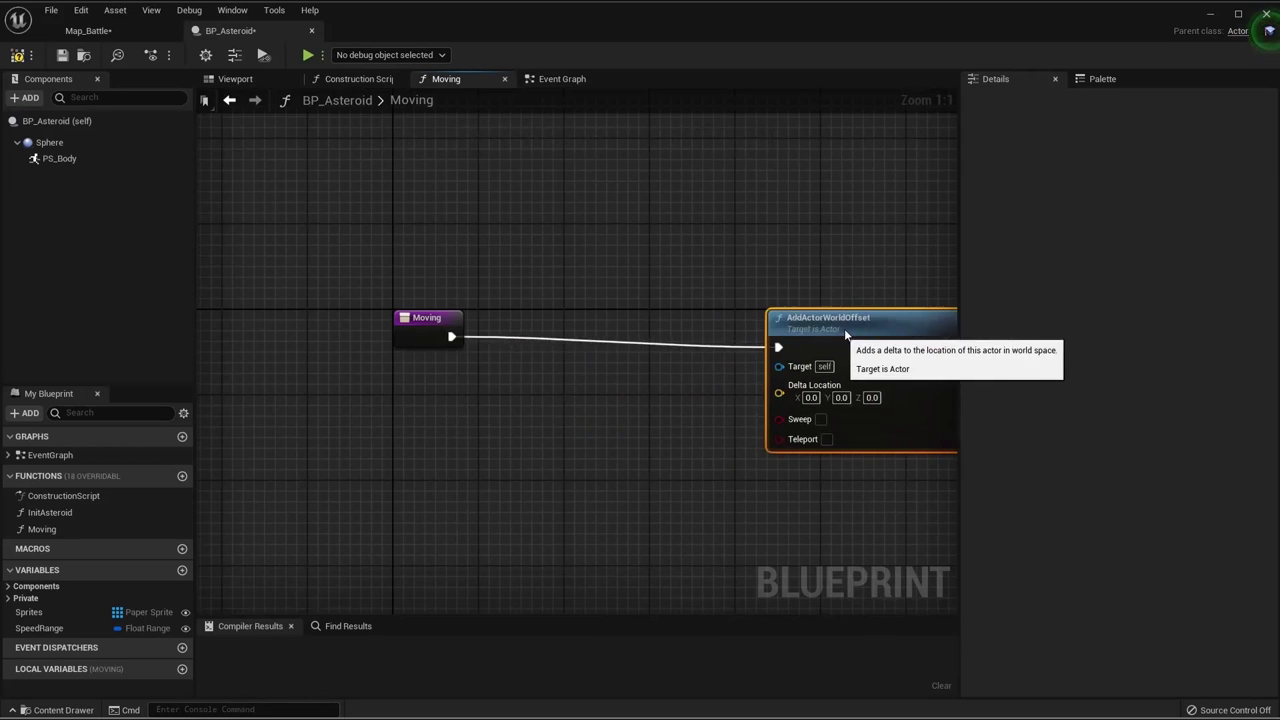
{"action": "right_click_drag", "start_coordinate": [453, 397], "coordinate": [305, 380]}
{"action": "left_click", "coordinate": [455, 428]}
{"action": "right_click_drag", "start_coordinate": [455, 428], "coordinate": [548, 425]}
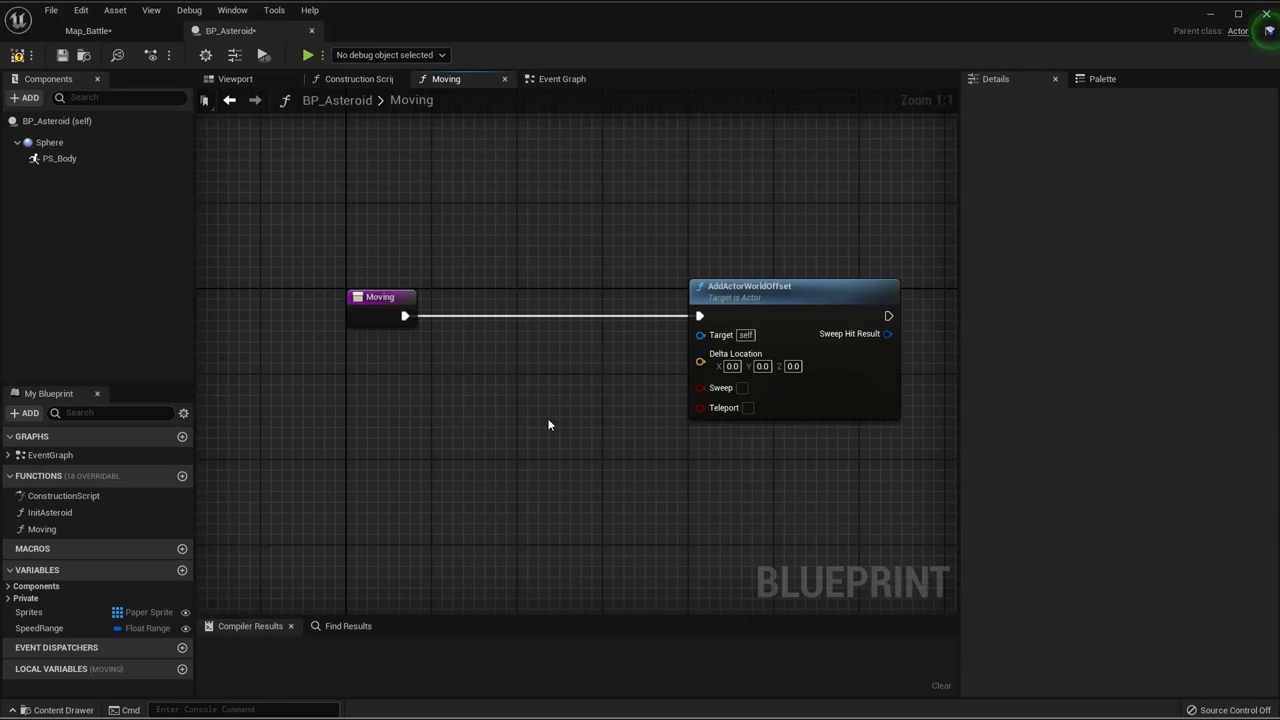
{"action": "right_click_drag", "start_coordinate": [548, 425], "coordinate": [480, 420]}
{"action": "left_click_drag", "start_coordinate": [665, 356], "coordinate": [859, 356]}
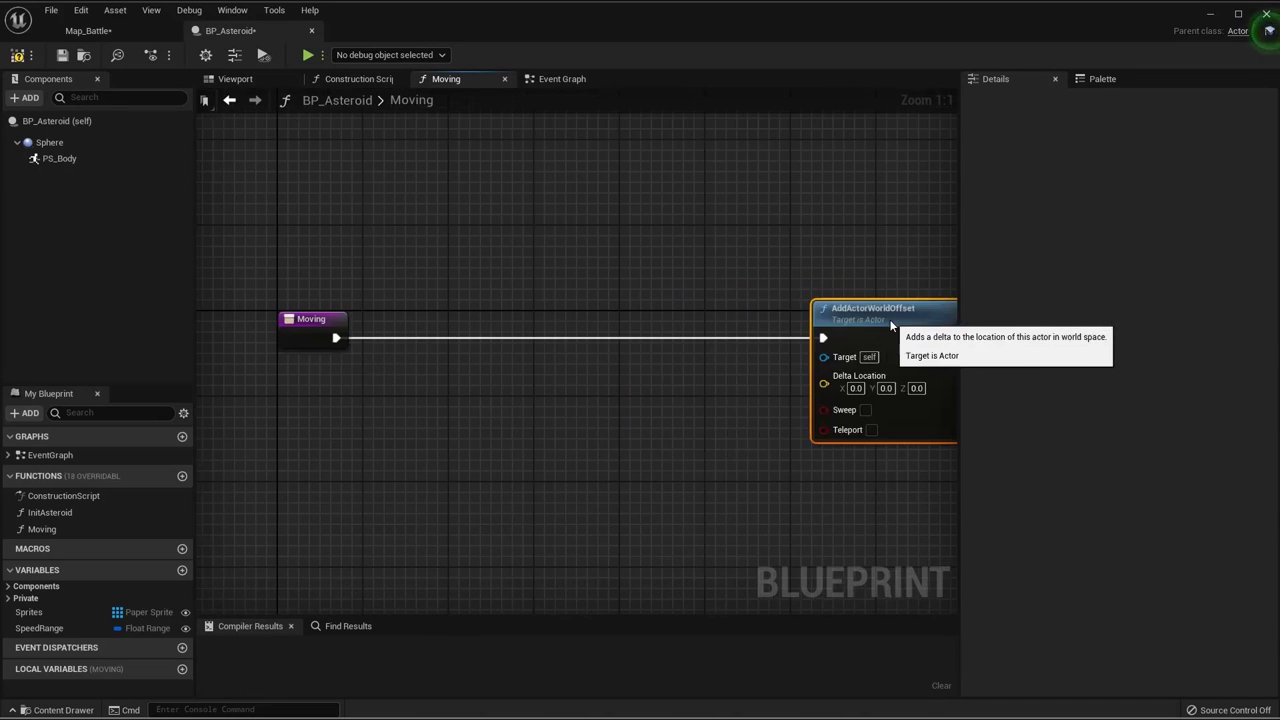
{"action": "mouse_move", "coordinate": [597, 394]}
{"action": "right_mouse_down"}
{"action": "mouse_move", "coordinate": [627, 394]}
{"action": "mouse_move", "coordinate": [536, 398]}
{"action": "mouse_move", "coordinate": [552, 392]}
{"action": "right_mouse_up"}
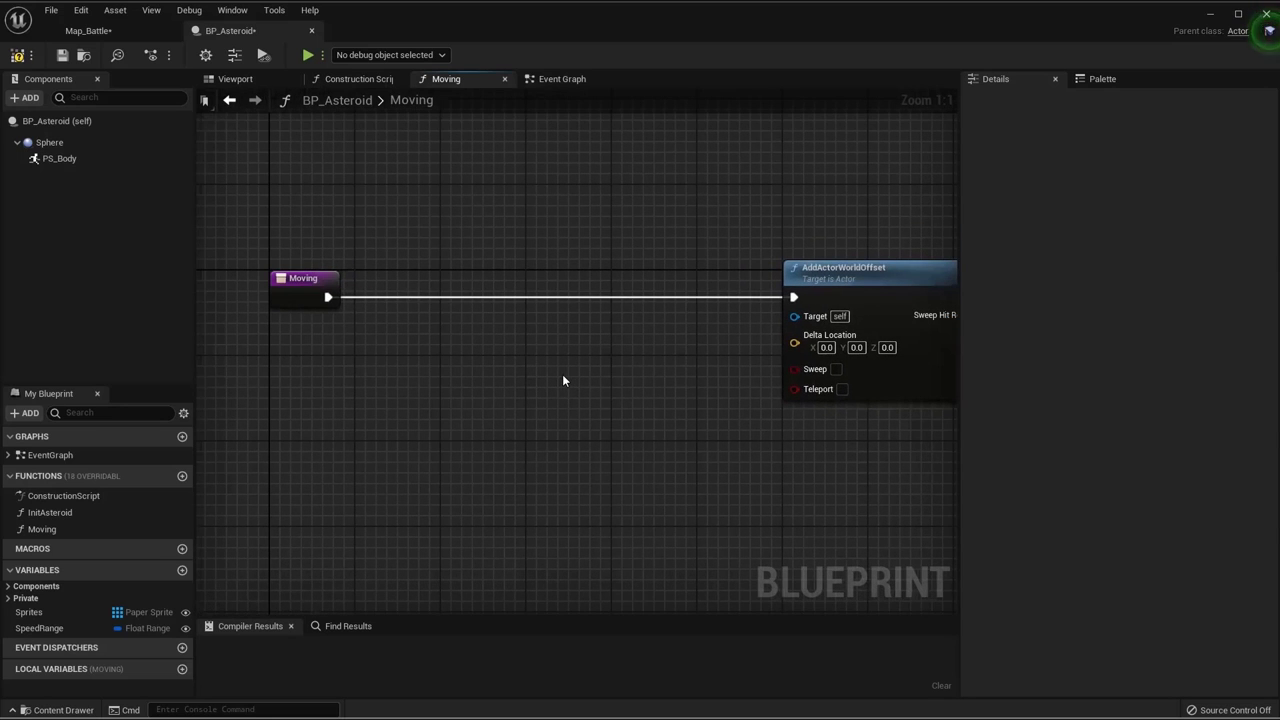
{"action": "right_click_drag", "start_coordinate": [557, 380], "coordinate": [483, 387]}
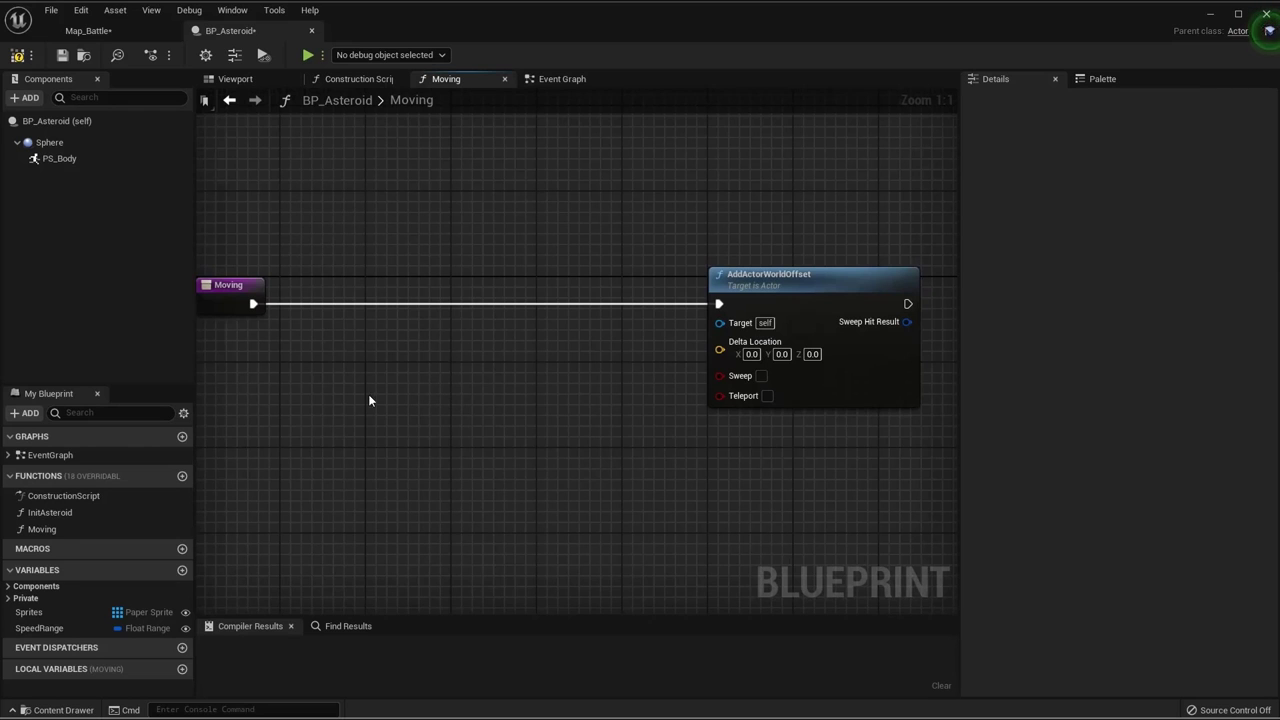
{"action": "right_click_drag", "start_coordinate": [368, 397], "coordinate": [434, 407]}
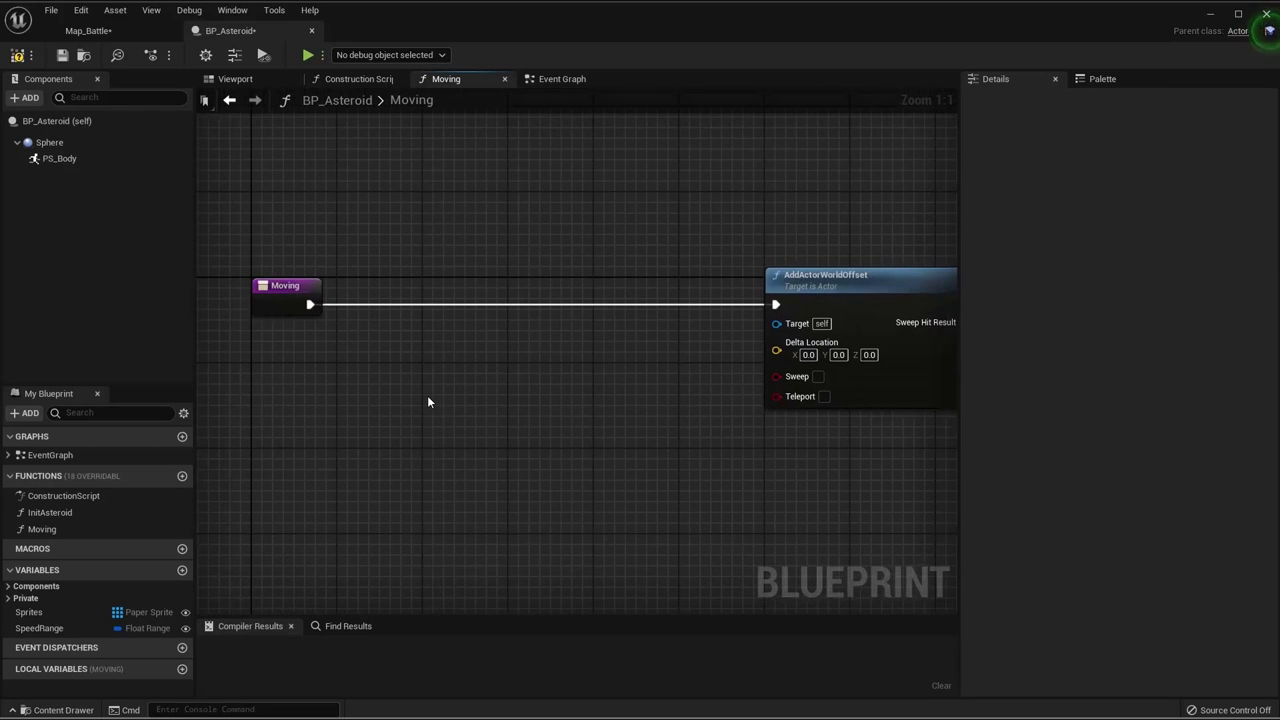
Add a Get Actor Up Vector node feeding a Multiply node.
{"action": "right_click", "coordinate": [446, 413]}
{"action": "type", "text": "get actor up"}
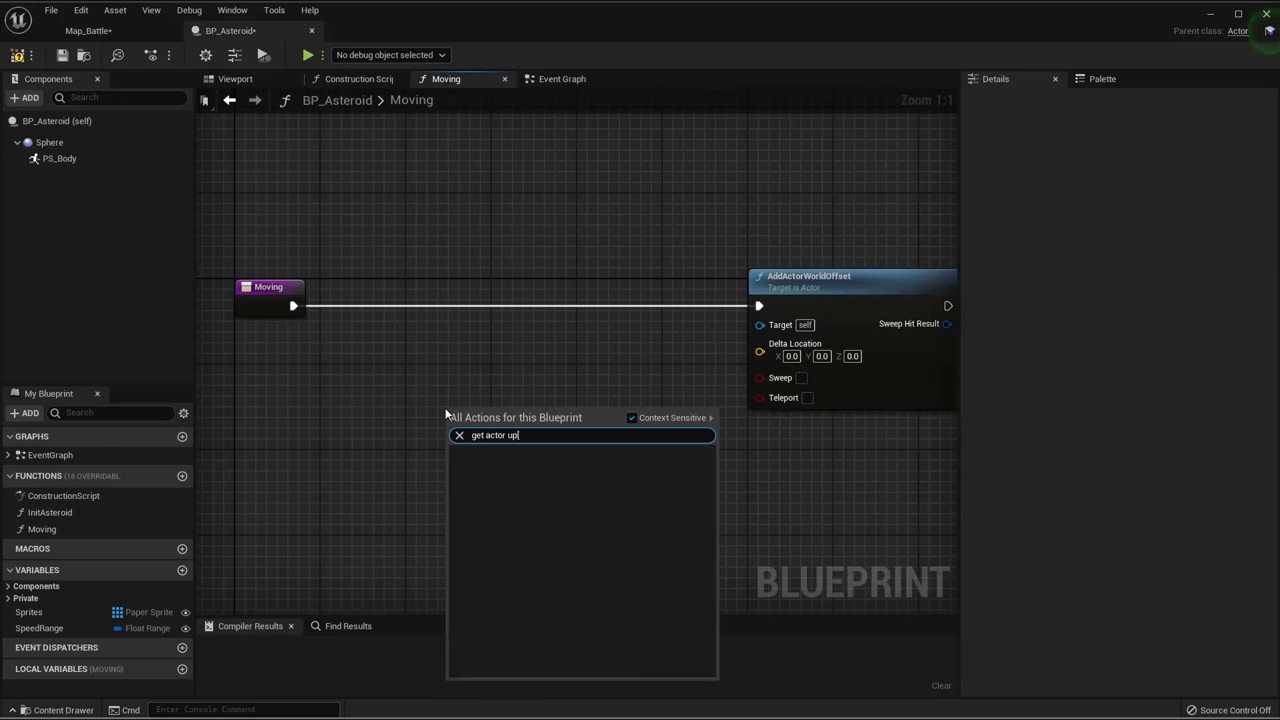
{"action": "left_click", "coordinate": [557, 507]}
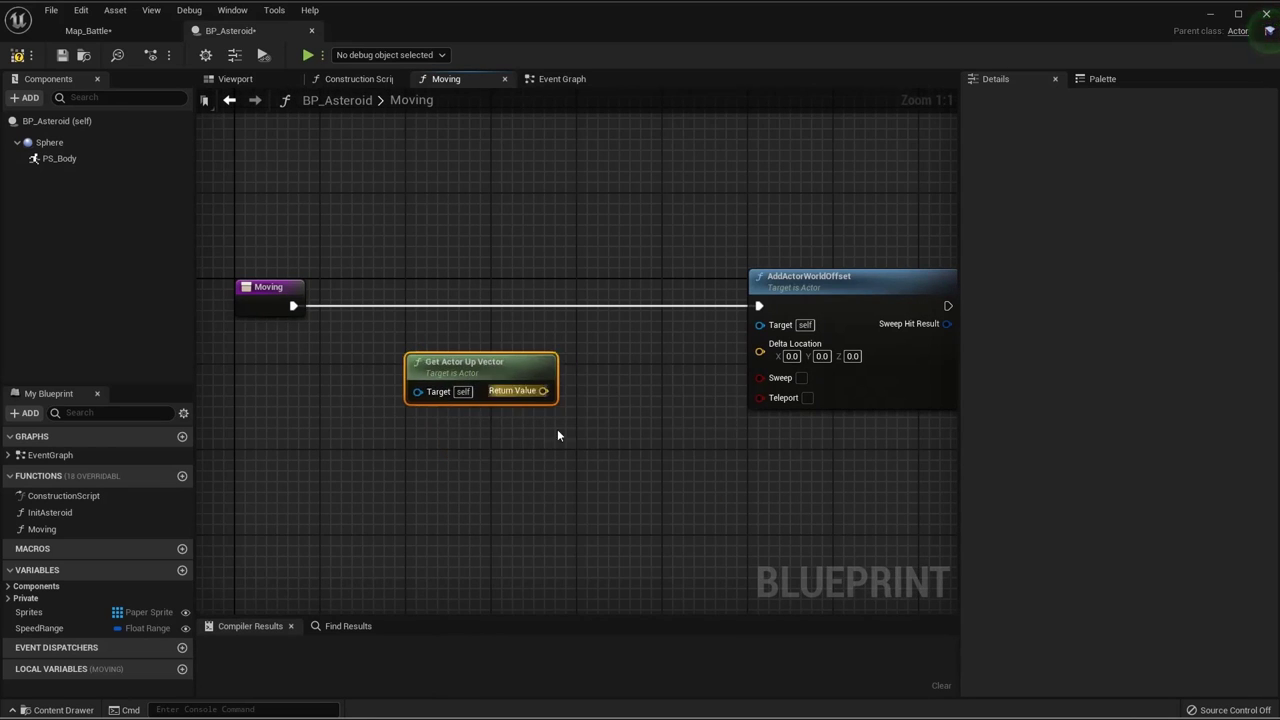
{"action": "left_click_drag", "start_coordinate": [521, 326], "coordinate": [589, 399]}
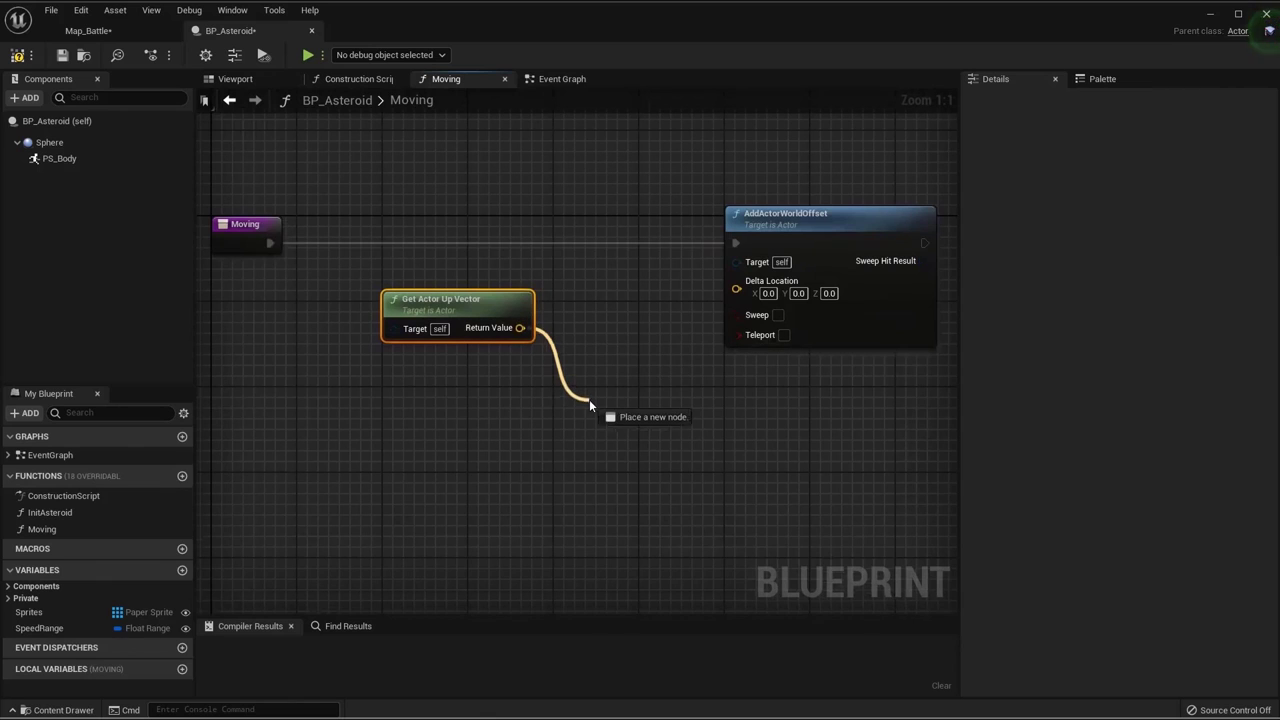
{"action": "type", "text": "*"}
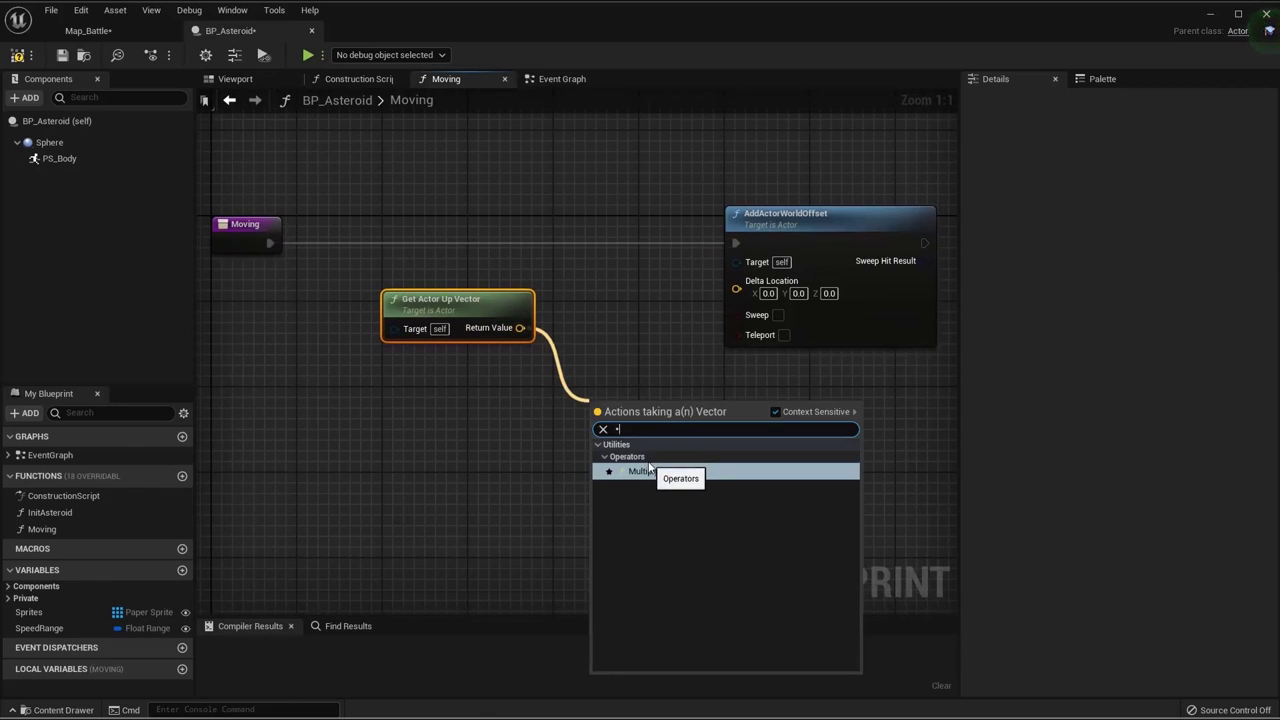
{"action": "left_click", "coordinate": [641, 471]}
{"action": "left_click_drag", "start_coordinate": [450, 300], "coordinate": [461, 375]}
{"action": "mouse_move", "coordinate": [435, 457]}
{"action": "left_mouse_down"}
{"action": "mouse_move", "coordinate": [623, 408]}
{"action": "mouse_move", "coordinate": [518, 378]}
{"action": "left_mouse_up"}
{"action": "left_click", "coordinate": [466, 458]}
{"action": "right_click_drag", "start_coordinate": [466, 458], "coordinate": [454, 454]}
Convert the Multiply's B input to a float and feed it from a second Multiply node.
{"action": "right_click", "coordinate": [481, 387]}
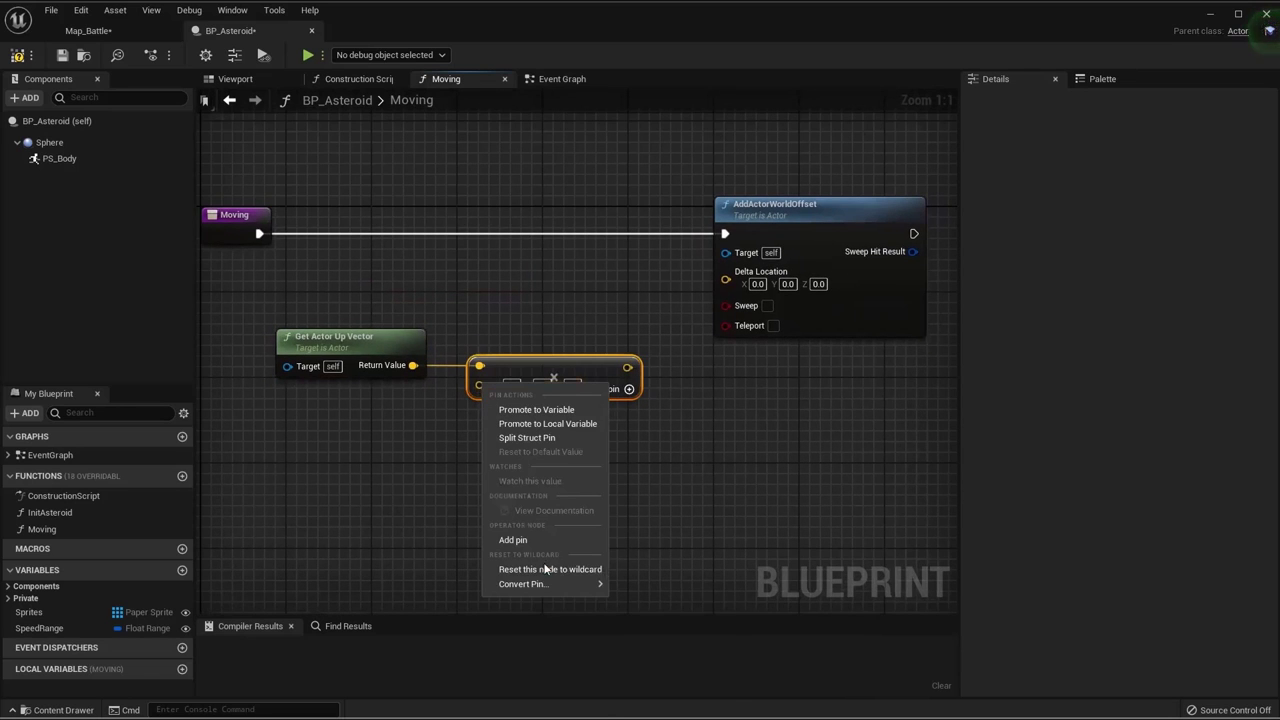
{"action": "mouse_move", "coordinate": [575, 588]}
{"action": "left_click", "coordinate": [660, 610]}
{"action": "left_click", "coordinate": [511, 466]}
{"action": "mouse_move", "coordinate": [511, 466]}
{"action": "right_mouse_down"}
{"action": "mouse_move", "coordinate": [570, 469]}
{"action": "mouse_move", "coordinate": [602, 454]}
{"action": "right_mouse_up"}
{"action": "right_click_drag", "start_coordinate": [518, 472], "coordinate": [601, 468]}
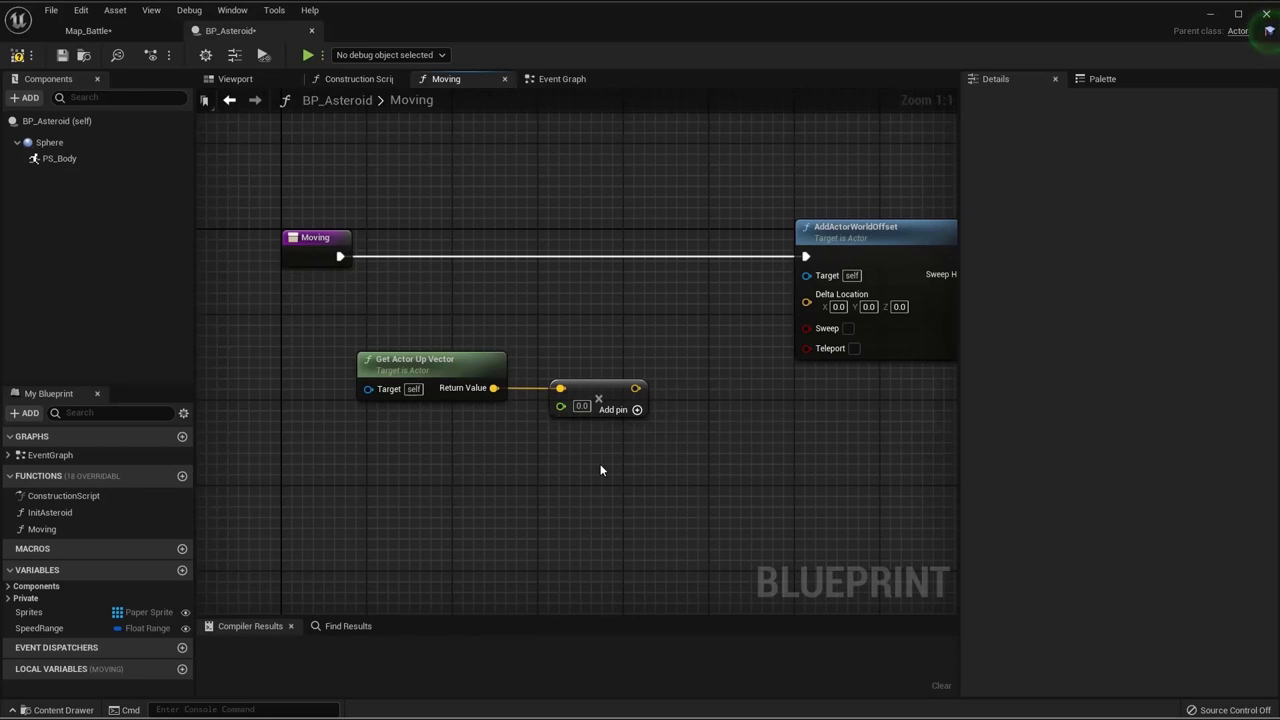
{"action": "right_click_drag", "start_coordinate": [568, 473], "coordinate": [555, 502]}
{"action": "mouse_move", "coordinate": [547, 435]}
{"action": "left_mouse_down"}
{"action": "mouse_move", "coordinate": [466, 561]}
{"action": "mouse_move", "coordinate": [456, 449]}
{"action": "left_mouse_up"}
{"action": "type", "text": "*"}
{"action": "left_click", "coordinate": [537, 672]}
Set the first multiplier to -1.0 and connect a Speed getter as its second input.
{"action": "left_click", "coordinate": [432, 452]}
{"action": "type", "text": "-1"}
{"action": "left_click", "coordinate": [550, 496]}
{"action": "right_click_drag", "start_coordinate": [557, 494], "coordinate": [708, 444]}
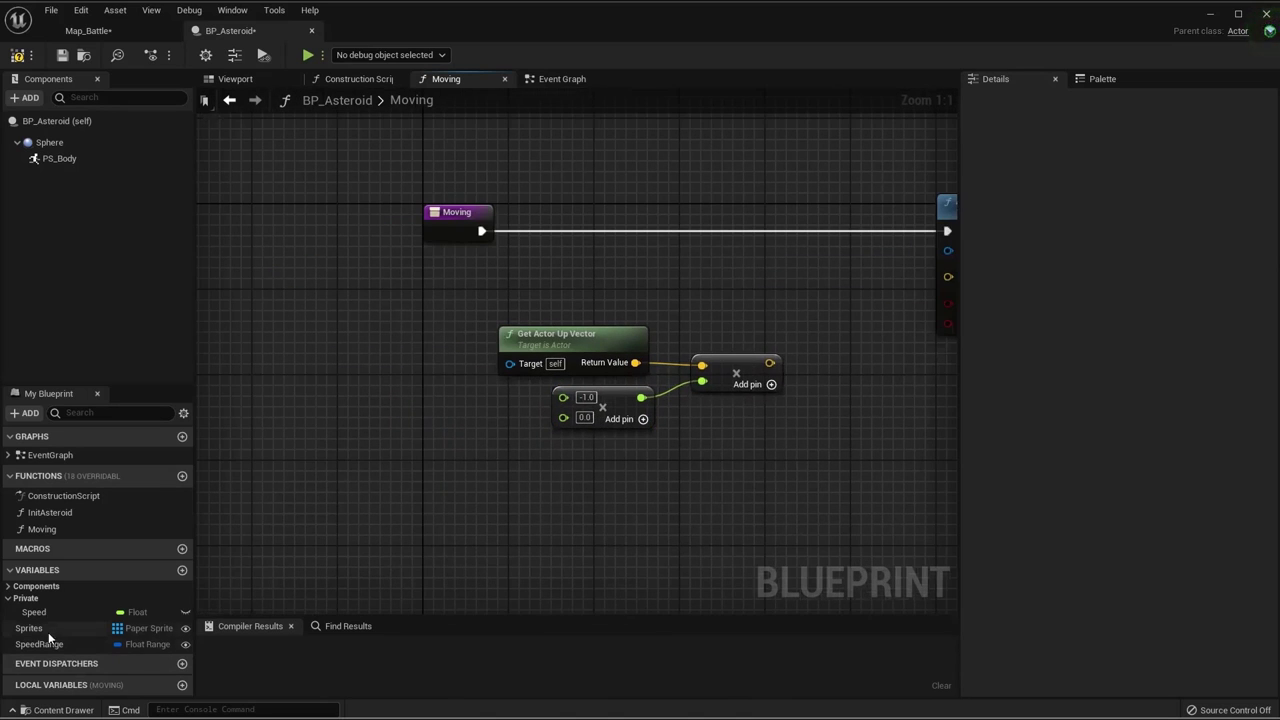
{"action": "mouse_move", "coordinate": [45, 613]}
{"action": "left_mouse_down", "text": "ctrl"}
{"action": "mouse_move", "coordinate": [345, 446]}
{"action": "mouse_move", "coordinate": [500, 488]}
{"action": "left_mouse_up", "text": "ctrl"}
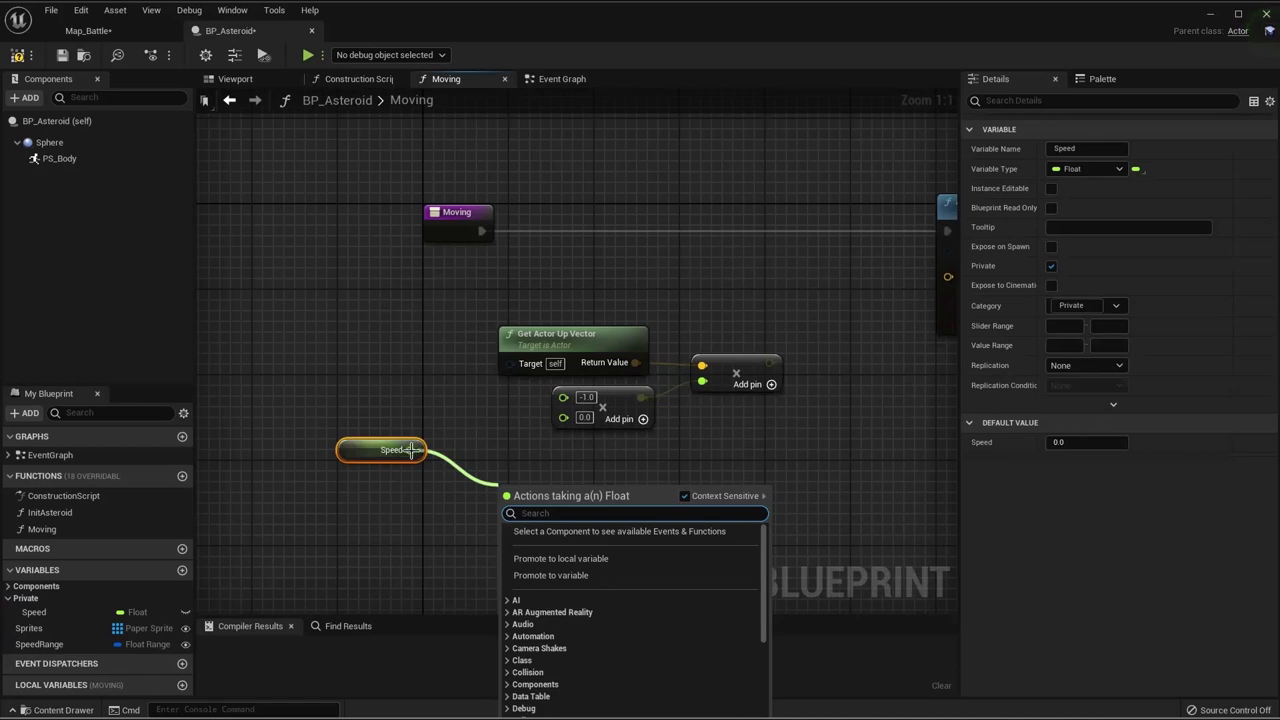
{"action": "left_click_drag", "start_coordinate": [410, 450], "coordinate": [563, 418]}
{"action": "left_click_drag", "start_coordinate": [376, 451], "coordinate": [480, 421]}
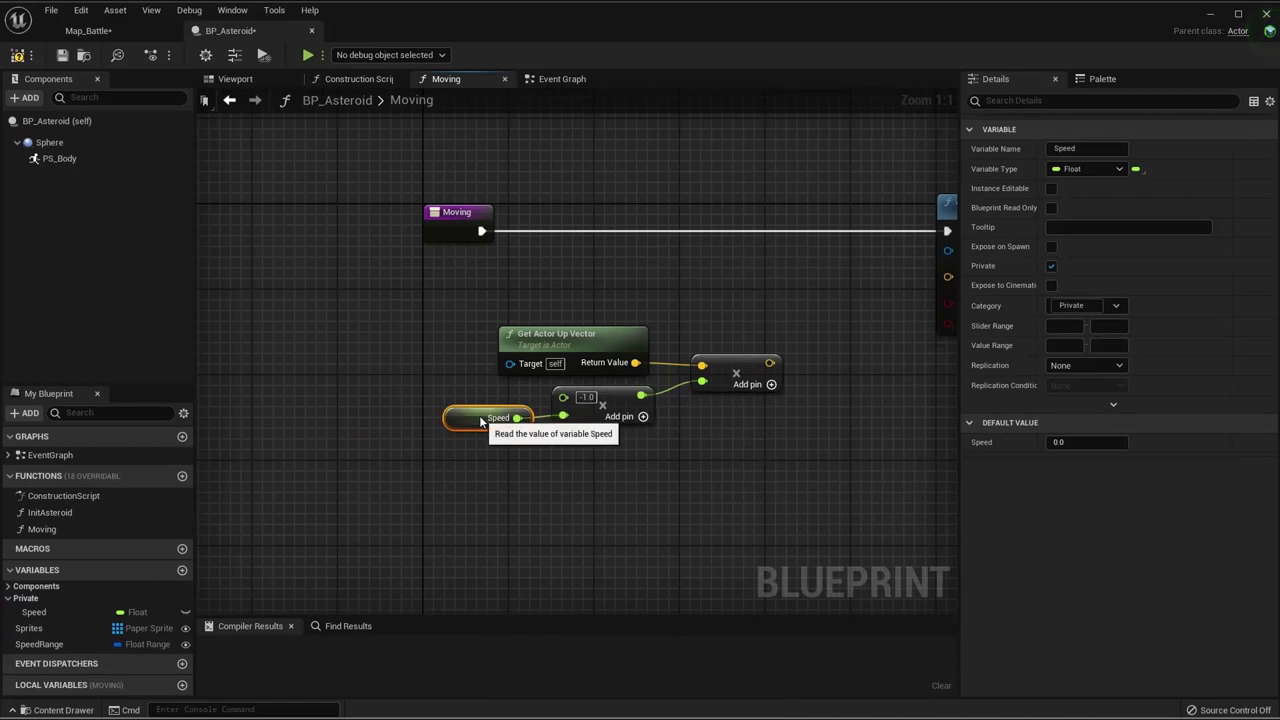
{"action": "left_click_drag", "start_coordinate": [568, 422], "coordinate": [476, 416]}
{"action": "left_click", "coordinate": [486, 443]}
Add a third multiplier input driven by Get World Delta Seconds.
{"action": "left_click", "coordinate": [631, 416]}
{"action": "right_click_drag", "start_coordinate": [540, 500], "coordinate": [602, 476]}
{"action": "left_click_drag", "start_coordinate": [614, 408], "coordinate": [555, 481]}
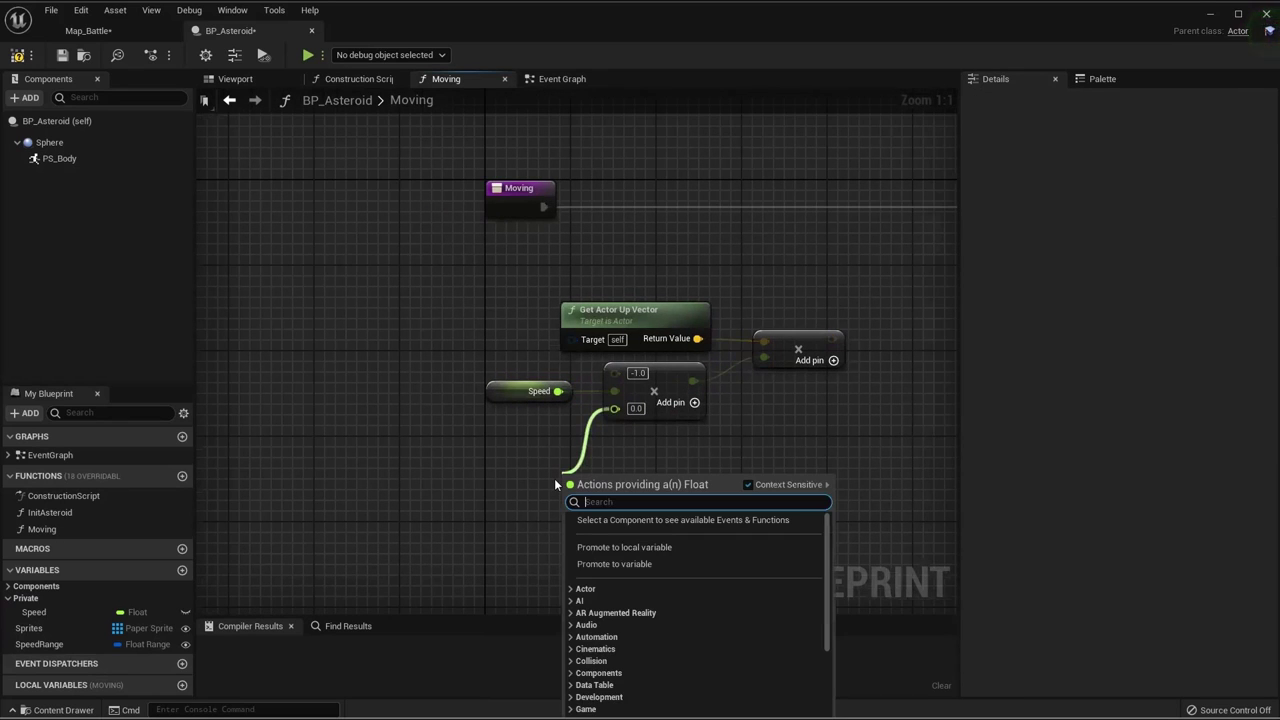
{"action": "type", "text": "delta"}
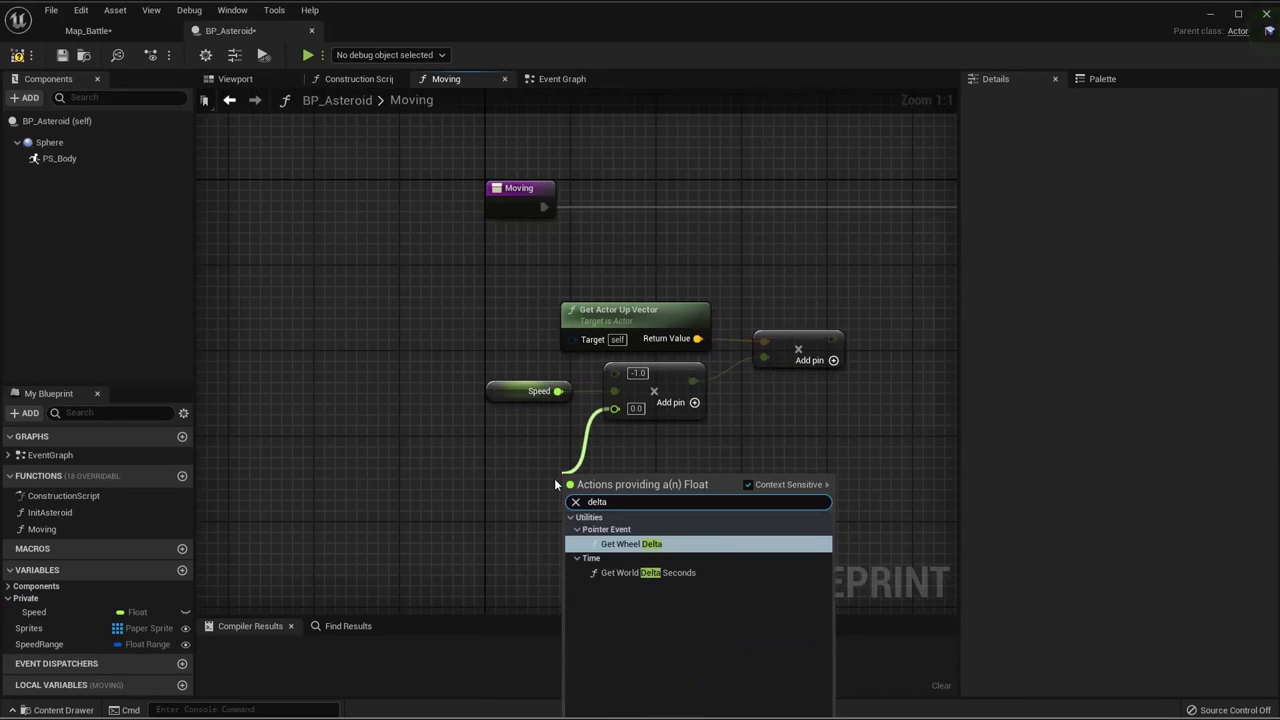
{"action": "left_click", "coordinate": [655, 572]}
{"action": "left_click_drag", "start_coordinate": [567, 472], "coordinate": [485, 425]}
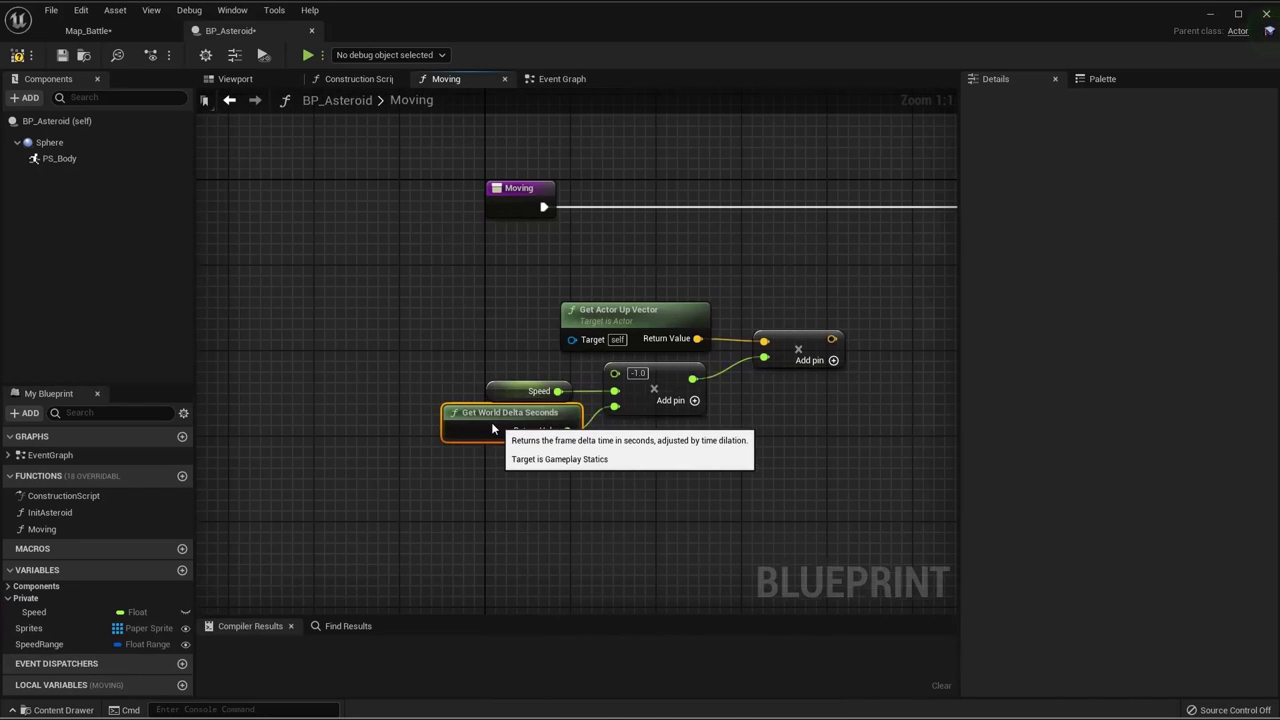
{"action": "left_click", "coordinate": [477, 483]}
Wire the scaled up vector into Delta Location, tidy the math nodes, and compile with F7.
{"action": "right_click_drag", "start_coordinate": [629, 462], "coordinate": [493, 478]}
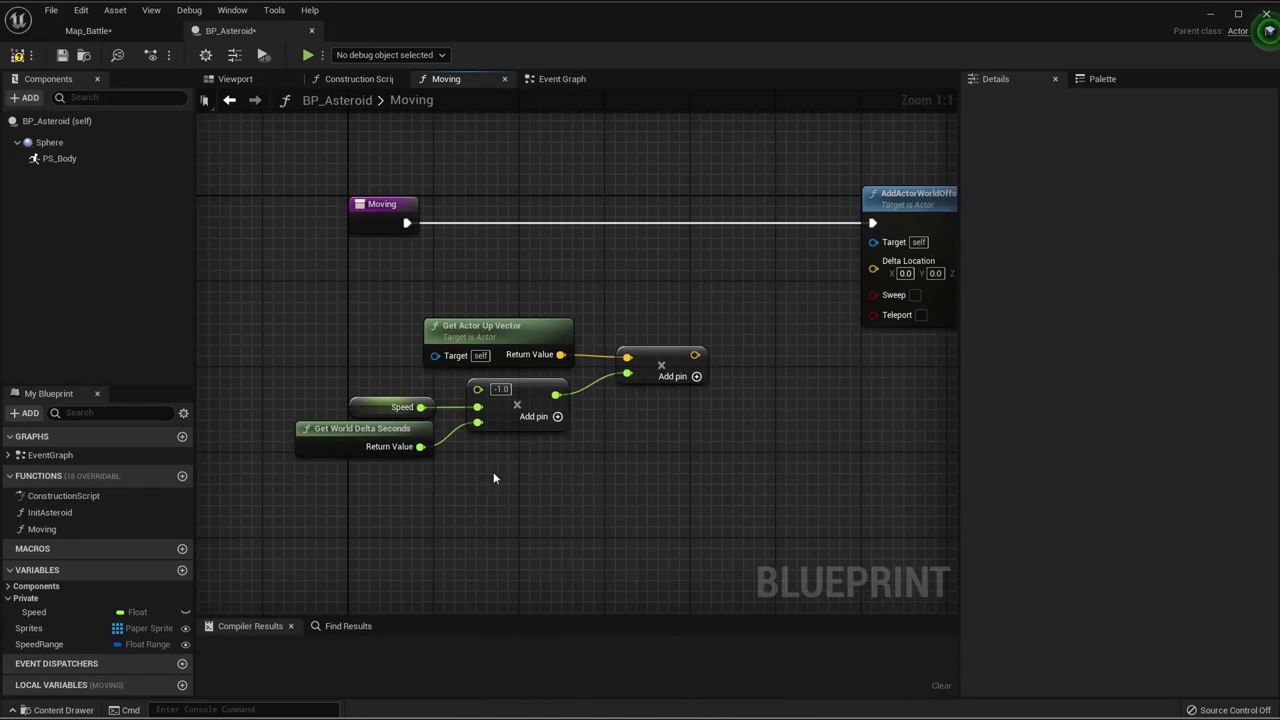
{"action": "left_click_drag", "start_coordinate": [907, 287], "coordinate": [878, 269]}
{"action": "left_click_drag", "start_coordinate": [715, 465], "coordinate": [360, 327]}
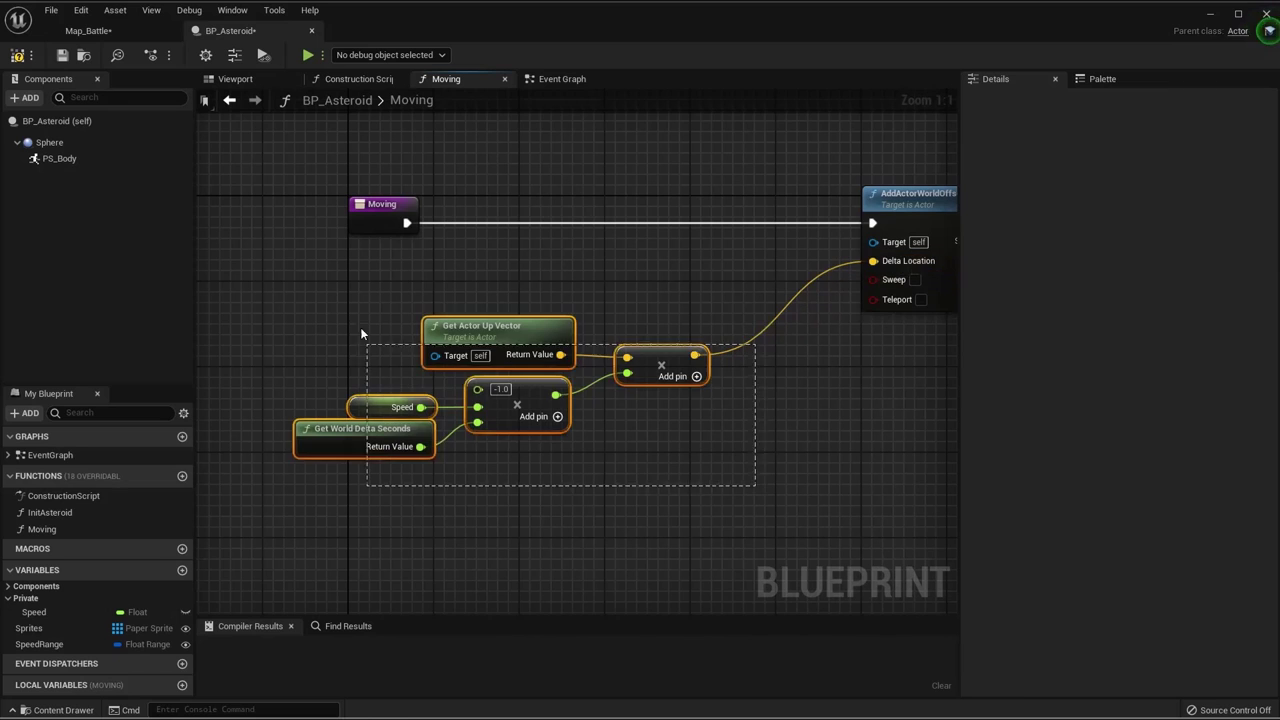
{"action": "left_click_drag", "start_coordinate": [509, 329], "coordinate": [638, 250]}
{"action": "left_click", "coordinate": [840, 426]}
{"action": "key", "text": "F7"}
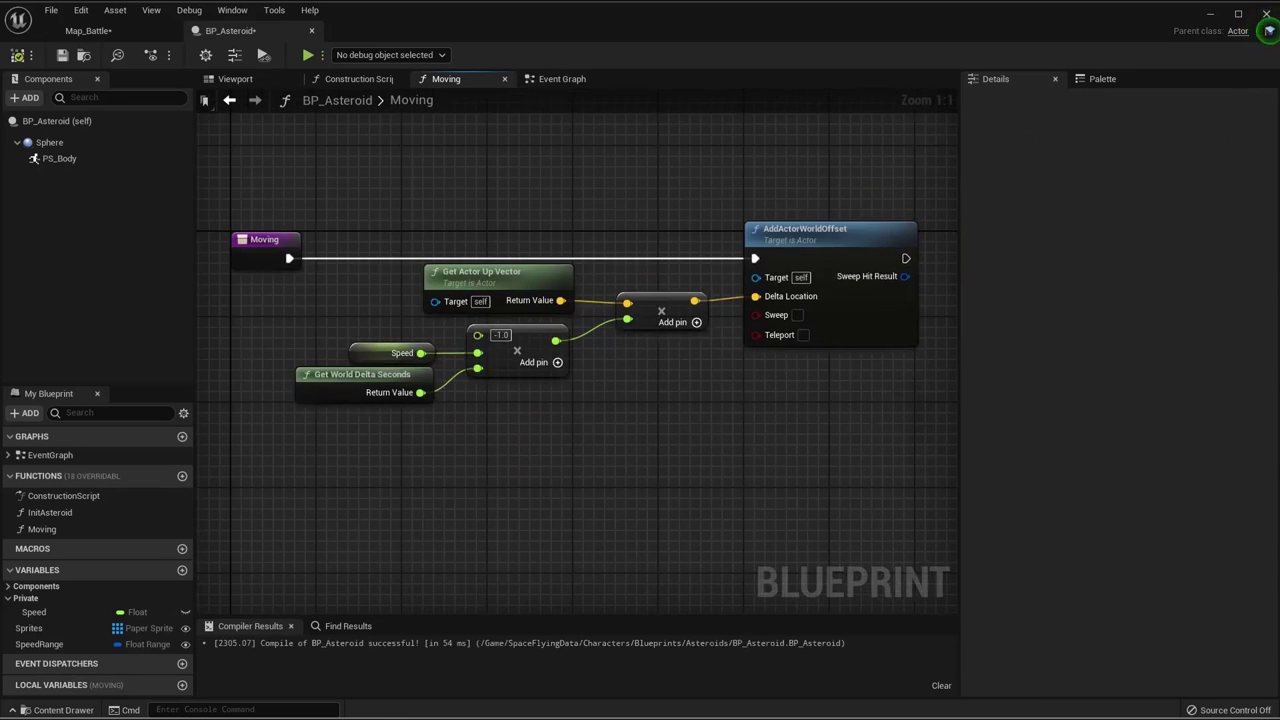
{"action": "right_click_drag", "start_coordinate": [459, 248], "coordinate": [526, 248]}
Play-test the Map_Battle level briefly to watch the asteroids.
{"action": "left_click", "coordinate": [97, 33]}
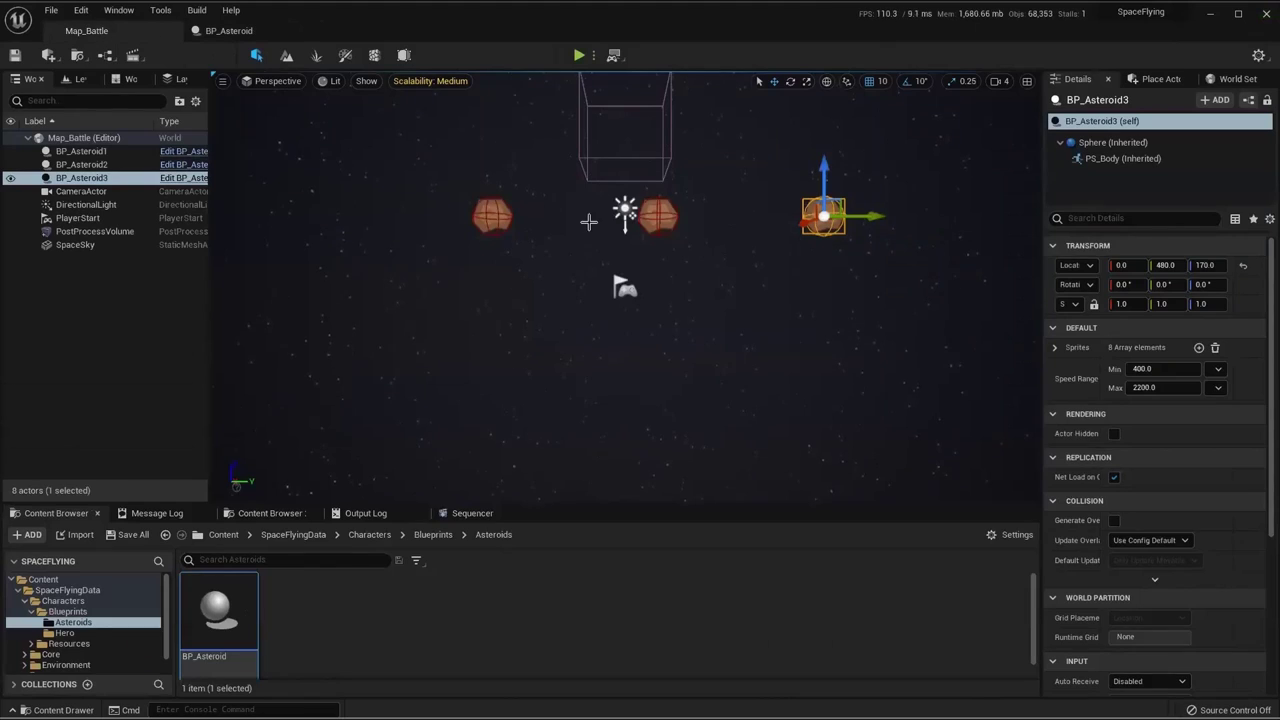
{"action": "left_click", "coordinate": [578, 57]}
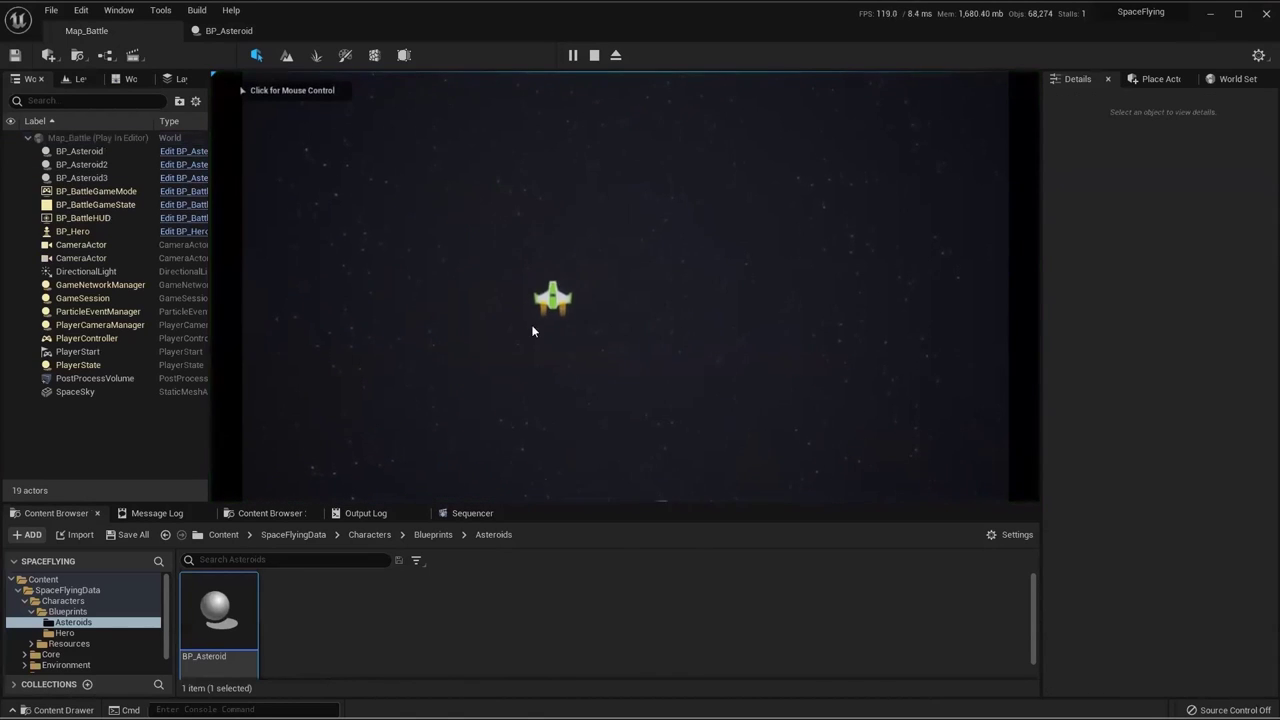
{"action": "key", "text": "Escape"}
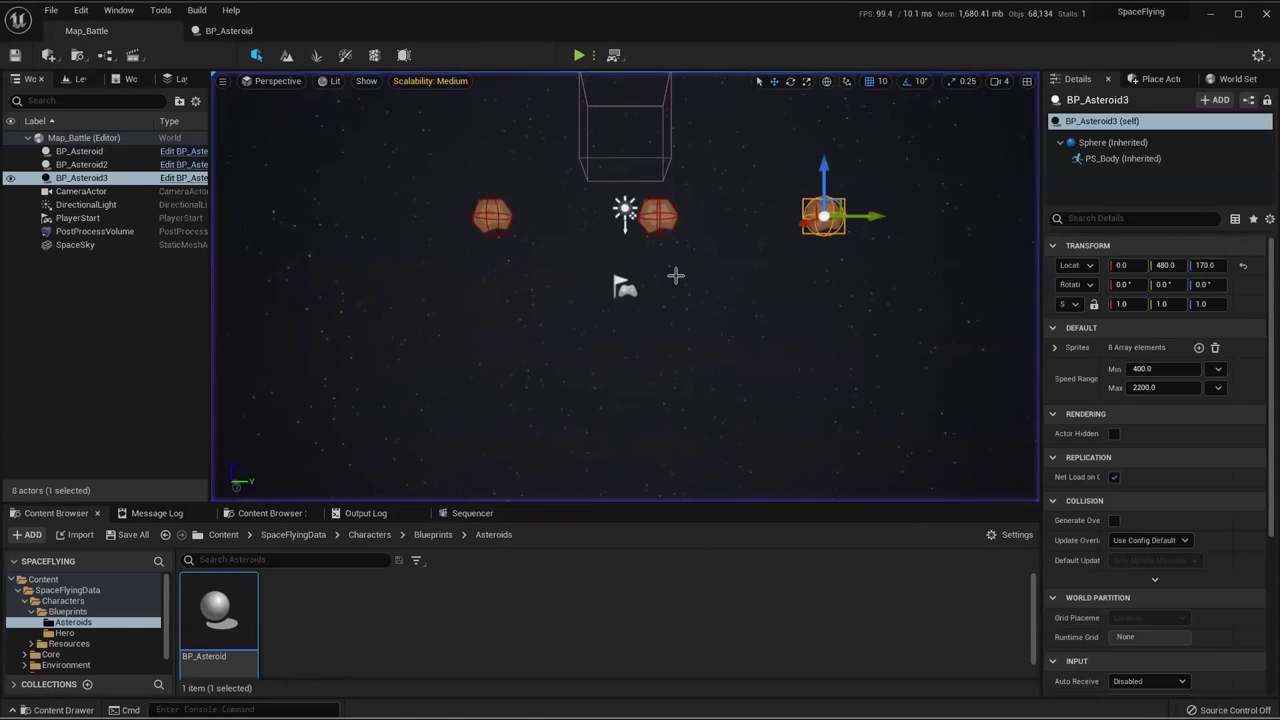
Raise BP_Asteroid, BP_Asteroid2 and BP_Asteroid3 together to around Z 390–400.
{"action": "left_click", "coordinate": [510, 216]}
{"action": "left_click", "coordinate": [669, 207], "text": "ctrl"}
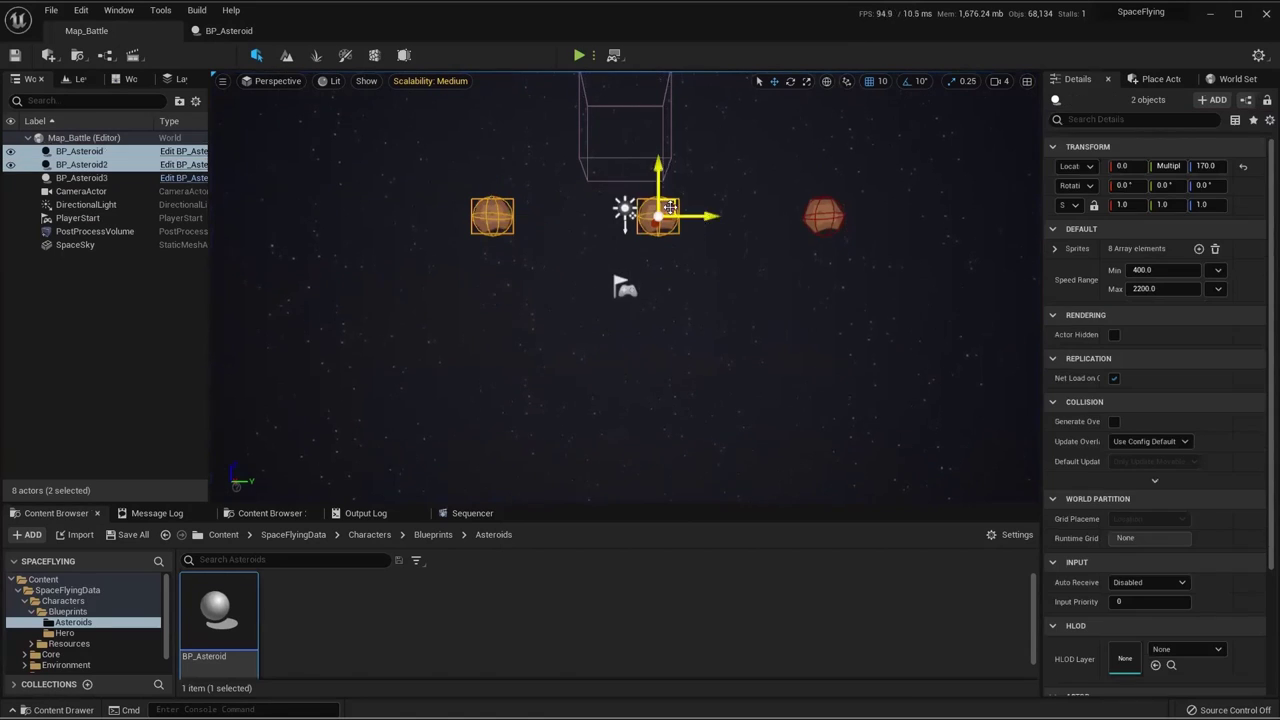
{"action": "left_click", "coordinate": [820, 214], "text": "ctrl"}
{"action": "left_click_drag", "start_coordinate": [824, 168], "coordinate": [822, 78]}
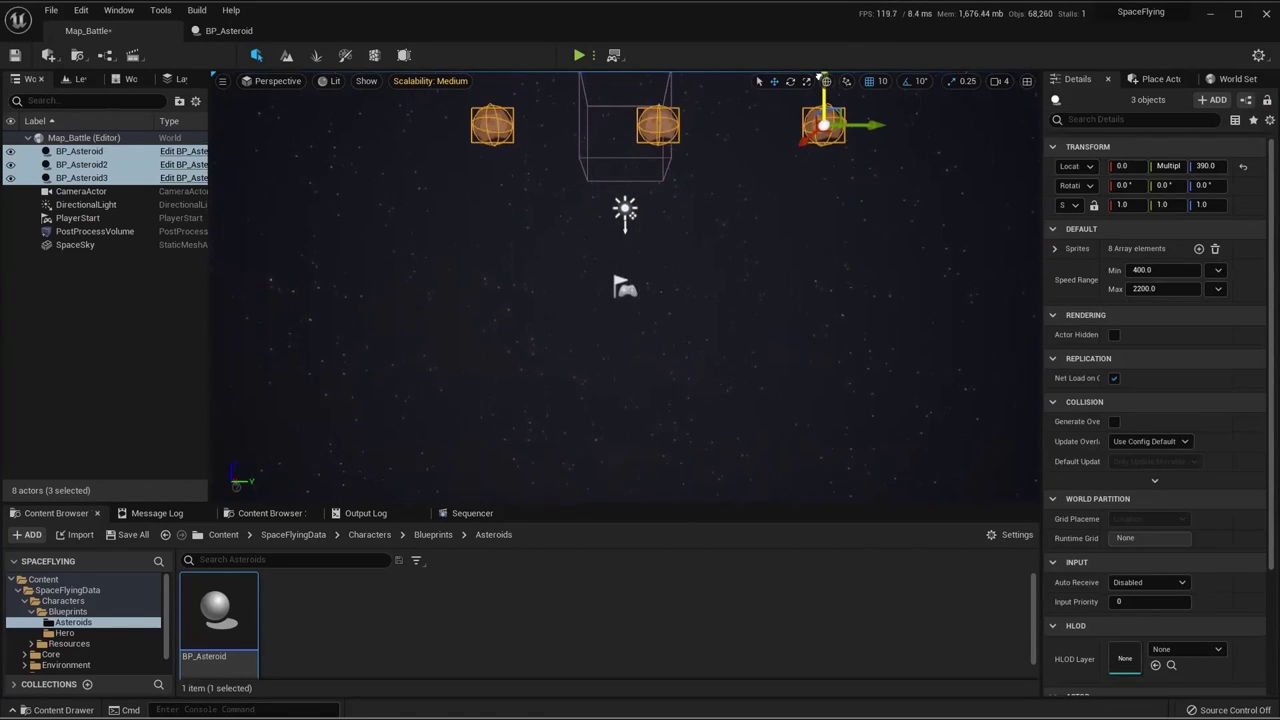
Play-test several times to watch the raised asteroids drift downward.
{"action": "left_click", "coordinate": [578, 55]}
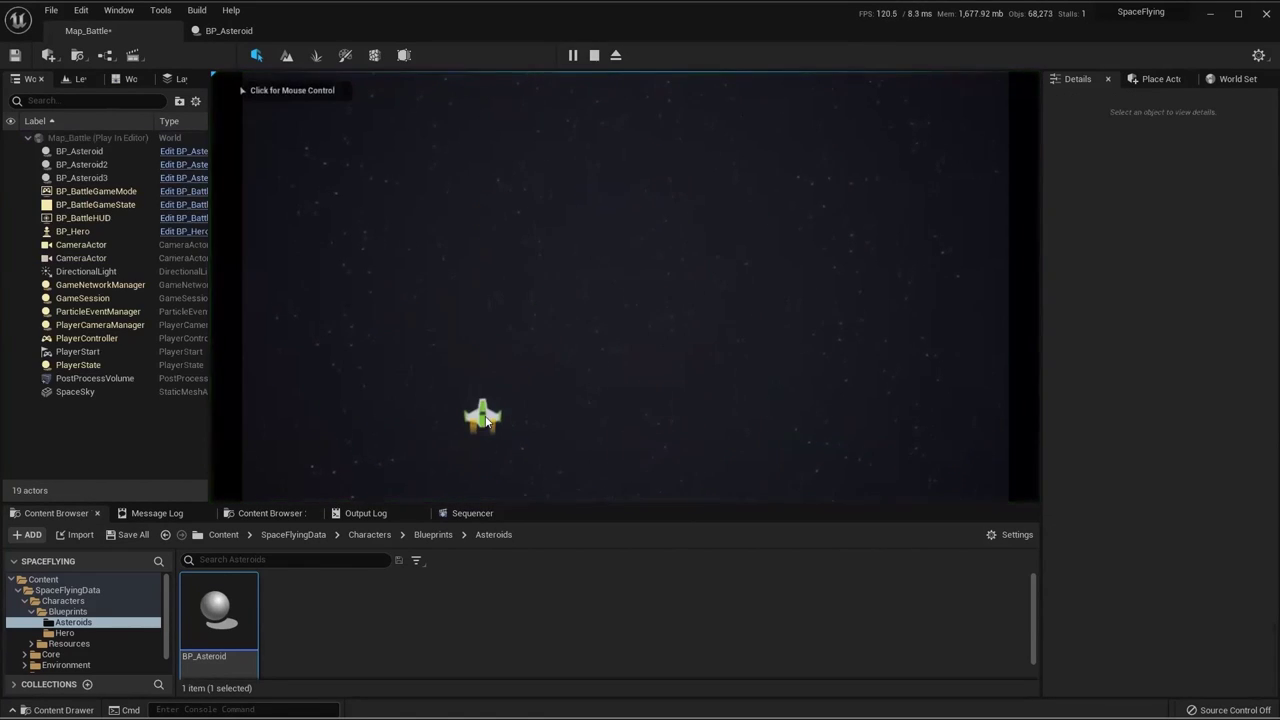
{"action": "key", "text": "Escape"}
{"action": "left_click", "coordinate": [578, 55]}
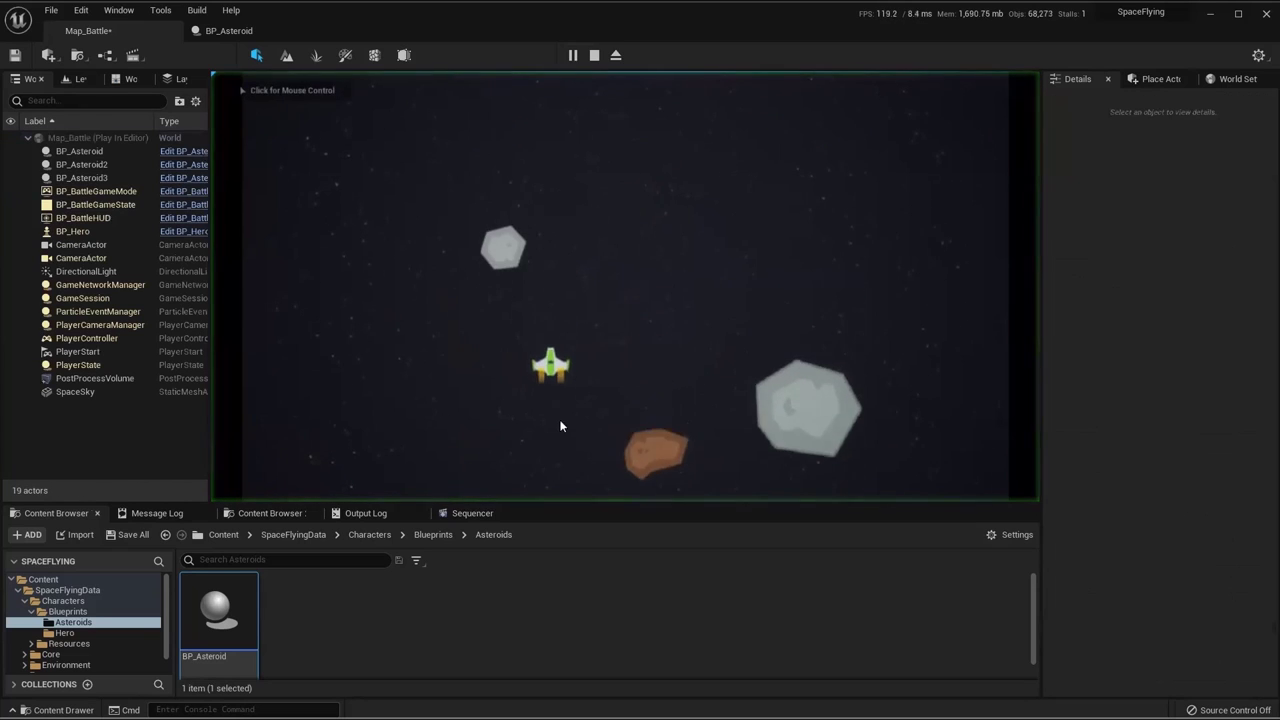
{"action": "key", "text": "Escape"}
{"action": "left_click", "coordinate": [578, 55]}
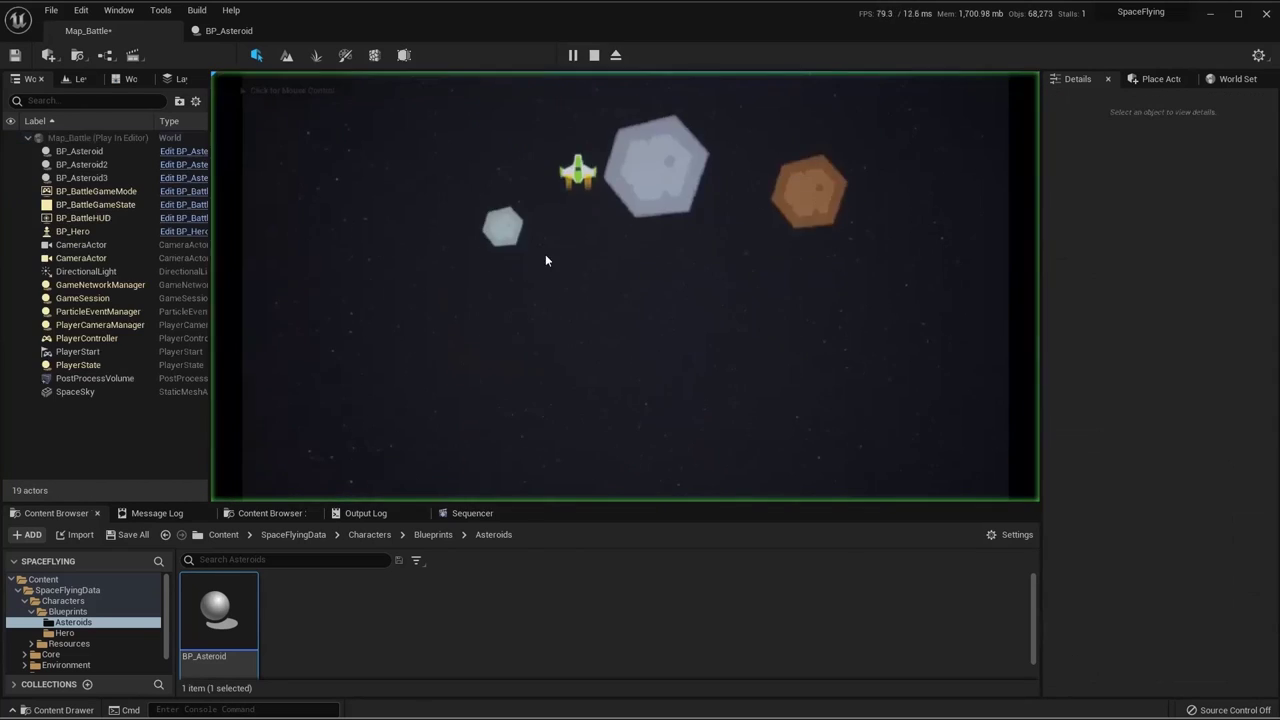
{"action": "key", "text": "Escape"}
Tilt the asteroids around X: BP_Asteroid 20°, BP_Asteroid2 -20°, BP_Asteroid3 10°.
{"action": "left_click", "coordinate": [497, 124]}
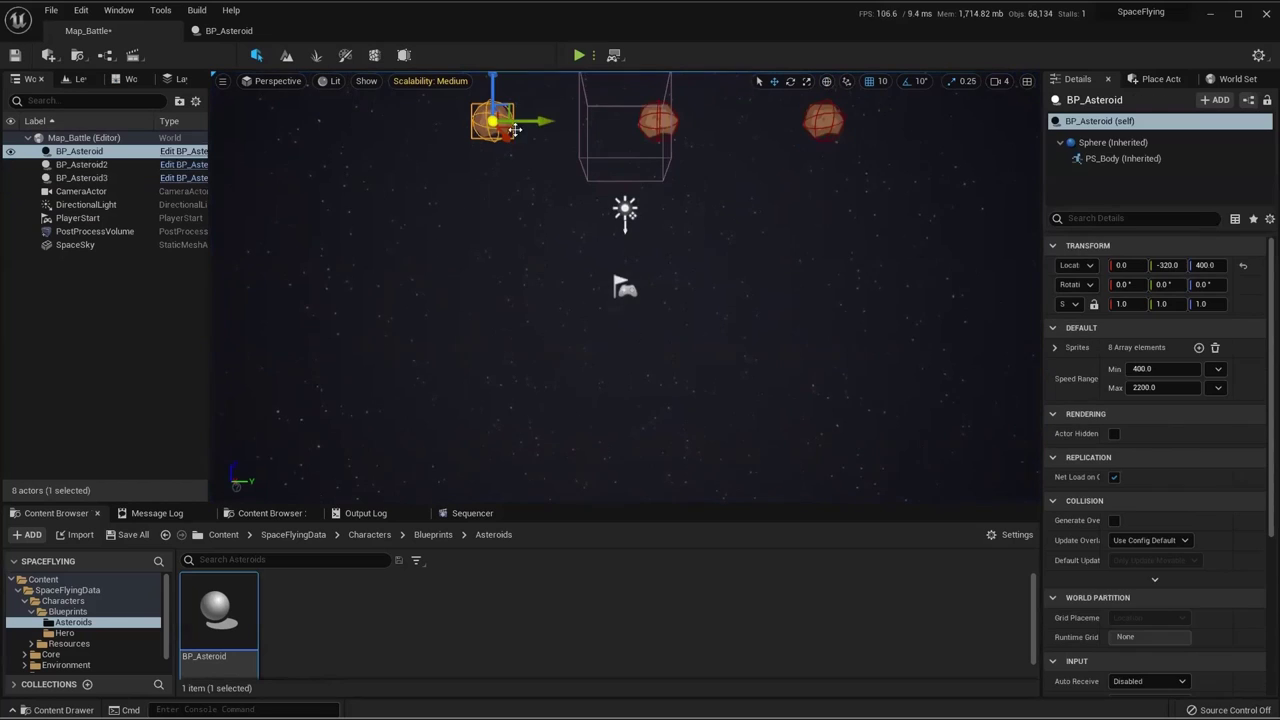
{"action": "key", "text": "e"}
{"action": "mouse_move", "coordinate": [537, 119]}
{"action": "left_mouse_down"}
{"action": "mouse_move", "coordinate": [482, 119]}
{"action": "mouse_move", "coordinate": [540, 155]}
{"action": "left_mouse_up"}
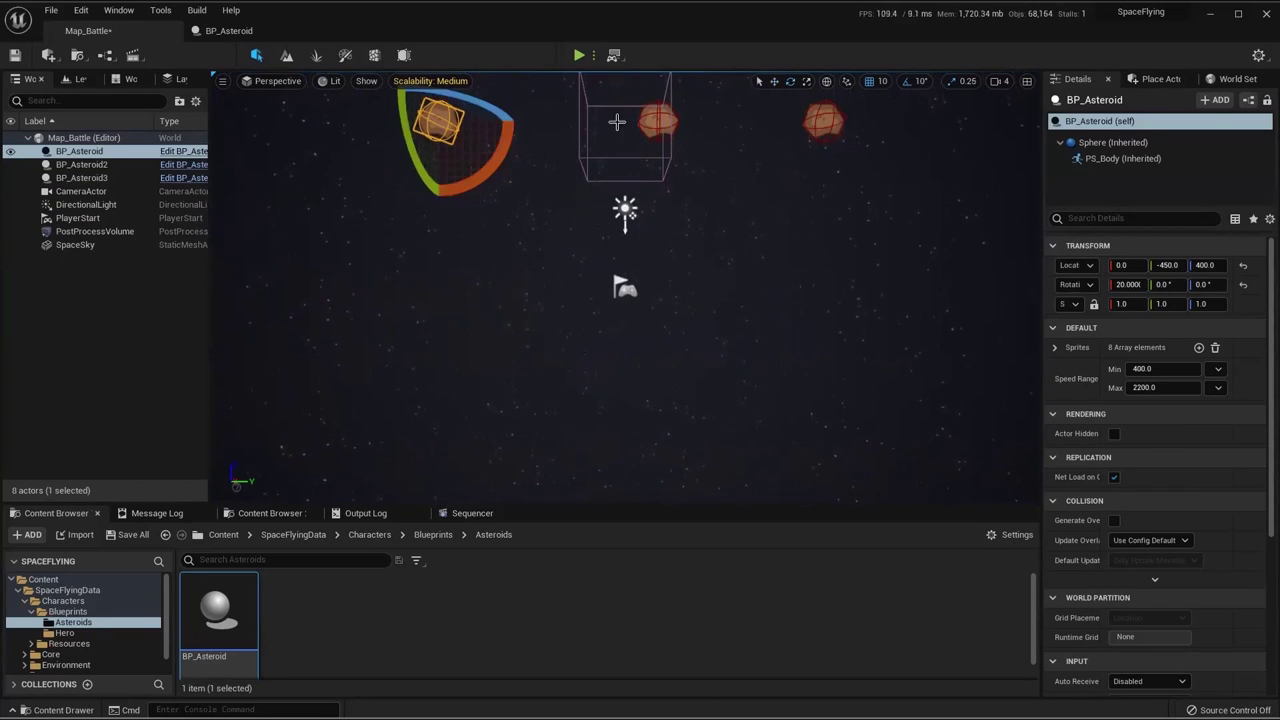
{"action": "left_click", "coordinate": [660, 119]}
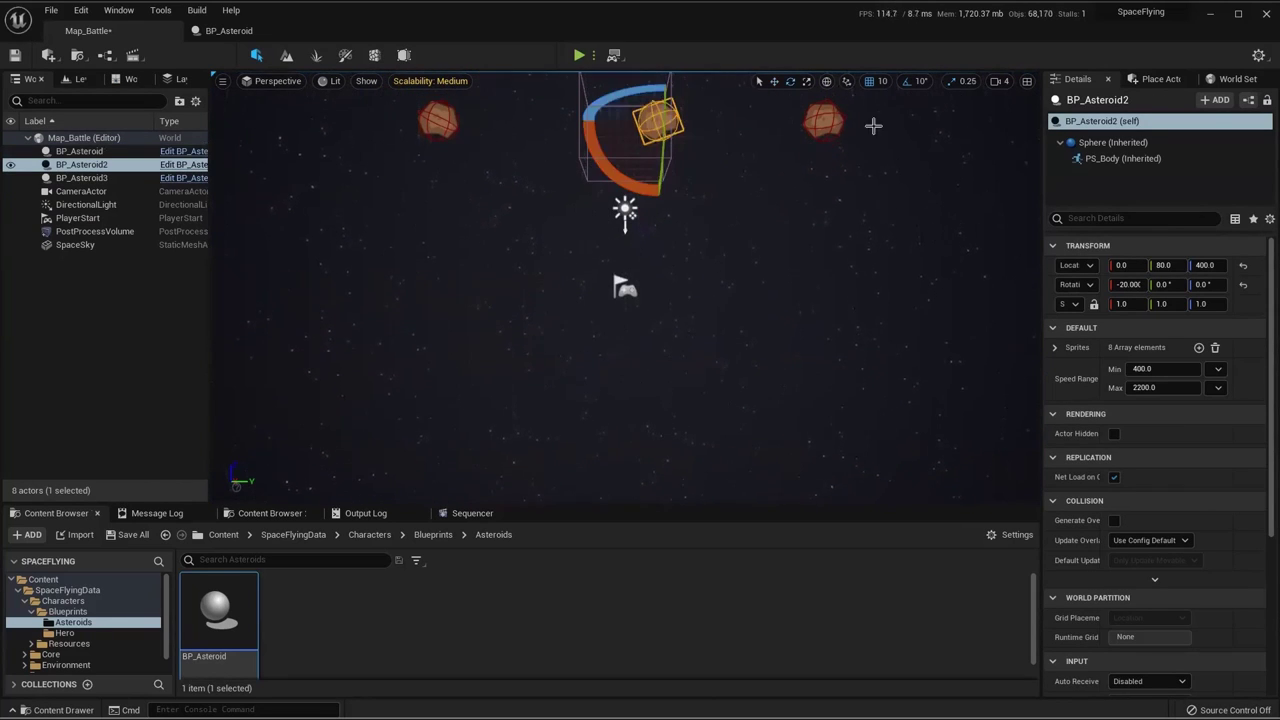
{"action": "left_click", "coordinate": [822, 120]}
{"action": "left_click_drag", "start_coordinate": [806, 190], "coordinate": [830, 192]}
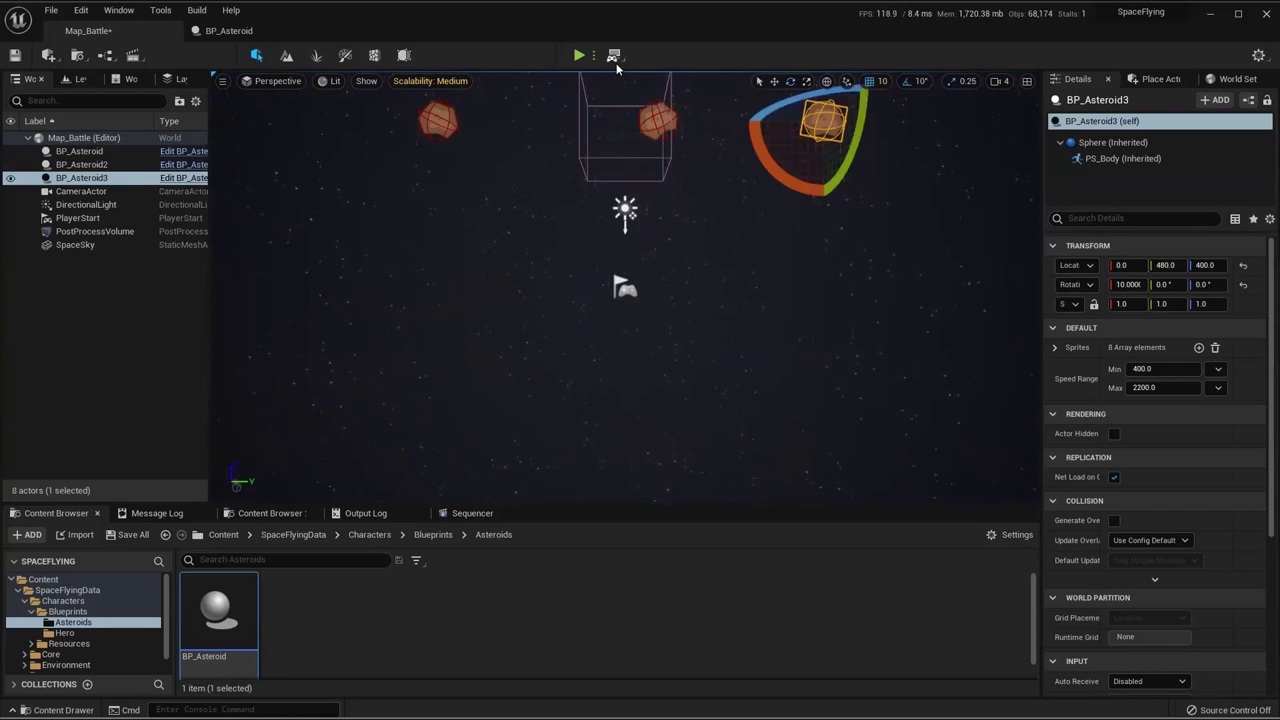
Play-test repeatedly to watch the tilted asteroids drift at angles.
{"action": "left_click", "coordinate": [579, 55]}
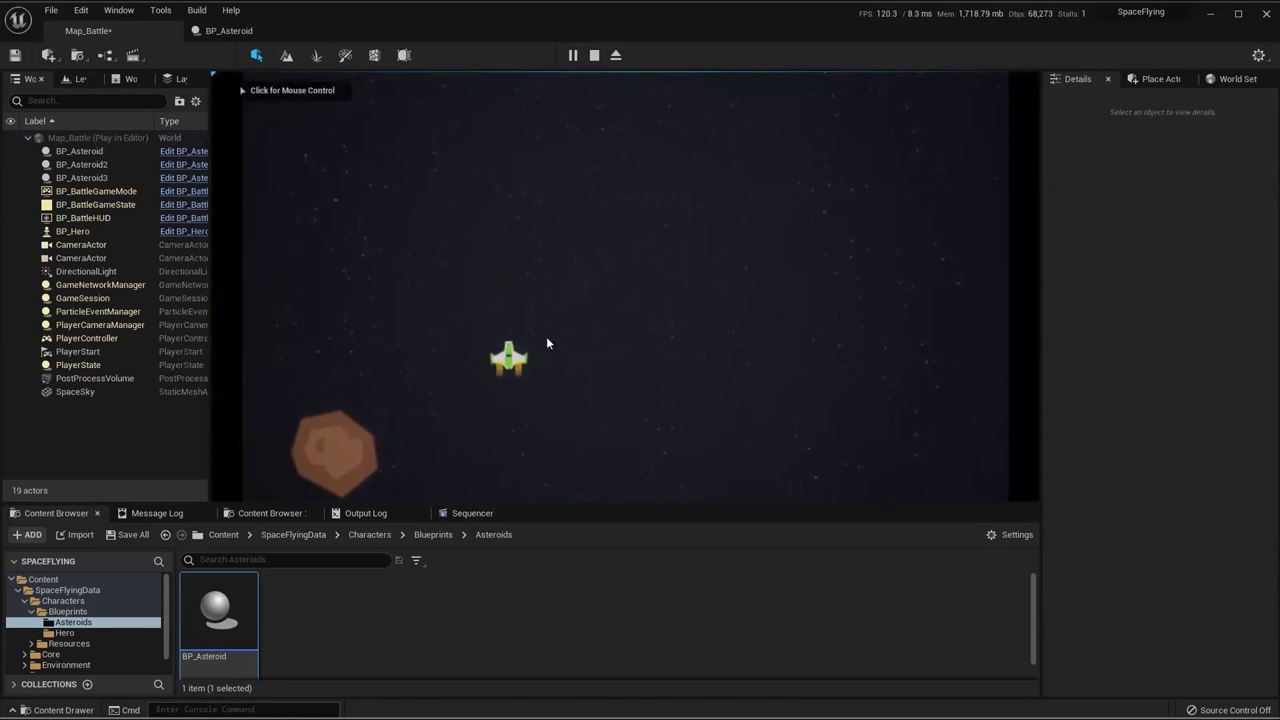
{"action": "left_click", "coordinate": [594, 55]}
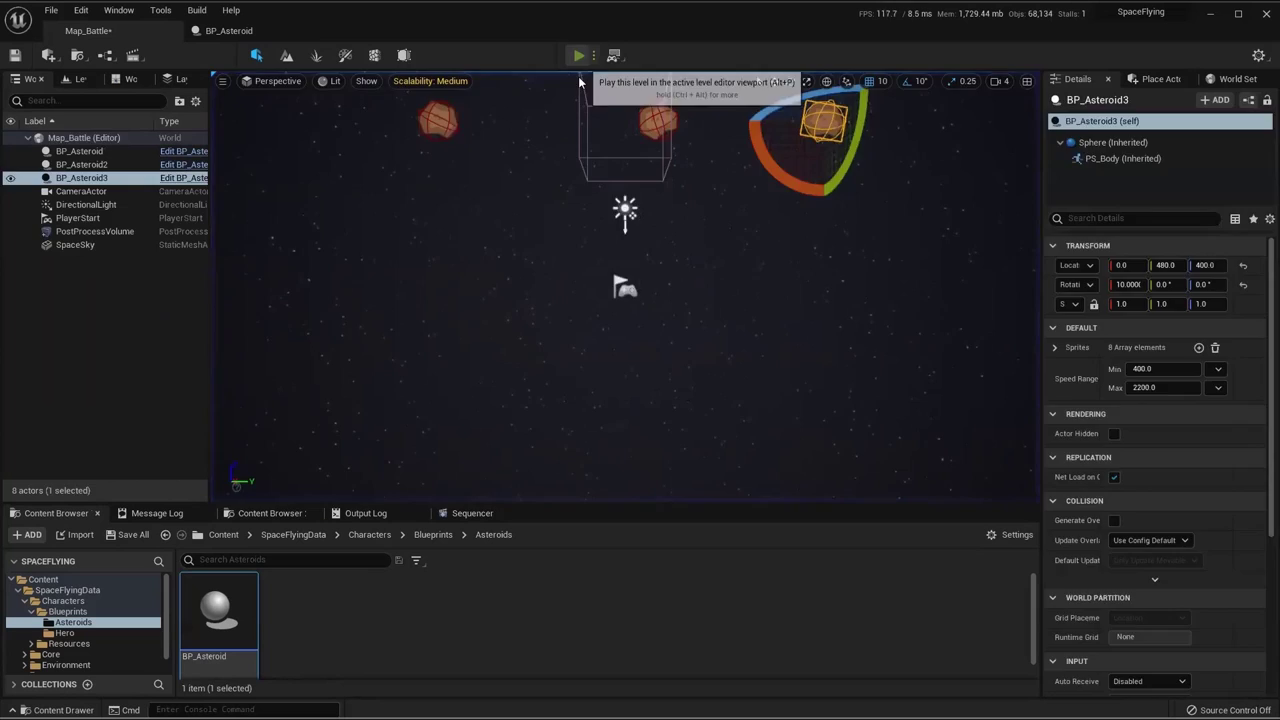
{"action": "left_click", "coordinate": [579, 55]}
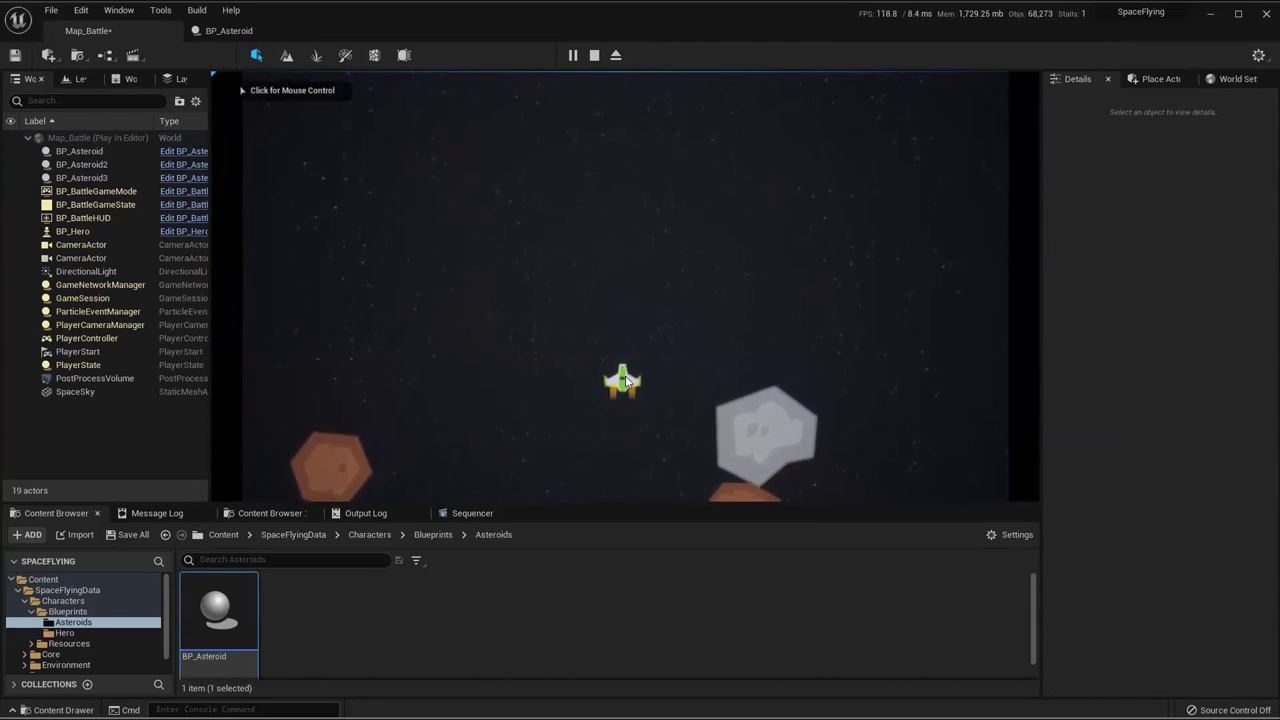
{"action": "left_click", "coordinate": [594, 55]}
{"action": "left_click", "coordinate": [579, 55]}
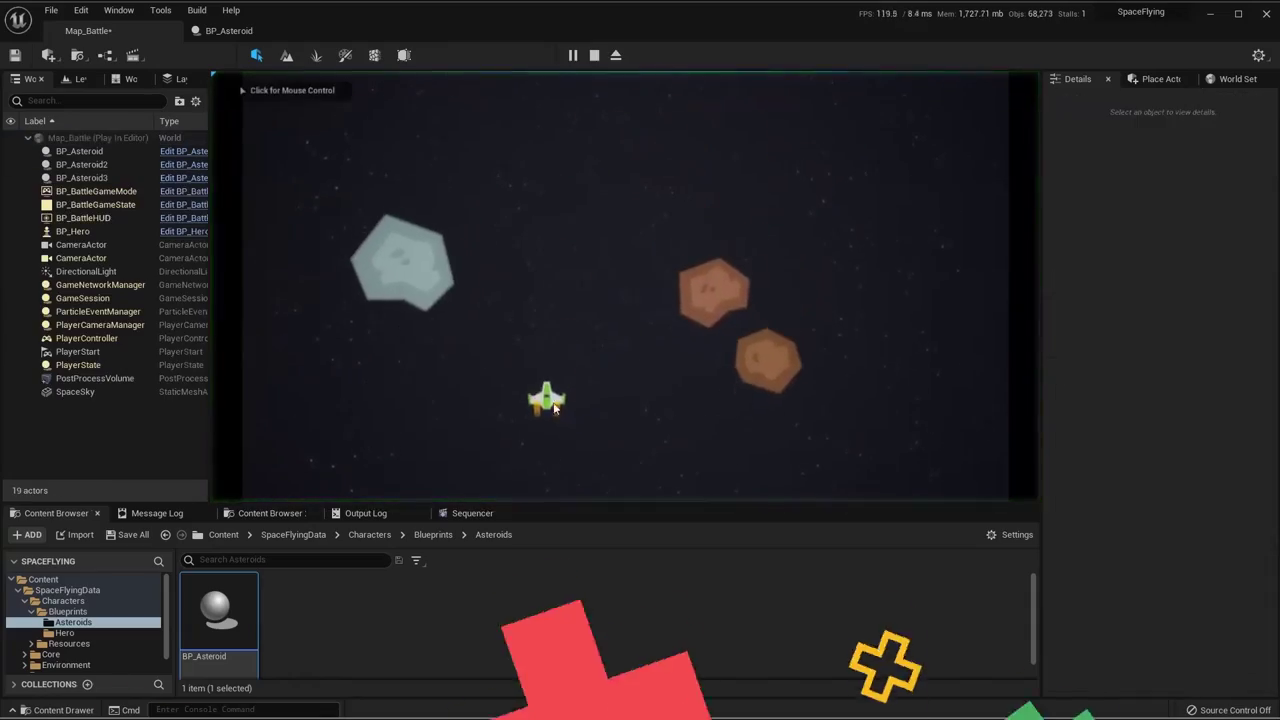
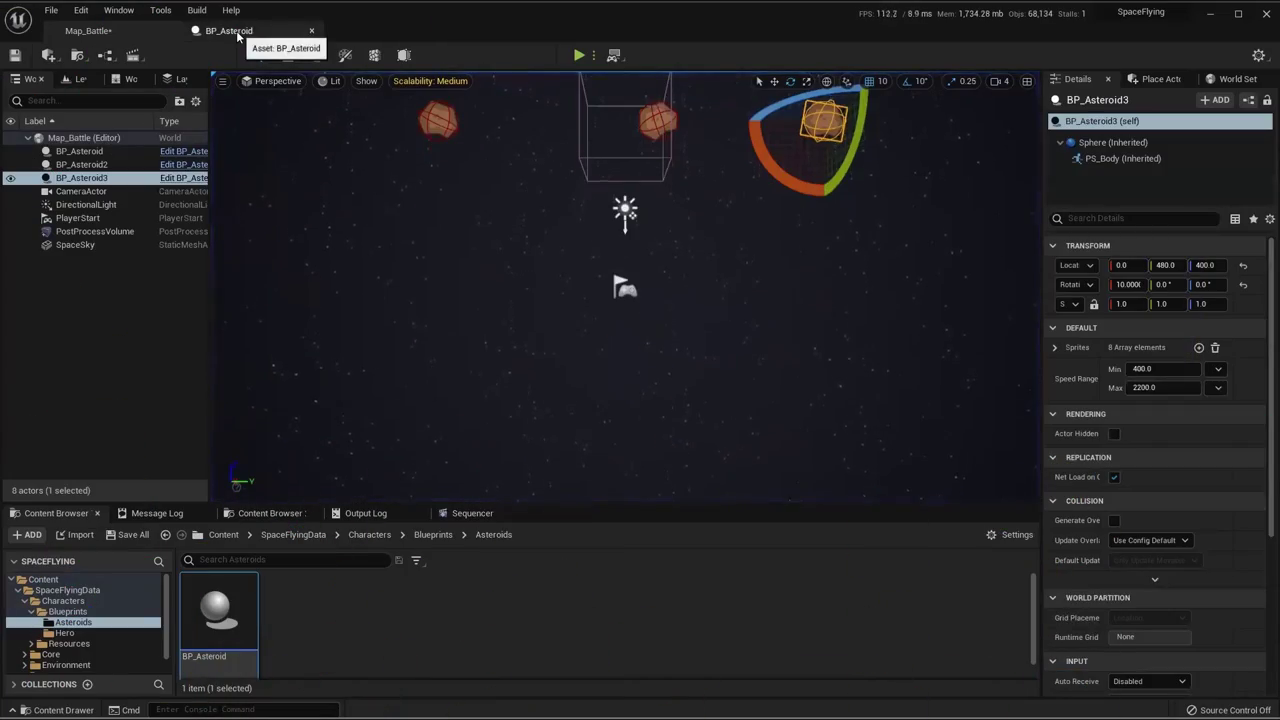
Look over BP_Asteroid's Moving graph, then return to the Map_Battle level editor.
{"action": "left_click", "coordinate": [232, 31]}
{"action": "right_click_drag", "start_coordinate": [697, 388], "coordinate": [653, 393]}
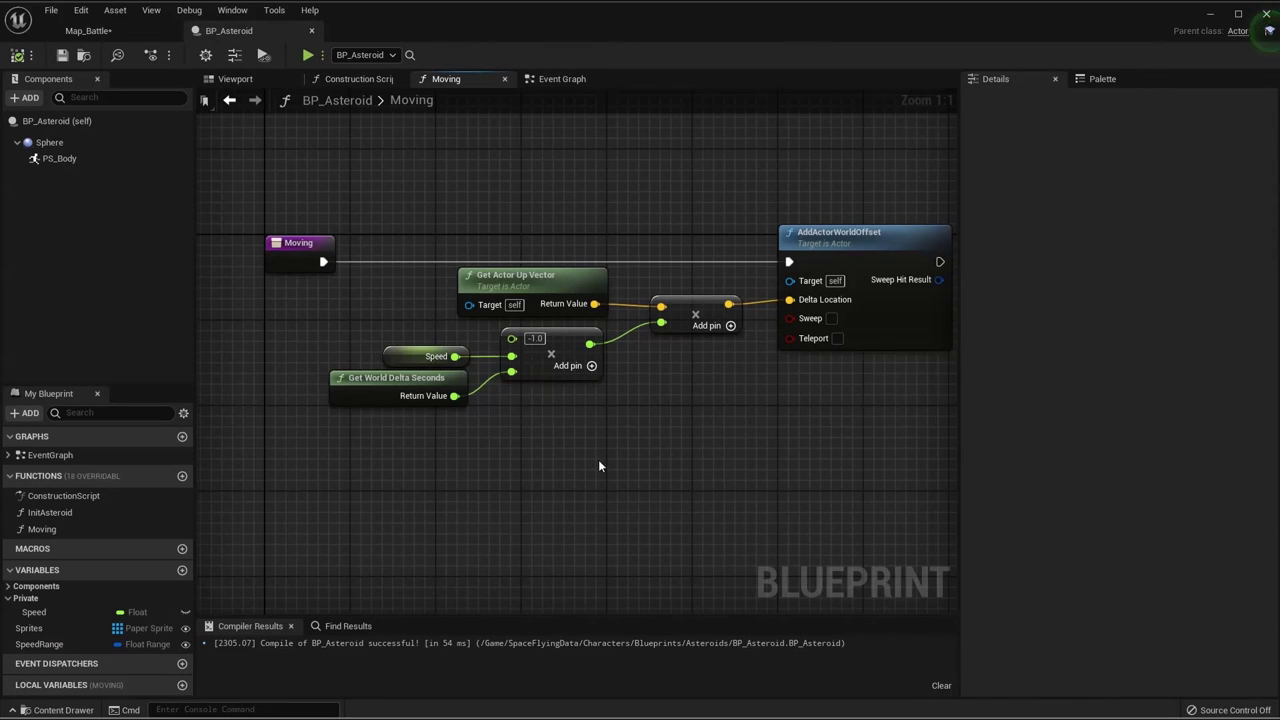
{"action": "left_click", "coordinate": [100, 31]}
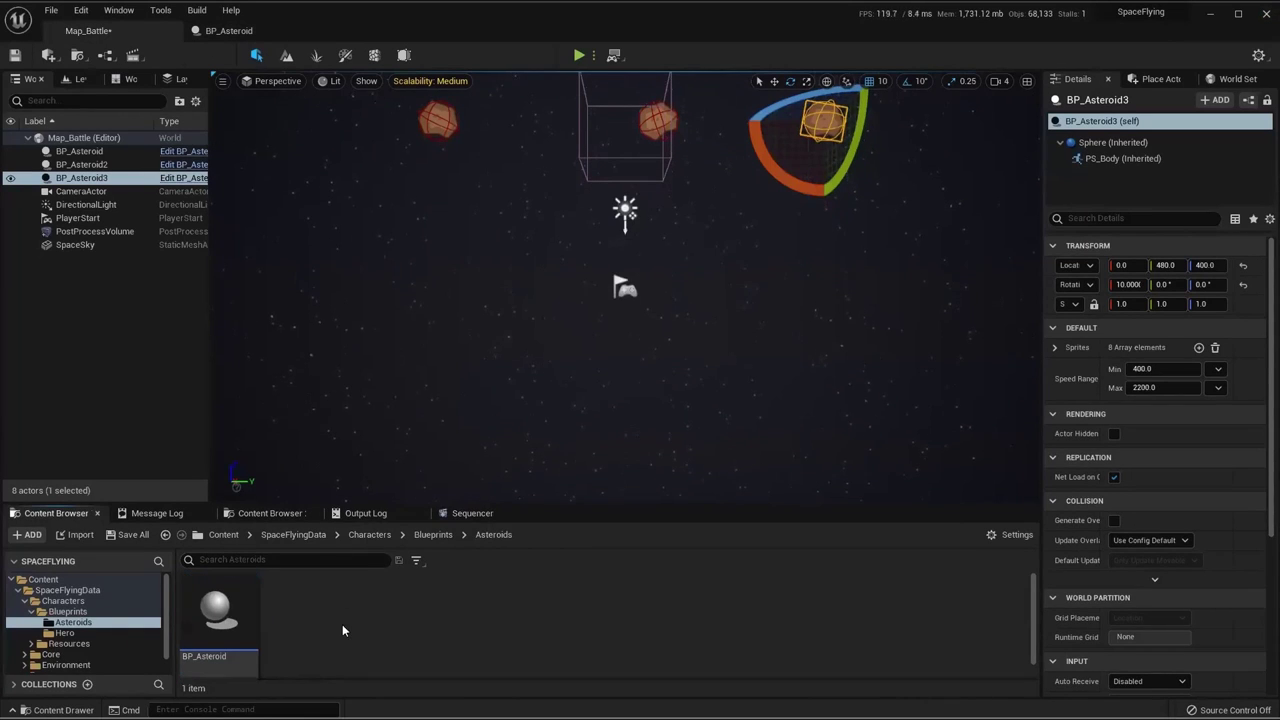
Create an Actor Blueprint named BP_SpawnAsteroids in the Asteroids folder and open it.
{"action": "right_click", "coordinate": [342, 628]}
{"action": "left_click", "coordinate": [447, 293]}
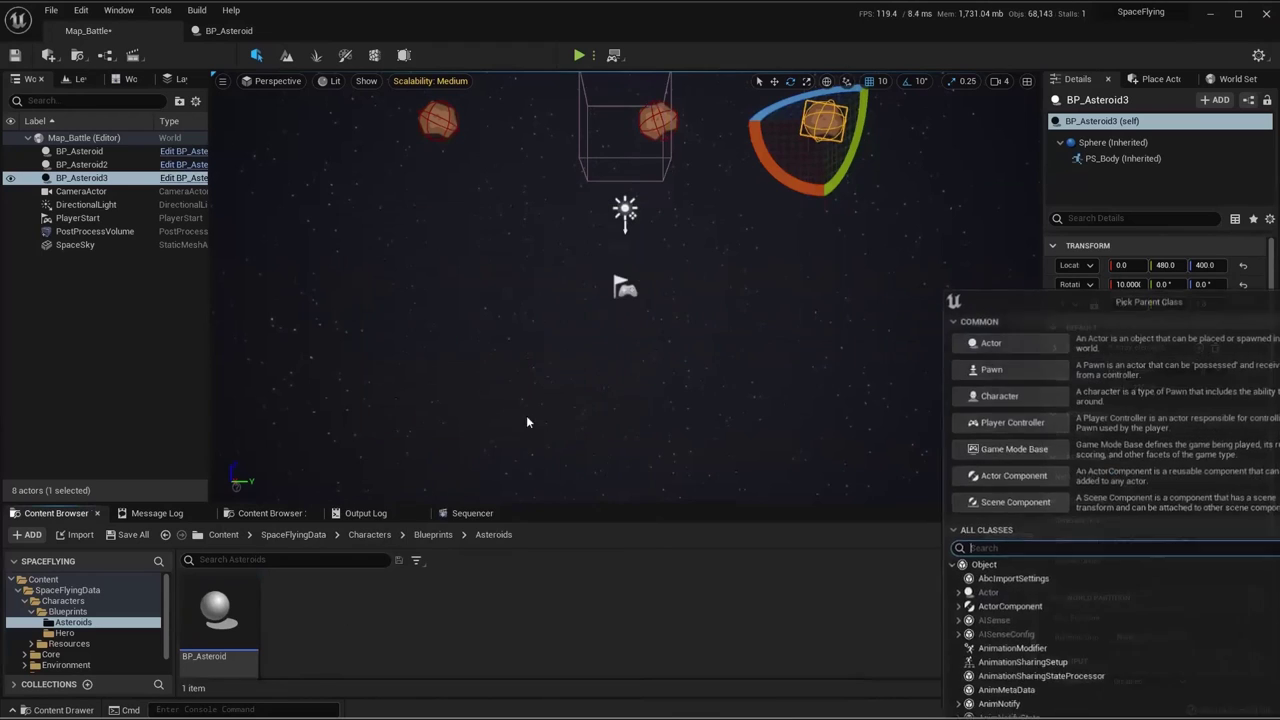
{"action": "left_click", "coordinate": [1030, 343]}
{"action": "type", "text": "BP_SpawnAsteroids"}
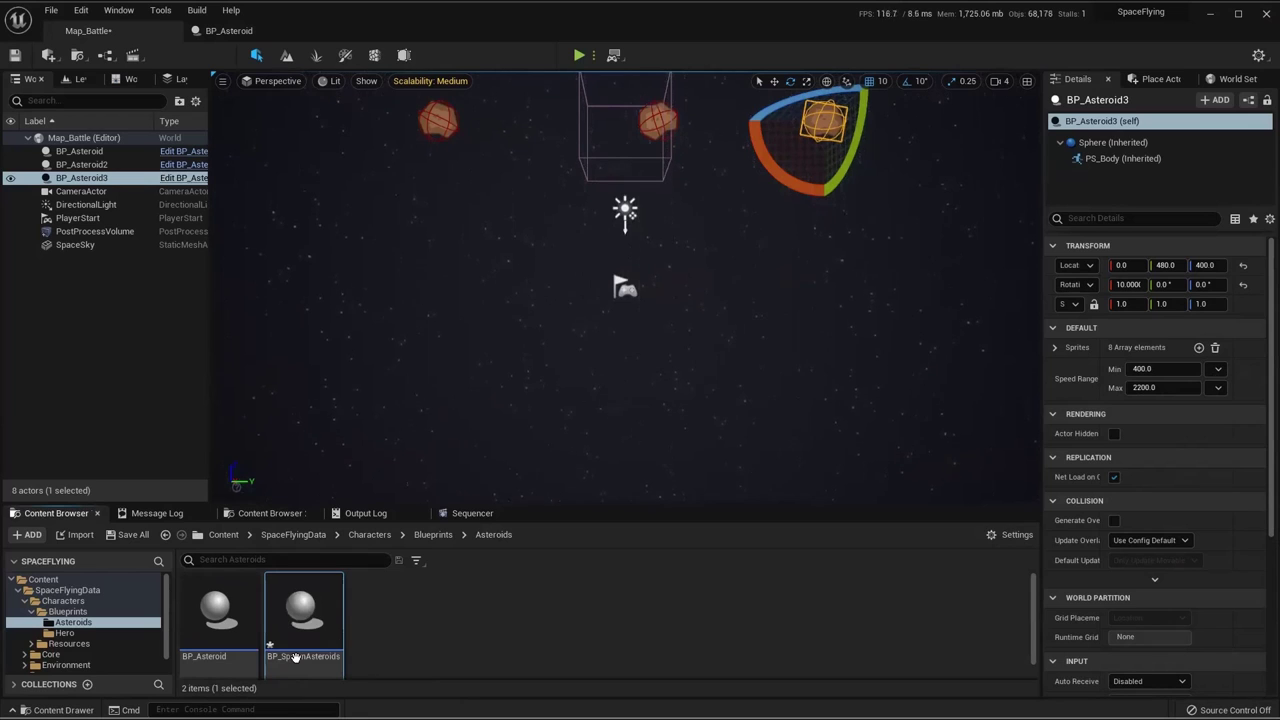
{"action": "double_click", "coordinate": [295, 657]}
Delete the Overlap and Tick events and add a Parent: BeginPlay call beside Event BeginPlay.
{"action": "left_click", "coordinate": [452, 79]}
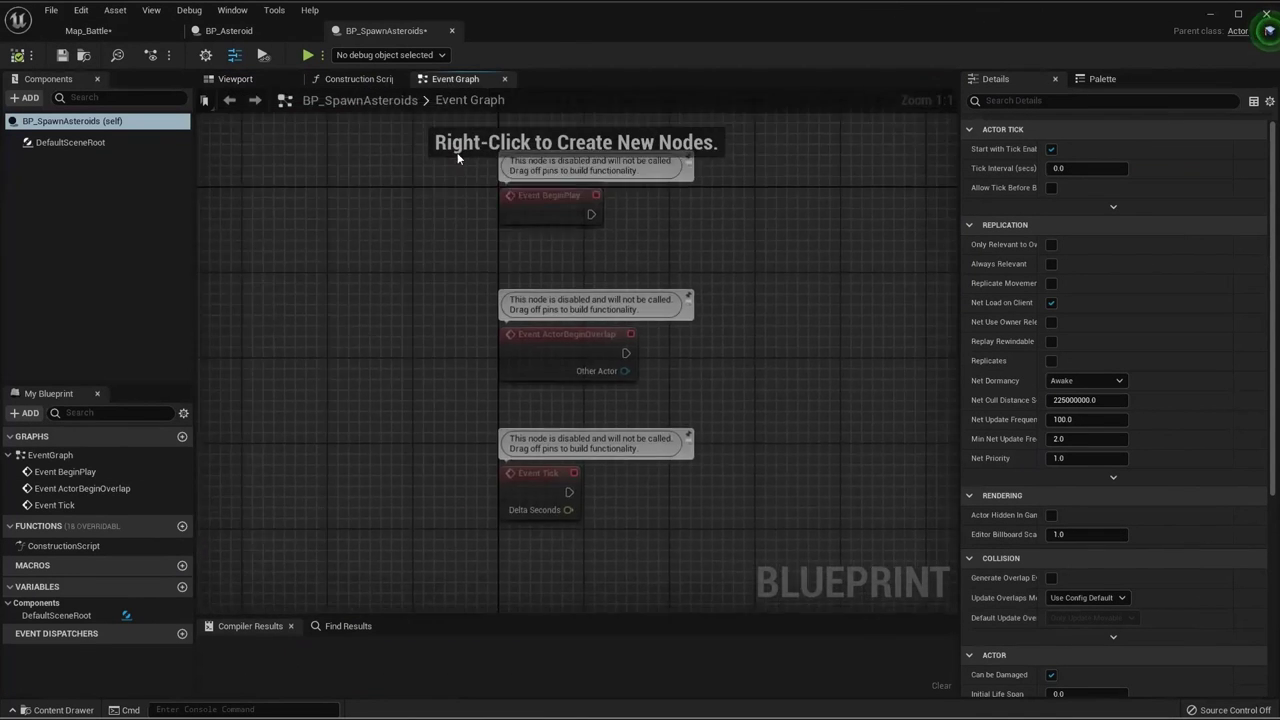
{"action": "key", "text": "Delete"}
{"action": "right_click_drag", "start_coordinate": [600, 434], "coordinate": [535, 484]}
{"action": "left_click", "coordinate": [406, 330]}
{"action": "right_click", "coordinate": [412, 332]}
{"action": "left_click", "coordinate": [495, 441]}
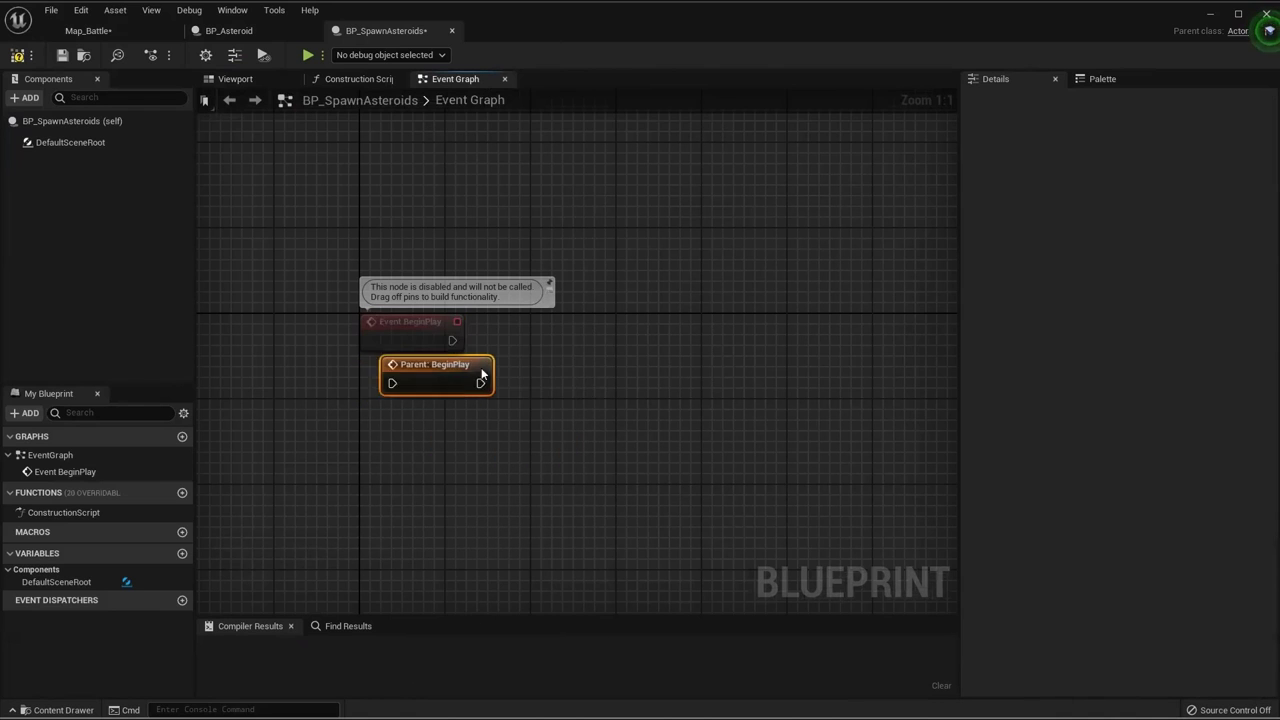
{"action": "left_click_drag", "start_coordinate": [598, 338], "coordinate": [544, 340]}
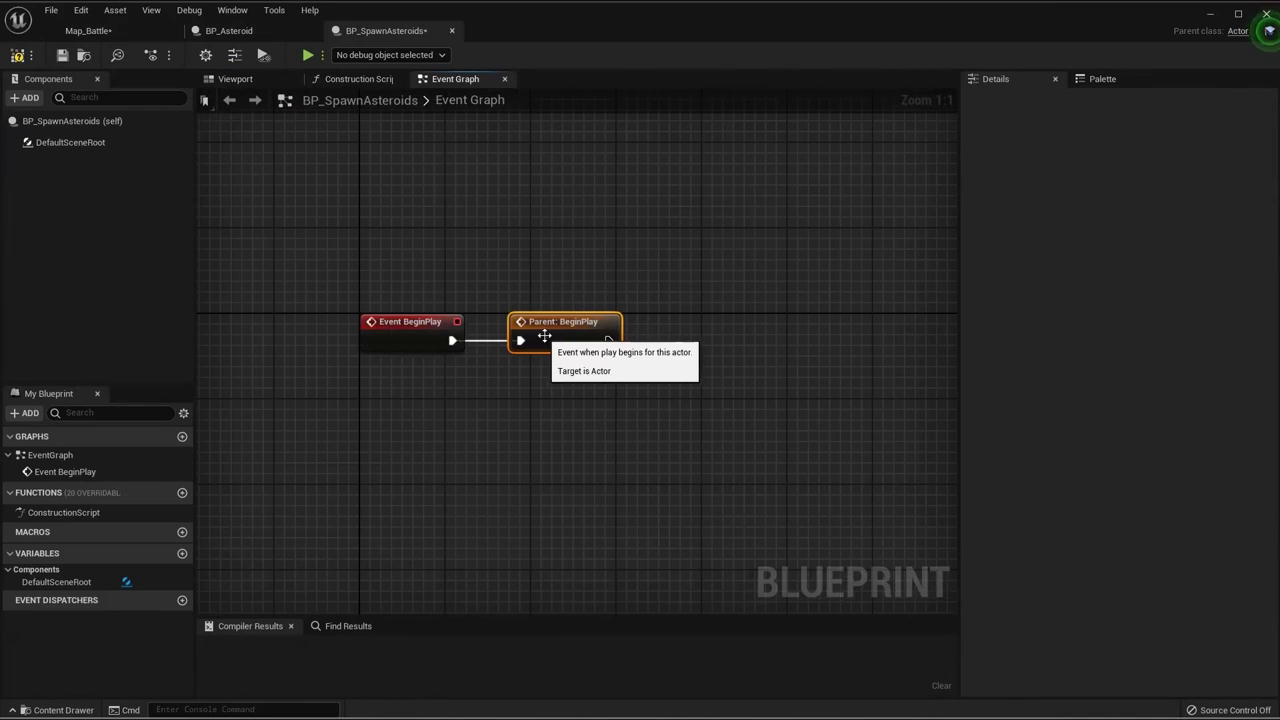
{"action": "scroll", "coordinate": [543, 340], "scroll_direction": "down", "scroll_amount": 1}
{"action": "mouse_move", "coordinate": [498, 419]}
{"action": "right_mouse_down"}
{"action": "mouse_move", "coordinate": [483, 445]}
{"action": "mouse_move", "coordinate": [461, 406]}
{"action": "right_mouse_up"}
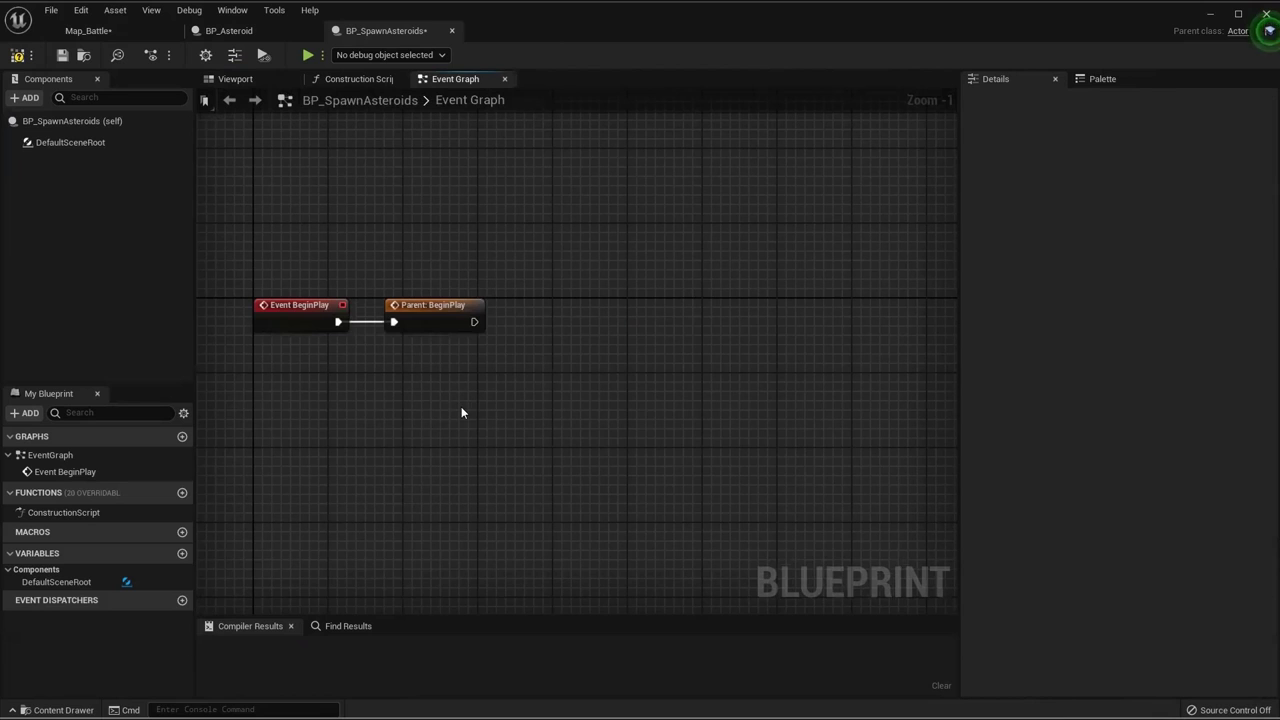
Chain a looping Set Timer by Event after Parent: BeginPlay, with Time 0.2.
{"action": "left_click_drag", "start_coordinate": [473, 321], "coordinate": [566, 343]}
{"action": "type", "text": "set timer by eve"}
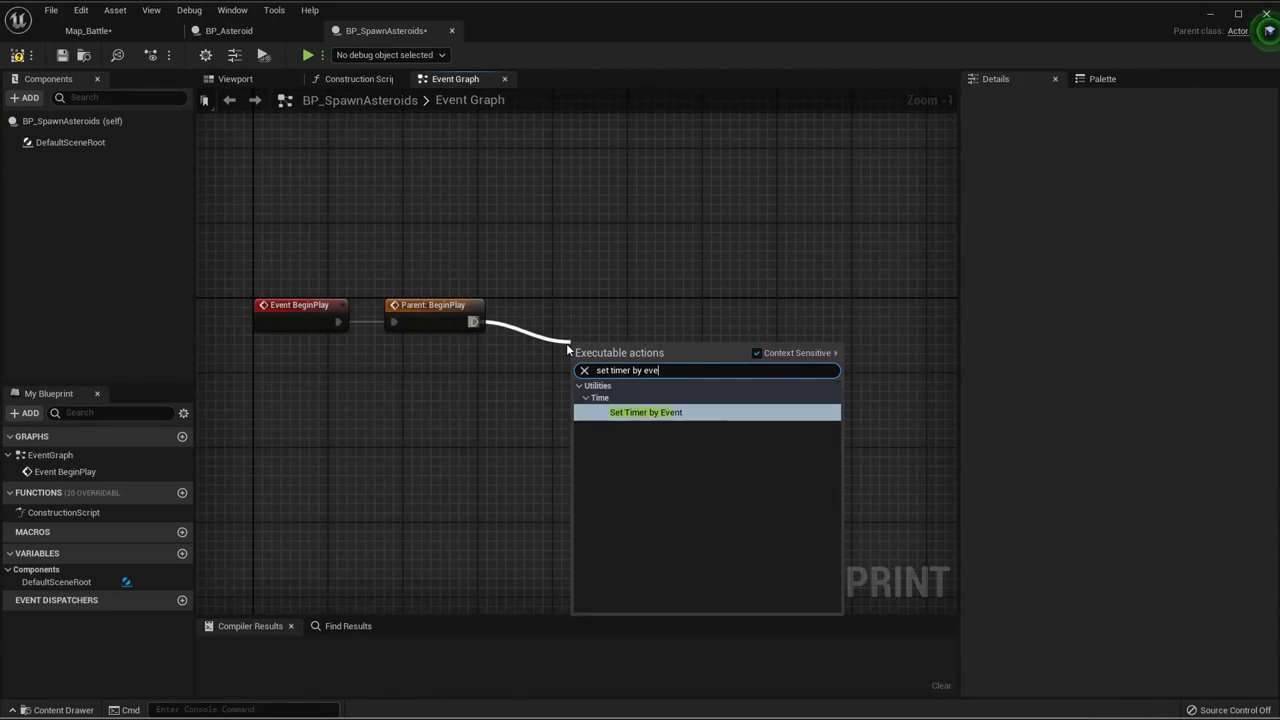
{"action": "left_click", "coordinate": [655, 412]}
{"action": "left_click_drag", "start_coordinate": [618, 305], "coordinate": [703, 305]}
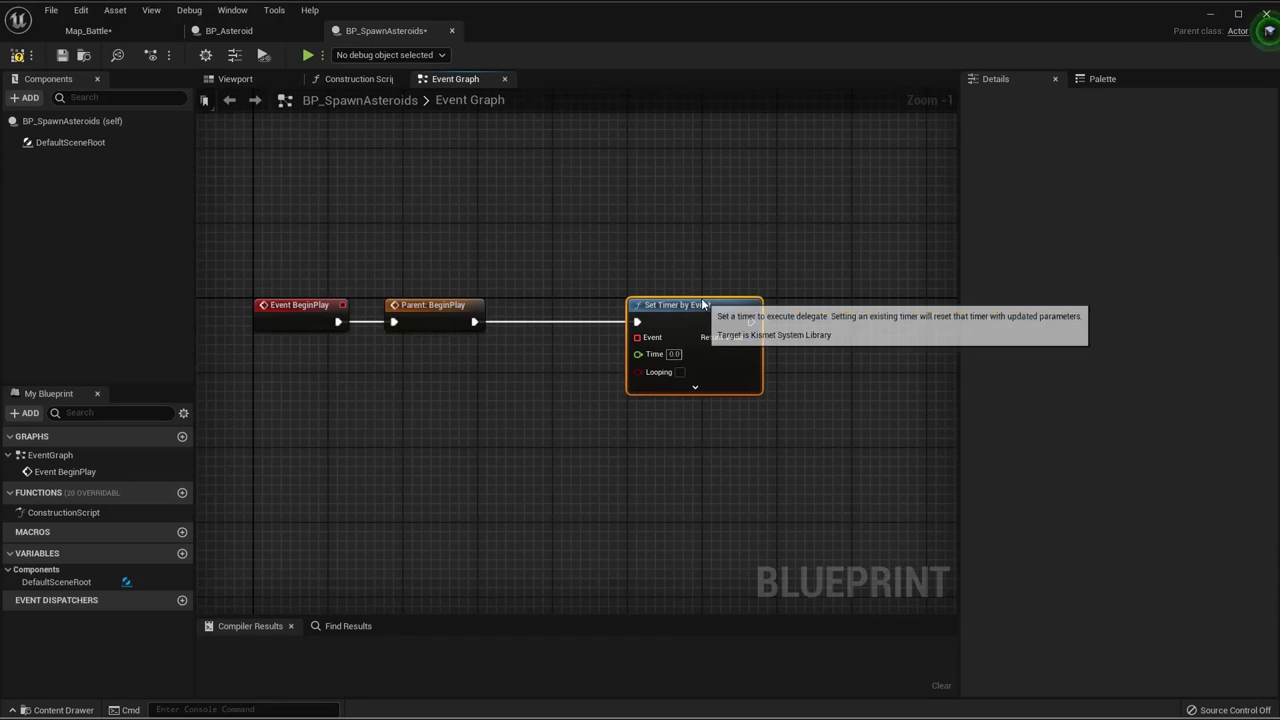
{"action": "left_click", "coordinate": [689, 372]}
{"action": "scroll", "coordinate": [503, 410], "scroll_direction": "up", "scroll_amount": 1}
{"action": "mouse_move", "coordinate": [503, 410]}
{"action": "right_mouse_down"}
{"action": "mouse_move", "coordinate": [645, 483]}
{"action": "mouse_move", "coordinate": [477, 424]}
{"action": "right_mouse_up"}
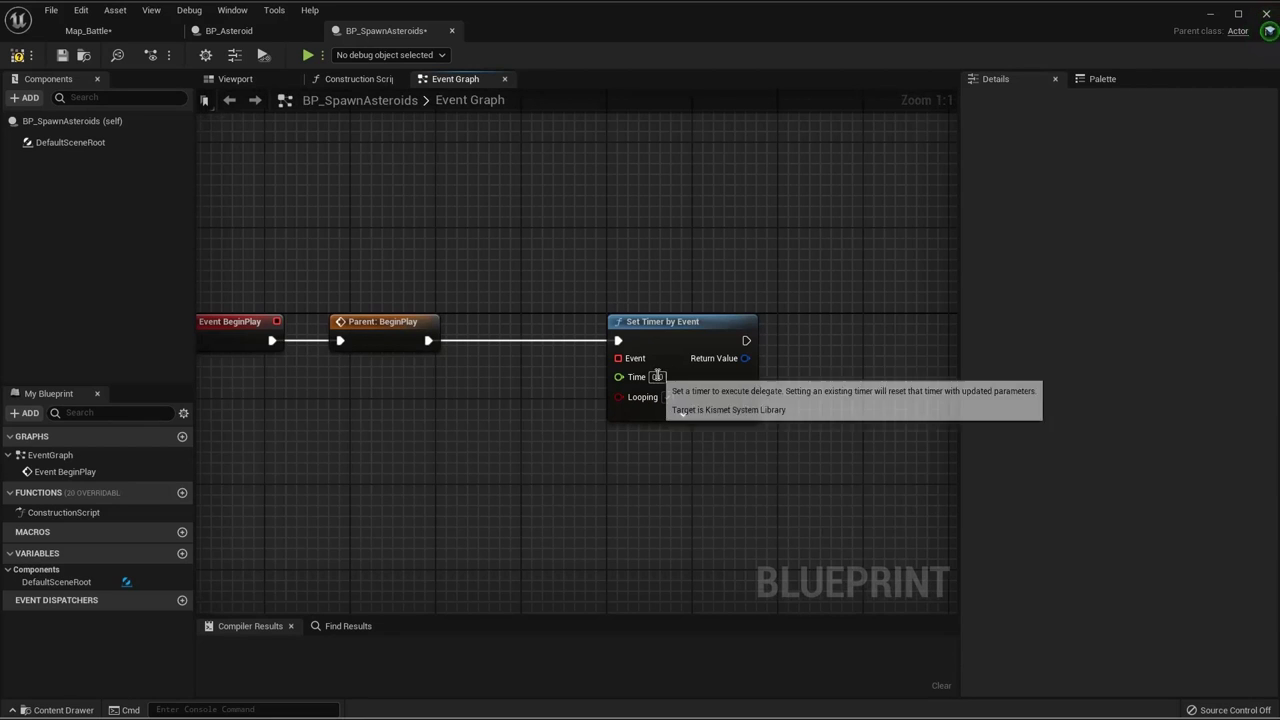
{"action": "left_click", "coordinate": [658, 377]}
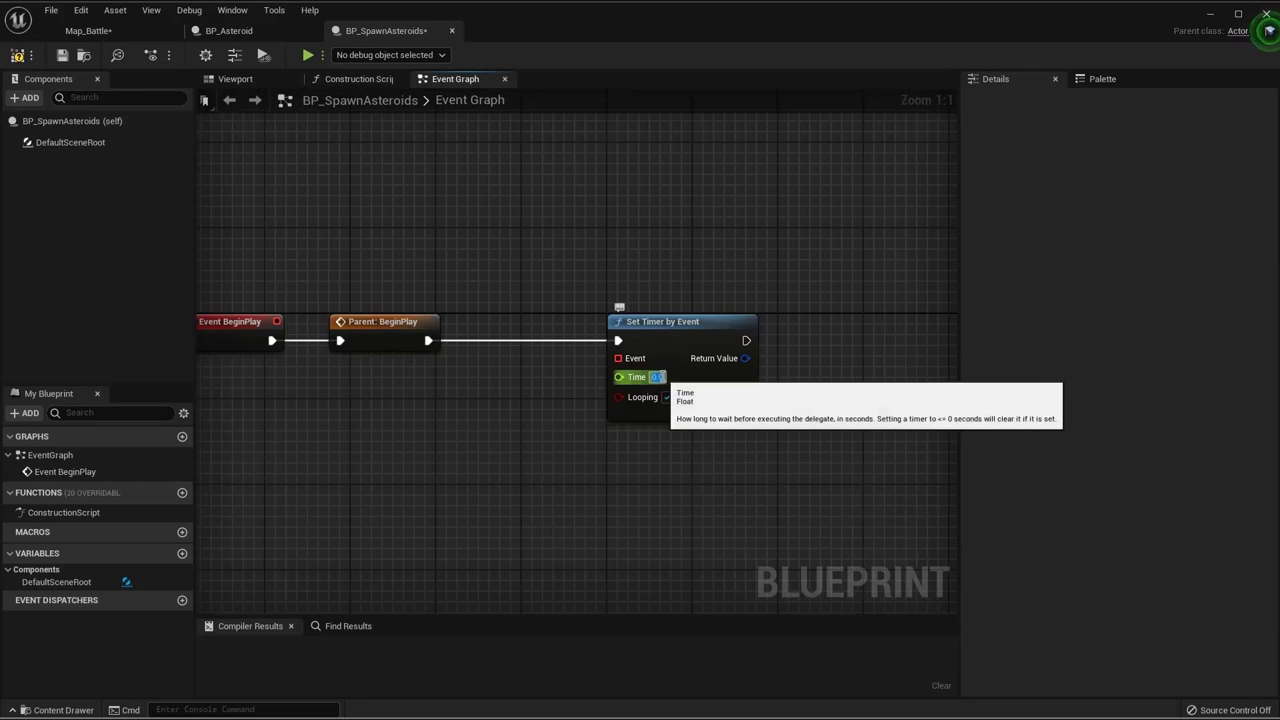
{"action": "key", "text": "BackSpace"}
{"action": "type", "text": "2"}
{"action": "scroll", "coordinate": [560, 490], "scroll_direction": "down", "scroll_amount": 2}
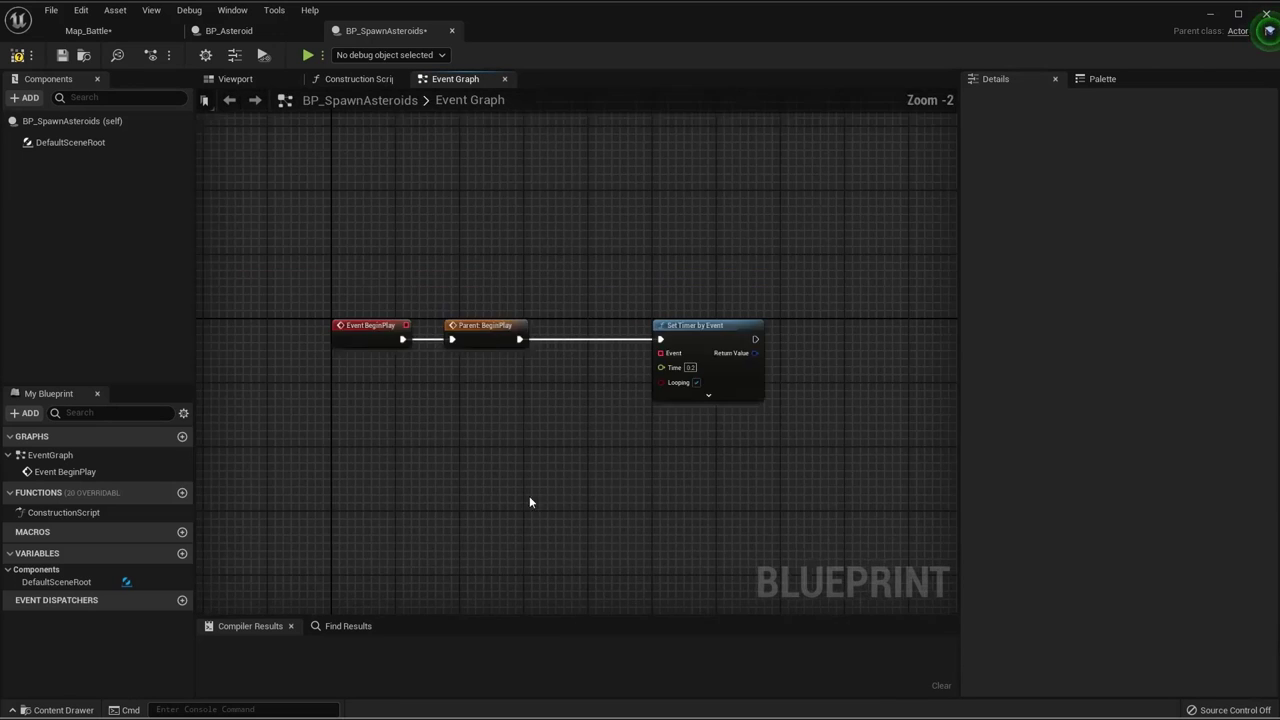
Add a custom event named SingleSpawn.
{"action": "right_click", "coordinate": [490, 454]}
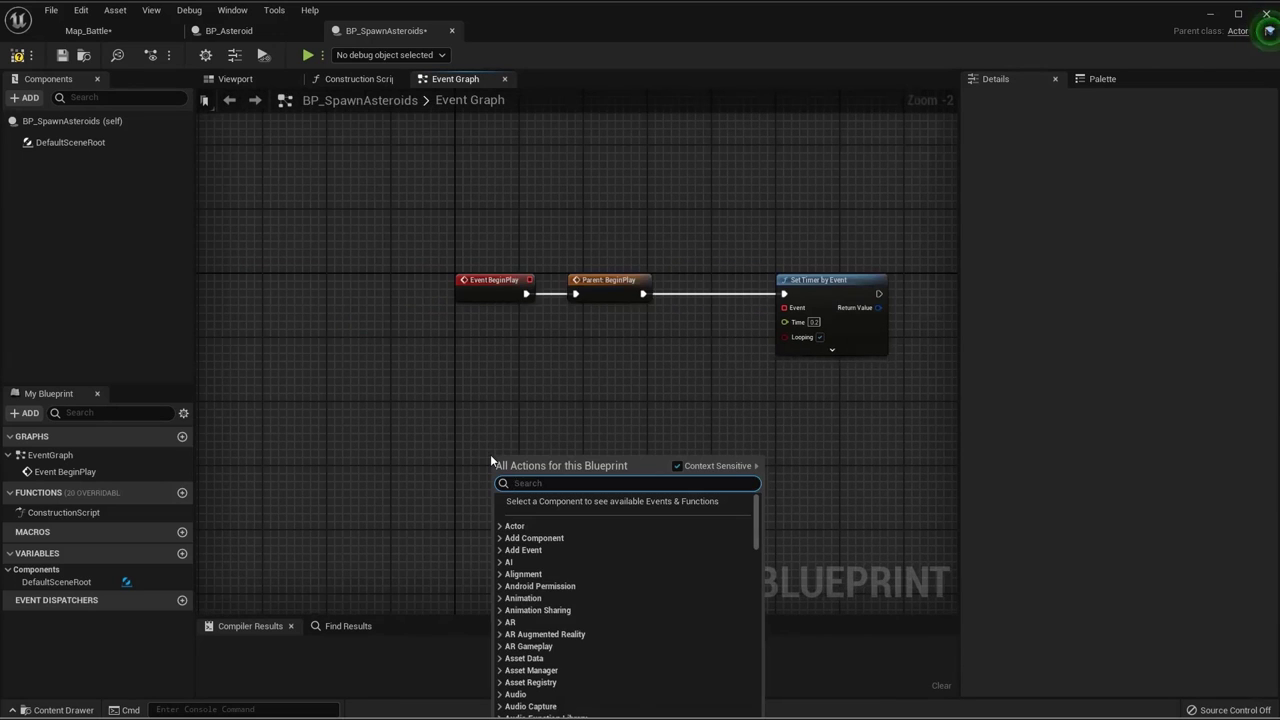
{"action": "type", "text": "custom eve"}
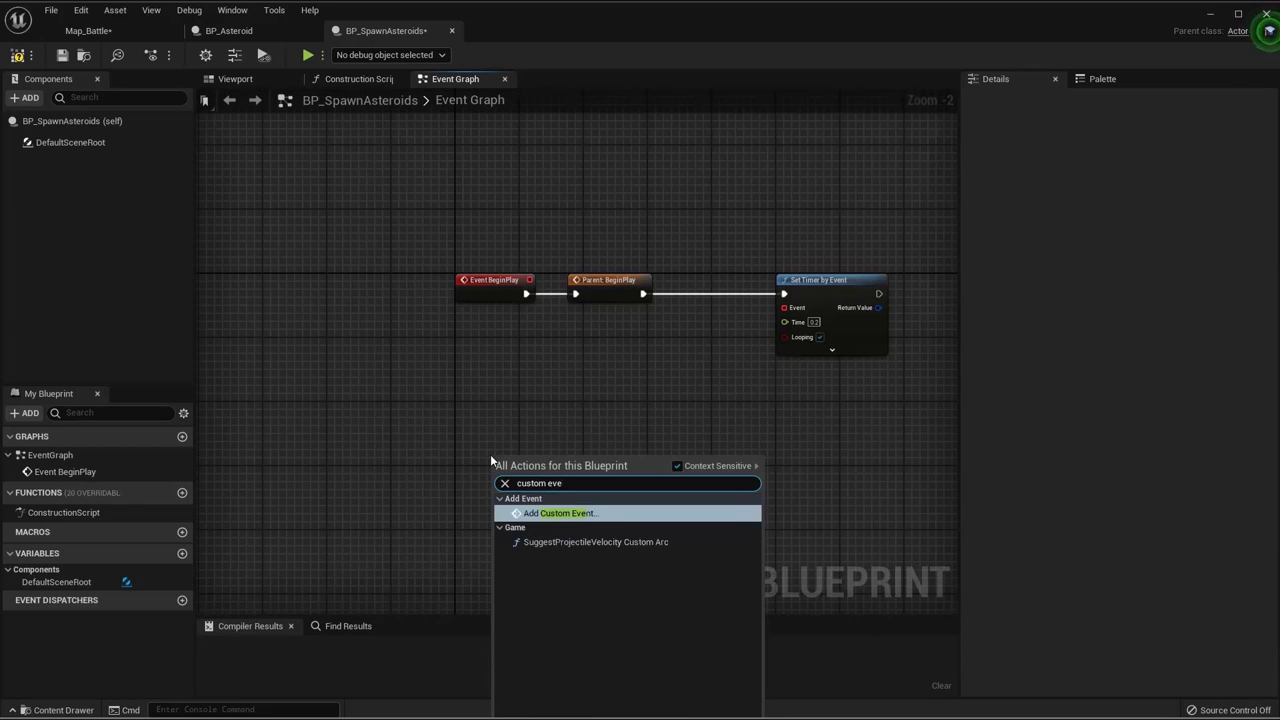
{"action": "key", "text": "Return"}
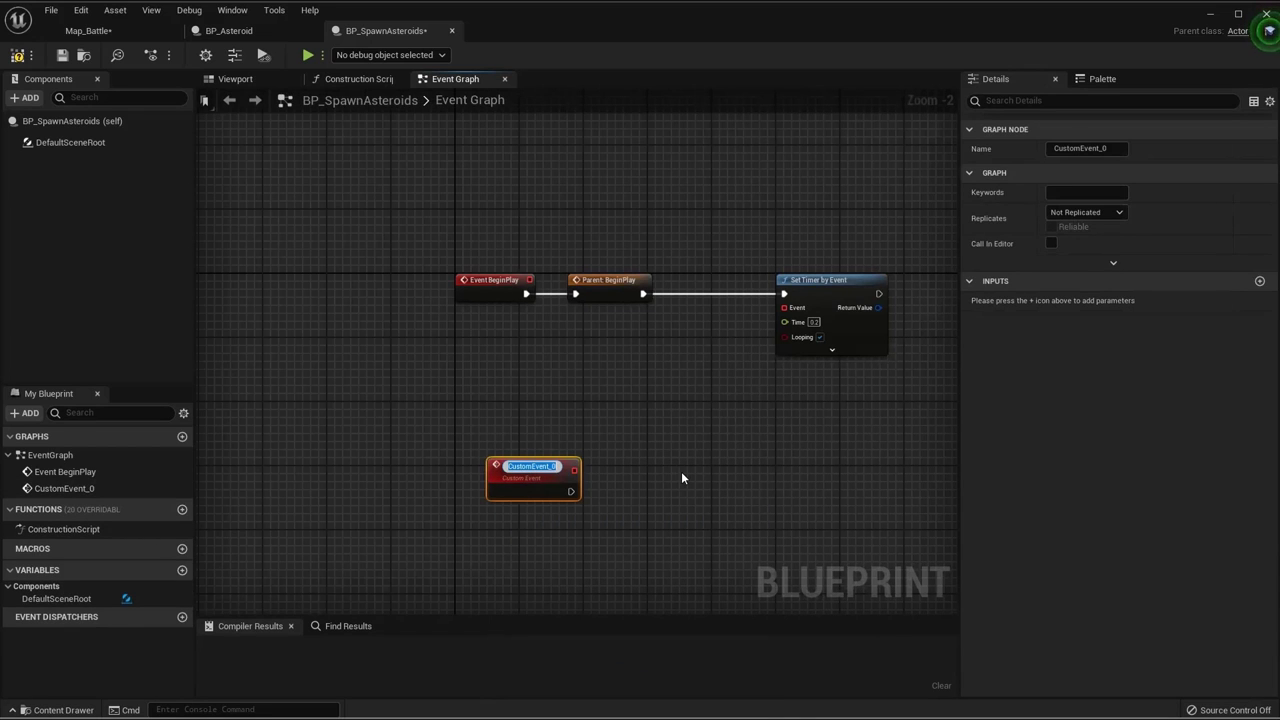
{"action": "key", "text": "BackSpace"}
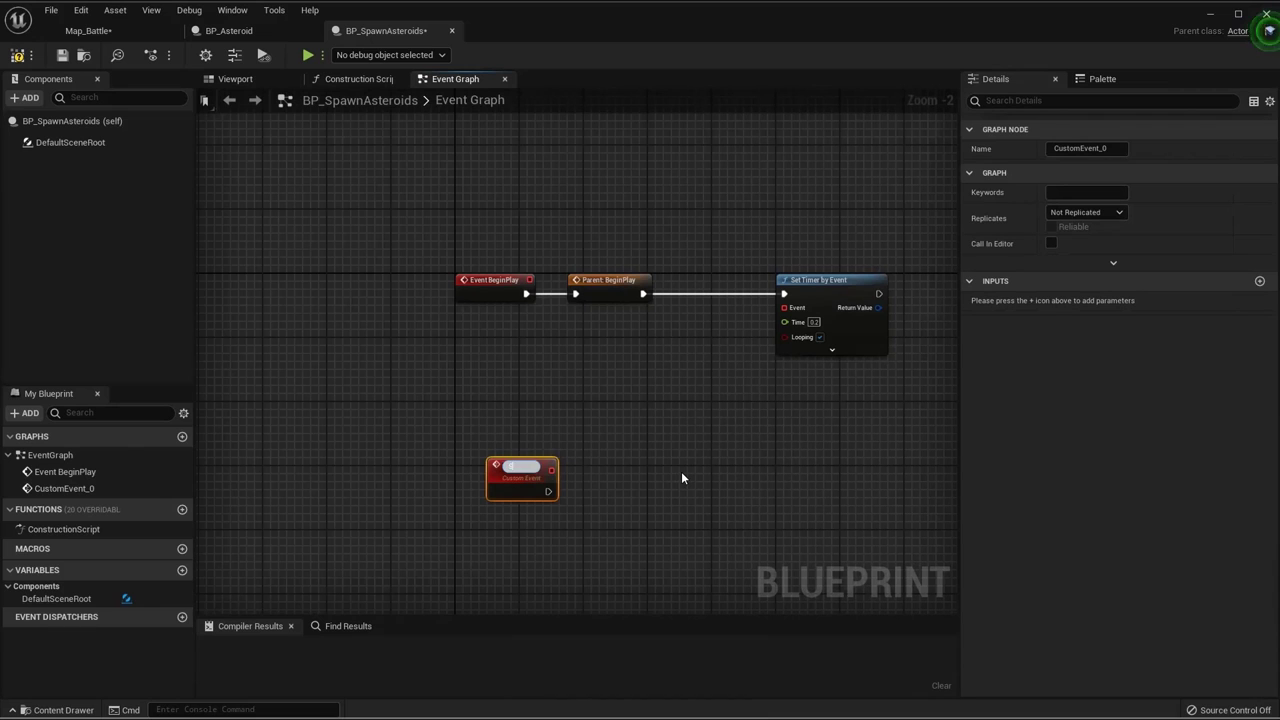
{"action": "type", "text": "SingleSpawn"}
{"action": "key", "text": "Return"}
{"action": "scroll", "coordinate": [681, 473], "scroll_direction": "up", "scroll_amount": 2}
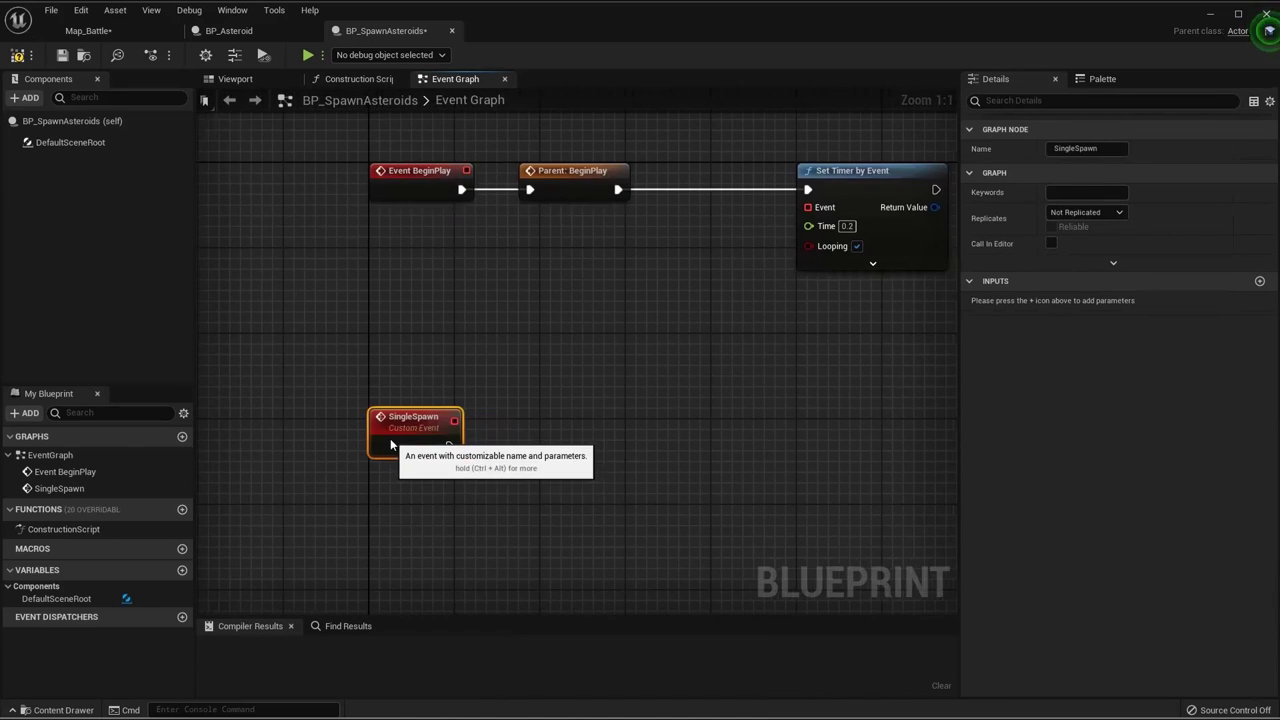
{"action": "left_click", "coordinate": [562, 448]}
{"action": "right_click_drag", "start_coordinate": [562, 448], "coordinate": [500, 474]}
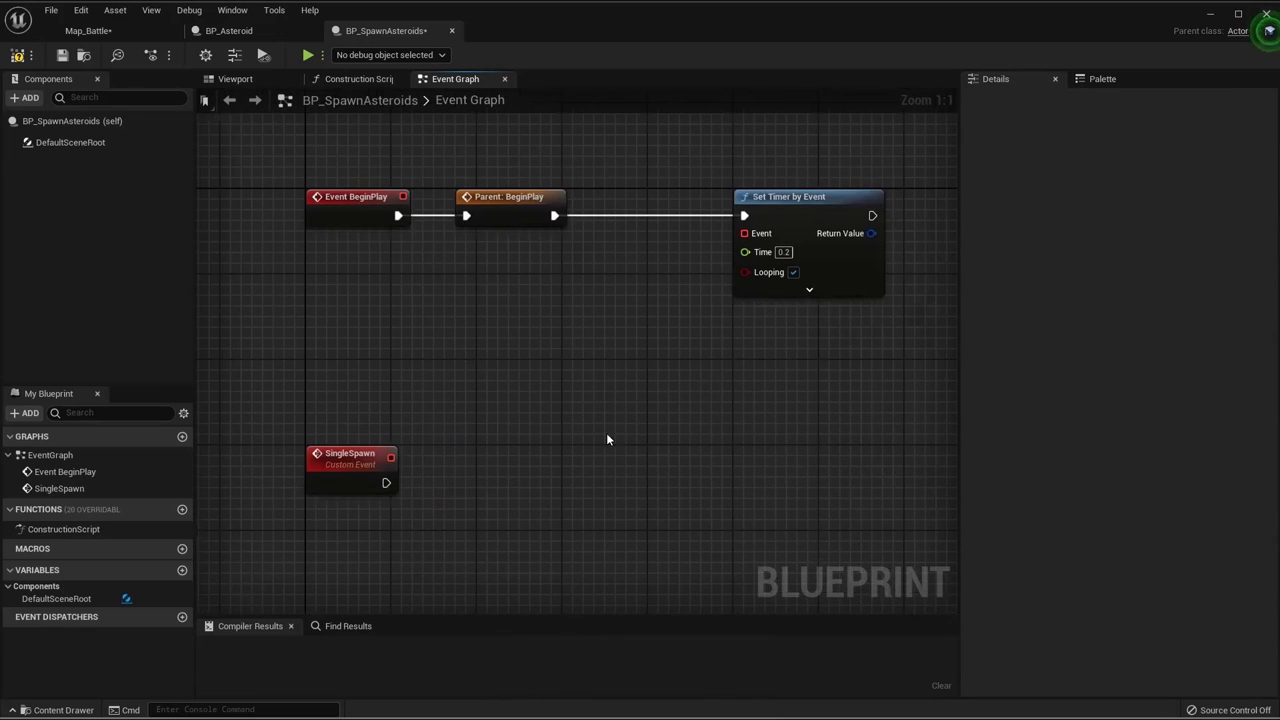
Wire a Create Event node into the timer's Event pin, bound to SingleSpawn.
{"action": "left_click_drag", "start_coordinate": [744, 233], "coordinate": [646, 307]}
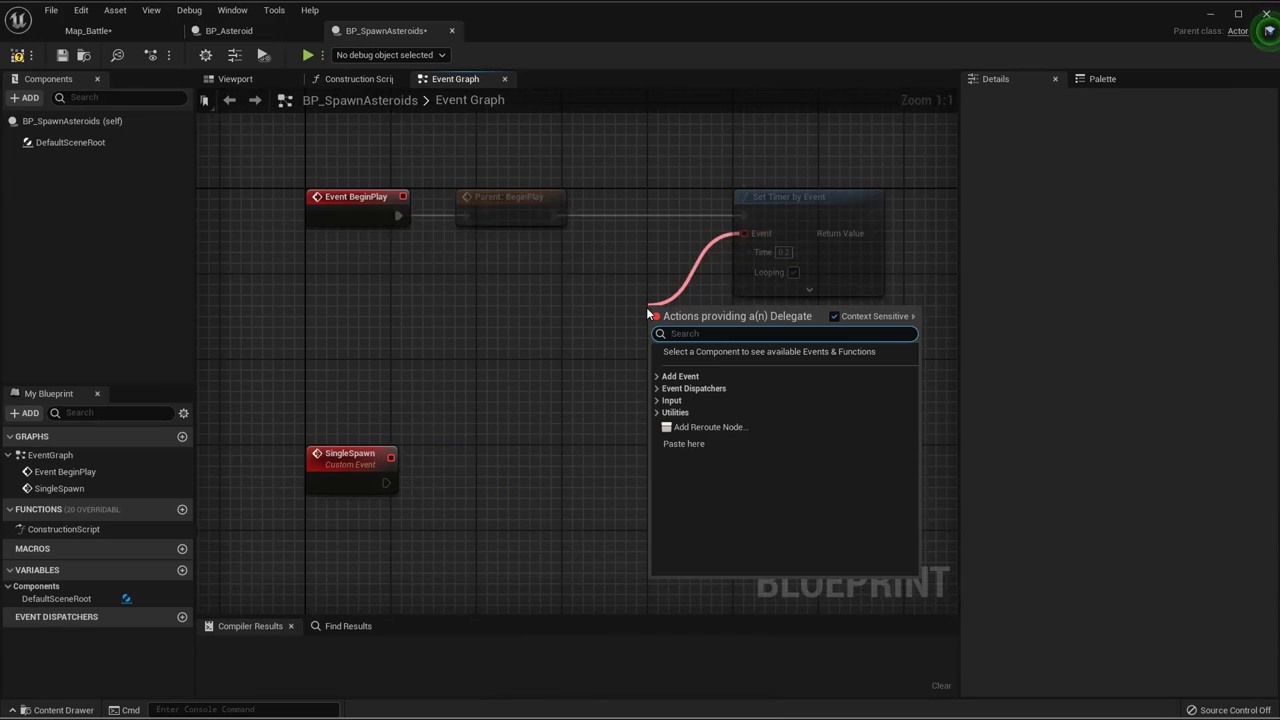
{"action": "type", "text": "create"}
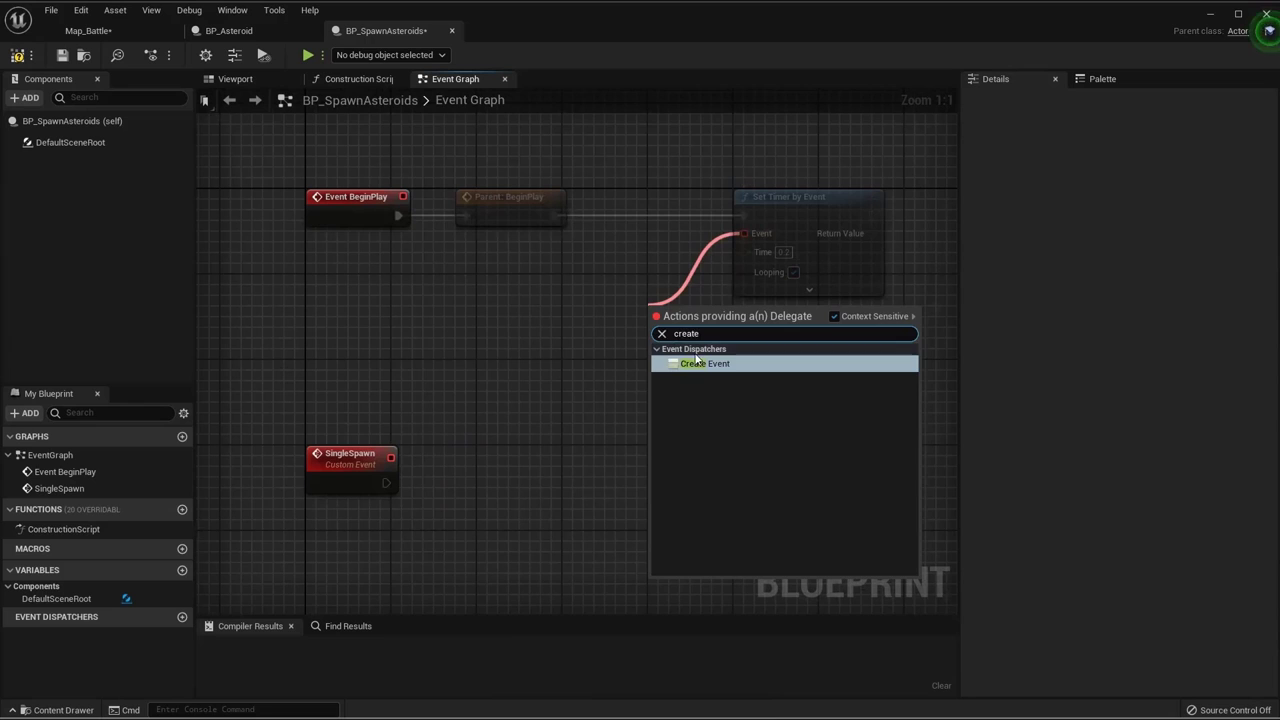
{"action": "left_click", "coordinate": [702, 369]}
{"action": "left_click", "coordinate": [702, 373]}
{"action": "right_click_drag", "start_coordinate": [702, 373], "coordinate": [632, 352]}
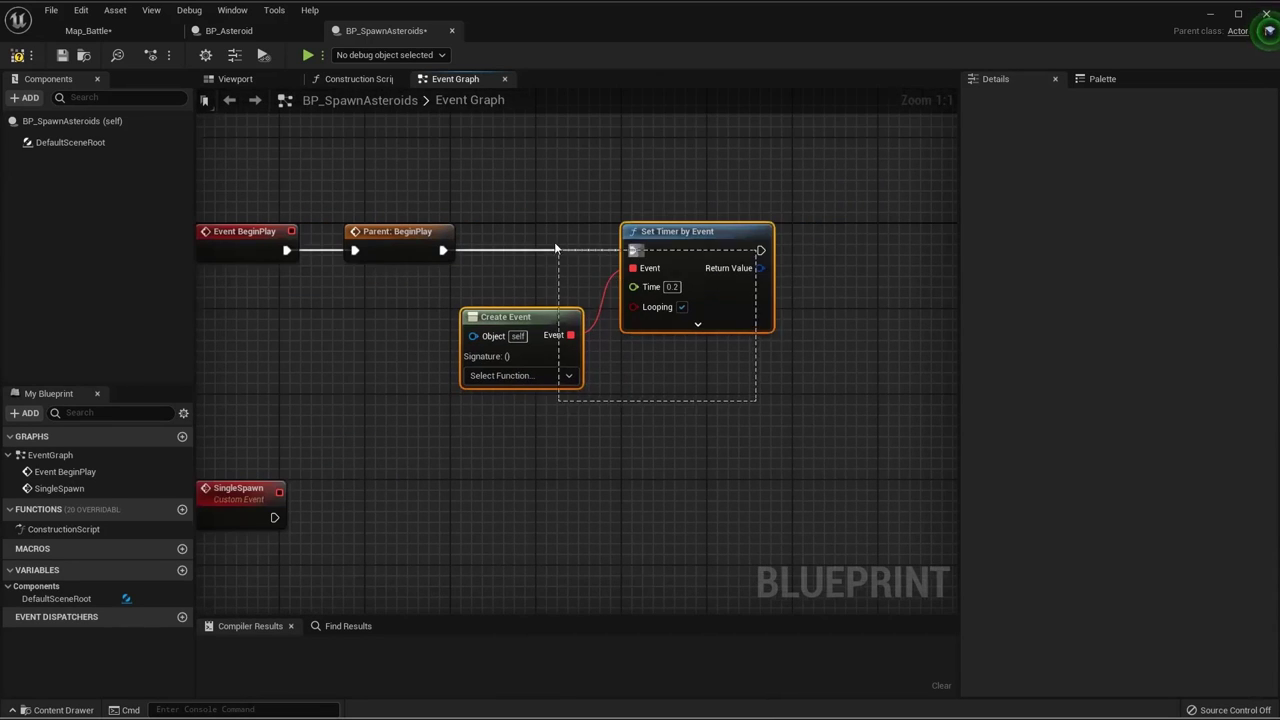
{"action": "left_click_drag", "start_coordinate": [632, 352], "coordinate": [685, 341]}
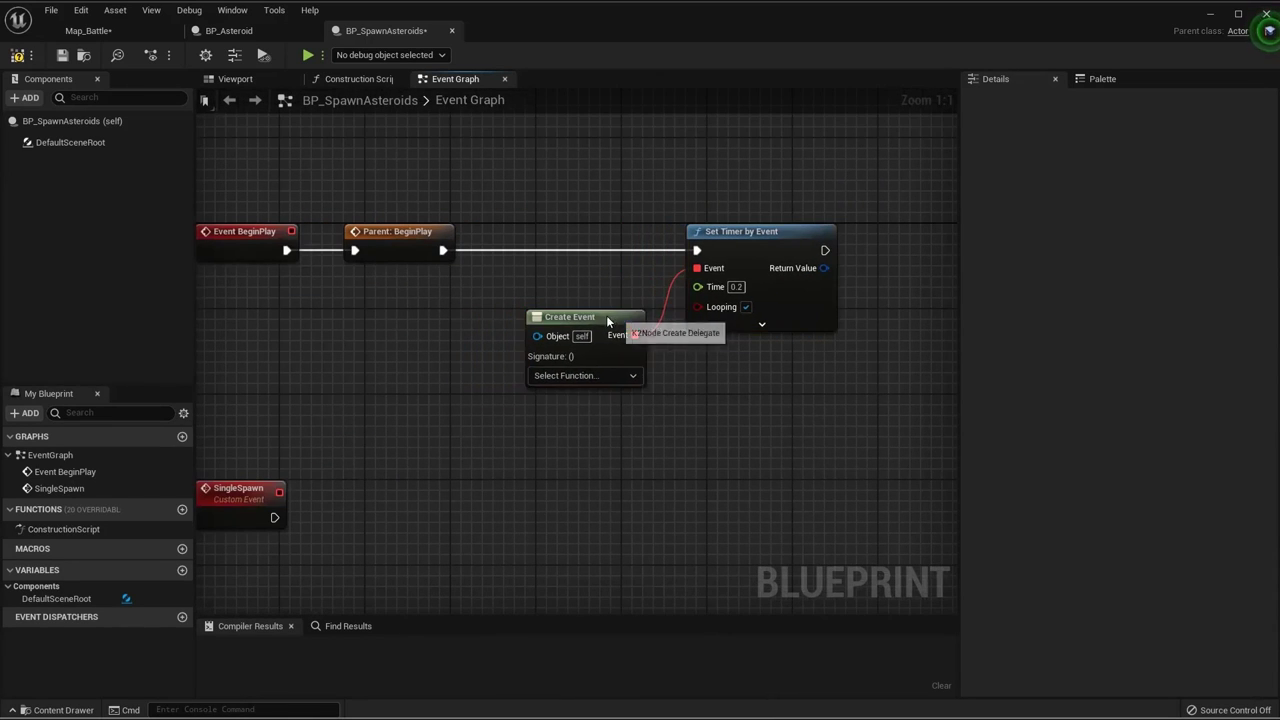
{"action": "left_click_drag", "start_coordinate": [607, 321], "coordinate": [607, 261]}
{"action": "right_click_drag", "start_coordinate": [543, 384], "coordinate": [560, 375]}
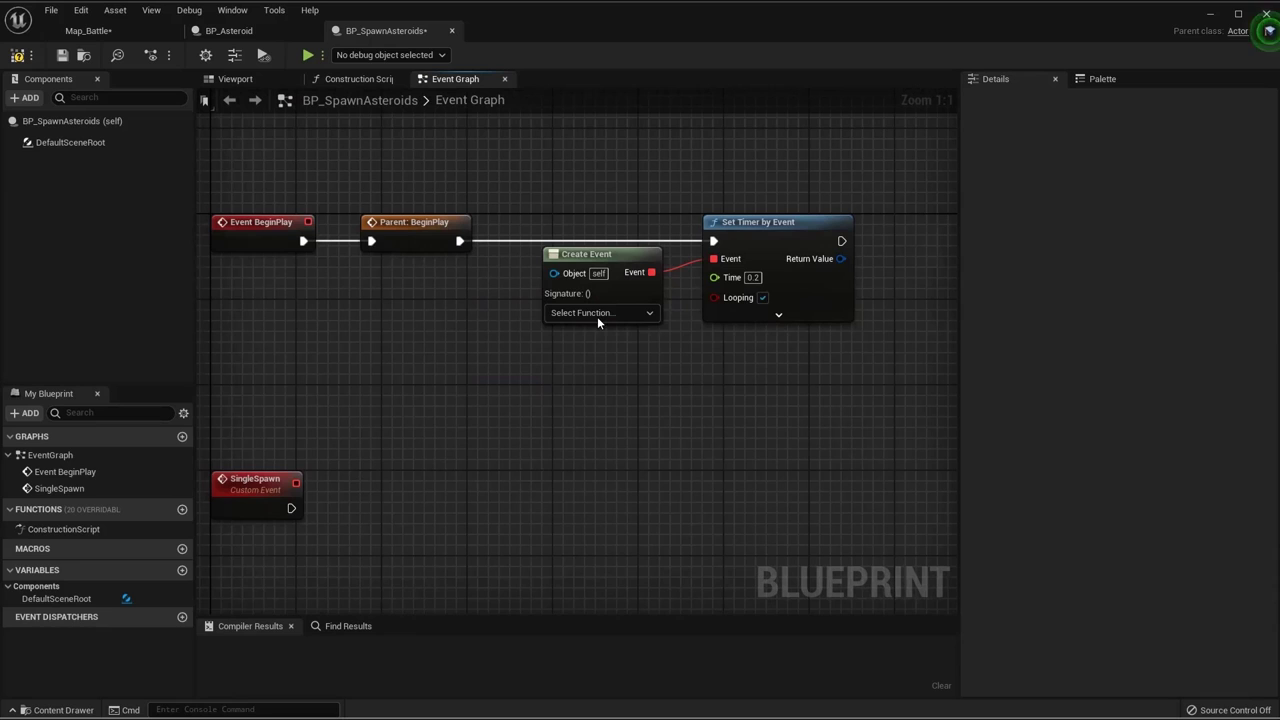
{"action": "left_click", "coordinate": [601, 315]}
{"action": "type", "text": "sa"}
{"action": "key", "text": "BackSpace"}
{"action": "key", "text": "BackSpace"}
{"action": "type", "text": "spa"}
{"action": "left_click", "coordinate": [570, 344]}
Wrap the four BeginPlay-chain nodes in an Init comment and compile the blueprint.
{"action": "left_click_drag", "start_coordinate": [791, 400], "coordinate": [297, 196]}
{"action": "key", "text": "c"}
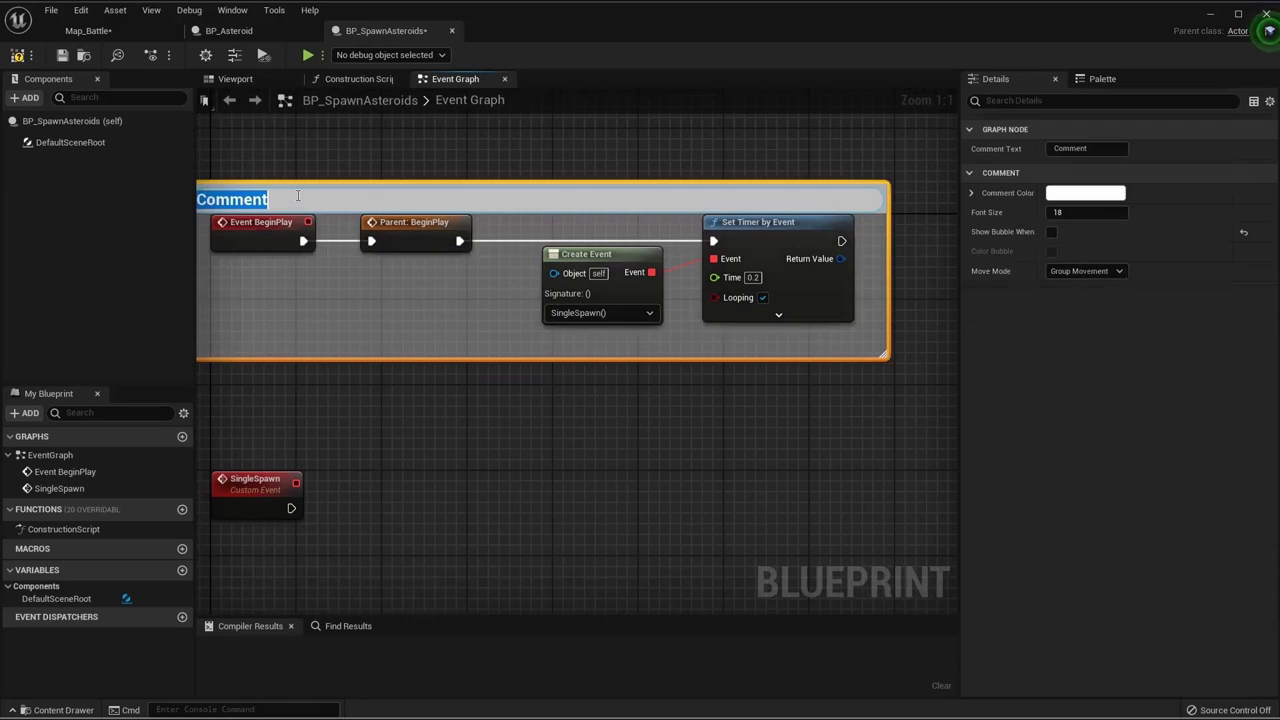
{"action": "right_click_drag", "start_coordinate": [368, 226], "coordinate": [420, 256]}
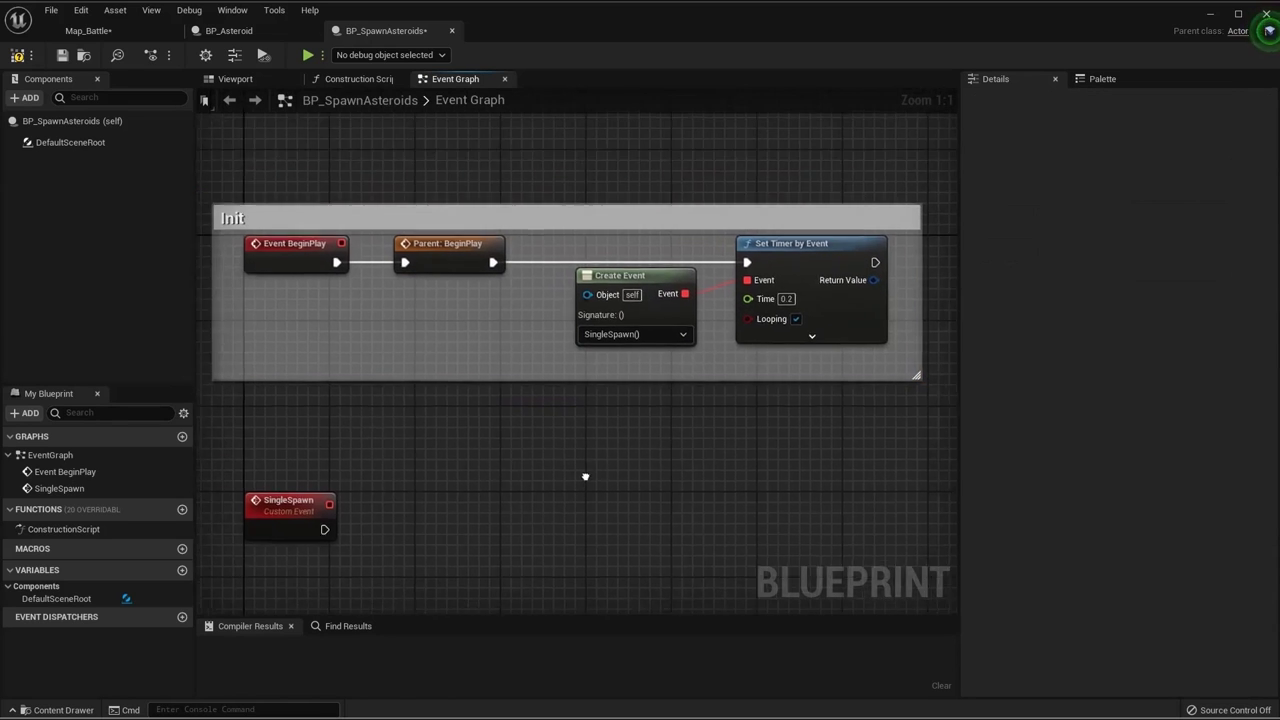
{"action": "left_click_drag", "start_coordinate": [800, 451], "coordinate": [343, 255]}
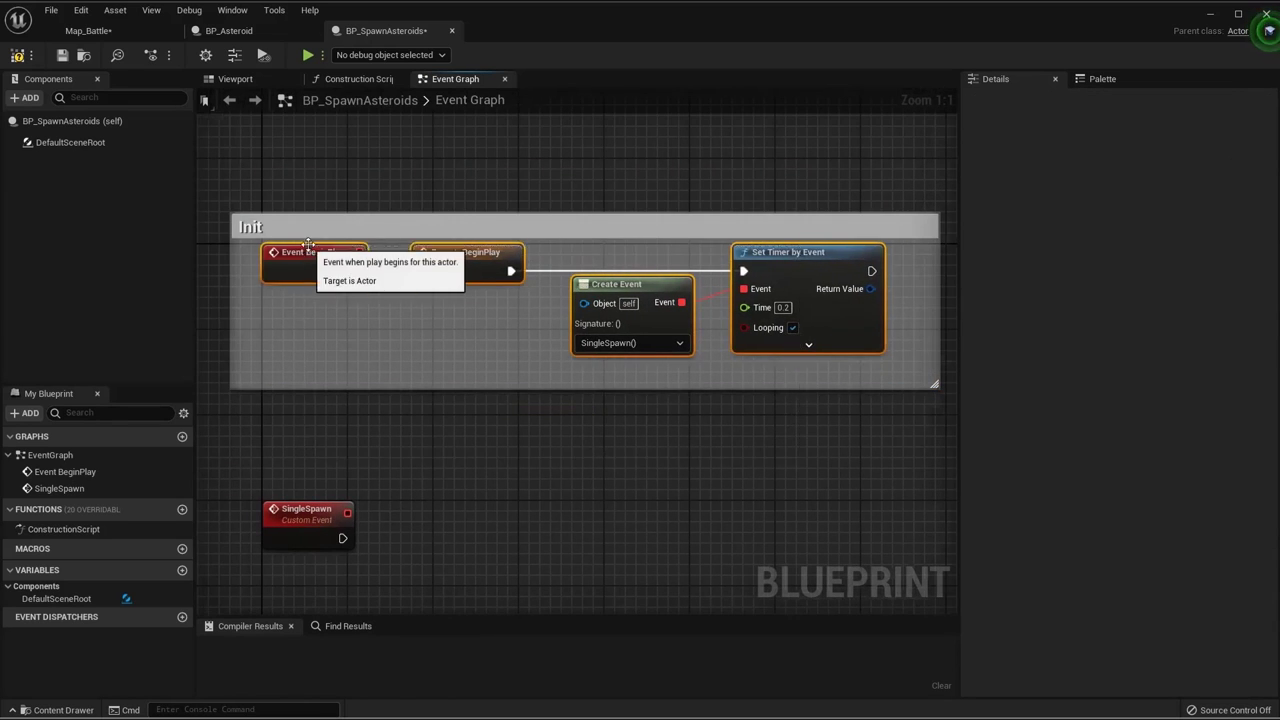
{"action": "left_click", "coordinate": [395, 240]}
{"action": "left_click", "coordinate": [349, 234]}
{"action": "key", "text": "F7"}
{"action": "mouse_move", "coordinate": [386, 214]}
{"action": "right_mouse_down"}
{"action": "mouse_move", "coordinate": [349, 234]}
{"action": "mouse_move", "coordinate": [465, 212]}
{"action": "mouse_move", "coordinate": [428, 186]}
{"action": "right_mouse_up"}
Add a Box Collision component, keeping the default name Box.
{"action": "left_click", "coordinate": [233, 78]}
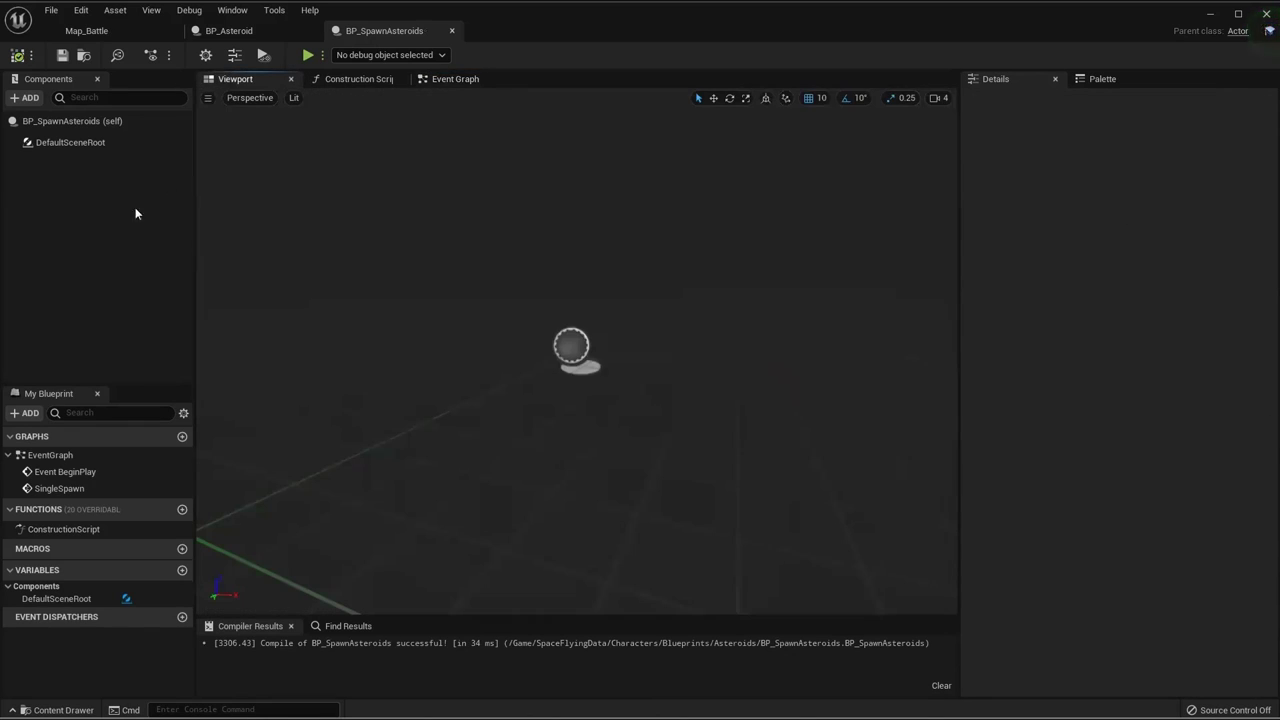
{"action": "left_click", "coordinate": [33, 100]}
{"action": "type", "text": "boxco"}
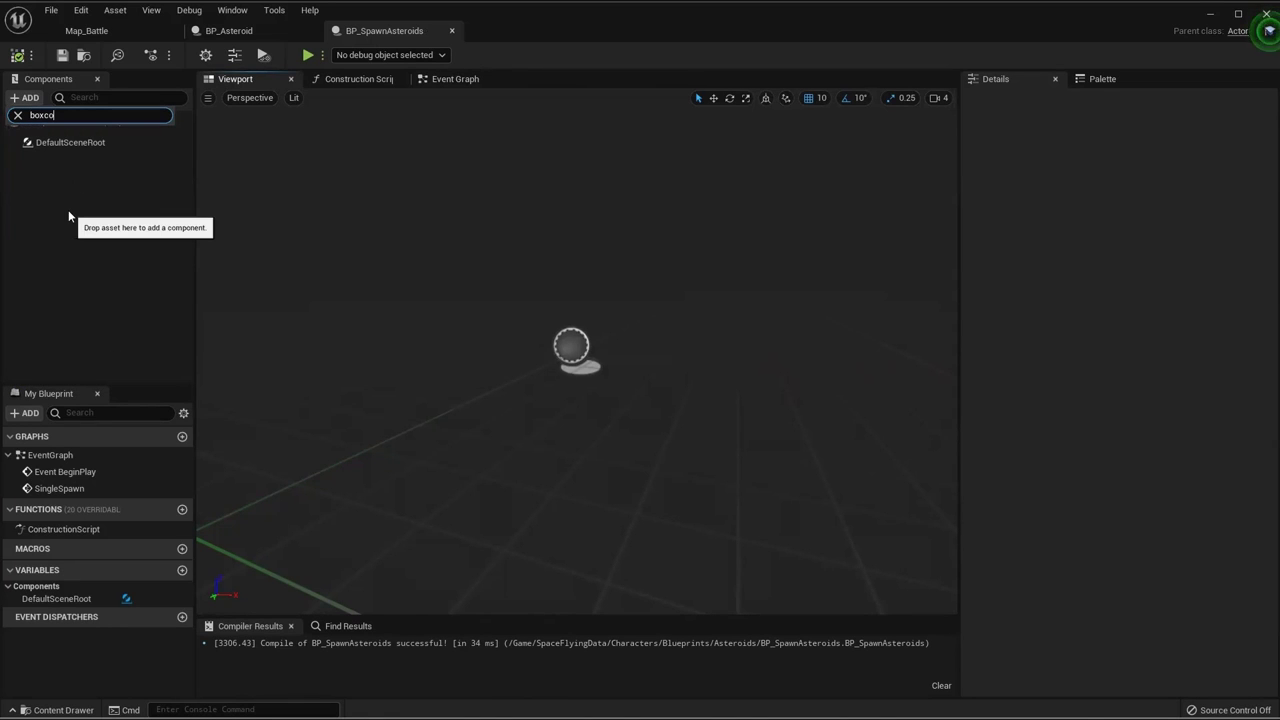
{"action": "key", "text": "BackSpace"}
{"action": "key", "text": "BackSpace"}
{"action": "left_click", "coordinate": [68, 140]}
{"action": "key", "text": "Return"}
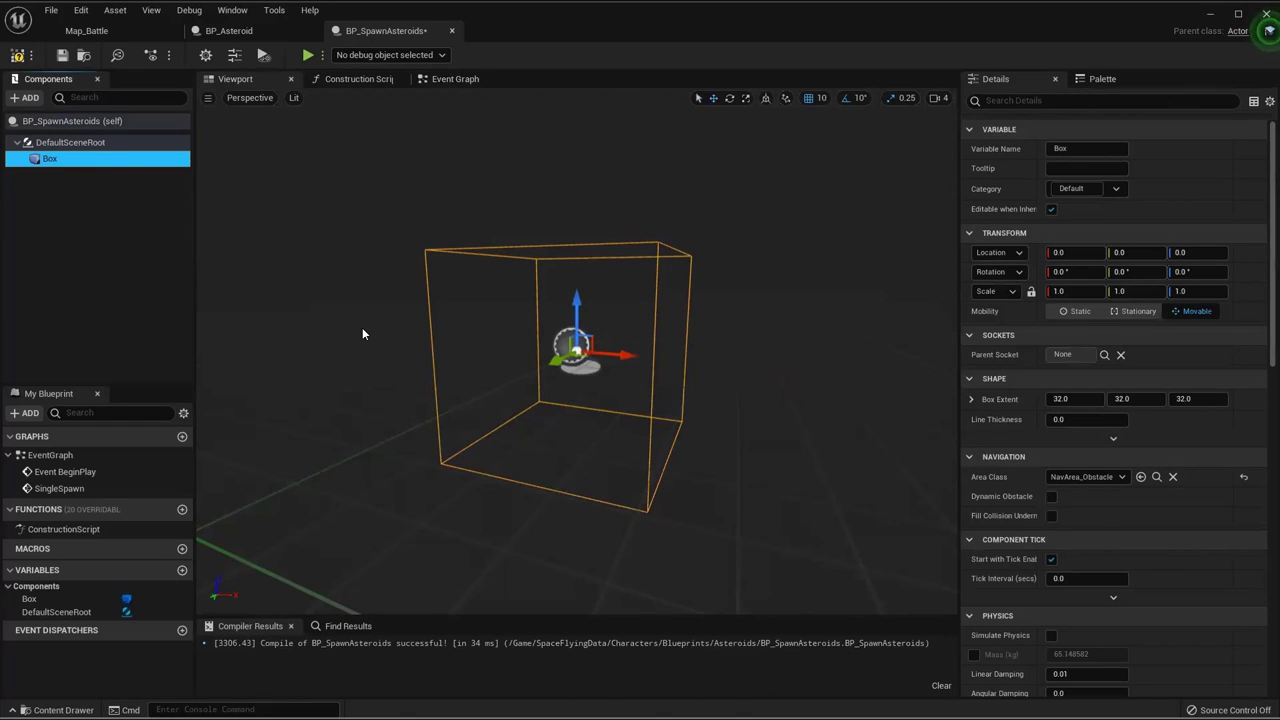
Rename the Box component to Area.
{"action": "left_click", "coordinate": [448, 79]}
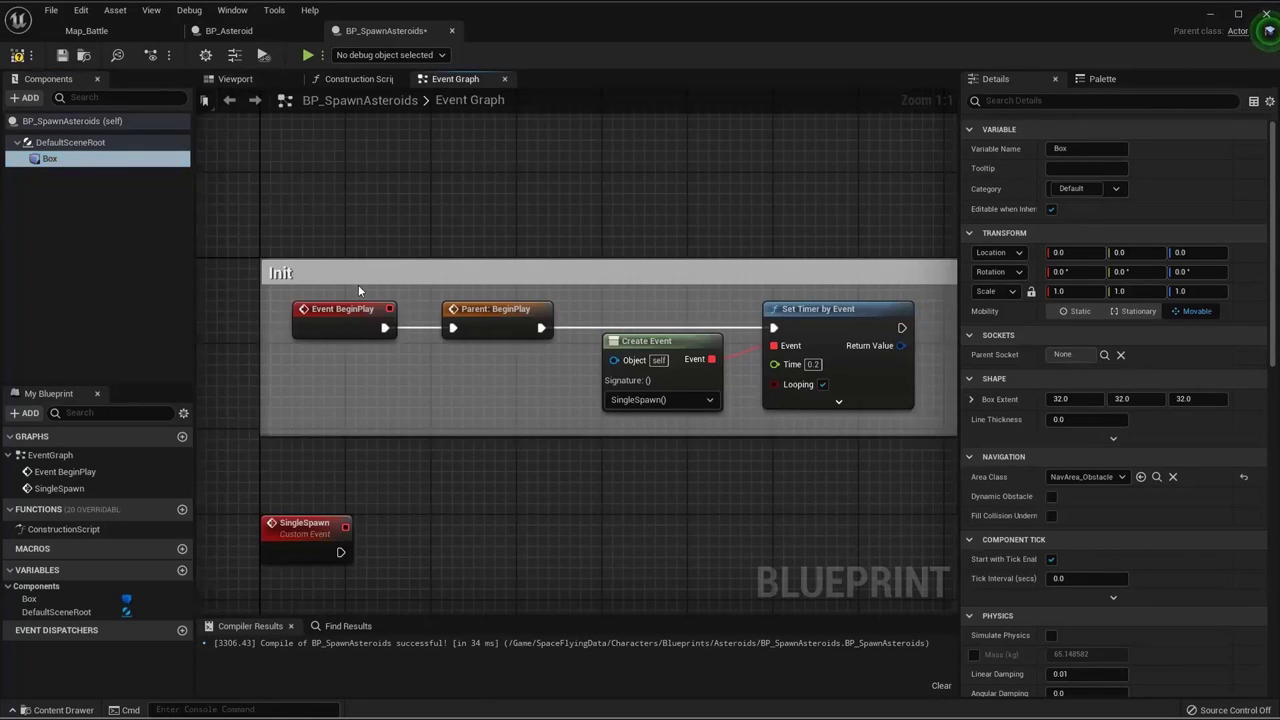
{"action": "left_click_drag", "start_coordinate": [49, 158], "coordinate": [376, 473]}
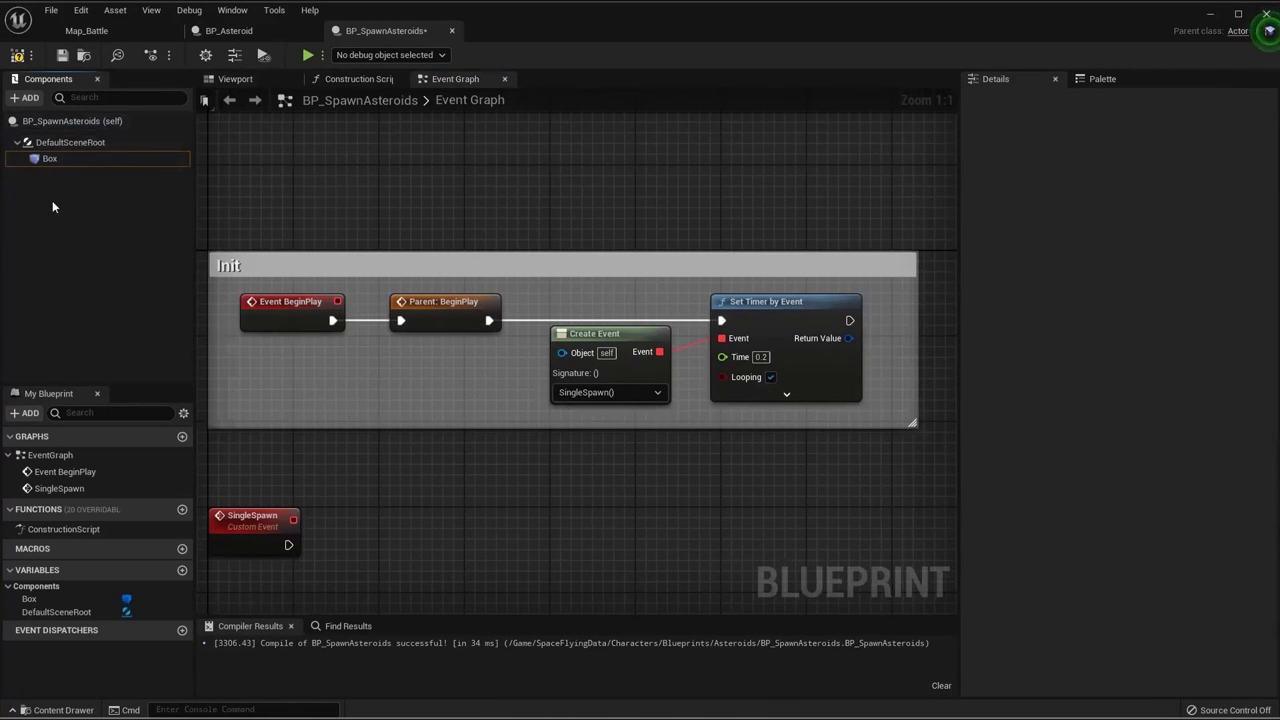
{"action": "left_click", "coordinate": [64, 160]}
{"action": "key", "text": "F2"}
{"action": "type", "text": "Area"}
{"action": "key", "text": "Return"}
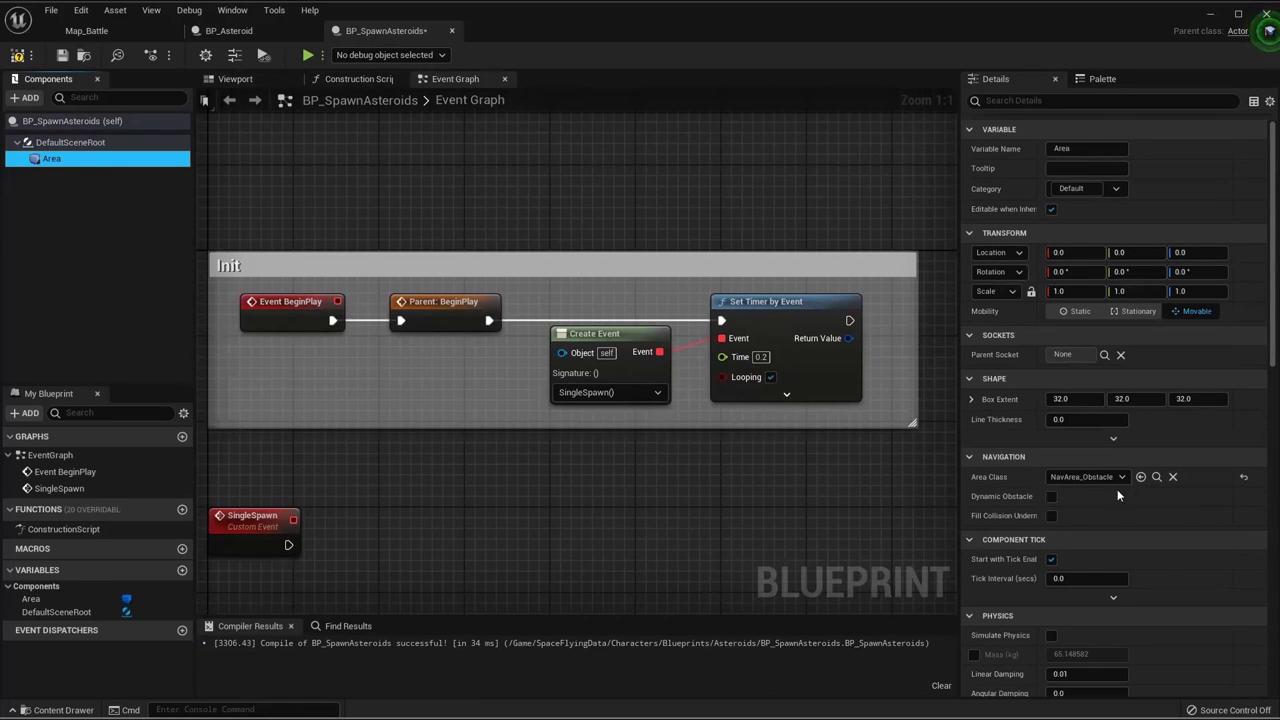
Set Area's collision preset to NoCollision and turn off Generate Overlap Events.
{"action": "scroll", "coordinate": [1140, 530], "scroll_direction": "down", "scroll_amount": 2}
{"action": "scroll", "coordinate": [1147, 546], "scroll_direction": "down", "scroll_amount": 2}
{"action": "scroll", "coordinate": [1147, 546], "scroll_direction": "down", "scroll_amount": 3}
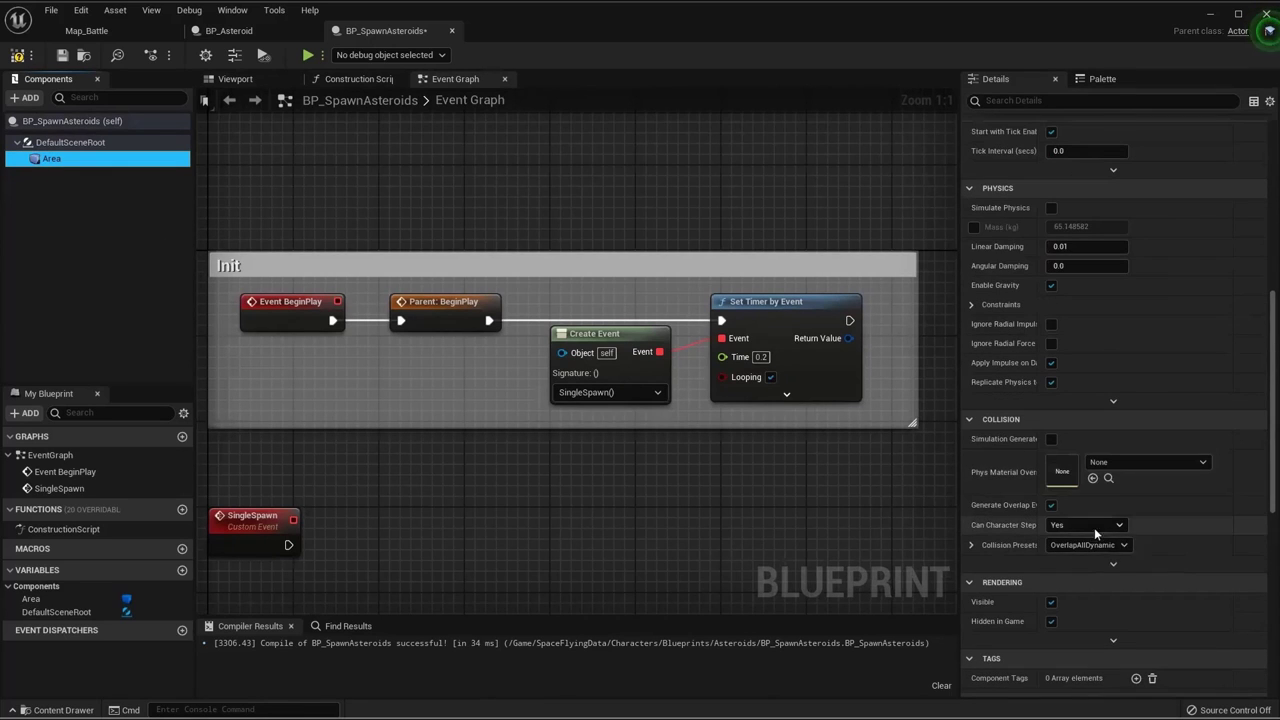
{"action": "left_click", "coordinate": [1112, 548]}
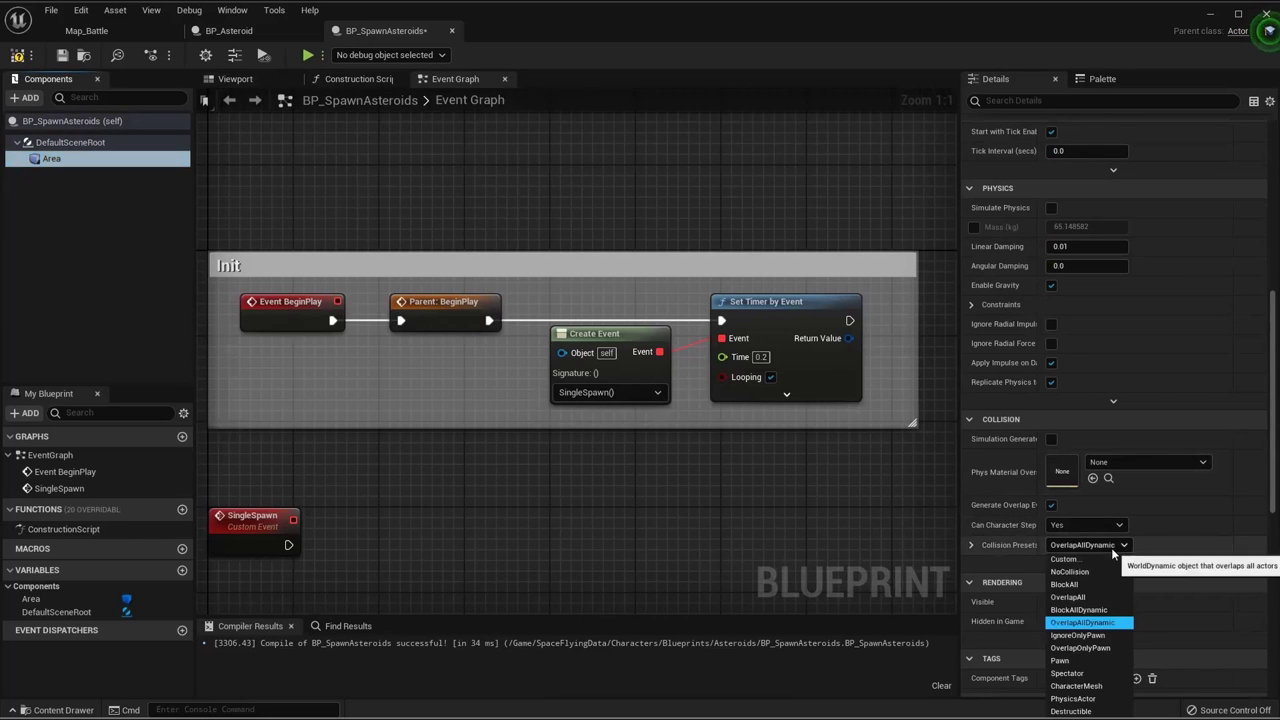
{"action": "left_click", "coordinate": [1090, 572]}
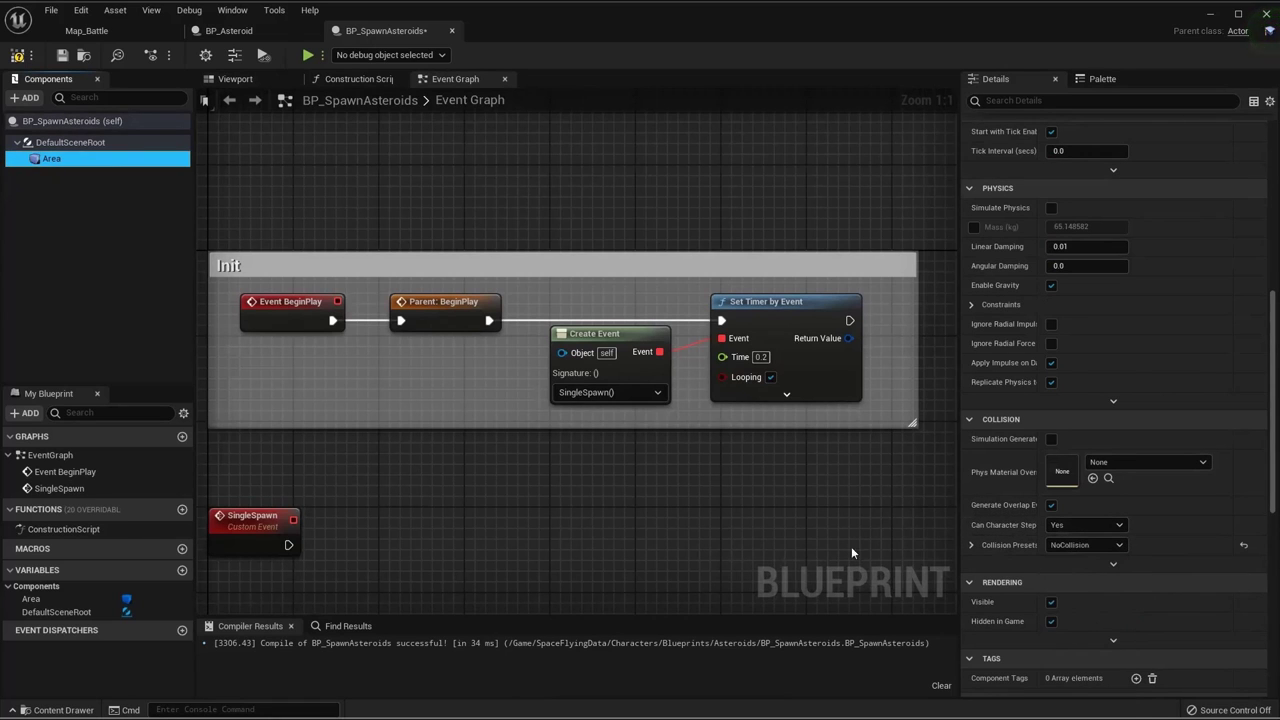
{"action": "left_click", "coordinate": [1051, 504]}
{"action": "right_click_drag", "start_coordinate": [672, 513], "coordinate": [767, 285]}
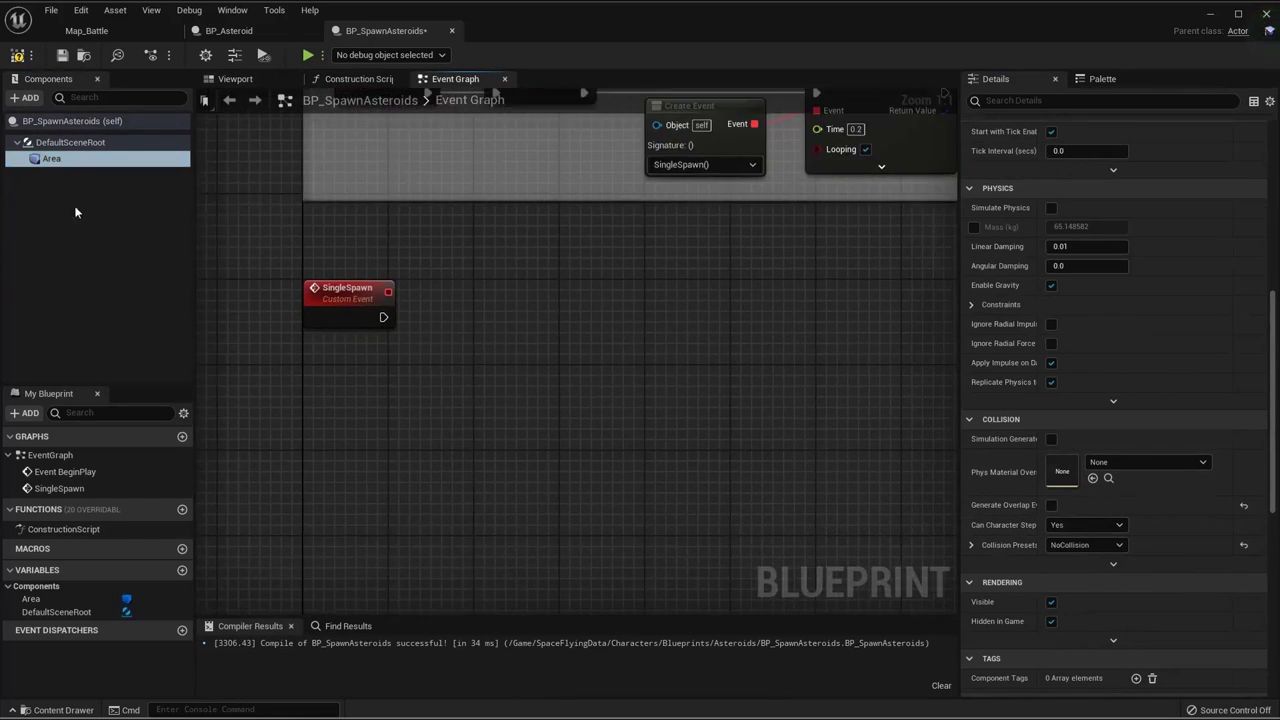
Place an Area reference in the graph and add a Get Component Bounds node from it.
{"action": "mouse_move", "coordinate": [51, 158]}
{"action": "left_mouse_down"}
{"action": "mouse_move", "coordinate": [375, 440]}
{"action": "mouse_move", "coordinate": [489, 425]}
{"action": "left_mouse_up"}
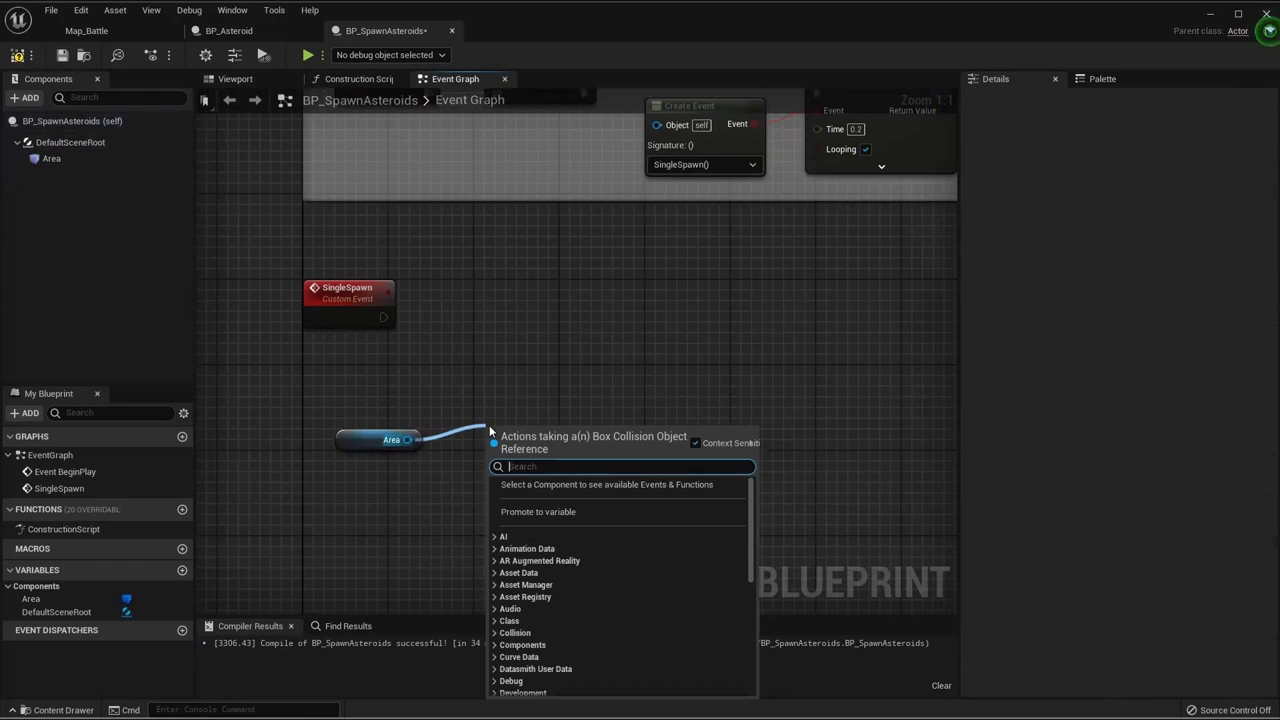
{"action": "type", "text": "get"}
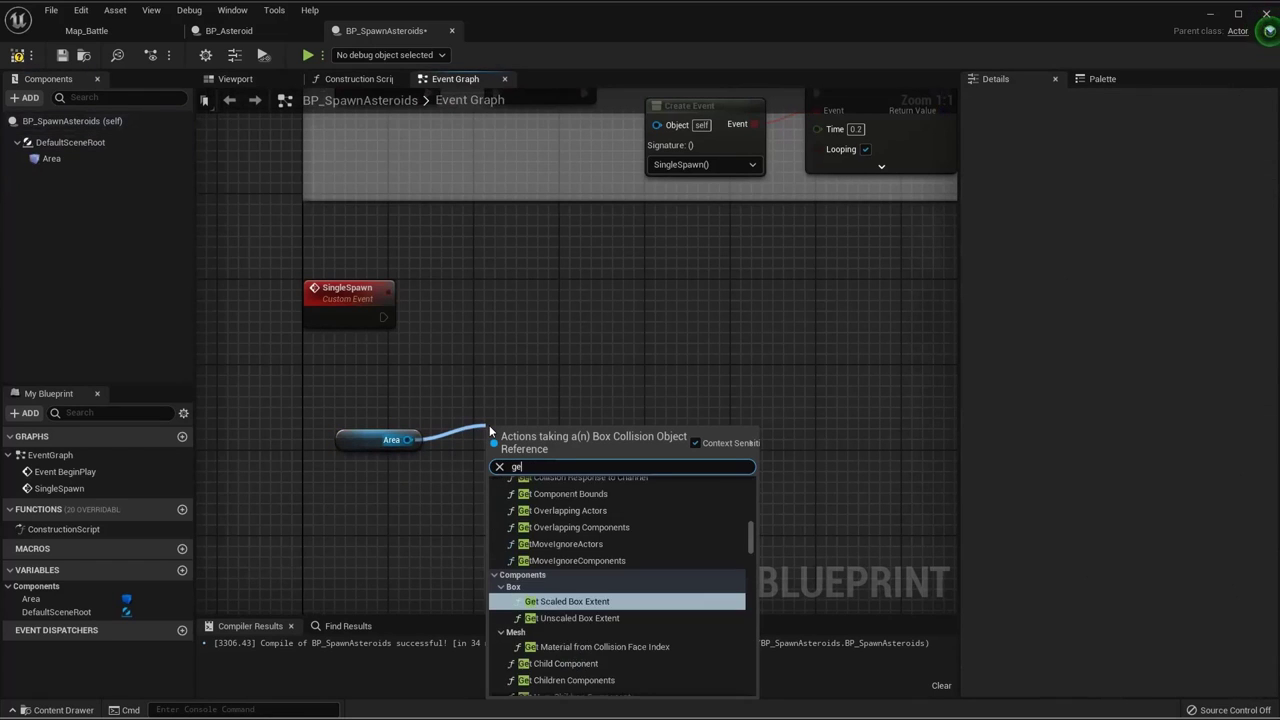
{"action": "type", "text": " mode"}
{"action": "key", "text": "BackSpace"}
{"action": "key", "text": "BackSpace"}
{"action": "key", "text": "BackSpace"}
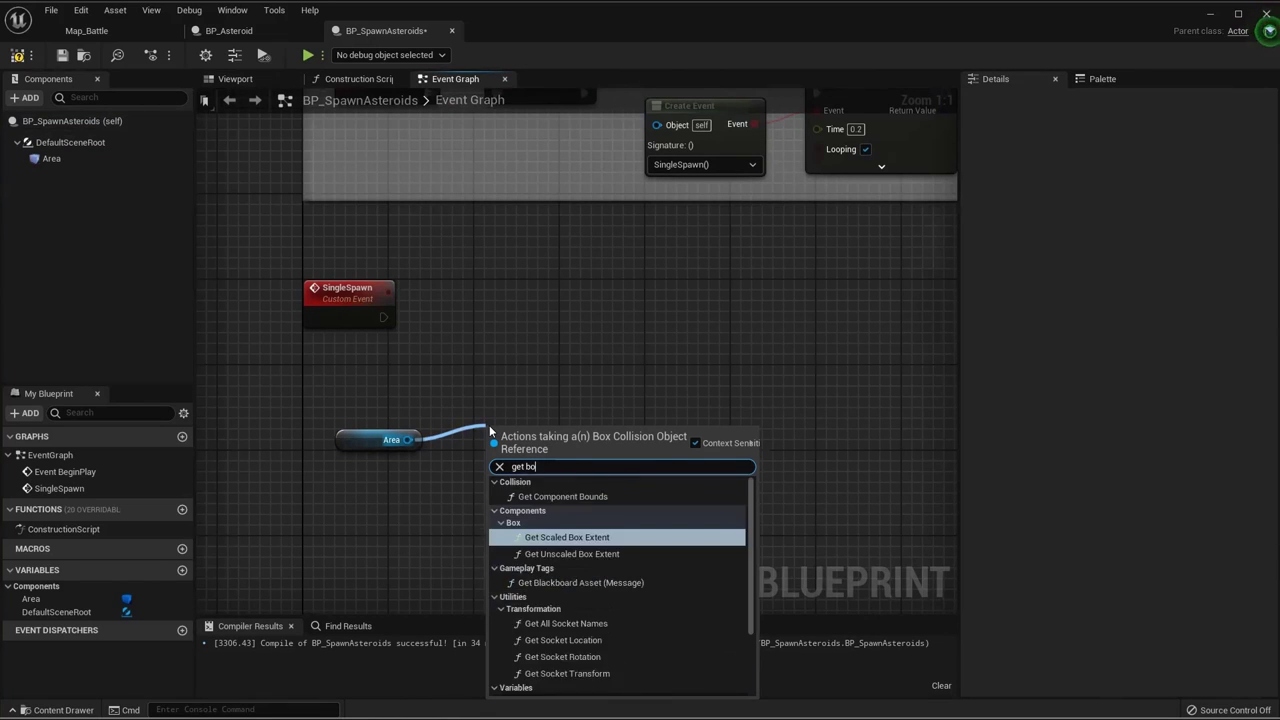
{"action": "type", "text": "bound"}
{"action": "left_click", "coordinate": [555, 494]}
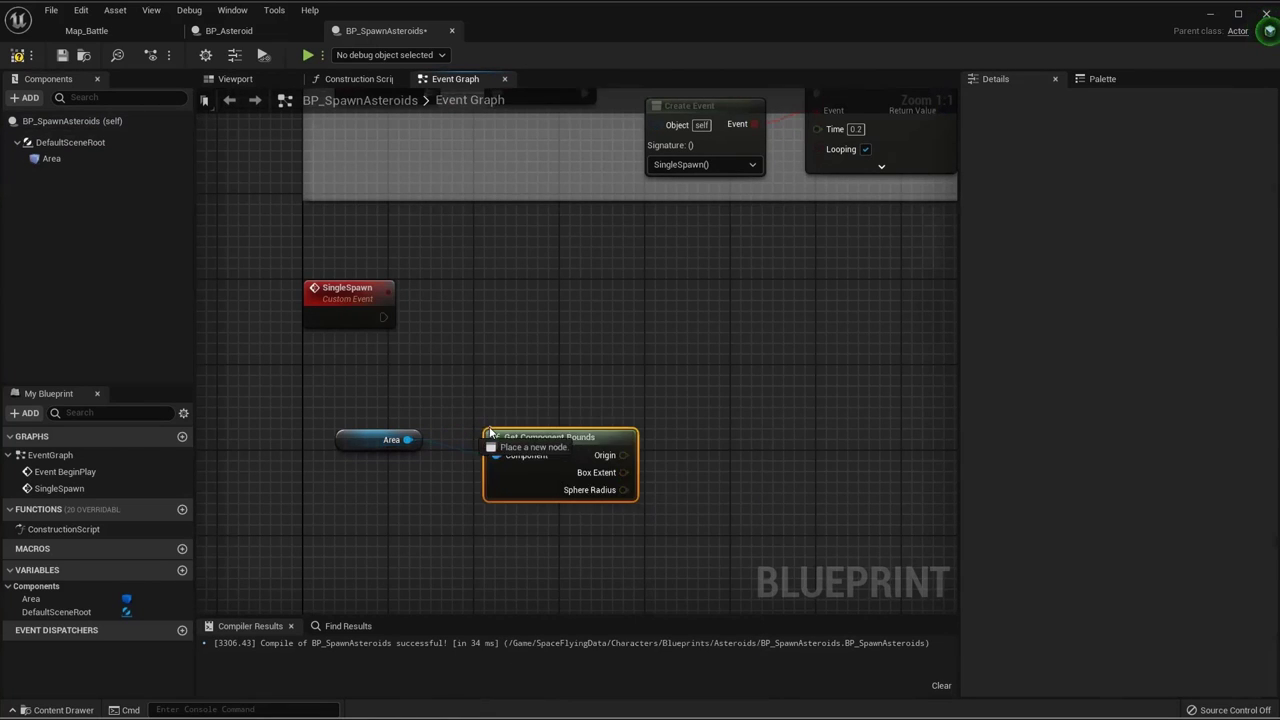
{"action": "left_click_drag", "start_coordinate": [548, 466], "coordinate": [516, 445]}
{"action": "left_click_drag", "start_coordinate": [511, 507], "coordinate": [357, 398]}
Add Random Point in Bounding Box fed by the bounds Origin and Box Extent.
{"action": "right_click_drag", "start_coordinate": [357, 398], "coordinate": [281, 390]}
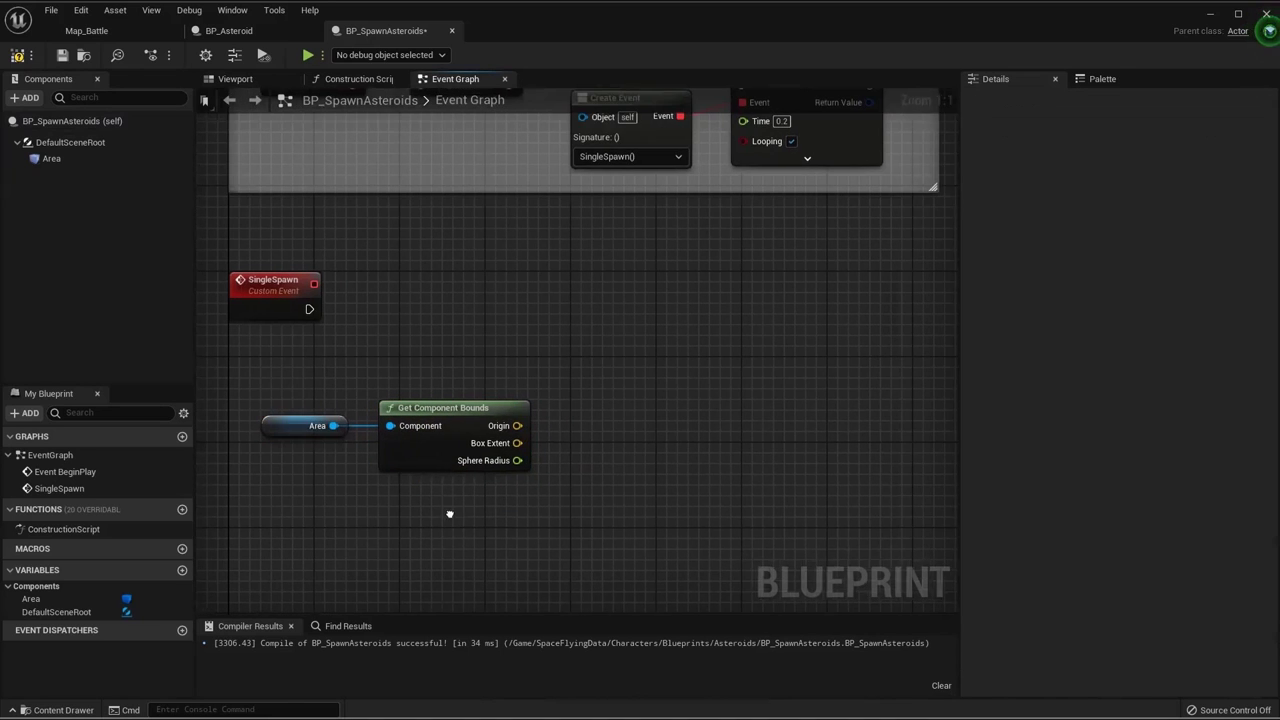
{"action": "left_click_drag", "start_coordinate": [515, 425], "coordinate": [681, 370]}
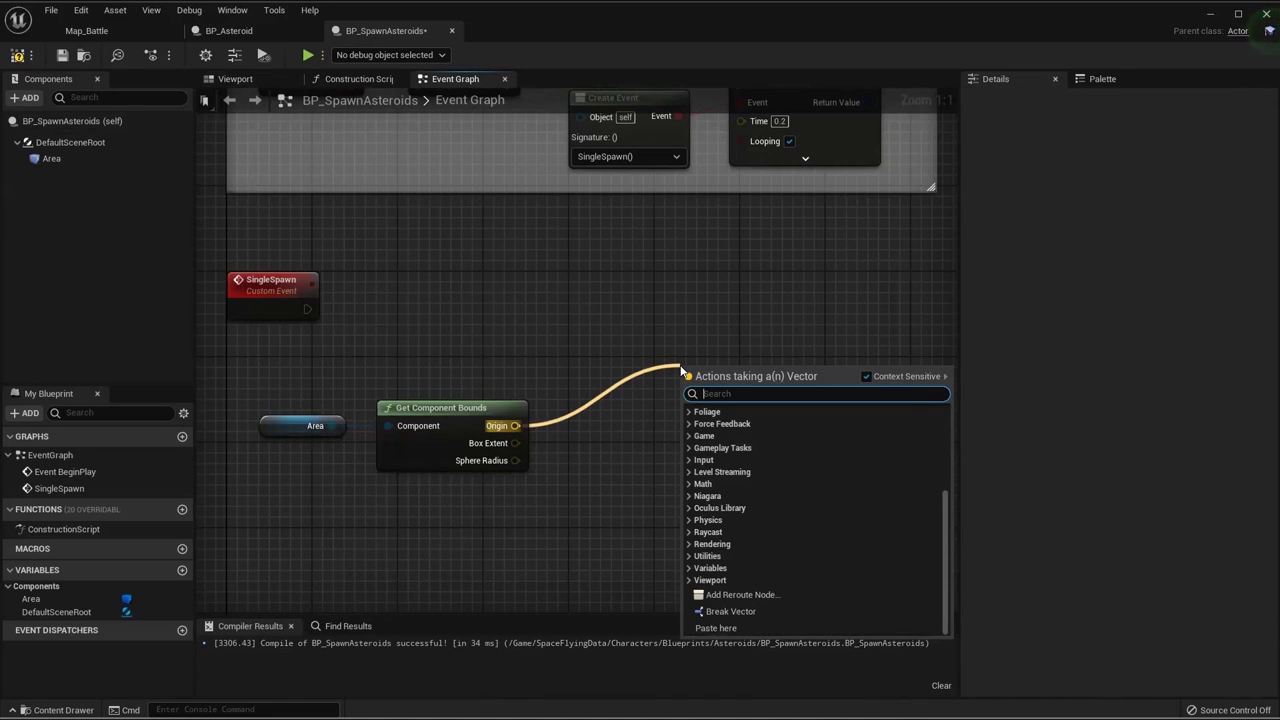
{"action": "type", "text": "random poi"}
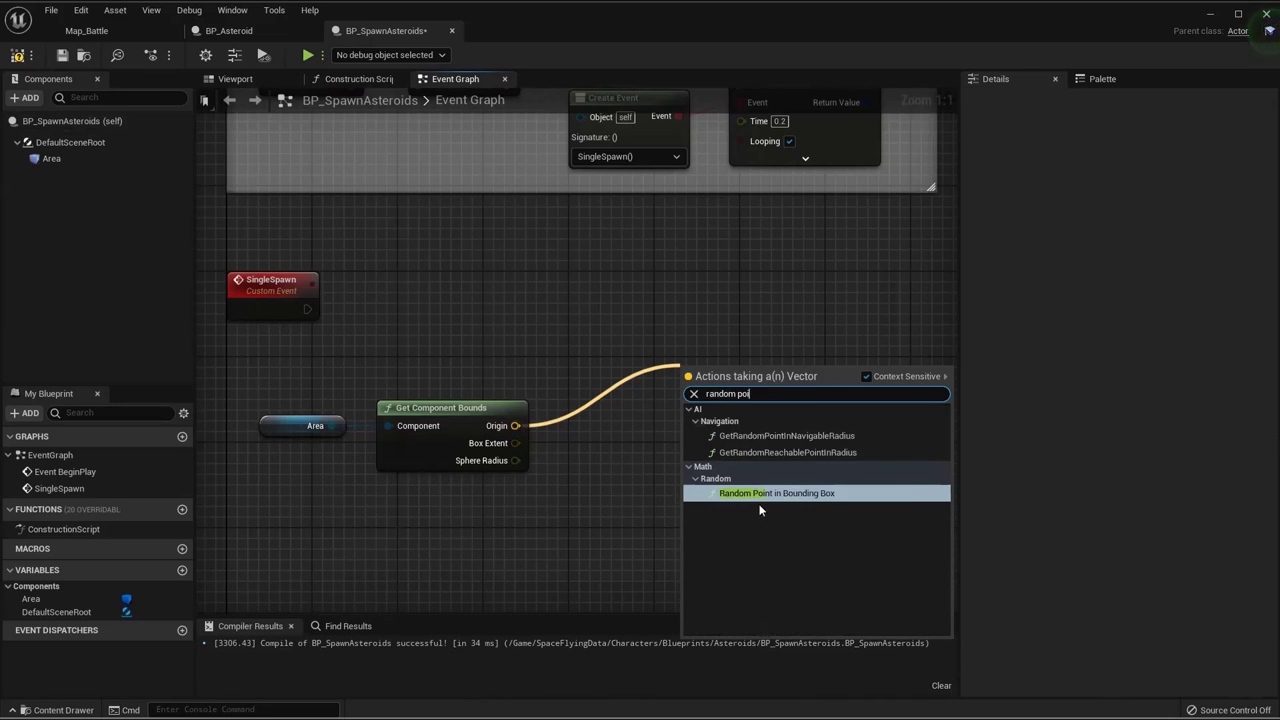
{"action": "left_click", "coordinate": [759, 494]}
{"action": "mouse_move", "coordinate": [515, 443]}
{"action": "left_mouse_down"}
{"action": "mouse_move", "coordinate": [686, 411]}
{"action": "mouse_move", "coordinate": [603, 418]}
{"action": "left_mouse_up"}
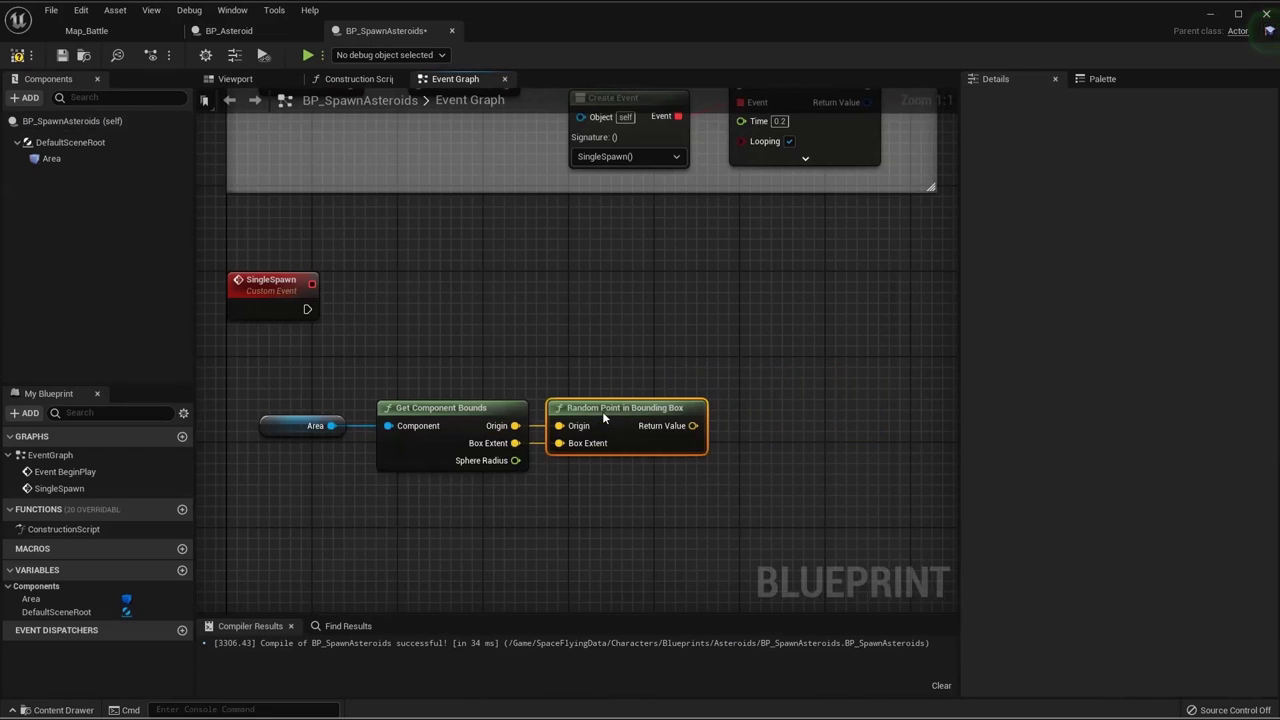
{"action": "left_click", "coordinate": [666, 506]}
{"action": "right_click_drag", "start_coordinate": [391, 304], "coordinate": [334, 313]}
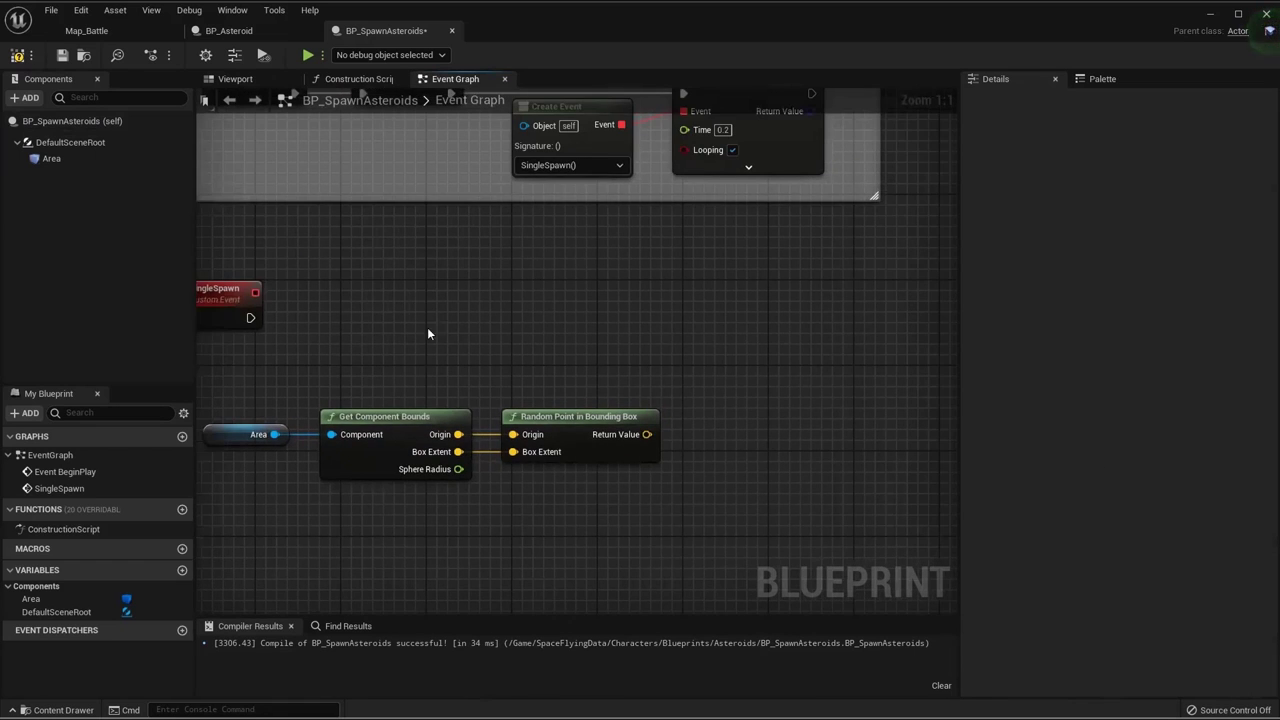
{"action": "left_click_drag", "start_coordinate": [240, 380], "coordinate": [571, 517]}
{"action": "left_click_drag", "start_coordinate": [422, 426], "coordinate": [257, 407]}
{"action": "scroll", "coordinate": [347, 323], "scroll_direction": "down", "scroll_amount": 1}
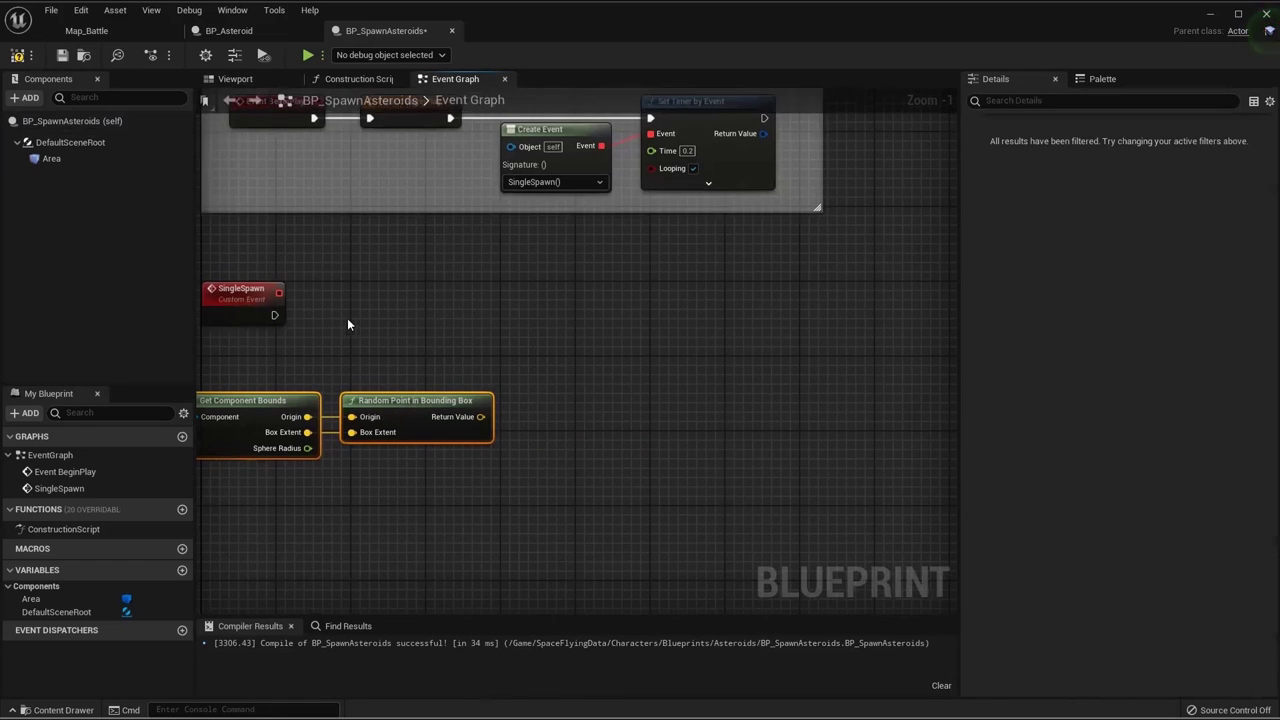
{"action": "left_click_drag", "start_coordinate": [275, 315], "coordinate": [697, 305]}
Add a SpawnActor node after SingleSpawn, set to spawn BP_Asteroid.
{"action": "type", "text": "spaw ac"}
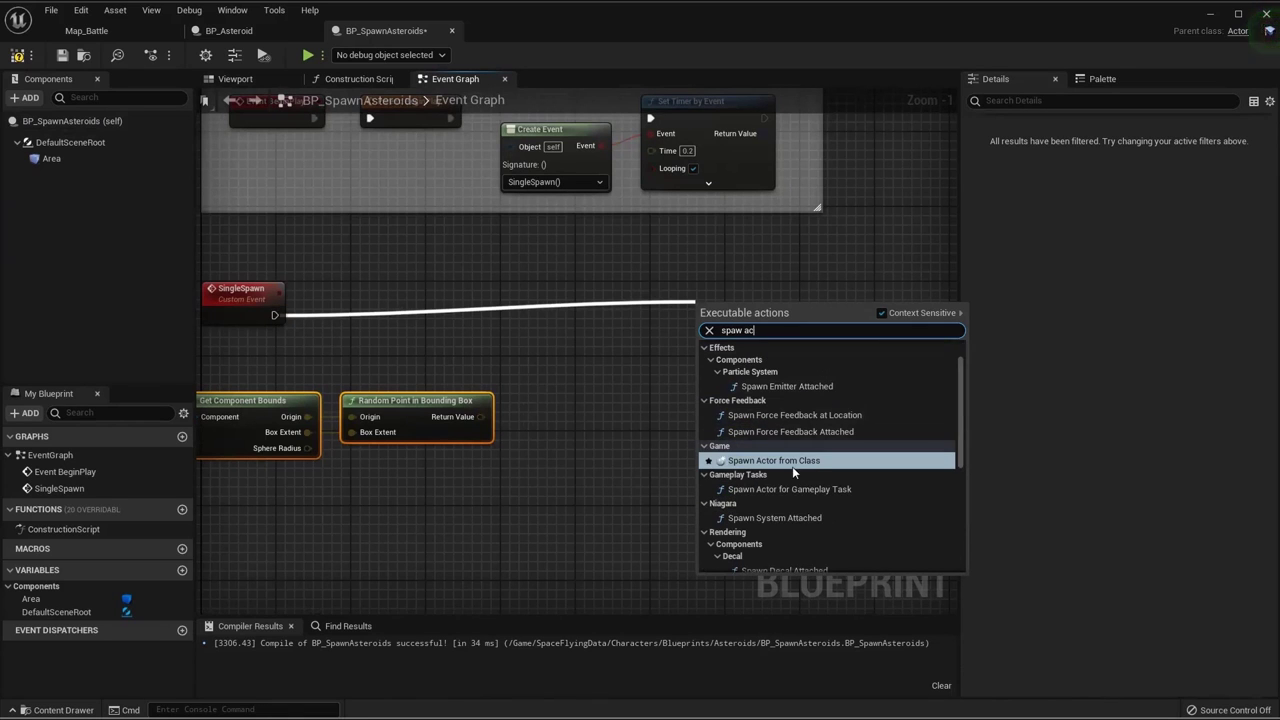
{"action": "left_click", "coordinate": [792, 460]}
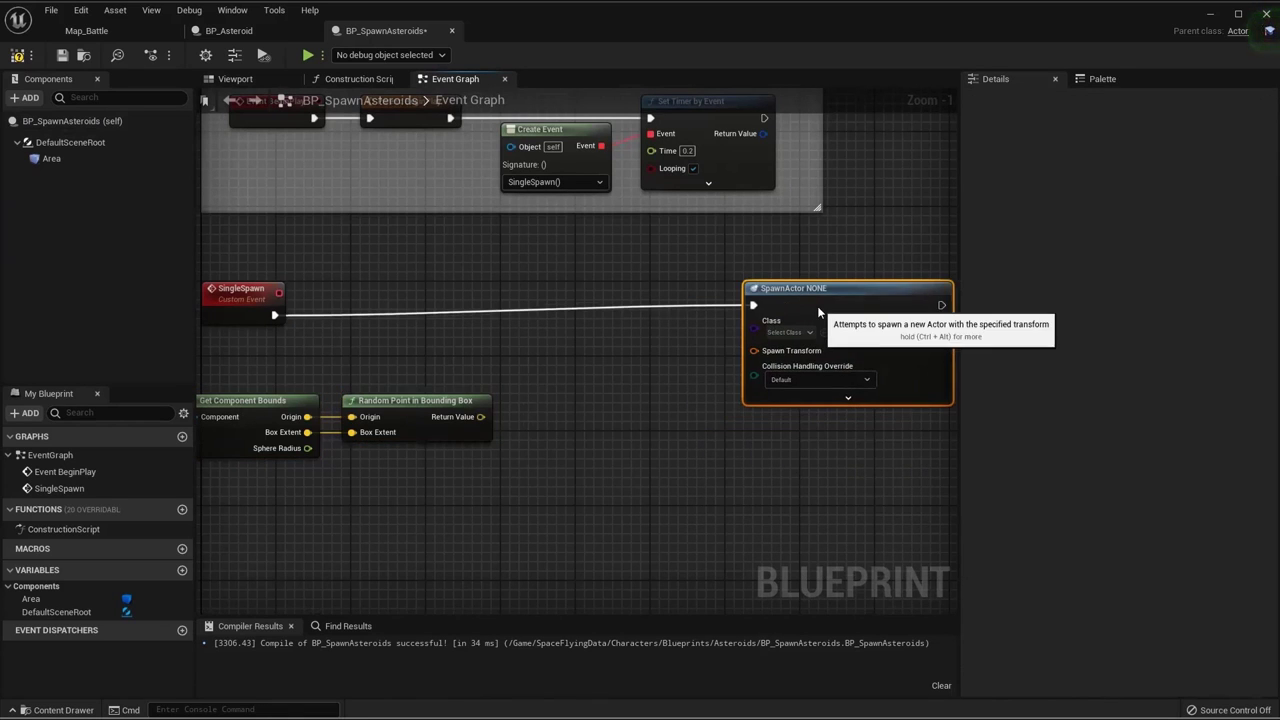
{"action": "left_click_drag", "start_coordinate": [818, 313], "coordinate": [800, 322]}
{"action": "left_click", "coordinate": [691, 371]}
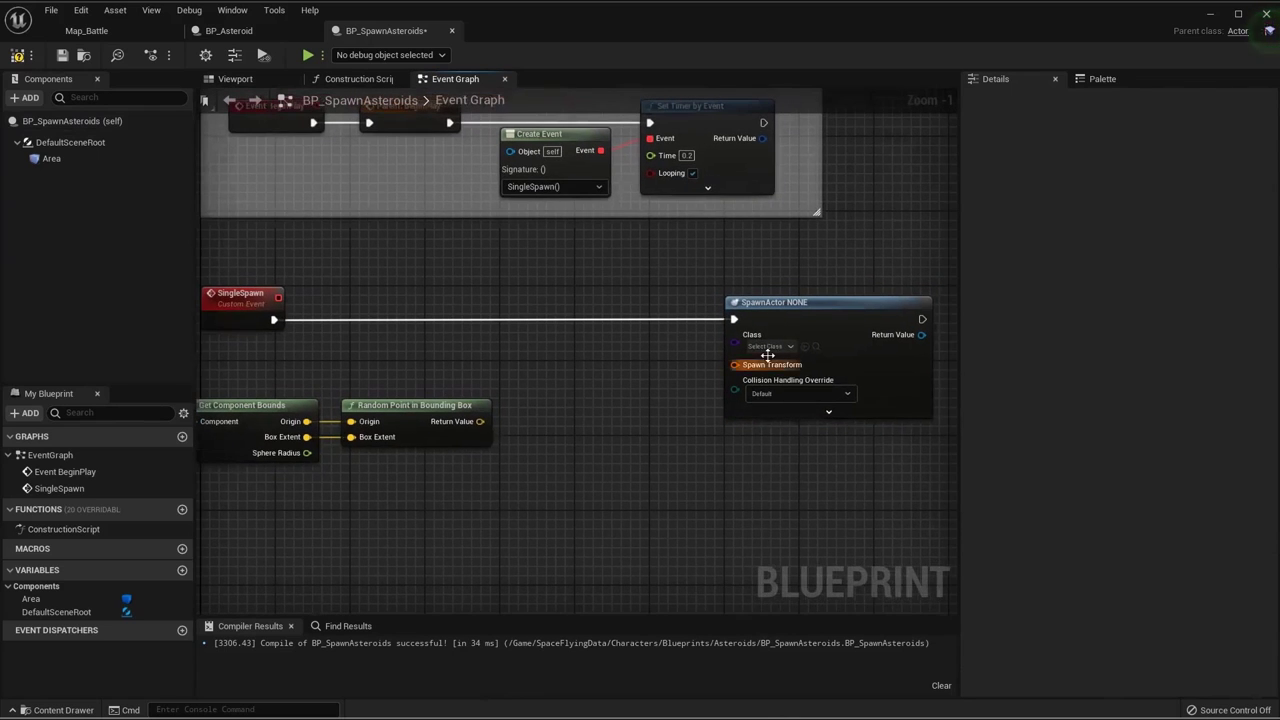
{"action": "left_click", "coordinate": [767, 347]}
{"action": "type", "text": "aster"}
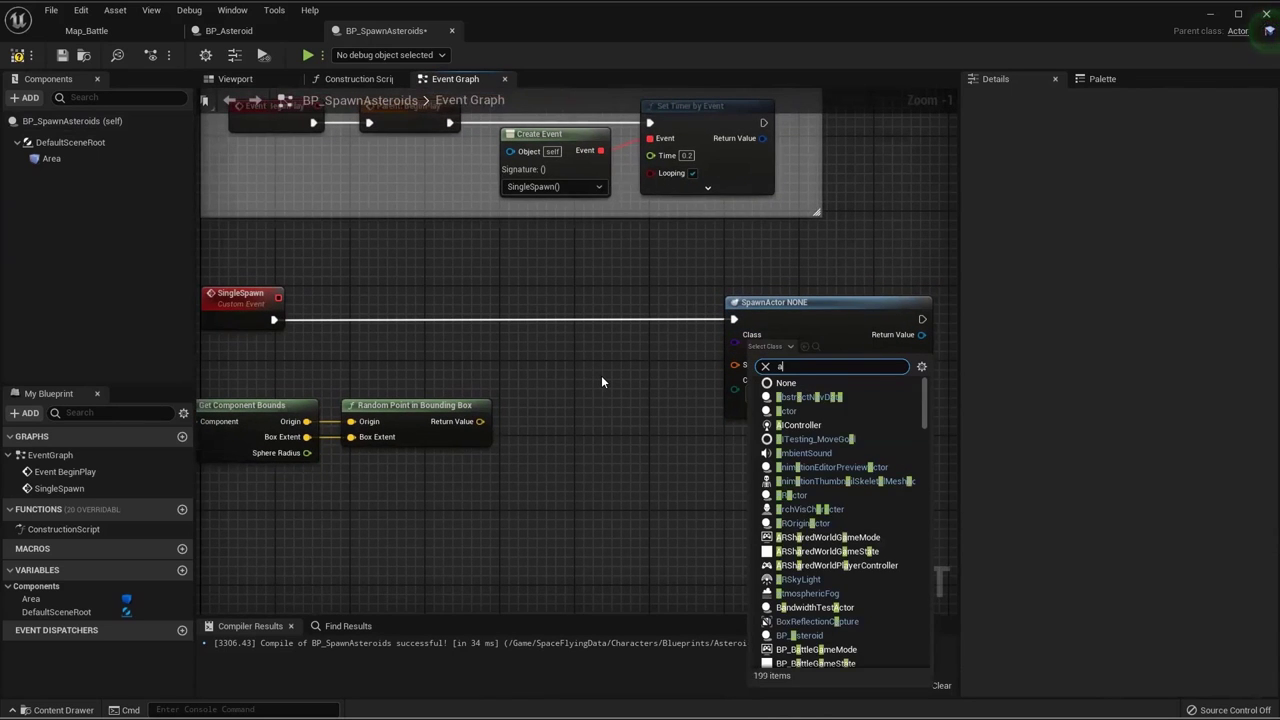
{"action": "left_click", "coordinate": [794, 401]}
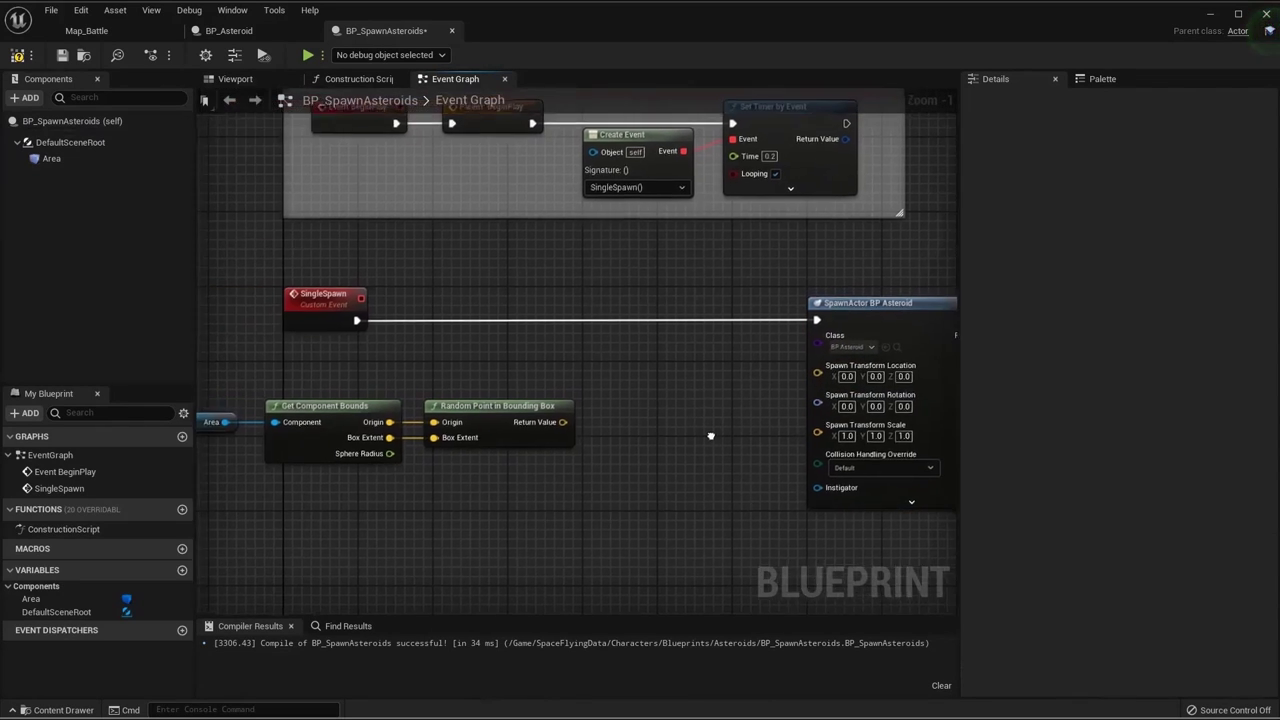
Split the spawn location and the random point result into X, Y, Z pins.
{"action": "right_click_drag", "start_coordinate": [630, 426], "coordinate": [606, 431]}
{"action": "right_click", "coordinate": [710, 377]}
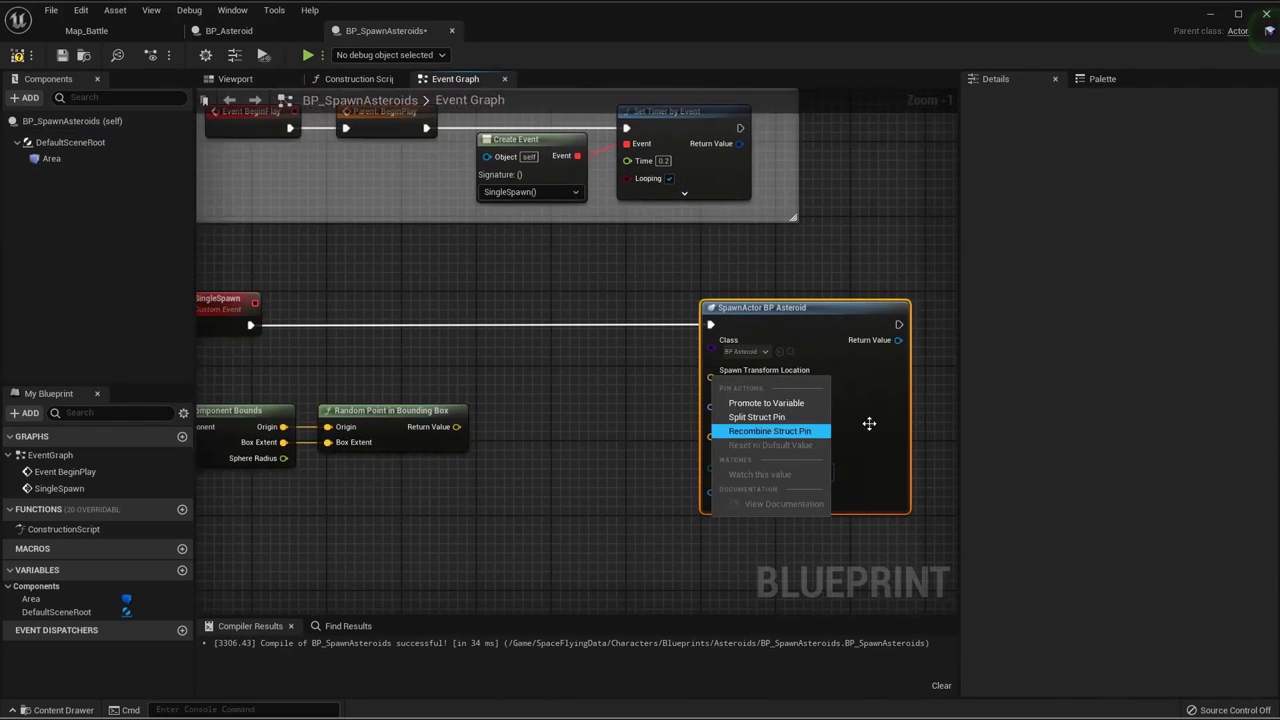
{"action": "left_click", "coordinate": [757, 417]}
{"action": "right_click", "coordinate": [457, 427]}
{"action": "left_click", "coordinate": [522, 469]}
Connect the random point's Y and Z to the spawn location's Y and Z.
{"action": "right_click_drag", "start_coordinate": [510, 478], "coordinate": [655, 490]}
{"action": "left_click_drag", "start_coordinate": [288, 518], "coordinate": [700, 410]}
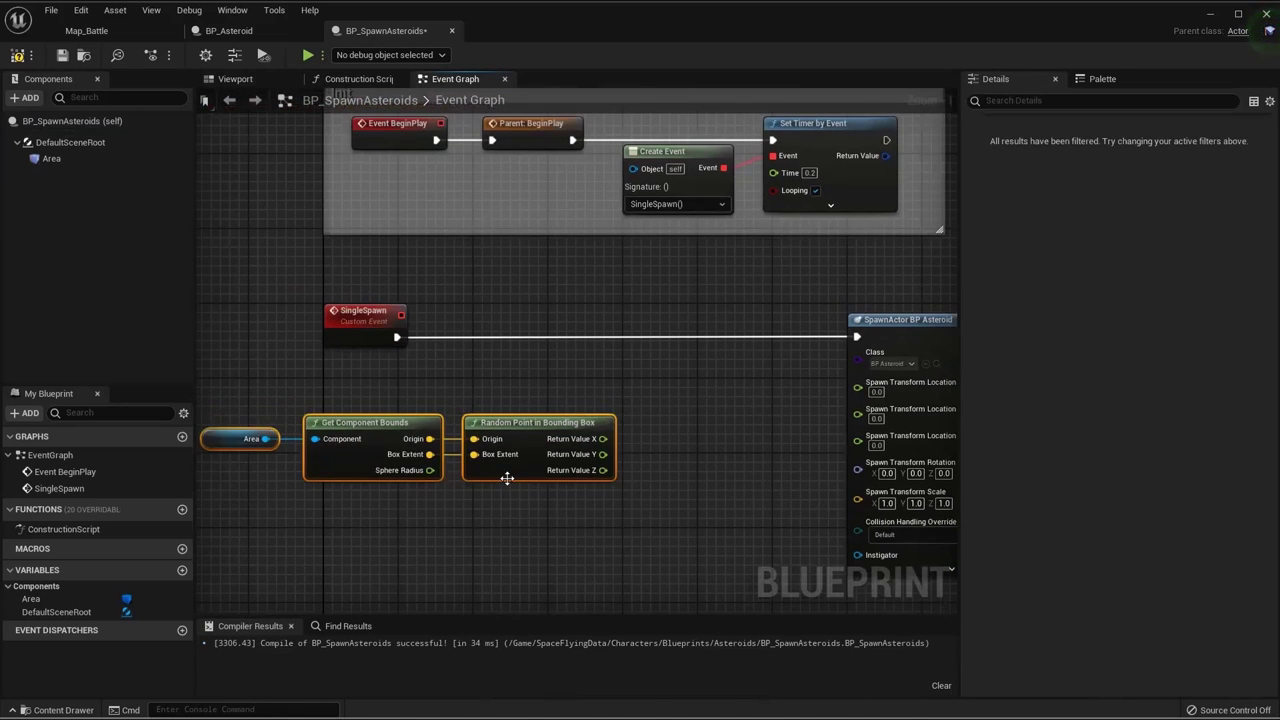
{"action": "left_click", "coordinate": [705, 442]}
{"action": "right_click_drag", "start_coordinate": [705, 442], "coordinate": [545, 466]}
{"action": "scroll", "coordinate": [705, 370], "scroll_direction": "up", "scroll_amount": 1}
{"action": "mouse_move", "coordinate": [568, 398]}
{"action": "left_mouse_down"}
{"action": "mouse_move", "coordinate": [666, 408]}
{"action": "mouse_move", "coordinate": [648, 404]}
{"action": "left_mouse_up"}
{"action": "left_click_drag", "start_coordinate": [567, 415], "coordinate": [648, 433]}
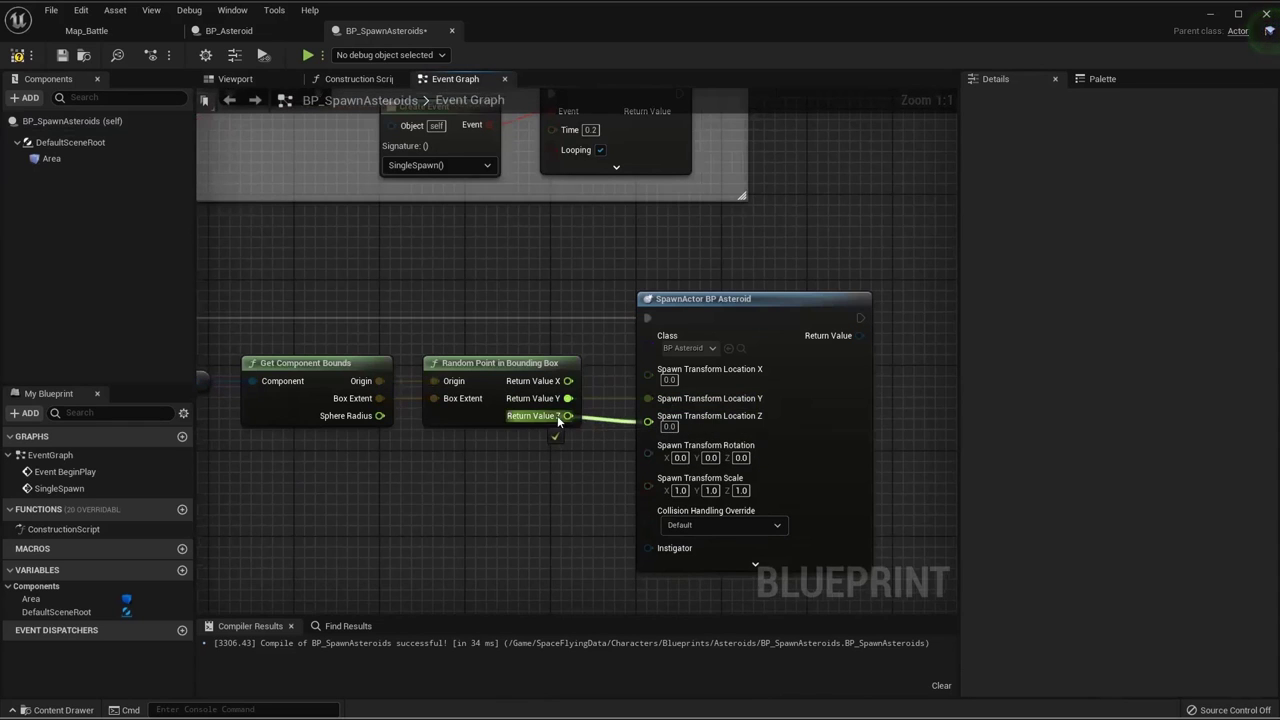
{"action": "right_click_drag", "start_coordinate": [340, 439], "coordinate": [441, 421]}
{"action": "mouse_move", "coordinate": [215, 425]}
{"action": "left_mouse_down"}
{"action": "mouse_move", "coordinate": [690, 395]}
{"action": "mouse_move", "coordinate": [642, 400]}
{"action": "left_mouse_up"}
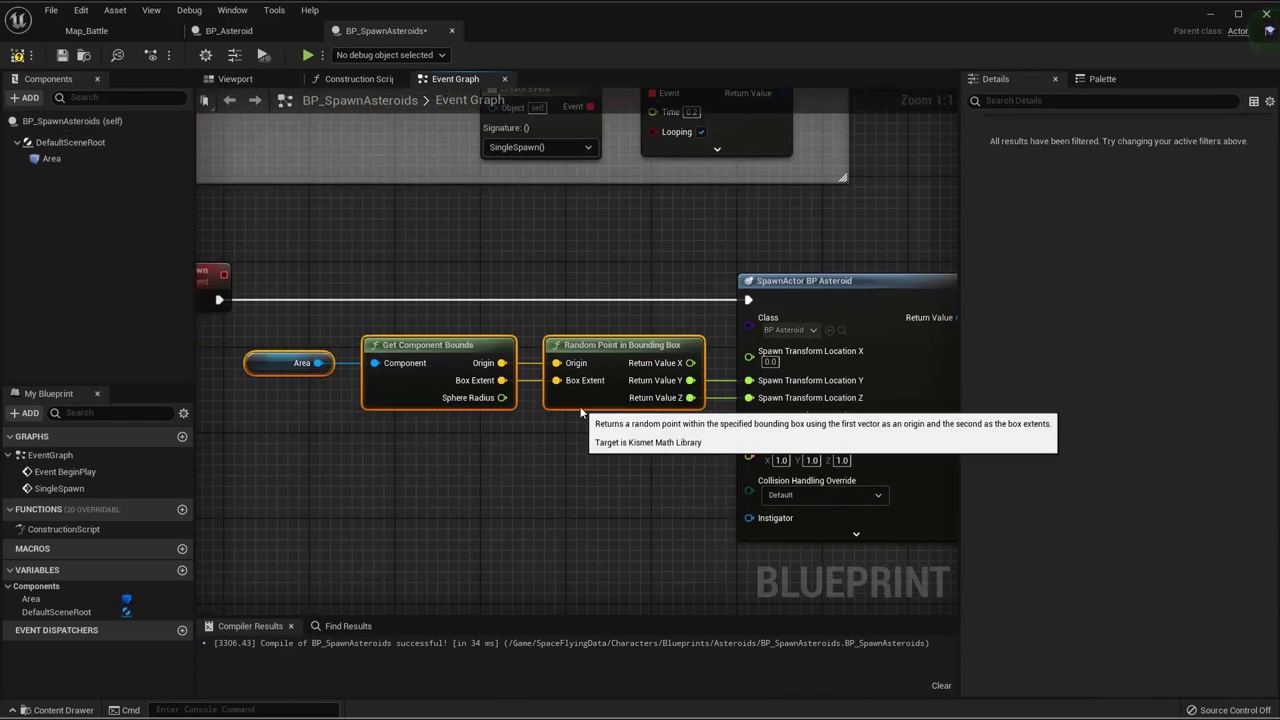
{"action": "left_click", "coordinate": [543, 453]}
{"action": "mouse_move", "coordinate": [581, 447]}
{"action": "right_mouse_down"}
{"action": "mouse_move", "coordinate": [543, 453]}
{"action": "mouse_move", "coordinate": [567, 452]}
{"action": "right_mouse_up"}
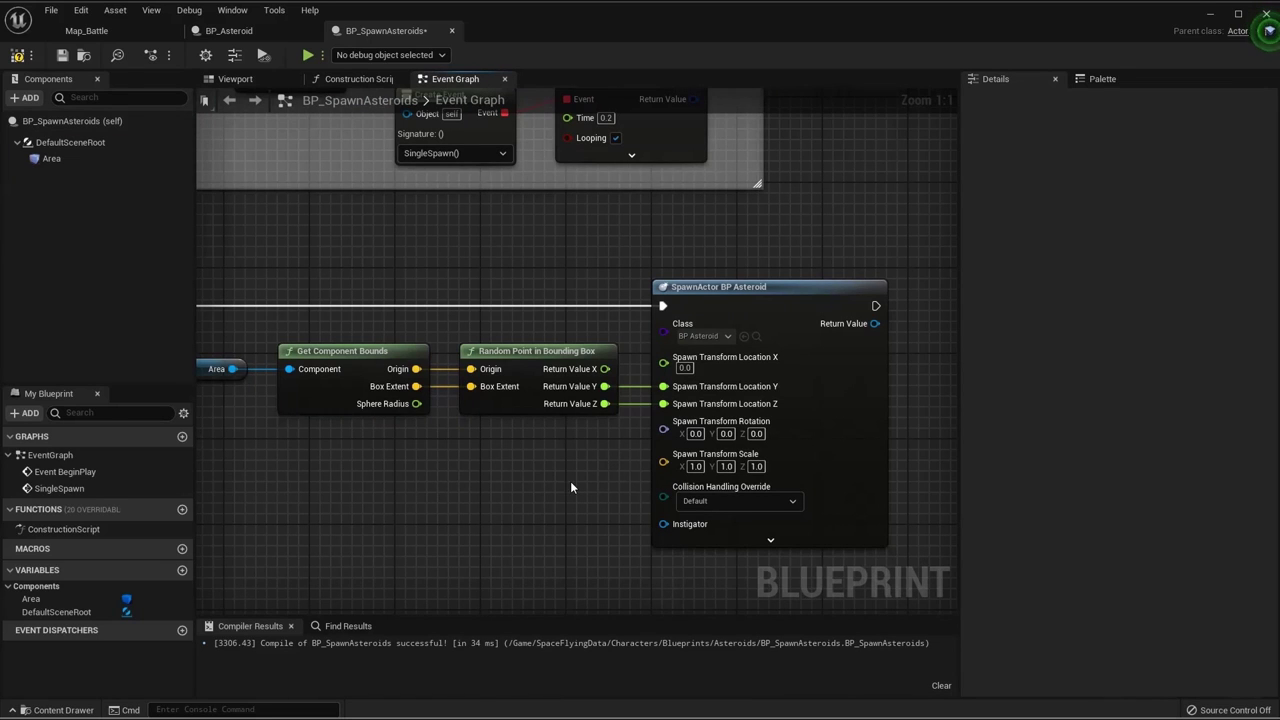
Split the spawn rotation and drive Roll from a Random Float in Range.
{"action": "right_click", "coordinate": [663, 429]}
{"action": "left_click", "coordinate": [708, 473]}
{"action": "right_click_drag", "start_coordinate": [565, 511], "coordinate": [577, 437]}
{"action": "left_click_drag", "start_coordinate": [674, 352], "coordinate": [563, 428]}
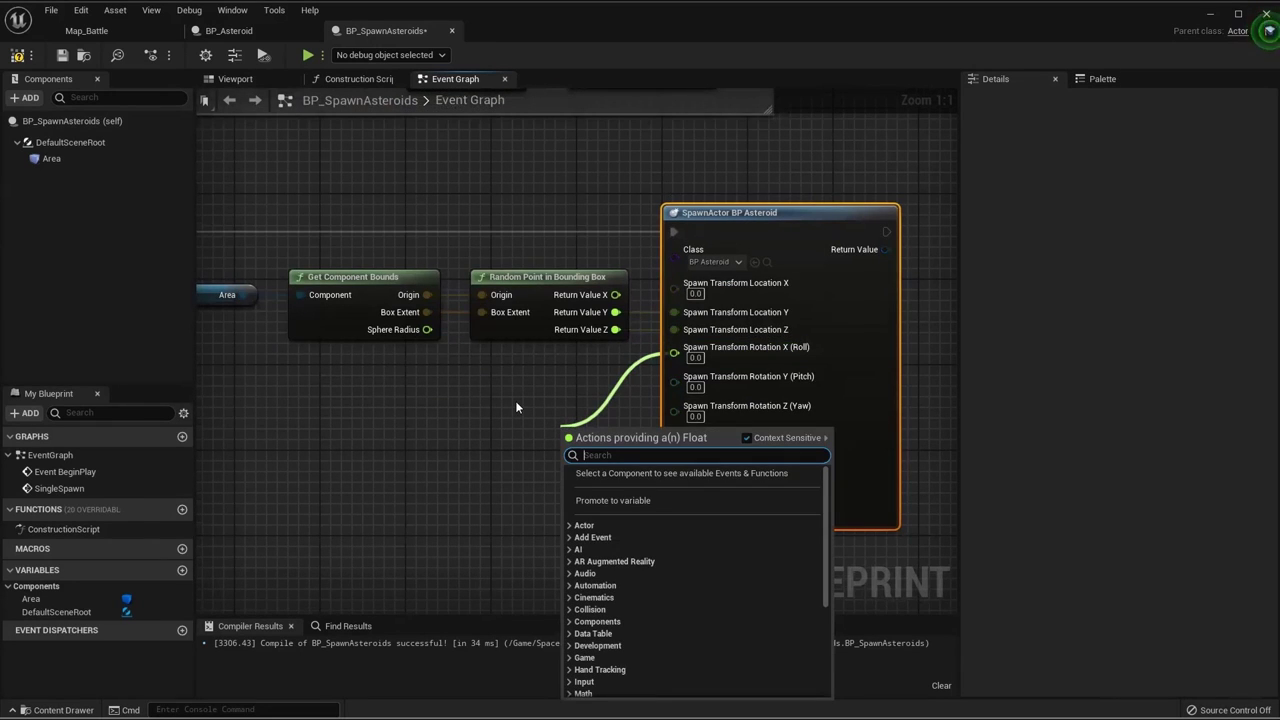
{"action": "type", "text": "ra"}
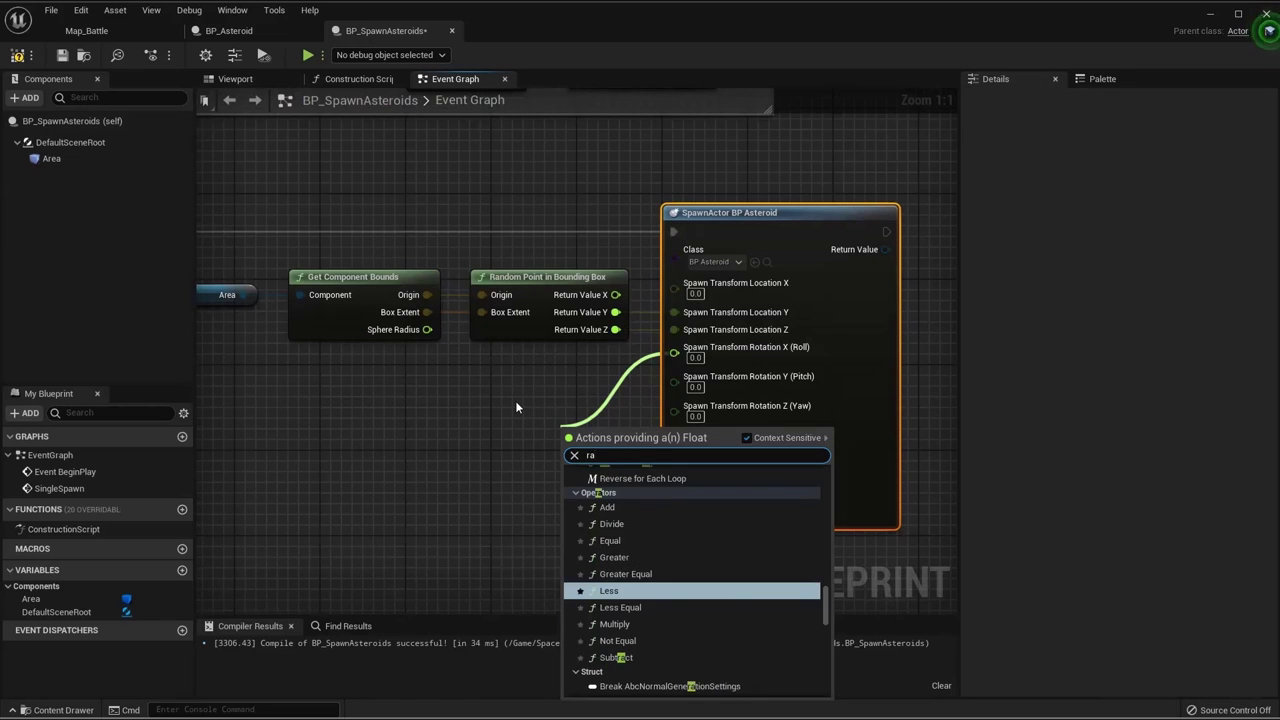
{"action": "type", "text": "ndom floa"}
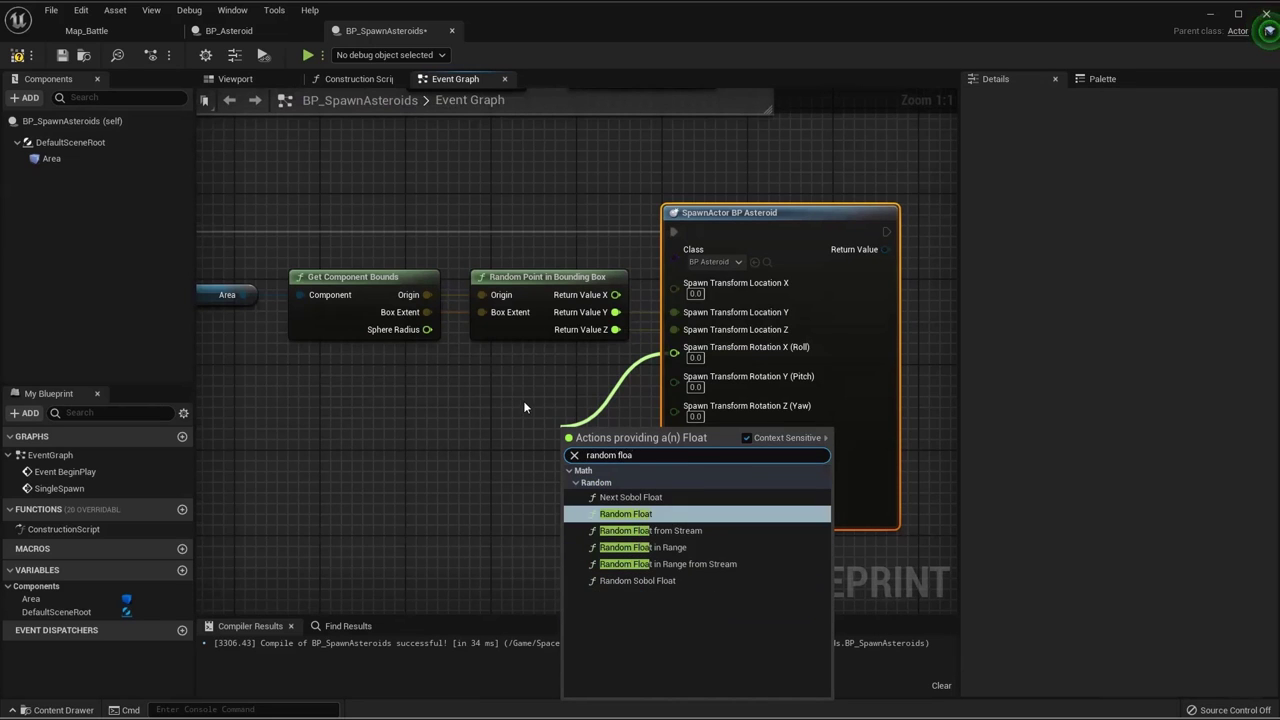
{"action": "left_click", "coordinate": [680, 548]}
{"action": "left_click_drag", "start_coordinate": [612, 466], "coordinate": [535, 381]}
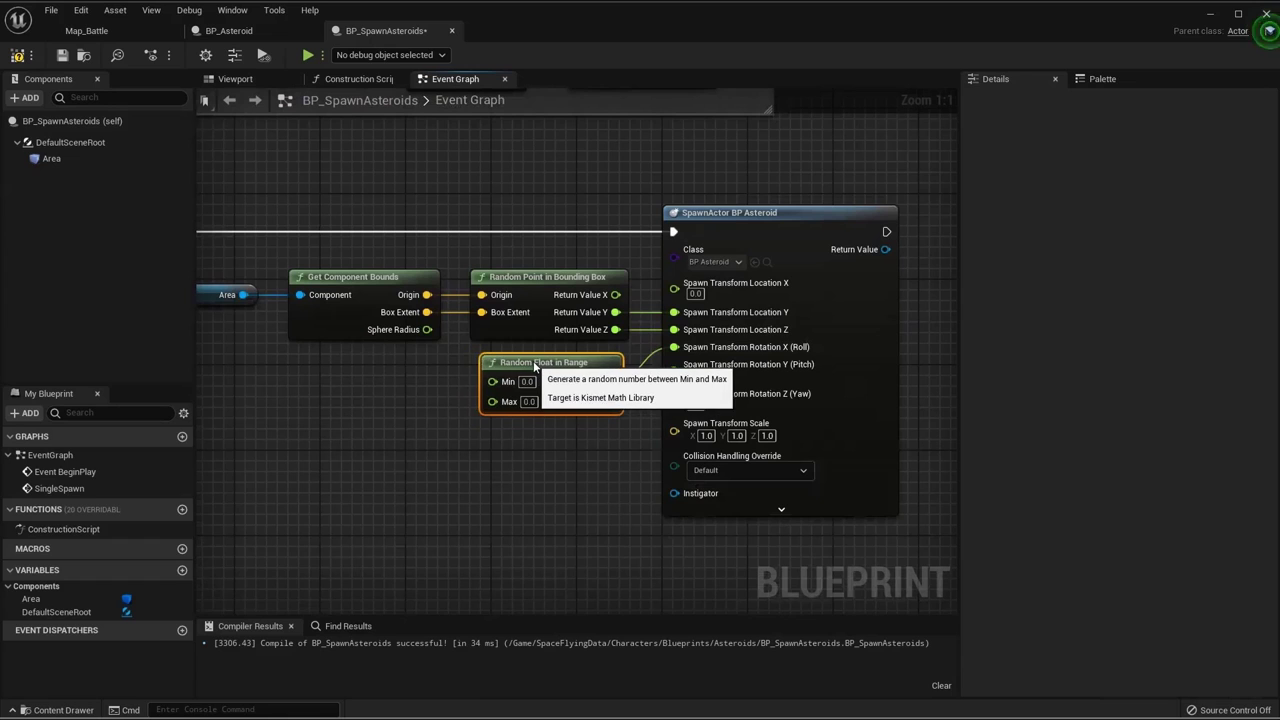
{"action": "left_click", "coordinate": [554, 442]}
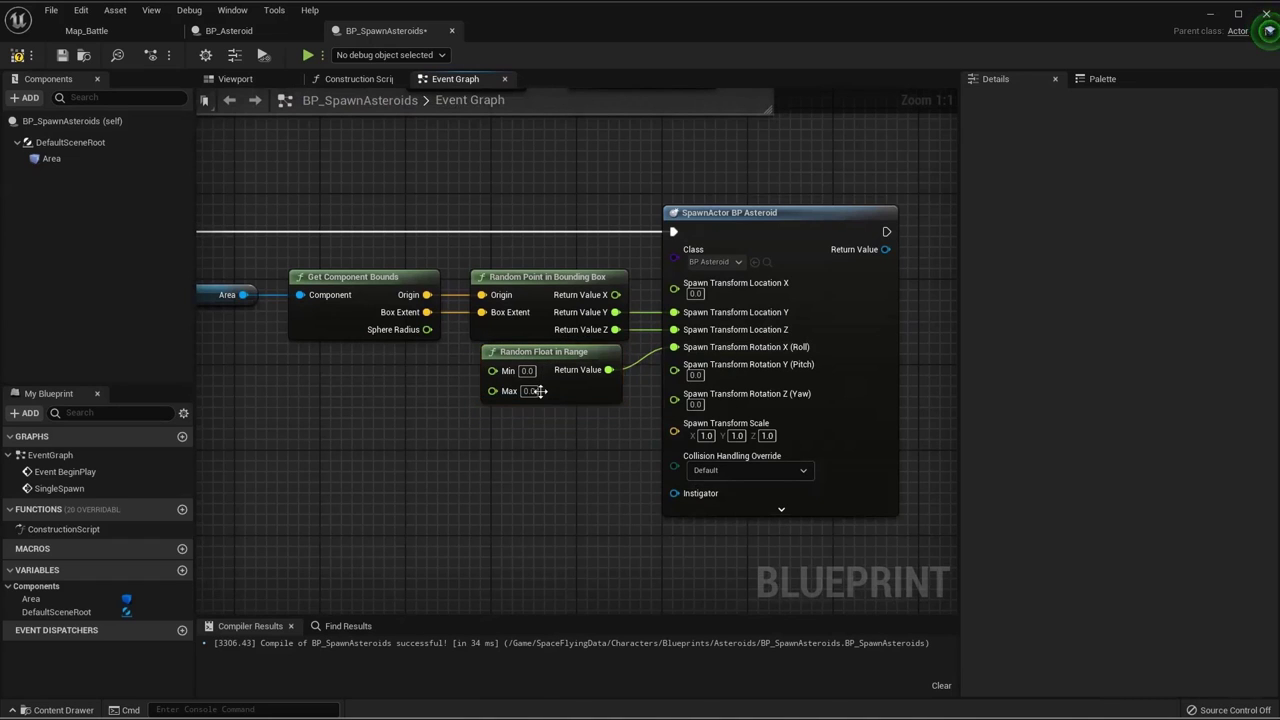
{"action": "left_click", "coordinate": [527, 371]}
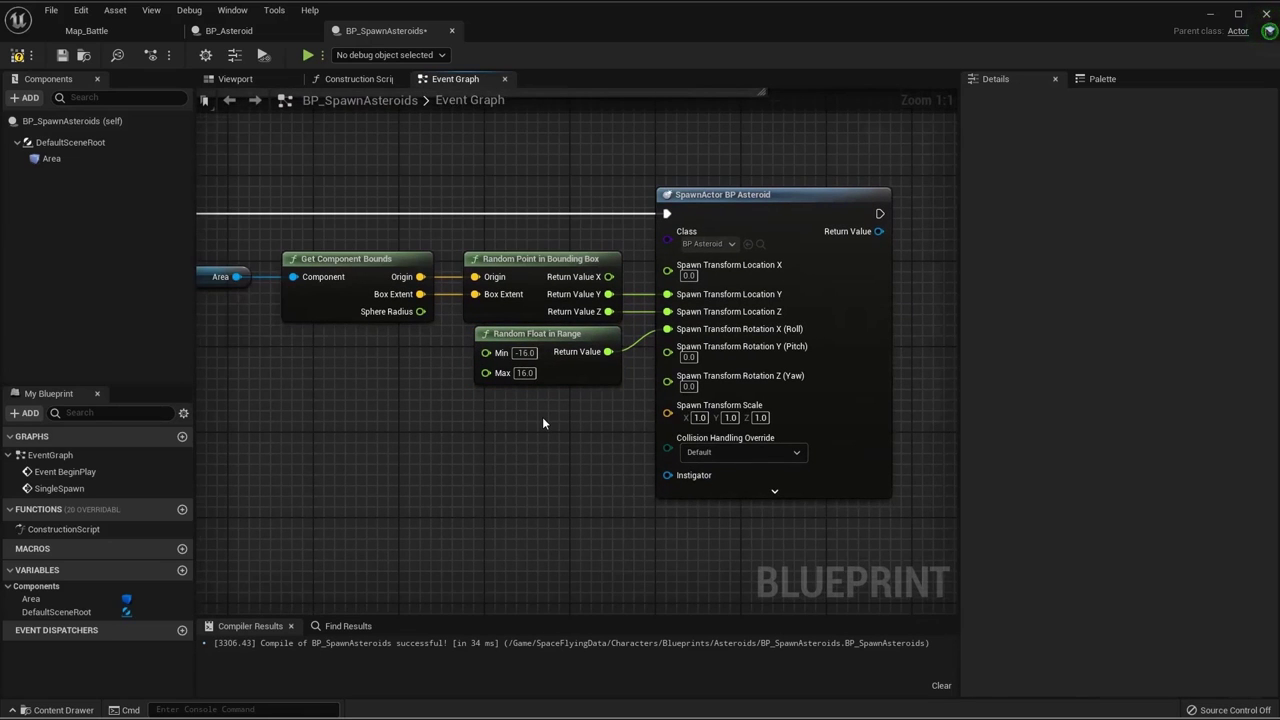
{"action": "mouse_move", "coordinate": [553, 456]}
{"action": "right_mouse_down"}
{"action": "mouse_move", "coordinate": [511, 449]}
{"action": "mouse_move", "coordinate": [479, 390]}
{"action": "right_mouse_up"}
Expand the SpawnActor node's advanced pins and pass a reference to self as Owner.
{"action": "left_click_drag", "start_coordinate": [596, 415], "coordinate": [531, 426]}
{"action": "key", "text": "Escape"}
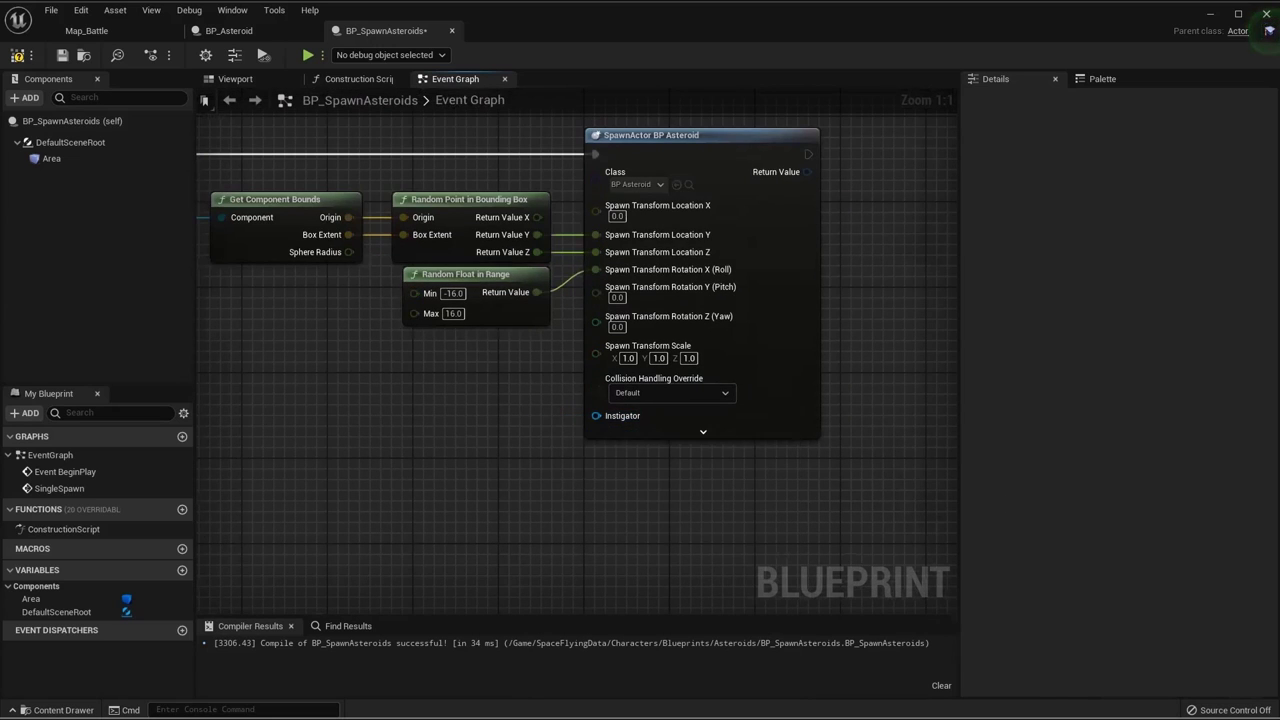
{"action": "left_click_drag", "start_coordinate": [700, 135], "coordinate": [666, 167]}
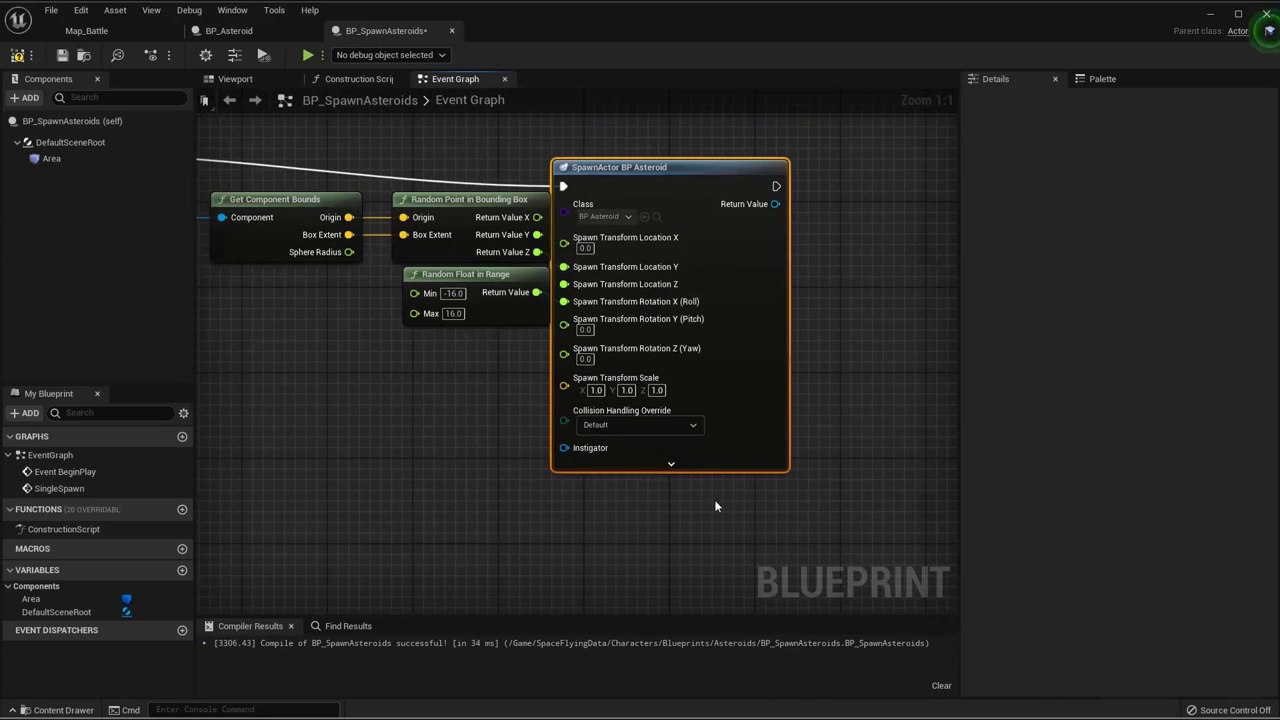
{"action": "left_click", "coordinate": [705, 432]}
{"action": "right_click_drag", "start_coordinate": [694, 503], "coordinate": [529, 477]}
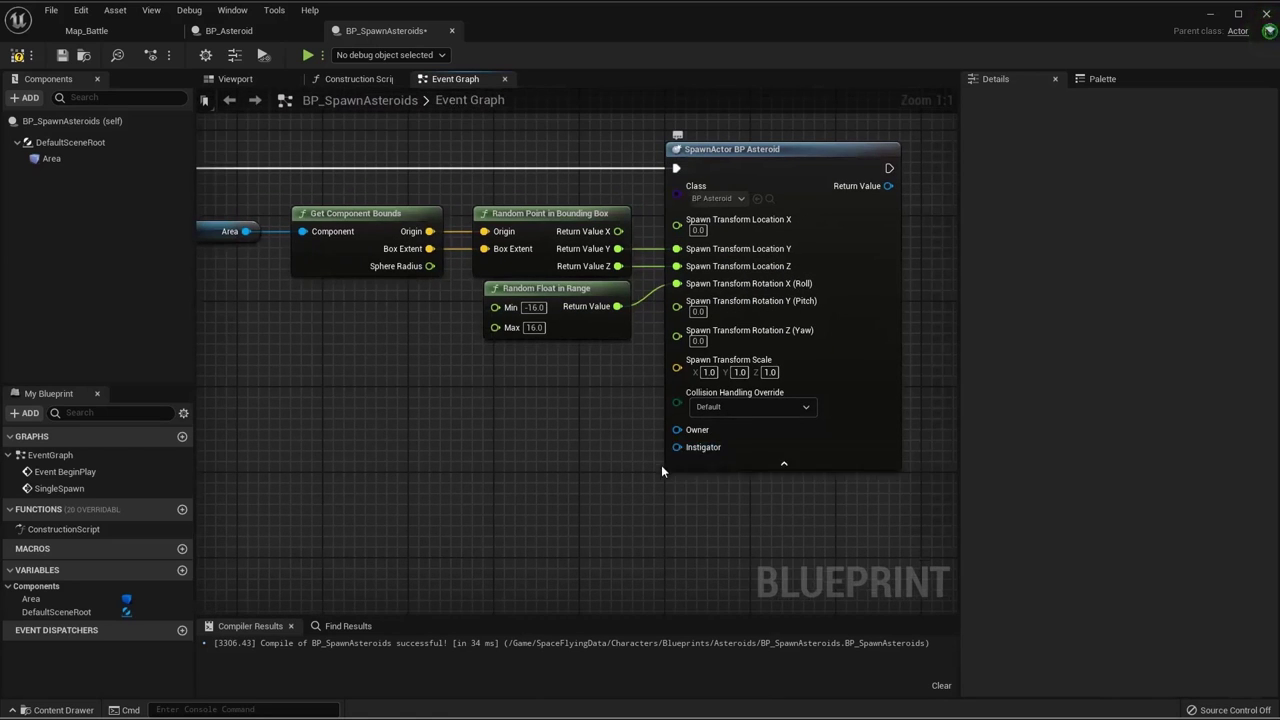
{"action": "left_click_drag", "start_coordinate": [677, 430], "coordinate": [592, 440]}
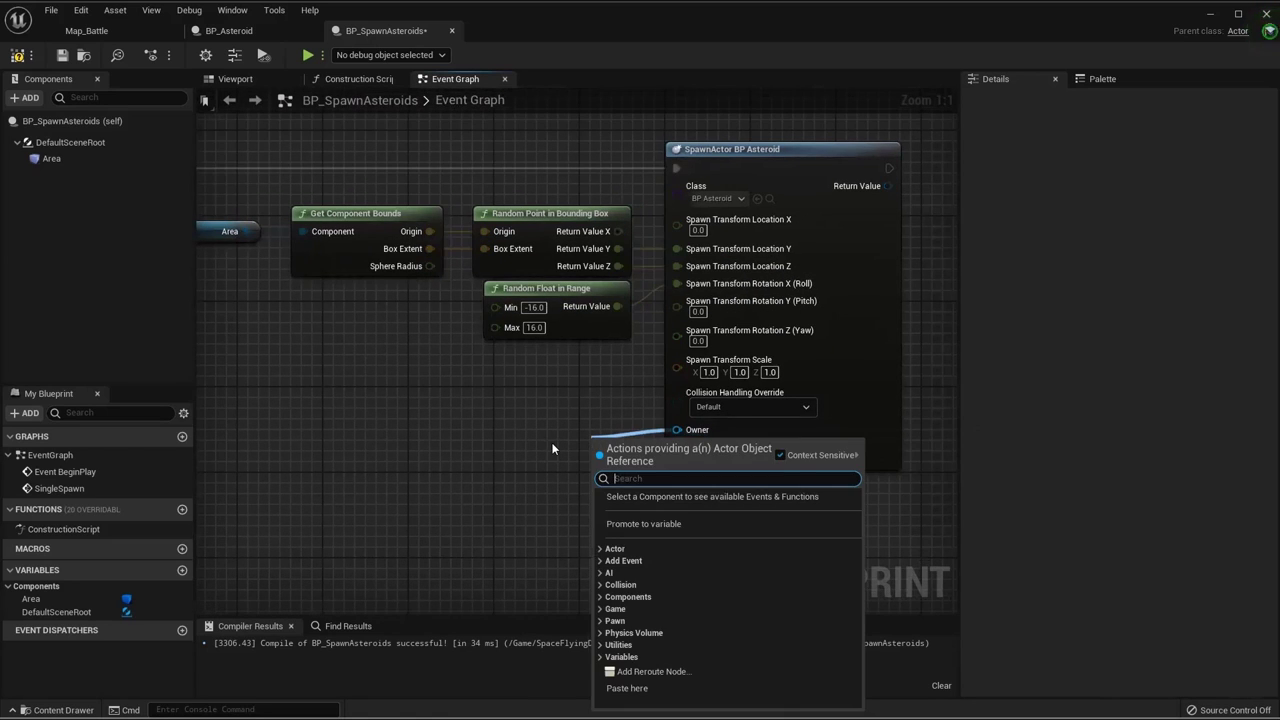
{"action": "type", "text": "sel"}
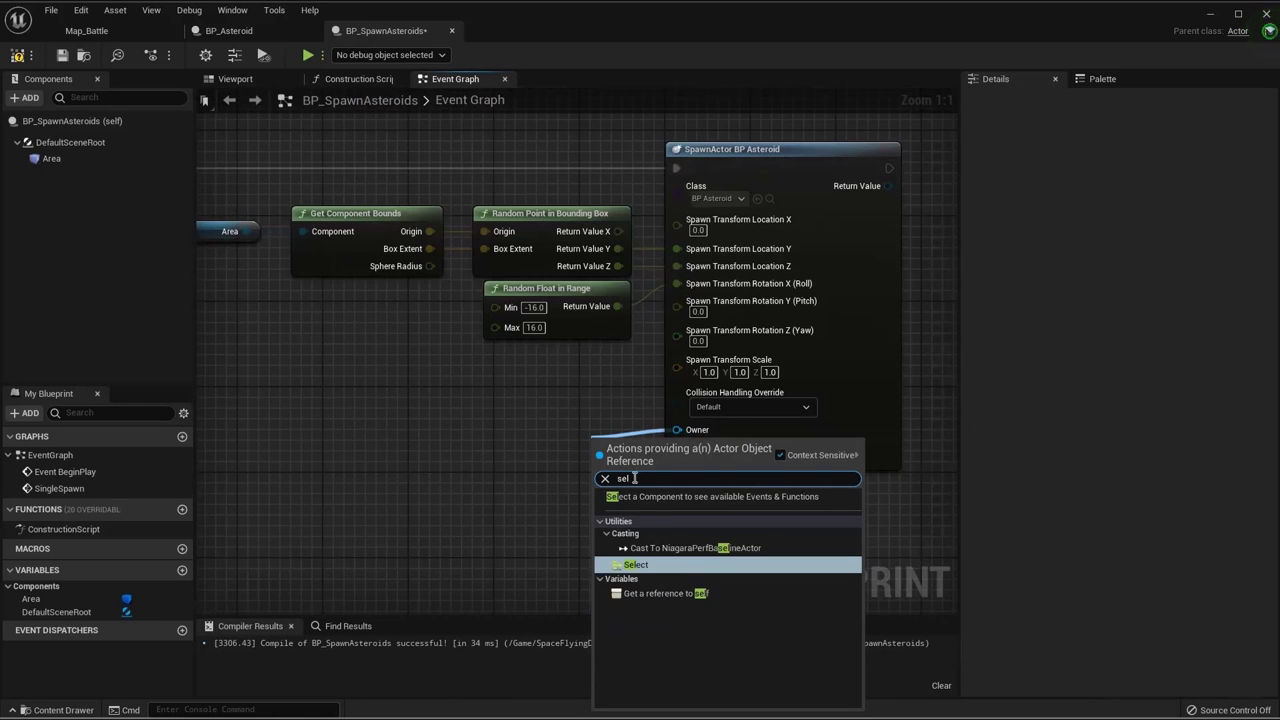
{"action": "left_click", "coordinate": [672, 592]}
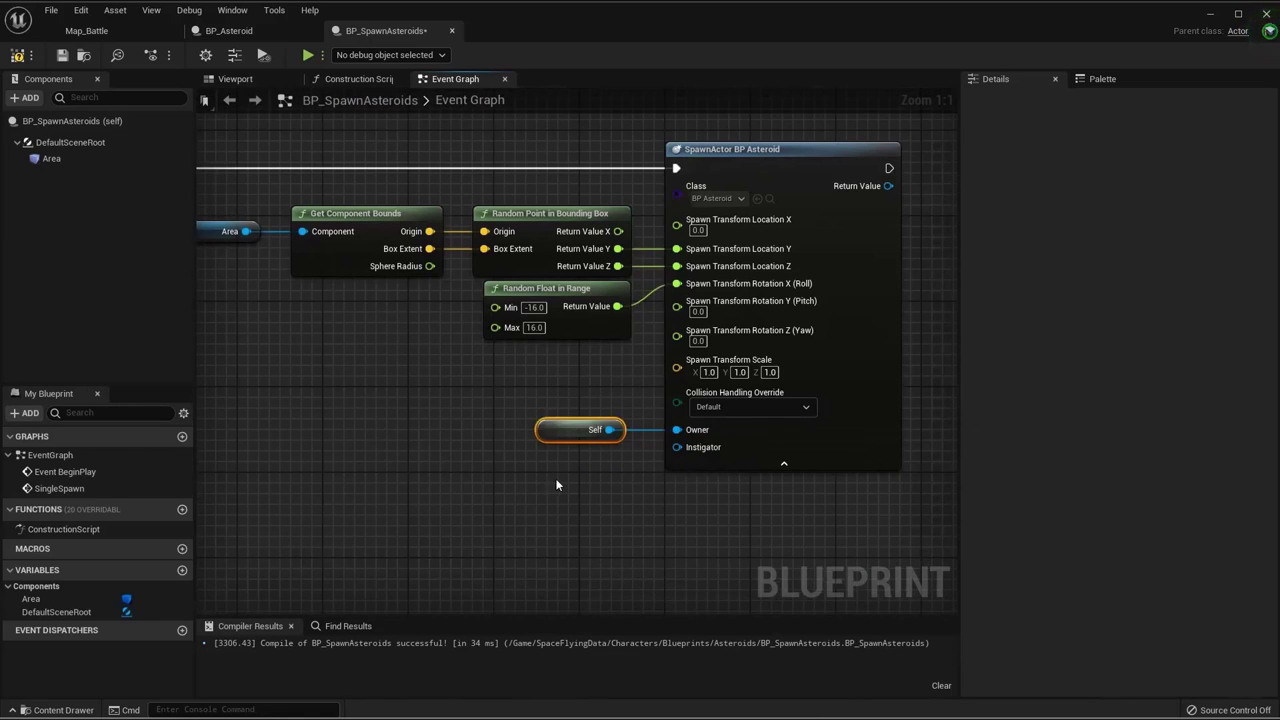
{"action": "scroll", "coordinate": [516, 437], "scroll_direction": "down", "scroll_amount": 2}
Wrap the SingleSpawn nodes in a comment titled Spawn.
{"action": "scroll", "coordinate": [498, 457], "scroll_direction": "down", "scroll_amount": 3}
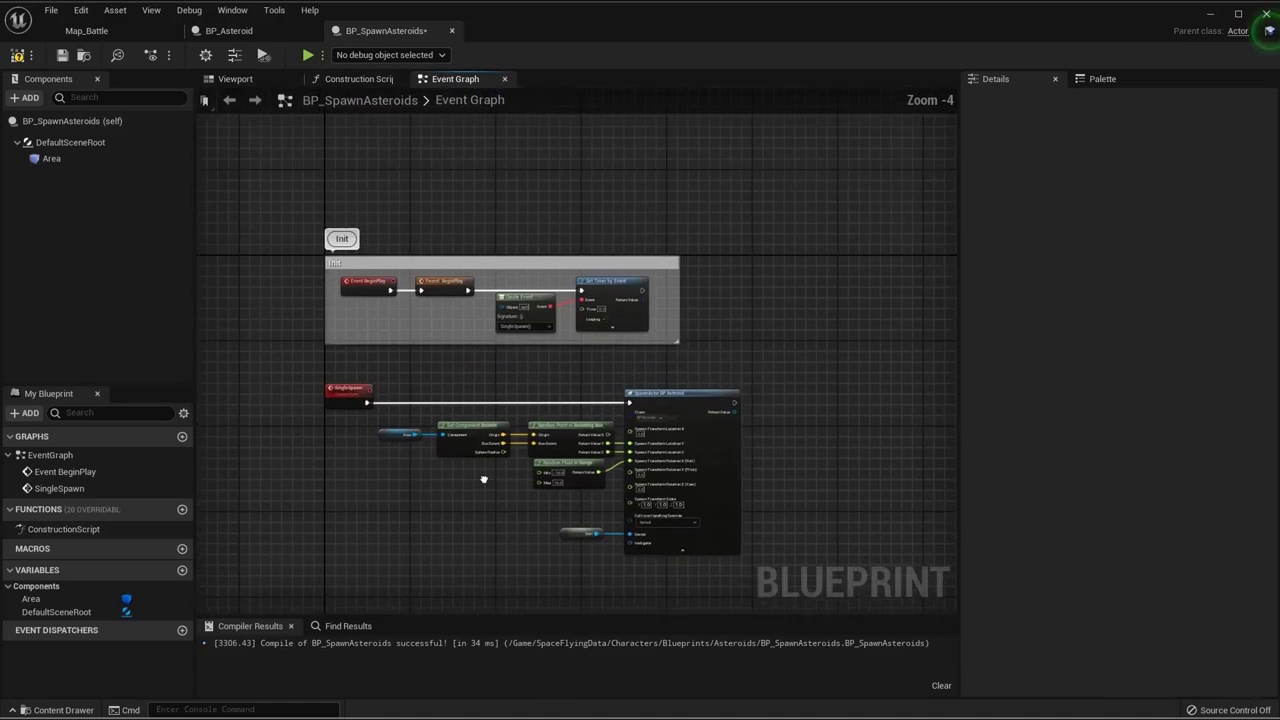
{"action": "scroll", "coordinate": [482, 413], "scroll_direction": "up", "scroll_amount": 2}
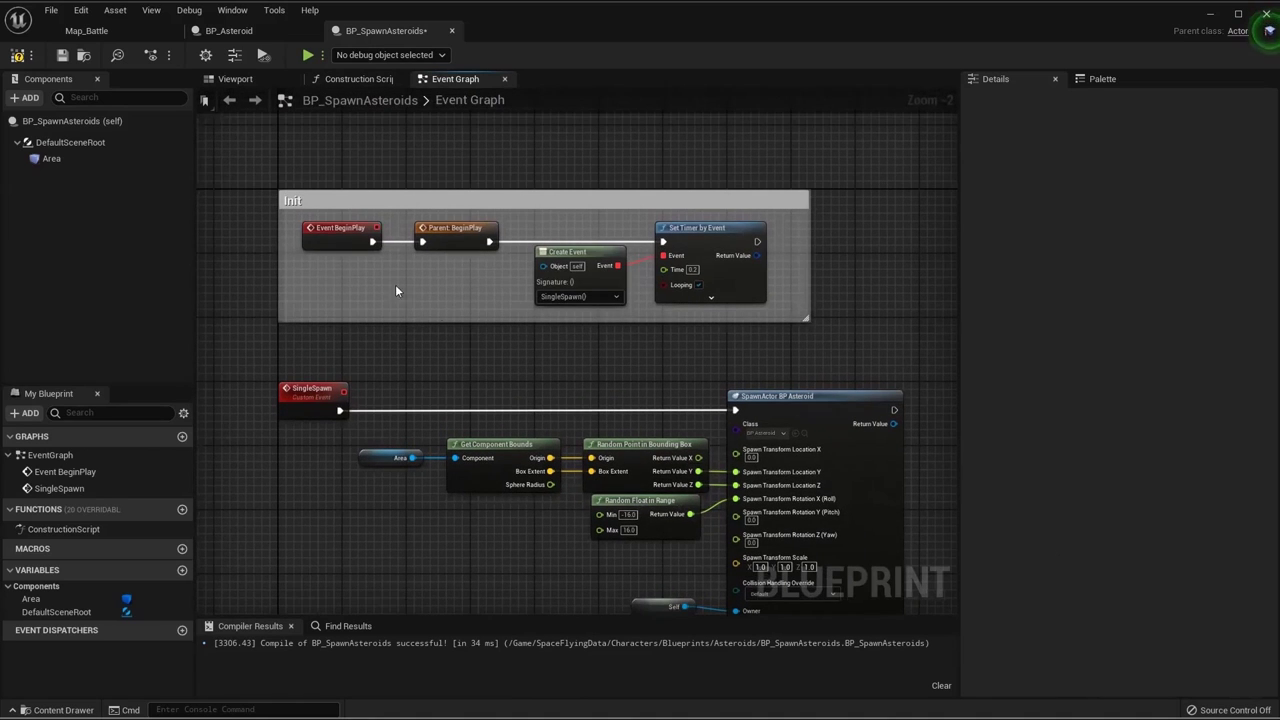
{"action": "left_click_drag", "start_coordinate": [320, 164], "coordinate": [932, 327]}
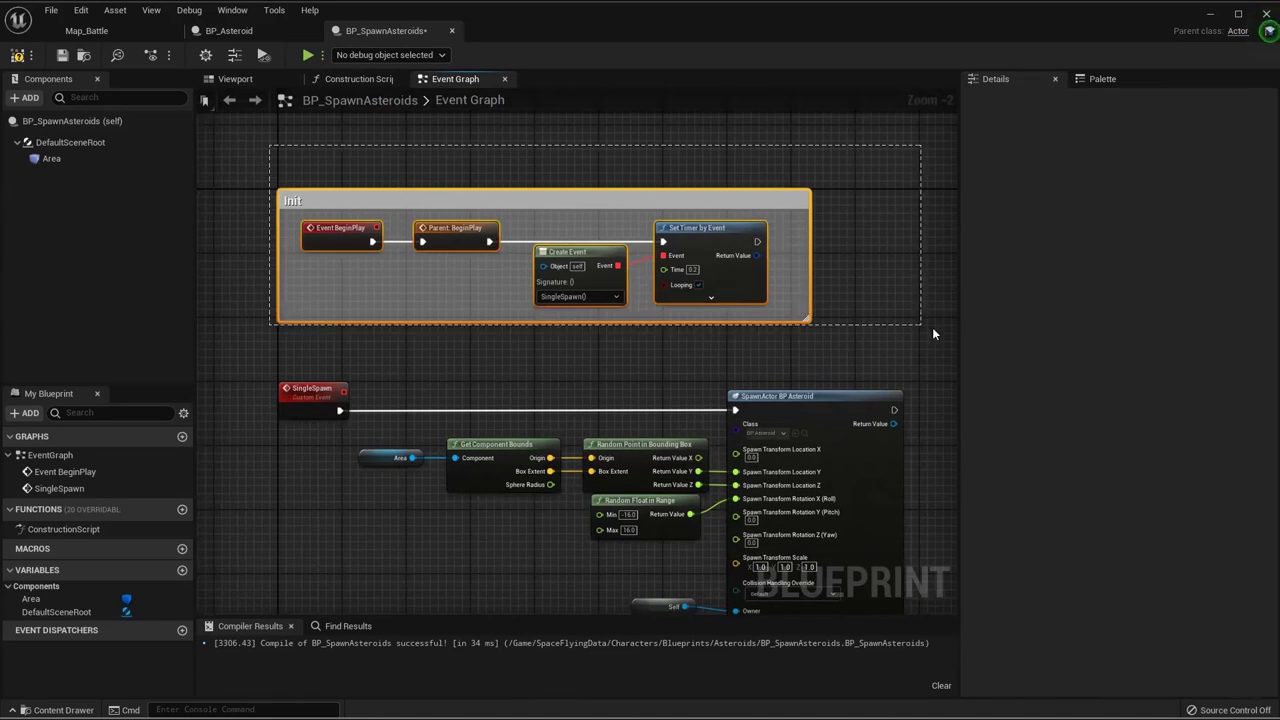
{"action": "left_click", "coordinate": [849, 343]}
{"action": "right_click_drag", "start_coordinate": [840, 340], "coordinate": [832, 318]}
{"action": "left_click_drag", "start_coordinate": [738, 330], "coordinate": [568, 204]}
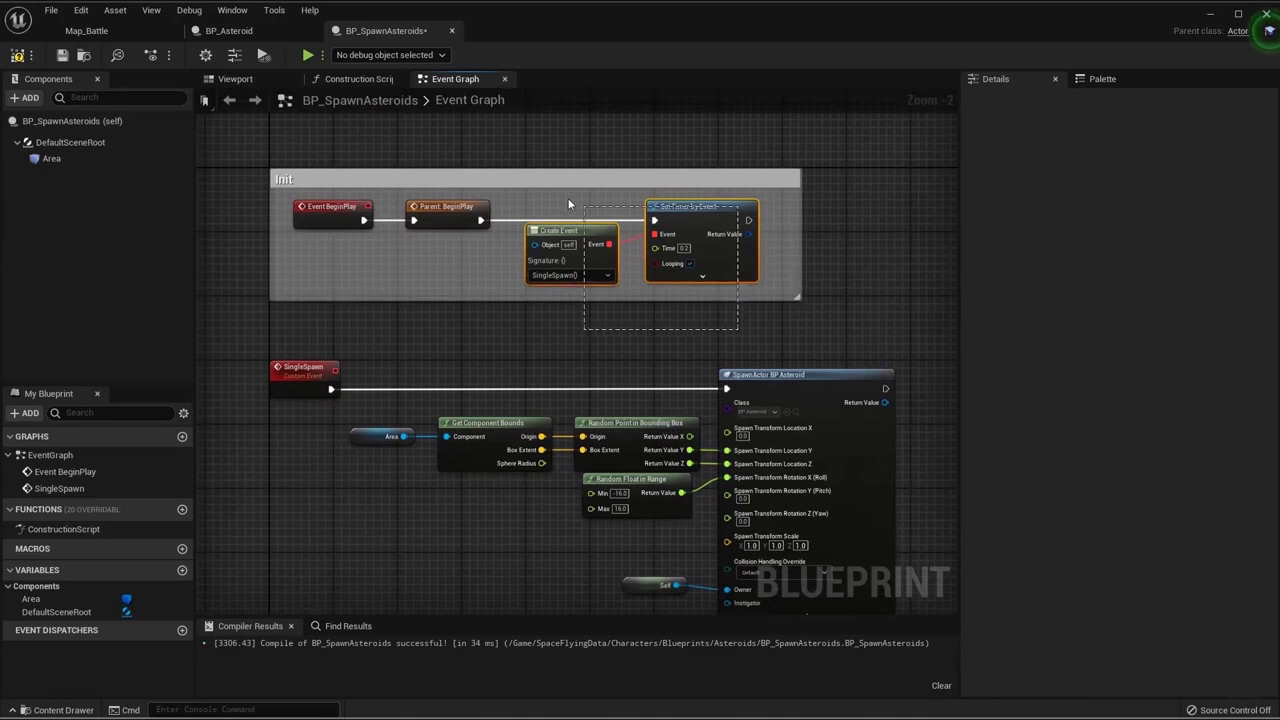
{"action": "scroll", "coordinate": [402, 272], "scroll_direction": "down", "scroll_amount": 1}
{"action": "left_click_drag", "start_coordinate": [277, 243], "coordinate": [891, 530]}
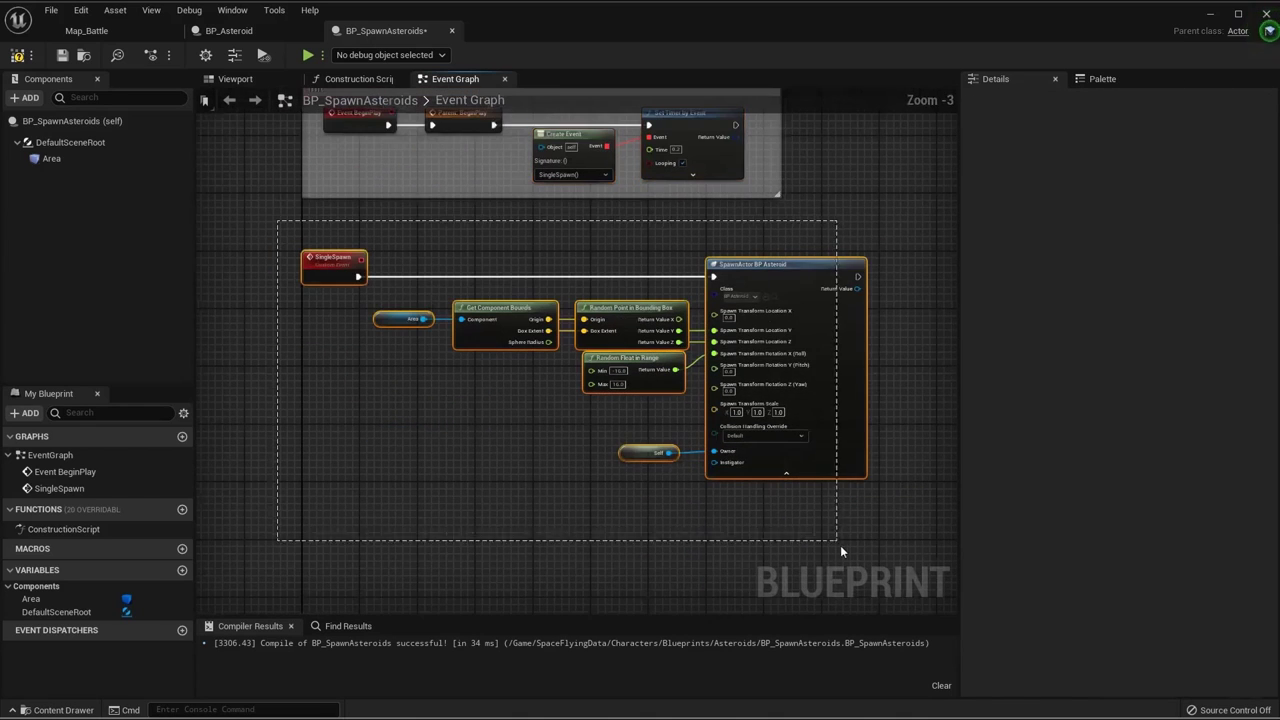
{"action": "left_click", "coordinate": [893, 533]}
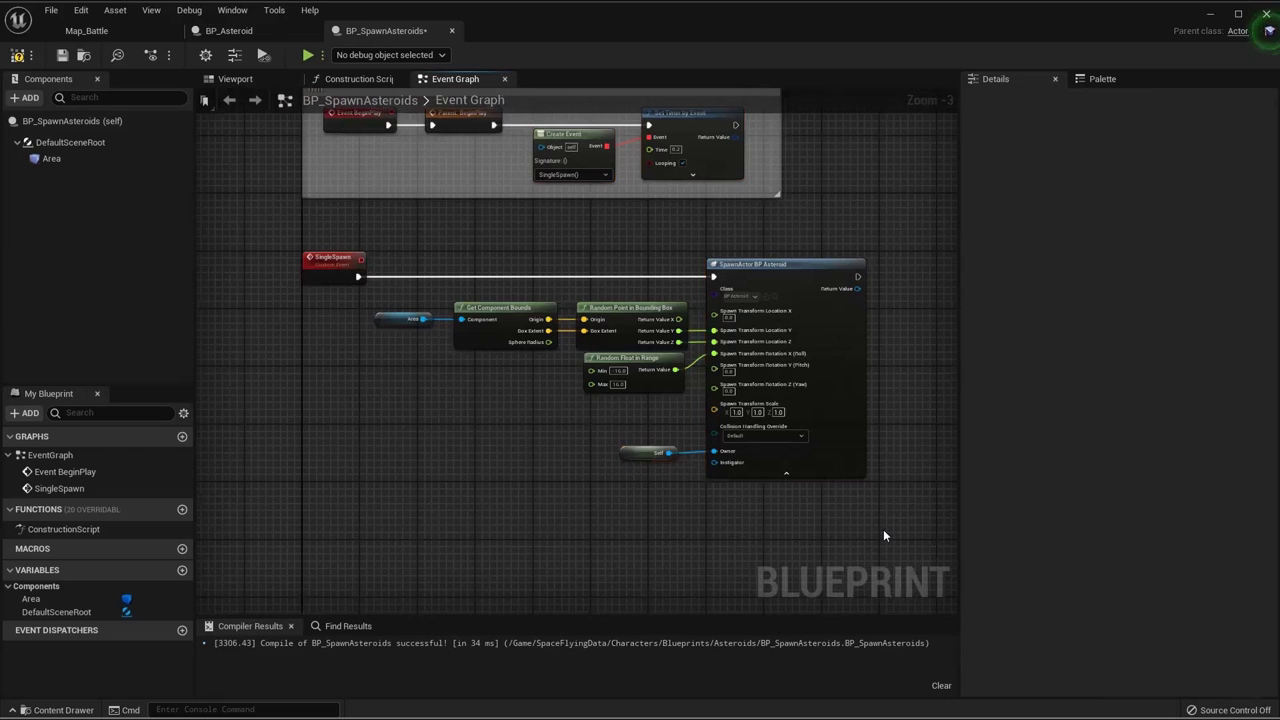
{"action": "left_click_drag", "start_coordinate": [884, 533], "coordinate": [324, 281]}
{"action": "mouse_move", "coordinate": [287, 238]}
{"action": "left_mouse_down"}
{"action": "mouse_move", "coordinate": [277, 234]}
{"action": "mouse_move", "coordinate": [898, 529]}
{"action": "left_mouse_up"}
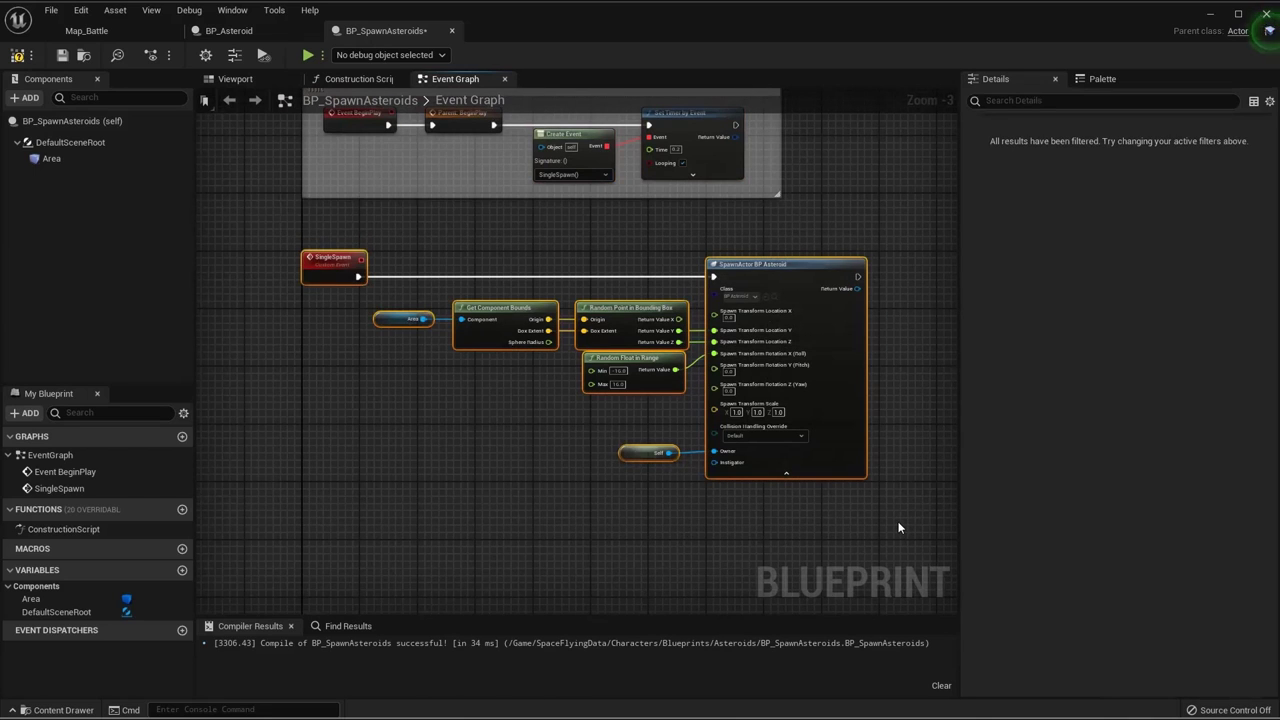
{"action": "key", "text": "c"}
{"action": "type", "text": "Spawn"}
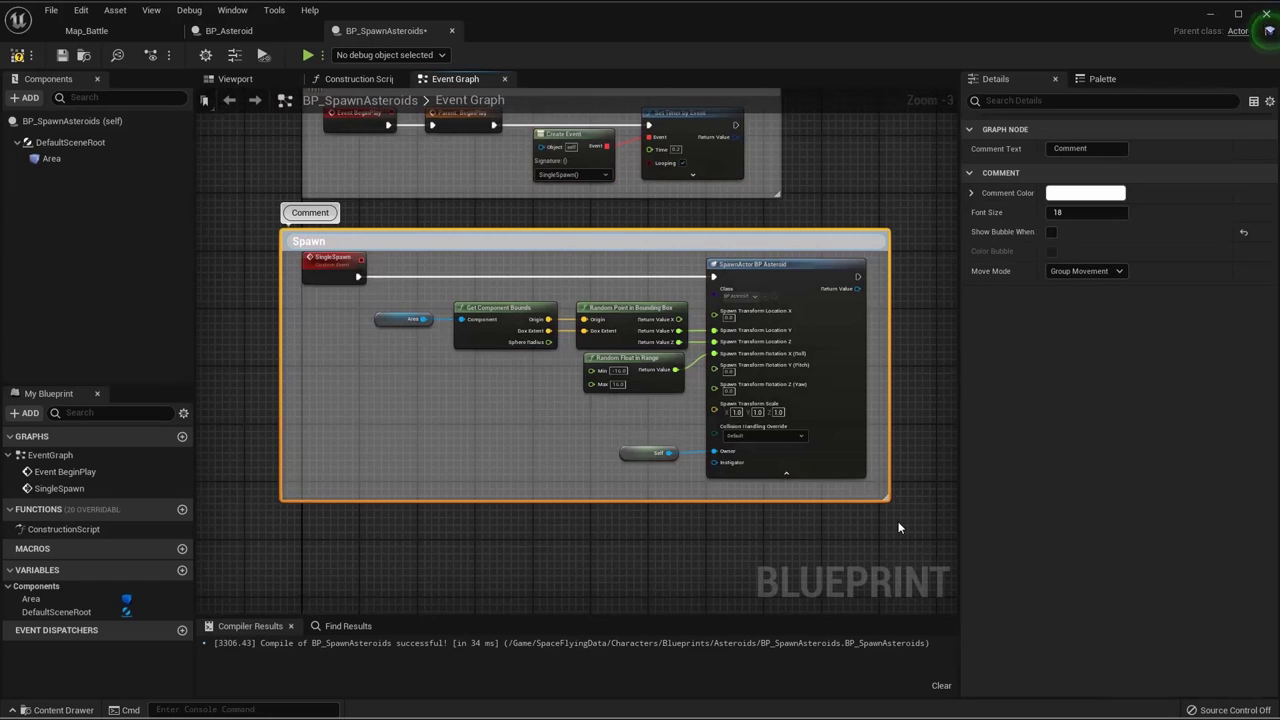
{"action": "left_click", "coordinate": [888, 542]}
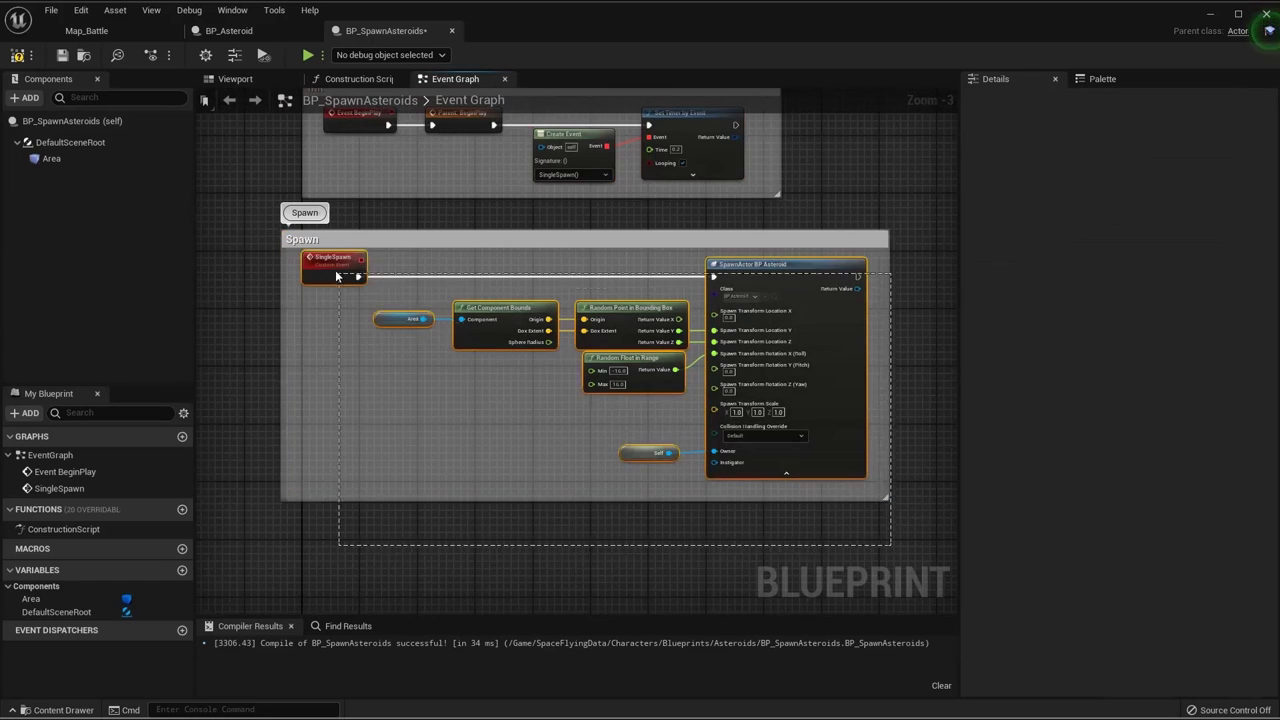
{"action": "mouse_move", "coordinate": [362, 244]}
{"action": "left_mouse_down"}
{"action": "mouse_move", "coordinate": [418, 250]}
{"action": "mouse_move", "coordinate": [407, 244]}
{"action": "left_mouse_up"}
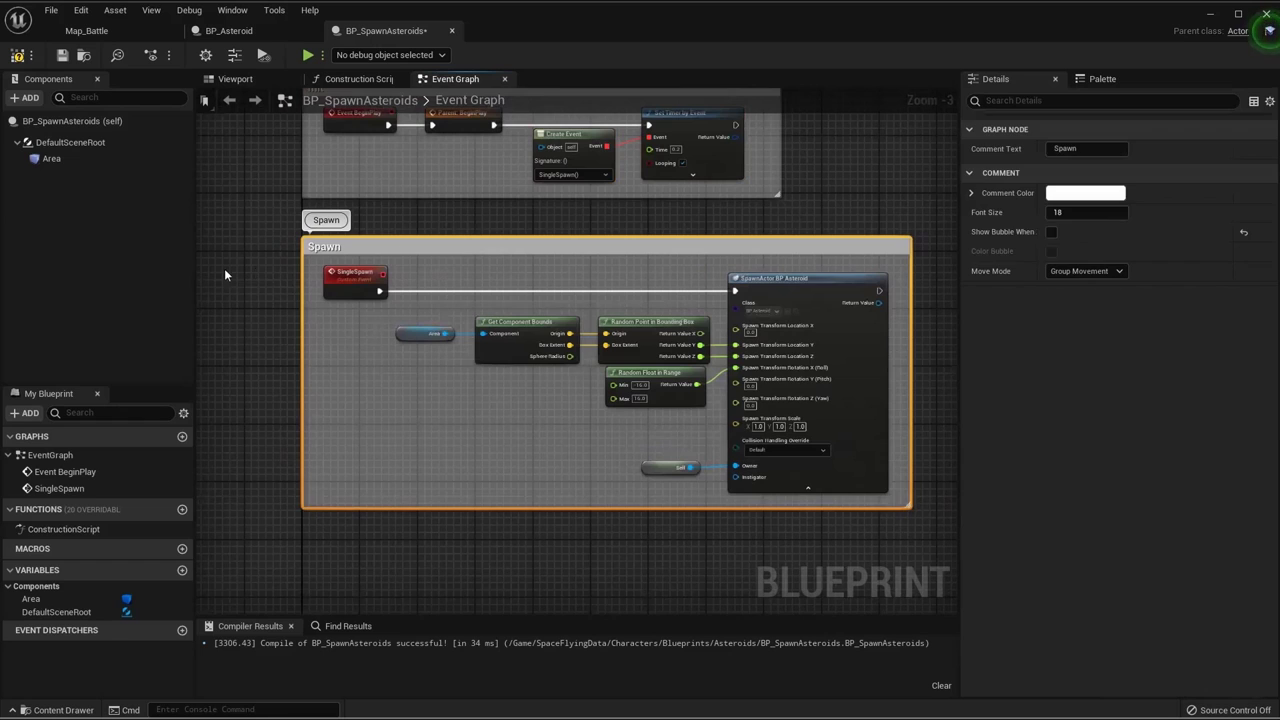
{"action": "left_click", "coordinate": [211, 165]}
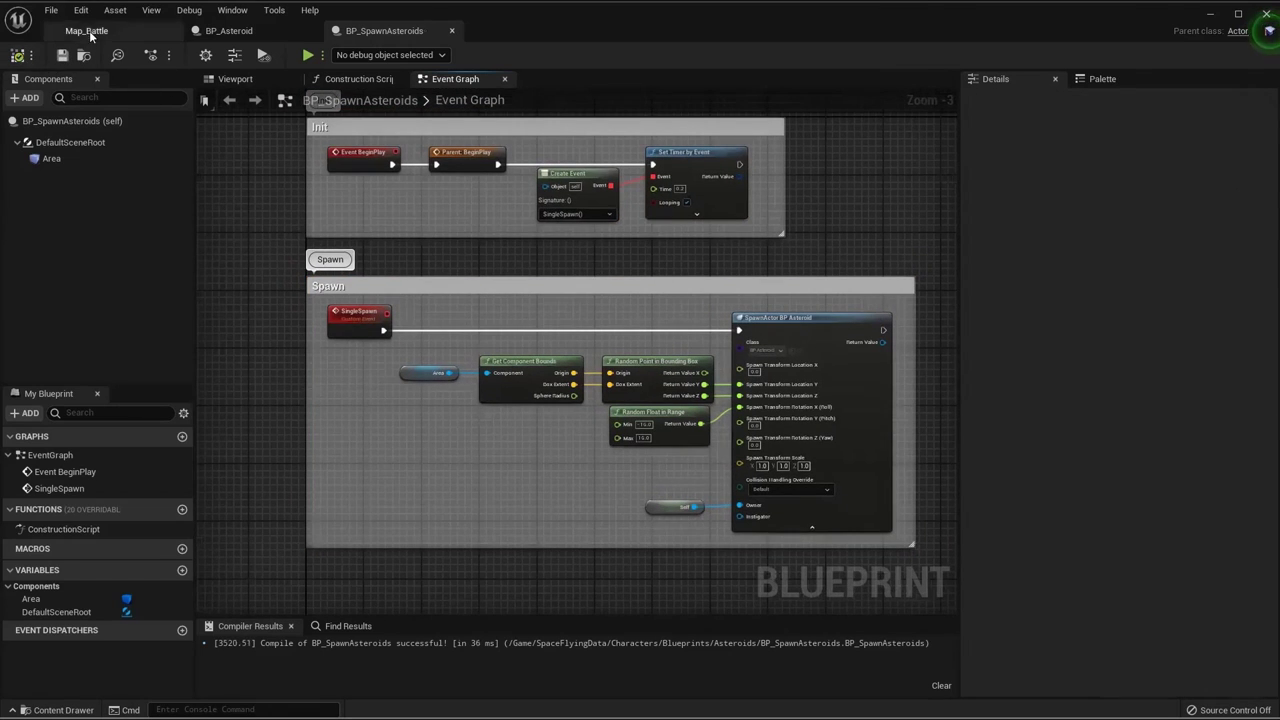
In Map_Battle, delete the three BP_Asteroid actors and place BP_SpawnAsteroids at 0, 0, 0.
{"action": "left_click", "coordinate": [86, 30]}
{"action": "left_click", "coordinate": [443, 122]}
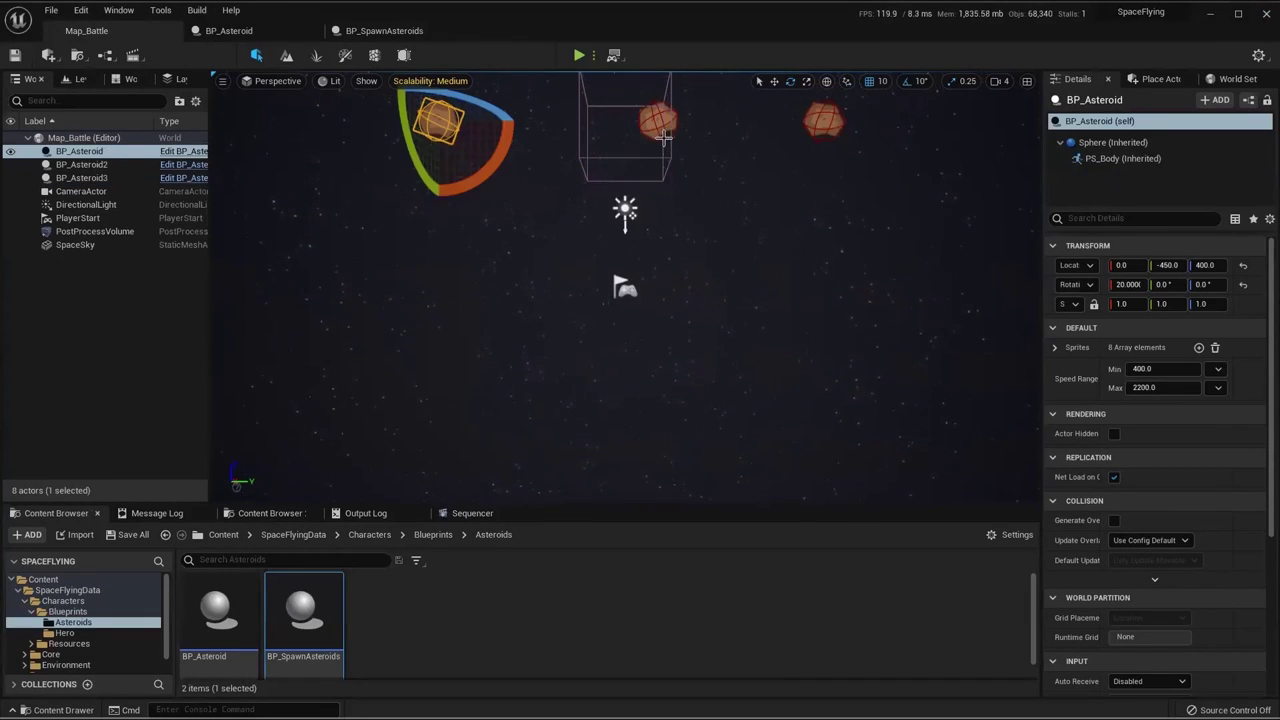
{"action": "key", "text": "Delete"}
{"action": "left_click", "coordinate": [659, 125]}
{"action": "key", "text": "Delete"}
{"action": "left_click", "coordinate": [823, 120]}
{"action": "key", "text": "Delete"}
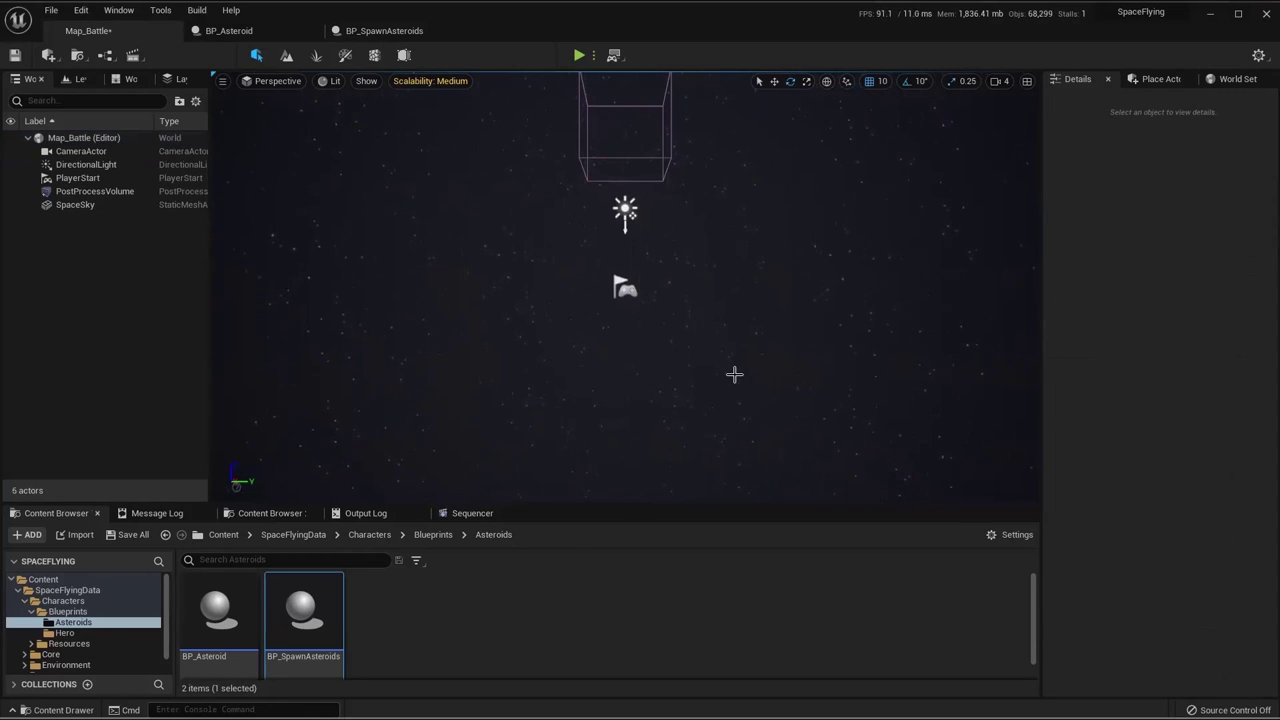
{"action": "left_click_drag", "start_coordinate": [304, 610], "coordinate": [568, 306]}
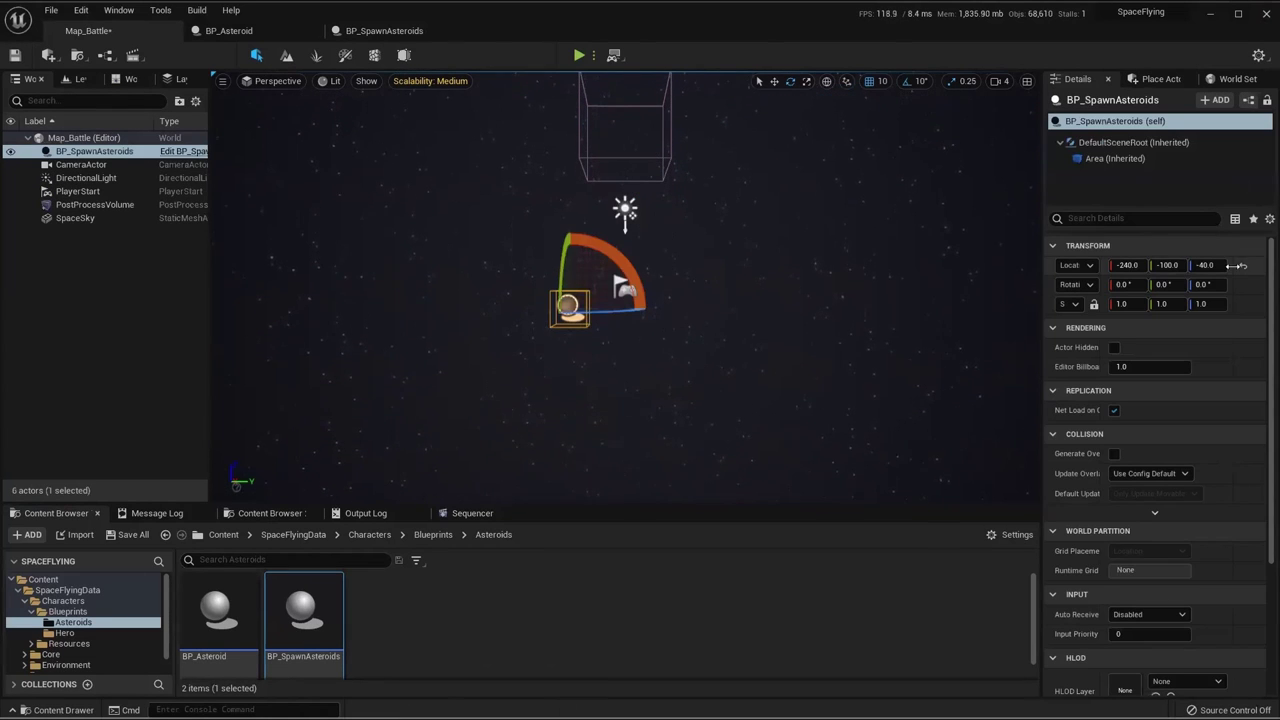
{"action": "left_click", "coordinate": [1244, 268]}
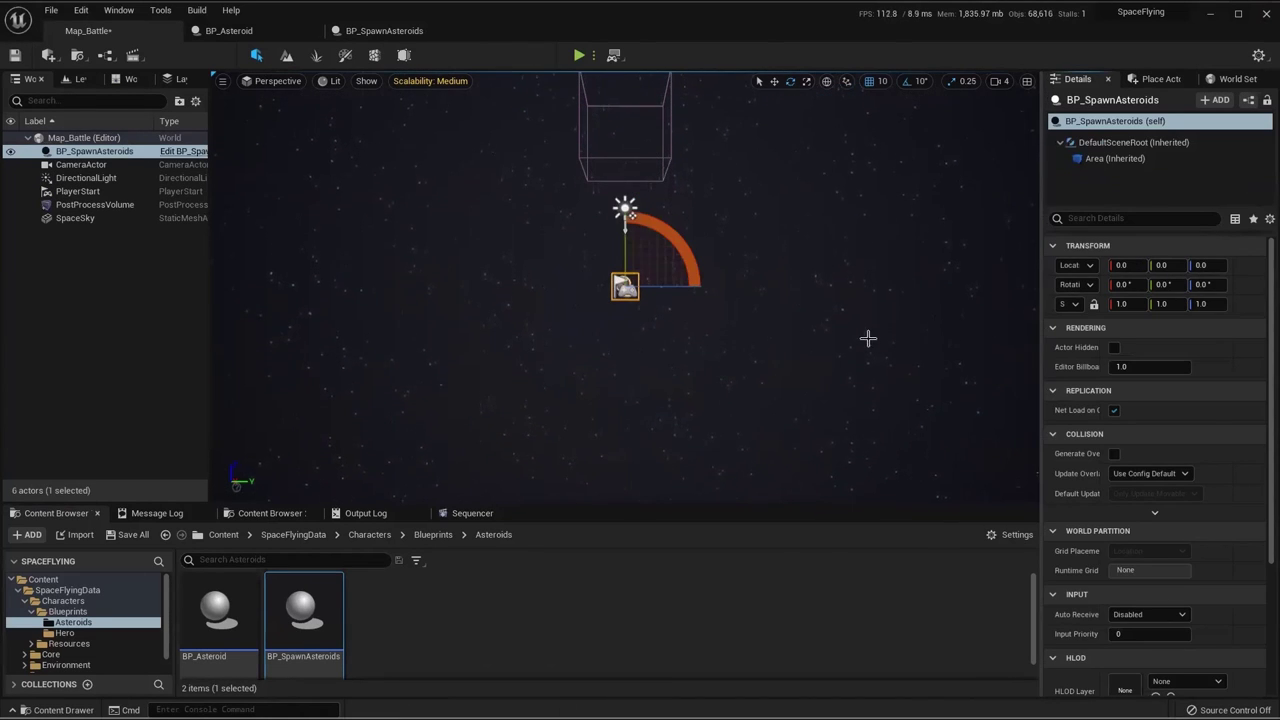
Set the Area box extent to 32, 900, 32 and its Location Z to 700.
{"action": "left_click", "coordinate": [1115, 158]}
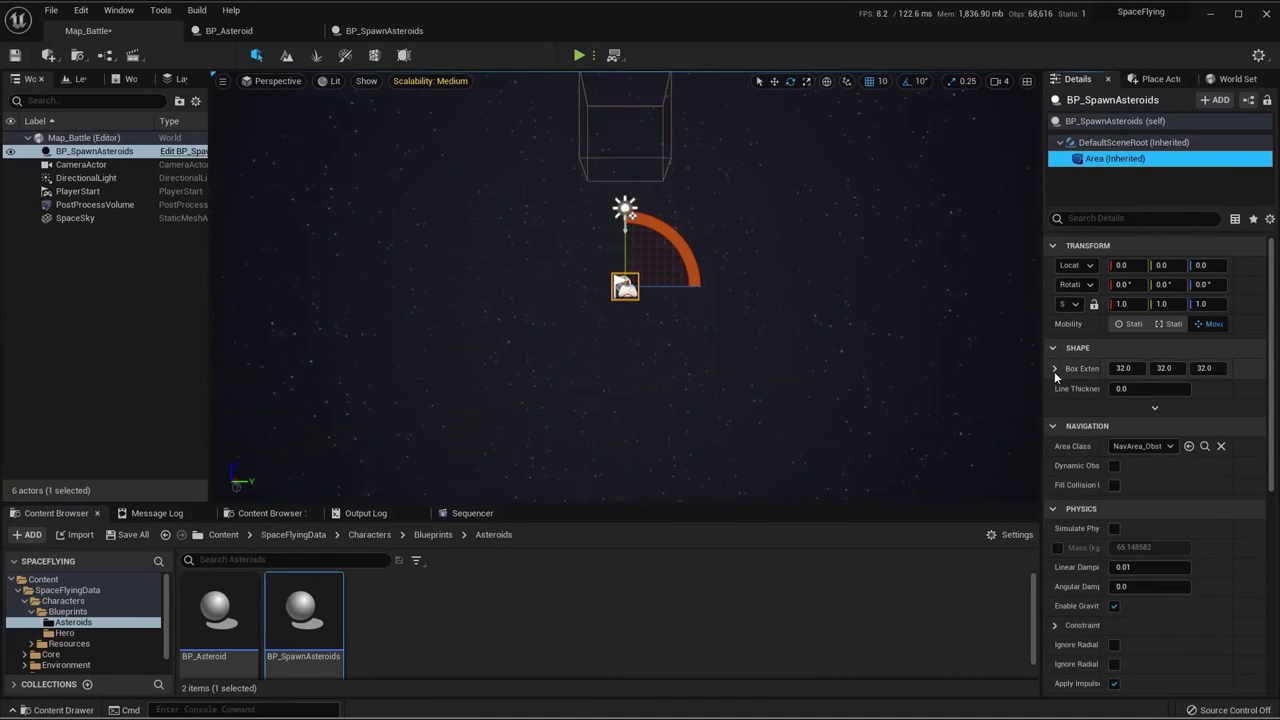
{"action": "left_click", "coordinate": [1054, 368]}
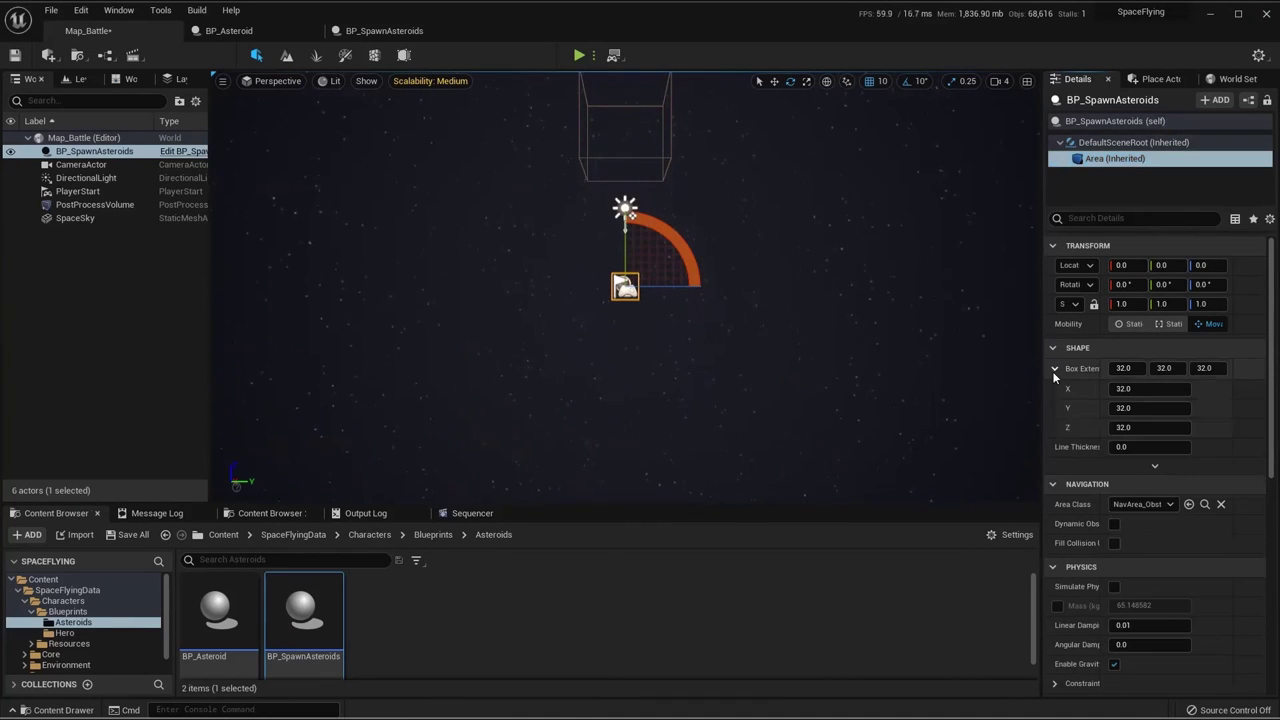
{"action": "left_click", "coordinate": [1149, 391]}
{"action": "key", "text": "Tab"}
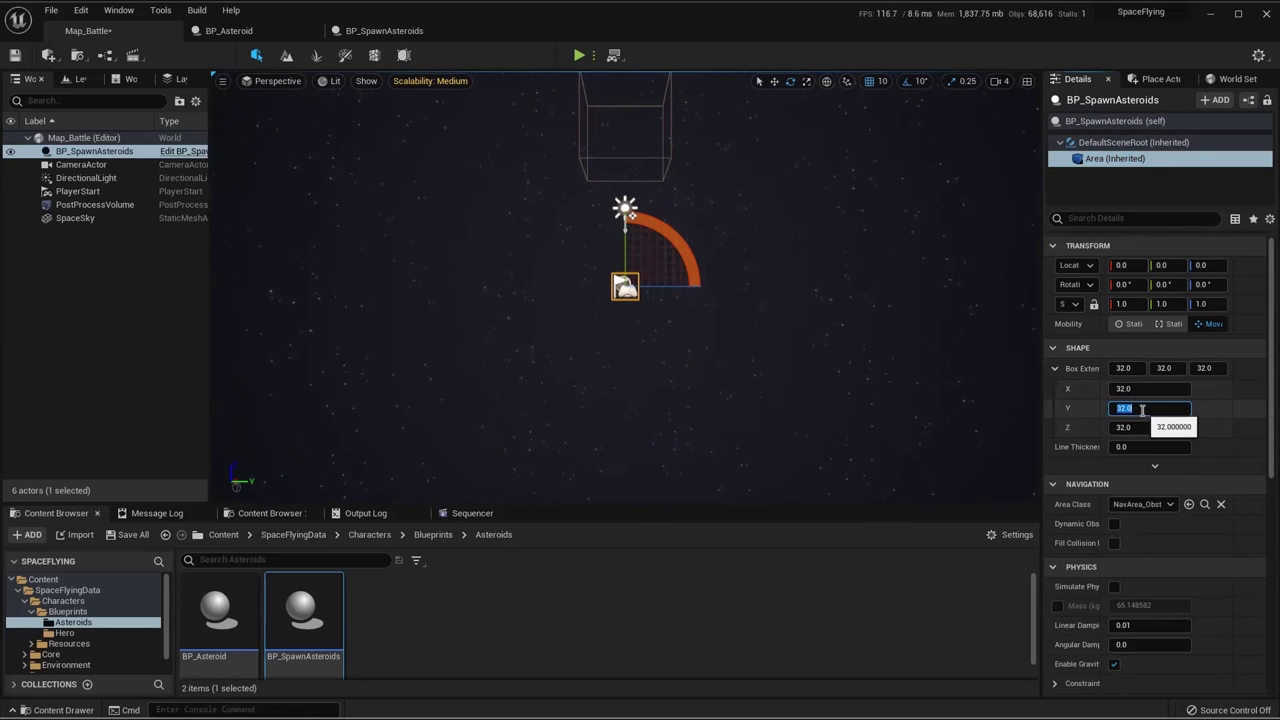
{"action": "key", "text": "Return"}
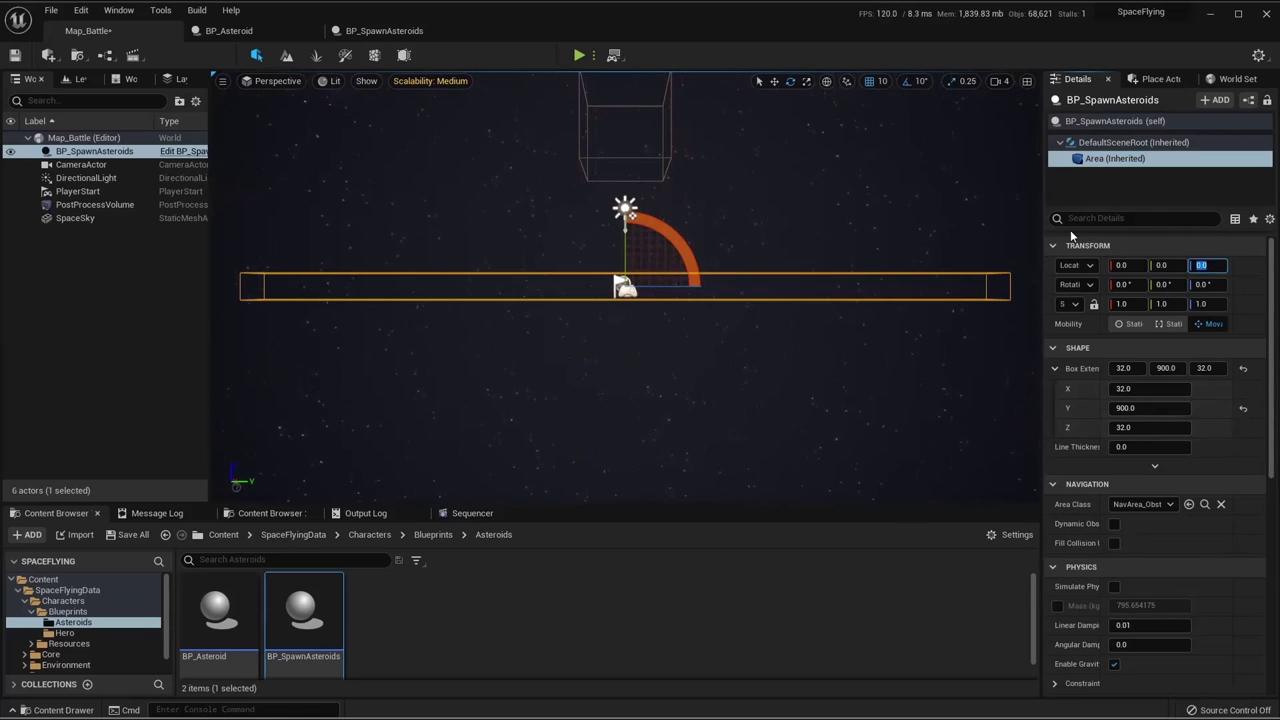
{"action": "type", "text": "700"}
{"action": "key", "text": "Return"}
{"action": "scroll", "coordinate": [814, 266], "scroll_direction": "down", "scroll_amount": 2}
{"action": "scroll", "coordinate": [814, 266], "scroll_direction": "down", "scroll_amount": 2}
{"action": "scroll", "coordinate": [814, 266], "scroll_direction": "down", "scroll_amount": 2}
{"action": "scroll", "coordinate": [814, 266], "scroll_direction": "down", "scroll_amount": 2}
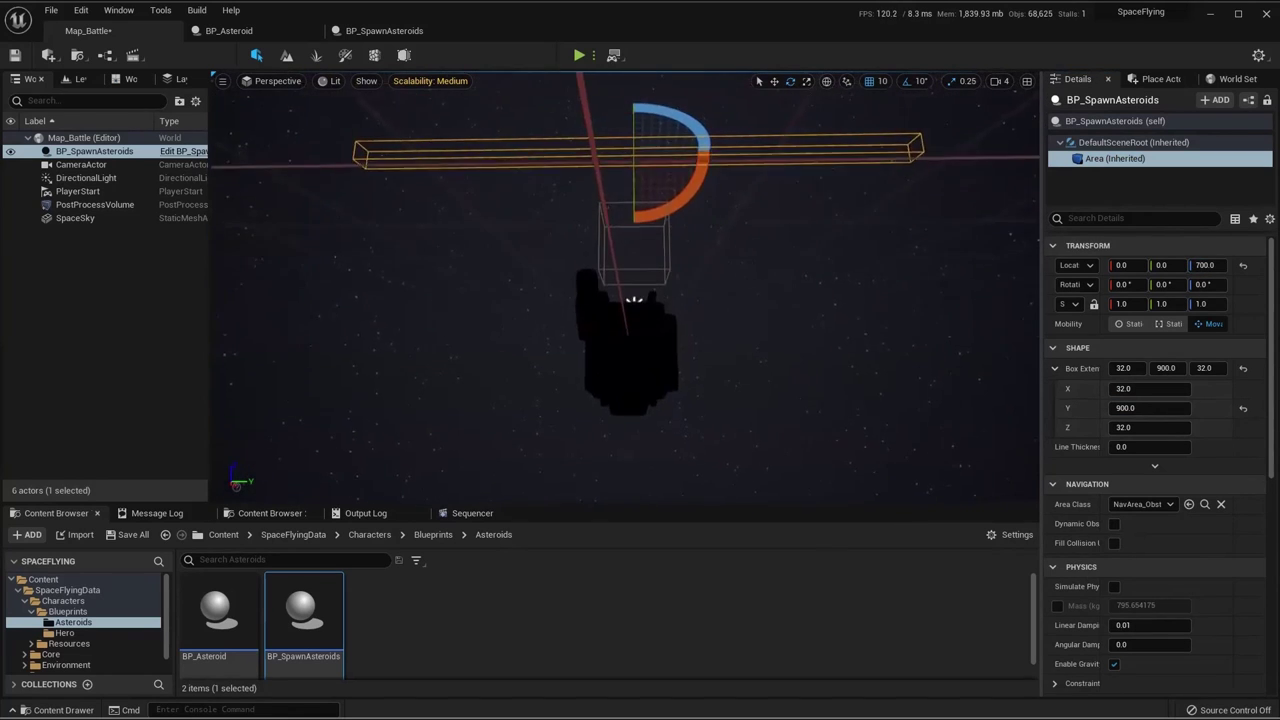
{"action": "left_click_drag", "start_coordinate": [814, 266], "coordinate": [700, 280], "text": "alt"}
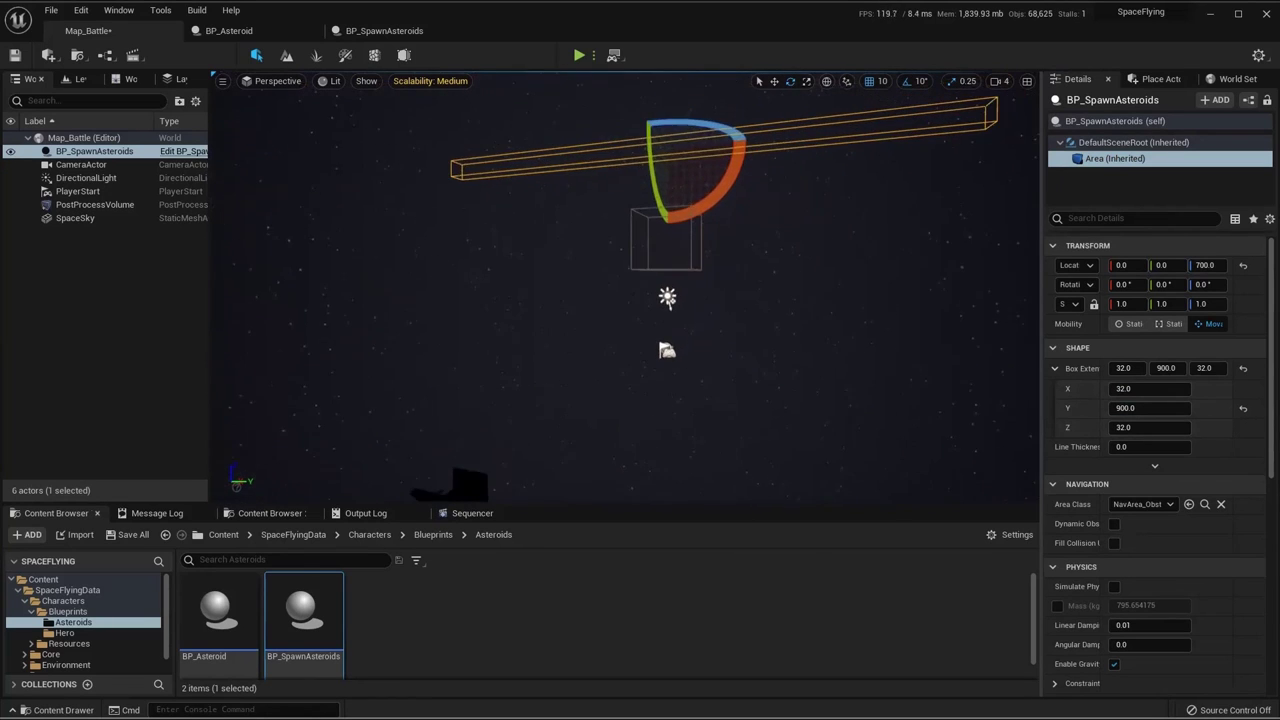
{"action": "left_click_drag", "start_coordinate": [700, 280], "coordinate": [690, 268], "text": "alt"}
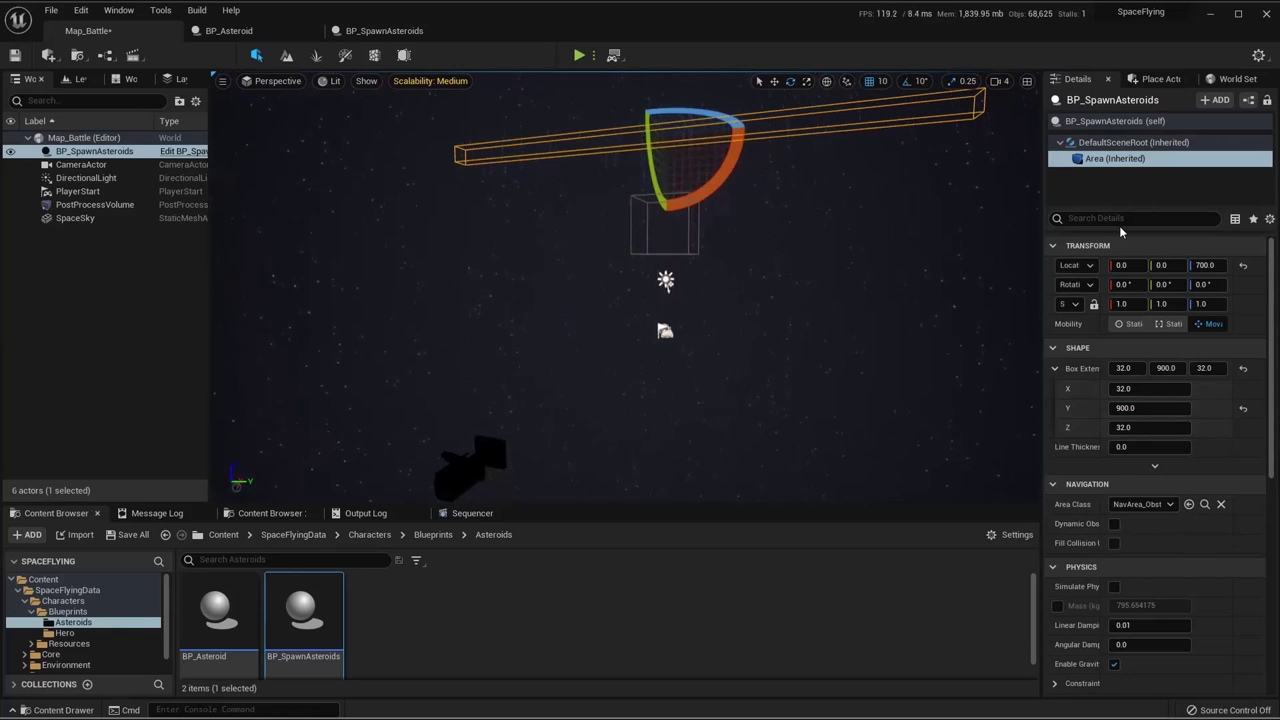
{"action": "left_click", "coordinate": [579, 55]}
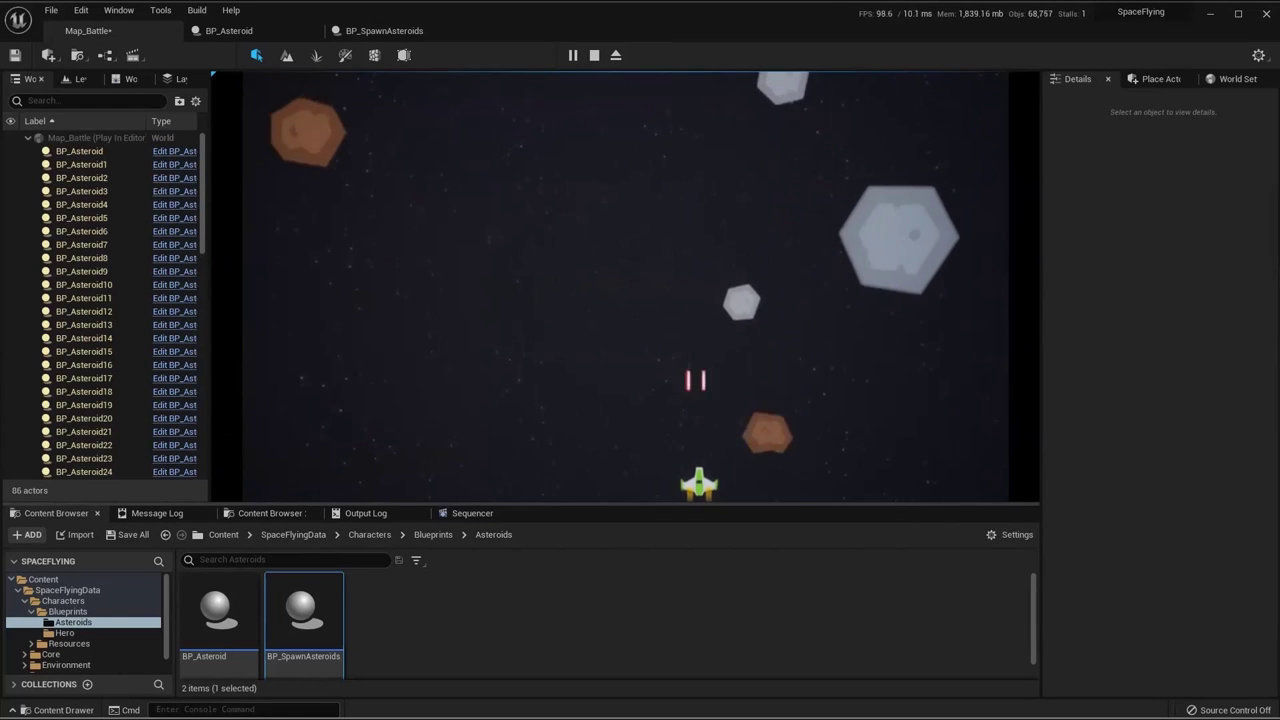
{"action": "key", "text": "Left"}
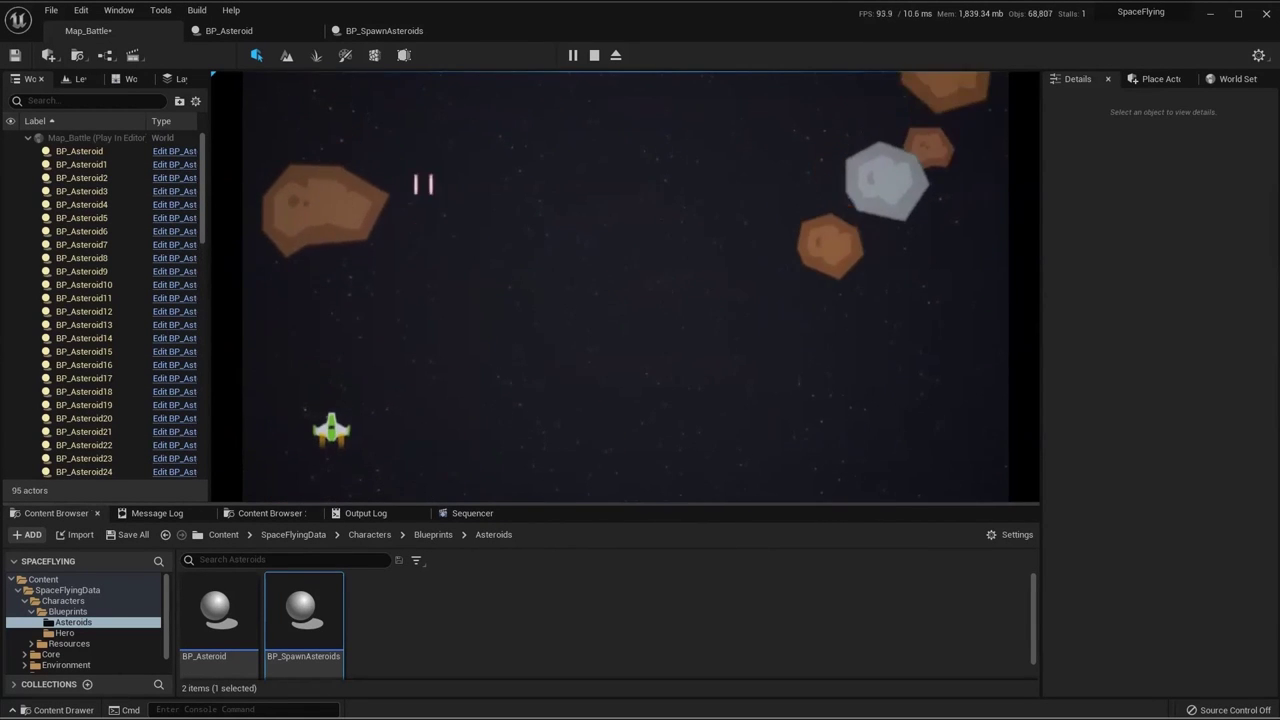
{"action": "key", "text": "Right"}
{"action": "key", "text": "space"}
{"action": "key", "text": "Left"}
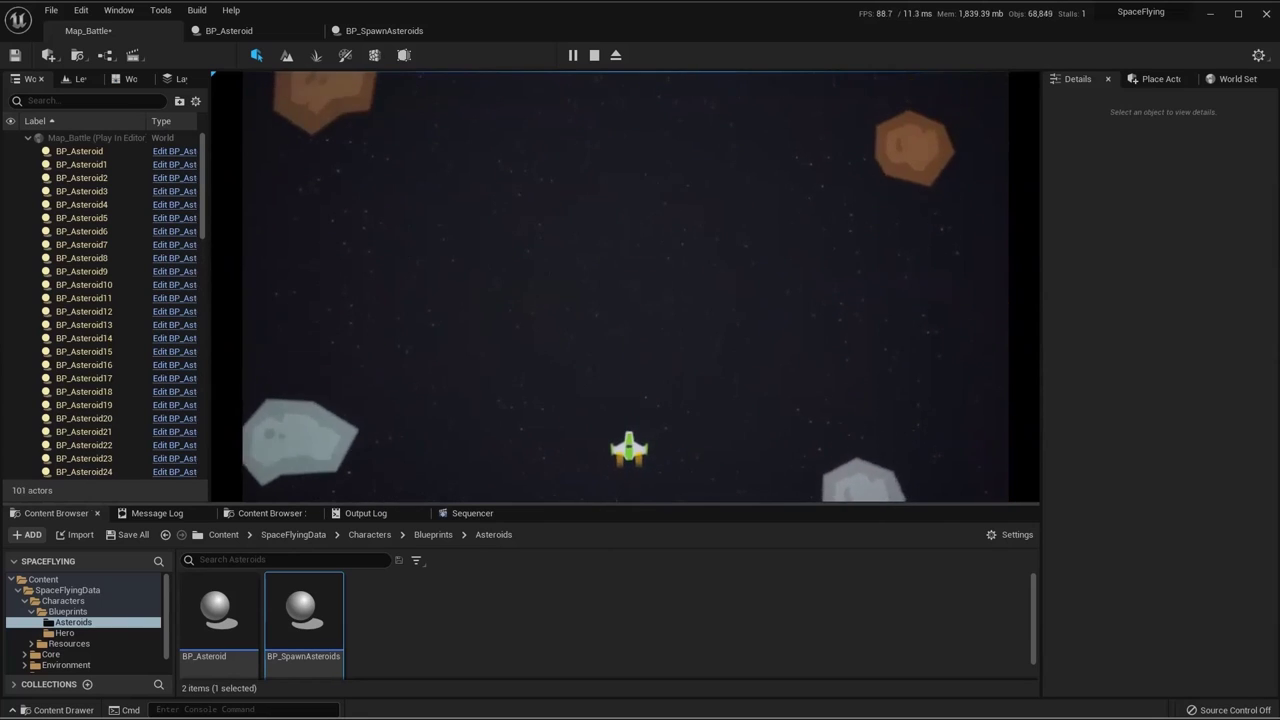
{"action": "key", "text": "Right"}
{"action": "key", "text": "space"}
{"action": "key", "text": "Escape"}
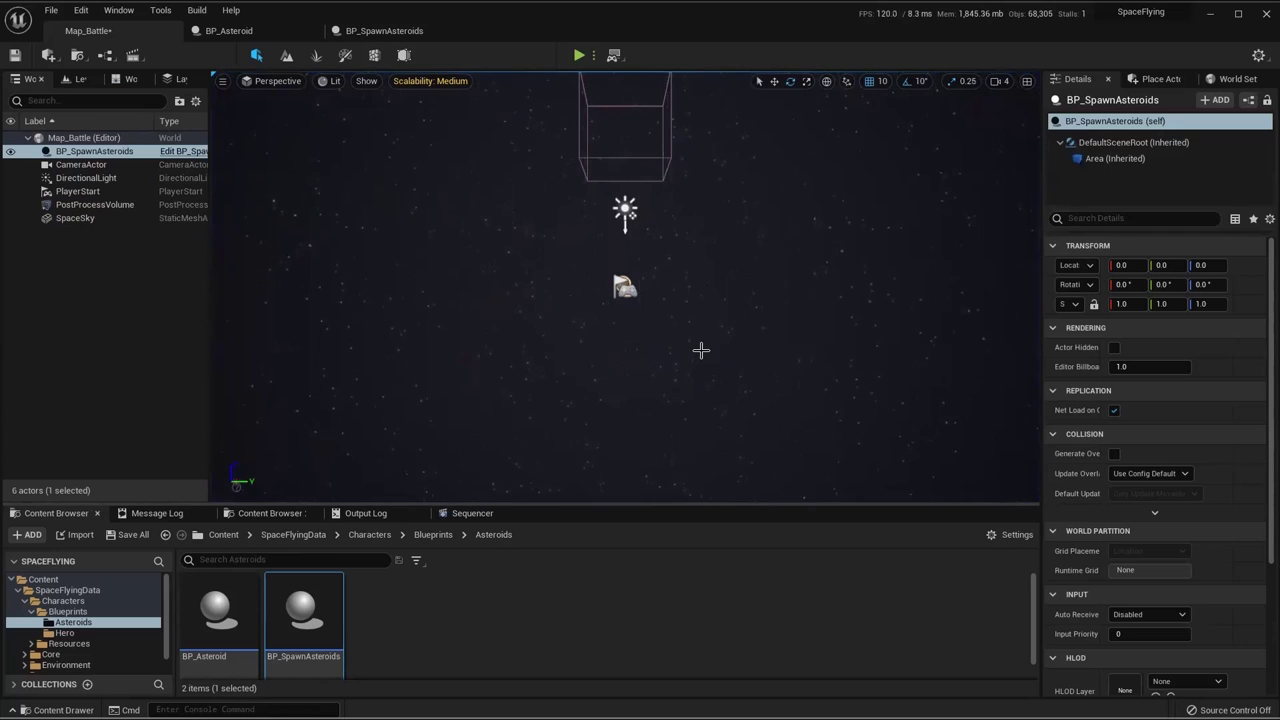
Place a Box Trigger from Place Actors and reset its location to 0, 0, 0.
{"action": "right_click_drag", "start_coordinate": [700, 350], "coordinate": [640, 390]}
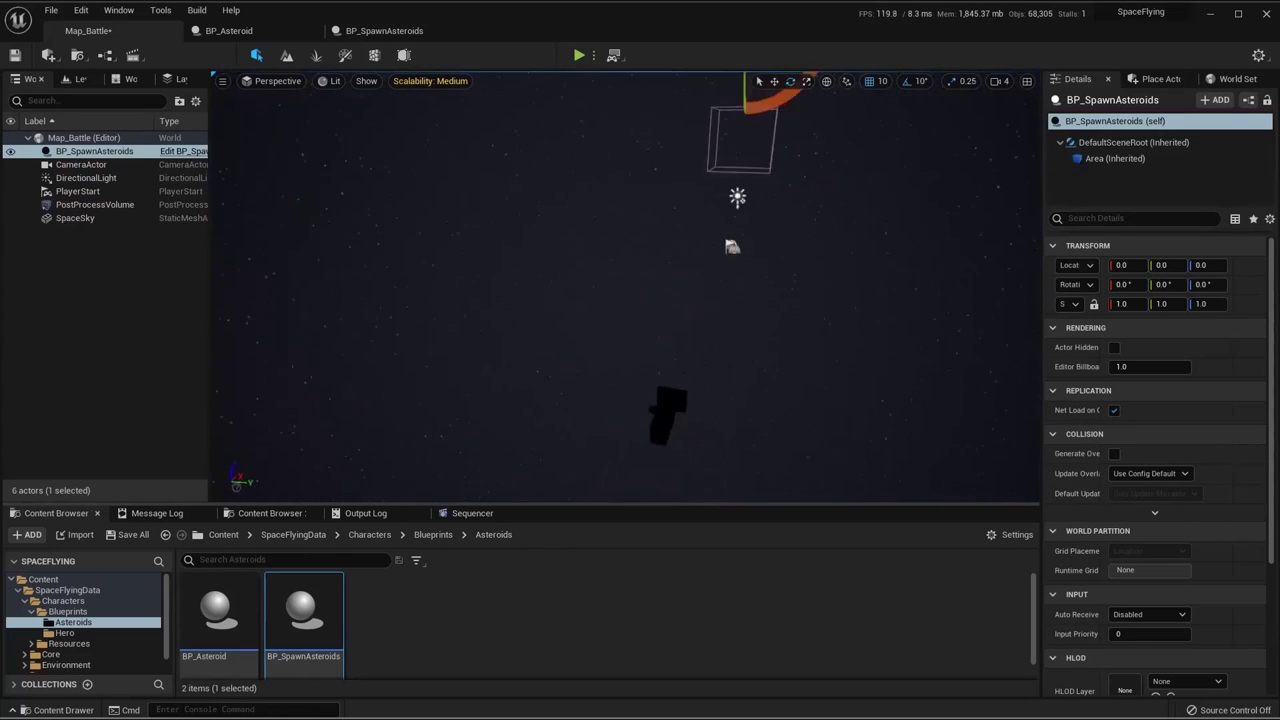
{"action": "right_click_drag", "start_coordinate": [684, 348], "coordinate": [760, 330]}
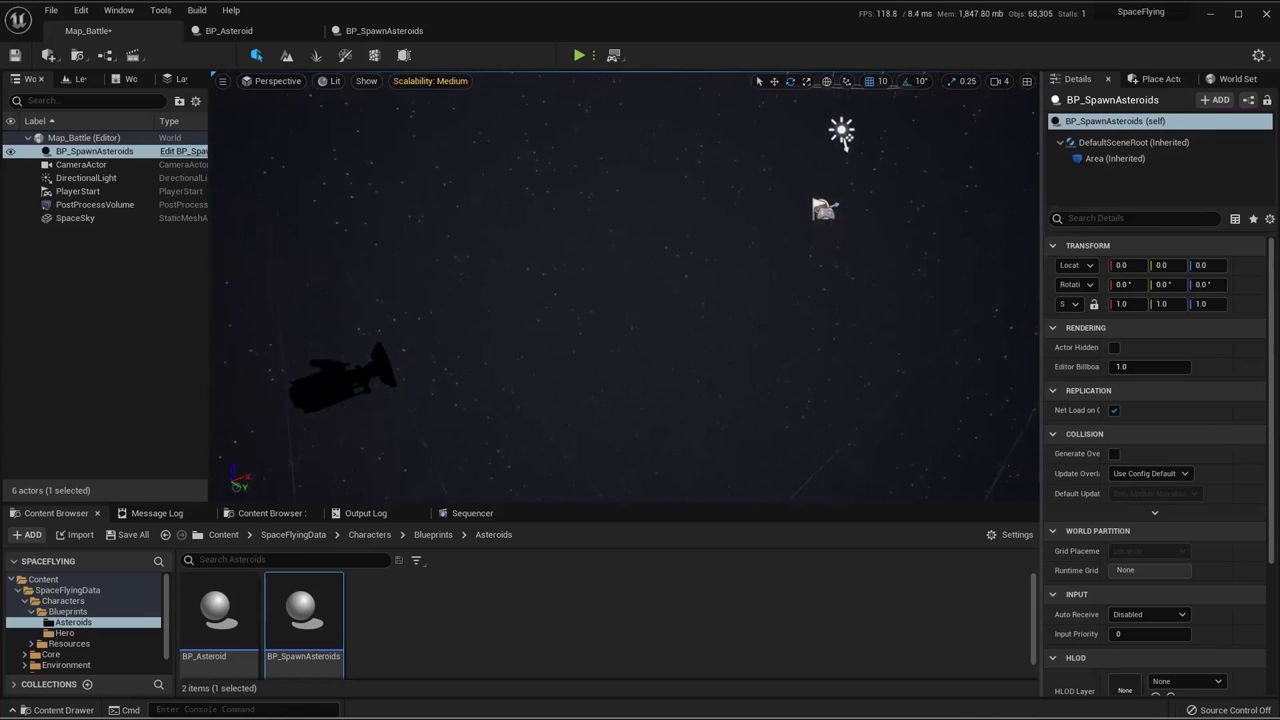
{"action": "right_click_drag", "start_coordinate": [620, 300], "coordinate": [700, 300]}
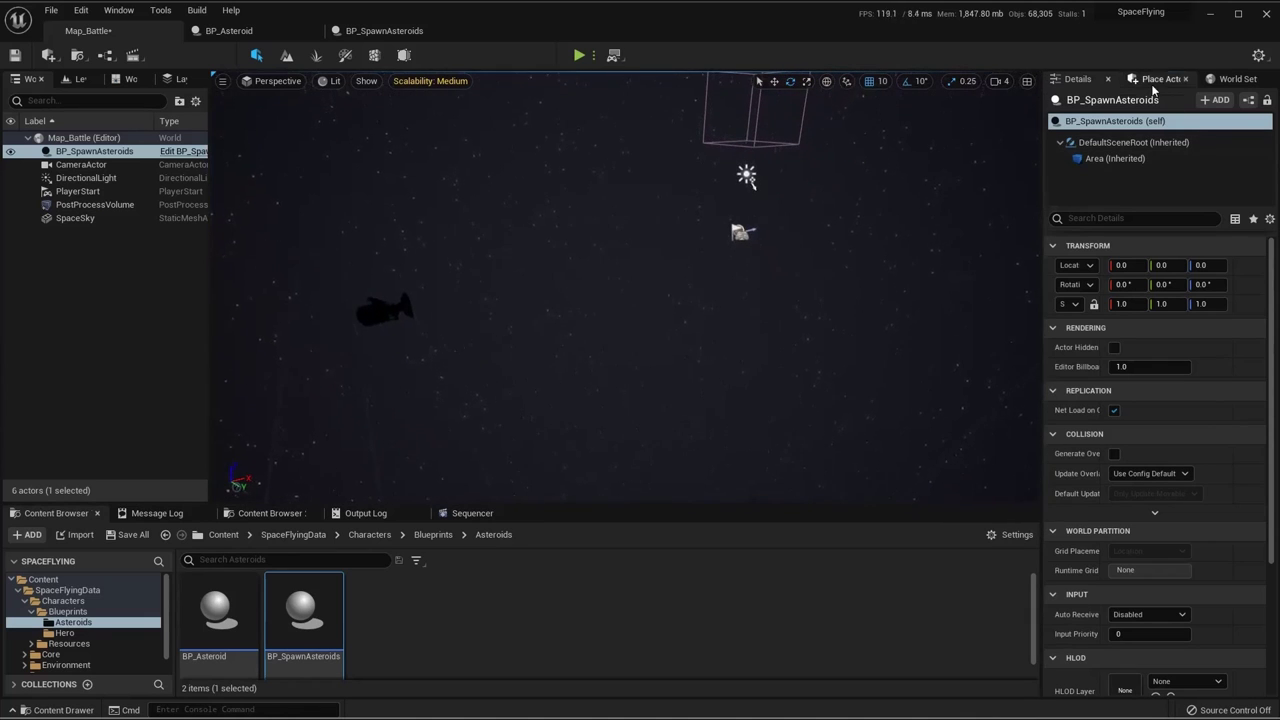
{"action": "left_click", "coordinate": [1158, 79]}
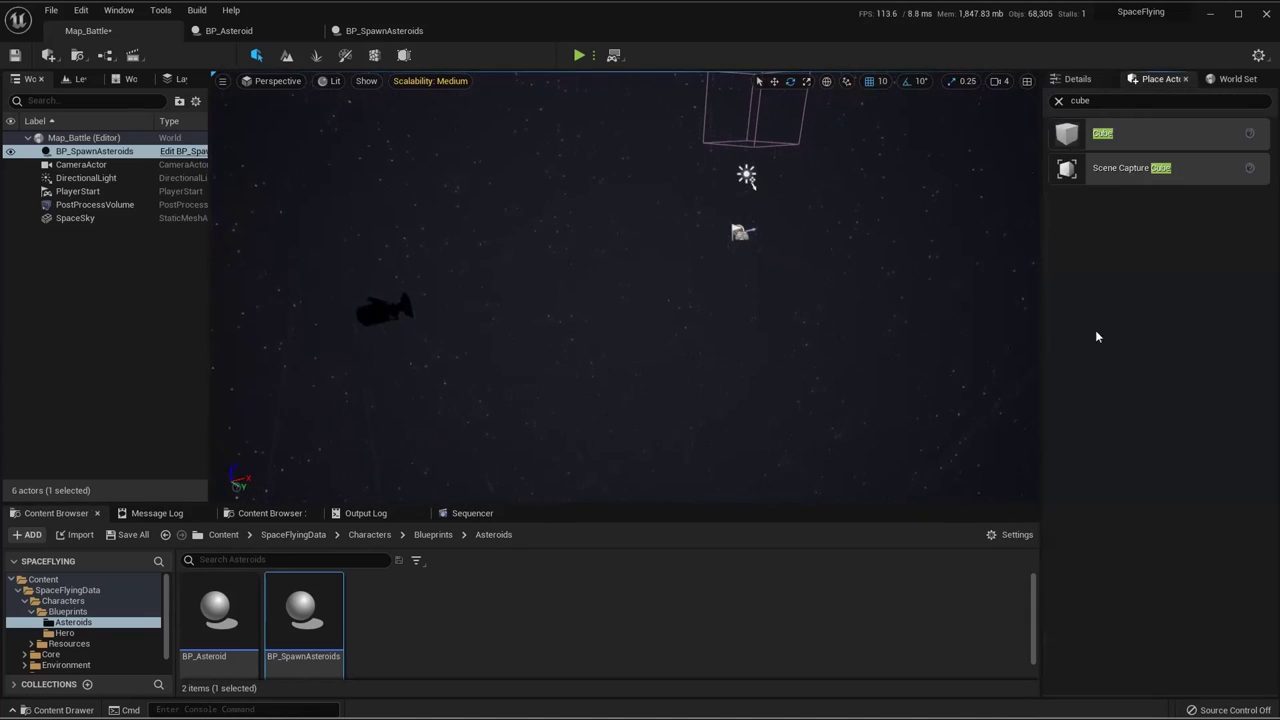
{"action": "left_click", "coordinate": [1059, 101]}
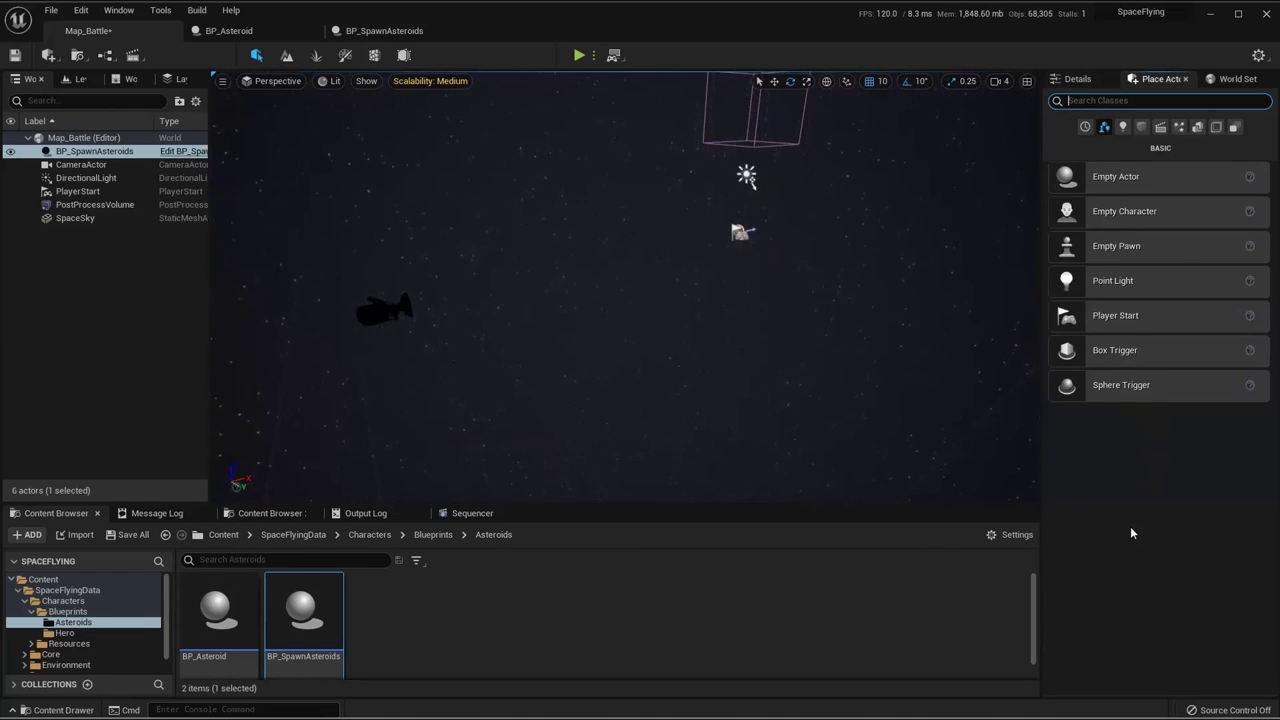
{"action": "type", "text": "box"}
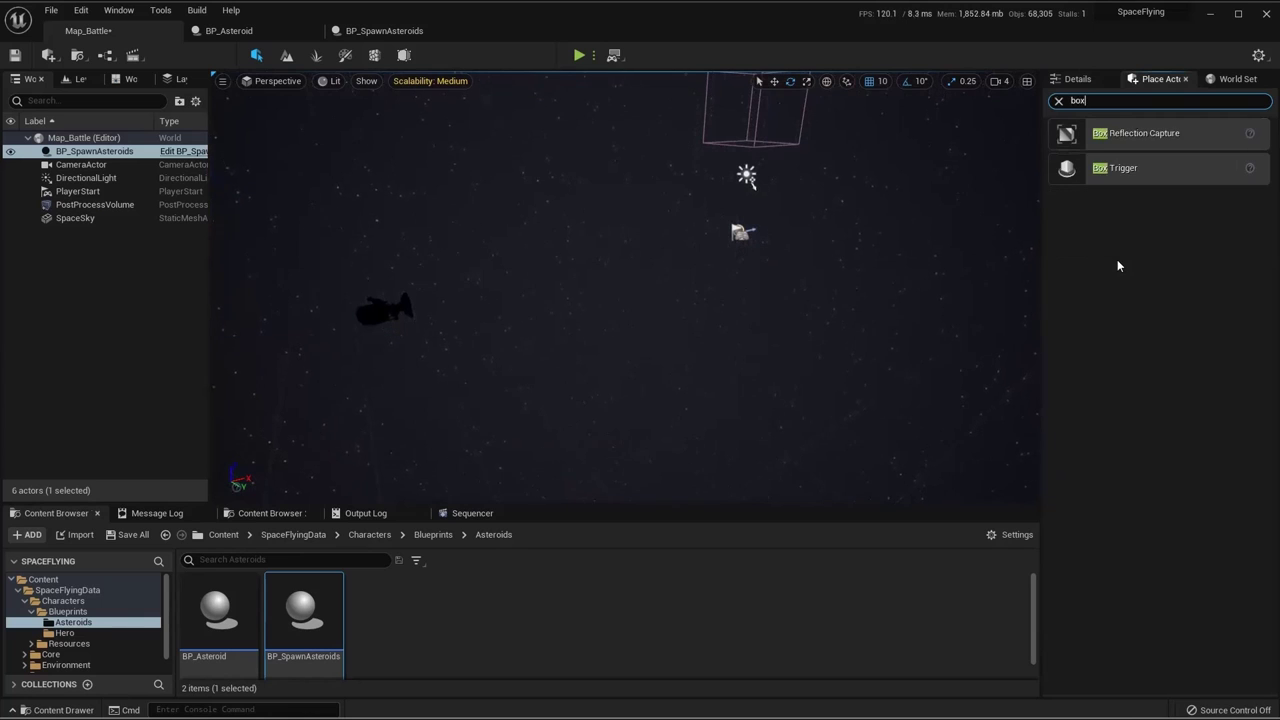
{"action": "double_click", "coordinate": [1112, 167]}
{"action": "left_click", "coordinate": [1077, 79]}
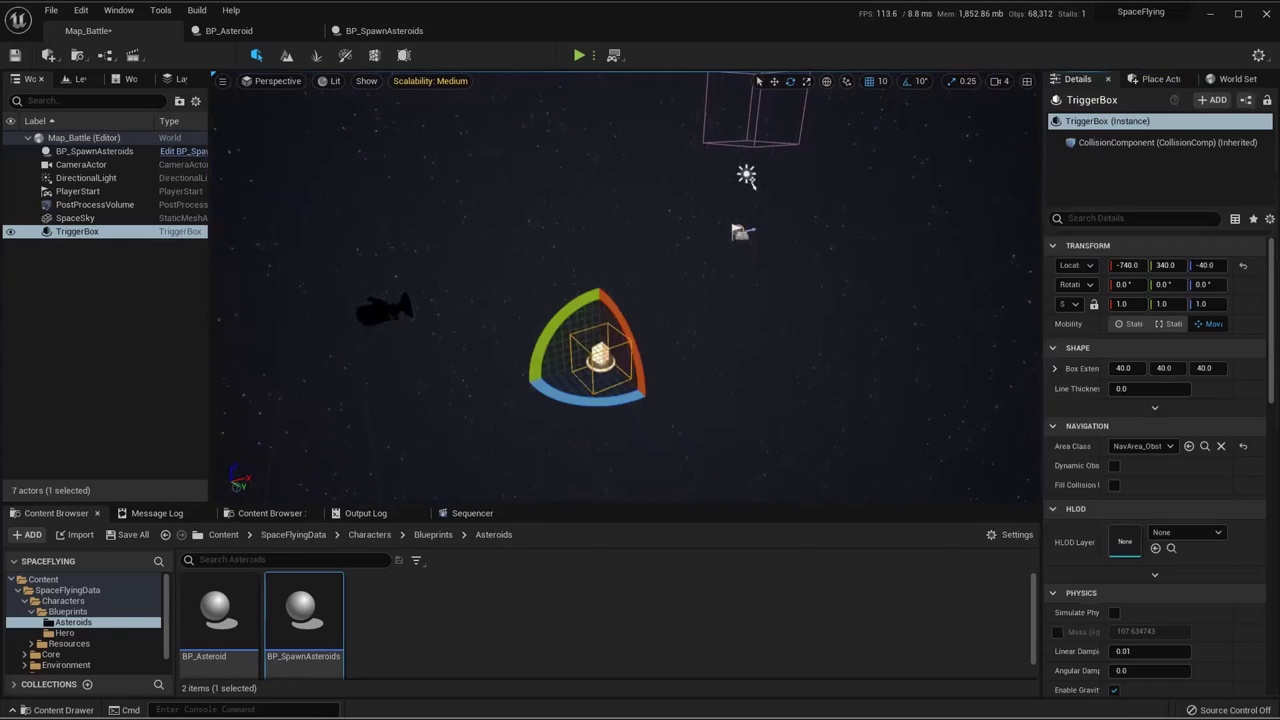
{"action": "left_click", "coordinate": [1244, 268]}
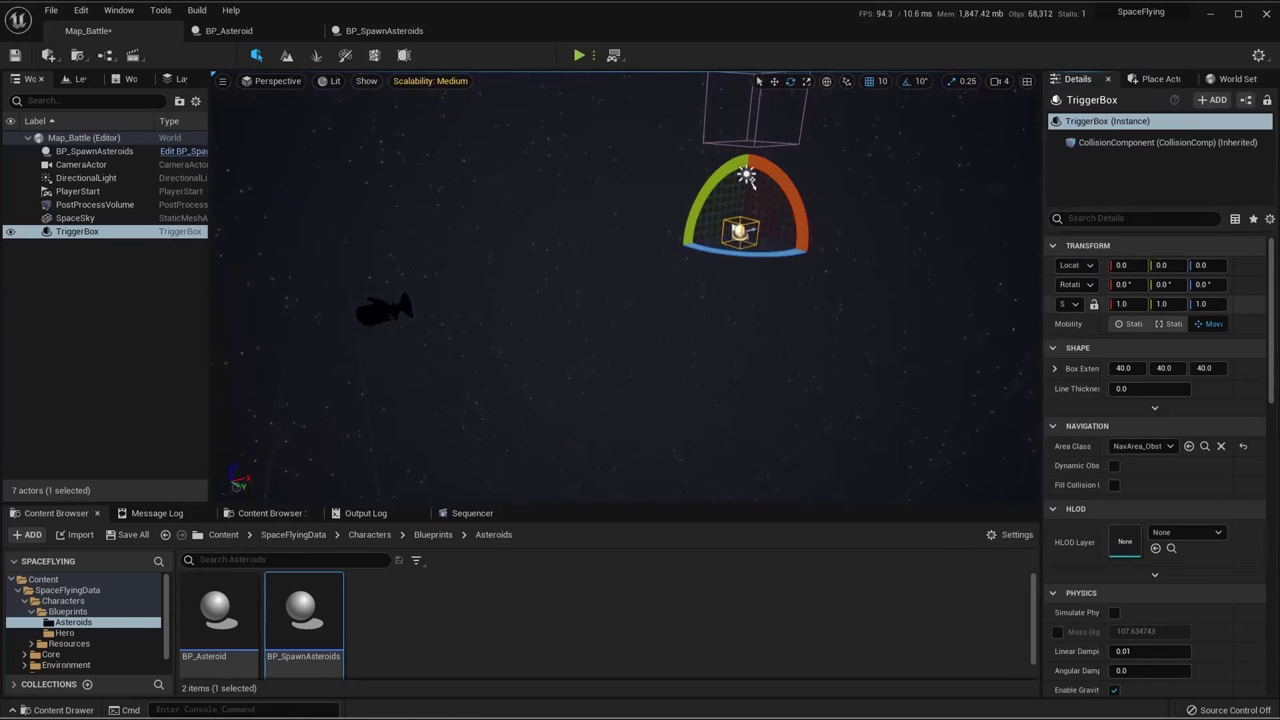
Set the trigger box extent to X 500, Y 2400 and its Location Z to -700.
{"action": "left_click", "coordinate": [1054, 368]}
{"action": "left_click", "coordinate": [1140, 388]}
{"action": "type", "text": "500"}
{"action": "left_click", "coordinate": [1134, 408]}
{"action": "type", "text": "2400"}
{"action": "key", "text": "Return"}
{"action": "mouse_move", "coordinate": [620, 300]}
{"action": "right_mouse_down"}
{"action": "mouse_move", "coordinate": [600, 310]}
{"action": "mouse_move", "coordinate": [633, 330]}
{"action": "right_mouse_up"}
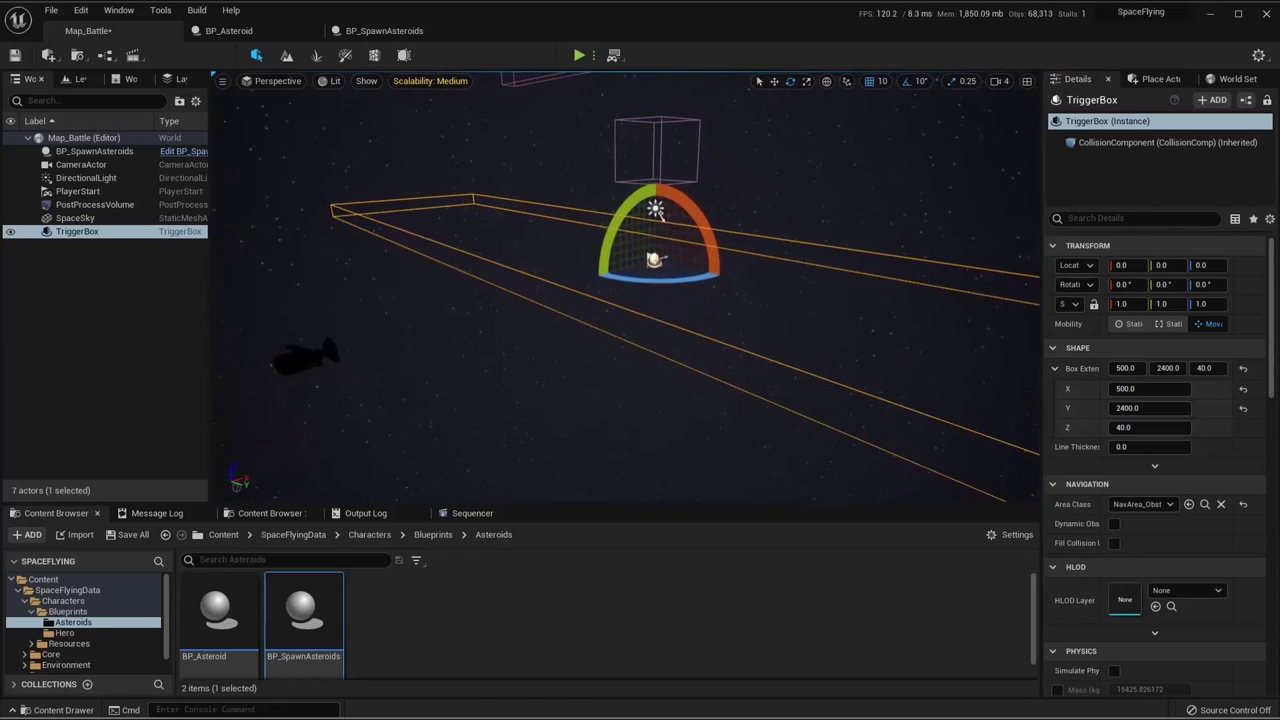
{"action": "left_click", "coordinate": [1220, 265]}
{"action": "type", "text": "-700"}
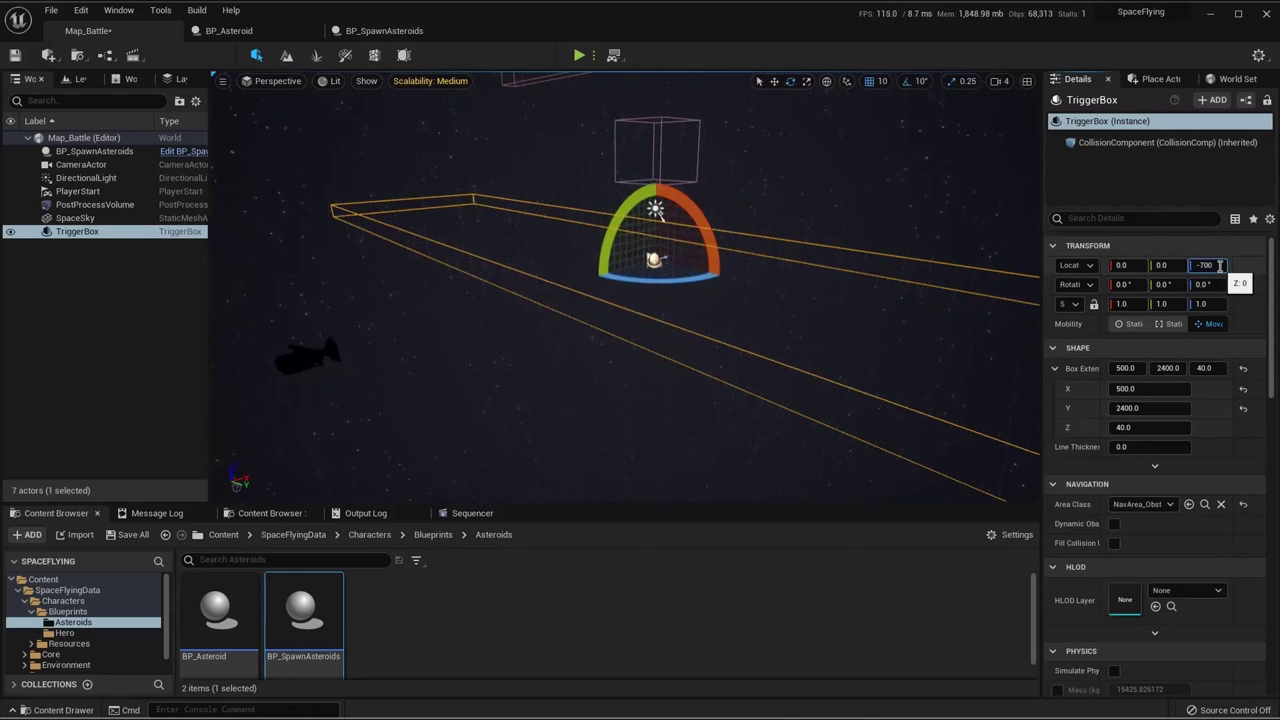
{"action": "key", "text": "Return"}
{"action": "right_click_drag", "start_coordinate": [620, 300], "coordinate": [486, 366]}
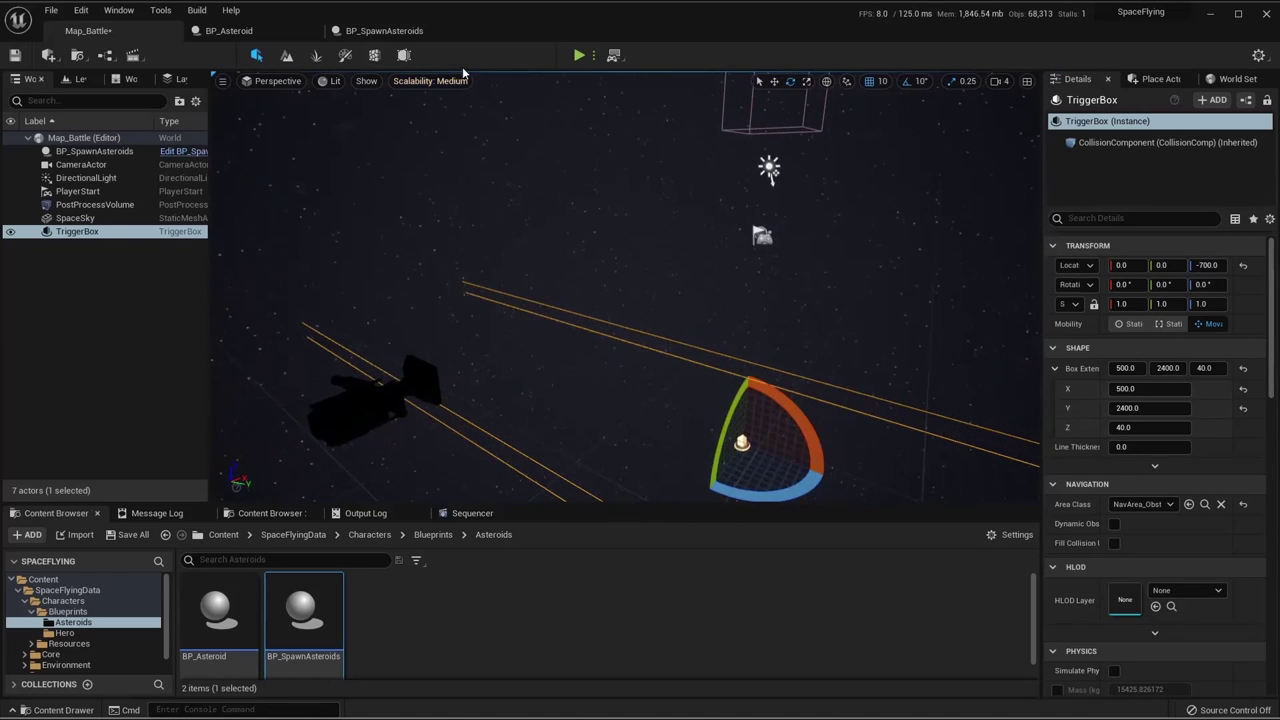
Delete the Event Tick and Event BeginPlay nodes from Map_Battle's level blueprint, then return to the level.
{"action": "left_click", "coordinate": [106, 55]}
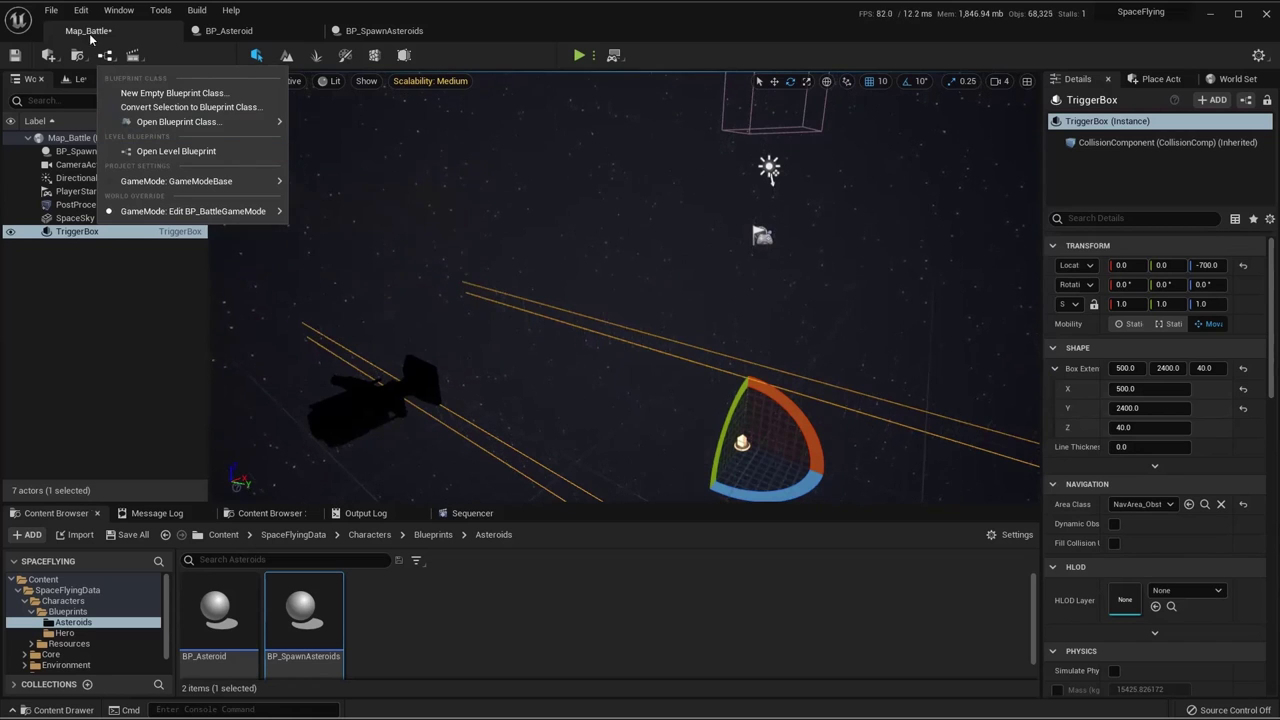
{"action": "left_click", "coordinate": [188, 158]}
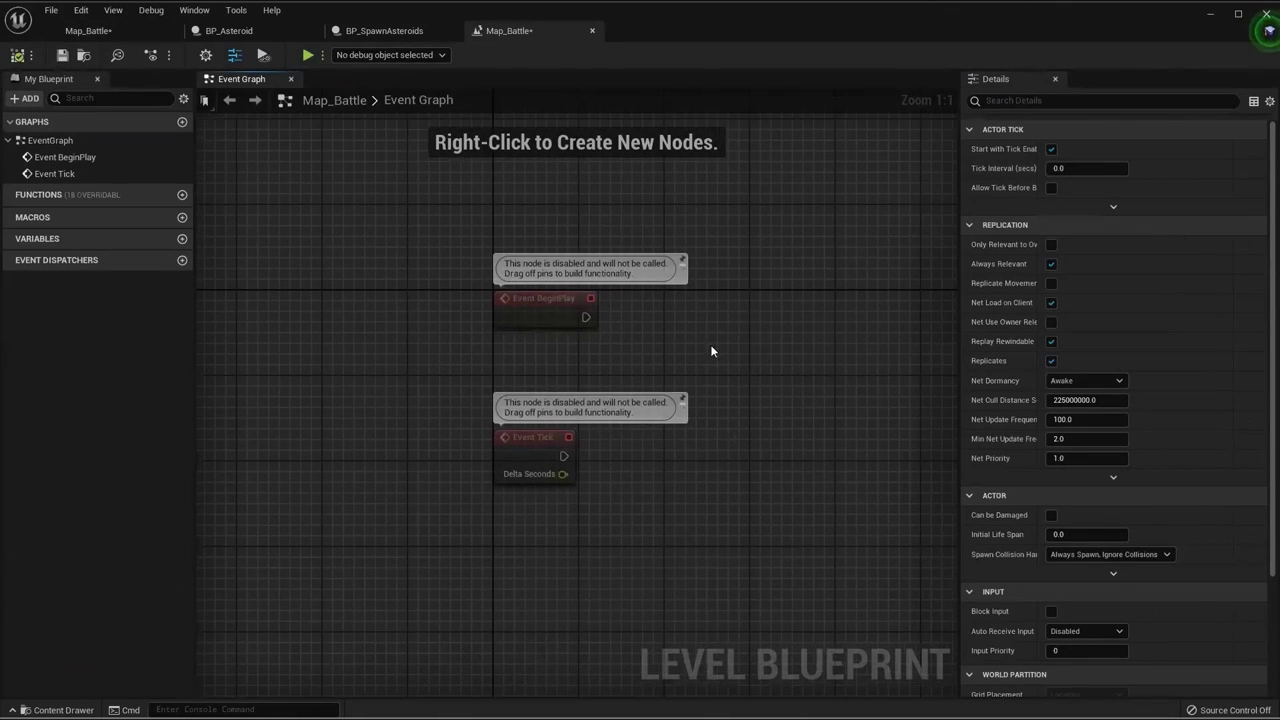
{"action": "left_click_drag", "start_coordinate": [620, 500], "coordinate": [550, 470]}
{"action": "key", "text": "Delete"}
{"action": "left_click", "coordinate": [513, 316]}
{"action": "key", "text": "Delete"}
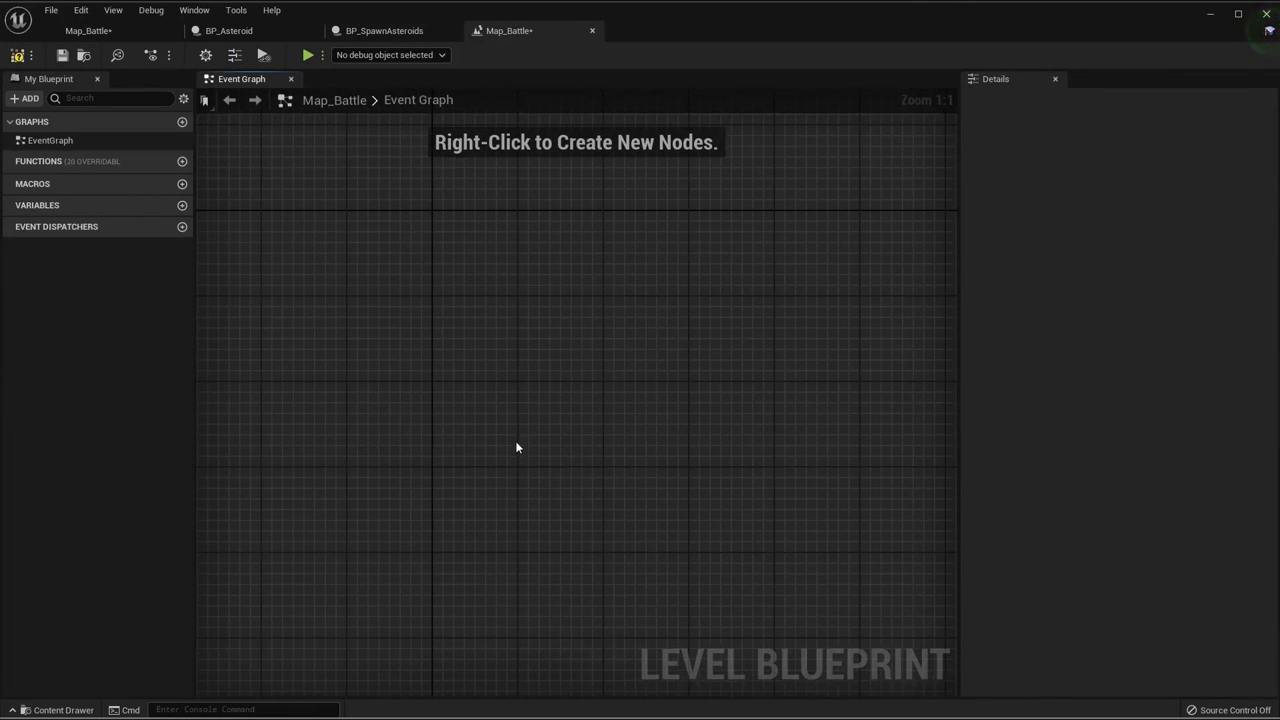
{"action": "left_click", "coordinate": [104, 35]}
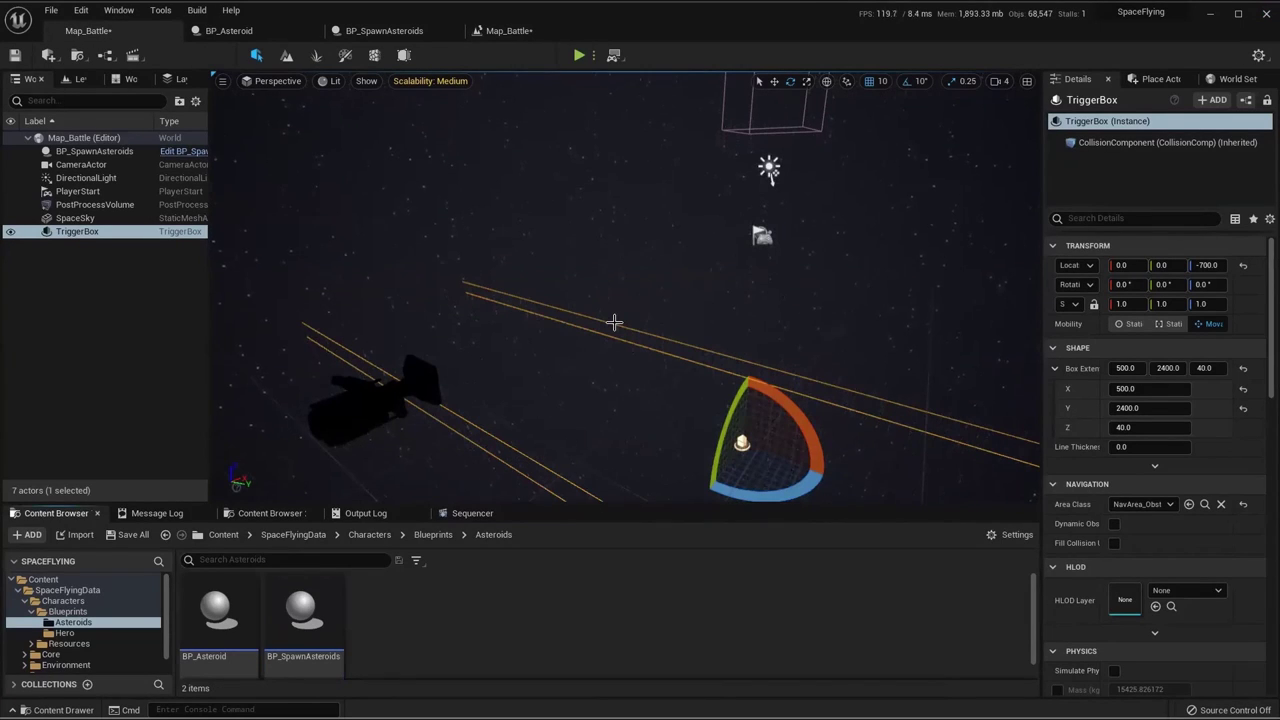
{"action": "right_click_drag", "start_coordinate": [602, 325], "coordinate": [590, 420]}
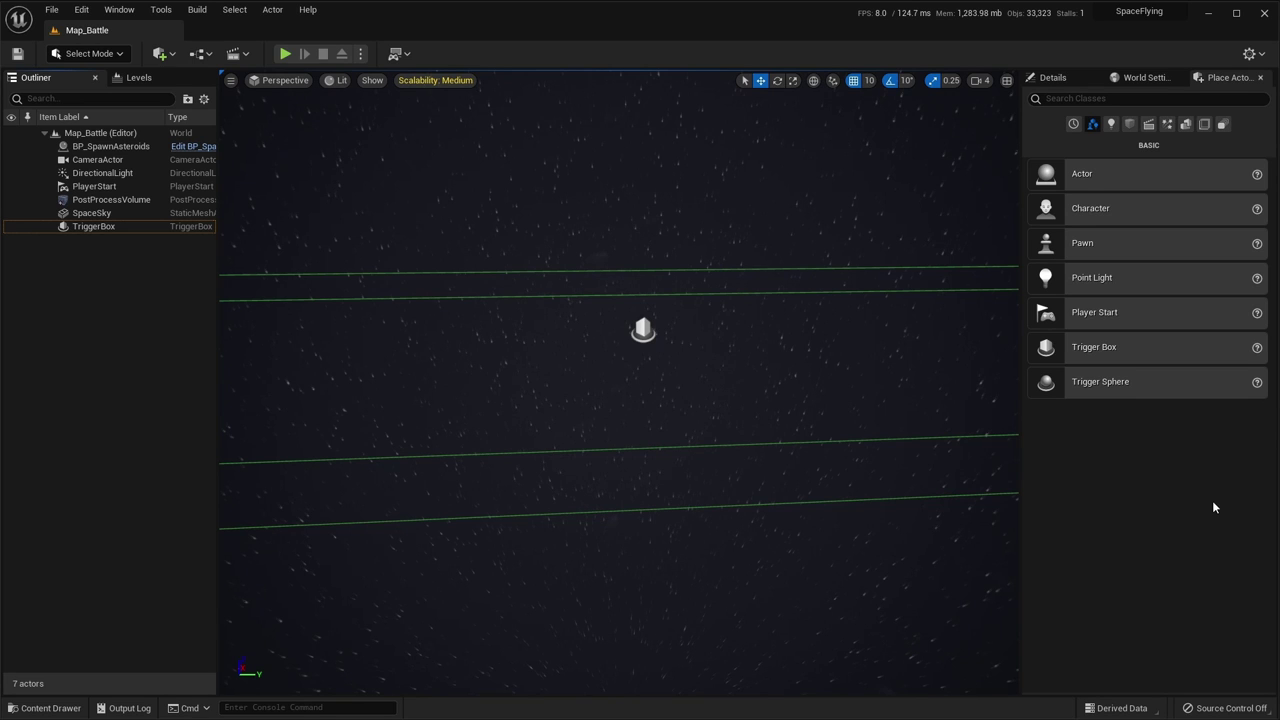
Add an OnActorBeginOverlap event for the TriggerBox through Actor > Add Event.
{"action": "left_click", "coordinate": [93, 226]}
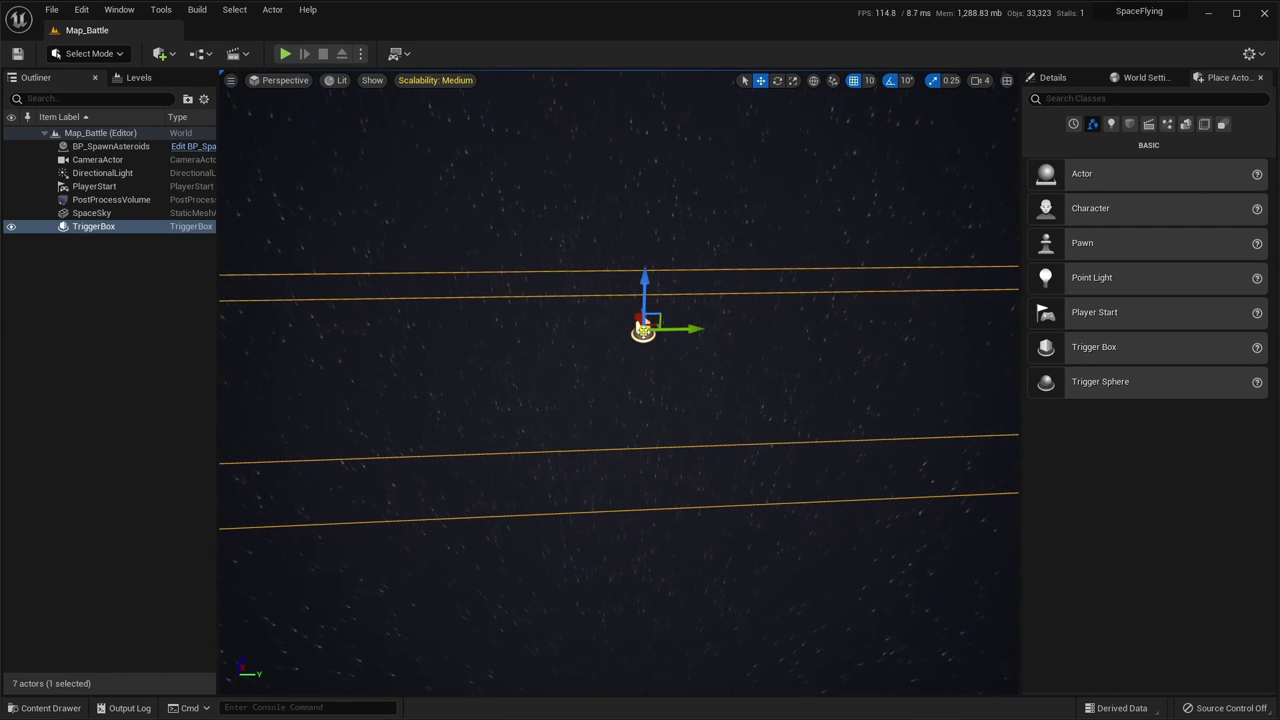
{"action": "right_click", "coordinate": [641, 327]}
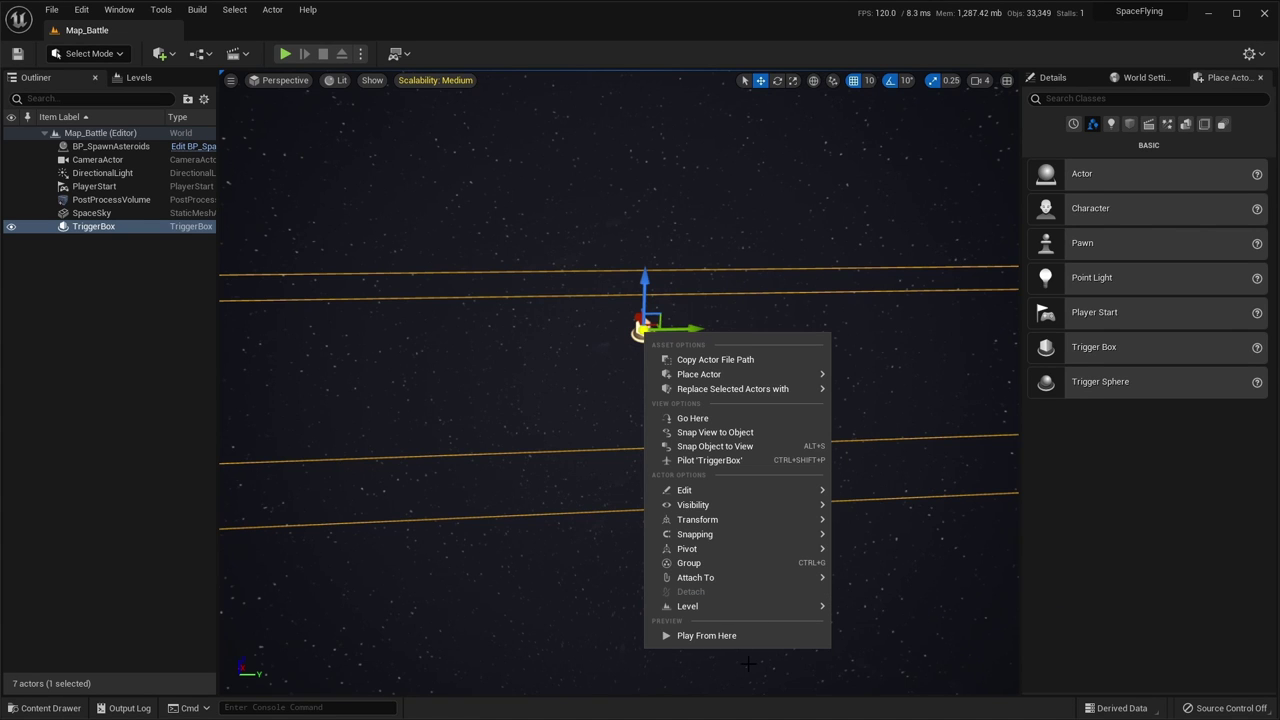
{"action": "mouse_move", "coordinate": [695, 534]}
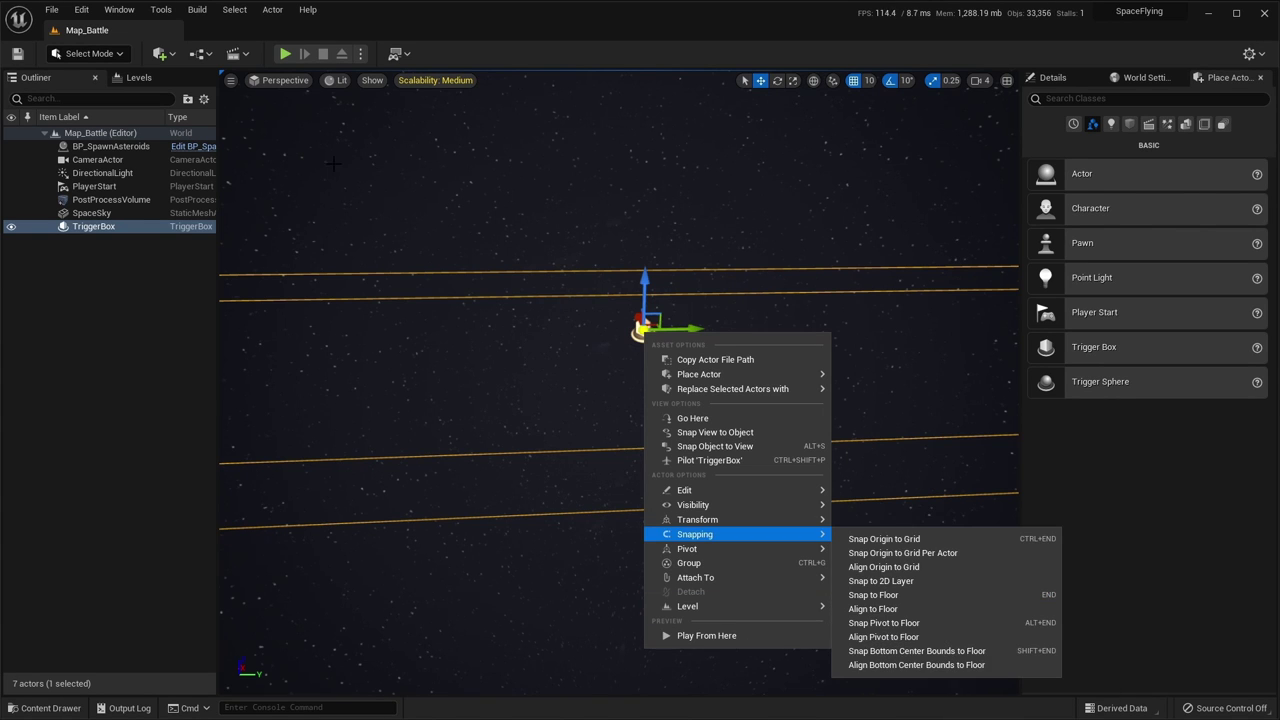
{"action": "left_click", "coordinate": [272, 12]}
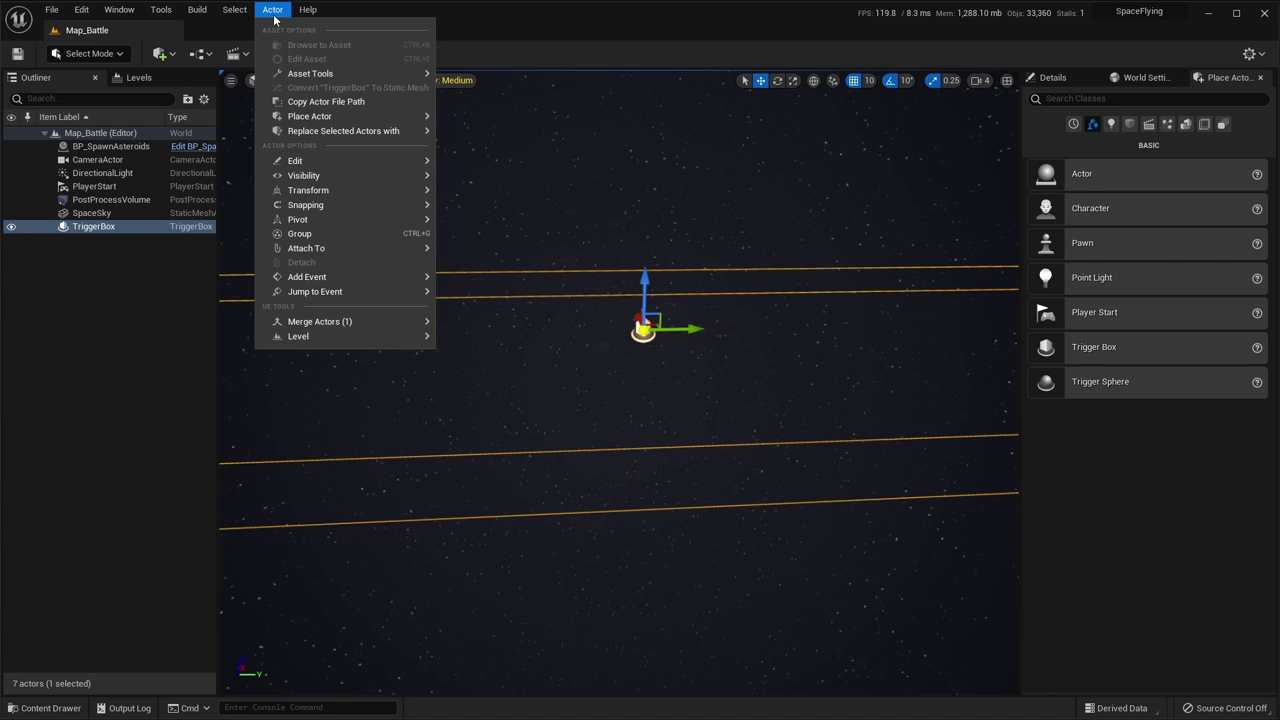
{"action": "mouse_move", "coordinate": [316, 288]}
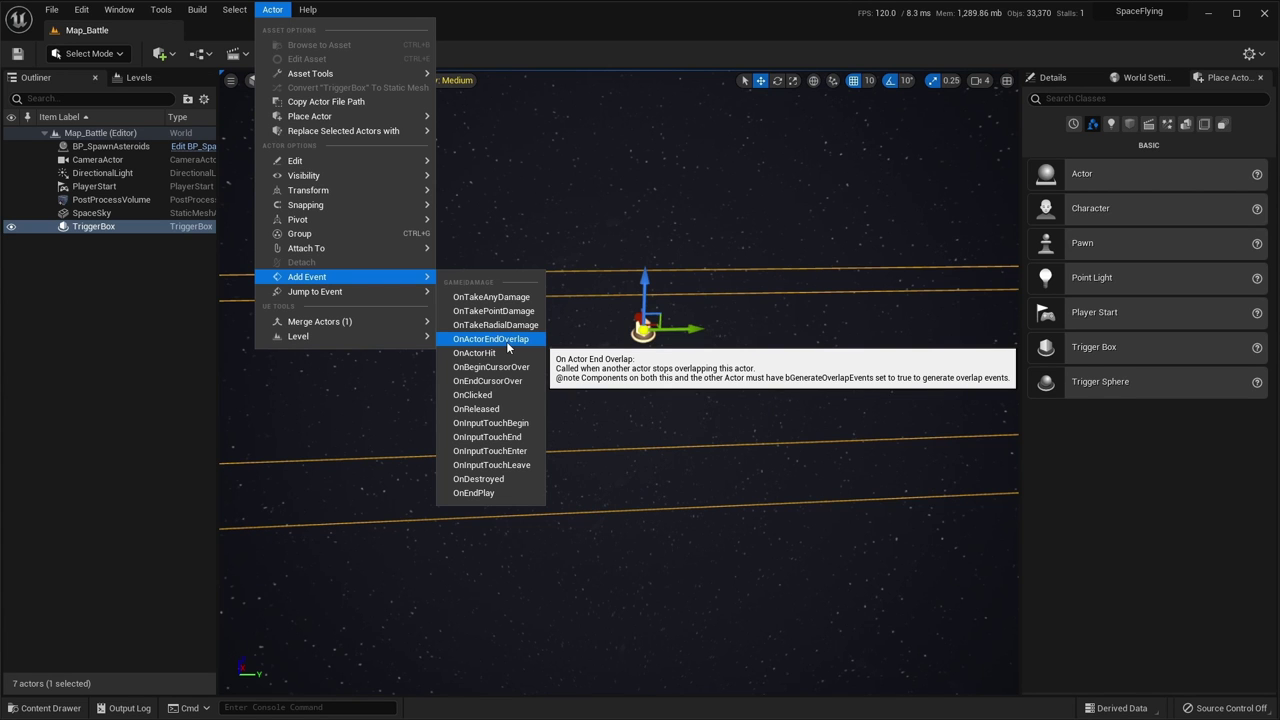
{"action": "left_click", "coordinate": [508, 346]}
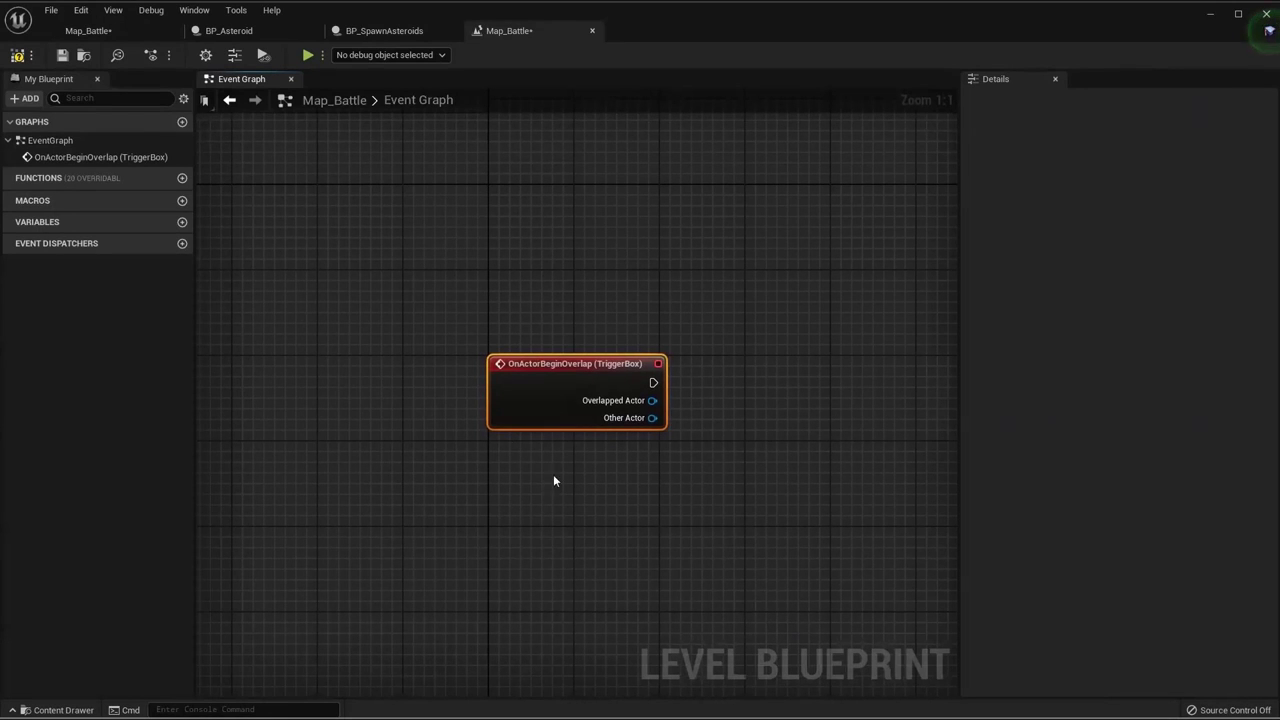
{"action": "right_click_drag", "start_coordinate": [767, 529], "coordinate": [542, 555]}
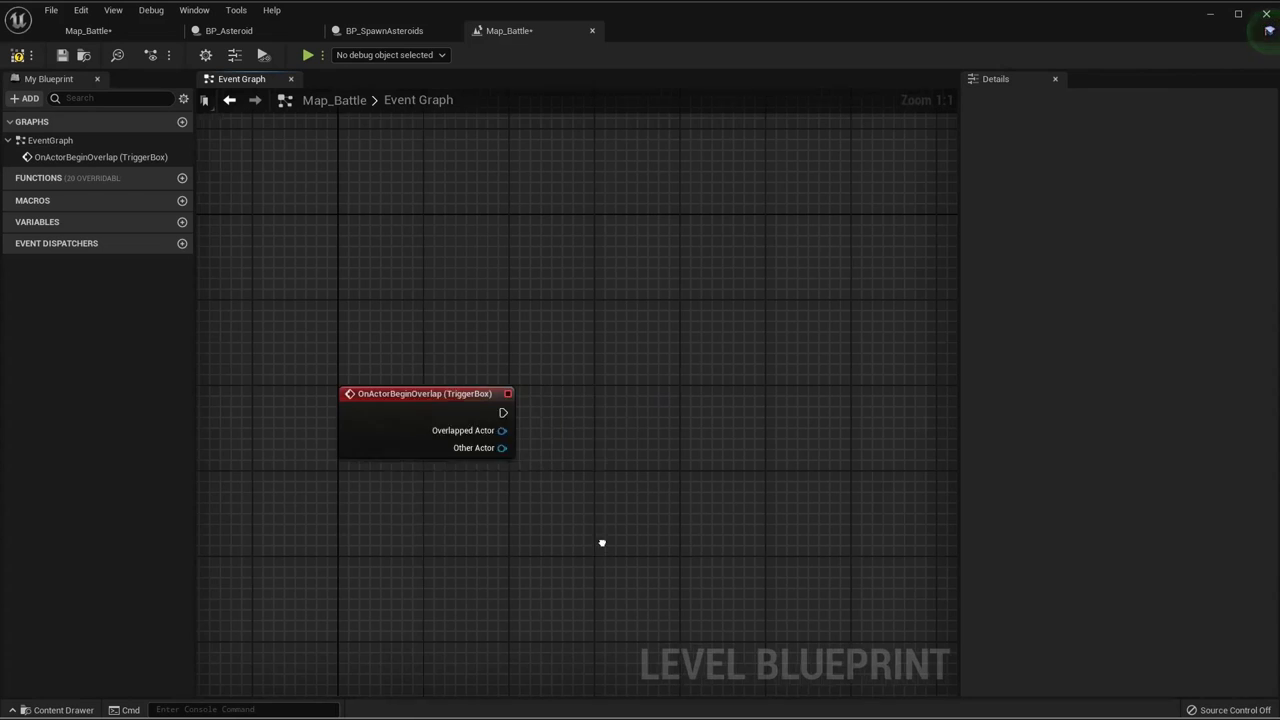
{"action": "left_click_drag", "start_coordinate": [258, 370], "coordinate": [443, 490]}
{"action": "left_click", "coordinate": [490, 502]}
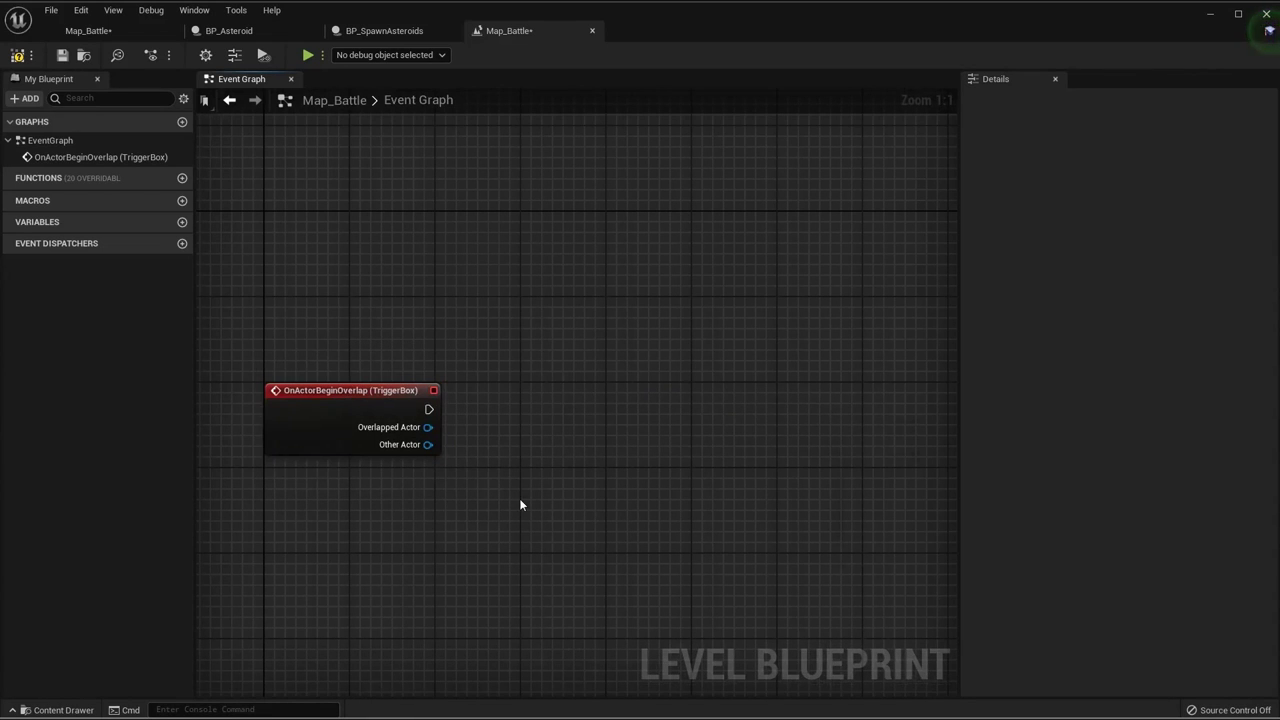
{"action": "left_click", "coordinate": [88, 36]}
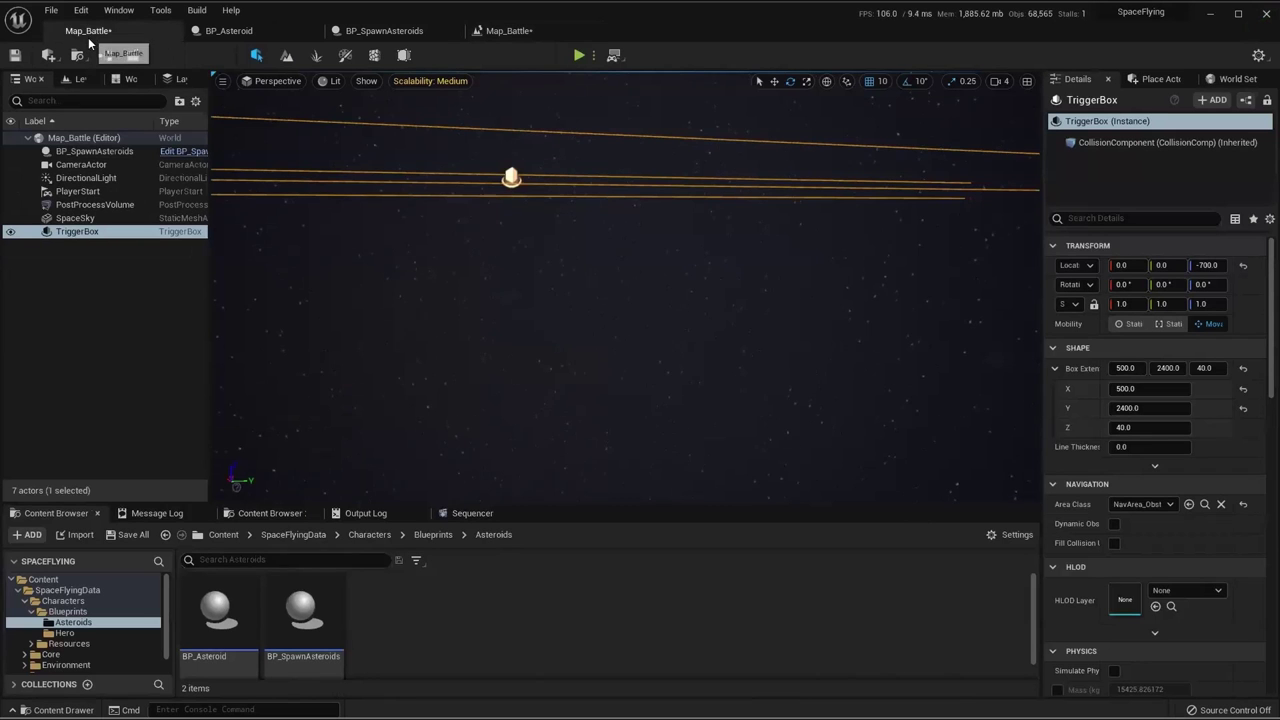
{"action": "scroll", "coordinate": [1141, 466], "scroll_direction": "down", "scroll_amount": 5}
{"action": "scroll", "coordinate": [1141, 466], "scroll_direction": "down", "scroll_amount": 3}
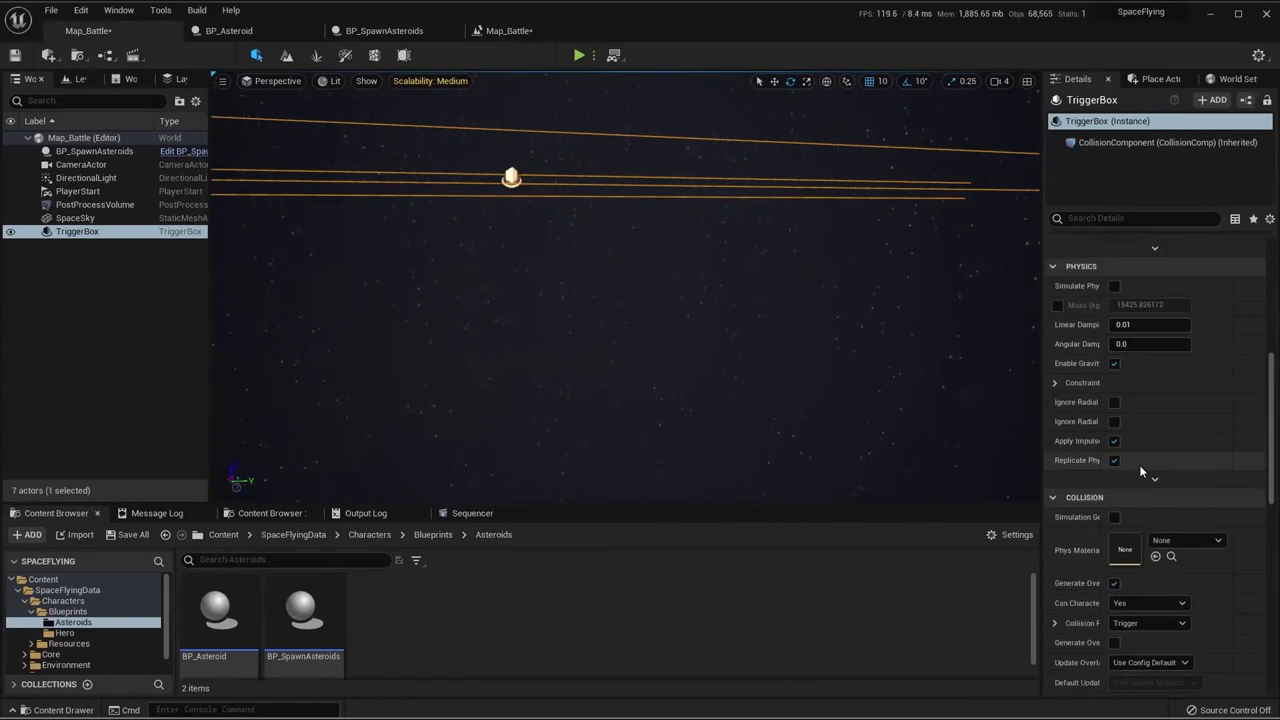
{"action": "scroll", "coordinate": [1147, 463], "scroll_direction": "down", "scroll_amount": 2}
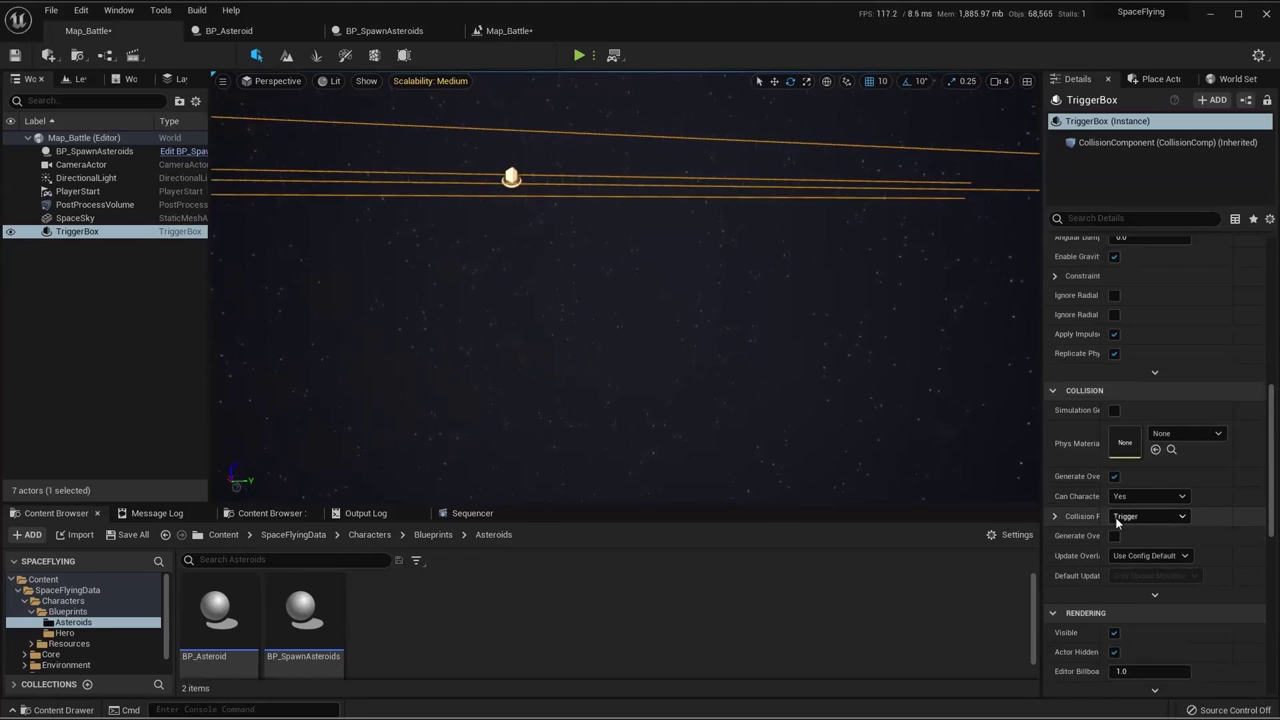
{"action": "left_click", "coordinate": [522, 34]}
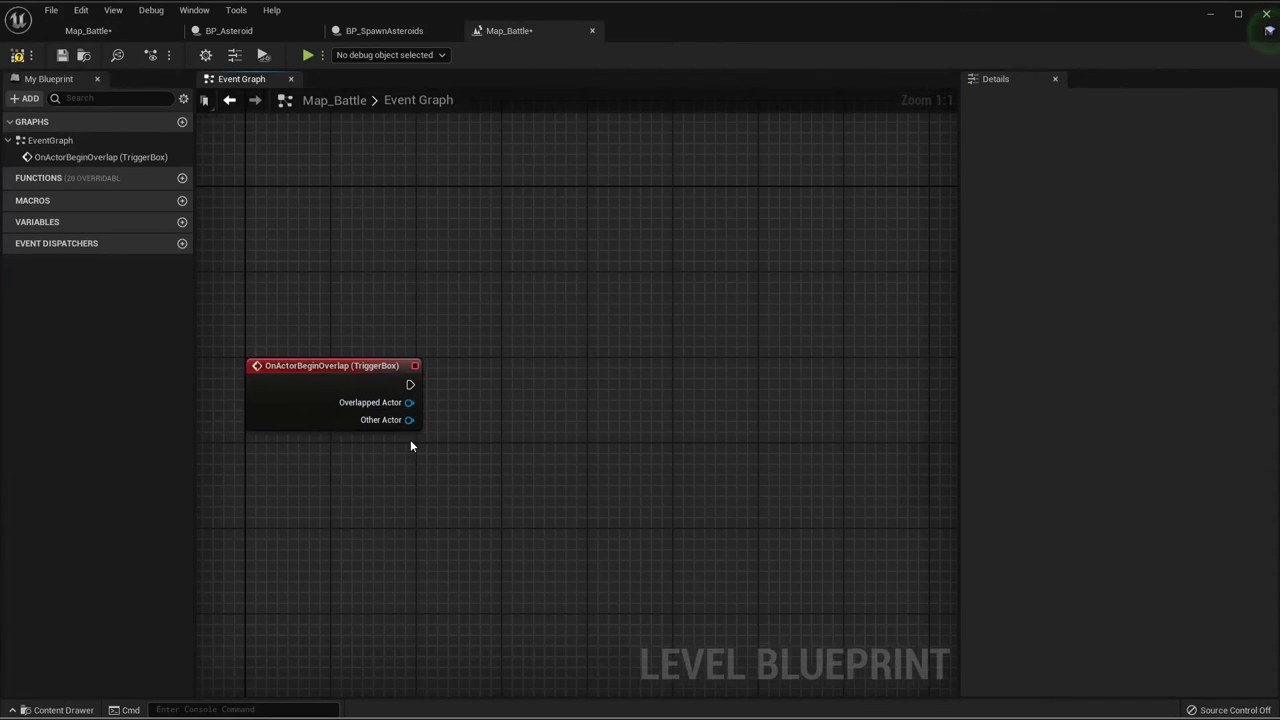
Cast the overlapping Other Actor to BP_Asteroid and add a DestroyActor node after it.
{"action": "left_click_drag", "start_coordinate": [409, 420], "coordinate": [589, 477]}
{"action": "type", "text": "ca"}
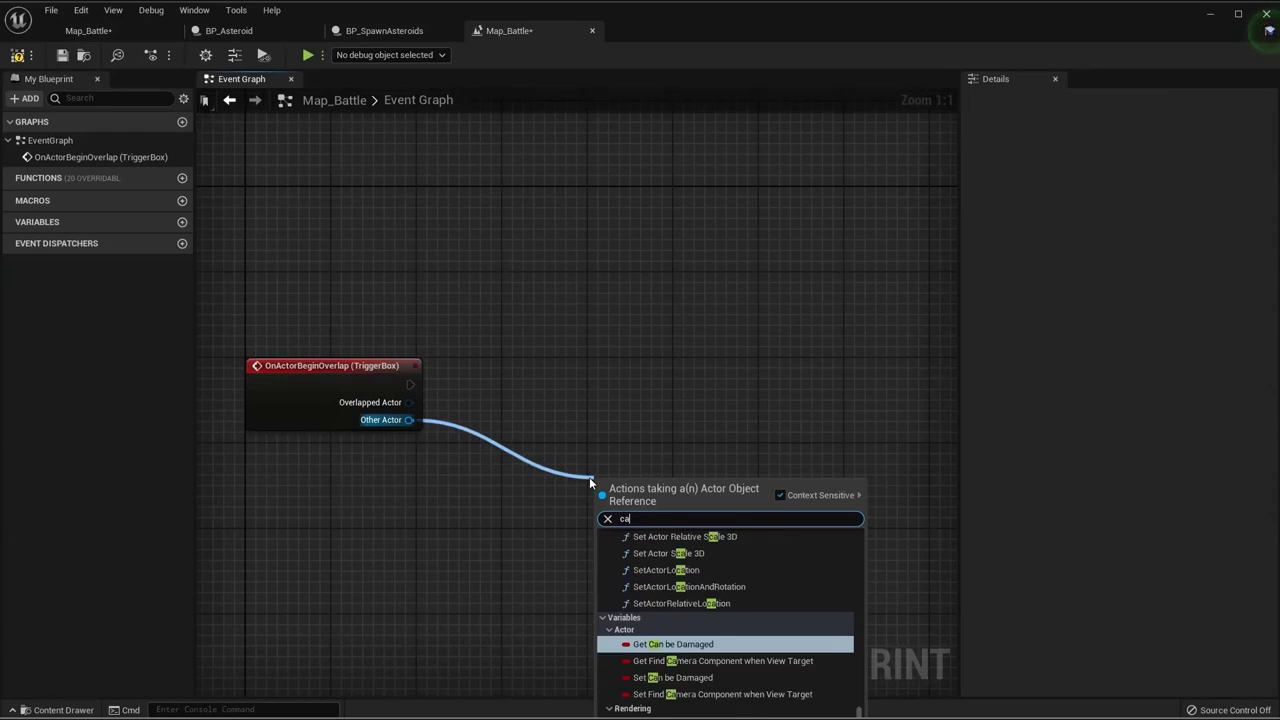
{"action": "type", "text": "st astr"}
{"action": "key", "text": "BackSpace"}
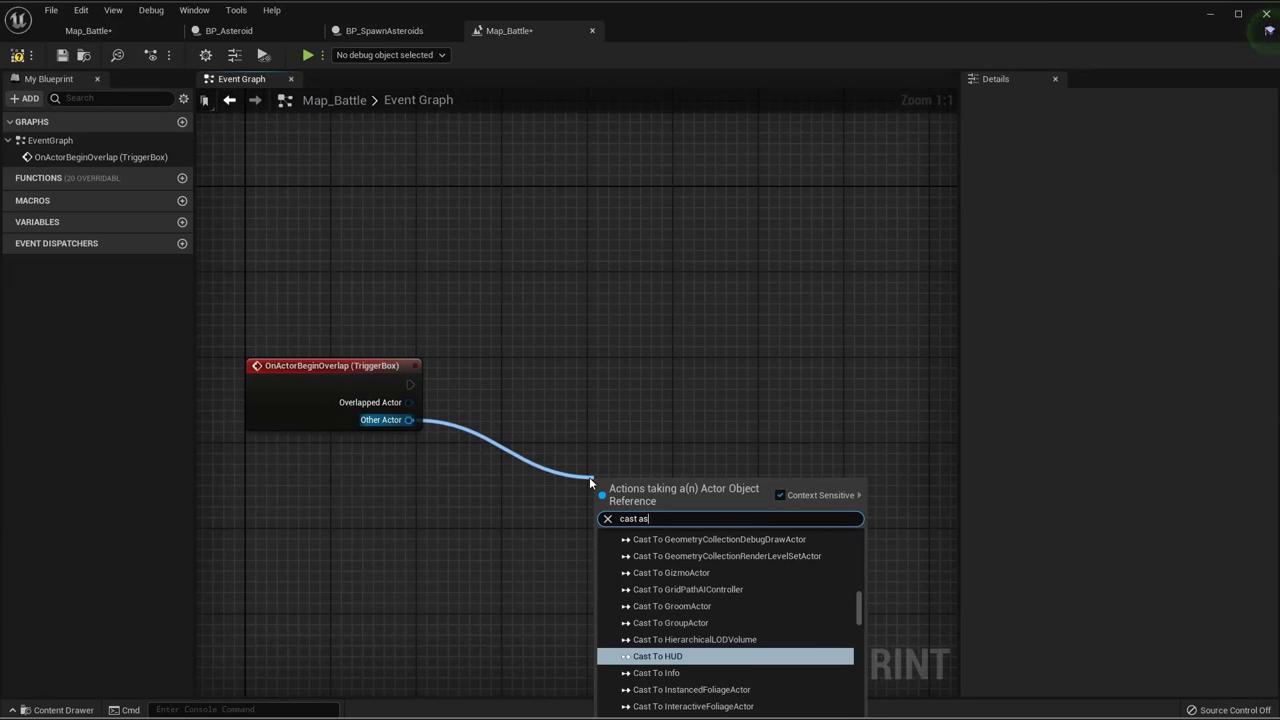
{"action": "type", "text": "ero"}
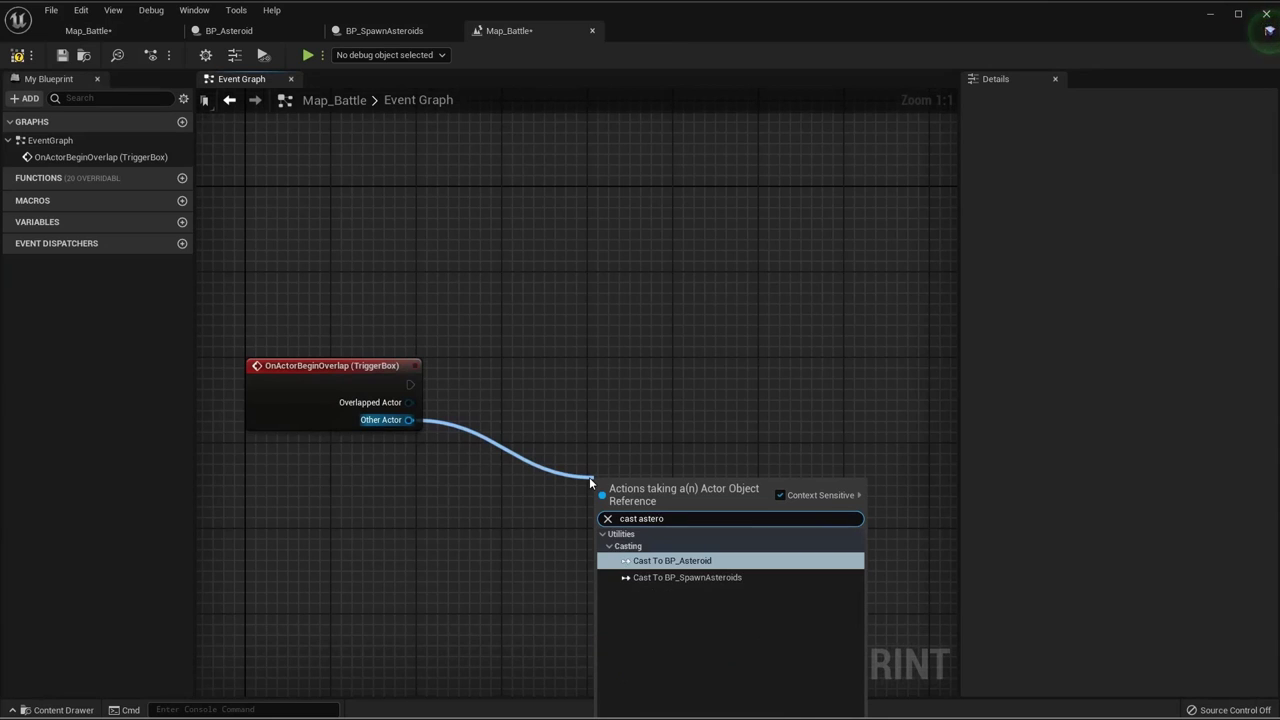
{"action": "left_click", "coordinate": [715, 561]}
{"action": "mouse_move", "coordinate": [654, 500]}
{"action": "left_mouse_down"}
{"action": "mouse_move", "coordinate": [540, 393]}
{"action": "mouse_move", "coordinate": [665, 466]}
{"action": "left_mouse_up"}
{"action": "left_click", "coordinate": [561, 517]}
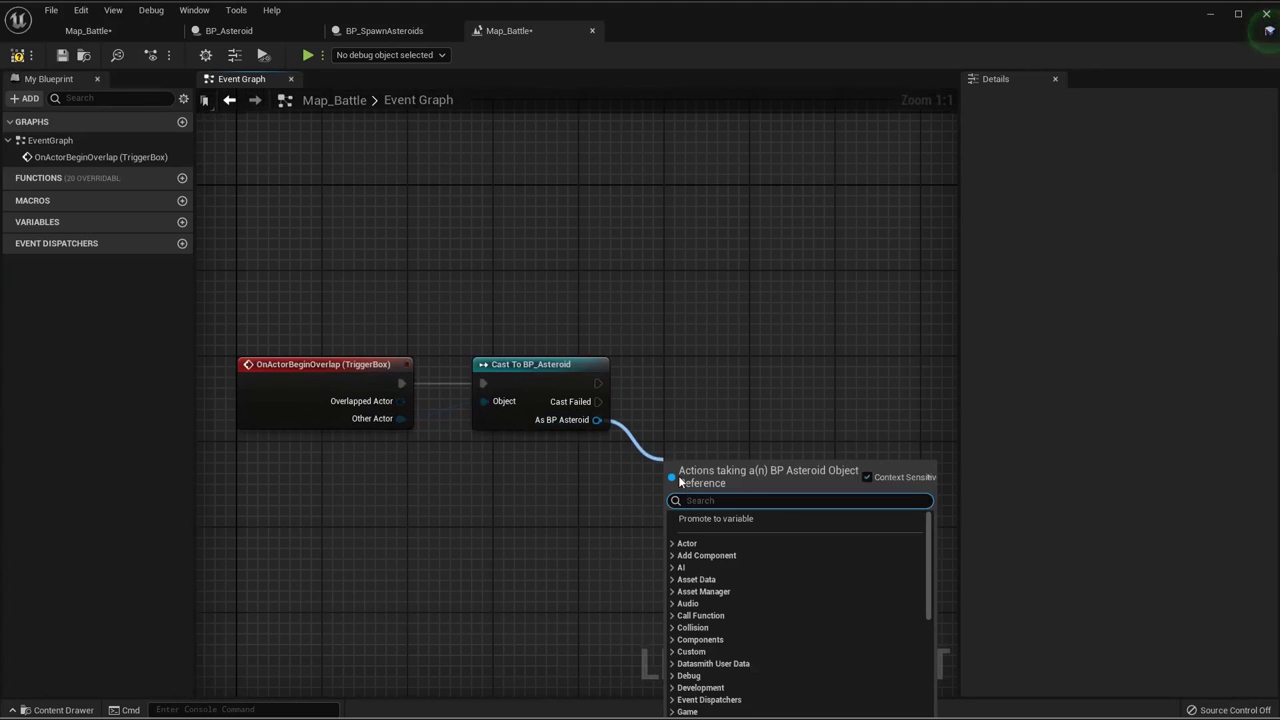
{"action": "type", "text": "estroy"}
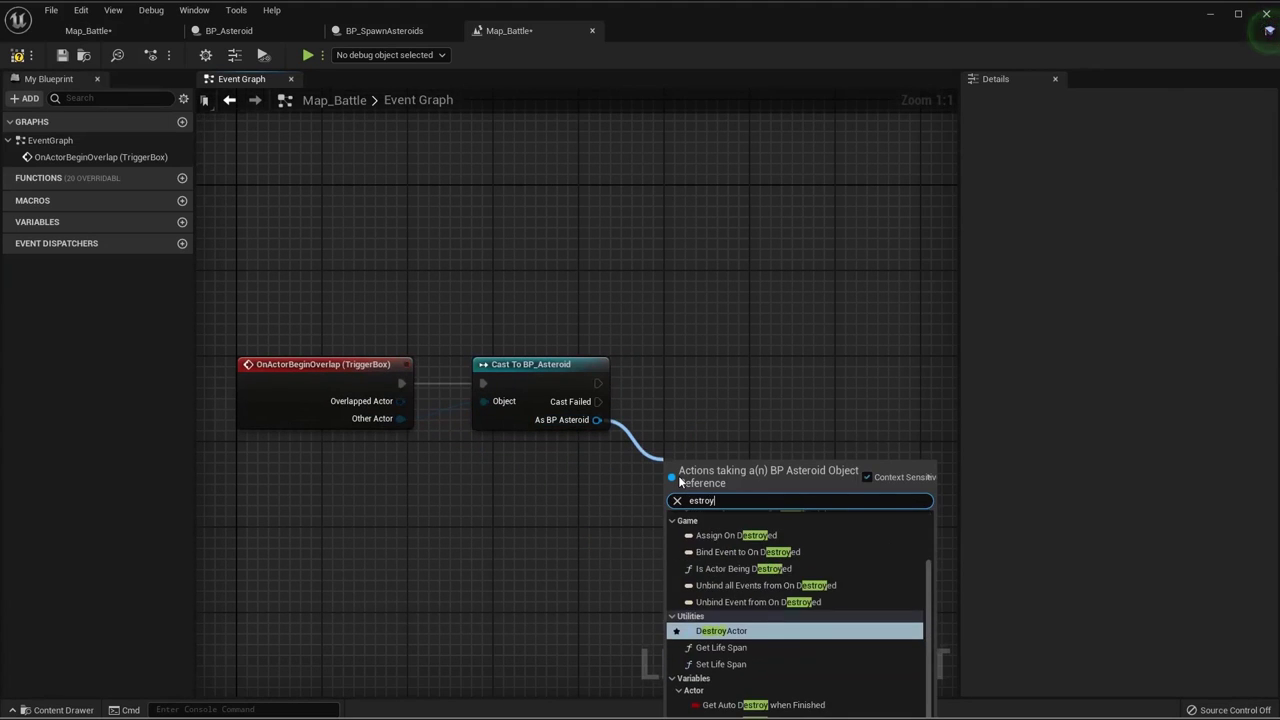
{"action": "left_click", "coordinate": [720, 630]}
{"action": "mouse_move", "coordinate": [715, 478]}
{"action": "left_mouse_down"}
{"action": "mouse_move", "coordinate": [708, 368]}
{"action": "mouse_move", "coordinate": [824, 430]}
{"action": "left_mouse_up"}
{"action": "left_click", "coordinate": [733, 497]}
Print the asteroid's name via Print String and Get Display Name, then play Map_Battle.
{"action": "type", "text": "print"}
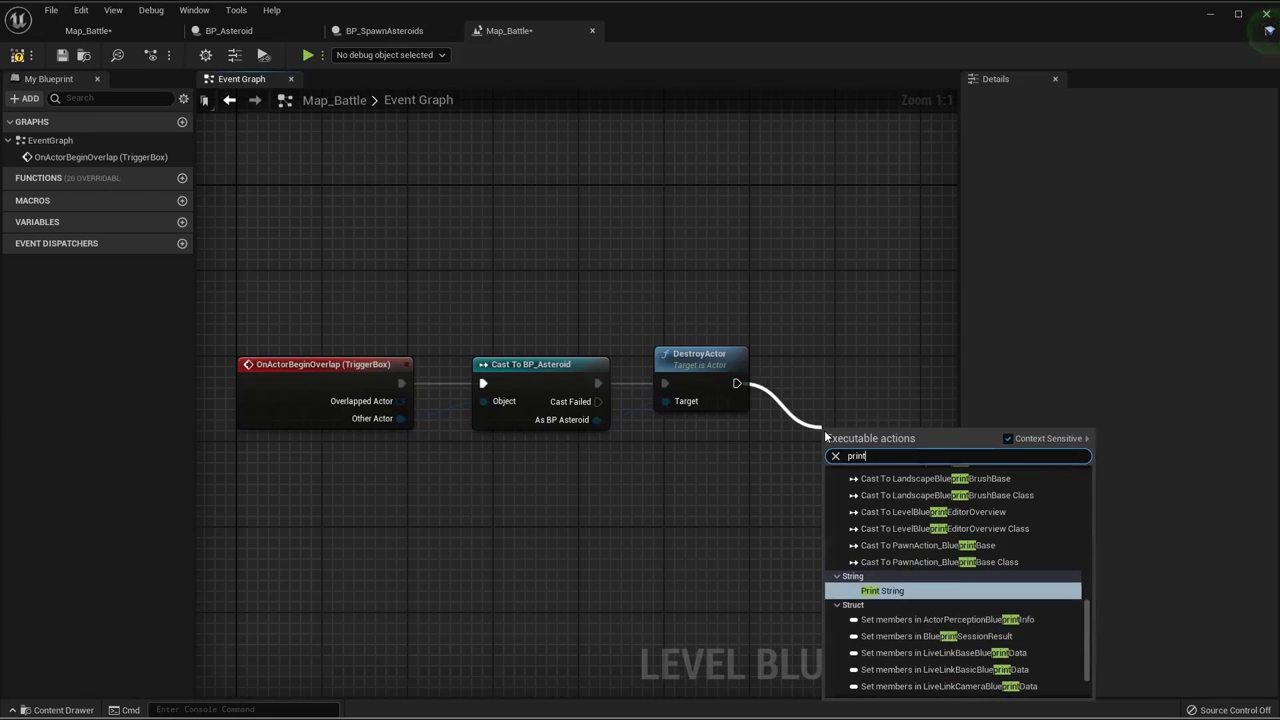
{"action": "left_click", "coordinate": [882, 590]}
{"action": "left_click_drag", "start_coordinate": [836, 477], "coordinate": [590, 428]}
{"action": "left_click_drag", "start_coordinate": [720, 418], "coordinate": [706, 504]}
{"action": "right_click_drag", "start_coordinate": [731, 503], "coordinate": [703, 515]}
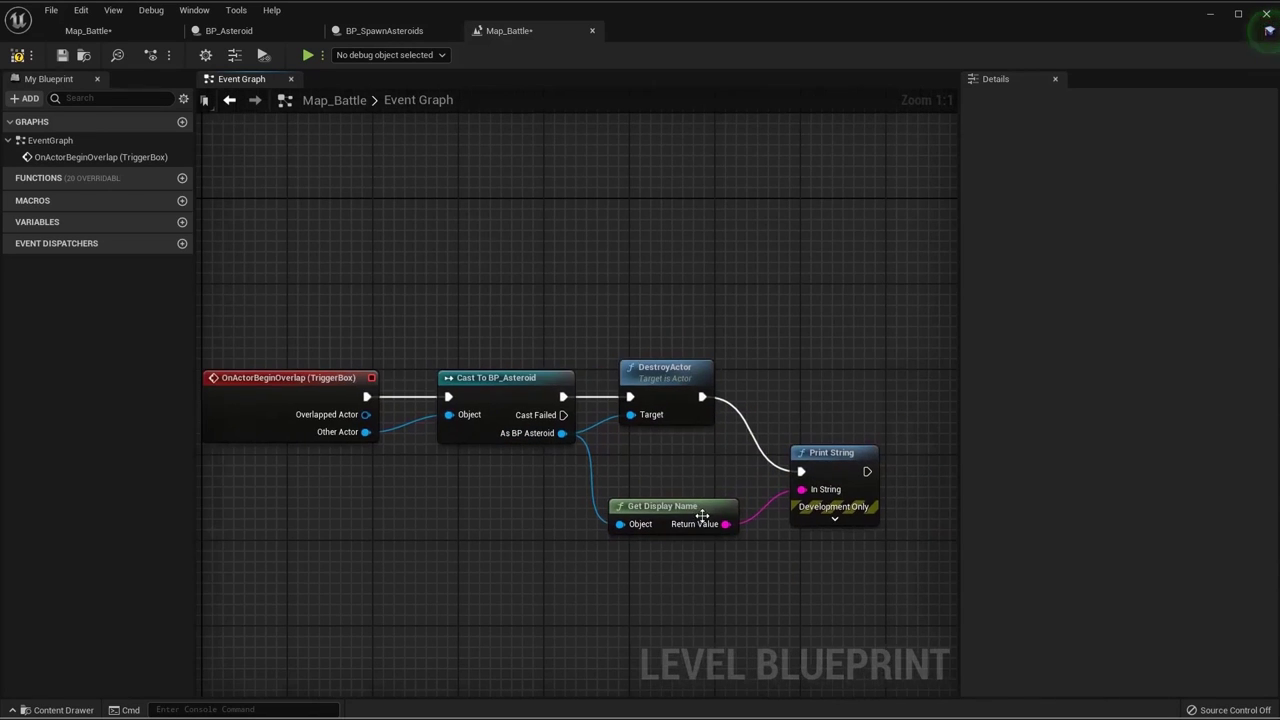
{"action": "left_click_drag", "start_coordinate": [703, 515], "coordinate": [690, 478]}
{"action": "left_click", "coordinate": [796, 511], "text": "ctrl"}
{"action": "left_click_drag", "start_coordinate": [796, 511], "coordinate": [817, 490]}
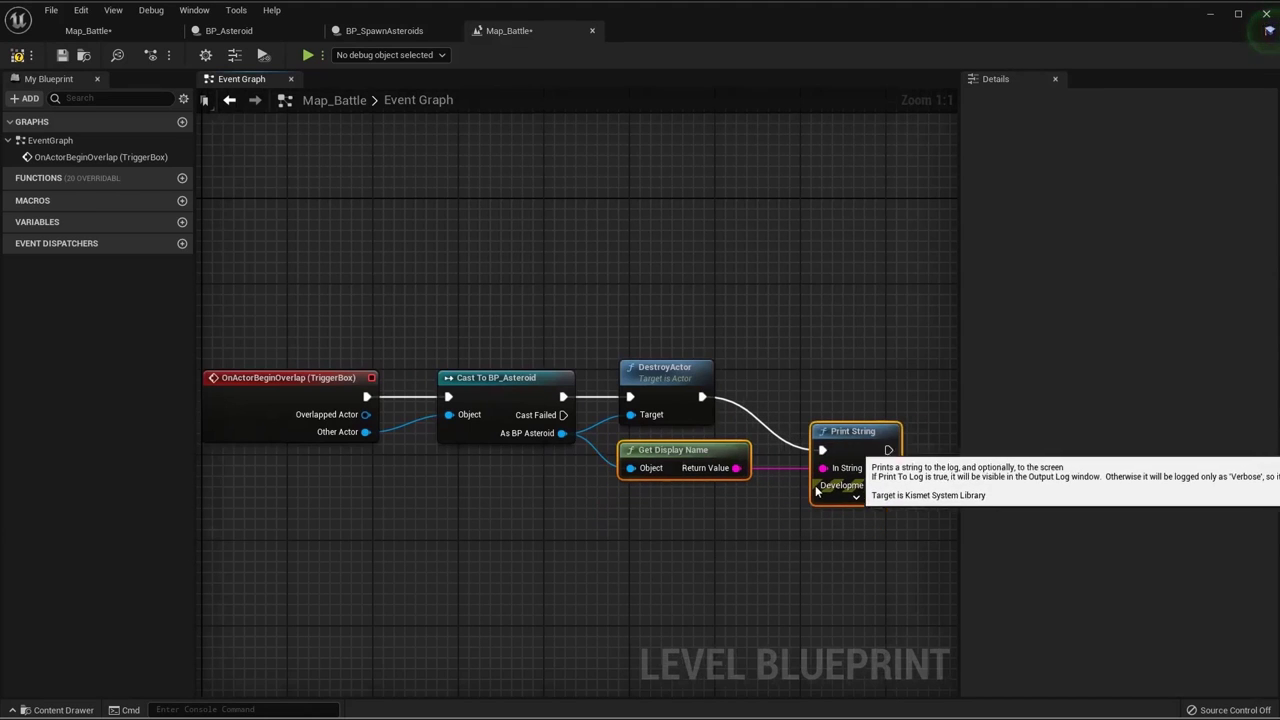
{"action": "right_click_drag", "start_coordinate": [730, 523], "coordinate": [710, 527]}
{"action": "left_click", "coordinate": [770, 573]}
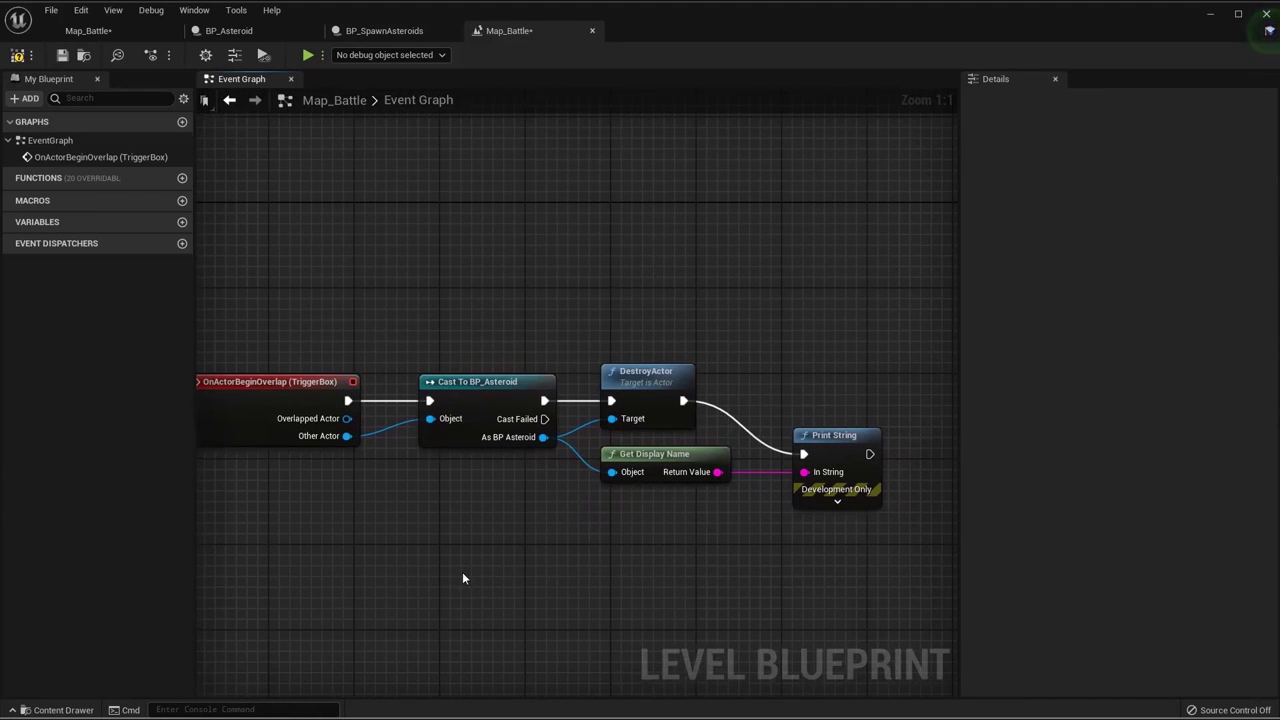
{"action": "right_click_drag", "start_coordinate": [462, 578], "coordinate": [506, 570]}
{"action": "left_click", "coordinate": [95, 31]}
{"action": "left_click", "coordinate": [580, 57]}
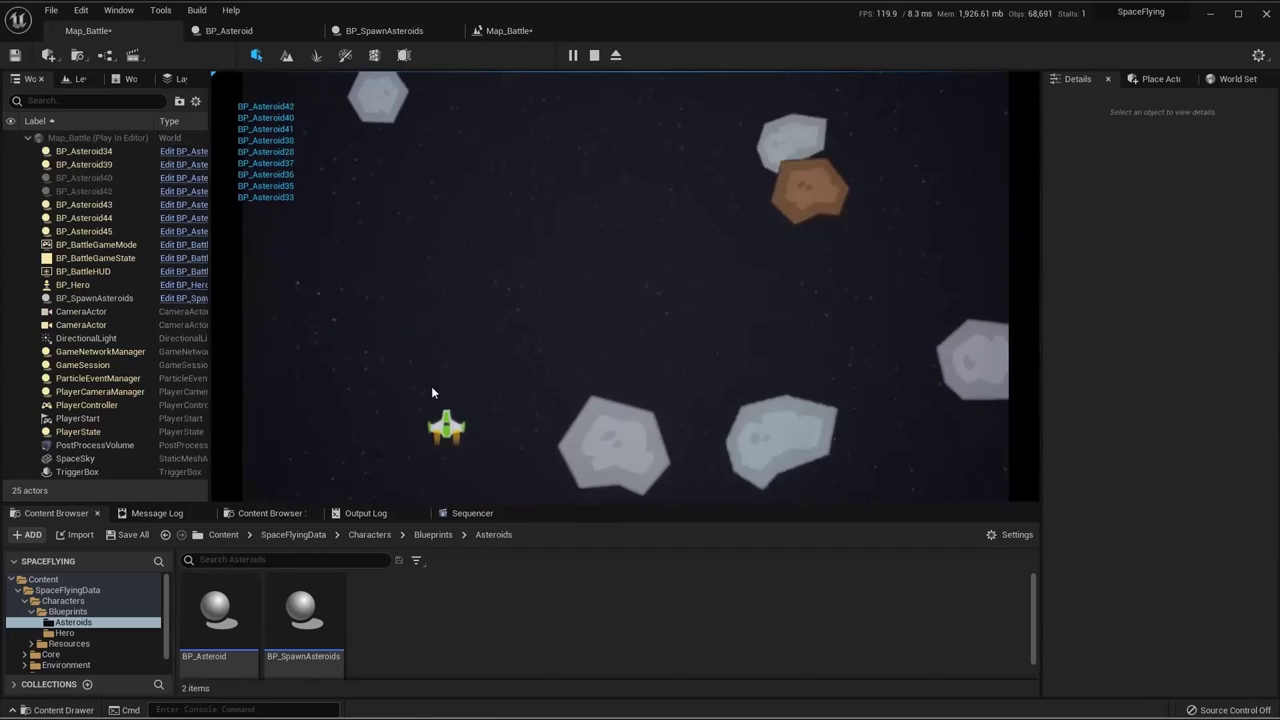
Stop the playtest, delete Print String and Get Display Name, and comment the remaining chain Destroy.
{"action": "key", "text": "Escape"}
{"action": "left_click", "coordinate": [509, 31]}
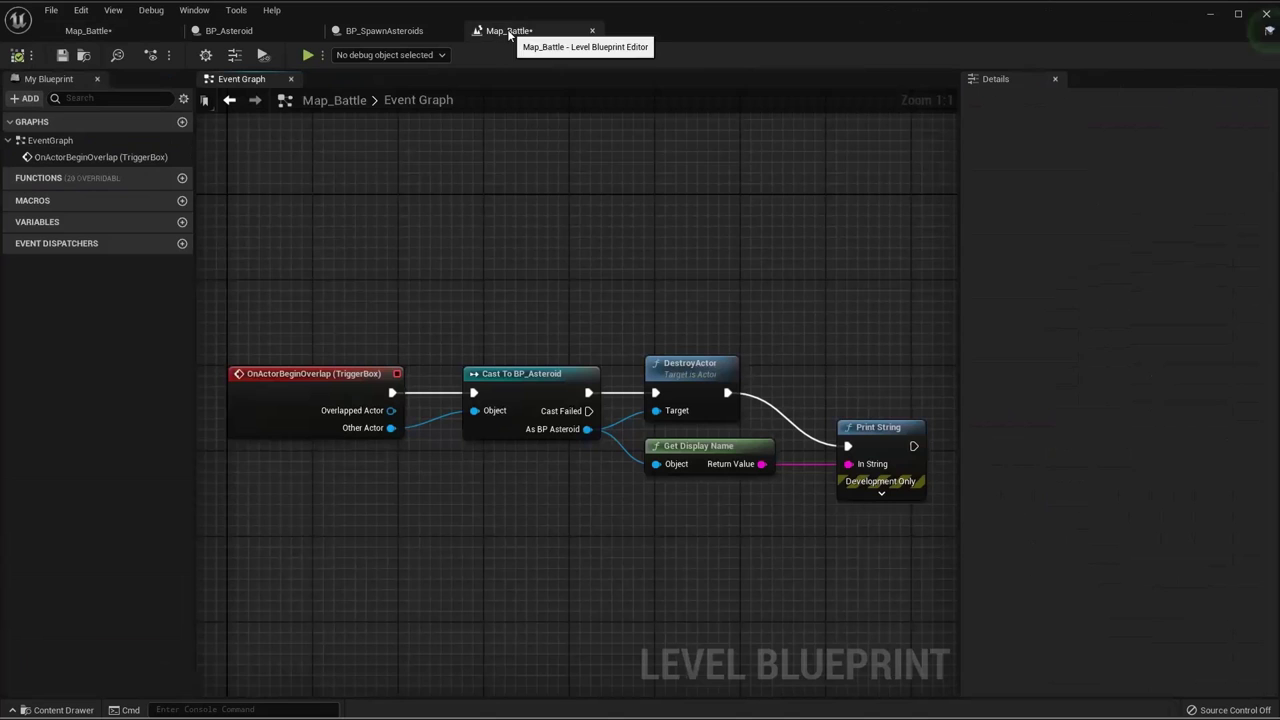
{"action": "left_click_drag", "start_coordinate": [853, 347], "coordinate": [636, 598]}
{"action": "key", "text": "Delete"}
{"action": "left_click_drag", "start_coordinate": [661, 524], "coordinate": [304, 293]}
{"action": "type", "text": "c"}
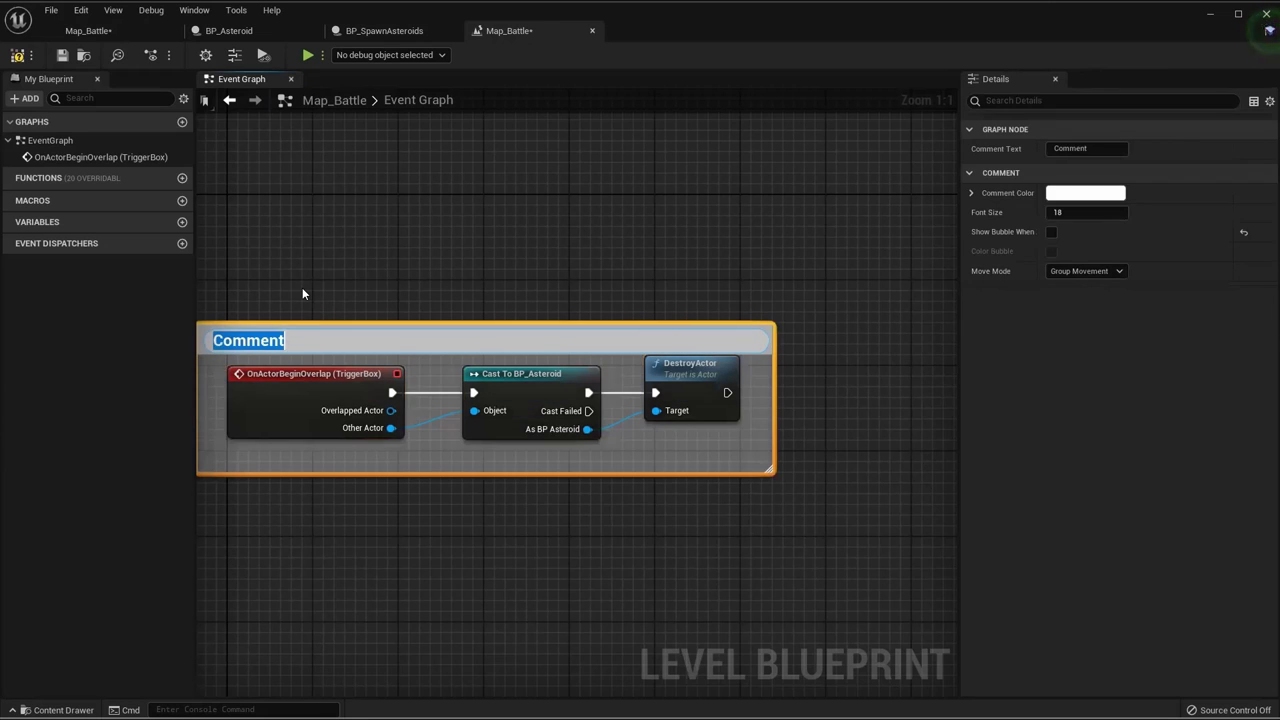
{"action": "type", "text": "Destroy"}
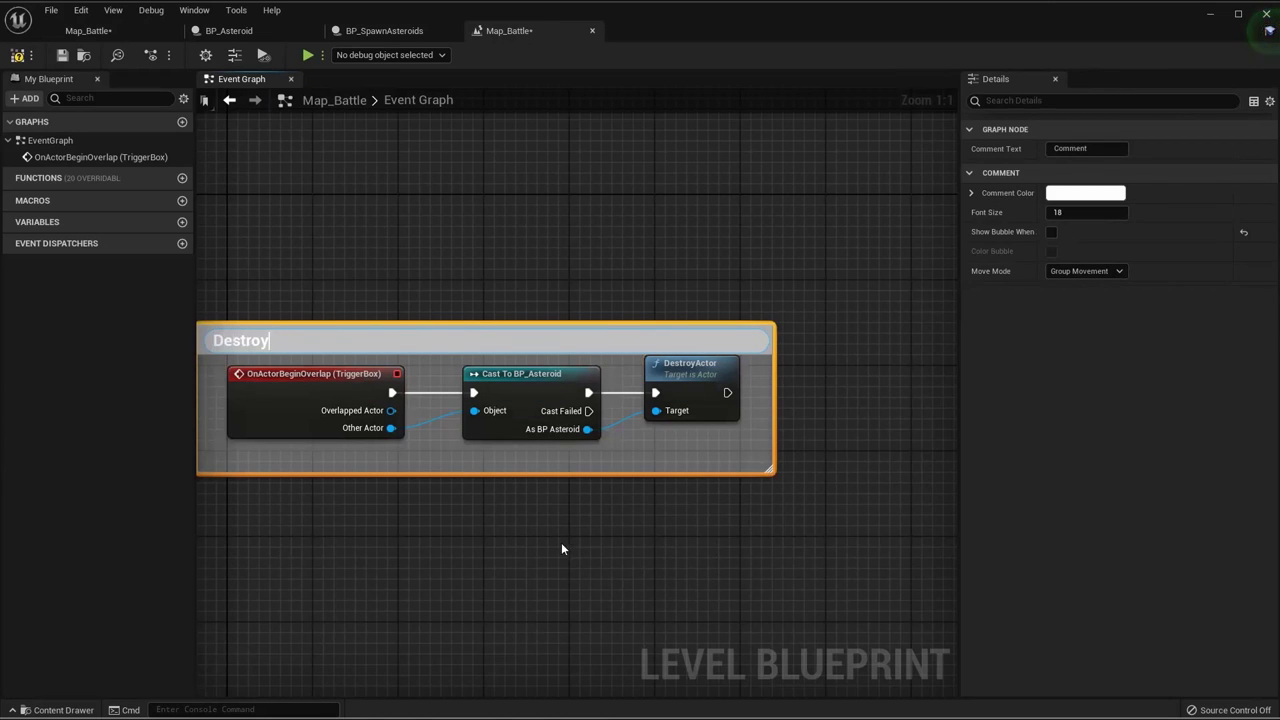
{"action": "left_click", "coordinate": [561, 549]}
Close the Map_Battle, BP_SpawnAsteroids and BP_Asteroid tabs, then open BP_Hero from Blueprints/Hero on its Event Graph.
{"action": "left_click", "coordinate": [592, 30]}
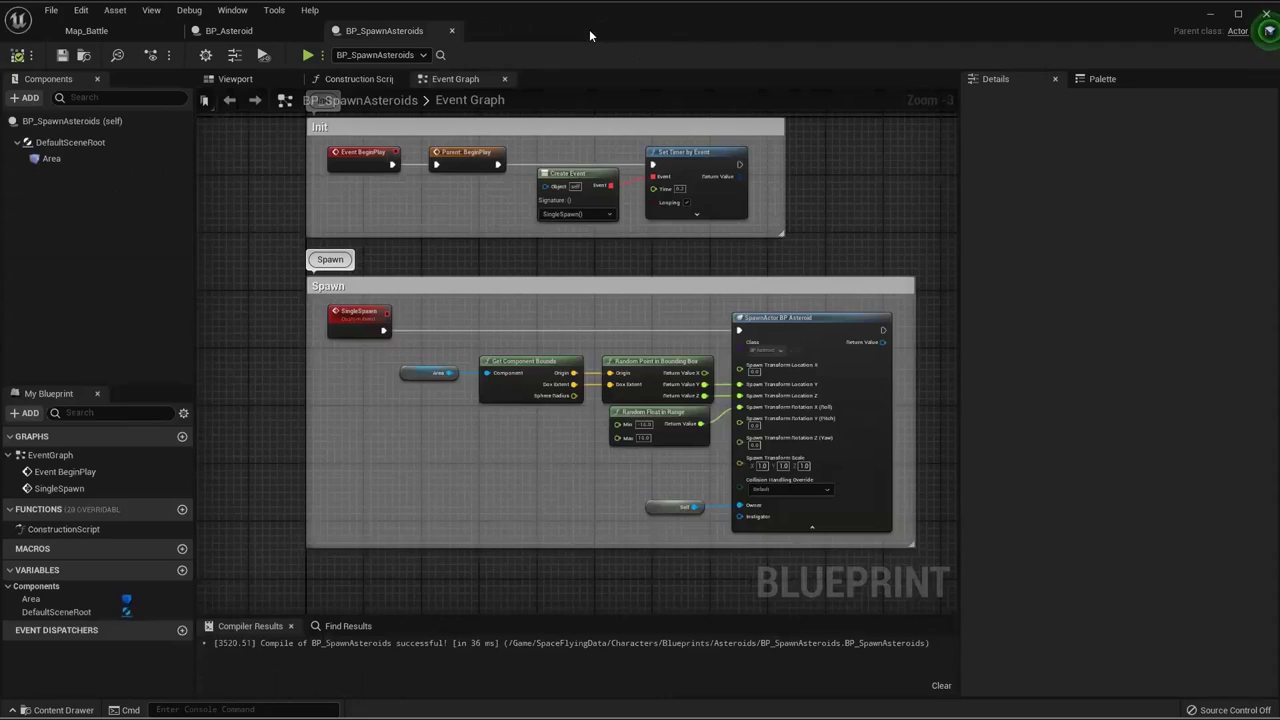
{"action": "left_click", "coordinate": [451, 30]}
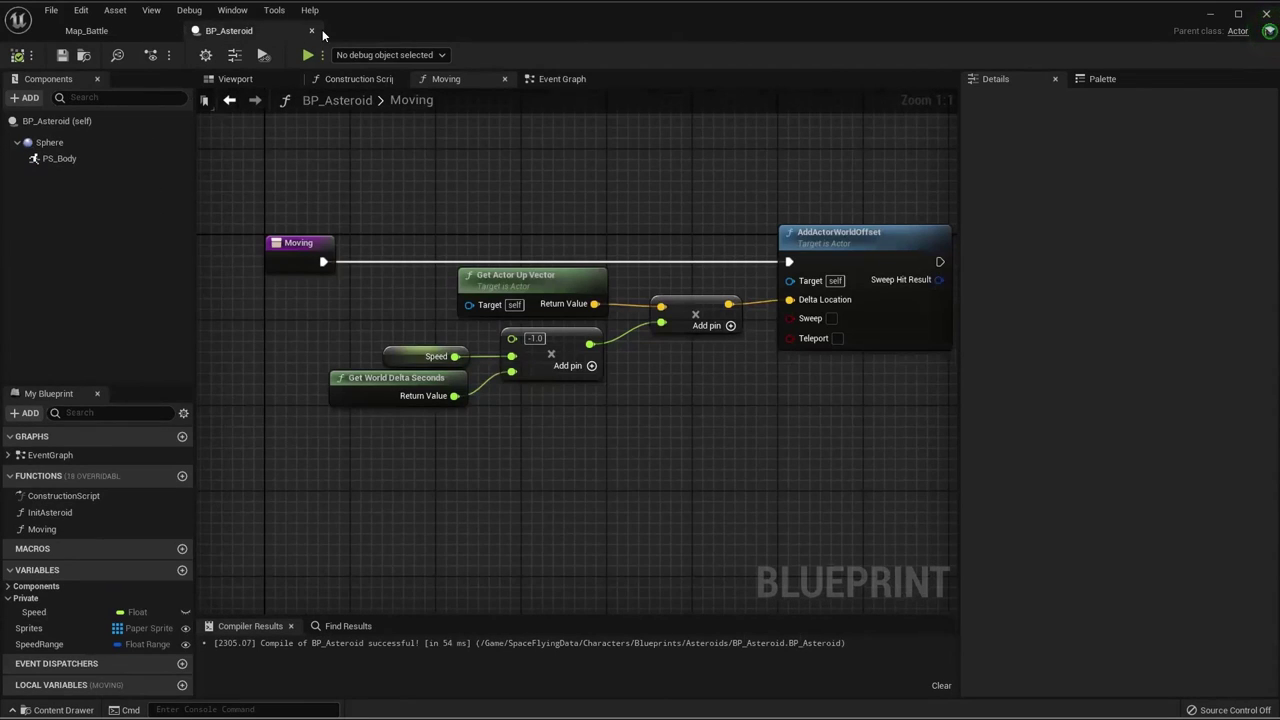
{"action": "left_click", "coordinate": [311, 30]}
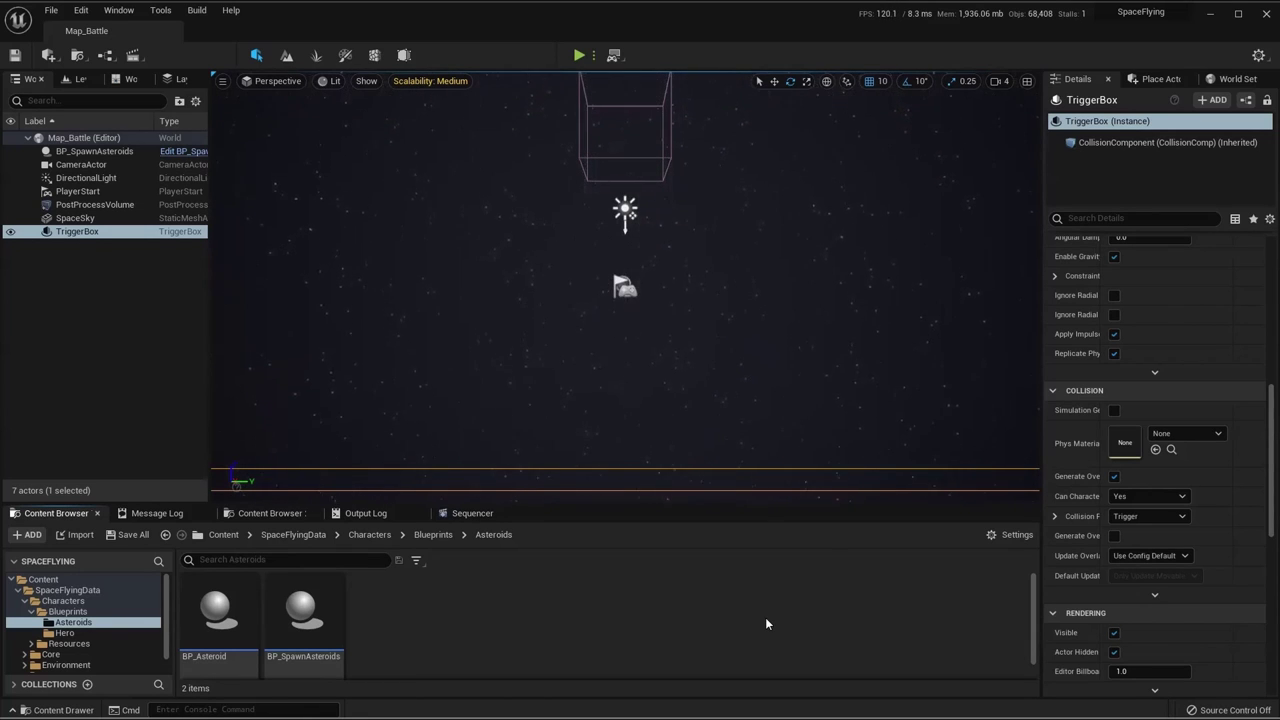
{"action": "left_click", "coordinate": [80, 611]}
{"action": "double_click", "coordinate": [285, 630]}
{"action": "double_click", "coordinate": [218, 615]}
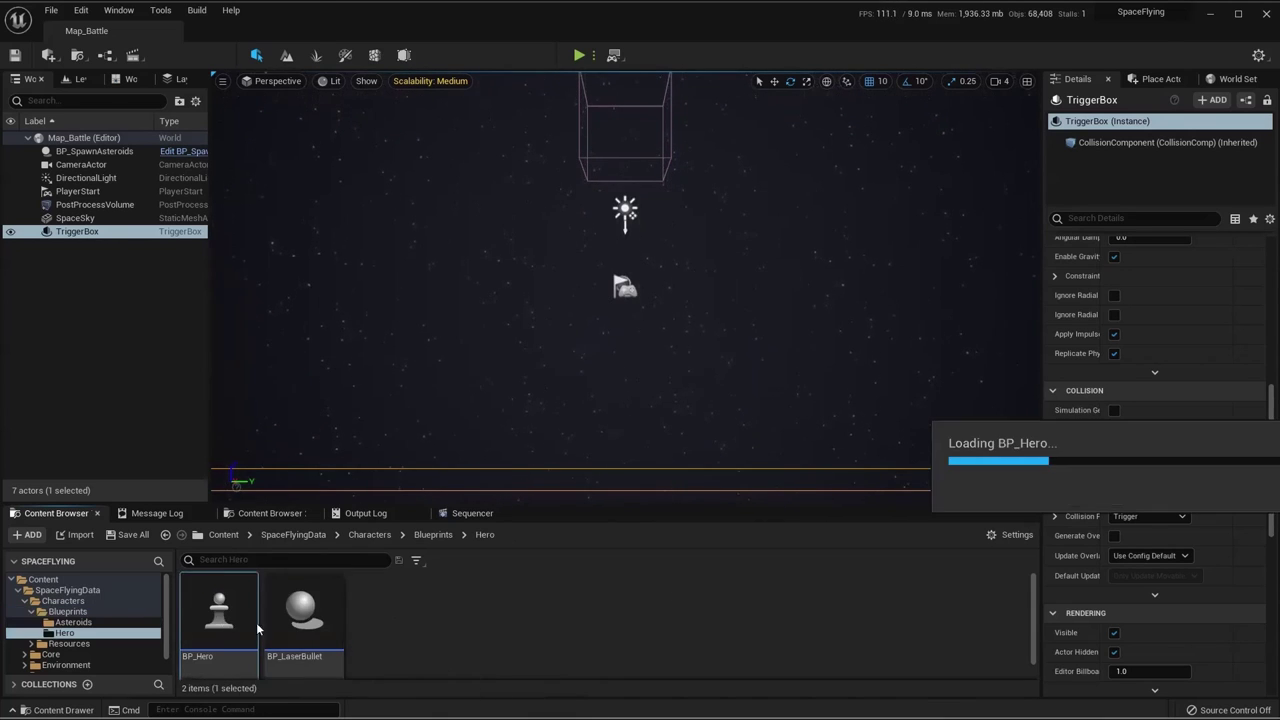
{"action": "middle_click", "coordinate": [590, 75]}
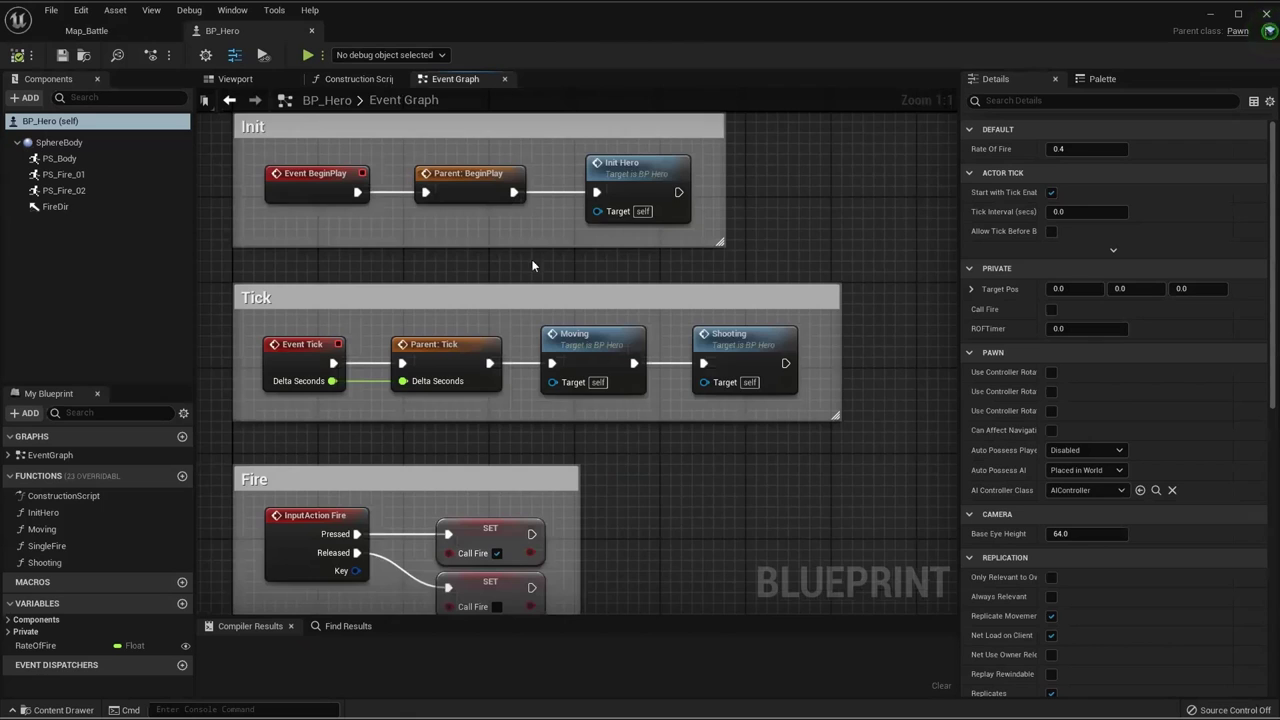
Add an On Component Begin Overlap event for the SphereBody component.
{"action": "scroll", "coordinate": [532, 265], "scroll_direction": "down", "scroll_amount": 2}
{"action": "right_click_drag", "start_coordinate": [446, 582], "coordinate": [454, 413]}
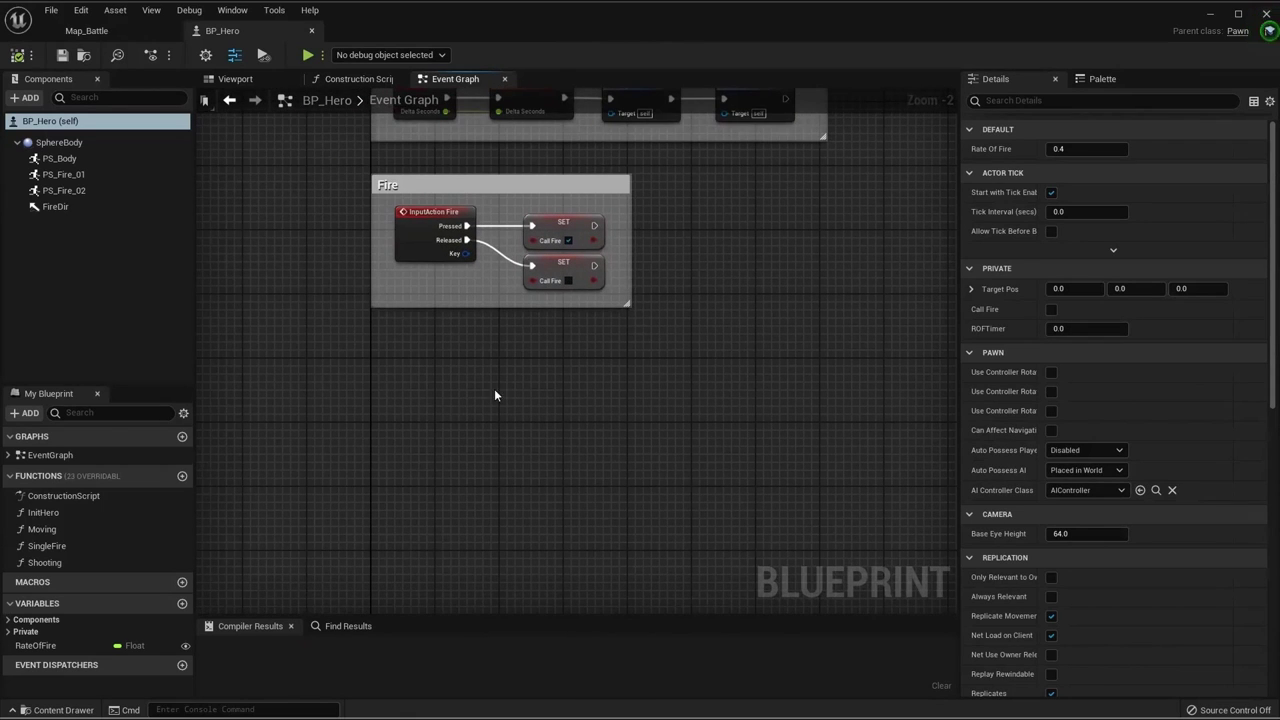
{"action": "left_click", "coordinate": [70, 142]}
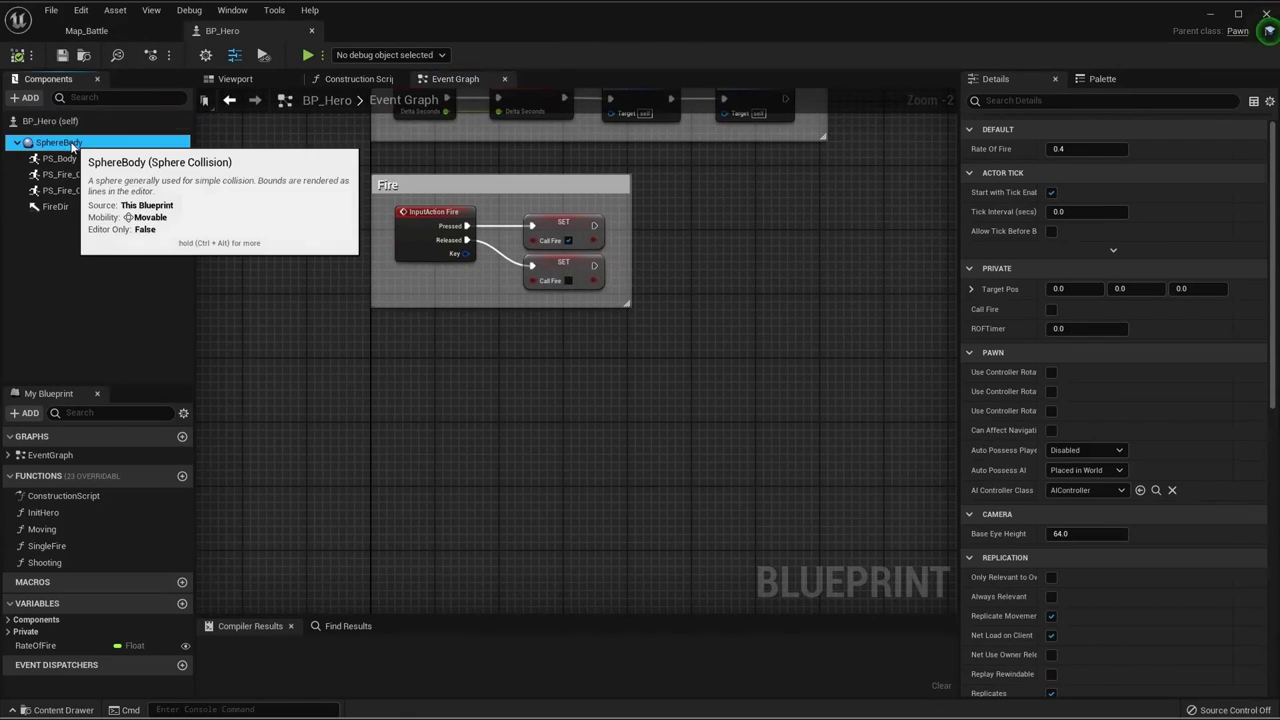
{"action": "scroll", "coordinate": [1100, 550], "scroll_direction": "down", "scroll_amount": 5}
{"action": "scroll", "coordinate": [1106, 597], "scroll_direction": "down", "scroll_amount": 5}
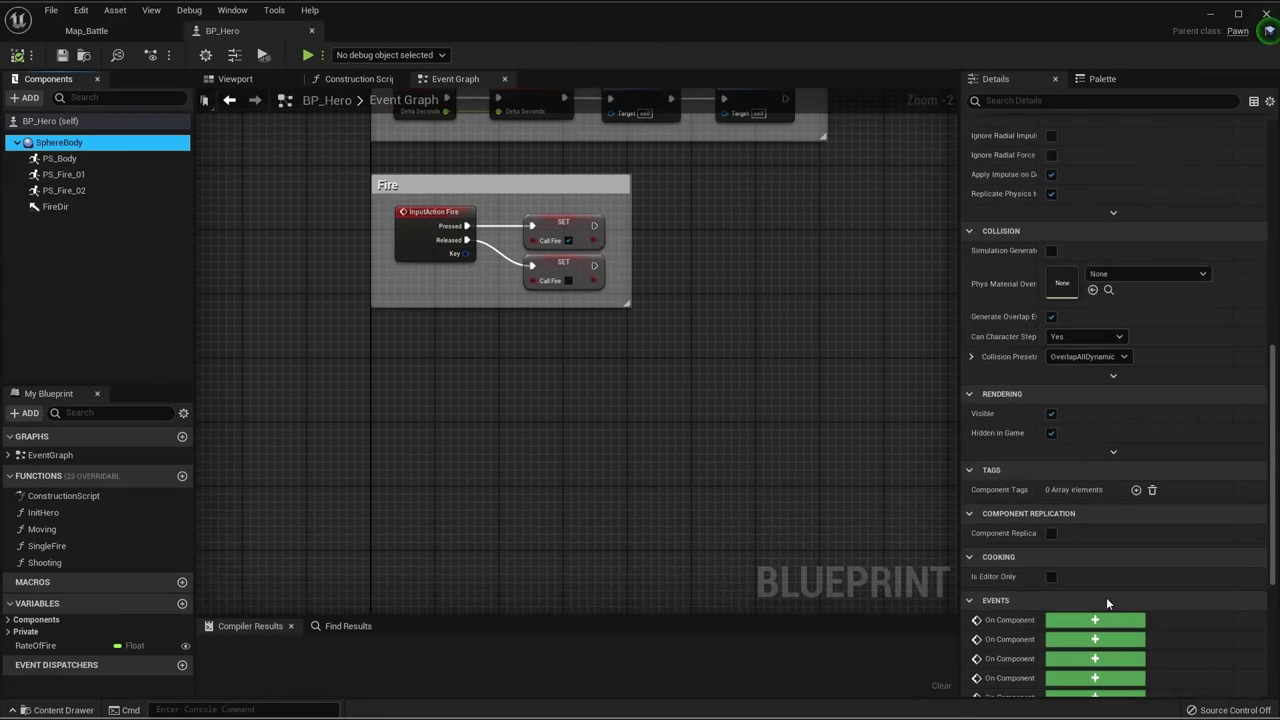
{"action": "scroll", "coordinate": [1080, 520], "scroll_direction": "down", "scroll_amount": 5}
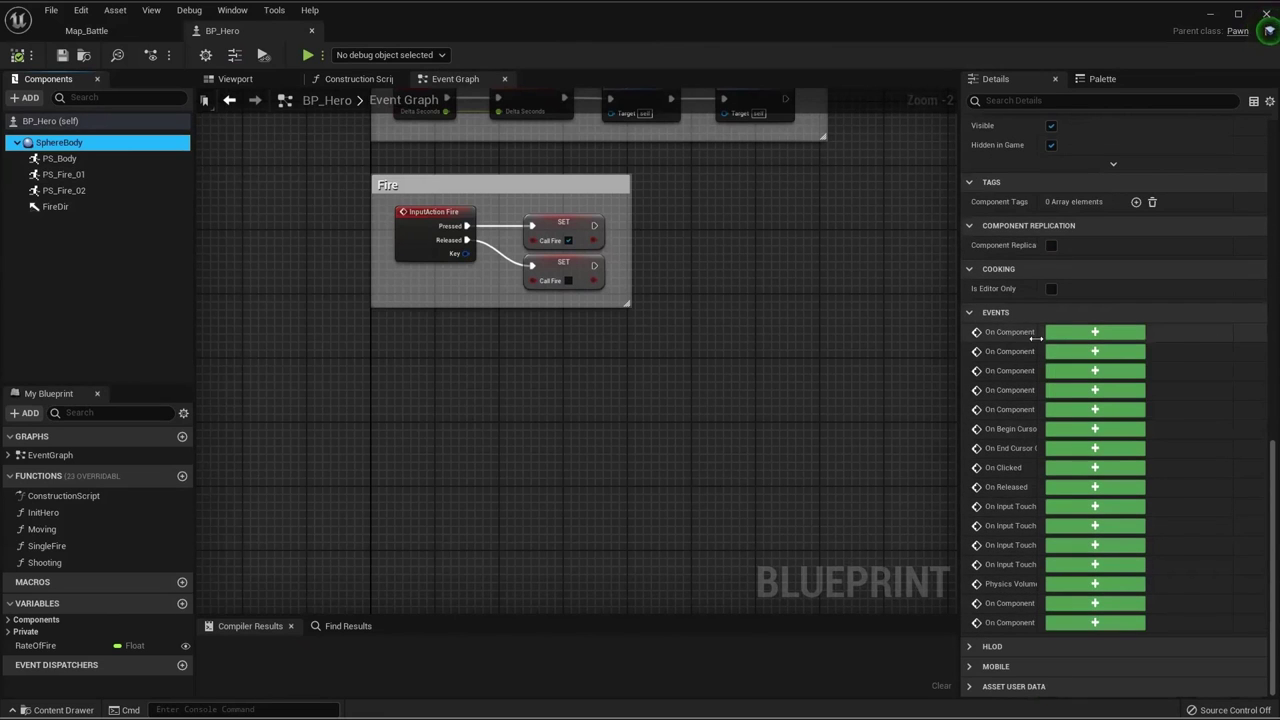
{"action": "left_click_drag", "start_coordinate": [1042, 350], "coordinate": [1086, 352]}
{"action": "left_click", "coordinate": [1150, 351]}
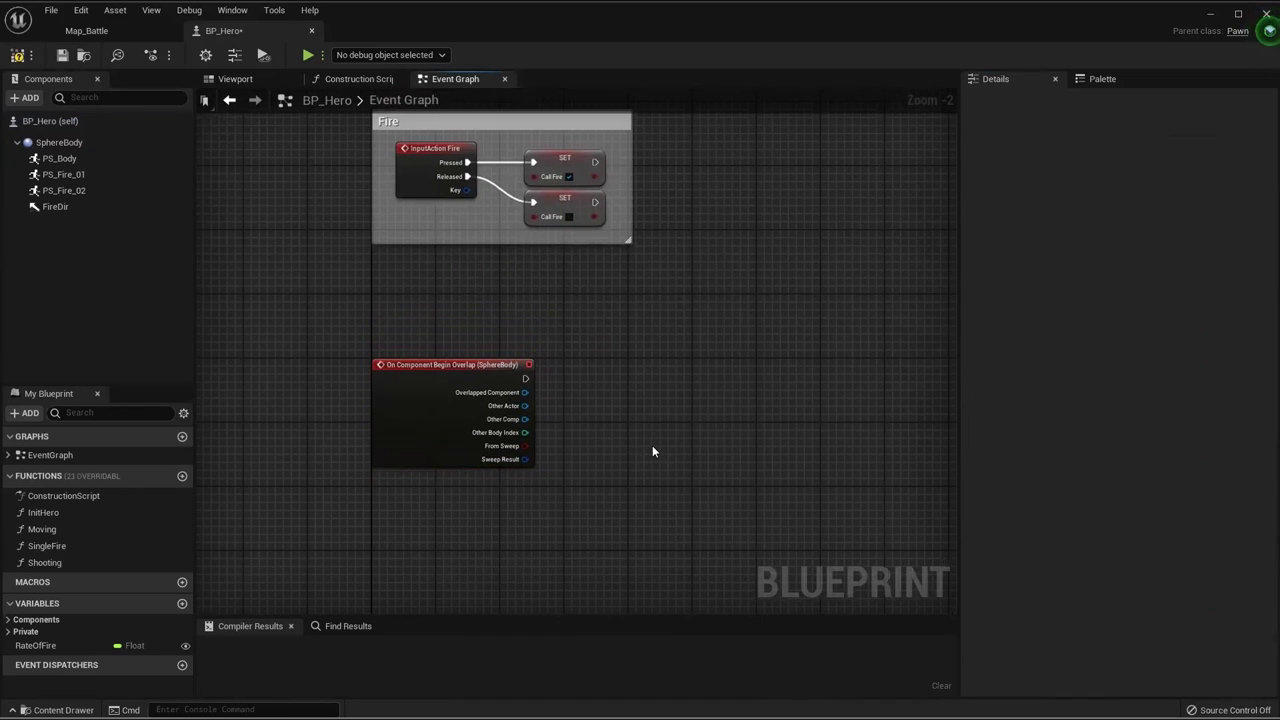
{"action": "left_click", "coordinate": [640, 445]}
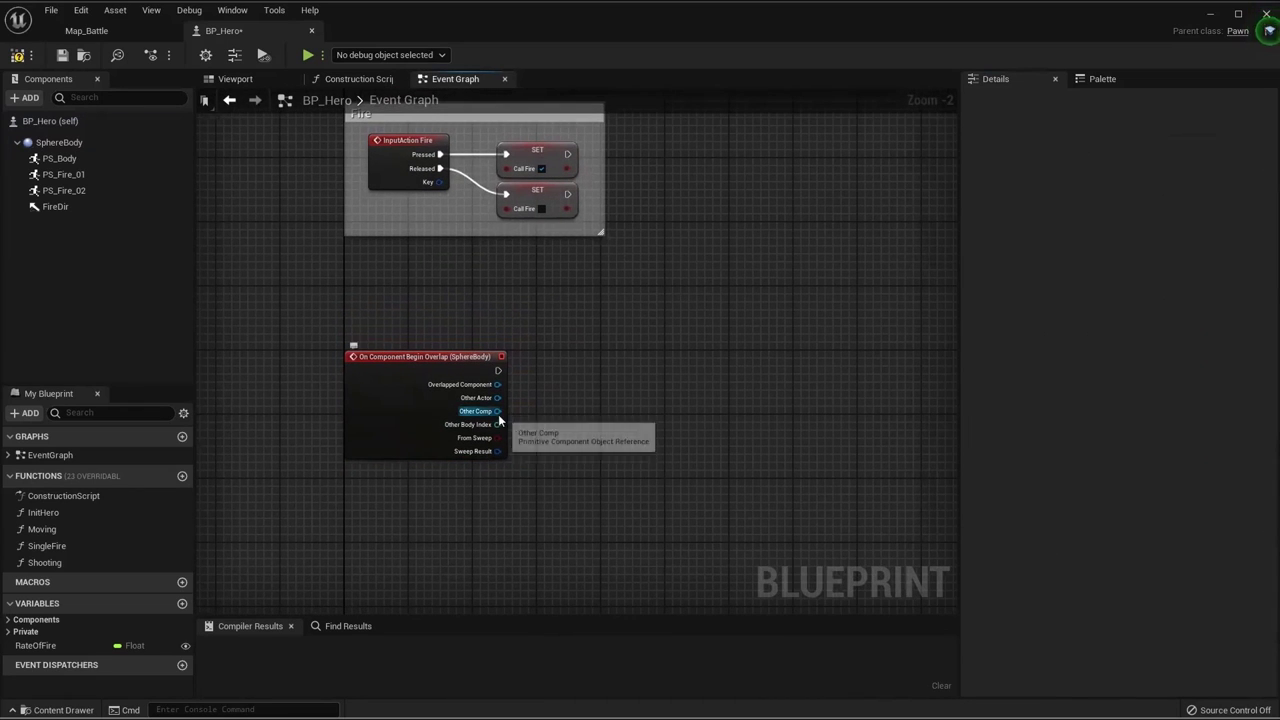
Add a GetClass node fed by the overlap's Other Actor pin.
{"action": "left_click_drag", "start_coordinate": [497, 397], "coordinate": [522, 467]}
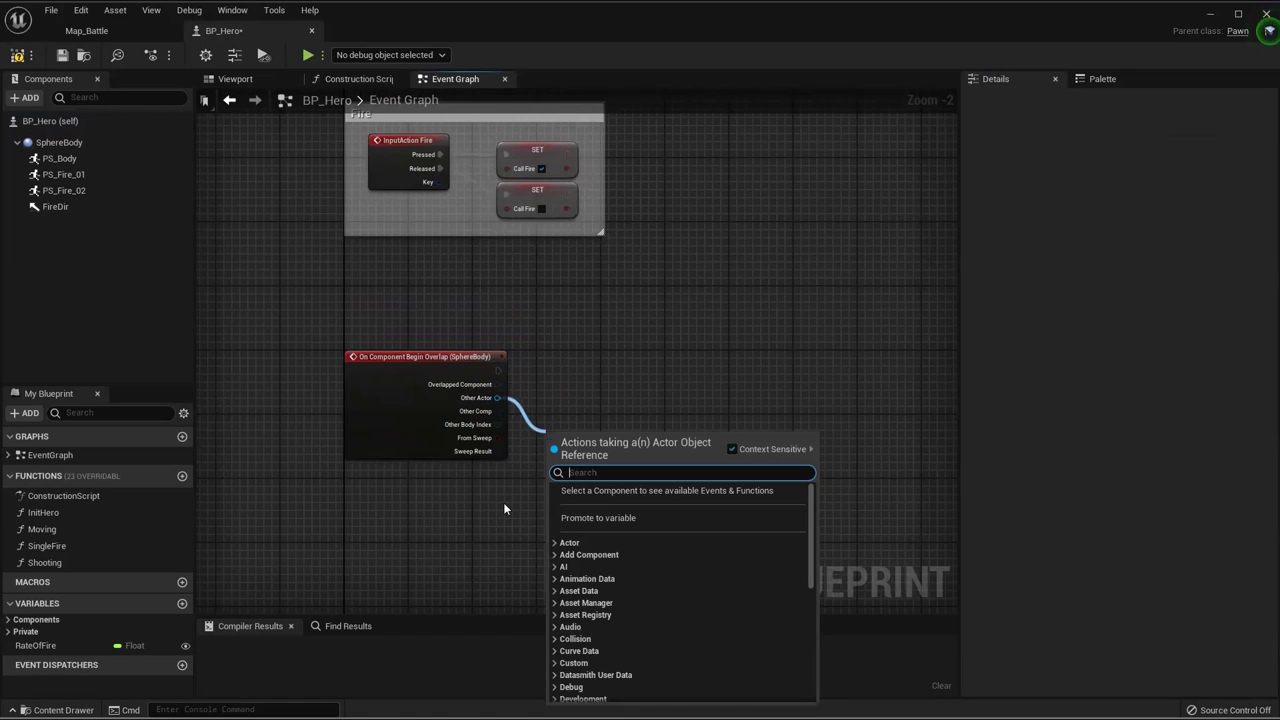
{"action": "type", "text": "get"}
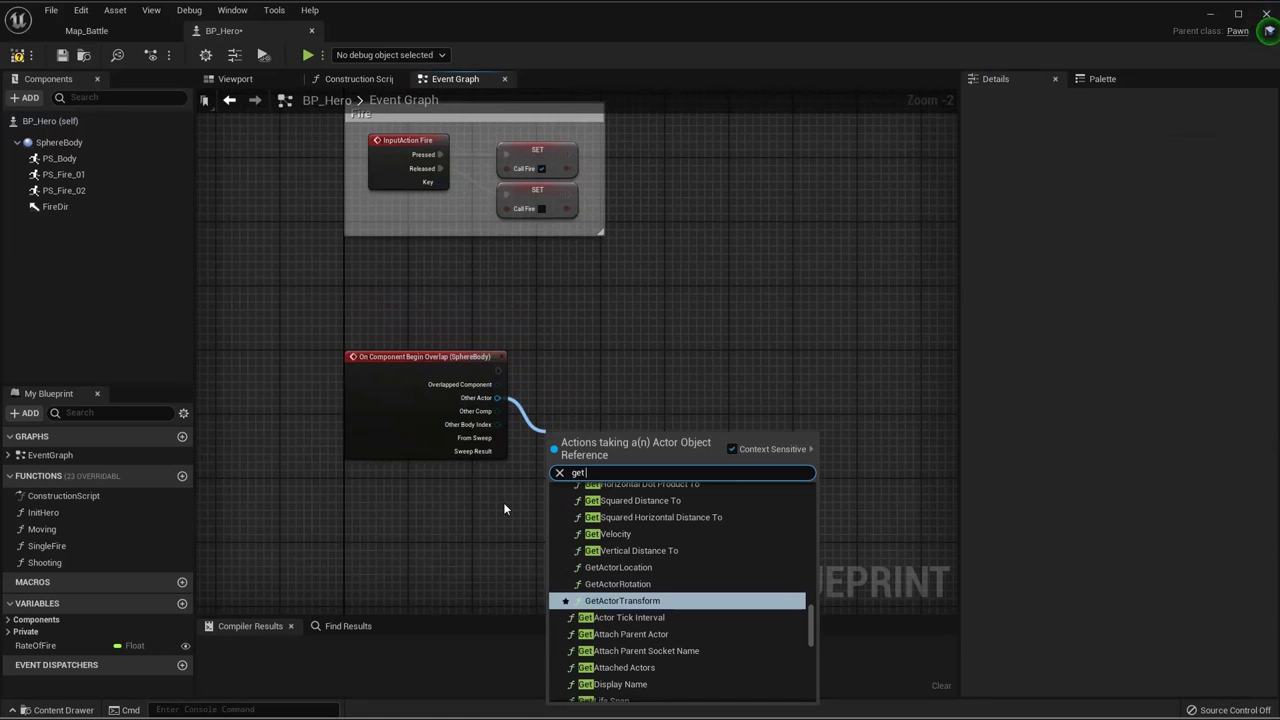
{"action": "type", "text": "class"}
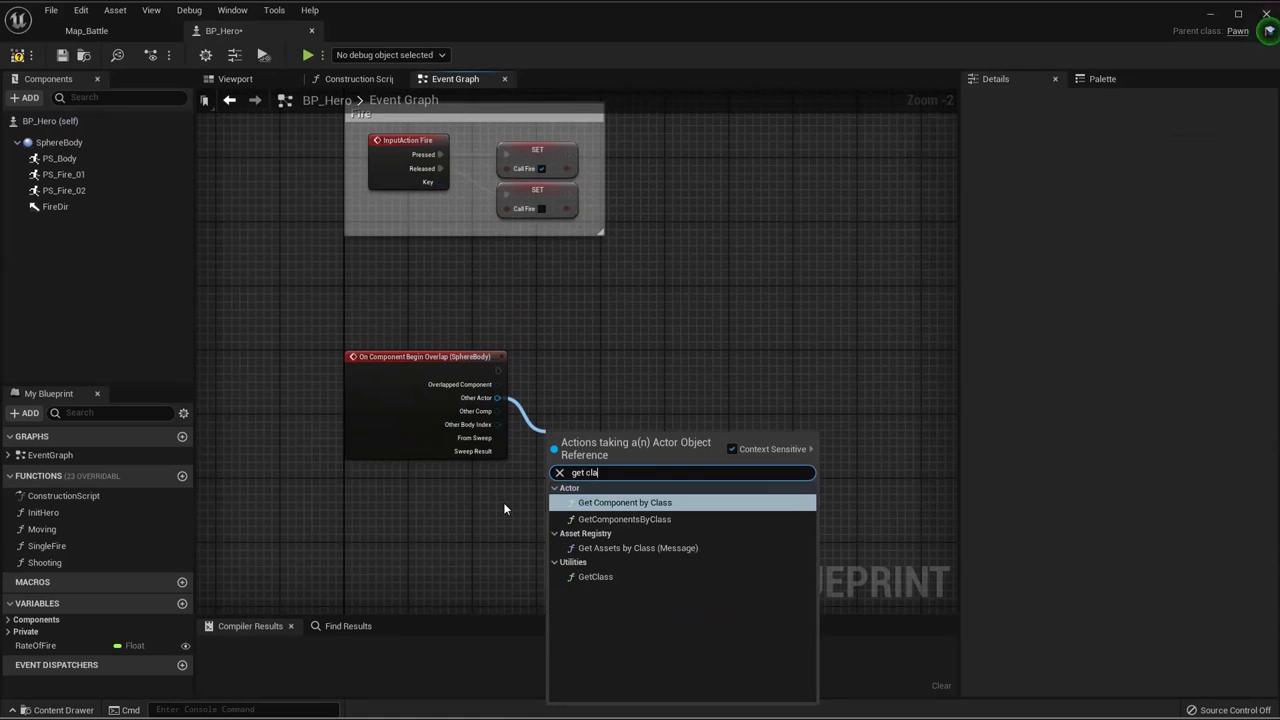
{"action": "left_click", "coordinate": [603, 578]}
Add a Class Is Child Of node with Parent Class BP_Asteroid after GetClass.
{"action": "left_click_drag", "start_coordinate": [556, 461], "coordinate": [626, 477]}
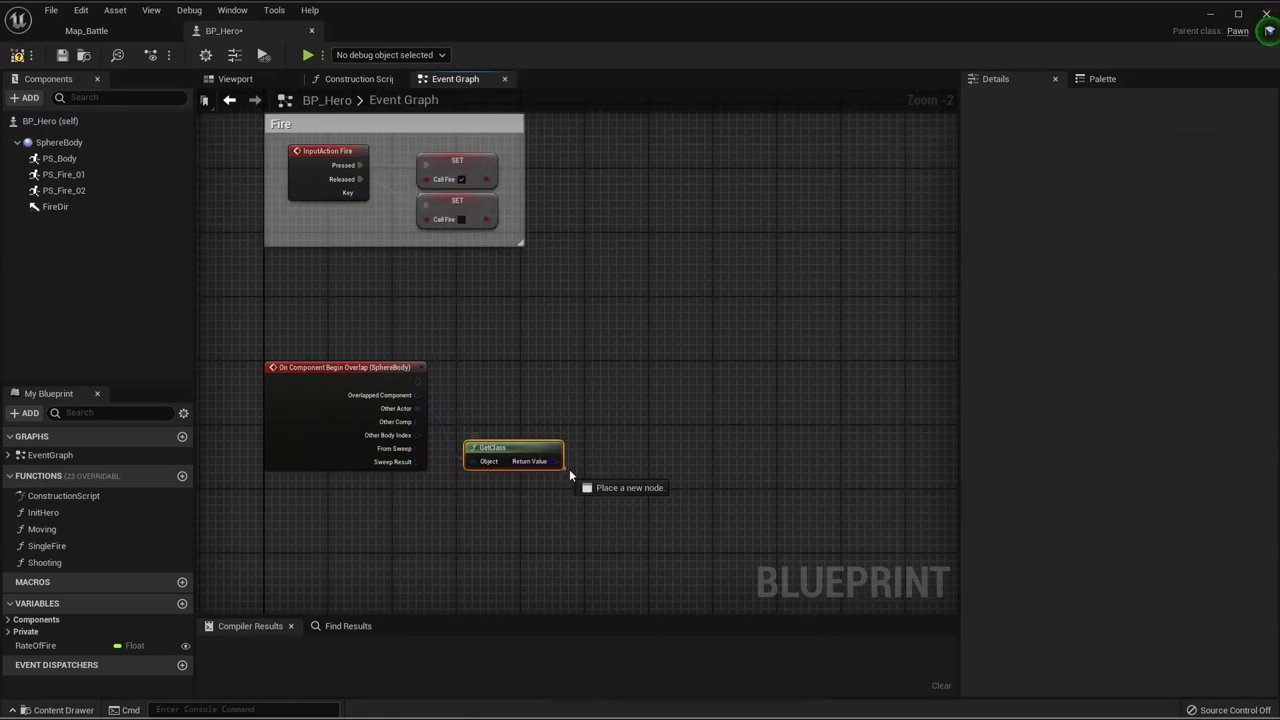
{"action": "type", "text": "class"}
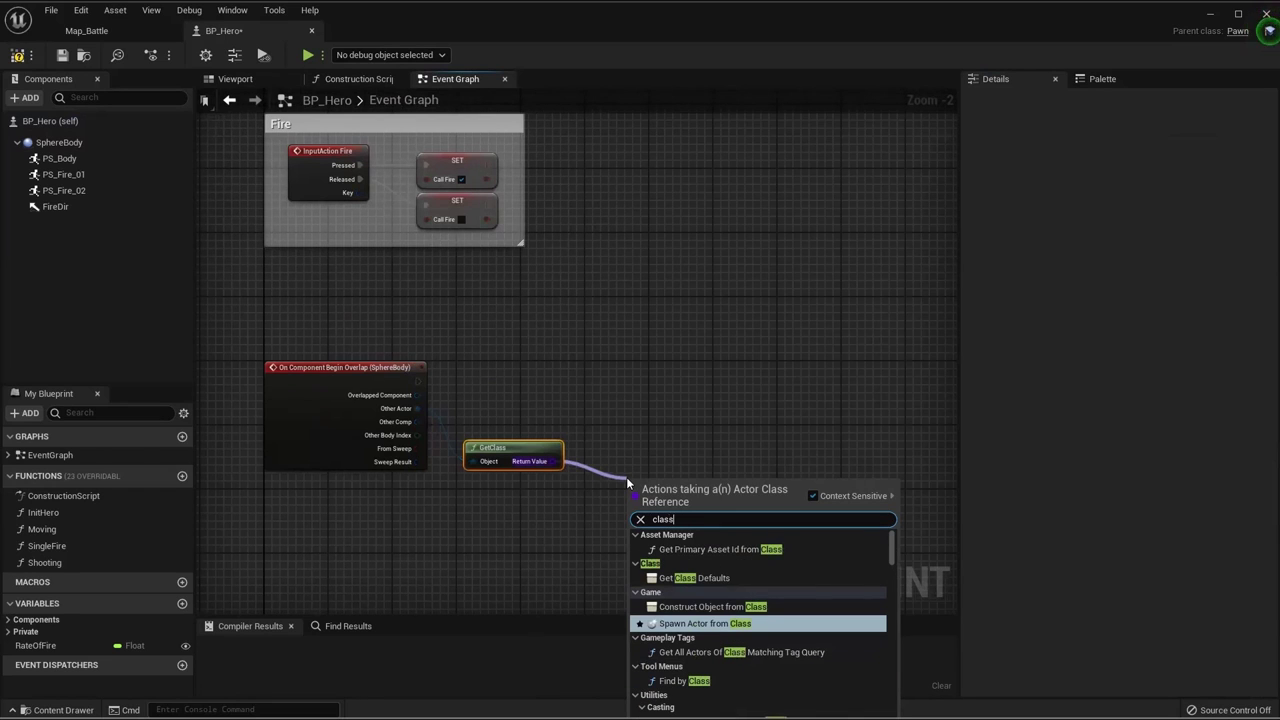
{"action": "type", "text": " is chil"}
{"action": "left_click", "coordinate": [706, 548]}
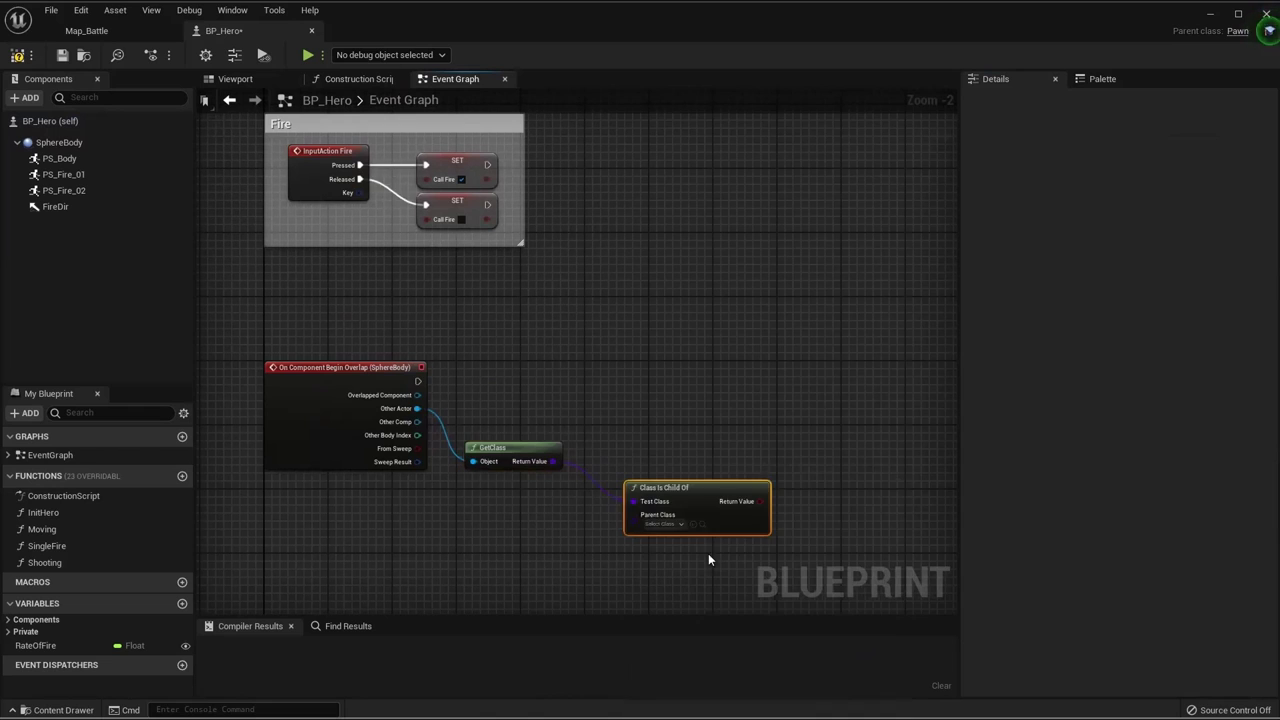
{"action": "left_click", "coordinate": [626, 484]}
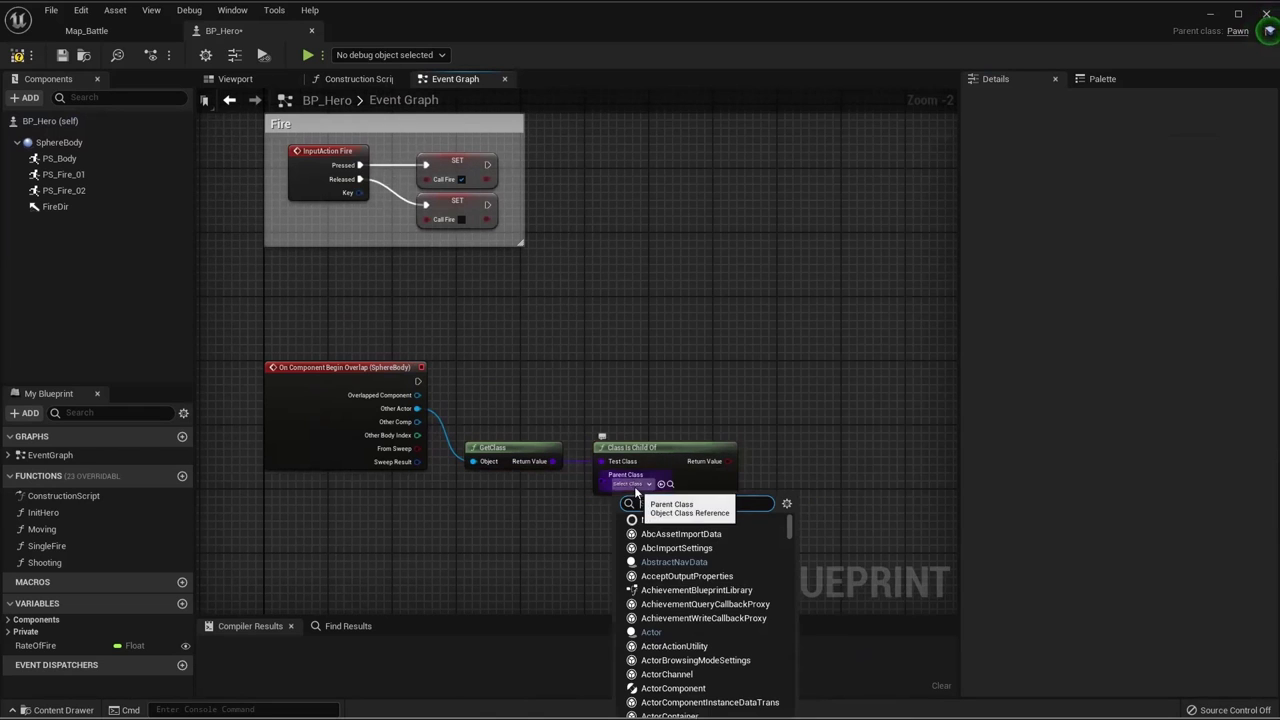
{"action": "type", "text": "aster"}
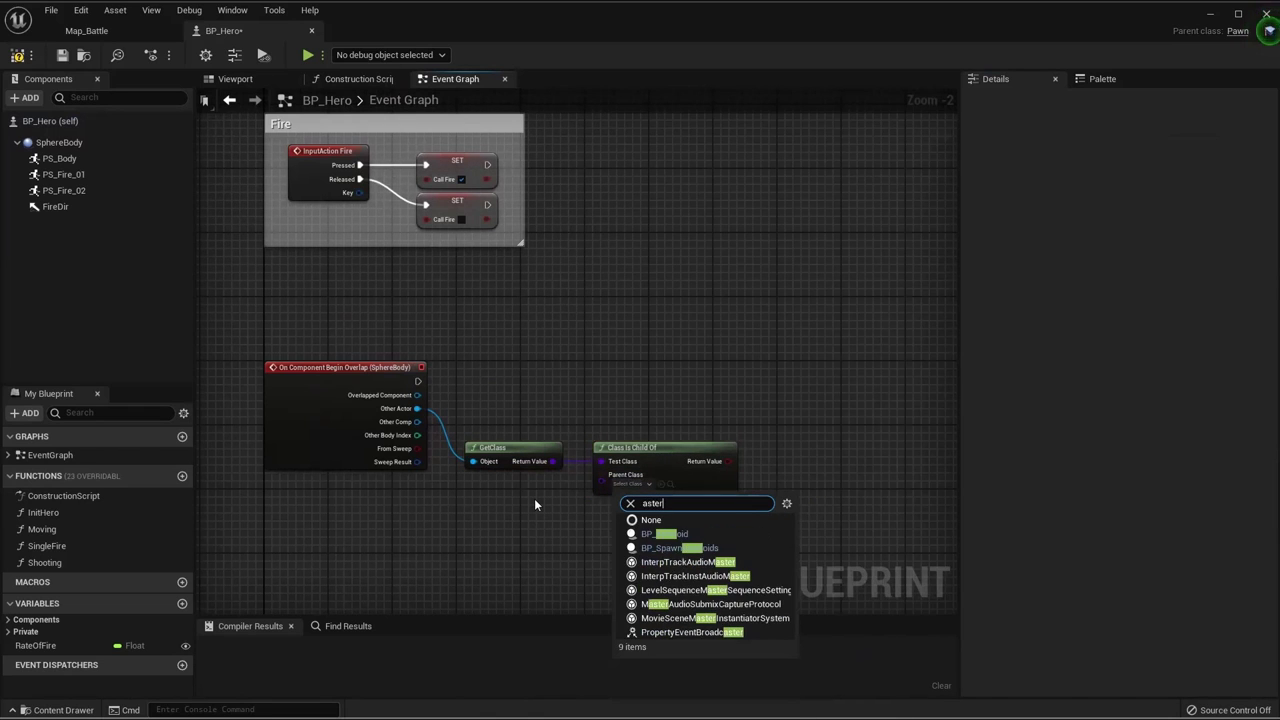
{"action": "left_click", "coordinate": [664, 533]}
{"action": "scroll", "coordinate": [621, 509], "scroll_direction": "up", "scroll_amount": 2}
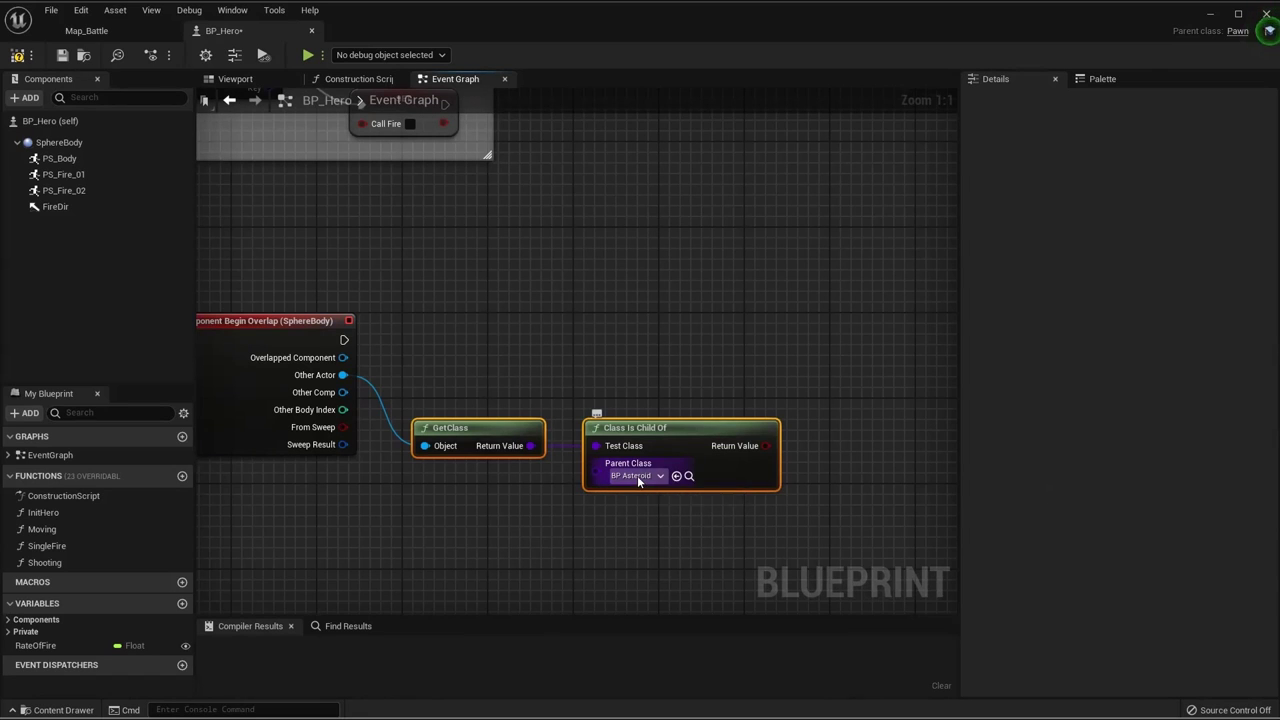
Add a Branch driven by the class check and the overlap execution, then tidy the nodes.
{"action": "right_click_drag", "start_coordinate": [794, 530], "coordinate": [762, 541]}
{"action": "left_click", "coordinate": [829, 383]}
{"action": "left_click", "coordinate": [852, 362]}
{"action": "left_click_drag", "start_coordinate": [864, 405], "coordinate": [733, 456]}
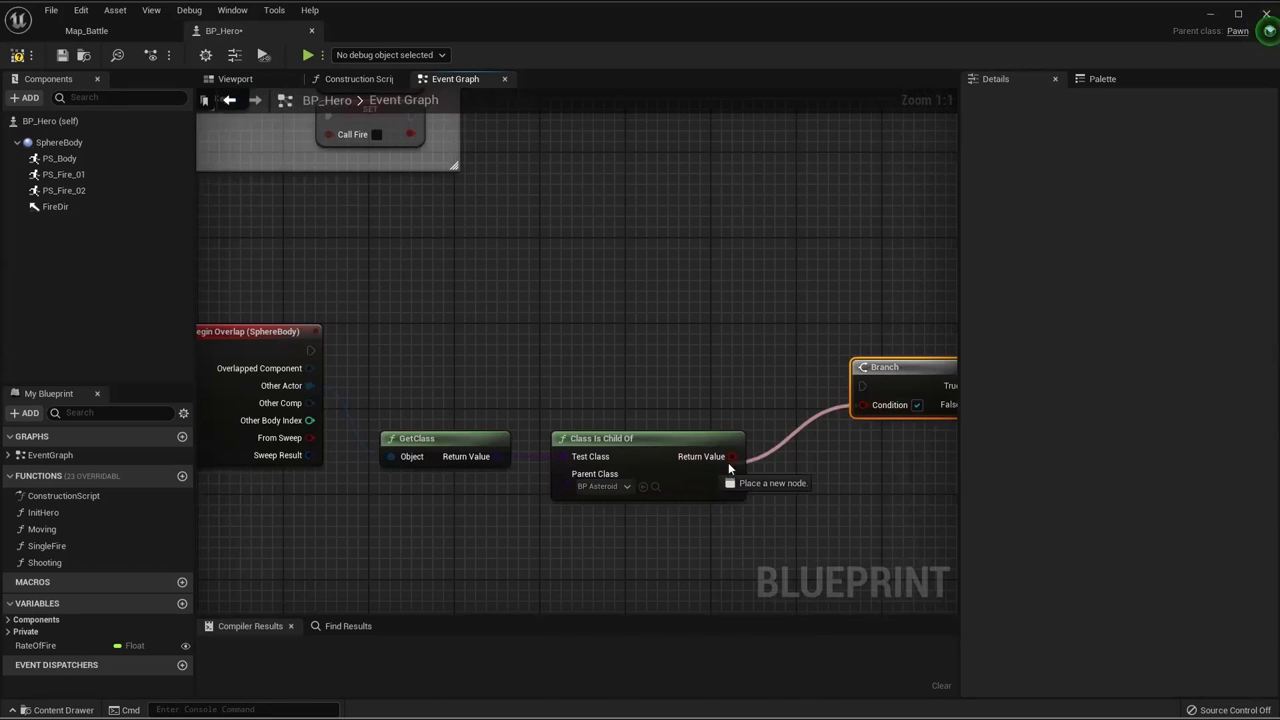
{"action": "left_click_drag", "start_coordinate": [862, 386], "coordinate": [319, 350]}
{"action": "left_click_drag", "start_coordinate": [335, 478], "coordinate": [580, 445]}
{"action": "left_click_drag", "start_coordinate": [449, 429], "coordinate": [415, 376]}
{"action": "left_click", "coordinate": [593, 513]}
{"action": "left_click_drag", "start_coordinate": [895, 367], "coordinate": [796, 331]}
{"action": "left_click", "coordinate": [765, 420]}
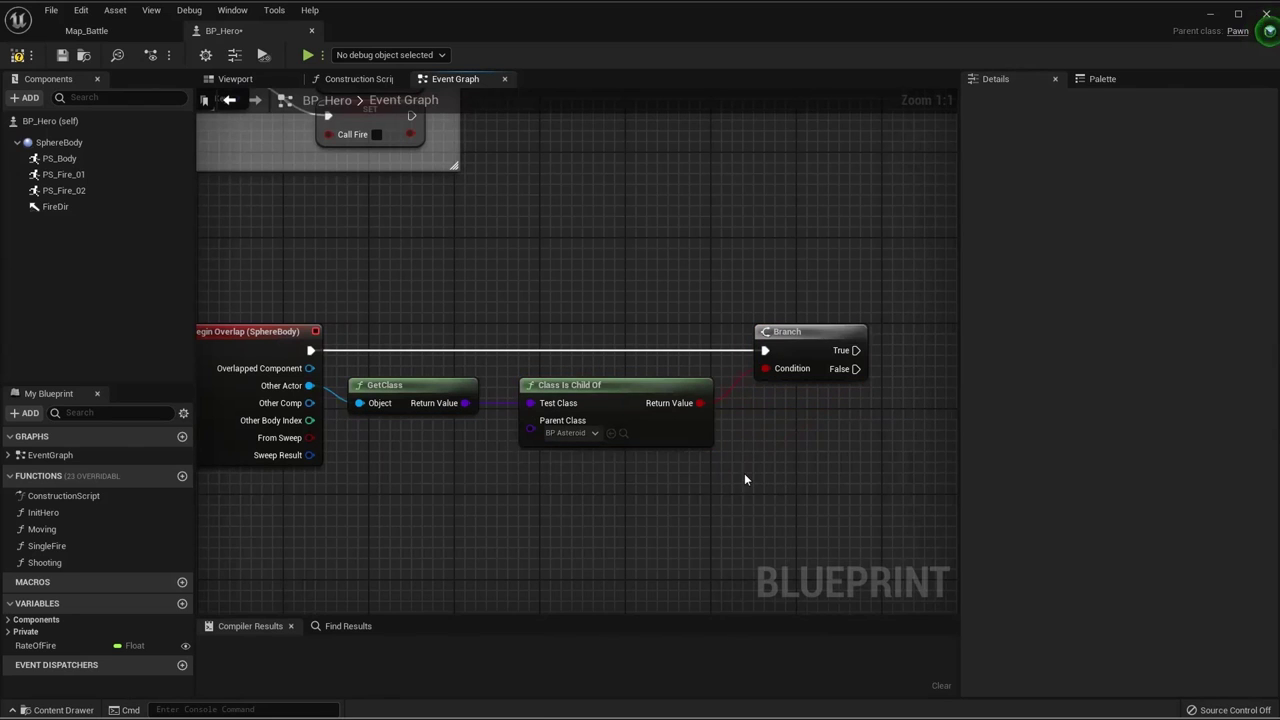
{"action": "right_click_drag", "start_coordinate": [815, 445], "coordinate": [715, 380]}
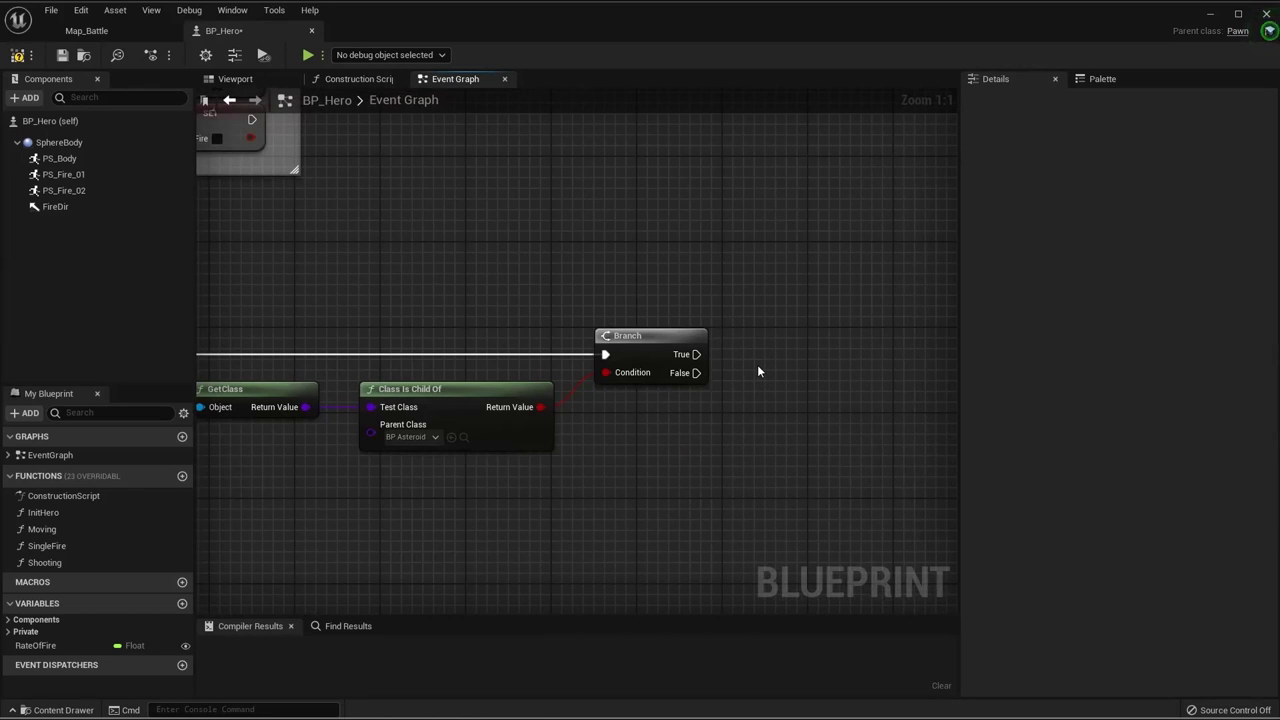
Add a Play Sound 2D node on the Branch's True path in BP_Hero.
{"action": "left_click_drag", "start_coordinate": [696, 354], "coordinate": [768, 377]}
{"action": "type", "text": "play "}
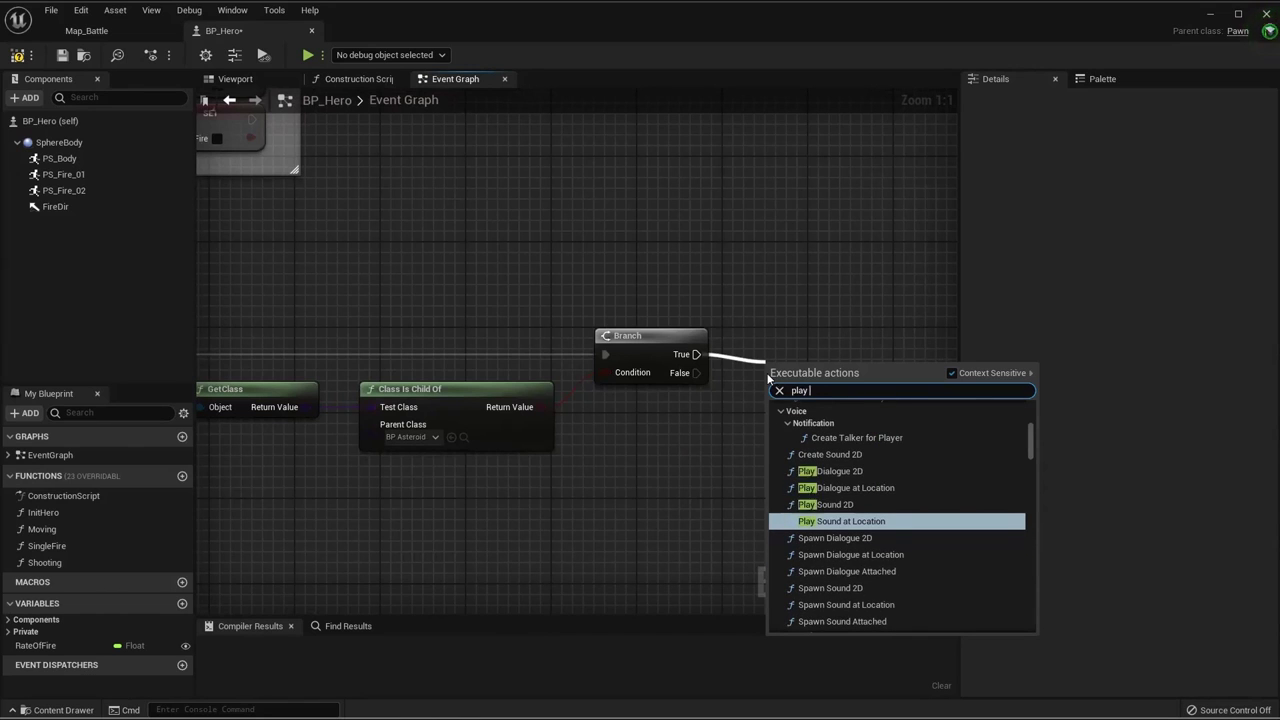
{"action": "type", "text": "sound"}
{"action": "left_click", "coordinate": [928, 468]}
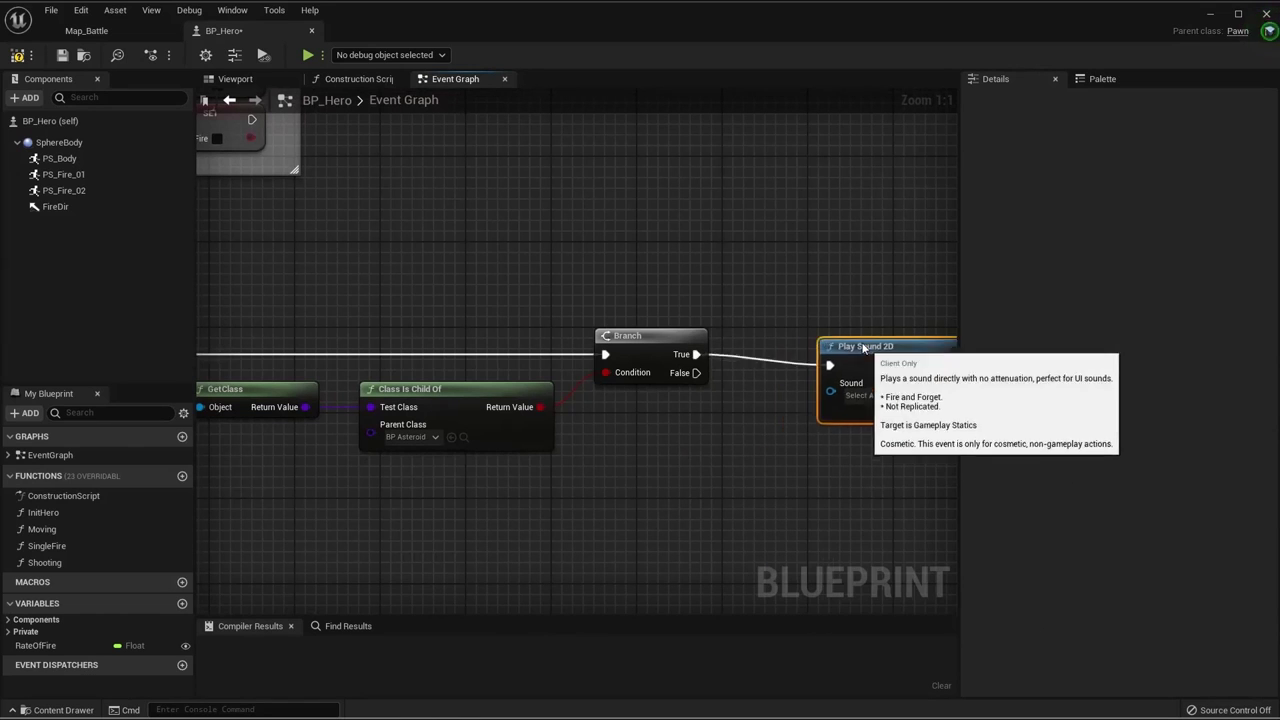
{"action": "right_click_drag", "start_coordinate": [792, 407], "coordinate": [714, 408]}
{"action": "left_click", "coordinate": [781, 388]}
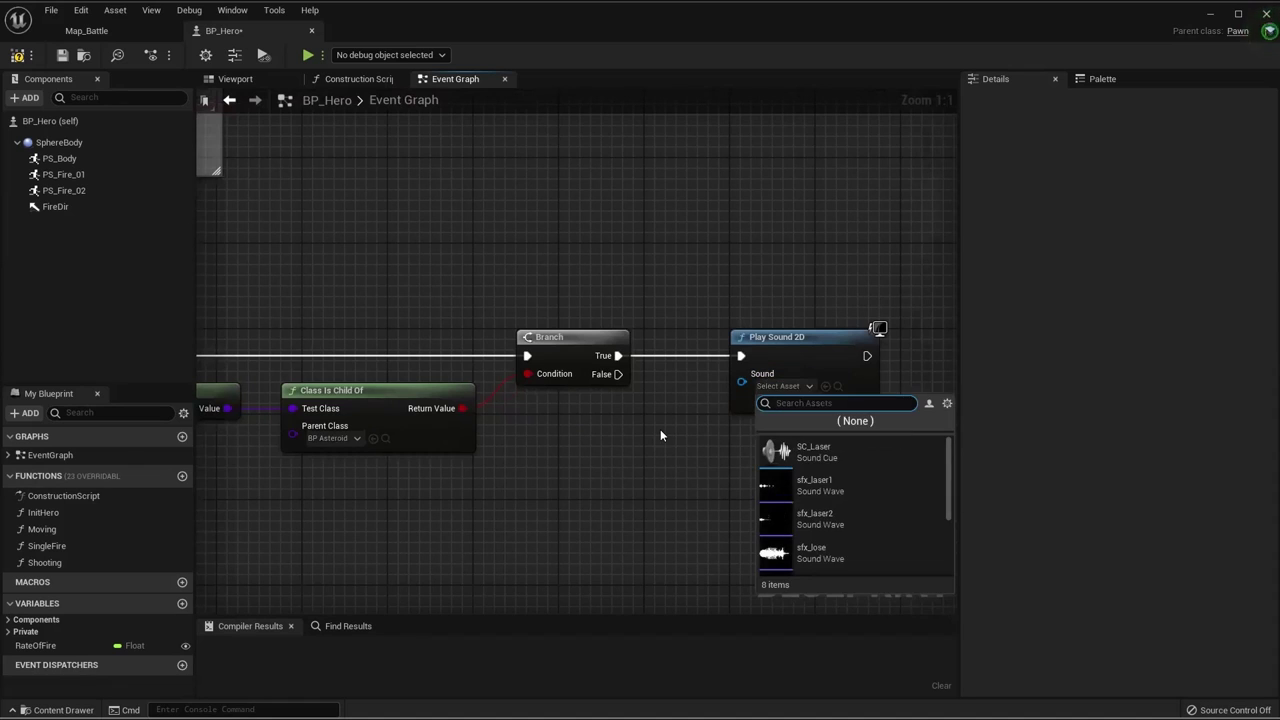
{"action": "left_click", "coordinate": [660, 435]}
{"action": "left_click", "coordinate": [801, 387]}
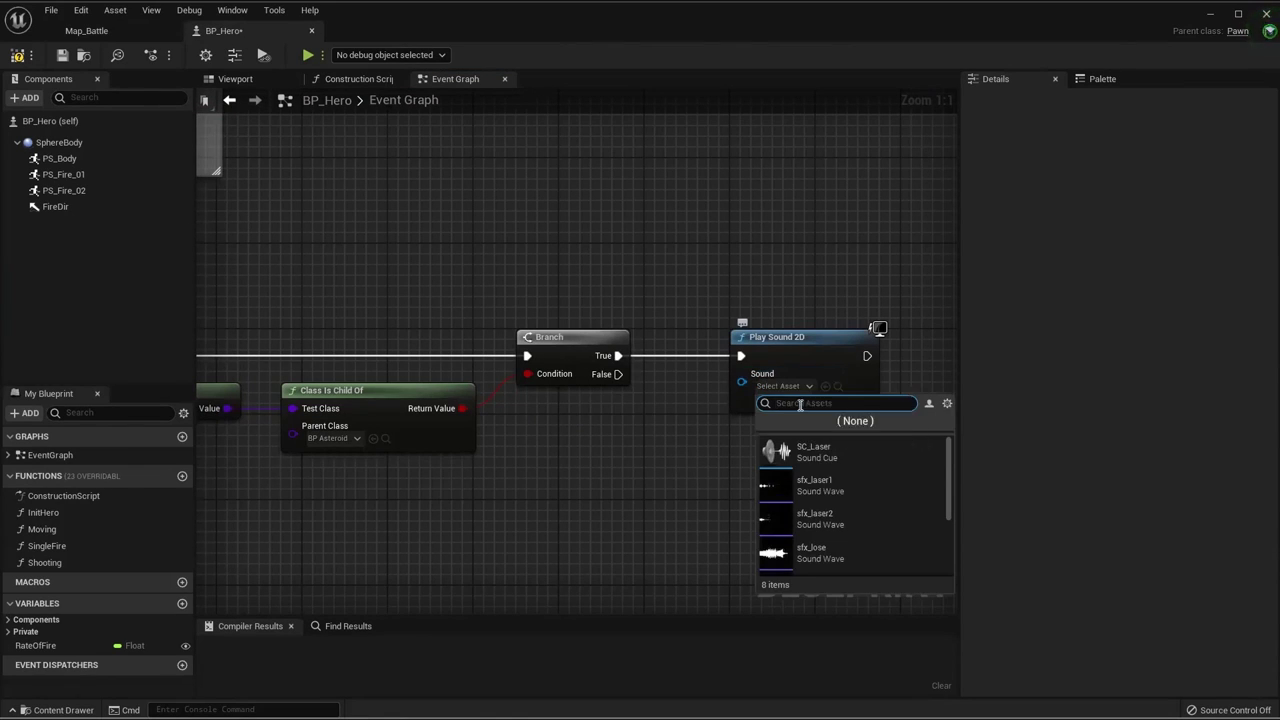
{"action": "left_click", "coordinate": [666, 403]}
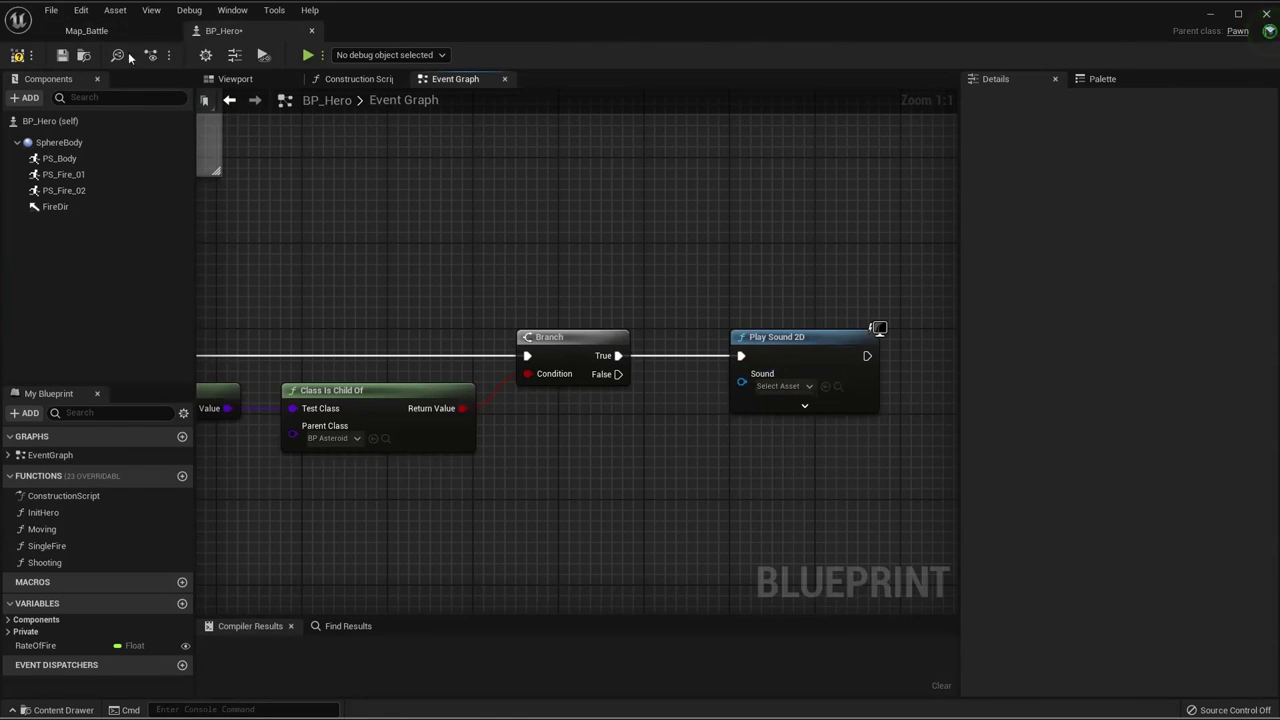
In Map_Battle's Content Browser, open Resources > Audio and preview the sfx_lose sound.
{"action": "left_click", "coordinate": [86, 30]}
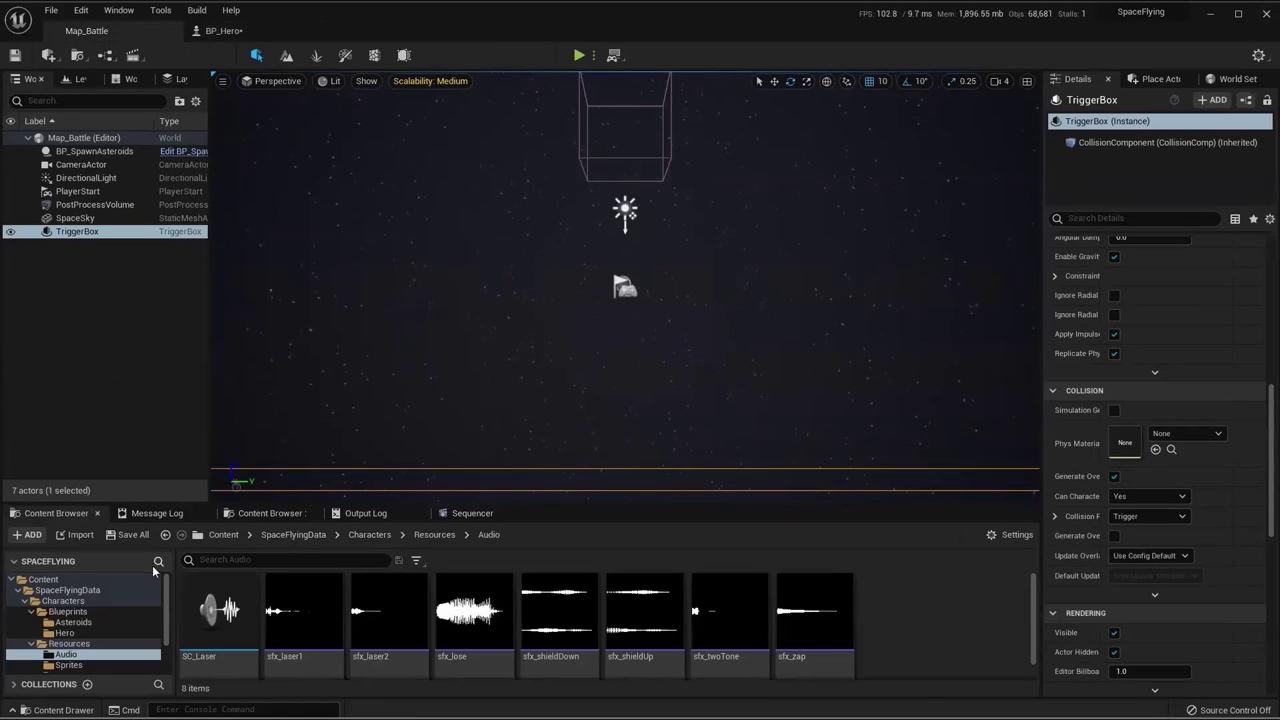
{"action": "left_click", "coordinate": [55, 611]}
{"action": "left_click", "coordinate": [62, 600]}
{"action": "double_click", "coordinate": [300, 635]}
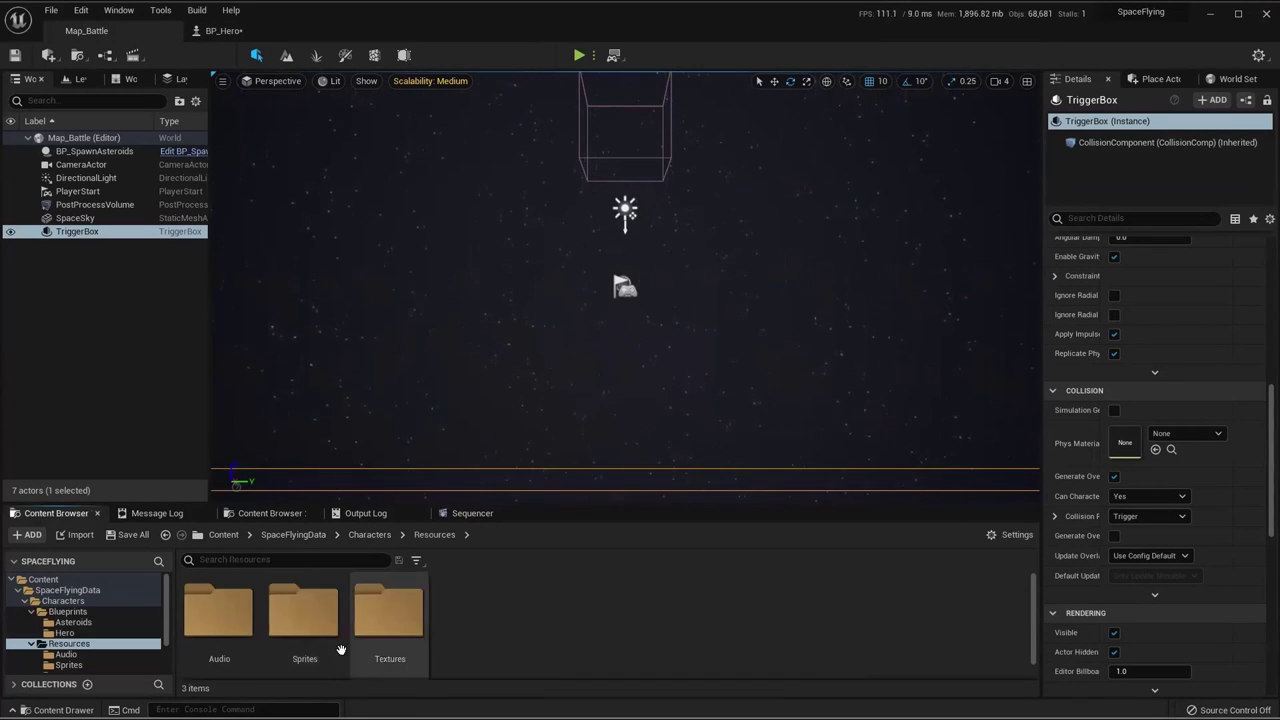
{"action": "double_click", "coordinate": [218, 618]}
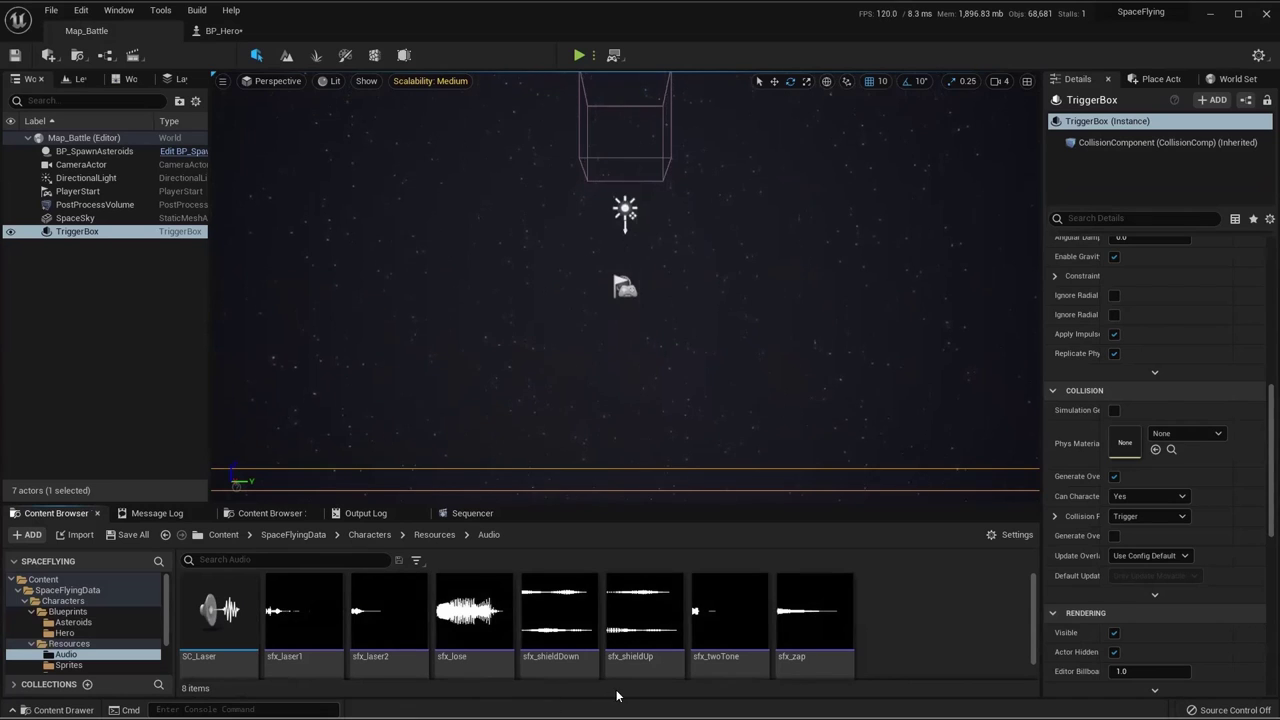
{"action": "left_click", "coordinate": [473, 613]}
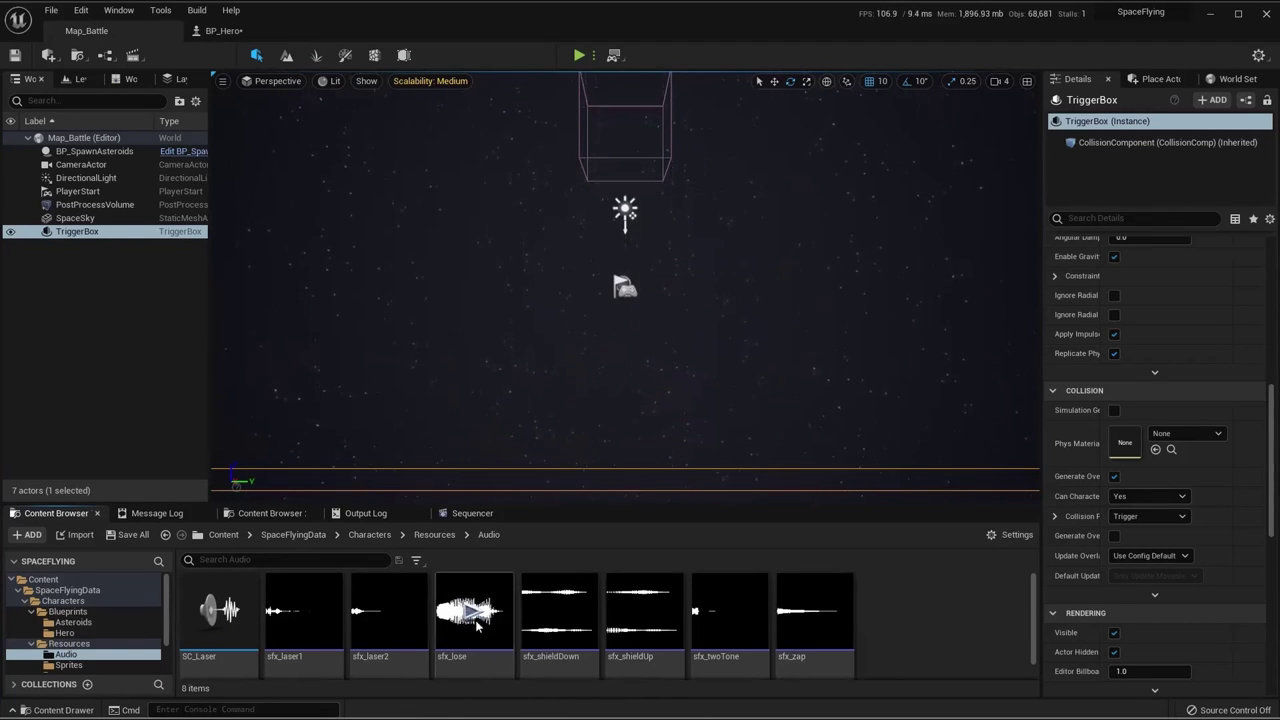
Create a sound cue from sfx_lose named SC_Lose.
{"action": "right_click", "coordinate": [470, 672]}
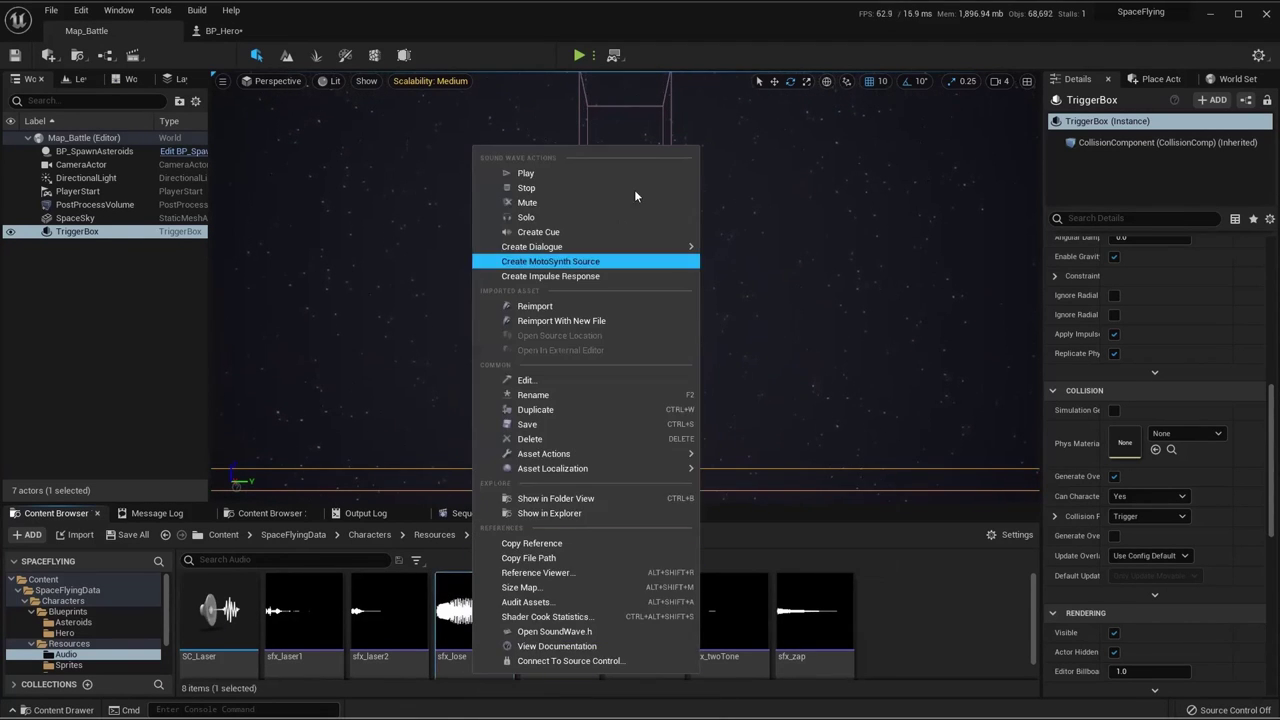
{"action": "left_click", "coordinate": [640, 232]}
{"action": "key", "text": "End"}
{"action": "key", "text": "BackSpace"}
{"action": "key", "text": "BackSpace"}
{"action": "key", "text": "BackSpace"}
{"action": "key", "text": "BackSpace"}
{"action": "key", "text": "BackSpace"}
{"action": "key", "text": "BackSpace"}
{"action": "key", "text": "BackSpace"}
{"action": "type", "text": "SC_"}
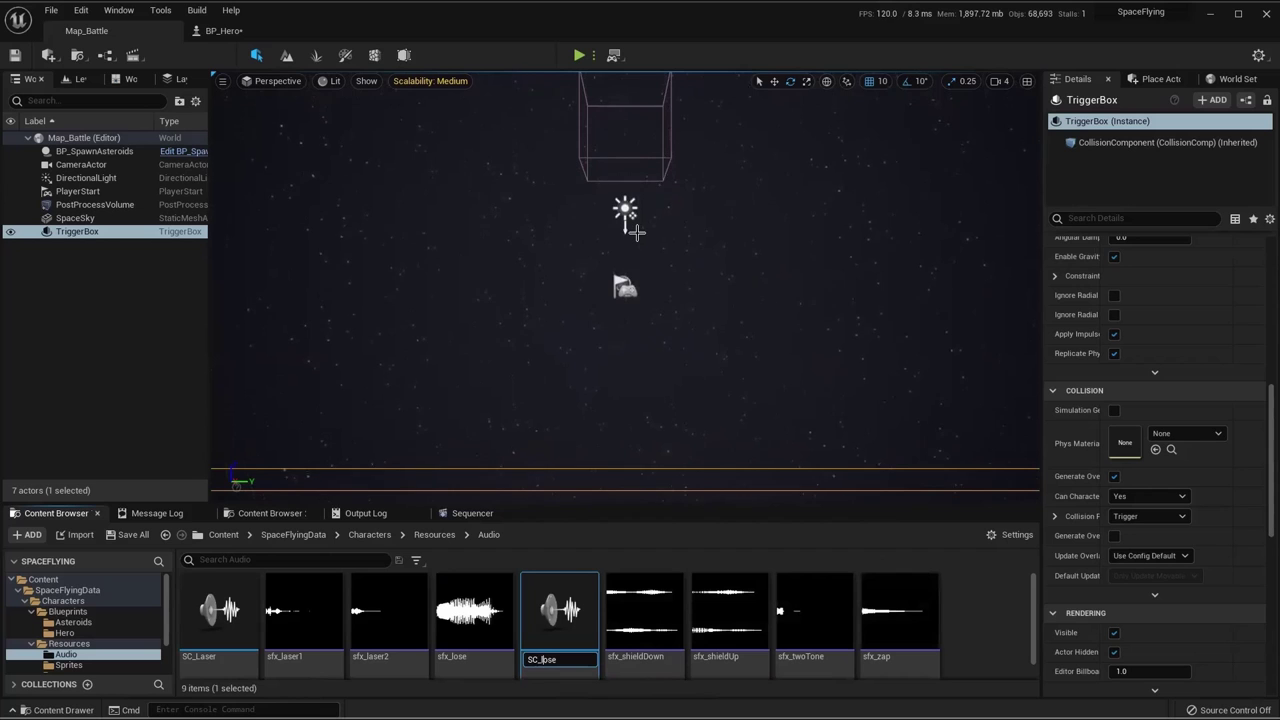
{"action": "key", "text": "Return"}
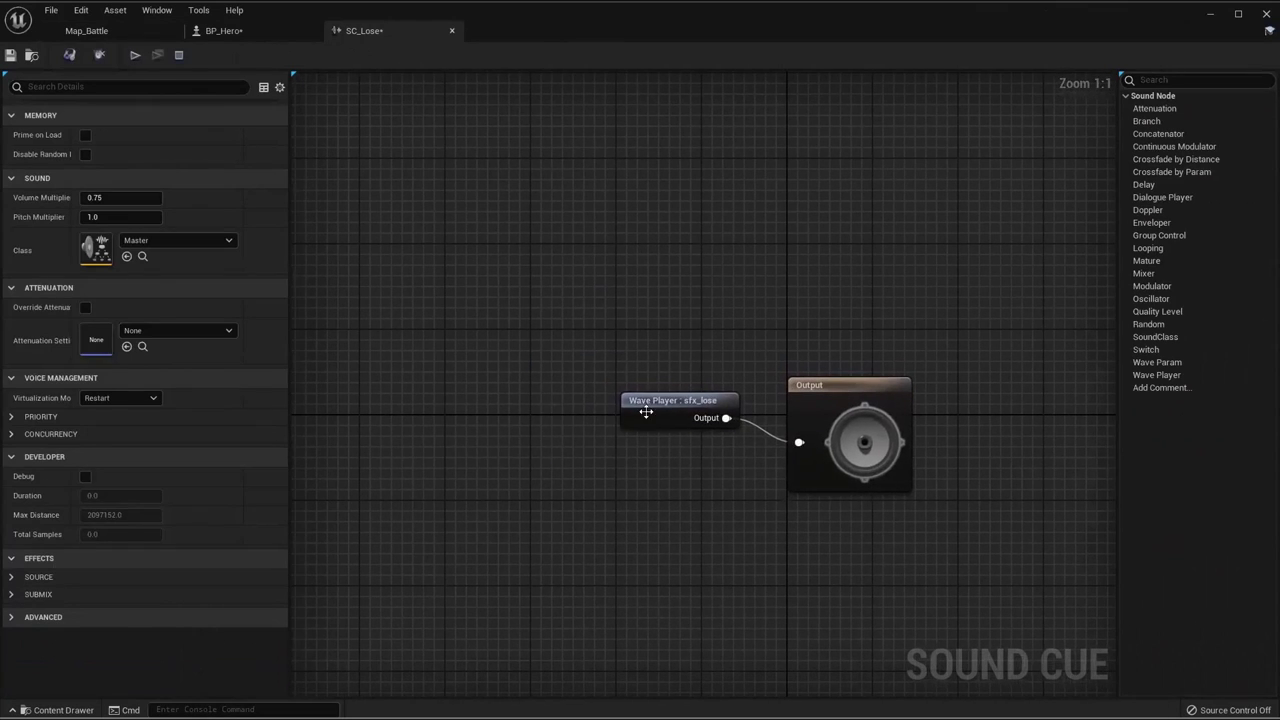
Route Wave Player sfx_lose through a Modulator into the Output node.
{"action": "mouse_move", "coordinate": [660, 398]}
{"action": "left_mouse_down"}
{"action": "mouse_move", "coordinate": [401, 444]}
{"action": "mouse_move", "coordinate": [536, 522]}
{"action": "left_mouse_up"}
{"action": "type", "text": "modu"}
{"action": "left_click", "coordinate": [588, 576]}
{"action": "left_click_drag", "start_coordinate": [612, 549], "coordinate": [799, 442]}
{"action": "mouse_move", "coordinate": [572, 537]}
{"action": "left_mouse_down"}
{"action": "mouse_move", "coordinate": [550, 440]}
{"action": "mouse_move", "coordinate": [465, 452]}
{"action": "left_mouse_up"}
{"action": "left_click_drag", "start_coordinate": [553, 454], "coordinate": [693, 432]}
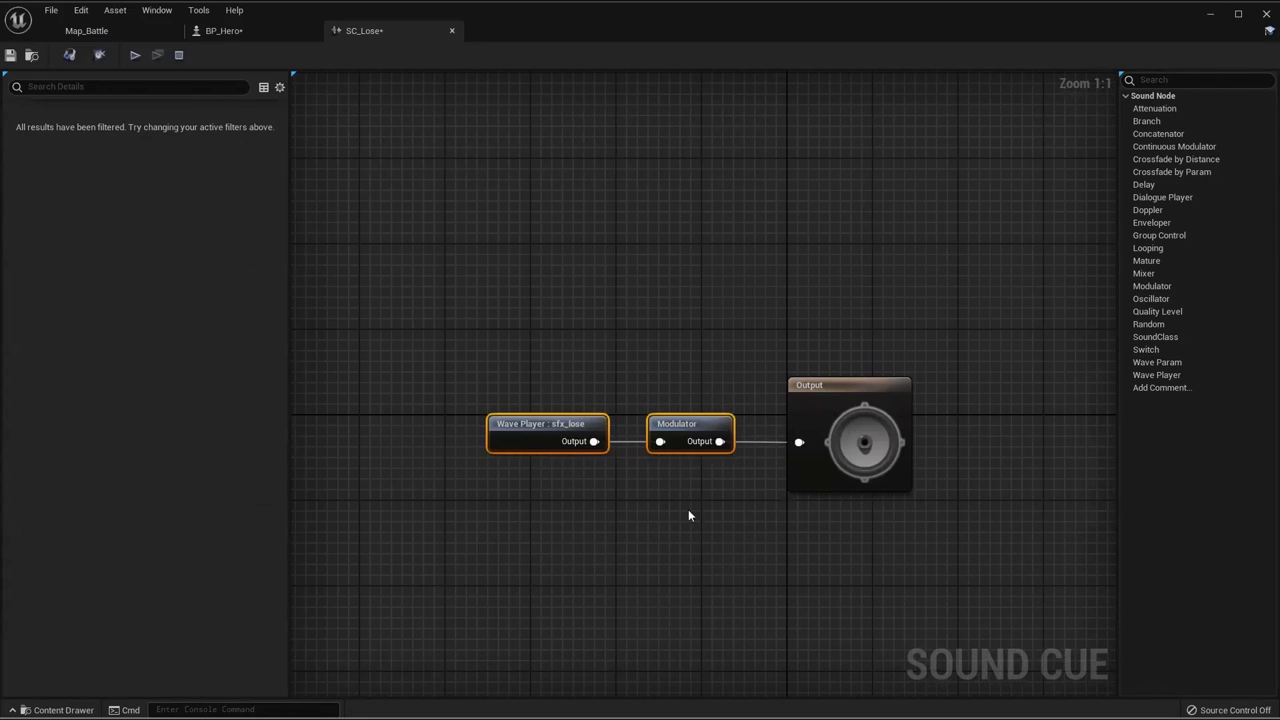
Preview SC_Lose twice, then save and close the sound cue.
{"action": "left_click", "coordinate": [688, 509]}
{"action": "key", "text": "space"}
{"action": "key", "text": "space"}
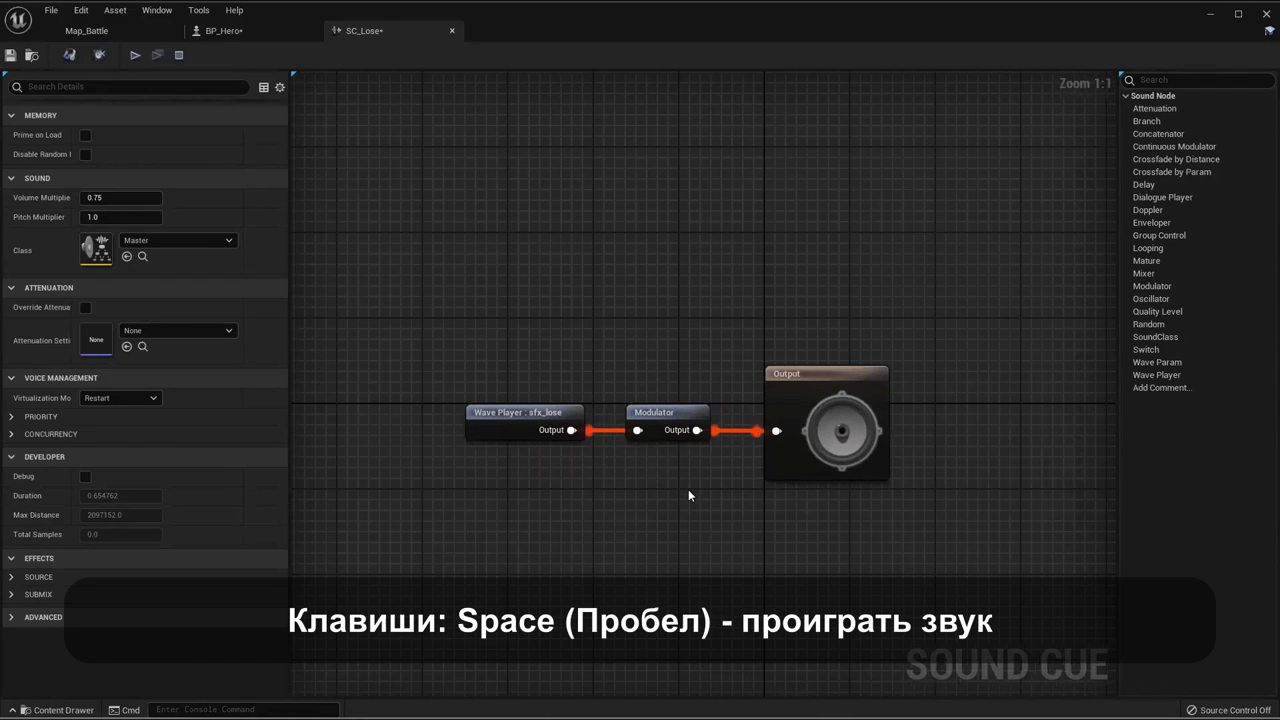
{"action": "key", "text": "space"}
{"action": "left_click", "coordinate": [10, 55]}
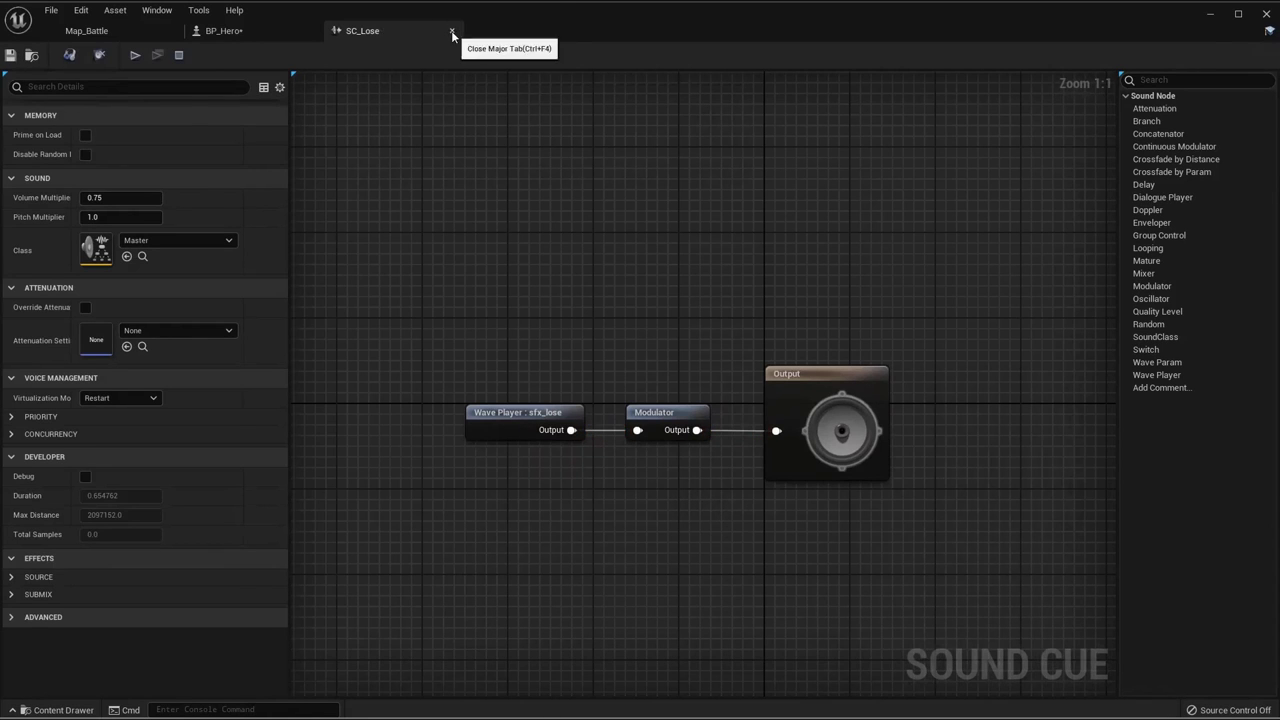
{"action": "left_click", "coordinate": [448, 29]}
Set Play Sound 2D's Sound to SC_Lose and compile BP_Hero.
{"action": "left_click", "coordinate": [705, 389]}
{"action": "type", "text": "sc"}
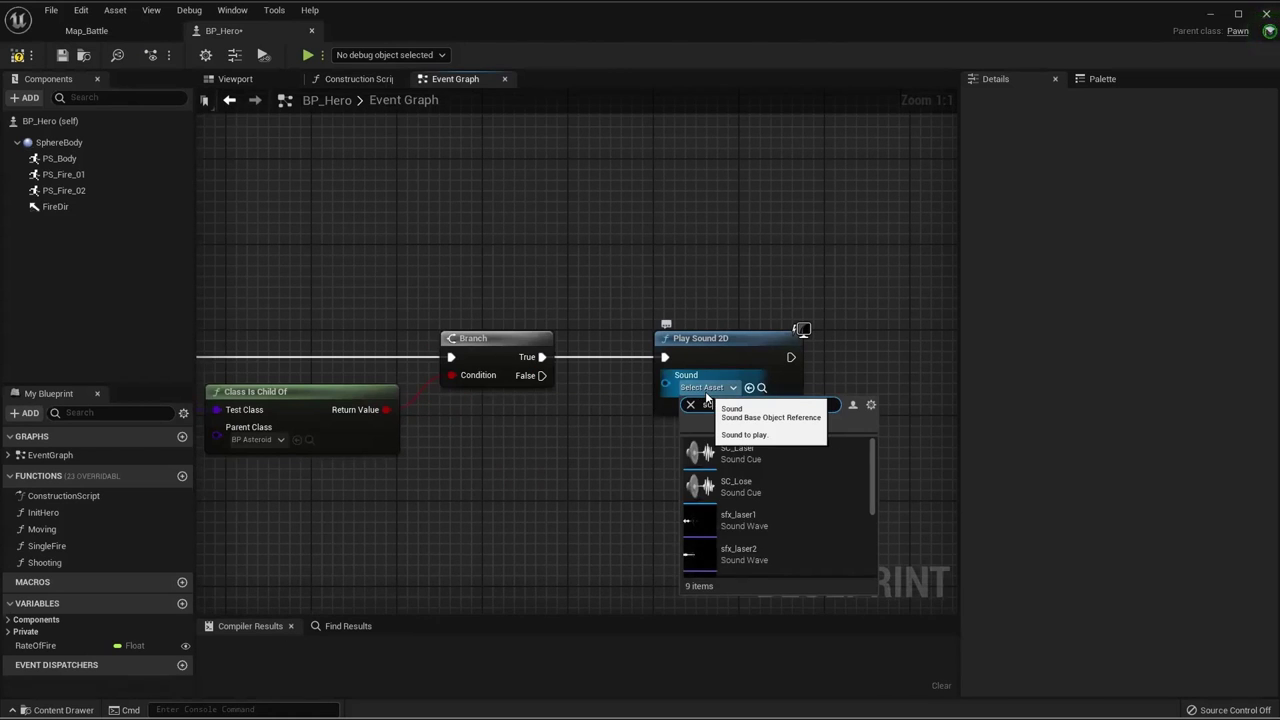
{"action": "type", "text": "_lose"}
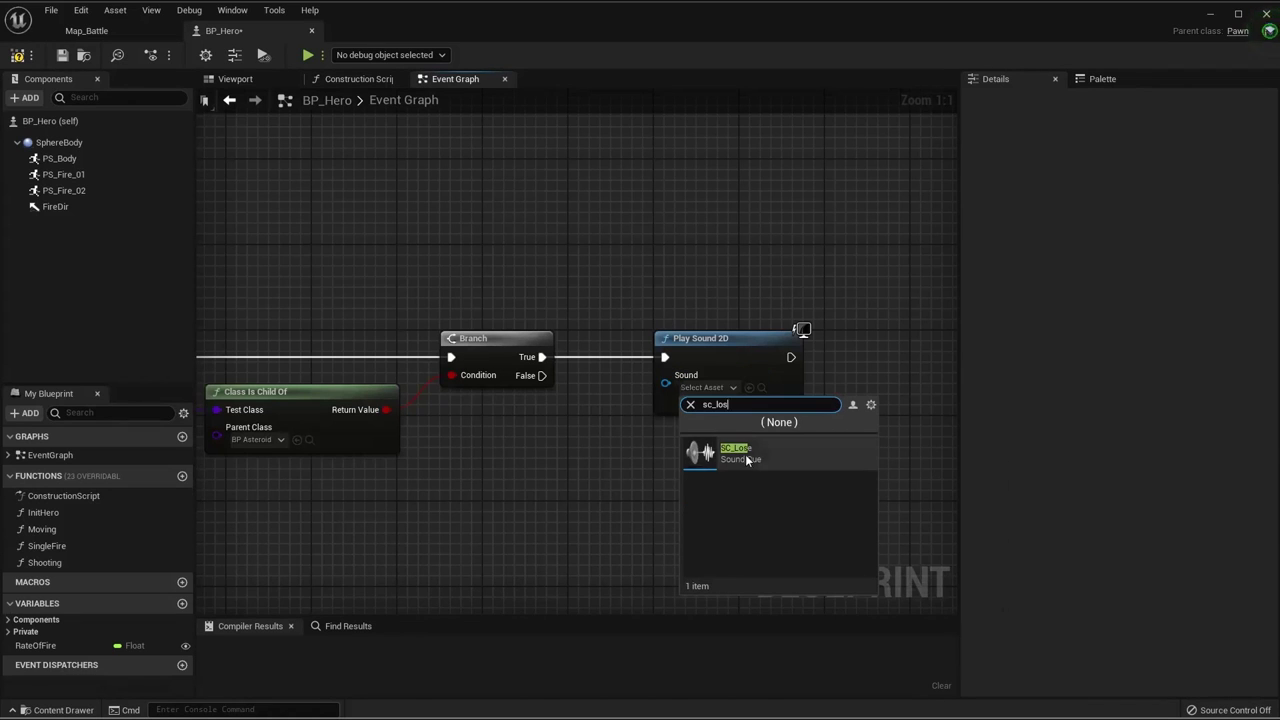
{"action": "left_click", "coordinate": [745, 455]}
{"action": "left_click", "coordinate": [17, 55]}
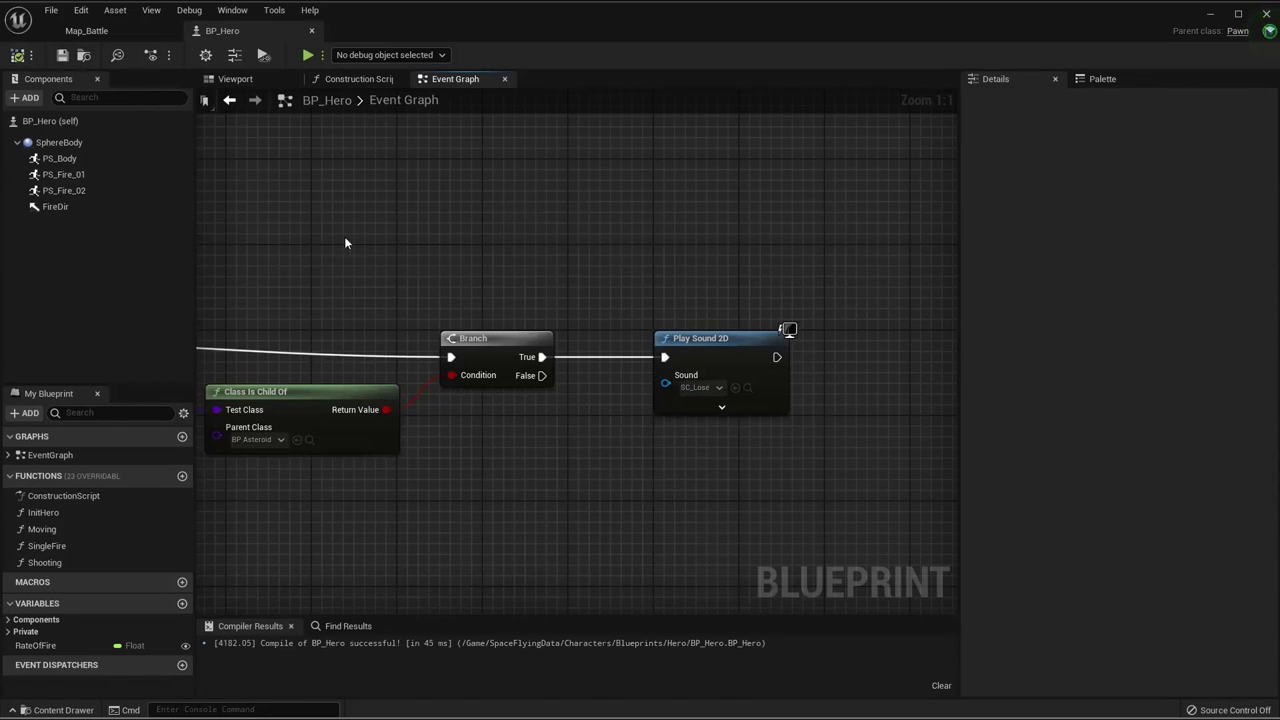
Play-test the Map_Battle level in the editor, then stop with Esc.
{"action": "left_click", "coordinate": [86, 30]}
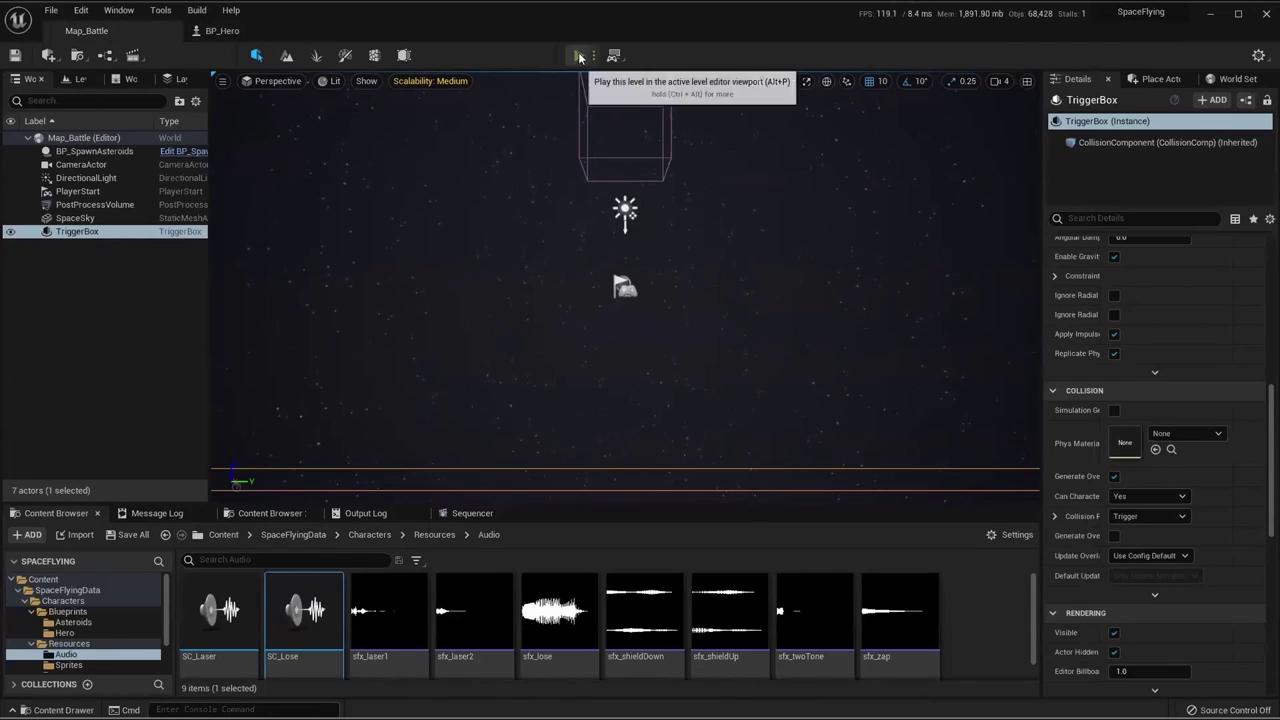
{"action": "left_click", "coordinate": [578, 55]}
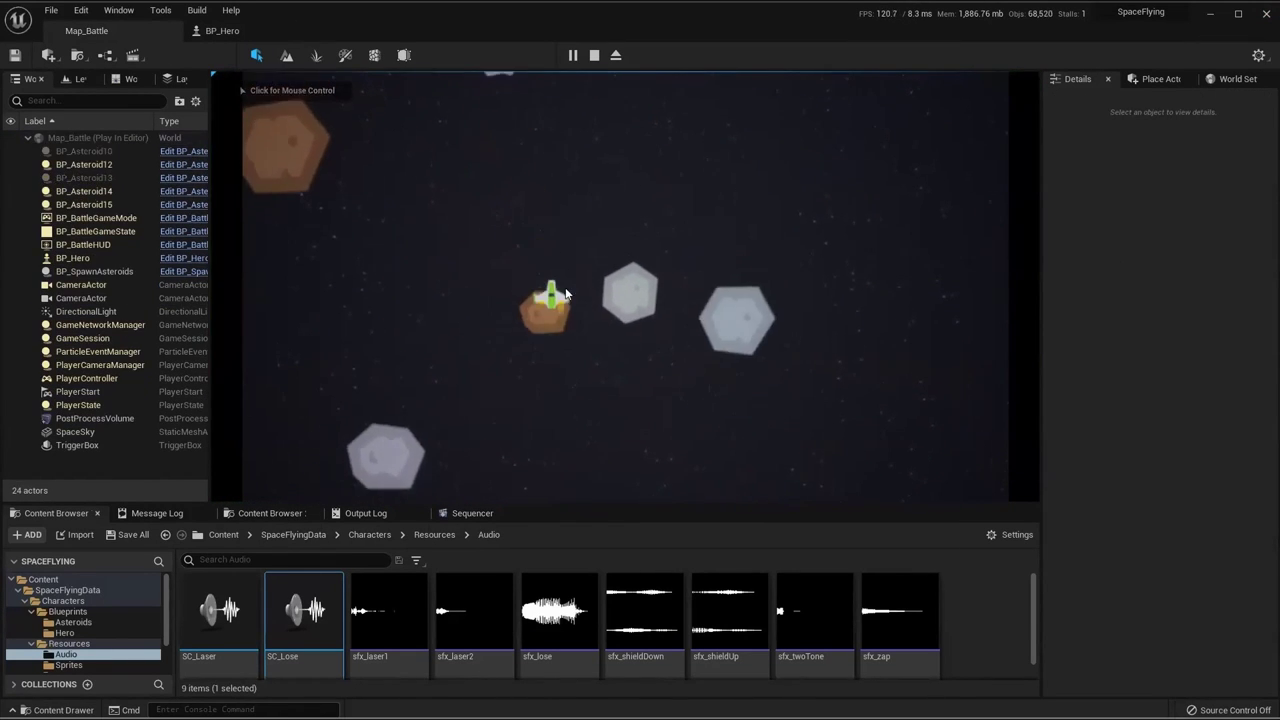
{"action": "left_click", "coordinate": [585, 322]}
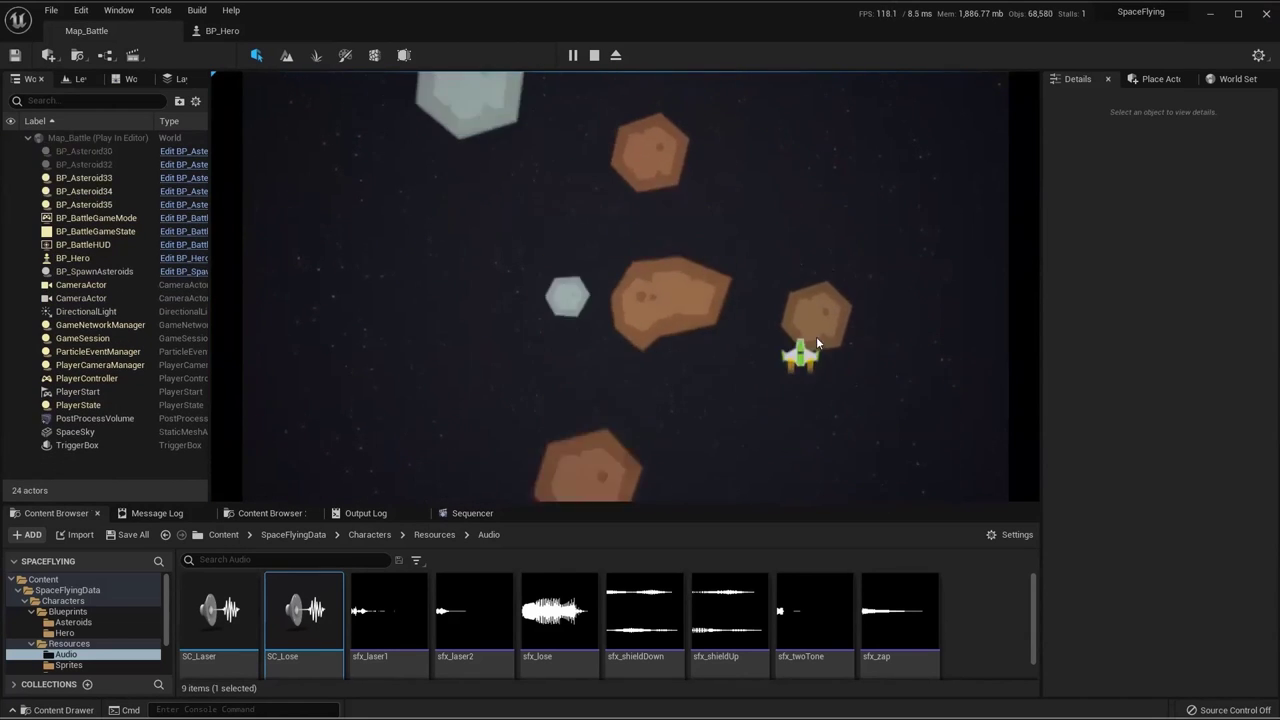
{"action": "key", "text": "Escape"}
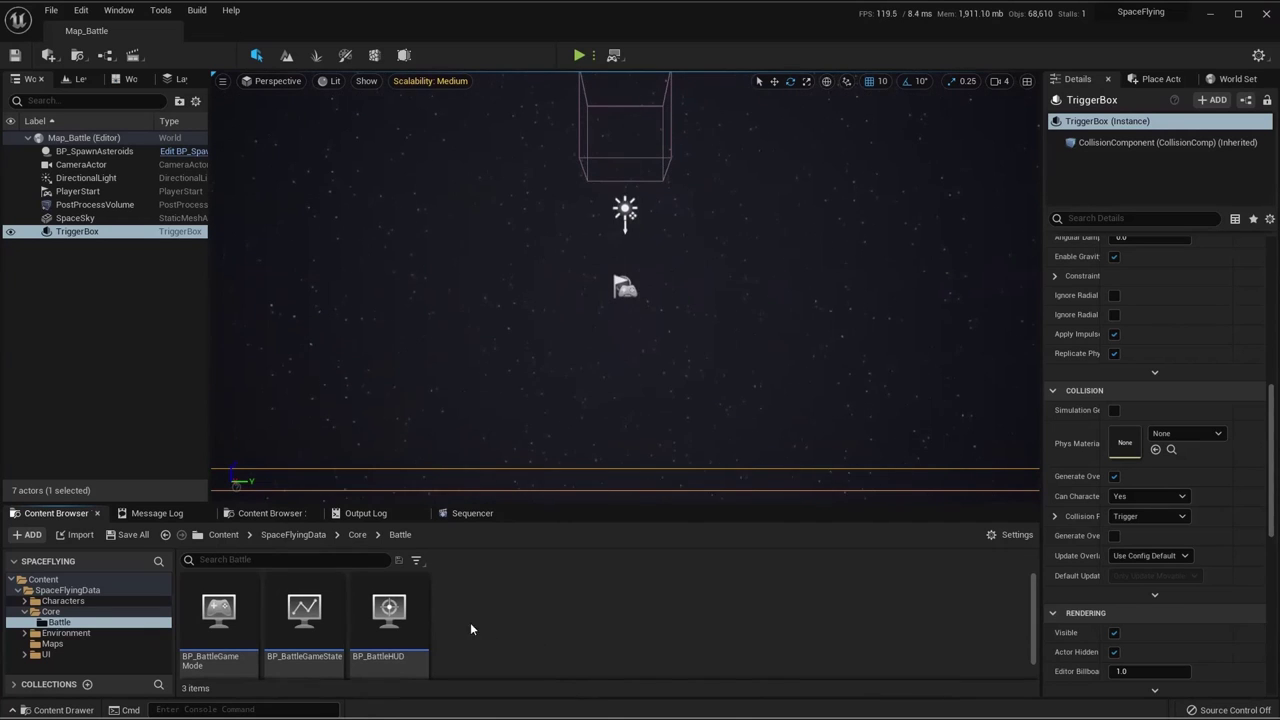
Open BP_BattleGameMode and add a variable named bStateInGame.
{"action": "double_click", "coordinate": [218, 610]}
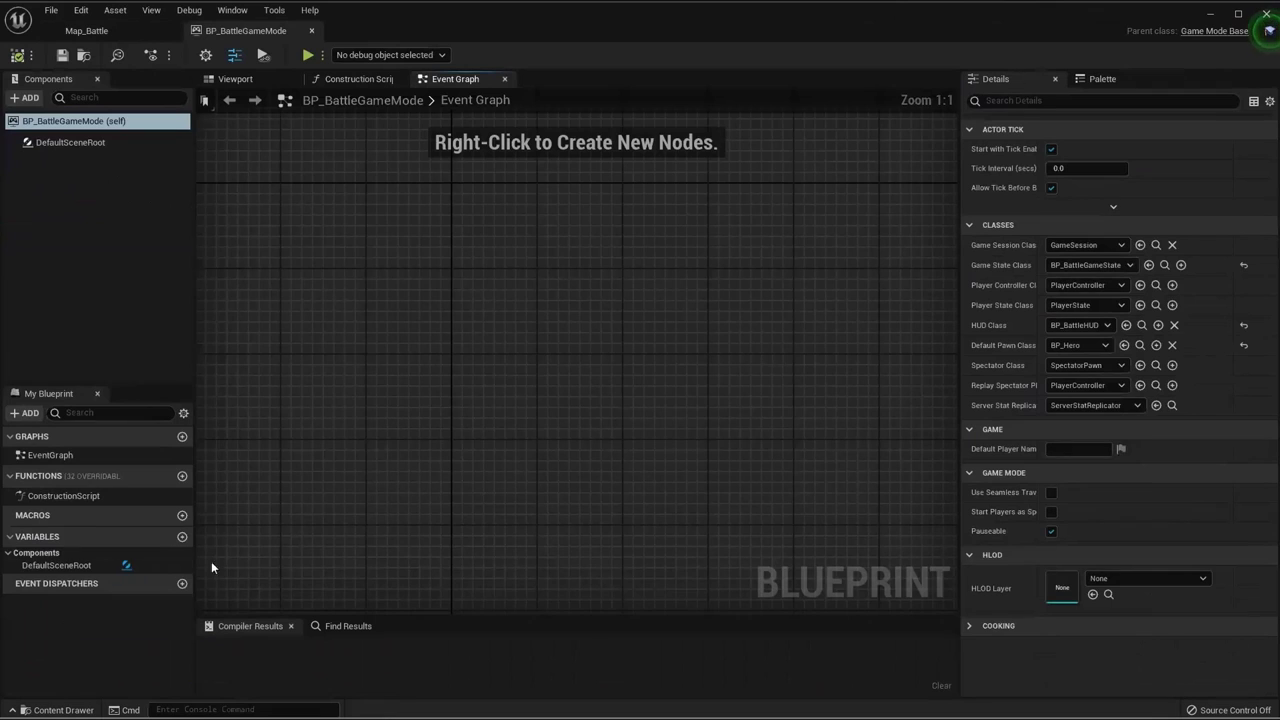
{"action": "left_click", "coordinate": [182, 537]}
{"action": "type", "text": "bStateInGame"}
{"action": "key", "text": "Return"}
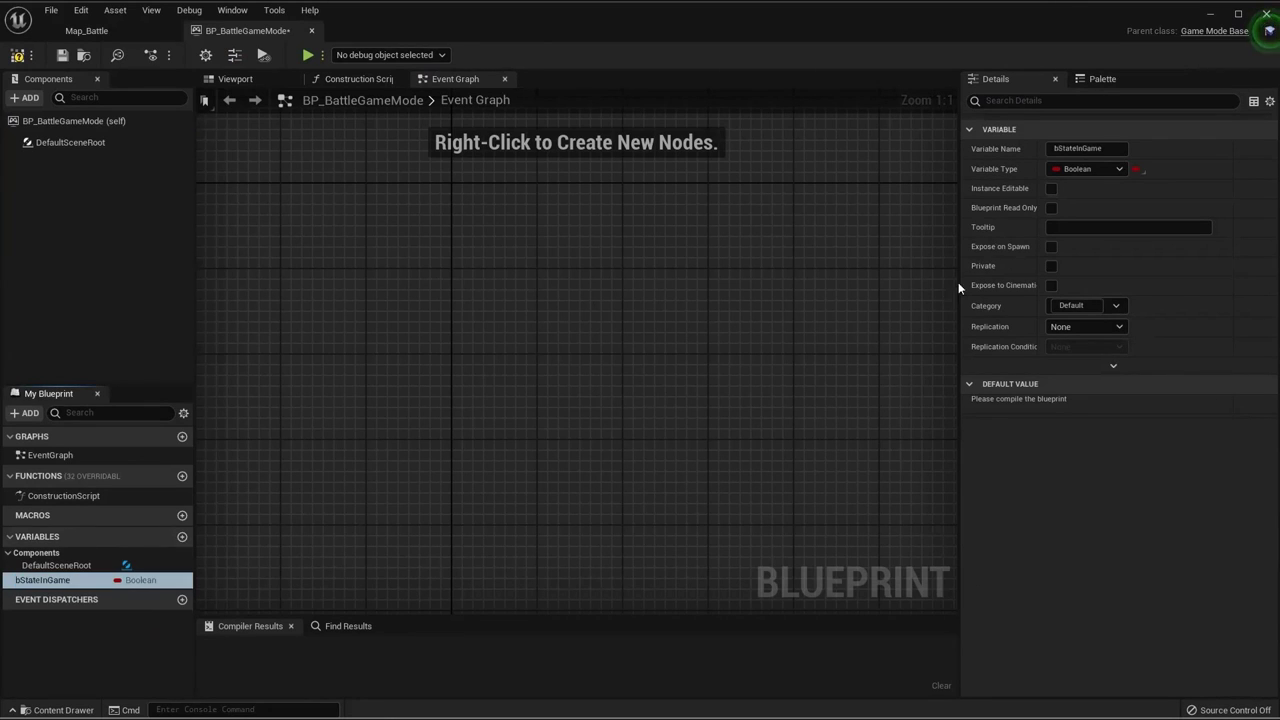
Make bStateInGame private under a 'Private' category, and add a new function.
{"action": "left_click", "coordinate": [1051, 266]}
{"action": "left_click", "coordinate": [1068, 305]}
{"action": "type", "text": "Private"}
{"action": "key", "text": "Return"}
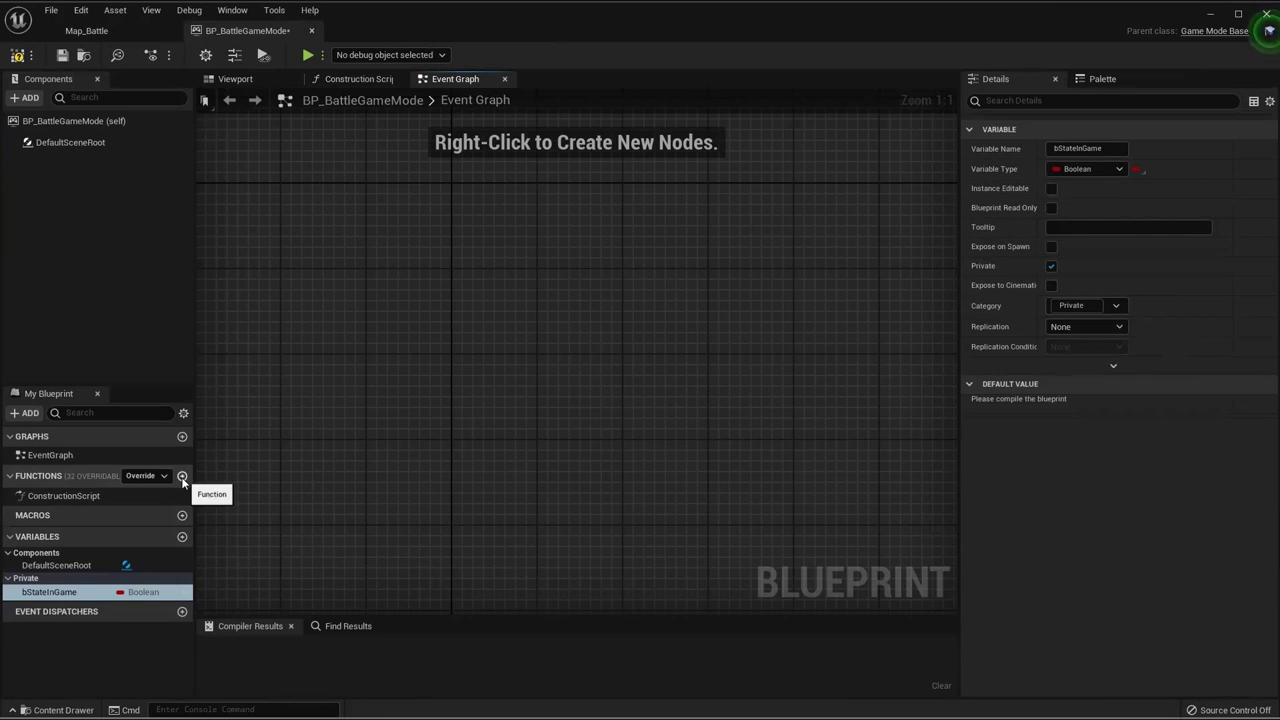
{"action": "left_click", "coordinate": [182, 476]}
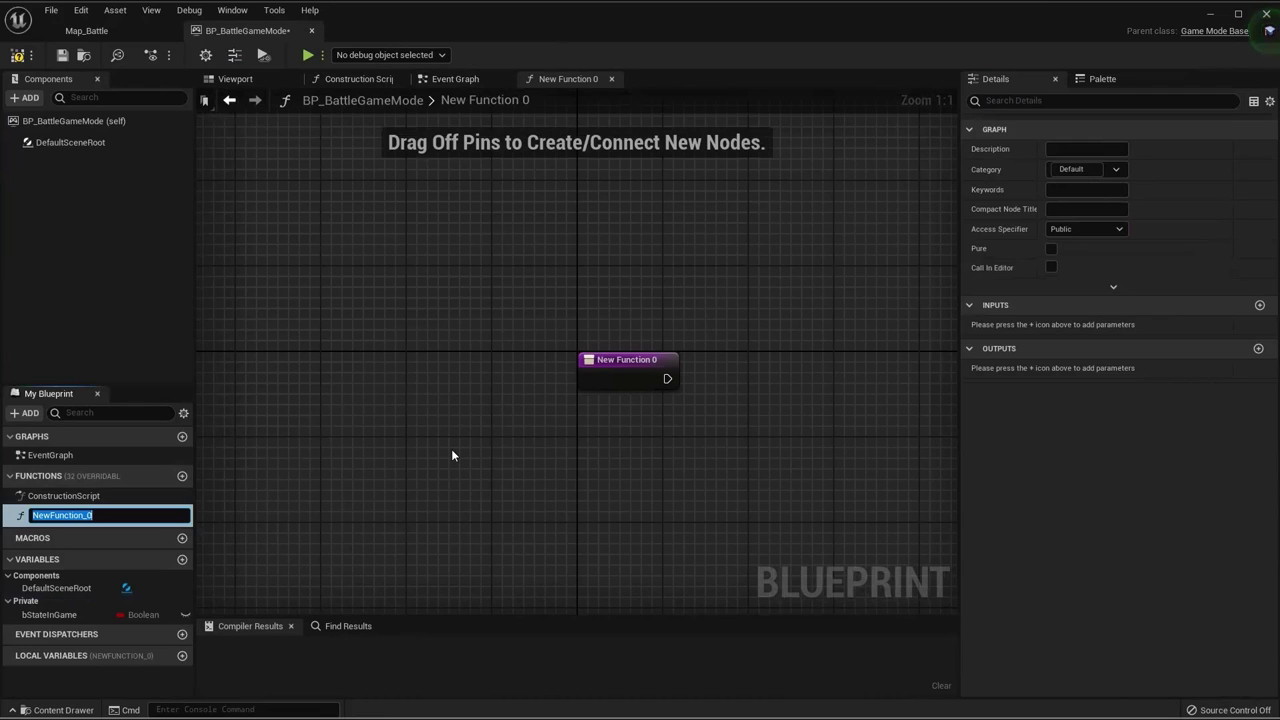
Name the function GetStateInGame, mark it Pure, and place a bStateInGame getter.
{"action": "type", "text": "GetStateInGame"}
{"action": "key", "text": "Return"}
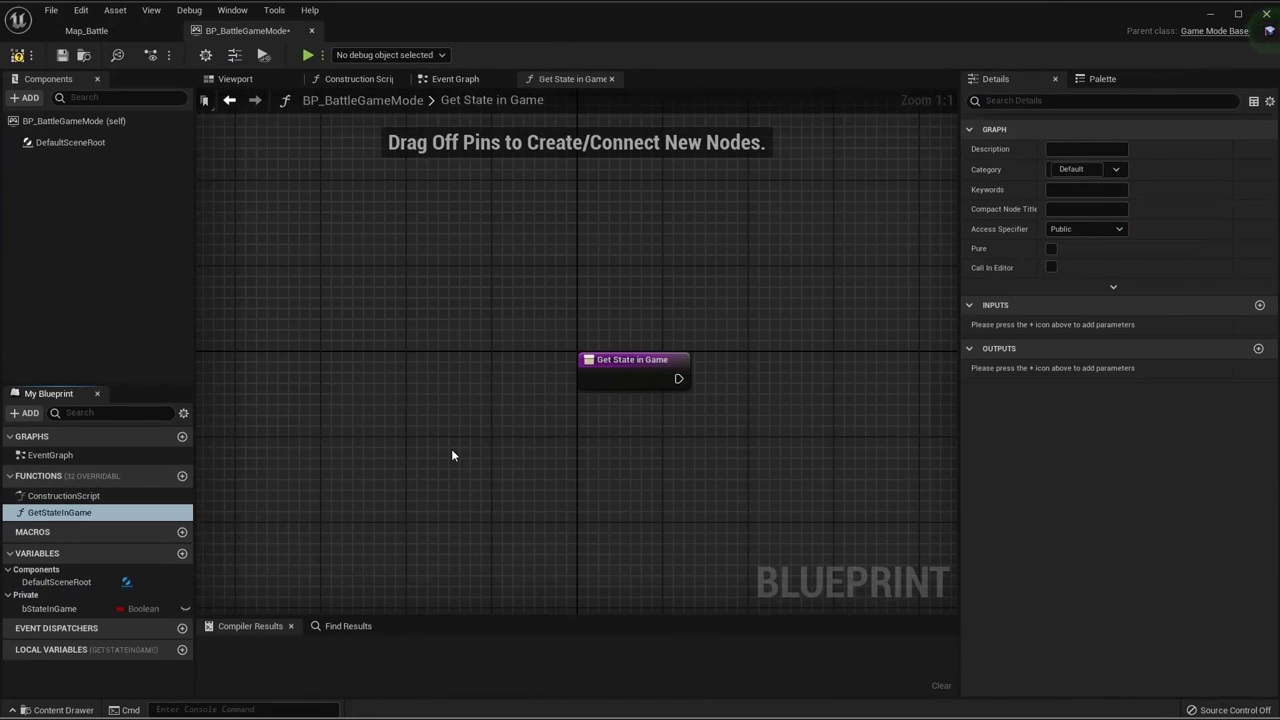
{"action": "left_click", "coordinate": [1052, 249]}
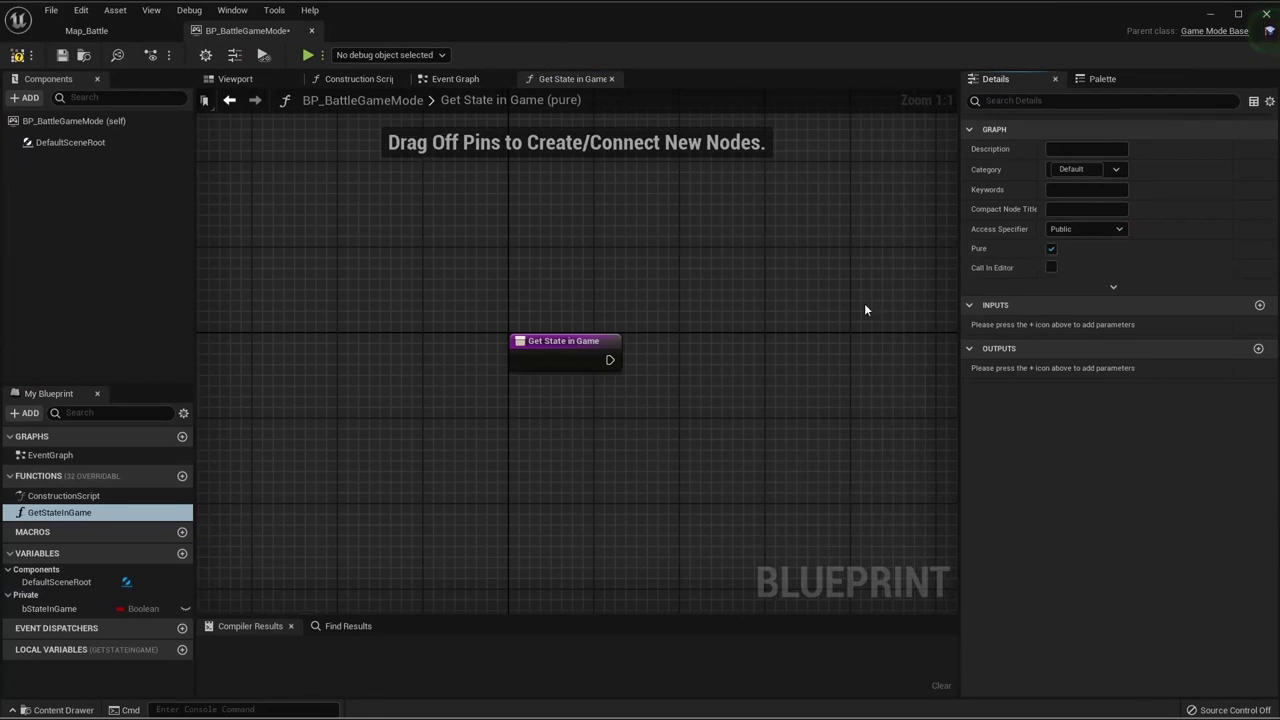
{"action": "mouse_move", "coordinate": [61, 609]}
{"action": "left_mouse_down", "text": "ctrl"}
{"action": "mouse_move", "coordinate": [545, 390]}
{"action": "mouse_move", "coordinate": [690, 378]}
{"action": "left_mouse_up", "text": "ctrl"}
Return bStateInGame through a Boolean output bOutState and compile BP_BattleGameMode.
{"action": "left_click", "coordinate": [1258, 391]}
{"action": "left_click_drag", "start_coordinate": [581, 404], "coordinate": [570, 393]}
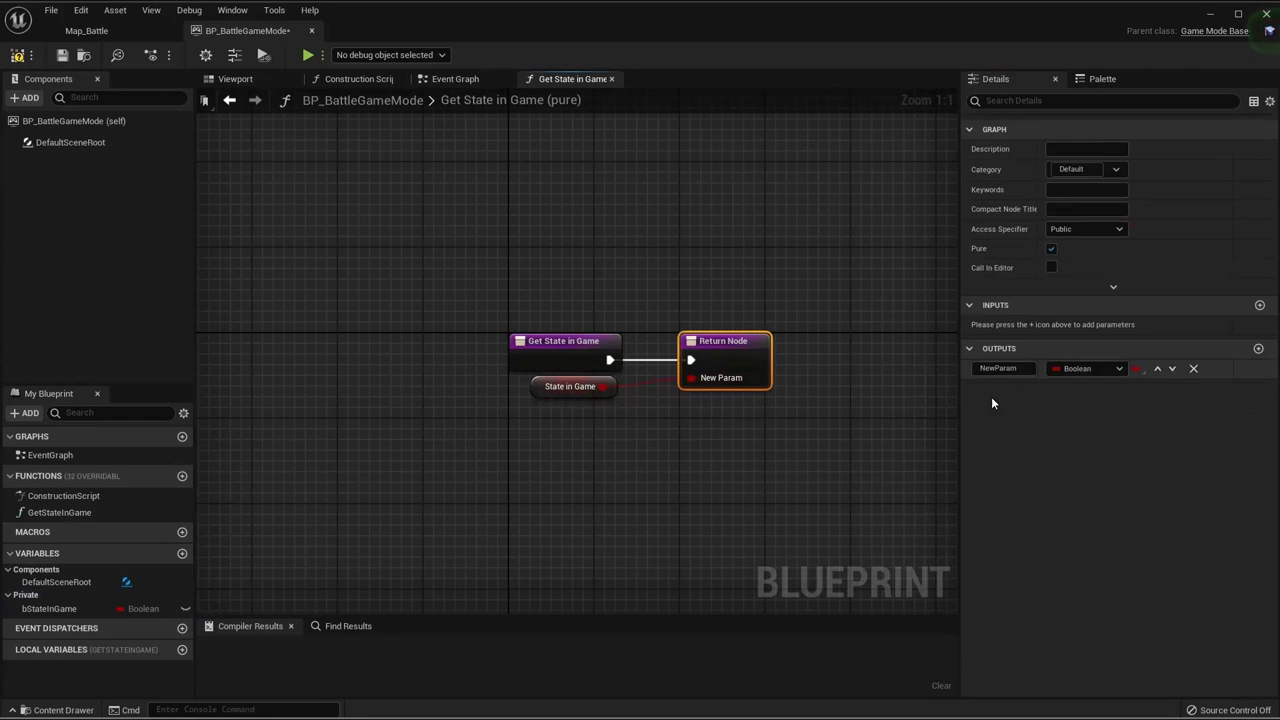
{"action": "left_click", "coordinate": [1010, 368]}
{"action": "type", "text": "b"}
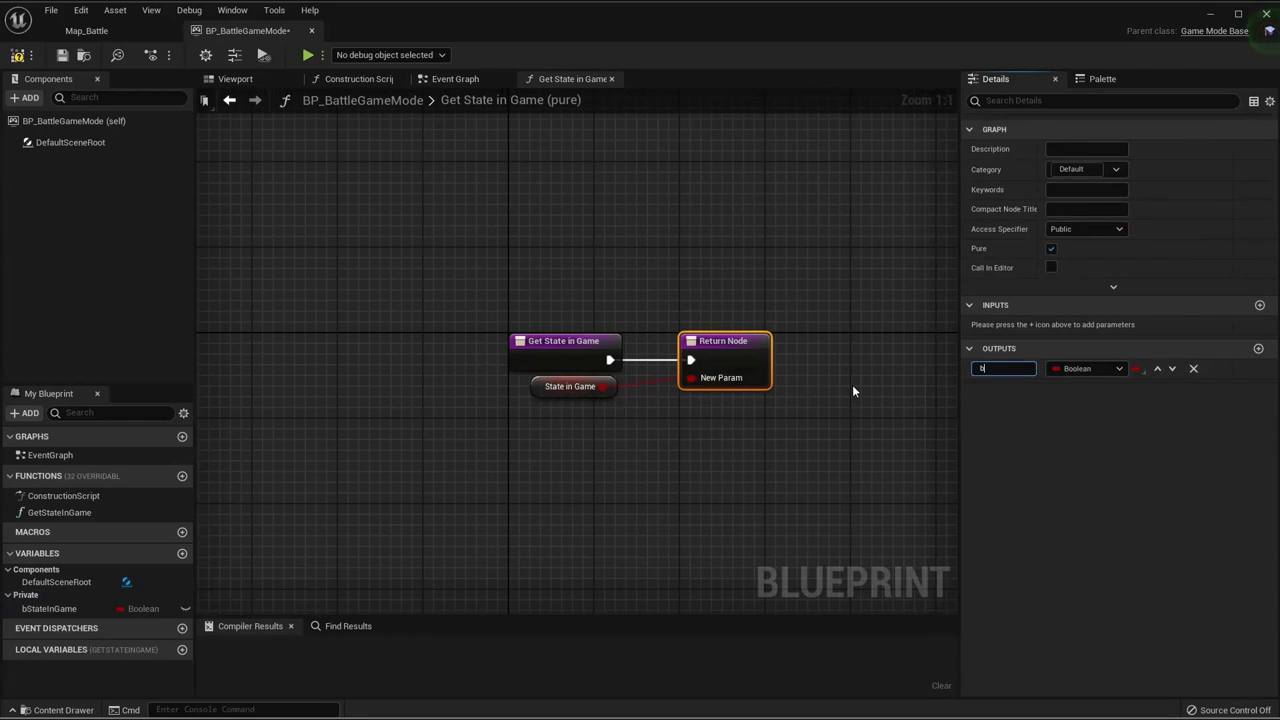
{"action": "type", "text": "OutState"}
{"action": "key", "text": "Return"}
{"action": "left_click", "coordinate": [632, 429]}
{"action": "left_click_drag", "start_coordinate": [477, 283], "coordinate": [552, 357]}
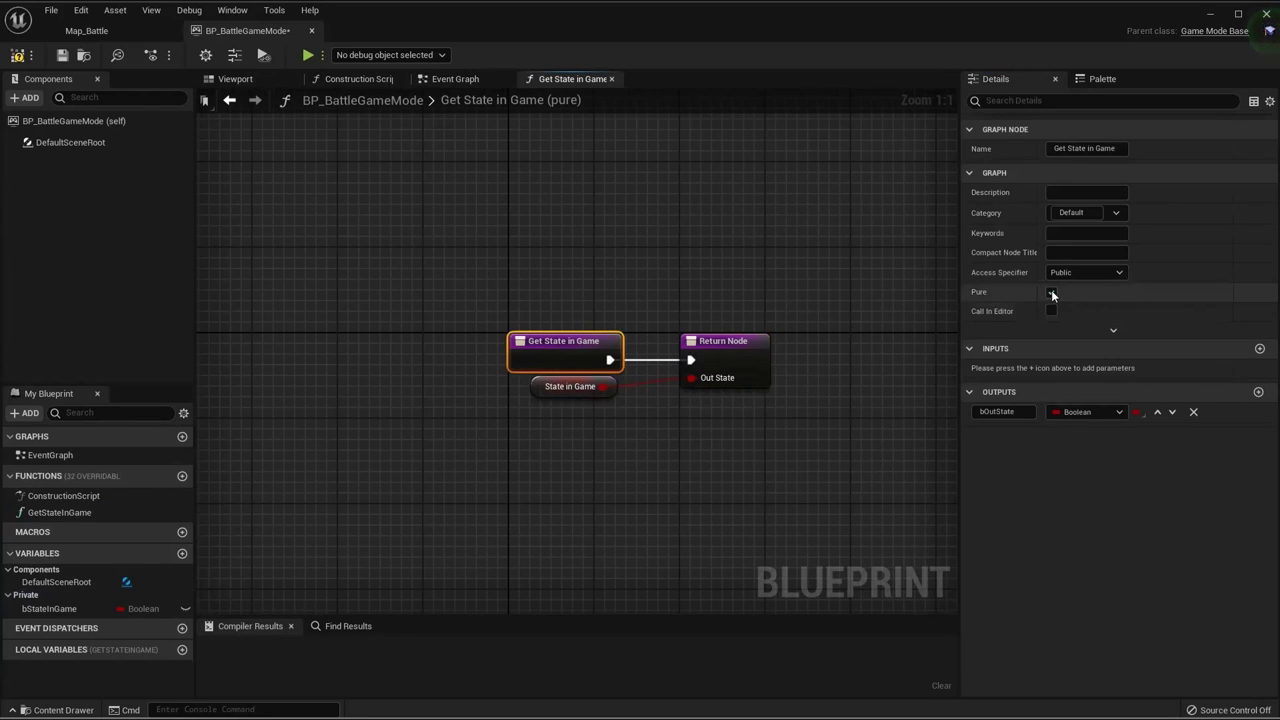
{"action": "left_click", "coordinate": [1051, 291]}
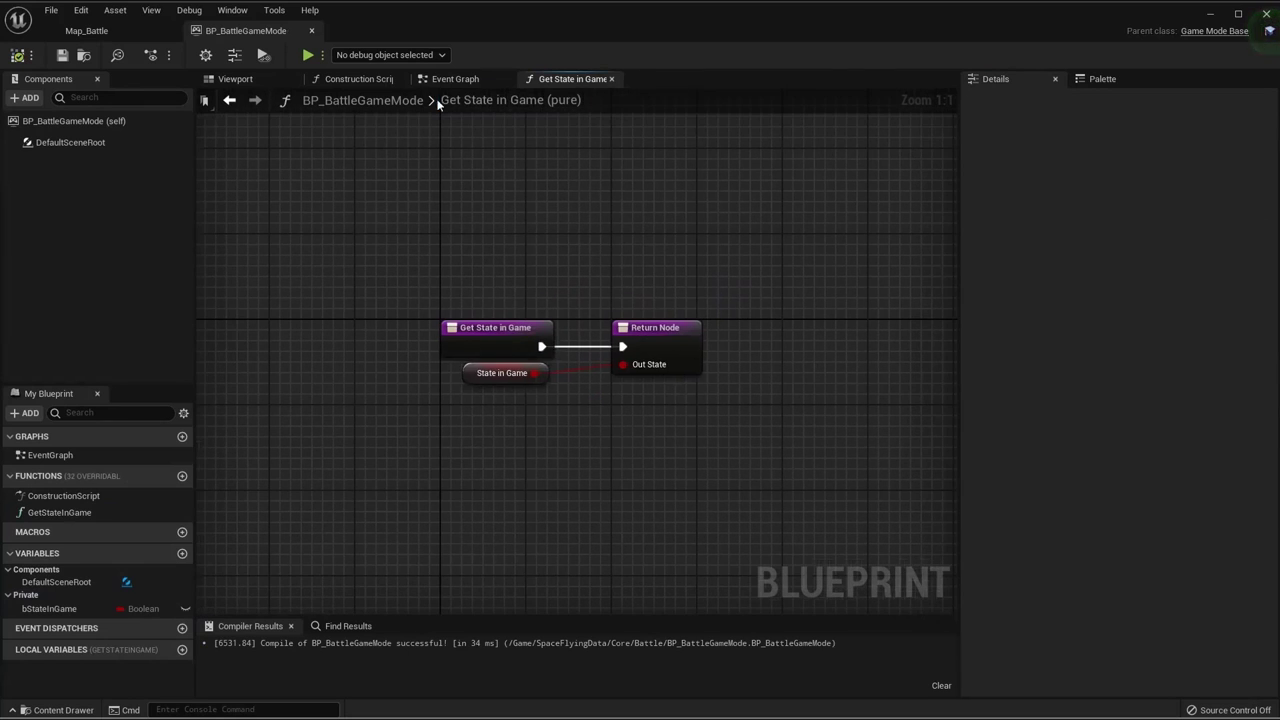
{"action": "left_click", "coordinate": [455, 79]}
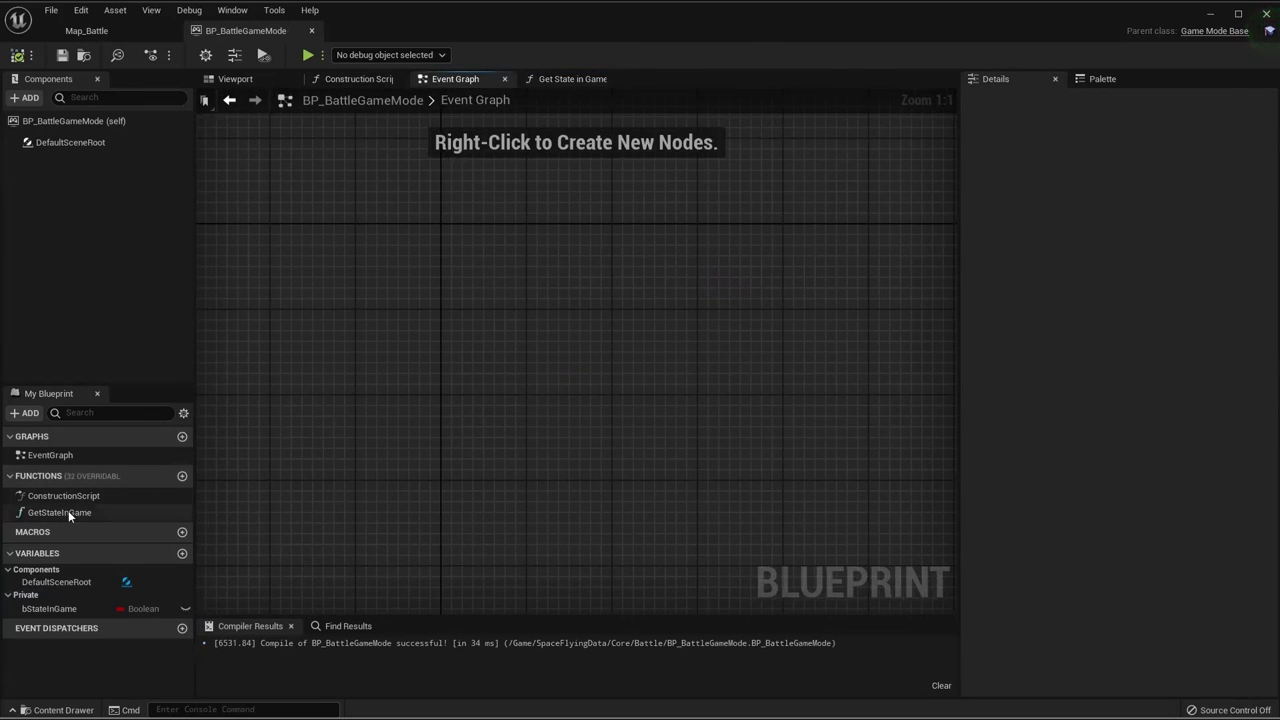
Place a Get State in Game node in the Event Graph and add a SetStateInGame function.
{"action": "left_click_drag", "start_coordinate": [68, 511], "coordinate": [620, 340]}
{"action": "left_click", "coordinate": [182, 476]}
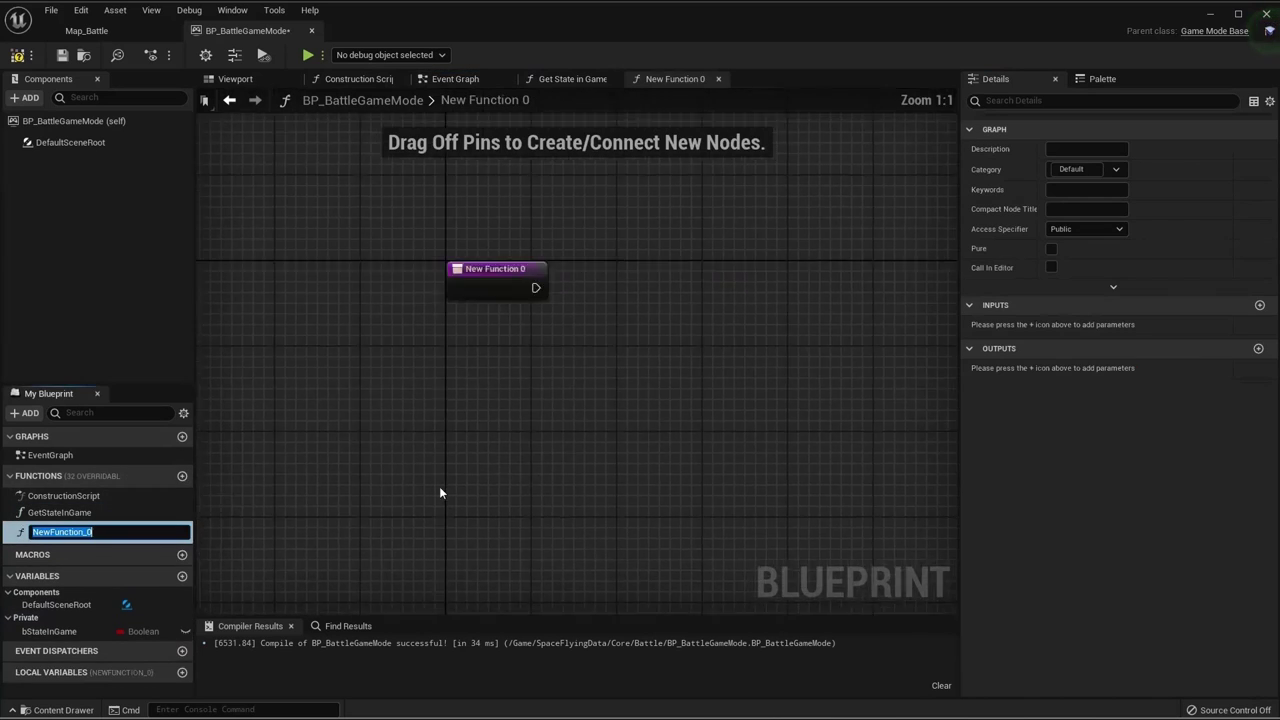
{"action": "type", "text": "SetStat"}
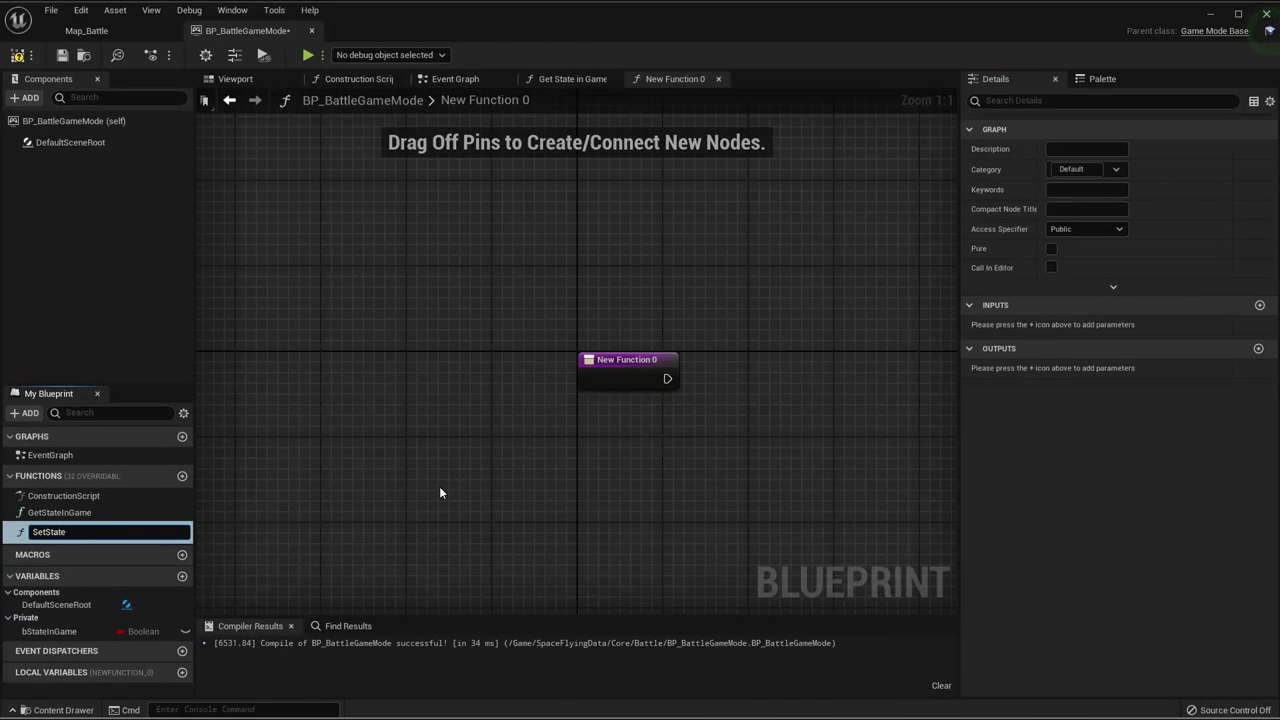
{"action": "type", "text": "e"}
{"action": "key", "text": "Return"}
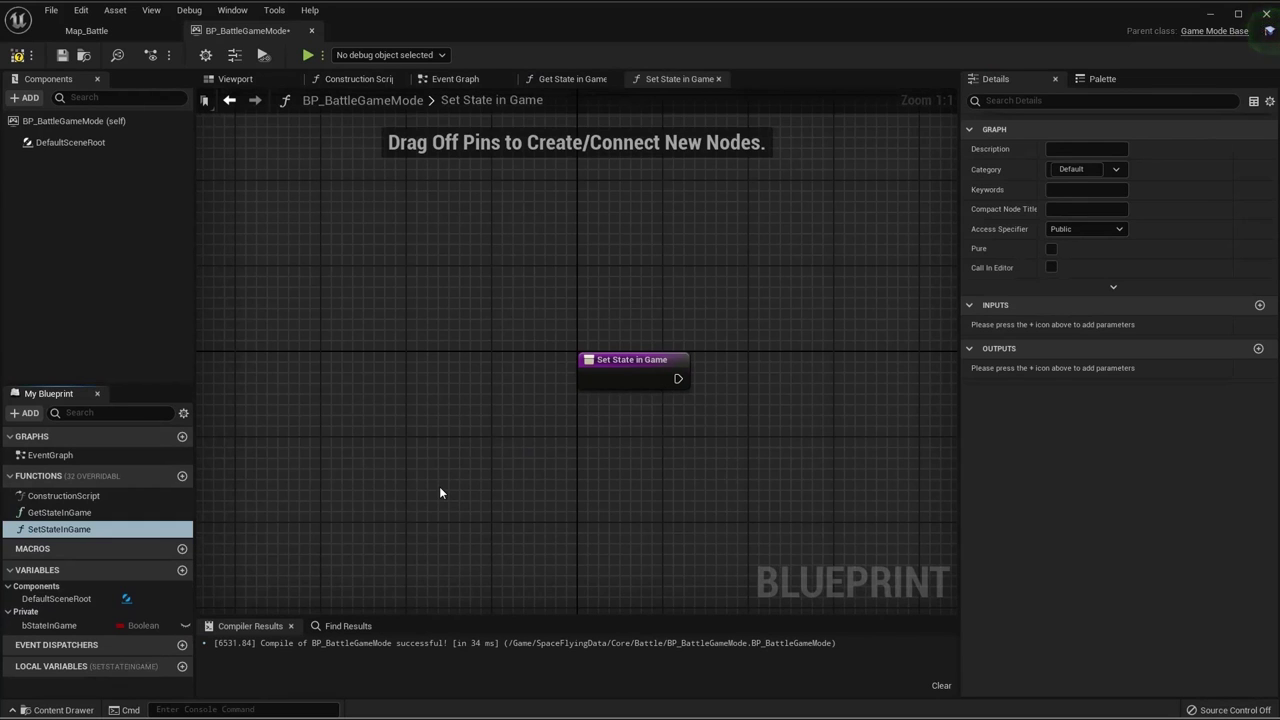
Close both function tabs and place a Set State in Game call beside the Get node.
{"action": "left_click", "coordinate": [722, 78]}
{"action": "left_click", "coordinate": [610, 80]}
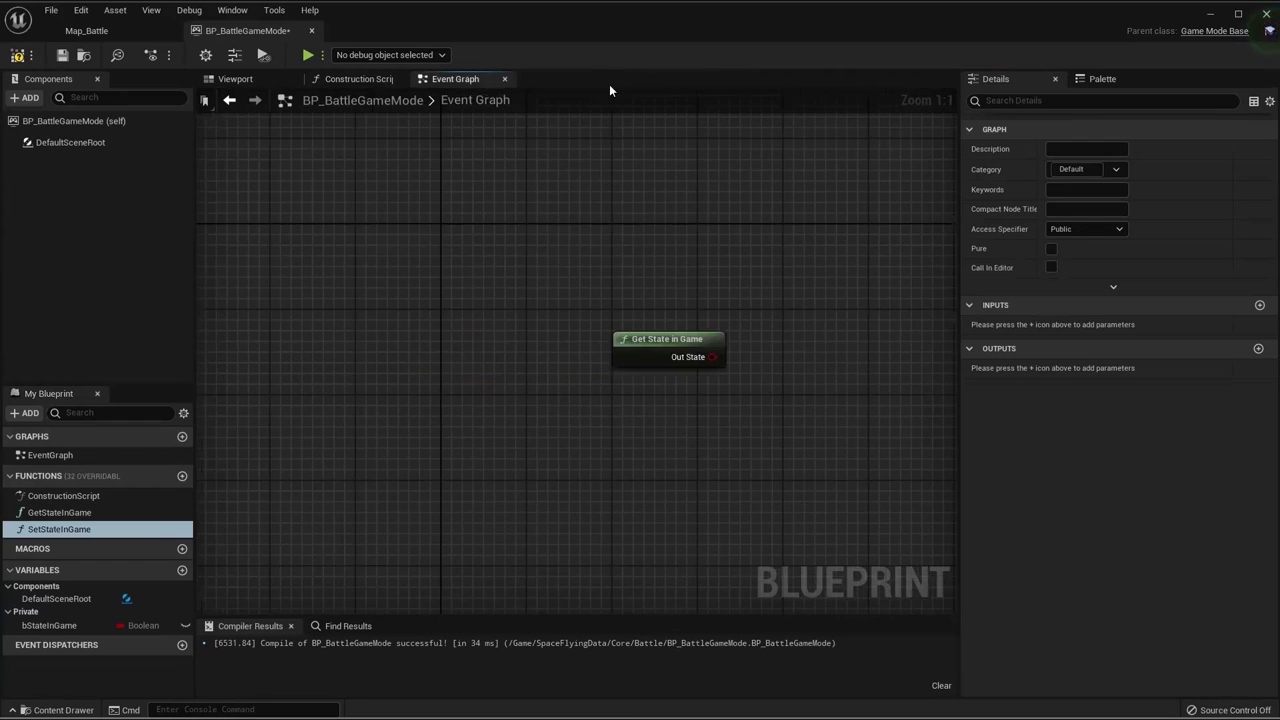
{"action": "right_click_drag", "start_coordinate": [449, 366], "coordinate": [429, 263]}
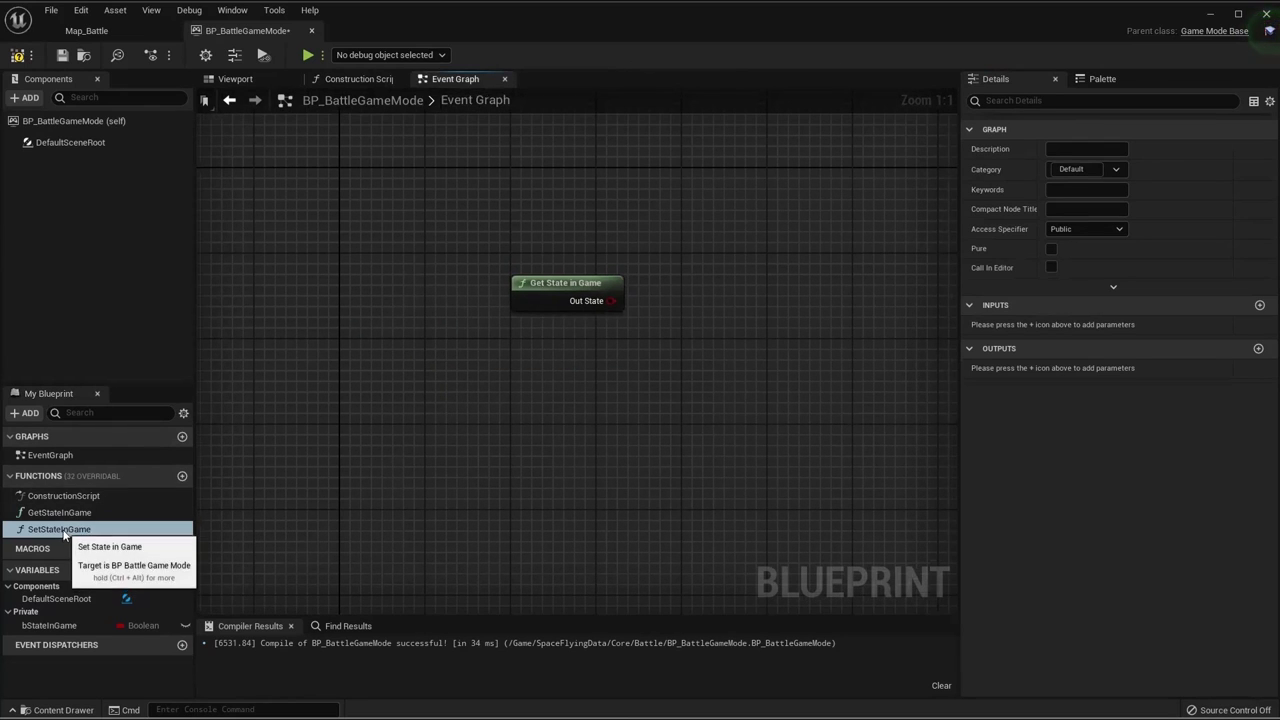
{"action": "mouse_move", "coordinate": [63, 535]}
{"action": "left_mouse_down"}
{"action": "mouse_move", "coordinate": [514, 372]}
{"action": "mouse_move", "coordinate": [396, 470]}
{"action": "left_mouse_up"}
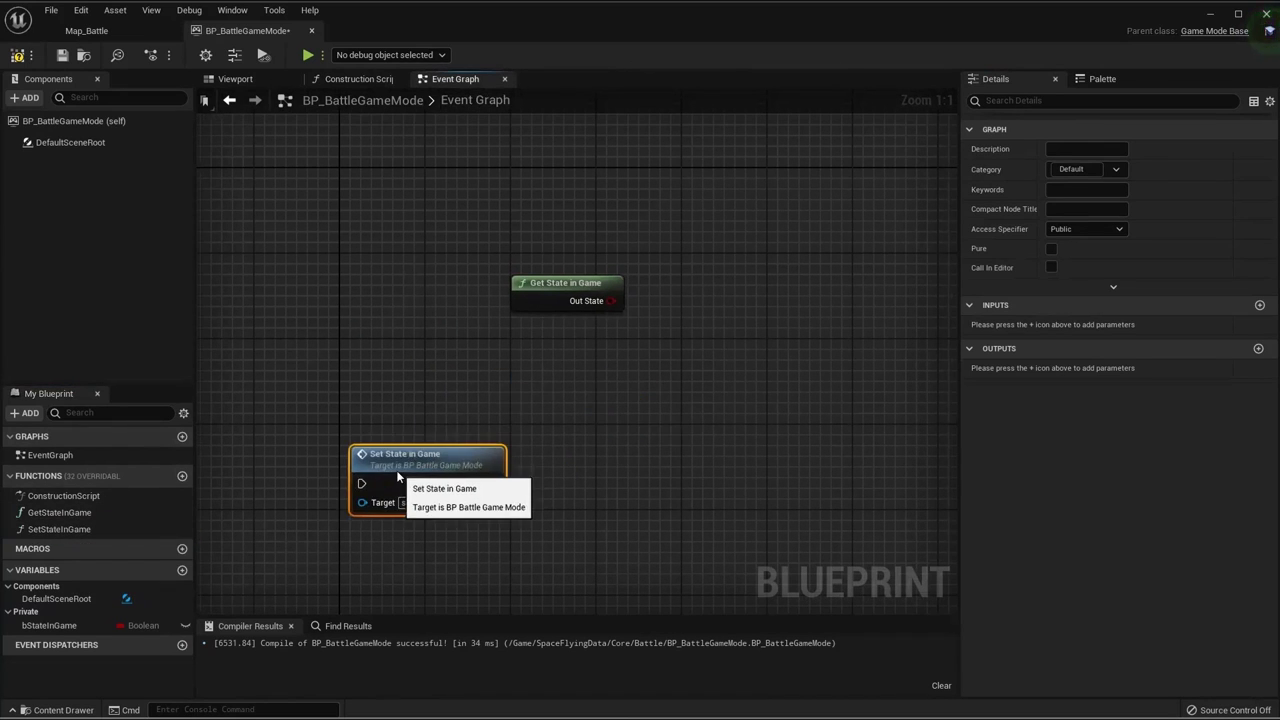
{"action": "left_click_drag", "start_coordinate": [537, 288], "coordinate": [375, 372]}
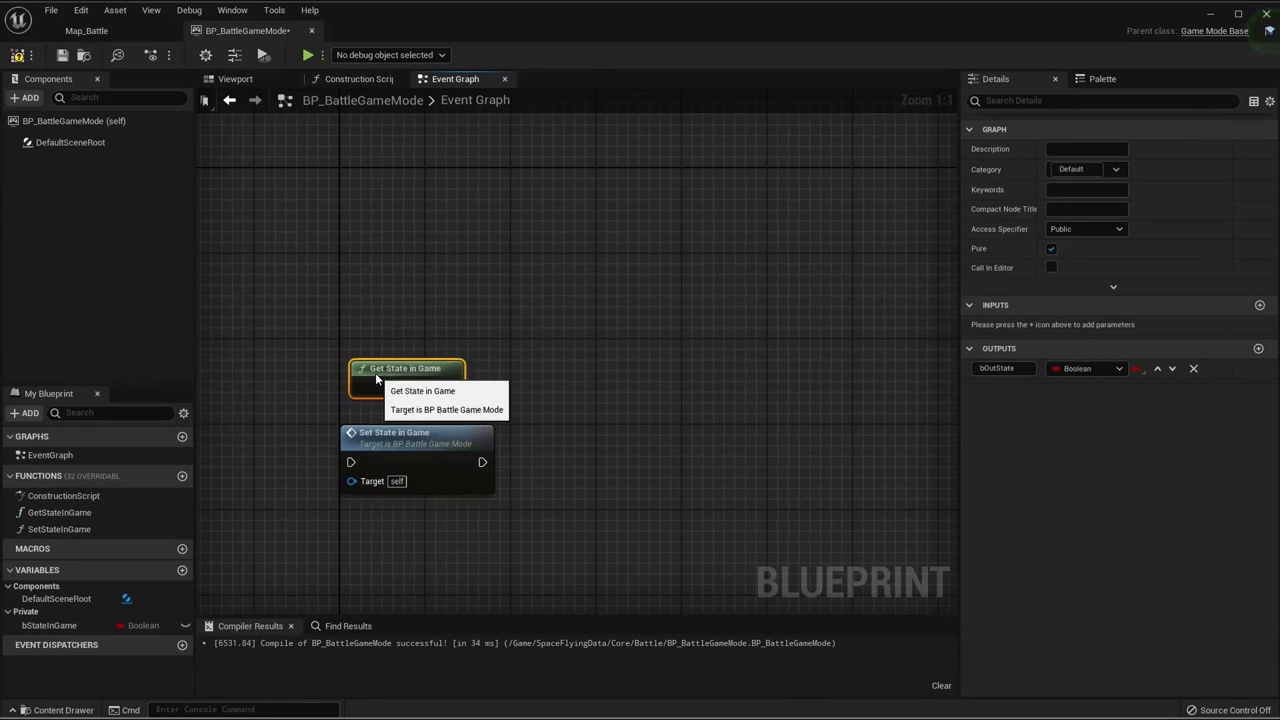
{"action": "right_click_drag", "start_coordinate": [626, 432], "coordinate": [660, 400]}
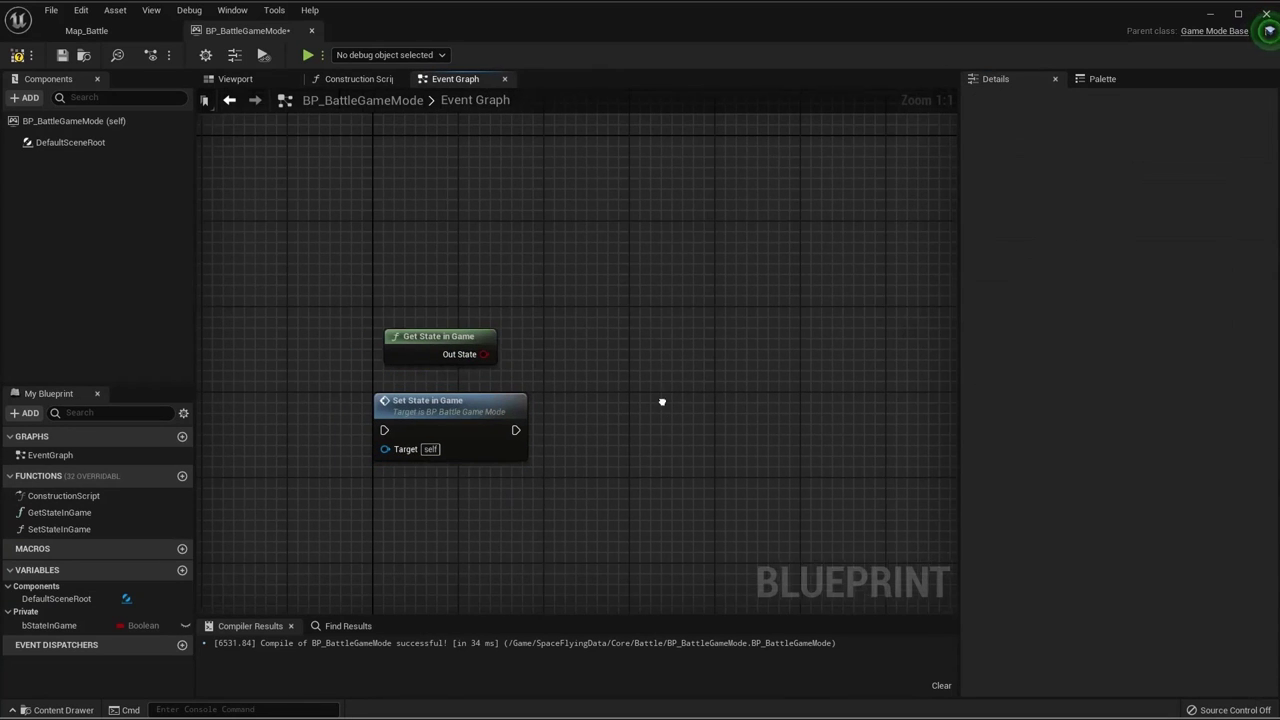
Rearrange the Get and Set State in Game nodes in the Event Graph.
{"action": "left_click", "coordinate": [405, 348]}
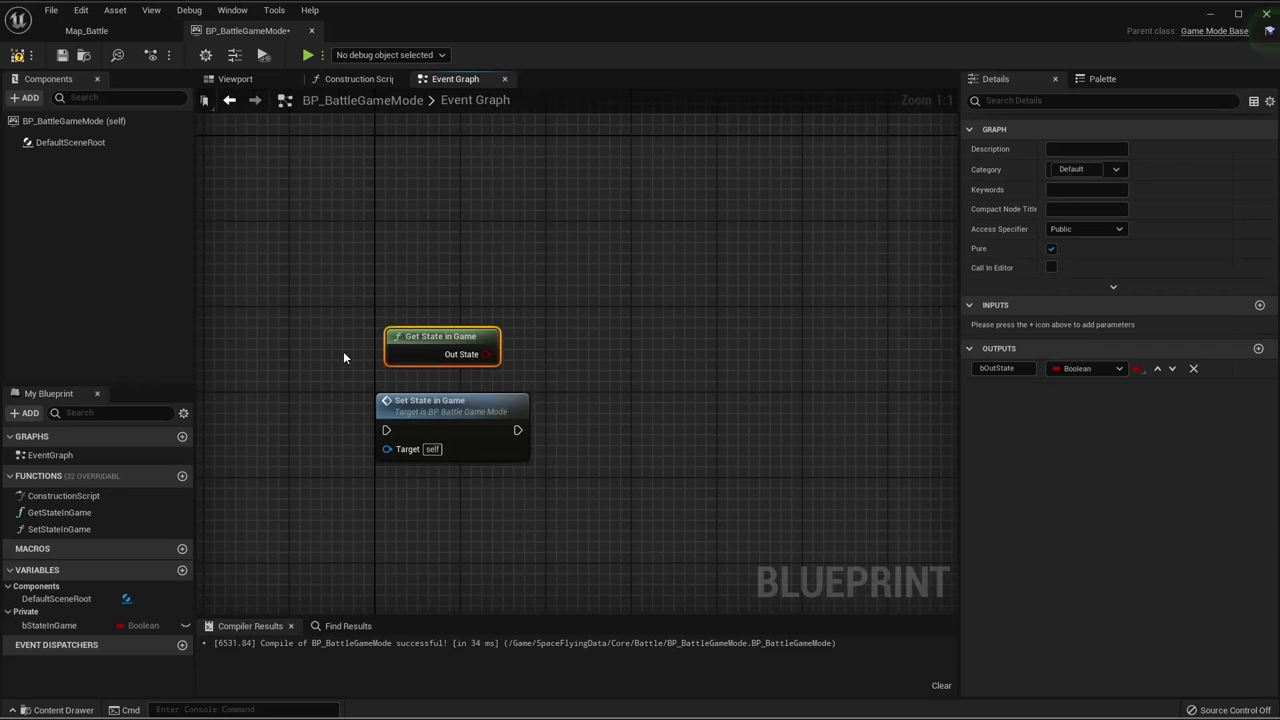
{"action": "left_click", "coordinate": [282, 346]}
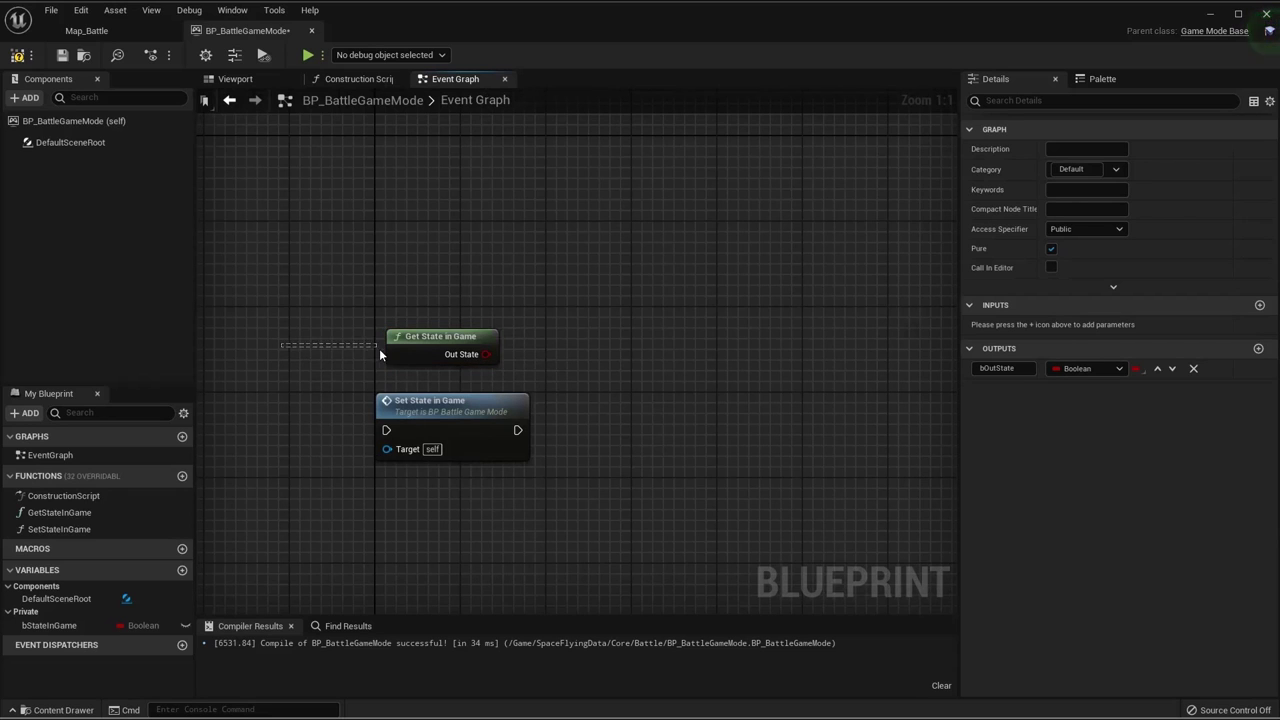
{"action": "left_click_drag", "start_coordinate": [444, 355], "coordinate": [486, 355]}
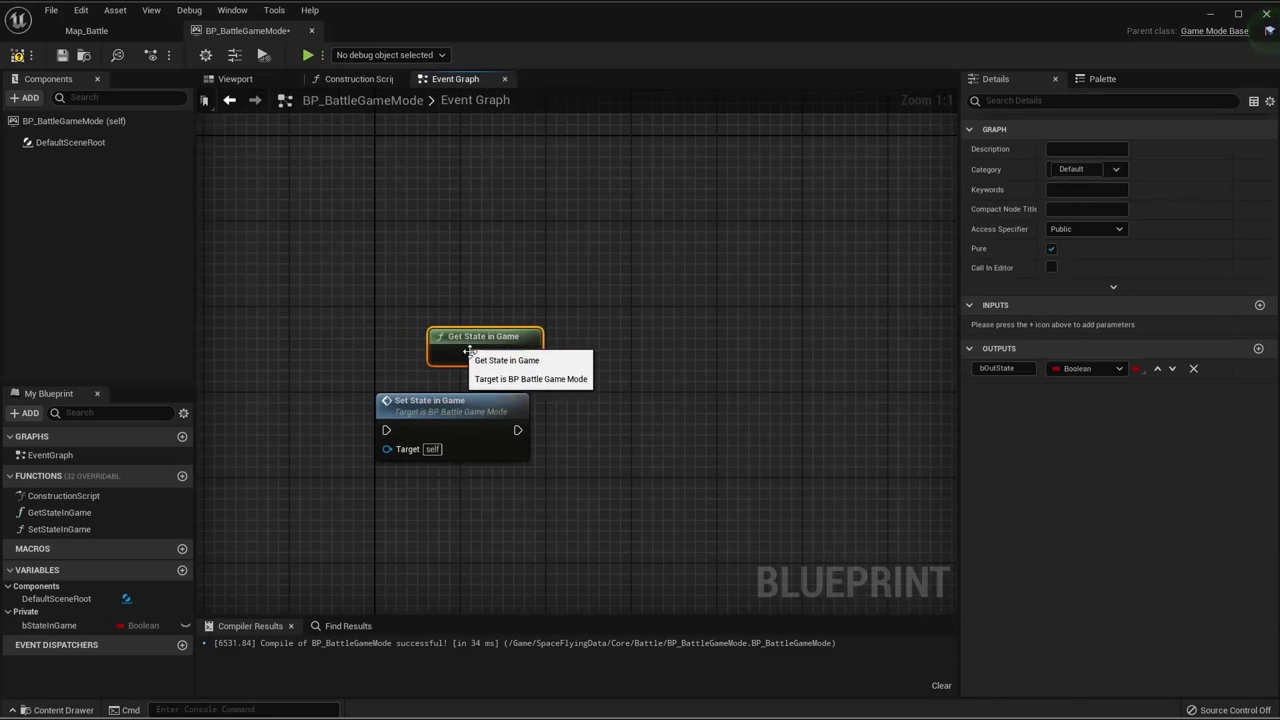
{"action": "left_click_drag", "start_coordinate": [385, 428], "coordinate": [318, 439]}
{"action": "left_click_drag", "start_coordinate": [517, 430], "coordinate": [691, 425]}
{"action": "mouse_move", "coordinate": [440, 424]}
{"action": "left_mouse_down"}
{"action": "mouse_move", "coordinate": [481, 433]}
{"action": "mouse_move", "coordinate": [440, 429]}
{"action": "left_mouse_up"}
{"action": "left_click", "coordinate": [514, 391]}
{"action": "mouse_move", "coordinate": [457, 363]}
{"action": "left_mouse_down"}
{"action": "mouse_move", "coordinate": [433, 341]}
{"action": "mouse_move", "coordinate": [401, 343]}
{"action": "left_mouse_up"}
{"action": "left_click", "coordinate": [617, 343]}
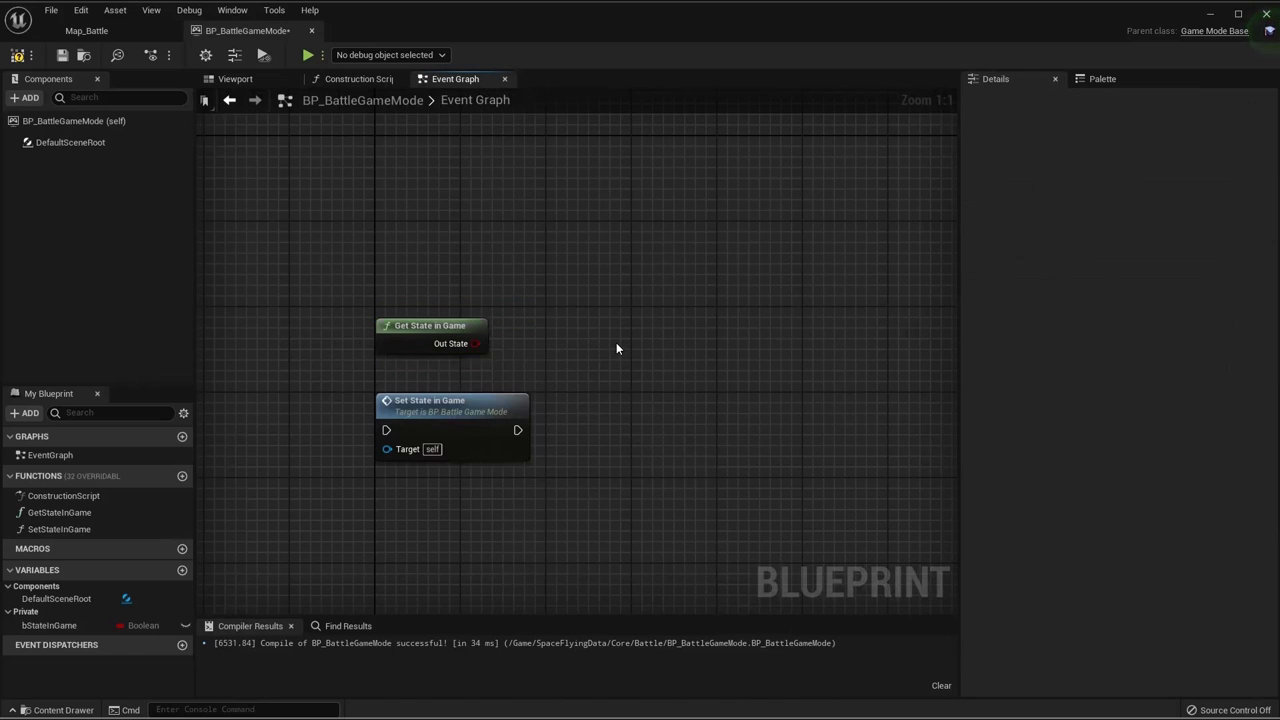
Try a wire from Out State, then reposition both State in Game nodes.
{"action": "left_click_drag", "start_coordinate": [477, 343], "coordinate": [686, 304]}
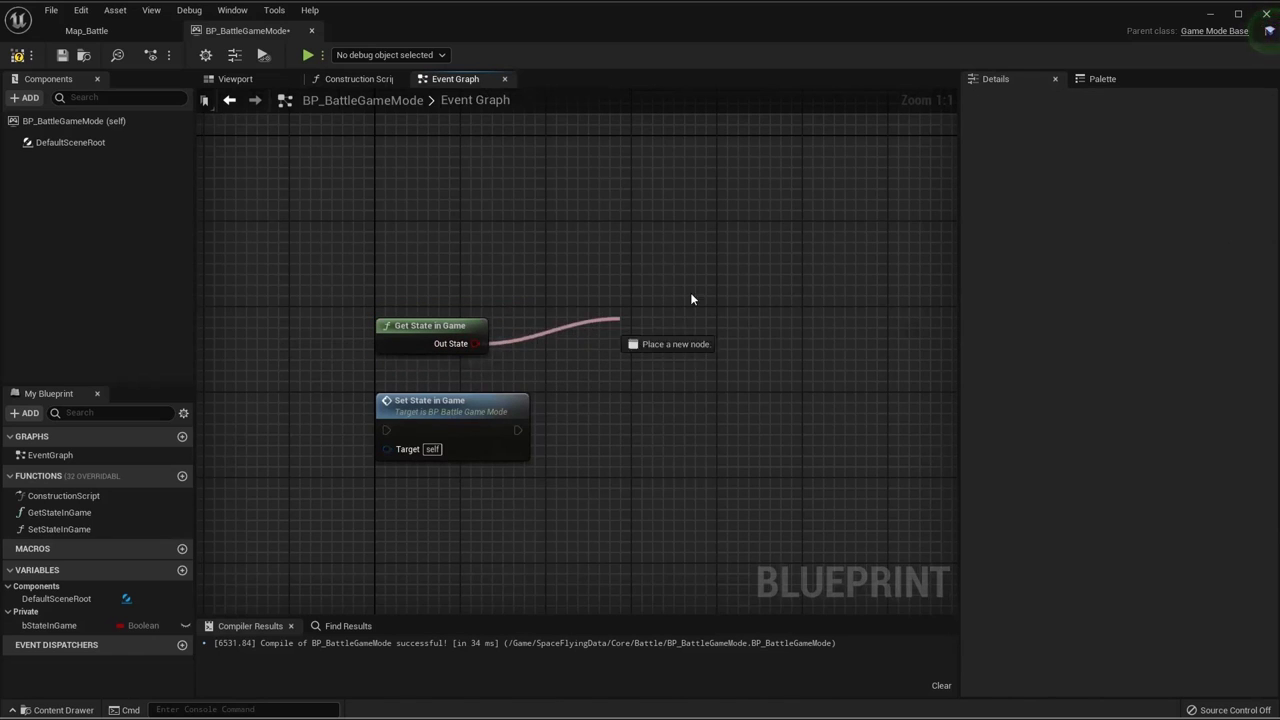
{"action": "left_click", "coordinate": [581, 343]}
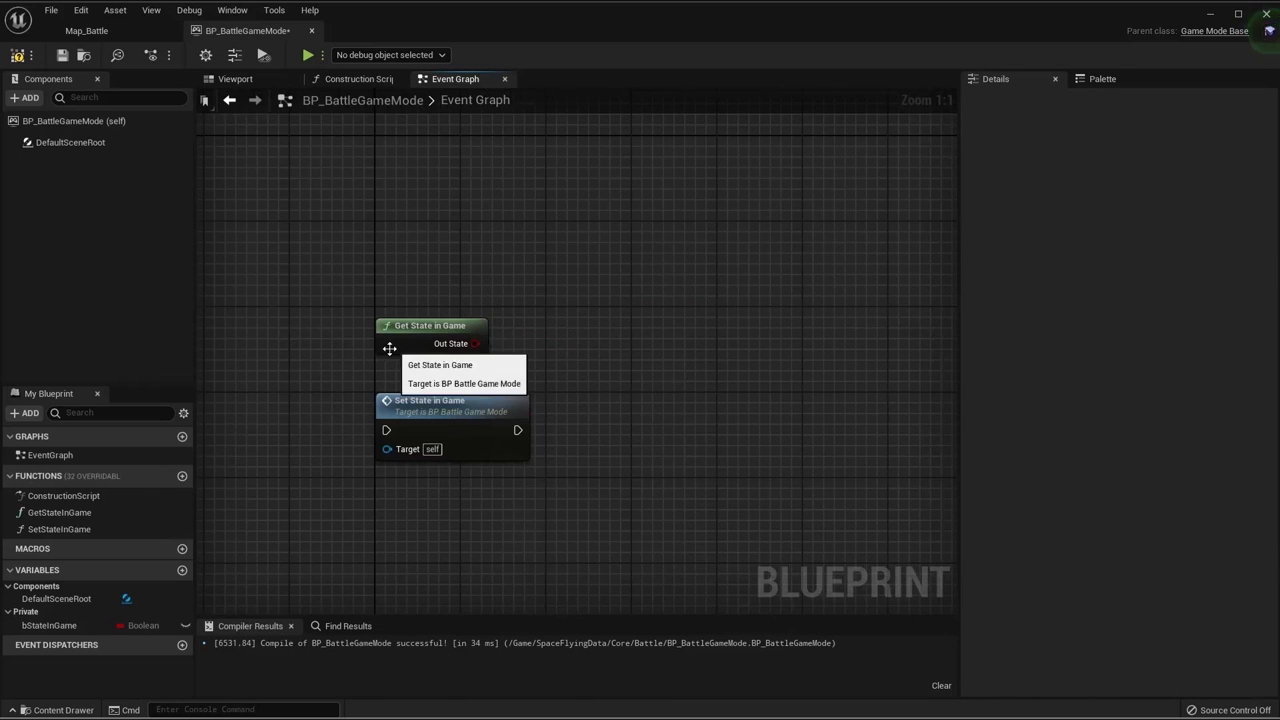
{"action": "left_click_drag", "start_coordinate": [380, 341], "coordinate": [659, 345]}
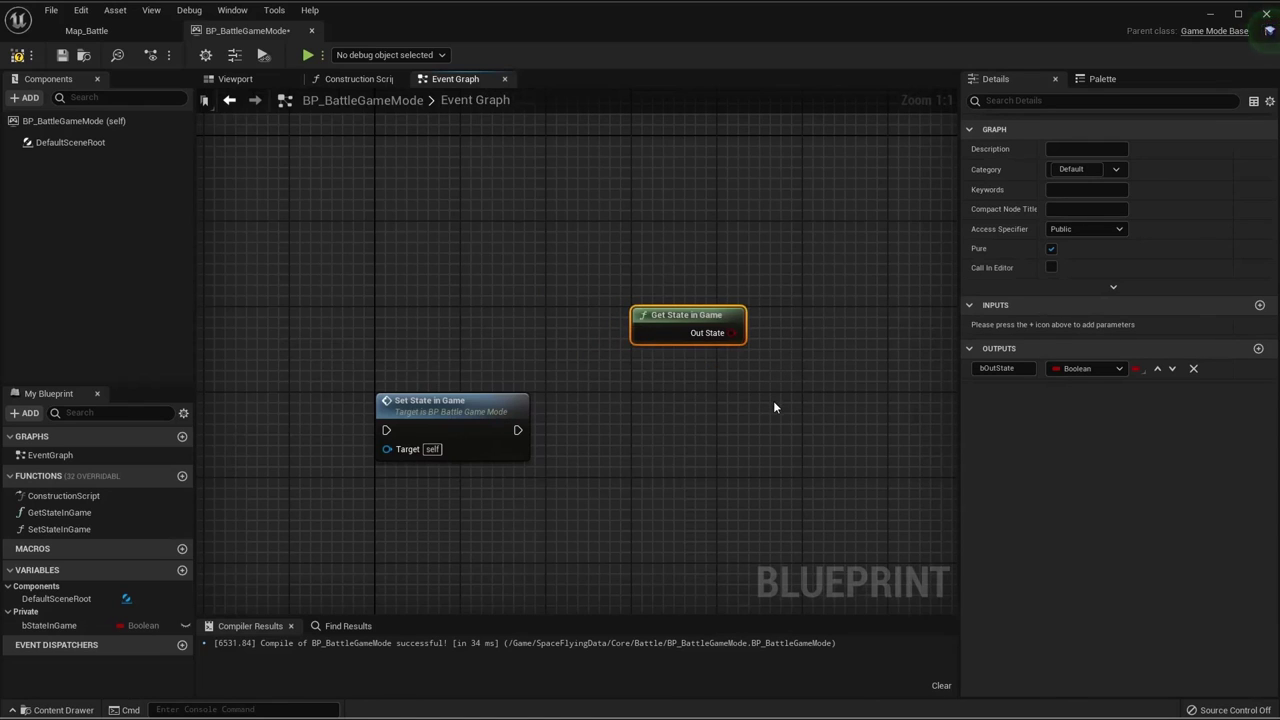
{"action": "left_click_drag", "start_coordinate": [665, 329], "coordinate": [443, 299]}
{"action": "left_click", "coordinate": [618, 378]}
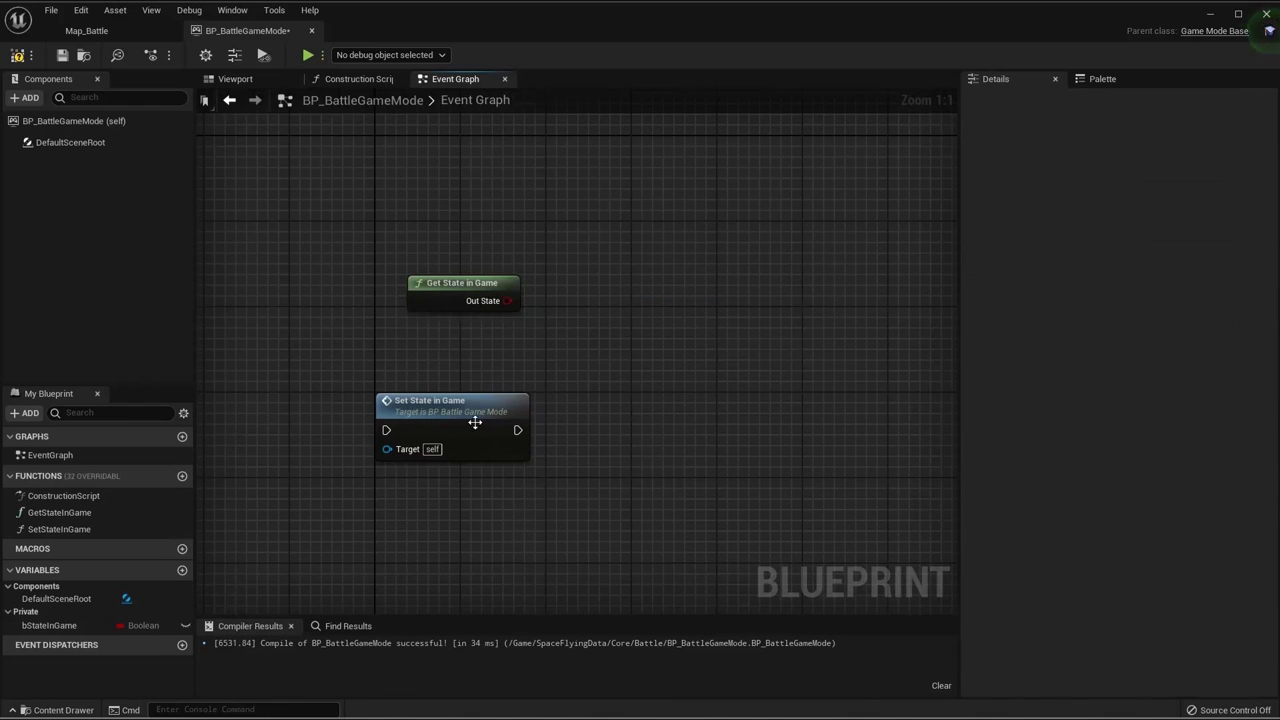
{"action": "left_click_drag", "start_coordinate": [473, 396], "coordinate": [697, 352]}
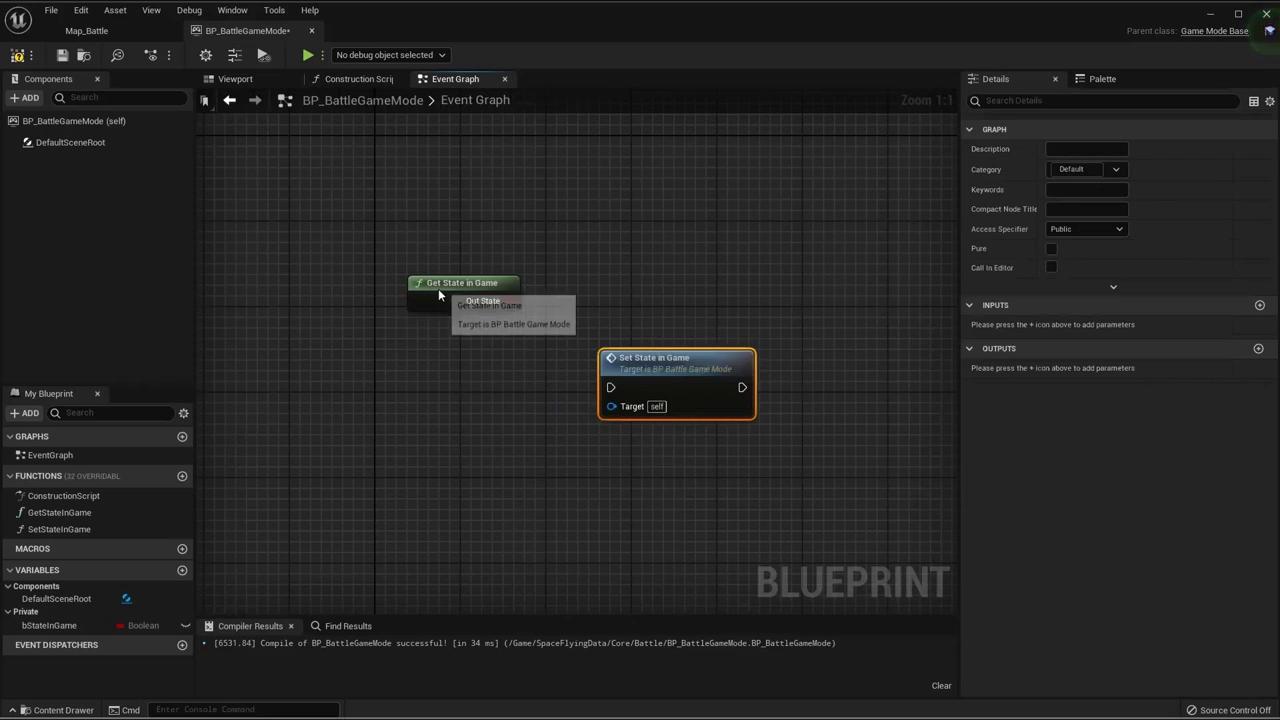
{"action": "left_click_drag", "start_coordinate": [438, 288], "coordinate": [396, 491]}
{"action": "mouse_move", "coordinate": [656, 386]}
{"action": "left_mouse_down"}
{"action": "mouse_move", "coordinate": [516, 336]}
{"action": "mouse_move", "coordinate": [601, 347]}
{"action": "mouse_move", "coordinate": [420, 350]}
{"action": "left_mouse_up"}
Probe the Set node's exec output and shuffle the Get and Set nodes vertically.
{"action": "left_click_drag", "start_coordinate": [688, 344], "coordinate": [845, 361]}
{"action": "left_click", "coordinate": [735, 427]}
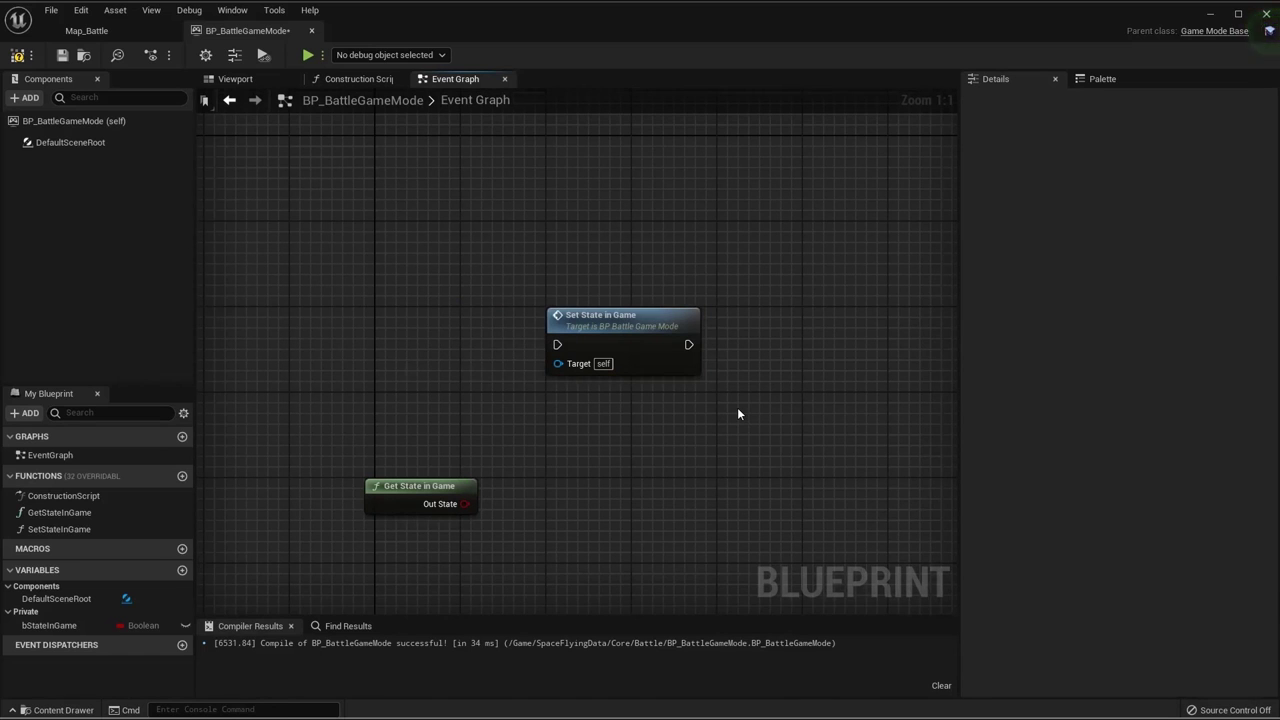
{"action": "left_click_drag", "start_coordinate": [389, 508], "coordinate": [400, 254]}
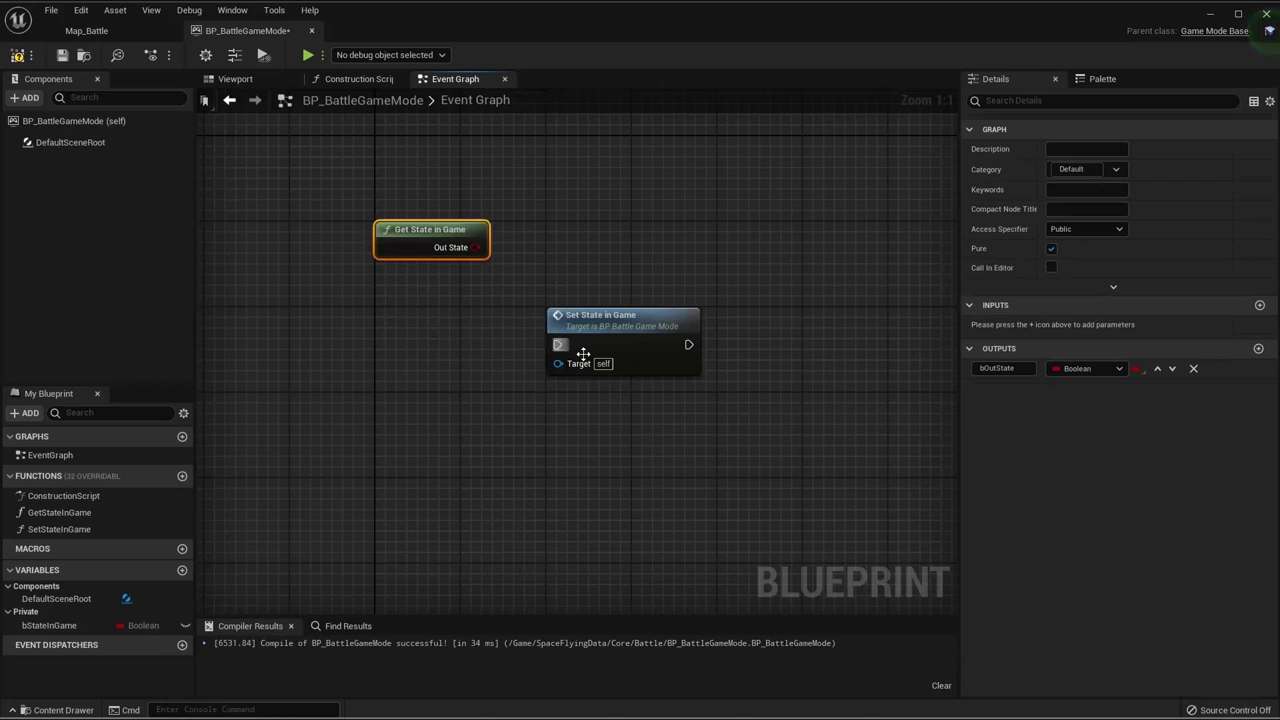
{"action": "left_click_drag", "start_coordinate": [605, 345], "coordinate": [434, 430]}
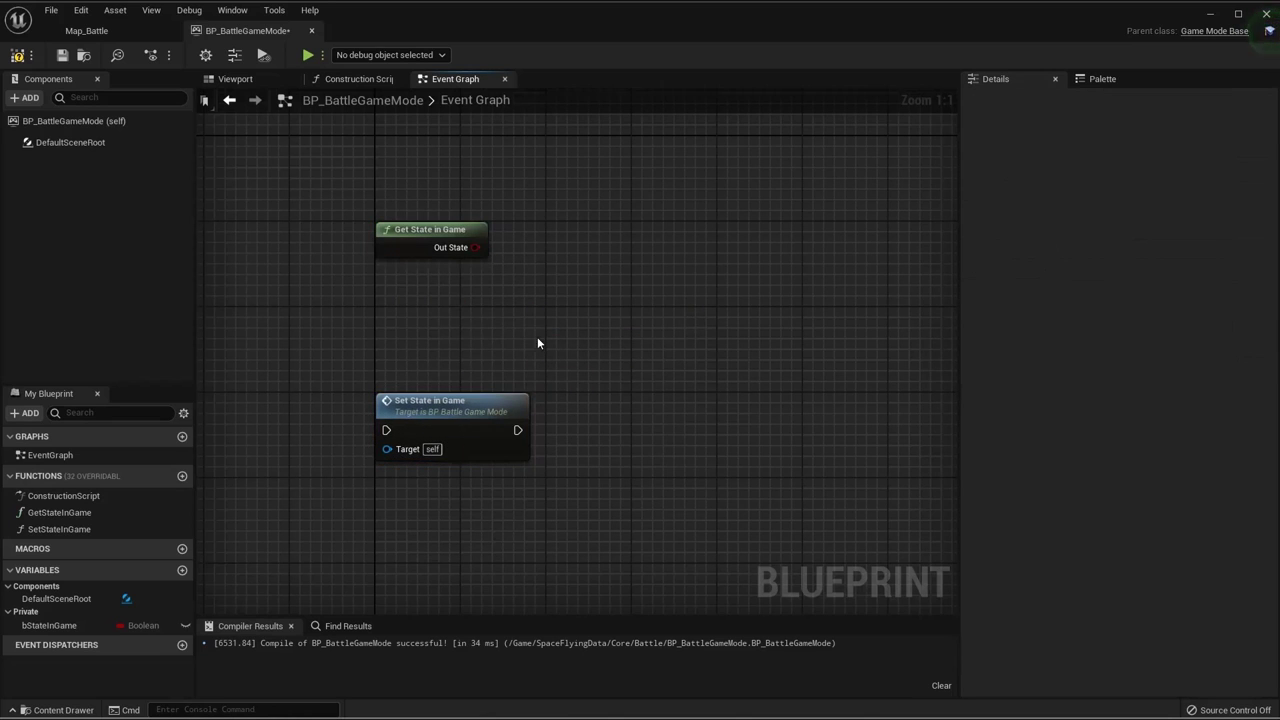
{"action": "mouse_move", "coordinate": [397, 250]}
{"action": "left_mouse_down"}
{"action": "mouse_move", "coordinate": [417, 328]}
{"action": "mouse_move", "coordinate": [395, 338]}
{"action": "left_mouse_up"}
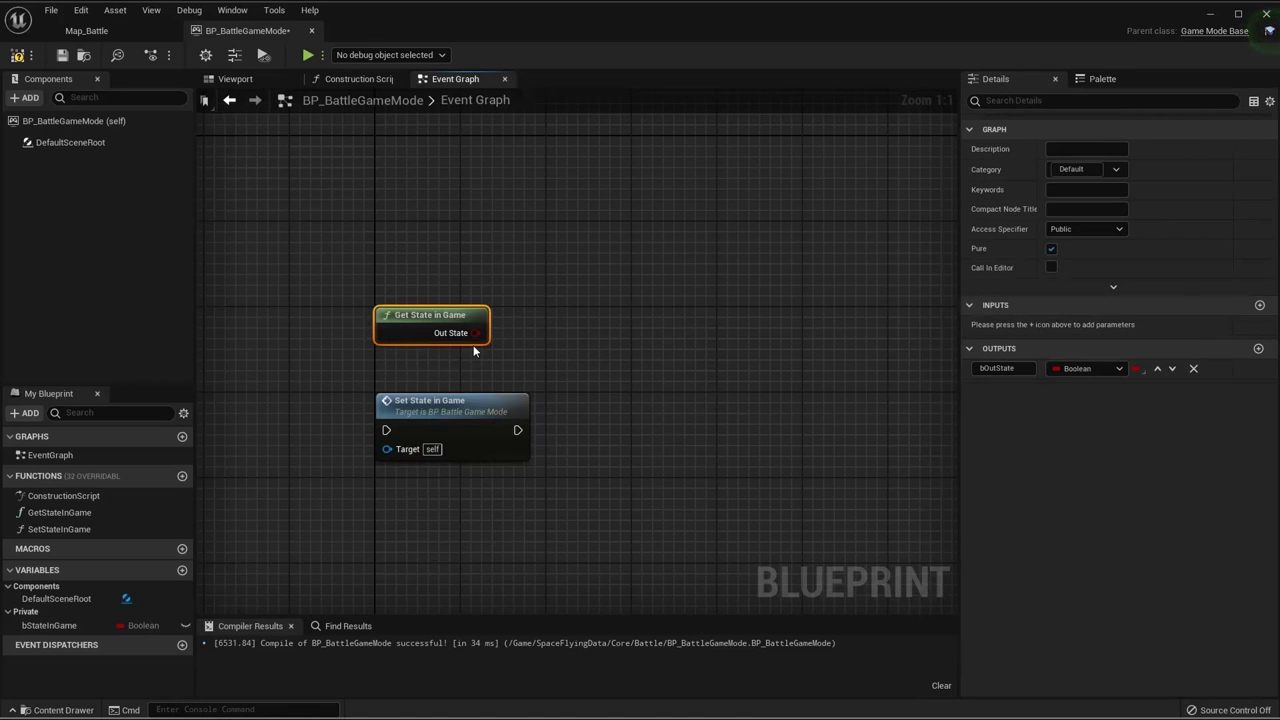
{"action": "left_click_drag", "start_coordinate": [460, 333], "coordinate": [482, 311]}
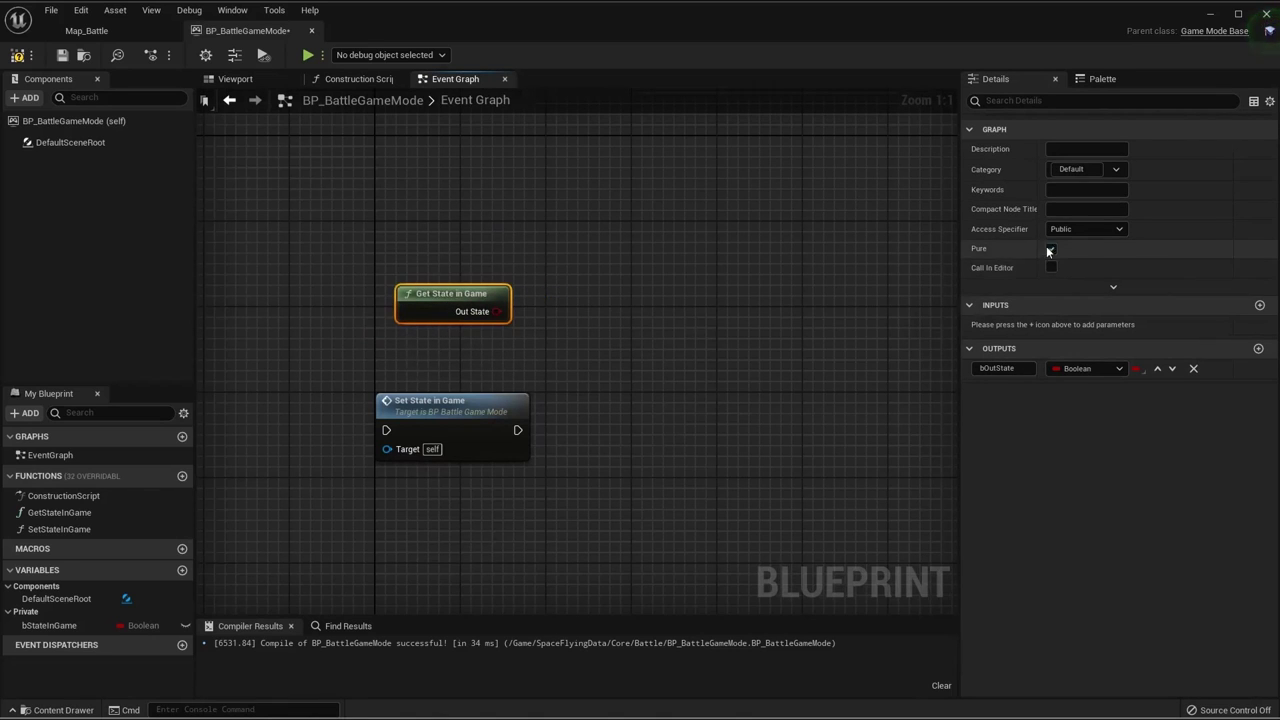
Add two extra Boolean outputs to GetStateInGame and try wiring from the New Param outputs.
{"action": "left_click", "coordinate": [1258, 348]}
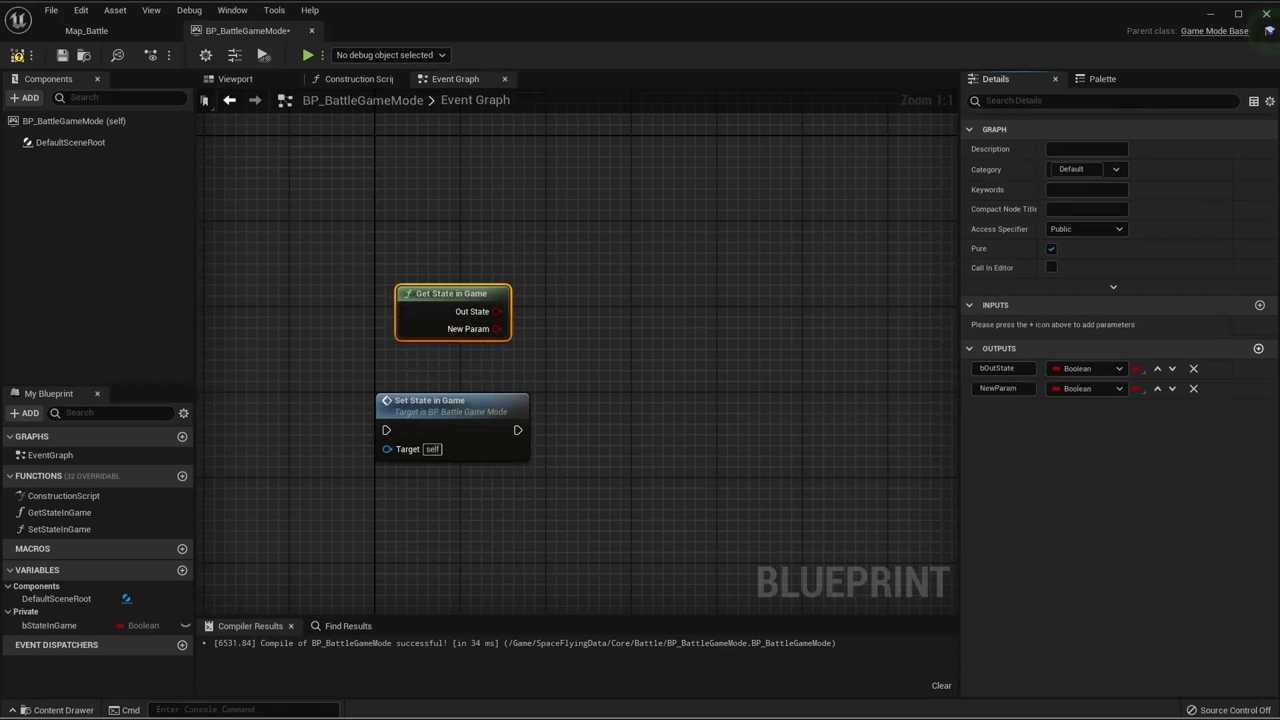
{"action": "left_click", "coordinate": [1258, 348]}
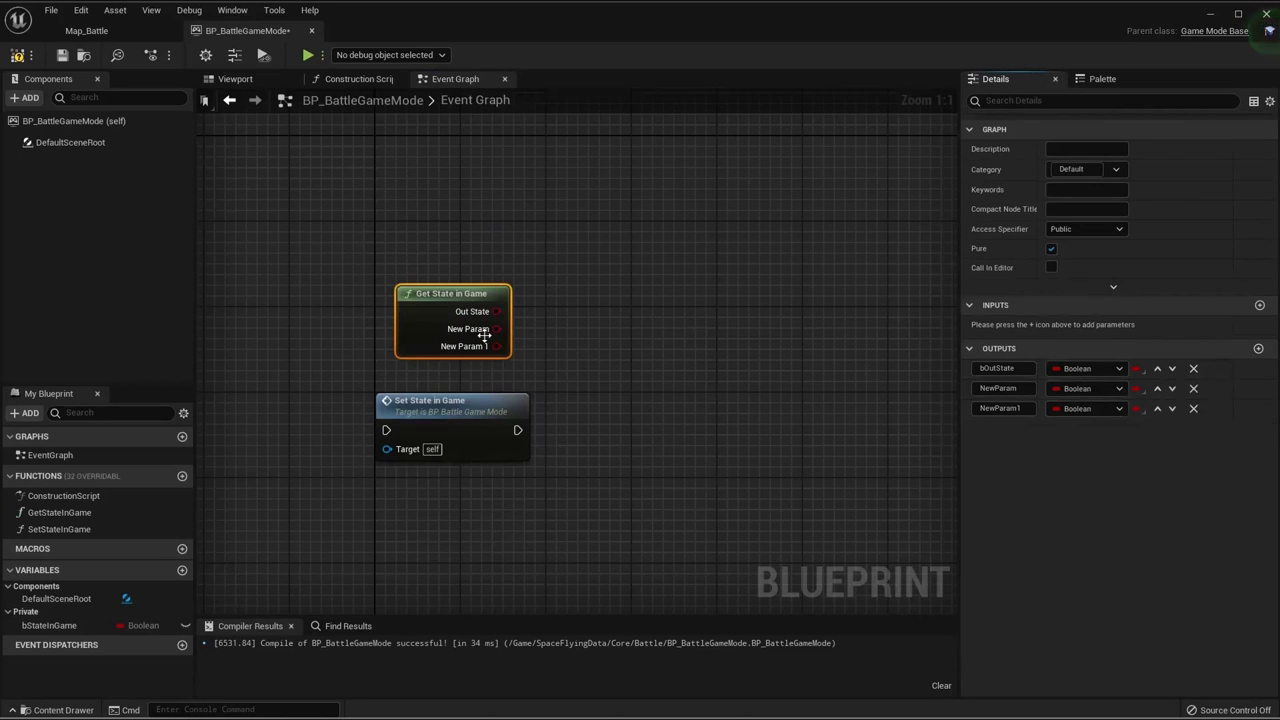
{"action": "mouse_move", "coordinate": [497, 329]}
{"action": "left_mouse_down"}
{"action": "mouse_move", "coordinate": [630, 340]}
{"action": "mouse_move", "coordinate": [492, 329]}
{"action": "mouse_move", "coordinate": [556, 318]}
{"action": "mouse_move", "coordinate": [700, 250]}
{"action": "left_mouse_up"}
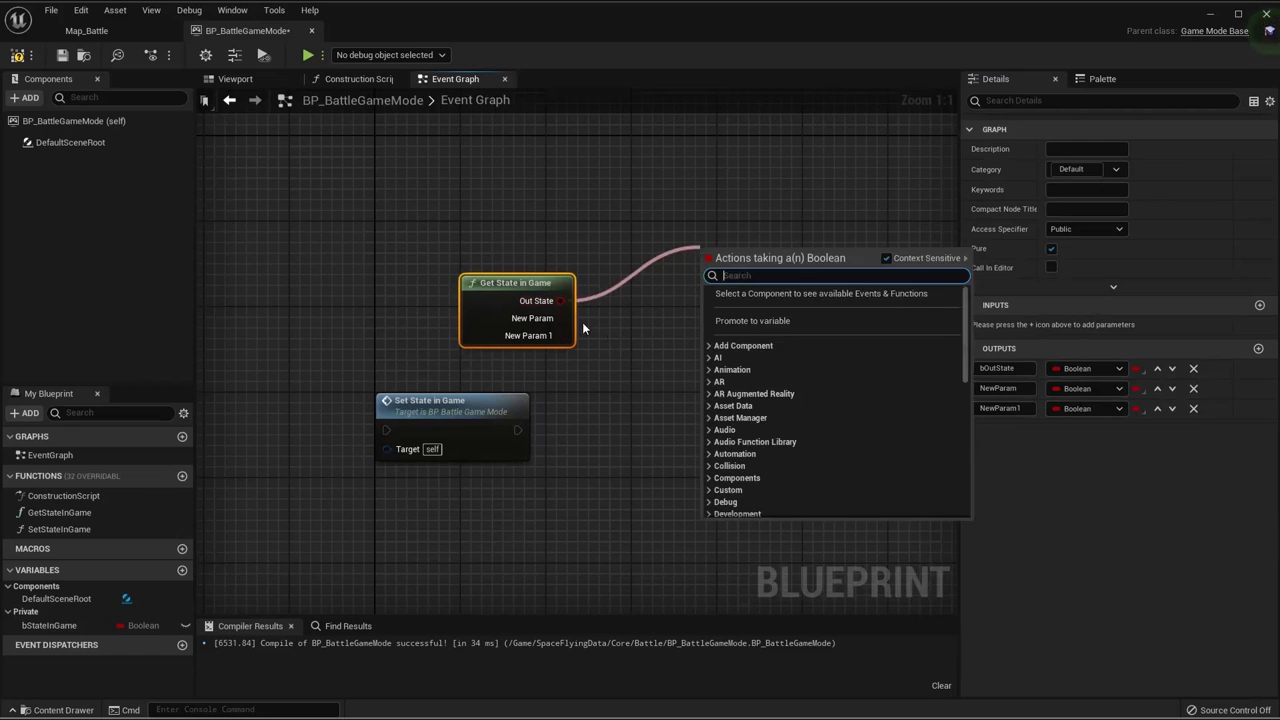
{"action": "left_click_drag", "start_coordinate": [561, 335], "coordinate": [722, 280]}
Reposition the nodes and test wires from the Set node's exec input and output.
{"action": "left_click_drag", "start_coordinate": [406, 222], "coordinate": [608, 371]}
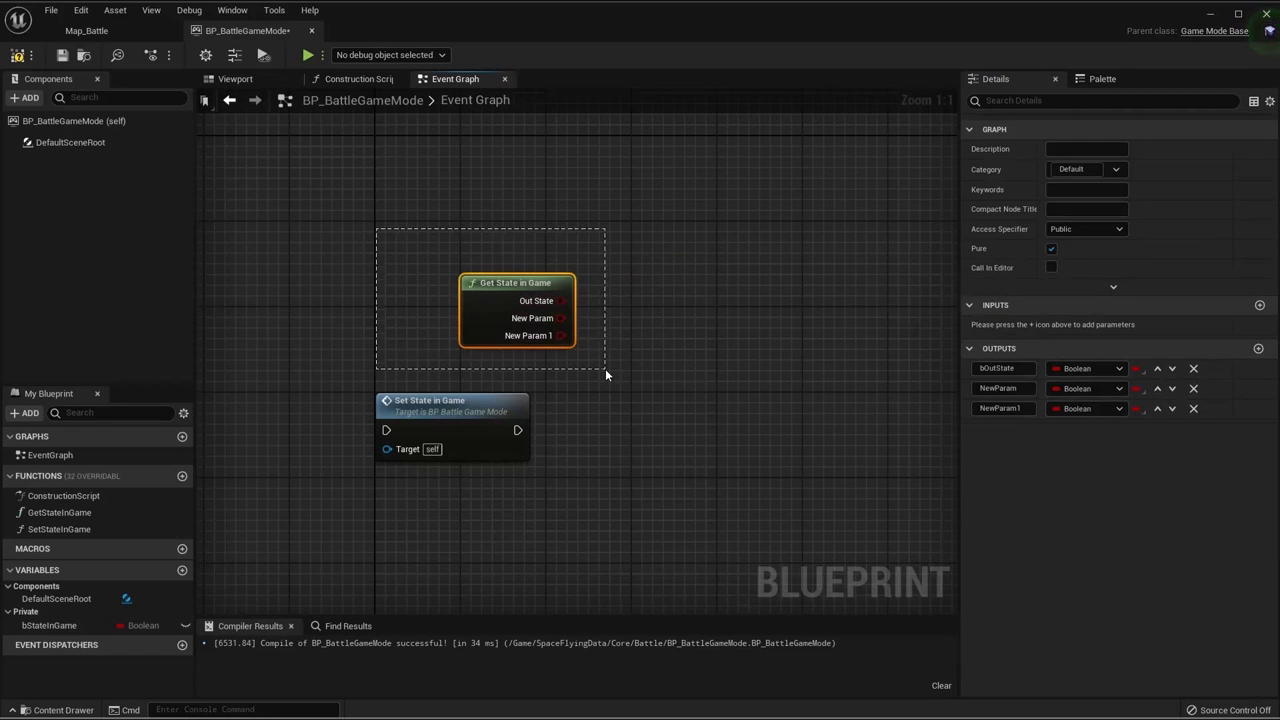
{"action": "left_click", "coordinate": [571, 378]}
{"action": "mouse_move", "coordinate": [457, 423]}
{"action": "left_mouse_down"}
{"action": "mouse_move", "coordinate": [573, 423]}
{"action": "mouse_move", "coordinate": [395, 413]}
{"action": "mouse_move", "coordinate": [338, 425]}
{"action": "left_mouse_up"}
{"action": "left_click", "coordinate": [605, 434]}
{"action": "left_click_drag", "start_coordinate": [613, 431], "coordinate": [849, 392]}
{"action": "left_click_drag", "start_coordinate": [482, 430], "coordinate": [349, 437]}
{"action": "left_click", "coordinate": [453, 317]}
{"action": "left_click", "coordinate": [521, 316]}
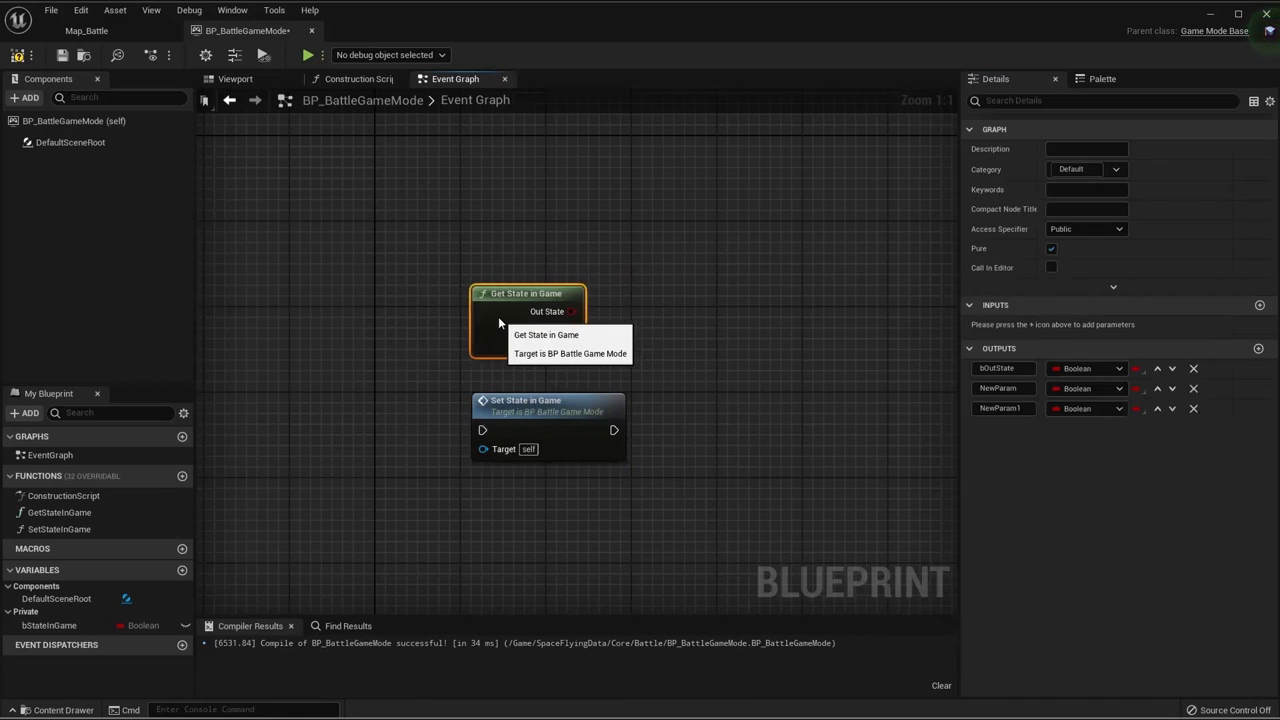
{"action": "left_click_drag", "start_coordinate": [498, 316], "coordinate": [498, 295]}
{"action": "left_click", "coordinate": [685, 307]}
{"action": "right_click_drag", "start_coordinate": [685, 307], "coordinate": [631, 376]}
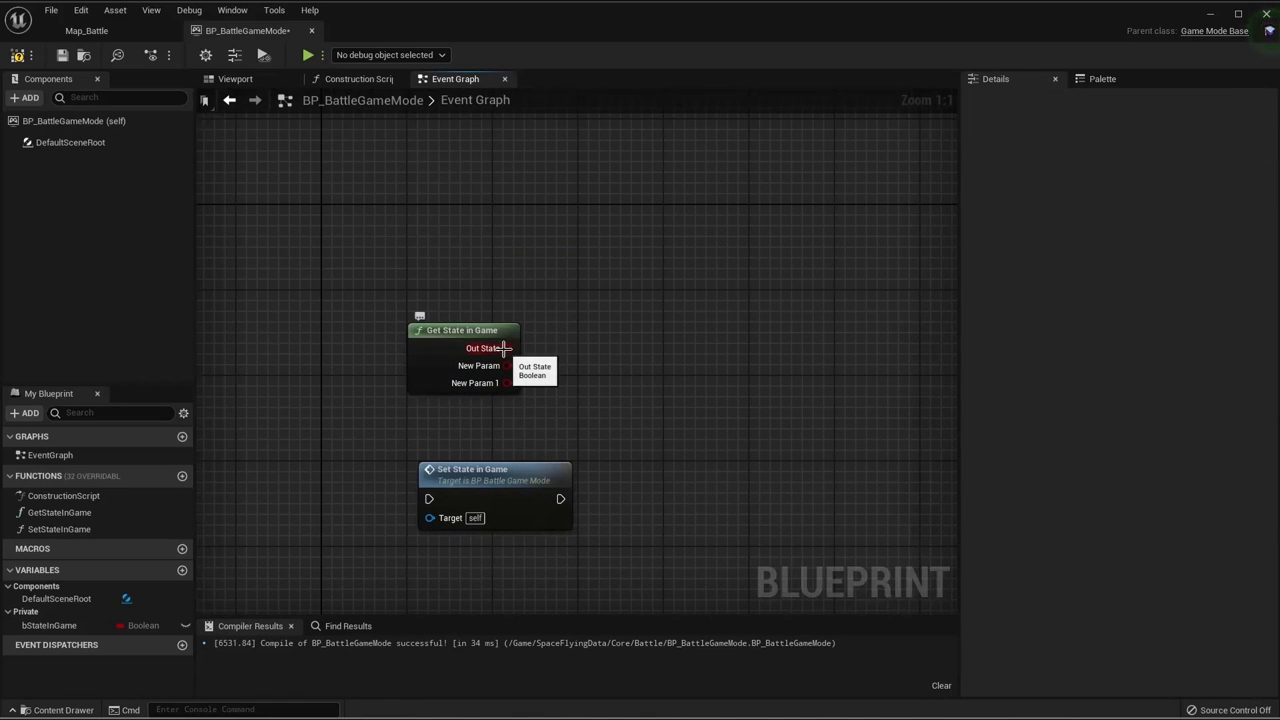
Browse Boolean actions available from the Out State and New Param 1 outputs.
{"action": "left_click_drag", "start_coordinate": [504, 348], "coordinate": [720, 258]}
{"action": "left_click_drag", "start_coordinate": [508, 383], "coordinate": [672, 330]}
{"action": "left_click_drag", "start_coordinate": [508, 383], "coordinate": [650, 398]}
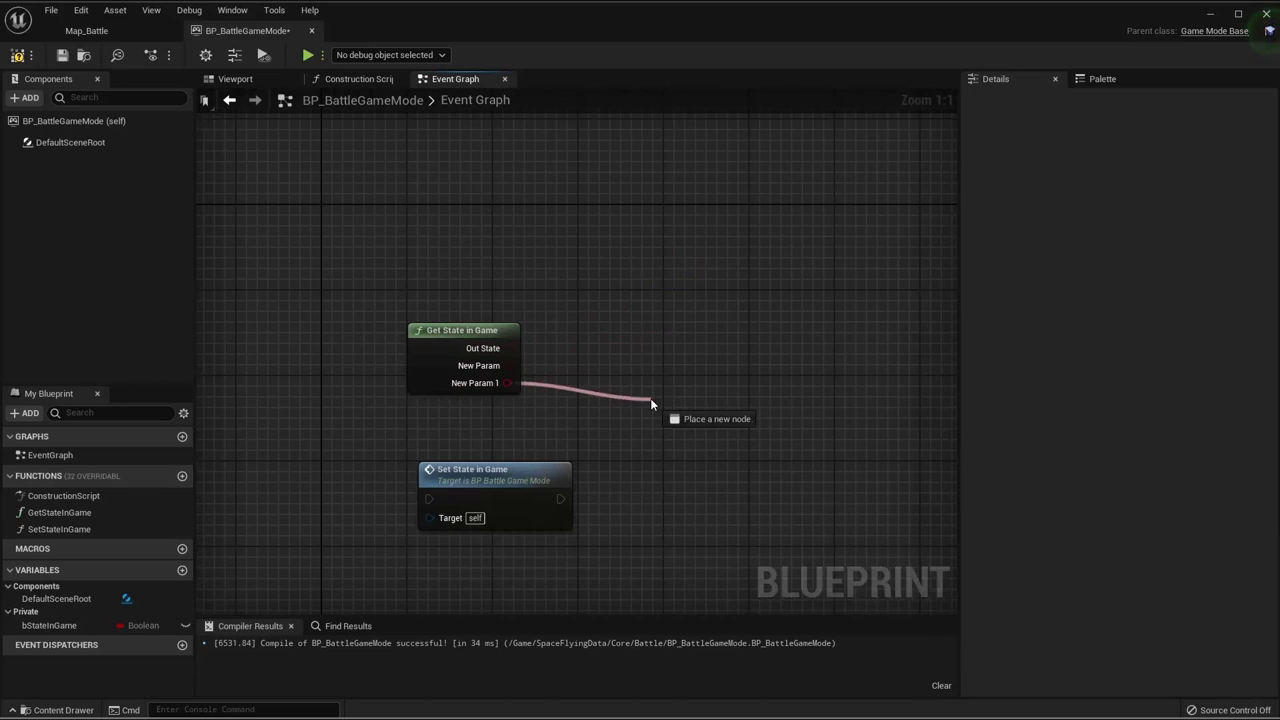
{"action": "left_click_drag", "start_coordinate": [507, 348], "coordinate": [628, 324]}
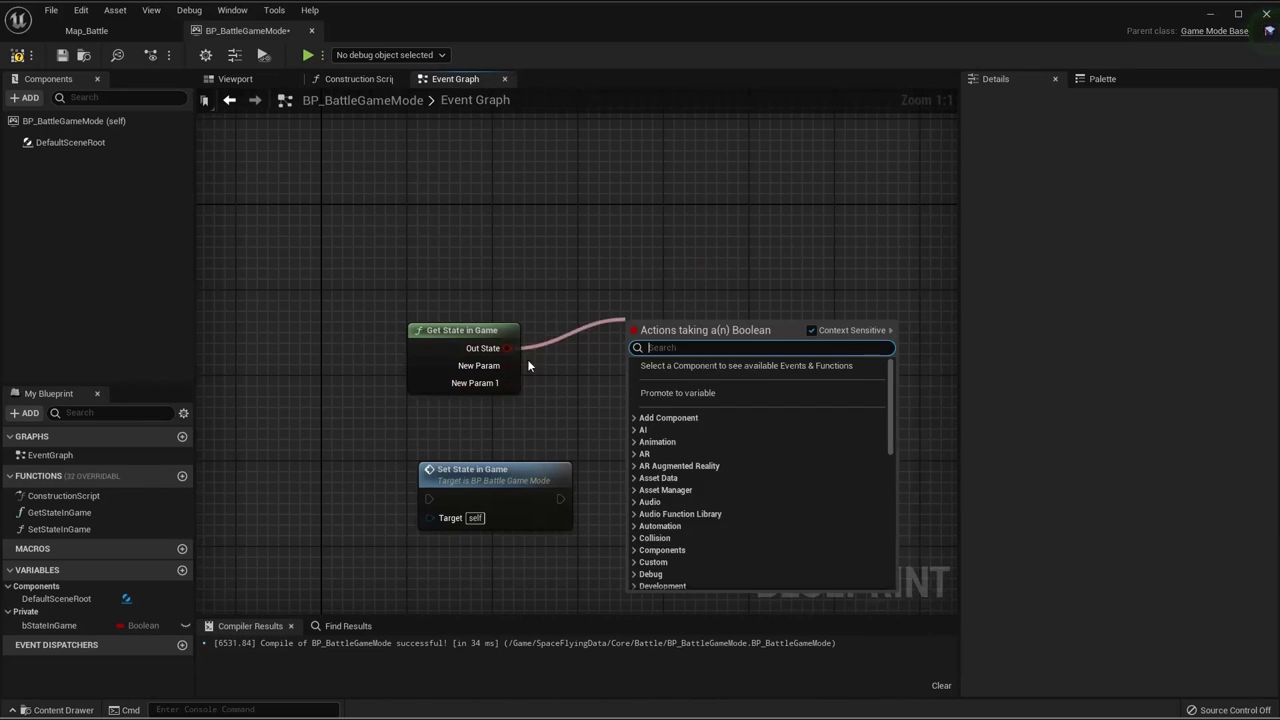
{"action": "left_click_drag", "start_coordinate": [508, 383], "coordinate": [630, 330]}
{"action": "mouse_move", "coordinate": [508, 383]}
{"action": "left_mouse_down"}
{"action": "mouse_move", "coordinate": [650, 398]}
{"action": "mouse_move", "coordinate": [609, 327]}
{"action": "left_mouse_up"}
Delete the Get State in Game node and move the Set State in Game node up-left.
{"action": "mouse_move", "coordinate": [358, 276]}
{"action": "left_mouse_down"}
{"action": "mouse_move", "coordinate": [471, 351]}
{"action": "mouse_move", "coordinate": [517, 410]}
{"action": "left_mouse_up"}
{"action": "left_click", "coordinate": [554, 418]}
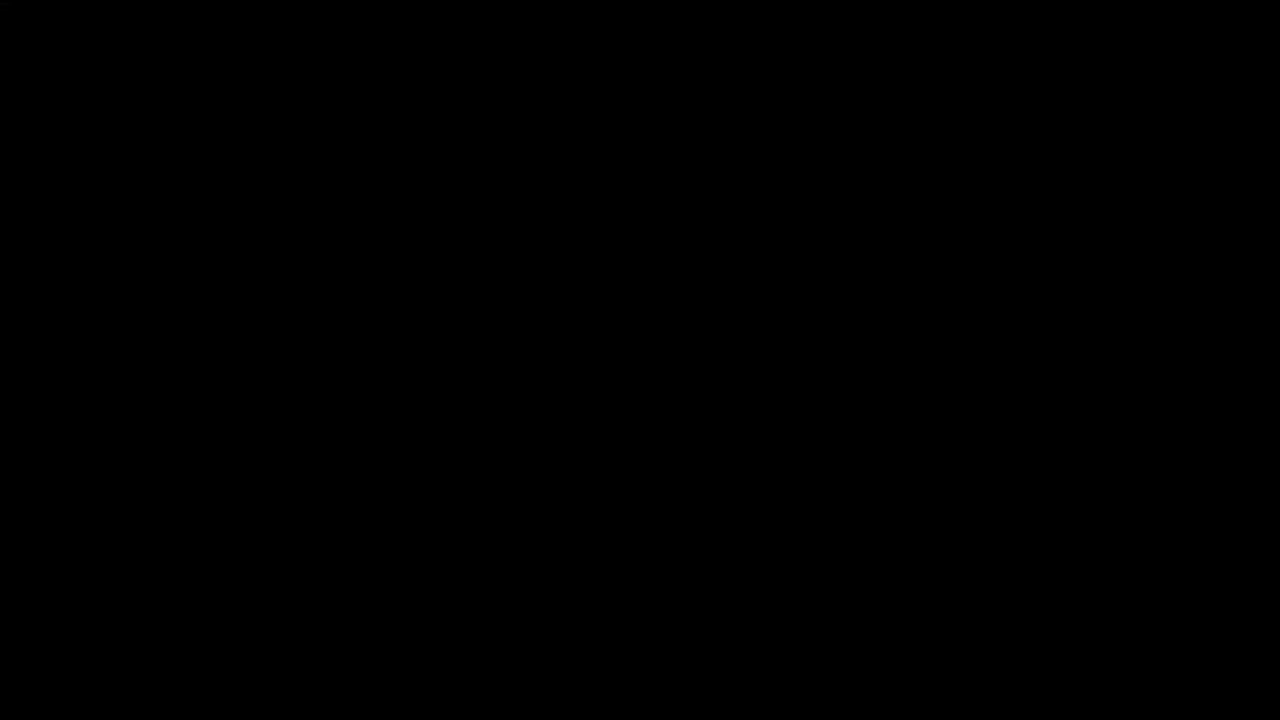
{"action": "left_click_drag", "start_coordinate": [491, 306], "coordinate": [711, 423]}
{"action": "key", "text": "Delete"}
{"action": "left_click_drag", "start_coordinate": [629, 457], "coordinate": [533, 300]}
In Set State in Game, place a State in Game getter and add a Boolean New State input.
{"action": "double_click", "coordinate": [533, 295]}
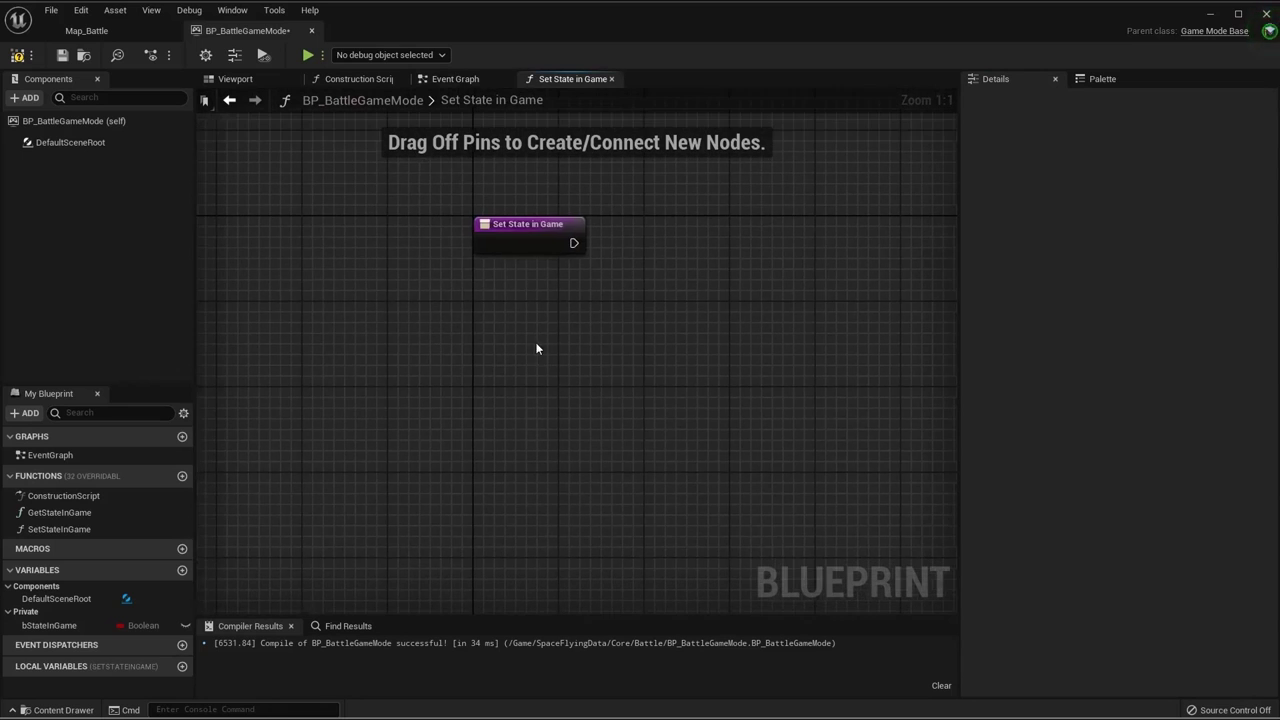
{"action": "left_click", "coordinate": [84, 624]}
{"action": "left_click_drag", "start_coordinate": [483, 463], "coordinate": [625, 432], "text": "ctrl"}
{"action": "left_click", "coordinate": [474, 323]}
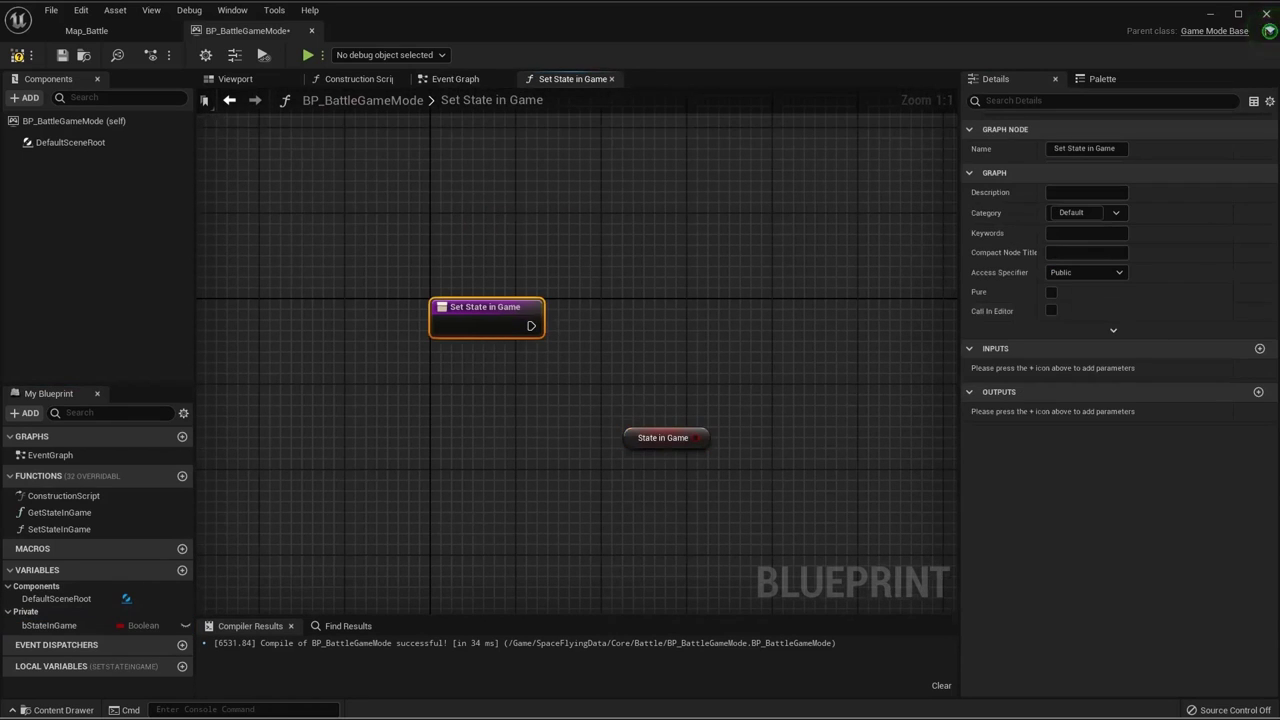
{"action": "left_click", "coordinate": [1259, 348]}
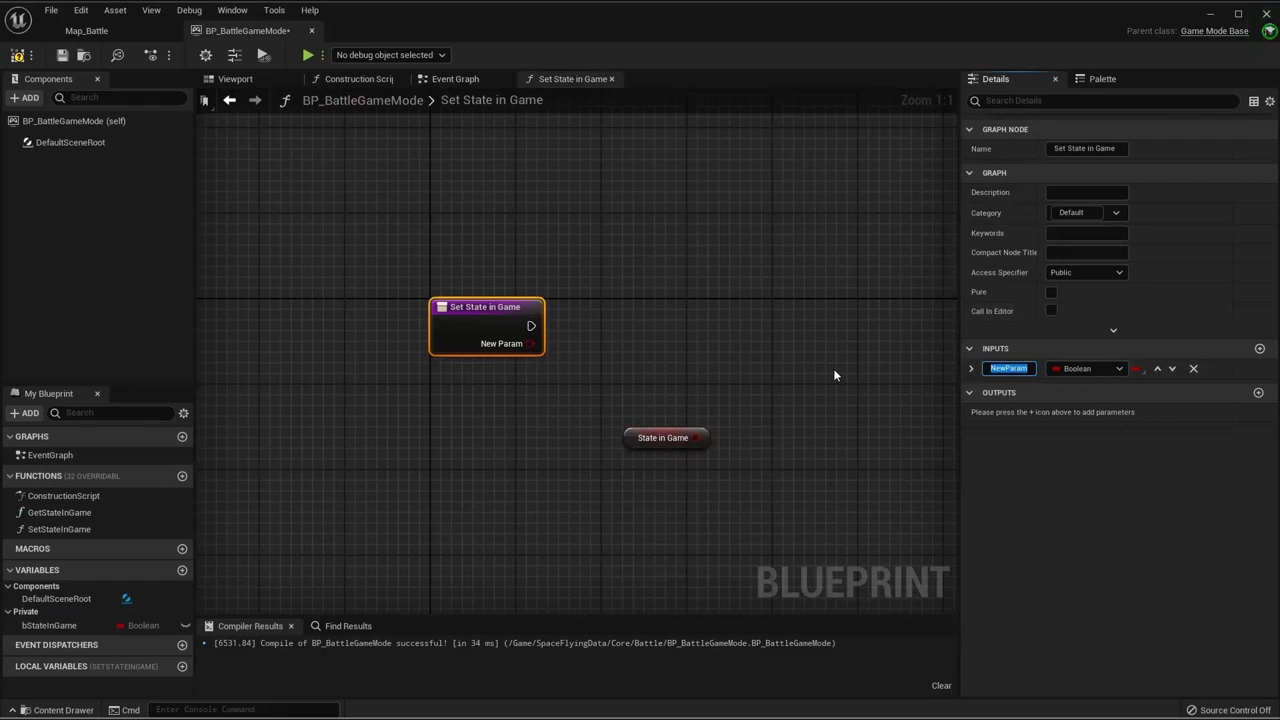
{"action": "type", "text": "bNewS"}
{"action": "type", "text": "tate"}
{"action": "key", "text": "Return"}
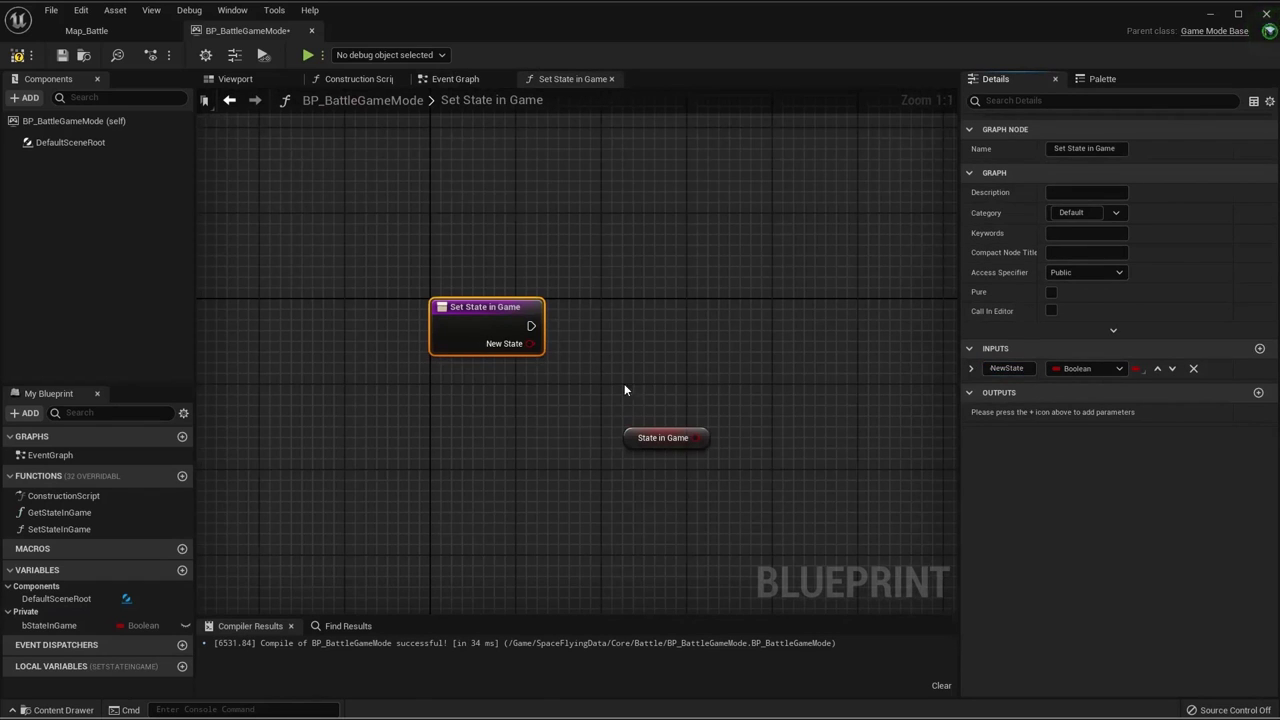
Compare New State with State in Game using Not Equal, driving a Branch from the function entry.
{"action": "left_click_drag", "start_coordinate": [647, 447], "coordinate": [479, 386]}
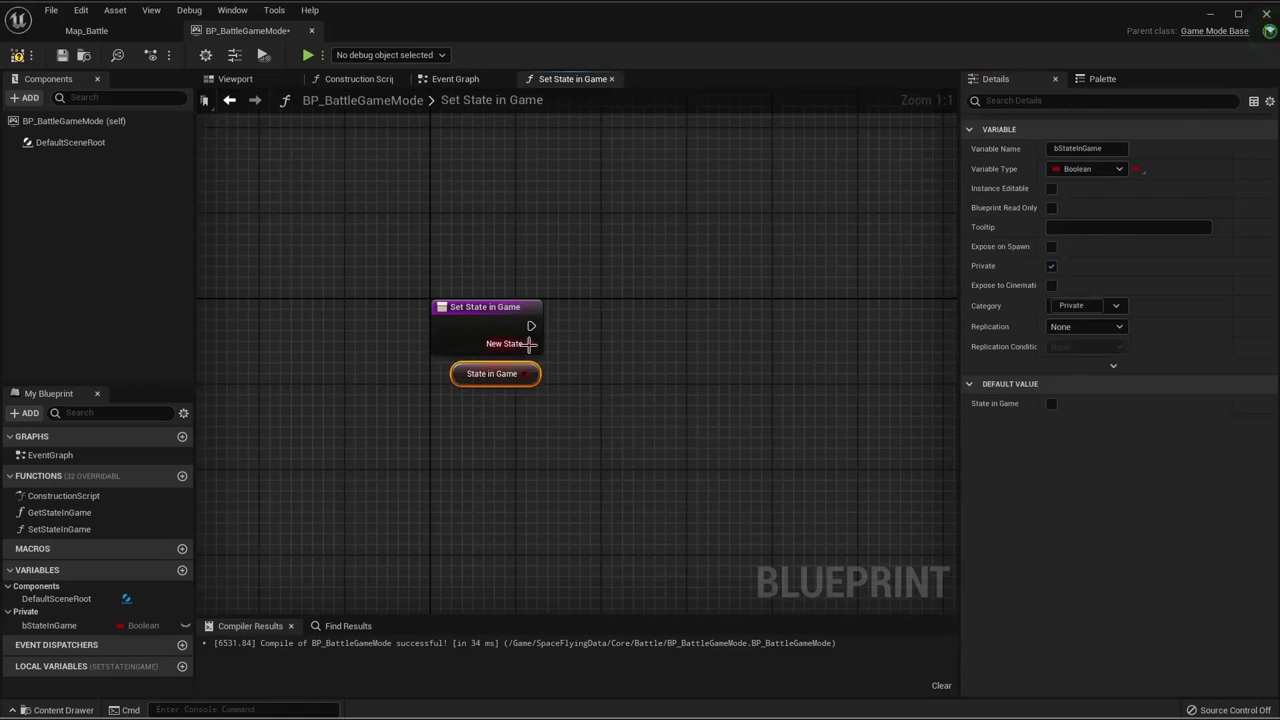
{"action": "left_click_drag", "start_coordinate": [530, 343], "coordinate": [612, 382]}
{"action": "type", "text": "not"}
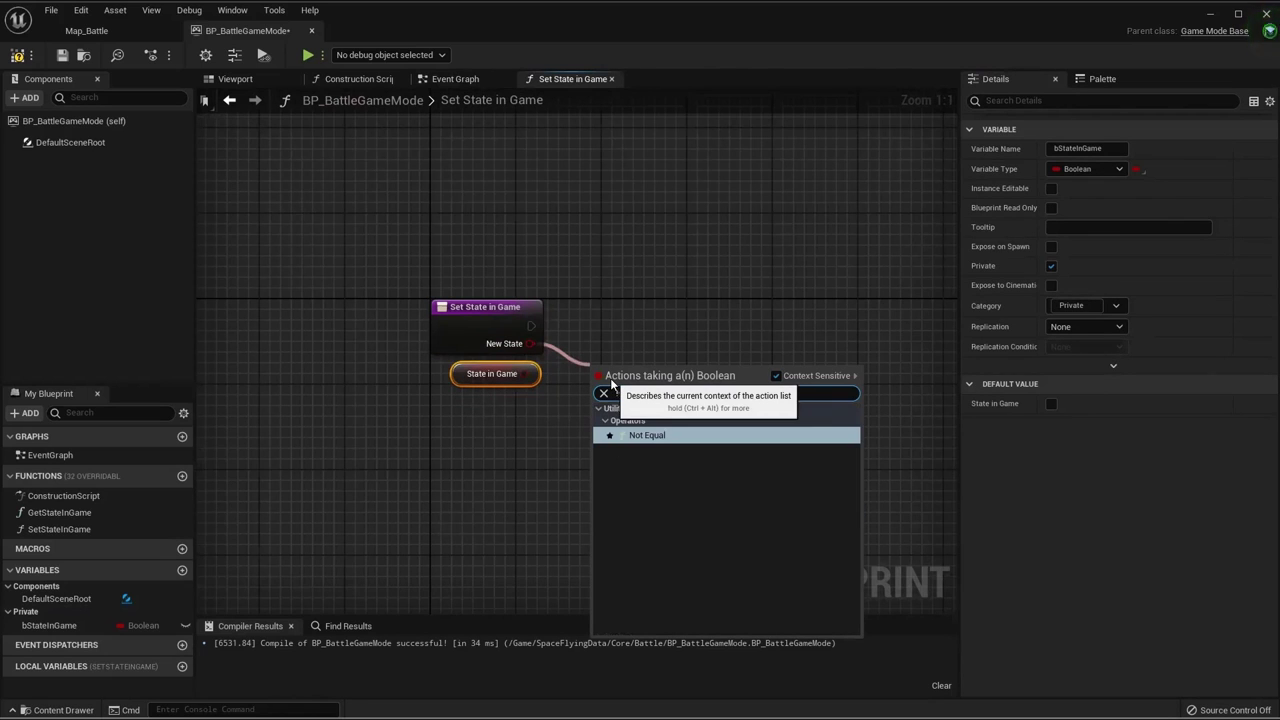
{"action": "type", "text": " e"}
{"action": "left_click", "coordinate": [650, 437]}
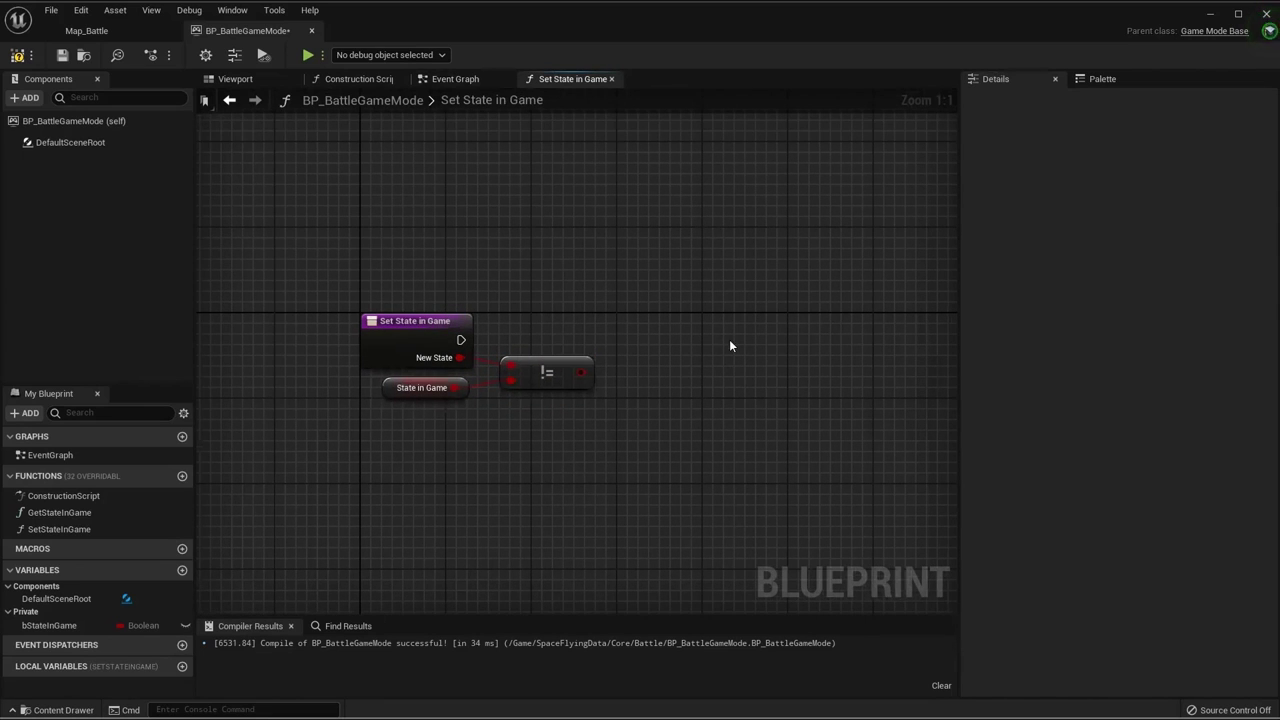
{"action": "left_click", "coordinate": [718, 371]}
{"action": "left_click_drag", "start_coordinate": [722, 392], "coordinate": [577, 378]}
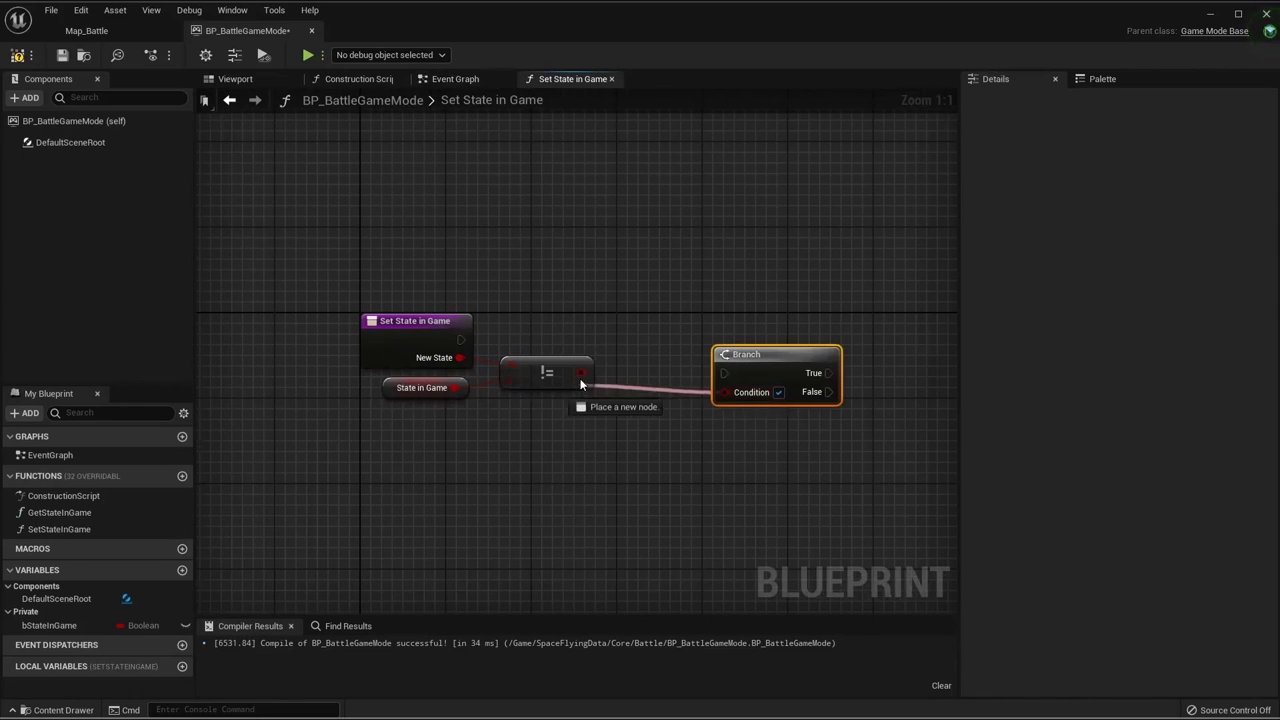
{"action": "mouse_move", "coordinate": [461, 340]}
{"action": "left_mouse_down"}
{"action": "mouse_move", "coordinate": [724, 373]}
{"action": "mouse_move", "coordinate": [680, 333]}
{"action": "left_mouse_up"}
Add a SET bStateInGame node whose value comes from a New State getter.
{"action": "right_click_drag", "start_coordinate": [661, 422], "coordinate": [562, 442]}
{"action": "mouse_move", "coordinate": [50, 625]}
{"action": "left_mouse_down", "text": "alt"}
{"action": "mouse_move", "coordinate": [760, 430]}
{"action": "mouse_move", "coordinate": [586, 469]}
{"action": "left_mouse_up", "text": "alt"}
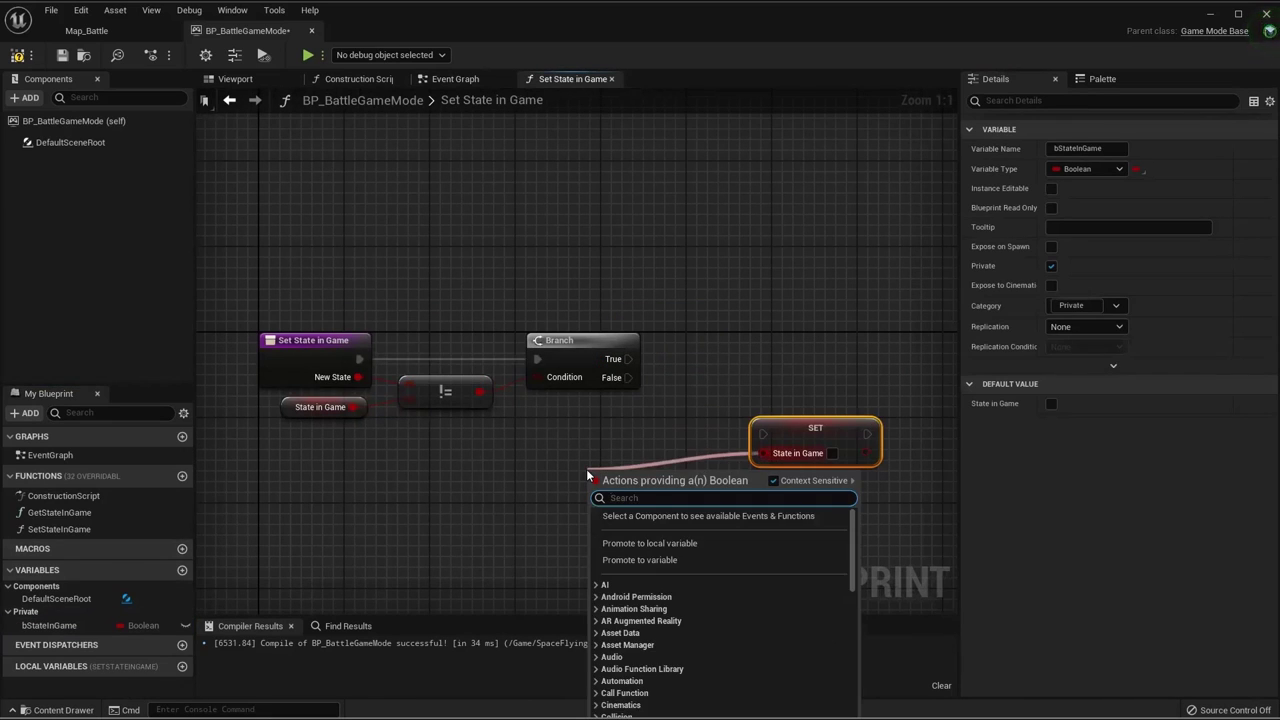
{"action": "type", "text": "new stat"}
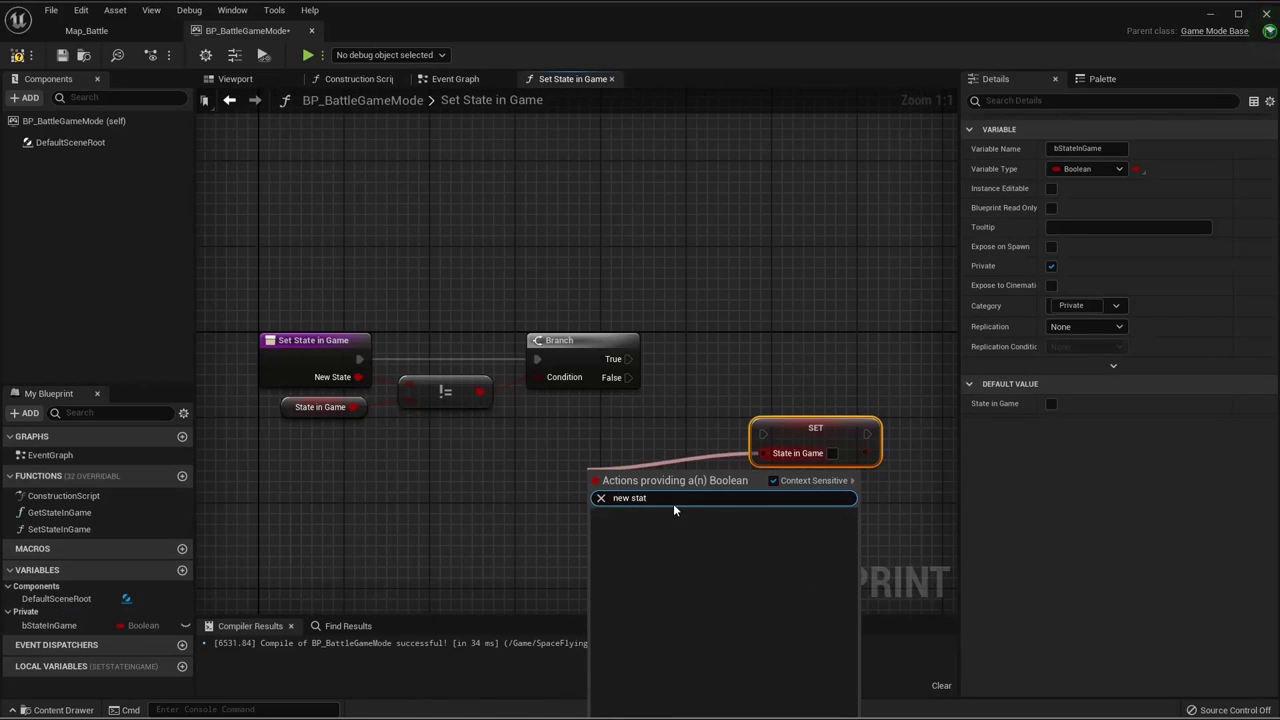
{"action": "left_click", "coordinate": [606, 443]}
{"action": "right_click_drag", "start_coordinate": [606, 443], "coordinate": [715, 437]}
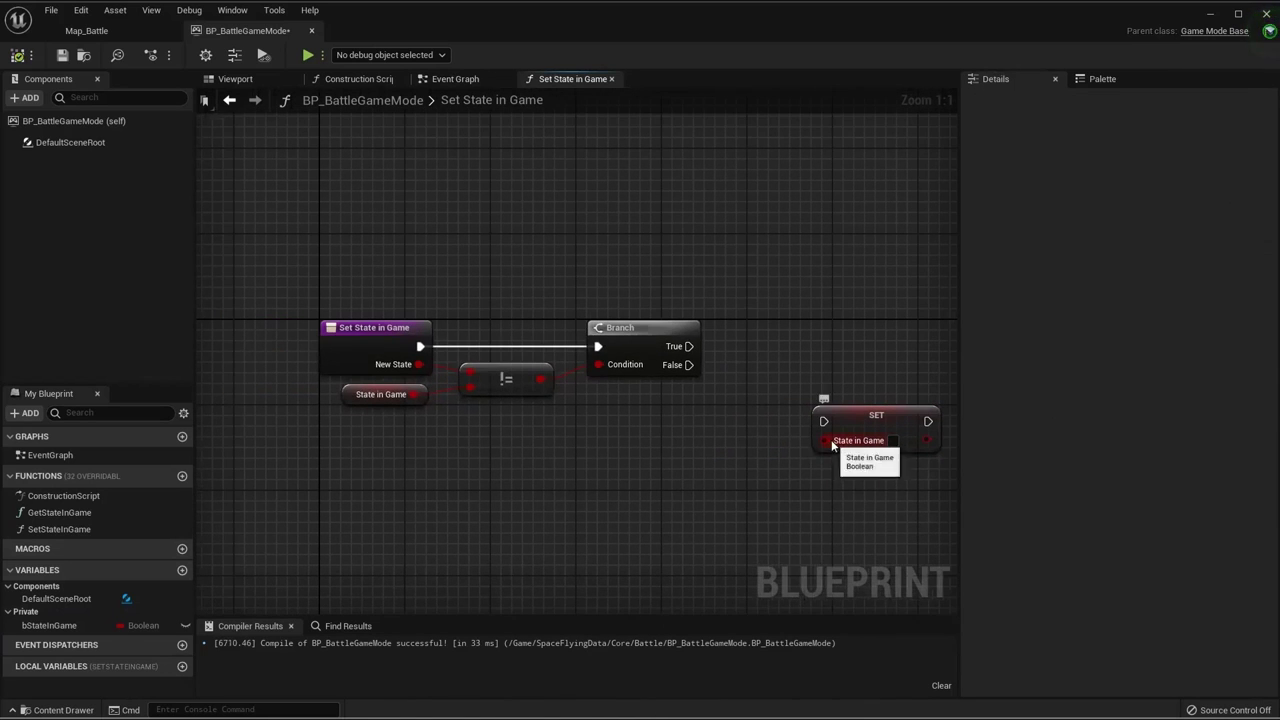
{"action": "left_click_drag", "start_coordinate": [826, 440], "coordinate": [655, 478]}
{"action": "type", "text": "new sta"}
{"action": "key", "text": "Return"}
Wire the Branch True output into SET and line up SET with its New State getter.
{"action": "left_click_drag", "start_coordinate": [688, 346], "coordinate": [823, 421]}
{"action": "right_click_drag", "start_coordinate": [885, 436], "coordinate": [709, 466]}
{"action": "left_click_drag", "start_coordinate": [709, 468], "coordinate": [783, 404]}
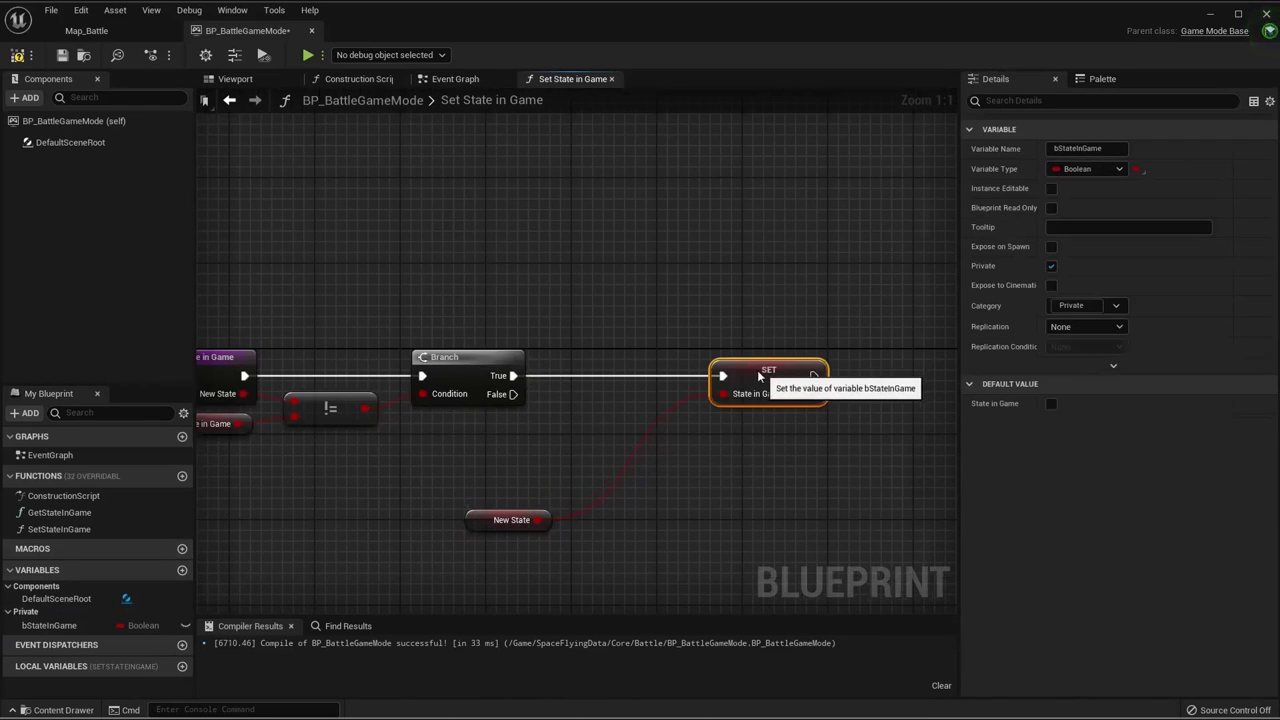
{"action": "mouse_move", "coordinate": [492, 519]}
{"action": "left_mouse_down"}
{"action": "mouse_move", "coordinate": [630, 412]}
{"action": "mouse_move", "coordinate": [788, 388]}
{"action": "mouse_move", "coordinate": [736, 374]}
{"action": "left_mouse_up"}
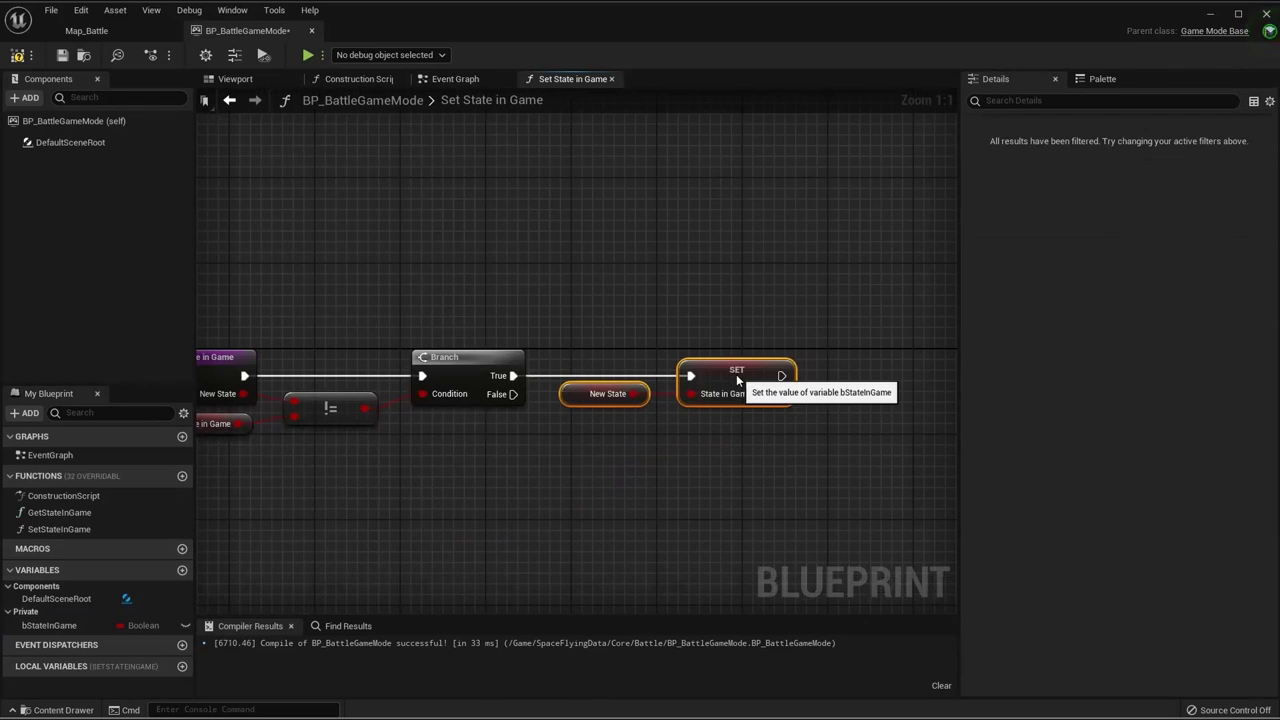
{"action": "left_click", "coordinate": [698, 452]}
{"action": "mouse_move", "coordinate": [698, 452]}
{"action": "right_mouse_down"}
{"action": "mouse_move", "coordinate": [827, 455]}
{"action": "mouse_move", "coordinate": [757, 484]}
{"action": "mouse_move", "coordinate": [680, 457]}
{"action": "mouse_move", "coordinate": [660, 474]}
{"action": "mouse_move", "coordinate": [611, 477]}
{"action": "right_mouse_up"}
Review the whole chain from function entry through Branch to SET.
{"action": "left_click_drag", "start_coordinate": [775, 482], "coordinate": [634, 372]}
{"action": "left_click", "coordinate": [541, 328]}
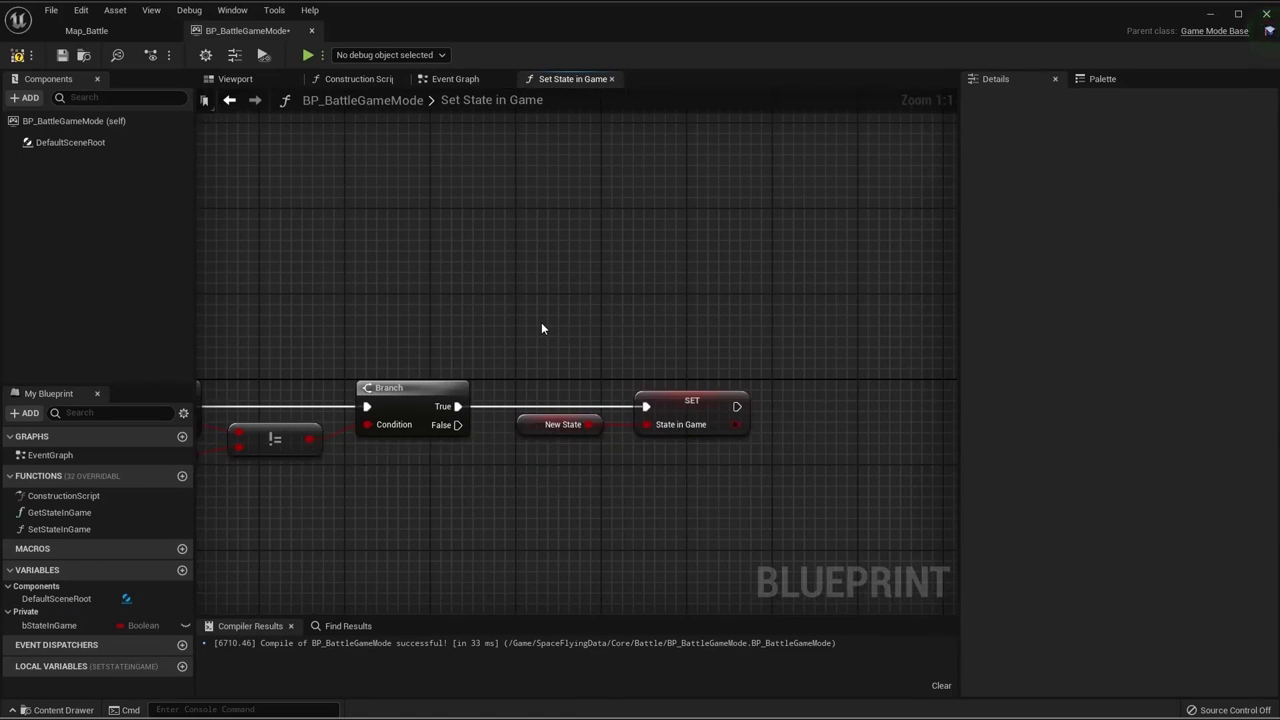
{"action": "left_click_drag", "start_coordinate": [589, 297], "coordinate": [689, 480]}
{"action": "left_click", "coordinate": [729, 518]}
{"action": "right_click_drag", "start_coordinate": [353, 506], "coordinate": [493, 487]}
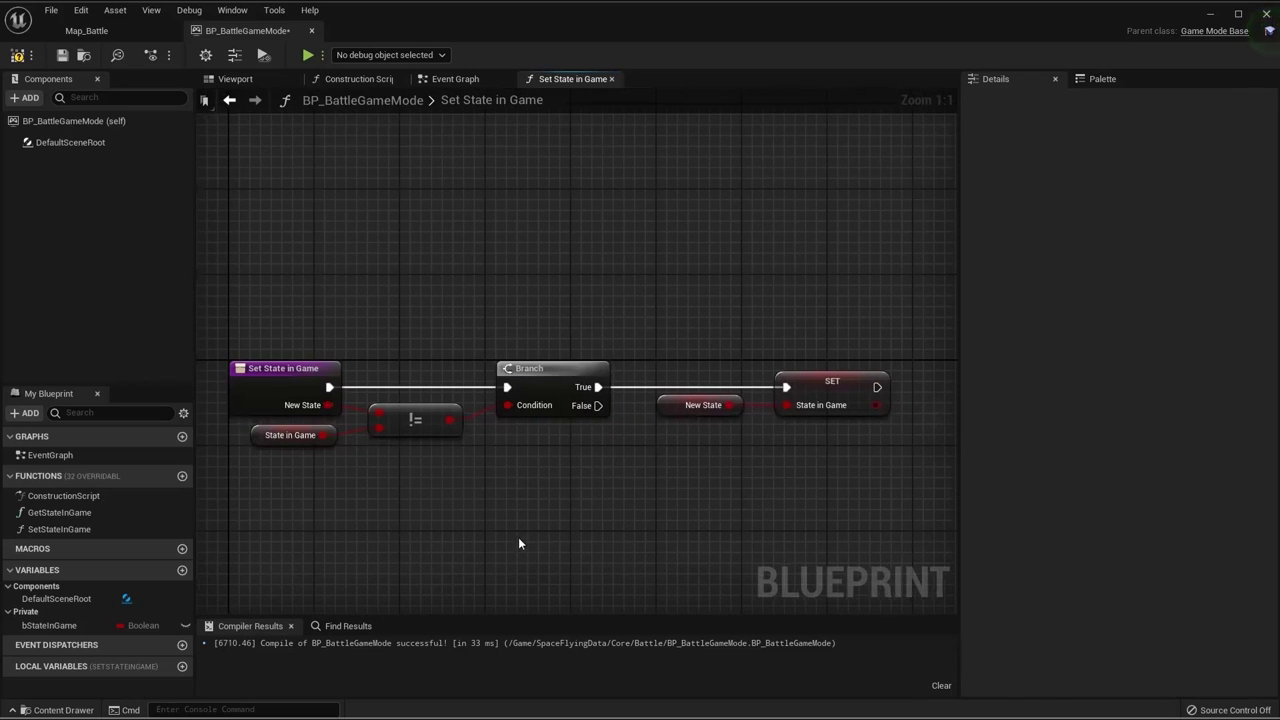
{"action": "mouse_move", "coordinate": [508, 541]}
{"action": "right_mouse_down"}
{"action": "mouse_move", "coordinate": [573, 521]}
{"action": "mouse_move", "coordinate": [486, 506]}
{"action": "right_mouse_up"}
{"action": "left_click_drag", "start_coordinate": [866, 491], "coordinate": [560, 365]}
{"action": "left_click", "coordinate": [664, 437]}
{"action": "right_click_drag", "start_coordinate": [432, 551], "coordinate": [367, 557]}
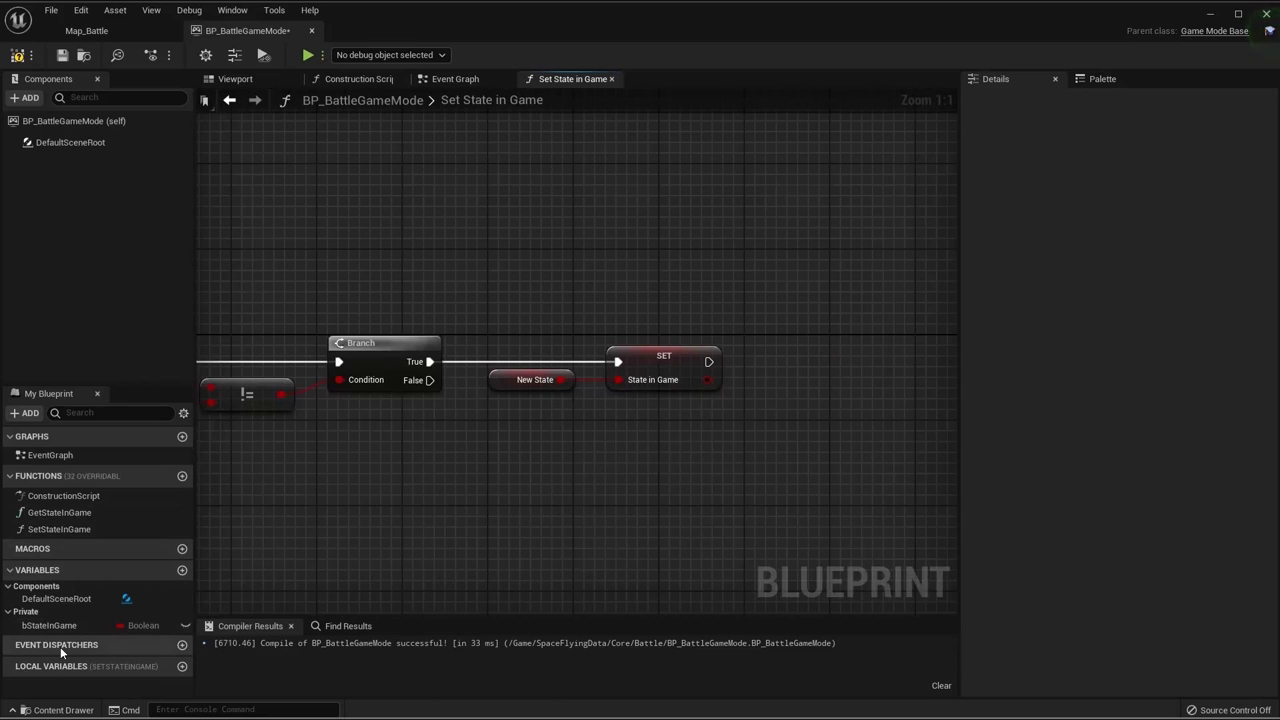
Create an OnStateInGame event dispatcher with a Boolean bNewState input.
{"action": "left_click", "coordinate": [182, 644]}
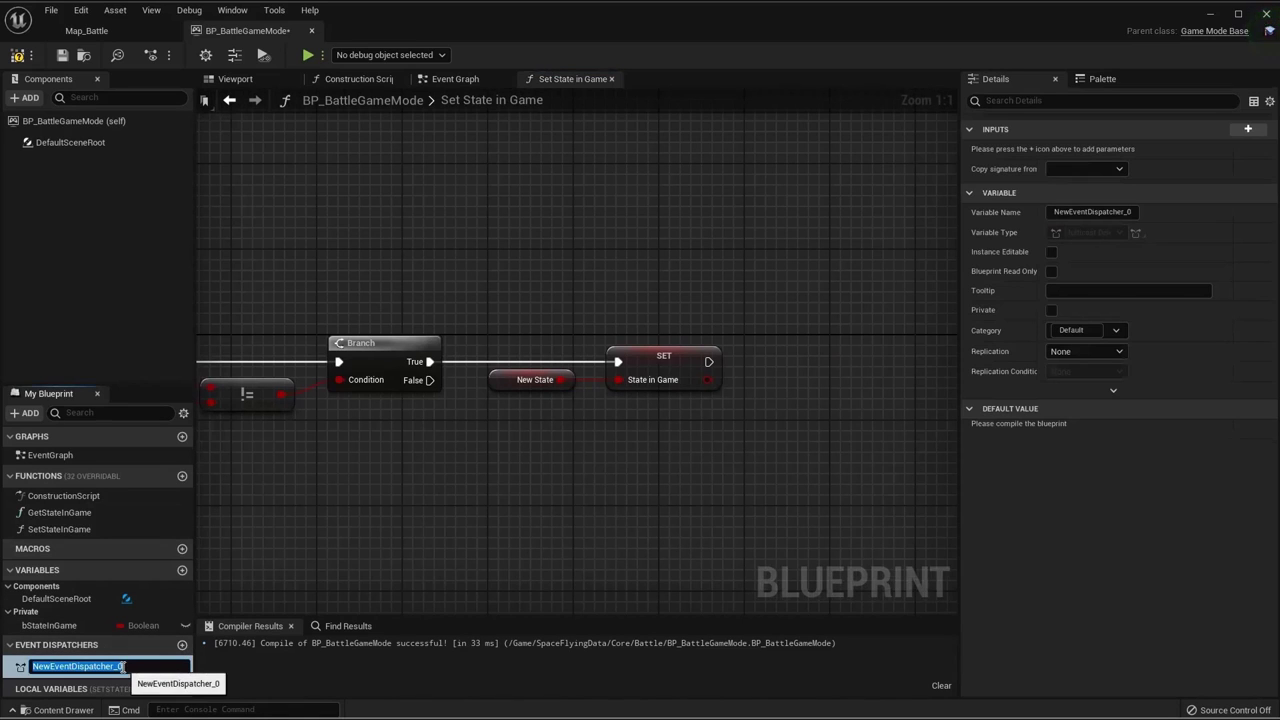
{"action": "type", "text": "OnState"}
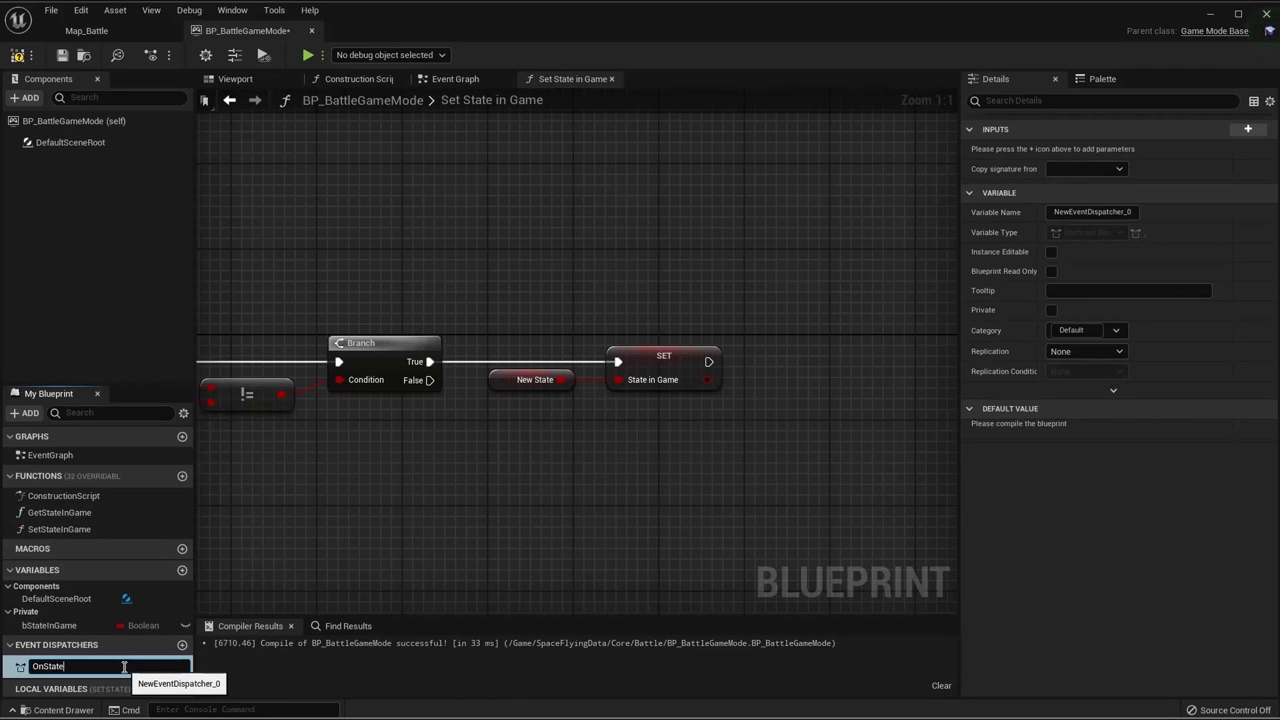
{"action": "type", "text": "ame"}
{"action": "key", "text": "Return"}
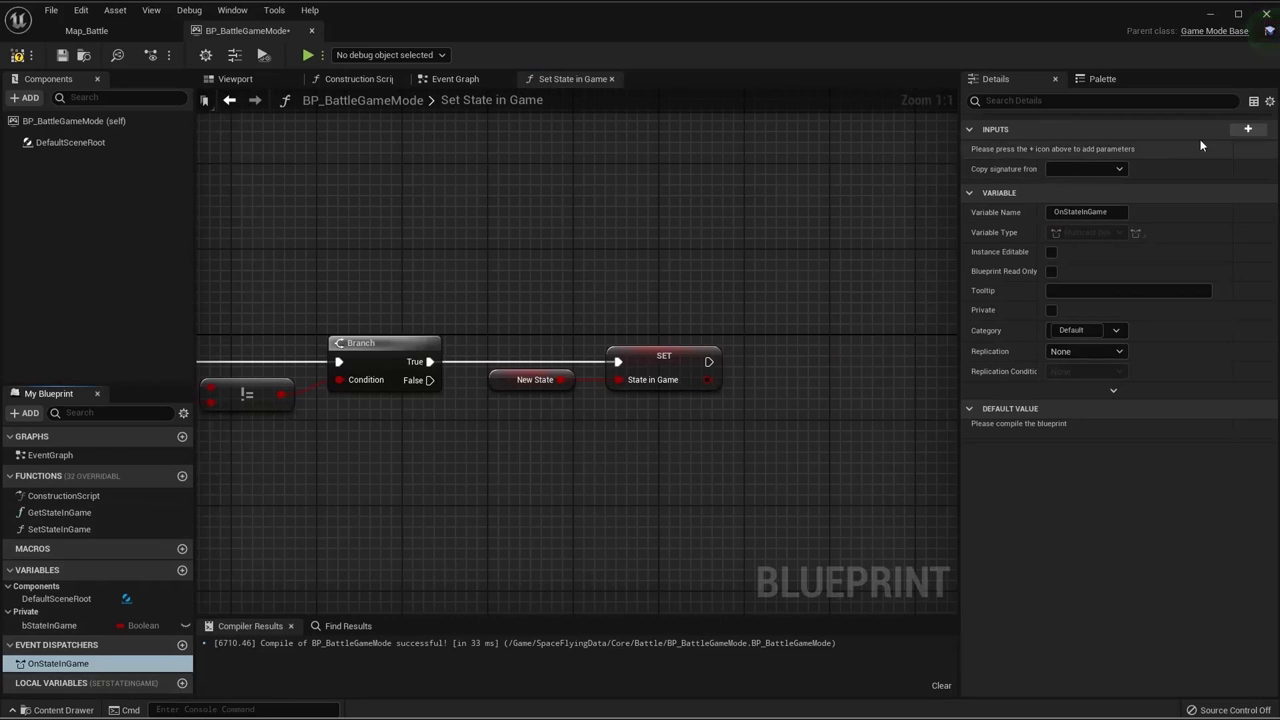
{"action": "left_click", "coordinate": [1229, 133]}
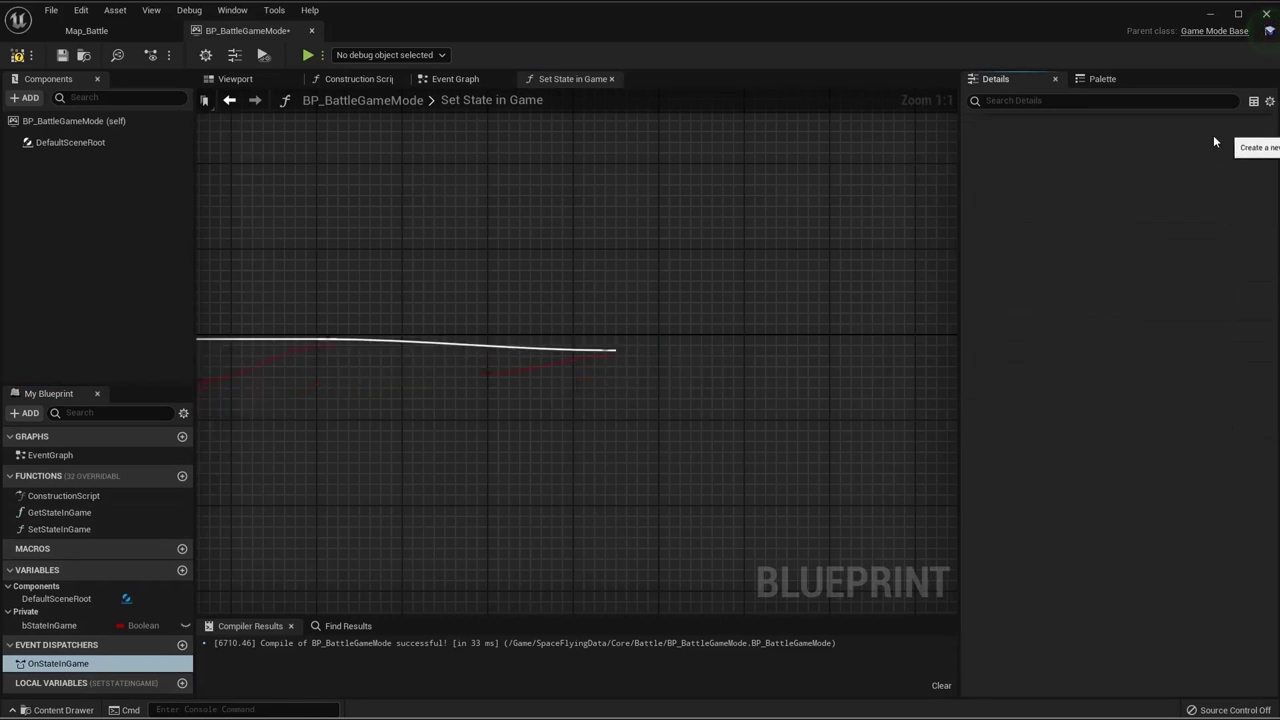
{"action": "type", "text": "bNewS"}
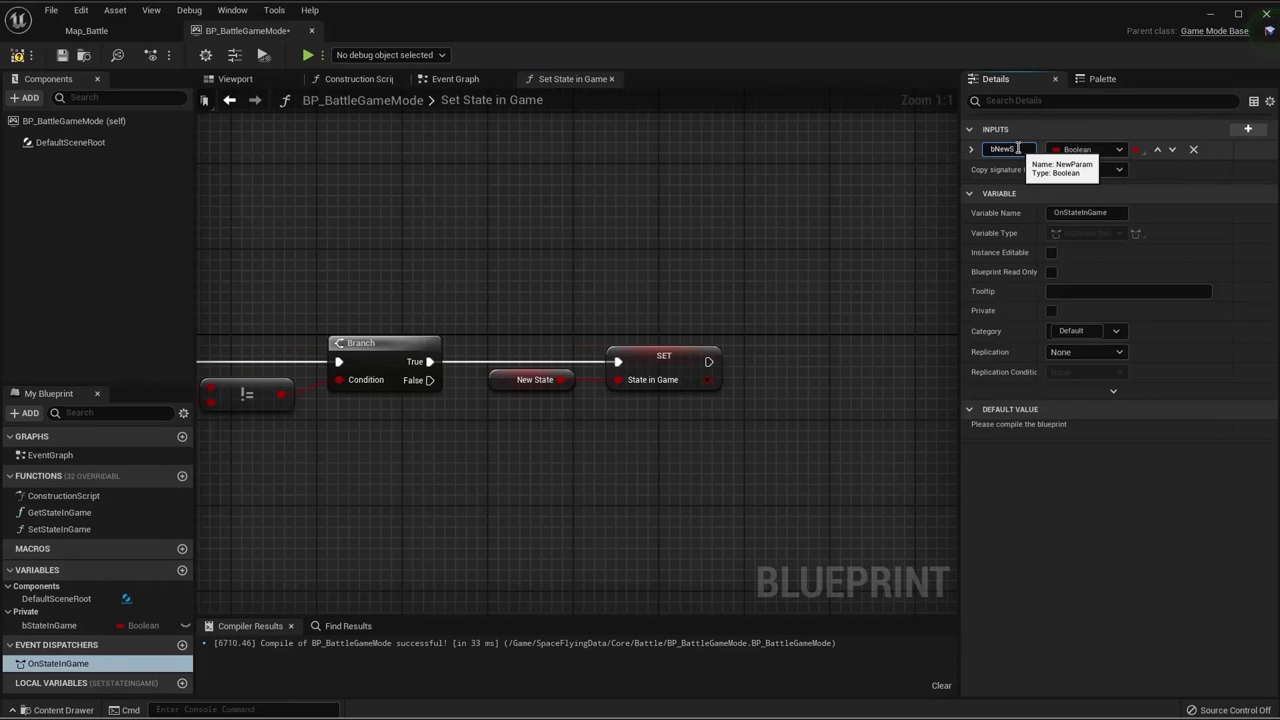
{"action": "type", "text": "tate"}
{"action": "key", "text": "Return"}
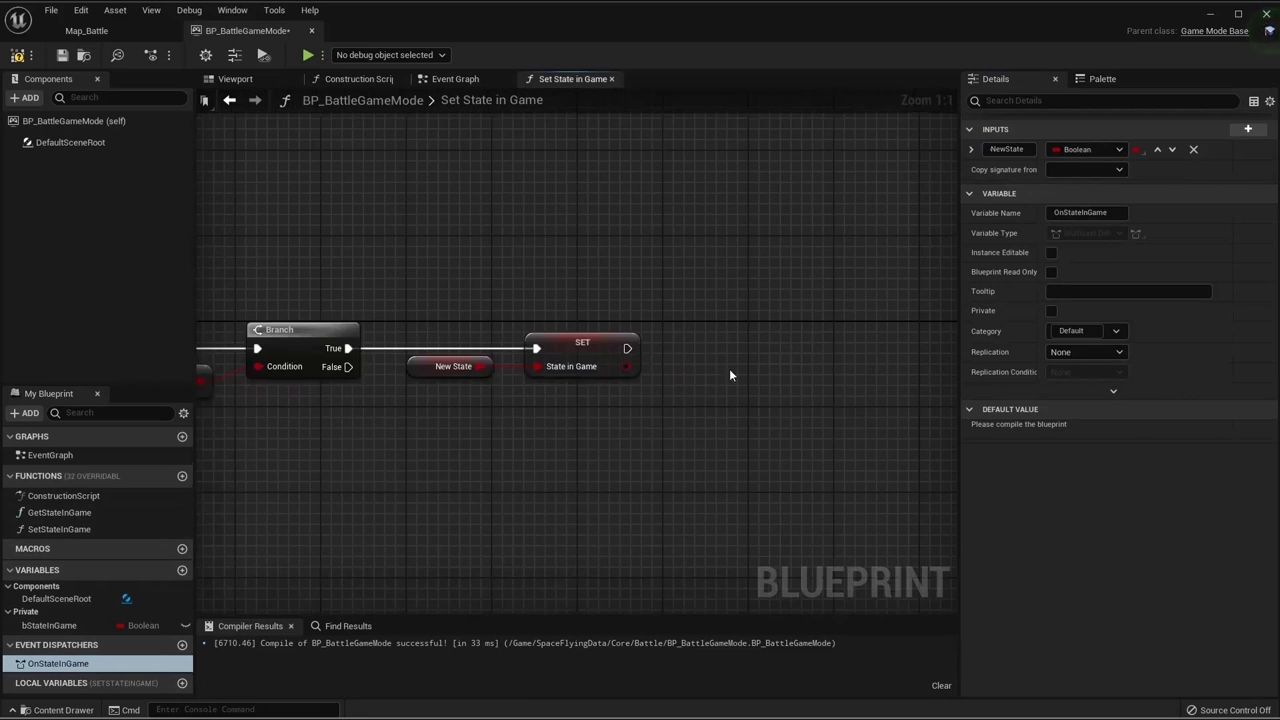
Place a Call OnStateInGame node, then delete it as misplaced.
{"action": "mouse_move", "coordinate": [55, 663]}
{"action": "left_mouse_down"}
{"action": "mouse_move", "coordinate": [800, 375]}
{"action": "mouse_move", "coordinate": [590, 363]}
{"action": "mouse_move", "coordinate": [620, 361]}
{"action": "left_mouse_up"}
{"action": "left_click", "coordinate": [820, 396]}
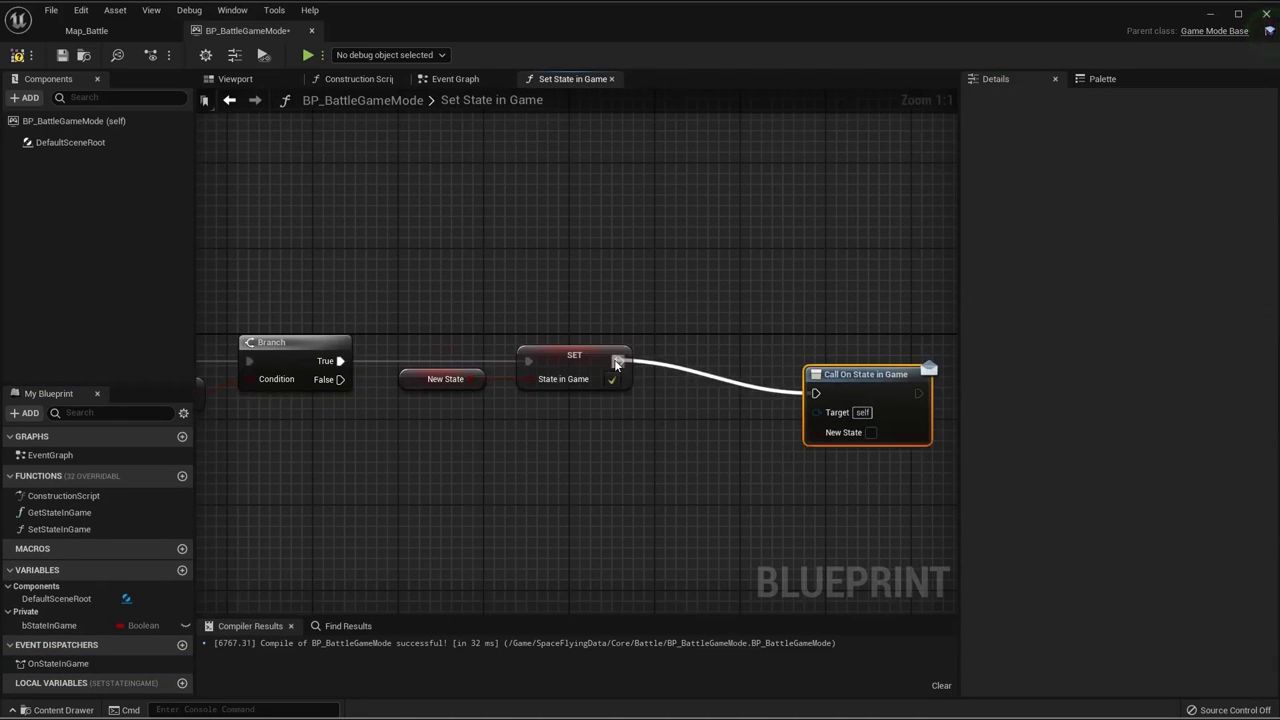
{"action": "left_click_drag", "start_coordinate": [893, 389], "coordinate": [797, 357]}
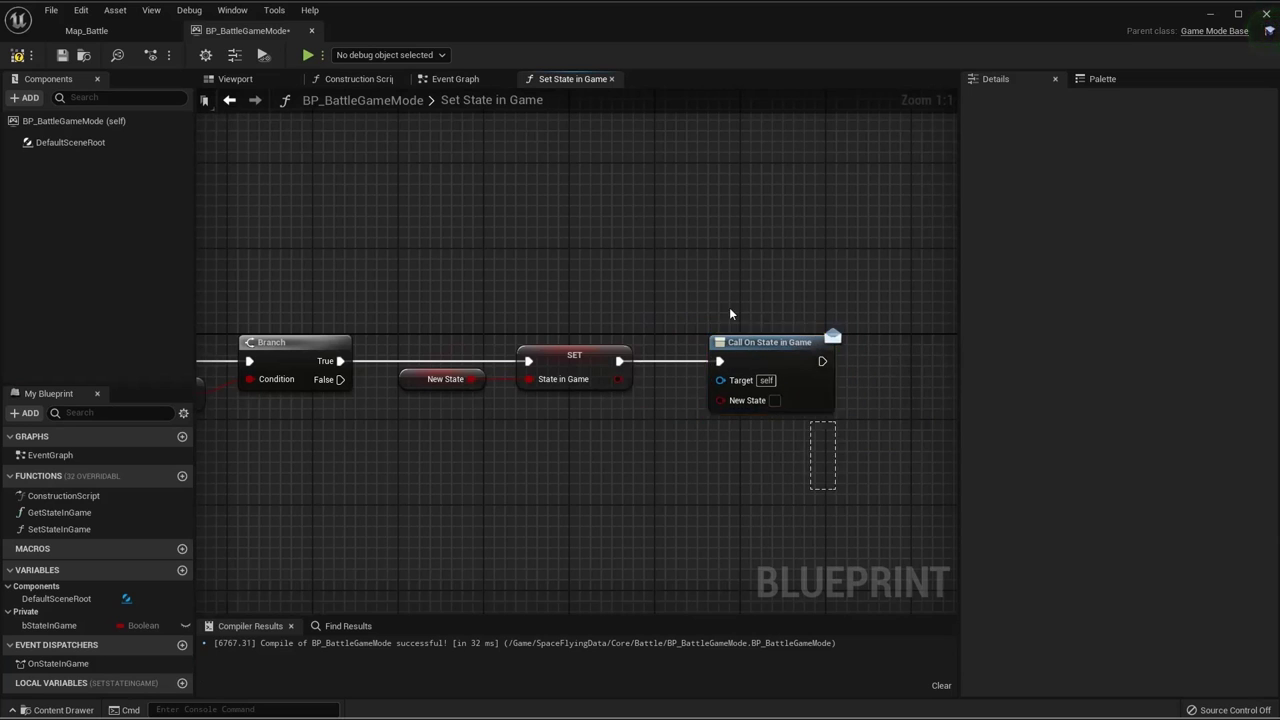
{"action": "key", "text": "Delete"}
{"action": "right_click_drag", "start_coordinate": [498, 552], "coordinate": [439, 553]}
Call OnStateInGame right after SET, passing the new state value, aligned with SET.
{"action": "left_click_drag", "start_coordinate": [37, 666], "coordinate": [640, 375]}
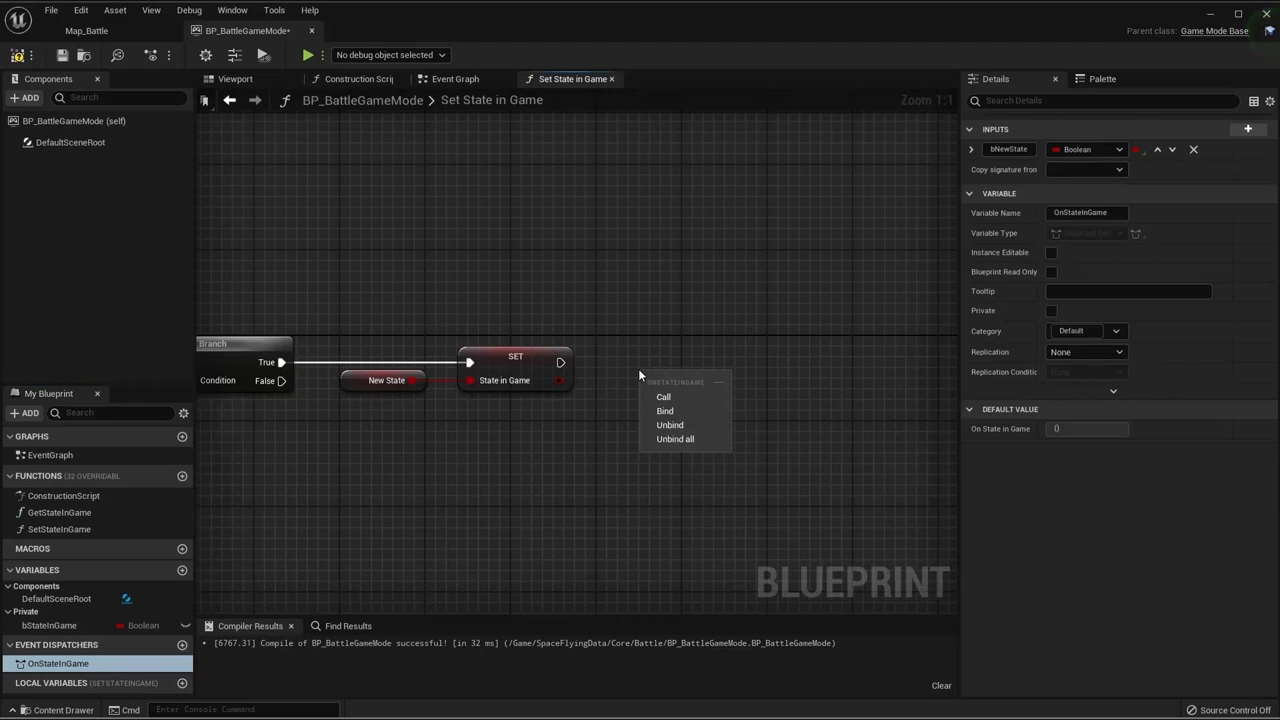
{"action": "left_click", "coordinate": [684, 397]}
{"action": "mouse_move", "coordinate": [650, 394]}
{"action": "left_mouse_down"}
{"action": "mouse_move", "coordinate": [562, 364]}
{"action": "mouse_move", "coordinate": [652, 433]}
{"action": "left_mouse_up"}
{"action": "left_click_drag", "start_coordinate": [690, 377], "coordinate": [679, 345]}
{"action": "left_click", "coordinate": [634, 442]}
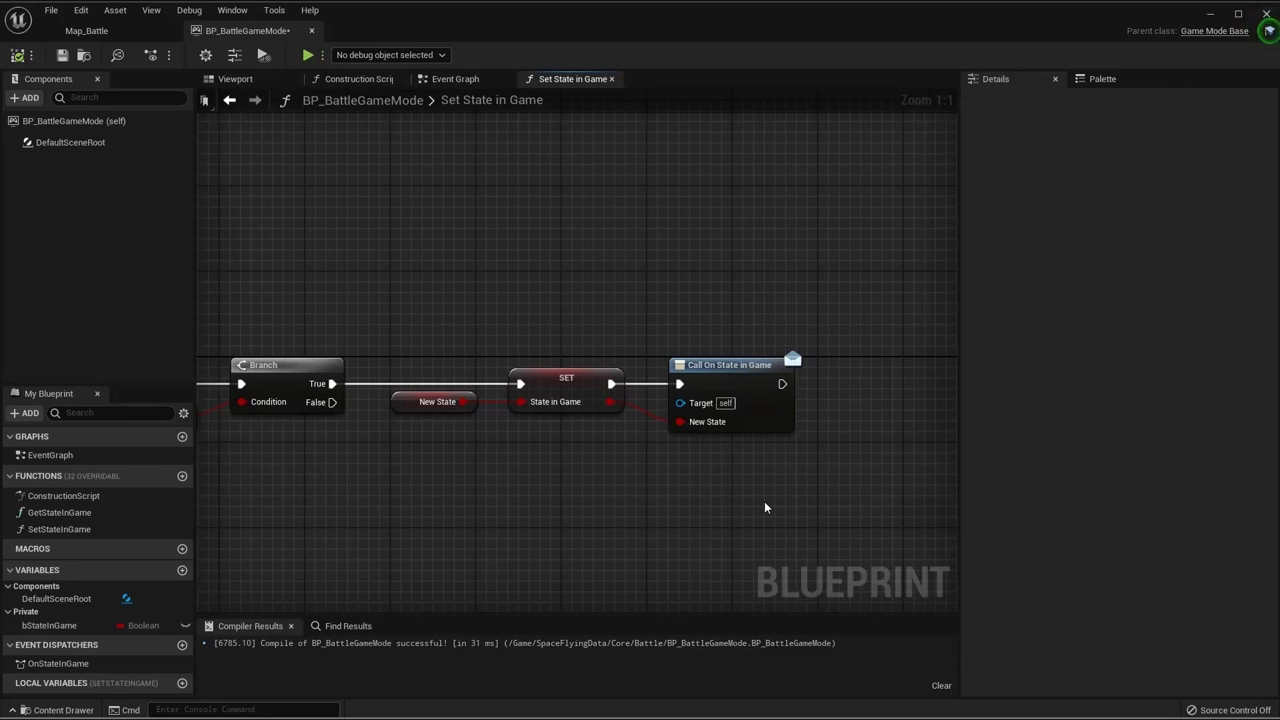
{"action": "left_click", "coordinate": [720, 400]}
{"action": "left_click", "coordinate": [635, 316]}
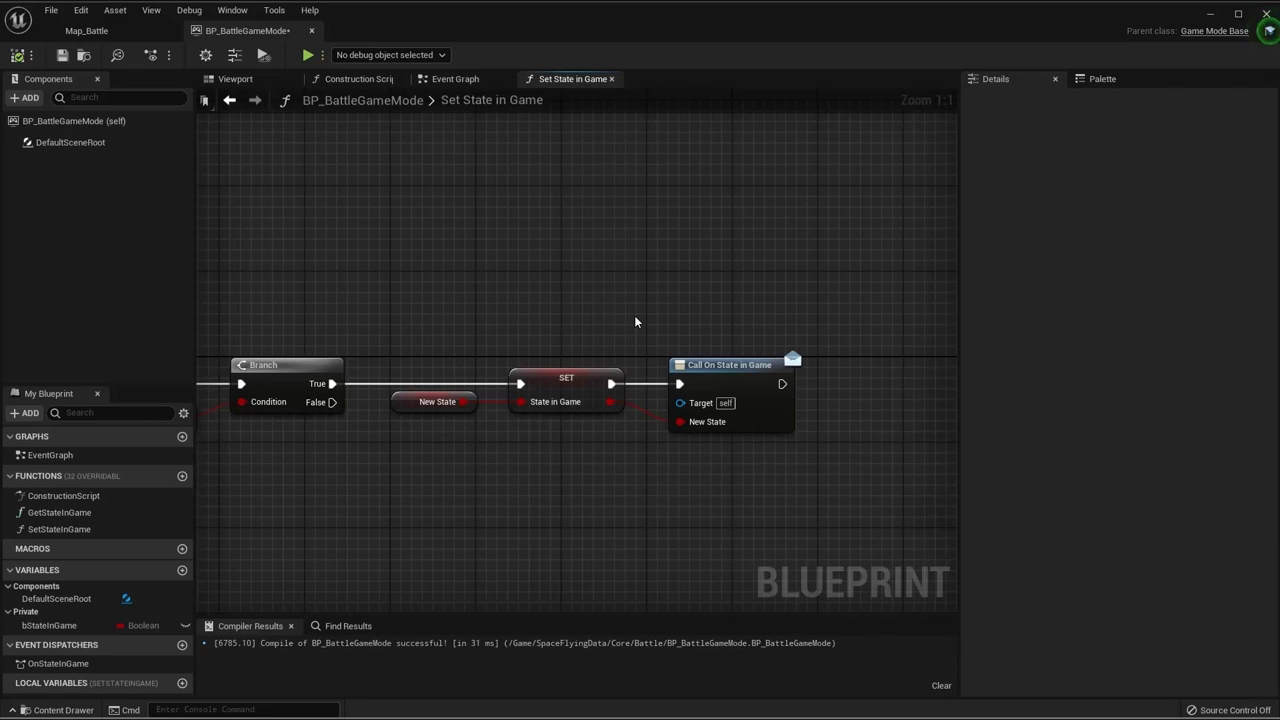
Save BP_BattleGameMode and close the Set State in Game function tab.
{"action": "mouse_move", "coordinate": [510, 281]}
{"action": "right_mouse_down"}
{"action": "mouse_move", "coordinate": [598, 272]}
{"action": "mouse_move", "coordinate": [575, 320]}
{"action": "right_mouse_up"}
{"action": "left_click", "coordinate": [62, 55]}
{"action": "right_click_drag", "start_coordinate": [680, 252], "coordinate": [512, 204]}
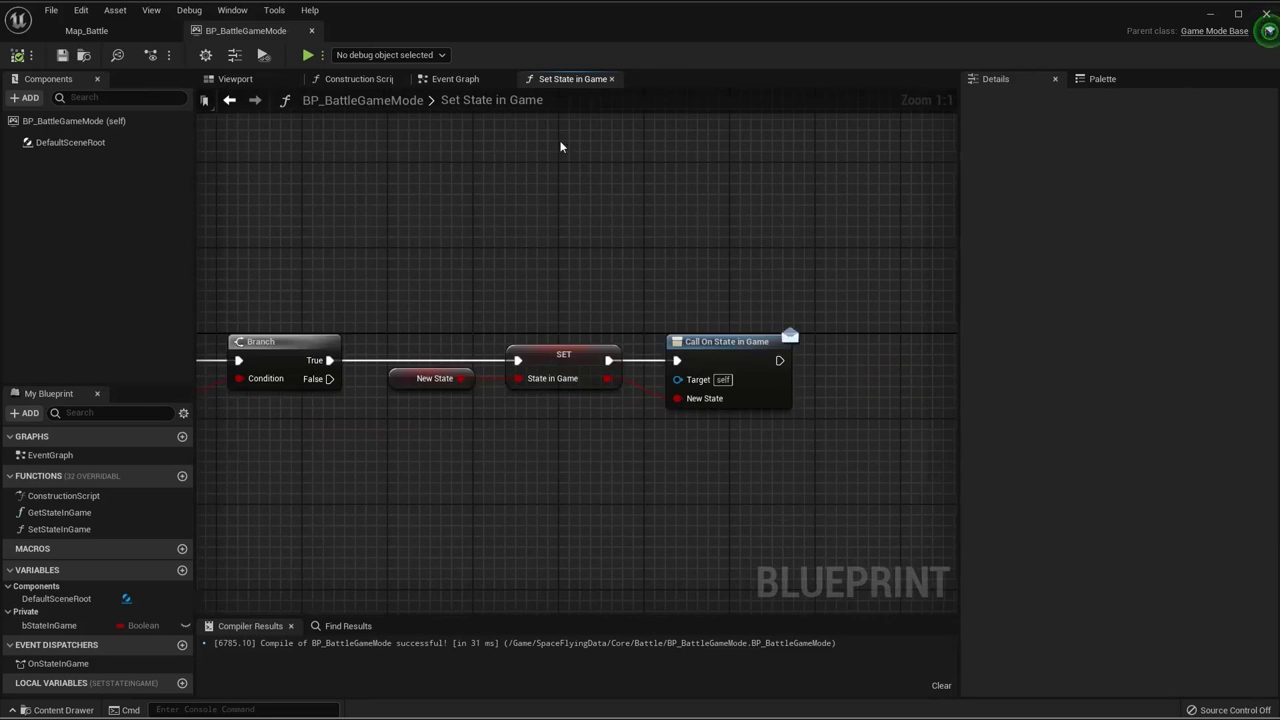
{"action": "left_click", "coordinate": [611, 78]}
Delete the leftover Set State in Game node from the Event Graph, compile, and close the editor.
{"action": "left_click_drag", "start_coordinate": [414, 194], "coordinate": [591, 374]}
{"action": "left_click_drag", "start_coordinate": [603, 481], "coordinate": [429, 274]}
{"action": "key", "text": "Delete"}
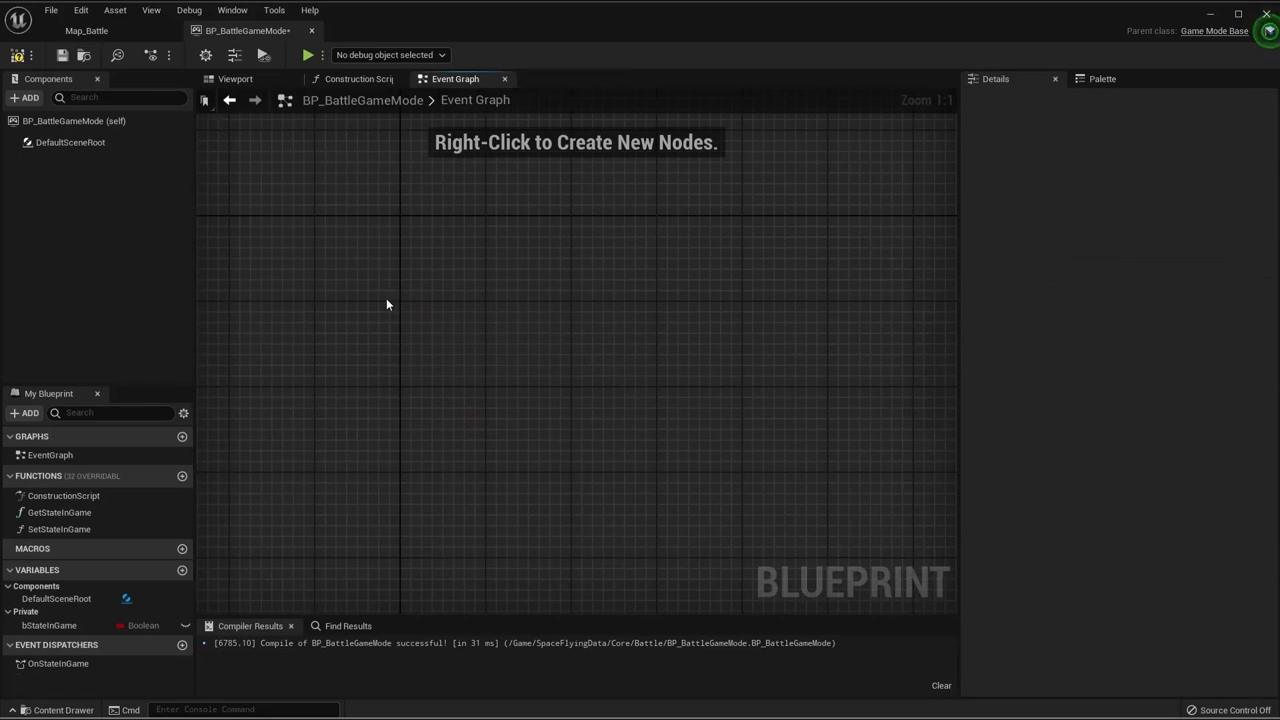
{"action": "left_click", "coordinate": [18, 57]}
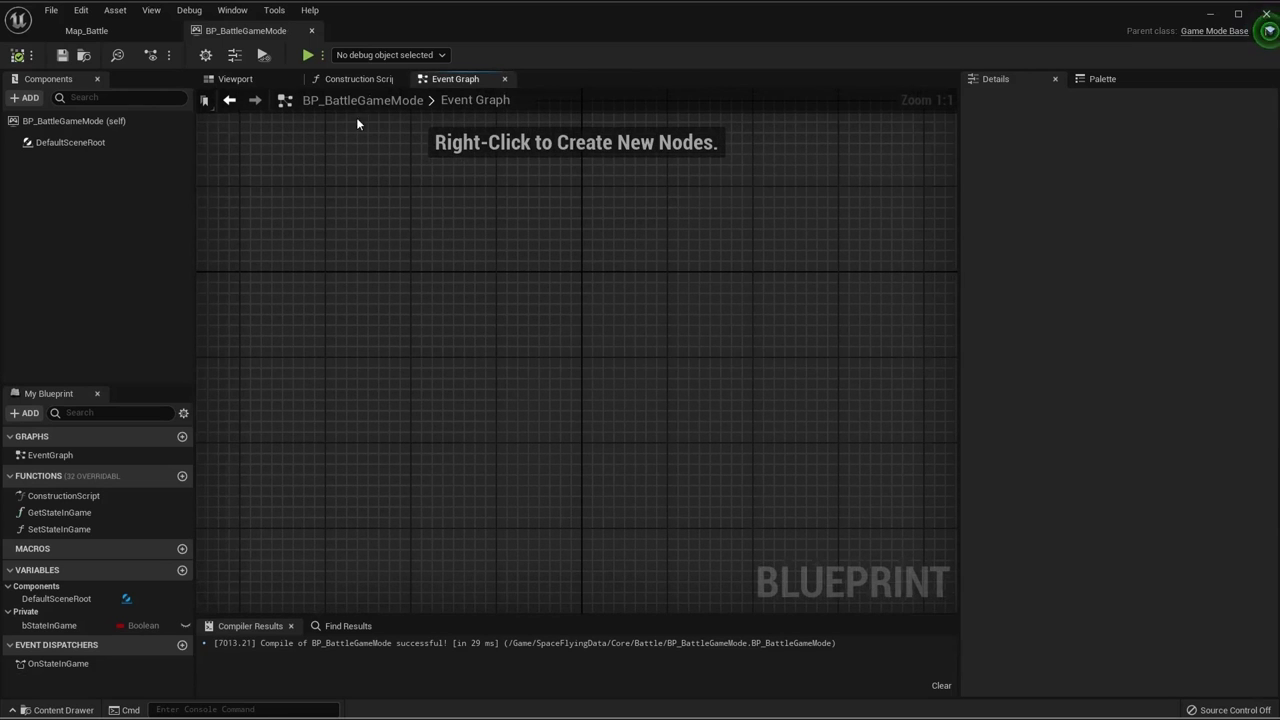
{"action": "left_click", "coordinate": [311, 30]}
Open BP_BattleGameState in the full editor and add an Integer variable named Score.
{"action": "double_click", "coordinate": [338, 626]}
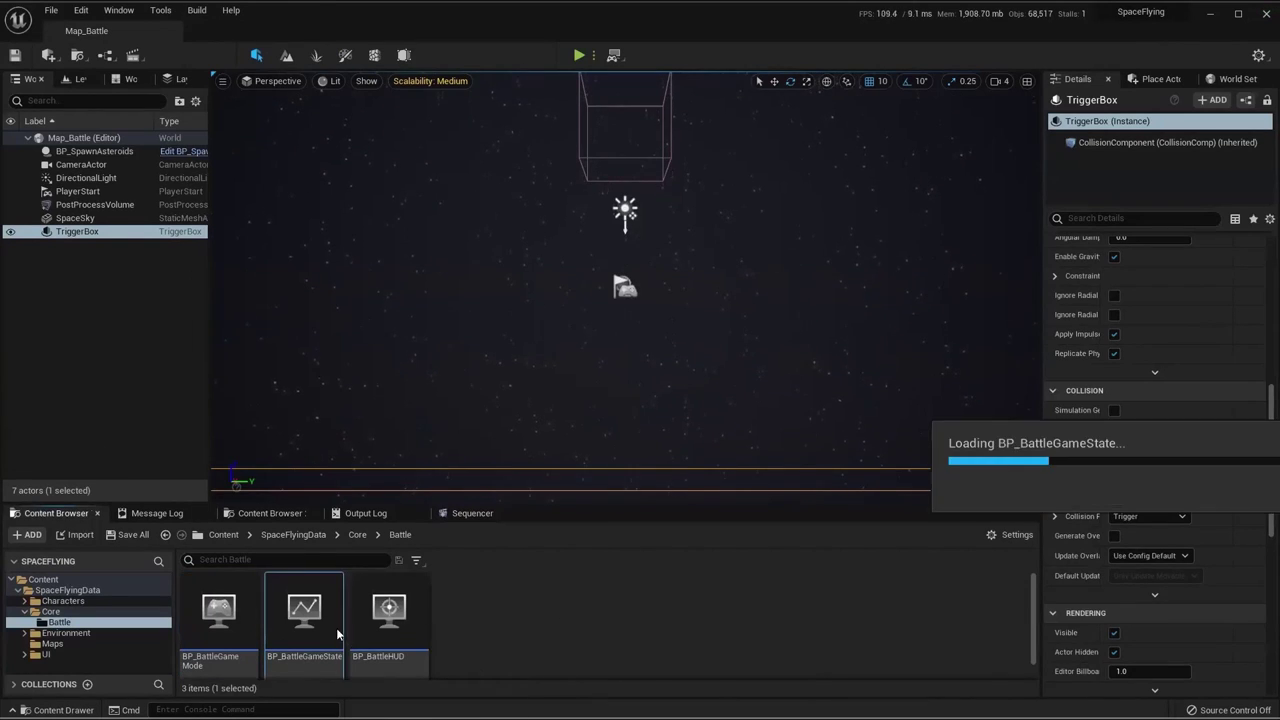
{"action": "left_click", "coordinate": [548, 86]}
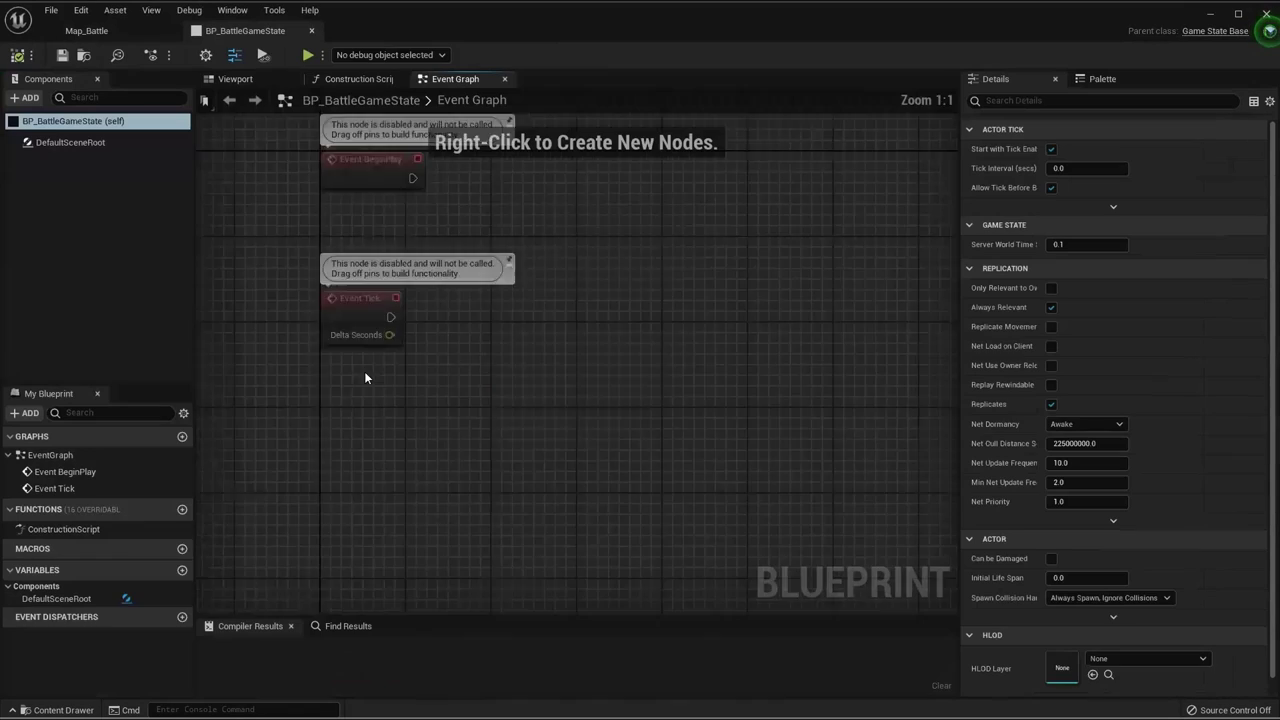
{"action": "left_click", "coordinate": [182, 570]}
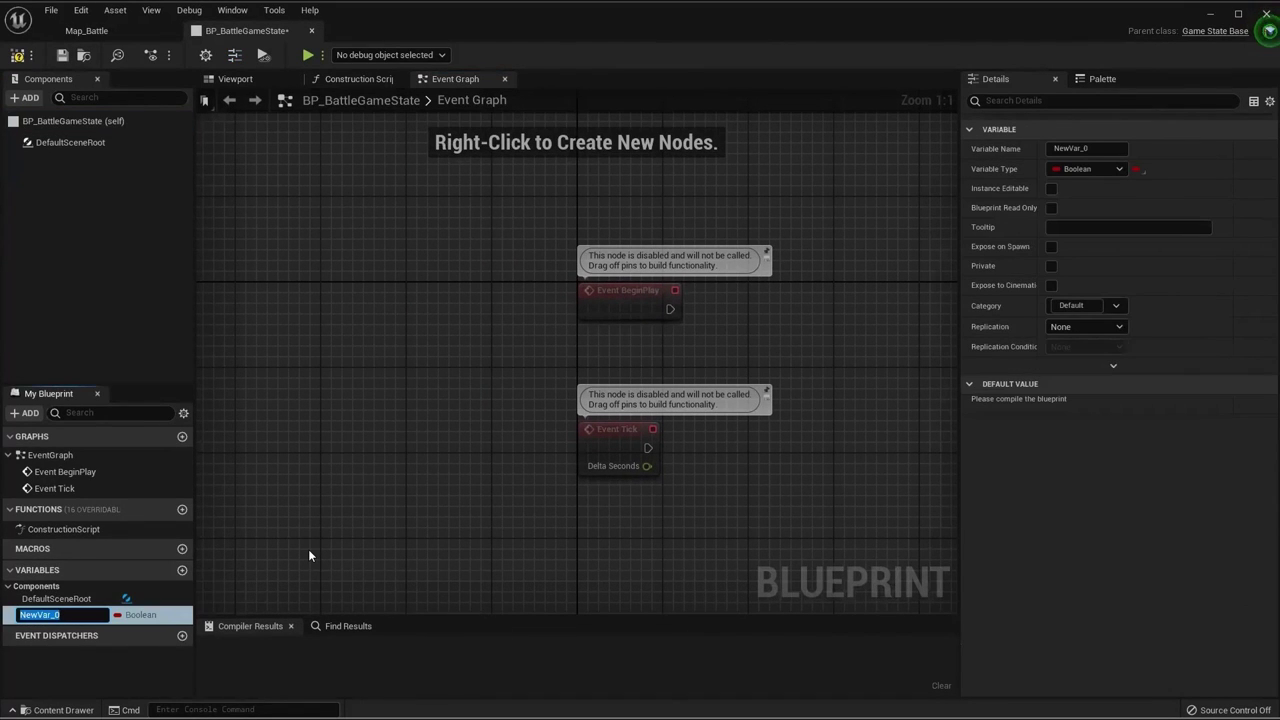
{"action": "type", "text": "Score"}
{"action": "key", "text": "Return"}
{"action": "left_click", "coordinate": [1088, 168]}
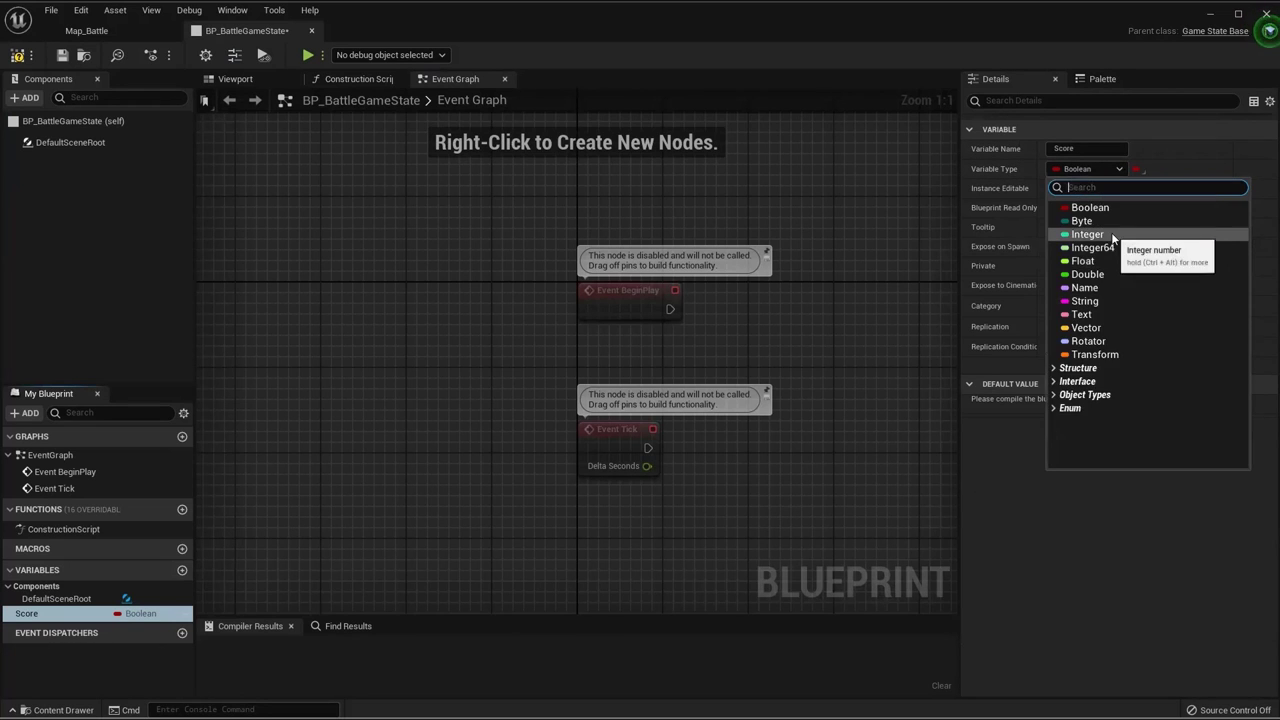
{"action": "left_click", "coordinate": [1115, 234]}
Delete the two disabled default event nodes and compile.
{"action": "left_click_drag", "start_coordinate": [434, 243], "coordinate": [612, 433]}
{"action": "key", "text": "Delete"}
{"action": "key", "text": "F7"}
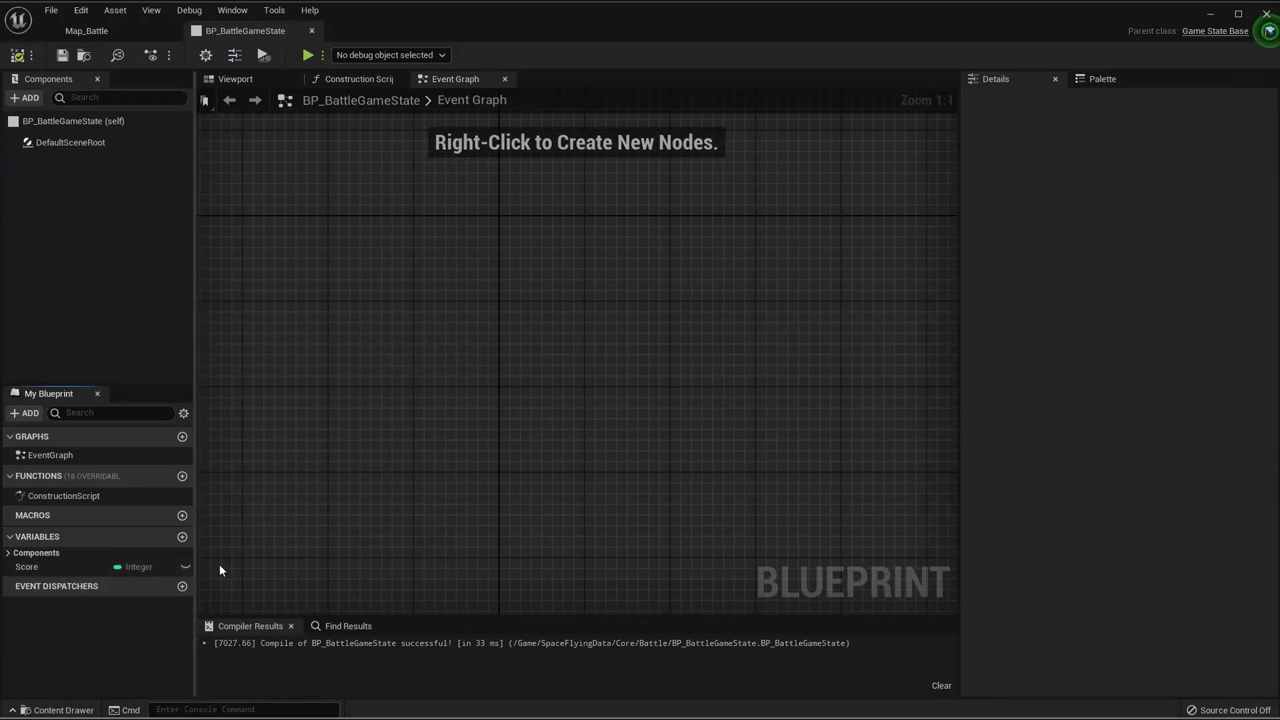
Add a second variable named Time, compile, and check the Score and Time variables.
{"action": "left_click", "coordinate": [182, 536]}
{"action": "type", "text": "Time"}
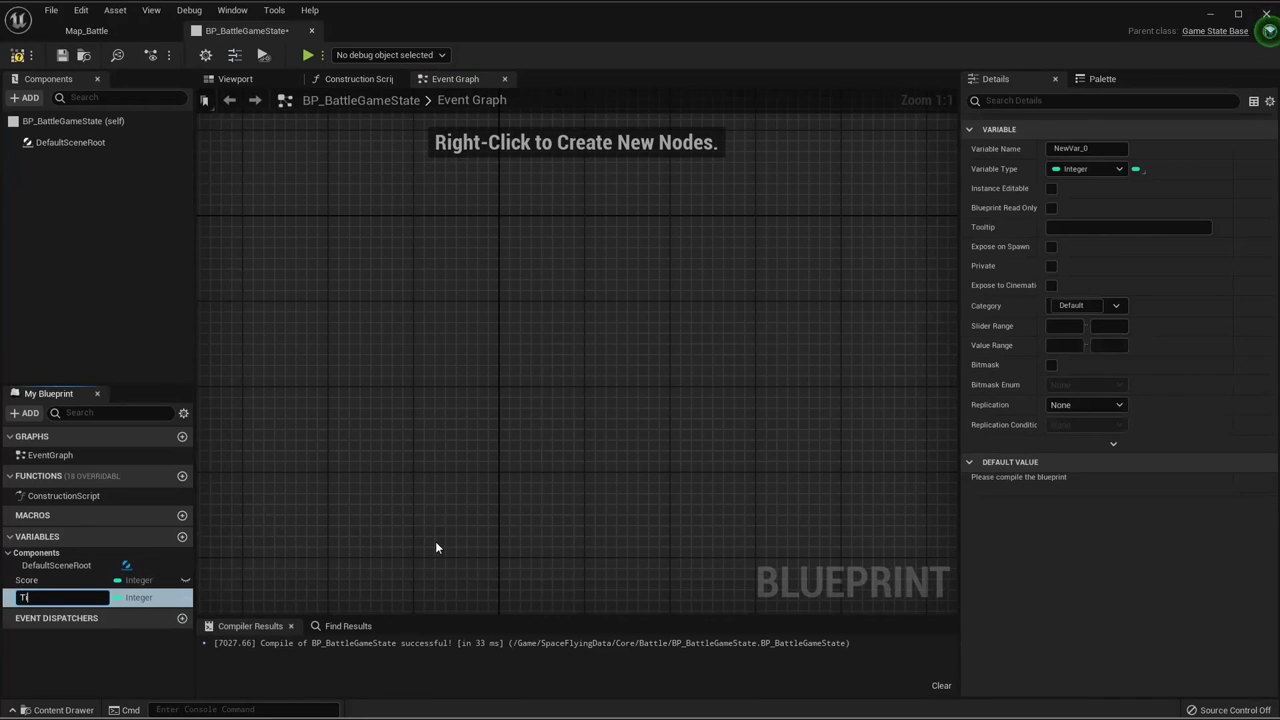
{"action": "key", "text": "Return"}
{"action": "mouse_move", "coordinate": [435, 547]}
{"action": "right_mouse_down"}
{"action": "mouse_move", "coordinate": [347, 537]}
{"action": "mouse_move", "coordinate": [409, 490]}
{"action": "right_mouse_up"}
{"action": "key", "text": "F7"}
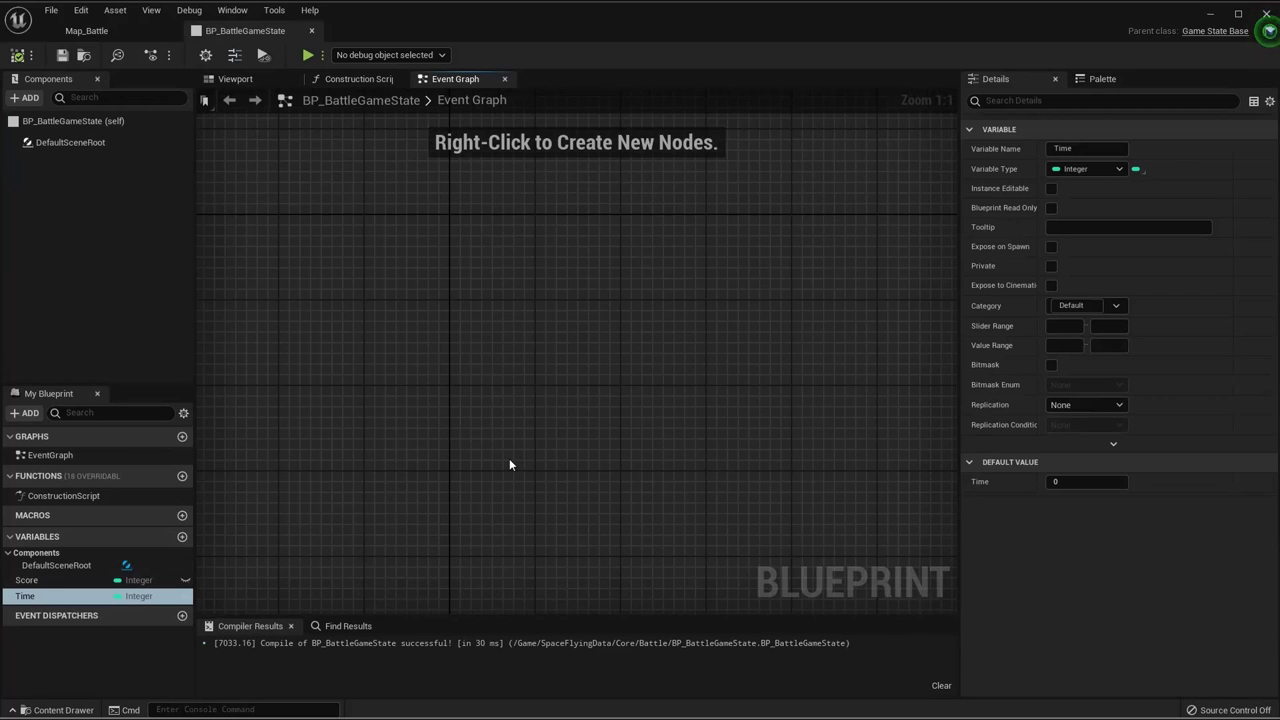
{"action": "left_click", "coordinate": [18, 56]}
{"action": "left_click", "coordinate": [45, 582]}
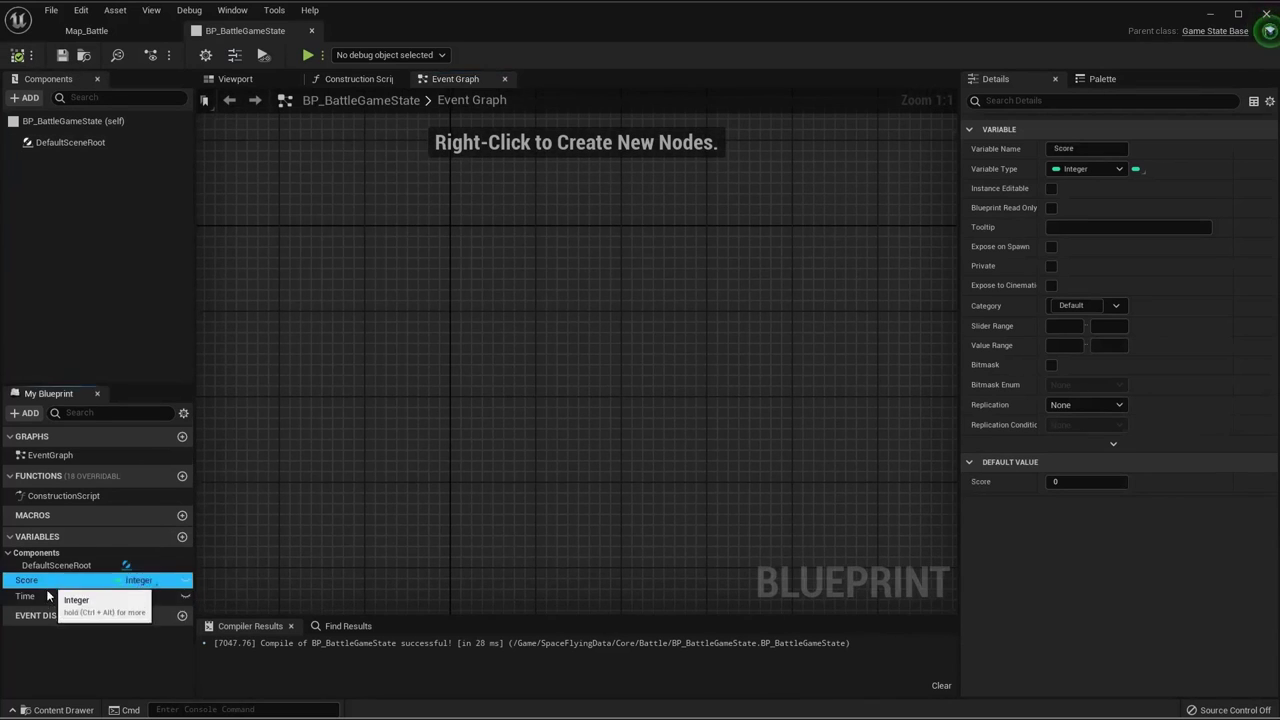
{"action": "left_click", "coordinate": [47, 595]}
{"action": "left_click", "coordinate": [47, 584]}
{"action": "left_click", "coordinate": [47, 595]}
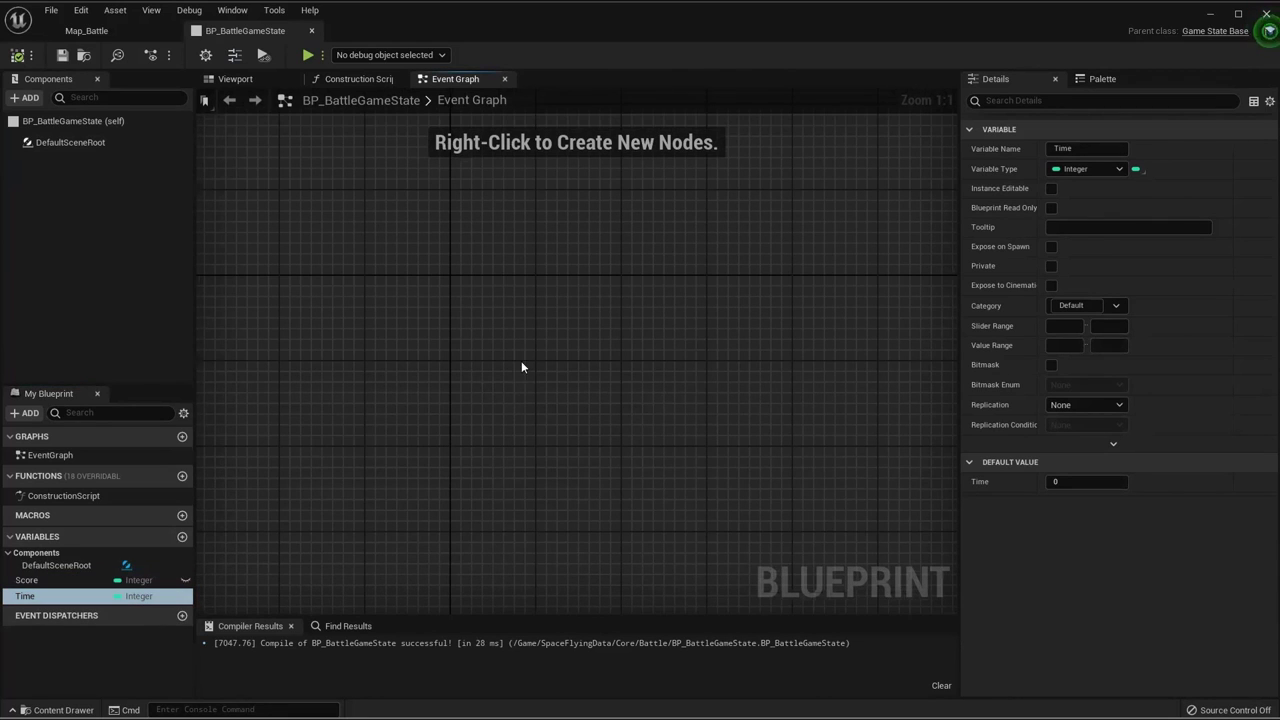
Paste an Event BeginPlay node and add a call to its parent function.
{"action": "key", "text": "ctrl+v"}
{"action": "left_click_drag", "start_coordinate": [580, 345], "coordinate": [497, 285]}
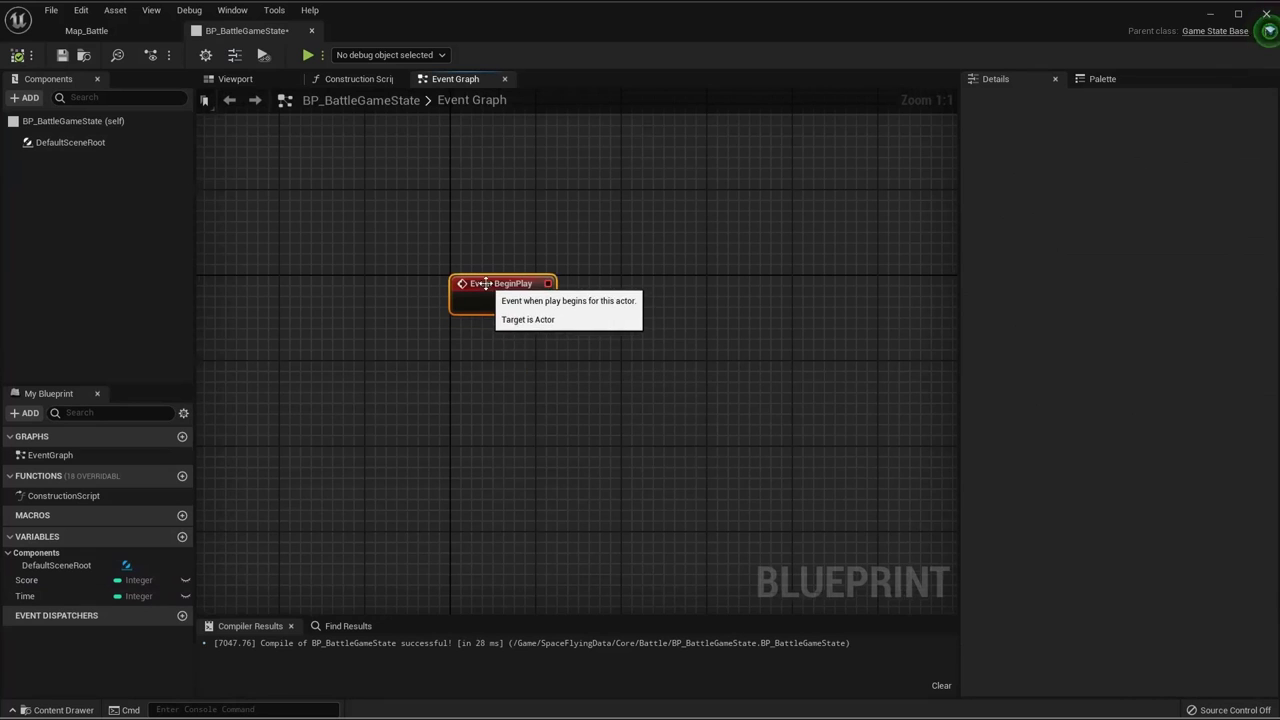
{"action": "right_click", "coordinate": [487, 286]}
{"action": "mouse_move", "coordinate": [584, 511]}
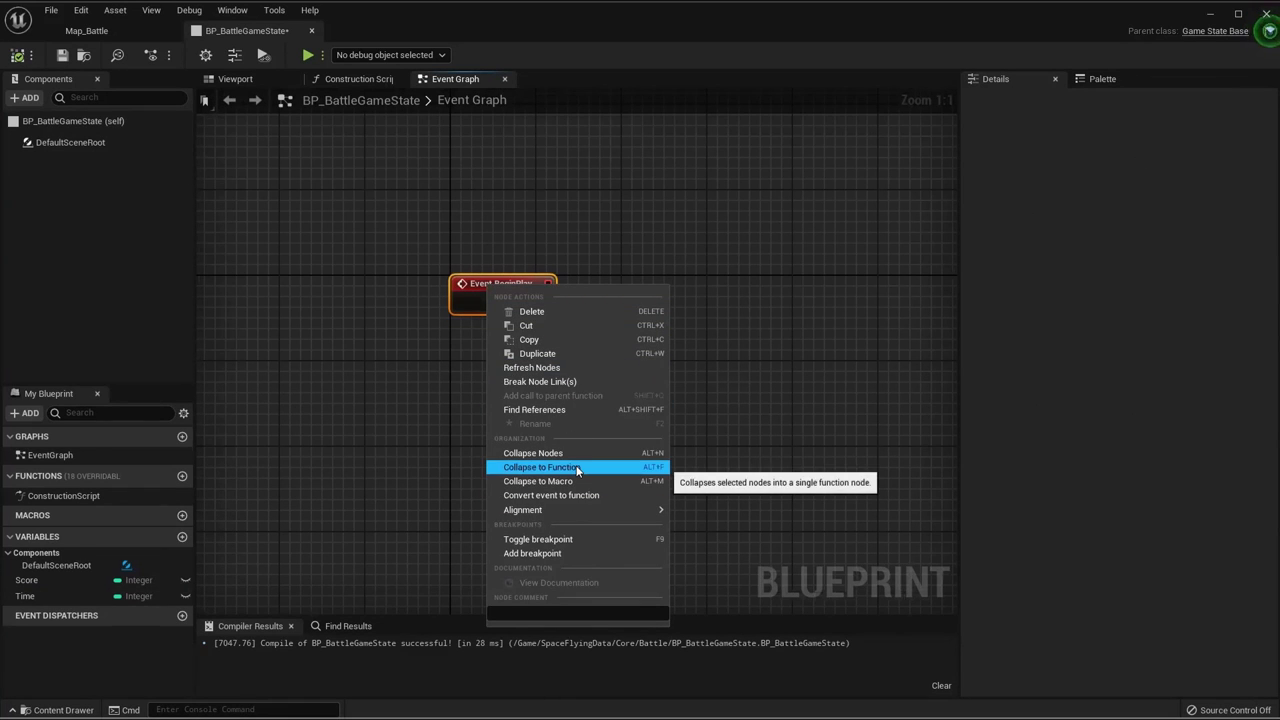
{"action": "left_click", "coordinate": [577, 468]}
{"action": "right_click", "coordinate": [476, 283]}
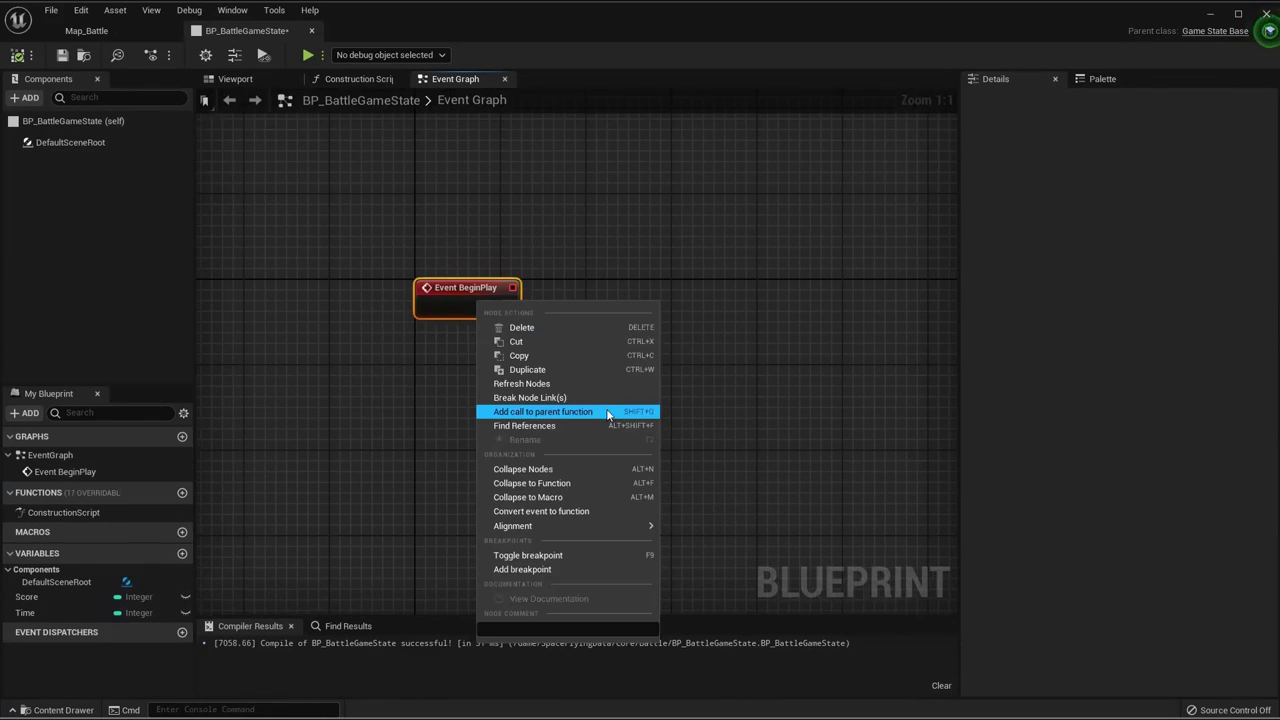
{"action": "left_click", "coordinate": [545, 412]}
Wire Event BeginPlay's exec pin into Parent: BeginPlay and tidy the graph view.
{"action": "left_click_drag", "start_coordinate": [464, 345], "coordinate": [678, 309]}
{"action": "mouse_move", "coordinate": [507, 306]}
{"action": "left_mouse_down"}
{"action": "mouse_move", "coordinate": [694, 337]}
{"action": "mouse_move", "coordinate": [641, 316]}
{"action": "left_mouse_up"}
{"action": "left_click_drag", "start_coordinate": [693, 295], "coordinate": [630, 295]}
{"action": "left_click", "coordinate": [614, 354]}
{"action": "right_click_drag", "start_coordinate": [614, 354], "coordinate": [517, 354]}
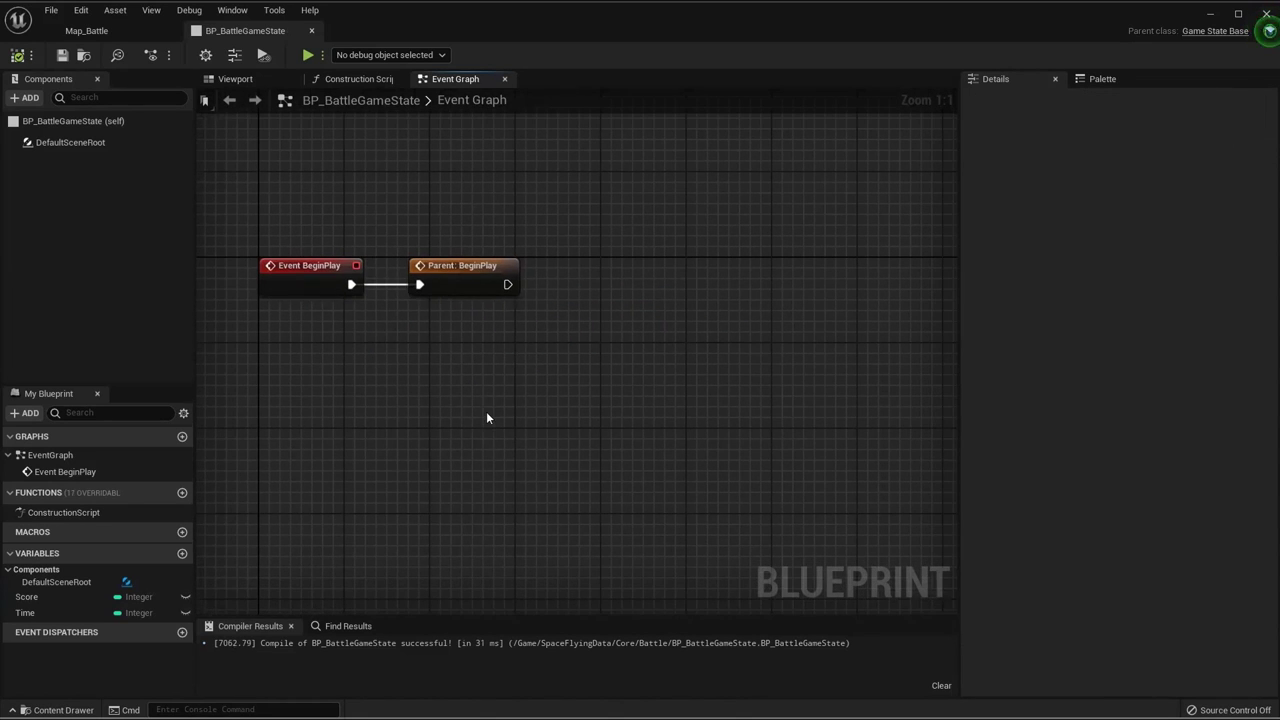
{"action": "right_click_drag", "start_coordinate": [487, 418], "coordinate": [509, 435]}
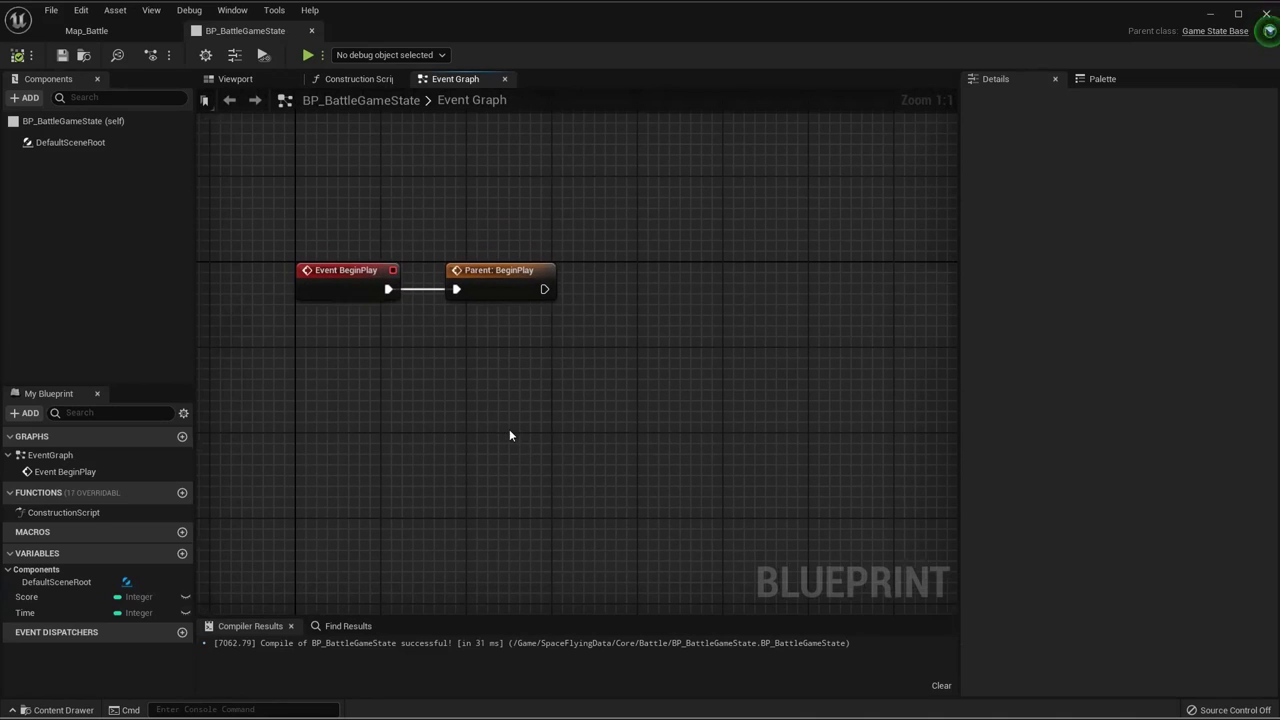
{"action": "right_click_drag", "start_coordinate": [505, 429], "coordinate": [504, 471]}
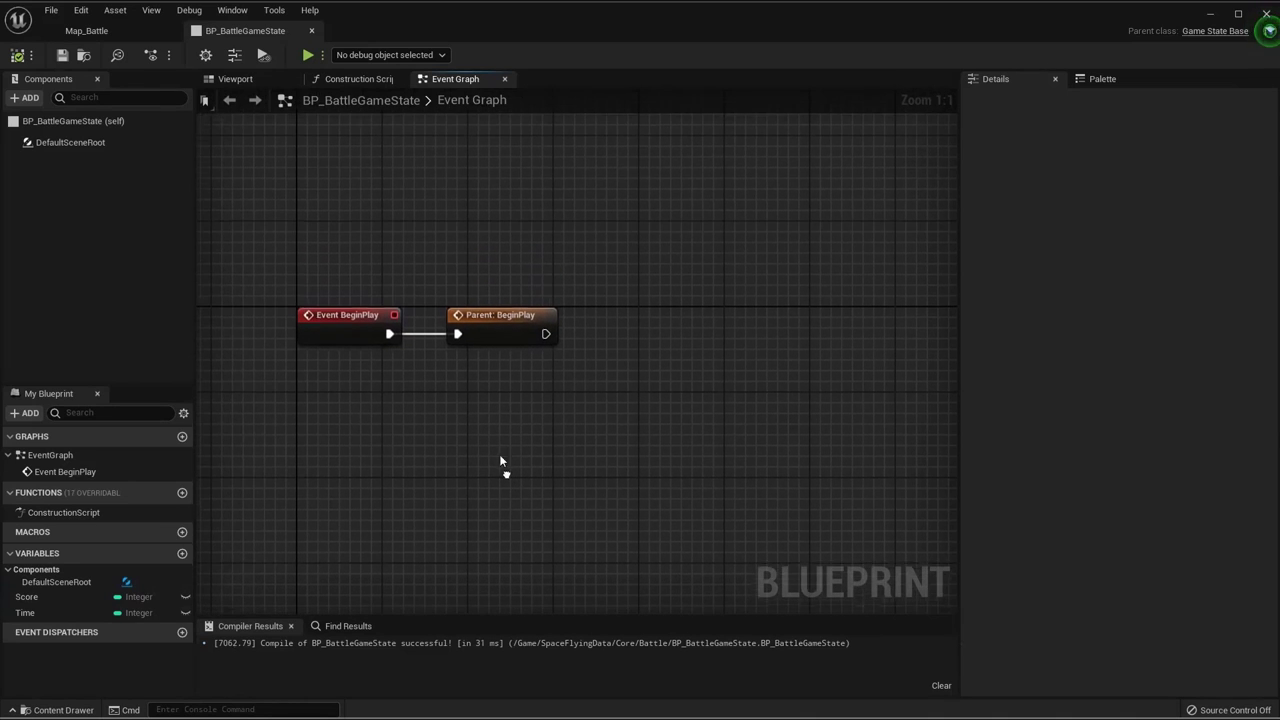
{"action": "right_click", "coordinate": [471, 424]}
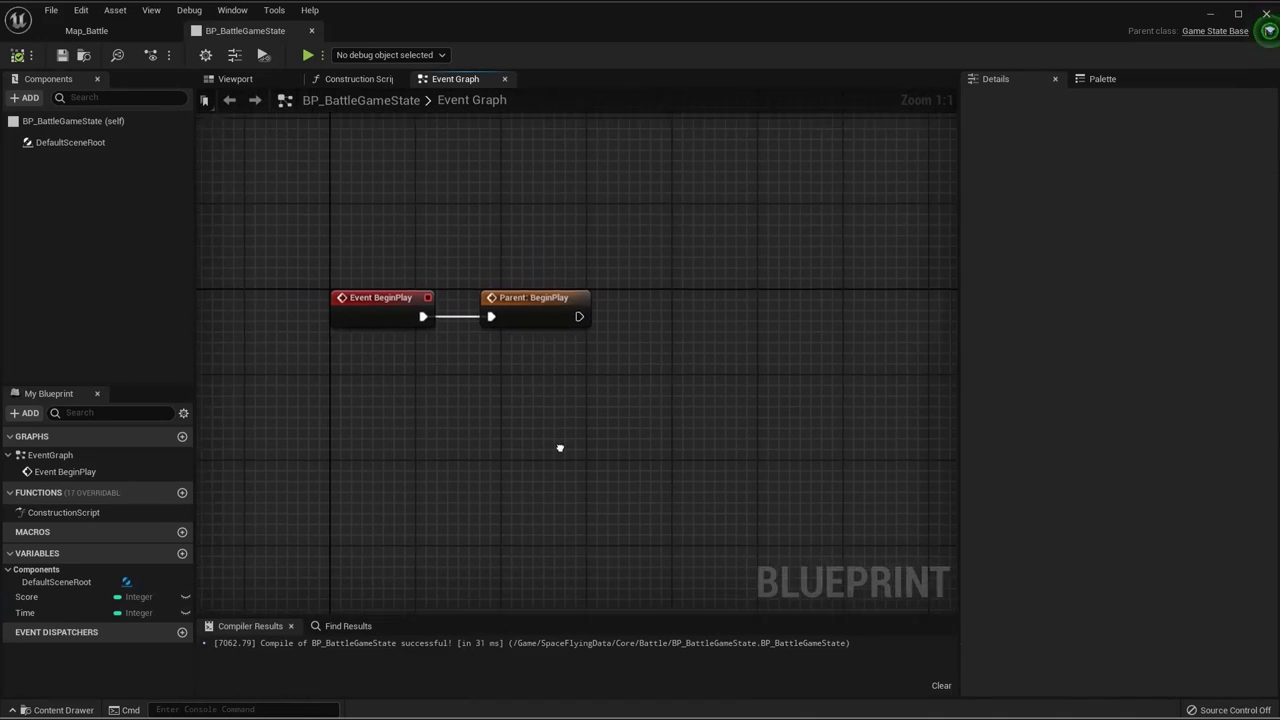
Create a function named GetGM and mark it Pure.
{"action": "left_click", "coordinate": [182, 492]}
{"action": "type", "text": "GetG"}
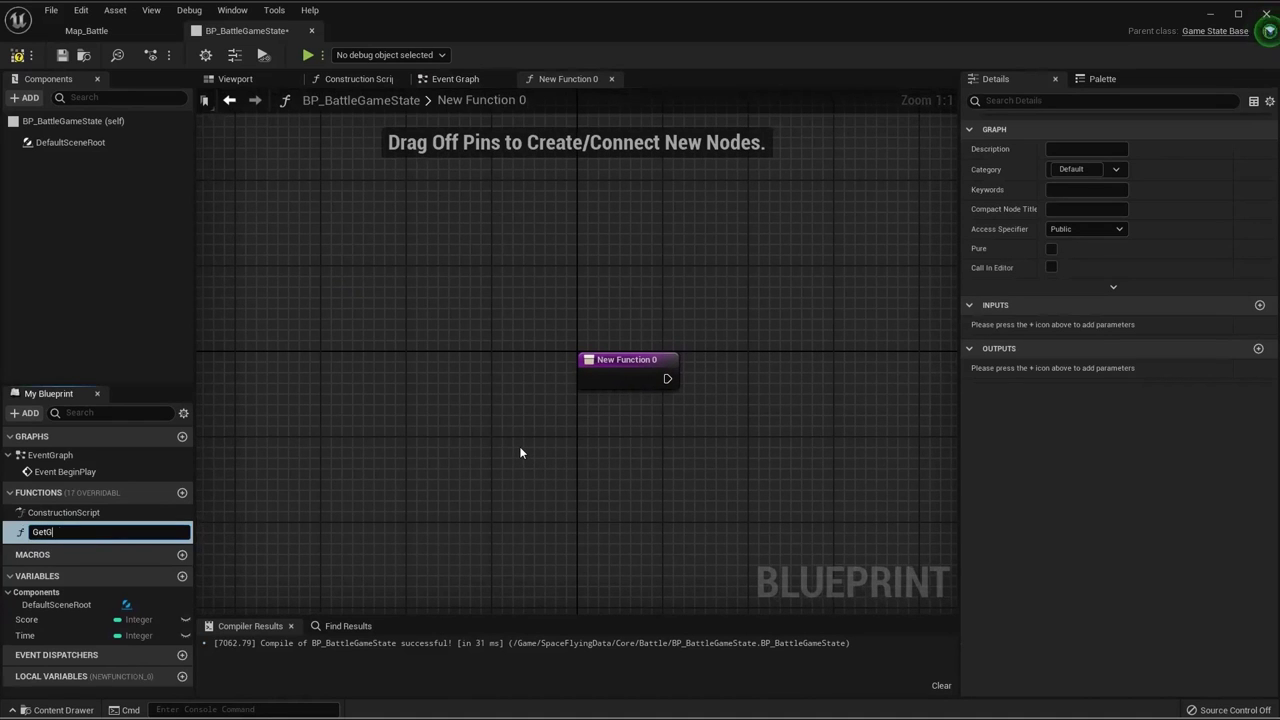
{"action": "type", "text": "M"}
{"action": "key", "text": "Return"}
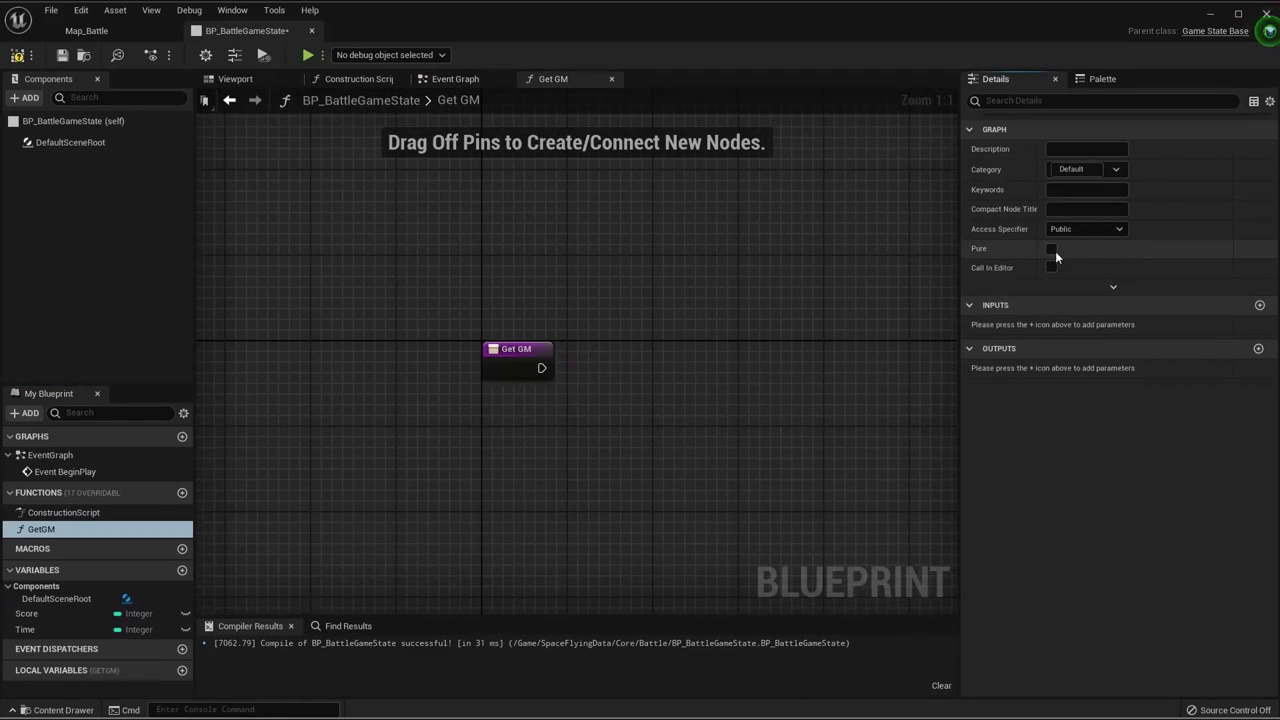
{"action": "left_click", "coordinate": [1051, 248]}
{"action": "right_click_drag", "start_coordinate": [711, 476], "coordinate": [527, 423]}
Add a Get Game Mode node feeding a Cast To BP_BattleGameMode node.
{"action": "right_click", "coordinate": [532, 428]}
{"action": "type", "text": "get game mode"}
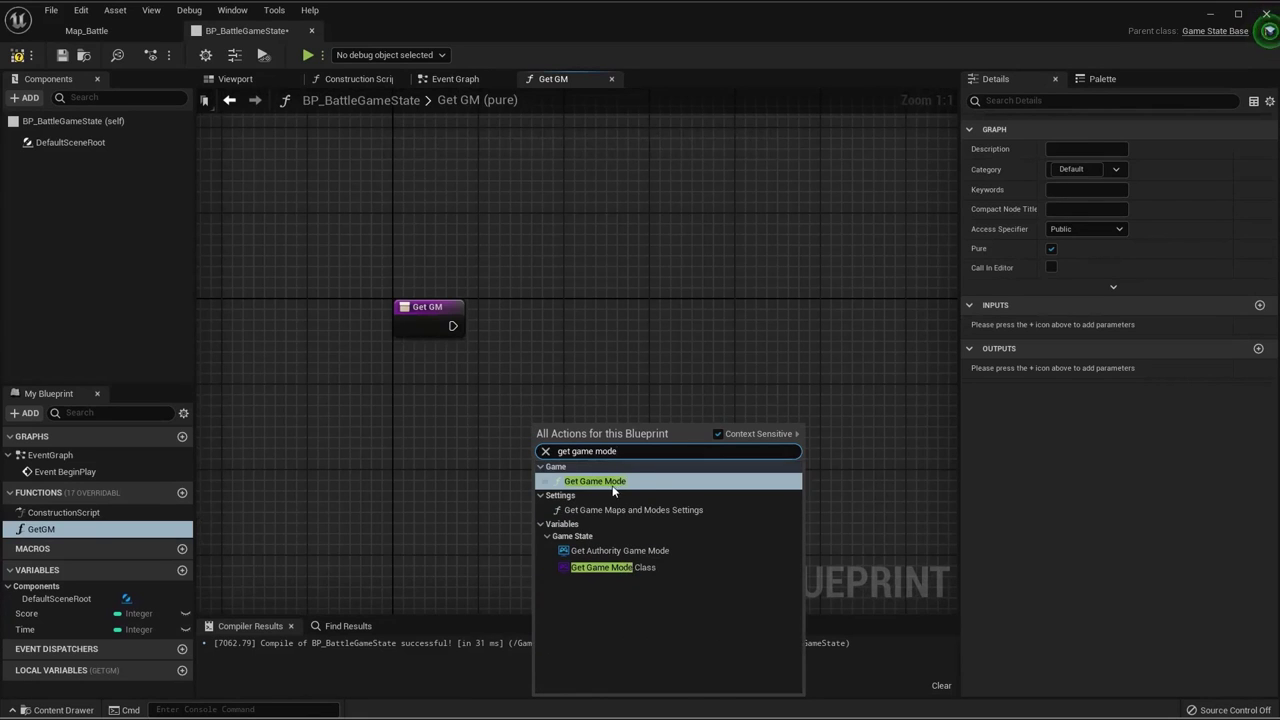
{"action": "left_click", "coordinate": [612, 484]}
{"action": "mouse_move", "coordinate": [619, 458]}
{"action": "left_mouse_down"}
{"action": "mouse_move", "coordinate": [437, 438]}
{"action": "mouse_move", "coordinate": [536, 432]}
{"action": "left_mouse_up"}
{"action": "type", "text": "cas"}
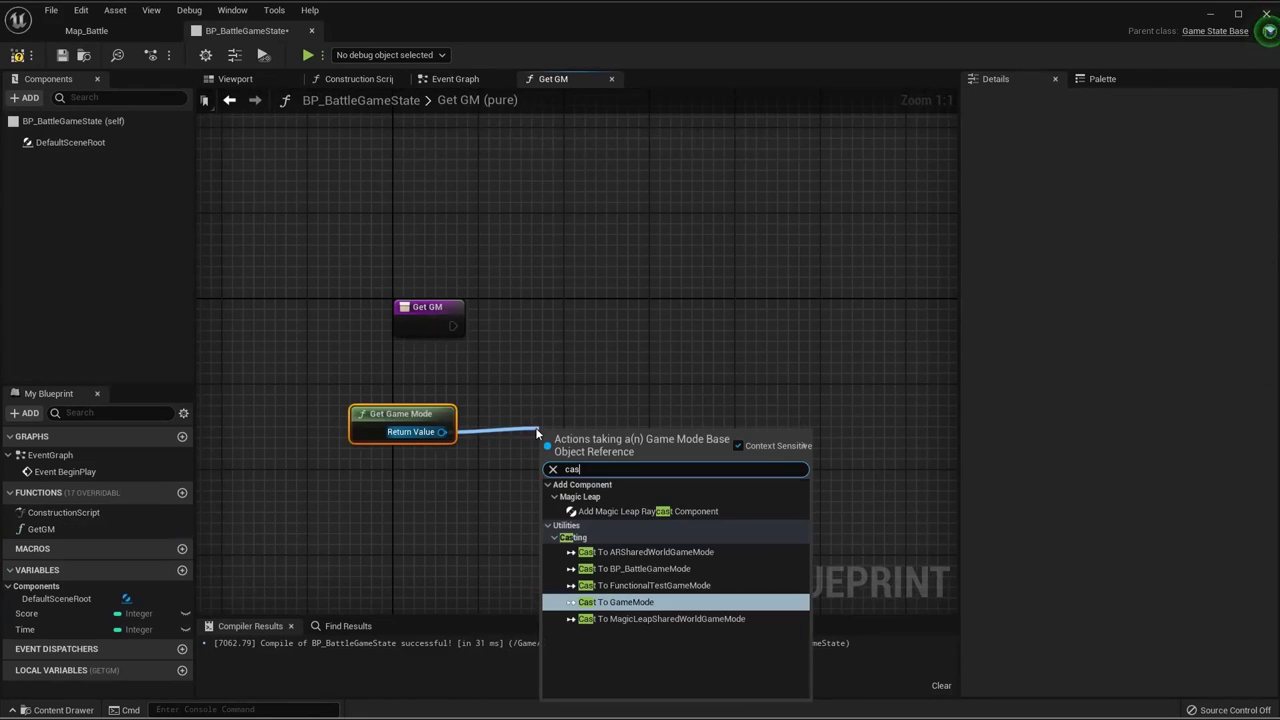
{"action": "type", "text": "t battl"}
{"action": "left_click", "coordinate": [656, 509]}
Promote the cast result to a private variable GMRef in the Private category.
{"action": "mouse_move", "coordinate": [622, 437]}
{"action": "left_mouse_down"}
{"action": "mouse_move", "coordinate": [565, 381]}
{"action": "mouse_move", "coordinate": [815, 461]}
{"action": "left_mouse_up"}
{"action": "left_click", "coordinate": [868, 564]}
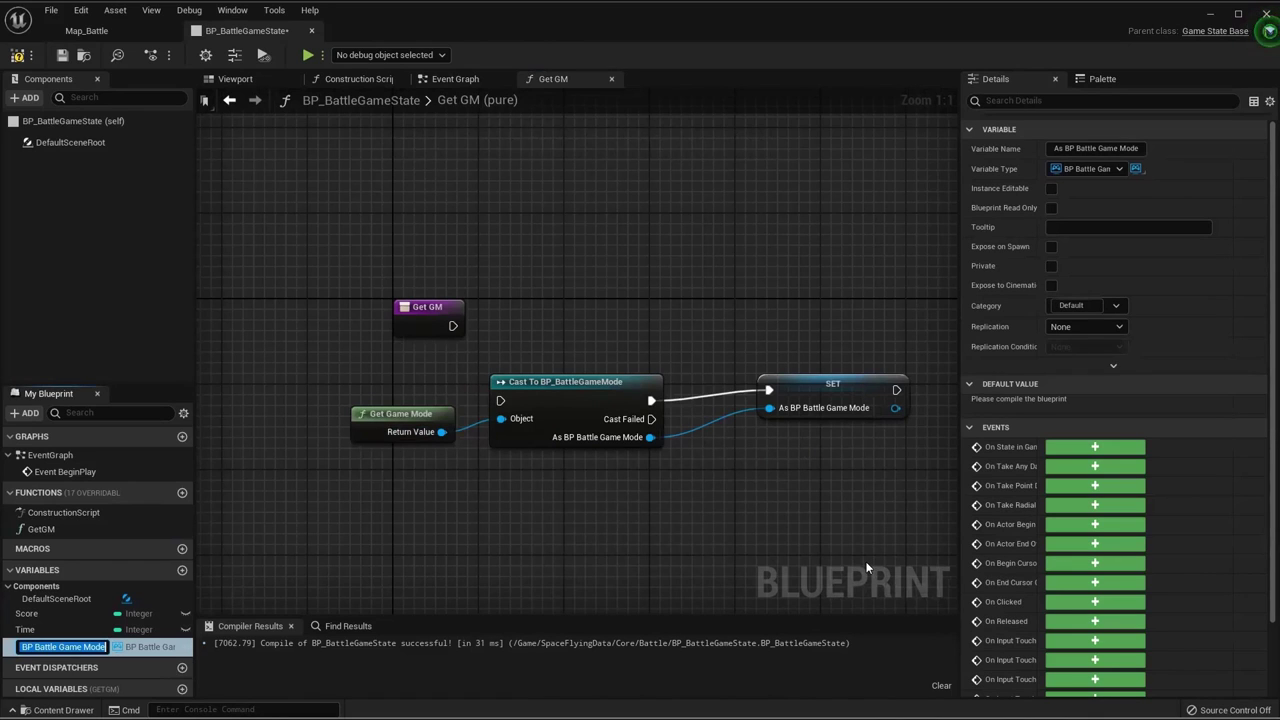
{"action": "type", "text": "GMRef"}
{"action": "key", "text": "Return"}
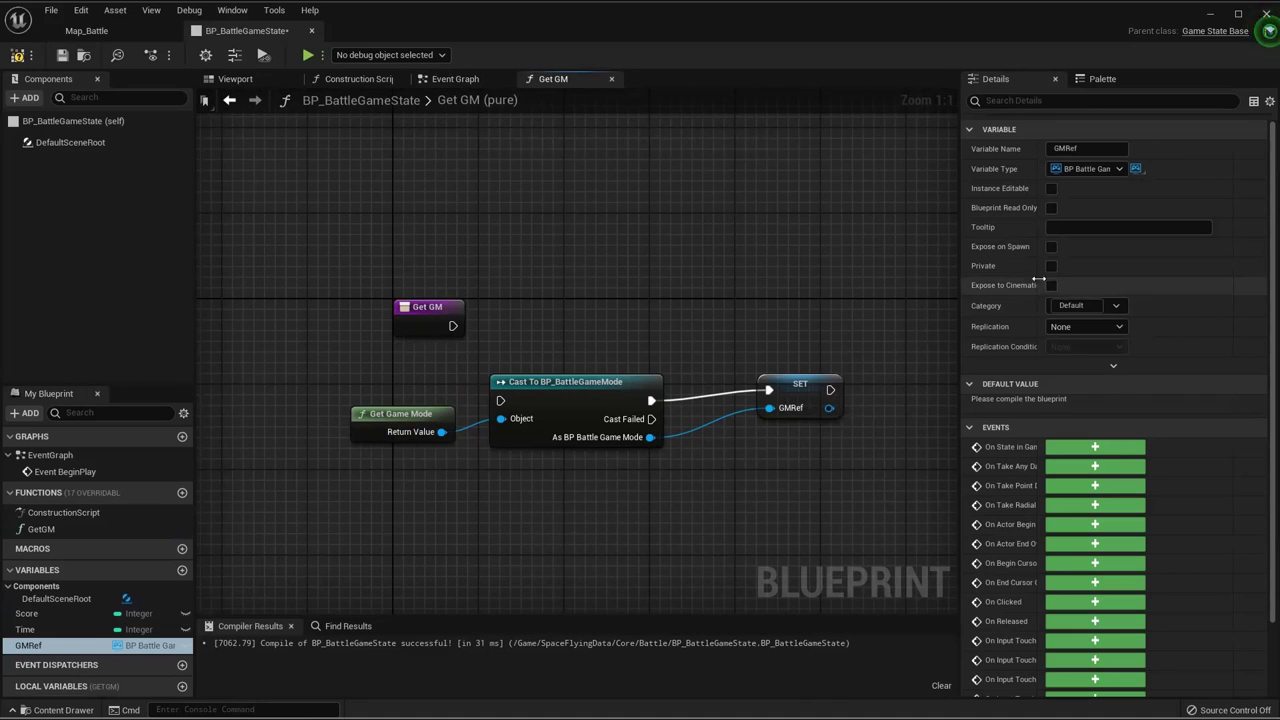
{"action": "left_click", "coordinate": [1051, 266]}
{"action": "left_click", "coordinate": [1072, 305]}
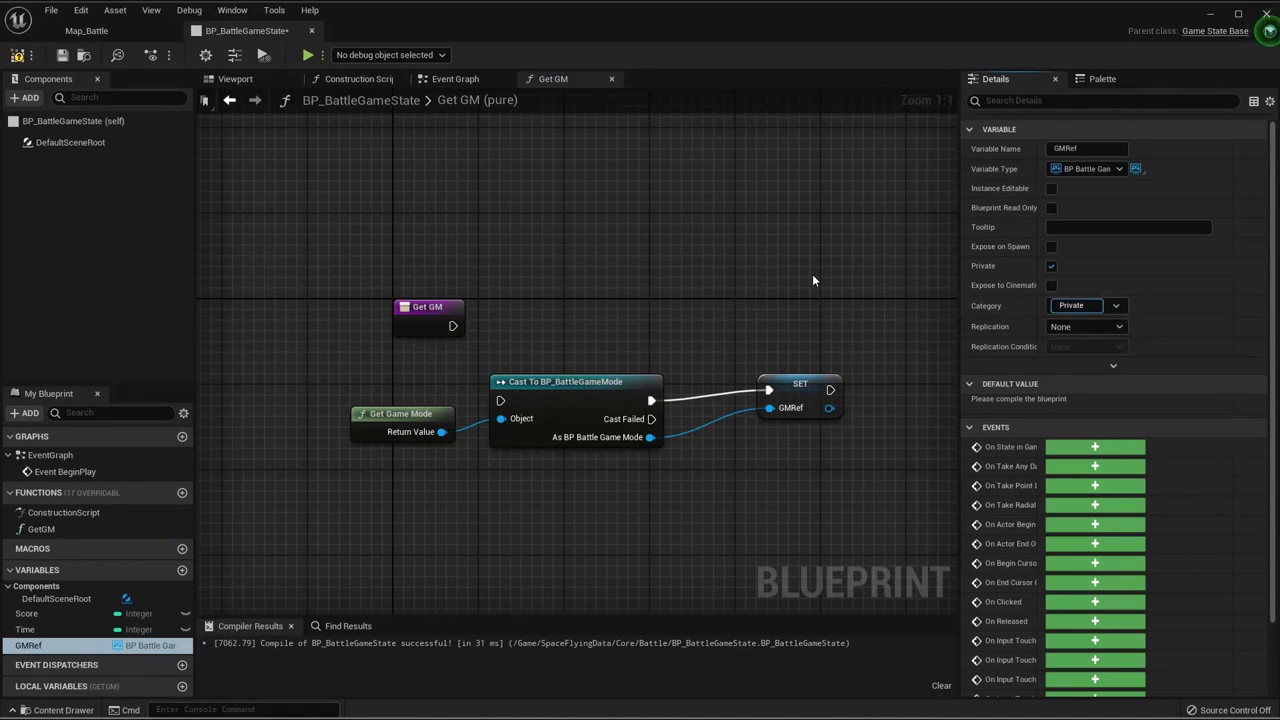
{"action": "key", "text": "Return"}
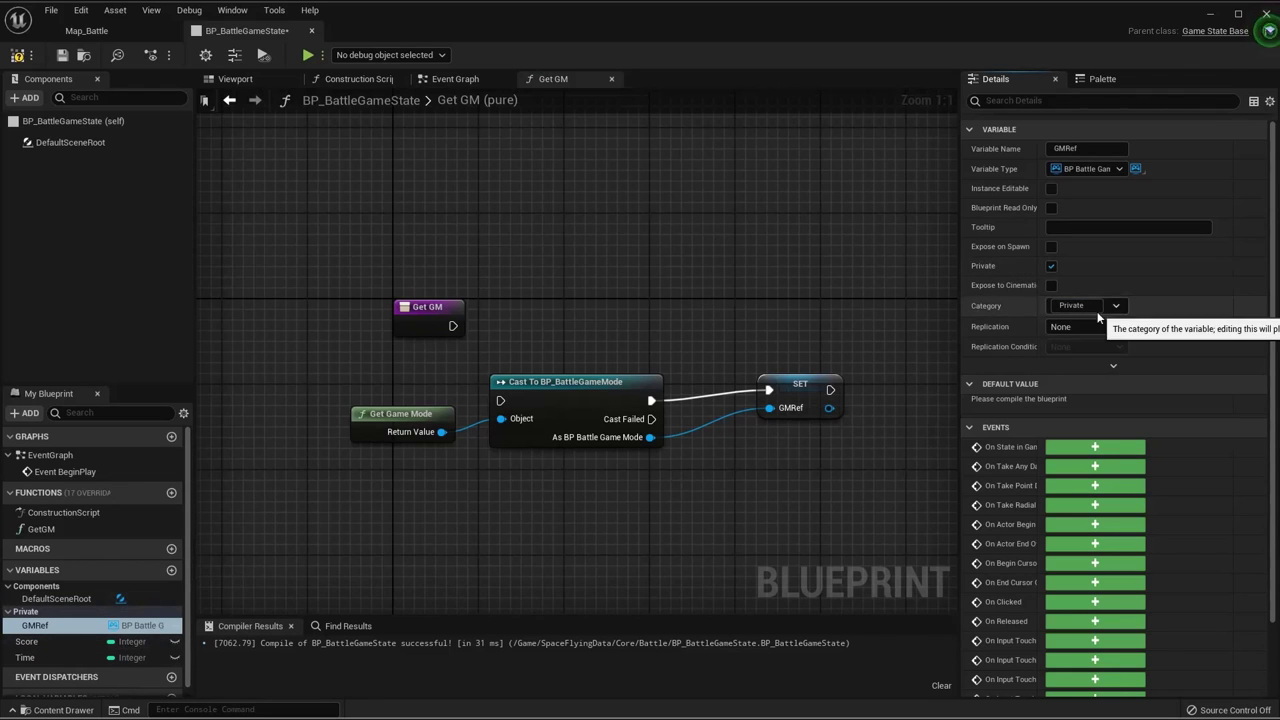
{"action": "right_click_drag", "start_coordinate": [811, 388], "coordinate": [746, 394]}
{"action": "left_click", "coordinate": [746, 394]}
Move the cast chain down and add a validated Get GMRef driven by the function entry.
{"action": "left_click_drag", "start_coordinate": [790, 370], "coordinate": [280, 465]}
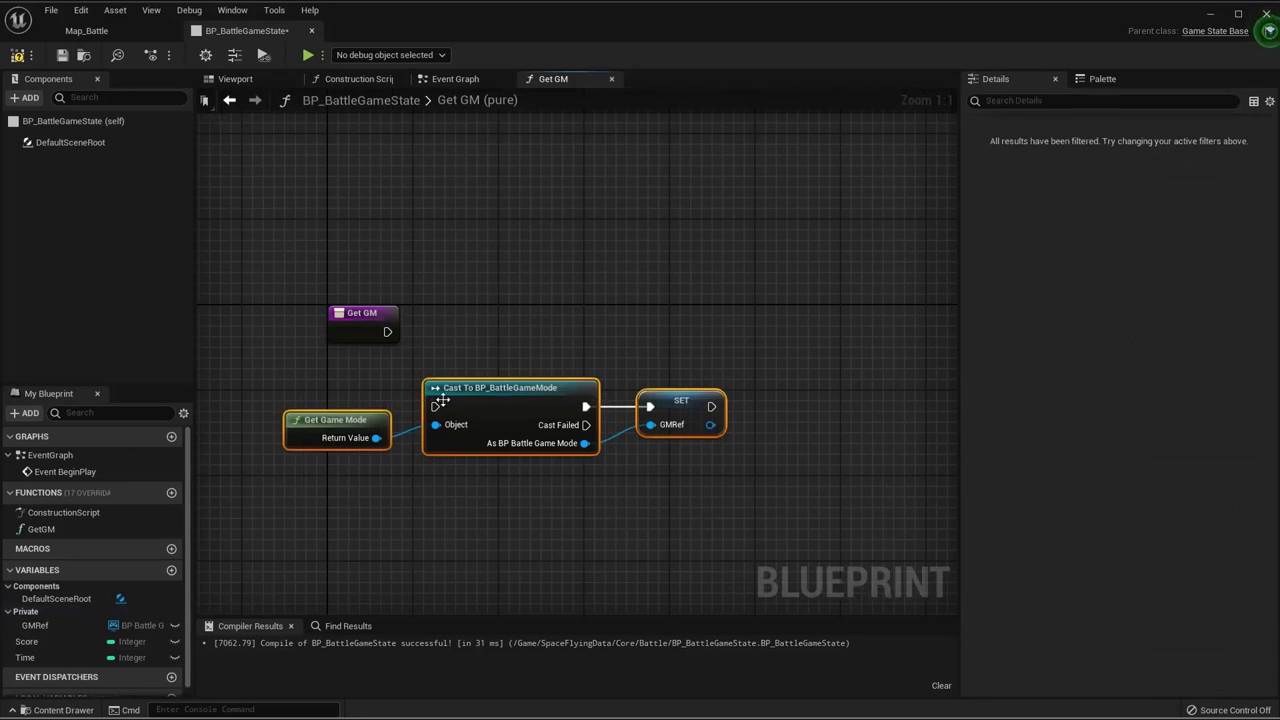
{"action": "left_click_drag", "start_coordinate": [500, 387], "coordinate": [542, 484]}
{"action": "left_click", "coordinate": [600, 250]}
{"action": "left_click_drag", "start_coordinate": [35, 625], "coordinate": [424, 380]}
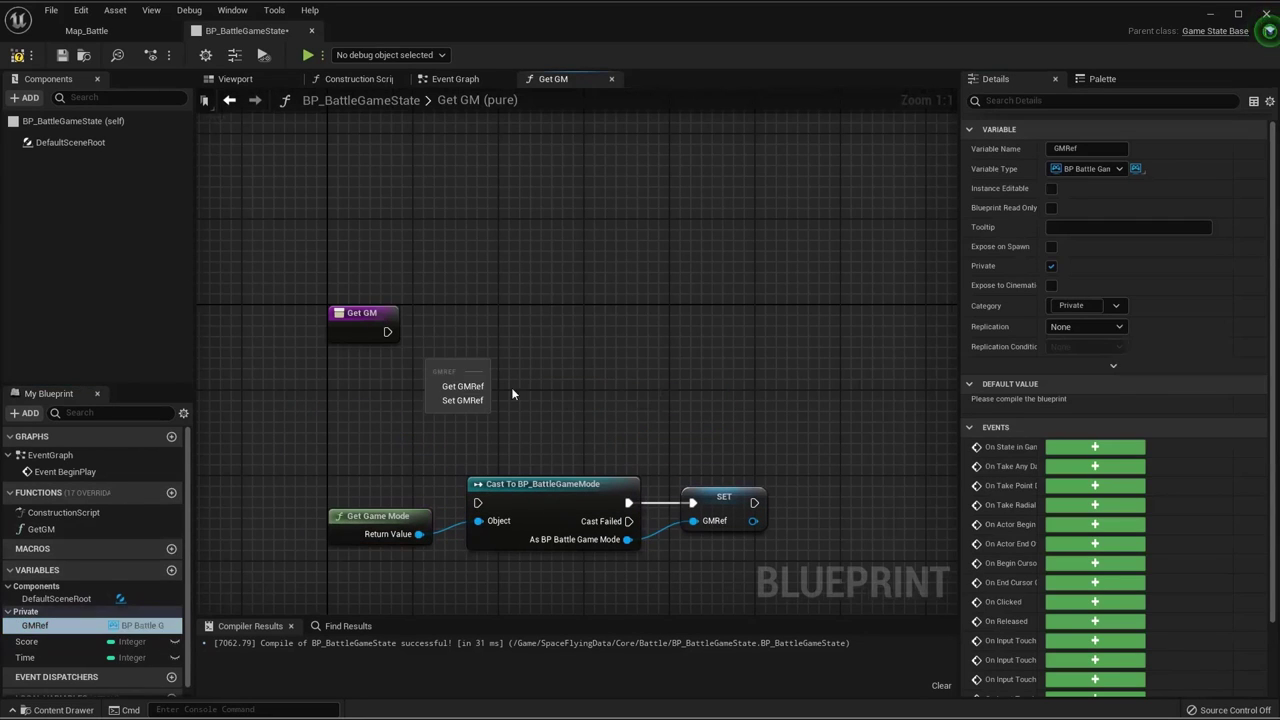
{"action": "left_click", "coordinate": [445, 385]}
{"action": "right_click", "coordinate": [492, 369]}
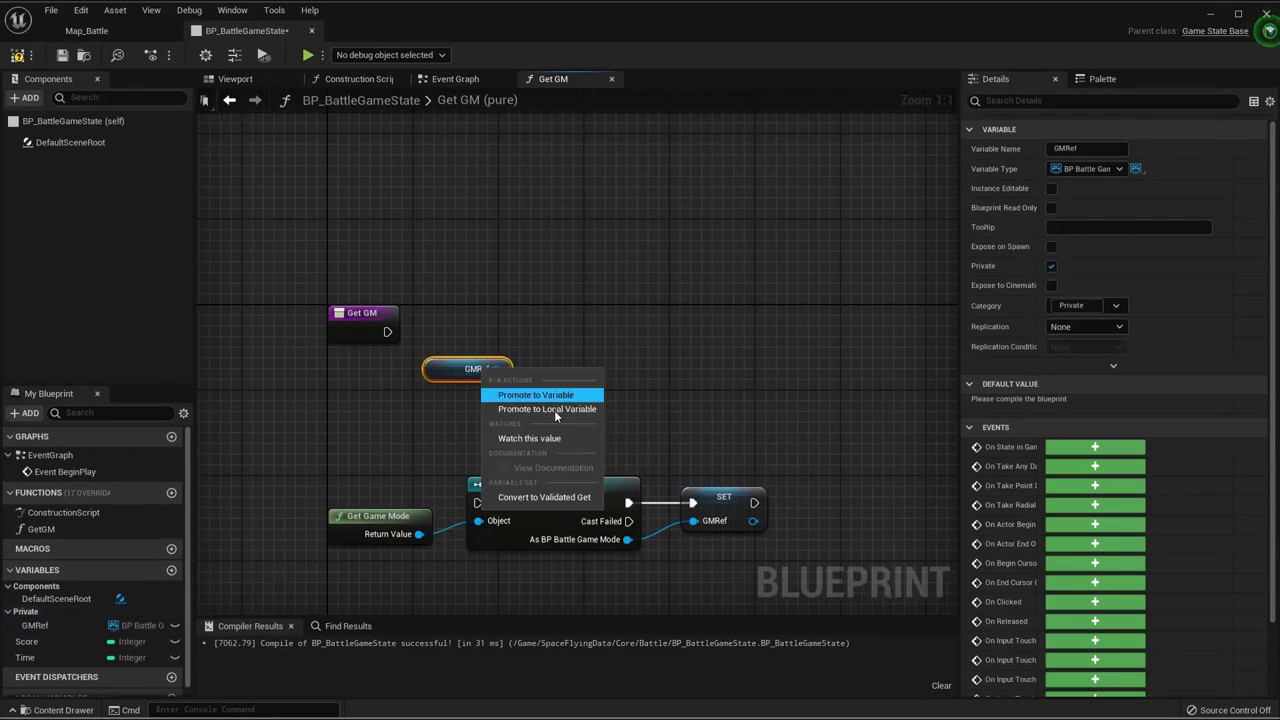
{"action": "left_click", "coordinate": [540, 497]}
{"action": "left_click_drag", "start_coordinate": [436, 385], "coordinate": [388, 332]}
{"action": "left_click_drag", "start_coordinate": [469, 406], "coordinate": [490, 352]}
{"action": "left_click", "coordinate": [380, 330]}
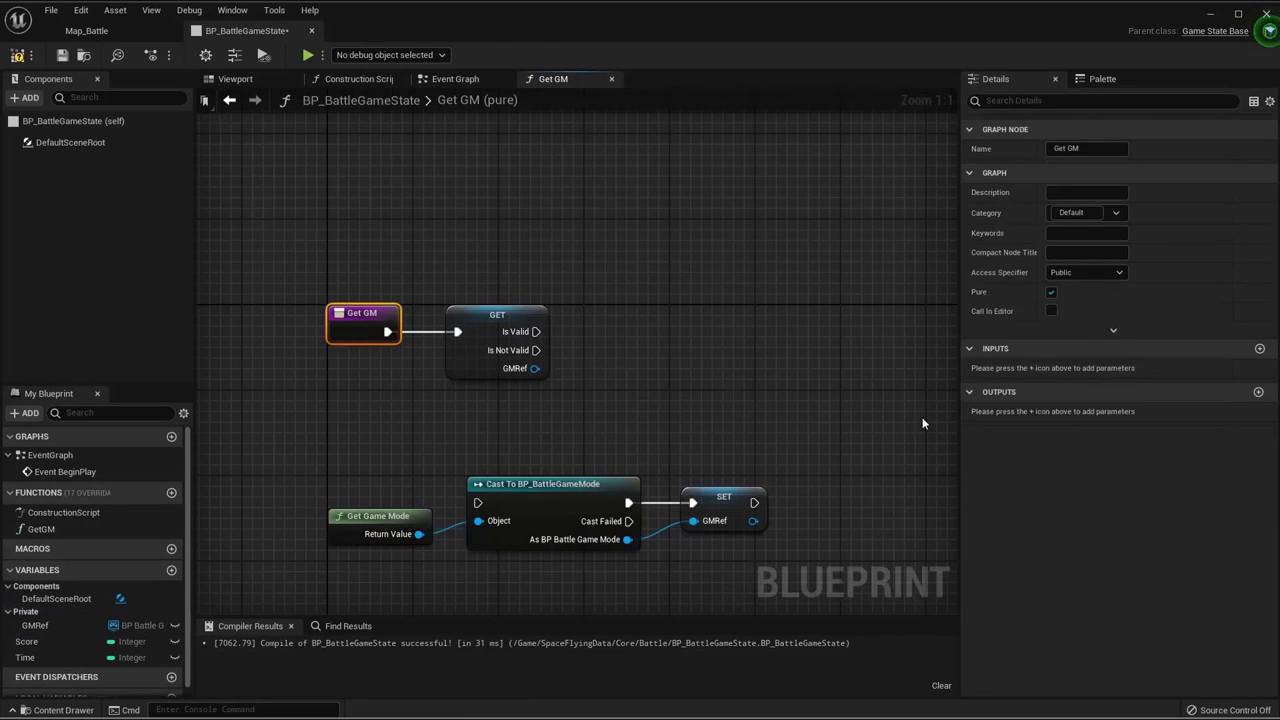
Add a Return Node fed by GMRef on Is Valid, with its output renamed OutRef.
{"action": "left_click", "coordinate": [1258, 391]}
{"action": "left_click_drag", "start_coordinate": [590, 272], "coordinate": [740, 304]}
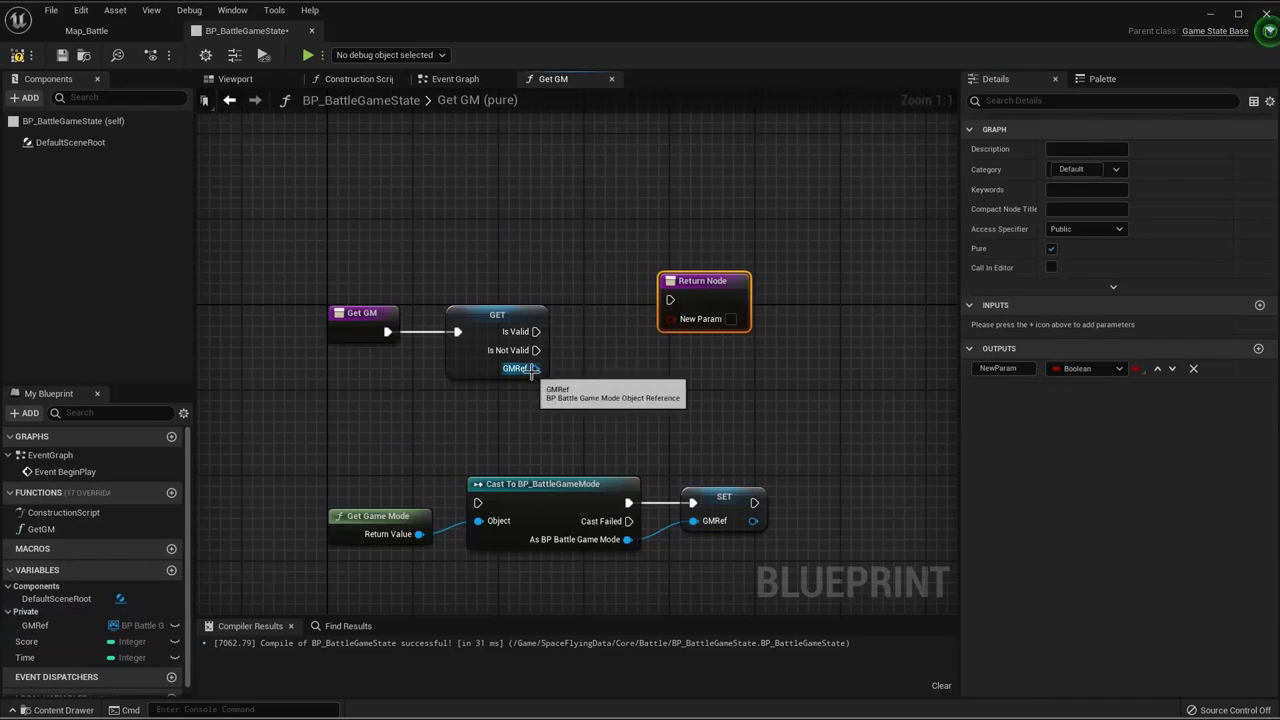
{"action": "left_click_drag", "start_coordinate": [533, 369], "coordinate": [717, 296]}
{"action": "mouse_move", "coordinate": [536, 331]}
{"action": "left_mouse_down"}
{"action": "mouse_move", "coordinate": [728, 294]}
{"action": "mouse_move", "coordinate": [666, 326]}
{"action": "left_mouse_up"}
{"action": "left_click", "coordinate": [1193, 368]}
{"action": "left_click", "coordinate": [1003, 368]}
{"action": "type", "text": "OutRef"}
{"action": "key", "text": "Return"}
Connect Is Not Valid to the Cast To BP_BattleGameMode chain.
{"action": "right_click_drag", "start_coordinate": [851, 364], "coordinate": [787, 365]}
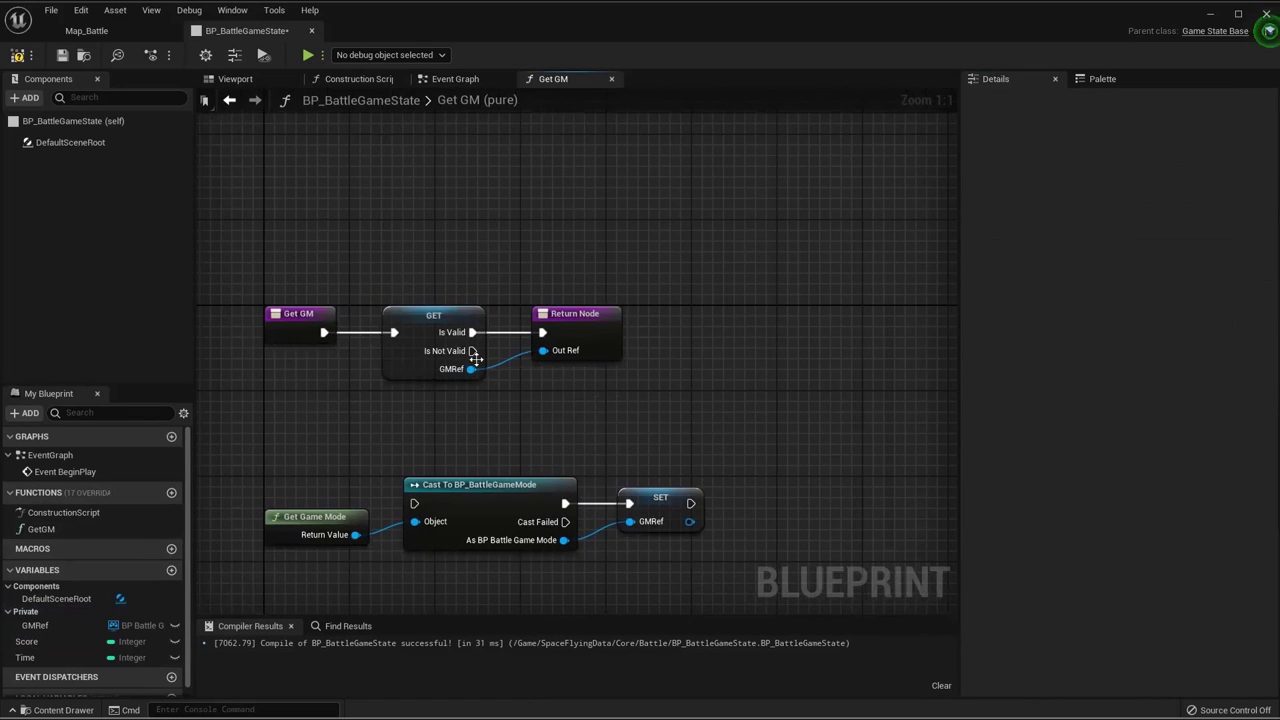
{"action": "left_click_drag", "start_coordinate": [472, 351], "coordinate": [426, 510]}
{"action": "left_click_drag", "start_coordinate": [715, 555], "coordinate": [300, 505]}
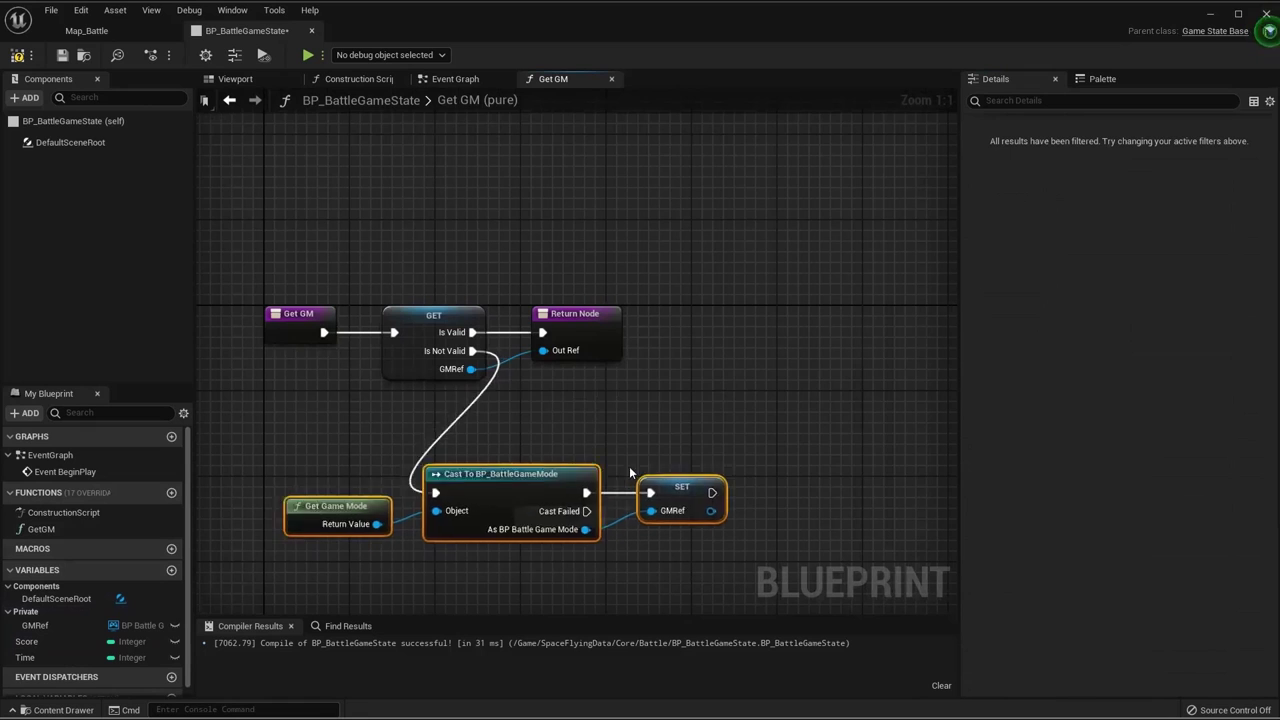
{"action": "left_click_drag", "start_coordinate": [480, 484], "coordinate": [608, 388]}
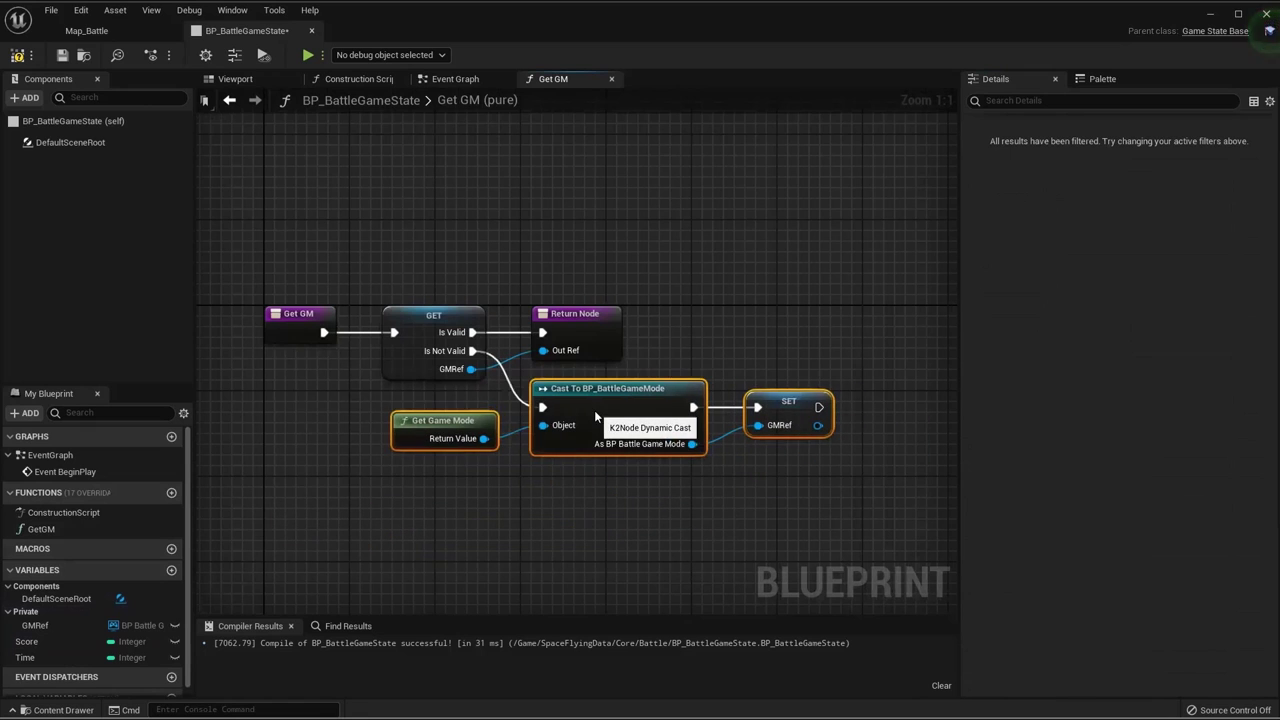
Duplicate the Return Node and place the copy after the SET GMRef node.
{"action": "left_click", "coordinate": [575, 315]}
{"action": "key", "text": "ctrl+c"}
{"action": "key", "text": "ctrl+v"}
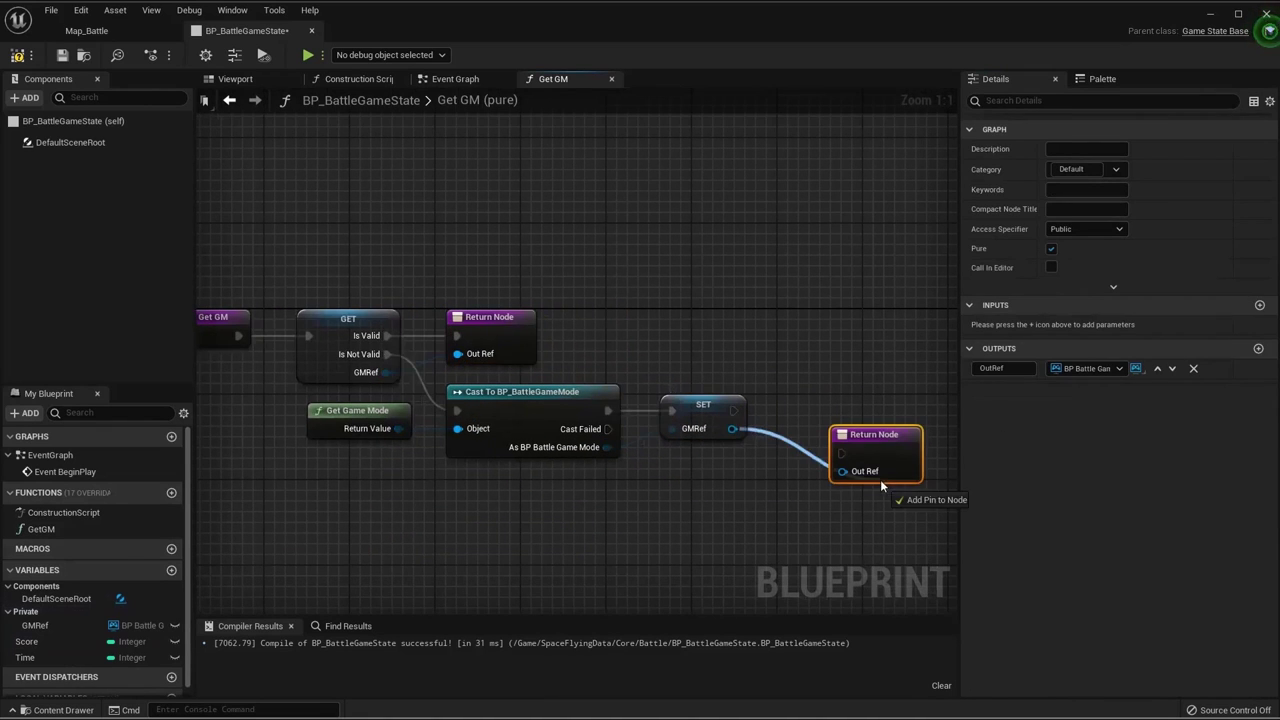
{"action": "mouse_move", "coordinate": [843, 464]}
{"action": "left_mouse_down"}
{"action": "mouse_move", "coordinate": [759, 433]}
{"action": "mouse_move", "coordinate": [789, 428]}
{"action": "mouse_move", "coordinate": [789, 410]}
{"action": "left_mouse_up"}
{"action": "left_click", "coordinate": [829, 485]}
{"action": "right_click_drag", "start_coordinate": [829, 485], "coordinate": [922, 461]}
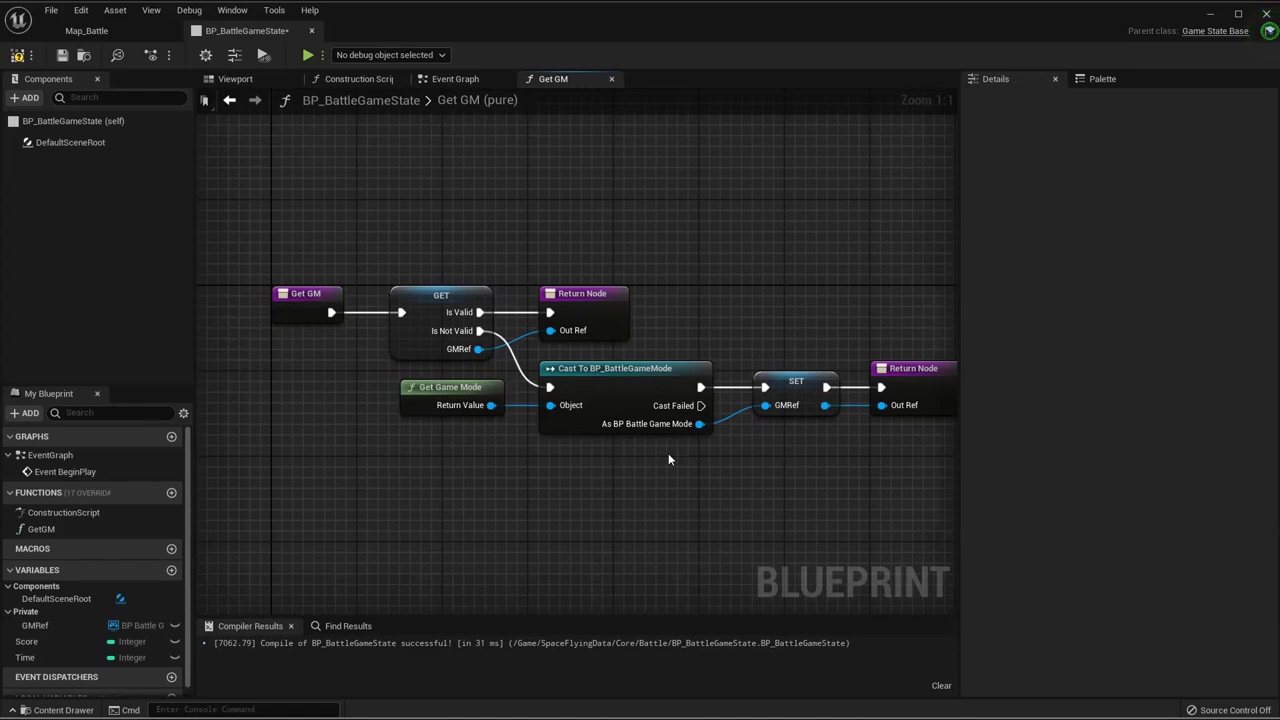
Review the completed Get GM graph, fitting the whole function into view.
{"action": "left_click", "coordinate": [486, 346]}
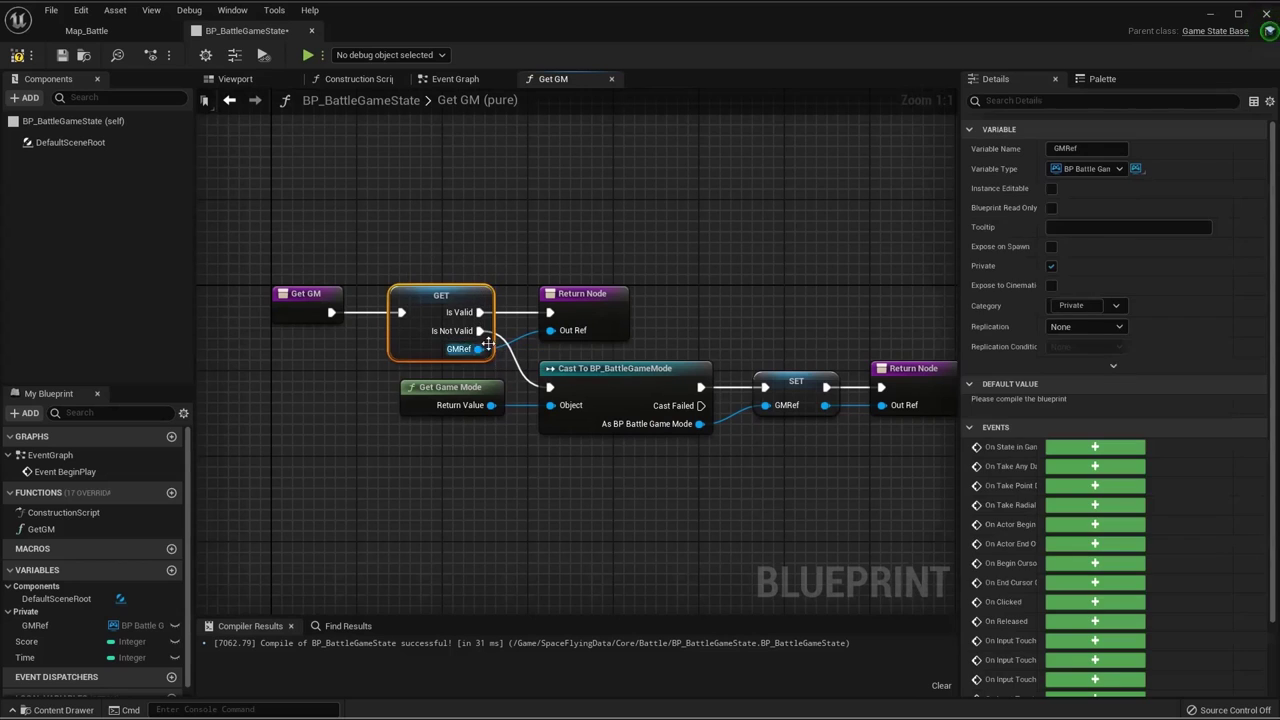
{"action": "left_click", "coordinate": [387, 459]}
{"action": "right_click_drag", "start_coordinate": [387, 459], "coordinate": [335, 472]}
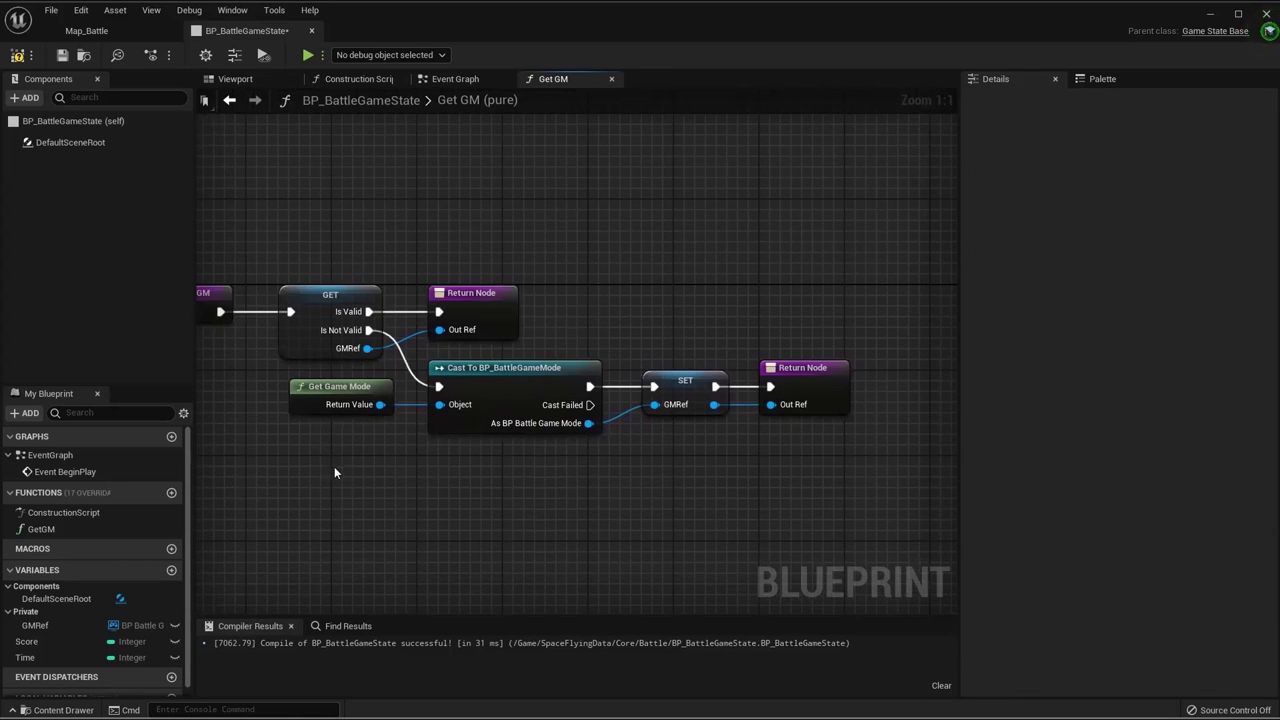
{"action": "left_click_drag", "start_coordinate": [462, 410], "coordinate": [674, 397]}
{"action": "left_click", "coordinate": [696, 510]}
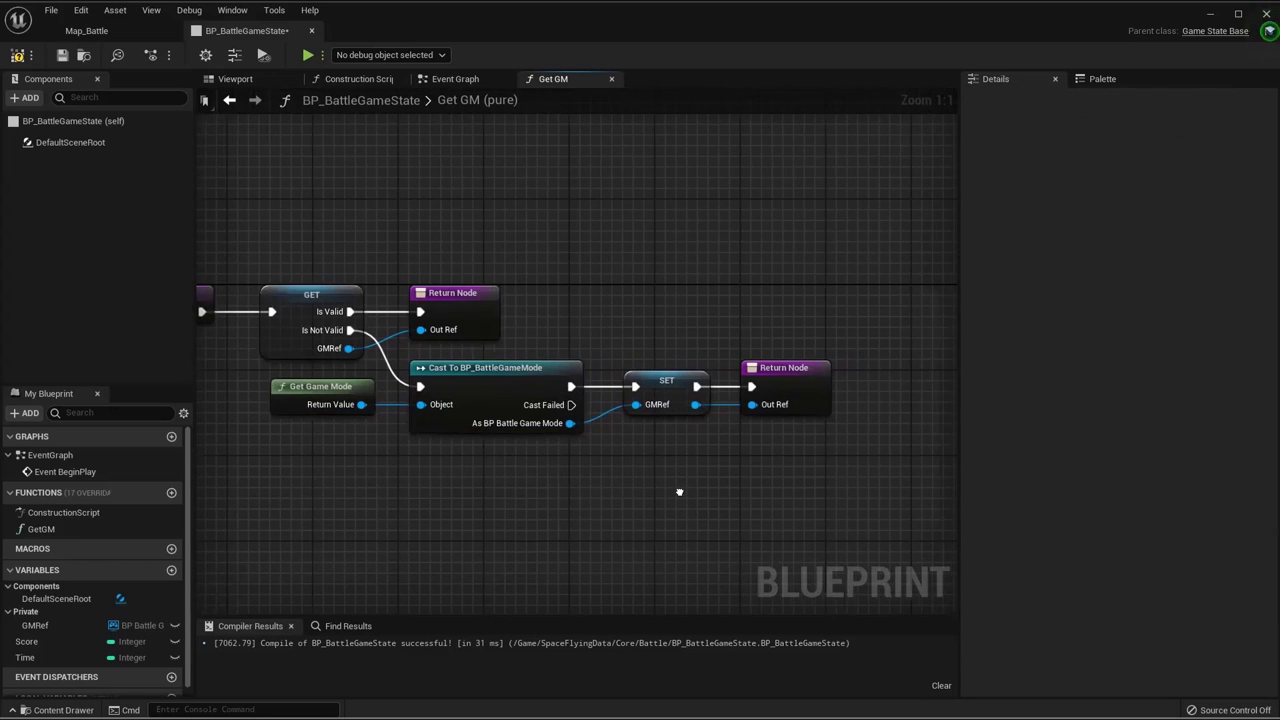
{"action": "right_click_drag", "start_coordinate": [696, 510], "coordinate": [785, 501]}
{"action": "left_click_drag", "start_coordinate": [688, 342], "coordinate": [686, 336]}
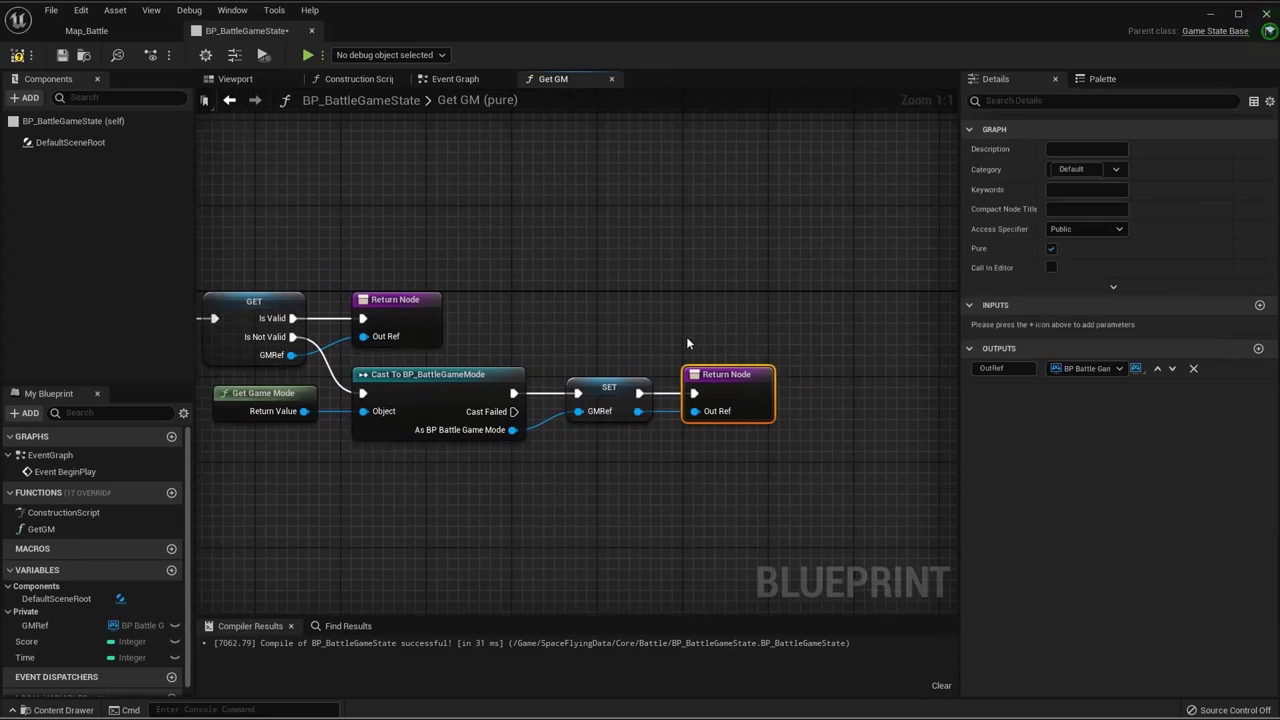
{"action": "key", "text": "Home"}
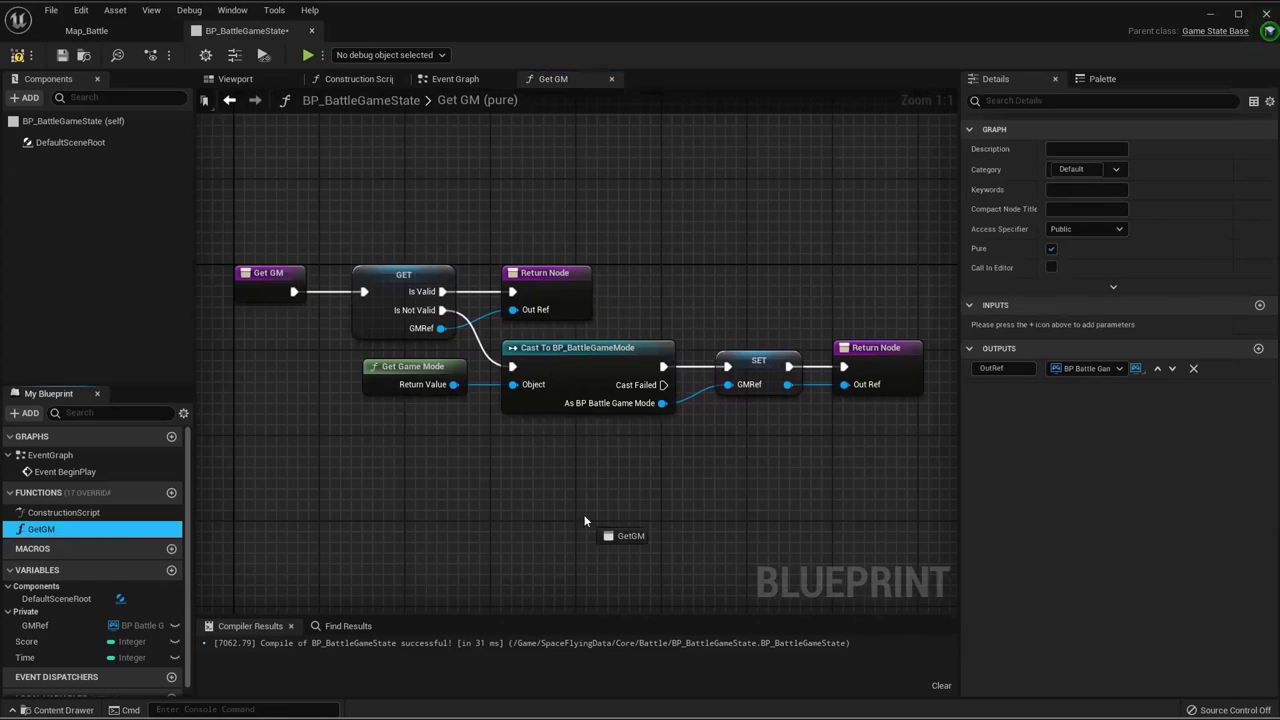
{"action": "left_click_drag", "start_coordinate": [57, 529], "coordinate": [584, 522]}
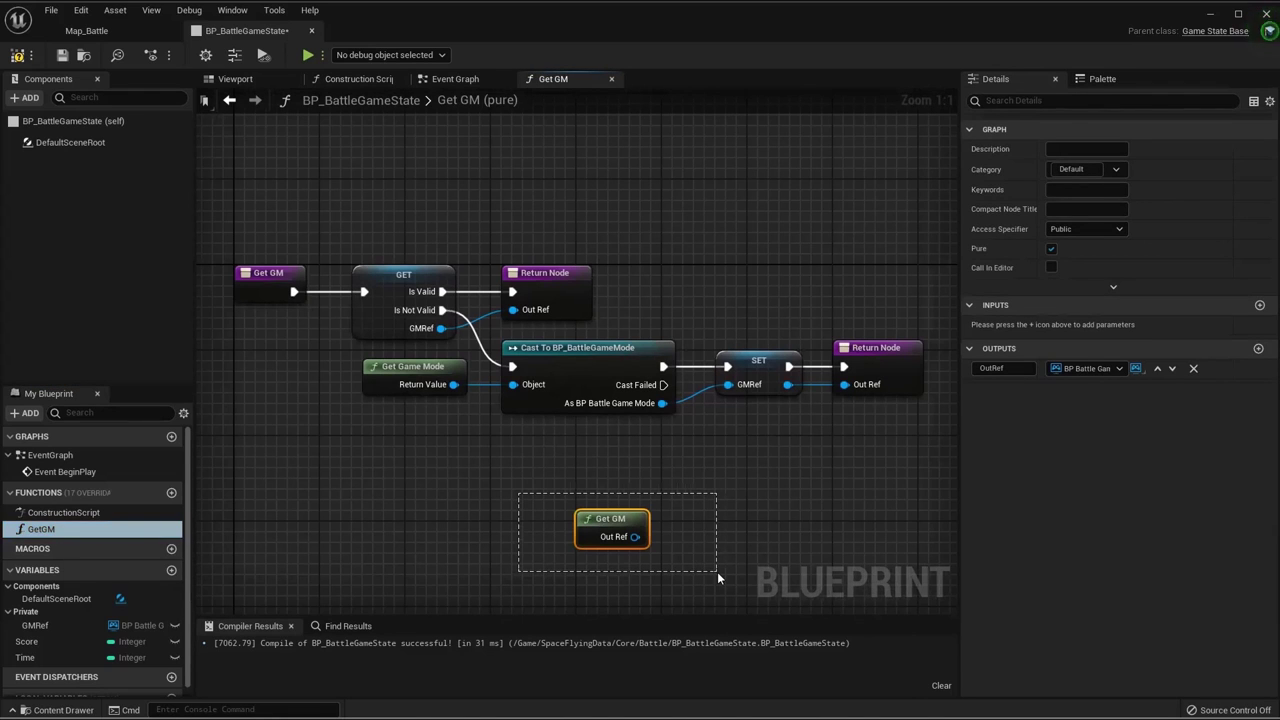
Remove the stray Get GM node and place a Get GM call in the Event Graph.
{"action": "key", "text": "Delete"}
{"action": "right_click_drag", "start_coordinate": [520, 491], "coordinate": [612, 504]}
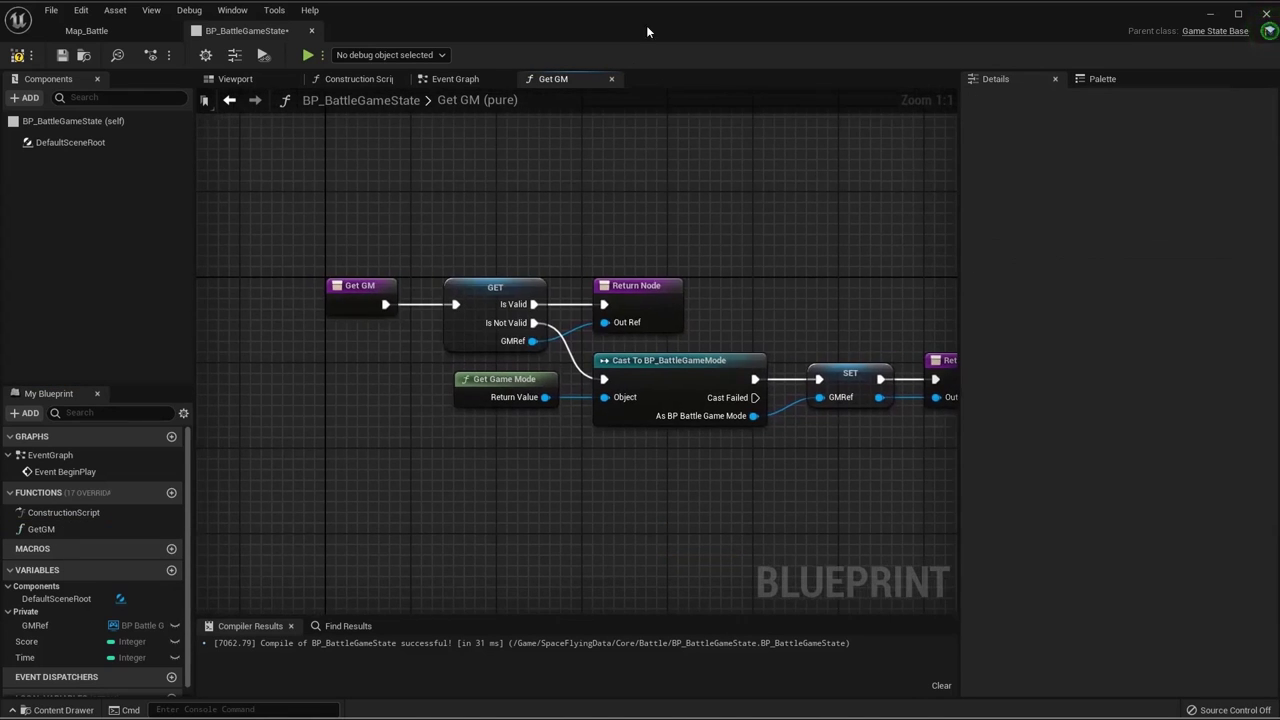
{"action": "left_click", "coordinate": [613, 79]}
{"action": "left_click_drag", "start_coordinate": [45, 529], "coordinate": [480, 410]}
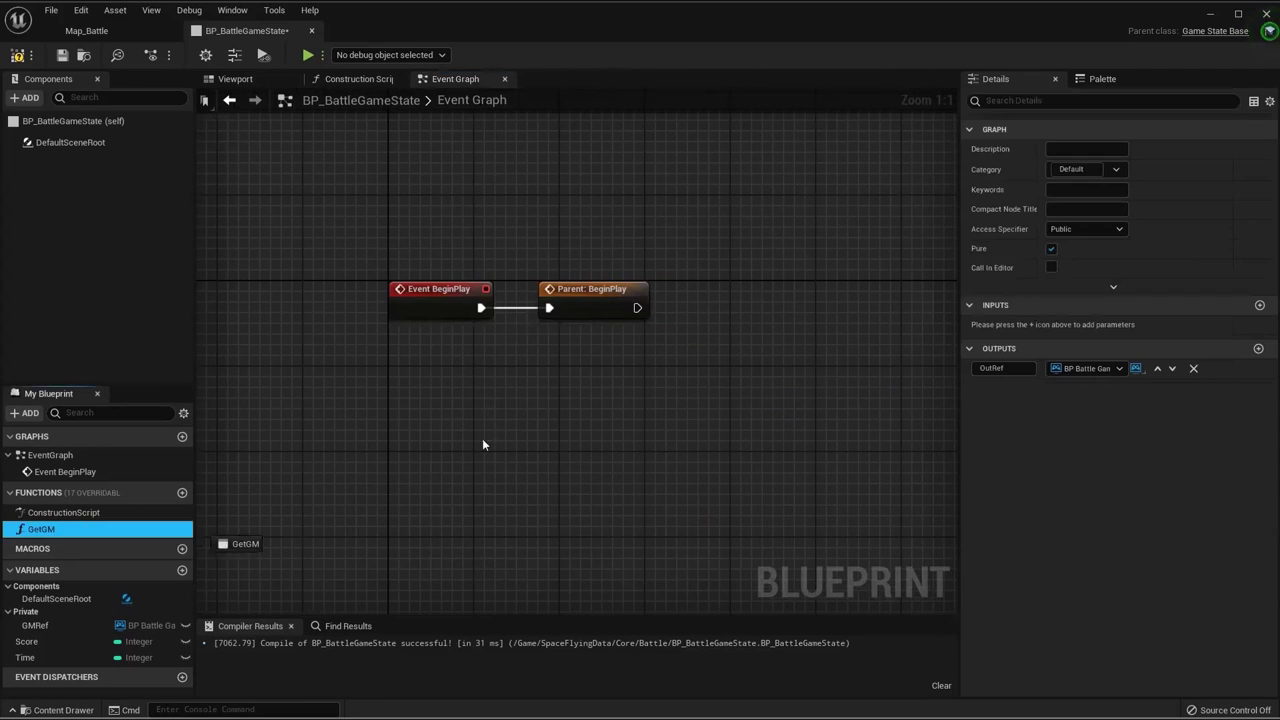
{"action": "right_click_drag", "start_coordinate": [600, 476], "coordinate": [522, 502]}
Feed Get GM's OutRef into a Get State in Game node and arrange both nodes.
{"action": "left_click_drag", "start_coordinate": [455, 450], "coordinate": [551, 473]}
{"action": "type", "text": "state"}
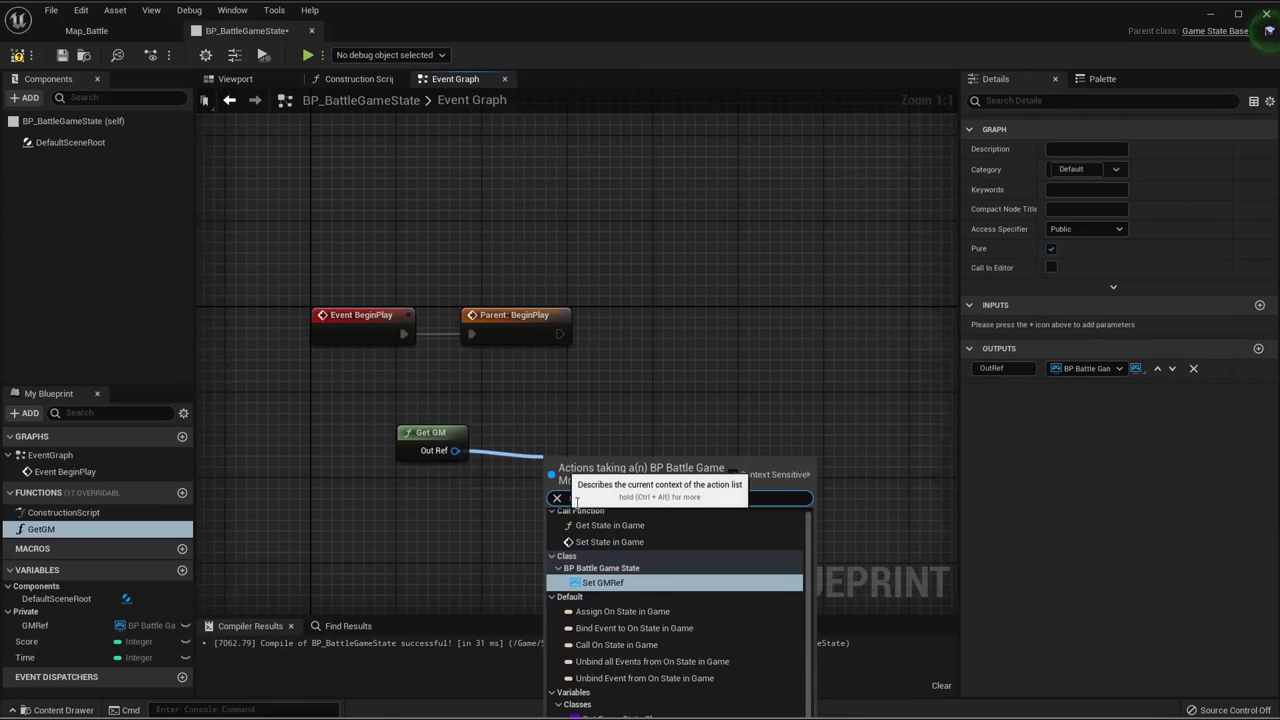
{"action": "key", "text": "ctrl+a"}
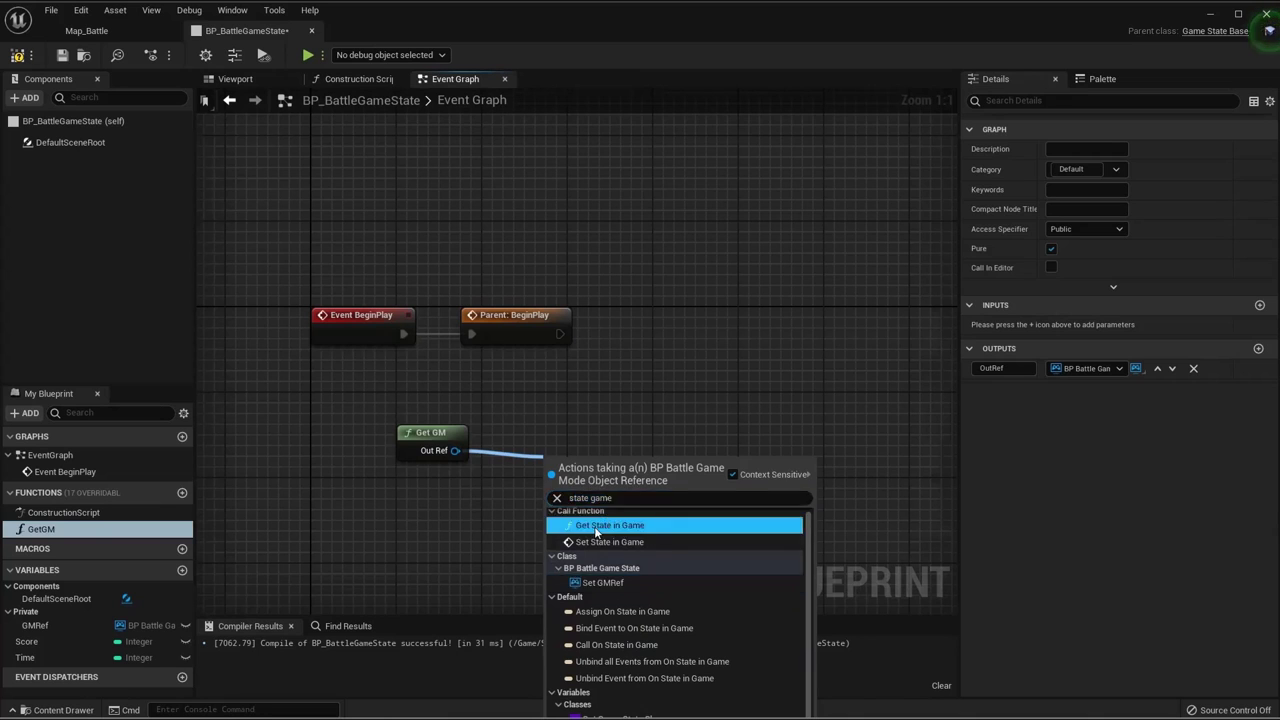
{"action": "left_click", "coordinate": [600, 525]}
{"action": "mouse_move", "coordinate": [535, 428]}
{"action": "left_mouse_down"}
{"action": "mouse_move", "coordinate": [570, 436]}
{"action": "mouse_move", "coordinate": [823, 595]}
{"action": "left_mouse_up"}
{"action": "left_click", "coordinate": [580, 484]}
{"action": "right_click_drag", "start_coordinate": [580, 484], "coordinate": [585, 401]}
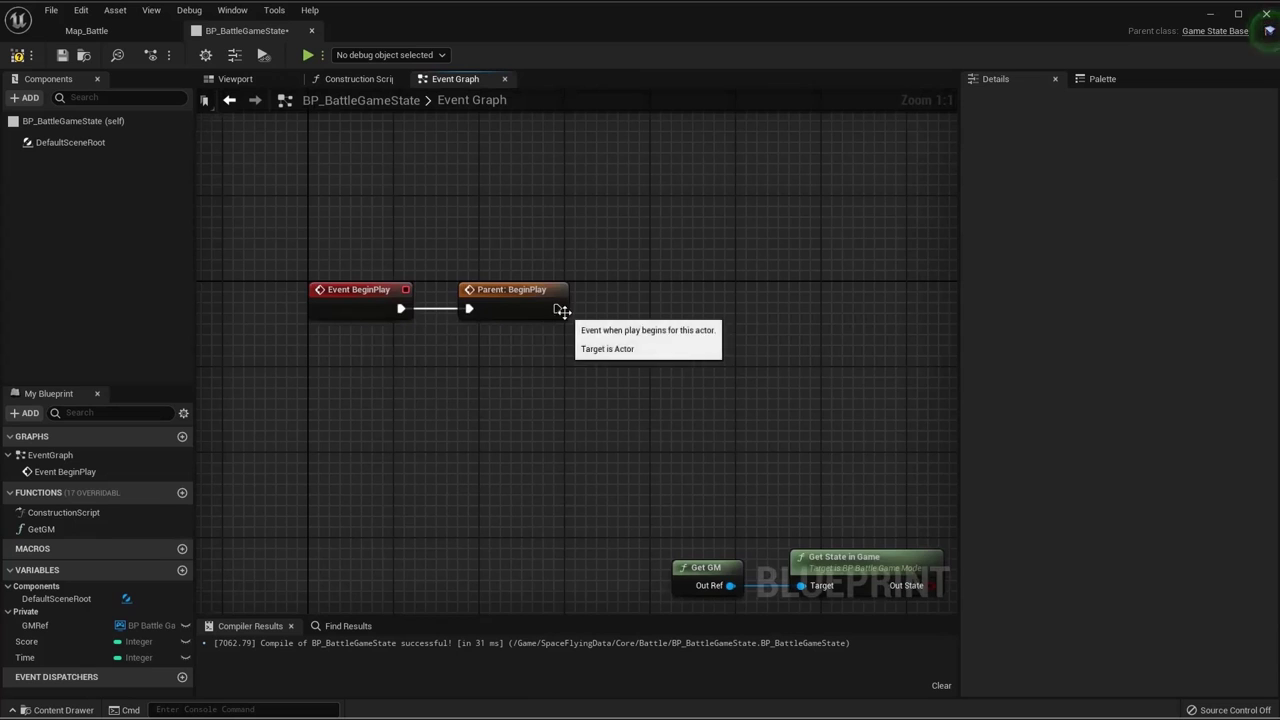
Add a Set Timer by Event after Parent: BeginPlay with Time 1.0 and Looping enabled.
{"action": "left_click_drag", "start_coordinate": [561, 311], "coordinate": [676, 378]}
{"action": "type", "text": "set timer"}
{"action": "left_click", "coordinate": [792, 512]}
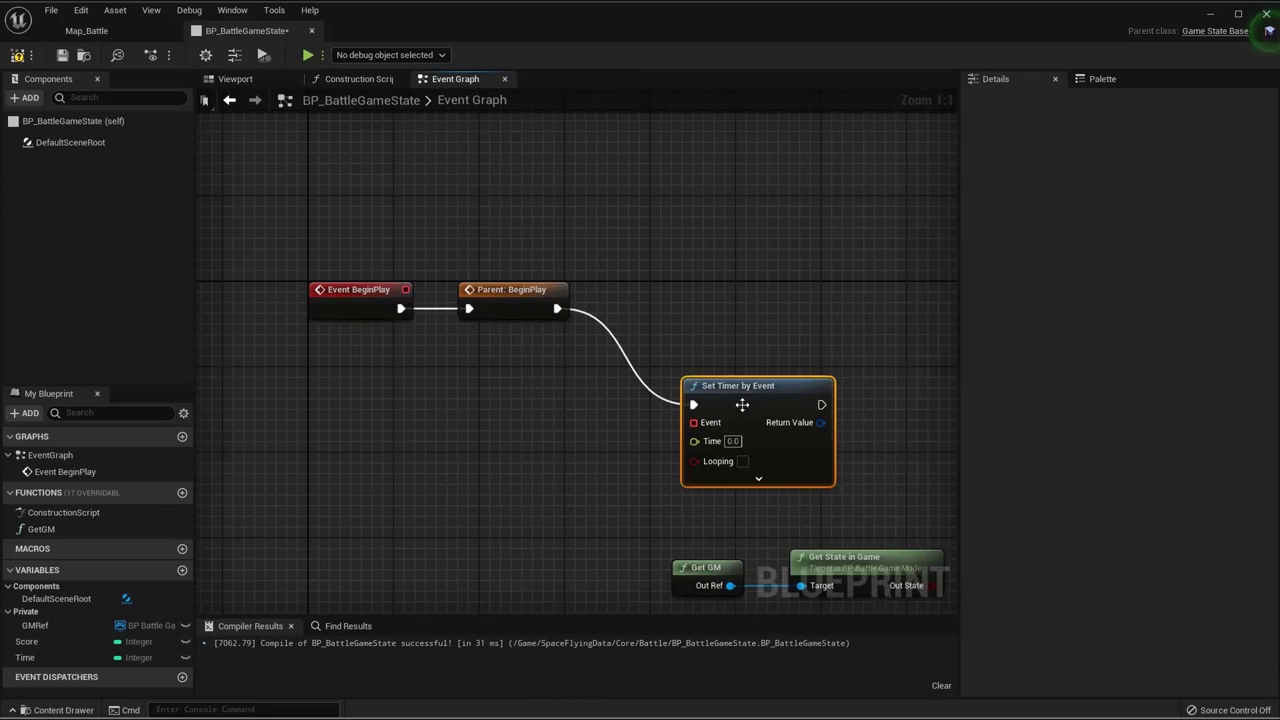
{"action": "left_click_drag", "start_coordinate": [753, 381], "coordinate": [847, 293]}
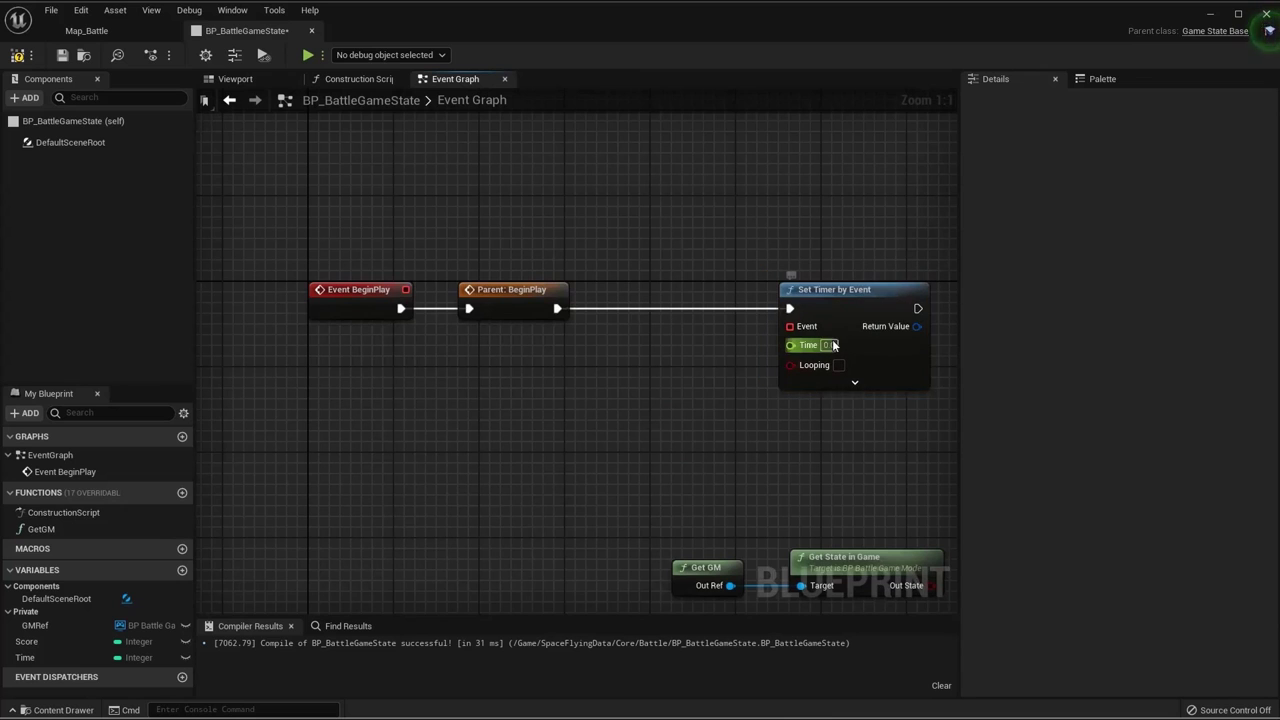
{"action": "left_click", "coordinate": [828, 345]}
{"action": "type", "text": "1"}
{"action": "right_click_drag", "start_coordinate": [834, 345], "coordinate": [800, 355]}
{"action": "left_click", "coordinate": [804, 376]}
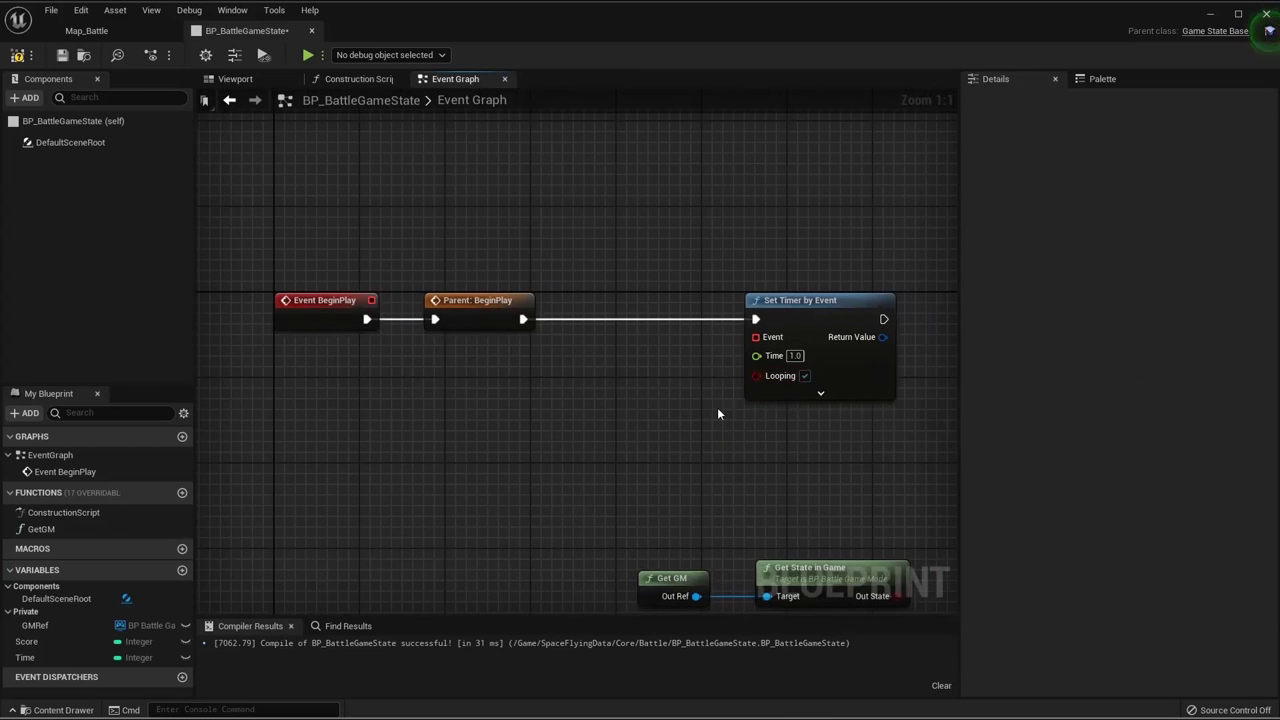
Drive the timer's Event pin with a Create Event that makes a new custom event, SingleTick.
{"action": "right_click_drag", "start_coordinate": [650, 413], "coordinate": [728, 343]}
{"action": "right_click", "coordinate": [486, 429]}
{"action": "left_click_drag", "start_coordinate": [836, 268], "coordinate": [775, 304]}
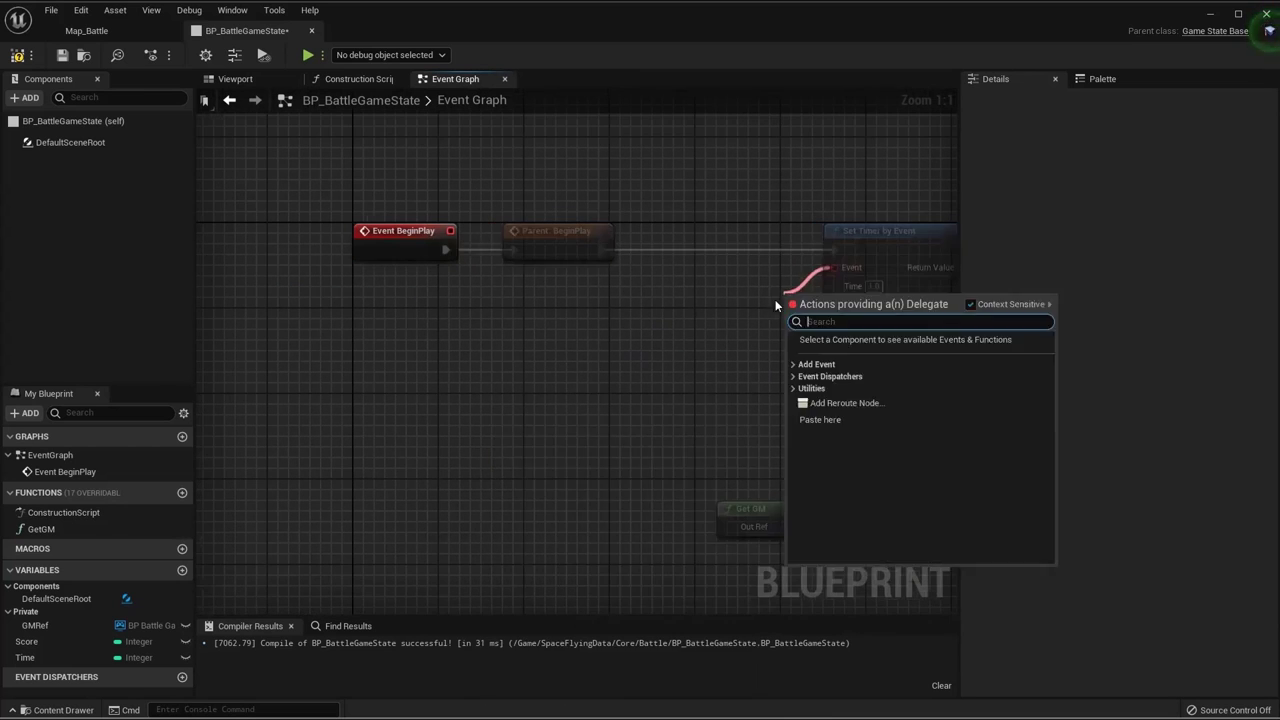
{"action": "type", "text": "create"}
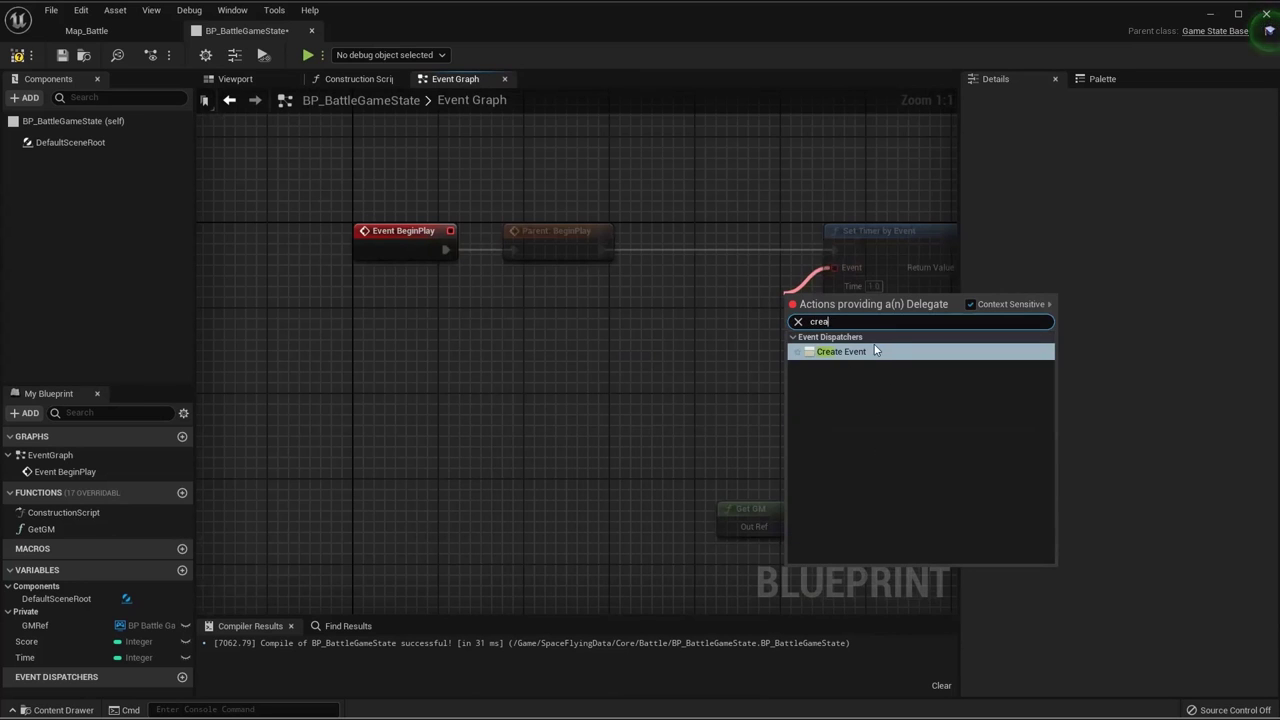
{"action": "left_click", "coordinate": [870, 349]}
{"action": "left_click_drag", "start_coordinate": [830, 307], "coordinate": [723, 264]}
{"action": "left_click", "coordinate": [730, 322]}
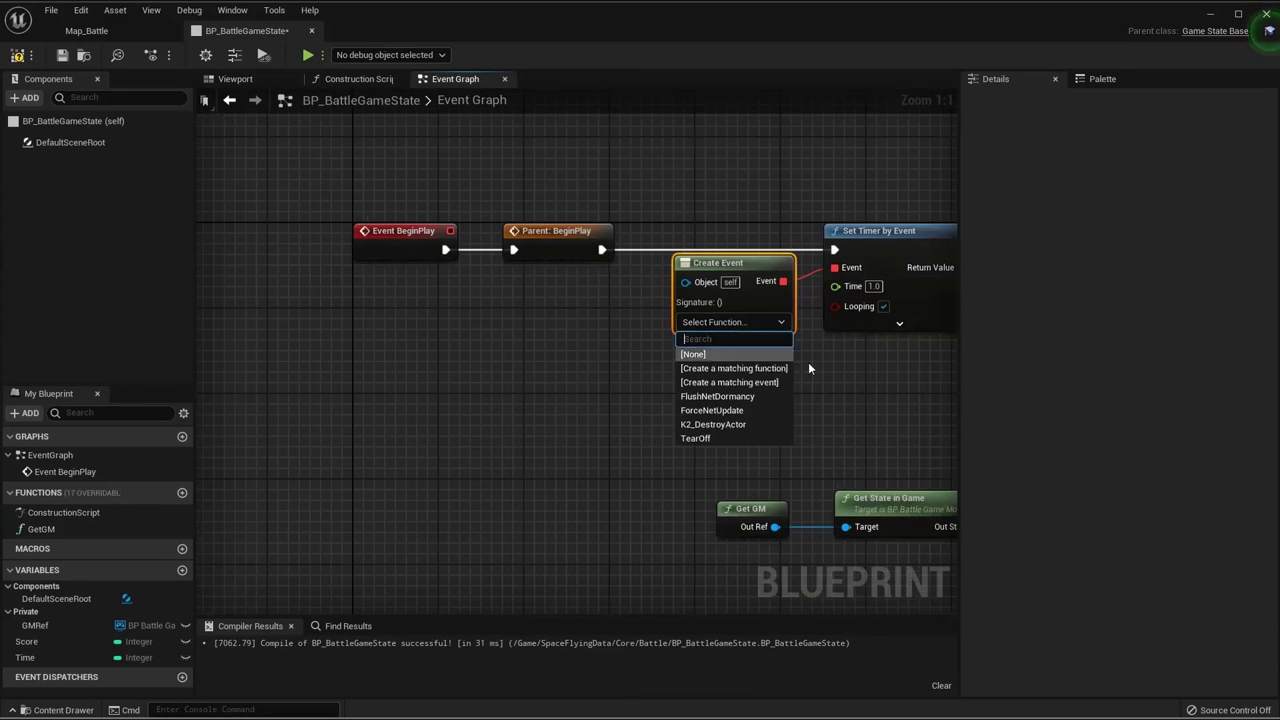
{"action": "left_click", "coordinate": [740, 382]}
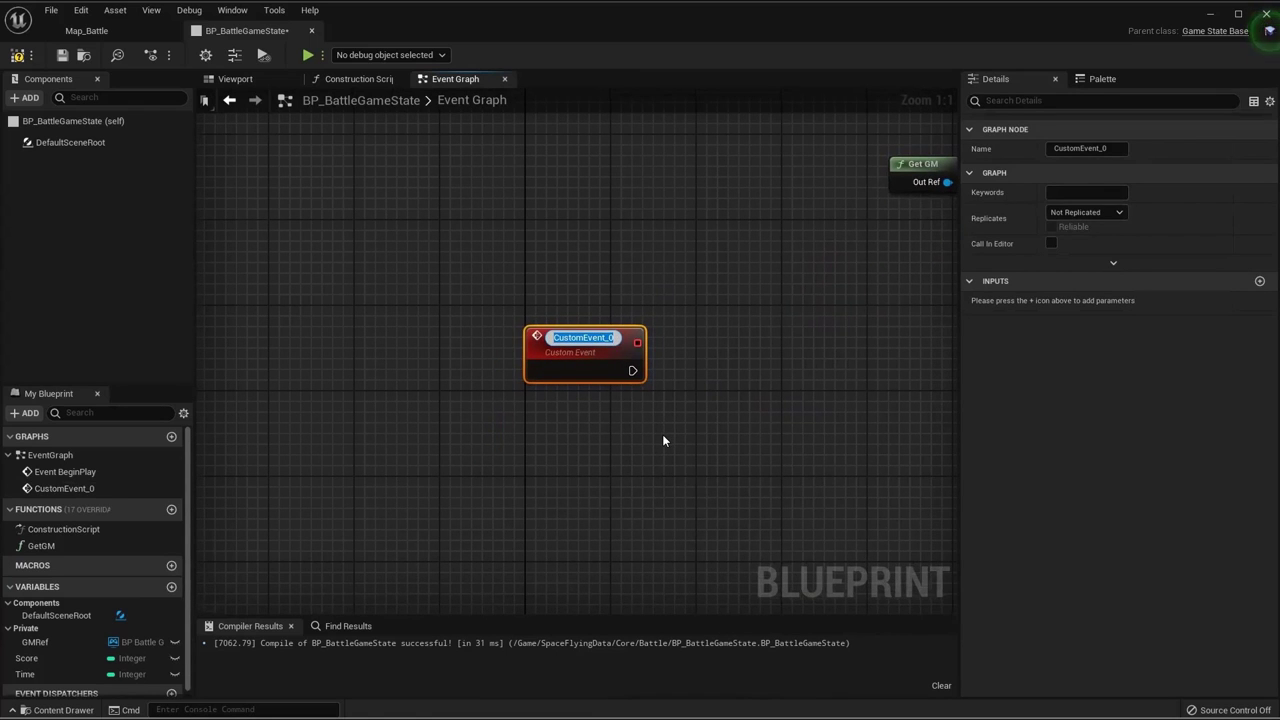
{"action": "type", "text": "S"}
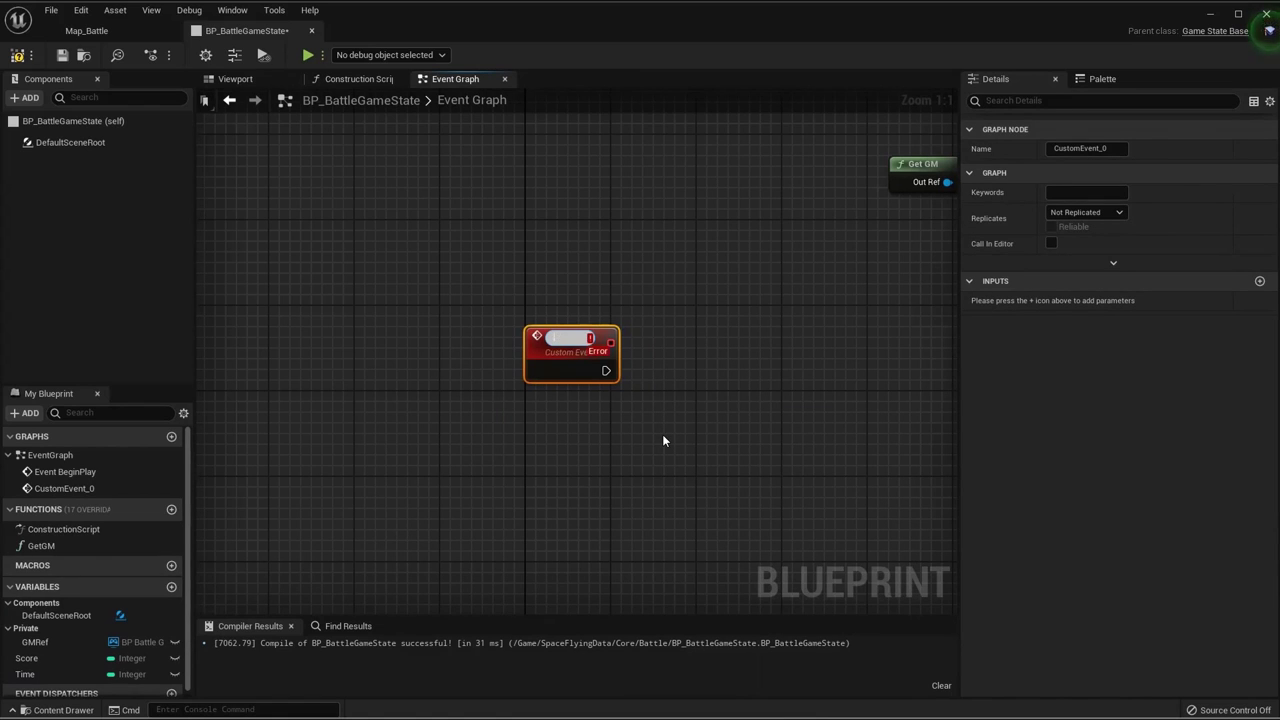
{"action": "type", "text": "ingleTick"}
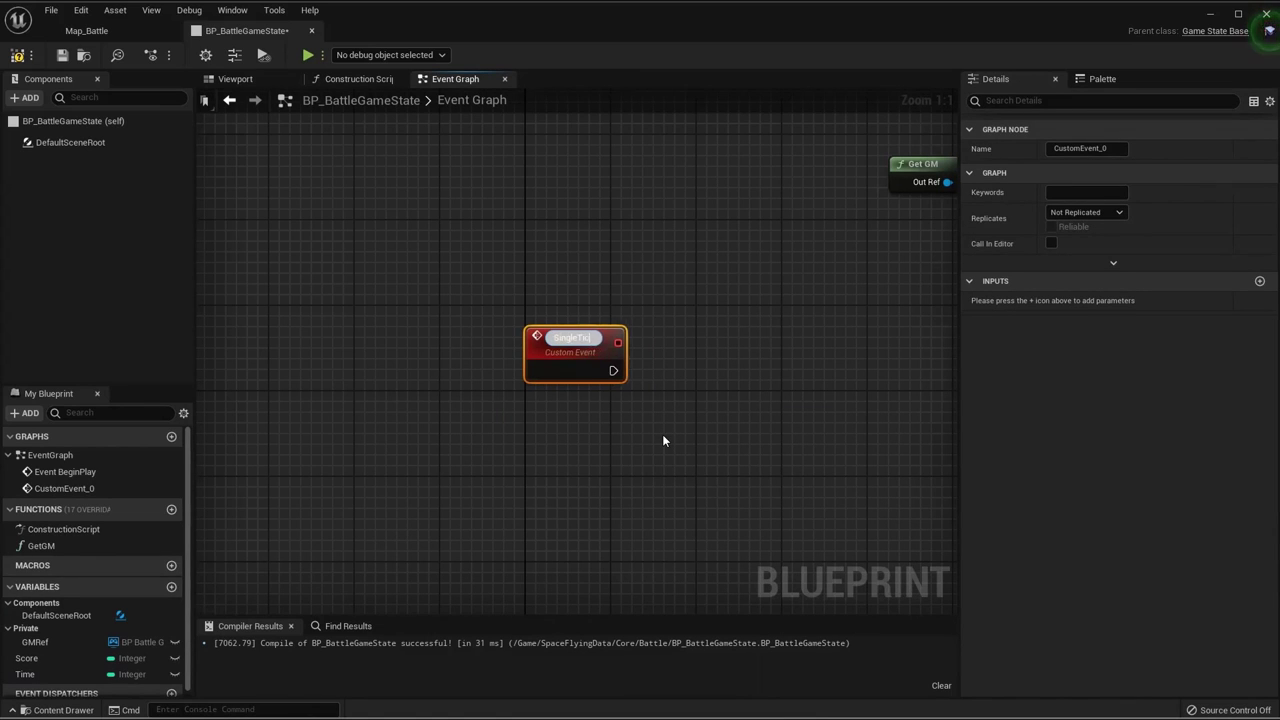
{"action": "key", "text": "Return"}
Bind the timer's Create Event node to the SingleTick function.
{"action": "mouse_move", "coordinate": [662, 440]}
{"action": "right_mouse_down"}
{"action": "mouse_move", "coordinate": [474, 502]}
{"action": "mouse_move", "coordinate": [423, 486]}
{"action": "right_mouse_up"}
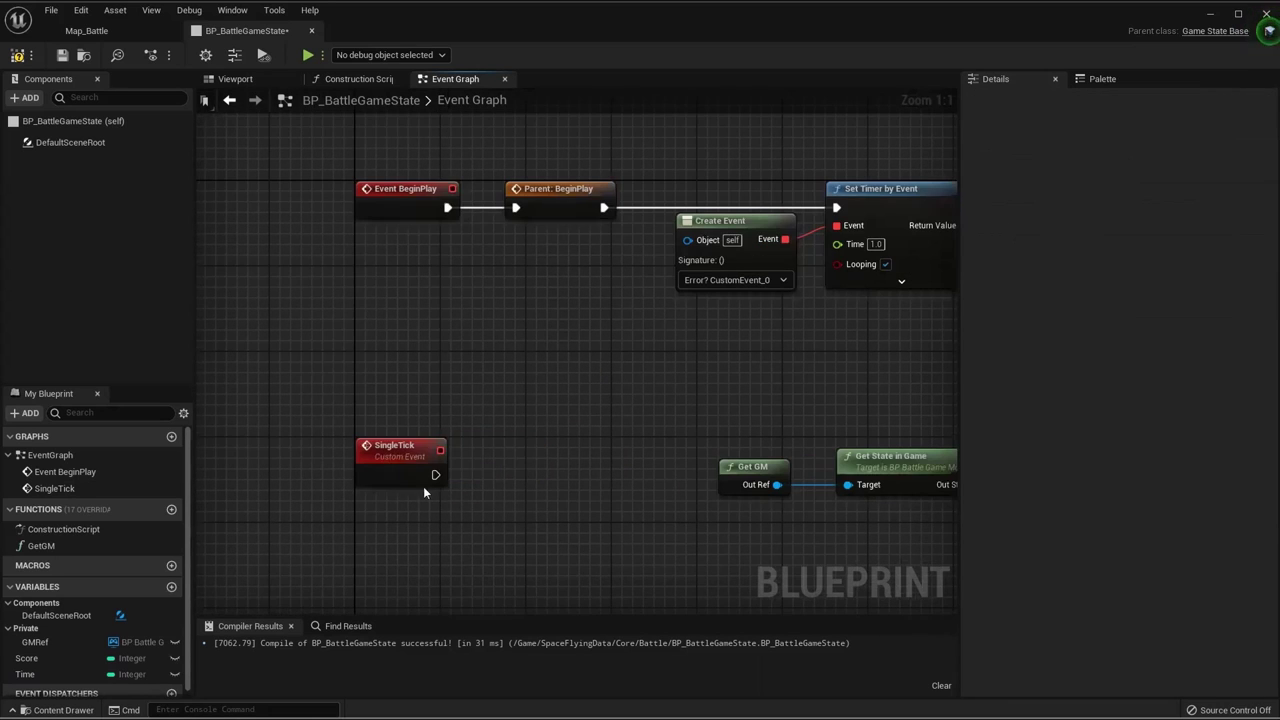
{"action": "left_click", "coordinate": [597, 429]}
{"action": "left_click", "coordinate": [763, 281]}
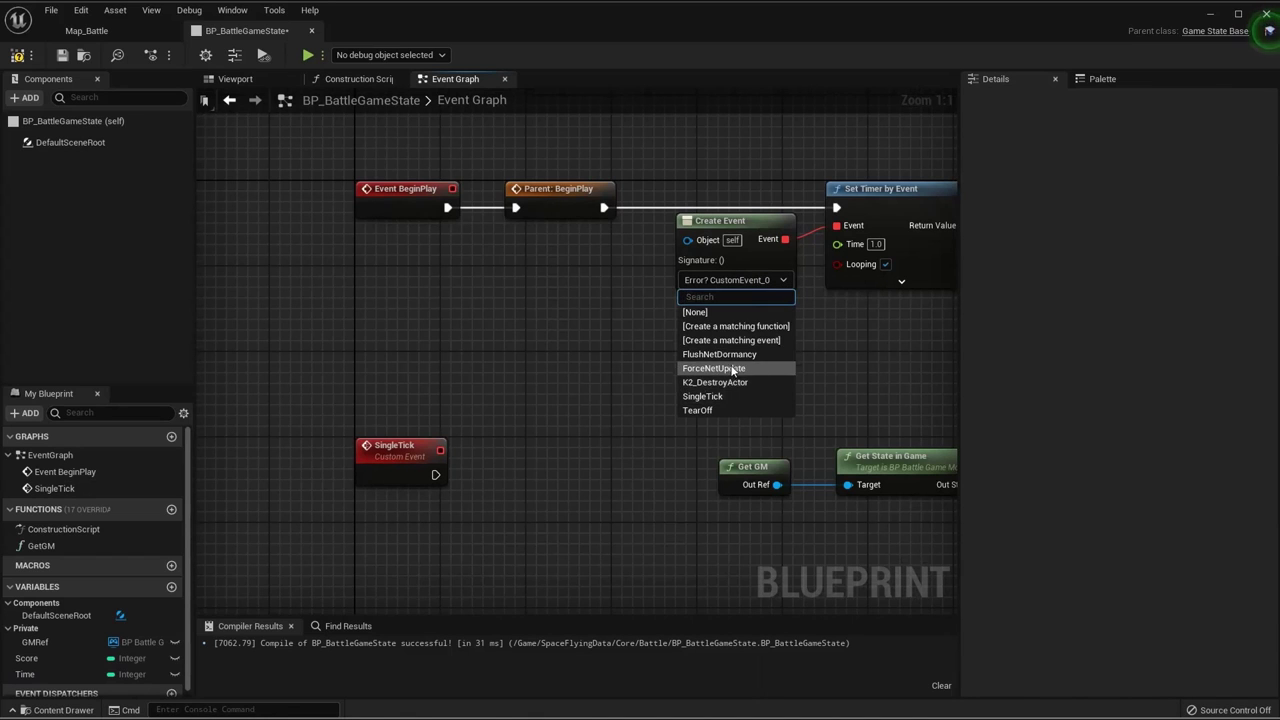
{"action": "left_click", "coordinate": [745, 397]}
Wrap the BeginPlay timer setup nodes in a comment titled Init.
{"action": "right_click_drag", "start_coordinate": [713, 386], "coordinate": [531, 400]}
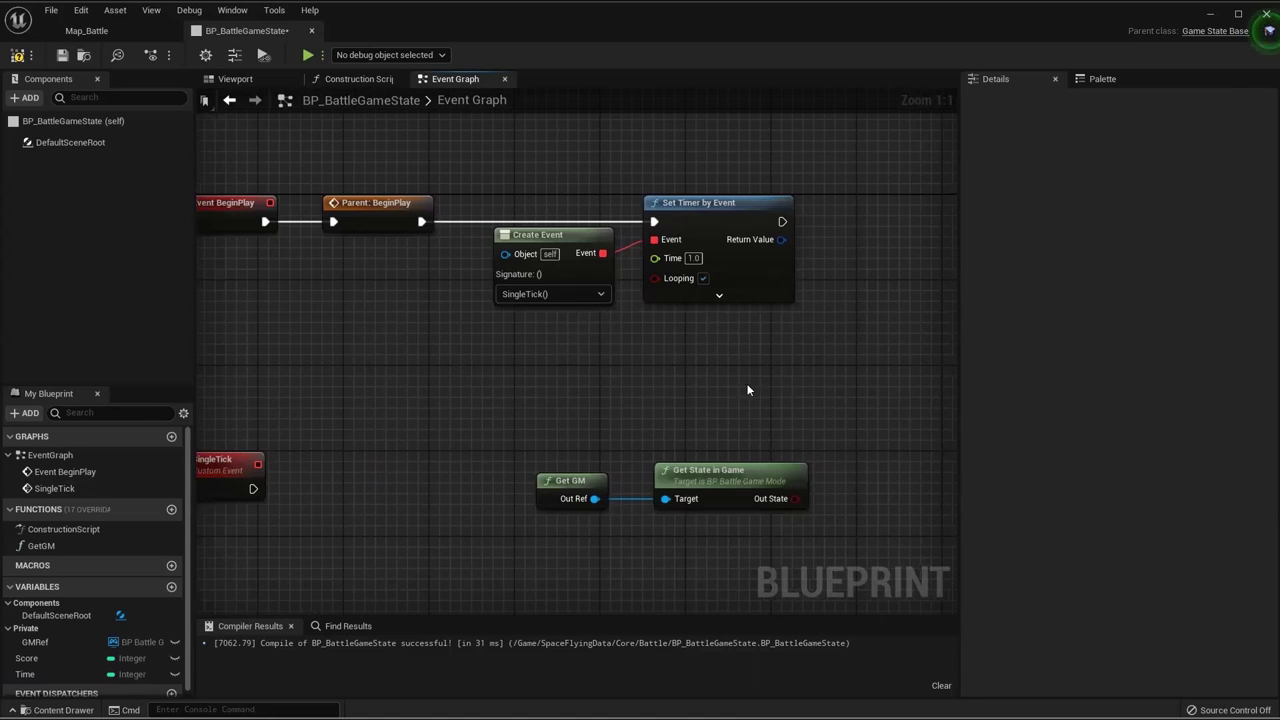
{"action": "left_click_drag", "start_coordinate": [747, 390], "coordinate": [330, 179]}
{"action": "key", "text": "c"}
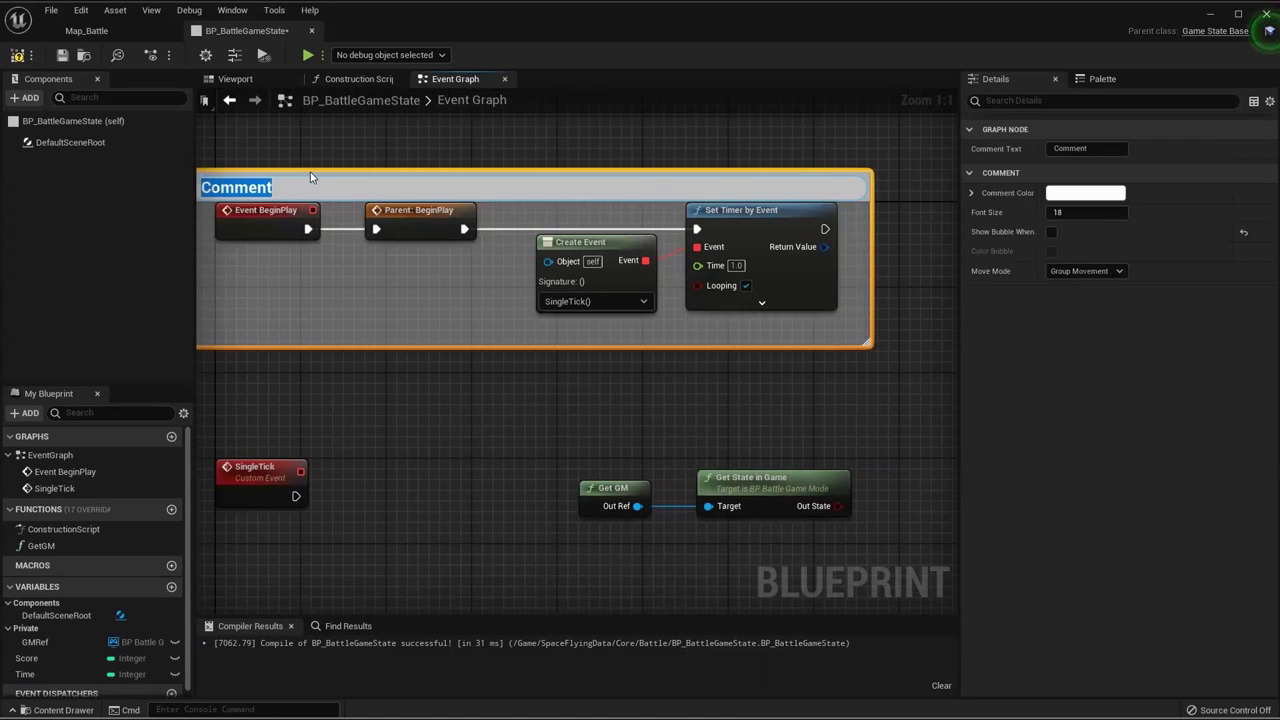
{"action": "left_click", "coordinate": [805, 405]}
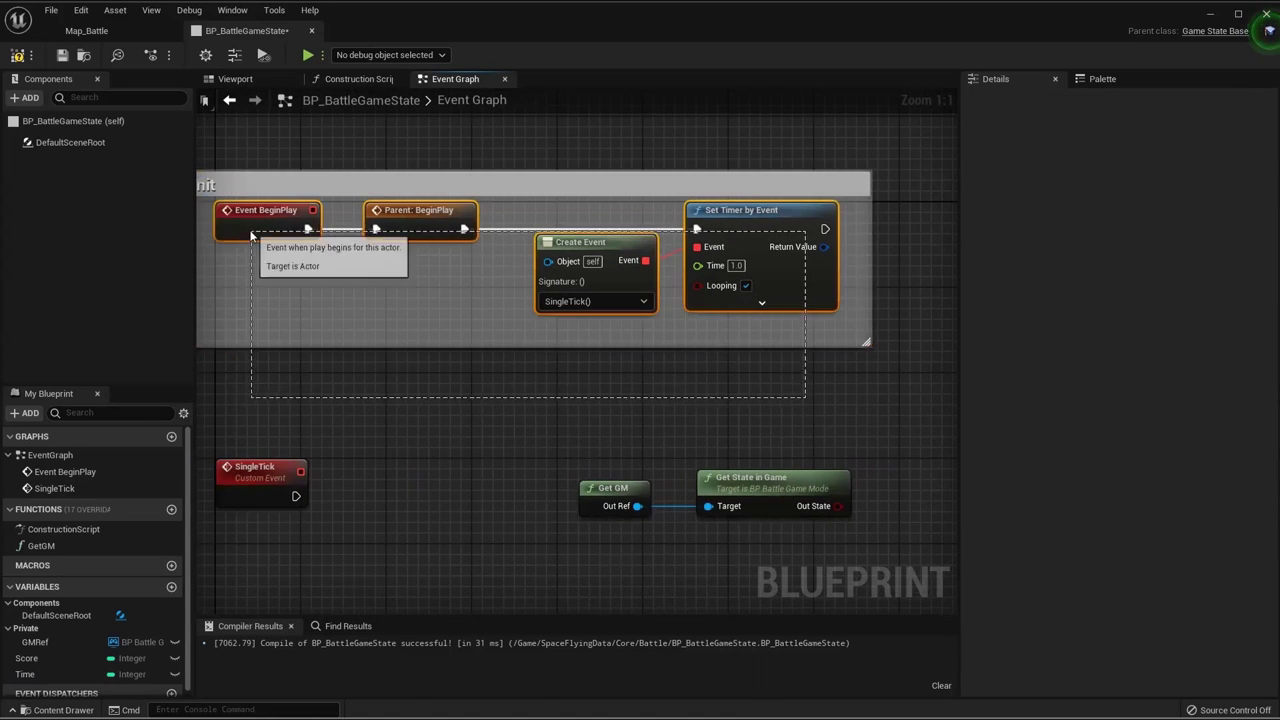
Position the SingleTick event below the Init comment box.
{"action": "right_click_drag", "start_coordinate": [281, 191], "coordinate": [423, 240]}
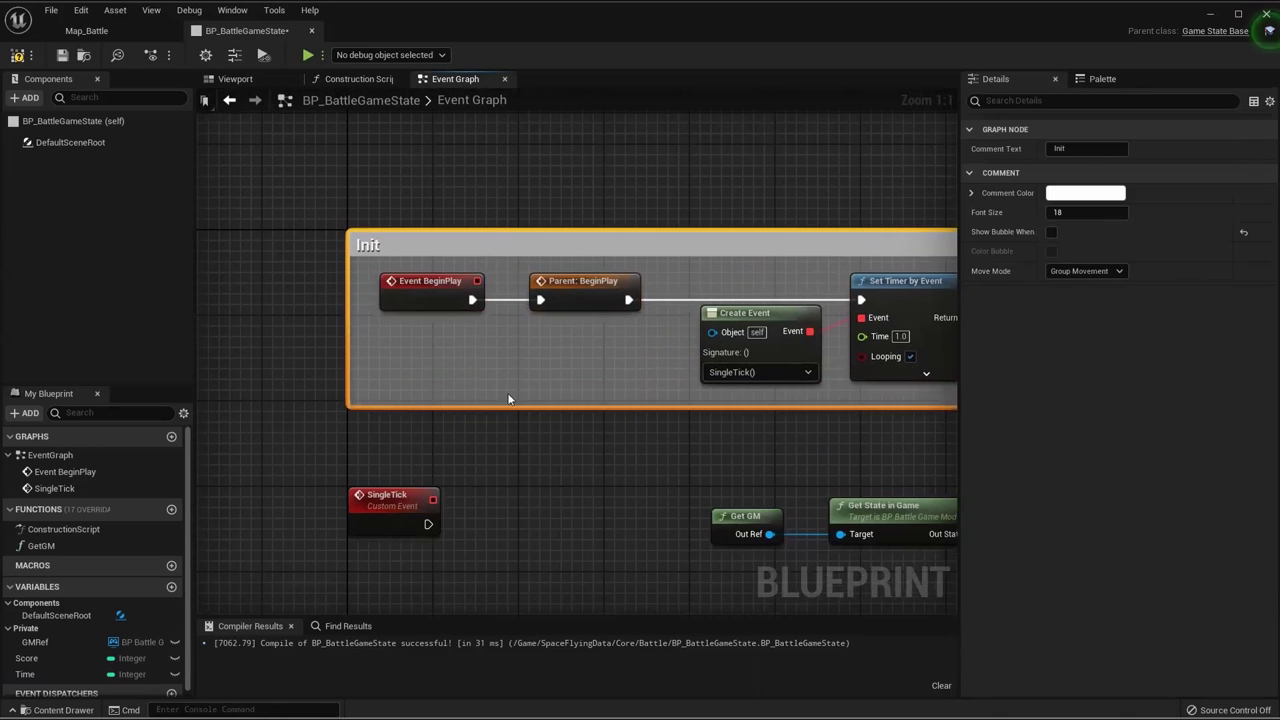
{"action": "right_click_drag", "start_coordinate": [508, 397], "coordinate": [373, 369]}
{"action": "left_click_drag", "start_coordinate": [784, 407], "coordinate": [600, 330]}
{"action": "right_click_drag", "start_coordinate": [456, 410], "coordinate": [472, 290]}
{"action": "left_click_drag", "start_coordinate": [694, 316], "coordinate": [684, 316]}
{"action": "right_click_drag", "start_coordinate": [562, 324], "coordinate": [570, 272]}
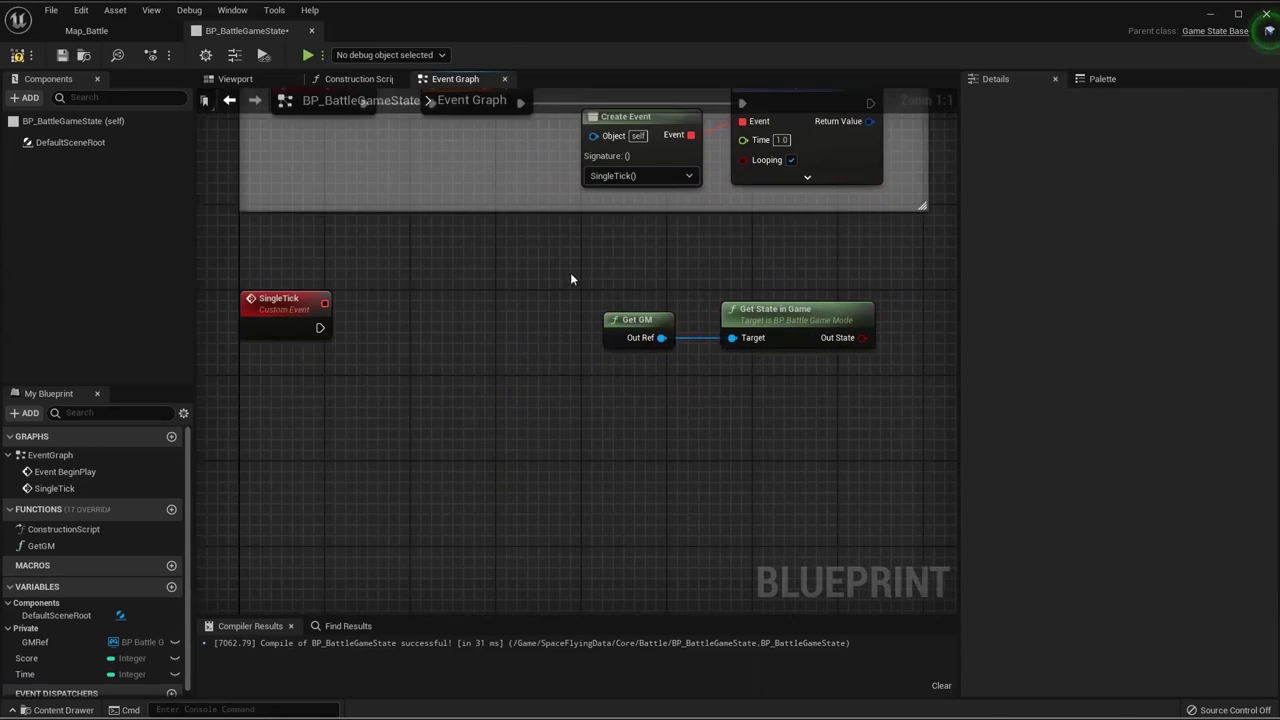
{"action": "left_click_drag", "start_coordinate": [264, 313], "coordinate": [266, 402]}
{"action": "left_click", "coordinate": [583, 391]}
Add a Branch on Get State in Game's Out State and trigger it from SingleTick.
{"action": "mouse_move", "coordinate": [583, 391]}
{"action": "left_mouse_down"}
{"action": "mouse_move", "coordinate": [829, 323]}
{"action": "mouse_move", "coordinate": [458, 457]}
{"action": "left_mouse_up"}
{"action": "mouse_move", "coordinate": [629, 364]}
{"action": "right_mouse_down"}
{"action": "mouse_move", "coordinate": [673, 364]}
{"action": "mouse_move", "coordinate": [660, 385]}
{"action": "mouse_move", "coordinate": [725, 400]}
{"action": "right_mouse_up"}
{"action": "left_click", "coordinate": [662, 400]}
{"action": "right_click_drag", "start_coordinate": [737, 456], "coordinate": [779, 456]}
{"action": "left_click_drag", "start_coordinate": [779, 456], "coordinate": [612, 474]}
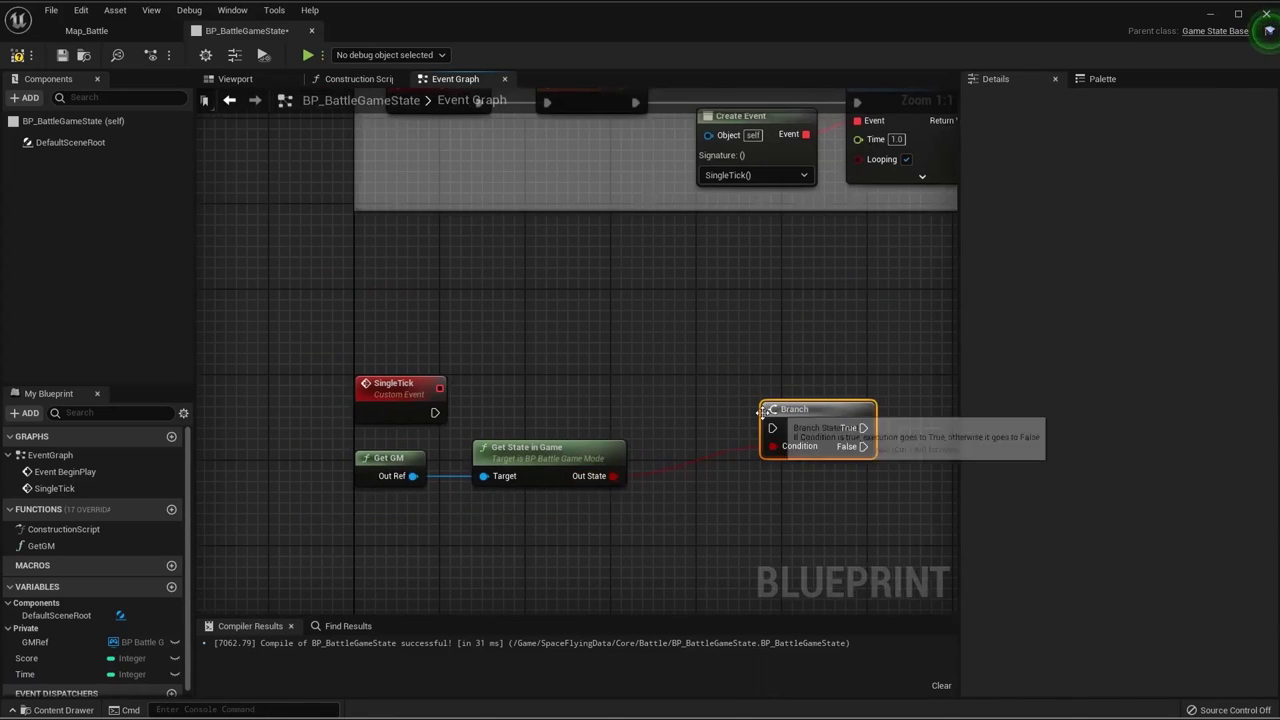
{"action": "mouse_move", "coordinate": [772, 428]}
{"action": "left_mouse_down"}
{"action": "mouse_move", "coordinate": [635, 448]}
{"action": "mouse_move", "coordinate": [433, 412]}
{"action": "left_mouse_up"}
{"action": "mouse_move", "coordinate": [640, 505]}
{"action": "left_mouse_down"}
{"action": "mouse_move", "coordinate": [363, 462]}
{"action": "mouse_move", "coordinate": [363, 451]}
{"action": "left_mouse_up"}
{"action": "left_click", "coordinate": [660, 520]}
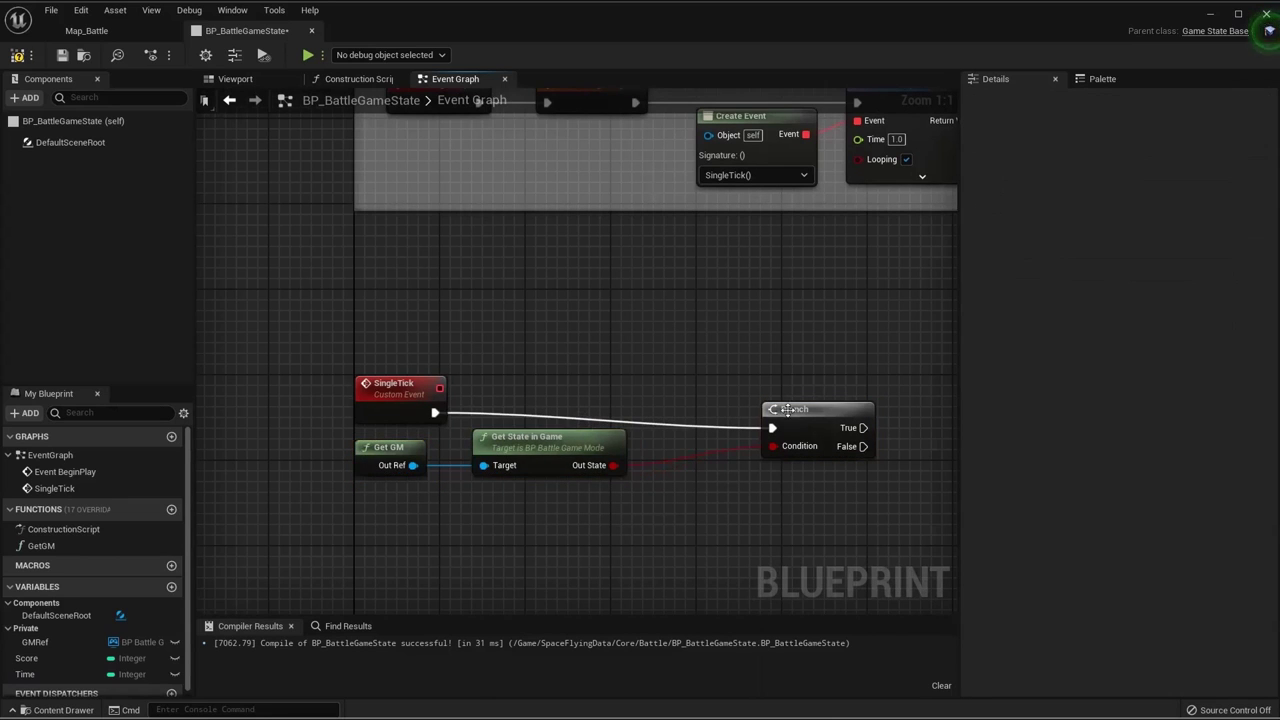
{"action": "left_click_drag", "start_coordinate": [790, 409], "coordinate": [693, 393]}
{"action": "left_click", "coordinate": [720, 500]}
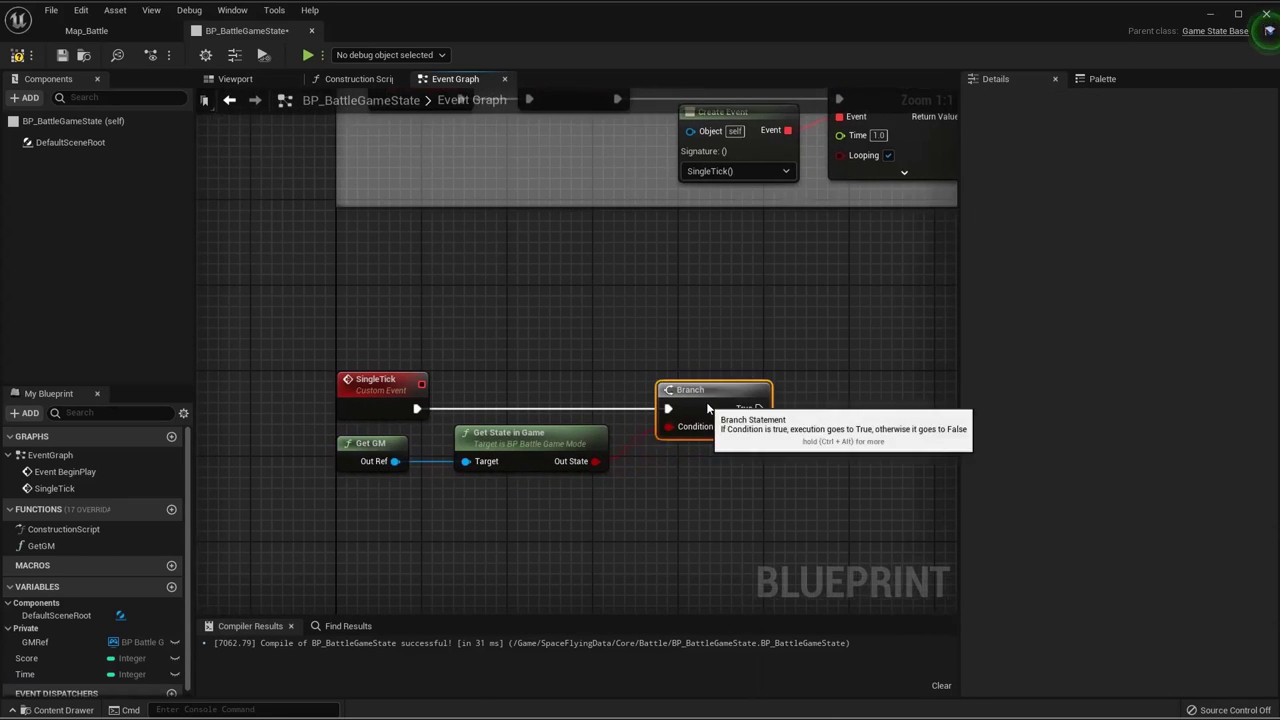
{"action": "right_click_drag", "start_coordinate": [704, 482], "coordinate": [620, 456]}
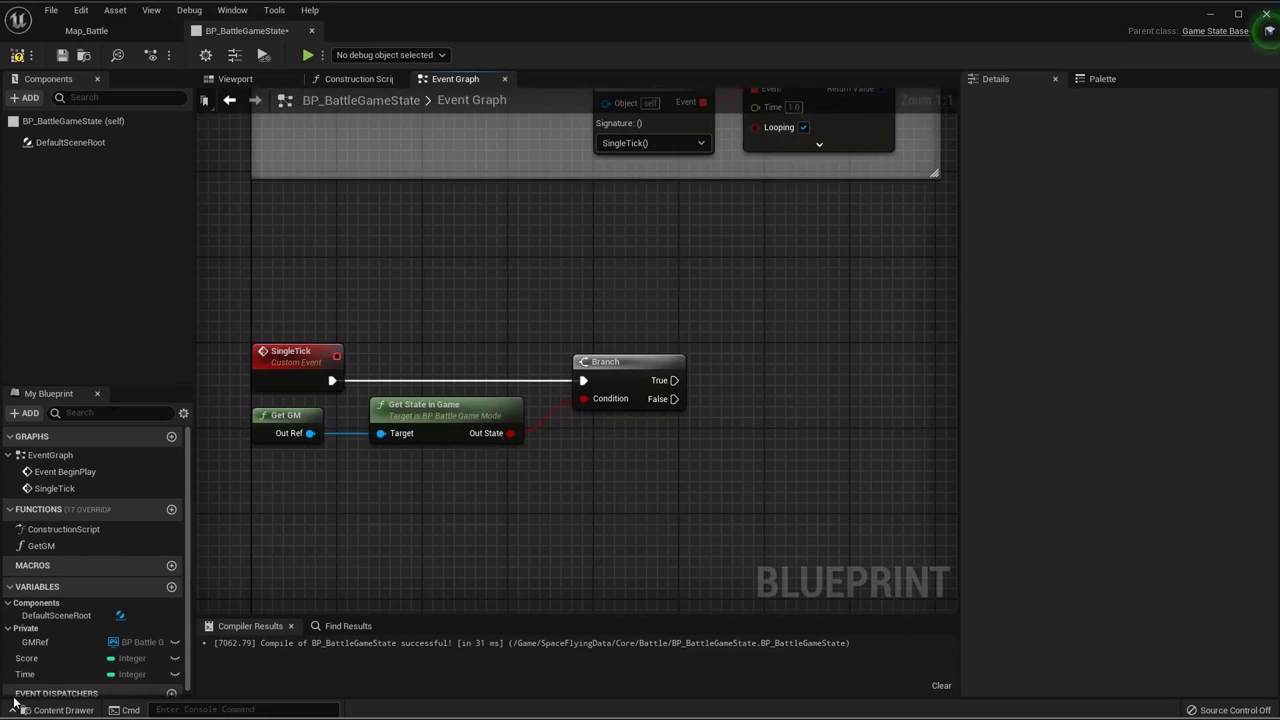
Increment the Time integer with Increment Int from the Branch's True output.
{"action": "left_click_drag", "start_coordinate": [26, 674], "coordinate": [528, 538], "text": "ctrl"}
{"action": "right_click_drag", "start_coordinate": [597, 534], "coordinate": [452, 530]}
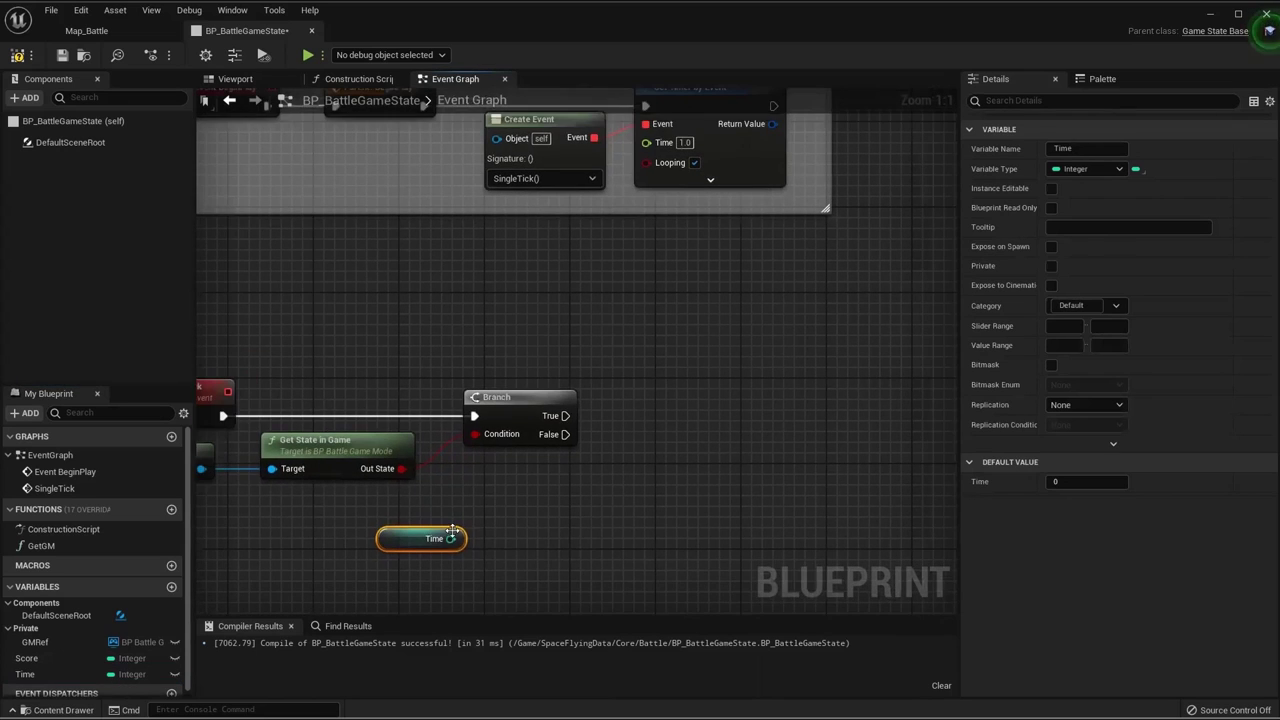
{"action": "left_click_drag", "start_coordinate": [452, 530], "coordinate": [575, 540]}
{"action": "type", "text": "incre"}
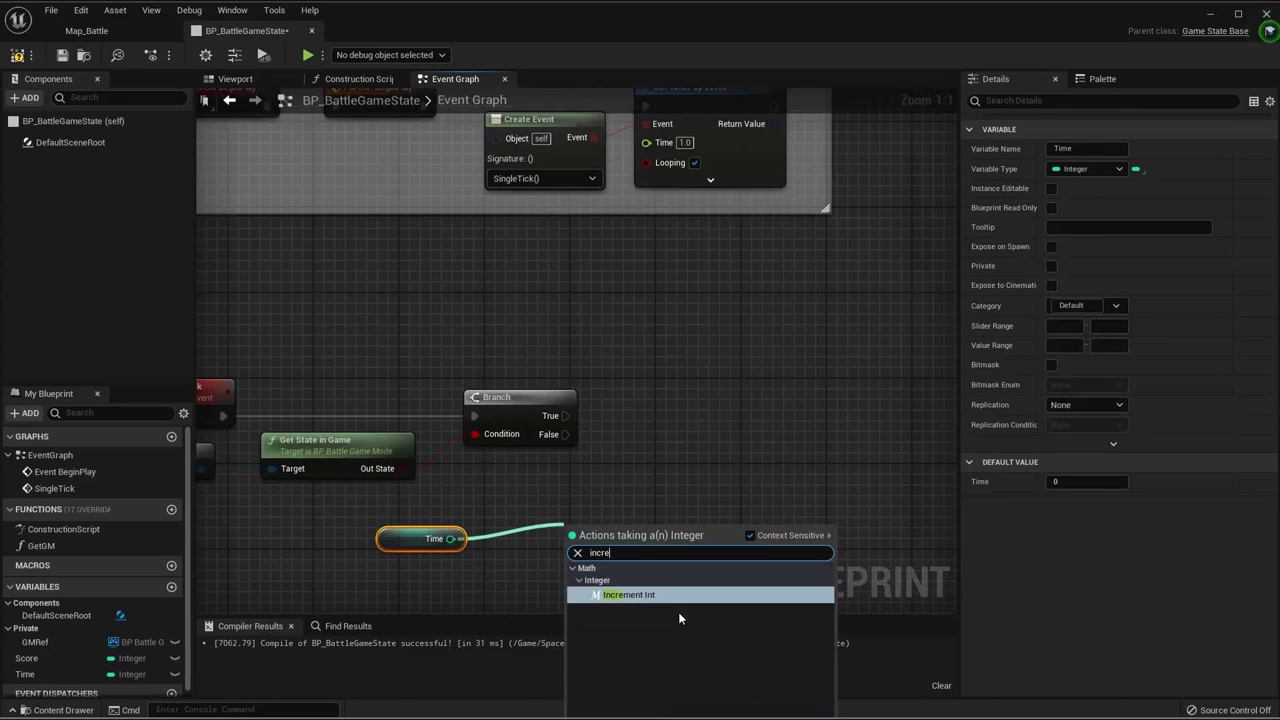
{"action": "key", "text": "Return"}
{"action": "left_click_drag", "start_coordinate": [572, 545], "coordinate": [565, 416]}
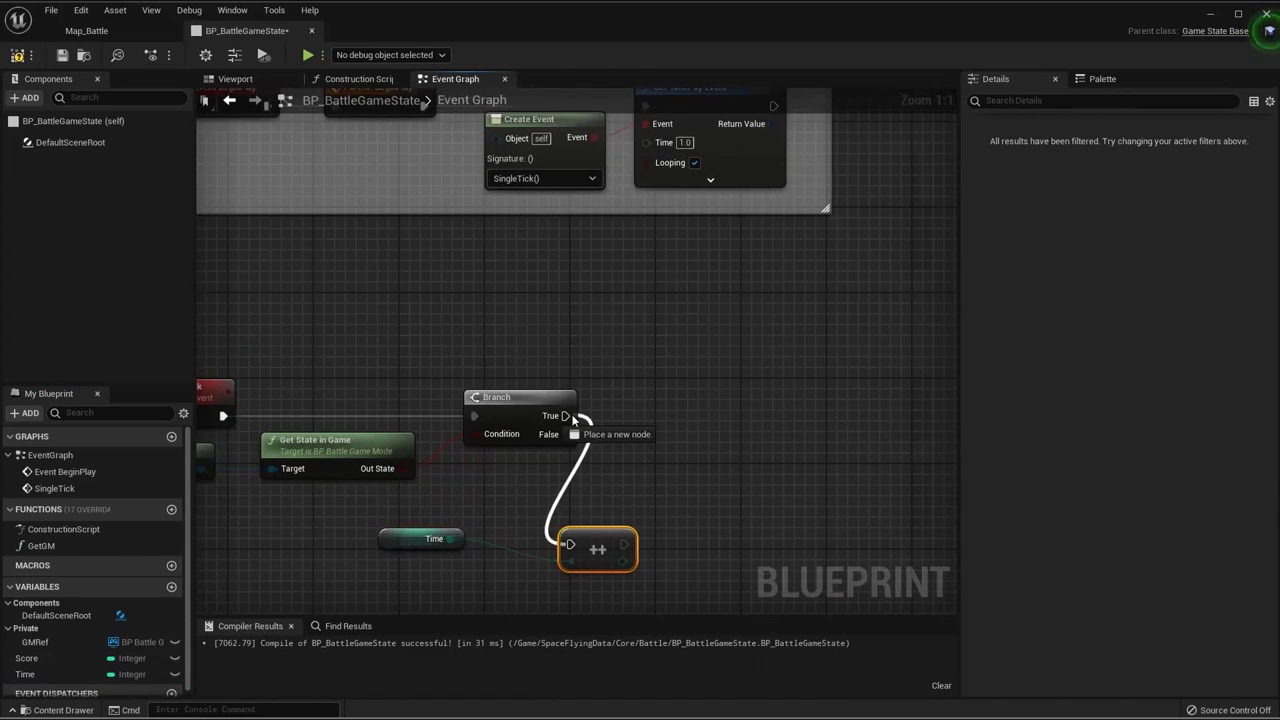
{"action": "left_click_drag", "start_coordinate": [600, 552], "coordinate": [760, 424]}
{"action": "left_click_drag", "start_coordinate": [425, 539], "coordinate": [650, 432]}
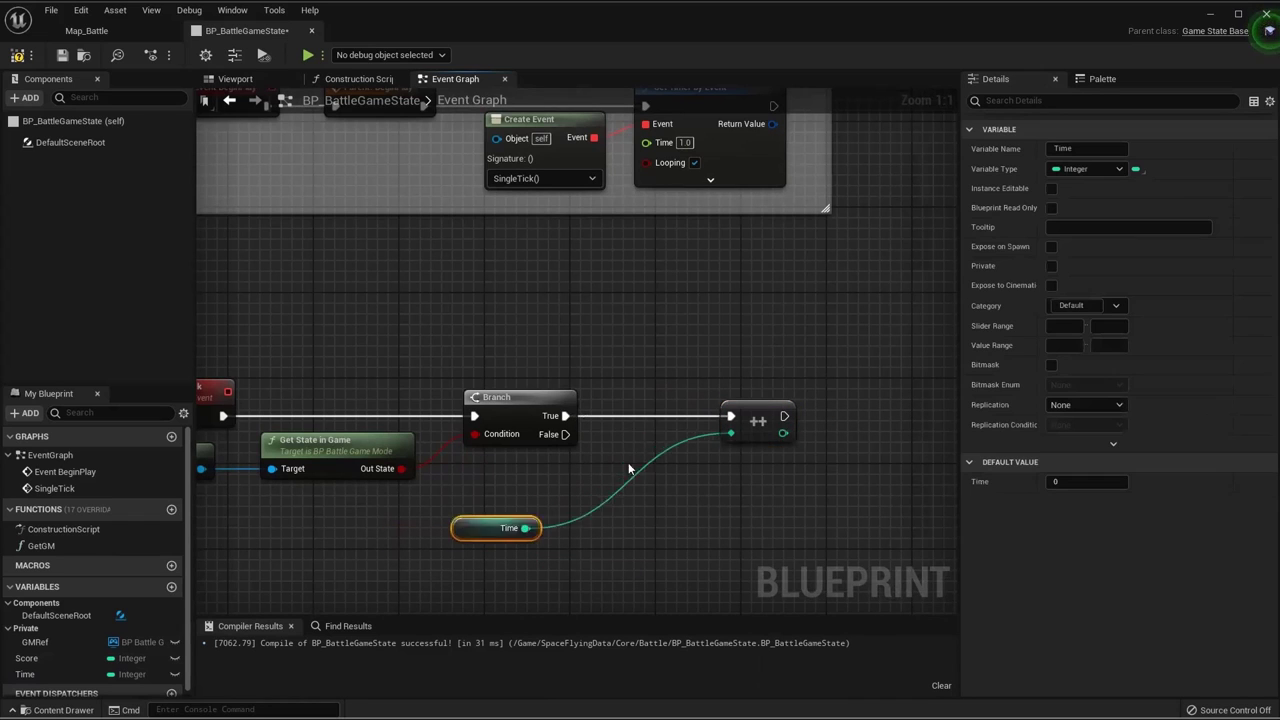
{"action": "left_click", "coordinate": [783, 415]}
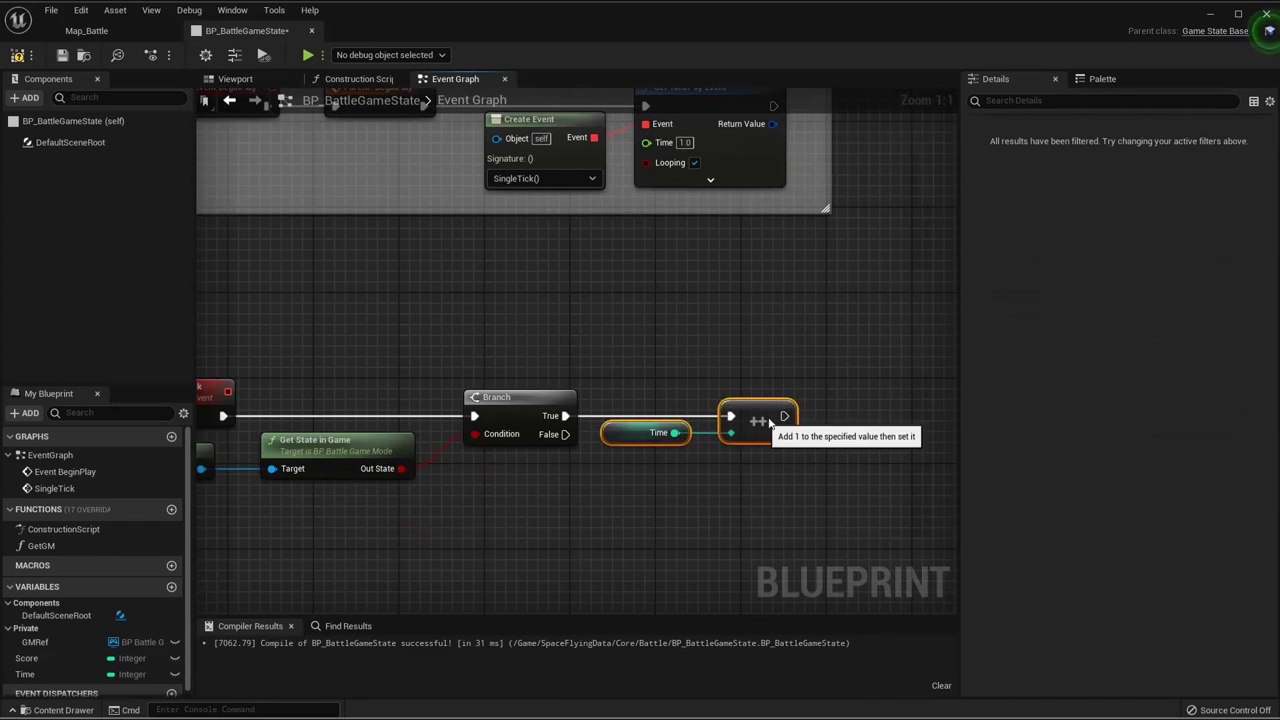
Group the SingleTick chain under a comment titled Single Tick.
{"action": "right_click_drag", "start_coordinate": [741, 508], "coordinate": [783, 489]}
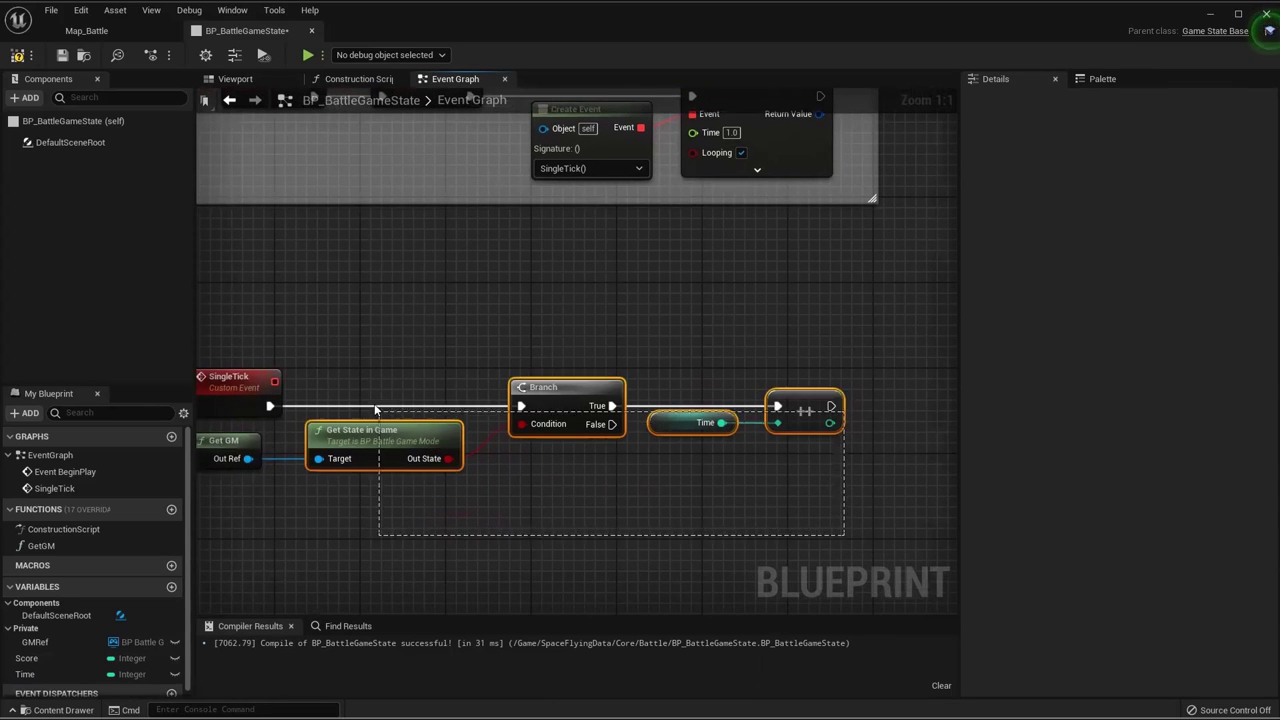
{"action": "left_click_drag", "start_coordinate": [801, 530], "coordinate": [371, 400]}
{"action": "left_click_drag", "start_coordinate": [228, 458], "coordinate": [370, 458]}
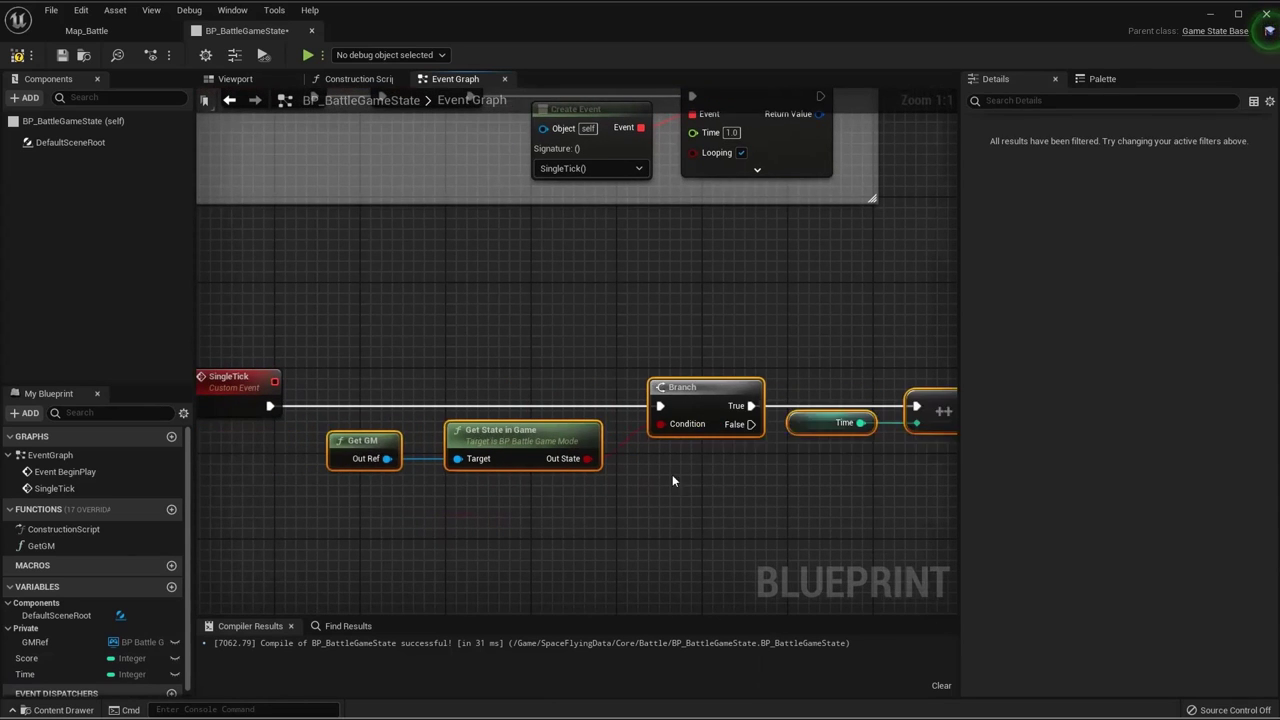
{"action": "scroll", "coordinate": [597, 514], "scroll_direction": "down", "scroll_amount": 2}
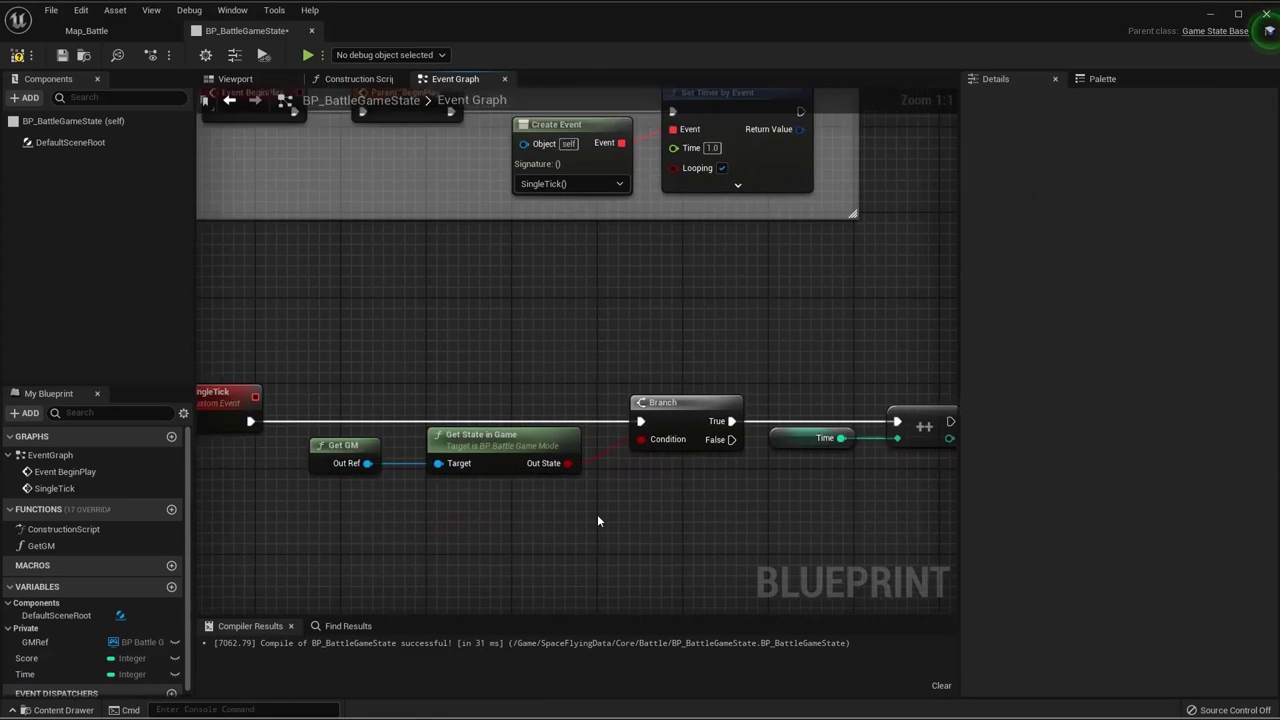
{"action": "left_click_drag", "start_coordinate": [872, 523], "coordinate": [383, 435]}
{"action": "left_click_drag", "start_coordinate": [870, 532], "coordinate": [293, 397]}
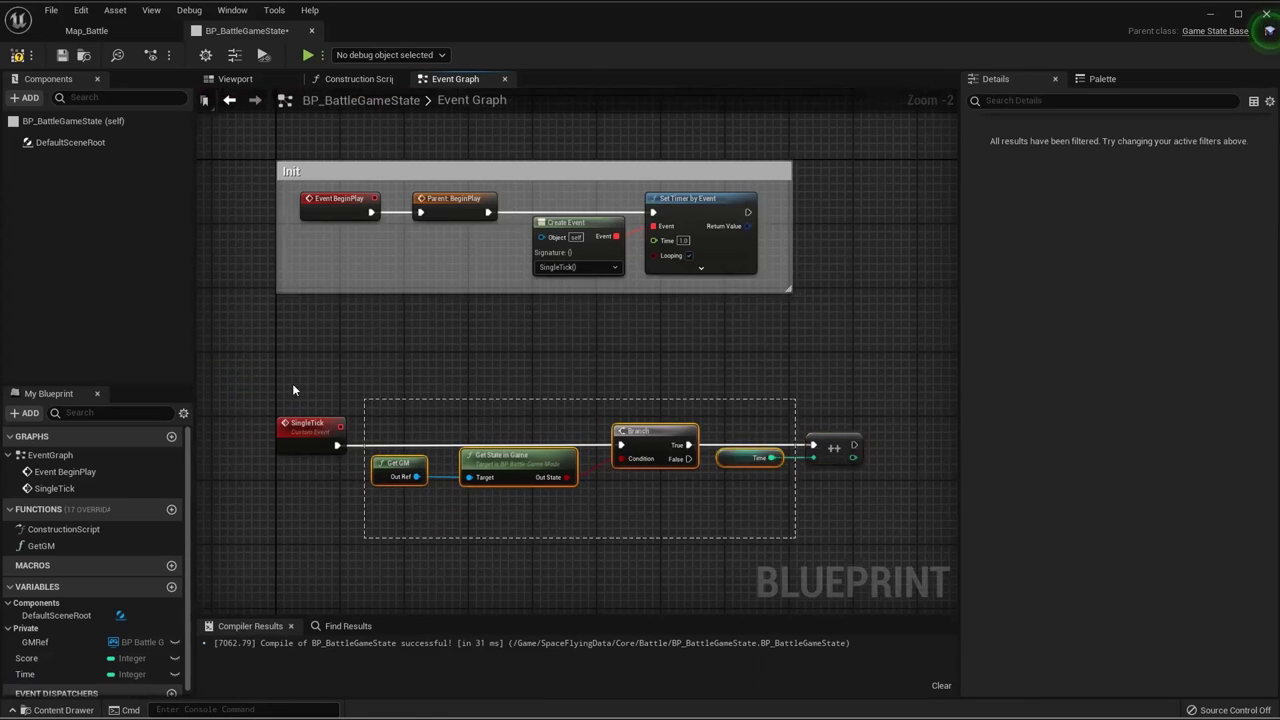
{"action": "key", "text": "c"}
{"action": "type", "text": "Single Ti"}
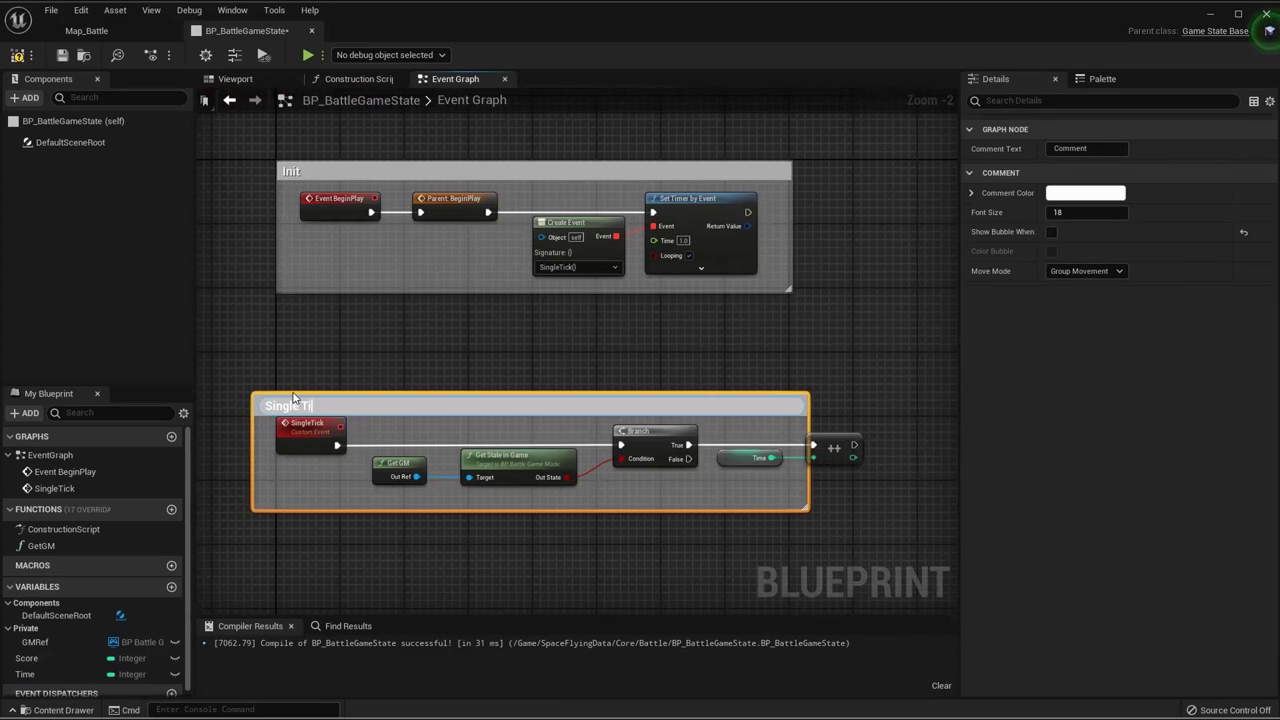
{"action": "type", "text": "ck"}
{"action": "key", "text": "Return"}
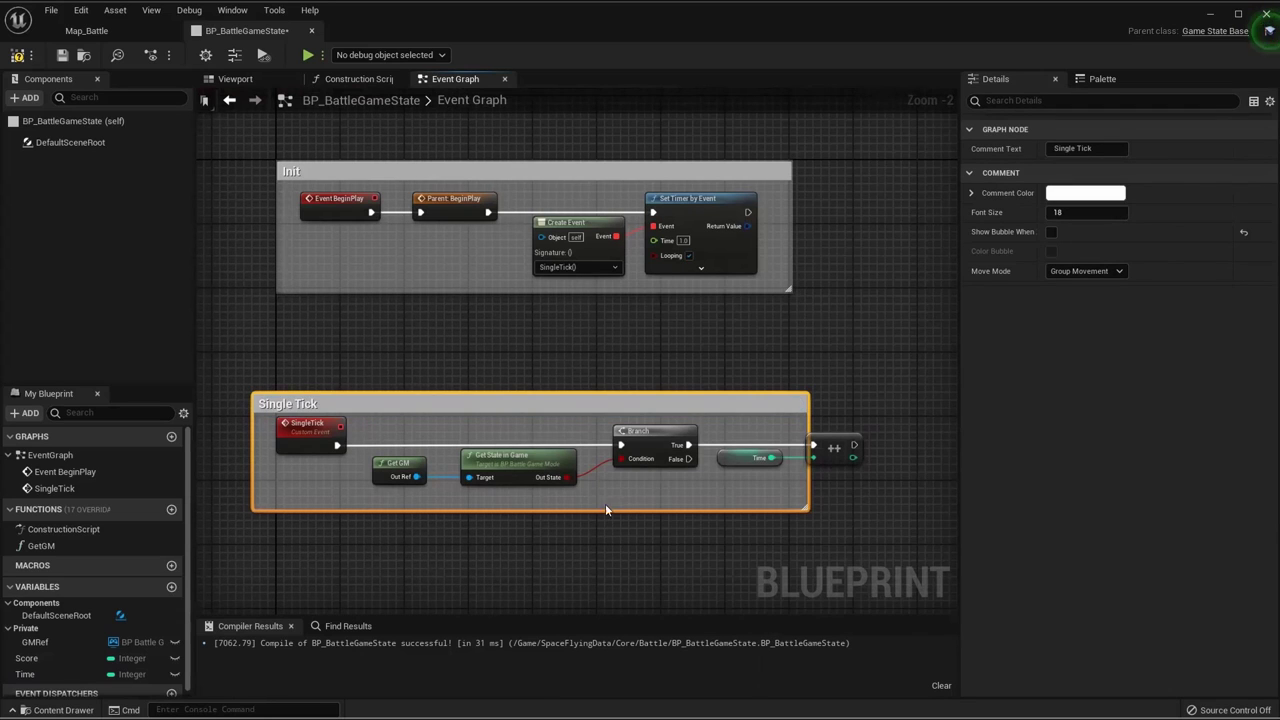
{"action": "mouse_move", "coordinate": [808, 490]}
{"action": "left_mouse_down"}
{"action": "mouse_move", "coordinate": [890, 505]}
{"action": "mouse_move", "coordinate": [300, 400]}
{"action": "mouse_move", "coordinate": [333, 329]}
{"action": "left_mouse_up"}
{"action": "left_click", "coordinate": [729, 523]}
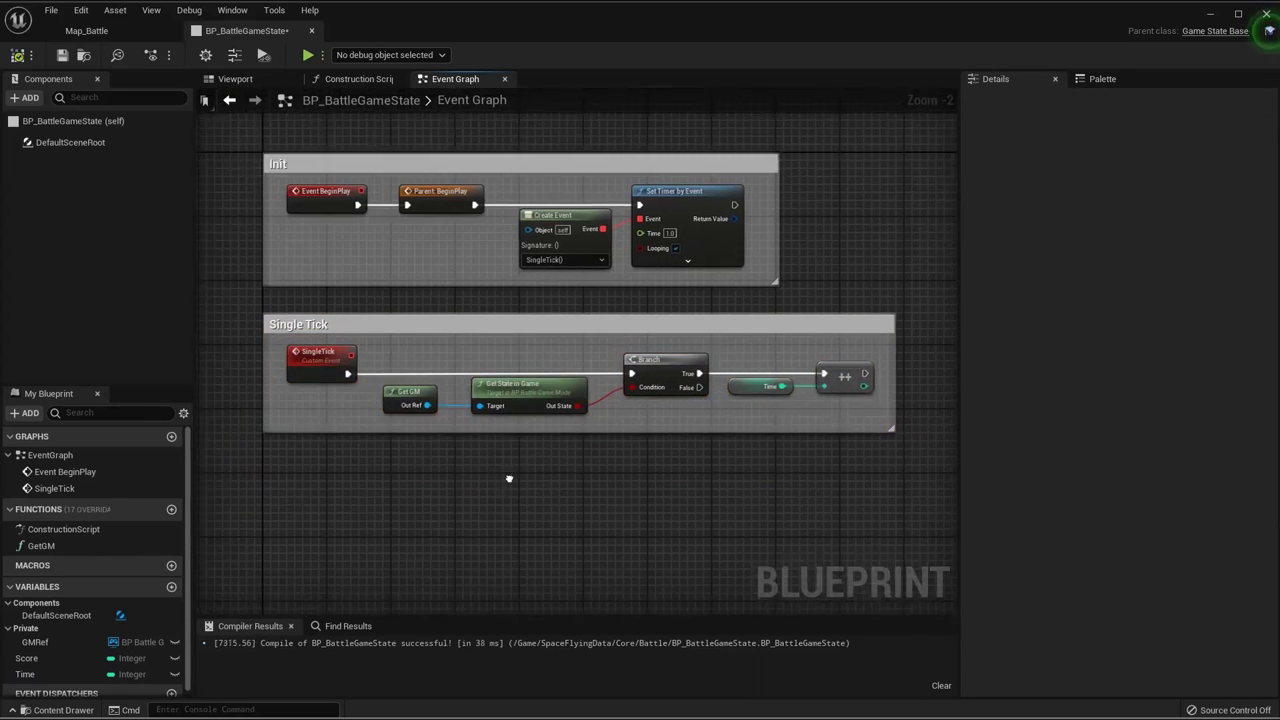
{"action": "scroll", "coordinate": [514, 477], "scroll_direction": "up", "scroll_amount": 2}
{"action": "right_click_drag", "start_coordinate": [514, 444], "coordinate": [516, 501]}
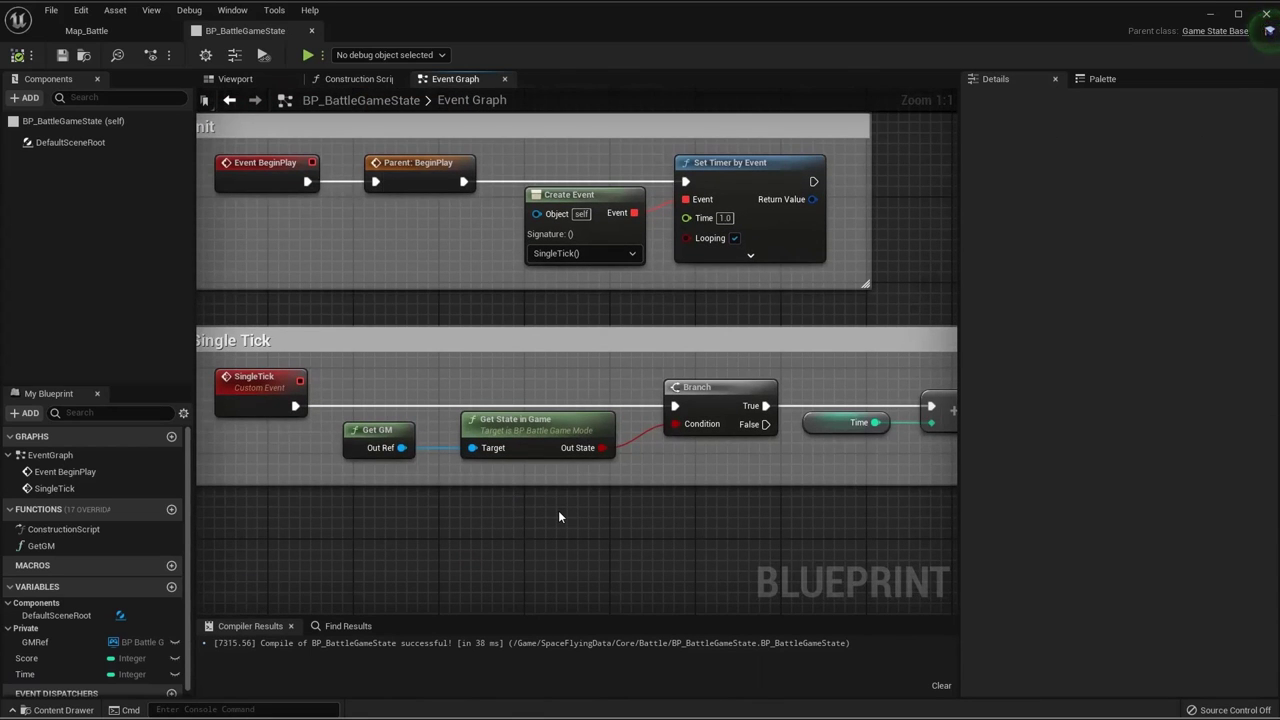
Add Bind Event to On State in Game from Get GM, executed after Set Timer by Event.
{"action": "mouse_move", "coordinate": [558, 517]}
{"action": "right_mouse_down"}
{"action": "mouse_move", "coordinate": [538, 427]}
{"action": "mouse_move", "coordinate": [589, 210]}
{"action": "right_mouse_up"}
{"action": "left_click", "coordinate": [285, 400]}
{"action": "right_click_drag", "start_coordinate": [370, 426], "coordinate": [325, 616]}
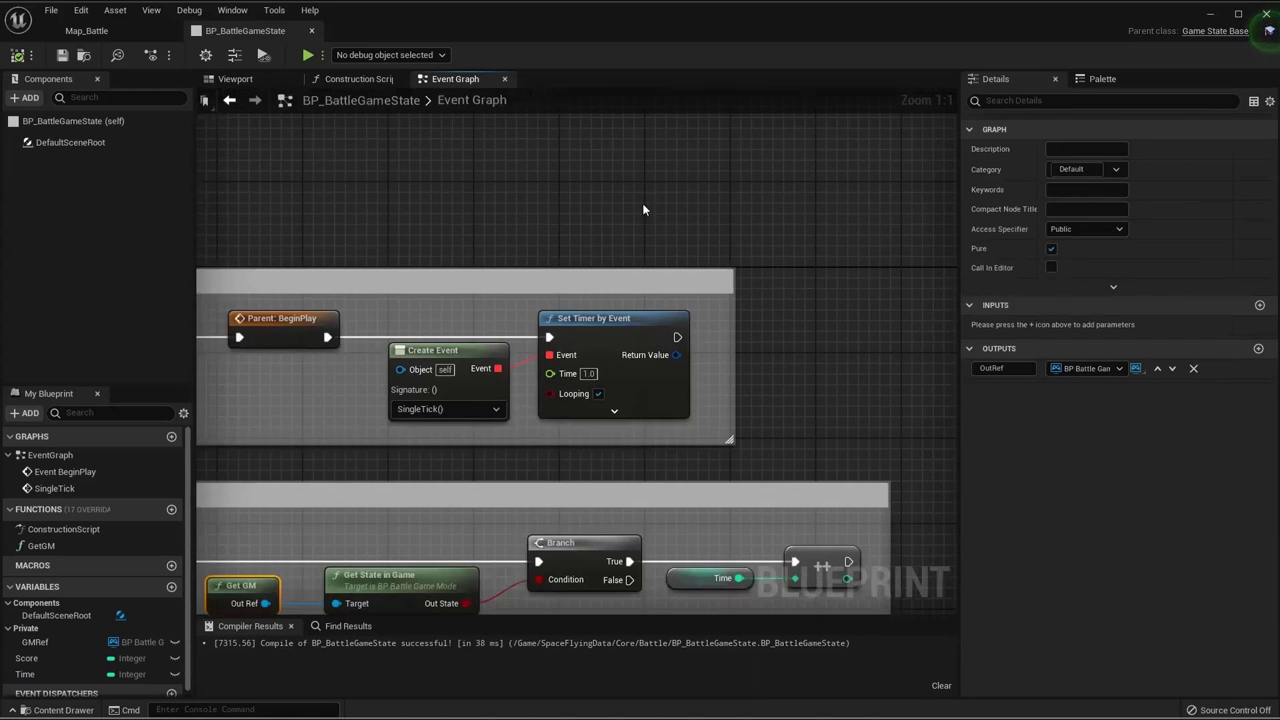
{"action": "right_click_drag", "start_coordinate": [671, 175], "coordinate": [651, 247]}
{"action": "left_click_drag", "start_coordinate": [651, 247], "coordinate": [712, 279]}
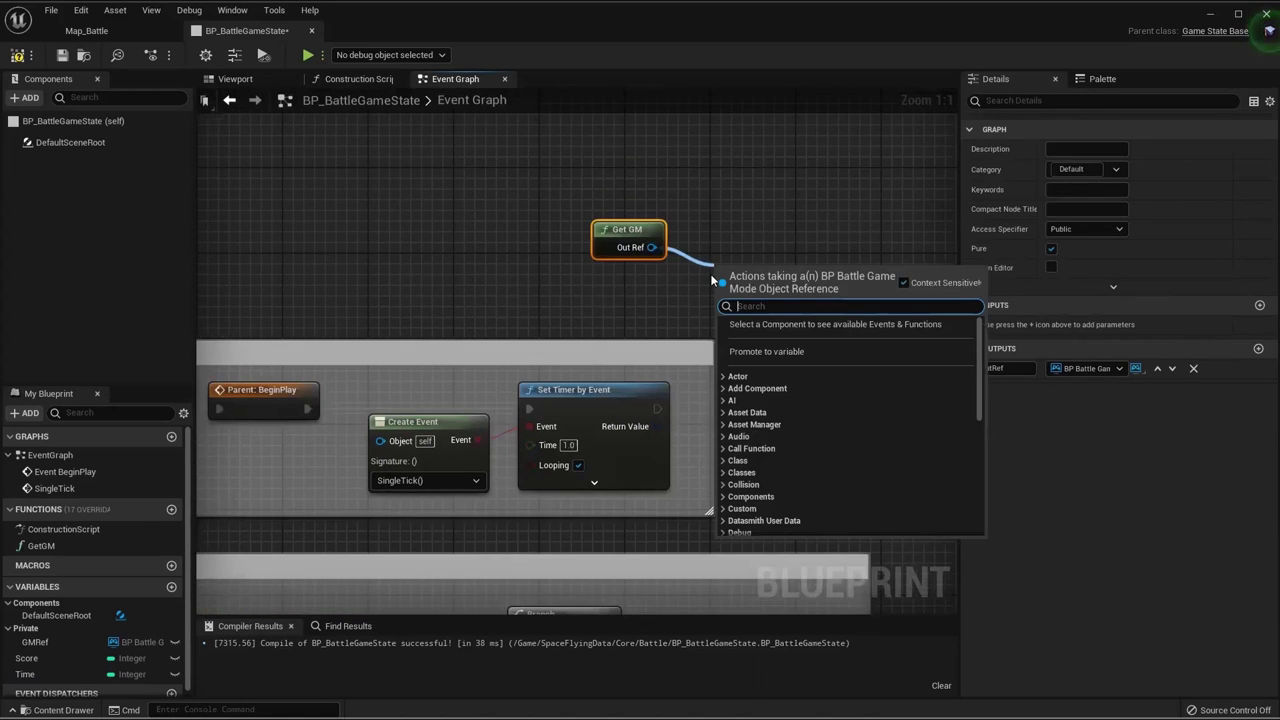
{"action": "type", "text": "bind"}
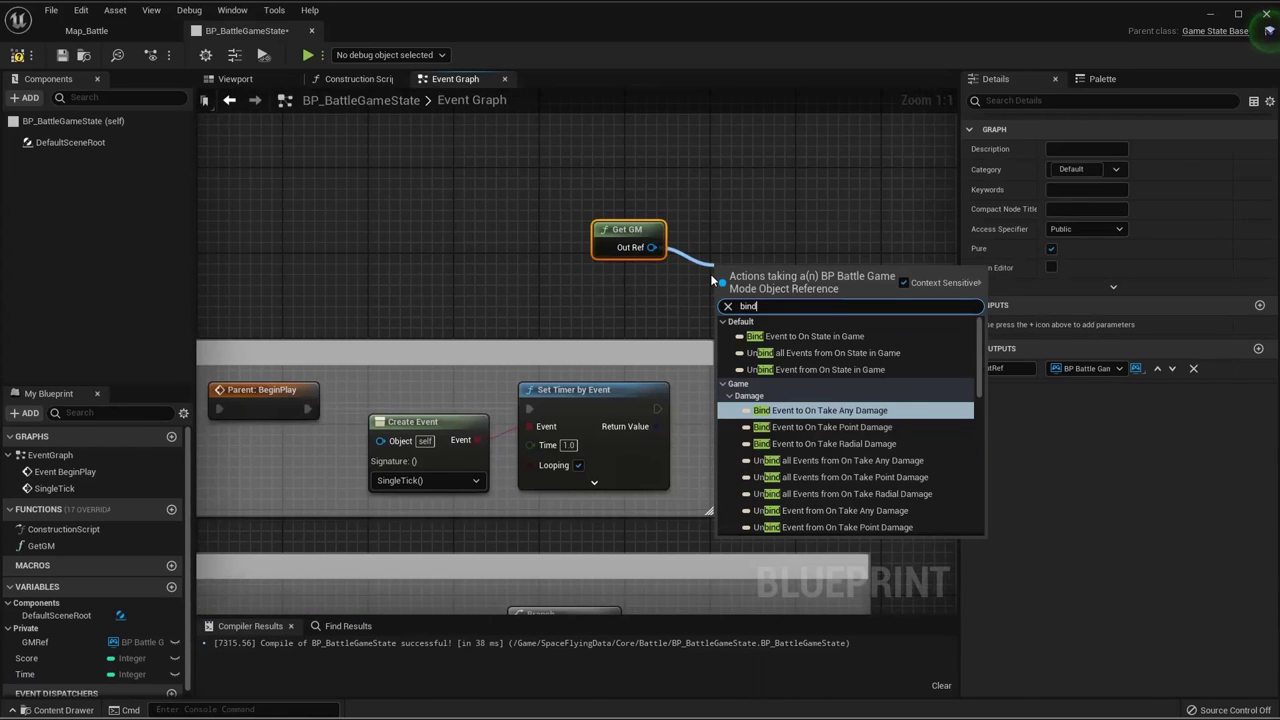
{"action": "type", "text": " on"}
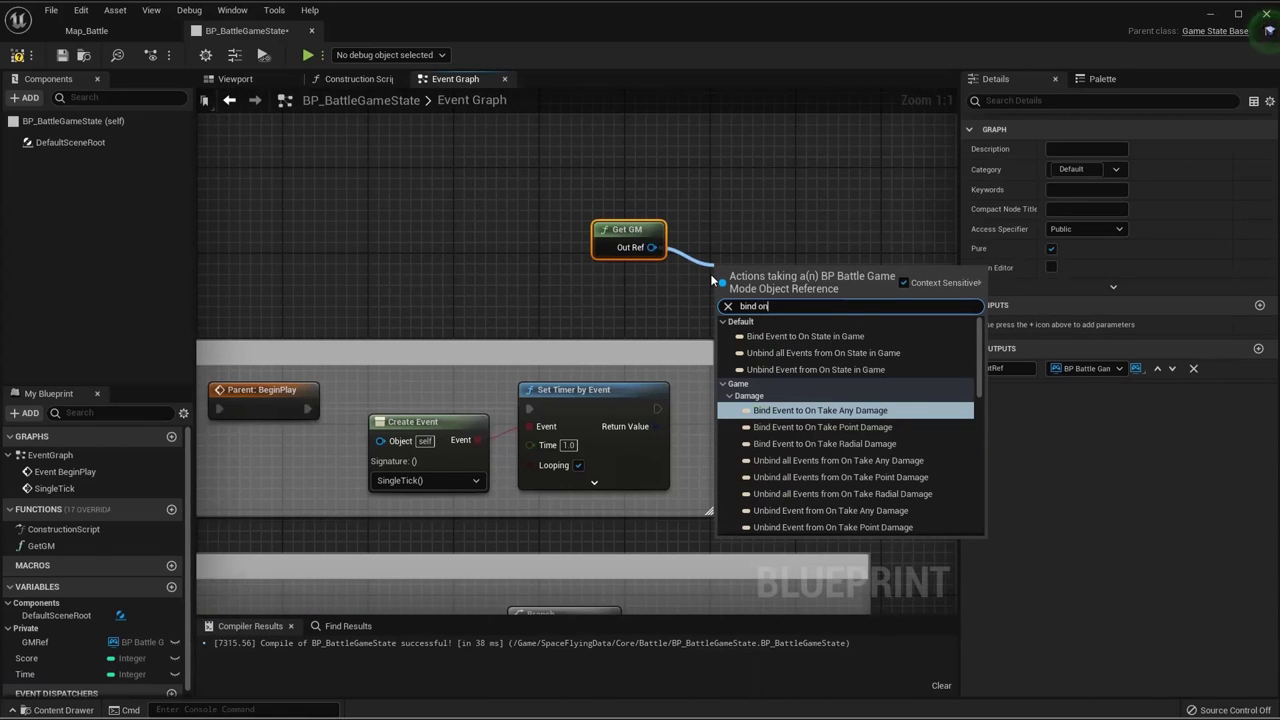
{"action": "type", "text": " state"}
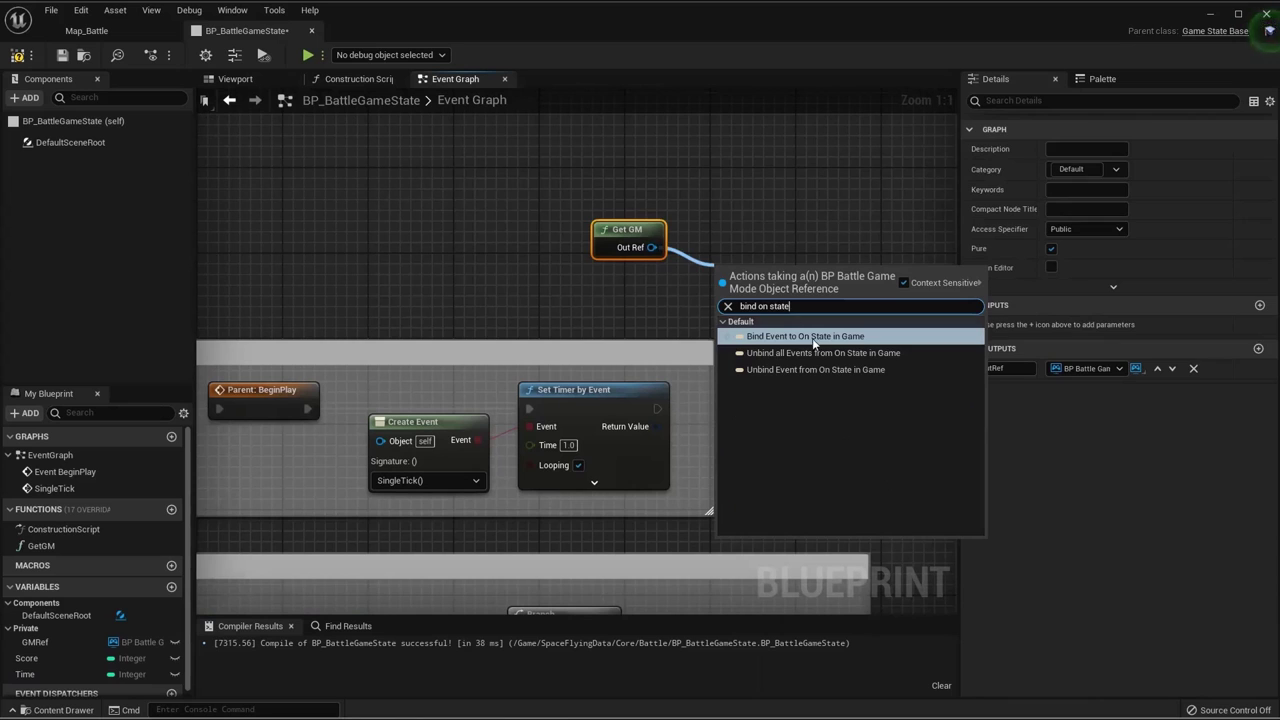
{"action": "left_click", "coordinate": [812, 338]}
{"action": "left_click_drag", "start_coordinate": [513, 368], "coordinate": [581, 186]}
{"action": "left_click_drag", "start_coordinate": [664, 183], "coordinate": [792, 354]}
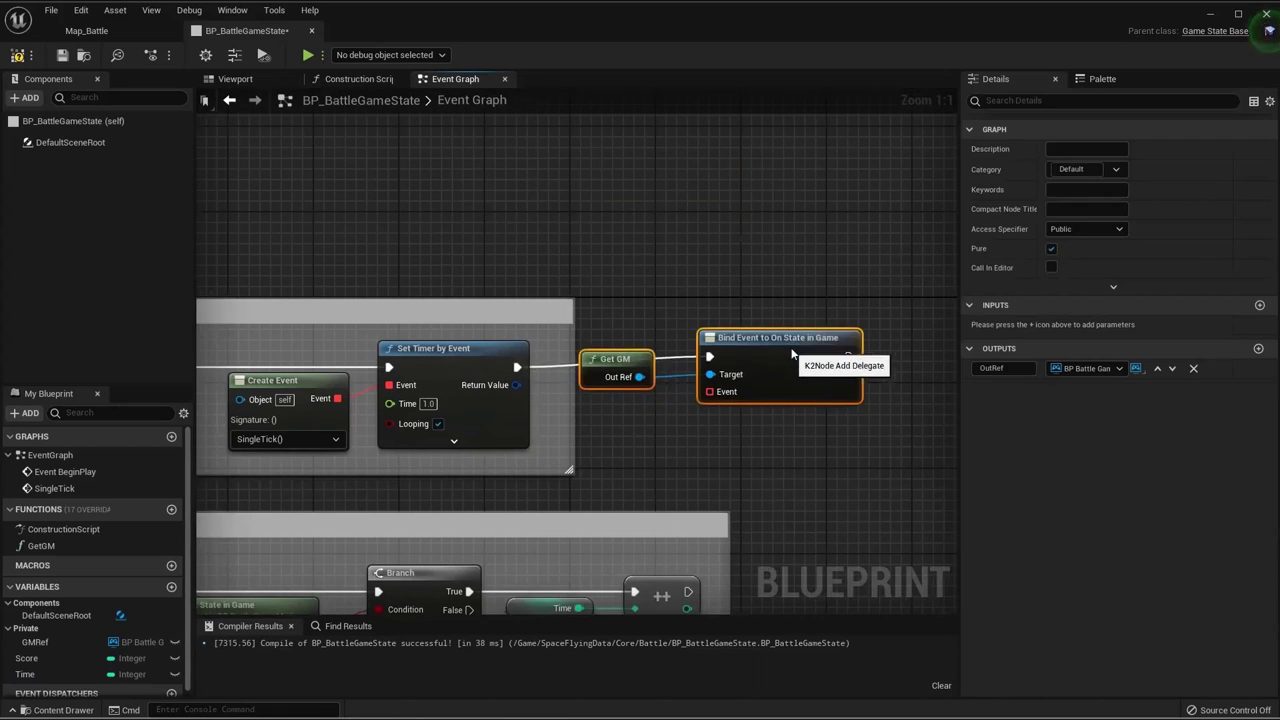
{"action": "left_click", "coordinate": [700, 450]}
Move the Single Tick comment group lower and pull a wire from the bind's Event pin.
{"action": "left_click", "coordinate": [615, 362]}
{"action": "scroll", "coordinate": [655, 487], "scroll_direction": "down", "scroll_amount": 4}
{"action": "left_click_drag", "start_coordinate": [655, 487], "coordinate": [262, 404]}
{"action": "left_click_drag", "start_coordinate": [394, 474], "coordinate": [394, 517]}
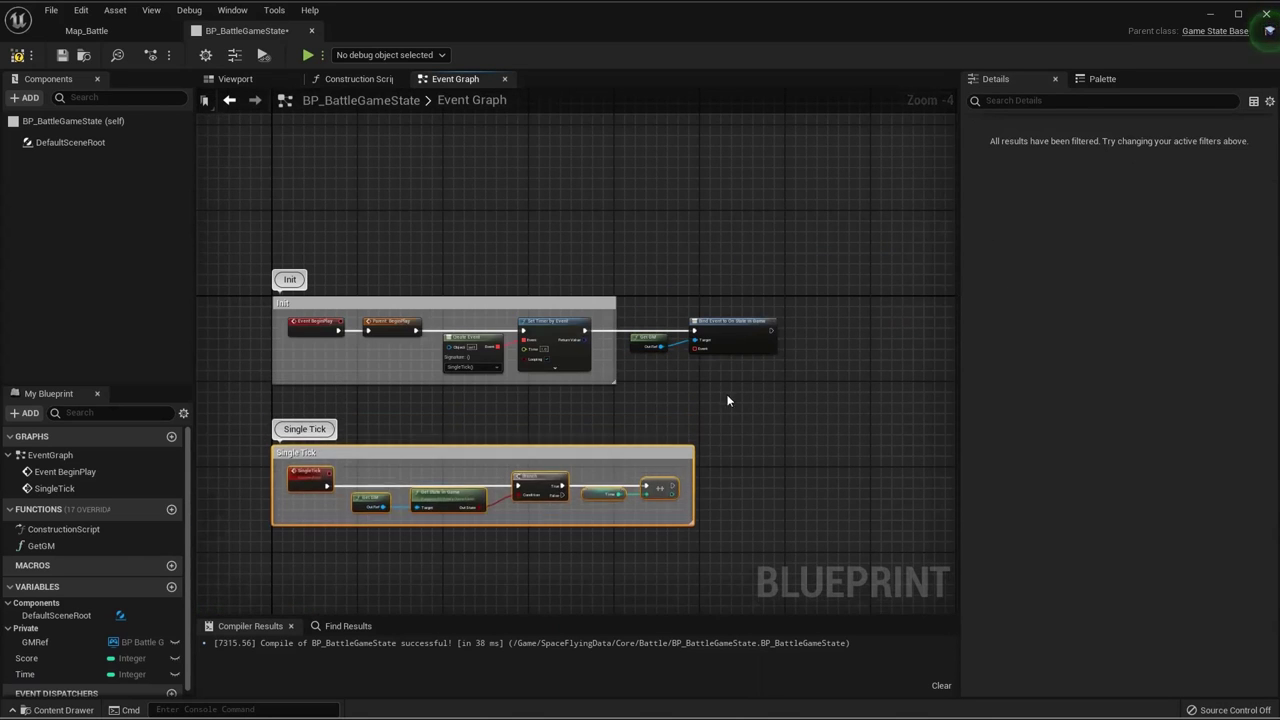
{"action": "scroll", "coordinate": [728, 401], "scroll_direction": "up", "scroll_amount": 4}
{"action": "left_click_drag", "start_coordinate": [680, 320], "coordinate": [648, 394]}
Feed the bind's Event pin with a Create Event making a custom event named OnStateInGame.
{"action": "type", "text": "cre"}
{"action": "left_click", "coordinate": [748, 457]}
{"action": "left_click", "coordinate": [712, 464]}
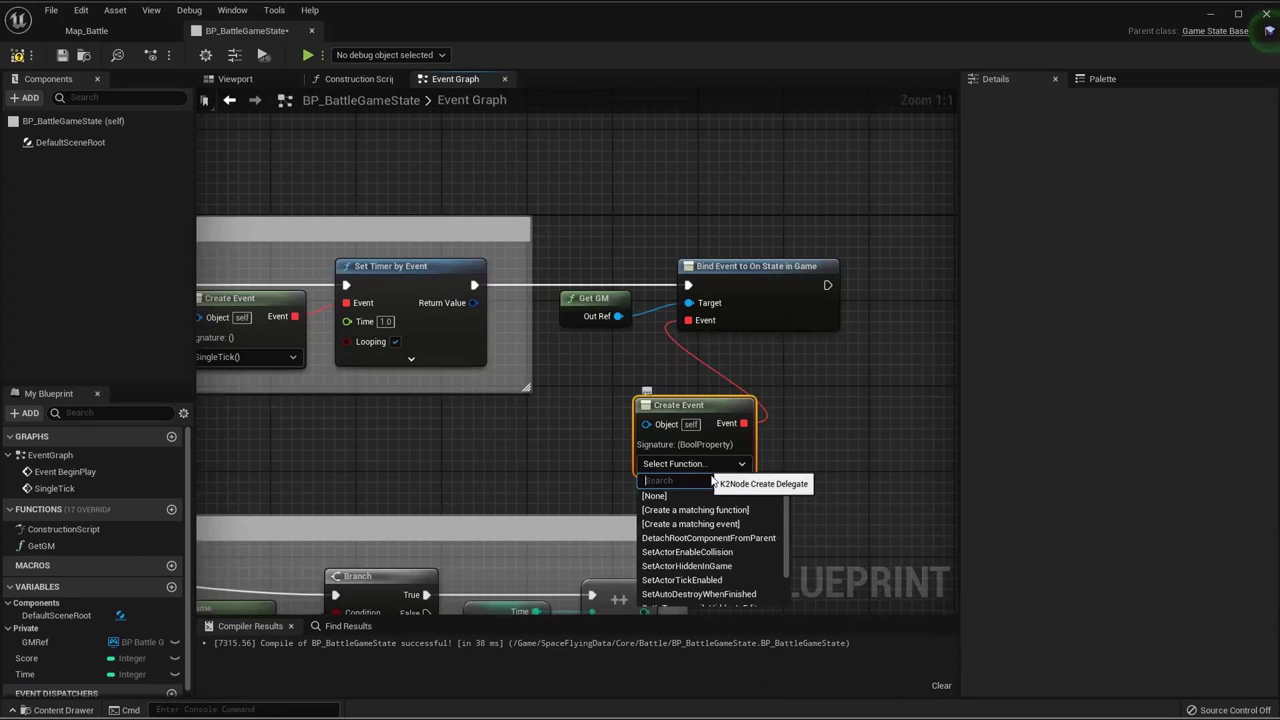
{"action": "left_click", "coordinate": [741, 522]}
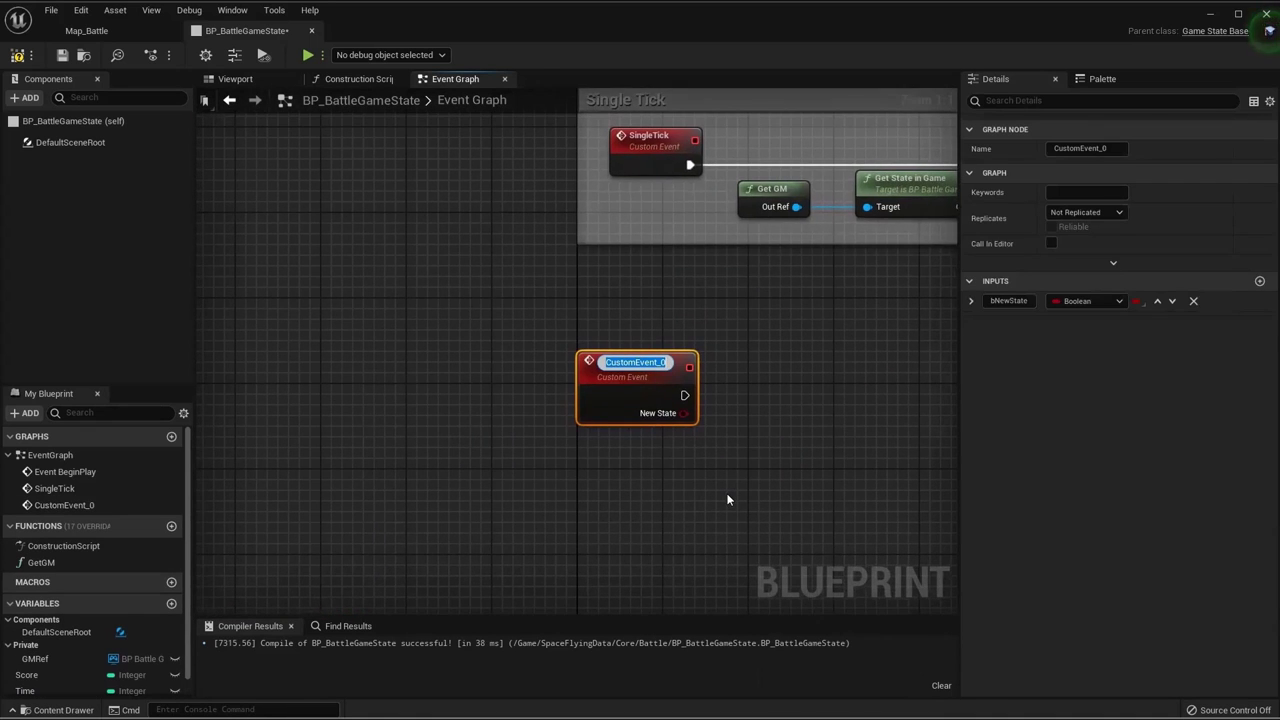
{"action": "type", "text": "OnStateInGa"}
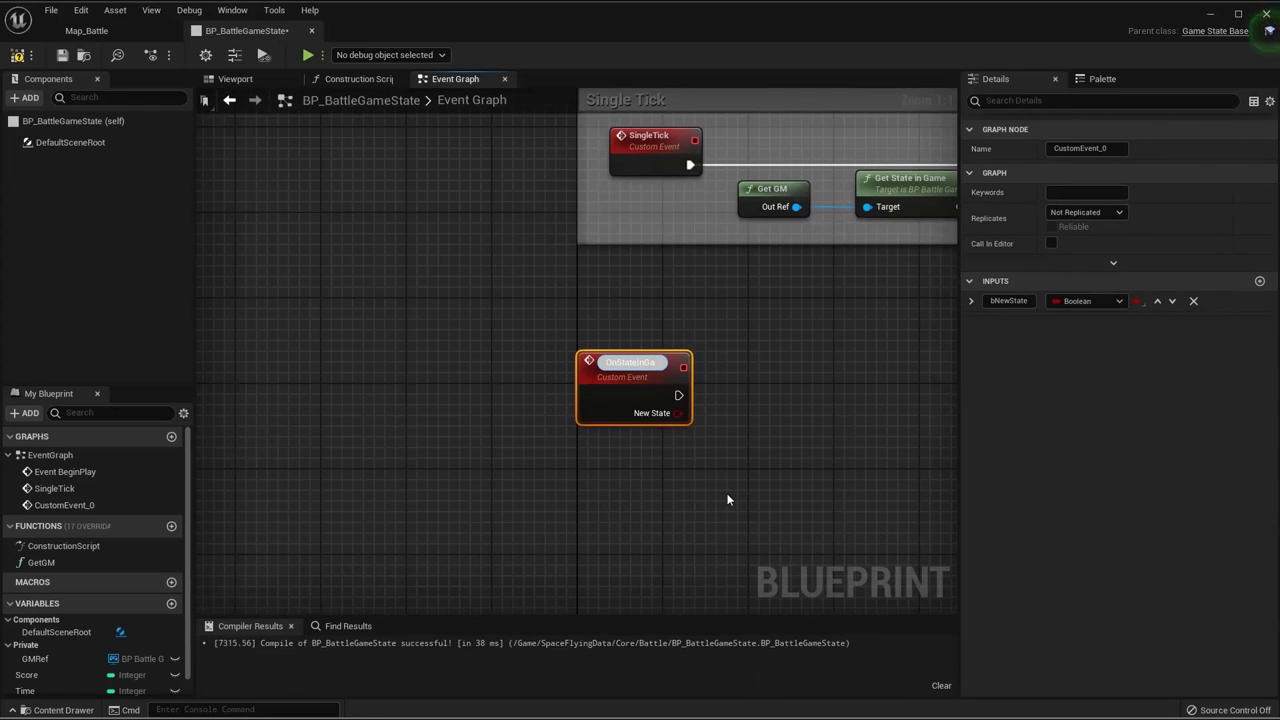
{"action": "key", "text": "Return"}
{"action": "left_click", "coordinate": [728, 500]}
Arrange Create Event, Bind Event and Get GM, enlarging the comment box around them.
{"action": "right_click_drag", "start_coordinate": [728, 500], "coordinate": [447, 541]}
{"action": "scroll", "coordinate": [533, 458], "scroll_direction": "down", "scroll_amount": 3}
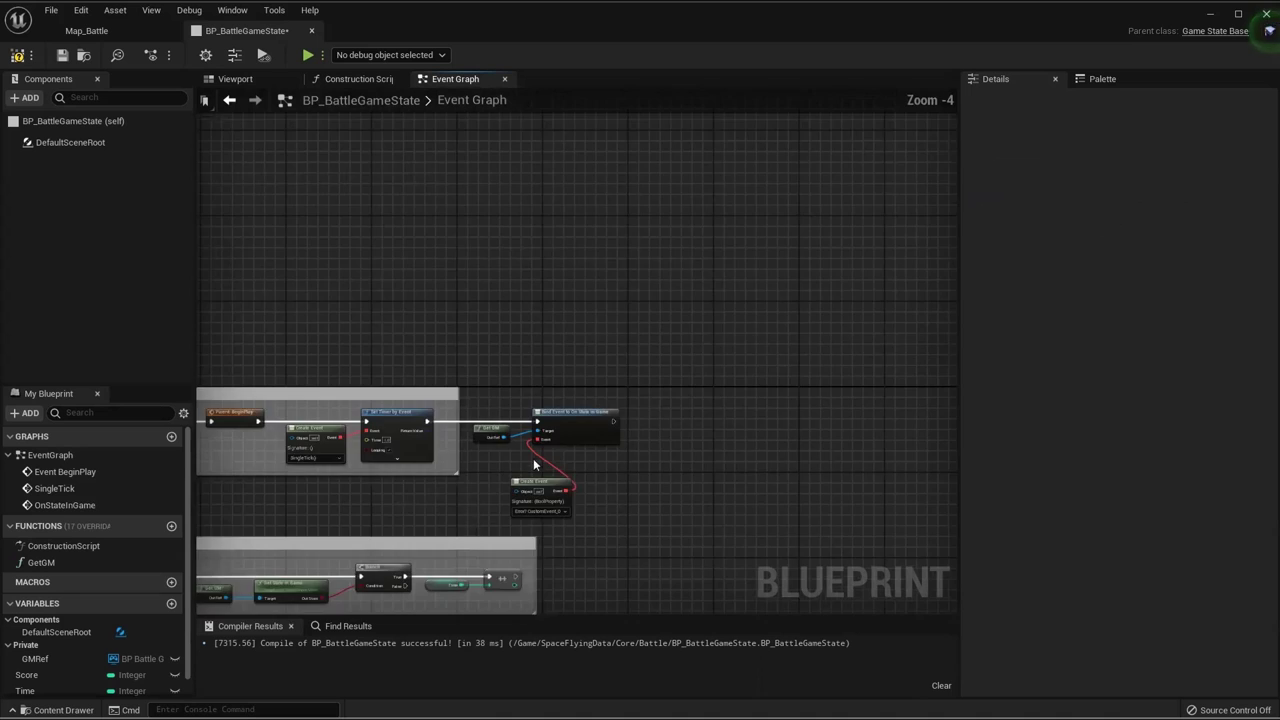
{"action": "scroll", "coordinate": [549, 510], "scroll_direction": "up", "scroll_amount": 3}
{"action": "left_click_drag", "start_coordinate": [549, 510], "coordinate": [453, 489]}
{"action": "left_click_drag", "start_coordinate": [586, 371], "coordinate": [640, 371]}
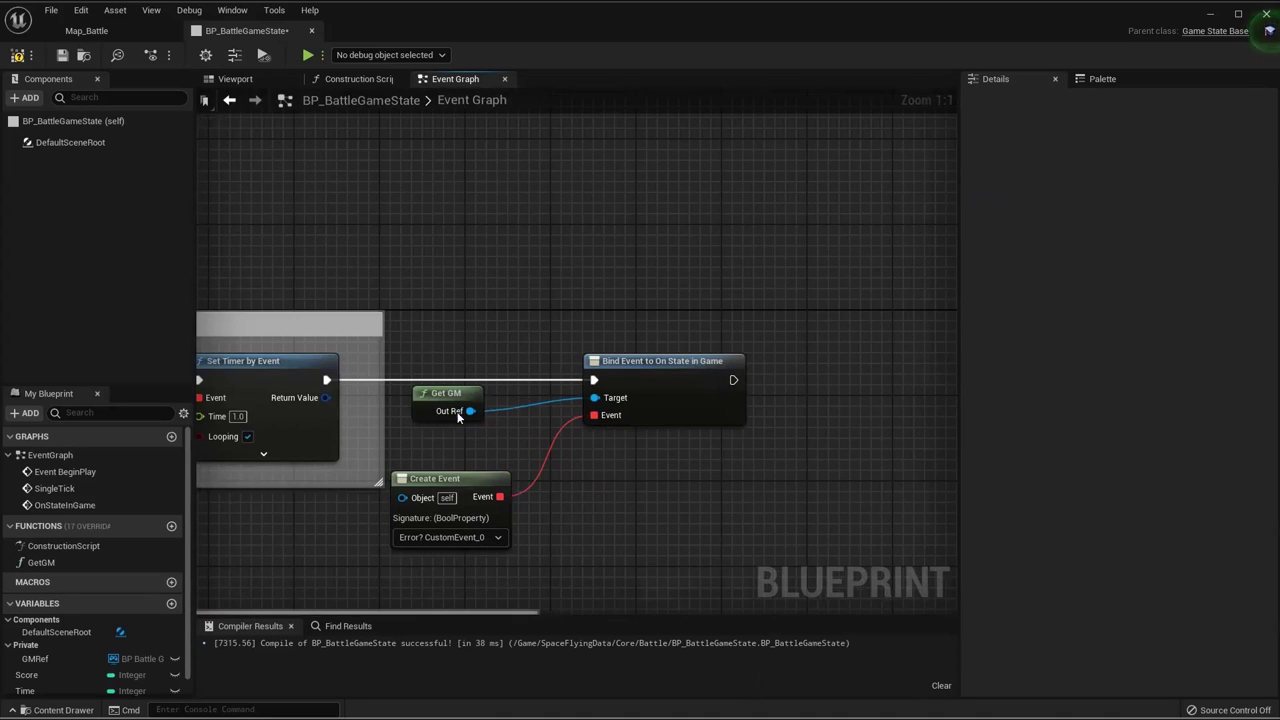
{"action": "left_click_drag", "start_coordinate": [446, 393], "coordinate": [500, 393]}
{"action": "mouse_move", "coordinate": [449, 478]}
{"action": "left_mouse_down"}
{"action": "mouse_move", "coordinate": [502, 457]}
{"action": "mouse_move", "coordinate": [481, 435]}
{"action": "left_mouse_up"}
{"action": "mouse_move", "coordinate": [379, 483]}
{"action": "left_mouse_down"}
{"action": "mouse_move", "coordinate": [763, 508]}
{"action": "mouse_move", "coordinate": [770, 530]}
{"action": "mouse_move", "coordinate": [440, 380]}
{"action": "left_mouse_up"}
{"action": "left_click_drag", "start_coordinate": [640, 378], "coordinate": [598, 378]}
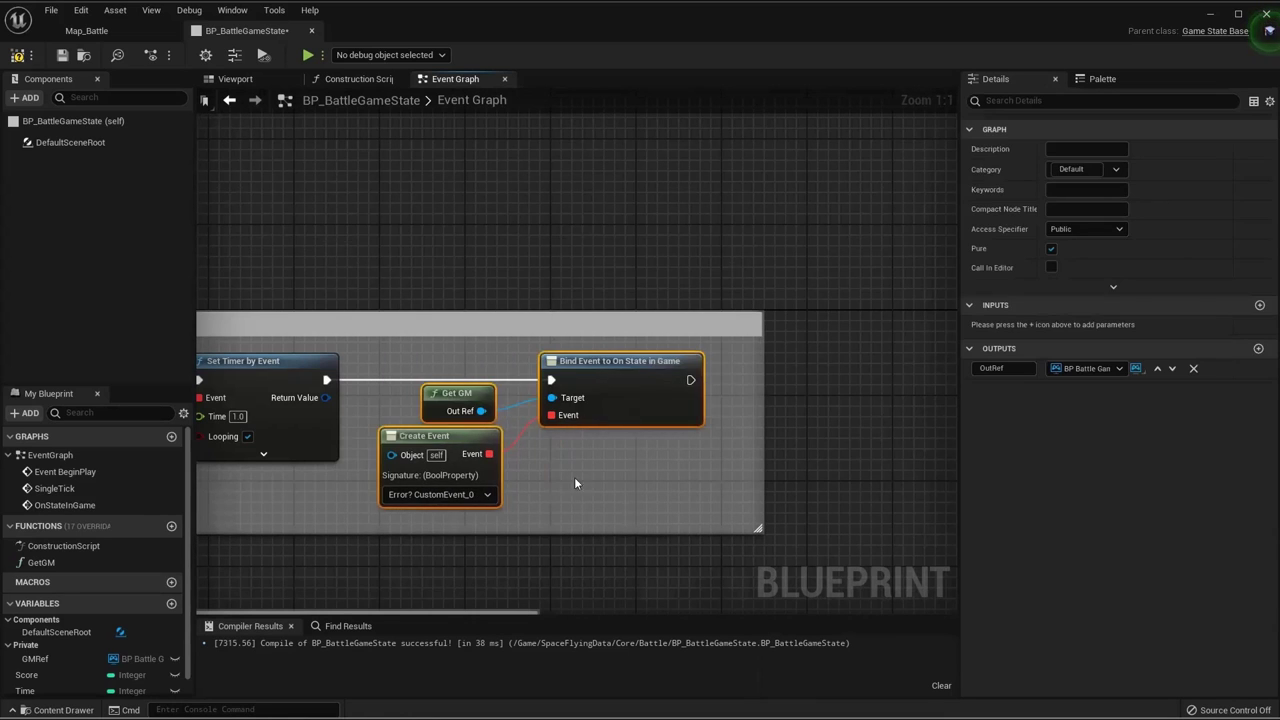
Fine-tune the positions of Get GM, Create Event and Bind Event inside the comment.
{"action": "scroll", "coordinate": [700, 420], "scroll_direction": "down", "scroll_amount": 1}
{"action": "right_click_drag", "start_coordinate": [800, 426], "coordinate": [767, 418]}
{"action": "left_click_drag", "start_coordinate": [767, 418], "coordinate": [600, 300]}
{"action": "left_click_drag", "start_coordinate": [754, 317], "coordinate": [764, 317]}
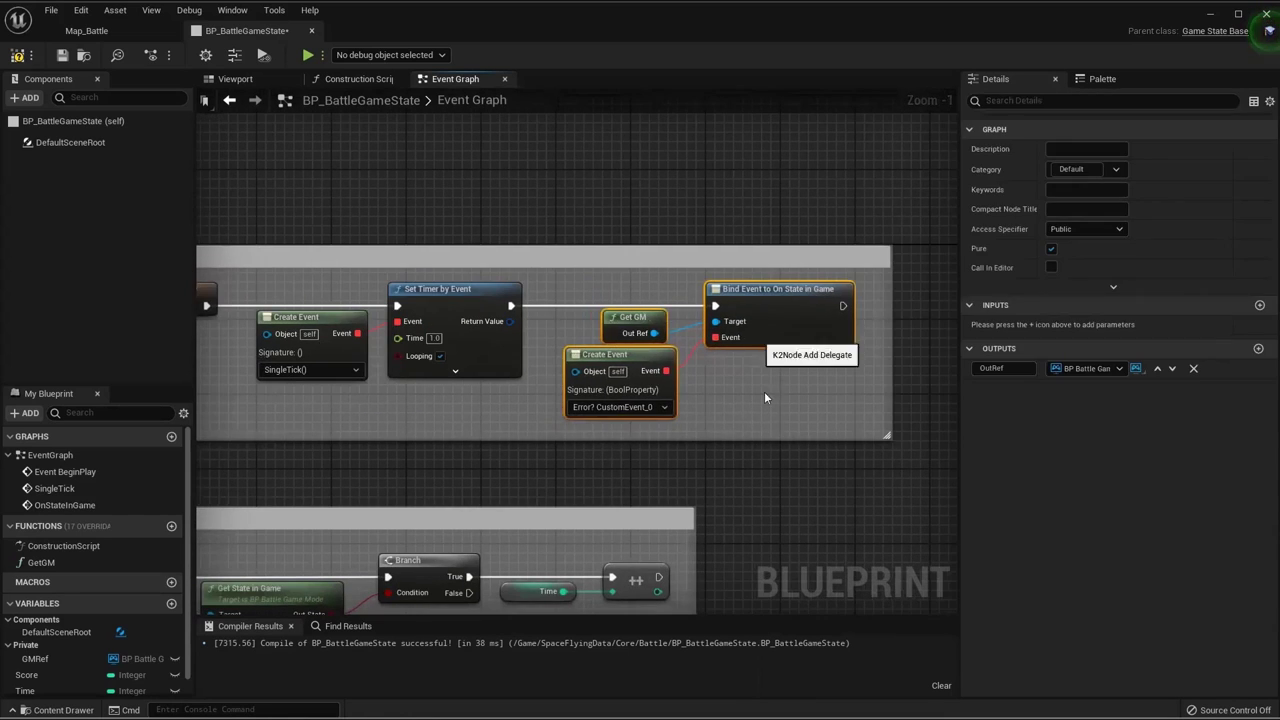
{"action": "right_click_drag", "start_coordinate": [626, 282], "coordinate": [670, 344]}
{"action": "left_click_drag", "start_coordinate": [680, 398], "coordinate": [681, 398]}
{"action": "scroll", "coordinate": [681, 398], "scroll_direction": "up", "scroll_amount": 1}
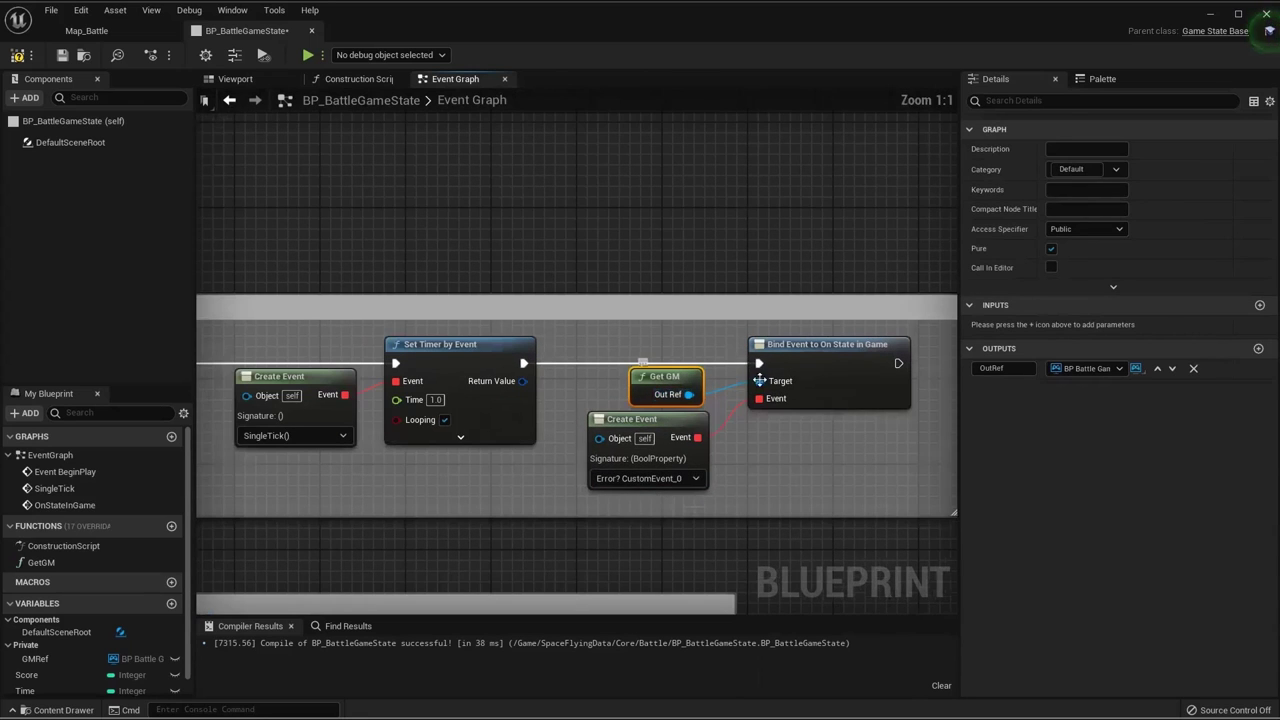
{"action": "right_click_drag", "start_coordinate": [736, 344], "coordinate": [625, 346]}
{"action": "left_click_drag", "start_coordinate": [627, 349], "coordinate": [808, 425]}
{"action": "left_click_drag", "start_coordinate": [556, 404], "coordinate": [545, 404]}
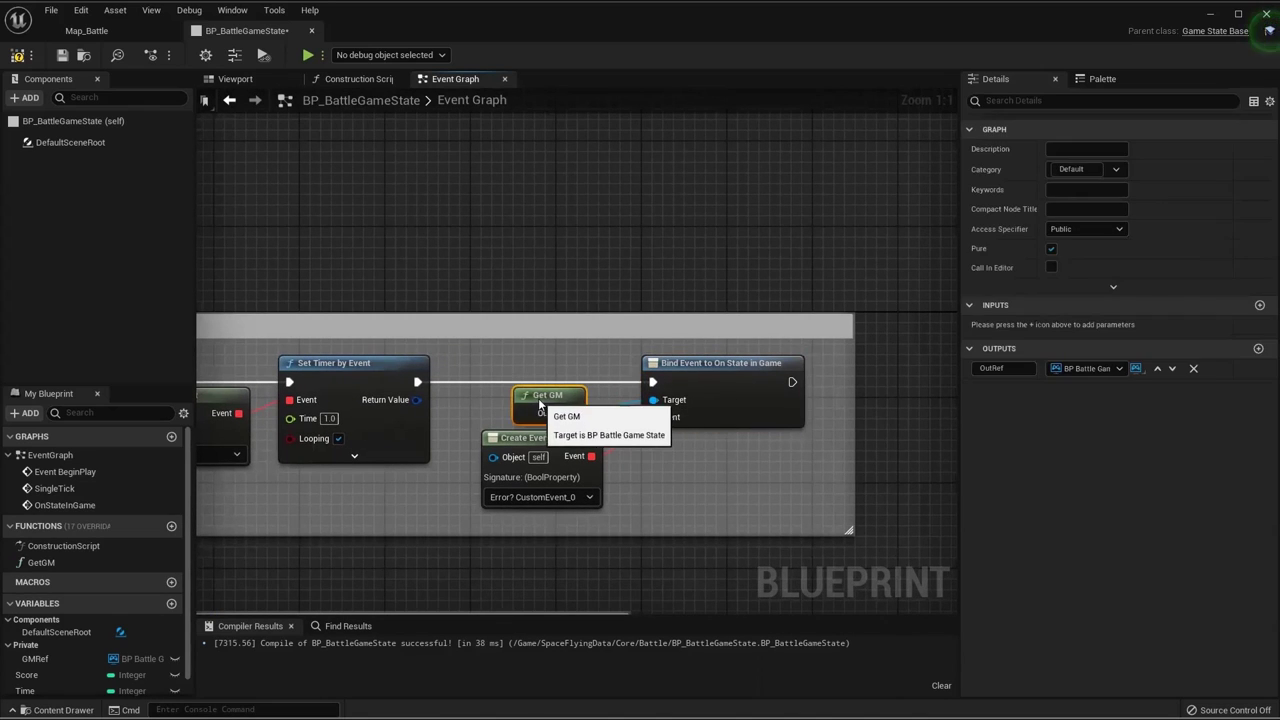
{"action": "left_click", "coordinate": [666, 458]}
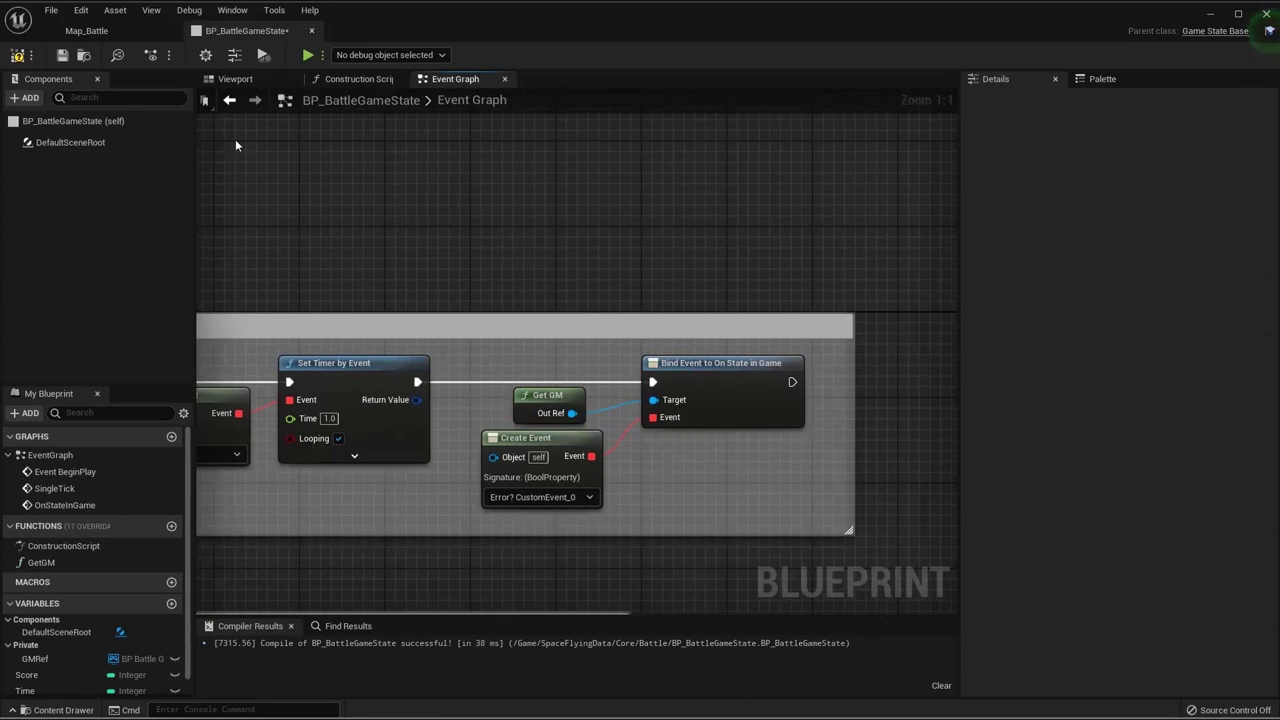
{"action": "left_click", "coordinate": [119, 38]}
Check the SetStateInGame function in BP_BattleGameMode, then return to BP_BattleGameState's graph.
{"action": "double_click", "coordinate": [218, 620]}
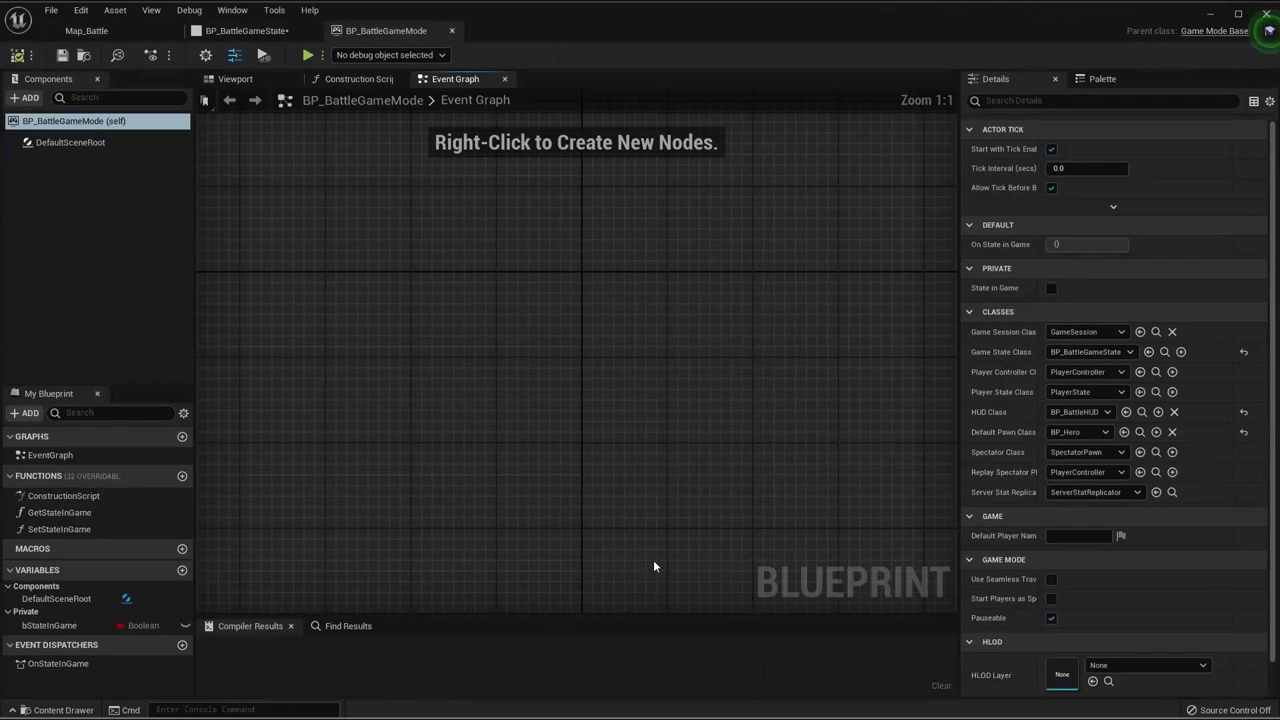
{"action": "double_click", "coordinate": [58, 529]}
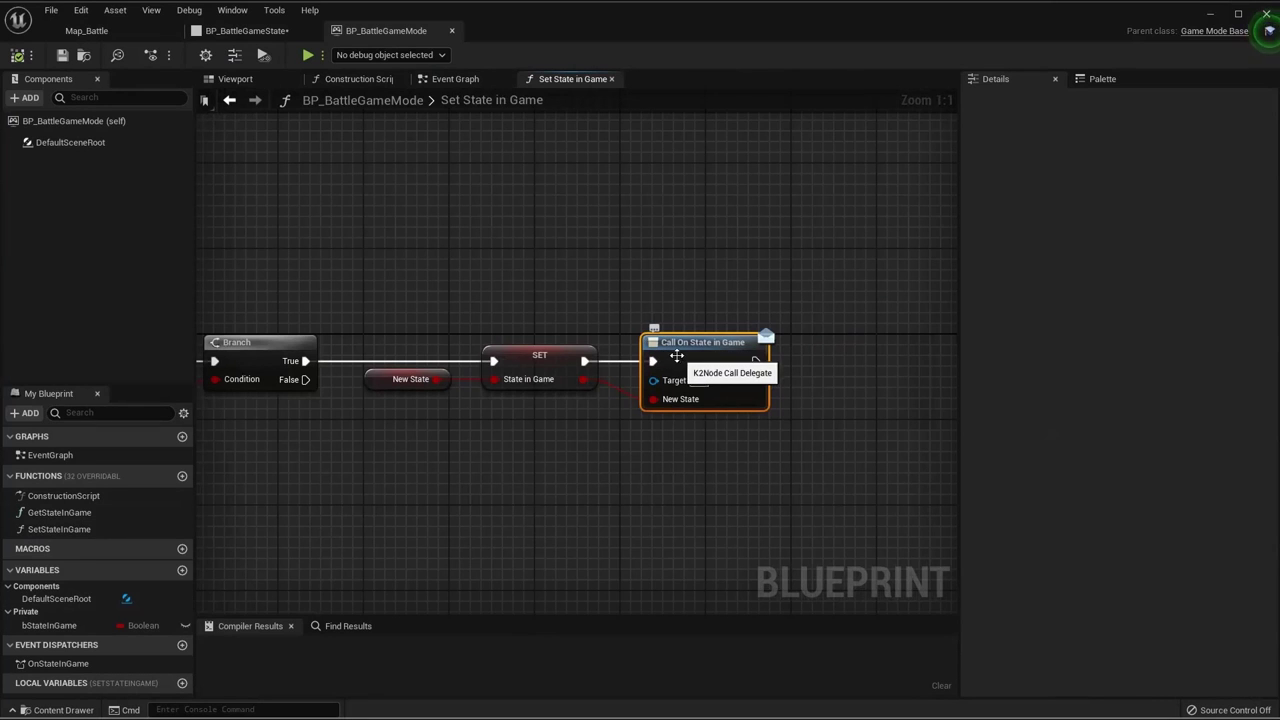
{"action": "left_click", "coordinate": [245, 30]}
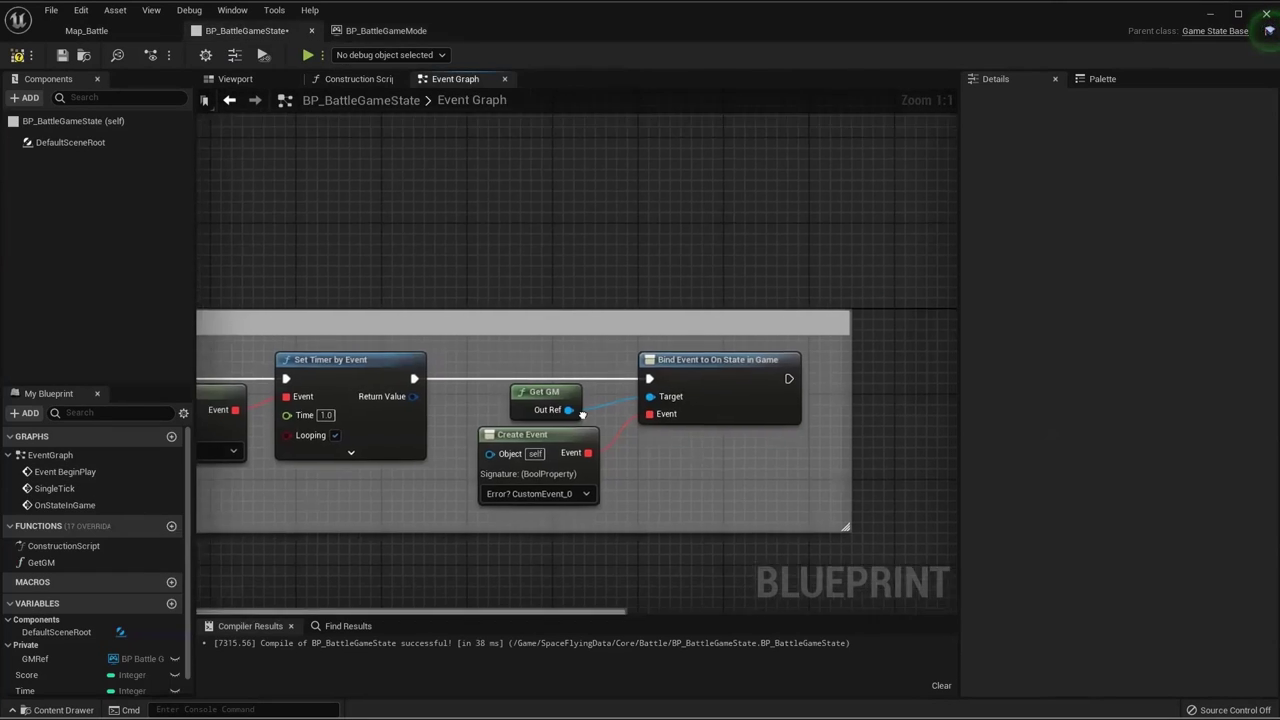
{"action": "left_click_drag", "start_coordinate": [491, 334], "coordinate": [711, 434]}
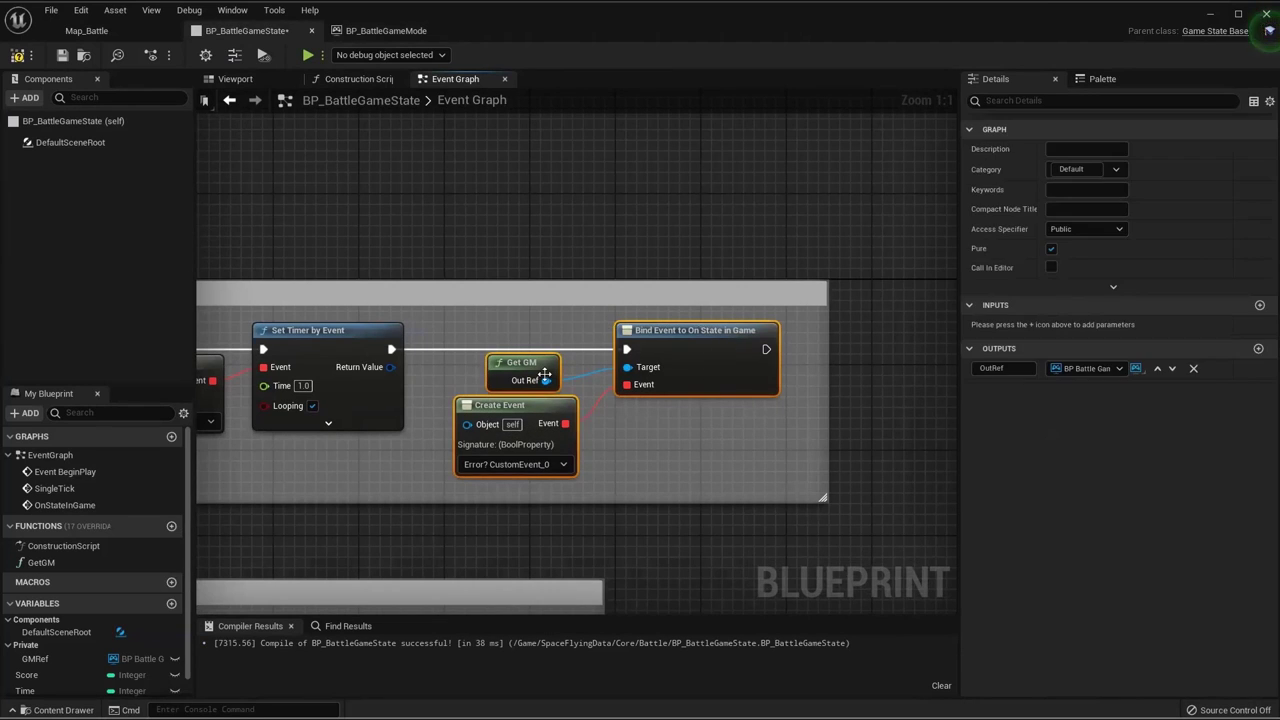
{"action": "left_click", "coordinate": [511, 332]}
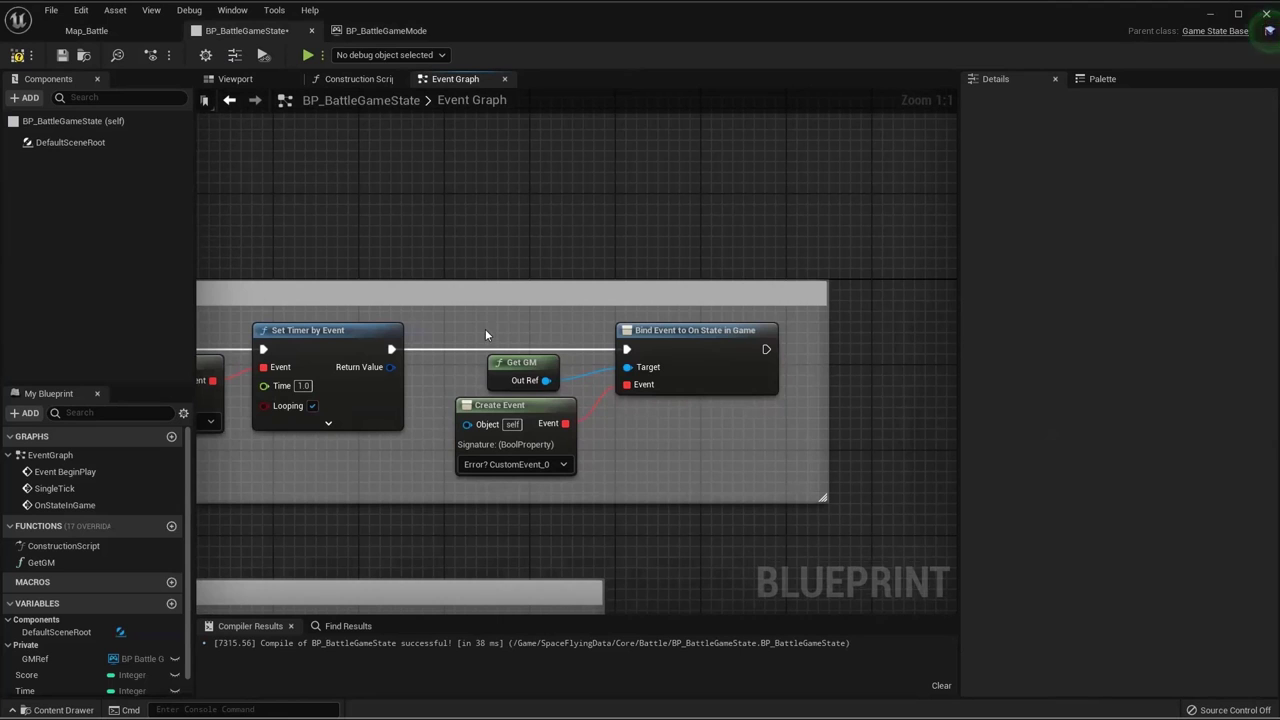
Set the second Create Event's function to OnStateInGame(bNewState).
{"action": "left_click_drag", "start_coordinate": [677, 424], "coordinate": [677, 424]}
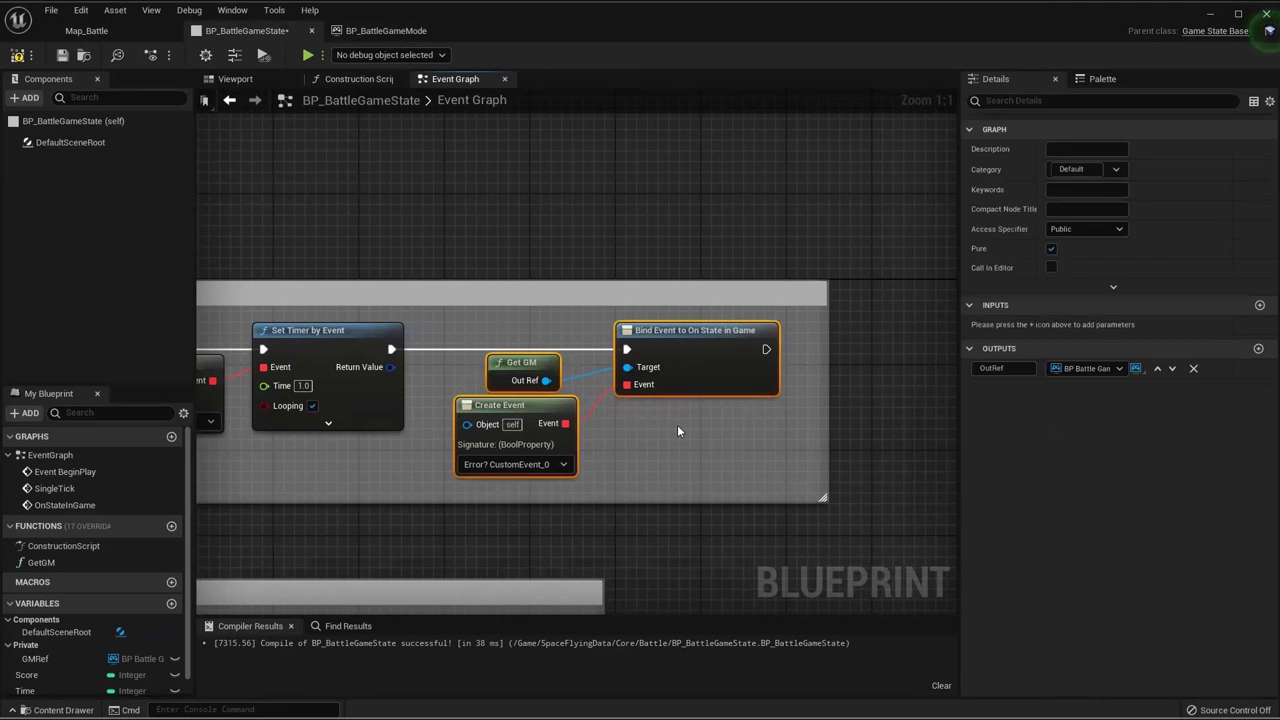
{"action": "right_click_drag", "start_coordinate": [672, 554], "coordinate": [461, 486]}
{"action": "left_click_drag", "start_coordinate": [394, 401], "coordinate": [403, 443]}
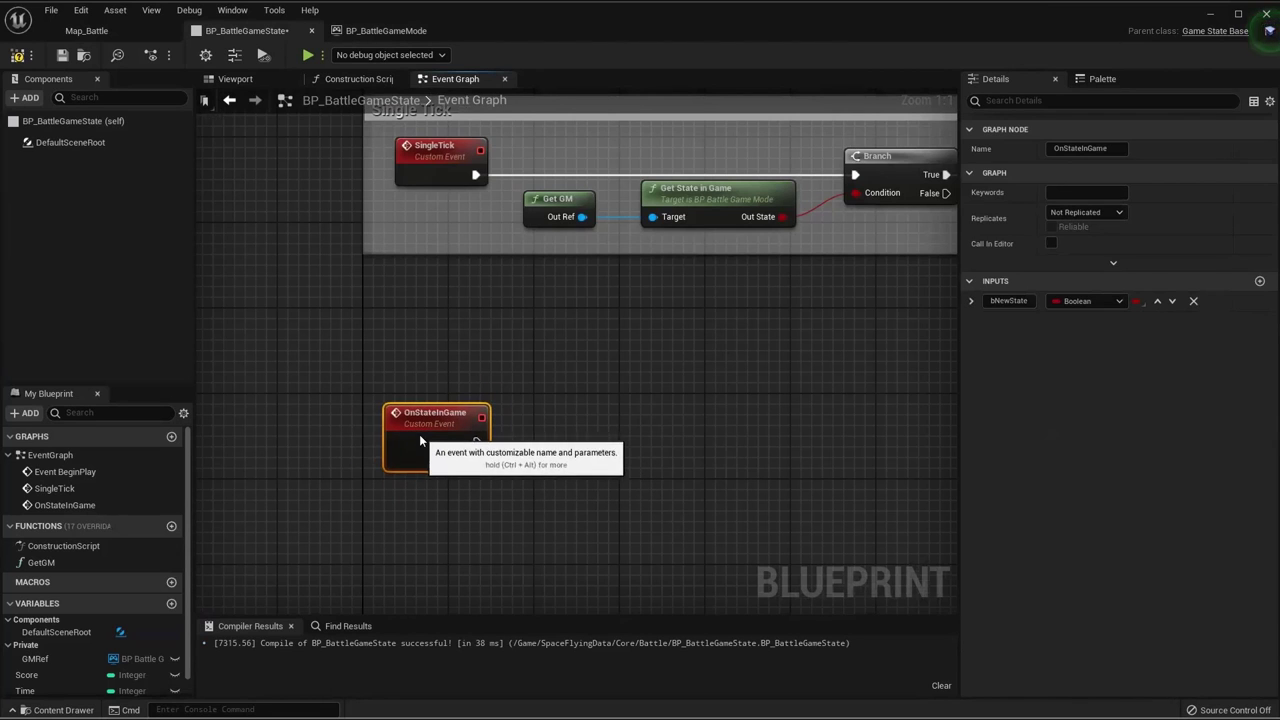
{"action": "double_click", "coordinate": [419, 434]}
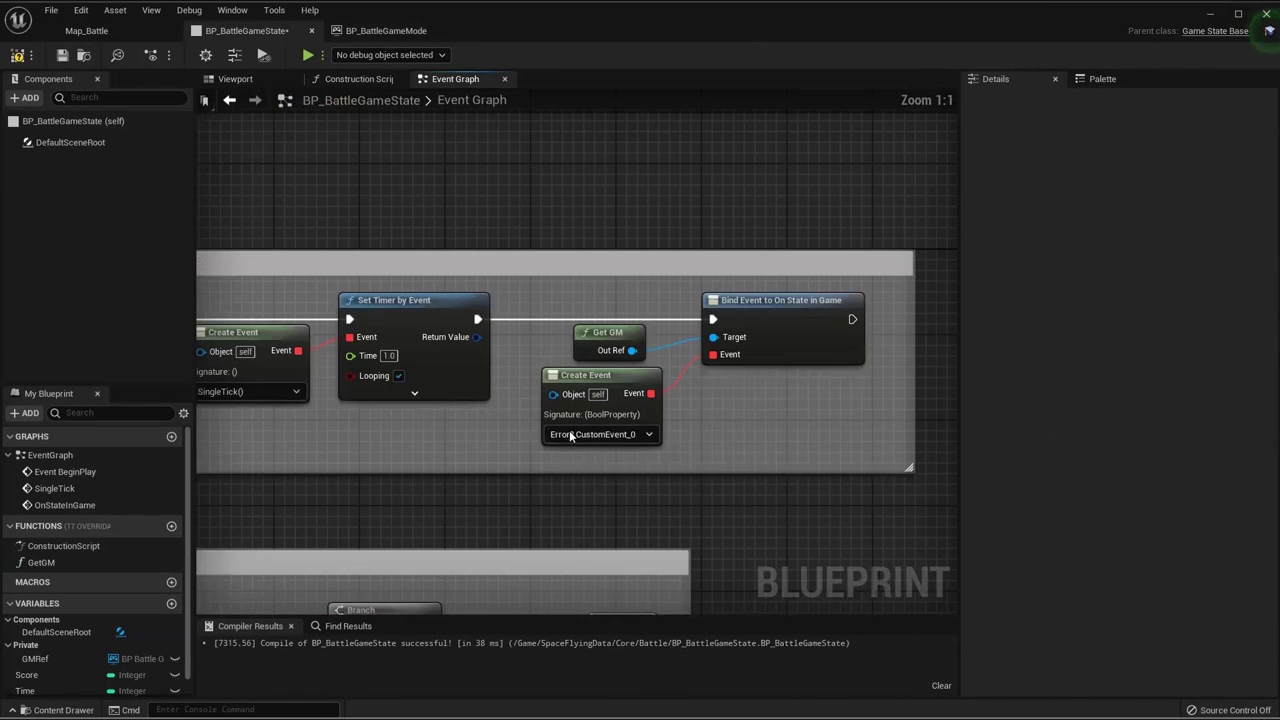
{"action": "left_click", "coordinate": [569, 434]}
{"action": "scroll", "coordinate": [650, 530], "scroll_direction": "down", "scroll_amount": 3}
{"action": "scroll", "coordinate": [630, 520], "scroll_direction": "up", "scroll_amount": 2}
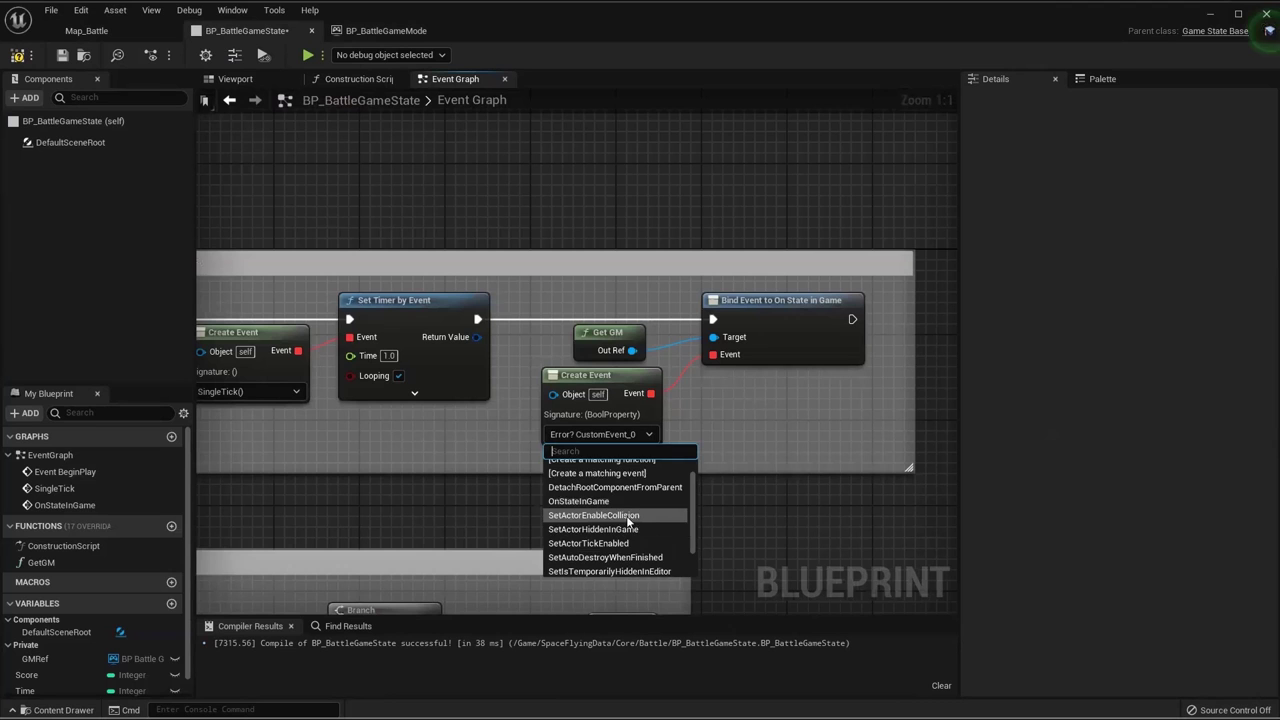
{"action": "left_click", "coordinate": [600, 501]}
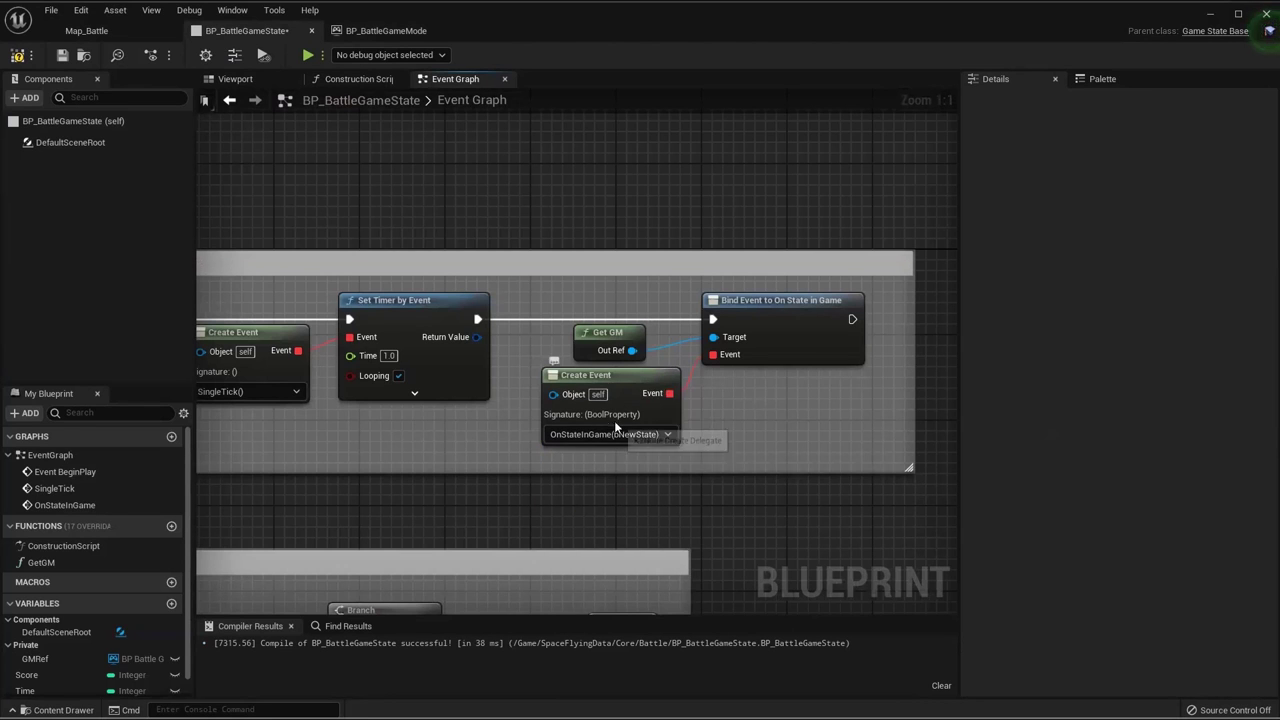
{"action": "right_click_drag", "start_coordinate": [614, 420], "coordinate": [564, 418]}
{"action": "left_click_drag", "start_coordinate": [501, 300], "coordinate": [708, 411]}
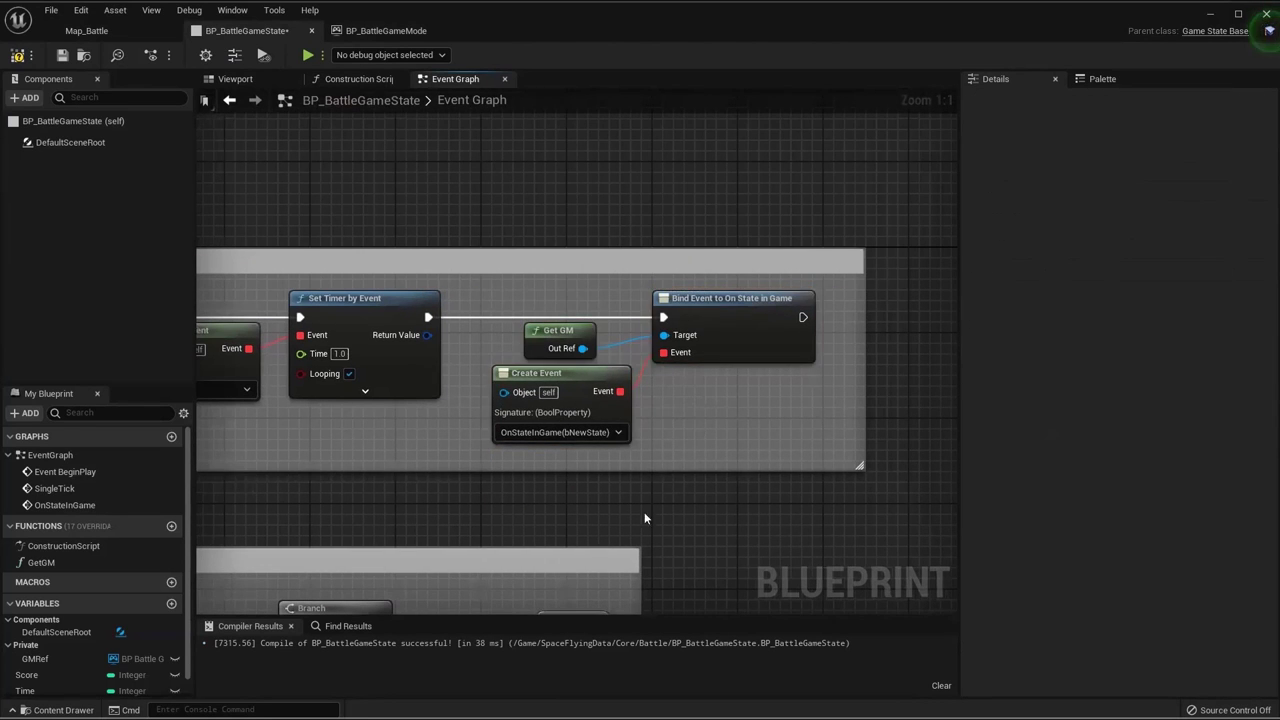
{"action": "double_click", "coordinate": [628, 438]}
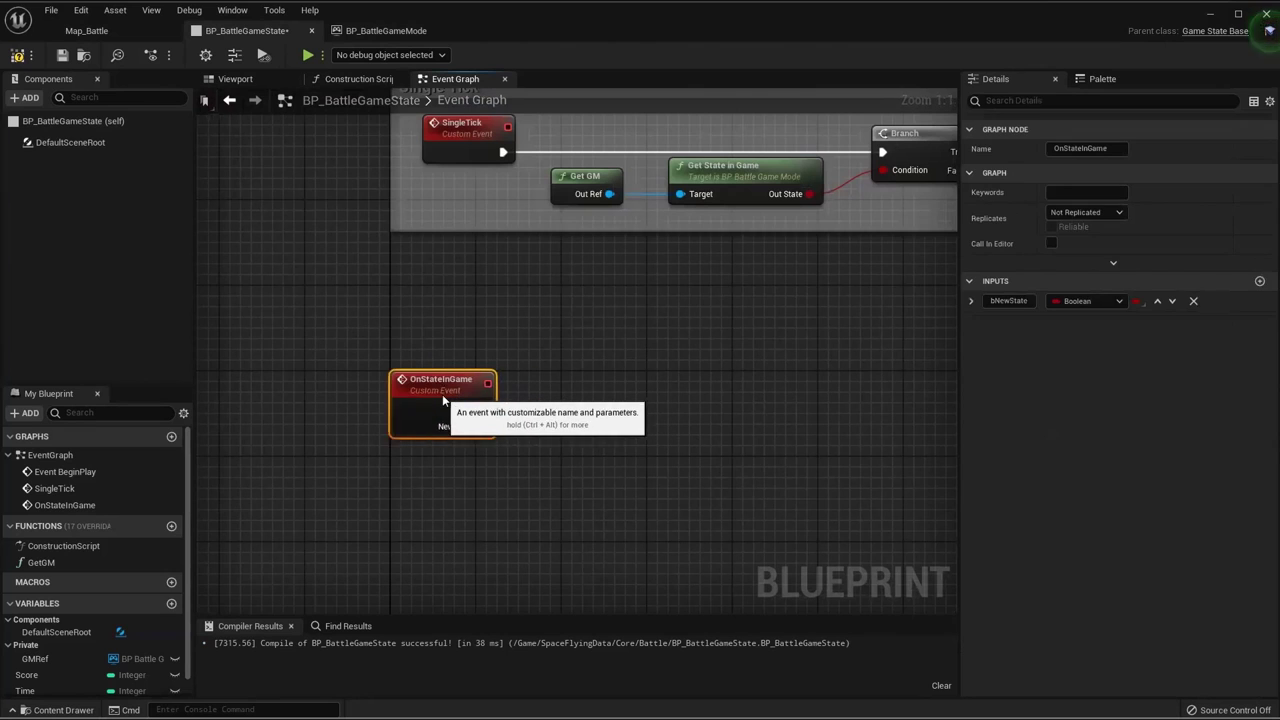
Add a Branch after OnStateInGame with New State feeding its condition.
{"action": "right_click_drag", "start_coordinate": [413, 415], "coordinate": [377, 453]}
{"action": "left_click_drag", "start_coordinate": [377, 453], "coordinate": [386, 366]}
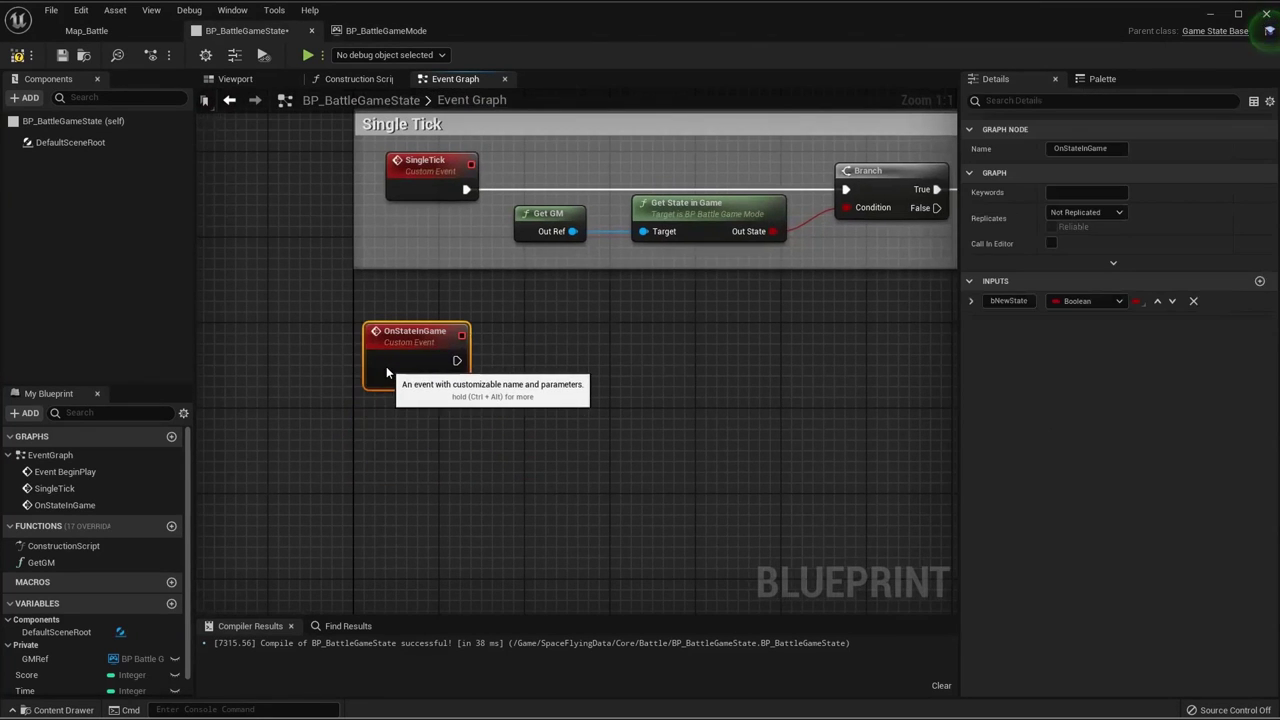
{"action": "left_click", "coordinate": [538, 428]}
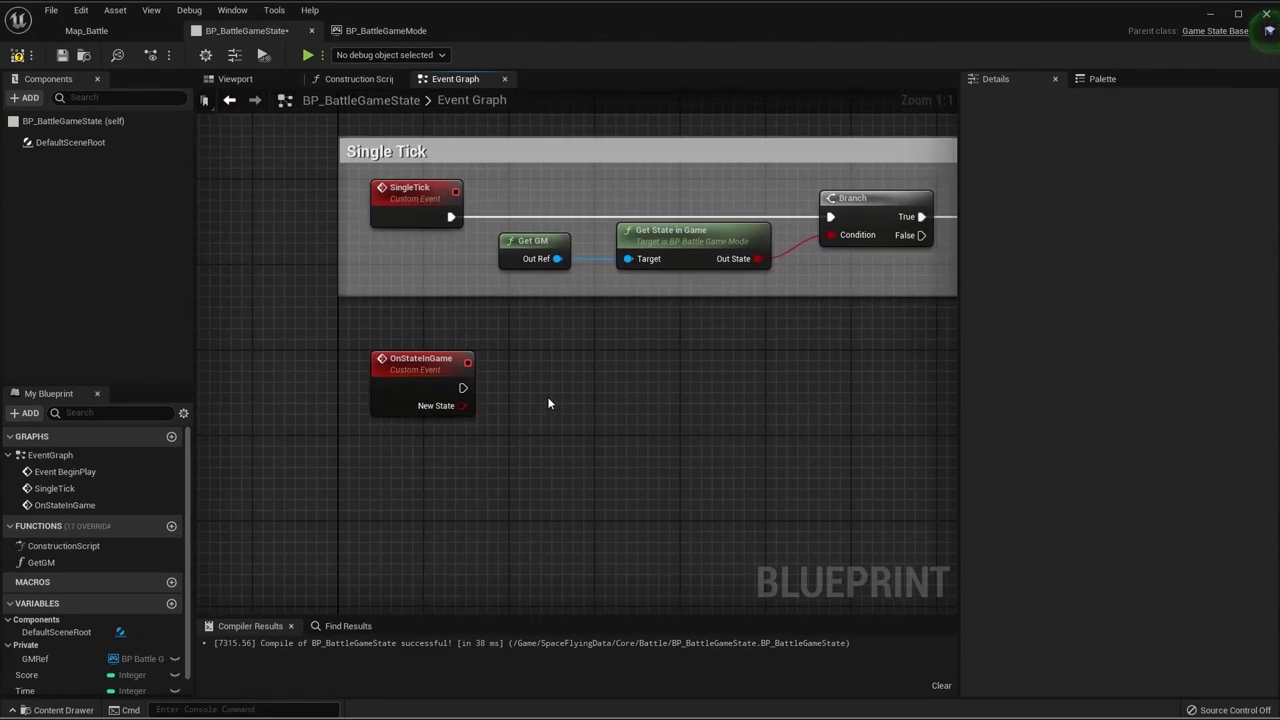
{"action": "left_click", "coordinate": [547, 397]}
{"action": "mouse_move", "coordinate": [560, 442]}
{"action": "left_mouse_down"}
{"action": "mouse_move", "coordinate": [461, 400]}
{"action": "mouse_move", "coordinate": [560, 424]}
{"action": "mouse_move", "coordinate": [568, 378]}
{"action": "left_mouse_up"}
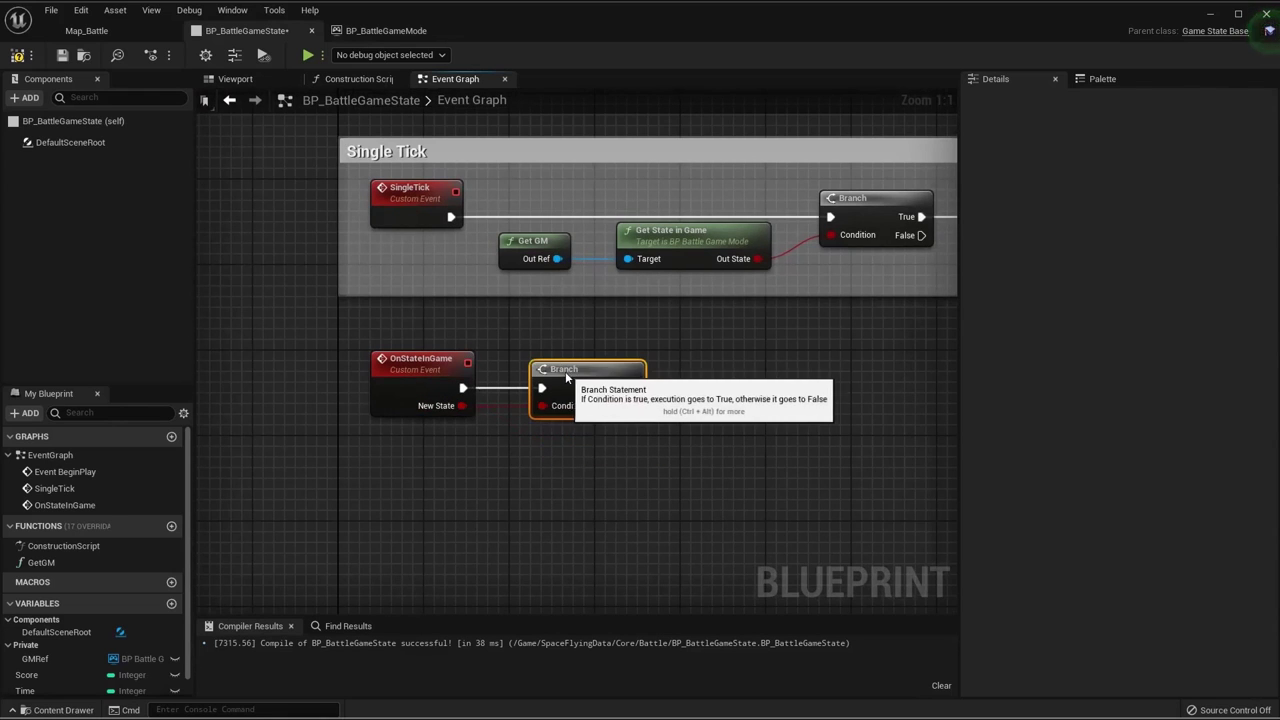
{"action": "mouse_move", "coordinate": [578, 476]}
{"action": "right_mouse_down"}
{"action": "mouse_move", "coordinate": [457, 491]}
{"action": "mouse_move", "coordinate": [415, 515]}
{"action": "mouse_move", "coordinate": [449, 515]}
{"action": "right_mouse_up"}
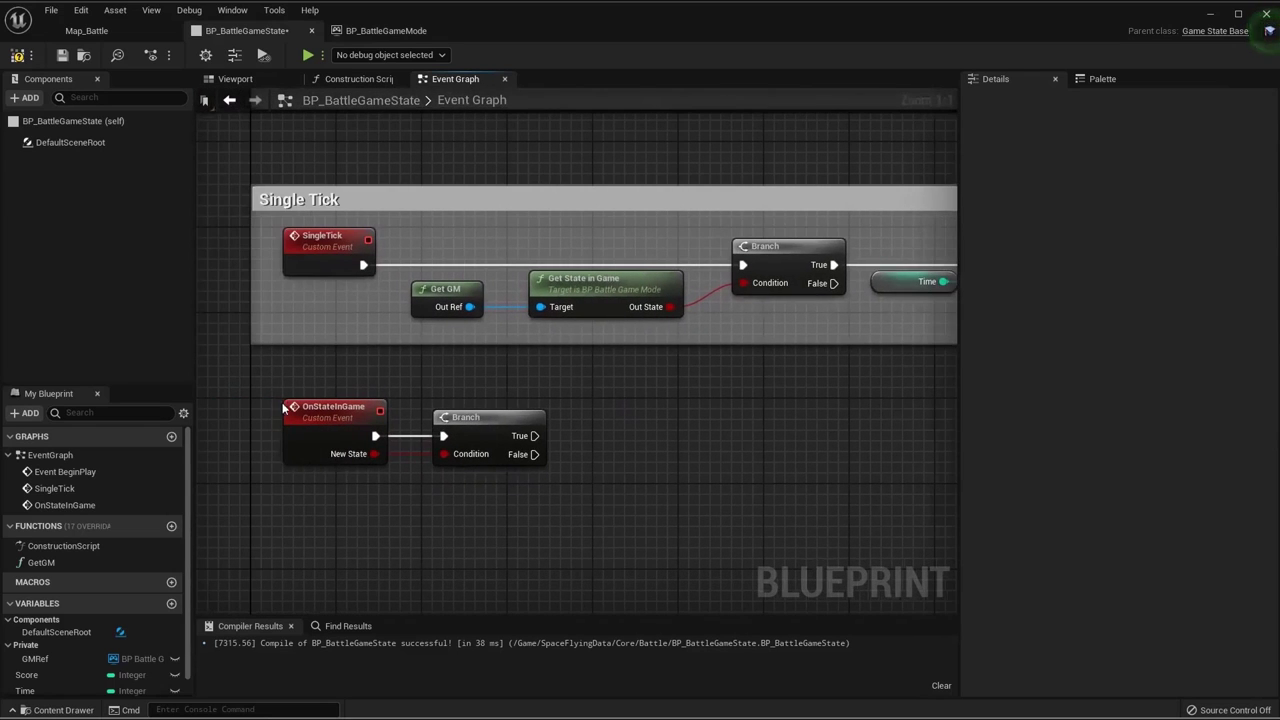
{"action": "left_click_drag", "start_coordinate": [403, 493], "coordinate": [403, 493]}
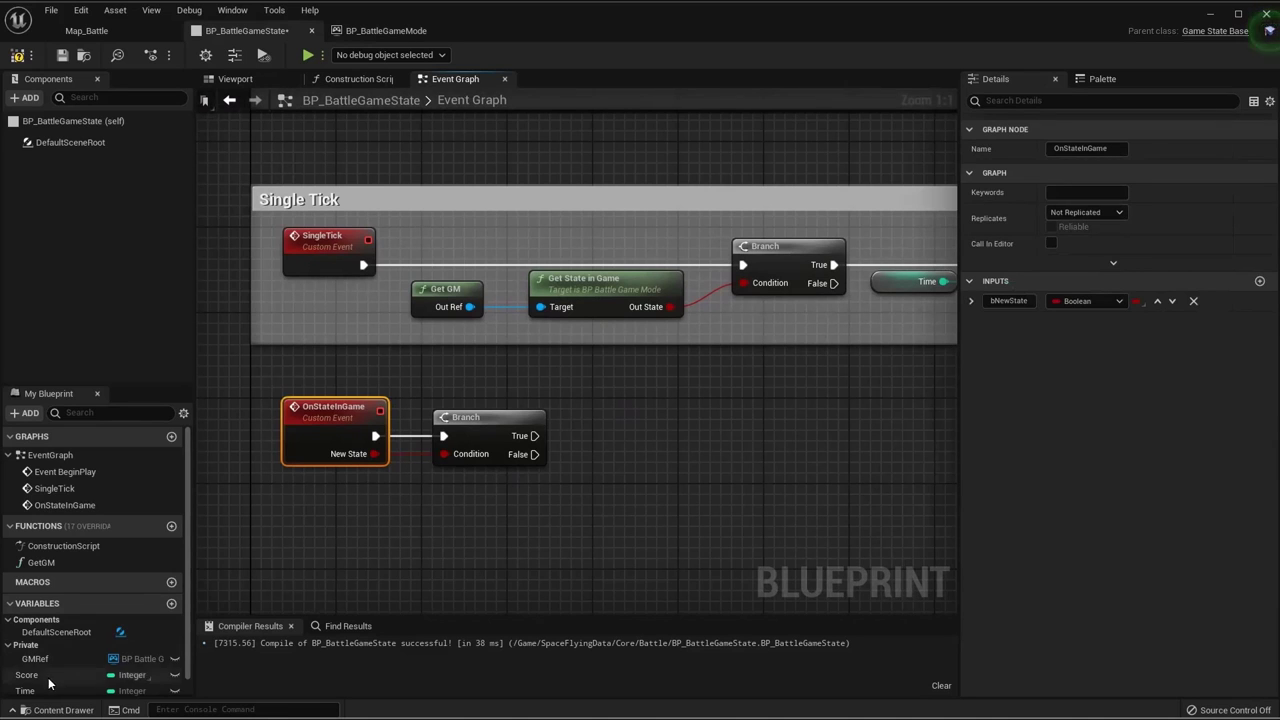
Add SET Score and SET Time on the Branch's True output, chained in sequence.
{"action": "left_click_drag", "start_coordinate": [27, 675], "coordinate": [620, 440], "text": "alt"}
{"action": "left_click_drag", "start_coordinate": [25, 691], "coordinate": [758, 480], "text": "alt"}
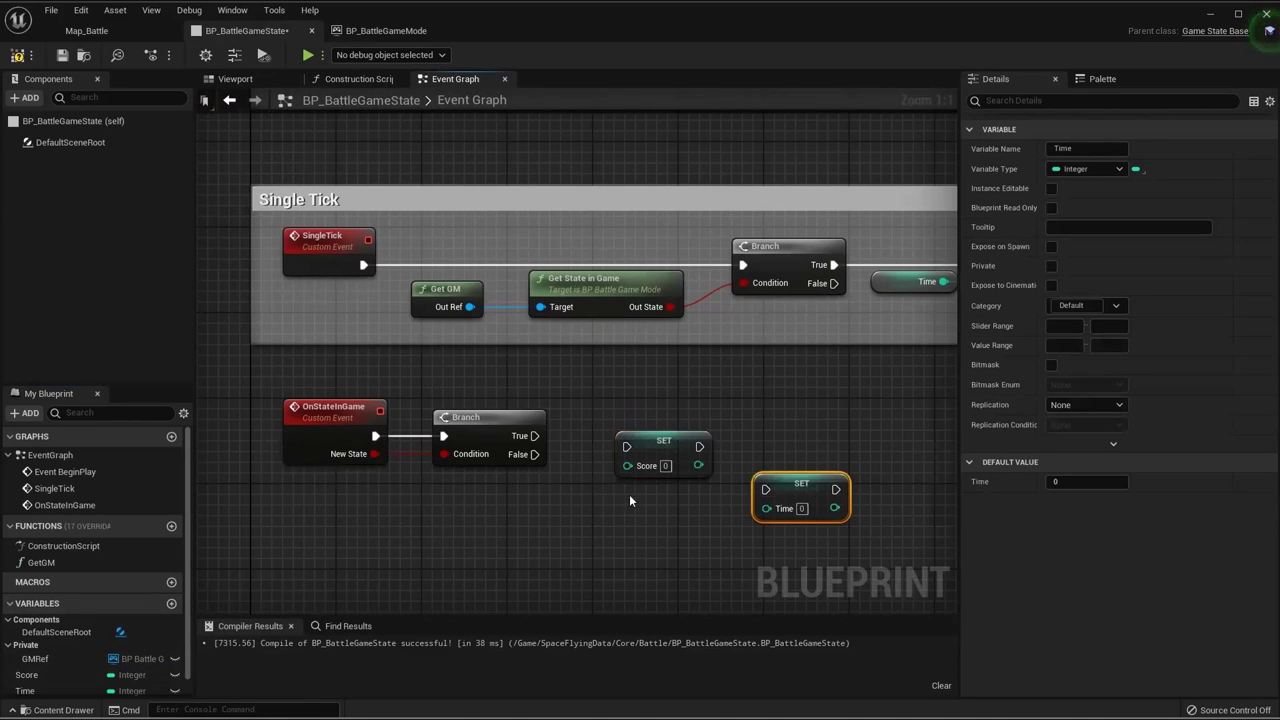
{"action": "left_click_drag", "start_coordinate": [626, 447], "coordinate": [535, 436]}
{"action": "left_click_drag", "start_coordinate": [625, 434], "coordinate": [604, 427]}
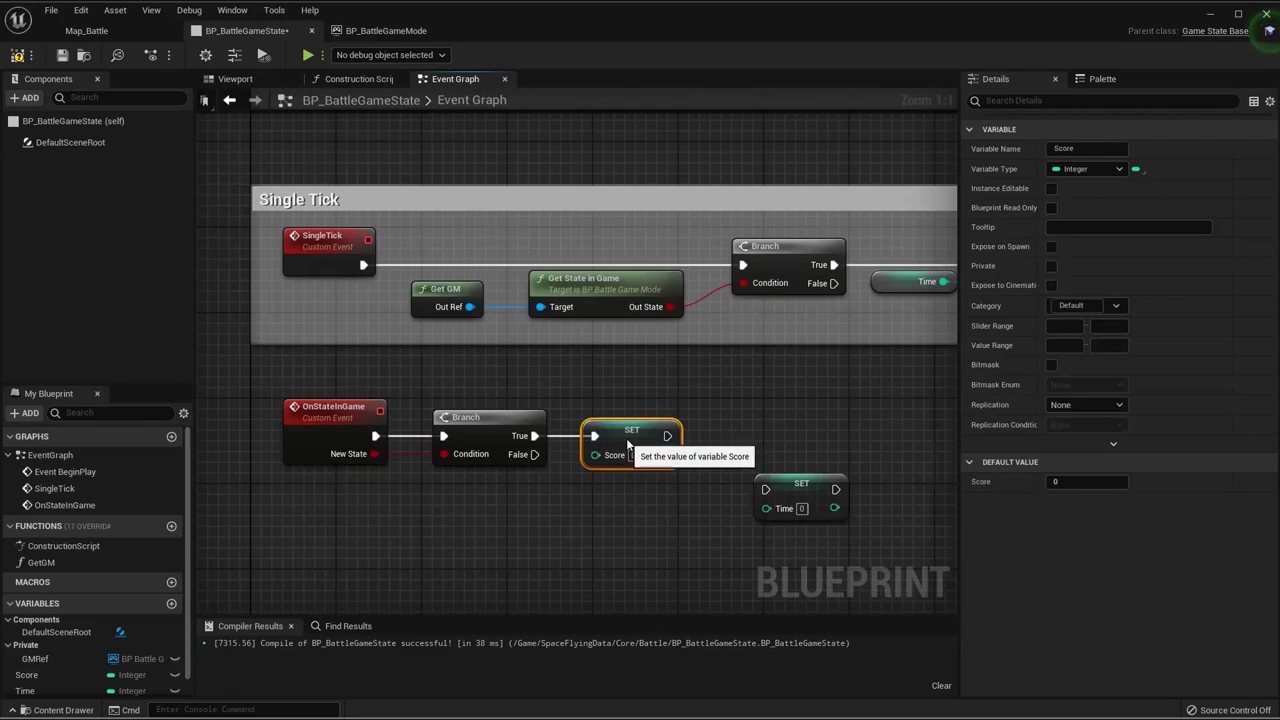
{"action": "left_click", "coordinate": [657, 520]}
{"action": "right_click_drag", "start_coordinate": [658, 520], "coordinate": [607, 527]}
{"action": "mouse_move", "coordinate": [617, 442]}
{"action": "left_mouse_down"}
{"action": "mouse_move", "coordinate": [720, 512]}
{"action": "mouse_move", "coordinate": [713, 437]}
{"action": "left_mouse_up"}
{"action": "left_click", "coordinate": [686, 520]}
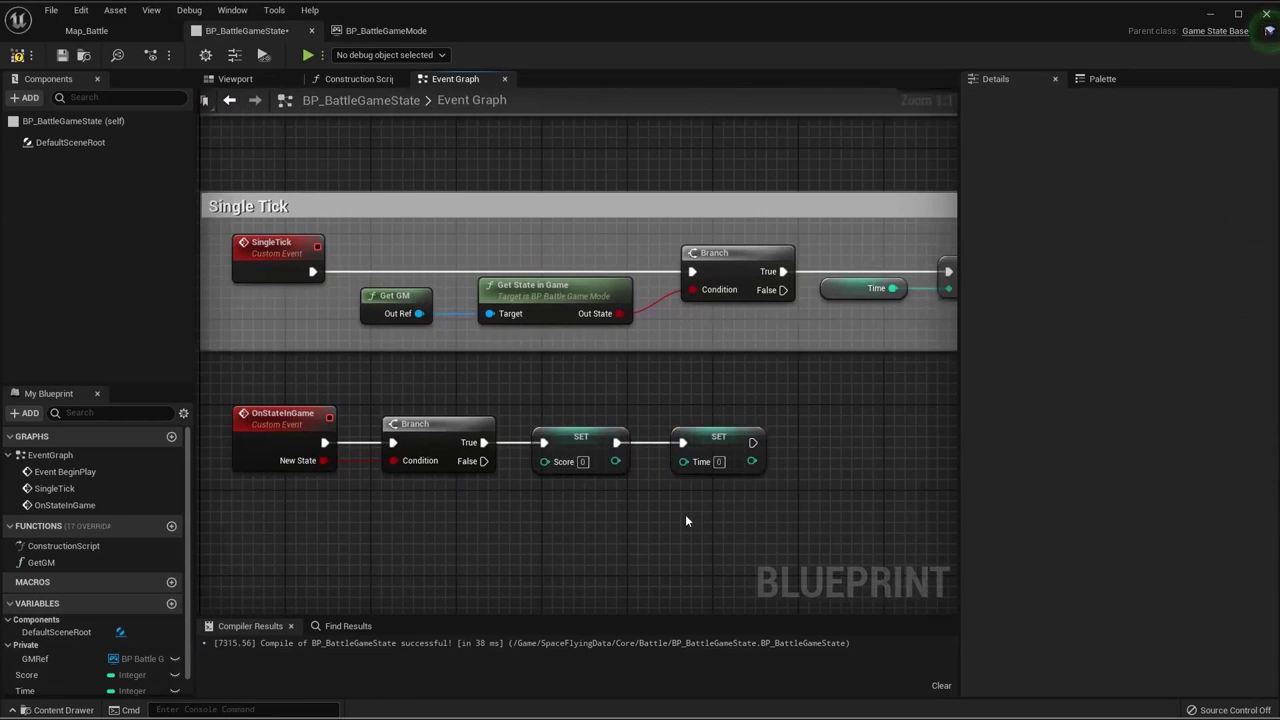
{"action": "left_click_drag", "start_coordinate": [652, 544], "coordinate": [652, 544]}
{"action": "left_click", "coordinate": [759, 564]}
Wrap the four chain nodes in a comment titled 'OnStateInGame'.
{"action": "left_click_drag", "start_coordinate": [759, 564], "coordinate": [263, 382]}
{"action": "mouse_move", "coordinate": [263, 382]}
{"action": "right_mouse_down"}
{"action": "mouse_move", "coordinate": [411, 345]}
{"action": "mouse_move", "coordinate": [347, 371]}
{"action": "right_mouse_up"}
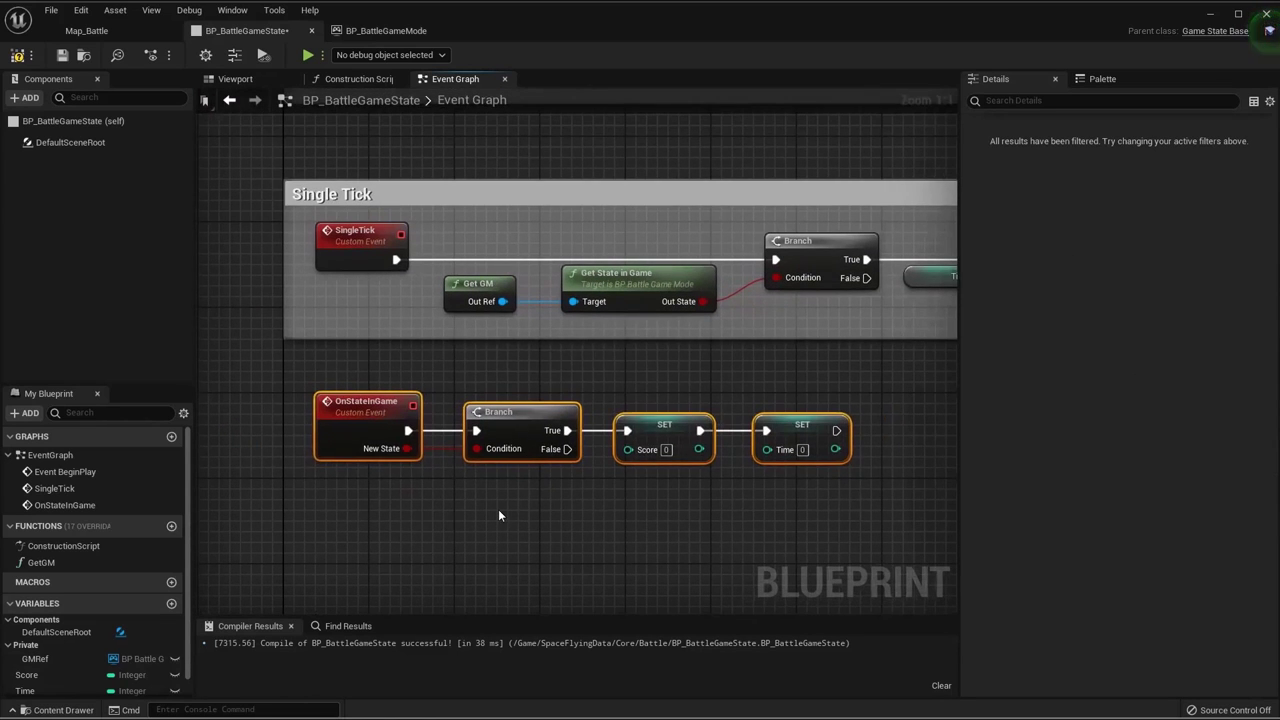
{"action": "key", "text": "c"}
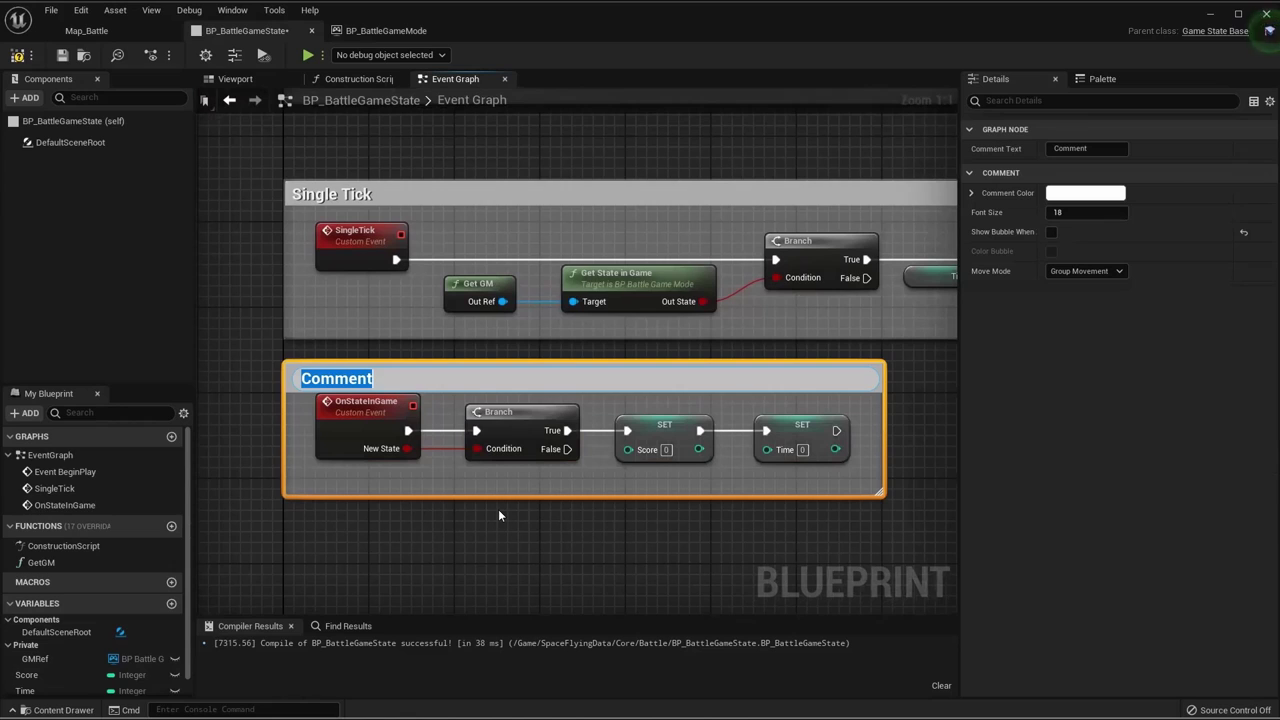
{"action": "type", "text": "OnStateInGame"}
{"action": "left_click", "coordinate": [788, 547]}
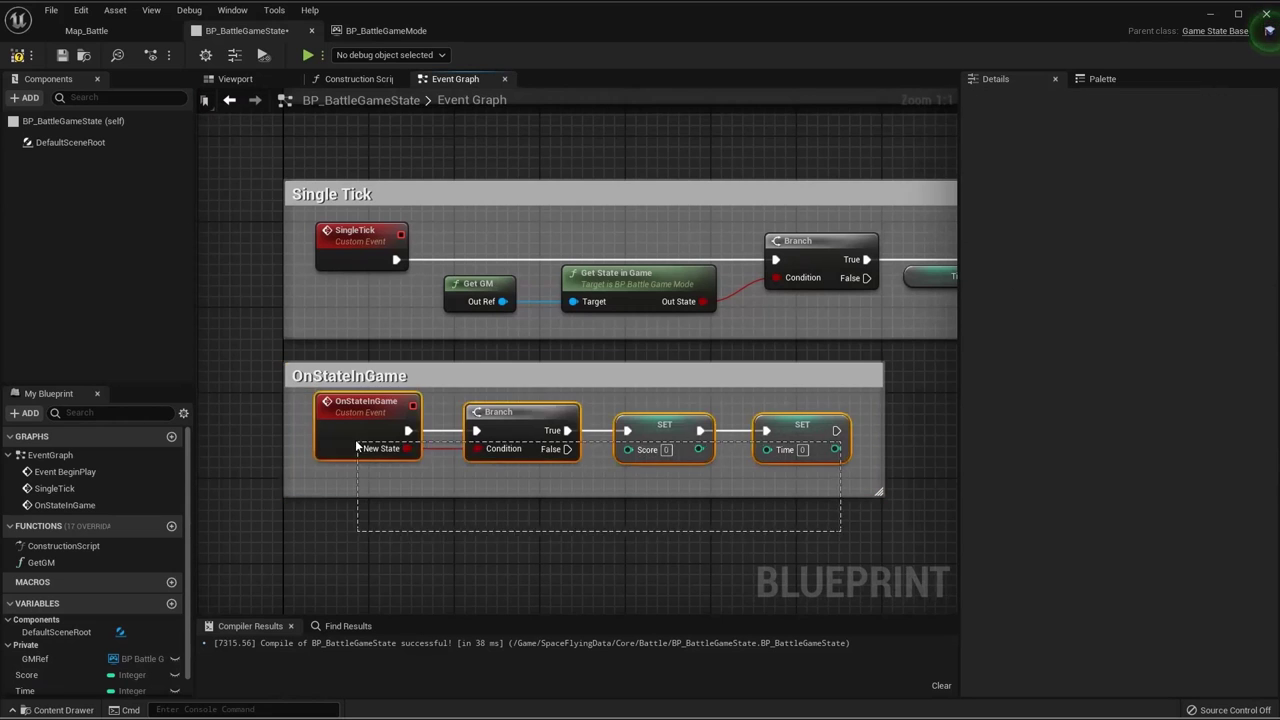
{"action": "left_click_drag", "start_coordinate": [402, 380], "coordinate": [402, 413]}
{"action": "left_click", "coordinate": [716, 593]}
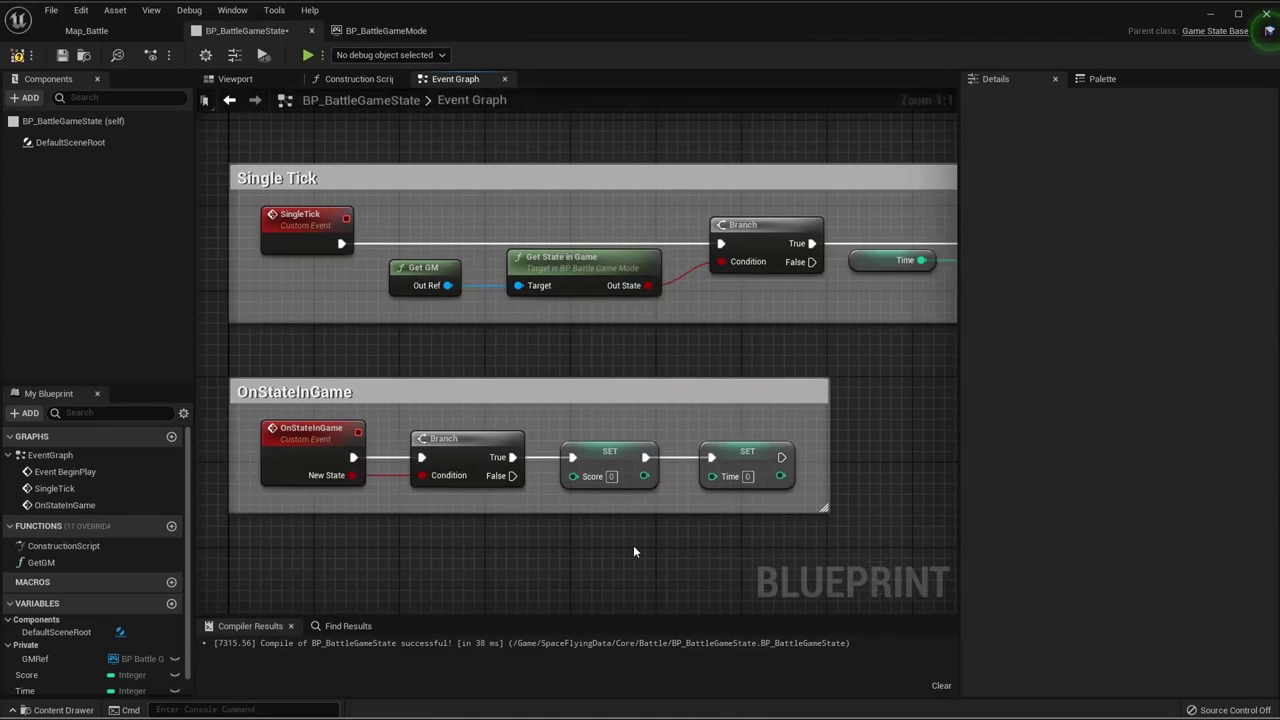
{"action": "right_click_drag", "start_coordinate": [688, 567], "coordinate": [688, 541]}
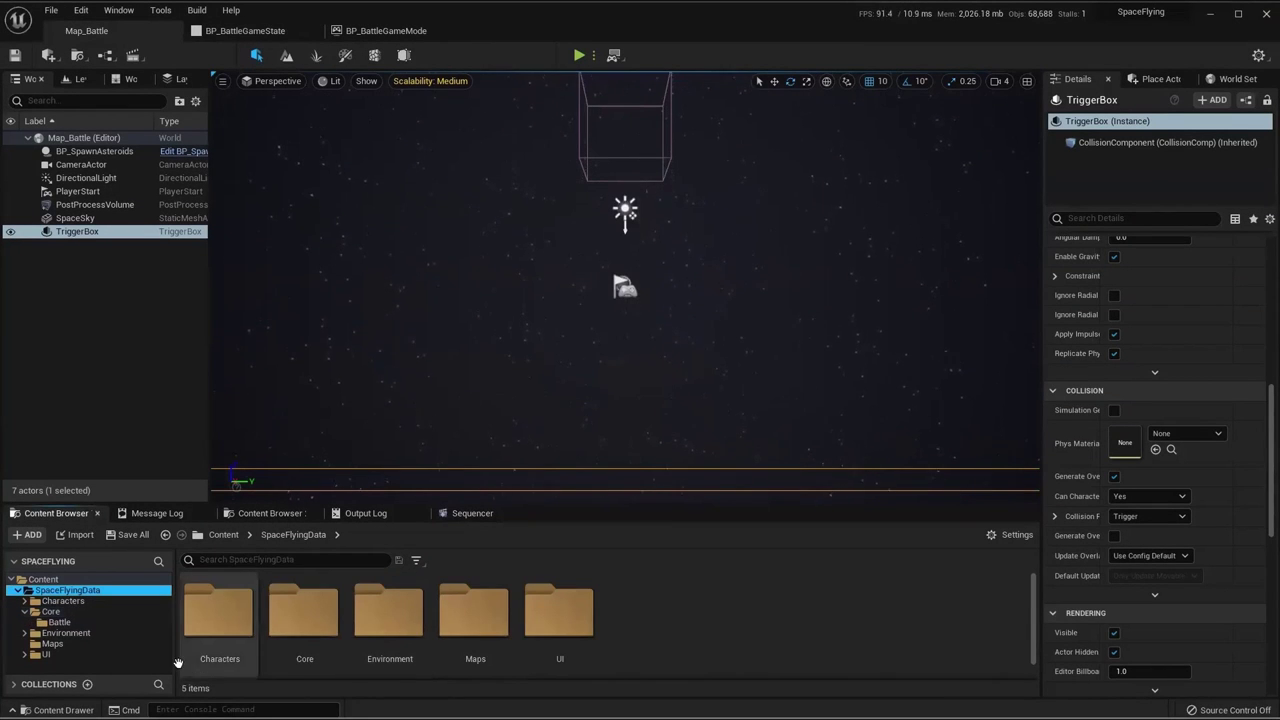
Open BP_Asteroid's Event Graph and move DestroyActor out of the Damage chain.
{"action": "double_click", "coordinate": [190, 650]}
{"action": "double_click", "coordinate": [226, 633]}
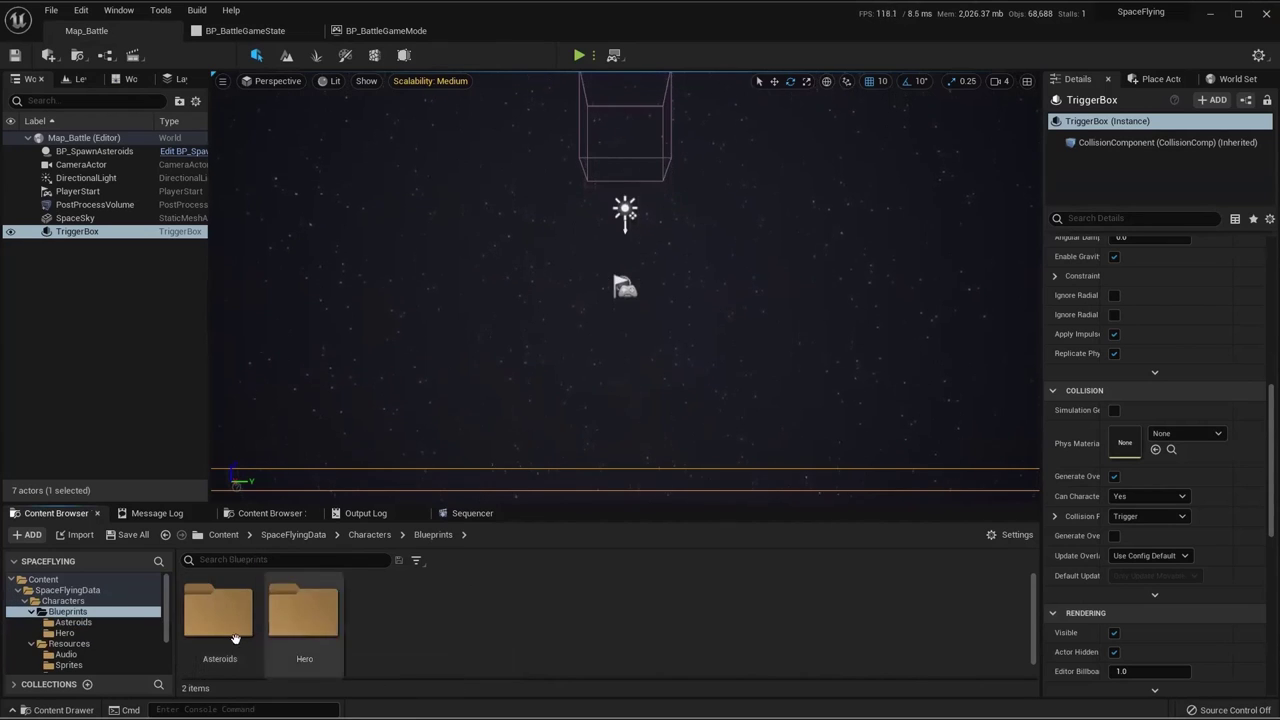
{"action": "double_click", "coordinate": [222, 620]}
{"action": "double_click", "coordinate": [212, 622]}
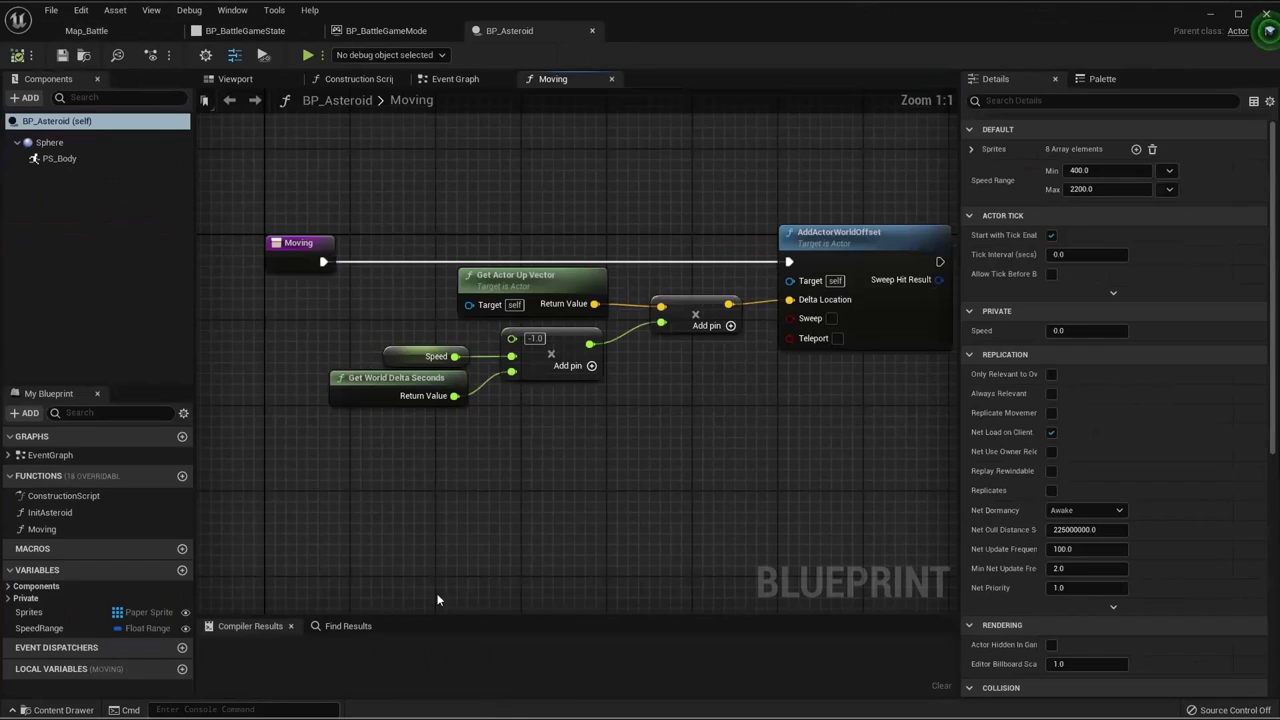
{"action": "left_click", "coordinate": [609, 80]}
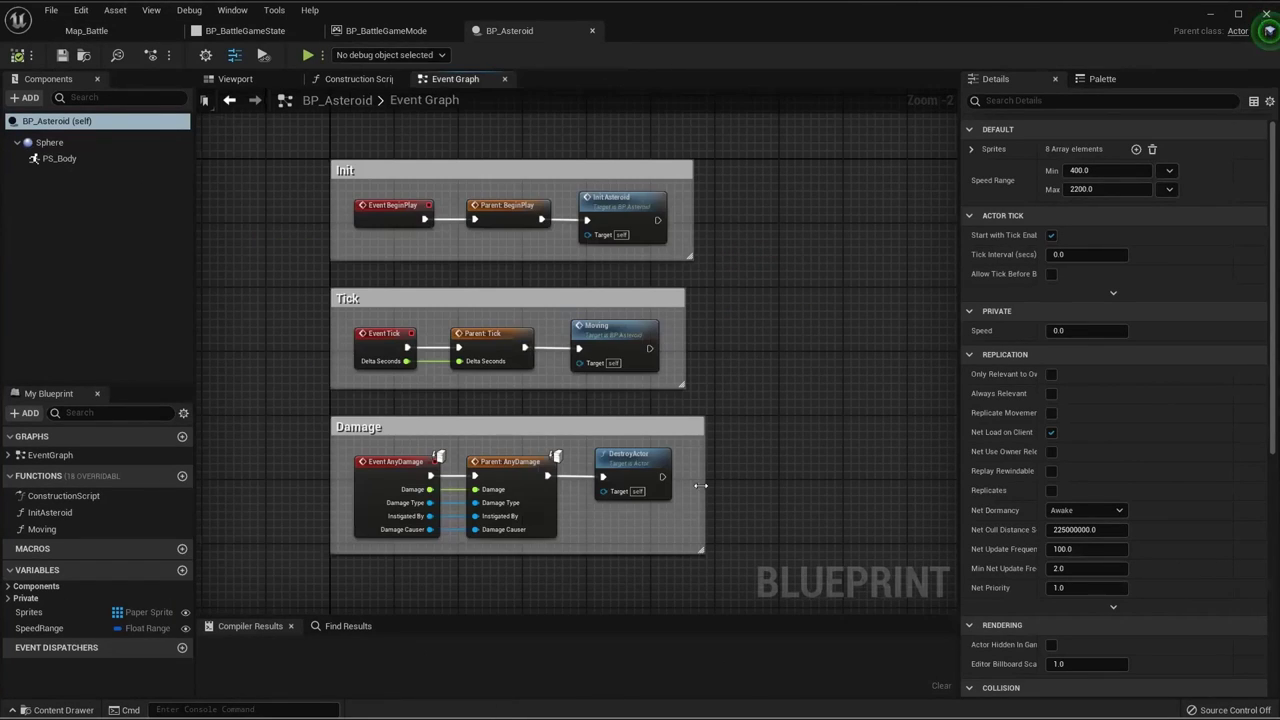
{"action": "scroll", "coordinate": [700, 486], "scroll_direction": "up", "scroll_amount": 2}
{"action": "right_click_drag", "start_coordinate": [716, 564], "coordinate": [716, 404]}
{"action": "left_click_drag", "start_coordinate": [530, 265], "coordinate": [935, 455]}
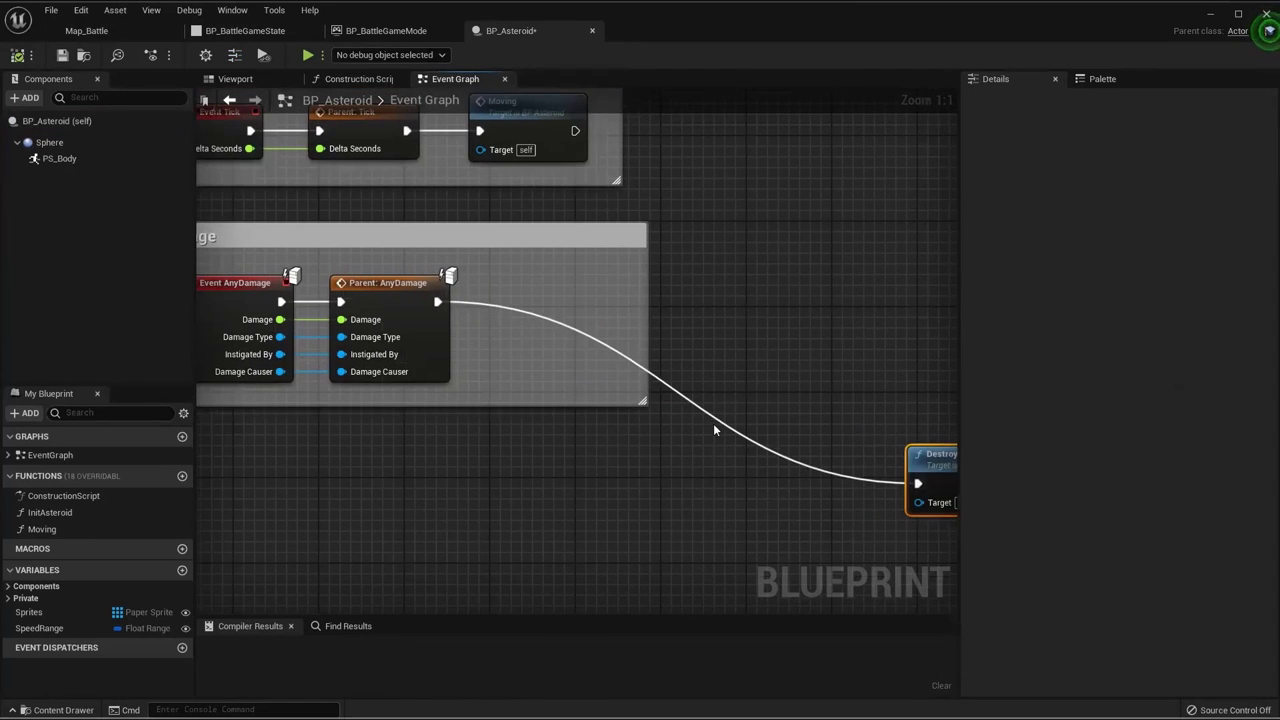
Add Get Game State and a Cast To BP_BattleGameState driven by AnyDamage's execution.
{"action": "right_click_drag", "start_coordinate": [497, 327], "coordinate": [367, 362]}
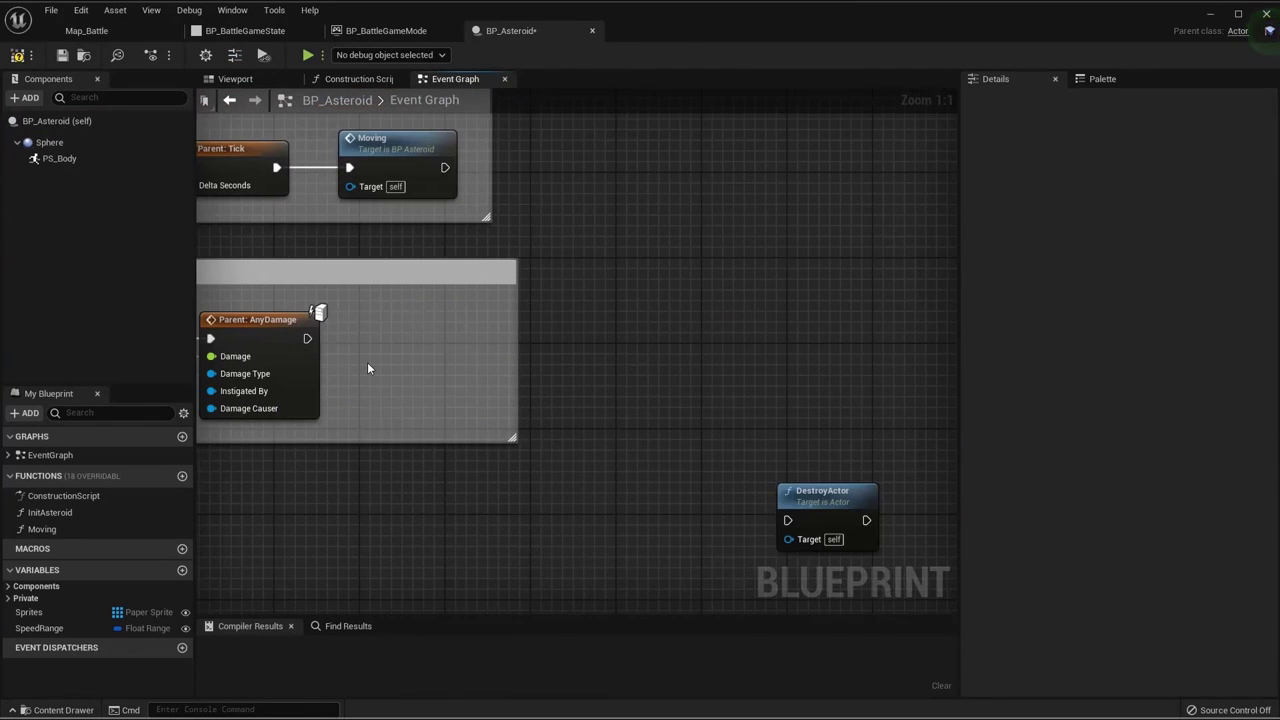
{"action": "right_click", "coordinate": [367, 362]}
{"action": "type", "text": "get game s"}
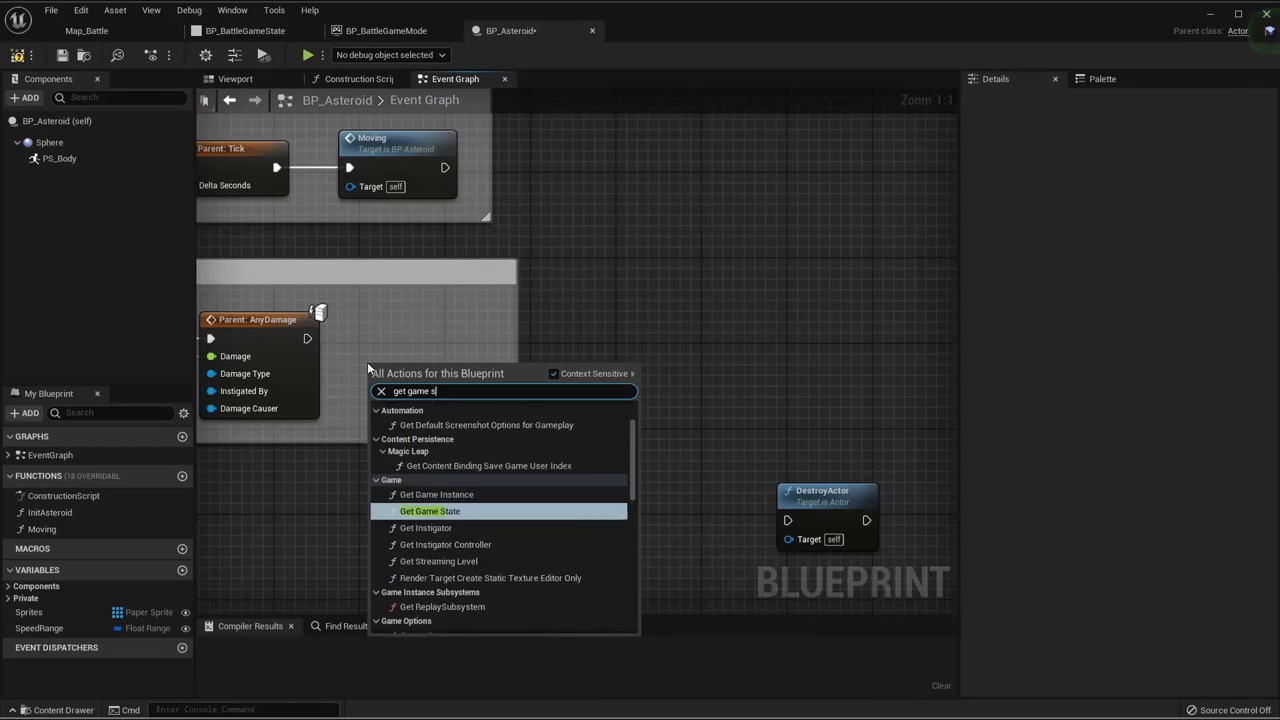
{"action": "type", "text": "tate"}
{"action": "left_click", "coordinate": [420, 421]}
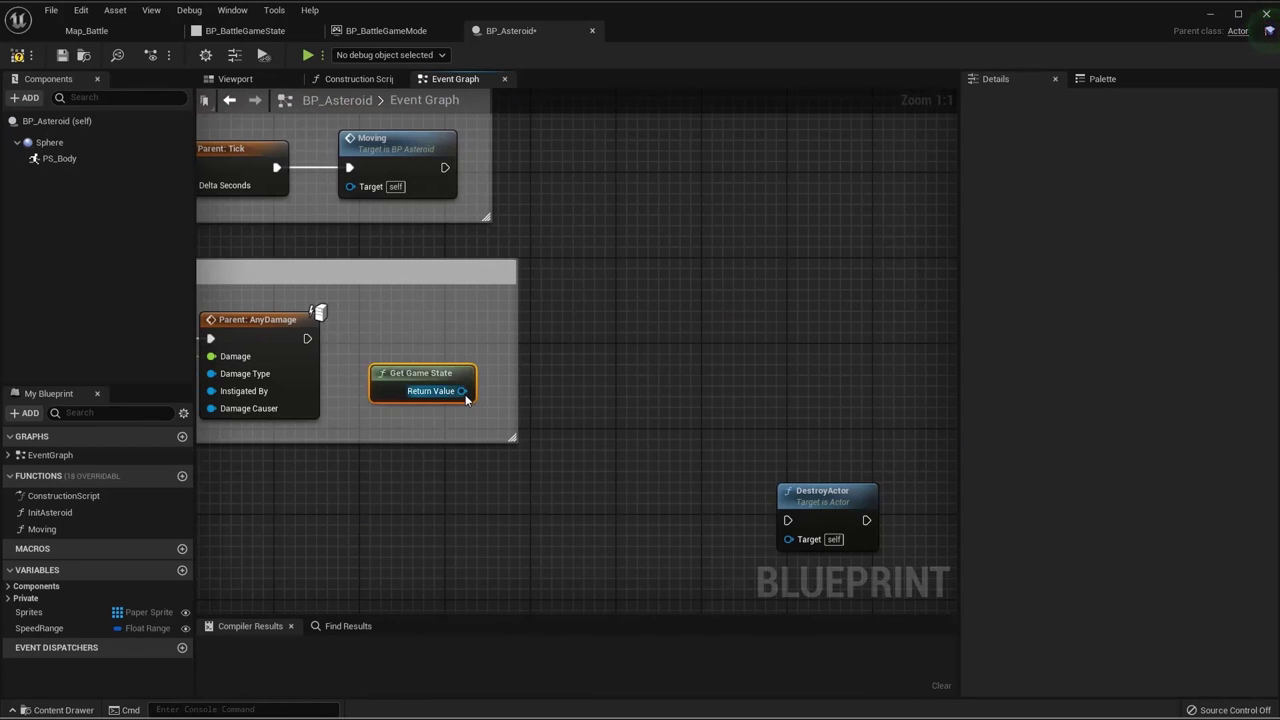
{"action": "left_click_drag", "start_coordinate": [462, 391], "coordinate": [610, 367]}
{"action": "type", "text": "cast game state"}
{"action": "left_click", "coordinate": [660, 466]}
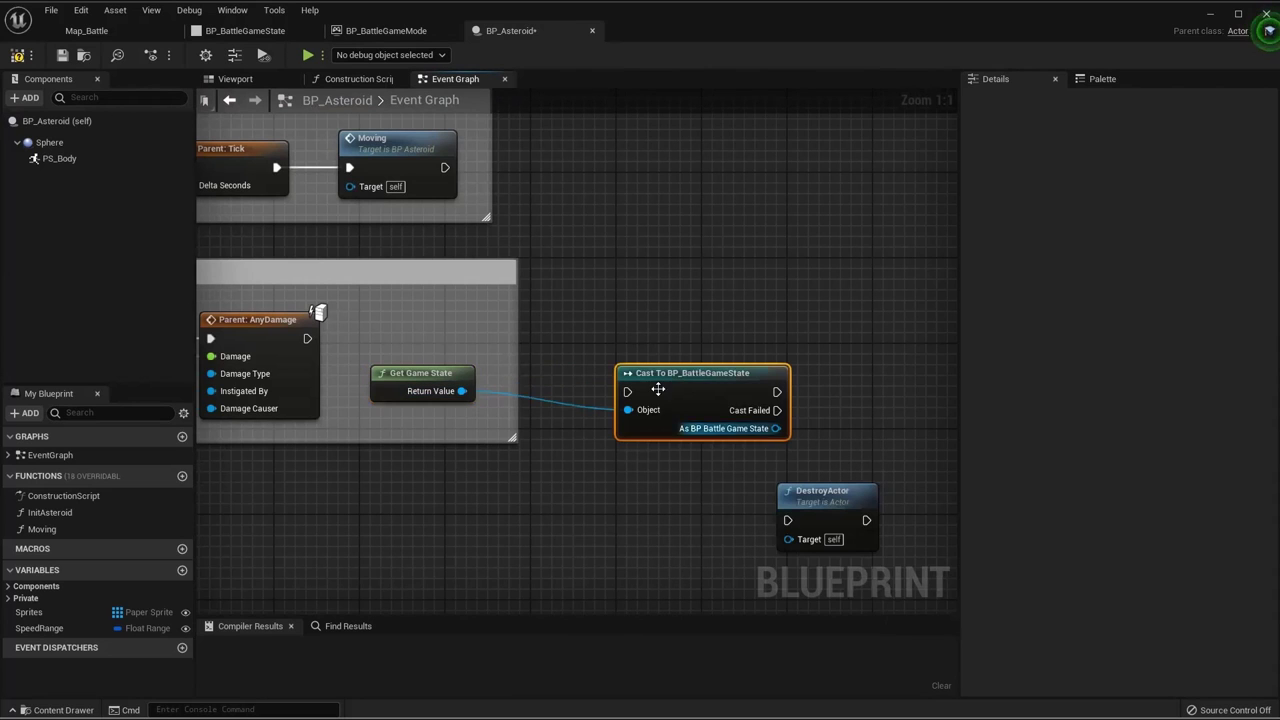
{"action": "mouse_move", "coordinate": [627, 391]}
{"action": "left_mouse_down"}
{"action": "mouse_move", "coordinate": [307, 339]}
{"action": "mouse_move", "coordinate": [524, 342]}
{"action": "left_mouse_up"}
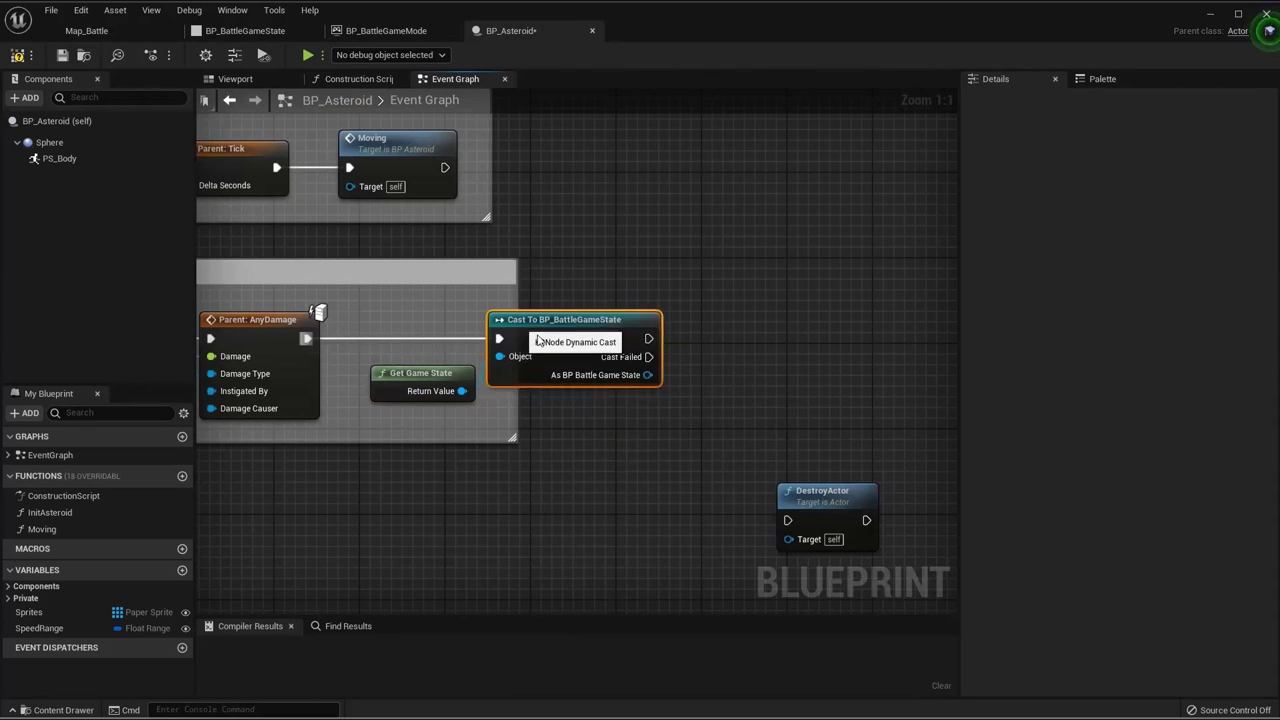
{"action": "left_click_drag", "start_coordinate": [421, 374], "coordinate": [410, 352]}
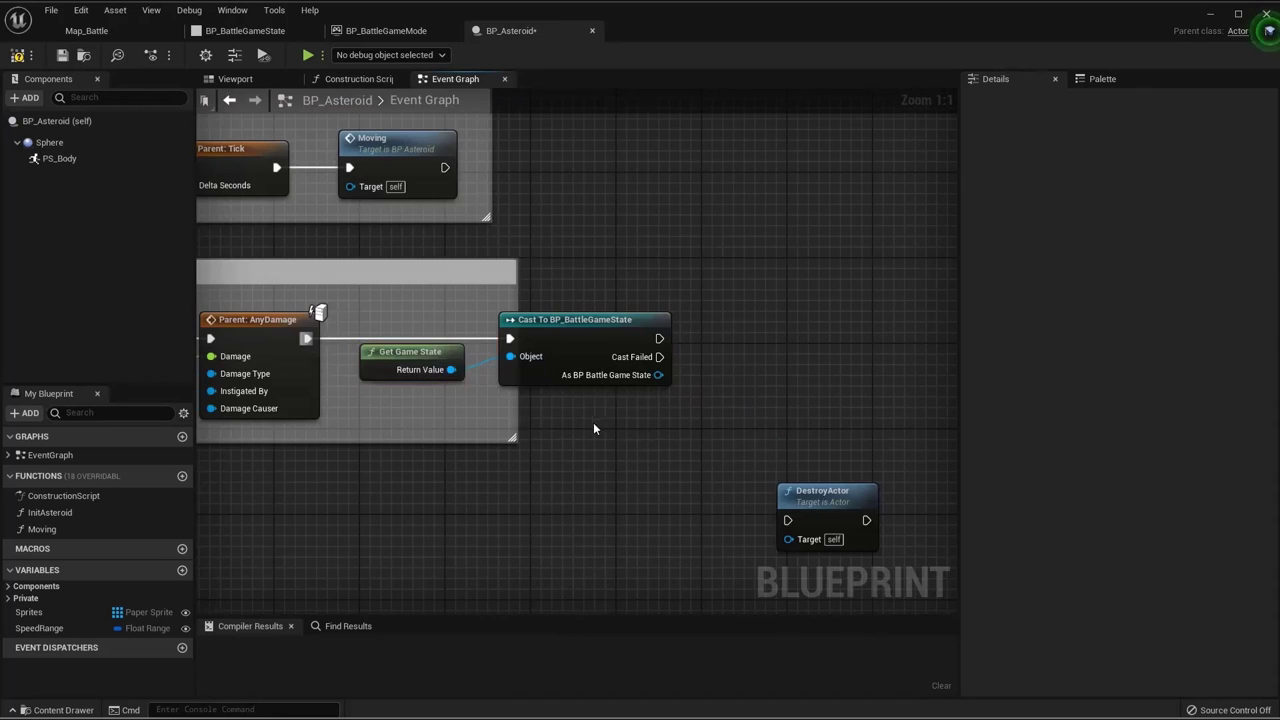
{"action": "right_click_drag", "start_coordinate": [657, 379], "coordinate": [577, 393]}
Get Score from the cast game state and increment it with Increment Int.
{"action": "left_click_drag", "start_coordinate": [578, 389], "coordinate": [635, 418]}
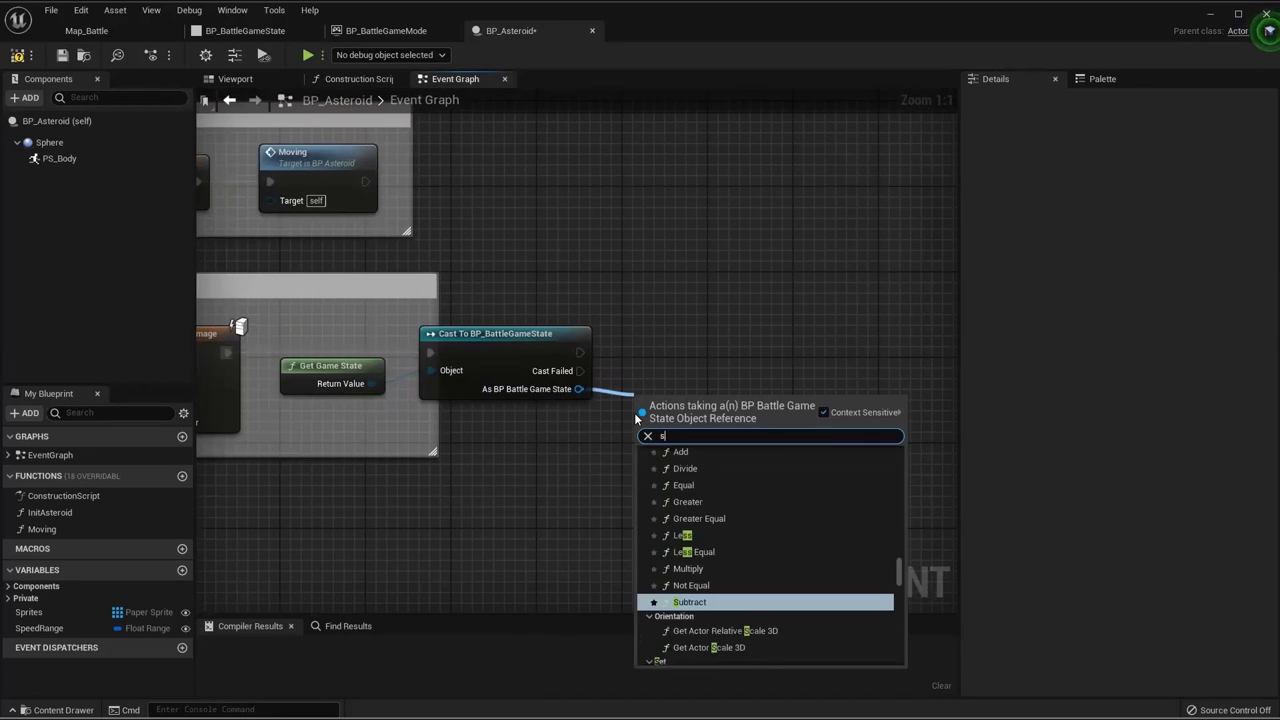
{"action": "type", "text": "score"}
{"action": "left_click", "coordinate": [709, 478]}
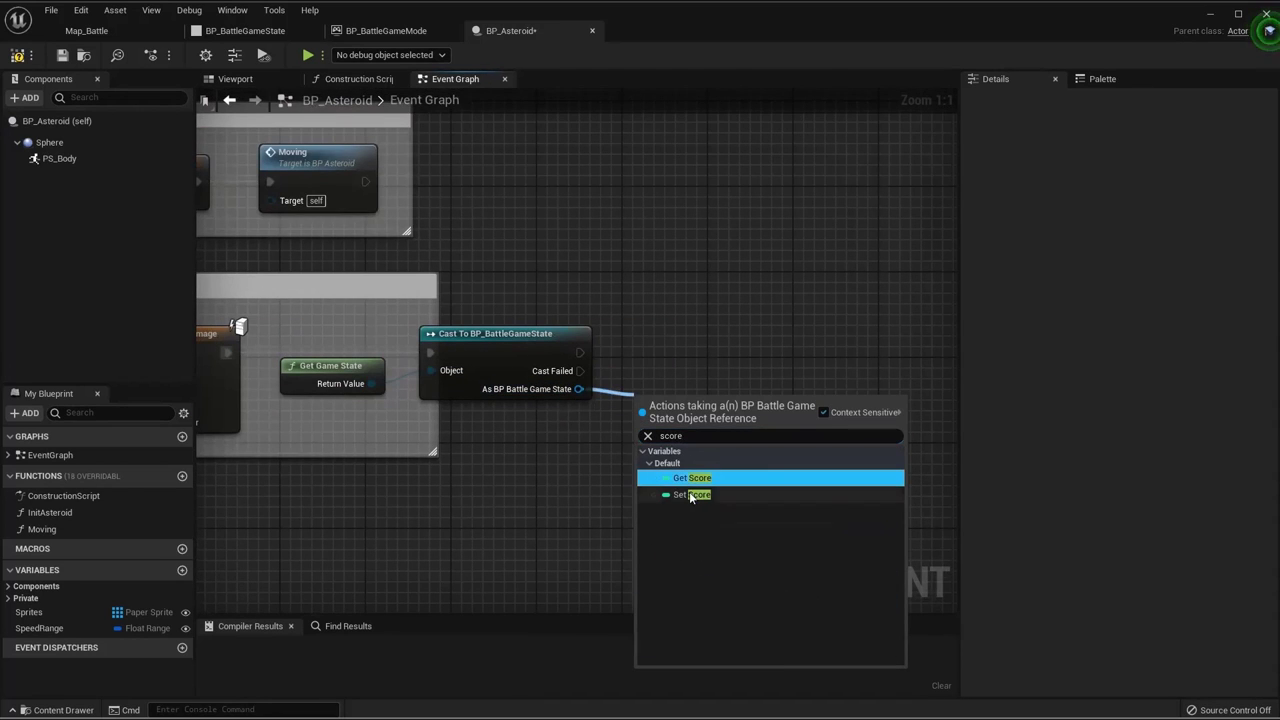
{"action": "left_click", "coordinate": [690, 480]}
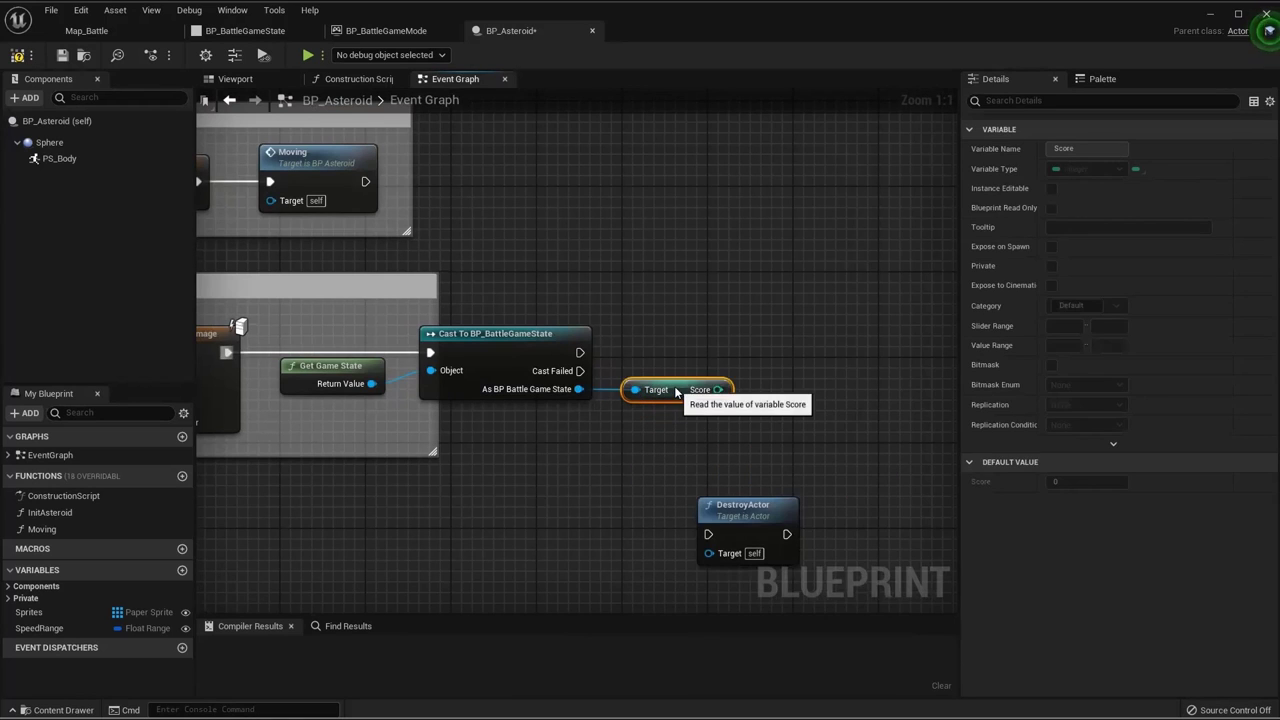
{"action": "left_click_drag", "start_coordinate": [718, 389], "coordinate": [779, 397]}
{"action": "type", "text": "inc"}
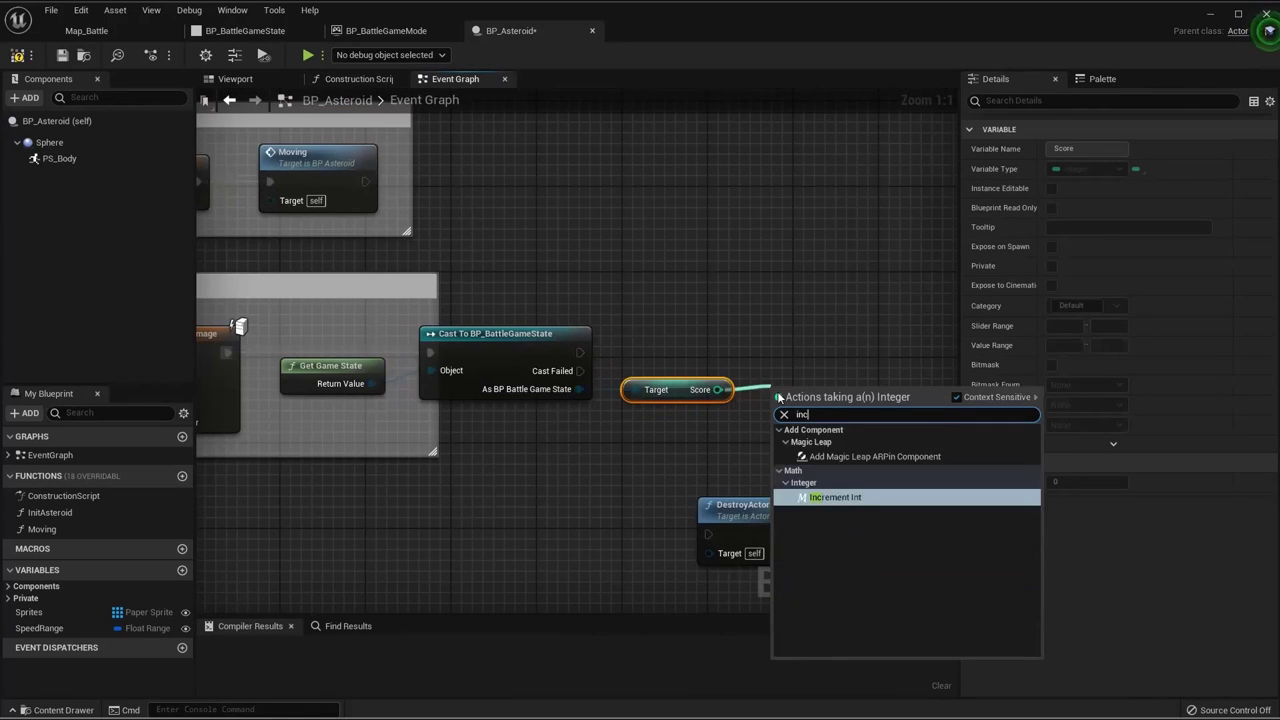
{"action": "type", "text": "re"}
{"action": "left_click", "coordinate": [818, 457]}
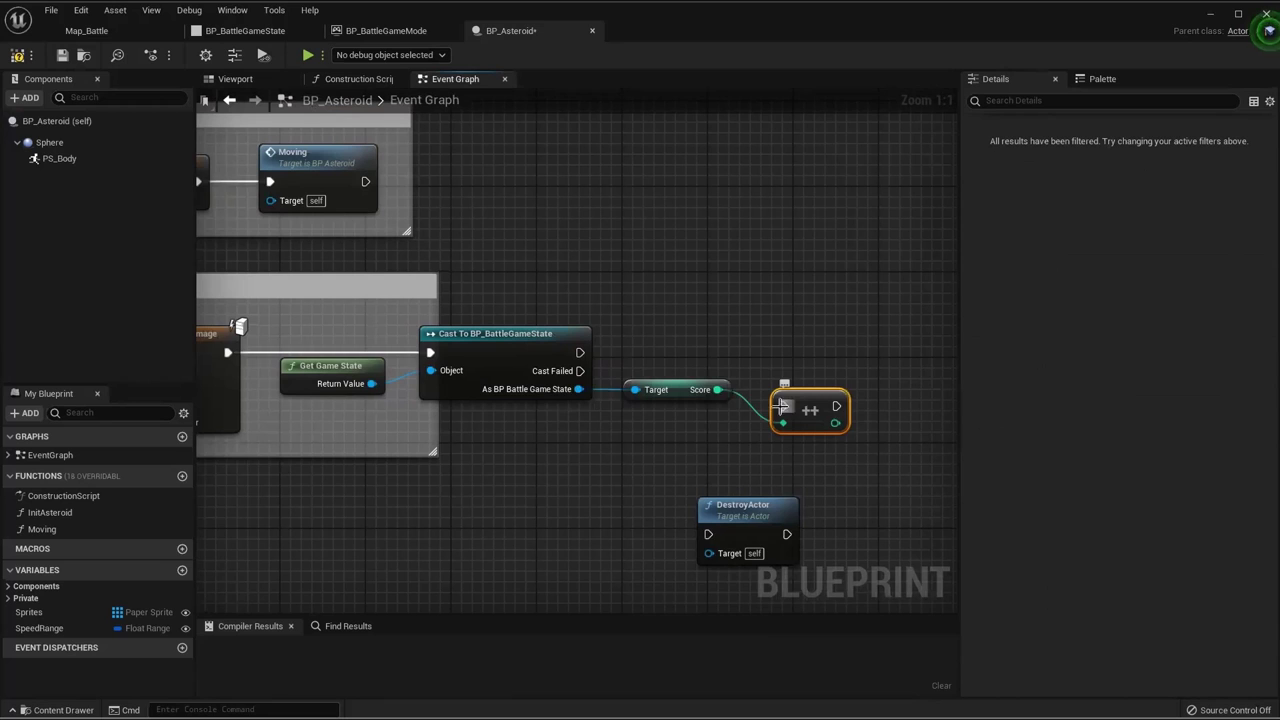
{"action": "left_click_drag", "start_coordinate": [783, 406], "coordinate": [580, 352]}
{"action": "left_click_drag", "start_coordinate": [795, 406], "coordinate": [795, 352]}
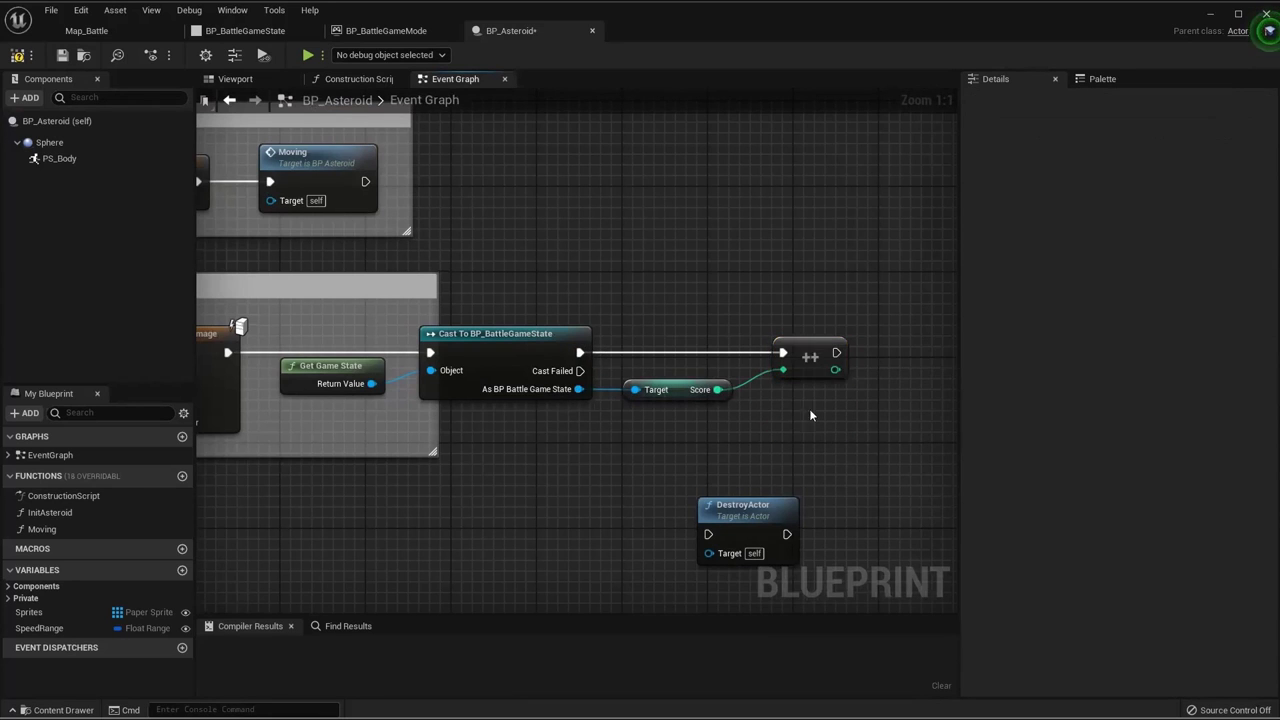
{"action": "right_click_drag", "start_coordinate": [795, 352], "coordinate": [728, 370]}
Run the increment into DestroyActor, enlarge the Damage comment, and compile BP_Asteroid.
{"action": "left_click_drag", "start_coordinate": [690, 522], "coordinate": [883, 447]}
{"action": "mouse_move", "coordinate": [769, 371]}
{"action": "left_mouse_down"}
{"action": "mouse_move", "coordinate": [834, 477]}
{"action": "mouse_move", "coordinate": [859, 343]}
{"action": "left_mouse_up"}
{"action": "left_click", "coordinate": [805, 463]}
{"action": "scroll", "coordinate": [805, 463], "scroll_direction": "down", "scroll_amount": 1}
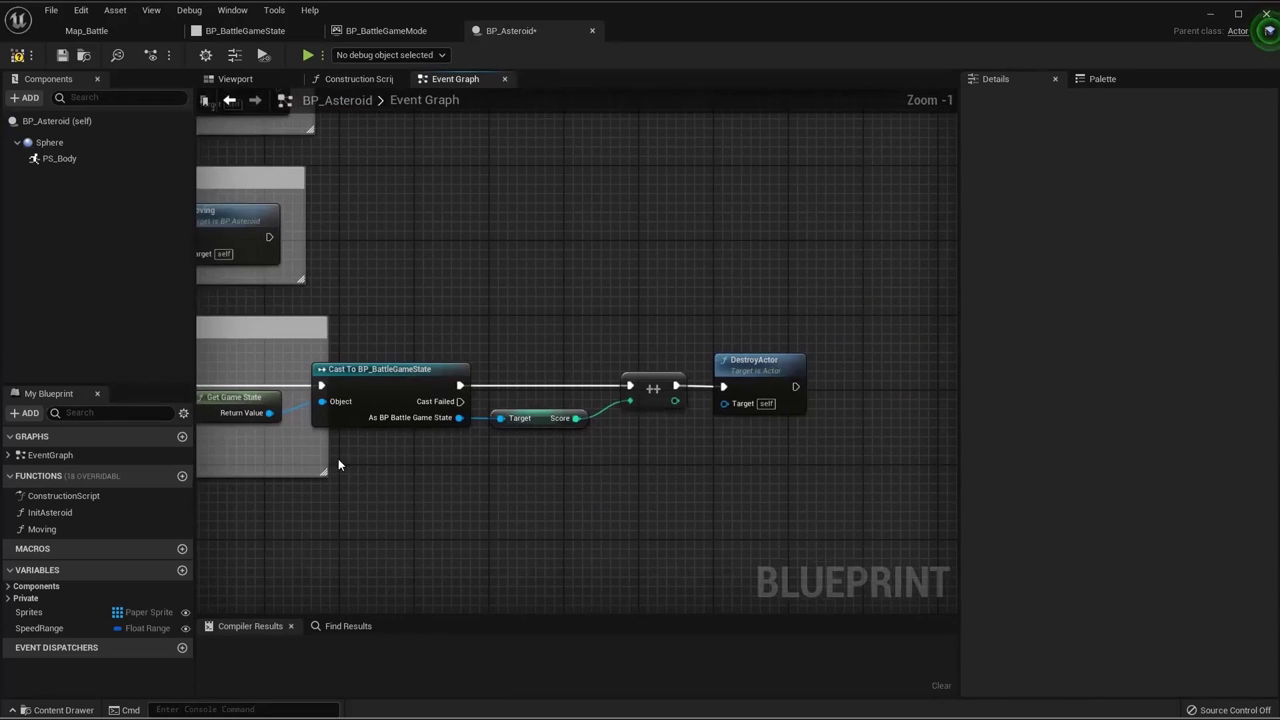
{"action": "left_click_drag", "start_coordinate": [330, 463], "coordinate": [860, 443]}
{"action": "key", "text": "F7"}
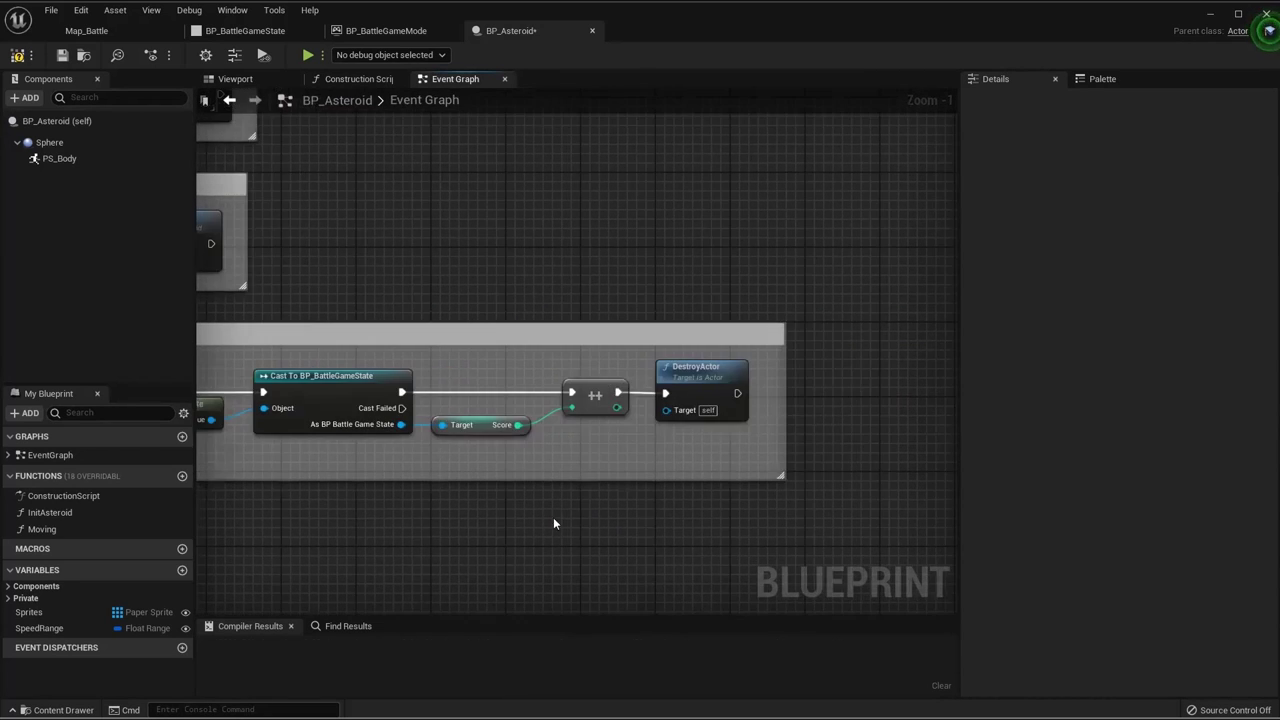
{"action": "right_click_drag", "start_coordinate": [553, 517], "coordinate": [661, 497]}
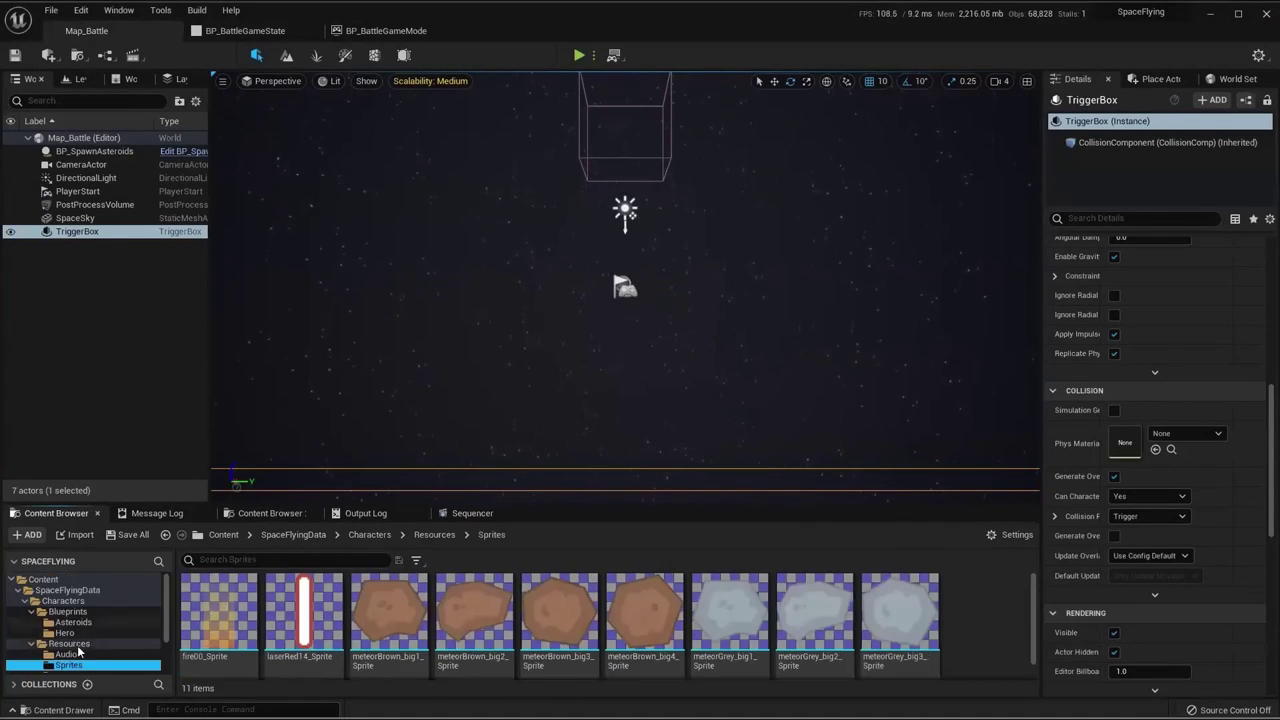
Open the BP_Hero blueprint from the Hero folder.
{"action": "left_click", "coordinate": [66, 610]}
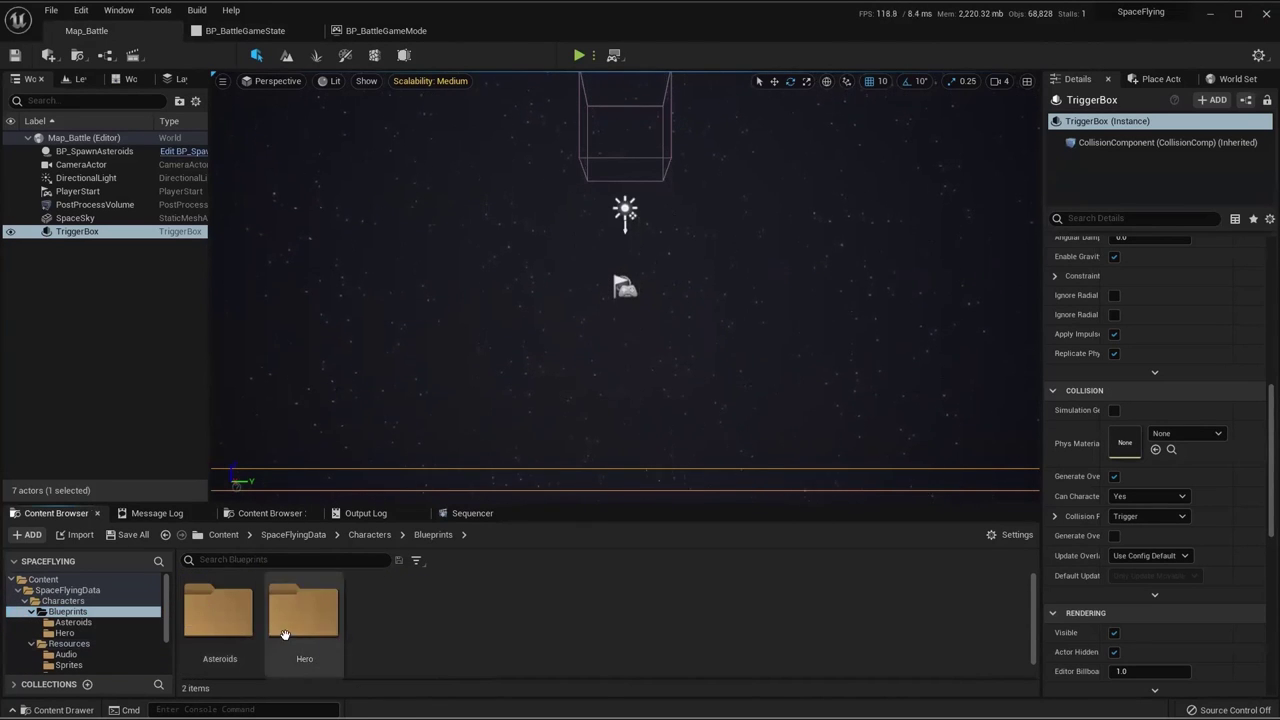
{"action": "double_click", "coordinate": [290, 621]}
{"action": "double_click", "coordinate": [219, 612]}
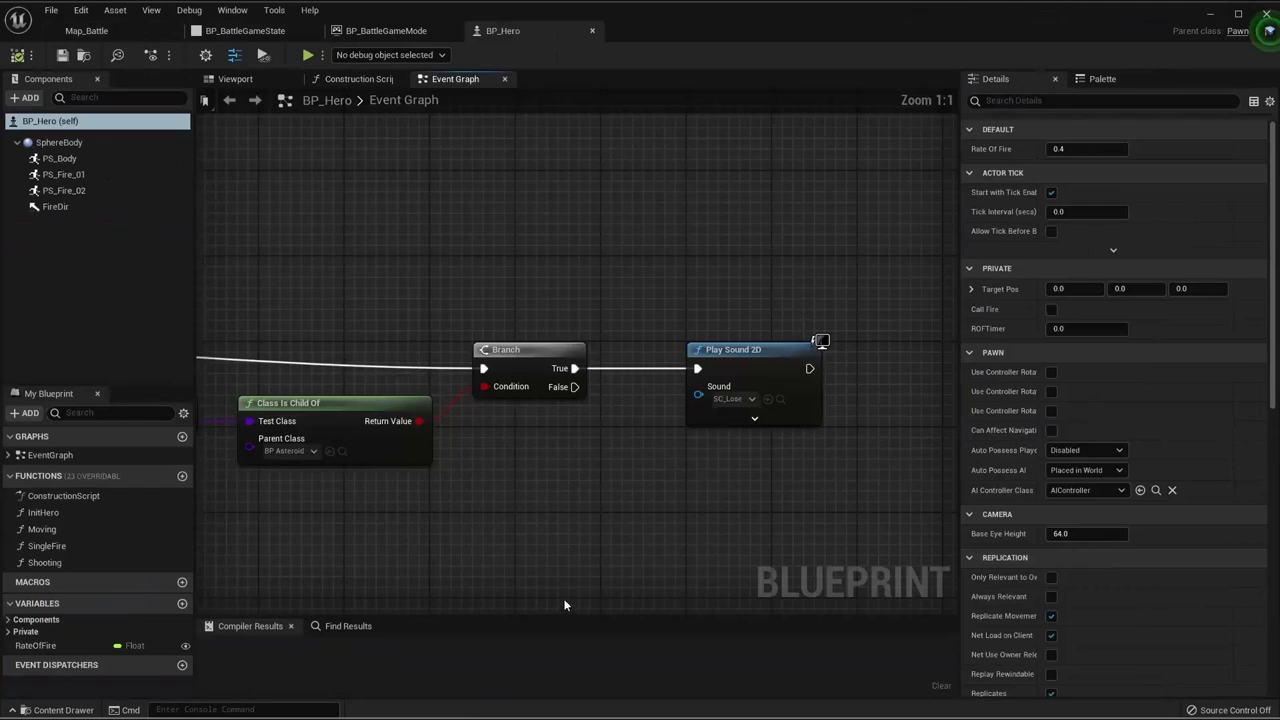
{"action": "scroll", "coordinate": [617, 443], "scroll_direction": "down", "scroll_amount": 3}
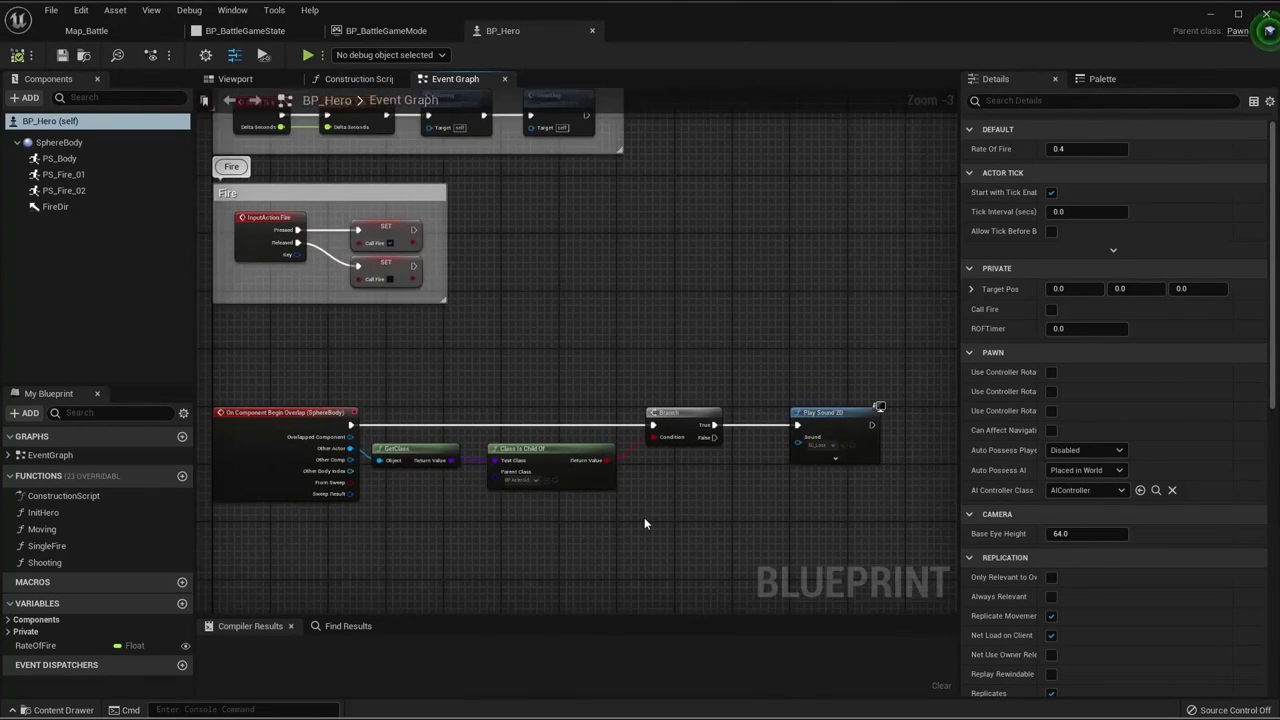
{"action": "scroll", "coordinate": [654, 508], "scroll_direction": "up", "scroll_amount": 2}
Move the overlap check nodes down and to the right.
{"action": "left_click_drag", "start_coordinate": [664, 493], "coordinate": [300, 301]}
{"action": "left_click_drag", "start_coordinate": [540, 385], "coordinate": [605, 525]}
{"action": "mouse_move", "coordinate": [513, 300]}
{"action": "right_mouse_down"}
{"action": "mouse_move", "coordinate": [600, 338]}
{"action": "mouse_move", "coordinate": [630, 368]}
{"action": "right_mouse_up"}
{"action": "right_click", "coordinate": [630, 370]}
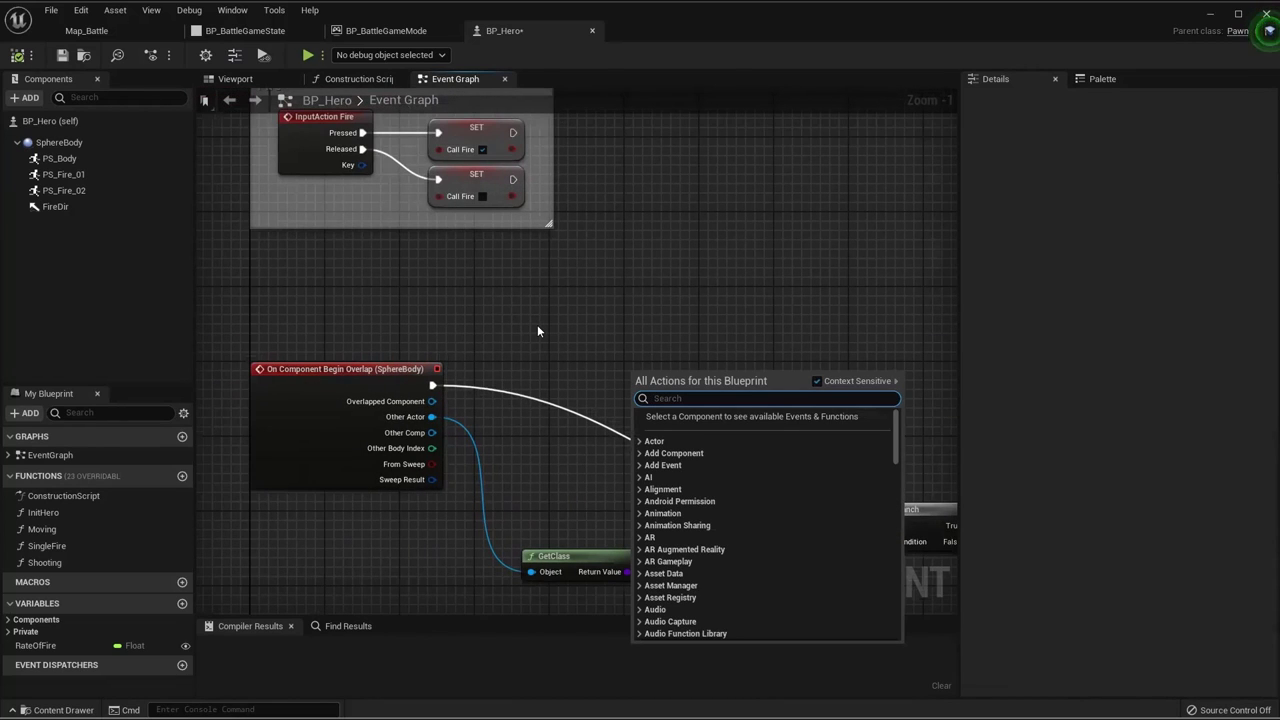
{"action": "right_click_drag", "start_coordinate": [611, 346], "coordinate": [640, 330]}
{"action": "type", "text": "Get"}
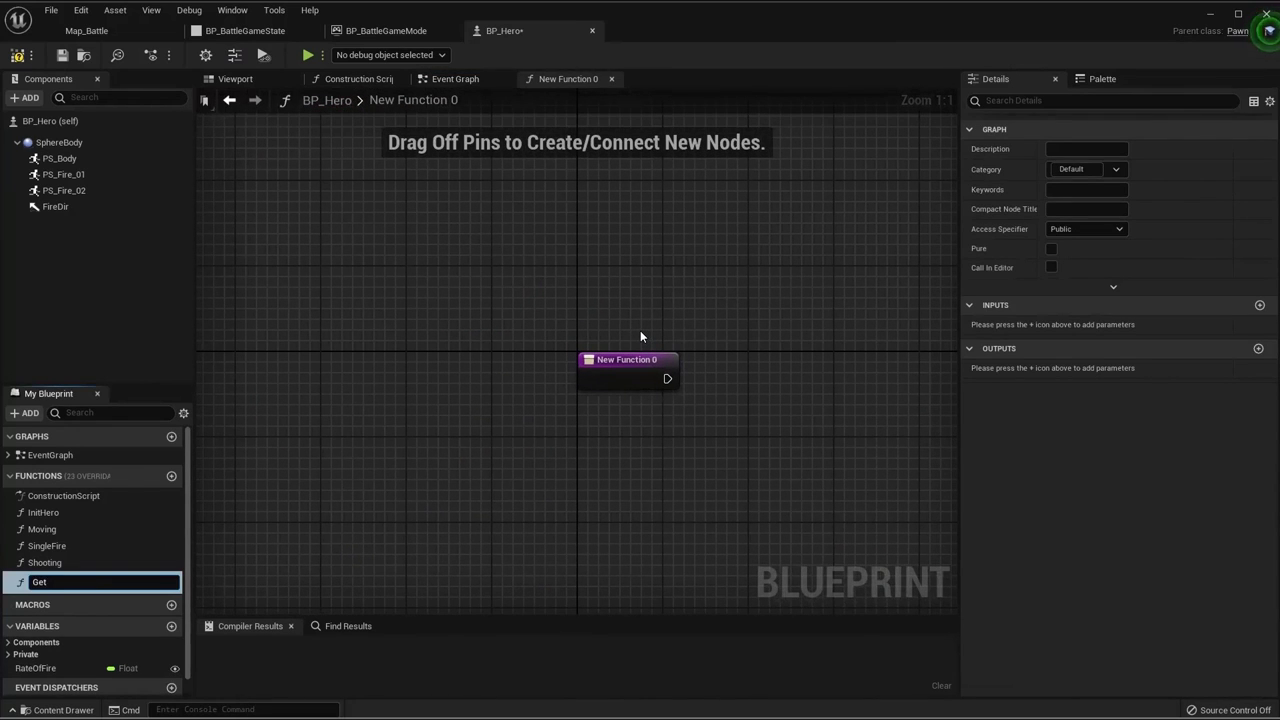
Name the new function GetGM and view BP_BattleGameState's GetGM function for reference.
{"action": "type", "text": "GM"}
{"action": "key", "text": "Return"}
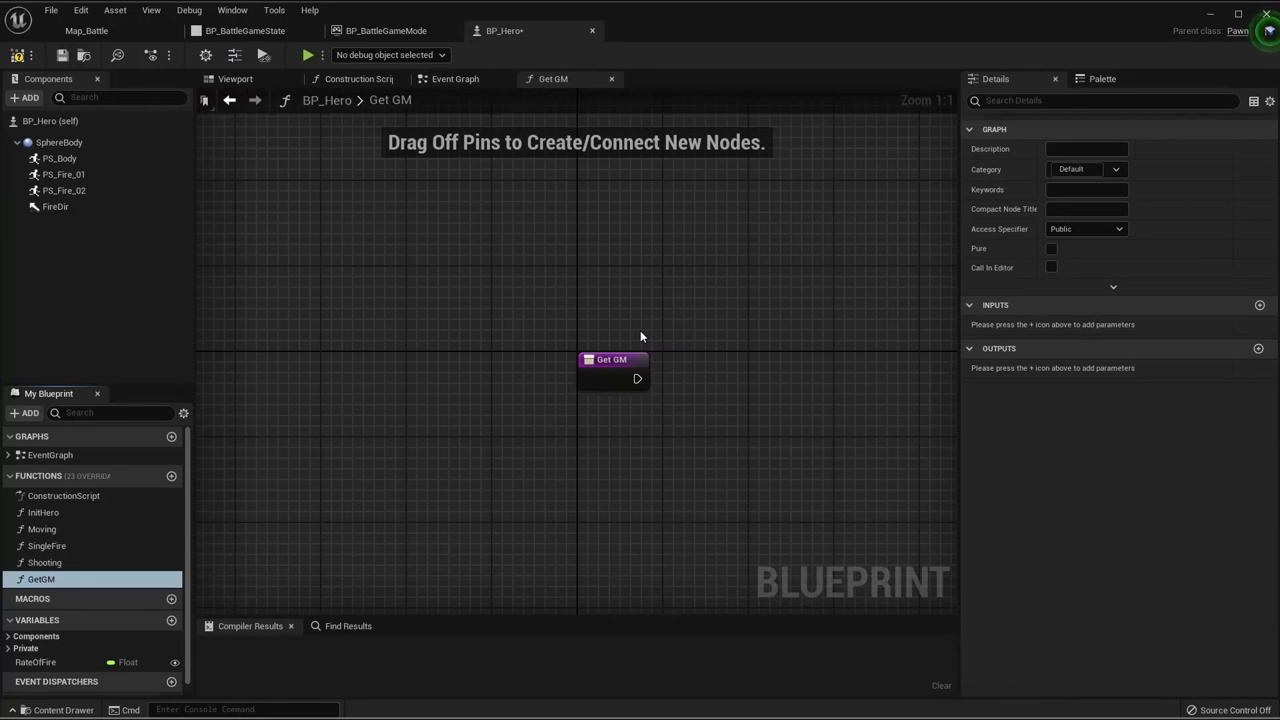
{"action": "left_click", "coordinate": [380, 30]}
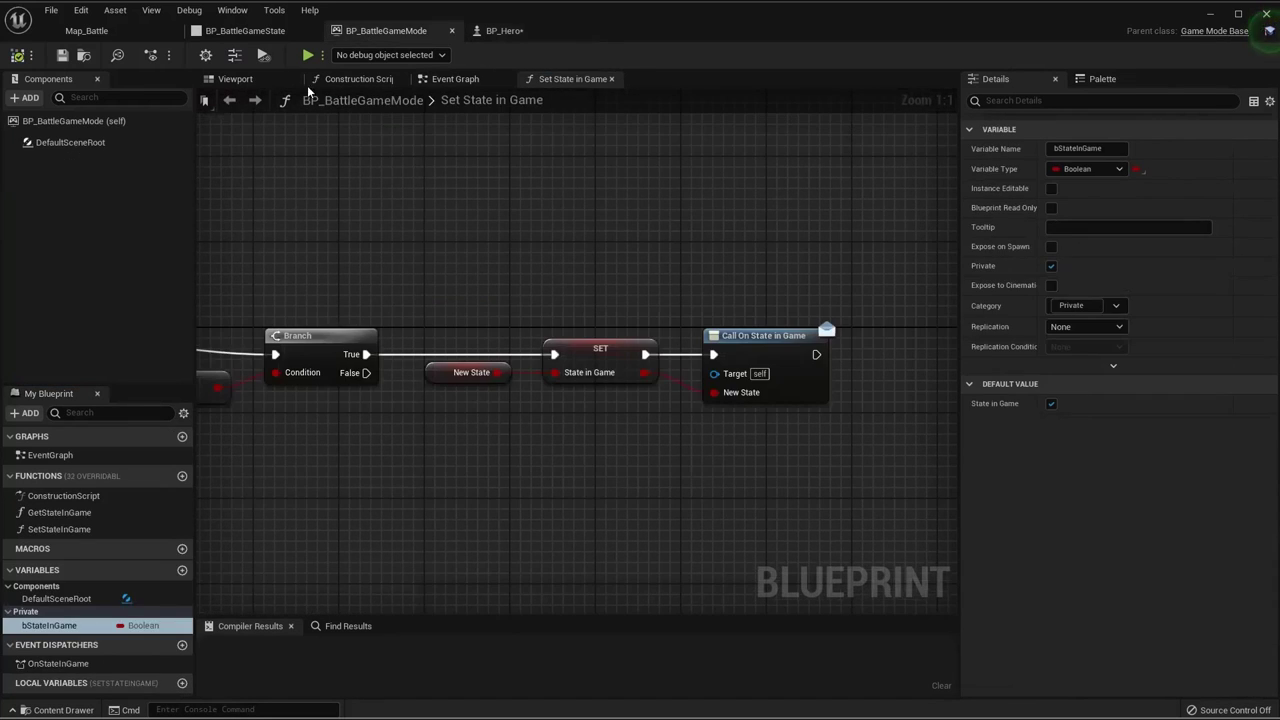
{"action": "left_click", "coordinate": [245, 30]}
{"action": "double_click", "coordinate": [41, 541]}
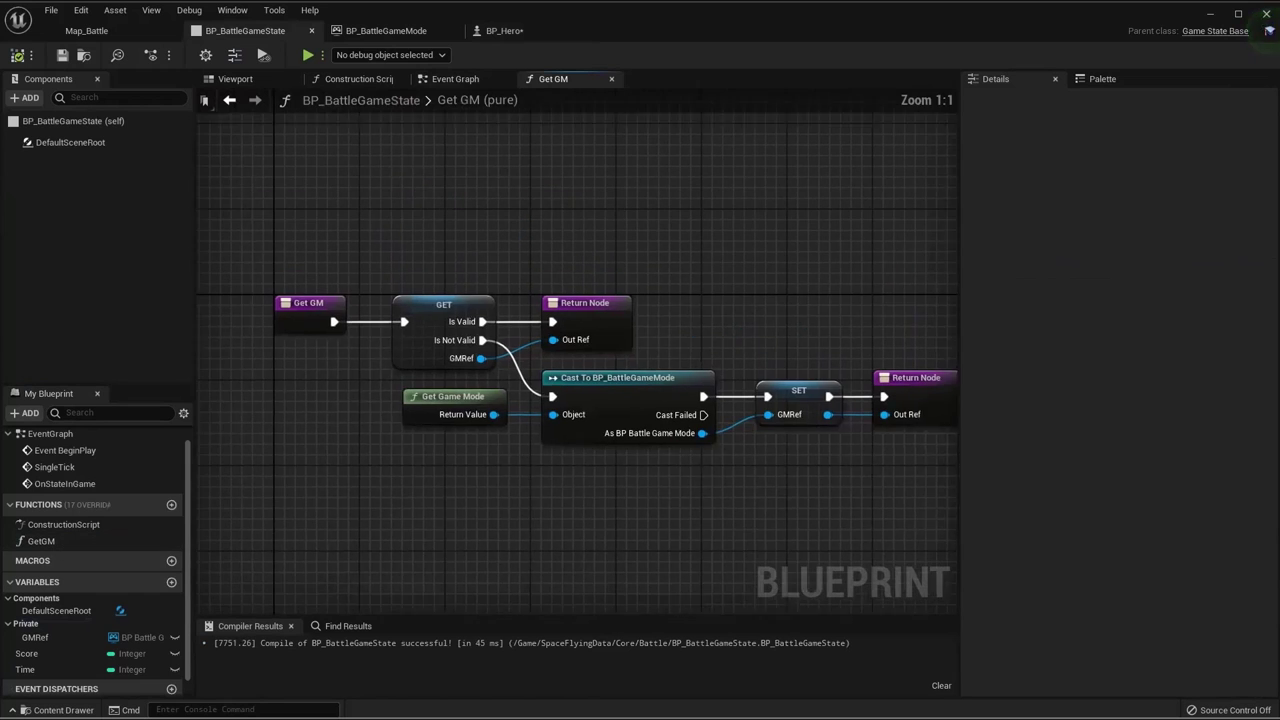
{"action": "left_click", "coordinate": [504, 30]}
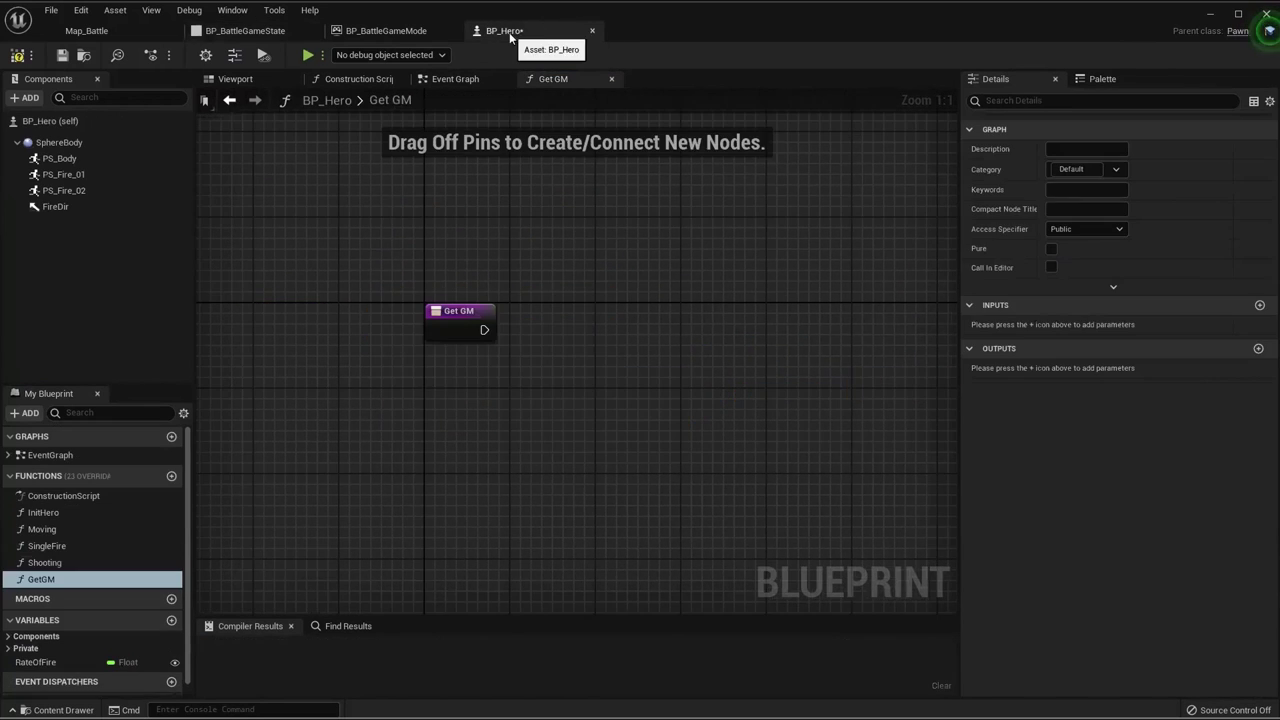
Paste the GetGM nodes, create a GMRef variable, and put it in the Private category.
{"action": "key", "text": "ctrl+v"}
{"action": "left_click_drag", "start_coordinate": [402, 355], "coordinate": [383, 274]}
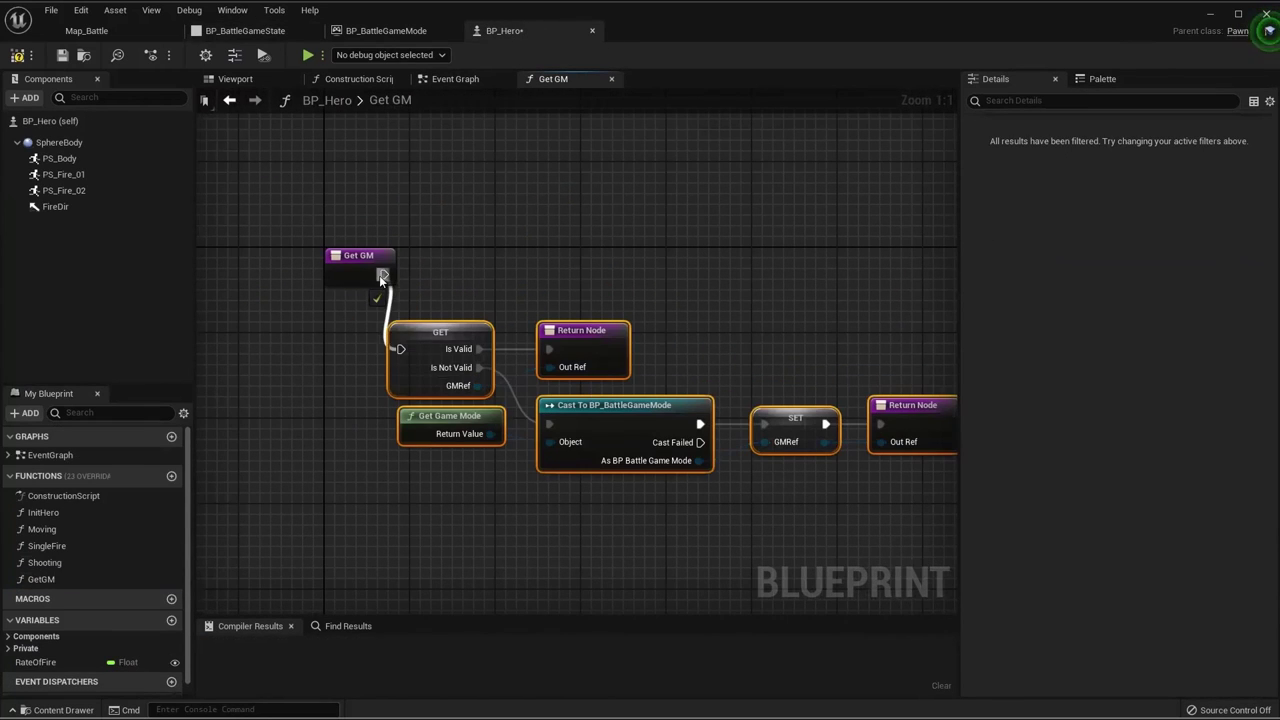
{"action": "left_click_drag", "start_coordinate": [432, 340], "coordinate": [486, 265]}
{"action": "right_click", "coordinate": [470, 298]}
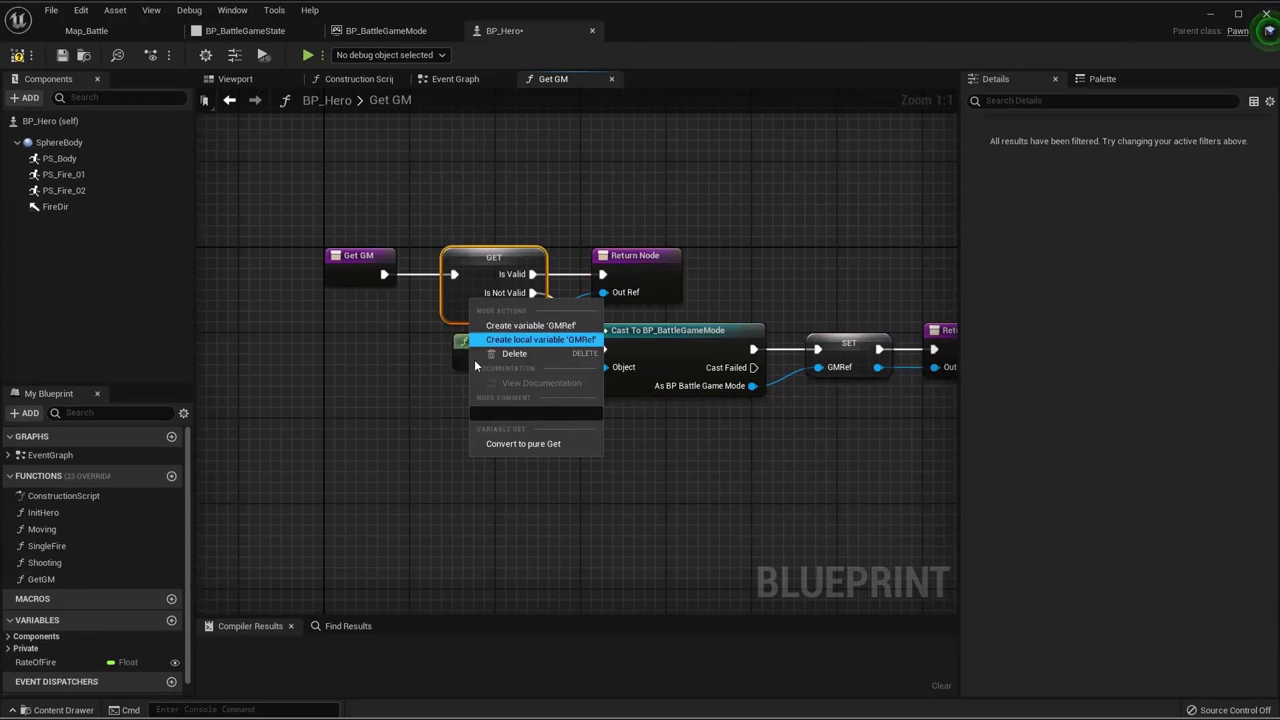
{"action": "left_click", "coordinate": [535, 330]}
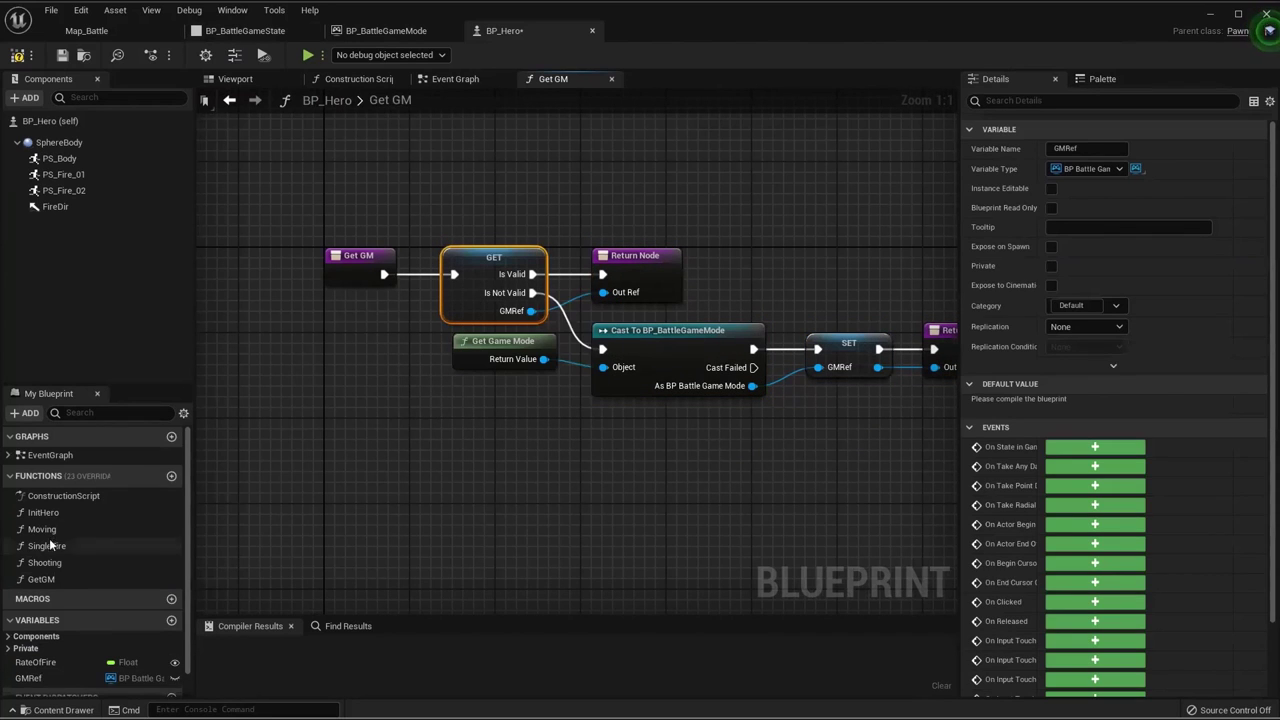
{"action": "scroll", "coordinate": [48, 600], "scroll_direction": "down", "scroll_amount": 1}
{"action": "left_click", "coordinate": [40, 647]}
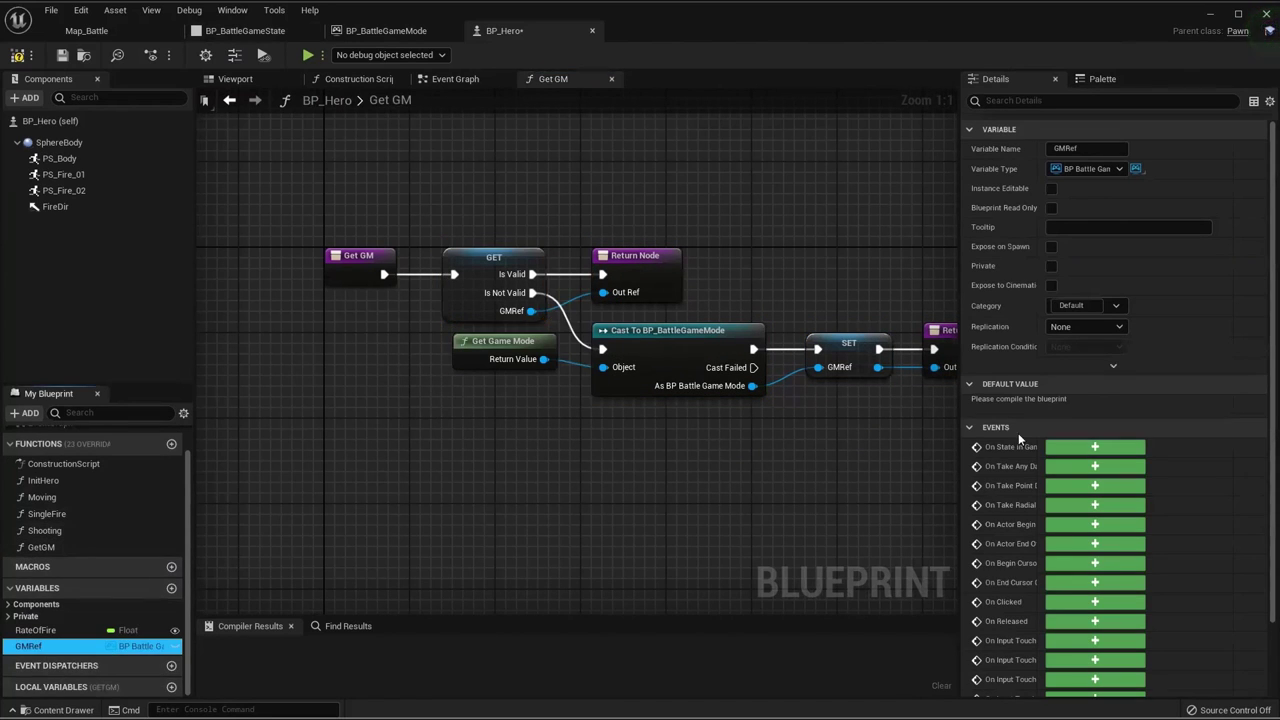
{"action": "left_click", "coordinate": [1051, 266]}
{"action": "left_click", "coordinate": [1085, 306]}
{"action": "left_click", "coordinate": [1085, 306]}
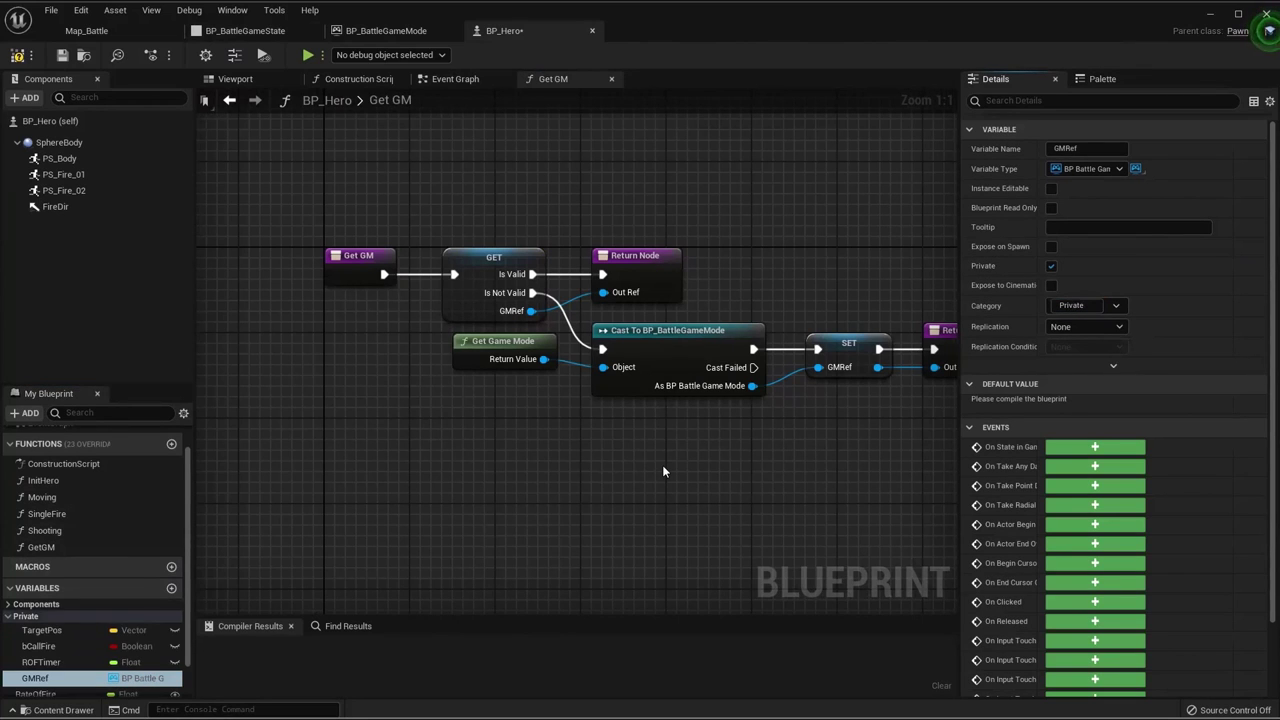
Align the Get Game Mode and Cast nodes and mark Get GM as Pure.
{"action": "left_click_drag", "start_coordinate": [498, 358], "coordinate": [498, 366]}
{"action": "left_click_drag", "start_coordinate": [511, 412], "coordinate": [690, 352]}
{"action": "left_click", "coordinate": [700, 478]}
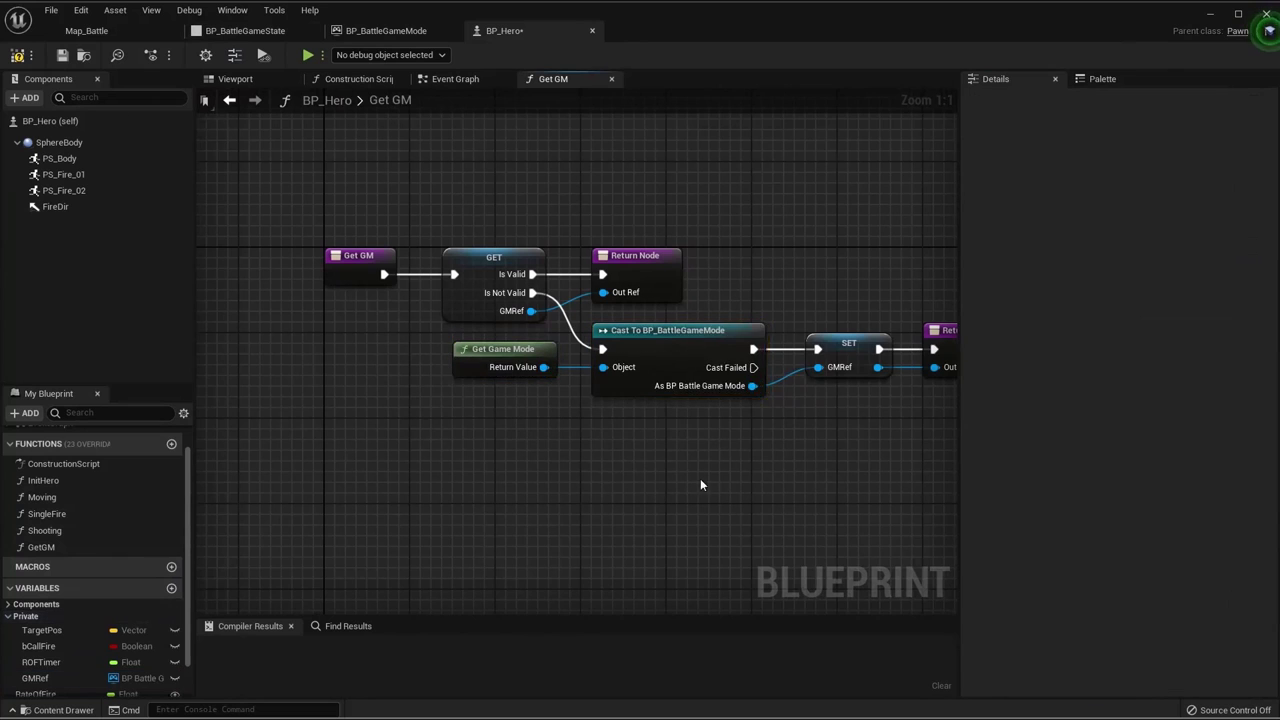
{"action": "right_click_drag", "start_coordinate": [738, 489], "coordinate": [653, 489]}
{"action": "left_click", "coordinate": [9, 617]}
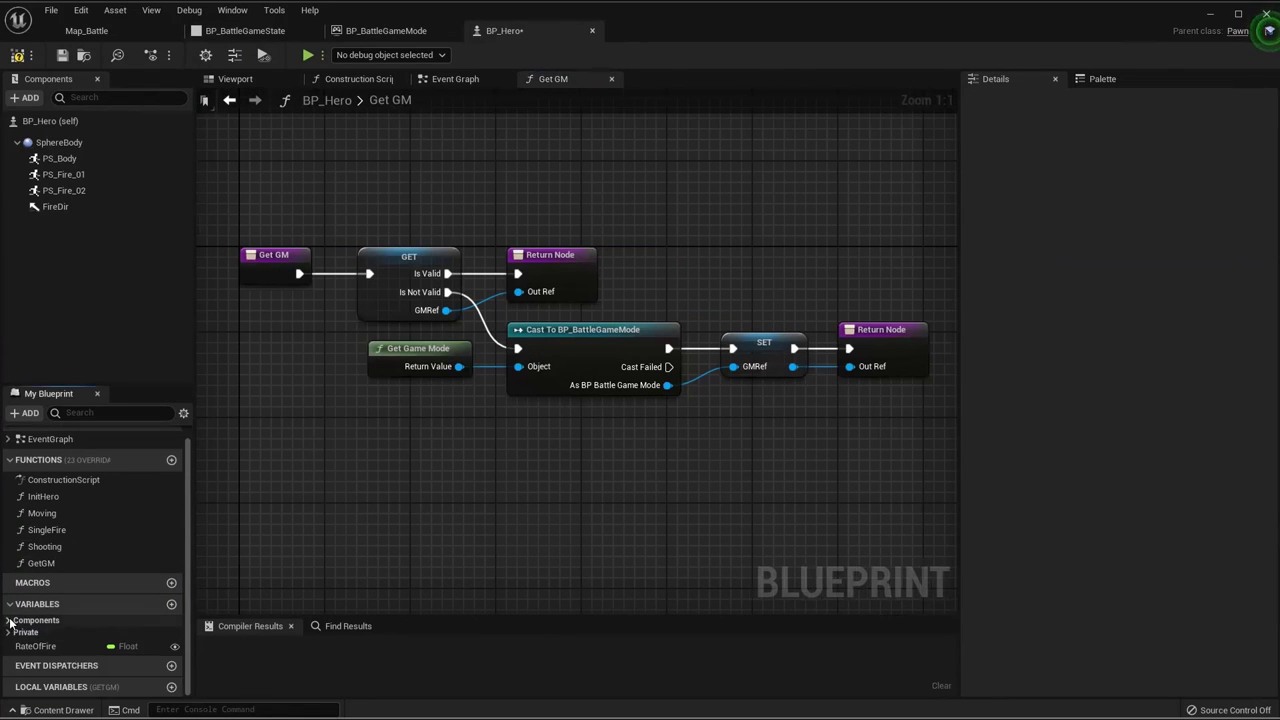
{"action": "right_click_drag", "start_coordinate": [752, 462], "coordinate": [662, 468]}
{"action": "left_click", "coordinate": [519, 295]}
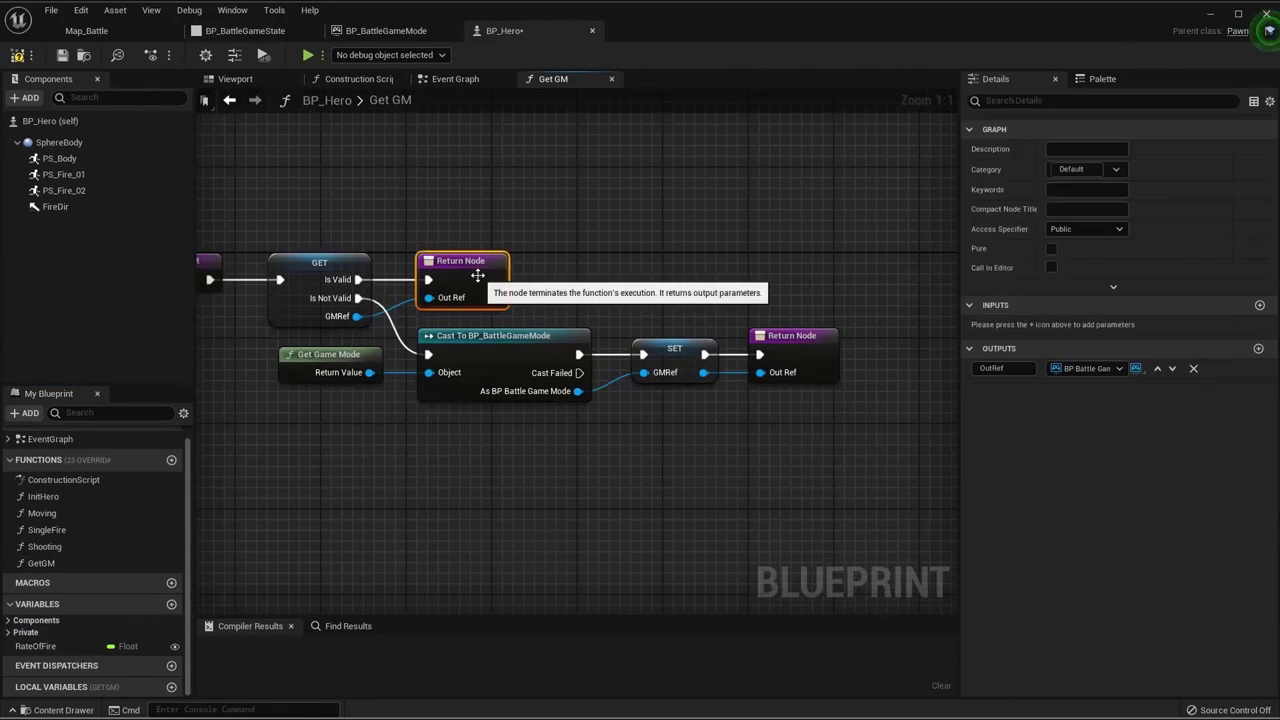
{"action": "right_click_drag", "start_coordinate": [520, 300], "coordinate": [583, 305]}
{"action": "left_click", "coordinate": [1052, 248]}
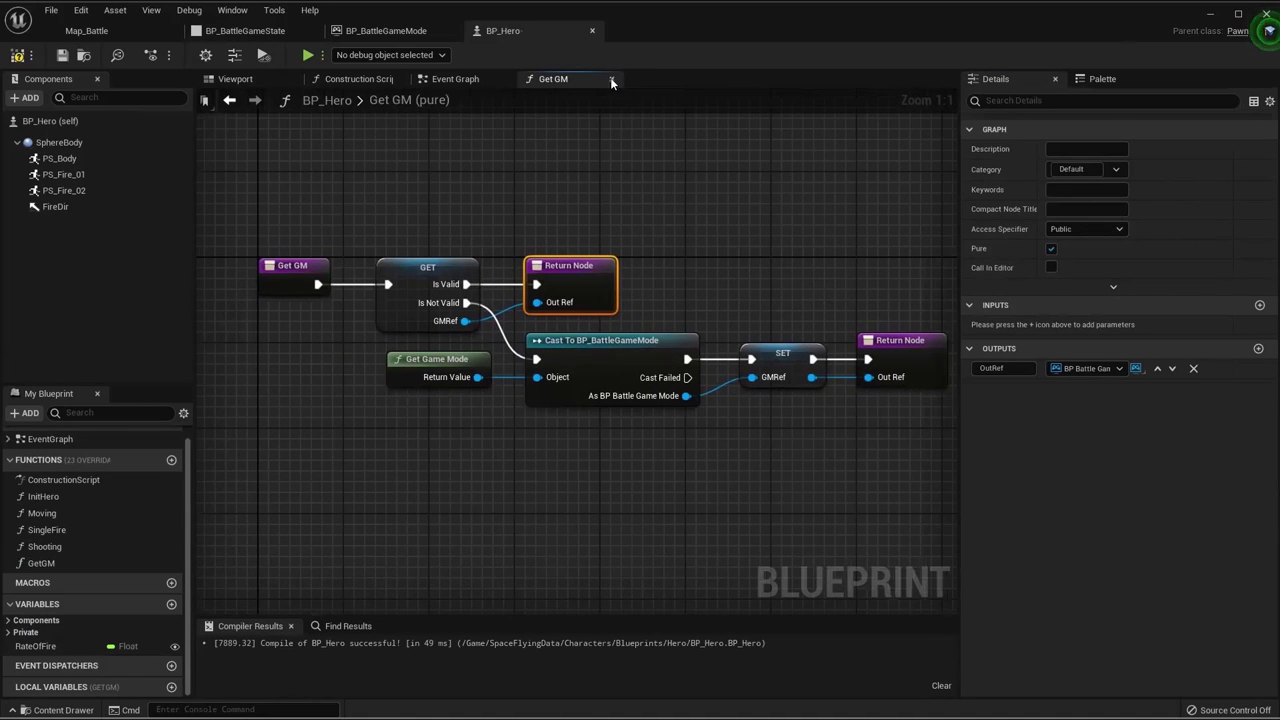
{"action": "left_click", "coordinate": [612, 80]}
Place Get GM, then Get State in Game feeding a Branch in the Event Graph.
{"action": "left_click_drag", "start_coordinate": [45, 580], "coordinate": [617, 300]}
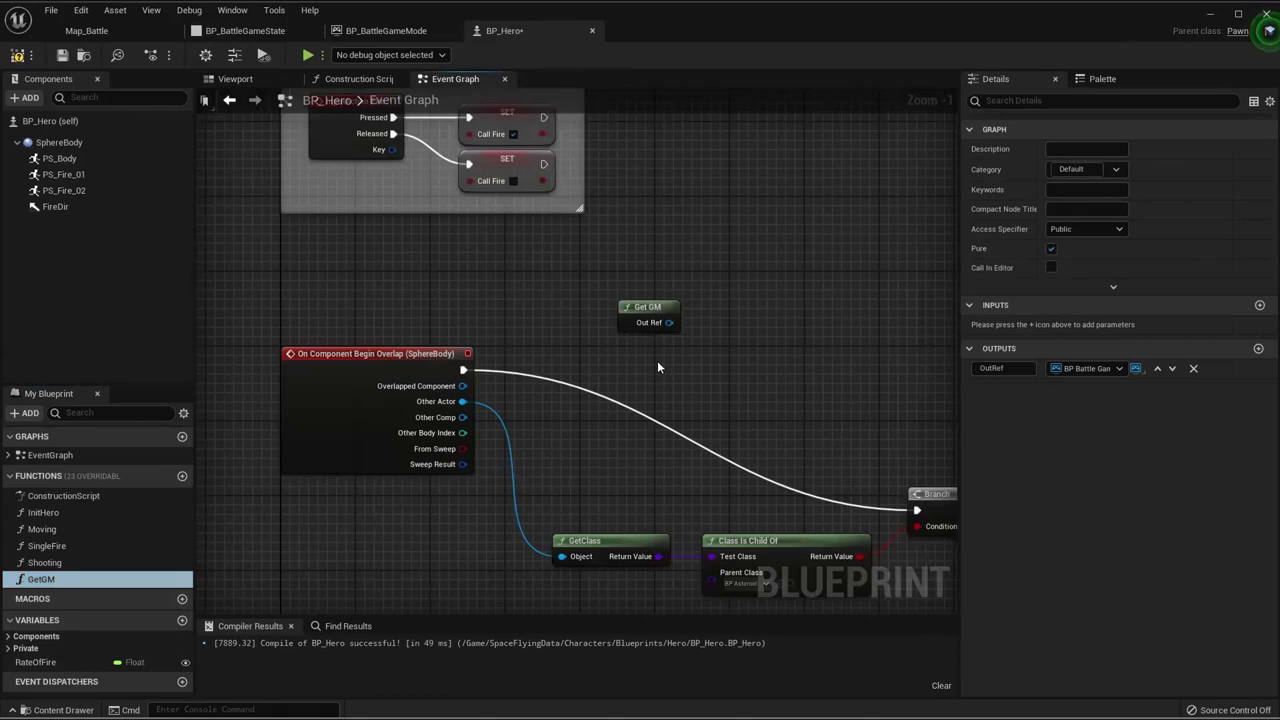
{"action": "right_click_drag", "start_coordinate": [674, 322], "coordinate": [598, 388]}
{"action": "left_click_drag", "start_coordinate": [598, 388], "coordinate": [677, 358]}
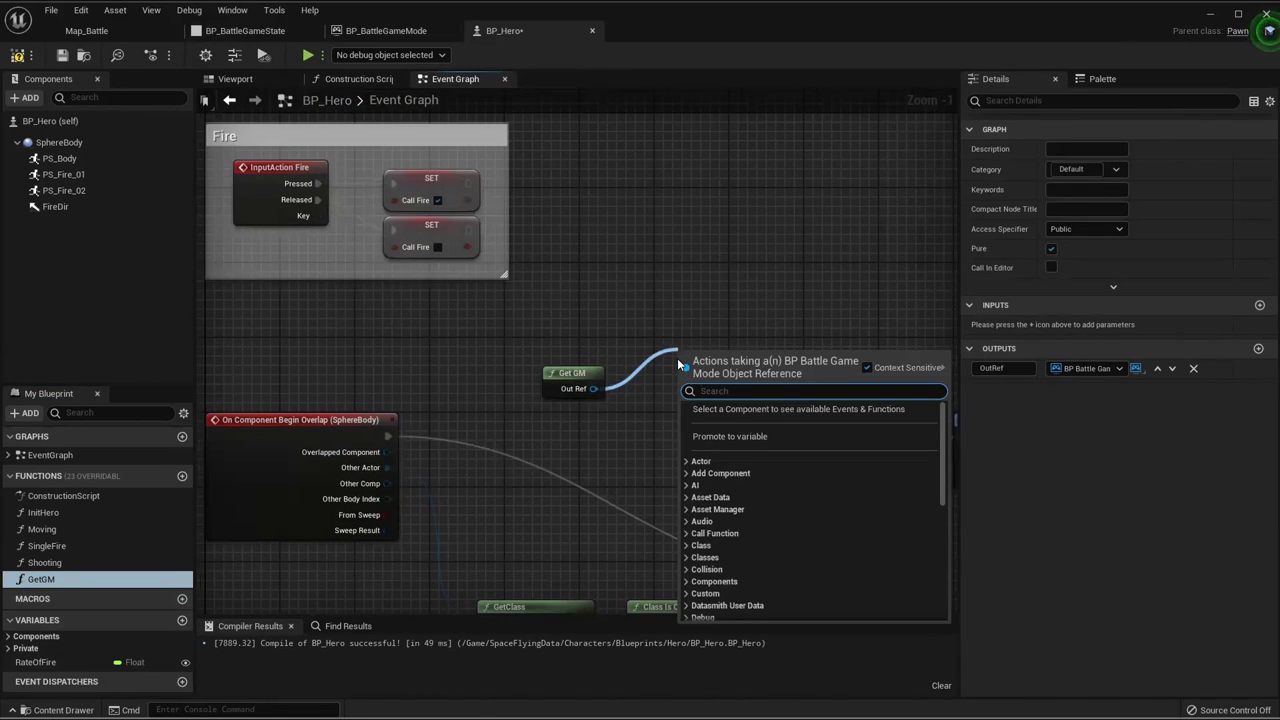
{"action": "type", "text": "get state in"}
{"action": "left_click", "coordinate": [729, 424]}
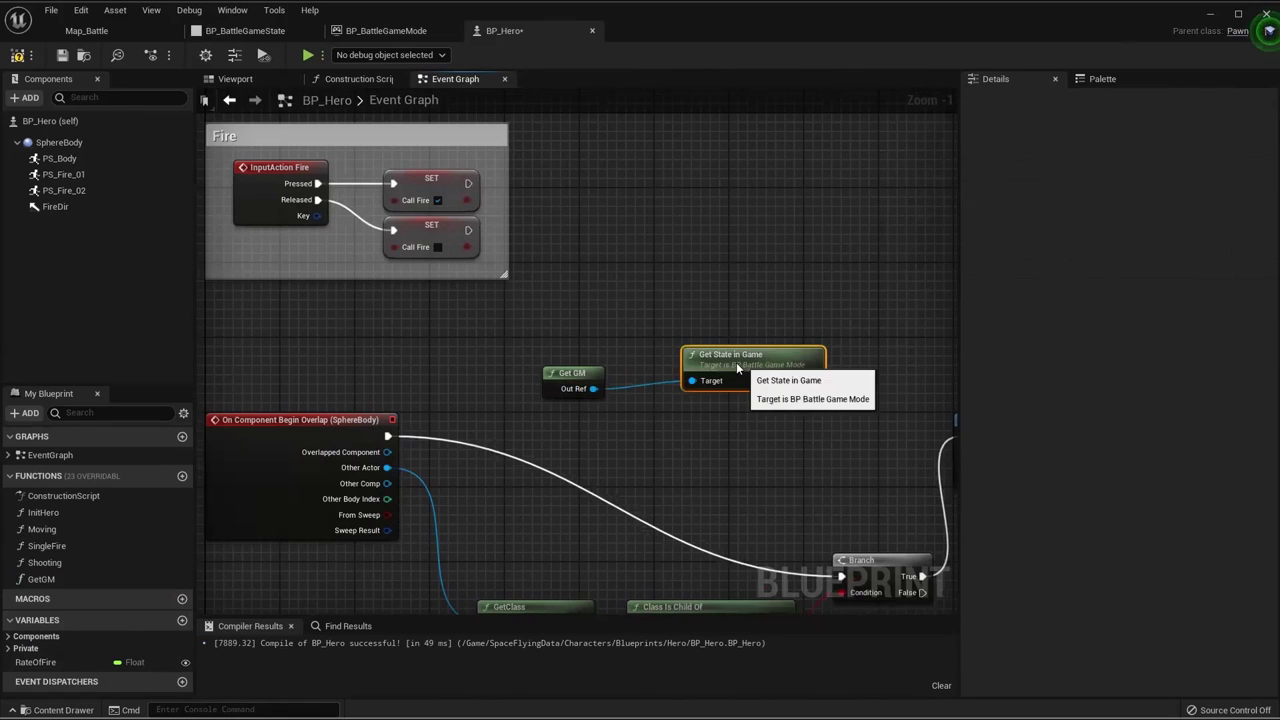
{"action": "right_click_drag", "start_coordinate": [597, 351], "coordinate": [461, 360]}
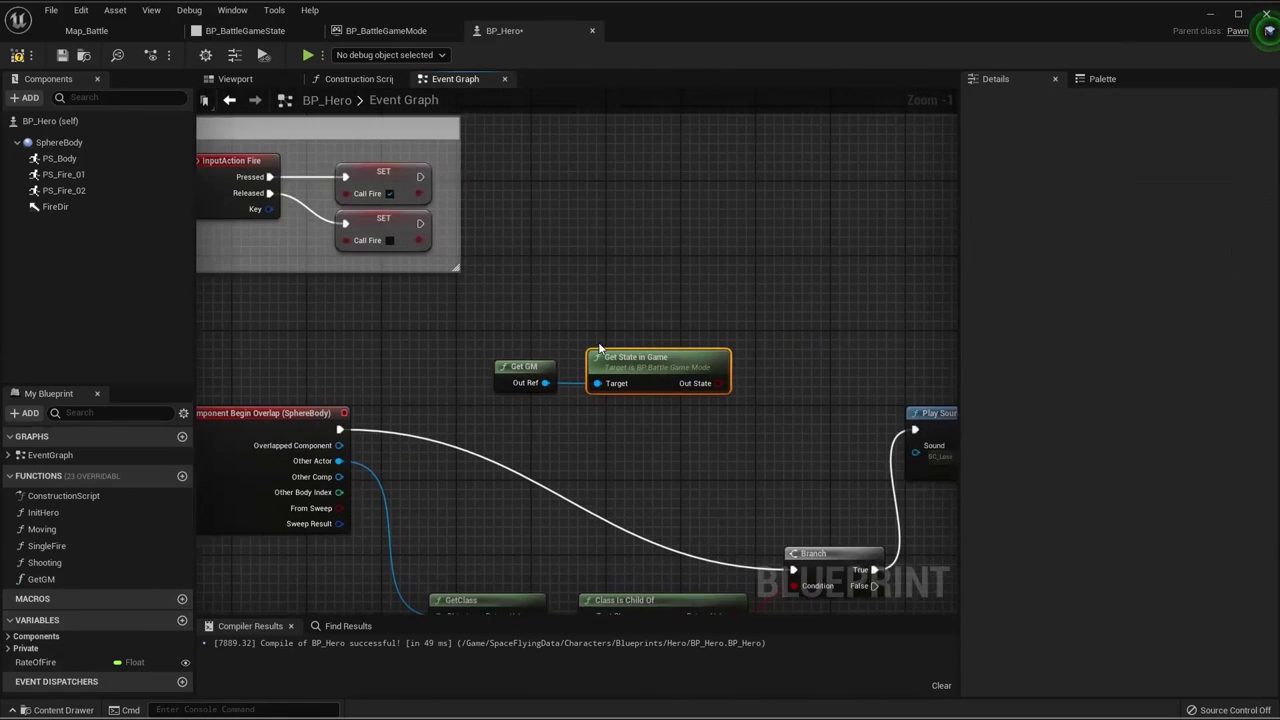
{"action": "left_click", "coordinate": [720, 321]}
{"action": "left_click_drag", "start_coordinate": [731, 358], "coordinate": [629, 398]}
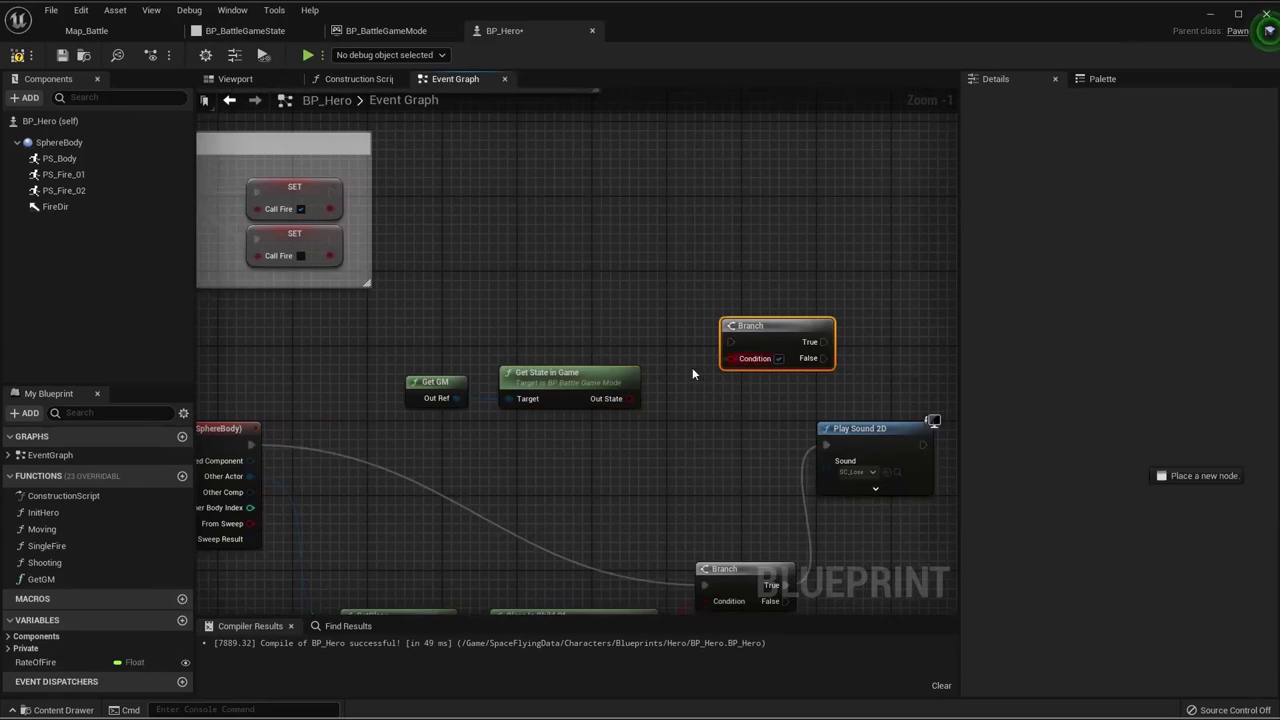
{"action": "left_click_drag", "start_coordinate": [755, 326], "coordinate": [711, 345]}
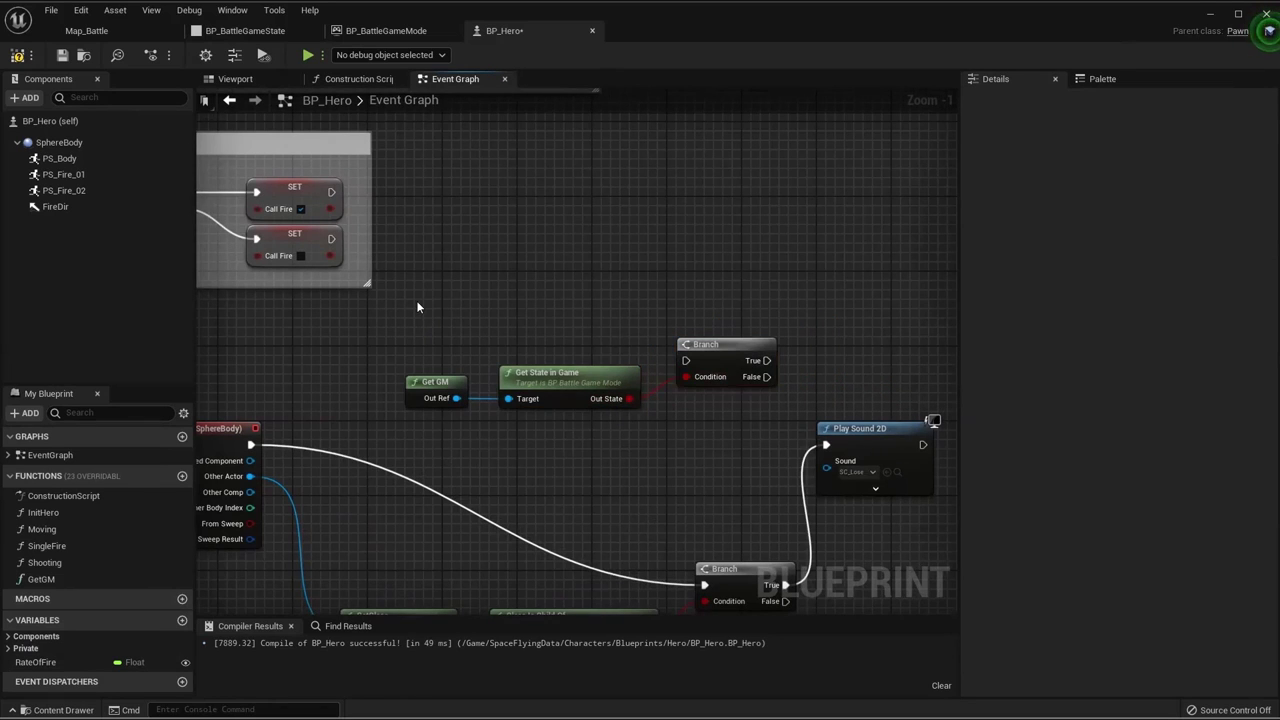
Collapse Get GM, Get State in Game and Branch into a macro named CheckStateInGame.
{"action": "left_click_drag", "start_coordinate": [404, 296], "coordinate": [716, 456]}
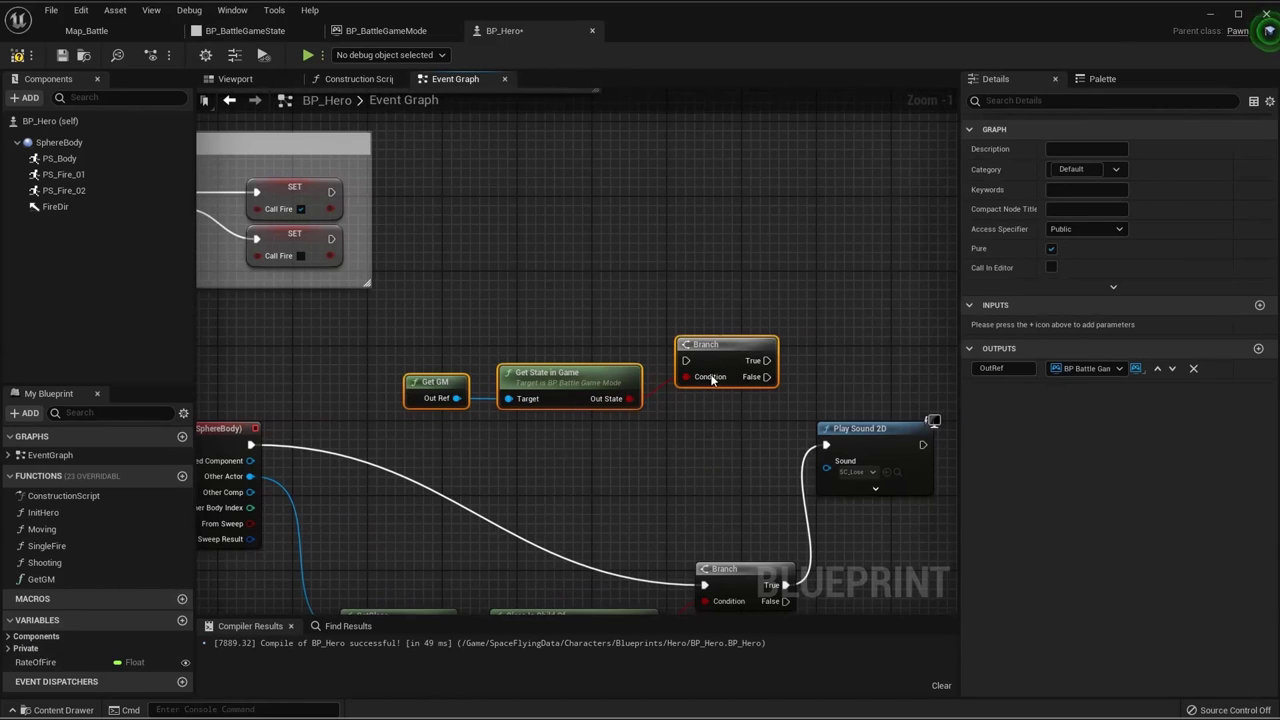
{"action": "right_click", "coordinate": [734, 346]}
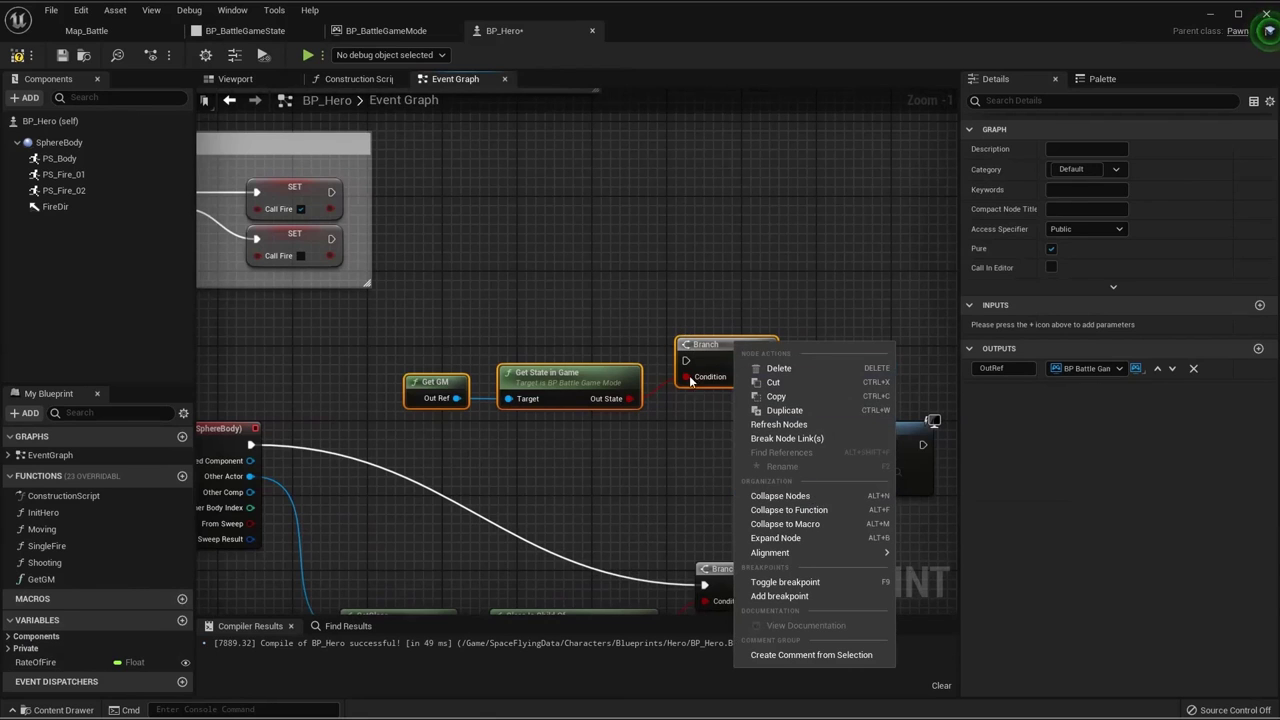
{"action": "left_click", "coordinate": [833, 525]}
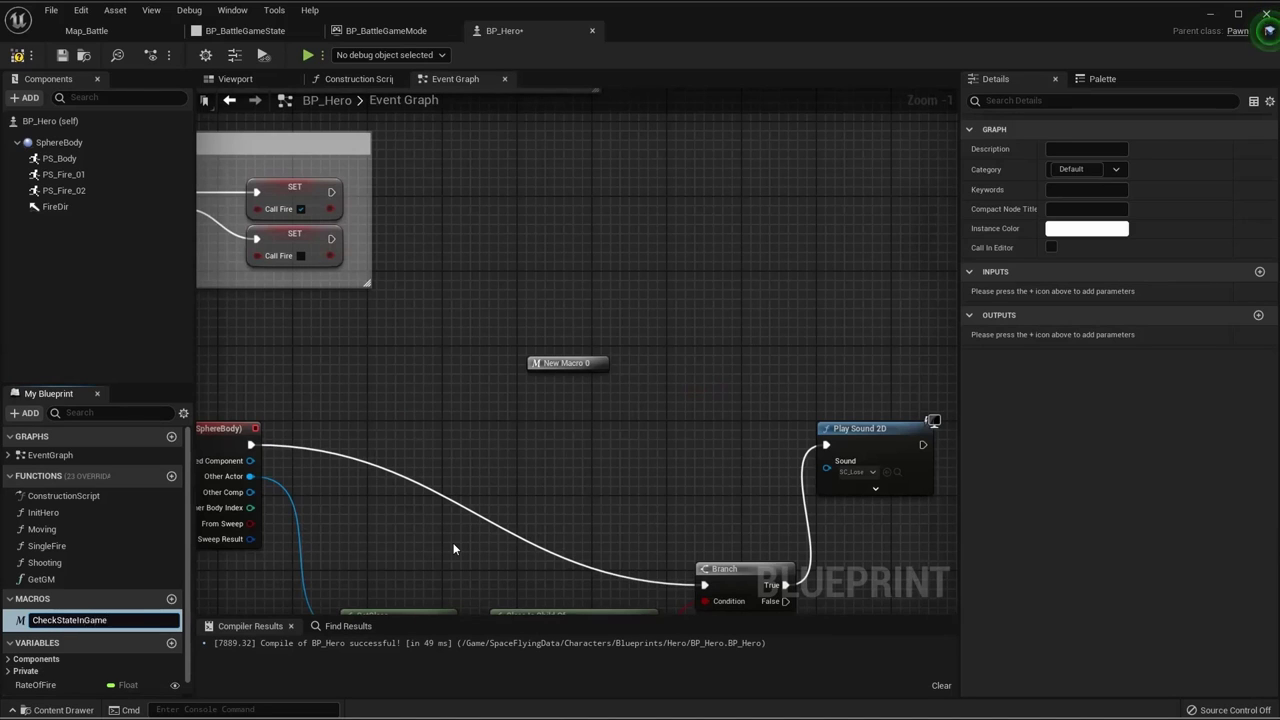
{"action": "key", "text": "Return"}
Inside the macro, wire the Inputs exec to Branch and True/False to Outputs.
{"action": "double_click", "coordinate": [591, 362]}
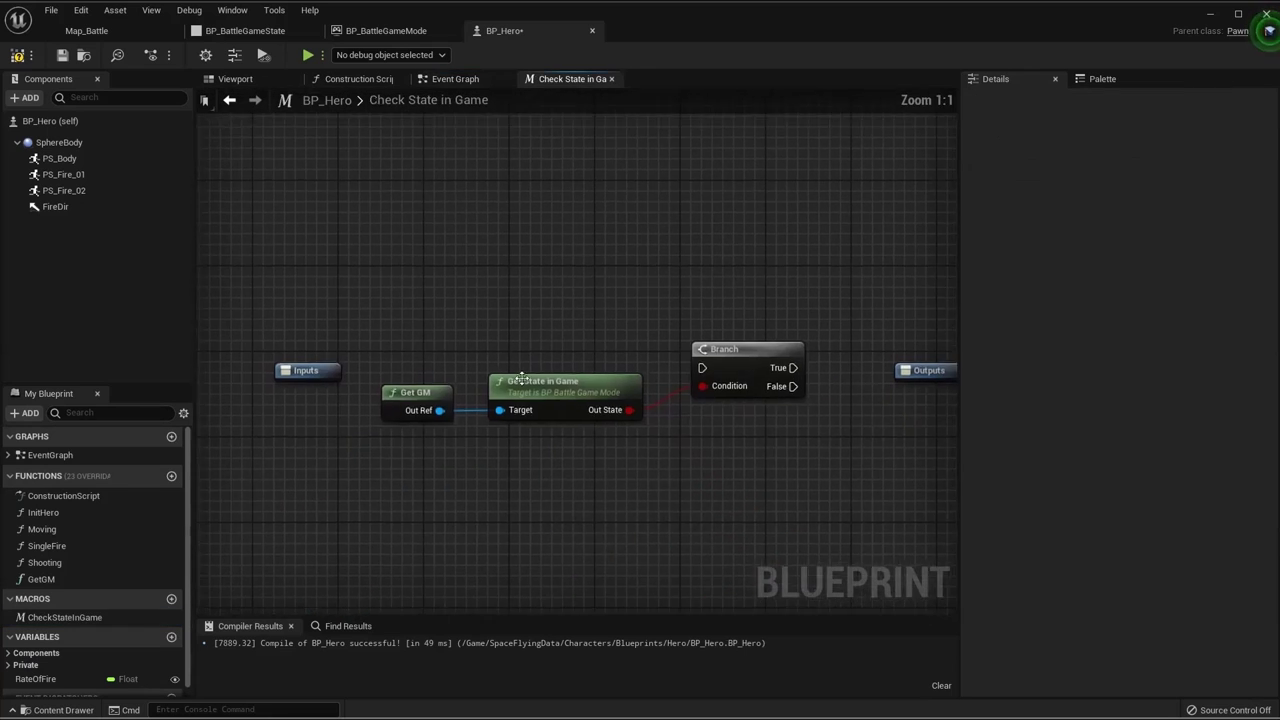
{"action": "left_click_drag", "start_coordinate": [806, 466], "coordinate": [396, 358]}
{"action": "mouse_move", "coordinate": [720, 345]}
{"action": "left_mouse_down"}
{"action": "mouse_move", "coordinate": [797, 437]}
{"action": "mouse_move", "coordinate": [418, 368]}
{"action": "mouse_move", "coordinate": [452, 372]}
{"action": "left_mouse_up"}
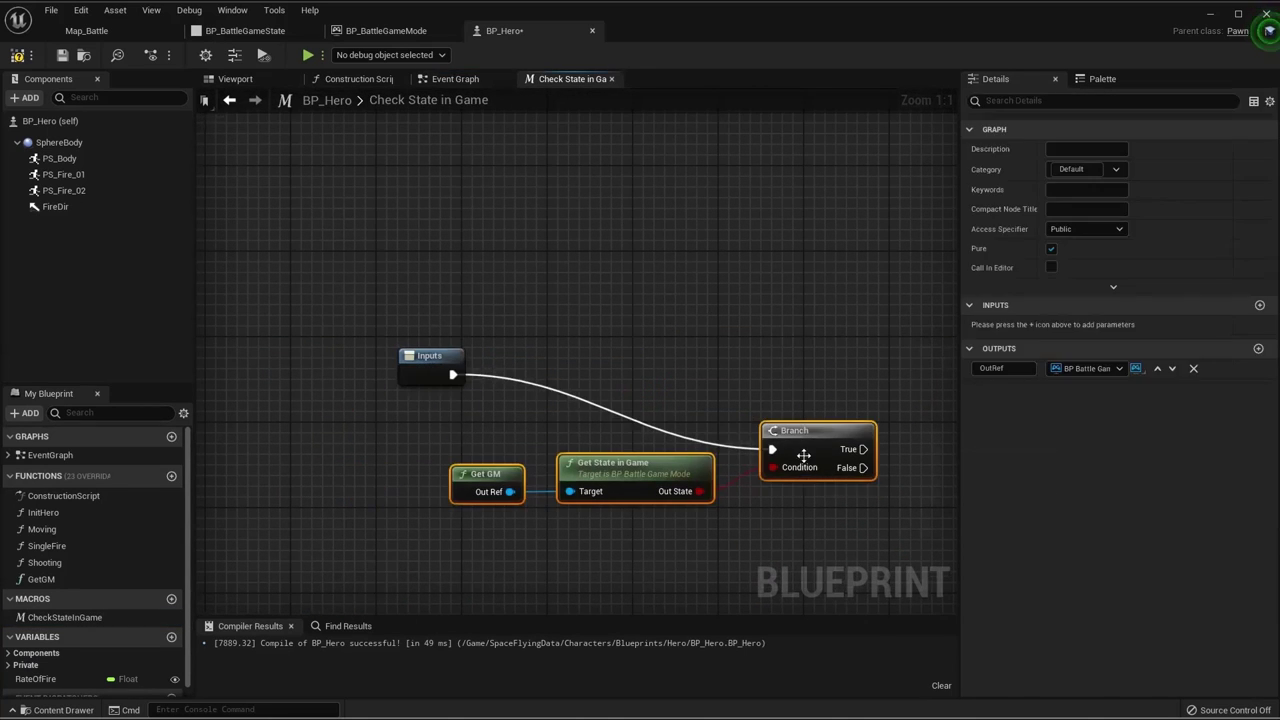
{"action": "left_click_drag", "start_coordinate": [808, 463], "coordinate": [755, 388]}
{"action": "left_click", "coordinate": [760, 440]}
{"action": "right_click_drag", "start_coordinate": [810, 392], "coordinate": [660, 389]}
{"action": "left_click_drag", "start_coordinate": [659, 371], "coordinate": [891, 352]}
{"action": "mouse_move", "coordinate": [659, 389]}
{"action": "left_mouse_down"}
{"action": "mouse_move", "coordinate": [915, 379]}
{"action": "mouse_move", "coordinate": [783, 381]}
{"action": "left_mouse_up"}
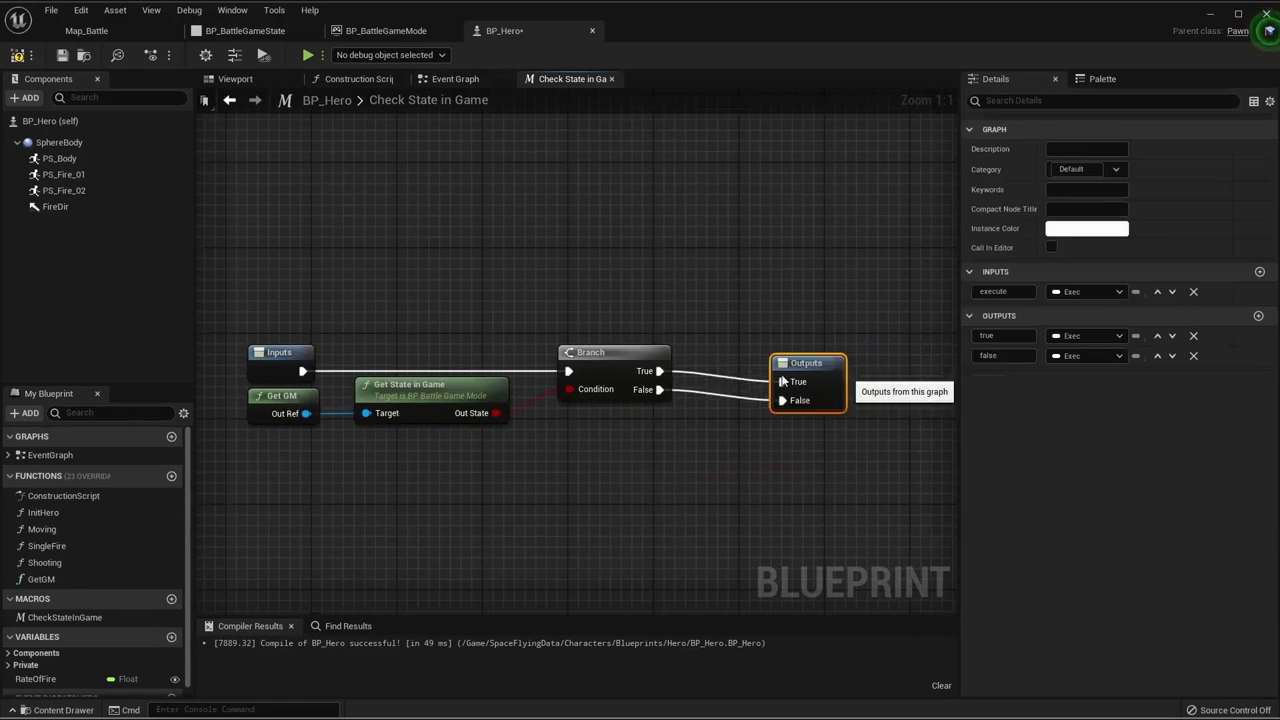
{"action": "left_click", "coordinate": [710, 420]}
{"action": "right_click_drag", "start_coordinate": [560, 470], "coordinate": [670, 449]}
Save BP_Hero and place a Check State in Game node in the Event Graph.
{"action": "key", "text": "ctrl+s"}
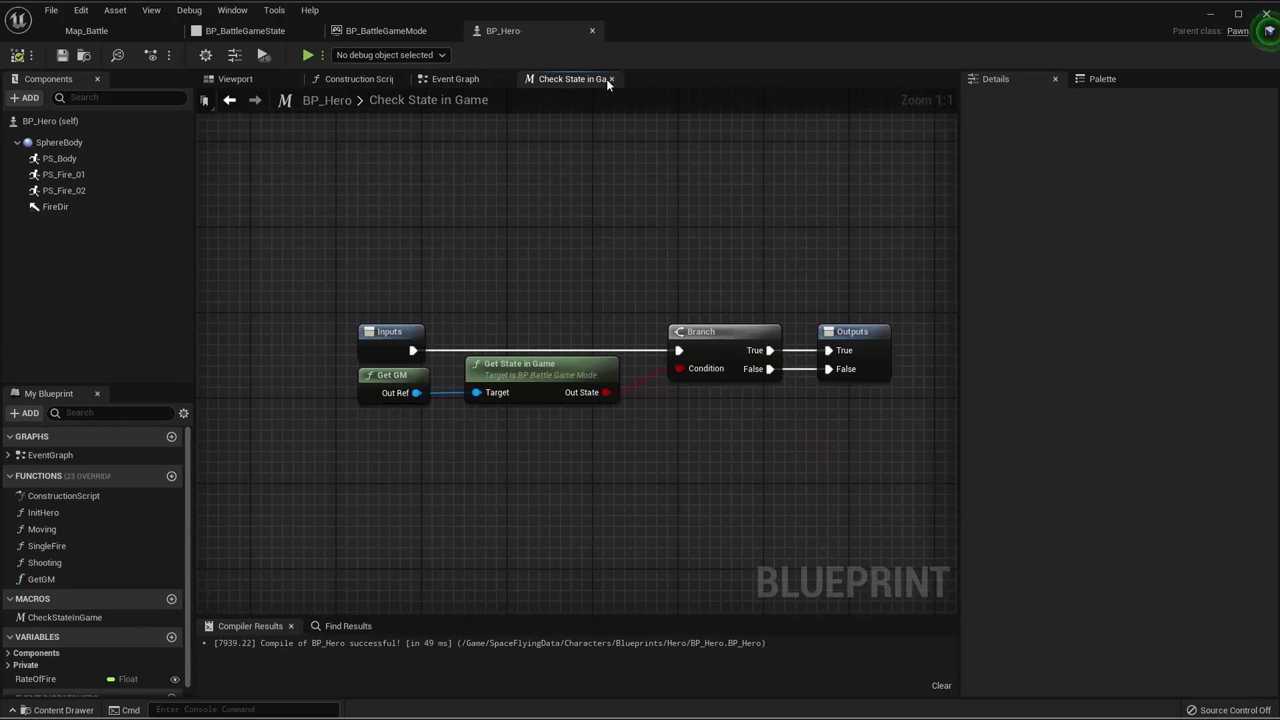
{"action": "left_click", "coordinate": [610, 79]}
{"action": "left_click_drag", "start_coordinate": [44, 619], "coordinate": [376, 291]}
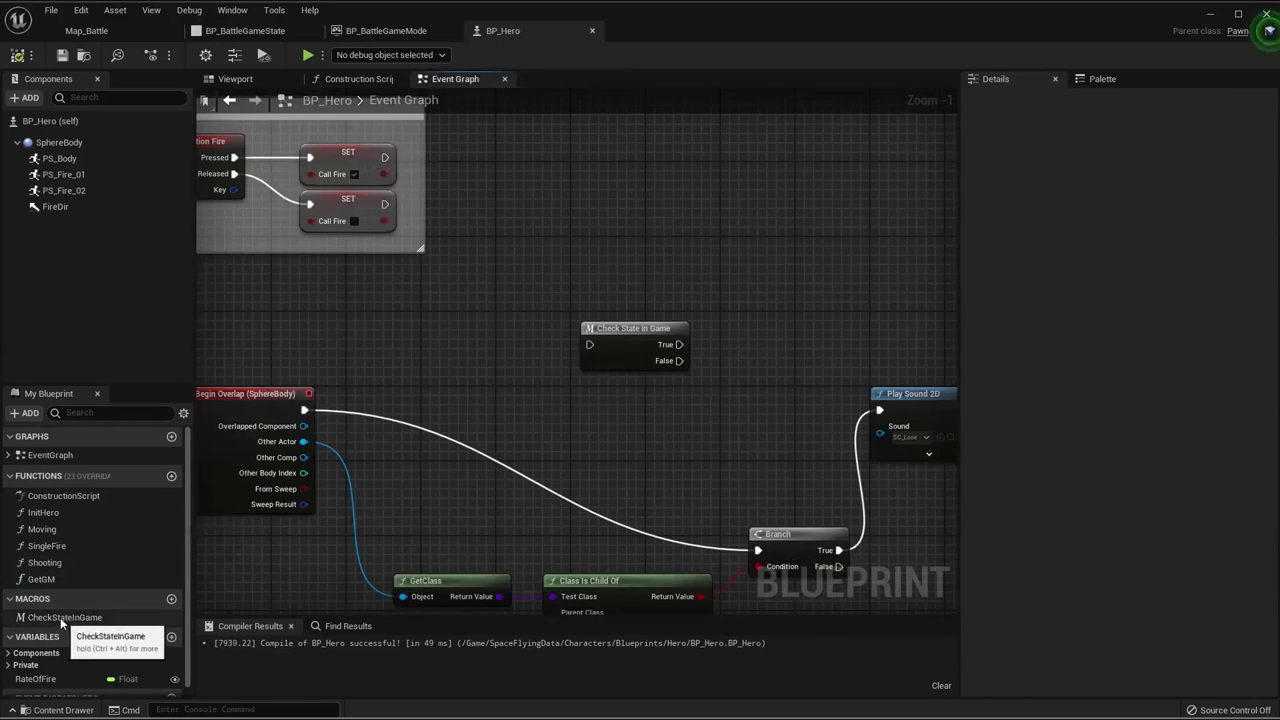
{"action": "double_click", "coordinate": [402, 325]}
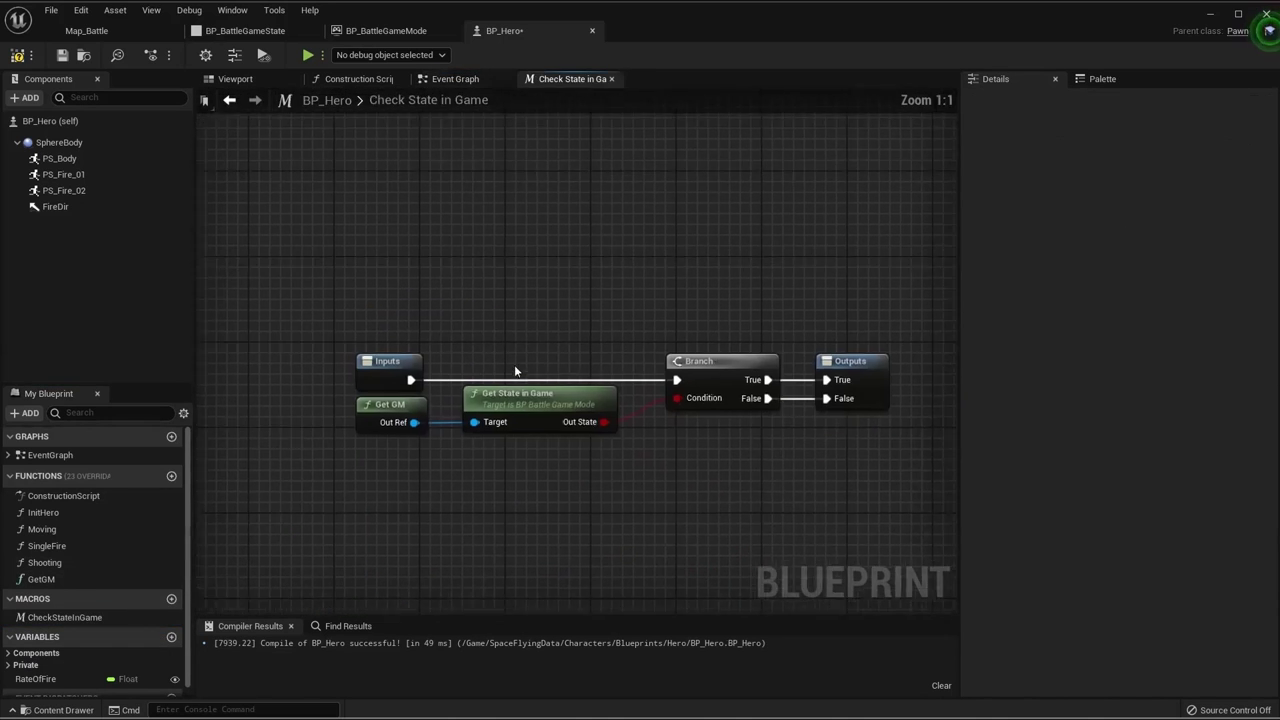
Route the overlap event through Check State in Game, with True feeding the class-check Branch.
{"action": "left_click", "coordinate": [610, 79]}
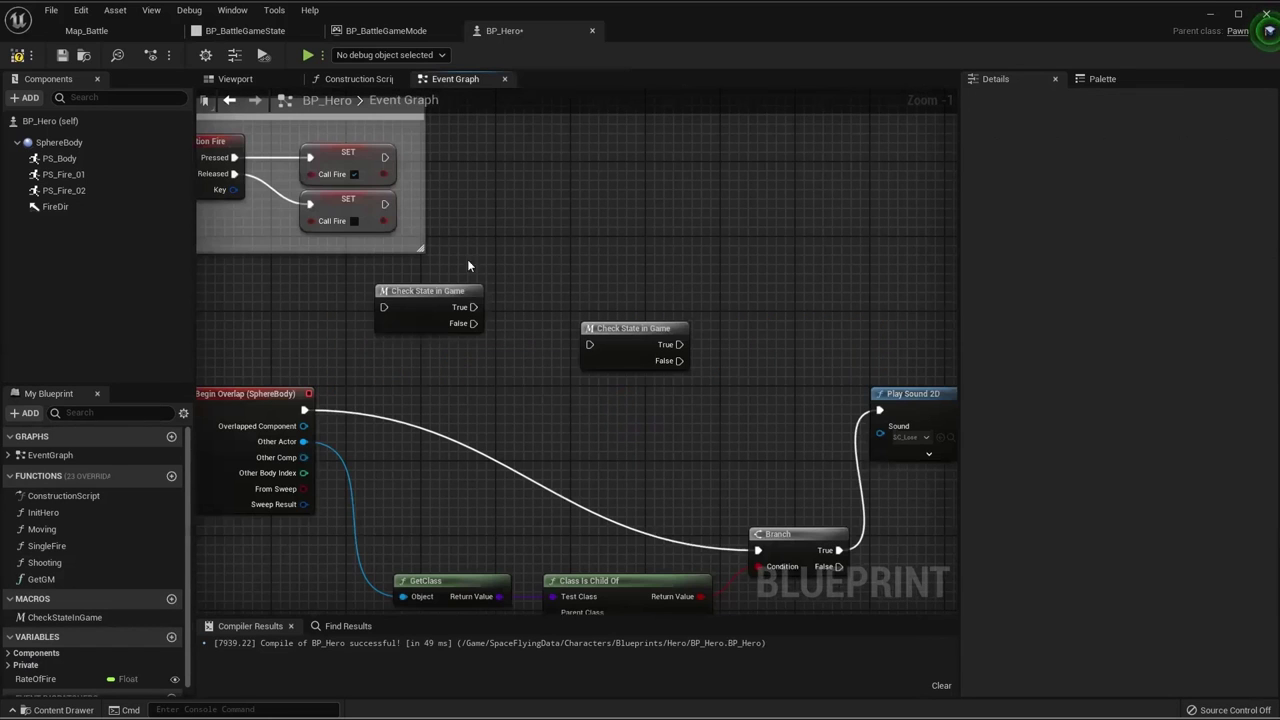
{"action": "left_click_drag", "start_coordinate": [420, 288], "coordinate": [665, 300]}
{"action": "mouse_move", "coordinate": [415, 365]}
{"action": "left_mouse_down"}
{"action": "mouse_move", "coordinate": [708, 299]}
{"action": "mouse_move", "coordinate": [506, 367]}
{"action": "left_mouse_up"}
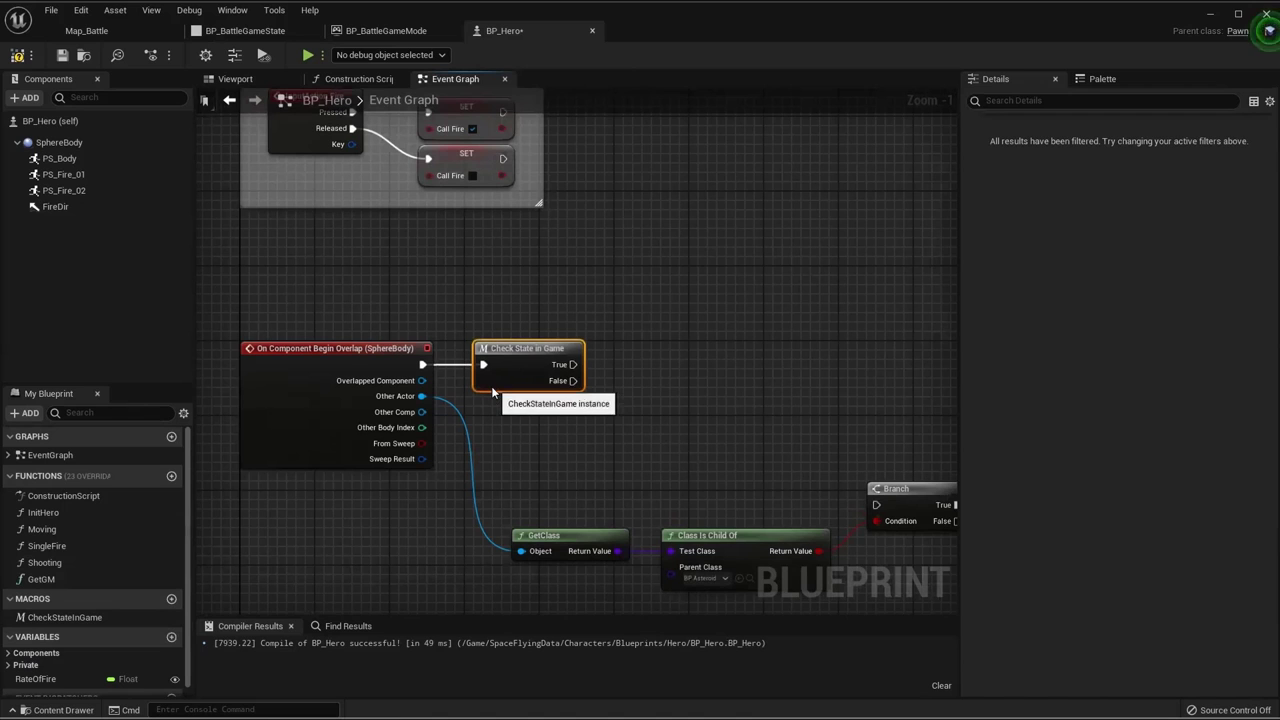
{"action": "left_click", "coordinate": [582, 420]}
{"action": "right_click_drag", "start_coordinate": [582, 420], "coordinate": [505, 407]}
{"action": "left_click_drag", "start_coordinate": [485, 351], "coordinate": [798, 491]}
{"action": "left_click_drag", "start_coordinate": [343, 383], "coordinate": [443, 537]}
Line up the class-check nodes and Play Sound 2D with the overlap chain, then compile and save.
{"action": "mouse_move", "coordinate": [425, 590]}
{"action": "left_mouse_down"}
{"action": "mouse_move", "coordinate": [828, 477]}
{"action": "mouse_move", "coordinate": [781, 347]}
{"action": "left_mouse_up"}
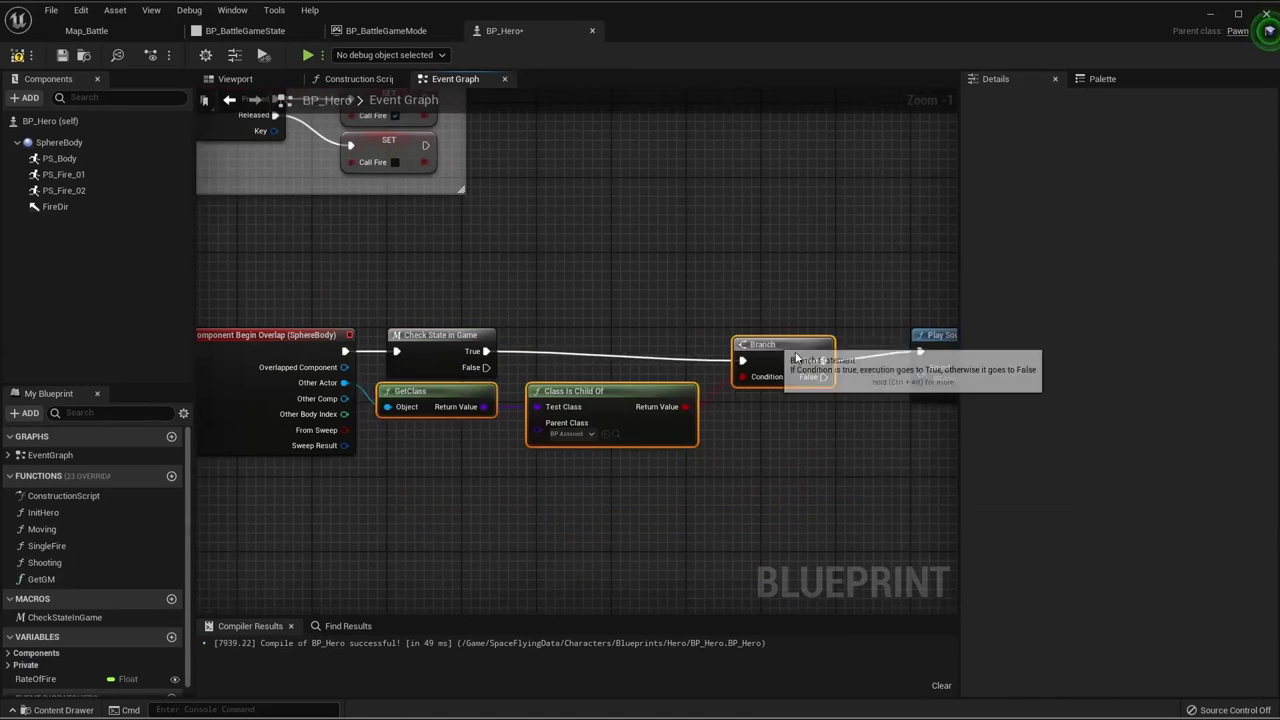
{"action": "left_click", "coordinate": [805, 445]}
{"action": "right_click_drag", "start_coordinate": [812, 438], "coordinate": [736, 454]}
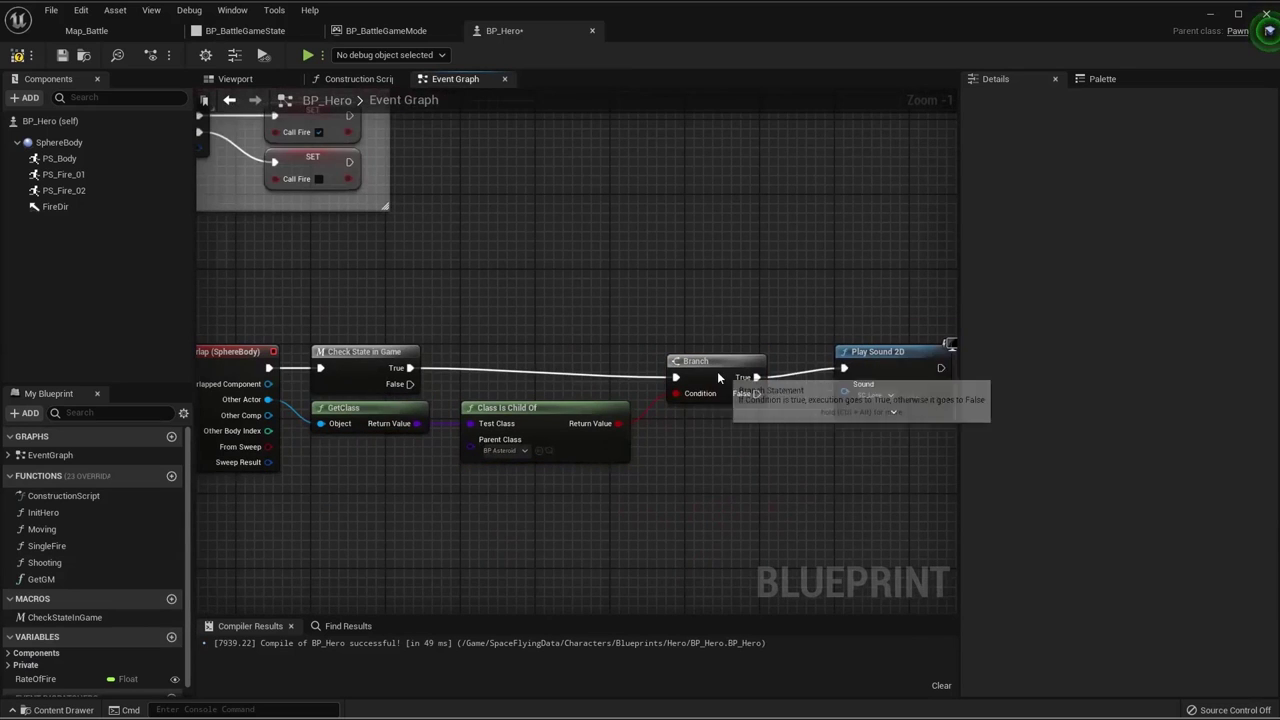
{"action": "left_click_drag", "start_coordinate": [717, 371], "coordinate": [725, 359]}
{"action": "left_click", "coordinate": [753, 428]}
{"action": "right_click_drag", "start_coordinate": [881, 363], "coordinate": [782, 372]}
{"action": "left_click_drag", "start_coordinate": [846, 349], "coordinate": [640, 482]}
{"action": "right_click_drag", "start_coordinate": [604, 338], "coordinate": [675, 325]}
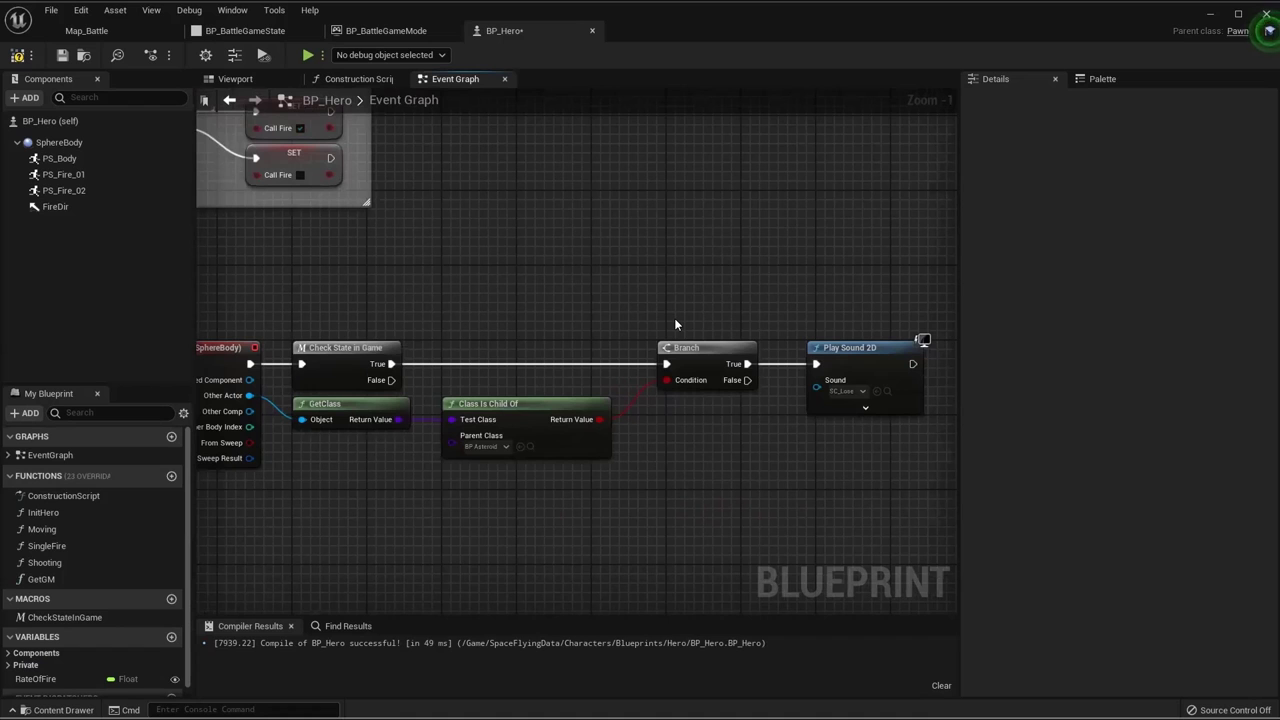
{"action": "right_click_drag", "start_coordinate": [415, 305], "coordinate": [808, 474]}
{"action": "left_click_drag", "start_coordinate": [943, 286], "coordinate": [329, 600]}
{"action": "left_click", "coordinate": [651, 455]}
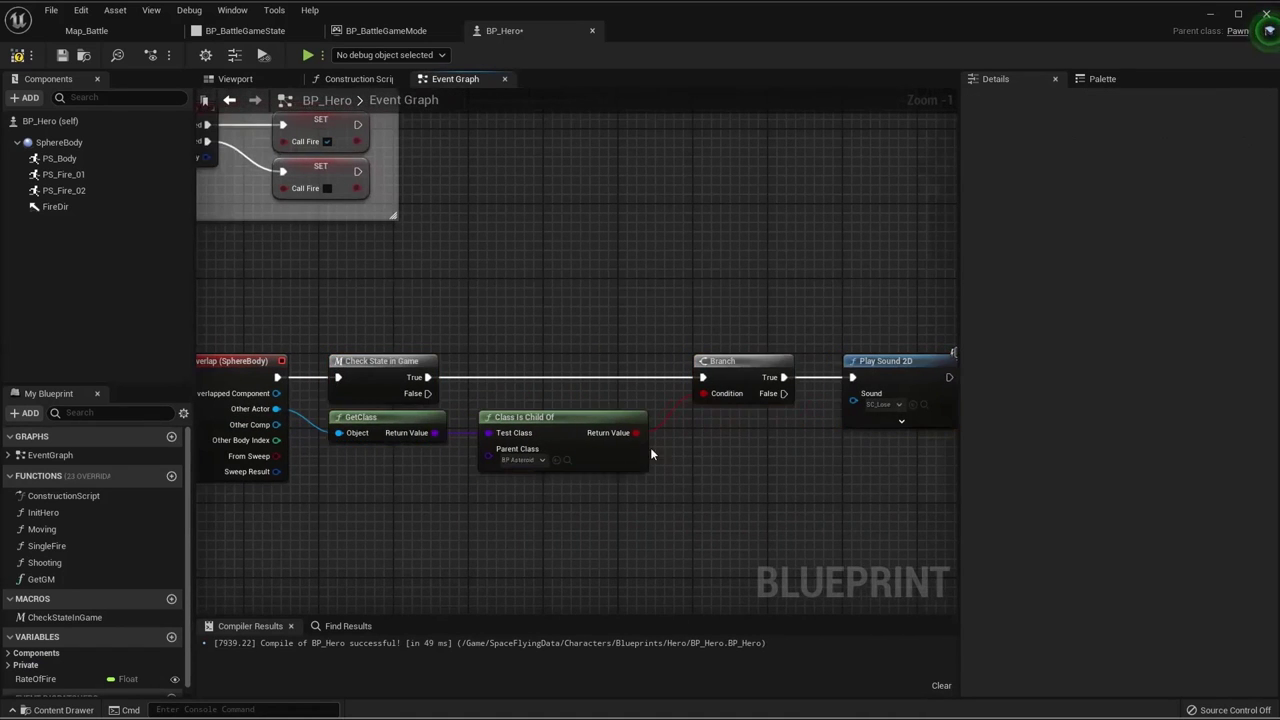
{"action": "left_click", "coordinate": [17, 56]}
{"action": "left_click", "coordinate": [62, 55]}
Duplicate Check State in Game into the Fire section, wiring Pressed in and True to the Call Fire setter.
{"action": "right_click_drag", "start_coordinate": [490, 324], "coordinate": [557, 380]}
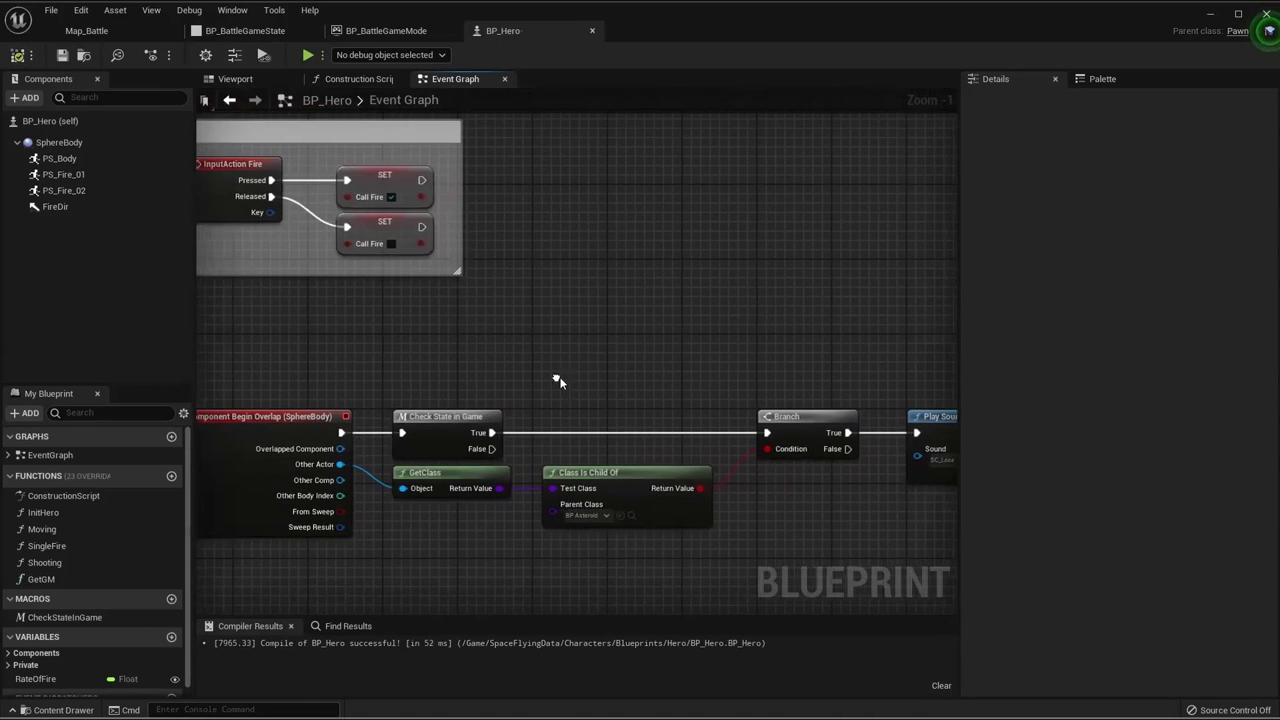
{"action": "left_click", "coordinate": [490, 440]}
{"action": "right_click_drag", "start_coordinate": [475, 234], "coordinate": [610, 422]}
{"action": "key", "text": "ctrl+d"}
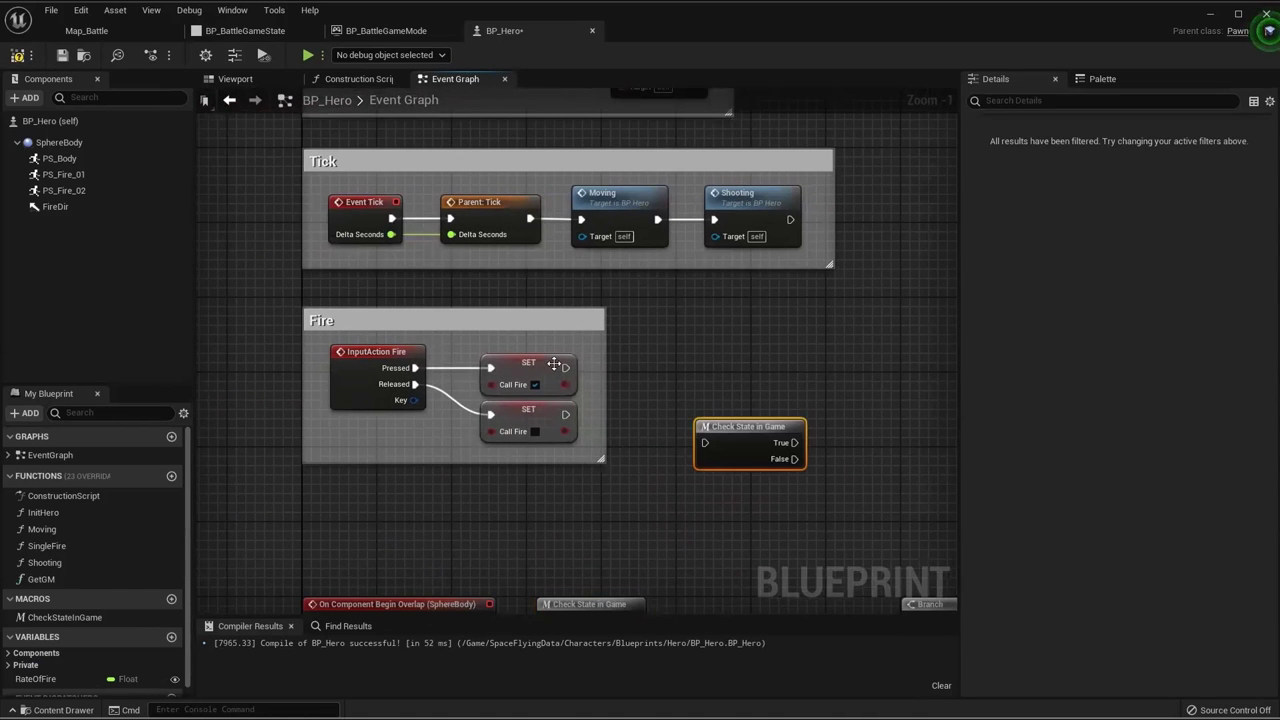
{"action": "left_click_drag", "start_coordinate": [554, 364], "coordinate": [890, 373]}
{"action": "left_click_drag", "start_coordinate": [709, 442], "coordinate": [415, 368]}
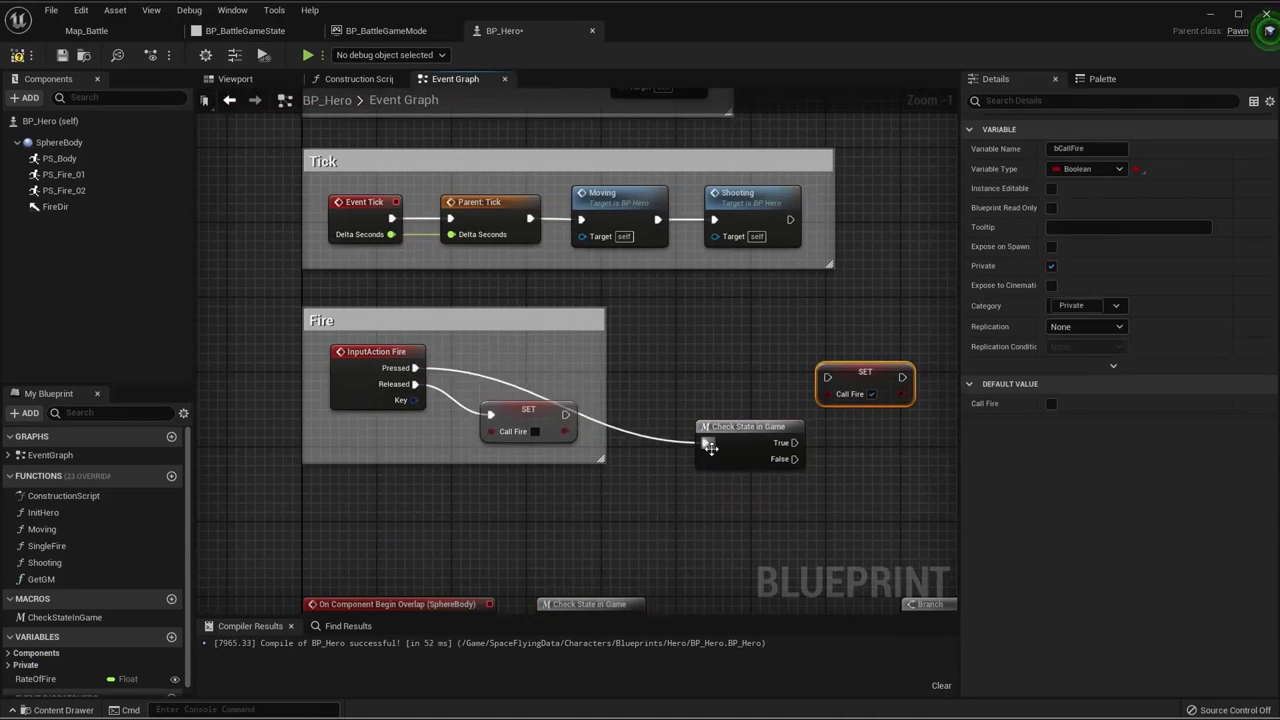
{"action": "left_click_drag", "start_coordinate": [707, 431], "coordinate": [483, 356]}
{"action": "mouse_move", "coordinate": [570, 368]}
{"action": "left_mouse_down"}
{"action": "mouse_move", "coordinate": [809, 376]}
{"action": "mouse_move", "coordinate": [668, 364]}
{"action": "left_mouse_up"}
{"action": "left_click", "coordinate": [709, 410]}
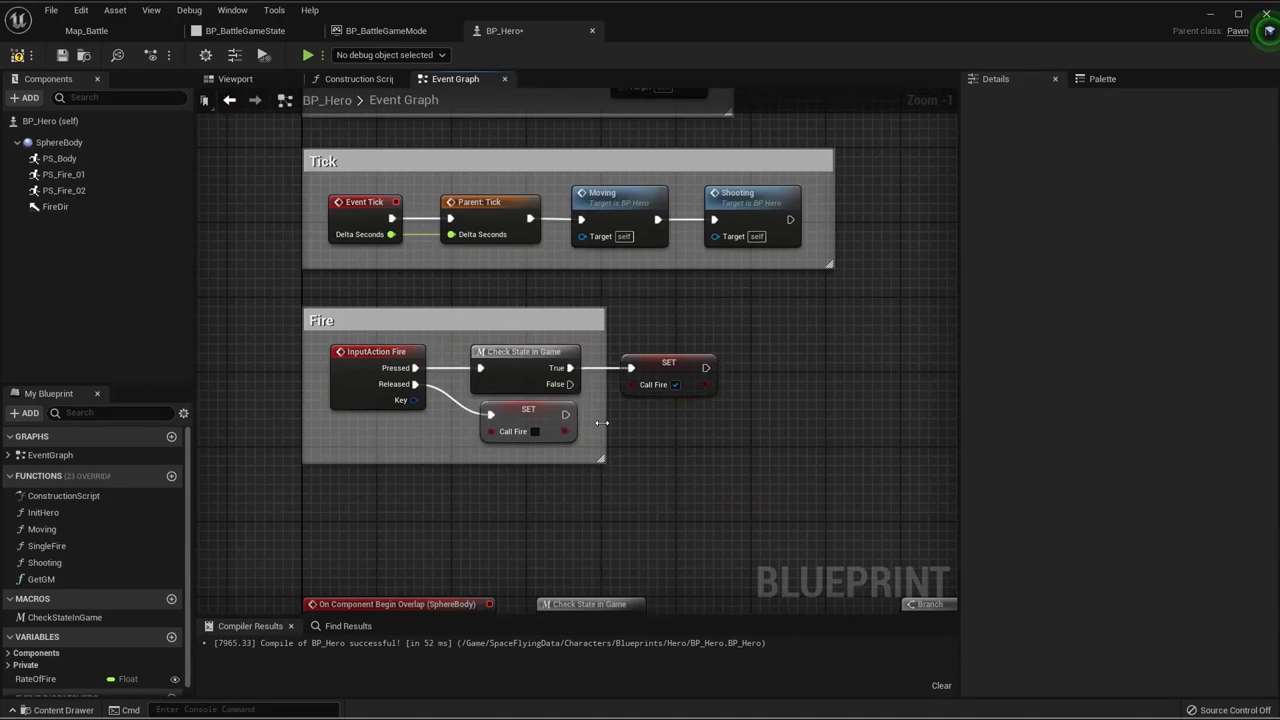
Stretch the Fire comment over the SET nodes and save-compile BP_Hero with Ctrl+S.
{"action": "left_click_drag", "start_coordinate": [601, 421], "coordinate": [743, 427]}
{"action": "key", "text": "ctrl+s"}
{"action": "right_click_drag", "start_coordinate": [688, 517], "coordinate": [717, 216]}
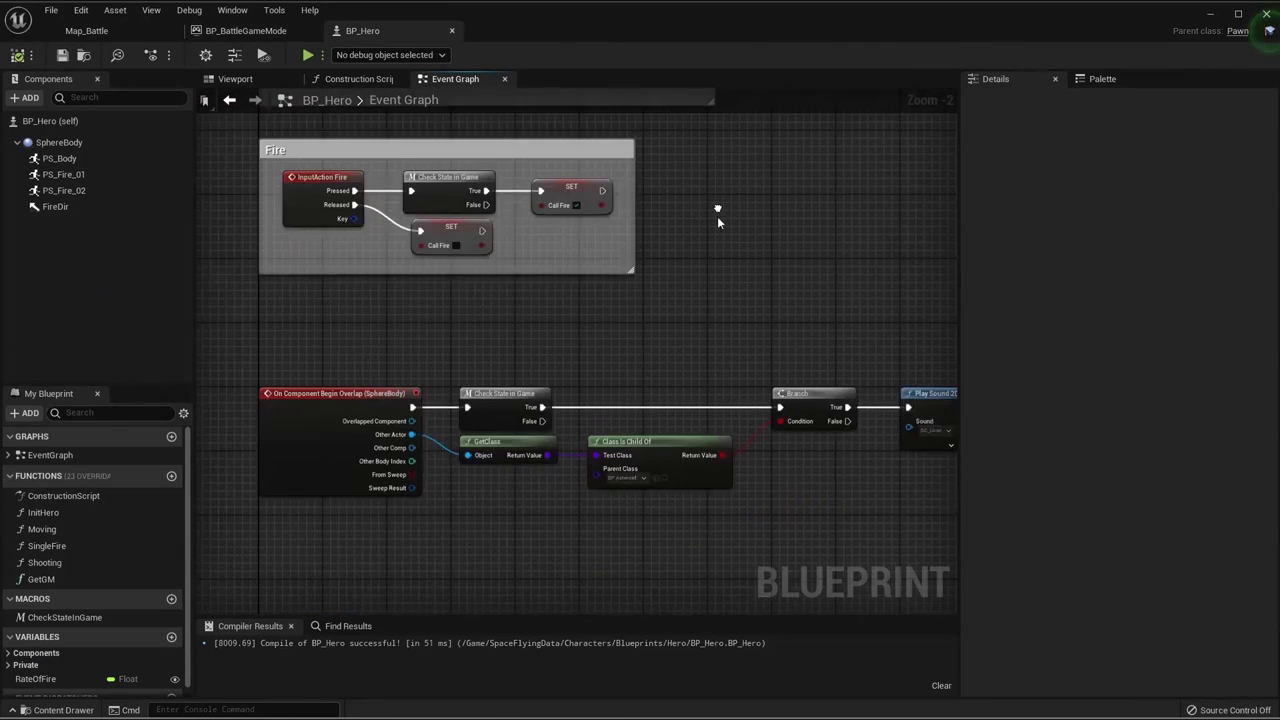
{"action": "scroll", "coordinate": [717, 216], "scroll_direction": "down", "scroll_amount": 3}
{"action": "scroll", "coordinate": [635, 320], "scroll_direction": "up", "scroll_amount": 5}
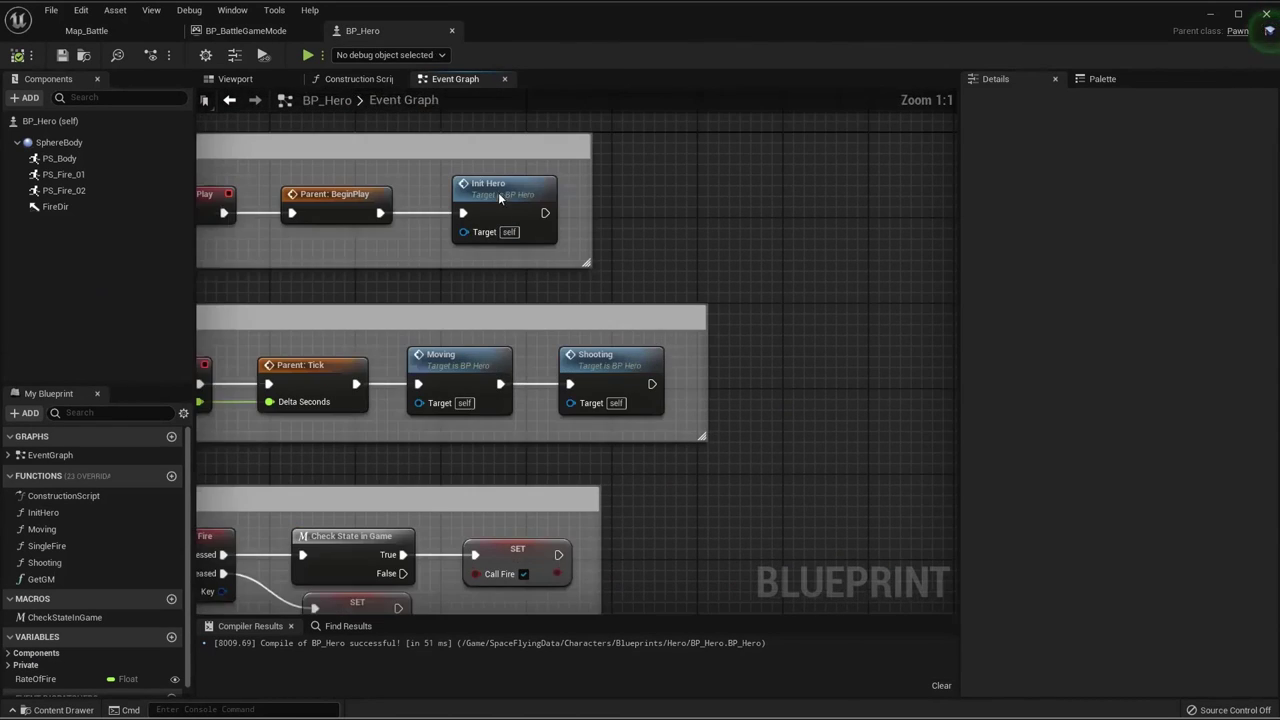
In Init Hero, add Get GM and a Bind Event to On State in Game node from it.
{"action": "double_click", "coordinate": [500, 198]}
{"action": "right_click", "coordinate": [518, 346]}
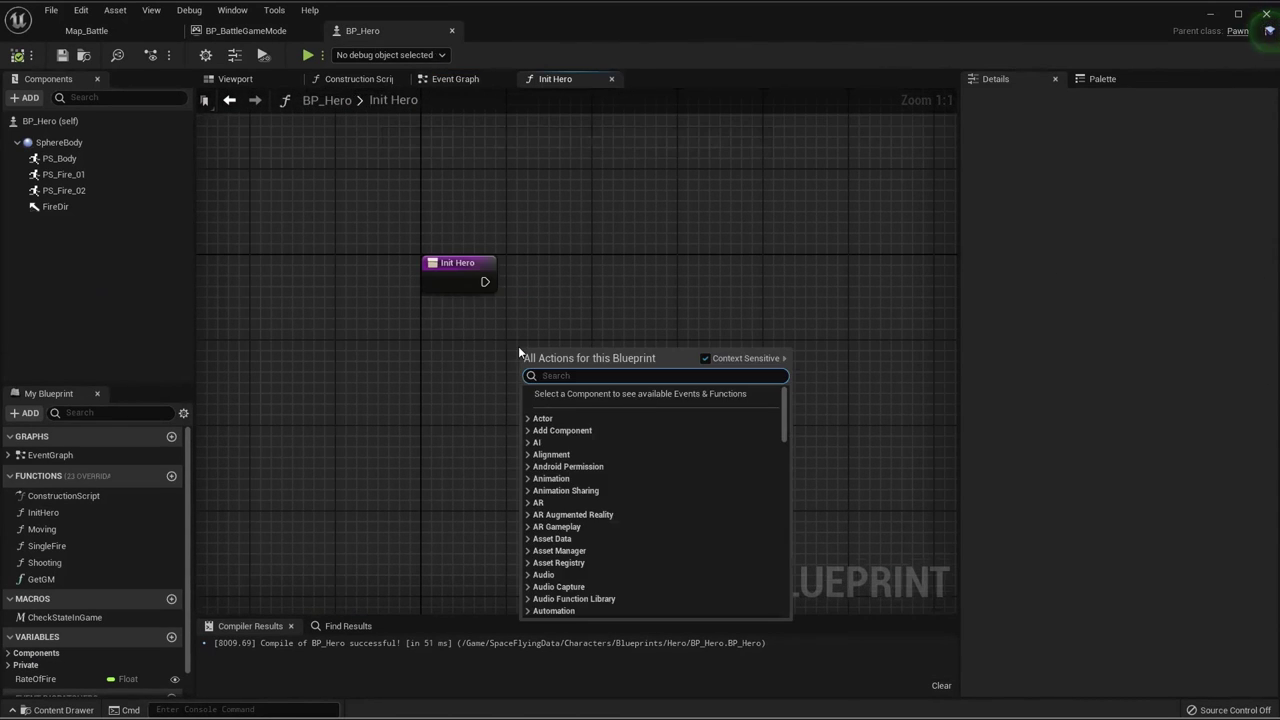
{"action": "mouse_move", "coordinate": [41, 579]}
{"action": "left_mouse_down"}
{"action": "mouse_move", "coordinate": [426, 410]}
{"action": "mouse_move", "coordinate": [570, 419]}
{"action": "left_mouse_up"}
{"action": "type", "text": "bind state"}
{"action": "left_click", "coordinate": [680, 471]}
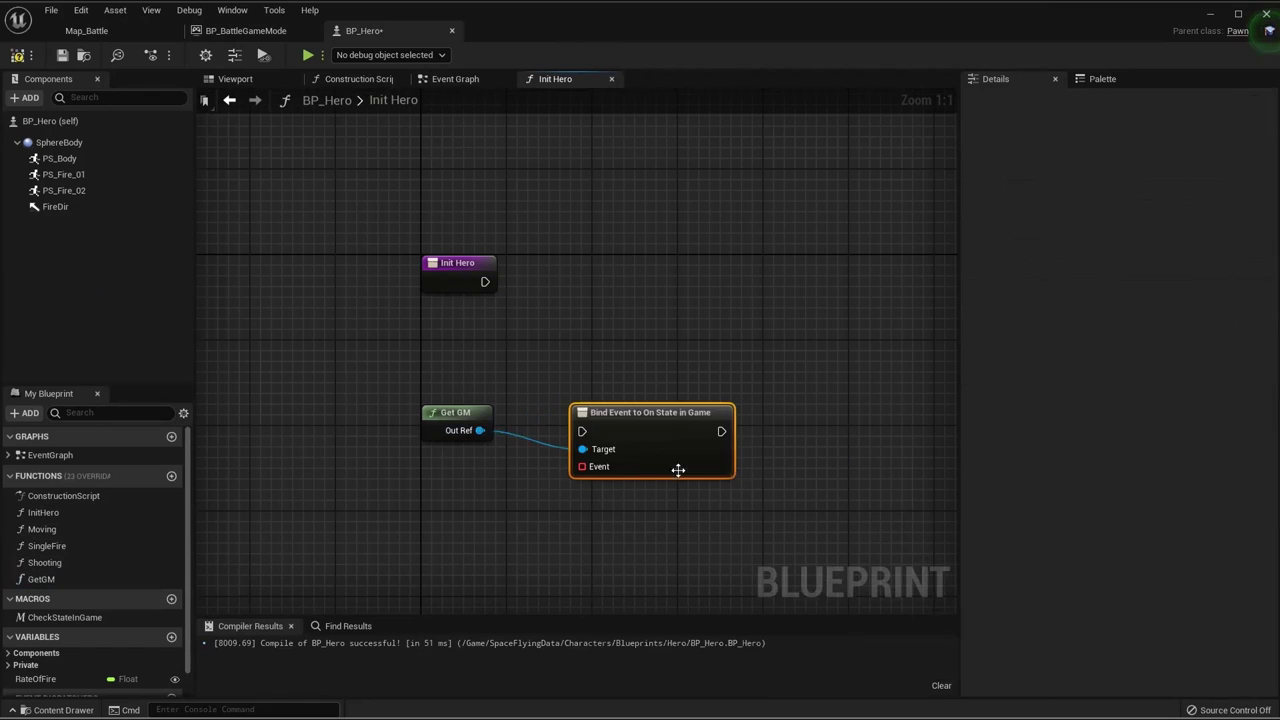
Feed the binding a Create Event making a matching custom event named OnStateInGame, removed from Init Hero.
{"action": "left_click_drag", "start_coordinate": [578, 466], "coordinate": [431, 513]}
{"action": "type", "text": "crea"}
{"action": "left_click", "coordinate": [526, 573]}
{"action": "left_click", "coordinate": [520, 491]}
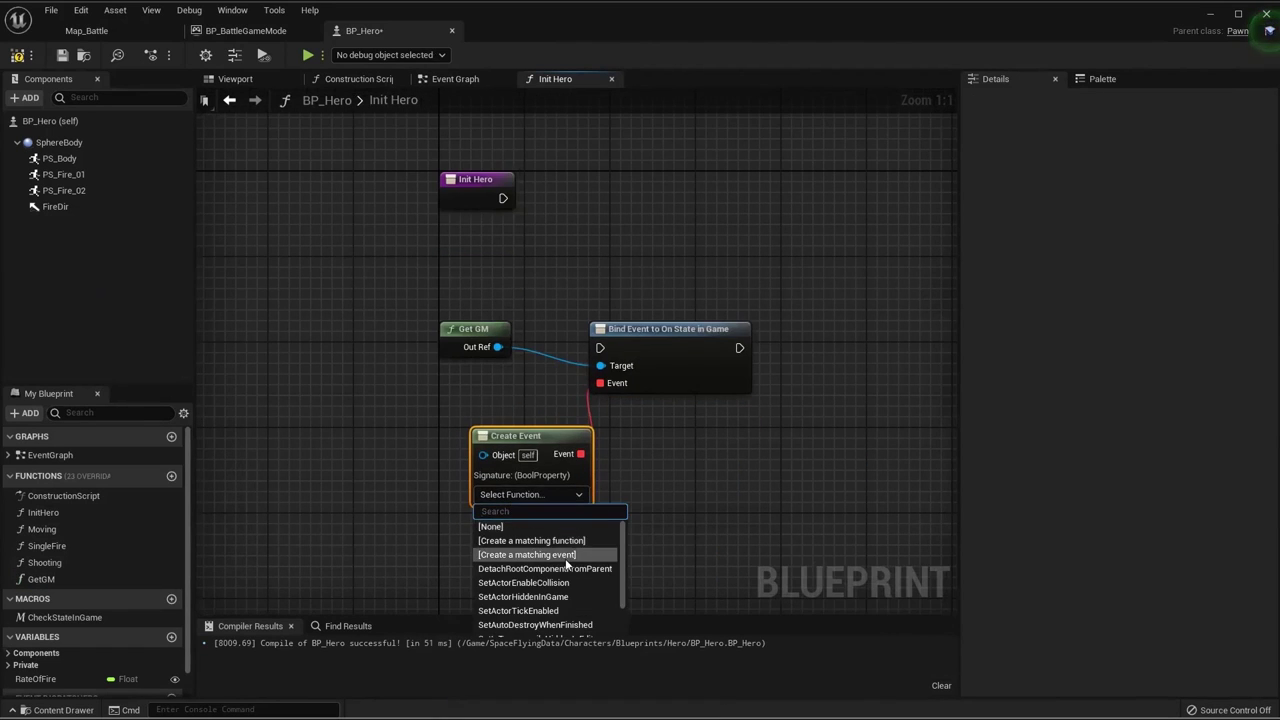
{"action": "left_click", "coordinate": [562, 558]}
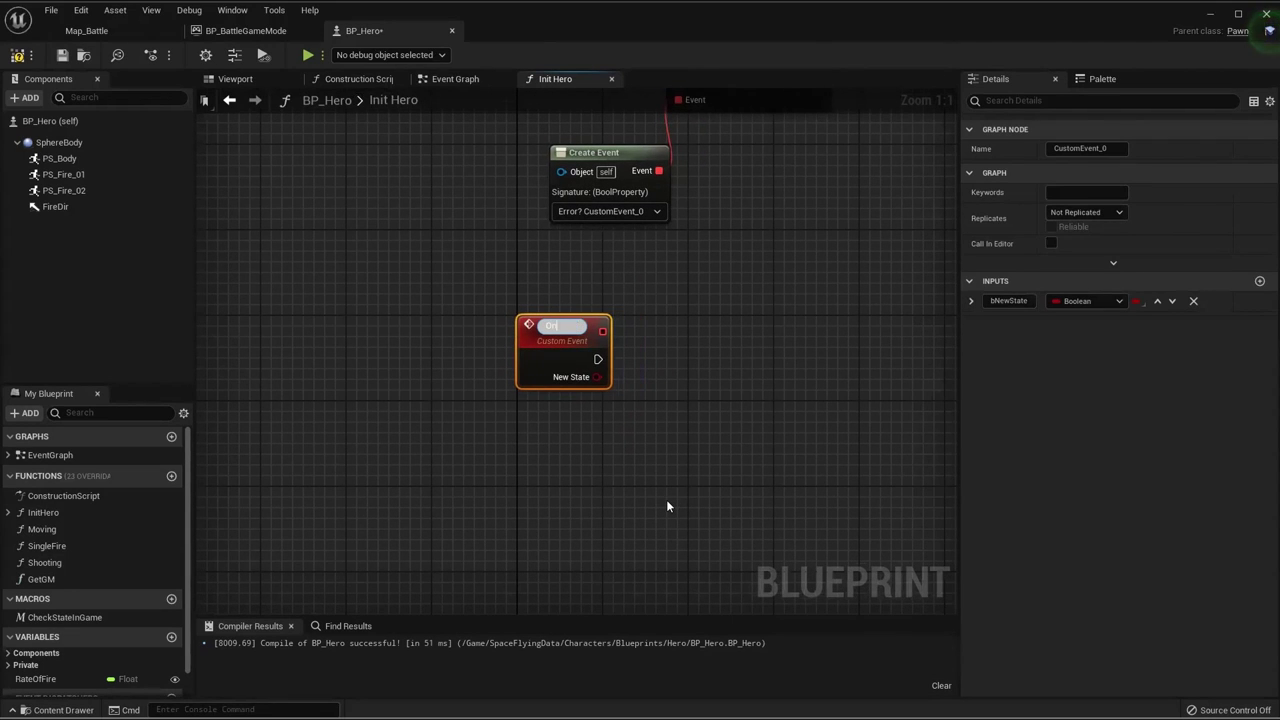
{"action": "type", "text": "OnStateInGame"}
{"action": "key", "text": "Return"}
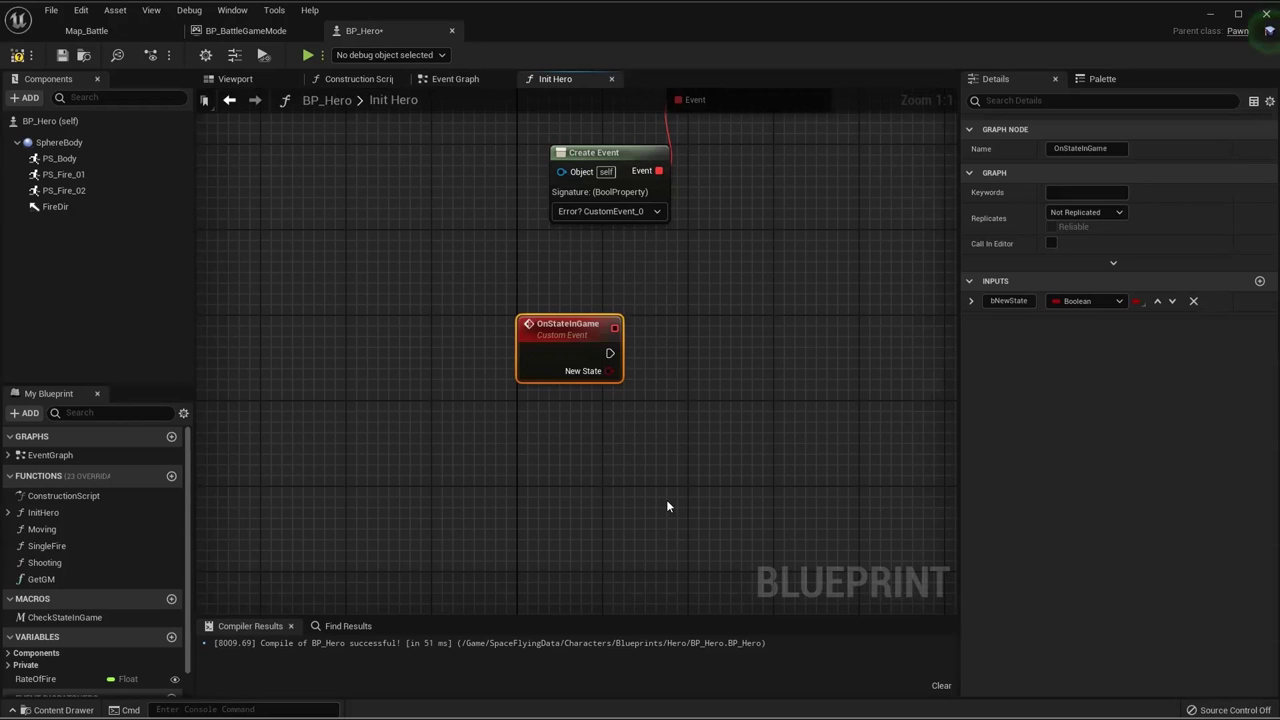
{"action": "key", "text": "Delete"}
Check the OnStateInGame event node in the Event Graph, then return to Init Hero.
{"action": "left_click", "coordinate": [455, 79]}
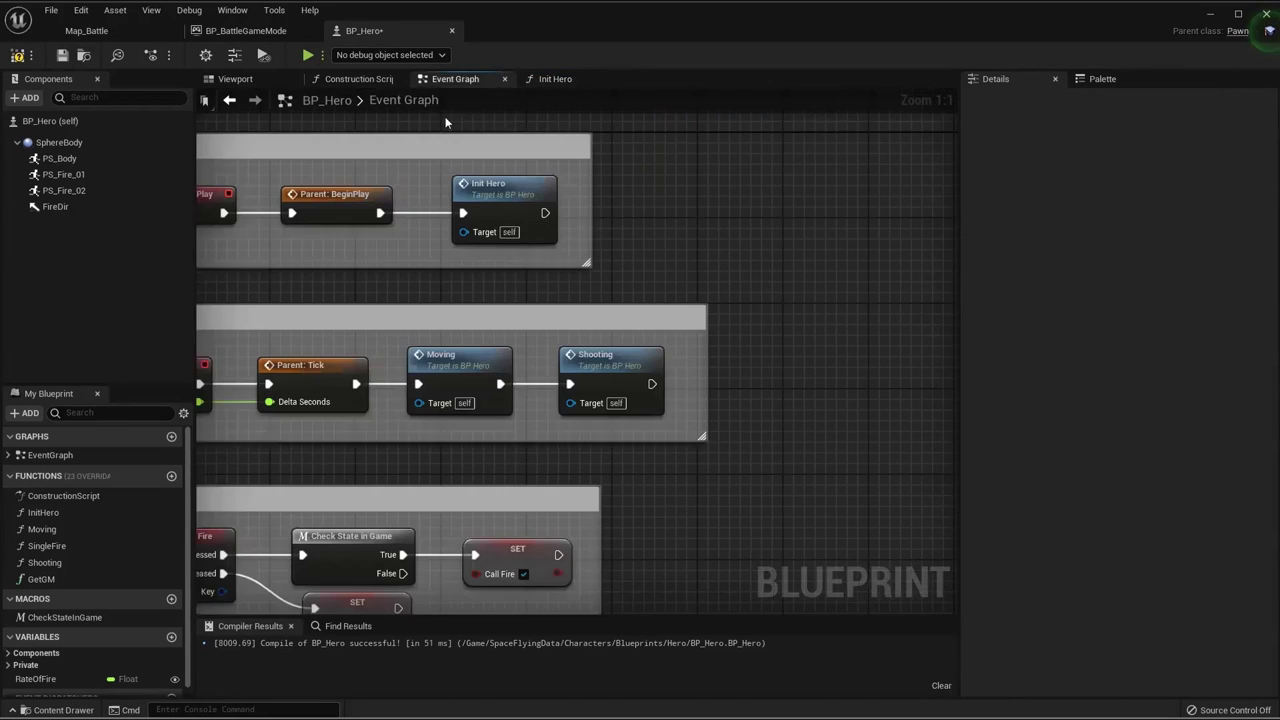
{"action": "scroll", "coordinate": [446, 122], "scroll_direction": "down", "scroll_amount": 4}
{"action": "left_click", "coordinate": [586, 414]}
{"action": "scroll", "coordinate": [651, 294], "scroll_direction": "down", "scroll_amount": 1}
{"action": "scroll", "coordinate": [651, 294], "scroll_direction": "up", "scroll_amount": 2}
{"action": "left_click", "coordinate": [555, 79]}
Wire Init Hero's execution into Bind Event and arrange Get GM and Create Event beside it.
{"action": "left_click_drag", "start_coordinate": [560, 482], "coordinate": [465, 328]}
{"action": "left_click_drag", "start_coordinate": [629, 491], "coordinate": [746, 341]}
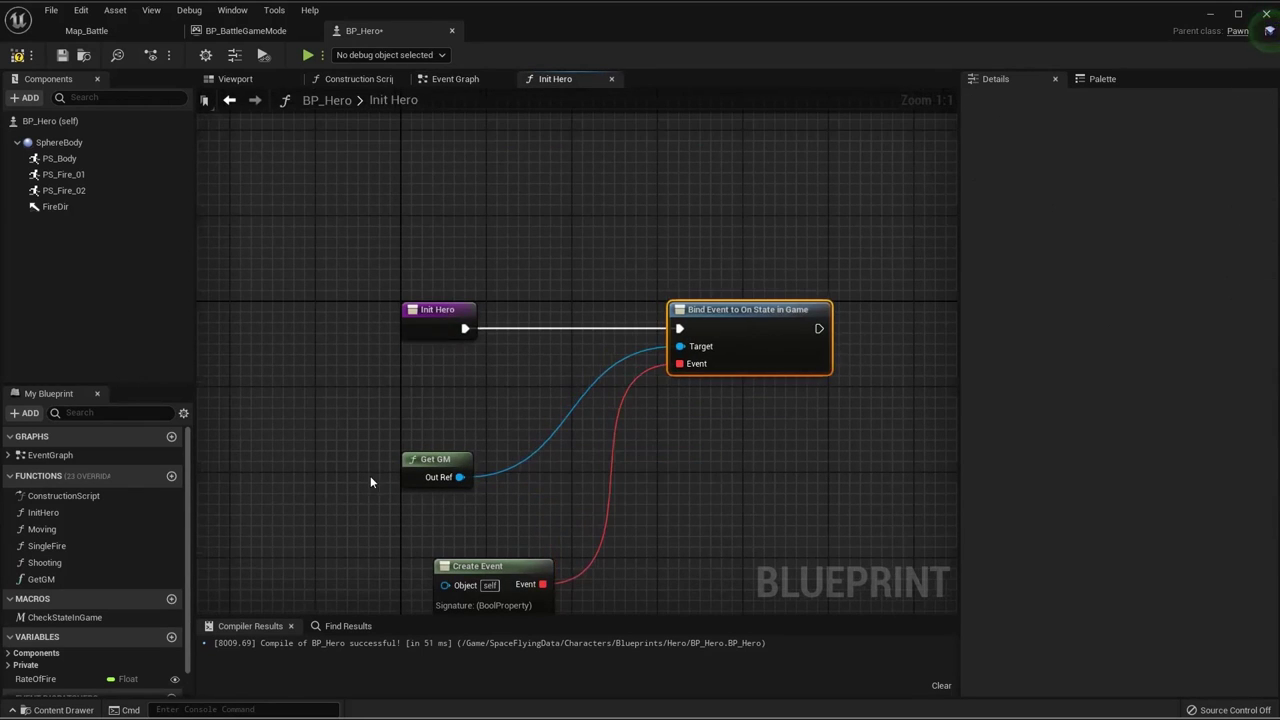
{"action": "left_click_drag", "start_coordinate": [432, 459], "coordinate": [582, 341]}
{"action": "left_click_drag", "start_coordinate": [498, 567], "coordinate": [562, 385]}
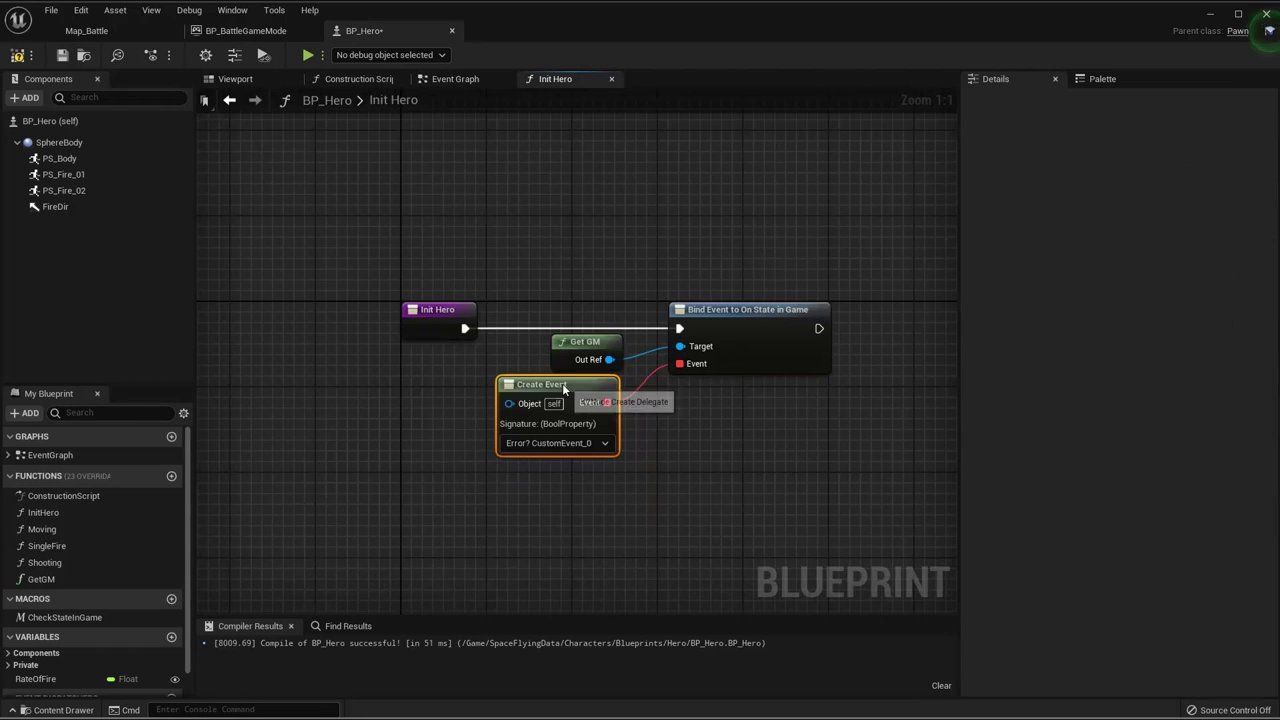
{"action": "left_click_drag", "start_coordinate": [467, 312], "coordinate": [565, 391]}
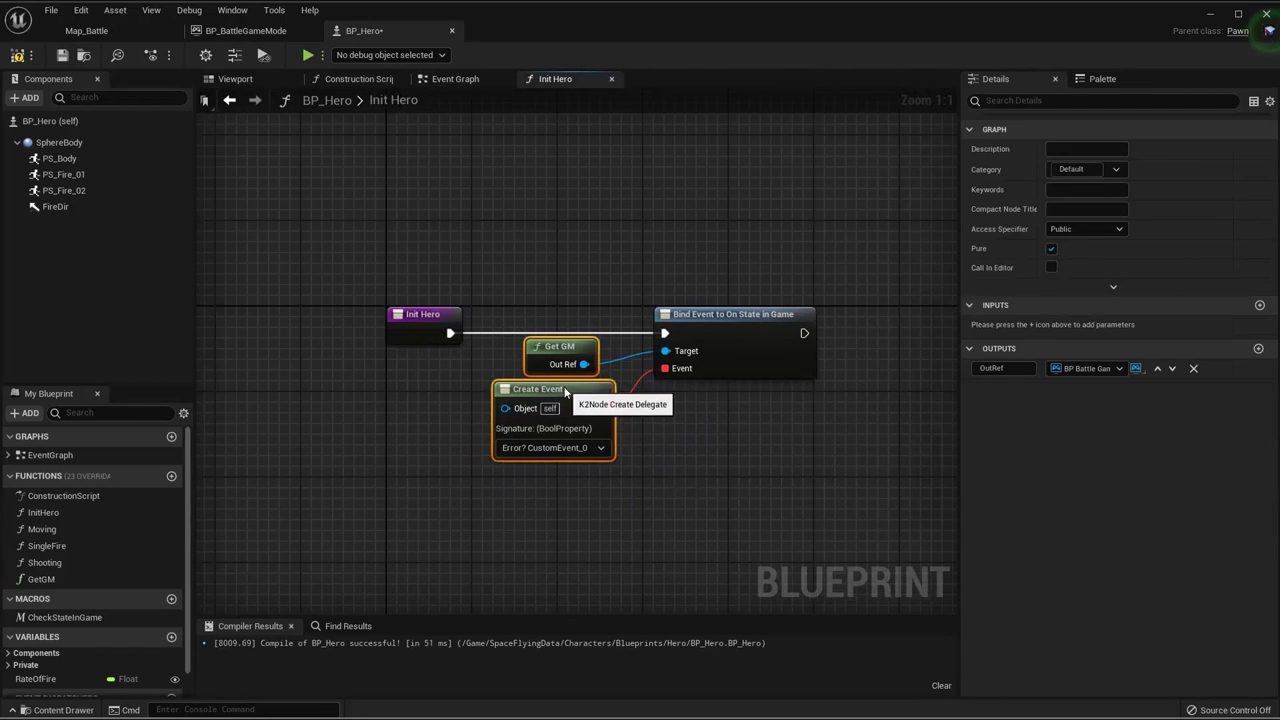
Point Create Event at OnStateInGame and recompile the blueprint without errors.
{"action": "left_click", "coordinate": [737, 460]}
{"action": "left_click", "coordinate": [529, 455]}
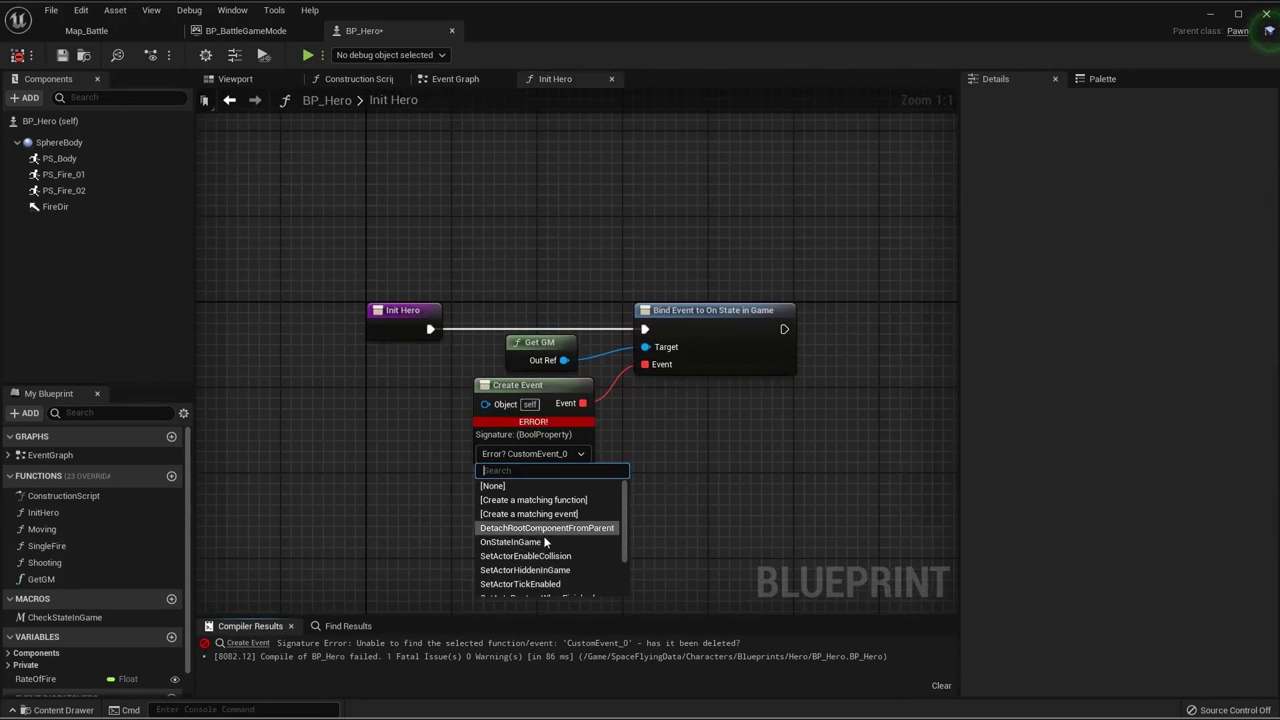
{"action": "left_click", "coordinate": [546, 541]}
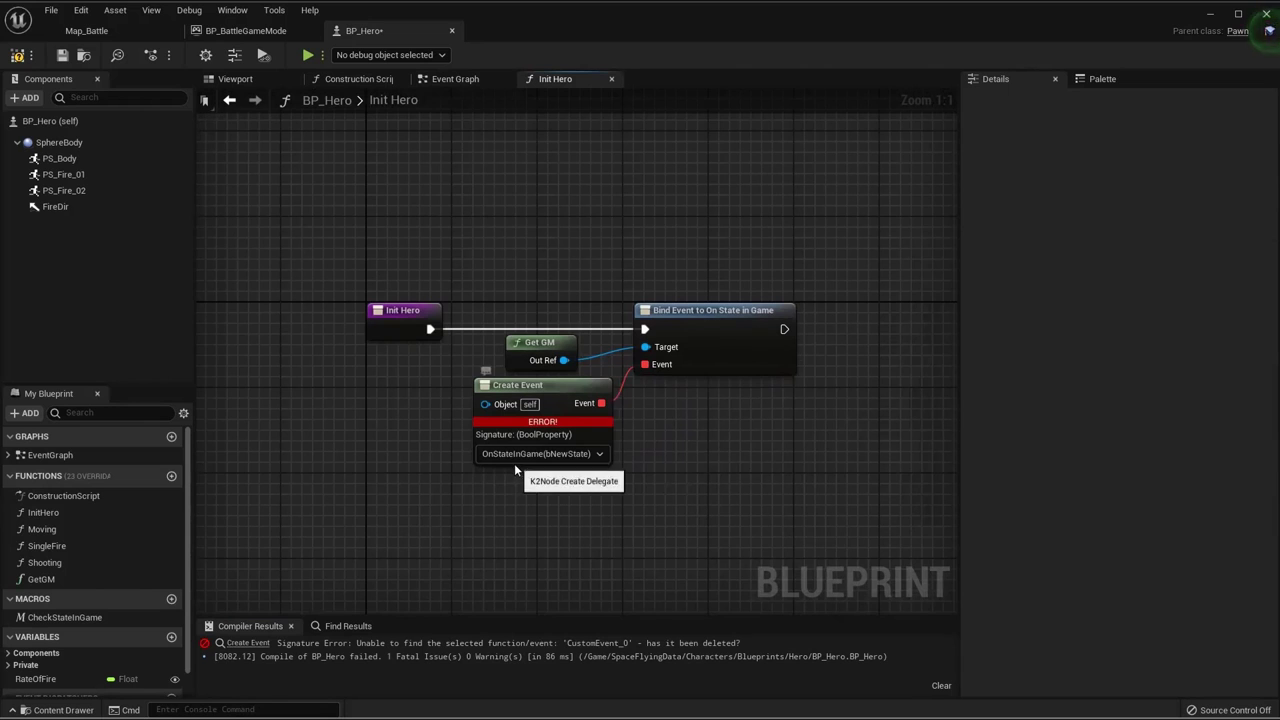
{"action": "key", "text": "F7"}
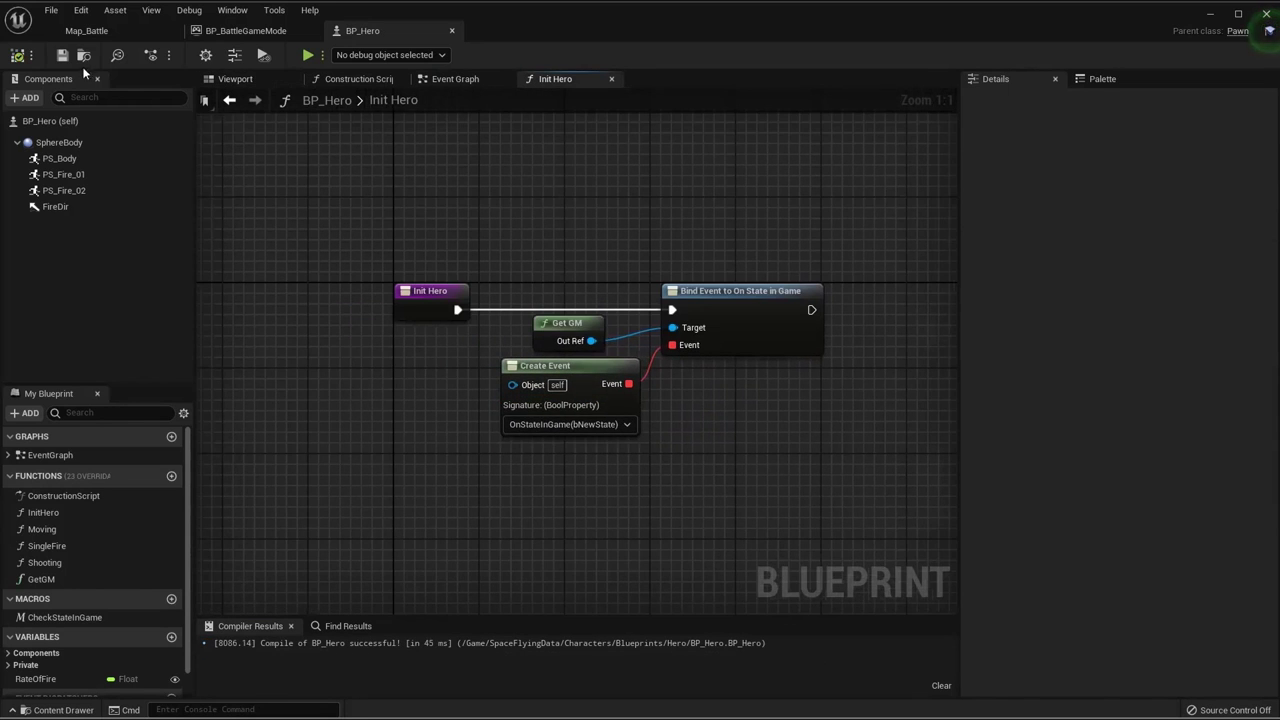
Copy Get GM and add a Get State in Game node from the new copy's Out Ref.
{"action": "right_click_drag", "start_coordinate": [698, 367], "coordinate": [571, 477]}
{"action": "left_click", "coordinate": [447, 426]}
{"action": "key", "text": "ctrl+c"}
{"action": "key", "text": "ctrl+v"}
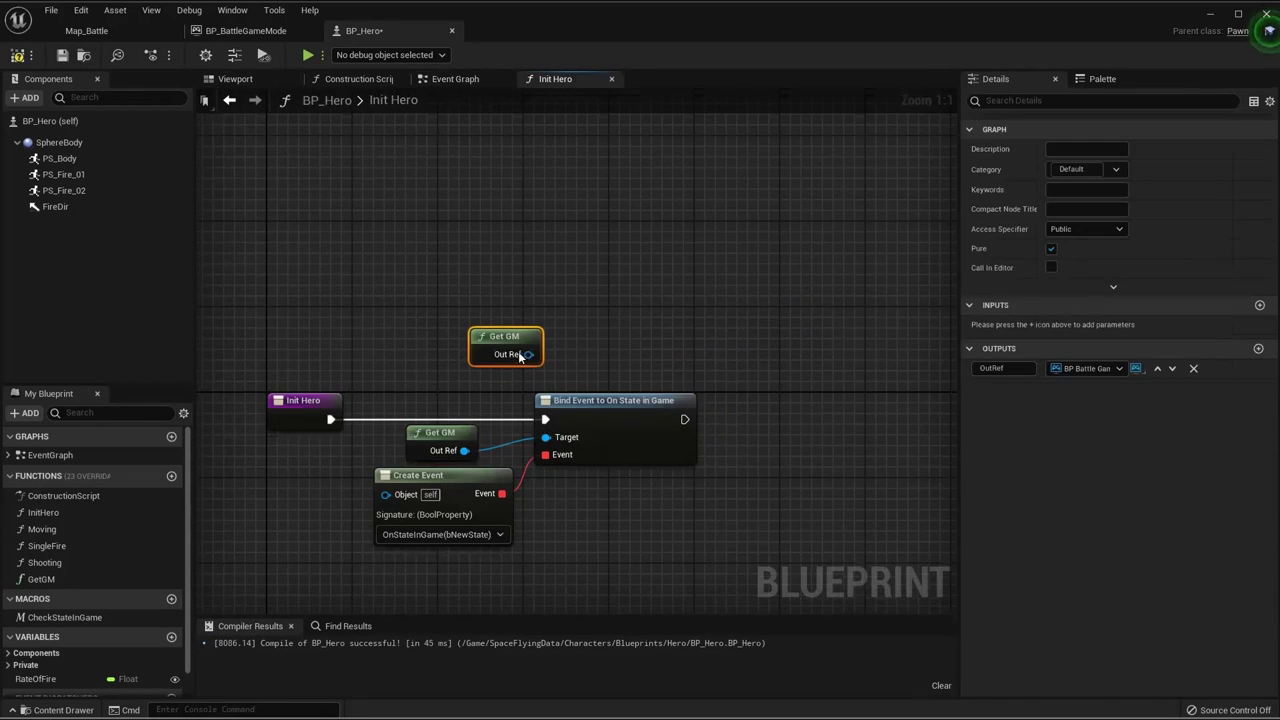
{"action": "left_click_drag", "start_coordinate": [528, 354], "coordinate": [605, 323]}
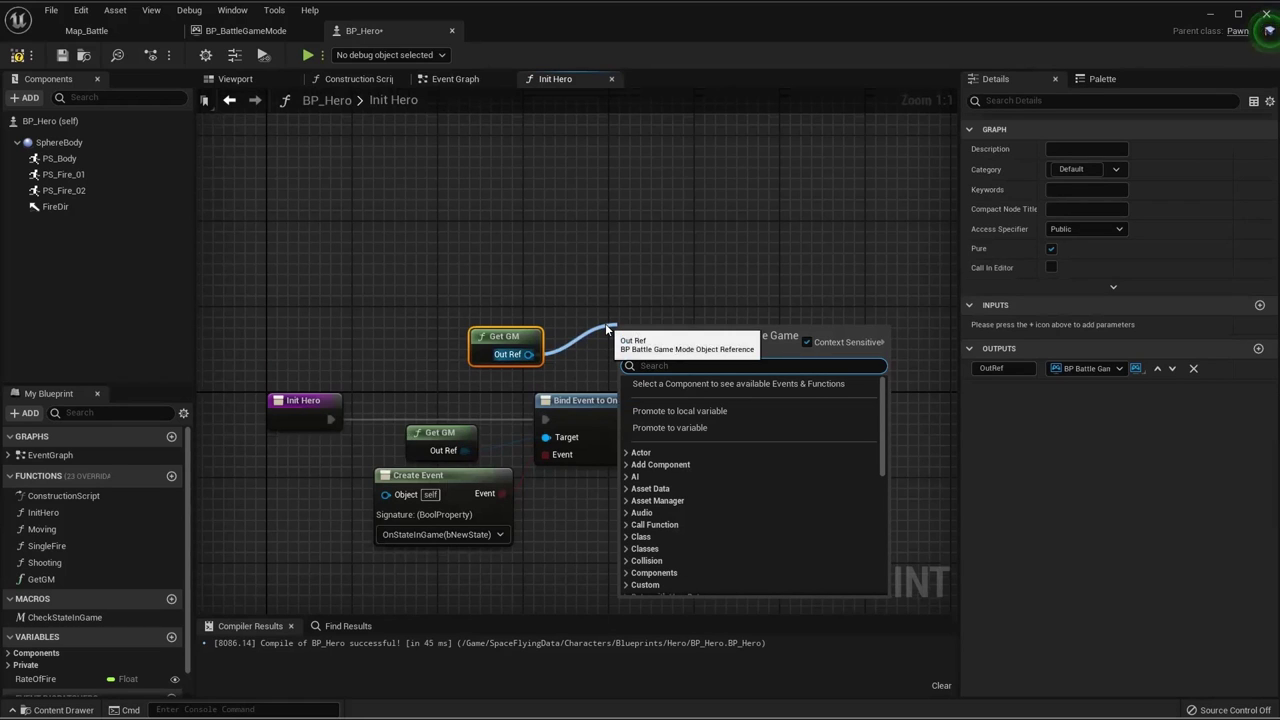
{"action": "type", "text": "get state"}
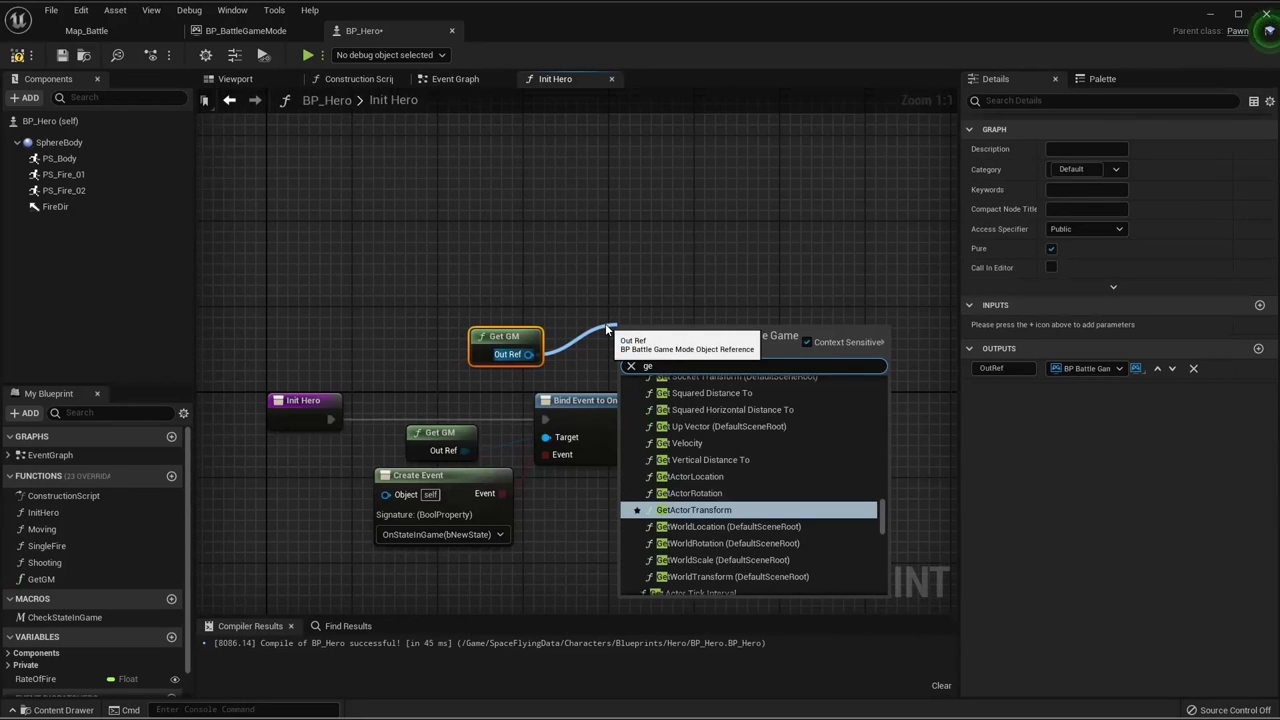
{"action": "key", "text": "Return"}
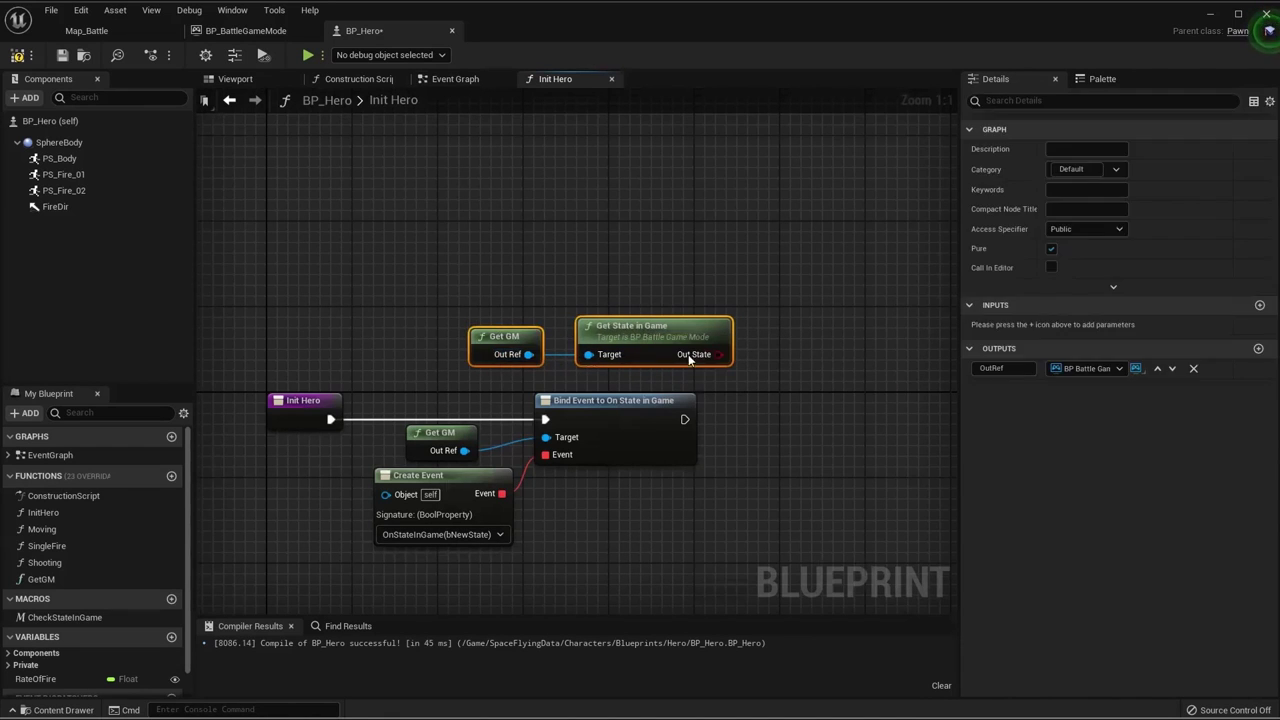
Call On State in Game after Bind Event, passing Get State in Game as New State, and tidy nodes.
{"action": "right_click_drag", "start_coordinate": [513, 303], "coordinate": [363, 256]}
{"action": "mouse_move", "coordinate": [487, 308]}
{"action": "left_mouse_down"}
{"action": "mouse_move", "coordinate": [571, 500]}
{"action": "mouse_move", "coordinate": [697, 423]}
{"action": "left_mouse_up"}
{"action": "type", "text": "on"}
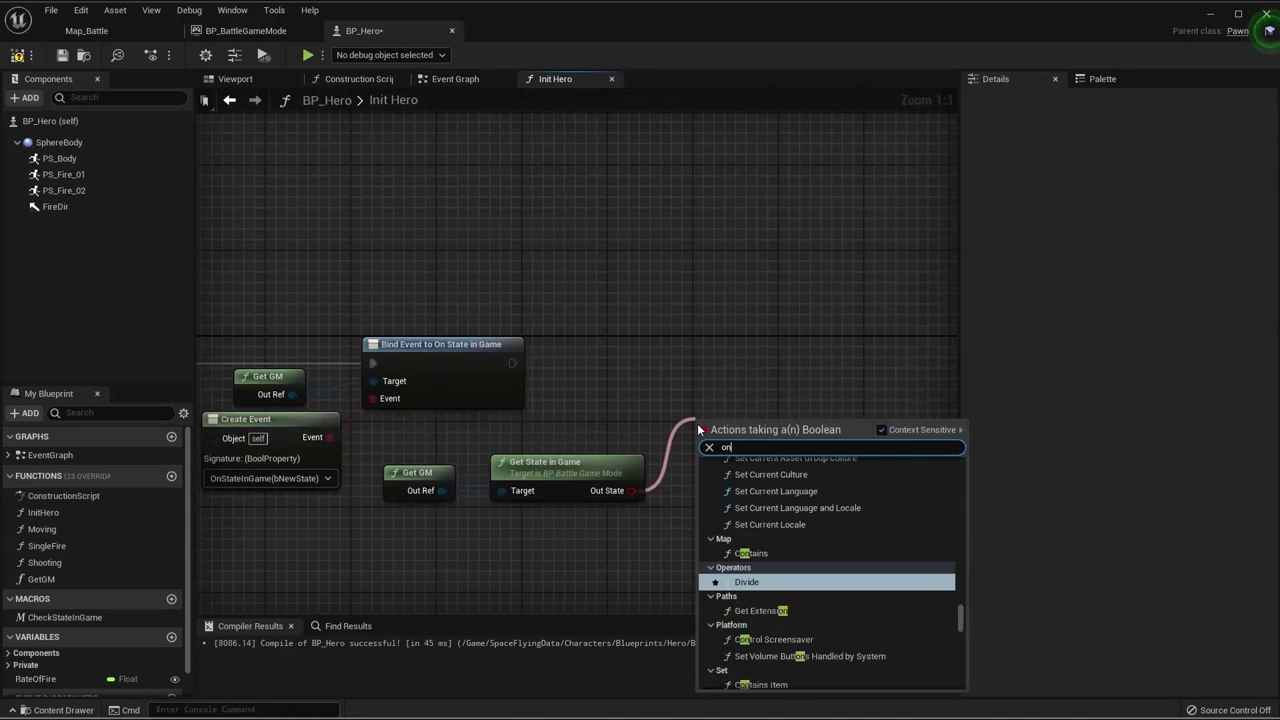
{"action": "type", "text": " state"}
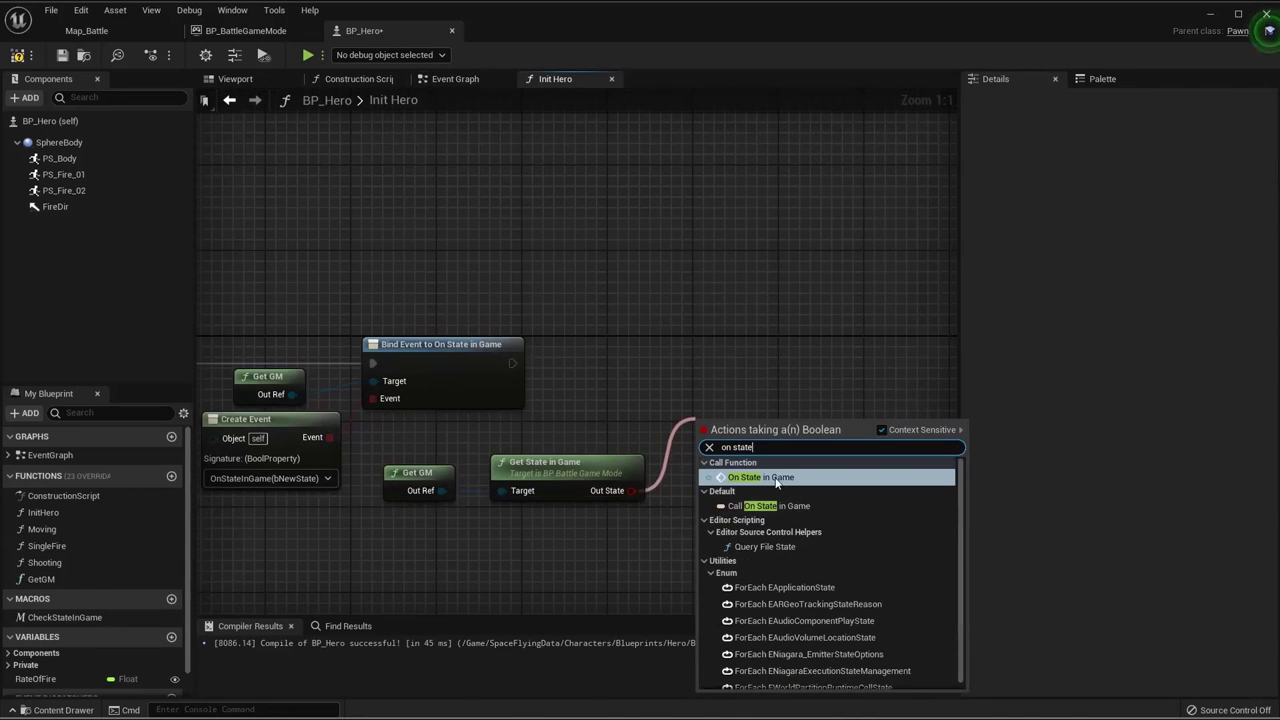
{"action": "key", "text": "Return"}
{"action": "left_click_drag", "start_coordinate": [489, 356], "coordinate": [512, 363]}
{"action": "left_click_drag", "start_coordinate": [745, 430], "coordinate": [915, 334]}
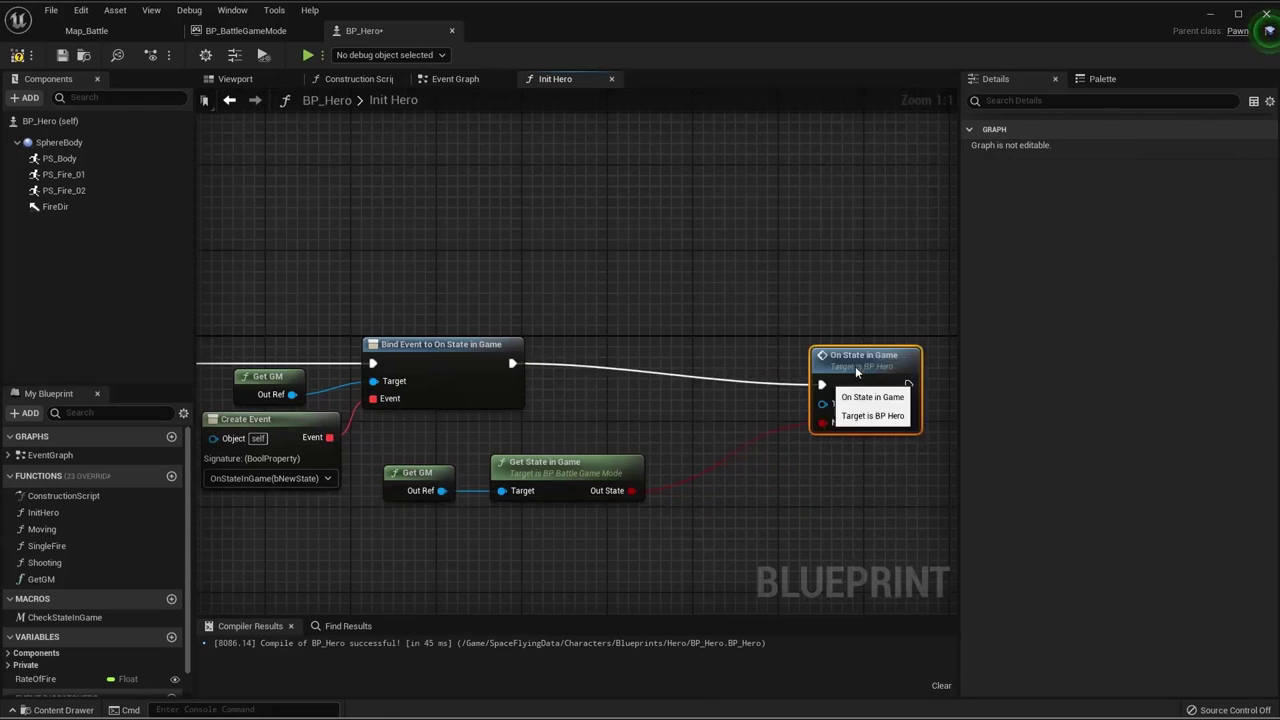
{"action": "left_click_drag", "start_coordinate": [760, 480], "coordinate": [420, 470]}
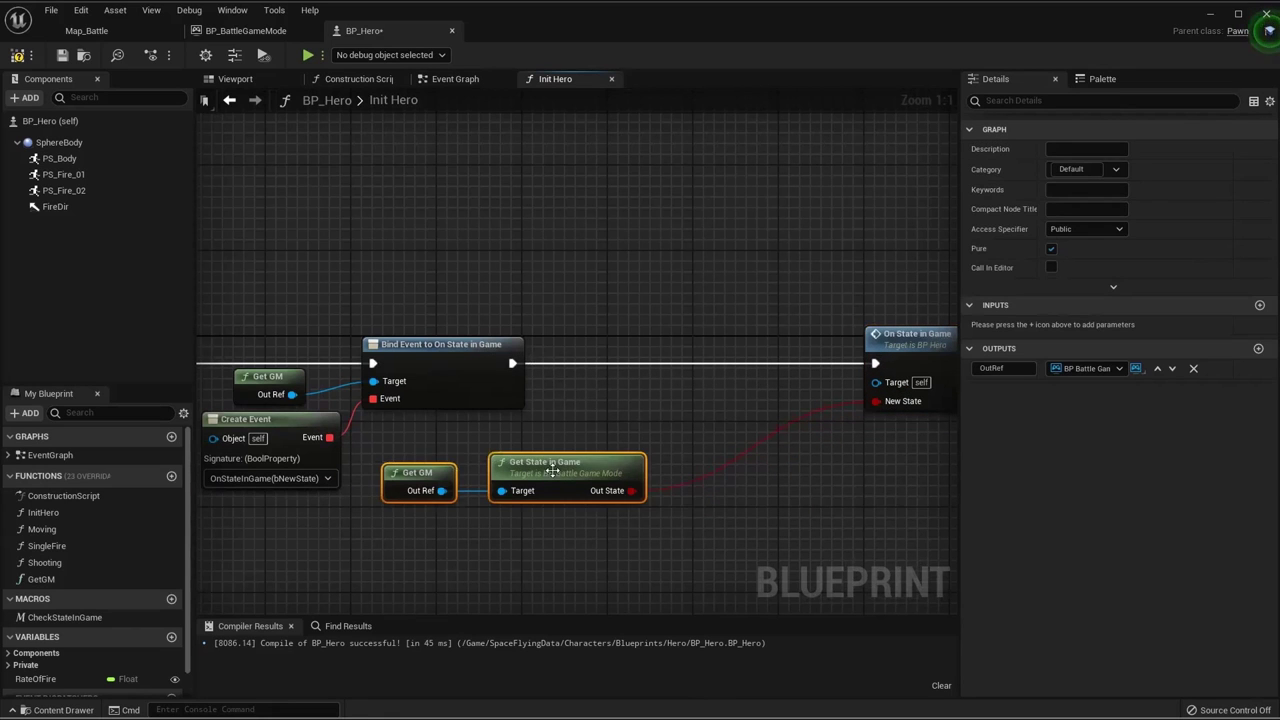
{"action": "left_click_drag", "start_coordinate": [571, 477], "coordinate": [750, 400]}
Back in the Event Graph, wrap the On Component Begin Overlap chain in a comment titled 'Death'.
{"action": "left_click", "coordinate": [611, 78]}
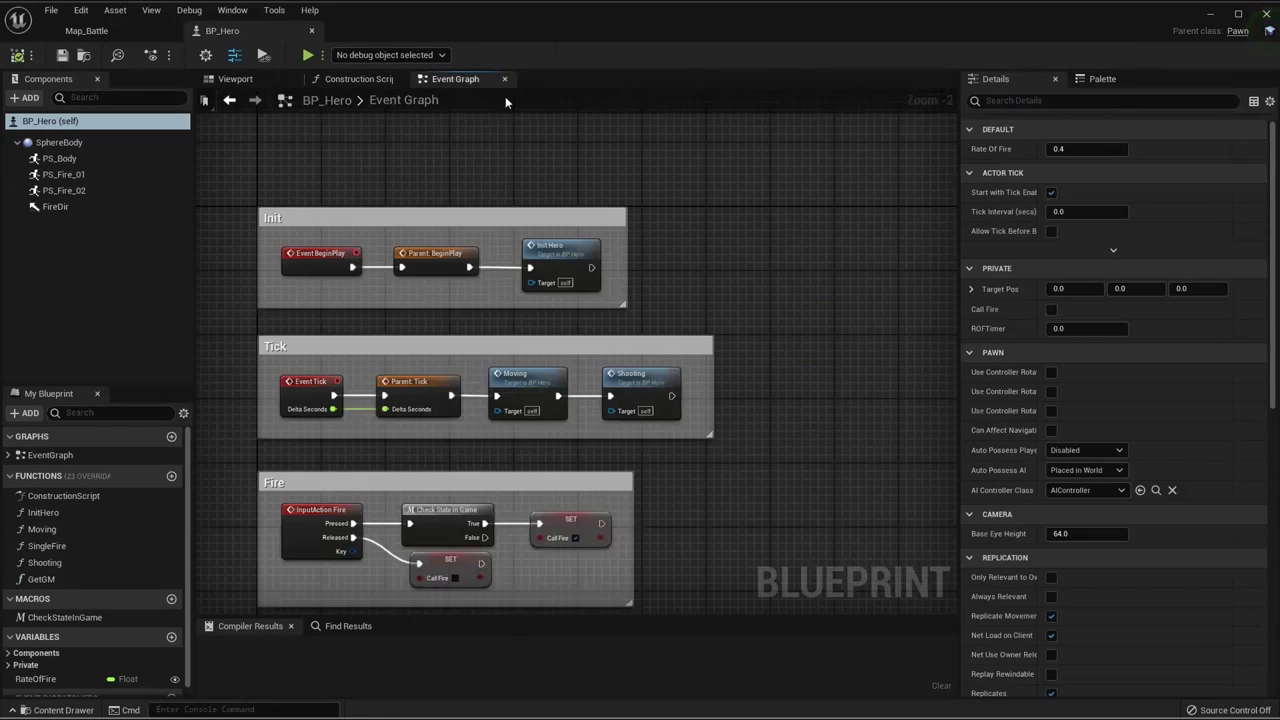
{"action": "scroll", "coordinate": [594, 324], "scroll_direction": "down", "scroll_amount": 3}
{"action": "scroll", "coordinate": [595, 328], "scroll_direction": "up", "scroll_amount": 2}
{"action": "left_click_drag", "start_coordinate": [929, 443], "coordinate": [386, 329]}
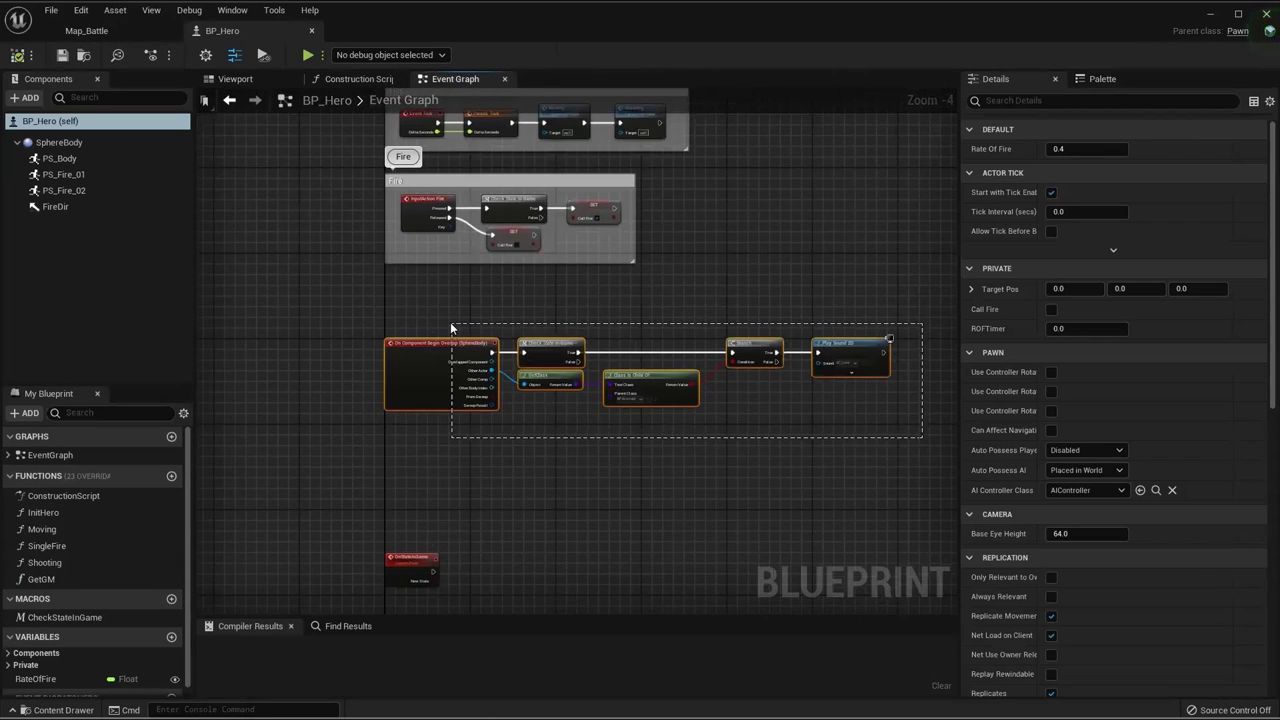
{"action": "key", "text": "c"}
{"action": "scroll", "coordinate": [417, 366], "scroll_direction": "up", "scroll_amount": 2}
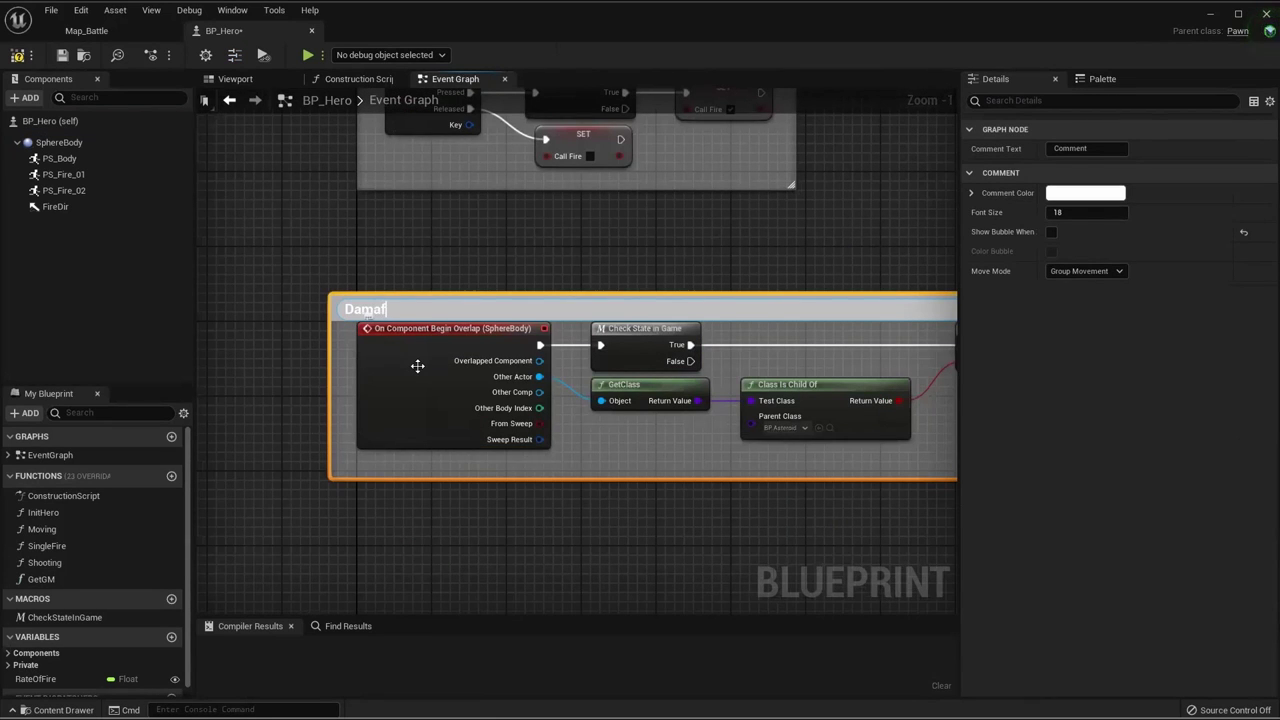
{"action": "type", "text": "Death"}
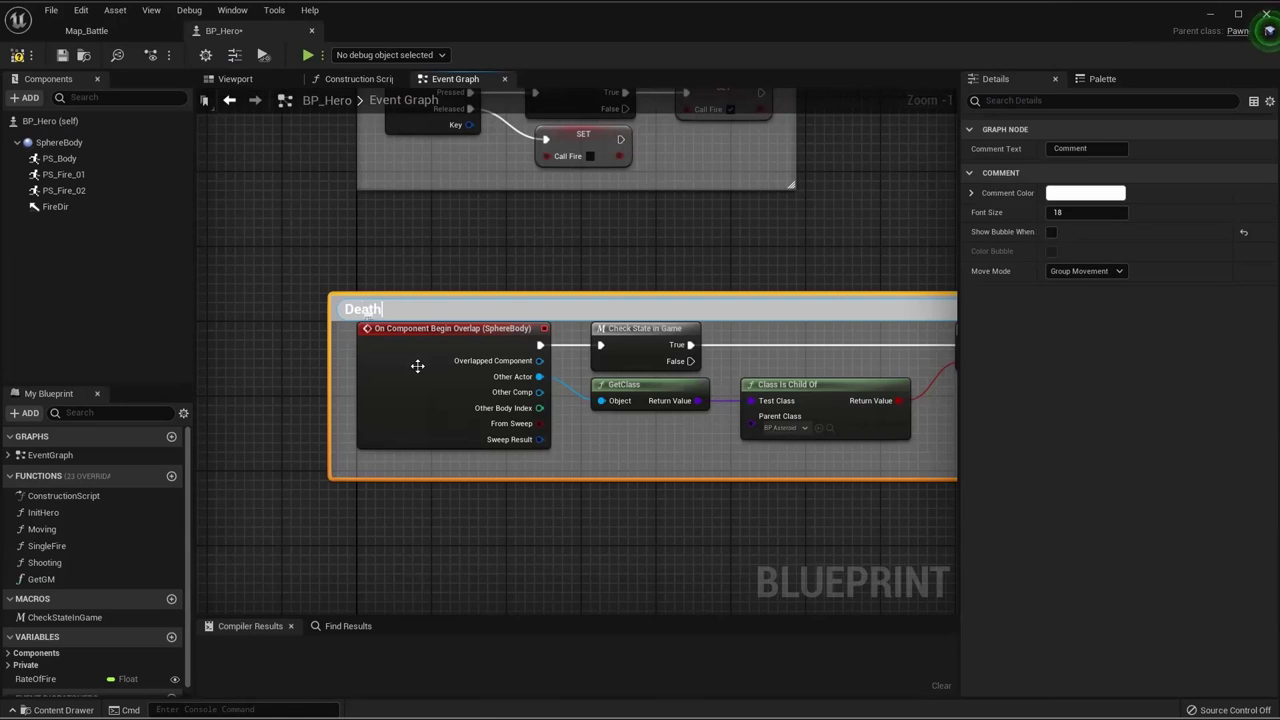
{"action": "key", "text": "Return"}
{"action": "scroll", "coordinate": [417, 366], "scroll_direction": "down", "scroll_amount": 3}
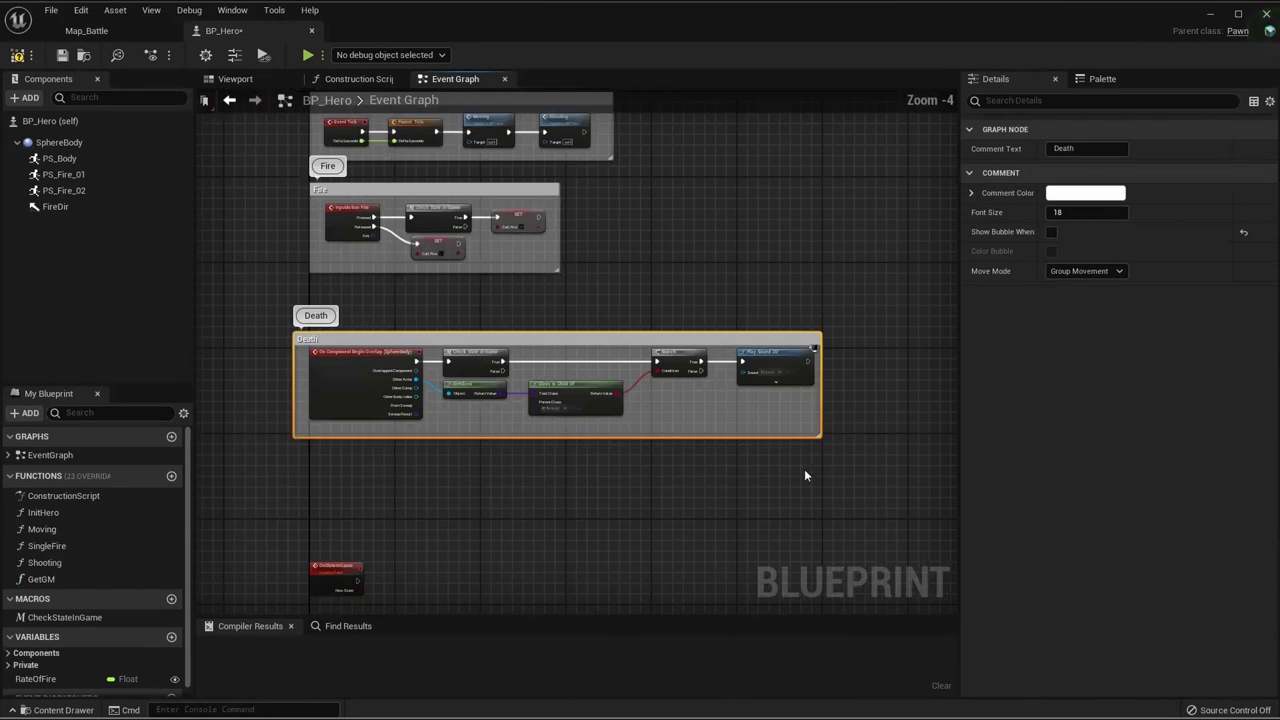
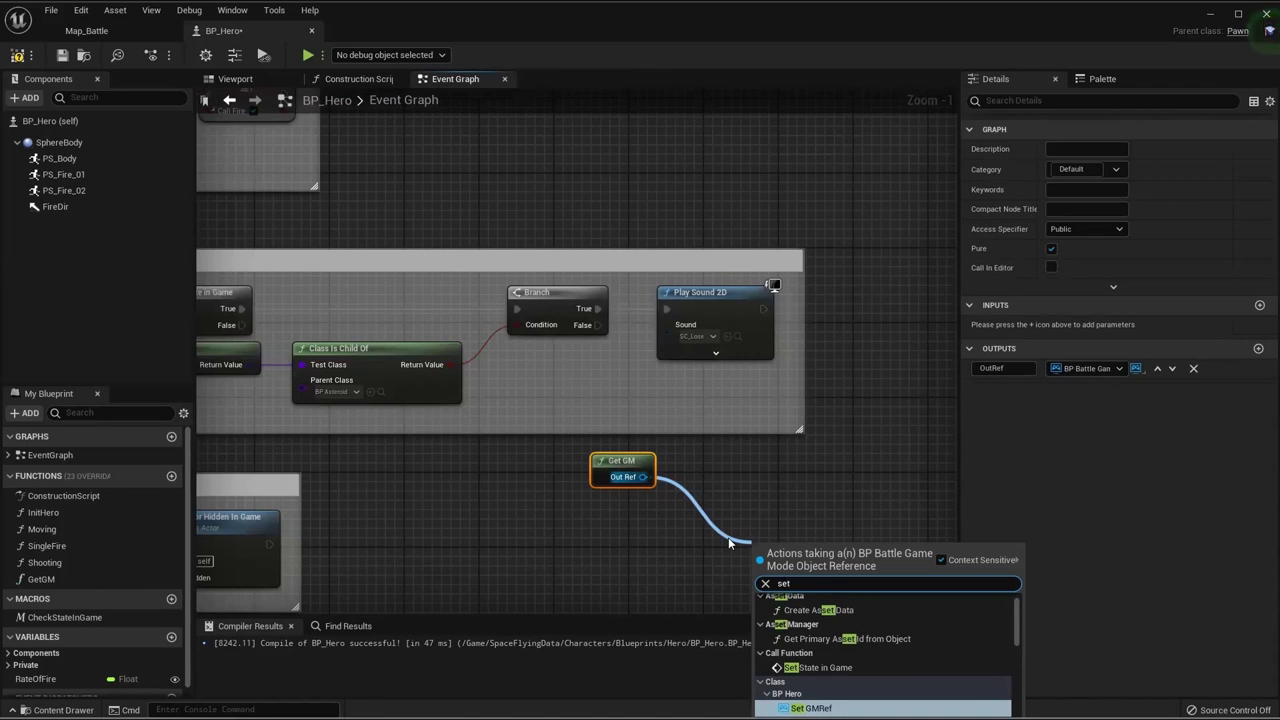
Add a Set State in Game node targeted by Get GM and wire Branch True into it.
{"action": "type", "text": " state in game"}
{"action": "key", "text": "Return"}
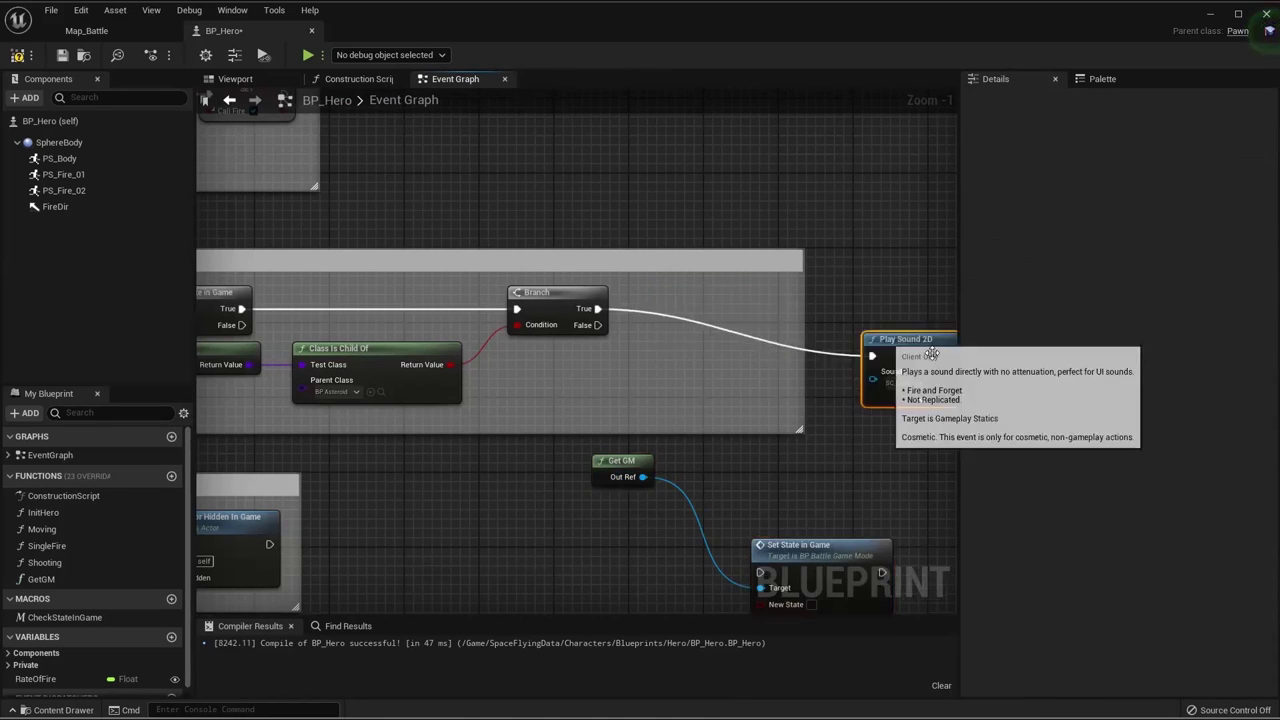
{"action": "left_click_drag", "start_coordinate": [755, 506], "coordinate": [690, 363]}
{"action": "mouse_move", "coordinate": [566, 277]}
{"action": "left_mouse_down"}
{"action": "mouse_move", "coordinate": [680, 400]}
{"action": "mouse_move", "coordinate": [776, 251]}
{"action": "left_mouse_up"}
Connect Set State in Game to Play Sound 2D and enlarge the Death comment around the chain.
{"action": "mouse_move", "coordinate": [618, 428]}
{"action": "left_mouse_down"}
{"action": "mouse_move", "coordinate": [665, 288]}
{"action": "mouse_move", "coordinate": [694, 268]}
{"action": "left_mouse_up"}
{"action": "right_click_drag", "start_coordinate": [715, 367], "coordinate": [698, 309]}
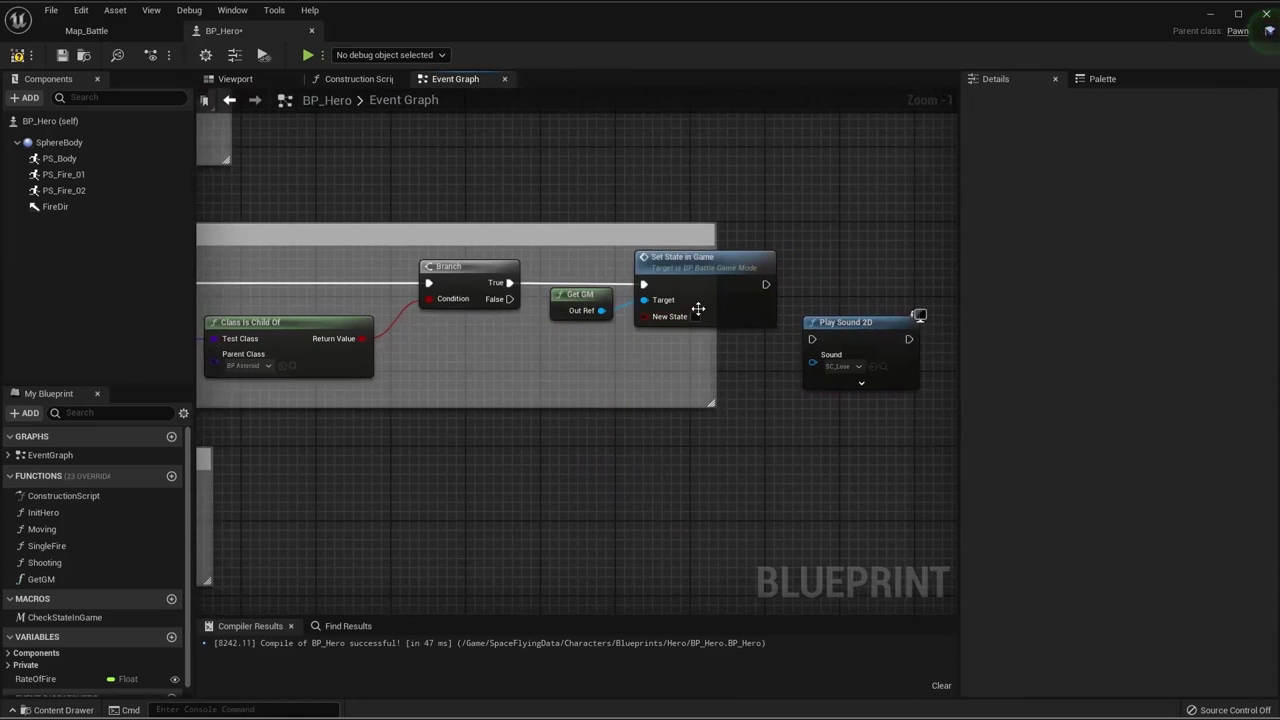
{"action": "right_click_drag", "start_coordinate": [740, 372], "coordinate": [592, 404]}
{"action": "mouse_move", "coordinate": [618, 316]}
{"action": "left_mouse_down"}
{"action": "mouse_move", "coordinate": [664, 371]}
{"action": "mouse_move", "coordinate": [703, 311]}
{"action": "mouse_move", "coordinate": [714, 320]}
{"action": "left_mouse_up"}
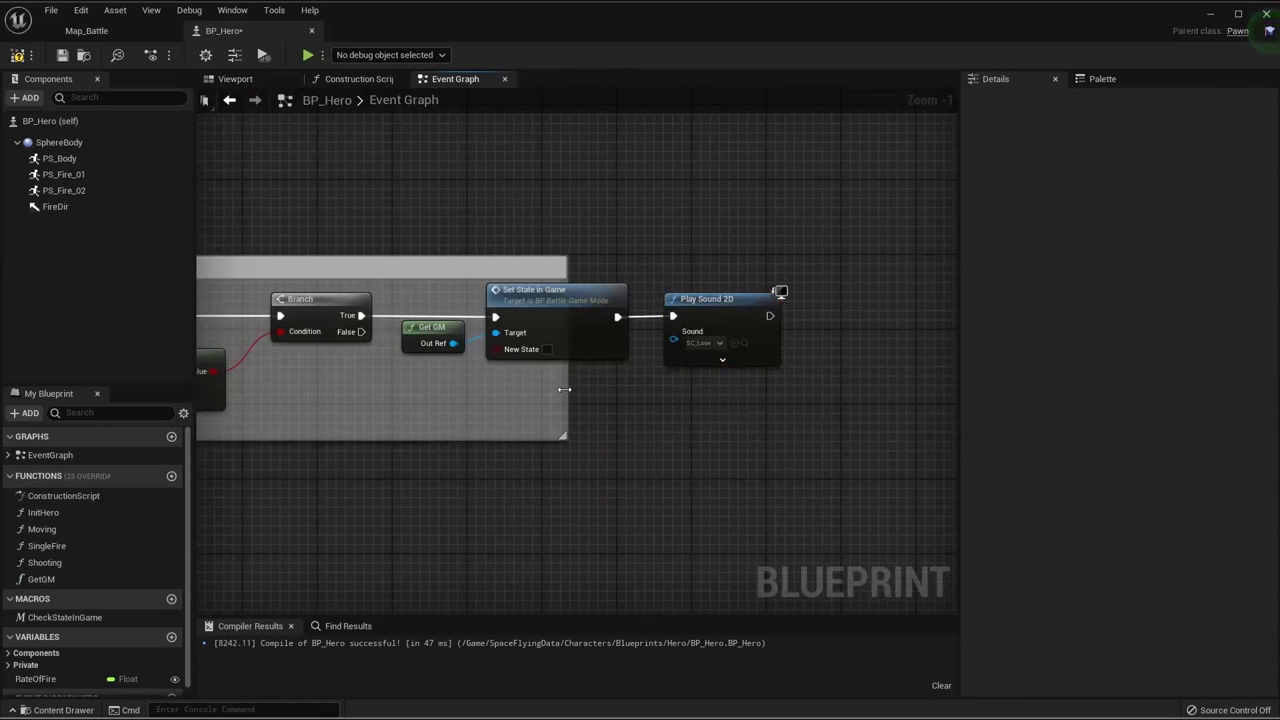
{"action": "left_click_drag", "start_coordinate": [566, 390], "coordinate": [817, 384]}
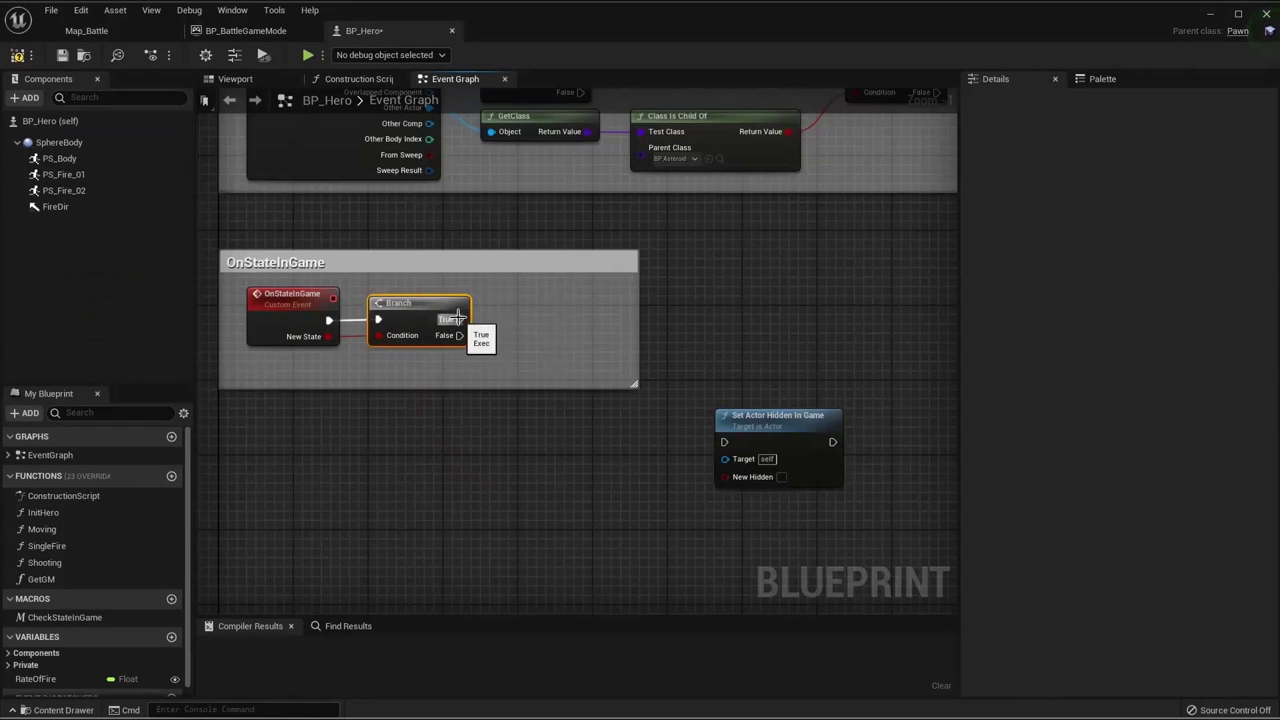
Wire Branch True to Set Actor Hidden In Game and a duplicate hide node to Branch False.
{"action": "left_click_drag", "start_coordinate": [430, 400], "coordinate": [291, 318]}
{"action": "key", "text": "ctrl+z"}
{"action": "mouse_move", "coordinate": [468, 320]}
{"action": "left_mouse_down"}
{"action": "mouse_move", "coordinate": [777, 430]}
{"action": "mouse_move", "coordinate": [581, 319]}
{"action": "left_mouse_up"}
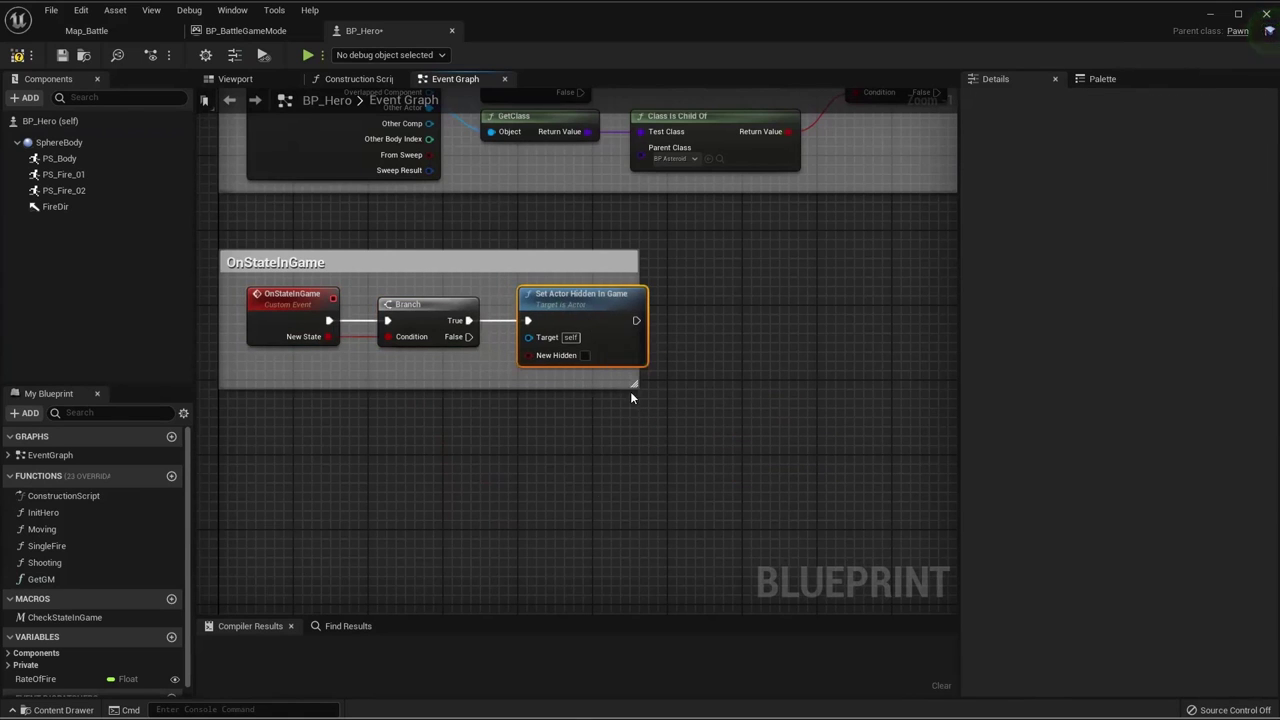
{"action": "key", "text": "ctrl+d"}
{"action": "mouse_move", "coordinate": [470, 337]}
{"action": "left_mouse_down"}
{"action": "mouse_move", "coordinate": [602, 545]}
{"action": "mouse_move", "coordinate": [580, 410]}
{"action": "left_mouse_up"}
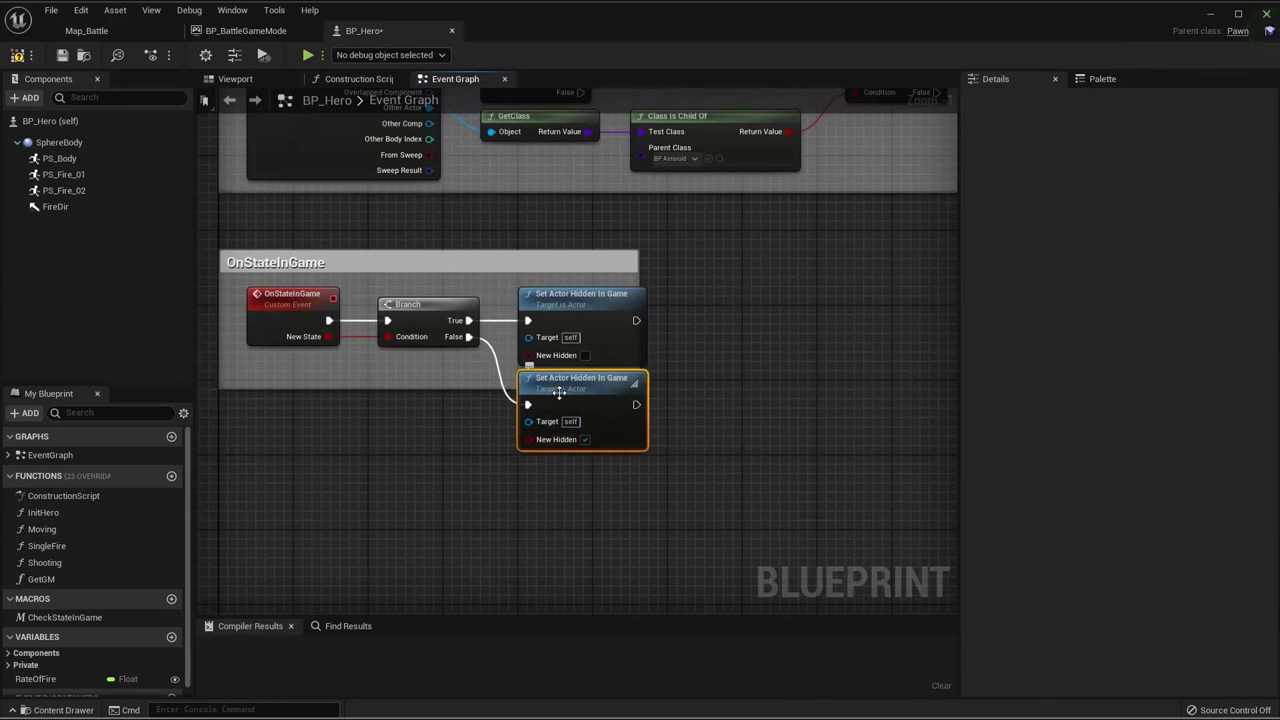
Extend the OnStateInGame comment to enclose both Set Actor Hidden In Game nodes.
{"action": "mouse_move", "coordinate": [637, 389]}
{"action": "left_mouse_down"}
{"action": "mouse_move", "coordinate": [638, 508]}
{"action": "mouse_move", "coordinate": [957, 508]}
{"action": "left_mouse_up"}
{"action": "left_click", "coordinate": [725, 515]}
{"action": "left_click_drag", "start_coordinate": [660, 418], "coordinate": [582, 315]}
{"action": "right_click_drag", "start_coordinate": [582, 315], "coordinate": [609, 358]}
{"action": "left_click_drag", "start_coordinate": [626, 359], "coordinate": [793, 379]}
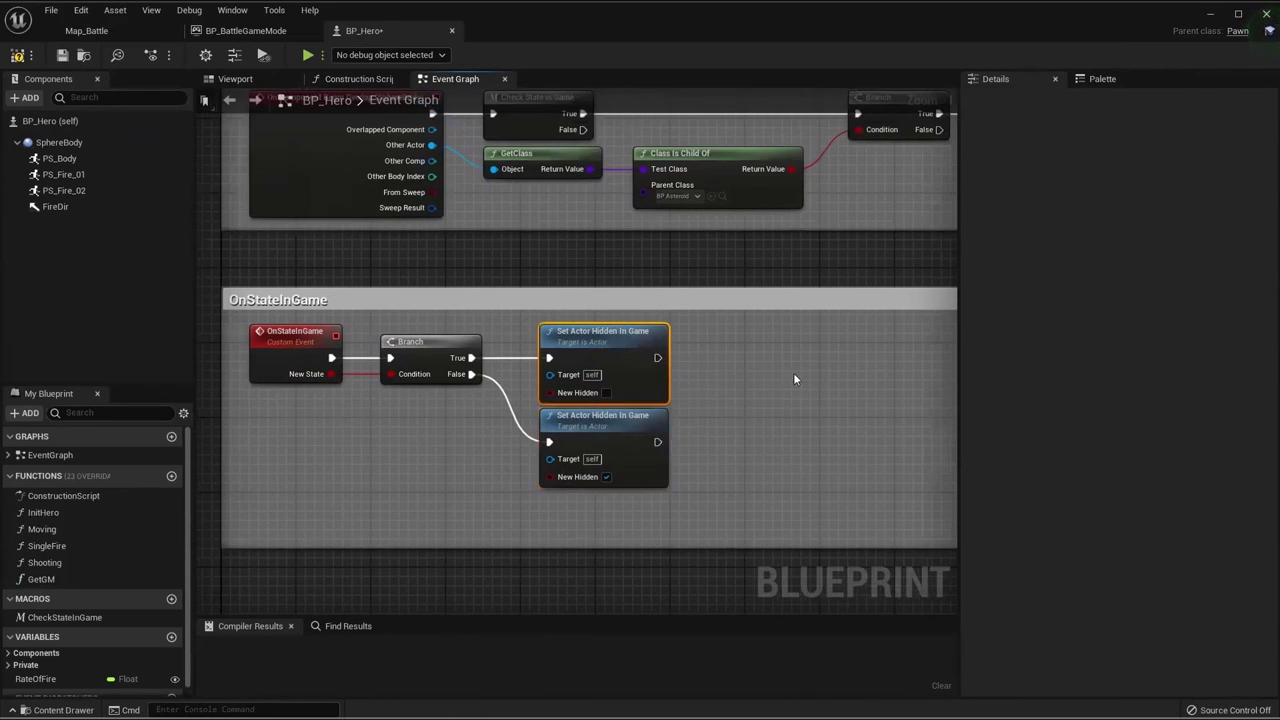
{"action": "scroll", "coordinate": [763, 429], "scroll_direction": "down", "scroll_amount": 3}
{"action": "scroll", "coordinate": [654, 403], "scroll_direction": "up", "scroll_amount": 2}
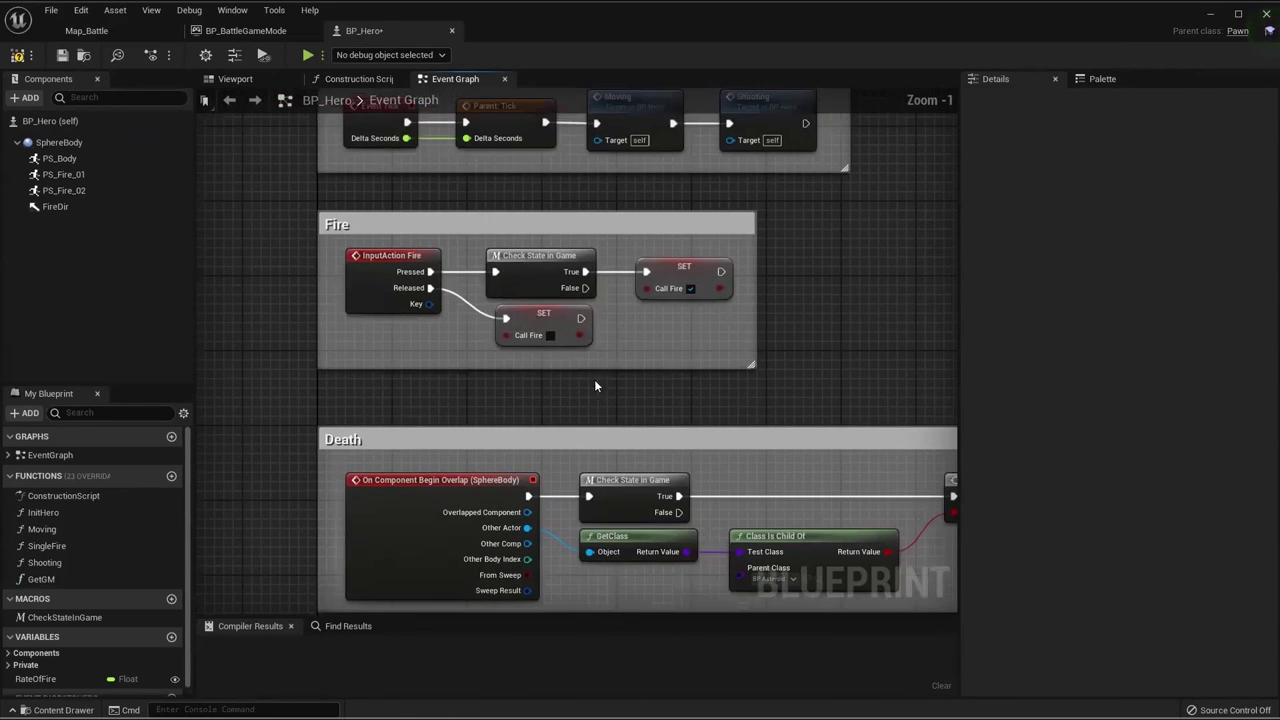
Chain a false SET Call Fire after the lower hide node and compile BP_Hero.
{"action": "left_click_drag", "start_coordinate": [586, 330], "coordinate": [740, 431]}
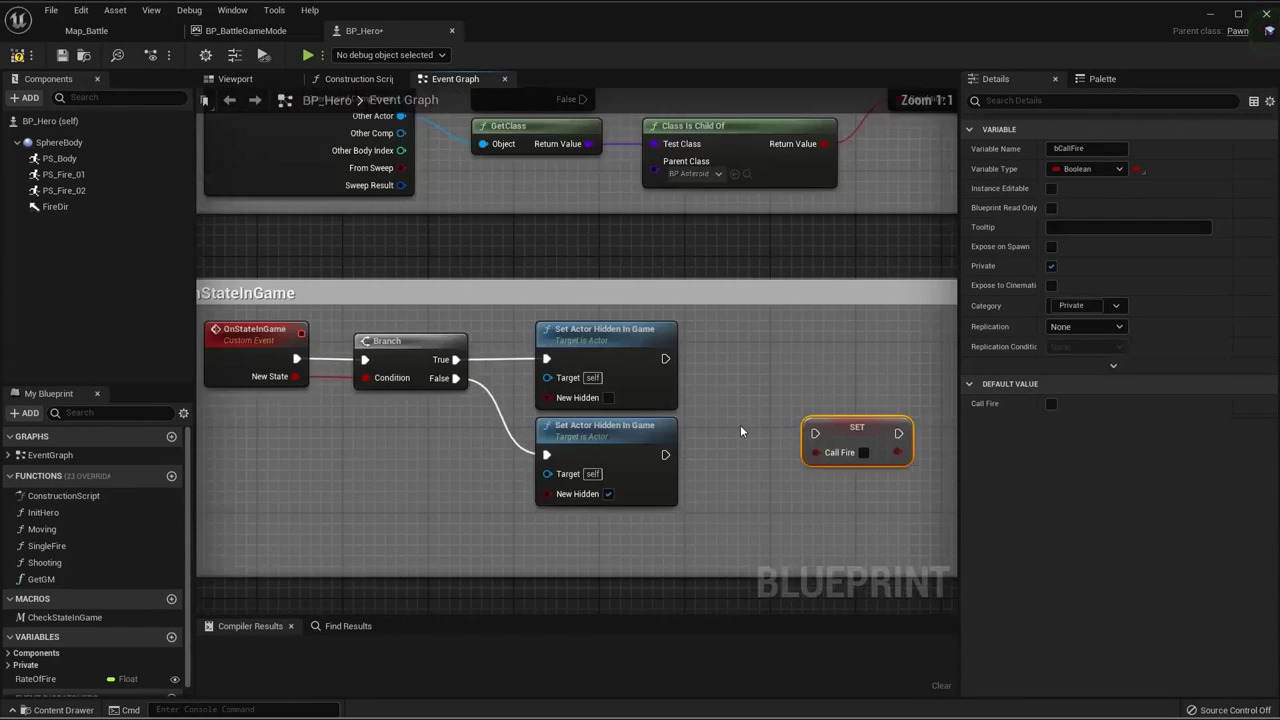
{"action": "right_click_drag", "start_coordinate": [740, 431], "coordinate": [666, 313]}
{"action": "mouse_move", "coordinate": [591, 337]}
{"action": "left_mouse_down"}
{"action": "mouse_move", "coordinate": [740, 317]}
{"action": "mouse_move", "coordinate": [684, 349]}
{"action": "left_mouse_up"}
{"action": "left_click", "coordinate": [648, 465]}
{"action": "key", "text": "F7"}
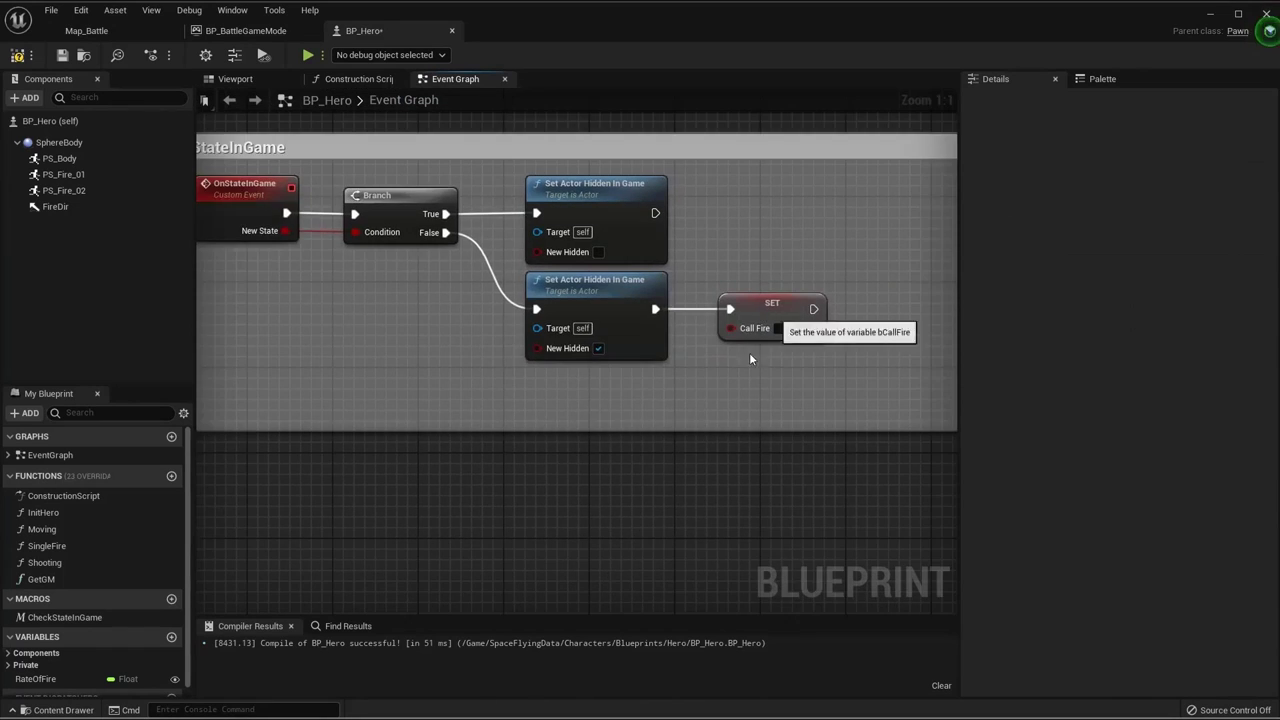
{"action": "left_click_drag", "start_coordinate": [794, 438], "coordinate": [597, 402]}
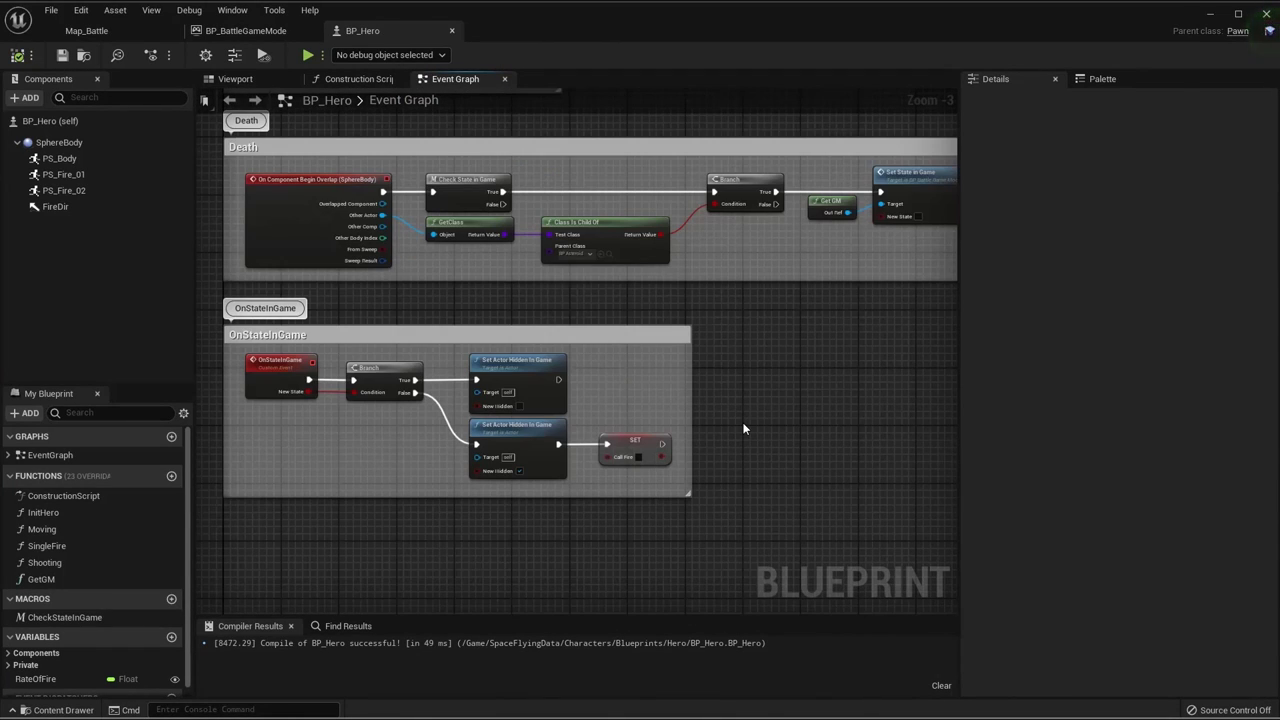
In Map_Battle's Content Browser, add a folder named WBP under SpaceFlyingData/UI.
{"action": "left_click", "coordinate": [88, 28]}
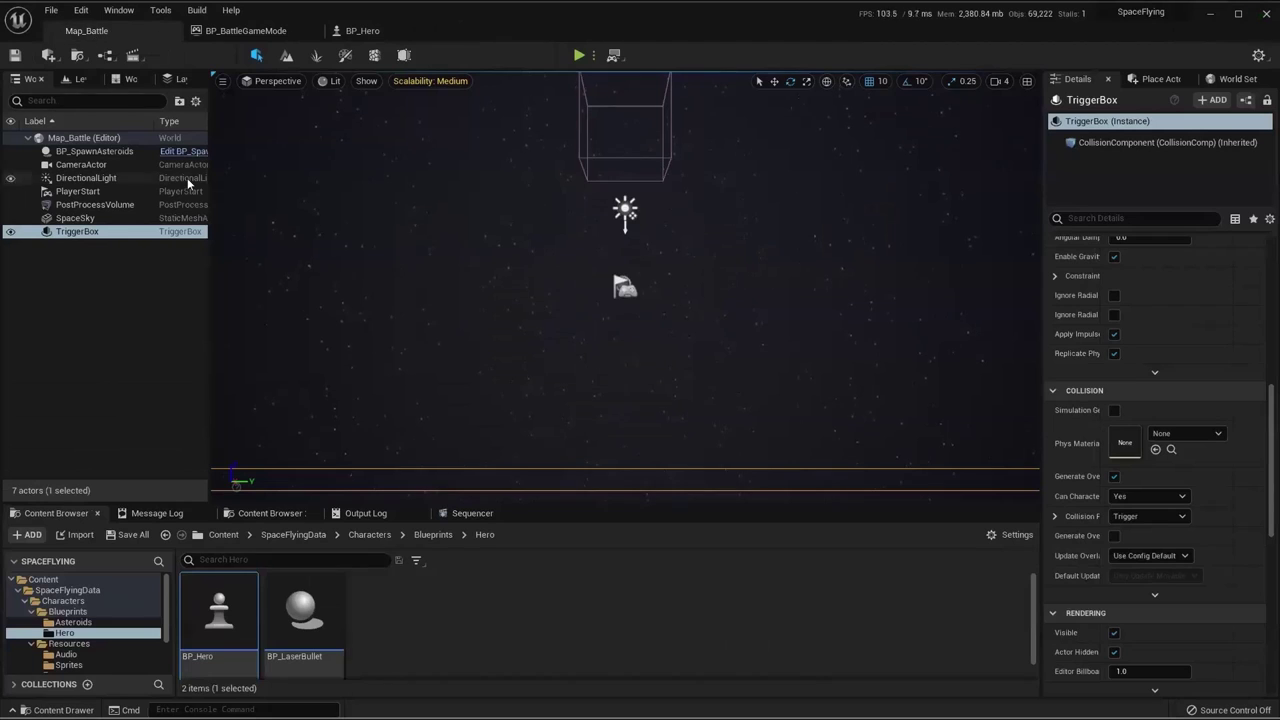
{"action": "left_click", "coordinate": [66, 590]}
{"action": "double_click", "coordinate": [562, 620]}
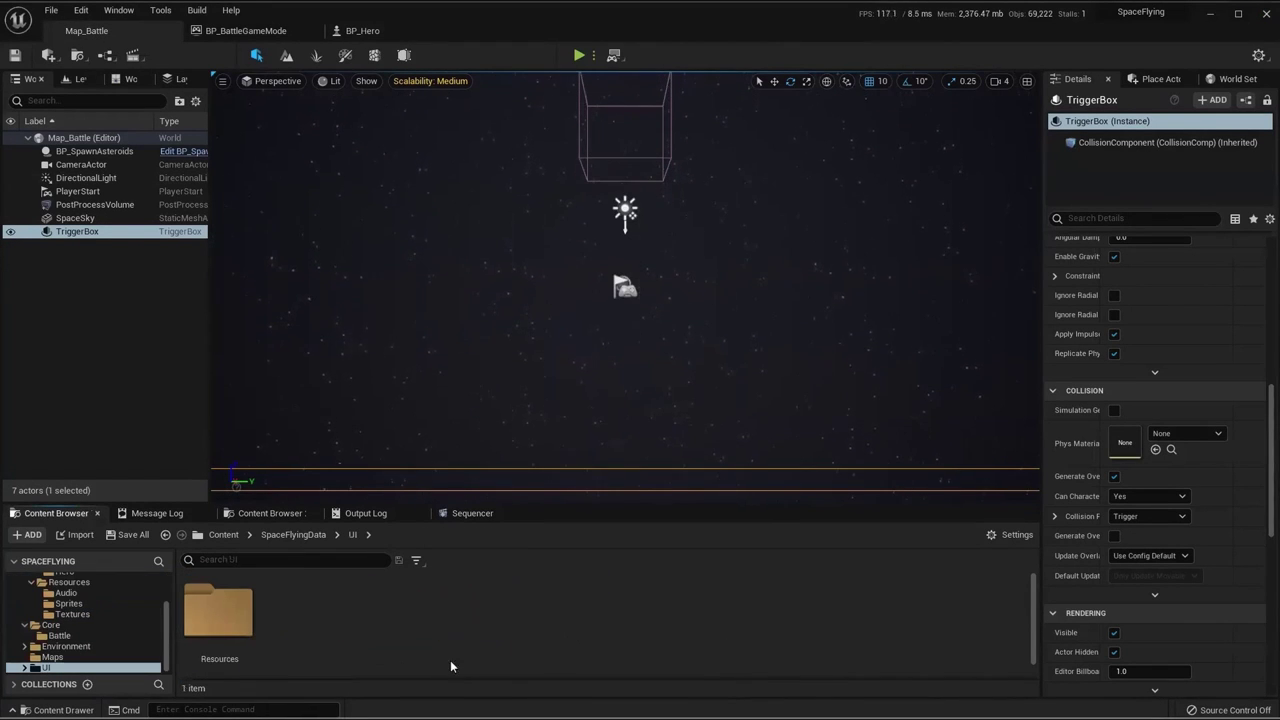
{"action": "left_click", "coordinate": [426, 228]}
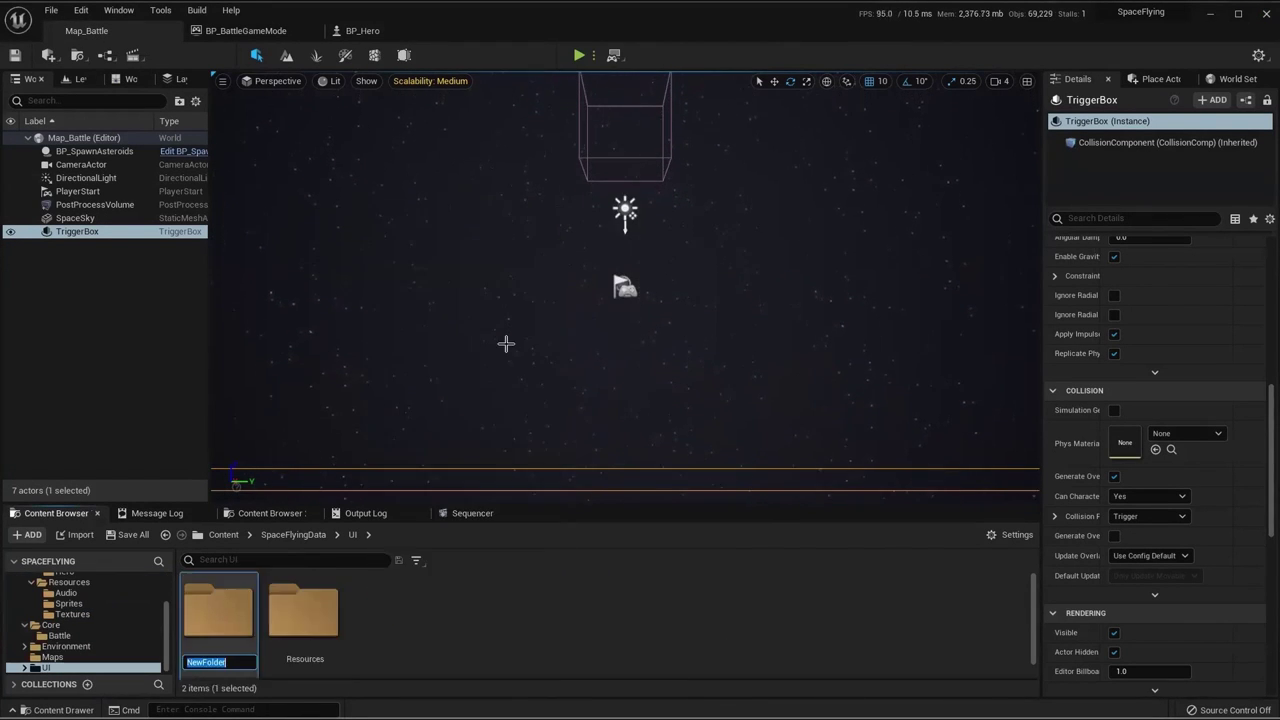
{"action": "type", "text": "UM"}
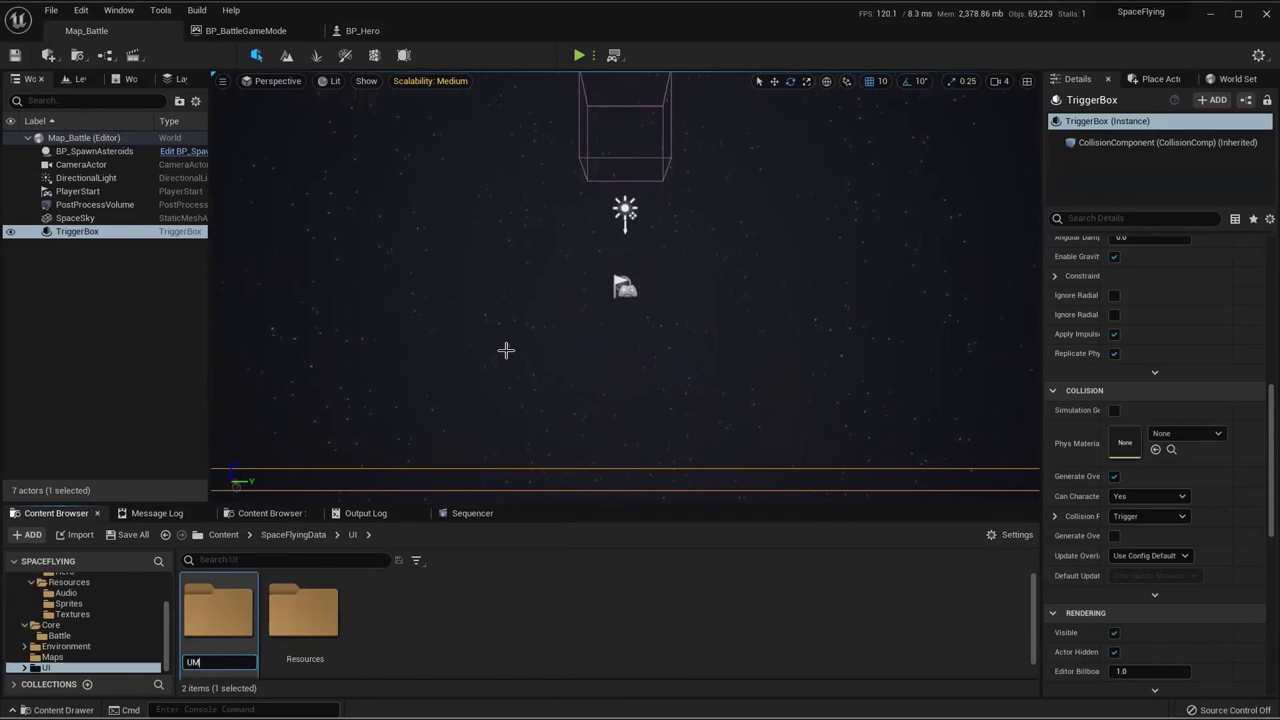
{"action": "key", "text": "BackSpace"}
{"action": "type", "text": "WBP_PlayerHUD"}
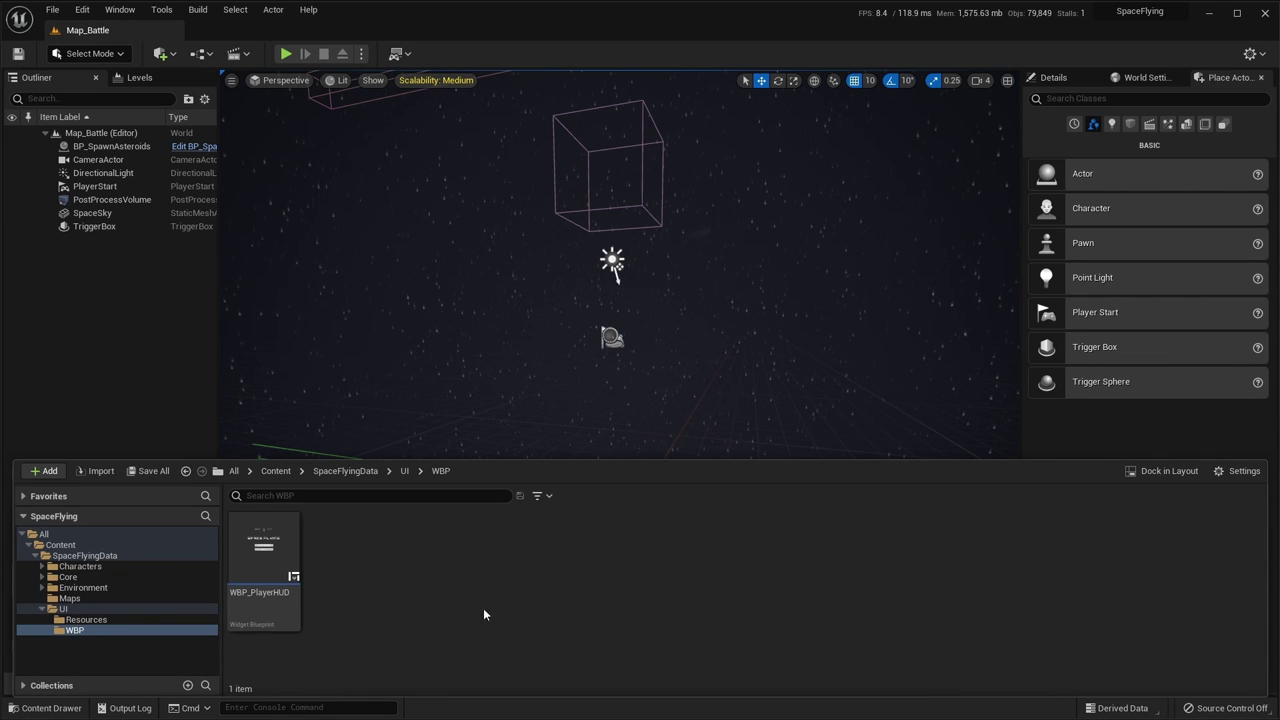
Create a Widget Blueprint with User Widget as root class and open it.
{"action": "key", "text": "ctrl+space"}
{"action": "key", "text": "ctrl+space"}
{"action": "right_click", "coordinate": [431, 571]}
{"action": "mouse_move", "coordinate": [513, 558]}
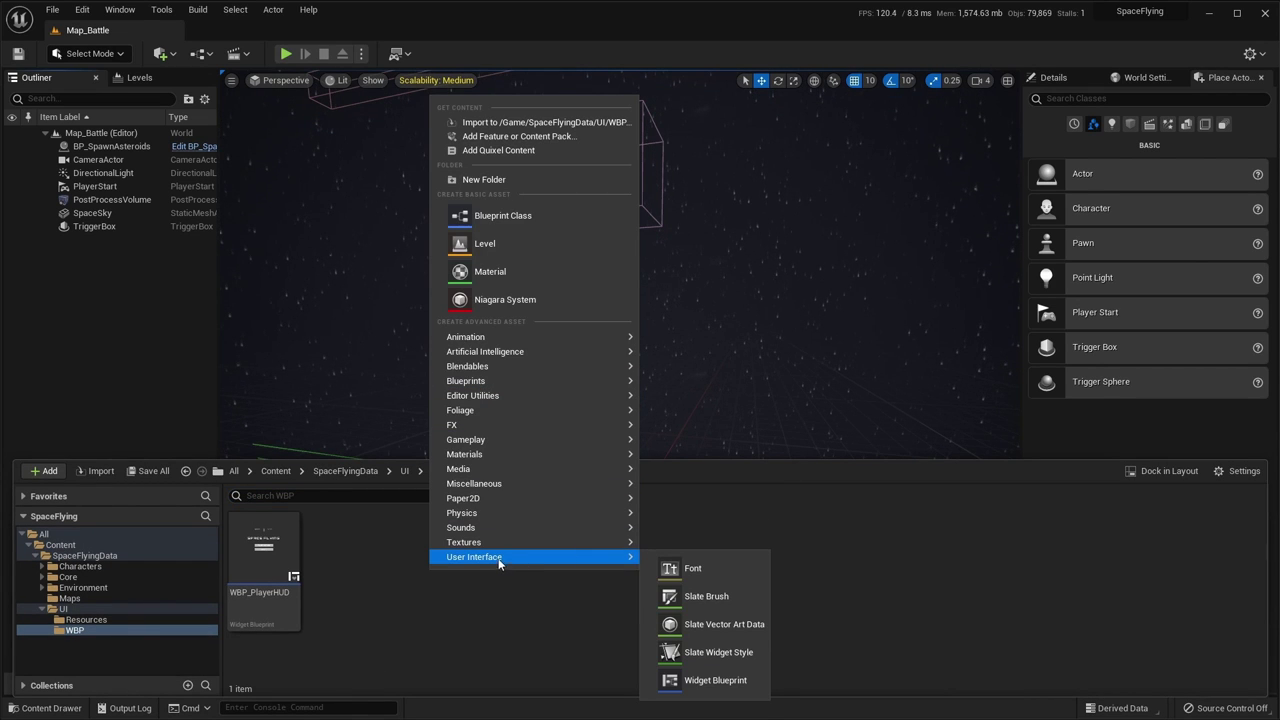
{"action": "left_click", "coordinate": [708, 681]}
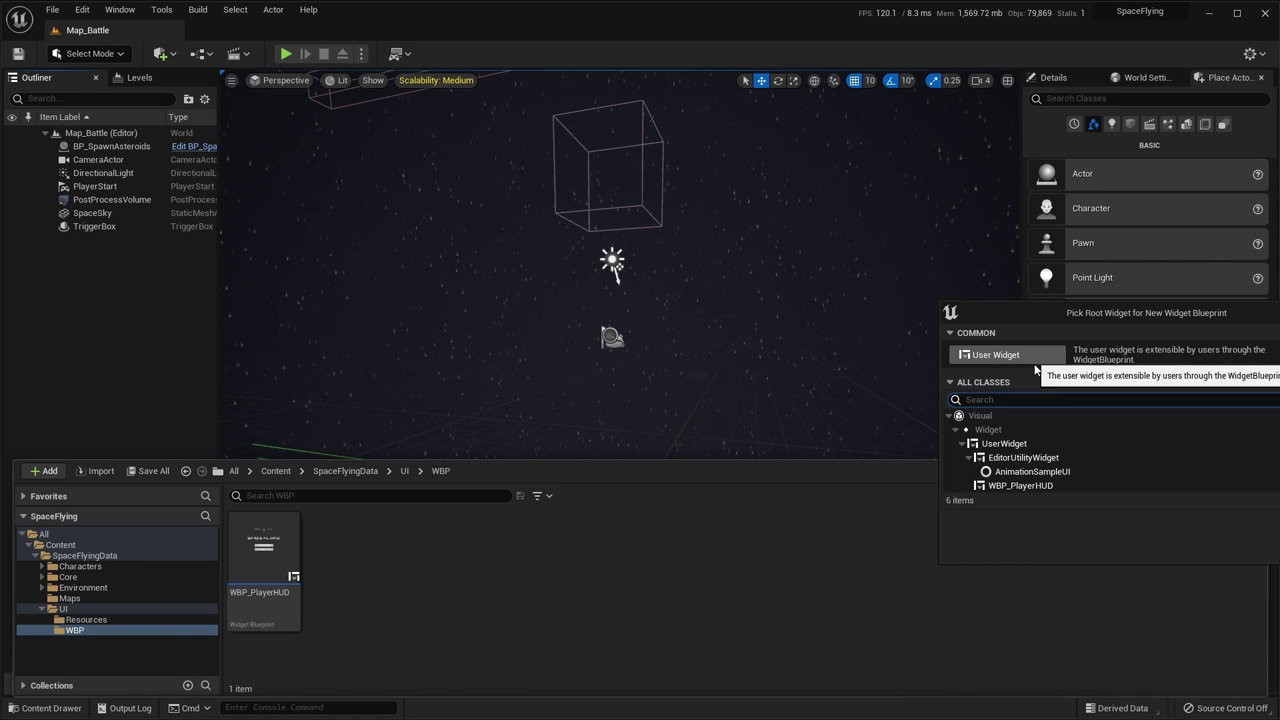
{"action": "left_click", "coordinate": [1004, 443]}
{"action": "left_click", "coordinate": [1000, 355]}
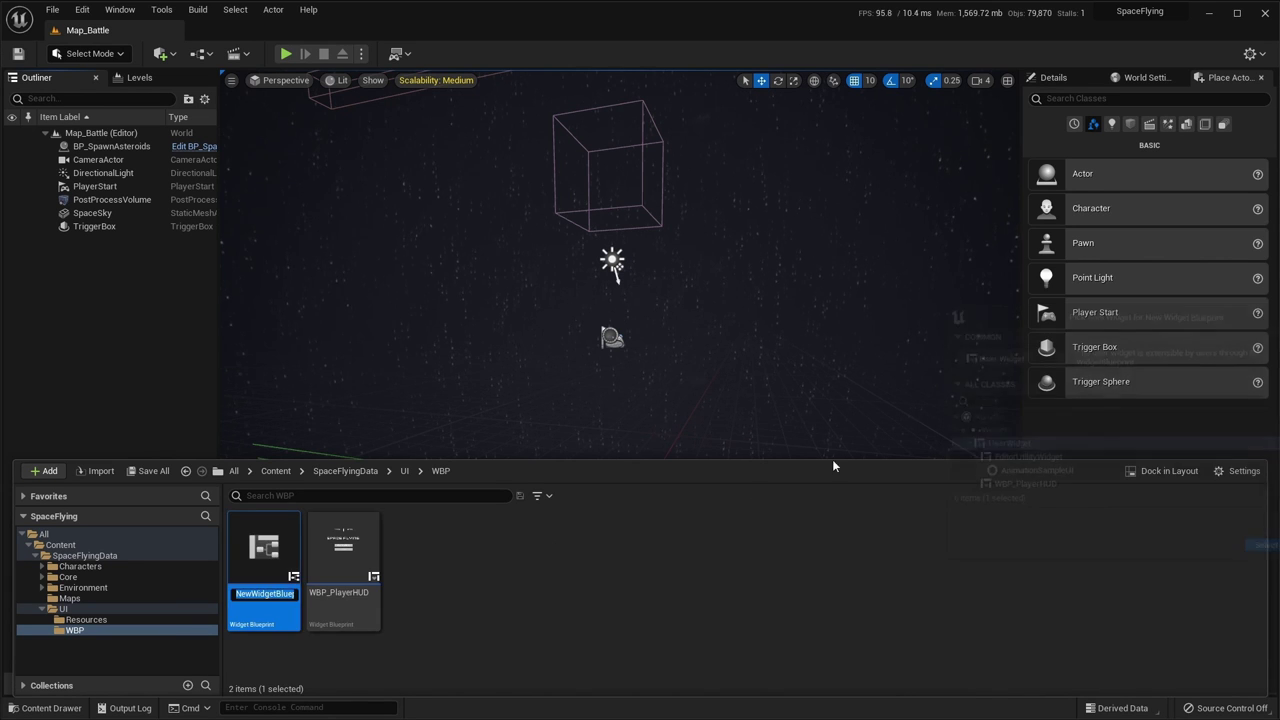
{"action": "double_click", "coordinate": [252, 586]}
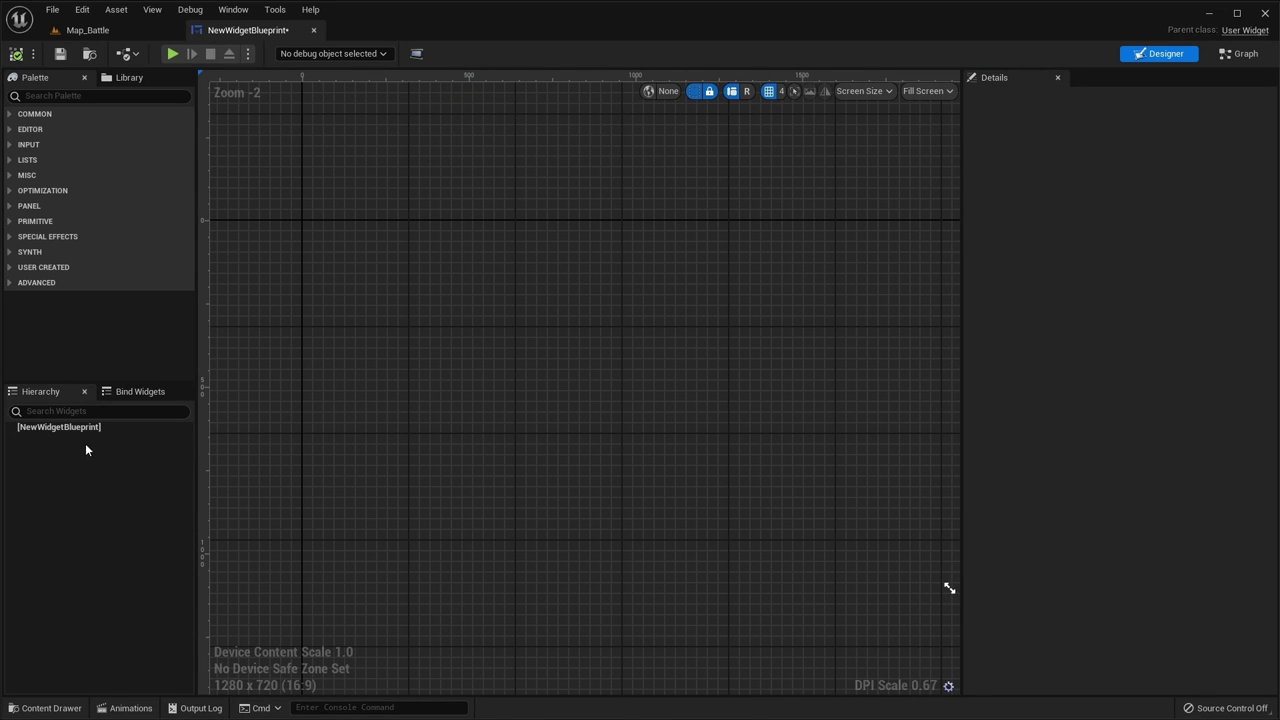
Add a Canvas Panel from the palette to the widget hierarchy.
{"action": "left_click", "coordinate": [64, 101]}
{"action": "type", "text": "ca"}
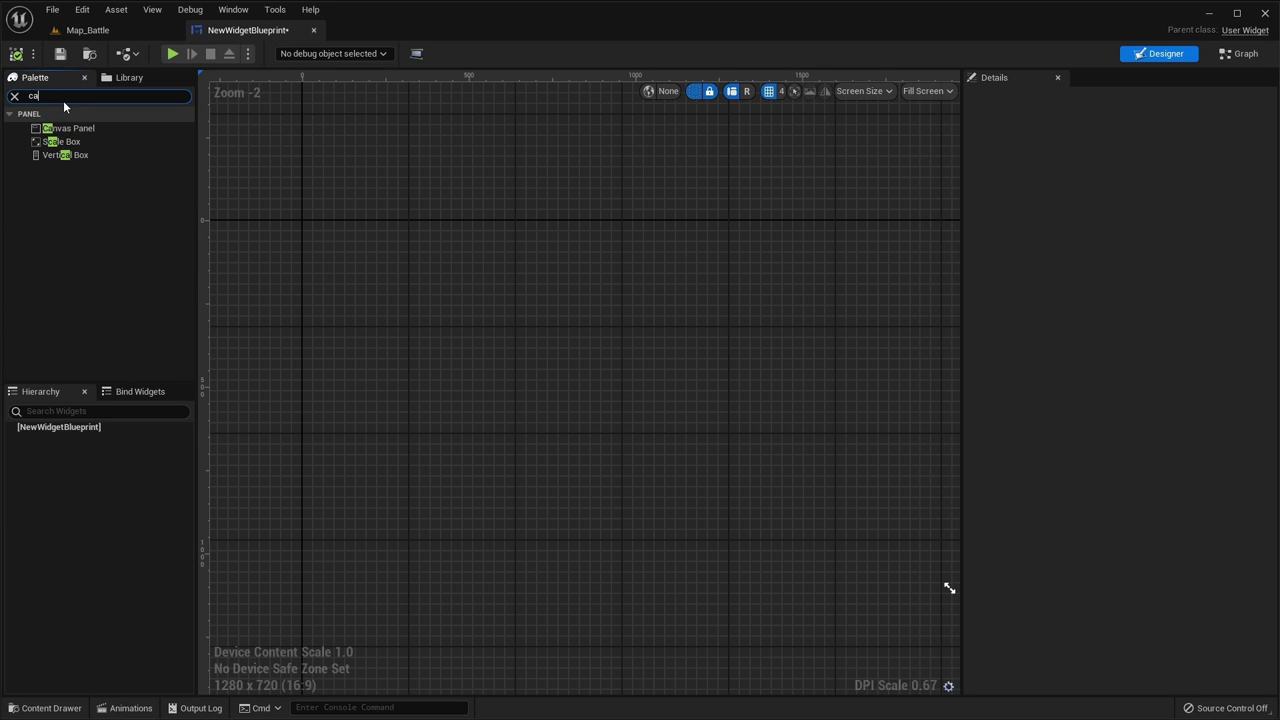
{"action": "type", "text": "n"}
{"action": "mouse_move", "coordinate": [64, 128]}
{"action": "left_mouse_down"}
{"action": "mouse_move", "coordinate": [86, 385]}
{"action": "mouse_move", "coordinate": [57, 426]}
{"action": "left_mouse_up"}
{"action": "right_click_drag", "start_coordinate": [666, 469], "coordinate": [681, 456]}
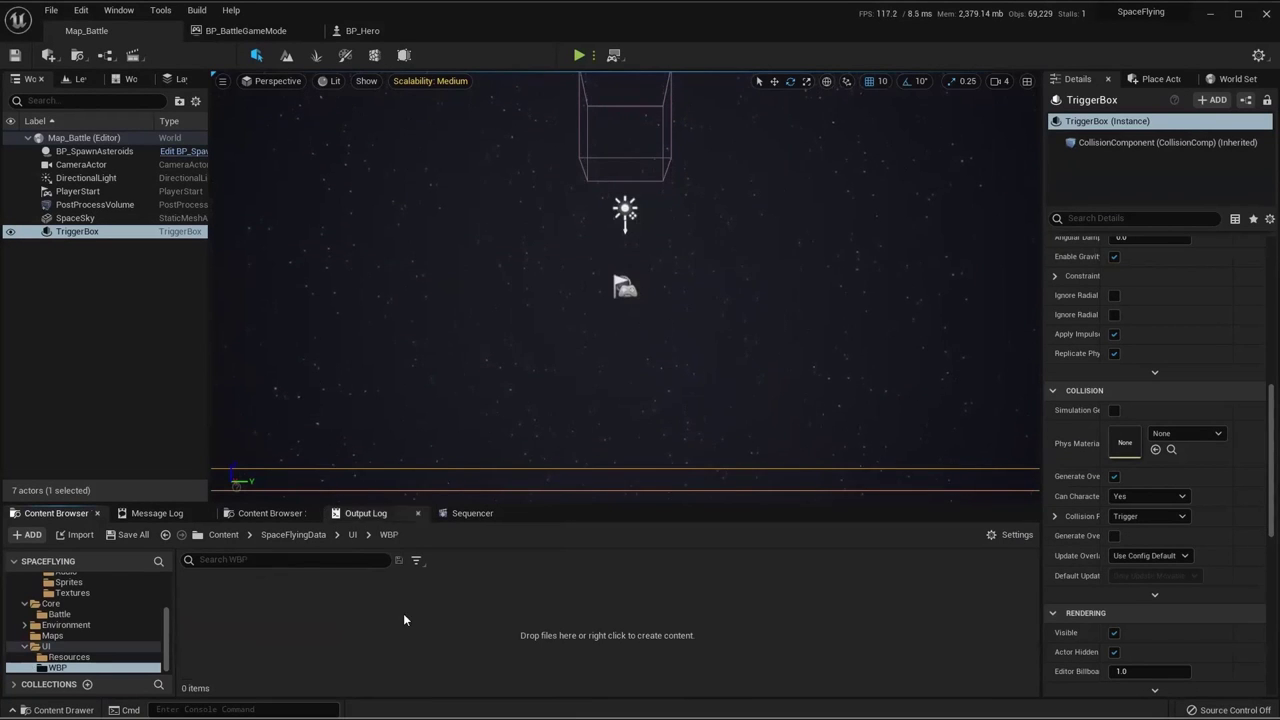
Create a Widget Blueprint named WBP_PlayerHUD in the WBP folder and open it.
{"action": "right_click", "coordinate": [416, 628]}
{"action": "mouse_move", "coordinate": [563, 611]}
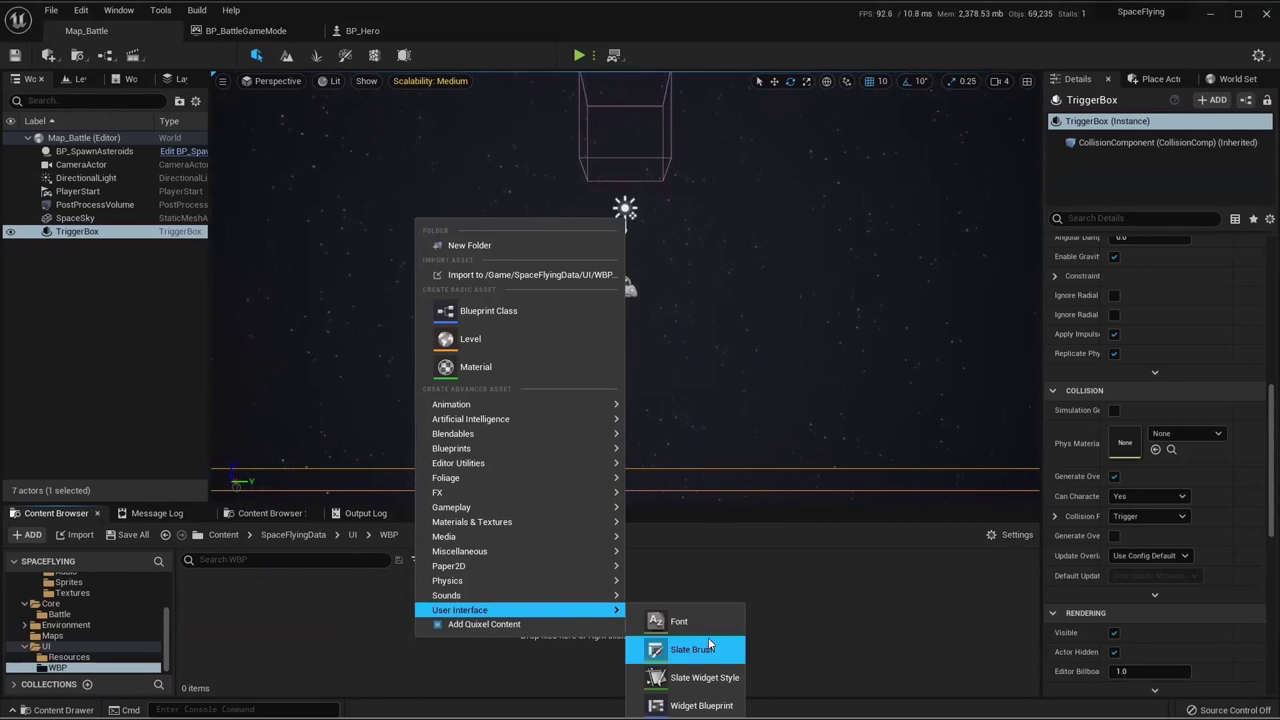
{"action": "left_click", "coordinate": [686, 705]}
{"action": "type", "text": "WBP_PlayerH"}
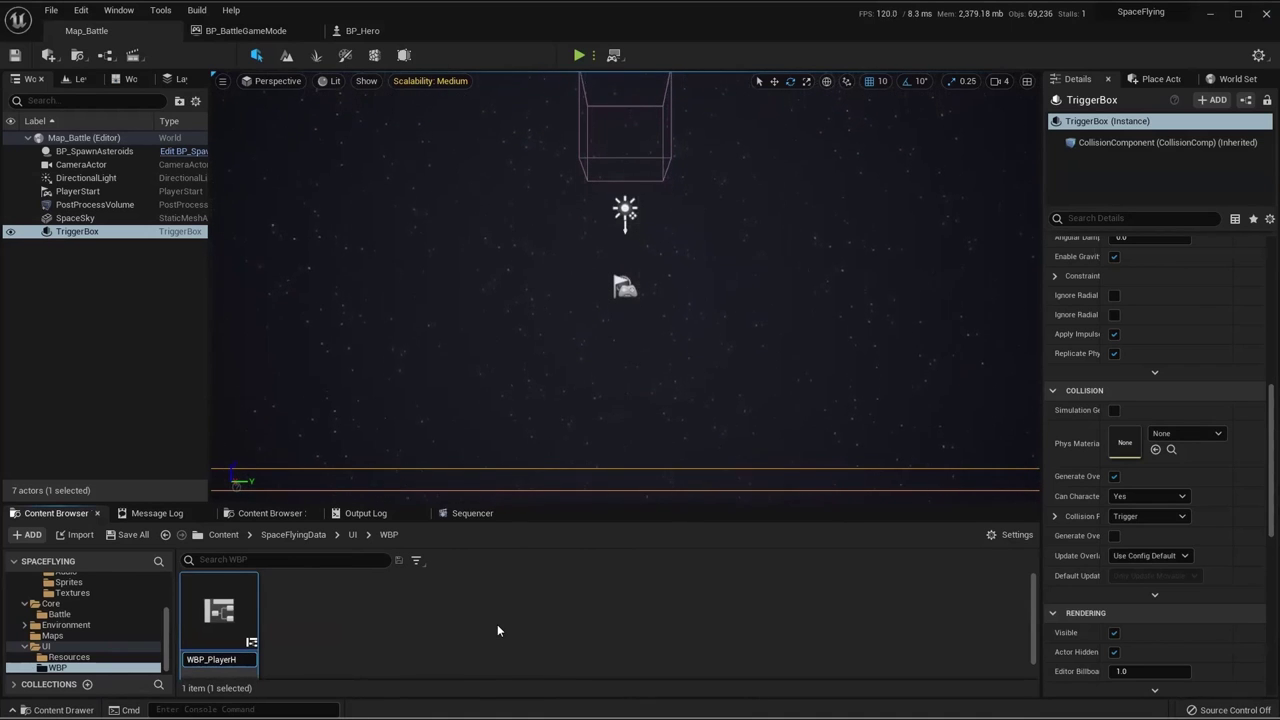
{"action": "key", "text": "Return"}
{"action": "left_click", "coordinate": [521, 598]}
{"action": "double_click", "coordinate": [219, 612]}
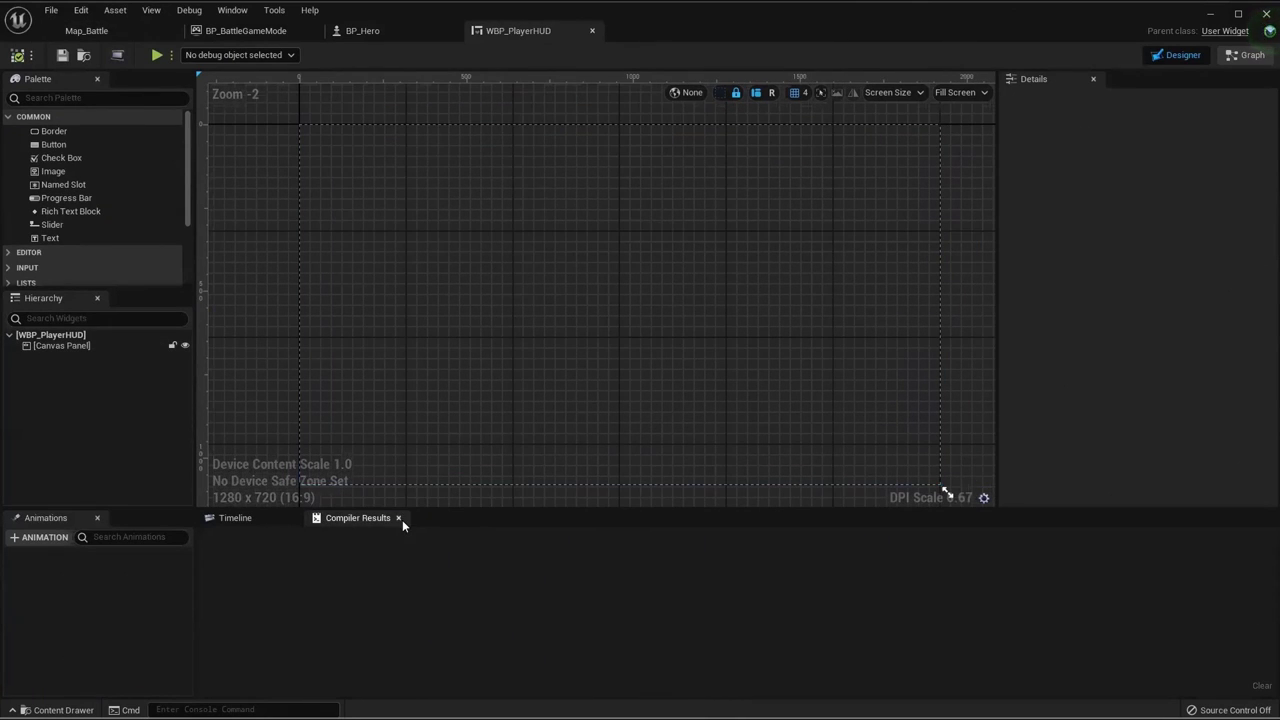
Add a Widget Switcher under the Canvas Panel and name it WidgetSwitcher_Main.
{"action": "left_click", "coordinate": [398, 518]}
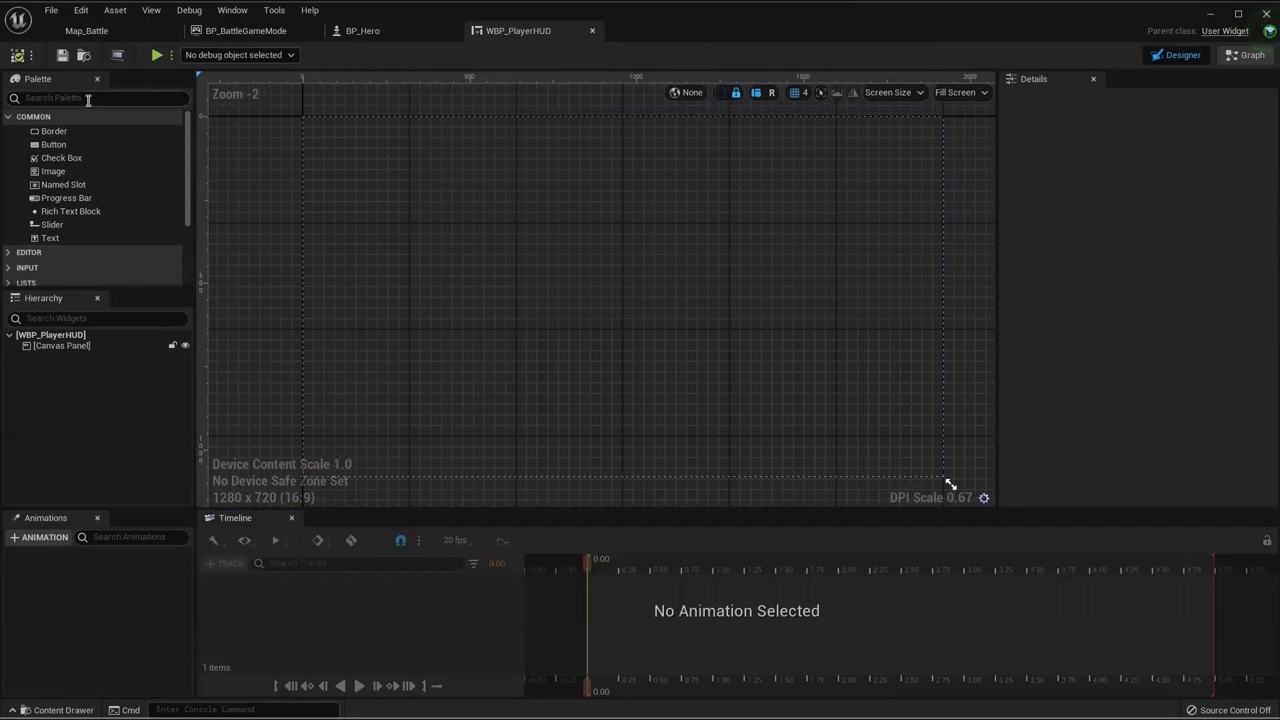
{"action": "left_click", "coordinate": [48, 99]}
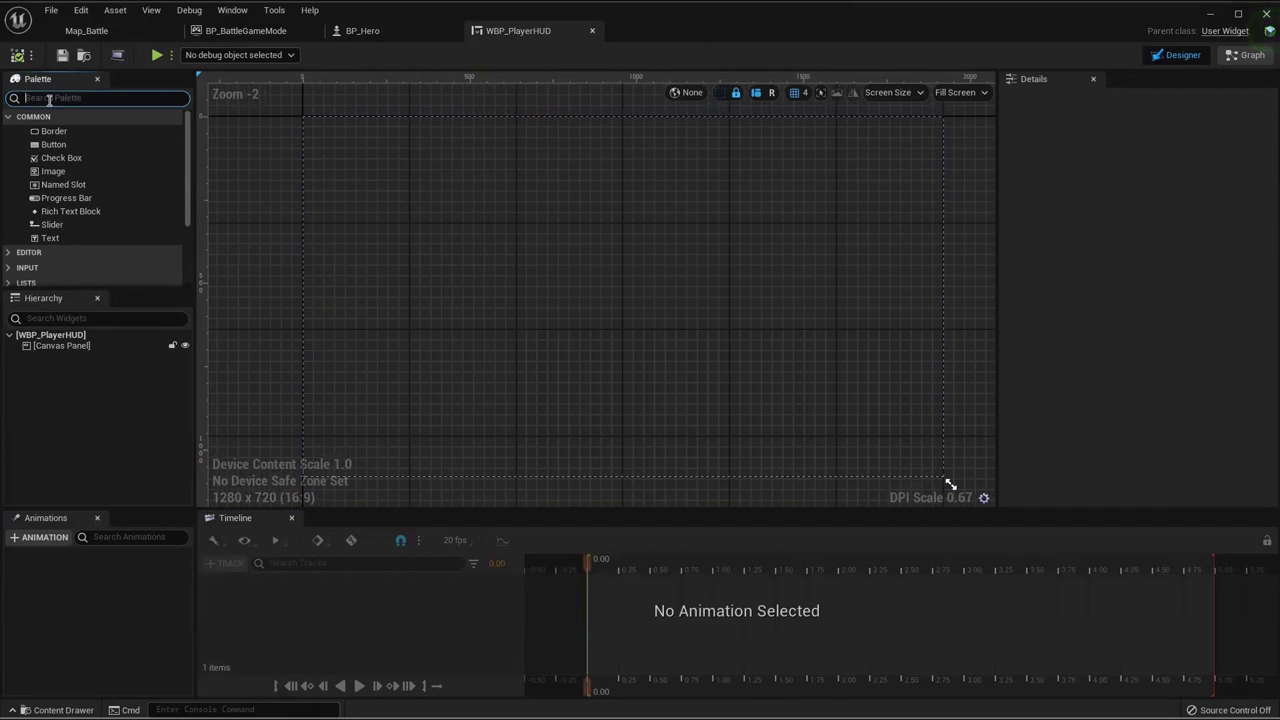
{"action": "type", "text": "wi"}
{"action": "key", "text": "BackSpace"}
{"action": "type", "text": "id"}
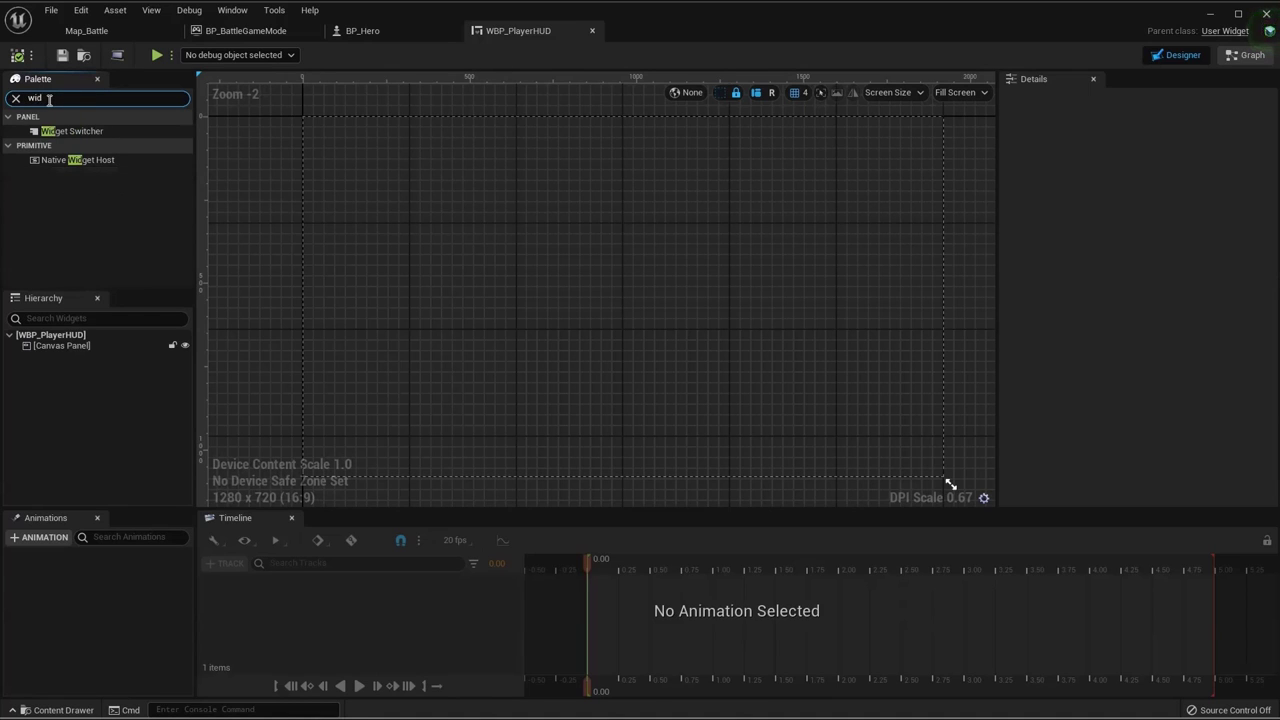
{"action": "left_click_drag", "start_coordinate": [70, 131], "coordinate": [66, 352]}
{"action": "type", "text": "WidgetSwitcher_M"}
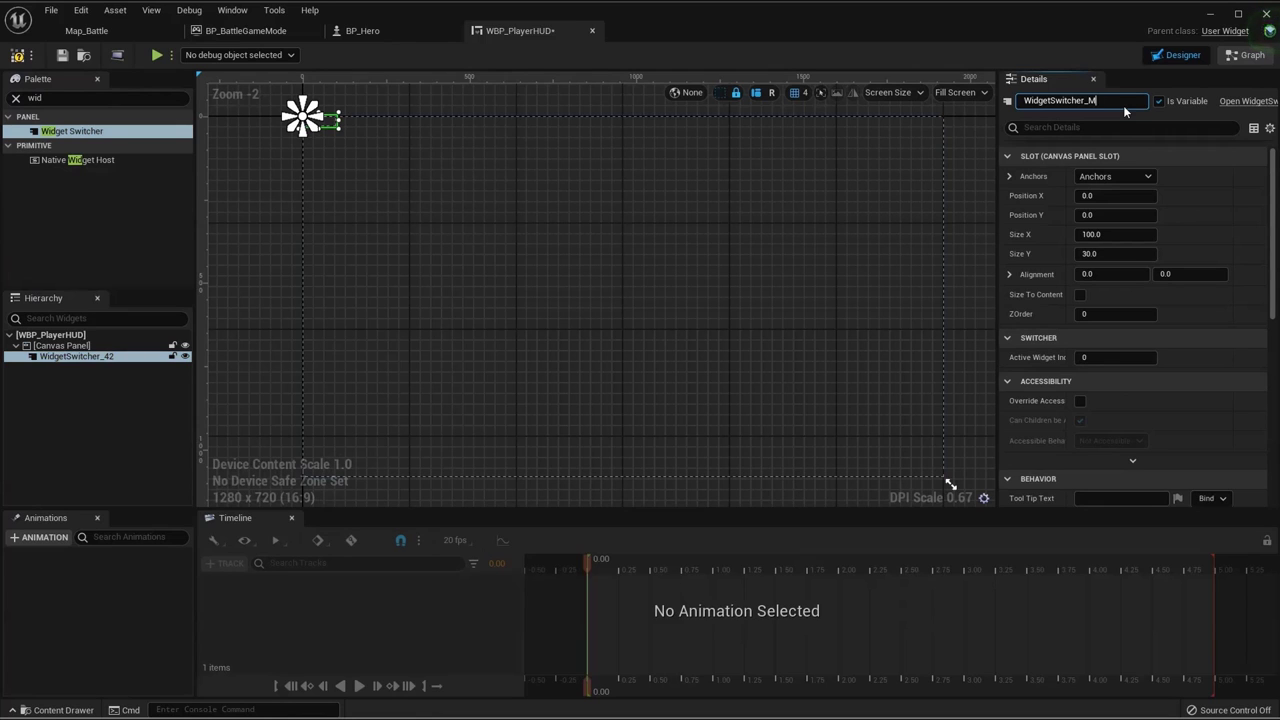
{"action": "type", "text": "ain"}
{"action": "key", "text": "Return"}
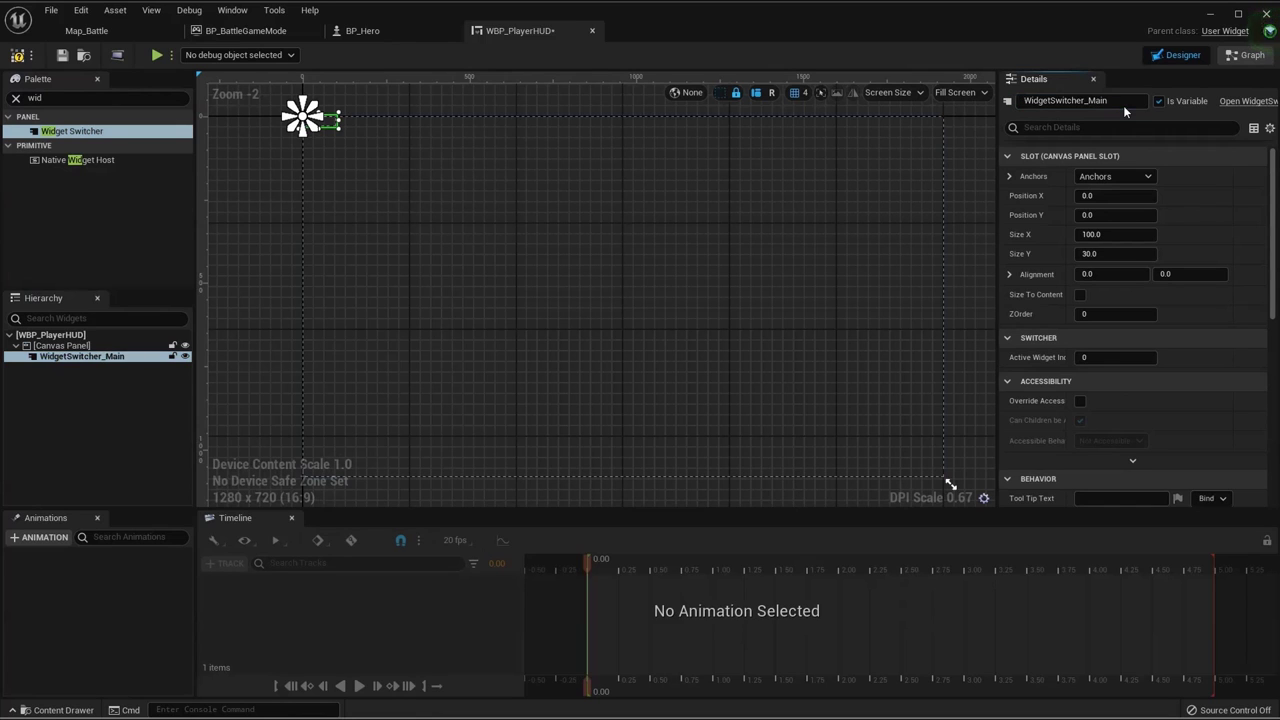
Drag three Canvas Panels from the palette into WidgetSwitcher_Main.
{"action": "left_click", "coordinate": [52, 97]}
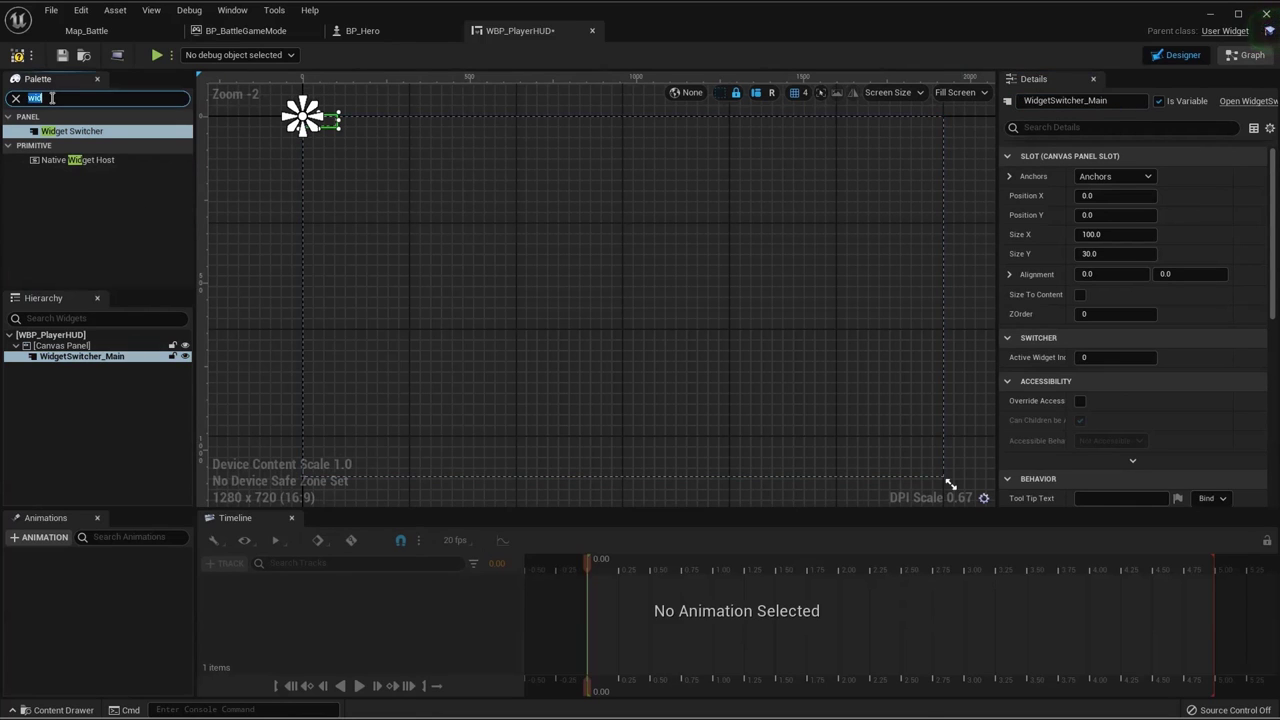
{"action": "type", "text": "canva"}
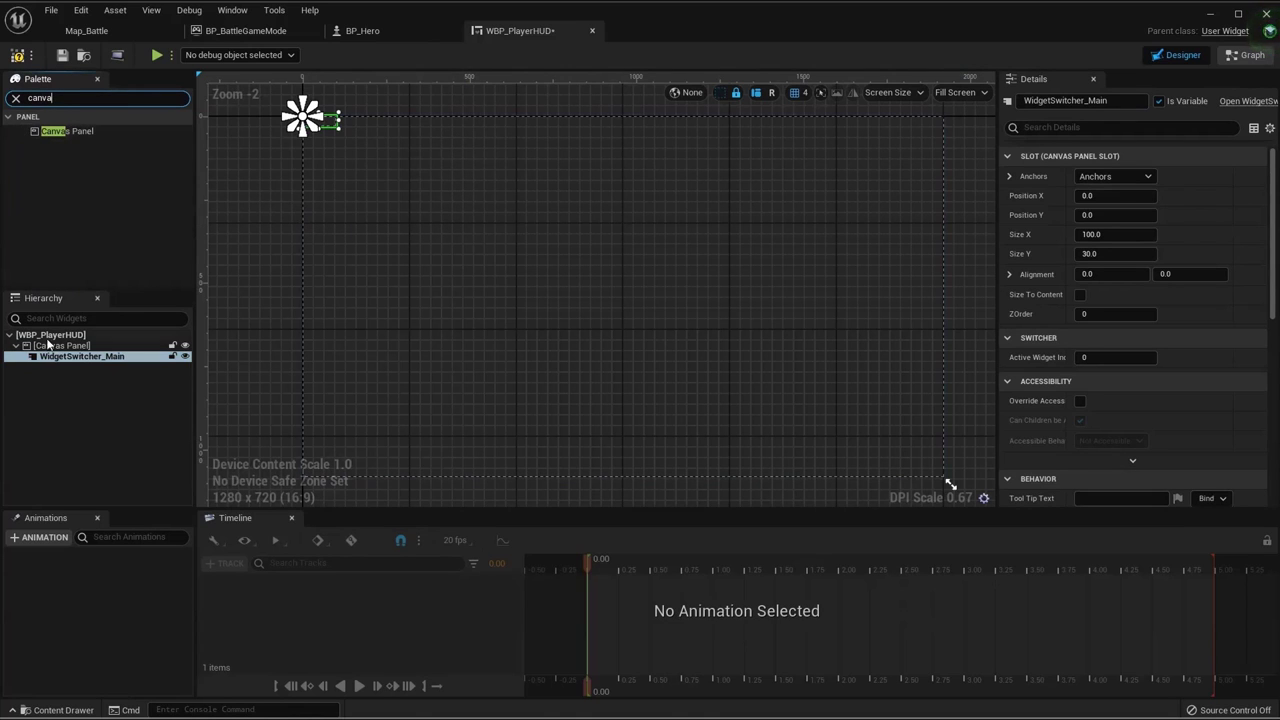
{"action": "left_click_drag", "start_coordinate": [78, 131], "coordinate": [70, 360]}
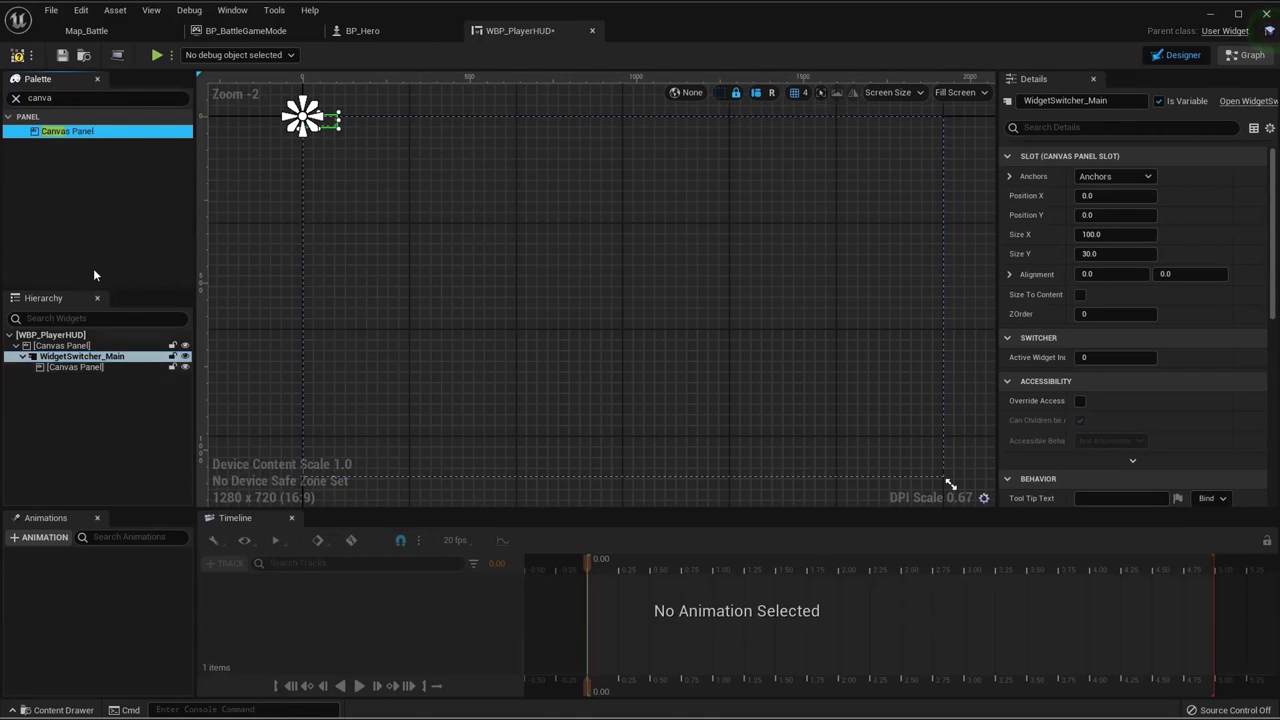
{"action": "left_click_drag", "start_coordinate": [68, 134], "coordinate": [65, 356]}
{"action": "left_click_drag", "start_coordinate": [67, 131], "coordinate": [70, 358]}
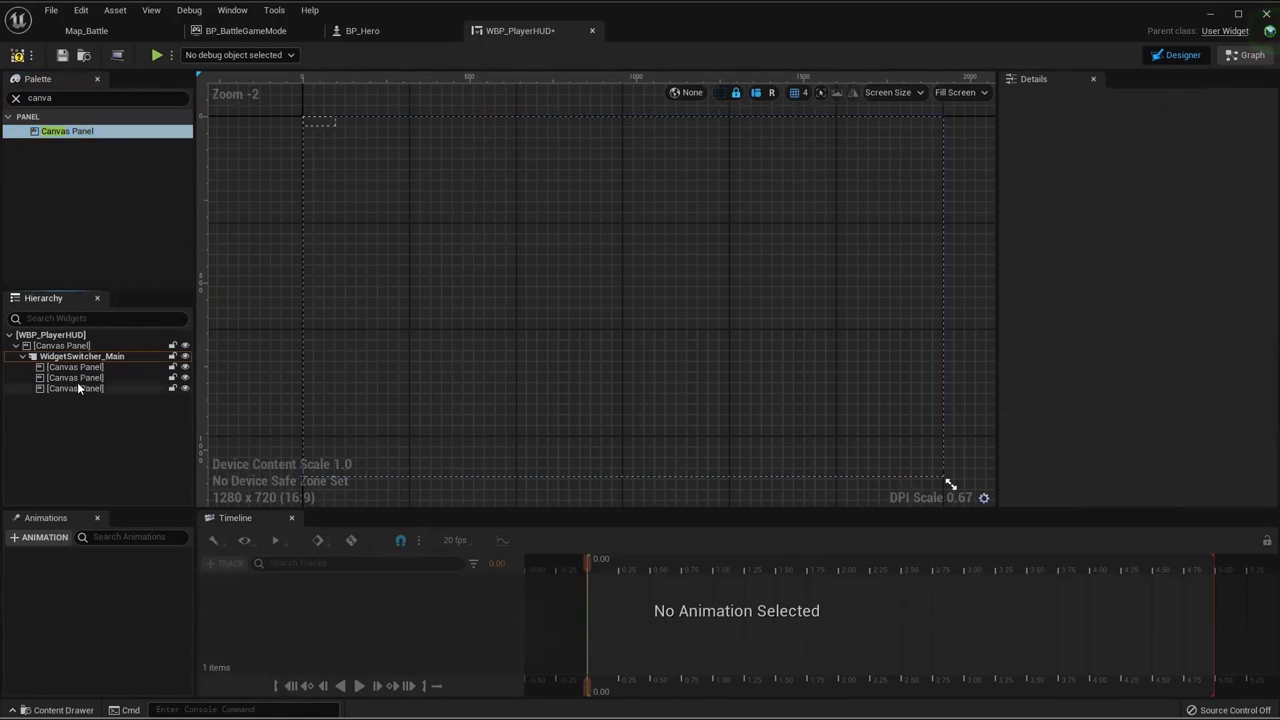
Rename the first switcher child to CanvasPanel_Menu.
{"action": "left_click", "coordinate": [98, 368]}
{"action": "left_click", "coordinate": [1122, 101]}
{"action": "double_click", "coordinate": [1122, 101]}
{"action": "left_click", "coordinate": [1122, 101]}
{"action": "key", "text": "BackSpace"}
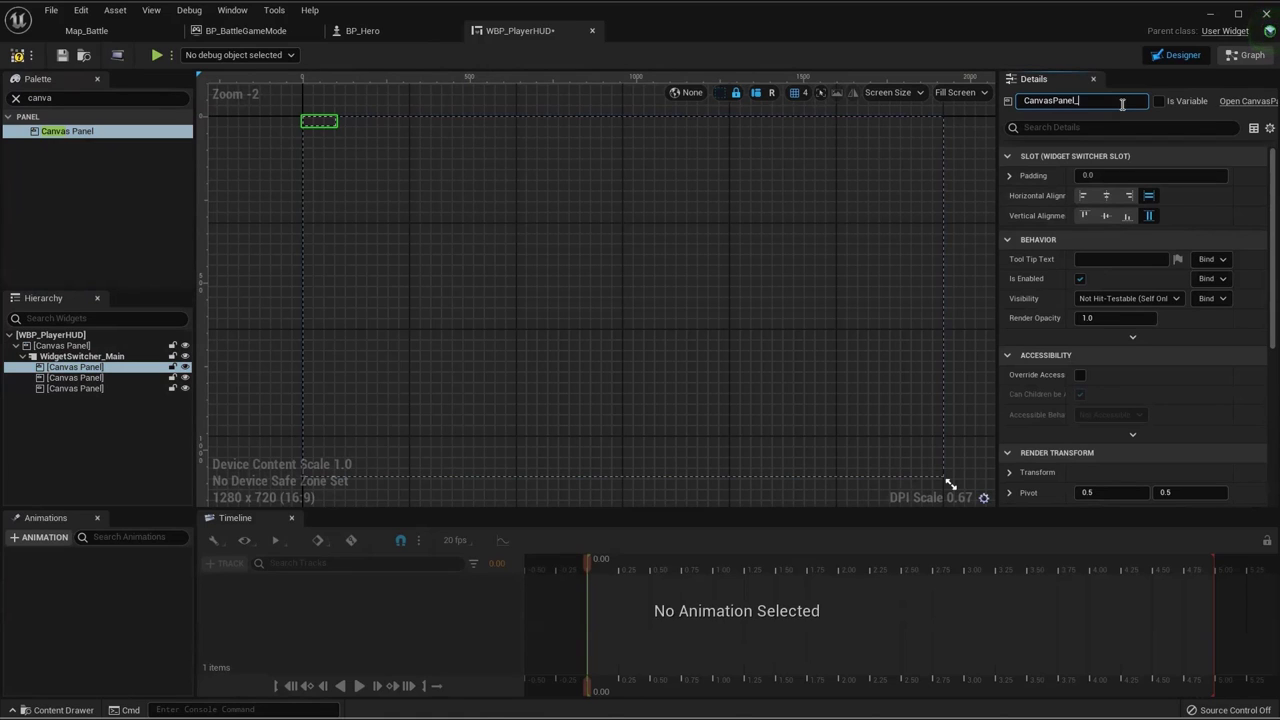
{"action": "key", "text": "Return"}
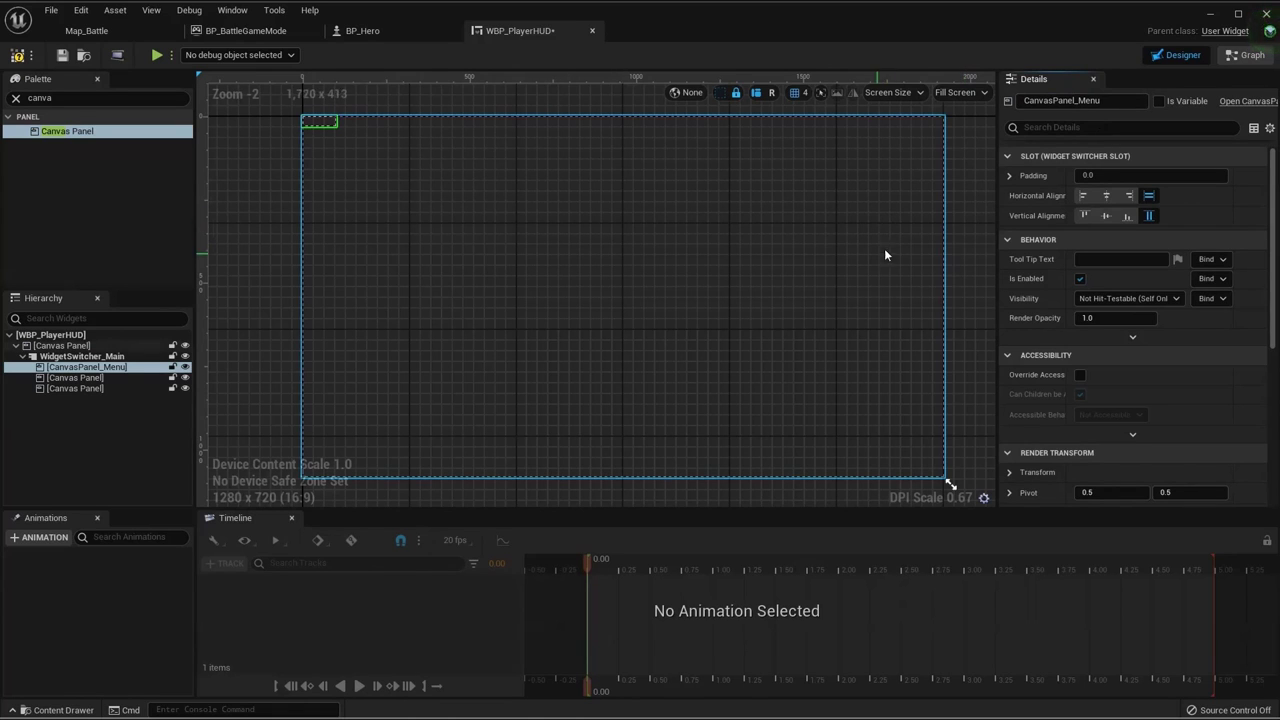
Rename the second switcher child to CanvasPanel_Game.
{"action": "left_click", "coordinate": [112, 379]}
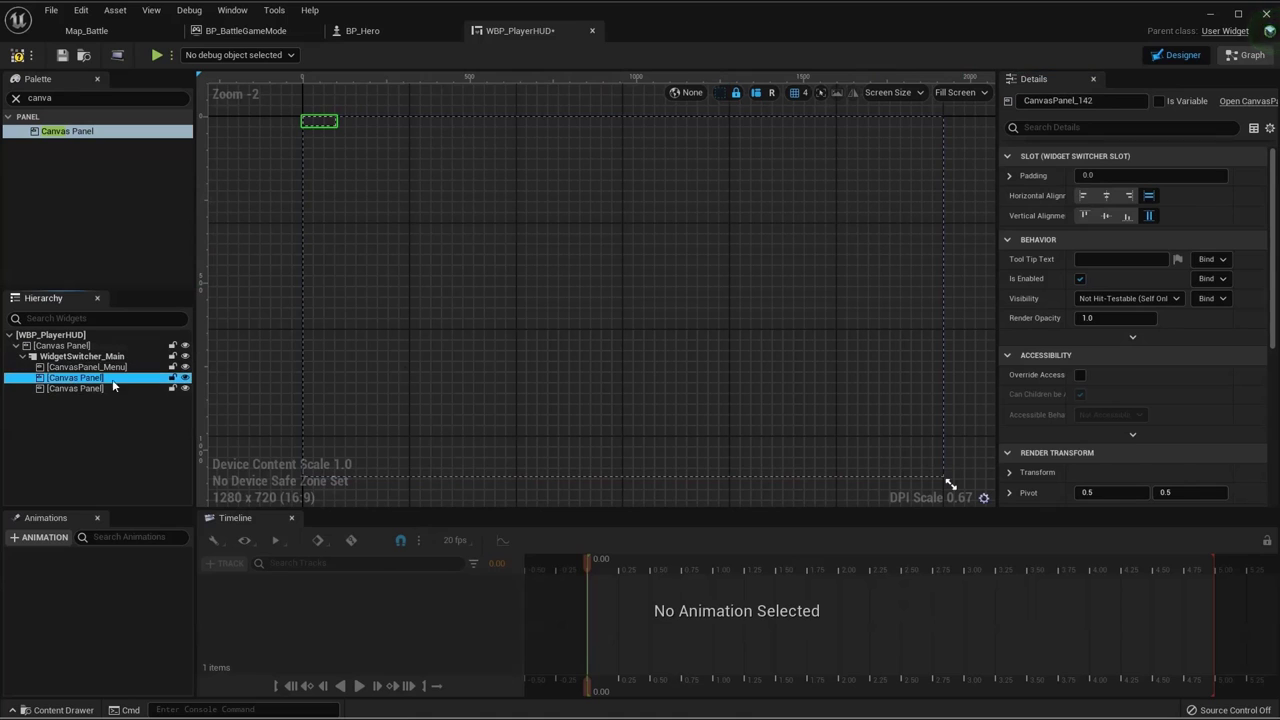
{"action": "left_click", "coordinate": [1108, 100]}
{"action": "key", "text": "End"}
{"action": "key", "text": "BackSpace"}
{"action": "key", "text": "BackSpace"}
{"action": "key", "text": "BackSpace"}
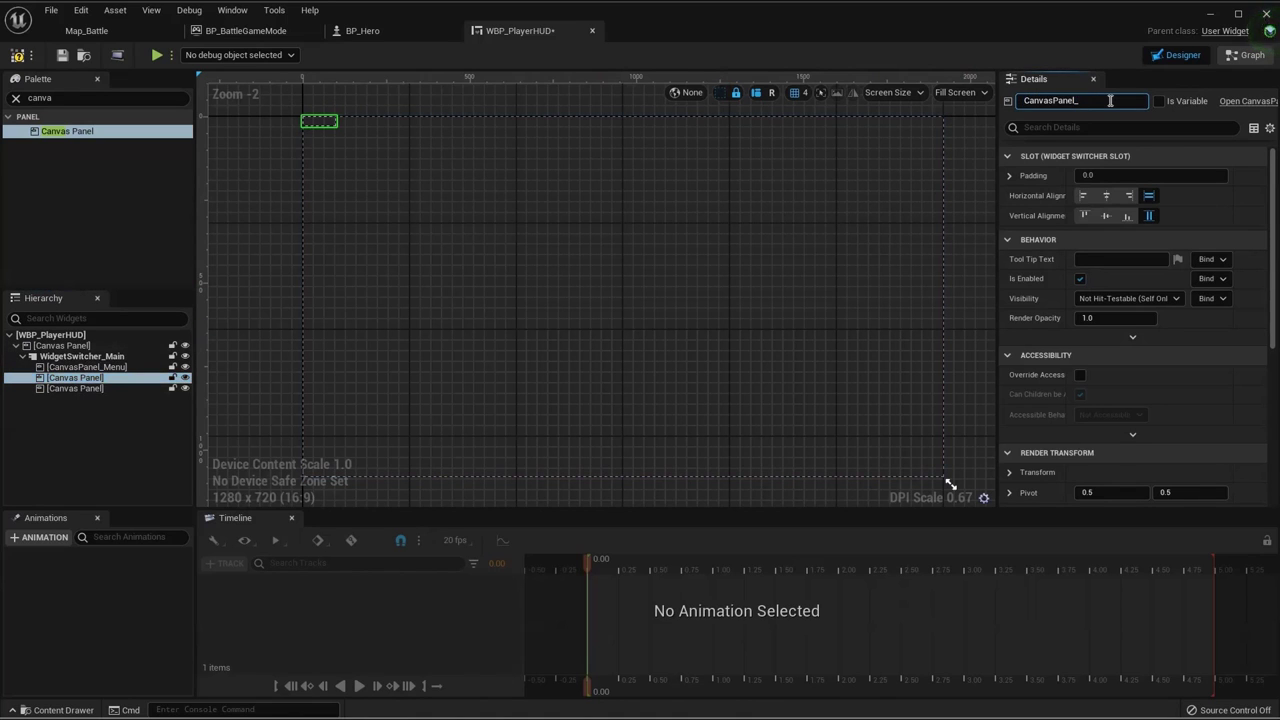
{"action": "type", "text": "Game"}
{"action": "left_click", "coordinate": [443, 200]}
{"action": "left_click", "coordinate": [63, 443]}
Give WidgetSwitcher_Main full-stretch anchors with Offset Right and Bottom set to 0.
{"action": "left_click", "coordinate": [77, 357]}
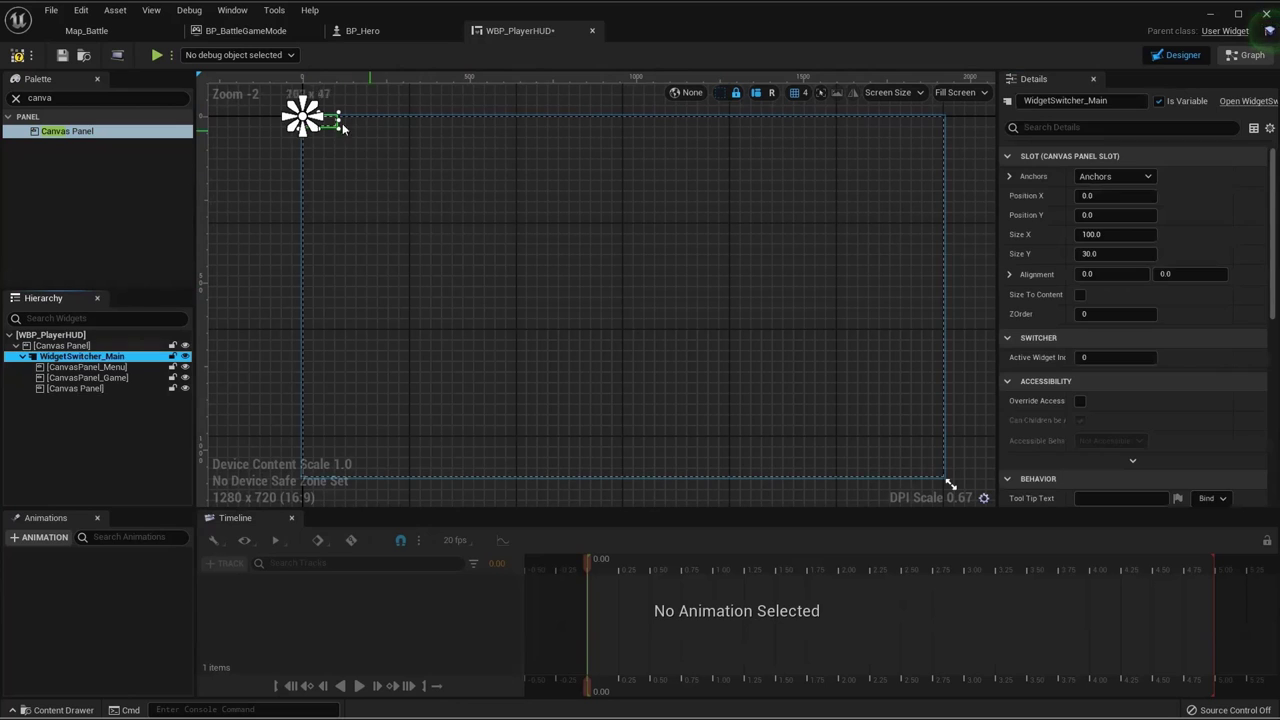
{"action": "left_click_drag", "start_coordinate": [341, 127], "coordinate": [563, 253]}
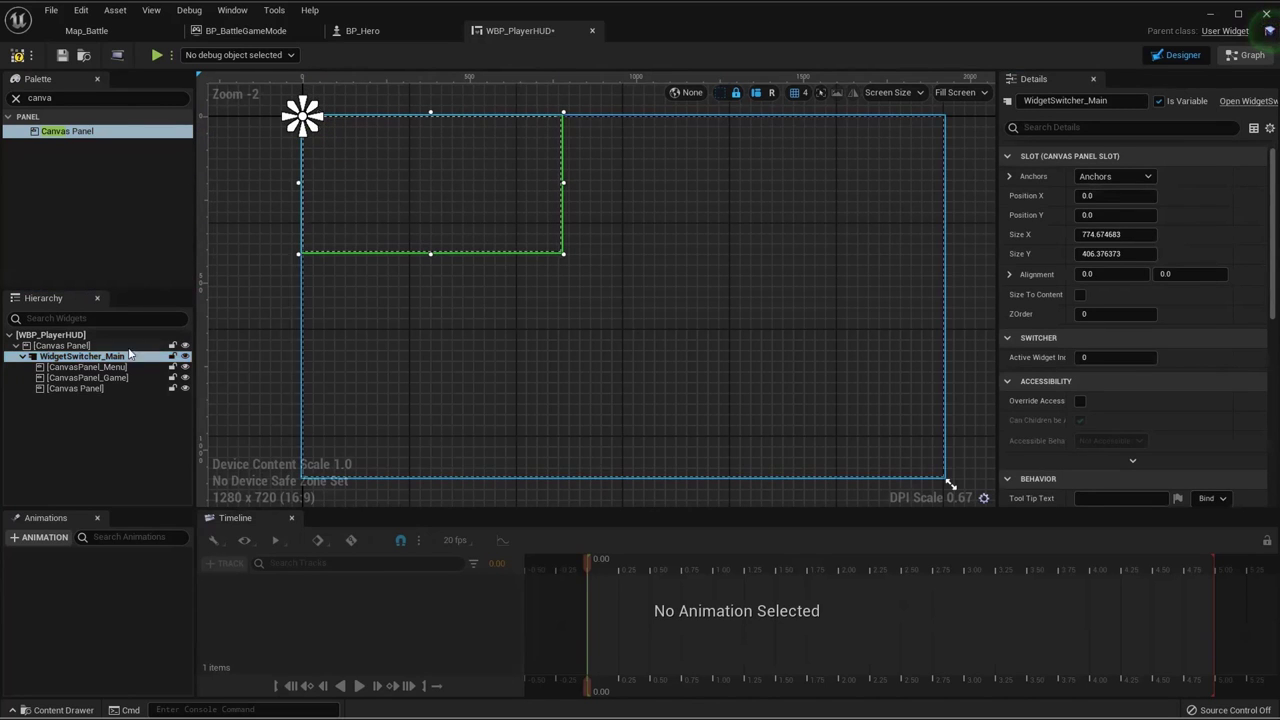
{"action": "left_click", "coordinate": [1115, 176]}
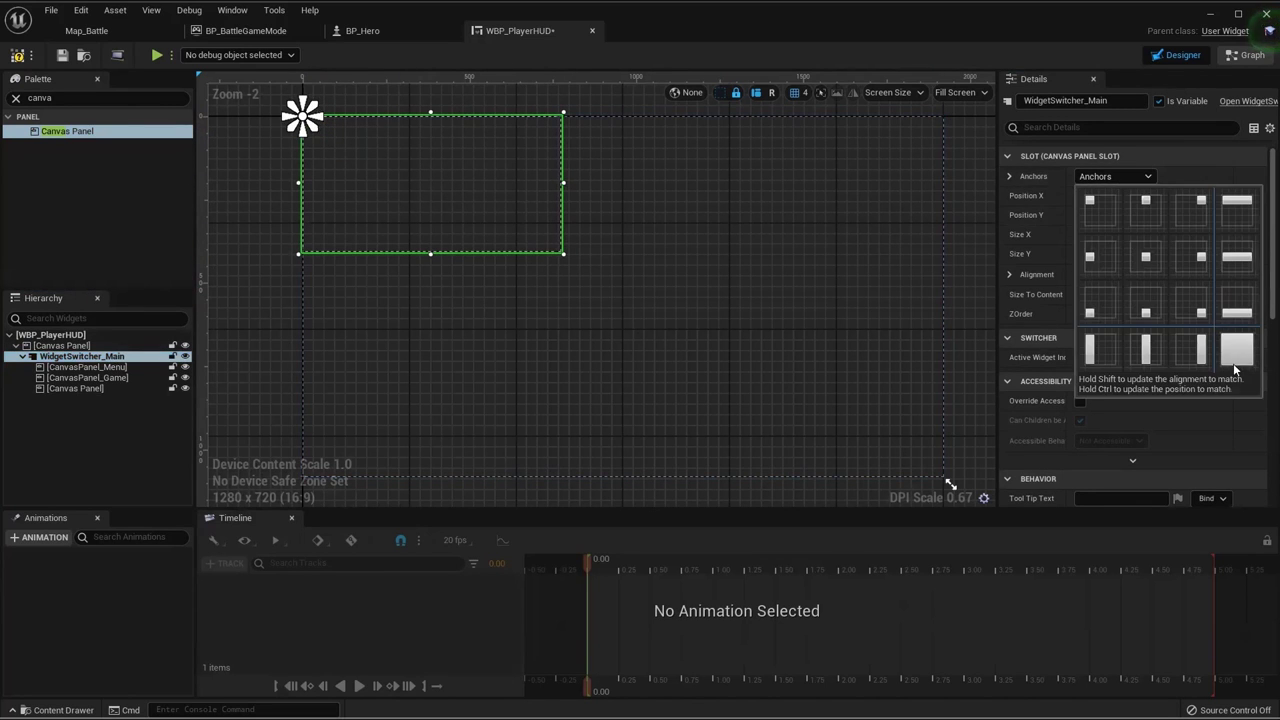
{"action": "left_click", "coordinate": [1235, 350]}
{"action": "left_click", "coordinate": [1115, 234]}
{"action": "type", "text": "0"}
{"action": "left_click", "coordinate": [1125, 254]}
{"action": "type", "text": "0"}
{"action": "key", "text": "Return"}
Make CanvasPanel_Menu fill vertically.
{"action": "left_click", "coordinate": [100, 455]}
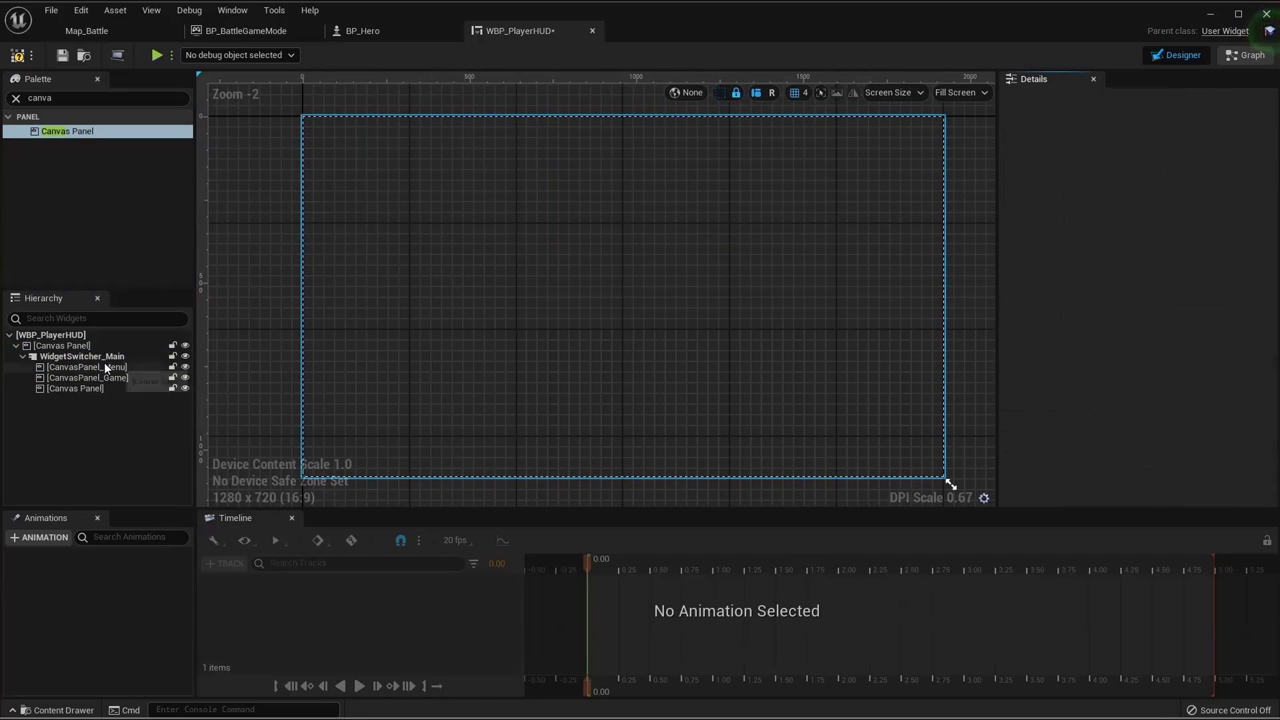
{"action": "left_click", "coordinate": [105, 368]}
{"action": "left_click", "coordinate": [1150, 219]}
Rename the third switcher child to CanvasPanel_GameOver.
{"action": "left_click", "coordinate": [88, 378]}
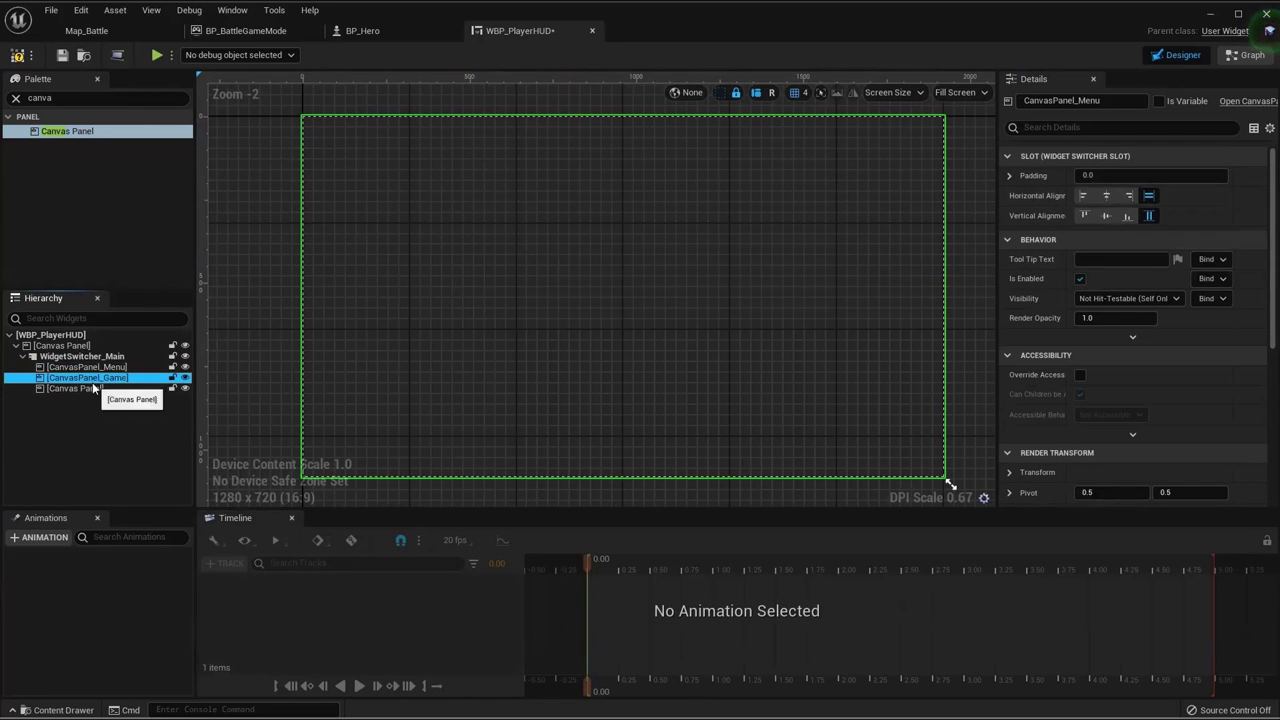
{"action": "left_click", "coordinate": [80, 388]}
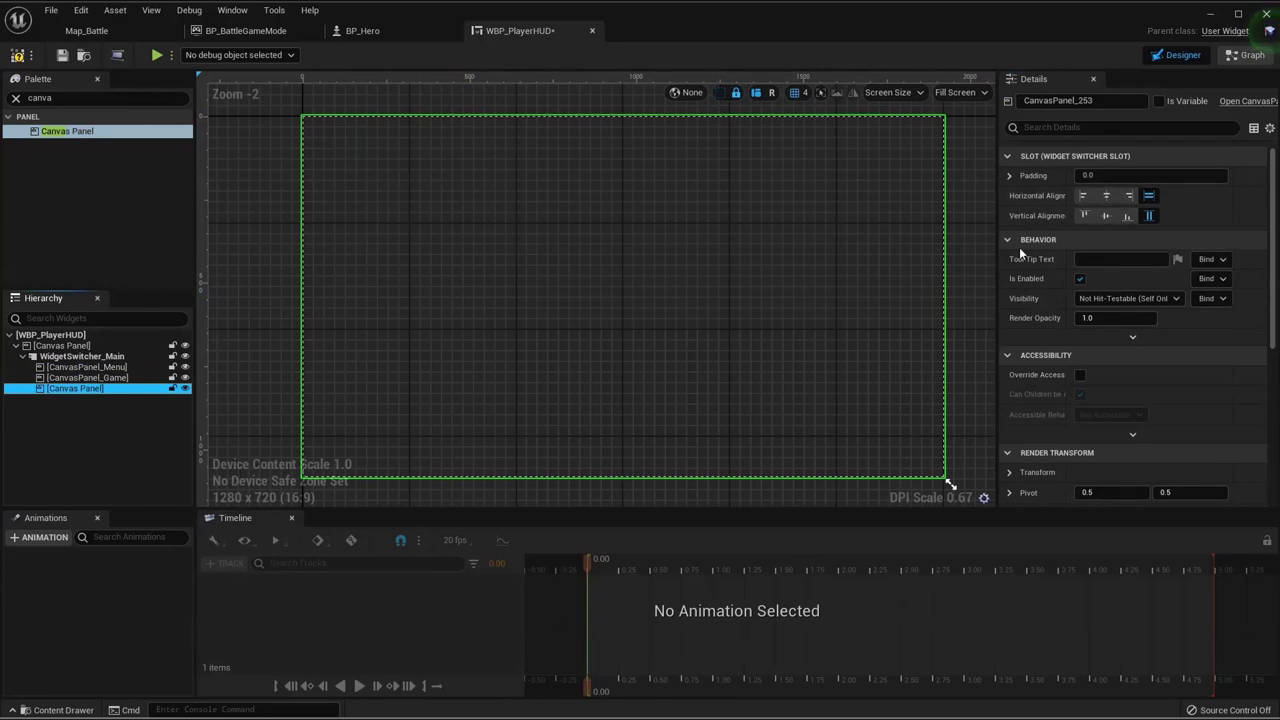
{"action": "left_click", "coordinate": [1126, 100]}
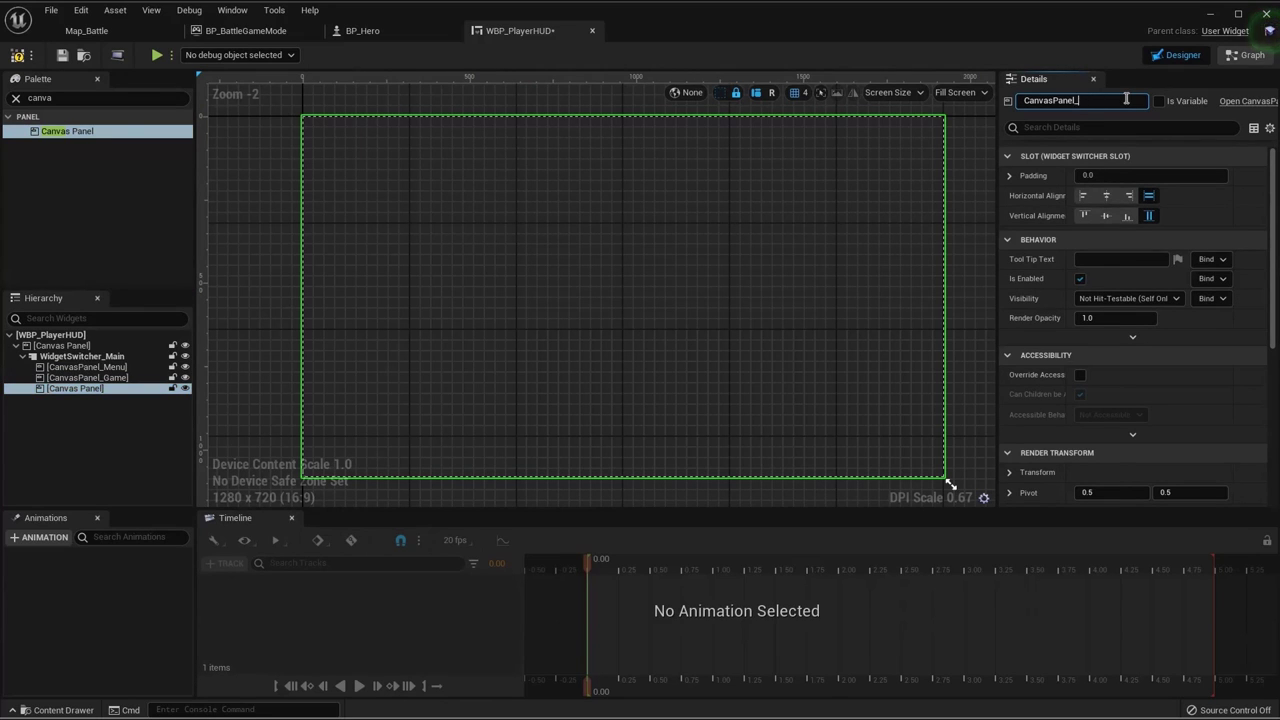
{"action": "type", "text": "Game"}
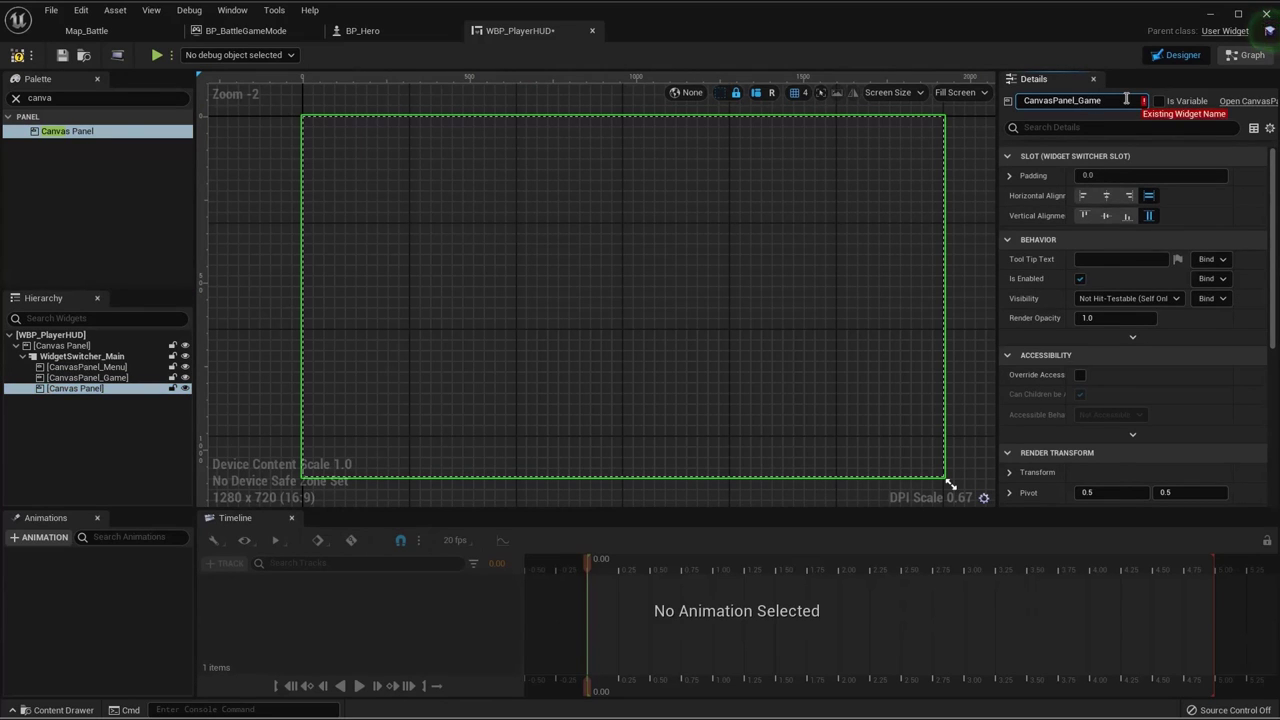
{"action": "type", "text": "Ov"}
{"action": "key", "text": "Return"}
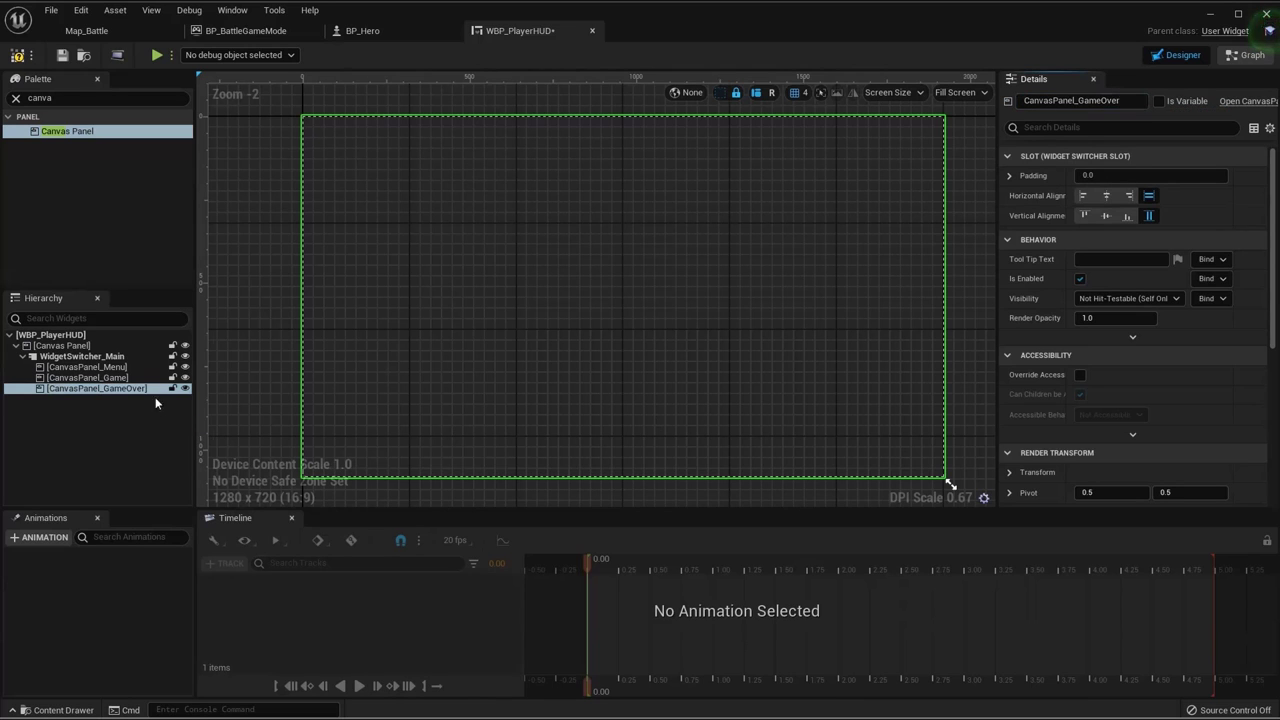
Rename CanvasPanel_Game to CanvasPanel_InGame.
{"action": "left_click", "coordinate": [100, 378]}
{"action": "left_click", "coordinate": [1066, 101]}
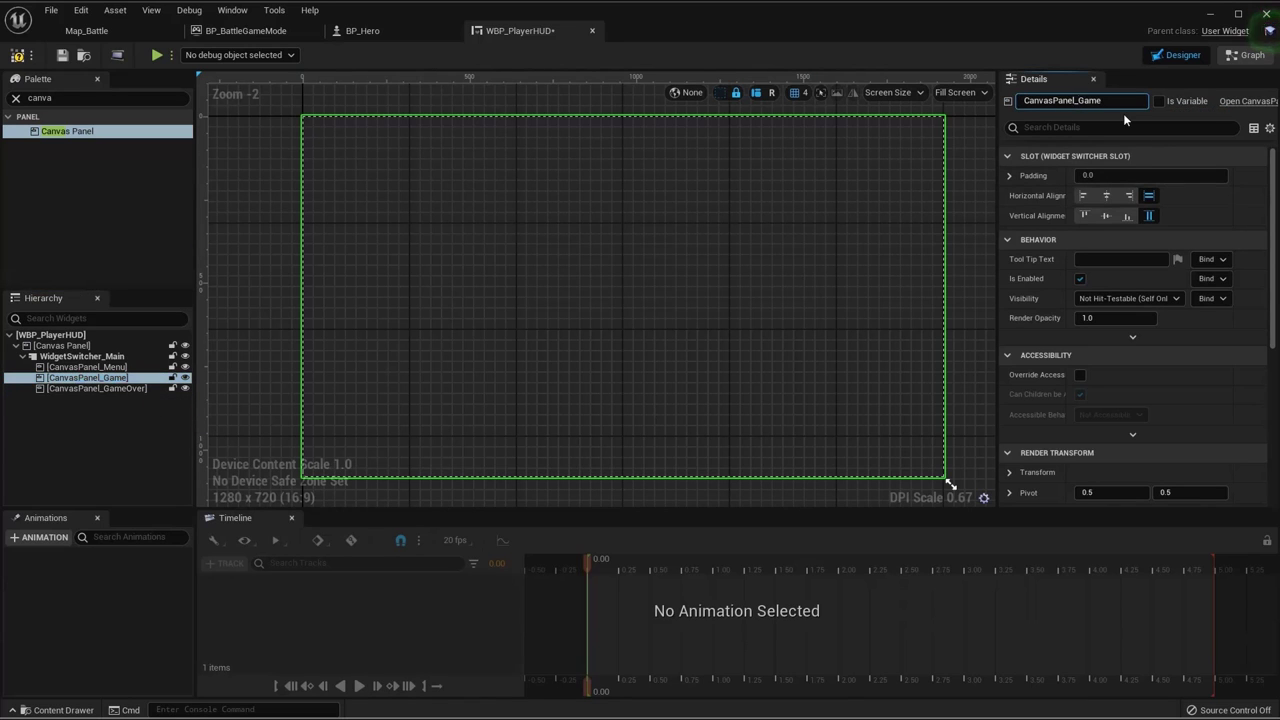
{"action": "type", "text": "In"}
{"action": "key", "text": "Return"}
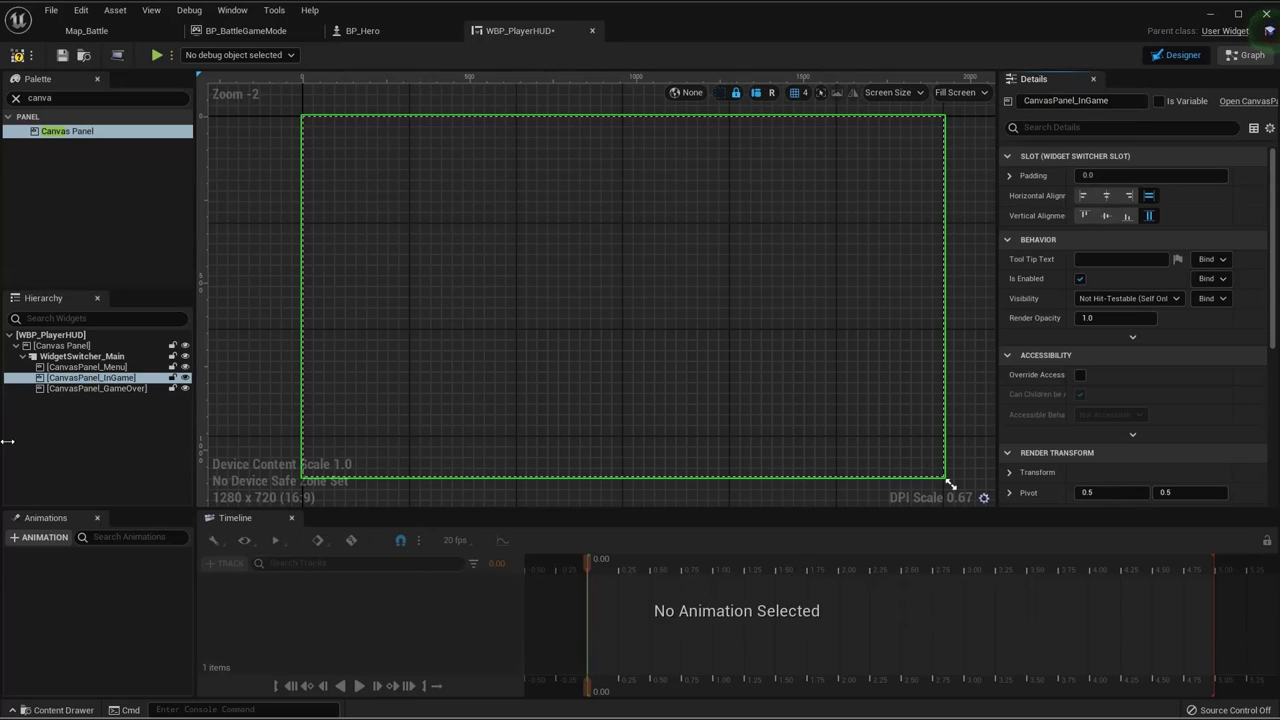
{"action": "left_click", "coordinate": [95, 356]}
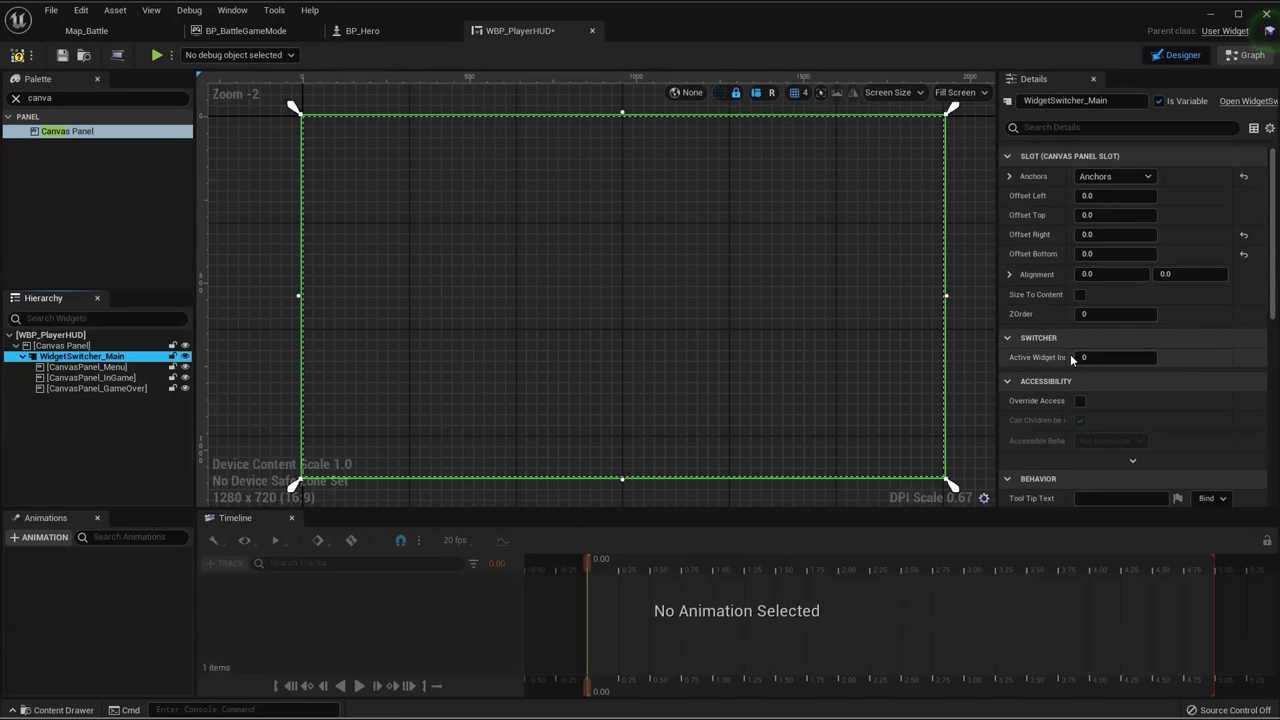
{"action": "left_click", "coordinate": [1237, 58]}
{"action": "mouse_move", "coordinate": [939, 336]}
{"action": "right_mouse_down"}
{"action": "mouse_move", "coordinate": [915, 350]}
{"action": "mouse_move", "coordinate": [929, 266]}
{"action": "mouse_move", "coordinate": [821, 457]}
{"action": "right_mouse_up"}
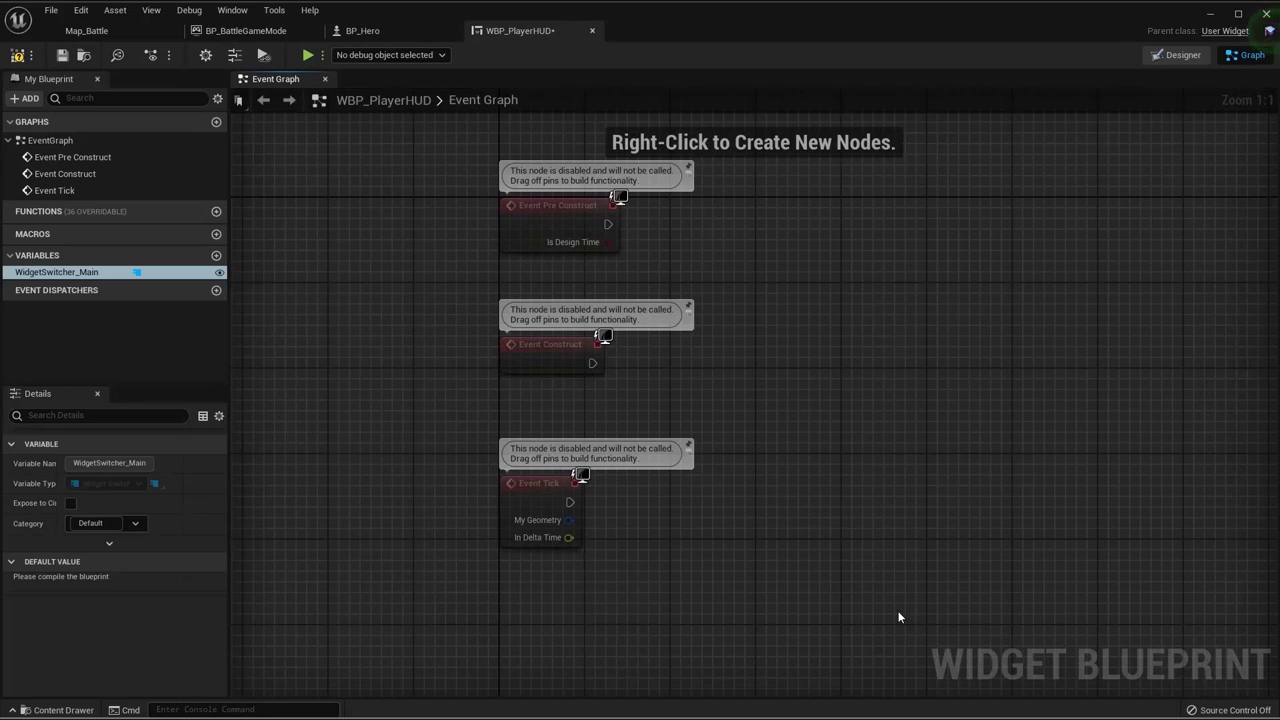
{"action": "right_click_drag", "start_coordinate": [897, 614], "coordinate": [923, 576]}
{"action": "left_click_drag", "start_coordinate": [80, 272], "coordinate": [612, 640]}
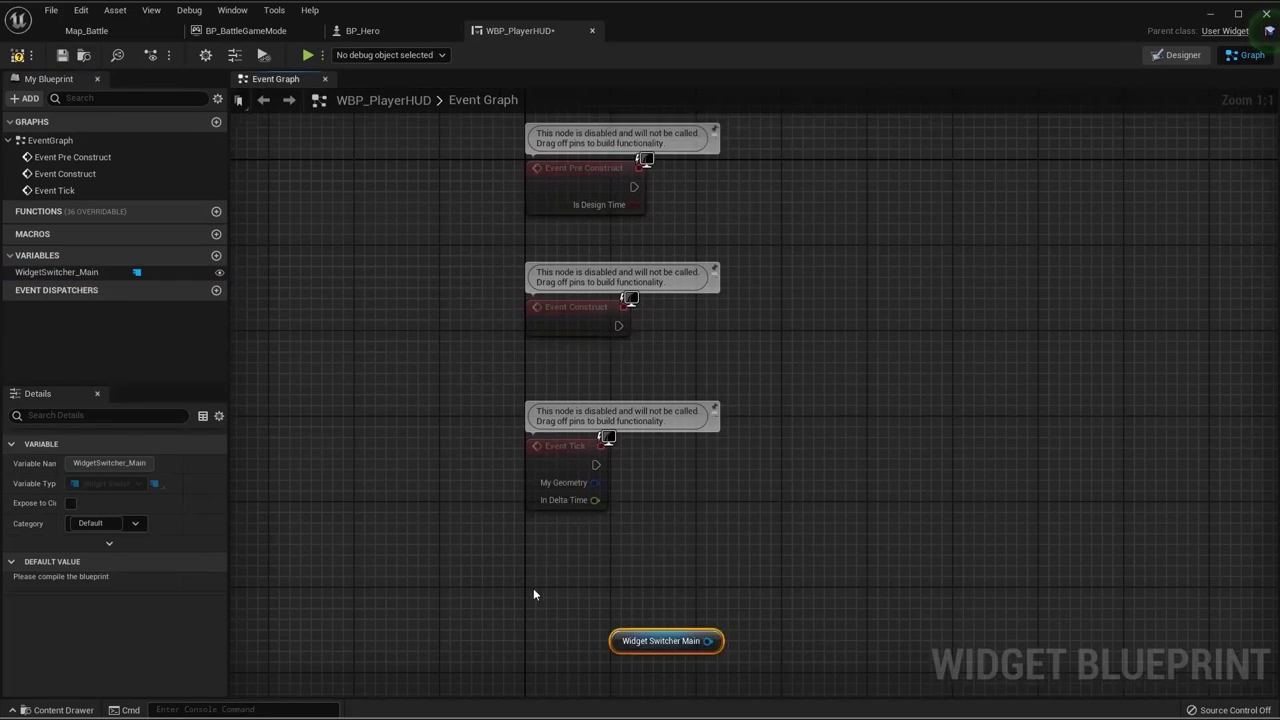
{"action": "right_click_drag", "start_coordinate": [615, 640], "coordinate": [535, 582]}
{"action": "left_click_drag", "start_coordinate": [626, 582], "coordinate": [721, 566]}
{"action": "type", "text": "set "}
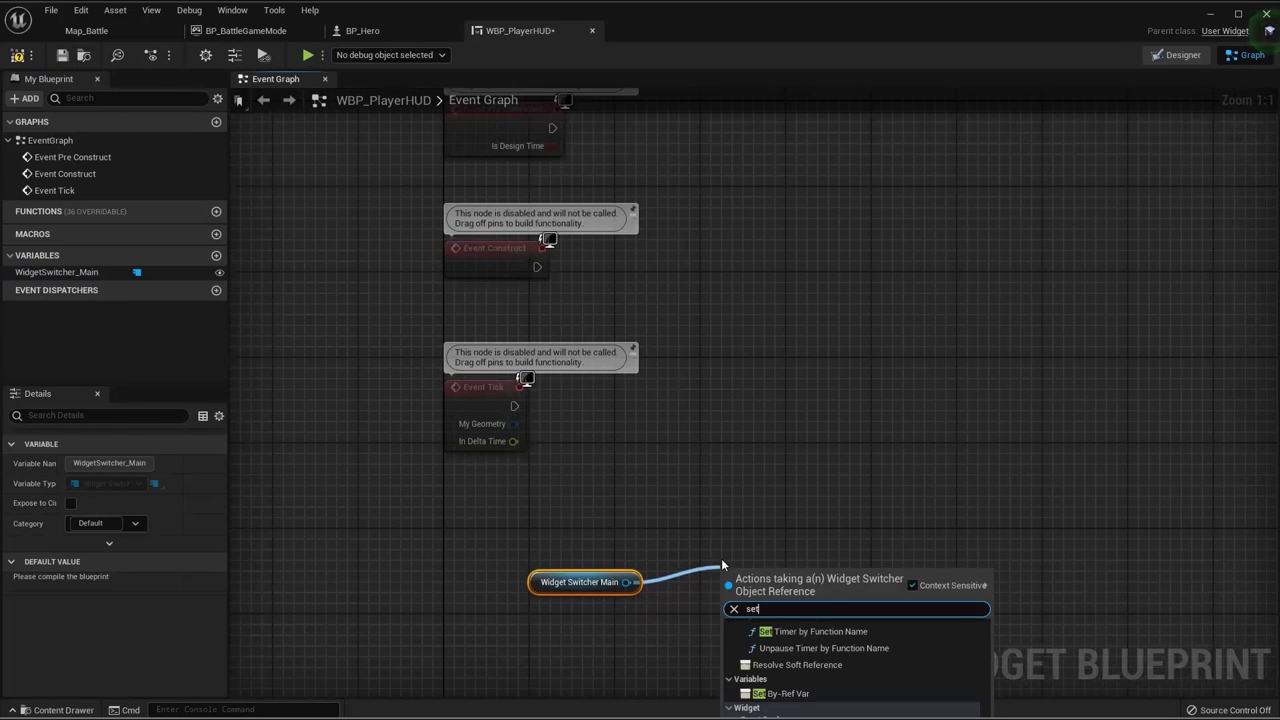
{"action": "type", "text": "index"}
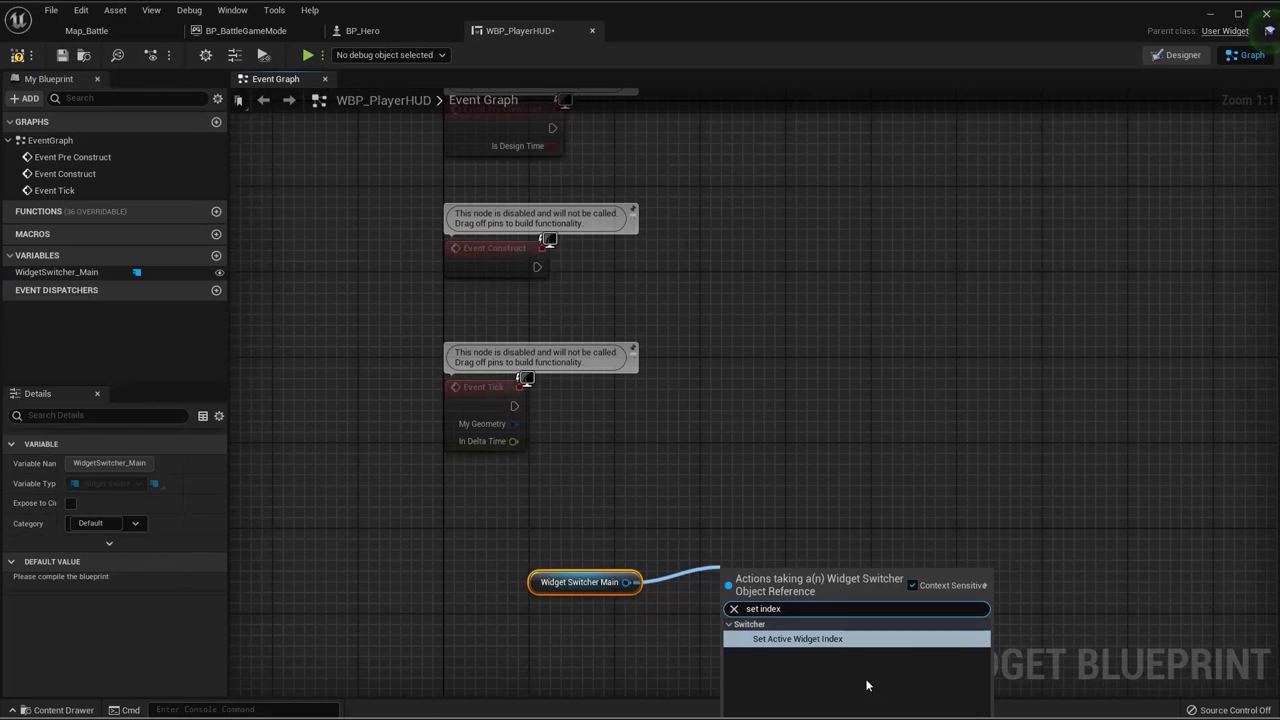
{"action": "key", "text": "Return"}
{"action": "left_click_drag", "start_coordinate": [555, 484], "coordinate": [851, 619]}
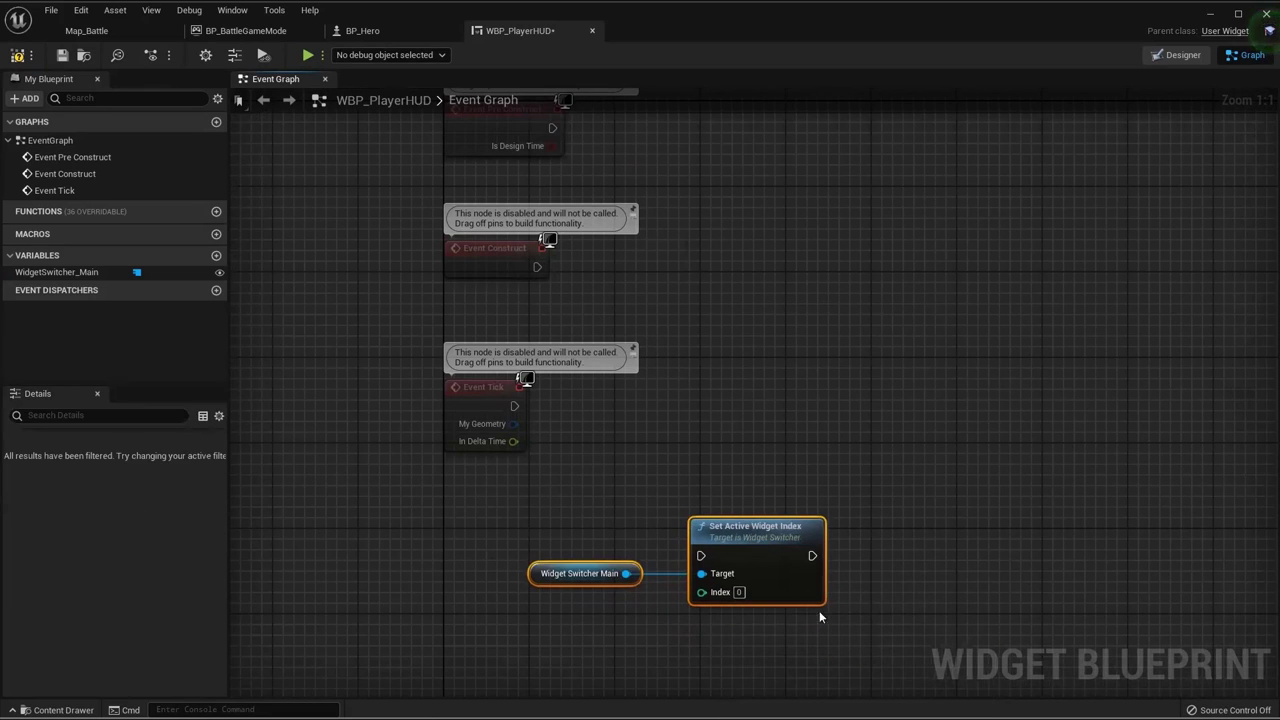
{"action": "key", "text": "Delete"}
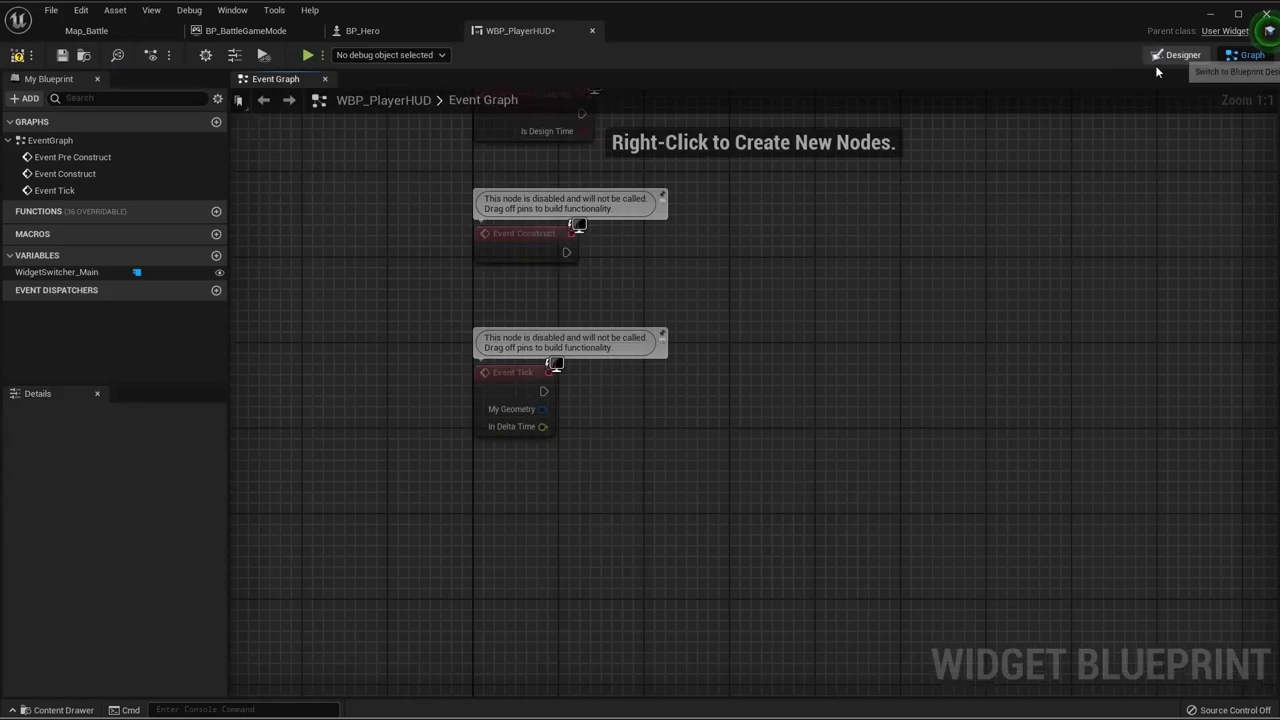
{"action": "left_click", "coordinate": [1178, 55]}
{"action": "left_click", "coordinate": [81, 367]}
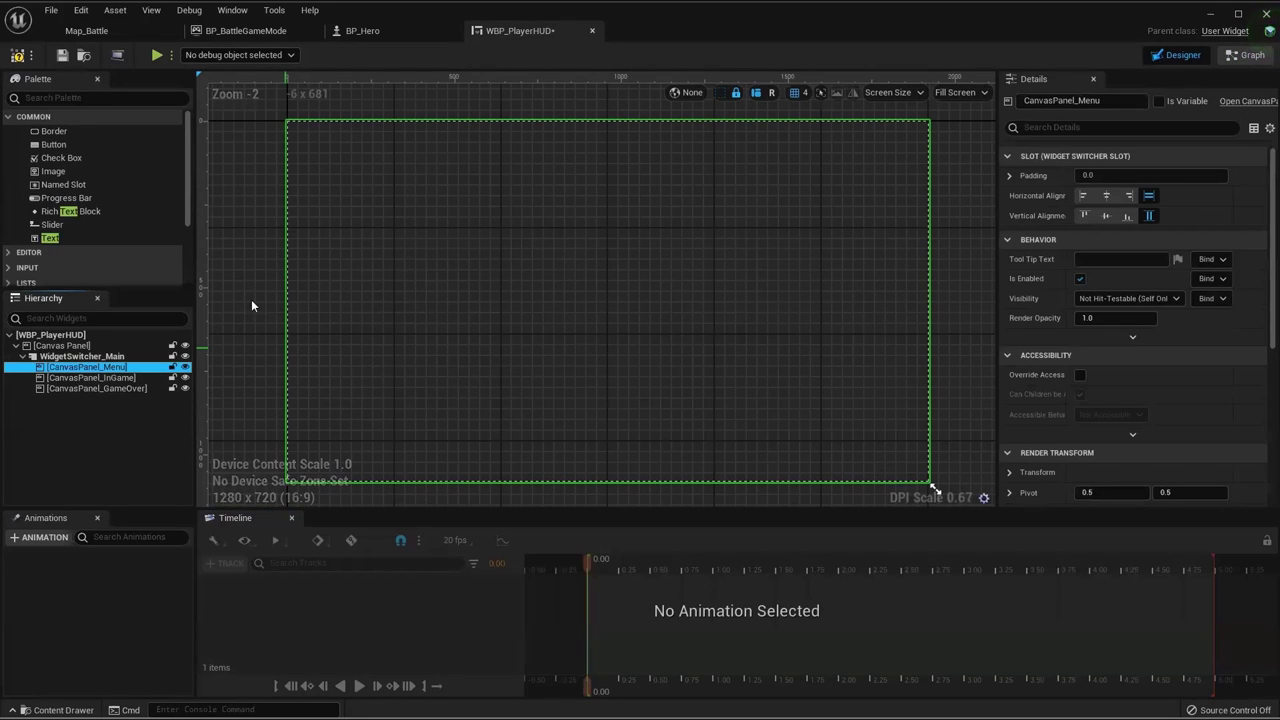
Add a Text Block to CanvasPanel_Menu, centre-anchored at position 0, 0.
{"action": "left_click", "coordinate": [81, 97]}
{"action": "type", "text": "text"}
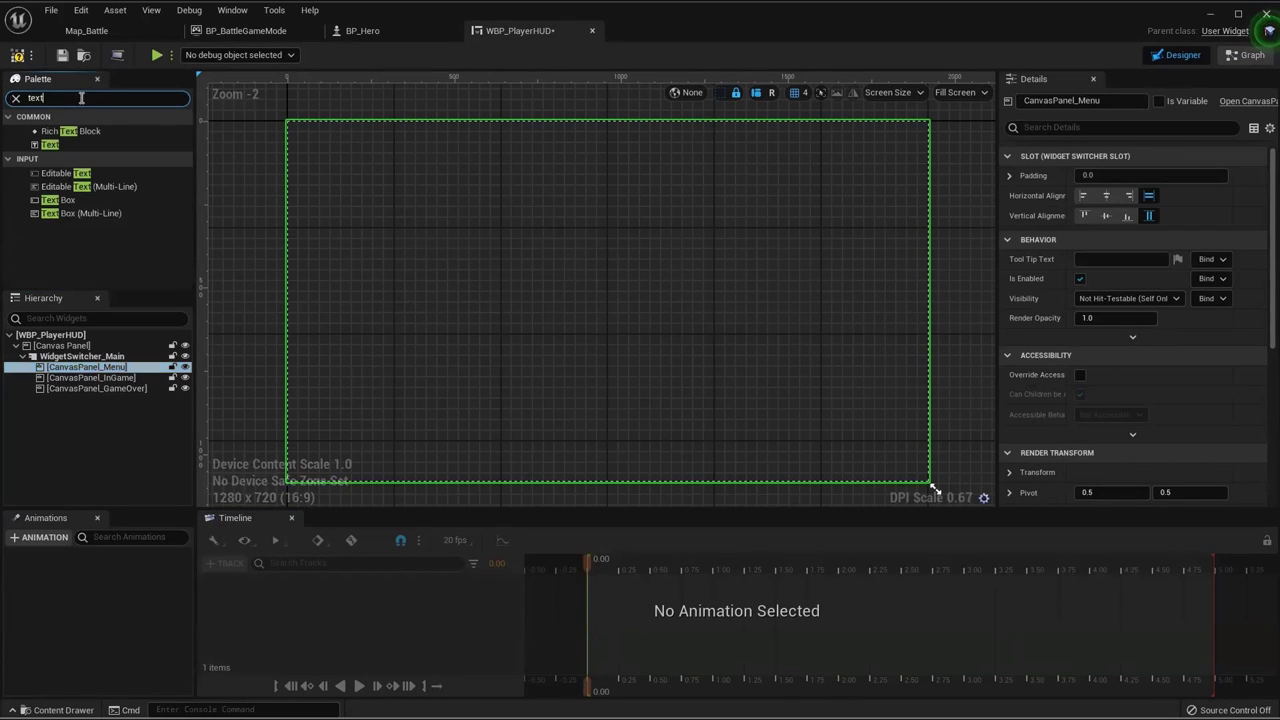
{"action": "left_click_drag", "start_coordinate": [50, 145], "coordinate": [97, 366]}
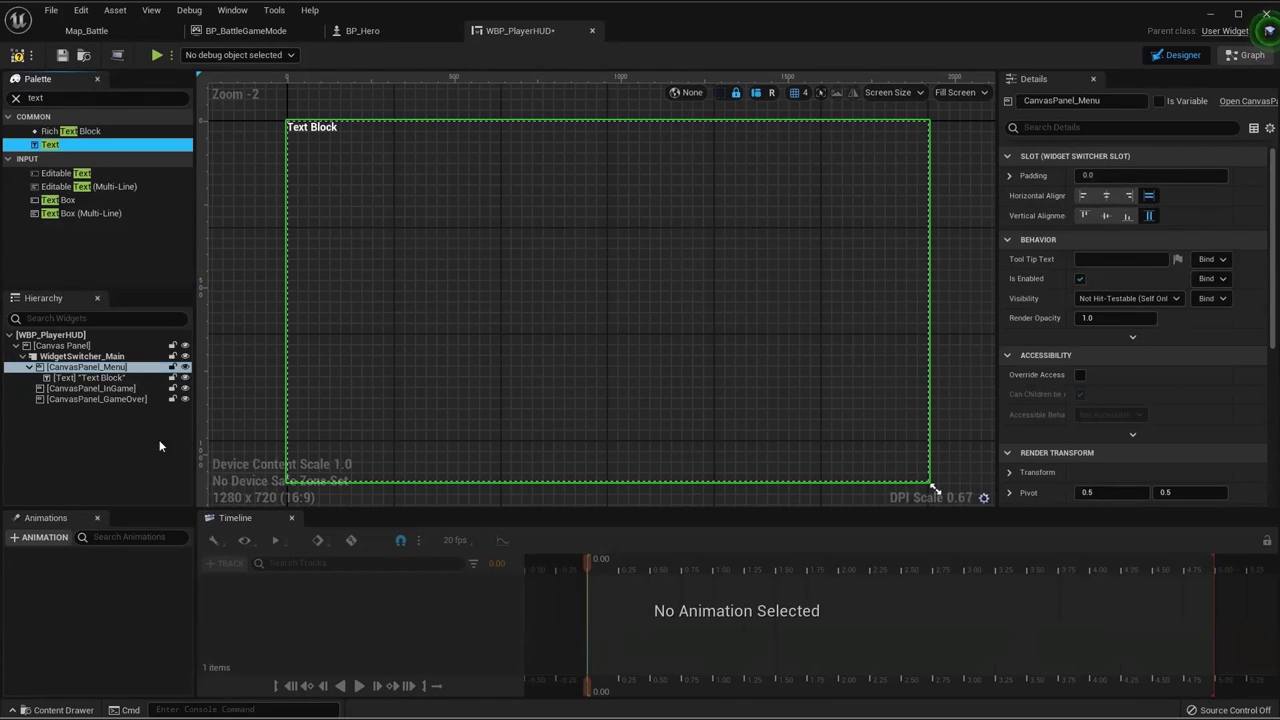
{"action": "left_click", "coordinate": [320, 100]}
{"action": "left_click", "coordinate": [89, 379]}
{"action": "left_click", "coordinate": [1115, 177]}
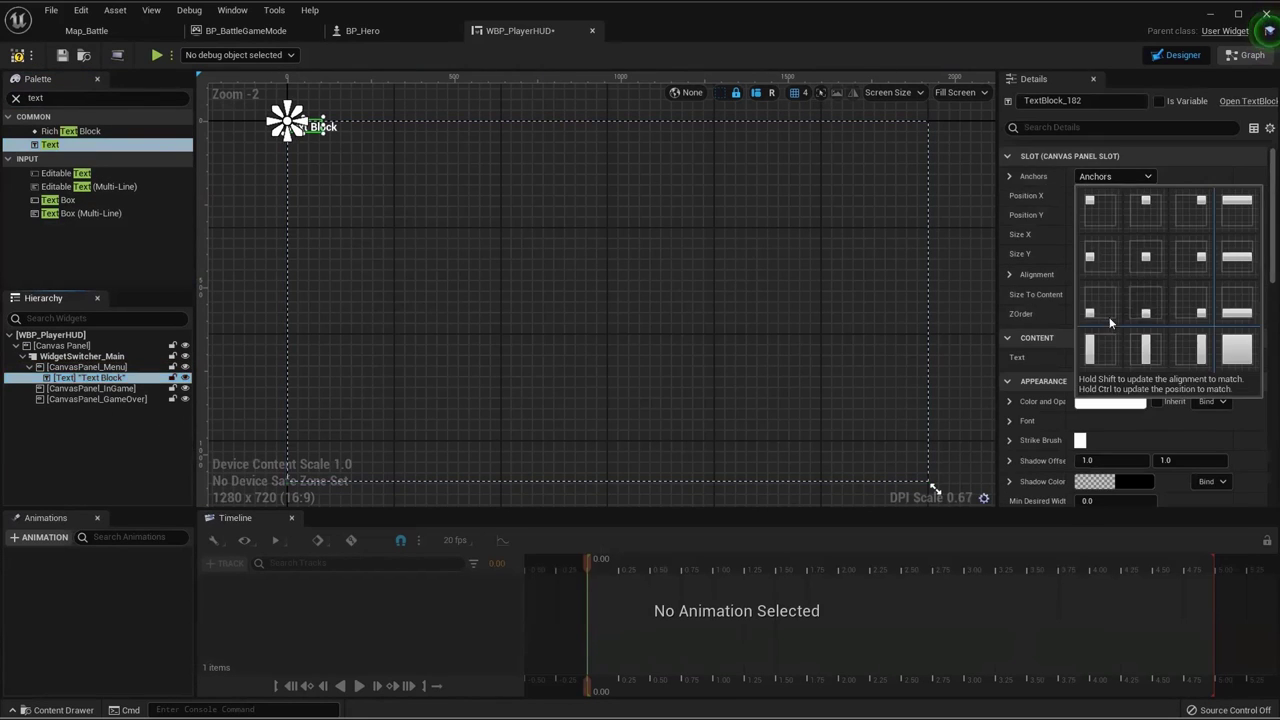
{"action": "left_click", "coordinate": [1146, 250]}
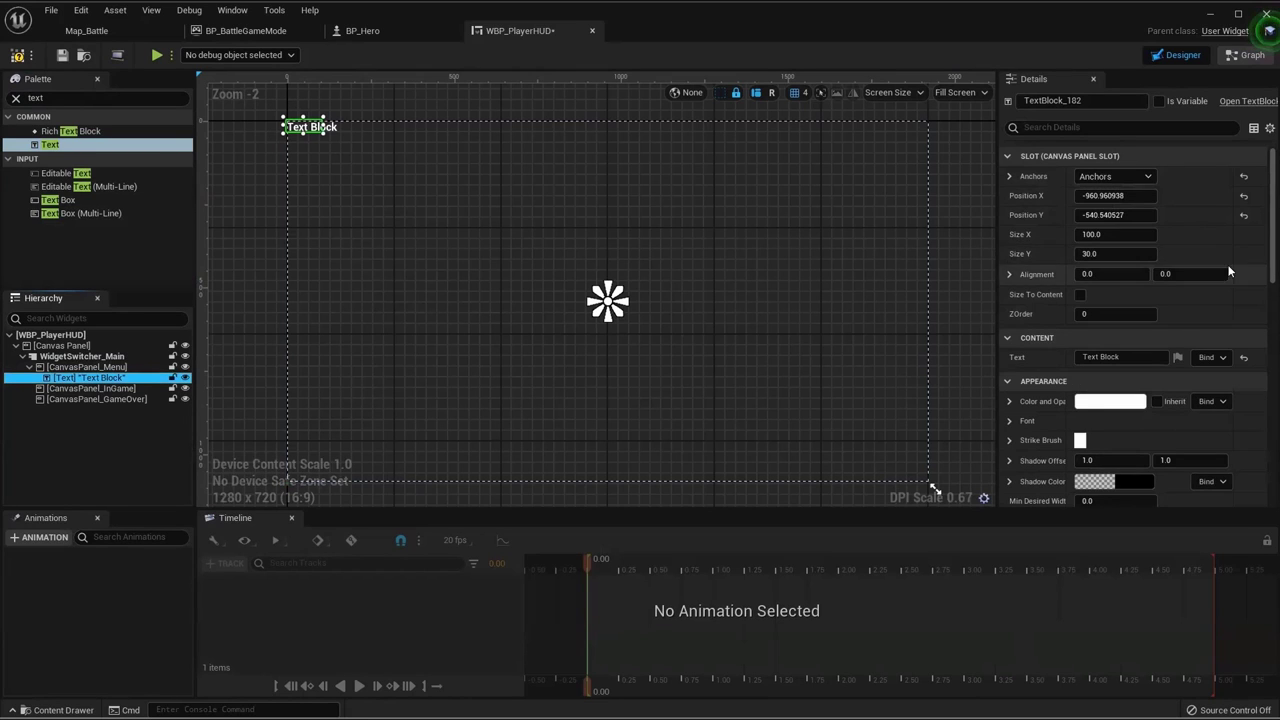
{"action": "left_click", "coordinate": [1123, 196]}
{"action": "type", "text": "0"}
{"action": "key", "text": "Tab"}
{"action": "type", "text": "0"}
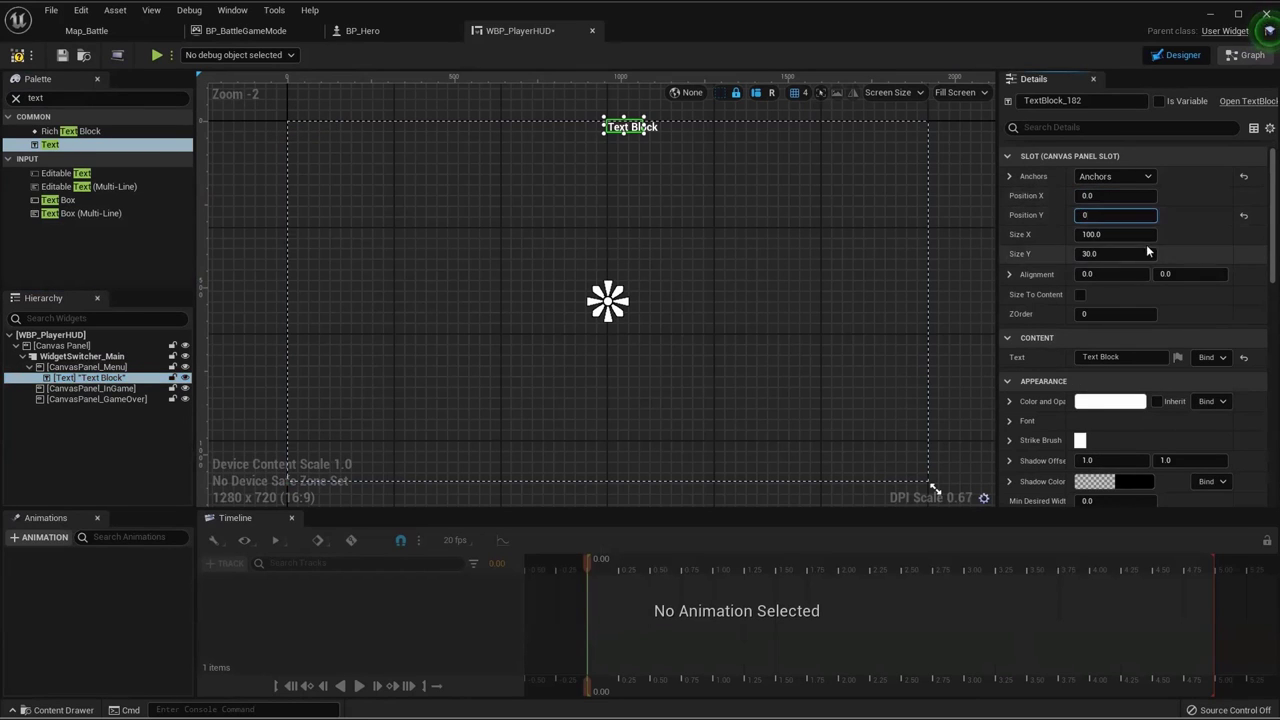
{"action": "key", "text": "Return"}
Size the Text Block to 500 wide by 100 high.
{"action": "left_click", "coordinate": [1123, 235]}
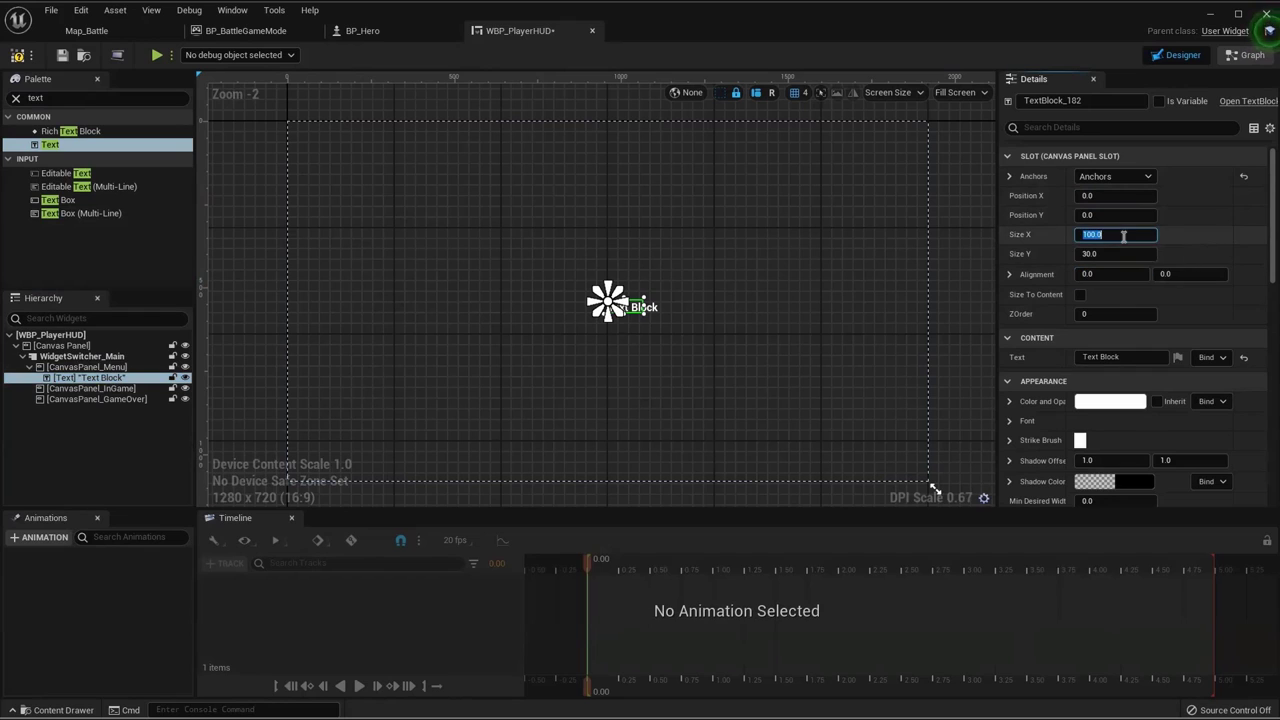
{"action": "type", "text": "300"}
{"action": "key", "text": "Return"}
{"action": "type", "text": "500"}
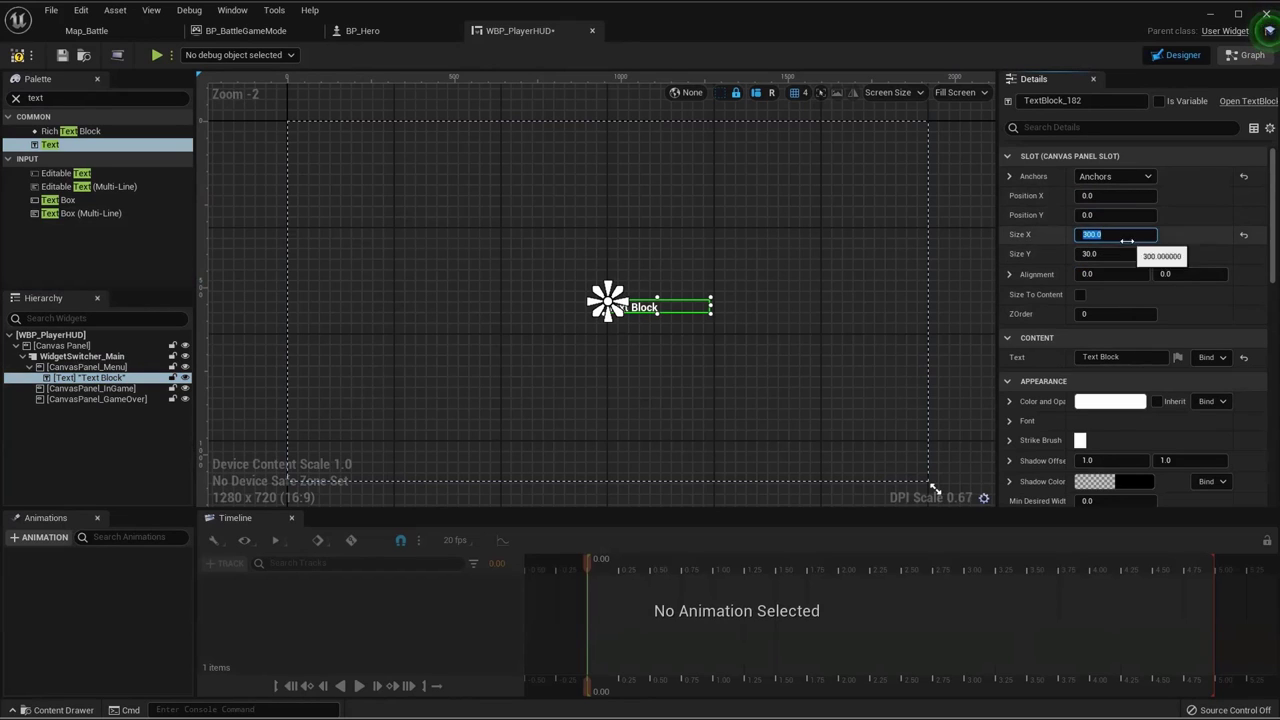
{"action": "key", "text": "Return"}
{"action": "left_click", "coordinate": [1114, 254]}
{"action": "type", "text": "100"}
{"action": "key", "text": "Return"}
Set the Text Block's alignment to 0.5, 0.5 and centre its justification.
{"action": "left_click", "coordinate": [1142, 360]}
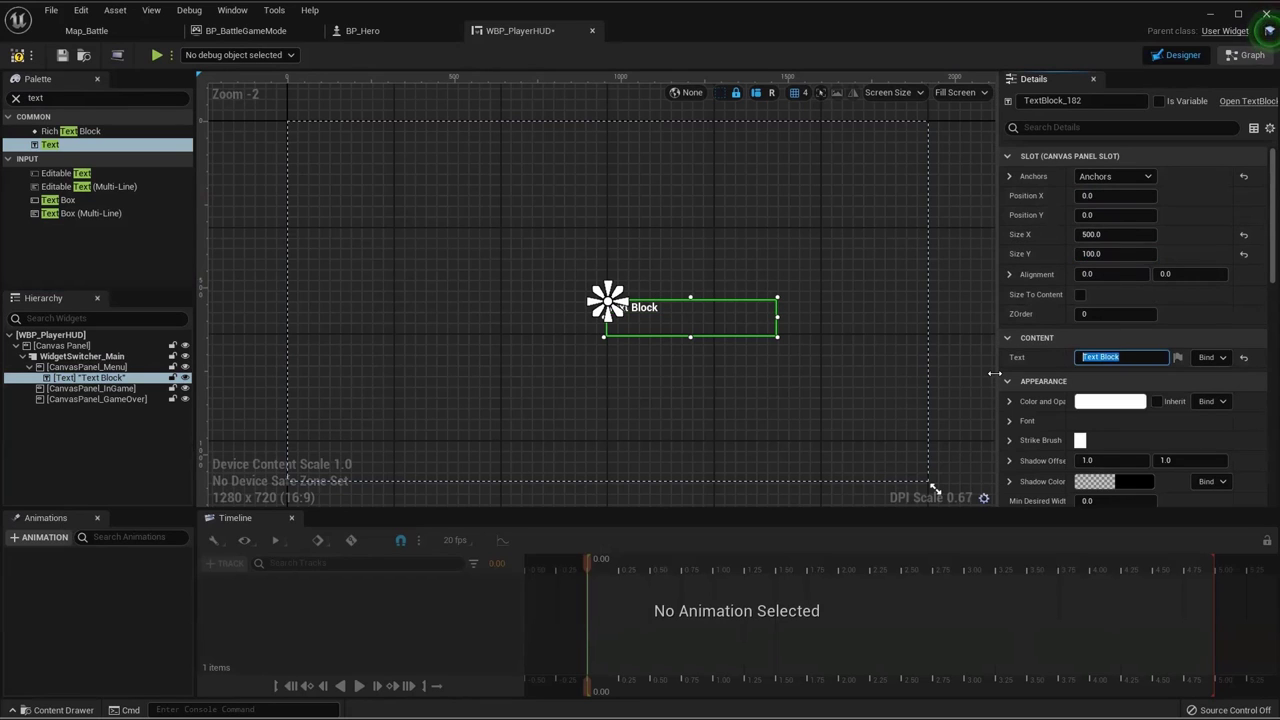
{"action": "left_click", "coordinate": [1110, 274]}
{"action": "type", "text": ".5"}
{"action": "left_click", "coordinate": [1180, 274]}
{"action": "type", "text": ".5"}
{"action": "key", "text": "Return"}
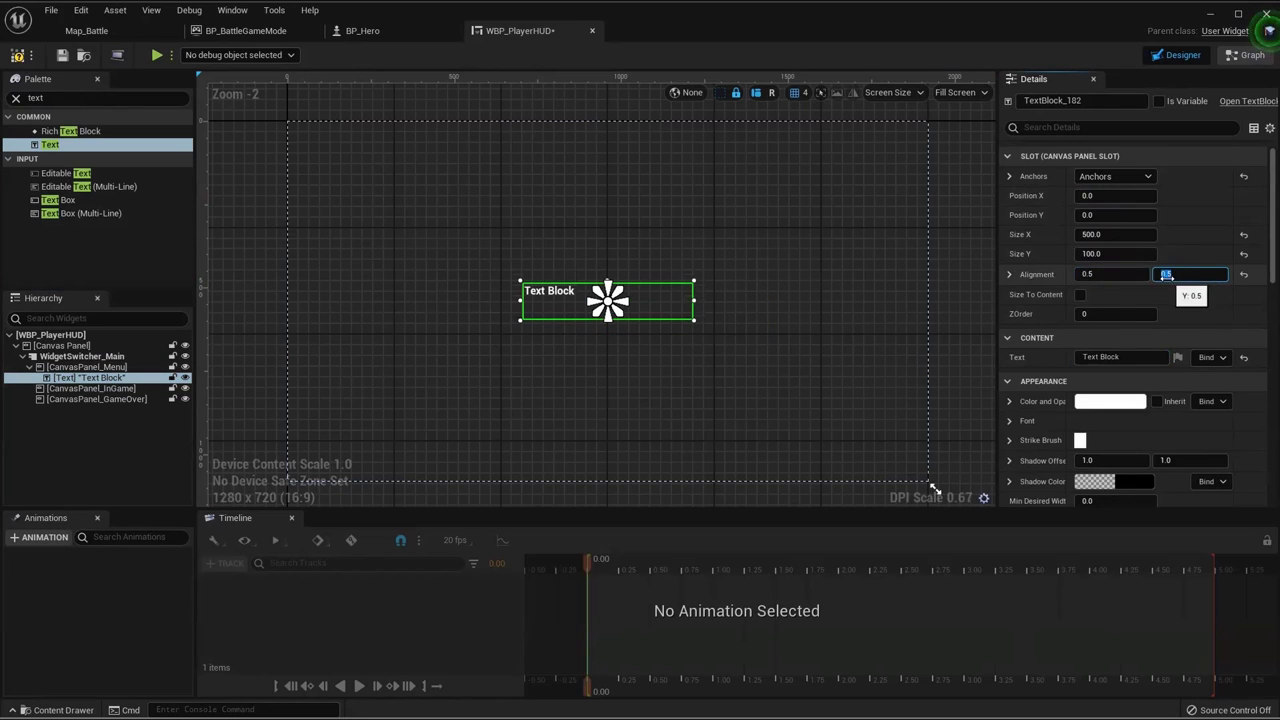
{"action": "scroll", "coordinate": [1140, 416], "scroll_direction": "down", "scroll_amount": 3}
{"action": "left_click", "coordinate": [1098, 455]}
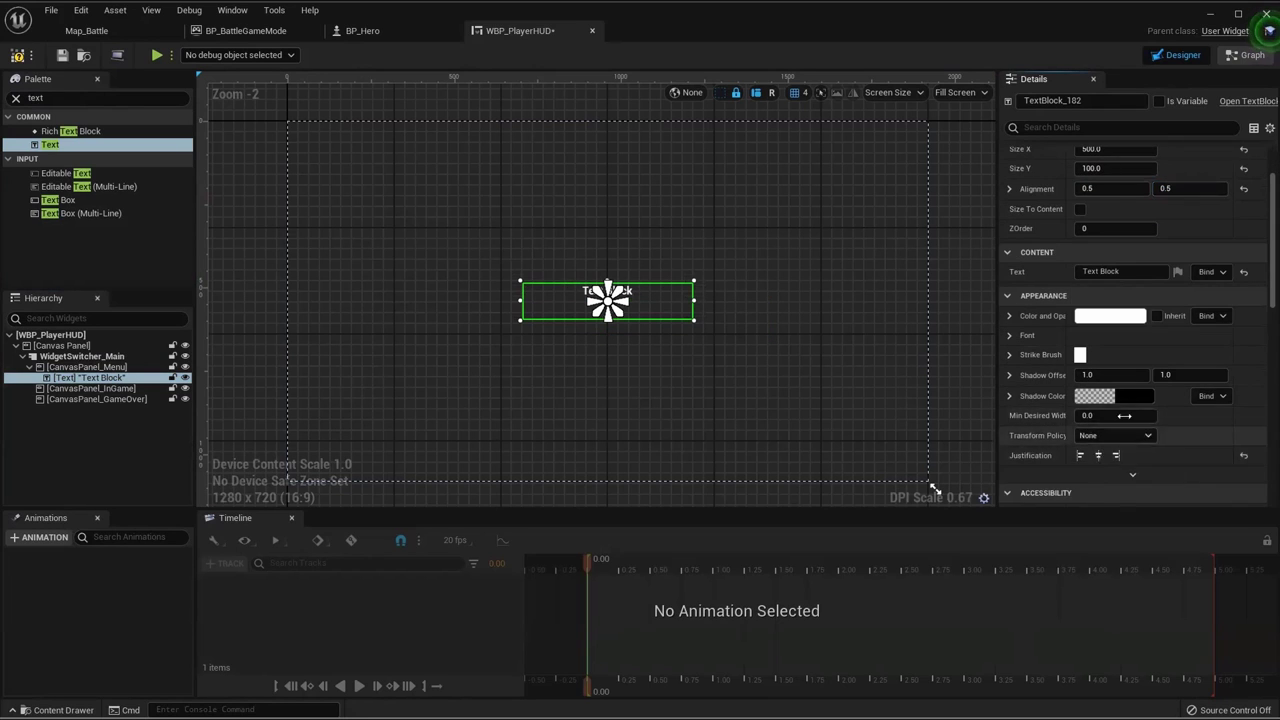
{"action": "scroll", "coordinate": [1154, 295], "scroll_direction": "up", "scroll_amount": 2}
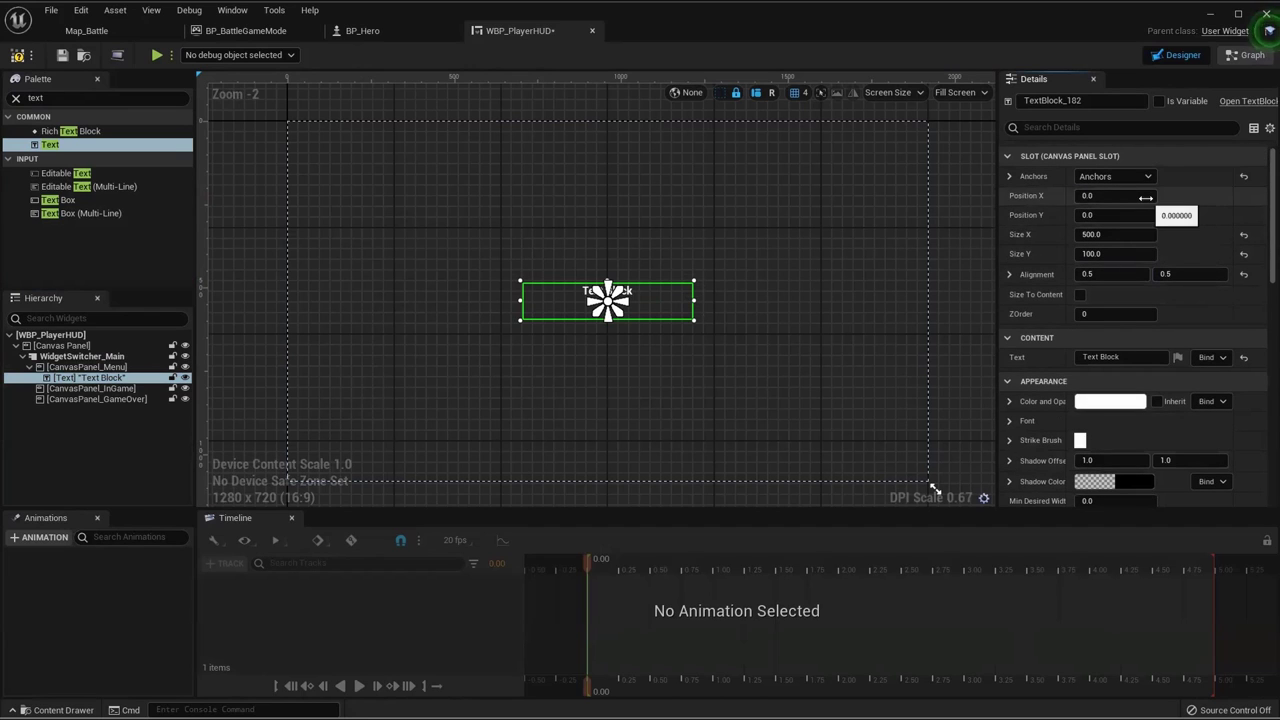
Move the Text Block to Position Y -200.
{"action": "left_click_drag", "start_coordinate": [1136, 215], "coordinate": [1080, 215]}
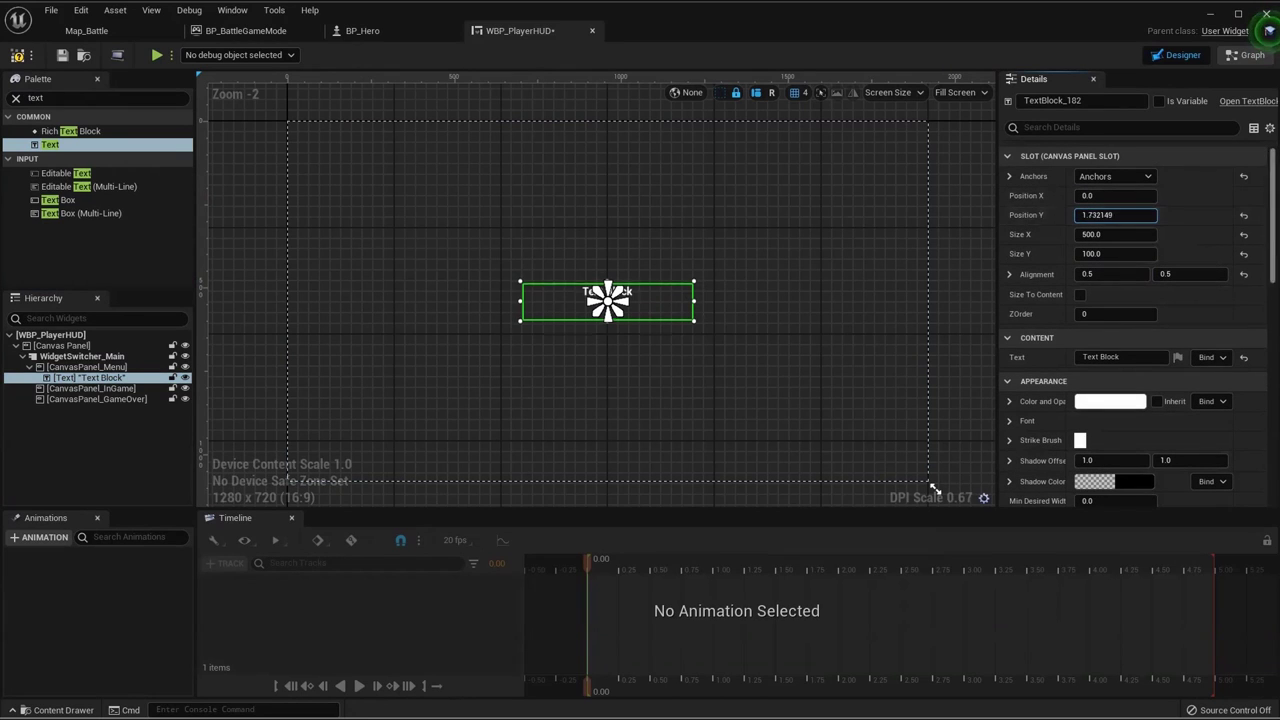
{"action": "left_click_drag", "start_coordinate": [1116, 215], "coordinate": [1131, 215]}
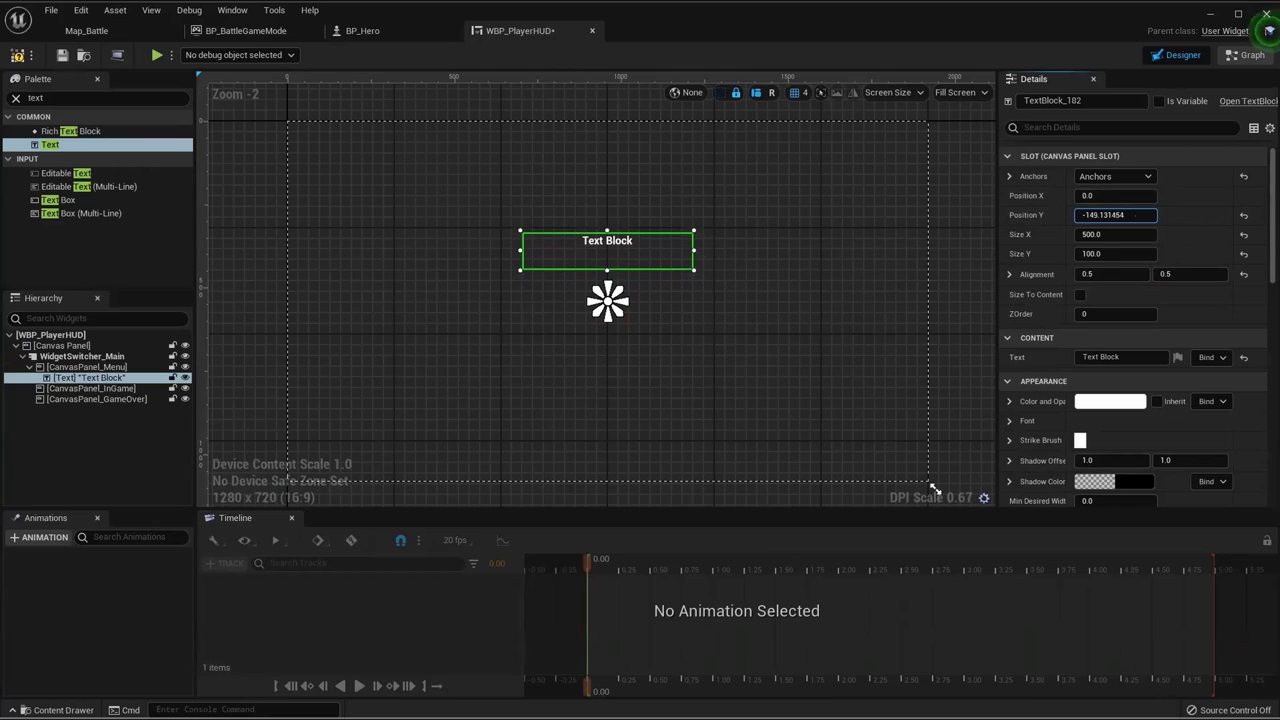
{"action": "left_click", "coordinate": [1131, 215]}
{"action": "type", "text": "-200"}
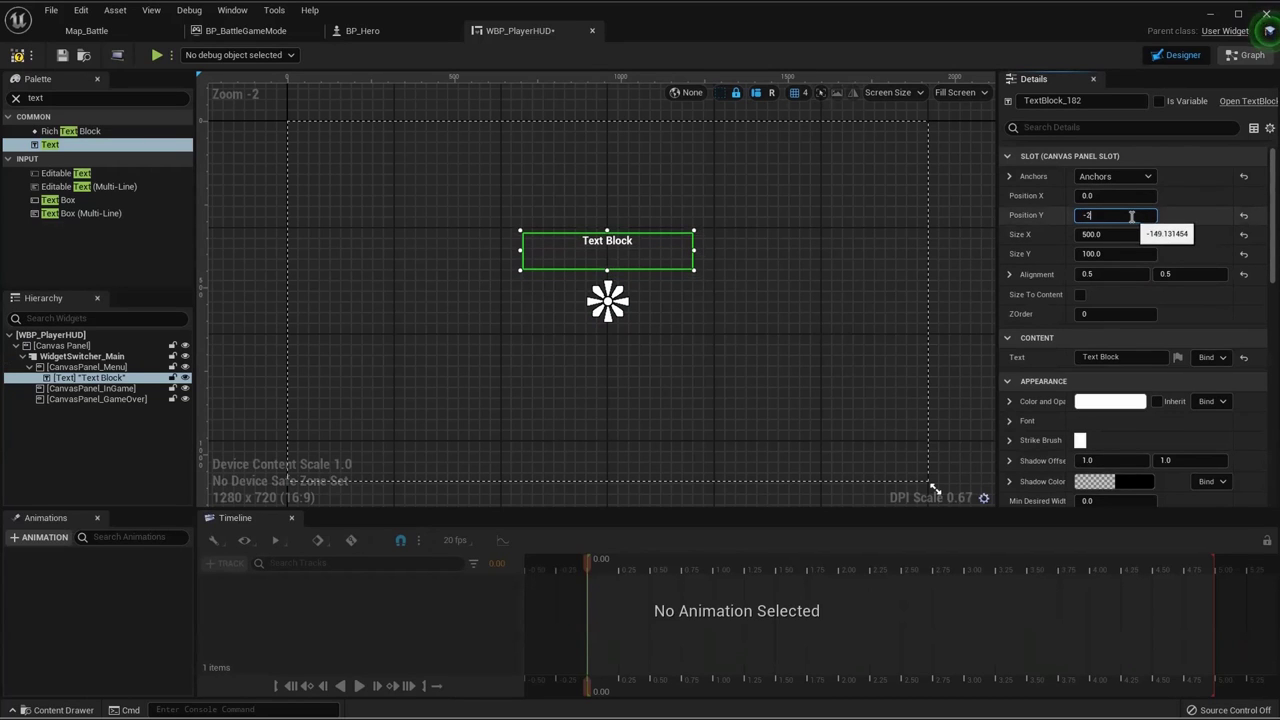
{"action": "key", "text": "Return"}
Set the Text Block's text to 'Space Flying'.
{"action": "left_click", "coordinate": [1126, 362]}
{"action": "type", "text": "Space"}
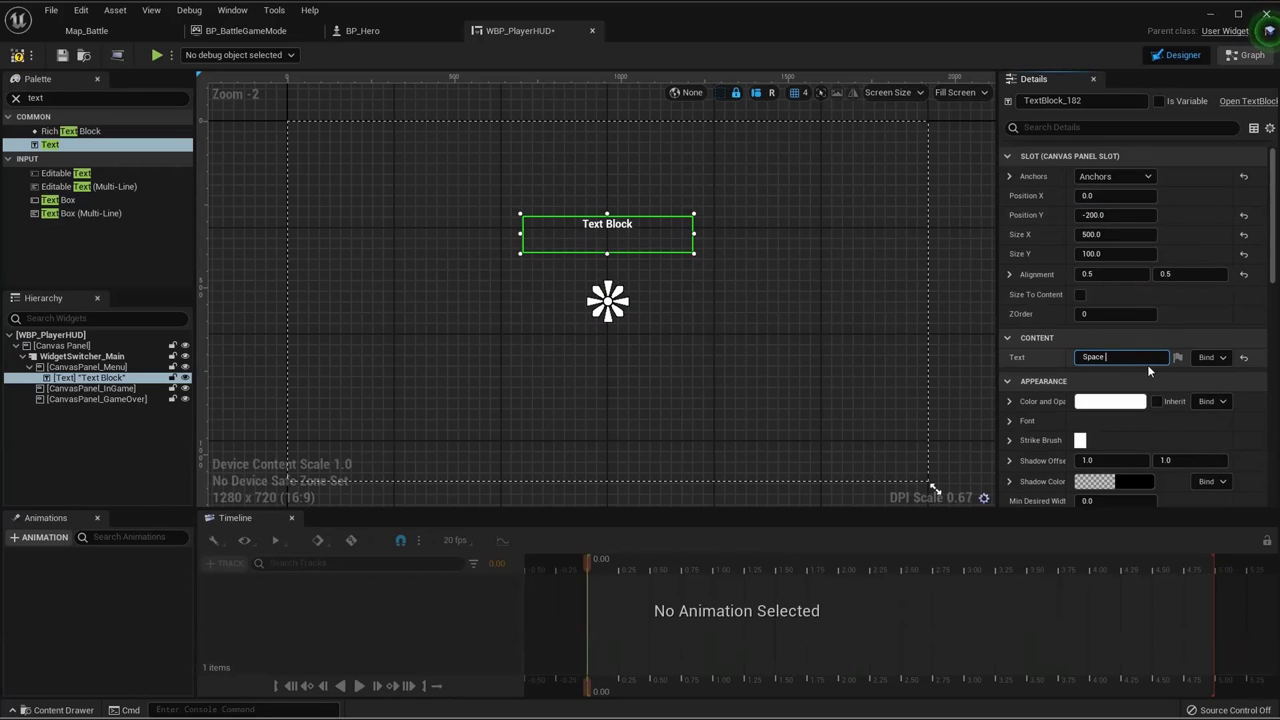
{"action": "key", "text": "Return"}
Set the Space Flying title font to kenvector_future_Font at size 72.
{"action": "scroll", "coordinate": [1094, 392], "scroll_direction": "down", "scroll_amount": 1}
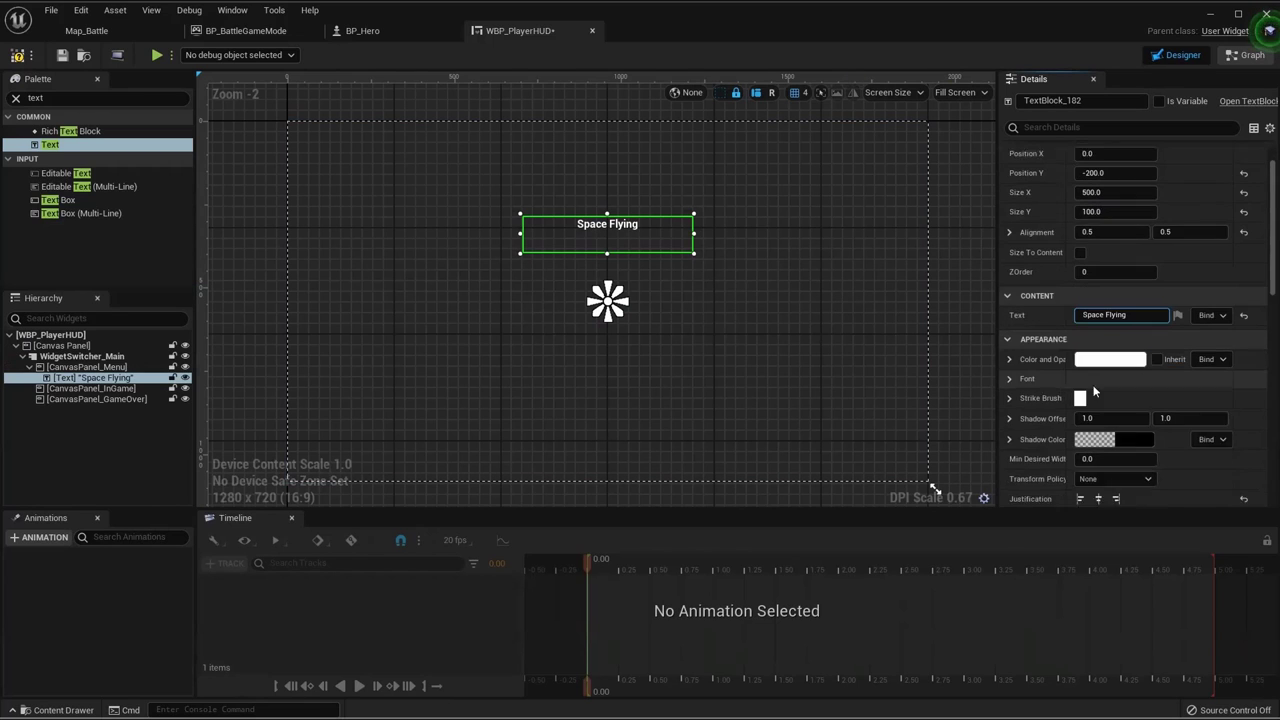
{"action": "scroll", "coordinate": [1094, 392], "scroll_direction": "down", "scroll_amount": 1}
{"action": "left_click", "coordinate": [1010, 357]}
{"action": "left_click", "coordinate": [1127, 378]}
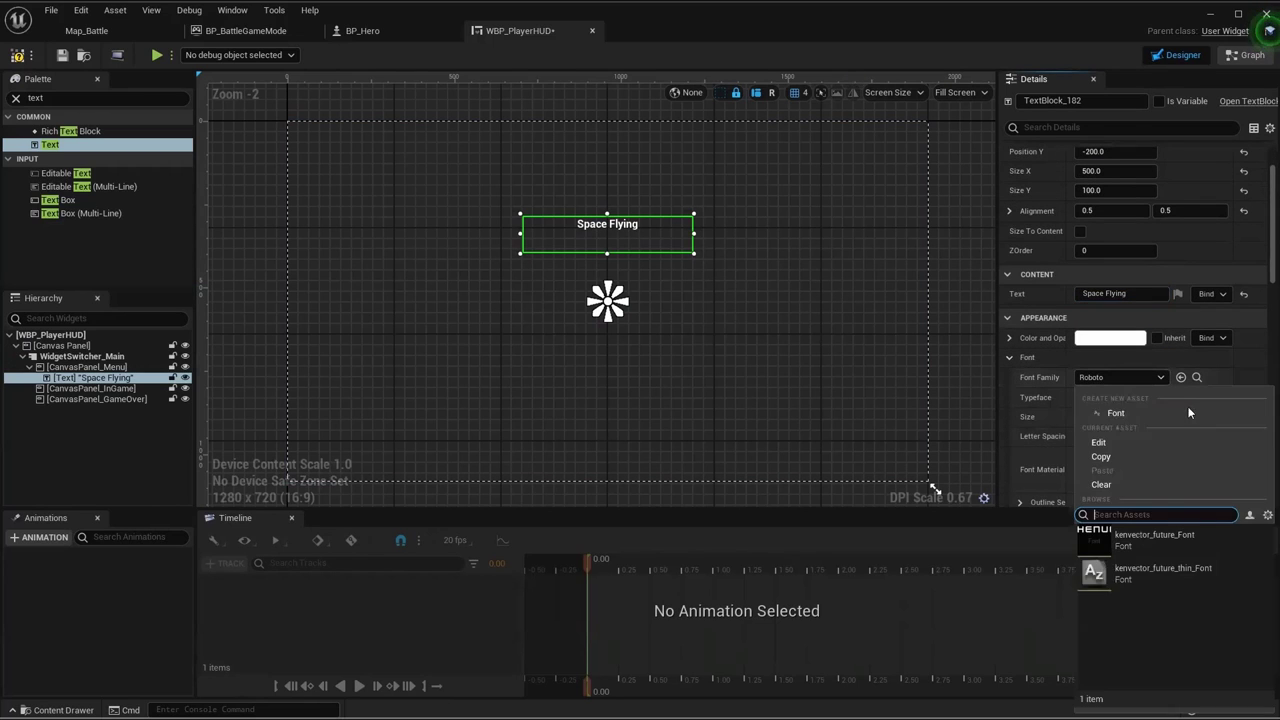
{"action": "left_click", "coordinate": [1170, 538]}
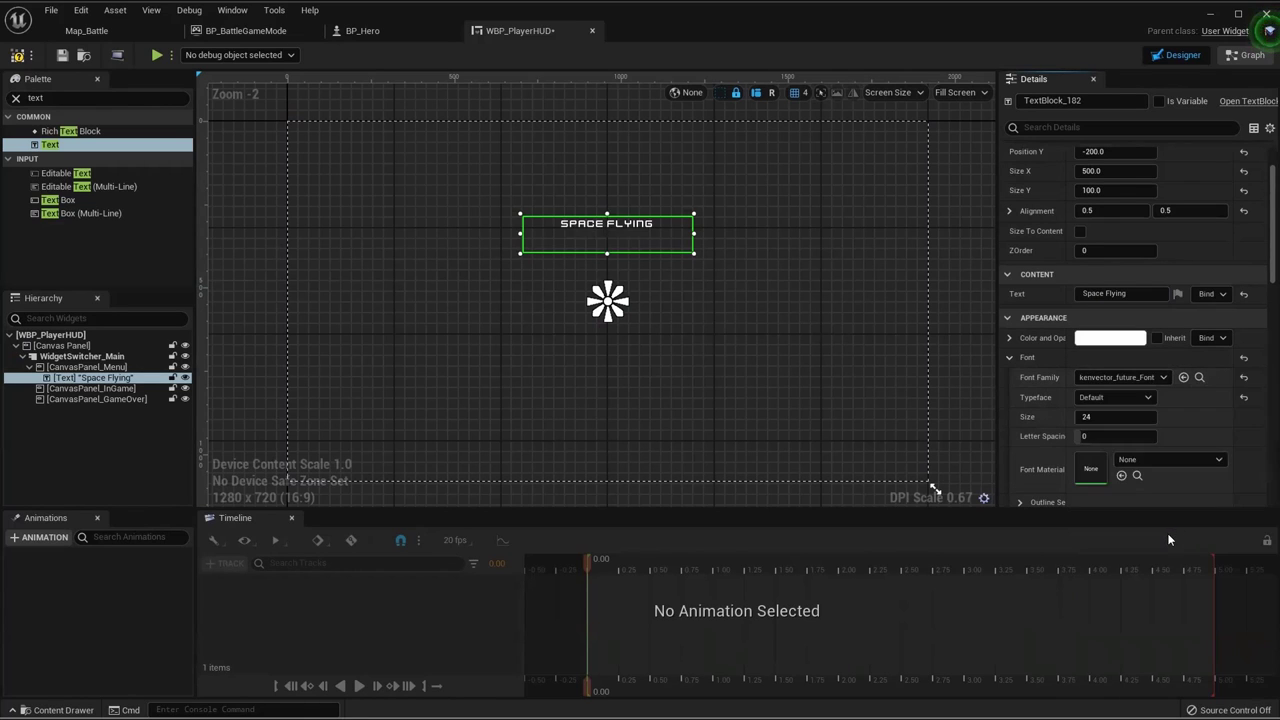
{"action": "mouse_move", "coordinate": [1110, 416]}
{"action": "left_mouse_down"}
{"action": "mouse_move", "coordinate": [1160, 416]}
{"action": "mouse_move", "coordinate": [1120, 416]}
{"action": "left_mouse_up"}
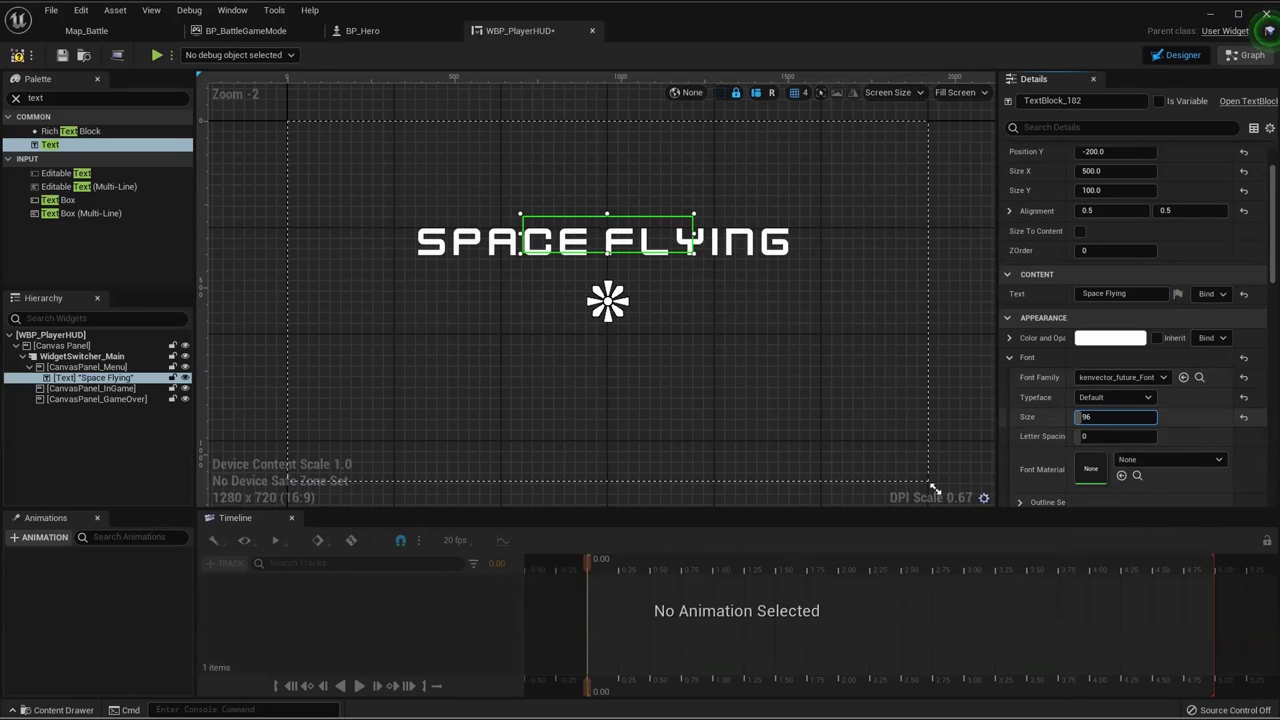
{"action": "left_click", "coordinate": [1108, 420]}
{"action": "type", "text": "72"}
{"action": "key", "text": "Return"}
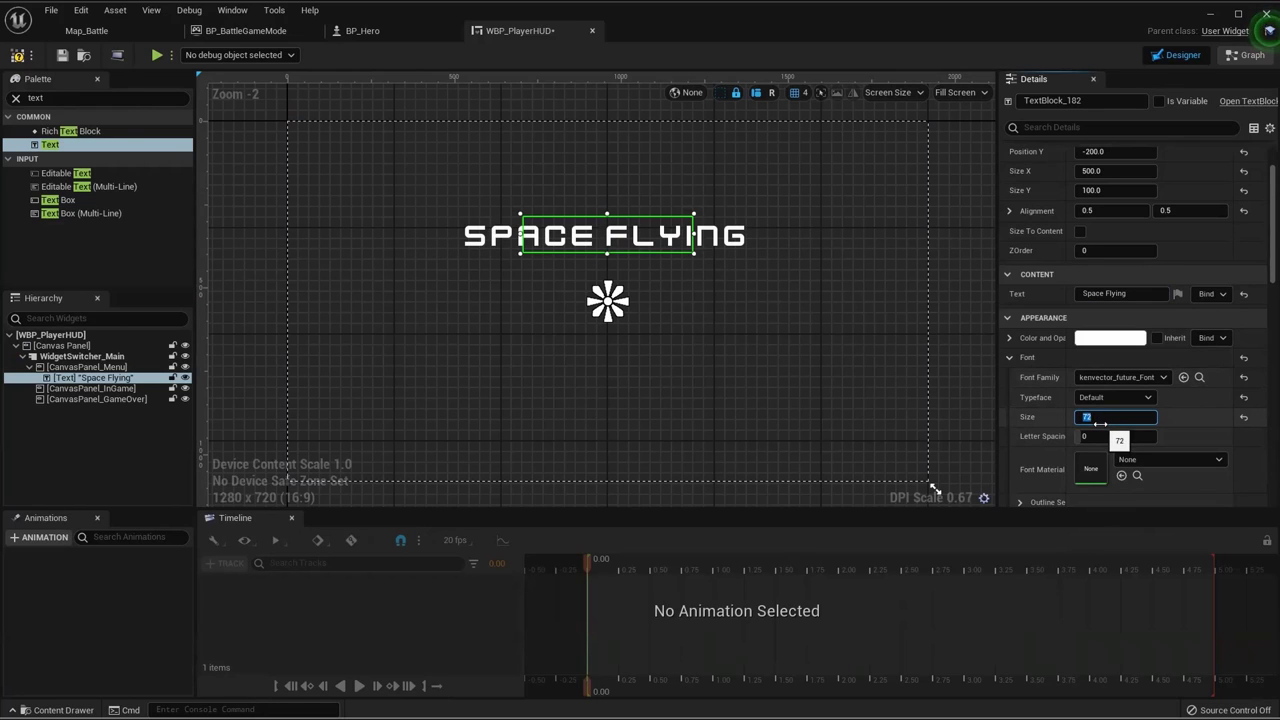
Resize the title's slot to 1000 by 130.
{"action": "scroll", "coordinate": [1120, 230], "scroll_direction": "up", "scroll_amount": 1}
{"action": "left_click", "coordinate": [1123, 214]}
{"action": "left_click_drag", "start_coordinate": [1123, 214], "coordinate": [1126, 217]}
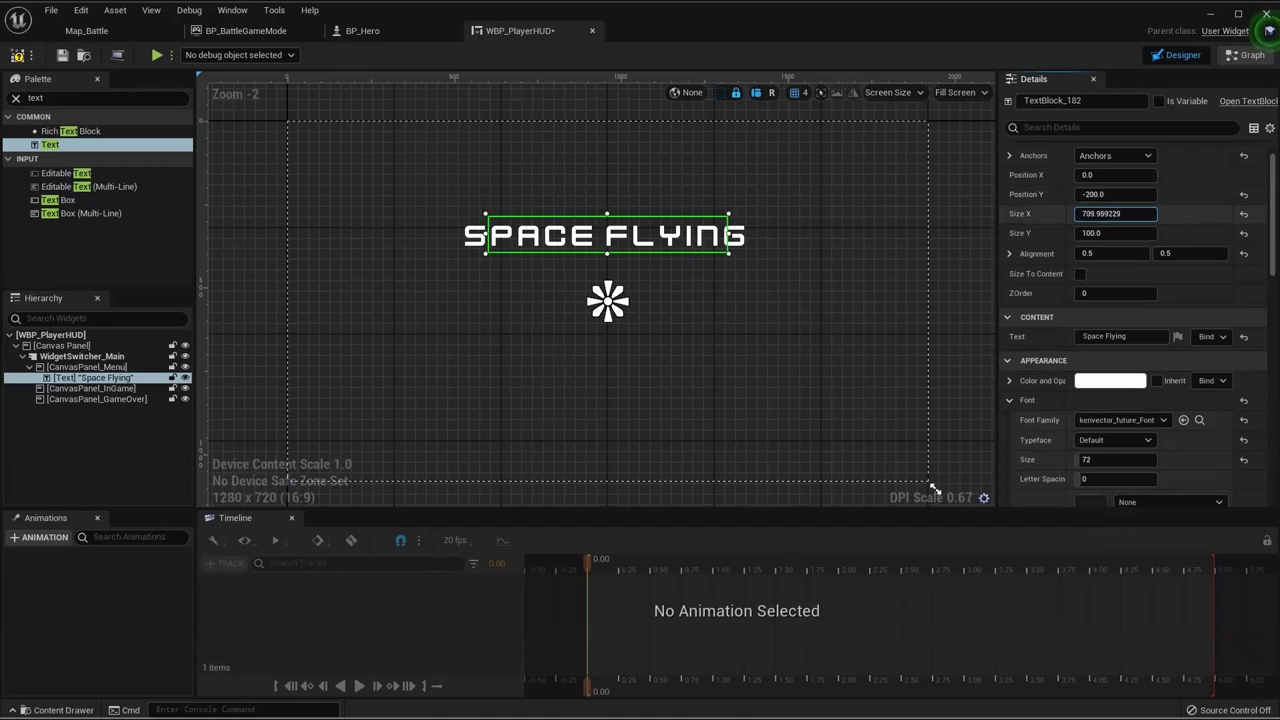
{"action": "type", "text": "100"}
{"action": "left_click", "coordinate": [1118, 232]}
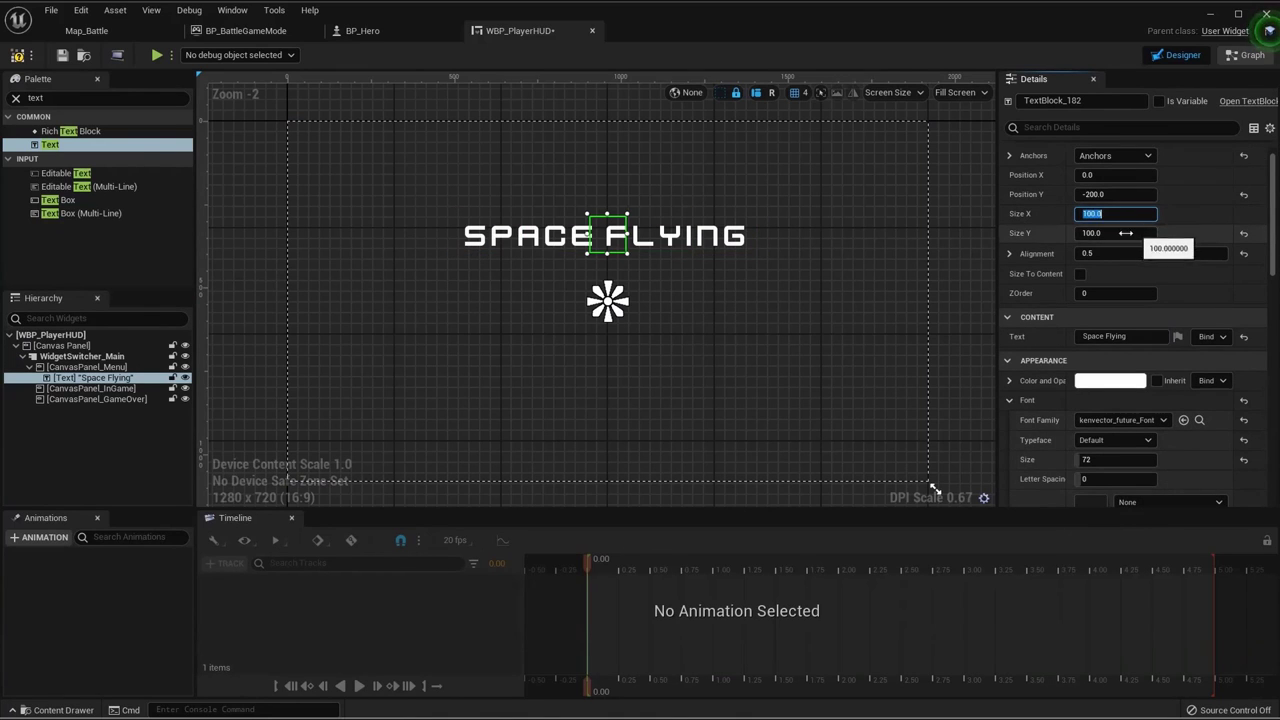
{"action": "type", "text": "120"}
{"action": "key", "text": "shift+Tab"}
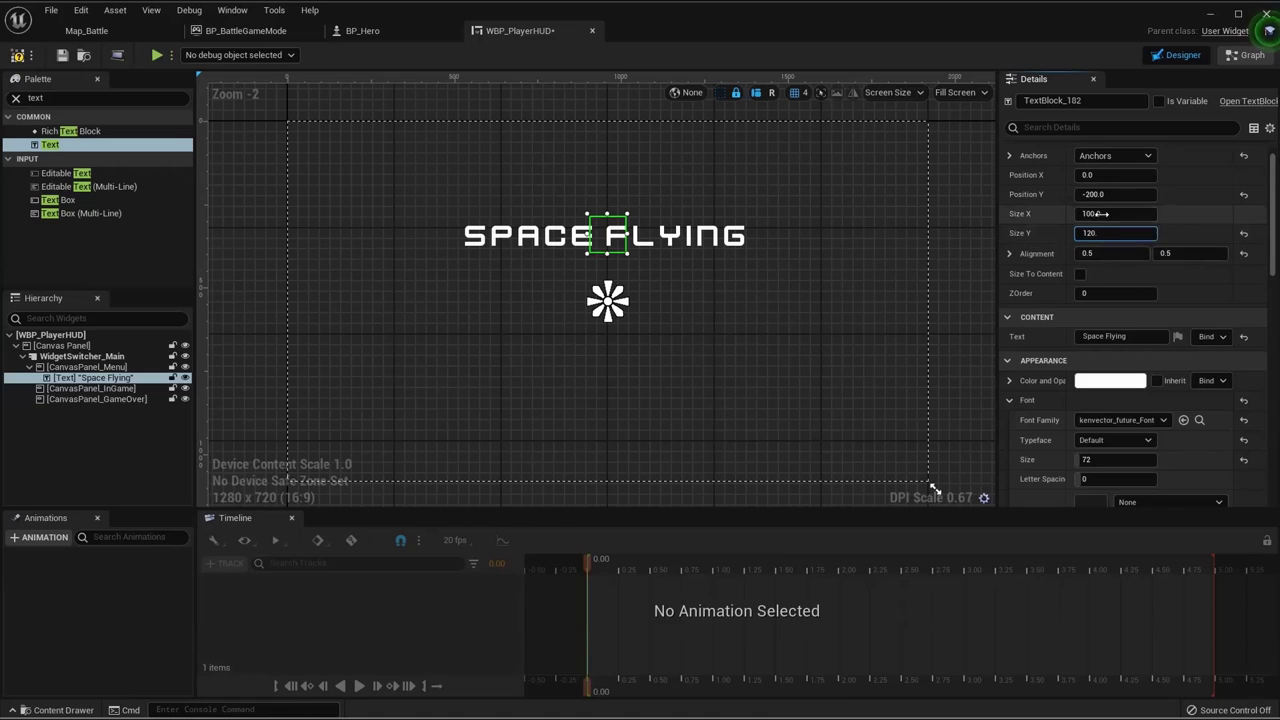
{"action": "type", "text": "1000"}
{"action": "key", "text": "Tab"}
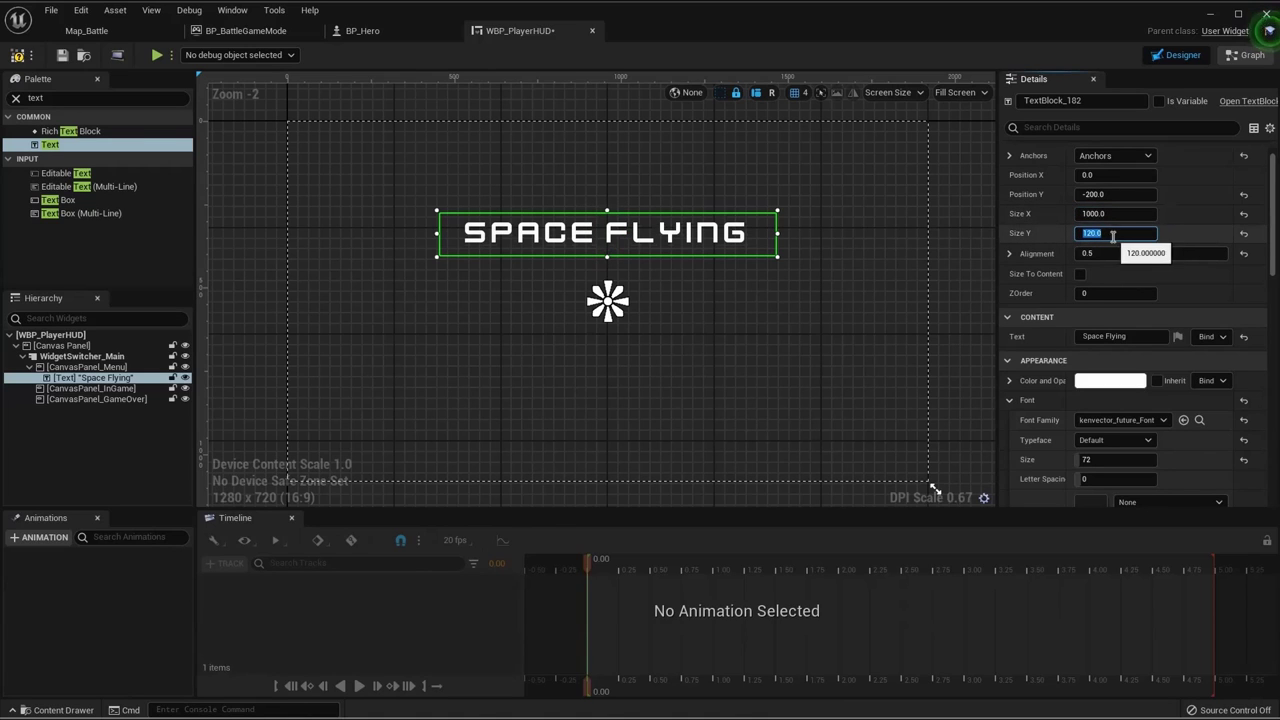
{"action": "type", "text": "150"}
{"action": "key", "text": "Tab"}
{"action": "left_click", "coordinate": [1120, 232]}
{"action": "type", "text": "130"}
{"action": "key", "text": "Return"}
Move the title up to Position Y -250.
{"action": "mouse_move", "coordinate": [1116, 194]}
{"action": "left_mouse_down"}
{"action": "mouse_move", "coordinate": [1104, 194]}
{"action": "mouse_move", "coordinate": [1136, 210]}
{"action": "left_mouse_up"}
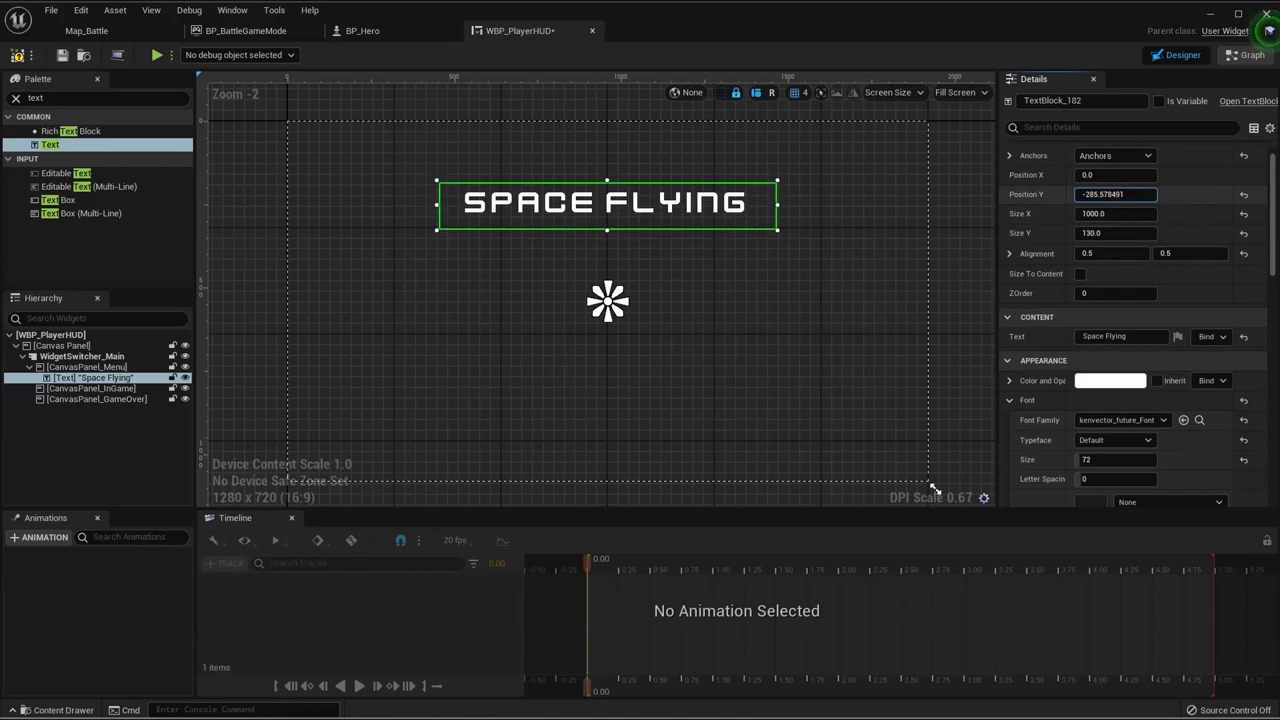
{"action": "type", "text": "-250"}
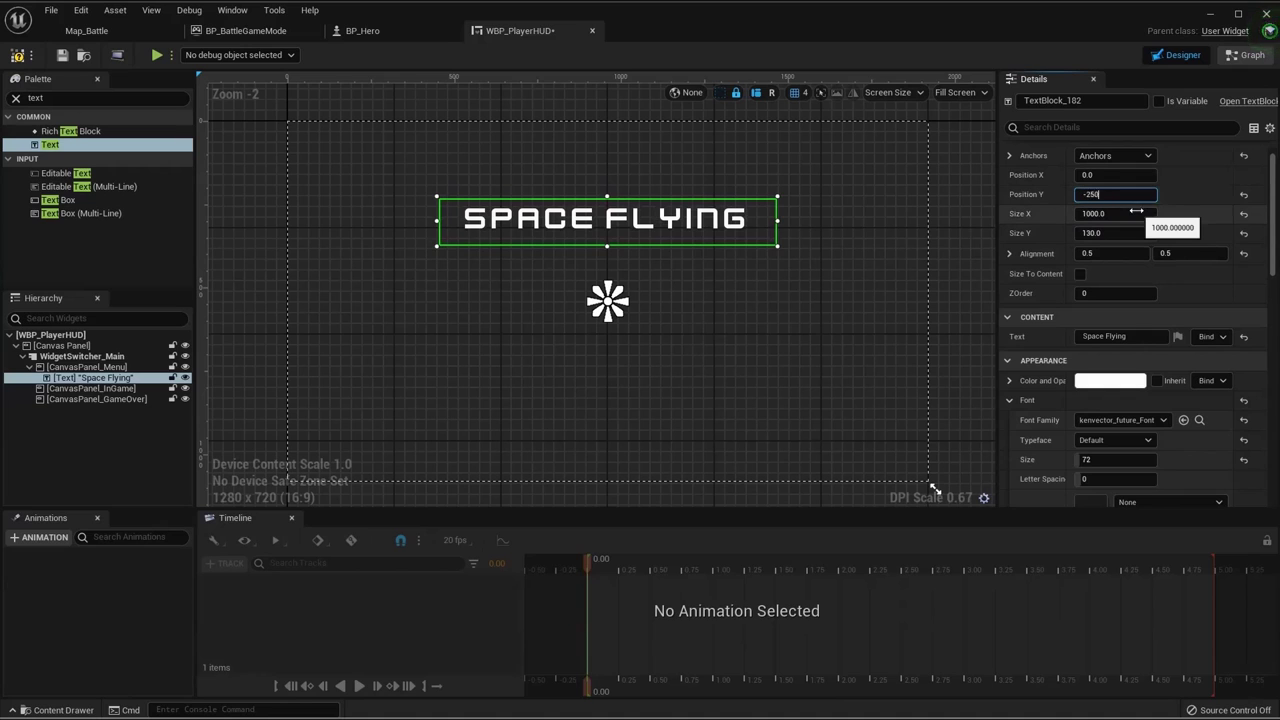
{"action": "key", "text": "Return"}
Add a Vertical Box from the Palette into CanvasPanel_Menu.
{"action": "left_click", "coordinate": [519, 300]}
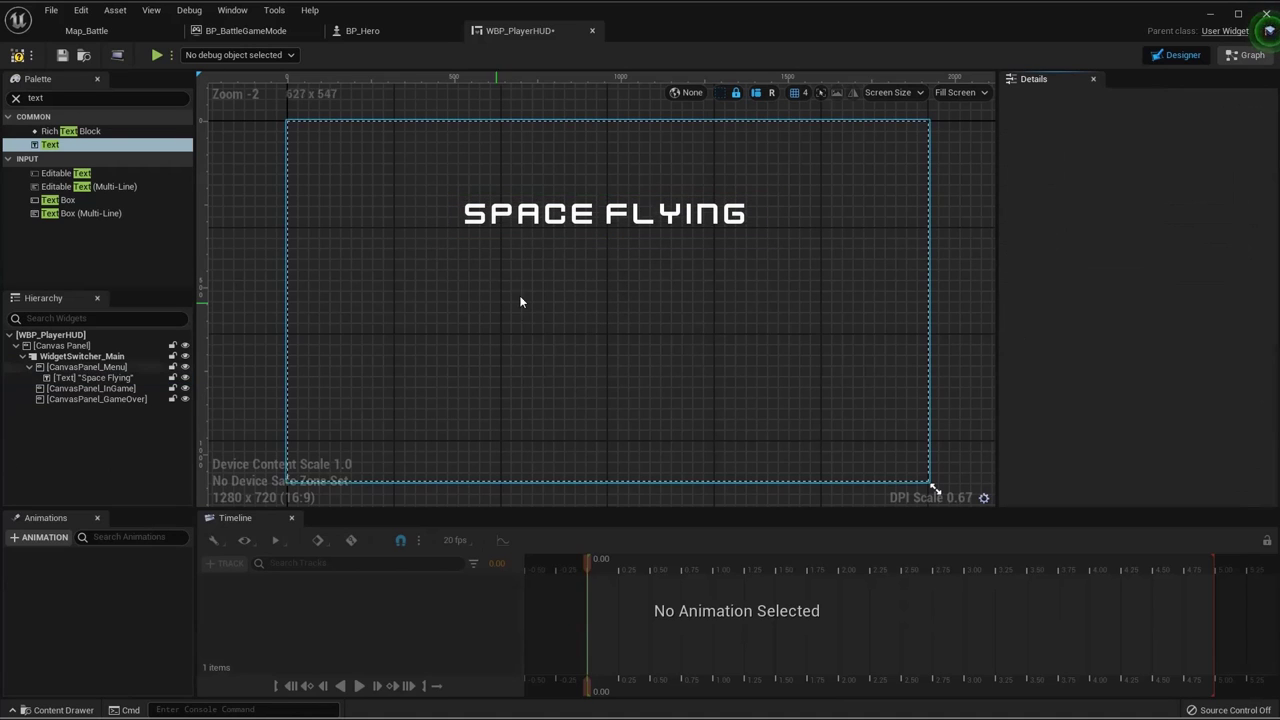
{"action": "left_click", "coordinate": [56, 100]}
{"action": "type", "text": "vert"}
{"action": "left_click_drag", "start_coordinate": [68, 133], "coordinate": [85, 386]}
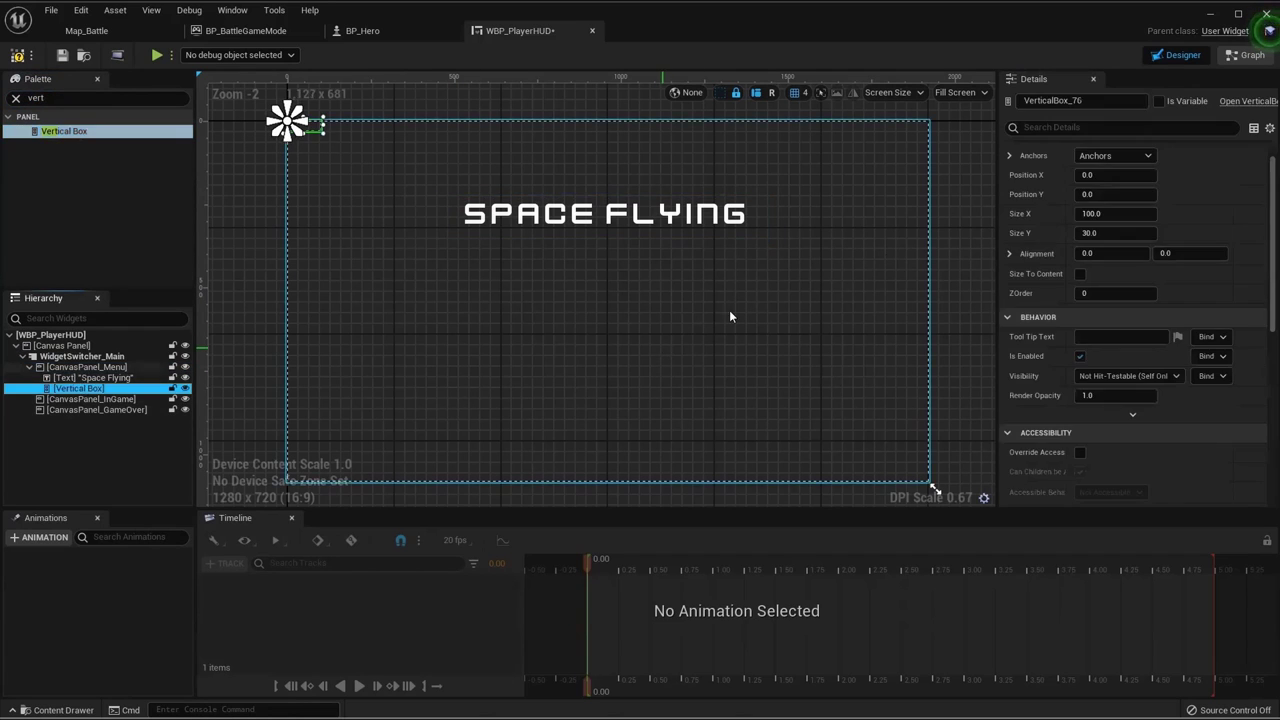
Anchor the vertical box to the centre at position 0,0 with 0.5 alignment.
{"action": "left_click", "coordinate": [1134, 158]}
{"action": "left_click", "coordinate": [1162, 237]}
{"action": "left_click", "coordinate": [1115, 175]}
{"action": "type", "text": "0938"}
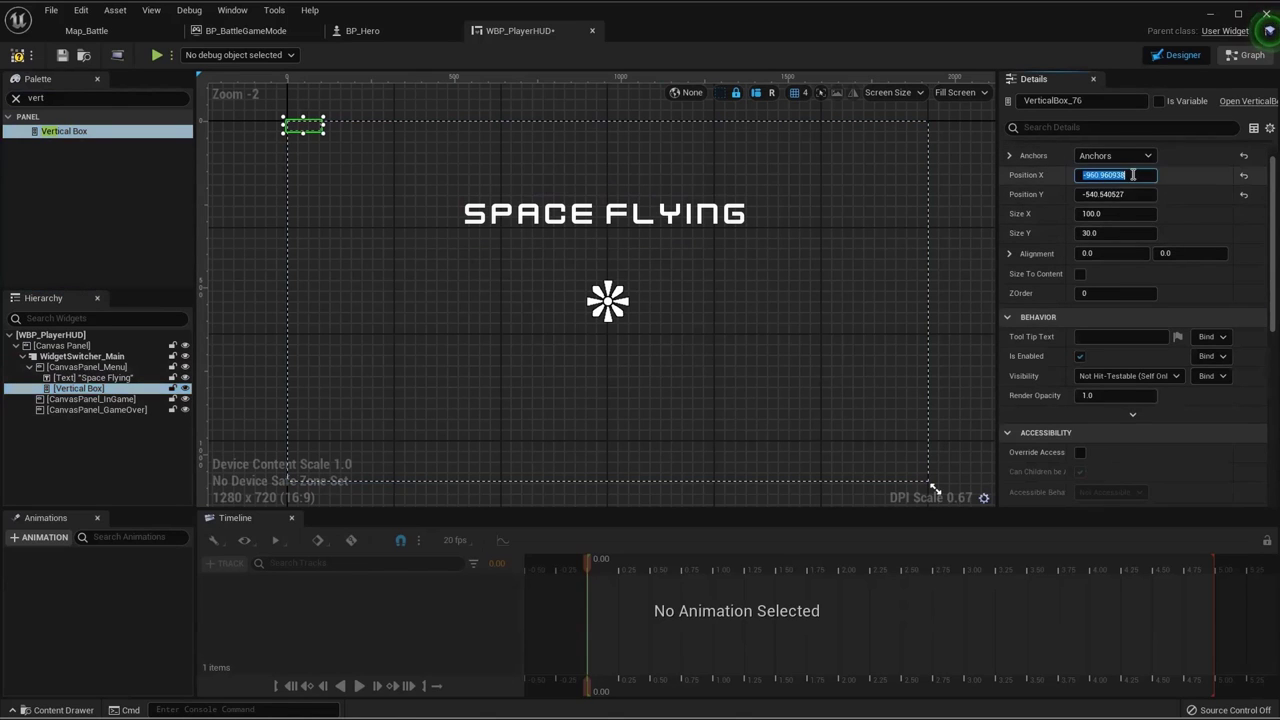
{"action": "key", "text": "Tab"}
{"action": "type", "text": "0"}
{"action": "key", "text": "Return"}
{"action": "left_click", "coordinate": [1103, 253]}
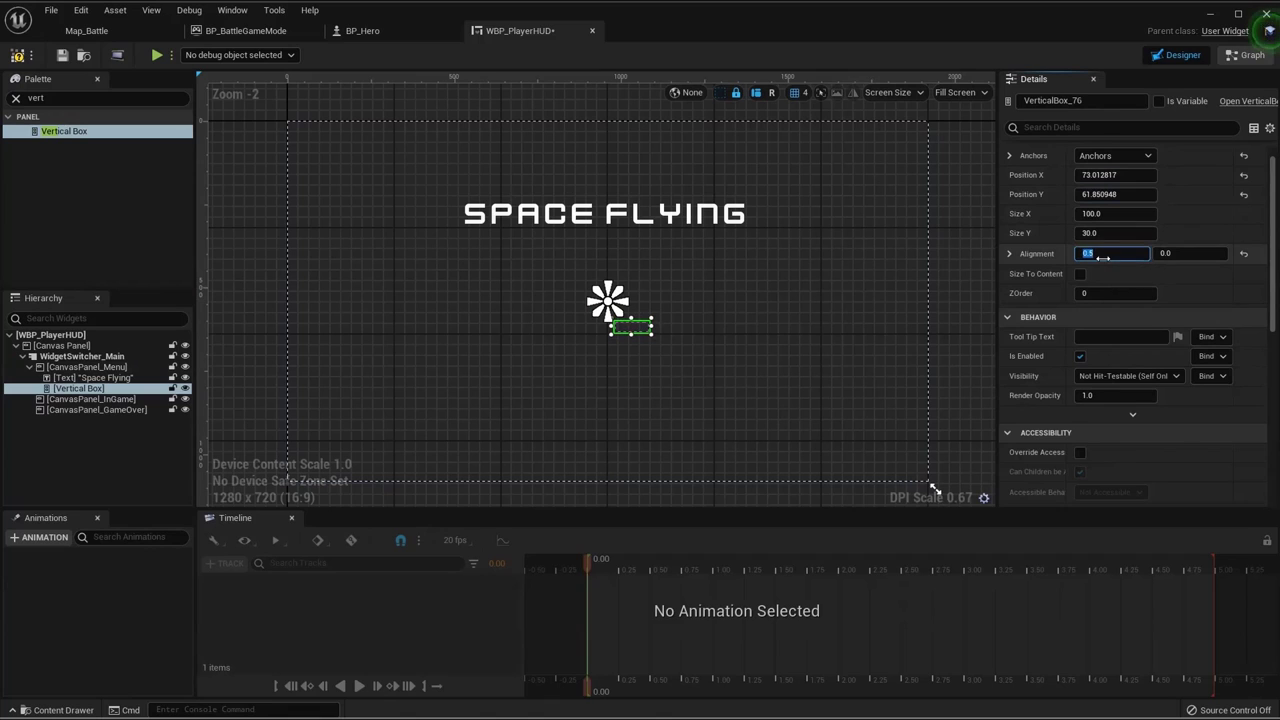
{"action": "type", "text": ".5"}
{"action": "left_click", "coordinate": [1190, 253]}
{"action": "type", "text": "0.5"}
{"action": "key", "text": "Return"}
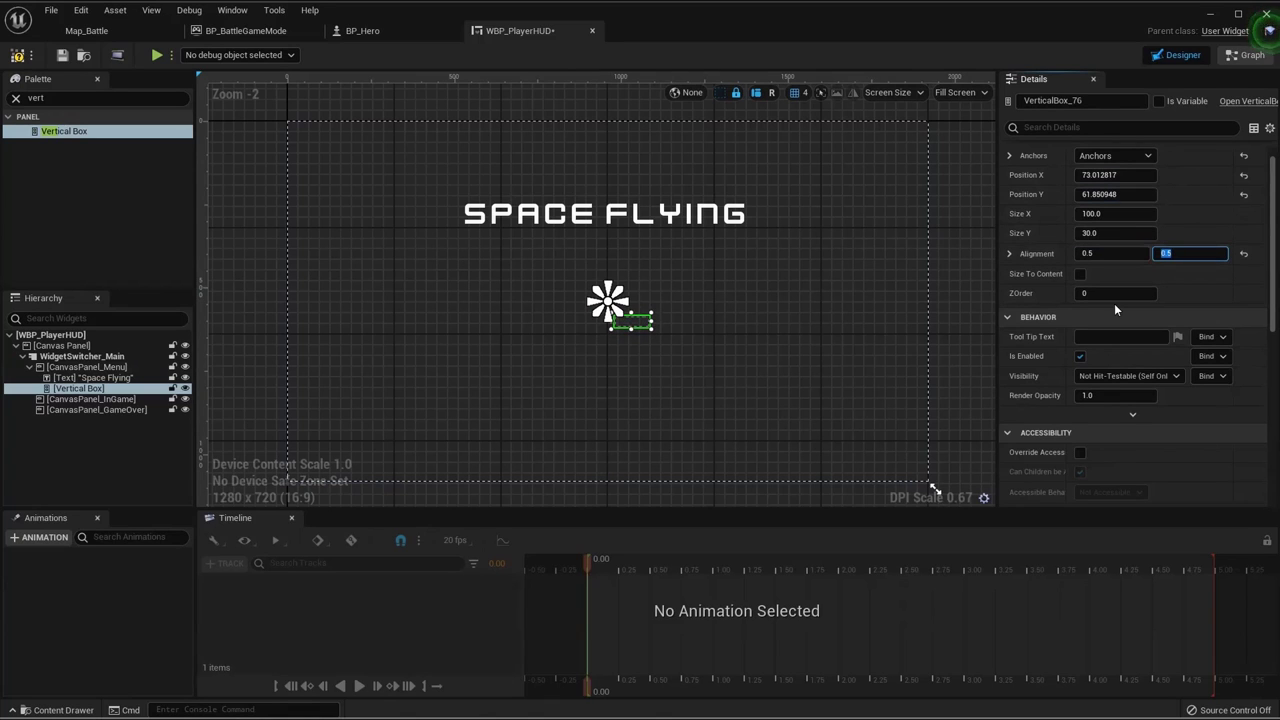
Size the vertical box to 500 by 400, keeping position 0,0.
{"action": "left_click_drag", "start_coordinate": [652, 330], "coordinate": [720, 358]}
{"action": "left_click", "coordinate": [1116, 175]}
{"action": "type", "text": "0"}
{"action": "key", "text": "Tab"}
{"action": "type", "text": "0"}
{"action": "key", "text": "Tab"}
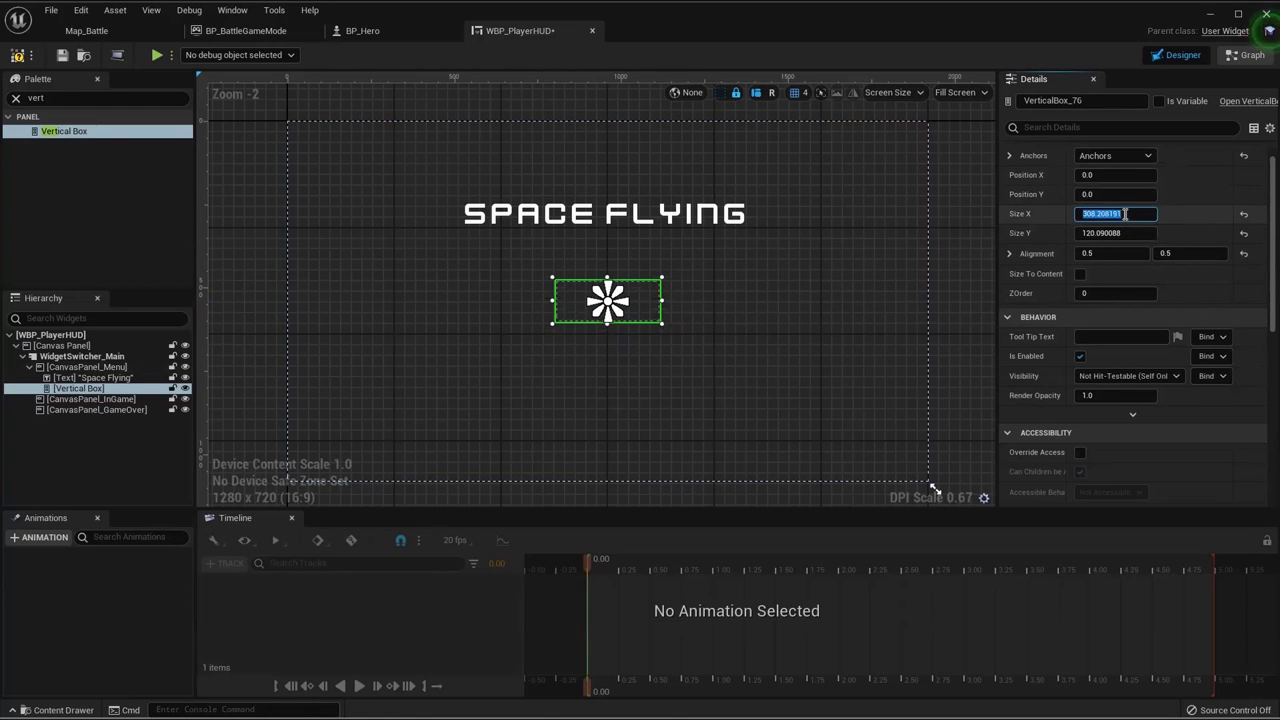
{"action": "type", "text": "500"}
{"action": "key", "text": "Return"}
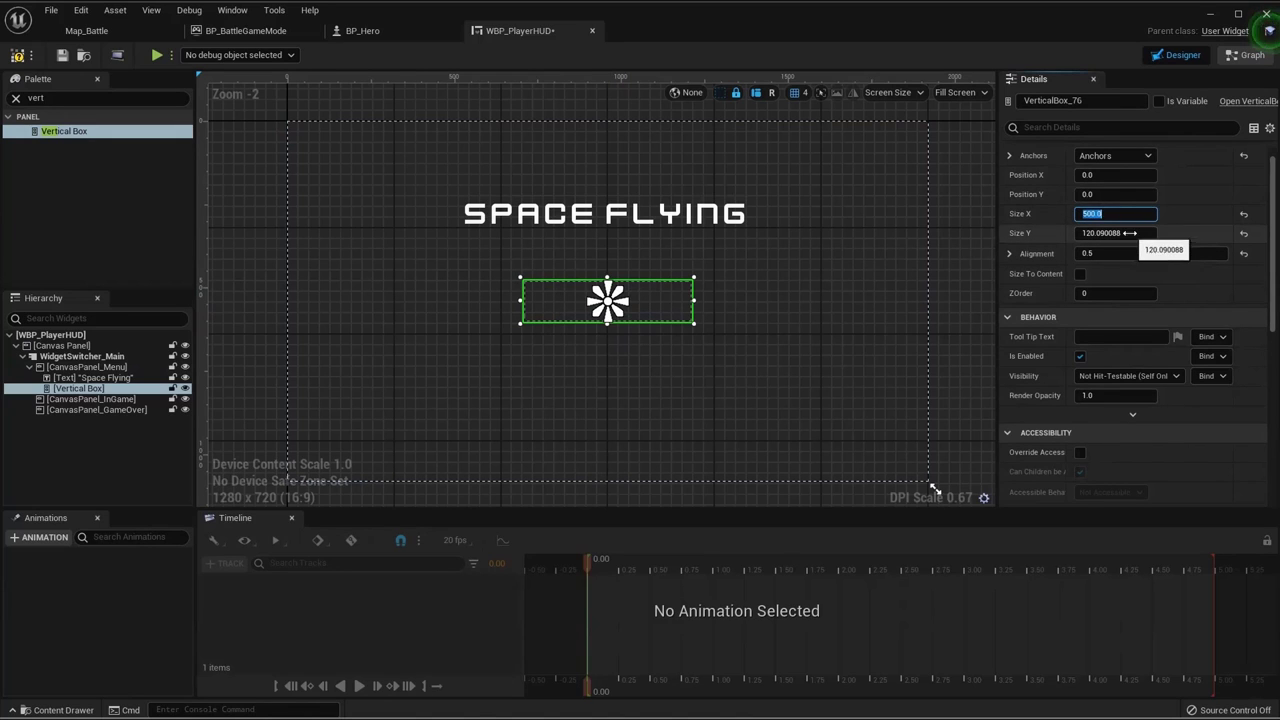
{"action": "left_click", "coordinate": [1124, 234]}
{"action": "type", "text": "500"}
{"action": "key", "text": "Return"}
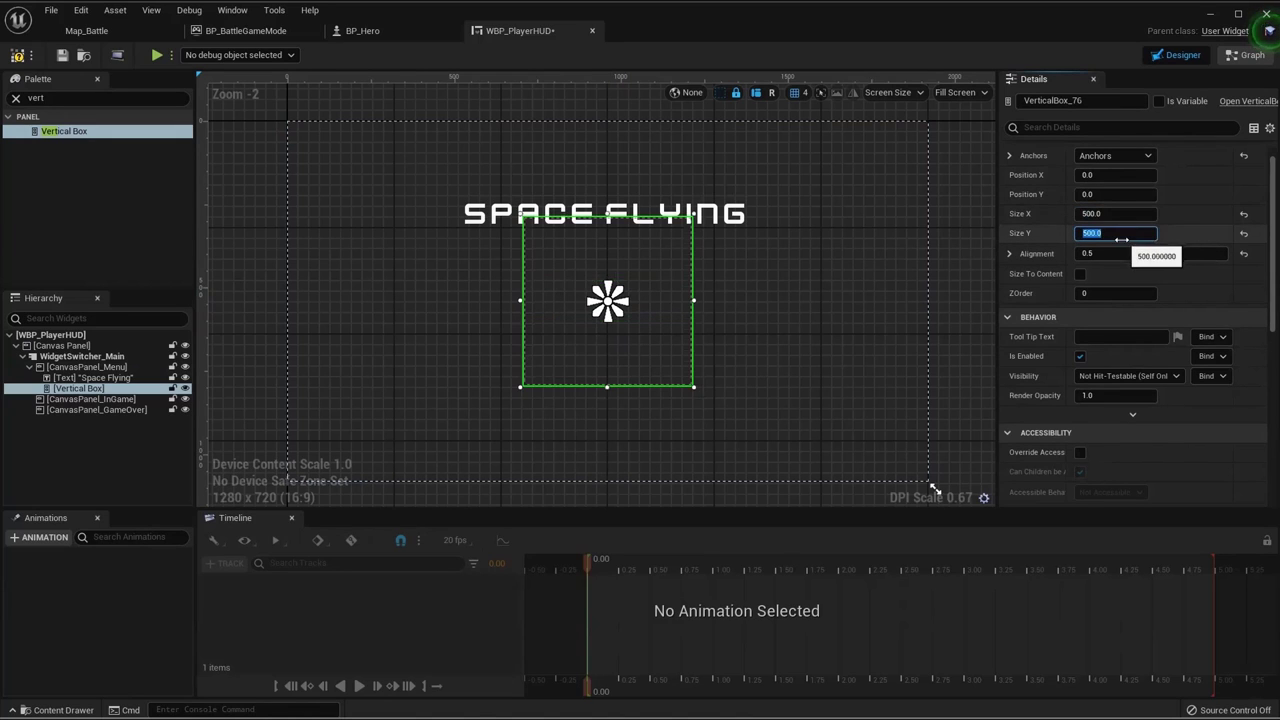
{"action": "type", "text": "400"}
{"action": "key", "text": "Return"}
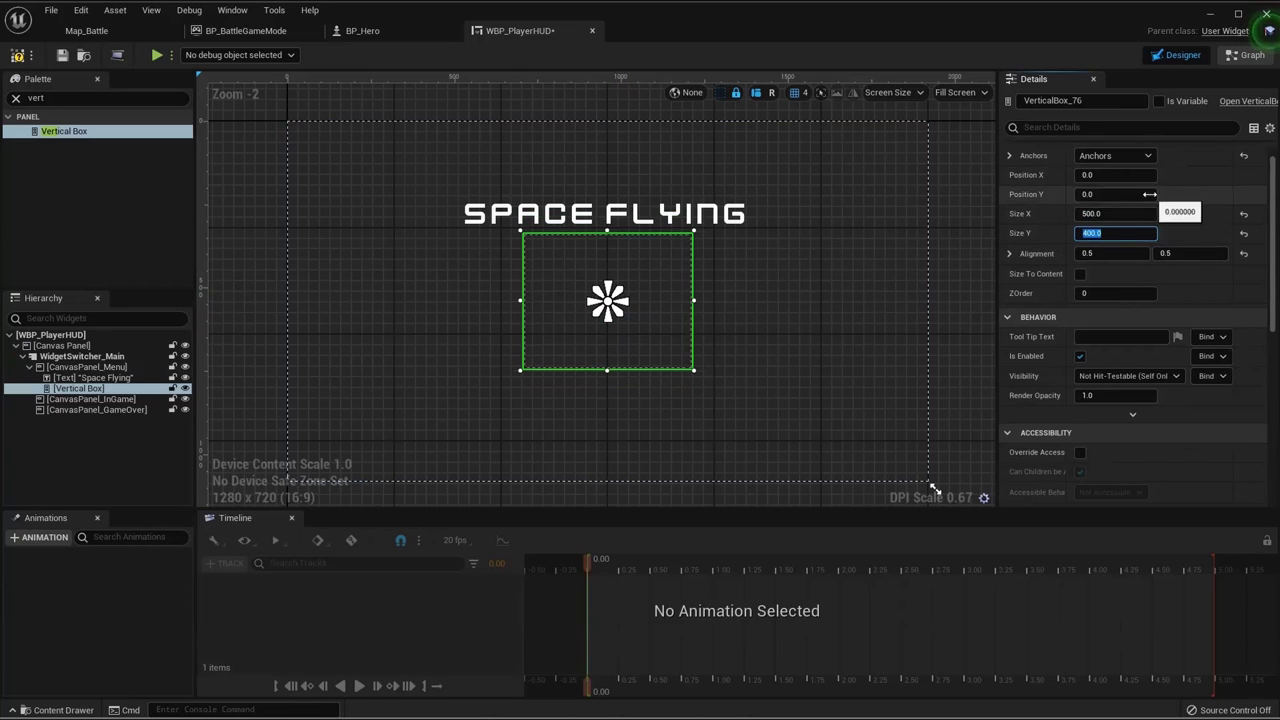
Set the vertical box's Position Y to 100.
{"action": "left_click_drag", "start_coordinate": [1150, 194], "coordinate": [1115, 197]}
{"action": "left_click", "coordinate": [1115, 197]}
{"action": "type", "text": "1"}
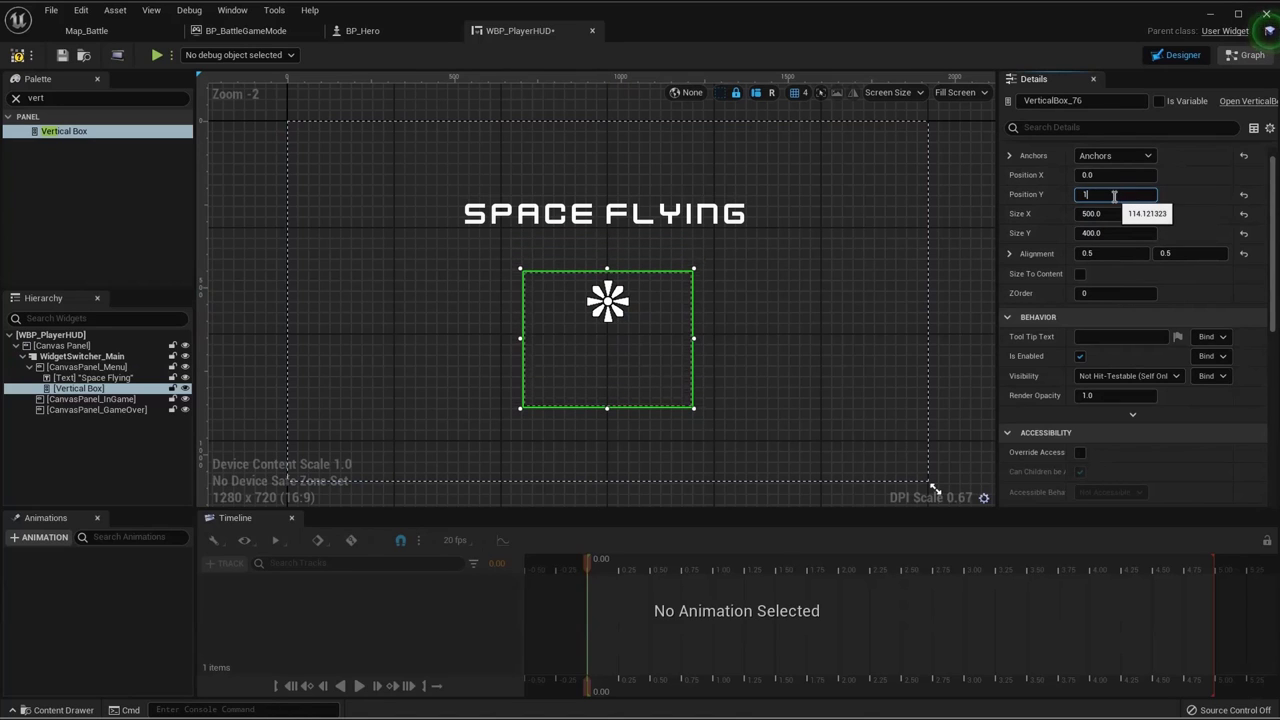
{"action": "key", "text": "Return"}
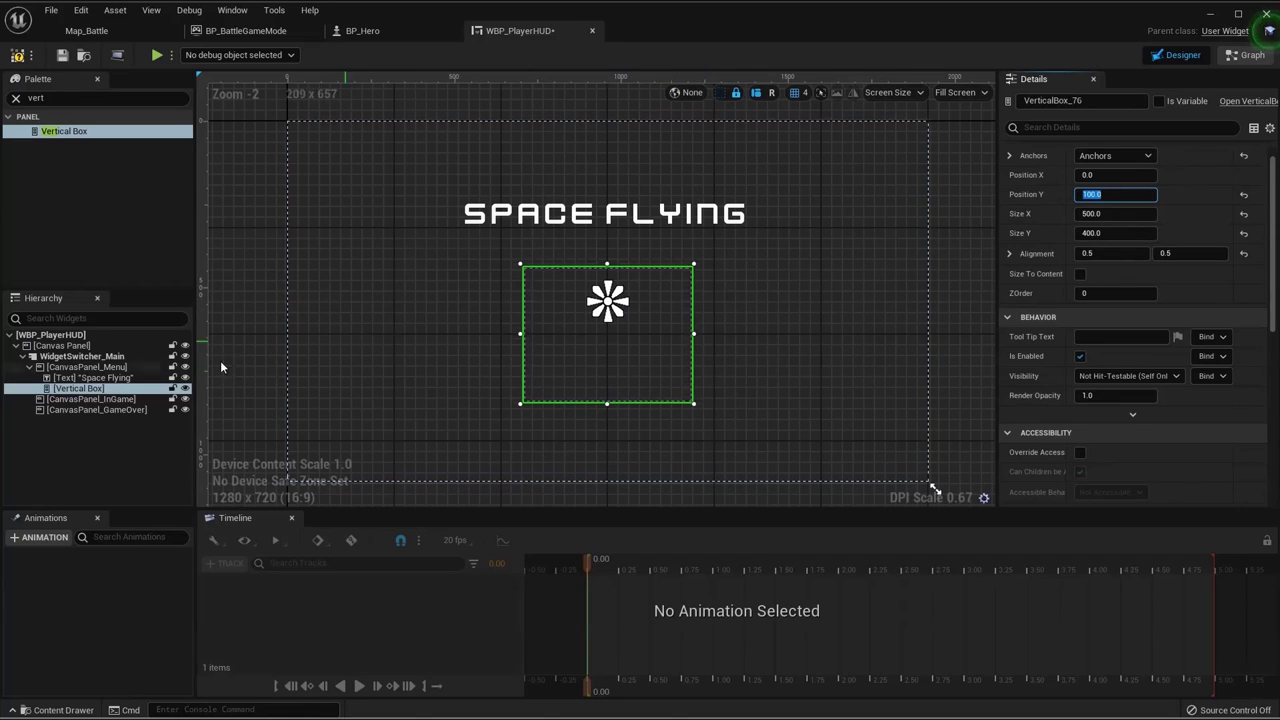
{"action": "left_click", "coordinate": [96, 379]}
{"action": "left_click", "coordinate": [60, 98]}
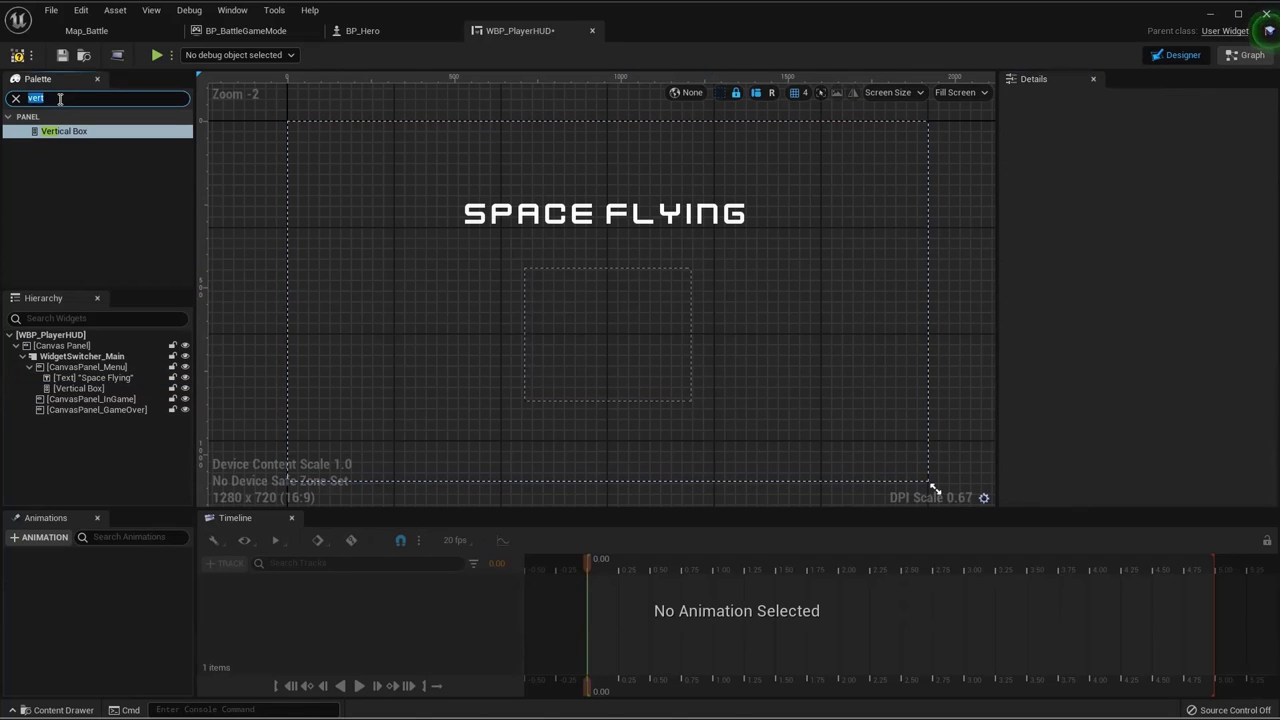
{"action": "left_click", "coordinate": [78, 388]}
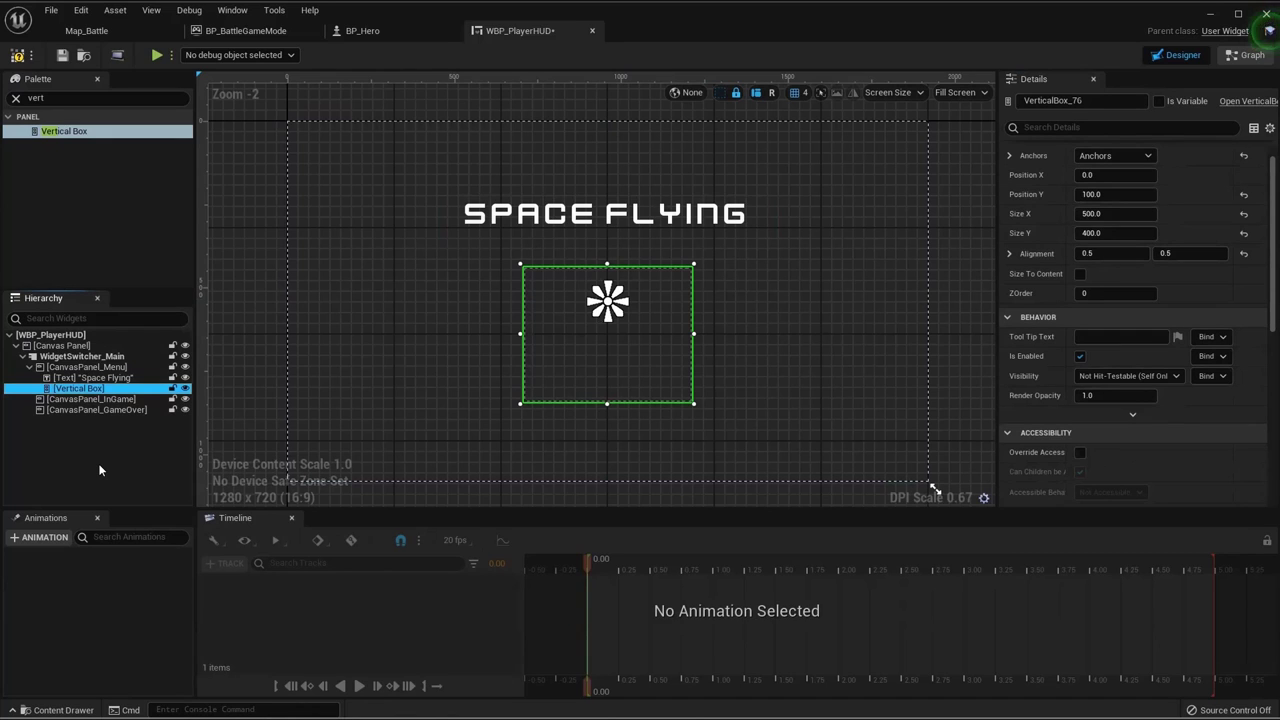
Add a Button (Button_107) inside the menu's vertical box.
{"action": "left_click", "coordinate": [15, 98]}
{"action": "type", "text": "butt"}
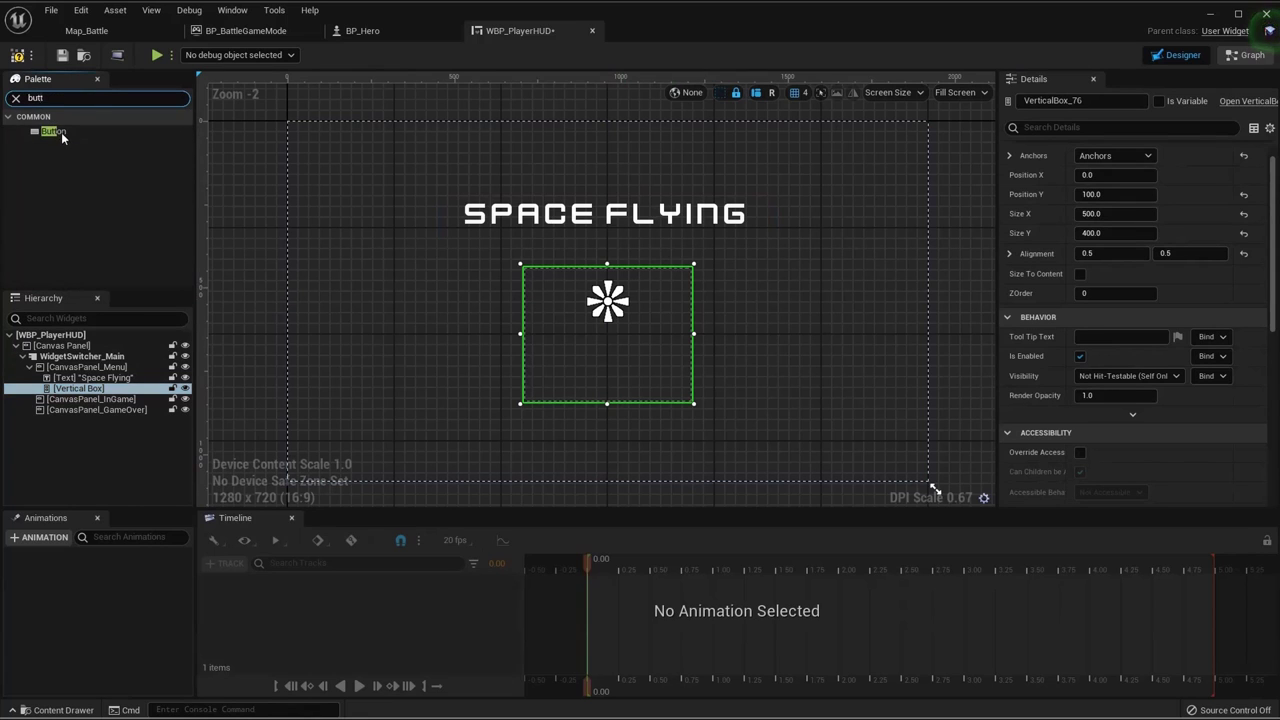
{"action": "left_click_drag", "start_coordinate": [61, 132], "coordinate": [85, 390]}
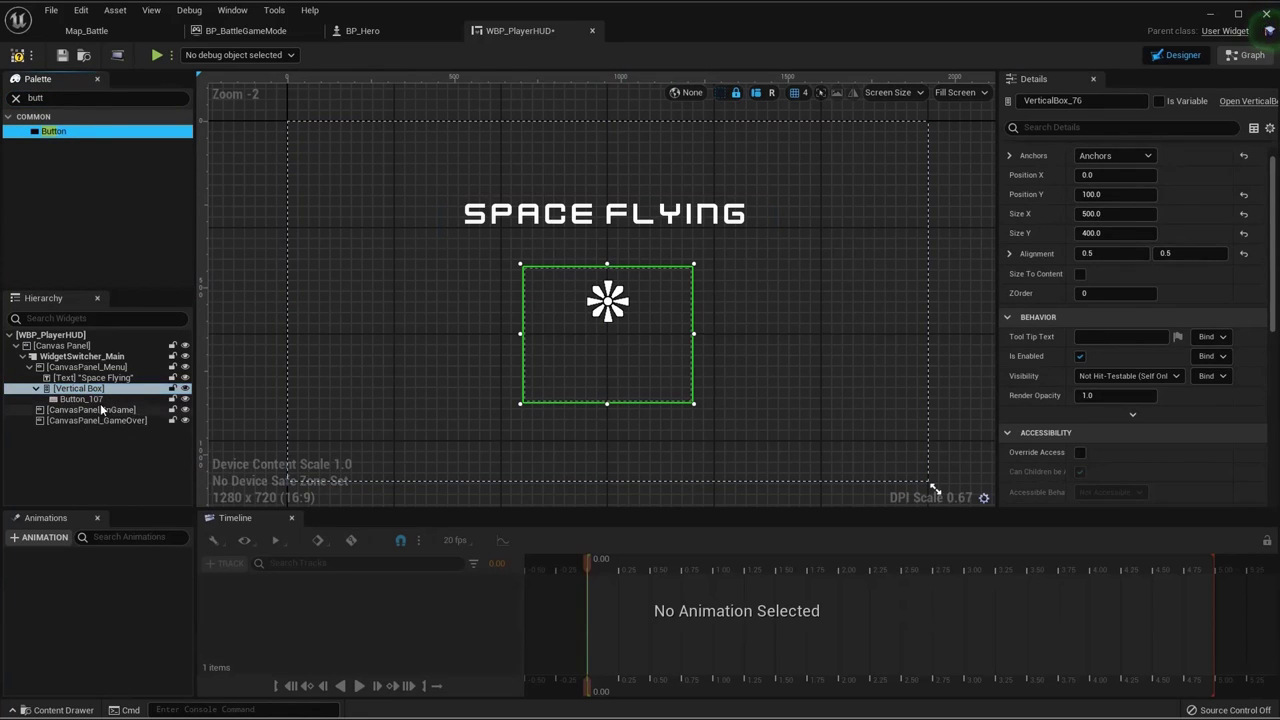
{"action": "left_click", "coordinate": [90, 400]}
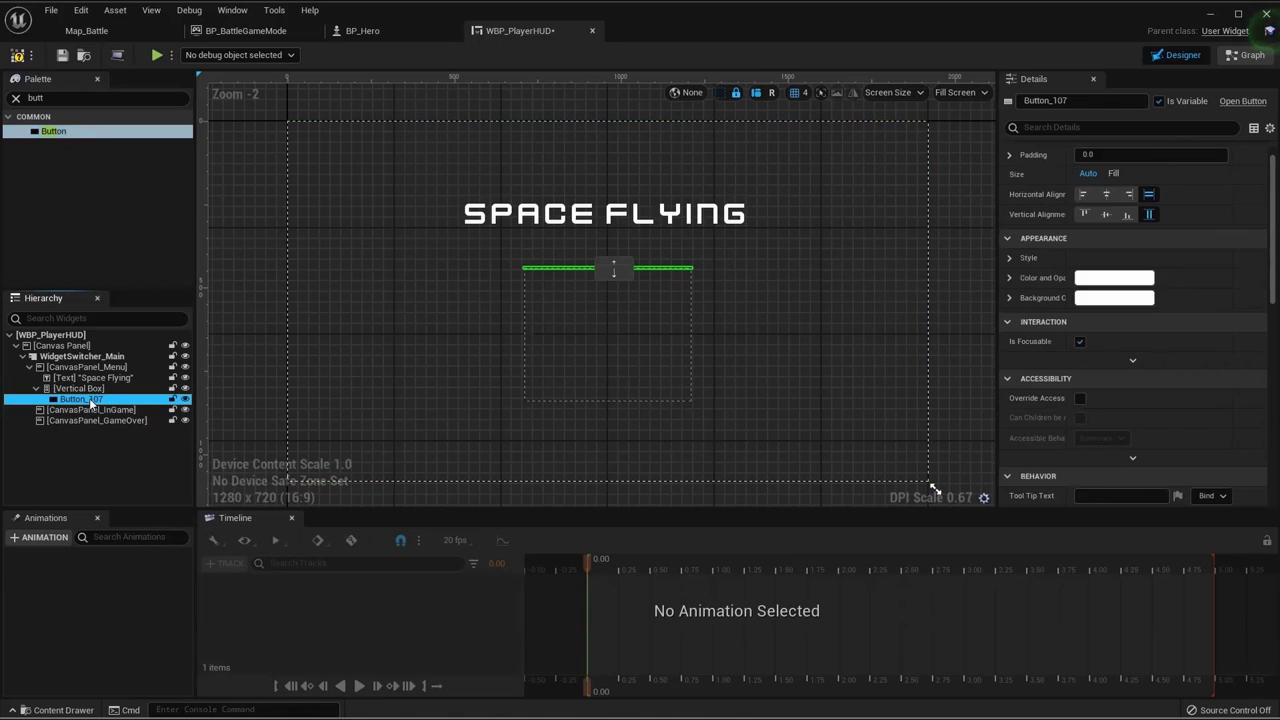
{"action": "scroll", "coordinate": [654, 266], "scroll_direction": "up", "scroll_amount": 3}
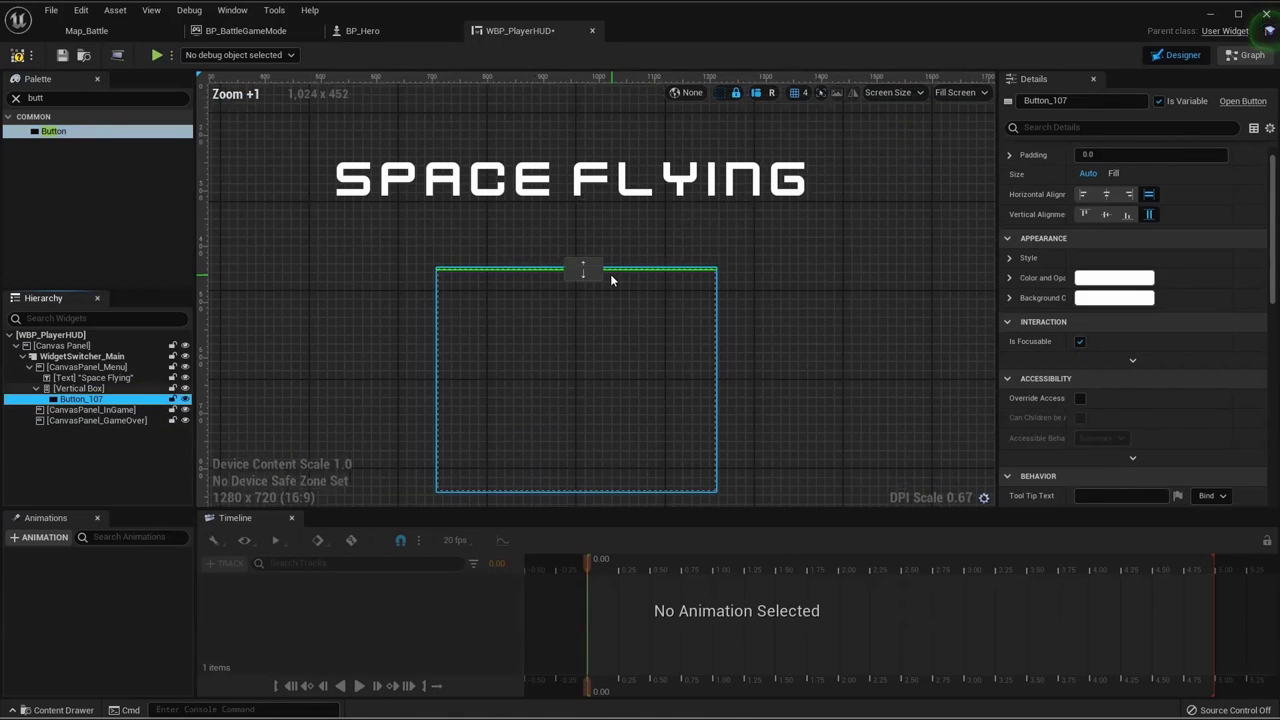
{"action": "scroll", "coordinate": [612, 280], "scroll_direction": "down", "scroll_amount": 3}
Copy the Space Flying text block and paste it into Button_107.
{"action": "left_click", "coordinate": [75, 98]}
{"action": "left_click", "coordinate": [60, 493]}
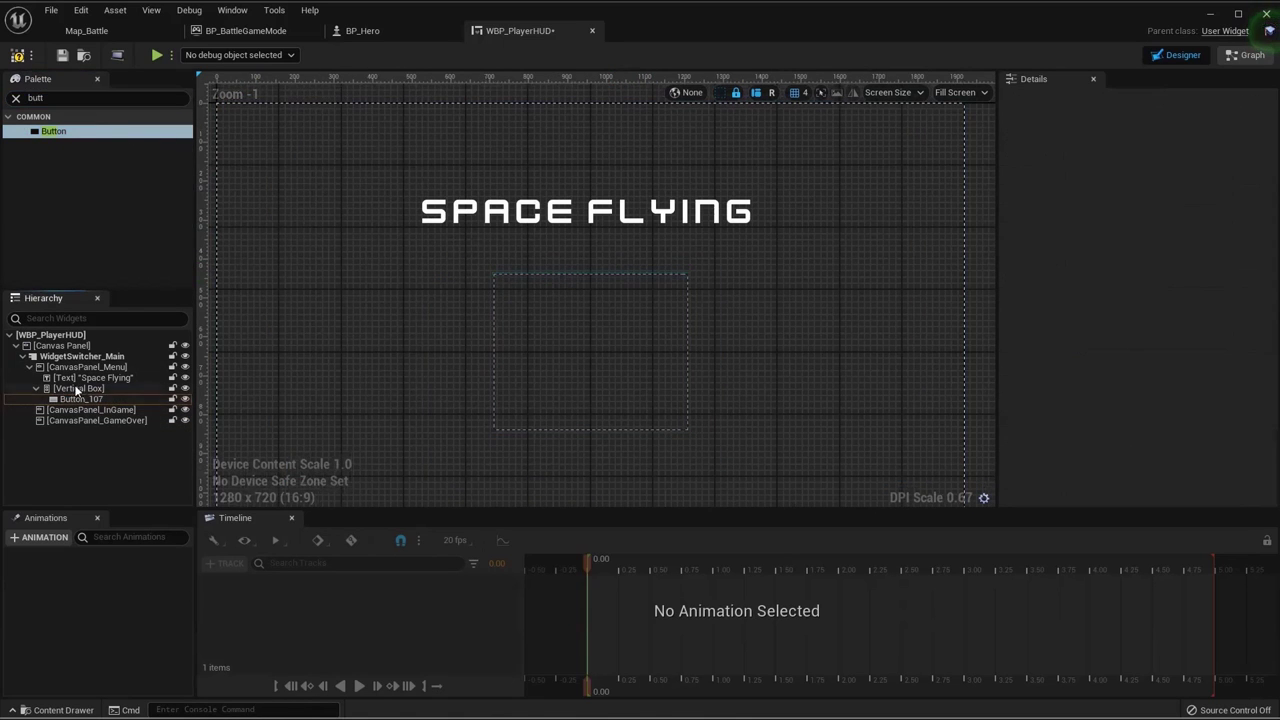
{"action": "left_click", "coordinate": [77, 380]}
{"action": "left_click", "coordinate": [85, 399]}
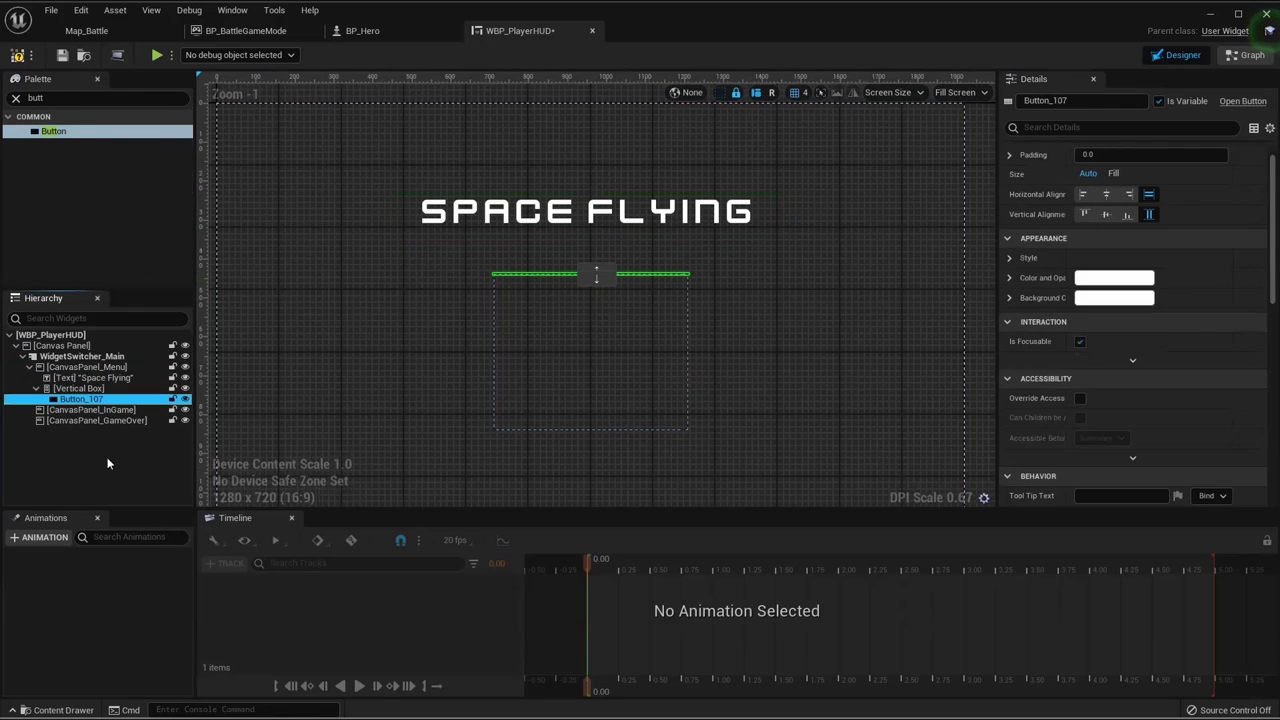
{"action": "left_click", "coordinate": [90, 378]}
{"action": "left_click", "coordinate": [72, 400]}
{"action": "key", "text": "ctrl+v"}
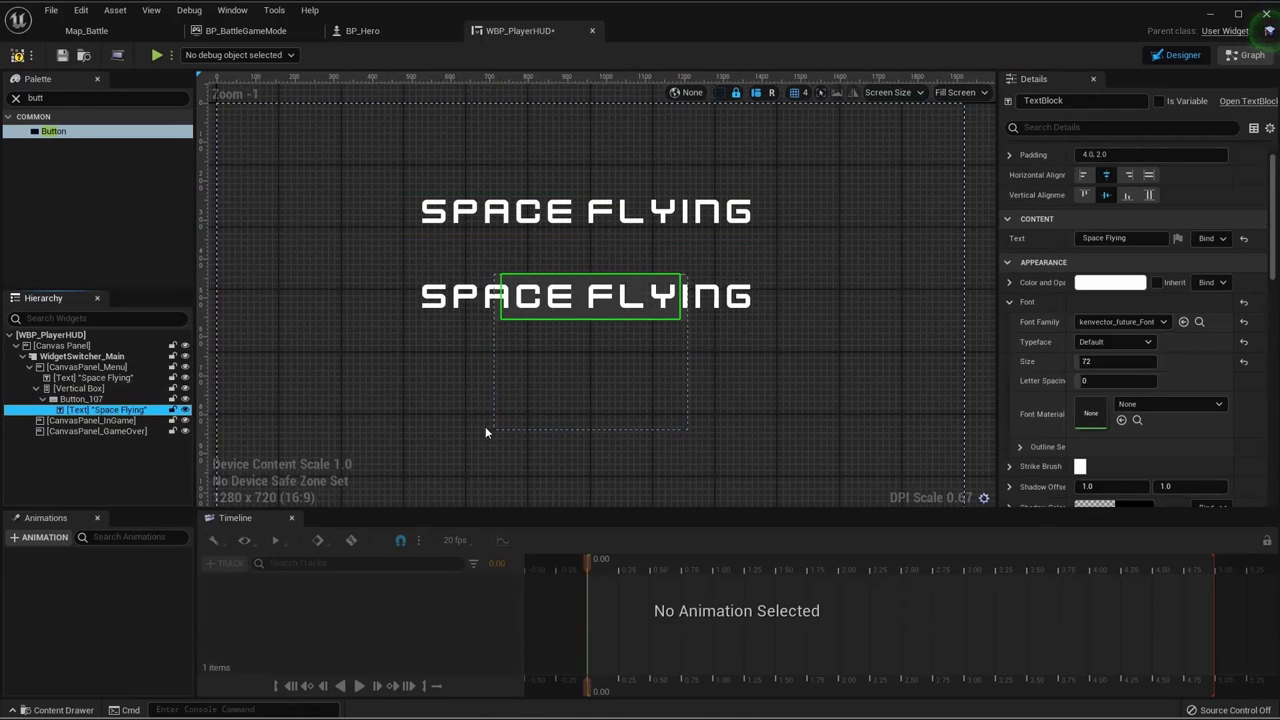
Set the button text's font size to 36.
{"action": "left_click", "coordinate": [1104, 362]}
{"action": "type", "text": "48"}
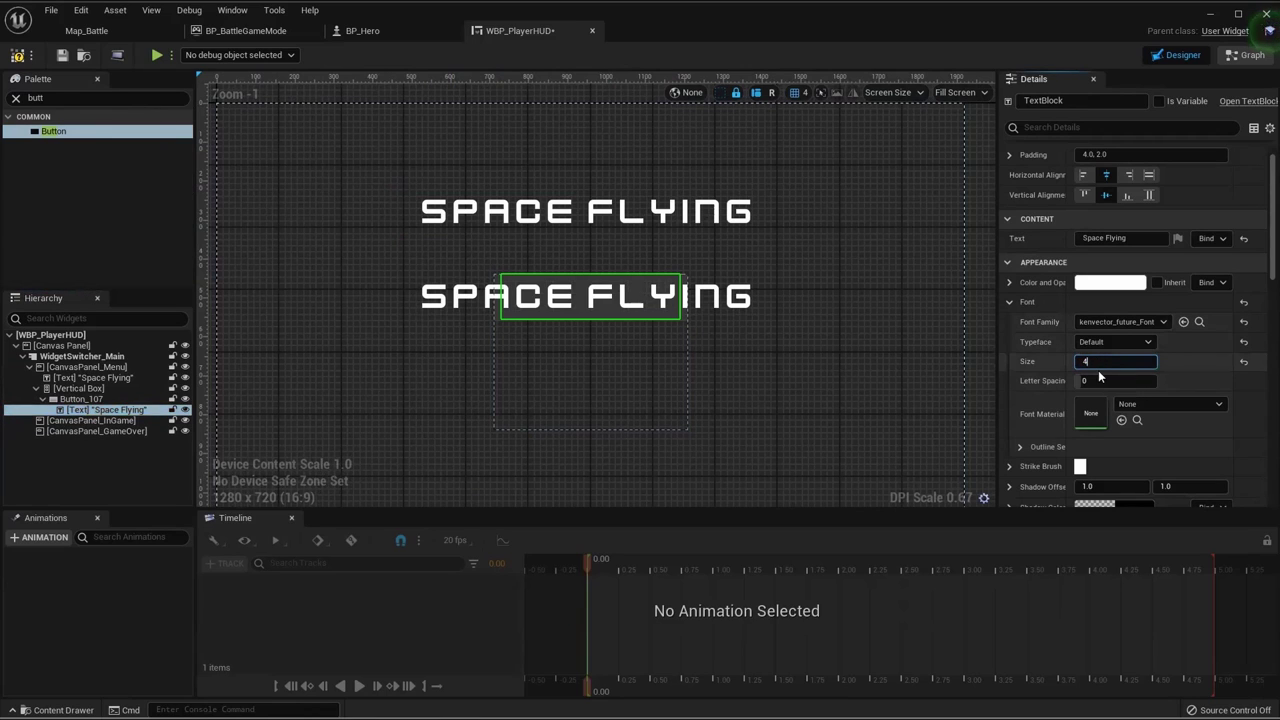
{"action": "key", "text": "Return"}
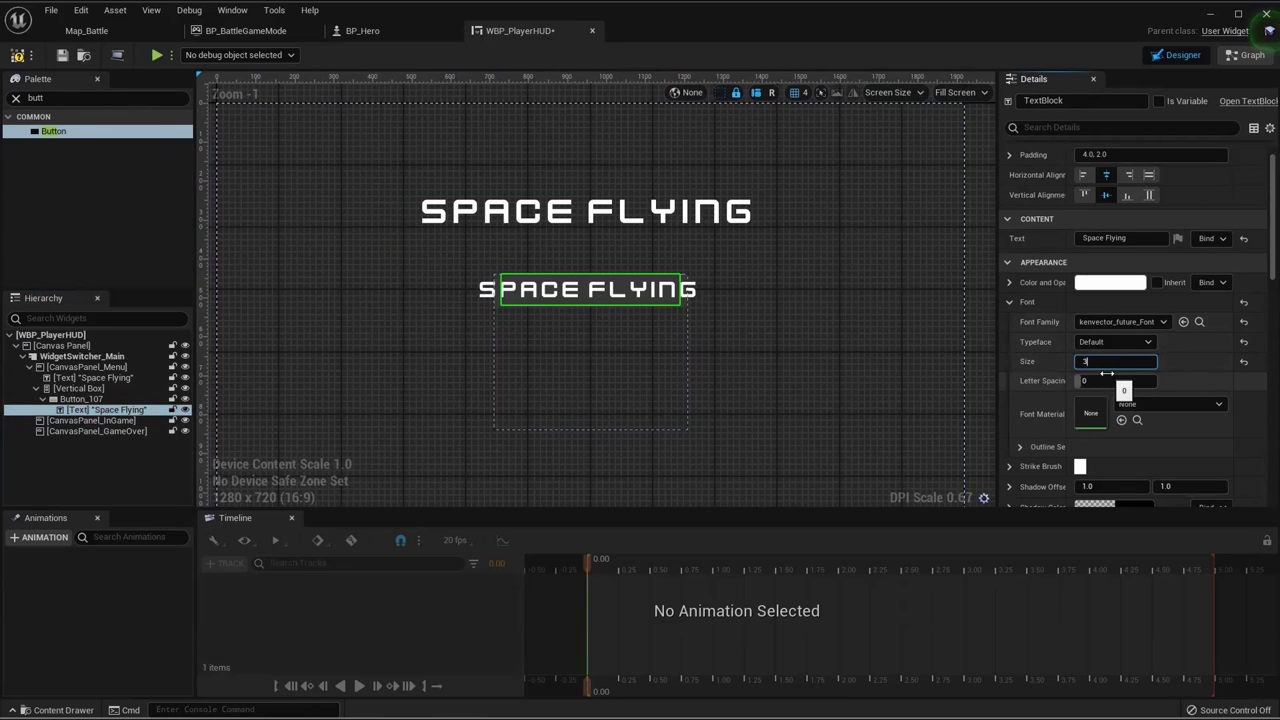
{"action": "type", "text": "6"}
{"action": "key", "text": "Return"}
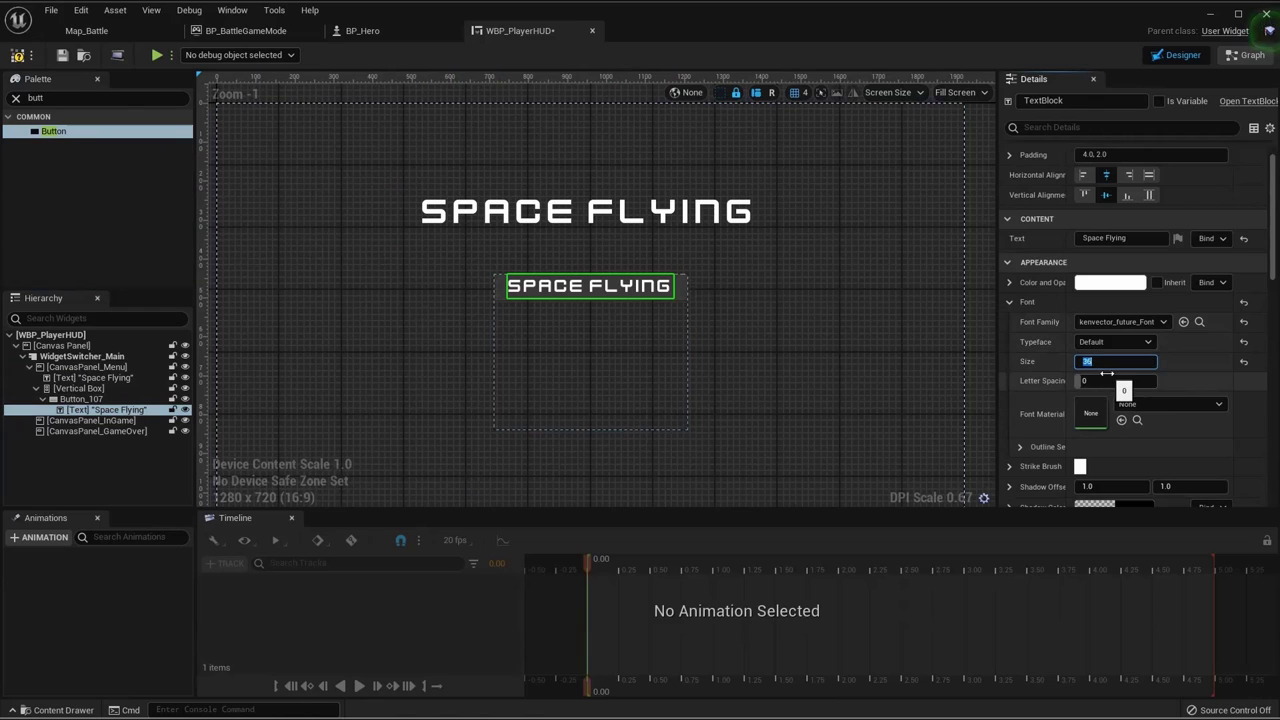
{"action": "type", "text": "24"}
{"action": "key", "text": "Return"}
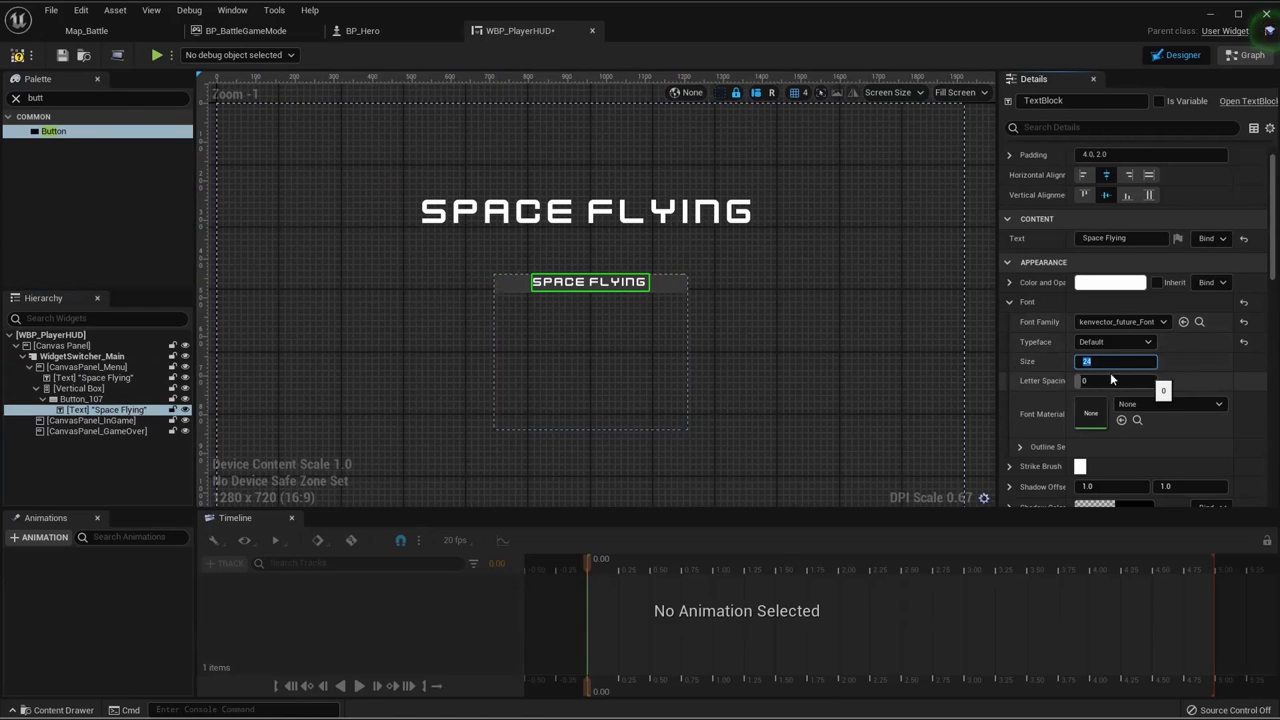
{"action": "type", "text": "36"}
{"action": "key", "text": "Return"}
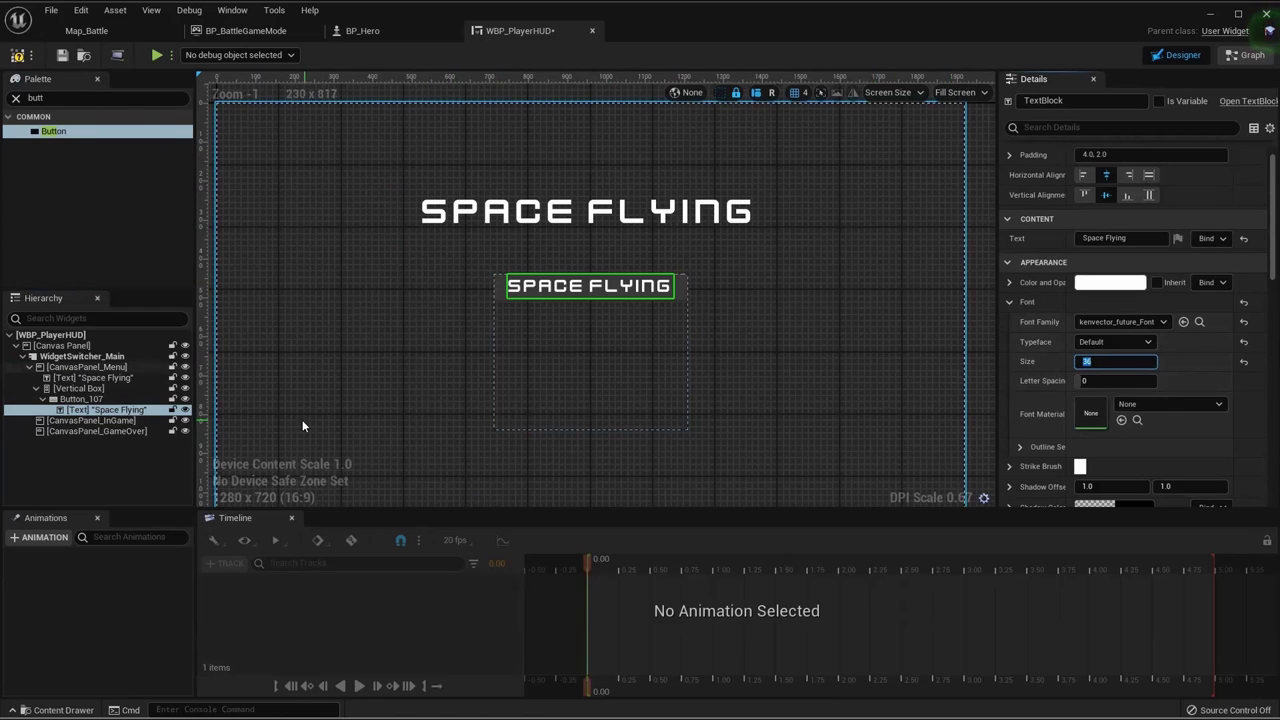
Change the button's label text to 'Play game'.
{"action": "left_click", "coordinate": [1140, 242]}
{"action": "key", "text": "ctrl+a"}
{"action": "type", "text": "P"}
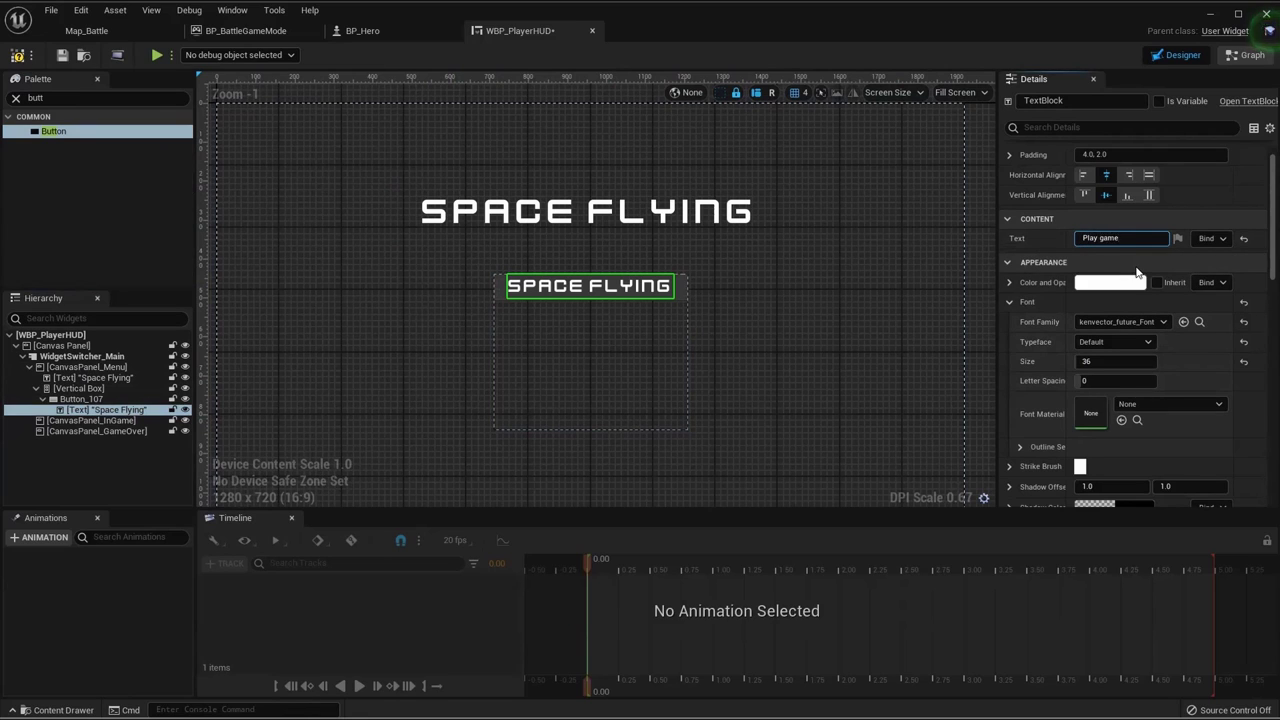
{"action": "key", "text": "Return"}
Rename Button_107 to Button_PlayGame.
{"action": "left_click", "coordinate": [1079, 101]}
{"action": "left_click", "coordinate": [82, 399]}
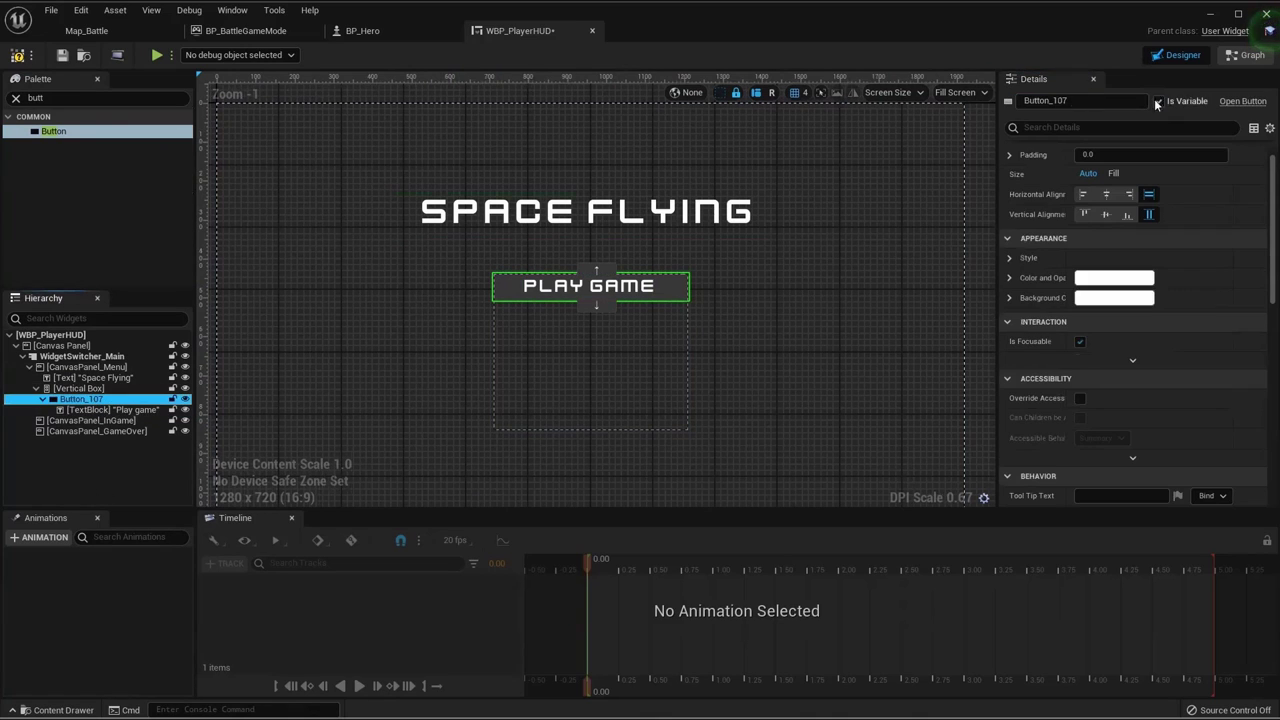
{"action": "left_click", "coordinate": [1077, 101]}
{"action": "key", "text": "BackSpace"}
{"action": "type", "text": "Play"}
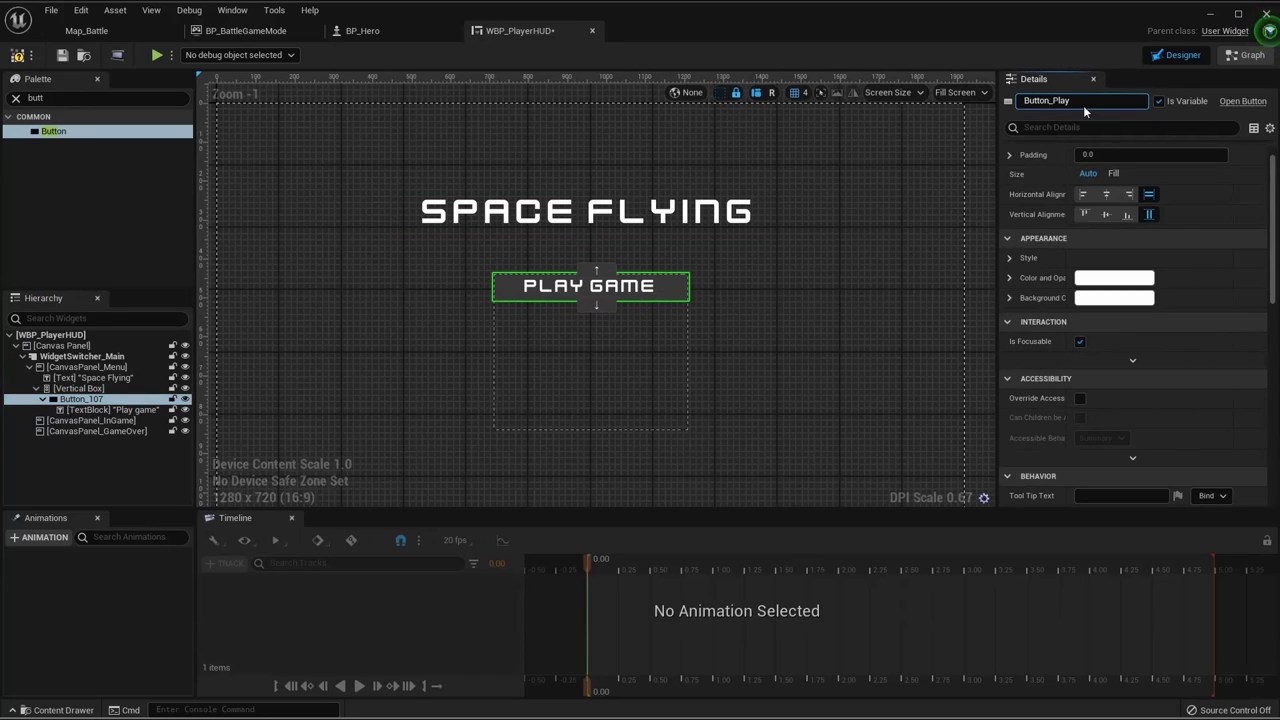
{"action": "key", "text": "Return"}
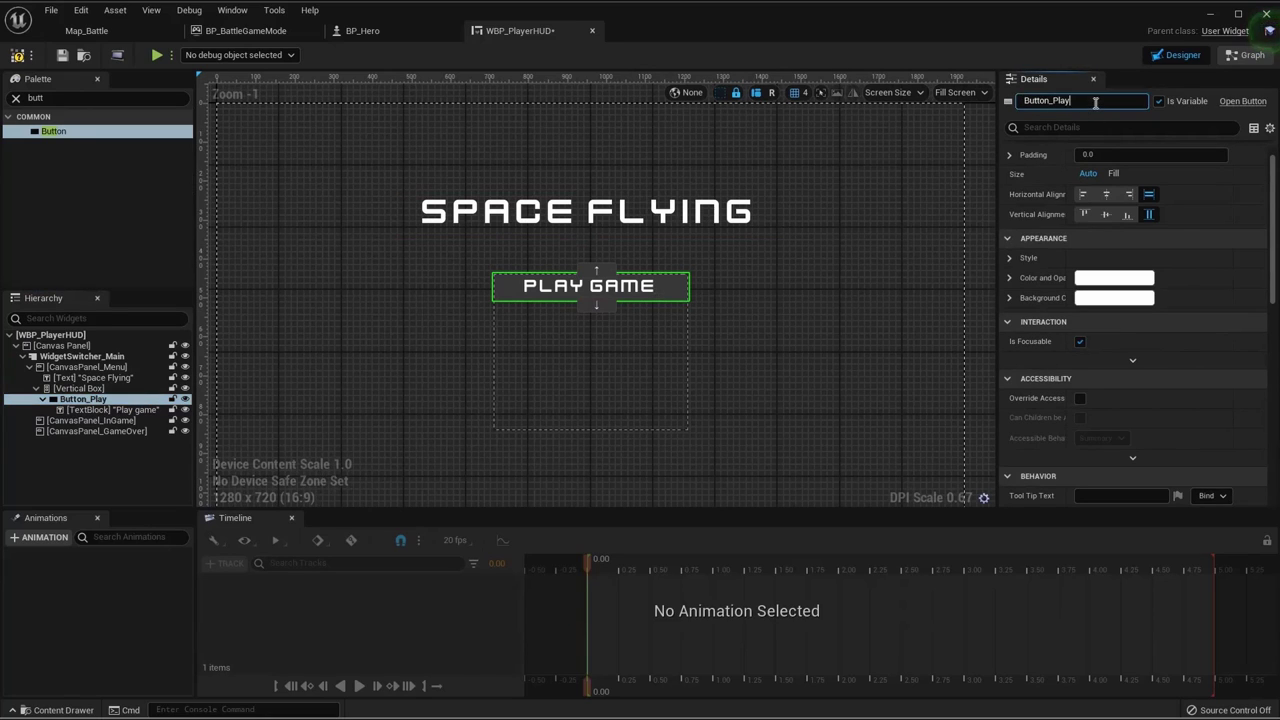
{"action": "key", "text": "Return"}
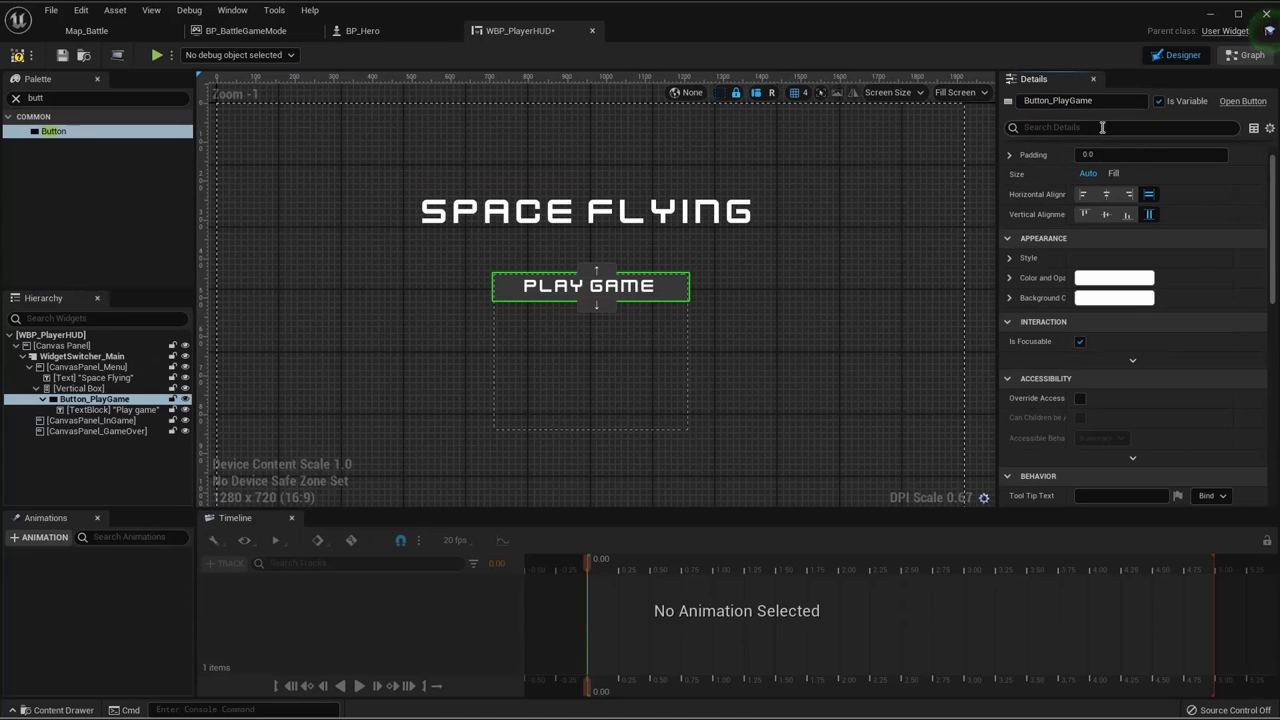
{"action": "left_click", "coordinate": [60, 467]}
{"action": "scroll", "coordinate": [566, 380], "scroll_direction": "up", "scroll_amount": 1}
{"action": "scroll", "coordinate": [585, 400], "scroll_direction": "up", "scroll_amount": 3}
{"action": "scroll", "coordinate": [600, 405], "scroll_direction": "down", "scroll_amount": 2}
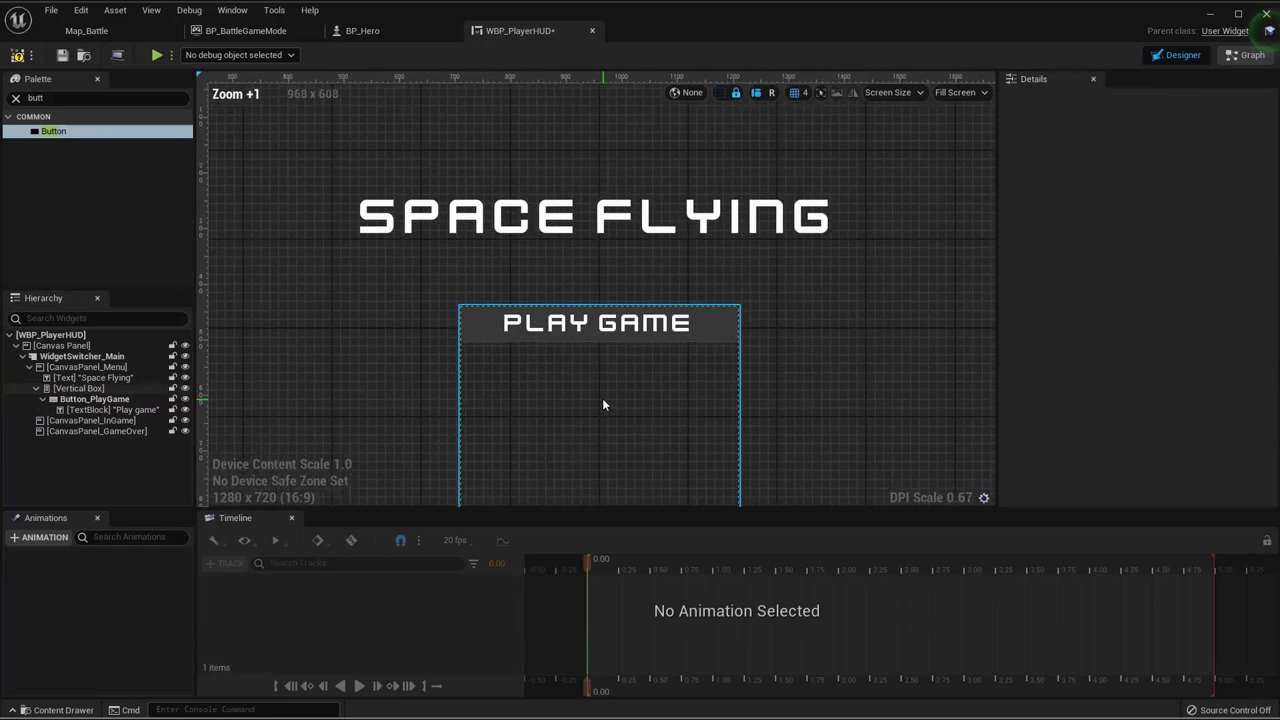
{"action": "left_click", "coordinate": [58, 98]}
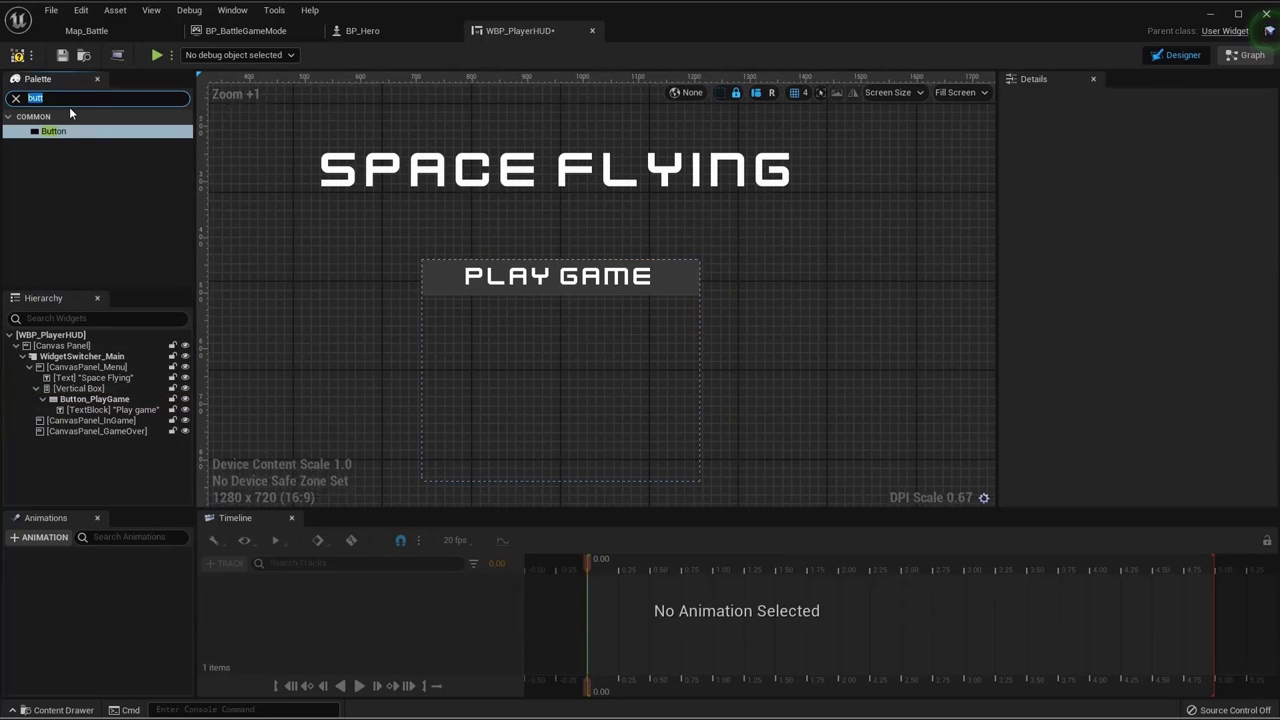
Duplicate Button_PlayGame and name the copy Button_Quit.
{"action": "left_click", "coordinate": [42, 399]}
{"action": "left_click", "coordinate": [85, 399]}
{"action": "key", "text": "ctrl+d"}
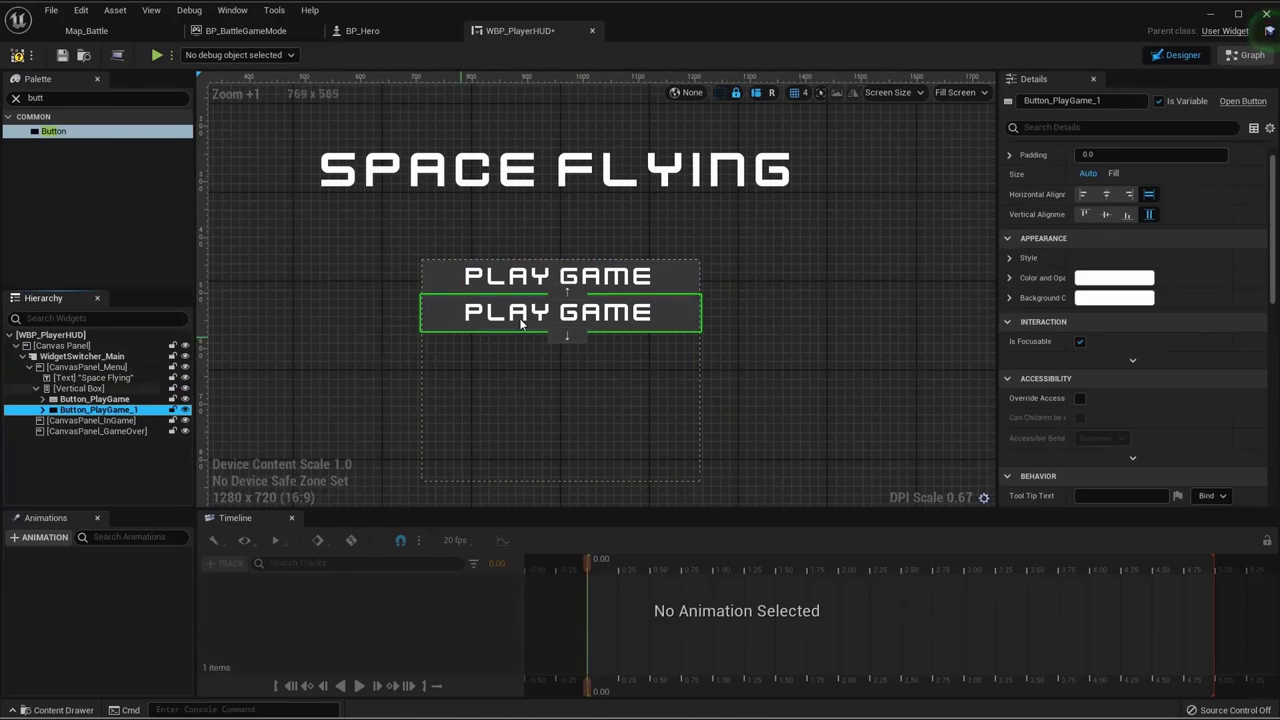
{"action": "left_click_drag", "start_coordinate": [1094, 102], "coordinate": [1059, 104]}
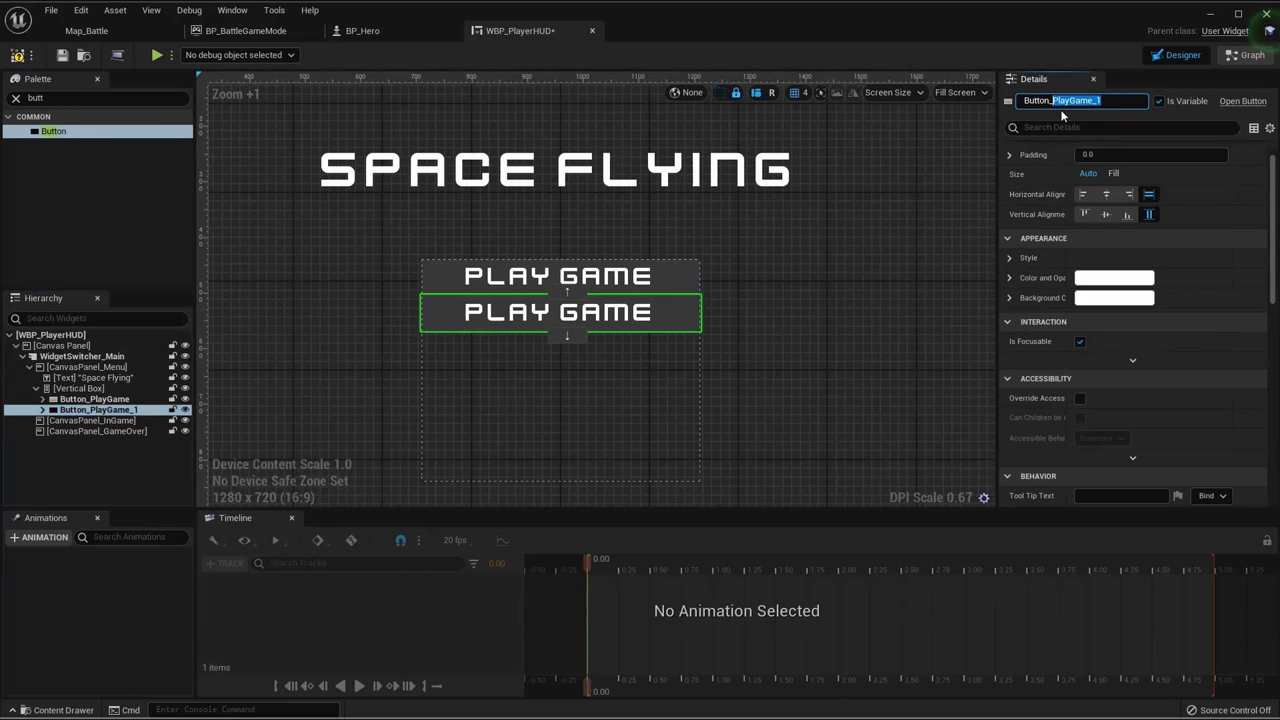
{"action": "type", "text": "tton_Qui"}
{"action": "key", "text": "Return"}
Change Button_Quit's label text to 'Quit'.
{"action": "left_click", "coordinate": [42, 410]}
{"action": "left_click", "coordinate": [100, 420]}
{"action": "left_click", "coordinate": [1115, 238]}
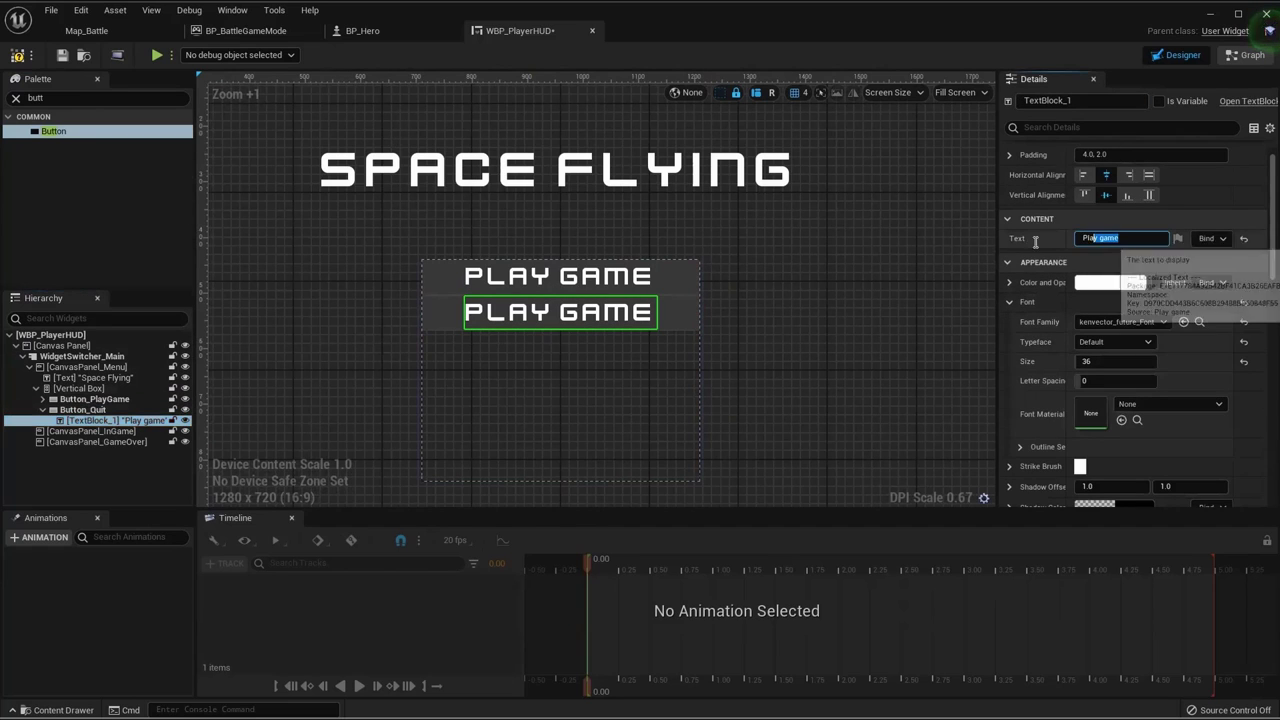
{"action": "type", "text": "Quit"}
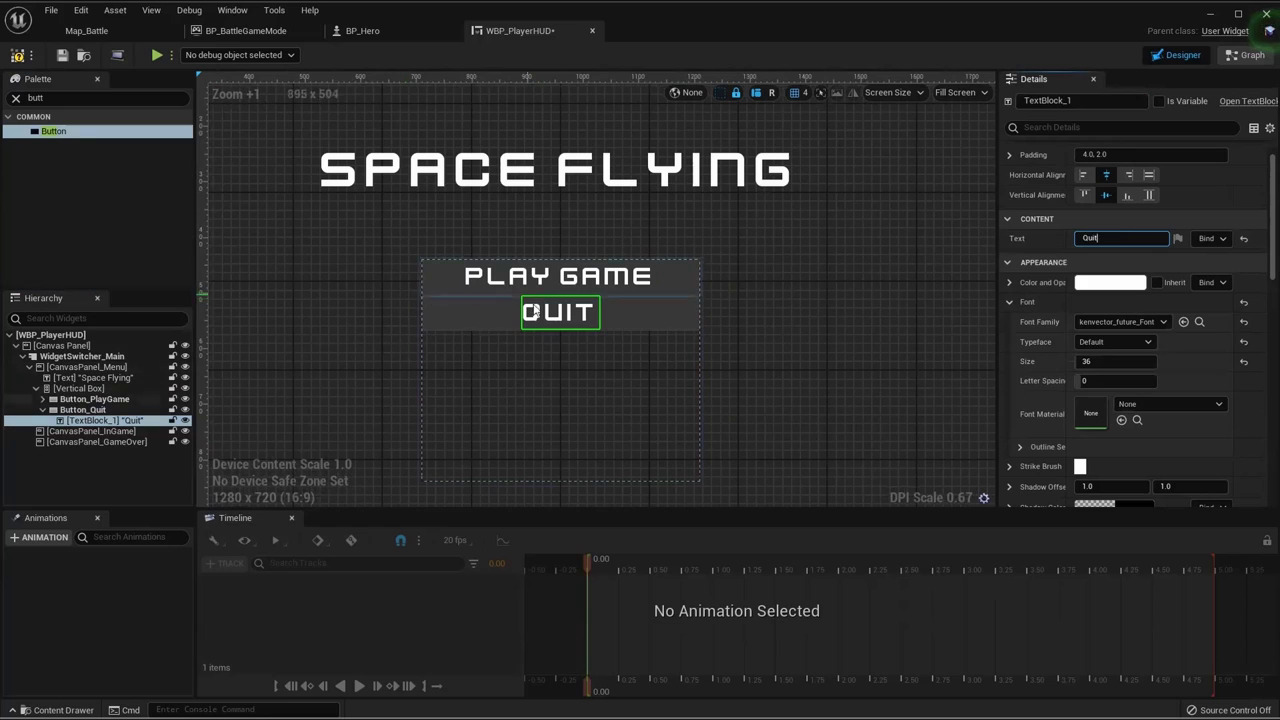
Insert a Spacer between Button_PlayGame and Button_Quit with Size Y 50.
{"action": "left_click", "coordinate": [63, 98]}
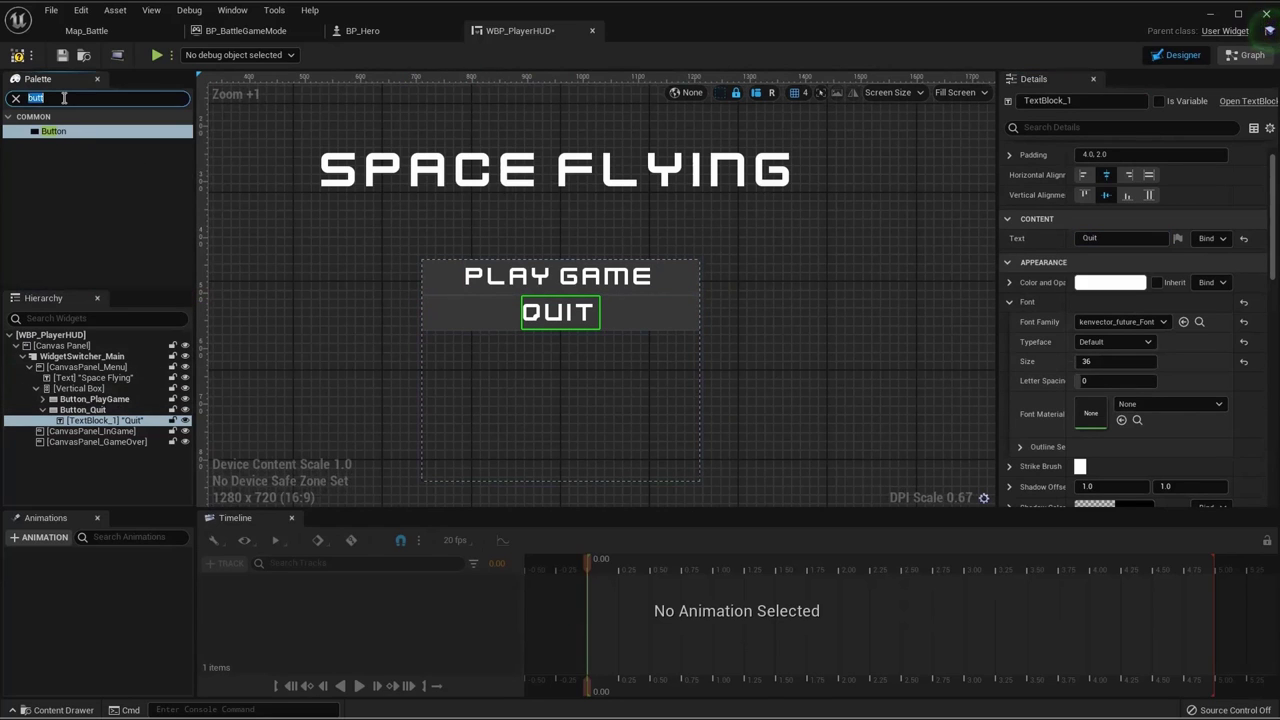
{"action": "type", "text": "space"}
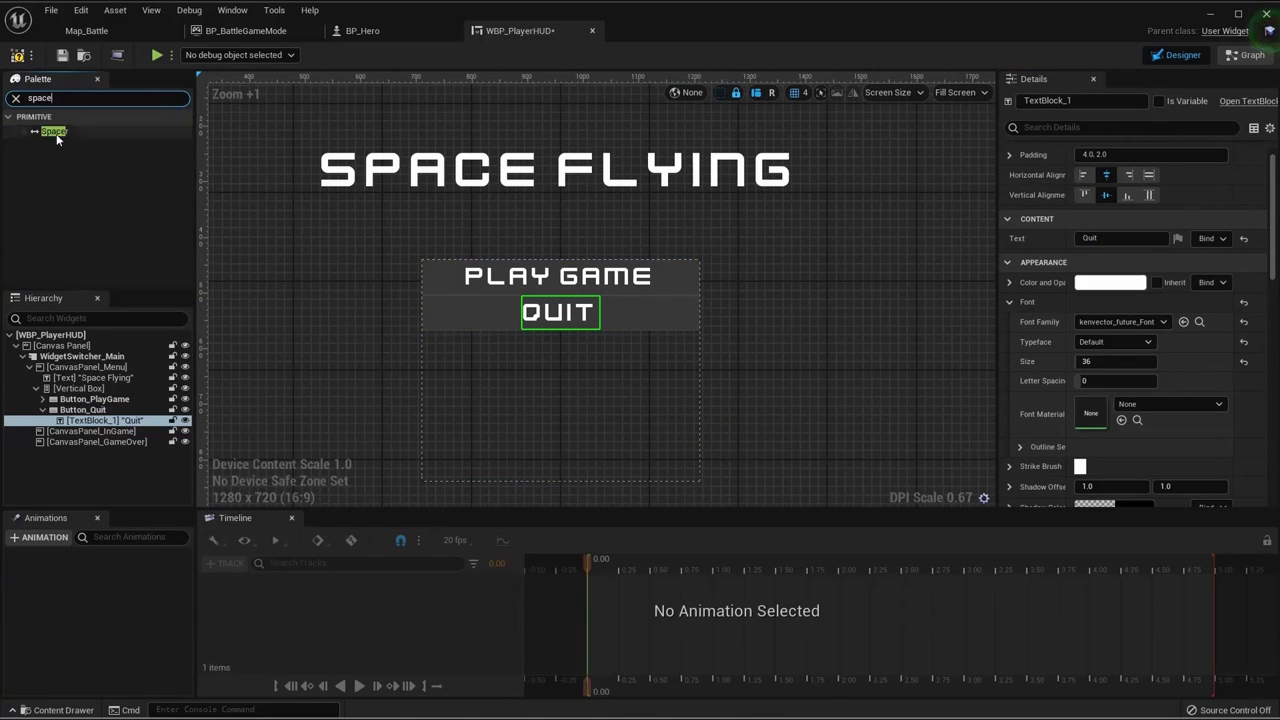
{"action": "key", "text": "Return"}
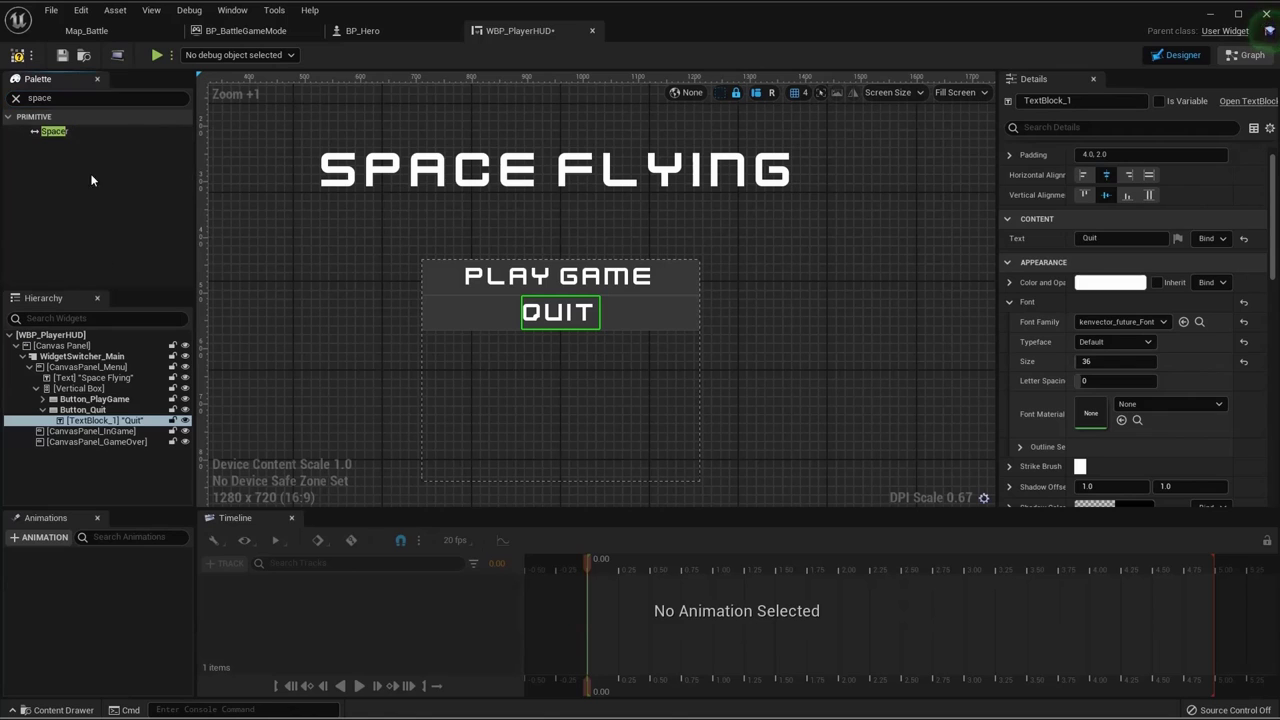
{"action": "mouse_move", "coordinate": [54, 131]}
{"action": "left_mouse_down"}
{"action": "mouse_move", "coordinate": [85, 410]}
{"action": "mouse_move", "coordinate": [108, 416]}
{"action": "left_mouse_up"}
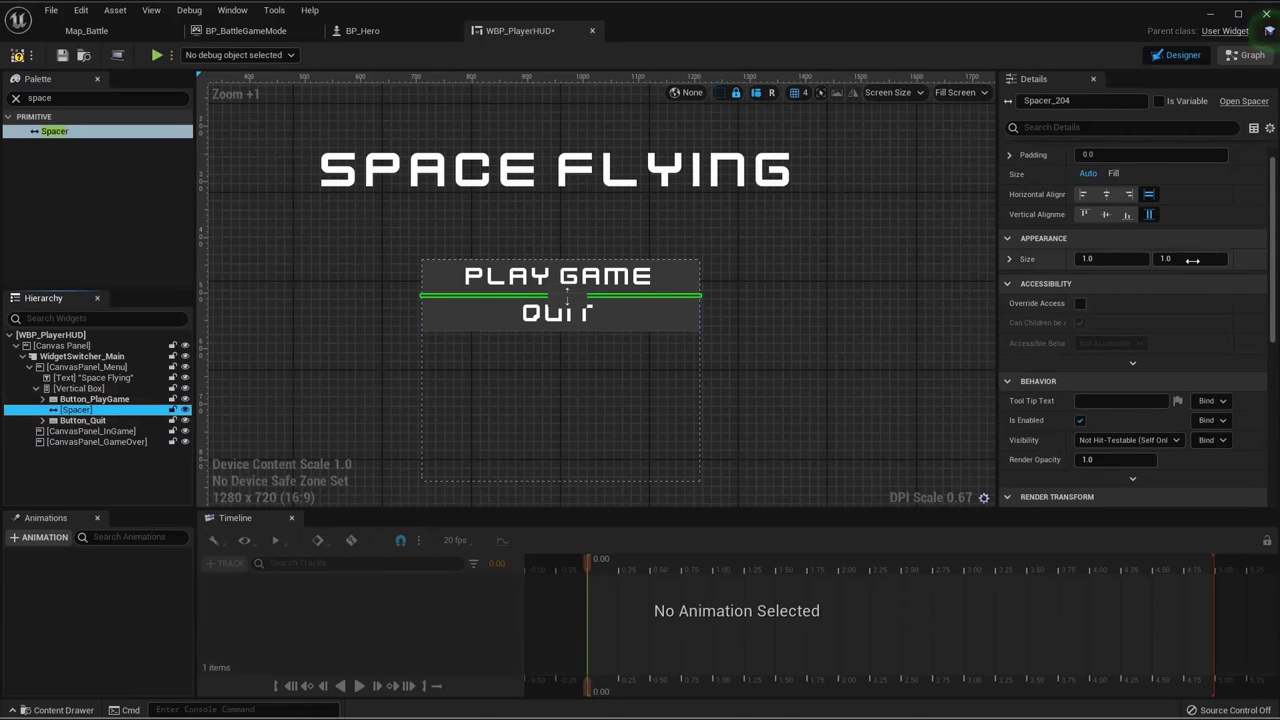
{"action": "left_click_drag", "start_coordinate": [1192, 260], "coordinate": [1230, 260]}
{"action": "left_click", "coordinate": [1190, 258]}
{"action": "type", "text": "50"}
{"action": "key", "text": "Return"}
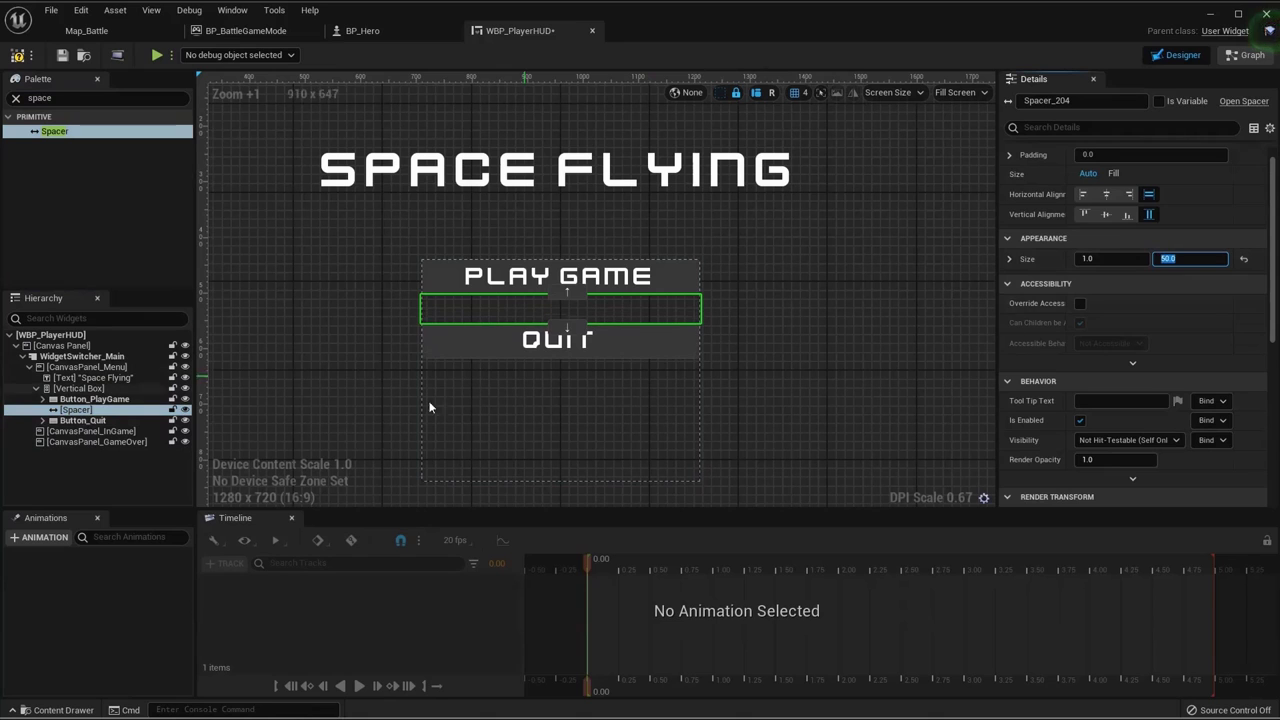
{"action": "left_click", "coordinate": [105, 479]}
{"action": "scroll", "coordinate": [541, 443], "scroll_direction": "down", "scroll_amount": 3}
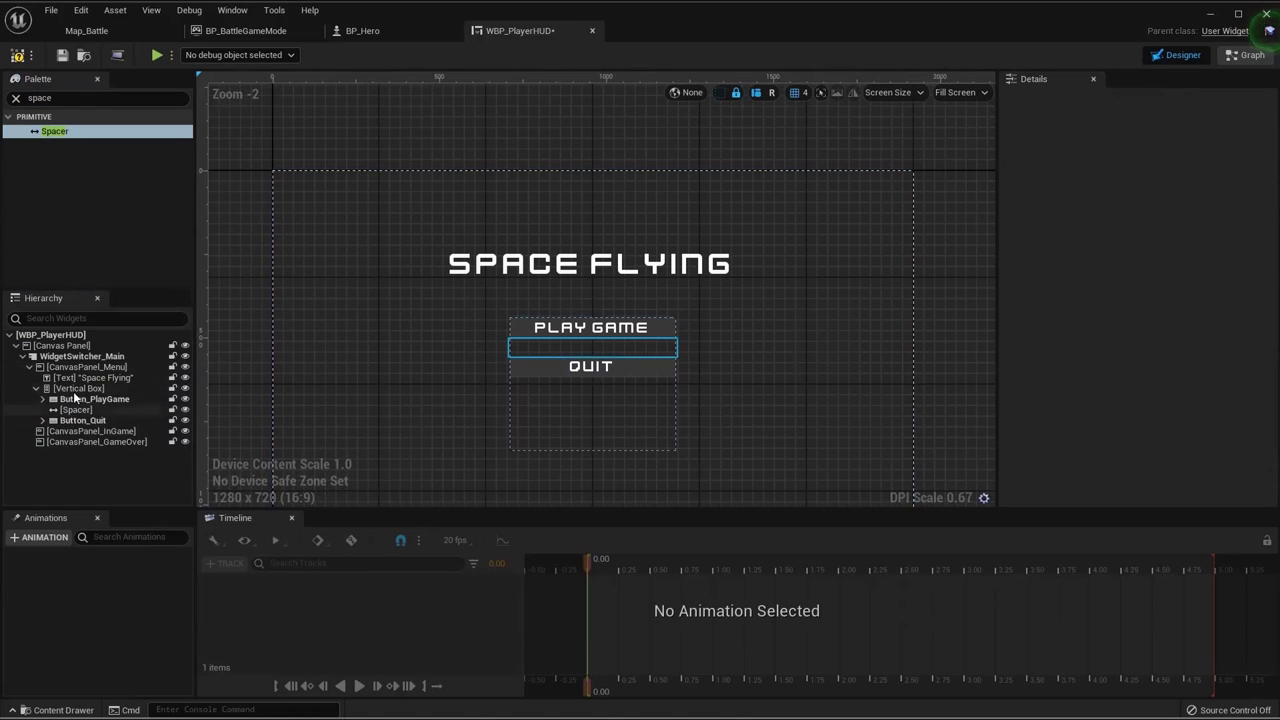
Resize the menu's vertical box to 500 by 300.
{"action": "left_click", "coordinate": [566, 383]}
{"action": "left_click", "coordinate": [1131, 214]}
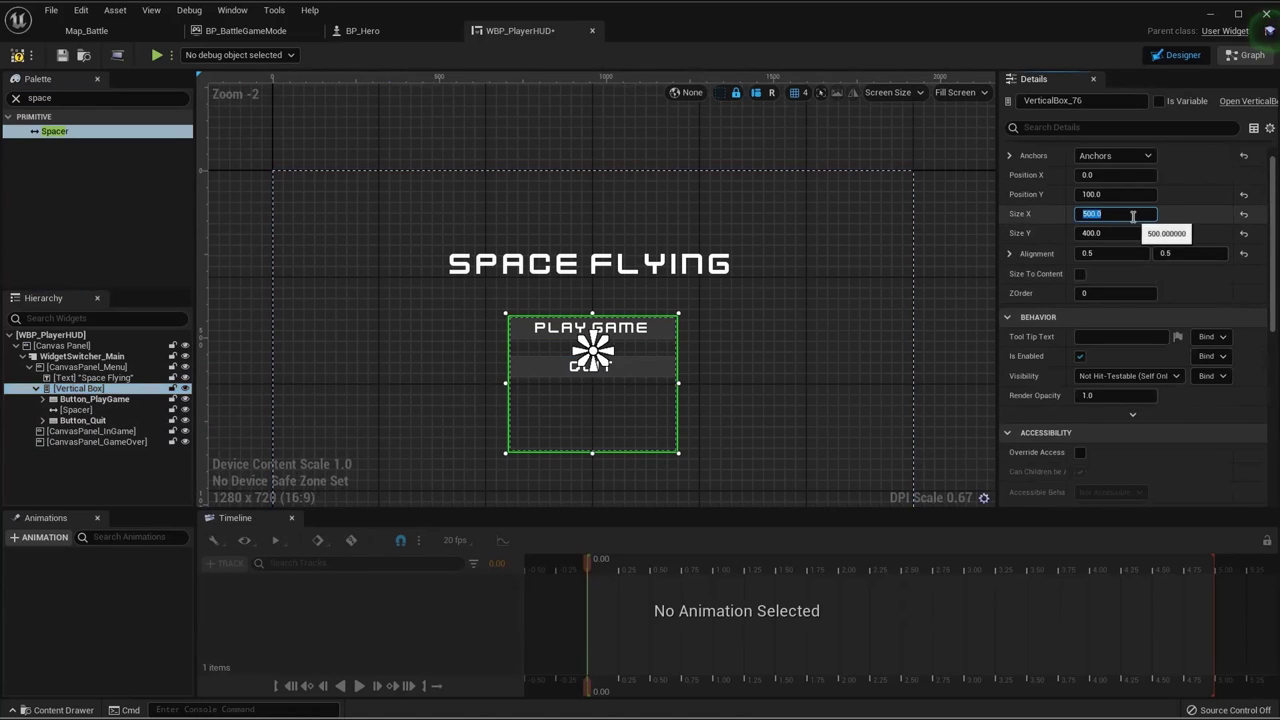
{"action": "key", "text": "Return"}
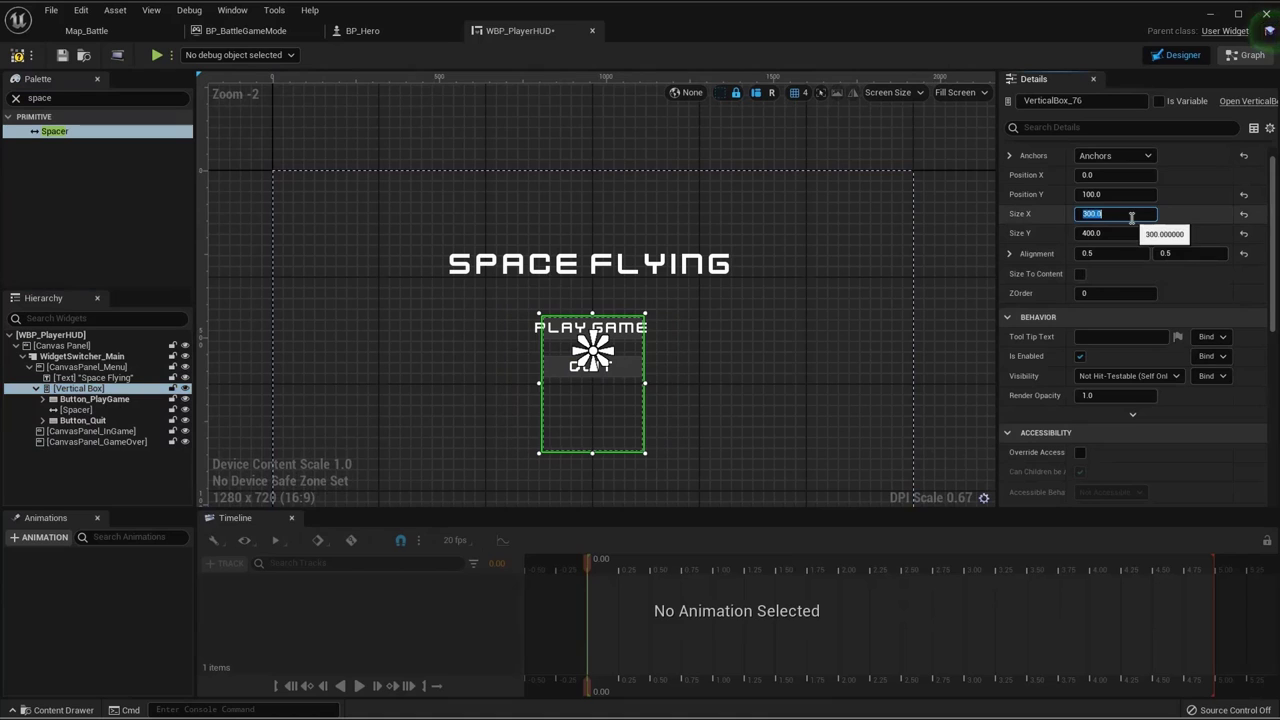
{"action": "type", "text": "0"}
{"action": "key", "text": "Return"}
{"action": "left_click", "coordinate": [1124, 234]}
{"action": "type", "text": "00"}
{"action": "key", "text": "Return"}
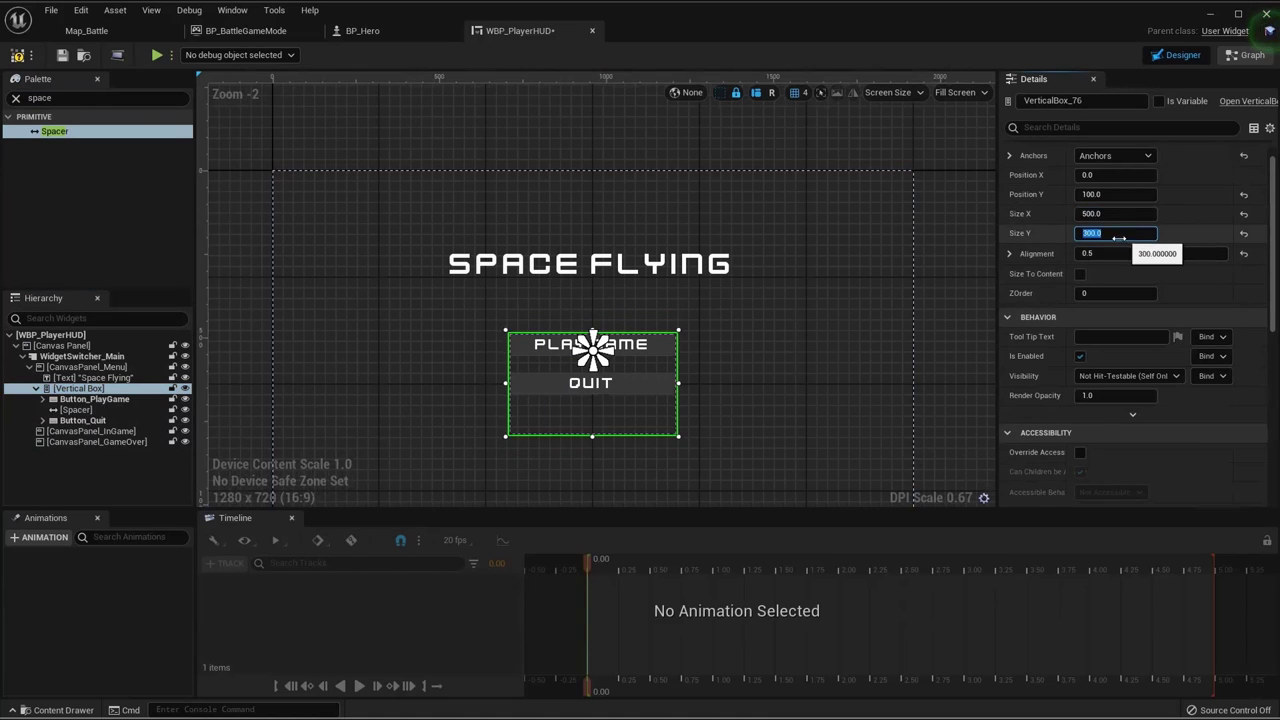
Set the vertical box's Position Y to 50.
{"action": "left_click", "coordinate": [1115, 194]}
{"action": "type", "text": "0"}
{"action": "key", "text": "Return"}
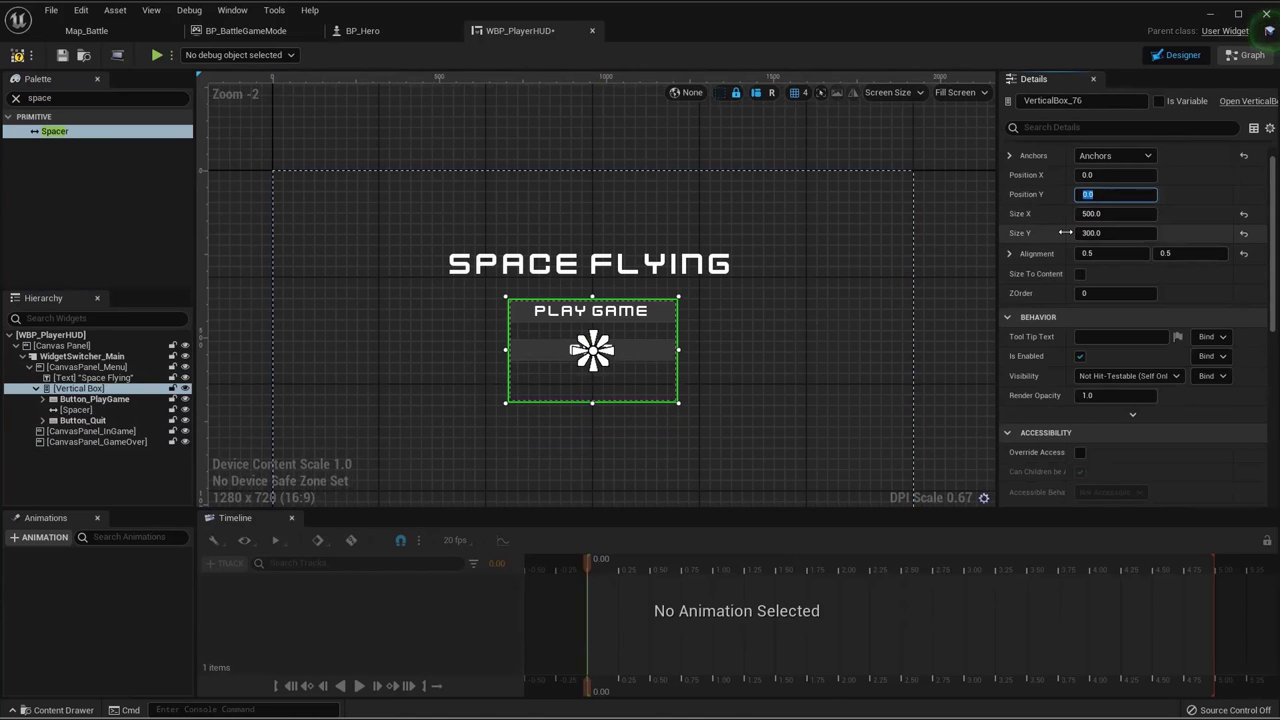
{"action": "type", "text": "50"}
{"action": "key", "text": "Return"}
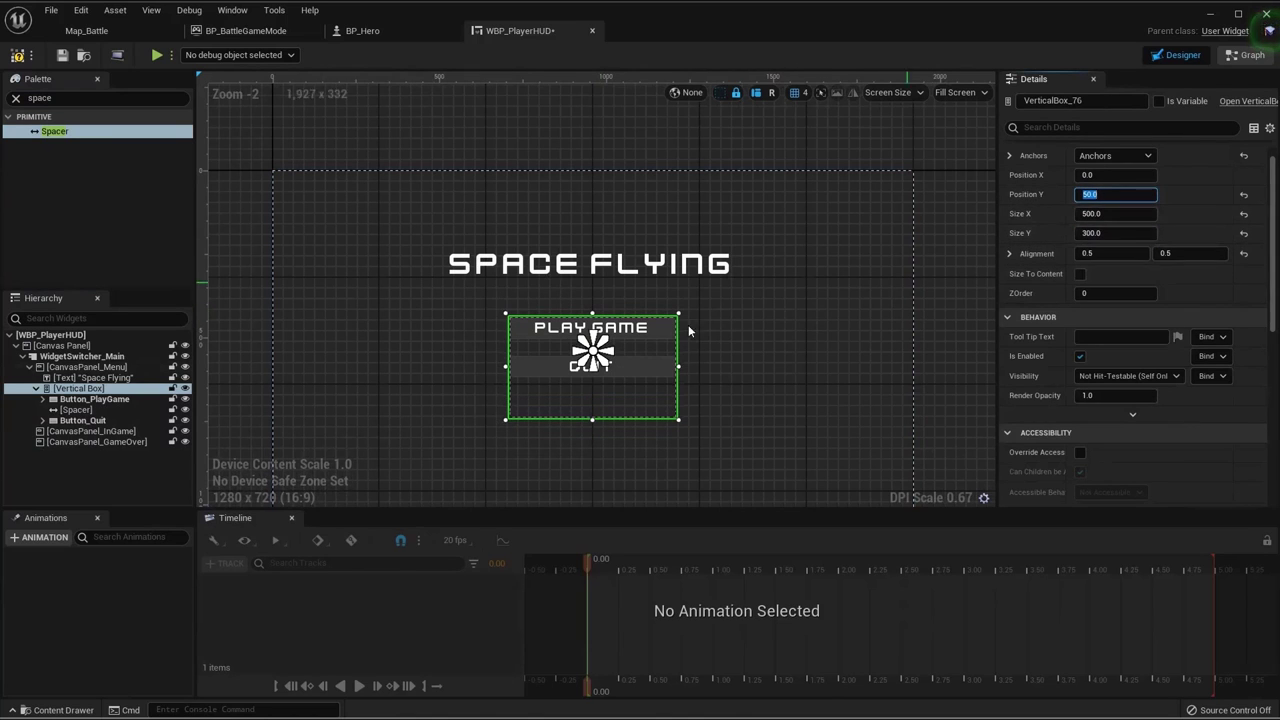
{"action": "left_click", "coordinate": [62, 479]}
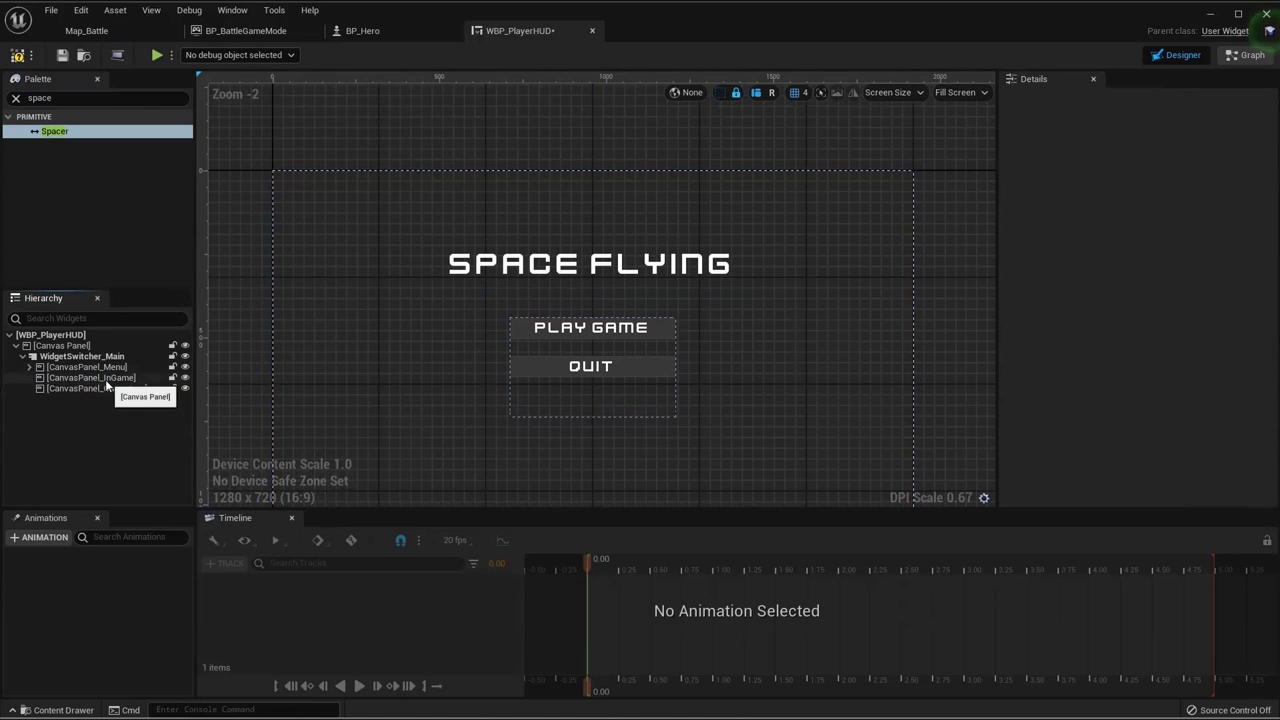
Expand CanvasPanel_GameOver and select the title text inside it.
{"action": "left_click", "coordinate": [90, 378]}
{"action": "right_click_drag", "start_coordinate": [557, 329], "coordinate": [509, 338]}
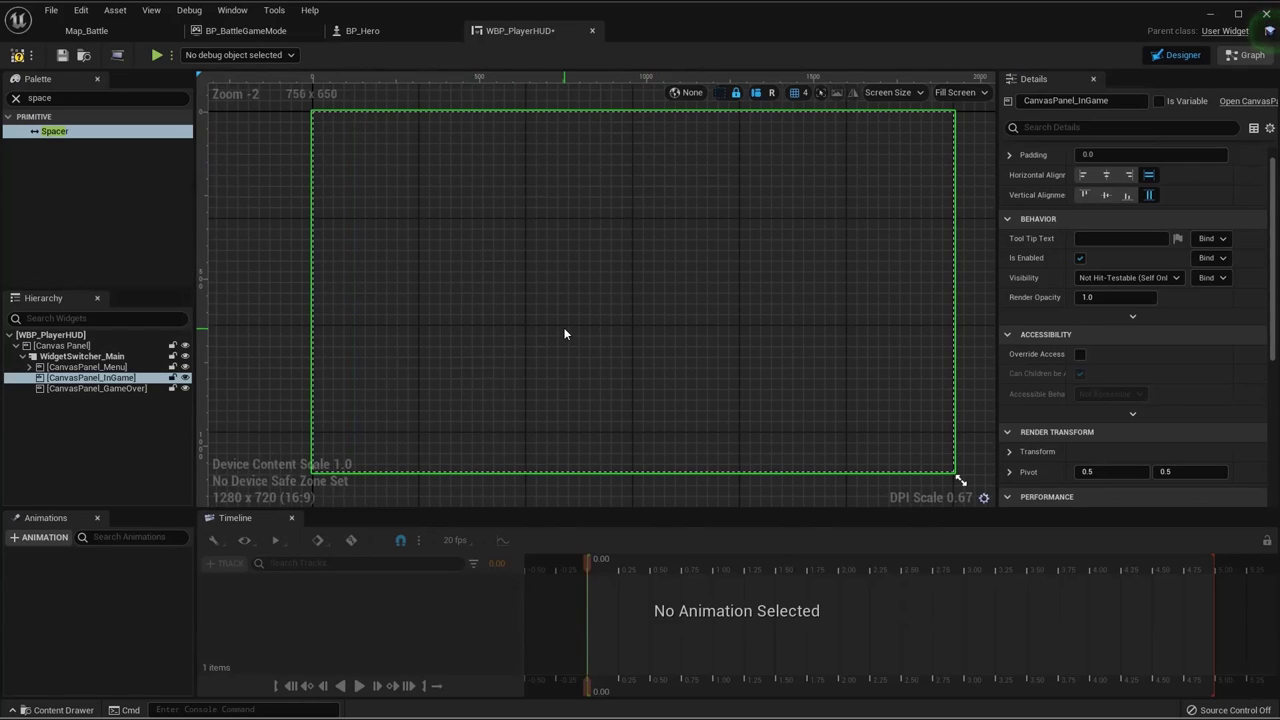
{"action": "left_click", "coordinate": [70, 389]}
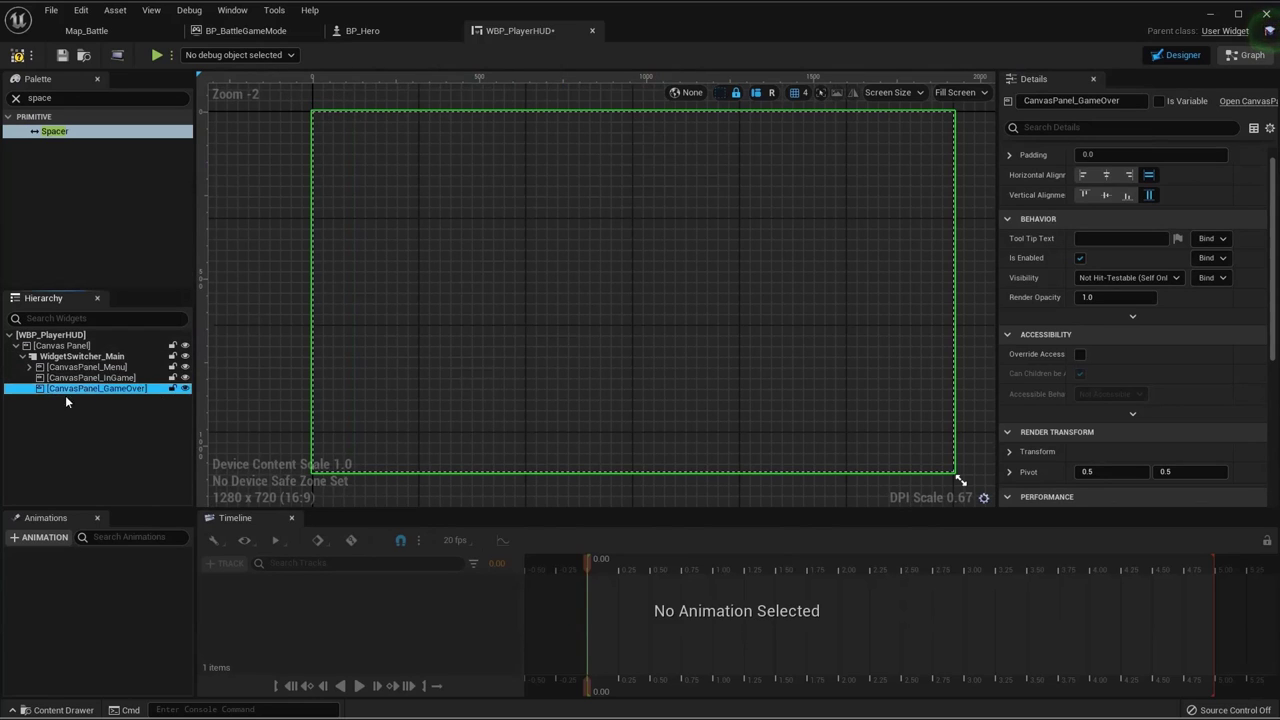
{"action": "left_click", "coordinate": [45, 367]}
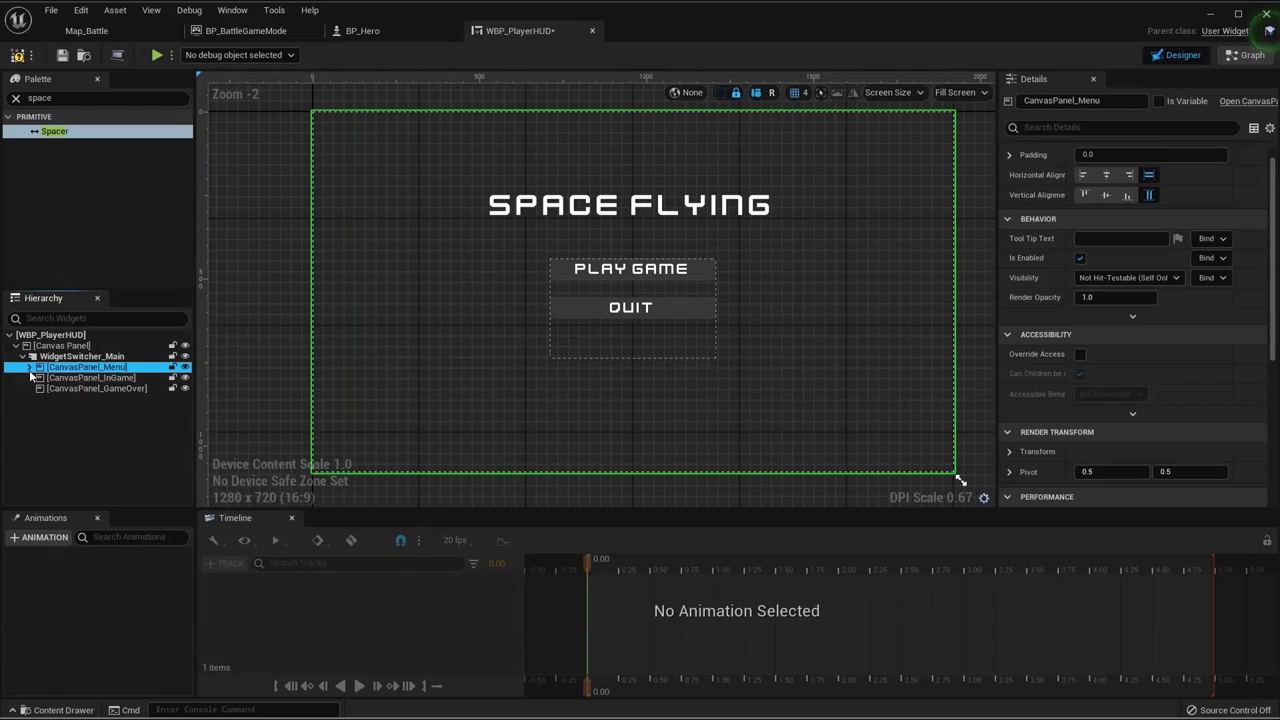
{"action": "left_click", "coordinate": [92, 378]}
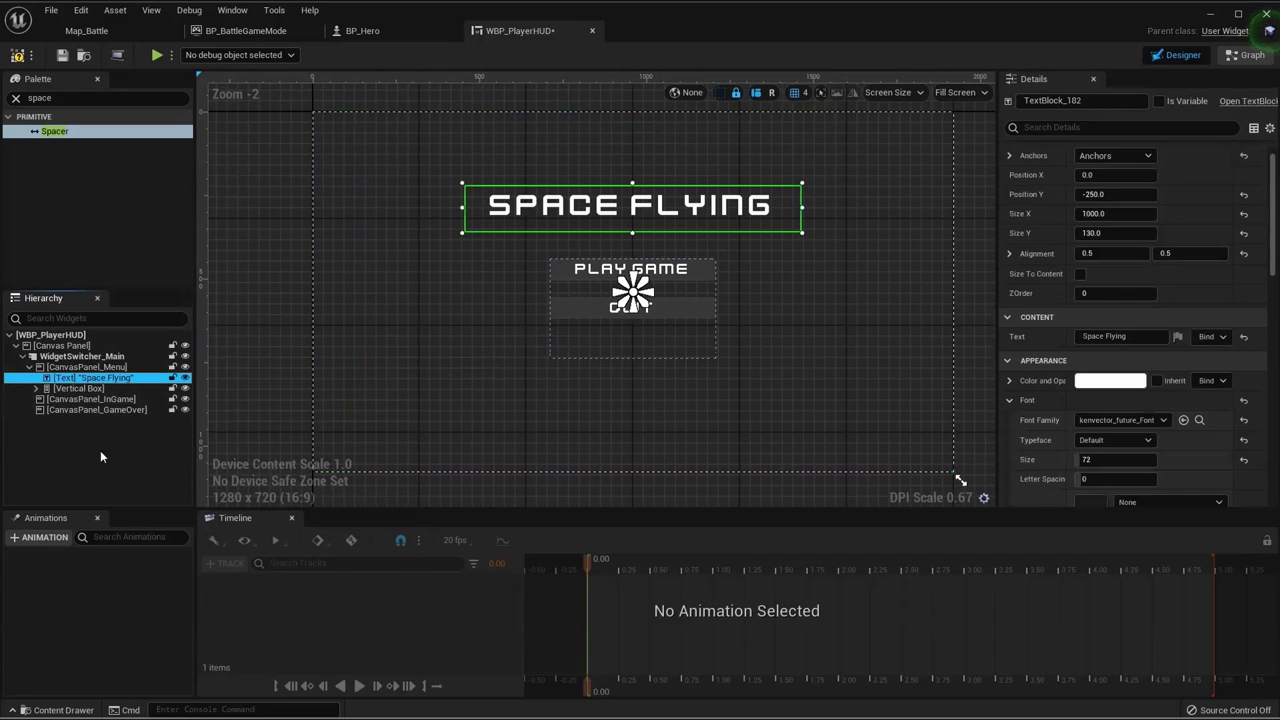
{"action": "left_click", "coordinate": [29, 367]}
{"action": "left_click", "coordinate": [103, 390]}
{"action": "left_click", "coordinate": [100, 399]}
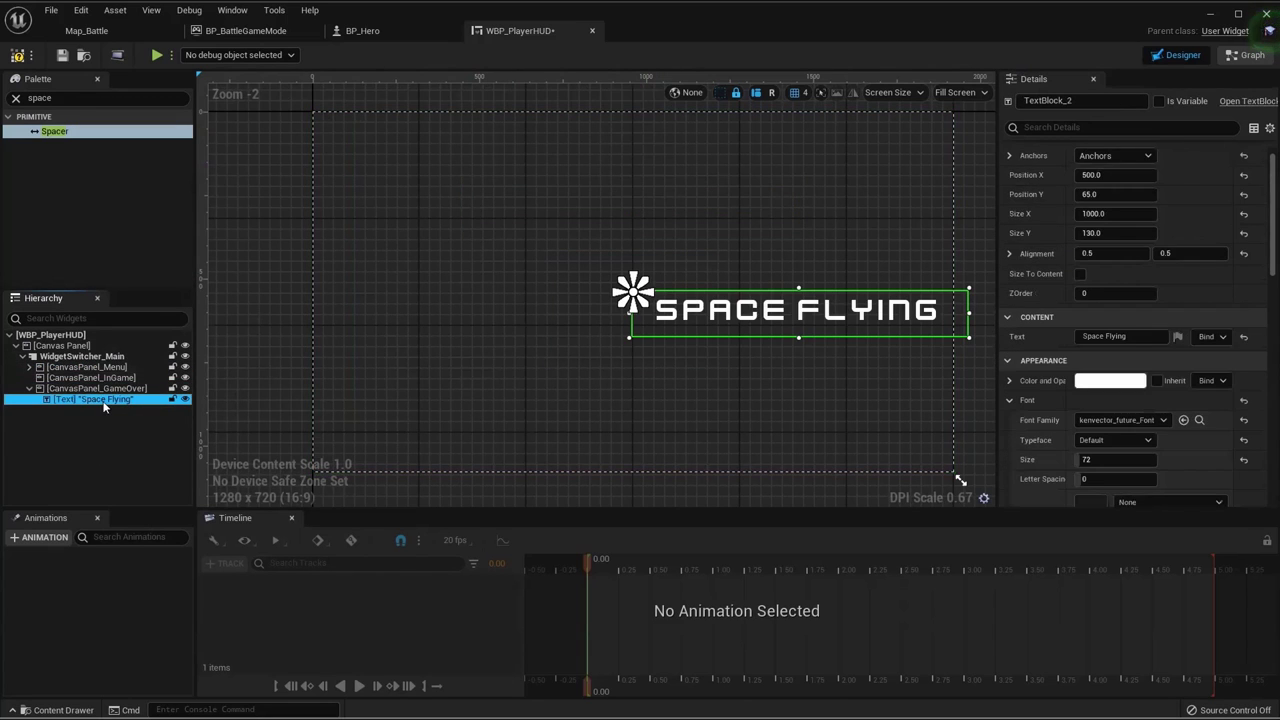
Position the game-over title at X 0, Y -100.
{"action": "left_click", "coordinate": [1130, 253]}
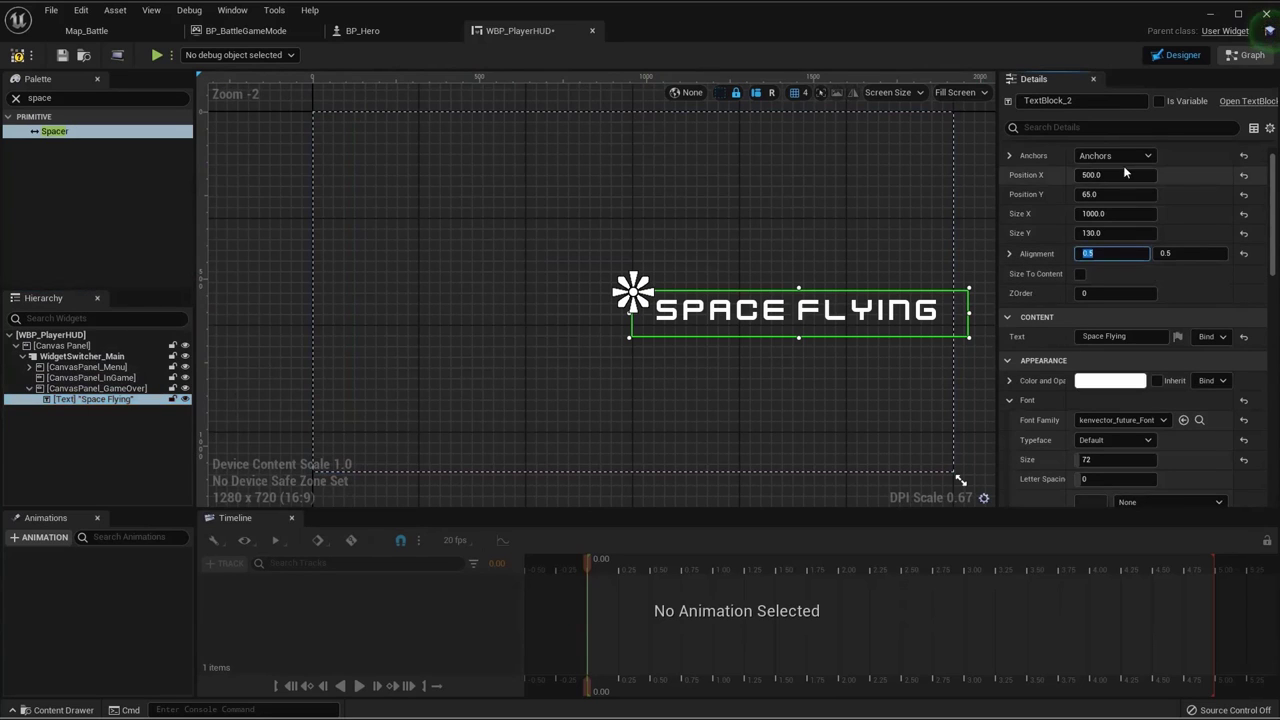
{"action": "type", "text": "0"}
{"action": "key", "text": "Return"}
{"action": "left_click", "coordinate": [1110, 194]}
{"action": "type", "text": "0"}
{"action": "key", "text": "Return"}
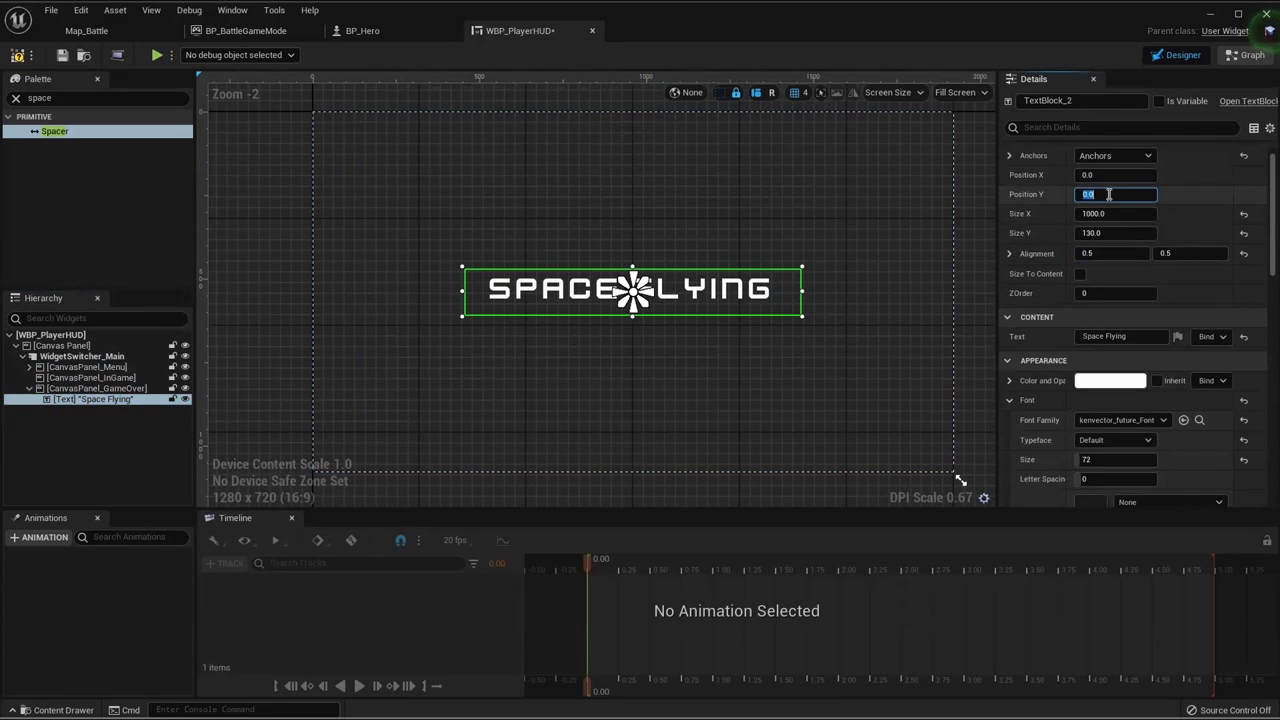
{"action": "left_click_drag", "start_coordinate": [1115, 194], "coordinate": [1090, 194]}
{"action": "left_click", "coordinate": [1153, 194]}
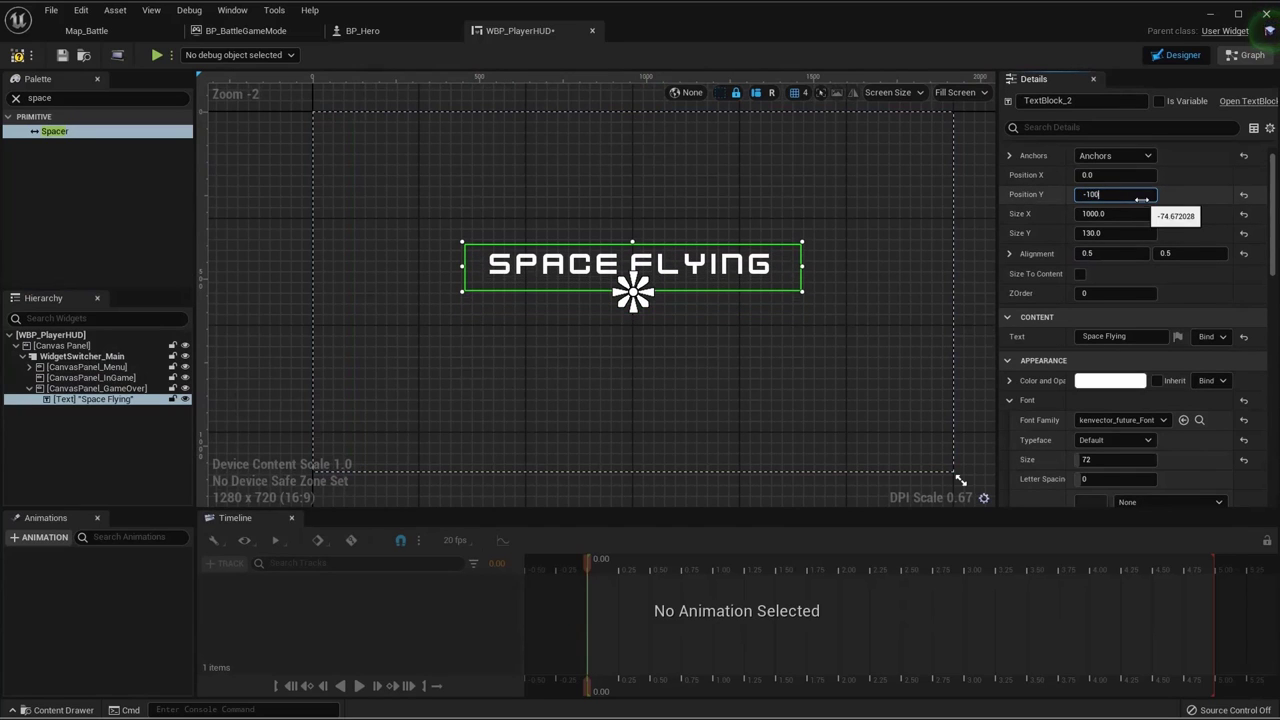
{"action": "key", "text": "Return"}
Change the title text to 'Game Over' and compile the widget blueprint.
{"action": "left_click", "coordinate": [1137, 339]}
{"action": "type", "text": "Game"}
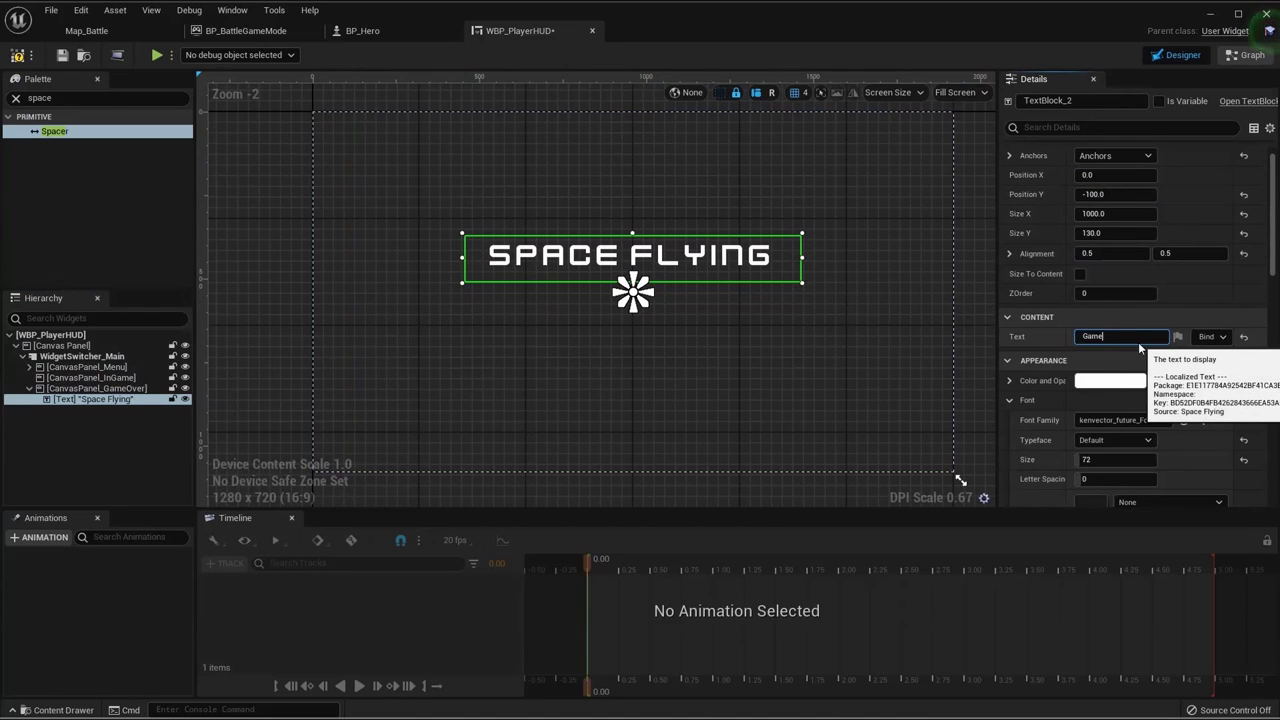
{"action": "type", "text": " Over"}
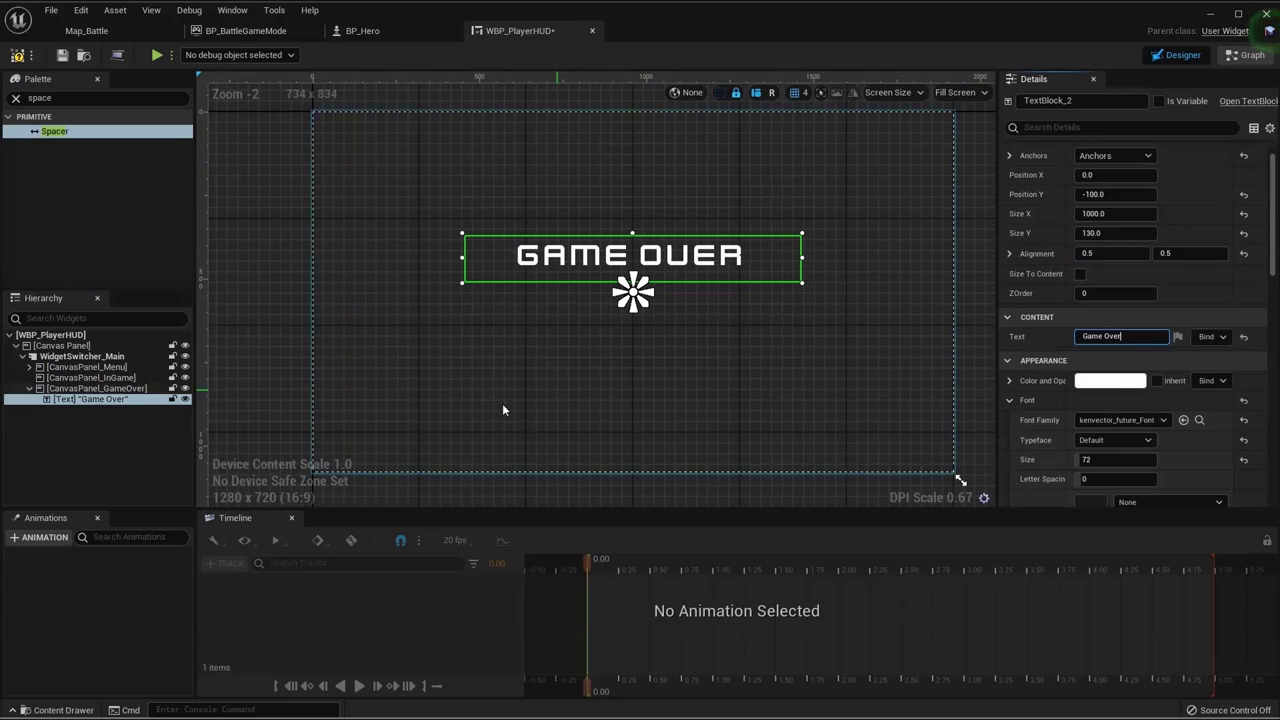
{"action": "left_click", "coordinate": [82, 447]}
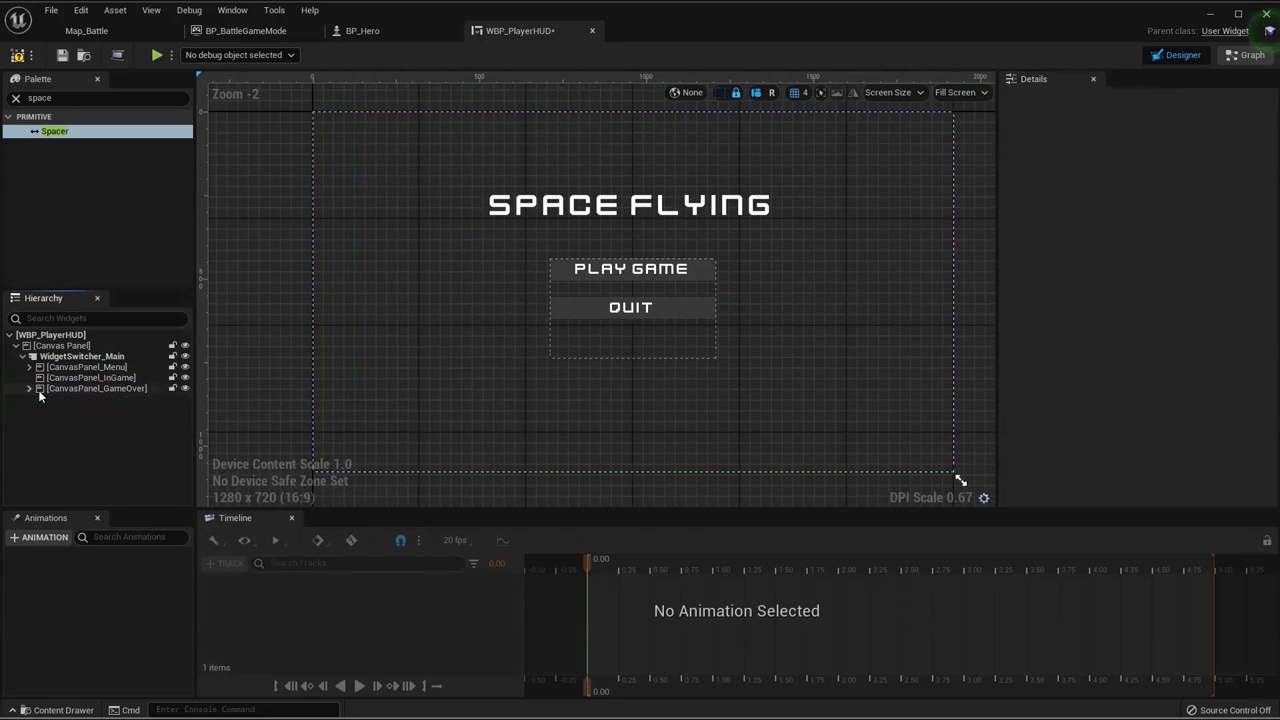
{"action": "left_click", "coordinate": [100, 389]}
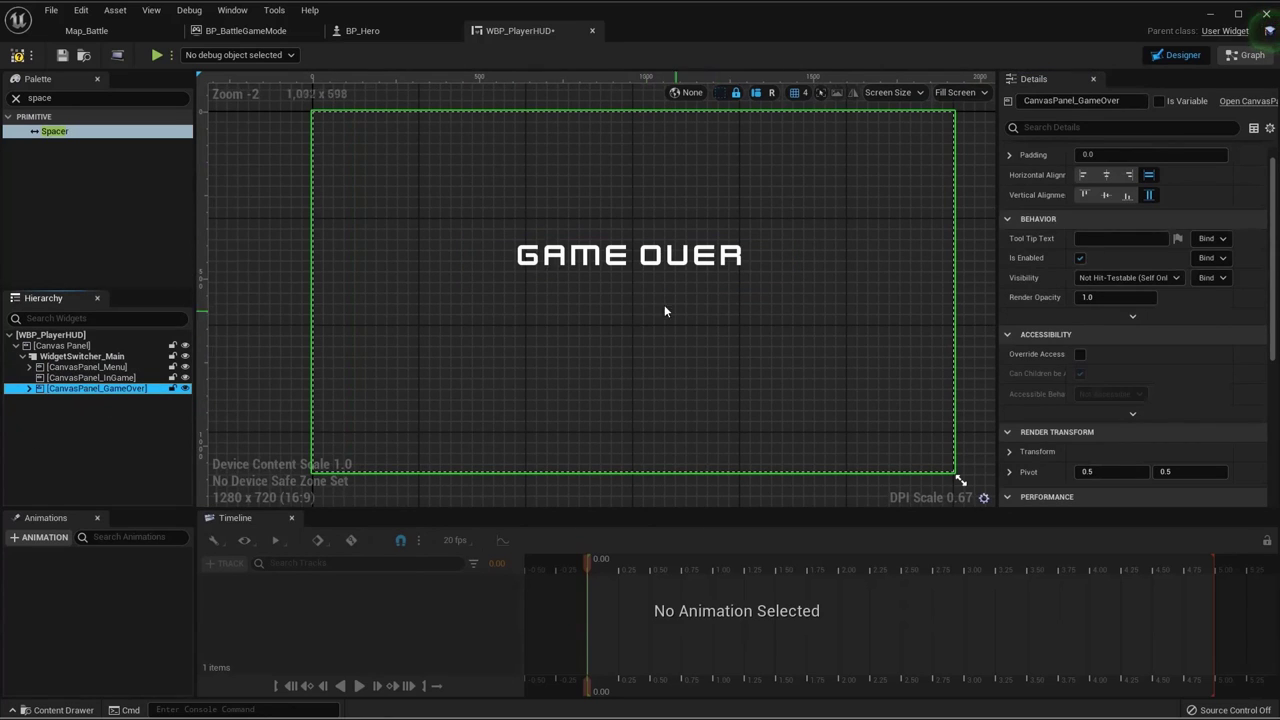
{"action": "left_click", "coordinate": [21, 57]}
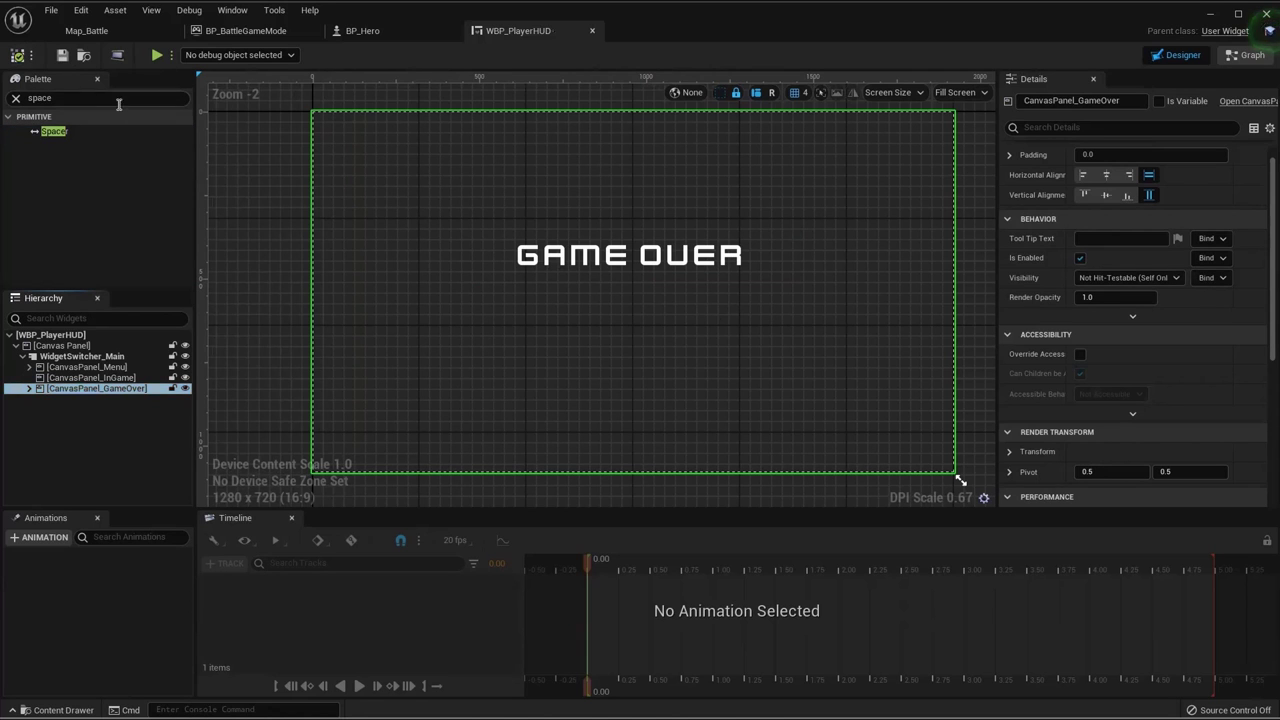
{"action": "left_click", "coordinate": [1245, 55]}
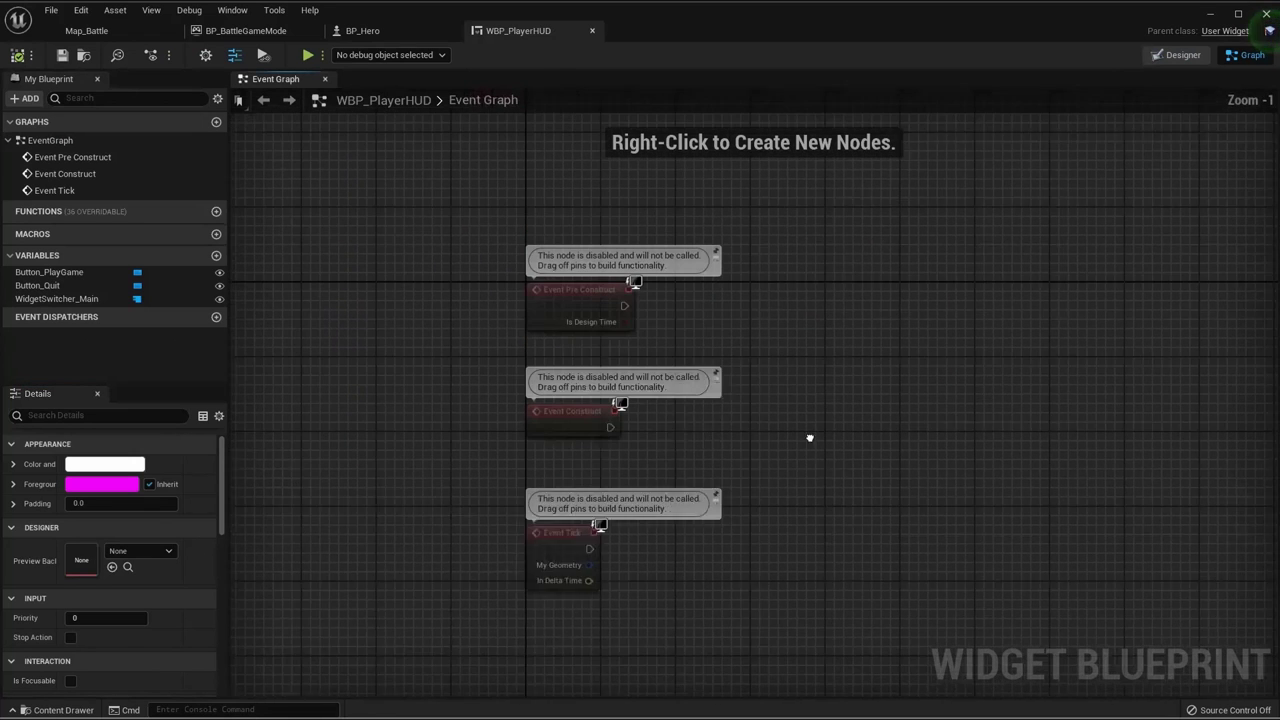
Delete the Event Pre Construct and Event Tick nodes, moving Event Construct up.
{"action": "left_click_drag", "start_coordinate": [471, 271], "coordinate": [686, 383]}
{"action": "key", "text": "Delete"}
{"action": "left_click", "coordinate": [605, 510]}
{"action": "key", "text": "Delete"}
{"action": "left_click_drag", "start_coordinate": [577, 357], "coordinate": [575, 240]}
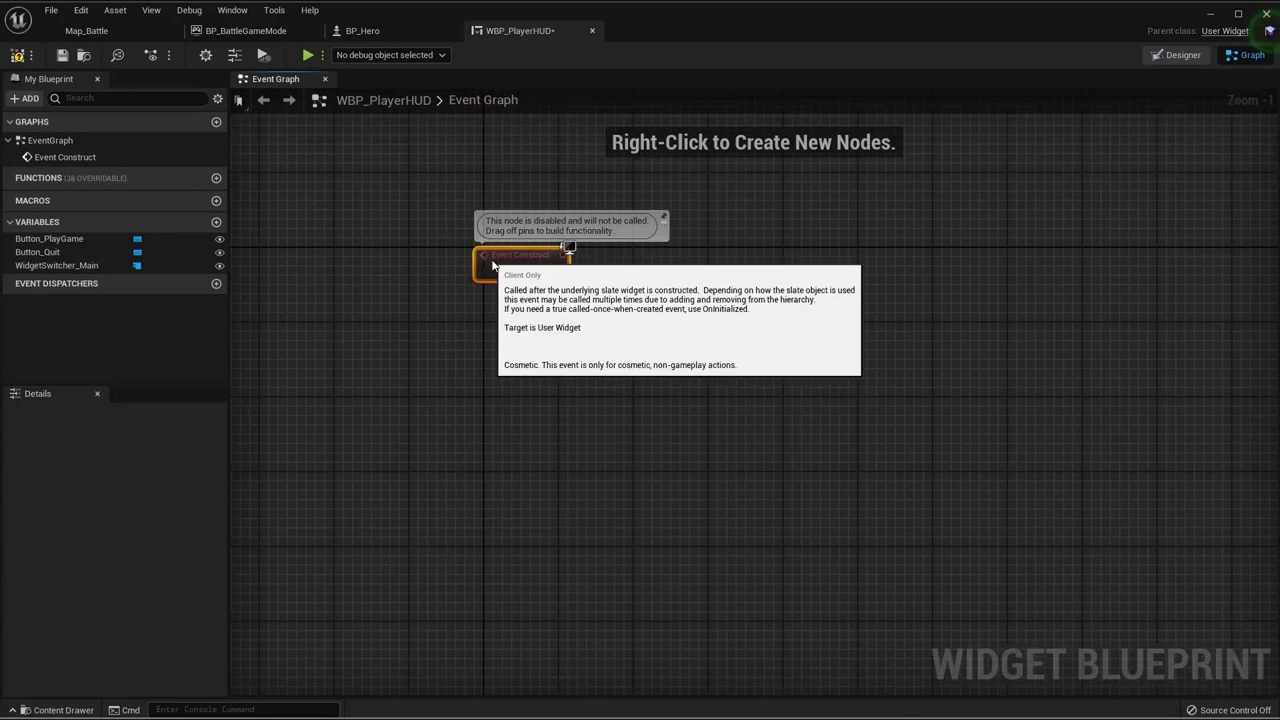
{"action": "left_click", "coordinate": [540, 332]}
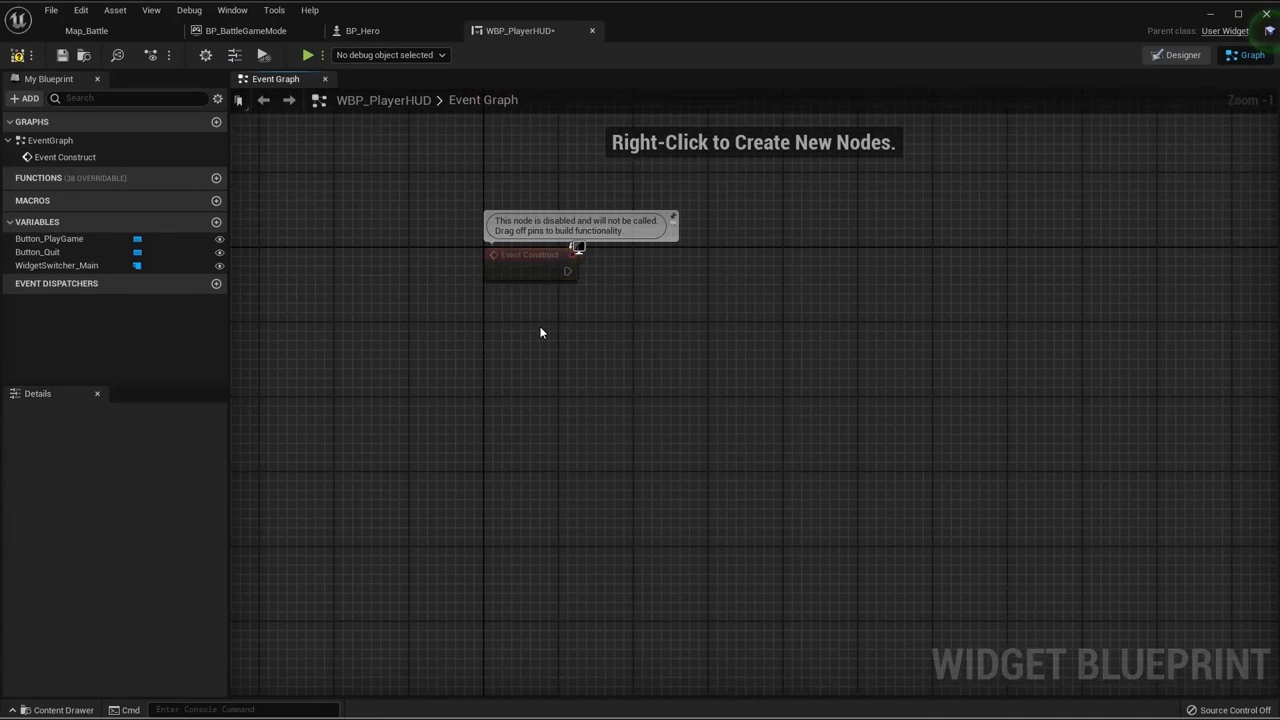
Add a Parent: Construct call wired from Event Construct and save the blueprint.
{"action": "key", "text": "ctrl+w"}
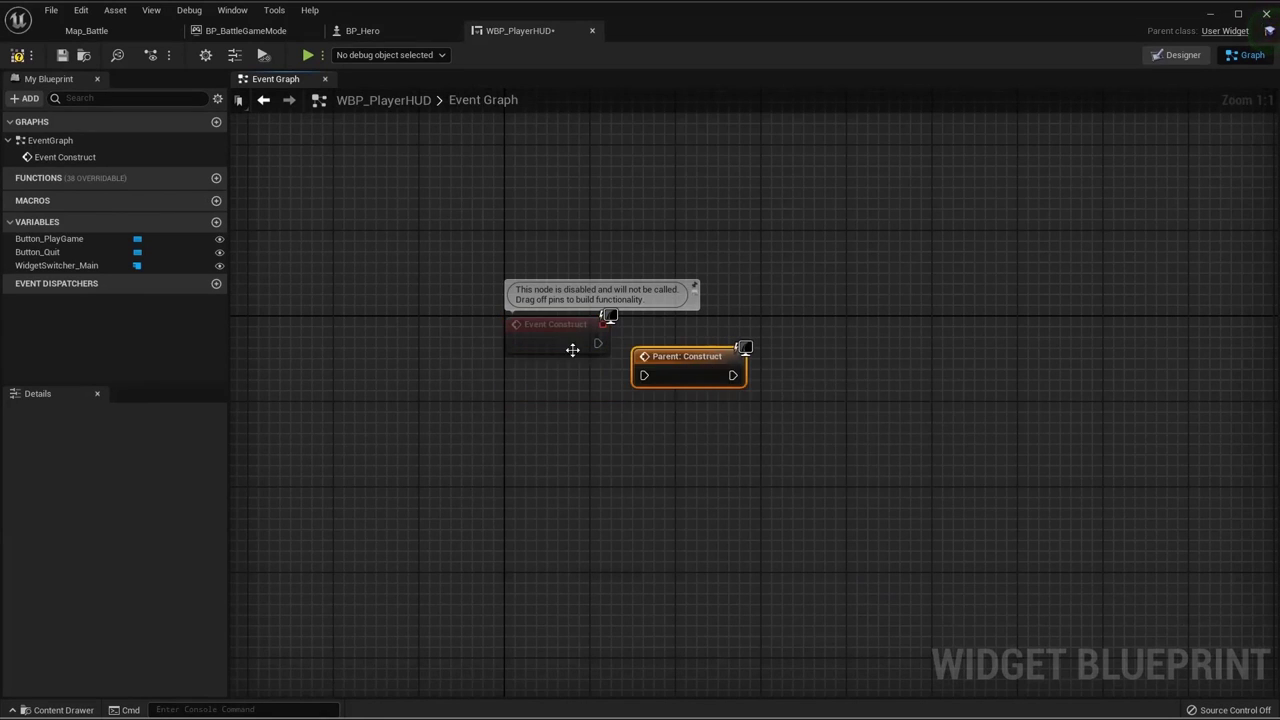
{"action": "mouse_move", "coordinate": [597, 343]}
{"action": "left_mouse_down"}
{"action": "mouse_move", "coordinate": [644, 375]}
{"action": "mouse_move", "coordinate": [712, 346]}
{"action": "left_mouse_up"}
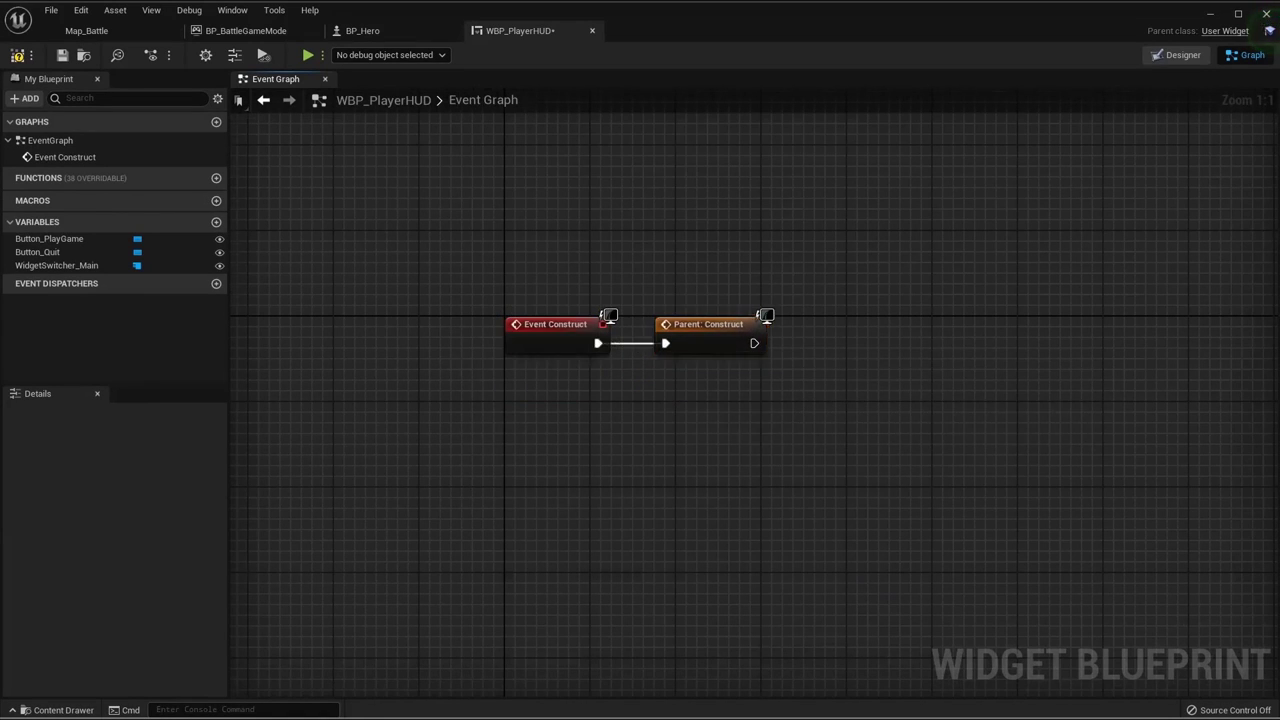
{"action": "key", "text": "ctrl+s"}
{"action": "right_click_drag", "start_coordinate": [711, 420], "coordinate": [652, 405]}
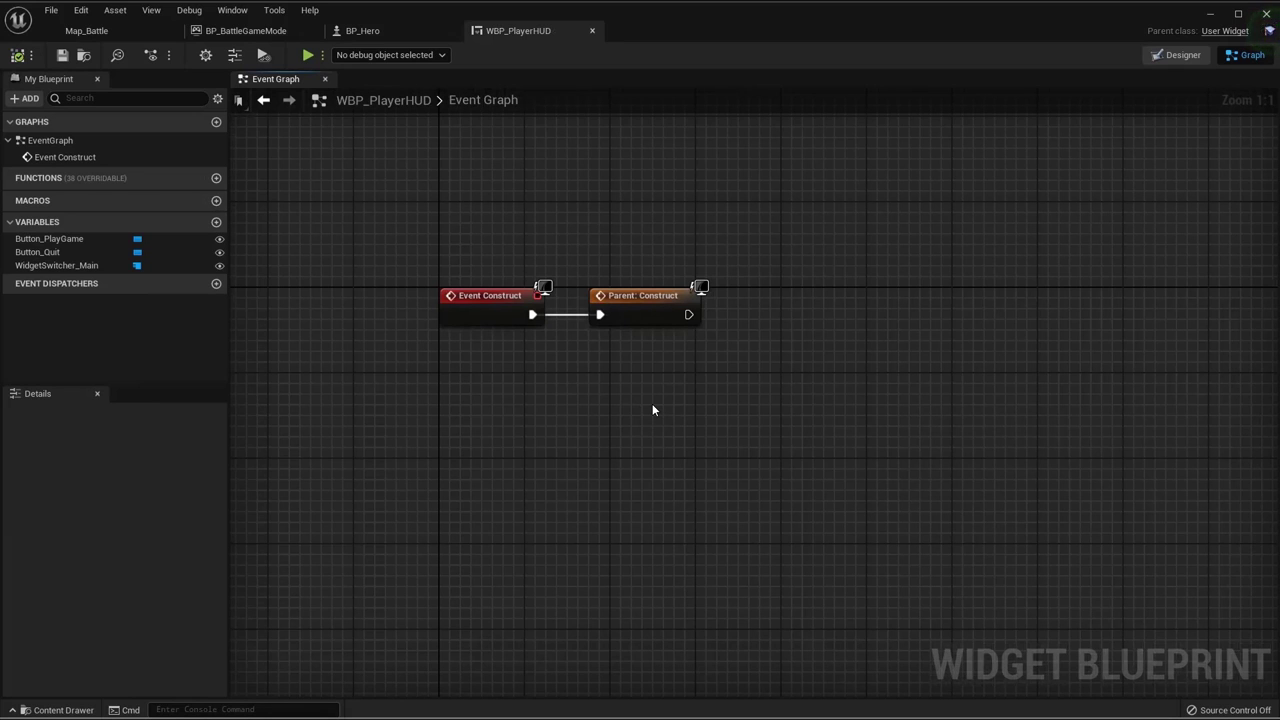
{"action": "right_click_drag", "start_coordinate": [772, 479], "coordinate": [810, 481]}
{"action": "right_click_drag", "start_coordinate": [614, 403], "coordinate": [606, 399]}
Copy BP_Hero's GetGM nodes into a new GetGM function in the HUD and wire its entry.
{"action": "left_click", "coordinate": [403, 30]}
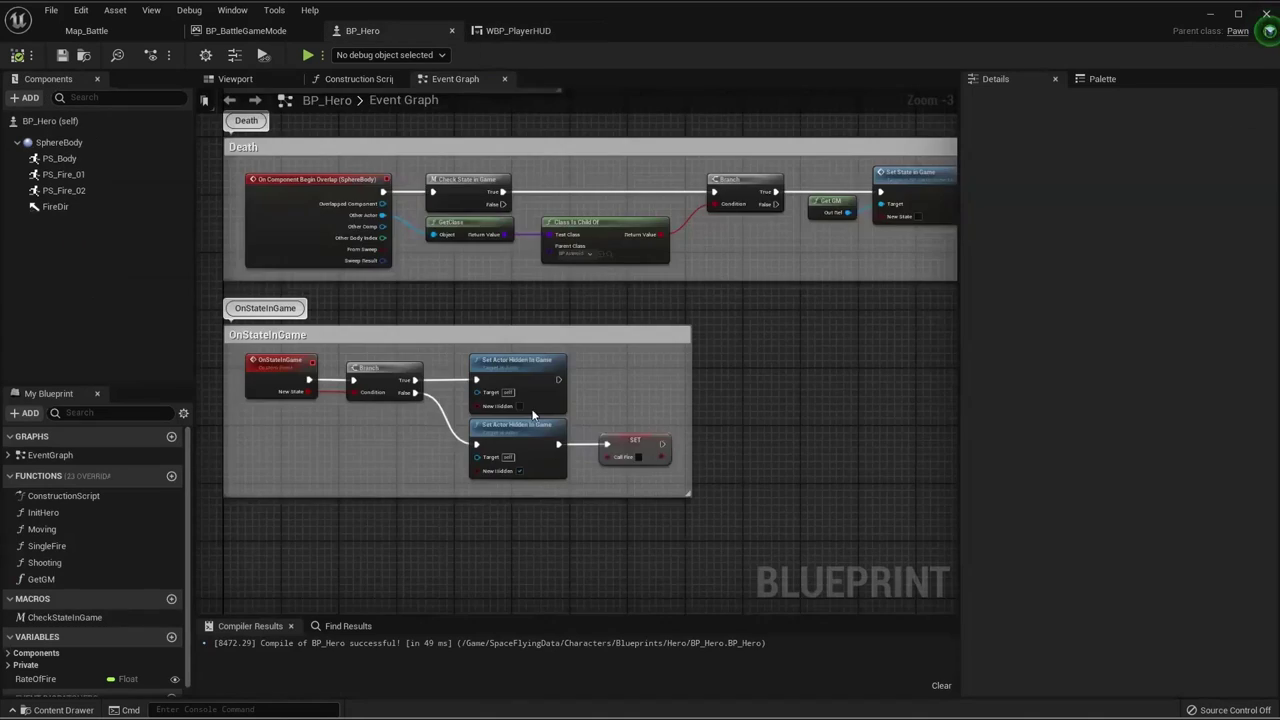
{"action": "double_click", "coordinate": [41, 579]}
{"action": "left_click_drag", "start_coordinate": [414, 237], "coordinate": [880, 519]}
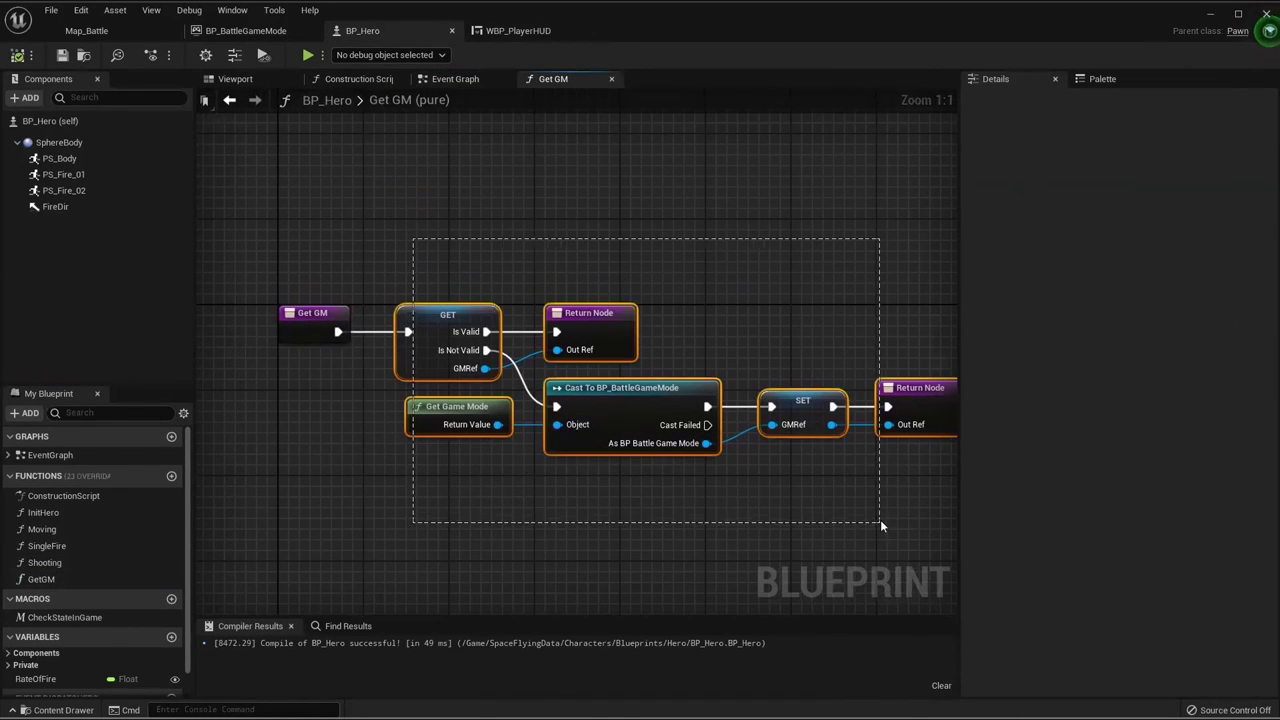
{"action": "left_click", "coordinate": [525, 35]}
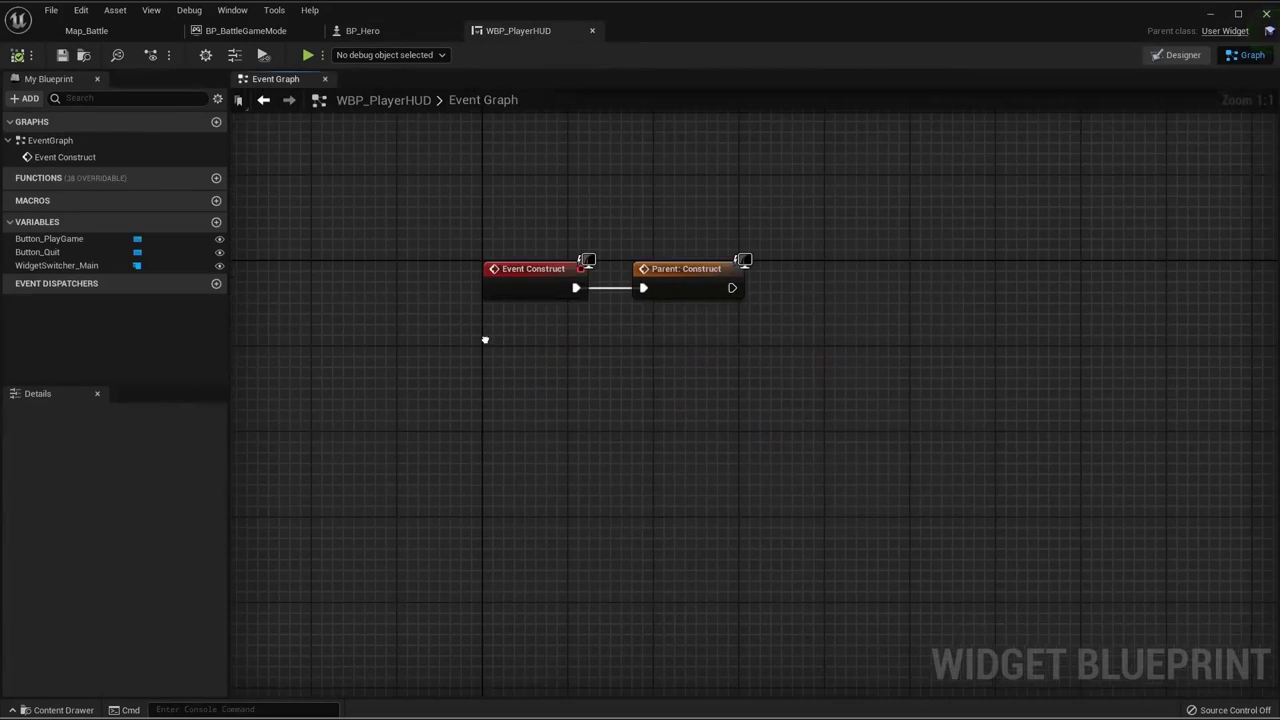
{"action": "type", "text": "GetGM"}
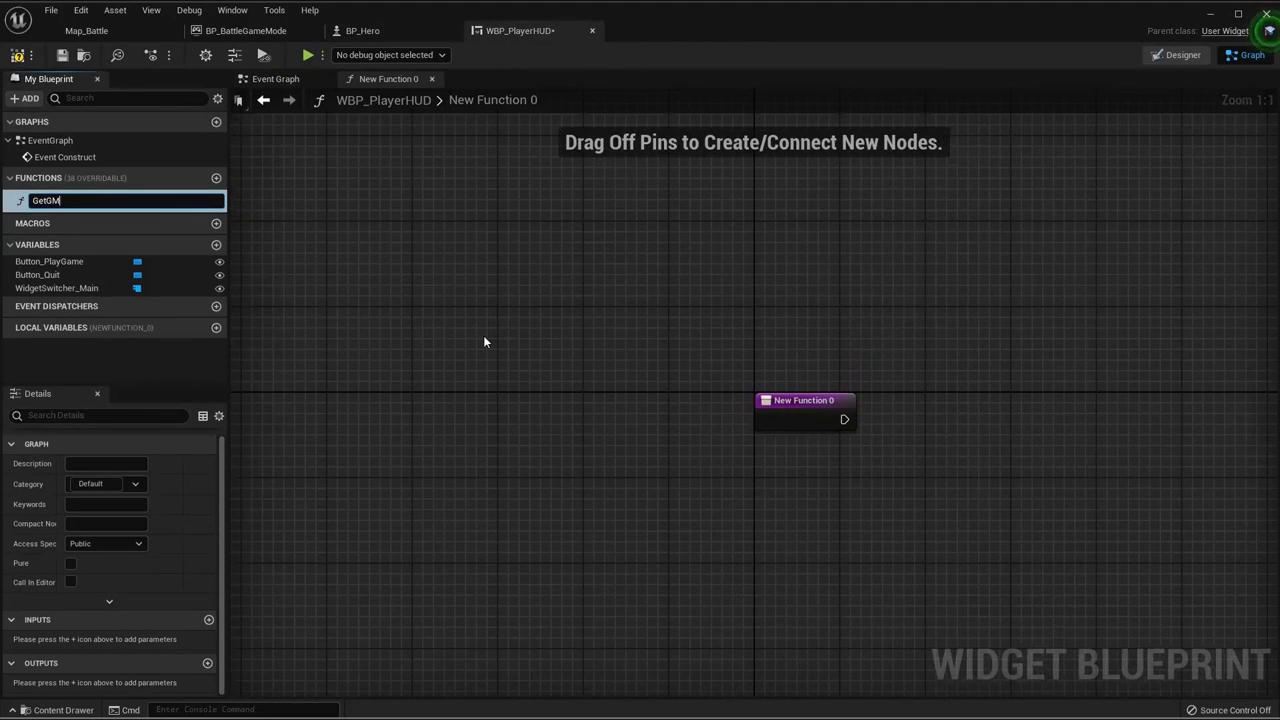
{"action": "key", "text": "Return"}
{"action": "key", "text": "ctrl+v"}
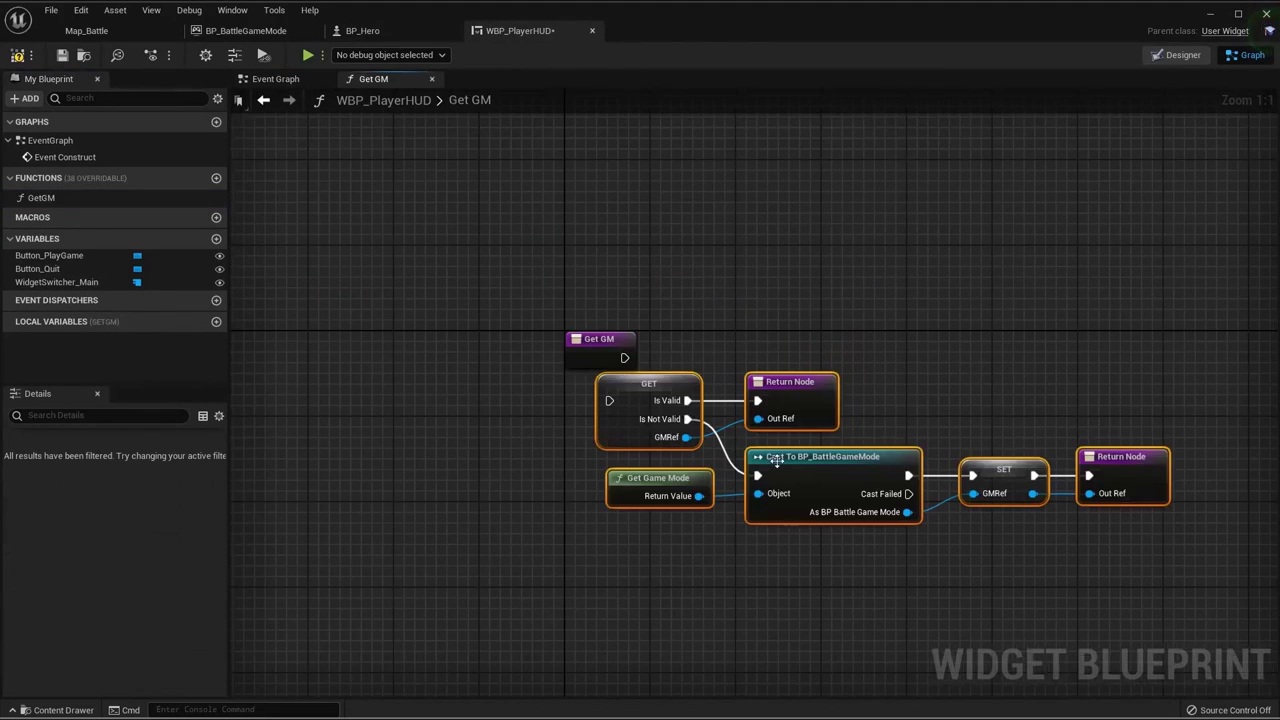
{"action": "mouse_move", "coordinate": [624, 358]}
{"action": "left_mouse_down"}
{"action": "mouse_move", "coordinate": [739, 368]}
{"action": "mouse_move", "coordinate": [691, 384]}
{"action": "left_mouse_up"}
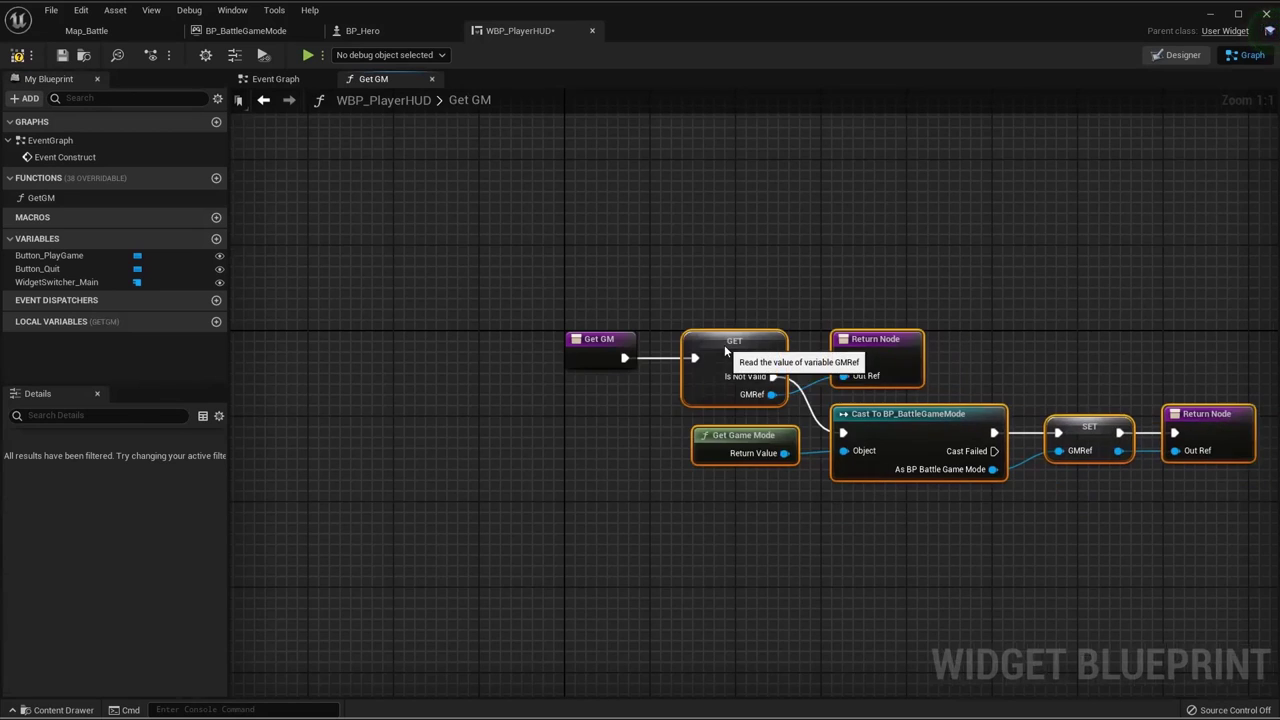
Create the missing GMRef variable and put it in the Private category.
{"action": "right_click", "coordinate": [692, 396]}
{"action": "left_click", "coordinate": [740, 410]}
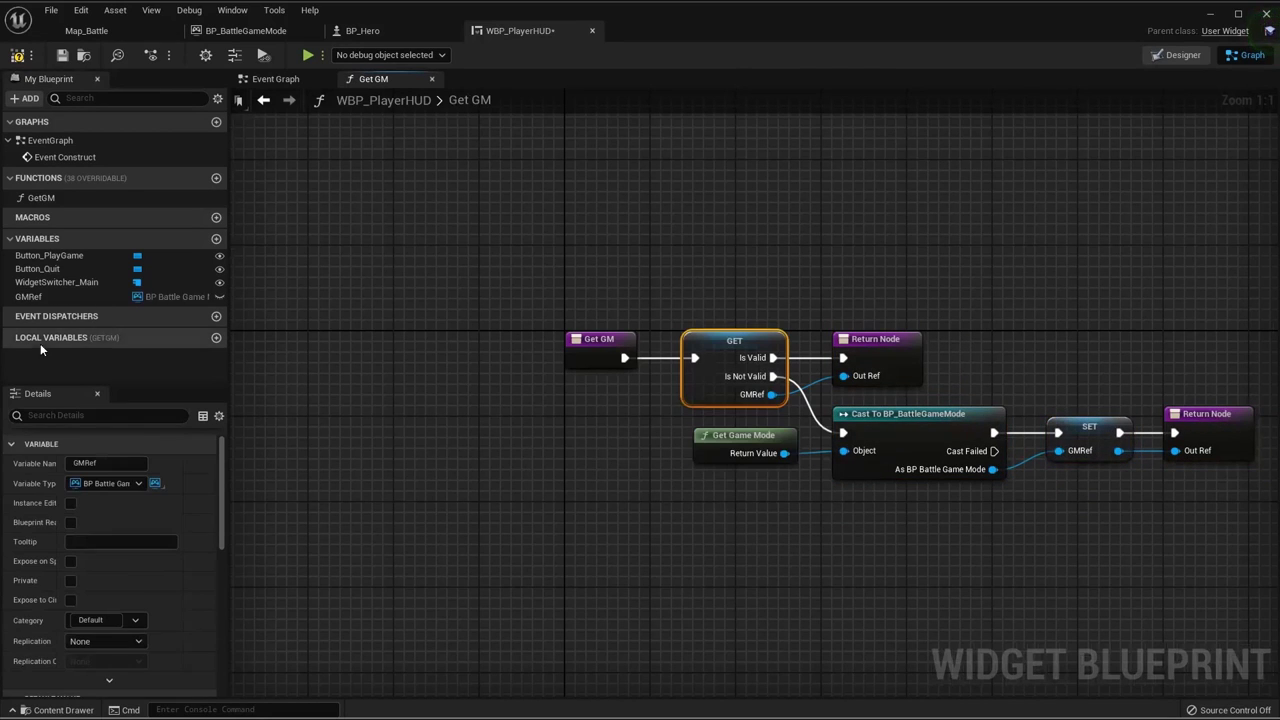
{"action": "left_click", "coordinate": [106, 622]}
{"action": "left_click", "coordinate": [108, 621]}
{"action": "type", "text": "ivate"}
{"action": "key", "text": "Return"}
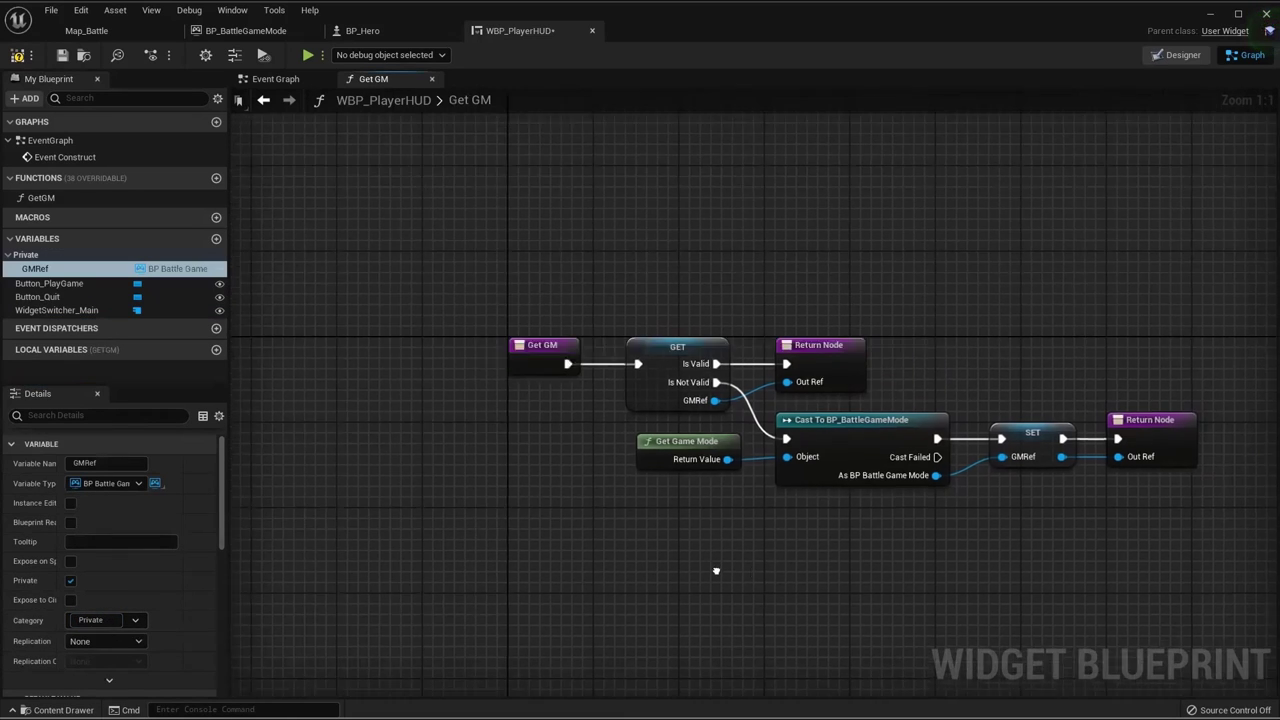
Make GetGM a pure function and close its graph.
{"action": "mouse_move", "coordinate": [806, 543]}
{"action": "right_mouse_down"}
{"action": "mouse_move", "coordinate": [589, 567]}
{"action": "mouse_move", "coordinate": [697, 564]}
{"action": "right_mouse_up"}
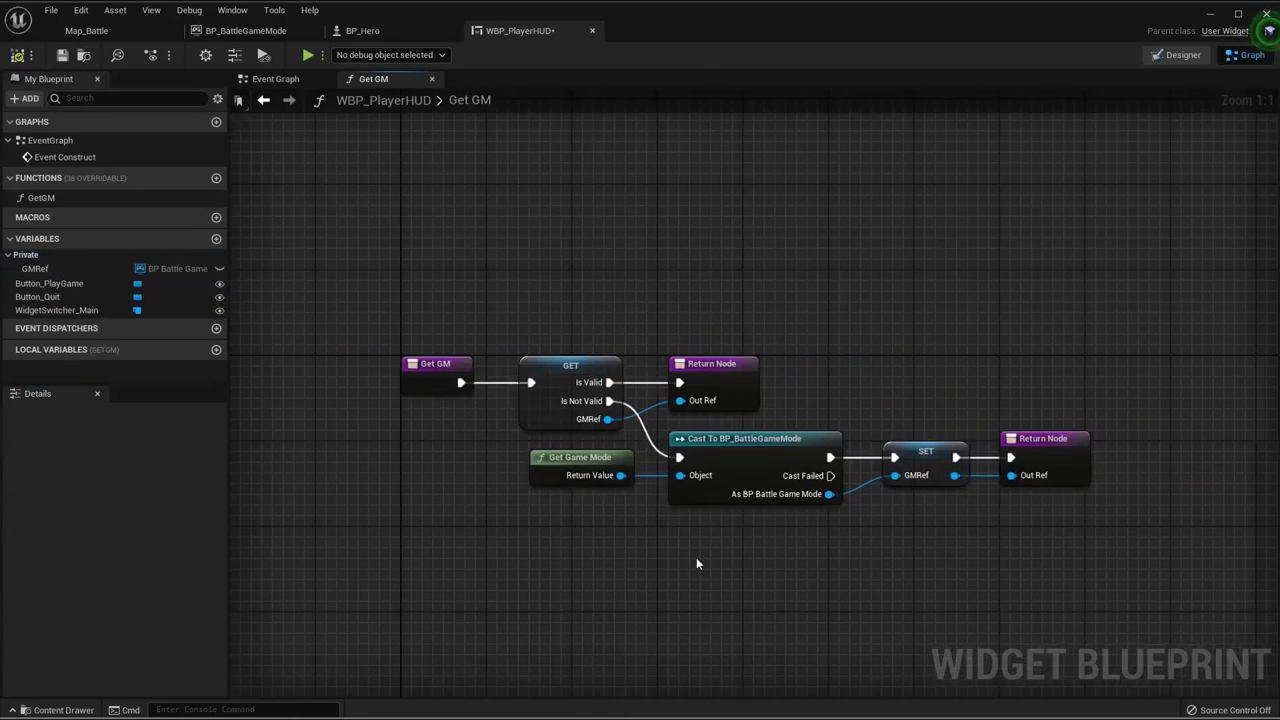
{"action": "left_click", "coordinate": [435, 363]}
{"action": "left_click", "coordinate": [70, 606]}
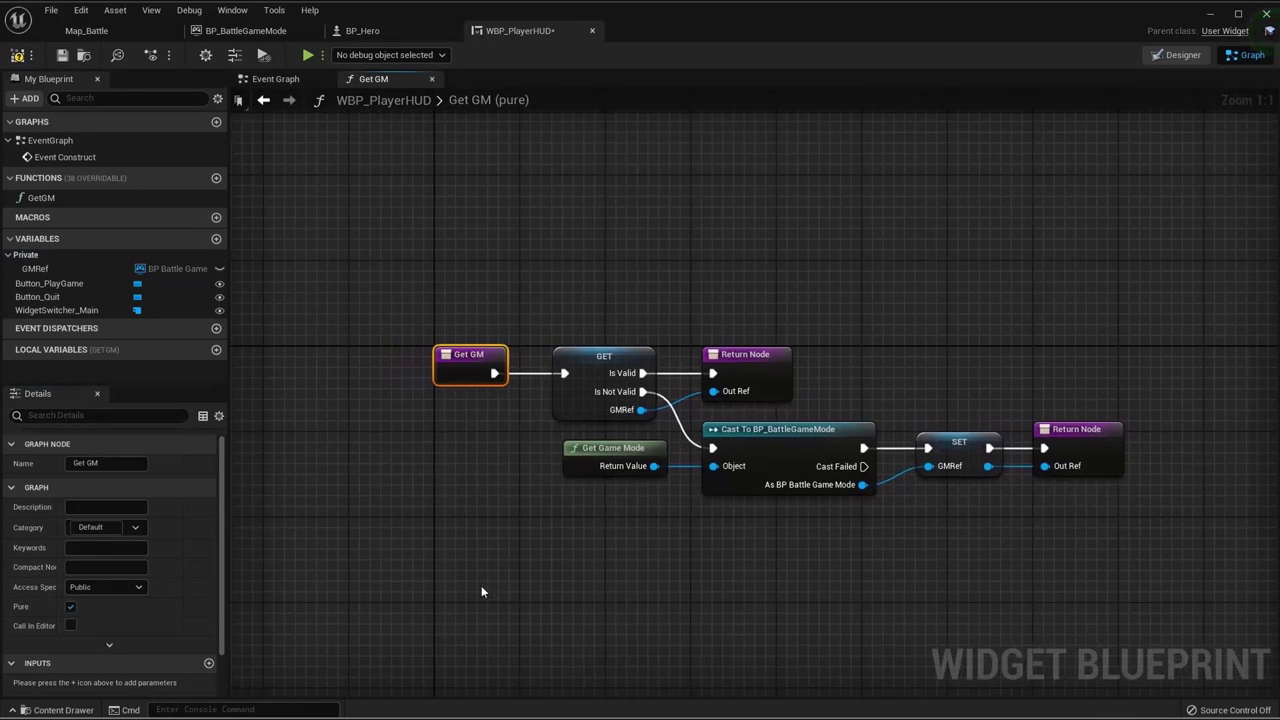
{"action": "right_click_drag", "start_coordinate": [481, 591], "coordinate": [604, 584]}
{"action": "left_click", "coordinate": [431, 79]}
{"action": "left_click_drag", "start_coordinate": [41, 197], "coordinate": [684, 405]}
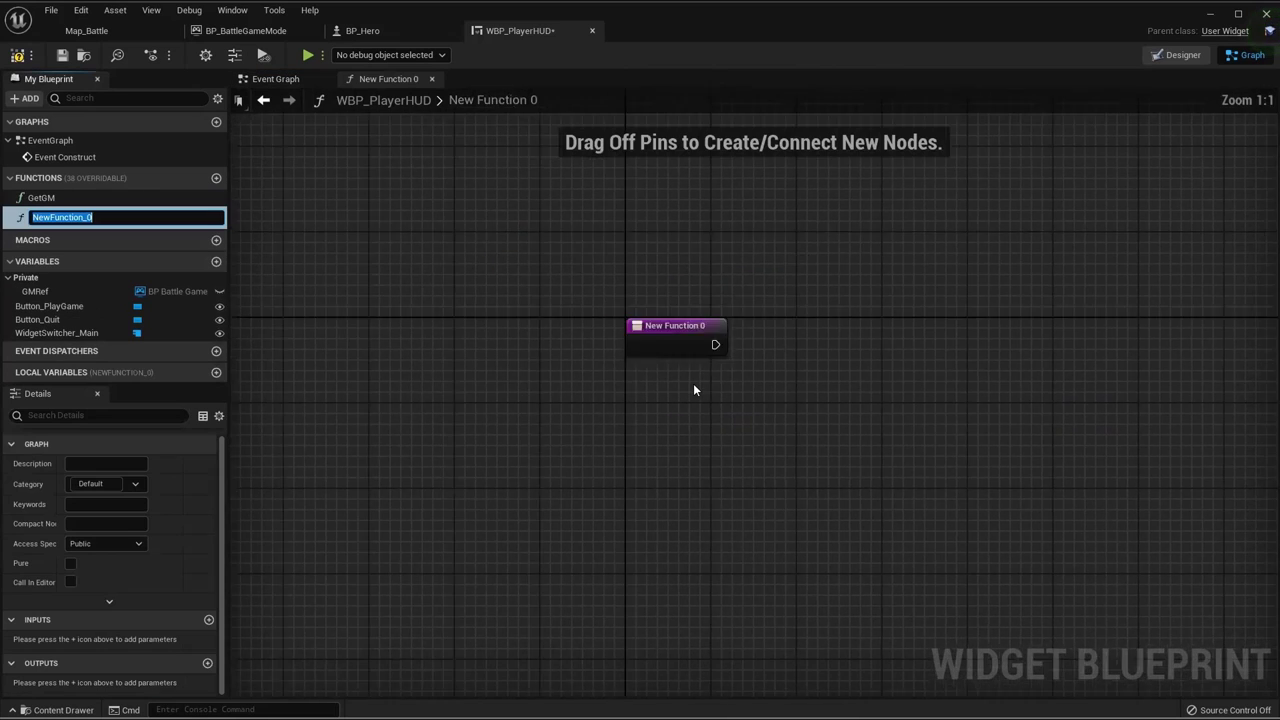
Create a pure GetGS function with an output parameter.
{"action": "type", "text": "GetGS"}
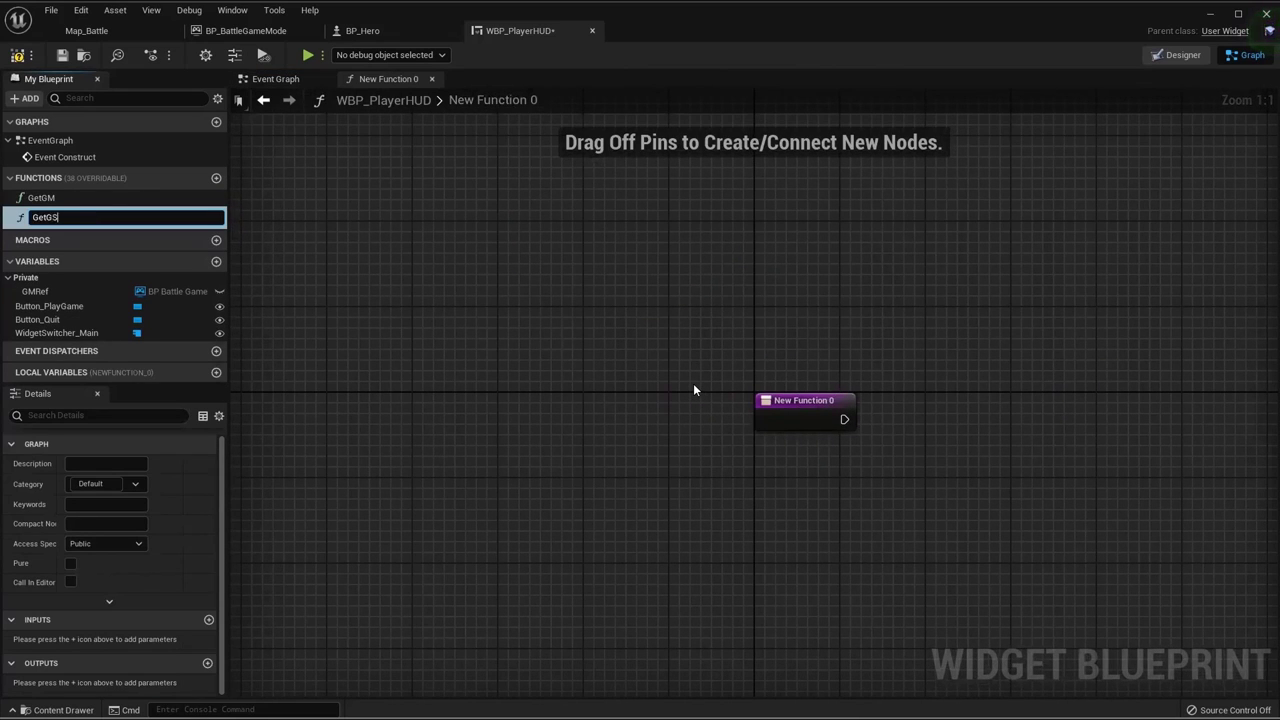
{"action": "key", "text": "Return"}
{"action": "right_click_drag", "start_coordinate": [662, 392], "coordinate": [616, 438]}
{"action": "right_click", "coordinate": [637, 453]}
{"action": "left_click_drag", "start_coordinate": [686, 486], "coordinate": [510, 279]}
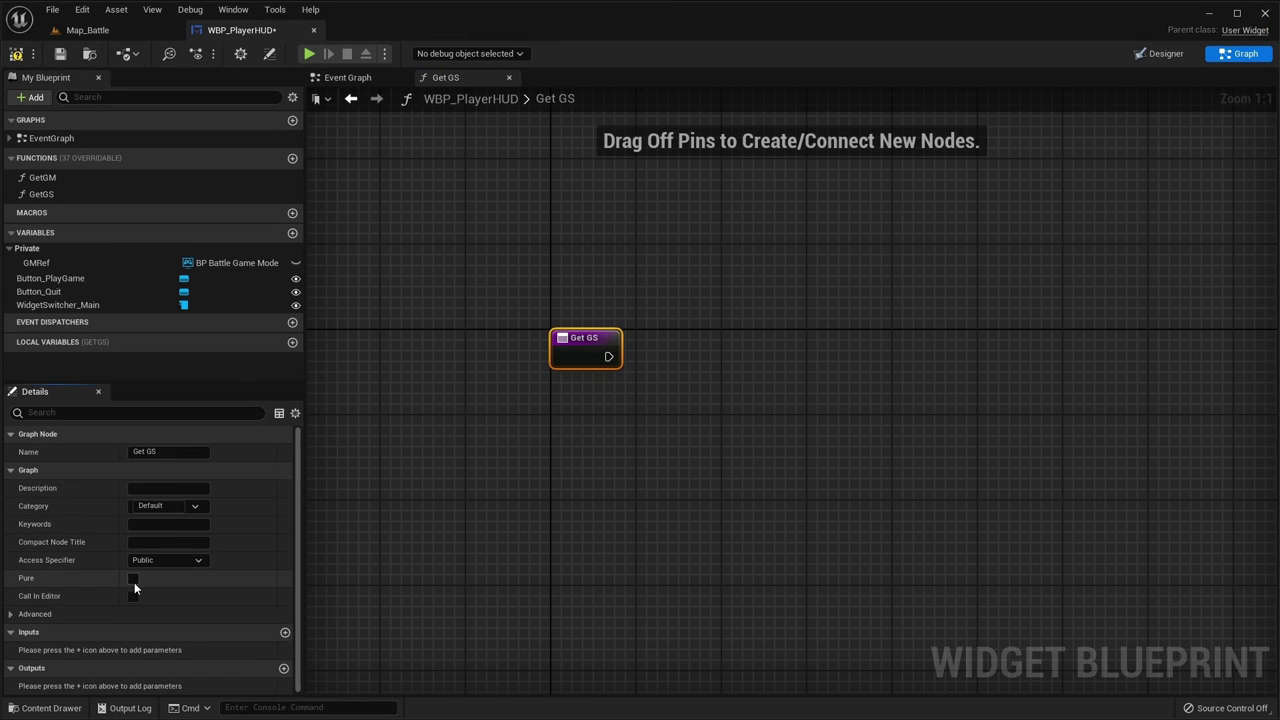
{"action": "left_click", "coordinate": [133, 579]}
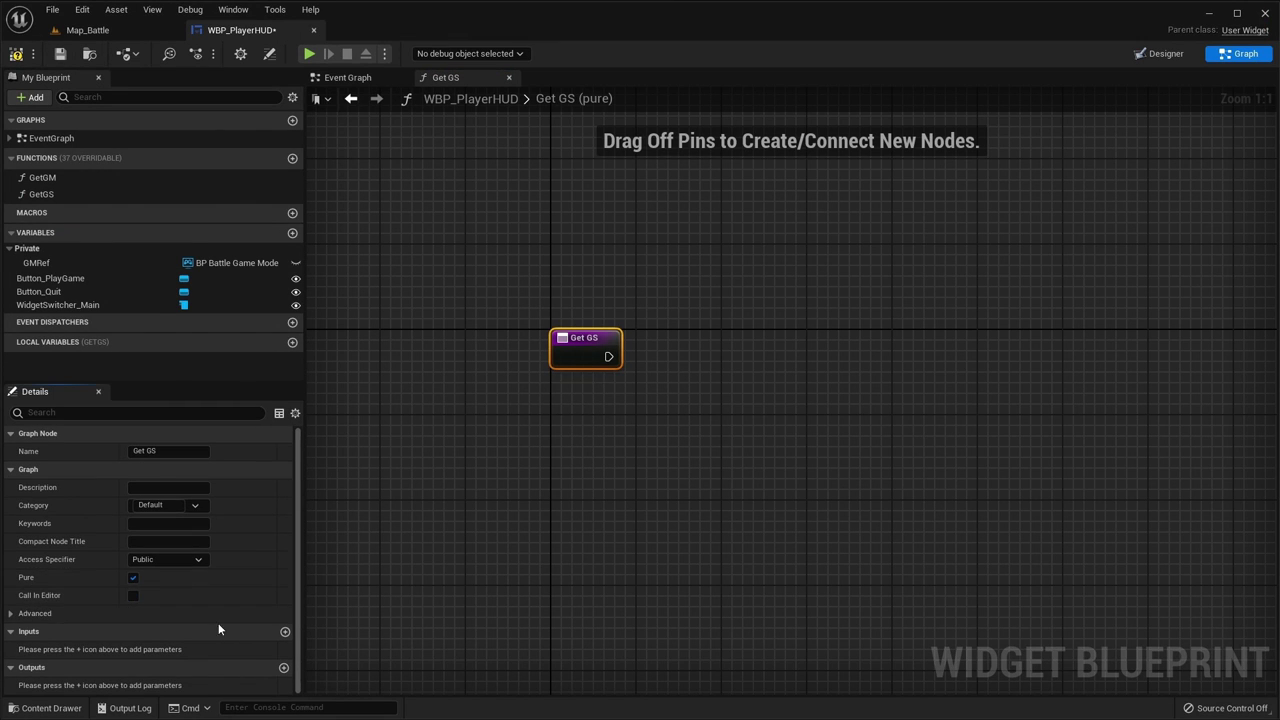
{"action": "left_click", "coordinate": [285, 668]}
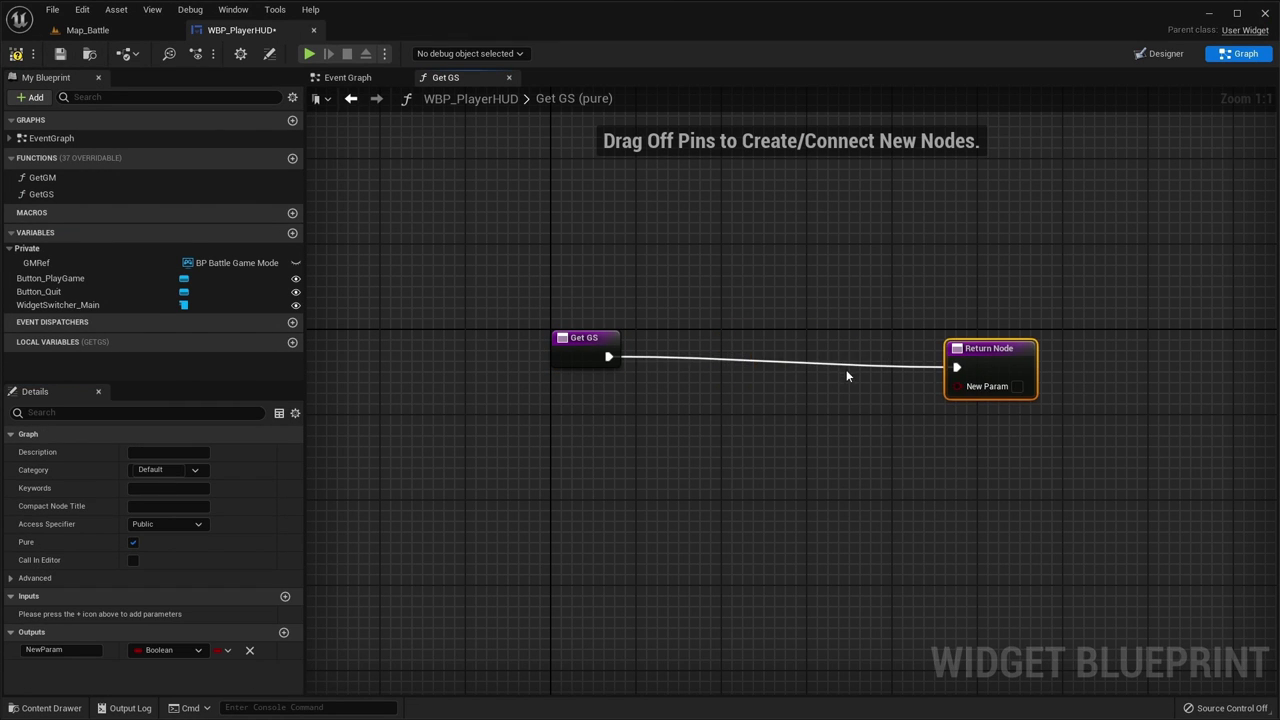
Add a Get Game State node feeding a Cast To BP_BattleGameState.
{"action": "right_click", "coordinate": [676, 470]}
{"action": "type", "text": "get"}
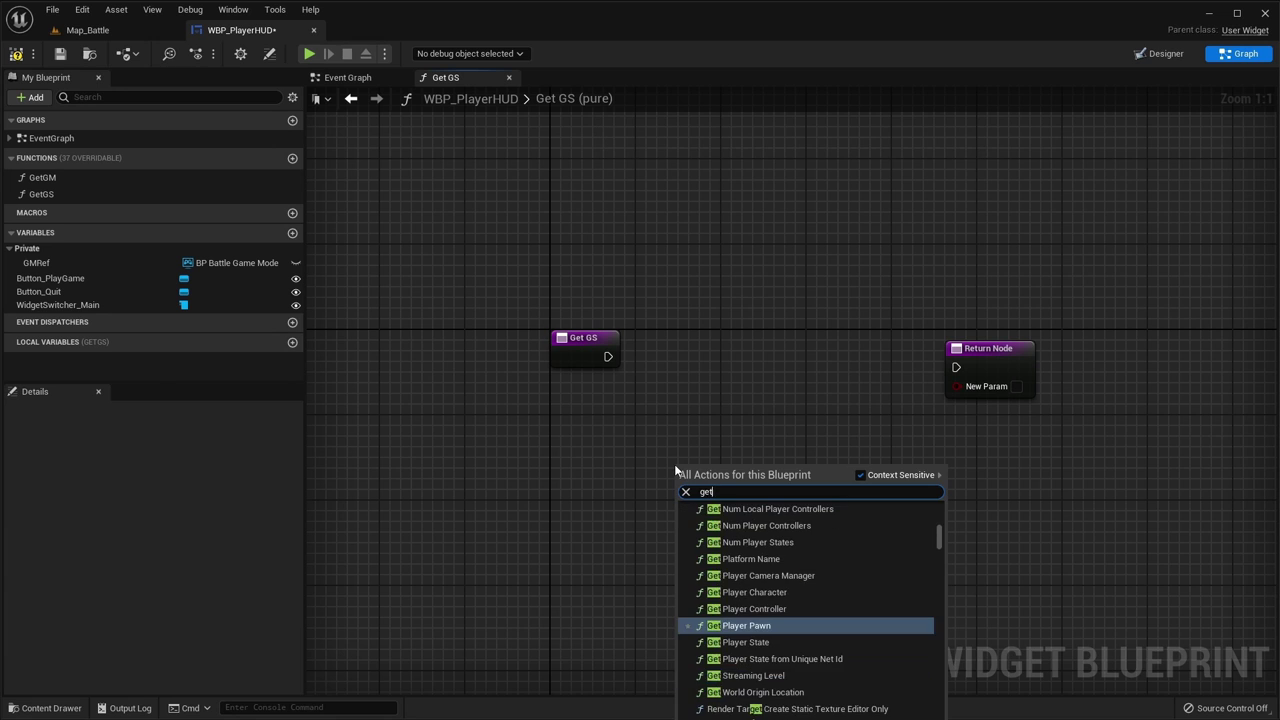
{"action": "type", "text": " game state"}
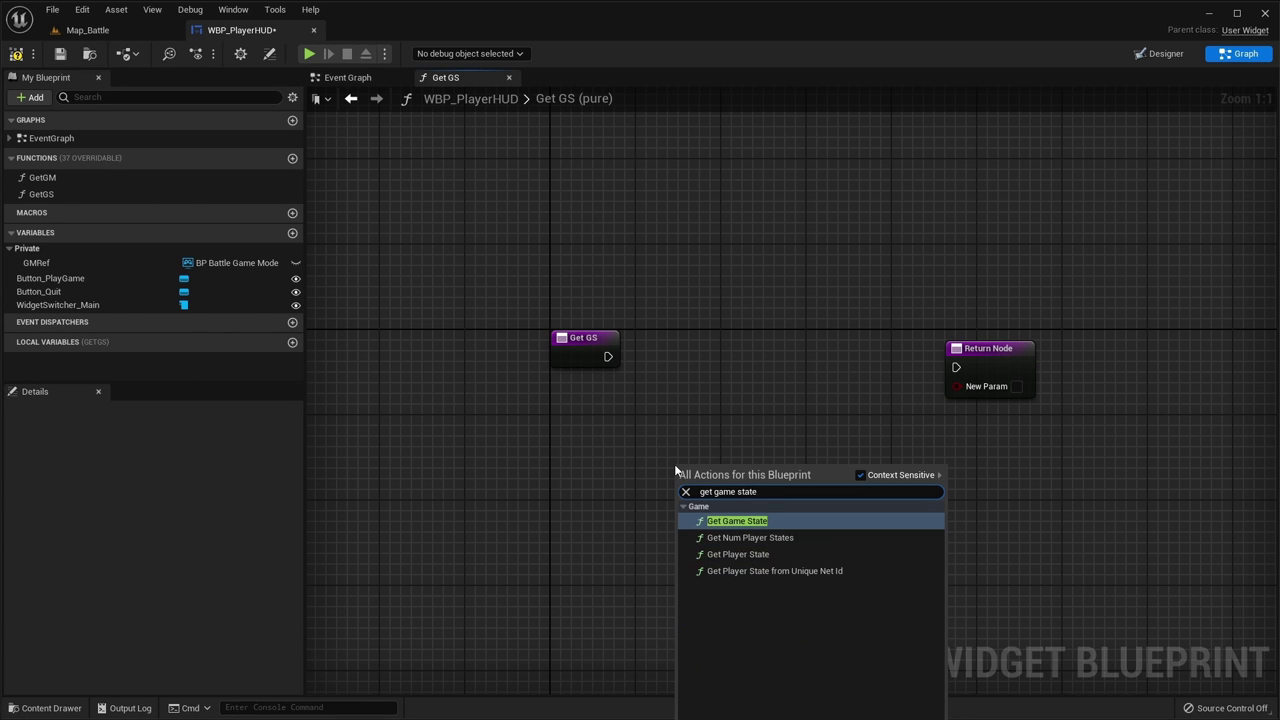
{"action": "left_click", "coordinate": [737, 521]}
{"action": "left_click_drag", "start_coordinate": [730, 477], "coordinate": [530, 477]}
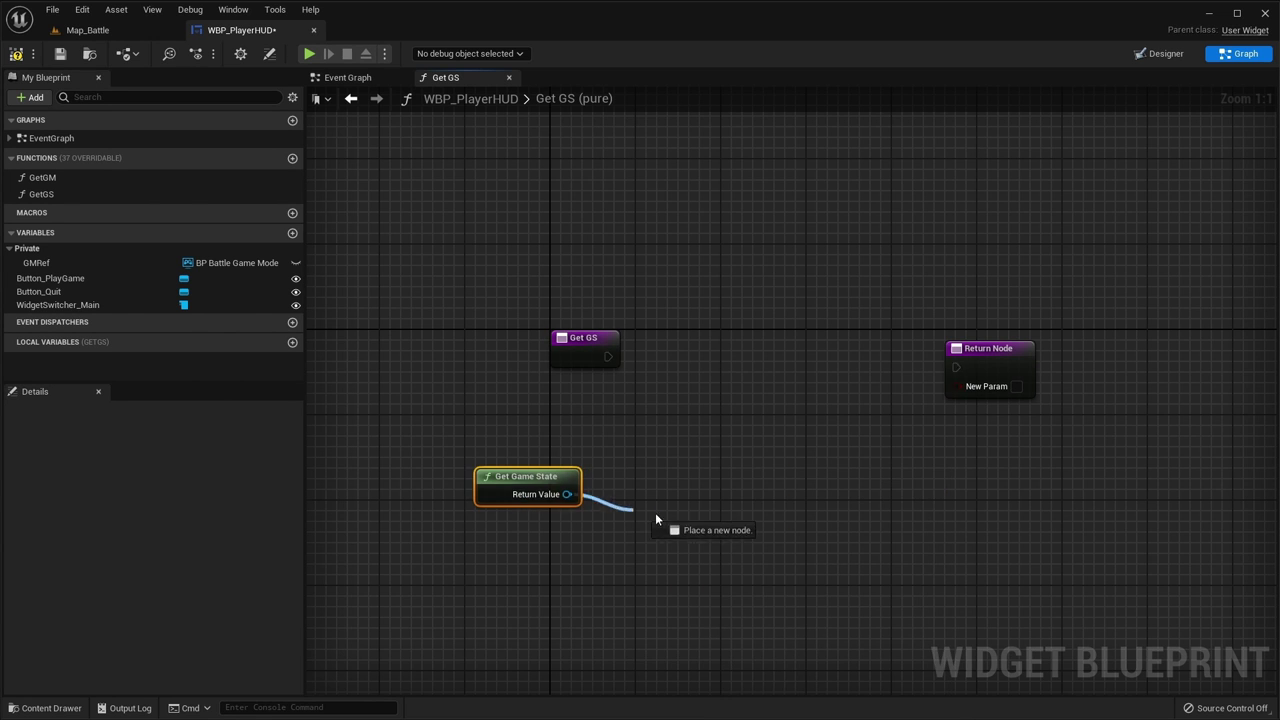
{"action": "left_click_drag", "start_coordinate": [655, 512], "coordinate": [666, 518]}
{"action": "type", "text": "cast"}
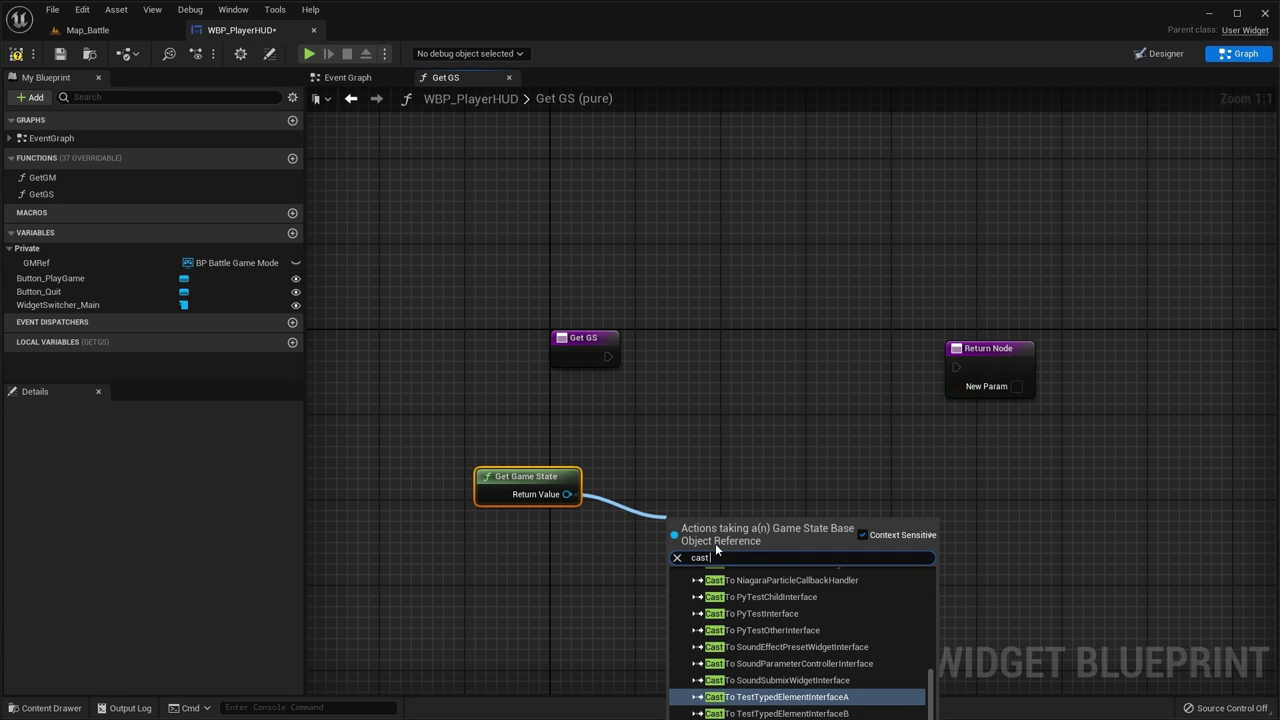
{"action": "type", "text": " game"}
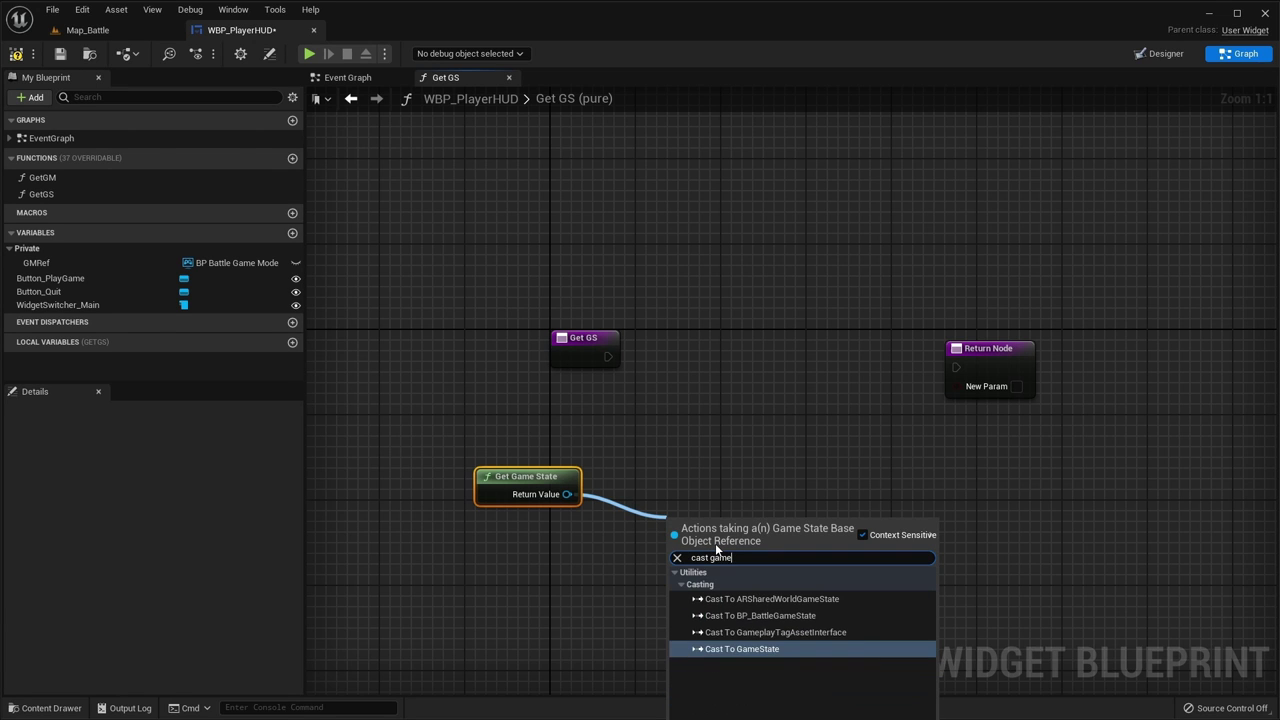
{"action": "type", "text": " stat"}
{"action": "left_click", "coordinate": [781, 616]}
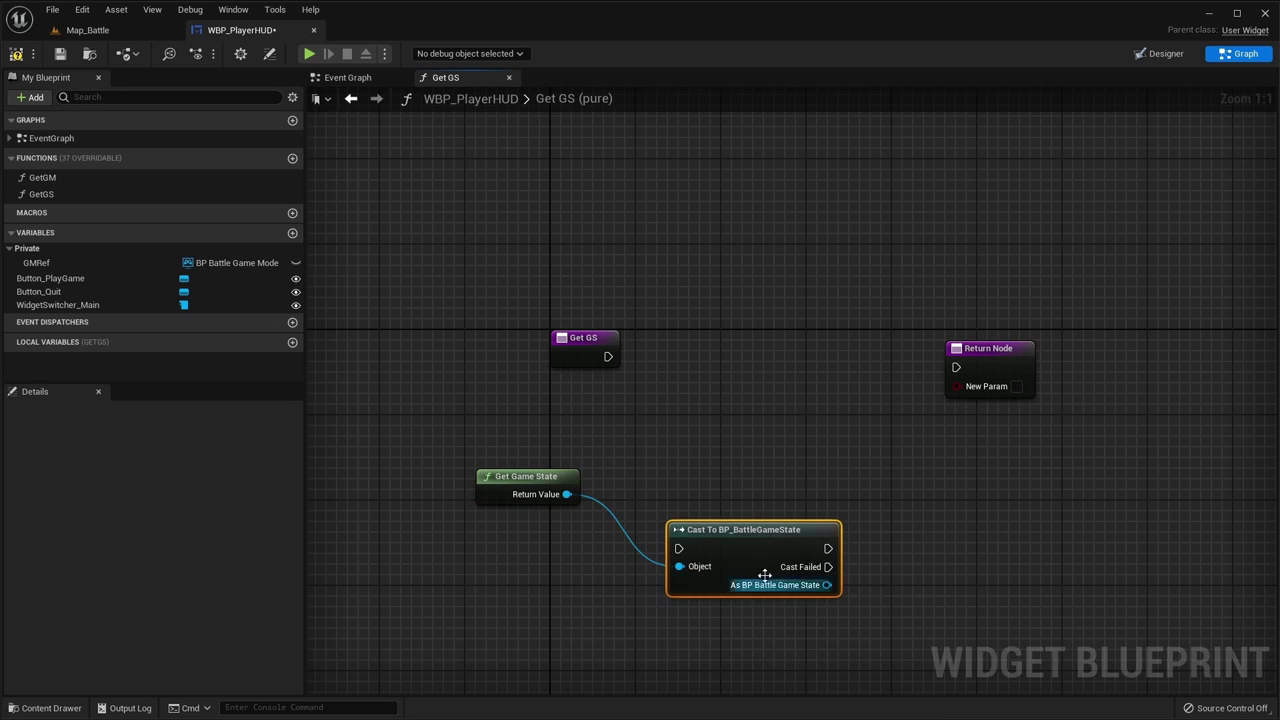
Promote the cast result to a private GSRef variable in the Private category.
{"action": "left_click_drag", "start_coordinate": [856, 554], "coordinate": [983, 566]}
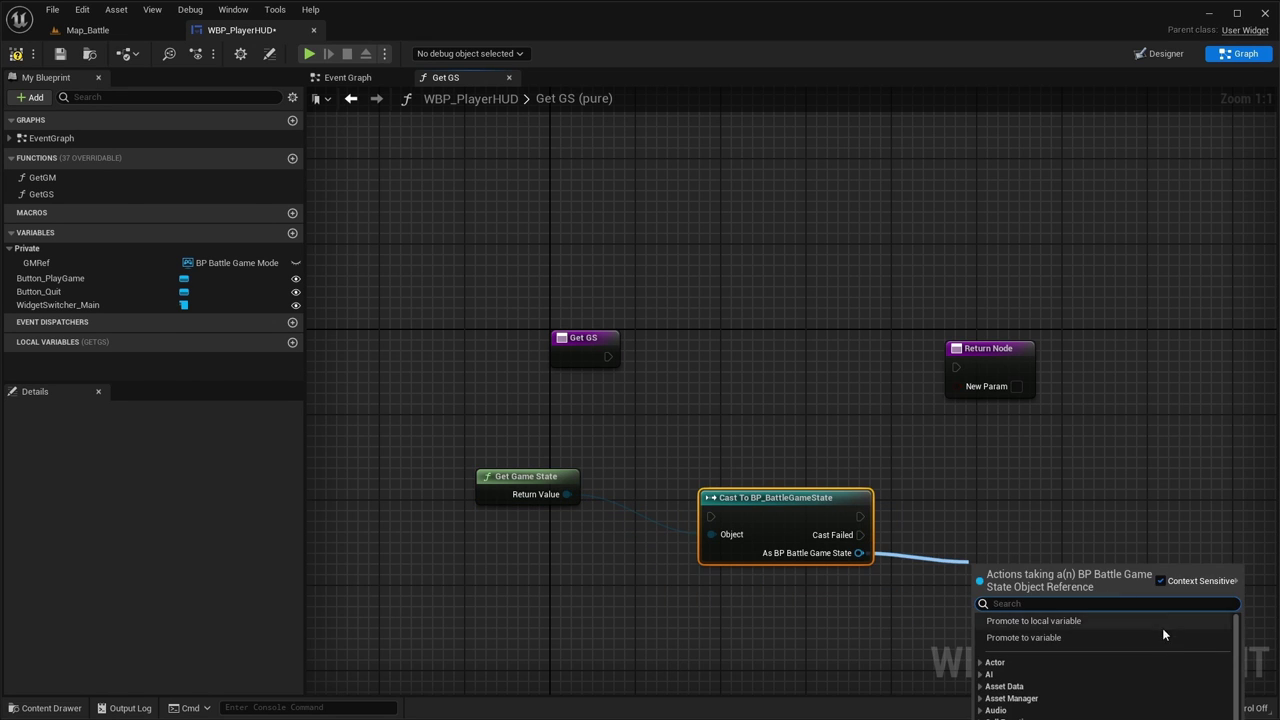
{"action": "left_click", "coordinate": [1068, 638]}
{"action": "type", "text": "GSRe"}
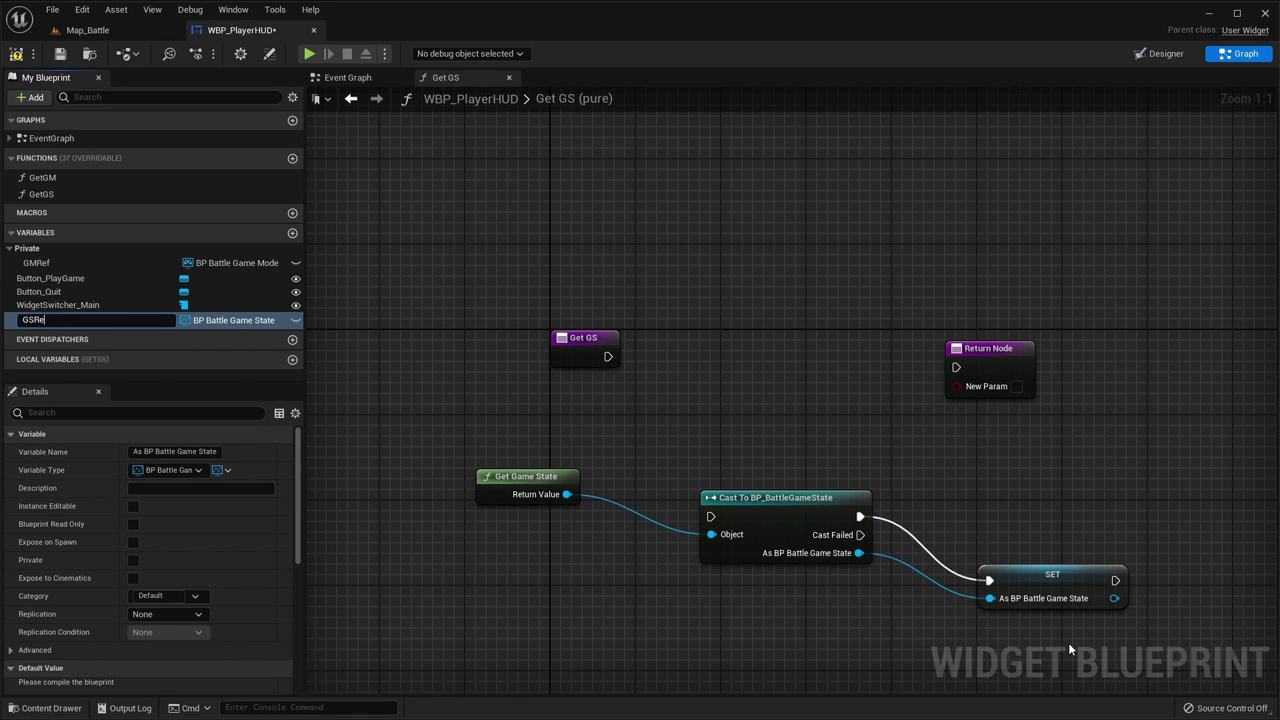
{"action": "type", "text": "f"}
{"action": "key", "text": "Return"}
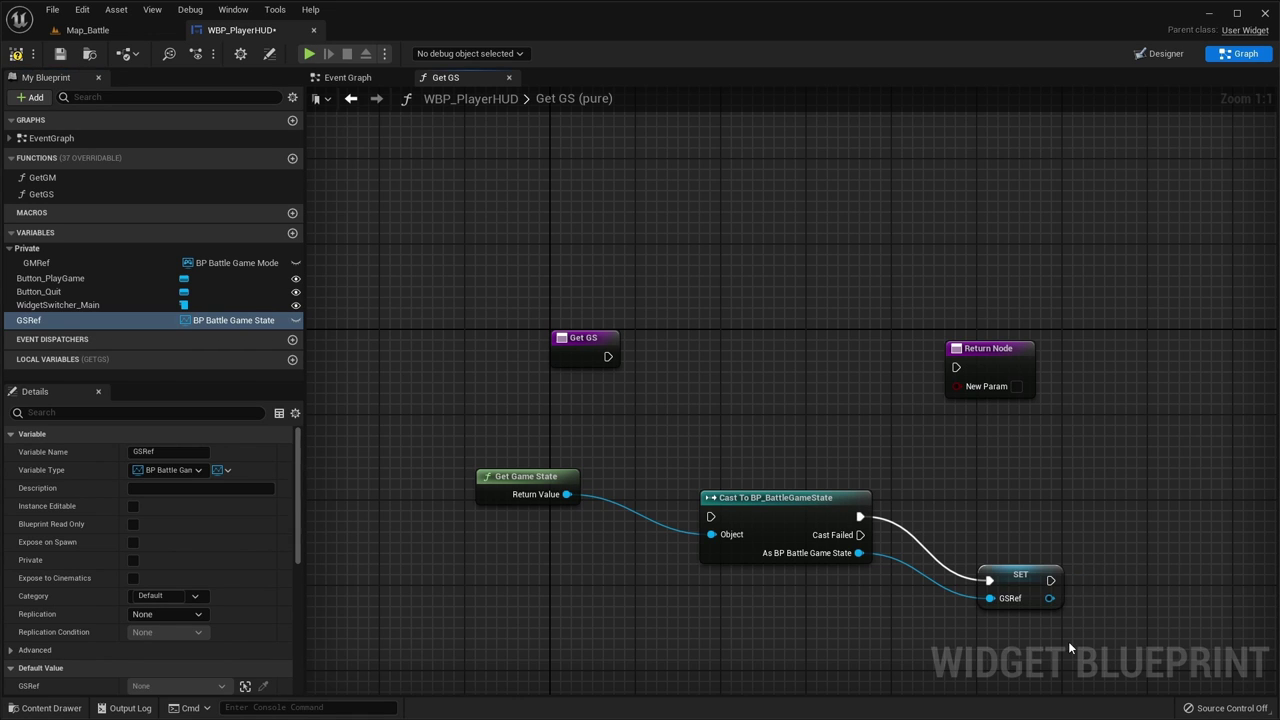
{"action": "left_click", "coordinate": [133, 560]}
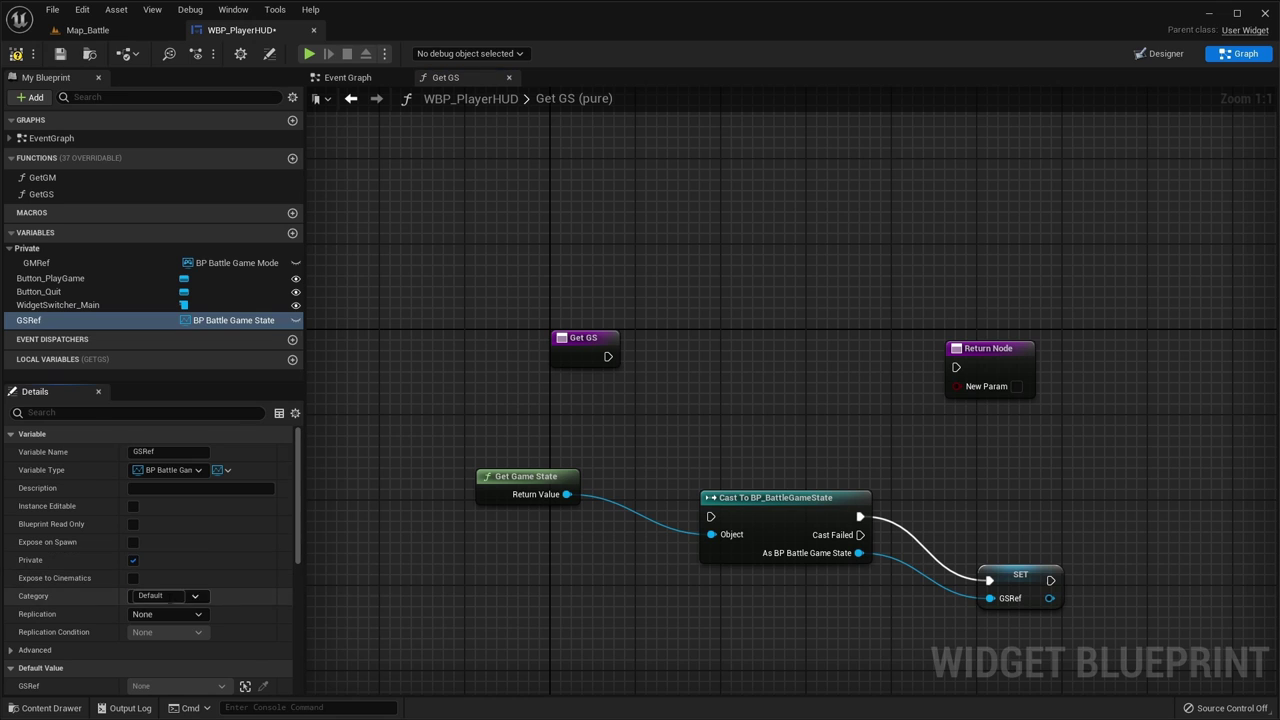
{"action": "left_click_drag", "start_coordinate": [30, 320], "coordinate": [62, 272]}
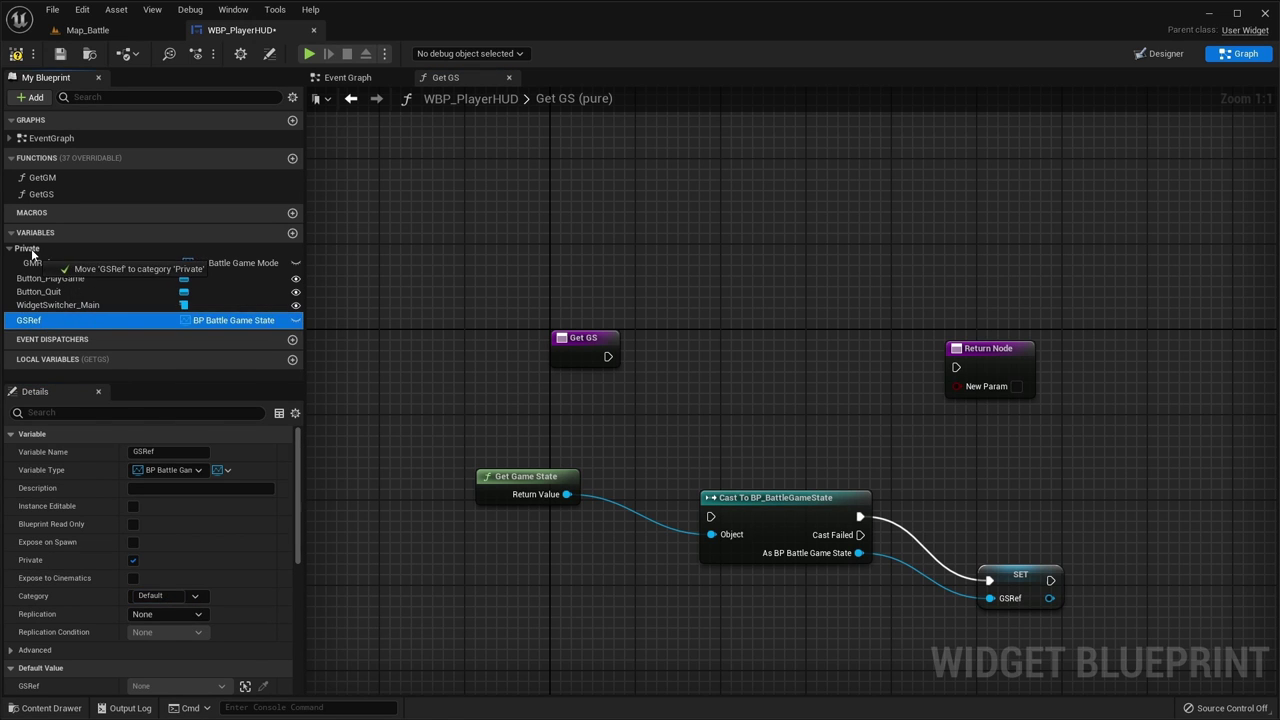
{"action": "left_click_drag", "start_coordinate": [1010, 578], "coordinate": [966, 513]}
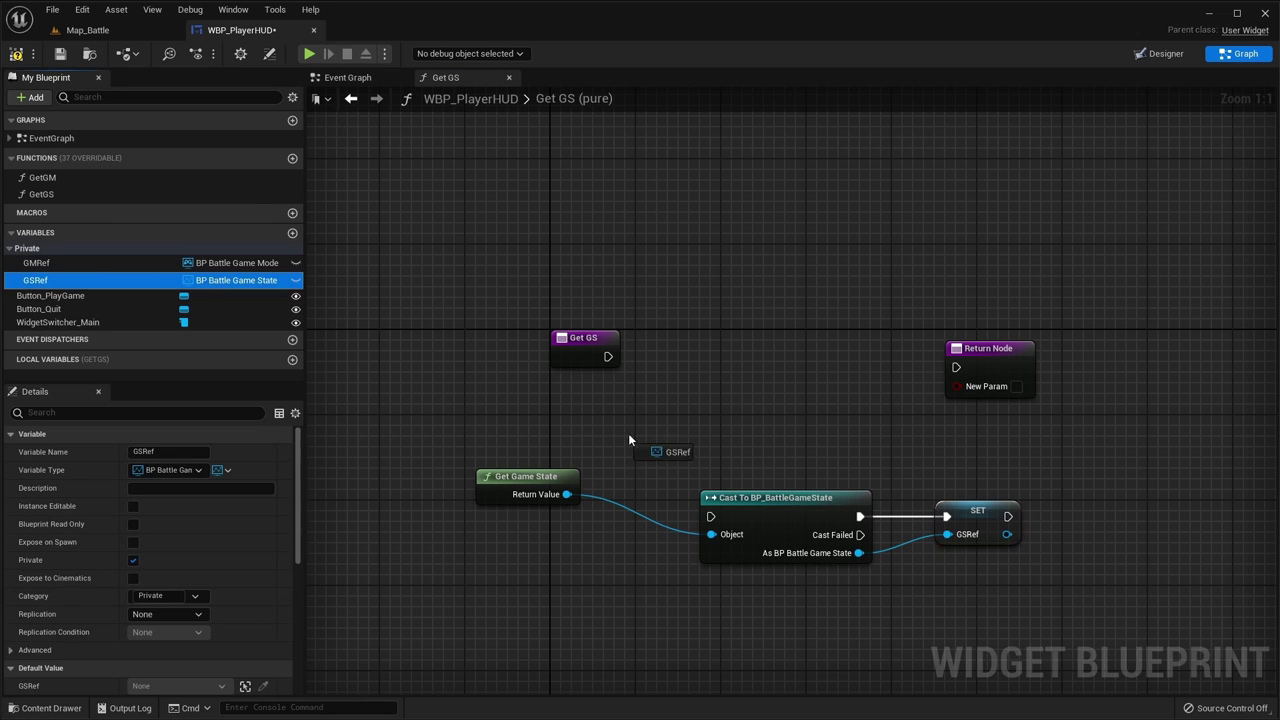
{"action": "left_click_drag", "start_coordinate": [36, 280], "coordinate": [668, 426], "text": "ctrl"}
Convert GSRef to a validated get returning GSRef when valid, removing the unused NewParam output.
{"action": "right_click", "coordinate": [668, 426]}
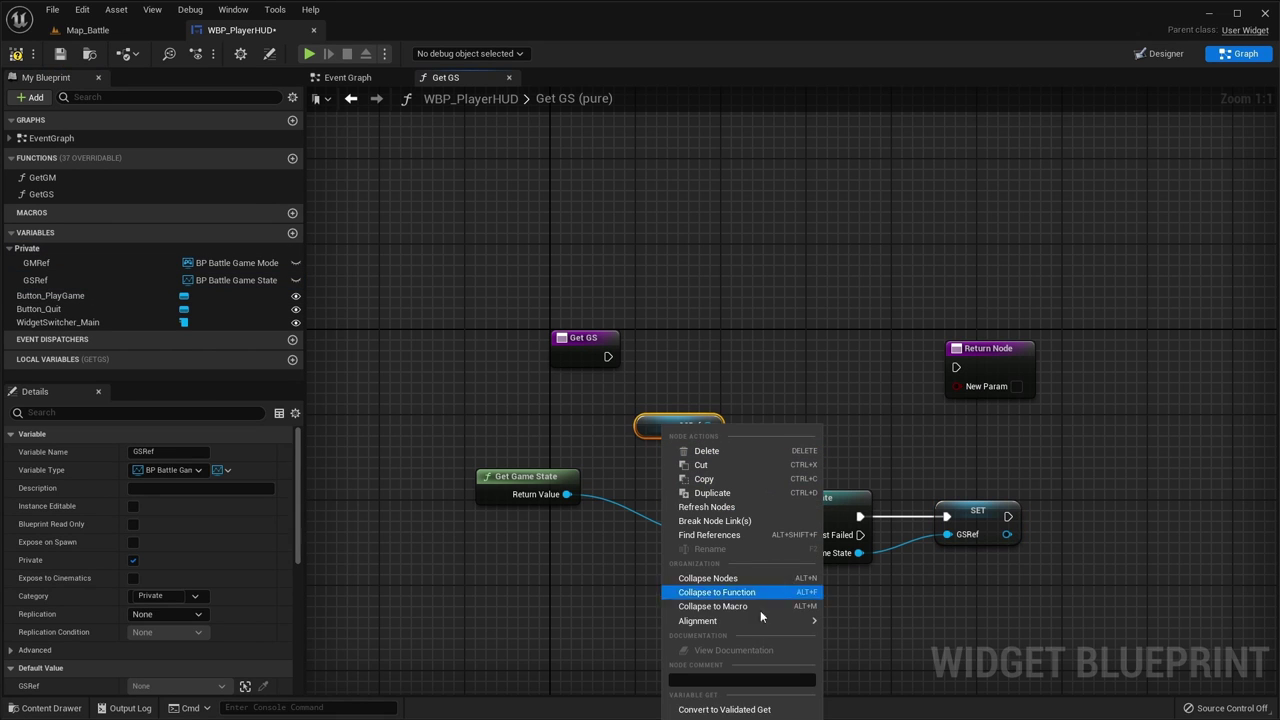
{"action": "left_click", "coordinate": [740, 706]}
{"action": "left_click_drag", "start_coordinate": [680, 476], "coordinate": [756, 370]}
{"action": "left_click_drag", "start_coordinate": [607, 357], "coordinate": [730, 357]}
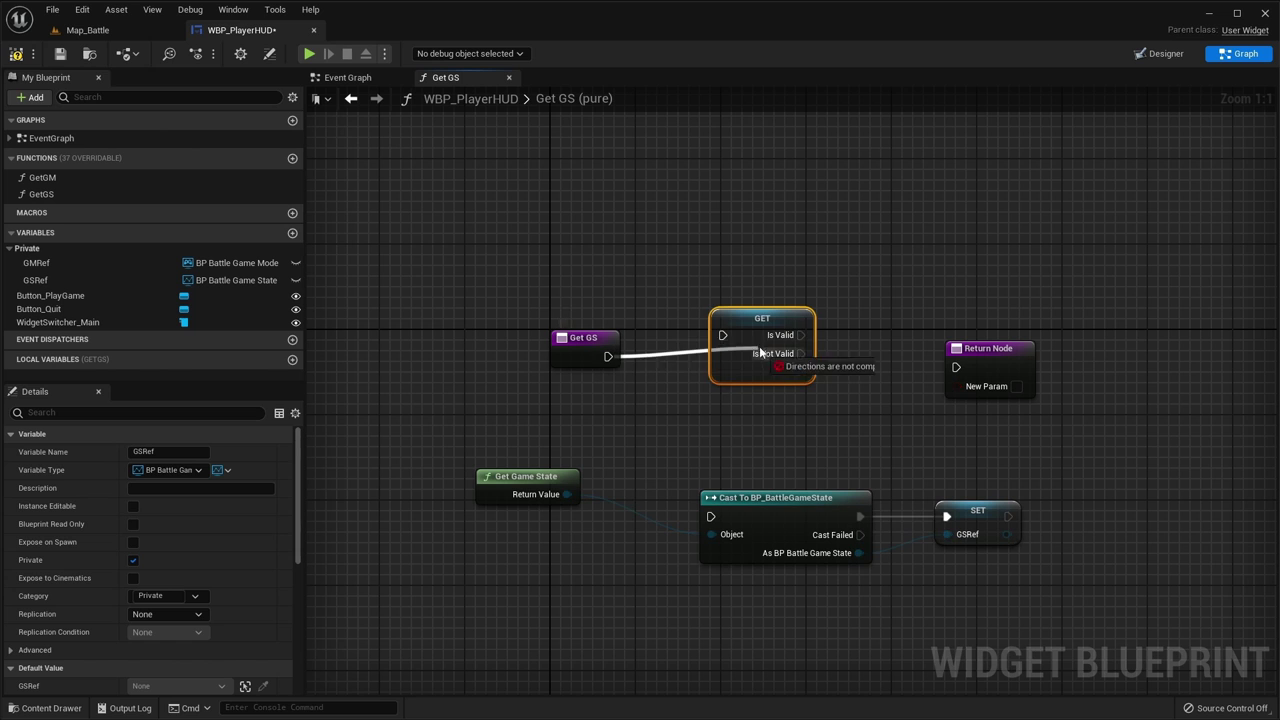
{"action": "left_click", "coordinate": [648, 459]}
{"action": "right_click_drag", "start_coordinate": [648, 459], "coordinate": [514, 453]}
{"action": "left_click_drag", "start_coordinate": [633, 387], "coordinate": [840, 388]}
{"action": "mouse_move", "coordinate": [635, 350]}
{"action": "left_mouse_down"}
{"action": "mouse_move", "coordinate": [845, 360]}
{"action": "mouse_move", "coordinate": [791, 349]}
{"action": "left_mouse_up"}
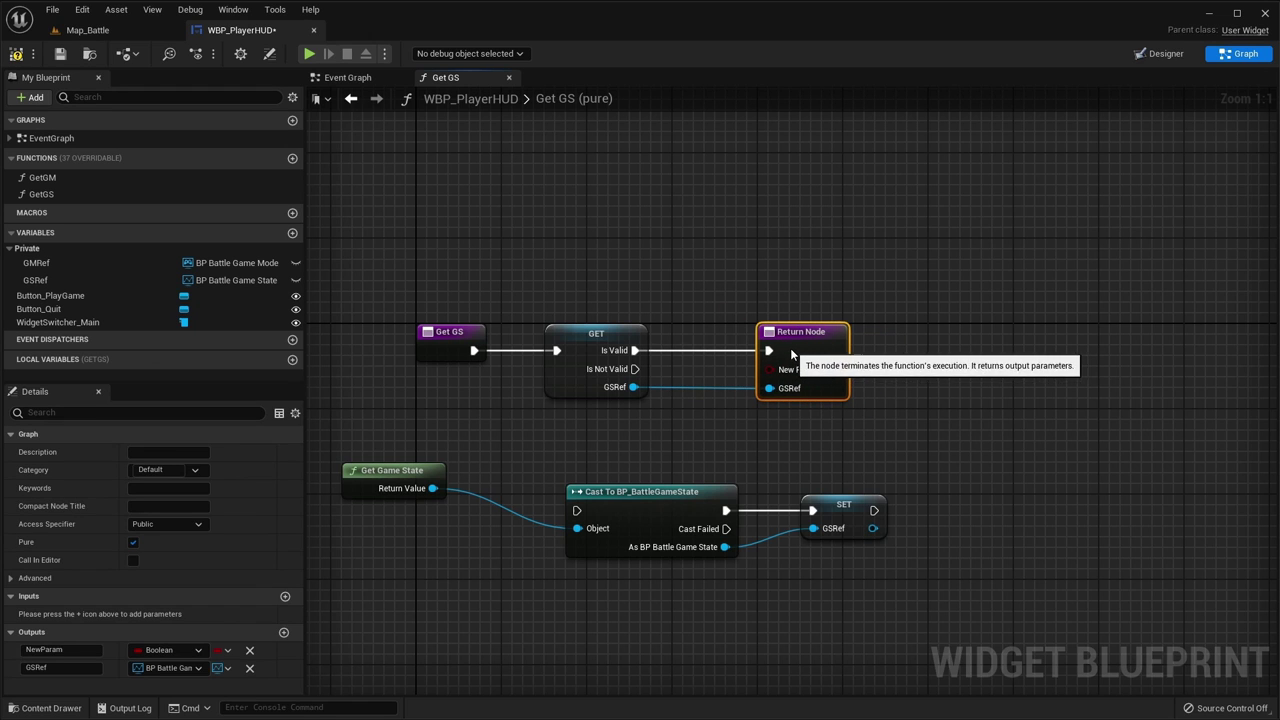
{"action": "left_click", "coordinate": [249, 651]}
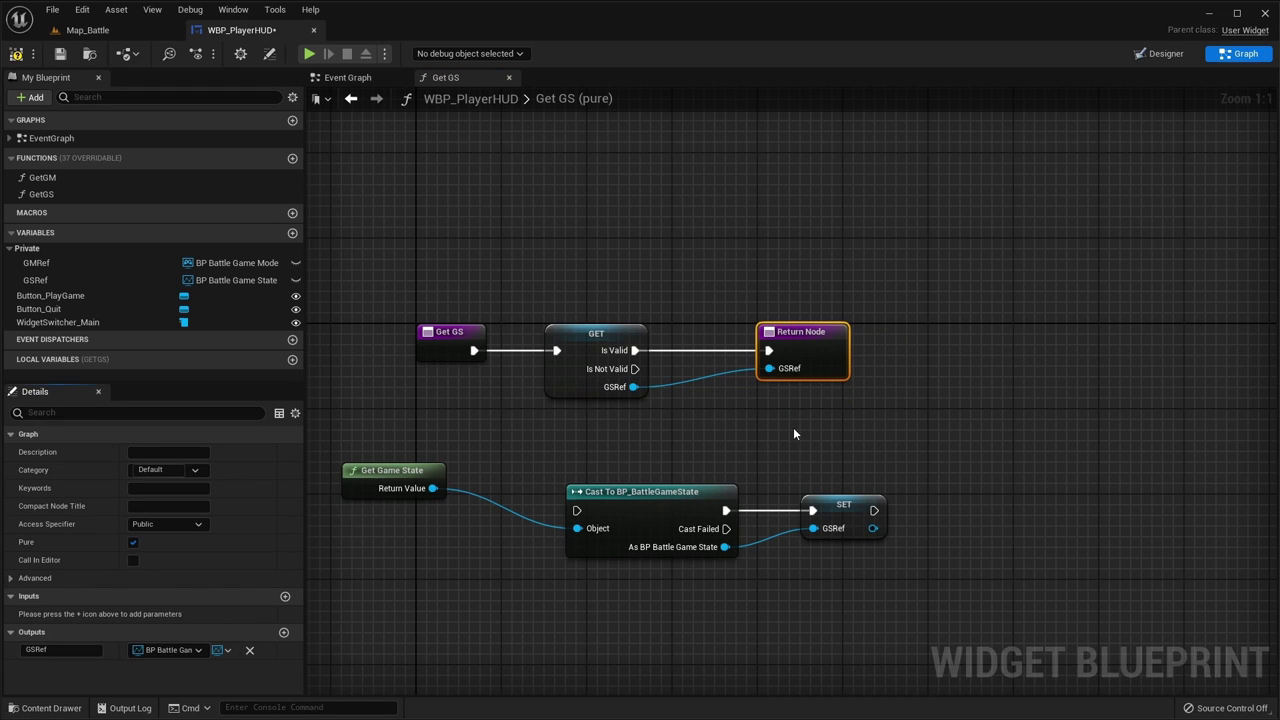
{"action": "left_click", "coordinate": [526, 500]}
Route the Is Not Valid path into the cast and tidy the Get Game State, cast and SET nodes.
{"action": "left_click_drag", "start_coordinate": [577, 510], "coordinate": [635, 369]}
{"action": "mouse_move", "coordinate": [903, 617]}
{"action": "left_mouse_down"}
{"action": "mouse_move", "coordinate": [655, 505]}
{"action": "mouse_move", "coordinate": [849, 436]}
{"action": "left_mouse_up"}
{"action": "mouse_move", "coordinate": [1054, 523]}
{"action": "left_mouse_down"}
{"action": "mouse_move", "coordinate": [814, 334]}
{"action": "mouse_move", "coordinate": [773, 334]}
{"action": "left_mouse_up"}
{"action": "left_click", "coordinate": [520, 437]}
{"action": "left_click_drag", "start_coordinate": [380, 492], "coordinate": [581, 457]}
{"action": "left_click_drag", "start_coordinate": [1094, 500], "coordinate": [557, 418]}
{"action": "left_click_drag", "start_coordinate": [807, 429], "coordinate": [807, 418]}
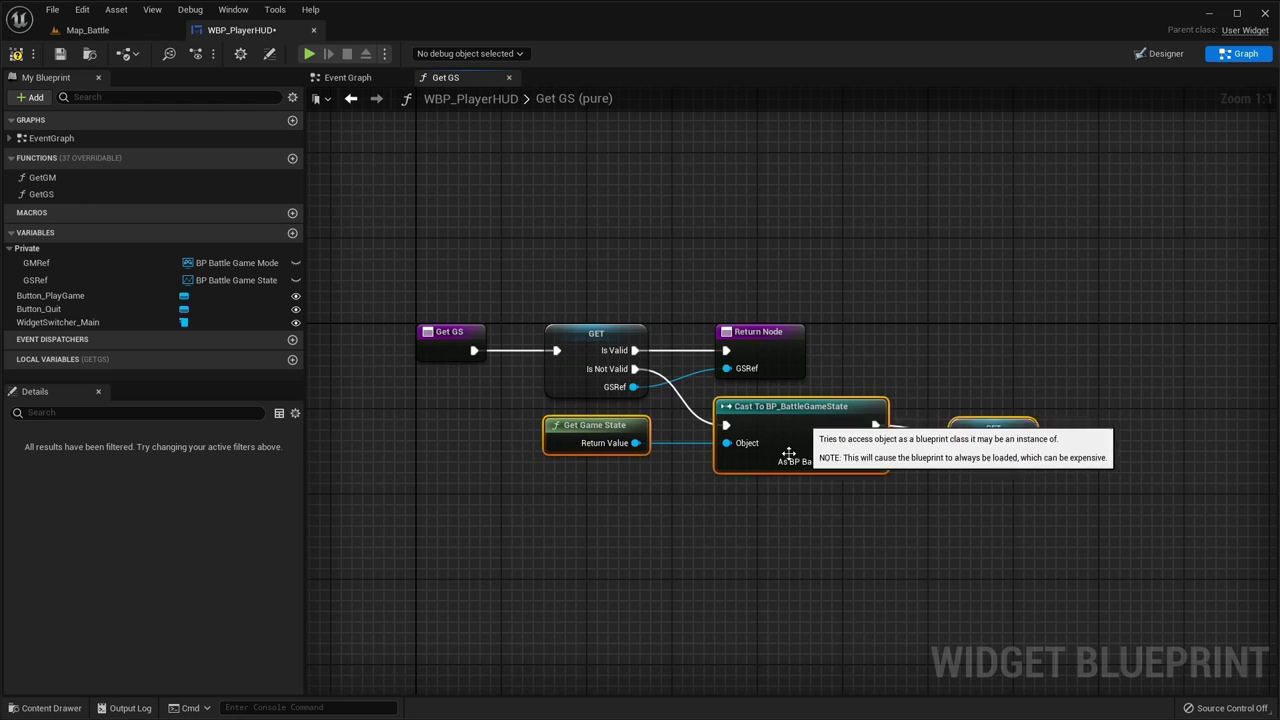
{"action": "left_click_drag", "start_coordinate": [997, 454], "coordinate": [987, 445]}
{"action": "left_click", "coordinate": [760, 326]}
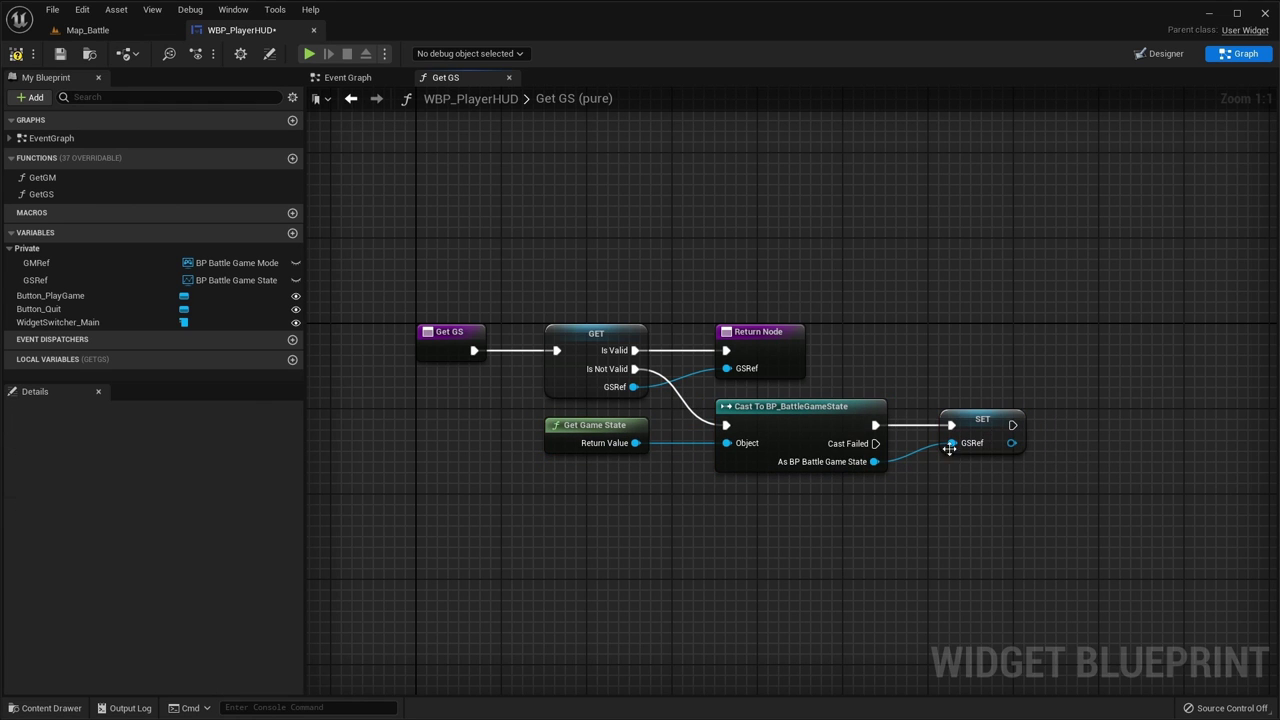
{"action": "left_click", "coordinate": [752, 372]}
{"action": "left_click_drag", "start_coordinate": [1021, 505], "coordinate": [942, 478]}
{"action": "right_click_drag", "start_coordinate": [942, 478], "coordinate": [944, 462]}
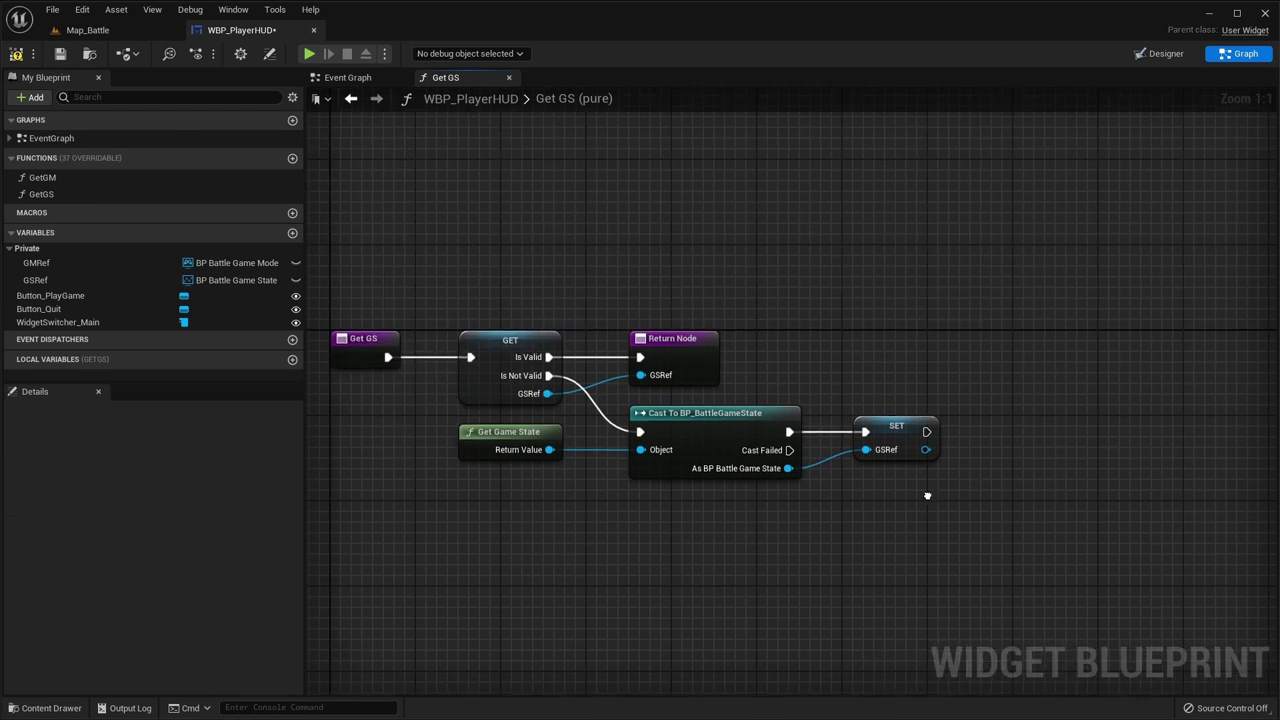
Add a second Return Node after SET that returns the newly set GSRef.
{"action": "key", "text": "ctrl+v"}
{"action": "left_click_drag", "start_coordinate": [966, 487], "coordinate": [910, 434]}
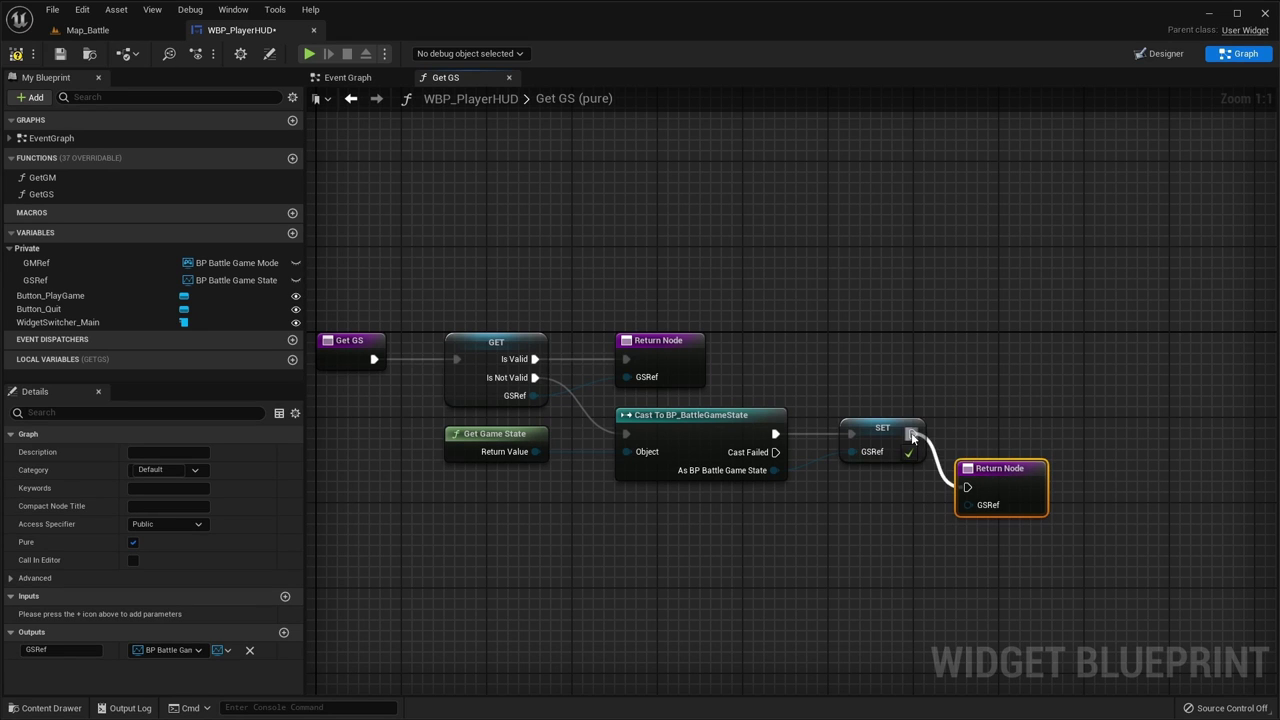
{"action": "left_click_drag", "start_coordinate": [968, 505], "coordinate": [908, 458]}
{"action": "left_click_drag", "start_coordinate": [995, 468], "coordinate": [1020, 416]}
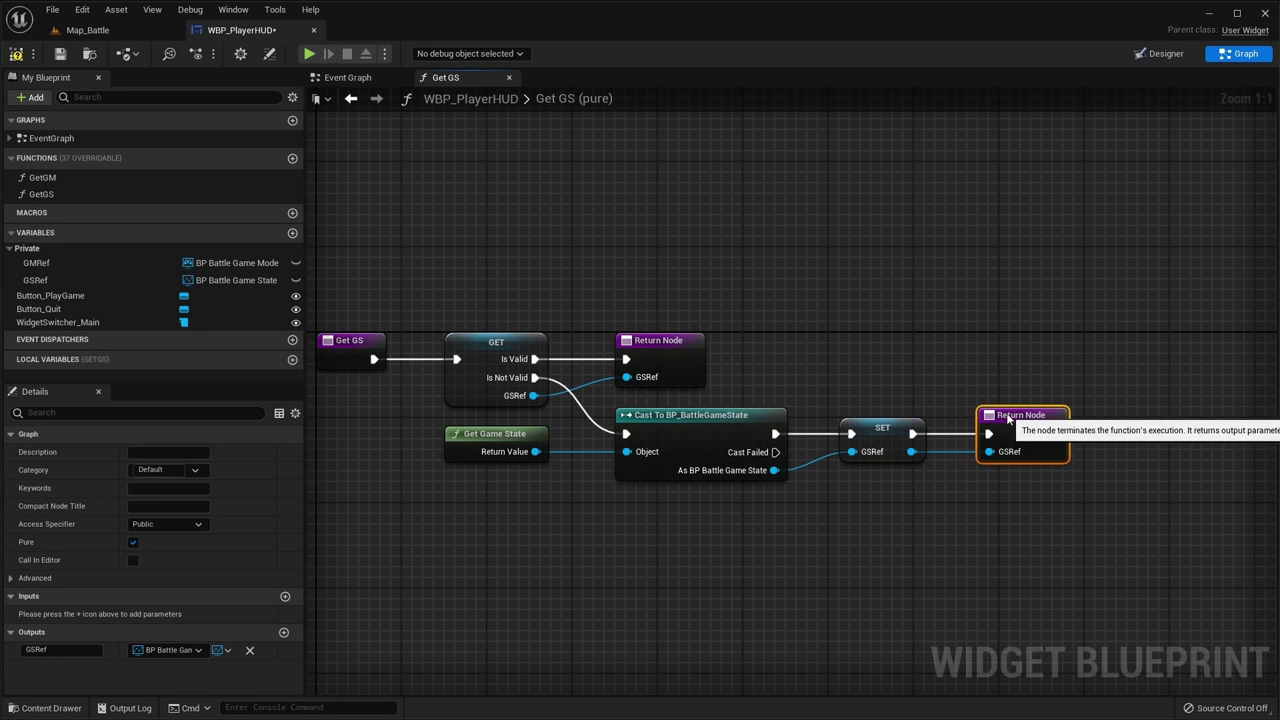
{"action": "left_click", "coordinate": [1017, 398]}
Rename the function's output to OutRef.
{"action": "left_click", "coordinate": [1116, 594]}
{"action": "left_click", "coordinate": [49, 650]}
{"action": "type", "text": "Ou"}
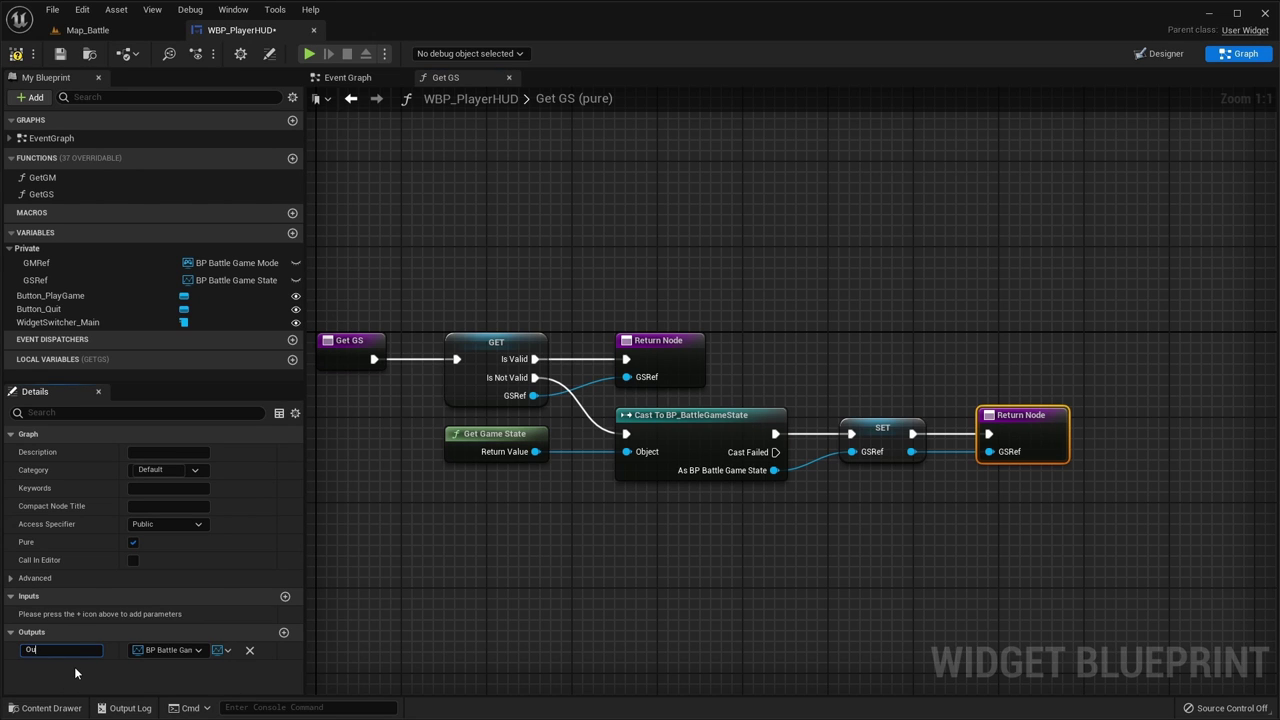
{"action": "key", "text": "Return"}
{"action": "left_click", "coordinate": [409, 612]}
{"action": "right_click_drag", "start_coordinate": [409, 612], "coordinate": [477, 630]}
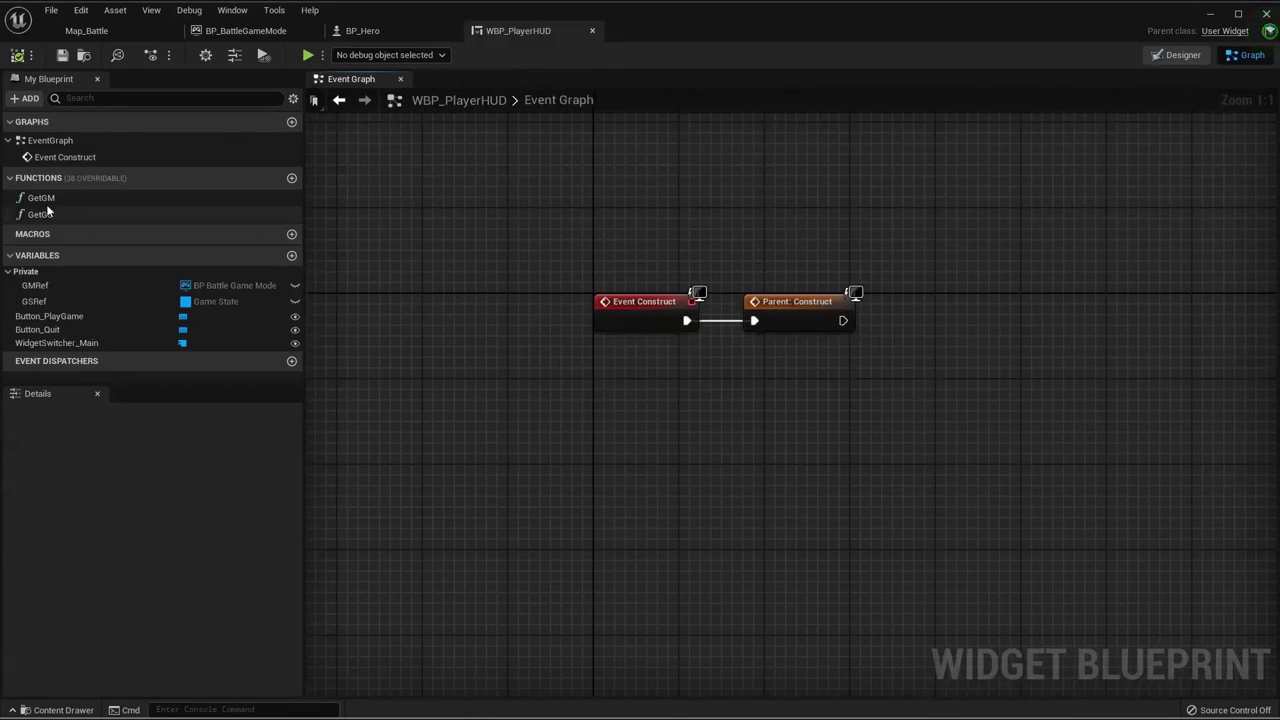
Drop GetGS and GetGM calls into the Event Graph, stacking Get GM above Get GS under Event Construct.
{"action": "left_click_drag", "start_coordinate": [40, 214], "coordinate": [668, 484]}
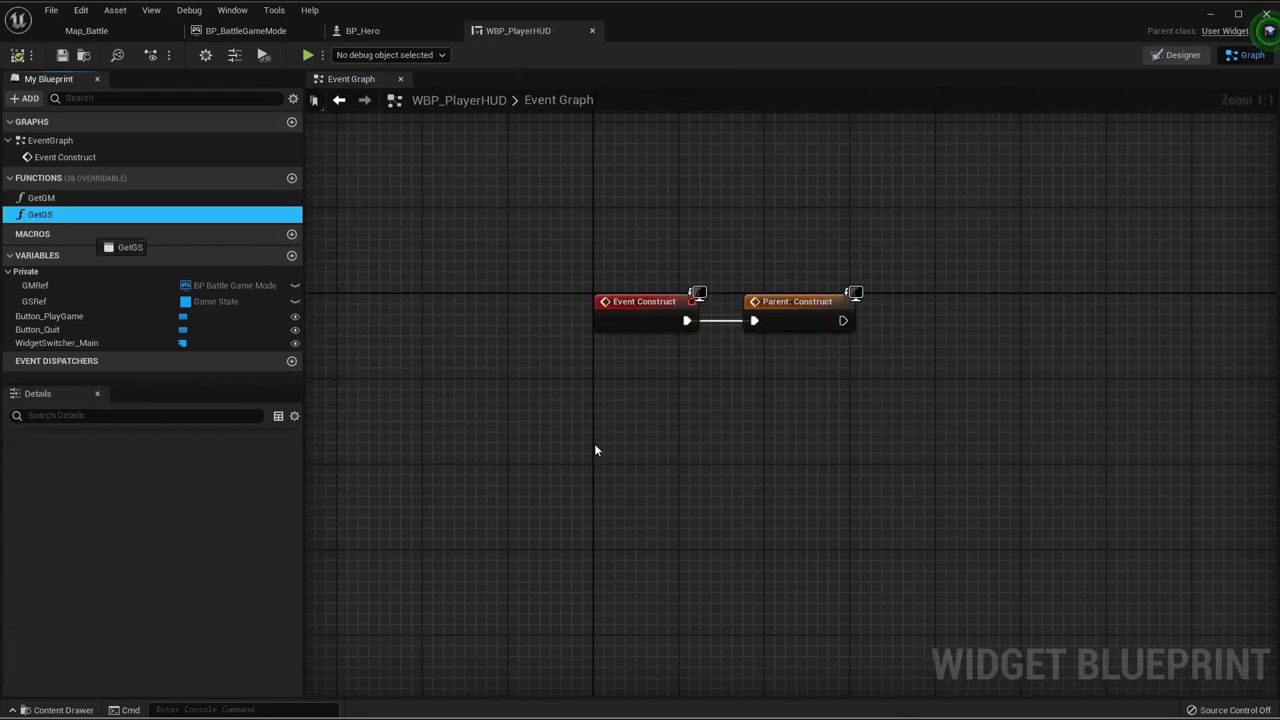
{"action": "left_click_drag", "start_coordinate": [40, 197], "coordinate": [656, 541]}
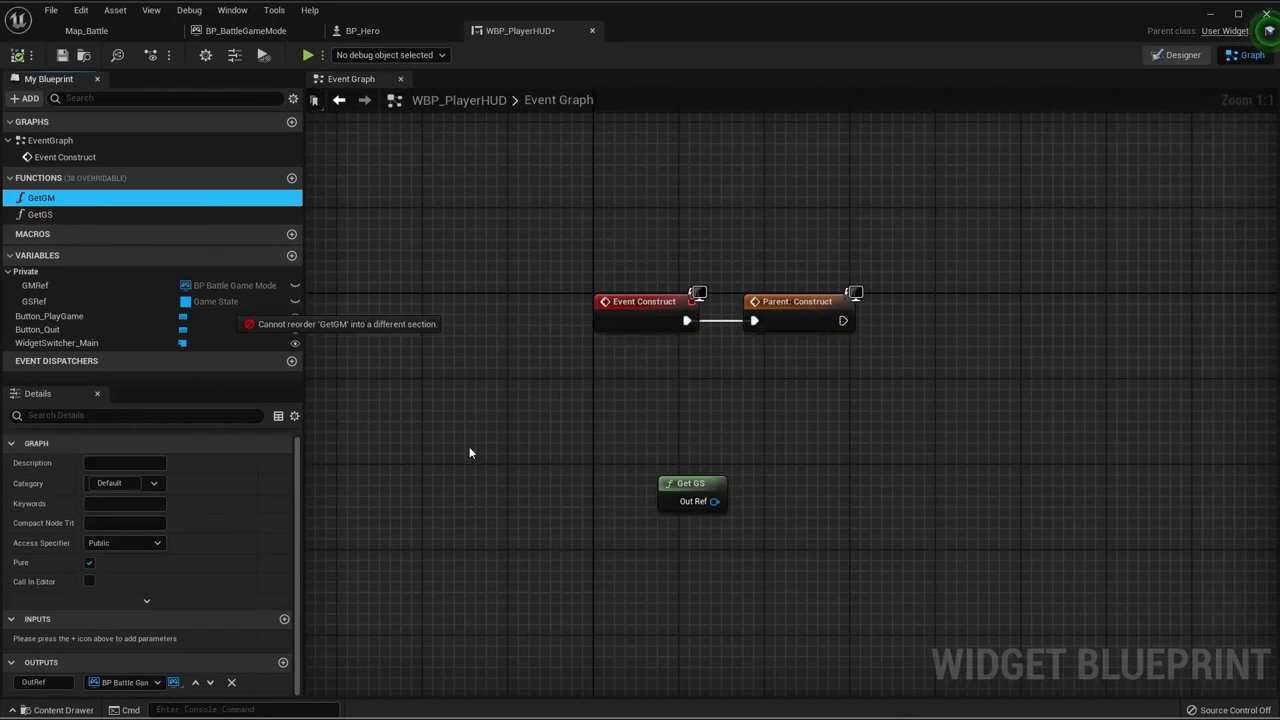
{"action": "mouse_move", "coordinate": [640, 470]}
{"action": "left_mouse_down"}
{"action": "mouse_move", "coordinate": [670, 550]}
{"action": "mouse_move", "coordinate": [806, 510]}
{"action": "mouse_move", "coordinate": [676, 542]}
{"action": "mouse_move", "coordinate": [677, 441]}
{"action": "left_mouse_up"}
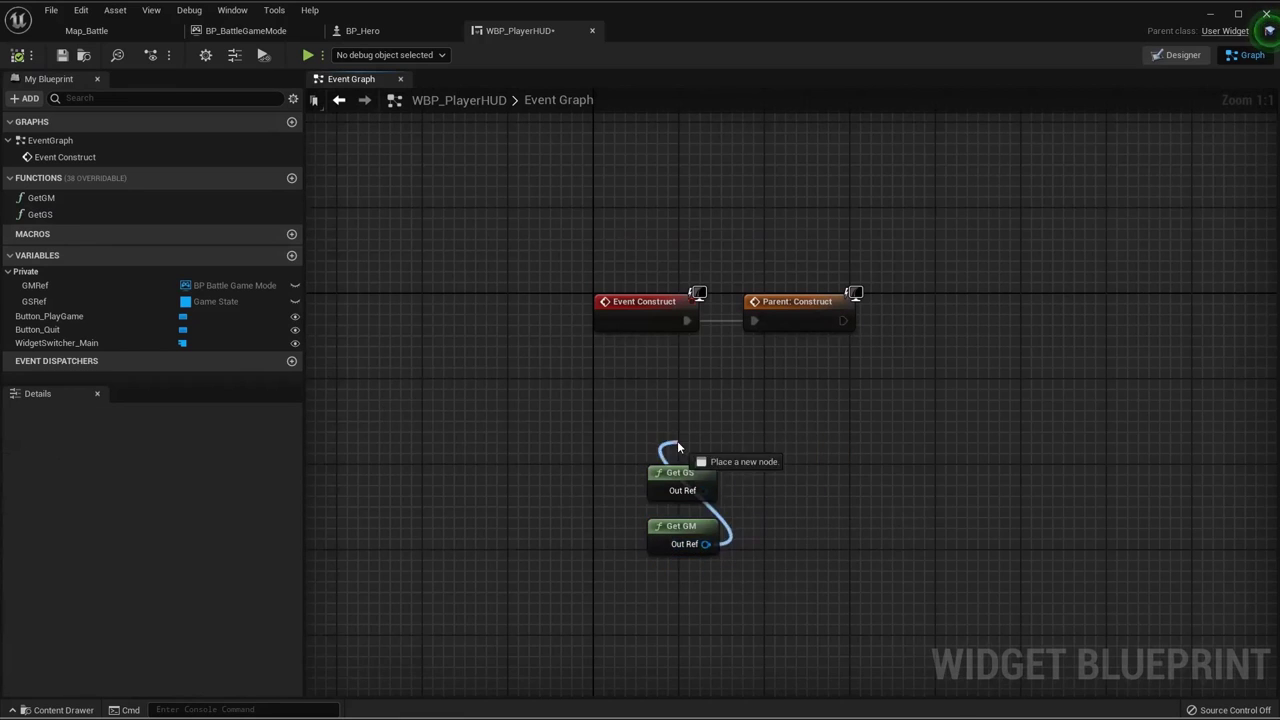
{"action": "left_click", "coordinate": [609, 561]}
{"action": "left_click_drag", "start_coordinate": [671, 544], "coordinate": [686, 449]}
{"action": "mouse_move", "coordinate": [796, 494]}
{"action": "left_mouse_down"}
{"action": "mouse_move", "coordinate": [640, 420]}
{"action": "mouse_move", "coordinate": [612, 389]}
{"action": "left_mouse_up"}
{"action": "left_click", "coordinate": [703, 502]}
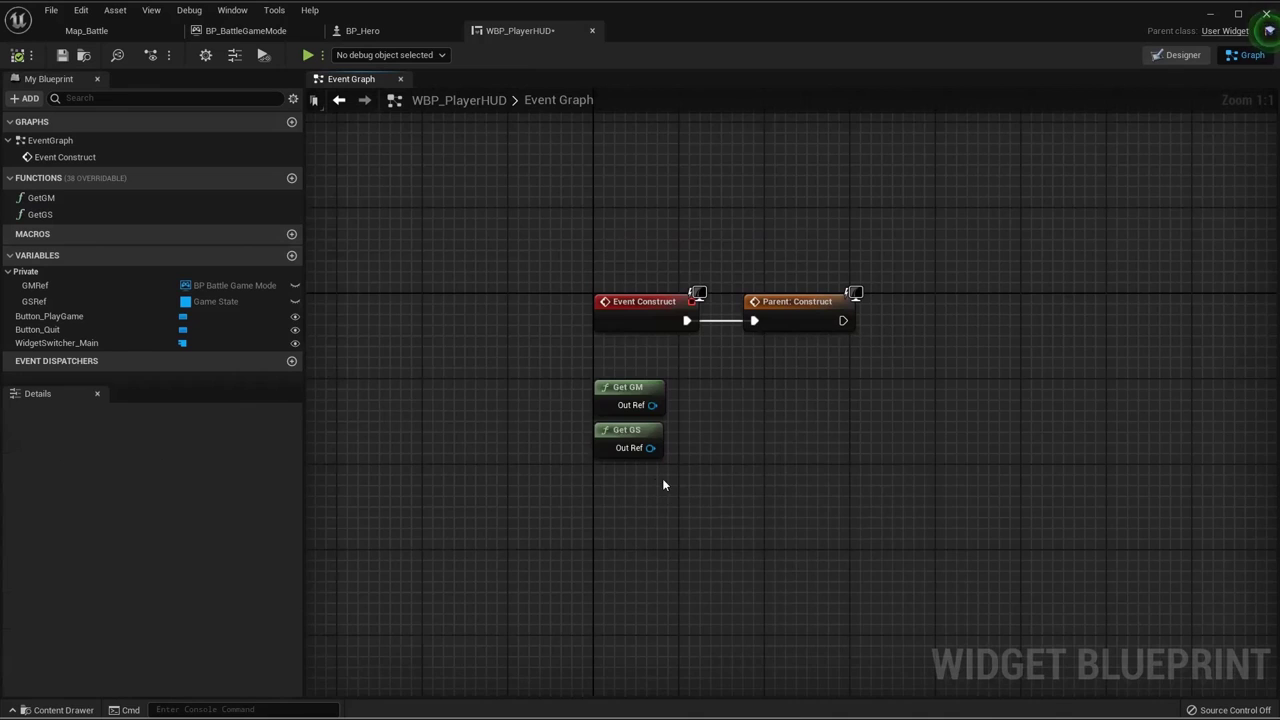
{"action": "right_click_drag", "start_coordinate": [663, 485], "coordinate": [651, 480]}
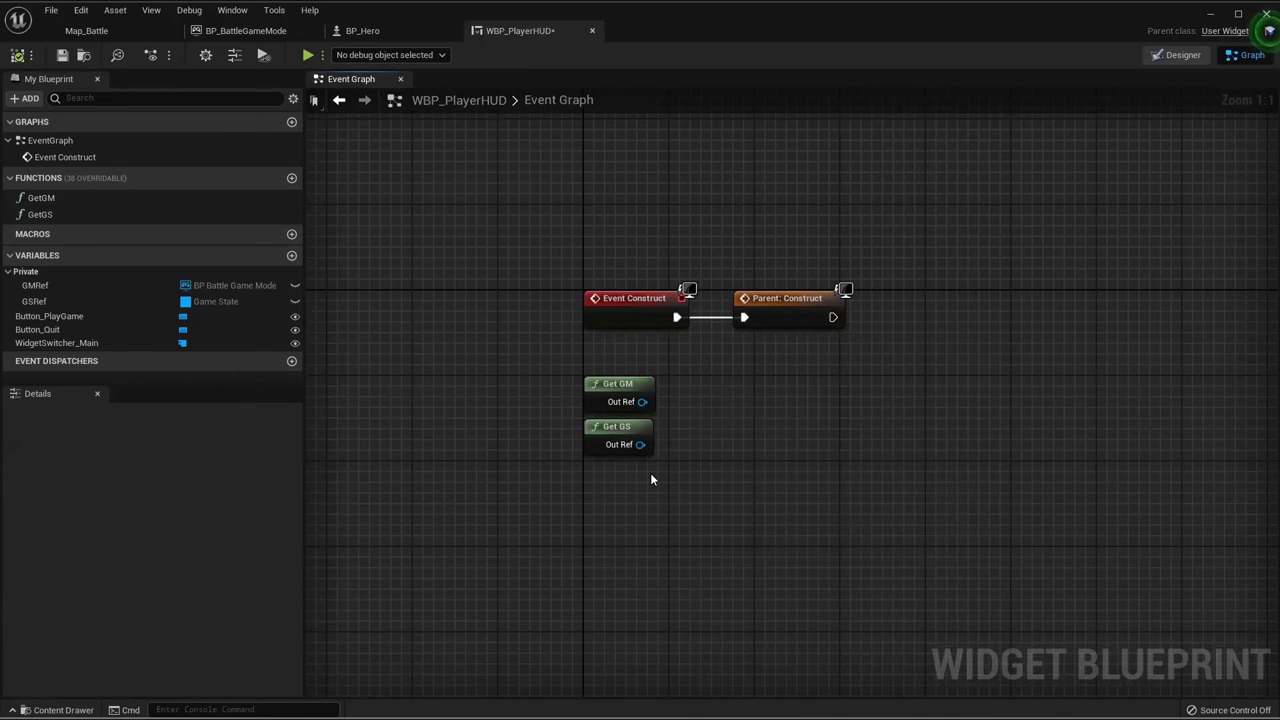
Undo the Get GS node and add a Bind Event to On State in Game off Get GM.
{"action": "key", "text": "ctrl+z"}
{"action": "key", "text": "ctrl+z"}
{"action": "right_click_drag", "start_coordinate": [672, 474], "coordinate": [618, 484]}
{"action": "left_click_drag", "start_coordinate": [588, 412], "coordinate": [694, 449]}
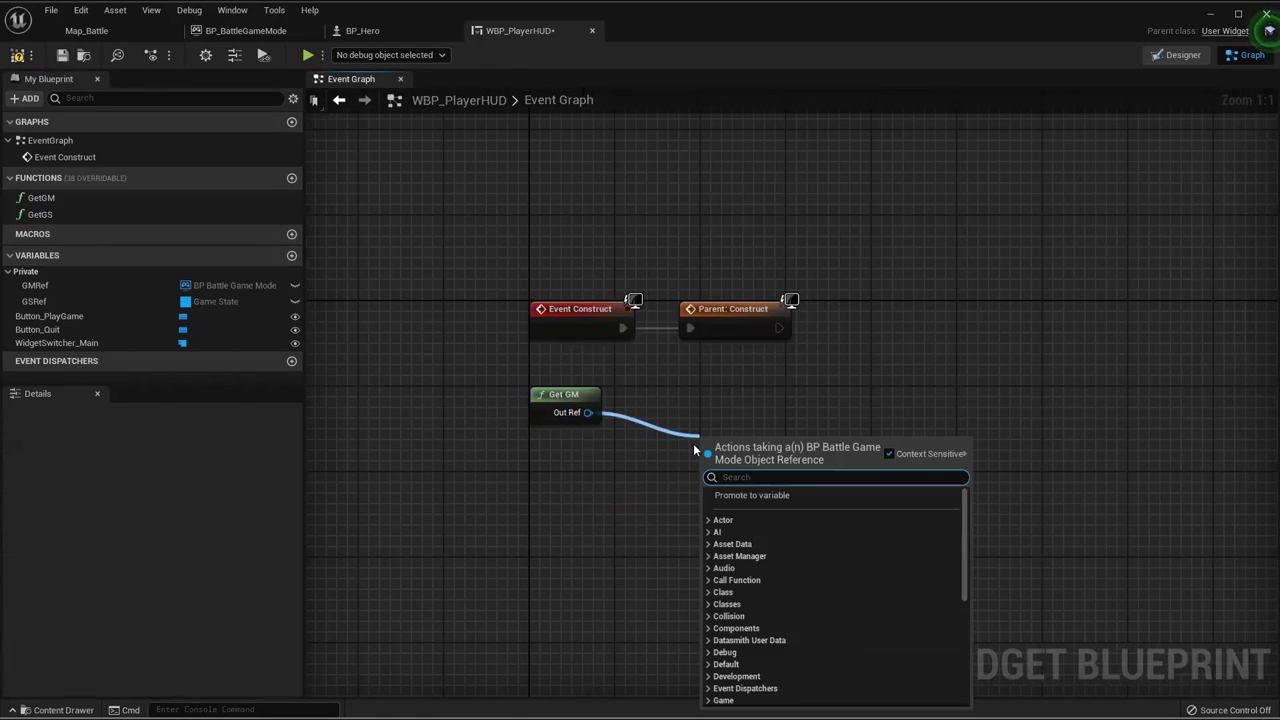
{"action": "type", "text": "bind state"}
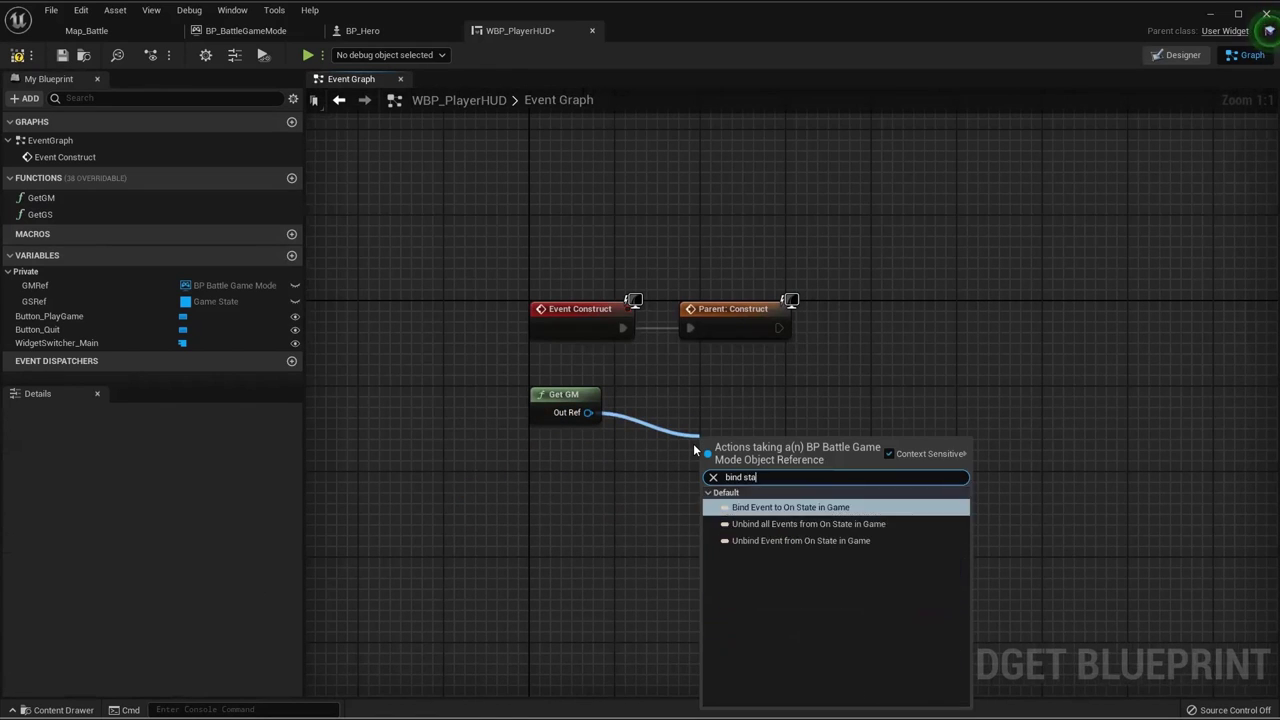
{"action": "key", "text": "Return"}
{"action": "mouse_move", "coordinate": [776, 458]}
{"action": "left_mouse_down"}
{"action": "mouse_move", "coordinate": [736, 412]}
{"action": "mouse_move", "coordinate": [914, 477]}
{"action": "left_mouse_up"}
Feed Bind Event from a Create Event whose signature is a new OnStateInGame custom event.
{"action": "left_click_drag", "start_coordinate": [820, 481], "coordinate": [781, 529]}
{"action": "type", "text": "creta"}
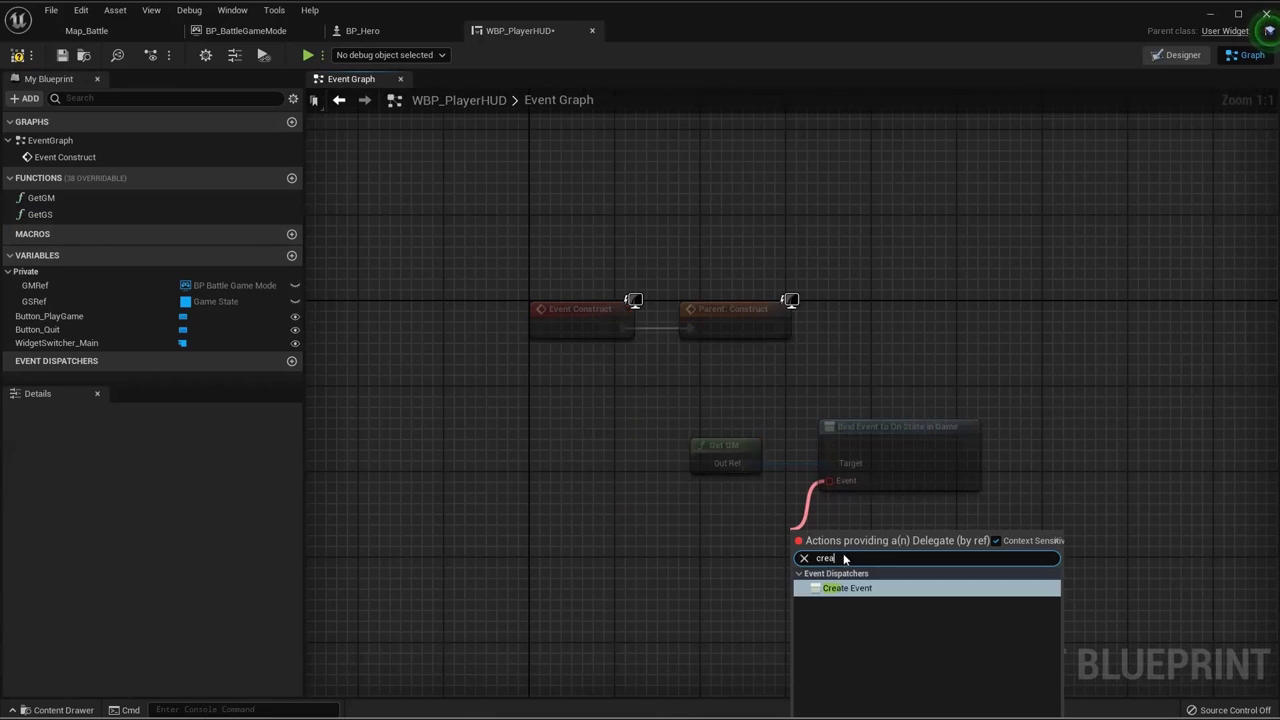
{"action": "left_click", "coordinate": [850, 591]}
{"action": "left_click", "coordinate": [805, 592]}
{"action": "left_click", "coordinate": [705, 606]}
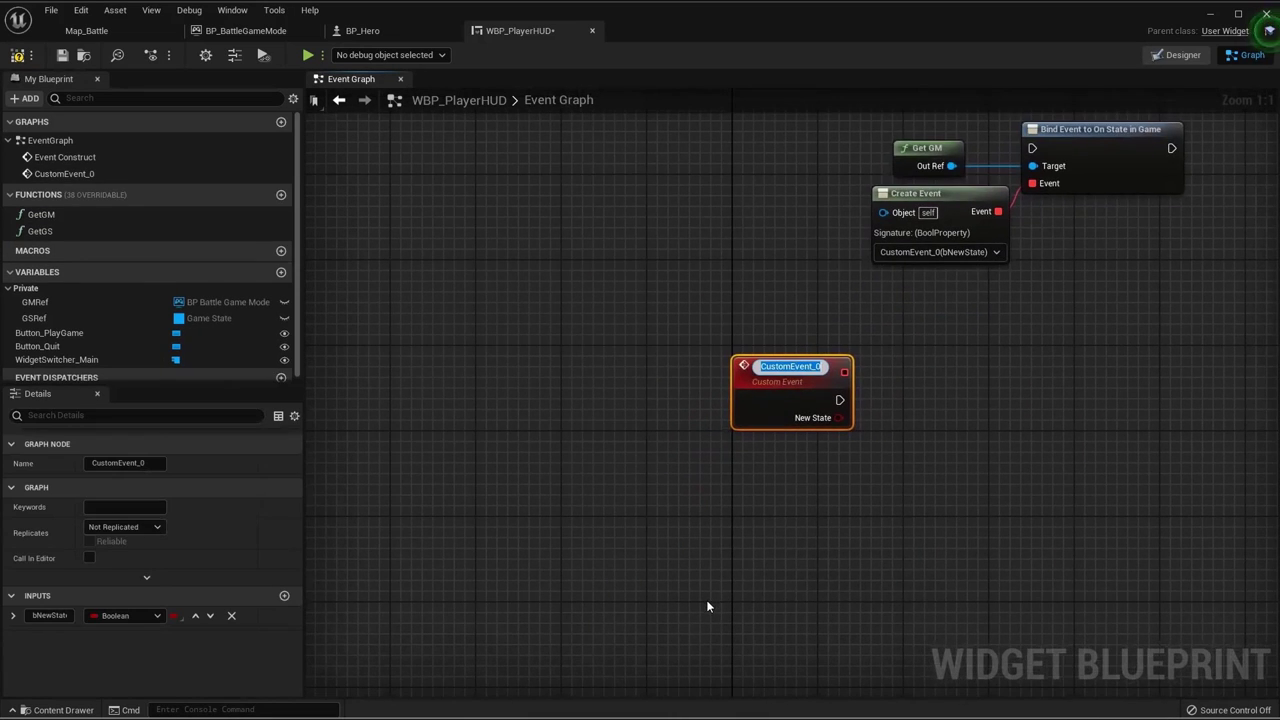
{"action": "type", "text": "OnState"}
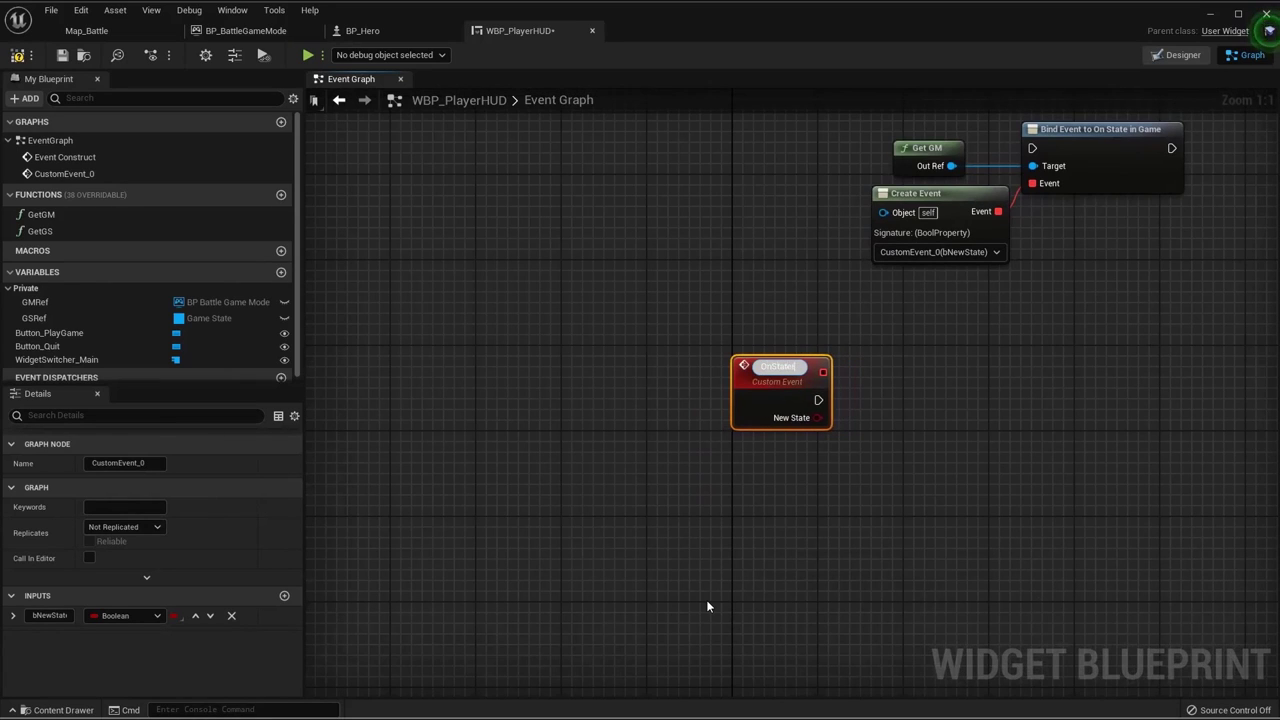
{"action": "left_click", "coordinate": [63, 57]}
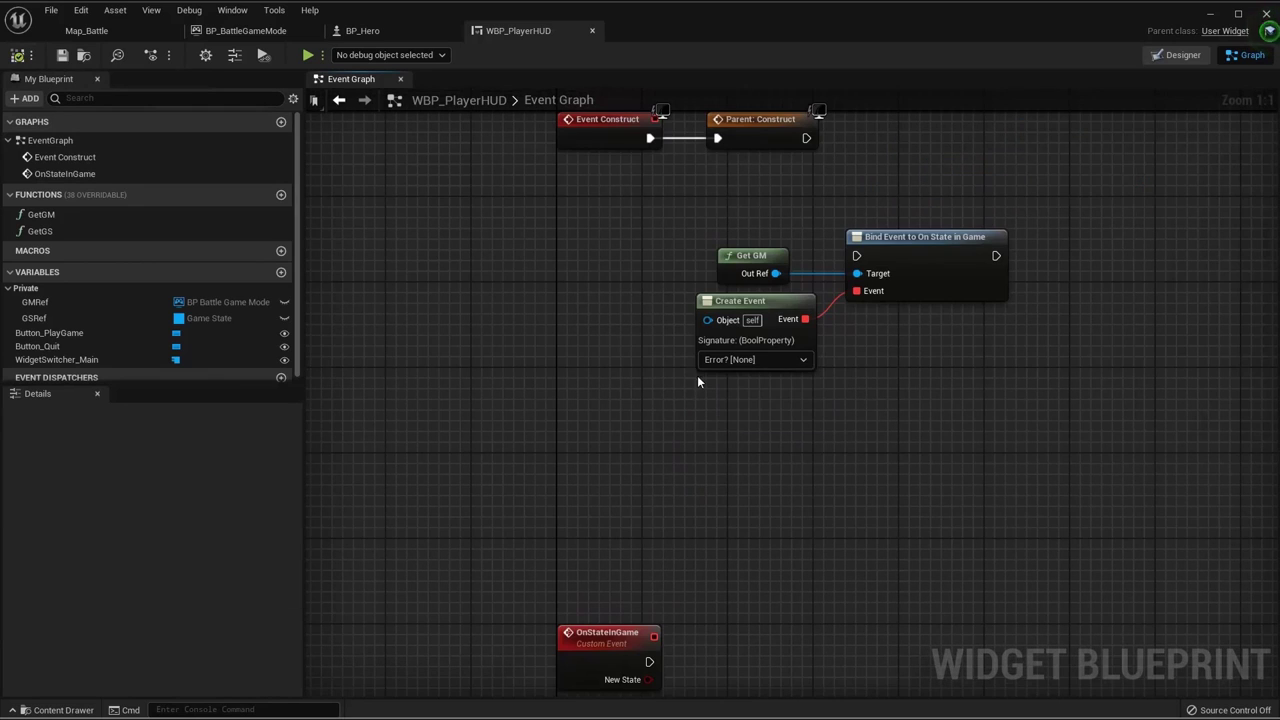
{"action": "left_click", "coordinate": [730, 360]}
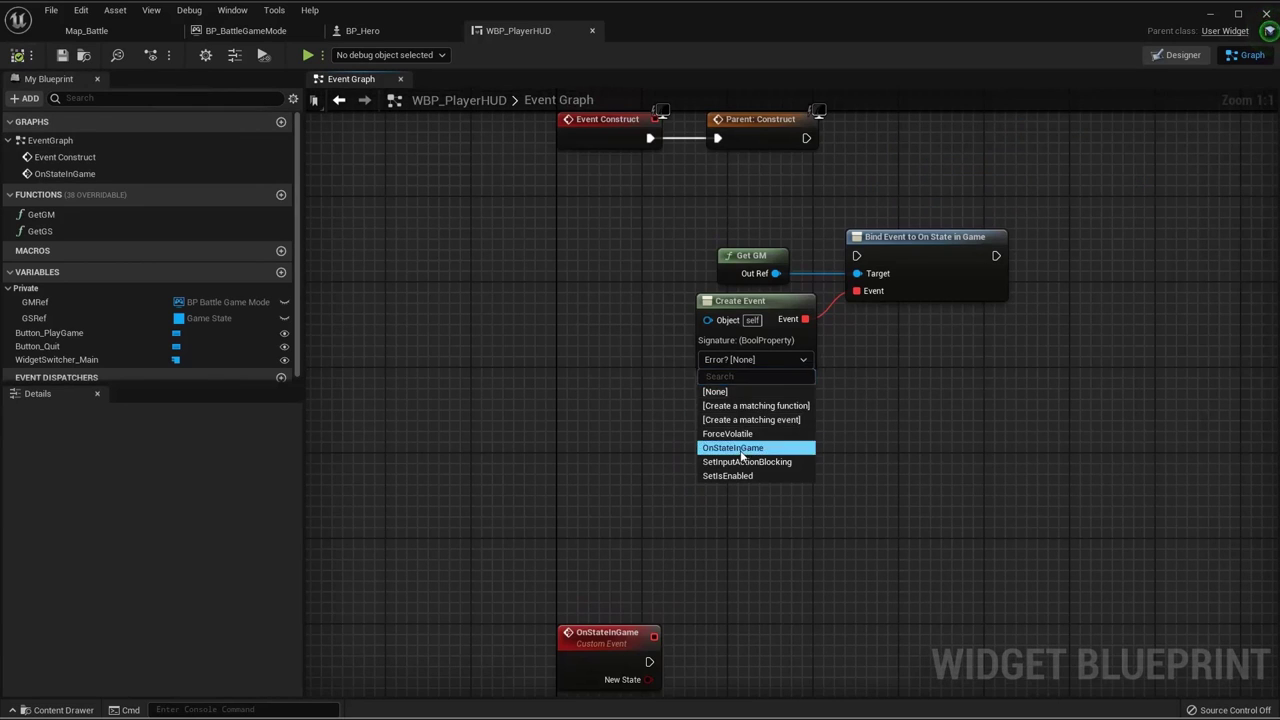
{"action": "left_click", "coordinate": [745, 448]}
Arrange the Get GM, Create Event and Bind Event nodes below Parent: Construct.
{"action": "left_click", "coordinate": [777, 452]}
{"action": "left_click_drag", "start_coordinate": [745, 355], "coordinate": [691, 234]}
{"action": "left_click_drag", "start_coordinate": [560, 320], "coordinate": [900, 470]}
{"action": "left_click_drag", "start_coordinate": [810, 332], "coordinate": [1057, 329]}
{"action": "right_click_drag", "start_coordinate": [1071, 272], "coordinate": [1026, 321]}
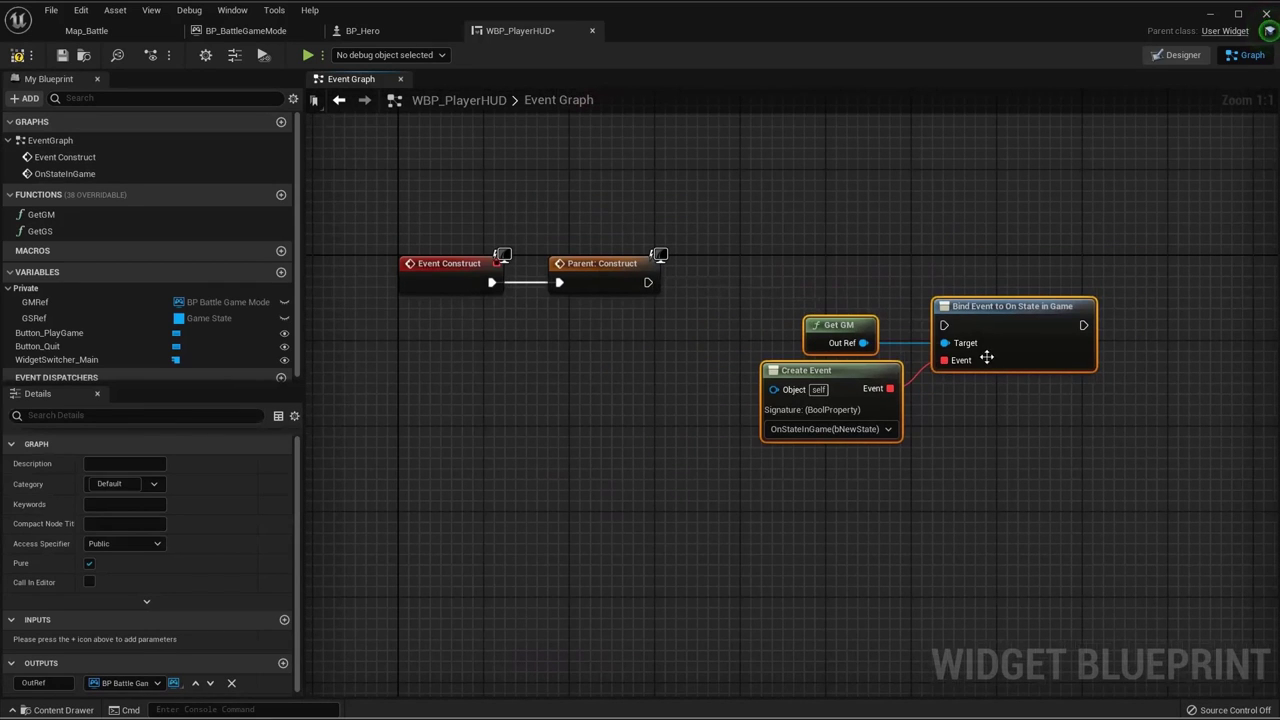
{"action": "left_click_drag", "start_coordinate": [986, 358], "coordinate": [1102, 472]}
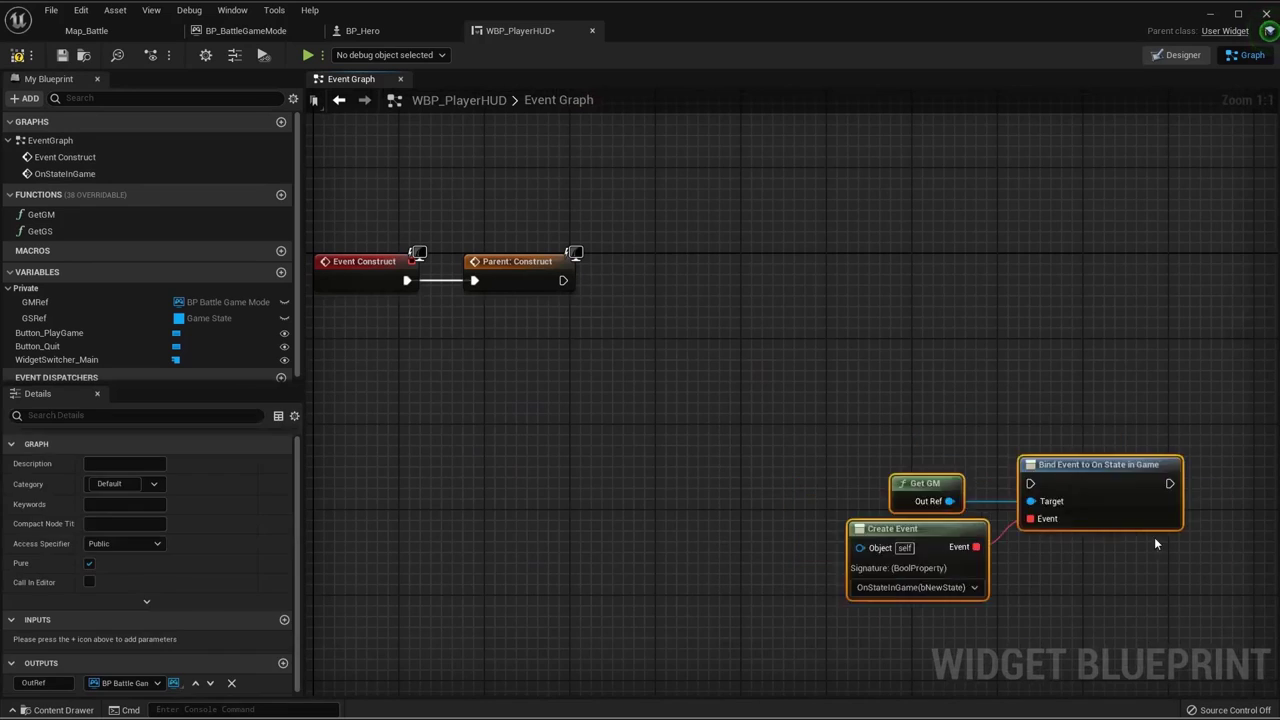
{"action": "left_click_drag", "start_coordinate": [1154, 537], "coordinate": [1240, 590]}
{"action": "left_click", "coordinate": [760, 371]}
Add Get Owning Player and Set Input Mode UI Only, executed right after Parent: Construct.
{"action": "right_click", "coordinate": [581, 320]}
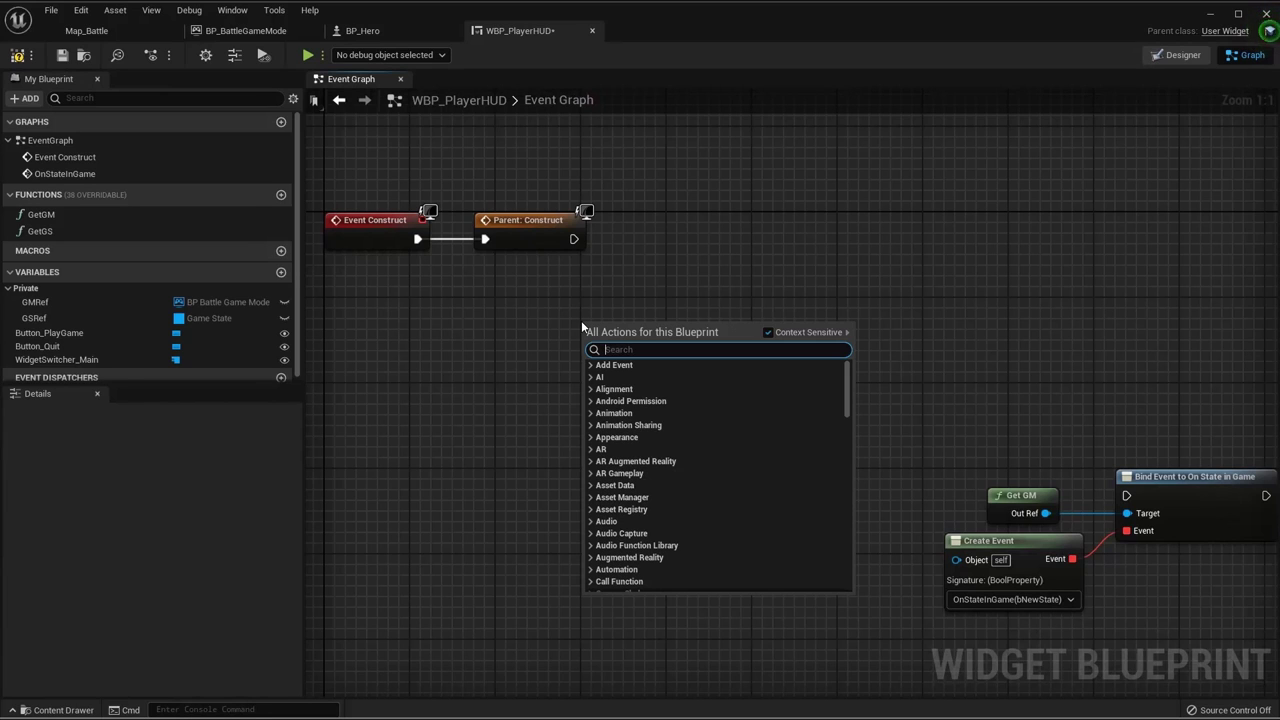
{"action": "type", "text": "playe own"}
{"action": "left_click", "coordinate": [668, 461]}
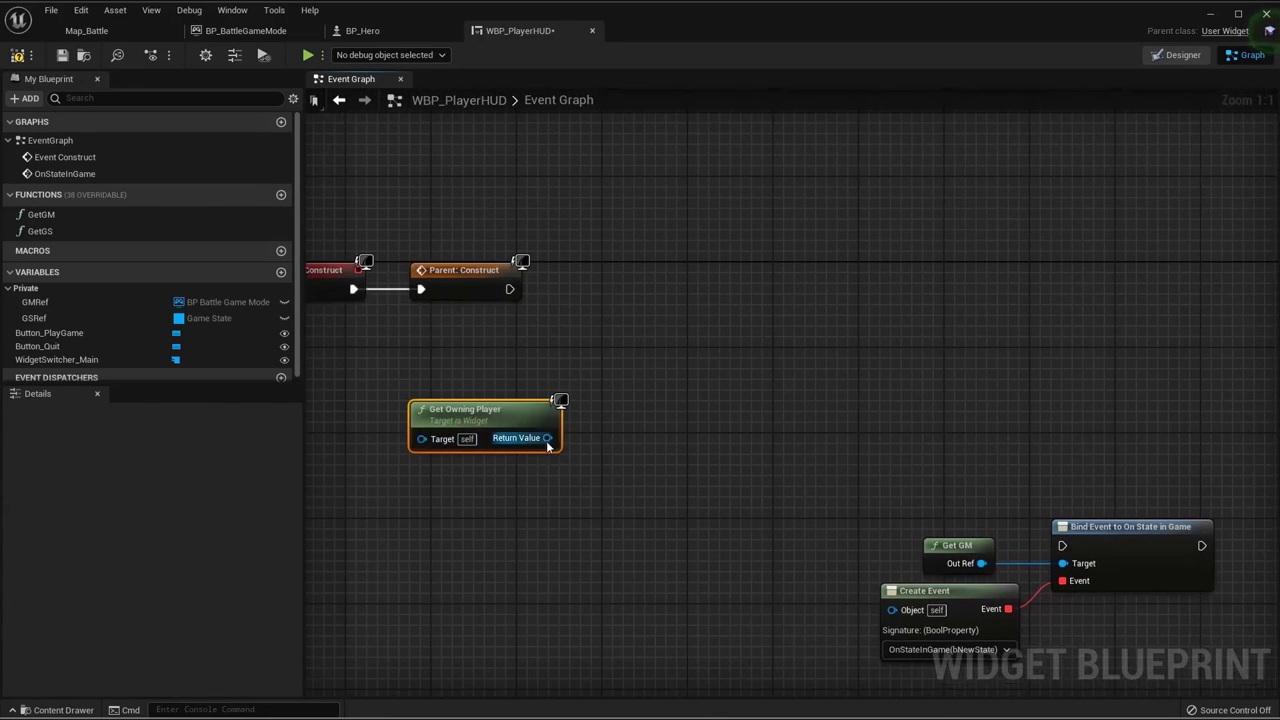
{"action": "left_click_drag", "start_coordinate": [547, 438], "coordinate": [670, 444]}
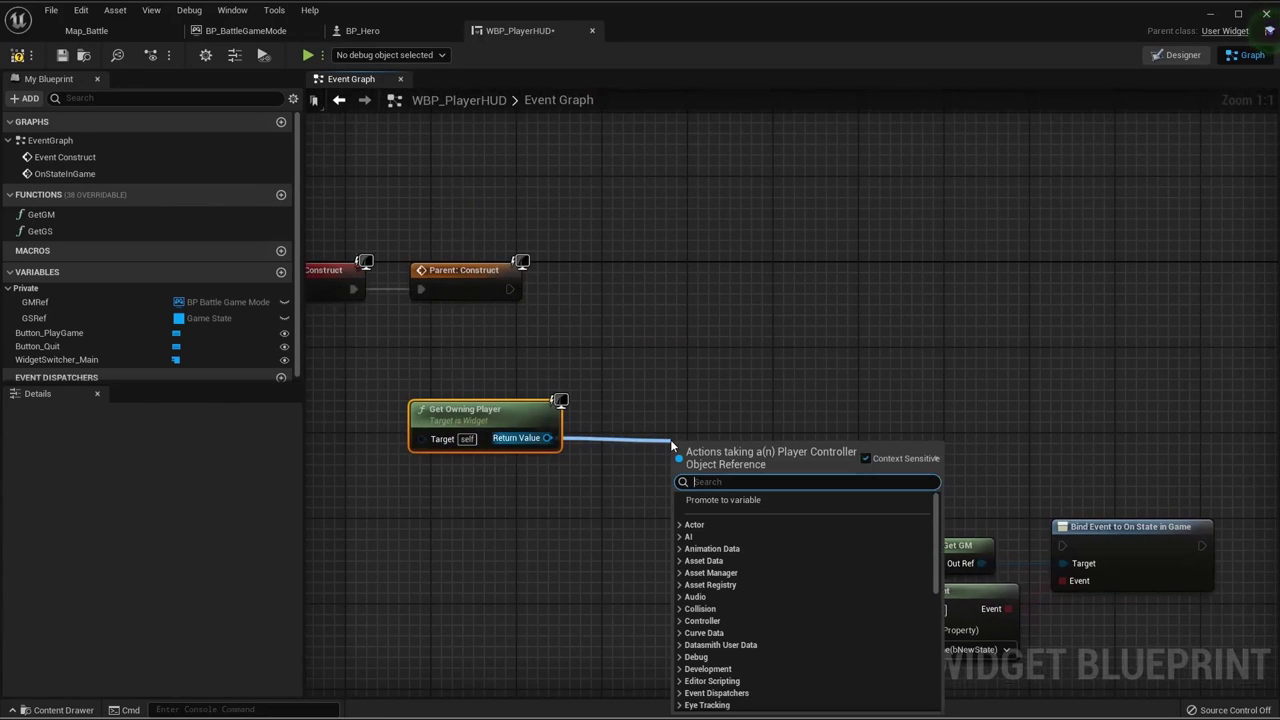
{"action": "type", "text": "ui on"}
{"action": "left_click", "coordinate": [753, 512]}
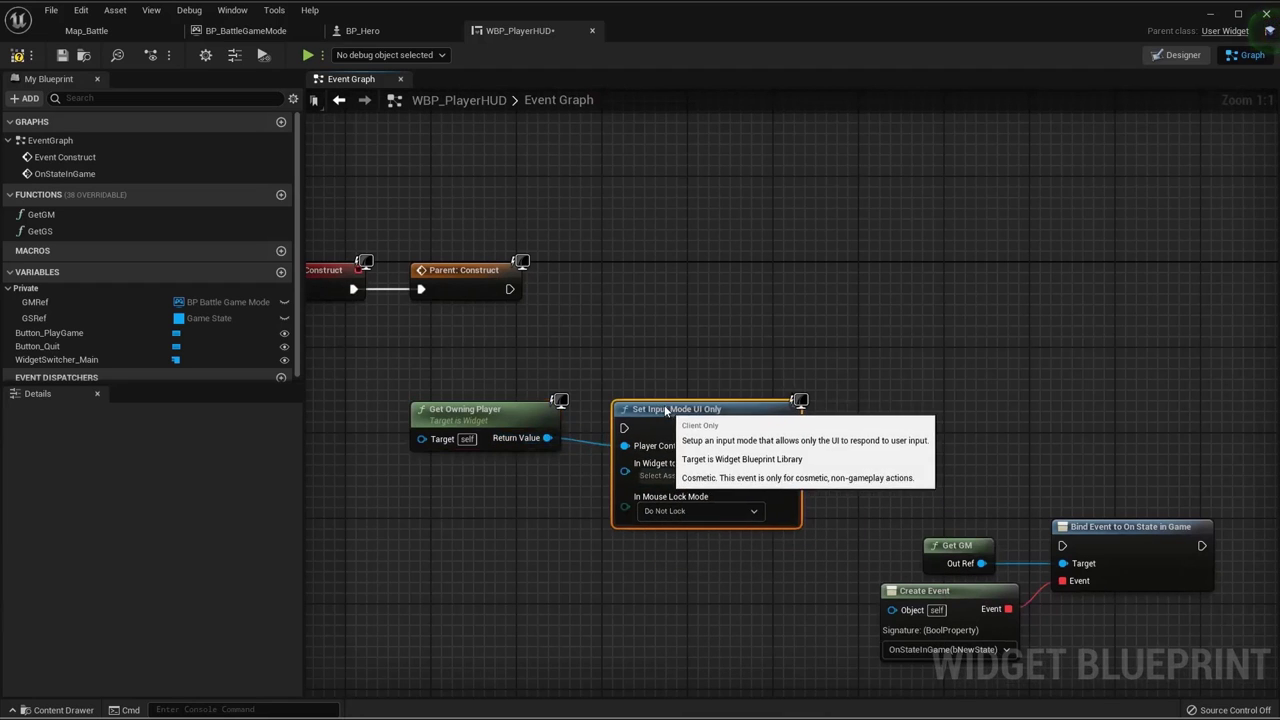
{"action": "mouse_move", "coordinate": [624, 417]}
{"action": "left_mouse_down"}
{"action": "mouse_move", "coordinate": [509, 289]}
{"action": "mouse_move", "coordinate": [676, 428]}
{"action": "mouse_move", "coordinate": [908, 279]}
{"action": "mouse_move", "coordinate": [908, 301]}
{"action": "left_mouse_up"}
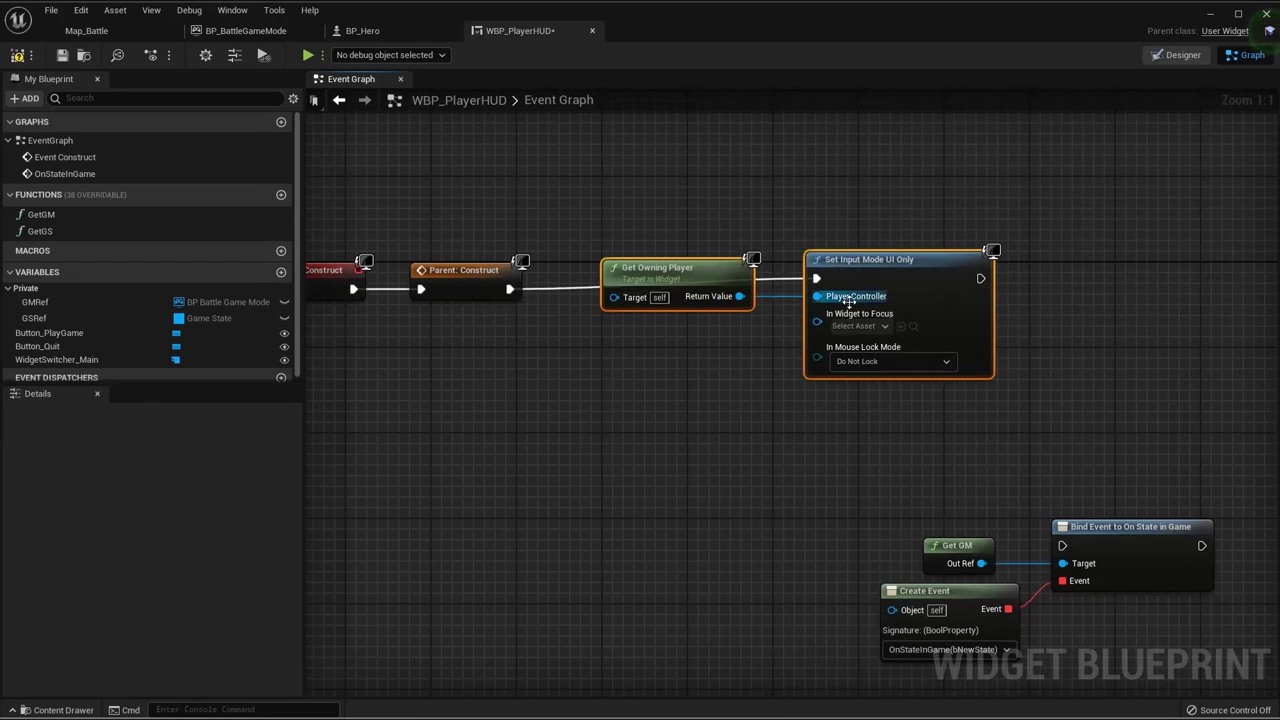
{"action": "left_click", "coordinate": [785, 300]}
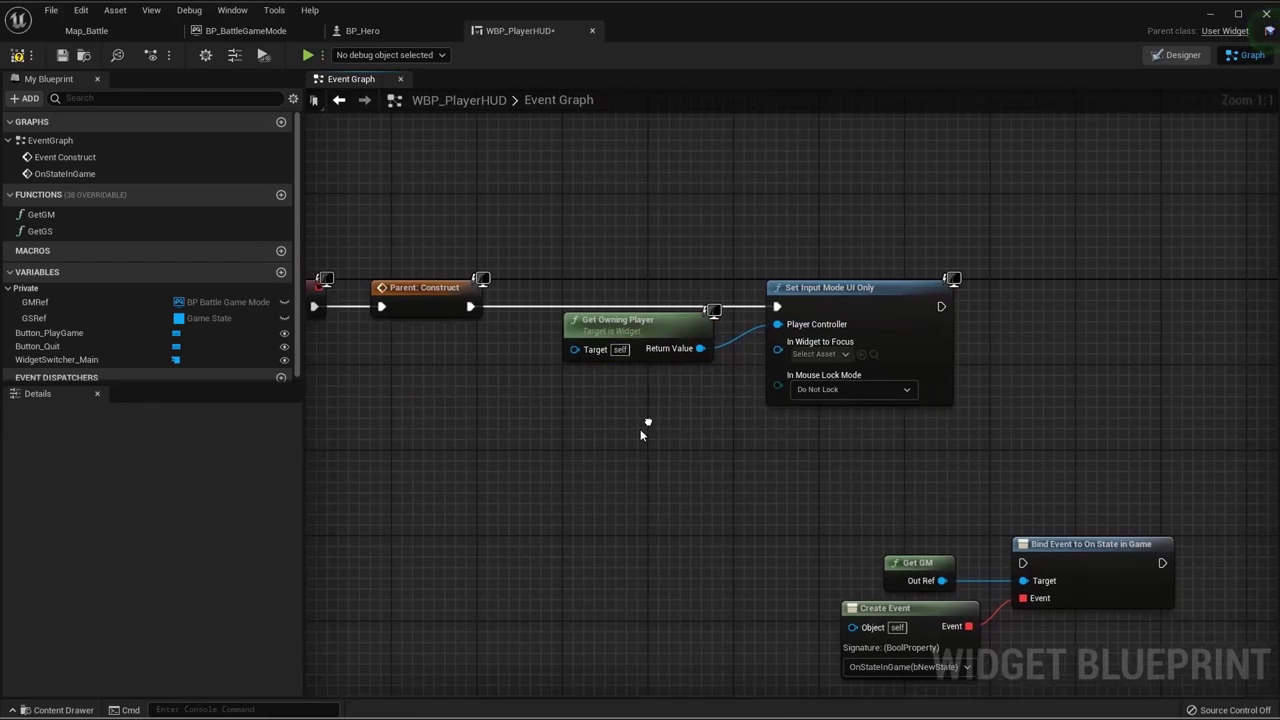
Rearrange the input mode nodes and move the binding nodes down and out of the way.
{"action": "left_click_drag", "start_coordinate": [640, 429], "coordinate": [809, 300]}
{"action": "left_click", "coordinate": [589, 369]}
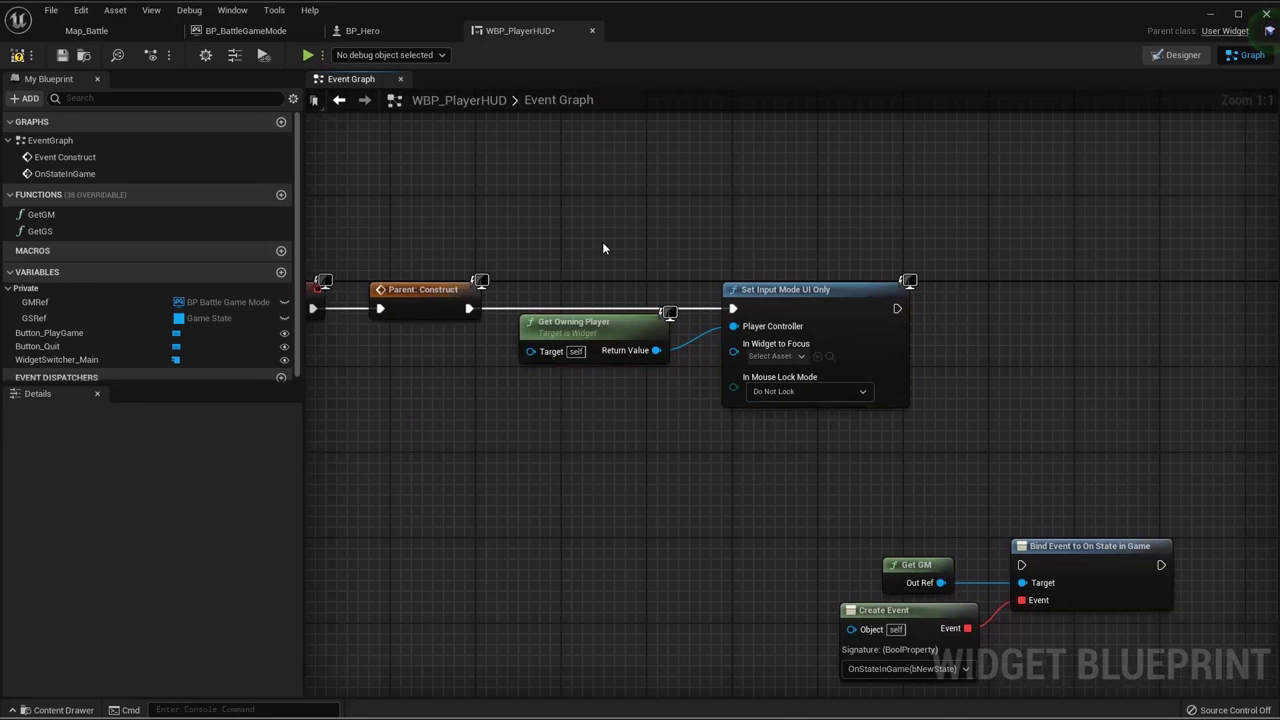
{"action": "mouse_move", "coordinate": [656, 462]}
{"action": "left_mouse_down"}
{"action": "mouse_move", "coordinate": [1112, 519]}
{"action": "mouse_move", "coordinate": [1188, 582]}
{"action": "left_mouse_up"}
{"action": "right_click_drag", "start_coordinate": [759, 425], "coordinate": [844, 460]}
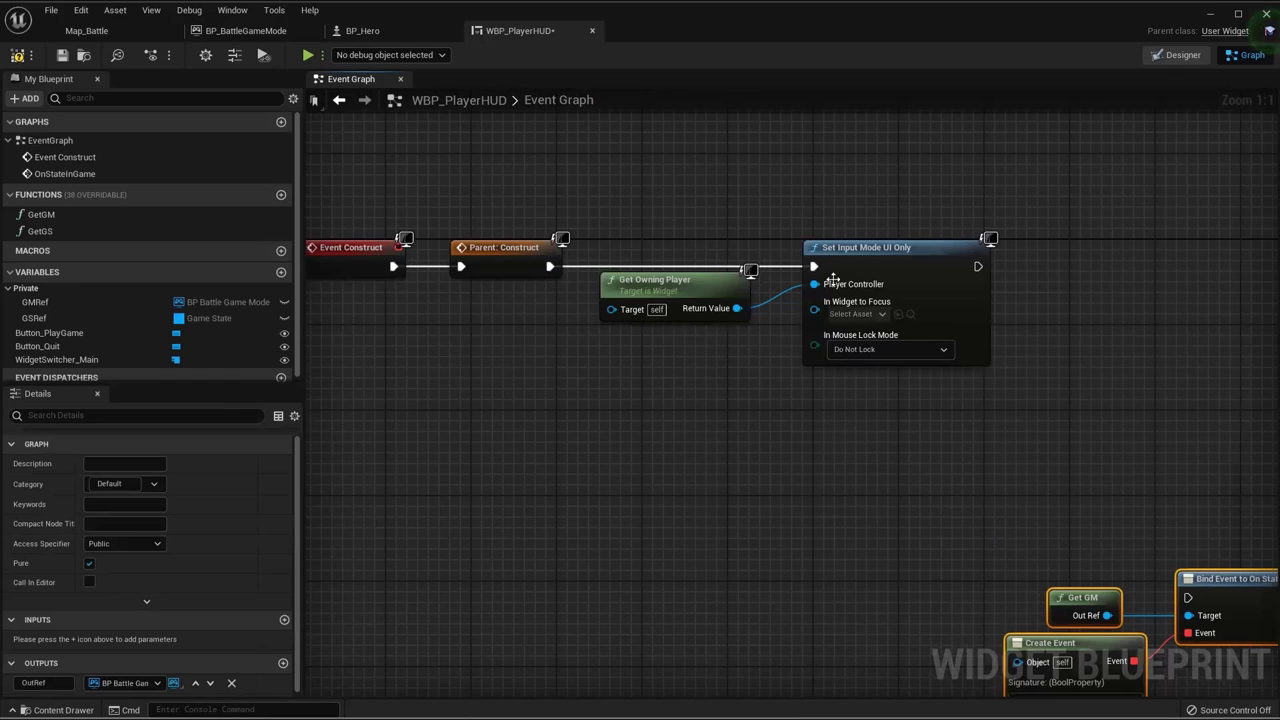
{"action": "right_click_drag", "start_coordinate": [832, 279], "coordinate": [748, 309]}
Plug a Button_PlayGame getter into In Widget to Focus, replacing the Self reference.
{"action": "left_click_drag", "start_coordinate": [730, 340], "coordinate": [661, 383]}
{"action": "type", "text": "self"}
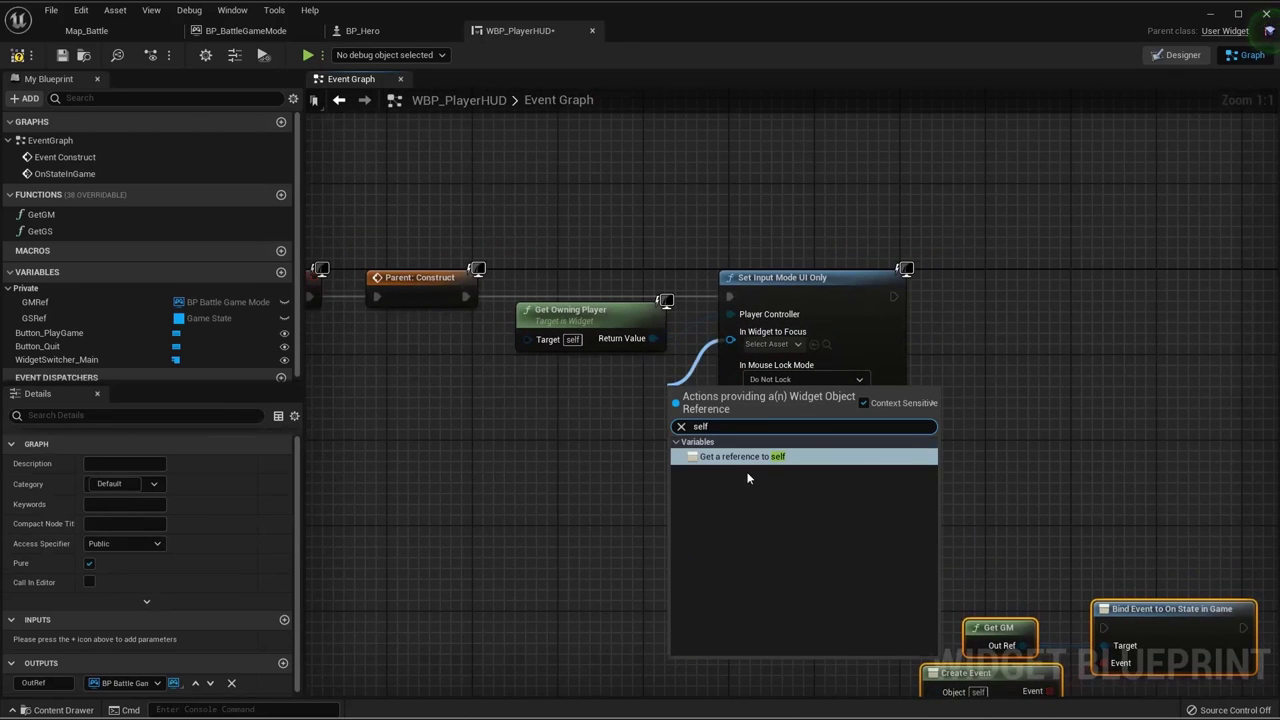
{"action": "left_click", "coordinate": [746, 458]}
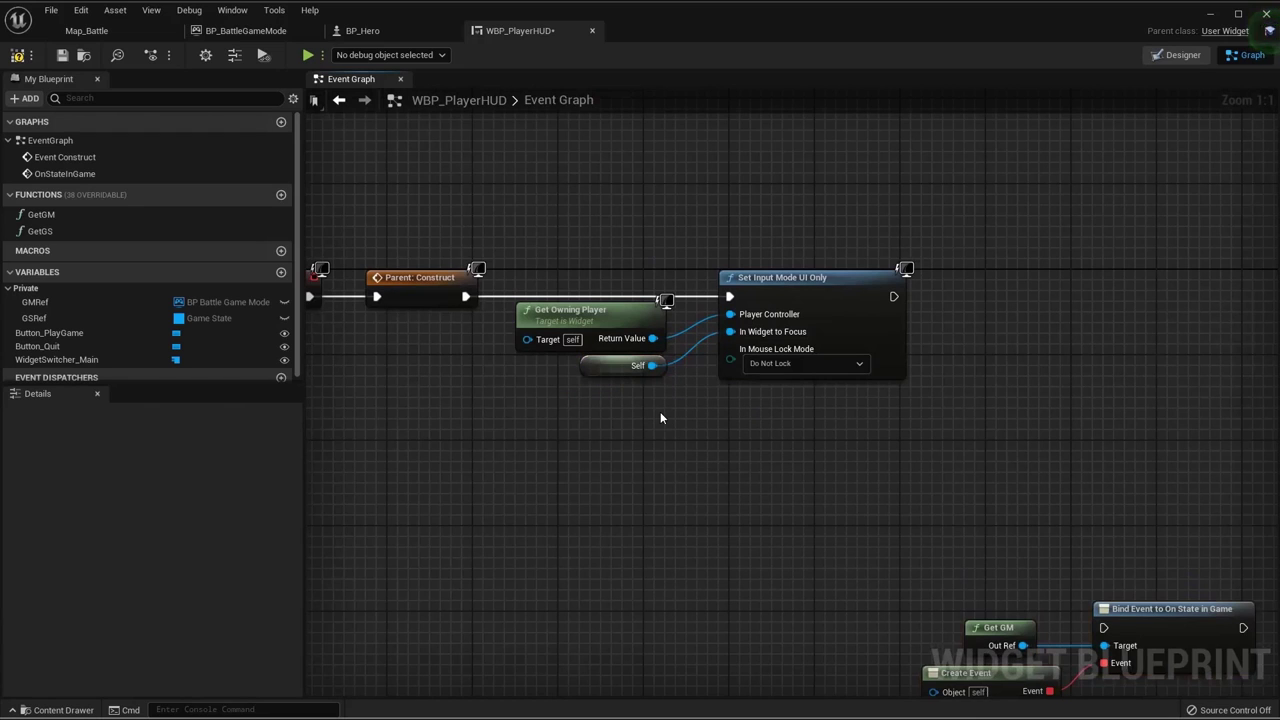
{"action": "scroll", "coordinate": [58, 320], "scroll_direction": "down", "scroll_amount": 1}
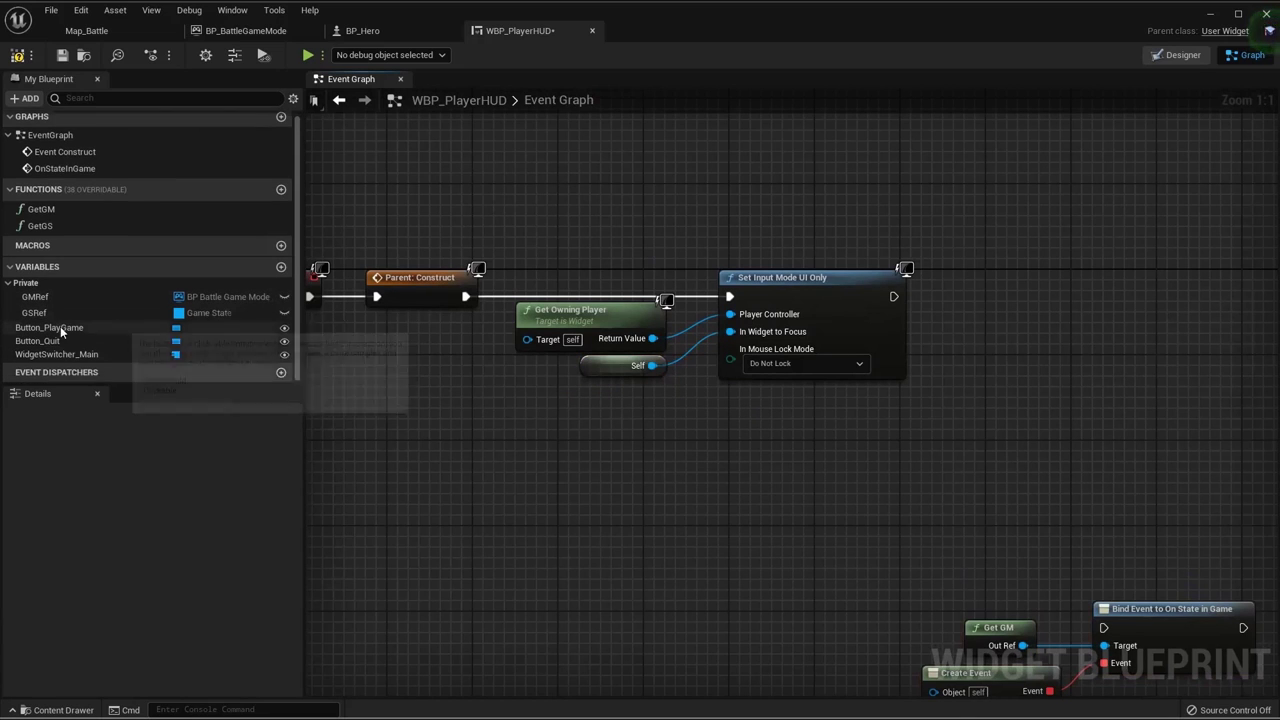
{"action": "mouse_move", "coordinate": [48, 327]}
{"action": "left_mouse_down"}
{"action": "mouse_move", "coordinate": [572, 408]}
{"action": "mouse_move", "coordinate": [730, 331]}
{"action": "left_mouse_up"}
{"action": "left_click", "coordinate": [637, 366]}
{"action": "key", "text": "Delete"}
{"action": "left_click_drag", "start_coordinate": [592, 408], "coordinate": [602, 364]}
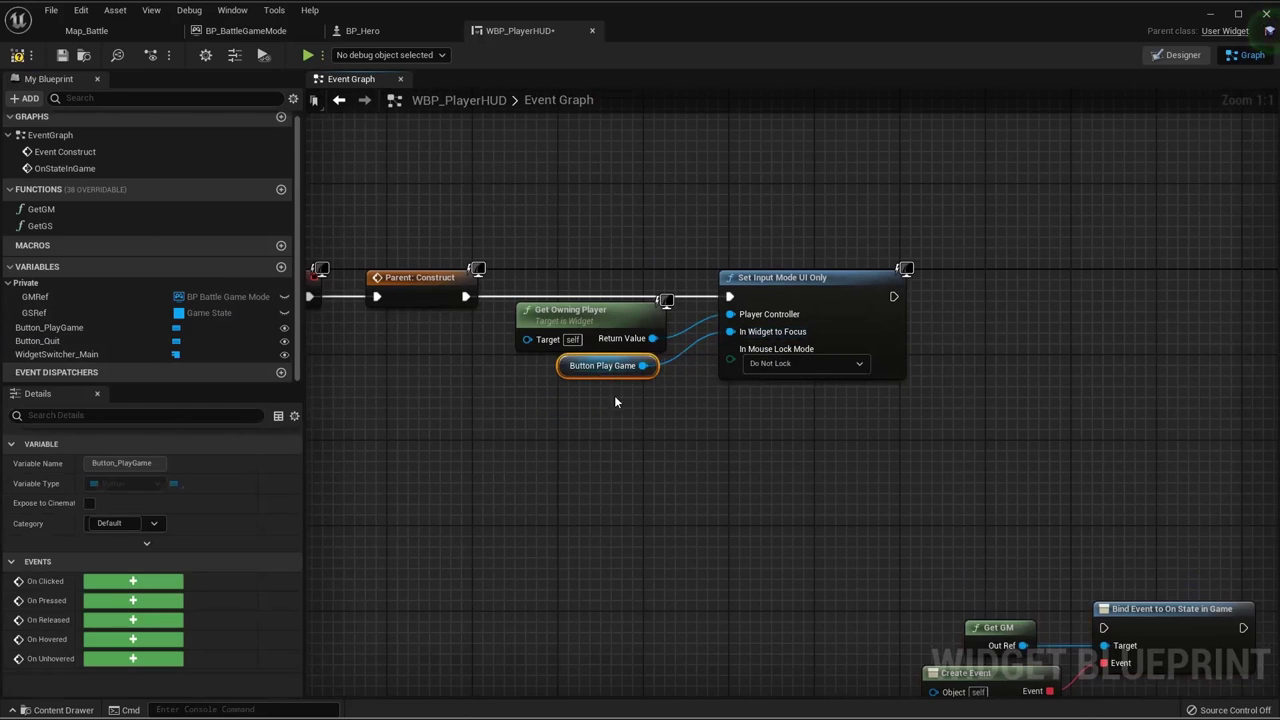
{"action": "left_click", "coordinate": [658, 420]}
Add a SET Show Mouse Cursor node, ticked, after the input mode change.
{"action": "right_click_drag", "start_coordinate": [658, 410], "coordinate": [501, 426]}
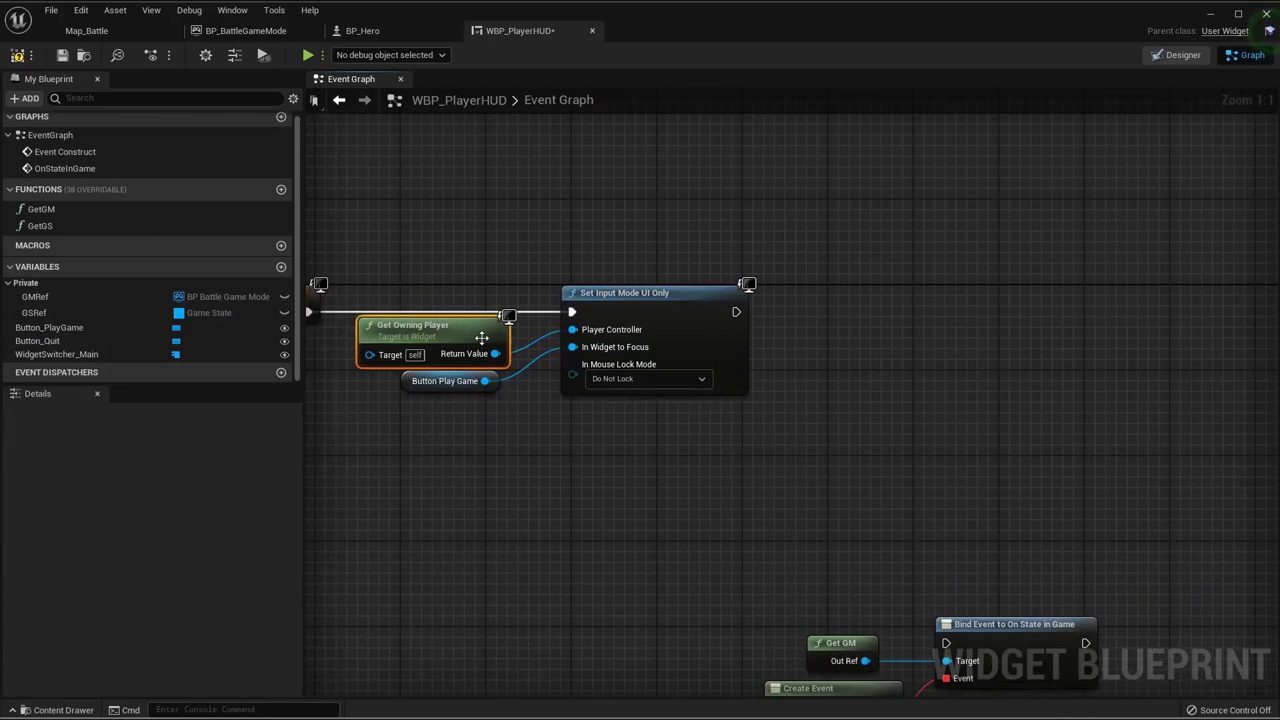
{"action": "left_click_drag", "start_coordinate": [494, 353], "coordinate": [527, 487]}
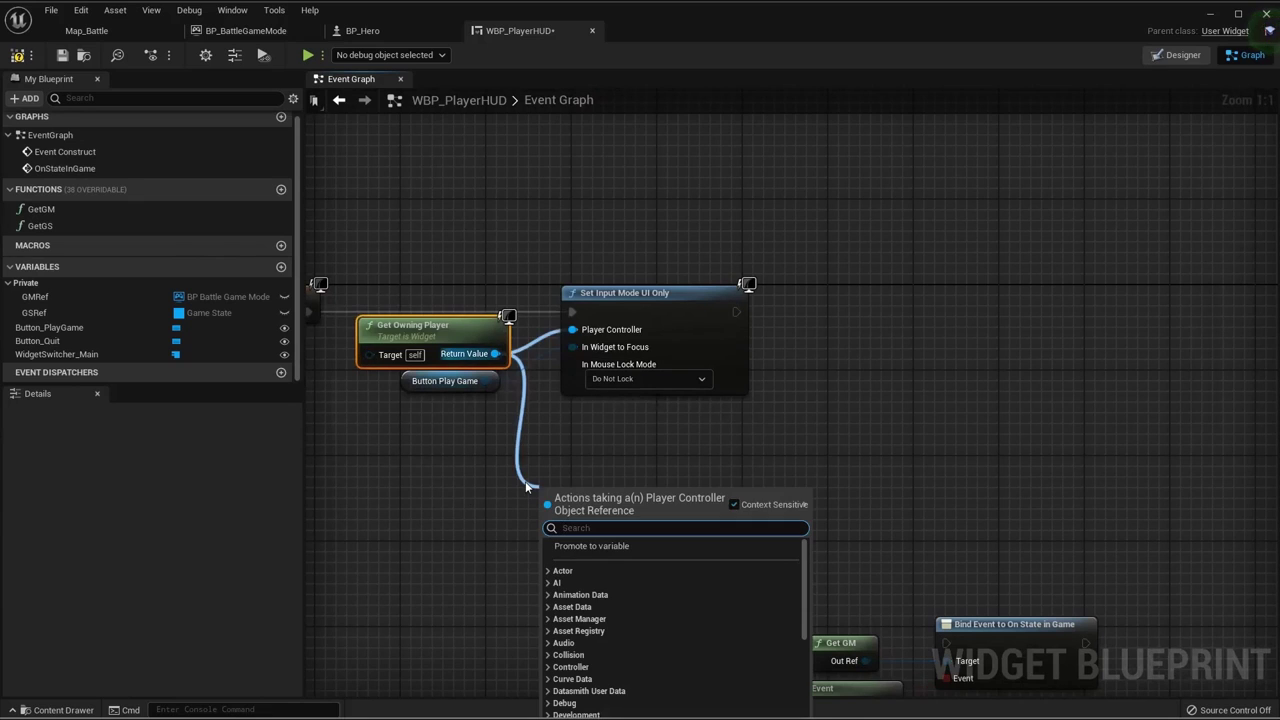
{"action": "type", "text": "curso"}
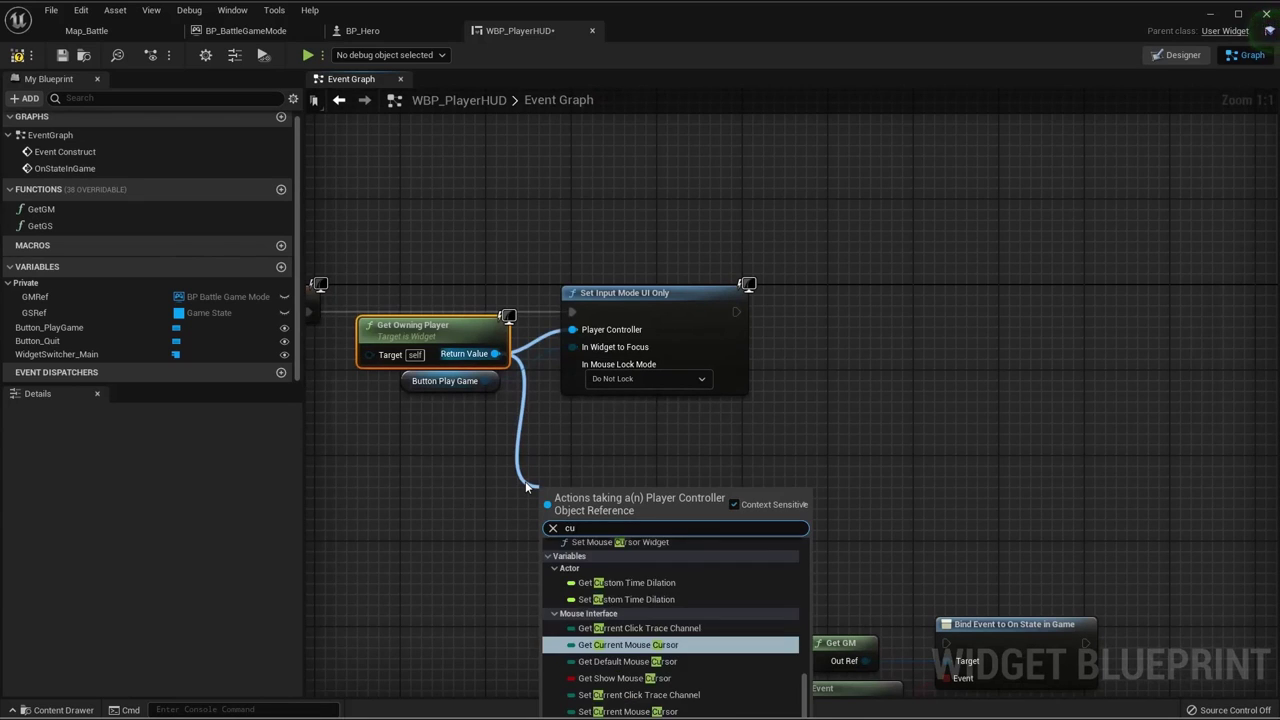
{"action": "key", "text": "BackSpace"}
{"action": "key", "text": "BackSpace"}
{"action": "key", "text": "BackSpace"}
{"action": "type", "text": "set curso"}
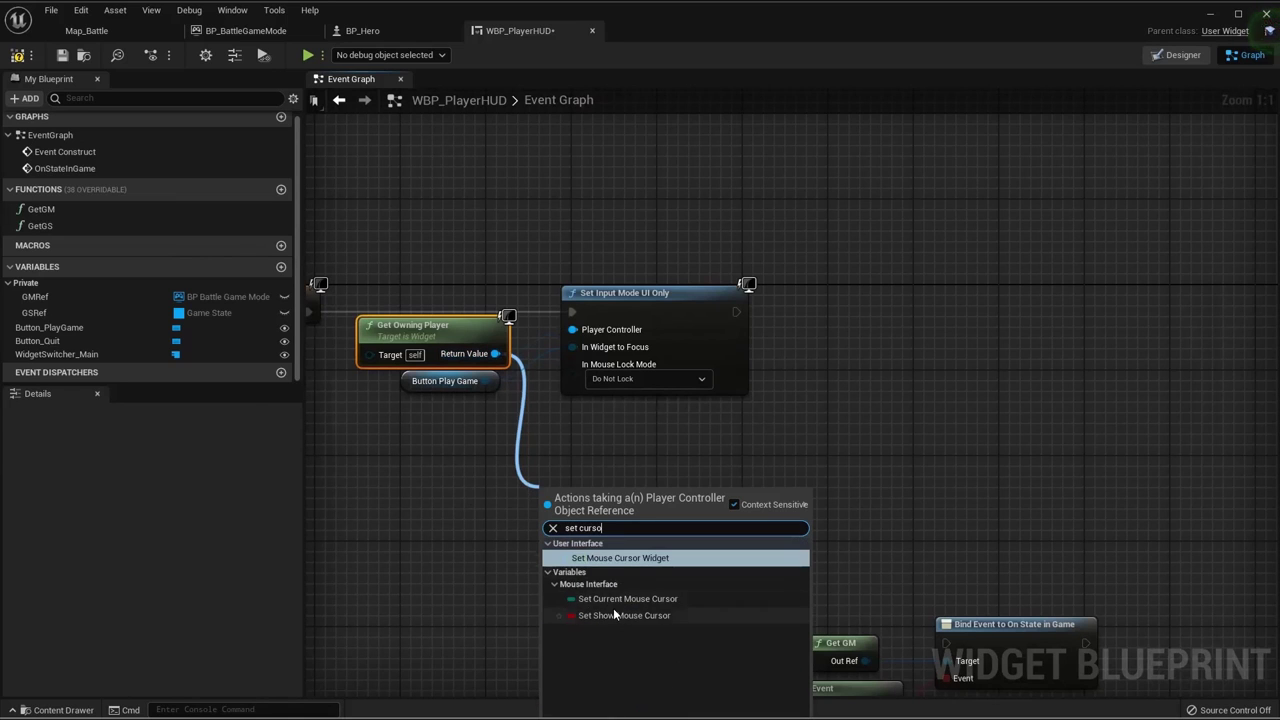
{"action": "left_click", "coordinate": [624, 615]}
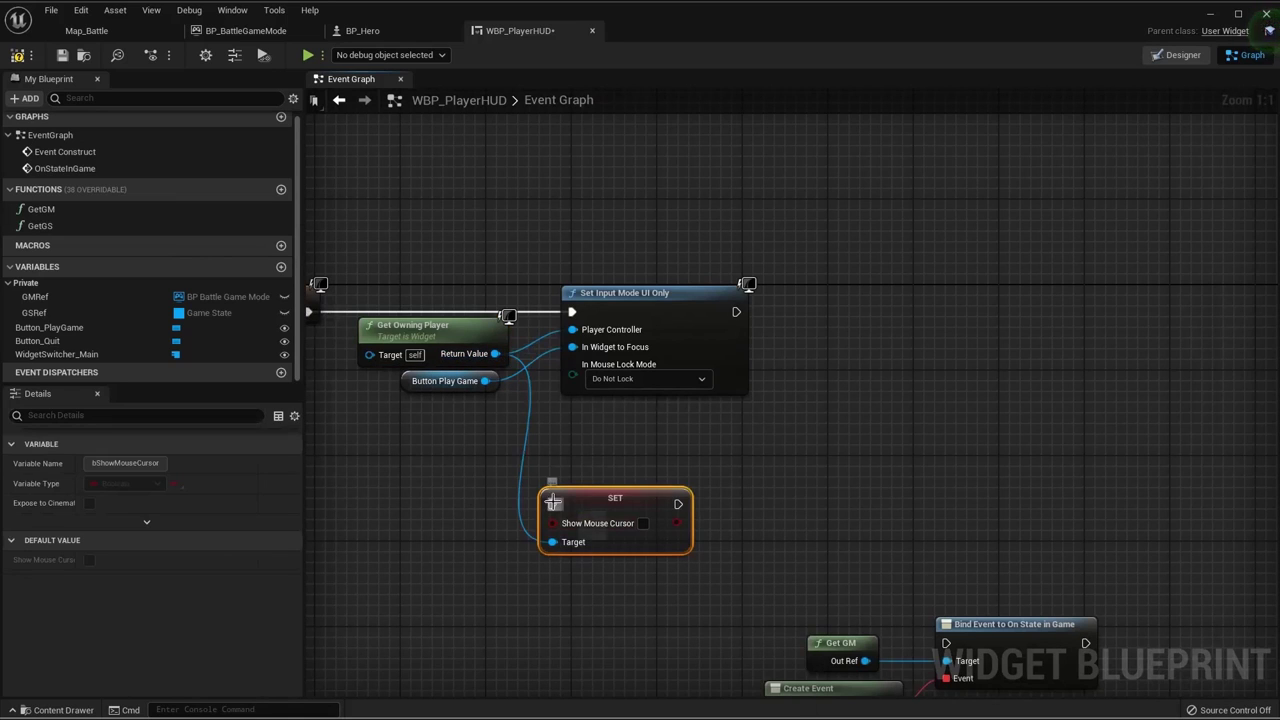
{"action": "left_click_drag", "start_coordinate": [552, 504], "coordinate": [740, 314]}
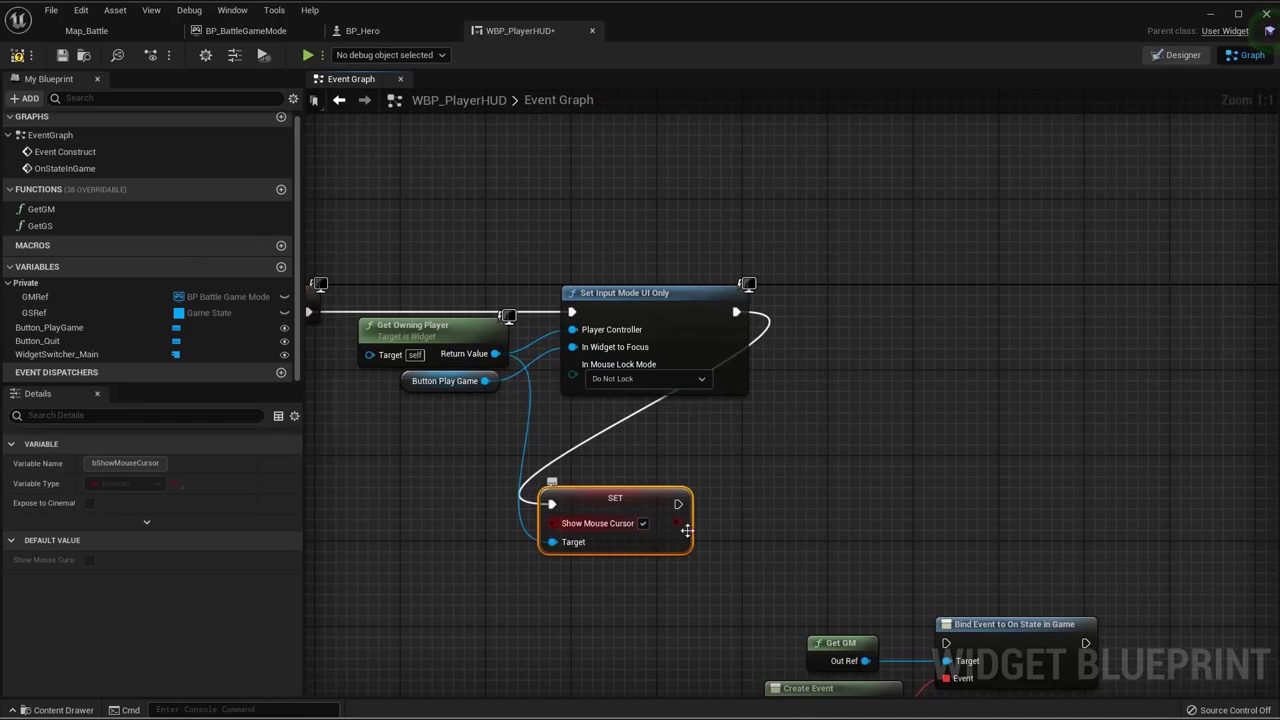
{"action": "left_click", "coordinate": [642, 523]}
{"action": "left_click_drag", "start_coordinate": [615, 498], "coordinate": [690, 455]}
Target SET with a copied Get Owning Player node and add a WidgetSwitcher_Main getter.
{"action": "left_click", "coordinate": [447, 320]}
{"action": "key", "text": "ctrl+c"}
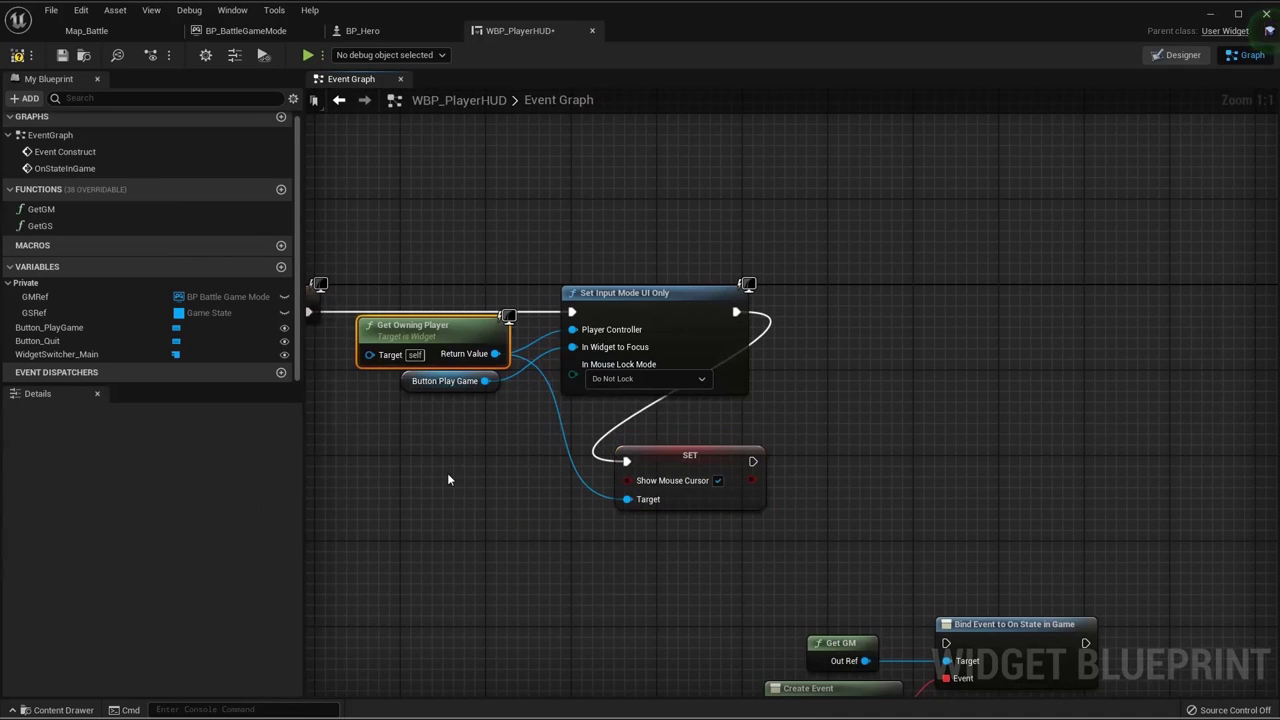
{"action": "key", "text": "ctrl+v"}
{"action": "left_click_drag", "start_coordinate": [590, 514], "coordinate": [799, 460]}
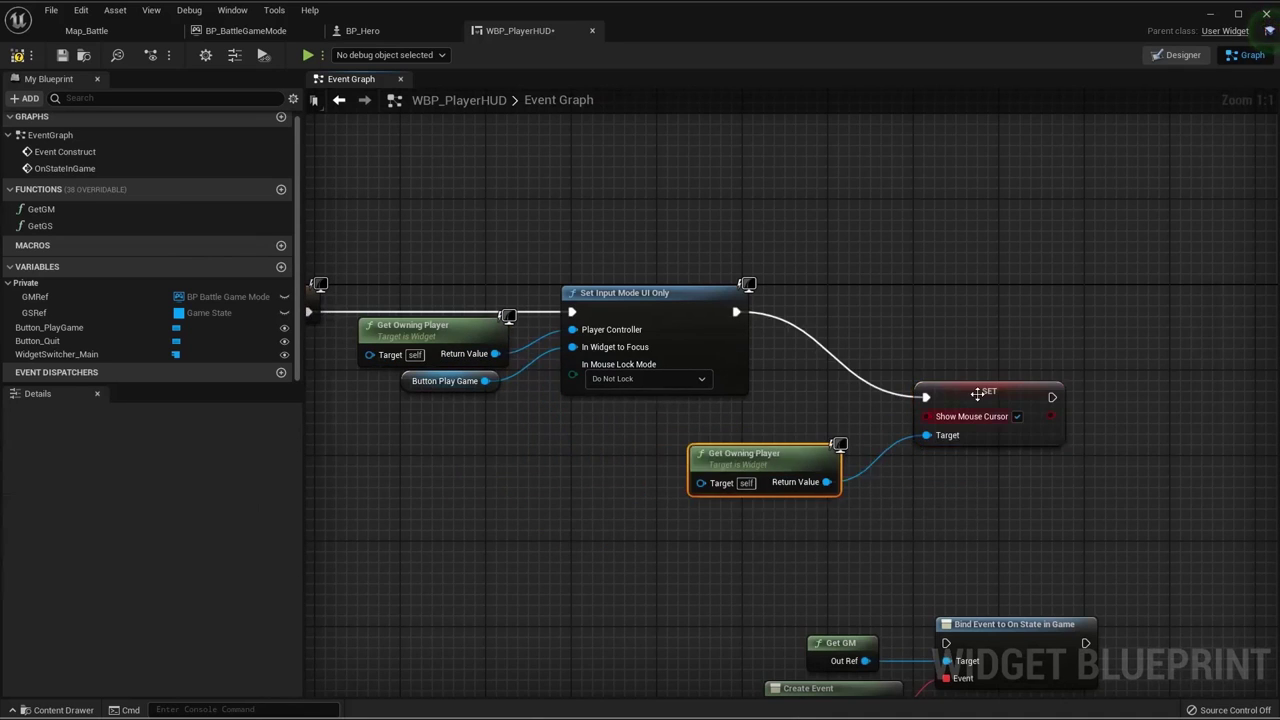
{"action": "left_click_drag", "start_coordinate": [935, 388], "coordinate": [1110, 305]}
{"action": "mouse_move", "coordinate": [805, 459]}
{"action": "left_mouse_down"}
{"action": "mouse_move", "coordinate": [1021, 343]}
{"action": "mouse_move", "coordinate": [925, 328]}
{"action": "left_mouse_up"}
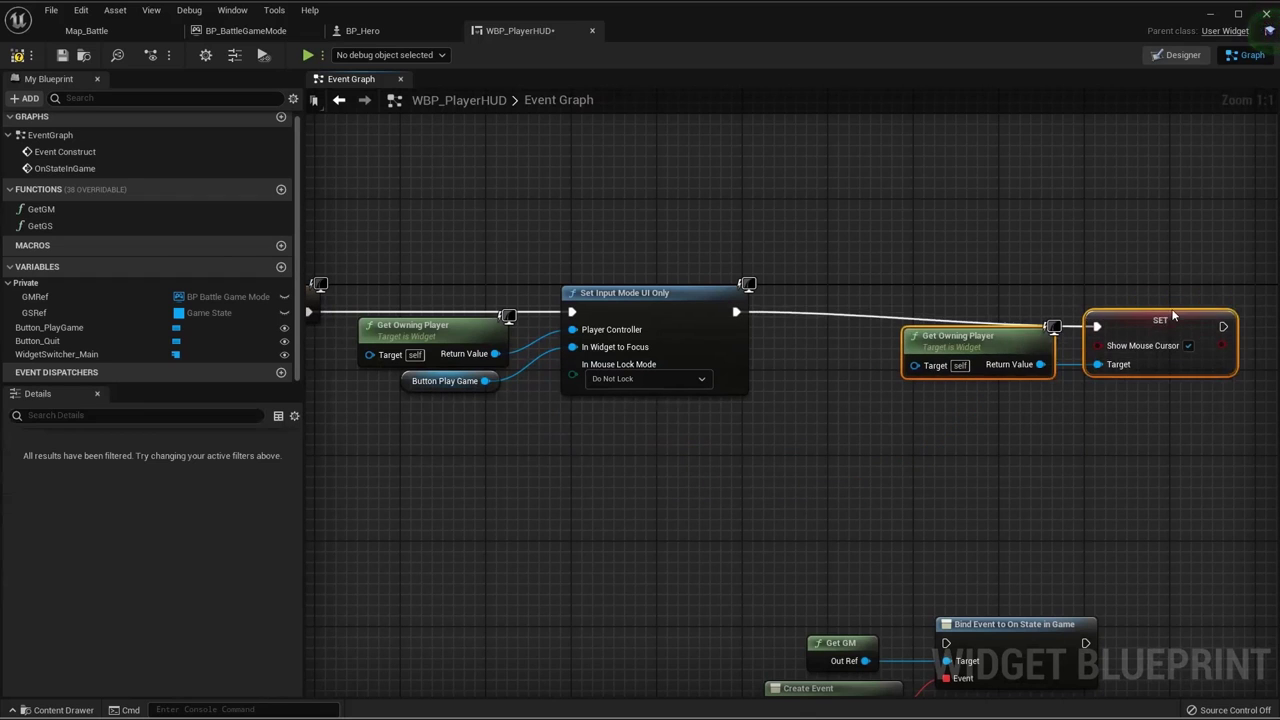
{"action": "left_click_drag", "start_coordinate": [1055, 304], "coordinate": [1021, 304]}
{"action": "mouse_move", "coordinate": [845, 411]}
{"action": "right_mouse_down"}
{"action": "mouse_move", "coordinate": [776, 391]}
{"action": "mouse_move", "coordinate": [719, 323]}
{"action": "right_mouse_up"}
{"action": "right_click_drag", "start_coordinate": [812, 572], "coordinate": [554, 446]}
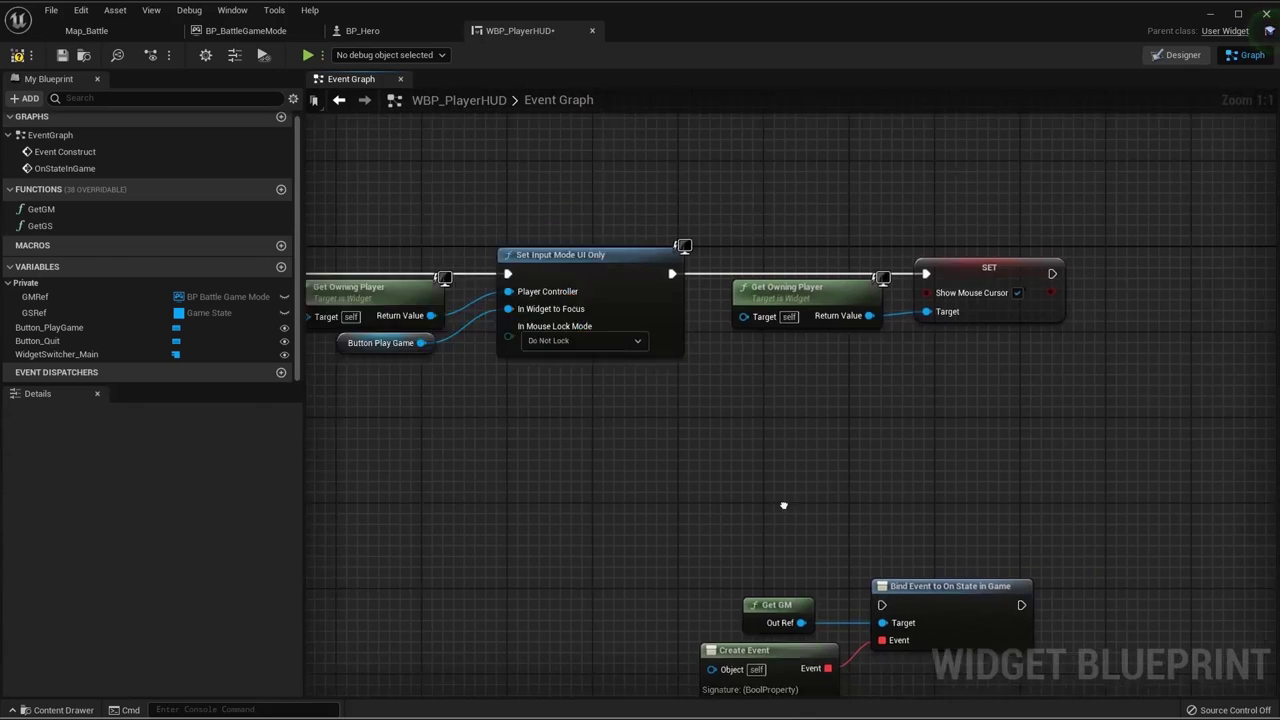
{"action": "mouse_move", "coordinate": [80, 356]}
{"action": "left_mouse_down", "text": "ctrl"}
{"action": "mouse_move", "coordinate": [757, 472]}
{"action": "mouse_move", "coordinate": [871, 469]}
{"action": "left_mouse_up", "text": "ctrl"}
Add Set Active Widget Index (0) on WidgetSwitcher_Main after SET and wire it into Bind Event.
{"action": "type", "text": "set"}
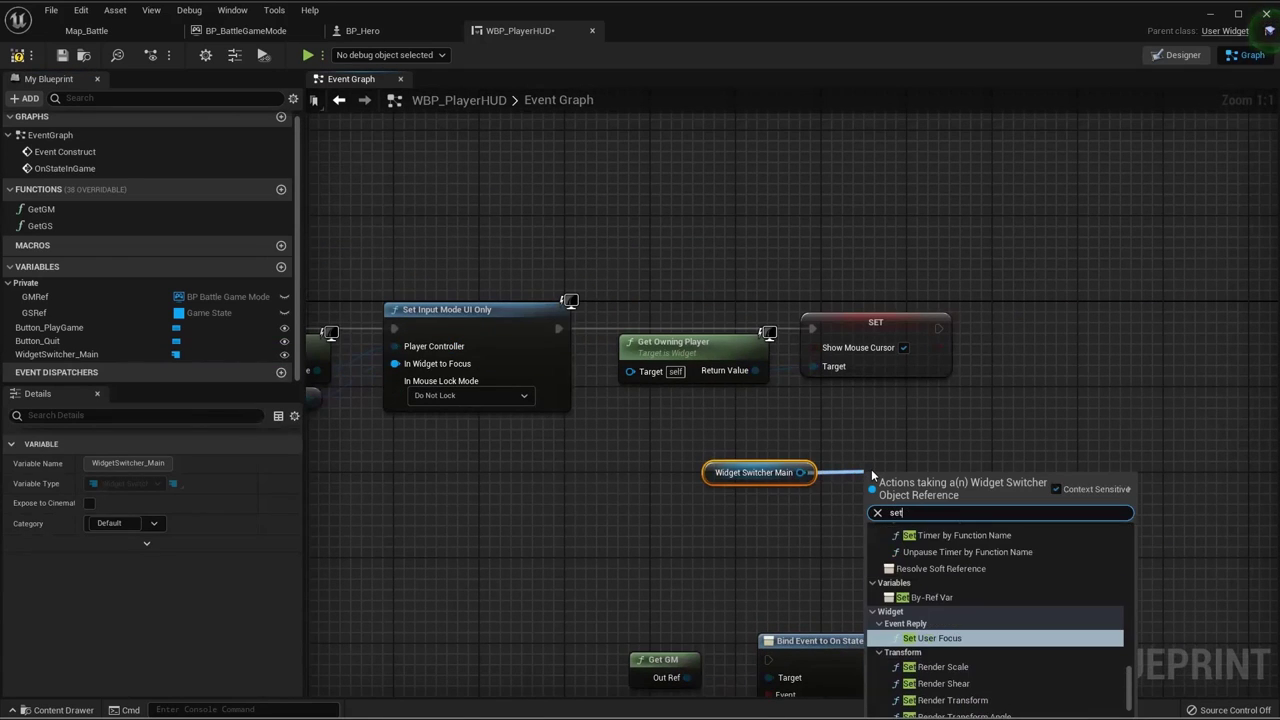
{"action": "type", "text": " ind"}
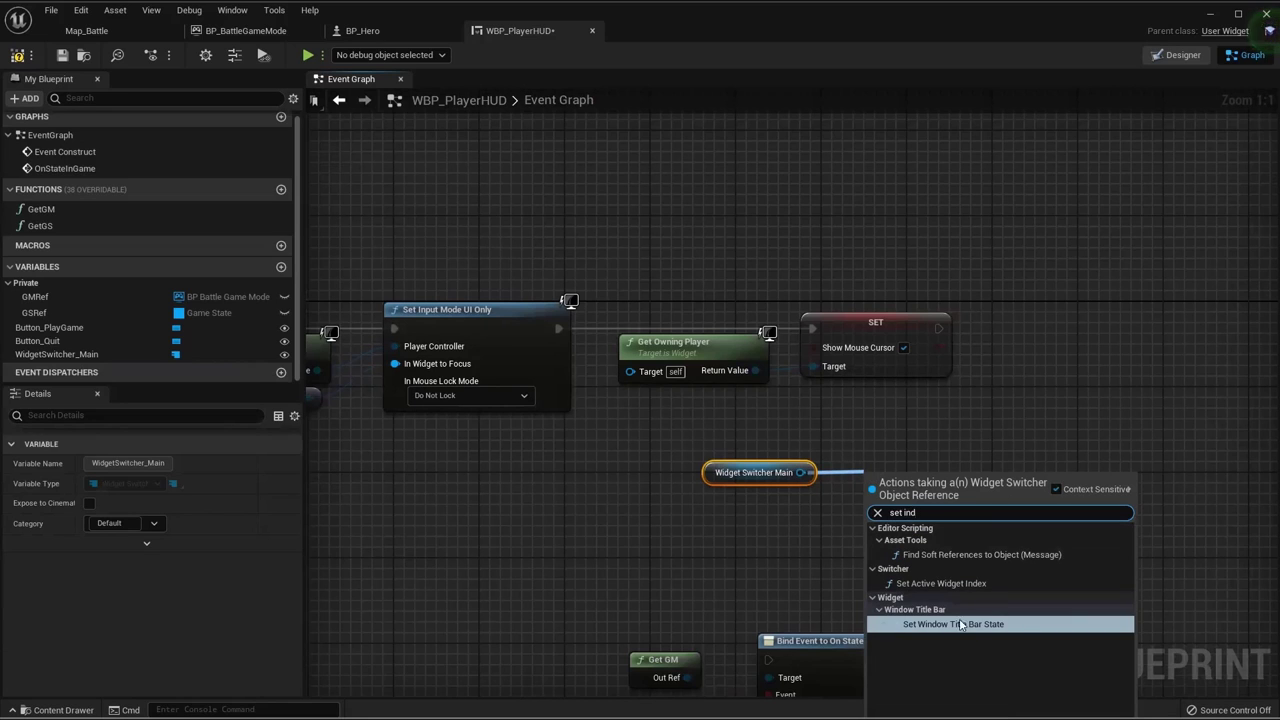
{"action": "left_click", "coordinate": [940, 583]}
{"action": "left_click_drag", "start_coordinate": [875, 510], "coordinate": [940, 330]}
{"action": "mouse_move", "coordinate": [753, 472]}
{"action": "left_mouse_down"}
{"action": "mouse_move", "coordinate": [766, 492]}
{"action": "mouse_move", "coordinate": [876, 528]}
{"action": "left_mouse_up"}
{"action": "left_click_drag", "start_coordinate": [947, 485], "coordinate": [1214, 302]}
{"action": "right_click_drag", "start_coordinate": [1157, 423], "coordinate": [1012, 450]}
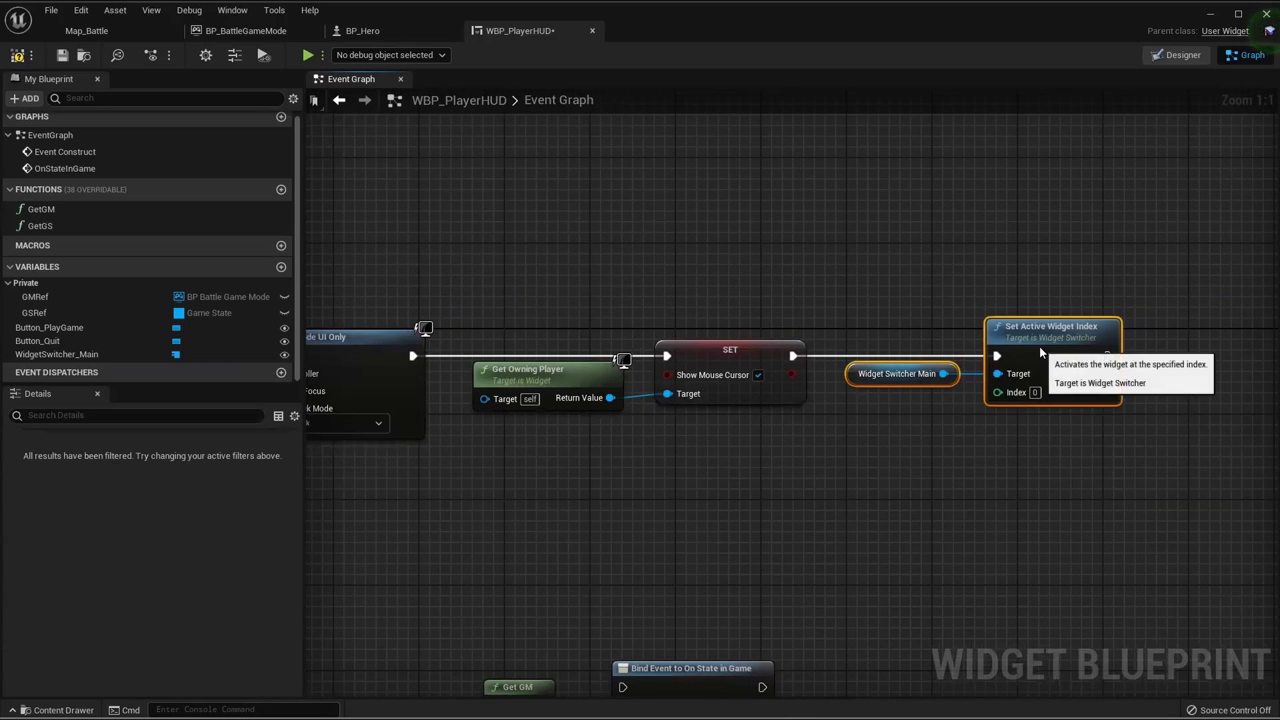
{"action": "scroll", "coordinate": [886, 314], "scroll_direction": "down", "scroll_amount": 3}
{"action": "left_click_drag", "start_coordinate": [705, 566], "coordinate": [1039, 346]}
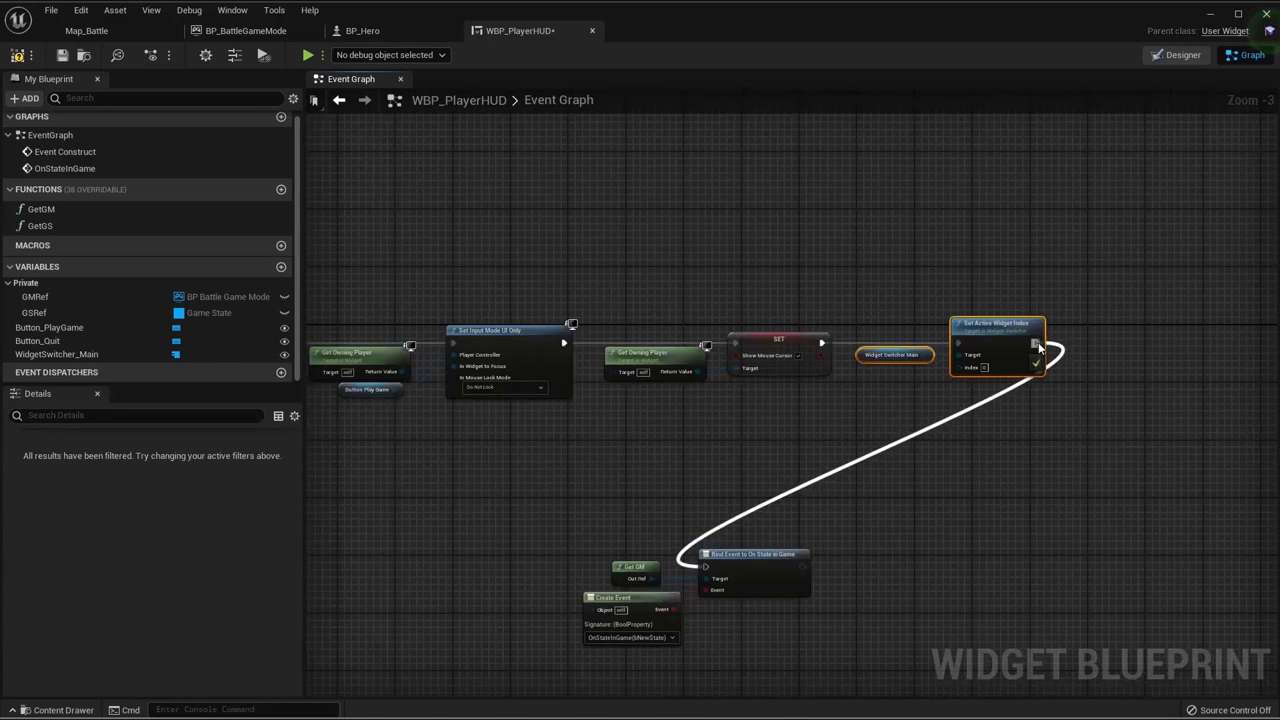
Line up the bind nodes beside the switcher node and wrap the construct chain in an 'Init' comment.
{"action": "left_click_drag", "start_coordinate": [580, 500], "coordinate": [830, 668]}
{"action": "left_click_drag", "start_coordinate": [744, 566], "coordinate": [1229, 343]}
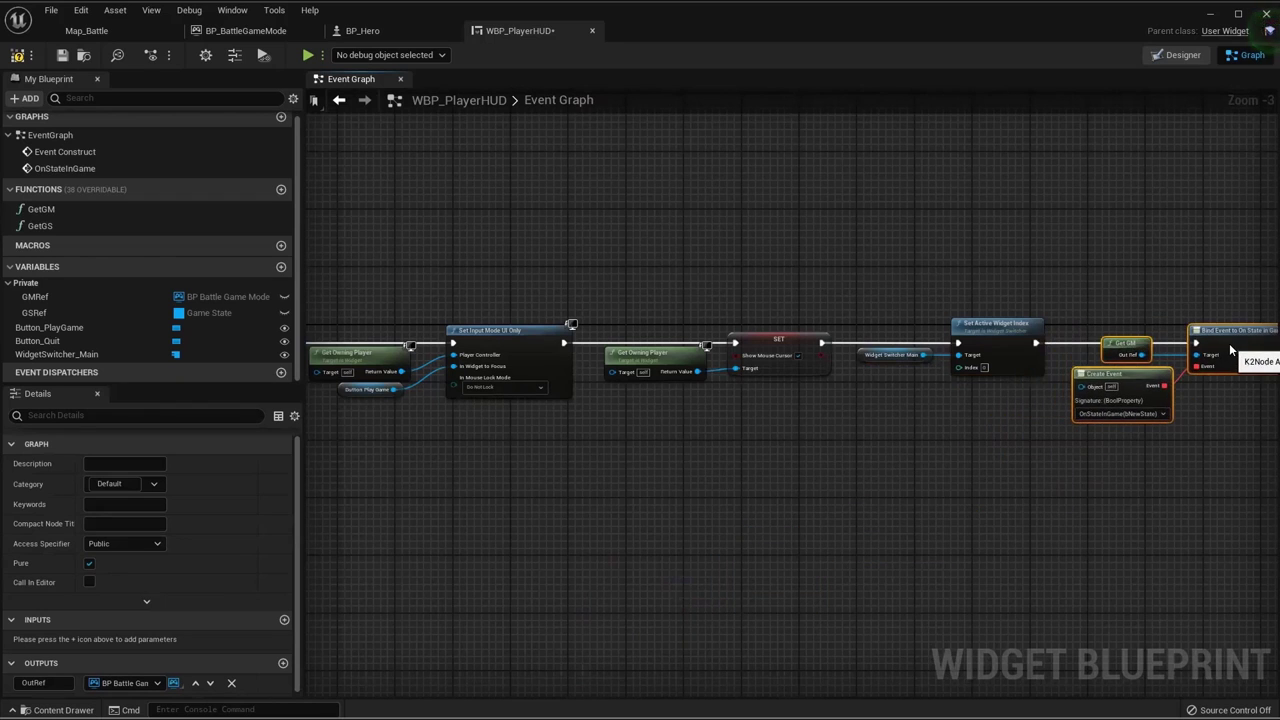
{"action": "scroll", "coordinate": [1229, 343], "scroll_direction": "up", "scroll_amount": 3}
{"action": "left_click", "coordinate": [827, 459]}
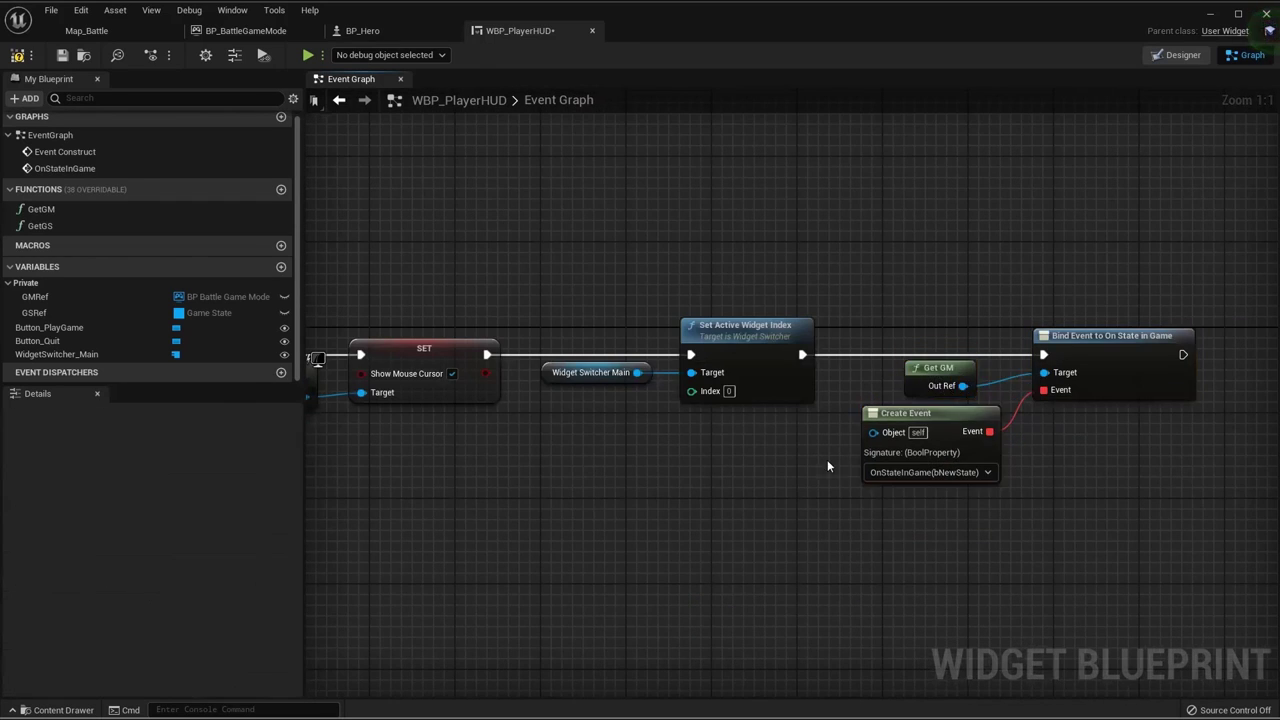
{"action": "scroll", "coordinate": [827, 466], "scroll_direction": "down", "scroll_amount": 4}
{"action": "left_click_drag", "start_coordinate": [1087, 482], "coordinate": [430, 318]}
{"action": "key", "text": "c"}
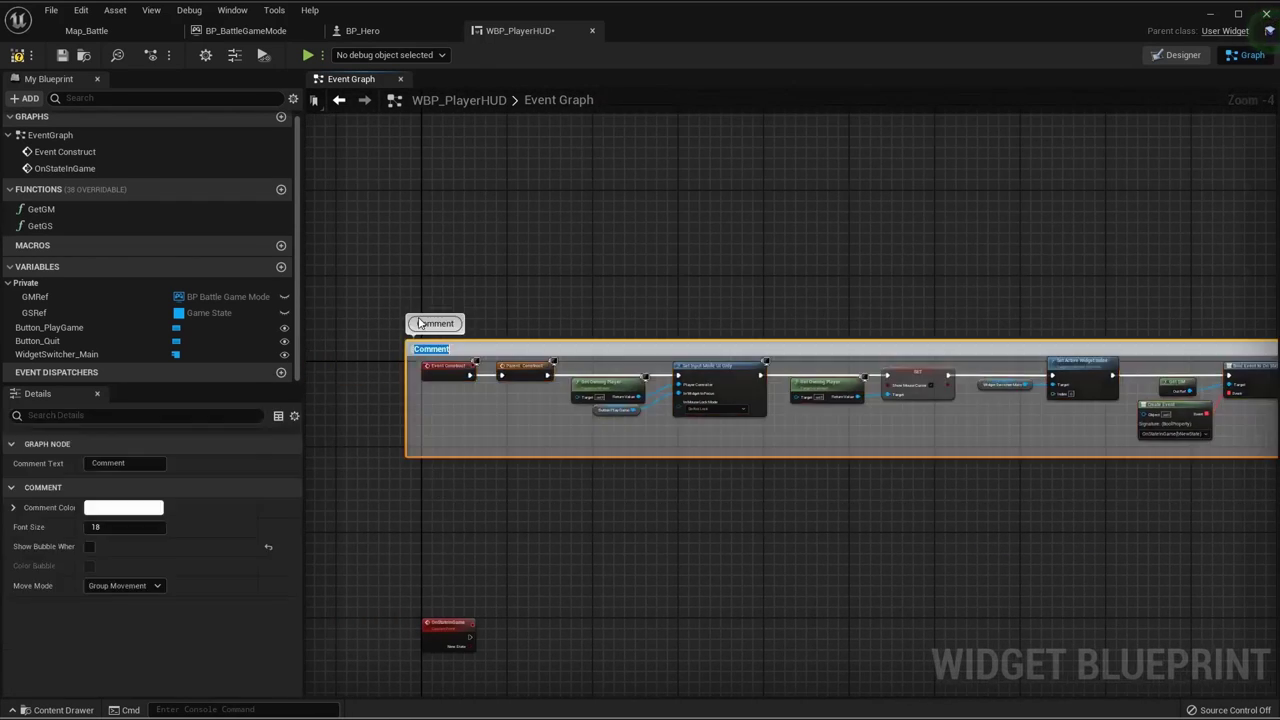
{"action": "left_click", "coordinate": [956, 558]}
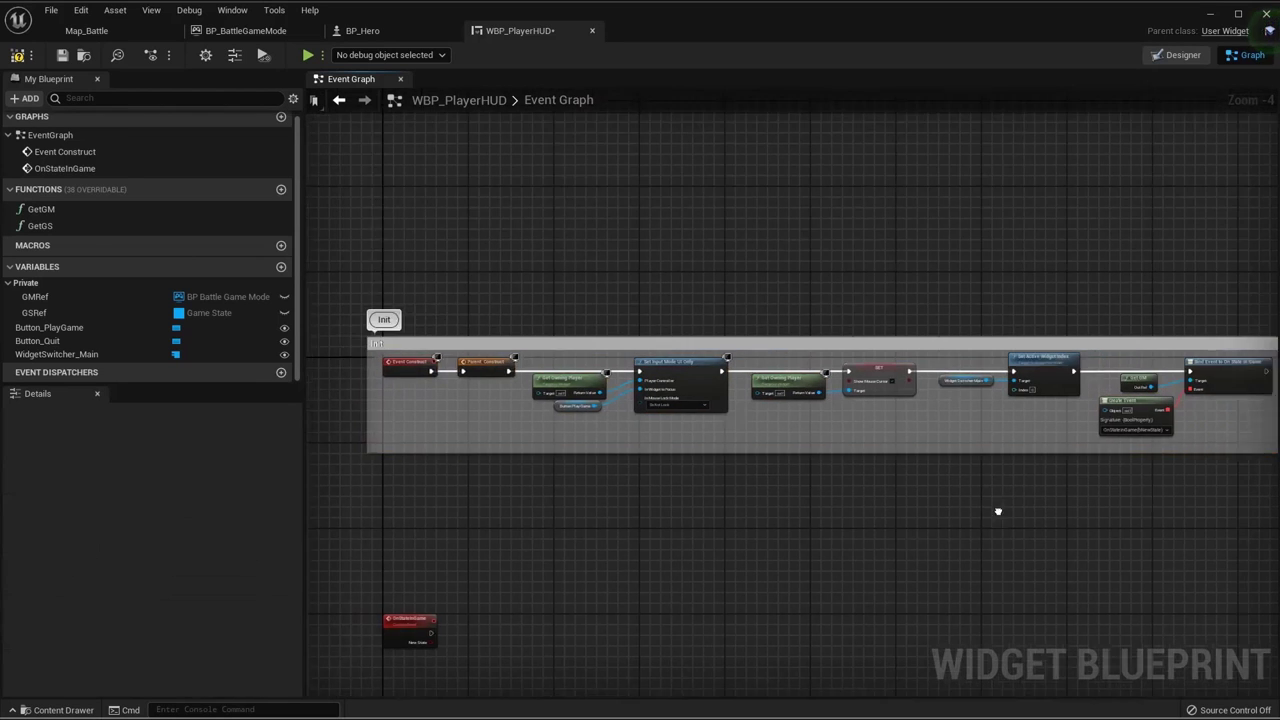
Settle the Init comment and move the OnStateInGame event below it.
{"action": "left_click_drag", "start_coordinate": [547, 355], "coordinate": [554, 376]}
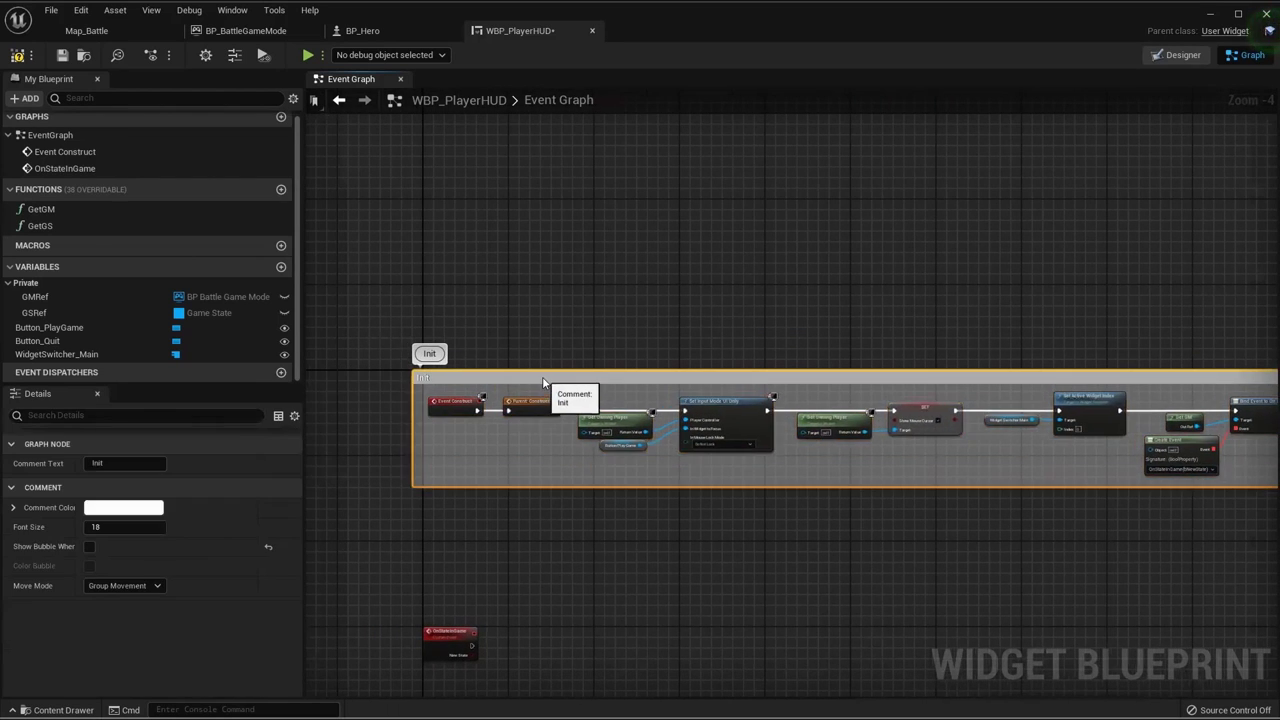
{"action": "left_click", "coordinate": [649, 525]}
{"action": "right_click_drag", "start_coordinate": [649, 525], "coordinate": [589, 502]}
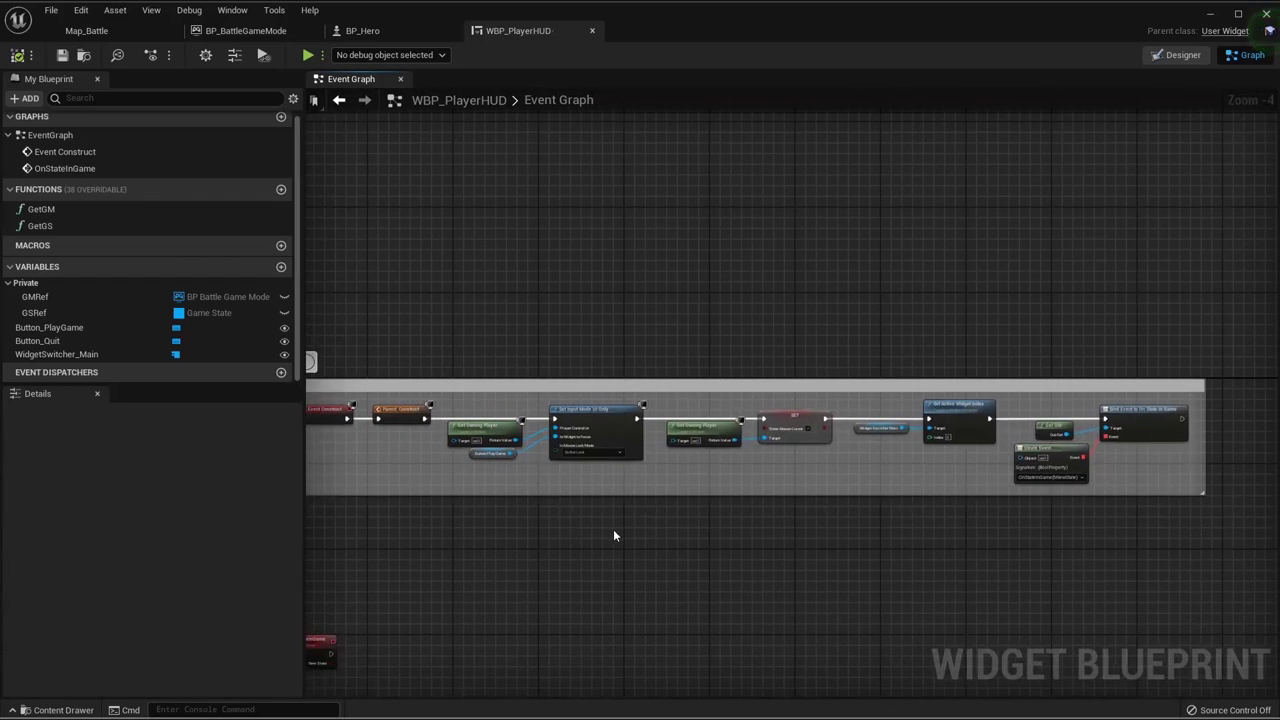
{"action": "scroll", "coordinate": [674, 514], "scroll_direction": "up", "scroll_amount": 2}
{"action": "scroll", "coordinate": [674, 471], "scroll_direction": "down", "scroll_amount": 4}
{"action": "scroll", "coordinate": [674, 471], "scroll_direction": "up", "scroll_amount": 2}
{"action": "left_click_drag", "start_coordinate": [589, 470], "coordinate": [589, 555]}
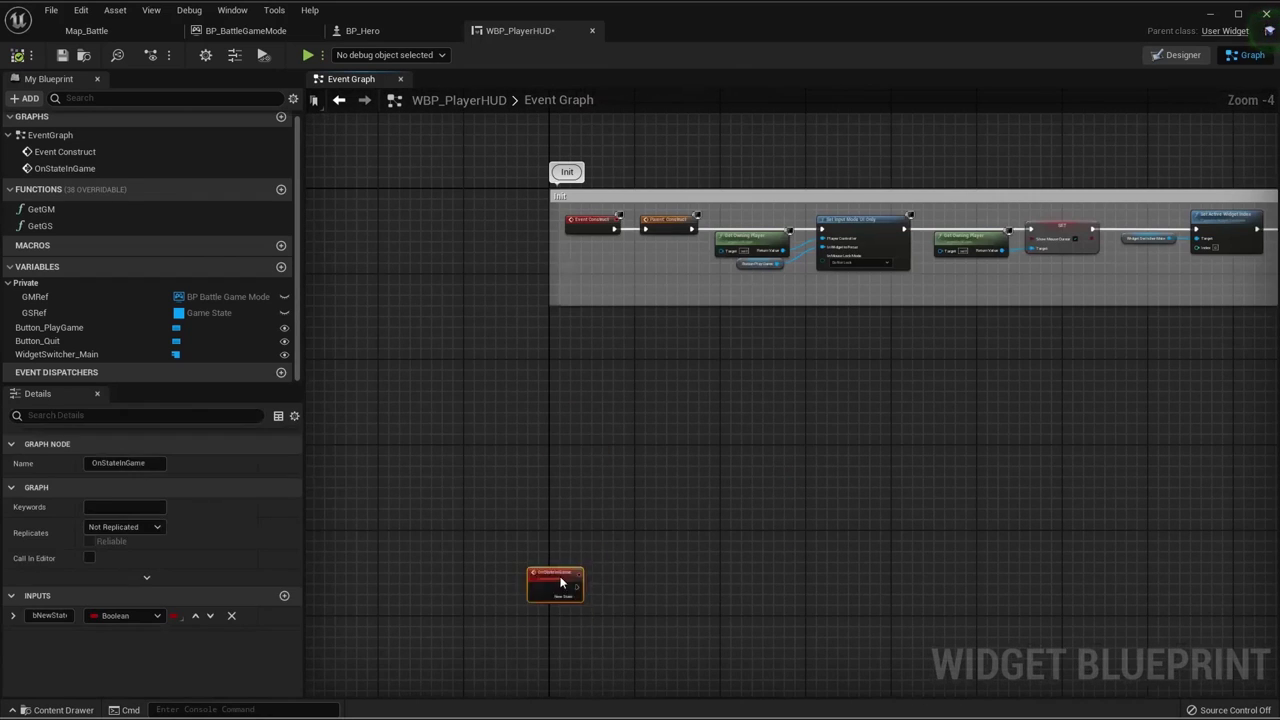
{"action": "left_click", "coordinate": [586, 471]}
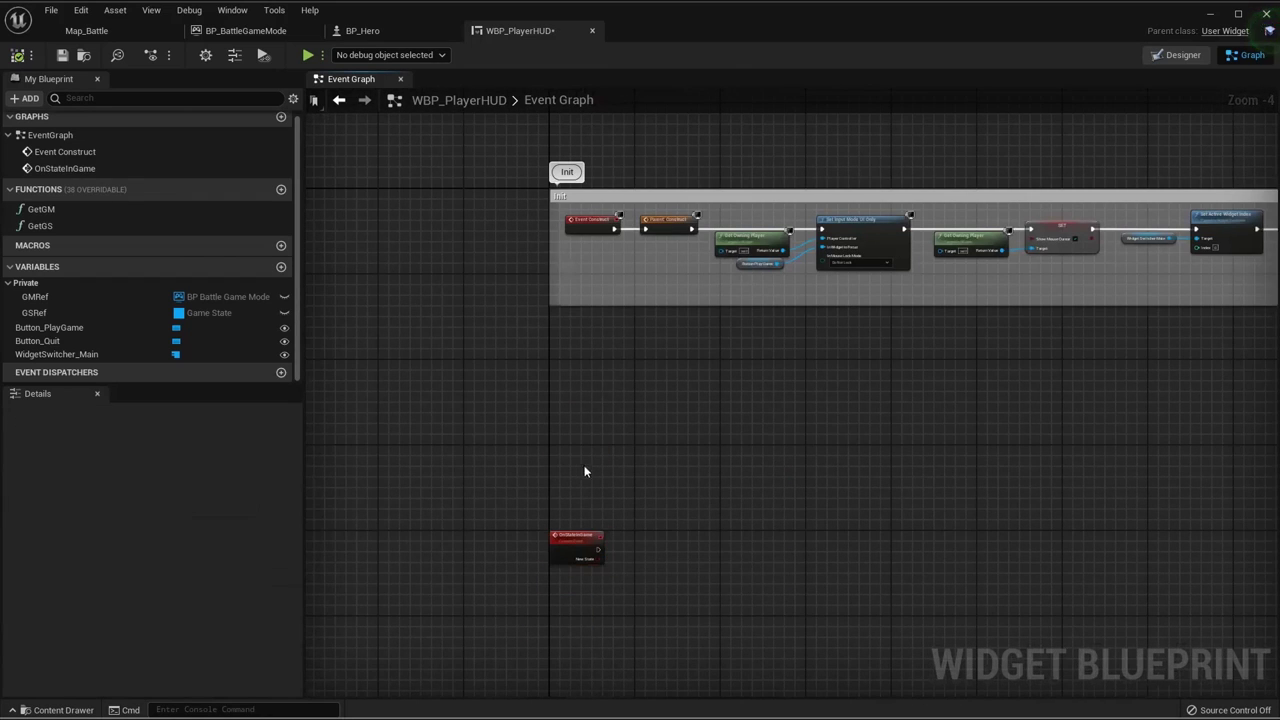
Add an On Clicked event for Button_PlayGame below the Init block.
{"action": "left_click", "coordinate": [20, 283]}
{"action": "left_click", "coordinate": [60, 301]}
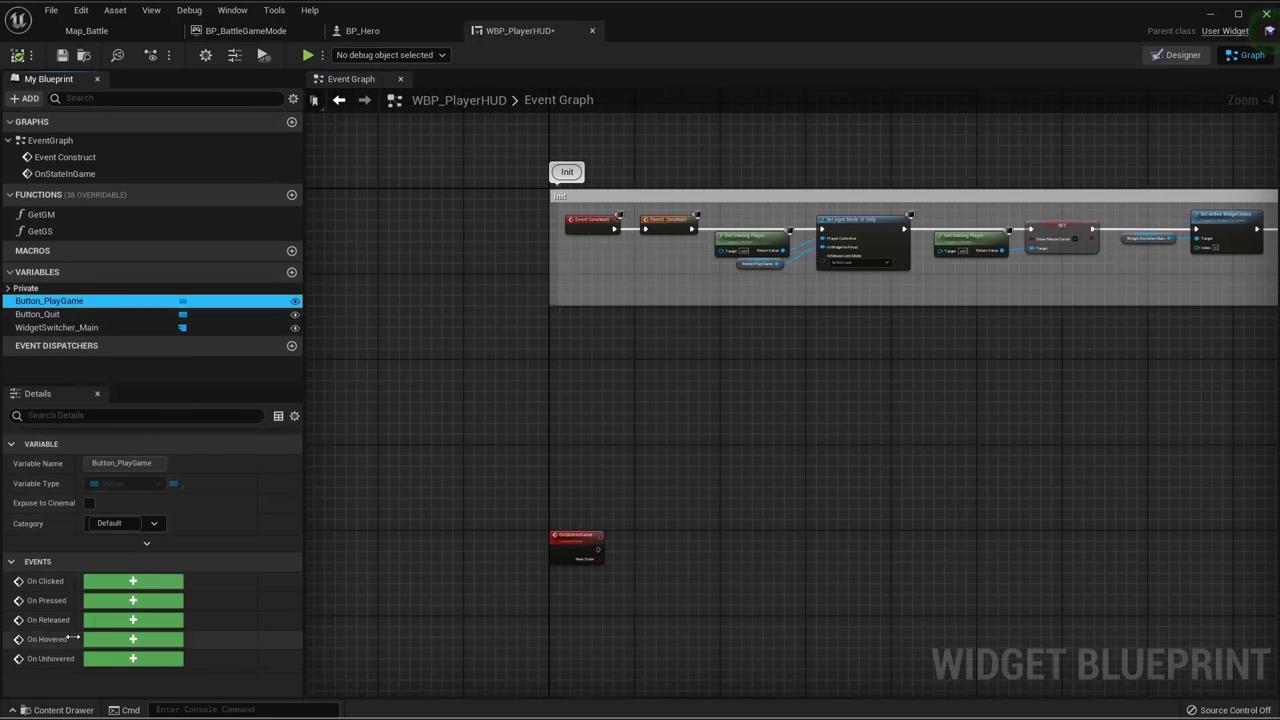
{"action": "left_click", "coordinate": [120, 588]}
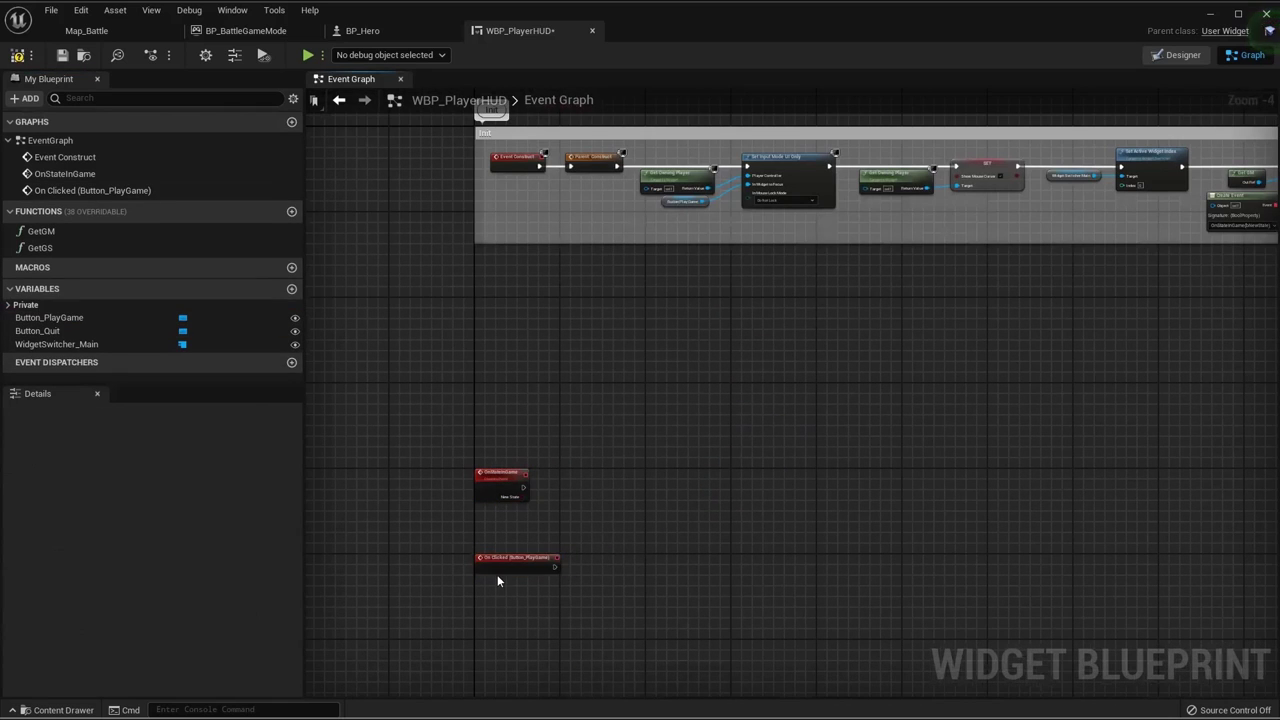
{"action": "left_click_drag", "start_coordinate": [496, 565], "coordinate": [495, 309]}
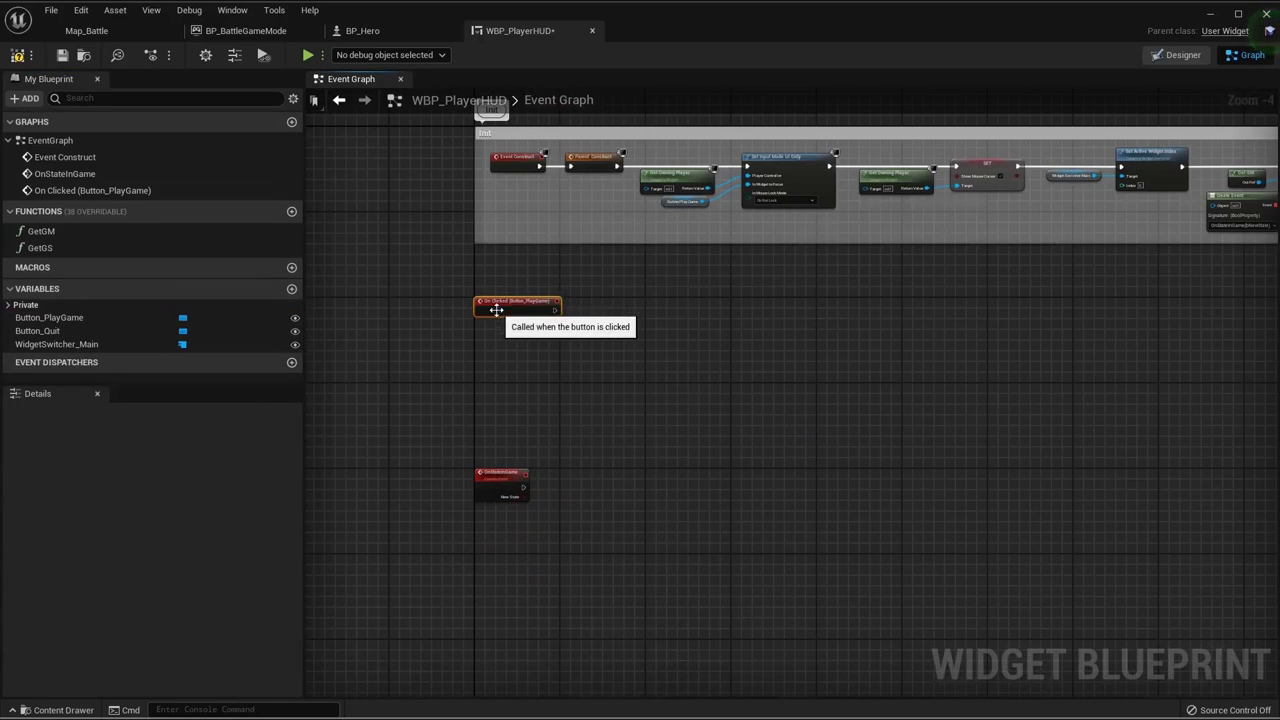
{"action": "right_click_drag", "start_coordinate": [495, 308], "coordinate": [506, 465]}
{"action": "scroll", "coordinate": [530, 413], "scroll_direction": "up", "scroll_amount": 3}
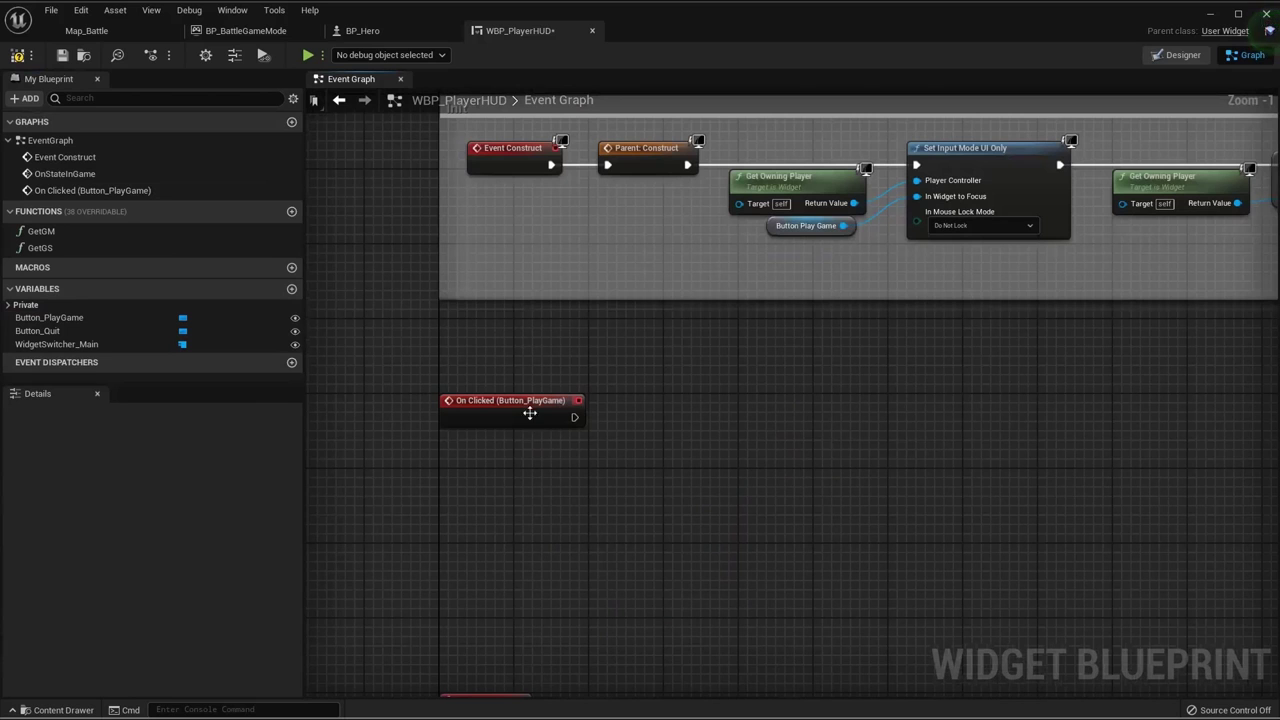
Add an On Clicked event for Button_Quit that runs Quit Game.
{"action": "left_click", "coordinate": [80, 332]}
{"action": "left_click", "coordinate": [117, 582]}
{"action": "right_click_drag", "start_coordinate": [614, 495], "coordinate": [386, 638]}
{"action": "mouse_move", "coordinate": [520, 614]}
{"action": "left_mouse_down"}
{"action": "mouse_move", "coordinate": [486, 427]}
{"action": "mouse_move", "coordinate": [669, 477]}
{"action": "left_mouse_up"}
{"action": "left_click", "coordinate": [600, 462]}
{"action": "type", "text": "quit"}
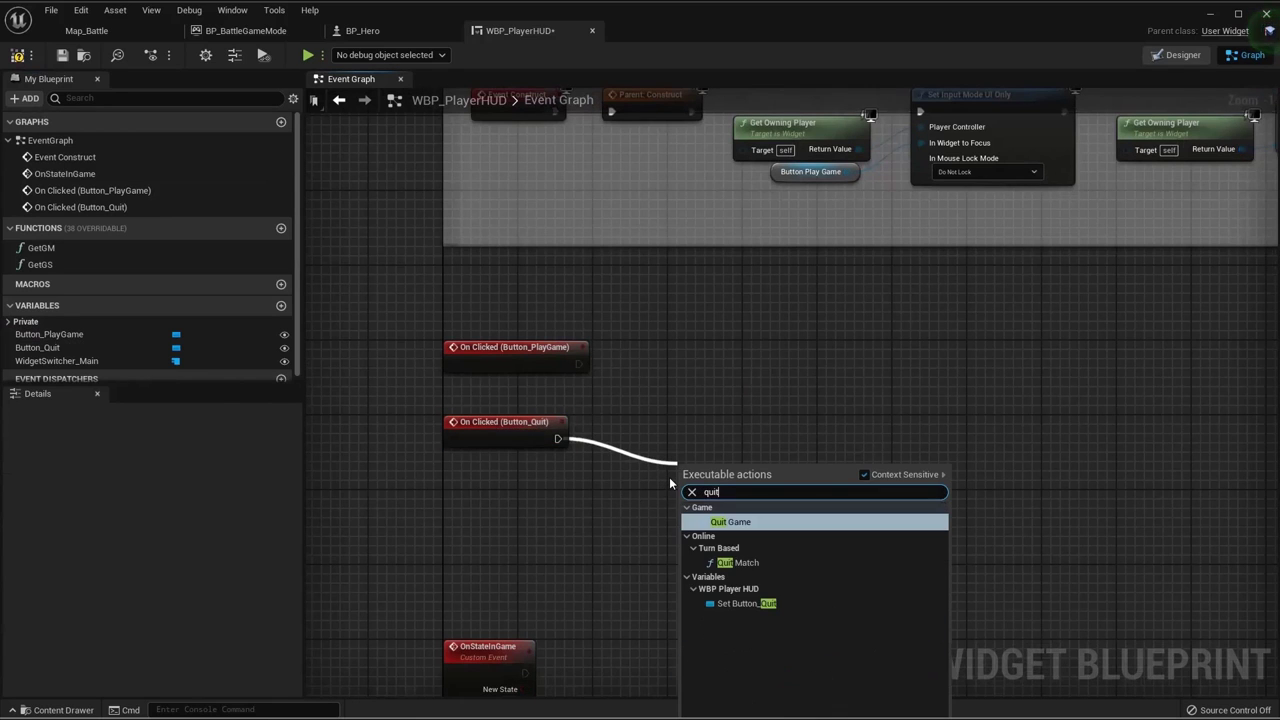
{"action": "left_click", "coordinate": [735, 550]}
Wrap the quit event and Quit Game in a 'Quit' comment and tidy it.
{"action": "left_click_drag", "start_coordinate": [520, 478], "coordinate": [764, 410]}
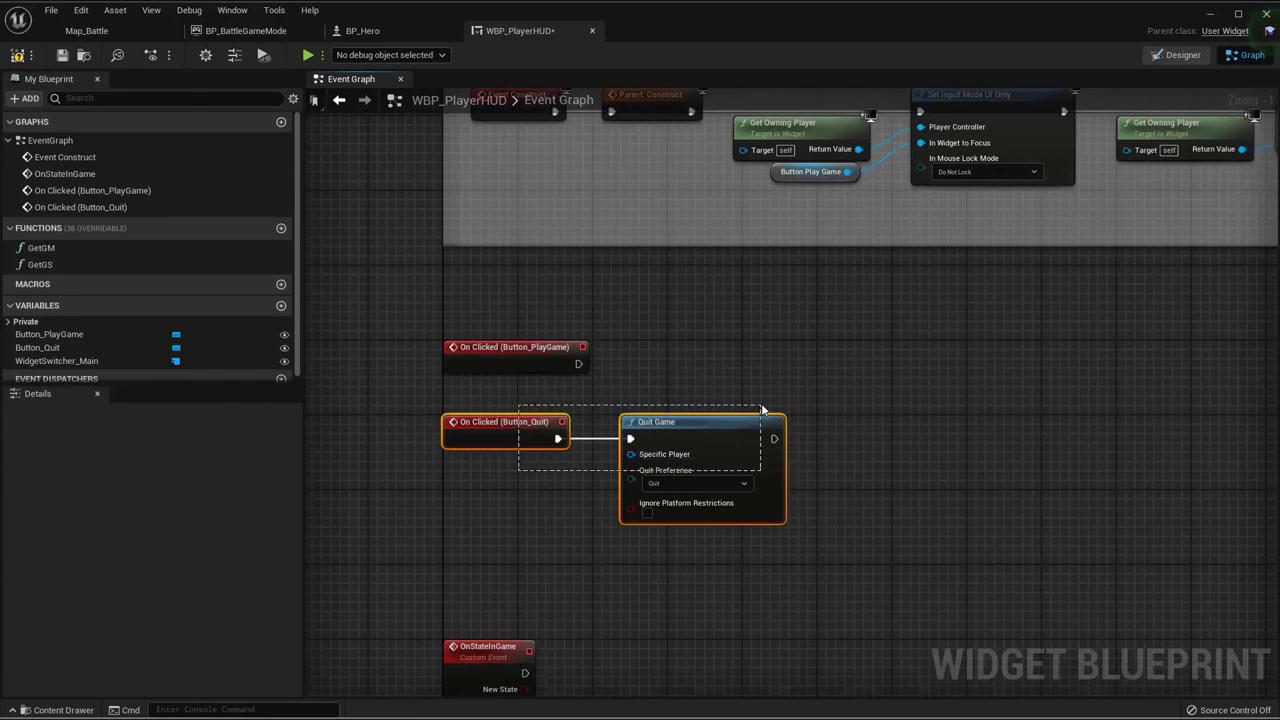
{"action": "left_click_drag", "start_coordinate": [686, 431], "coordinate": [976, 553]}
{"action": "key", "text": "c"}
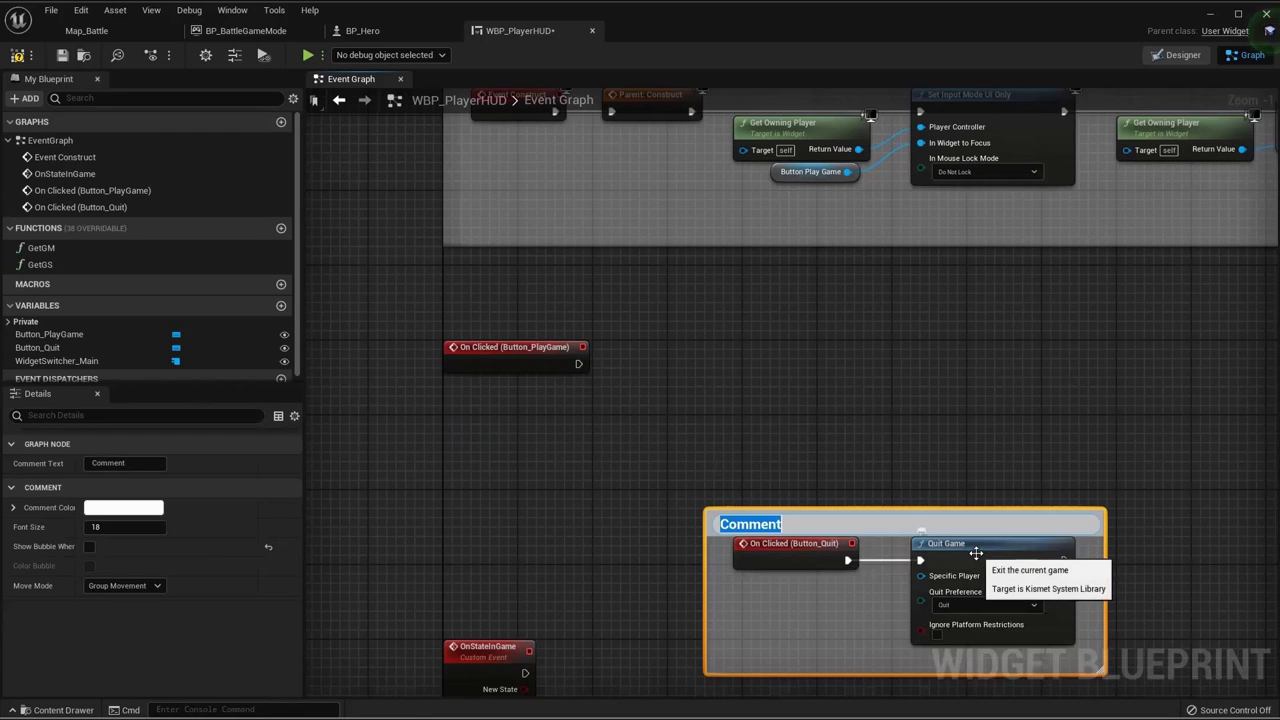
{"action": "left_click", "coordinate": [848, 473]}
{"action": "right_click_drag", "start_coordinate": [848, 473], "coordinate": [786, 393]}
{"action": "mouse_move", "coordinate": [700, 470]}
{"action": "left_mouse_down"}
{"action": "mouse_move", "coordinate": [940, 497]}
{"action": "mouse_move", "coordinate": [943, 481]}
{"action": "left_mouse_up"}
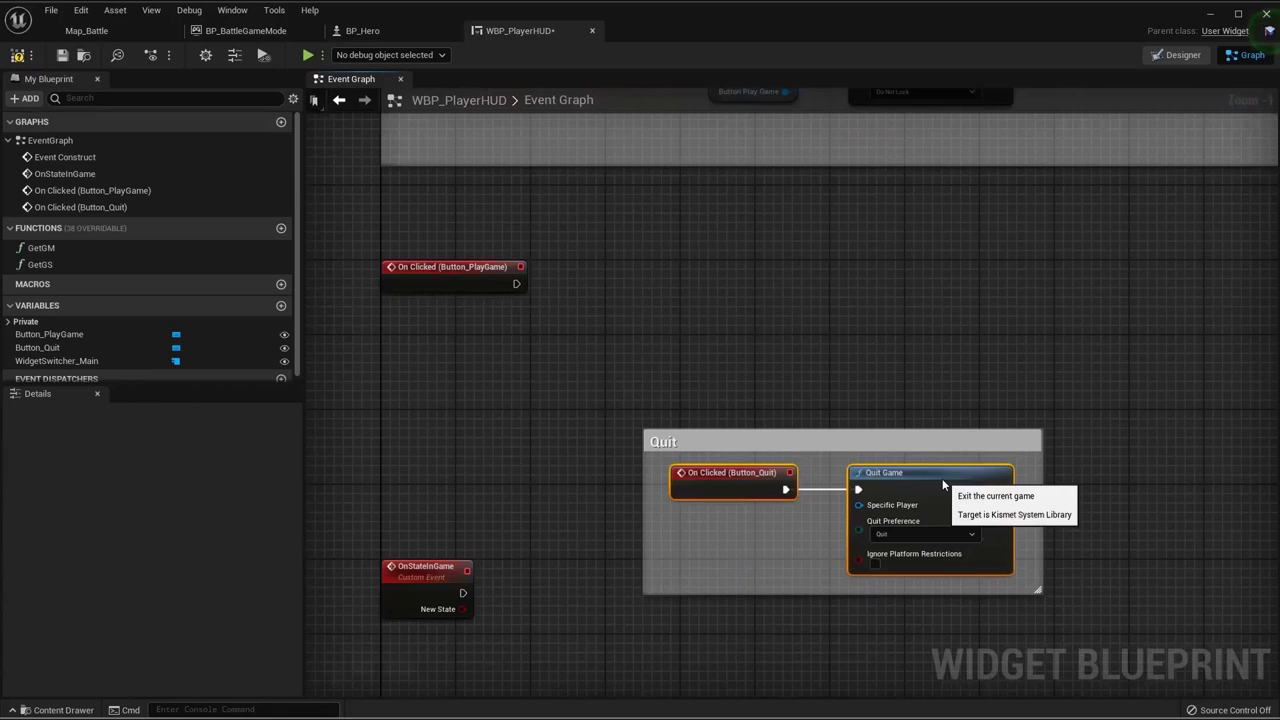
{"action": "left_click", "coordinate": [588, 573]}
{"action": "right_click_drag", "start_coordinate": [588, 573], "coordinate": [605, 509]}
{"action": "left_click", "coordinate": [820, 520]}
{"action": "right_click_drag", "start_coordinate": [836, 566], "coordinate": [965, 422]}
Paste a copy of the Init chain's Get GM node beside the play click event.
{"action": "left_click_drag", "start_coordinate": [800, 232], "coordinate": [664, 437]}
{"action": "right_click_drag", "start_coordinate": [721, 508], "coordinate": [629, 572]}
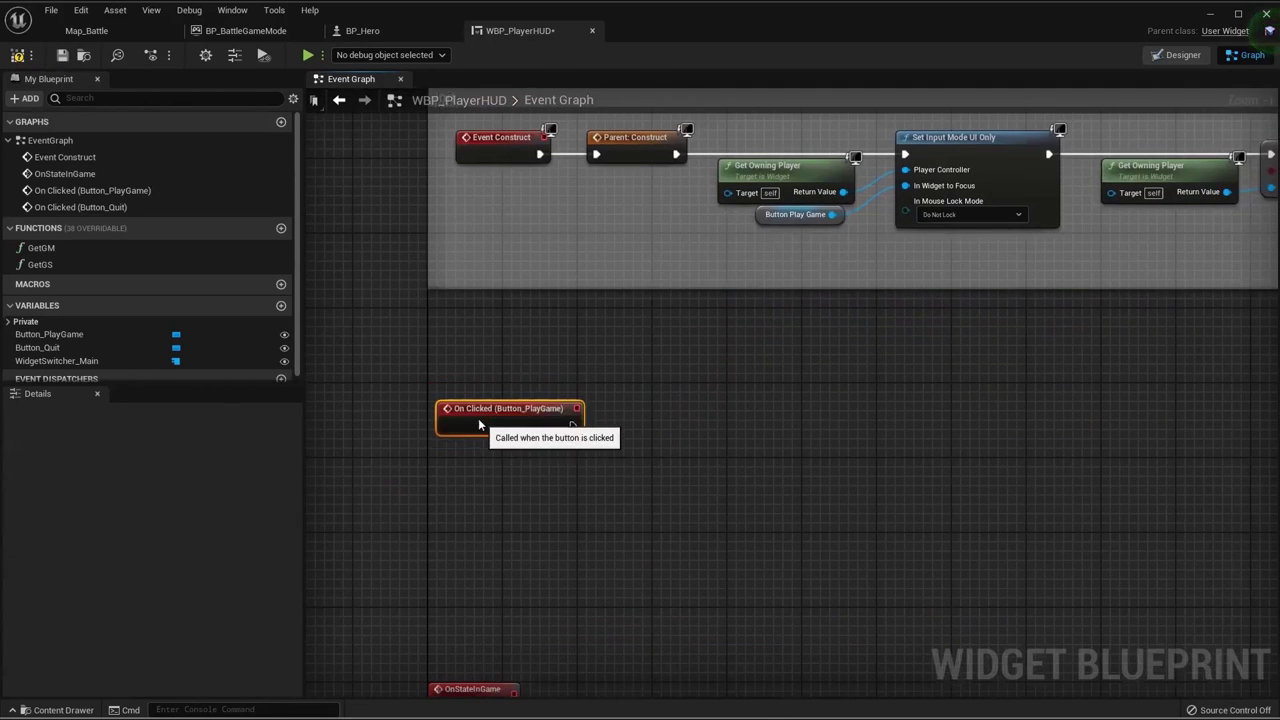
{"action": "mouse_move", "coordinate": [756, 459]}
{"action": "right_mouse_down"}
{"action": "mouse_move", "coordinate": [760, 424]}
{"action": "mouse_move", "coordinate": [694, 407]}
{"action": "right_mouse_up"}
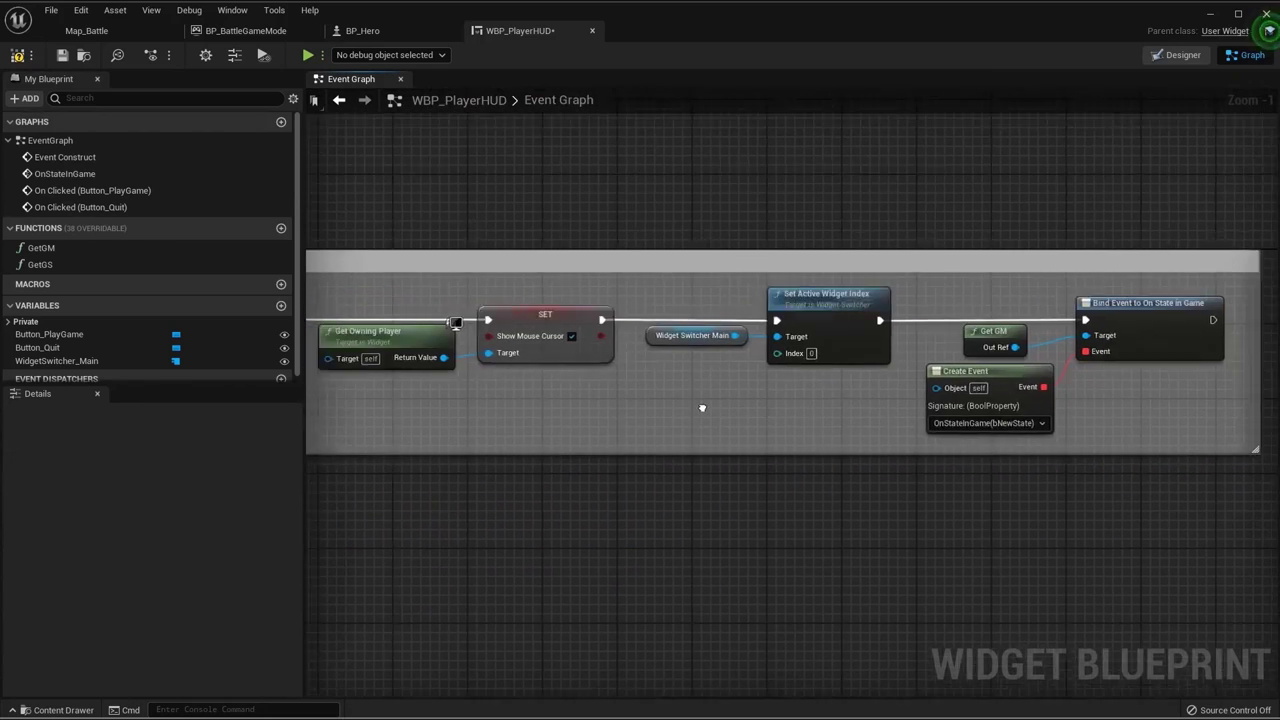
{"action": "left_click", "coordinate": [1000, 340]}
{"action": "right_click_drag", "start_coordinate": [837, 530], "coordinate": [1240, 415]}
{"action": "right_click_drag", "start_coordinate": [332, 515], "coordinate": [780, 434]}
{"action": "key", "text": "ctrl+v"}
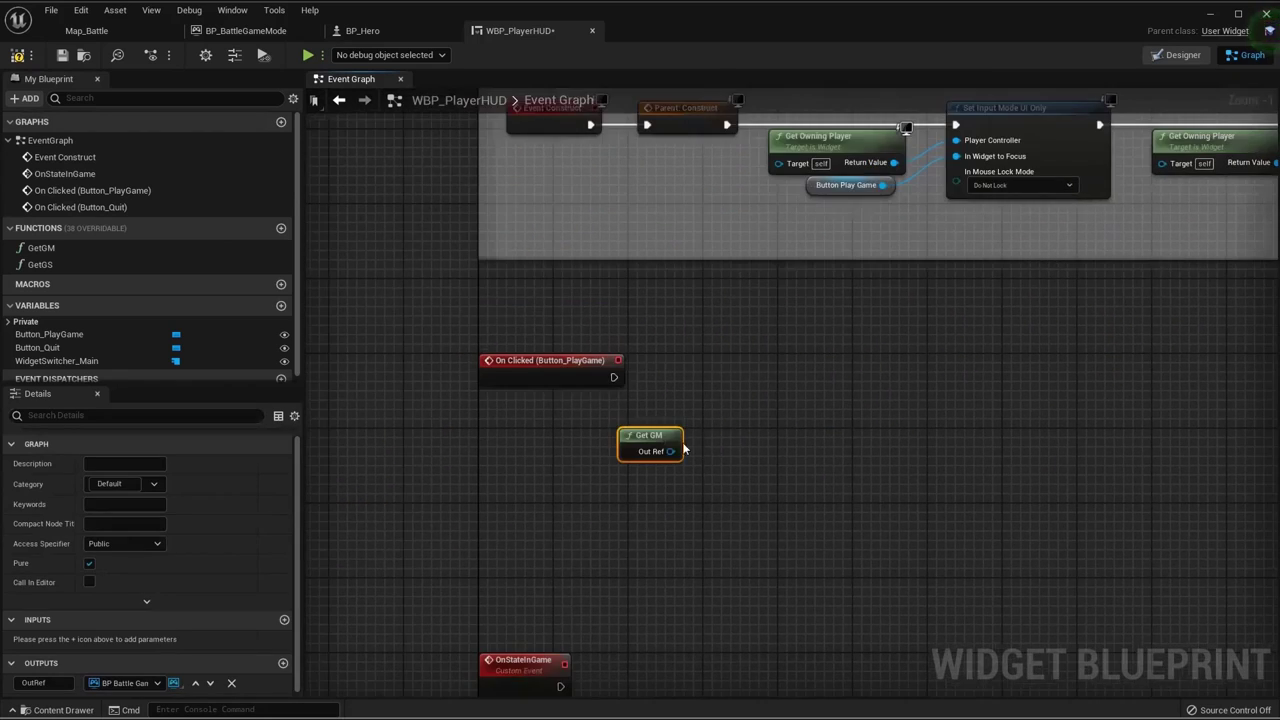
Call Set State in Game (true) on Get GM's Out Ref from the play click event.
{"action": "left_click_drag", "start_coordinate": [670, 451], "coordinate": [737, 477]}
{"action": "type", "text": "set"}
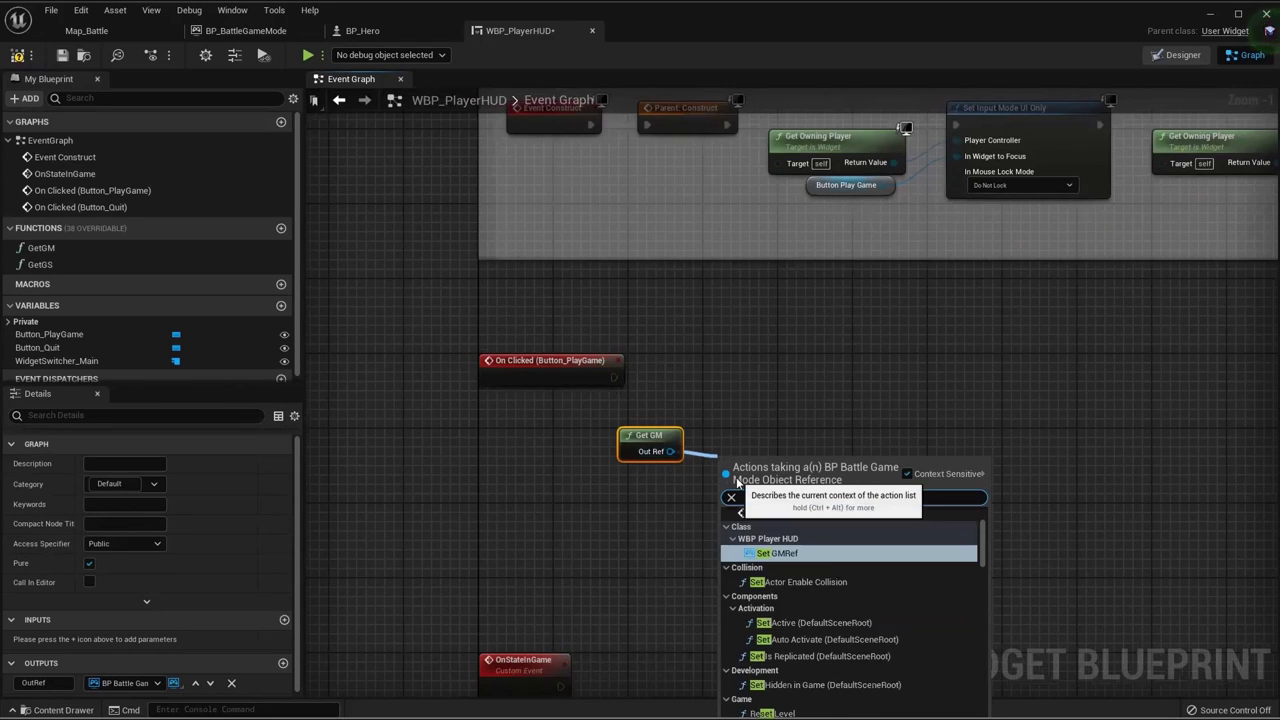
{"action": "type", "text": " state"}
{"action": "left_click", "coordinate": [786, 532]}
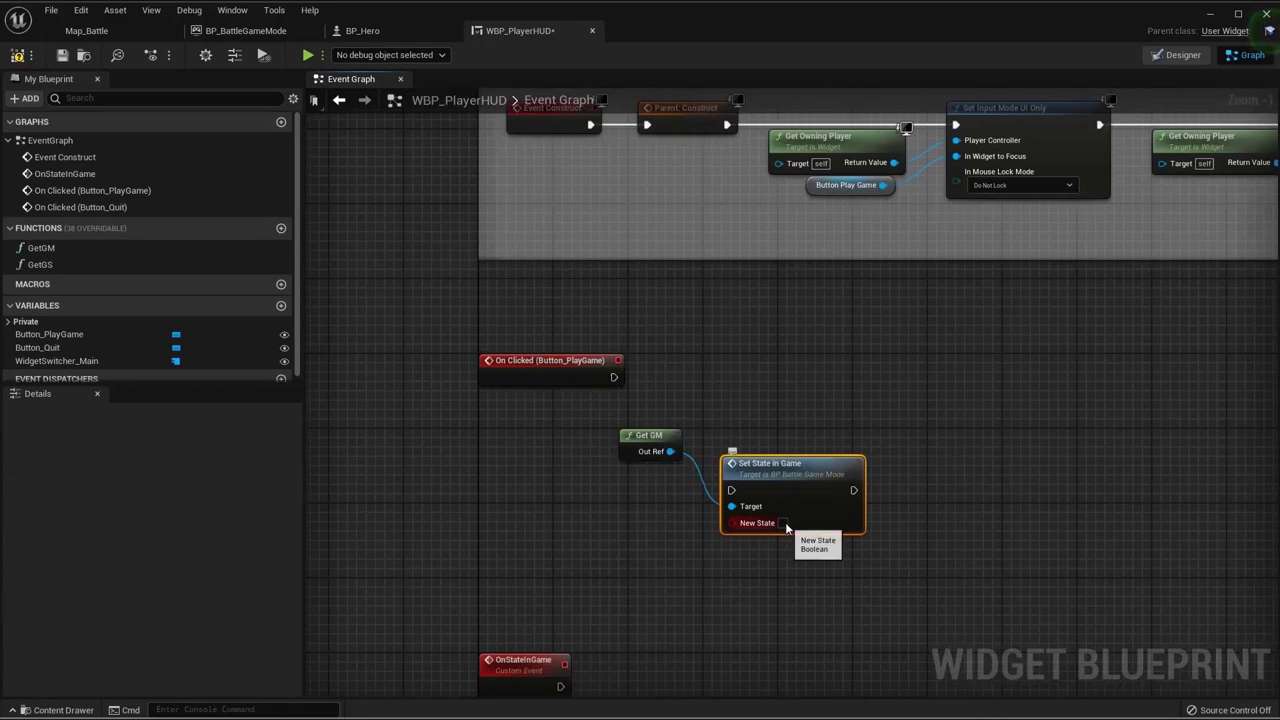
{"action": "left_click_drag", "start_coordinate": [731, 490], "coordinate": [614, 377]}
{"action": "left_click_drag", "start_coordinate": [770, 463], "coordinate": [835, 350]}
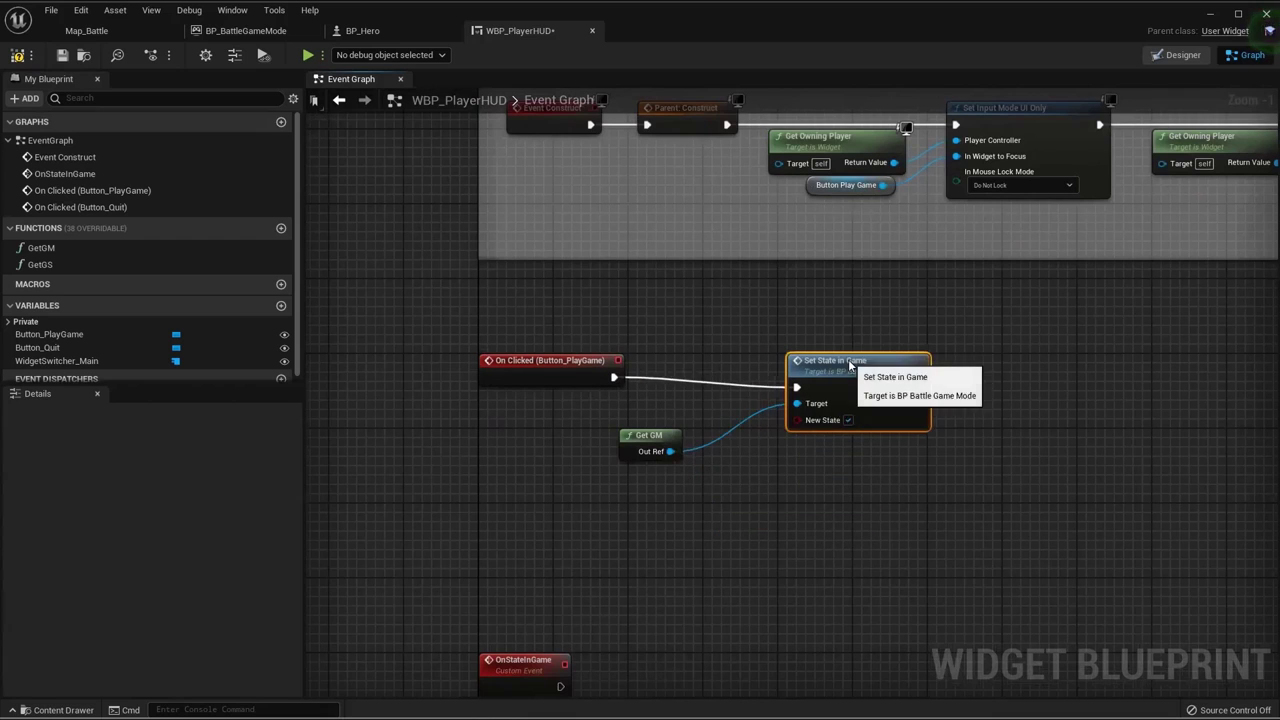
Wrap the play click nodes in a 'Play Game' comment and save the widget blueprint.
{"action": "left_click_drag", "start_coordinate": [635, 447], "coordinate": [672, 400]}
{"action": "left_click_drag", "start_coordinate": [846, 376], "coordinate": [809, 374]}
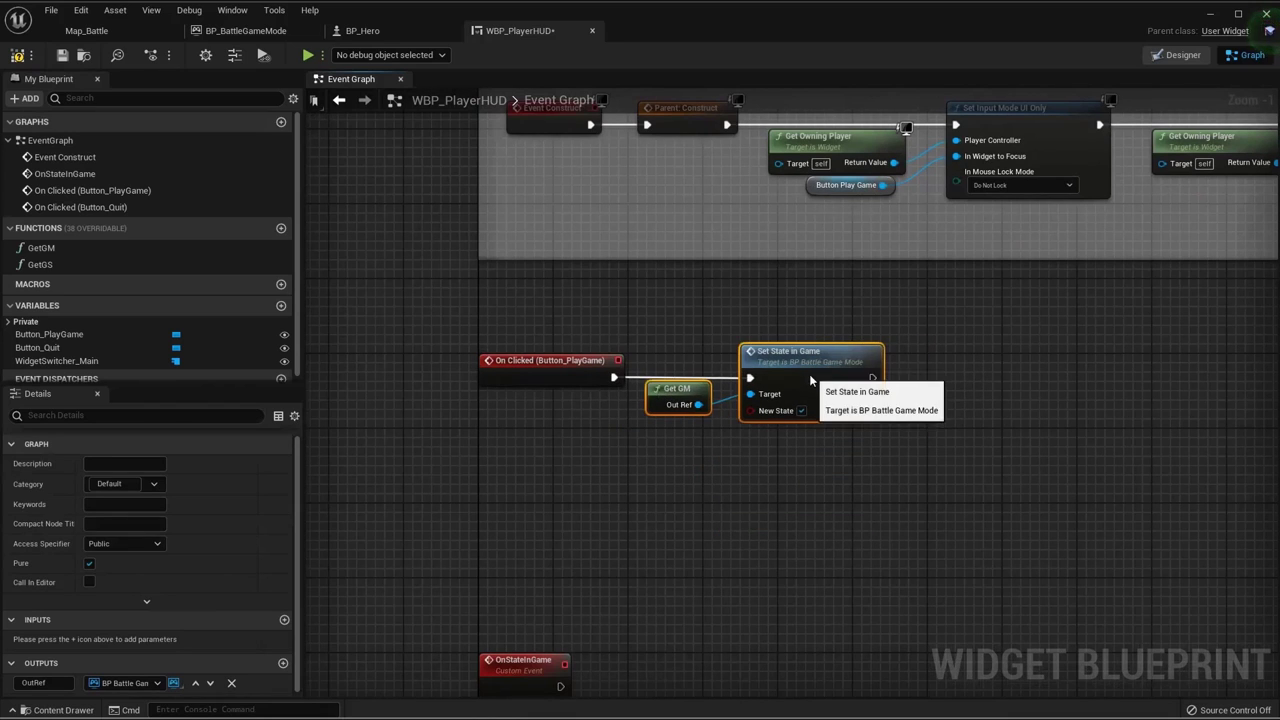
{"action": "left_click", "coordinate": [550, 362], "text": "ctrl"}
{"action": "key", "text": "c"}
{"action": "type", "text": "Playe Game"}
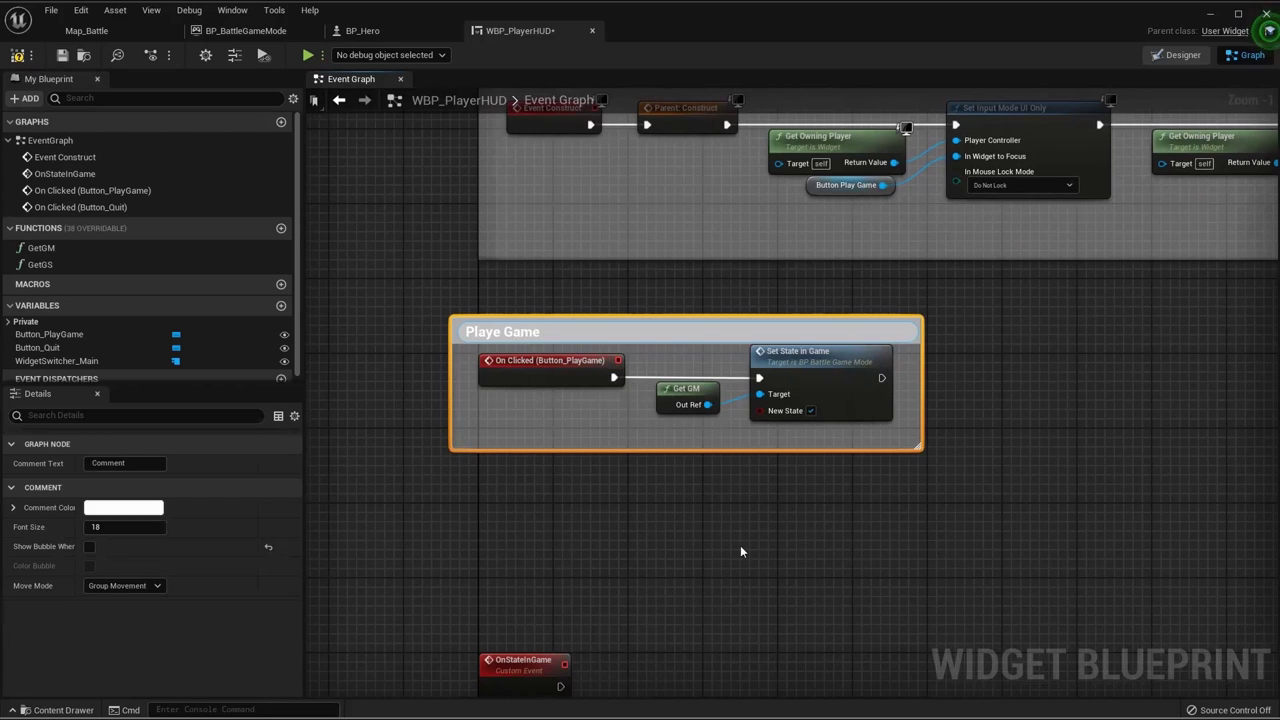
{"action": "left_click", "coordinate": [859, 524]}
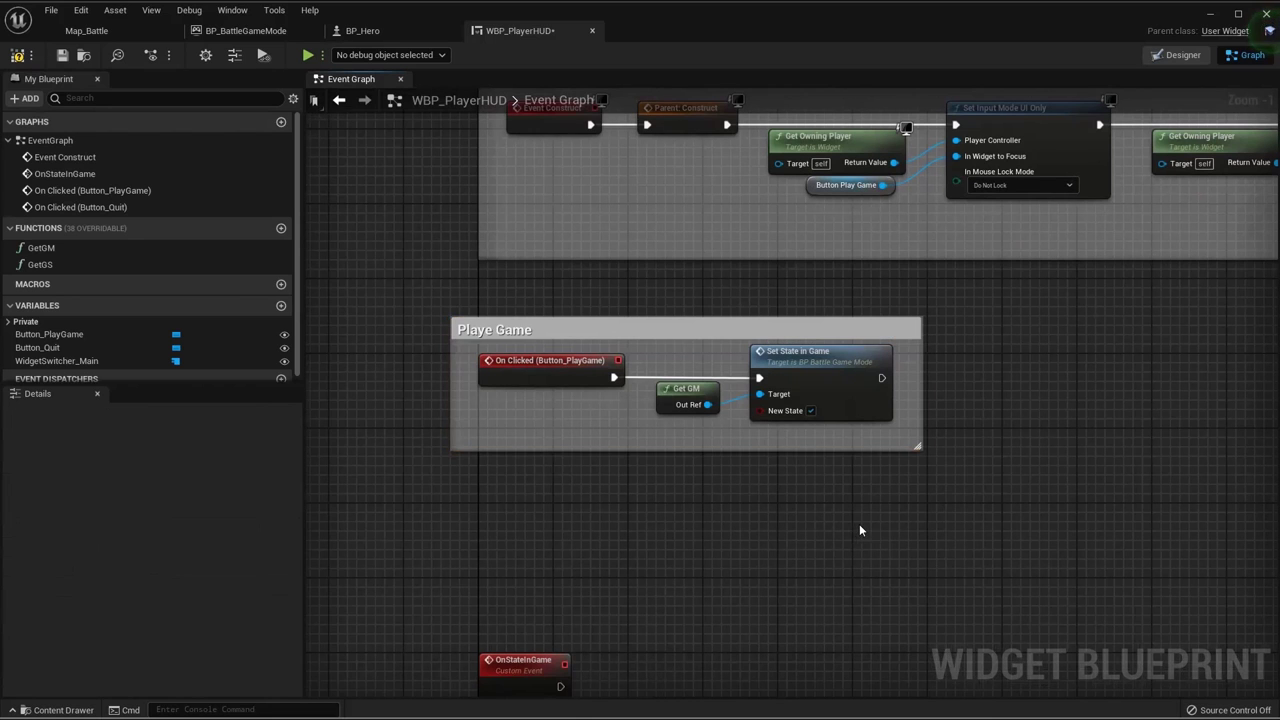
{"action": "left_click_drag", "start_coordinate": [560, 330], "coordinate": [550, 320]}
{"action": "mouse_move", "coordinate": [750, 481]}
{"action": "right_mouse_down"}
{"action": "mouse_move", "coordinate": [696, 480]}
{"action": "mouse_move", "coordinate": [602, 403]}
{"action": "mouse_move", "coordinate": [594, 320]}
{"action": "right_mouse_up"}
{"action": "key", "text": "ctrl+s"}
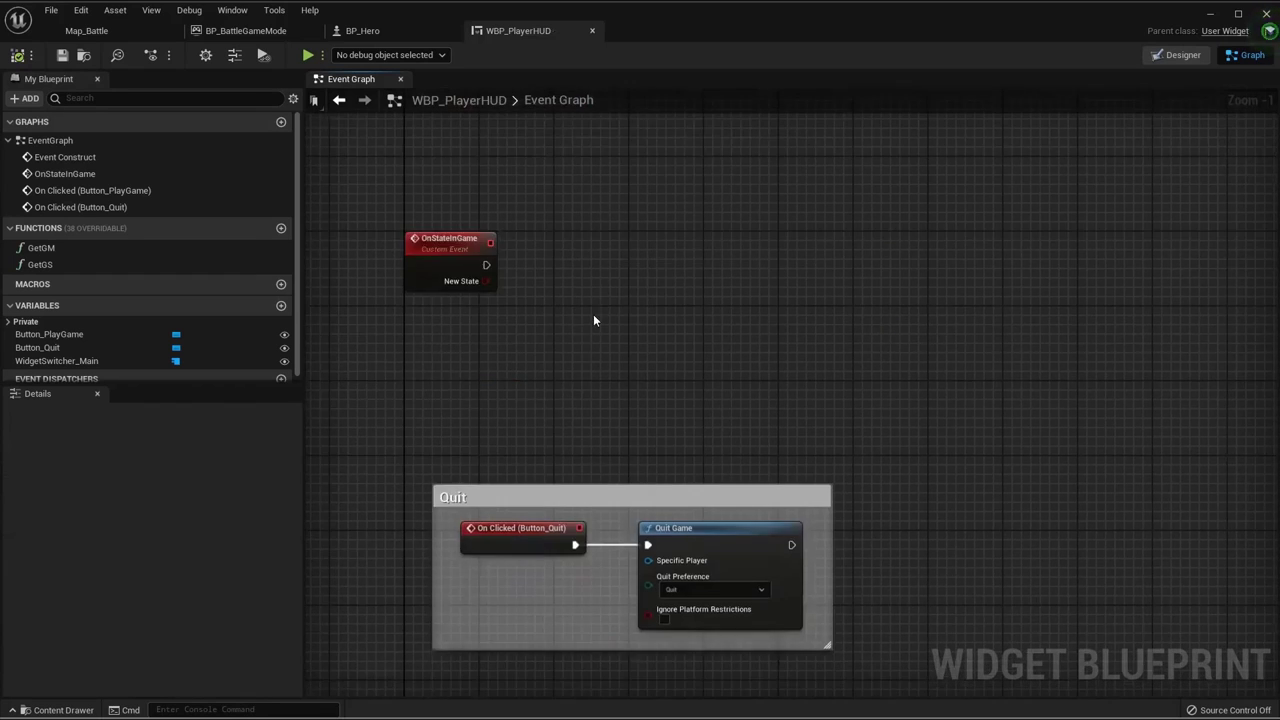
Move the Quit comment beside Play Game and reposition the OnStateInGame event next to them.
{"action": "scroll", "coordinate": [450, 367], "scroll_direction": "down", "scroll_amount": 3}
{"action": "left_click_drag", "start_coordinate": [499, 290], "coordinate": [880, 470]}
{"action": "right_click_drag", "start_coordinate": [537, 460], "coordinate": [522, 590]}
{"action": "left_click", "coordinate": [522, 590]}
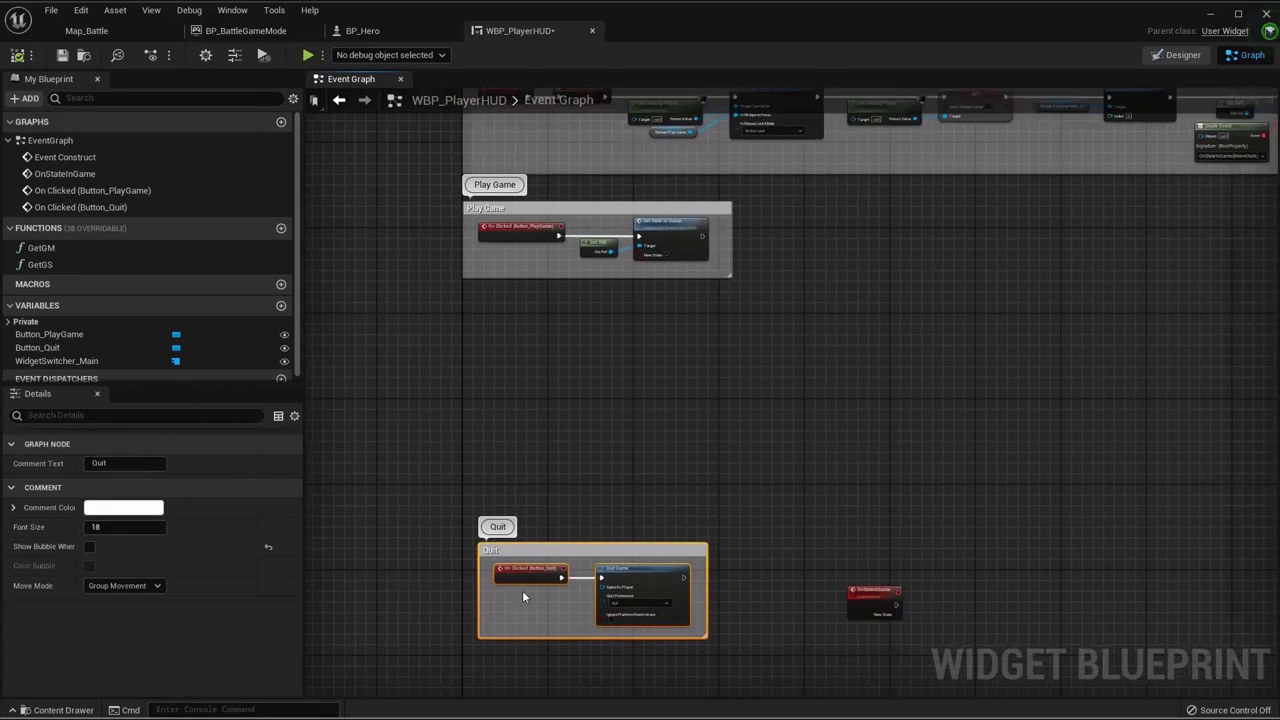
{"action": "scroll", "coordinate": [793, 305], "scroll_direction": "up", "scroll_amount": 2}
{"action": "mouse_move", "coordinate": [522, 590]}
{"action": "left_mouse_down"}
{"action": "mouse_move", "coordinate": [806, 292]}
{"action": "mouse_move", "coordinate": [769, 213]}
{"action": "left_mouse_up"}
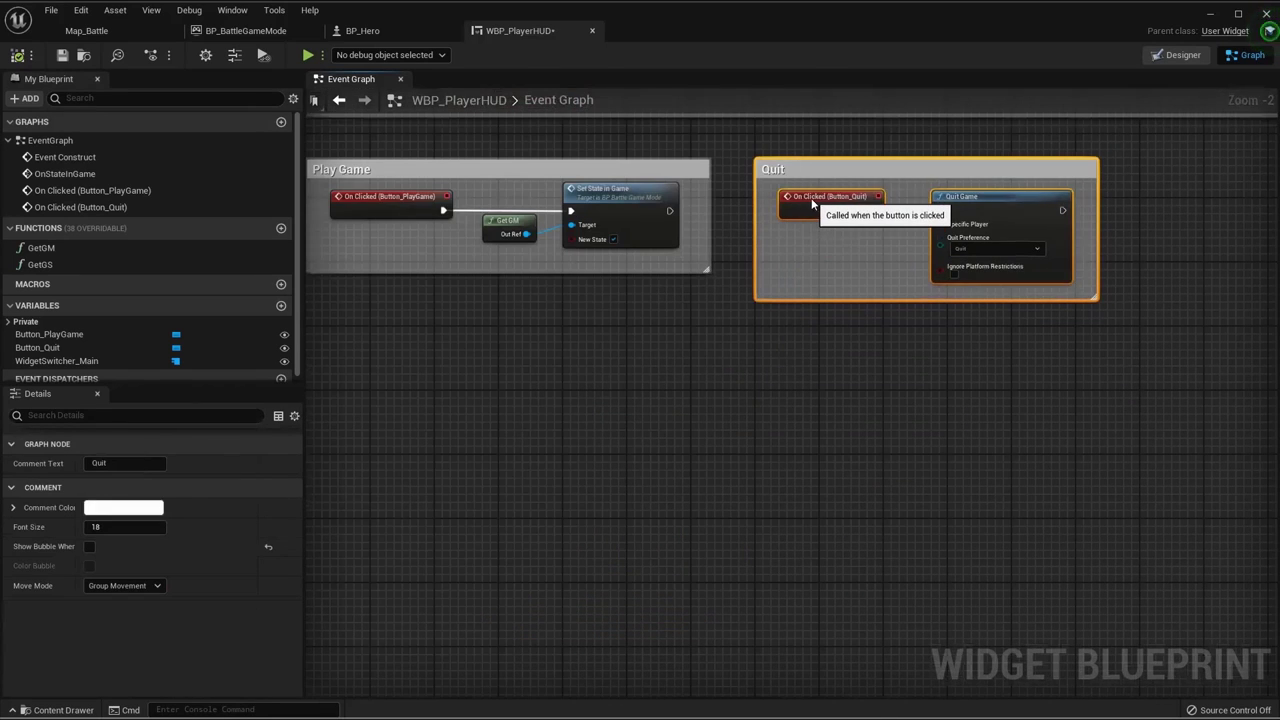
{"action": "right_click_drag", "start_coordinate": [769, 213], "coordinate": [723, 223]}
{"action": "left_click_drag", "start_coordinate": [858, 515], "coordinate": [512, 281]}
{"action": "right_click_drag", "start_coordinate": [663, 431], "coordinate": [866, 617]}
{"action": "left_click_drag", "start_coordinate": [730, 467], "coordinate": [502, 381]}
{"action": "mouse_move", "coordinate": [733, 356]}
{"action": "right_mouse_down"}
{"action": "mouse_move", "coordinate": [553, 542]}
{"action": "mouse_move", "coordinate": [450, 385]}
{"action": "right_mouse_up"}
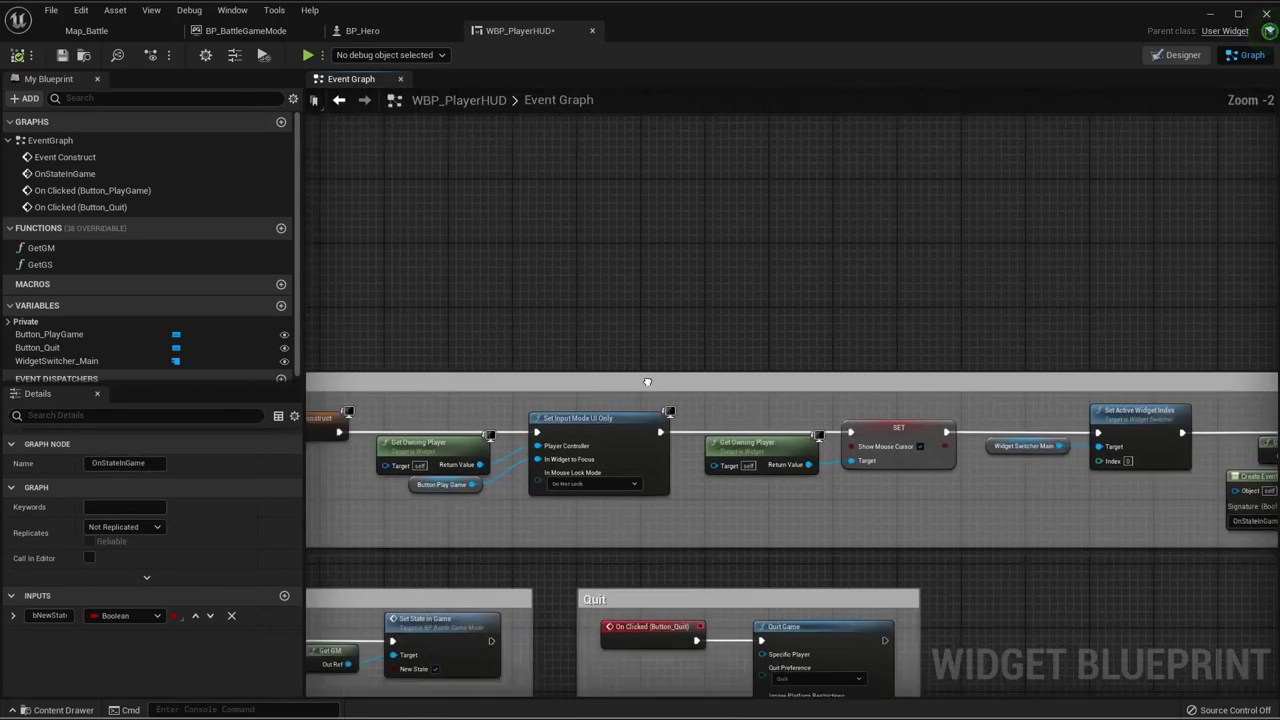
Add a Branch on New State and paste the input mode and cursor chain onto its True output.
{"action": "left_click_drag", "start_coordinate": [713, 426], "coordinate": [1031, 443]}
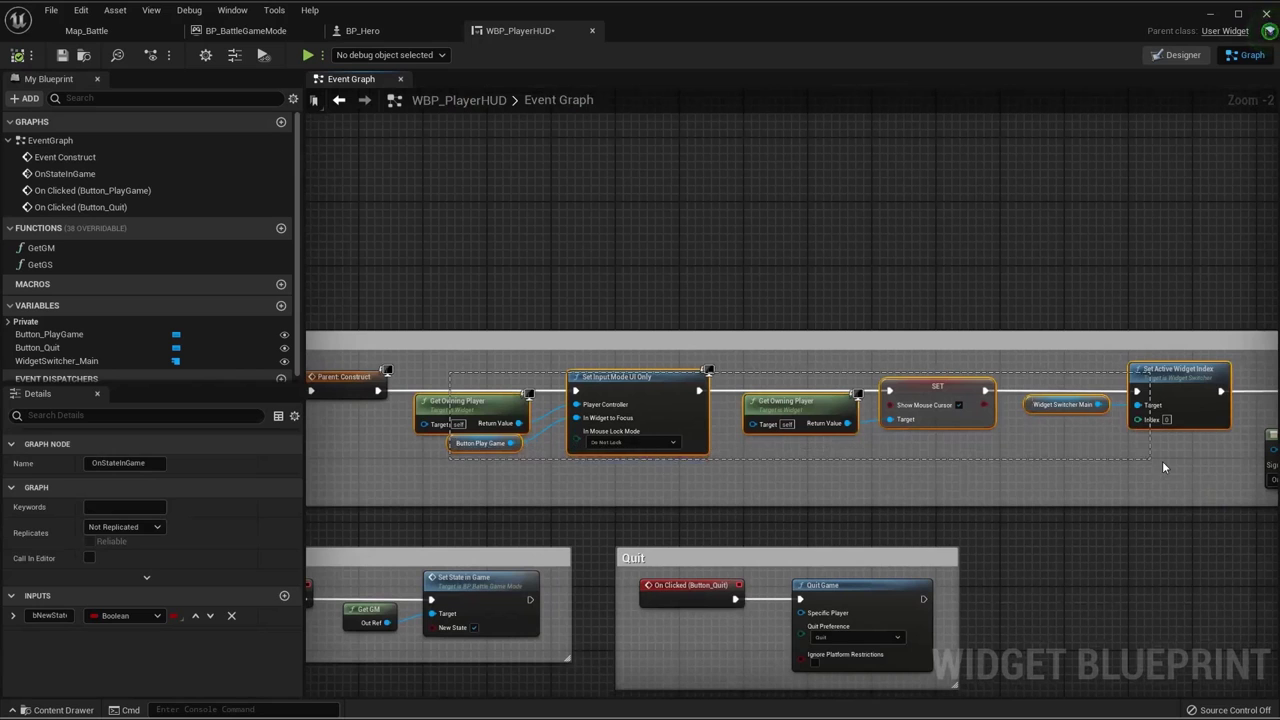
{"action": "left_click_drag", "start_coordinate": [1163, 466], "coordinate": [1154, 456]}
{"action": "mouse_move", "coordinate": [1154, 456]}
{"action": "right_mouse_down"}
{"action": "mouse_move", "coordinate": [710, 492]}
{"action": "mouse_move", "coordinate": [938, 485]}
{"action": "right_mouse_up"}
{"action": "left_click_drag", "start_coordinate": [540, 322], "coordinate": [540, 514]}
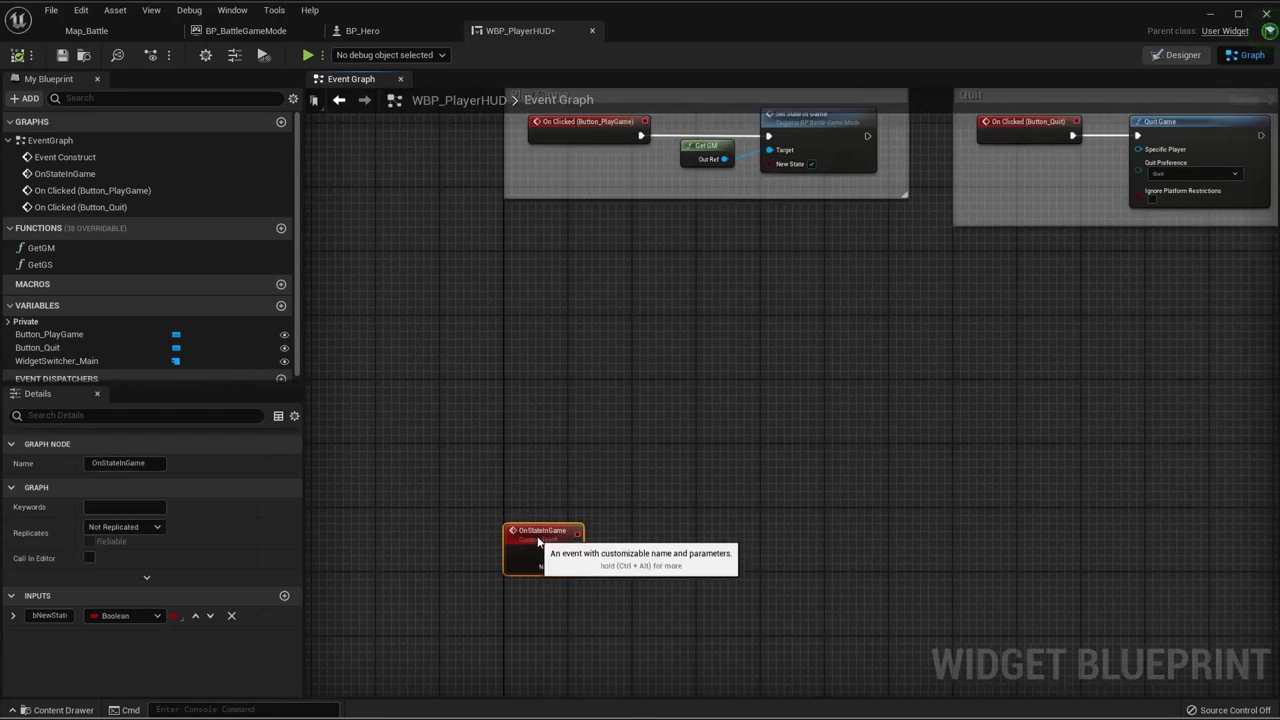
{"action": "left_click", "coordinate": [838, 518]}
{"action": "mouse_move", "coordinate": [845, 548]}
{"action": "left_mouse_down"}
{"action": "mouse_move", "coordinate": [575, 550]}
{"action": "mouse_move", "coordinate": [848, 540]}
{"action": "mouse_move", "coordinate": [676, 541]}
{"action": "left_mouse_up"}
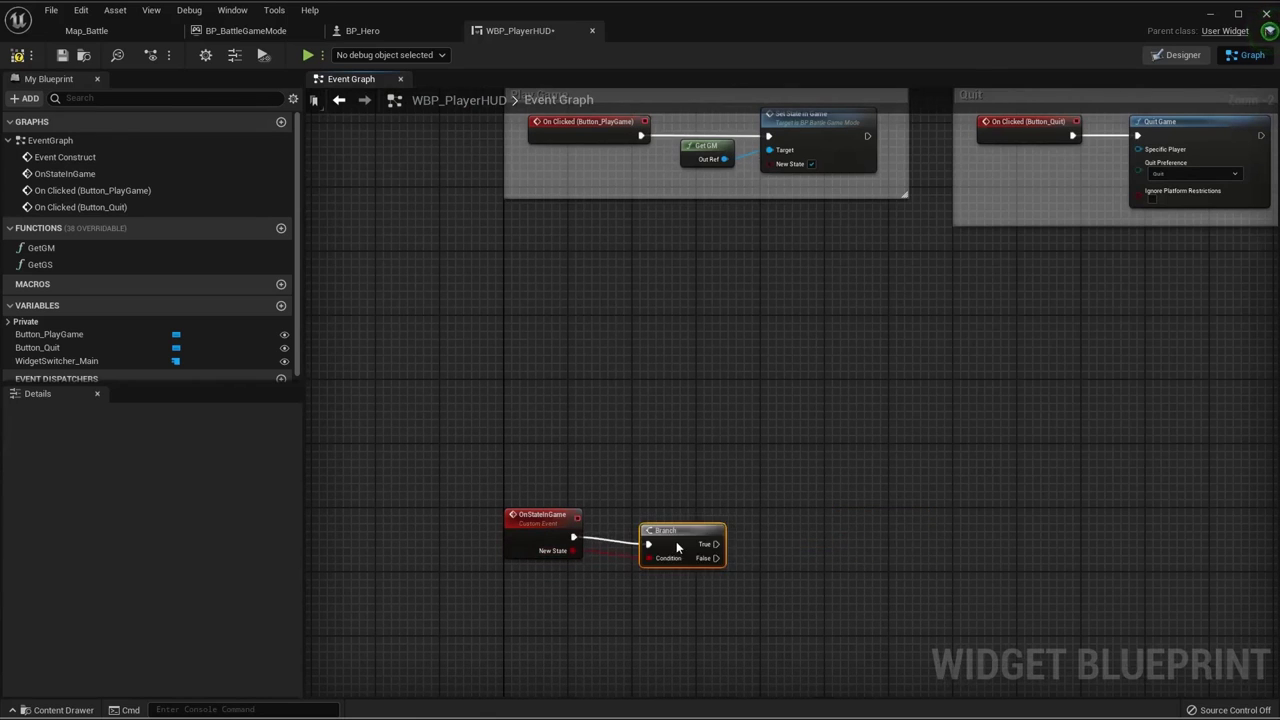
{"action": "key", "text": "ctrl+v"}
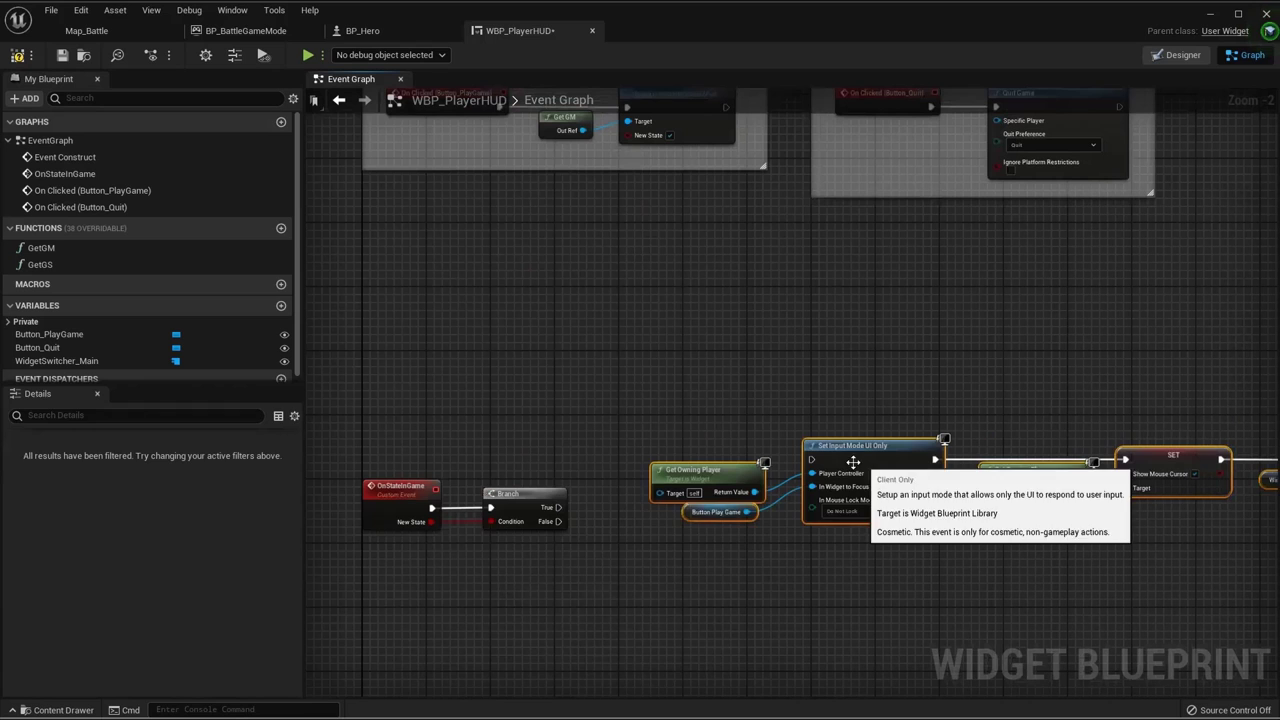
{"action": "left_click_drag", "start_coordinate": [740, 440], "coordinate": [870, 448]}
{"action": "left_click_drag", "start_coordinate": [558, 507], "coordinate": [806, 446]}
Duplicate the whole chain and wire the copy to the Branch's False output, aligned below.
{"action": "scroll", "coordinate": [806, 446], "scroll_direction": "up", "scroll_amount": 2}
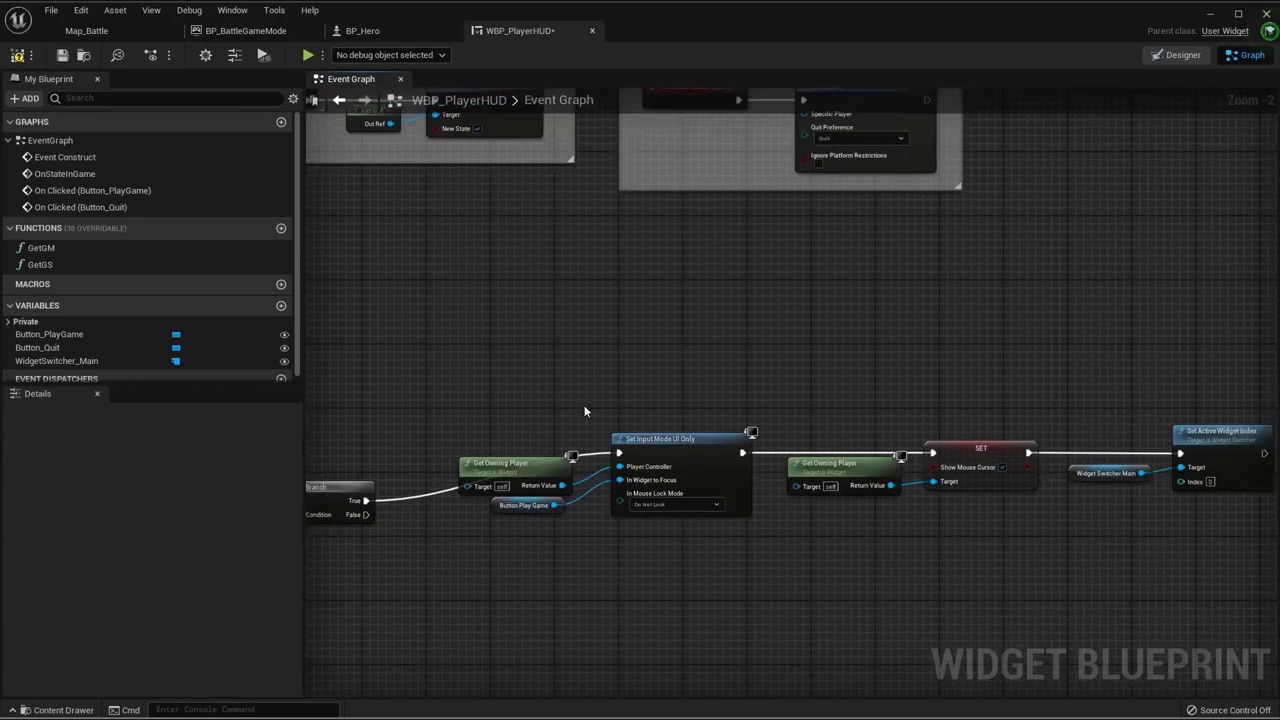
{"action": "scroll", "coordinate": [806, 446], "scroll_direction": "down", "scroll_amount": 3}
{"action": "left_click_drag", "start_coordinate": [534, 386], "coordinate": [1066, 565]}
{"action": "scroll", "coordinate": [620, 472], "scroll_direction": "up", "scroll_amount": 3}
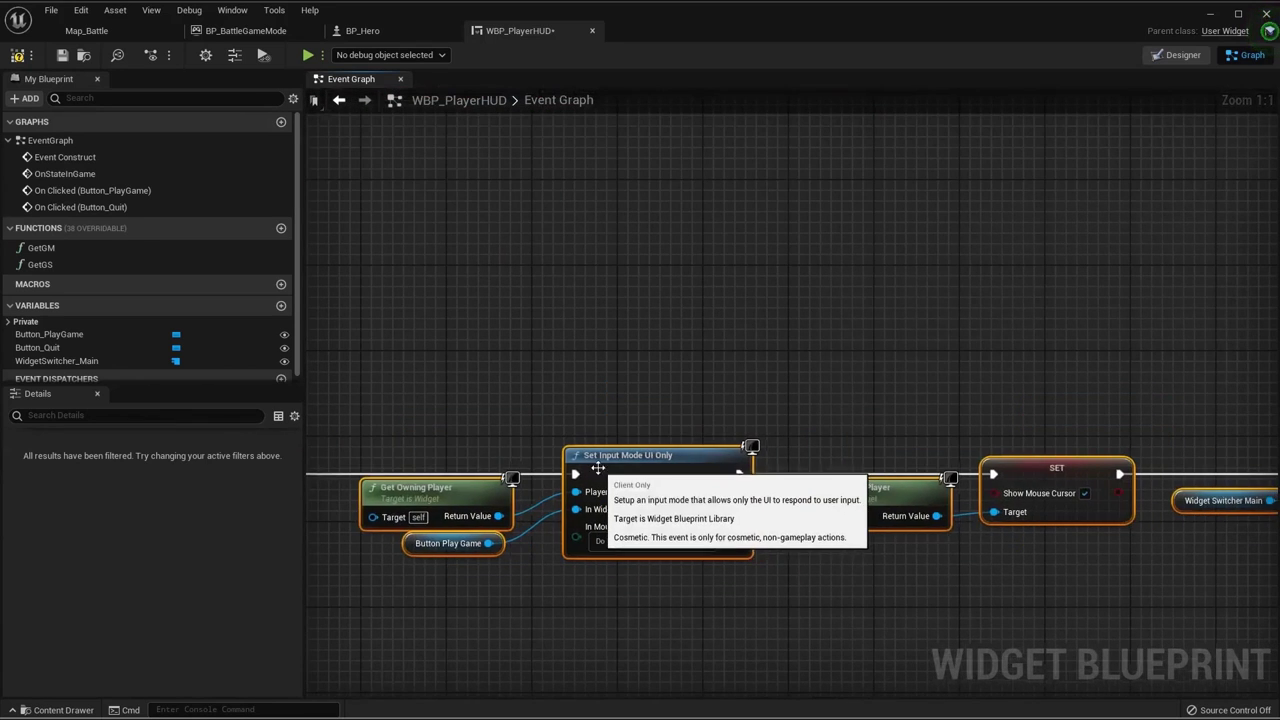
{"action": "scroll", "coordinate": [620, 472], "scroll_direction": "down", "scroll_amount": 4}
{"action": "key", "text": "ctrl+c"}
{"action": "key", "text": "ctrl+v"}
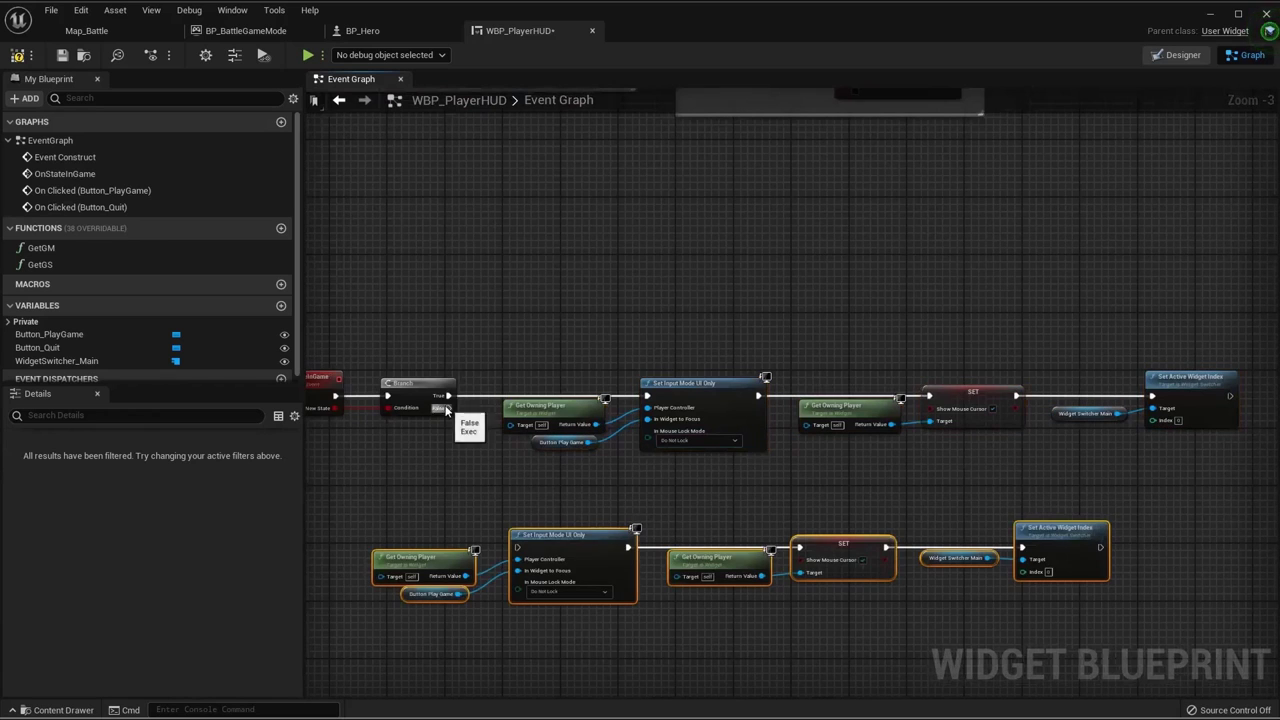
{"action": "mouse_move", "coordinate": [446, 411]}
{"action": "left_mouse_down"}
{"action": "mouse_move", "coordinate": [516, 547]}
{"action": "mouse_move", "coordinate": [578, 500]}
{"action": "mouse_move", "coordinate": [695, 507]}
{"action": "left_mouse_up"}
{"action": "left_click", "coordinate": [588, 592]}
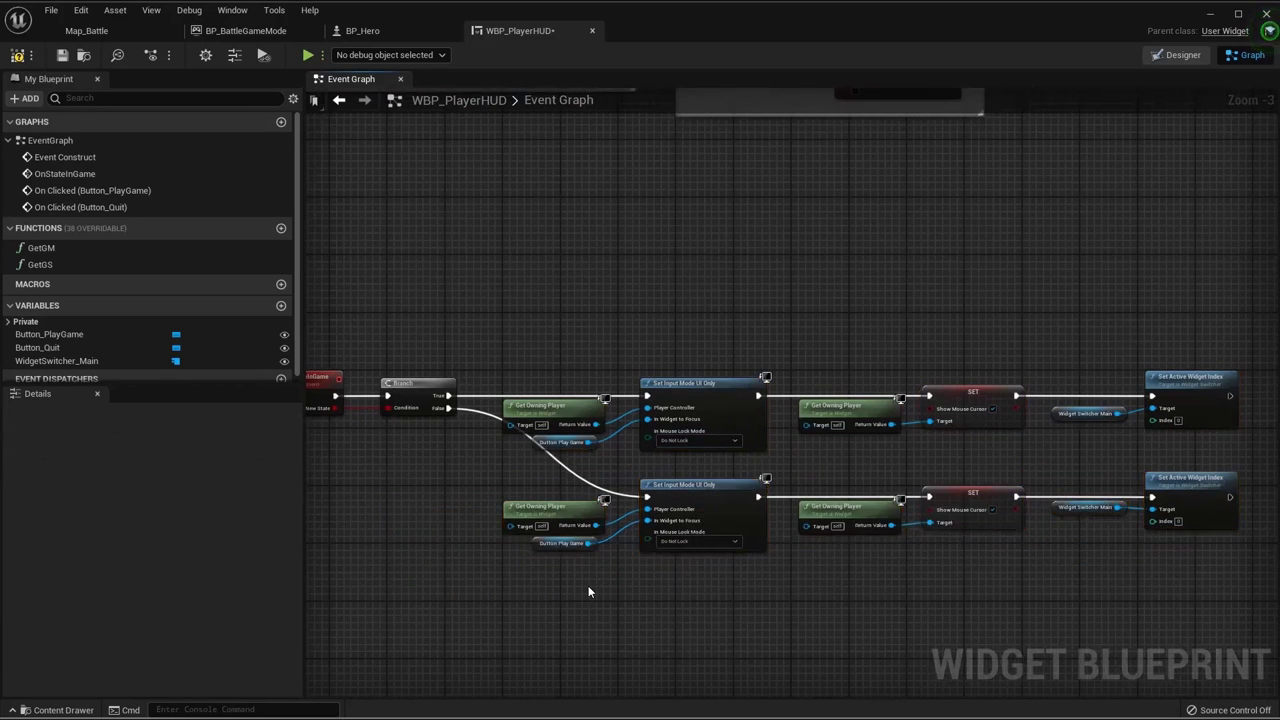
Set the lower chain's Active Widget Index to 2 and view the Designer layout.
{"action": "scroll", "coordinate": [588, 591], "scroll_direction": "up", "scroll_amount": 2}
{"action": "left_click_drag", "start_coordinate": [1063, 578], "coordinate": [514, 467]}
{"action": "left_click_drag", "start_coordinate": [1126, 548], "coordinate": [1019, 464]}
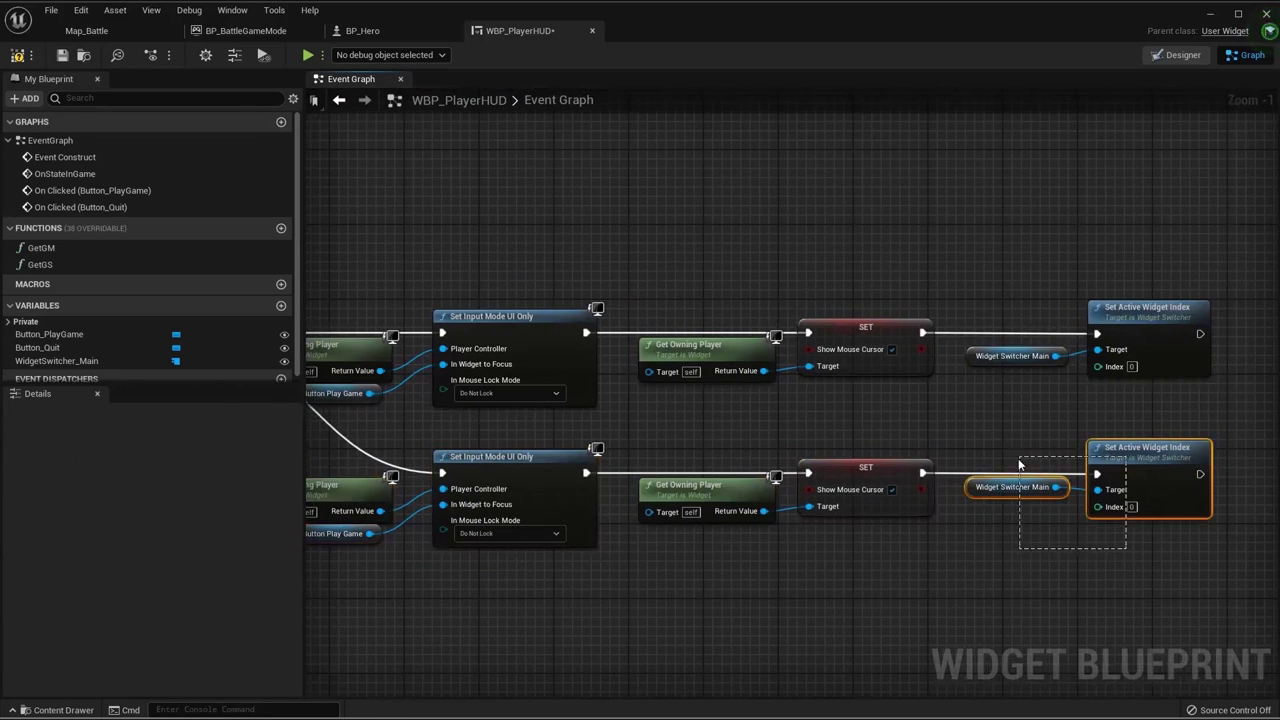
{"action": "left_click", "coordinate": [1132, 506]}
{"action": "type", "text": "2"}
{"action": "left_click_drag", "start_coordinate": [1126, 538], "coordinate": [1019, 454]}
{"action": "left_click", "coordinate": [1167, 275]}
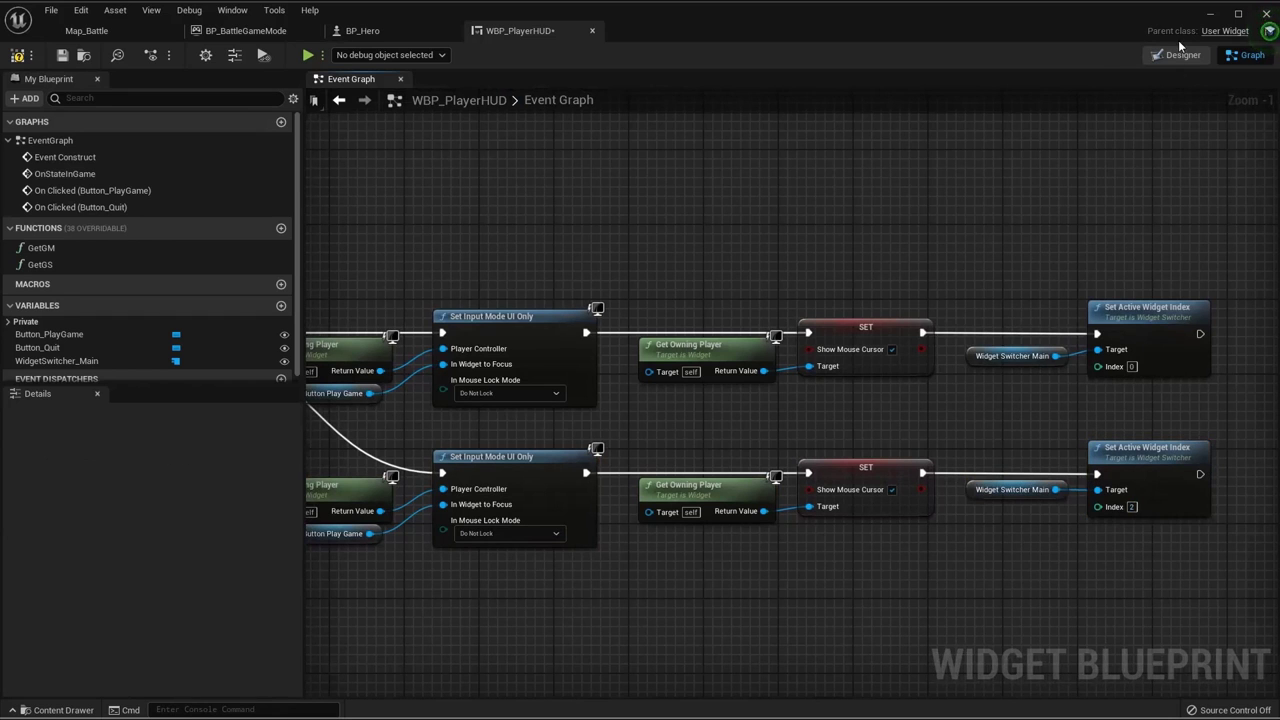
{"action": "left_click", "coordinate": [1180, 53]}
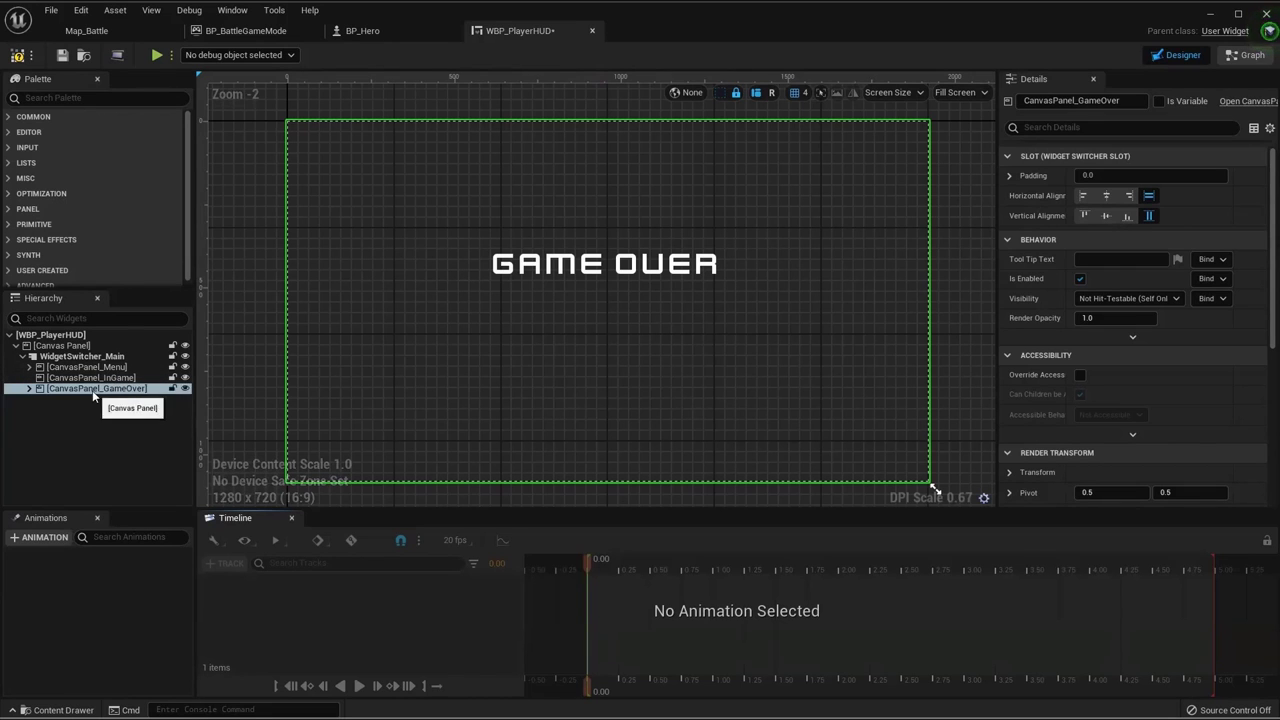
Back in the graph, add a Retriggerable Delay after the lower panel switch.
{"action": "left_click", "coordinate": [1245, 54]}
{"action": "left_click_drag", "start_coordinate": [940, 467], "coordinate": [650, 560]}
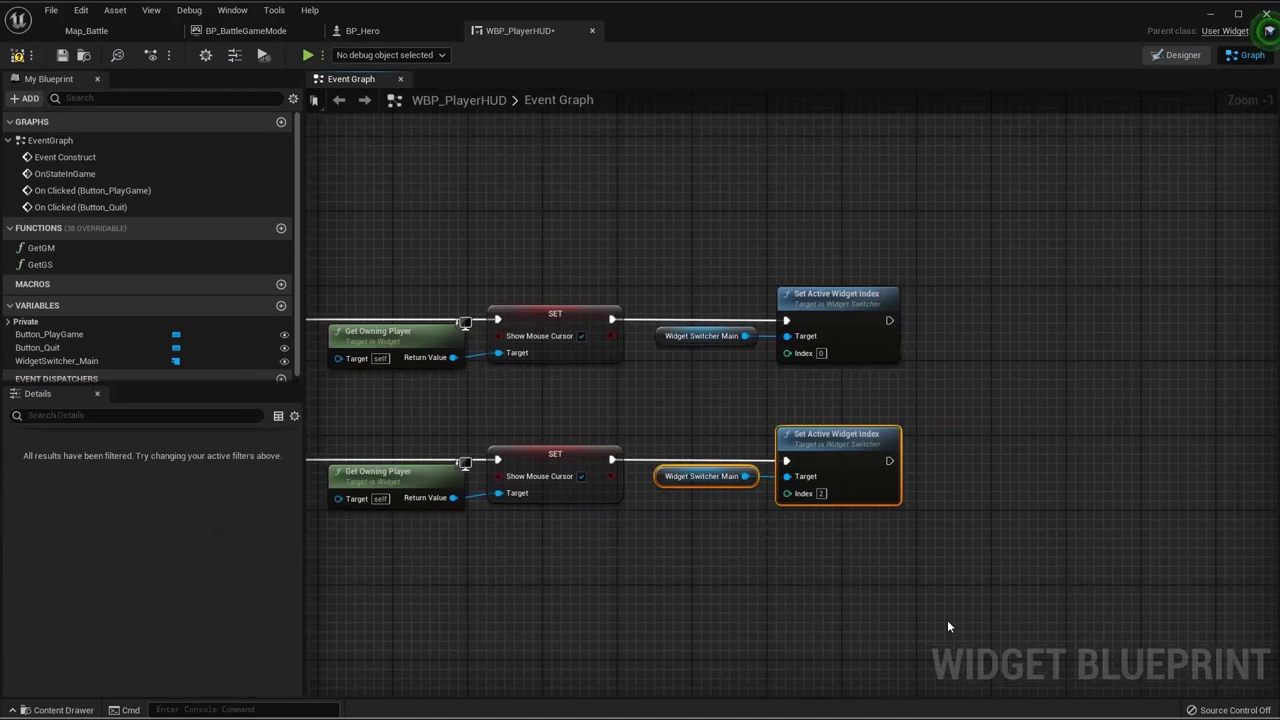
{"action": "left_click_drag", "start_coordinate": [889, 461], "coordinate": [951, 466]}
{"action": "type", "text": "retri"}
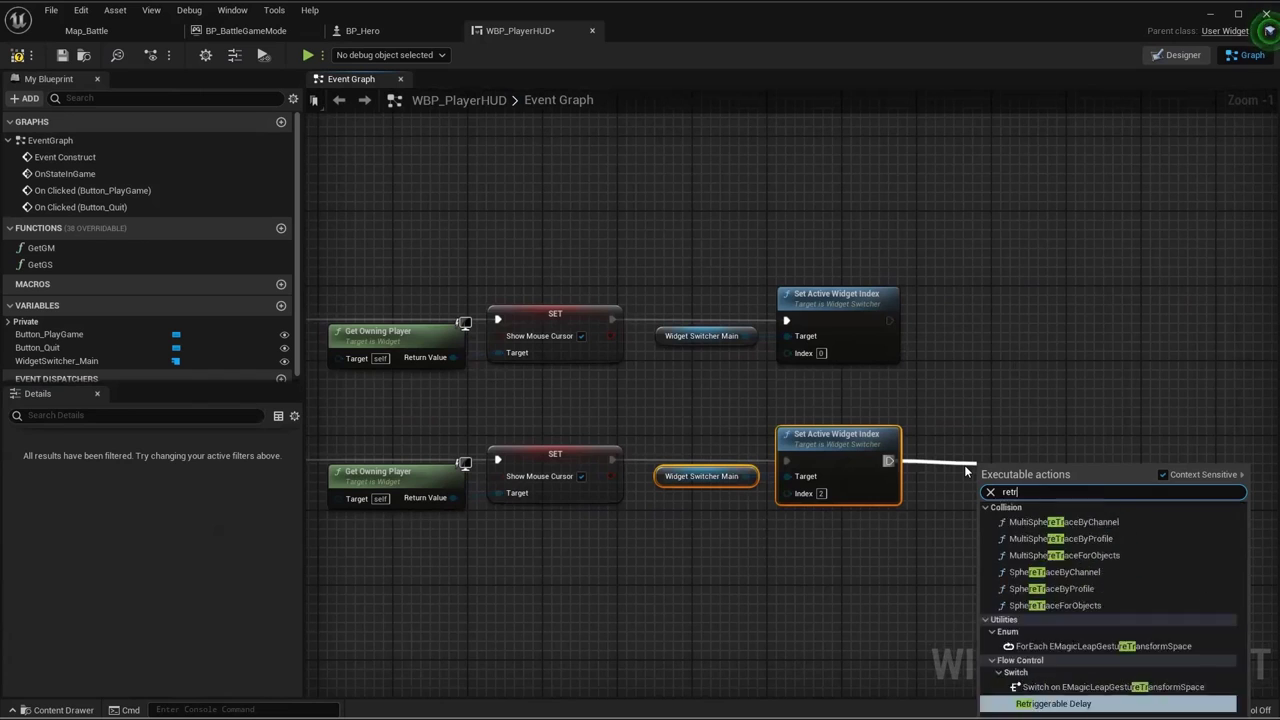
{"action": "left_click", "coordinate": [1059, 534]}
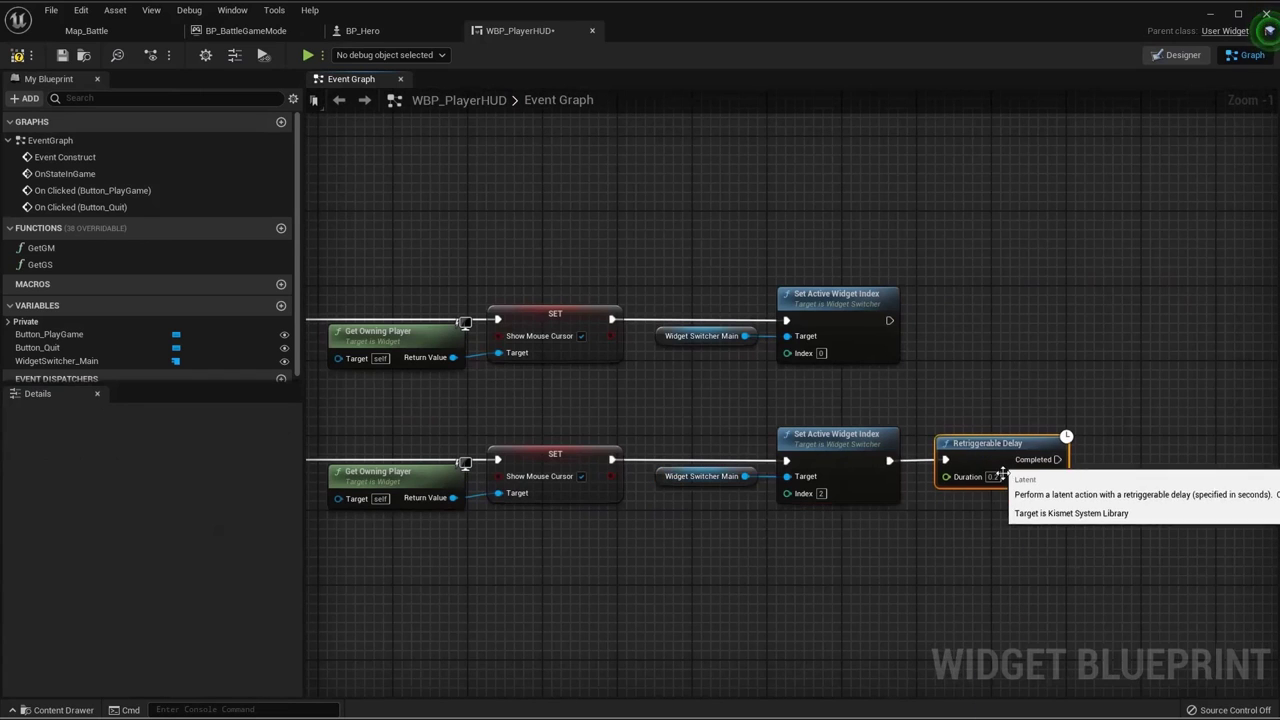
Follow the Delay's Completed output with a pasted Set Active Widget Index 0 and arrange the nodes.
{"action": "right_click_drag", "start_coordinate": [1047, 517], "coordinate": [908, 517]}
{"action": "key", "text": "ctrl+v"}
{"action": "left_click_drag", "start_coordinate": [918, 459], "coordinate": [1104, 486]}
{"action": "left_click_drag", "start_coordinate": [1166, 512], "coordinate": [1146, 494]}
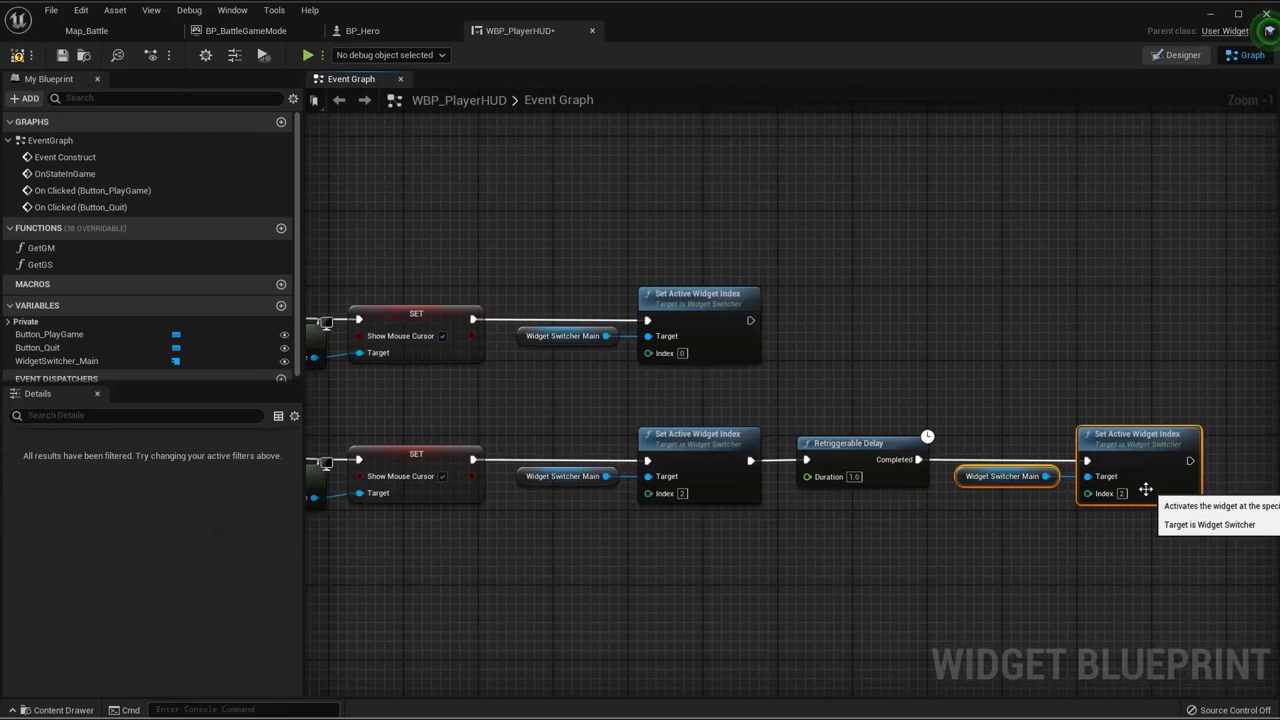
{"action": "left_click", "coordinate": [1122, 494]}
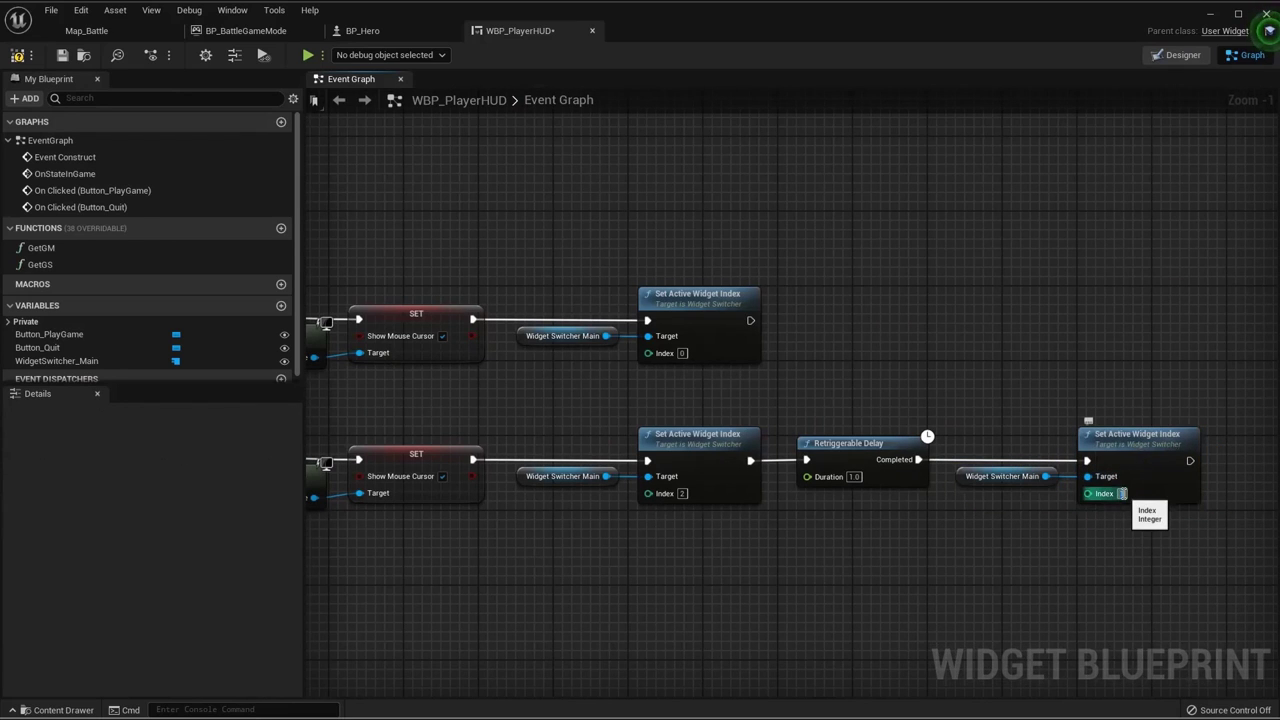
{"action": "left_click_drag", "start_coordinate": [1126, 543], "coordinate": [1057, 451]}
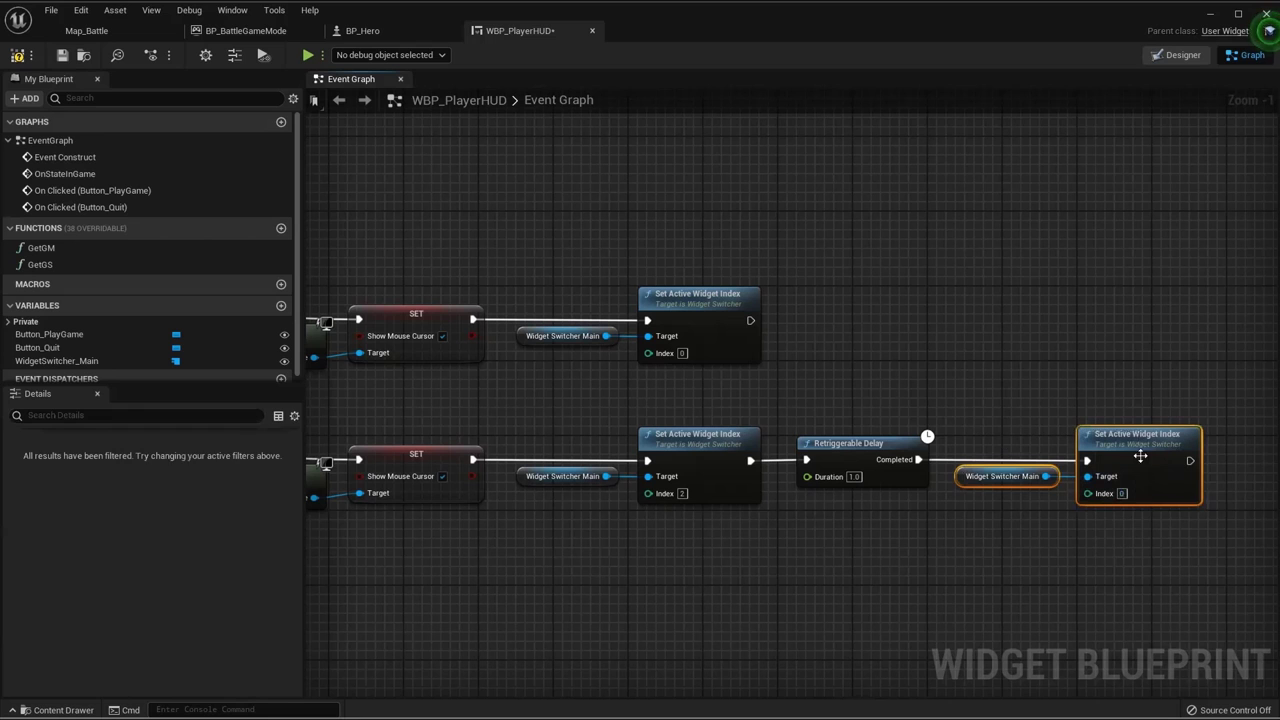
{"action": "left_click_drag", "start_coordinate": [1141, 455], "coordinate": [1150, 454]}
{"action": "left_click", "coordinate": [862, 442], "text": "ctrl"}
{"action": "left_click_drag", "start_coordinate": [862, 442], "coordinate": [871, 442]}
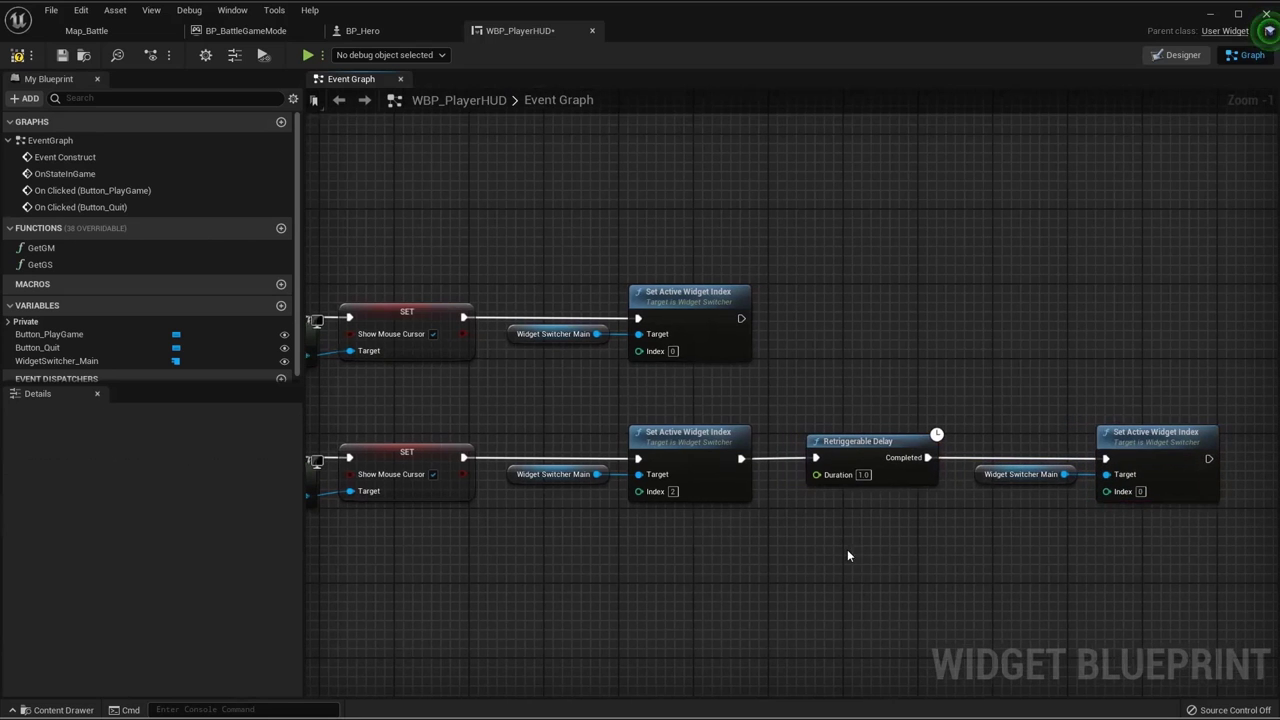
Put Set Input Mode Game Only on the True path and delete the unused Button Play Game getter.
{"action": "scroll", "coordinate": [842, 526], "scroll_direction": "down", "scroll_amount": 1}
{"action": "scroll", "coordinate": [1131, 537], "scroll_direction": "down", "scroll_amount": 2}
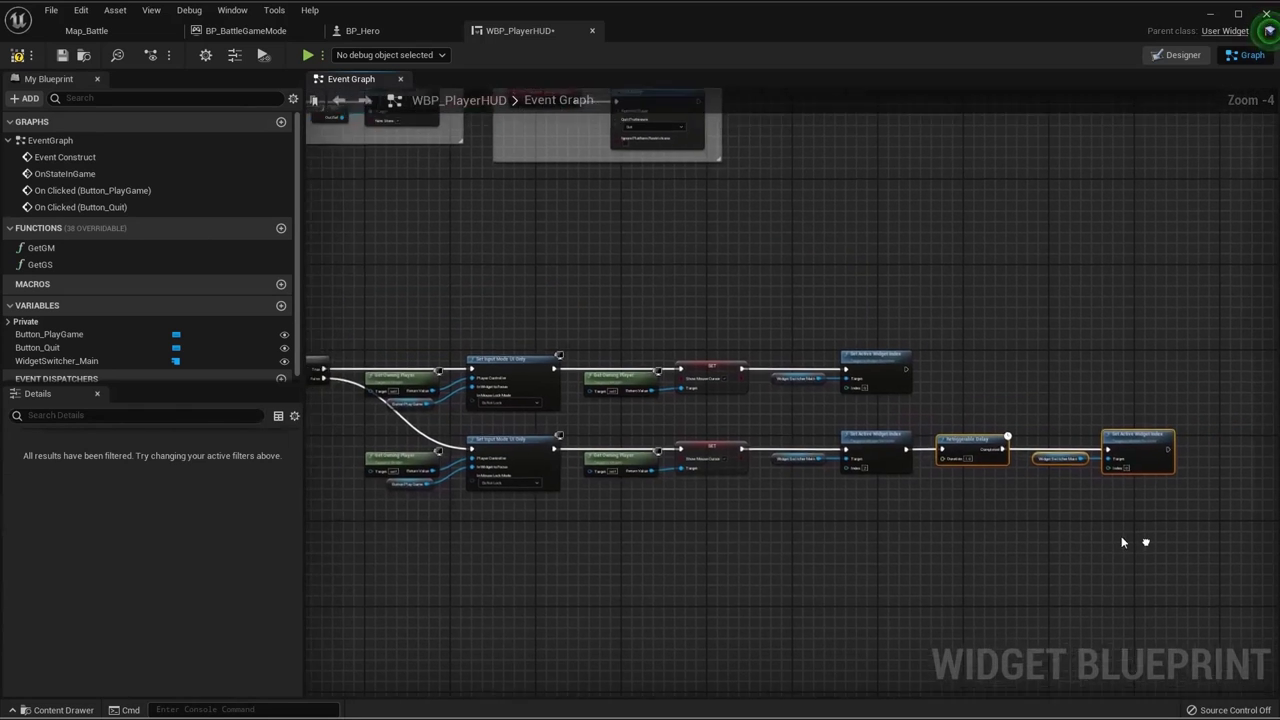
{"action": "right_click_drag", "start_coordinate": [865, 509], "coordinate": [947, 577]}
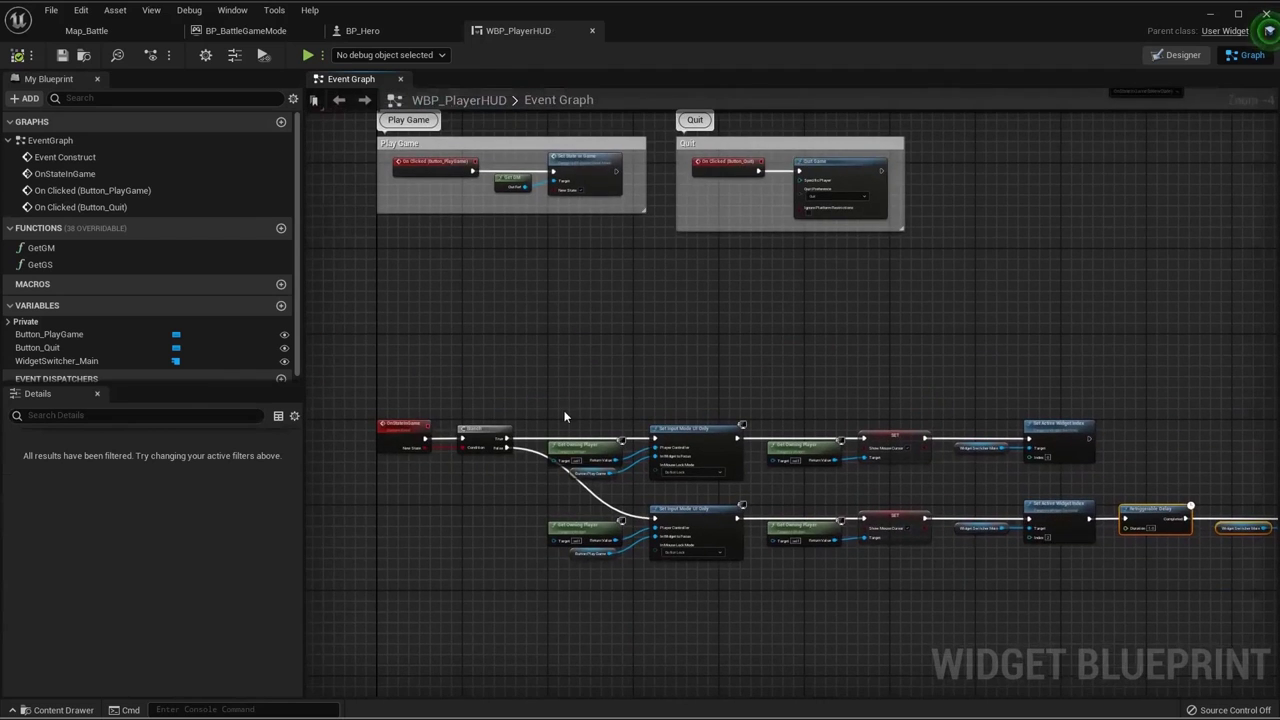
{"action": "scroll", "coordinate": [564, 417], "scroll_direction": "up", "scroll_amount": 3}
{"action": "left_click_drag", "start_coordinate": [737, 392], "coordinate": [737, 539]}
{"action": "left_click_drag", "start_coordinate": [627, 454], "coordinate": [678, 395]}
{"action": "type", "text": "game "}
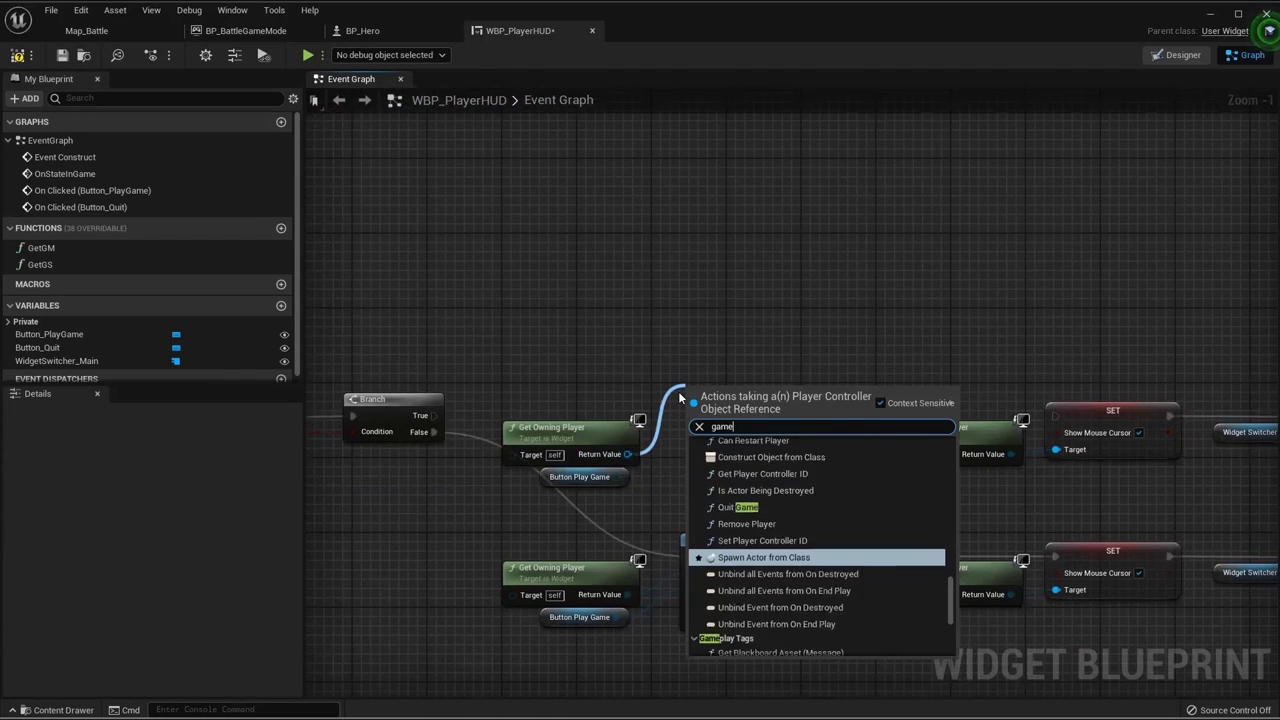
{"action": "type", "text": "only"}
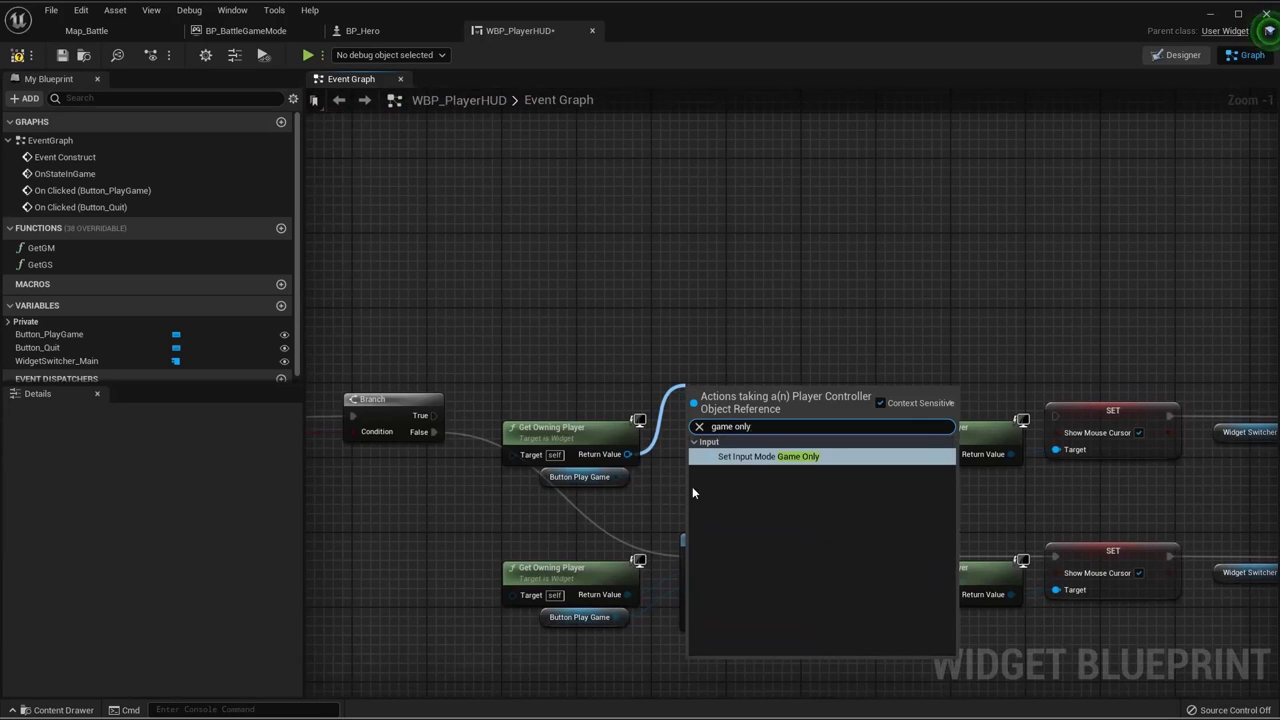
{"action": "left_click", "coordinate": [753, 460]}
{"action": "left_click", "coordinate": [620, 480]}
{"action": "key", "text": "Delete"}
{"action": "left_click_drag", "start_coordinate": [433, 415], "coordinate": [717, 403]}
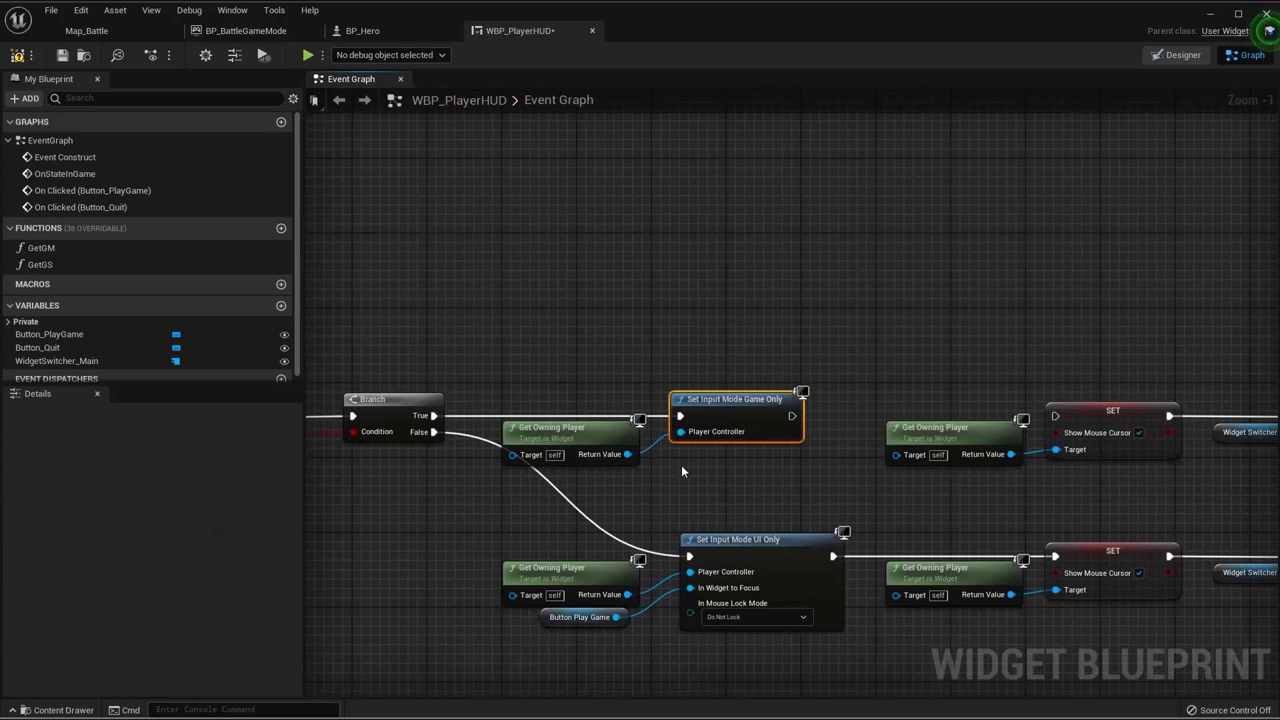
Uncheck Show Mouse Cursor on the True path and wire Game Only into the cursor setter.
{"action": "left_click", "coordinate": [828, 465]}
{"action": "right_click_drag", "start_coordinate": [828, 465], "coordinate": [640, 473]}
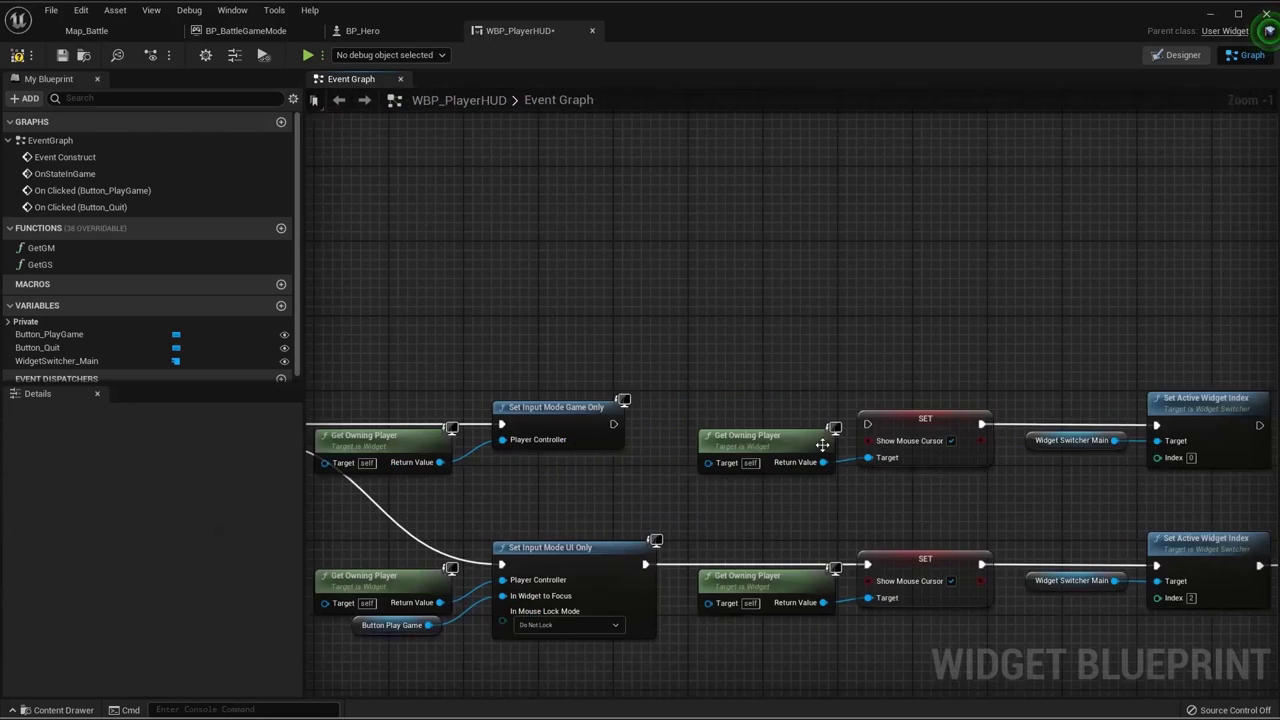
{"action": "left_click", "coordinate": [951, 441]}
{"action": "left_click_drag", "start_coordinate": [613, 424], "coordinate": [870, 426]}
{"action": "right_click_drag", "start_coordinate": [868, 425], "coordinate": [683, 426]}
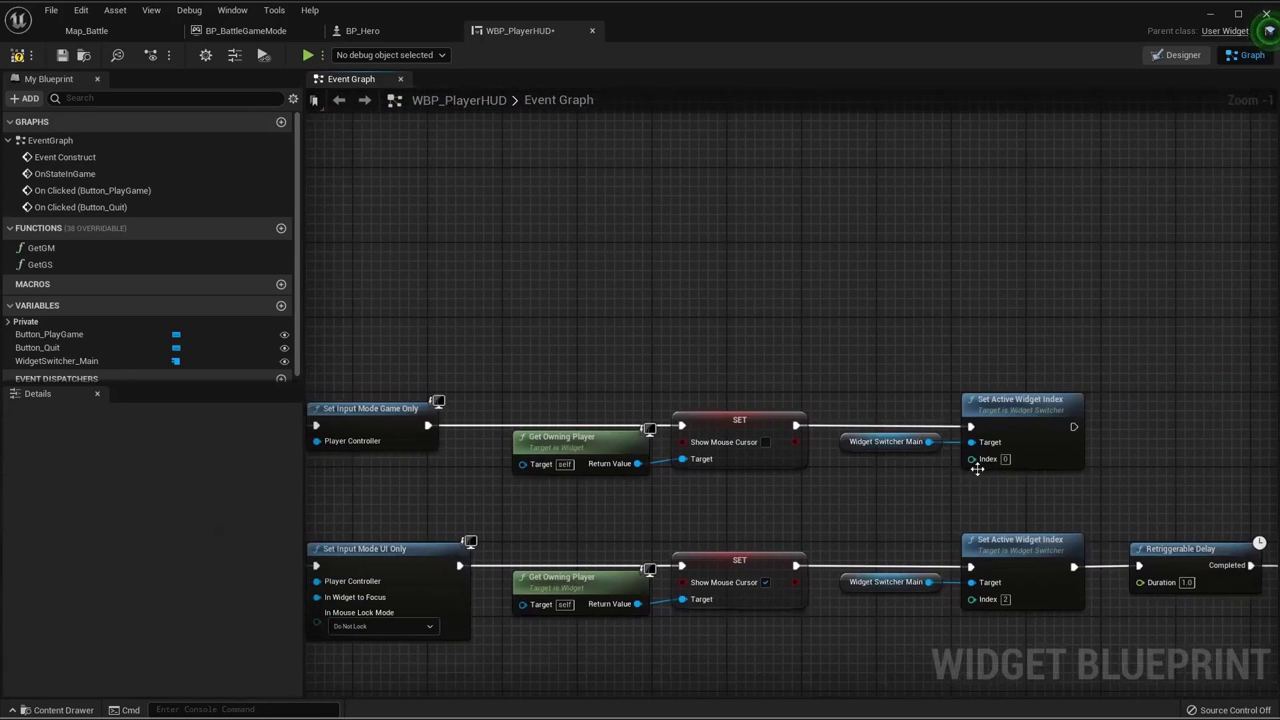
Save the blueprint and wrap all the OnStateInGame logic in a comment.
{"action": "scroll", "coordinate": [1007, 483], "scroll_direction": "down", "scroll_amount": 1}
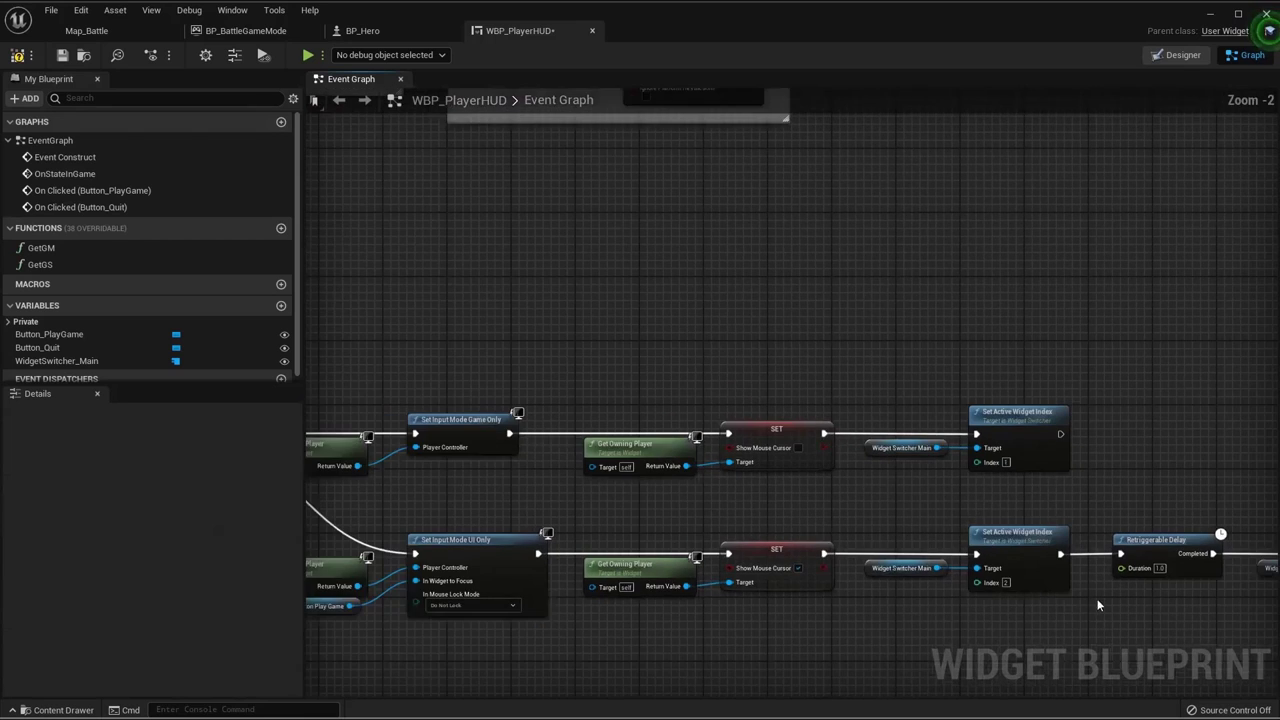
{"action": "key", "text": "ctrl+s"}
{"action": "scroll", "coordinate": [896, 603], "scroll_direction": "down", "scroll_amount": 3}
{"action": "left_click_drag", "start_coordinate": [1185, 594], "coordinate": [427, 442]}
{"action": "key", "text": "c"}
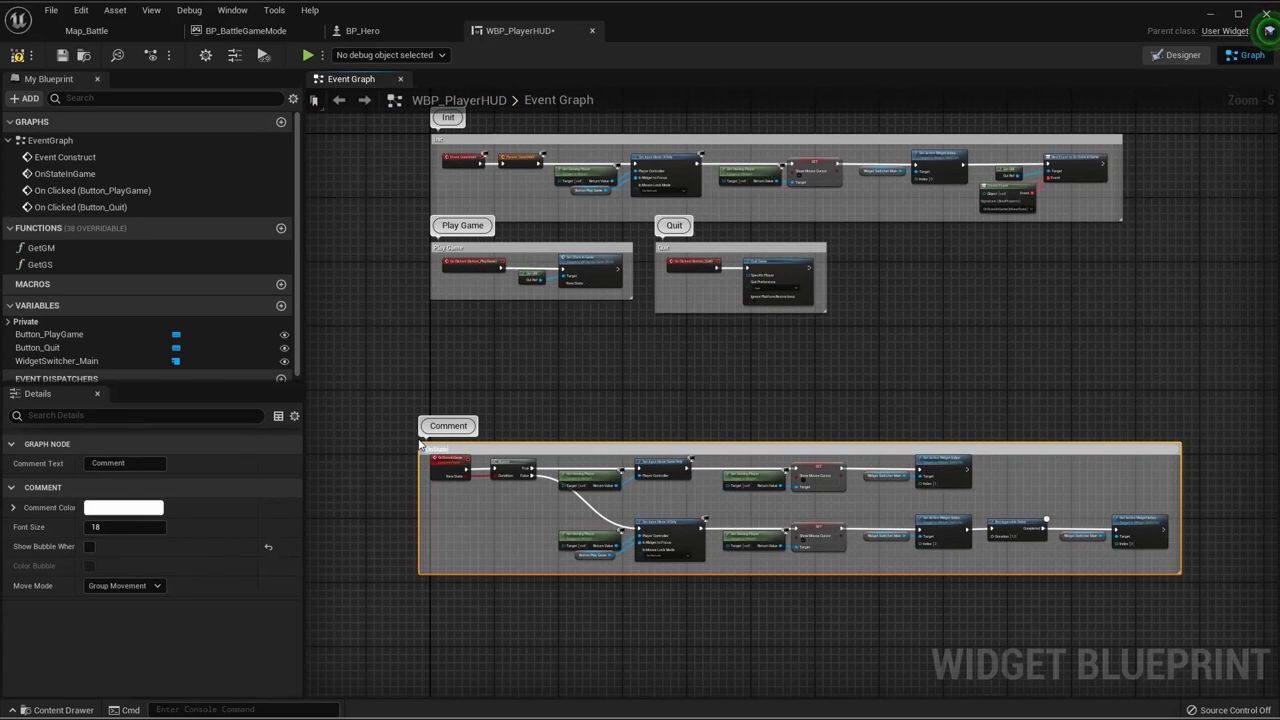
Title the comment OnStateInGame and move that group up beside the others.
{"action": "type", "text": "OnStateInGame"}
{"action": "key", "text": "Return"}
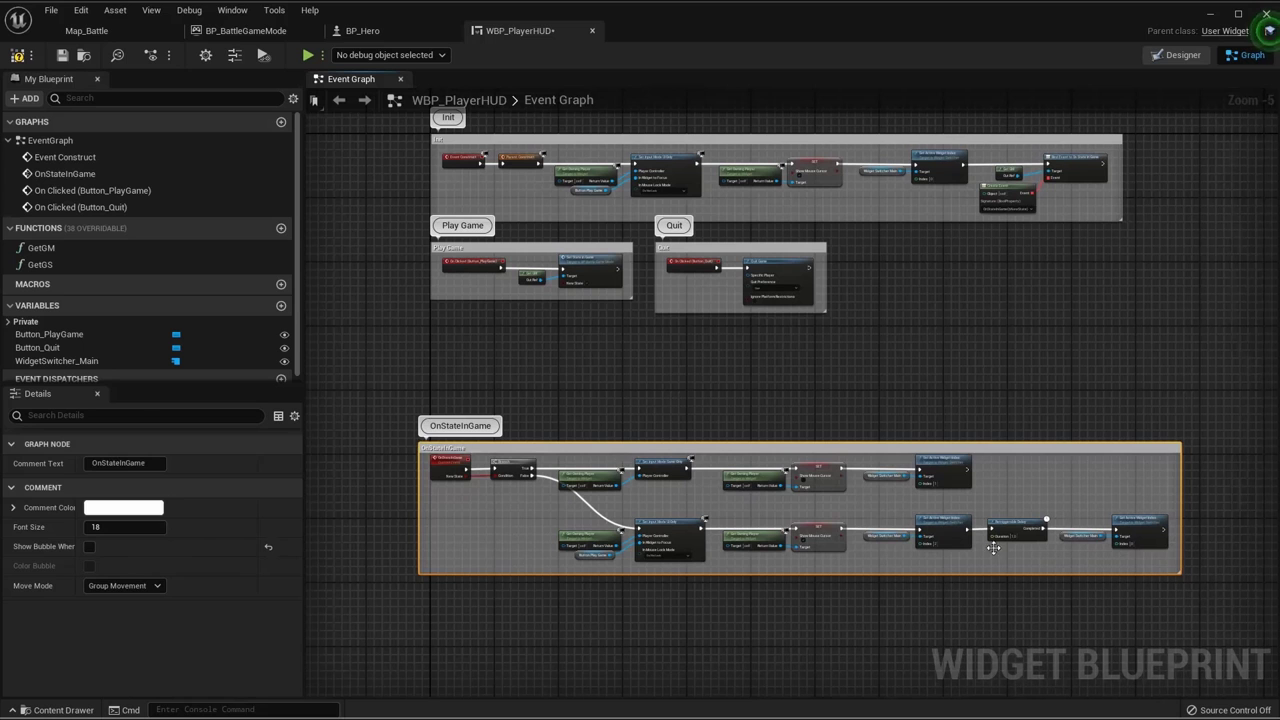
{"action": "scroll", "coordinate": [491, 398], "scroll_direction": "up", "scroll_amount": 2}
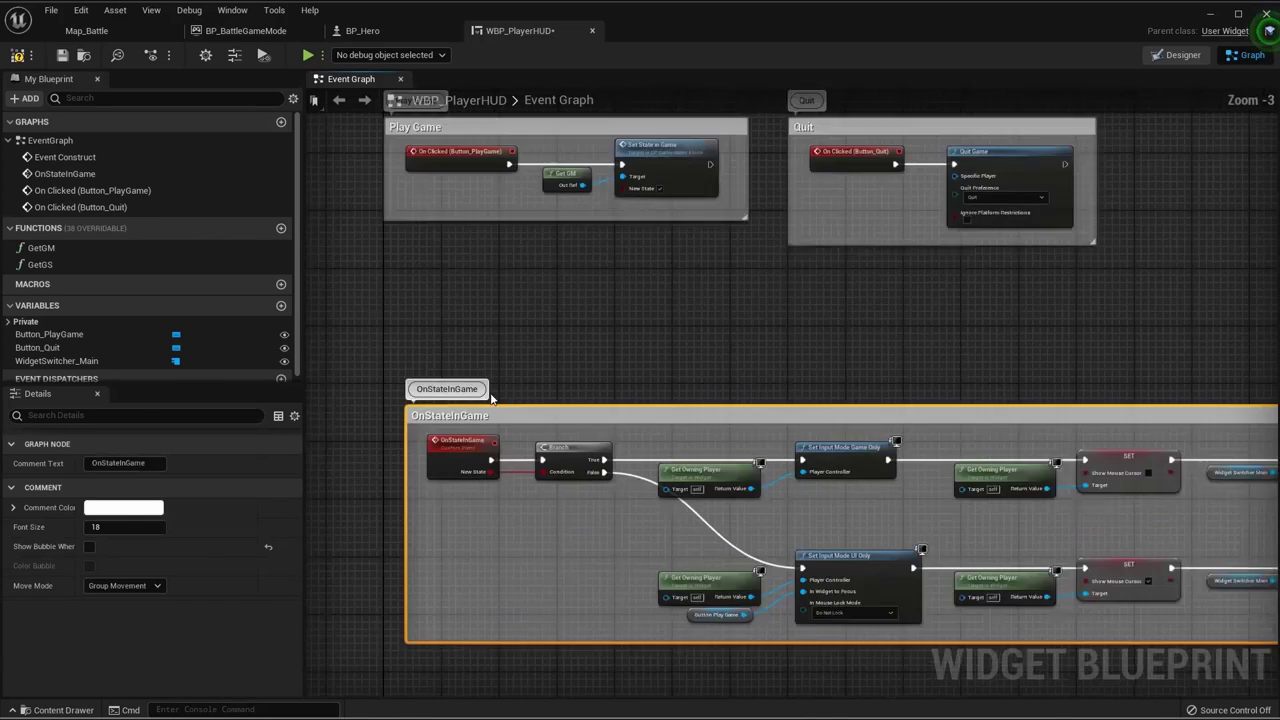
{"action": "scroll", "coordinate": [491, 398], "scroll_direction": "up", "scroll_amount": 1}
{"action": "right_click_drag", "start_coordinate": [491, 398], "coordinate": [650, 477]}
{"action": "left_click_drag", "start_coordinate": [655, 492], "coordinate": [628, 341]}
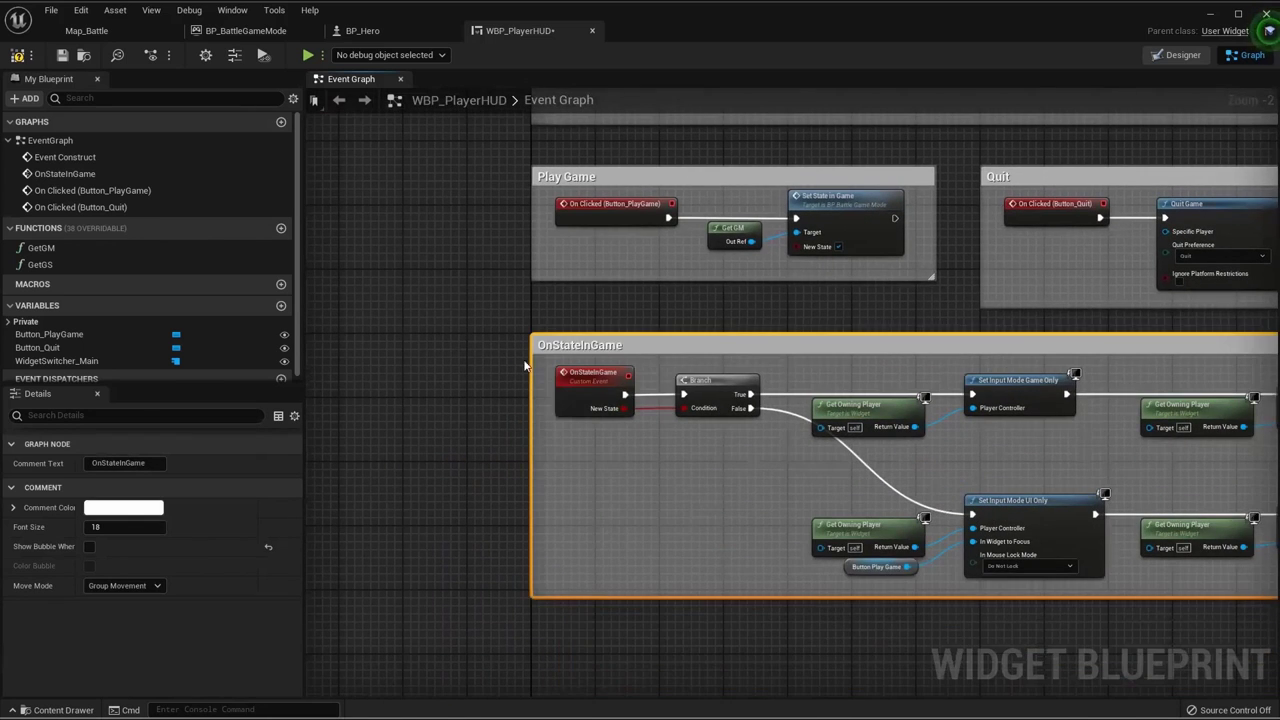
Marquee-select the Get GM, Create Event and Bind Event nodes at the end of Init.
{"action": "left_click", "coordinate": [524, 366]}
{"action": "right_click_drag", "start_coordinate": [524, 366], "coordinate": [438, 372]}
{"action": "scroll", "coordinate": [678, 460], "scroll_direction": "down", "scroll_amount": 2}
{"action": "scroll", "coordinate": [702, 435], "scroll_direction": "down", "scroll_amount": 1}
{"action": "scroll", "coordinate": [923, 487], "scroll_direction": "up", "scroll_amount": 2}
{"action": "left_click_drag", "start_coordinate": [923, 487], "coordinate": [768, 314]}
{"action": "right_click_drag", "start_coordinate": [774, 322], "coordinate": [800, 318]}
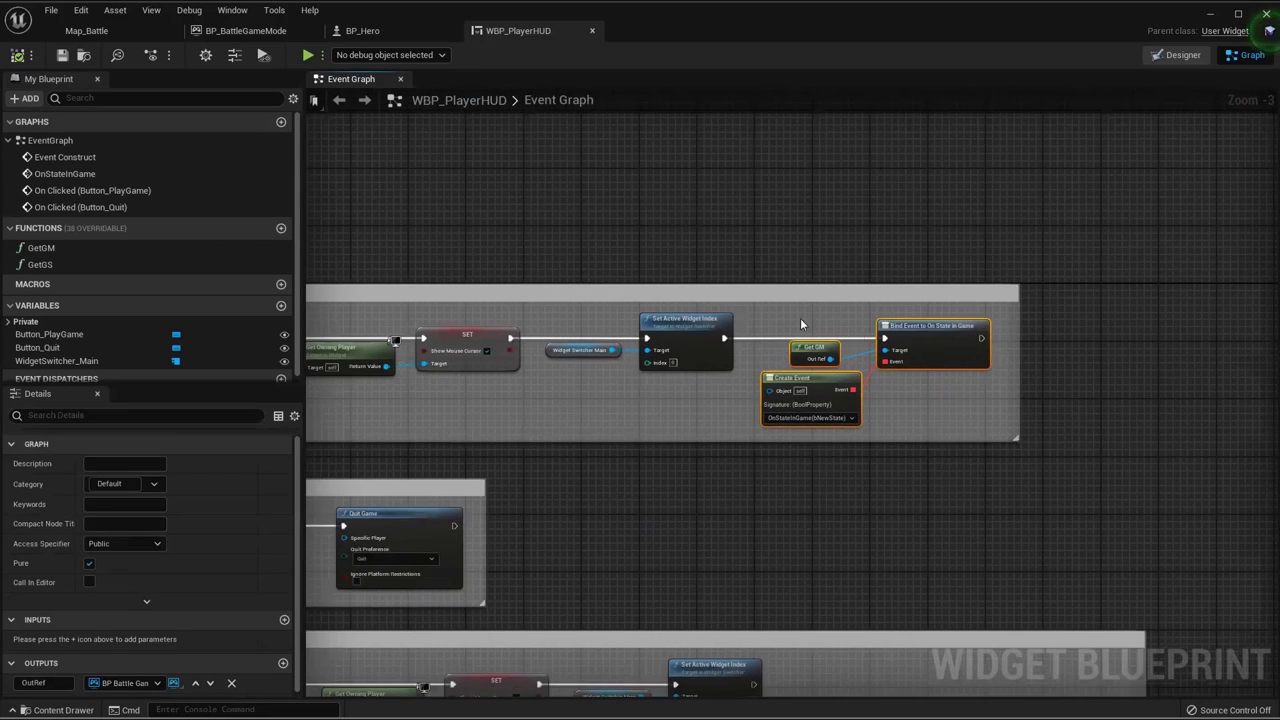
{"action": "left_click", "coordinate": [800, 517]}
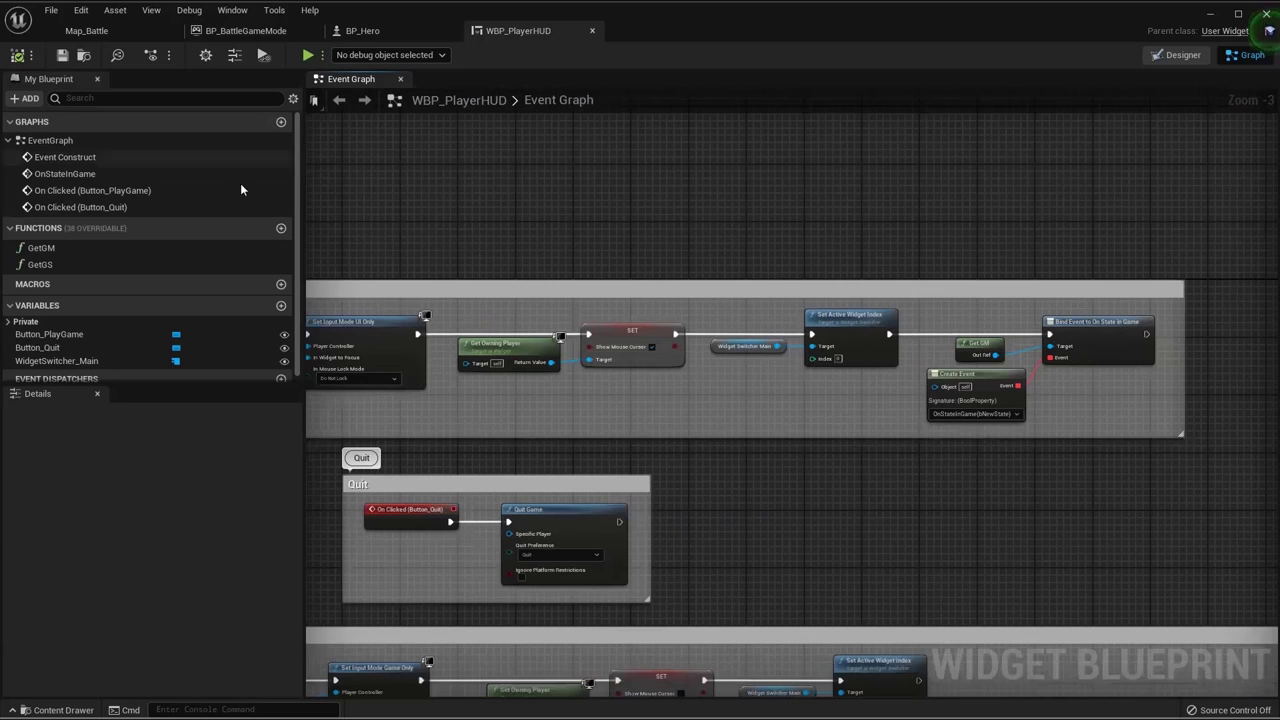
Override Event On Initialized and connect it to its parent On Initialized call.
{"action": "left_click", "coordinate": [234, 229]}
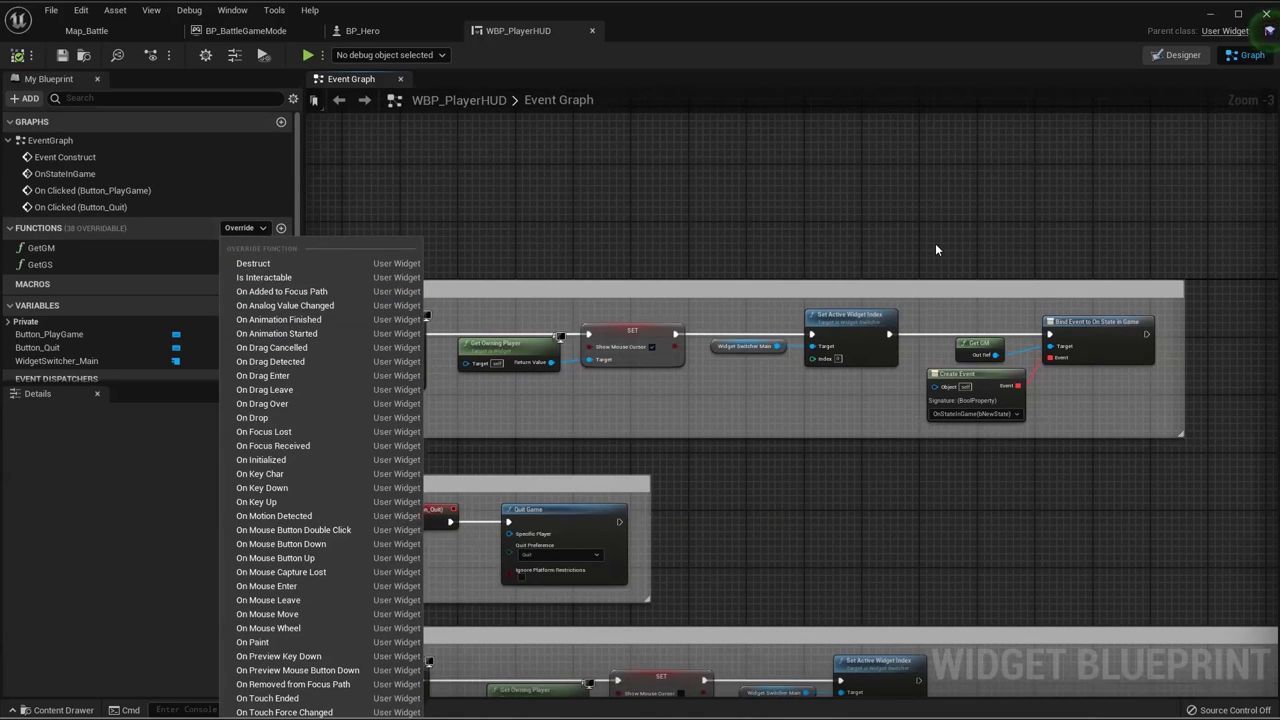
{"action": "left_click", "coordinate": [935, 247]}
{"action": "mouse_move", "coordinate": [934, 250]}
{"action": "right_mouse_down"}
{"action": "mouse_move", "coordinate": [901, 237]}
{"action": "mouse_move", "coordinate": [841, 250]}
{"action": "right_mouse_up"}
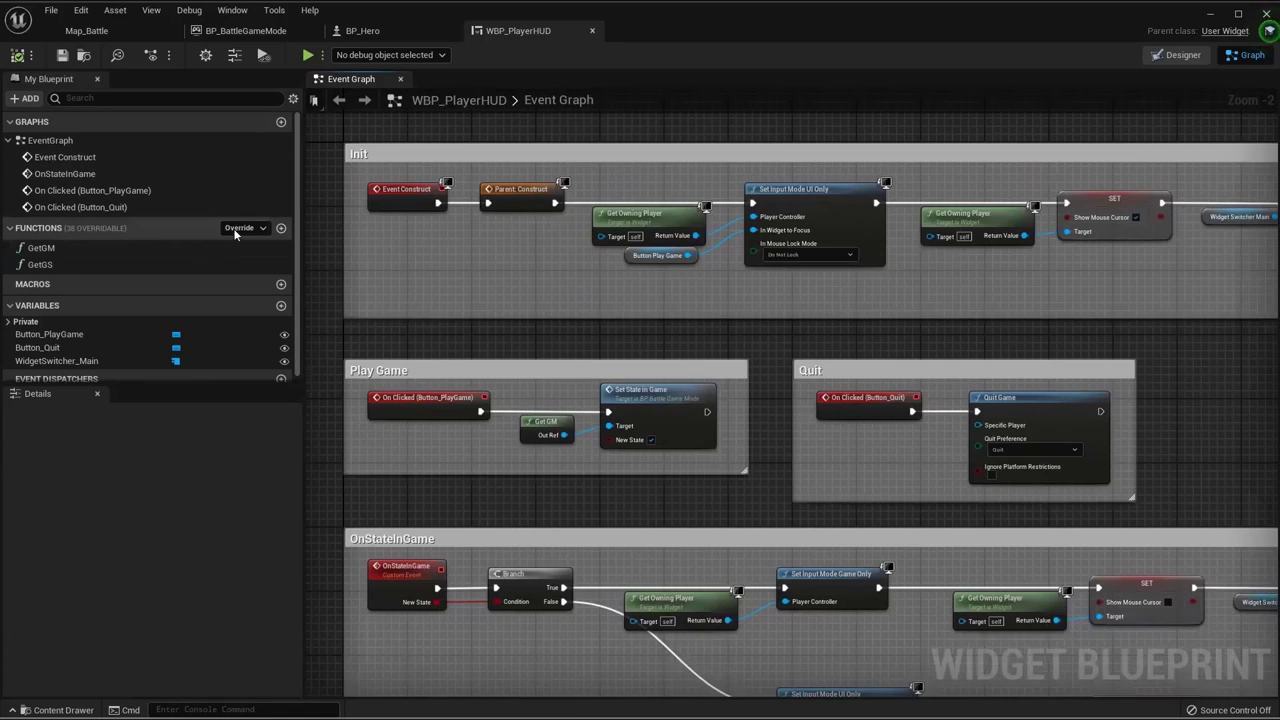
{"action": "left_click", "coordinate": [243, 228]}
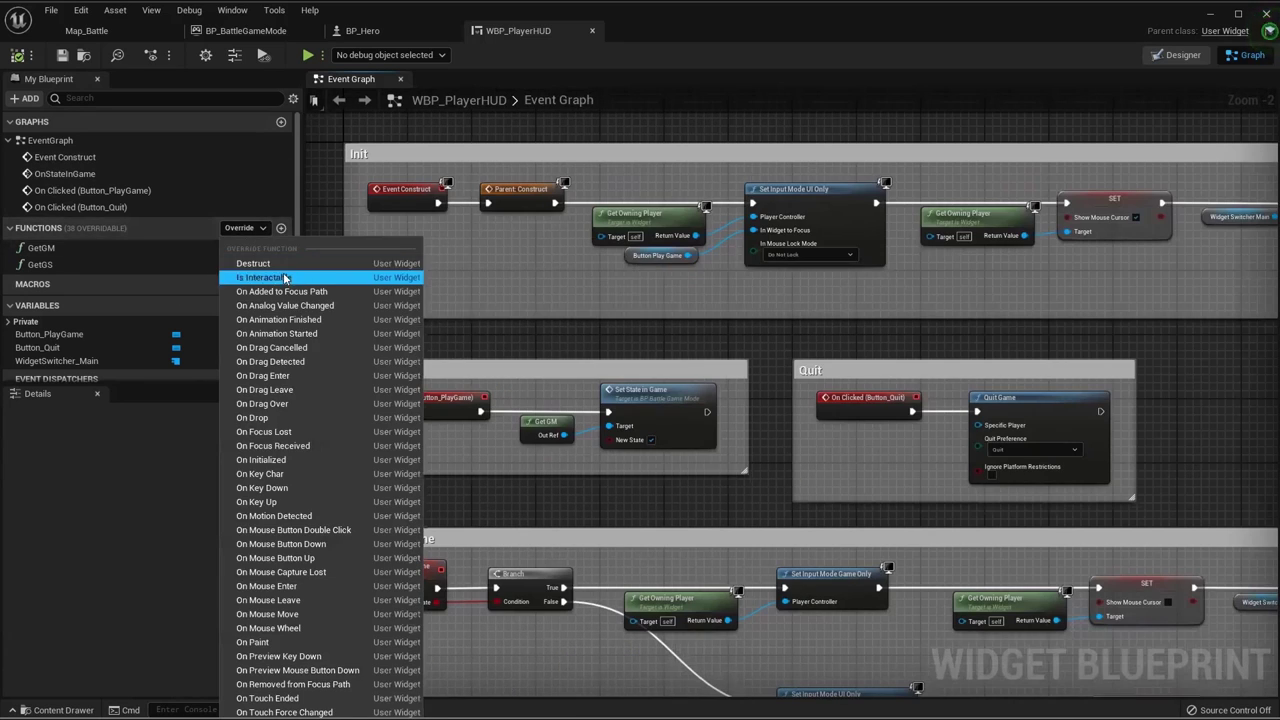
{"action": "left_click", "coordinate": [262, 461]}
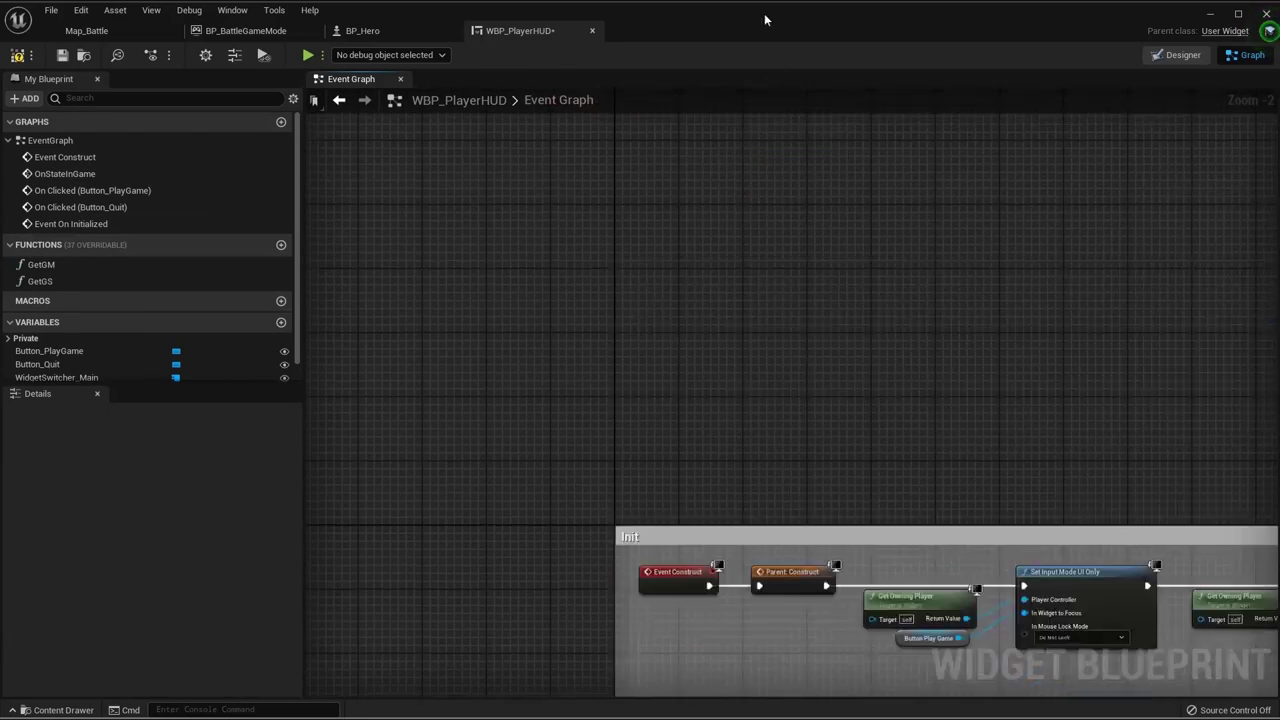
{"action": "right_click_drag", "start_coordinate": [749, 320], "coordinate": [708, 310]}
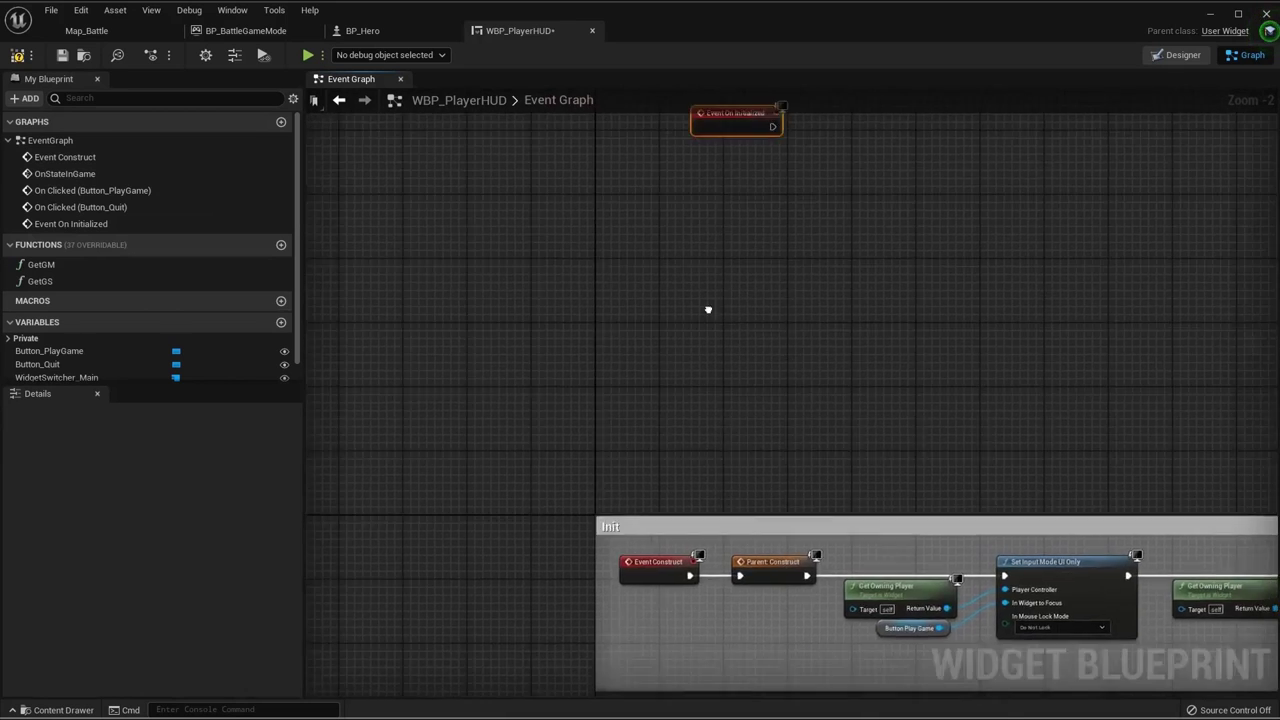
{"action": "right_click_drag", "start_coordinate": [683, 214], "coordinate": [634, 366]}
{"action": "right_click", "coordinate": [660, 366]}
{"action": "left_click", "coordinate": [708, 433]}
{"action": "left_click_drag", "start_coordinate": [690, 405], "coordinate": [817, 394]}
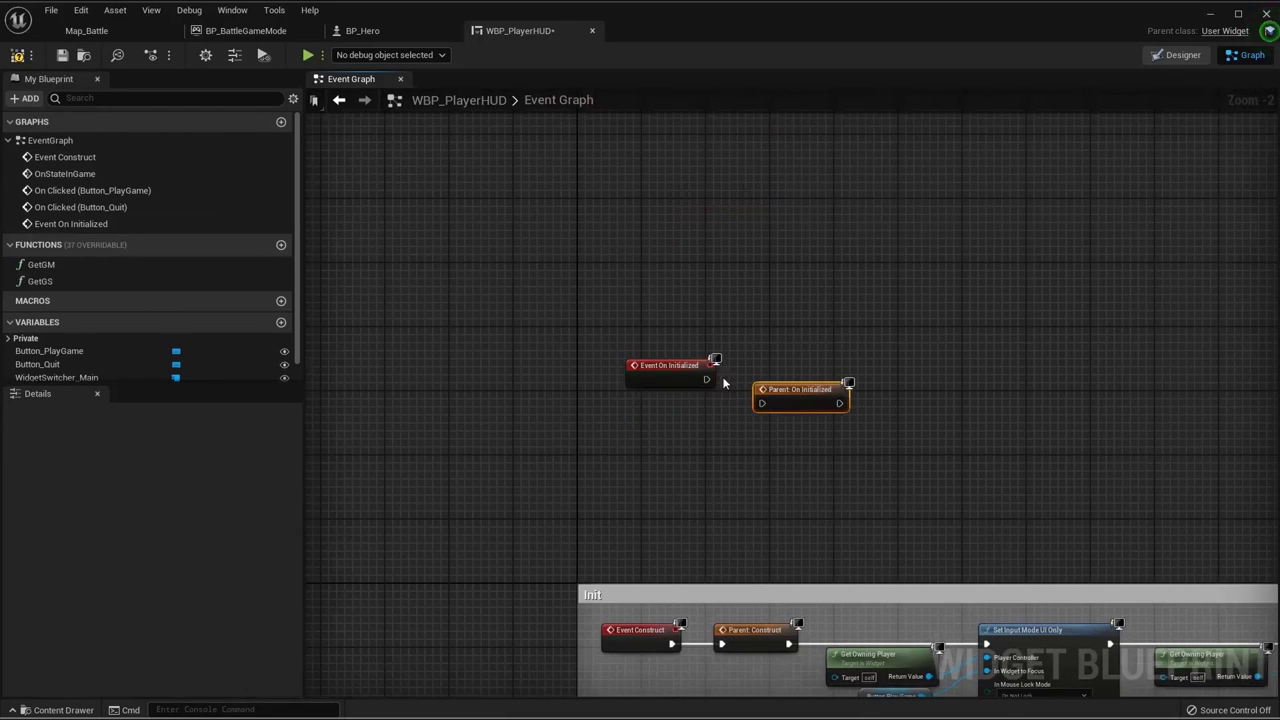
{"action": "mouse_move", "coordinate": [706, 379]}
{"action": "left_mouse_down"}
{"action": "mouse_move", "coordinate": [762, 403]}
{"action": "mouse_move", "coordinate": [777, 371]}
{"action": "left_mouse_up"}
{"action": "mouse_move", "coordinate": [821, 450]}
{"action": "left_mouse_down"}
{"action": "mouse_move", "coordinate": [673, 391]}
{"action": "mouse_move", "coordinate": [632, 424]}
{"action": "left_mouse_up"}
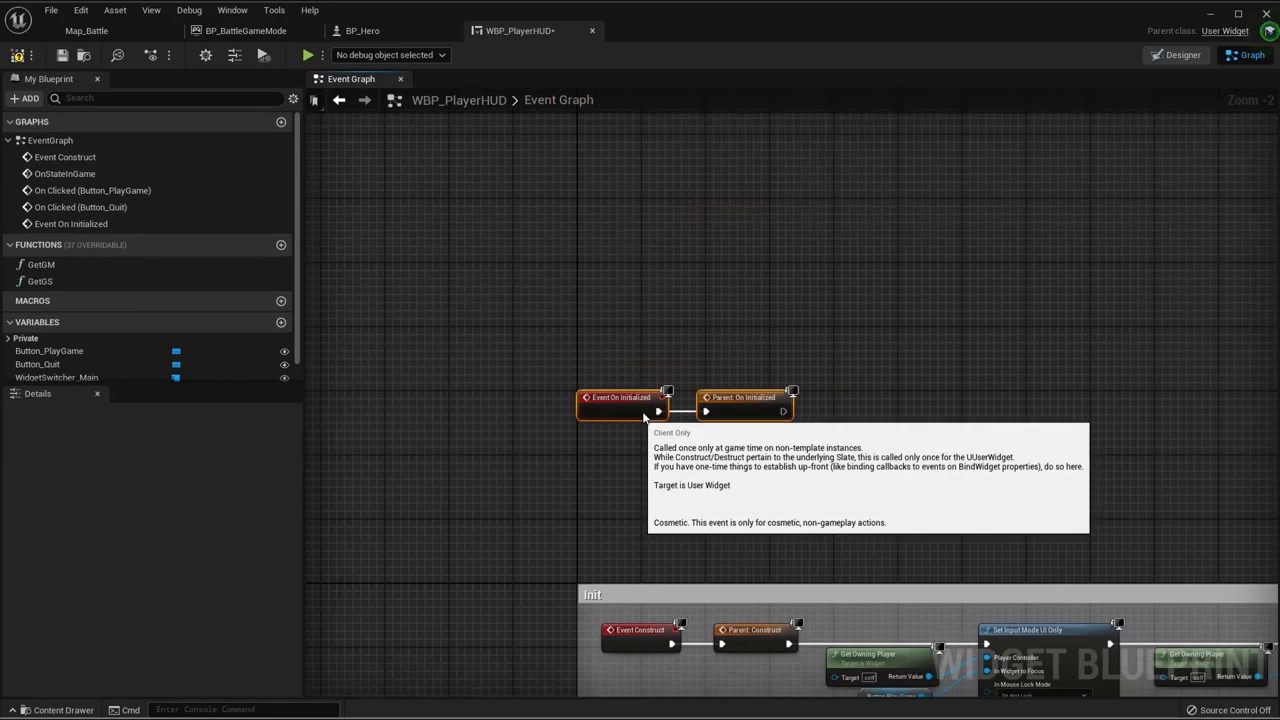
Move the Get GM, Create Event and Bind Event nodes after the parent On Initialized call.
{"action": "scroll", "coordinate": [945, 380], "scroll_direction": "up", "scroll_amount": 1}
{"action": "right_click_drag", "start_coordinate": [945, 380], "coordinate": [280, 275]}
{"action": "right_click_drag", "start_coordinate": [1227, 520], "coordinate": [780, 486]}
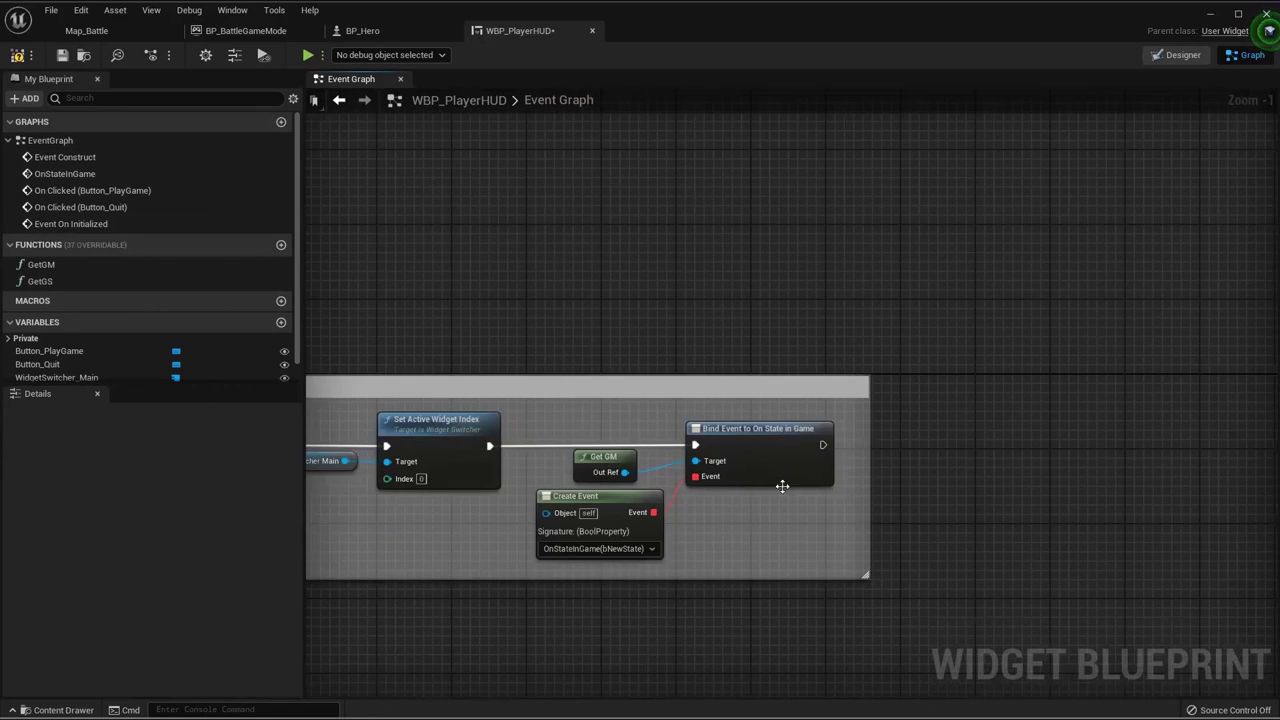
{"action": "left_click", "coordinate": [600, 452]}
{"action": "right_click_drag", "start_coordinate": [589, 425], "coordinate": [743, 457]}
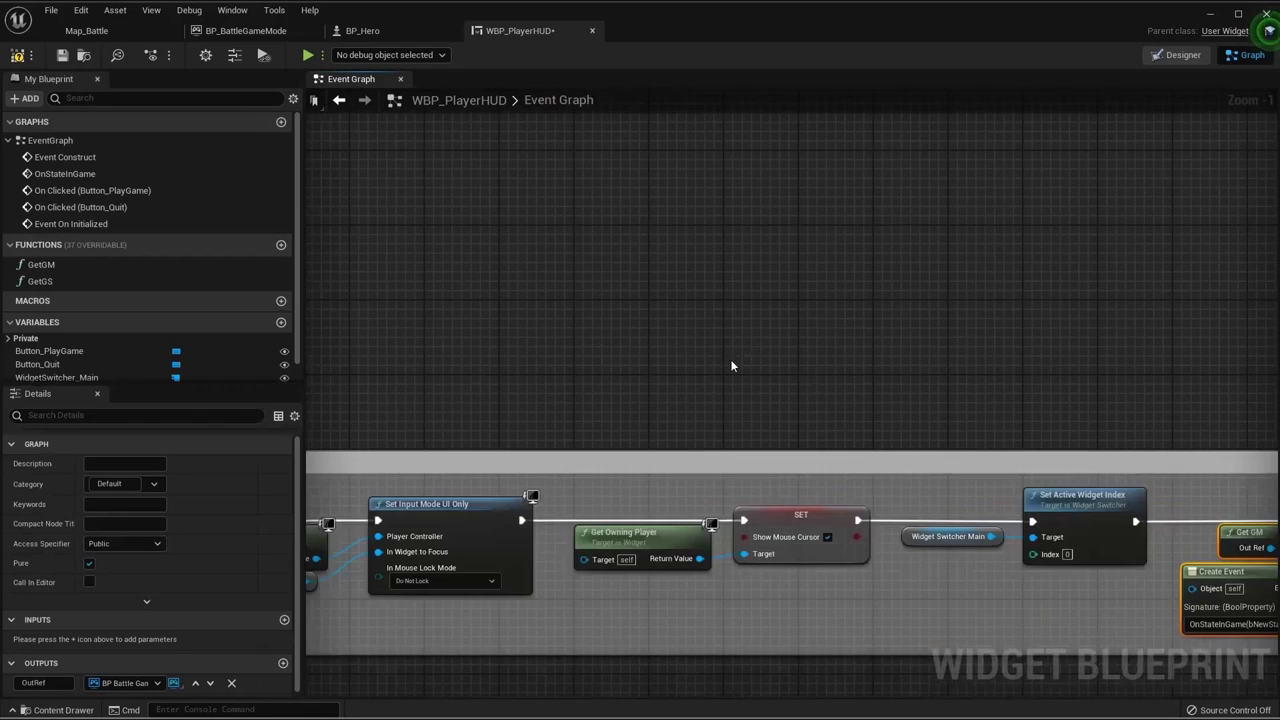
{"action": "right_click_drag", "start_coordinate": [604, 501], "coordinate": [1028, 514]}
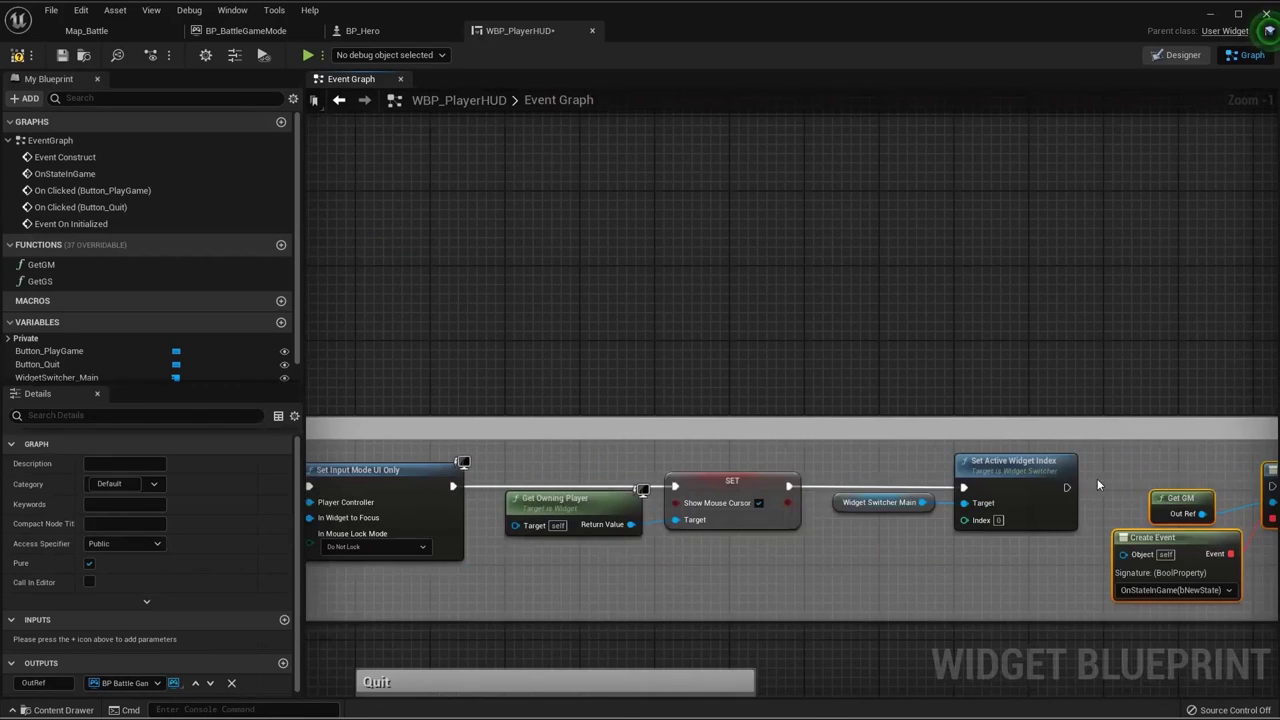
{"action": "right_click_drag", "start_coordinate": [1113, 492], "coordinate": [971, 492]}
{"action": "left_click_drag", "start_coordinate": [1162, 535], "coordinate": [713, 306]}
{"action": "right_click_drag", "start_coordinate": [334, 218], "coordinate": [731, 309]}
{"action": "left_click", "coordinate": [731, 309]}
{"action": "right_click_drag", "start_coordinate": [496, 327], "coordinate": [760, 346]}
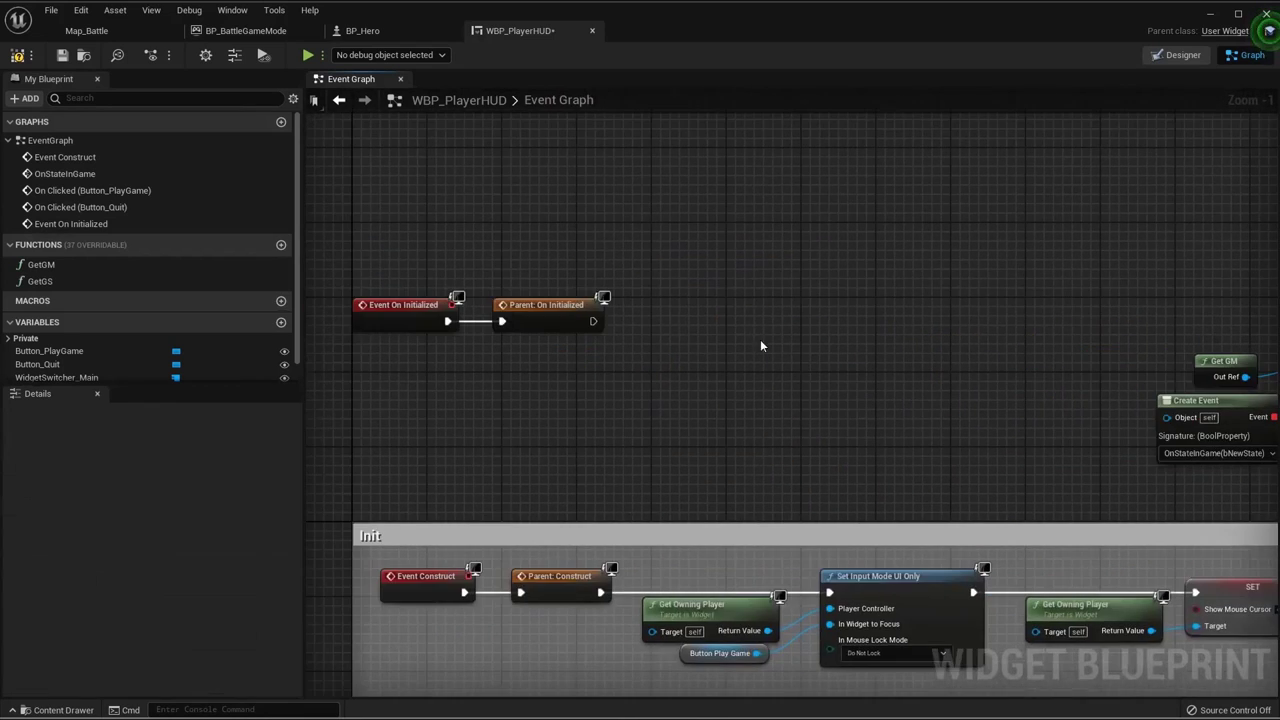
{"action": "left_click_drag", "start_coordinate": [592, 321], "coordinate": [1115, 352]}
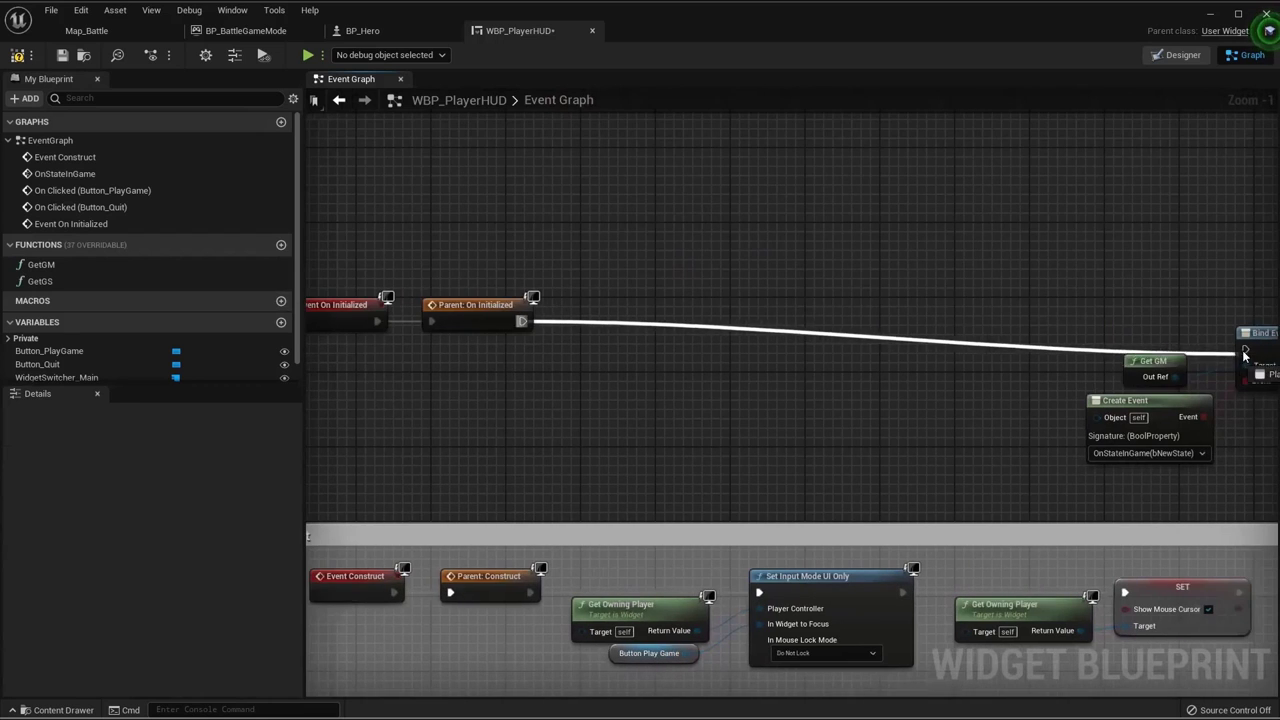
{"action": "left_click_drag", "start_coordinate": [1262, 322], "coordinate": [945, 472]}
{"action": "left_click_drag", "start_coordinate": [1142, 344], "coordinate": [637, 341]}
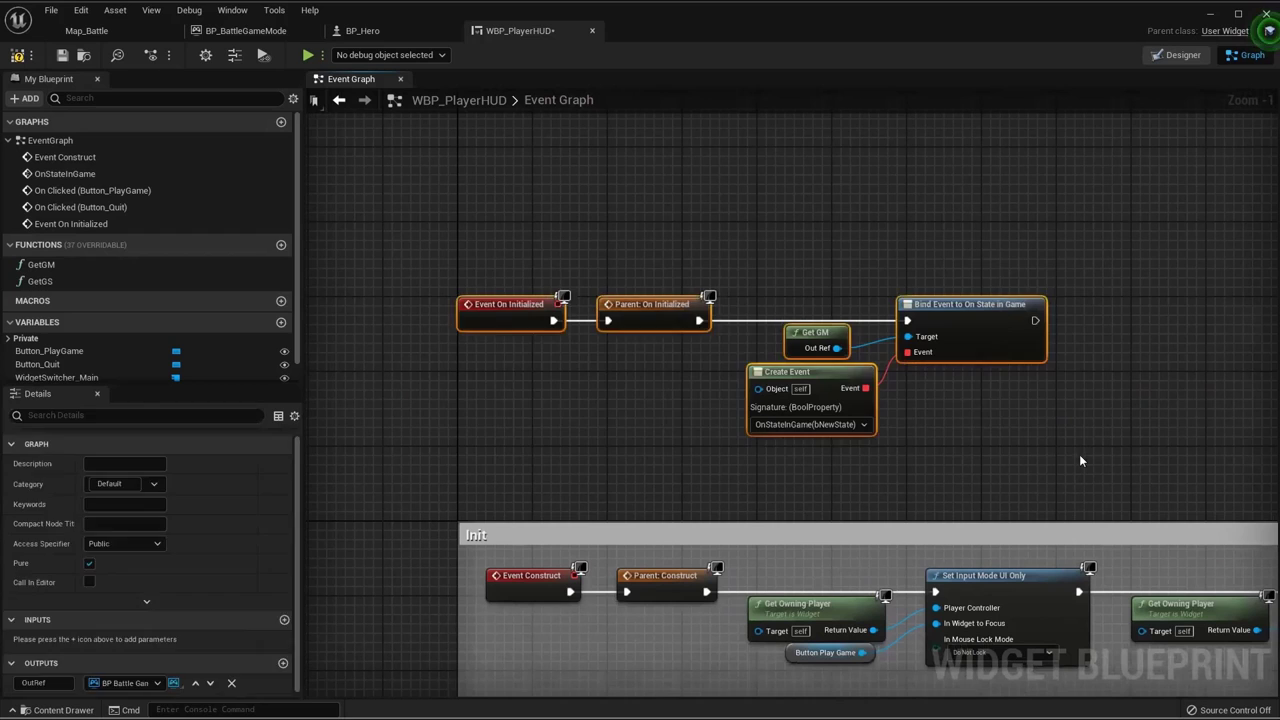
Comment the On Initialized chain as Init, rename the construct comment Show, and arrange both groups.
{"action": "key", "text": "c"}
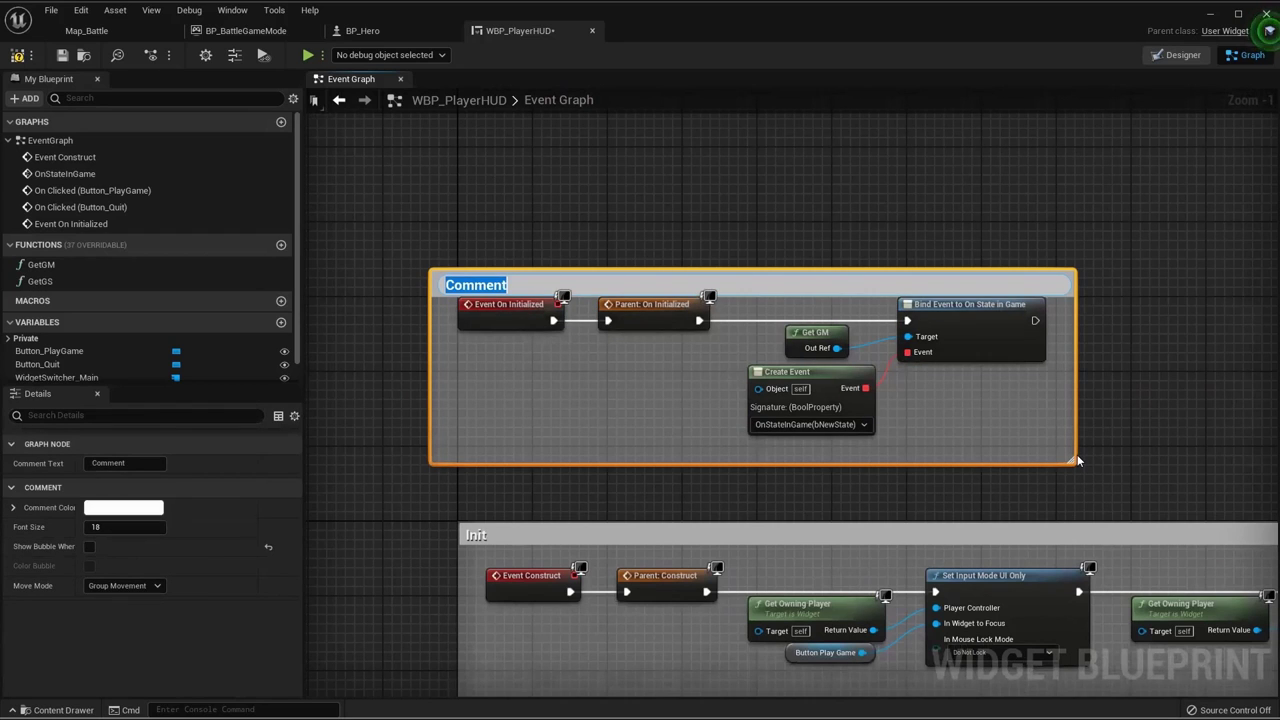
{"action": "type", "text": "Init"}
{"action": "left_click", "coordinate": [1088, 453]}
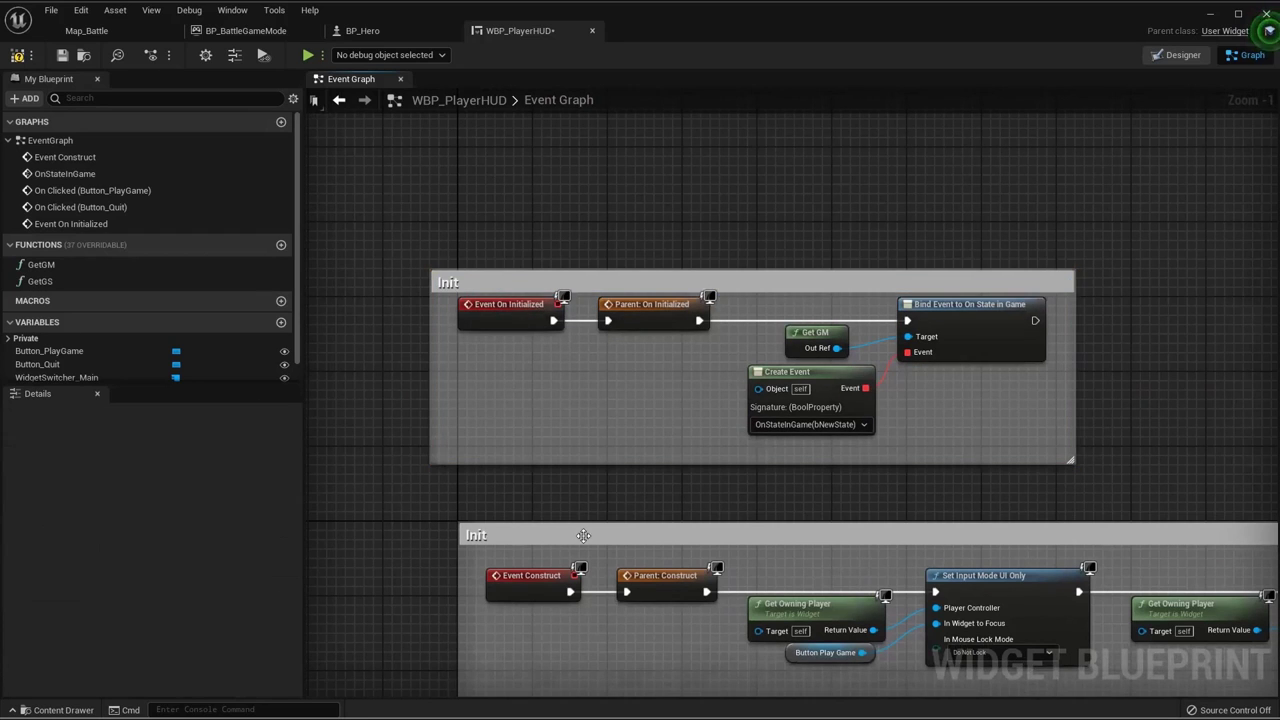
{"action": "double_click", "coordinate": [549, 537]}
{"action": "type", "text": "Show"}
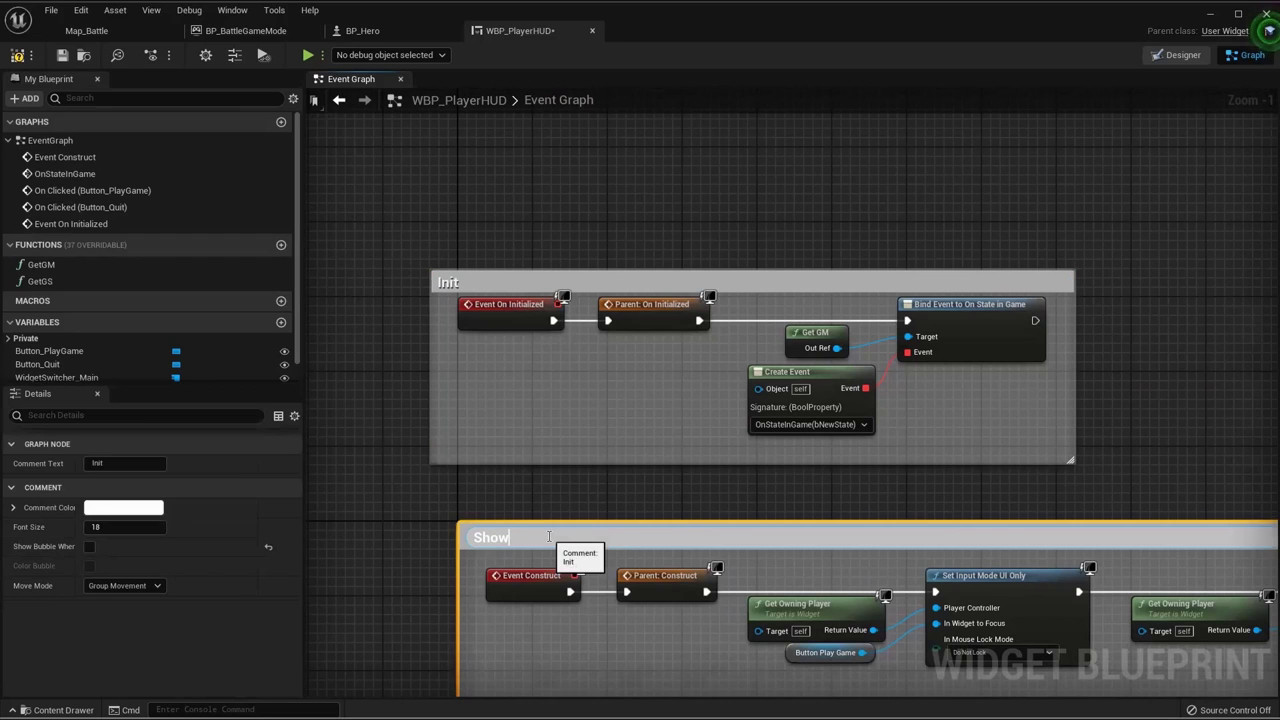
{"action": "left_click_drag", "start_coordinate": [426, 482], "coordinate": [1100, 230]}
{"action": "mouse_move", "coordinate": [514, 323]}
{"action": "left_mouse_down"}
{"action": "mouse_move", "coordinate": [546, 347]}
{"action": "mouse_move", "coordinate": [538, 356]}
{"action": "left_mouse_up"}
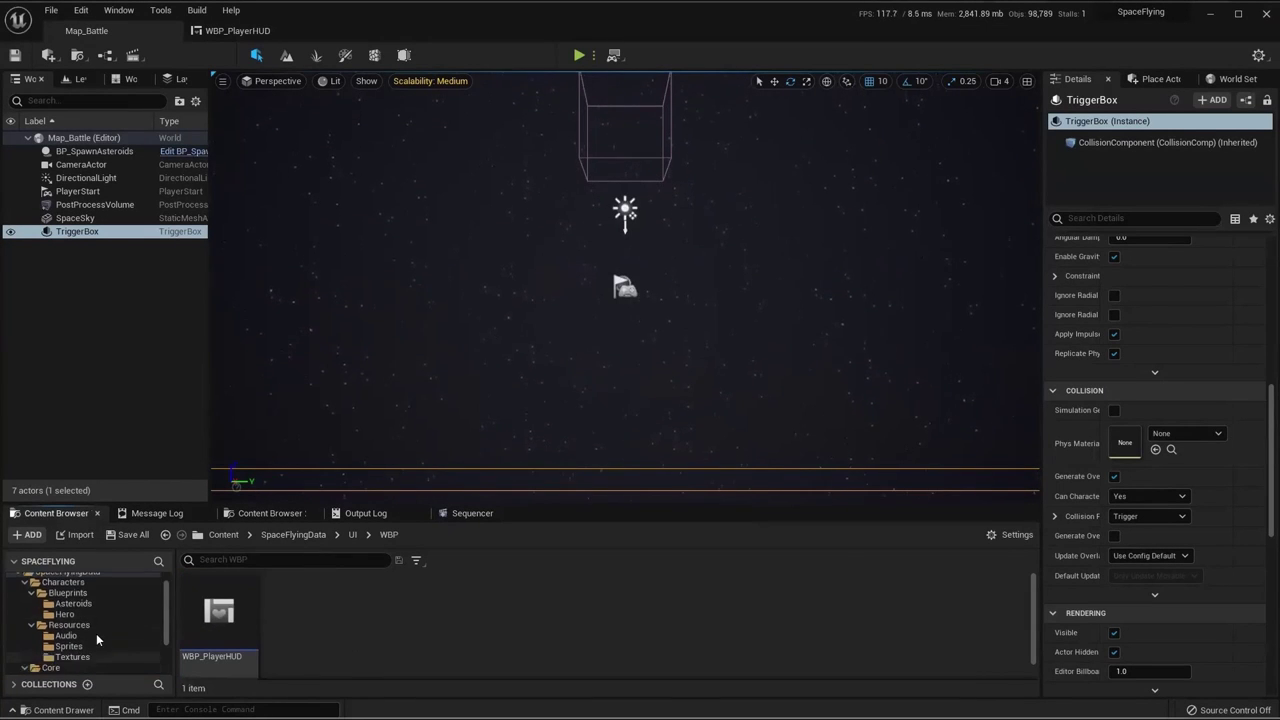
Open Core/Battle/BP_BattleHUD in the full Blueprint Editor.
{"action": "scroll", "coordinate": [97, 638], "scroll_direction": "up", "scroll_amount": 2}
{"action": "left_click", "coordinate": [57, 601]}
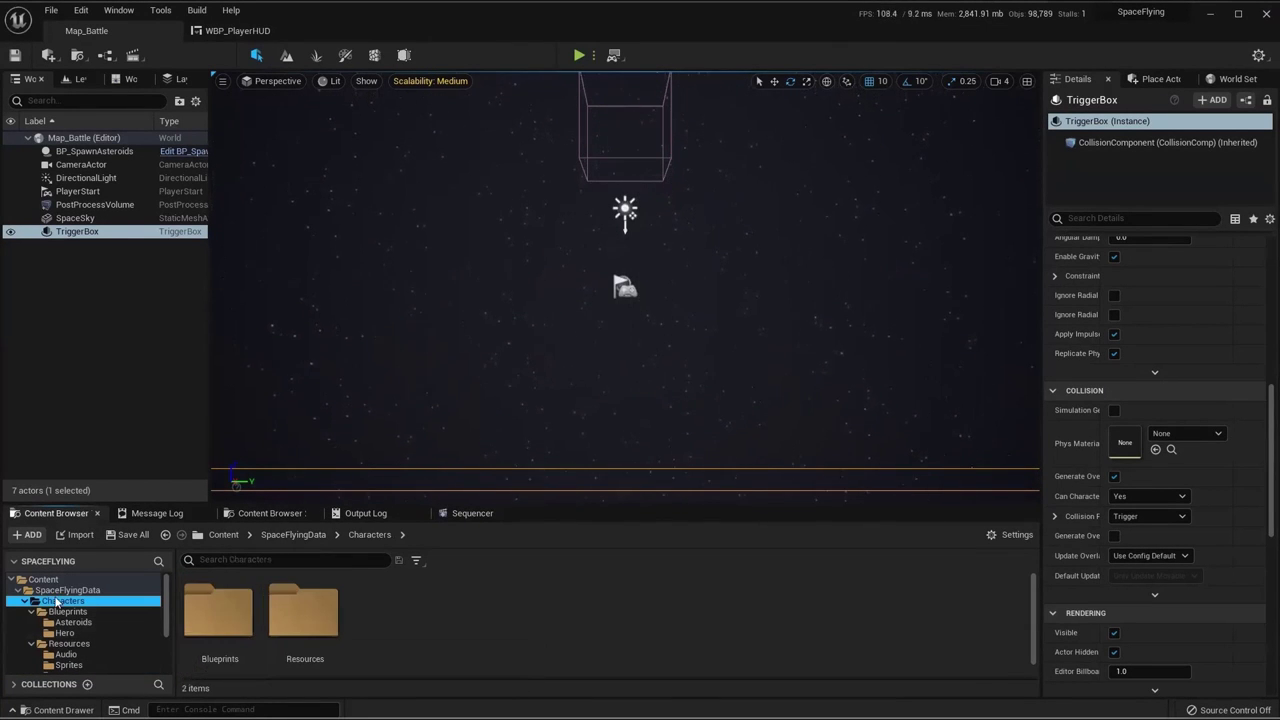
{"action": "left_click", "coordinate": [62, 590]}
{"action": "double_click", "coordinate": [305, 612]}
{"action": "double_click", "coordinate": [219, 612]}
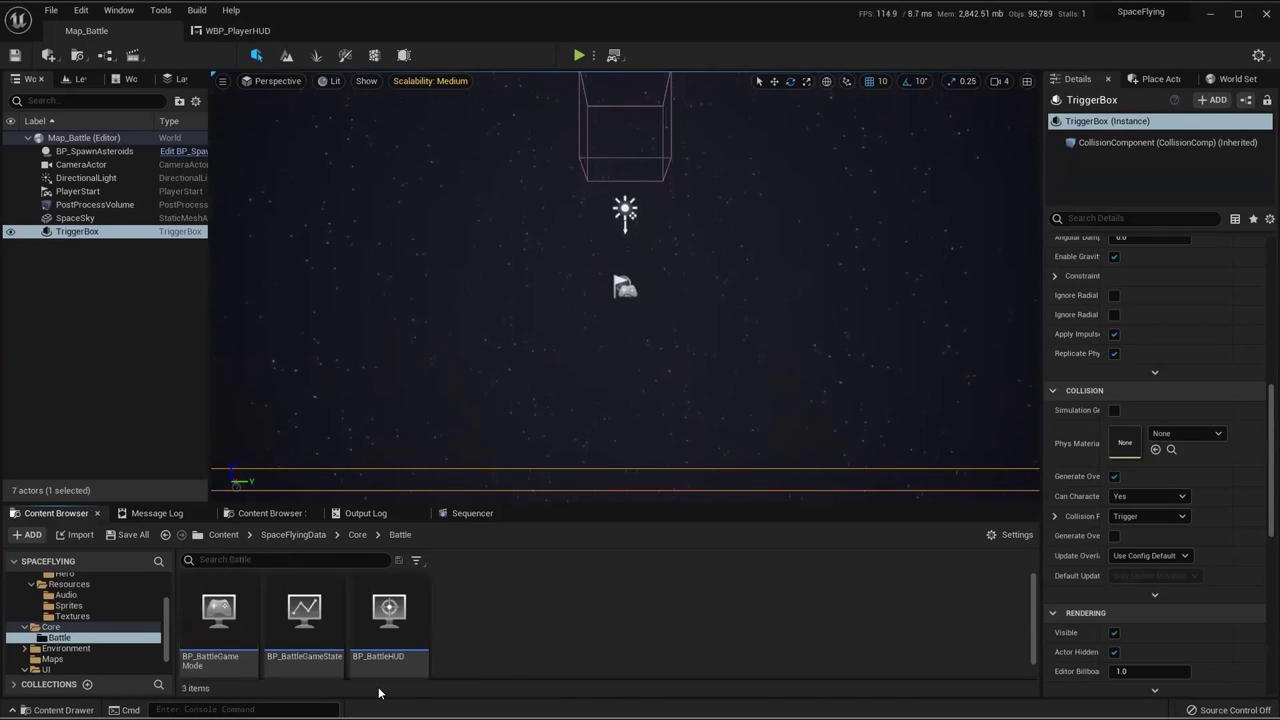
{"action": "double_click", "coordinate": [389, 612]}
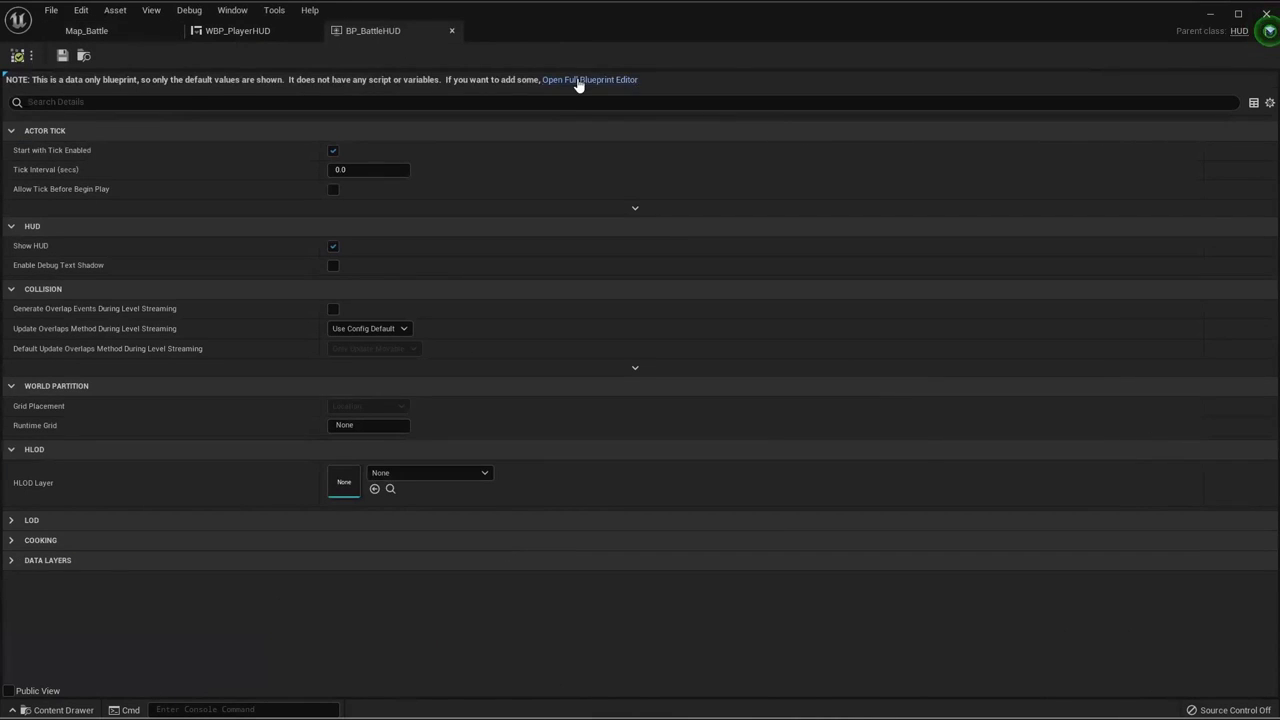
{"action": "left_click", "coordinate": [578, 85]}
Delete the ActorBeginOverlap and Tick events and wire BeginPlay to a Parent: BeginPlay call.
{"action": "left_click_drag", "start_coordinate": [478, 324], "coordinate": [795, 542]}
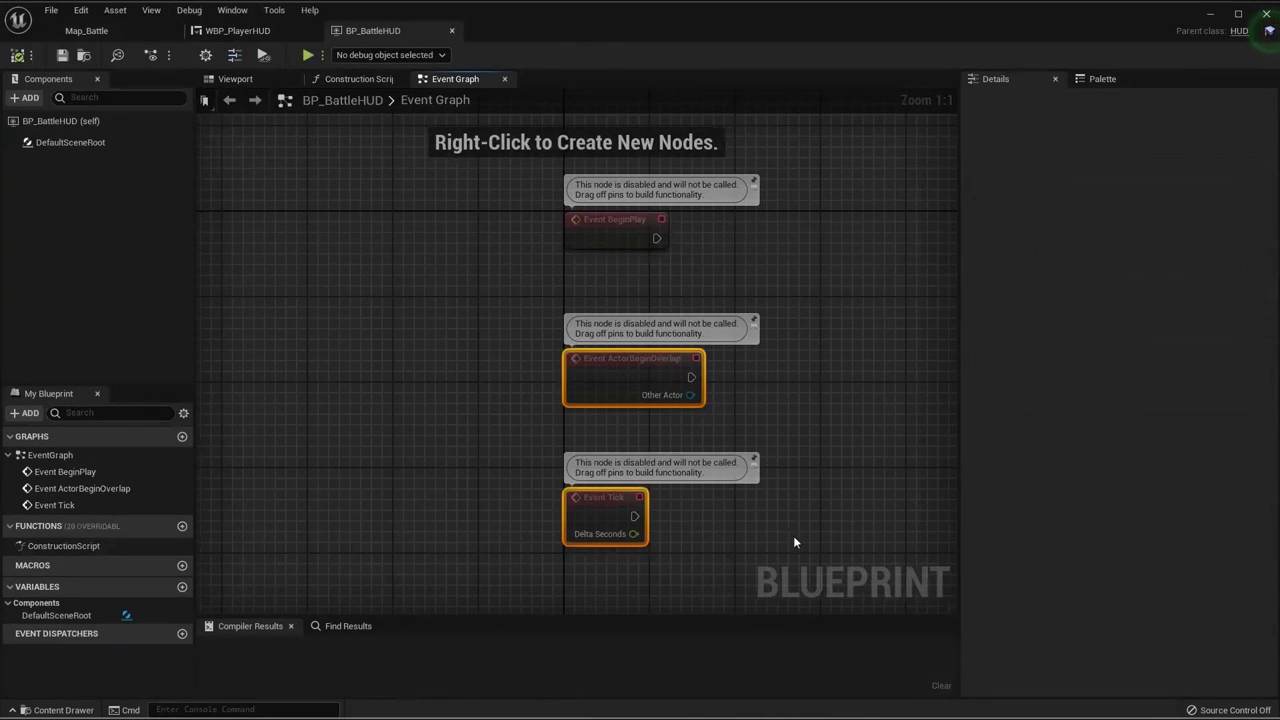
{"action": "key", "text": "Delete"}
{"action": "left_click", "coordinate": [603, 225]}
{"action": "key", "text": "ctrl+d"}
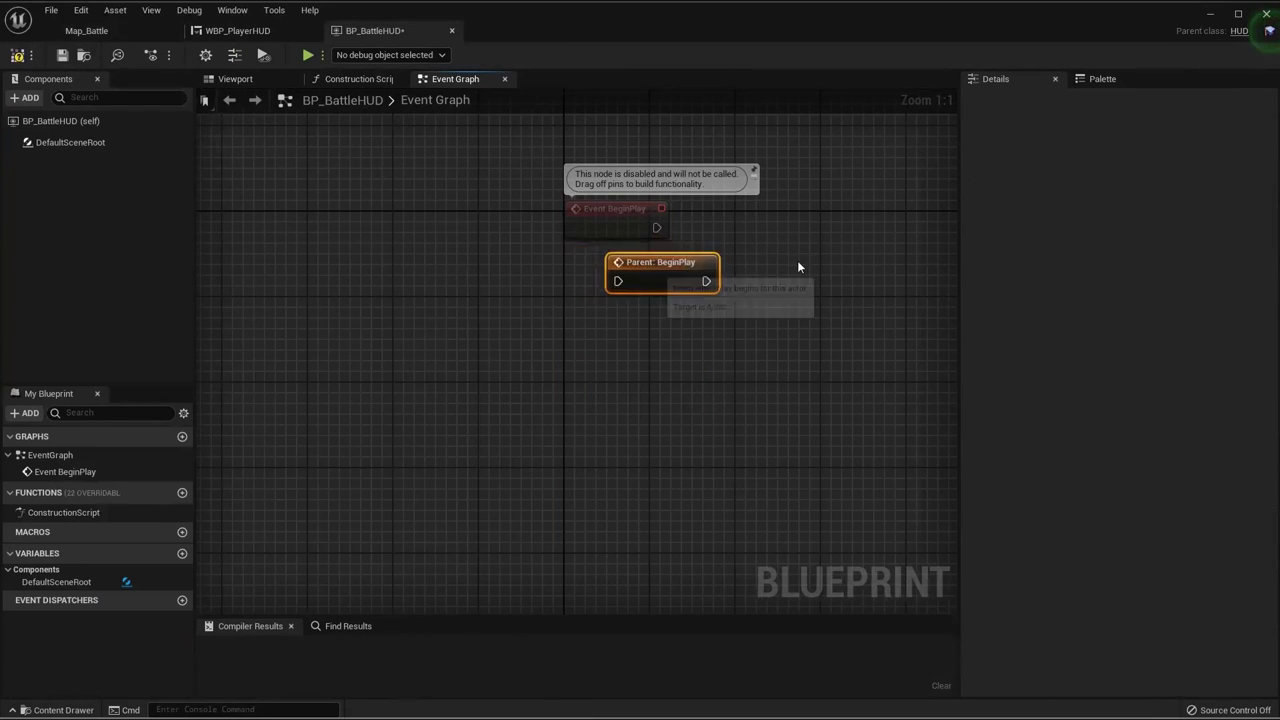
{"action": "left_click_drag", "start_coordinate": [797, 267], "coordinate": [810, 258]}
{"action": "left_click", "coordinate": [606, 229]}
{"action": "left_click_drag", "start_coordinate": [656, 237], "coordinate": [786, 284]}
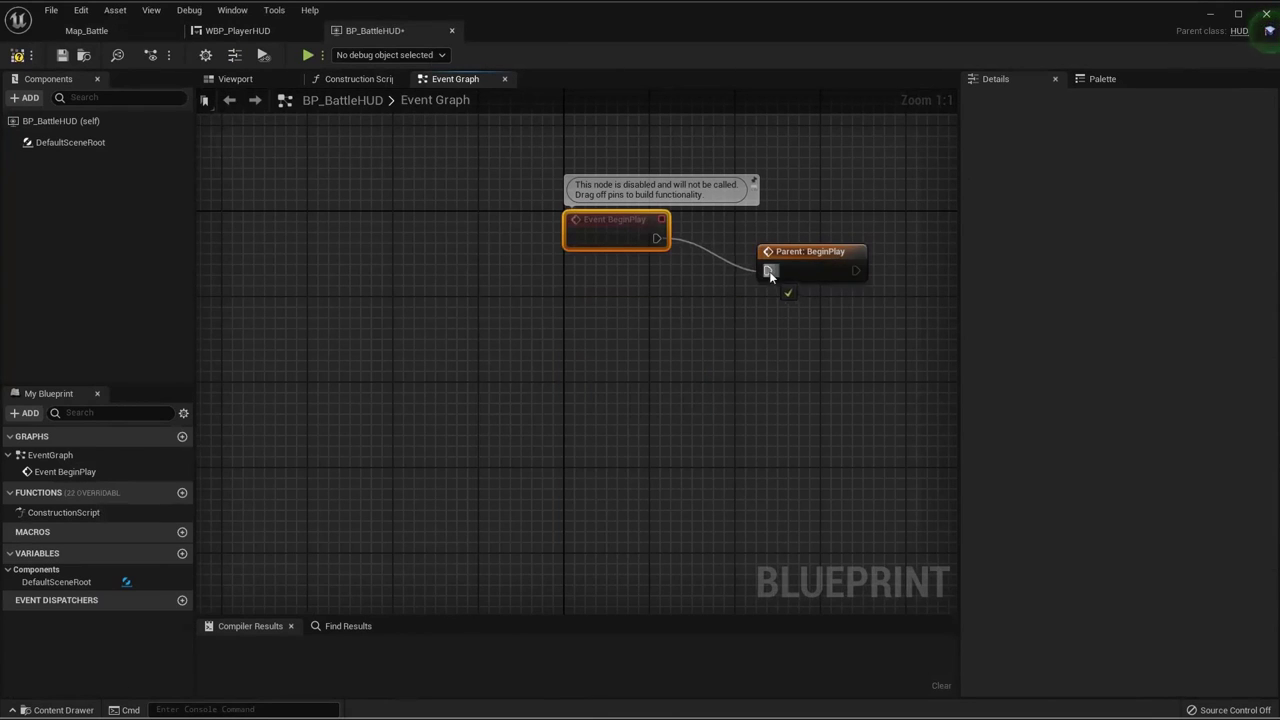
{"action": "right_click_drag", "start_coordinate": [748, 240], "coordinate": [566, 367]}
{"action": "right_click", "coordinate": [566, 368]}
{"action": "type", "text": "GetPlayerH"}
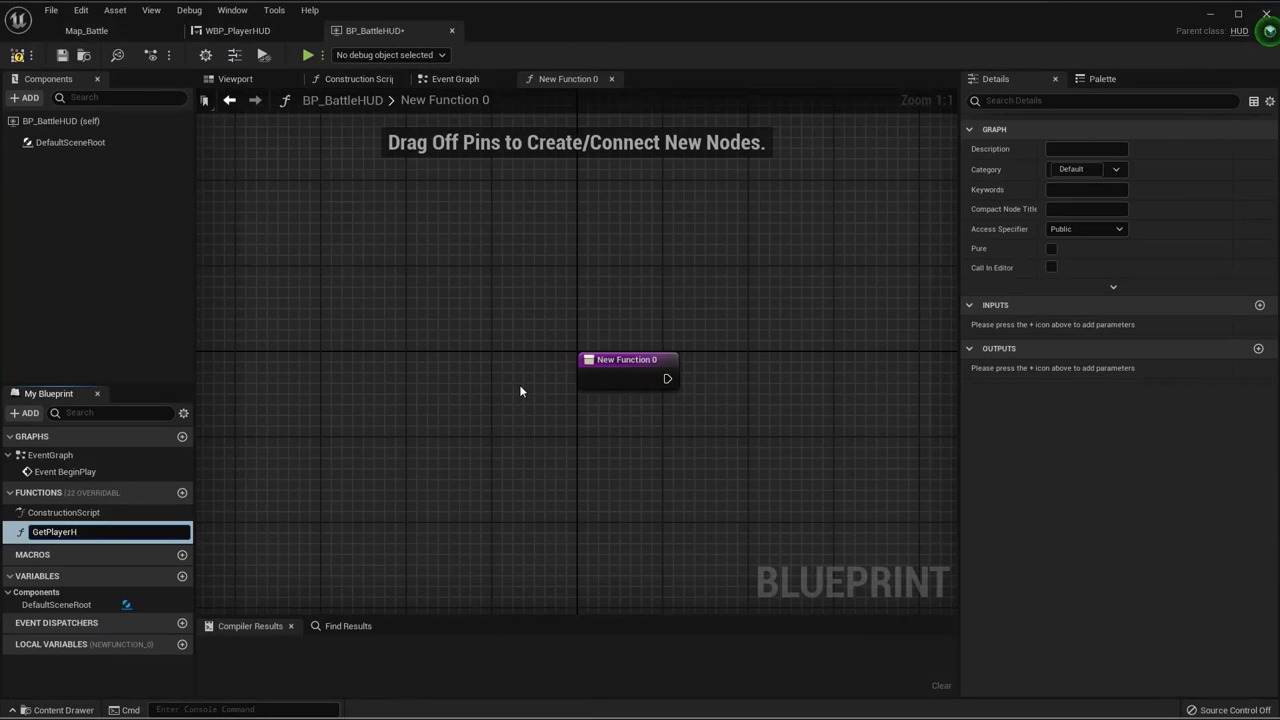
Name the function GetPlayerHUD, make it pure, and give it a return output.
{"action": "type", "text": "UD"}
{"action": "key", "text": "Return"}
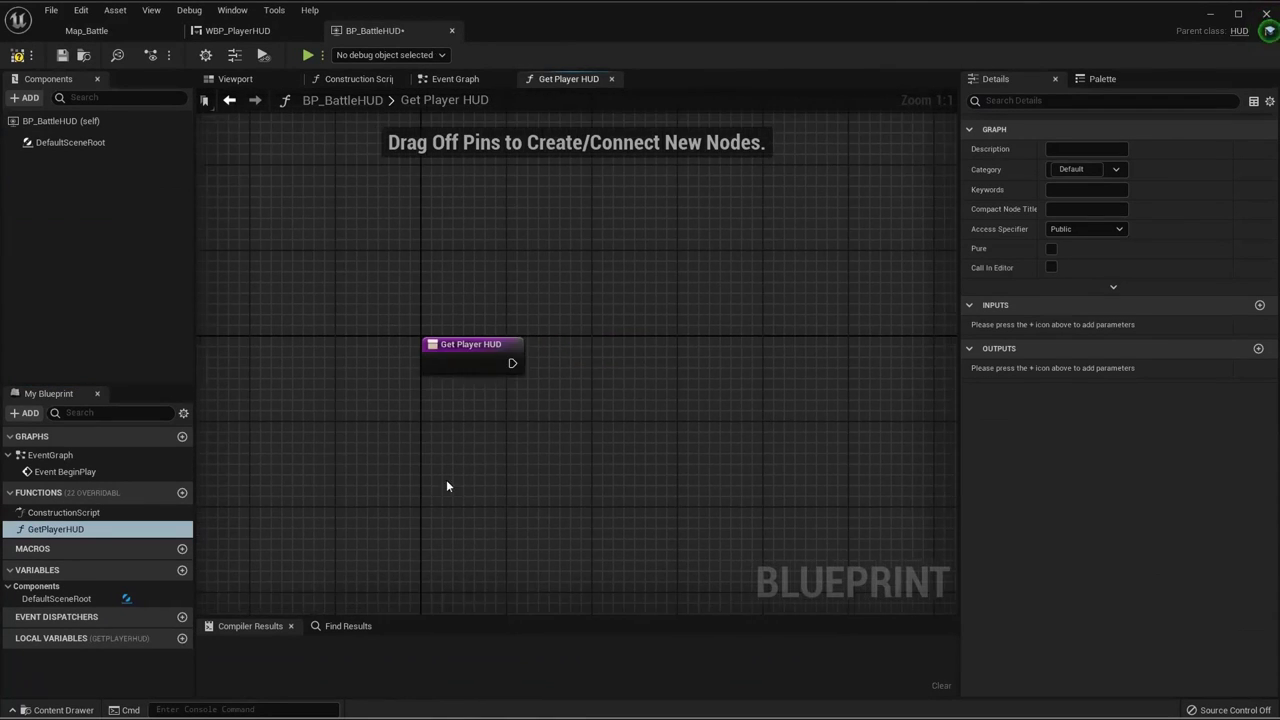
{"action": "left_click", "coordinate": [400, 322]}
{"action": "left_click", "coordinate": [1052, 292]}
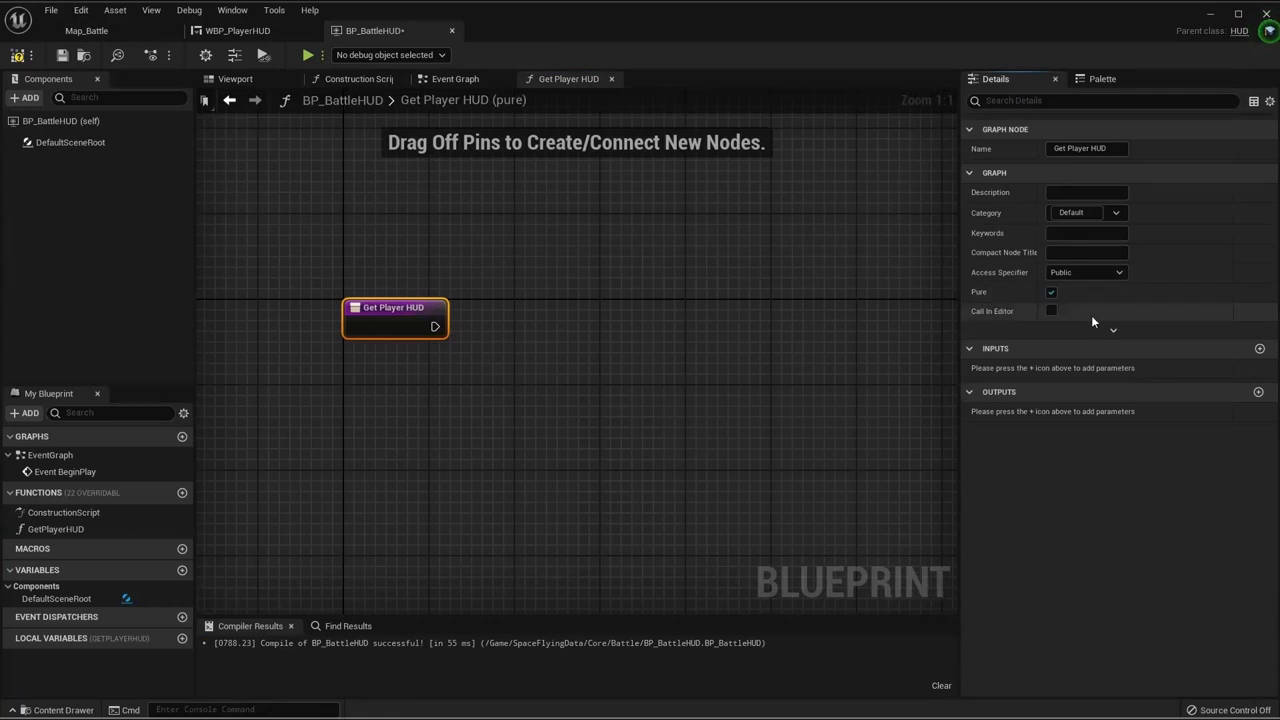
{"action": "left_click", "coordinate": [1258, 391]}
Create a WBP_PlayerHUD widget and store it in a private PlayerHUDRef variable.
{"action": "right_click", "coordinate": [500, 414]}
{"action": "type", "text": "create widget"}
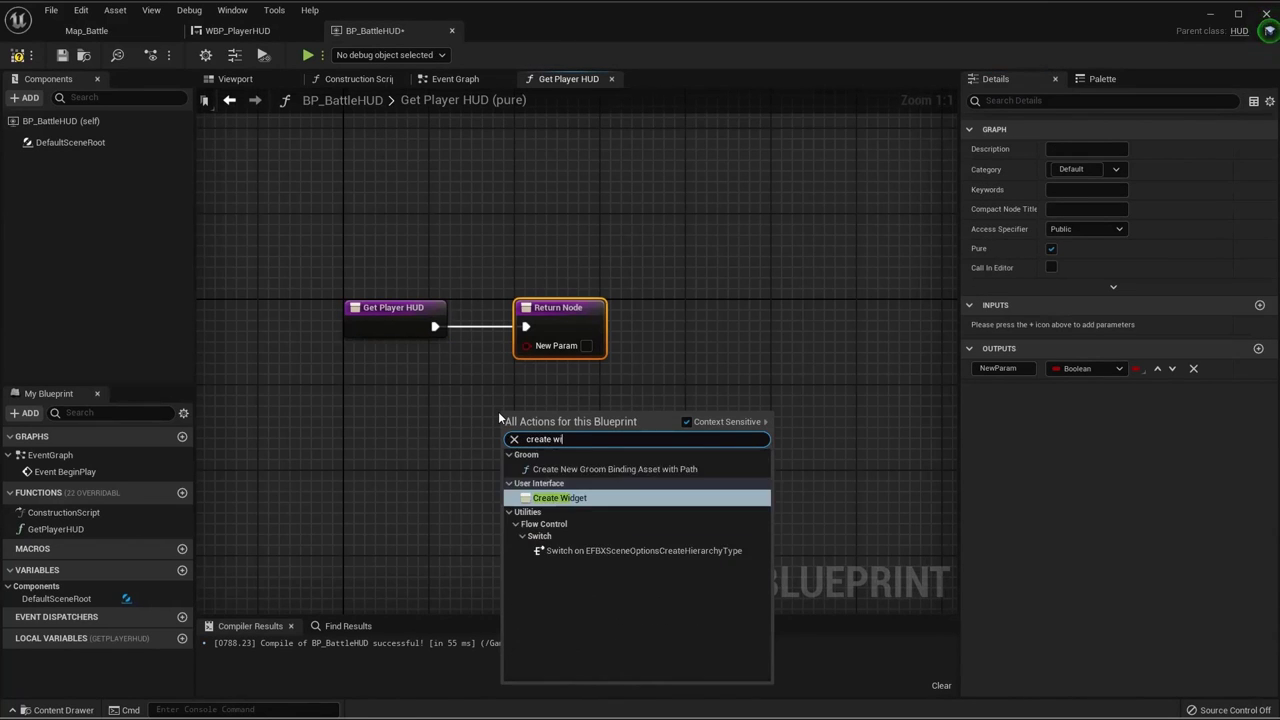
{"action": "left_click", "coordinate": [572, 467]}
{"action": "left_click", "coordinate": [597, 449]}
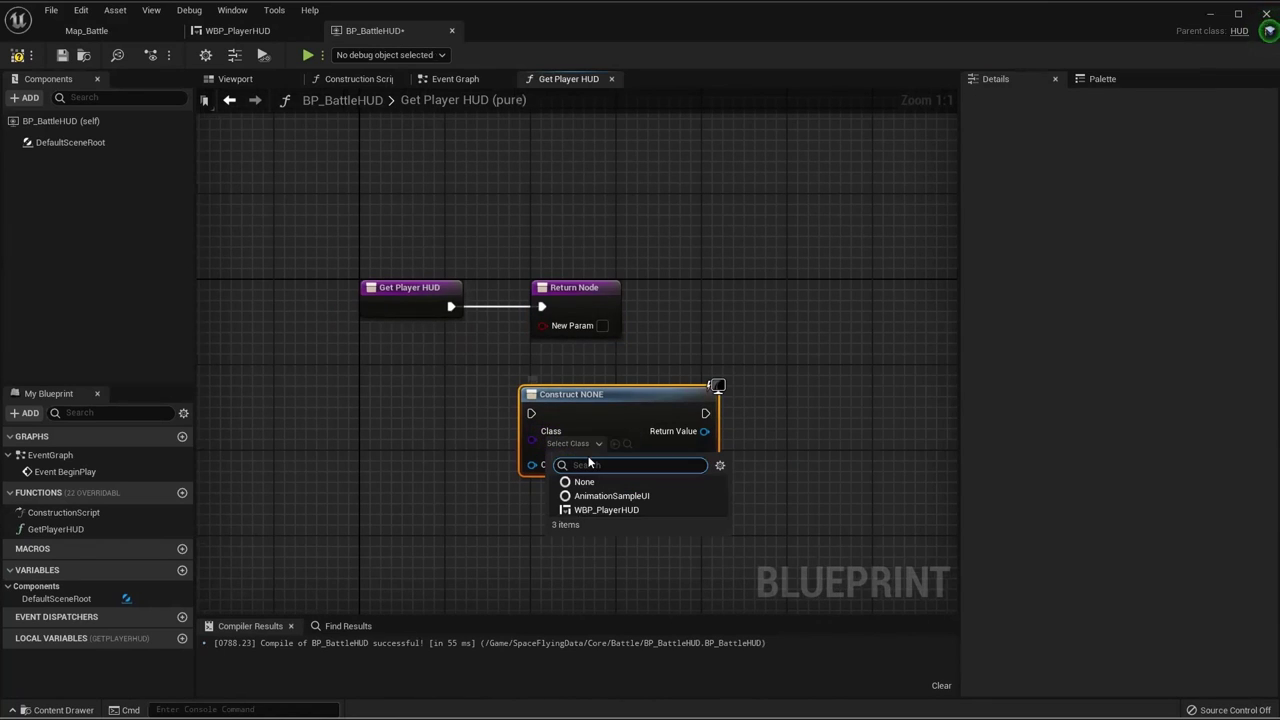
{"action": "type", "text": "play hud"}
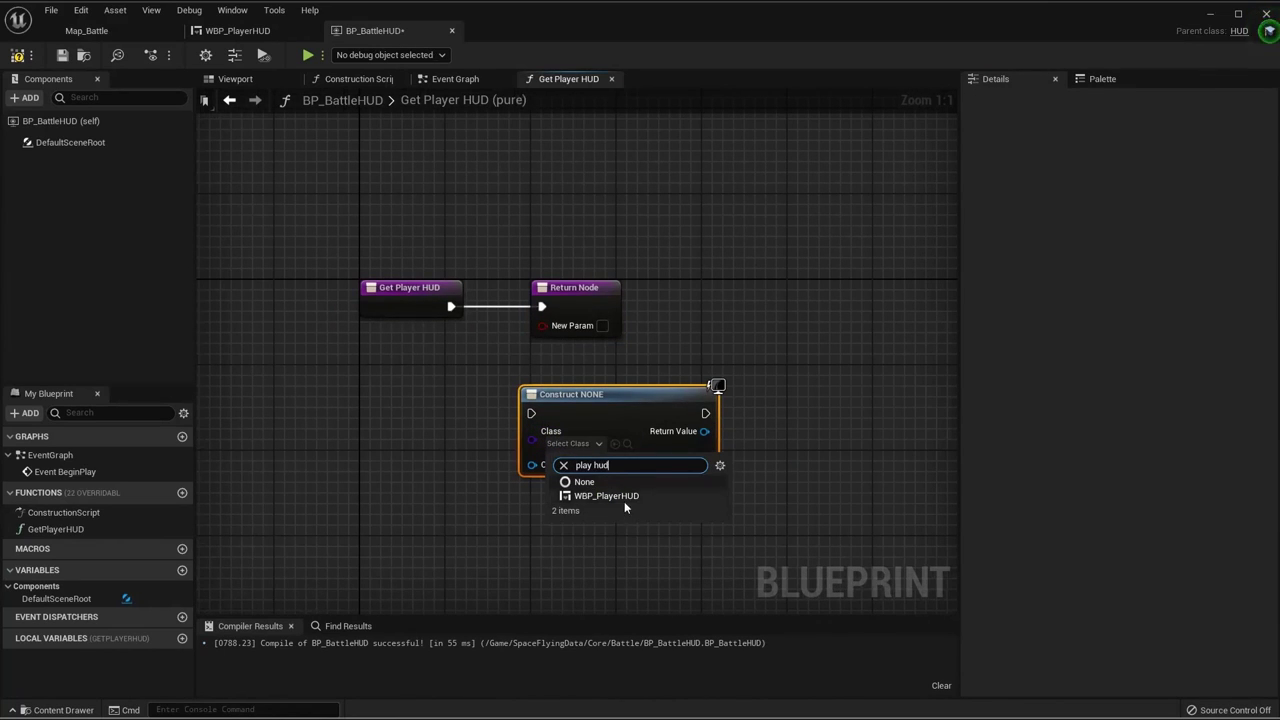
{"action": "left_click", "coordinate": [612, 496]}
{"action": "left_click_drag", "start_coordinate": [709, 431], "coordinate": [750, 425]}
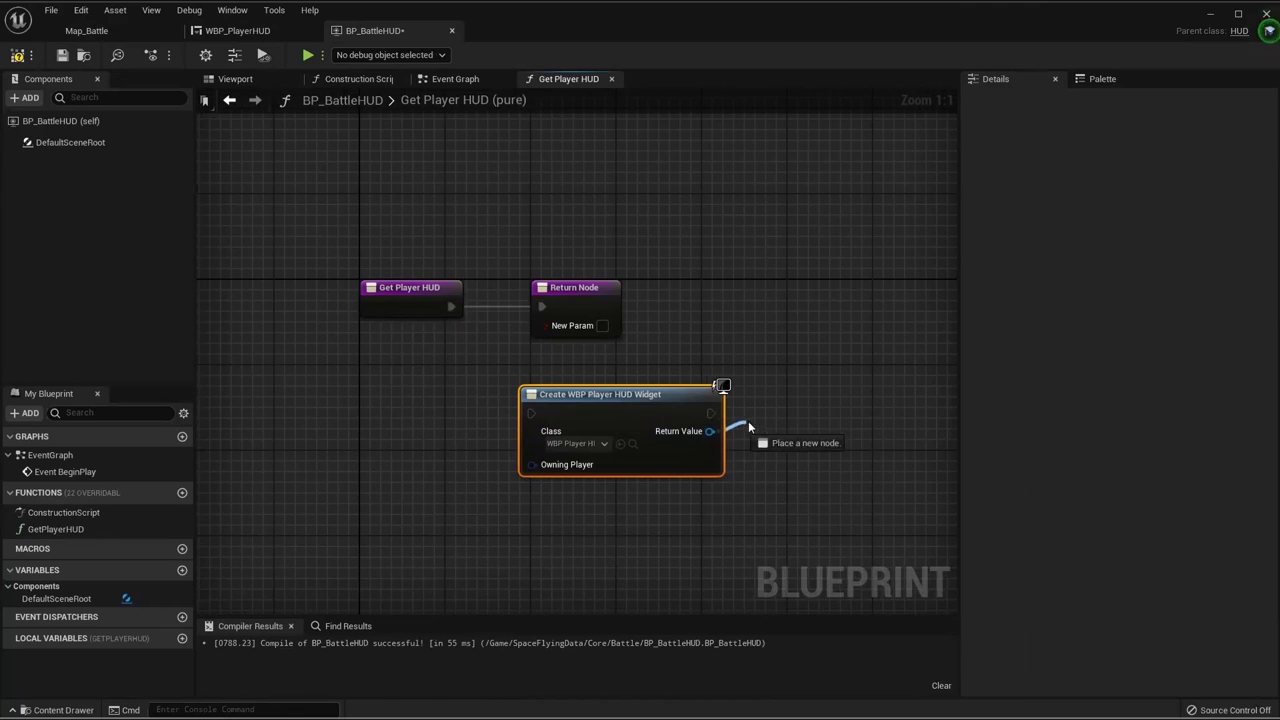
{"action": "left_click", "coordinate": [828, 524]}
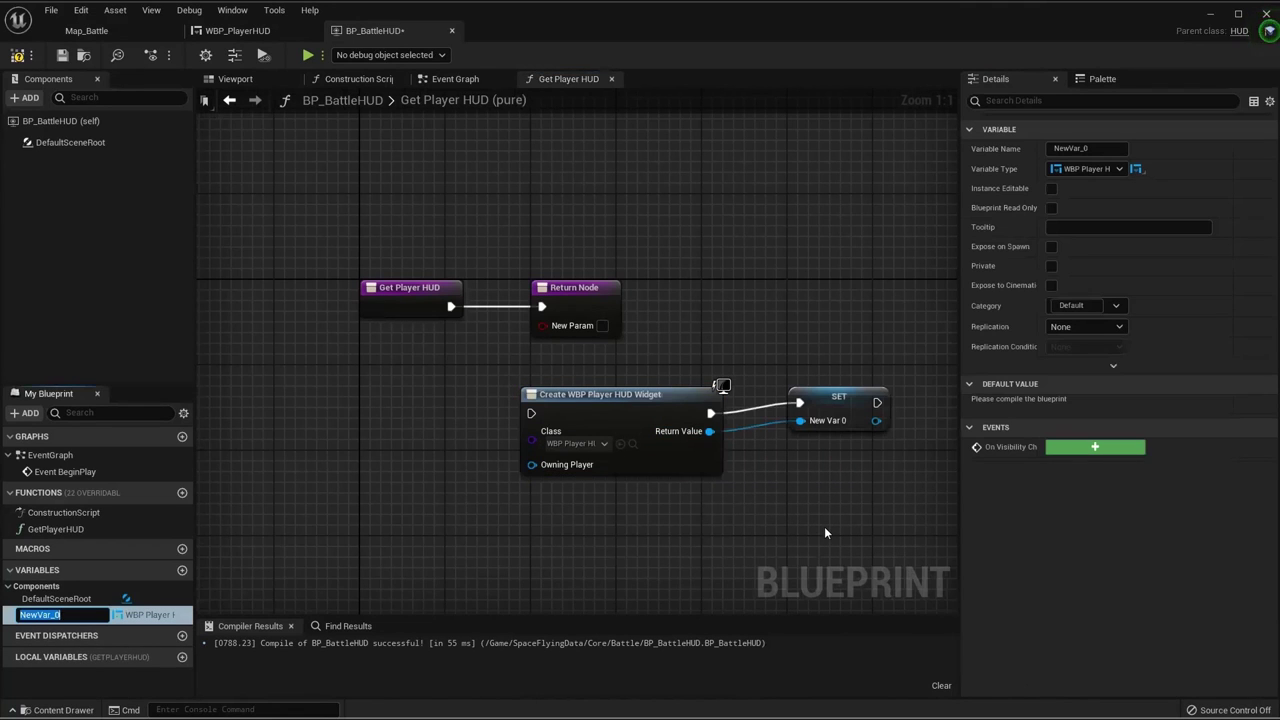
{"action": "type", "text": "Ref"}
{"action": "key", "text": "Return"}
{"action": "left_click", "coordinate": [1051, 267]}
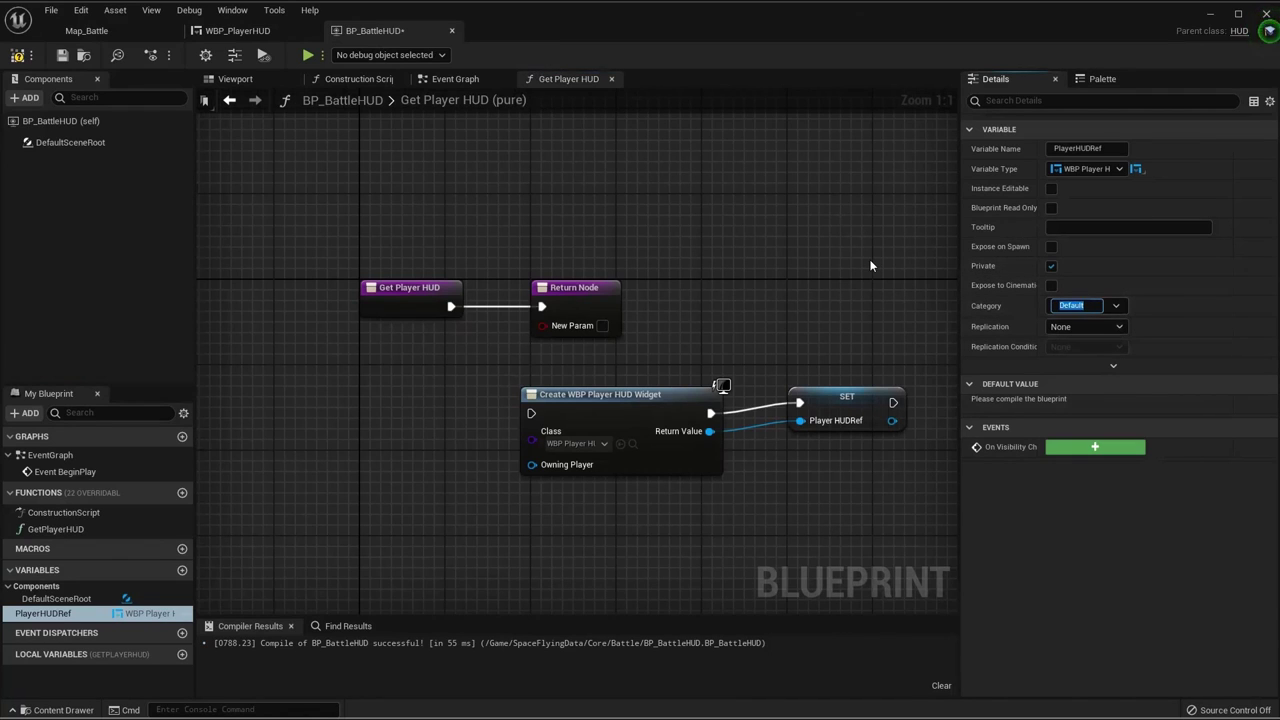
{"action": "key", "text": "Return"}
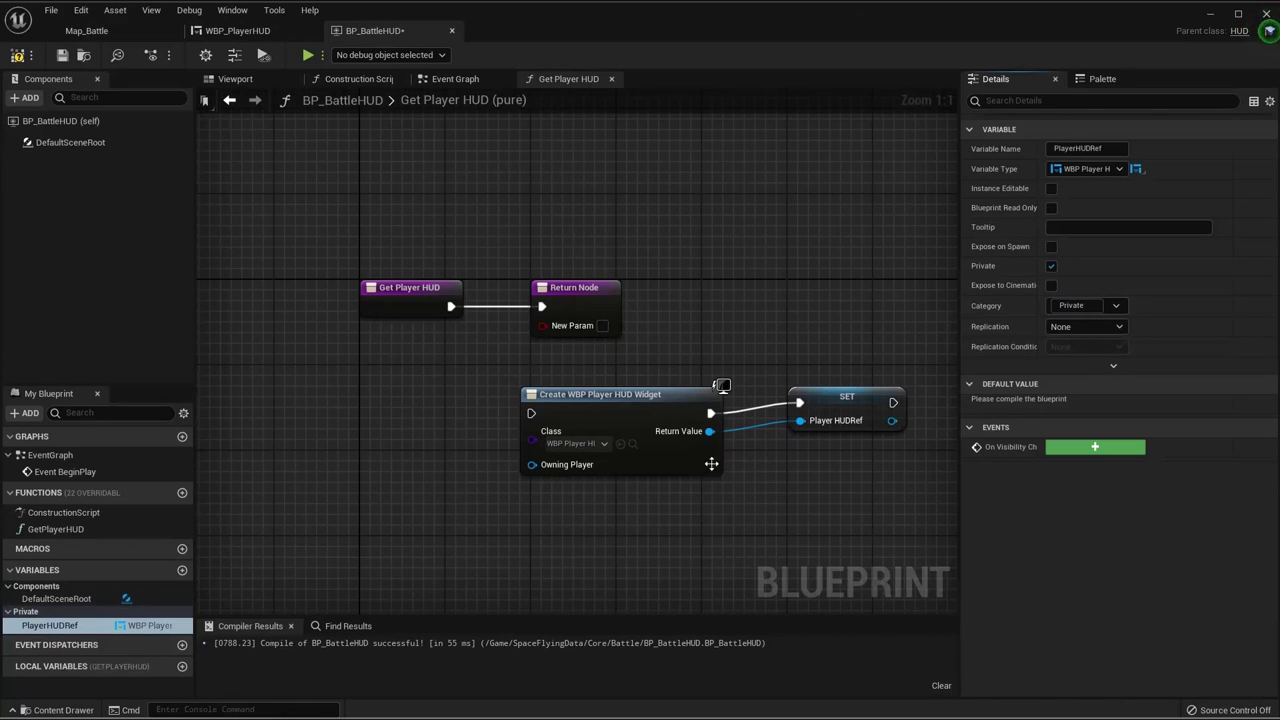
{"action": "left_click_drag", "start_coordinate": [850, 412], "coordinate": [839, 423]}
{"action": "left_click_drag", "start_coordinate": [569, 314], "coordinate": [730, 314]}
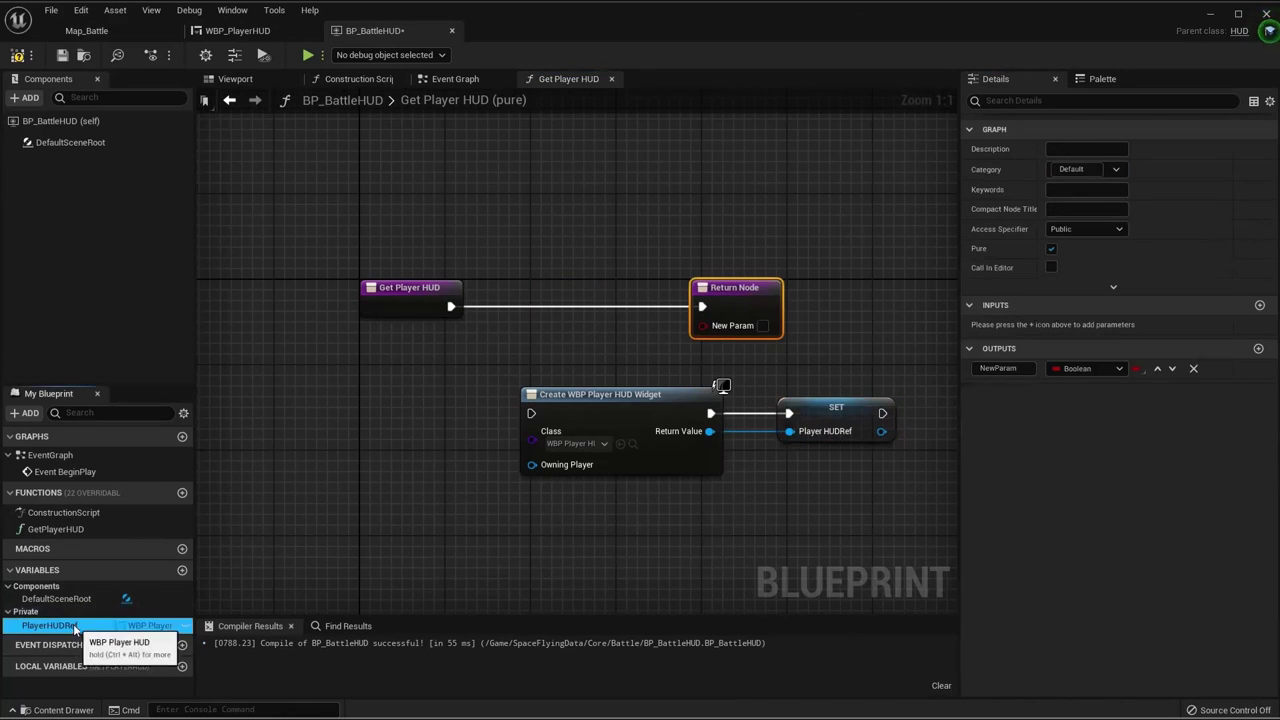
Return PlayerHUDRef through a validated get, with the single return output renamed OutRef.
{"action": "left_click_drag", "start_coordinate": [73, 624], "coordinate": [520, 354], "text": "ctrl"}
{"action": "right_click", "coordinate": [583, 362]}
{"action": "left_click", "coordinate": [640, 490]}
{"action": "mouse_move", "coordinate": [450, 306]}
{"action": "left_mouse_down"}
{"action": "mouse_move", "coordinate": [521, 370]}
{"action": "mouse_move", "coordinate": [546, 284]}
{"action": "left_mouse_up"}
{"action": "left_click_drag", "start_coordinate": [613, 306], "coordinate": [703, 307]}
{"action": "left_click_drag", "start_coordinate": [610, 343], "coordinate": [728, 310]}
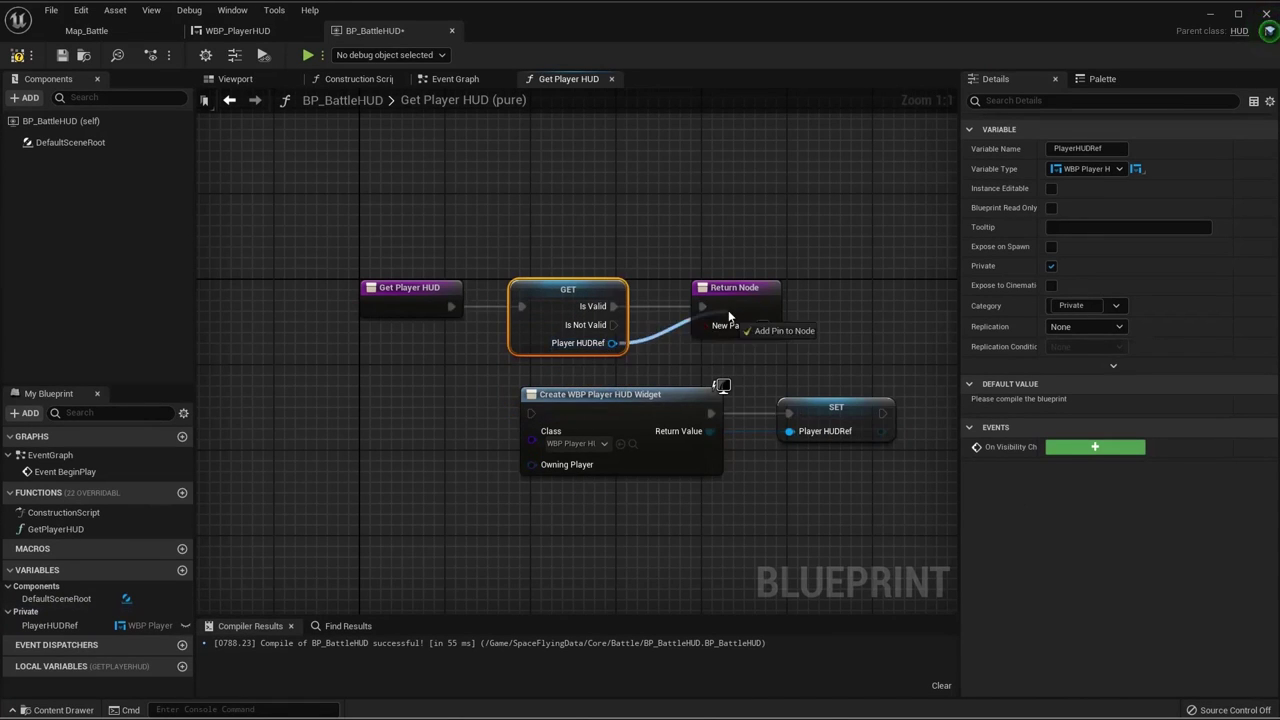
{"action": "left_click", "coordinate": [728, 310]}
{"action": "left_click", "coordinate": [1193, 369]}
{"action": "left_click", "coordinate": [1003, 368]}
{"action": "type", "text": "OutRef"}
{"action": "key", "text": "Return"}
When PlayerHUDRef is not valid, create and set the widget, returning it via a second Return Node.
{"action": "left_click_drag", "start_coordinate": [611, 325], "coordinate": [531, 413]}
{"action": "left_click_drag", "start_coordinate": [943, 529], "coordinate": [700, 420]}
{"action": "mouse_move", "coordinate": [589, 420]}
{"action": "left_mouse_down"}
{"action": "mouse_move", "coordinate": [764, 420]}
{"action": "mouse_move", "coordinate": [756, 410]}
{"action": "left_mouse_up"}
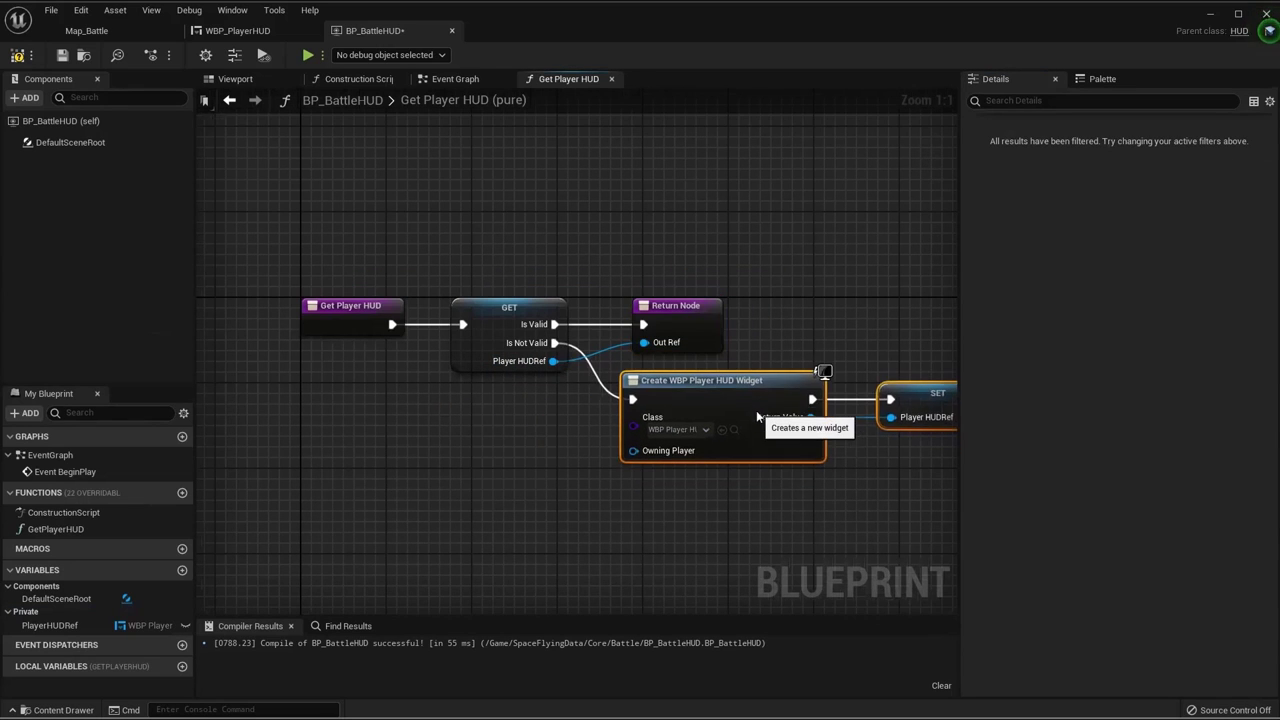
{"action": "left_click", "coordinate": [695, 303]}
{"action": "right_click_drag", "start_coordinate": [717, 267], "coordinate": [724, 328]}
{"action": "key", "text": "ctrl+c"}
{"action": "key", "text": "ctrl+v"}
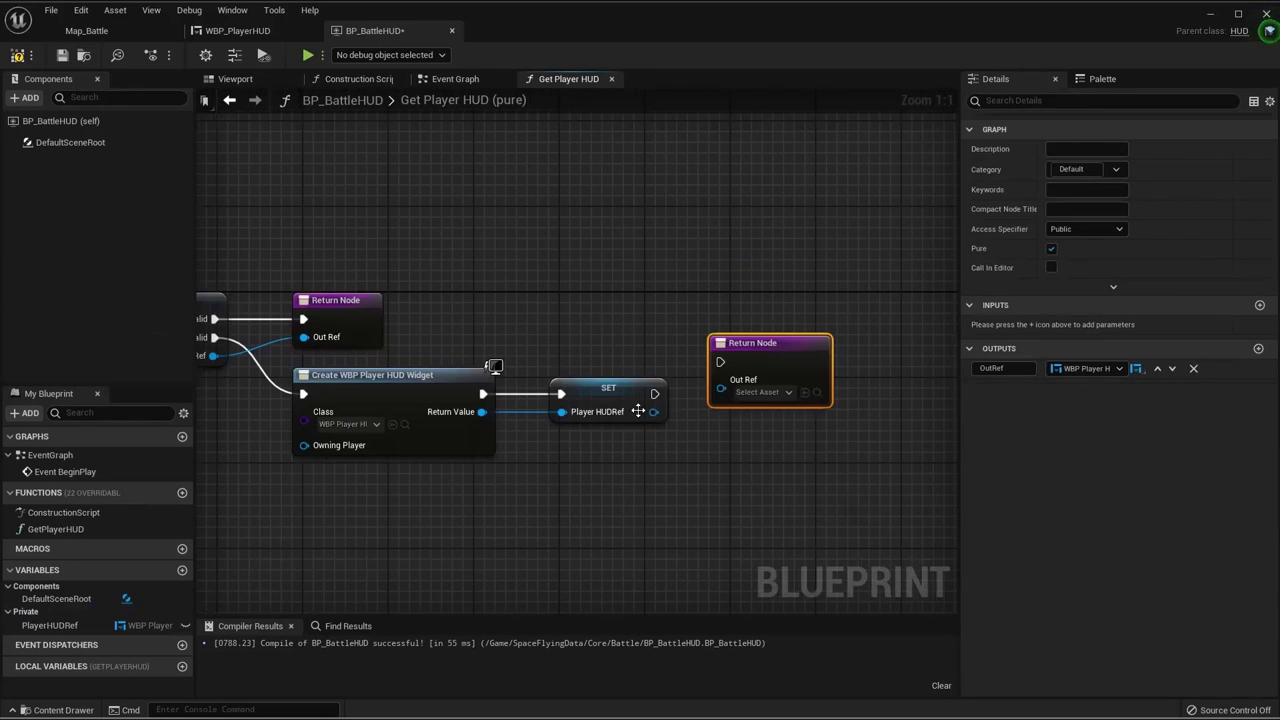
{"action": "left_click", "coordinate": [630, 400]}
{"action": "left_click_drag", "start_coordinate": [718, 368], "coordinate": [720, 364]}
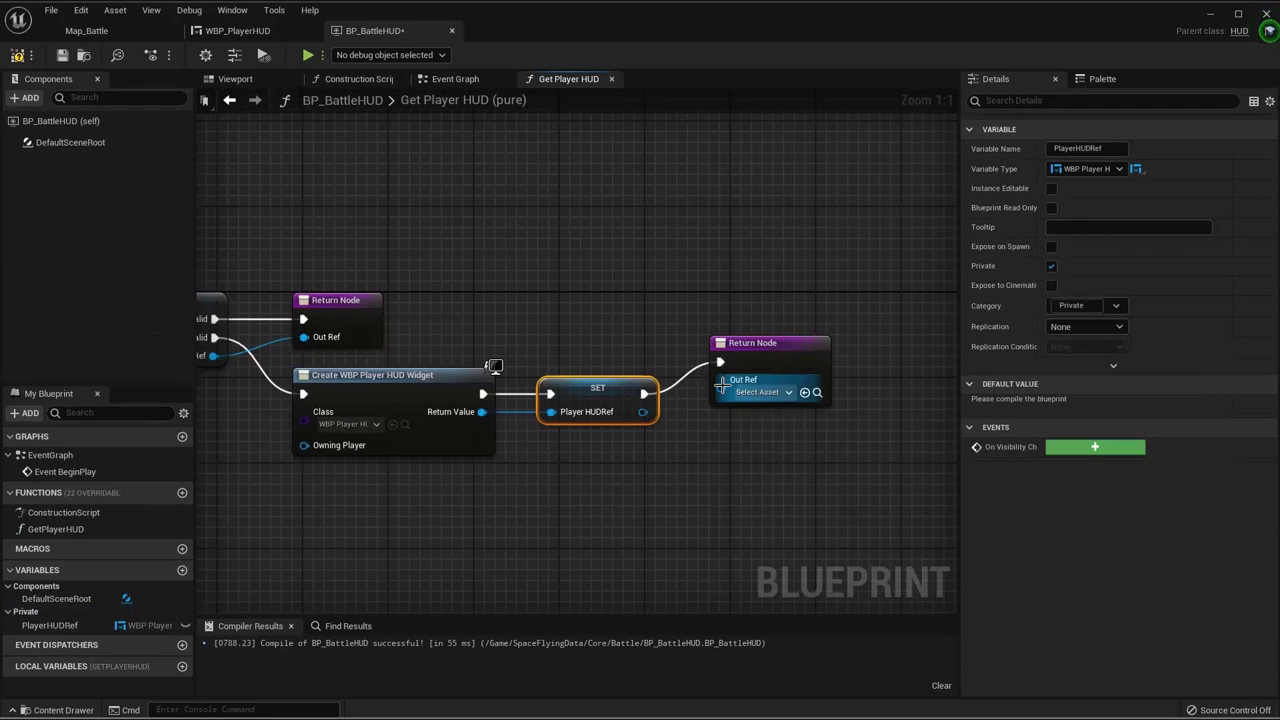
{"action": "mouse_move", "coordinate": [643, 411]}
{"action": "left_mouse_down"}
{"action": "mouse_move", "coordinate": [720, 392]}
{"action": "mouse_move", "coordinate": [755, 400]}
{"action": "left_mouse_up"}
{"action": "left_click", "coordinate": [676, 453]}
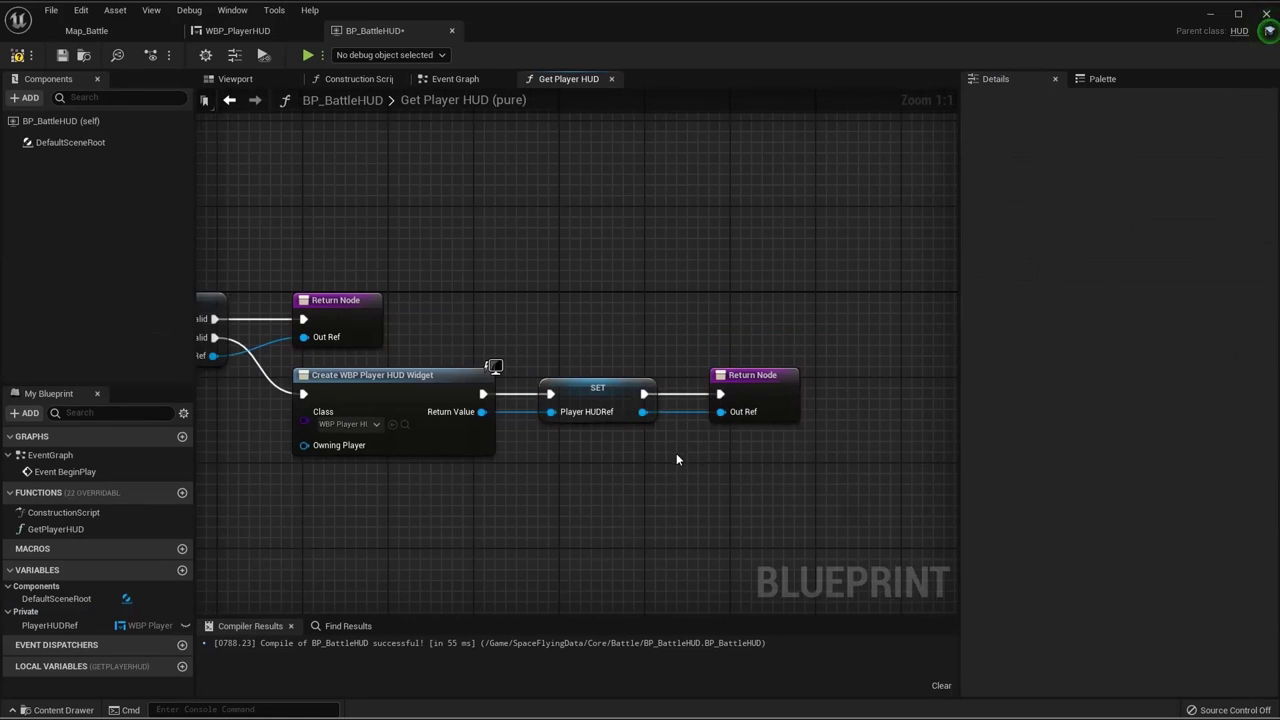
Delete the stray Get Player HUD node, use Get Owning Player Controller as owner, and compile-save.
{"action": "right_click_drag", "start_coordinate": [290, 286], "coordinate": [537, 292]}
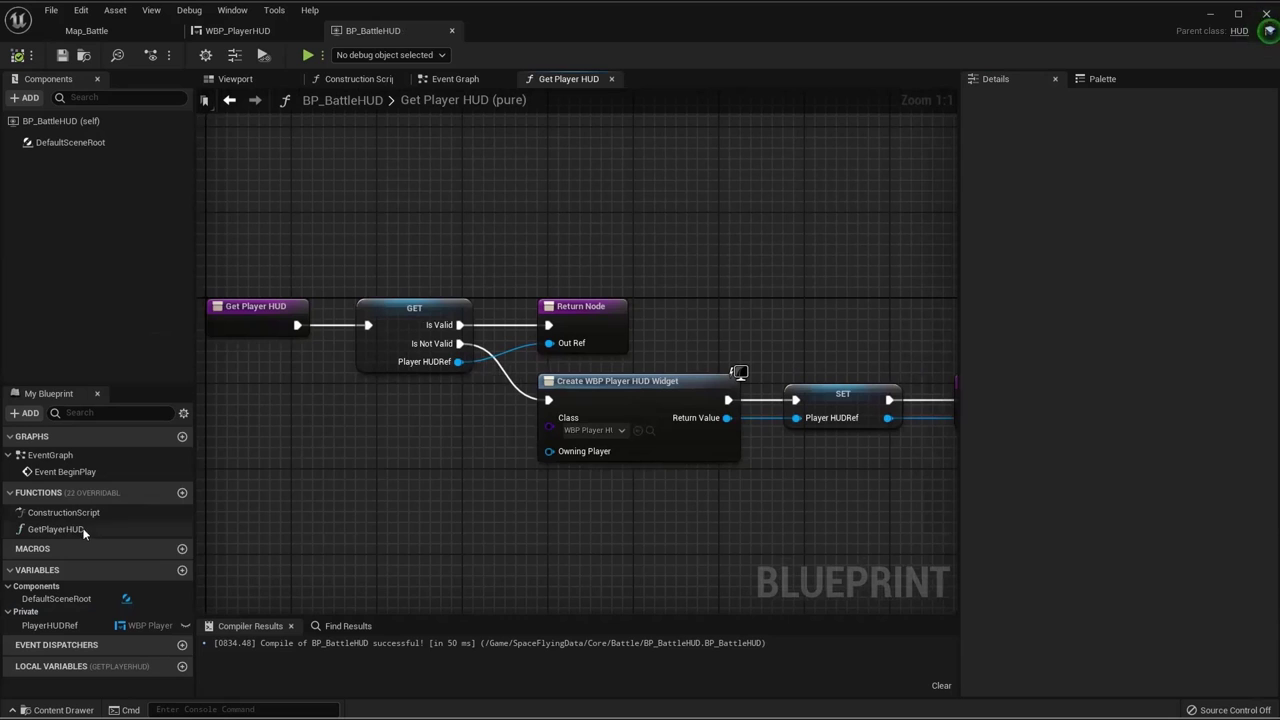
{"action": "left_click_drag", "start_coordinate": [84, 529], "coordinate": [360, 505]}
{"action": "left_click", "coordinate": [400, 510]}
{"action": "key", "text": "Delete"}
{"action": "right_click_drag", "start_coordinate": [489, 521], "coordinate": [558, 479]}
{"action": "left_click_drag", "start_coordinate": [617, 409], "coordinate": [500, 447]}
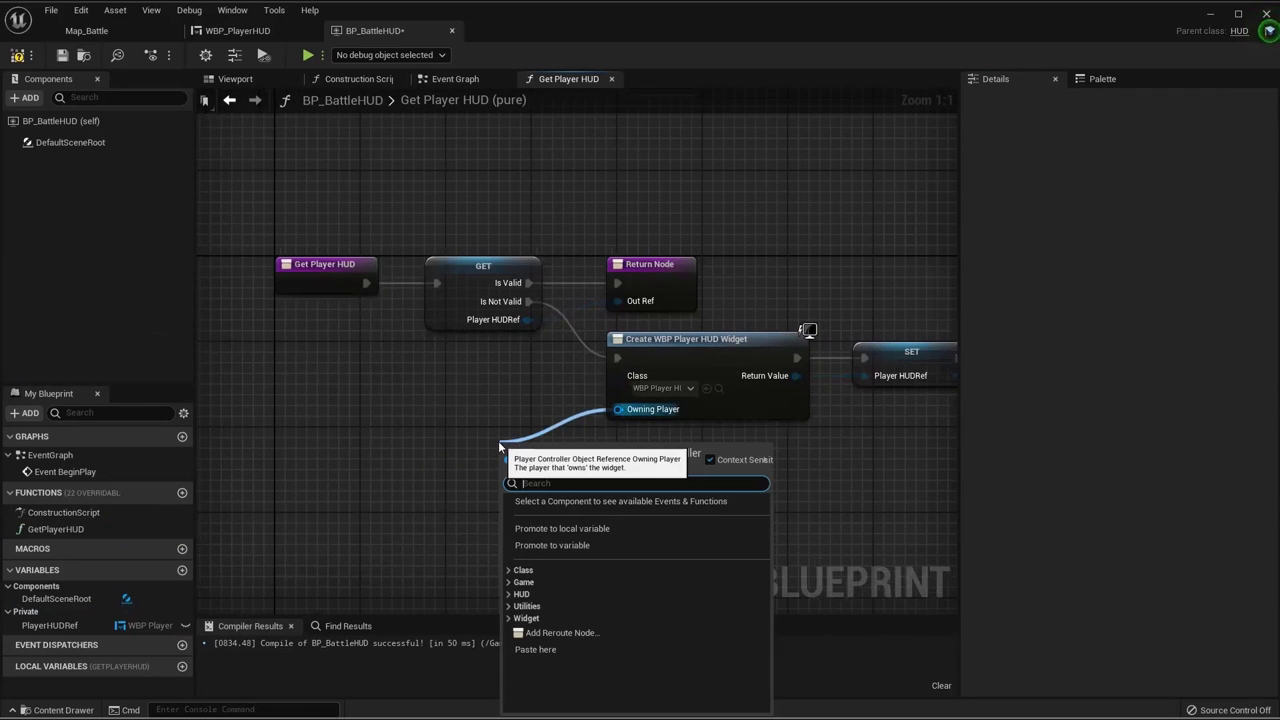
{"action": "type", "text": "get"}
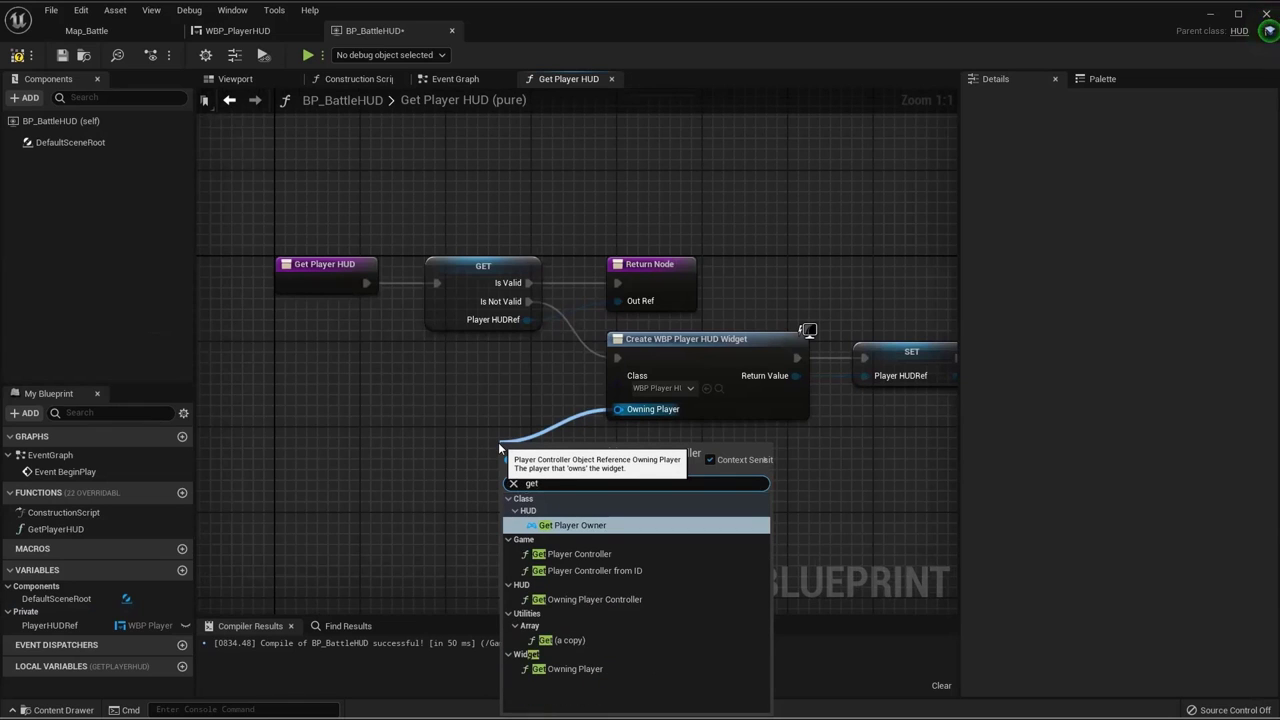
{"action": "type", "text": " player"}
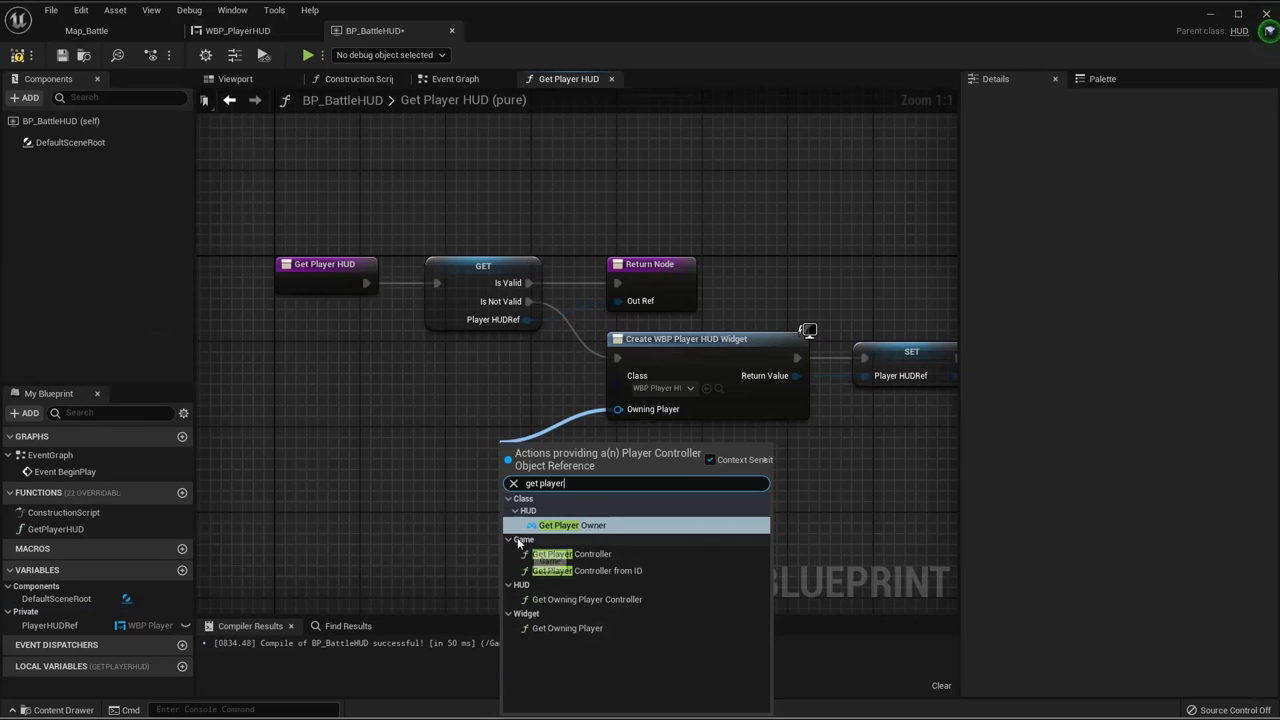
{"action": "left_click", "coordinate": [524, 500]}
{"action": "left_click", "coordinate": [510, 512]}
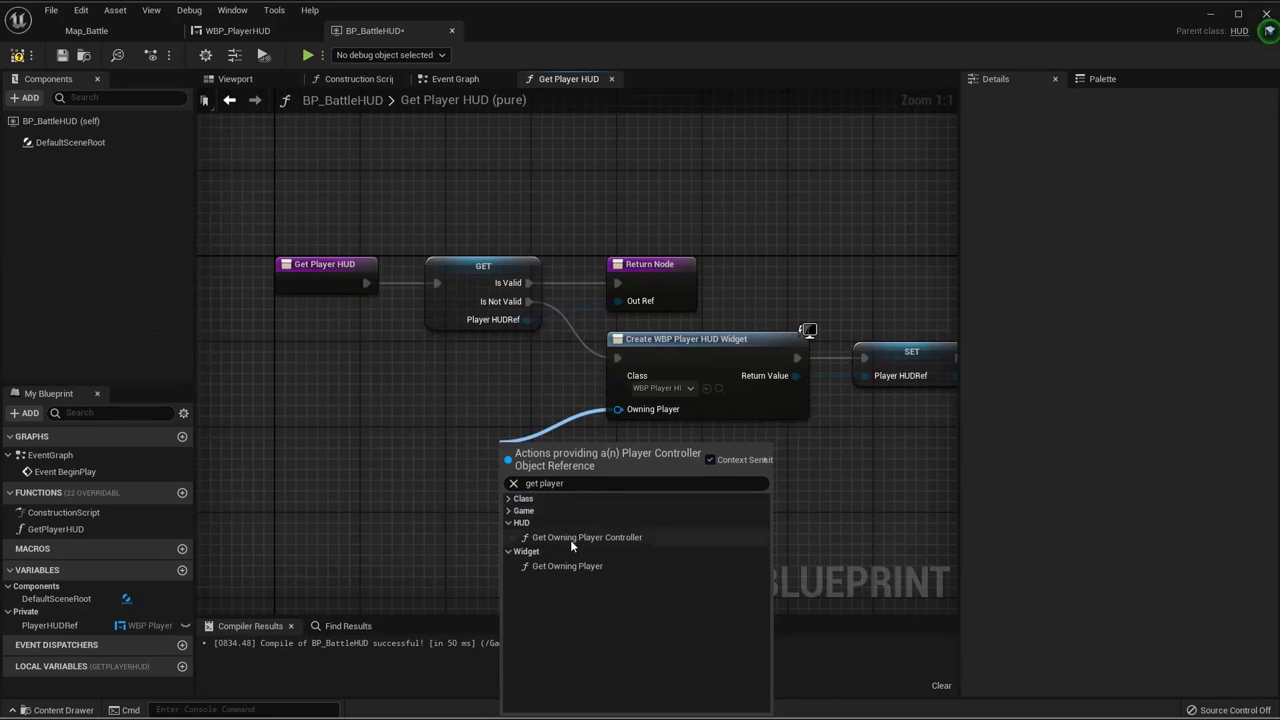
{"action": "left_click", "coordinate": [587, 536]}
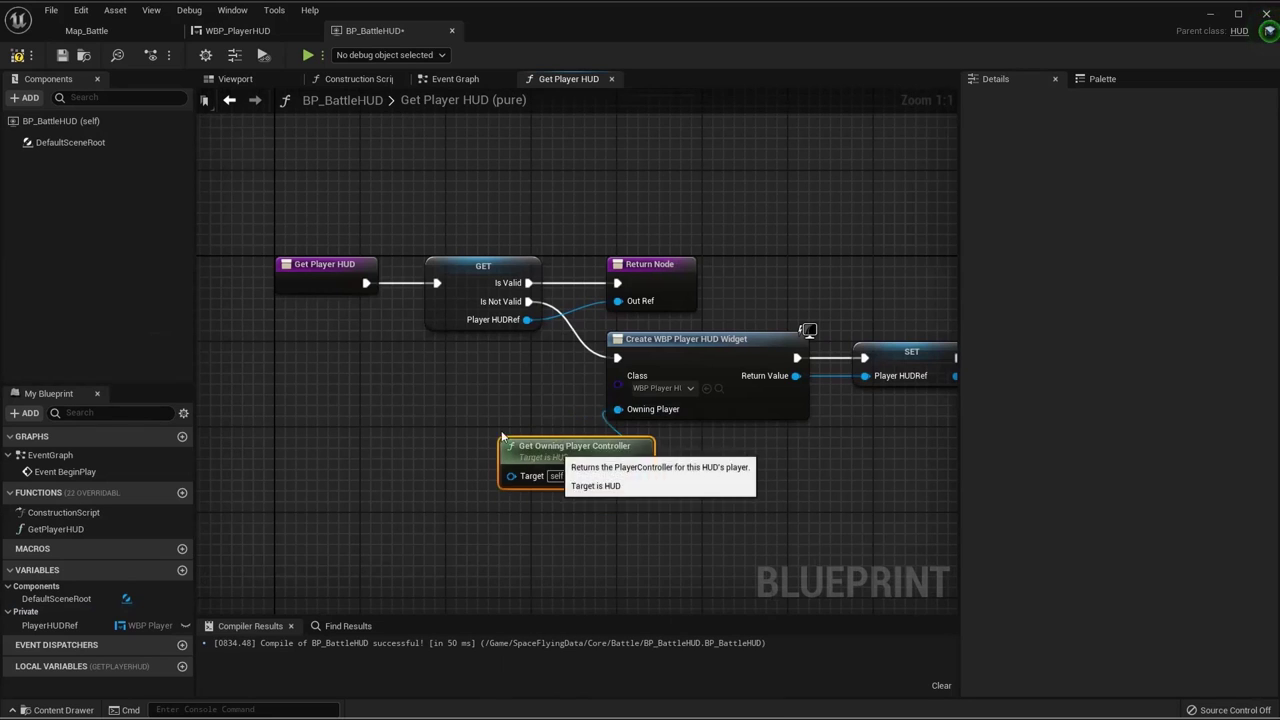
{"action": "left_click_drag", "start_coordinate": [560, 448], "coordinate": [475, 394]}
{"action": "left_click_drag", "start_coordinate": [686, 345], "coordinate": [690, 357]}
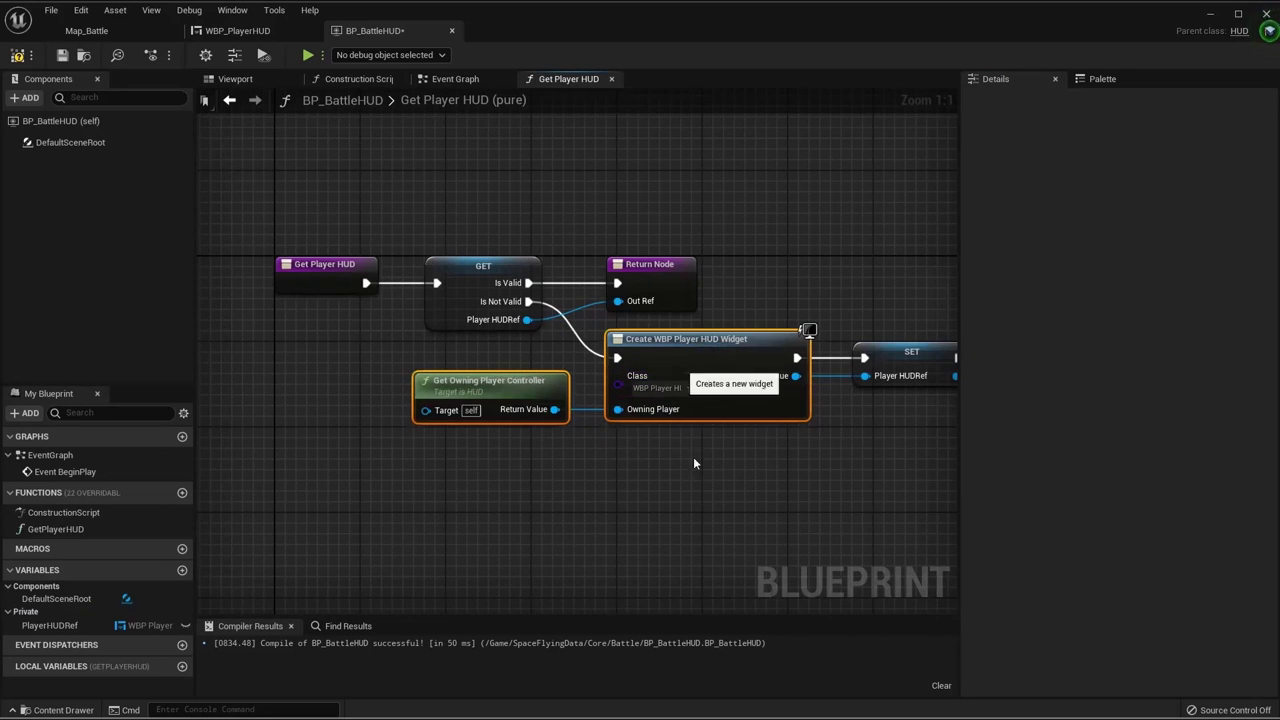
{"action": "key", "text": "ctrl+s"}
Add the GetPlayerHUD Out Ref to the viewport right after Parent: BeginPlay.
{"action": "left_click", "coordinate": [611, 79]}
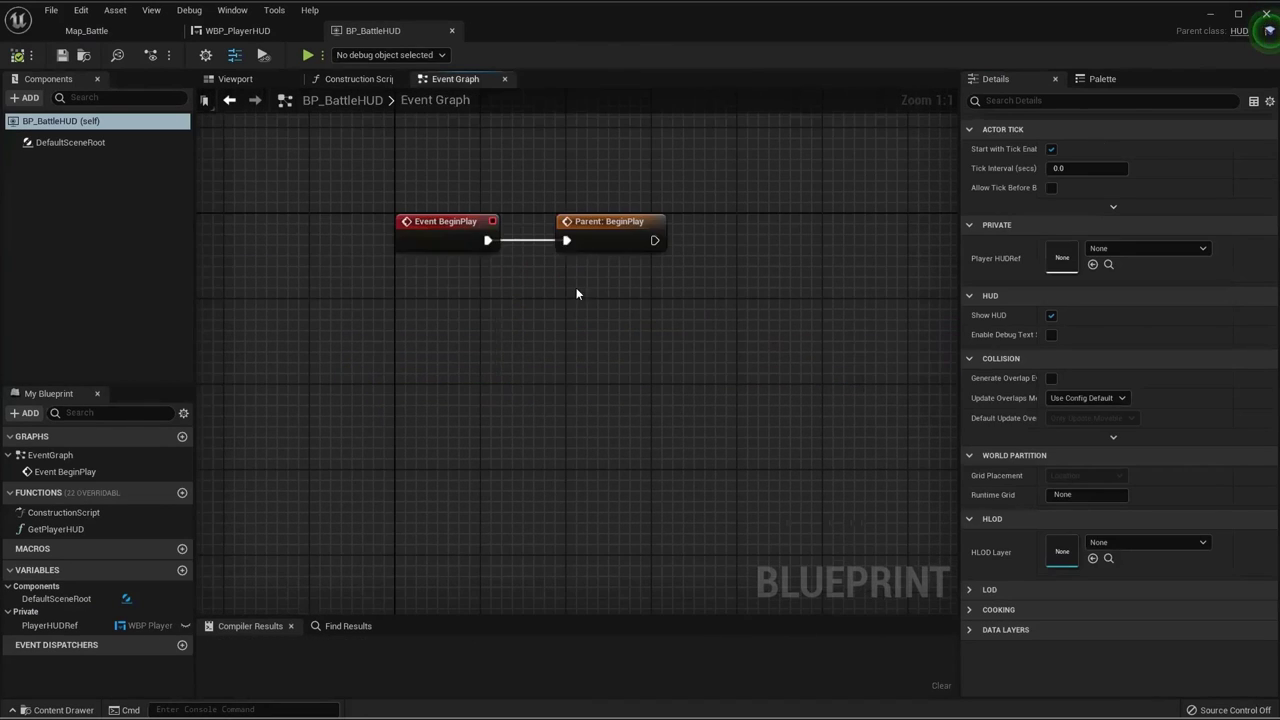
{"action": "left_click_drag", "start_coordinate": [56, 530], "coordinate": [445, 392]}
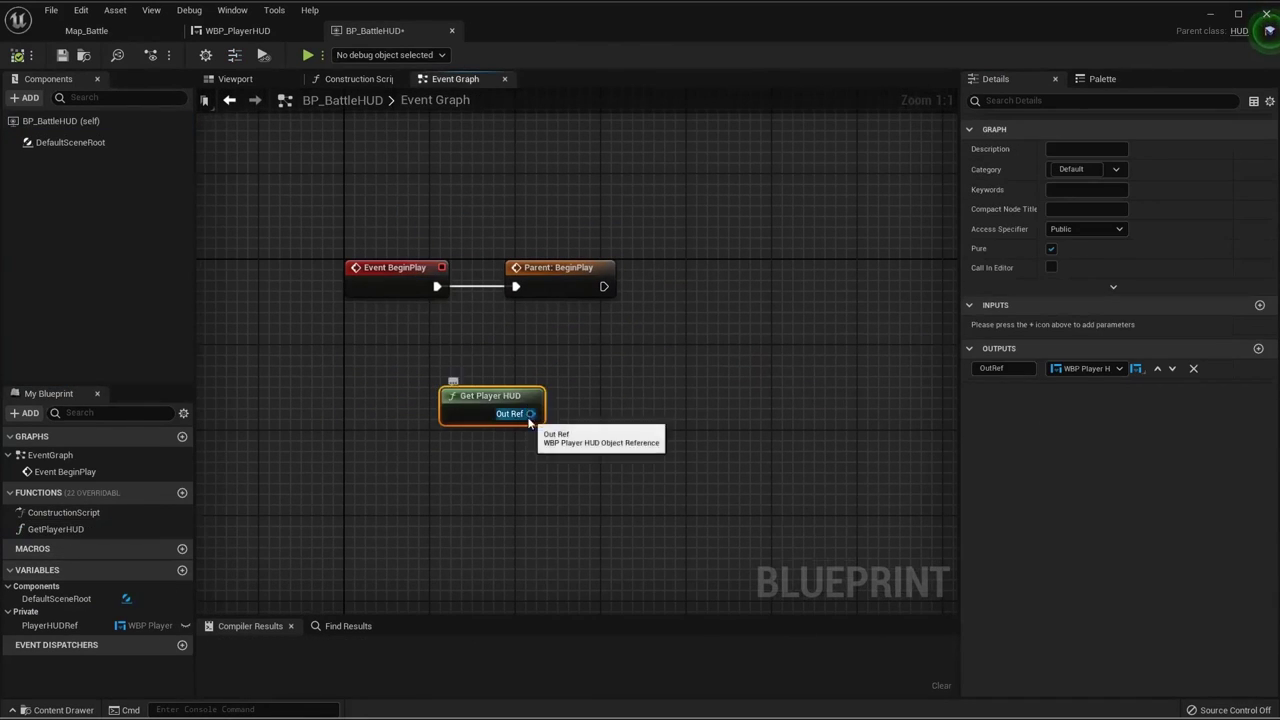
{"action": "left_click_drag", "start_coordinate": [529, 413], "coordinate": [673, 411]}
{"action": "type", "text": "add to"}
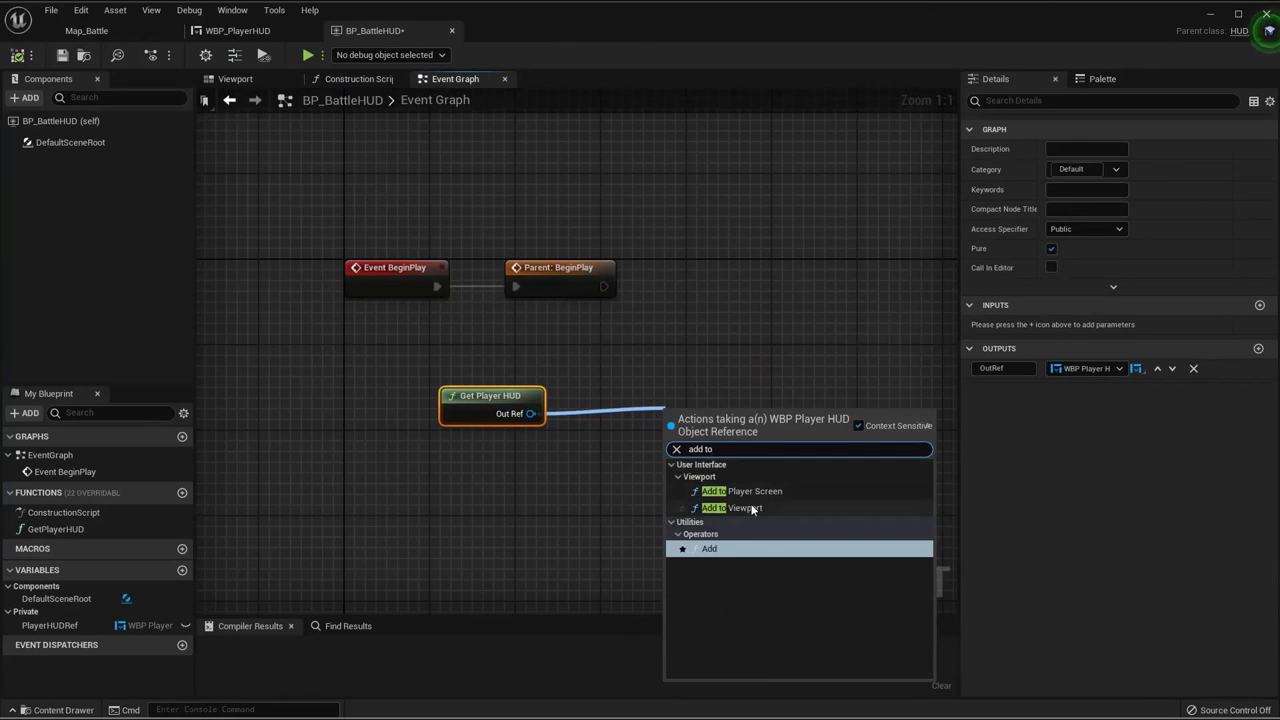
{"action": "left_click", "coordinate": [752, 507]}
{"action": "left_click_drag", "start_coordinate": [685, 441], "coordinate": [604, 286]}
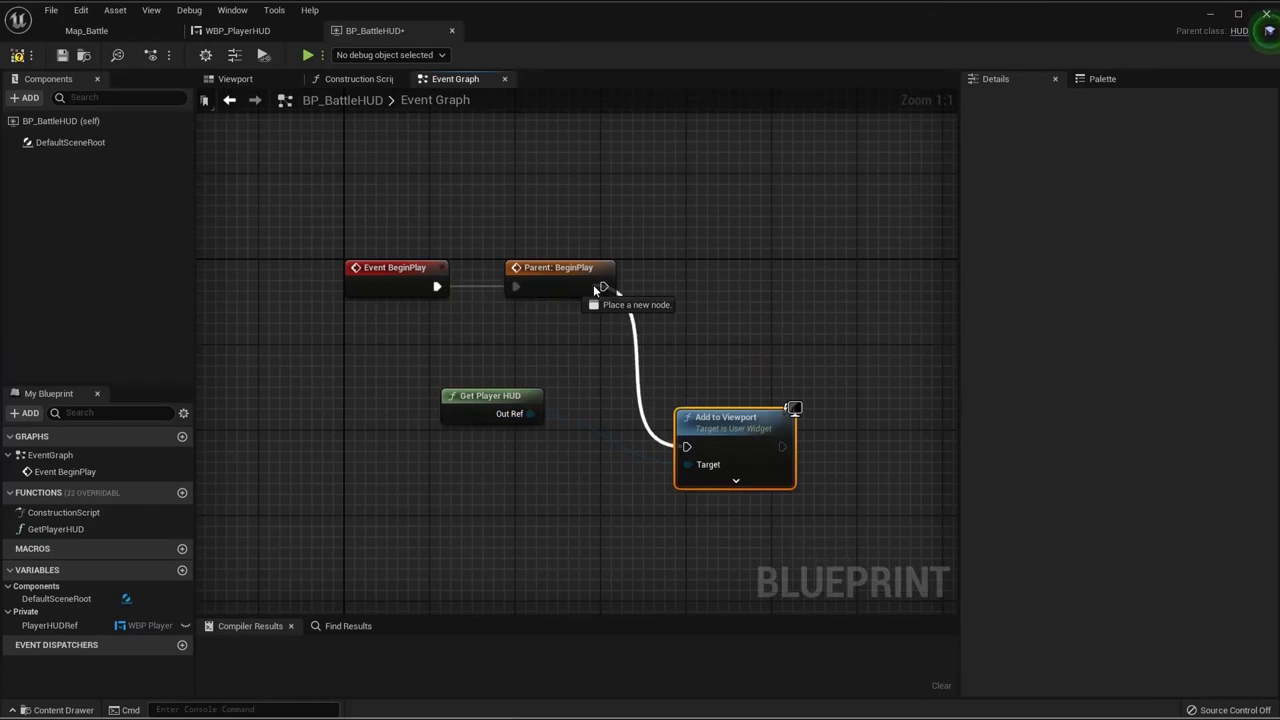
{"action": "left_click_drag", "start_coordinate": [783, 435], "coordinate": [870, 275]}
{"action": "left_click_drag", "start_coordinate": [490, 395], "coordinate": [693, 299]}
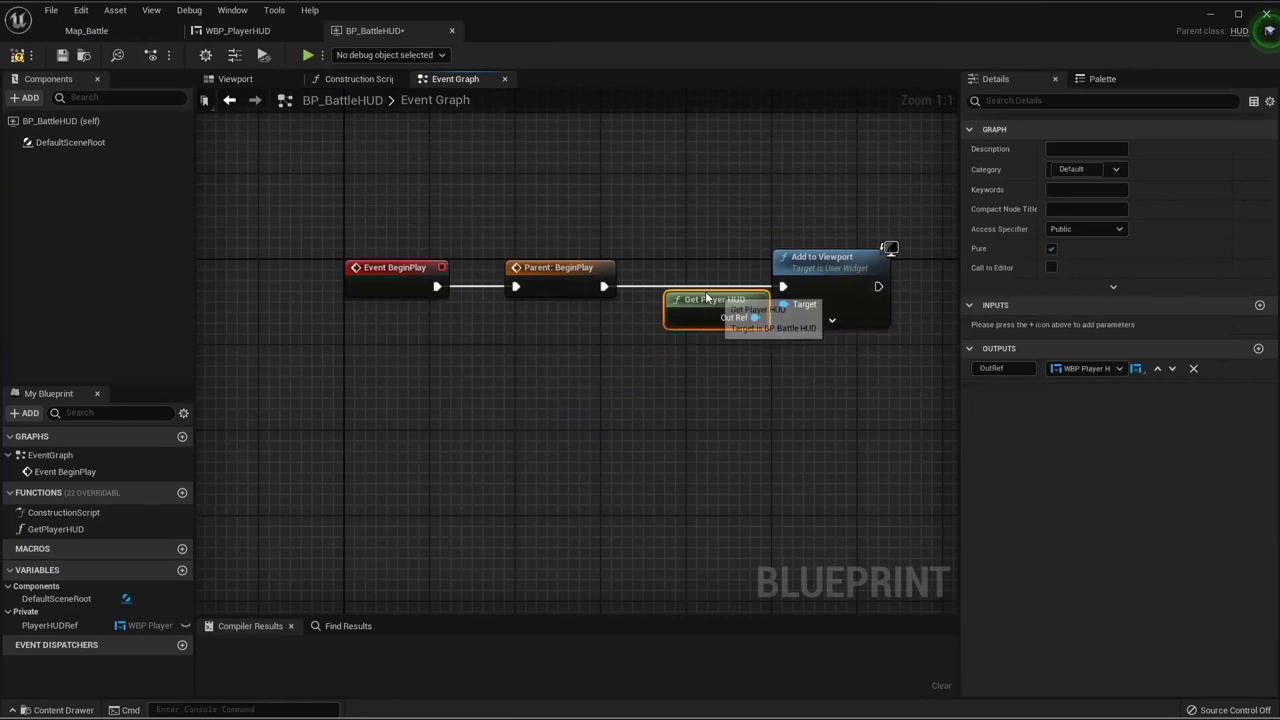
Wrap the BeginPlay chain in a comment titled Init.
{"action": "mouse_move", "coordinate": [834, 376]}
{"action": "left_mouse_down"}
{"action": "mouse_move", "coordinate": [661, 246]}
{"action": "mouse_move", "coordinate": [345, 210]}
{"action": "left_mouse_up"}
{"action": "key", "text": "c"}
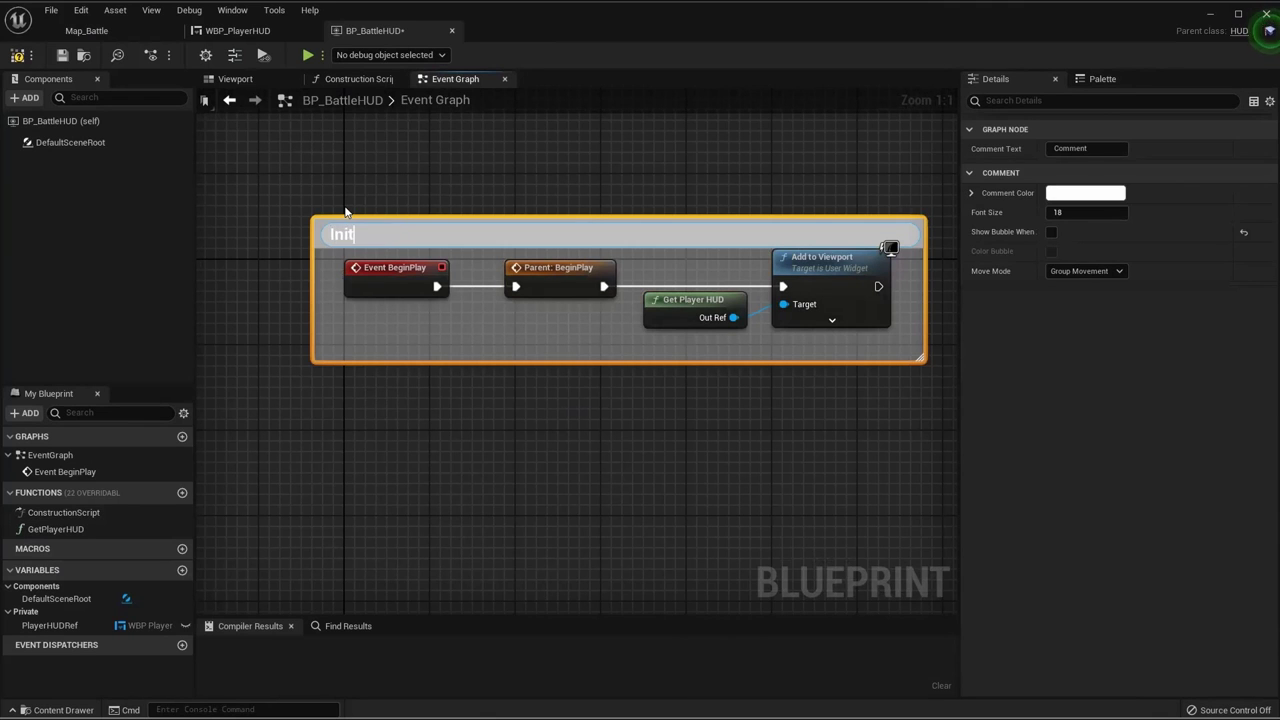
{"action": "left_click", "coordinate": [839, 406]}
{"action": "left_click_drag", "start_coordinate": [458, 230], "coordinate": [490, 272]}
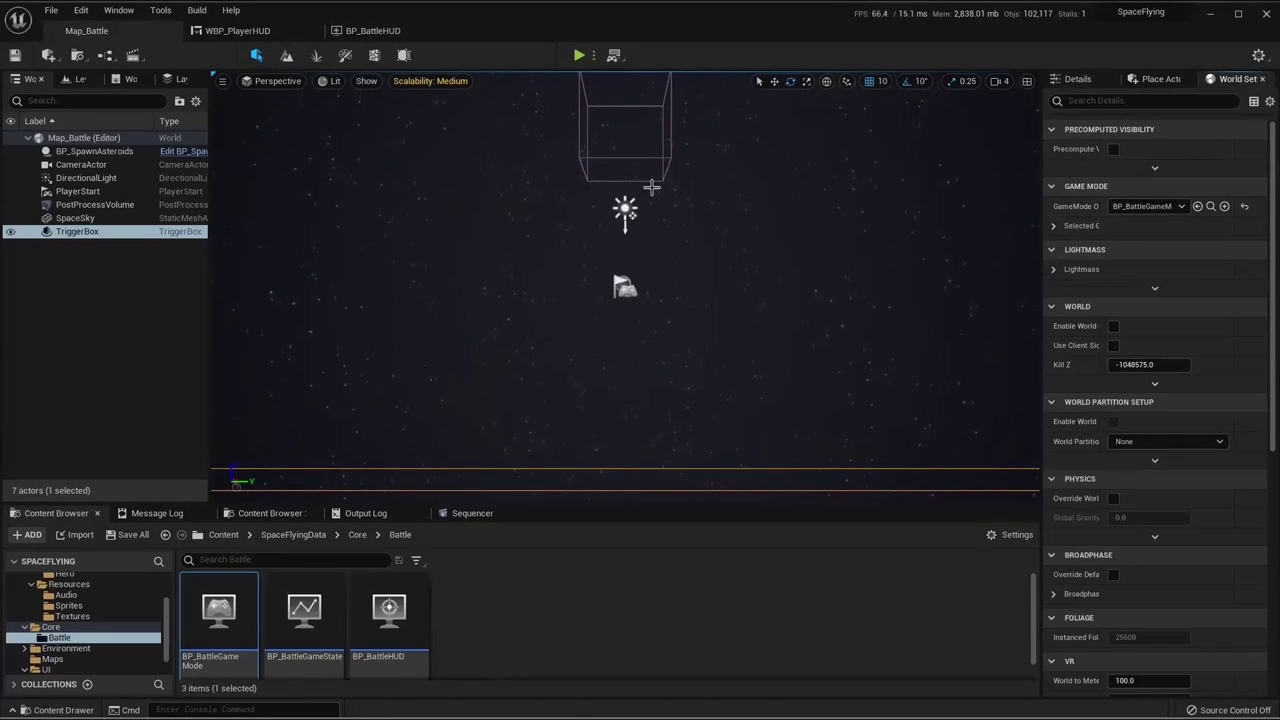
Play-test Map_Battle twice, quitting the first run and stopping the second after the Space Flying menu.
{"action": "left_click", "coordinate": [579, 55]}
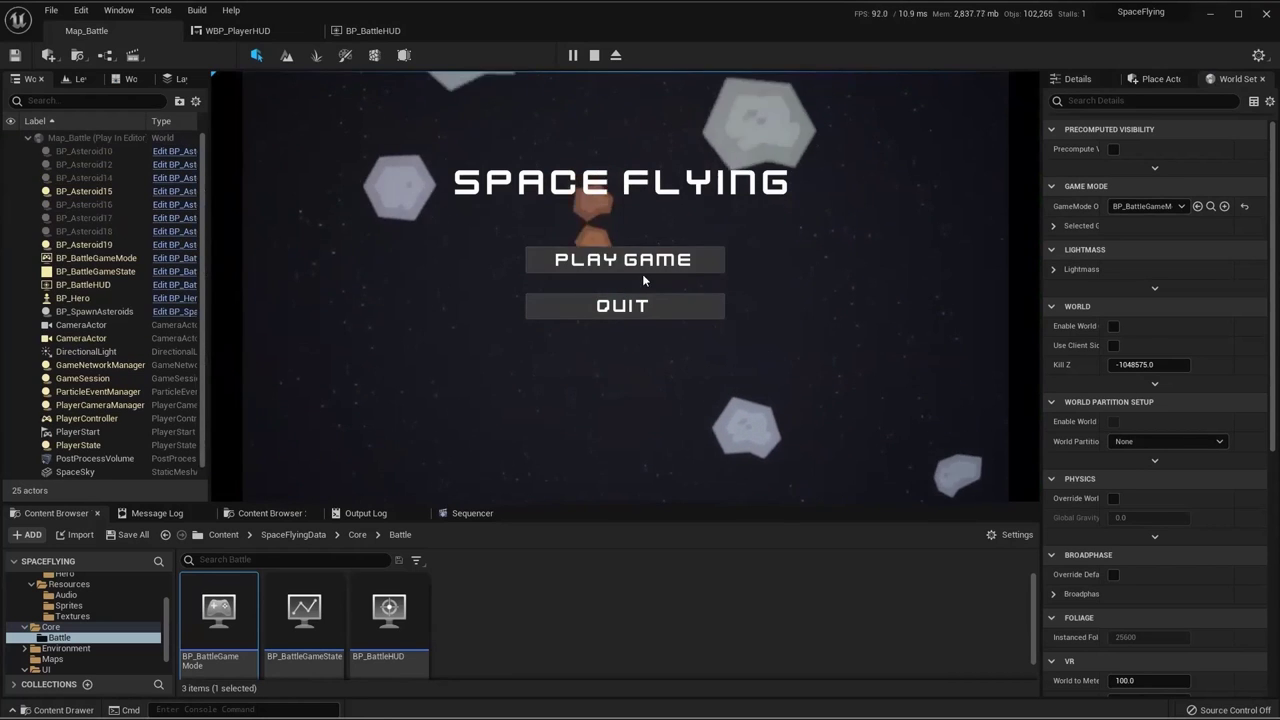
{"action": "left_click", "coordinate": [602, 311]}
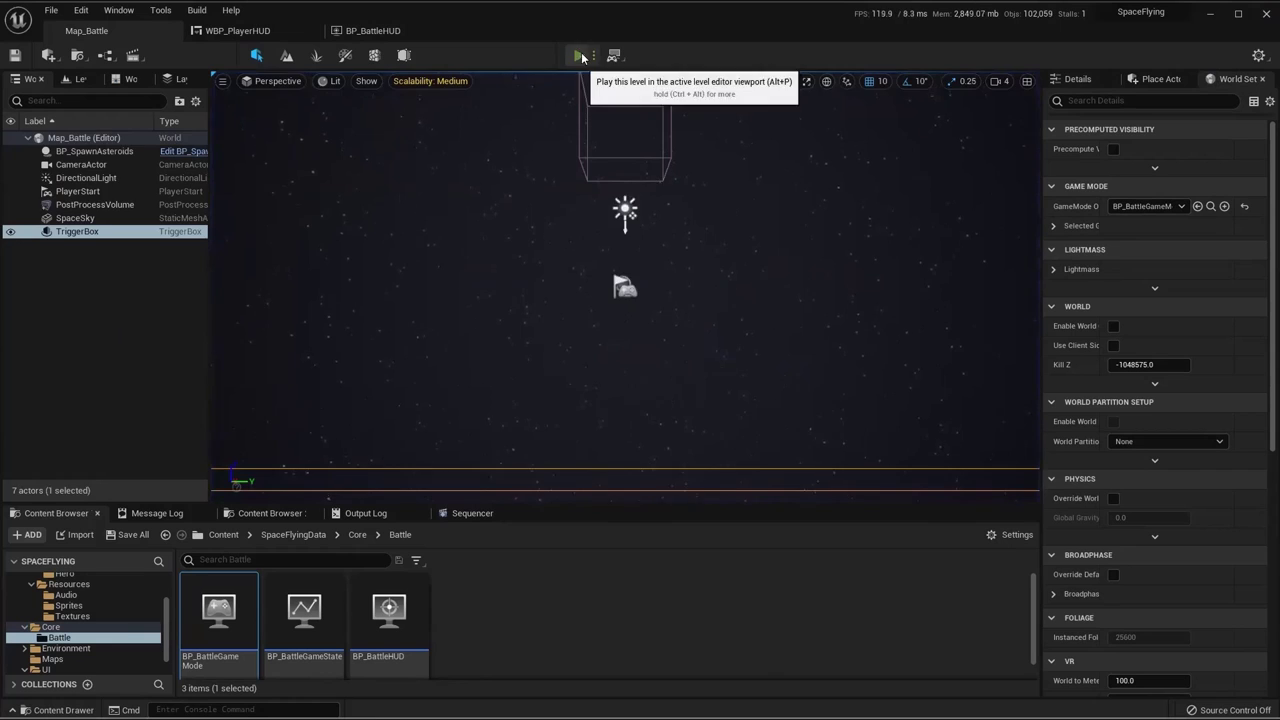
{"action": "left_click", "coordinate": [577, 54]}
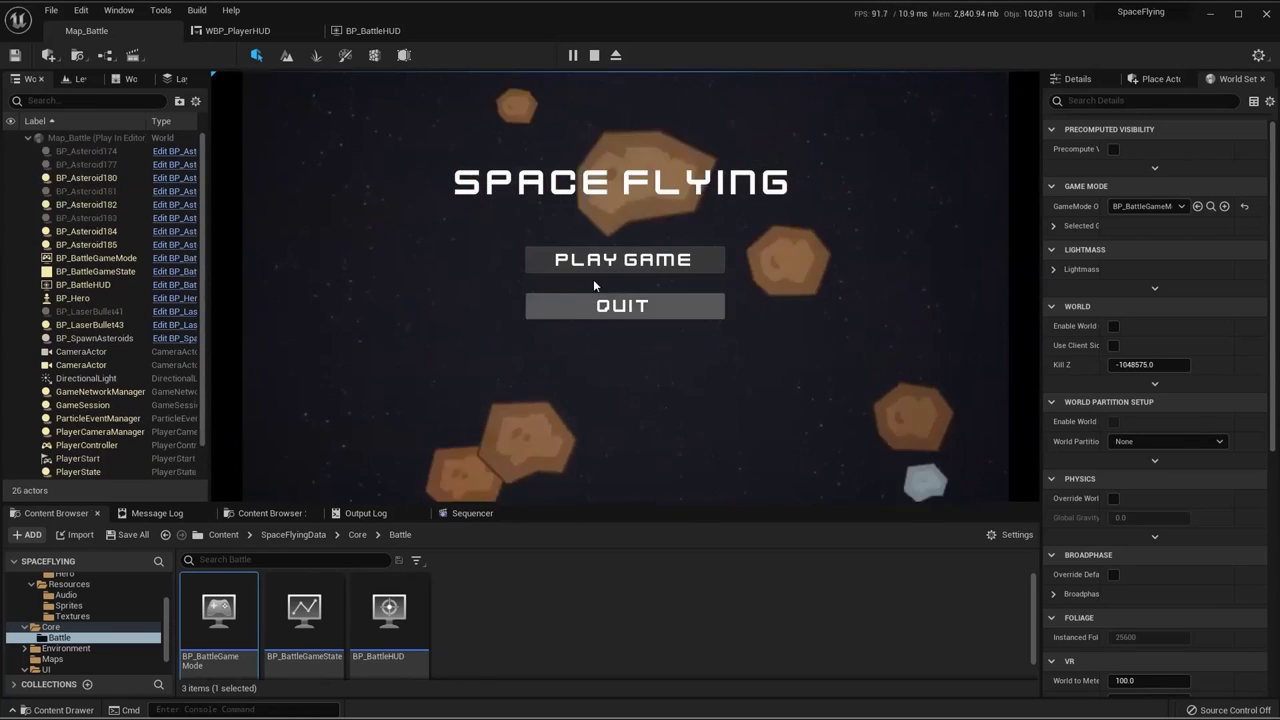
{"action": "left_click", "coordinate": [609, 313]}
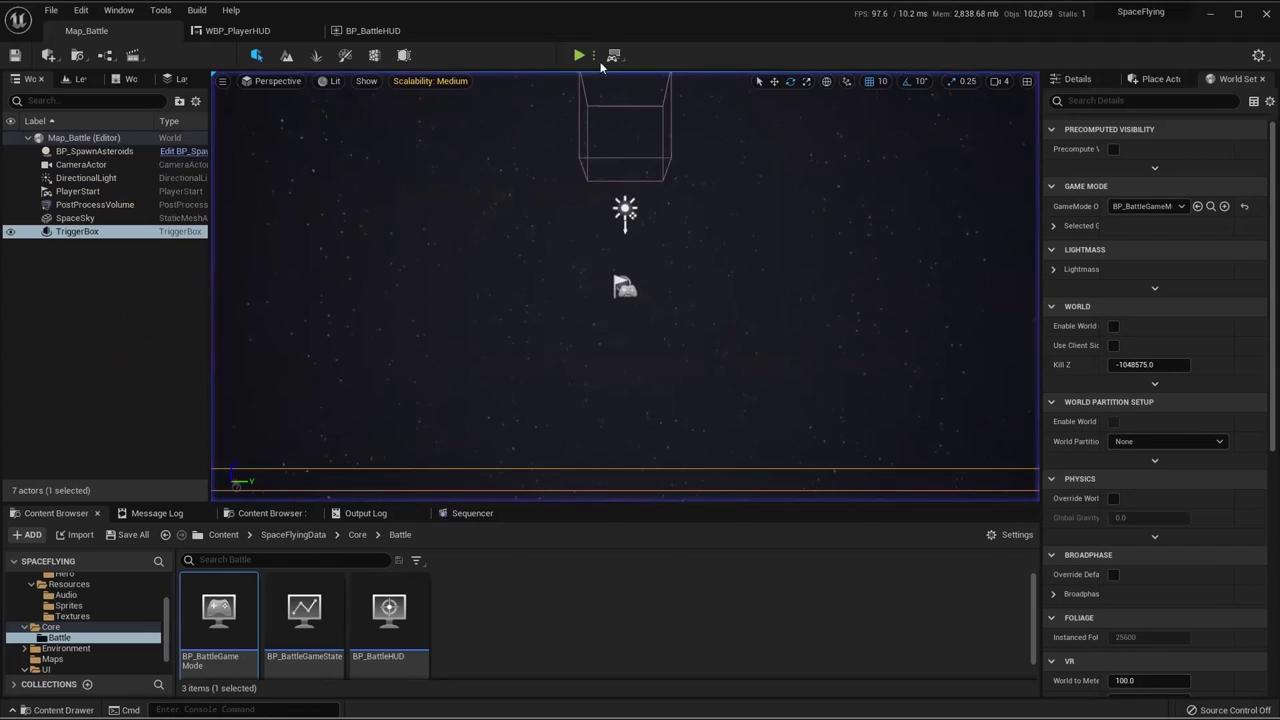
Open the WBP_PlayerHUD widget blueprint from SpaceFlyingData > UI > WBP.
{"action": "scroll", "coordinate": [98, 620], "scroll_direction": "up", "scroll_amount": 3}
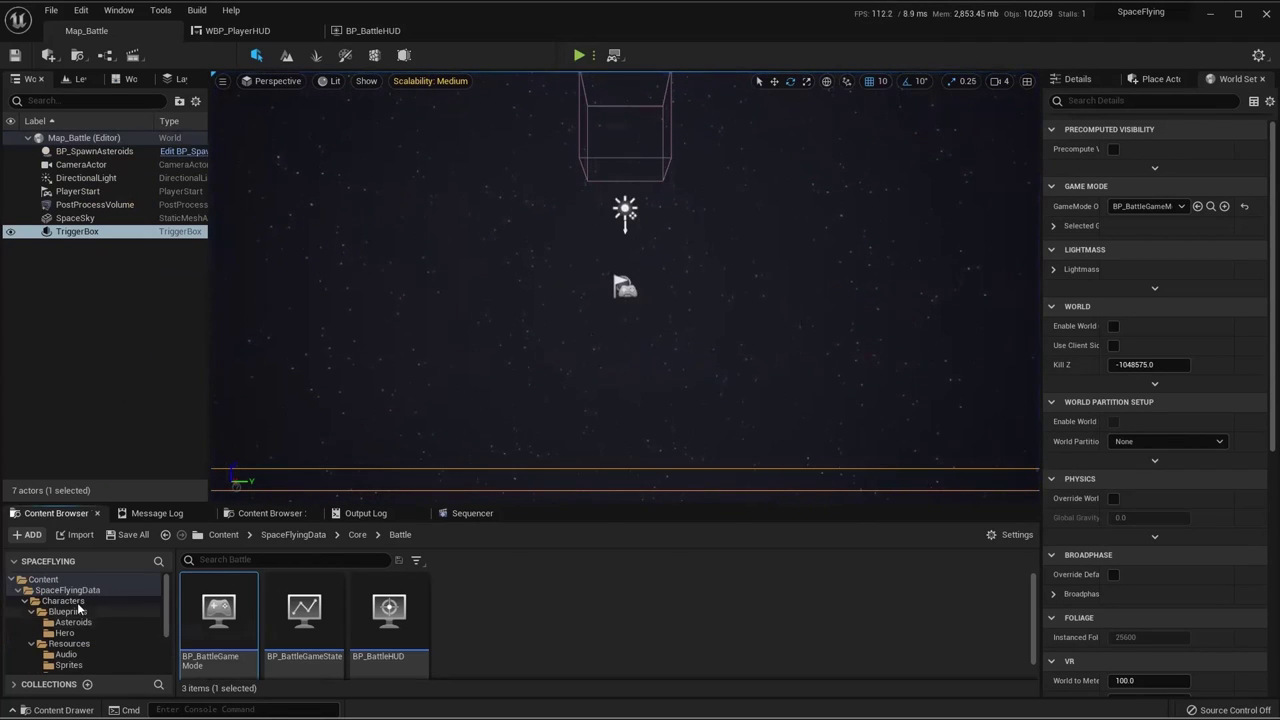
{"action": "left_click", "coordinate": [67, 590]}
{"action": "double_click", "coordinate": [558, 625]}
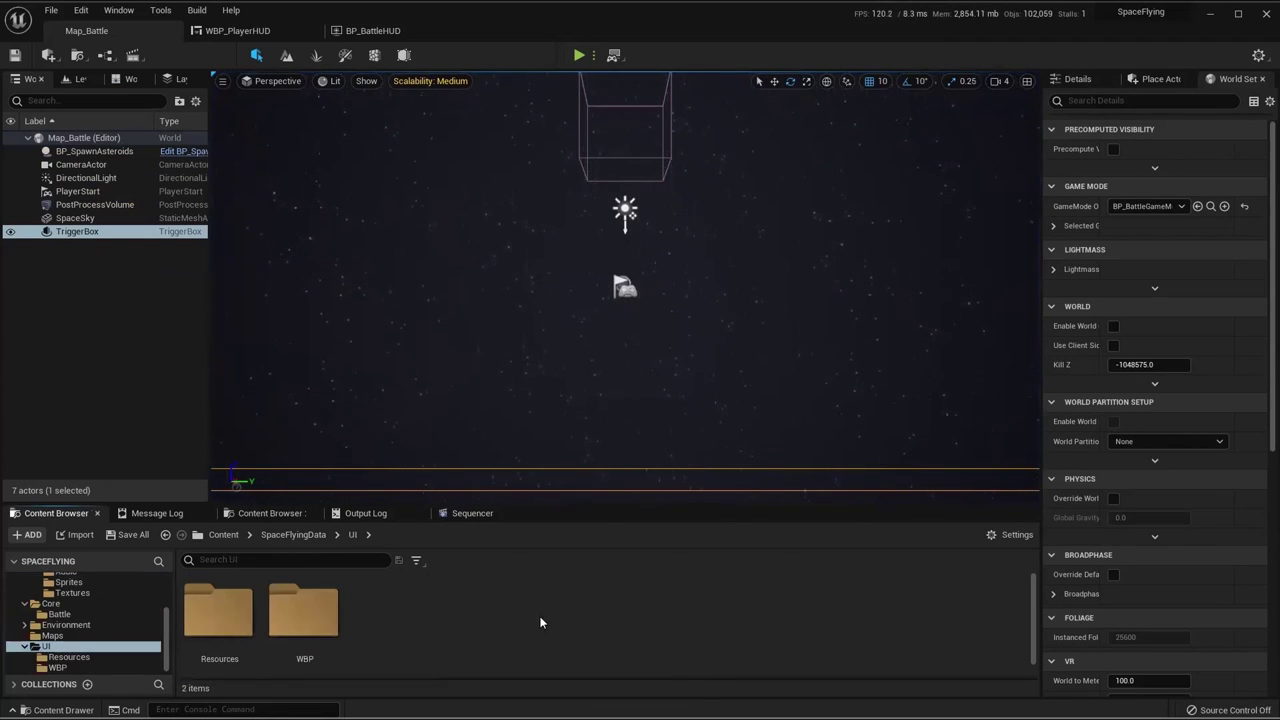
{"action": "double_click", "coordinate": [305, 612]}
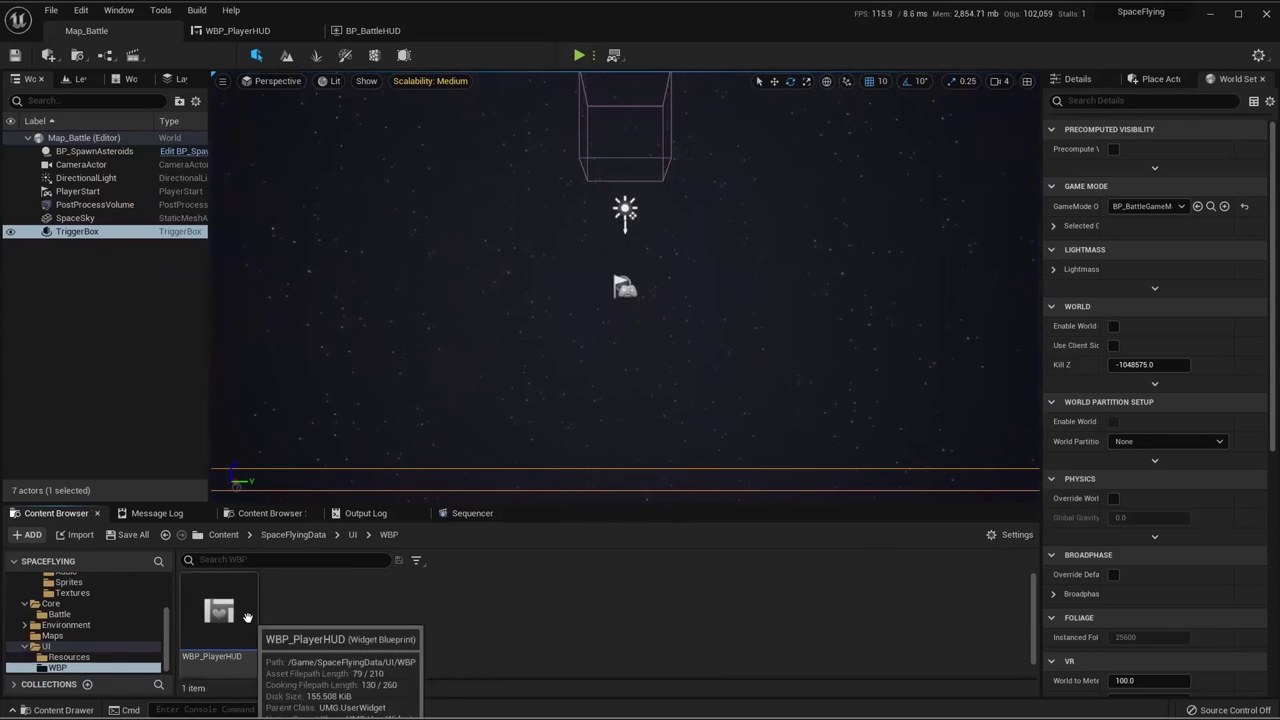
{"action": "double_click", "coordinate": [247, 617]}
In the Designer, drag a Canvas Panel from the Palette onto the root canvas.
{"action": "scroll", "coordinate": [923, 330], "scroll_direction": "up", "scroll_amount": 1}
{"action": "scroll", "coordinate": [959, 245], "scroll_direction": "up", "scroll_amount": 1}
{"action": "scroll", "coordinate": [1020, 251], "scroll_direction": "up", "scroll_amount": 1}
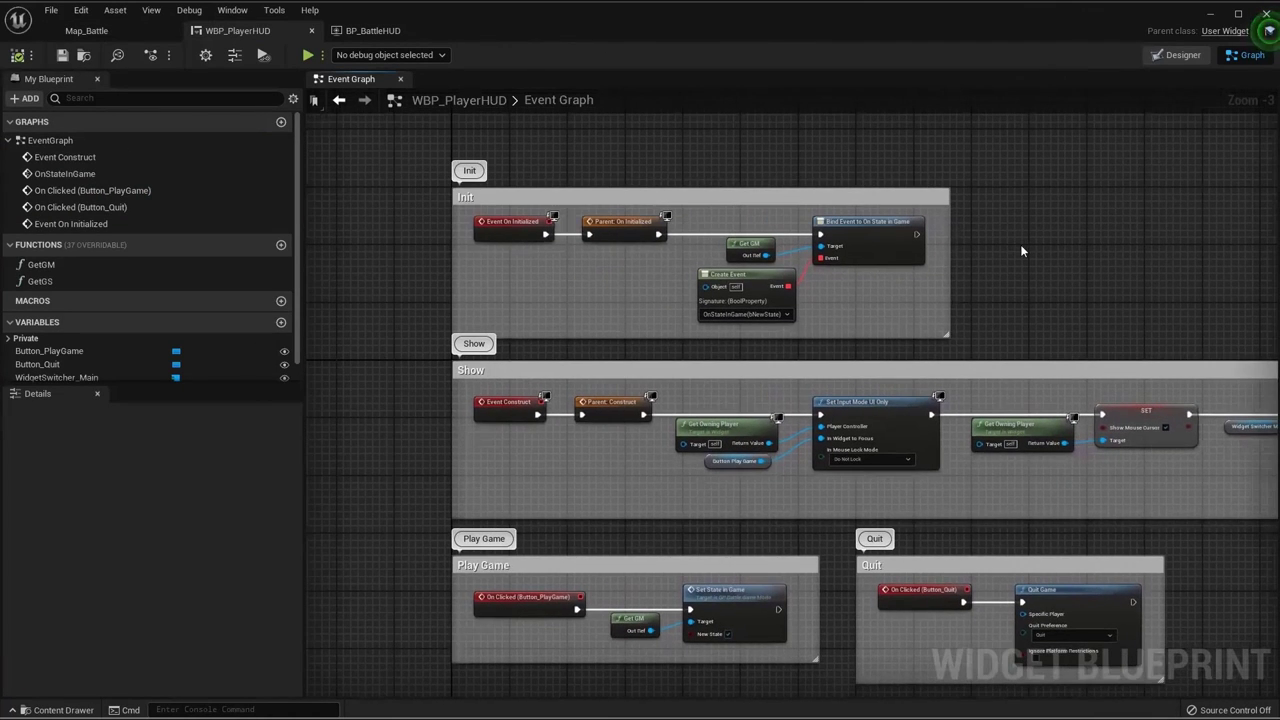
{"action": "left_click", "coordinate": [1182, 55]}
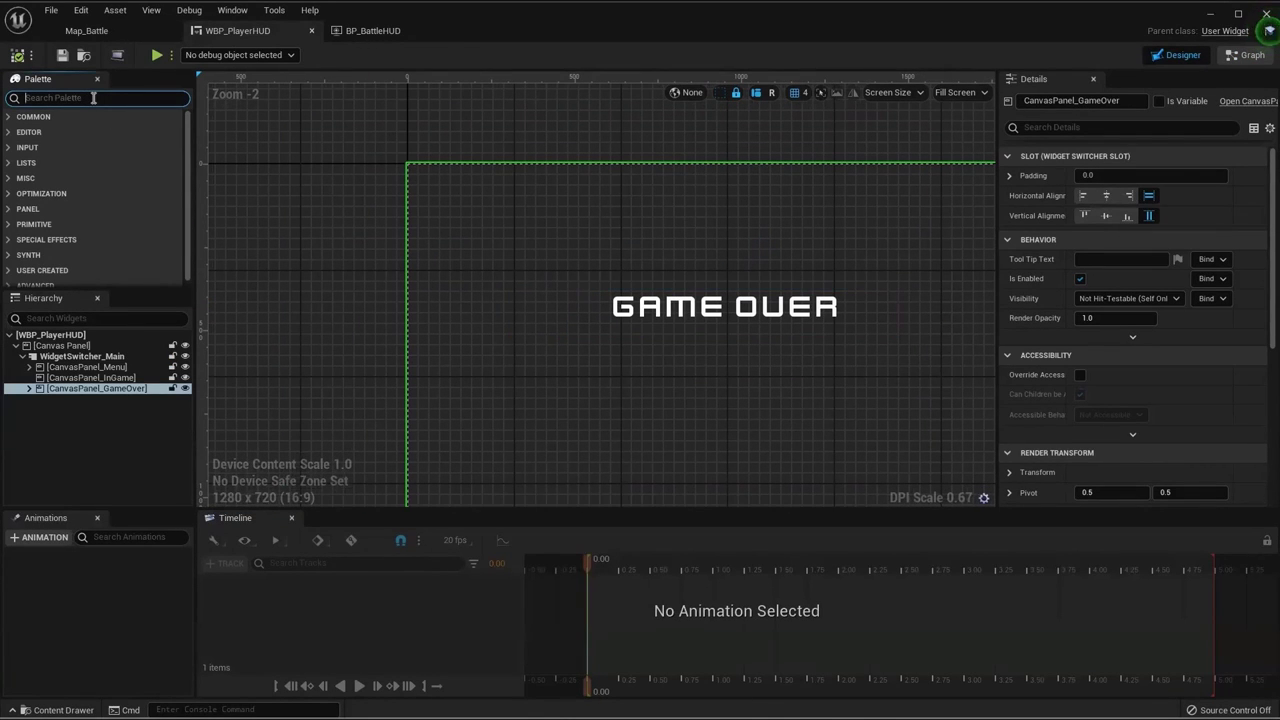
{"action": "type", "text": "canv"}
{"action": "mouse_move", "coordinate": [68, 134]}
{"action": "left_mouse_down"}
{"action": "mouse_move", "coordinate": [90, 350]}
{"action": "mouse_move", "coordinate": [32, 360]}
{"action": "left_mouse_up"}
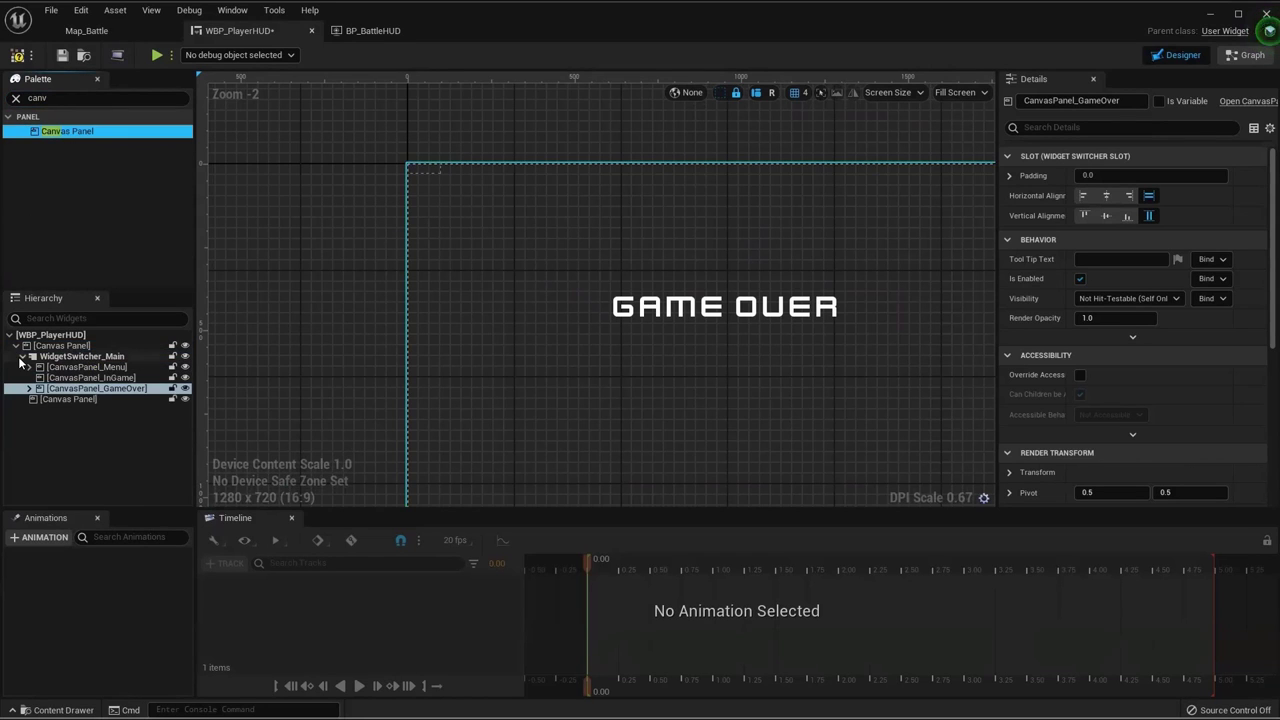
Anchor the new Canvas Panel top-centre with Position X 0 and Alignment X 0.5.
{"action": "left_click", "coordinate": [72, 368]}
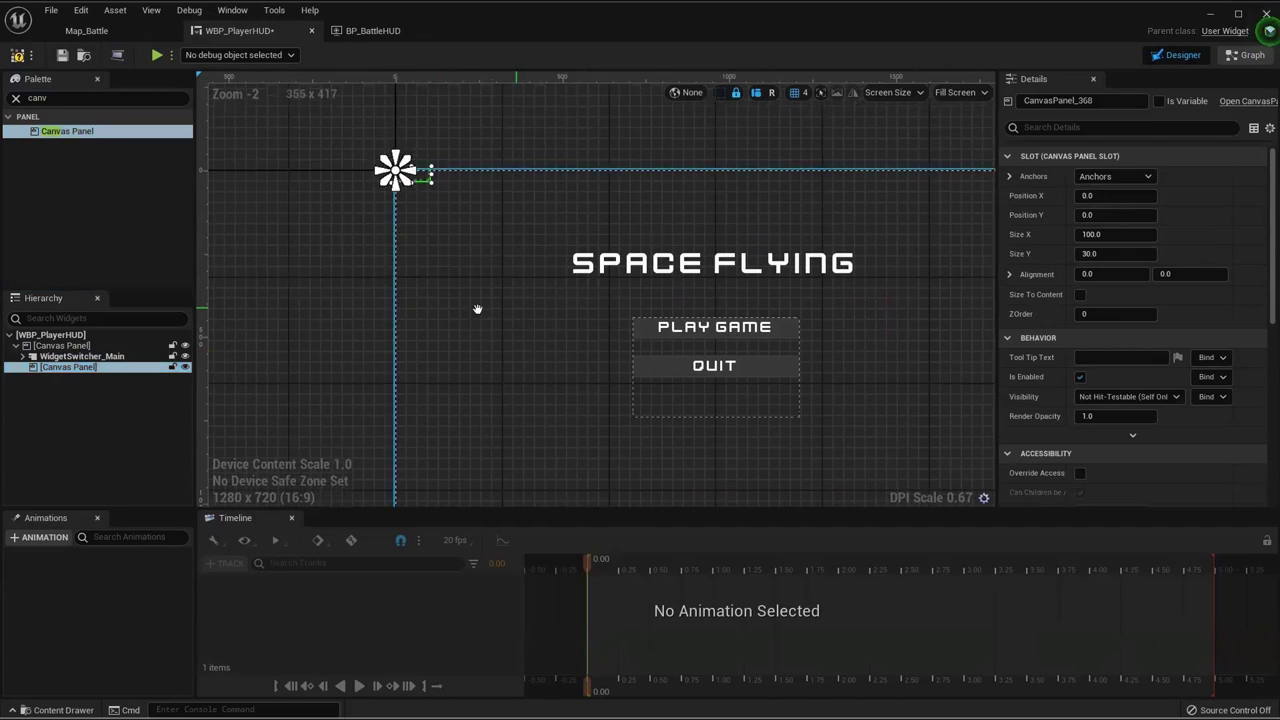
{"action": "left_click", "coordinate": [1150, 180]}
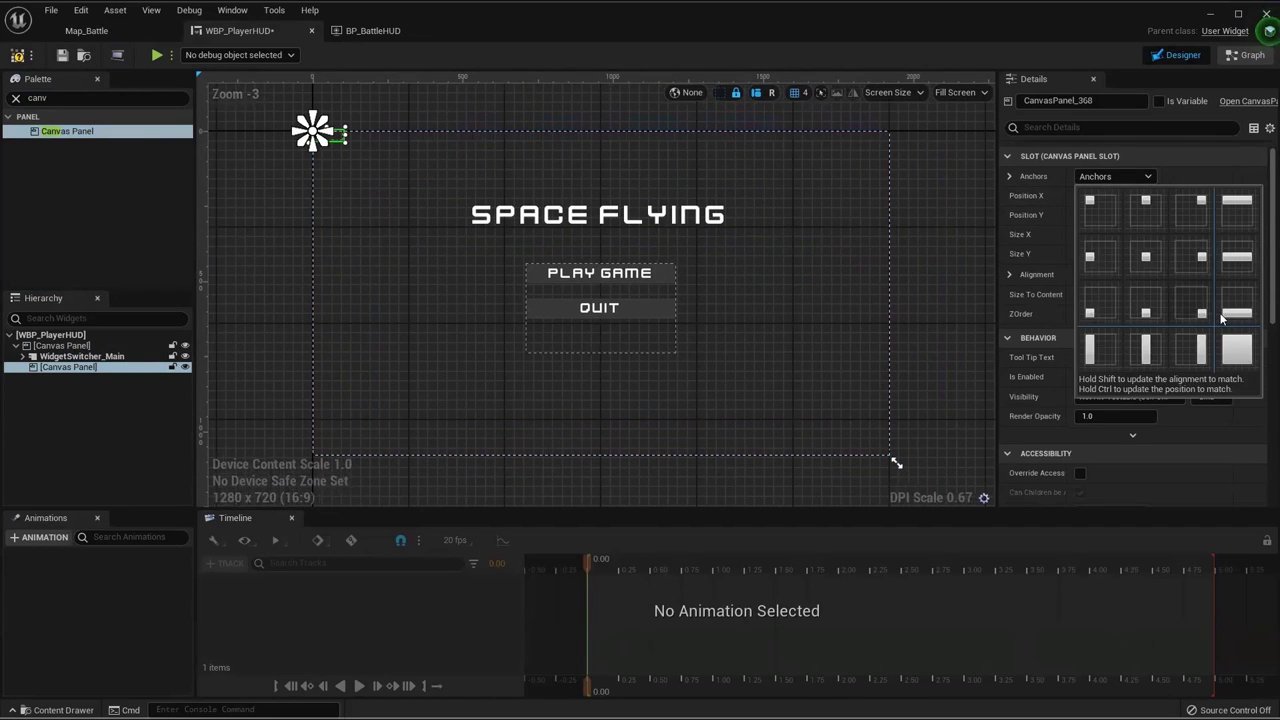
{"action": "left_click", "coordinate": [1238, 352]}
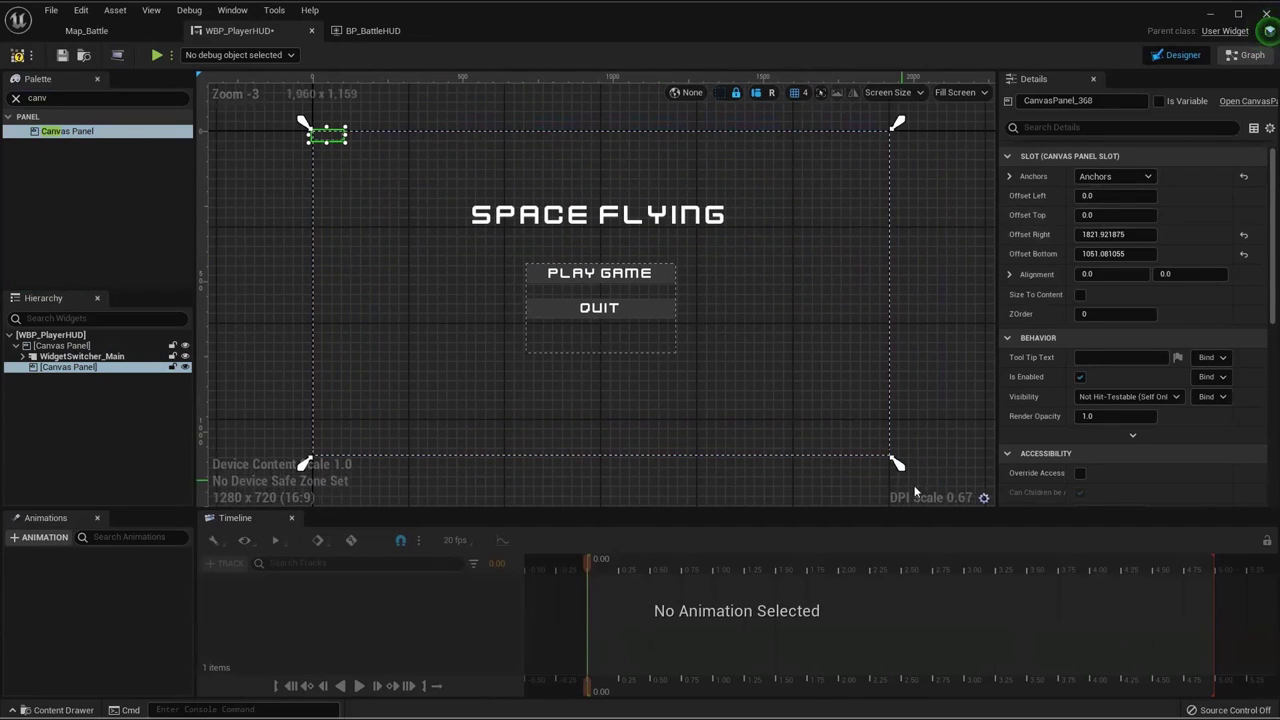
{"action": "left_click", "coordinate": [1115, 176]}
{"action": "left_click", "coordinate": [1145, 213]}
{"action": "left_click", "coordinate": [1115, 196]}
{"action": "key", "text": "Return"}
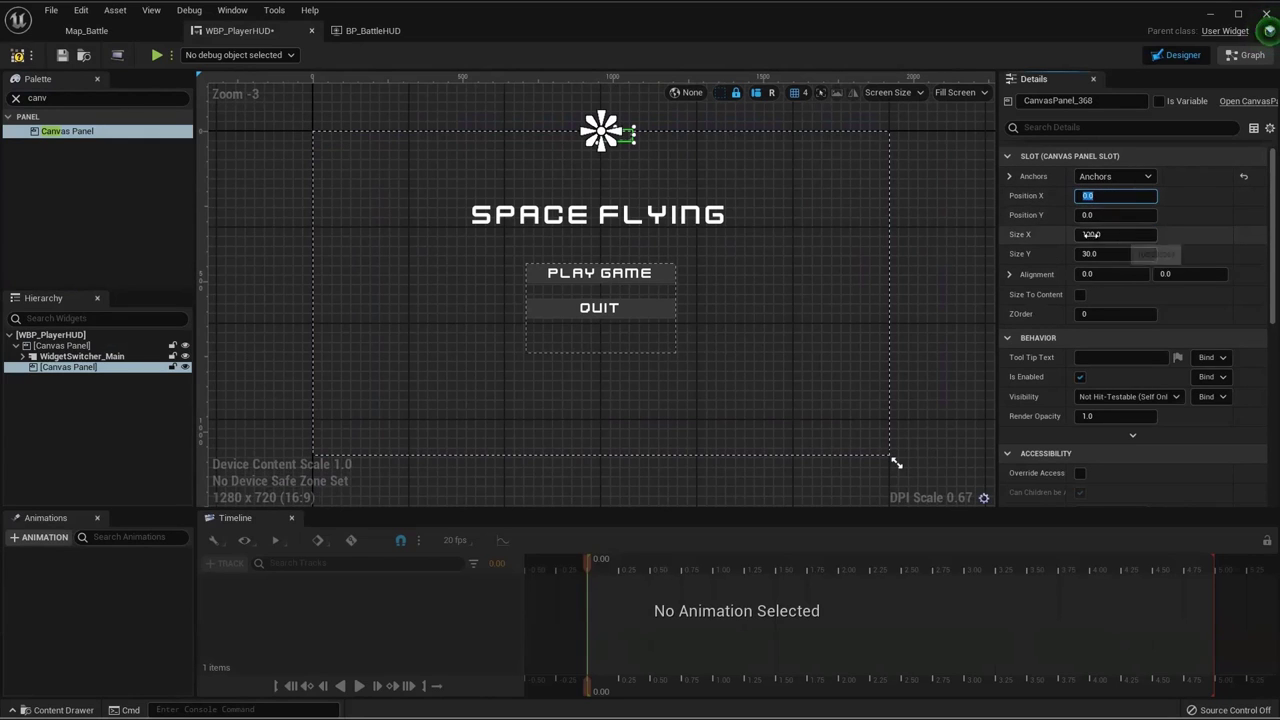
{"action": "left_click", "coordinate": [1106, 274]}
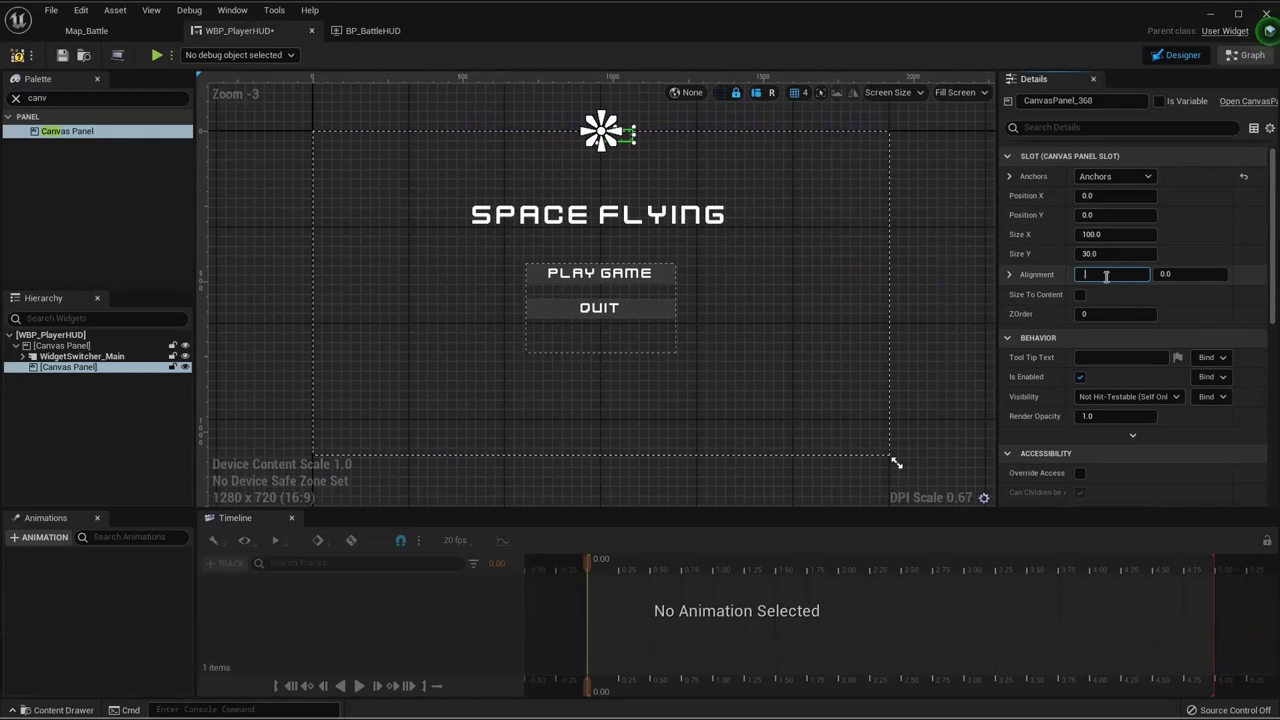
{"action": "type", "text": "5"}
{"action": "key", "text": "Return"}
Size the panel to 500 wide by 100 tall.
{"action": "scroll", "coordinate": [621, 243], "scroll_direction": "up", "scroll_amount": 2}
{"action": "scroll", "coordinate": [640, 225], "scroll_direction": "up", "scroll_amount": 5}
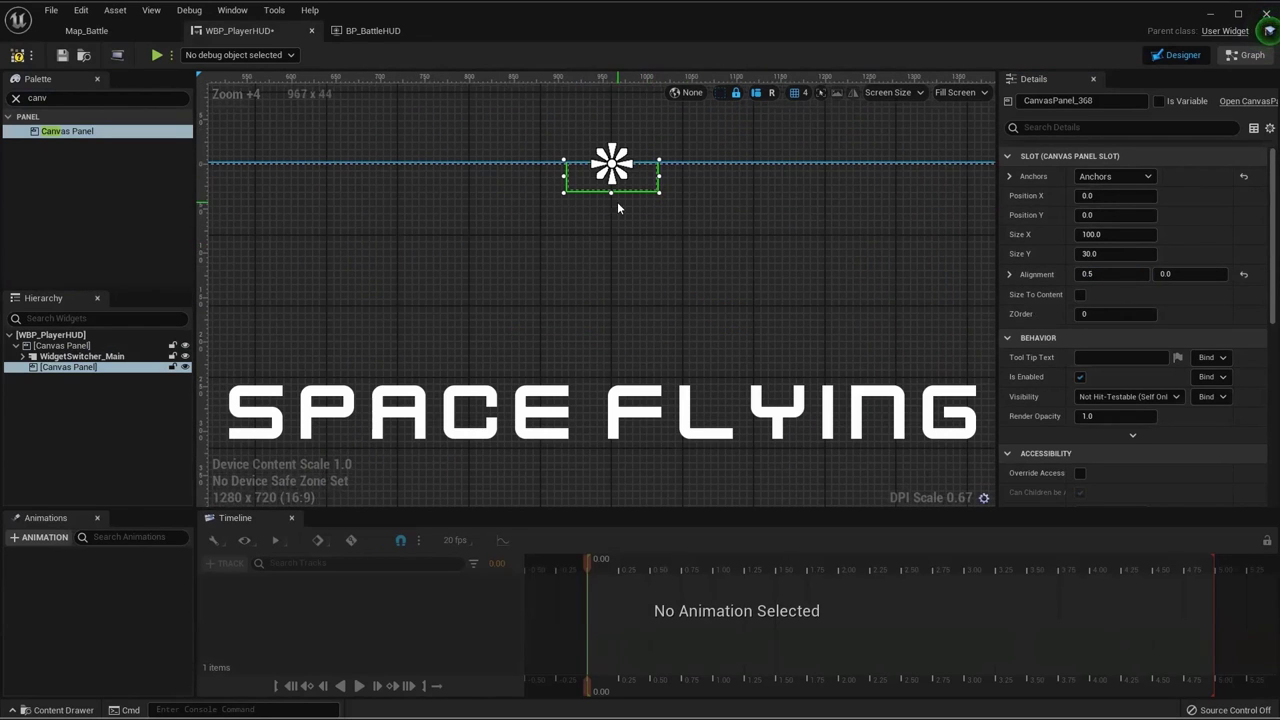
{"action": "left_click_drag", "start_coordinate": [614, 198], "coordinate": [662, 246]}
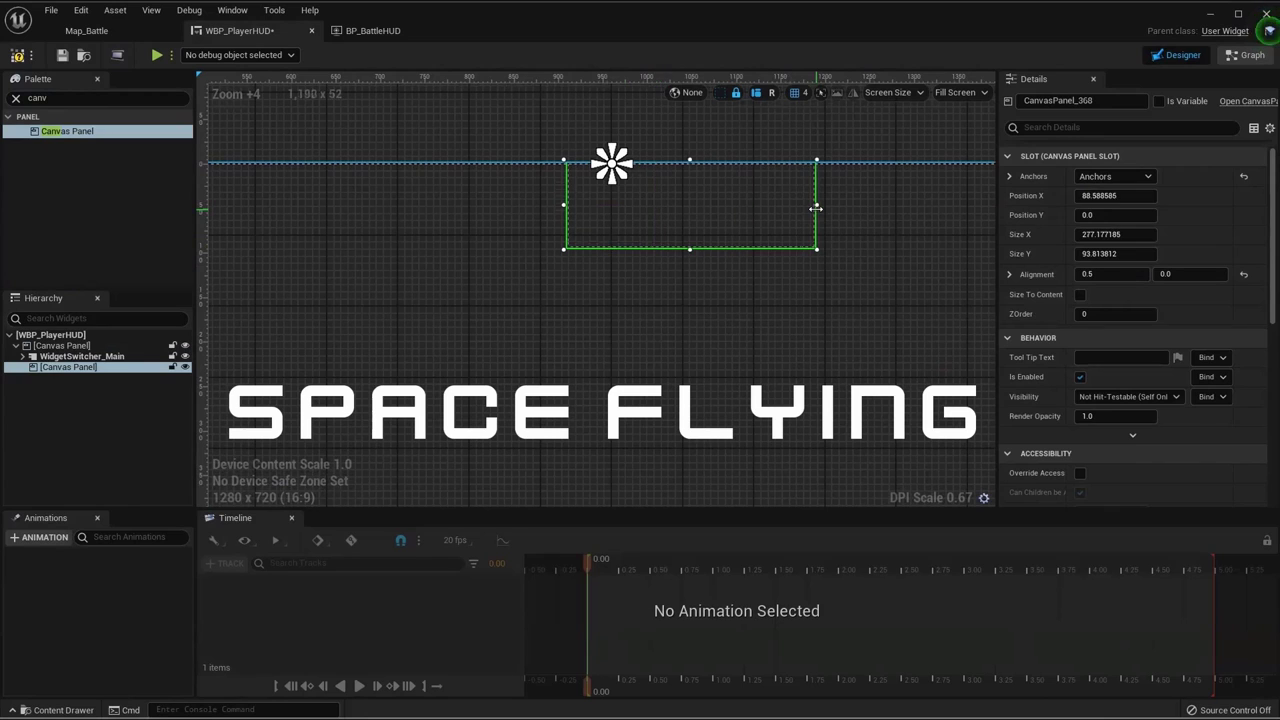
{"action": "left_click", "coordinate": [1115, 196]}
{"action": "type", "text": "0"}
{"action": "key", "text": "Return"}
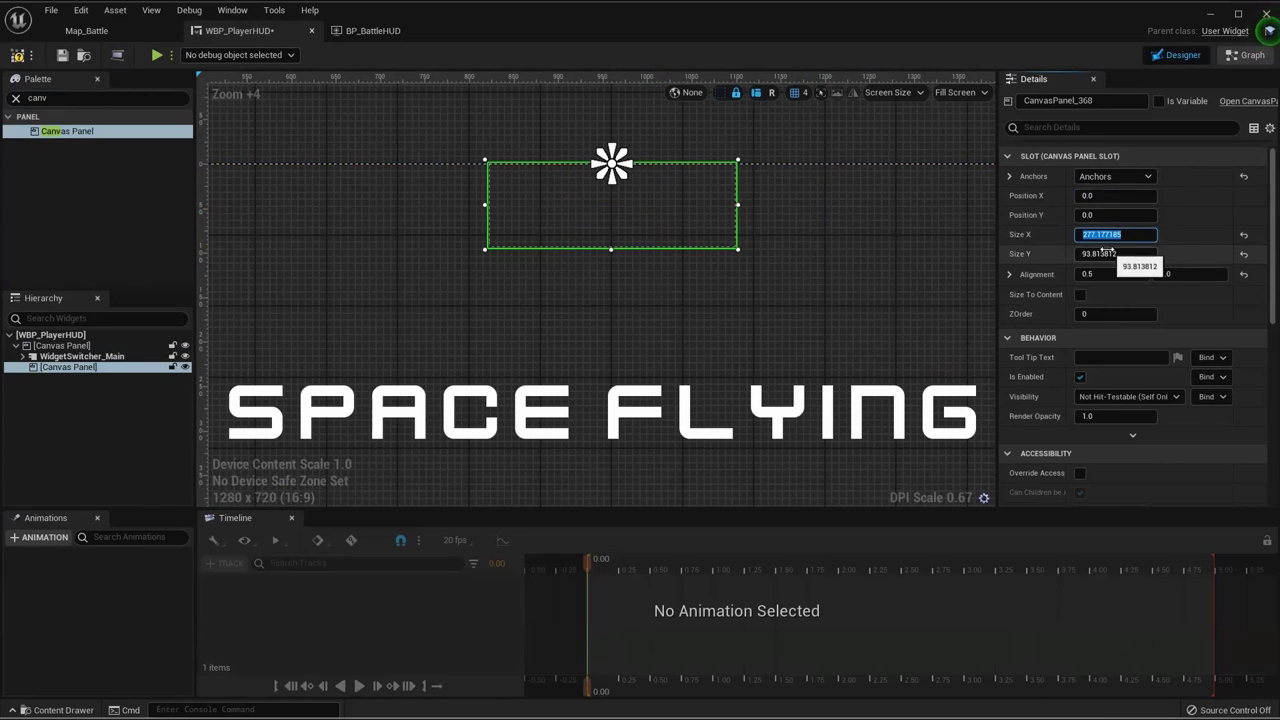
{"action": "type", "text": "50"}
{"action": "key", "text": "Return"}
{"action": "scroll", "coordinate": [676, 272], "scroll_direction": "down", "scroll_amount": 4}
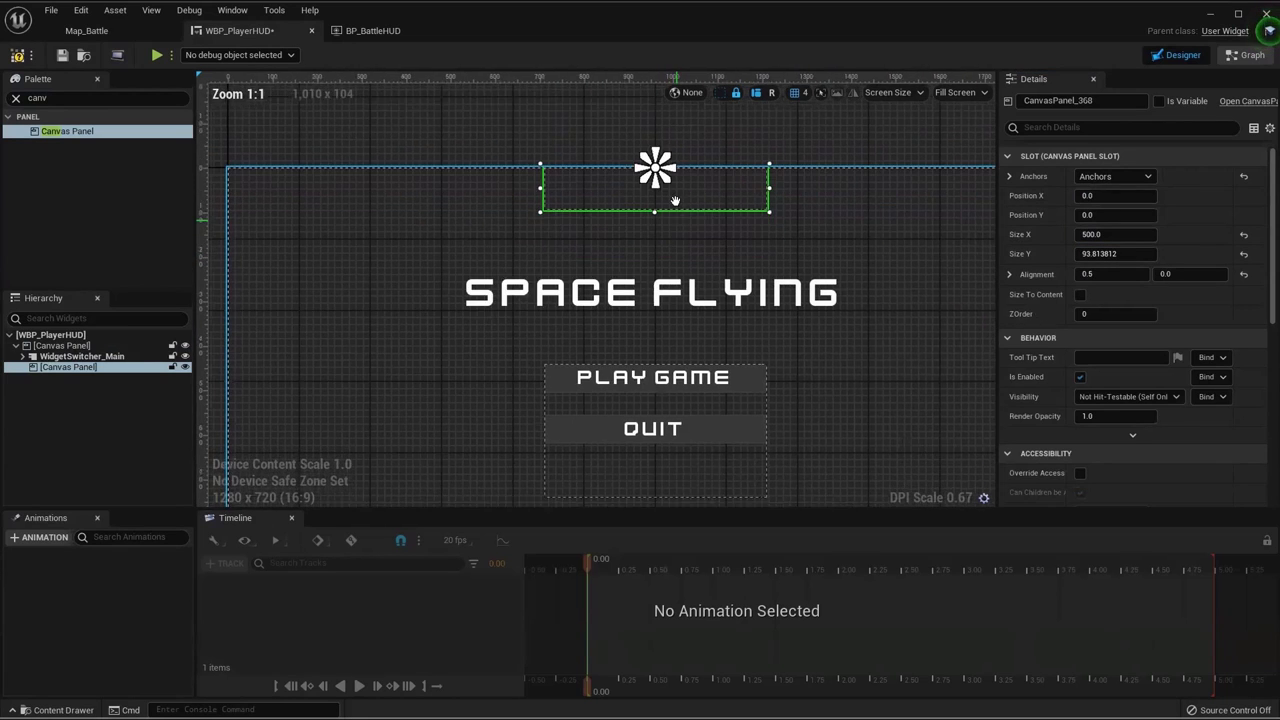
{"action": "scroll", "coordinate": [670, 265], "scroll_direction": "up", "scroll_amount": 1}
{"action": "type", "text": "100"}
{"action": "key", "text": "Return"}
{"action": "left_click", "coordinate": [54, 208]}
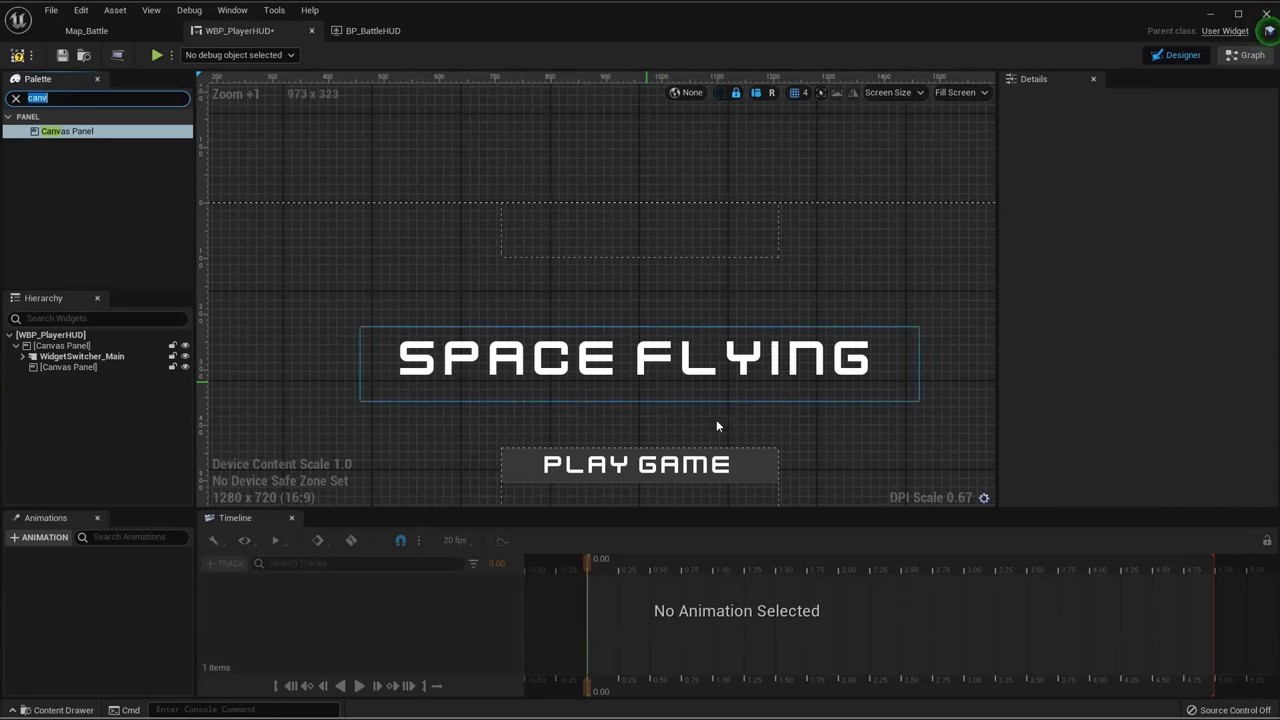
Expand the menu hierarchy and copy the Play game text block into the new panel.
{"action": "left_click", "coordinate": [22, 356]}
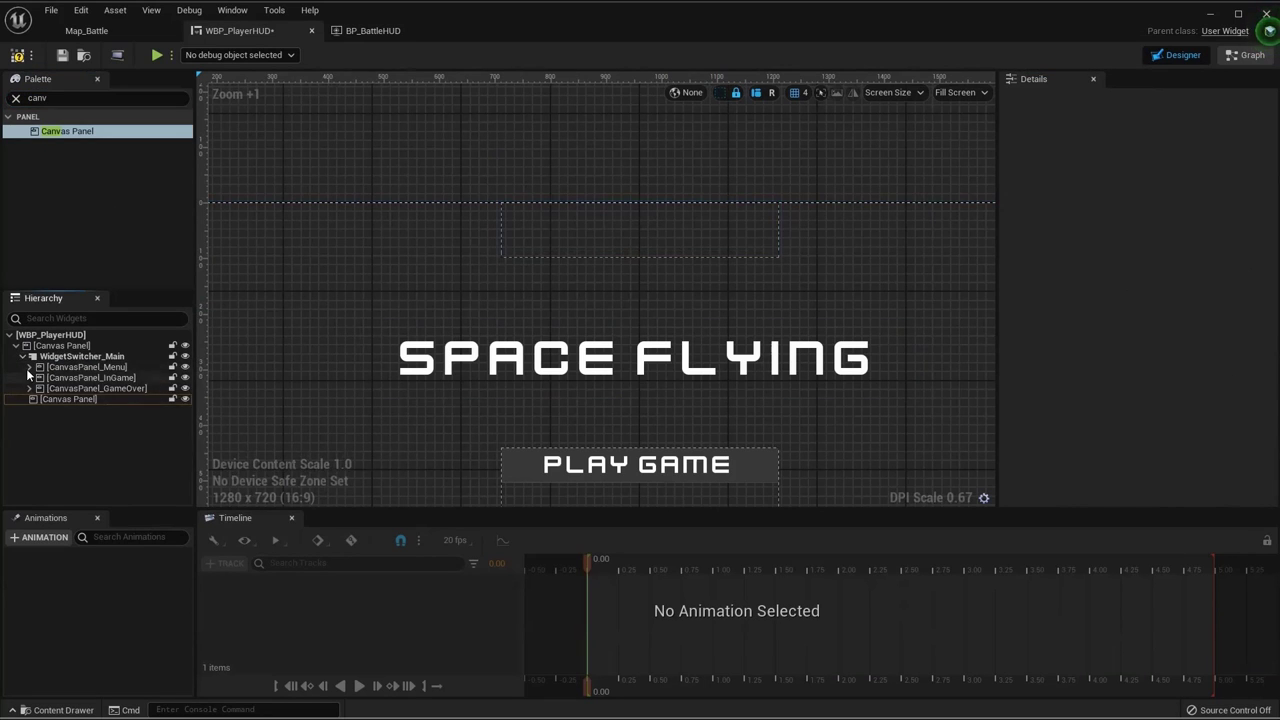
{"action": "left_click", "coordinate": [29, 368]}
{"action": "left_click", "coordinate": [36, 388]}
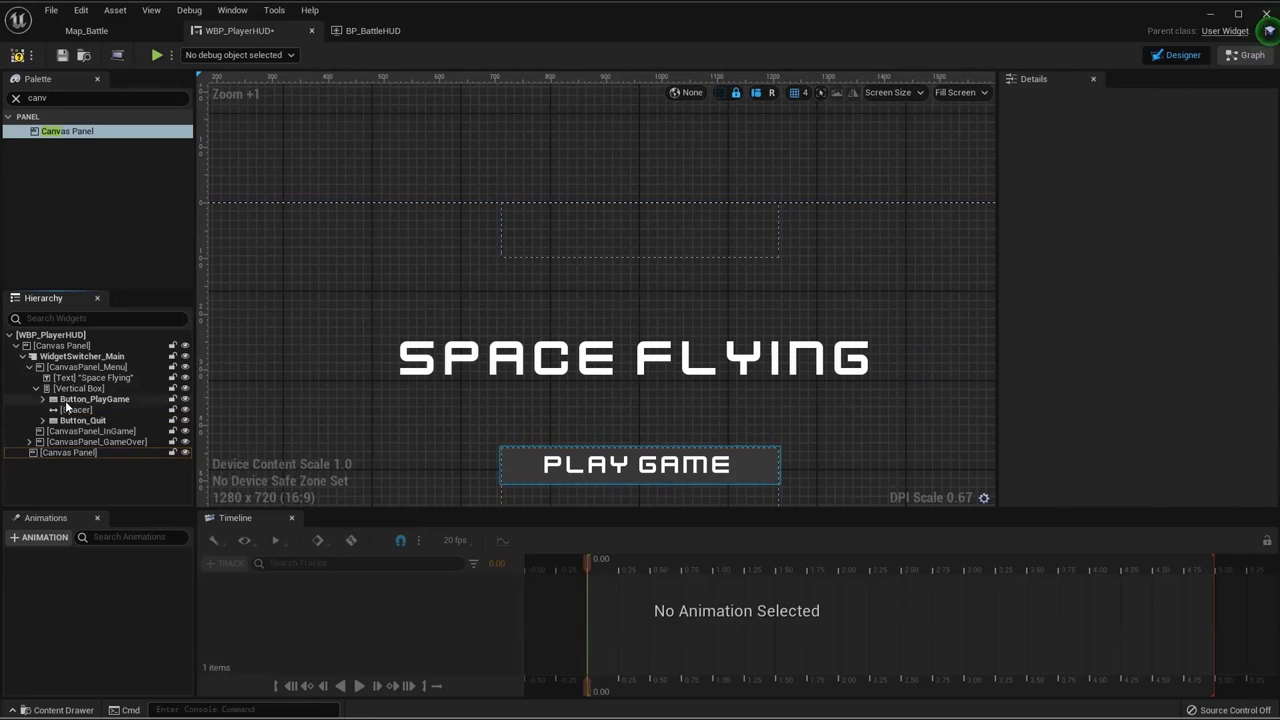
{"action": "left_click", "coordinate": [42, 399]}
{"action": "left_click", "coordinate": [105, 410]}
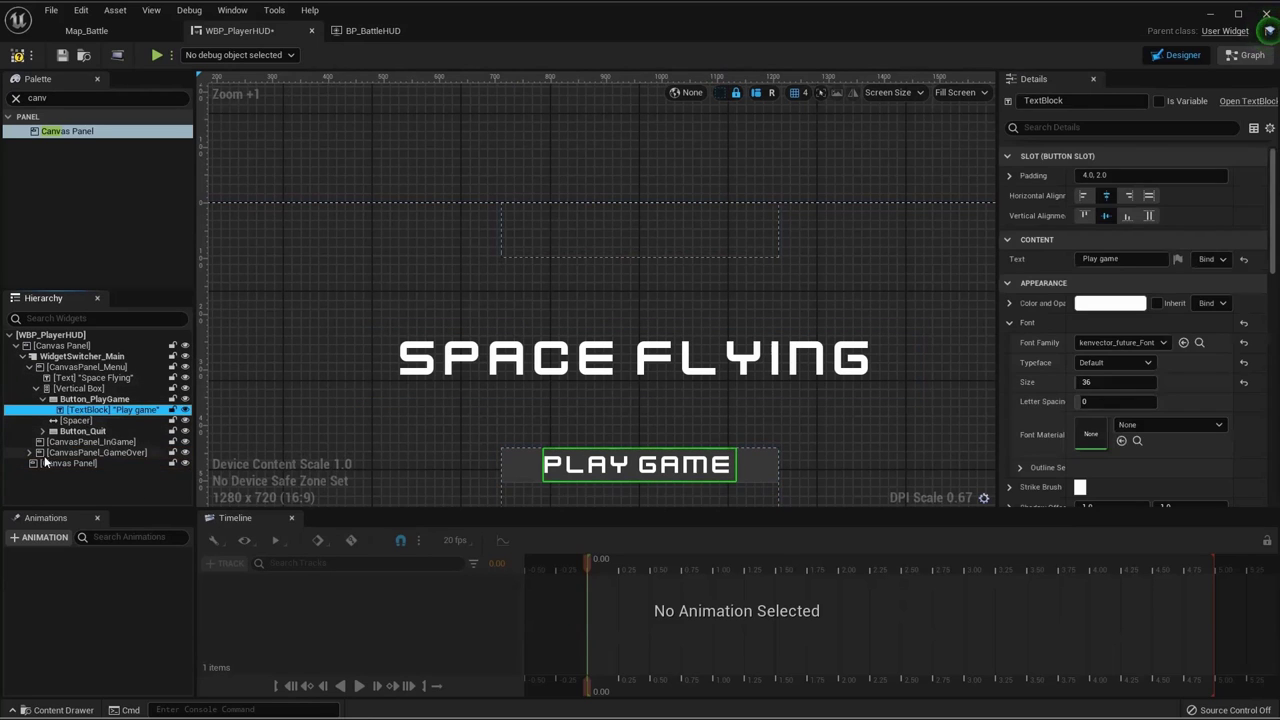
{"action": "left_click_drag", "start_coordinate": [45, 461], "coordinate": [46, 464]}
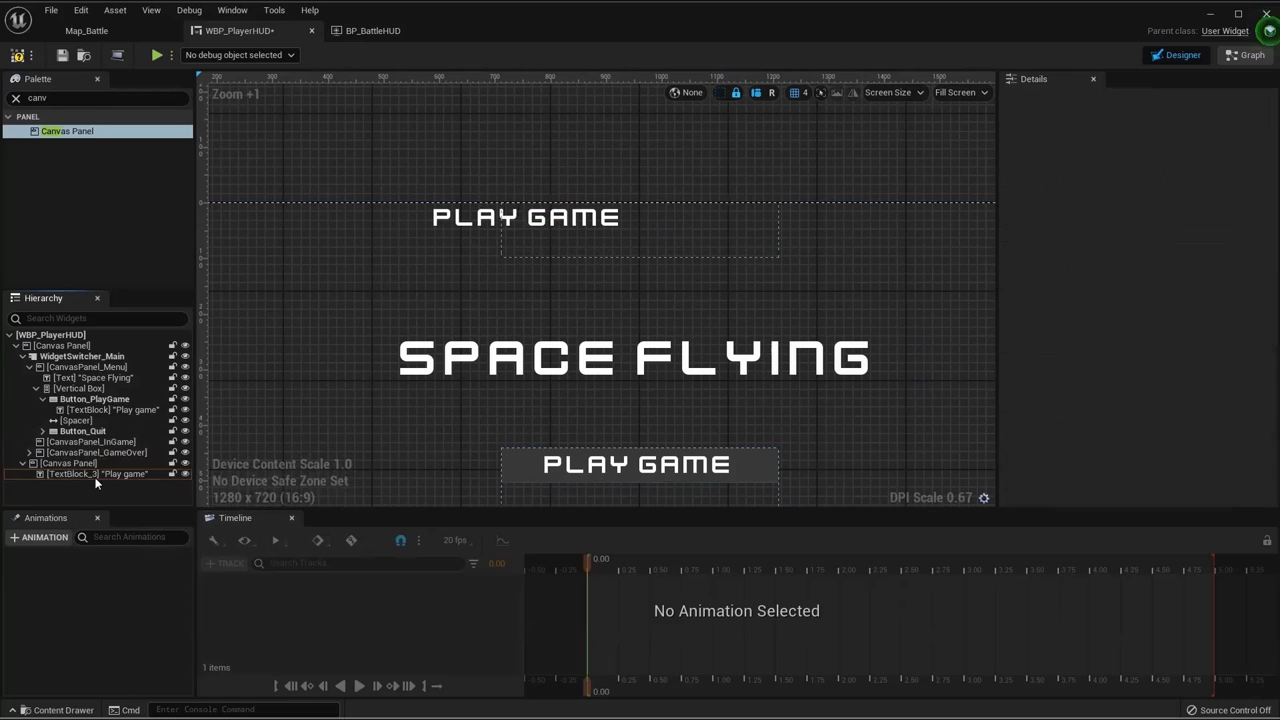
Rename the copy TextBlock_Score, set its text to 9999 and size 200 × 60, and duplicate it.
{"action": "left_click", "coordinate": [1113, 101]}
{"action": "type", "text": "TextBlock_Score"}
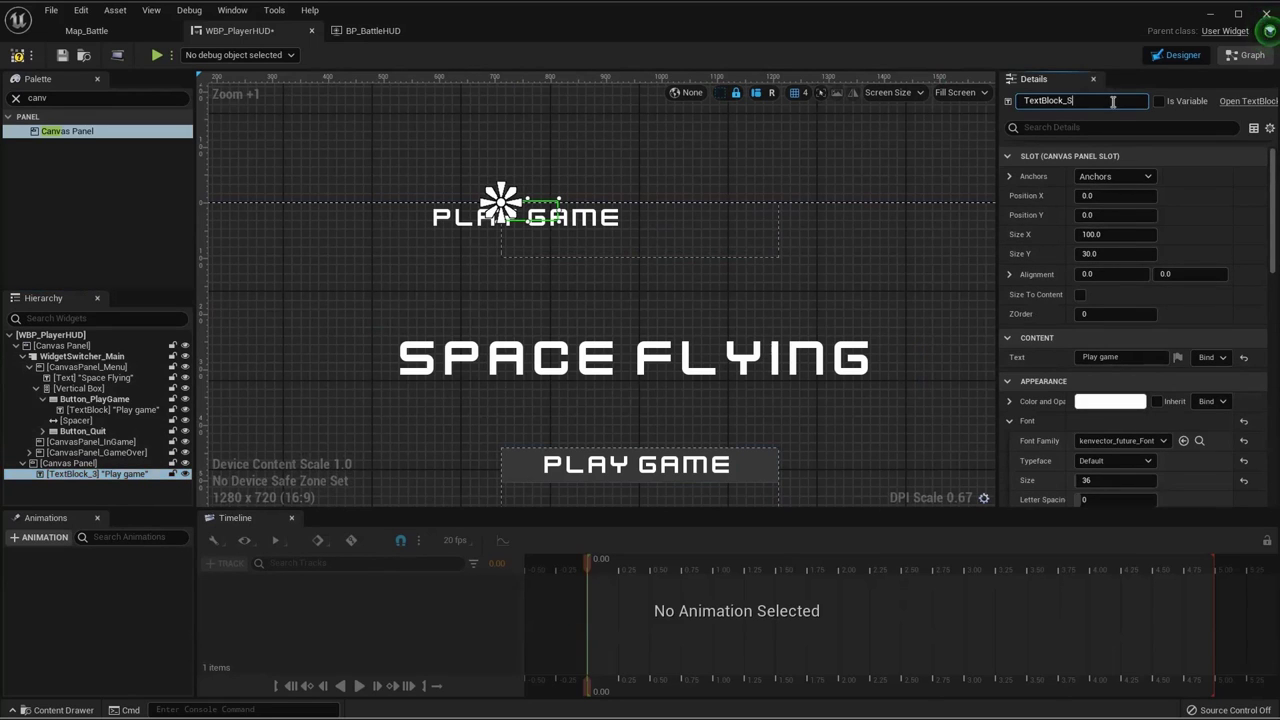
{"action": "left_click", "coordinate": [1108, 357]}
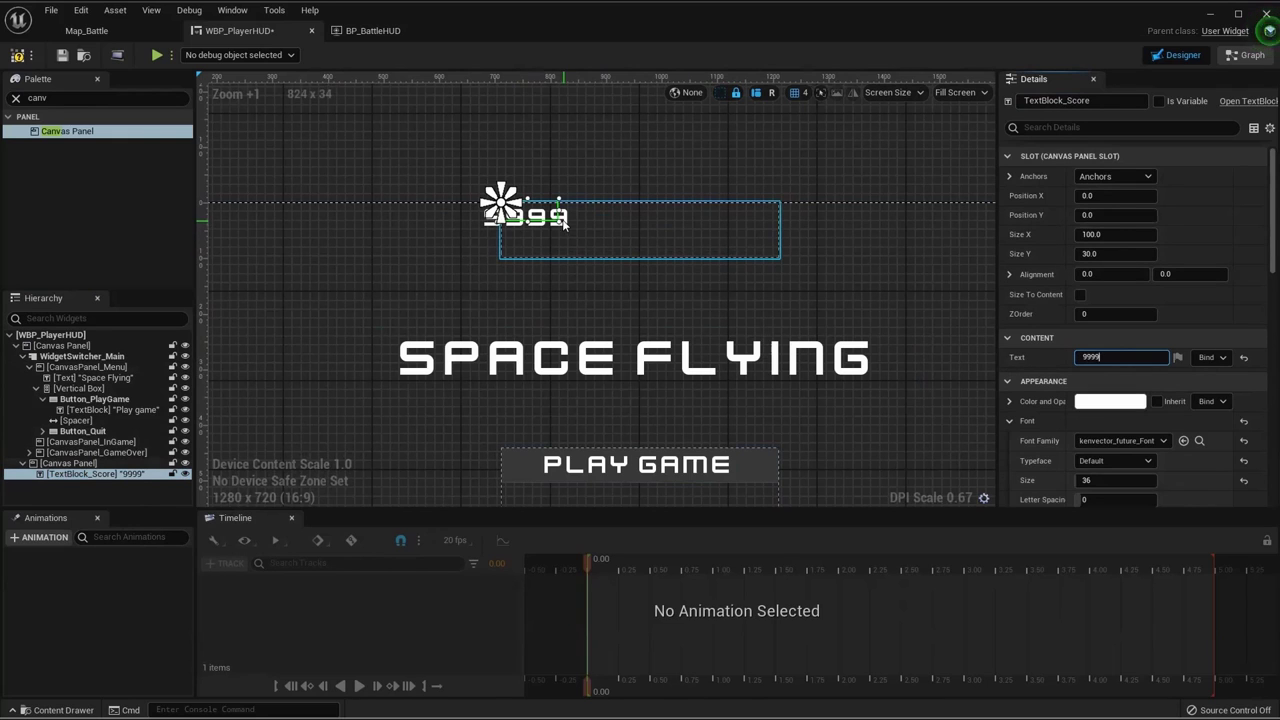
{"action": "left_click_drag", "start_coordinate": [560, 219], "coordinate": [601, 236]}
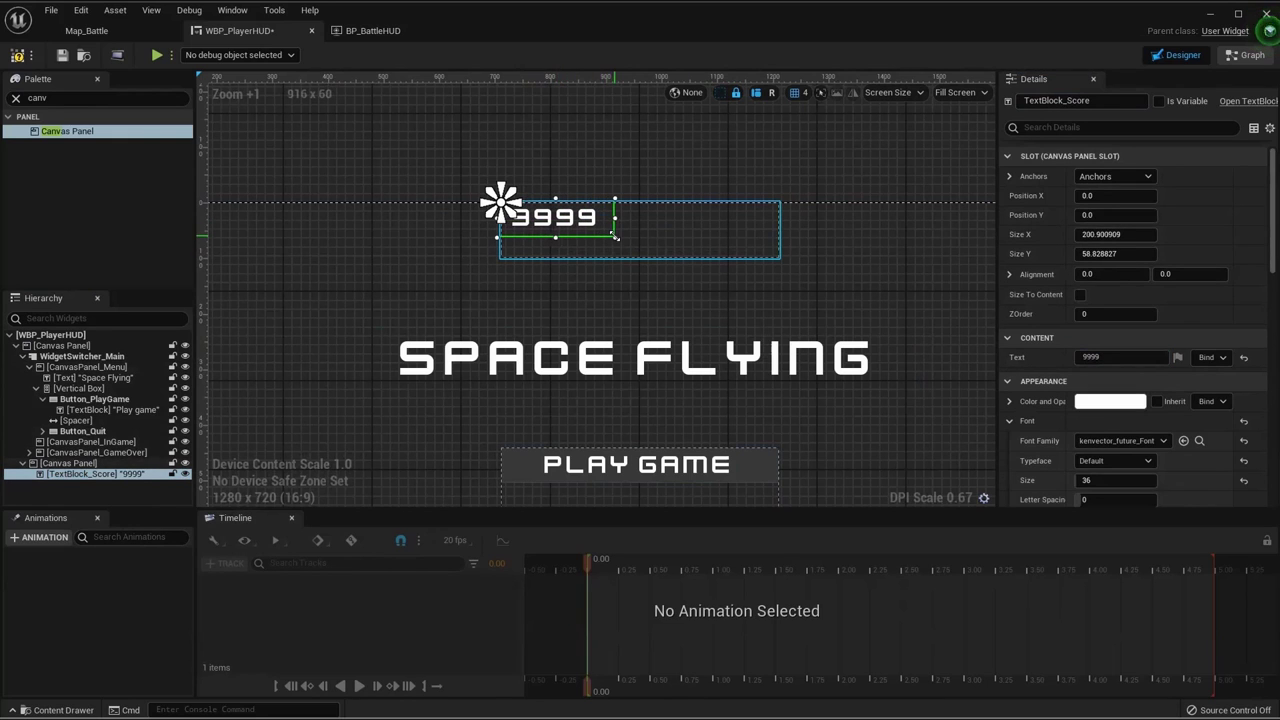
{"action": "left_click", "coordinate": [1116, 234]}
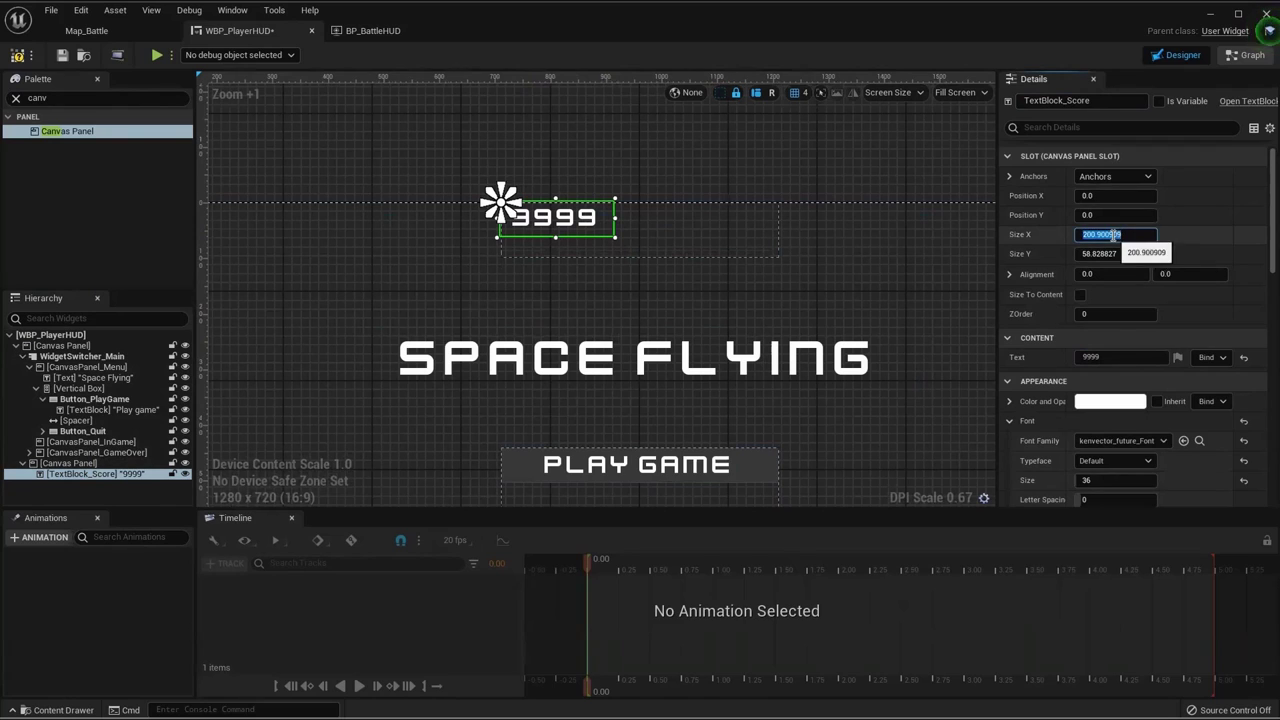
{"action": "left_click", "coordinate": [1120, 254]}
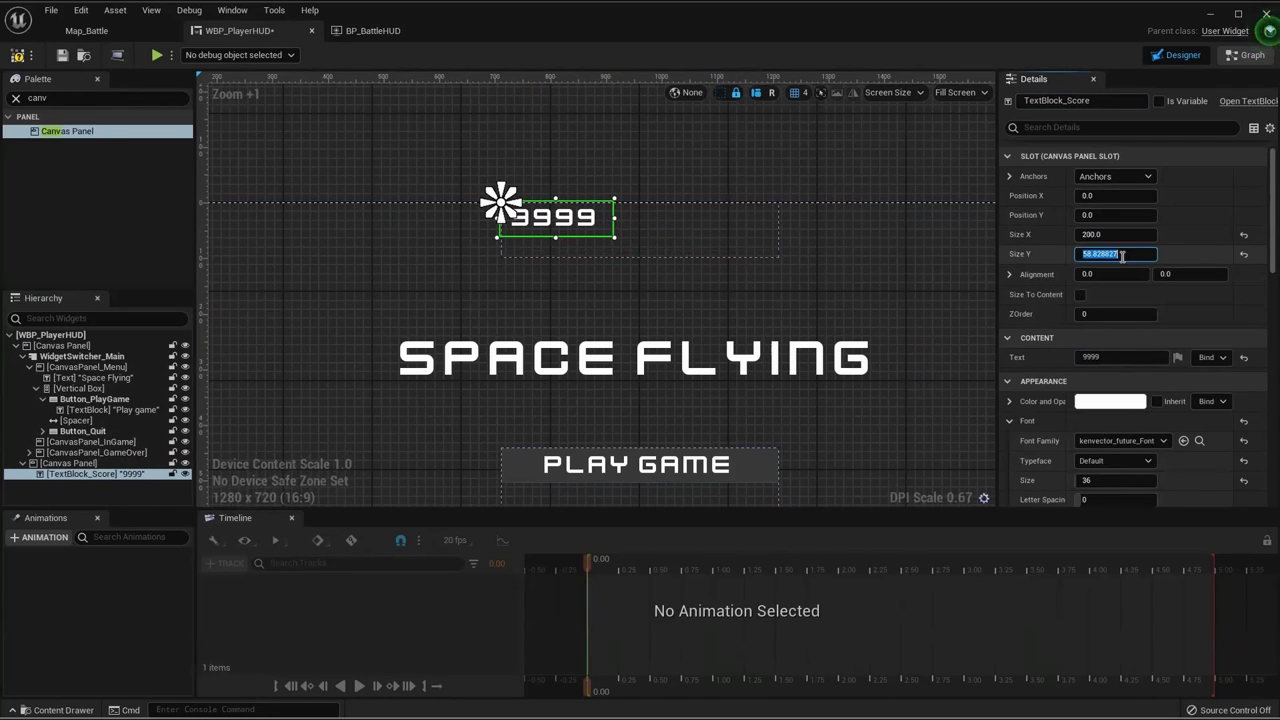
{"action": "key", "text": "Return"}
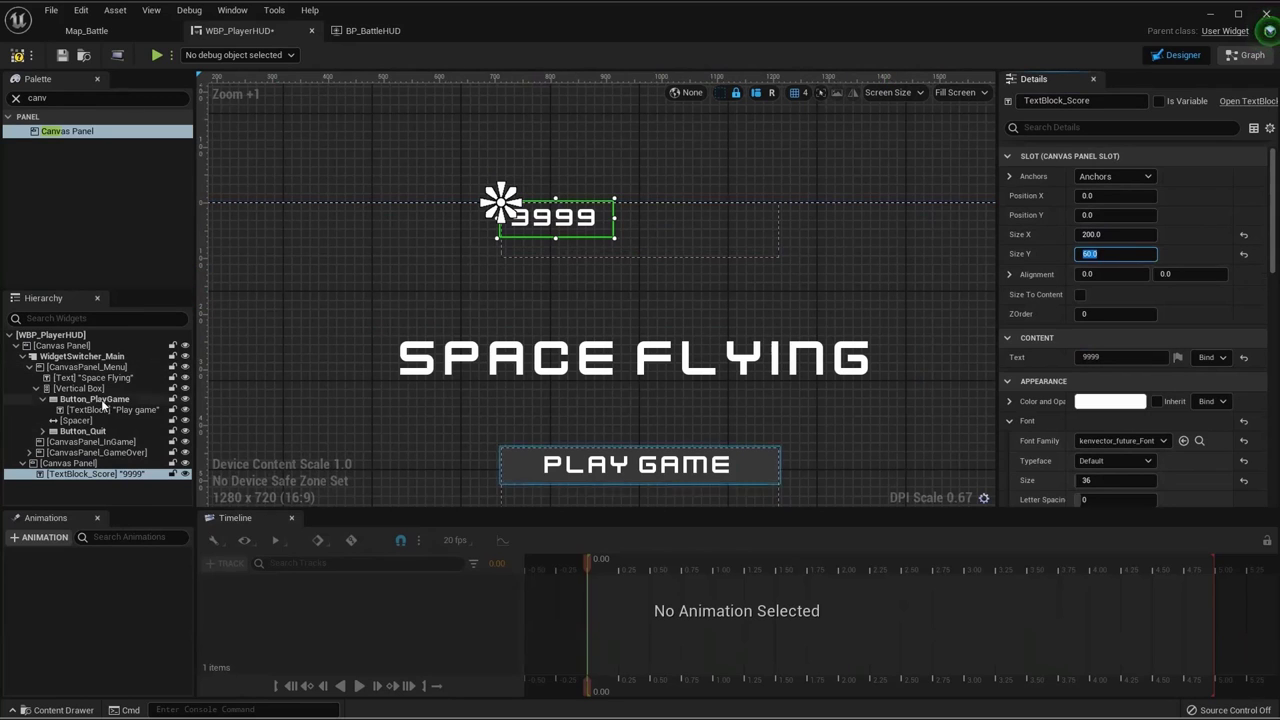
{"action": "left_click", "coordinate": [65, 474]}
{"action": "key", "text": "ctrl+d"}
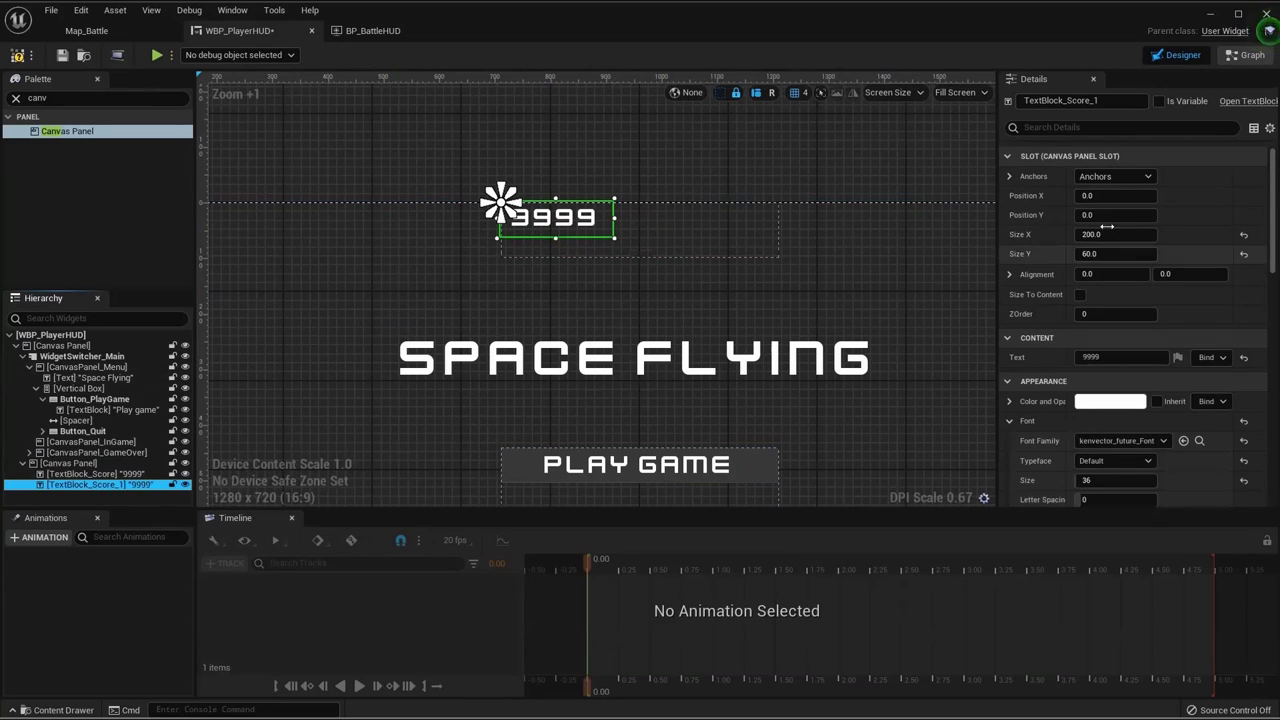
Move the duplicate TextBlock_Score_1 beside the score and change its text to 12:34.
{"action": "left_click_drag", "start_coordinate": [1139, 196], "coordinate": [1165, 196]}
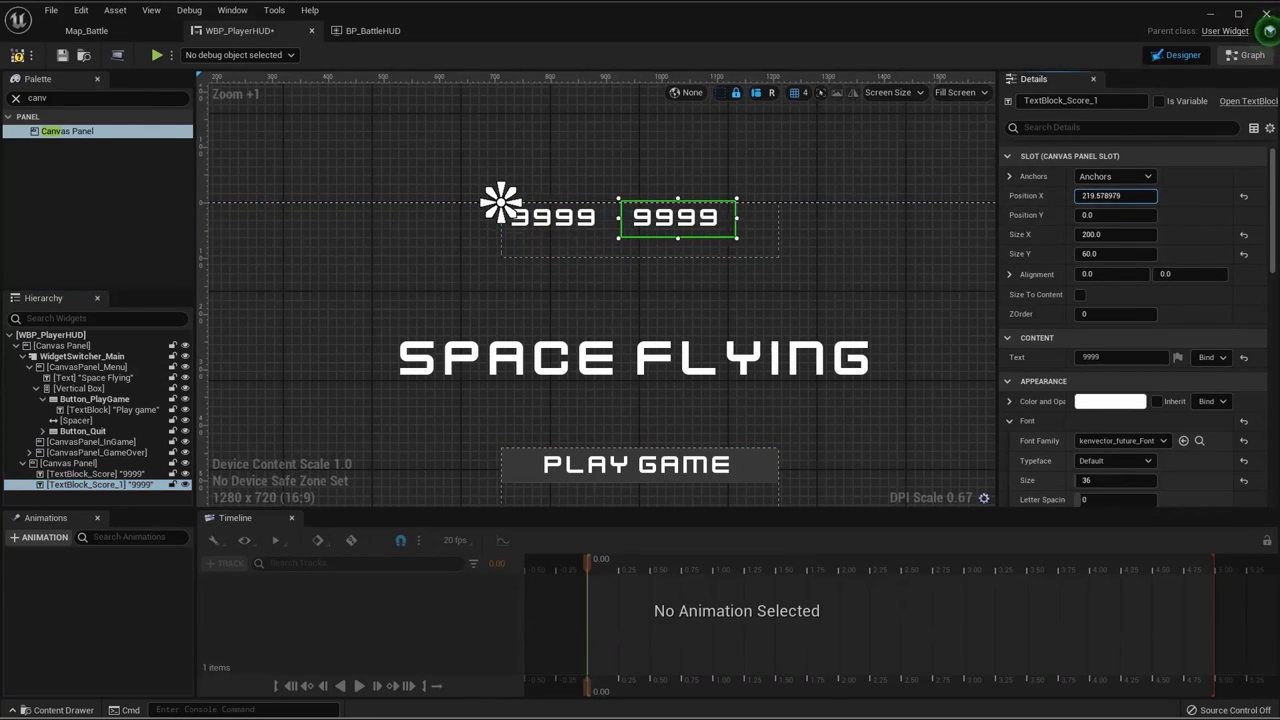
{"action": "left_click", "coordinate": [1119, 358]}
{"action": "type", "text": "12:34"}
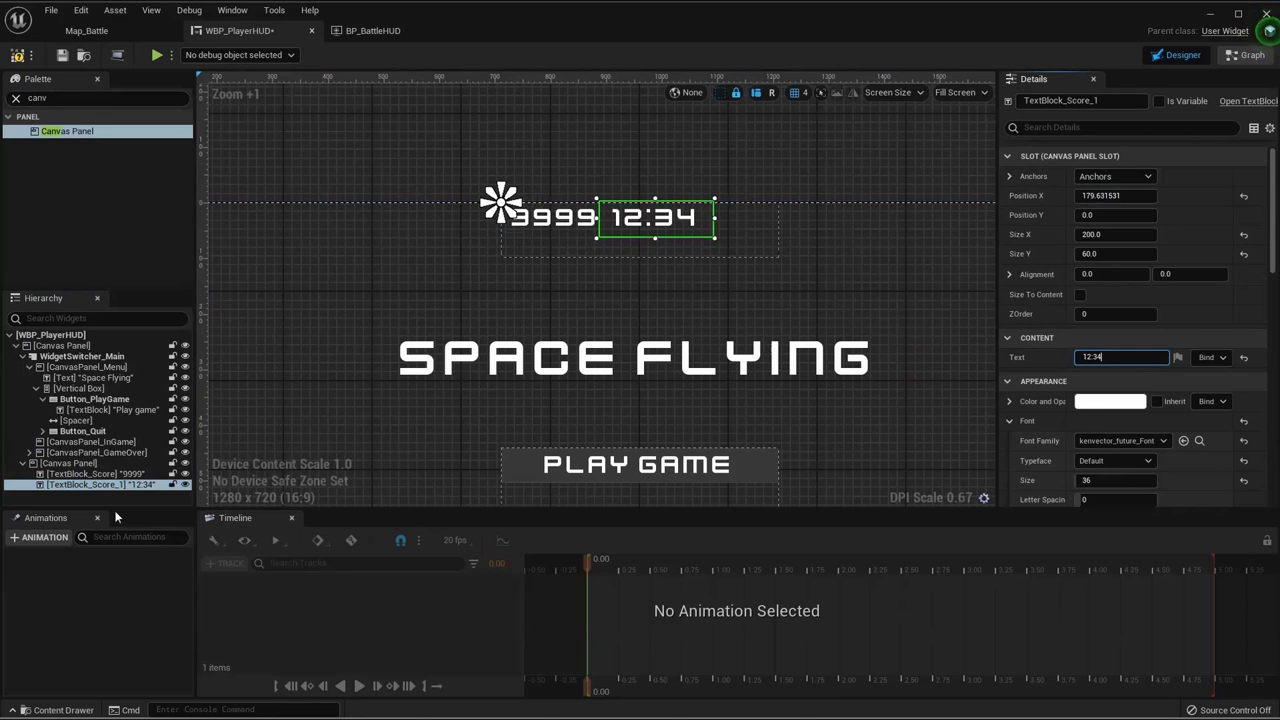
{"action": "left_click", "coordinate": [100, 473]}
Anchor the 9999 score top-centre with Position X -50 and Alignment X 1.
{"action": "left_click", "coordinate": [1112, 176]}
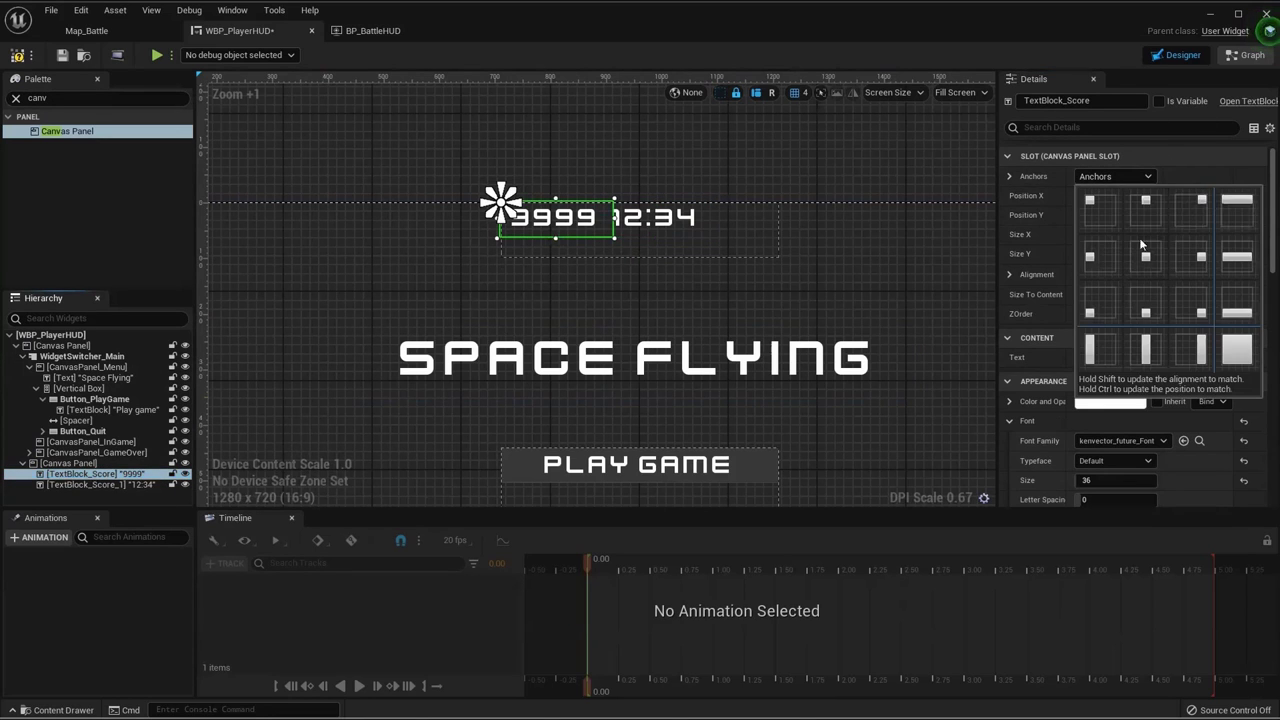
{"action": "left_click", "coordinate": [1135, 204], "text": "ctrl"}
{"action": "left_click", "coordinate": [1123, 196]}
{"action": "key", "text": "Return"}
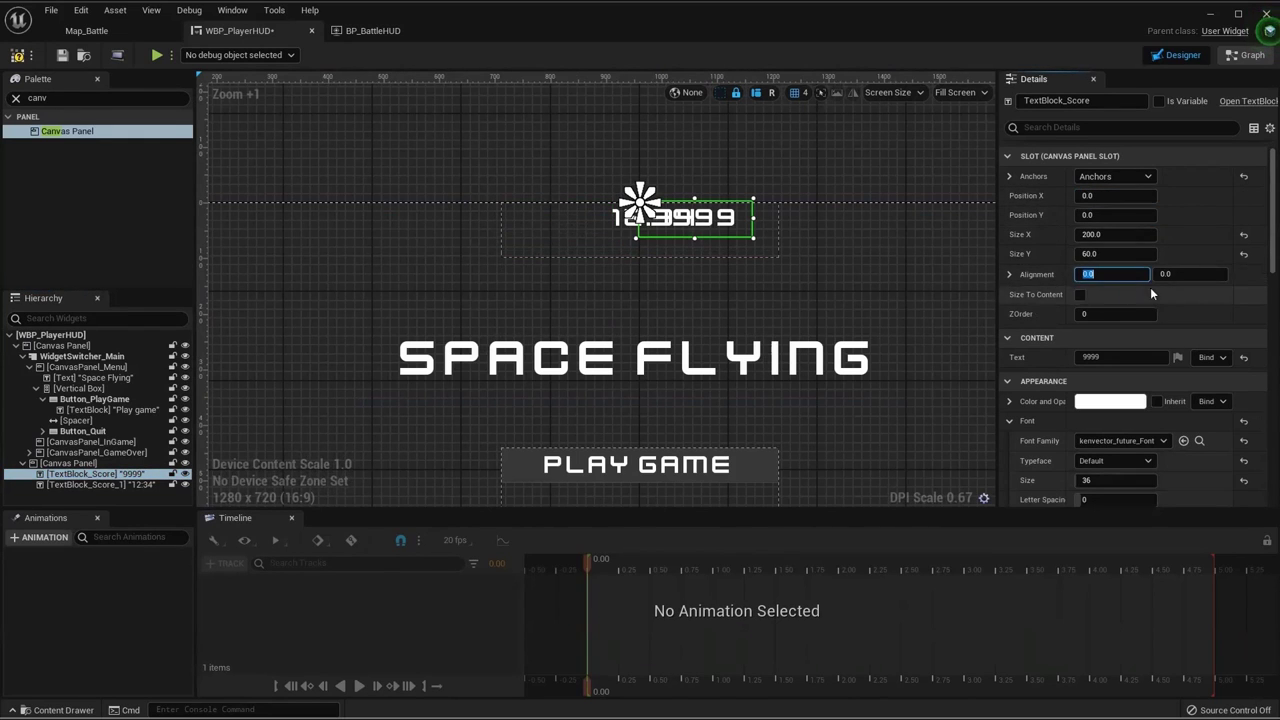
{"action": "type", "text": "1"}
{"action": "key", "text": "Return"}
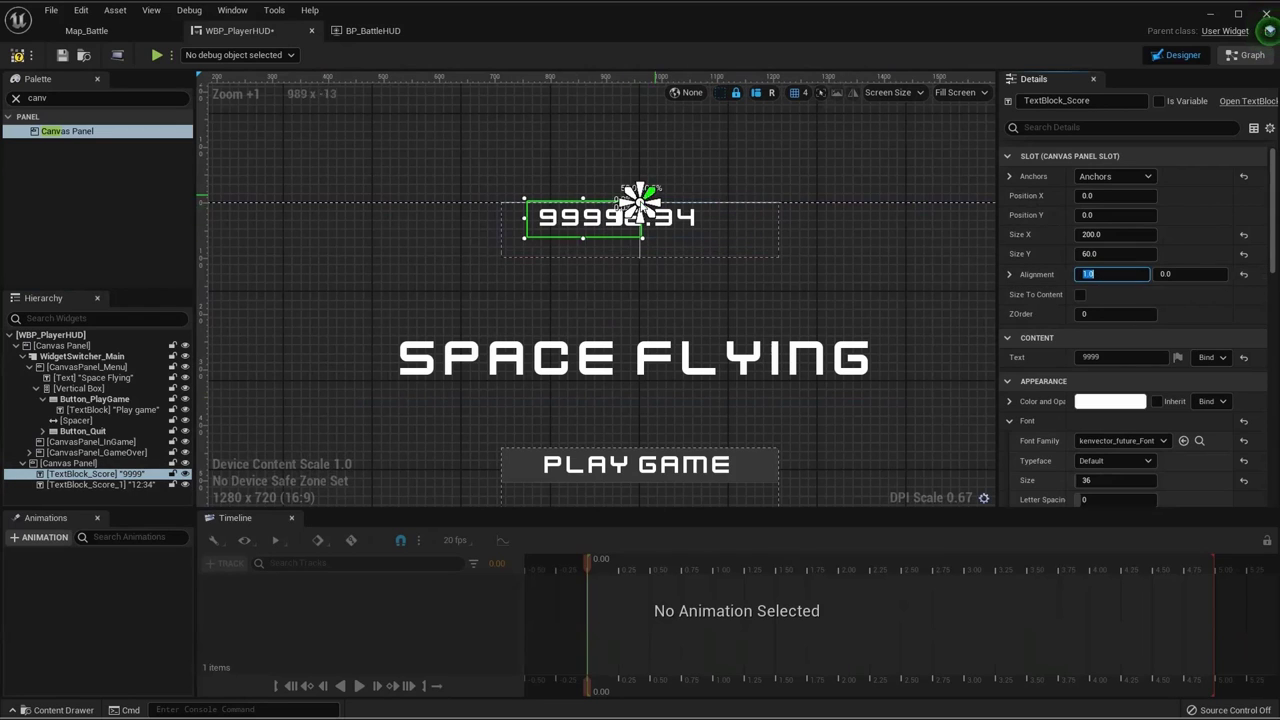
{"action": "left_click_drag", "start_coordinate": [1110, 195], "coordinate": [1095, 195]}
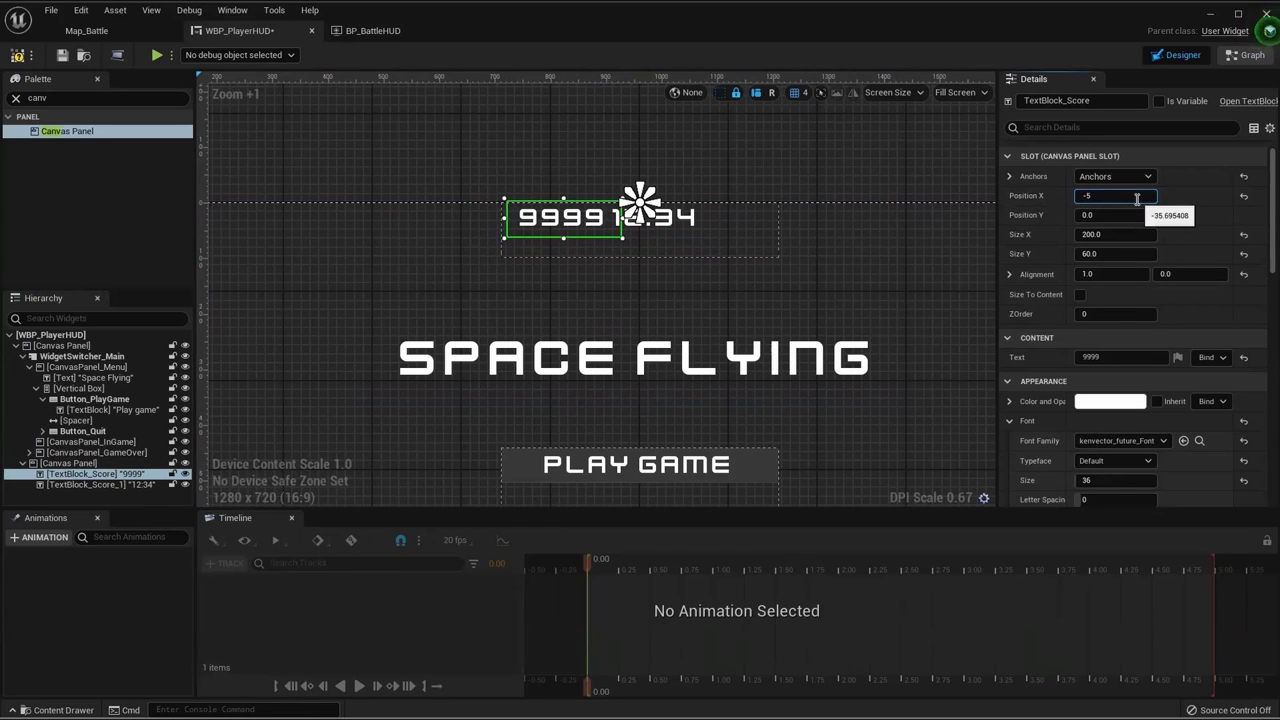
{"action": "type", "text": "0"}
{"action": "key", "text": "Return"}
{"action": "scroll", "coordinate": [1145, 357], "scroll_direction": "down", "scroll_amount": 1}
{"action": "scroll", "coordinate": [1120, 375], "scroll_direction": "down", "scroll_amount": 1}
{"action": "scroll", "coordinate": [1110, 385], "scroll_direction": "down", "scroll_amount": 1}
{"action": "scroll", "coordinate": [1101, 393], "scroll_direction": "down", "scroll_amount": 1}
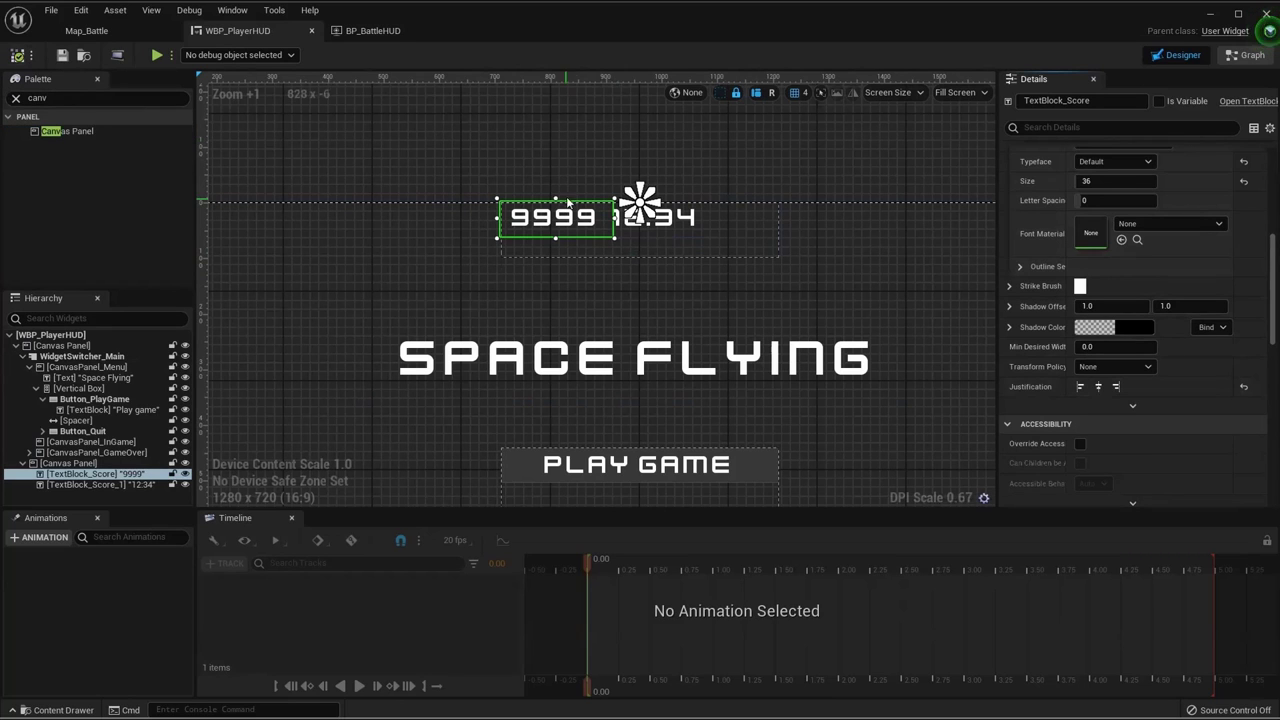
Anchor the 12:34 timer top-centre at Position X 50 with Size X 250.
{"action": "left_click", "coordinate": [100, 484]}
{"action": "left_click", "coordinate": [1130, 176]}
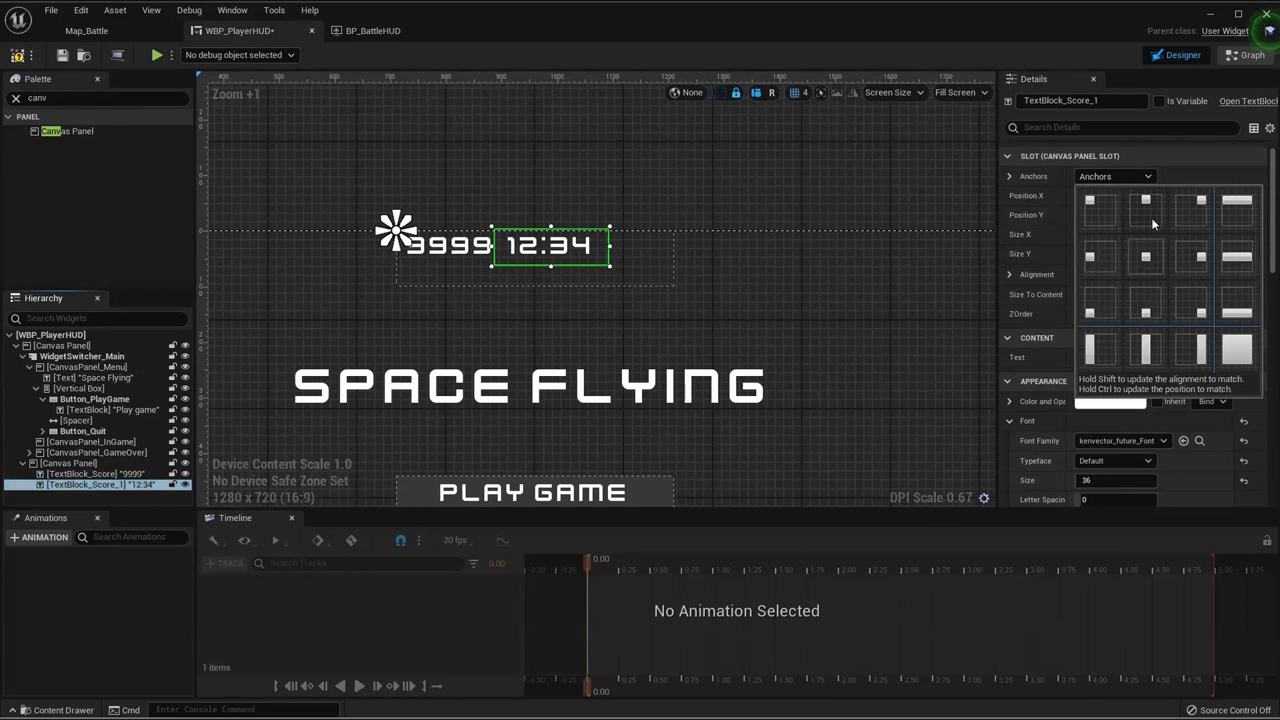
{"action": "left_click", "coordinate": [1150, 212]}
{"action": "left_click", "coordinate": [1131, 195]}
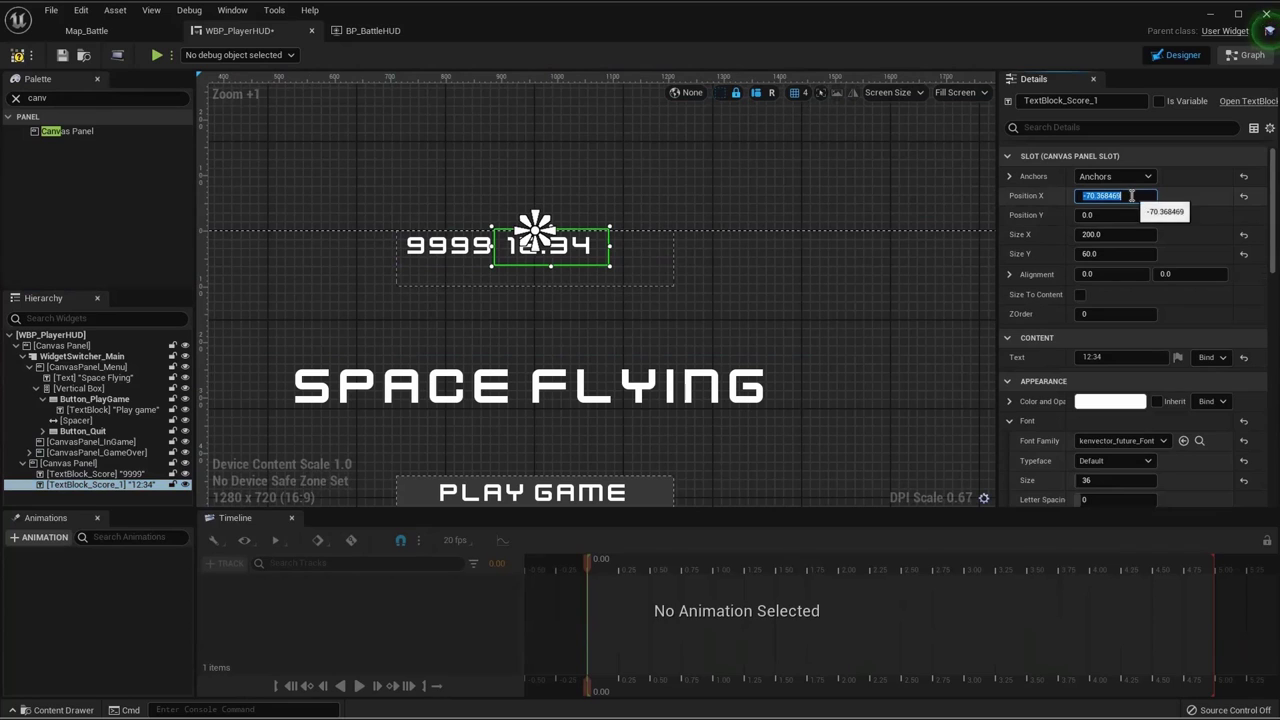
{"action": "type", "text": "50"}
{"action": "key", "text": "Return"}
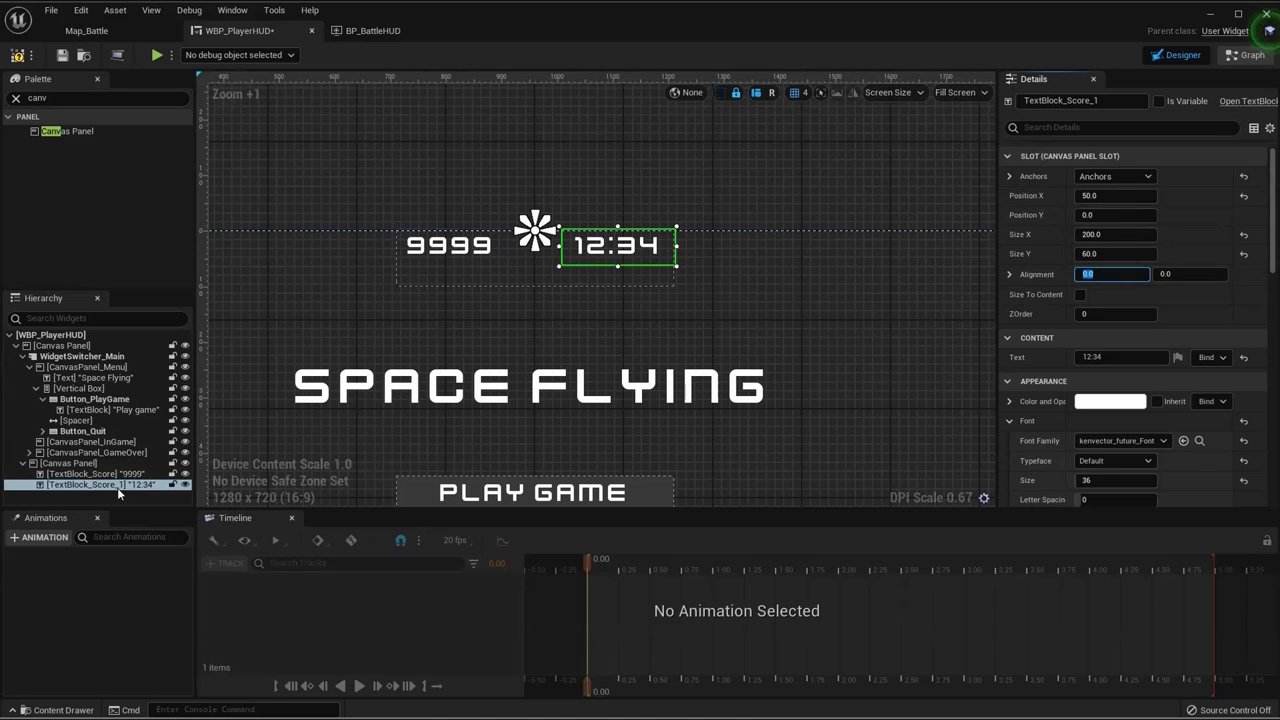
{"action": "right_click_drag", "start_coordinate": [479, 261], "coordinate": [578, 259]}
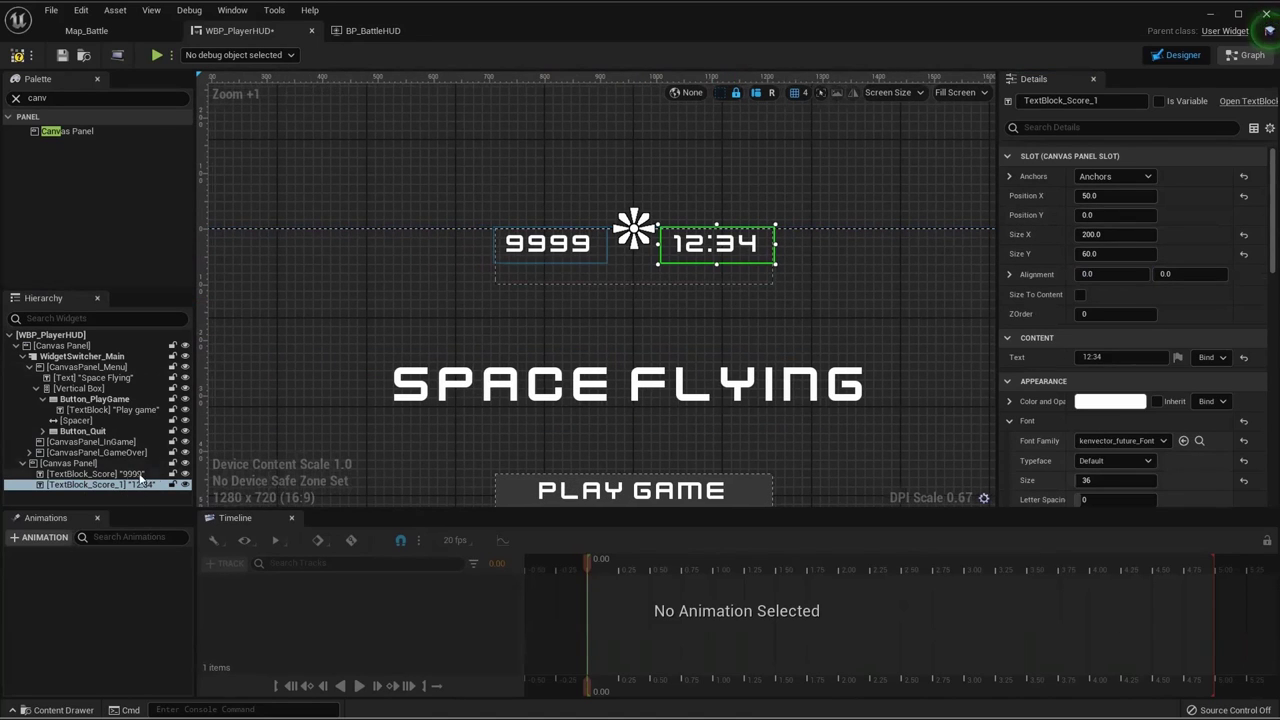
{"action": "scroll", "coordinate": [1100, 440], "scroll_direction": "down", "scroll_amount": 2}
{"action": "scroll", "coordinate": [1100, 440], "scroll_direction": "down", "scroll_amount": 3}
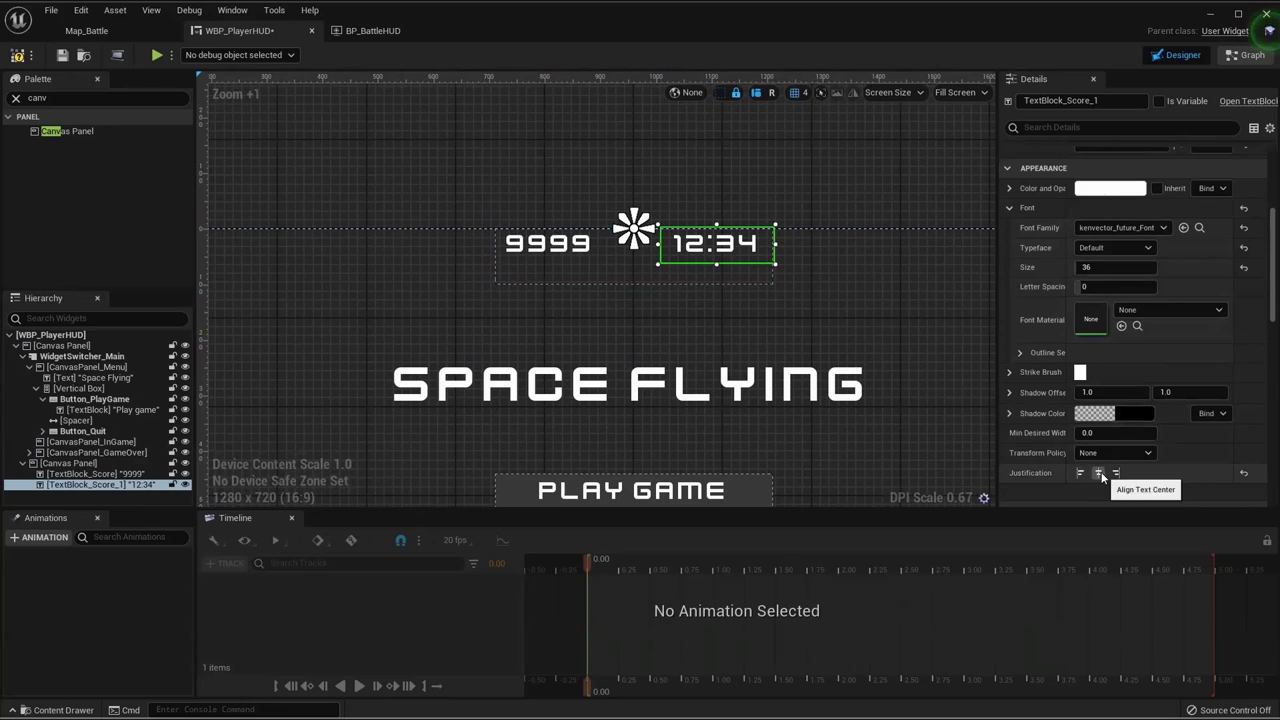
{"action": "scroll", "coordinate": [1100, 260], "scroll_direction": "up", "scroll_amount": 2}
{"action": "scroll", "coordinate": [1100, 250], "scroll_direction": "up", "scroll_amount": 3}
{"action": "left_click", "coordinate": [1106, 233]}
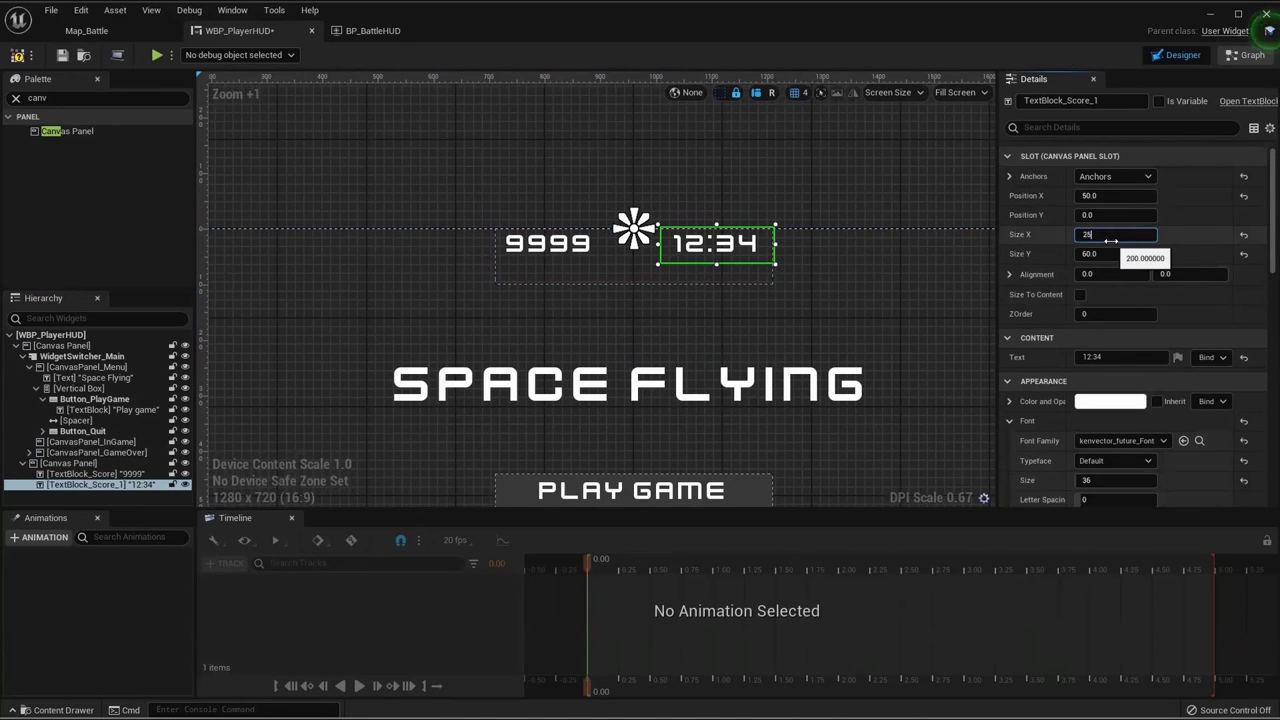
{"action": "type", "text": "0"}
{"action": "key", "text": "Return"}
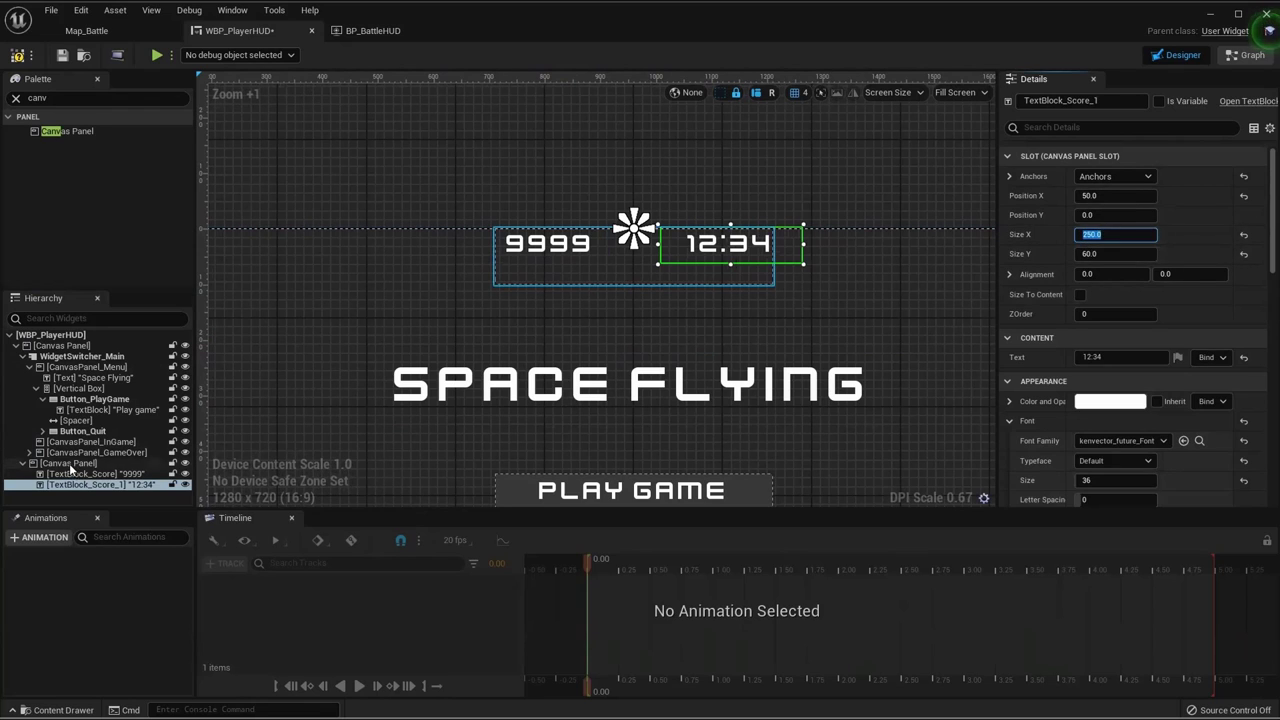
Widen the container Canvas Panel to Size X 600.
{"action": "left_click", "coordinate": [69, 463]}
{"action": "left_click", "coordinate": [1130, 236]}
{"action": "type", "text": "600"}
{"action": "key", "text": "Return"}
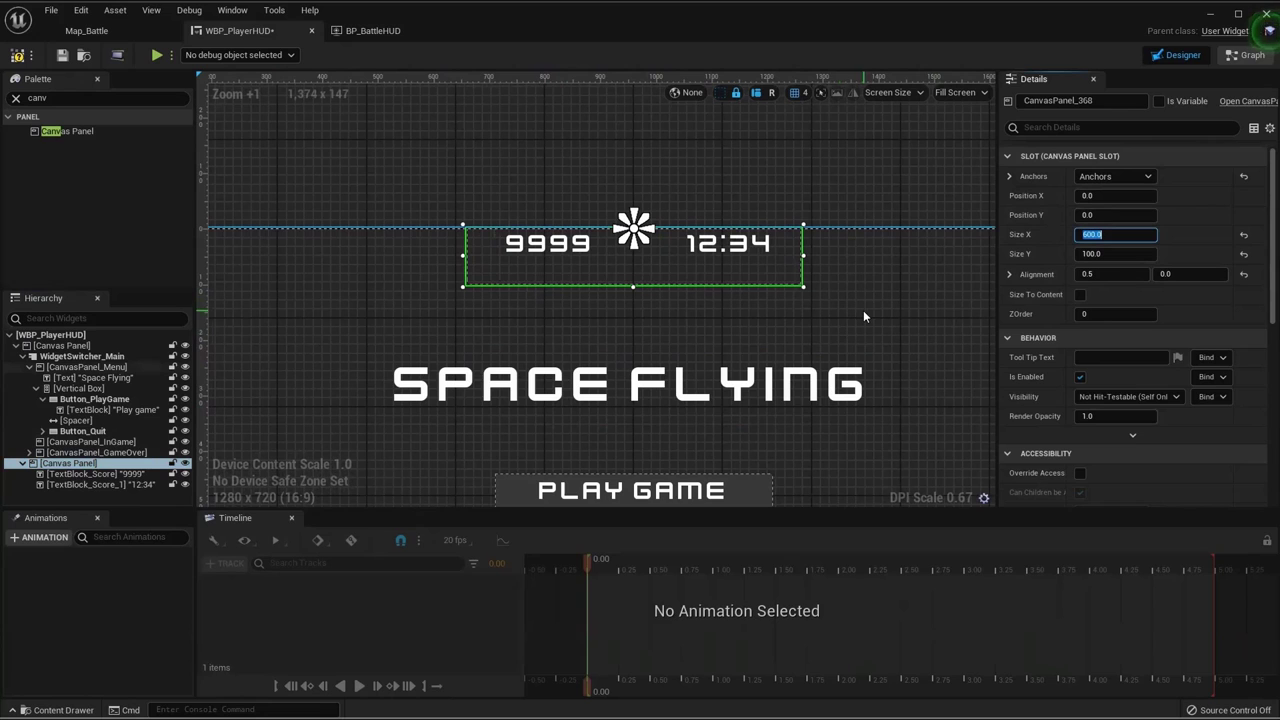
Set the 9999 score block's Size X to 250 and the container panel to 650 × 80.
{"action": "left_click", "coordinate": [100, 473]}
{"action": "left_click", "coordinate": [1115, 195]}
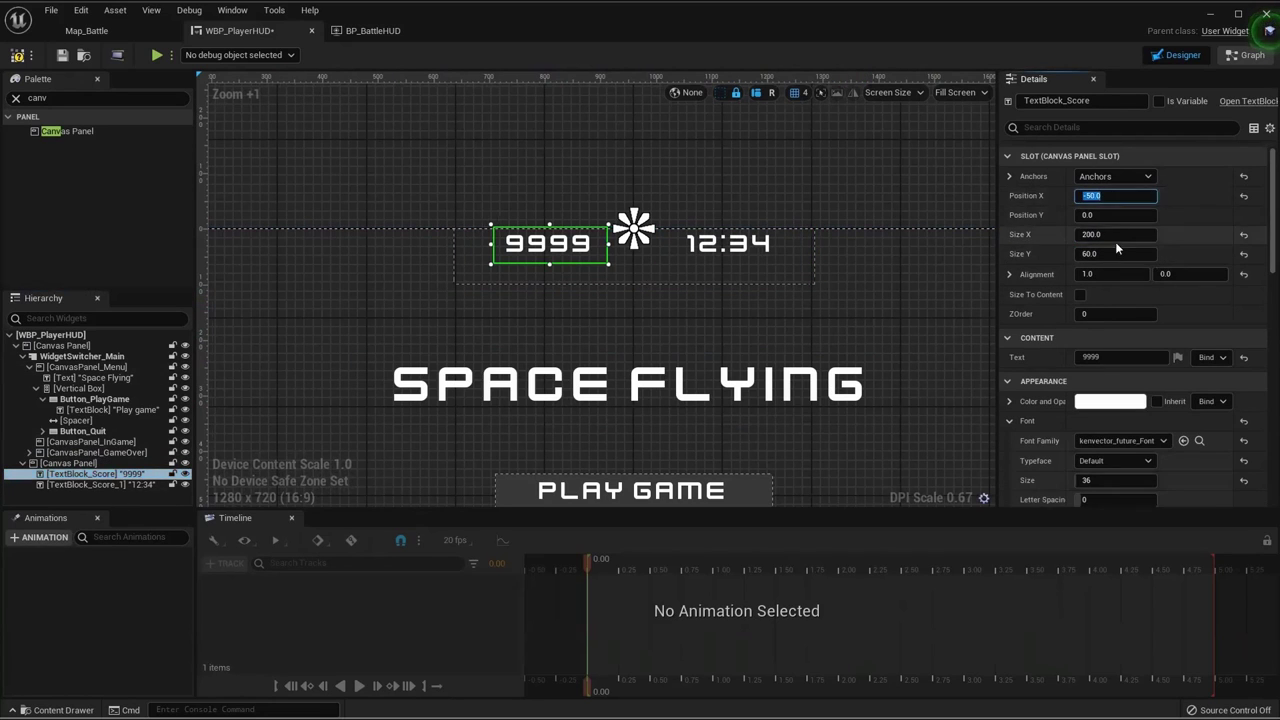
{"action": "type", "text": "250"}
{"action": "key", "text": "Return"}
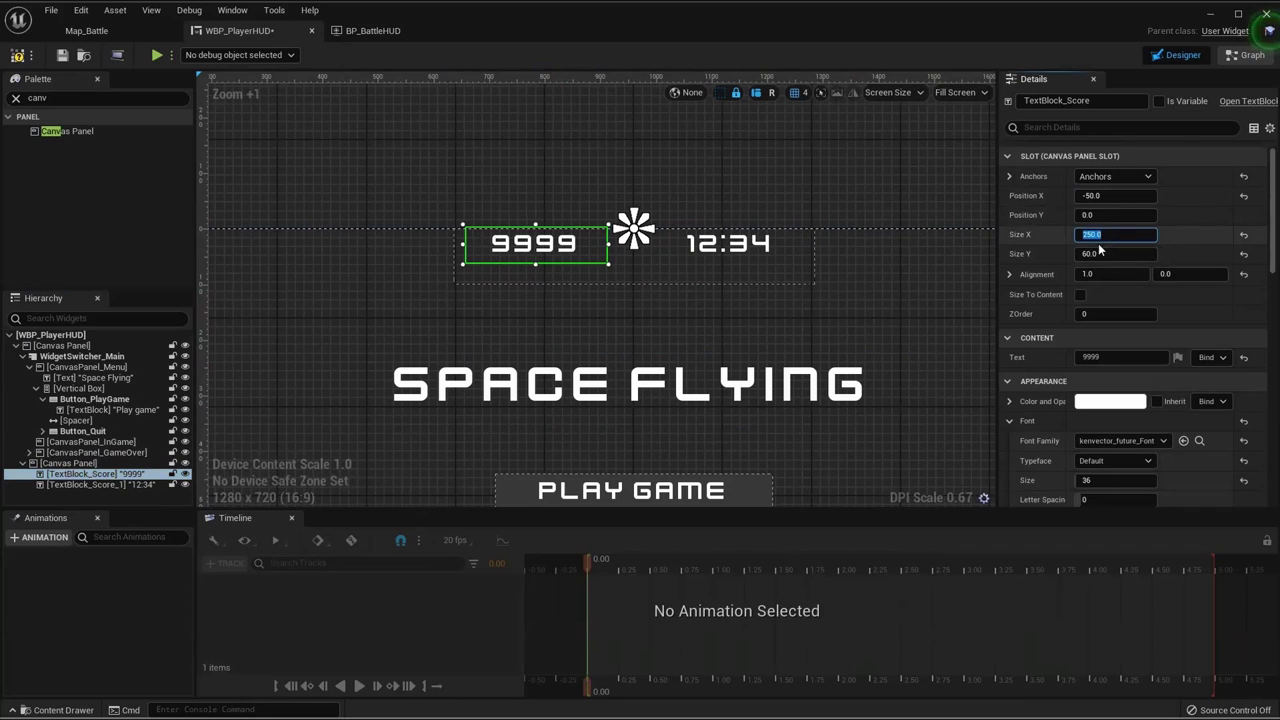
{"action": "left_click", "coordinate": [74, 485]}
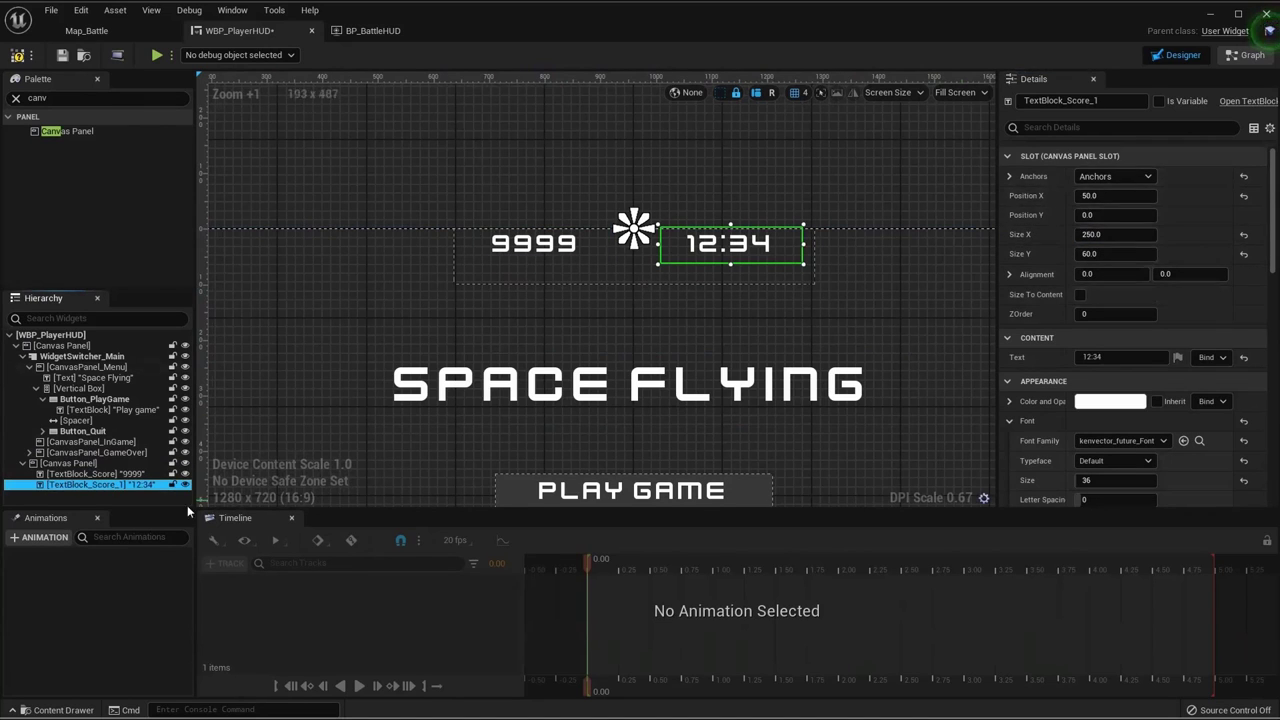
{"action": "left_click", "coordinate": [110, 474]}
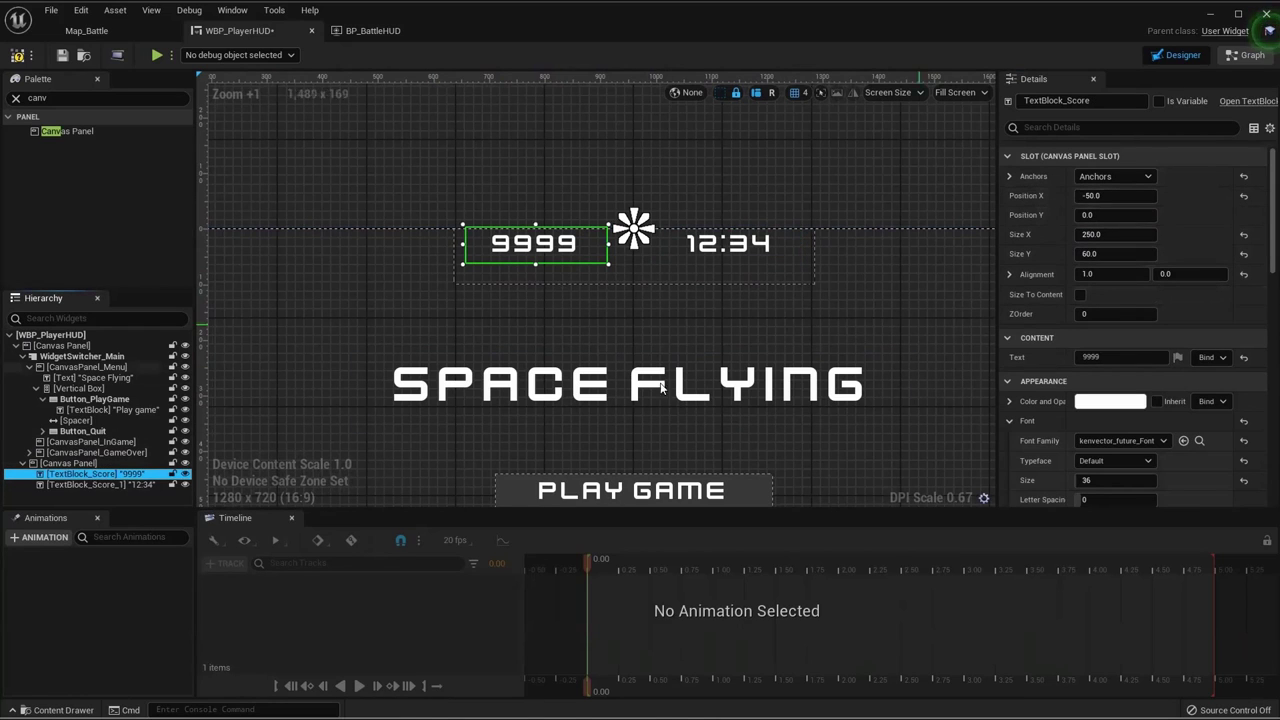
{"action": "left_click", "coordinate": [70, 464]}
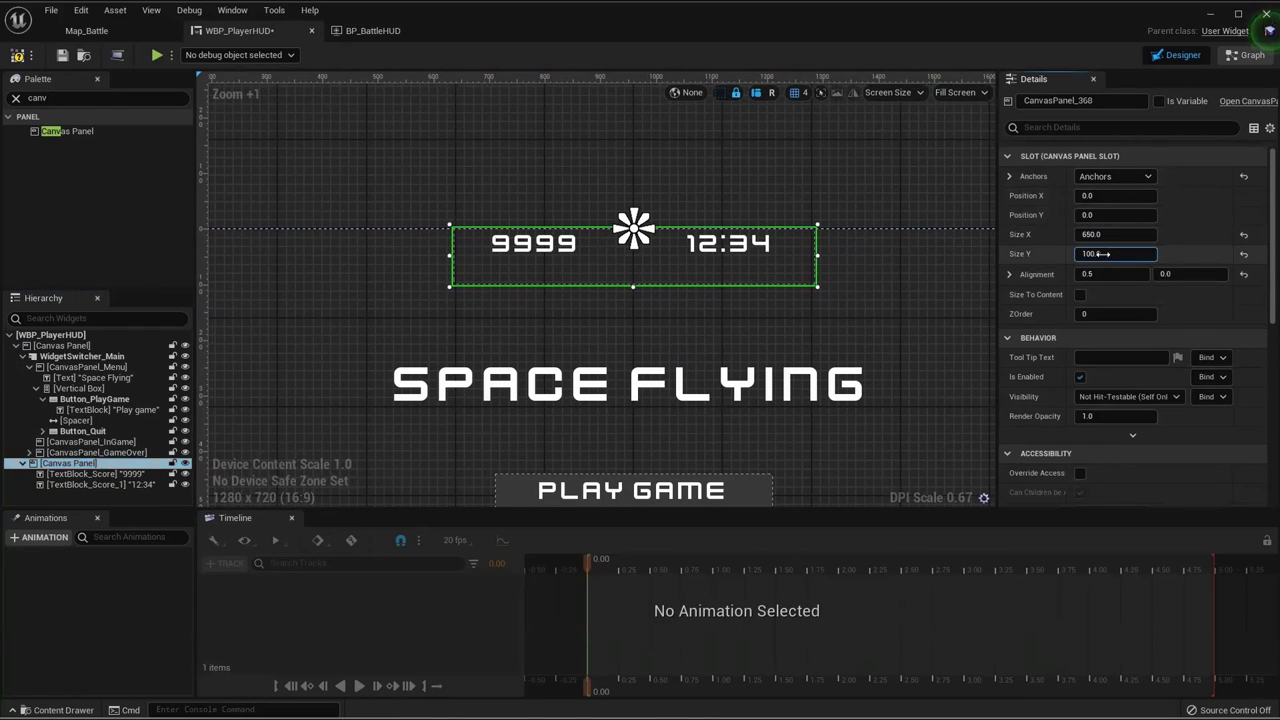
{"action": "type", "text": "80"}
{"action": "key", "text": "Return"}
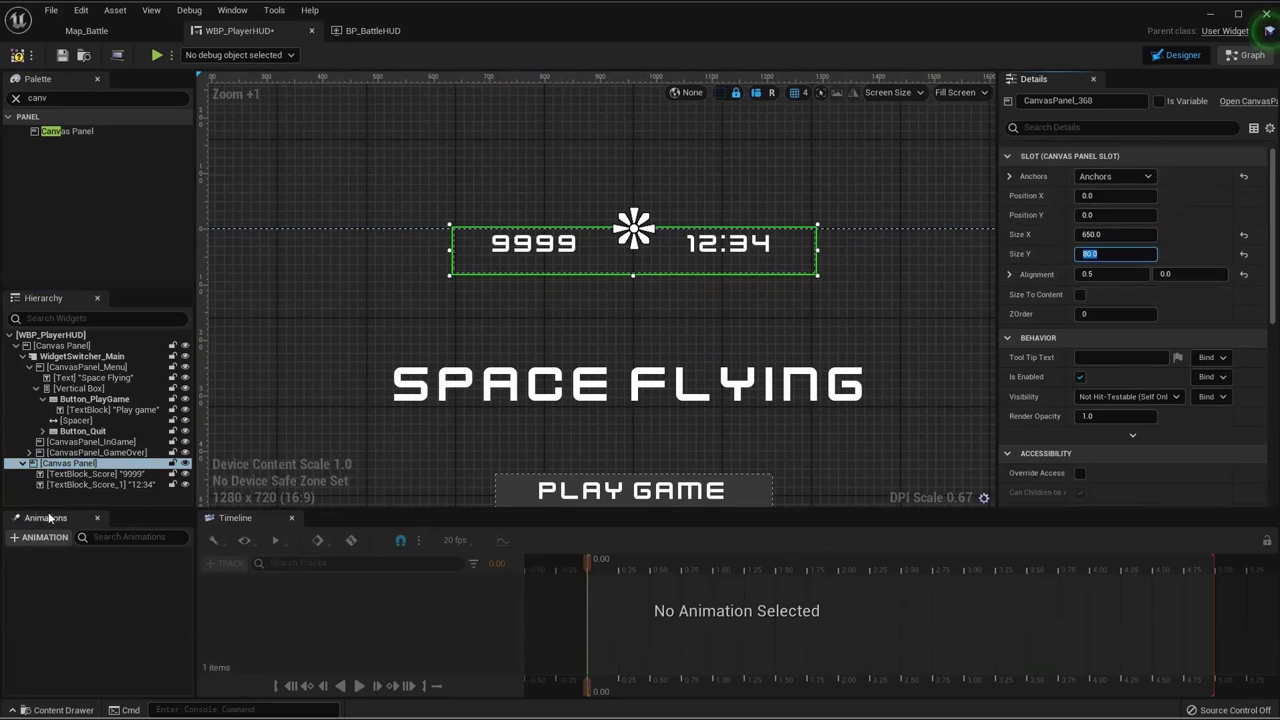
Add a Border to the HUD container, anchored top-centre and stretched vertically.
{"action": "left_click", "coordinate": [59, 98]}
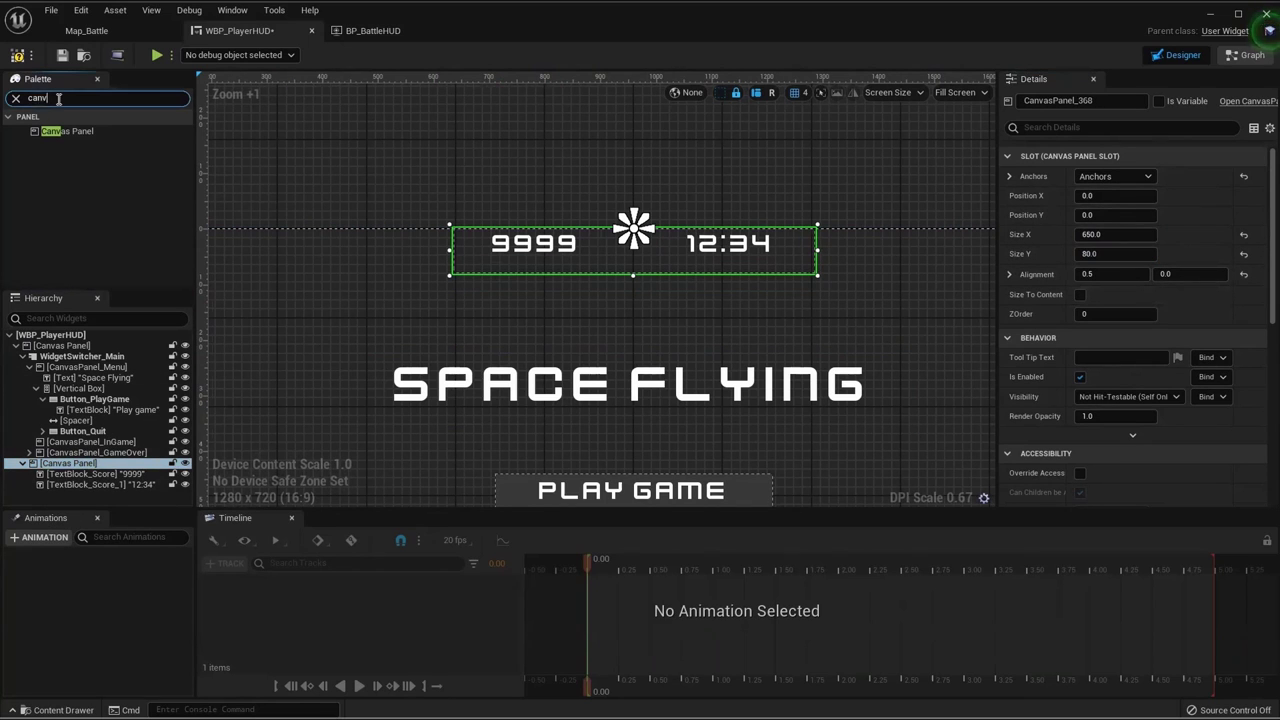
{"action": "type", "text": "border"}
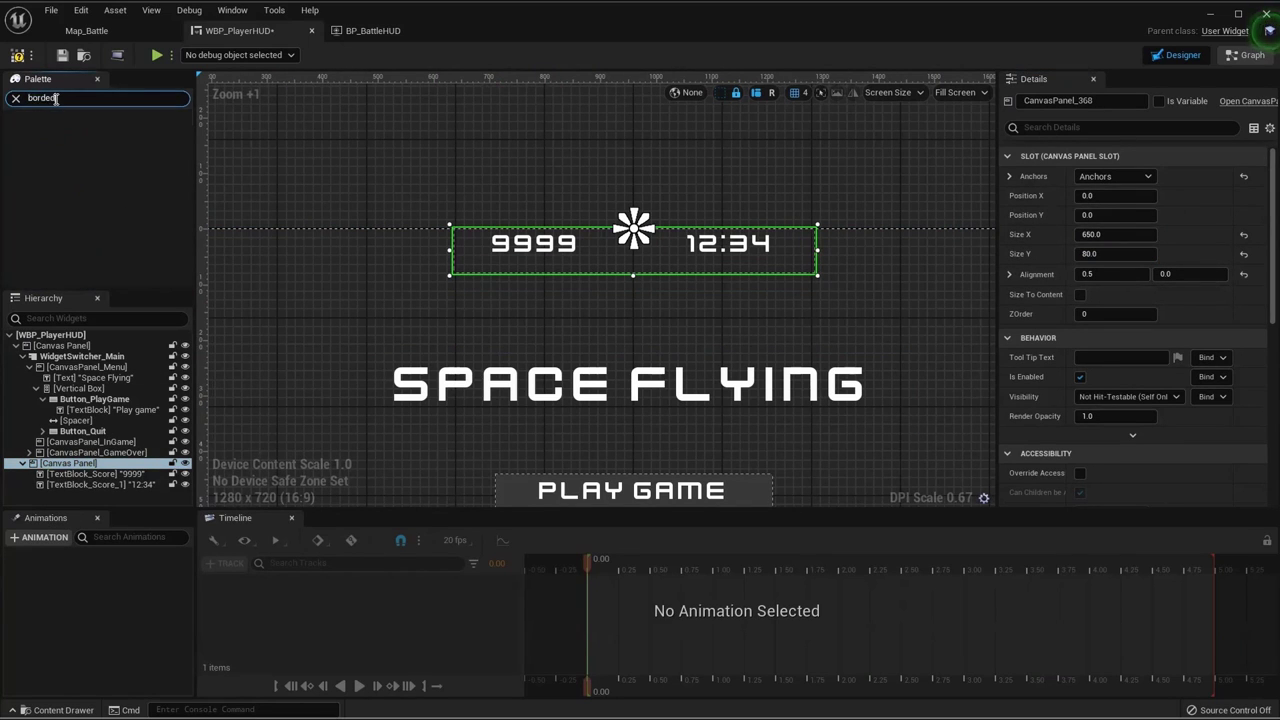
{"action": "key", "text": "BackSpace"}
{"action": "mouse_move", "coordinate": [52, 131]}
{"action": "left_mouse_down"}
{"action": "mouse_move", "coordinate": [99, 457]}
{"action": "mouse_move", "coordinate": [85, 481]}
{"action": "left_mouse_up"}
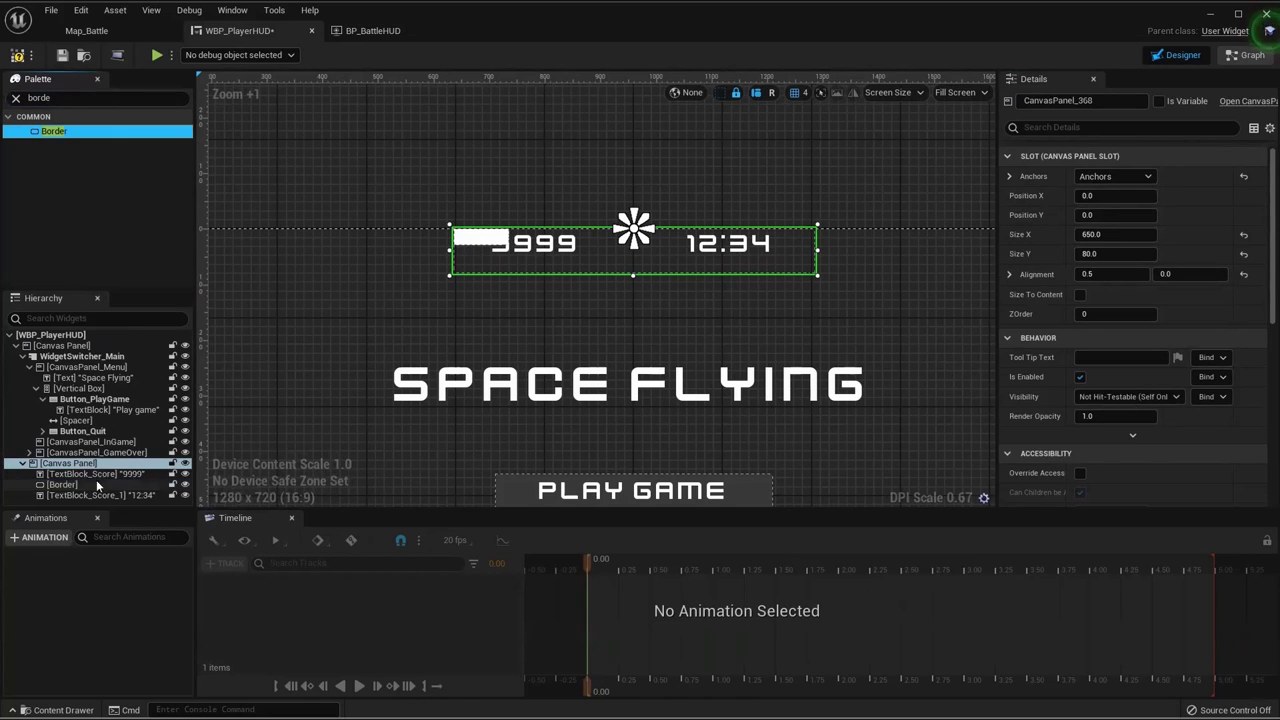
{"action": "left_click", "coordinate": [62, 484]}
{"action": "left_click", "coordinate": [1145, 178]}
{"action": "left_click", "coordinate": [1163, 230]}
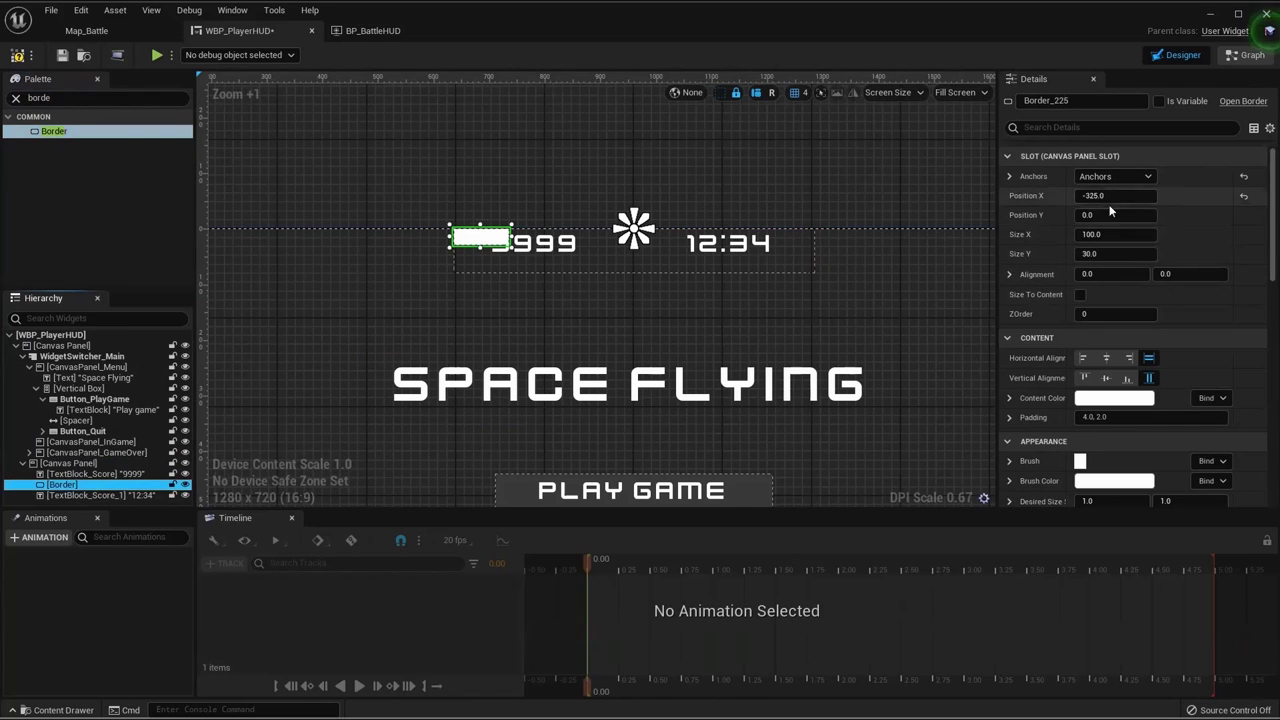
{"action": "left_click", "coordinate": [1138, 175]}
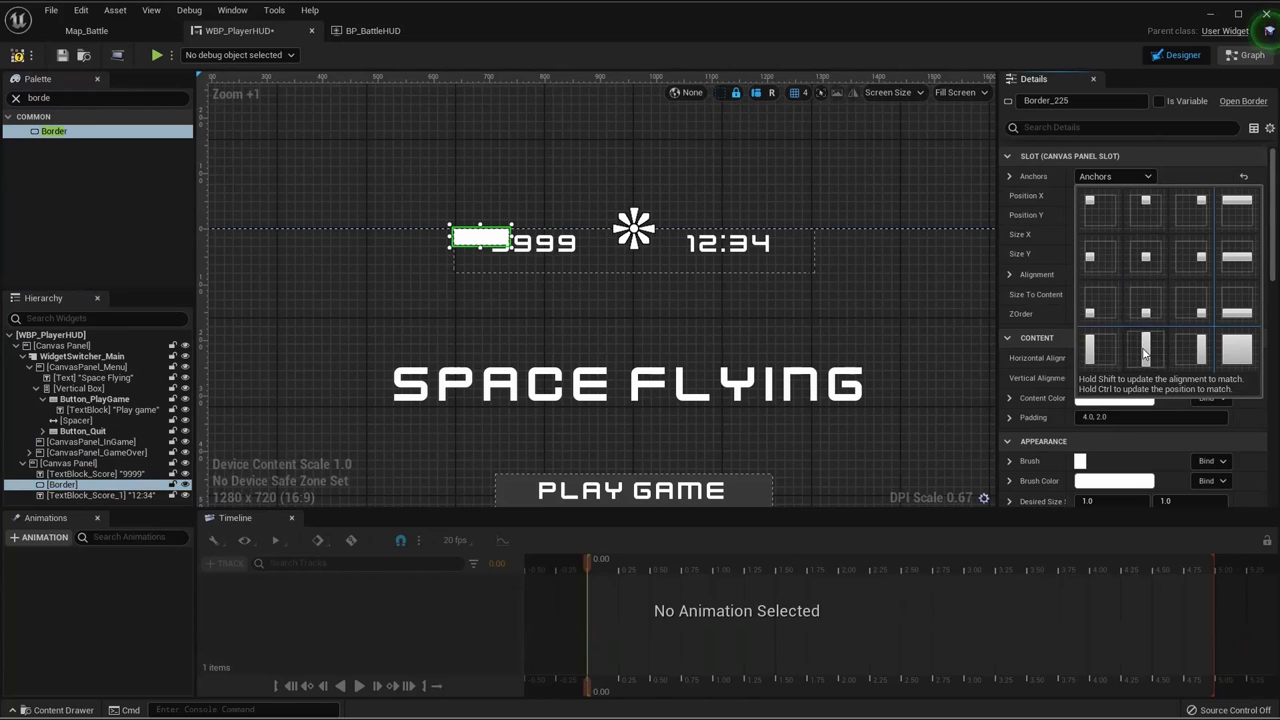
{"action": "left_click", "coordinate": [1146, 350]}
Centre the Border at Position X 0, 10 wide, zero bottom offset, Alignment X 0.5.
{"action": "left_click", "coordinate": [1122, 196]}
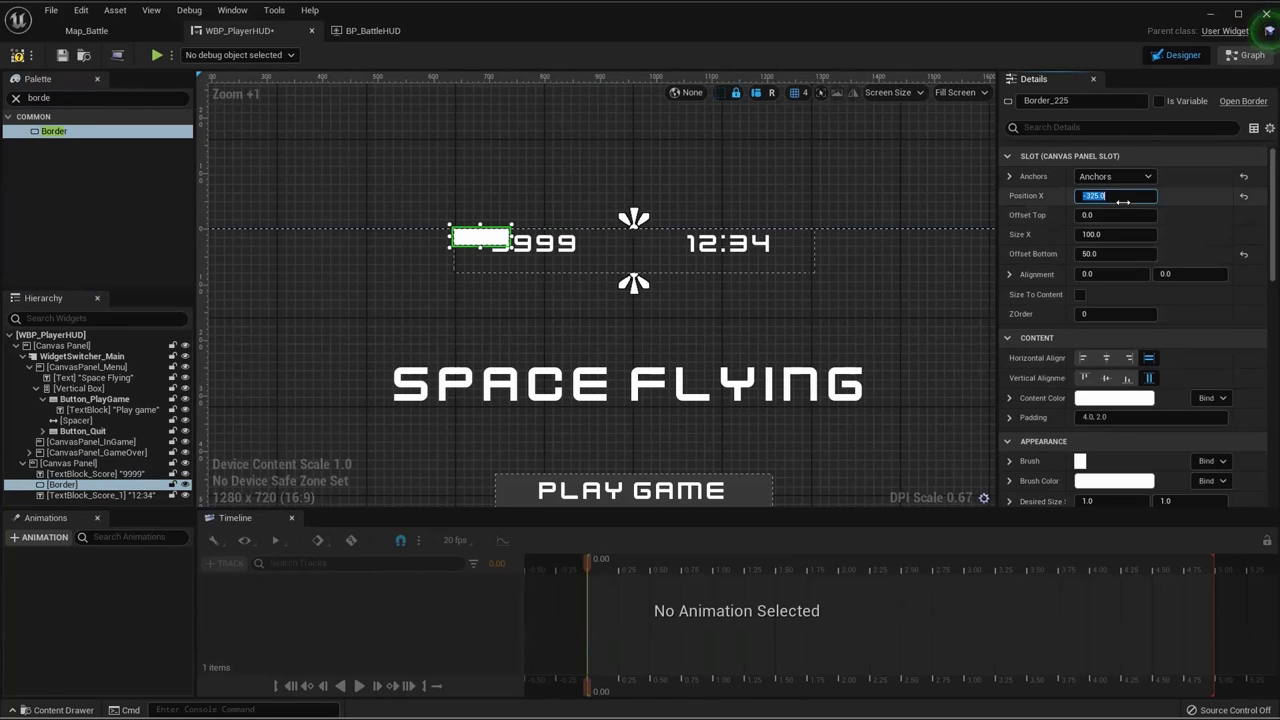
{"action": "type", "text": "0"}
{"action": "key", "text": "Return"}
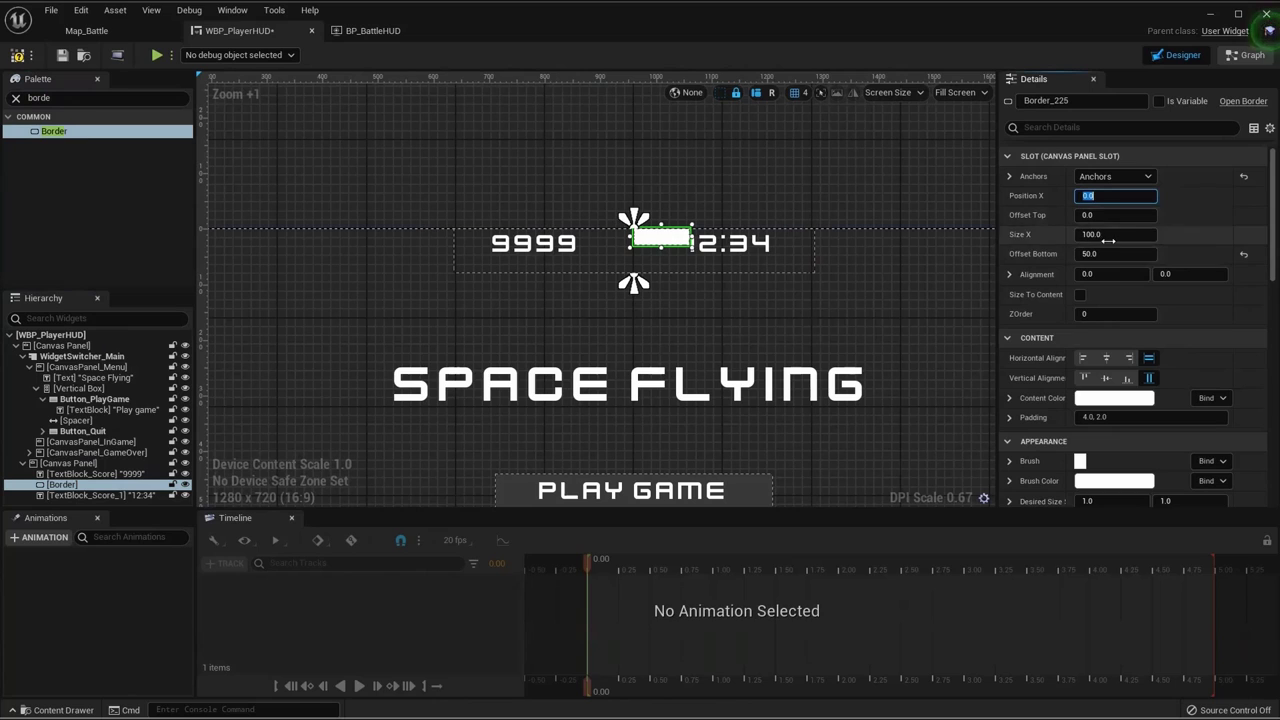
{"action": "left_click", "coordinate": [1105, 234]}
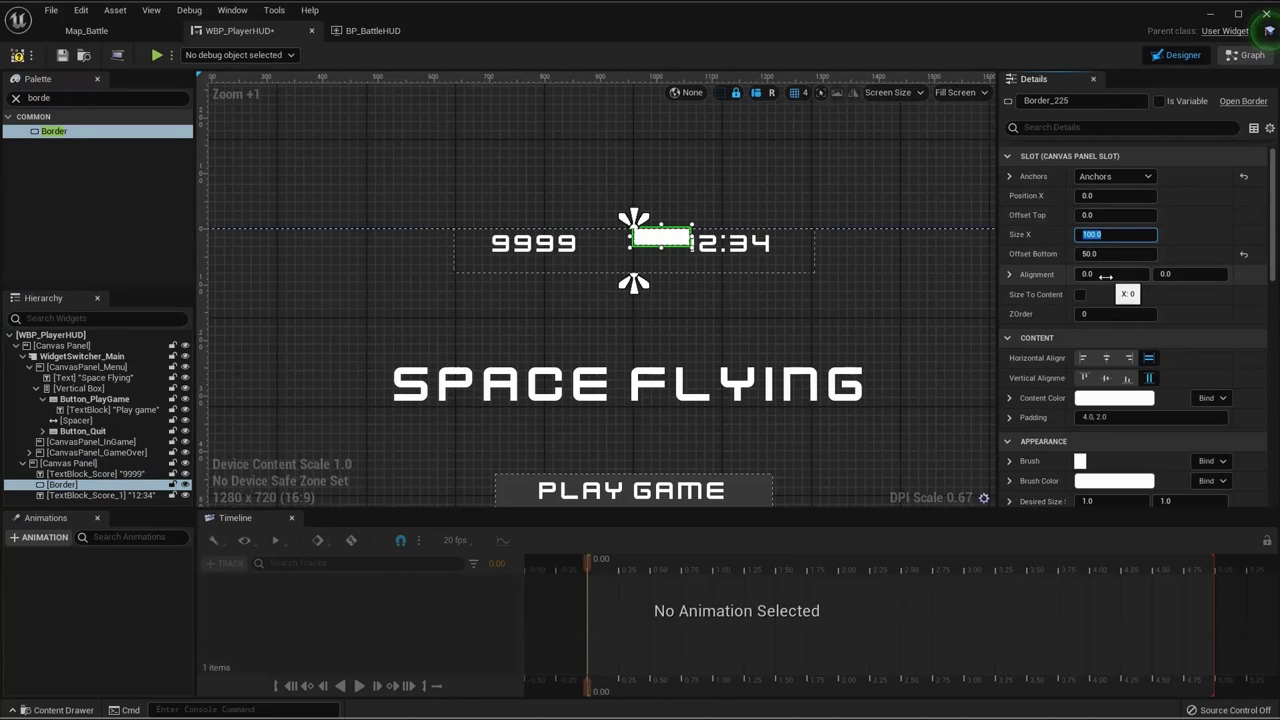
{"action": "type", "text": "0"}
{"action": "key", "text": "Return"}
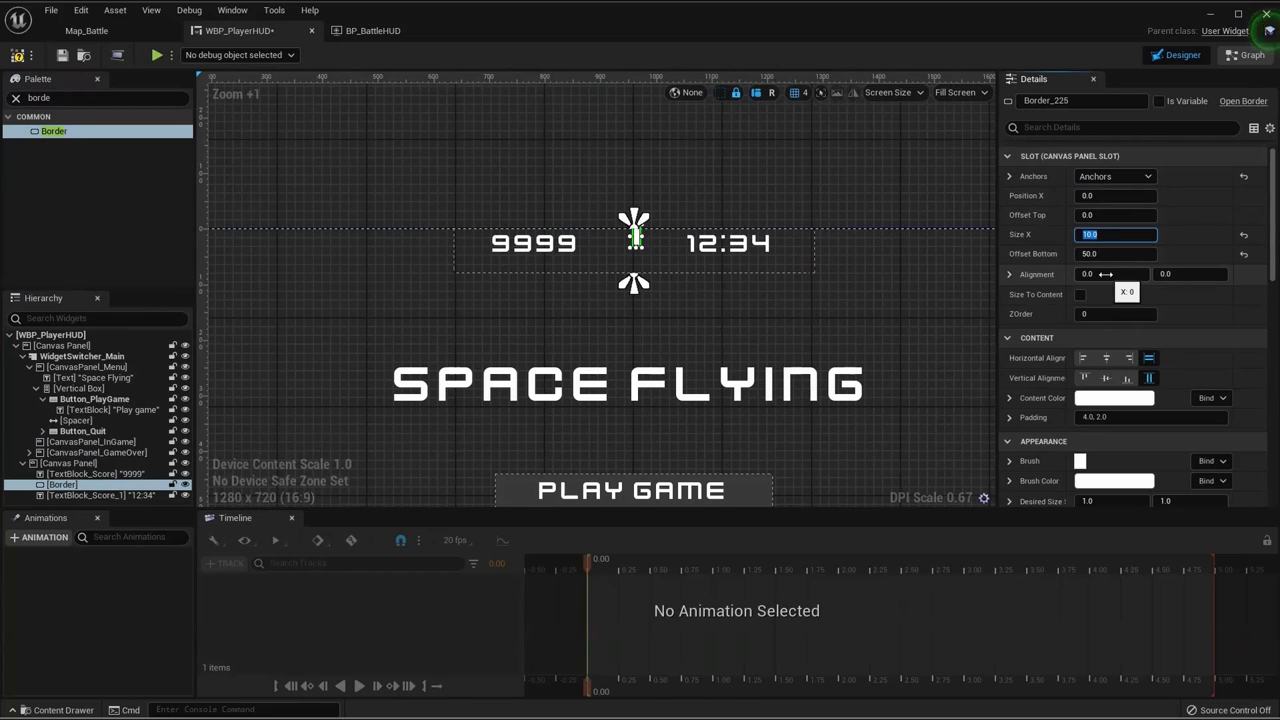
{"action": "key", "text": "Tab"}
{"action": "type", "text": "0"}
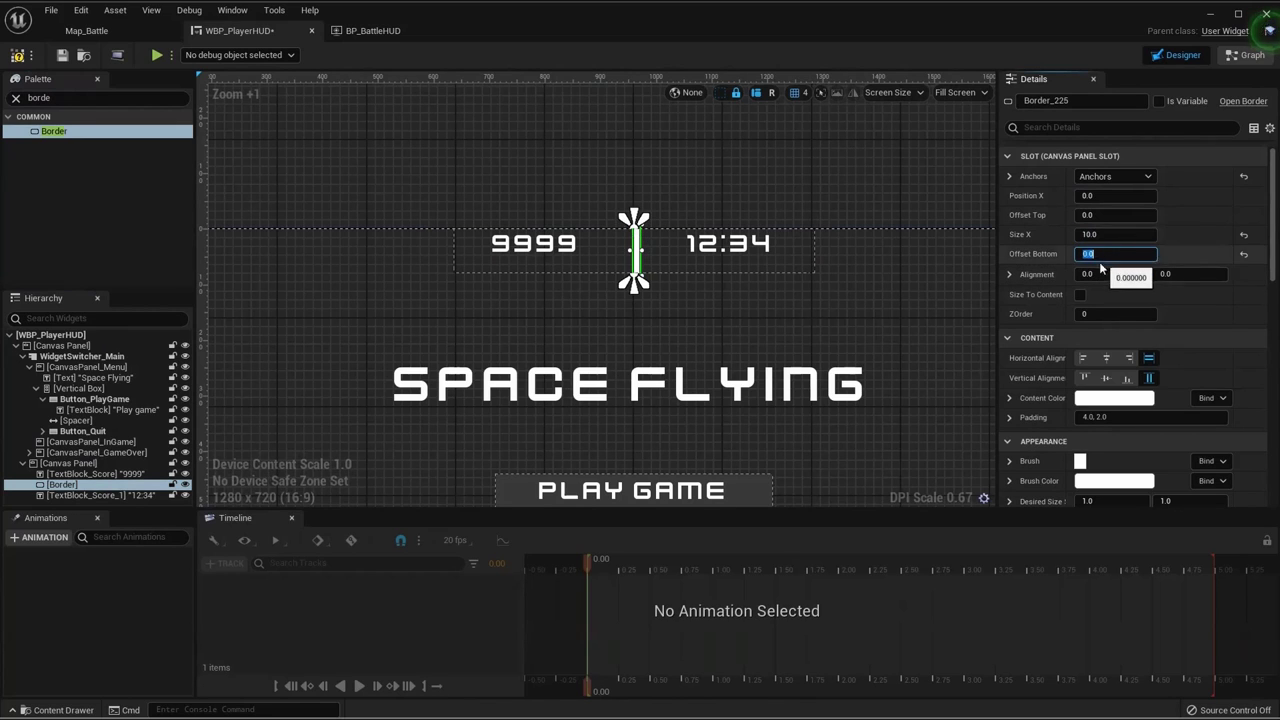
{"action": "left_click", "coordinate": [1118, 274]}
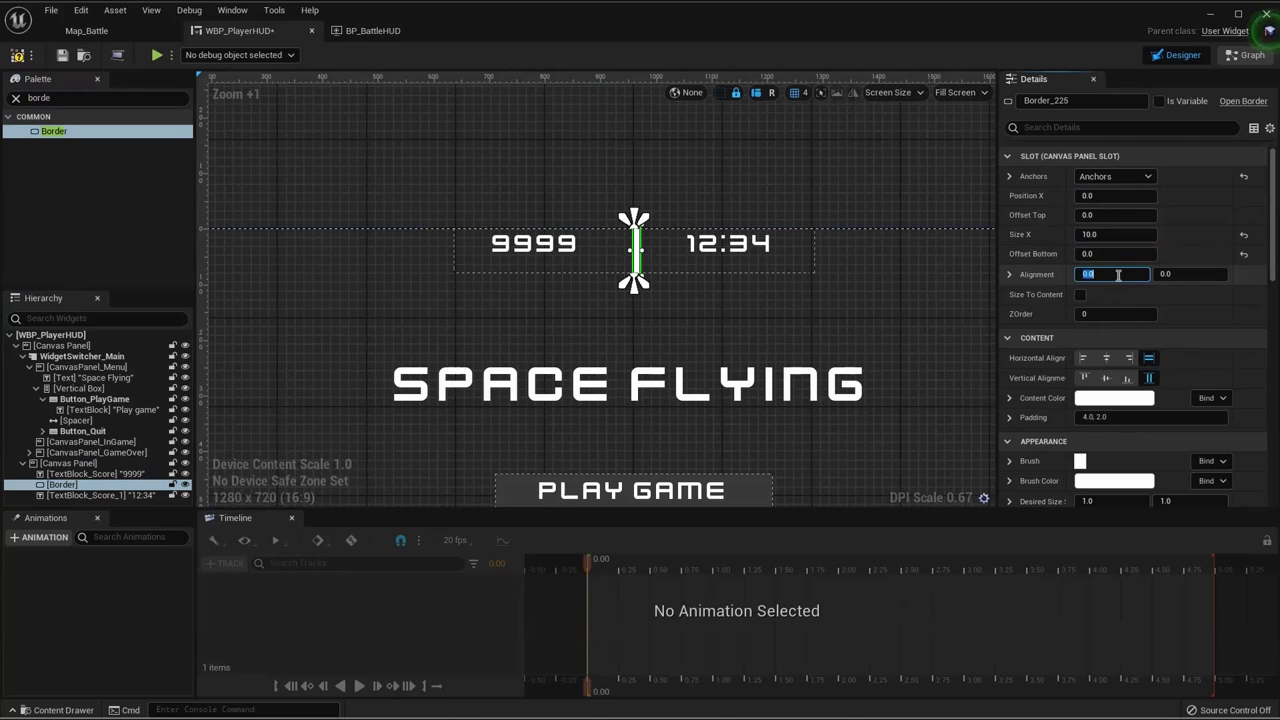
{"action": "type", "text": "0.5"}
{"action": "key", "text": "Return"}
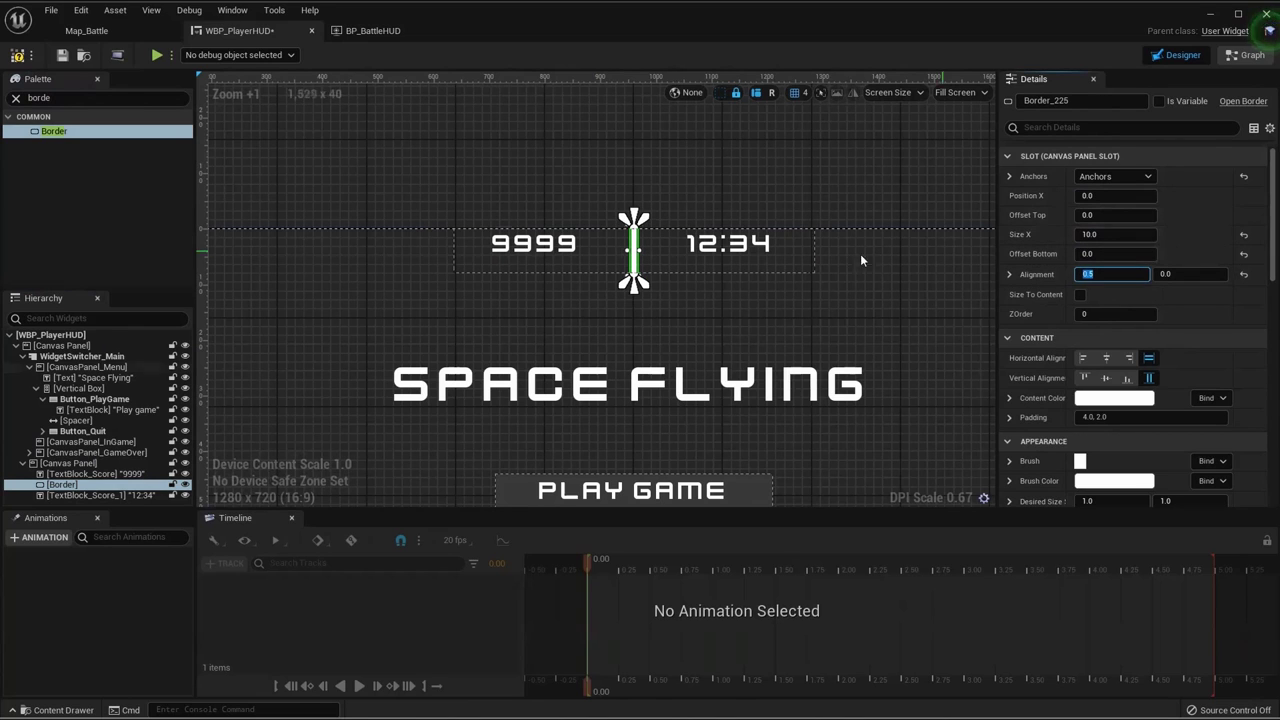
{"action": "left_click", "coordinate": [23, 463]}
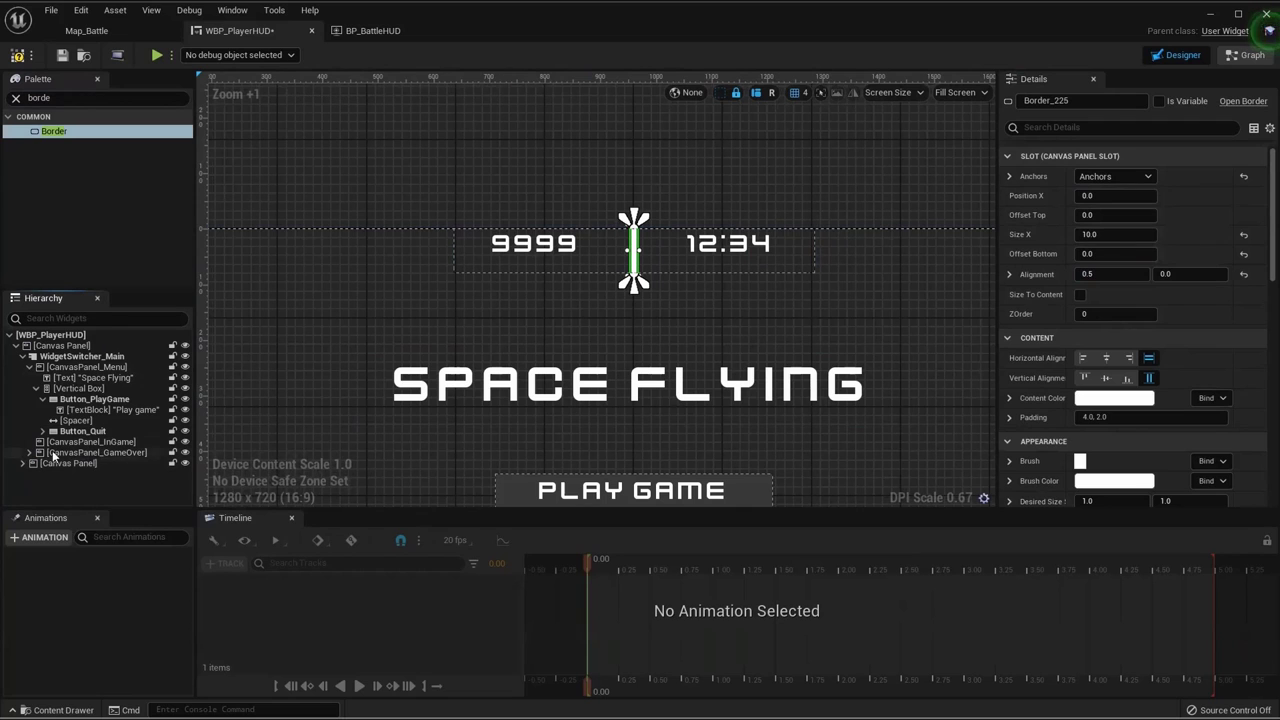
Save WBP_PlayerHUD and start scrubbing the score-and-timer panel's Position Y downward.
{"action": "left_click", "coordinate": [61, 56]}
{"action": "left_click", "coordinate": [357, 388]}
{"action": "scroll", "coordinate": [565, 365], "scroll_direction": "down", "scroll_amount": 4}
{"action": "scroll", "coordinate": [586, 308], "scroll_direction": "up", "scroll_amount": 2}
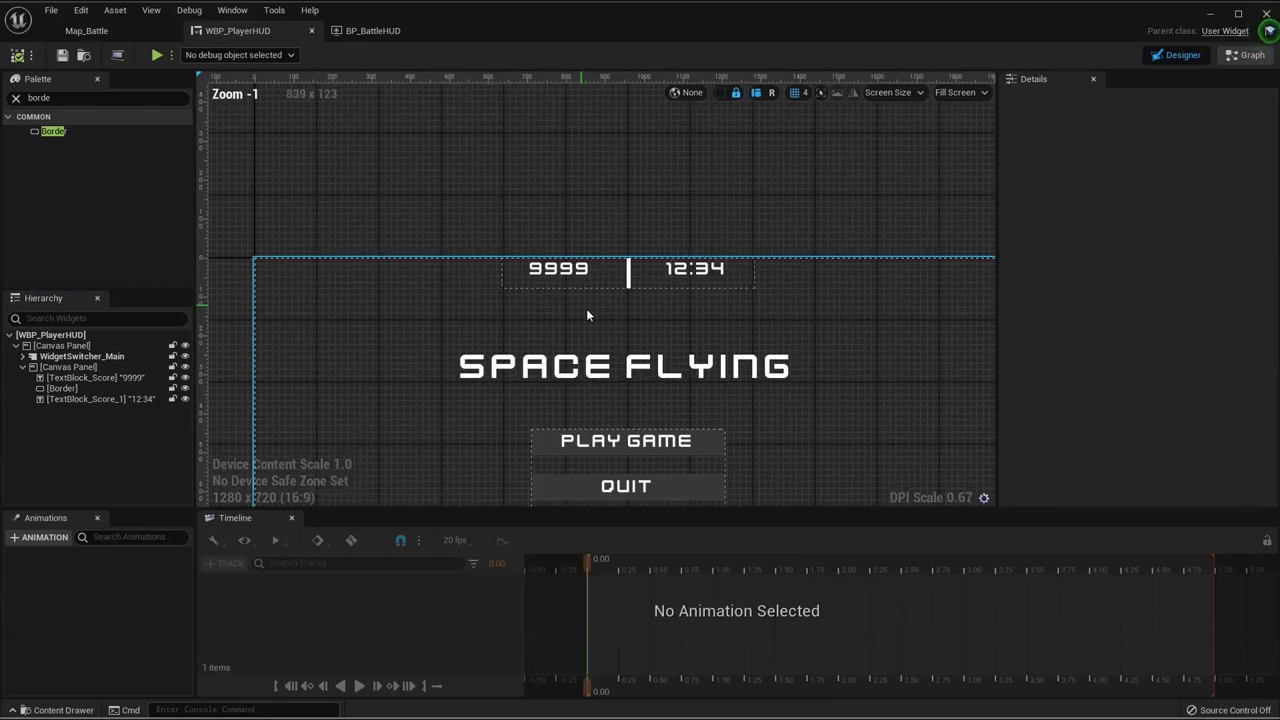
{"action": "left_click", "coordinate": [25, 368]}
{"action": "left_click", "coordinate": [45, 367]}
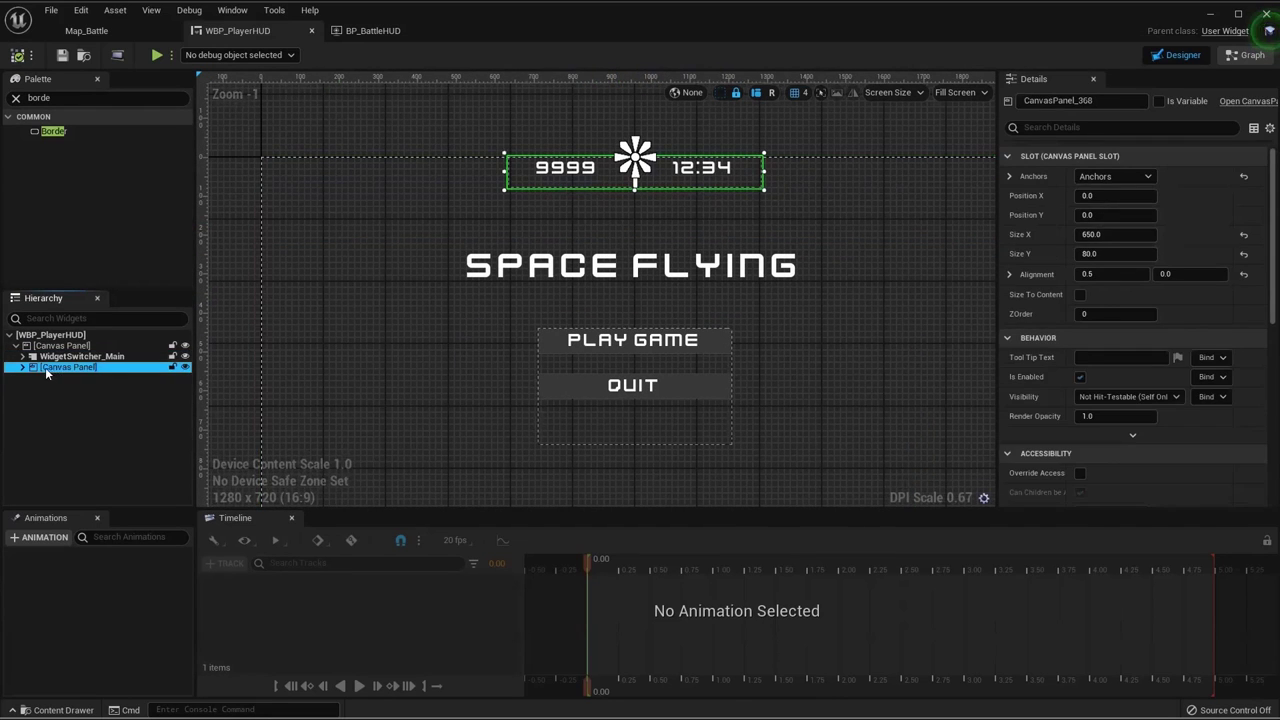
{"action": "left_click_drag", "start_coordinate": [1115, 215], "coordinate": [1135, 215]}
Set the score-and-timer panel's Position Y to 20.
{"action": "left_click", "coordinate": [1120, 215]}
{"action": "type", "text": "20"}
{"action": "key", "text": "Return"}
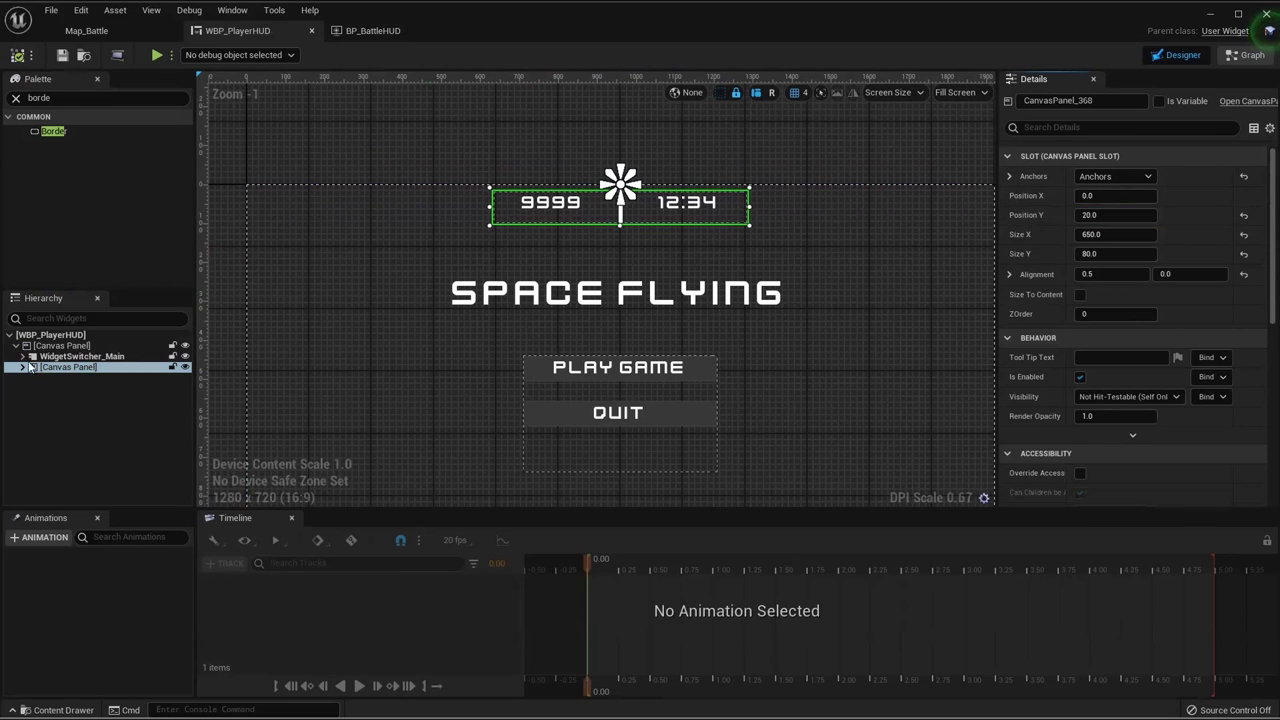
{"action": "left_click", "coordinate": [348, 339]}
Test-play Map_Battle to check the 9999 | 12:34 HUD, then return to WBP_PlayerHUD.
{"action": "left_click", "coordinate": [86, 30]}
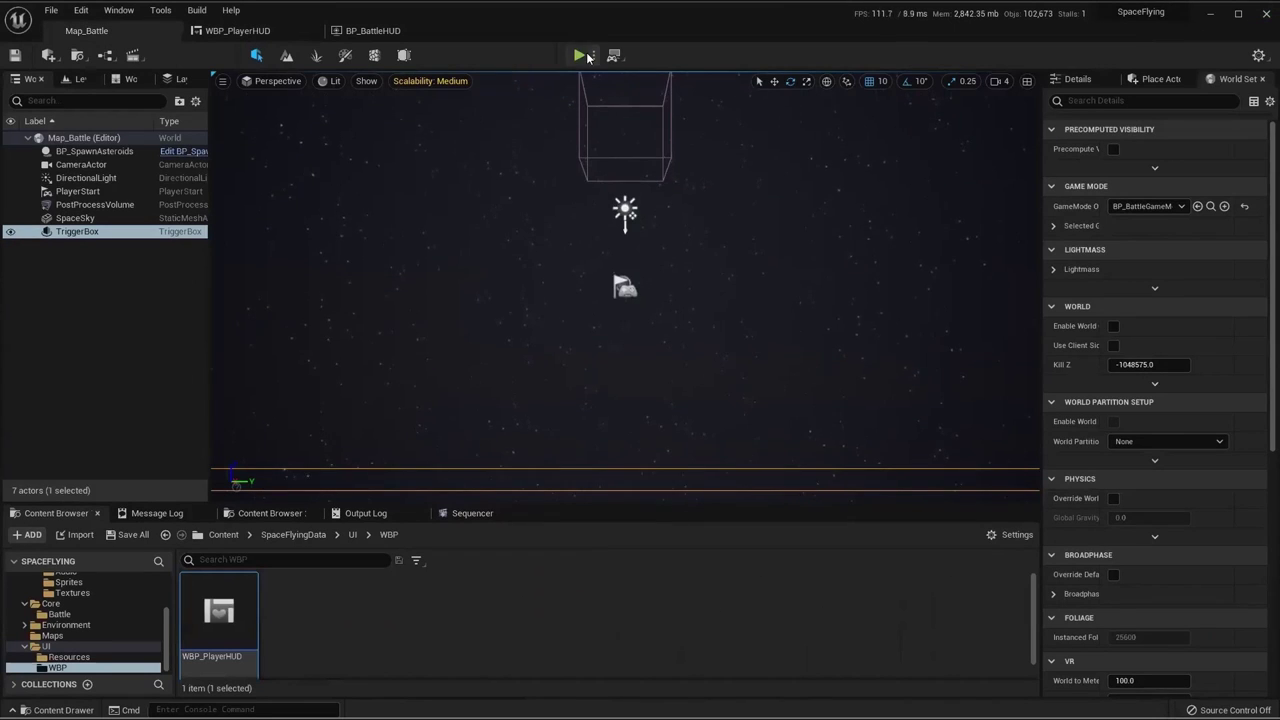
{"action": "left_click", "coordinate": [587, 57]}
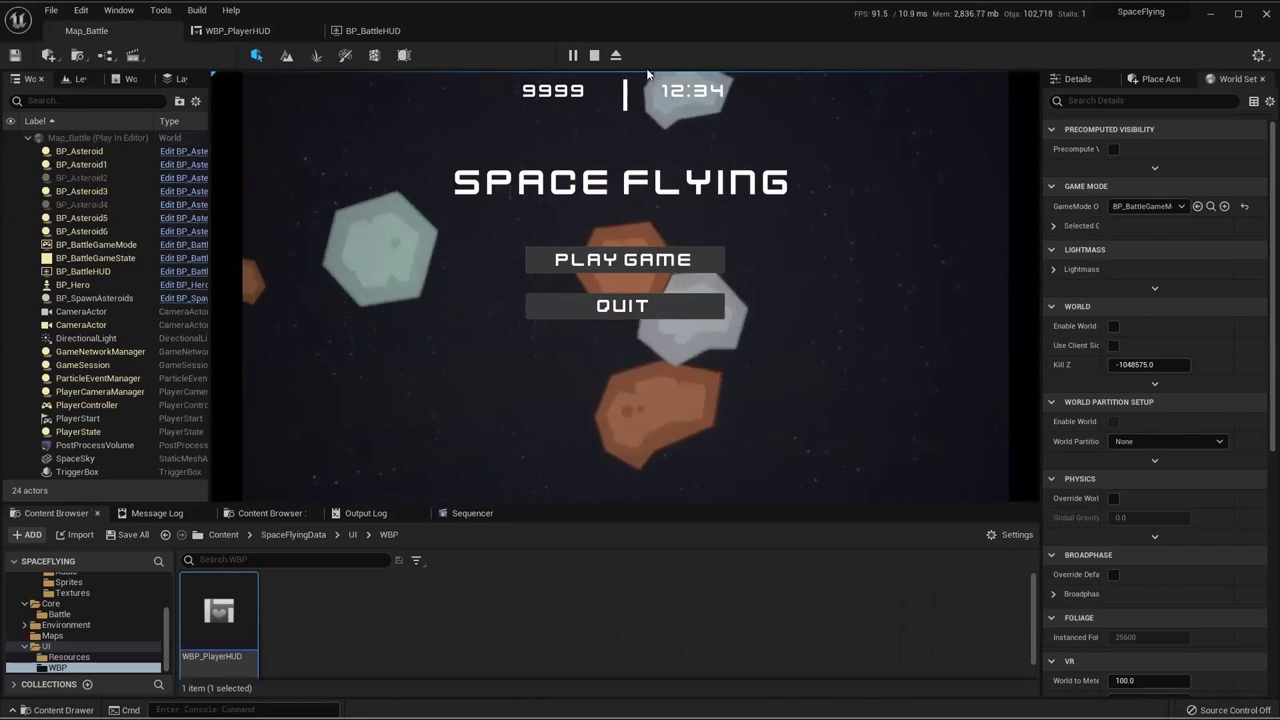
{"action": "left_click", "coordinate": [594, 55]}
{"action": "left_click", "coordinate": [392, 30]}
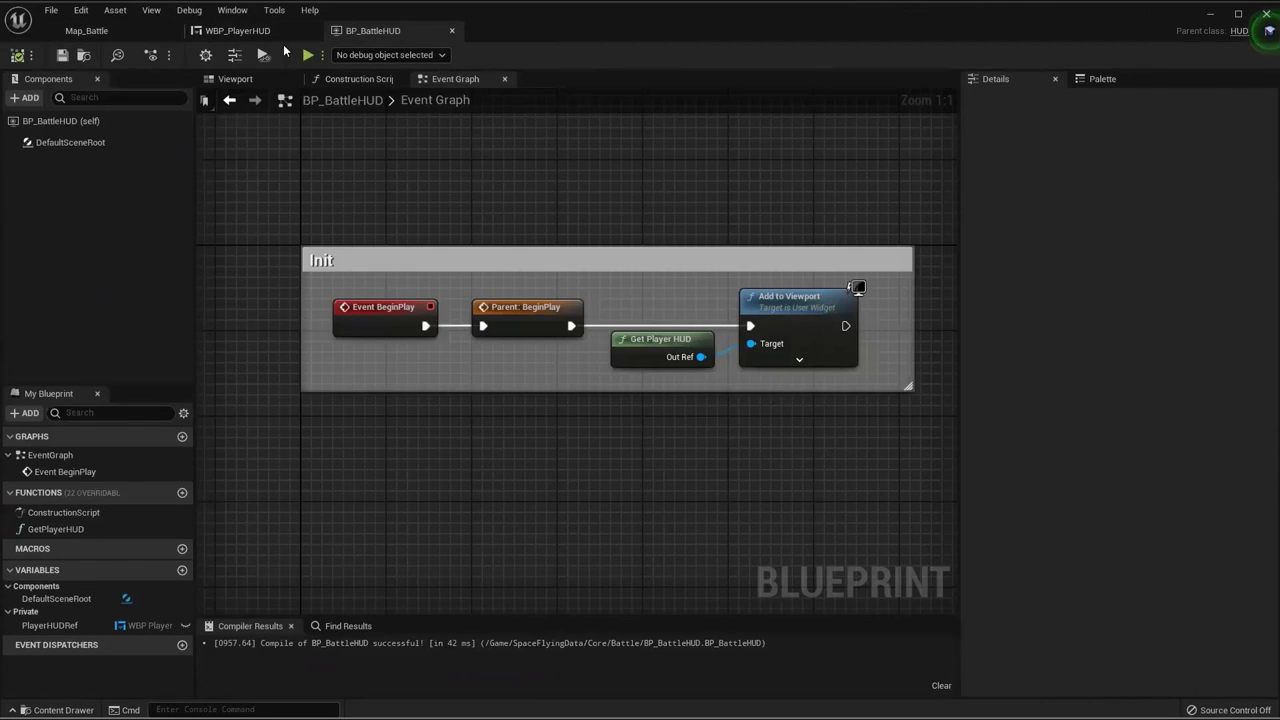
{"action": "left_click", "coordinate": [265, 31]}
Rename the 12:34 text block from TextBlock_Score_1 to TextBlock_Time.
{"action": "left_click", "coordinate": [22, 367]}
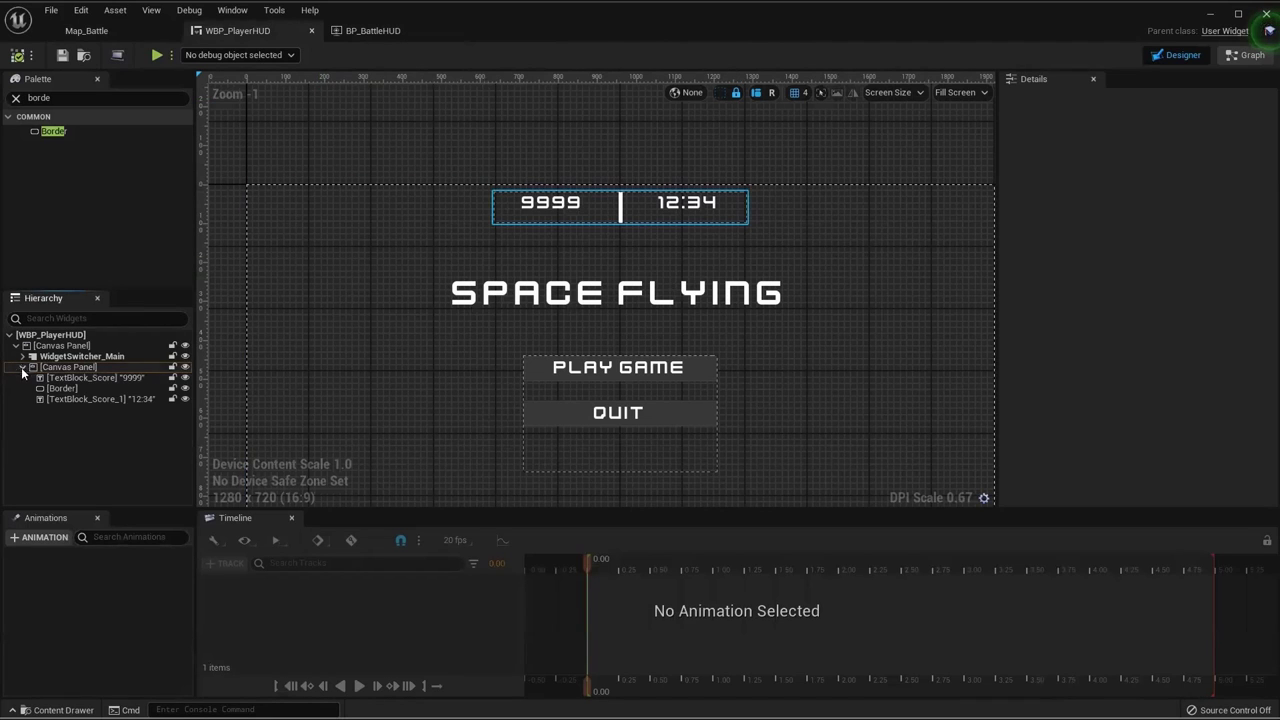
{"action": "left_click", "coordinate": [97, 377]}
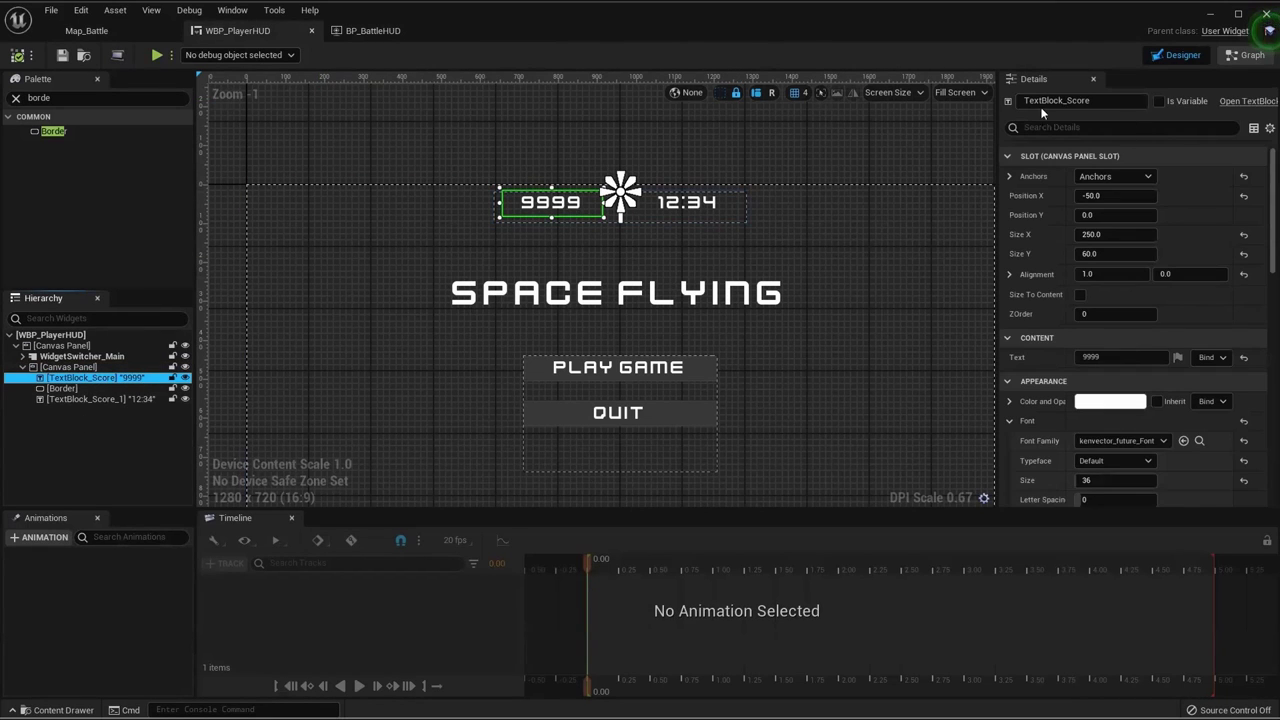
{"action": "left_click", "coordinate": [132, 399]}
{"action": "left_click", "coordinate": [1113, 104]}
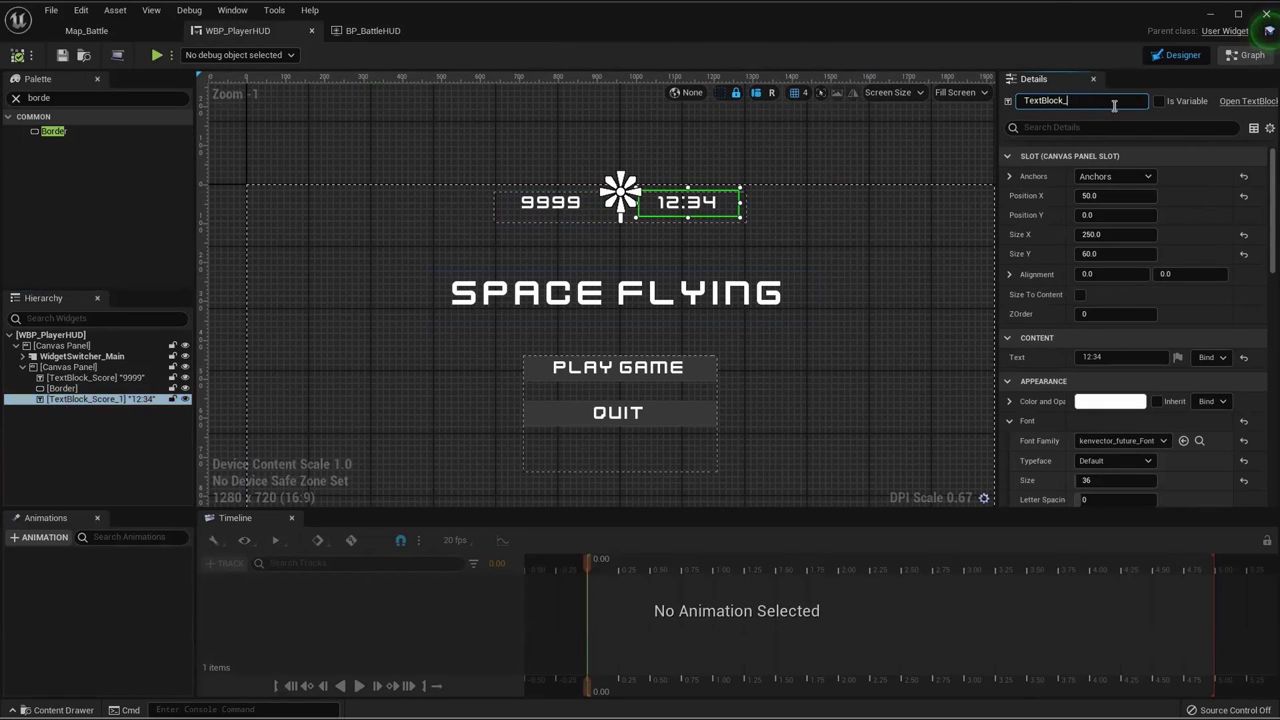
{"action": "type", "text": "Time"}
{"action": "key", "text": "Return"}
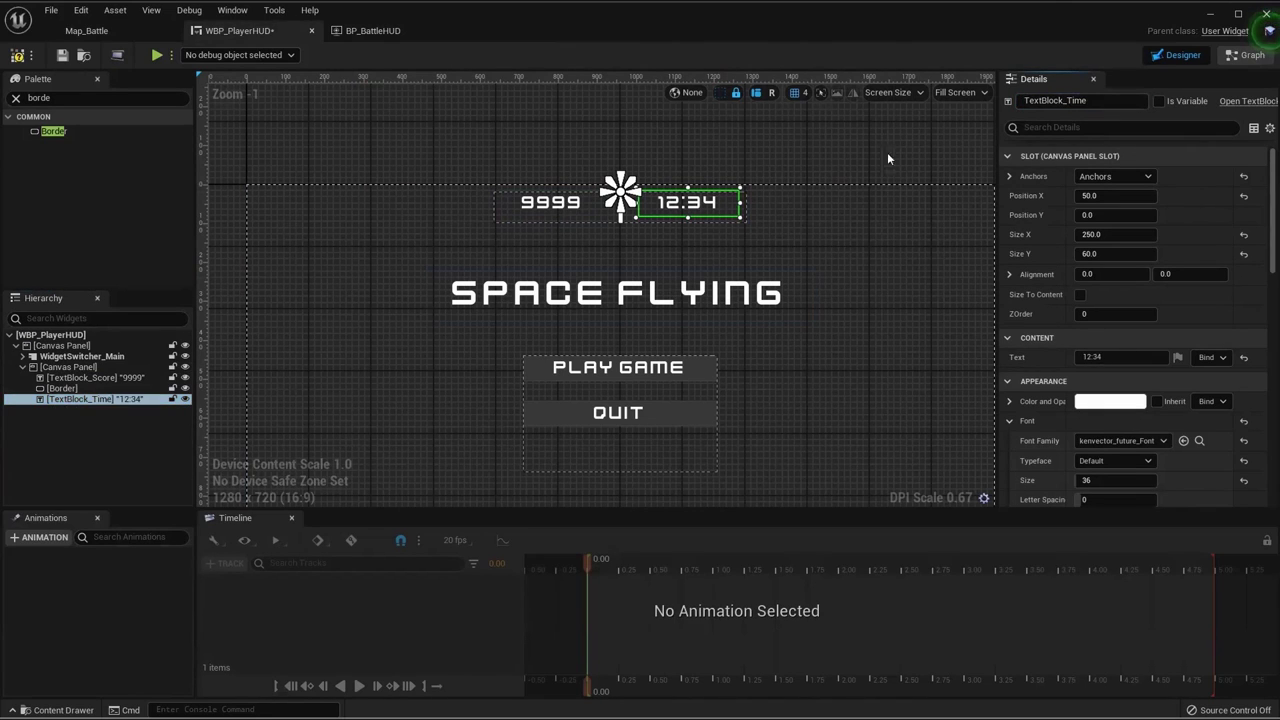
{"action": "left_click", "coordinate": [129, 378]}
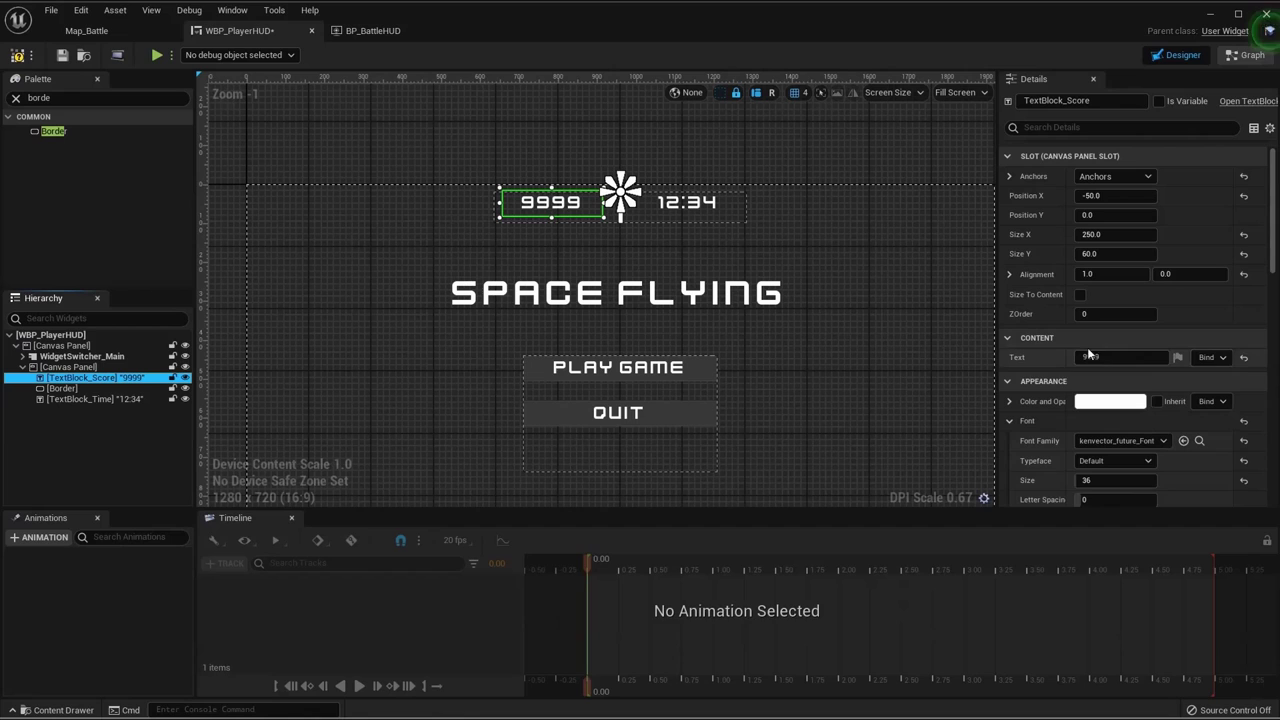
Create a Text binding for TextBlock_Score and rename its function GetTextScore.
{"action": "left_click", "coordinate": [1210, 362]}
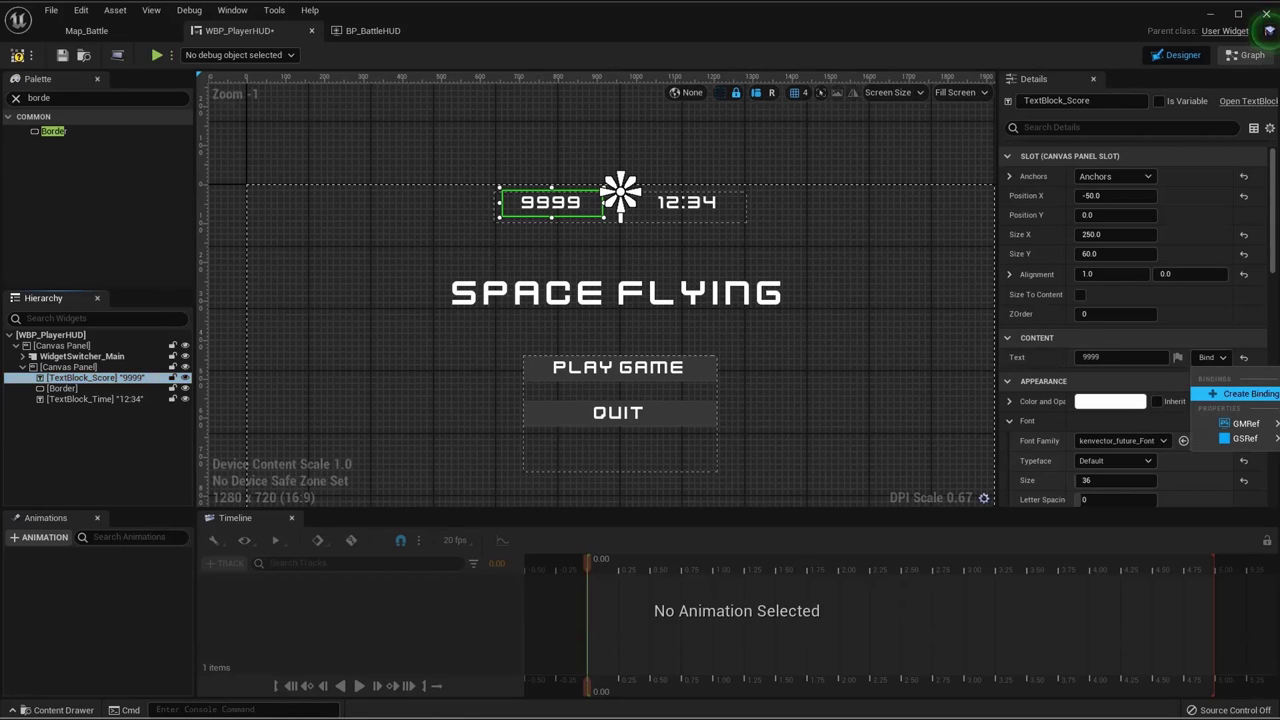
{"action": "left_click", "coordinate": [1240, 393]}
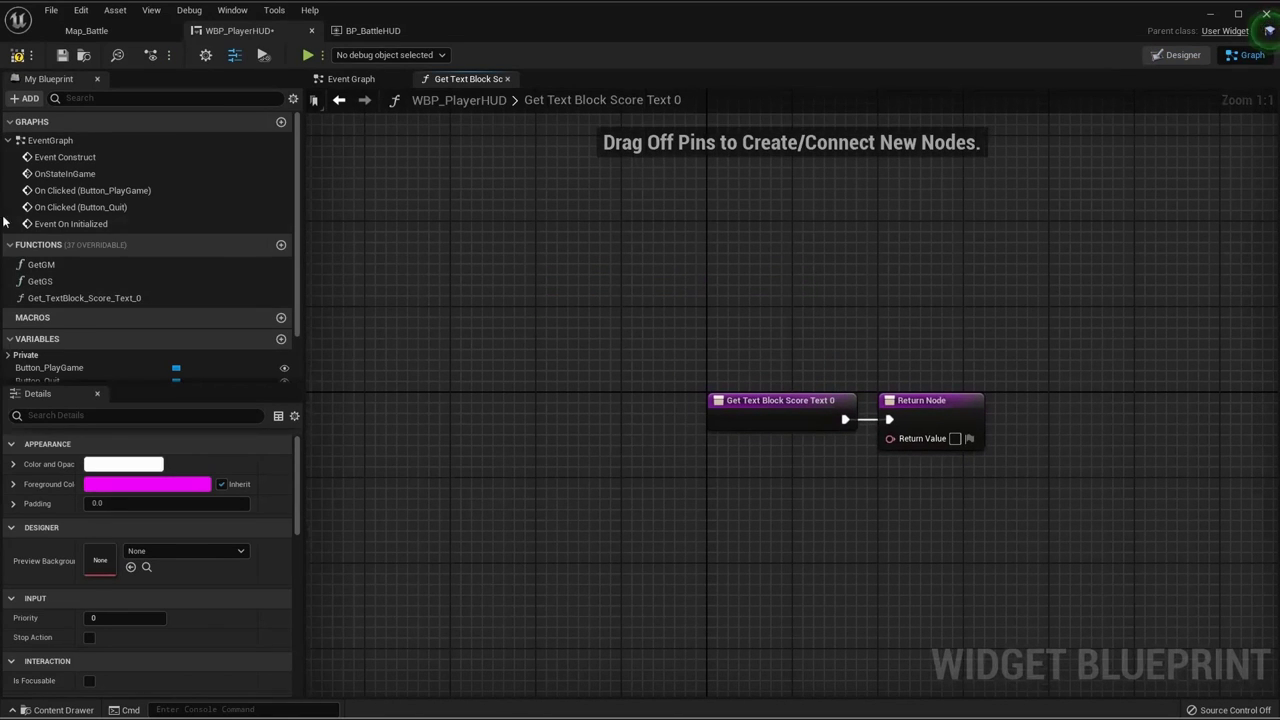
{"action": "left_click_drag", "start_coordinate": [738, 411], "coordinate": [1083, 403]}
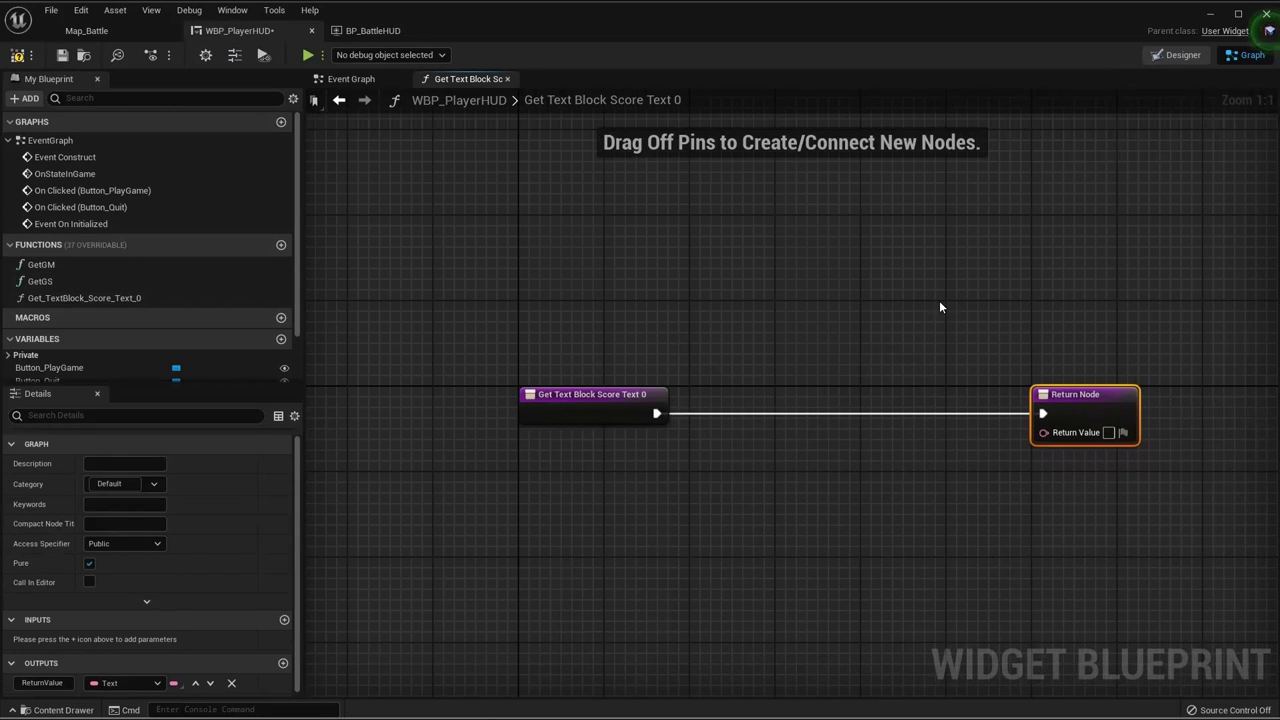
{"action": "left_click", "coordinate": [137, 299]}
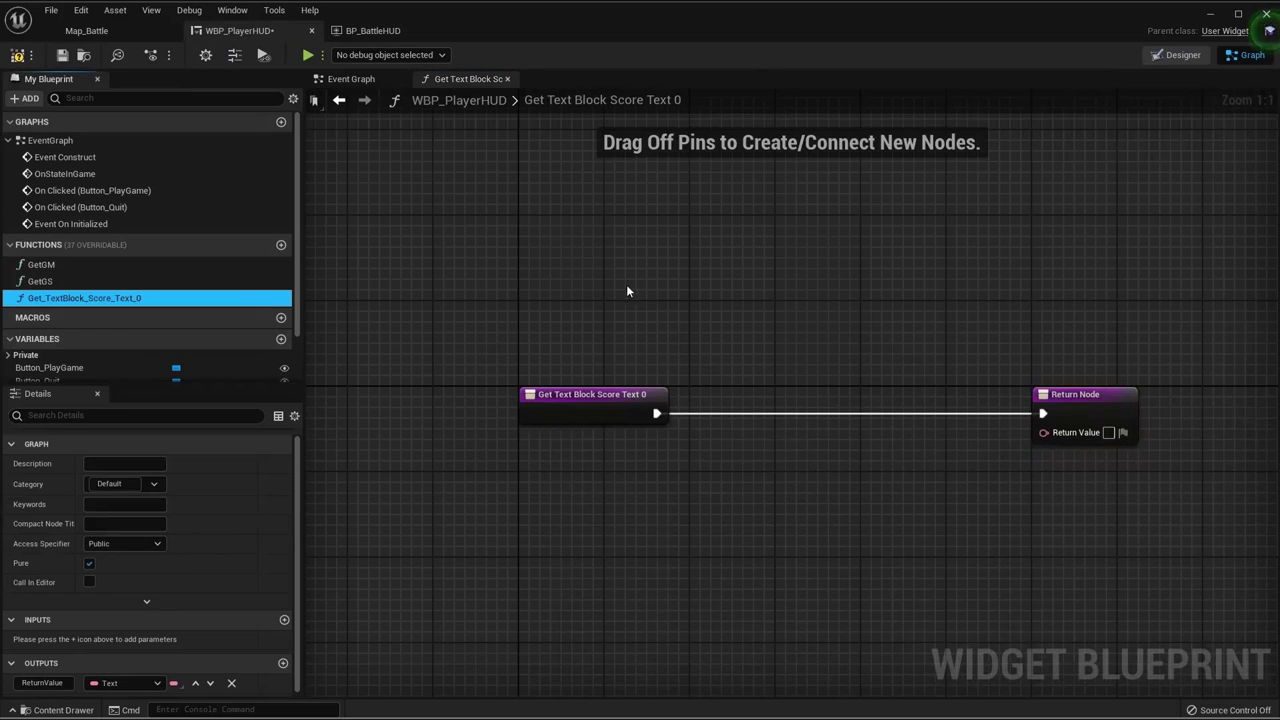
{"action": "key", "text": "F2"}
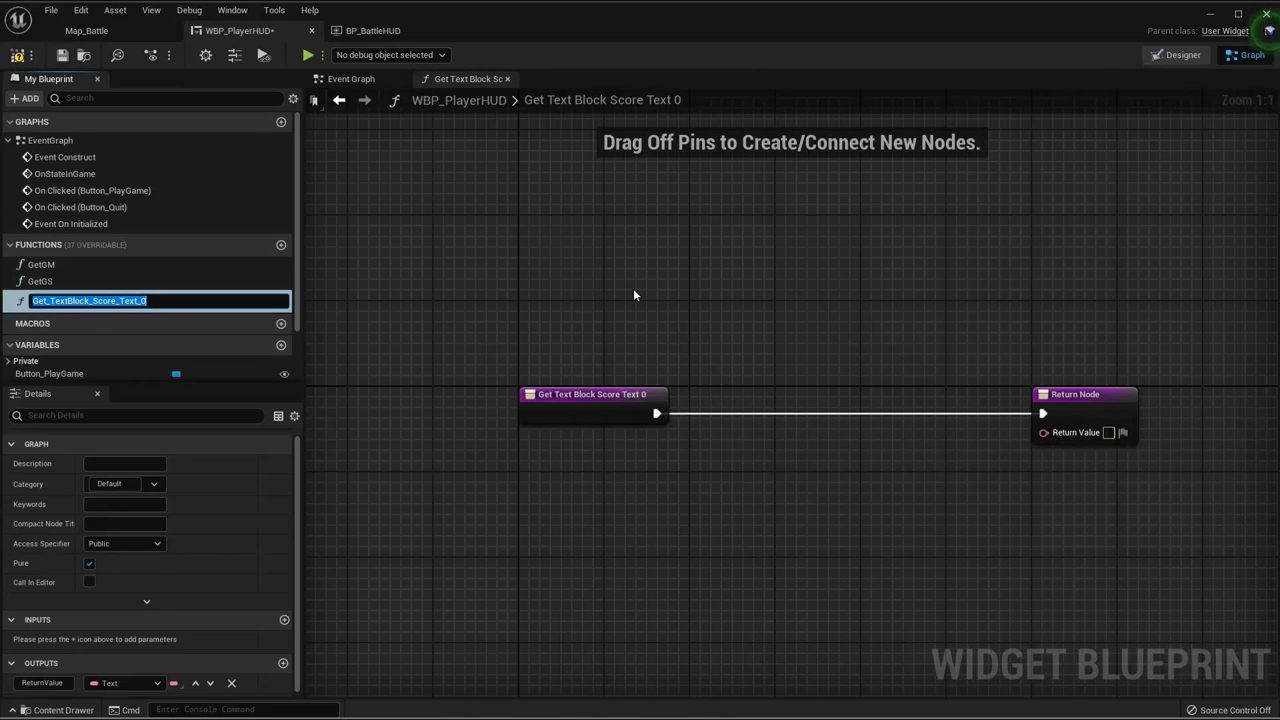
{"action": "type", "text": "GetText"}
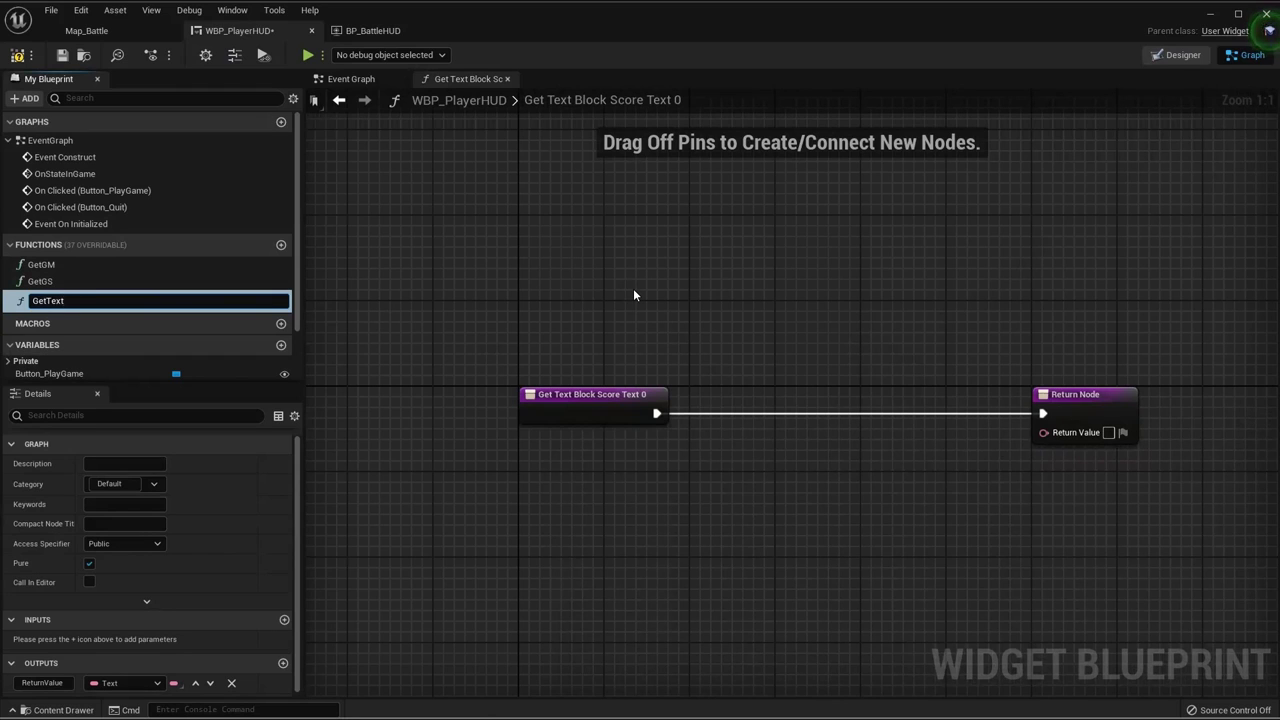
{"action": "type", "text": "re"}
{"action": "key", "text": "Return"}
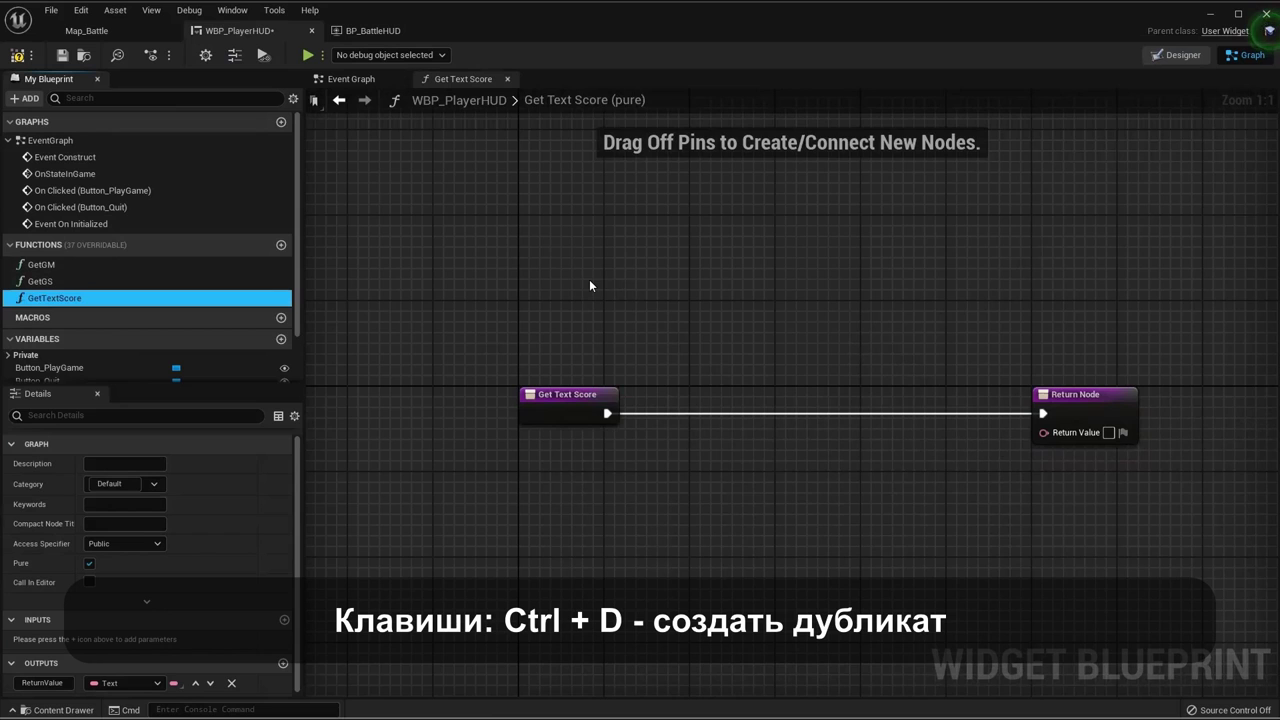
Duplicate the function as GetTextTime and bind TextBlock_Time's Text to it.
{"action": "key", "text": "ctrl+d"}
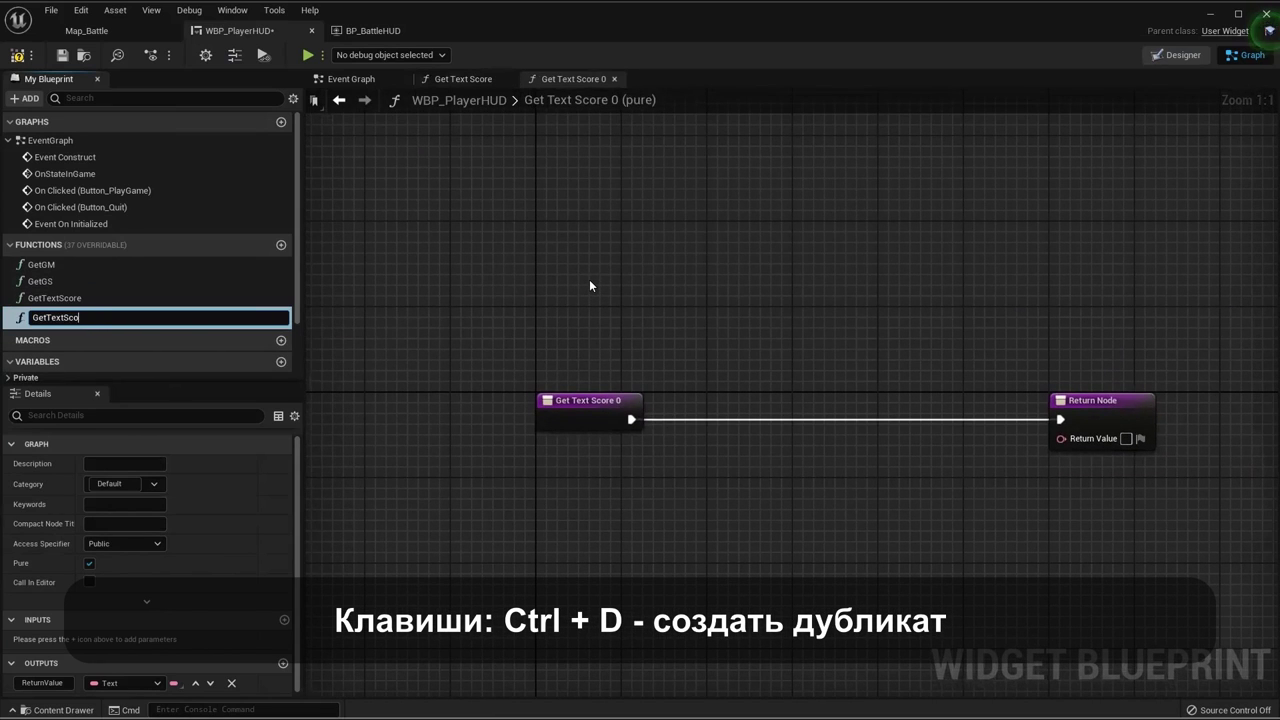
{"action": "type", "text": "GetTextTim"}
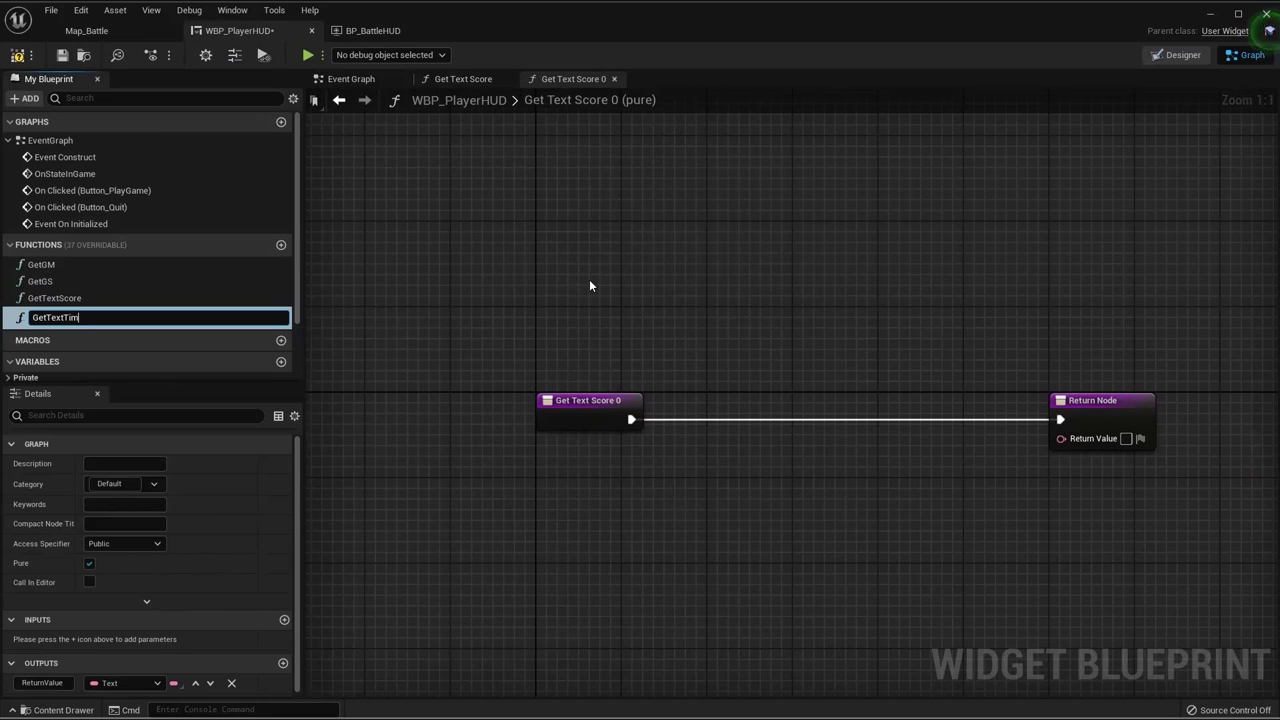
{"action": "type", "text": "e"}
{"action": "key", "text": "Return"}
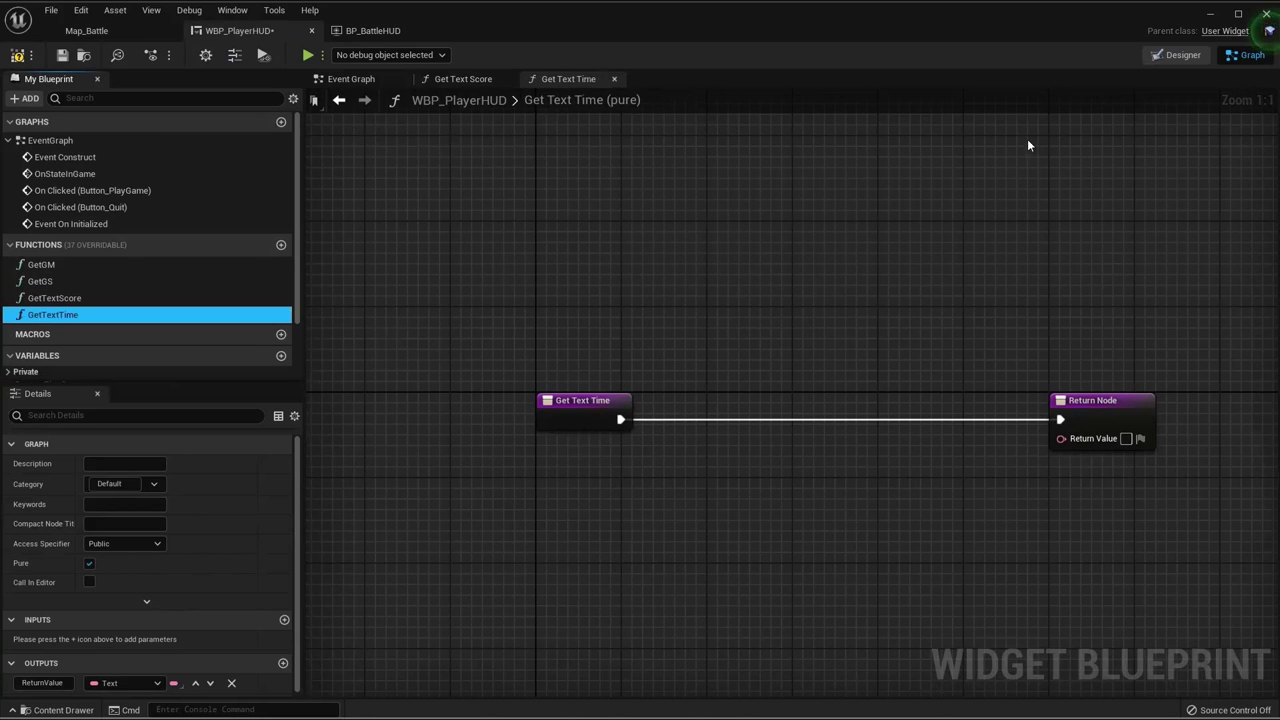
{"action": "left_click", "coordinate": [1183, 57]}
{"action": "left_click", "coordinate": [95, 398]}
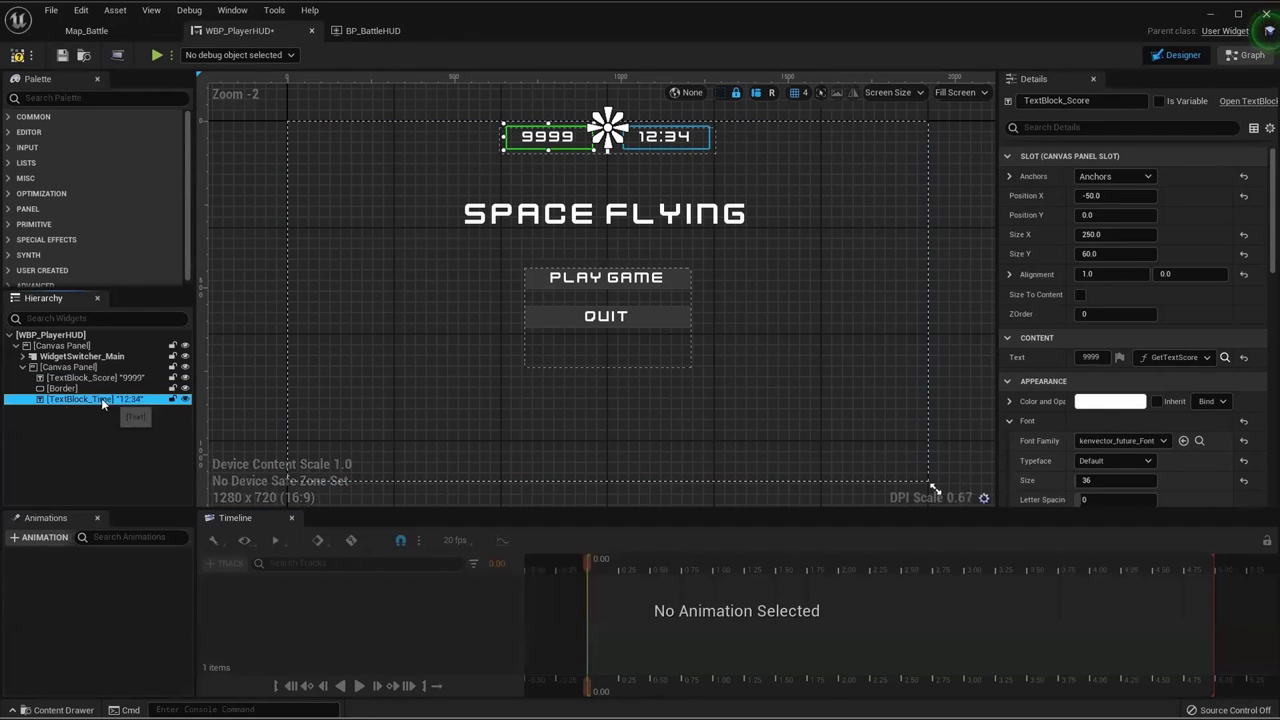
{"action": "left_click", "coordinate": [1208, 357]}
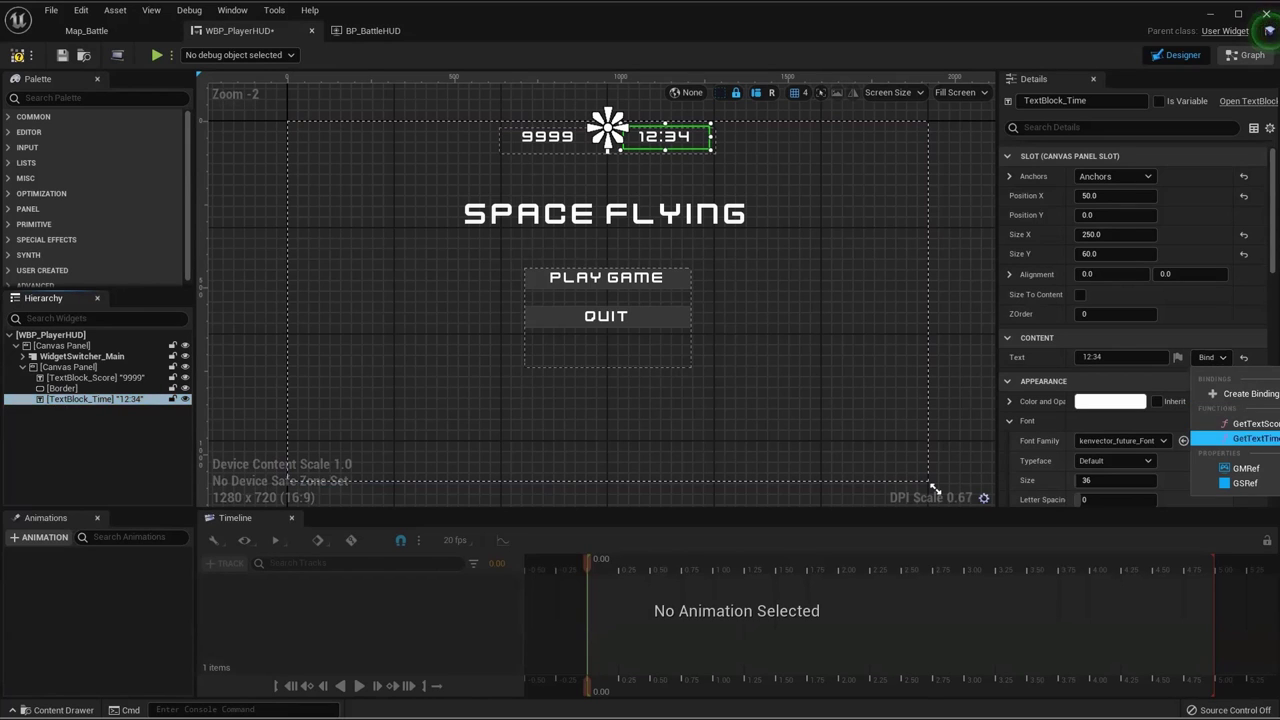
{"action": "left_click", "coordinate": [1250, 438]}
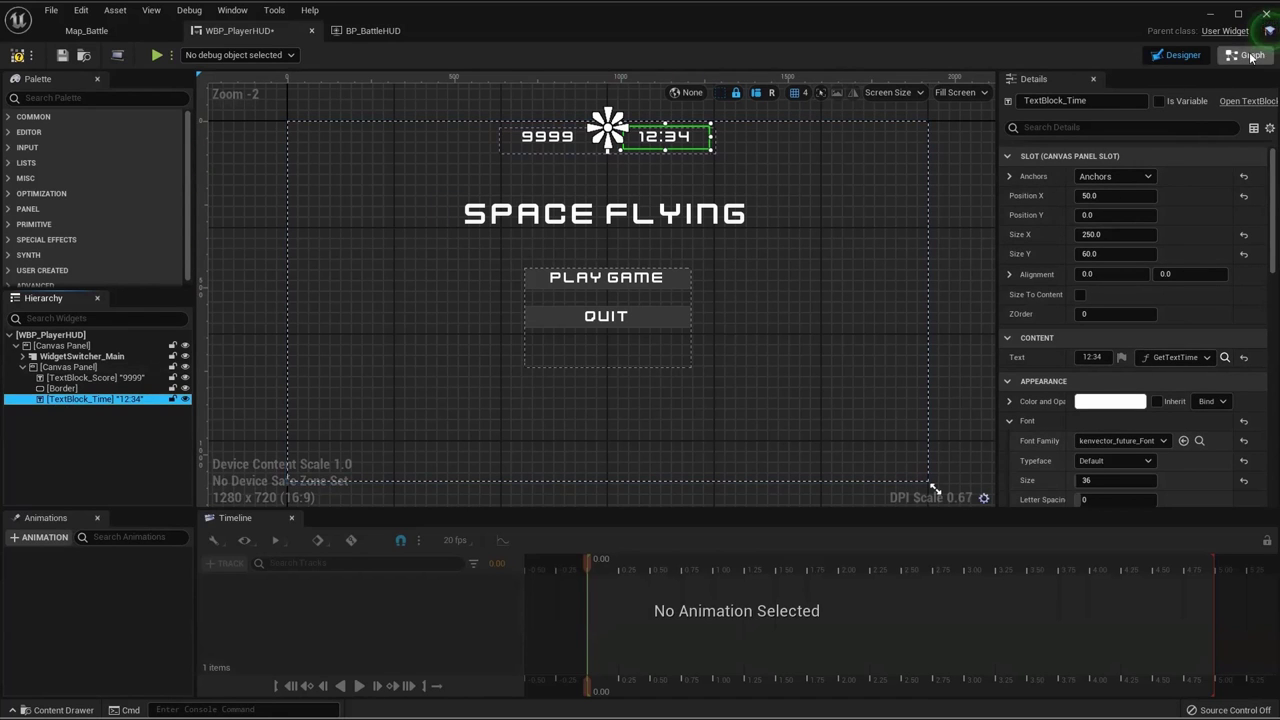
{"action": "left_click", "coordinate": [1245, 55]}
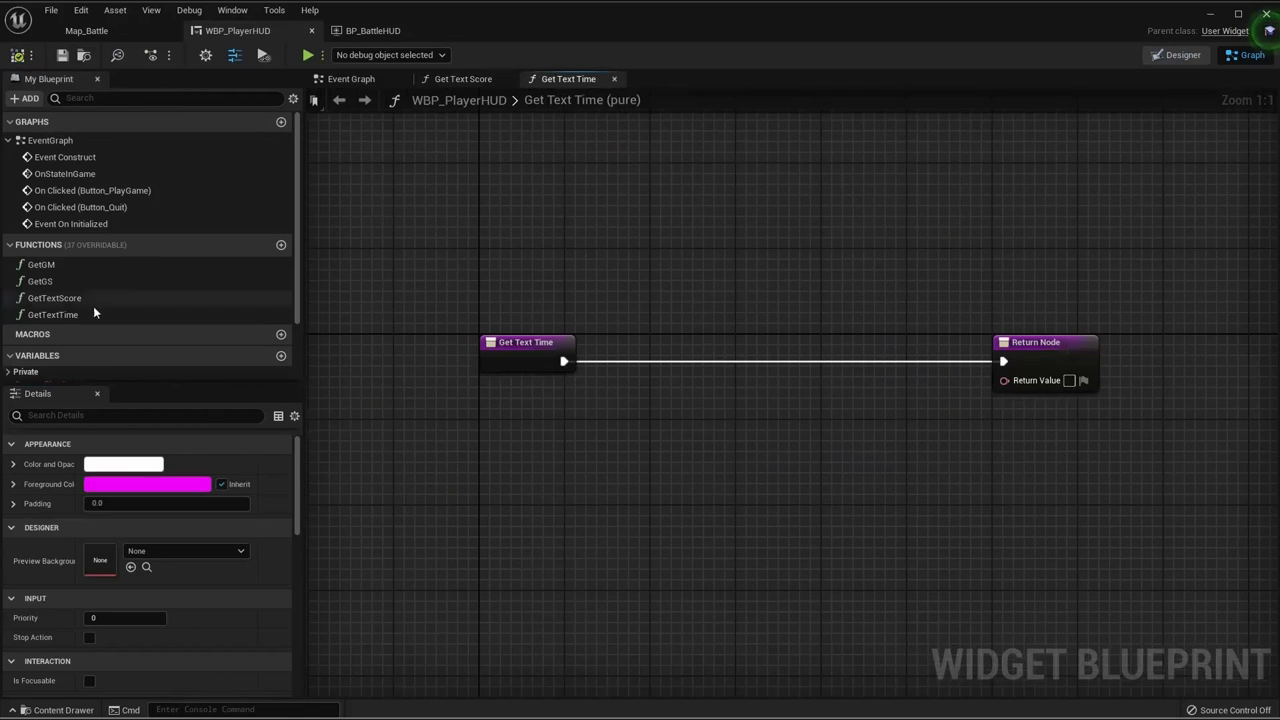
Return the game state's Score through Get GS, Get Score and an integer ToText node.
{"action": "left_click", "coordinate": [90, 298]}
{"action": "left_click_drag", "start_coordinate": [40, 281], "coordinate": [677, 450]}
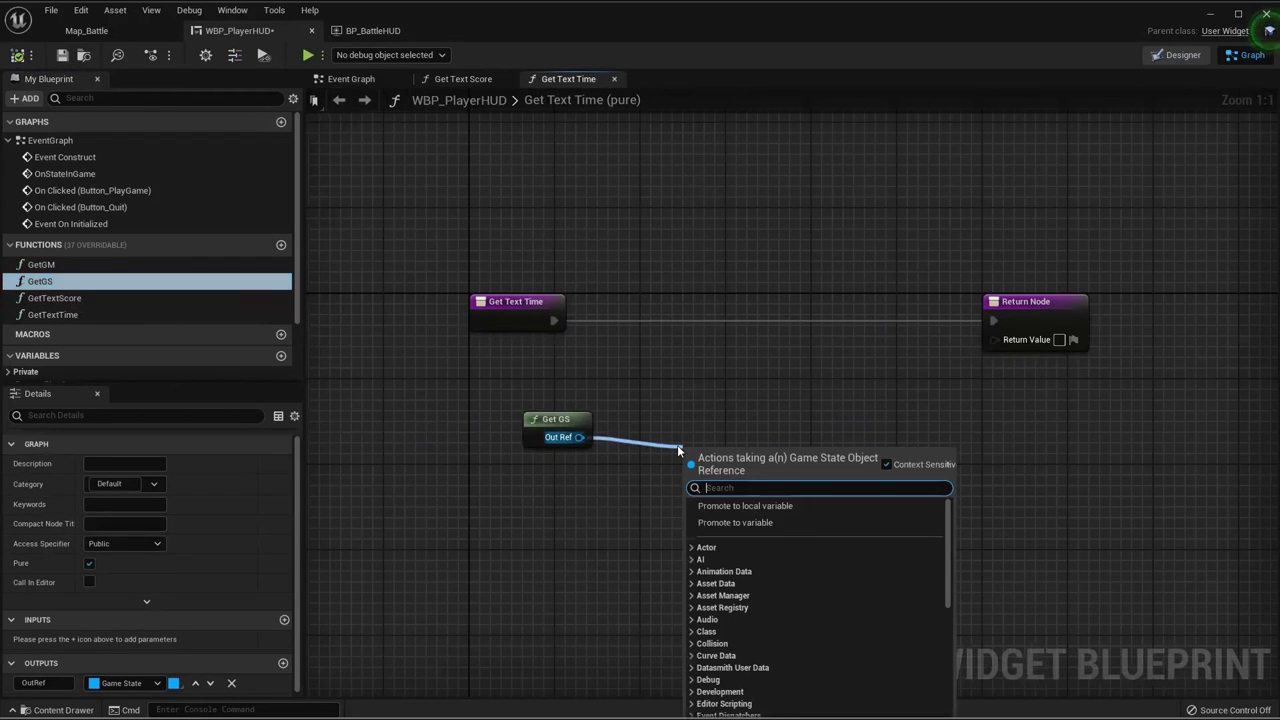
{"action": "type", "text": "get score"}
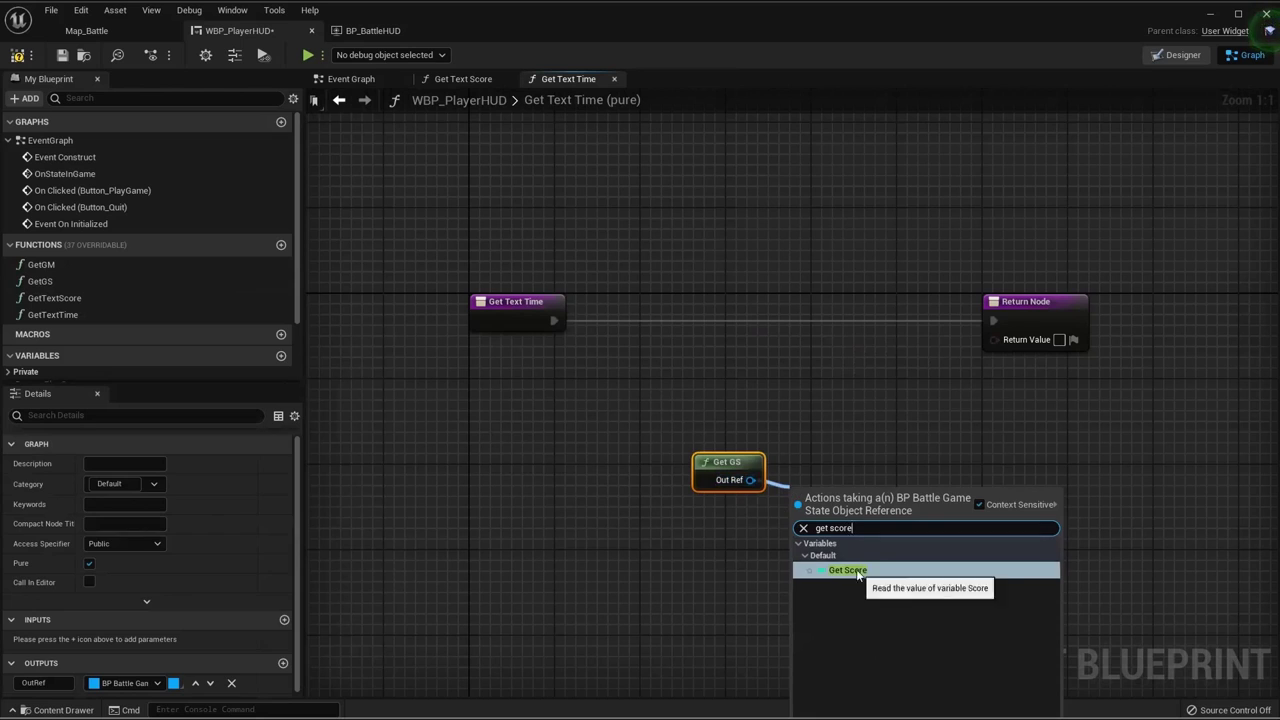
{"action": "left_click", "coordinate": [848, 570]}
{"action": "left_click_drag", "start_coordinate": [885, 475], "coordinate": [994, 339]}
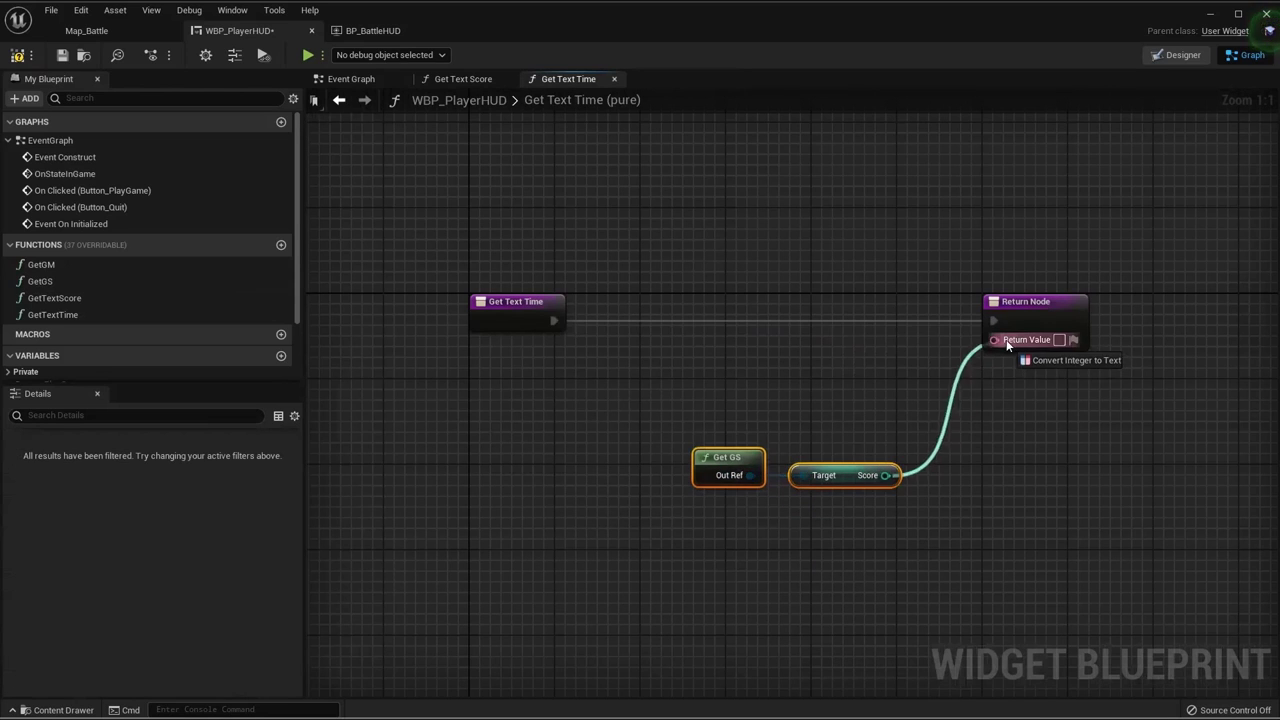
{"action": "left_click_drag", "start_coordinate": [945, 381], "coordinate": [988, 470]}
{"action": "left_click_drag", "start_coordinate": [727, 476], "coordinate": [611, 349]}
{"action": "left_click", "coordinate": [608, 437]}
{"action": "right_click_drag", "start_coordinate": [608, 437], "coordinate": [542, 505]}
Briefly test-play Map_Battle, stop it, and return to the WBP_PlayerHUD blueprint.
{"action": "left_click", "coordinate": [78, 34]}
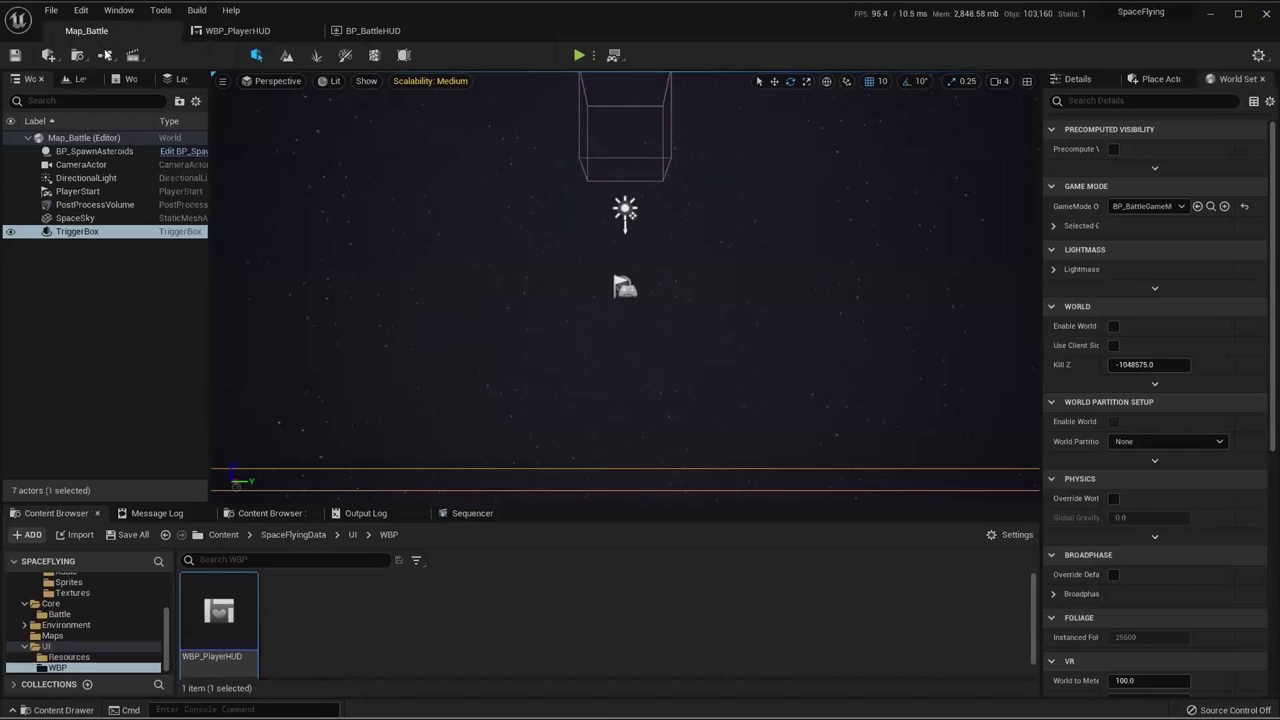
{"action": "left_click", "coordinate": [579, 55]}
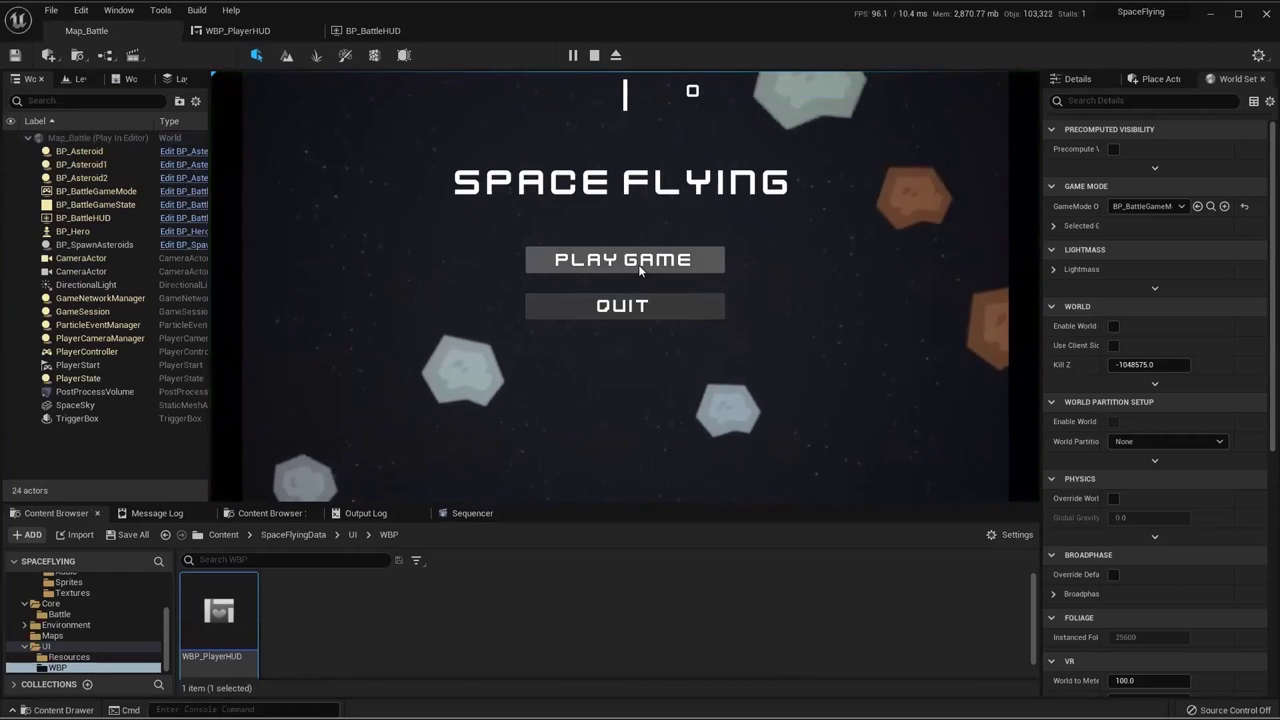
{"action": "left_click", "coordinate": [594, 55]}
{"action": "left_click", "coordinate": [365, 31]}
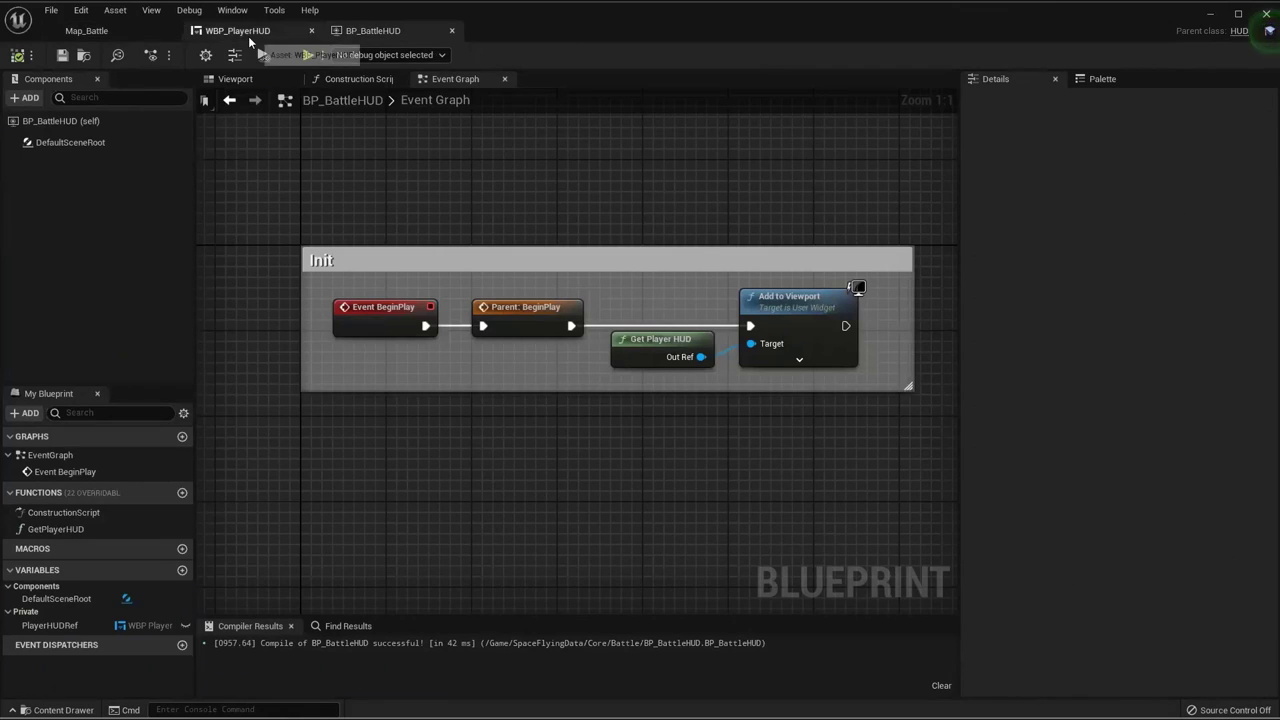
{"action": "left_click", "coordinate": [266, 33]}
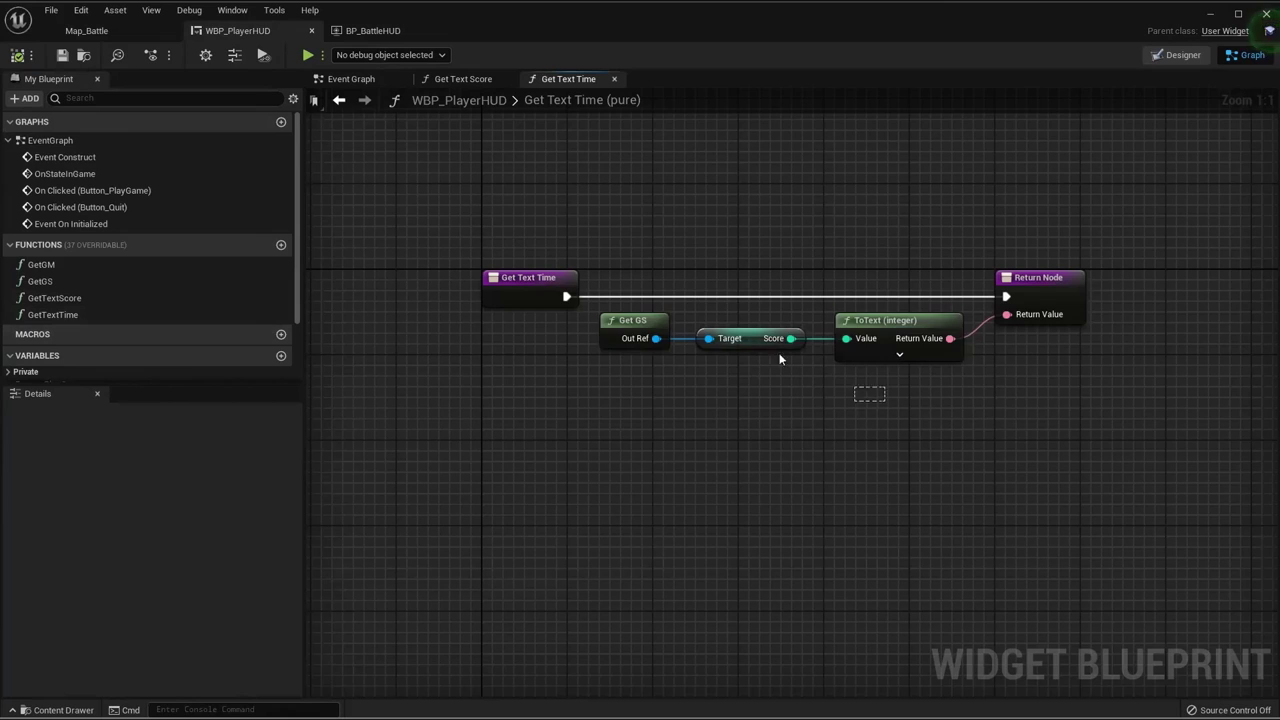
Move the Get GS, Score and ToText nodes into GetTextScore's Return Value, then play Map_Battle.
{"action": "left_click_drag", "start_coordinate": [869, 392], "coordinate": [653, 338]}
{"action": "key", "text": "Delete"}
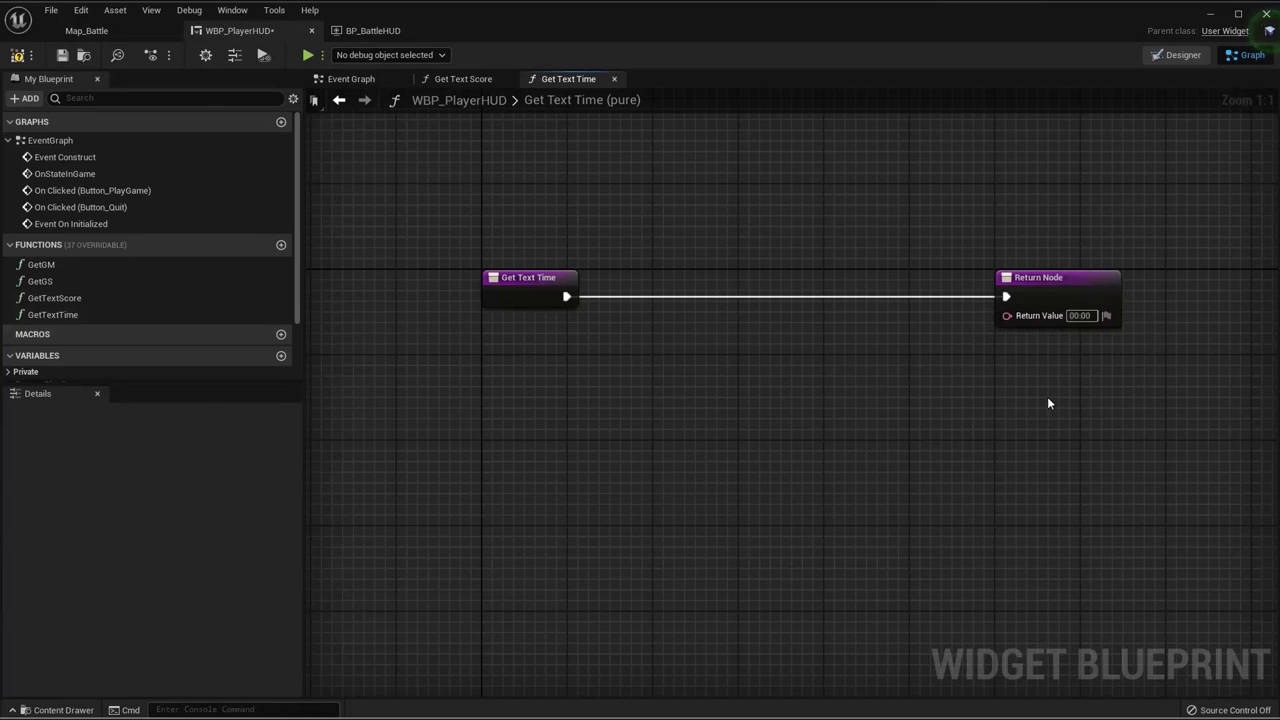
{"action": "double_click", "coordinate": [77, 301]}
{"action": "key", "text": "ctrl+v"}
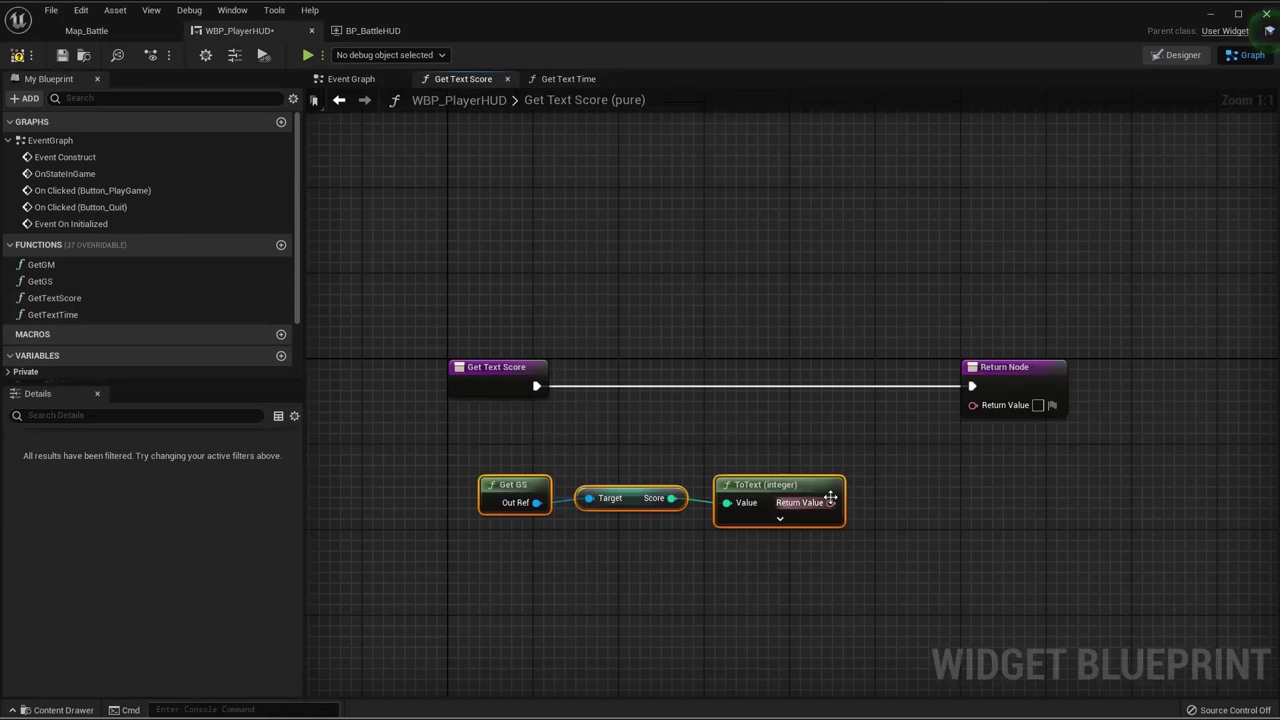
{"action": "left_click_drag", "start_coordinate": [990, 400], "coordinate": [975, 404]}
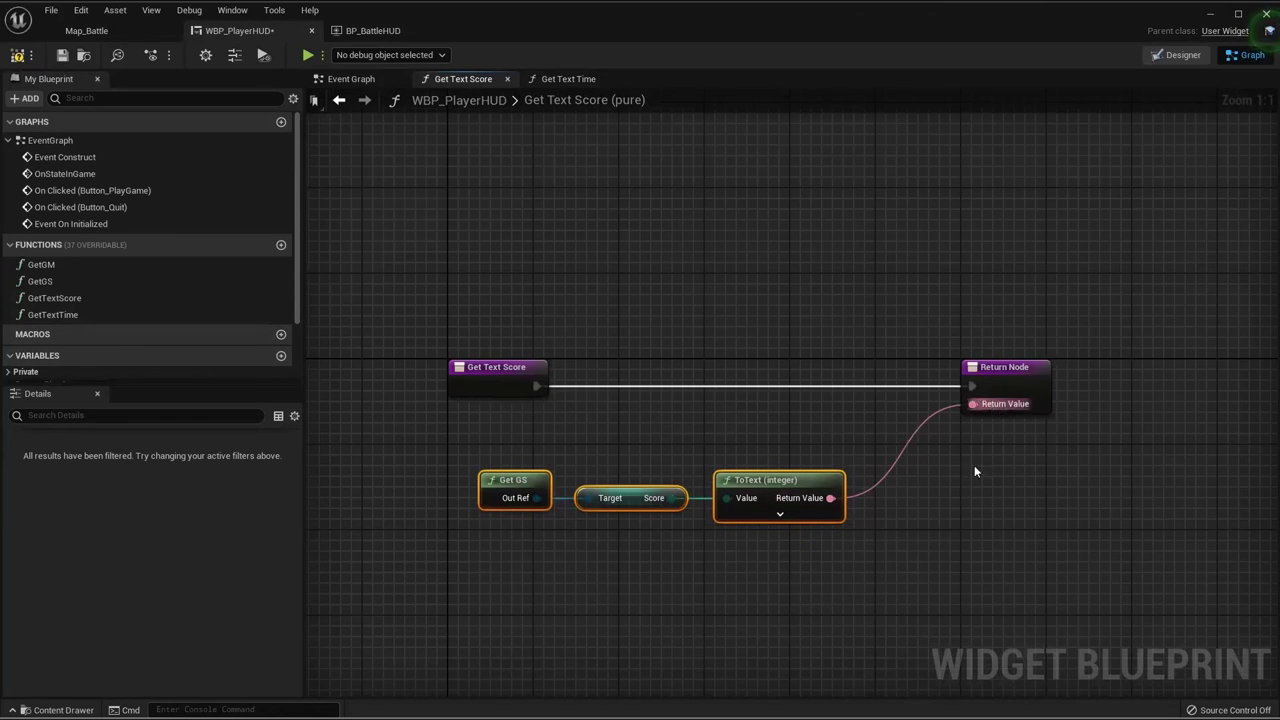
{"action": "left_click_drag", "start_coordinate": [790, 494], "coordinate": [886, 413]}
{"action": "right_click_drag", "start_coordinate": [886, 413], "coordinate": [838, 413]}
{"action": "left_click_drag", "start_coordinate": [829, 523], "coordinate": [569, 427]}
{"action": "left_click", "coordinate": [560, 470]}
{"action": "right_click_drag", "start_coordinate": [643, 555], "coordinate": [730, 500]}
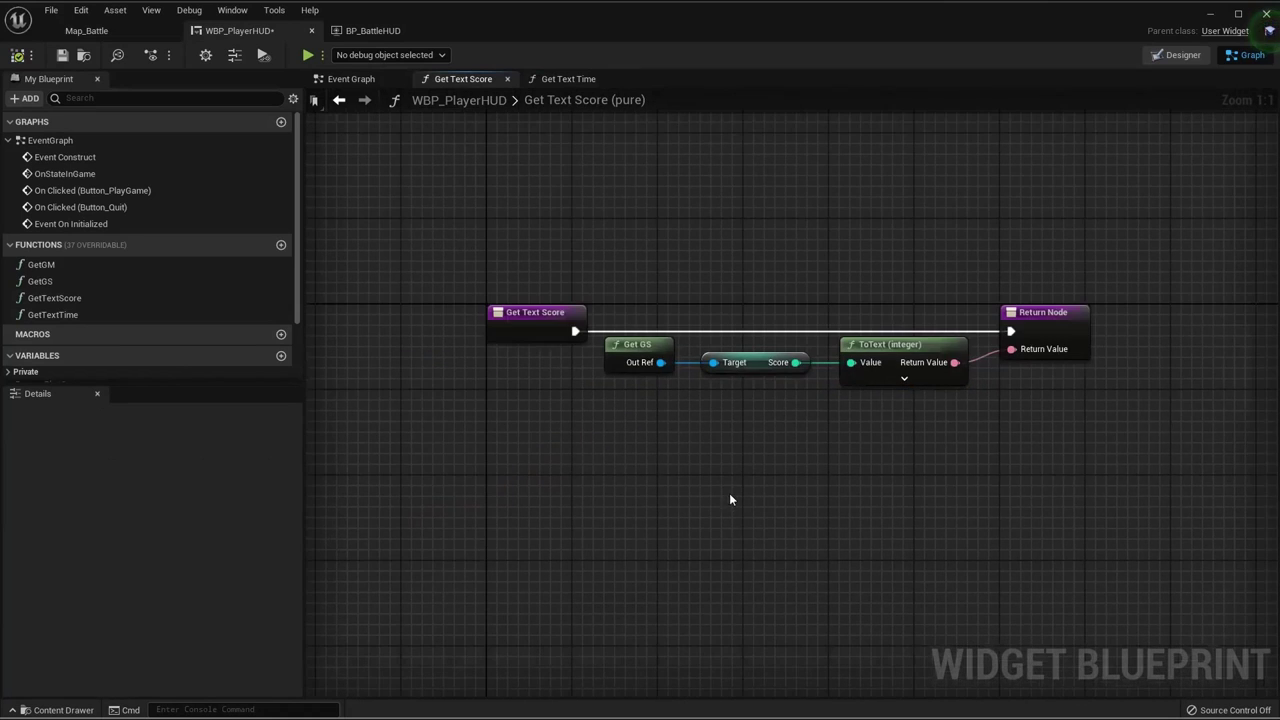
{"action": "left_click", "coordinate": [86, 30]}
{"action": "left_click", "coordinate": [579, 55]}
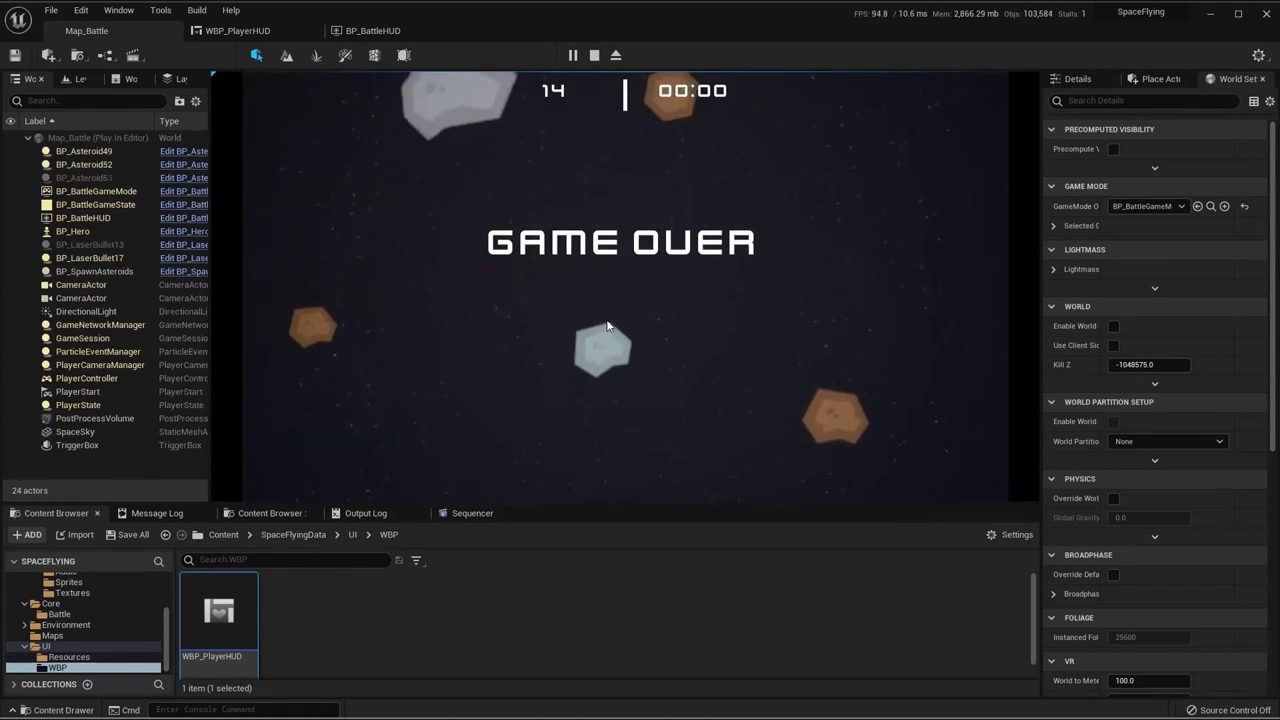
Quit the game and place a Get GS node in WBP_PlayerHUD's GetTextTime graph.
{"action": "left_click", "coordinate": [586, 308]}
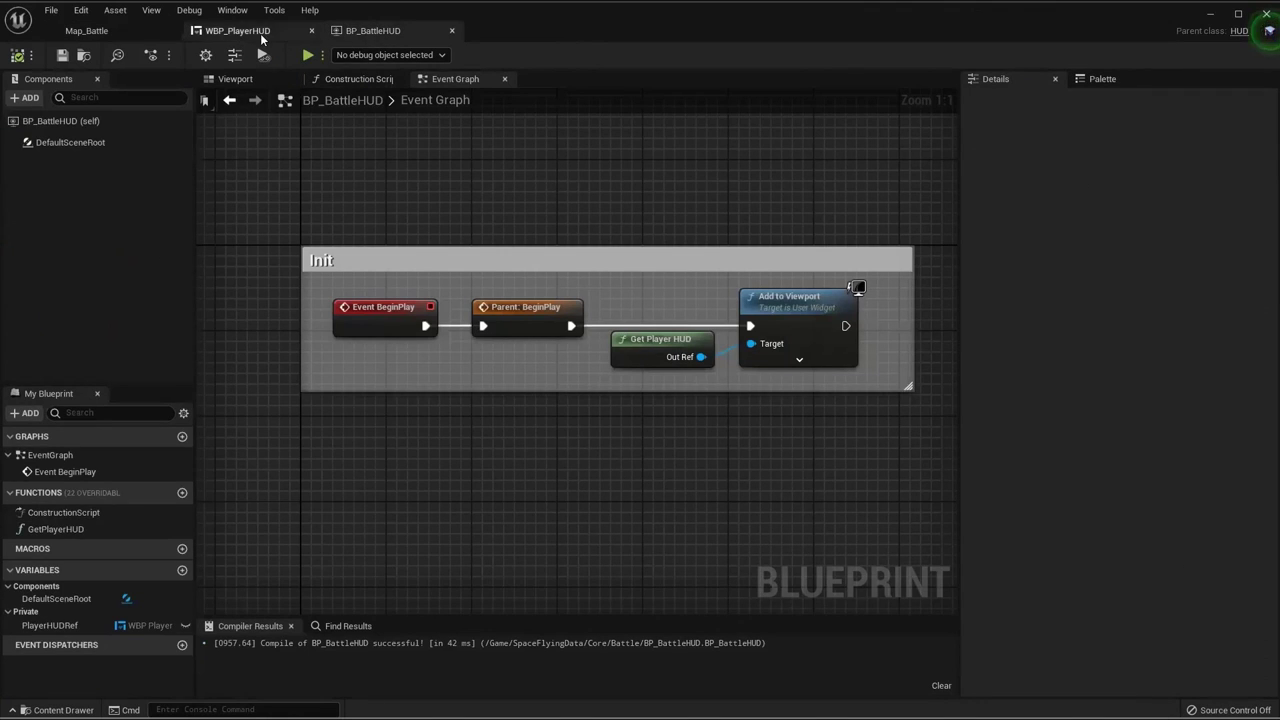
{"action": "left_click", "coordinate": [259, 31]}
{"action": "double_click", "coordinate": [78, 315]}
{"action": "left_click_drag", "start_coordinate": [40, 281], "coordinate": [583, 406]}
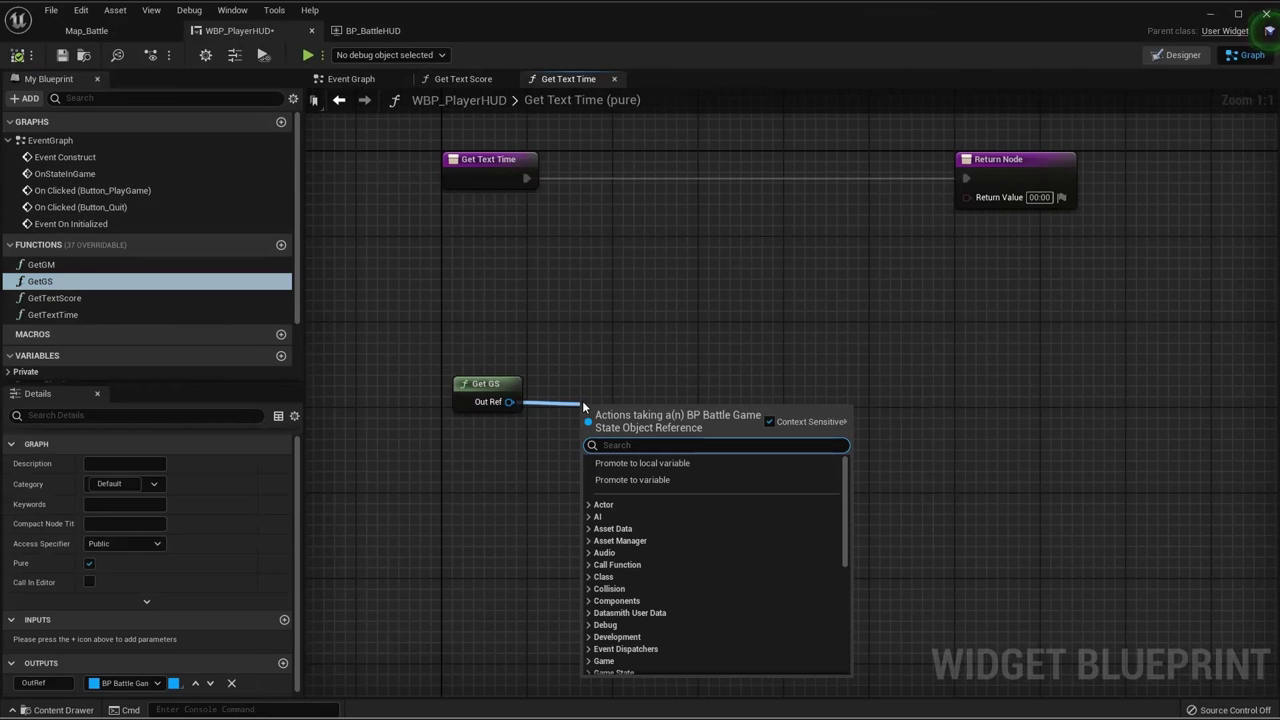
Add a getter for the game state's Time beside the Get GS node.
{"action": "type", "text": "get"}
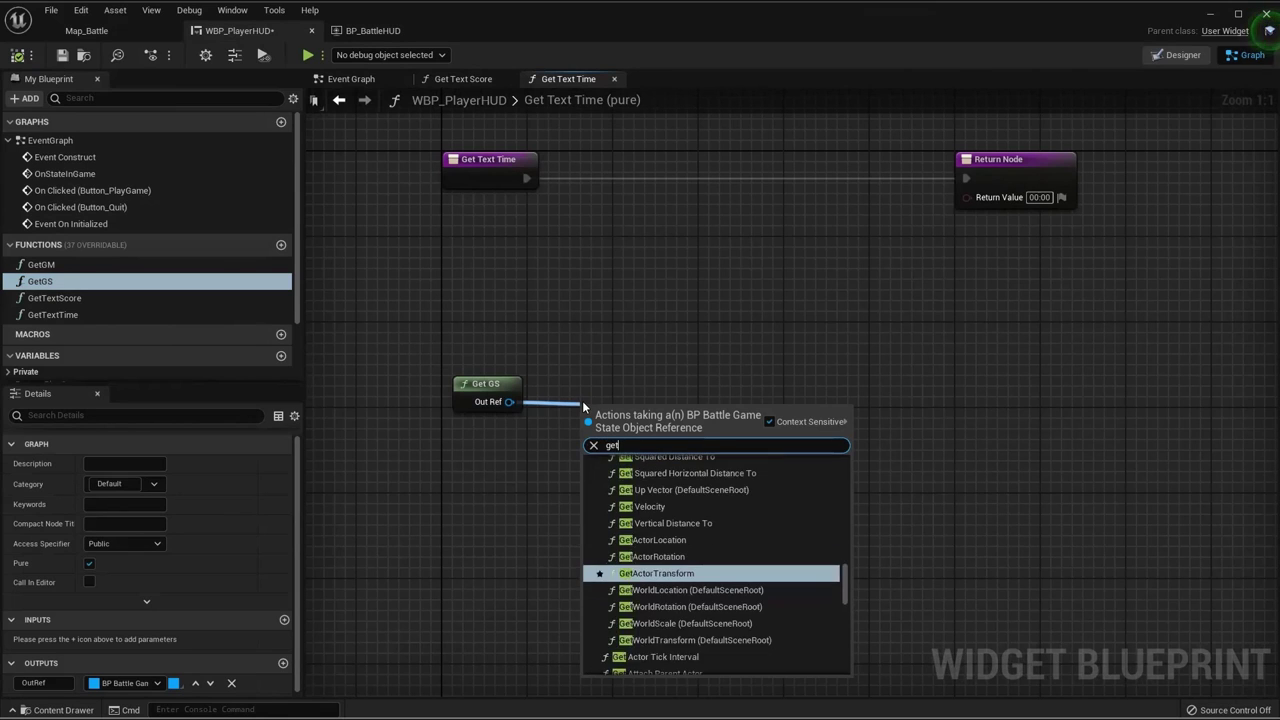
{"action": "type", "text": " time"}
{"action": "scroll", "coordinate": [690, 525], "scroll_direction": "down", "scroll_amount": 2}
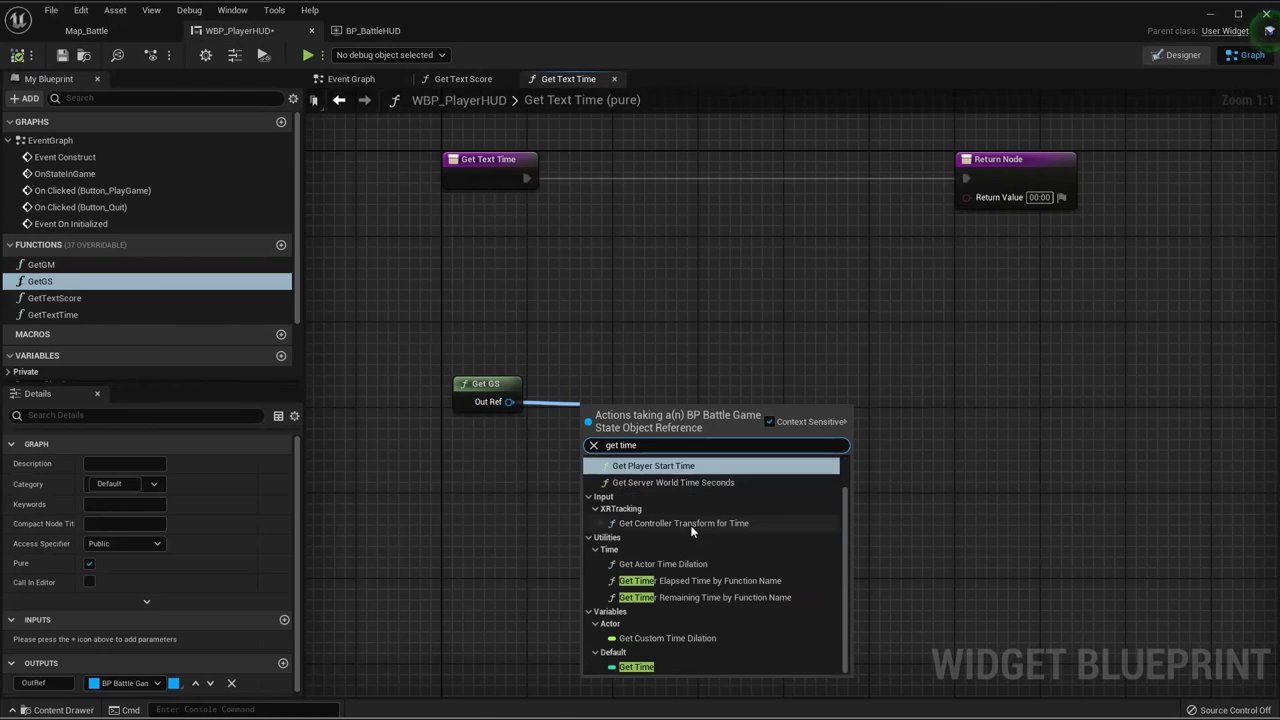
{"action": "left_click", "coordinate": [690, 668]}
{"action": "left_click_drag", "start_coordinate": [628, 405], "coordinate": [491, 344]}
{"action": "left_click", "coordinate": [688, 433]}
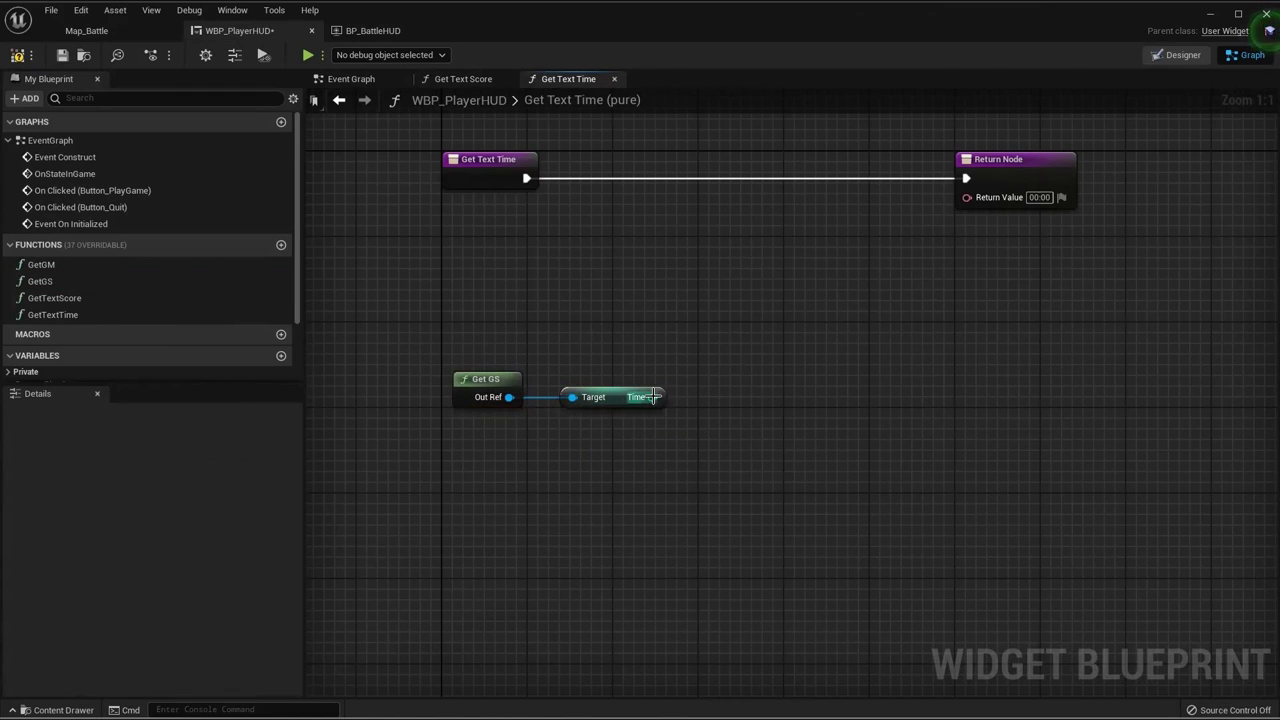
{"action": "mouse_move", "coordinate": [677, 459]}
{"action": "left_mouse_down"}
{"action": "mouse_move", "coordinate": [449, 372]}
{"action": "mouse_move", "coordinate": [461, 432]}
{"action": "mouse_move", "coordinate": [484, 421]}
{"action": "left_mouse_up"}
{"action": "left_click", "coordinate": [480, 374]}
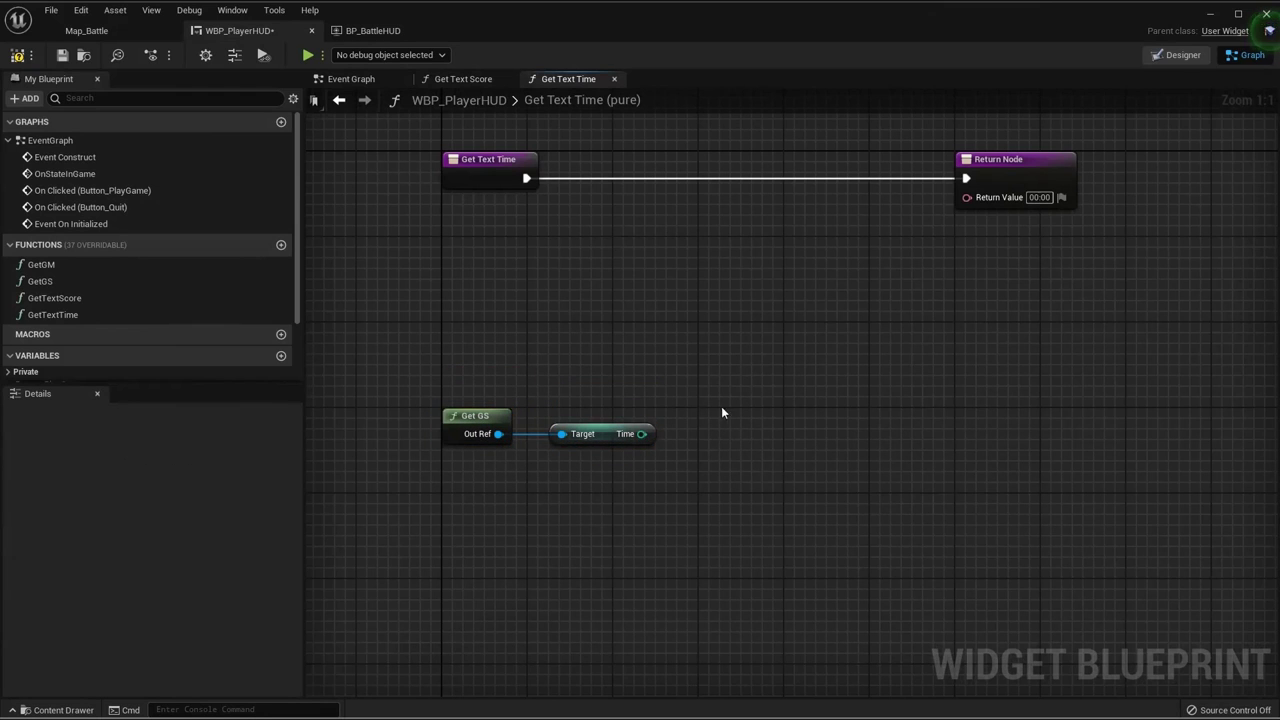
Feed Time into a Divide node with a divisor of 60.
{"action": "left_click_drag", "start_coordinate": [643, 434], "coordinate": [818, 372]}
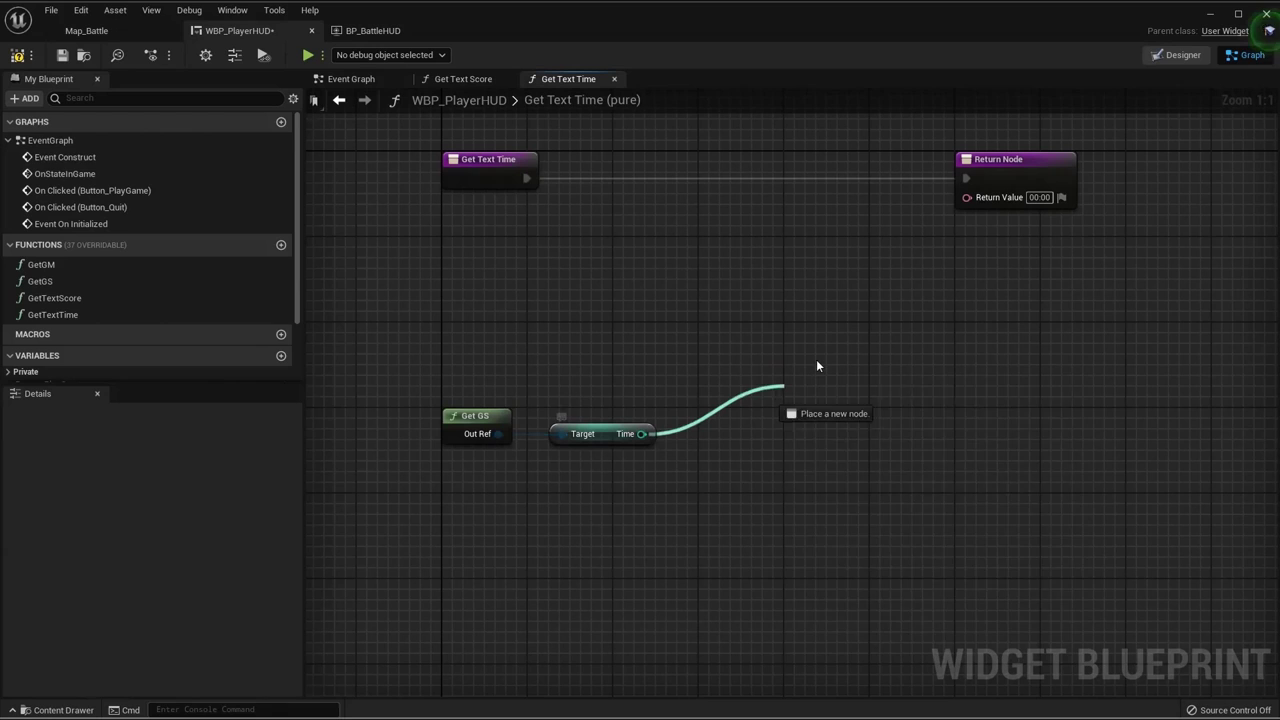
{"action": "type", "text": "/"}
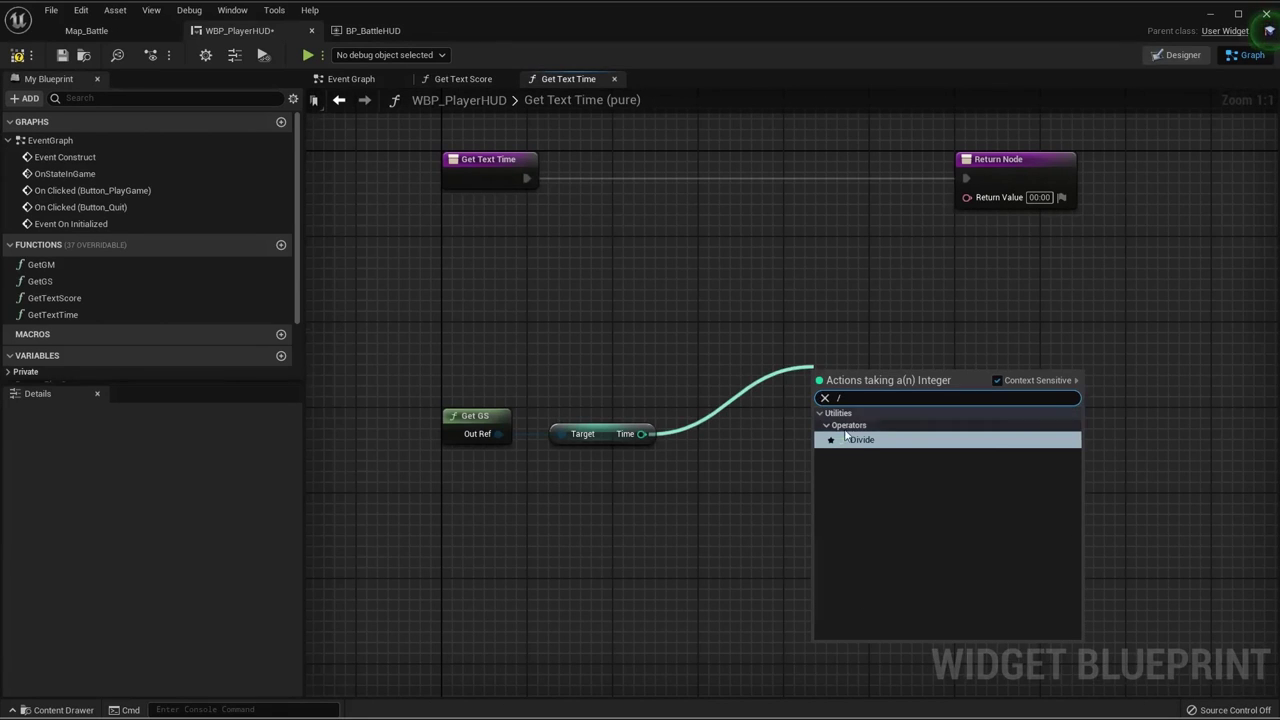
{"action": "left_click", "coordinate": [861, 438]}
{"action": "left_click", "coordinate": [846, 392]}
{"action": "type", "text": "60"}
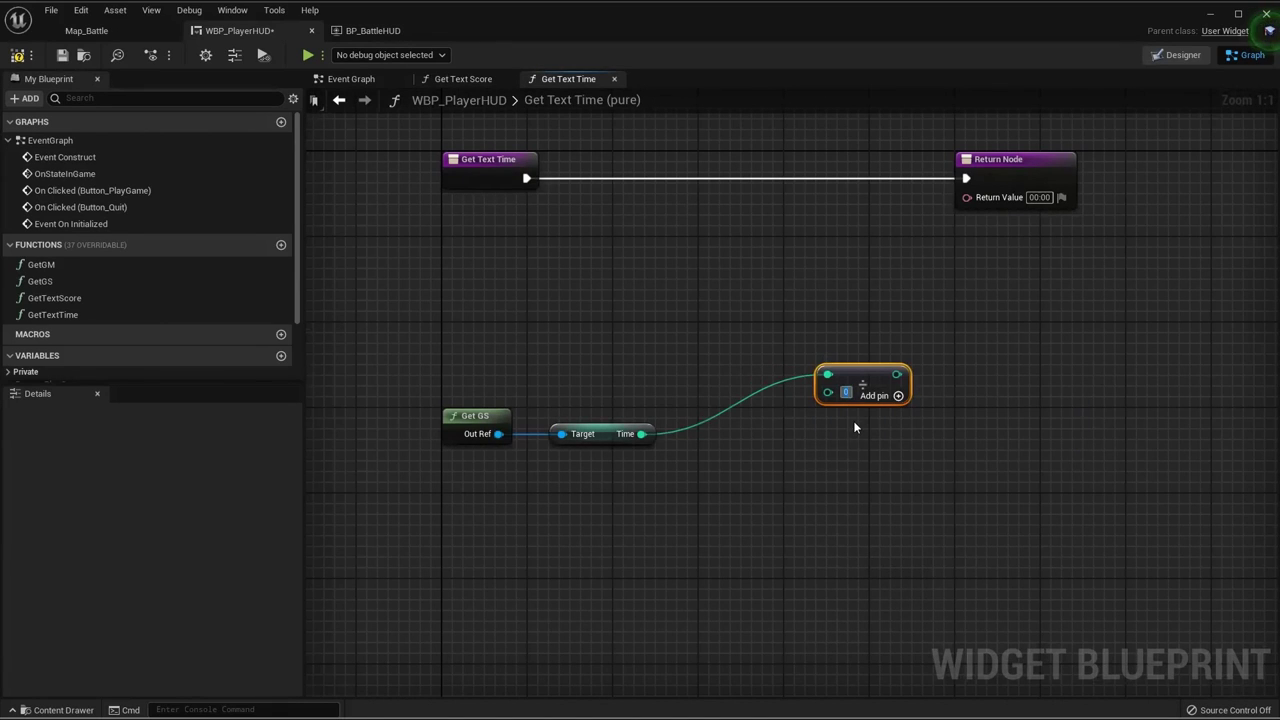
{"action": "key", "text": "Return"}
{"action": "left_click_drag", "start_coordinate": [855, 380], "coordinate": [737, 433]}
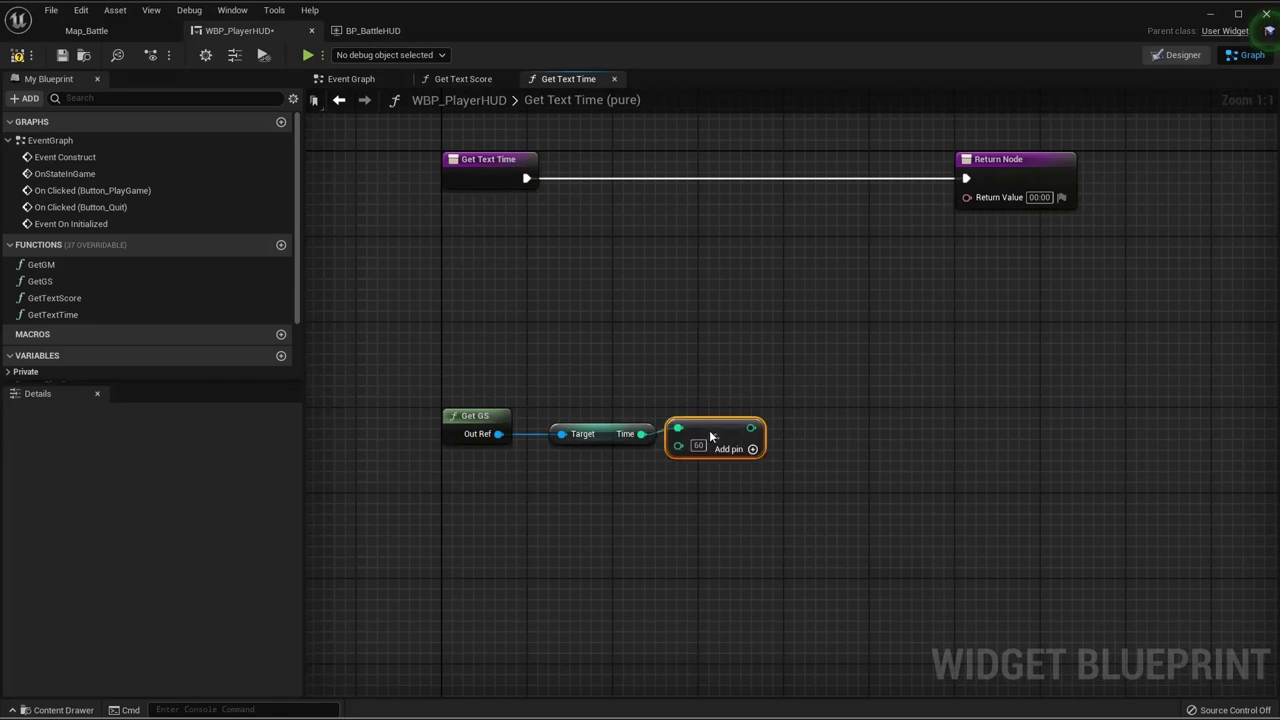
{"action": "left_click_drag", "start_coordinate": [815, 501], "coordinate": [464, 369]}
{"action": "left_click_drag", "start_coordinate": [475, 424], "coordinate": [390, 339]}
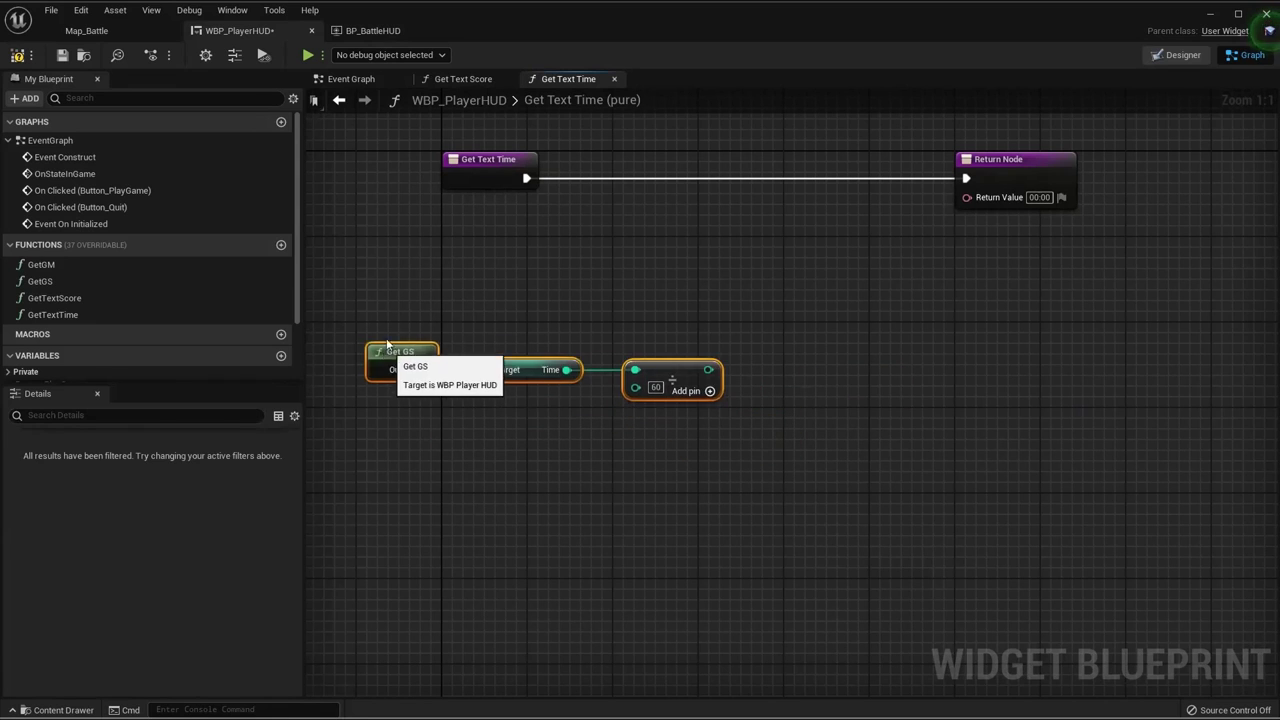
{"action": "left_click", "coordinate": [540, 434]}
Feed Time into a modulo (%) node with B set to 60.
{"action": "left_click_drag", "start_coordinate": [555, 348], "coordinate": [569, 442]}
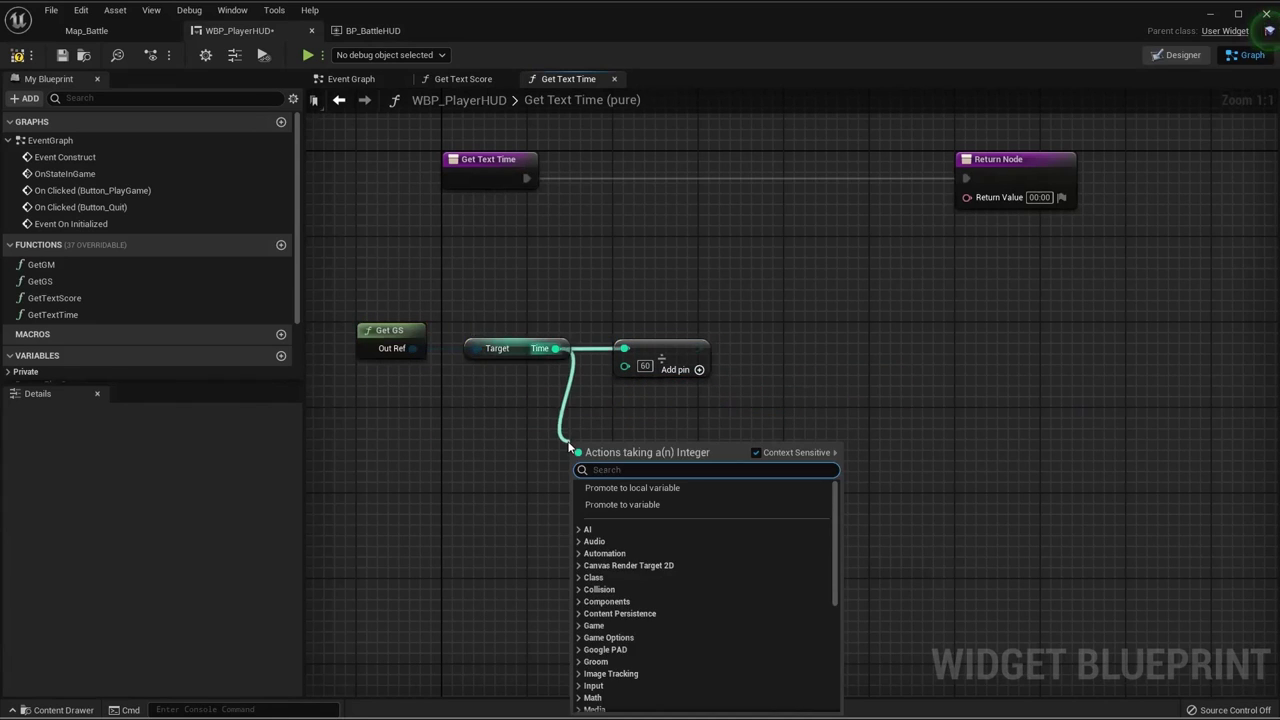
{"action": "type", "text": "%"}
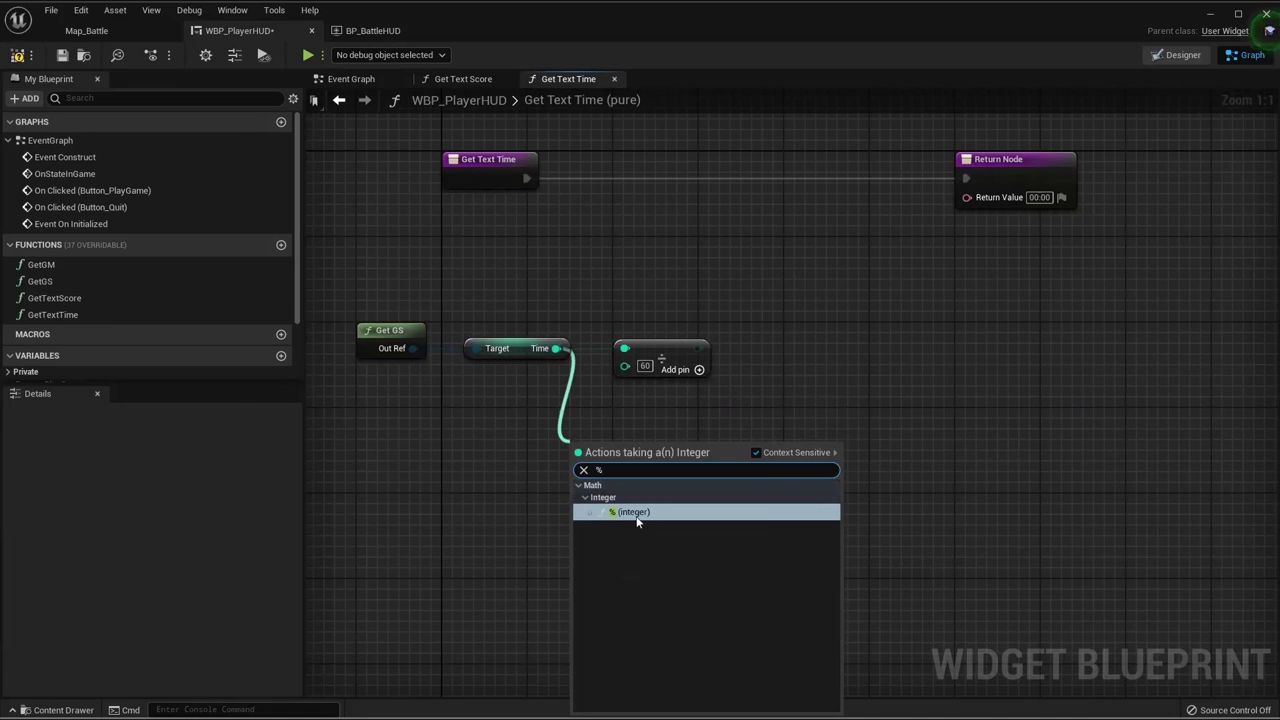
{"action": "key", "text": "Return"}
{"action": "mouse_move", "coordinate": [628, 454]}
{"action": "left_mouse_down"}
{"action": "mouse_move", "coordinate": [649, 400]}
{"action": "mouse_move", "coordinate": [672, 402]}
{"action": "left_mouse_up"}
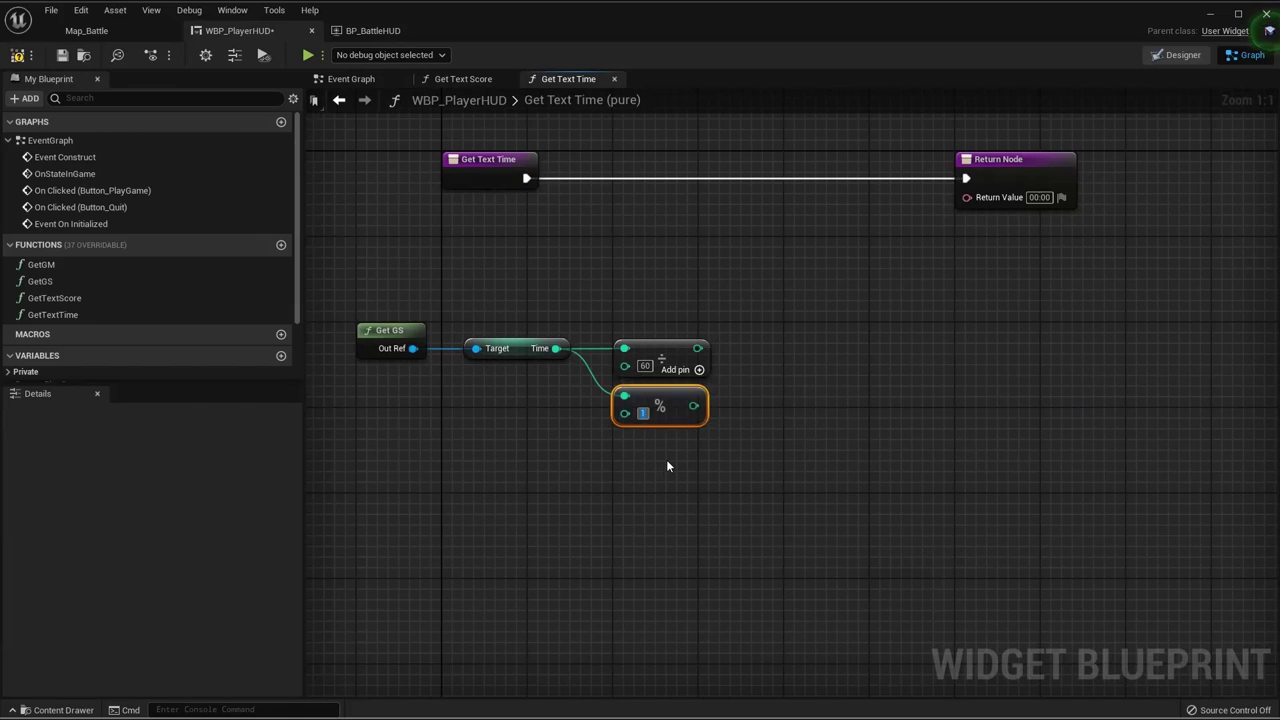
{"action": "type", "text": "60"}
{"action": "left_click", "coordinate": [705, 505]}
Rearrange the Get GS, Time, divide and modulo nodes into a tidy layout.
{"action": "left_click_drag", "start_coordinate": [352, 296], "coordinate": [505, 426]}
{"action": "left_click_drag", "start_coordinate": [521, 362], "coordinate": [521, 379]}
{"action": "left_click", "coordinate": [662, 410]}
{"action": "left_click", "coordinate": [748, 461]}
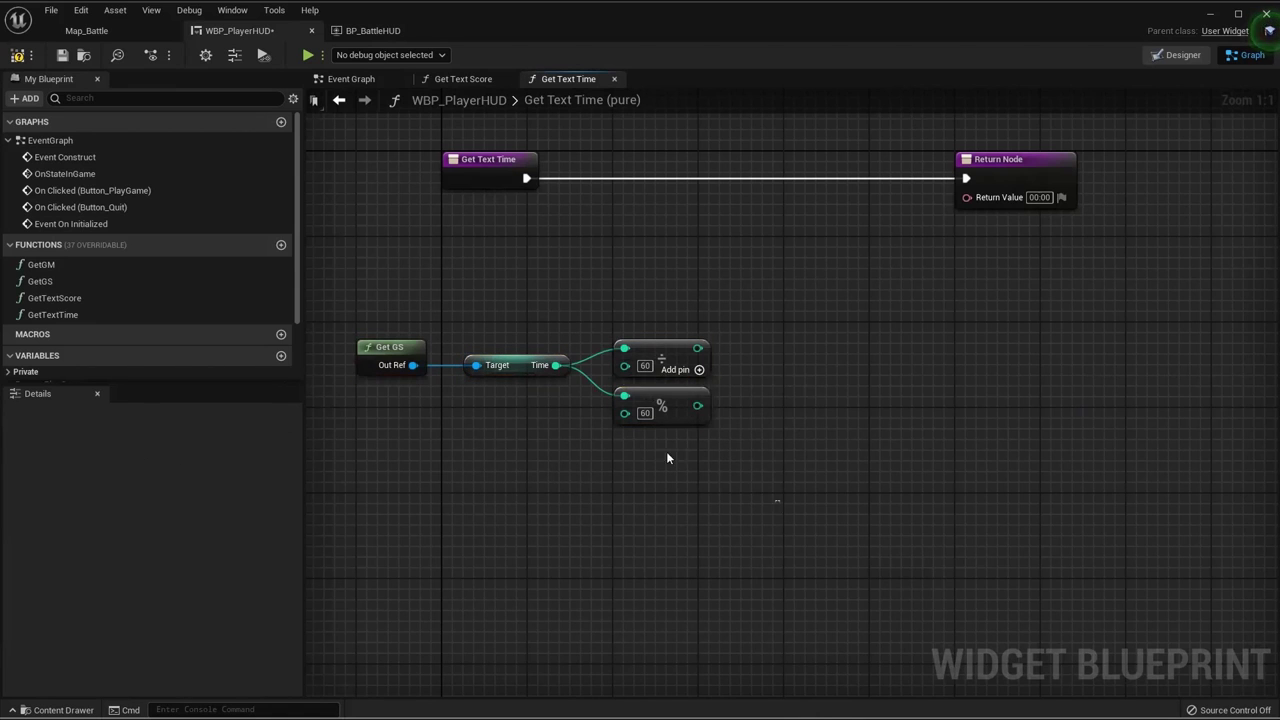
{"action": "left_click_drag", "start_coordinate": [668, 458], "coordinate": [340, 330]}
{"action": "left_click_drag", "start_coordinate": [629, 365], "coordinate": [553, 432]}
{"action": "left_click", "coordinate": [507, 356]}
{"action": "left_click_drag", "start_coordinate": [507, 352], "coordinate": [550, 484]}
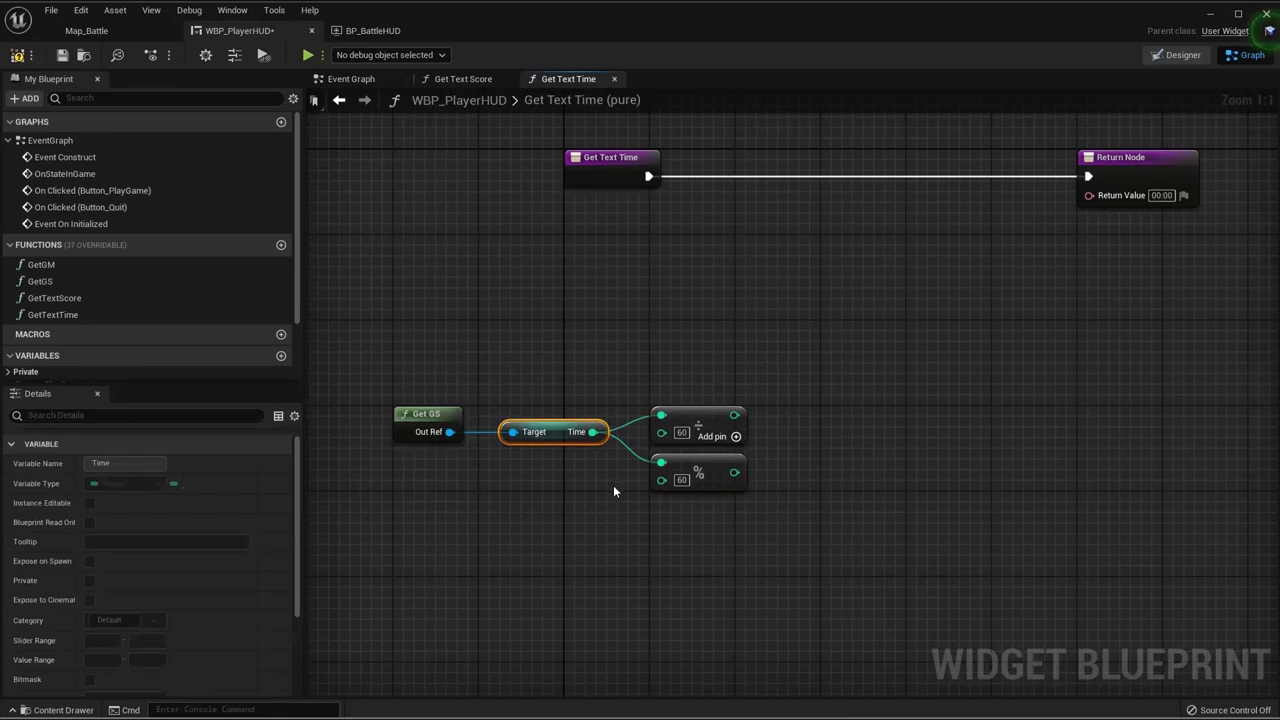
{"action": "left_click", "coordinate": [597, 505]}
{"action": "mouse_move", "coordinate": [532, 393]}
{"action": "left_mouse_down"}
{"action": "mouse_move", "coordinate": [580, 459]}
{"action": "mouse_move", "coordinate": [616, 475]}
{"action": "left_mouse_up"}
{"action": "mouse_move", "coordinate": [519, 349]}
{"action": "left_mouse_down"}
{"action": "mouse_move", "coordinate": [621, 522]}
{"action": "mouse_move", "coordinate": [867, 367]}
{"action": "left_mouse_up"}
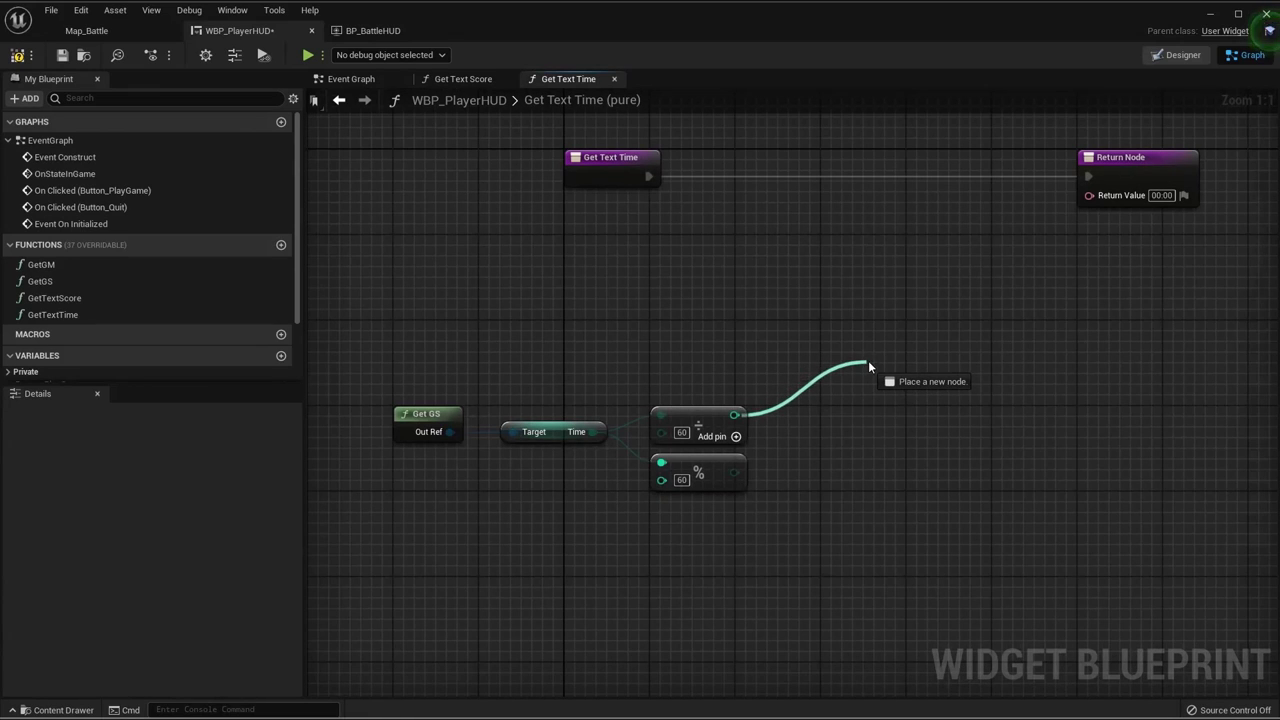
{"action": "left_click_drag", "start_coordinate": [868, 366], "coordinate": [875, 363]}
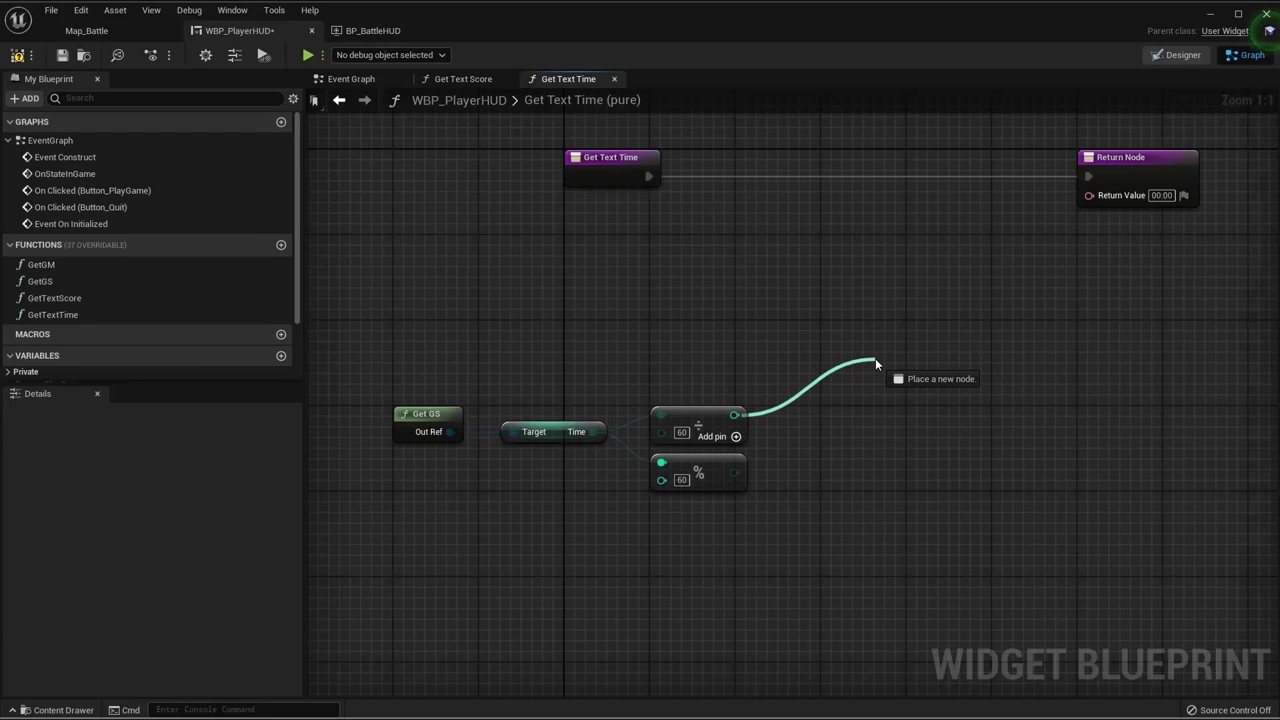
{"action": "left_click_drag", "start_coordinate": [875, 363], "coordinate": [875, 363]}
{"action": "left_click_drag", "start_coordinate": [531, 346], "coordinate": [550, 503]}
{"action": "left_click_drag", "start_coordinate": [740, 435], "coordinate": [942, 297]}
{"action": "left_click_drag", "start_coordinate": [575, 519], "coordinate": [761, 467]}
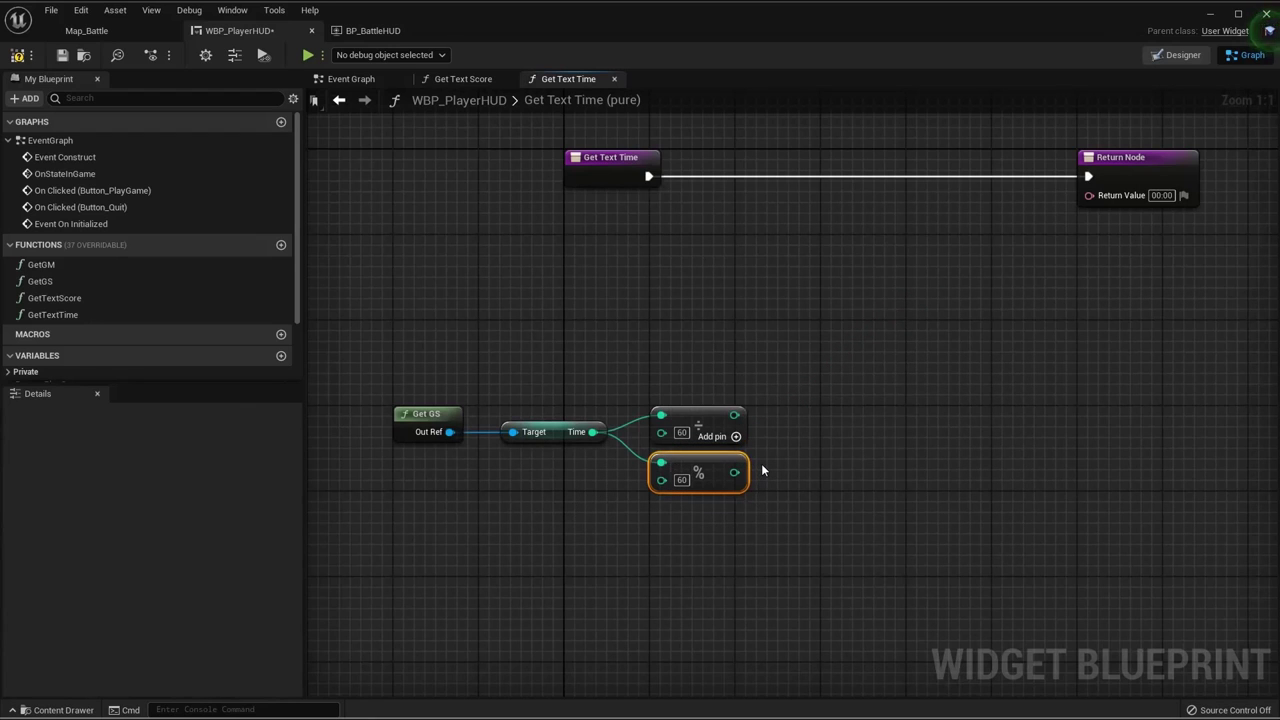
{"action": "left_click", "coordinate": [761, 468]}
Convert the minutes result with an integer ToText node using Minimum Integral Digits 2.
{"action": "right_click_drag", "start_coordinate": [780, 472], "coordinate": [746, 480]}
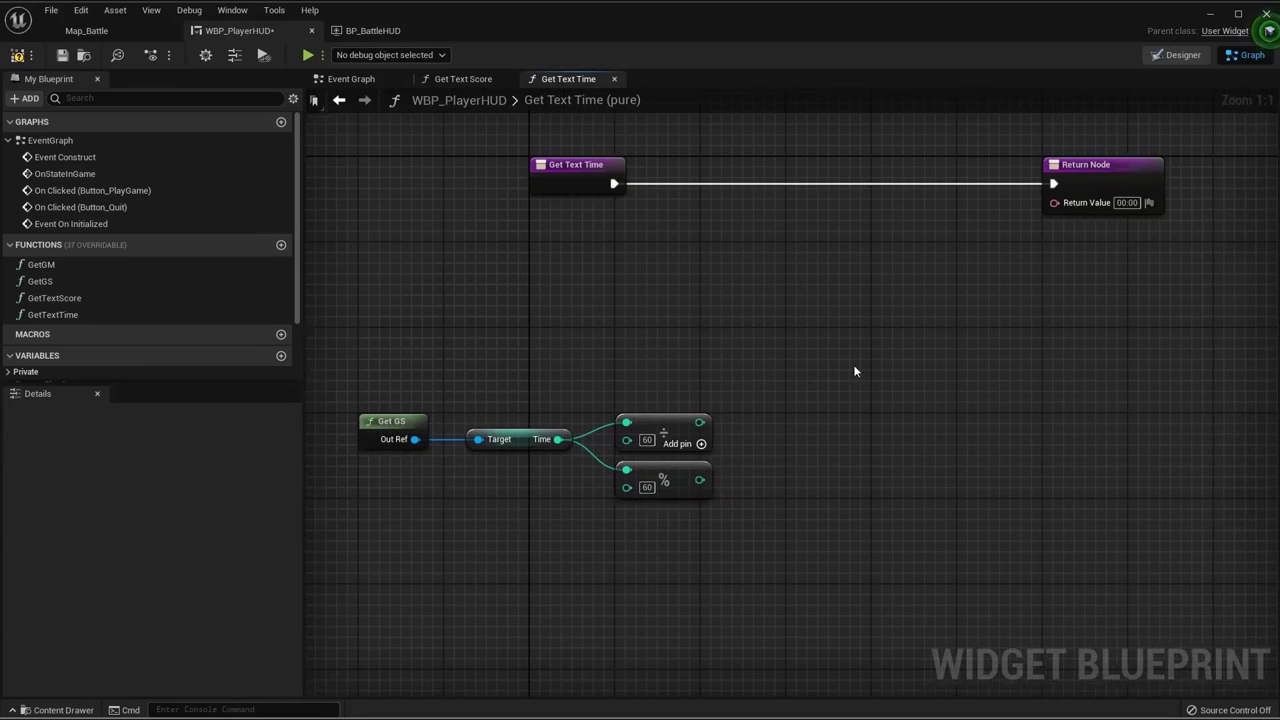
{"action": "left_click_drag", "start_coordinate": [697, 421], "coordinate": [1054, 202]}
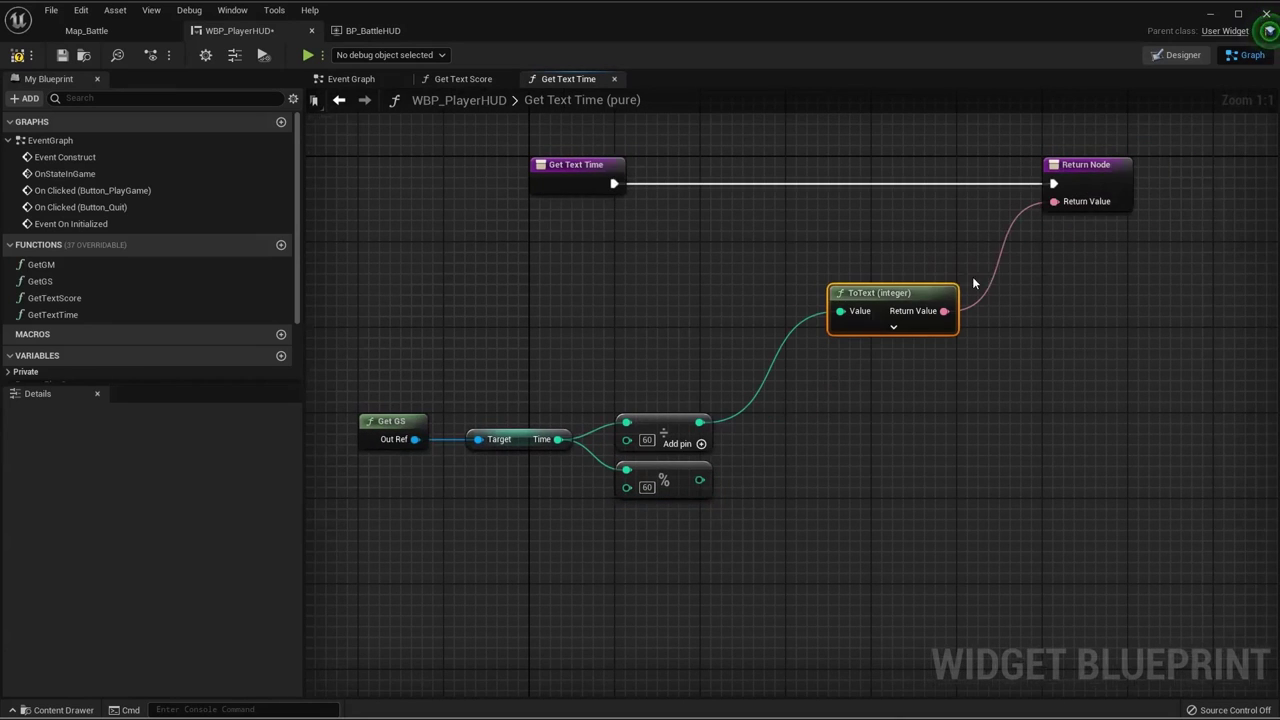
{"action": "left_click_drag", "start_coordinate": [880, 293], "coordinate": [816, 389]}
{"action": "left_click", "coordinate": [829, 423]}
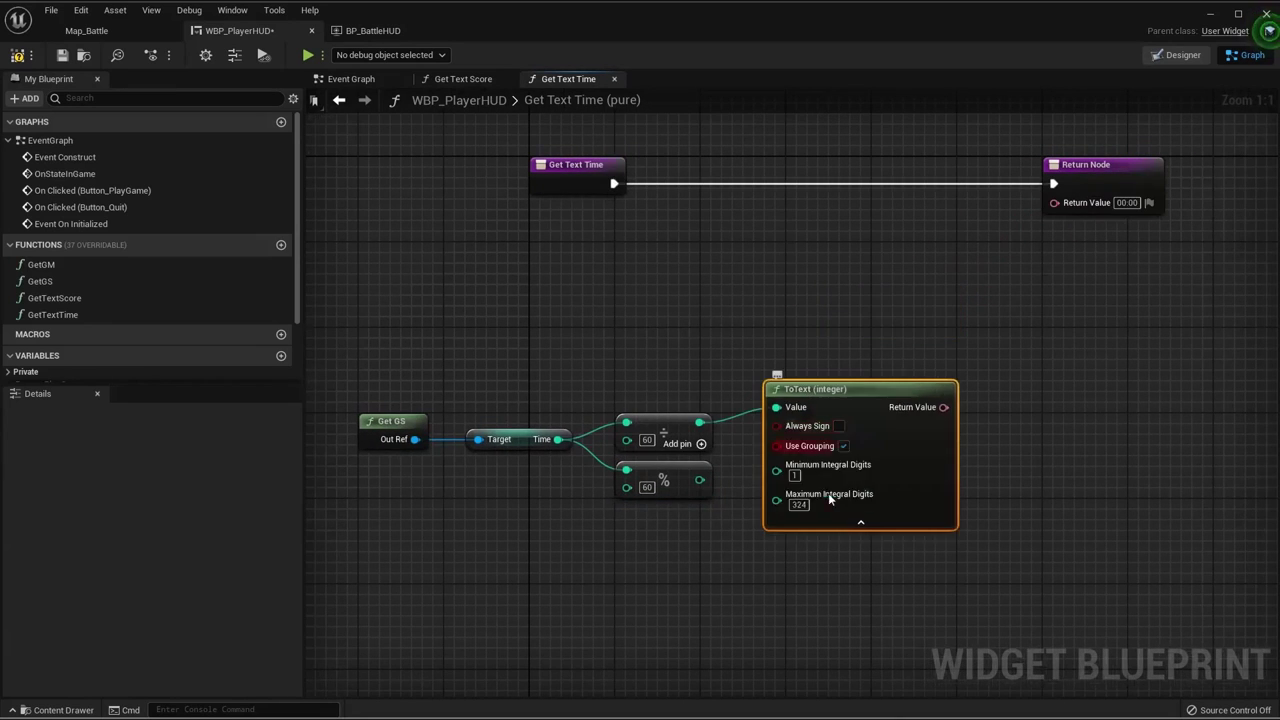
{"action": "left_click", "coordinate": [781, 424]}
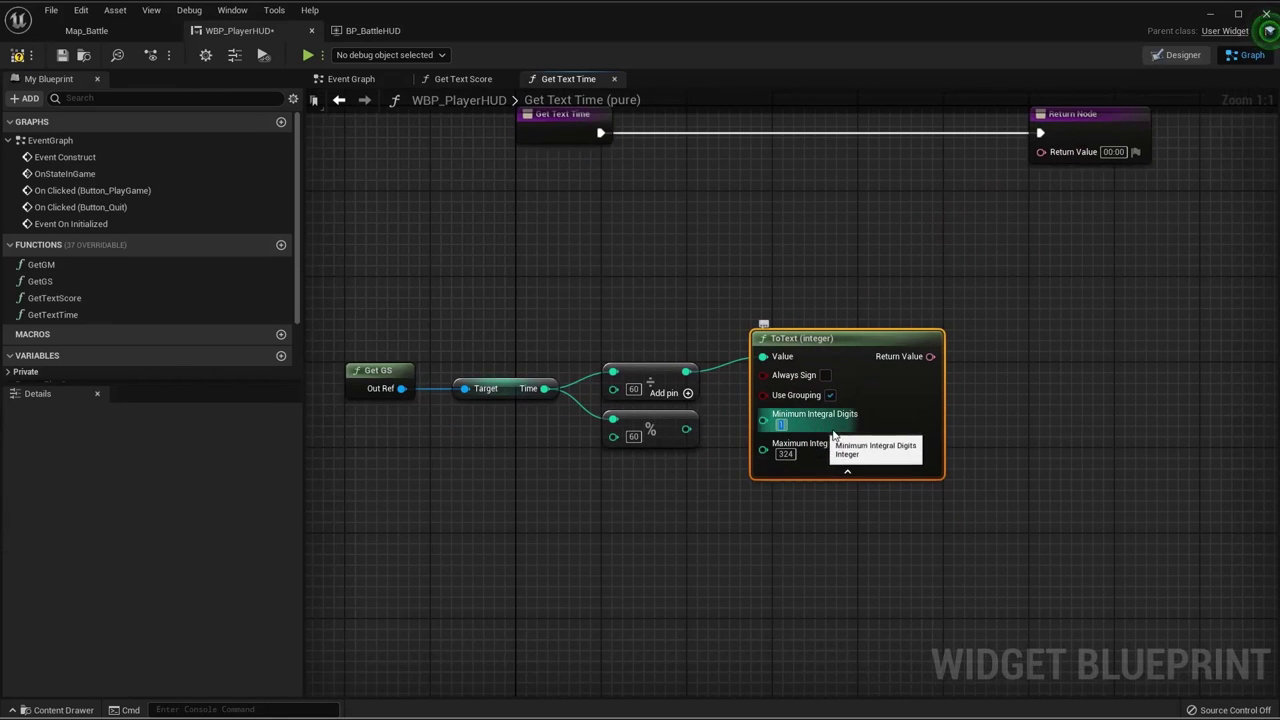
{"action": "type", "text": "2"}
{"action": "left_click", "coordinate": [973, 512]}
{"action": "mouse_move", "coordinate": [824, 355]}
{"action": "left_mouse_down"}
{"action": "mouse_move", "coordinate": [856, 313]}
{"action": "mouse_move", "coordinate": [845, 302]}
{"action": "left_mouse_up"}
{"action": "left_click", "coordinate": [851, 342]}
{"action": "left_click", "coordinate": [851, 342]}
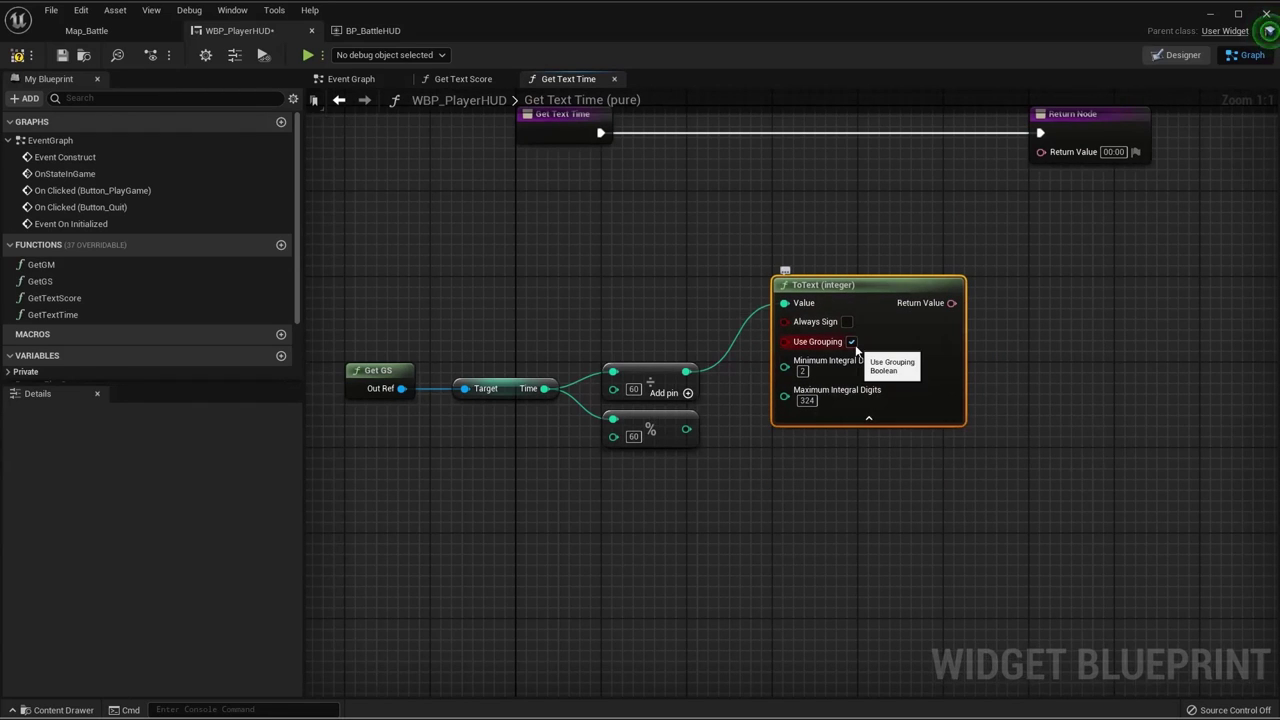
{"action": "left_click", "coordinate": [902, 477]}
{"action": "left_click", "coordinate": [868, 418]}
Copy that ToText node and feed the modulo-60 seconds result into the copy.
{"action": "left_click", "coordinate": [826, 283]}
{"action": "key", "text": "ctrl+c"}
{"action": "key", "text": "ctrl+v"}
{"action": "mouse_move", "coordinate": [686, 429]}
{"action": "left_mouse_down"}
{"action": "mouse_move", "coordinate": [891, 463]}
{"action": "mouse_move", "coordinate": [808, 347]}
{"action": "mouse_move", "coordinate": [797, 383]}
{"action": "left_mouse_up"}
{"action": "left_click", "coordinate": [823, 309], "text": "ctrl"}
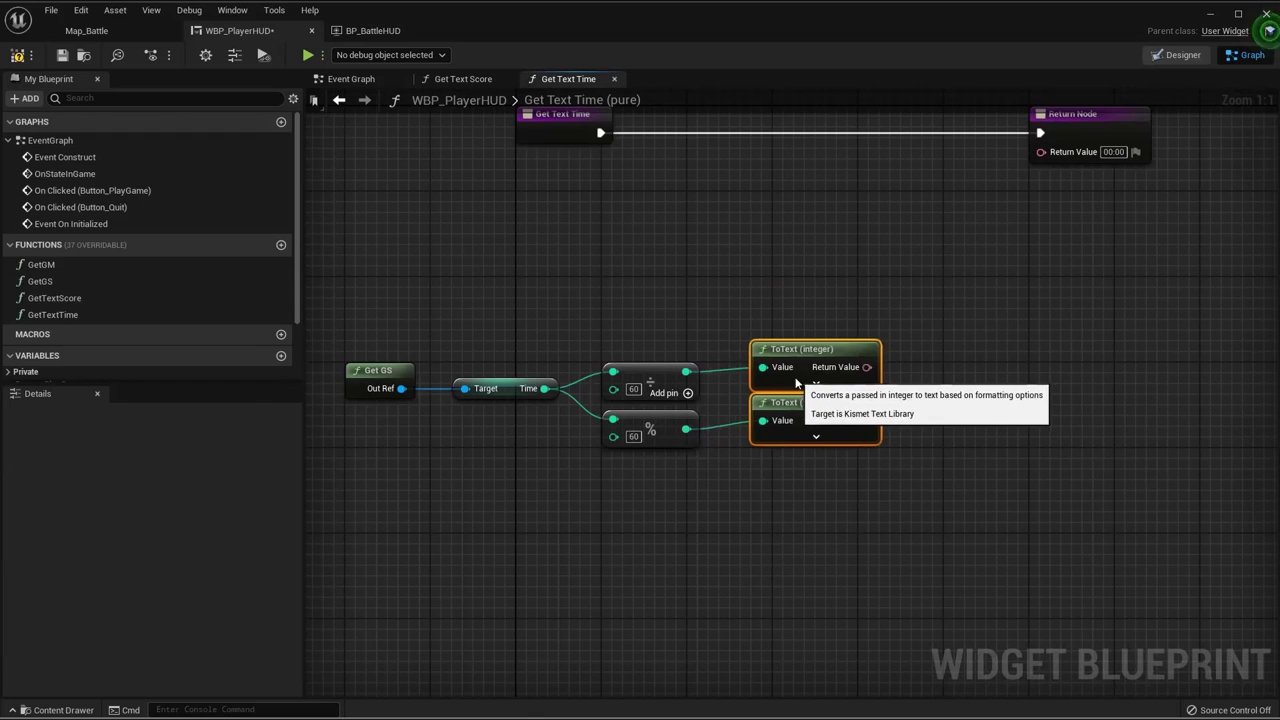
Straighten the wires and align all six nodes of the time graph.
{"action": "left_click", "coordinate": [815, 425]}
{"action": "left_click", "coordinate": [650, 430], "text": "ctrl"}
{"action": "key", "text": "q"}
{"action": "left_click", "coordinate": [650, 385]}
{"action": "left_click", "coordinate": [808, 368], "text": "ctrl"}
{"action": "key", "text": "q"}
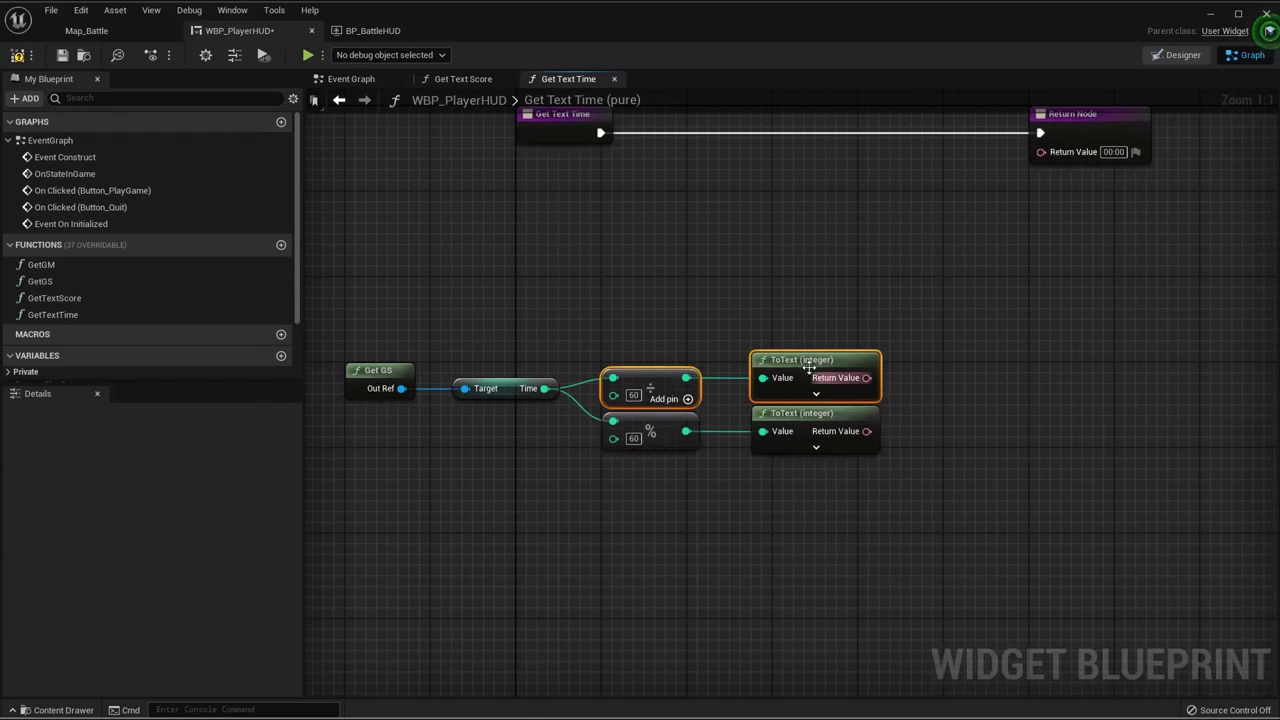
{"action": "left_click_drag", "start_coordinate": [808, 368], "coordinate": [808, 358]}
{"action": "left_click_drag", "start_coordinate": [831, 493], "coordinate": [366, 334]}
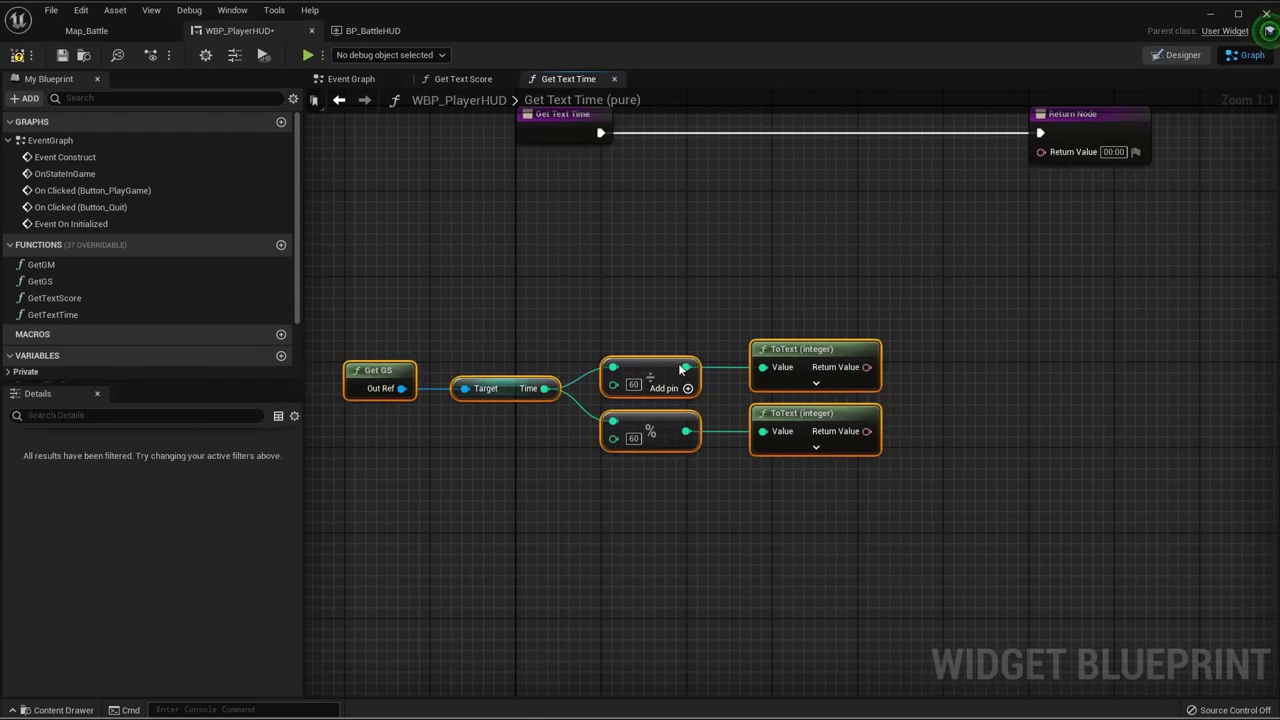
{"action": "left_click_drag", "start_coordinate": [680, 370], "coordinate": [592, 204]}
{"action": "left_click", "coordinate": [594, 363]}
{"action": "right_click_drag", "start_coordinate": [447, 260], "coordinate": [621, 344]}
{"action": "left_click_drag", "start_coordinate": [413, 260], "coordinate": [505, 381]}
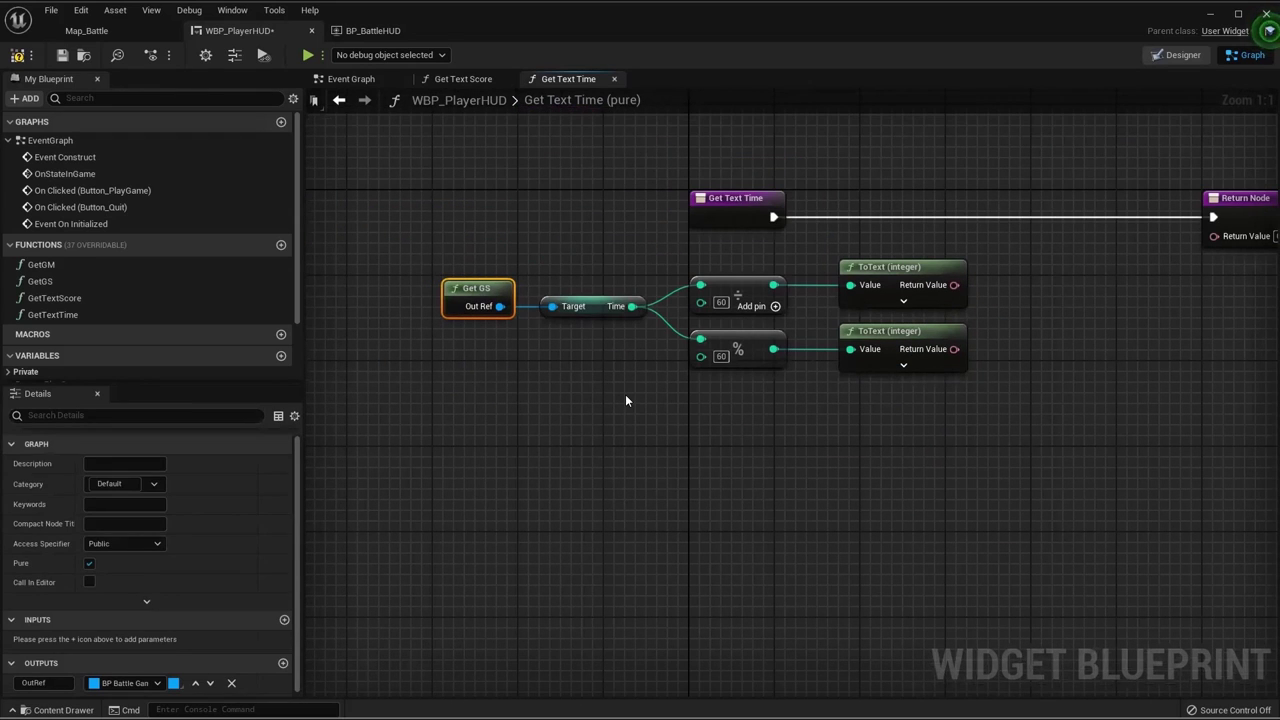
{"action": "right_click_drag", "start_coordinate": [656, 415], "coordinate": [729, 458]}
{"action": "mouse_move", "coordinate": [844, 473]}
{"action": "left_mouse_down"}
{"action": "mouse_move", "coordinate": [748, 302]}
{"action": "mouse_move", "coordinate": [750, 322]}
{"action": "left_mouse_up"}
{"action": "left_click", "coordinate": [905, 461]}
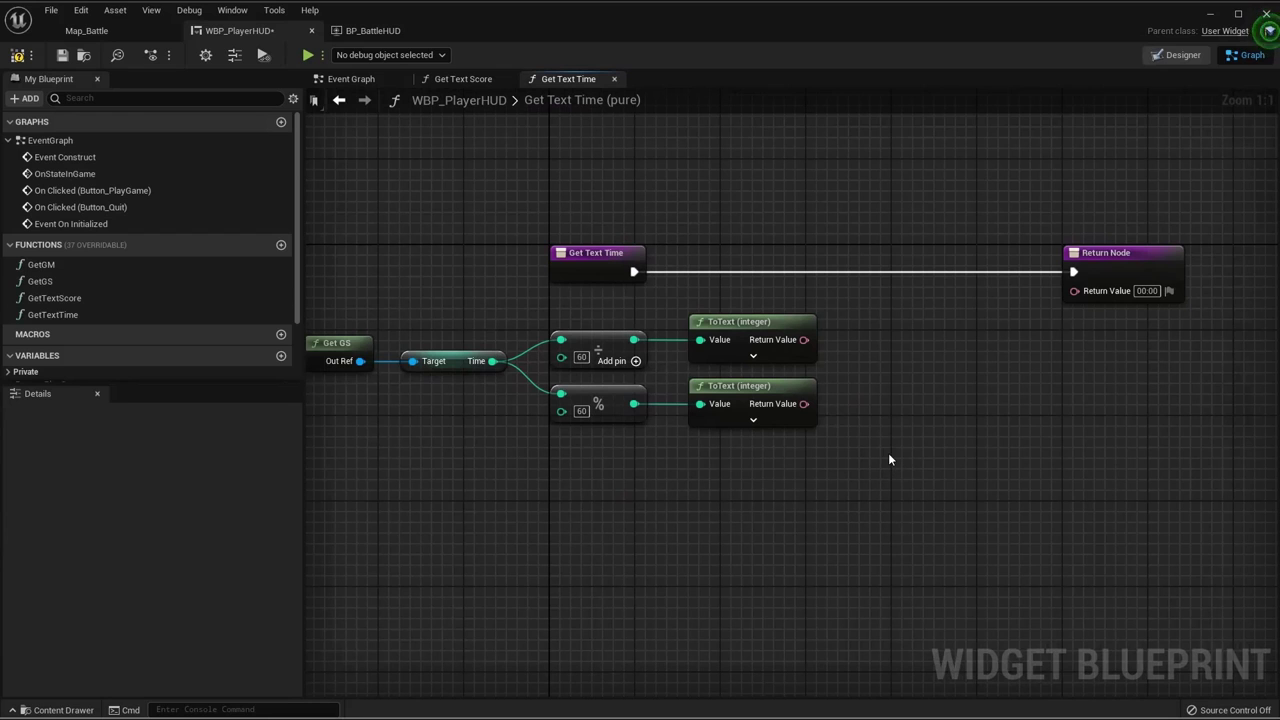
Return a Format Text node reading {M}:{S}, with minutes and seconds wired into M and S.
{"action": "right_click_drag", "start_coordinate": [888, 477], "coordinate": [799, 309]}
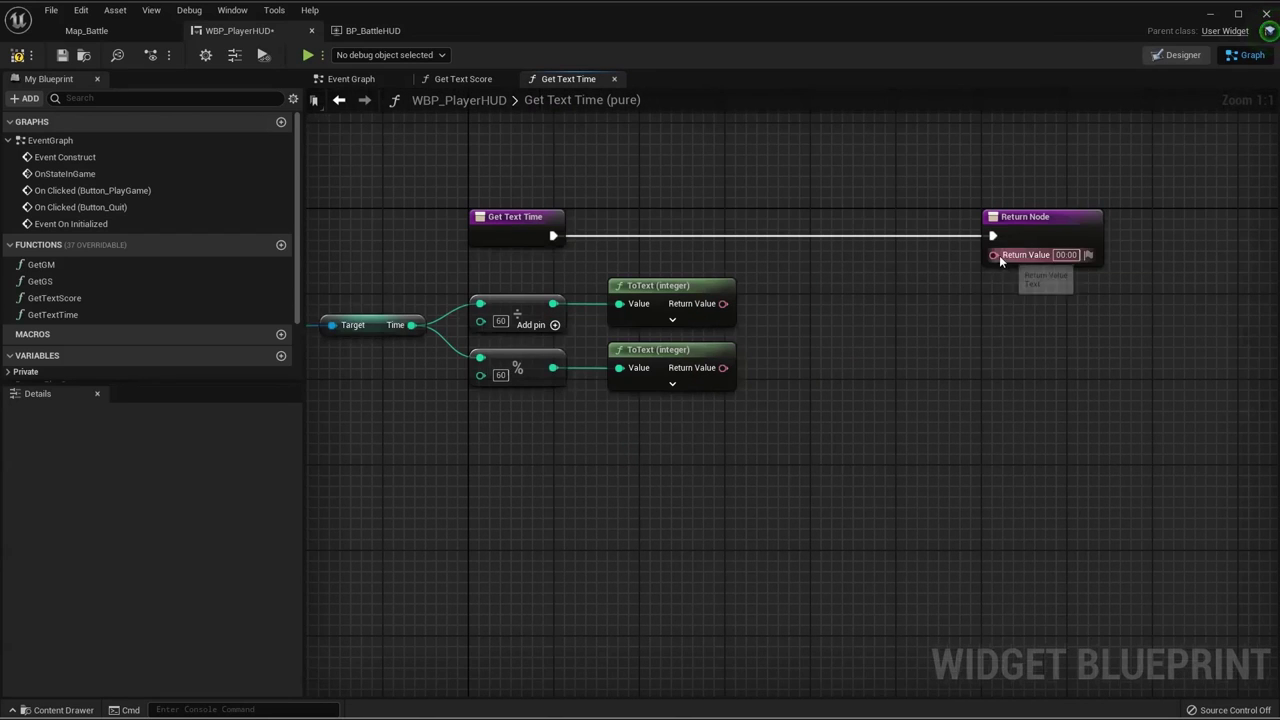
{"action": "left_click_drag", "start_coordinate": [997, 255], "coordinate": [919, 340]}
{"action": "type", "text": "format"}
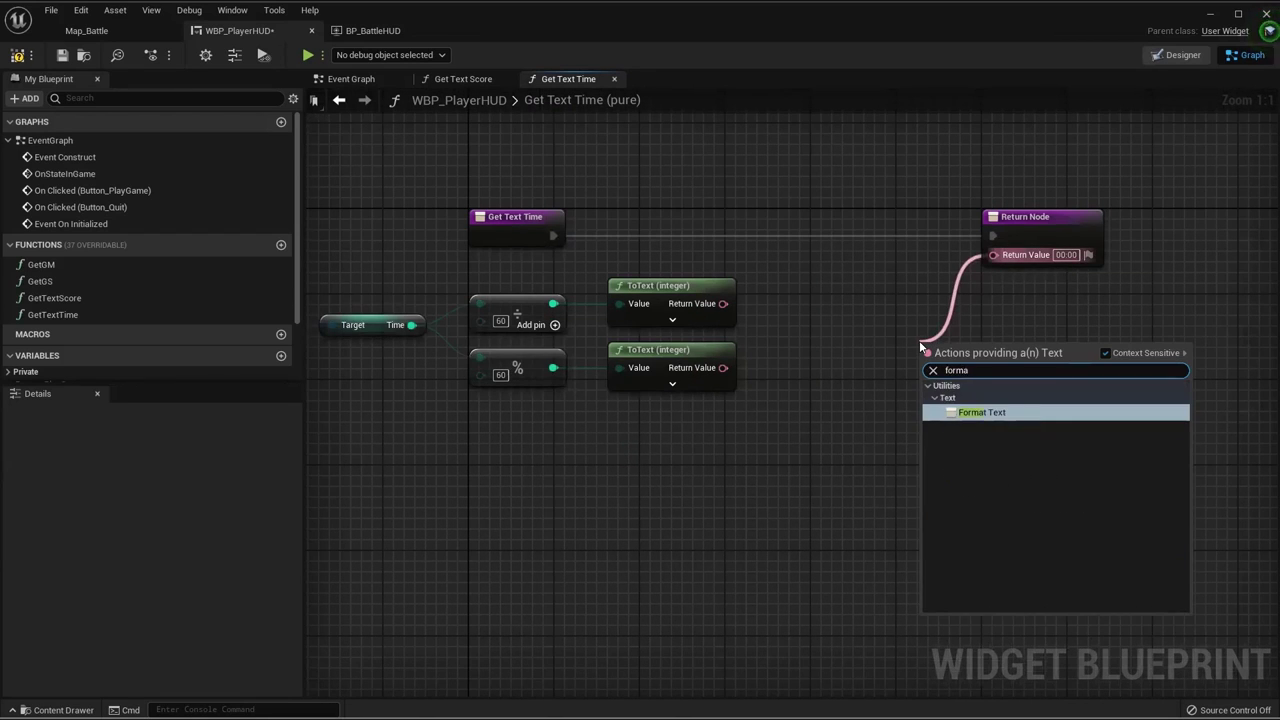
{"action": "key", "text": "Return"}
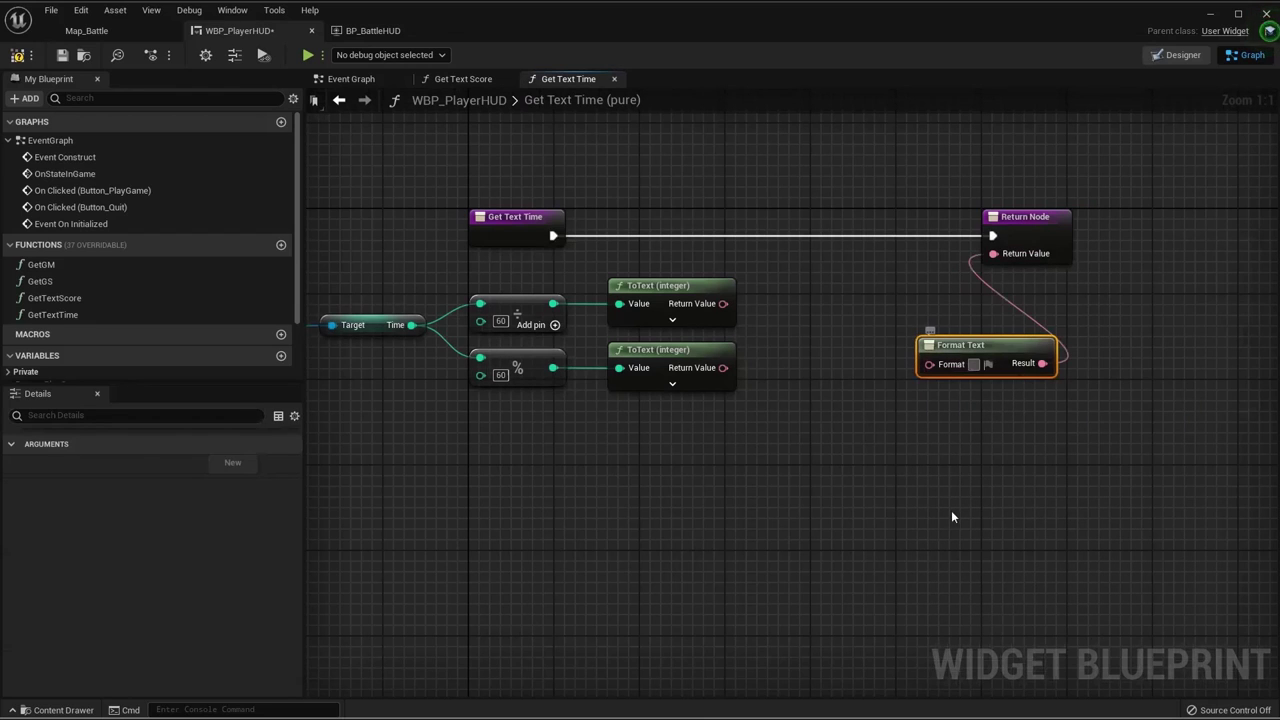
{"action": "type", "text": "}:"}
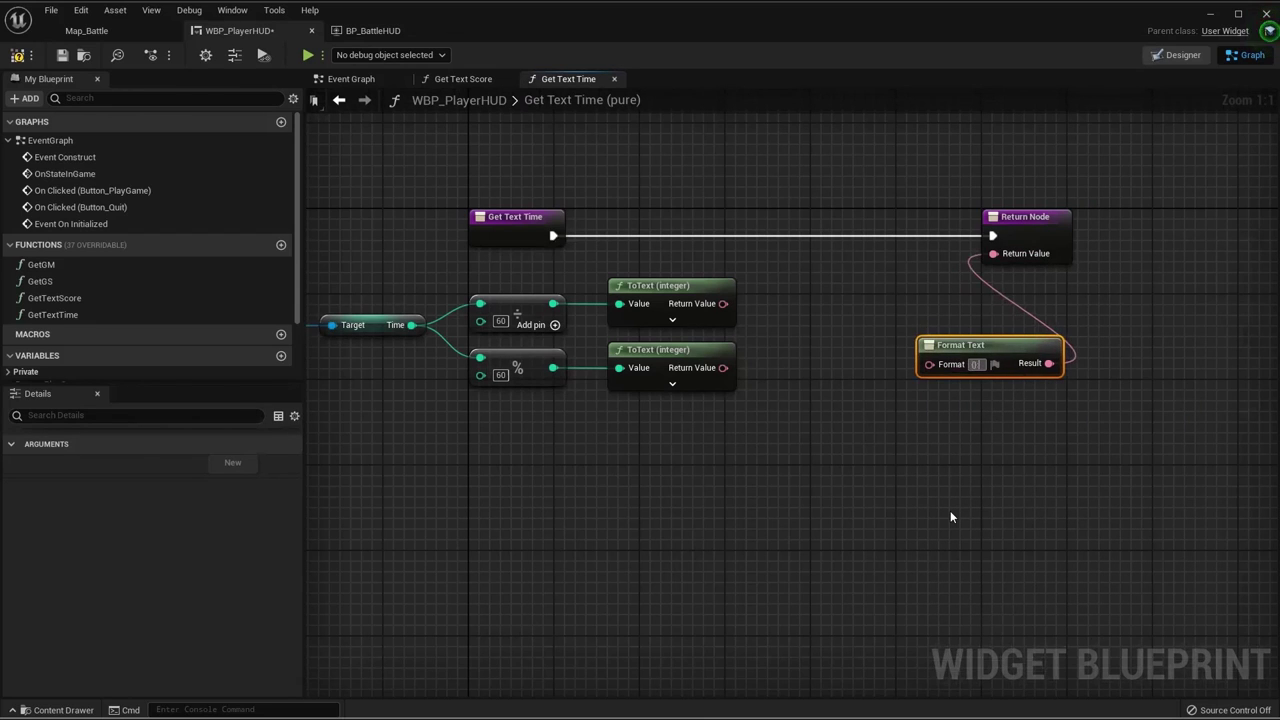
{"action": "type", "text": "{1}"}
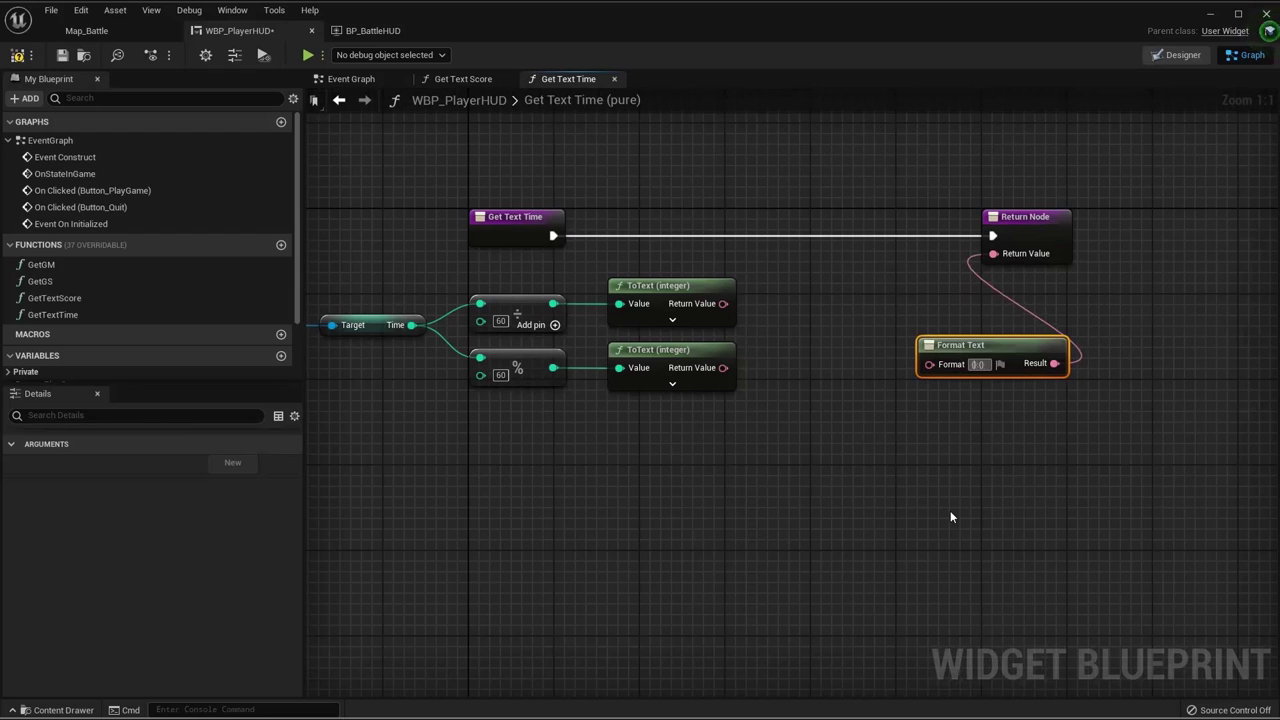
{"action": "type", "text": ":{S}"}
{"action": "left_click", "coordinate": [940, 518]}
{"action": "mouse_move", "coordinate": [723, 303]}
{"action": "left_mouse_down"}
{"action": "mouse_move", "coordinate": [928, 383]}
{"action": "mouse_move", "coordinate": [723, 367]}
{"action": "left_mouse_up"}
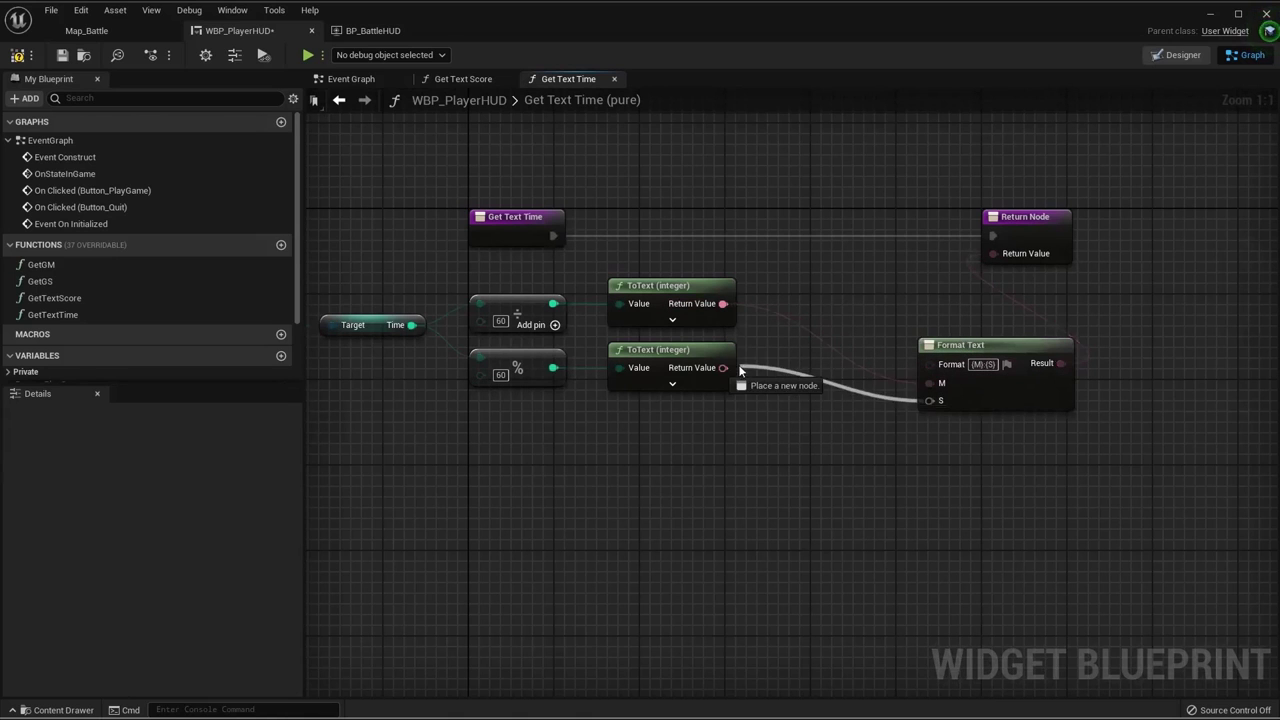
{"action": "left_click_drag", "start_coordinate": [960, 345], "coordinate": [915, 324]}
{"action": "left_click", "coordinate": [867, 327]}
{"action": "mouse_move", "coordinate": [850, 422]}
{"action": "right_mouse_down"}
{"action": "mouse_move", "coordinate": [987, 438]}
{"action": "mouse_move", "coordinate": [1019, 427]}
{"action": "right_mouse_up"}
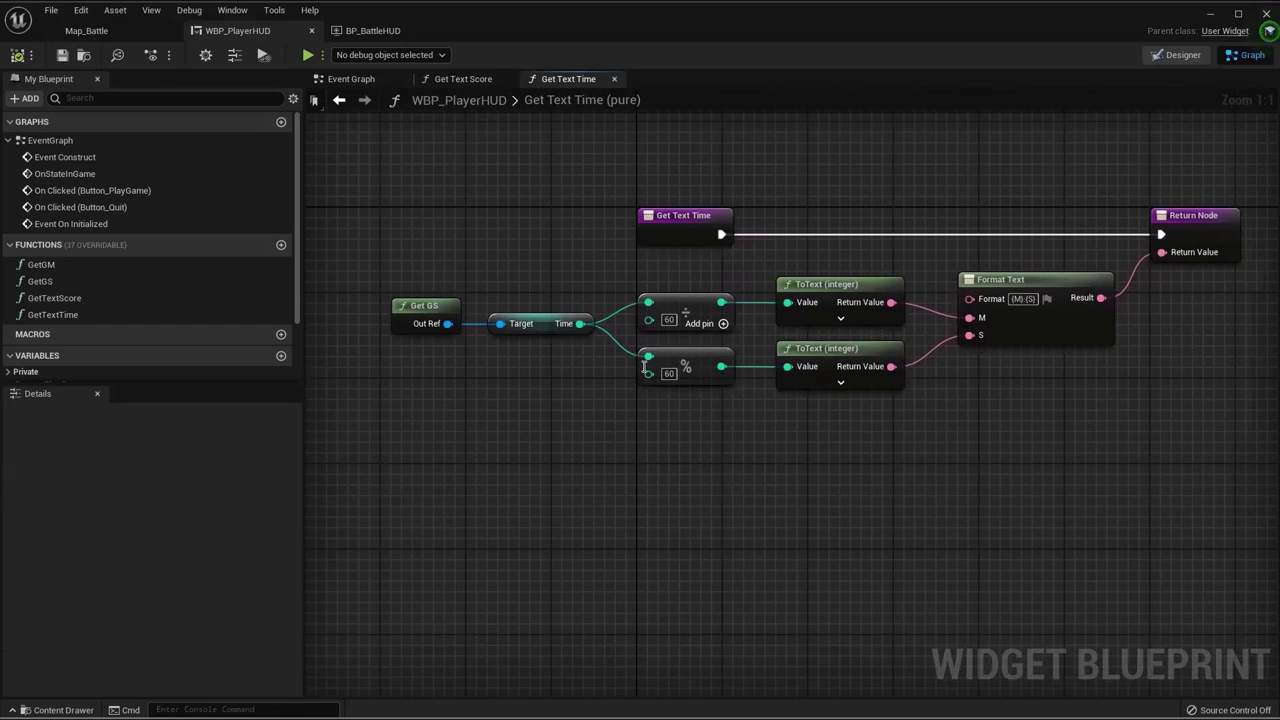
{"action": "left_click", "coordinate": [86, 30]}
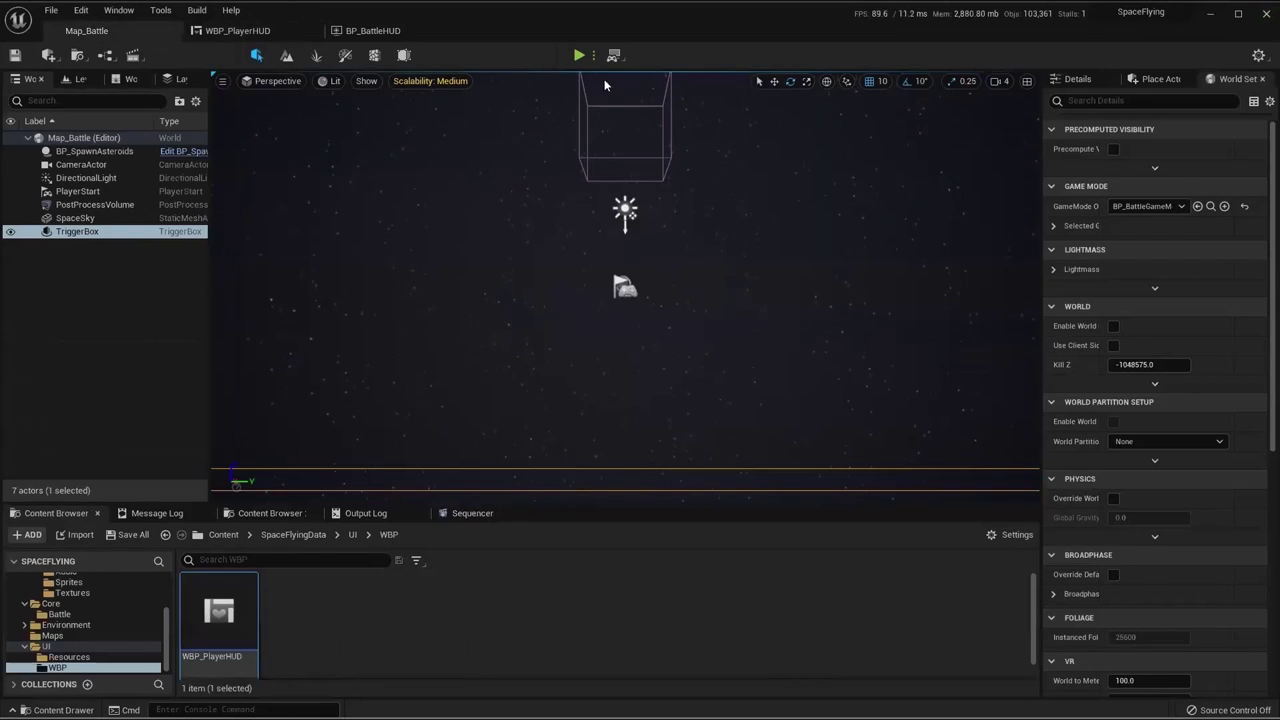
{"action": "left_click", "coordinate": [580, 57]}
{"action": "left_click", "coordinate": [680, 265]}
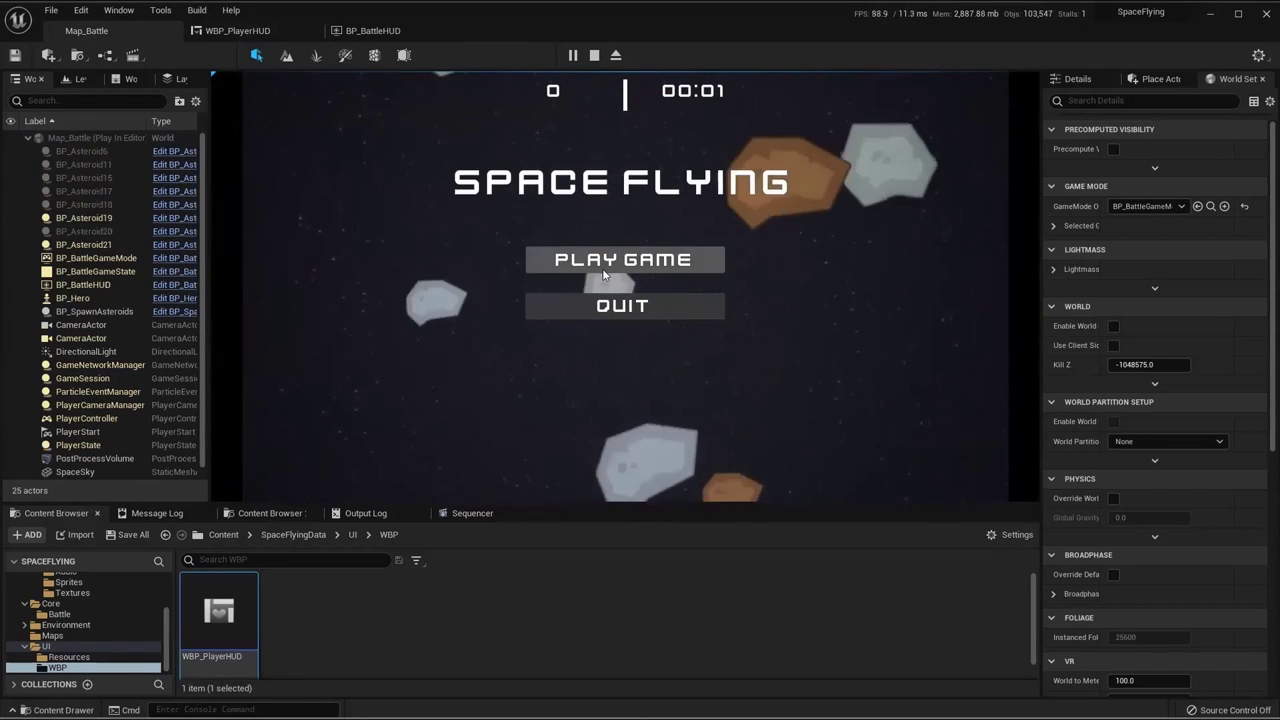
{"action": "left_click", "coordinate": [602, 268]}
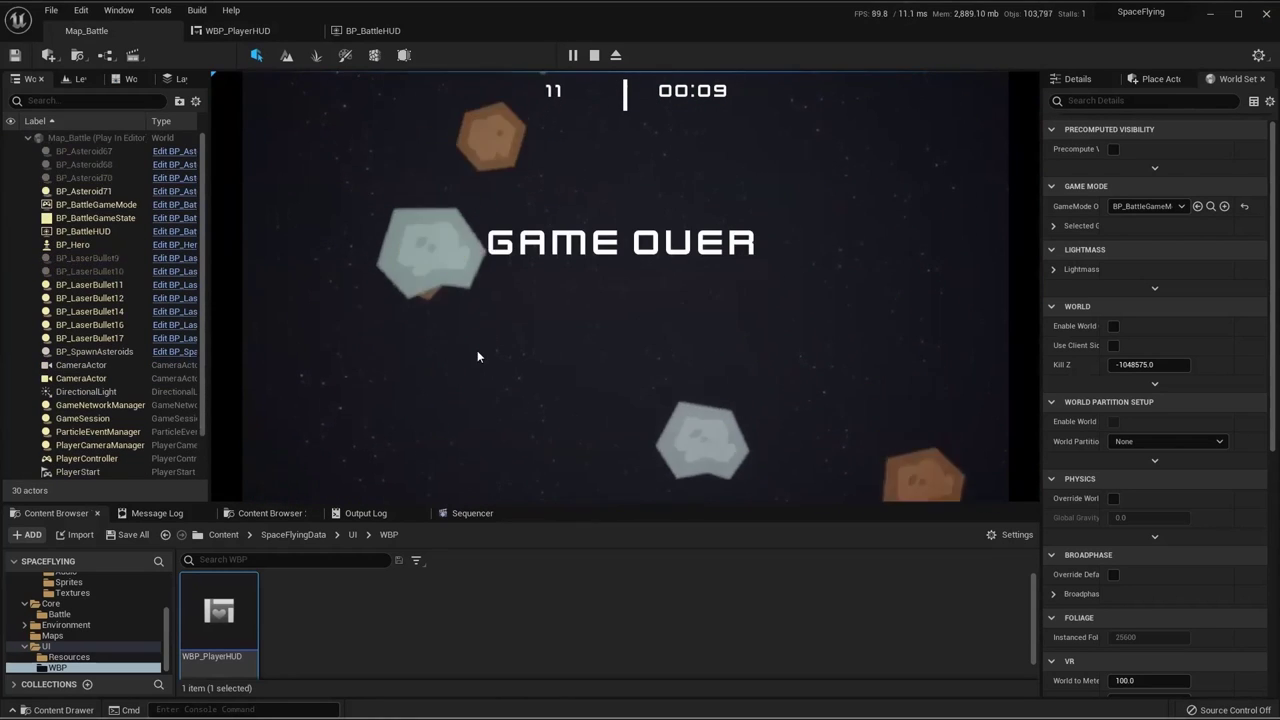
{"action": "key", "text": "Escape"}
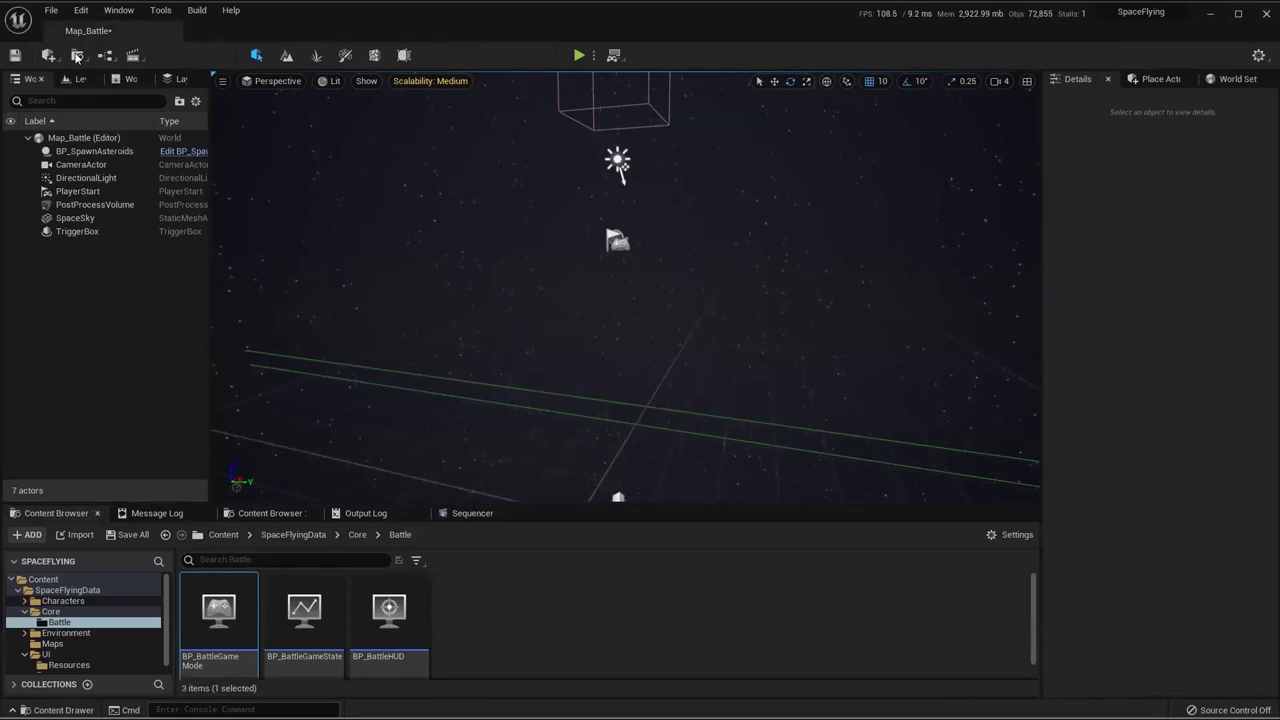
Save all assets and bring up the Windows Package Project options under Platforms.
{"action": "left_click", "coordinate": [48, 11]}
{"action": "left_click", "coordinate": [134, 160]}
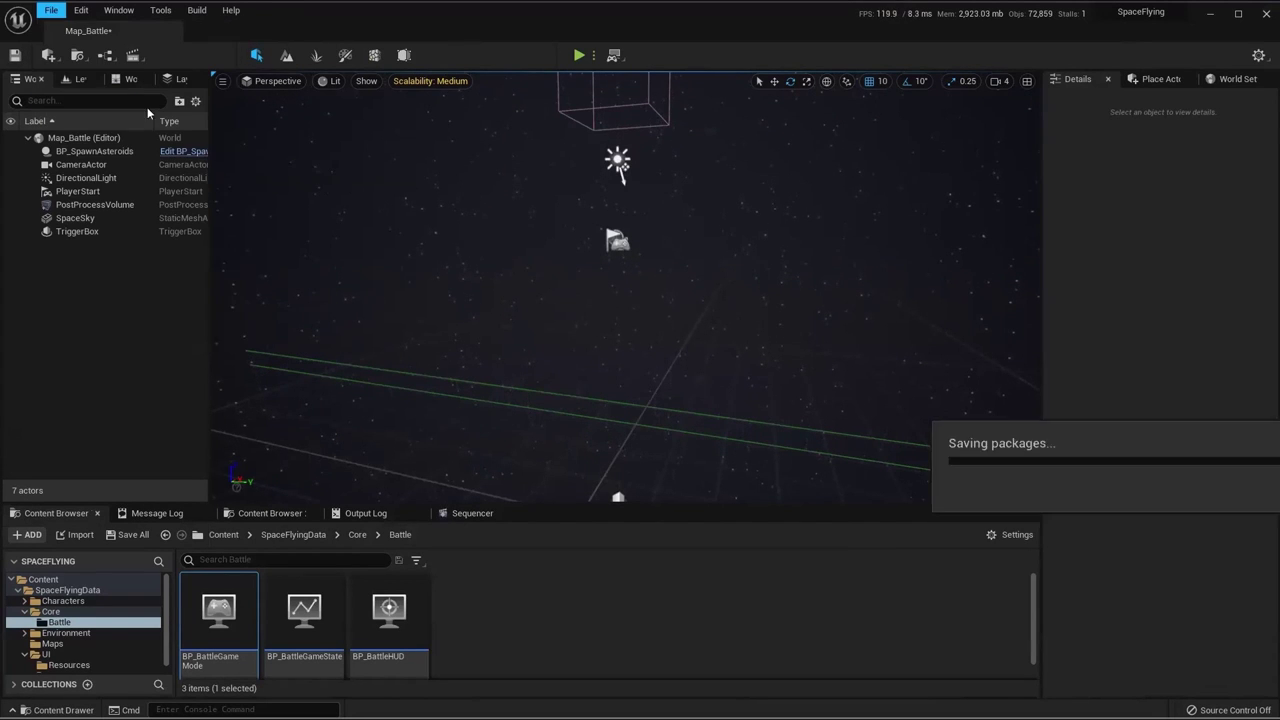
{"action": "left_click", "coordinate": [614, 56]}
{"action": "mouse_move", "coordinate": [697, 138]}
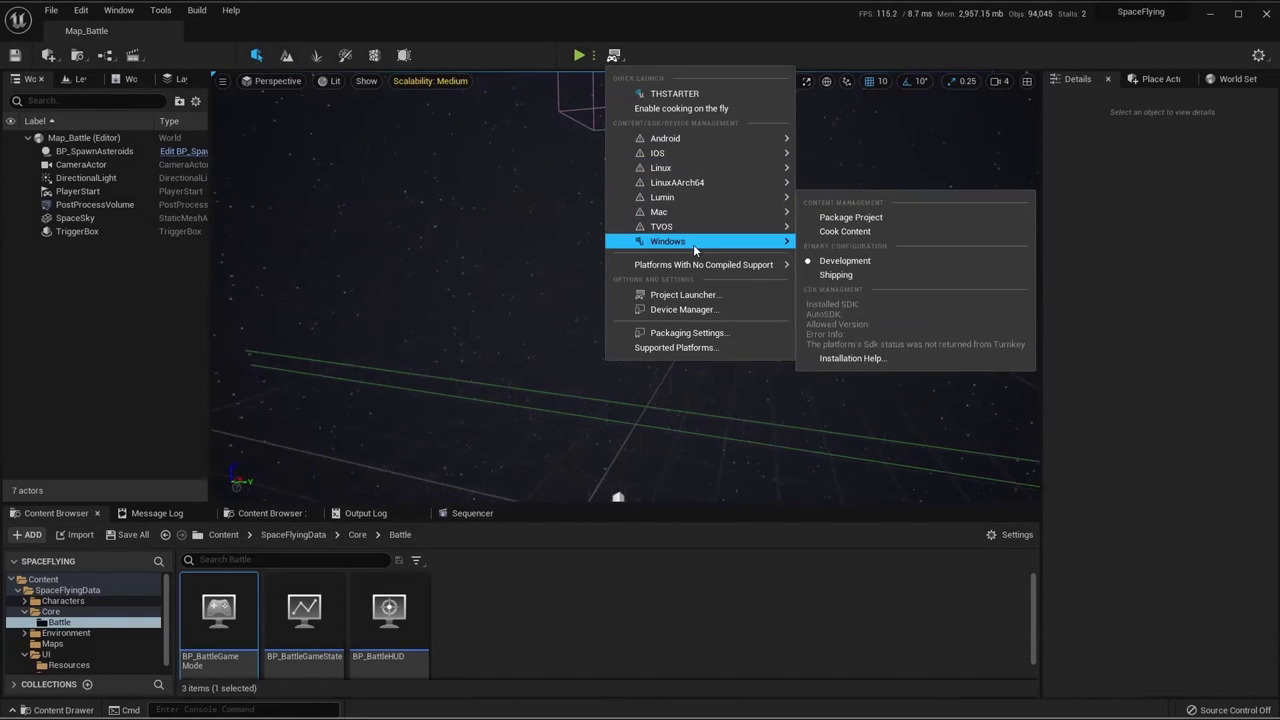
{"action": "mouse_move", "coordinate": [708, 243]}
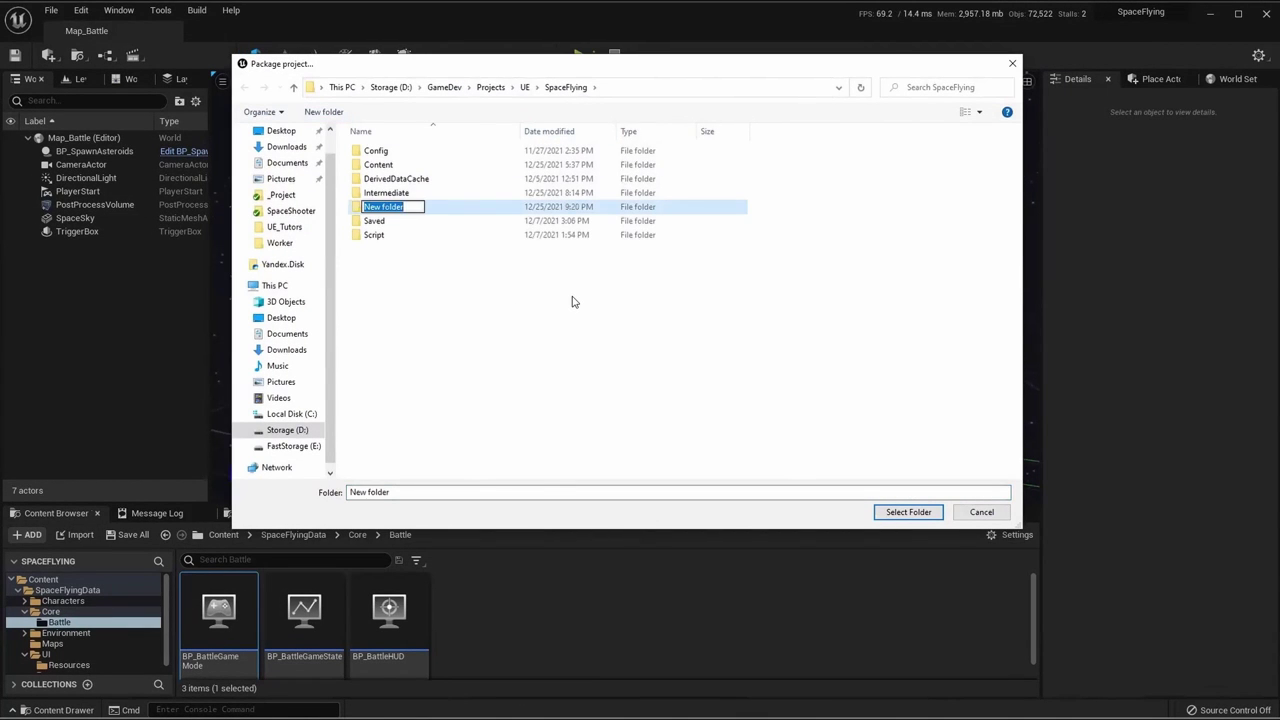
Name the new folder Out and select it as the packaging destination.
{"action": "key", "text": "Return"}
{"action": "key", "text": "Return"}
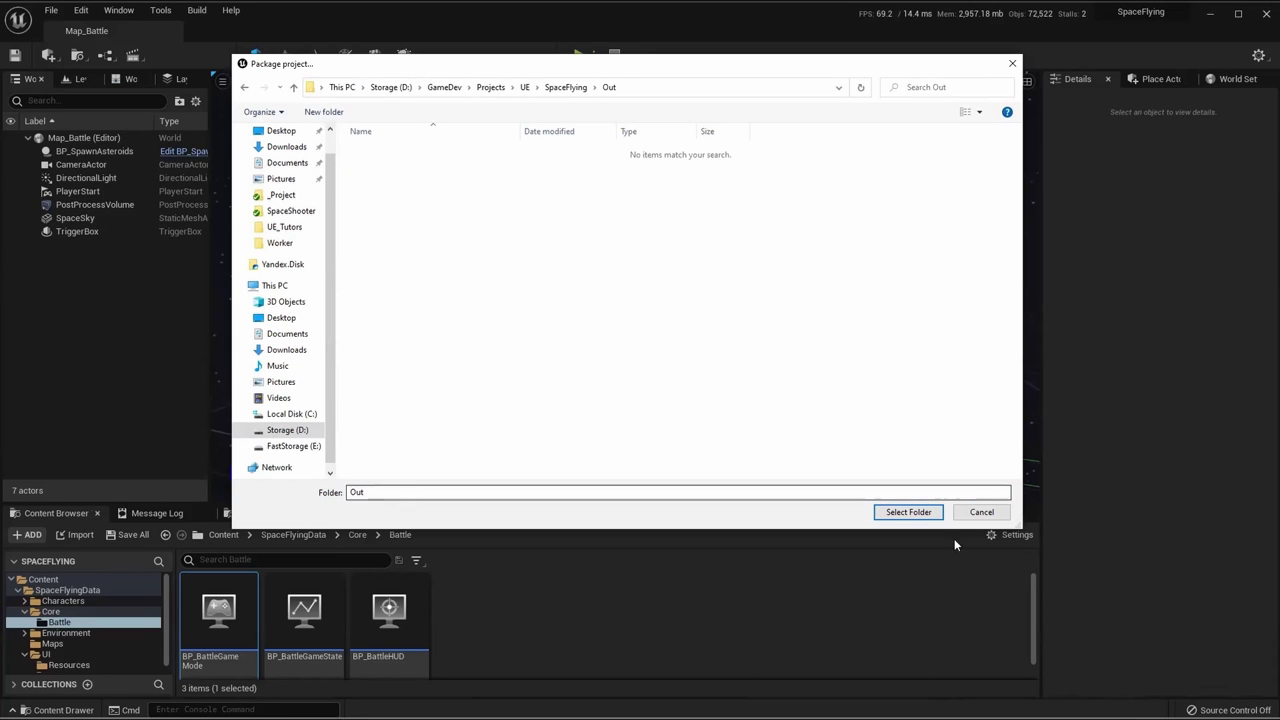
{"action": "left_click", "coordinate": [910, 510]}
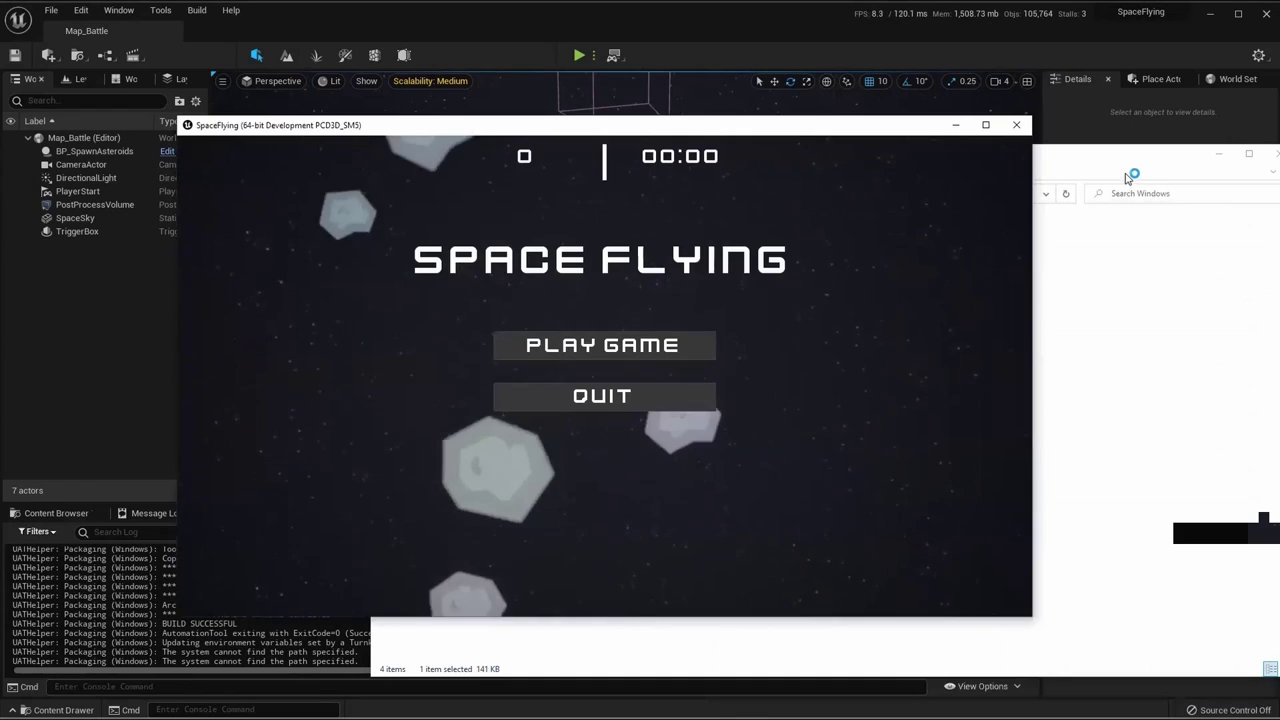
Bring the packaged SpaceFlying.exe window forward and start a round with PLAY GAME, timer at 00:01.
{"action": "left_click", "coordinate": [1120, 170]}
{"action": "left_click", "coordinate": [729, 128]}
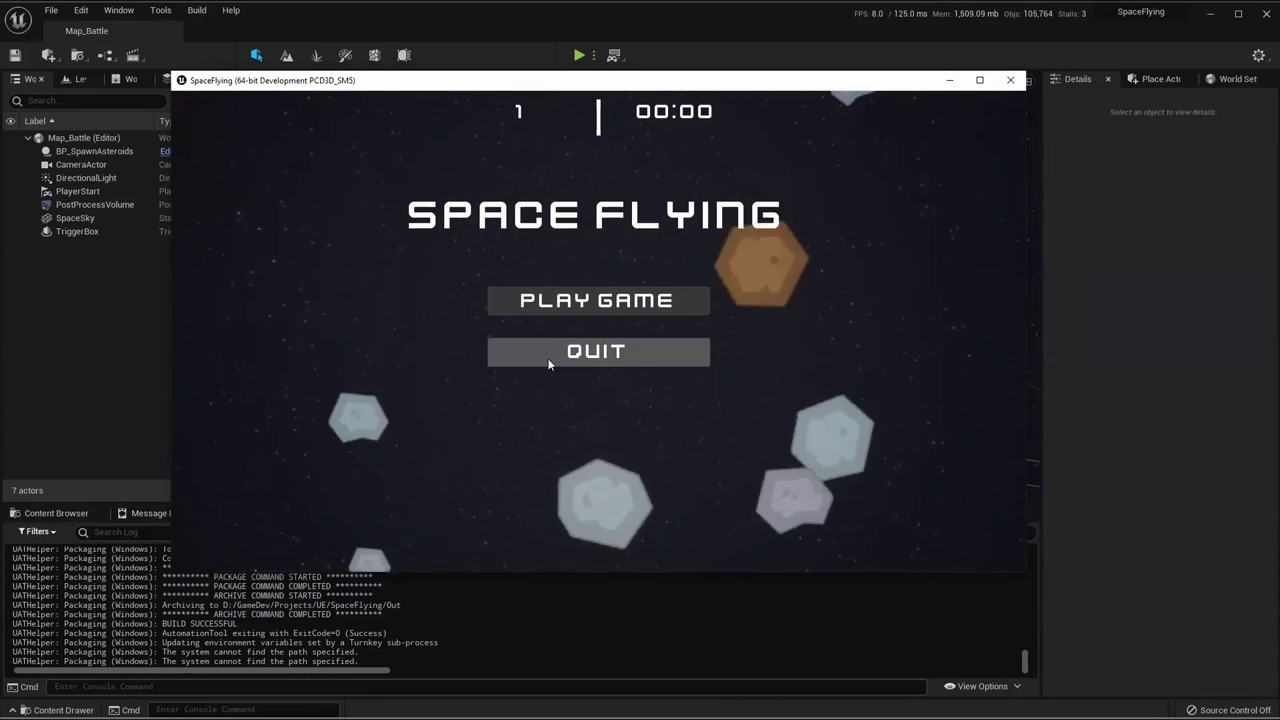
{"action": "left_click", "coordinate": [536, 311]}
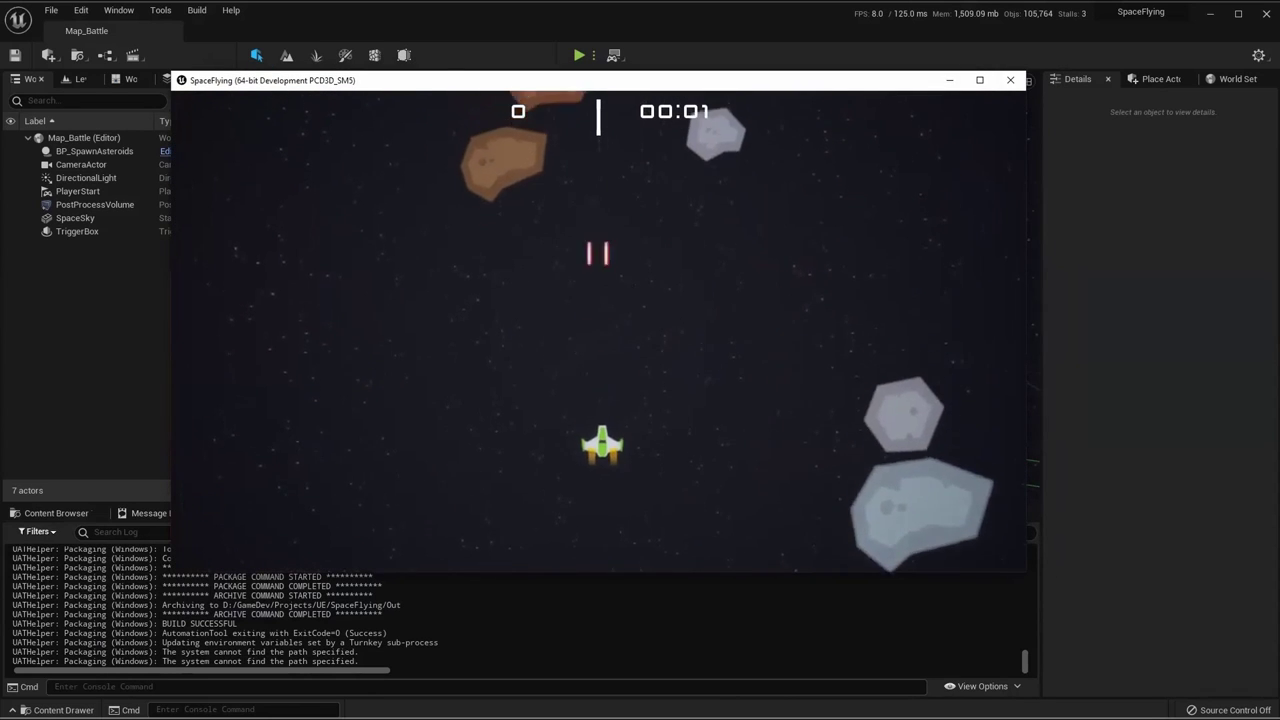